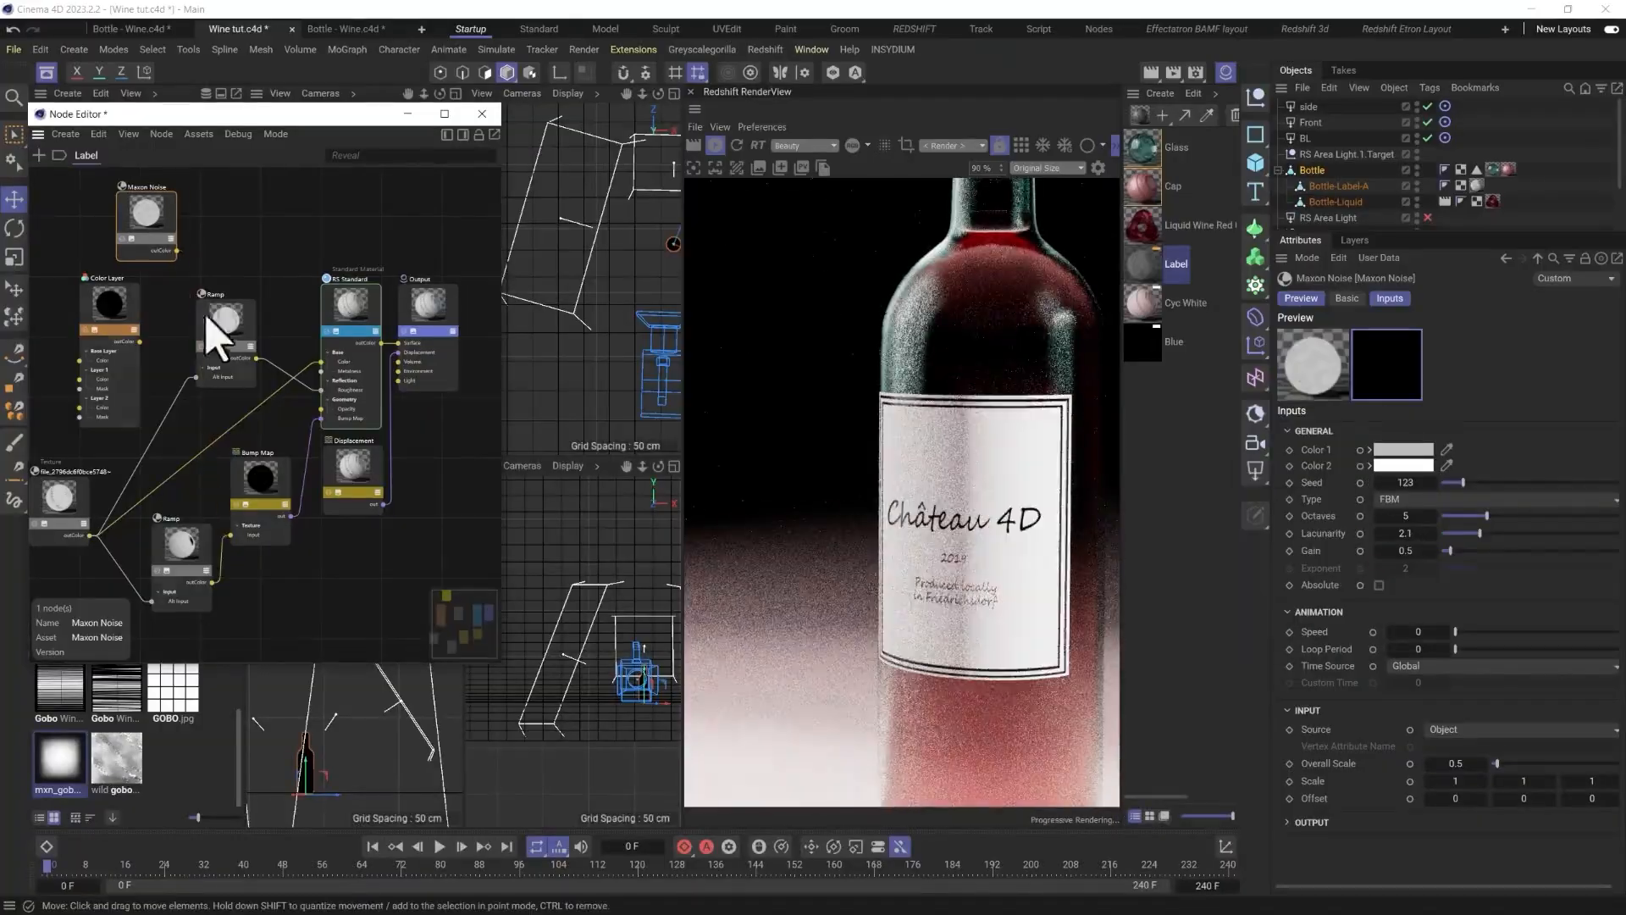
Connect the lower Ramp node's output to the Color Layer node's Layer 1 color in the Label material.
click(98, 399)
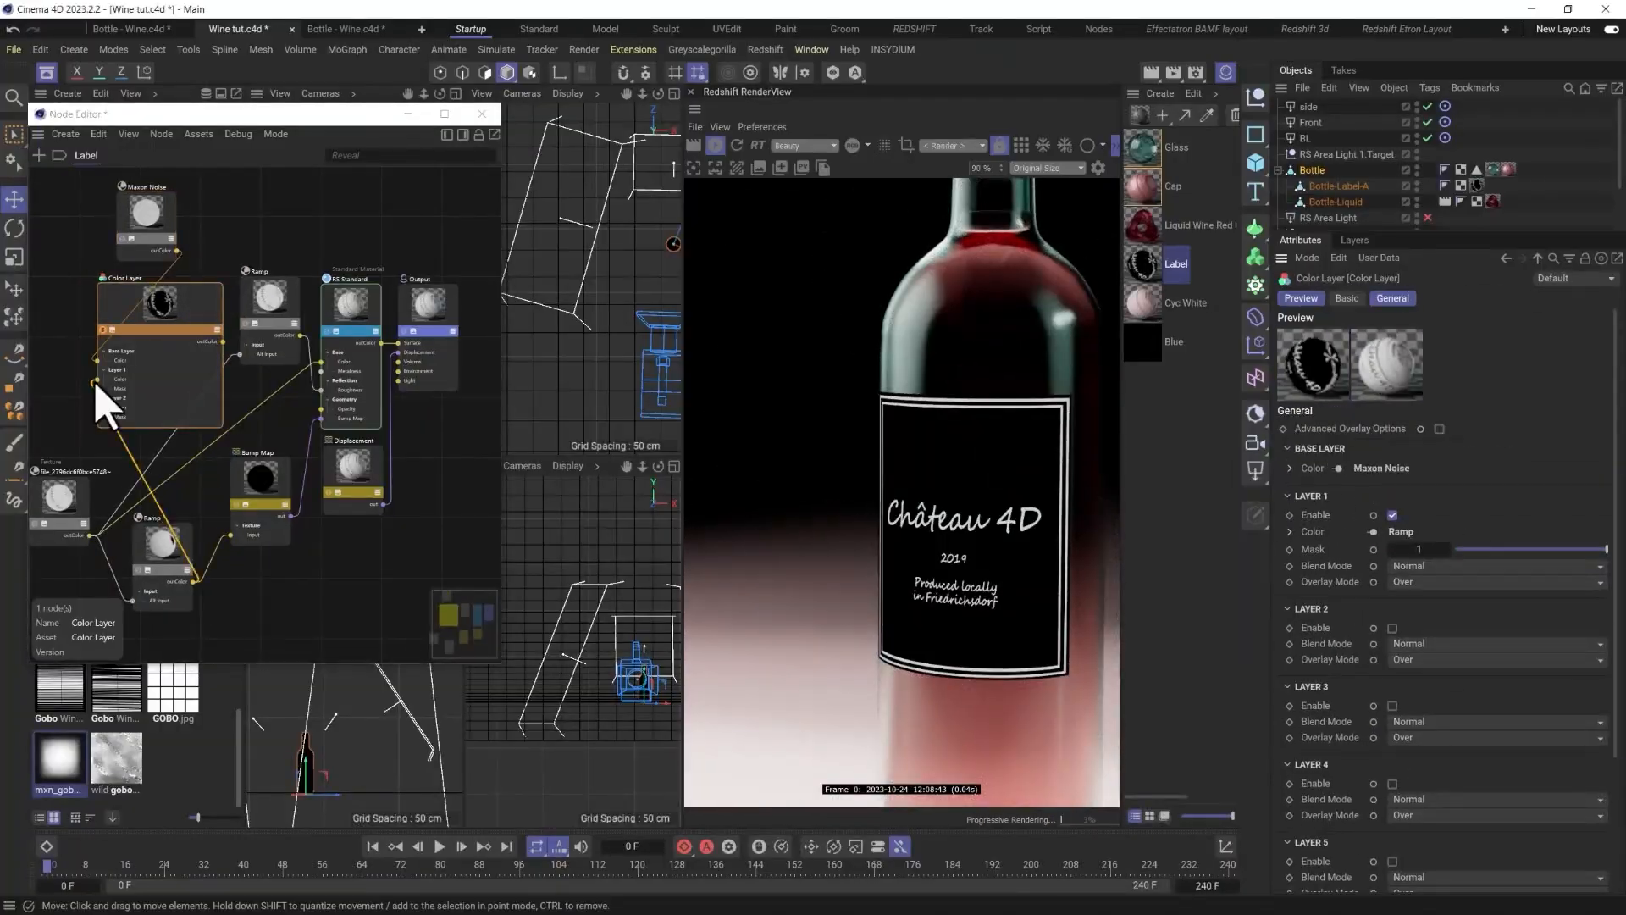
click(146, 212)
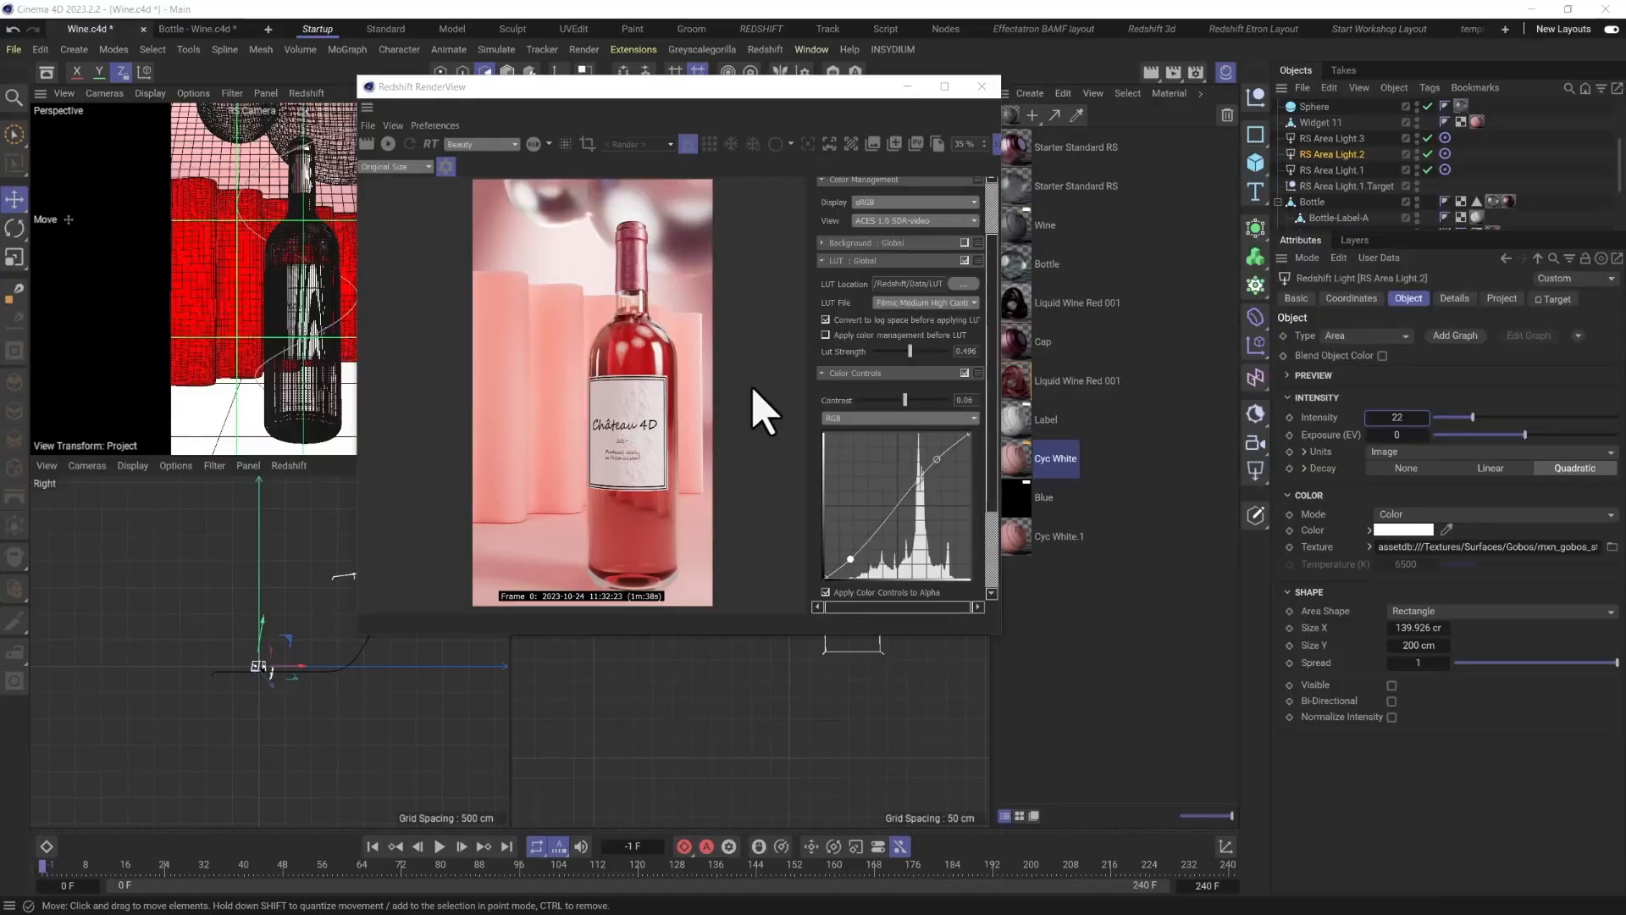
Start the live Redshift render and enable the Cylinder object together with its Spline Wrap and Displacer.
click(388, 144)
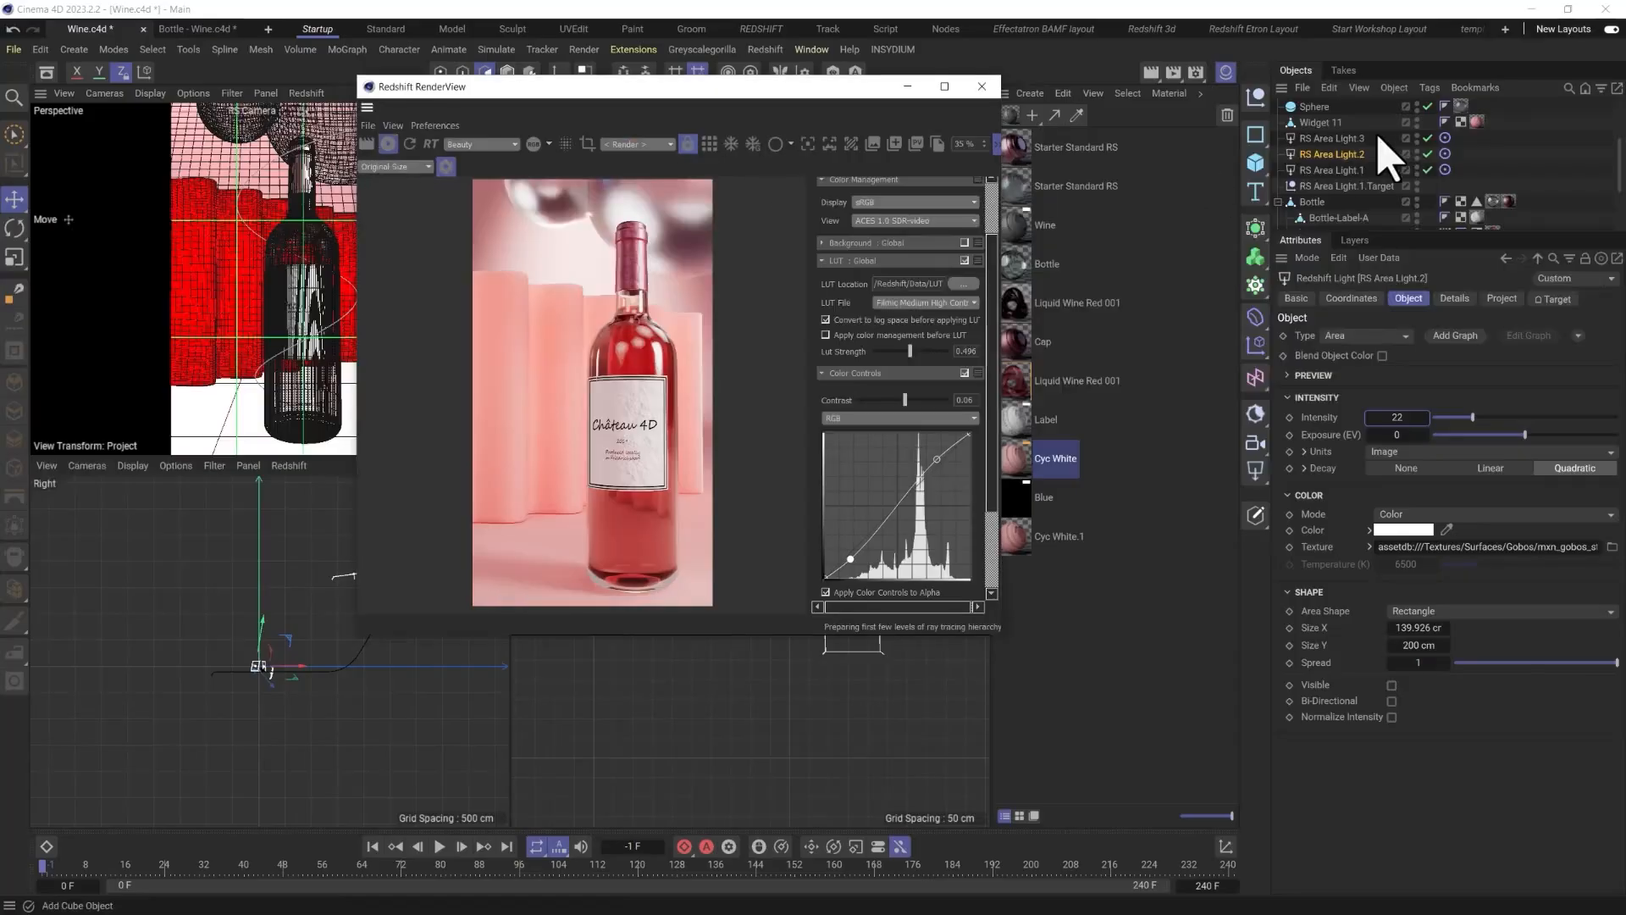
scroll(1313, 160, up, 3)
click(1428, 106)
click(1428, 122)
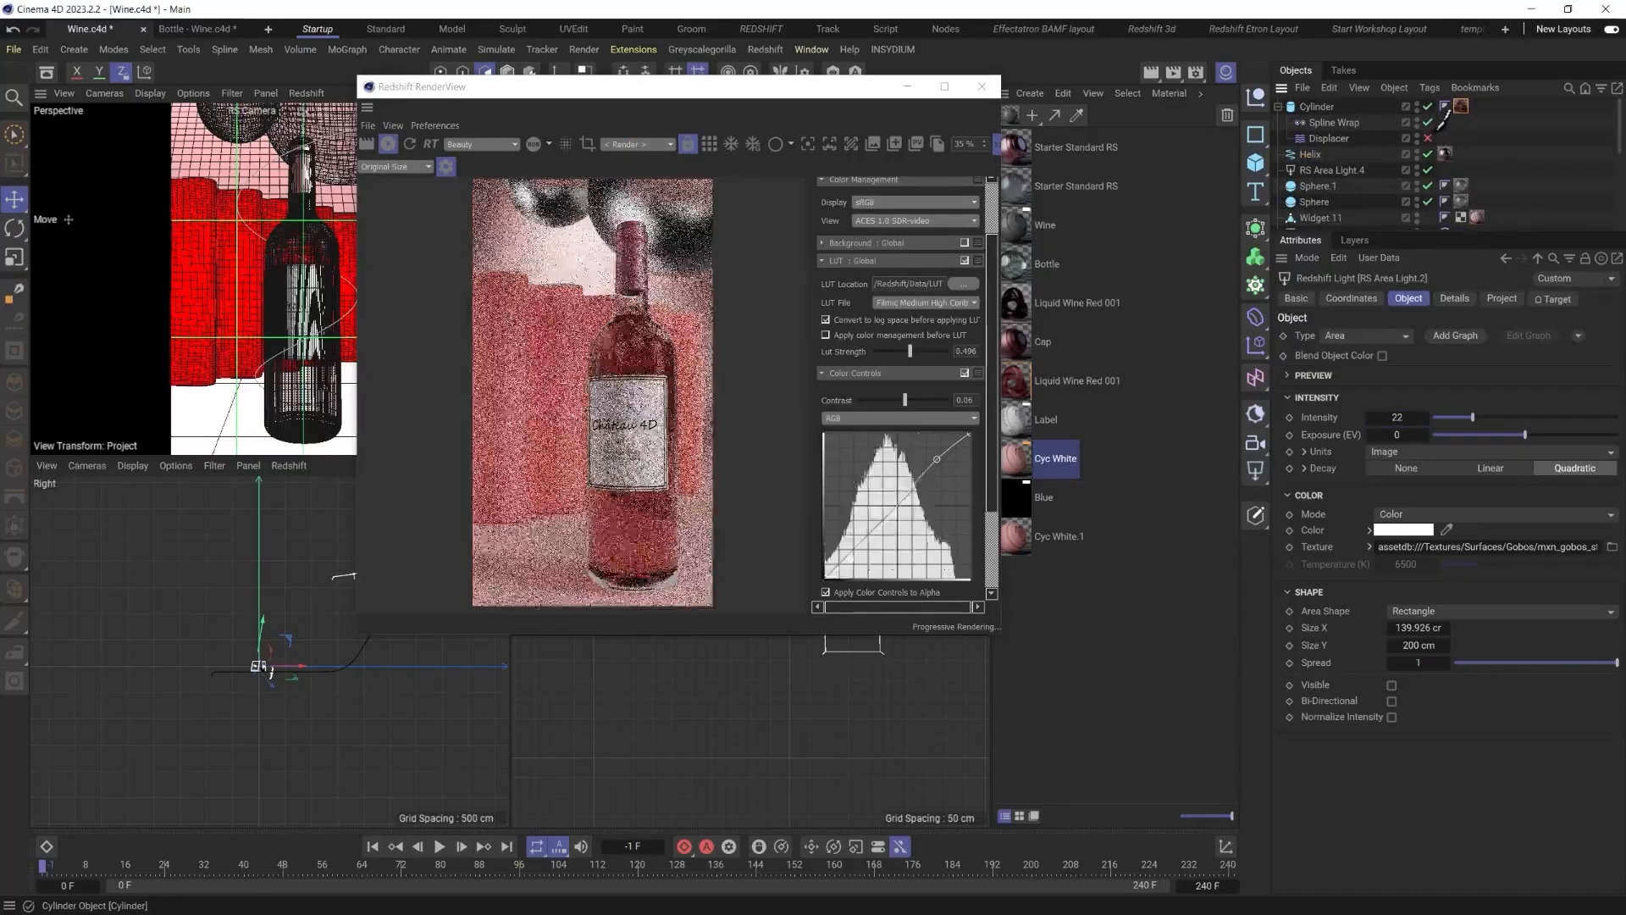
click(1428, 138)
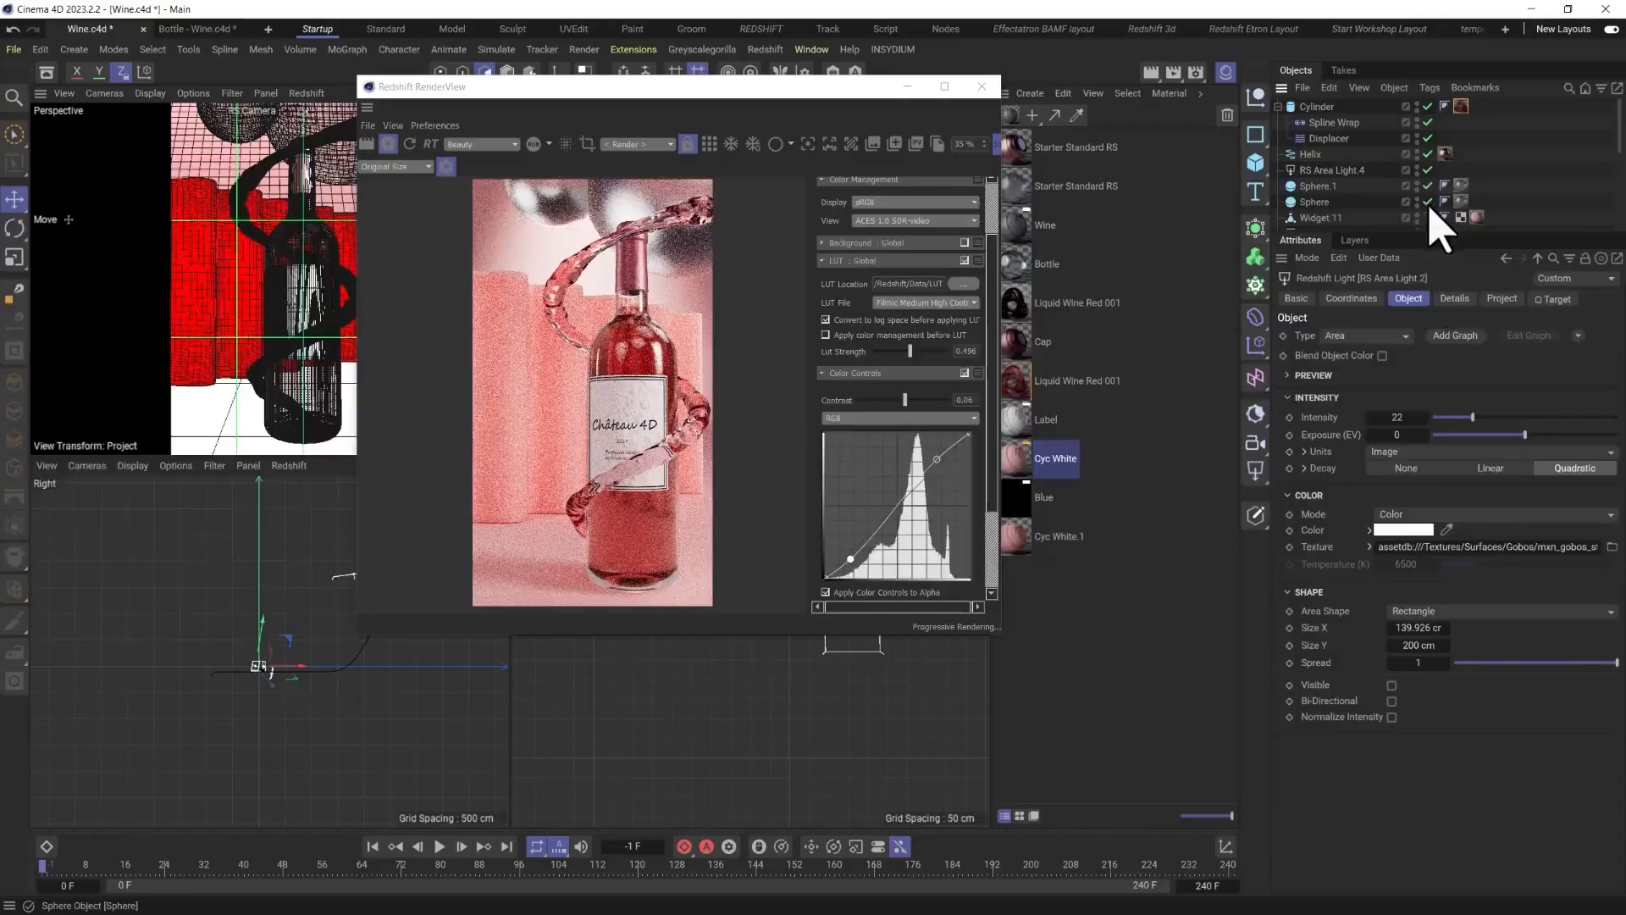
Disable the Sphere and Sphere.1 objects in the wine scene.
drag(1428, 186, 1428, 202)
scroll(1406, 212, down, 3)
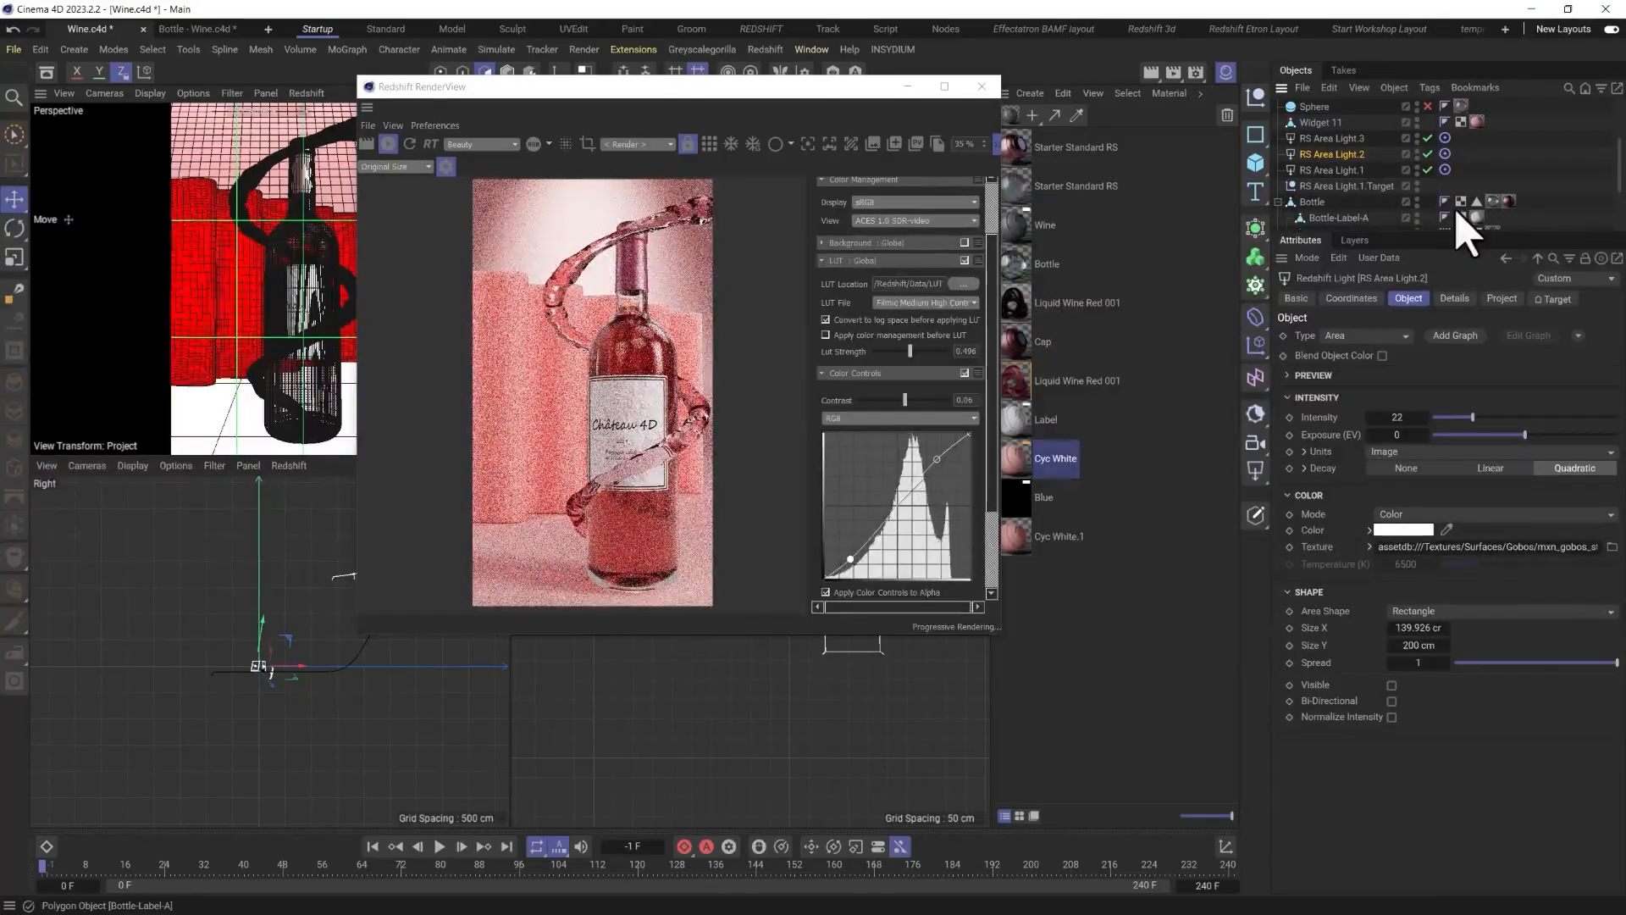
scroll(1440, 199, up, 1)
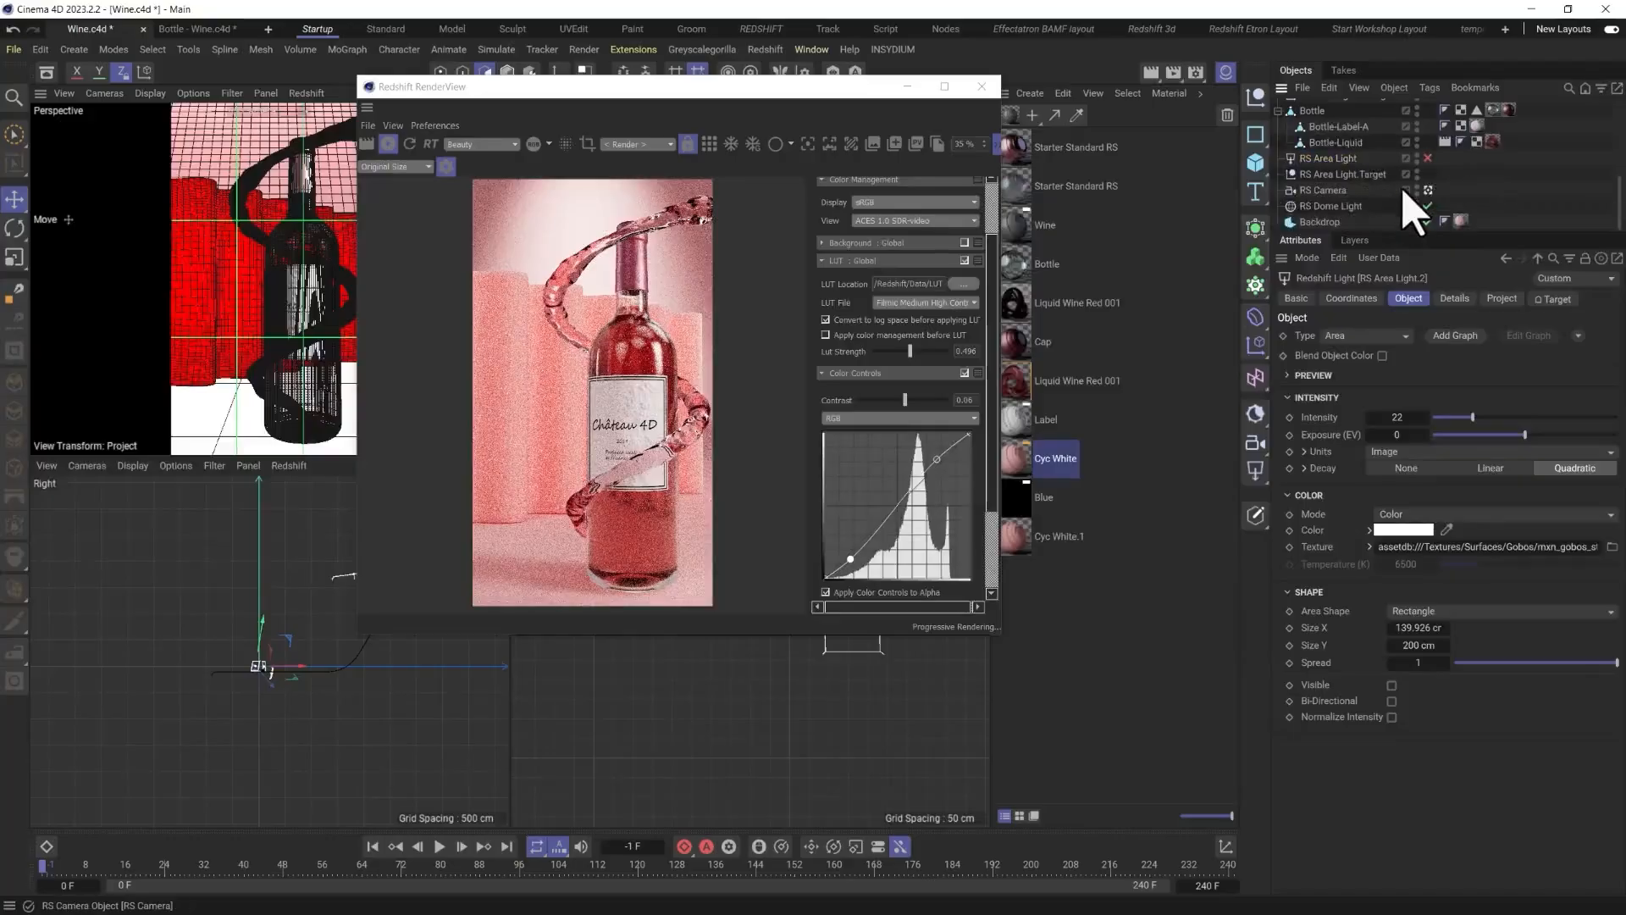
scroll(1431, 187, up, 1)
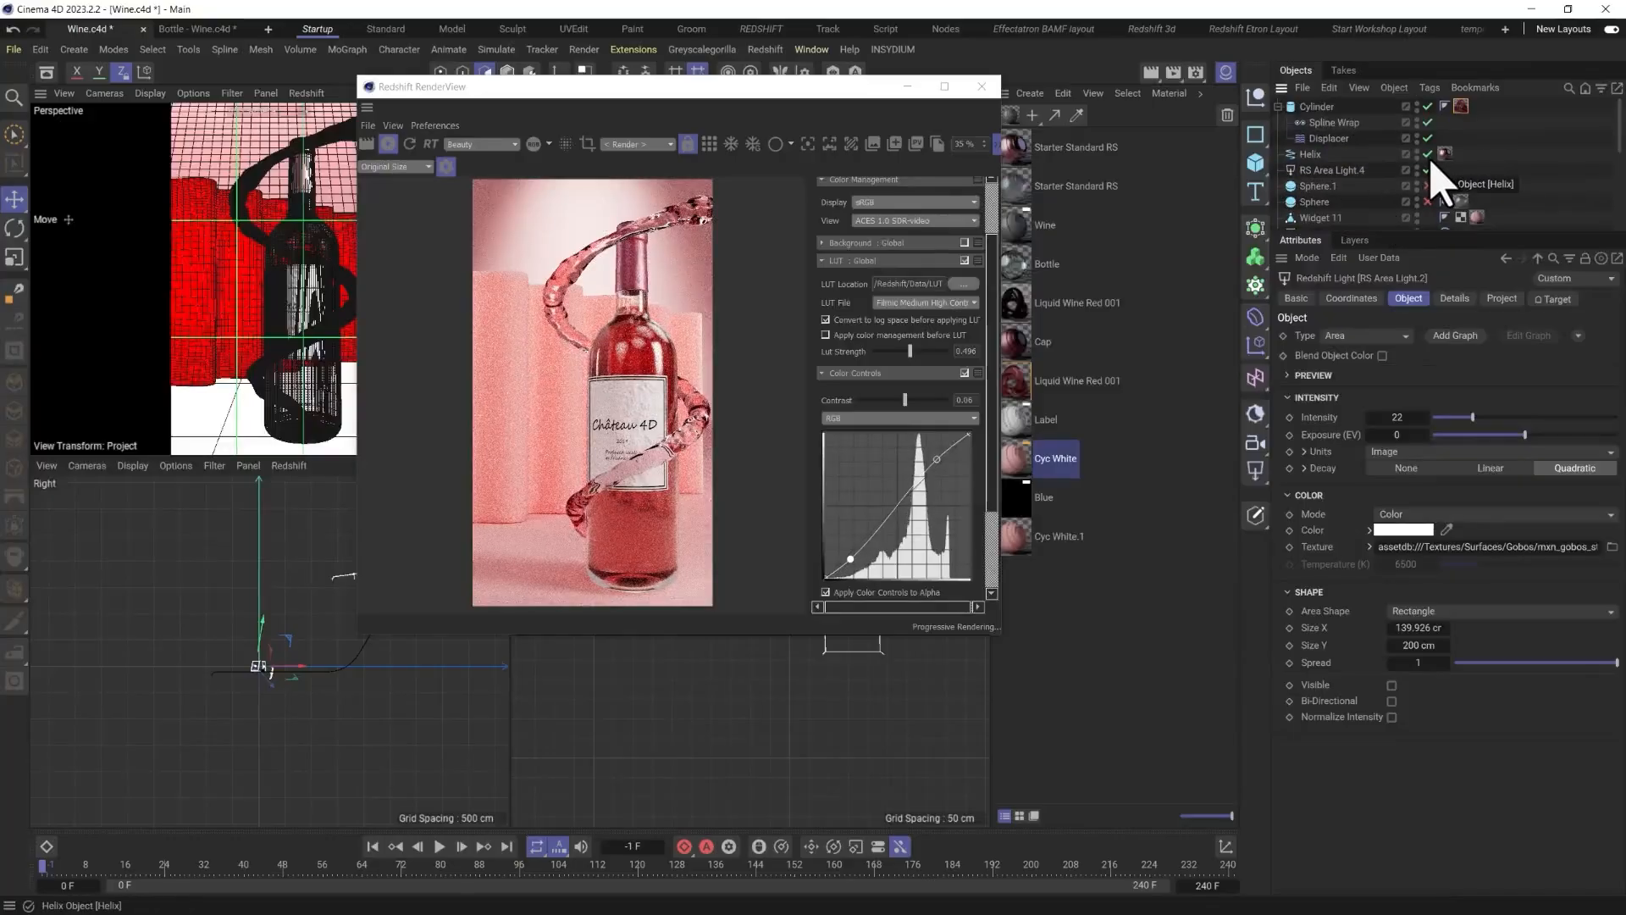
Disable the Cylinder, its Spline Wrap and Displacer, and the Helix.
drag(1429, 106, 1428, 154)
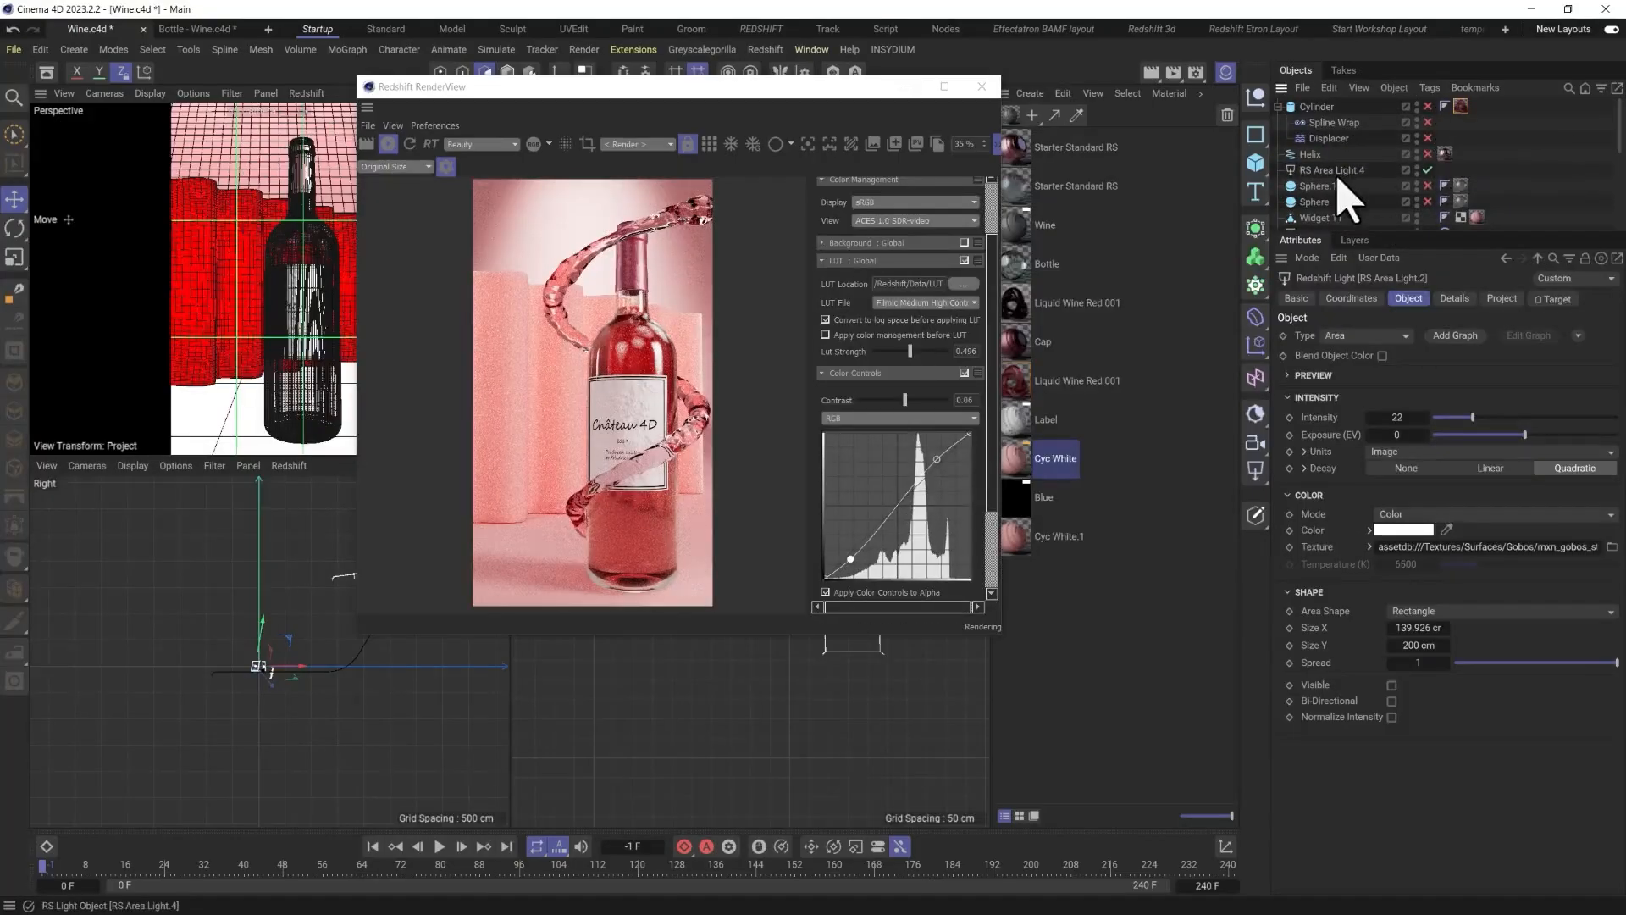
scroll(1372, 191, down, 2)
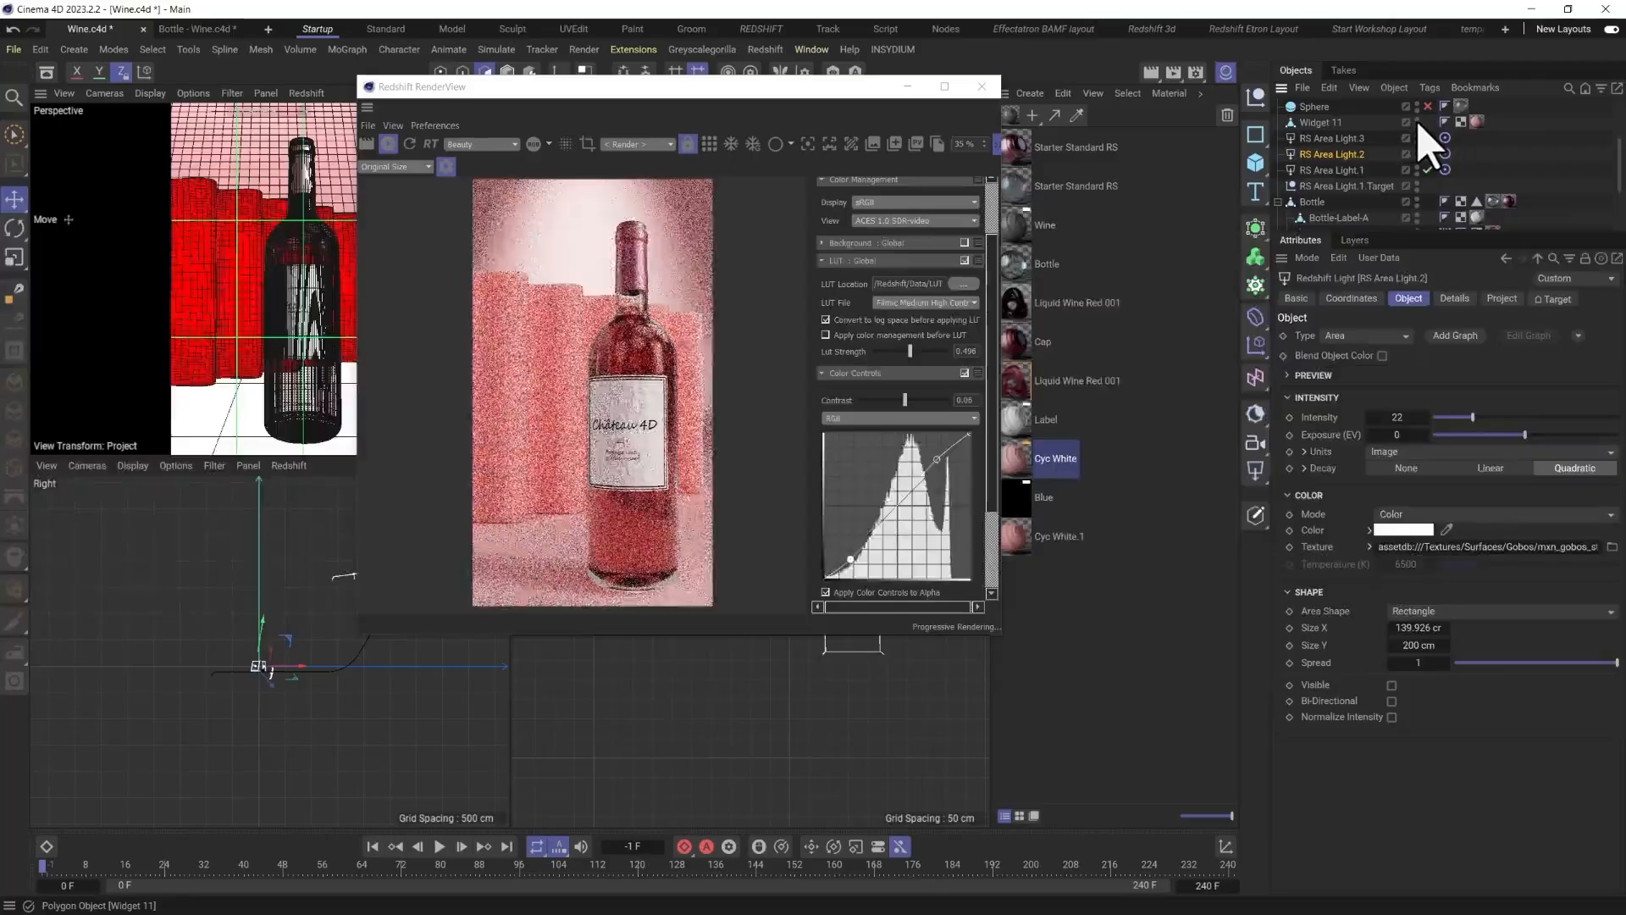
scroll(1389, 148, up, 2)
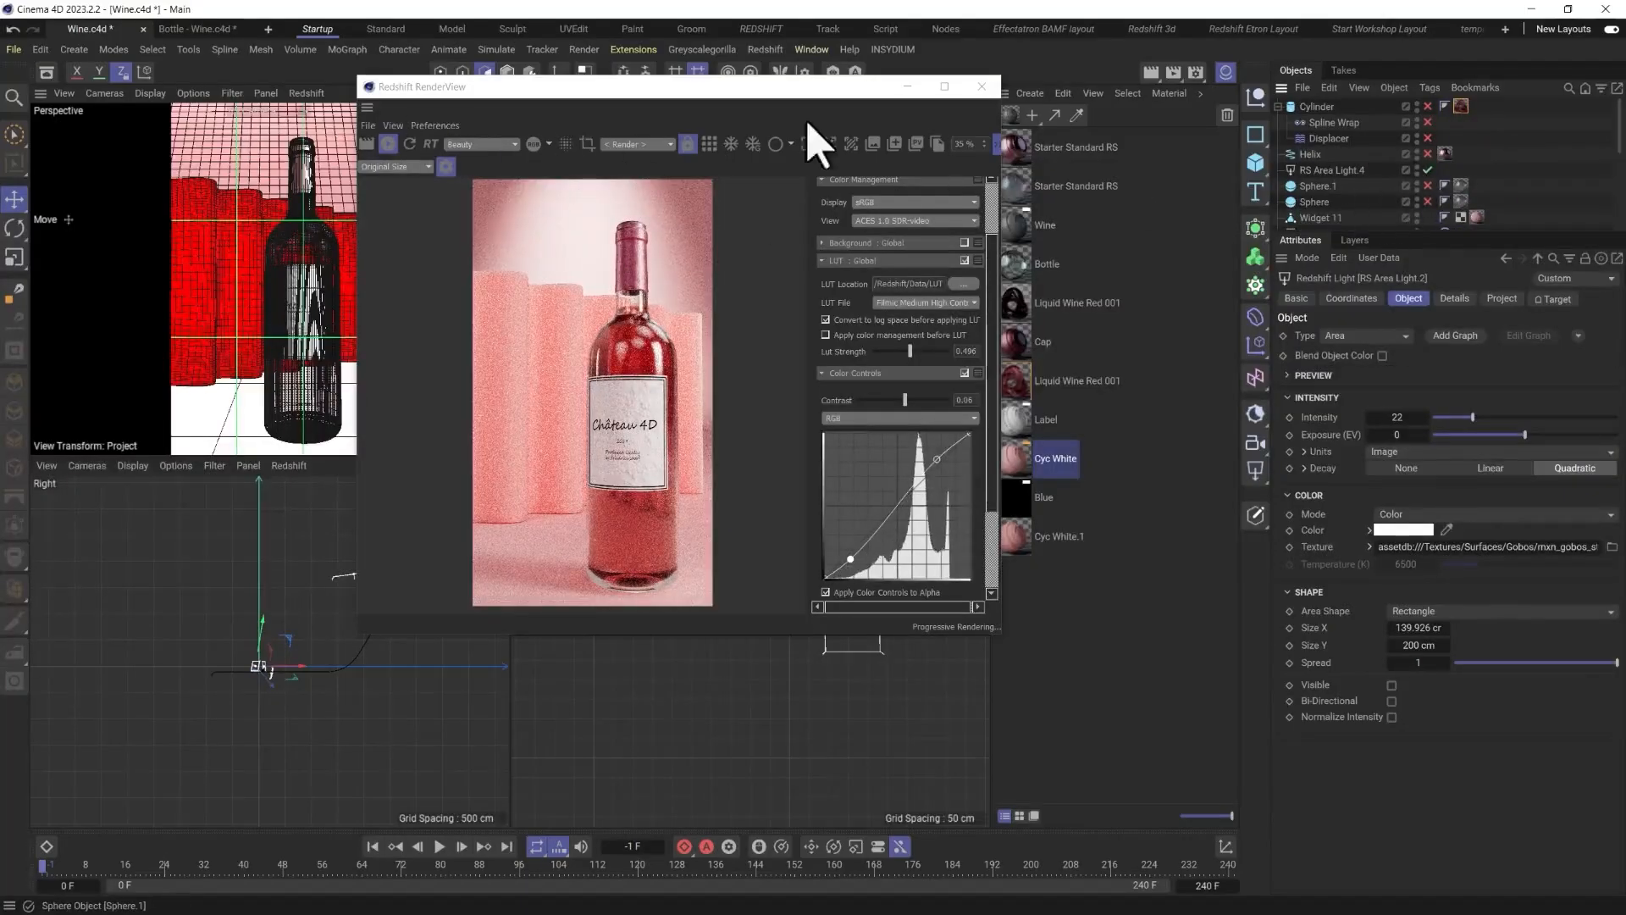
Re-enable Sphere.1 and Sphere, and close the Redshift RenderView.
click(1428, 185)
click(1428, 201)
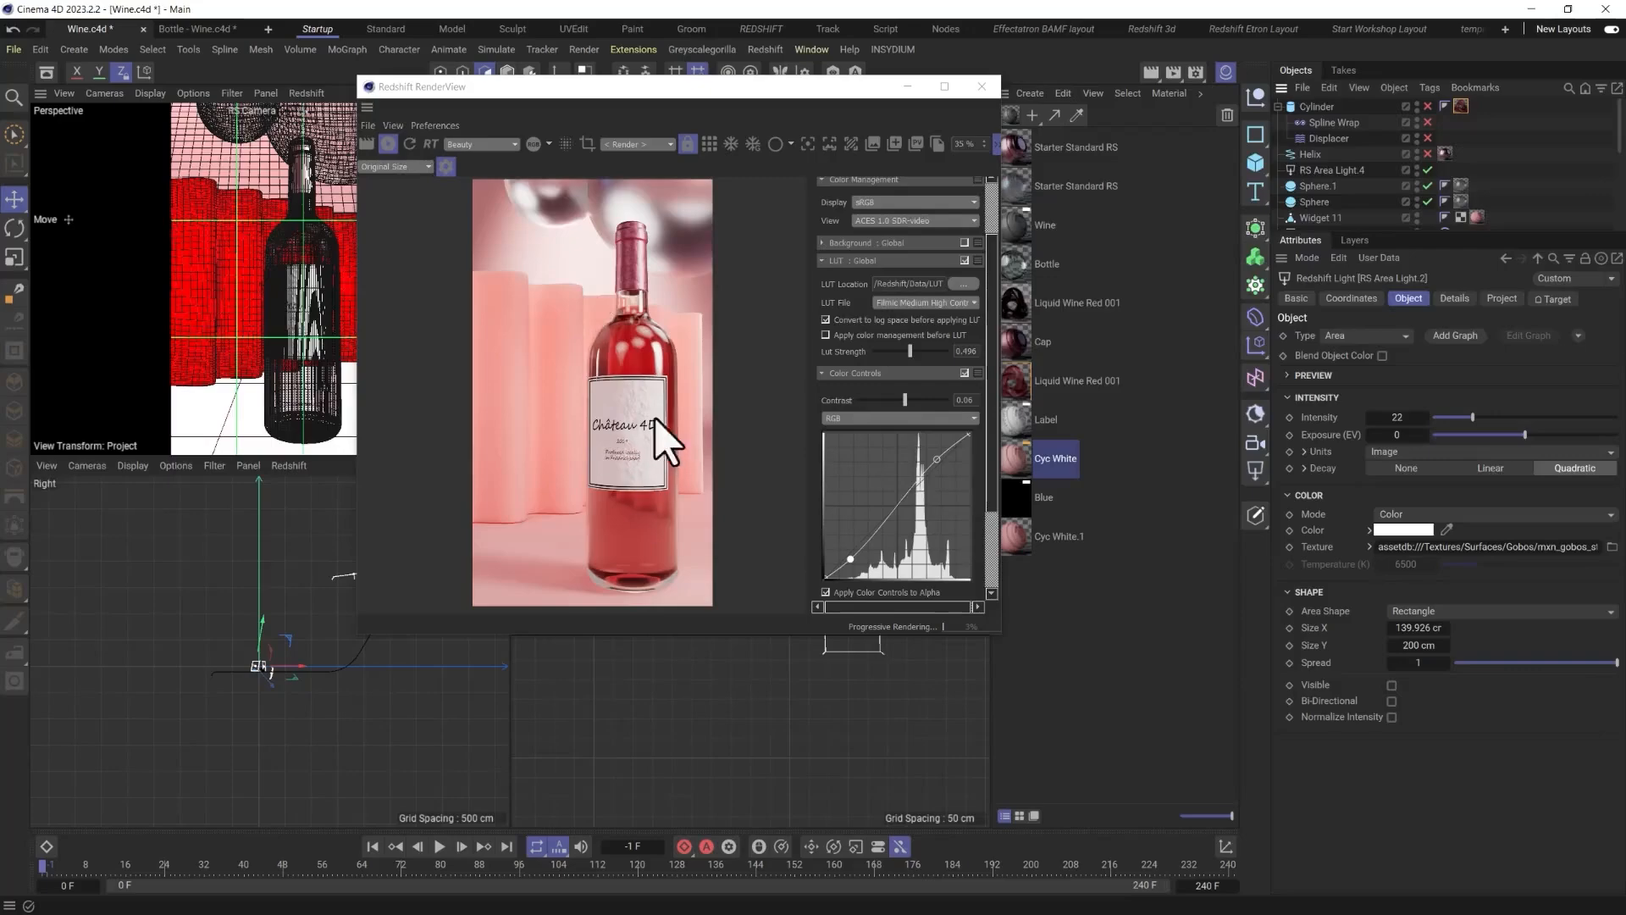
click(982, 86)
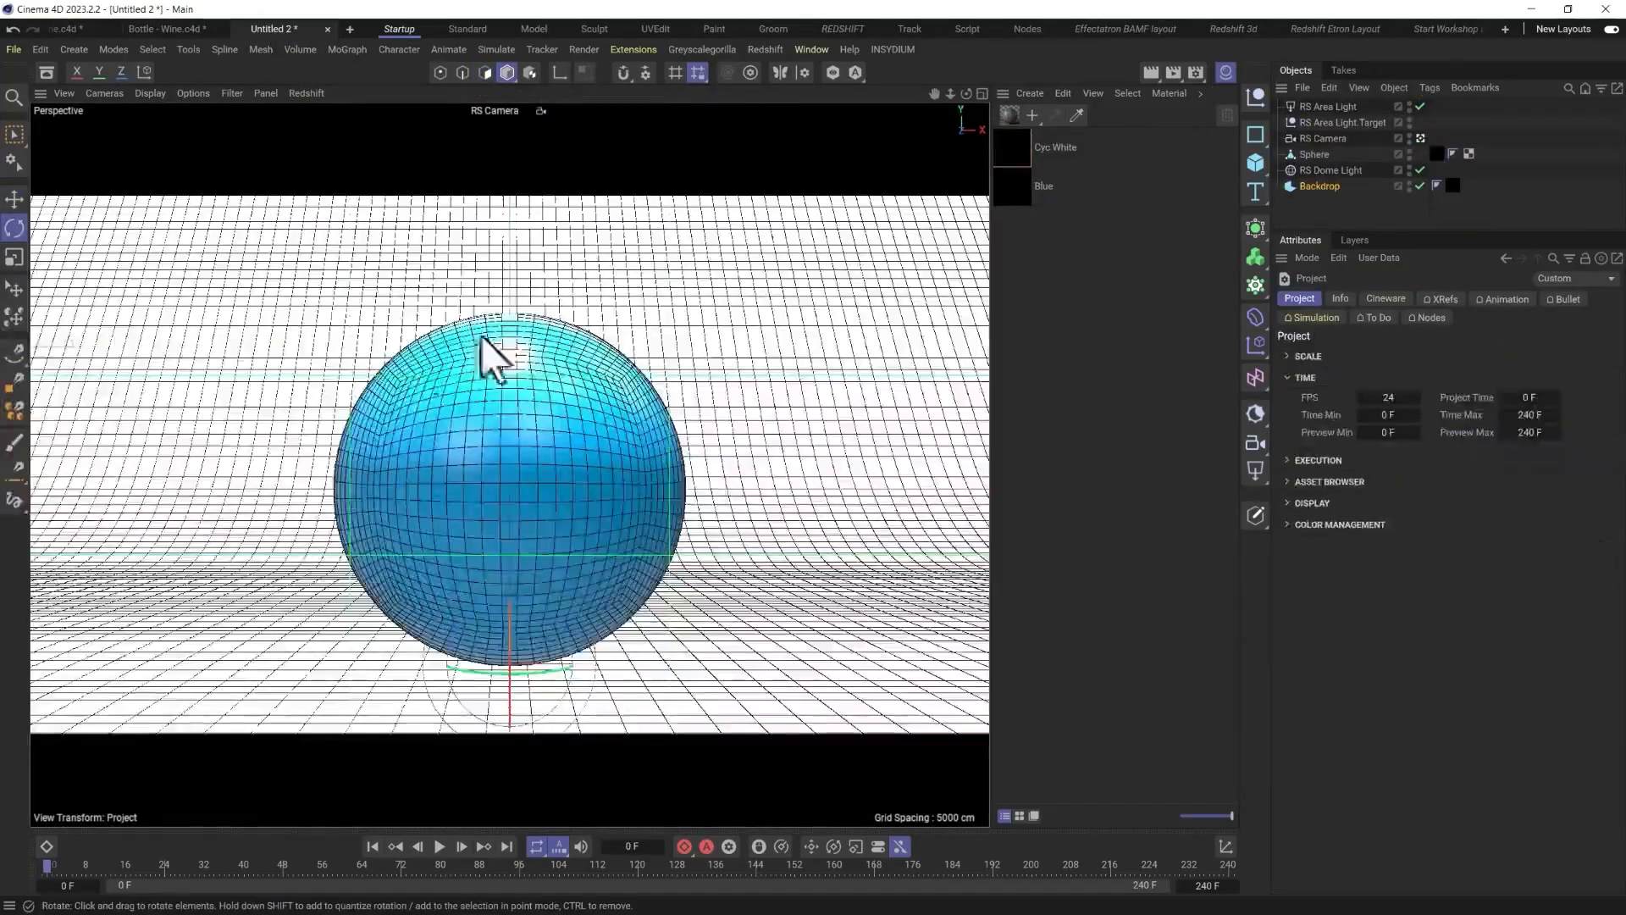
Open the Asset Browser in the Untitled 2 scene and search it for "wine" assets.
click(47, 73)
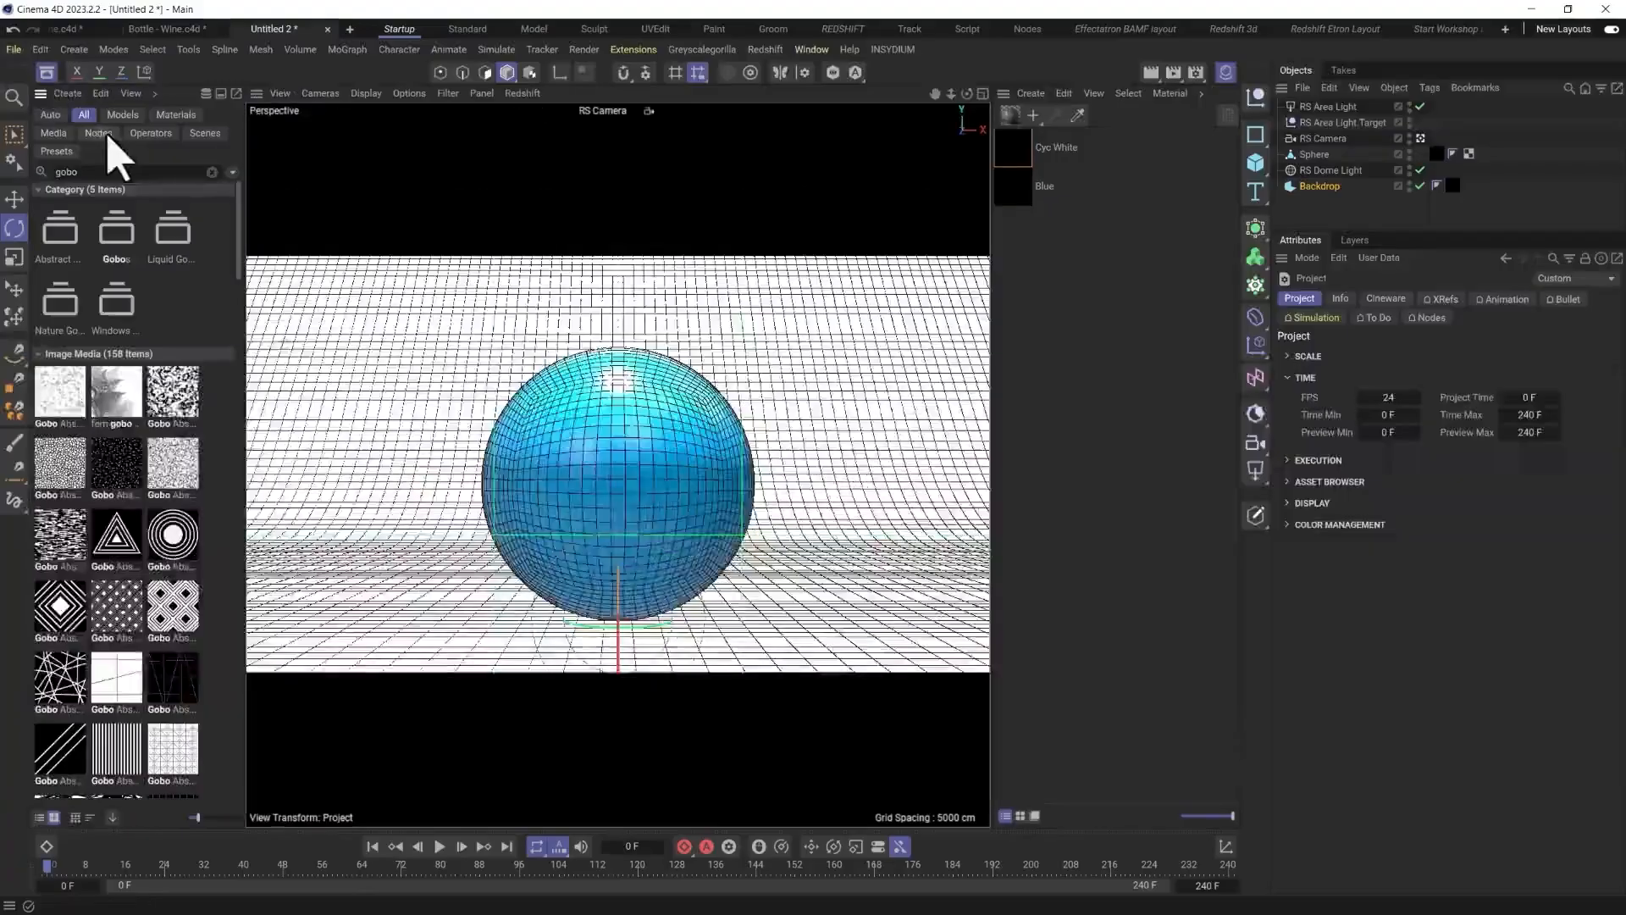
double_click(109, 171)
text(wine)
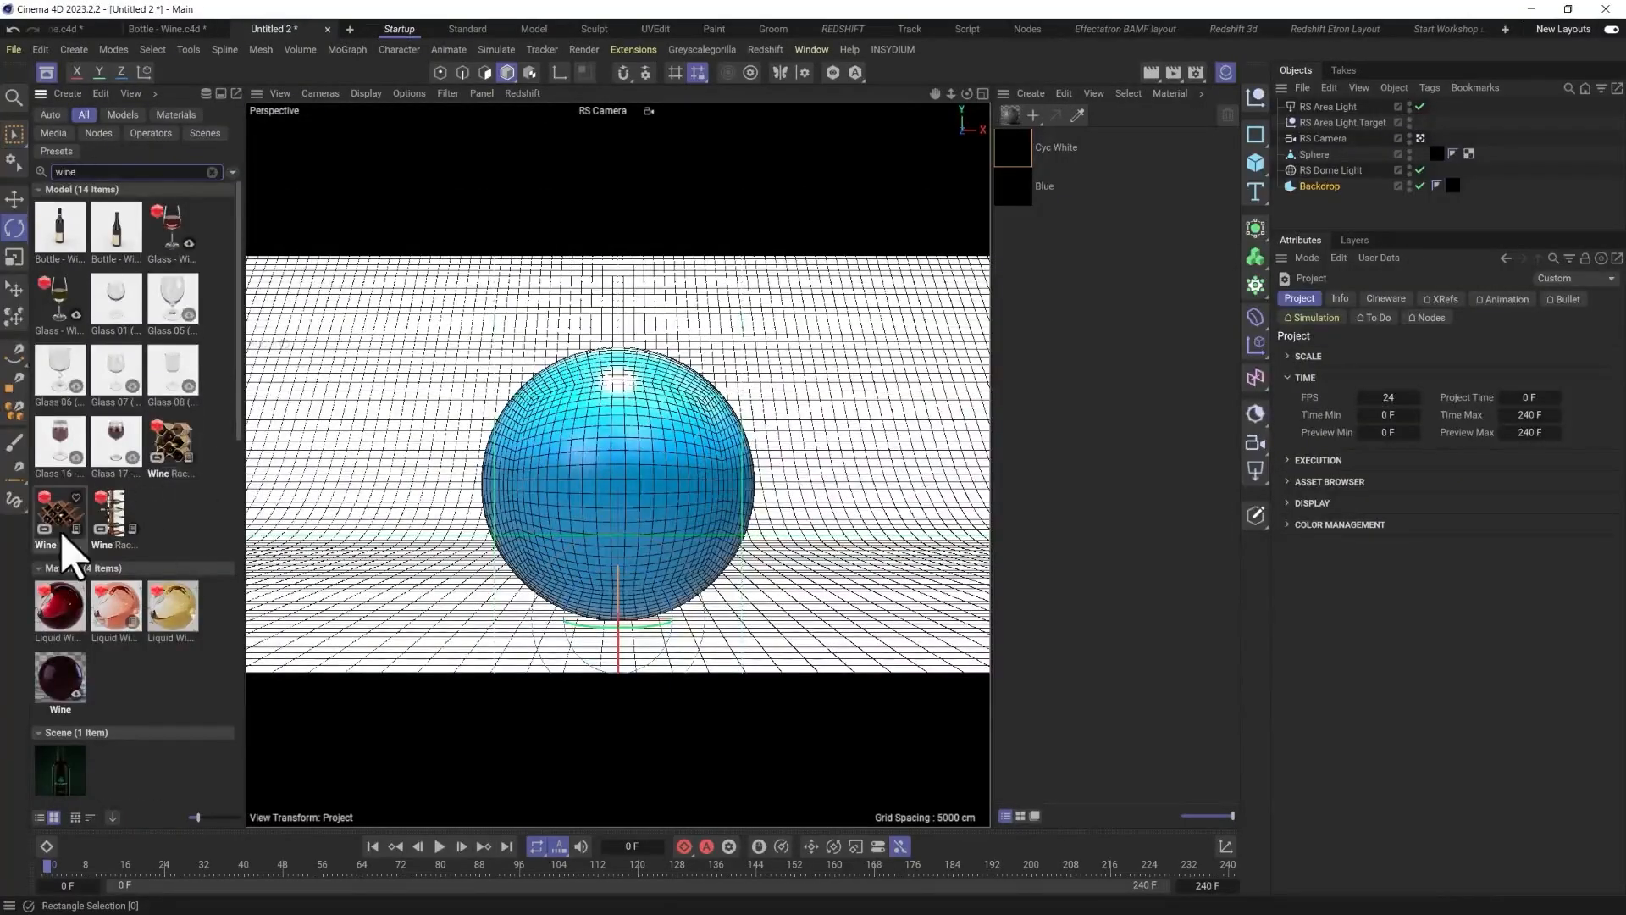
click(172, 456)
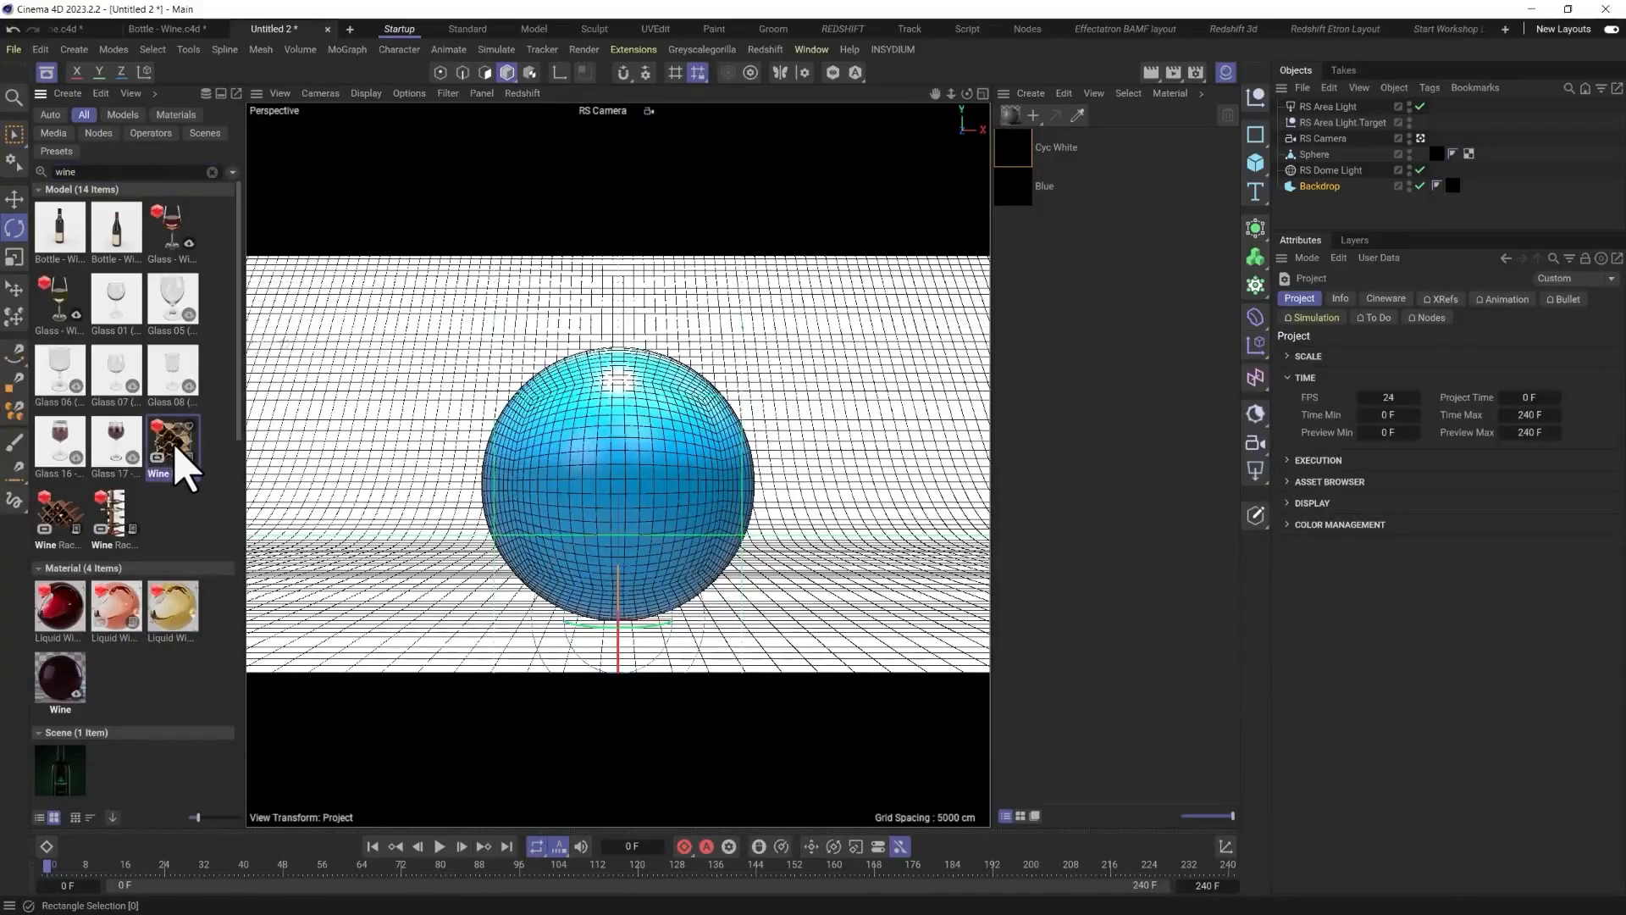
click(60, 533)
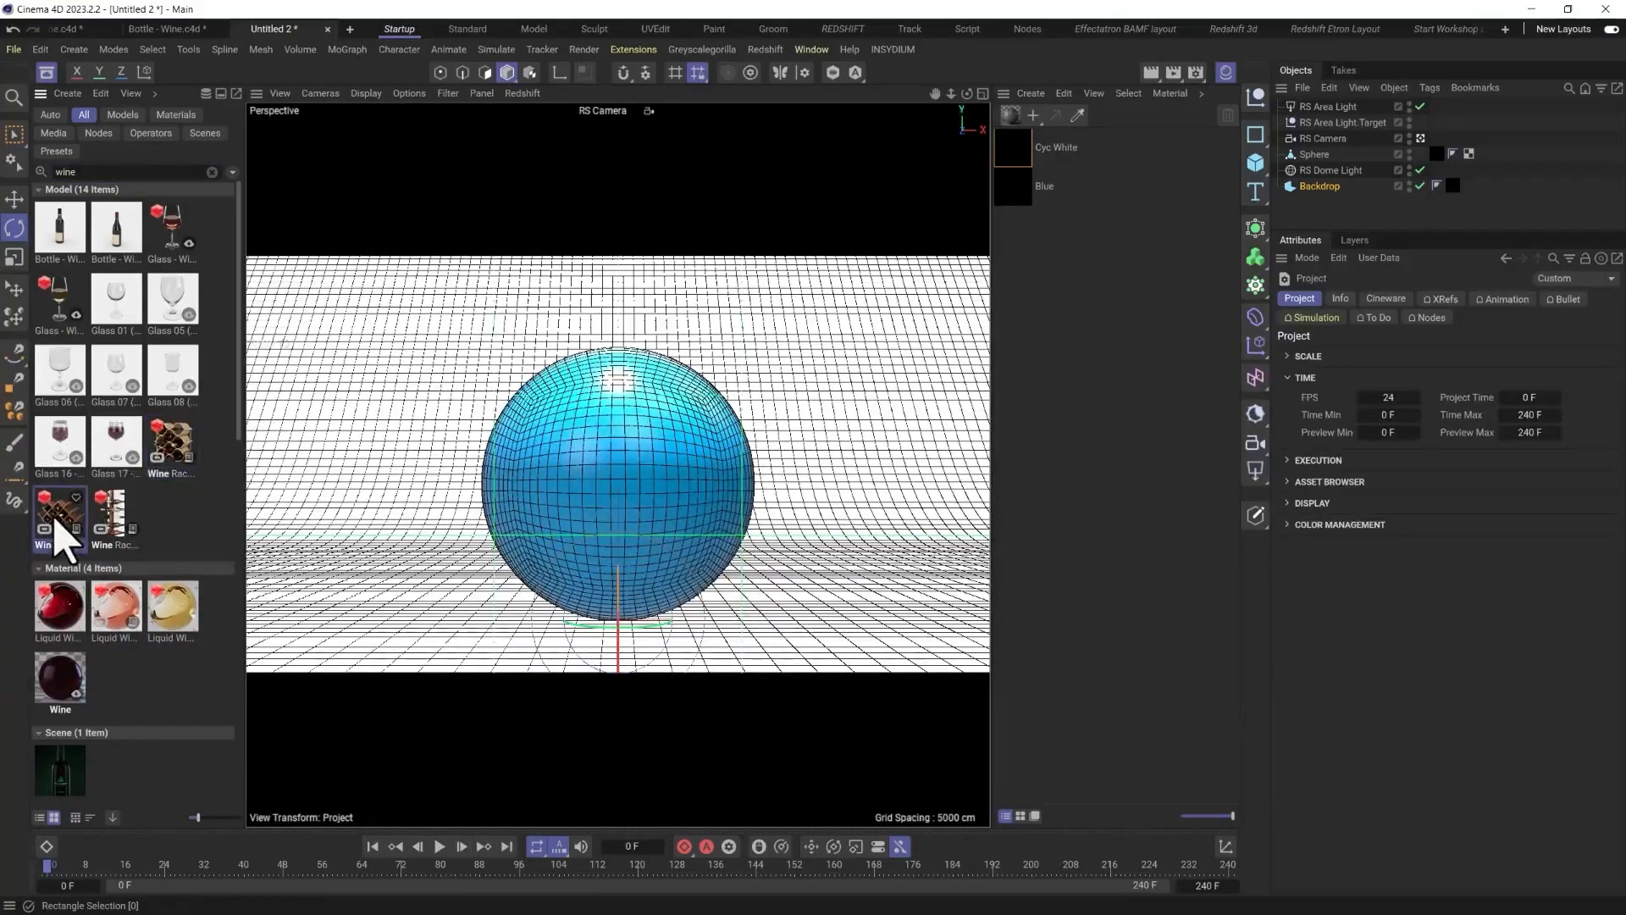
scroll(200, 508, down, 2)
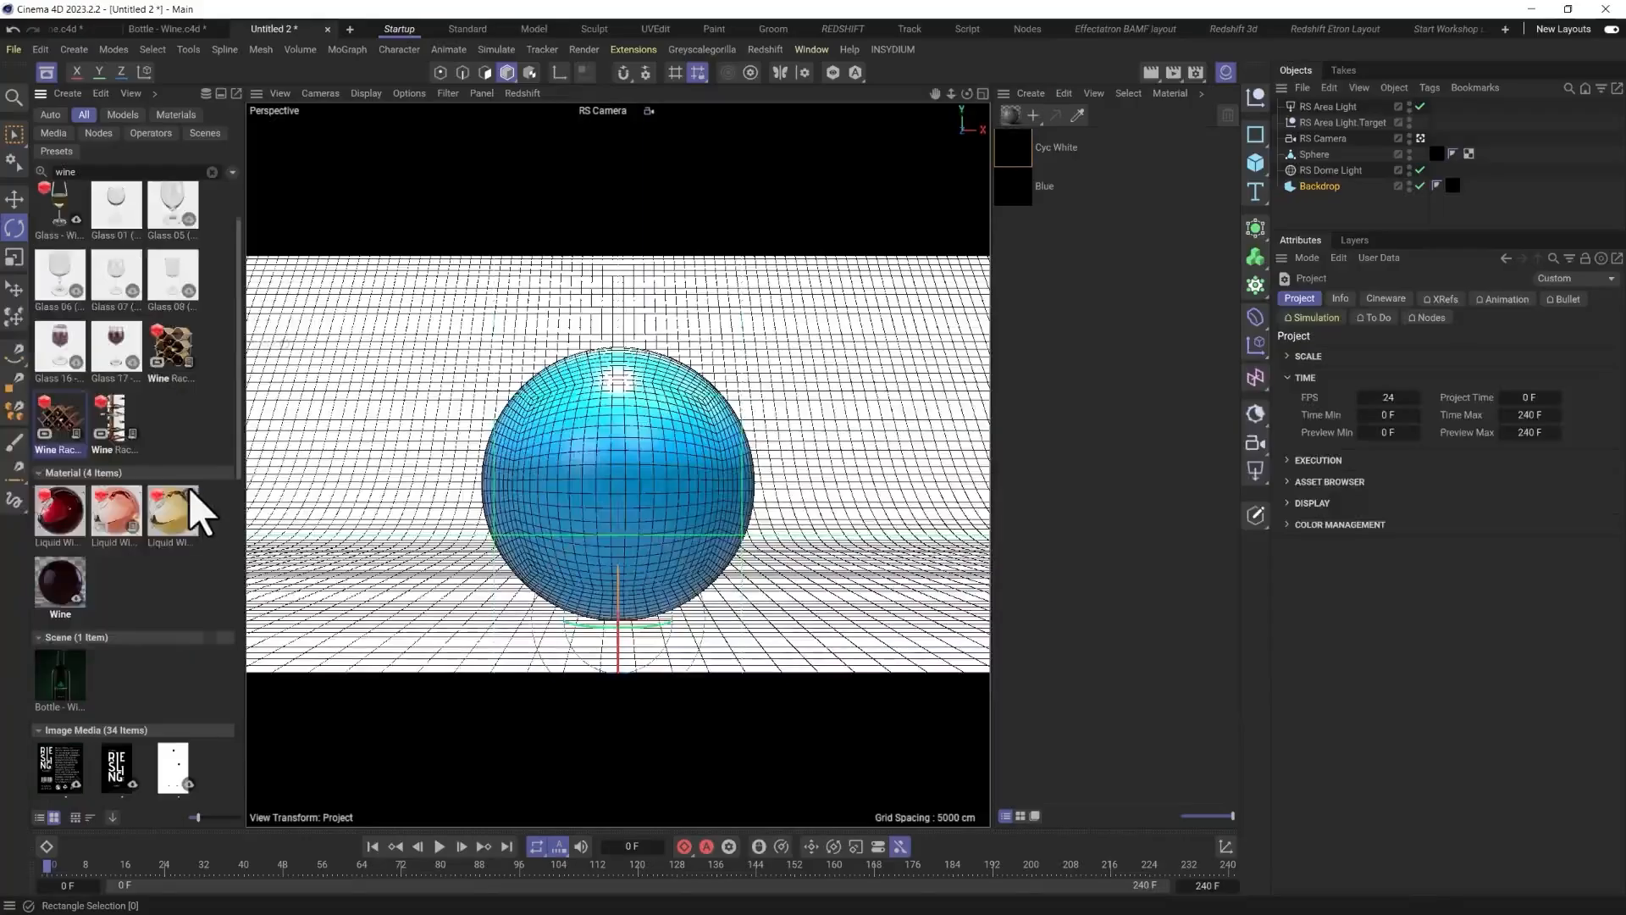
scroll(199, 508, down, 2)
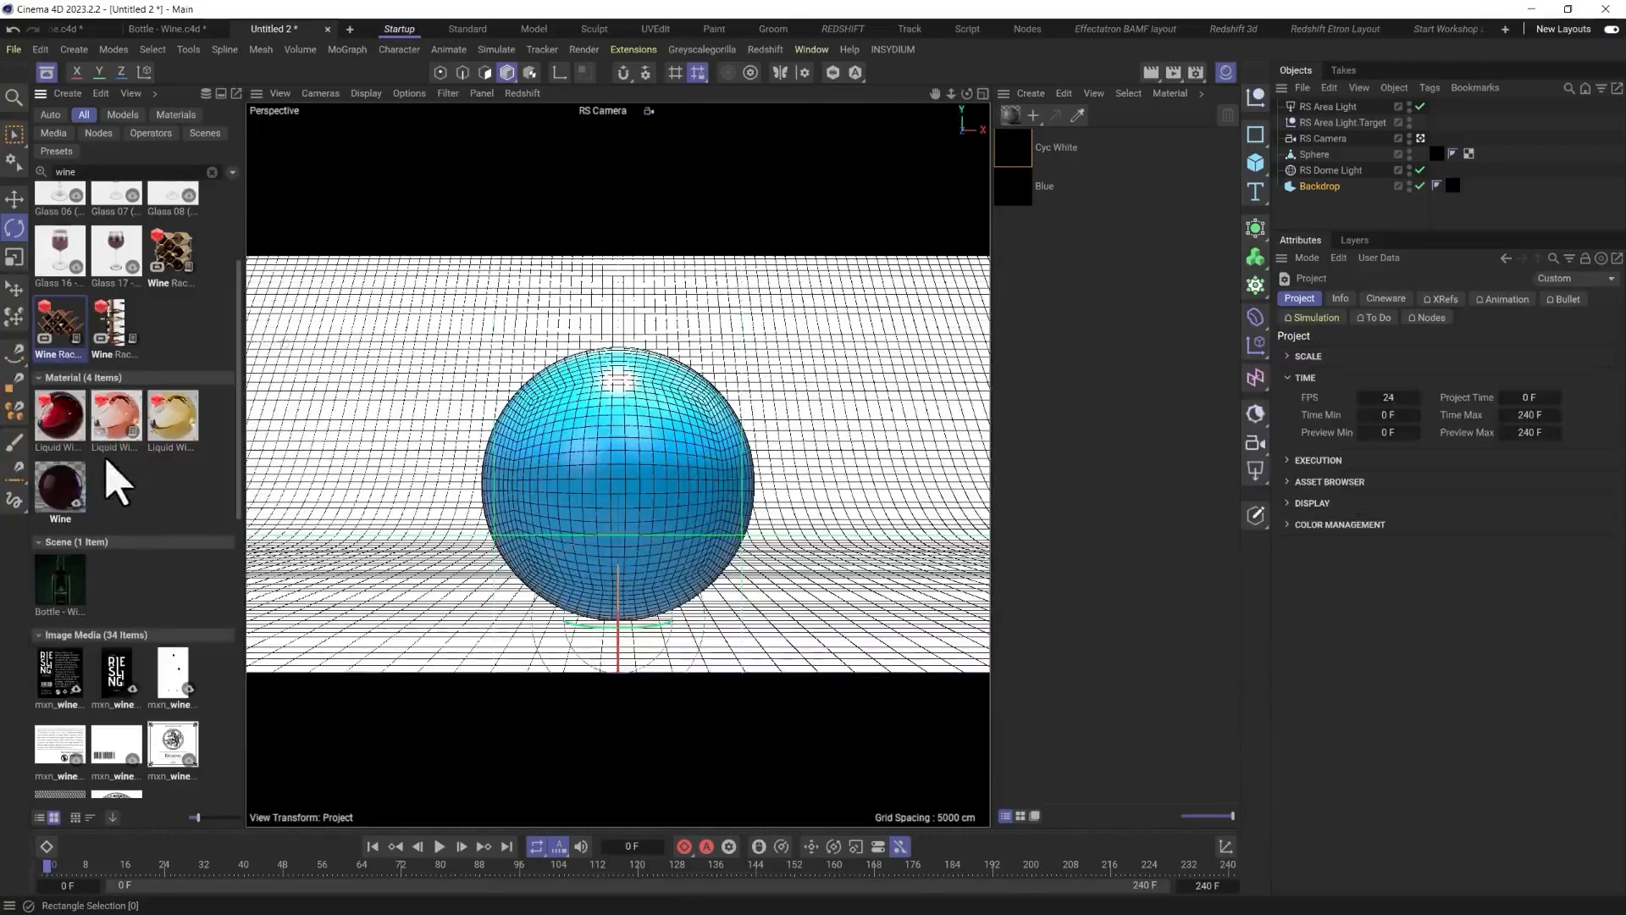
Open the Bottle - Wine scene asset and copy its Bottle object into the Untitled 2 scene.
click(59, 593)
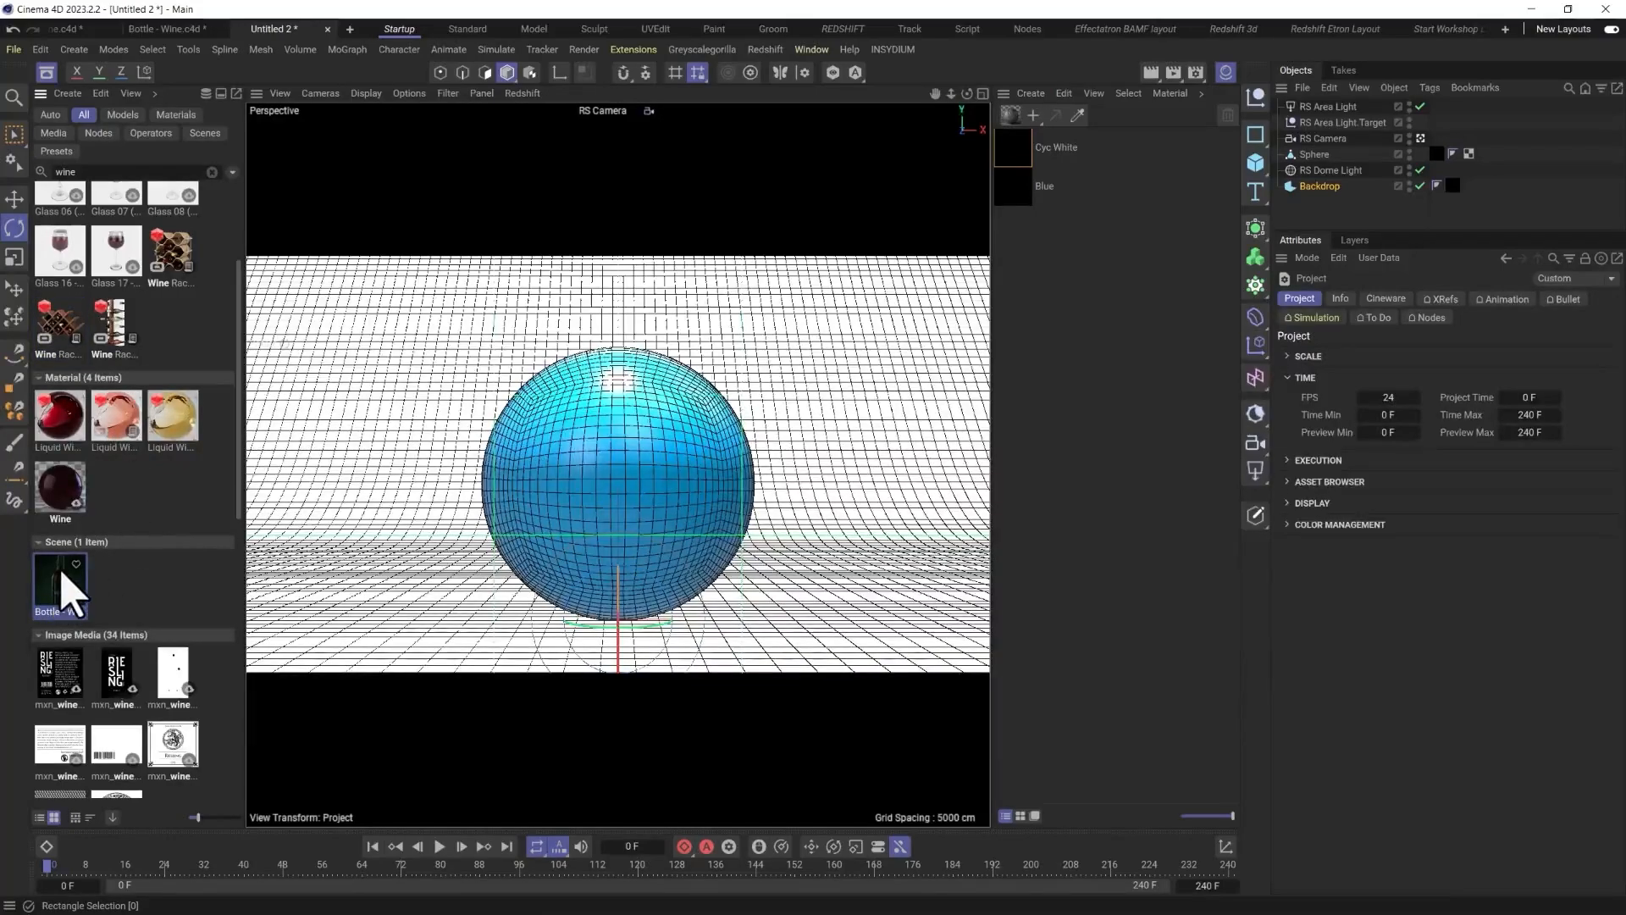
drag(70, 593, 410, 533)
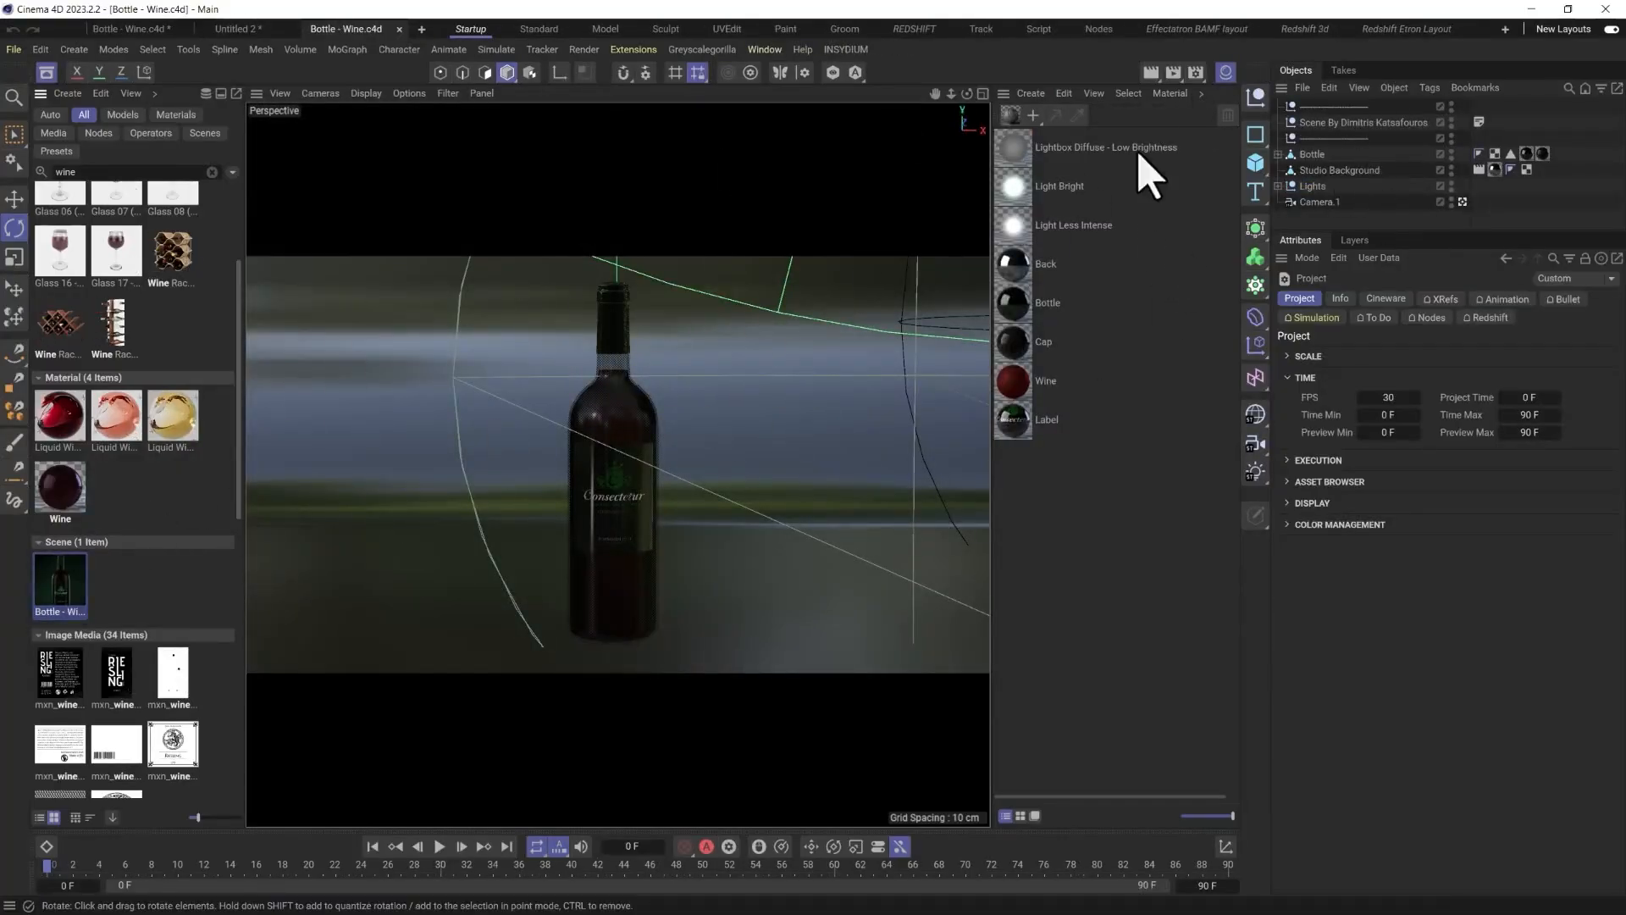
click(1313, 155)
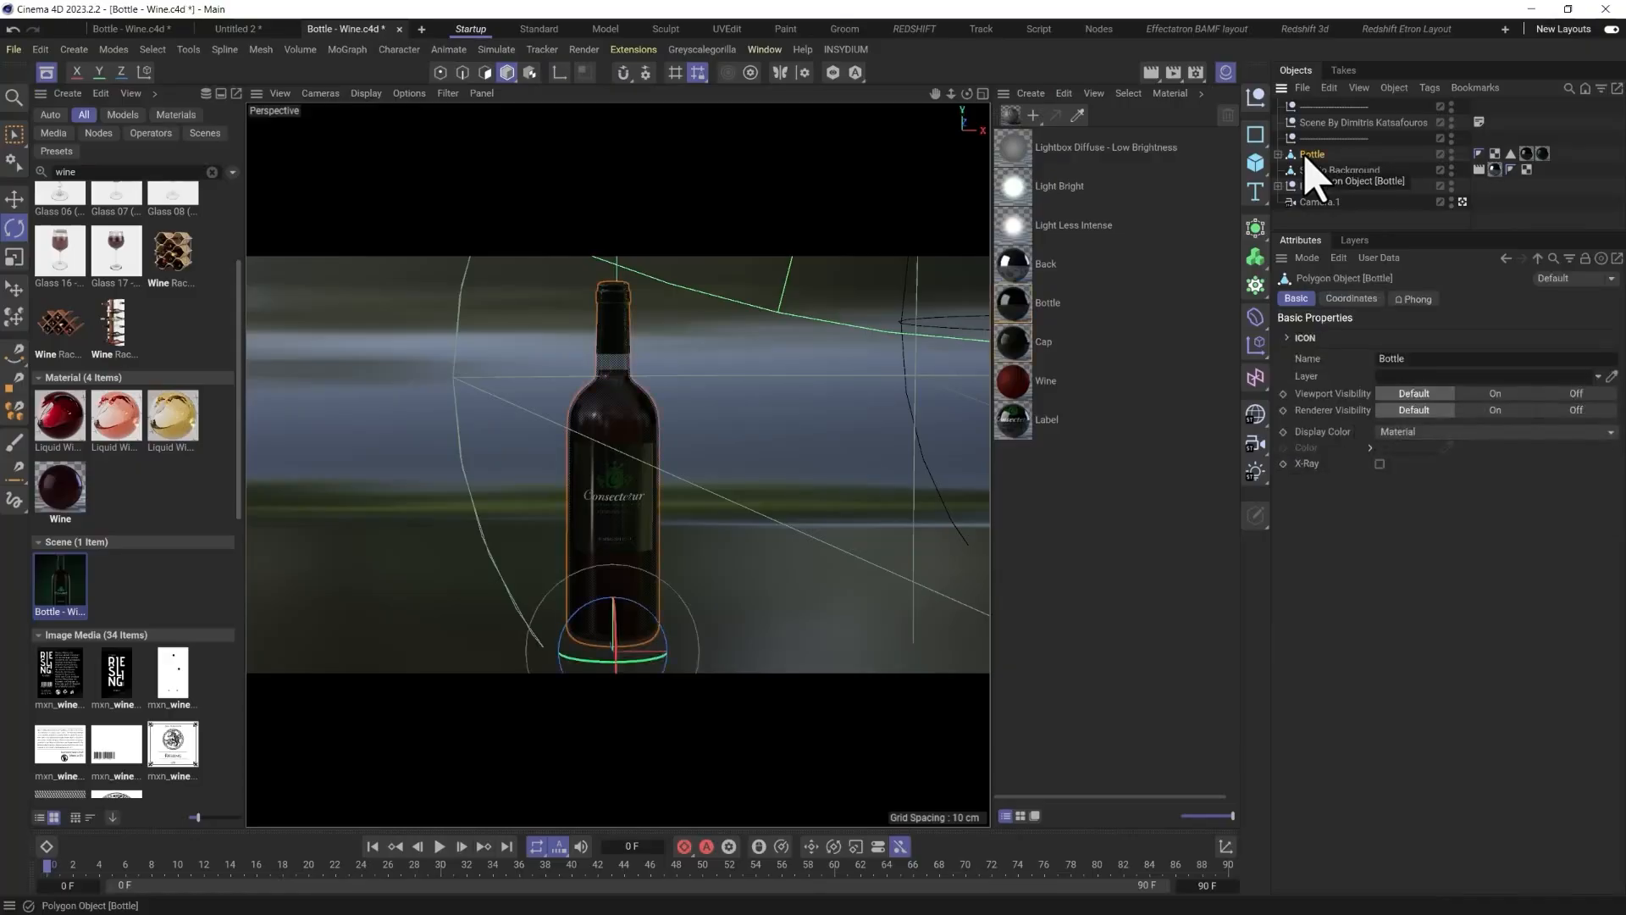
click(236, 31)
key(ctrl+v)
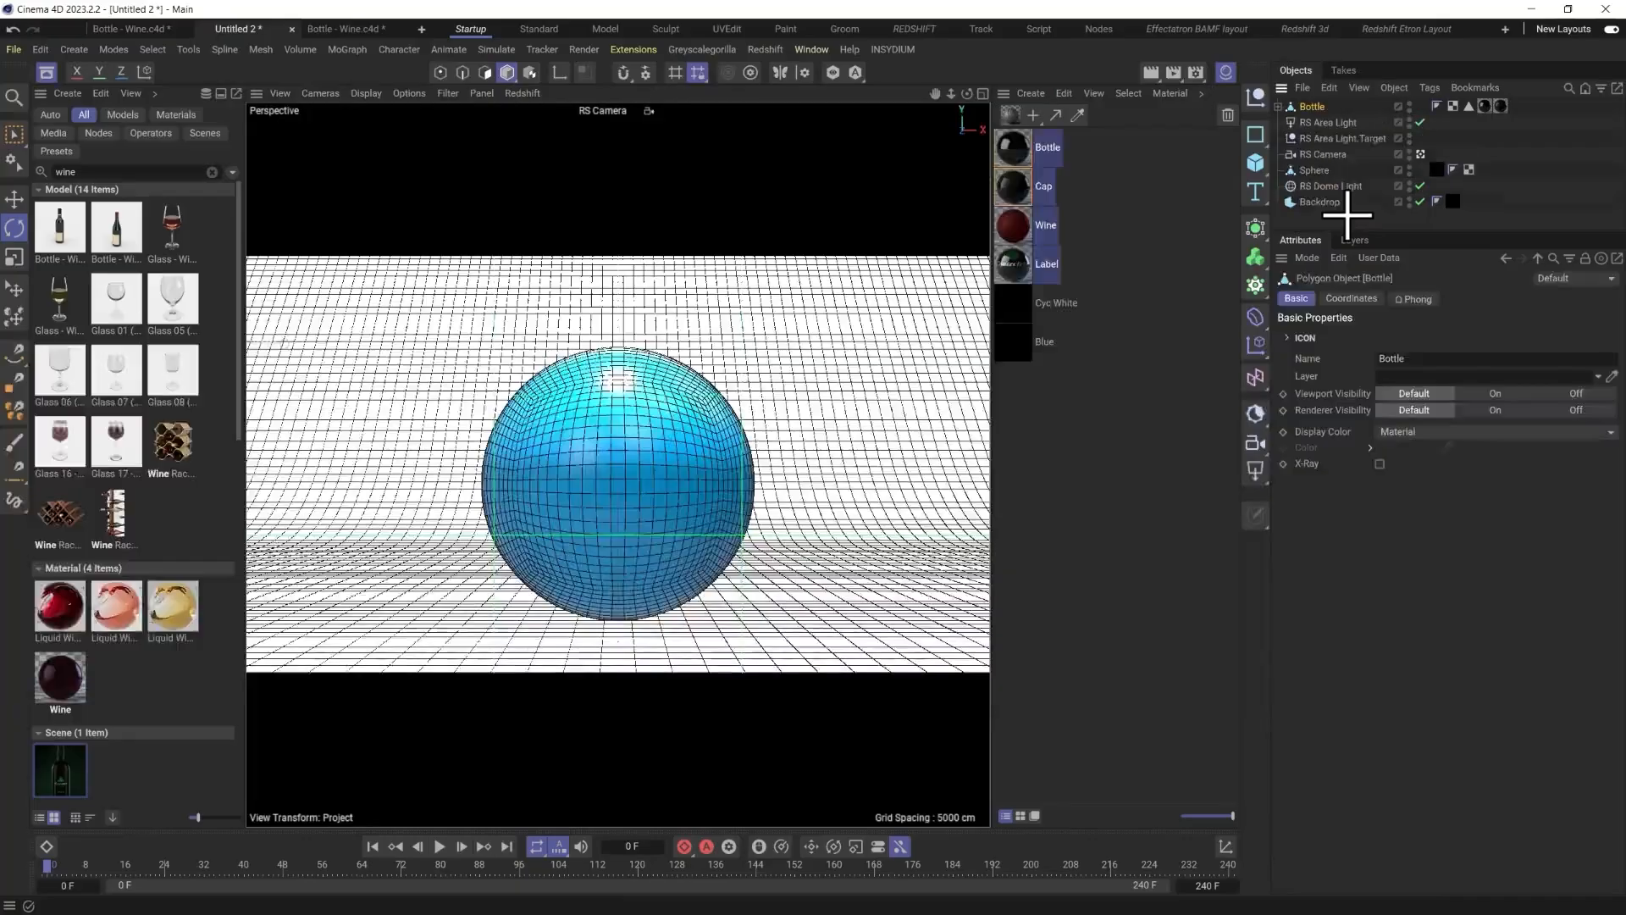
Delete the blue placeholder sphere and frame the wine bottle in the camera view.
click(617, 497)
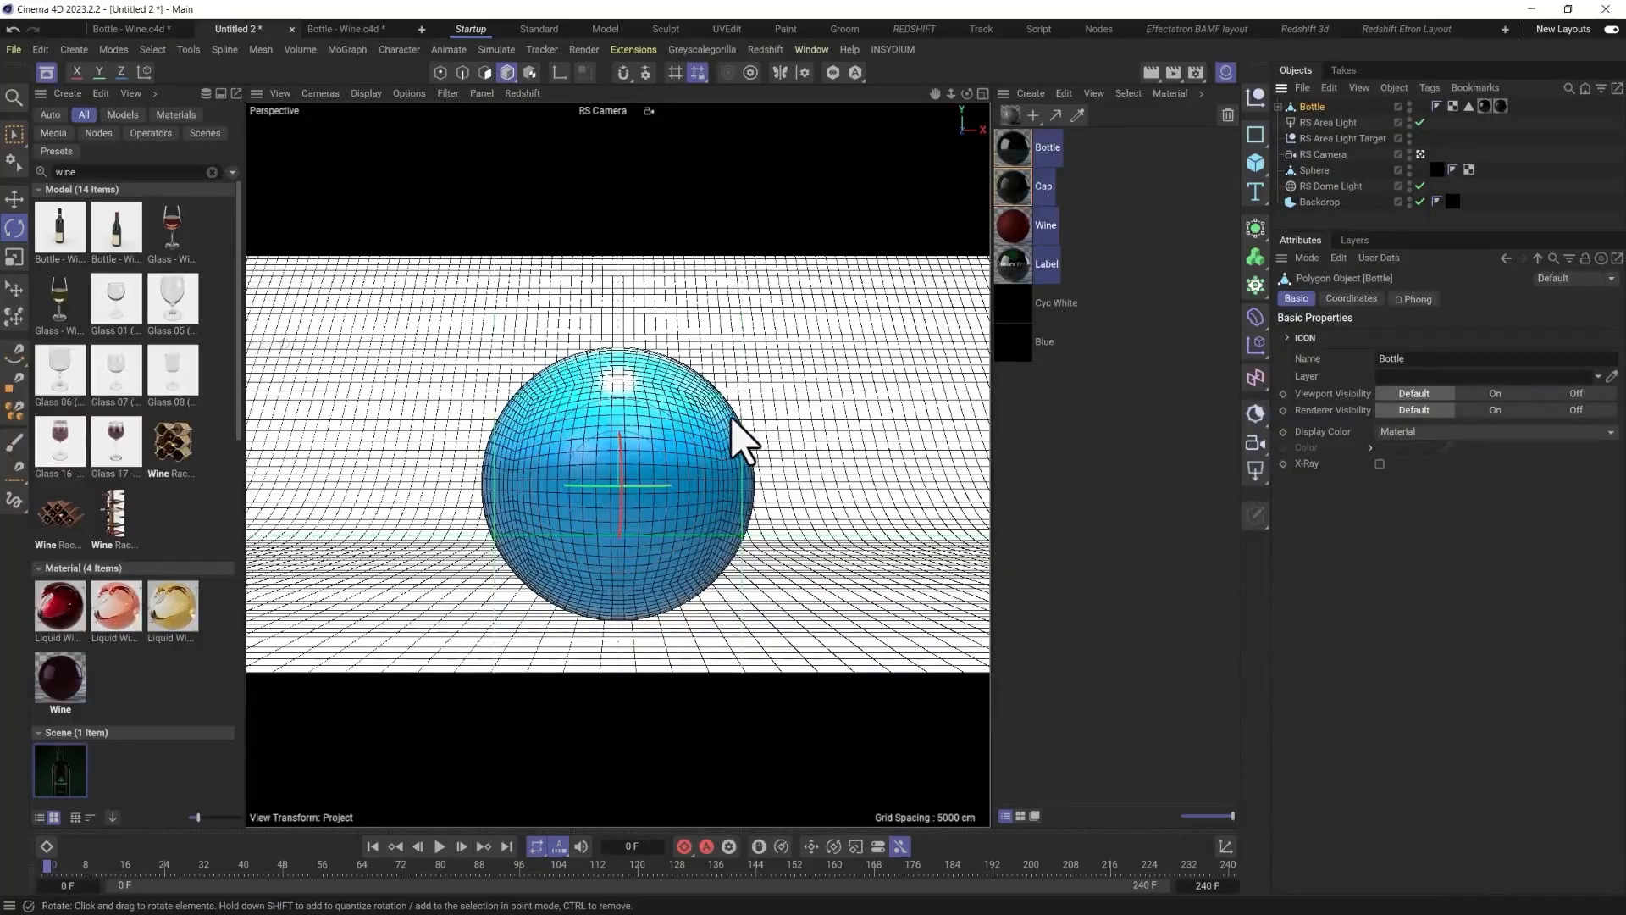
key(Delete)
scroll(624, 466, up, 15)
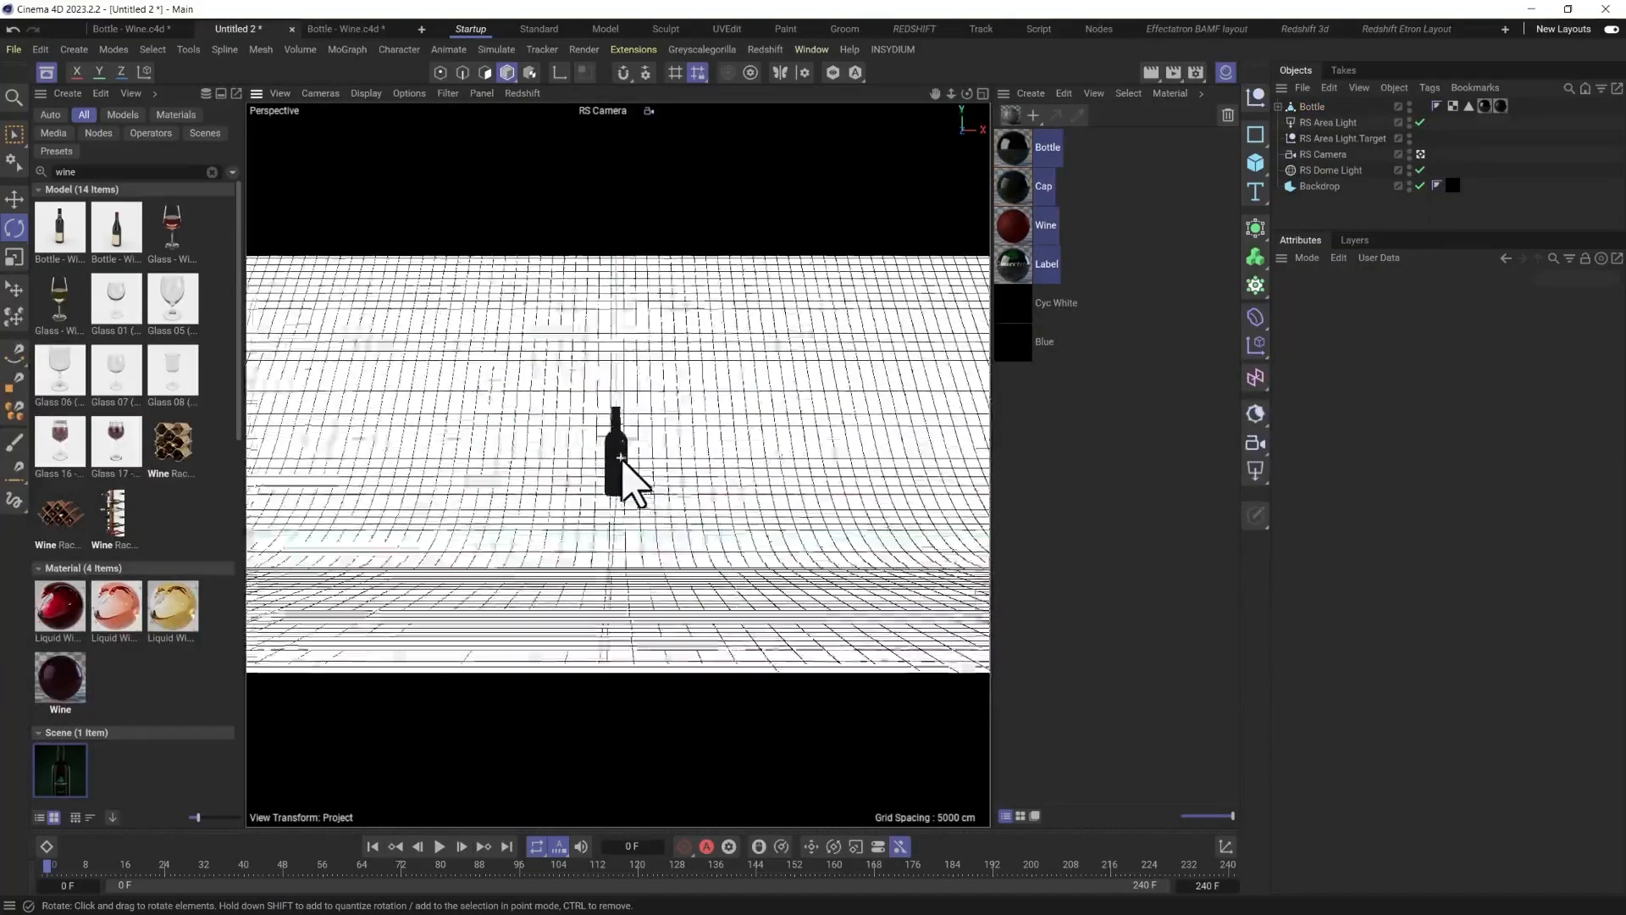
scroll(599, 370, down, 2)
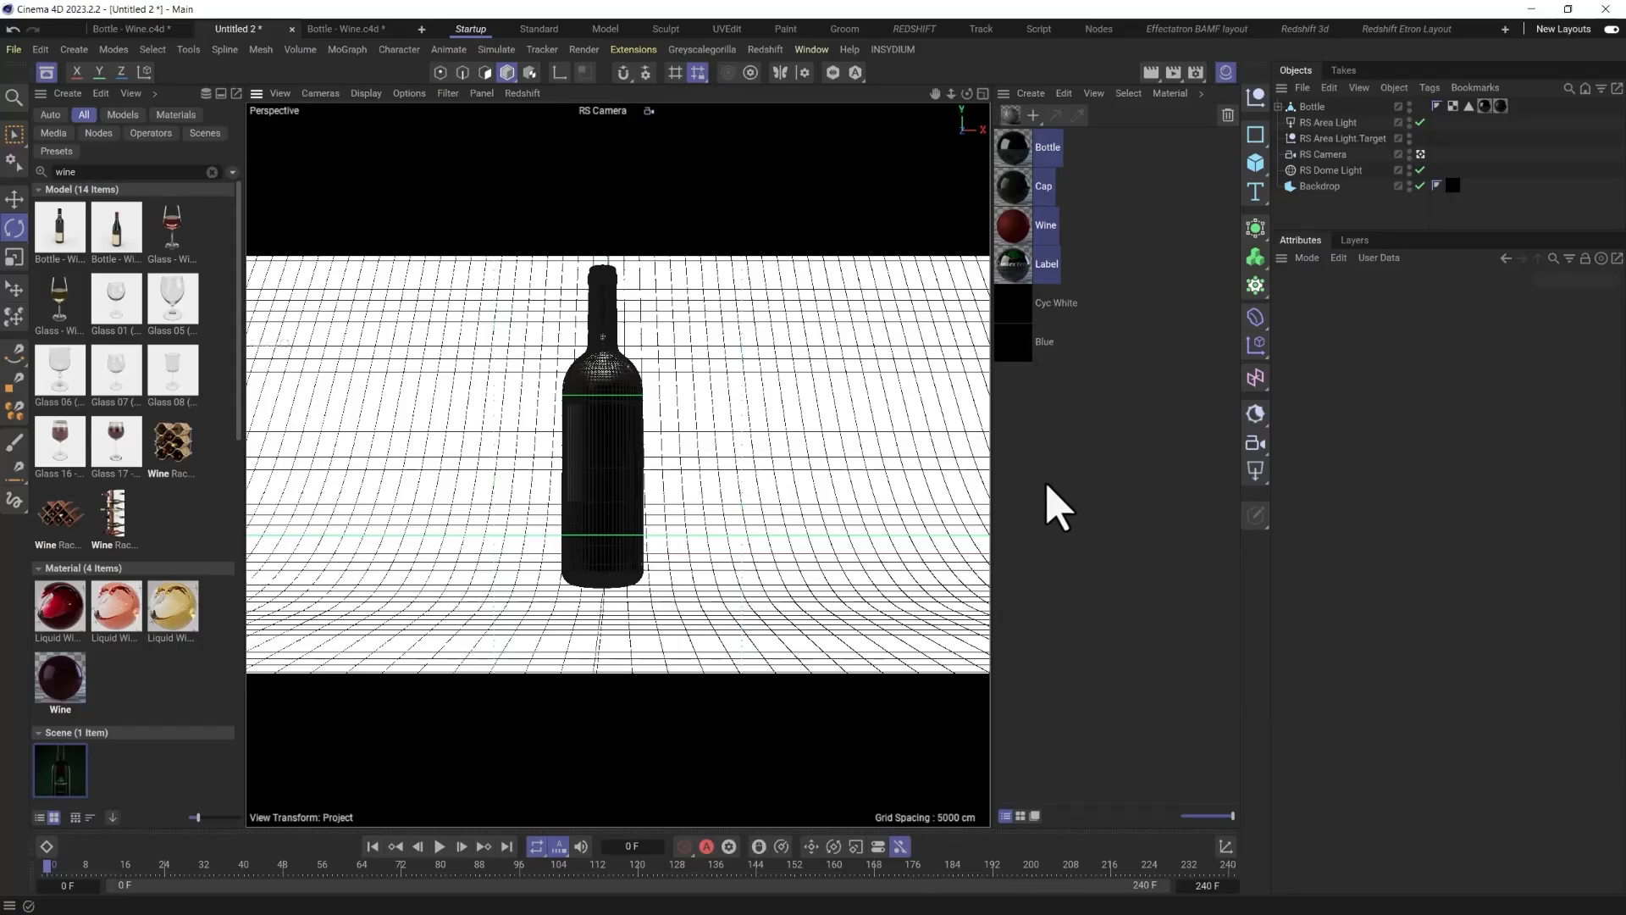
Create a Redshift Standard material and add the wine-logo image from the Asset Browser to its node graph as a texture.
scroll(195, 593, down, 3)
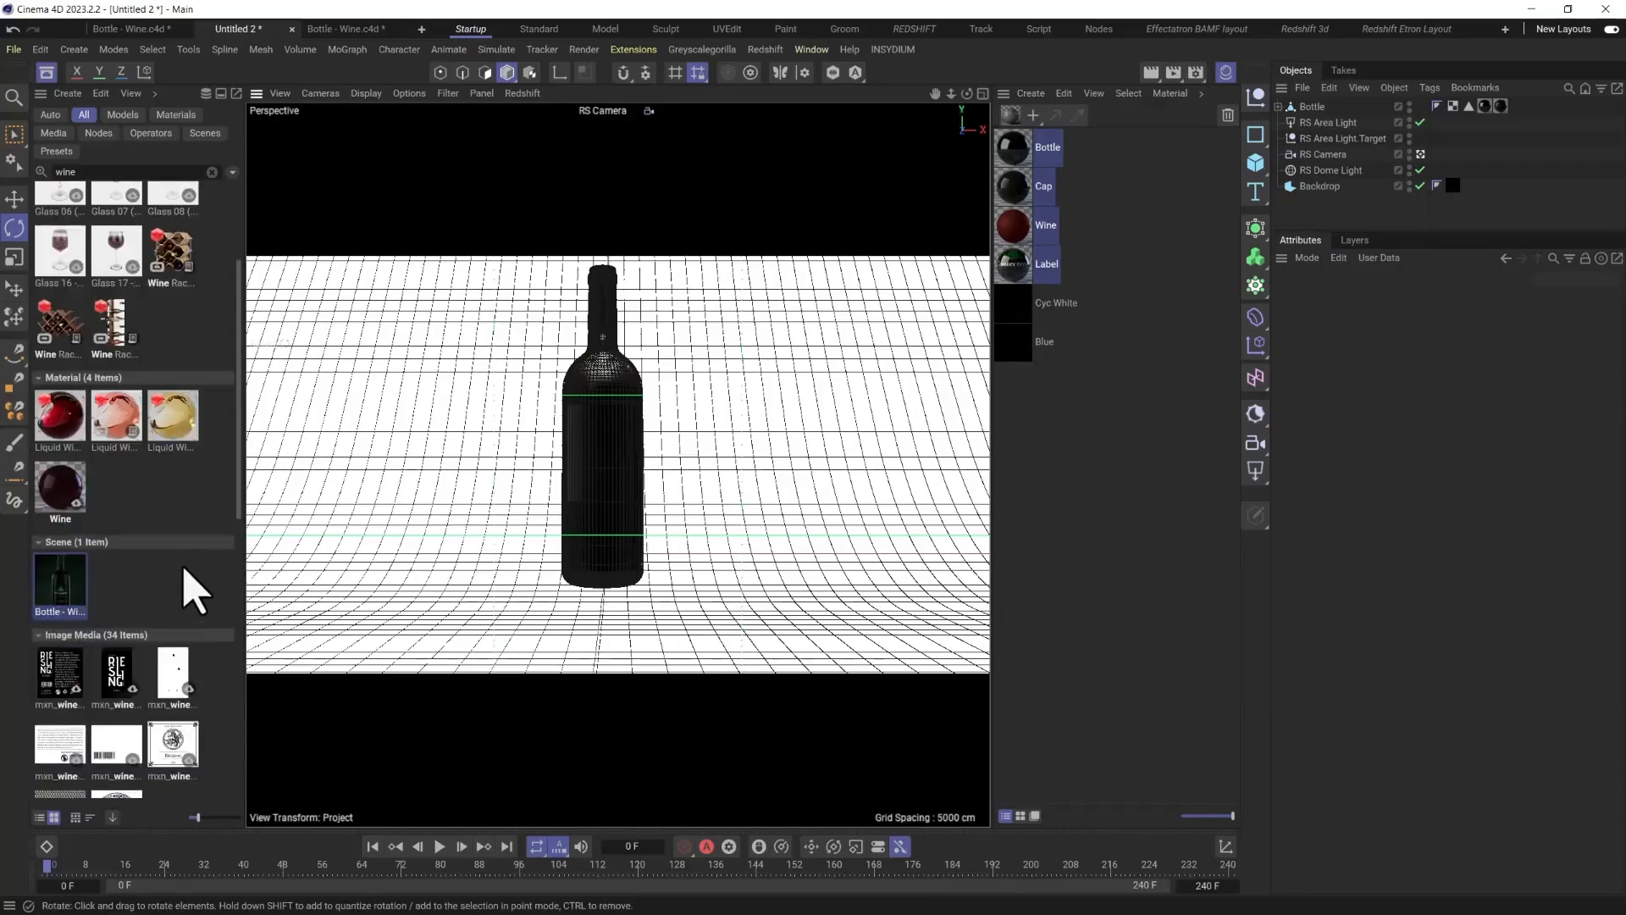
scroll(195, 593, down, 3)
scroll(190, 593, down, 8)
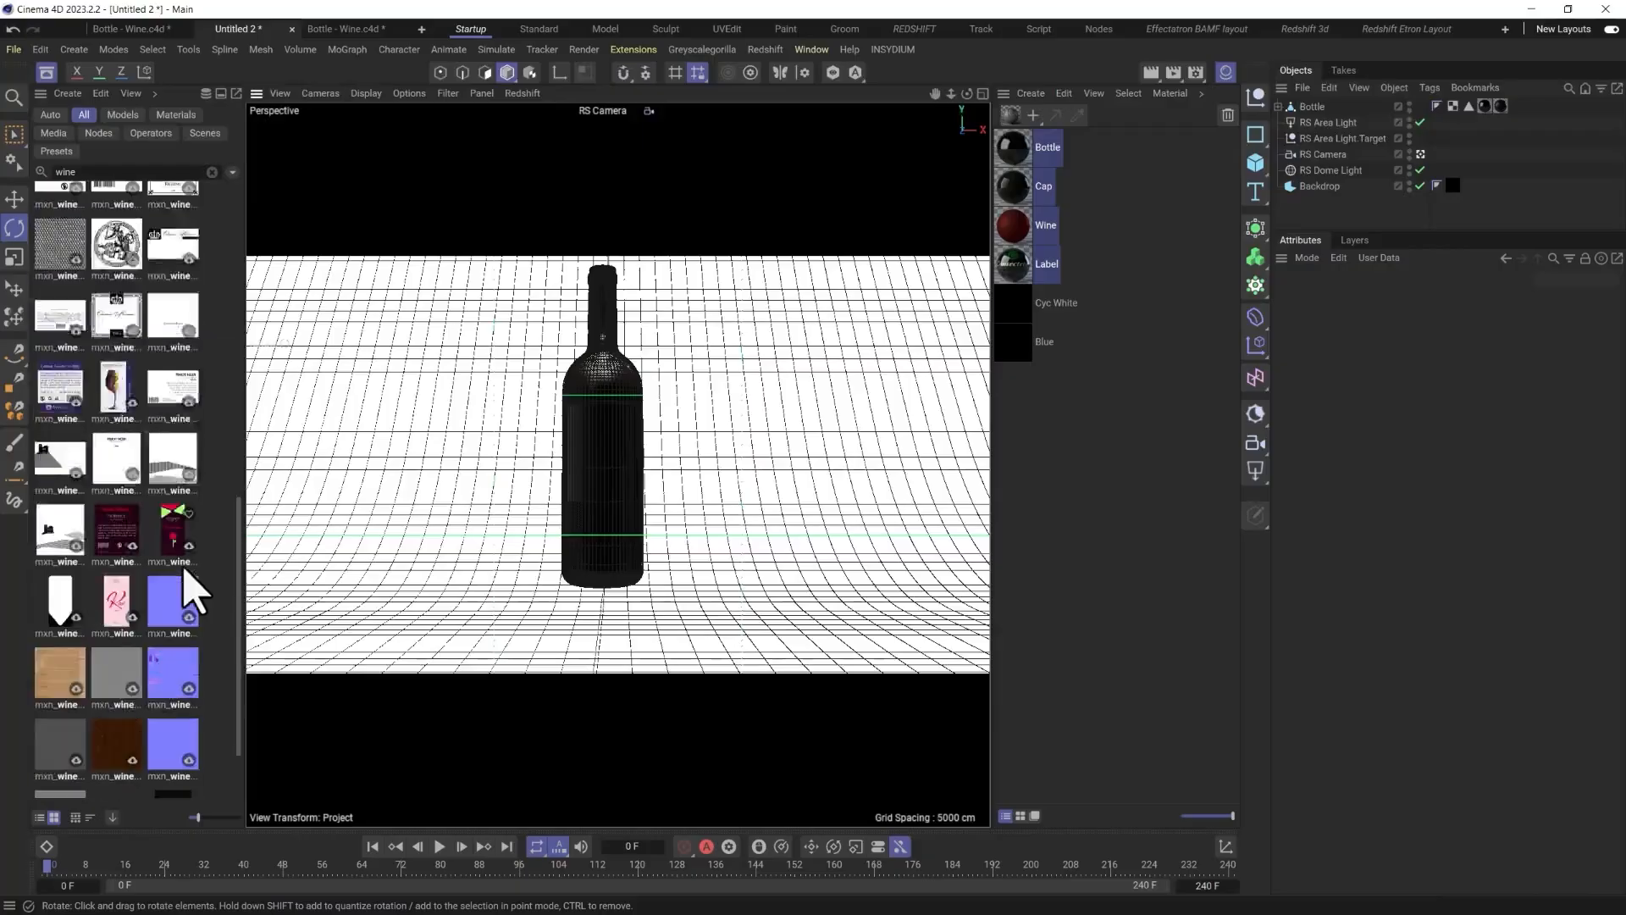
click(1009, 114)
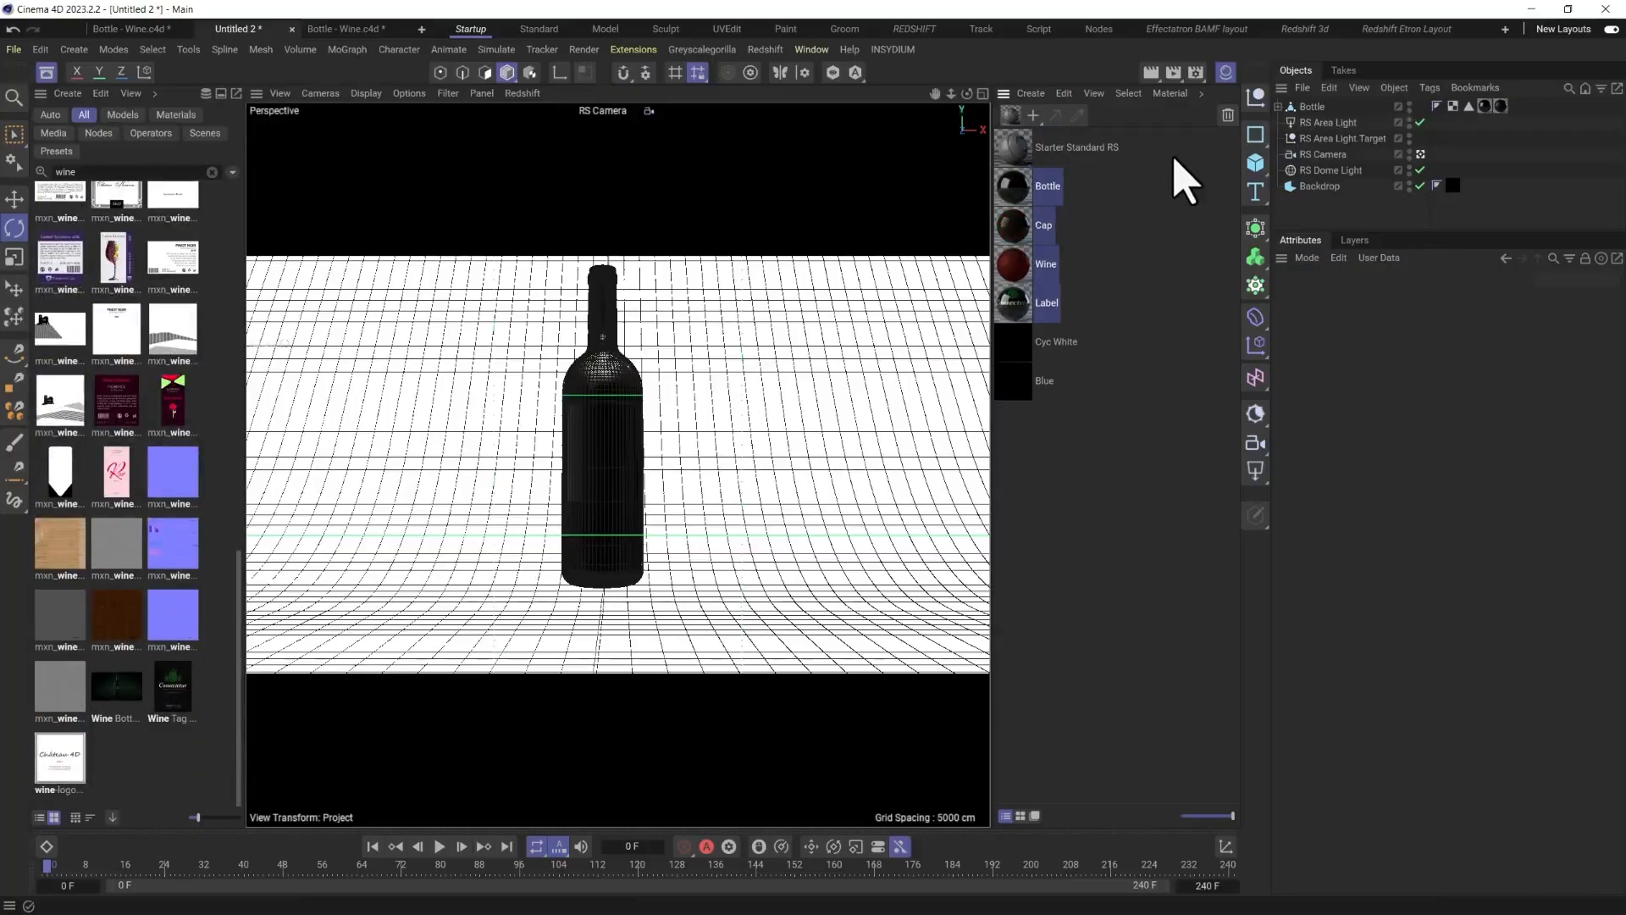
double_click(1033, 157)
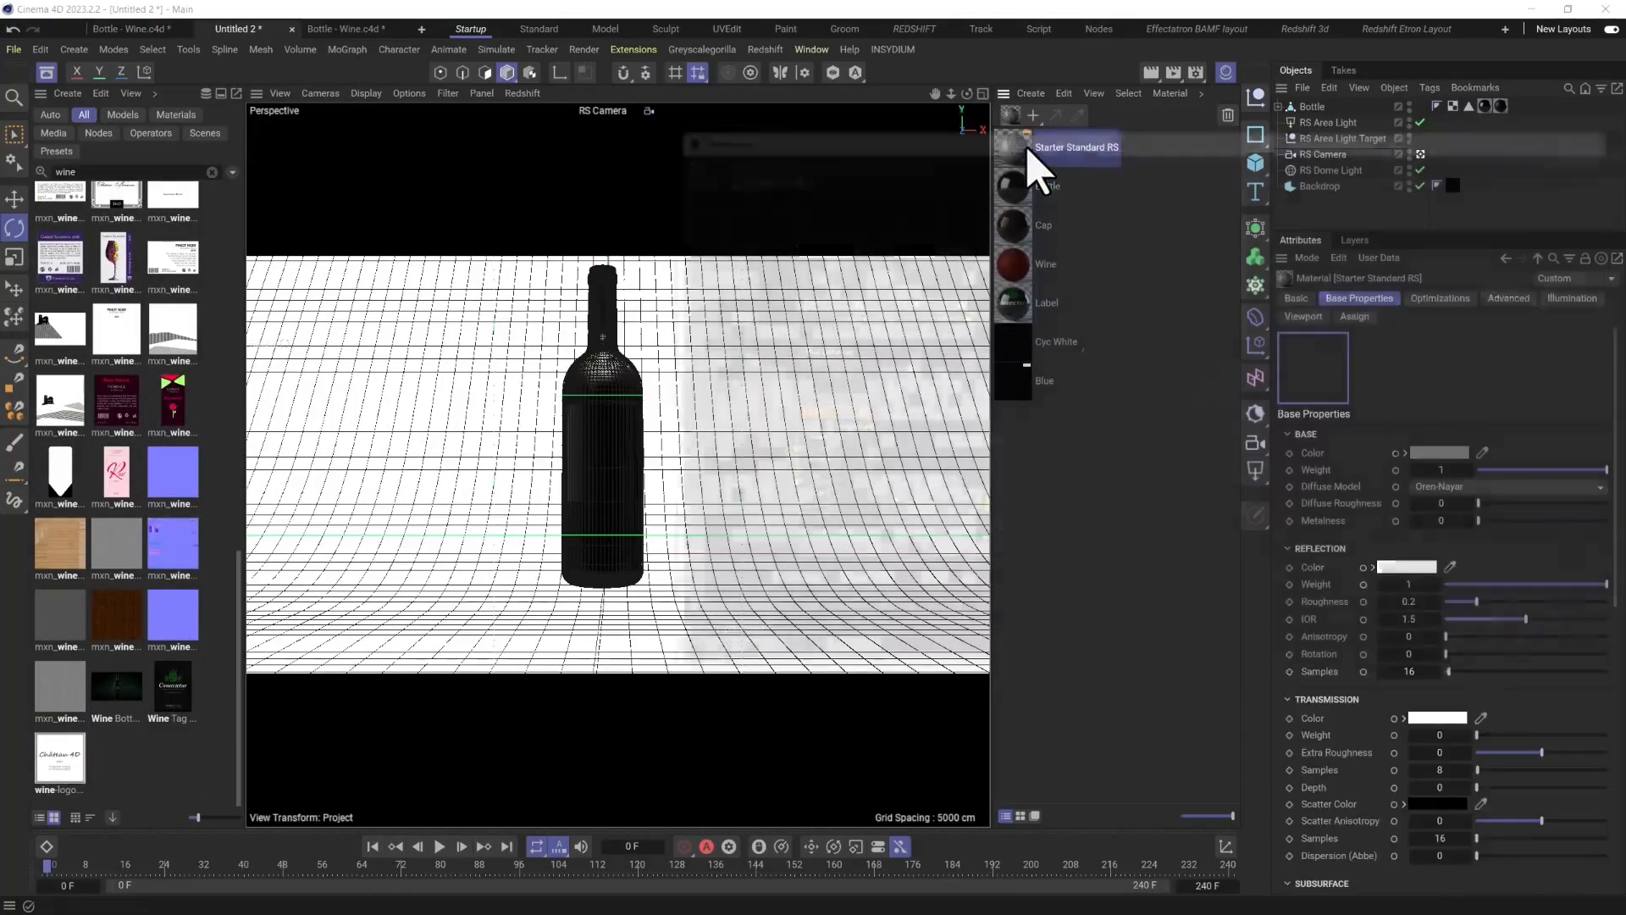
click(59, 758)
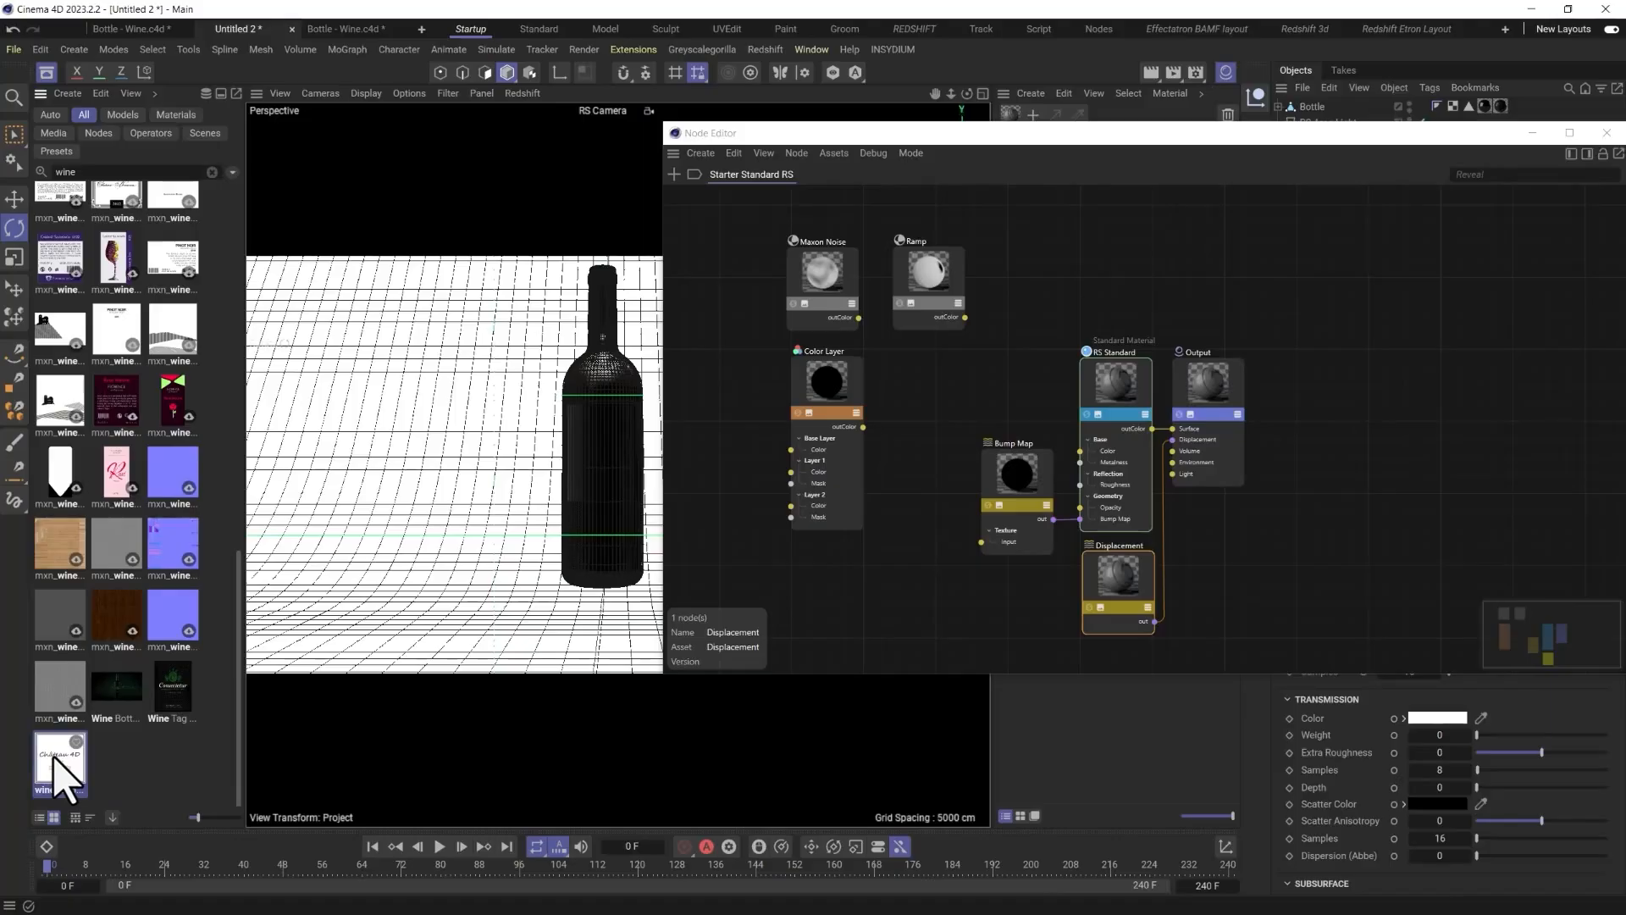
drag(55, 760, 800, 577)
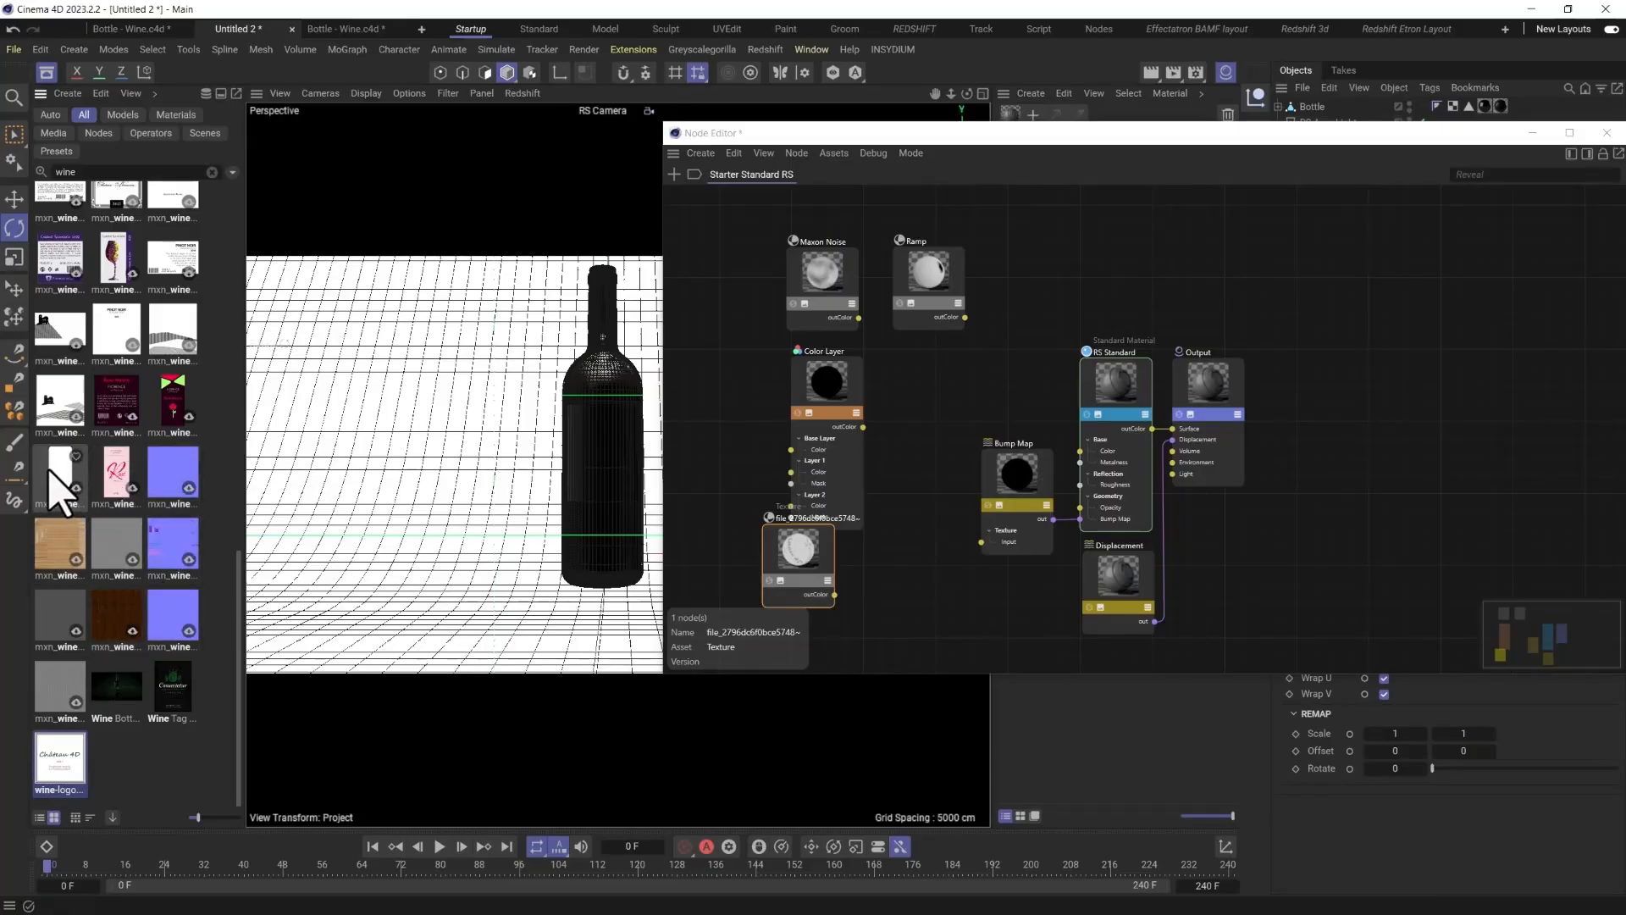
Look through the wine label images available in the Asset Browser.
scroll(133, 314, up, 2)
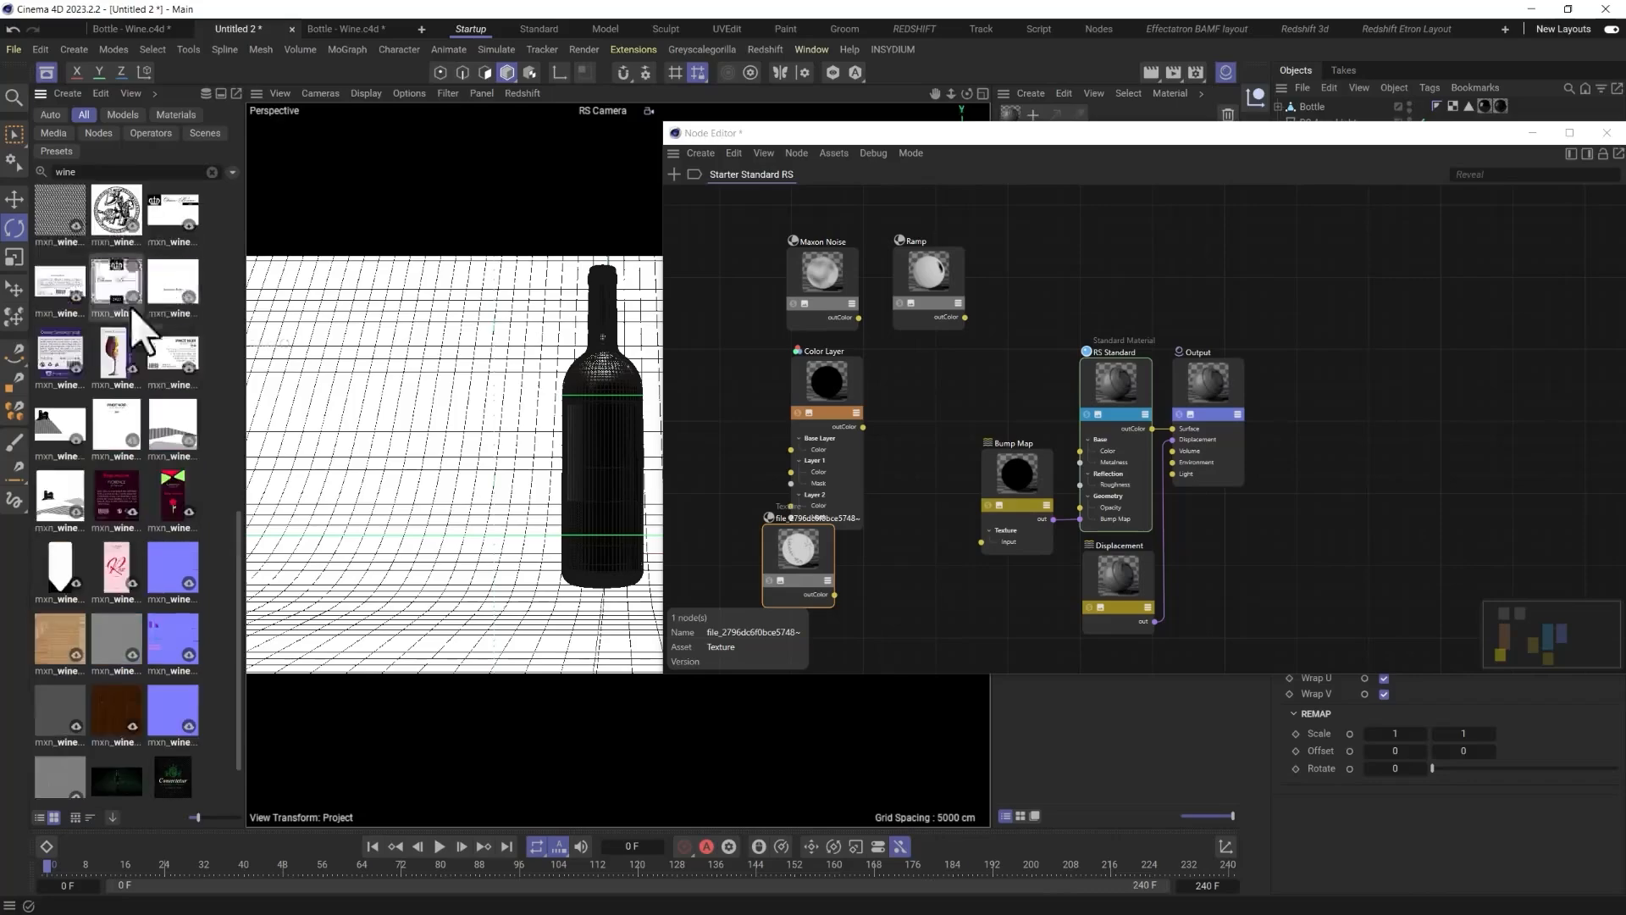
scroll(122, 245, up, 4)
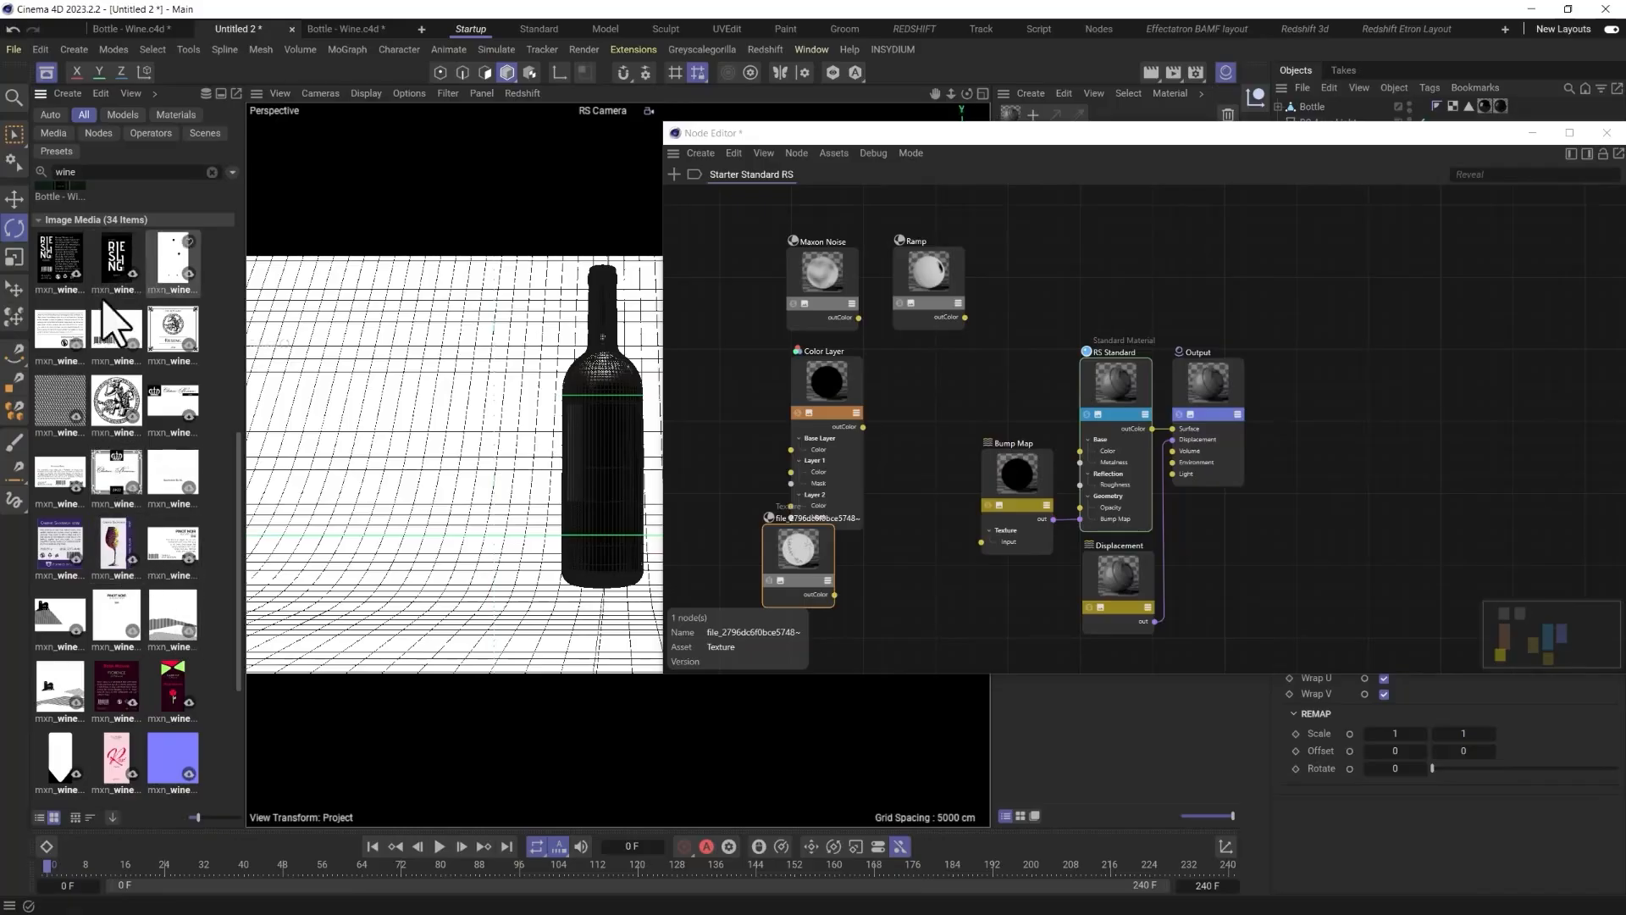
scroll(105, 293, up, 5)
scroll(93, 356, down, 3)
scroll(101, 568, down, 2)
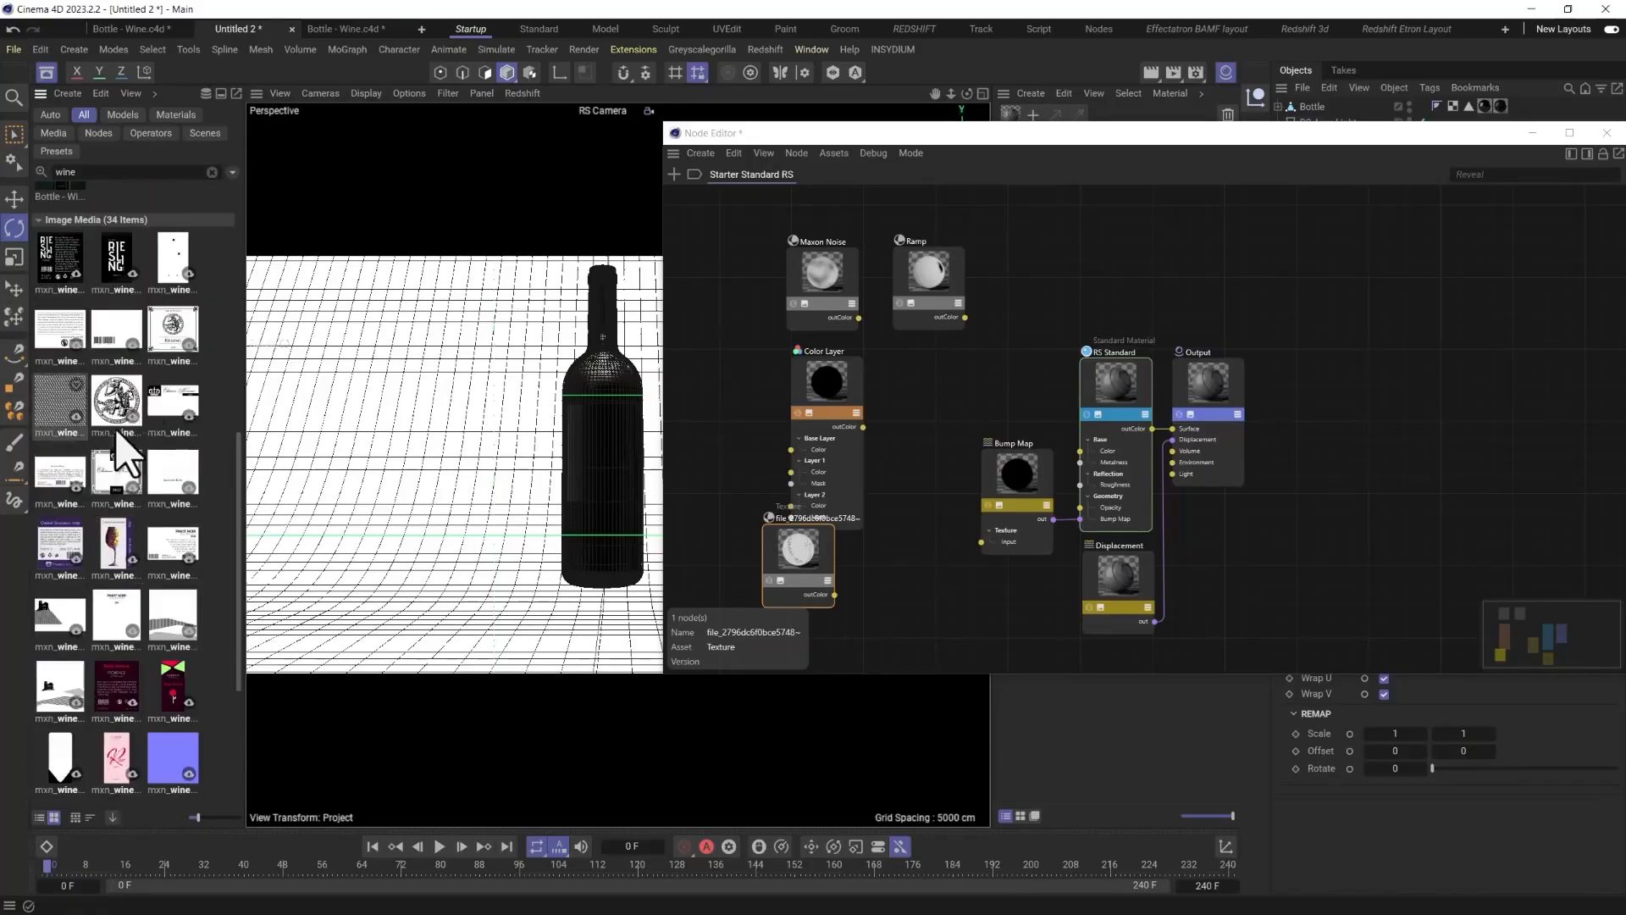
Close the Asset Browser and the Node Editor to return to the full scene view.
scroll(106, 474, down, 2)
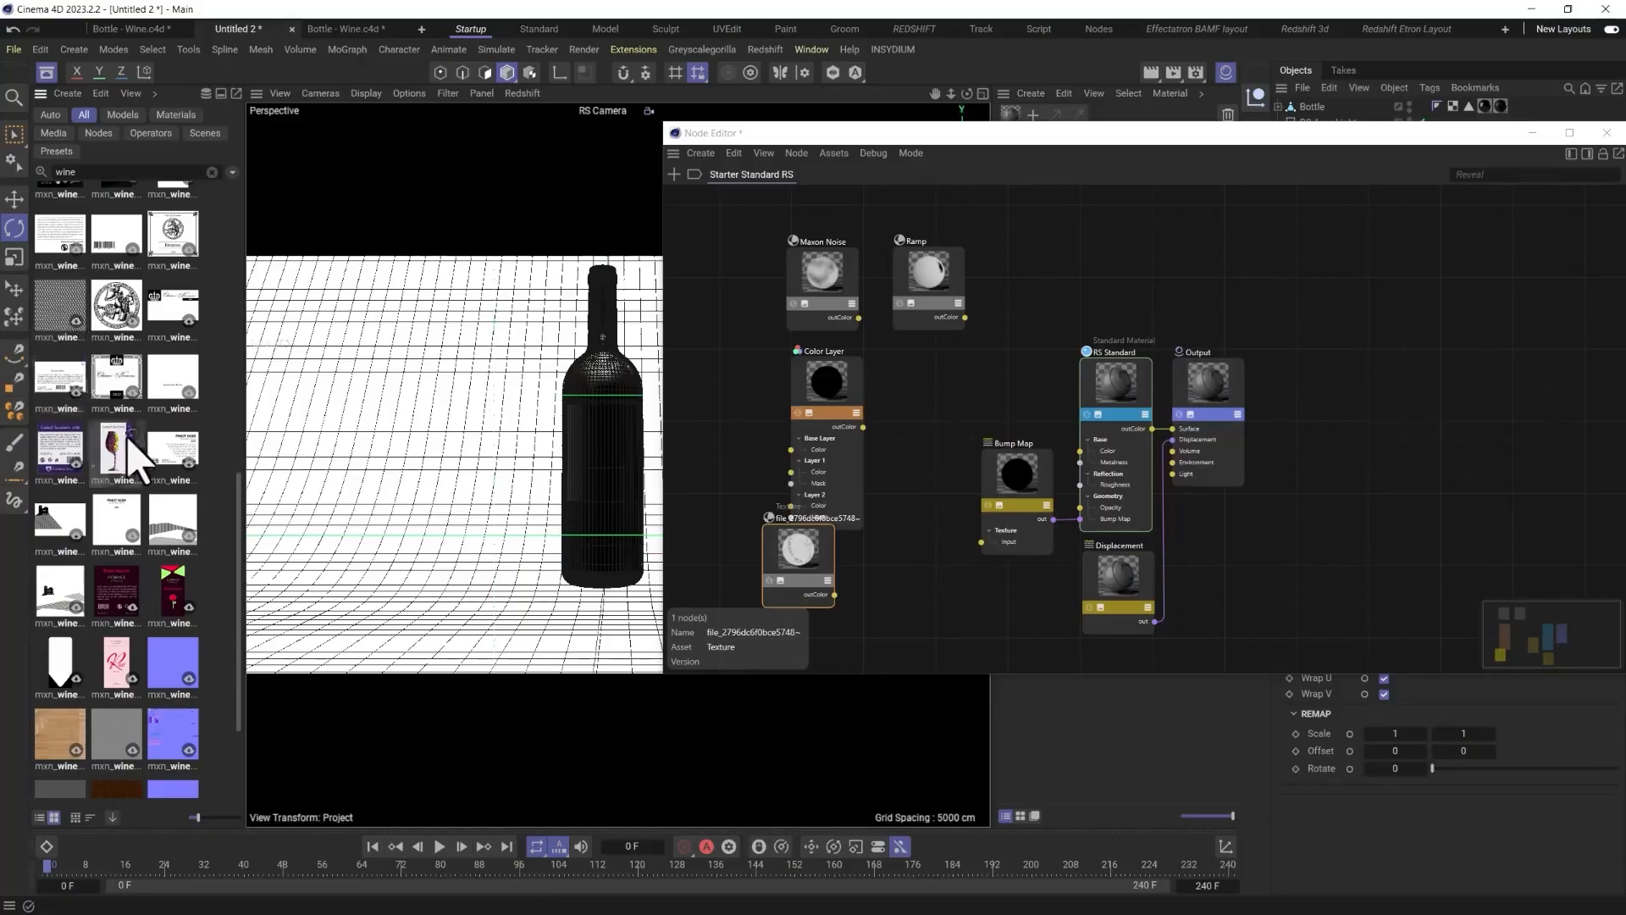
scroll(106, 381, down, 3)
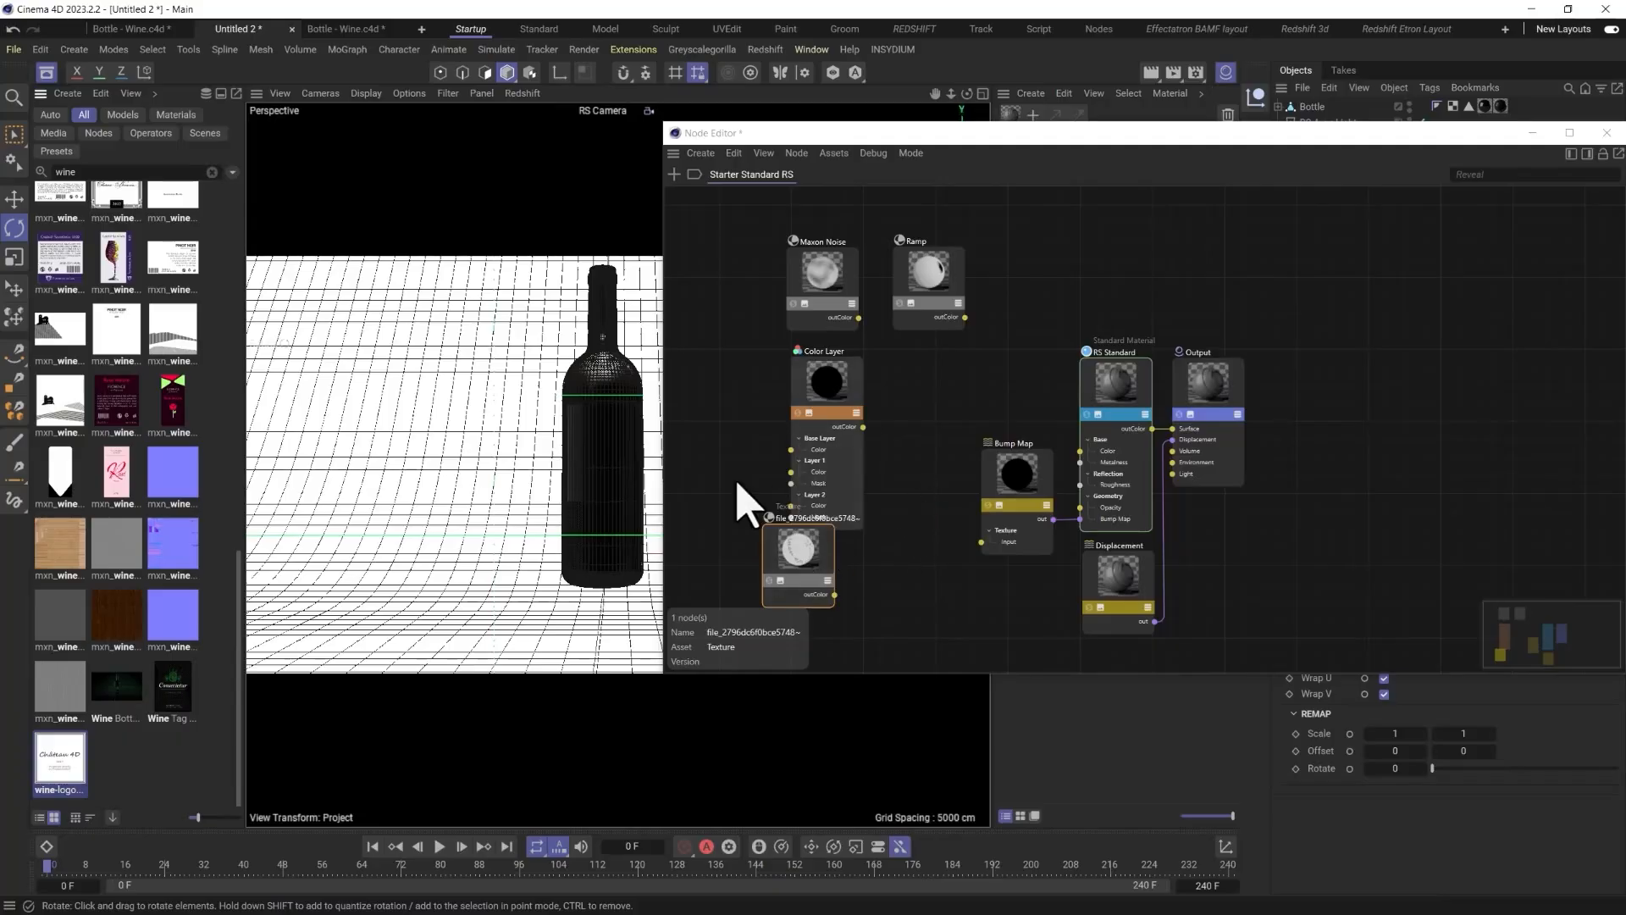
scroll(770, 500, up, 2)
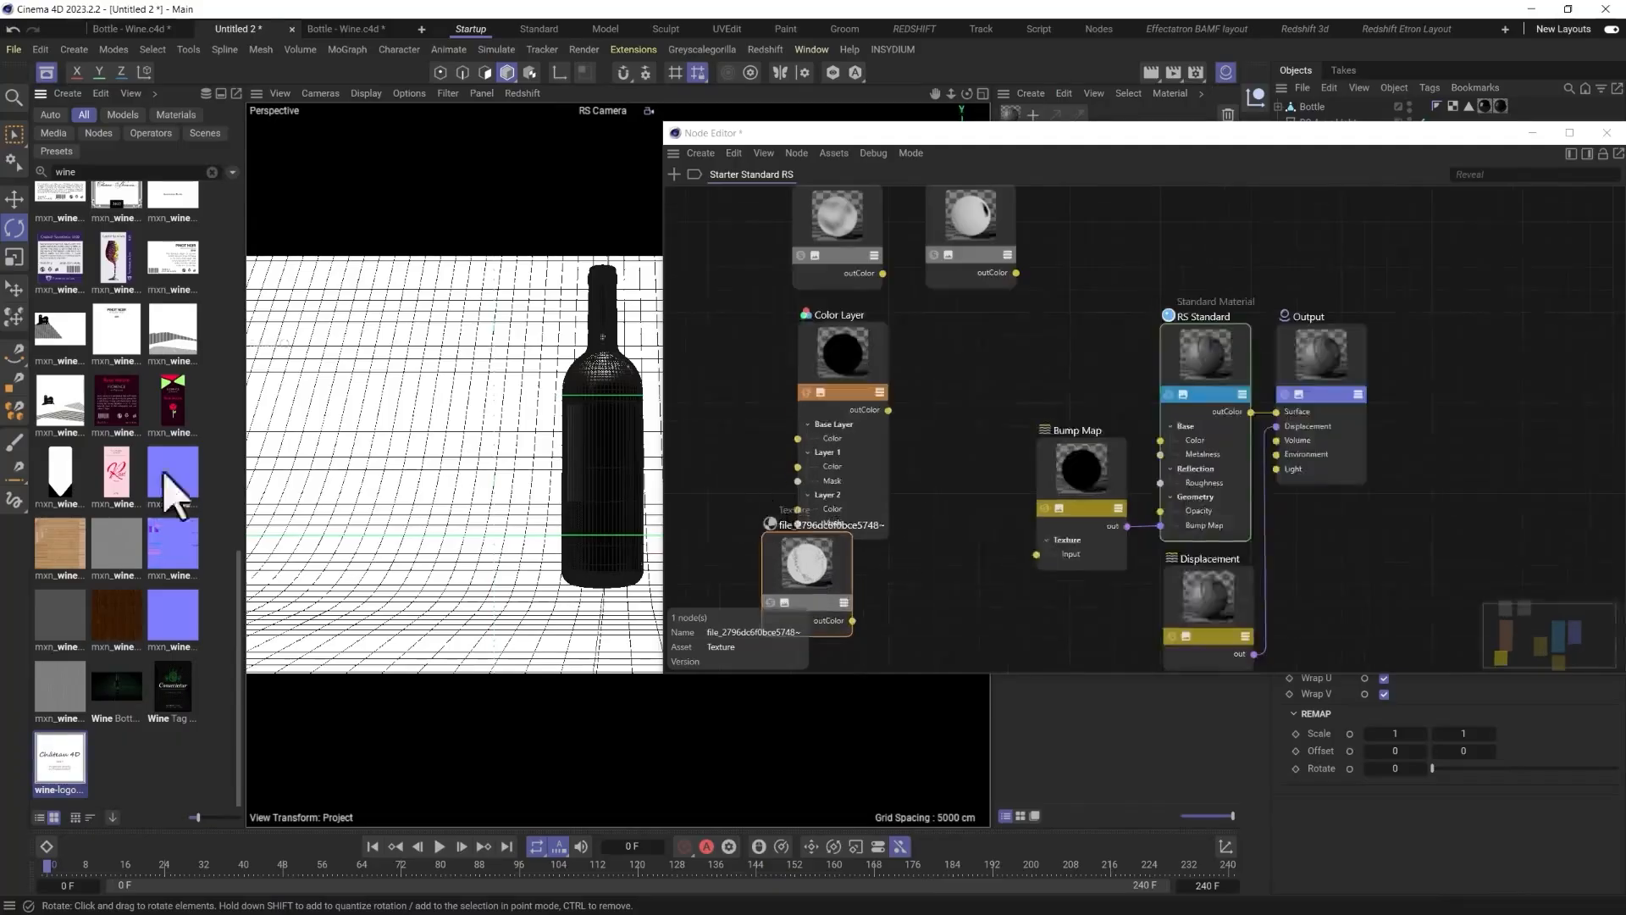
click(48, 71)
scroll(982, 424, down, 3)
scroll(986, 406, up, 4)
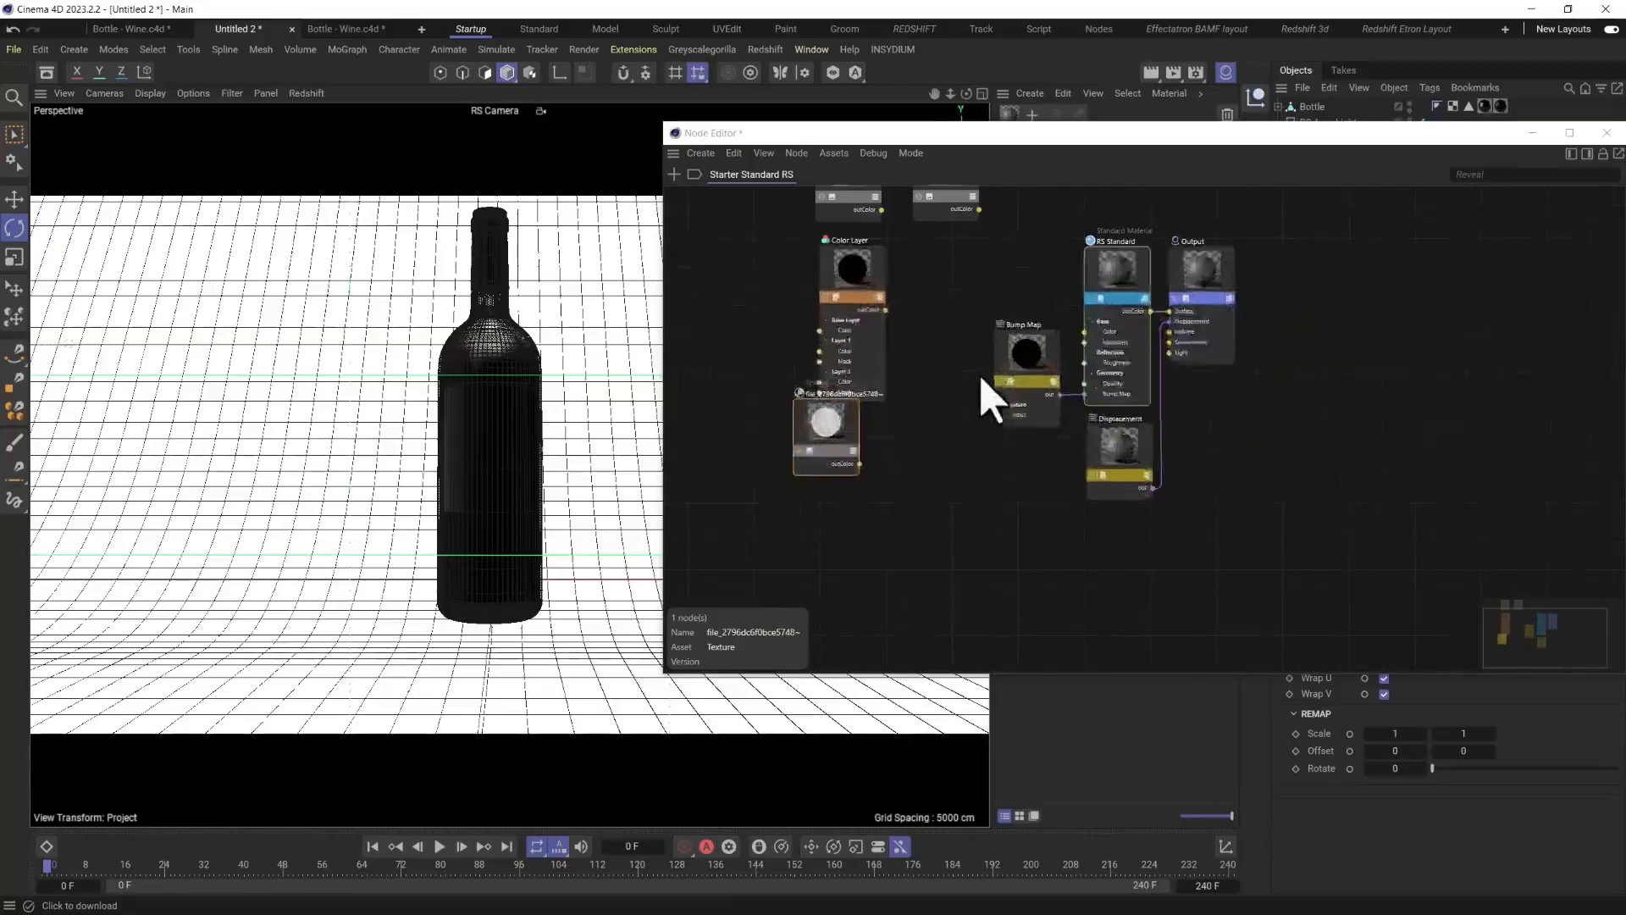
click(1607, 132)
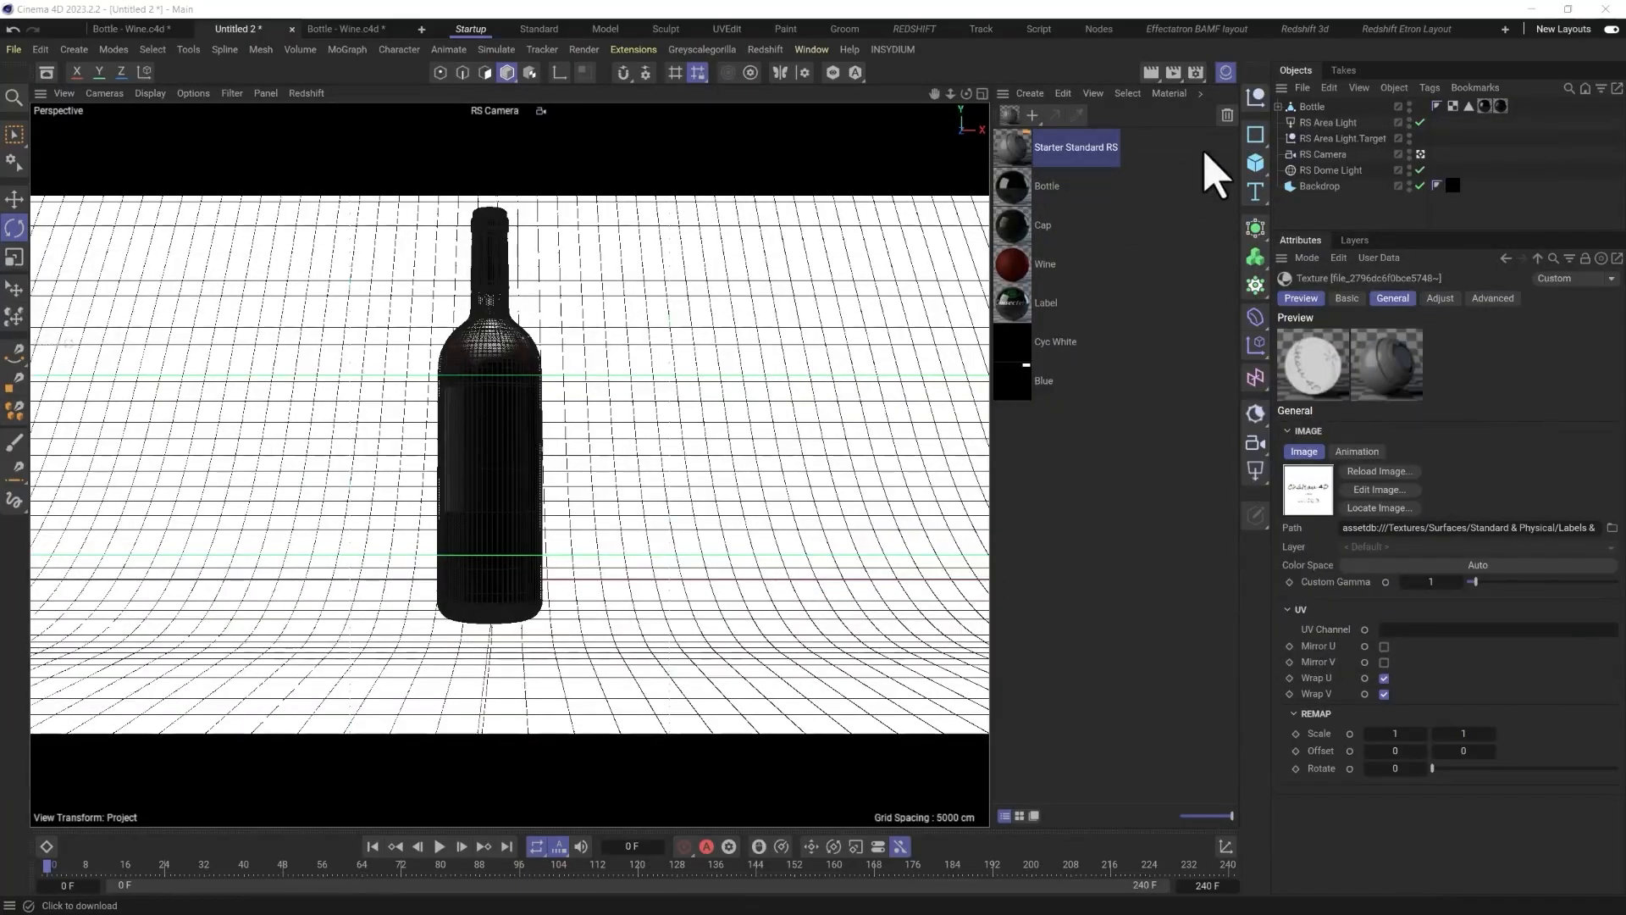
Expand the Bottle hierarchy and go through its Bottle-Label-A and Bottle-Liquid child objects, leaving Bottle-Label-A selected.
click(494, 470)
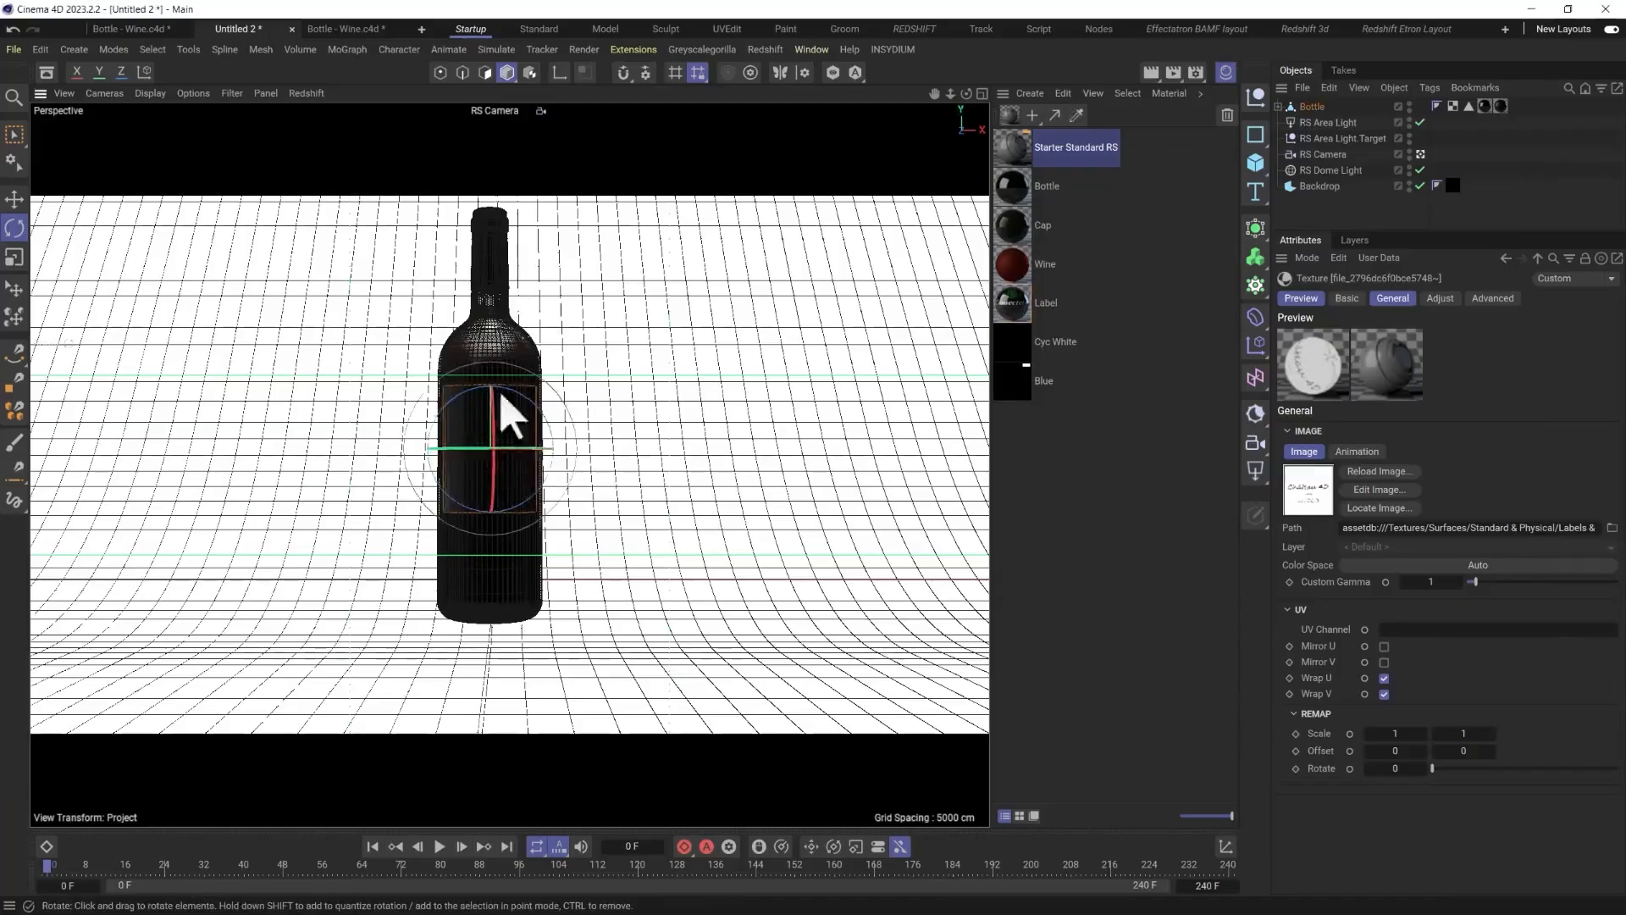
click(1322, 108)
click(1278, 107)
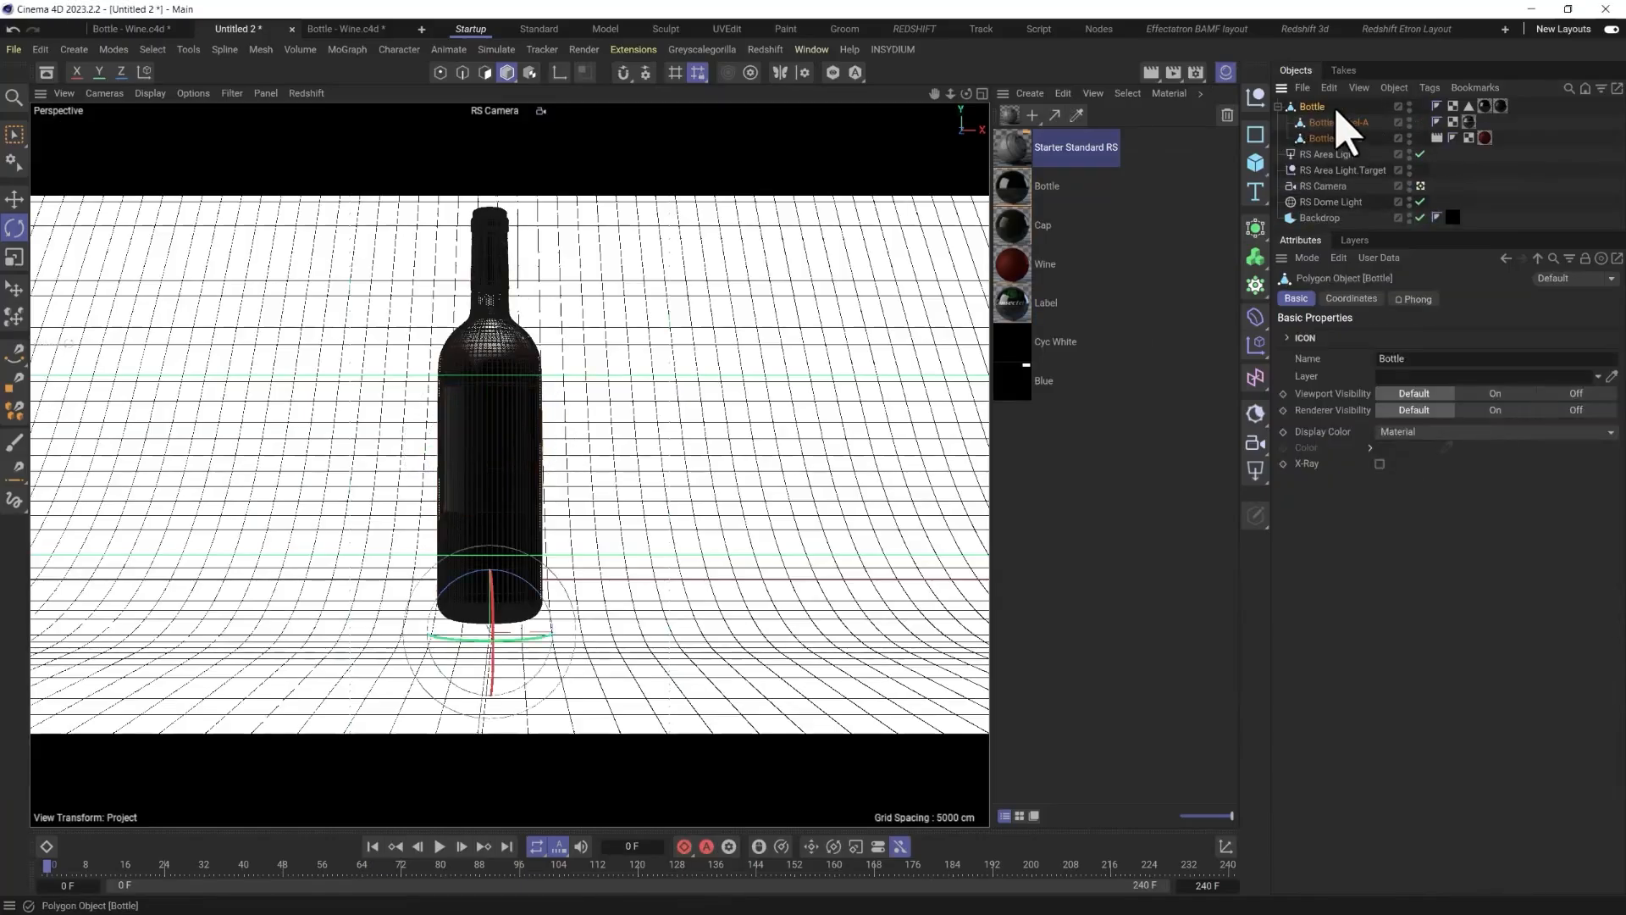
click(1337, 123)
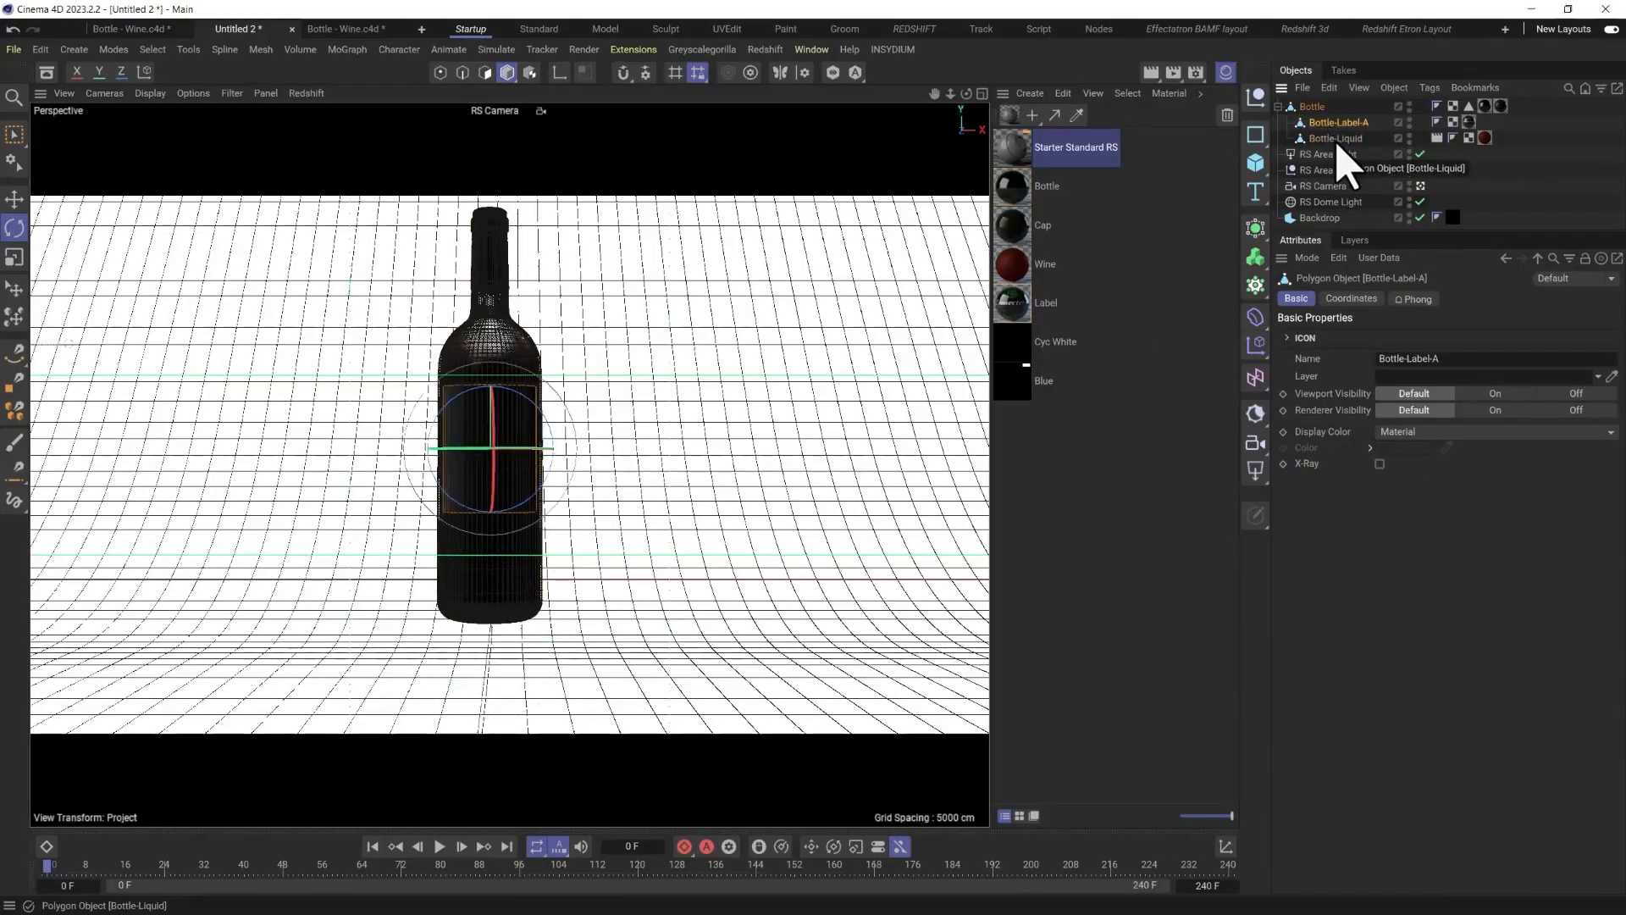
click(1337, 140)
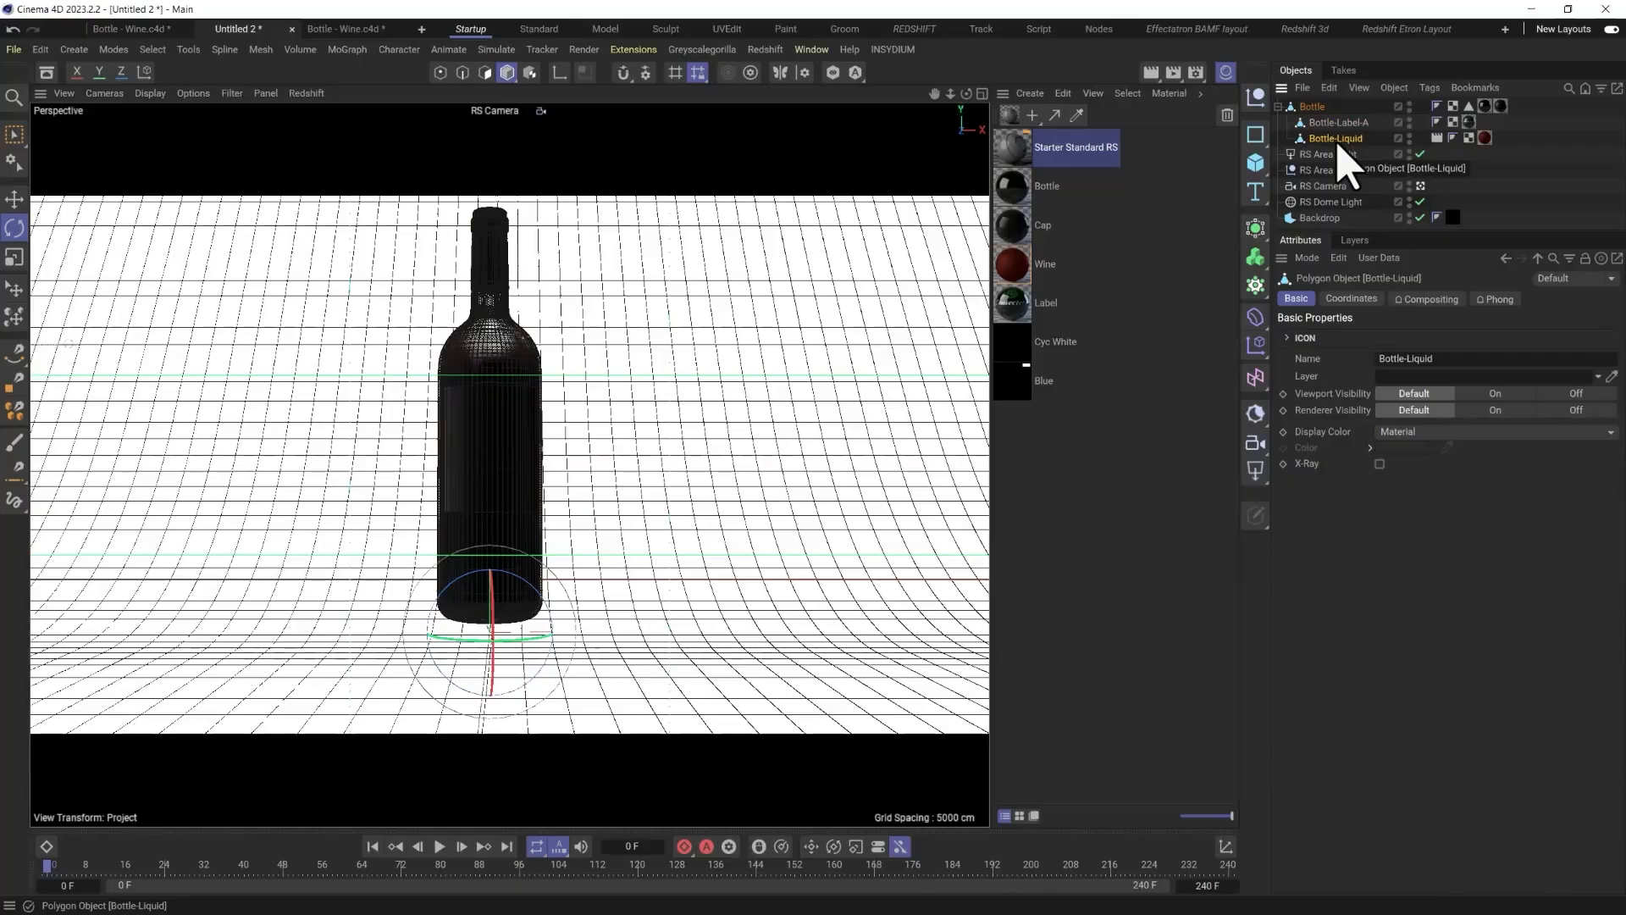
key(Up)
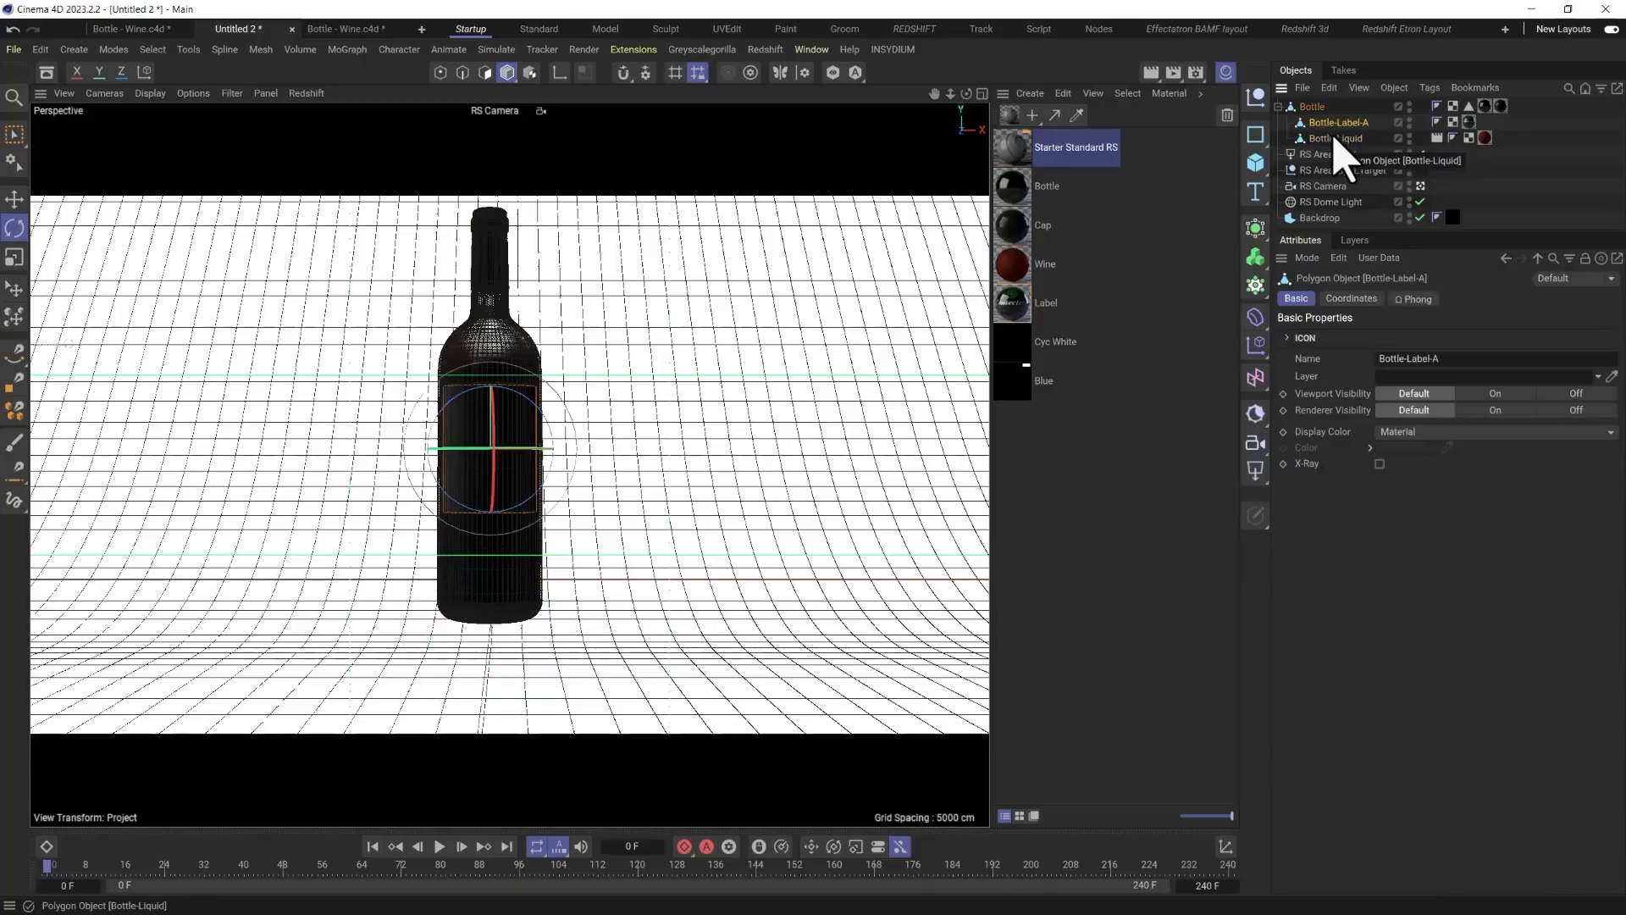
Examine from the side and close up how the label geometry sits on the bottle surface.
scroll(491, 449, up, 5)
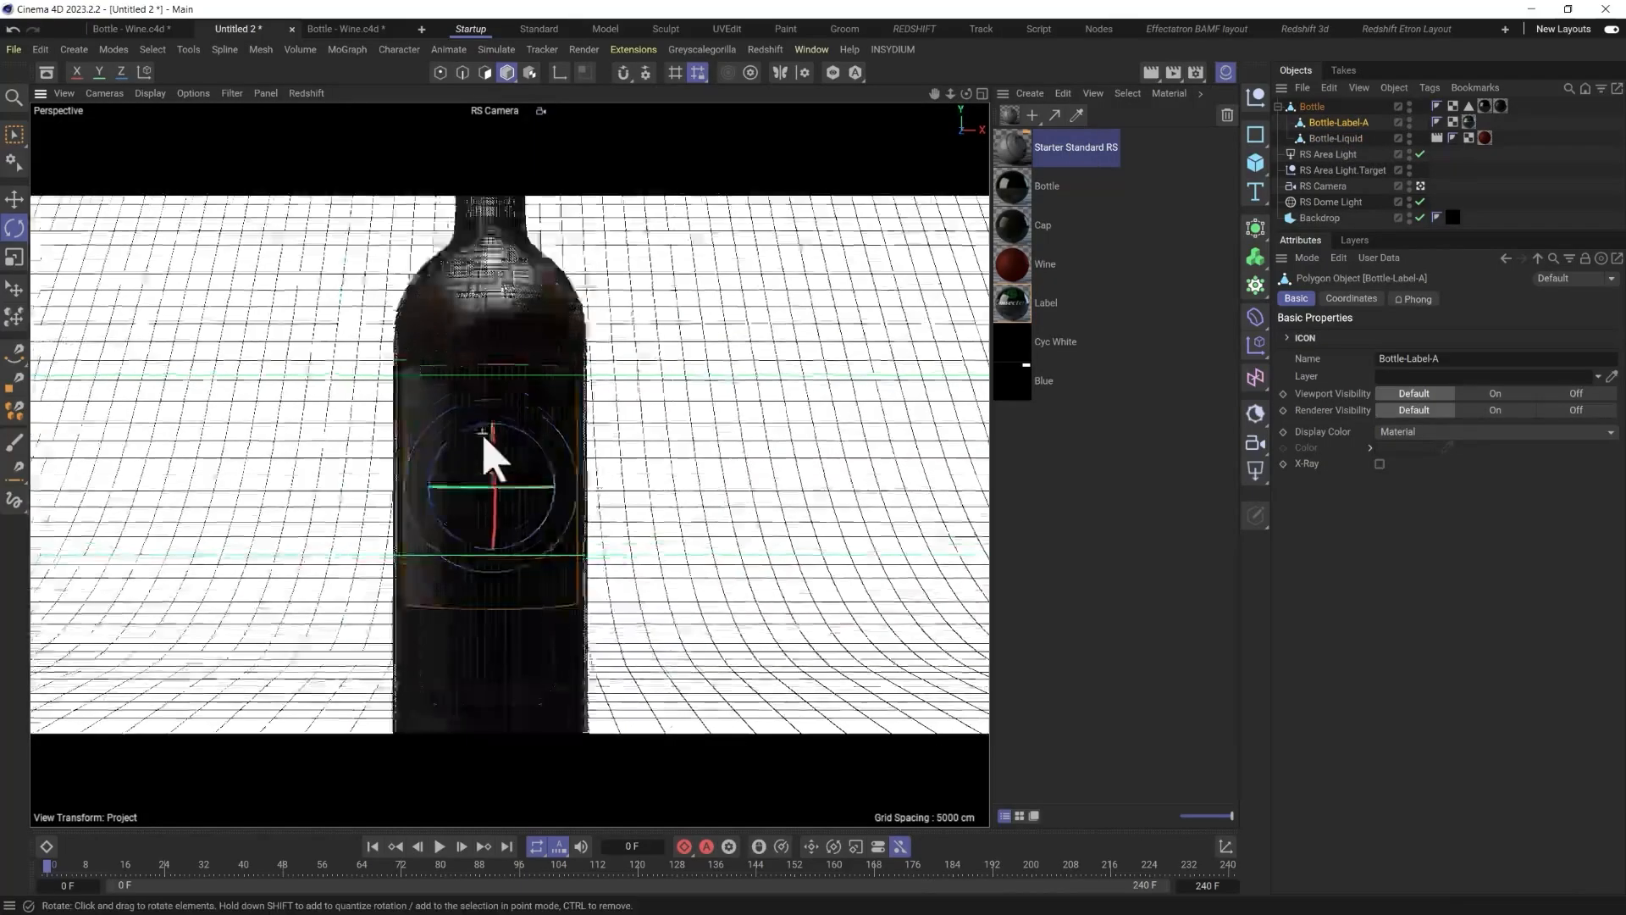
alt+drag(428, 478, 599, 482)
alt+drag(418, 407, 364, 373)
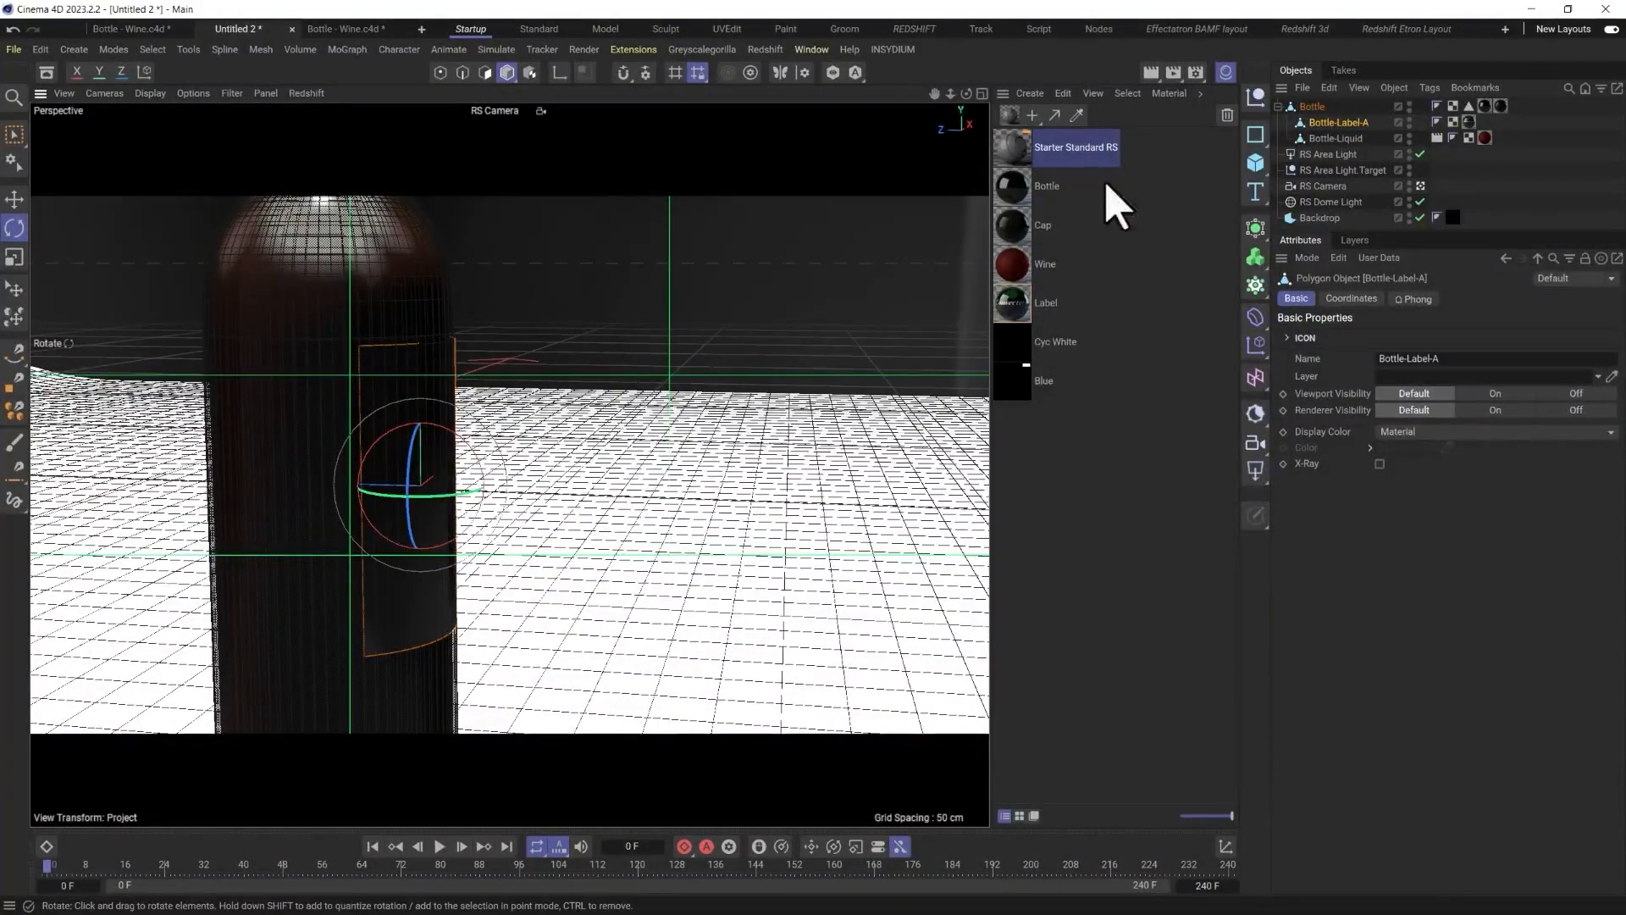
right_click(392, 413)
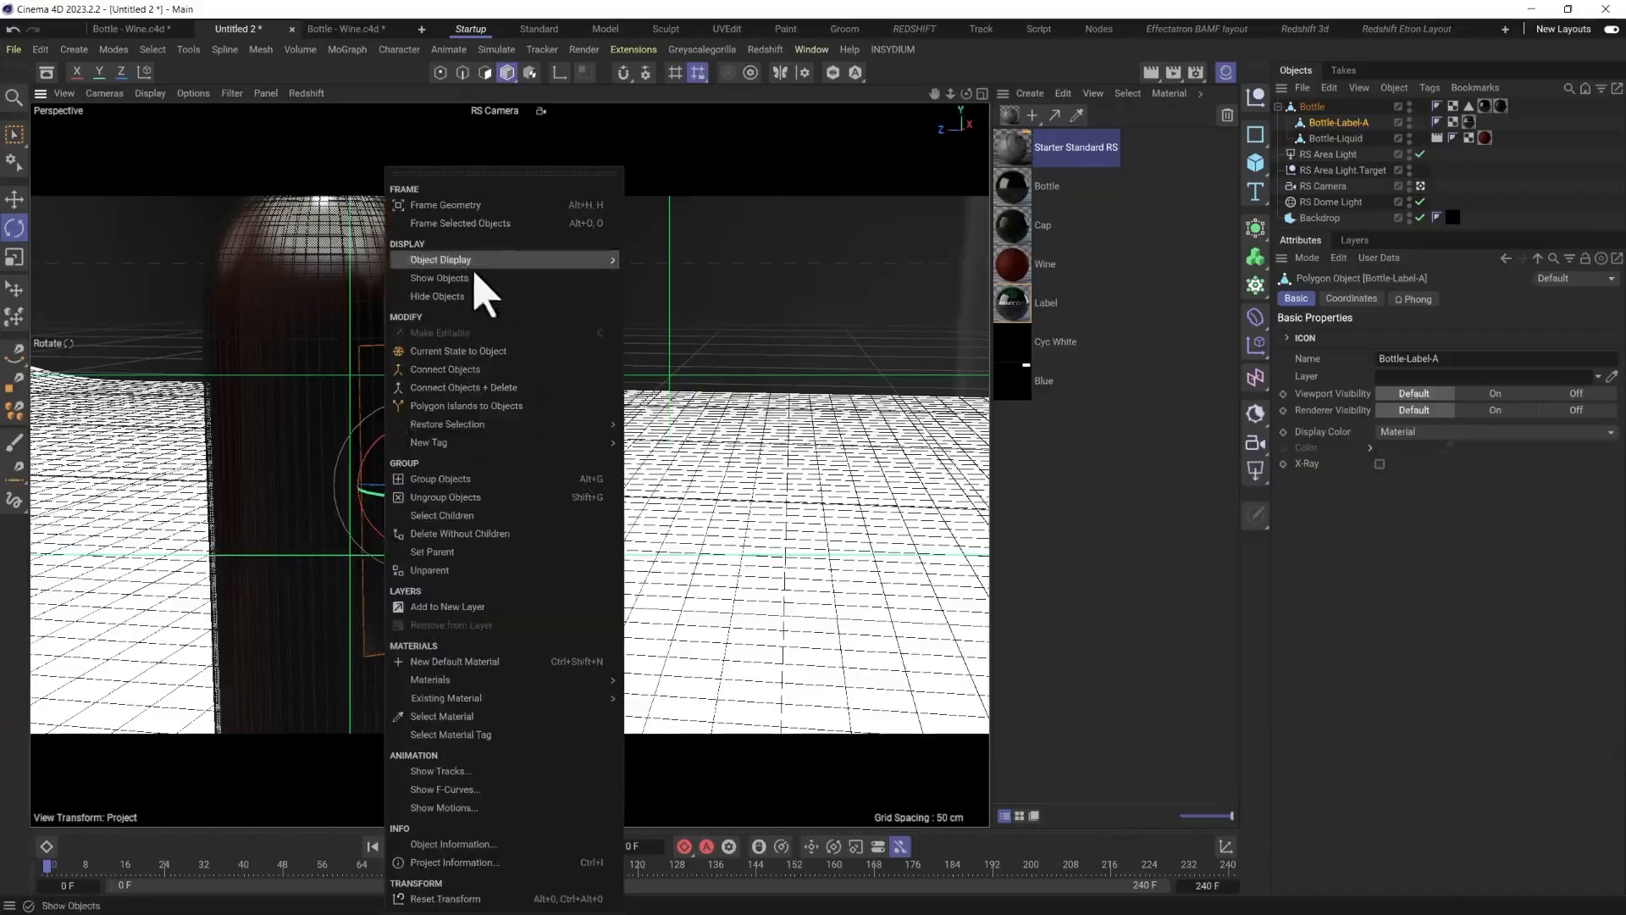
click(373, 462)
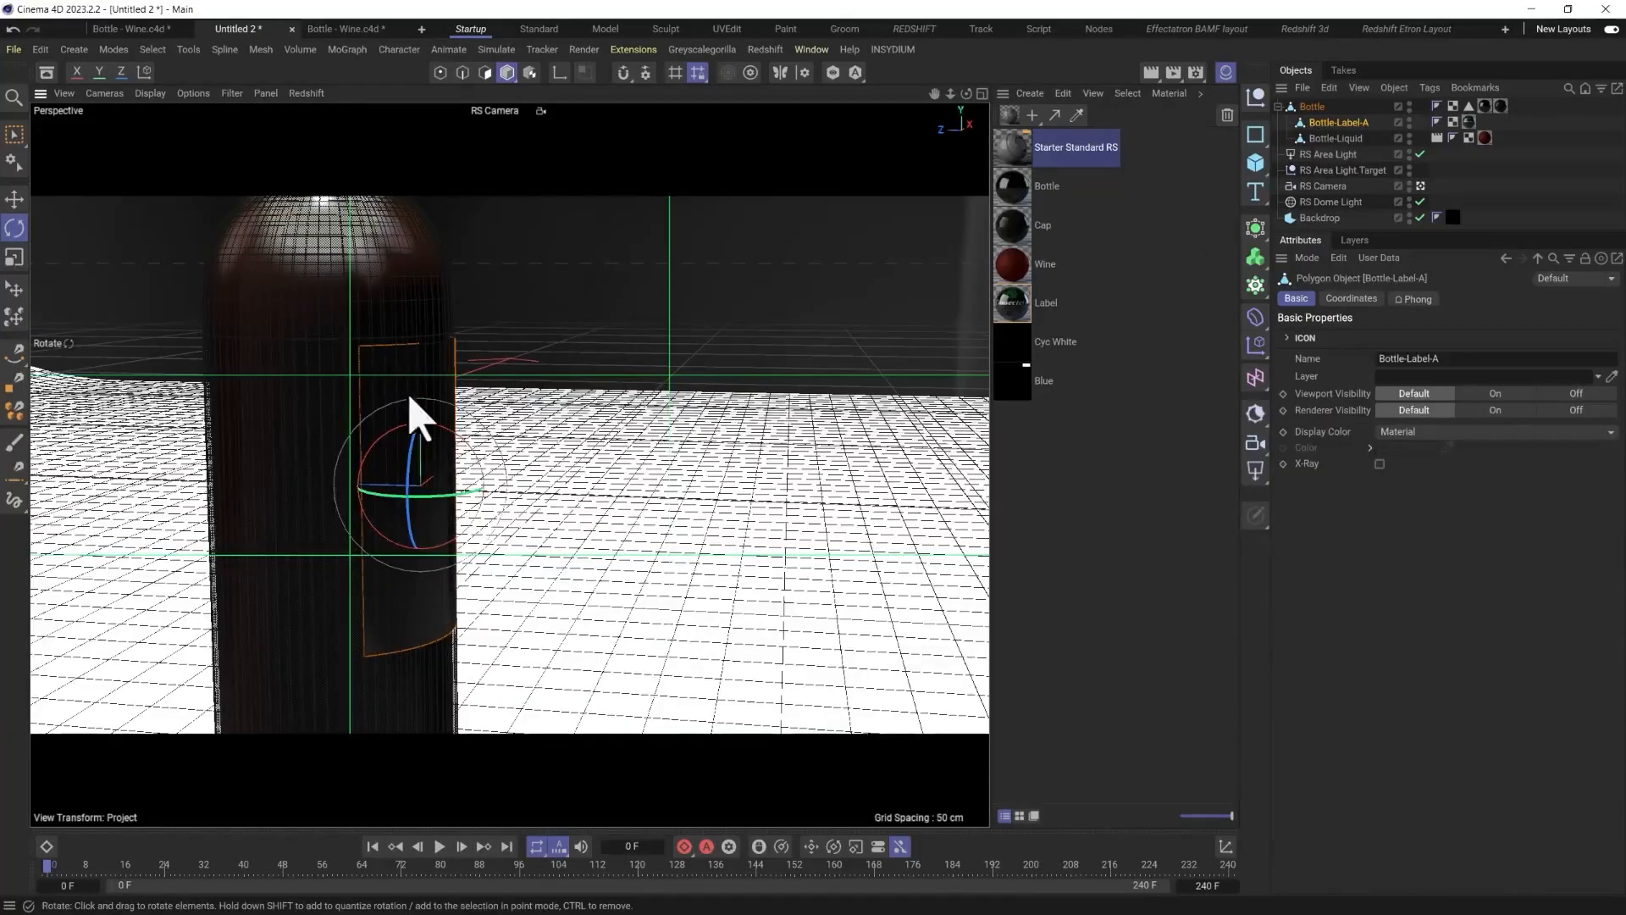
scroll(410, 465, up, 3)
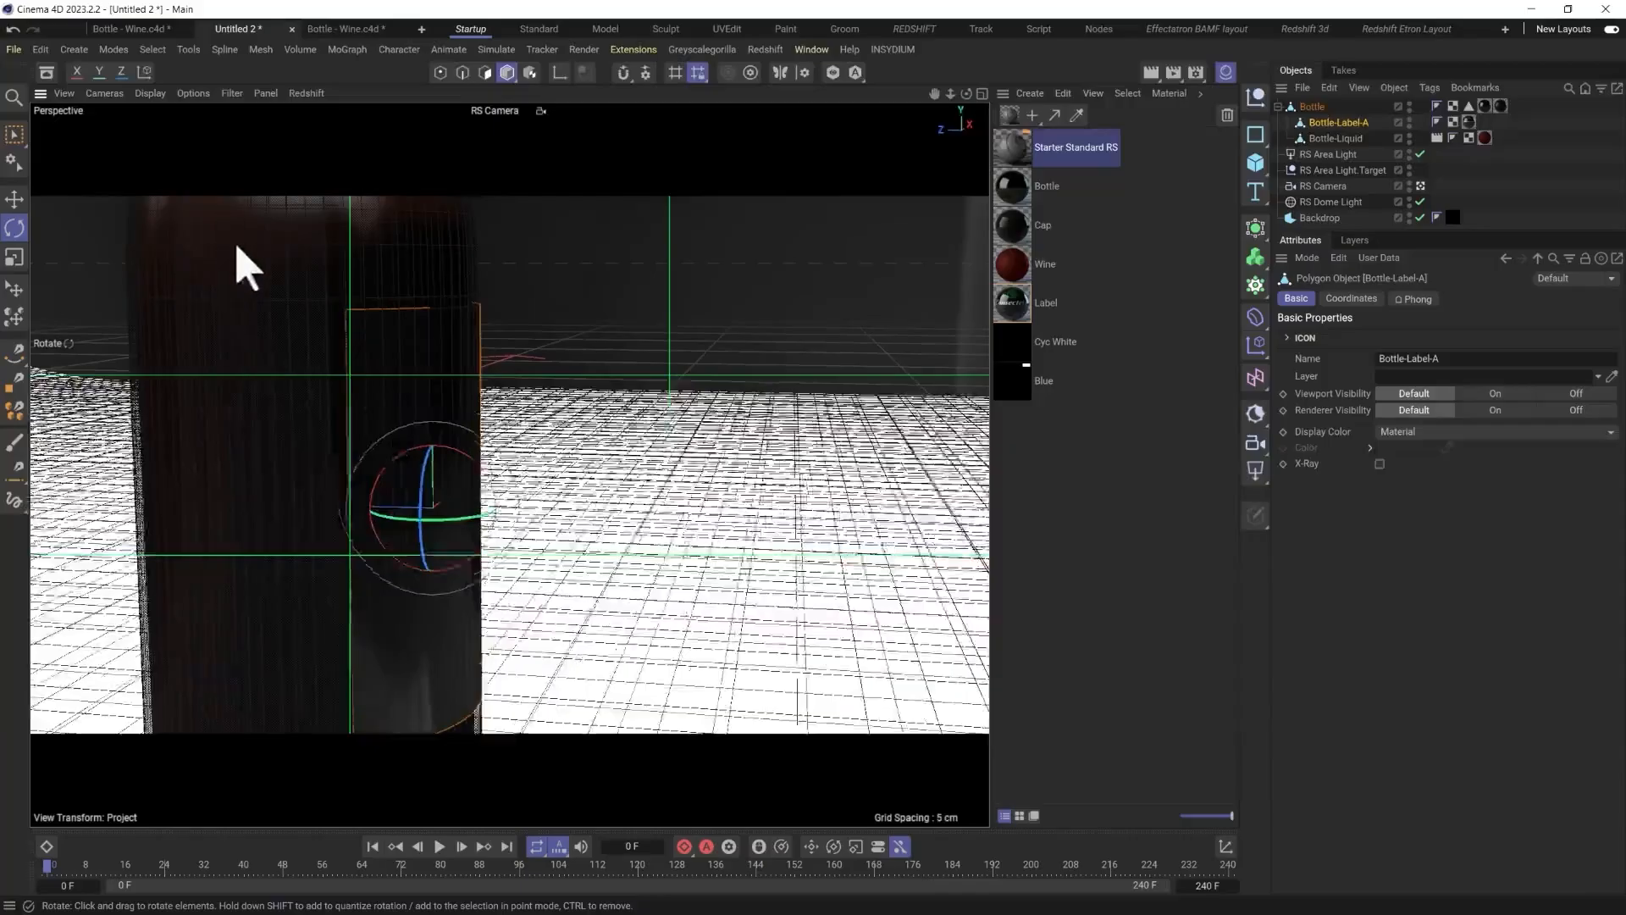
scroll(338, 483, down, 2)
click(327, 338)
scroll(200, 382, down, 2)
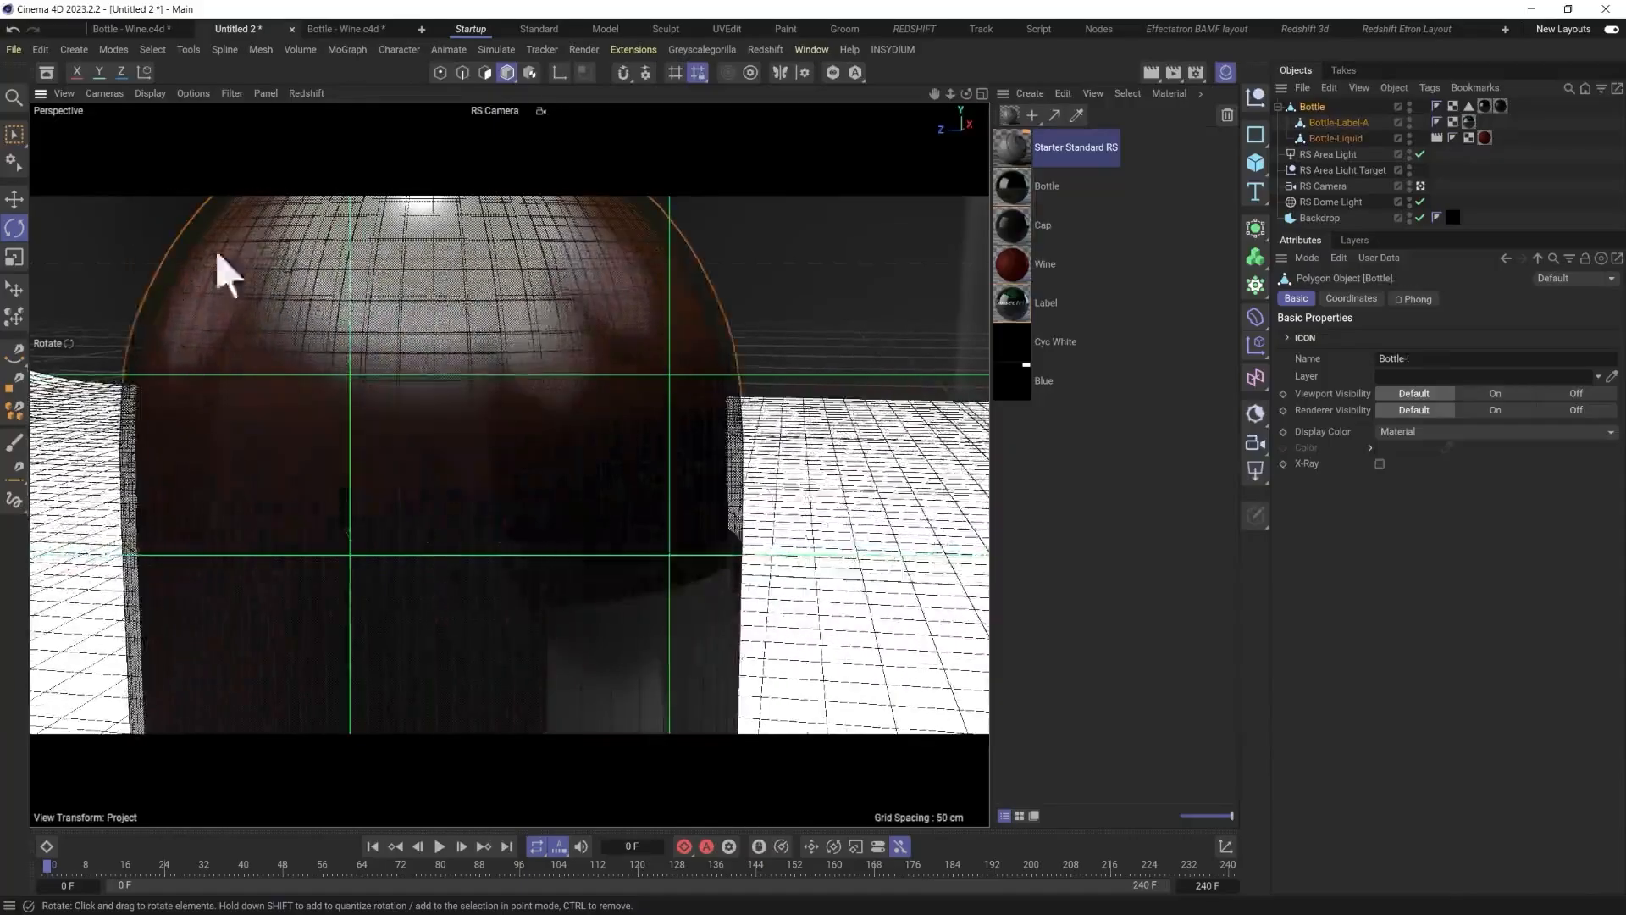
Hide Bottle-Liquid in the viewport to inspect the bottle glass without wine, and restore its default visibility.
click(1421, 139)
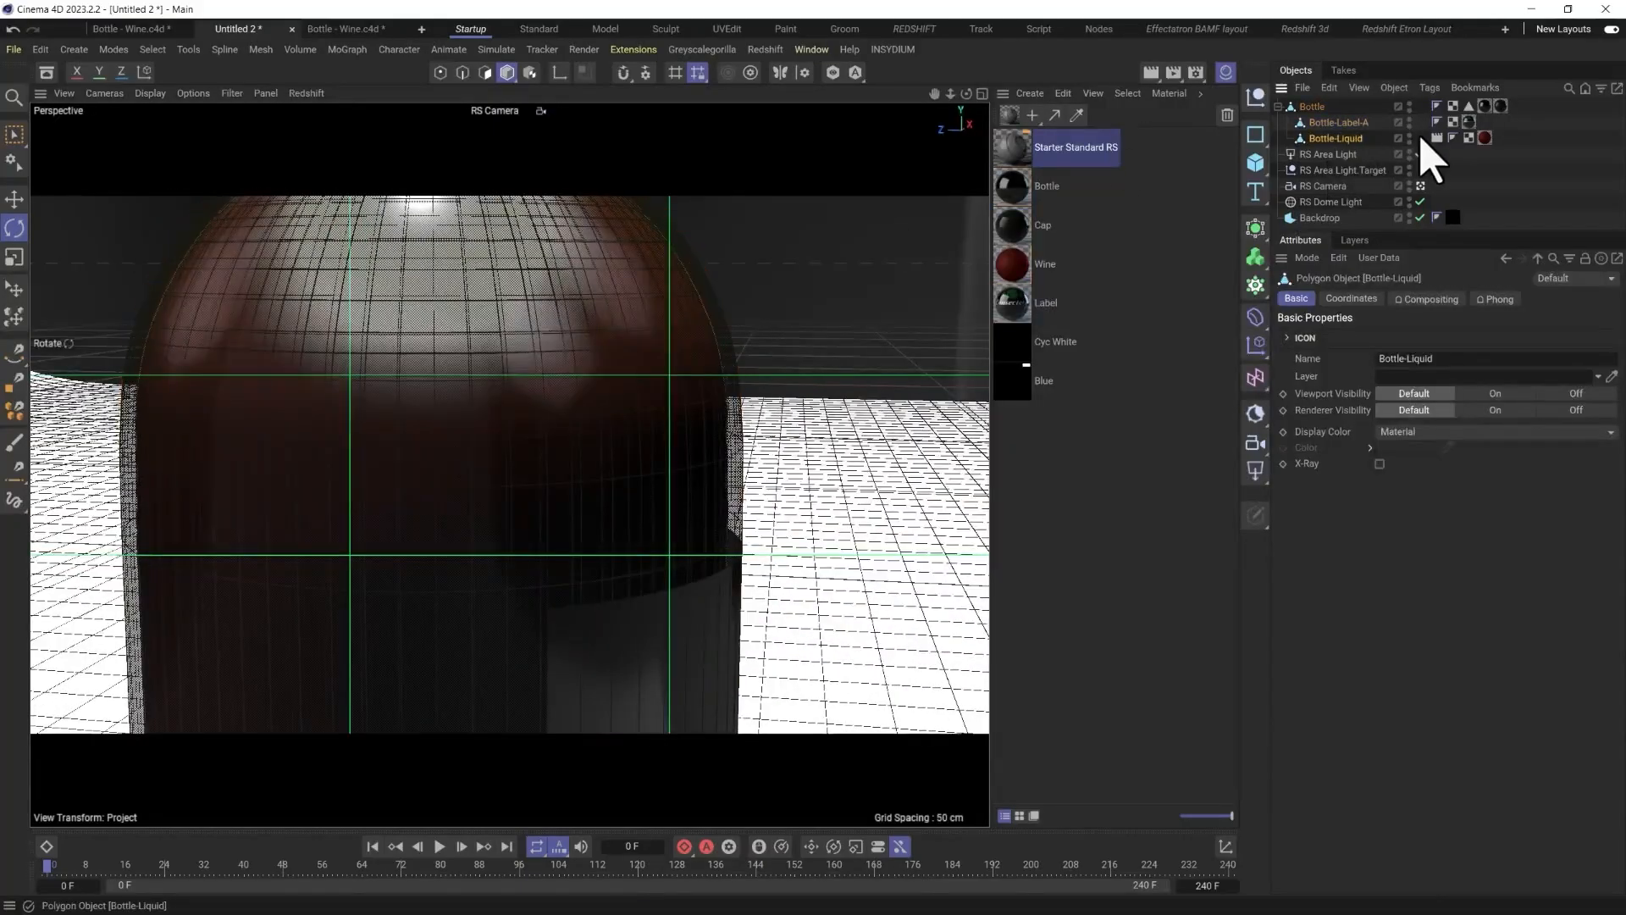
click(1410, 135)
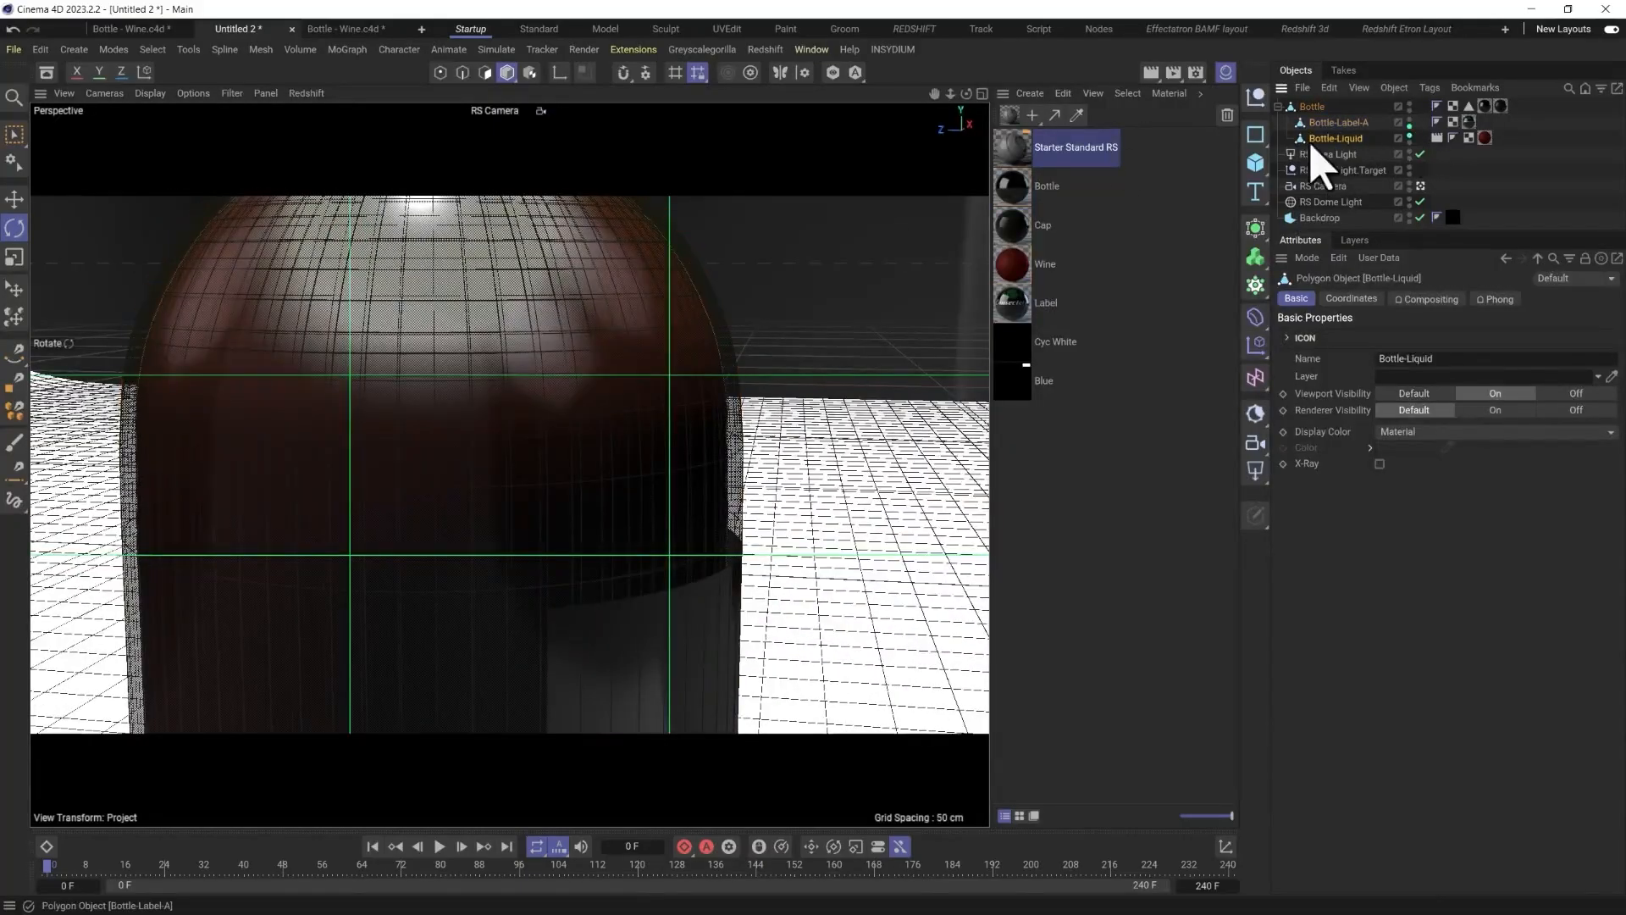
click(1410, 135)
click(189, 501)
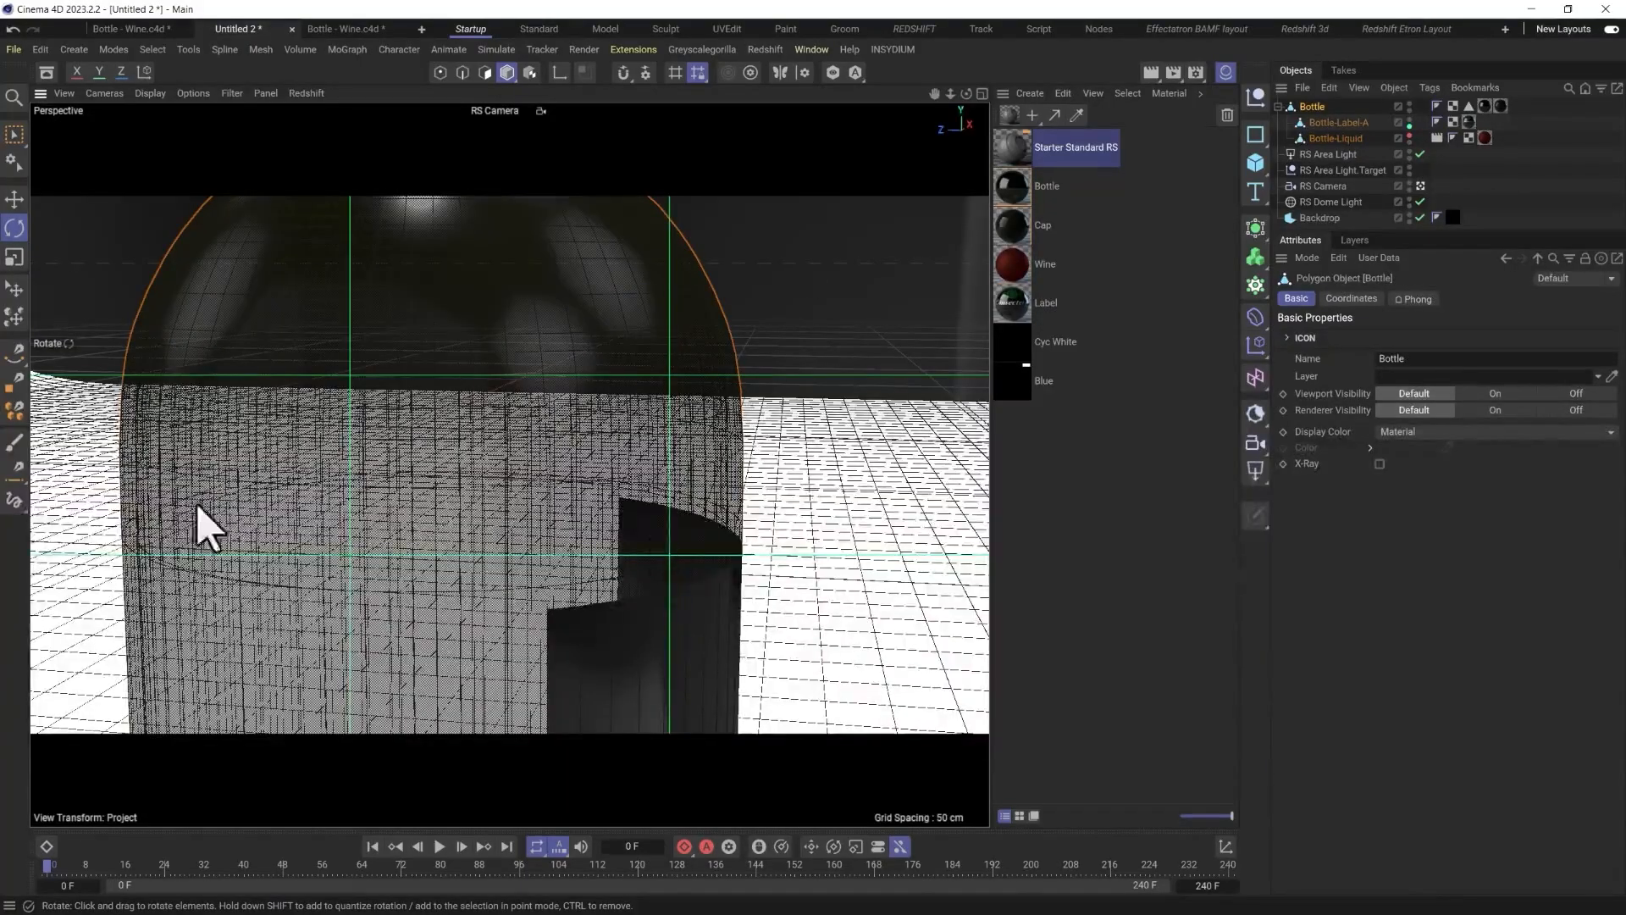
scroll(624, 479, down, 10)
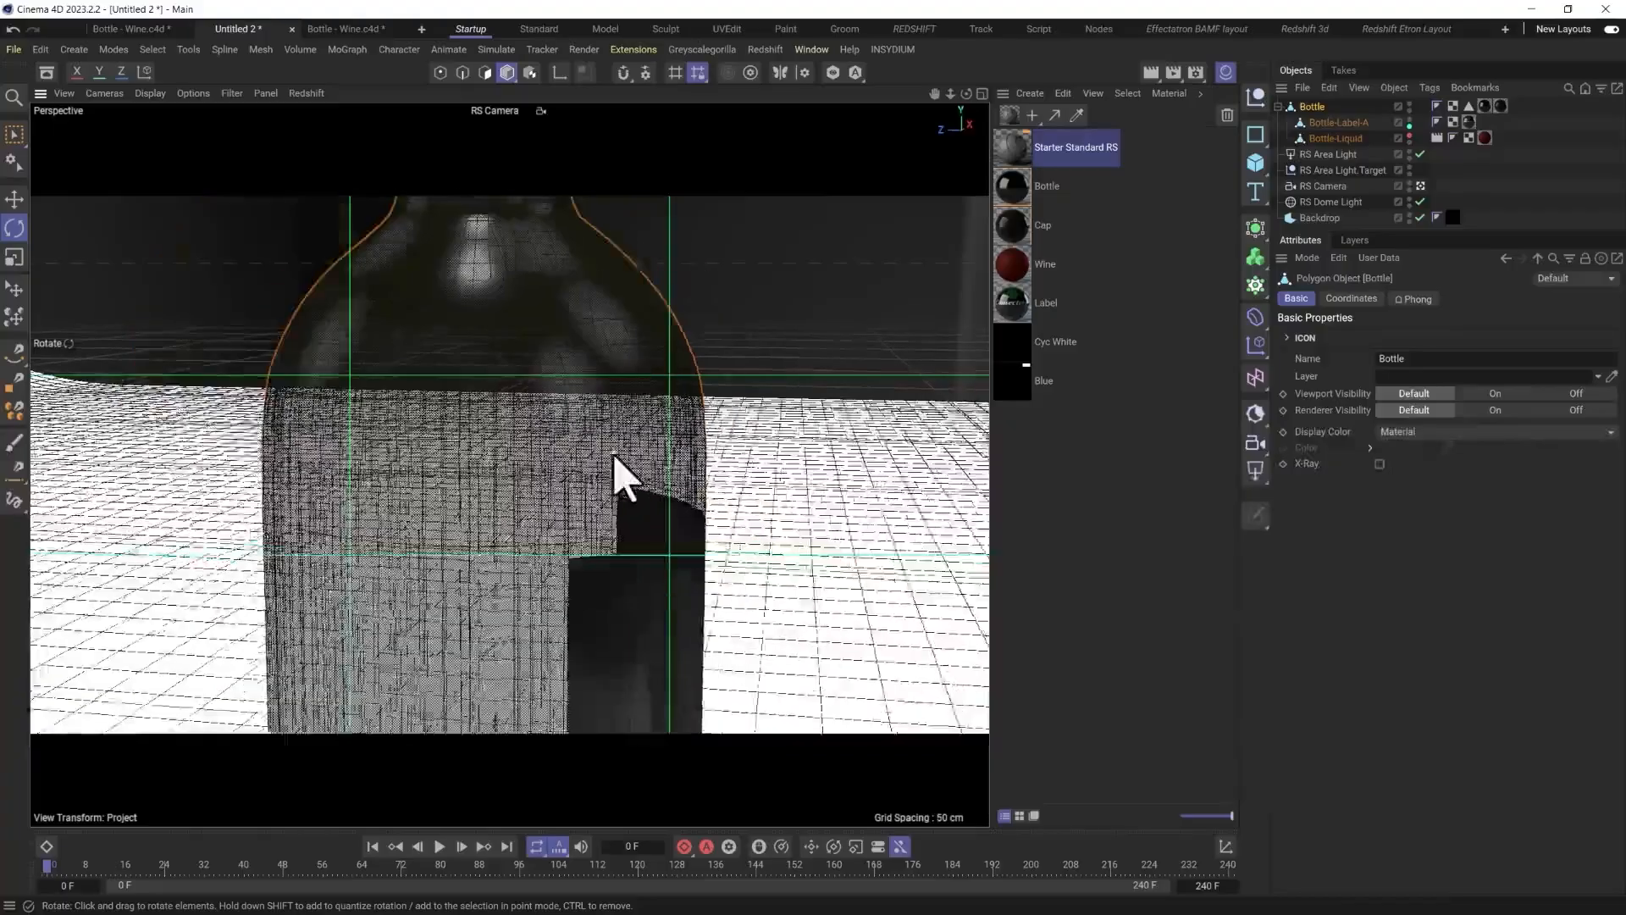
scroll(530, 547, down, 2)
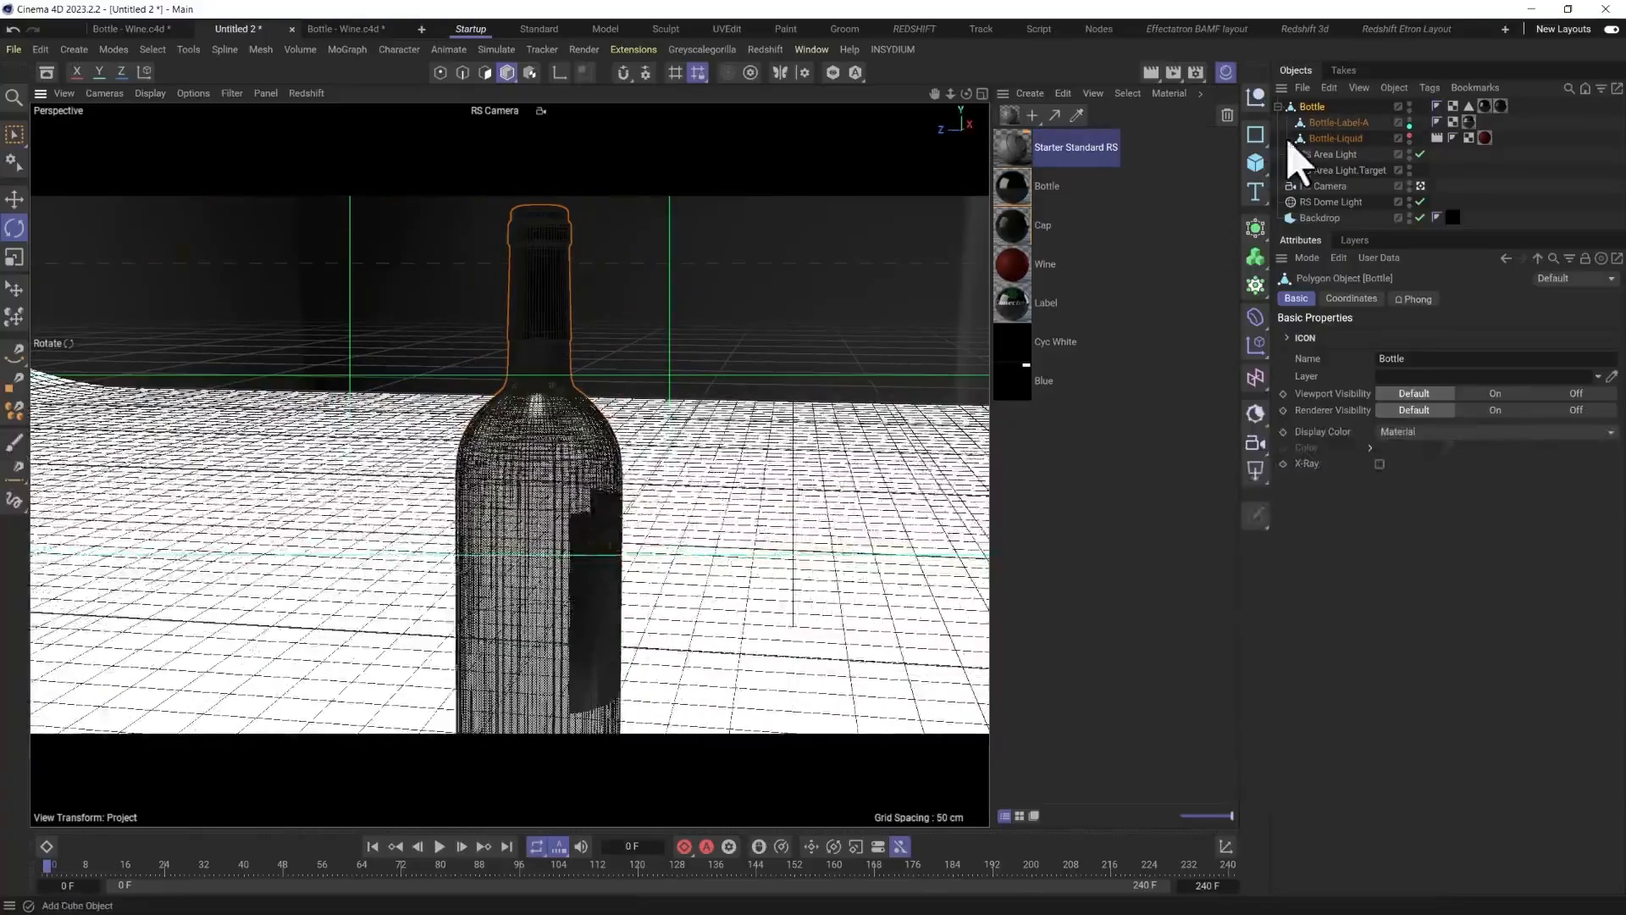
click(1410, 138)
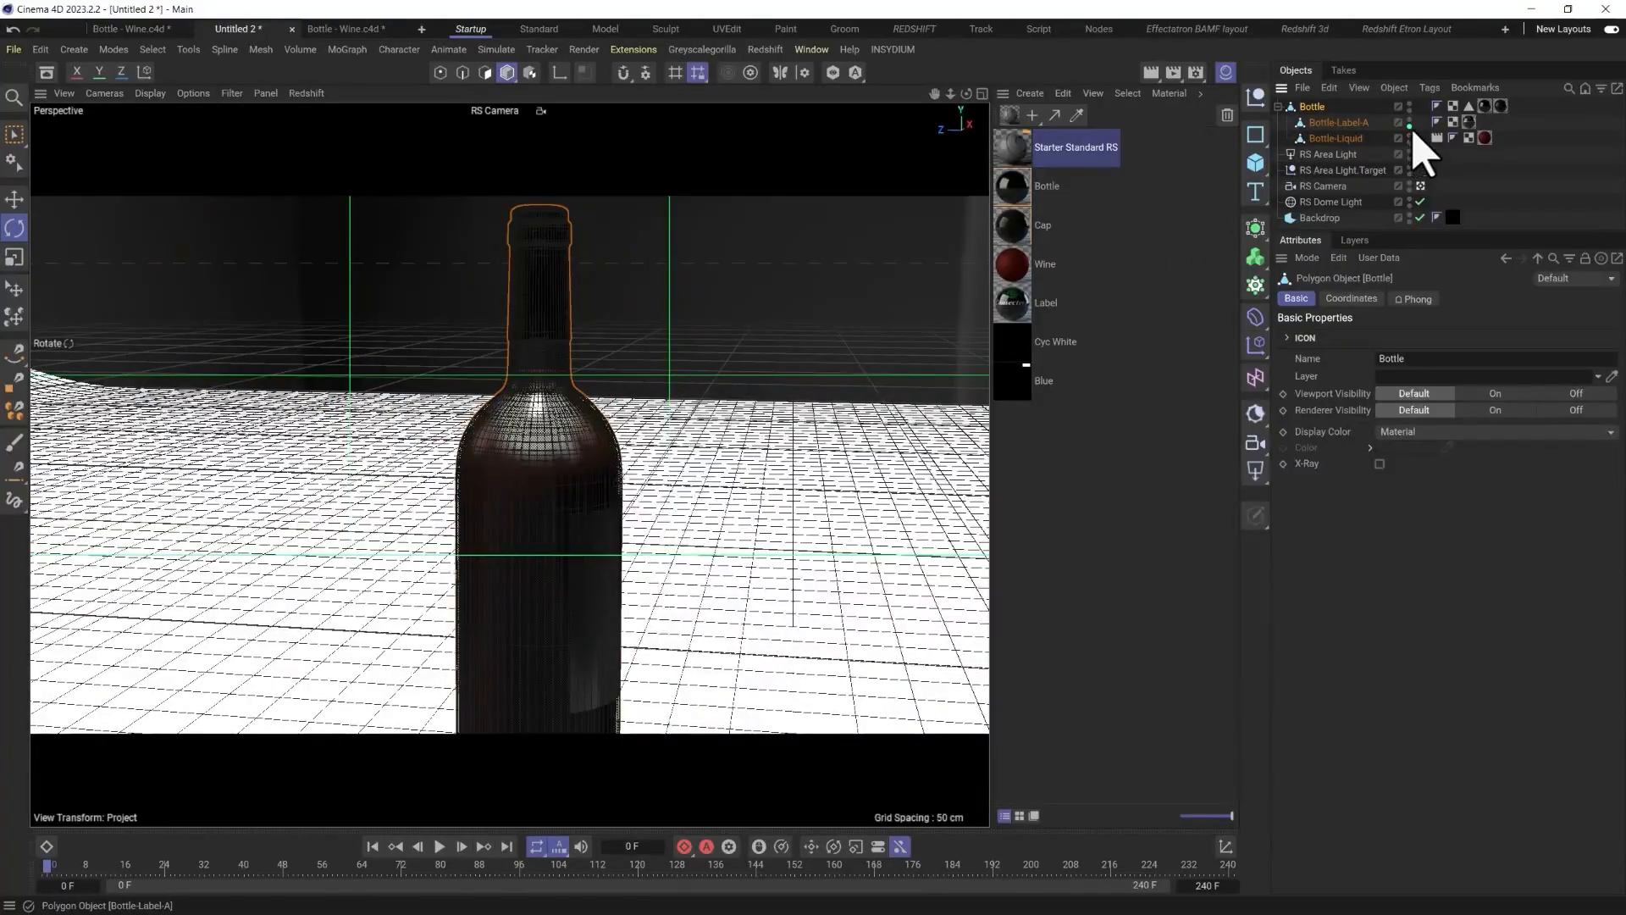
Add a Circle spline lying in the XZ plane with a radius of 10 cm.
scroll(406, 593, up, 6)
scroll(678, 637, down, 5)
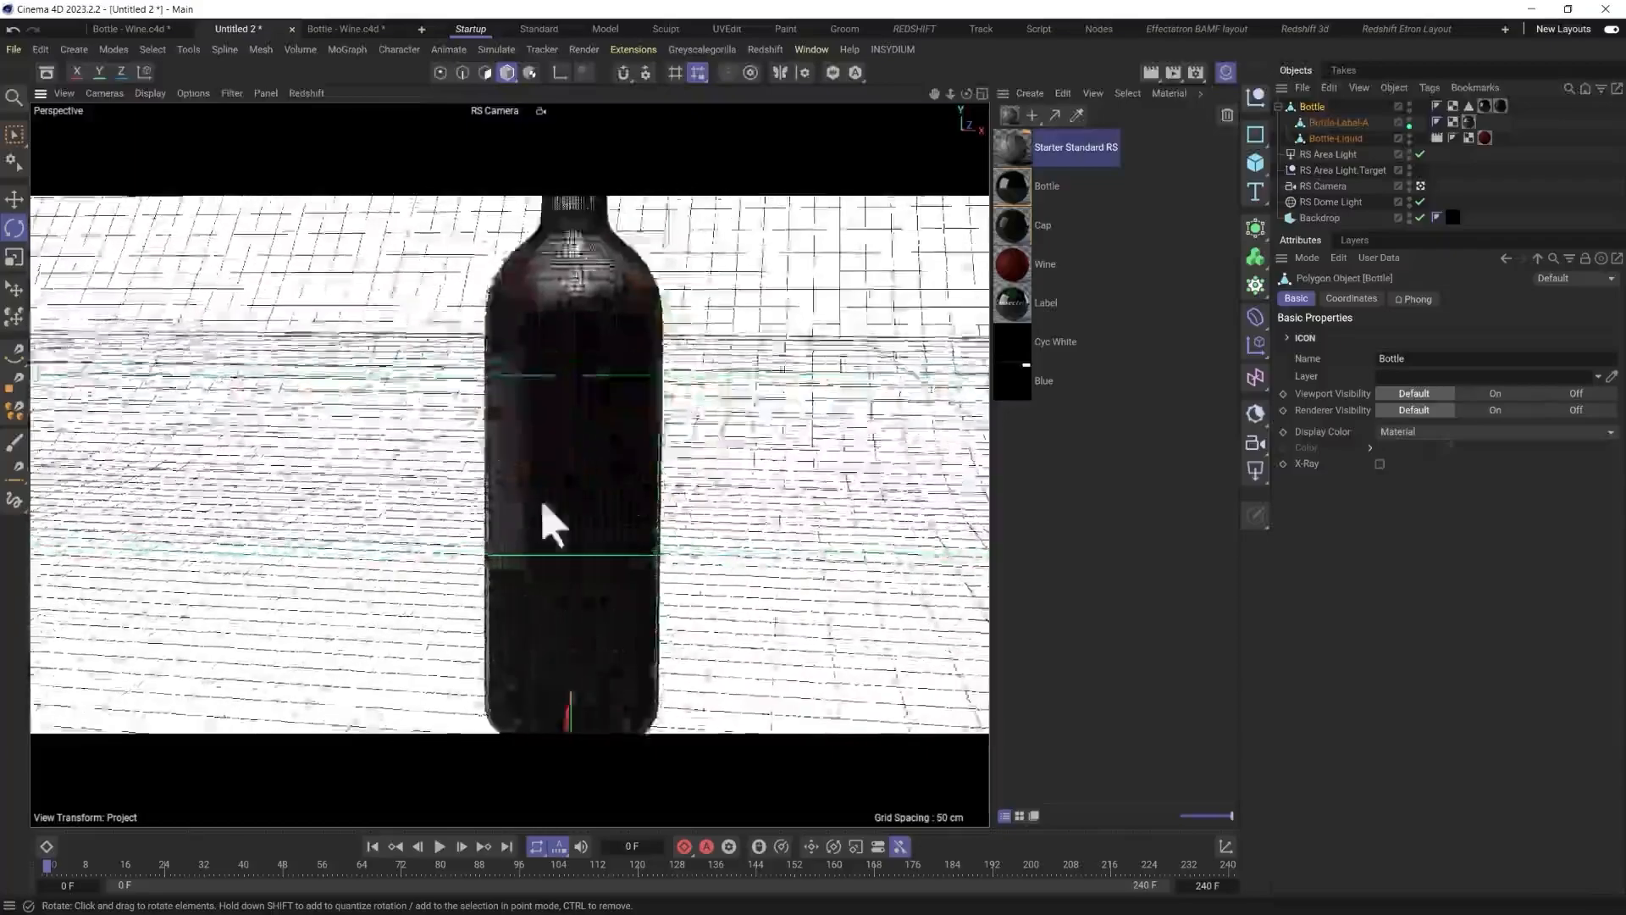
scroll(563, 508, down, 10)
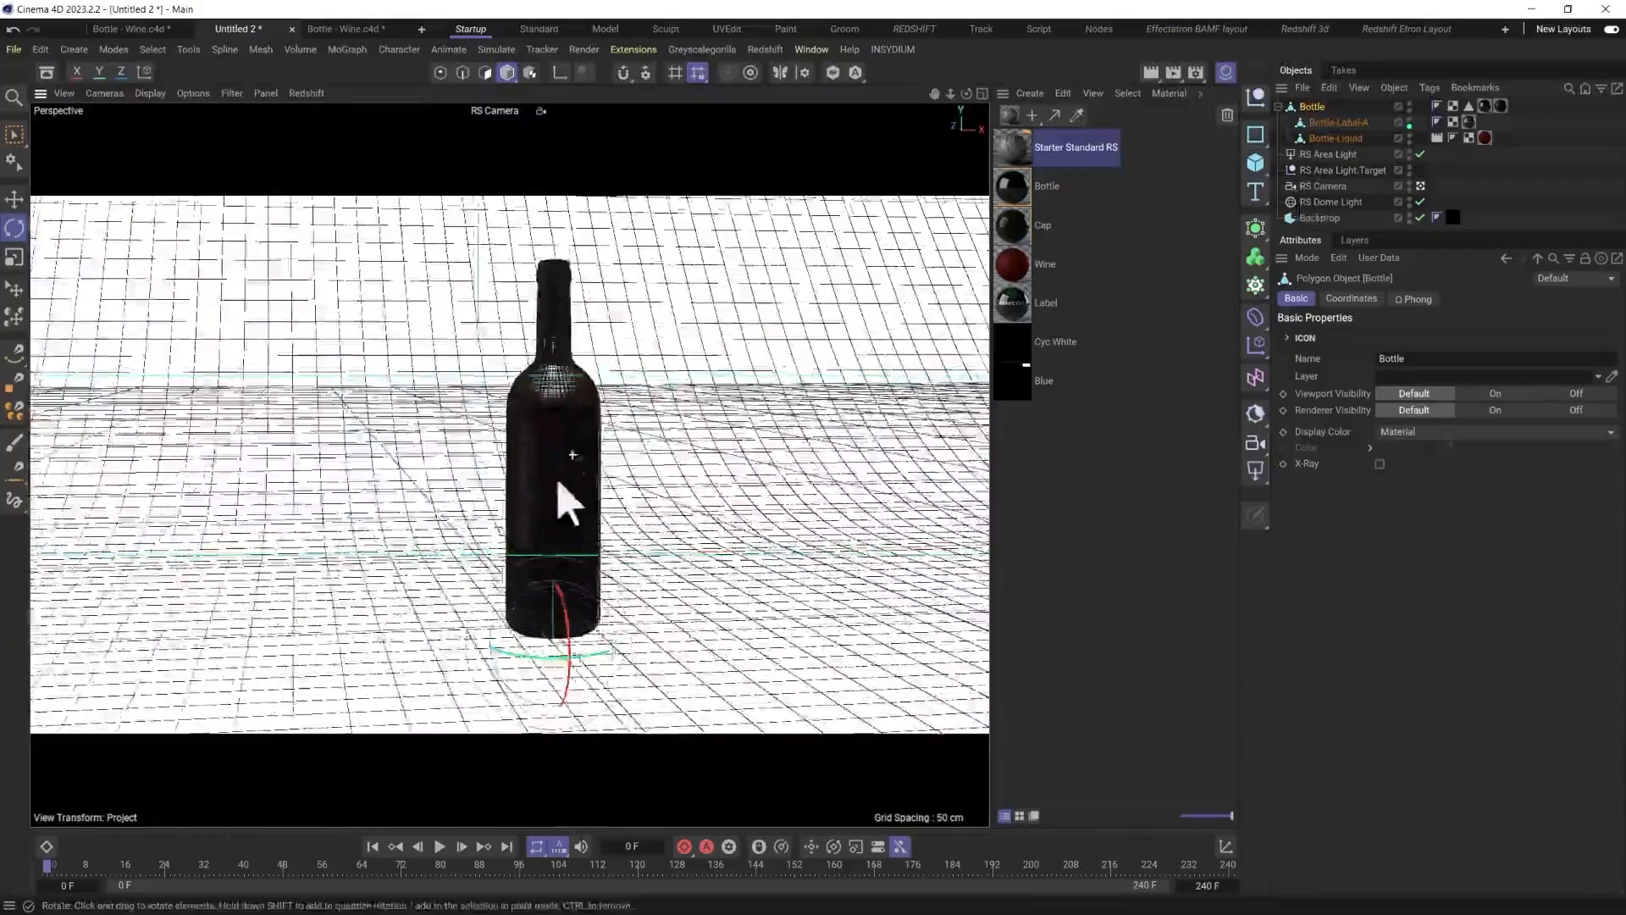
click(1255, 134)
click(1419, 171)
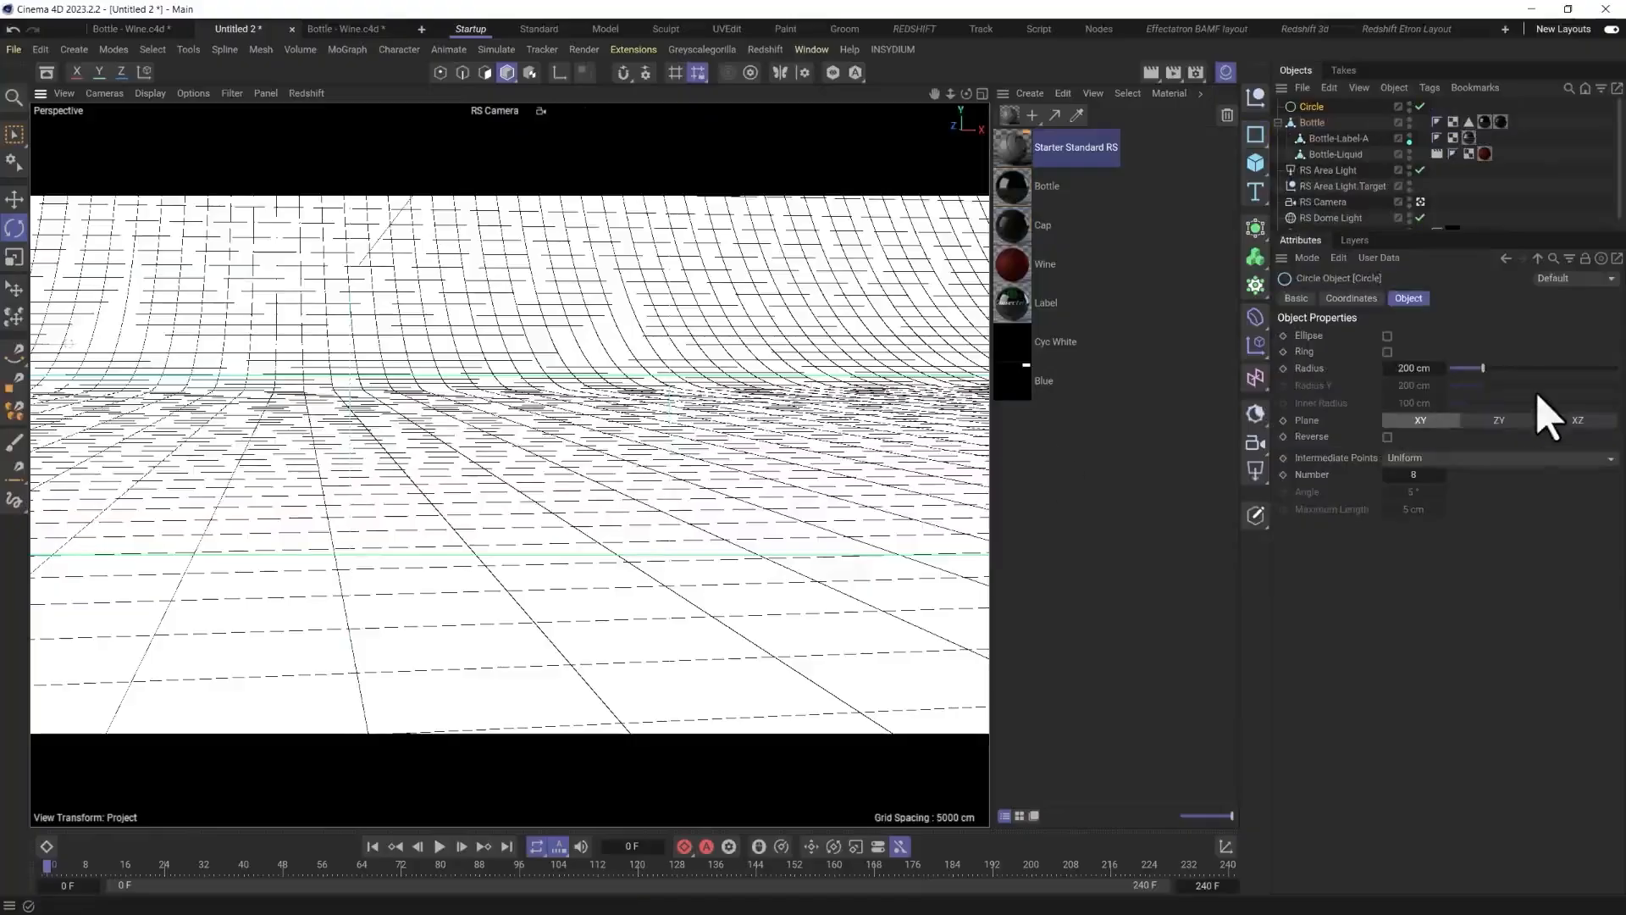
click(1572, 420)
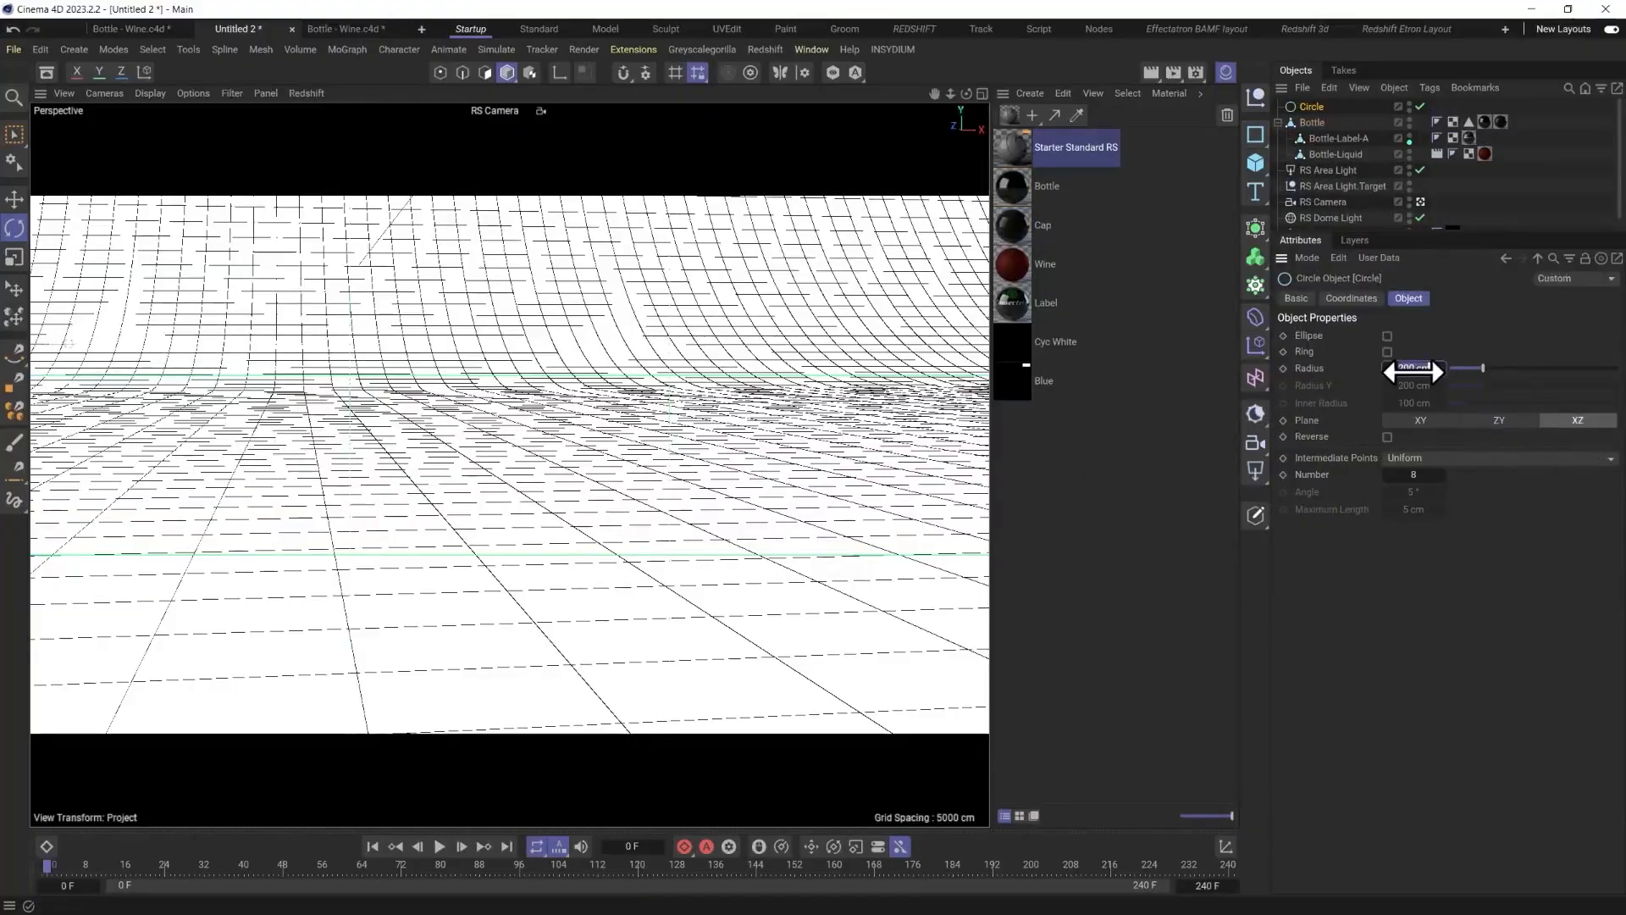
click(14, 288)
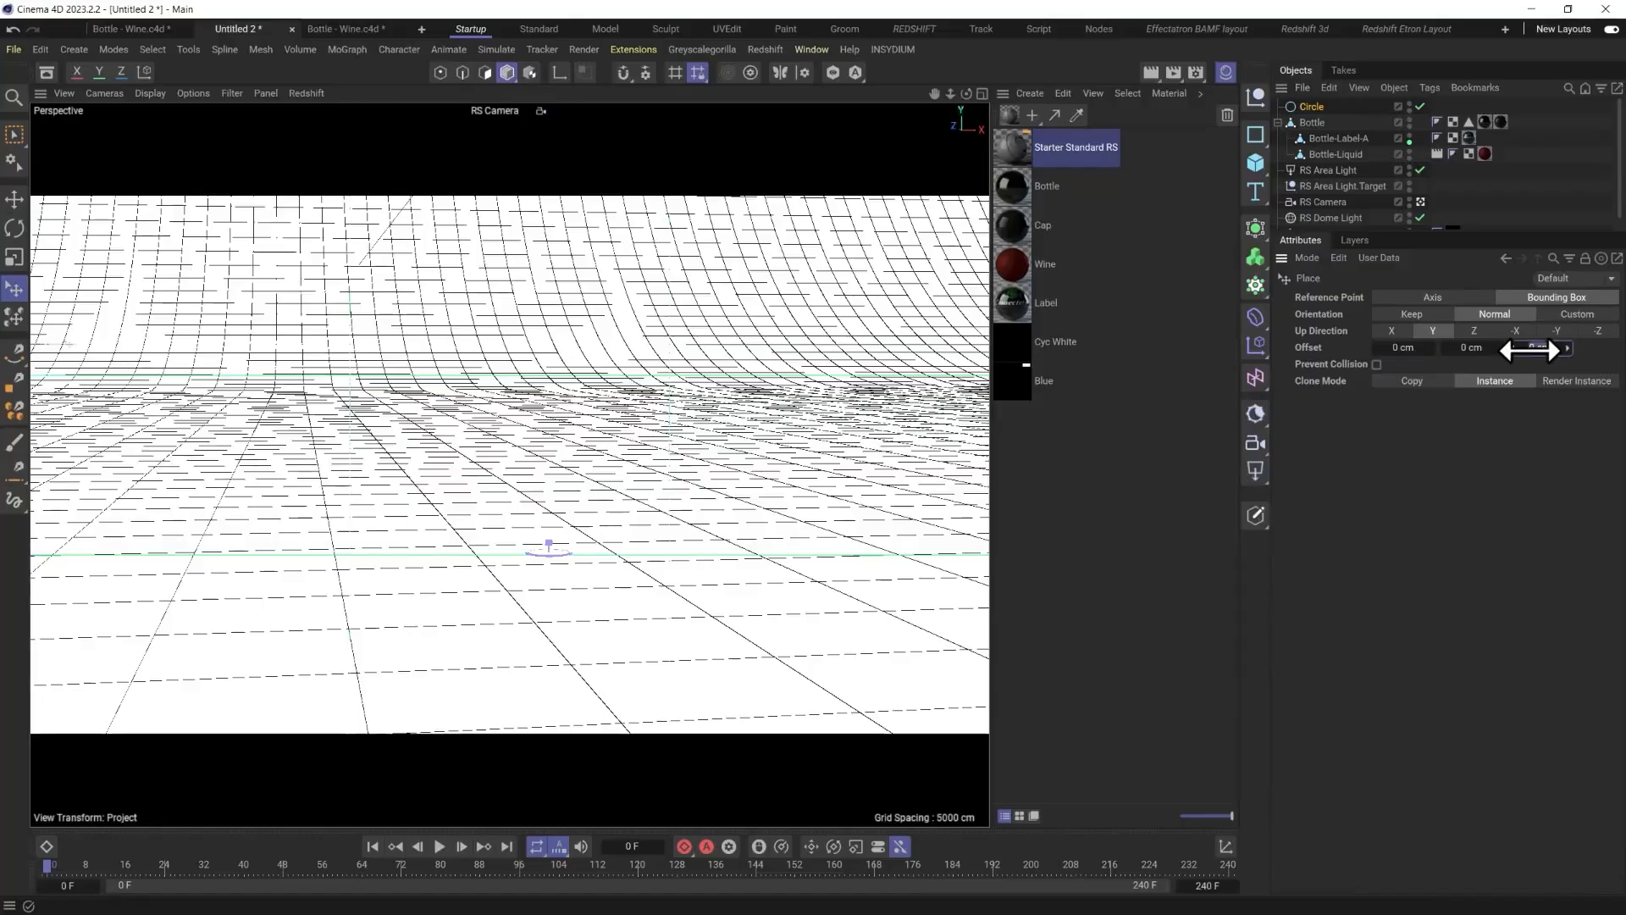
click(1315, 108)
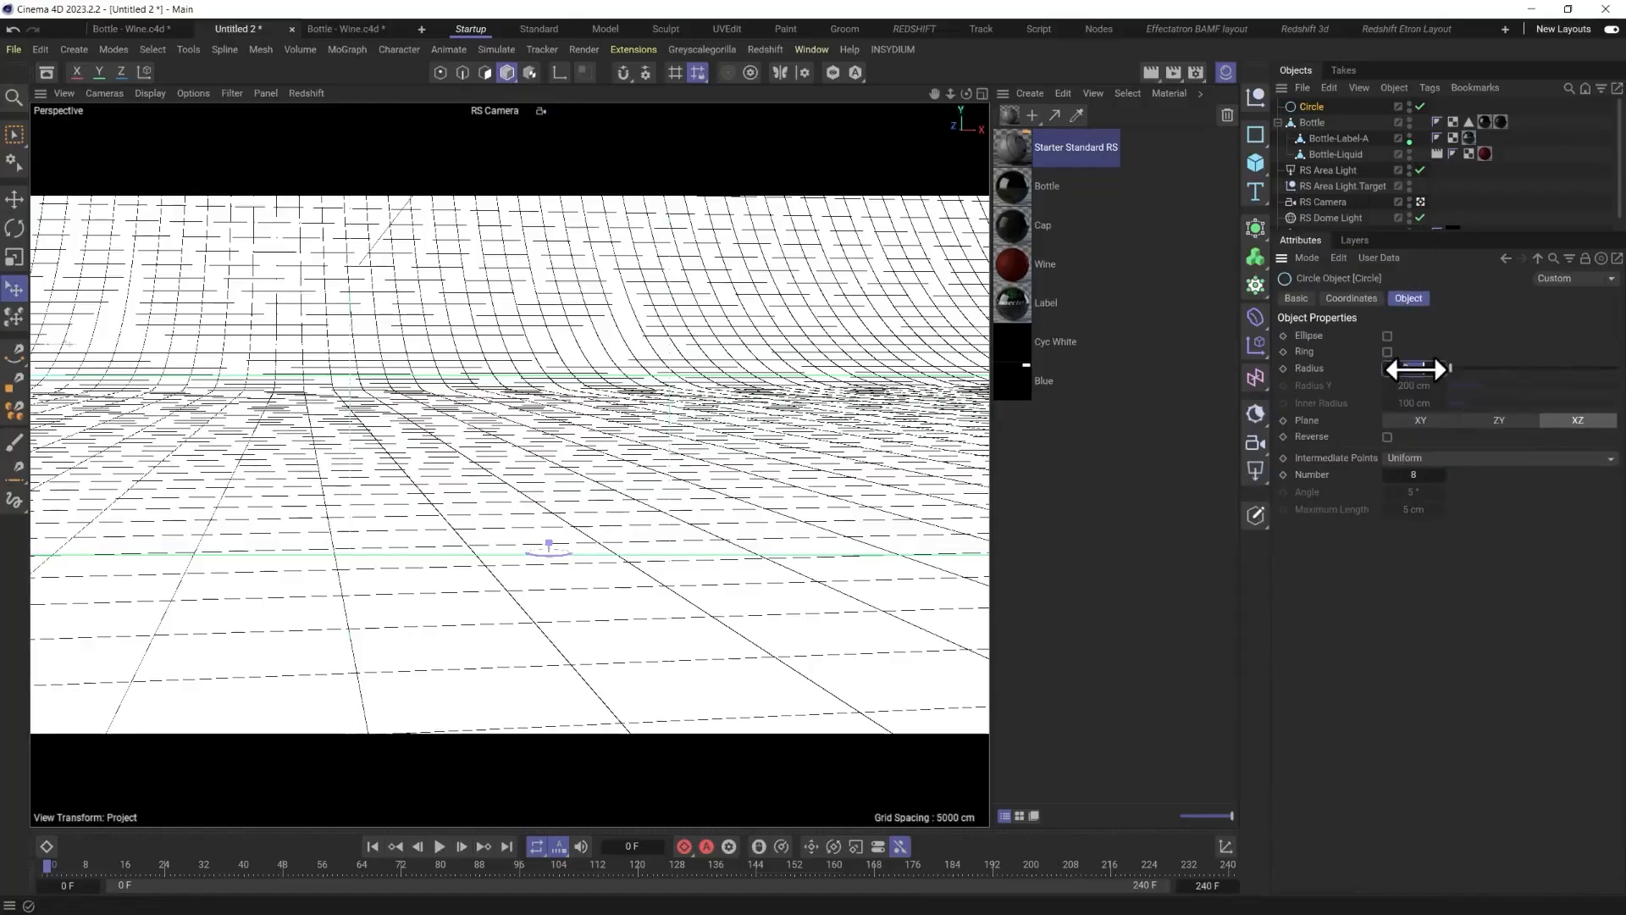
Position the Bottle object on the floor of the backdrop with the Place tool.
alt+drag(164, 364, 715, 344)
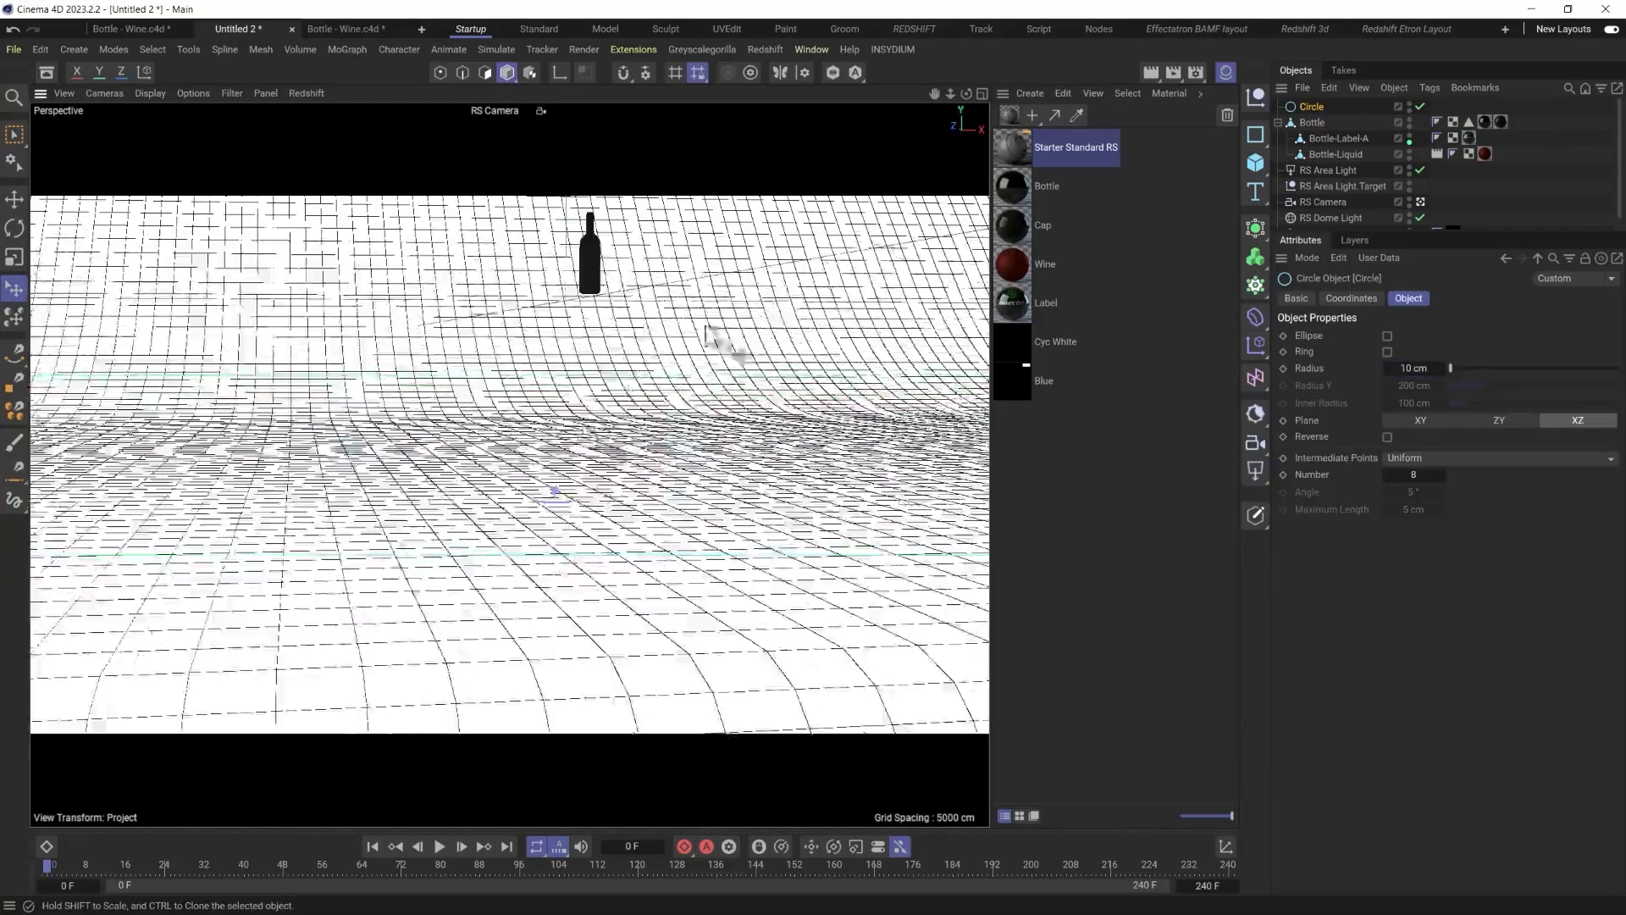
click(1289, 122)
mouse_move(566, 542)
mouse_down()
mouse_move(559, 555)
mouse_move(581, 551)
mouse_up()
scroll(669, 563, up, 6)
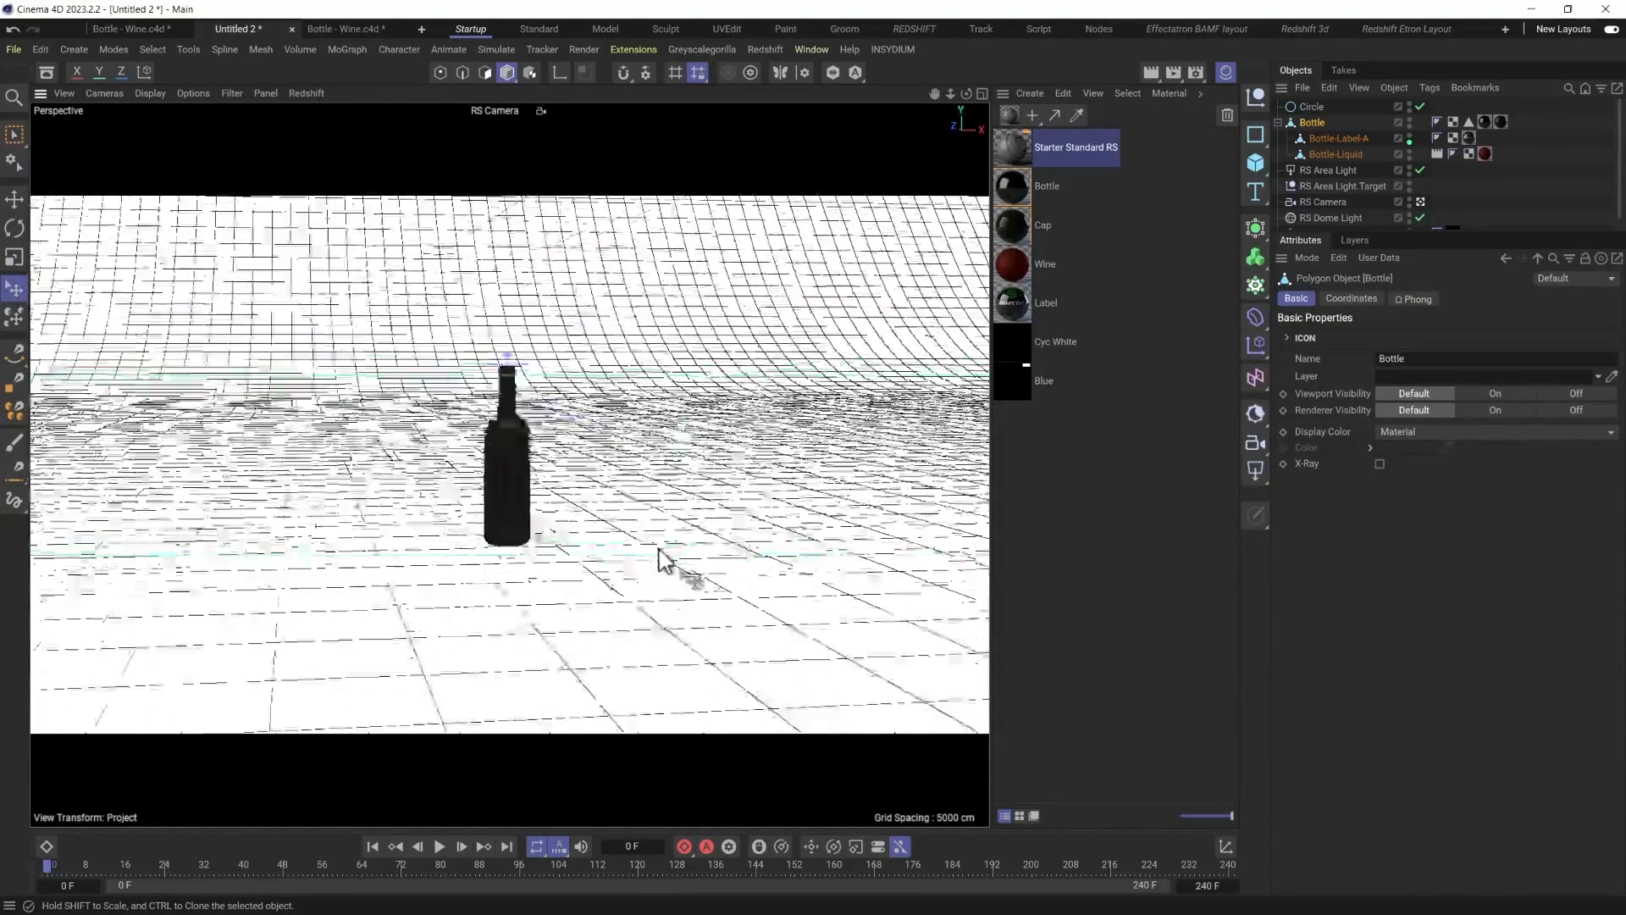
Place the circle spline on the backdrop floor beside the bottle and set its radius to 6 cm.
click(1311, 107)
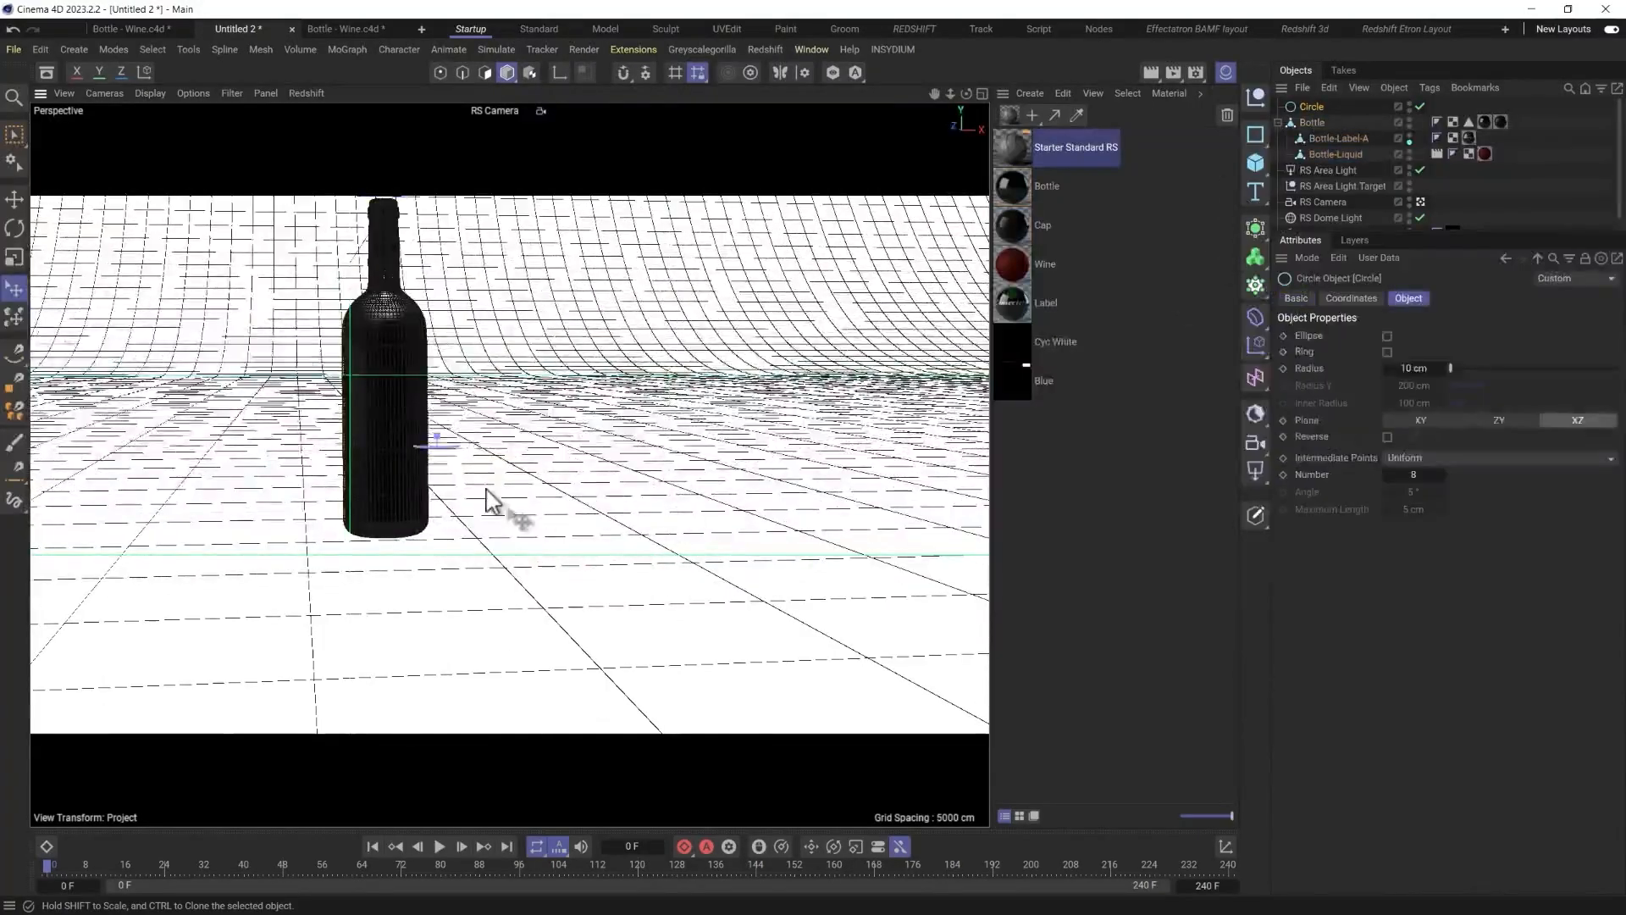
scroll(449, 542, down, 5)
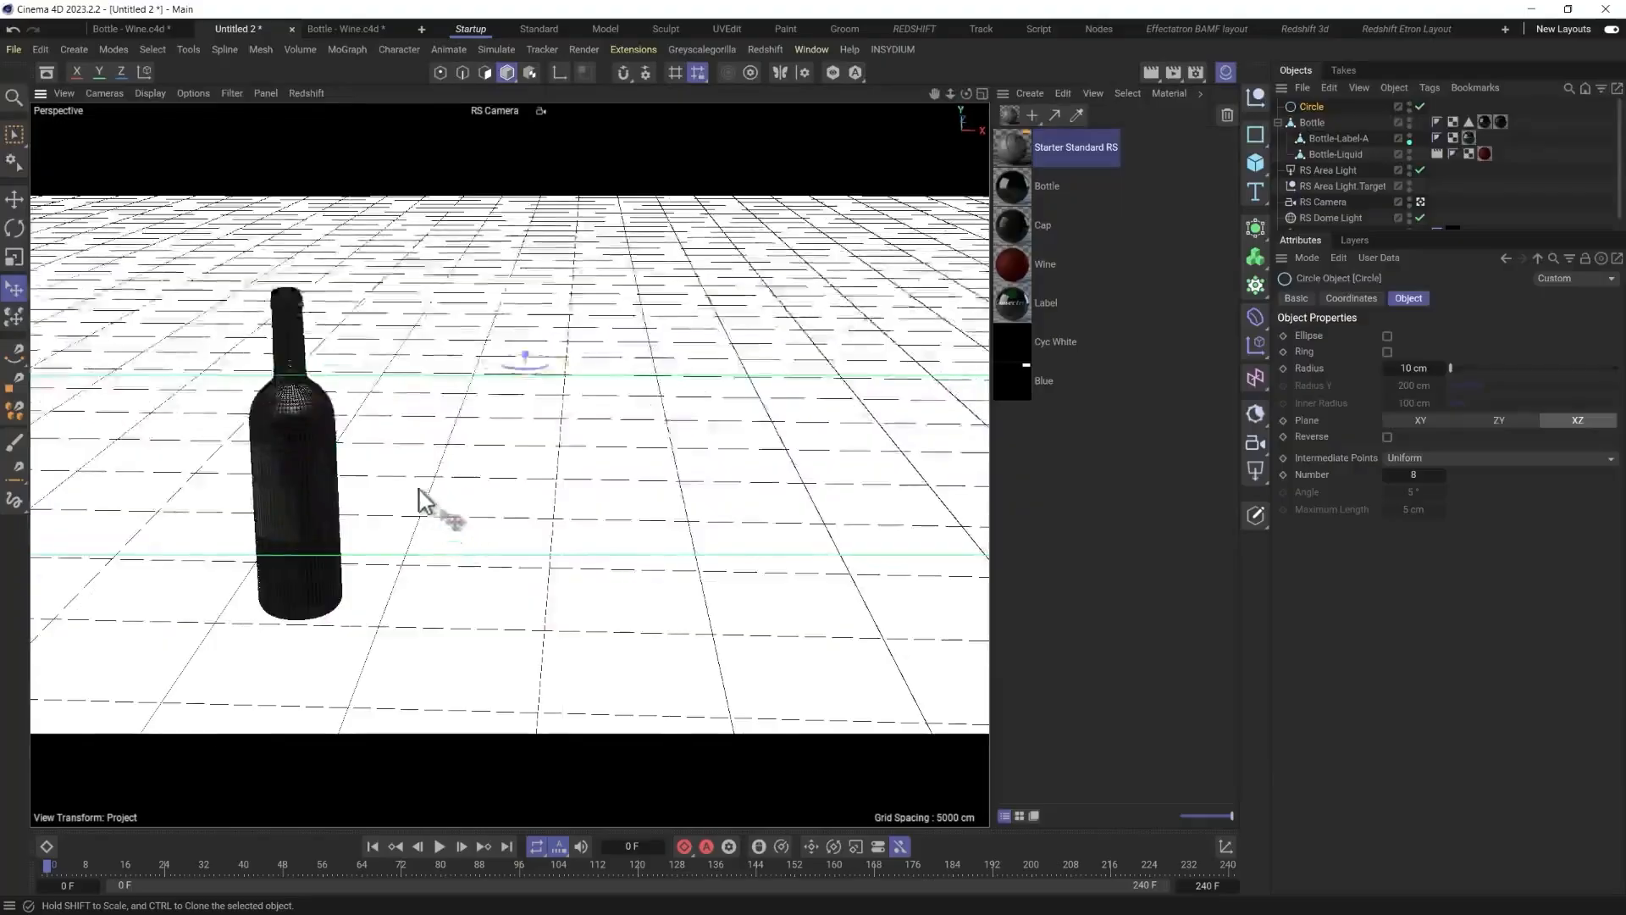
key(e)
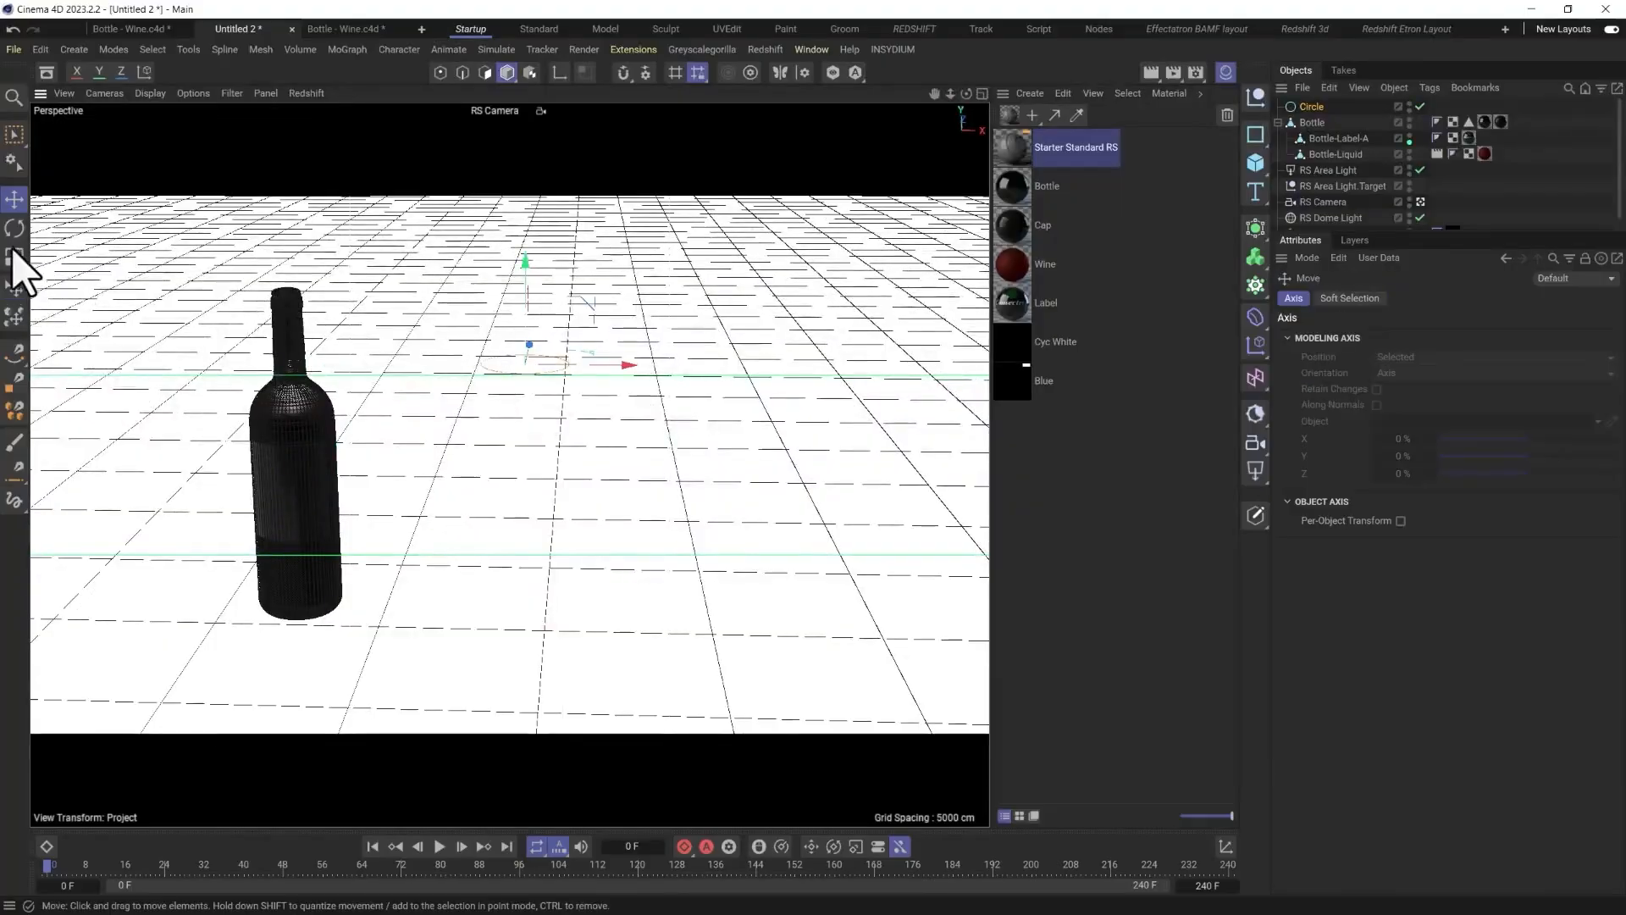
click(14, 288)
drag(490, 562, 483, 617)
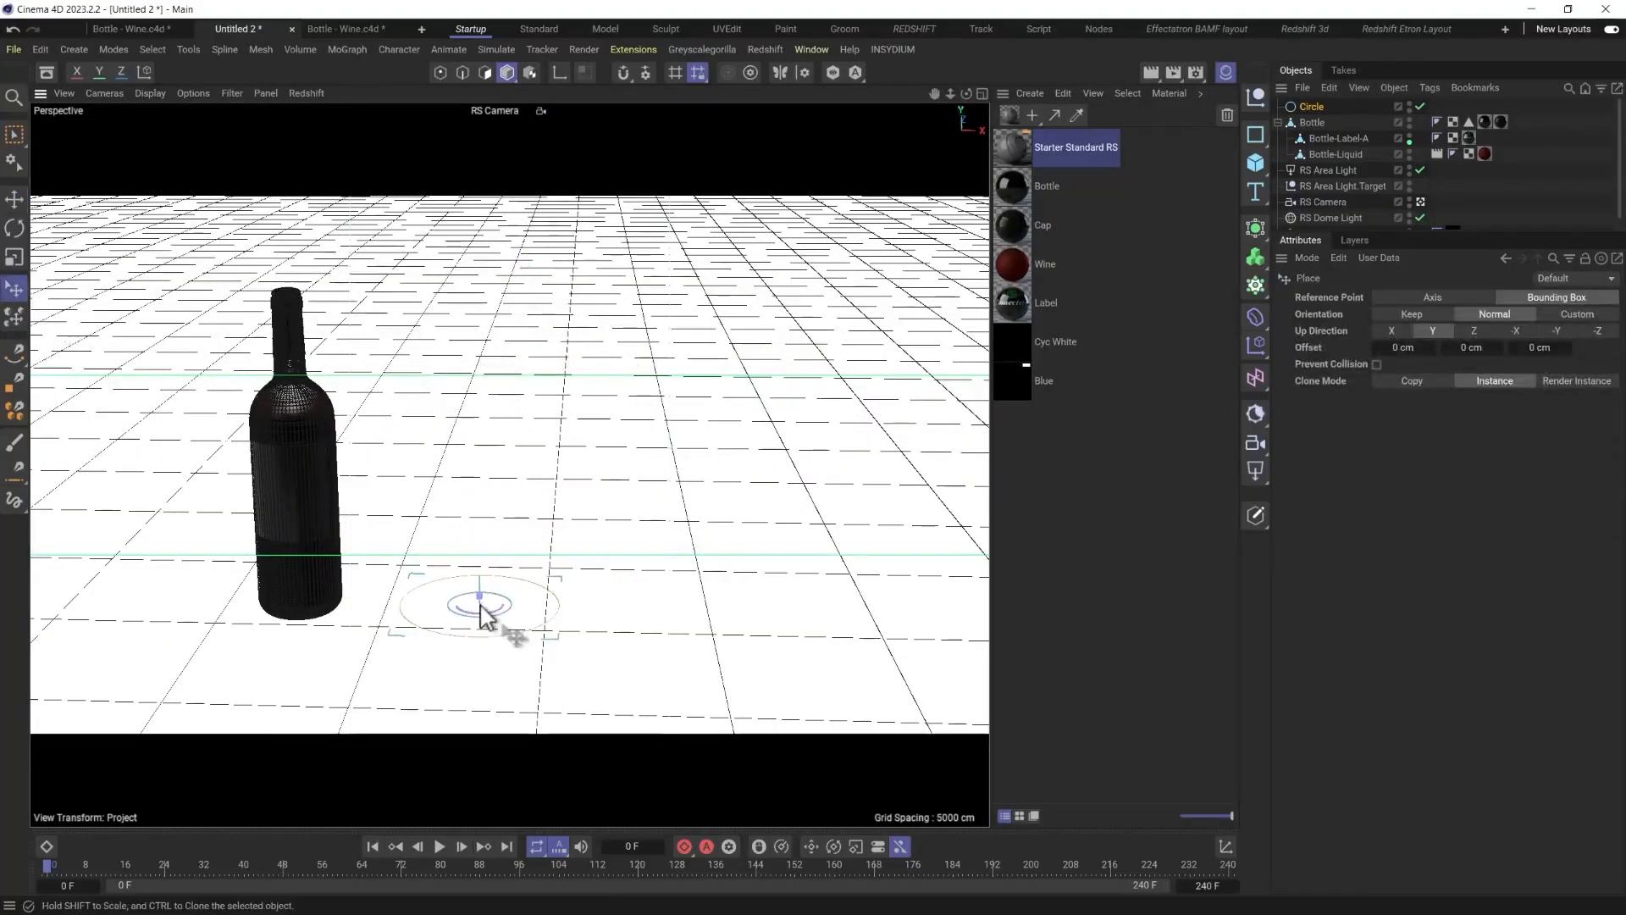
click(1311, 107)
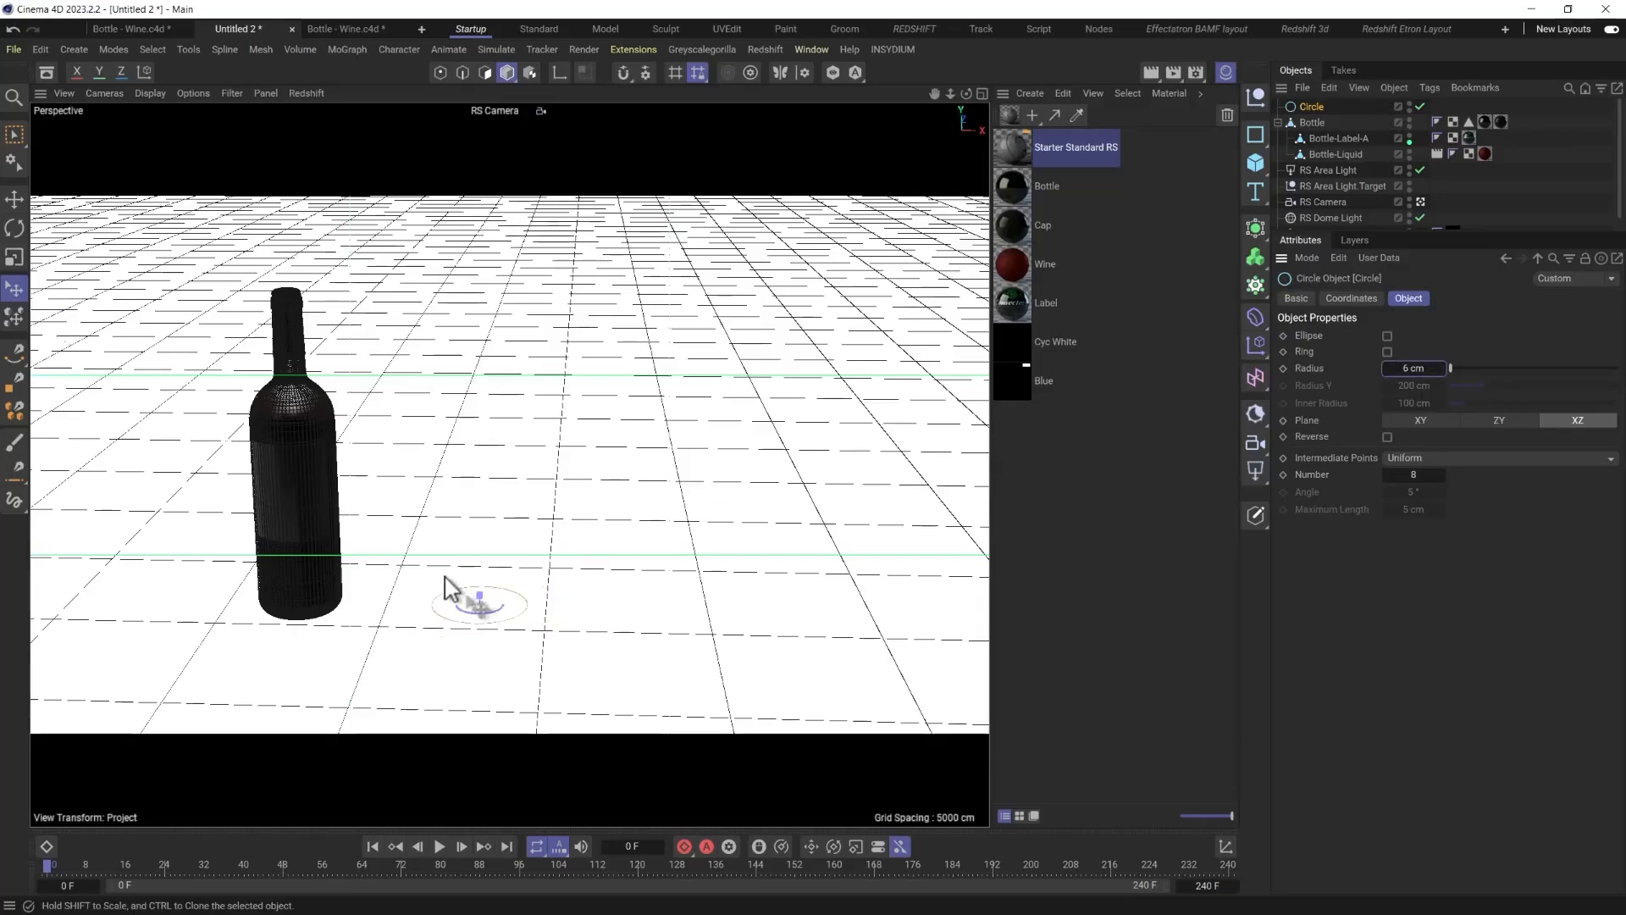
Copy the floor circle up to the bottle's shoulder height and add a smaller scaled copy just above it.
key(e)
drag(447, 587, 485, 315)
key(t)
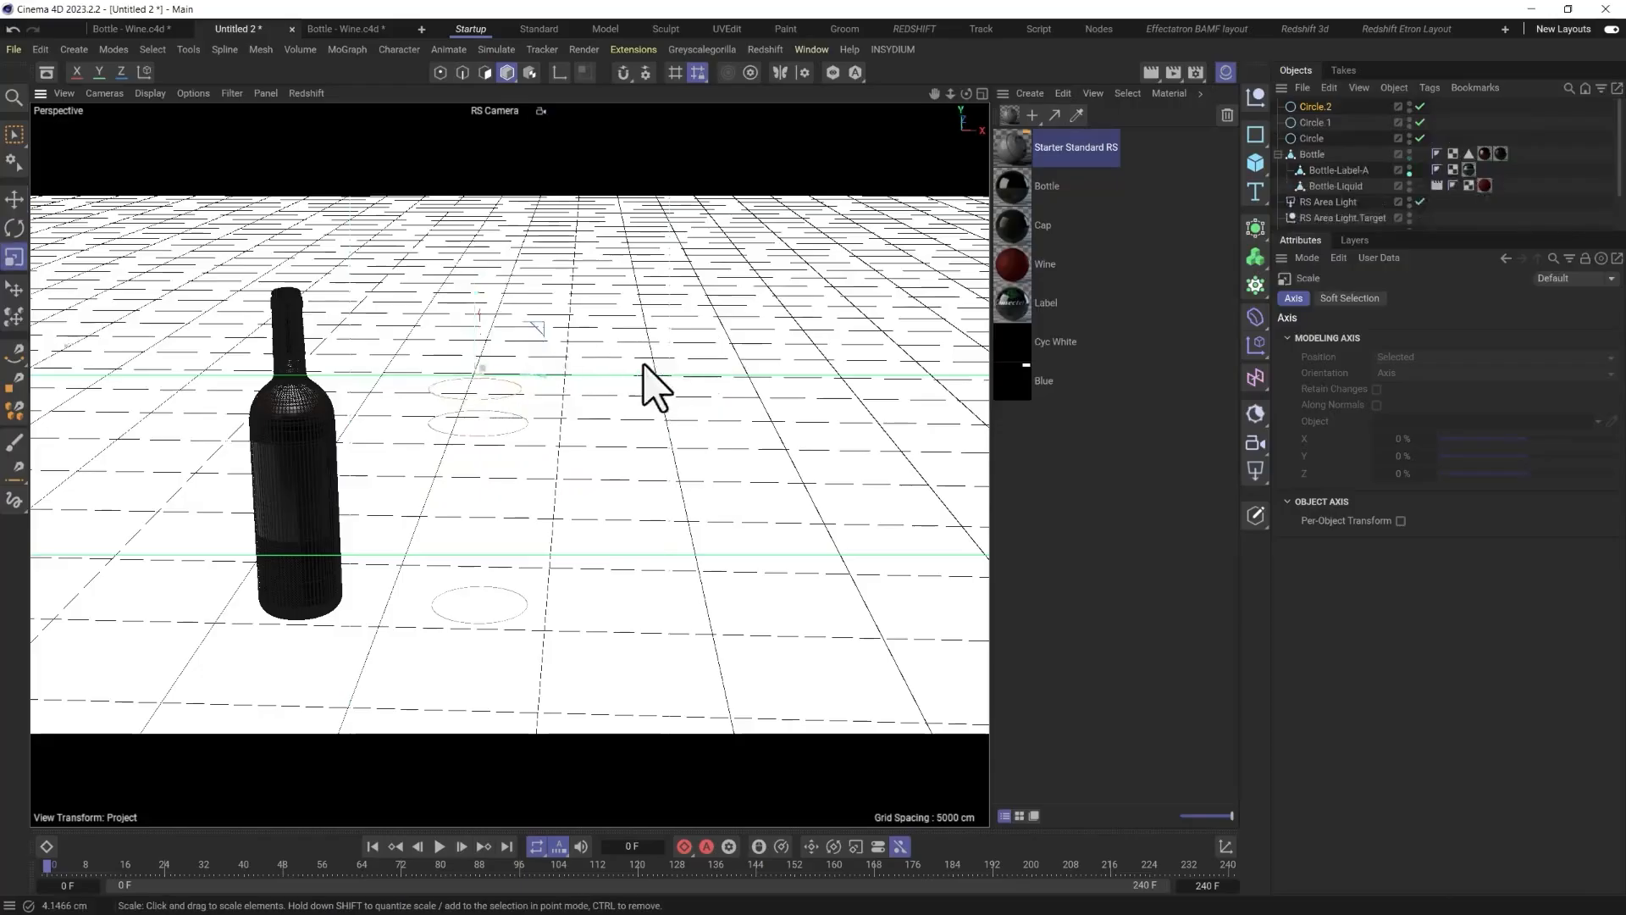
drag(641, 366, 418, 459)
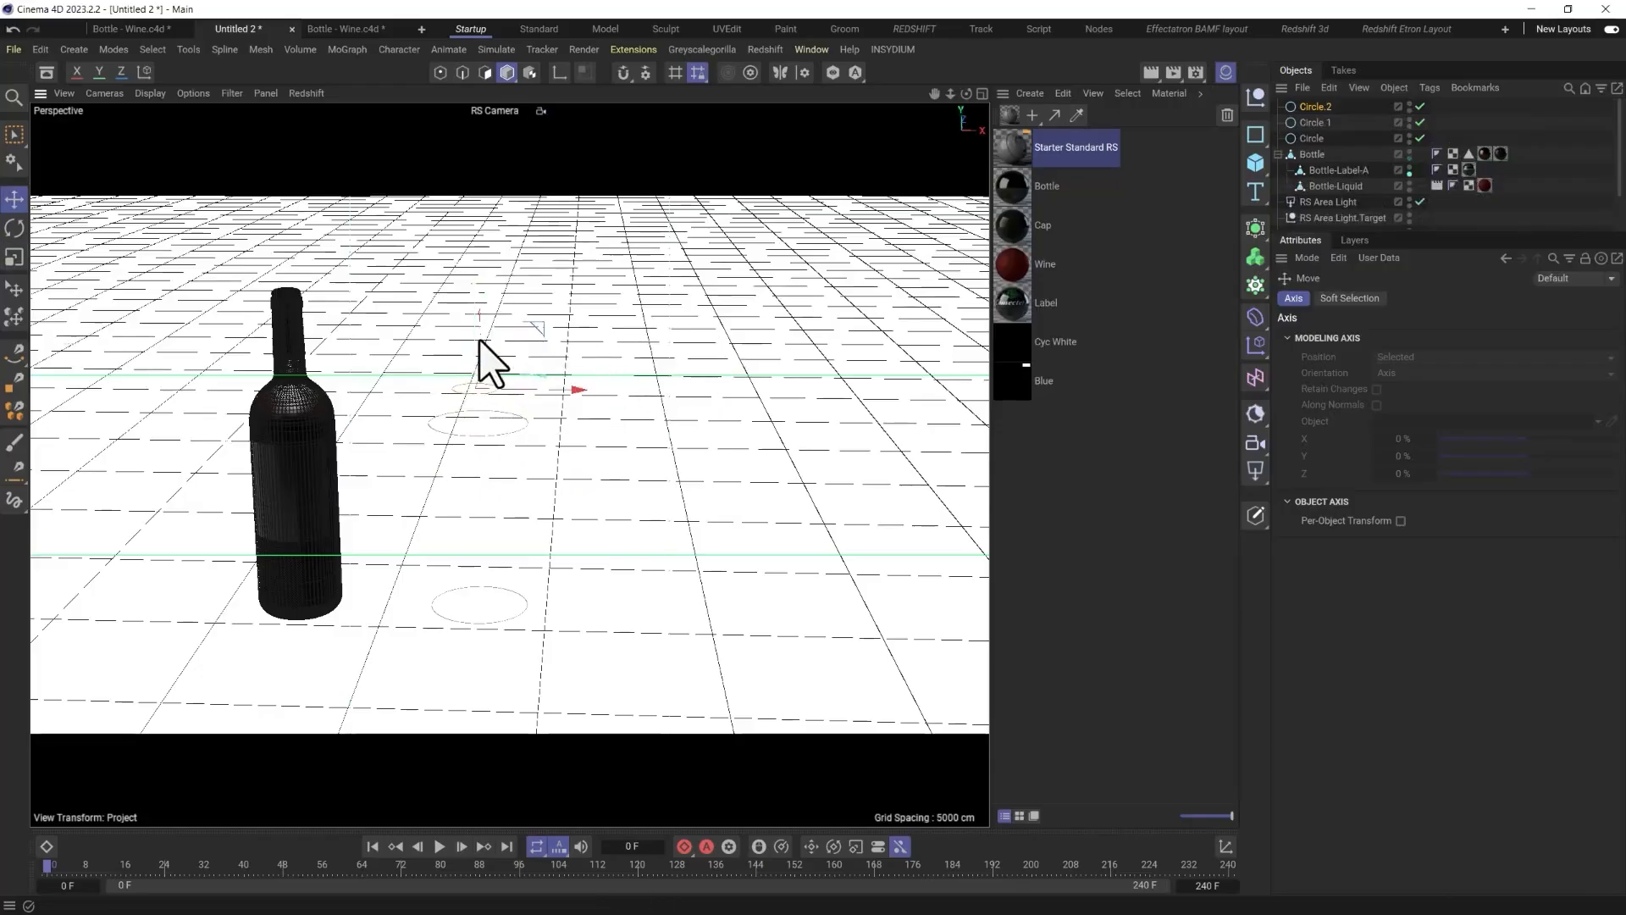
Copy the upper shoulder circle up to the base of the neck and scale it down to neck width.
key(e)
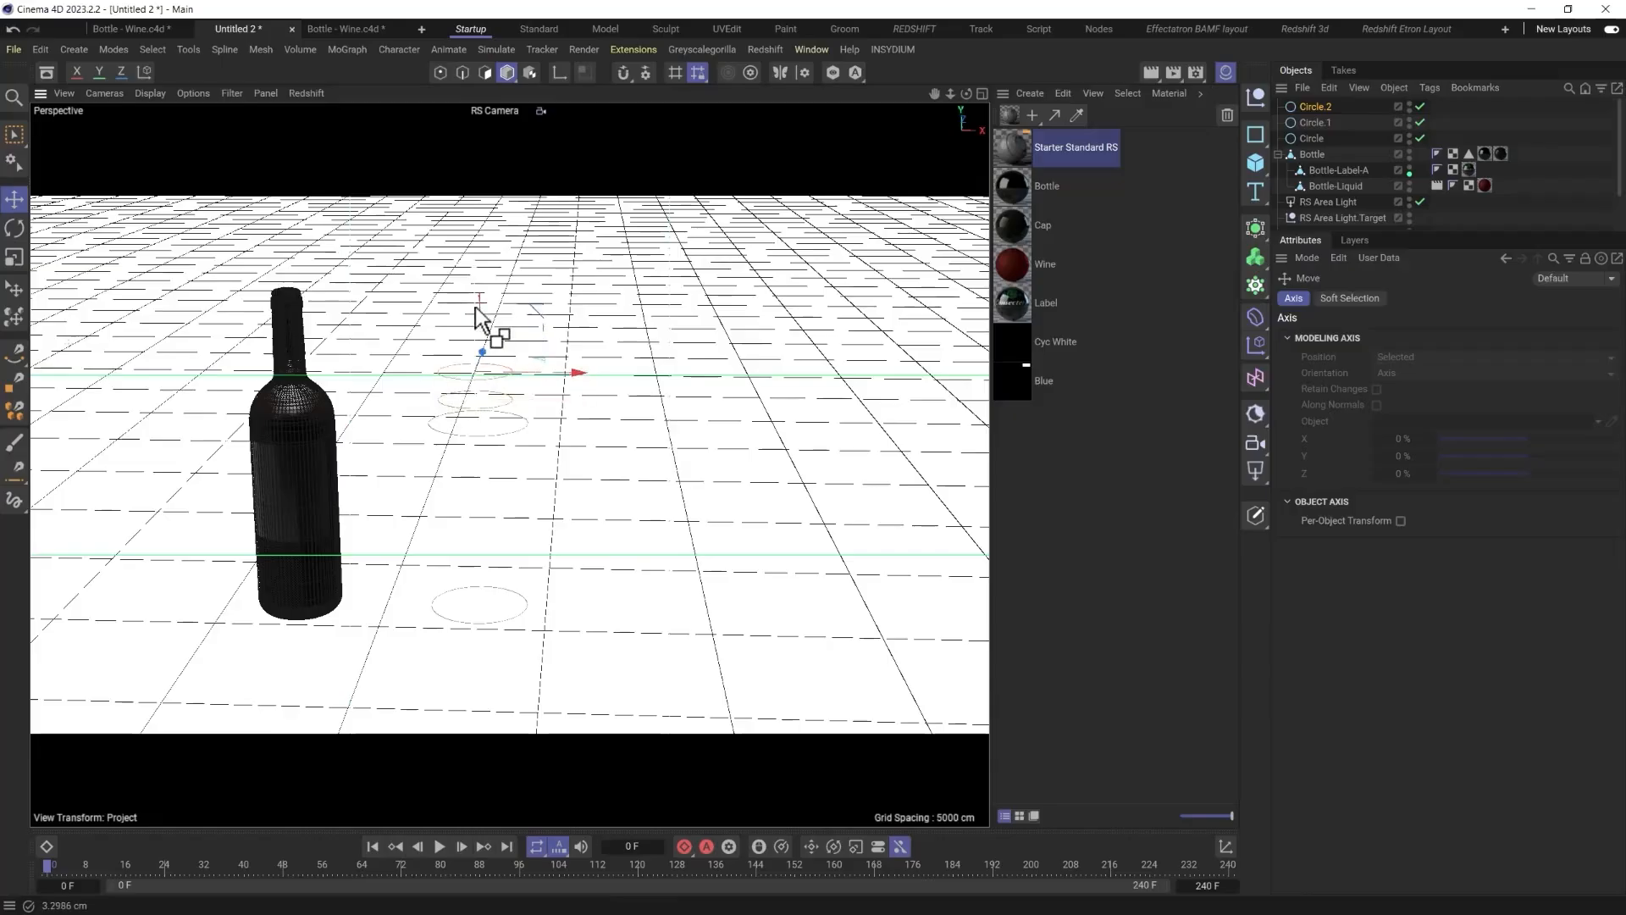
key(ctrl+c)
key(ctrl+v)
key(t)
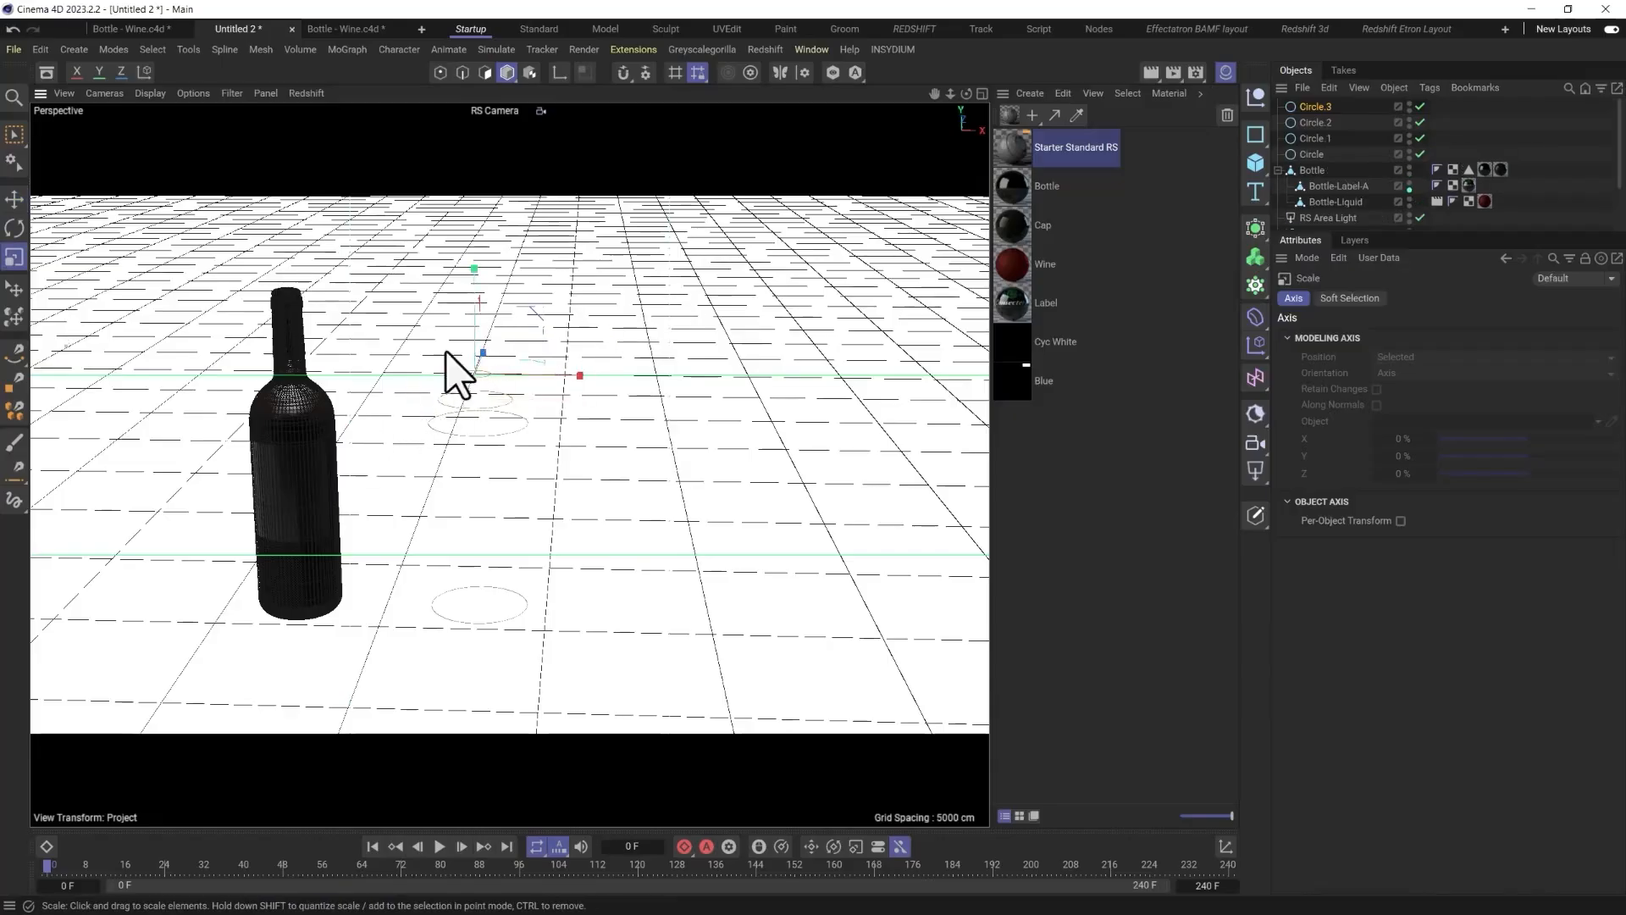
key(e)
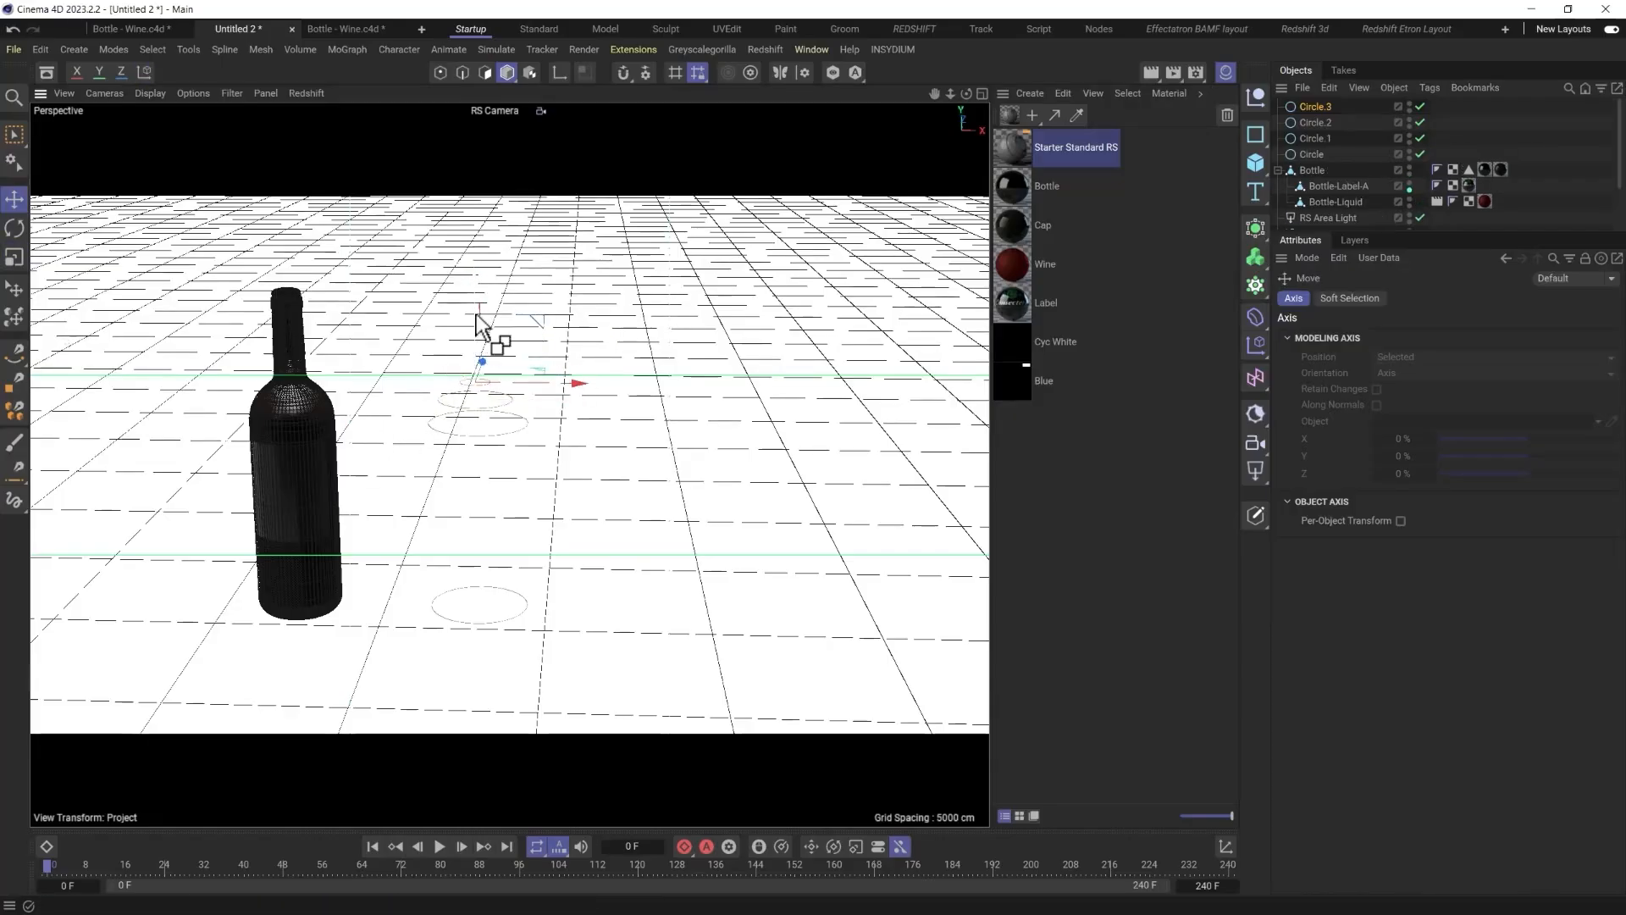
Copy the neck-base circle straight up to the top of the bottle neck.
drag(477, 315, 485, 250)
key(ctrl+c)
key(ctrl+v)
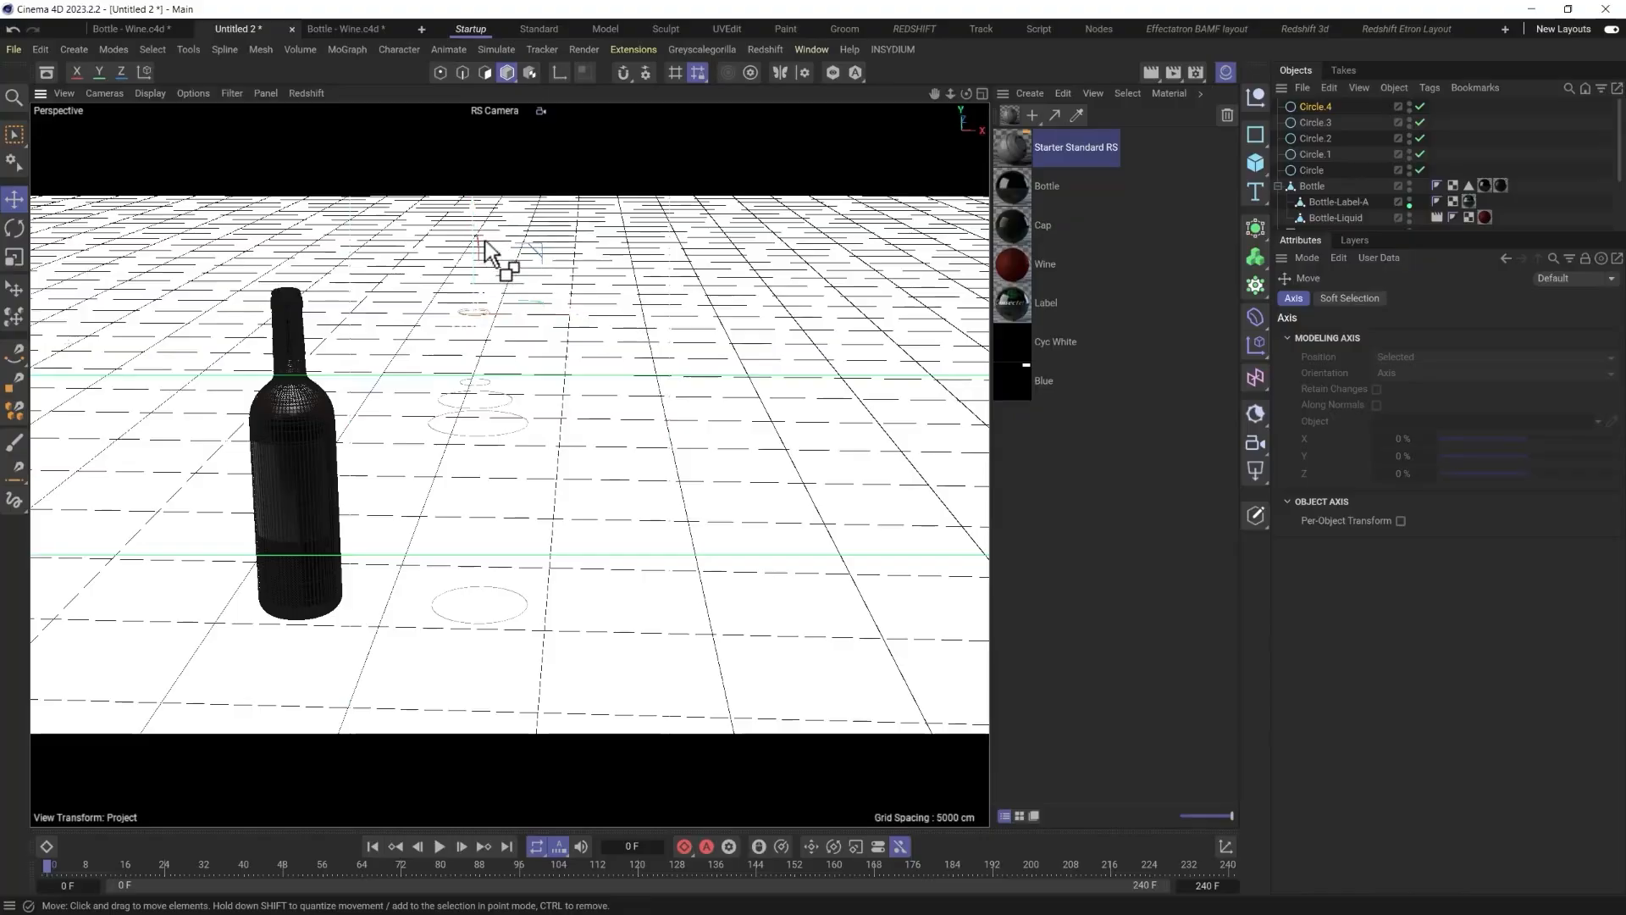
Duplicate the top neck circle slightly upward to begin the lip and scale the copies a little wider.
scroll(512, 388, up, 8)
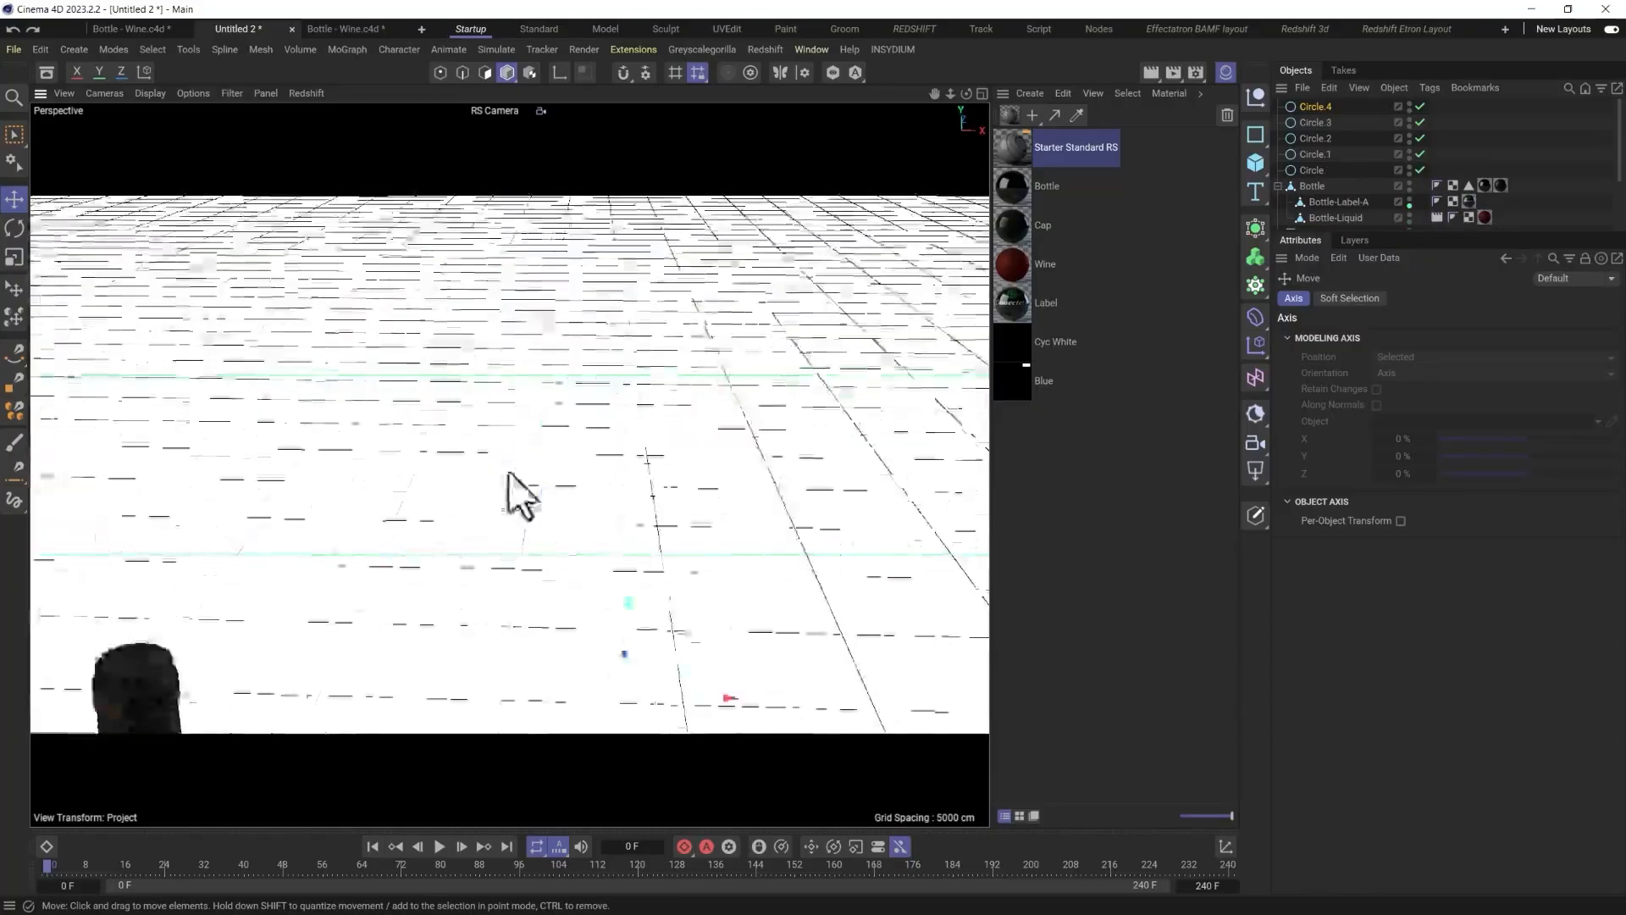
scroll(508, 471, down, 3)
alt+drag(626, 436, 682, 362)
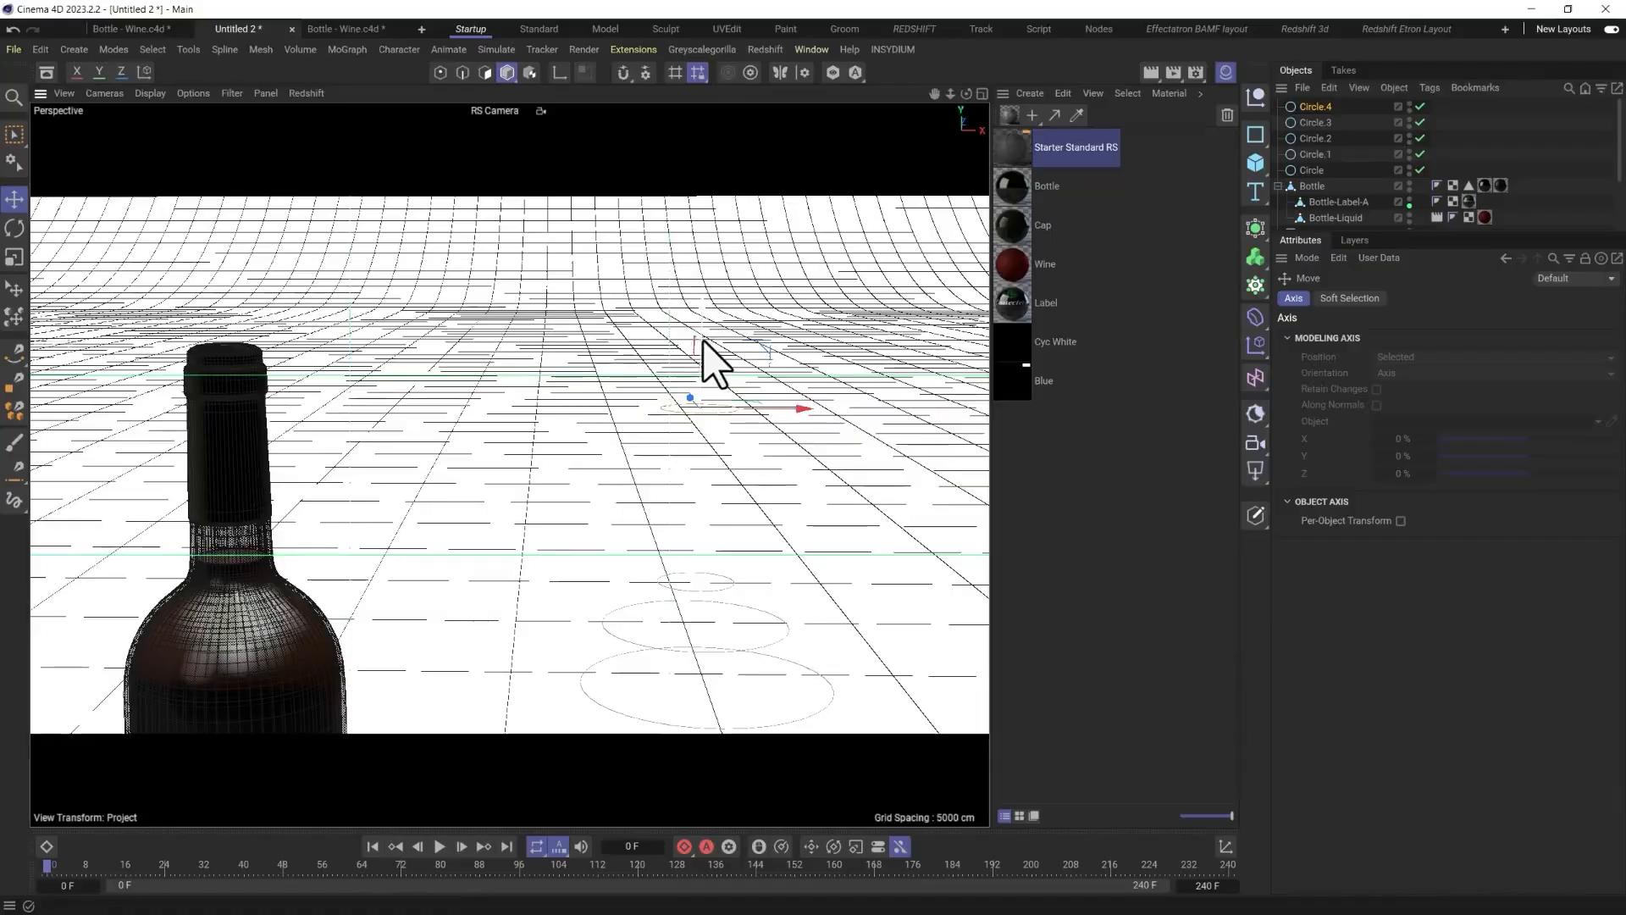
mouse_move(702, 327)
ctrl+mouse_down()
mouse_move(737, 334)
mouse_move(706, 324)
ctrl+mouse_up()
key(t)
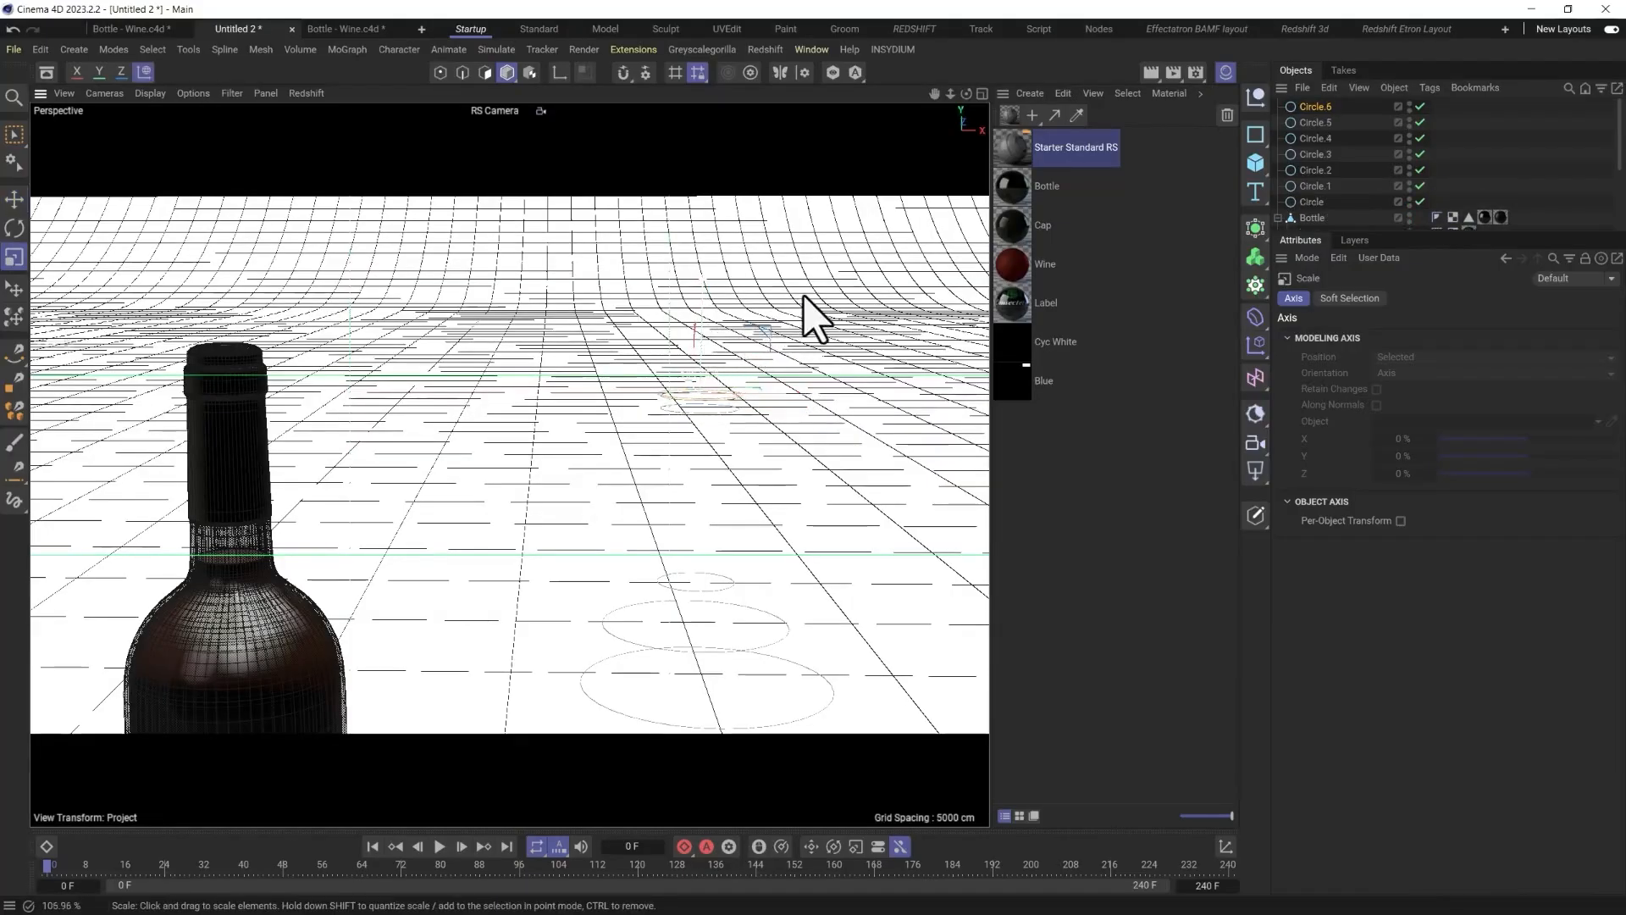
Stack more circle copies above the collar up to the bottle mouth, scaling them to shape the lip profile.
key(e)
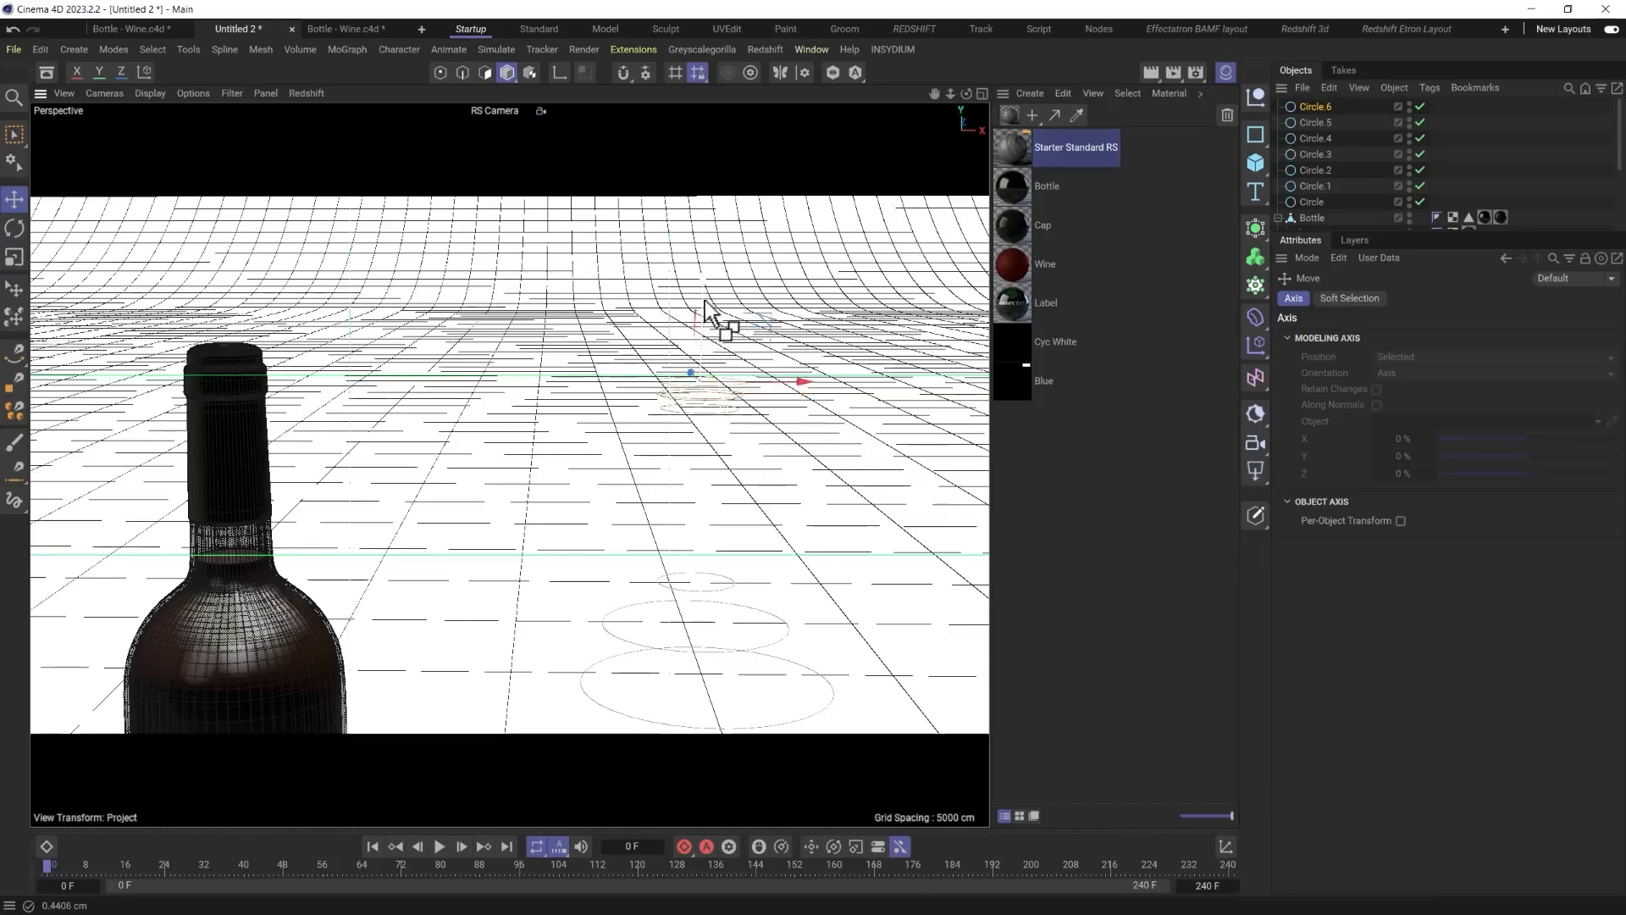
ctrl+drag(705, 300, 707, 293)
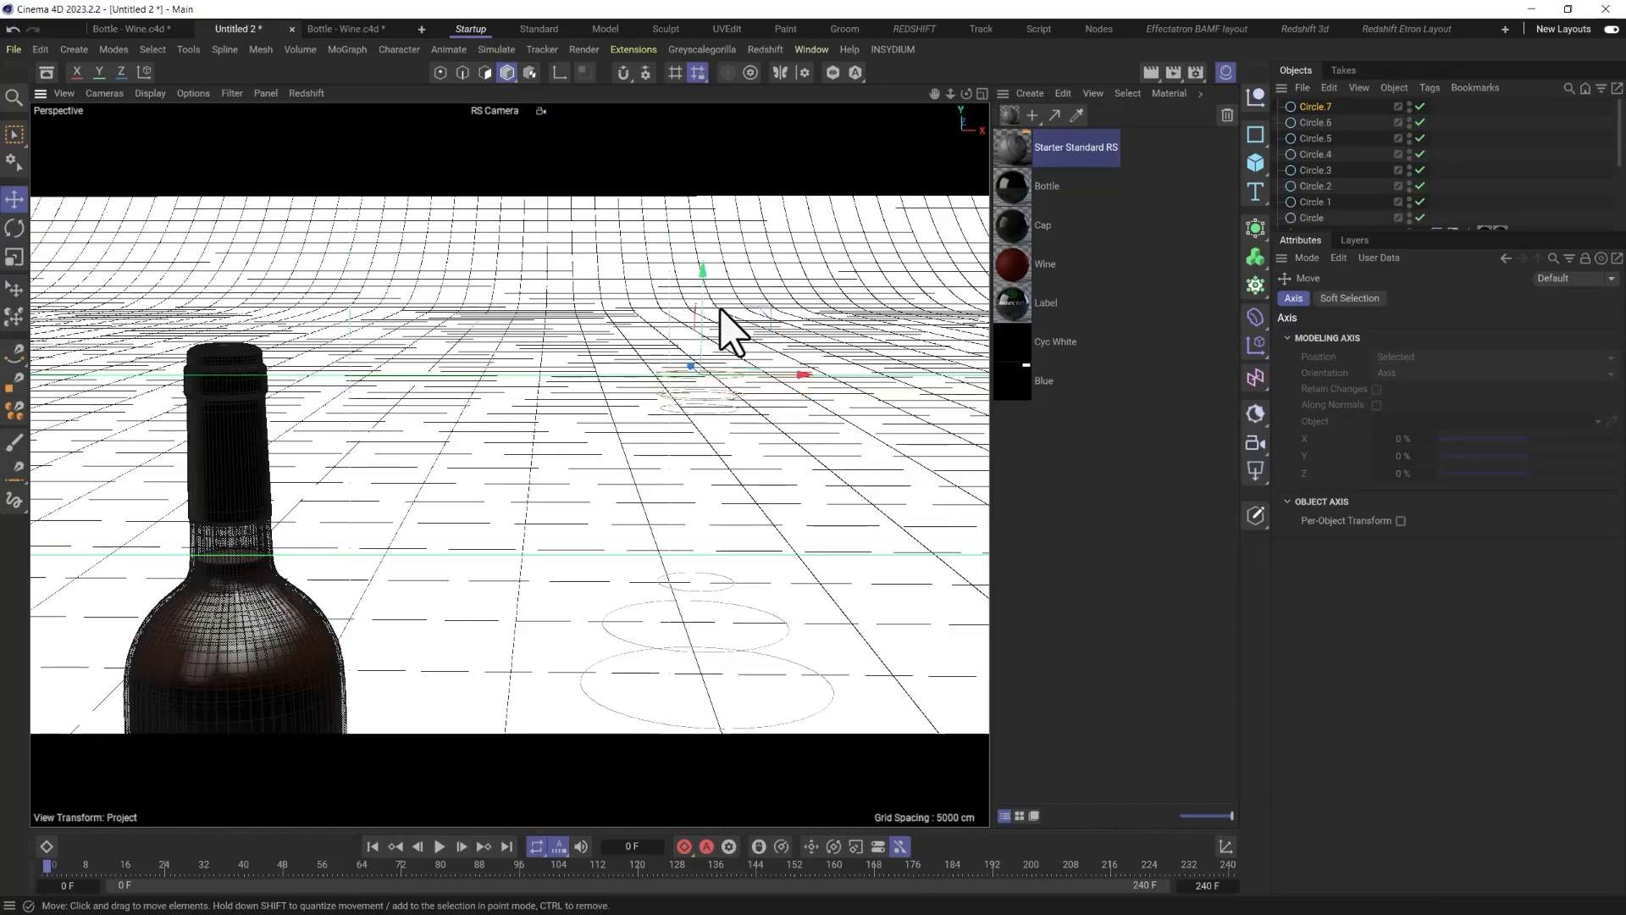
key(t)
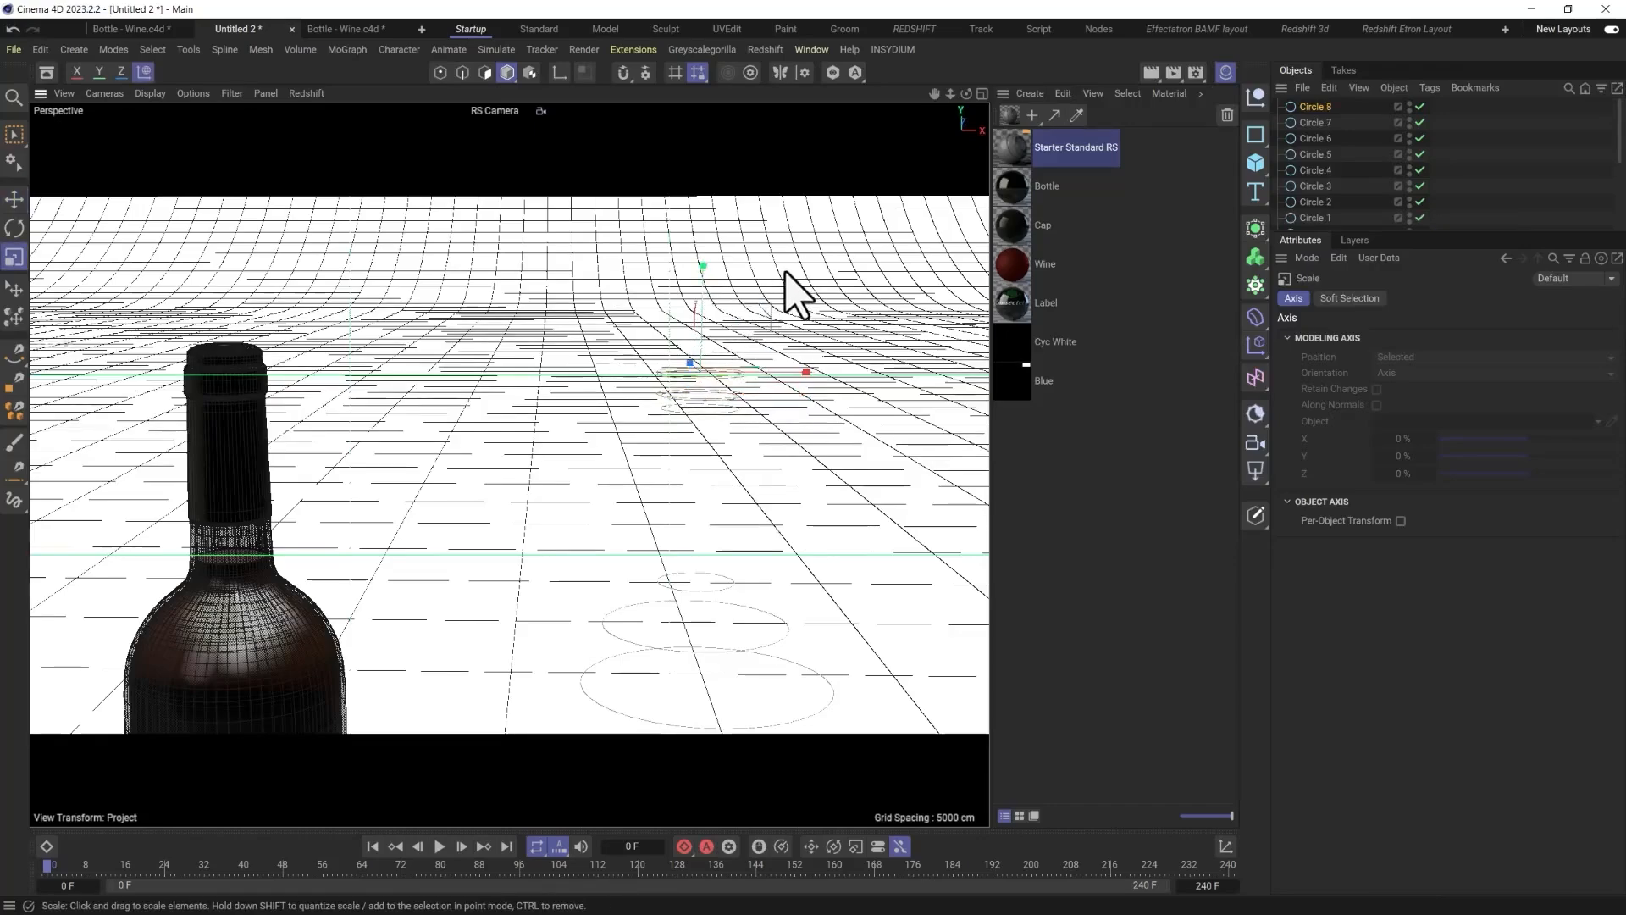
key(e)
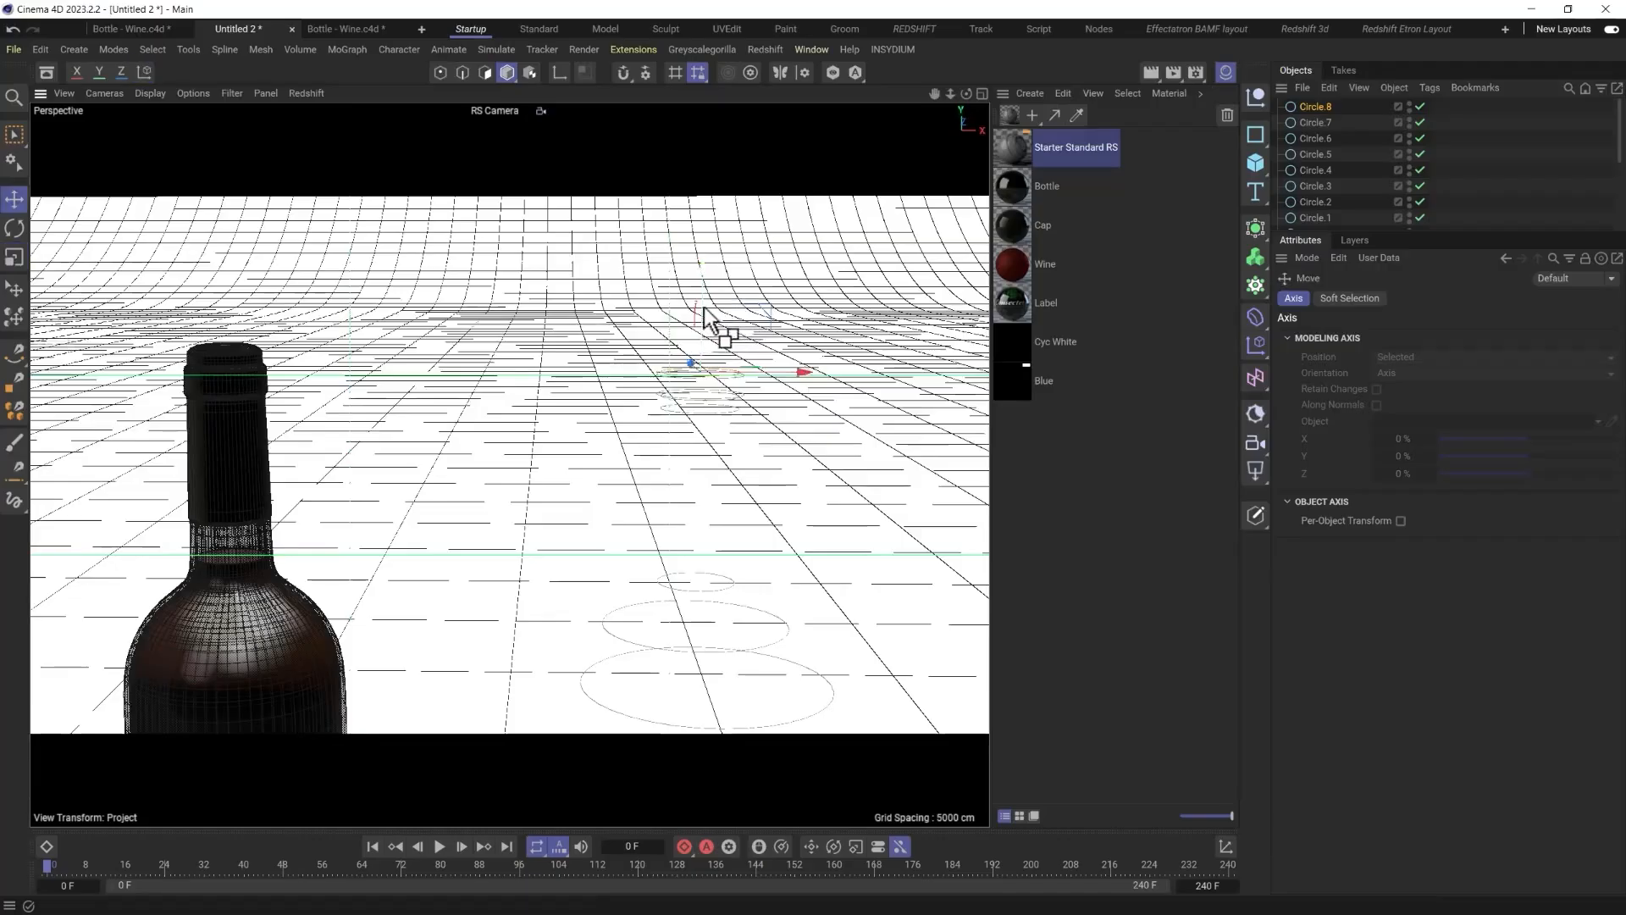
ctrl+drag(715, 319, 707, 291)
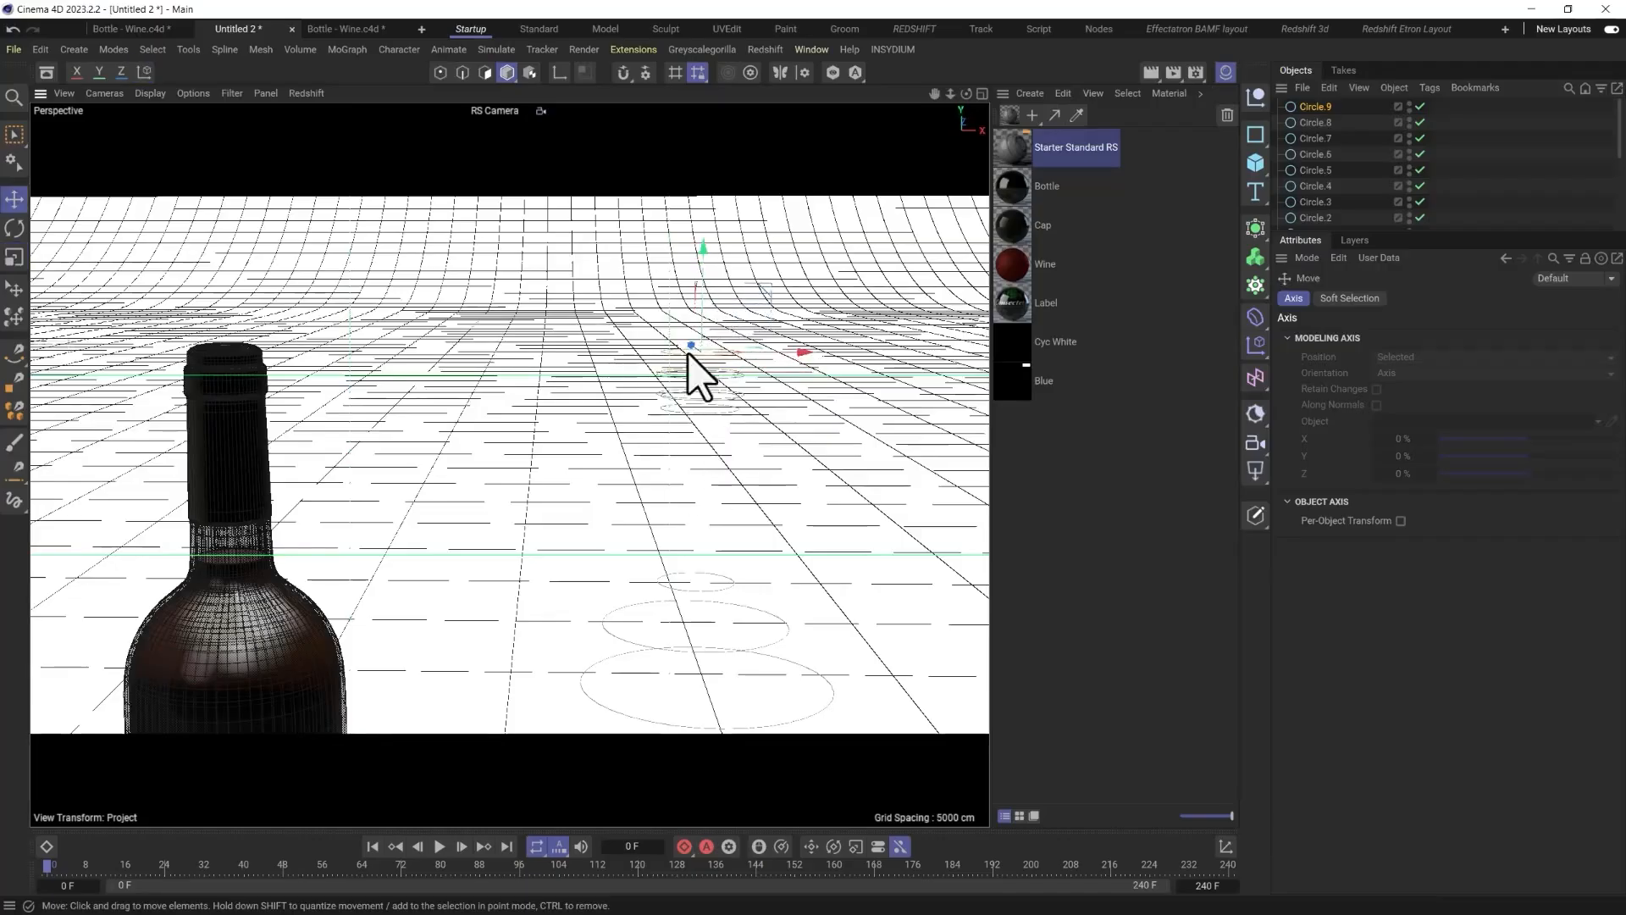
Add a Loft generator and place all ten circles inside it in stacking order.
click(1257, 258)
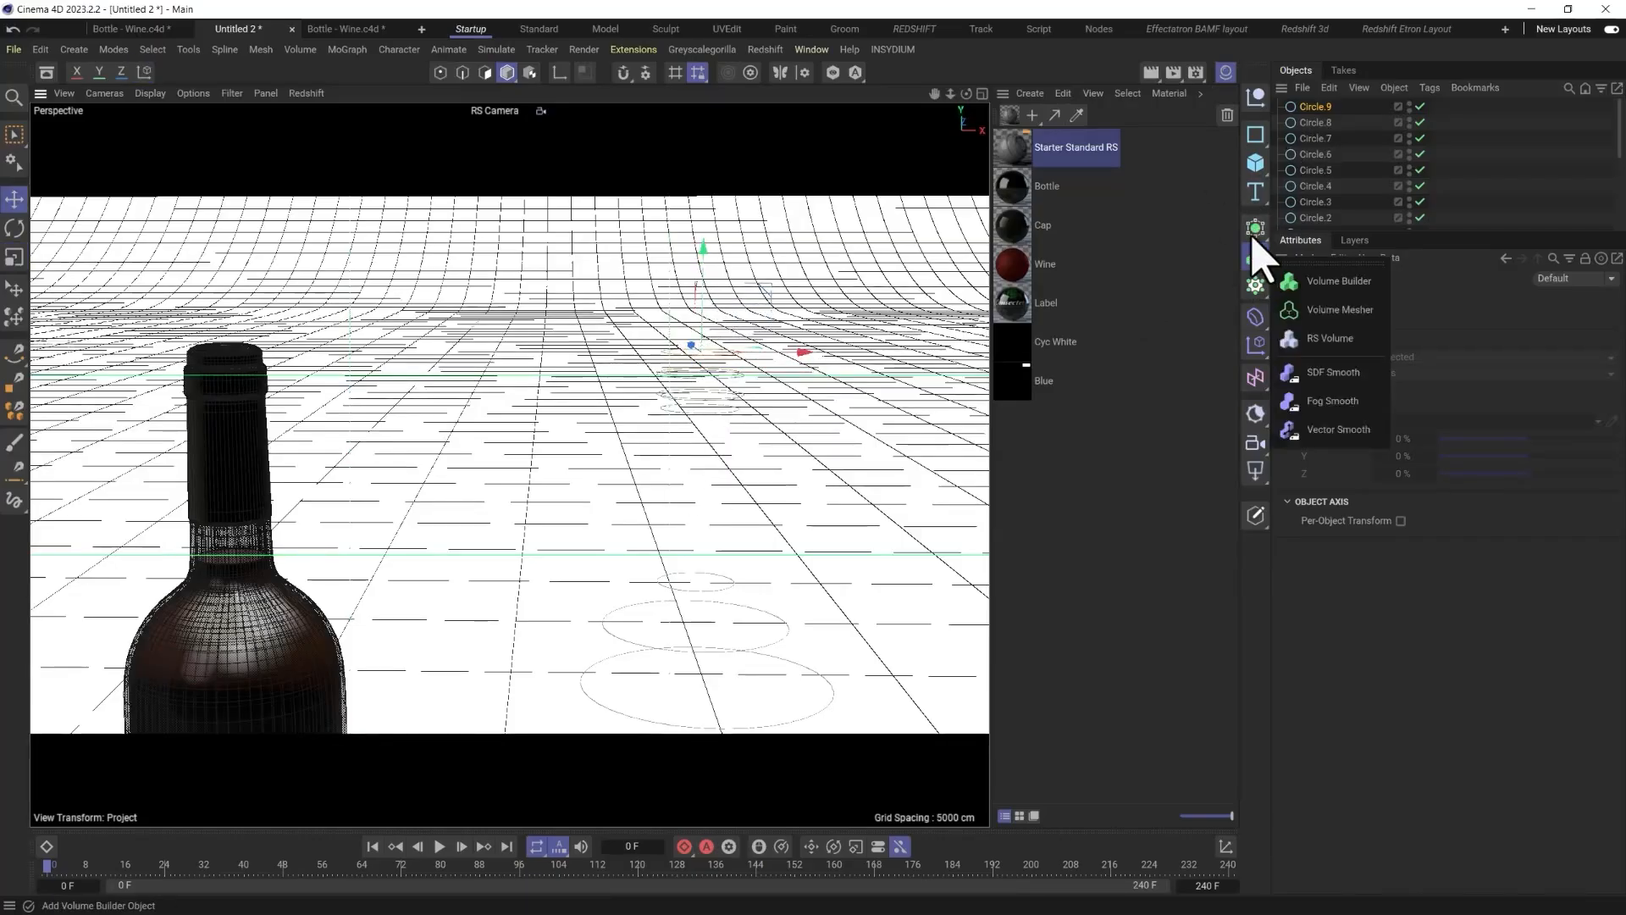
click(1256, 228)
click(1326, 321)
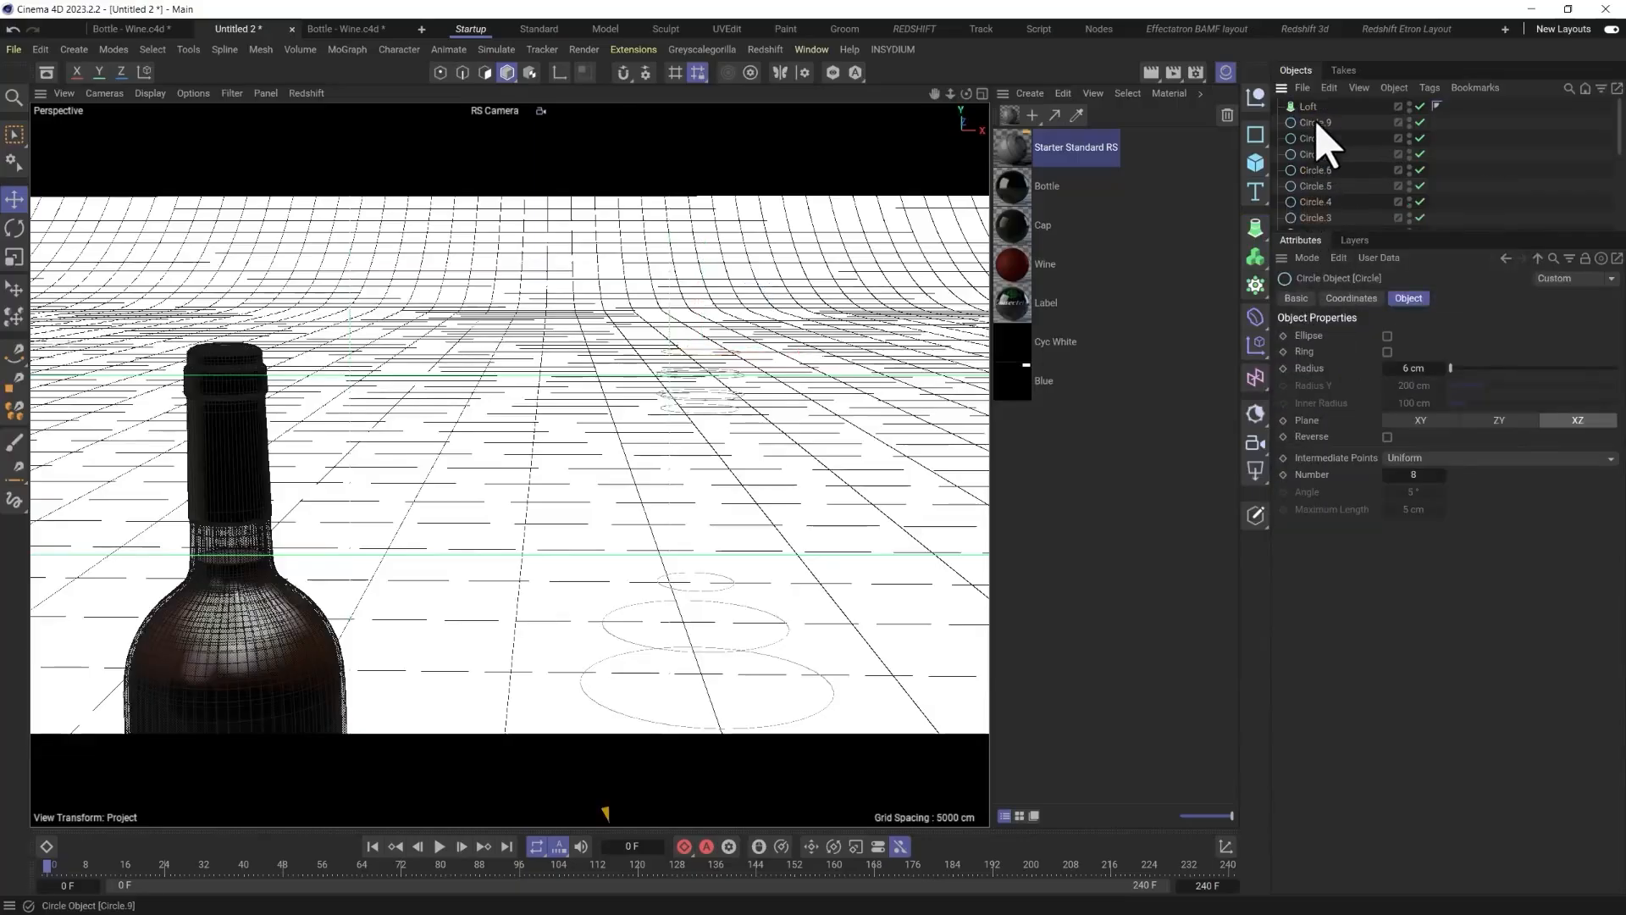
drag(1326, 144, 1308, 105)
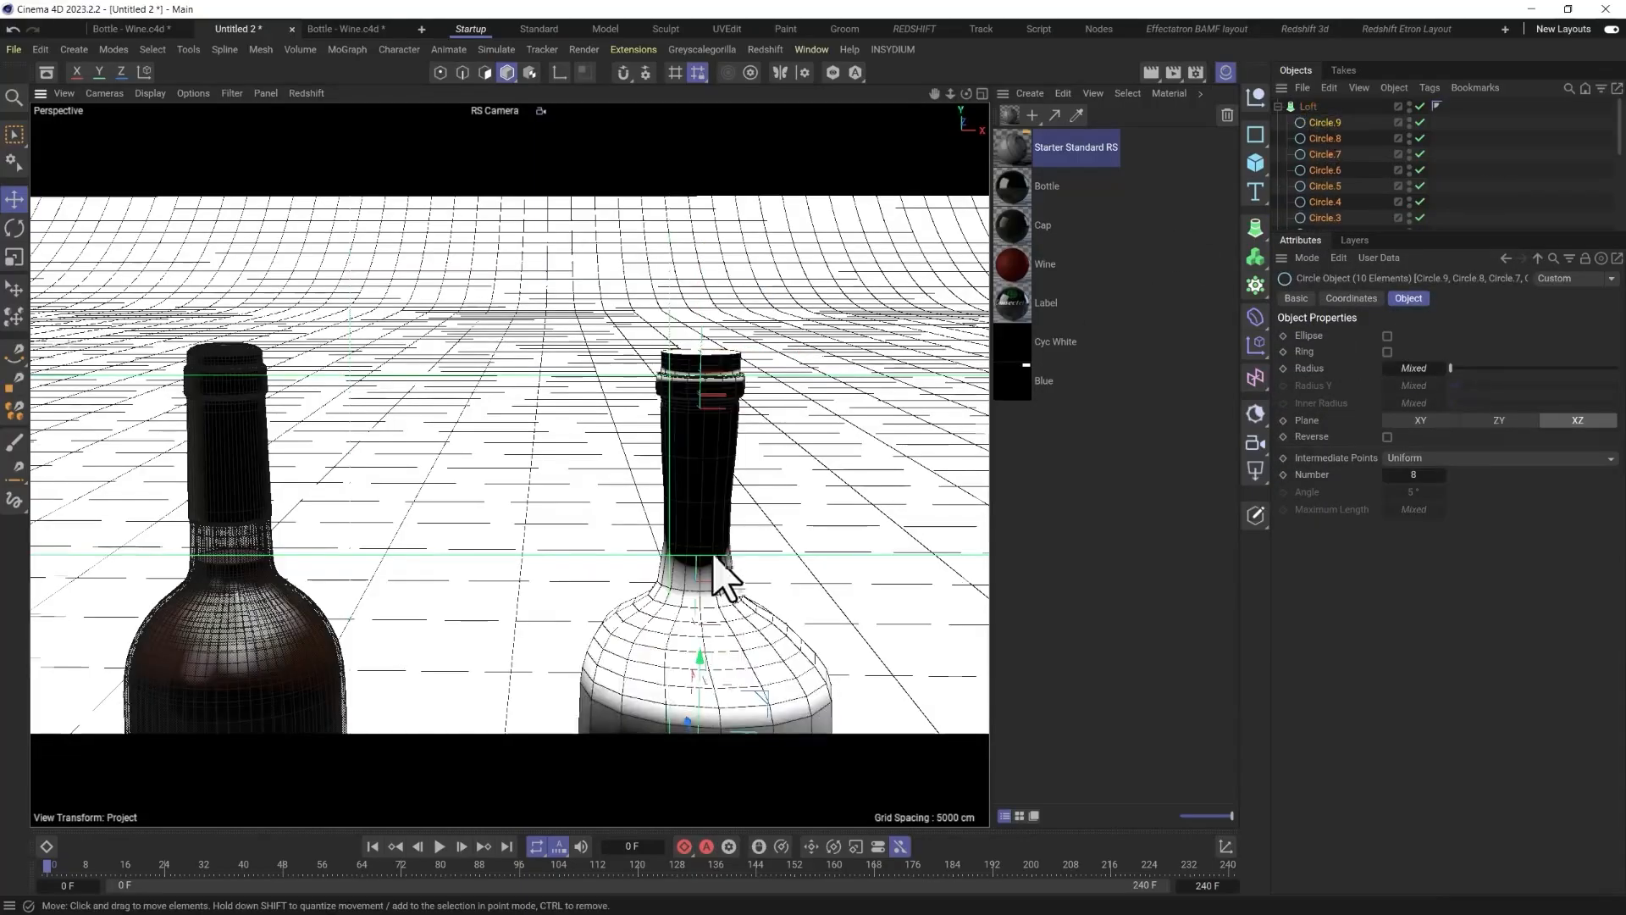
Rescale the circle at the base of the lofted bottle's neck to refine the transition into the shoulder.
scroll(686, 589, down, 2)
alt+middle_drag(646, 599, 624, 399)
click(1325, 138)
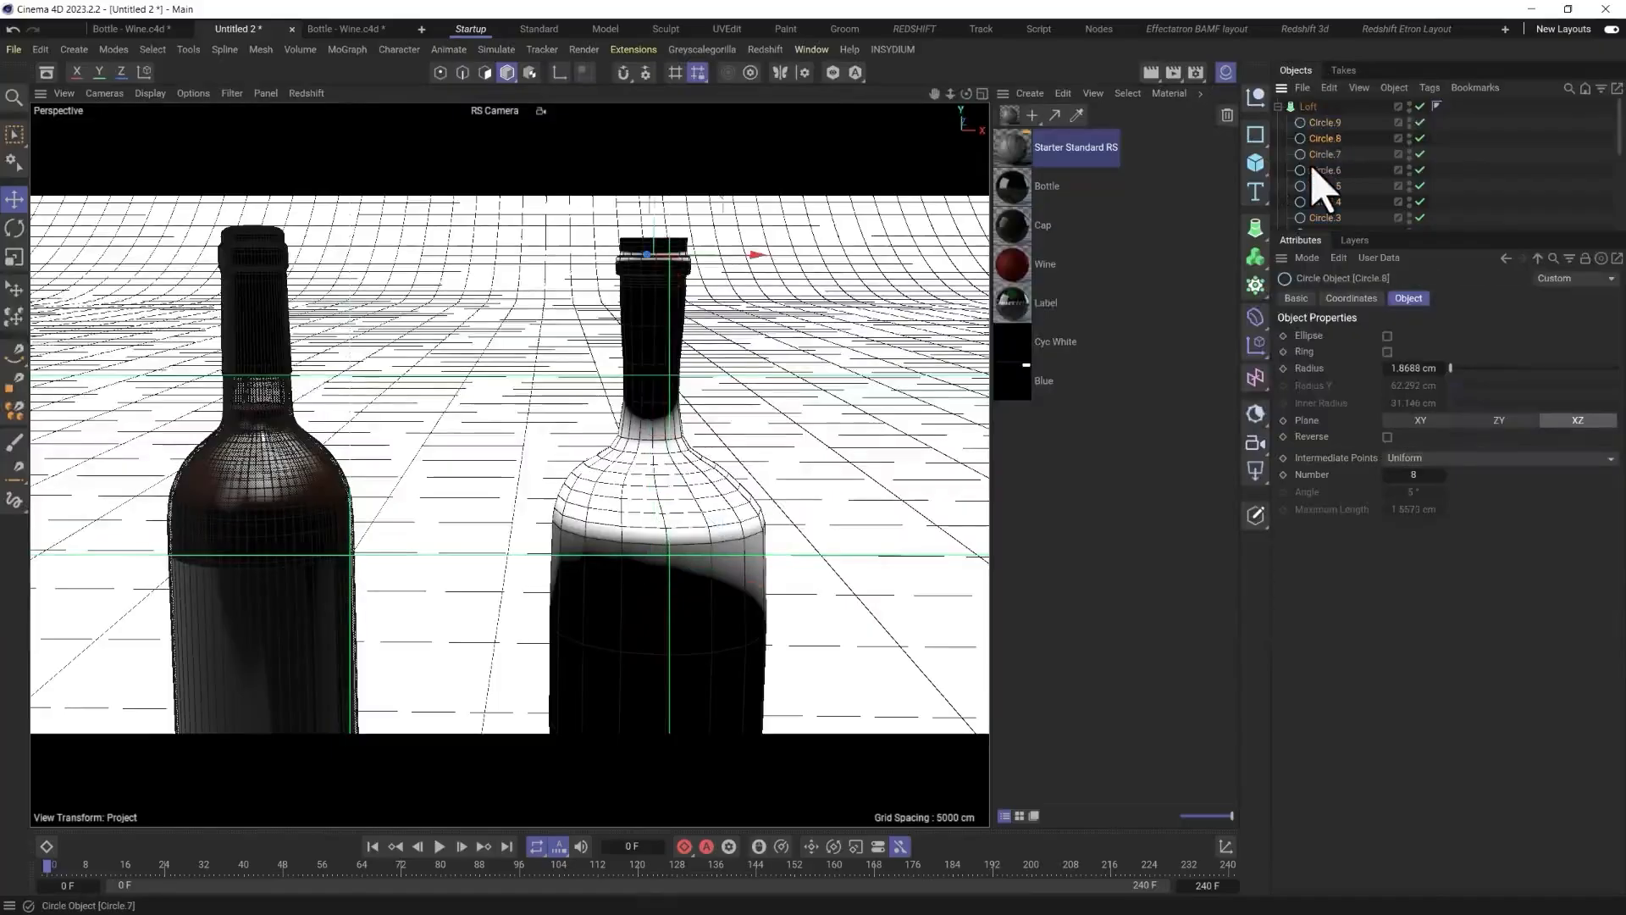
click(1314, 170)
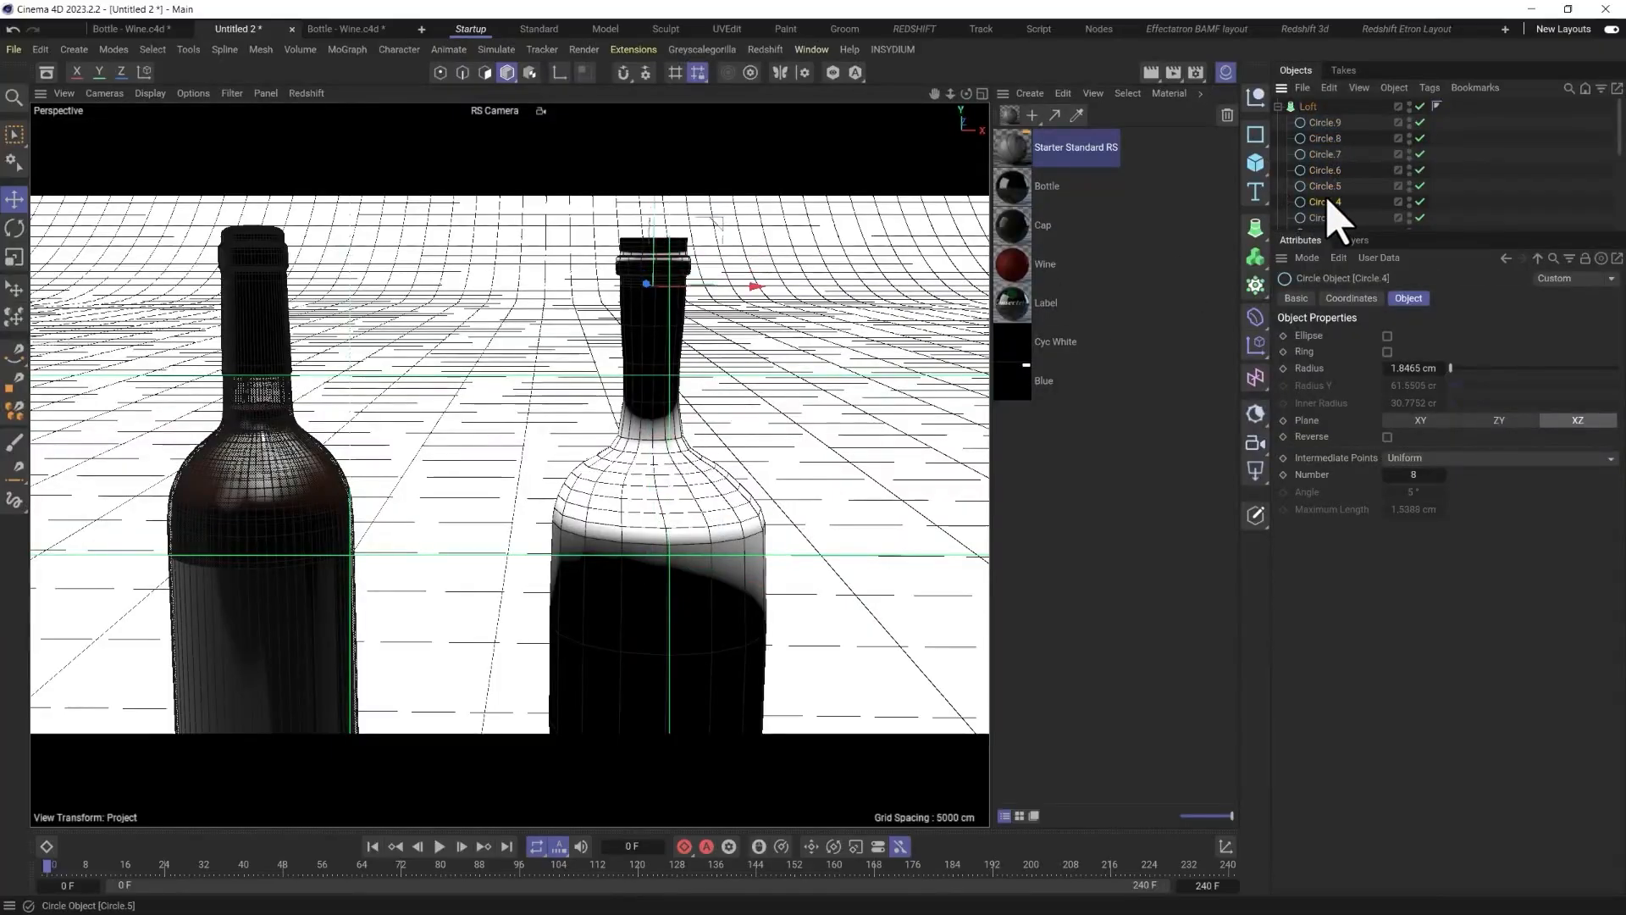
click(1330, 218)
key(t)
drag(669, 461, 923, 332)
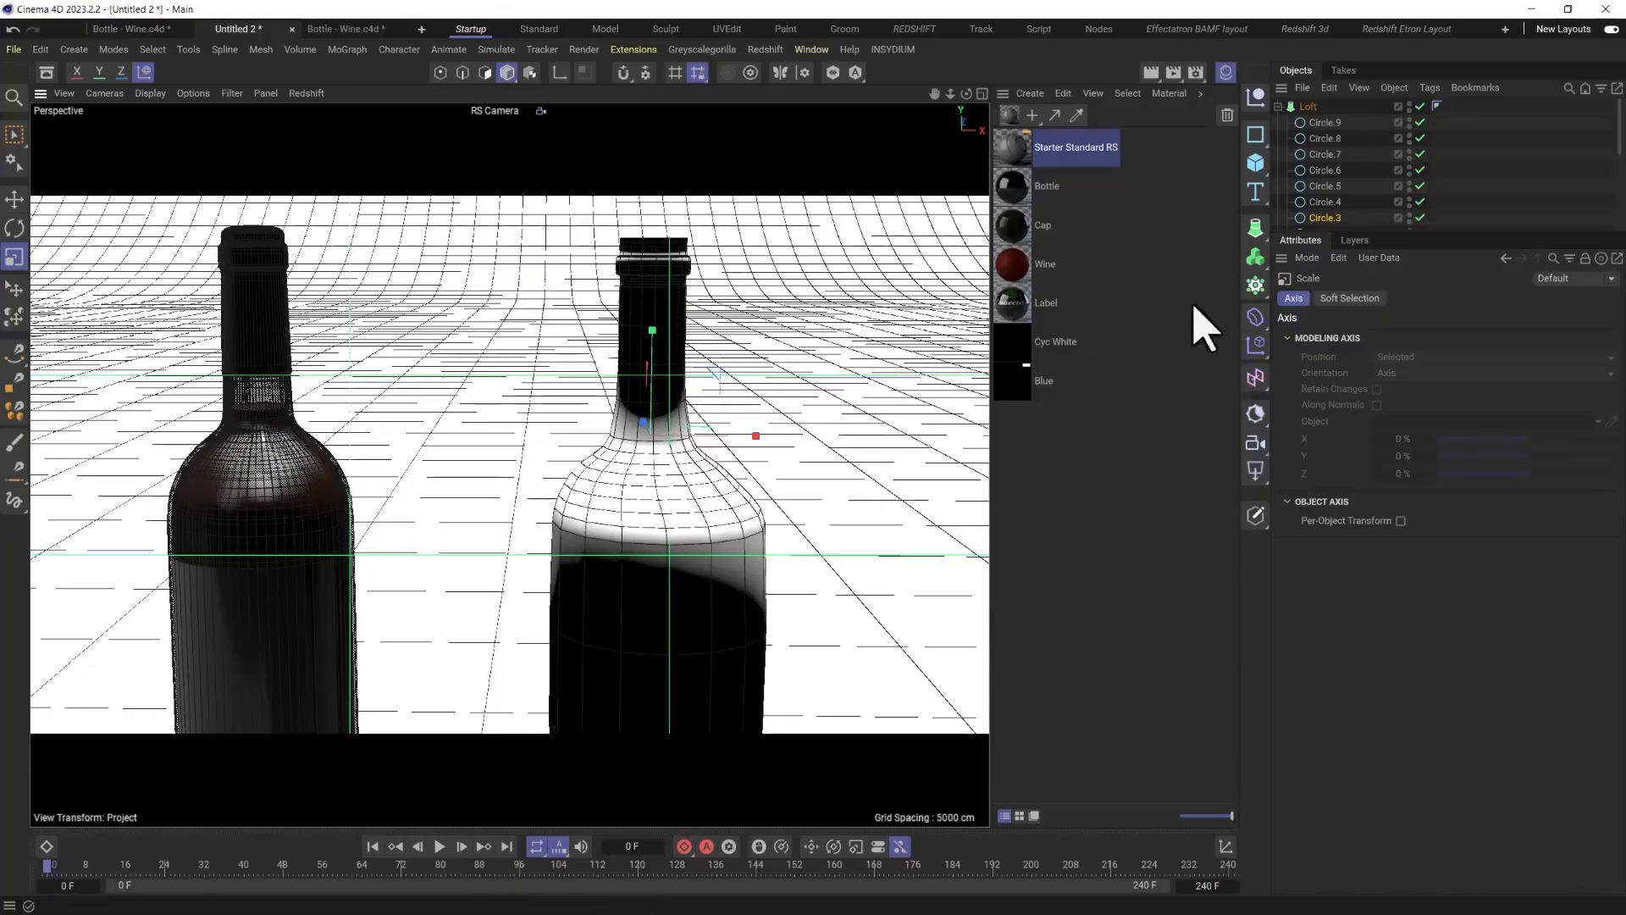
Set the X position of all ten loft circles to 0 cm.
scroll(423, 602, down, 5)
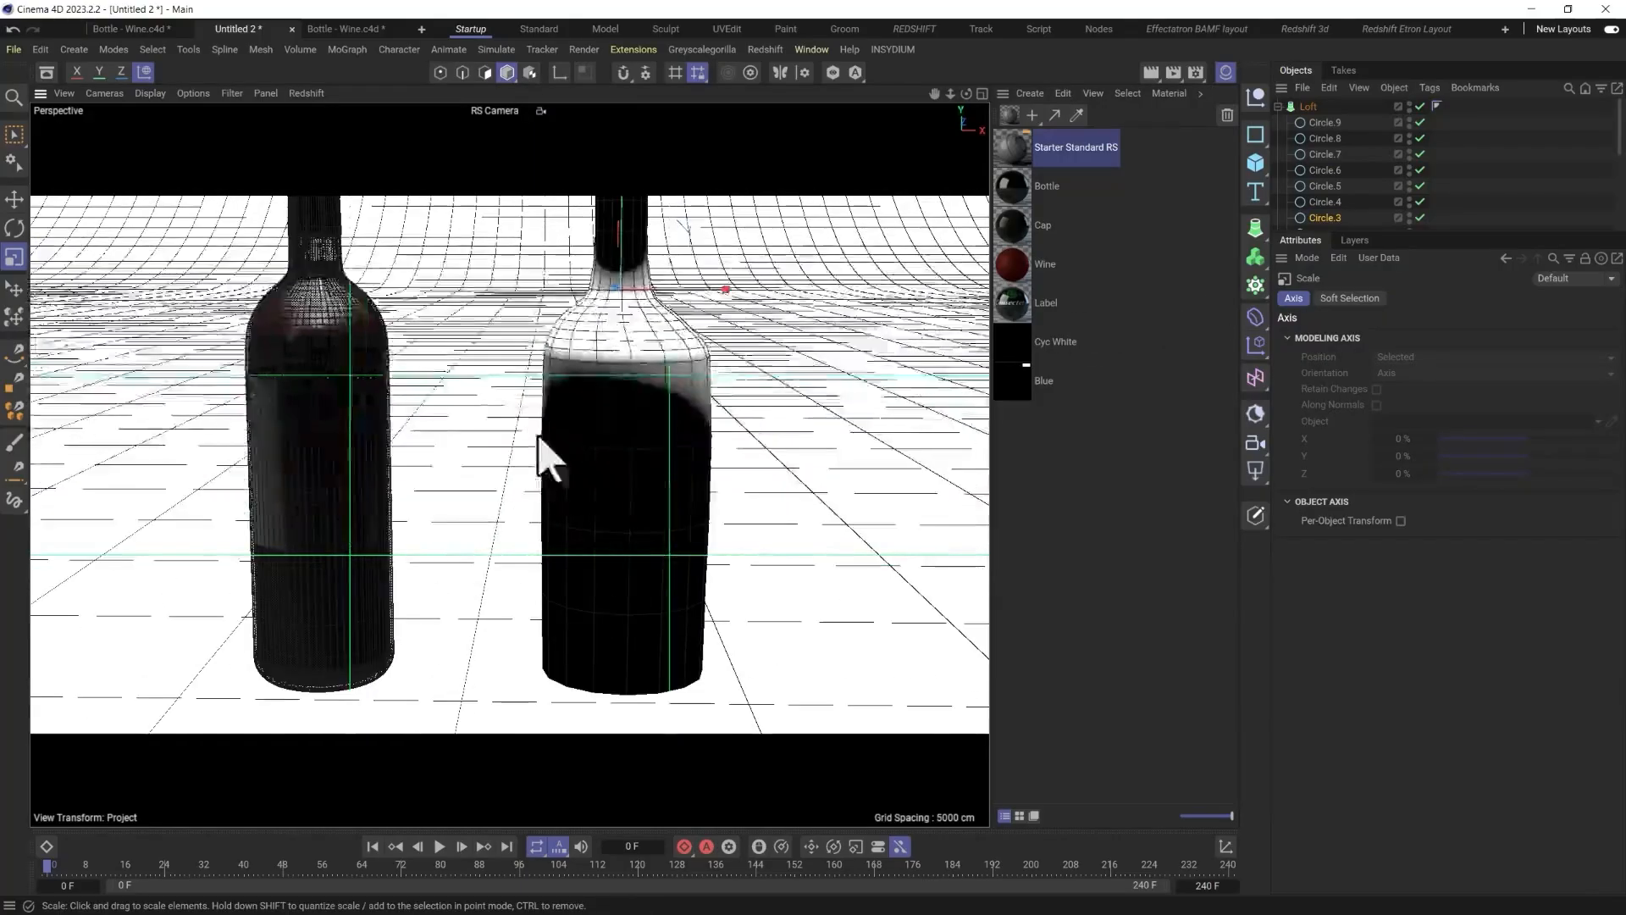
click(1324, 122)
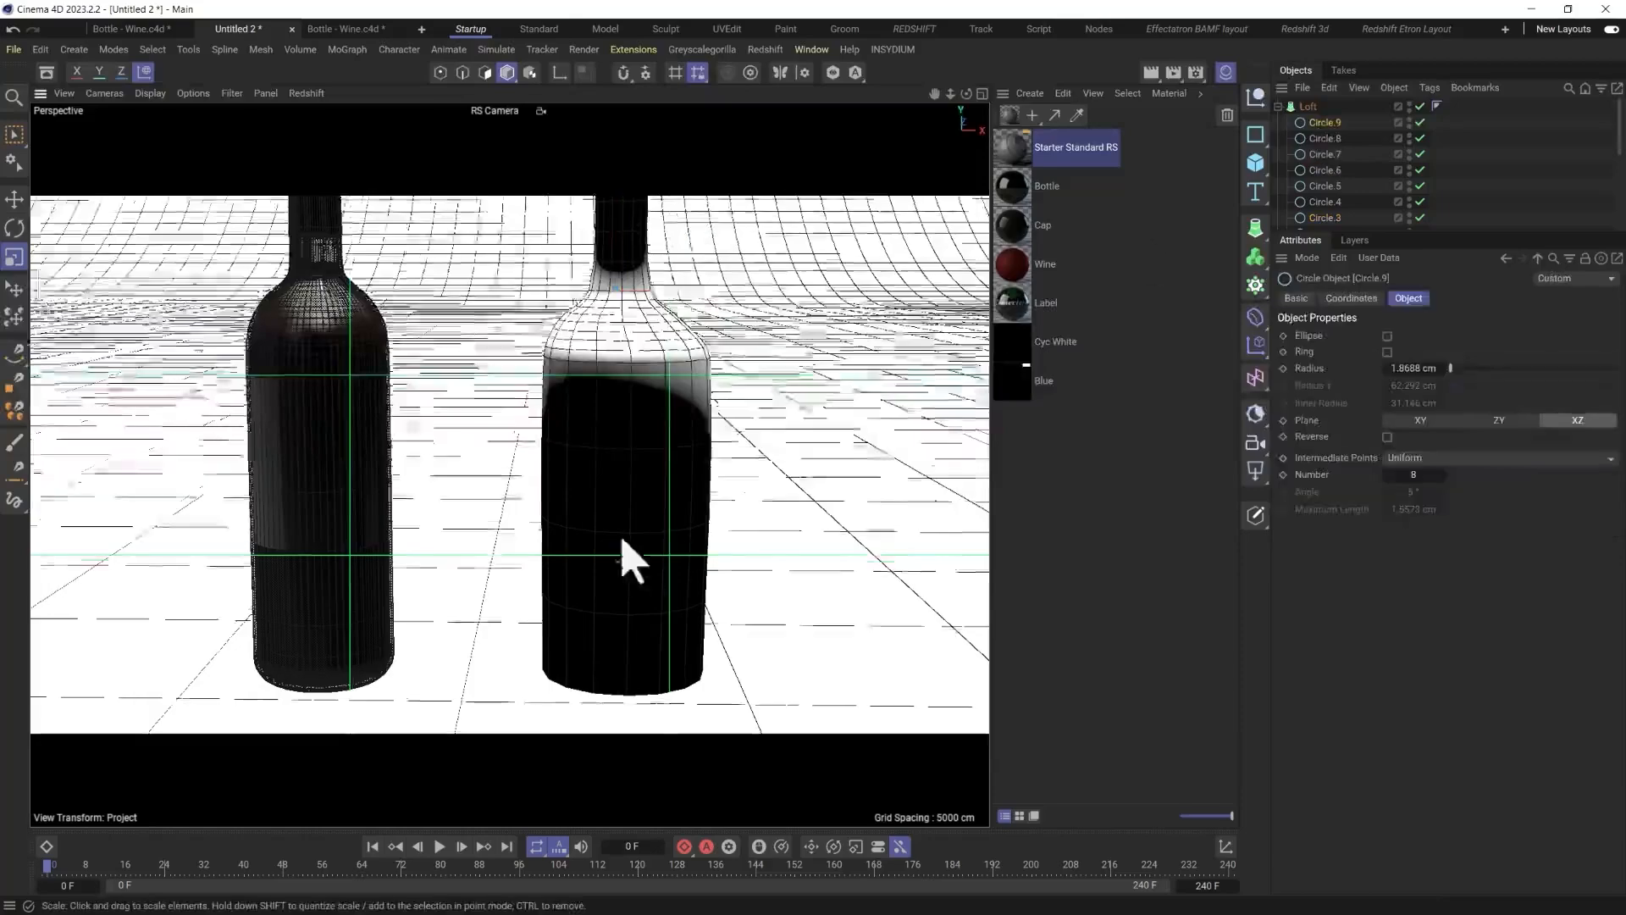
scroll(1320, 169, down, 3)
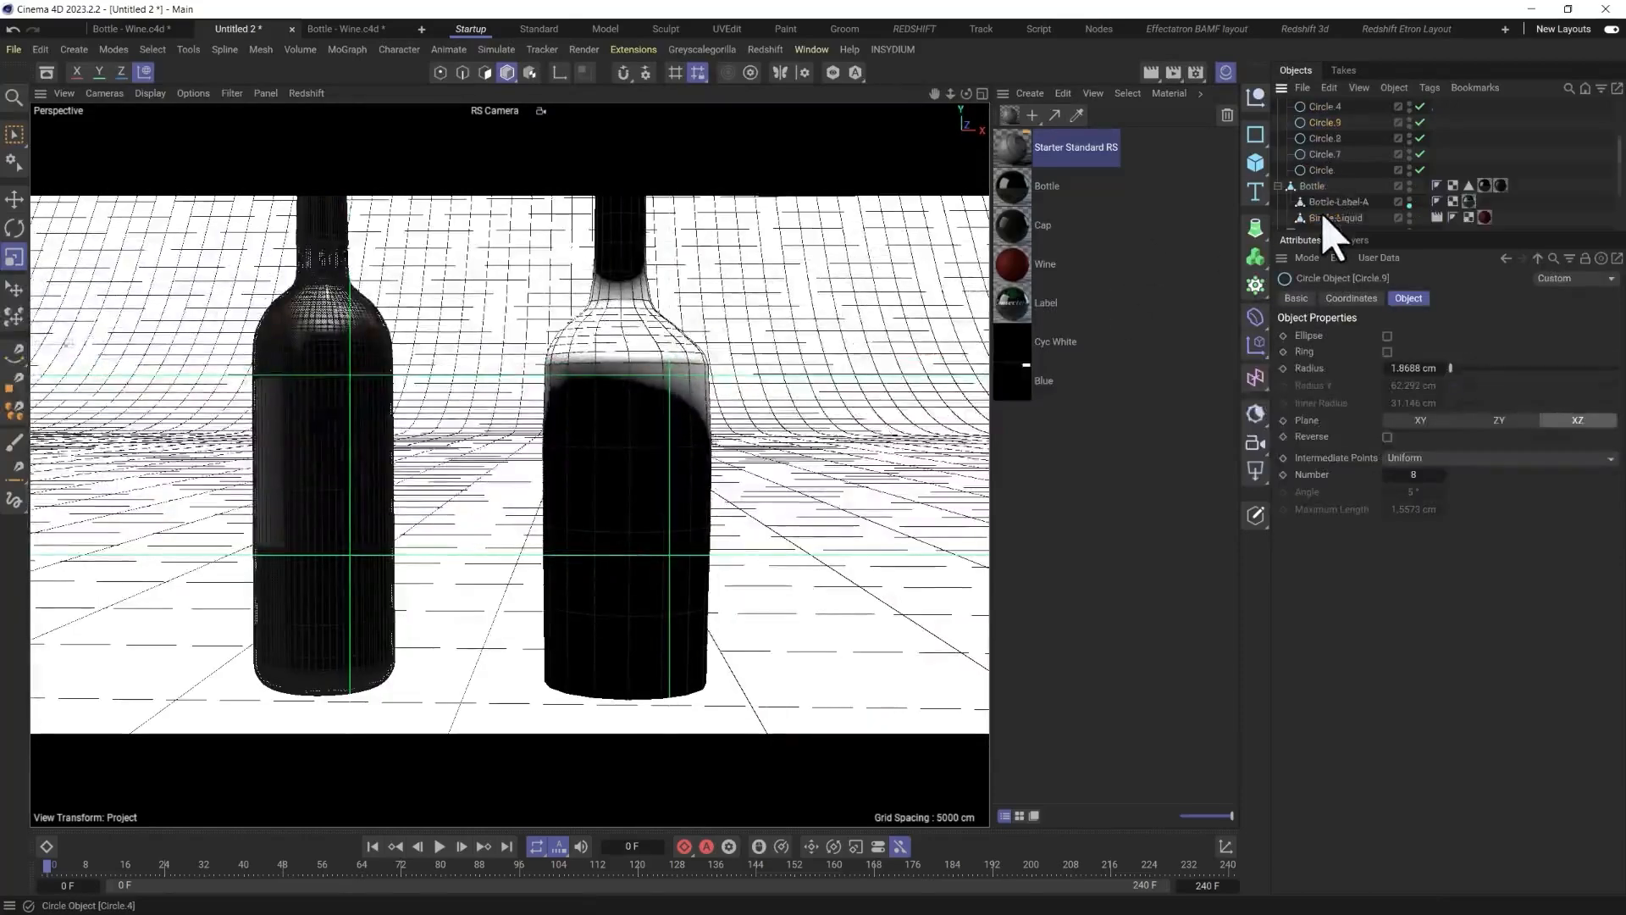
shift+click(1319, 170)
click(1352, 299)
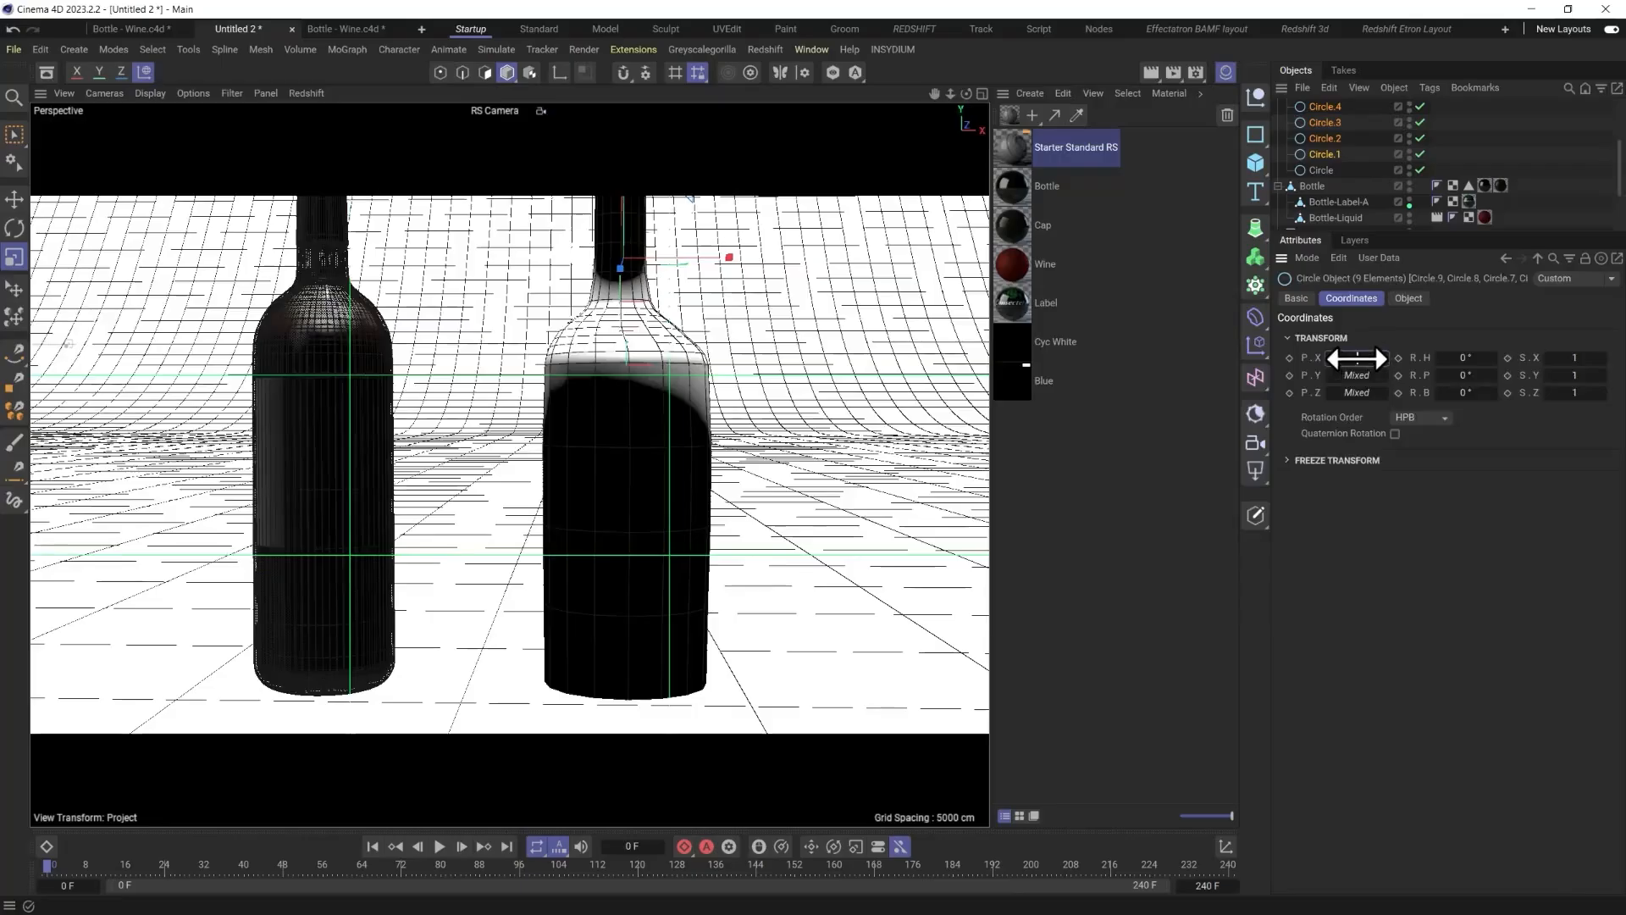
drag(1358, 358, 1389, 358)
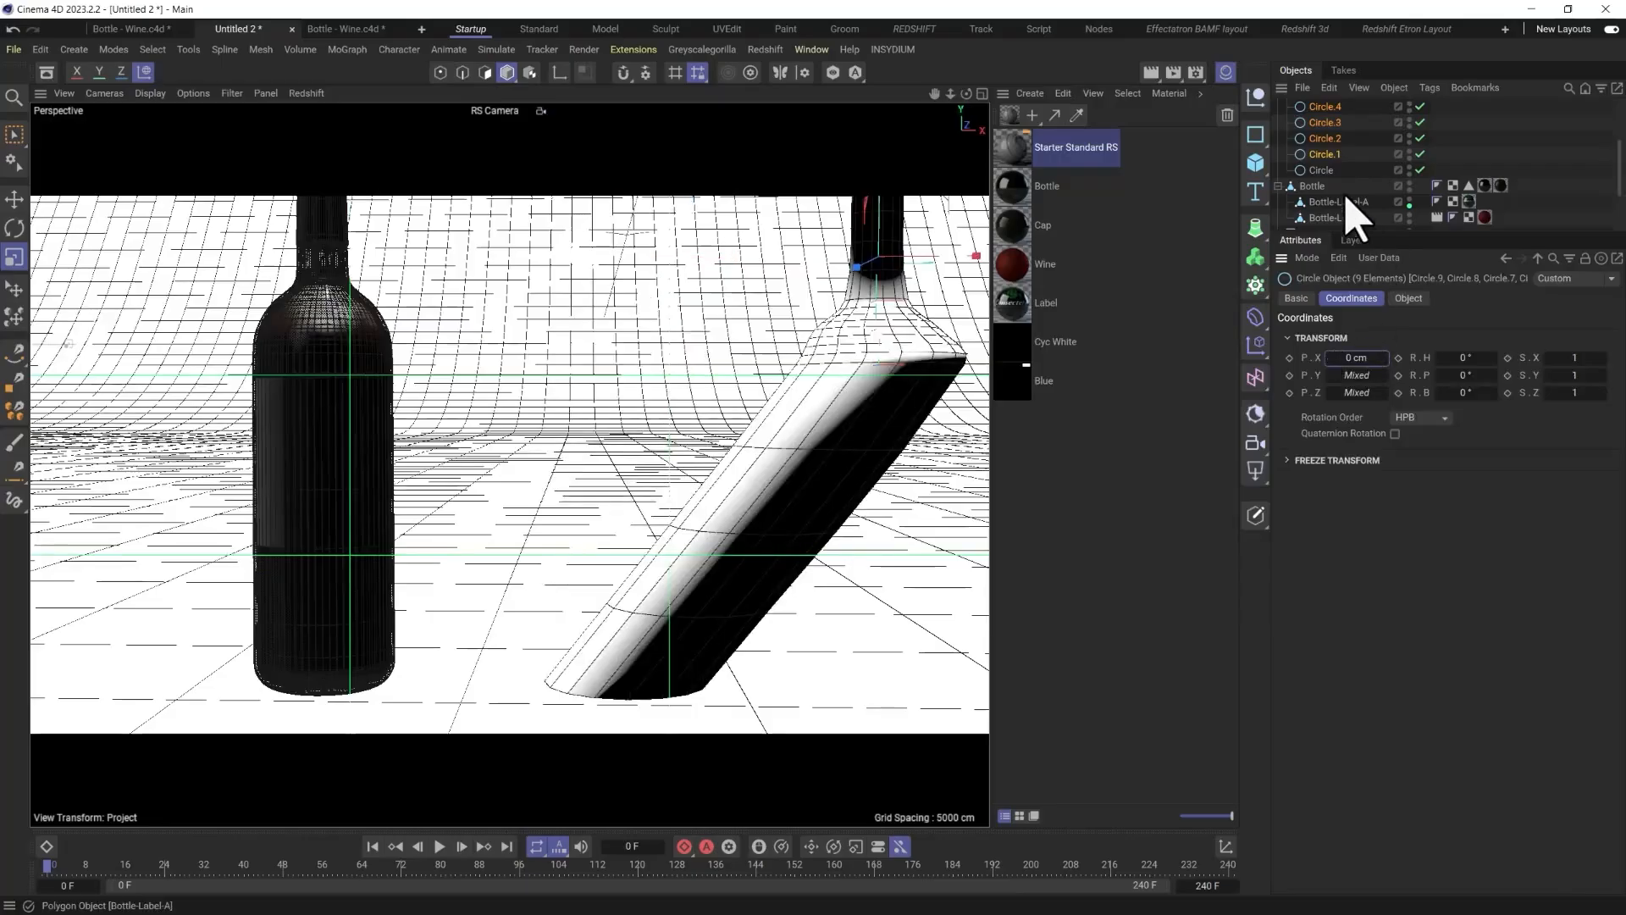
ctrl+click(1323, 171)
text(0)
key(Return)
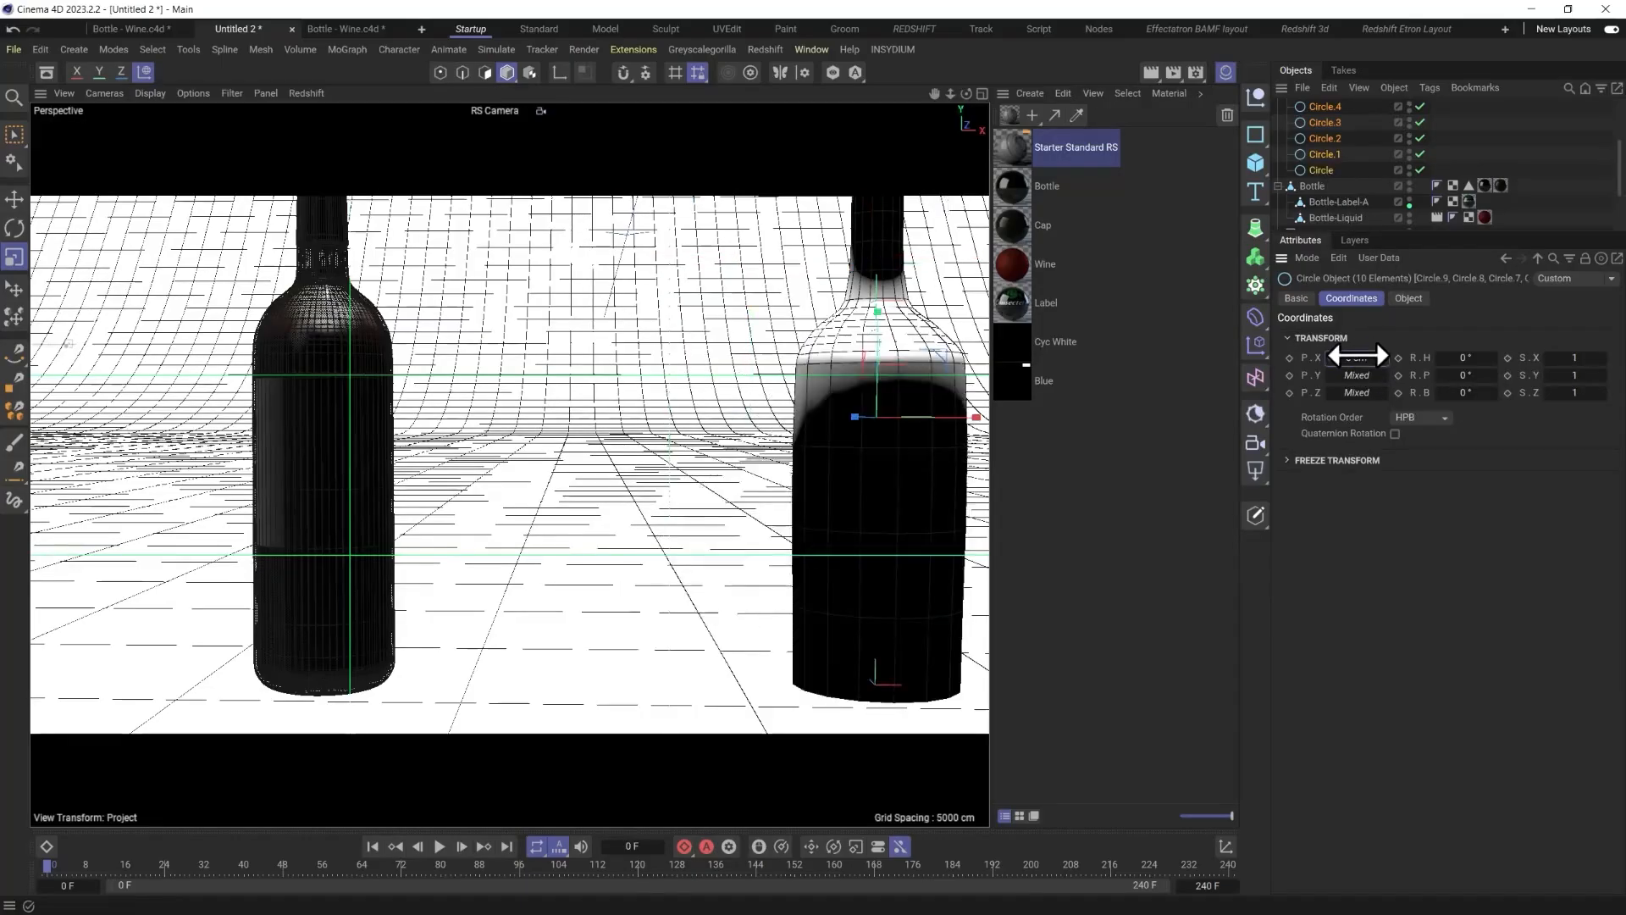
Set the Z position of all ten loft circles to 0 cm.
scroll(1340, 190, up, 2)
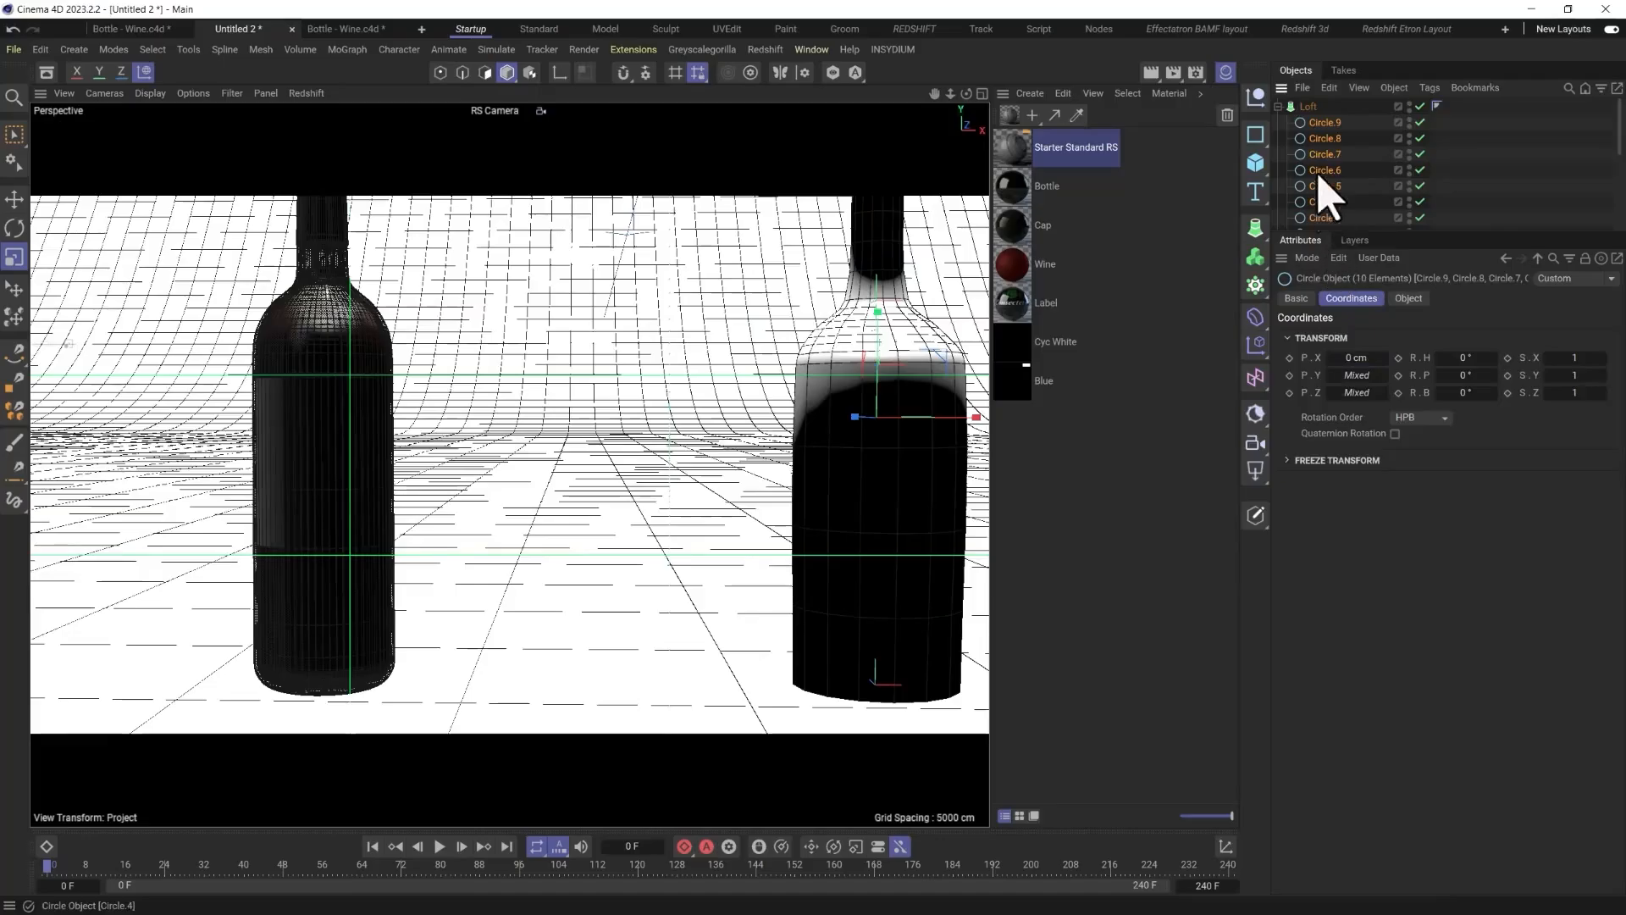
scroll(1331, 207, down, 3)
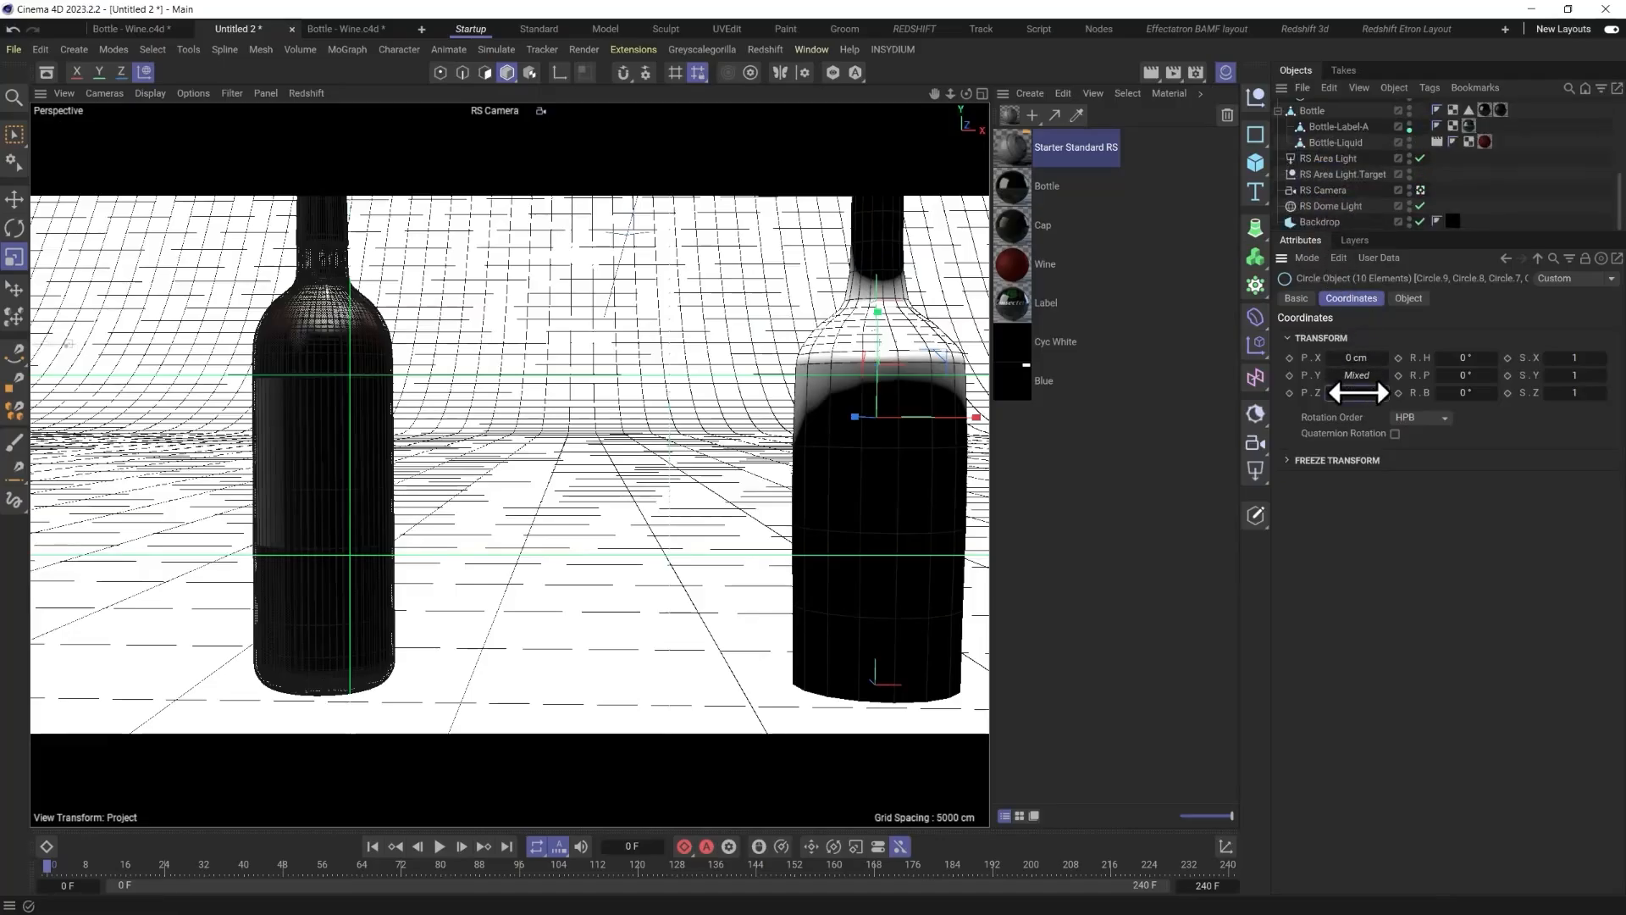
text(0)
key(Return)
scroll(1323, 149, up, 3)
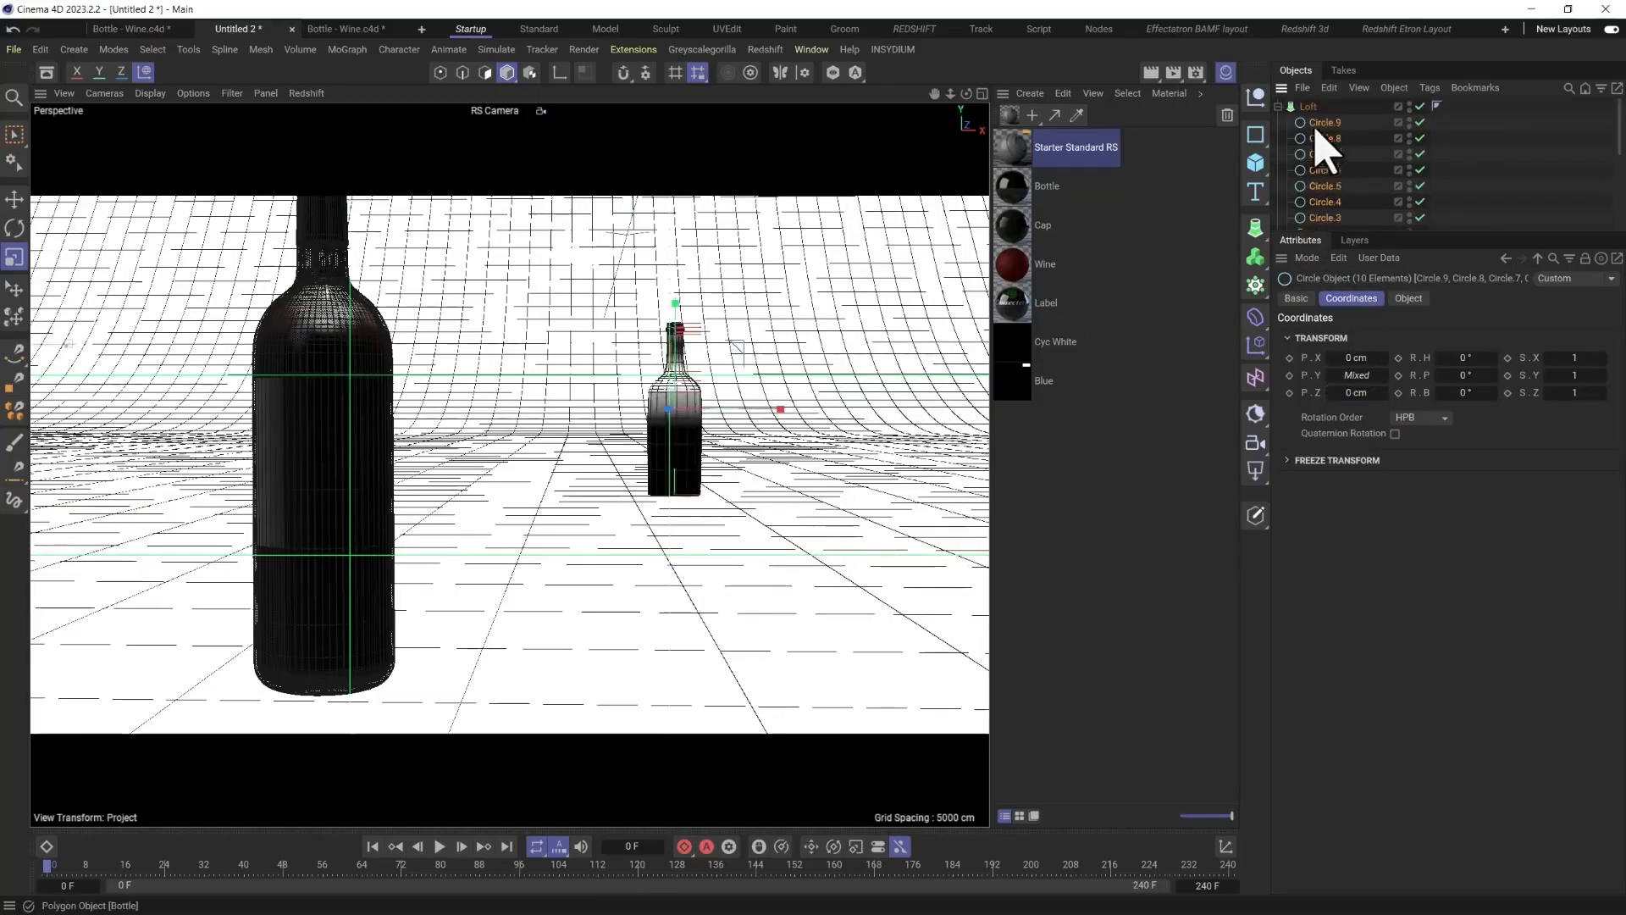
Position the Loft on the backdrop floor beside the original bottle with the Place tool.
click(1309, 107)
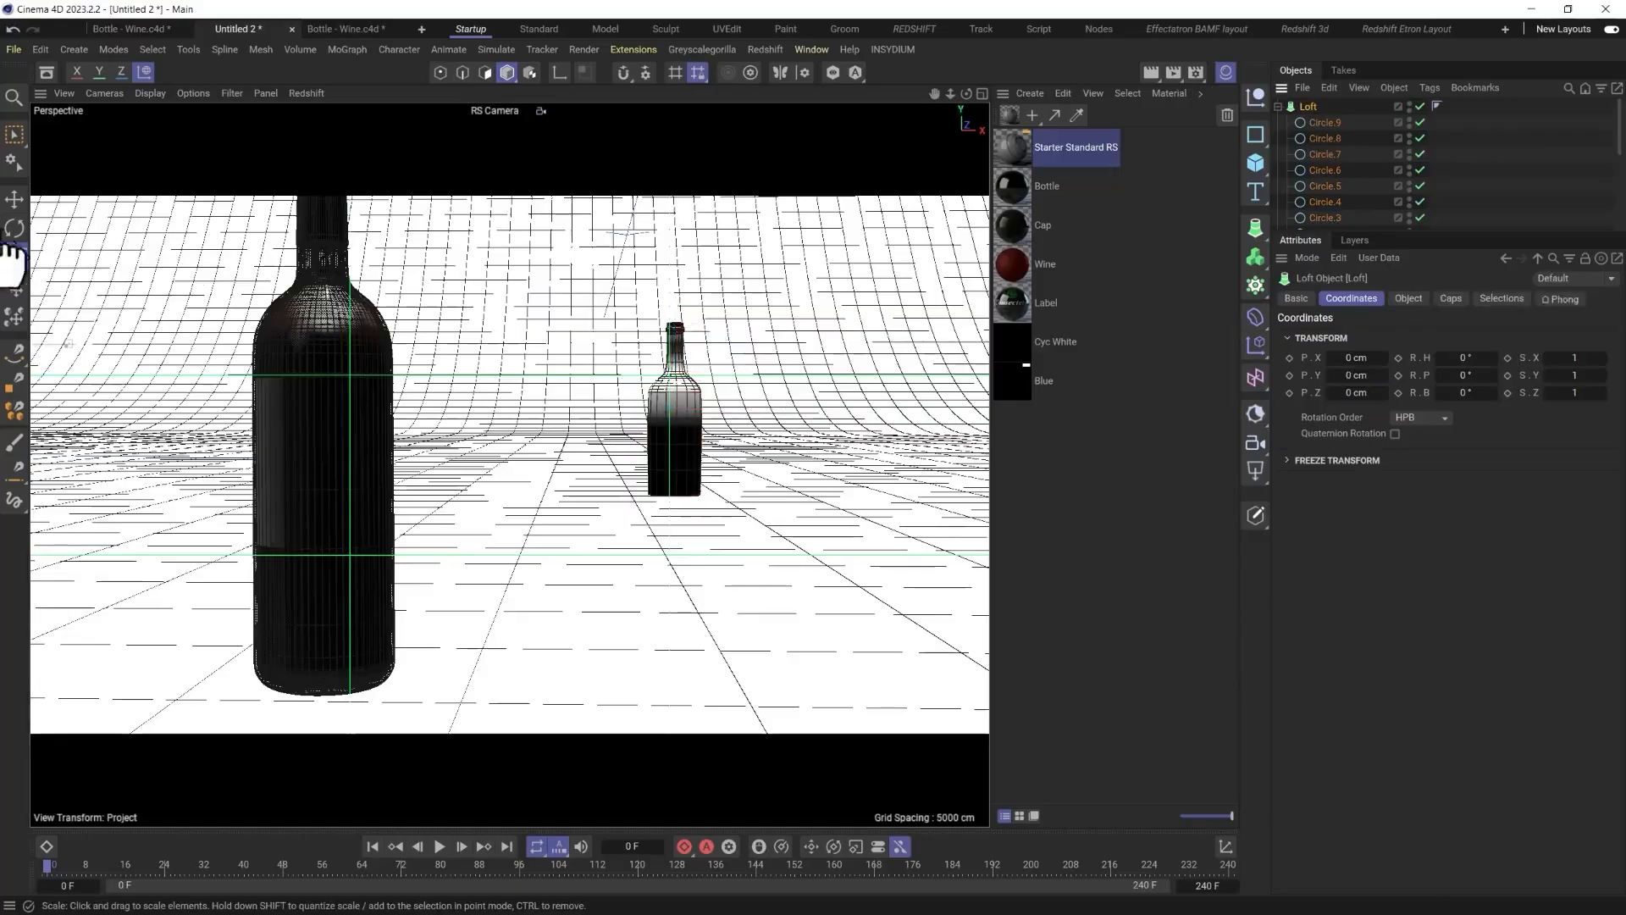
click(15, 289)
drag(674, 474, 618, 667)
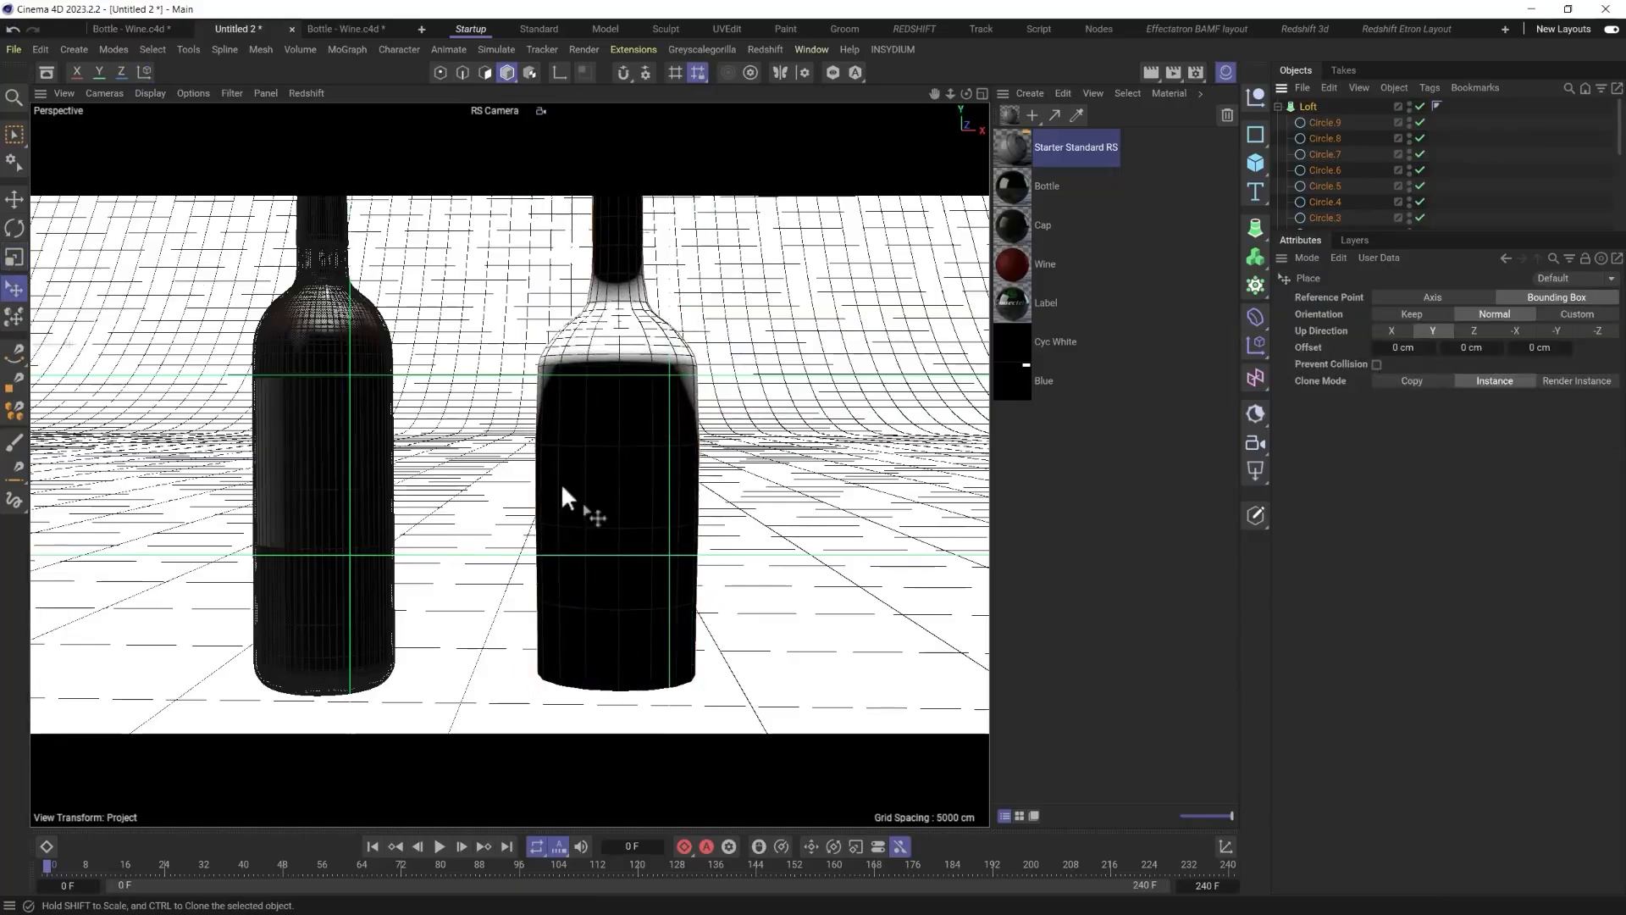
Set the Loft's Subdivision U to 12 and Subdivision V to 15, and enable Linear Interpolation.
alt+drag(562, 489, 613, 427)
click(1310, 106)
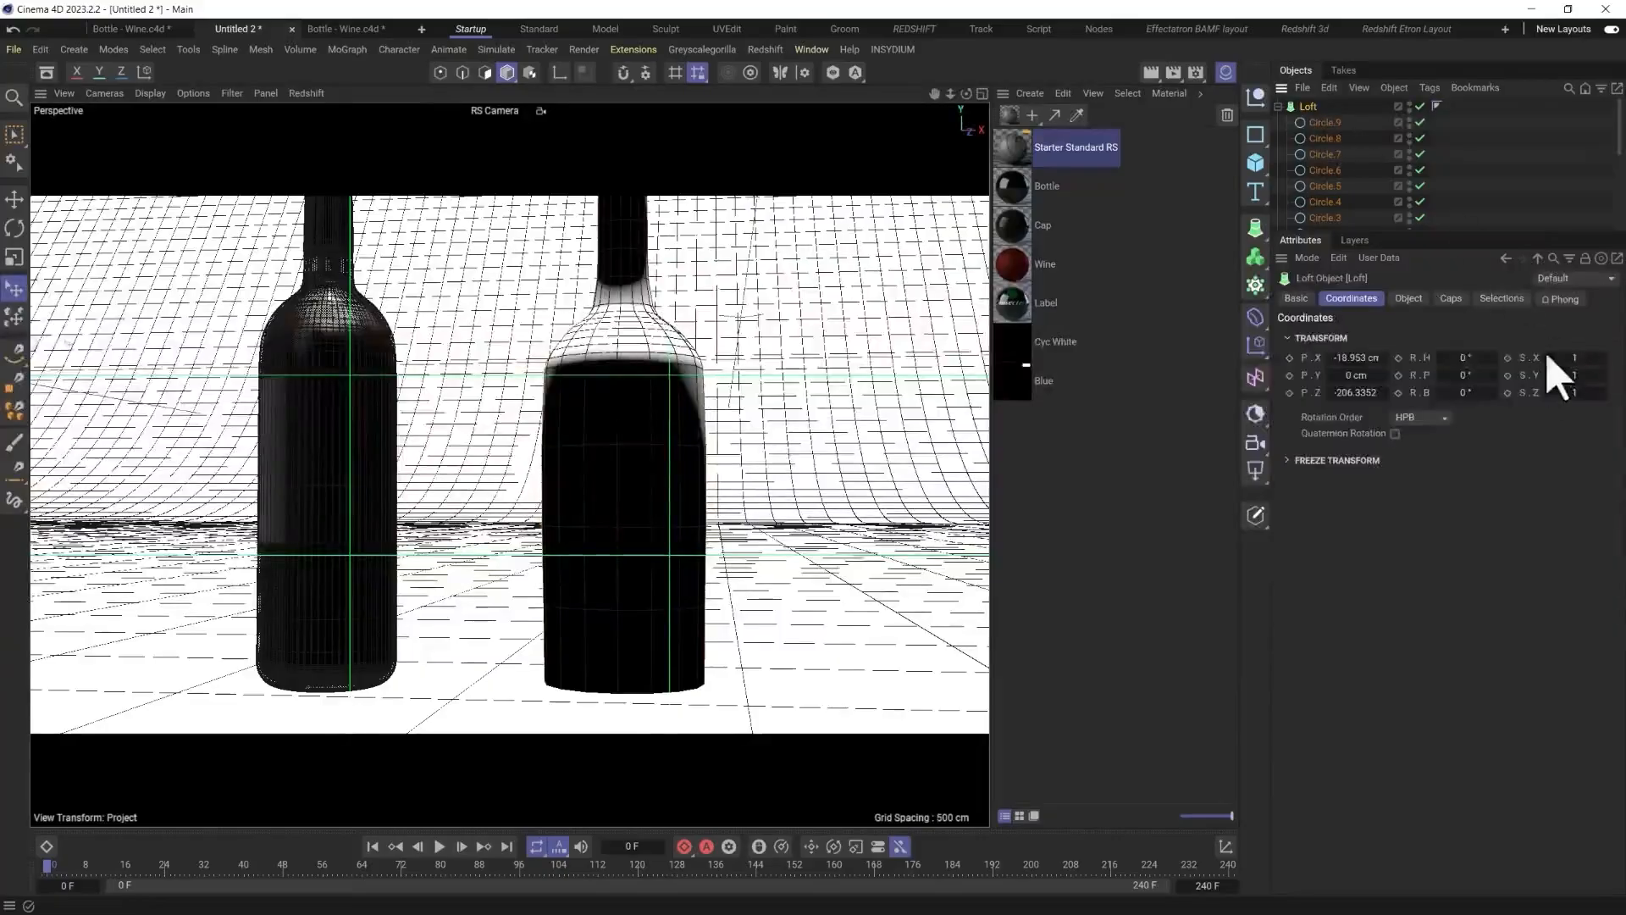
click(1408, 299)
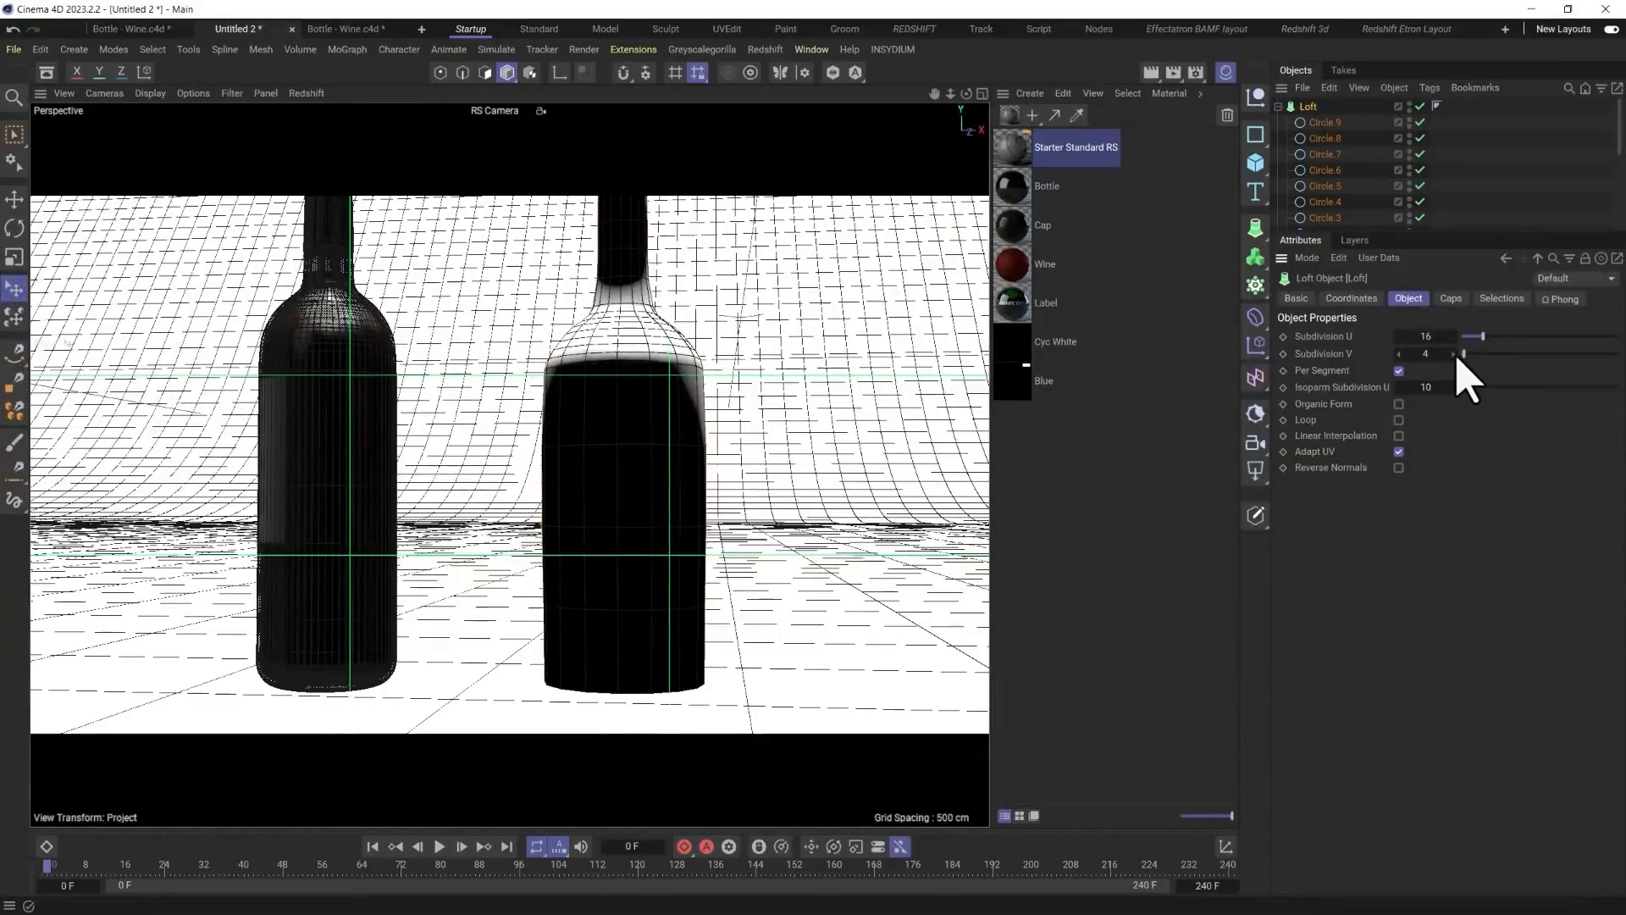
mouse_move(1458, 354)
mouse_down()
mouse_move(1537, 337)
mouse_move(1476, 337)
mouse_up()
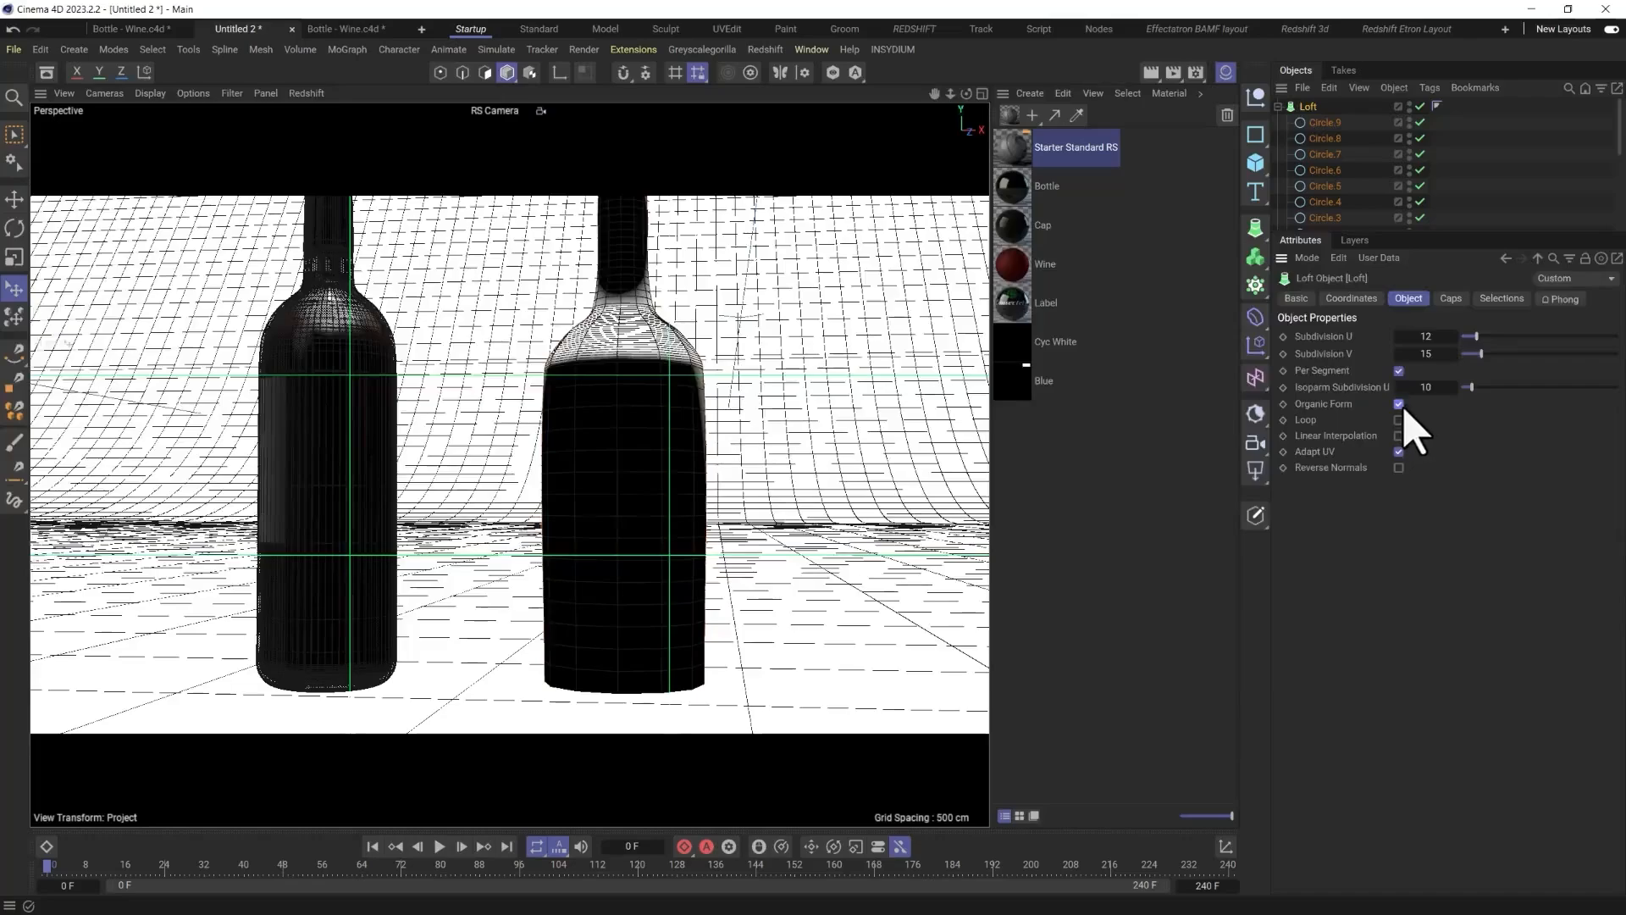
click(1398, 435)
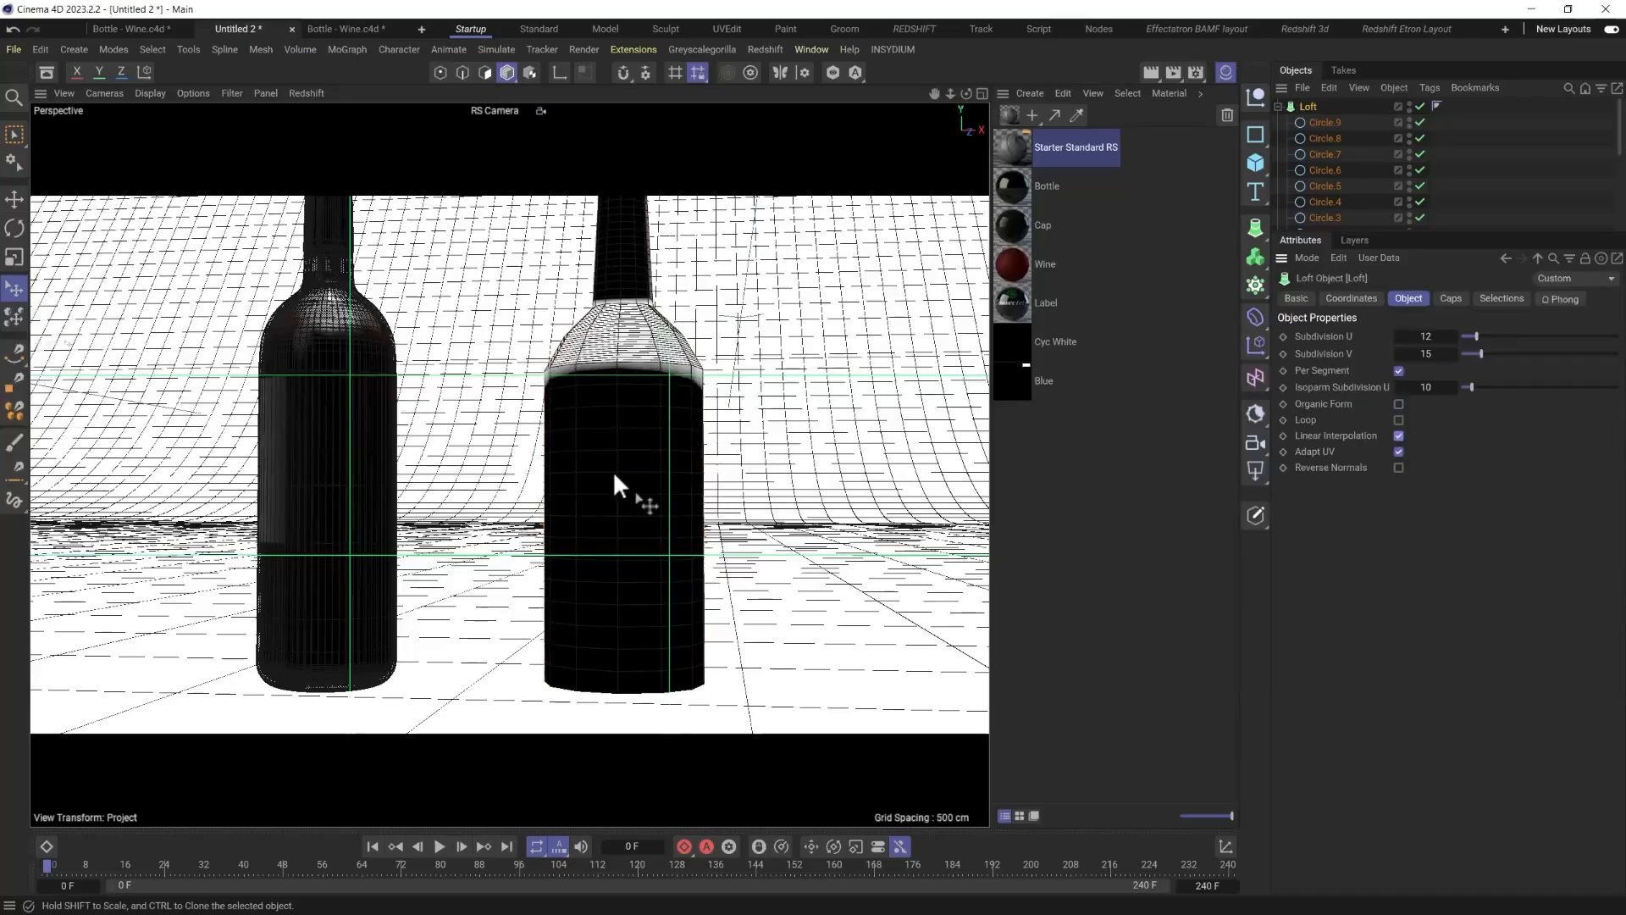
Set the Loft's Subdivision U to 30 and Subdivision V to 2.
alt+drag(612, 470, 693, 534)
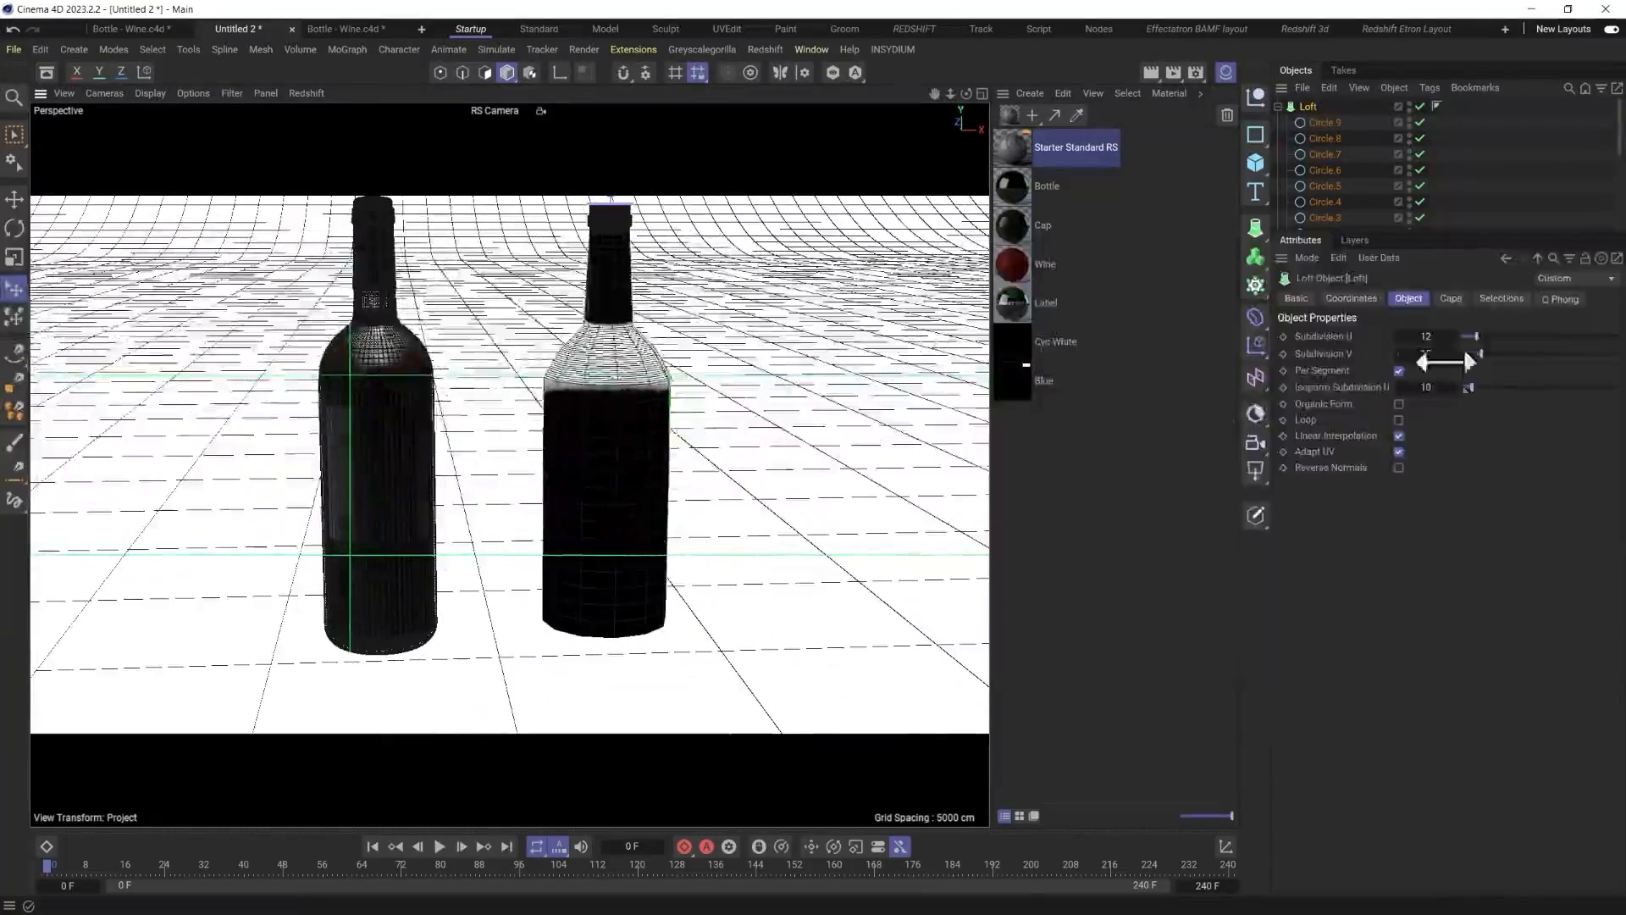
drag(1480, 354, 1508, 332)
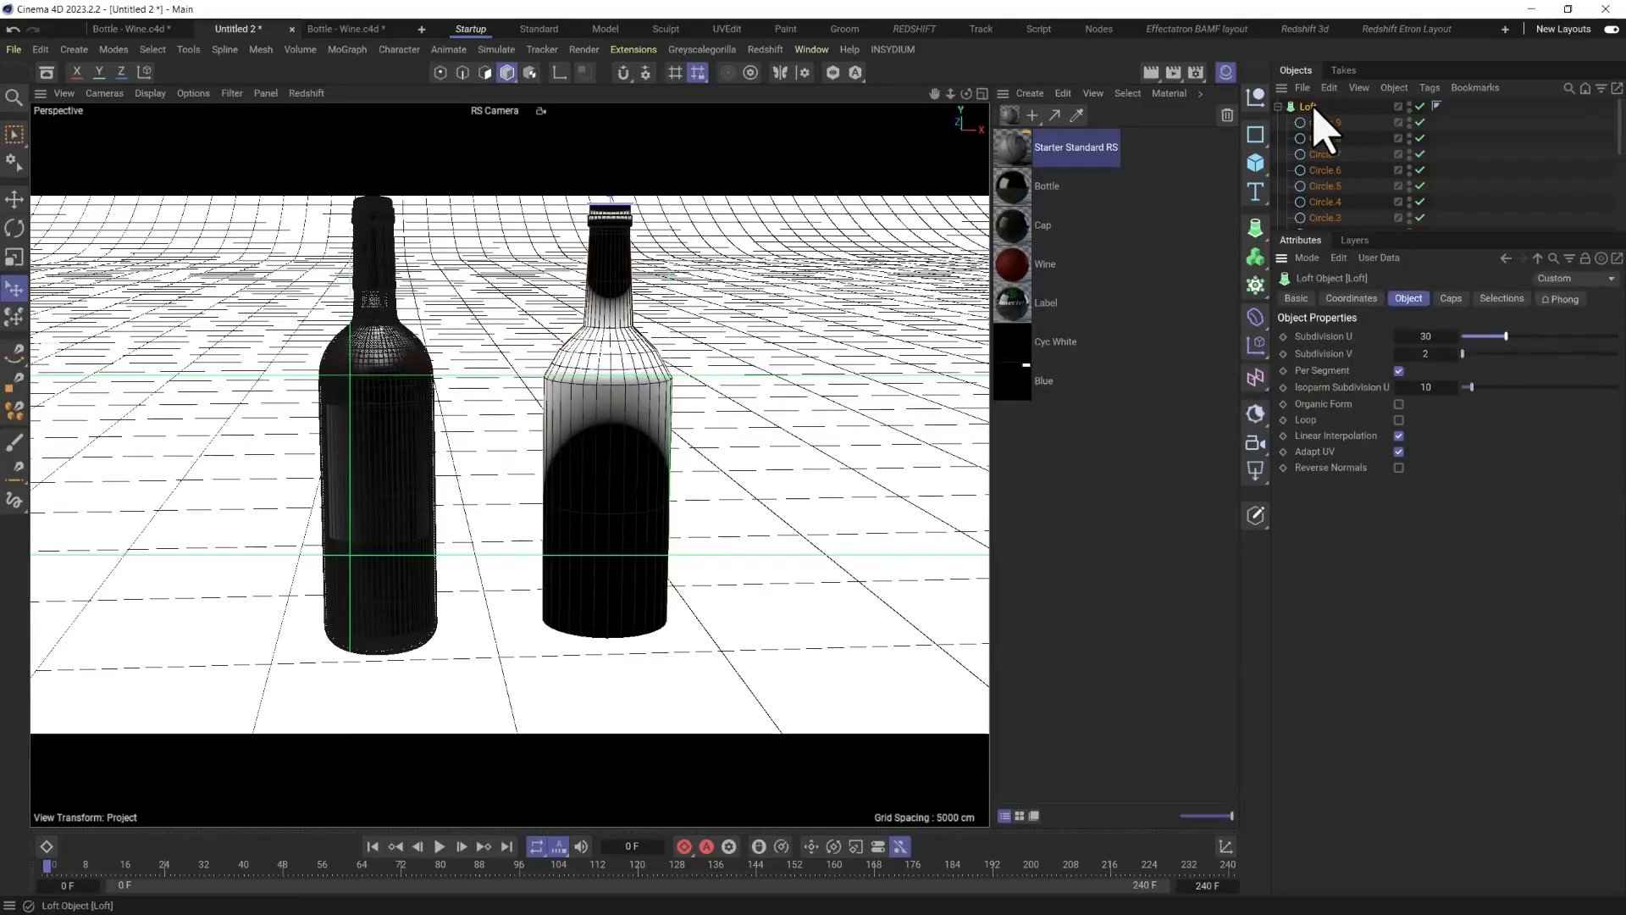
click(1399, 420)
Add a Subdivision Surface as the parent of the Loft to smooth the bottle.
click(1256, 286)
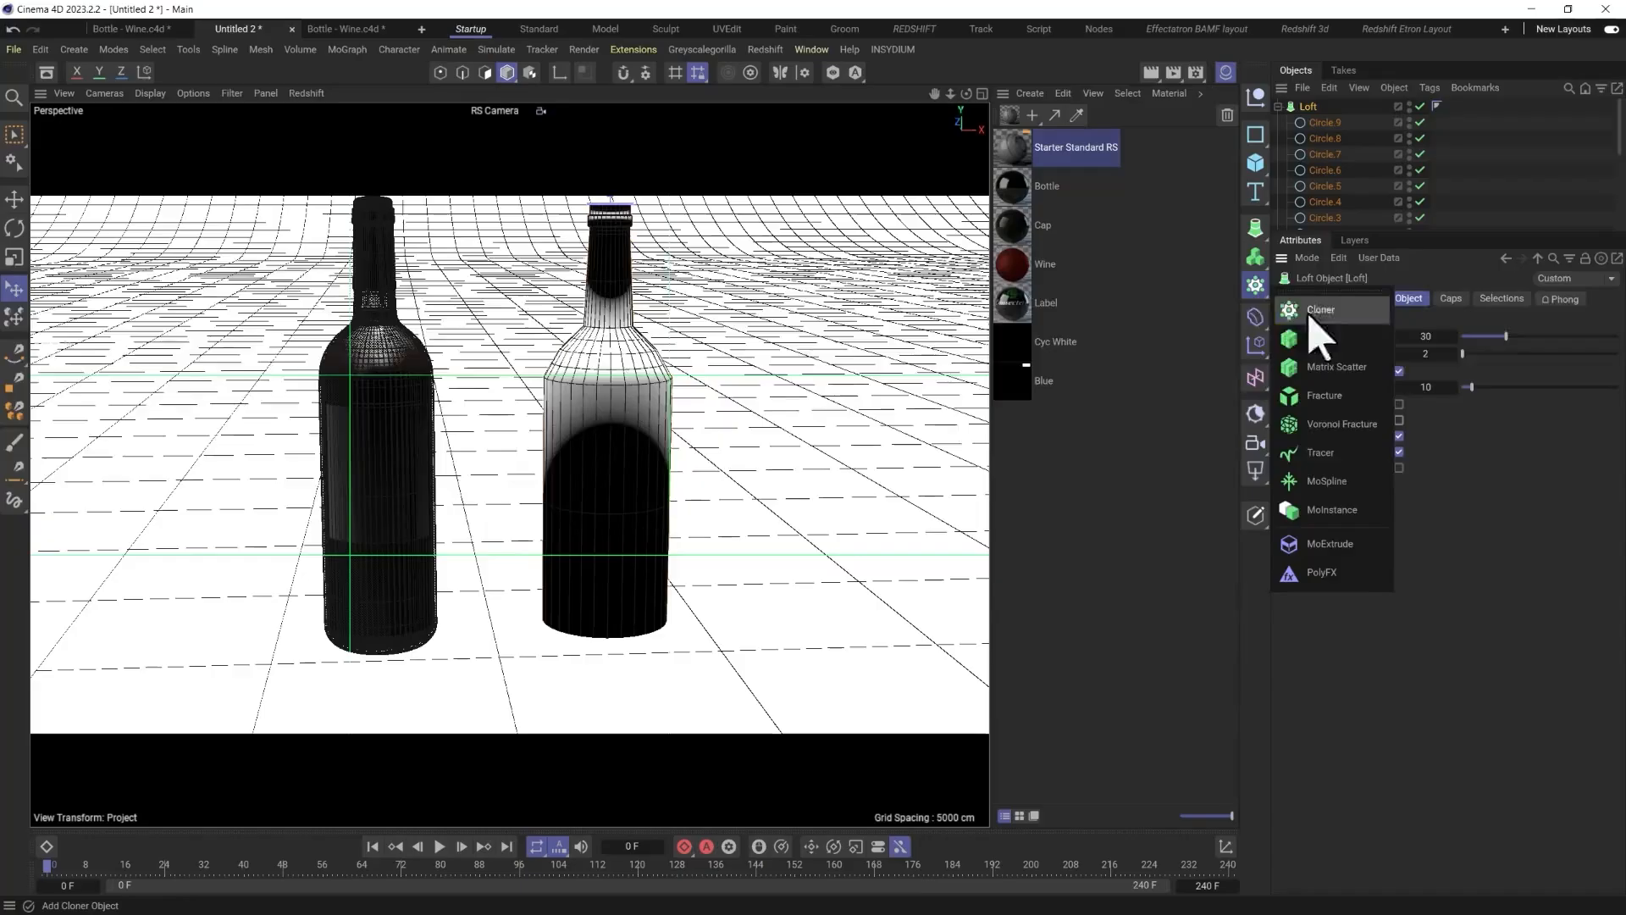
click(1255, 227)
click(1314, 255)
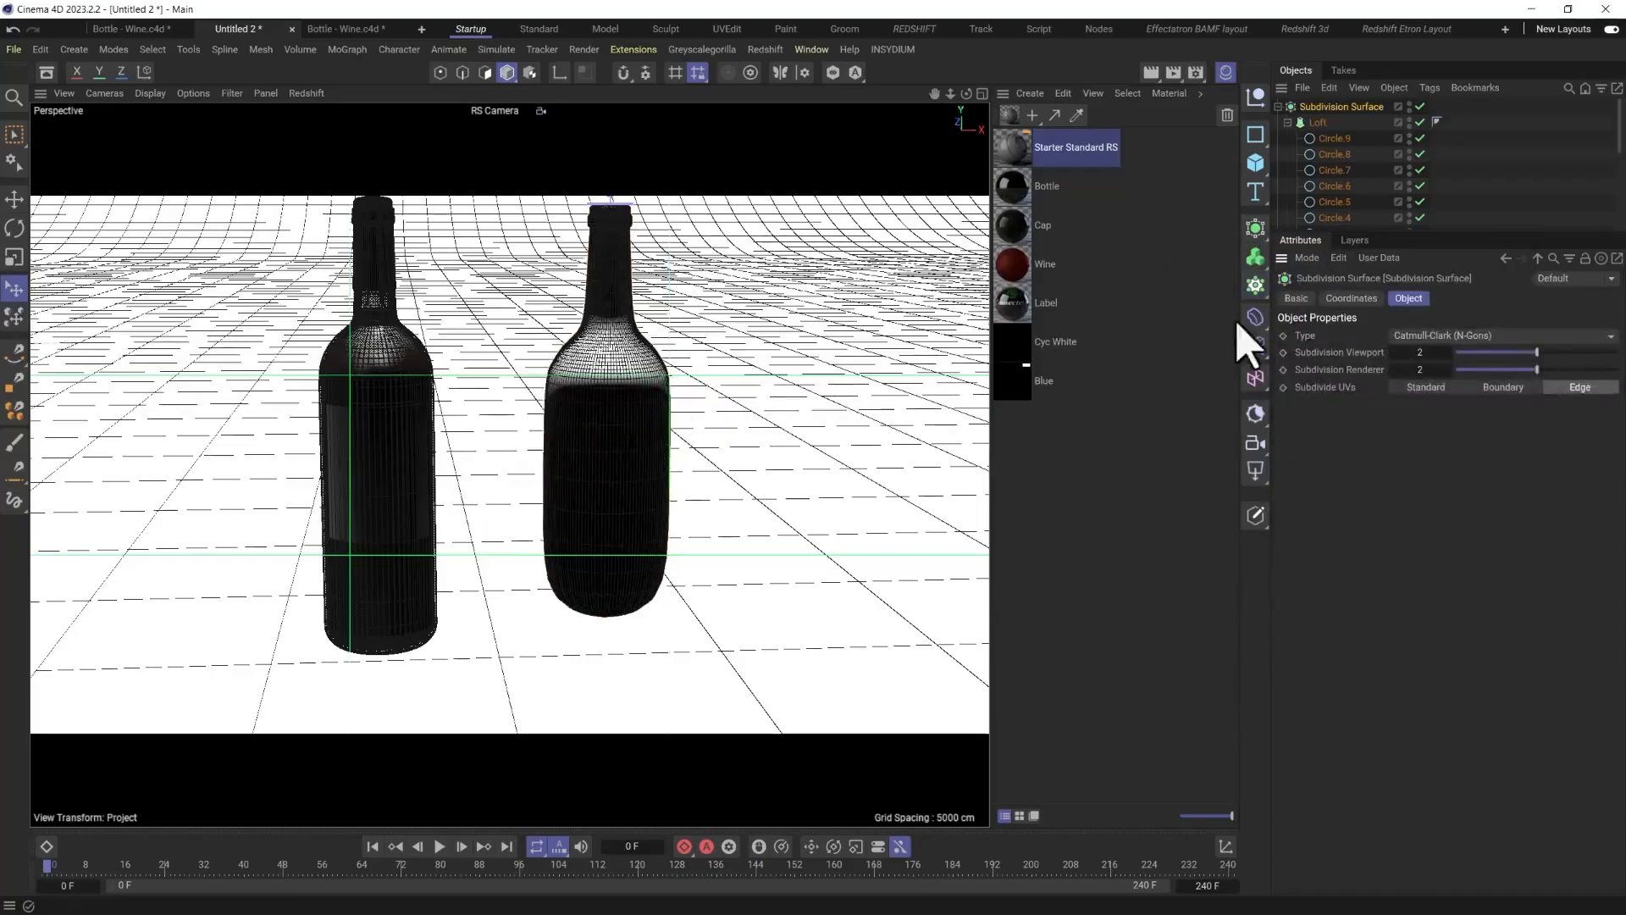
Duplicate the Loft's bottommost circle and offset the copy slightly upward to tighten the bottle's base edge.
scroll(1337, 200, down, 5)
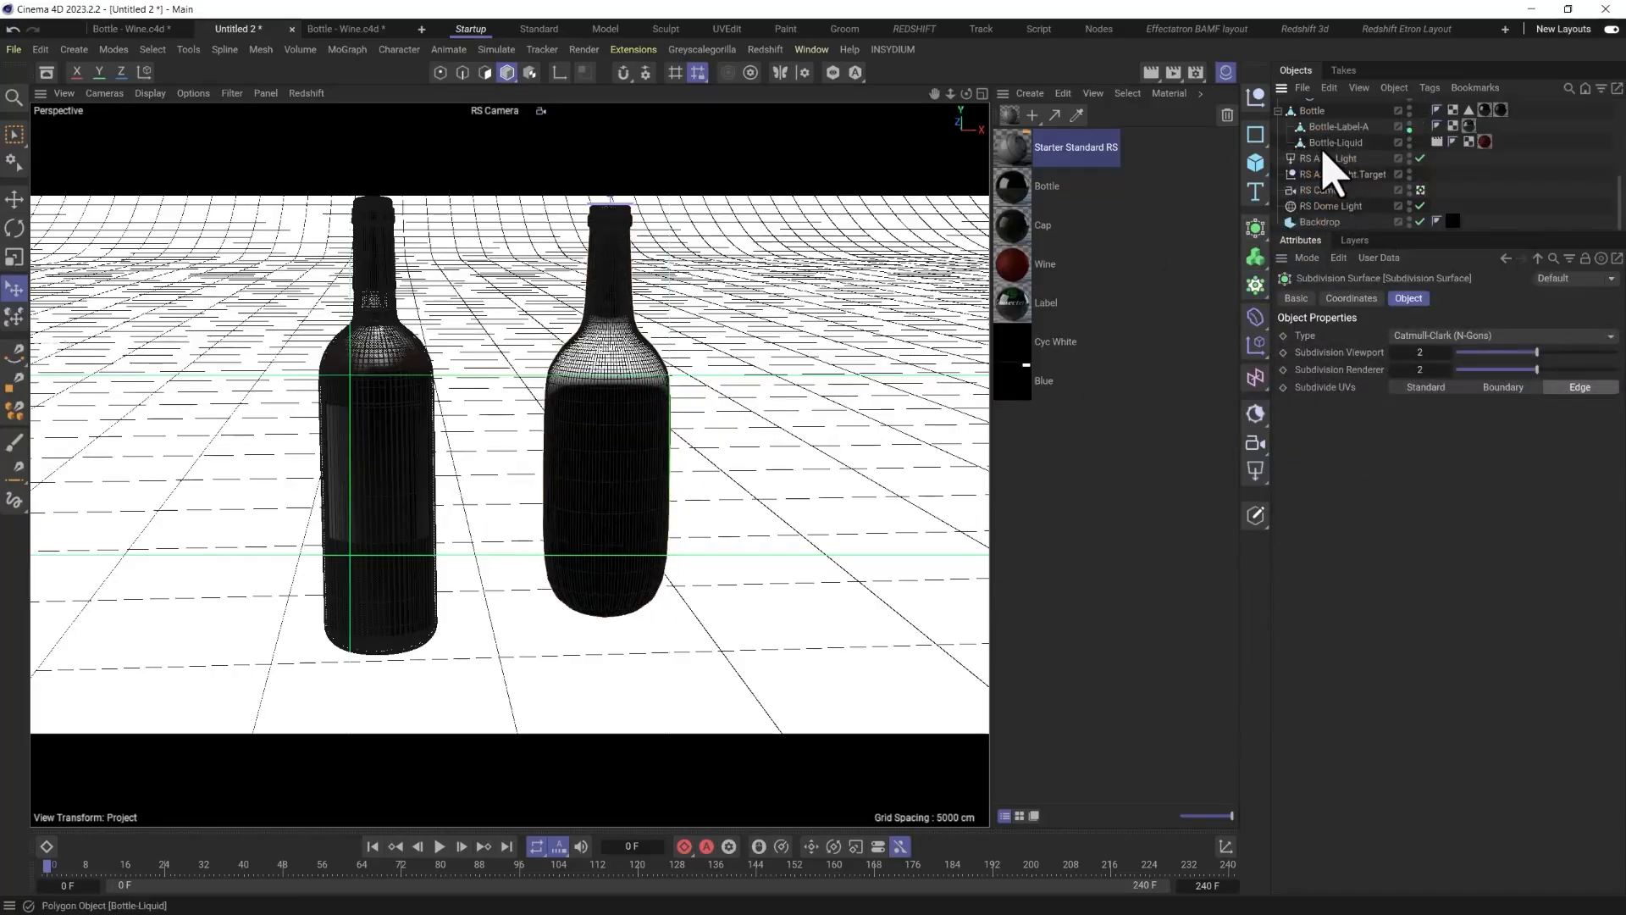
scroll(1346, 203, up, 5)
key(e)
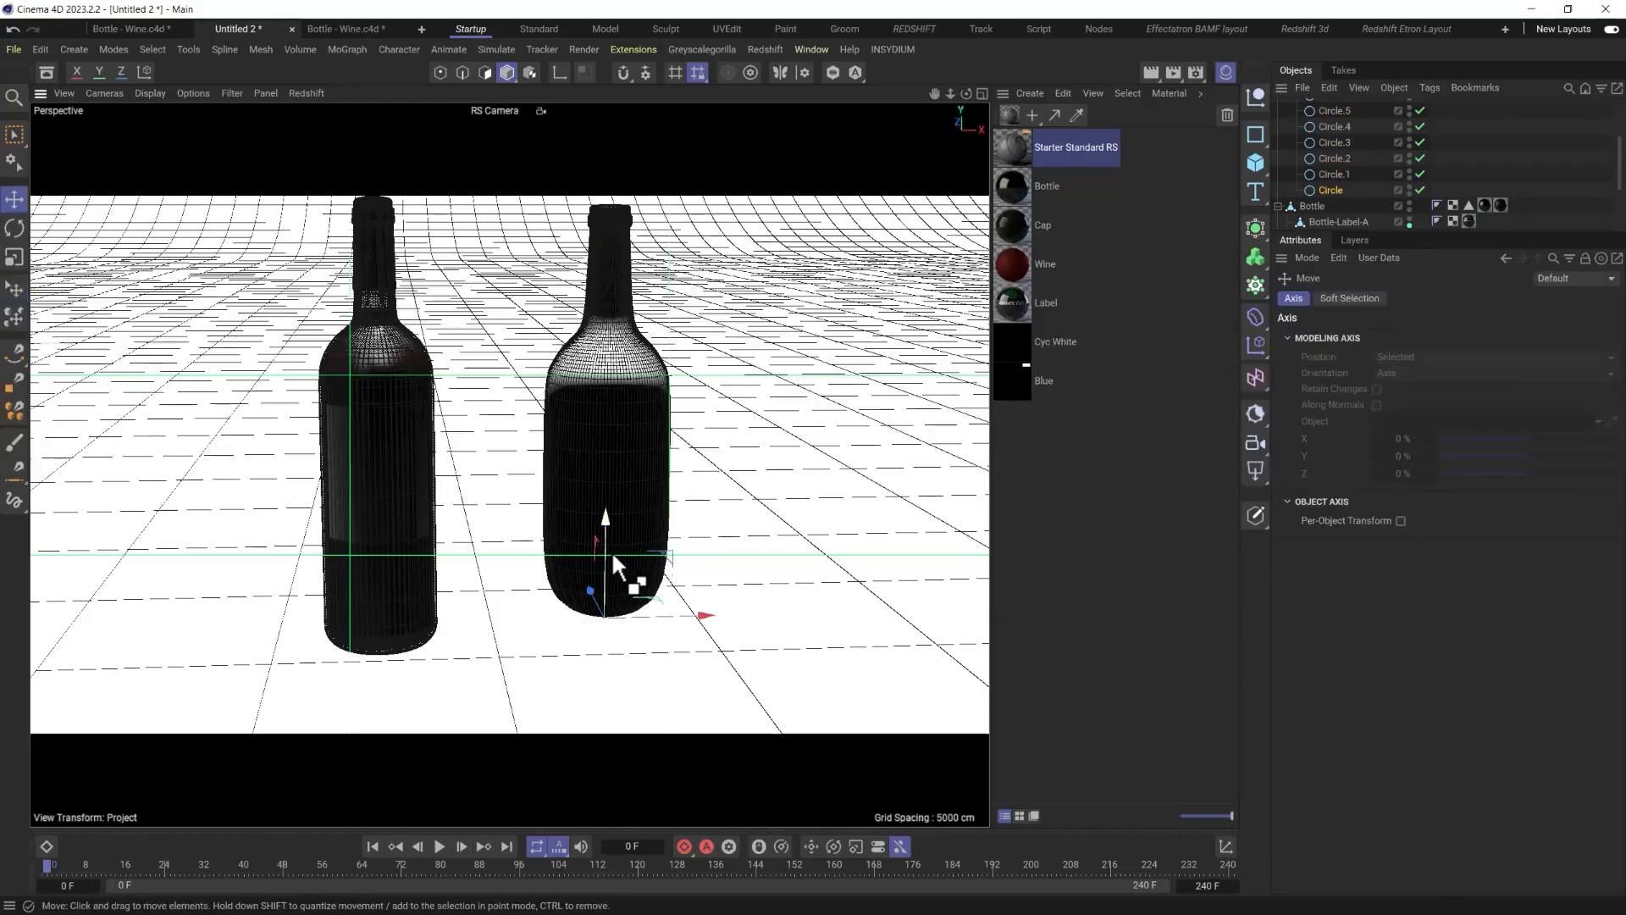
ctrl+drag(607, 547, 608, 542)
scroll(610, 521, up, 2)
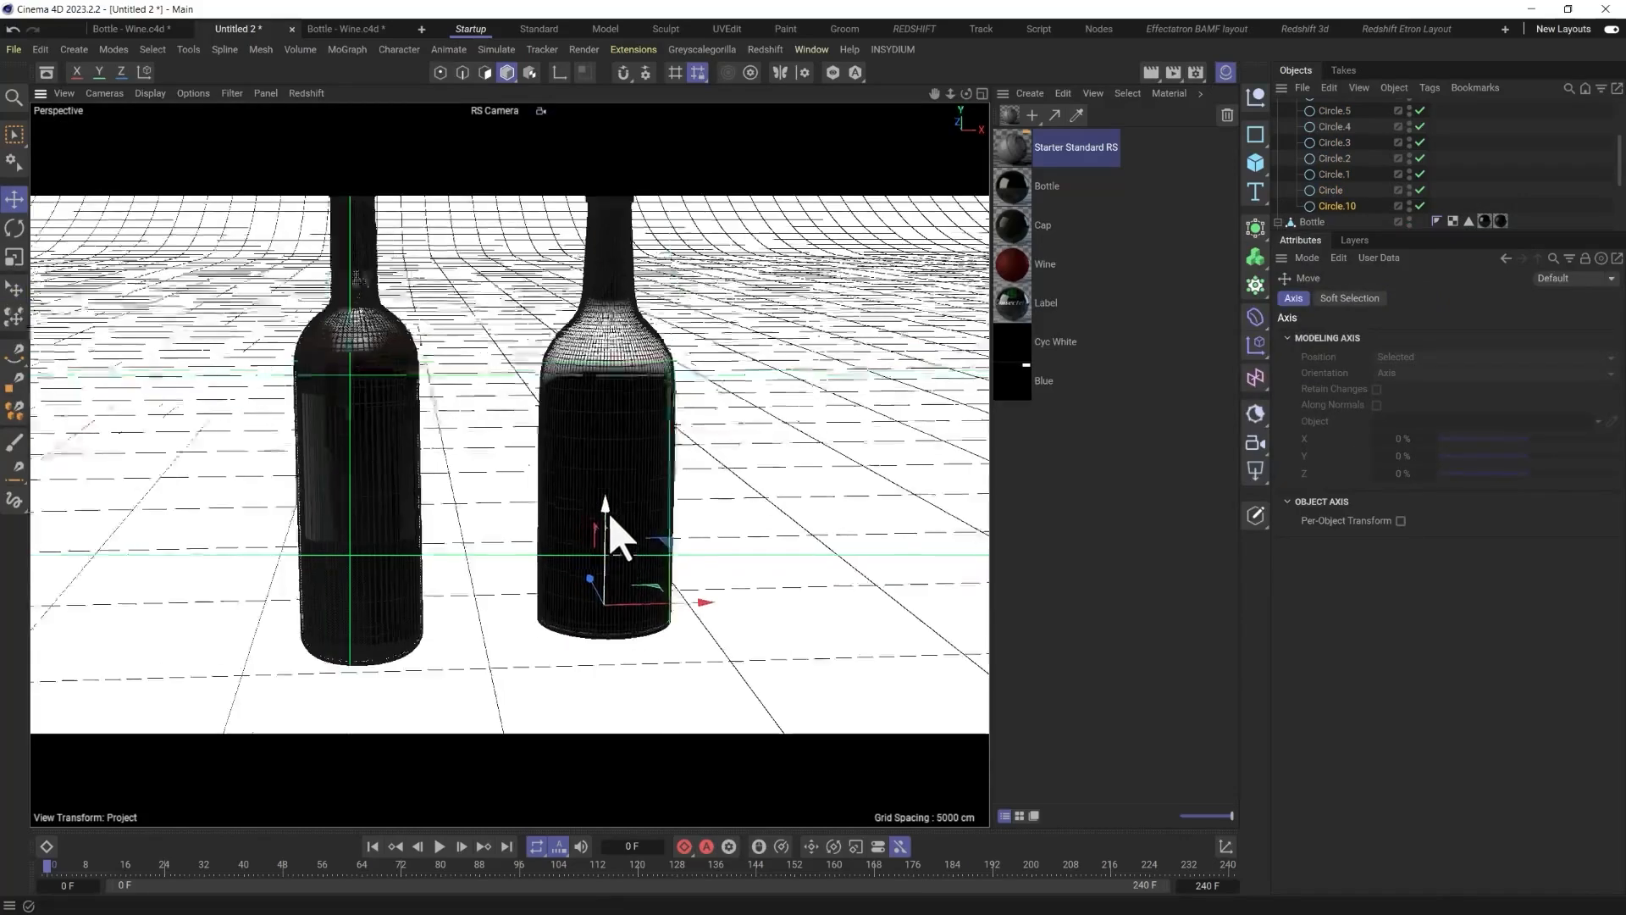
Inspect the smoothed bottle and its neck circles, and switch the viewport display to shading without wireframe lines.
scroll(610, 472, up, 2)
alt+drag(610, 472, 526, 465)
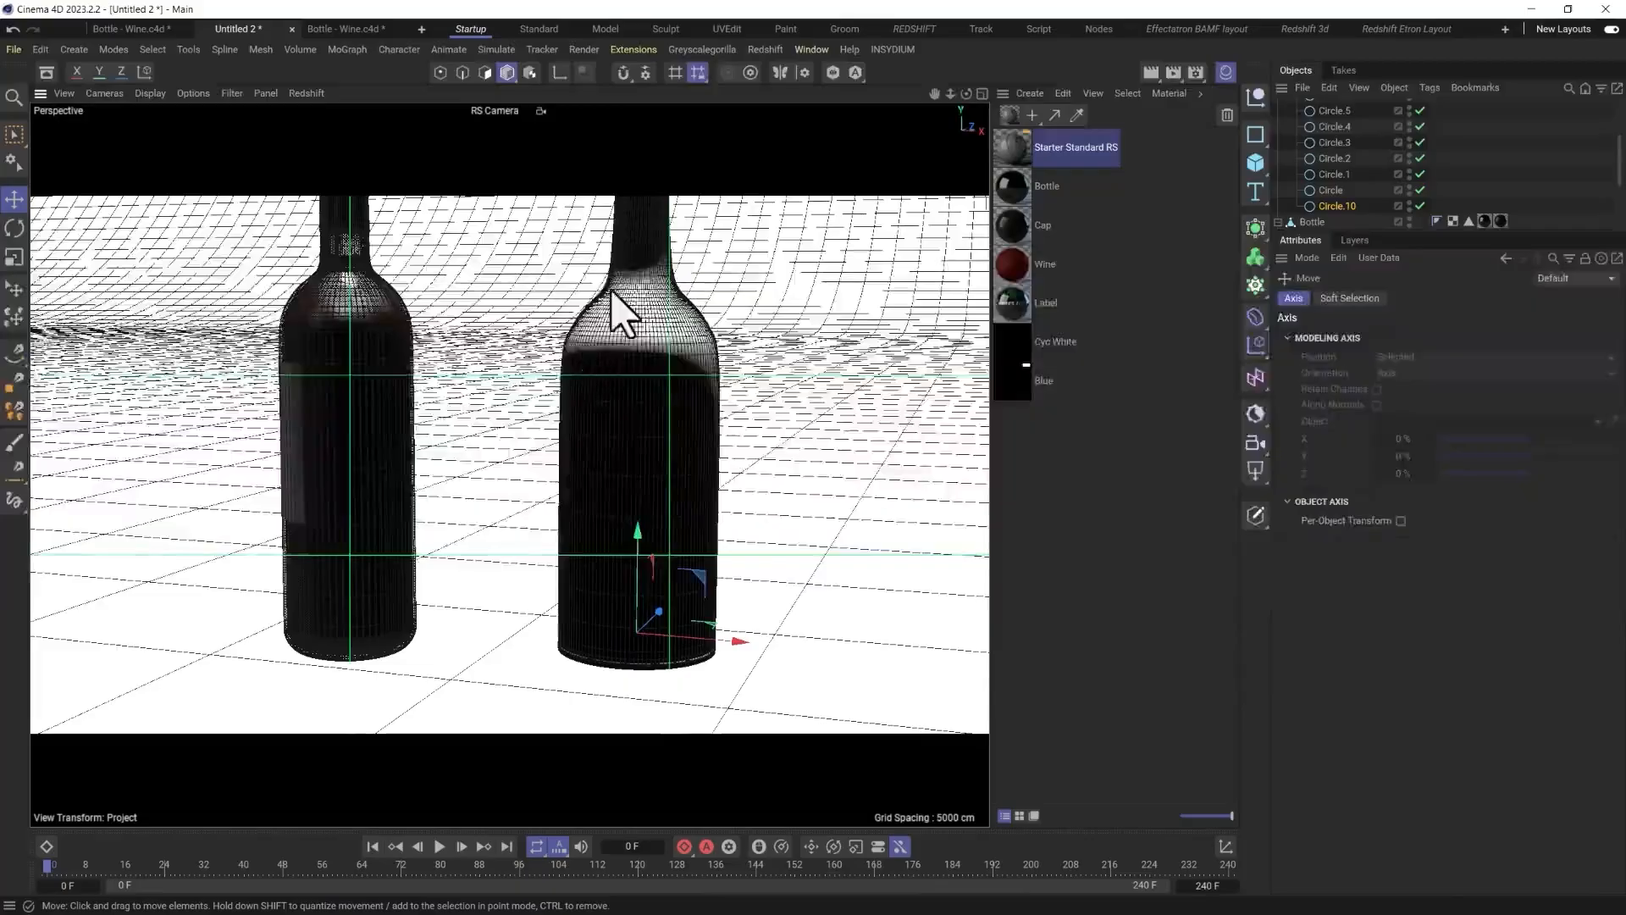
scroll(628, 428, up, 3)
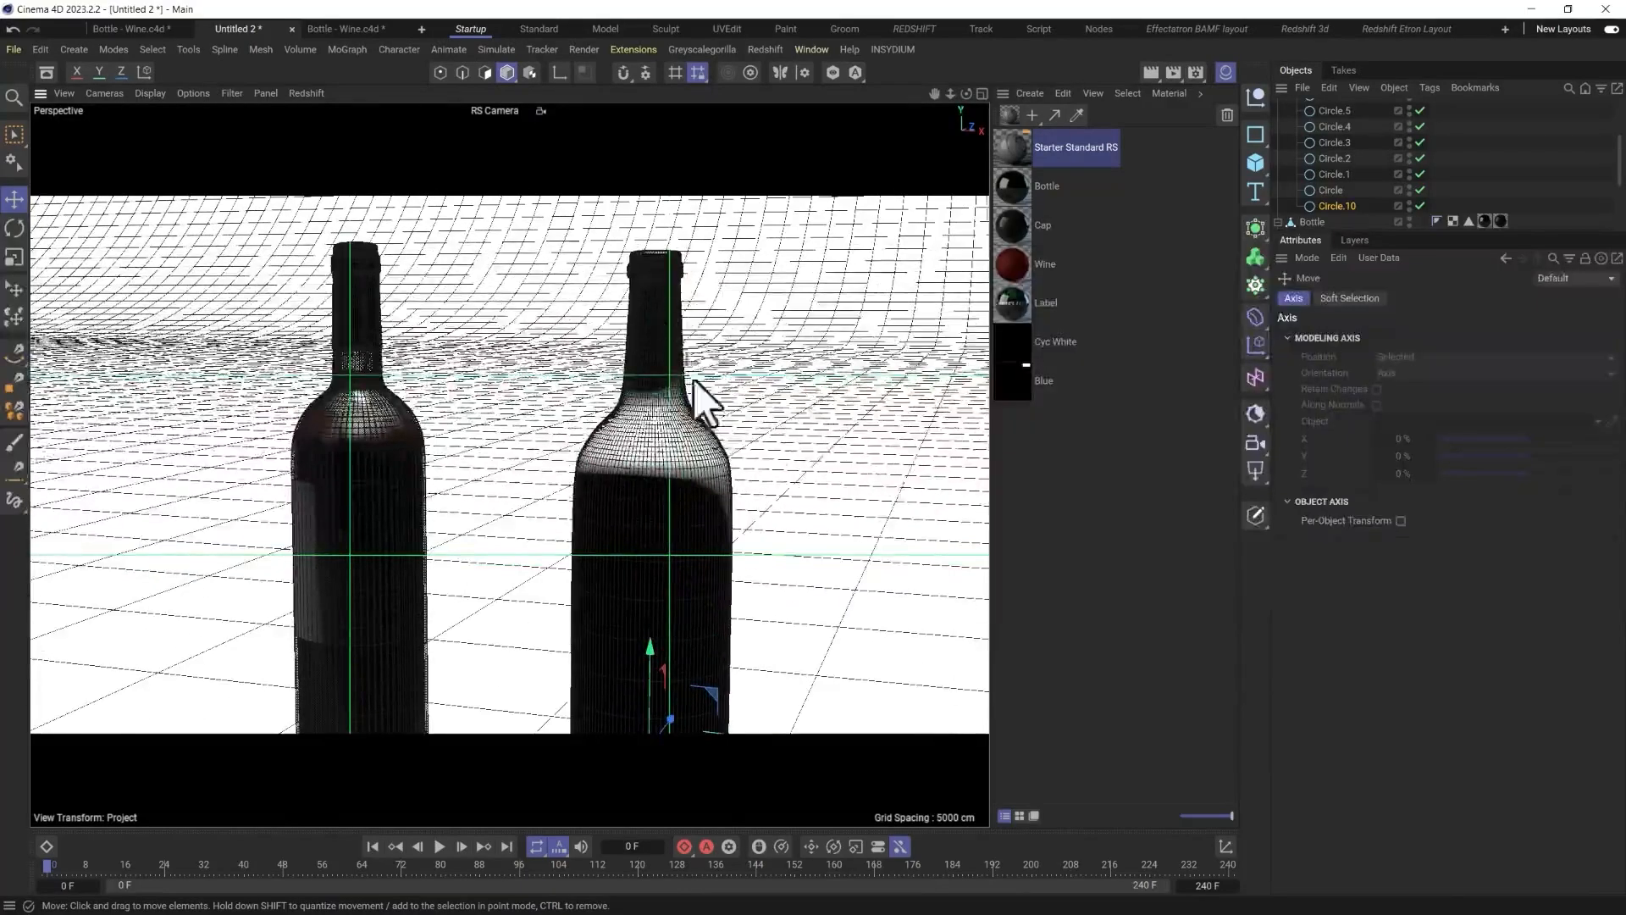
scroll(1327, 154, up, 3)
click(1334, 155)
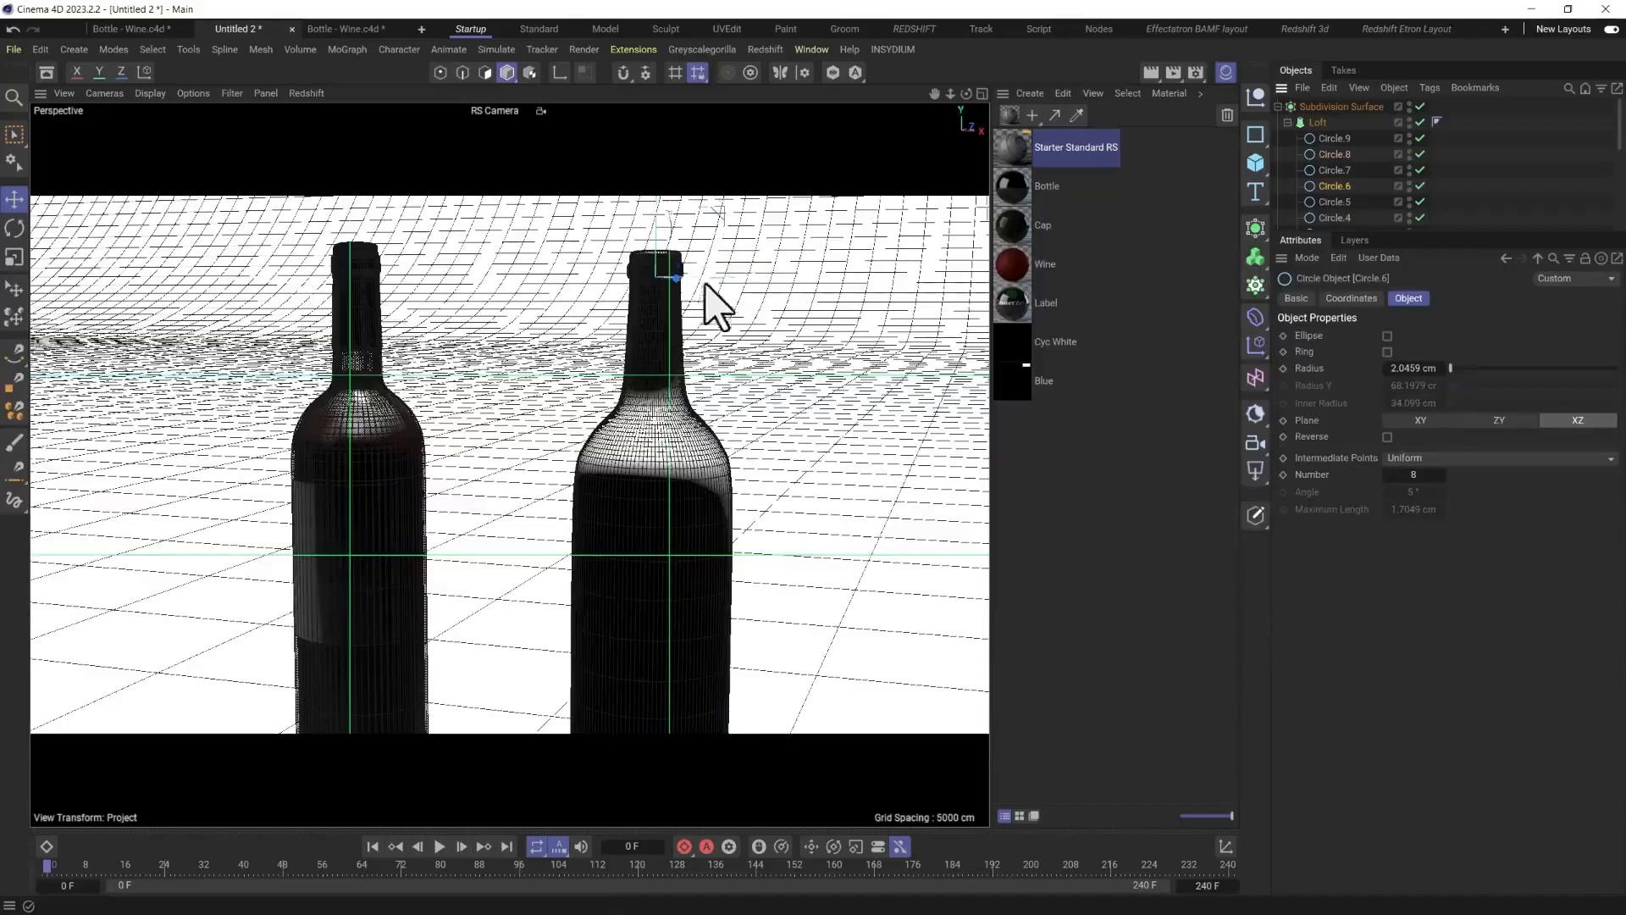
scroll(1341, 231, down, 5)
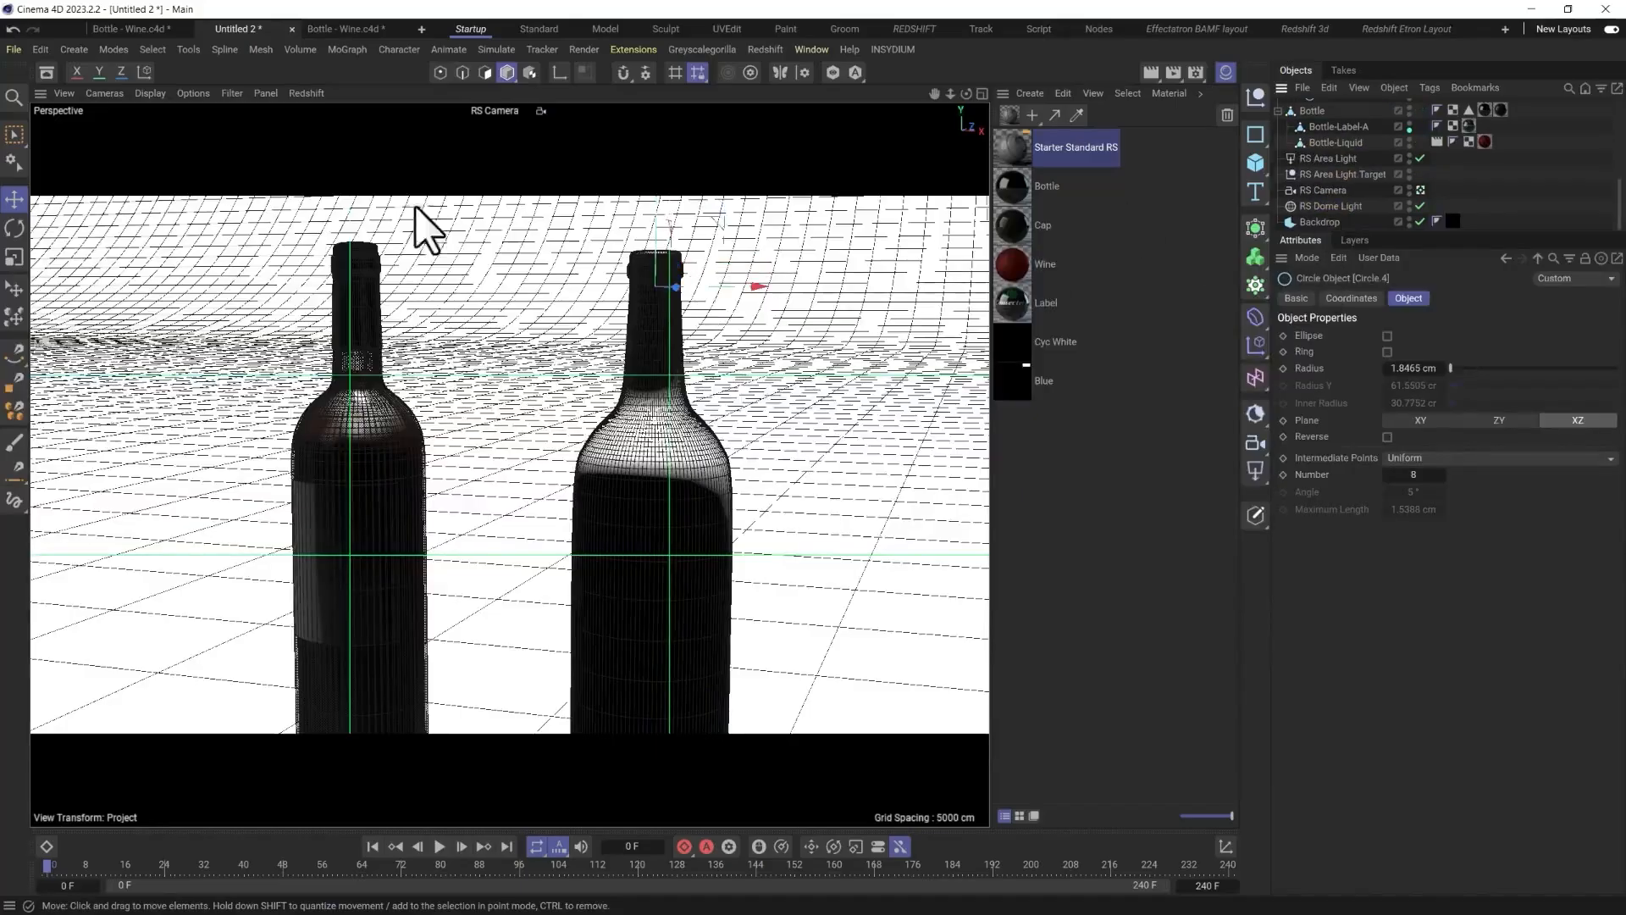
click(151, 93)
click(185, 180)
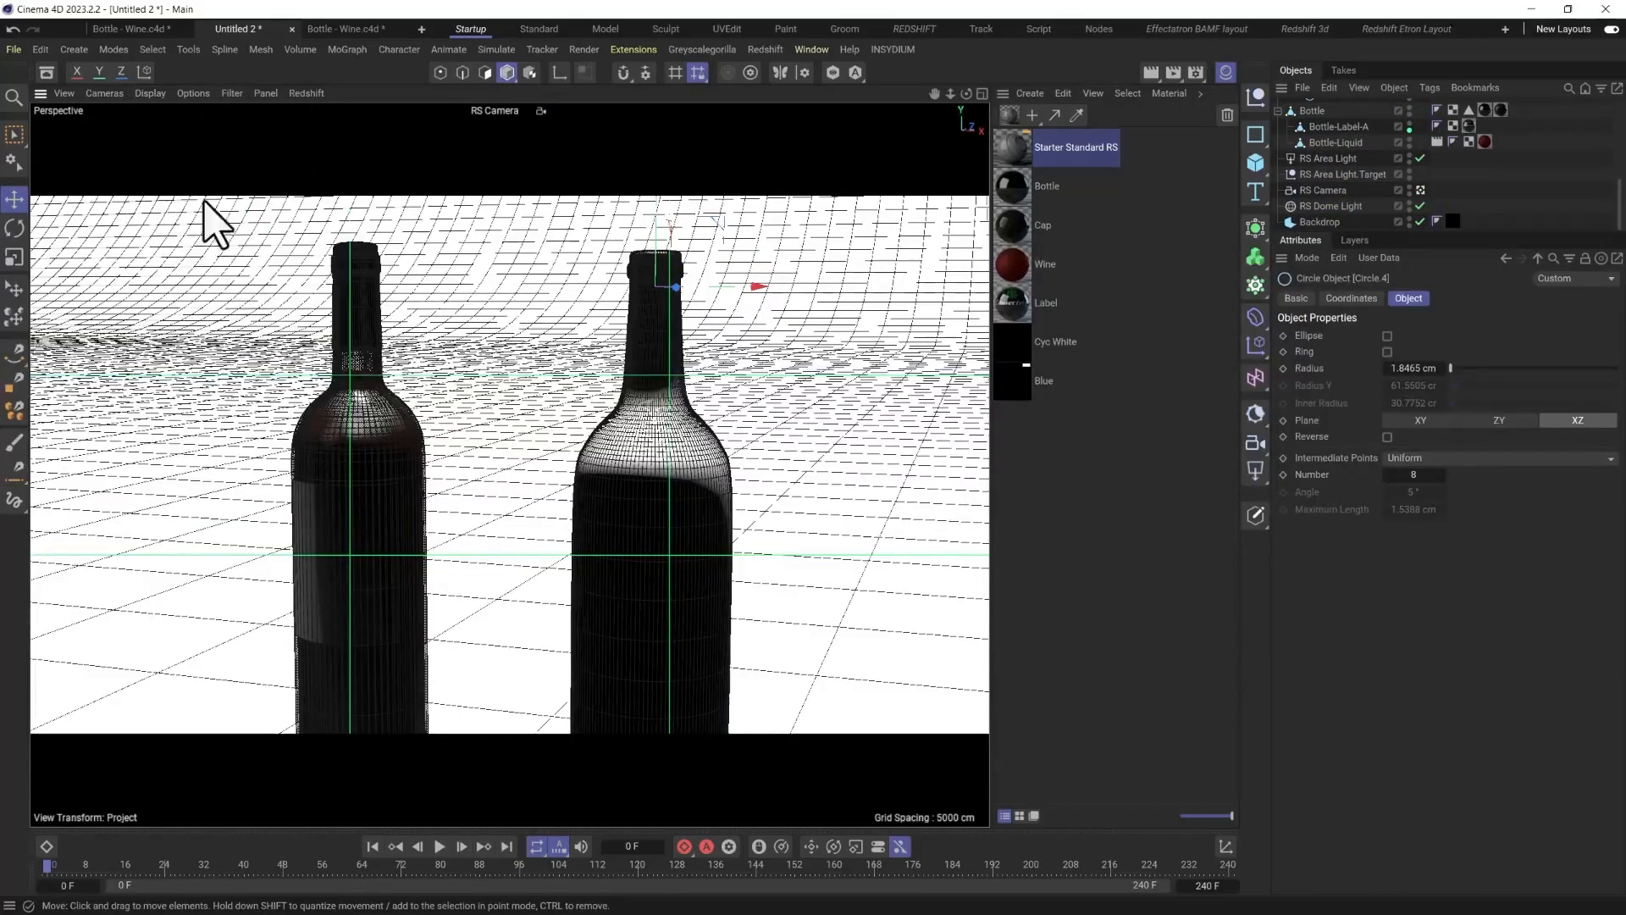
Delete the shoulder circle Circle.2 from the Loft.
scroll(1347, 214, up, 3)
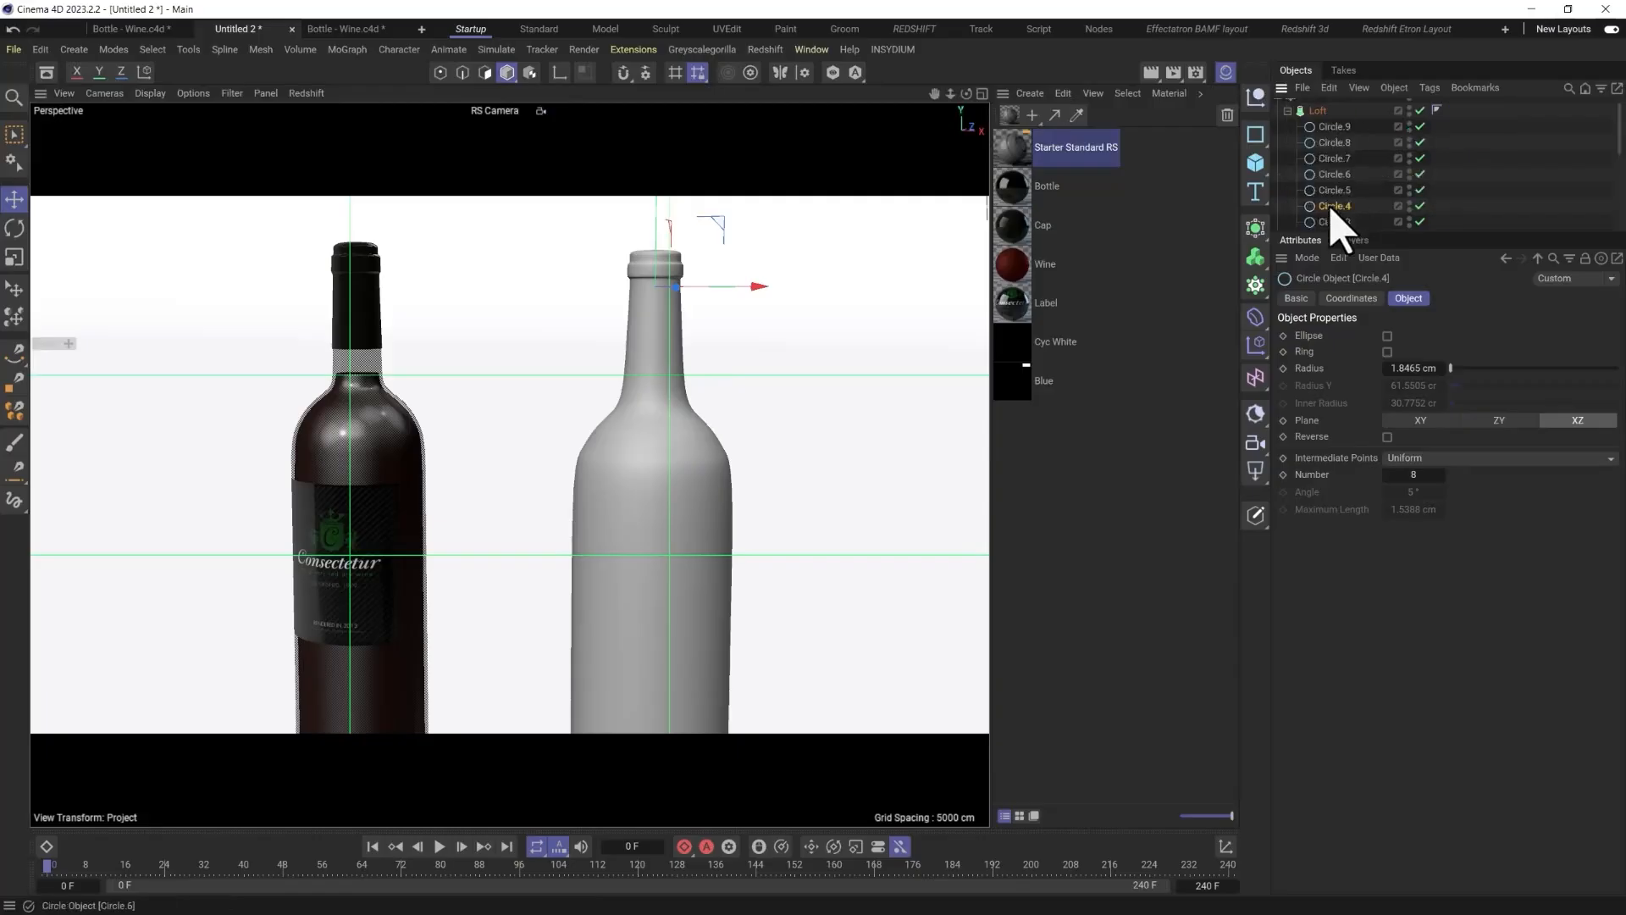
click(1336, 144)
drag(729, 392, 662, 391)
key(t)
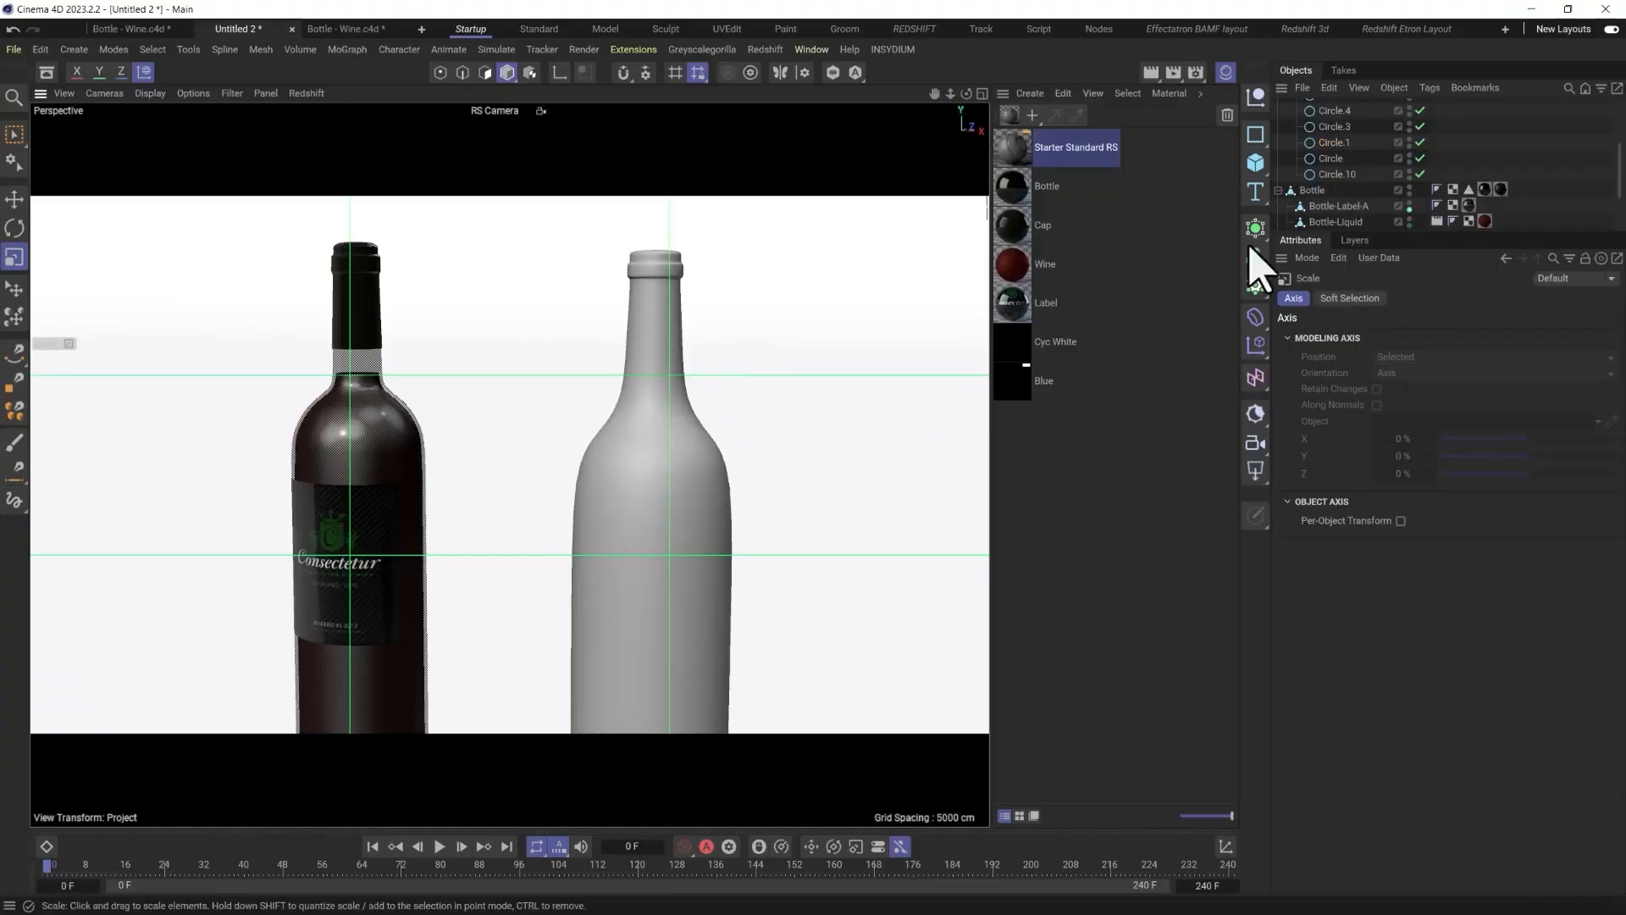
key(Delete)
Adjust the height of Circle.1 at the top of the bottle's body along the Y axis.
click(1334, 142)
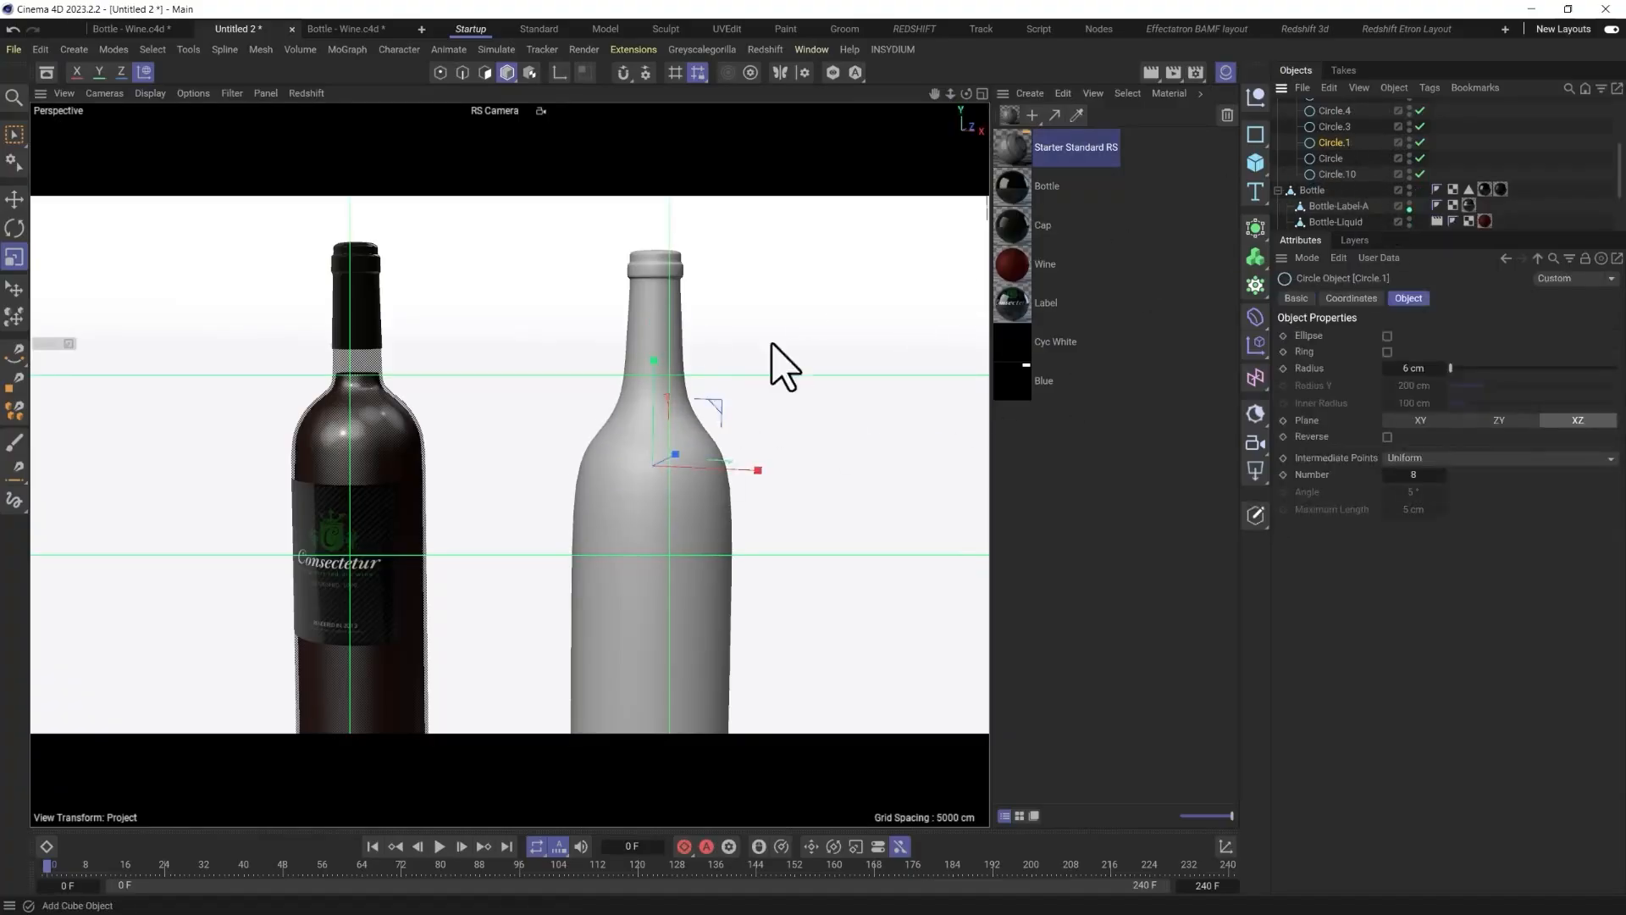
key(e)
mouse_move(669, 399)
mouse_down()
mouse_move(653, 435)
mouse_move(671, 334)
mouse_move(659, 392)
mouse_up()
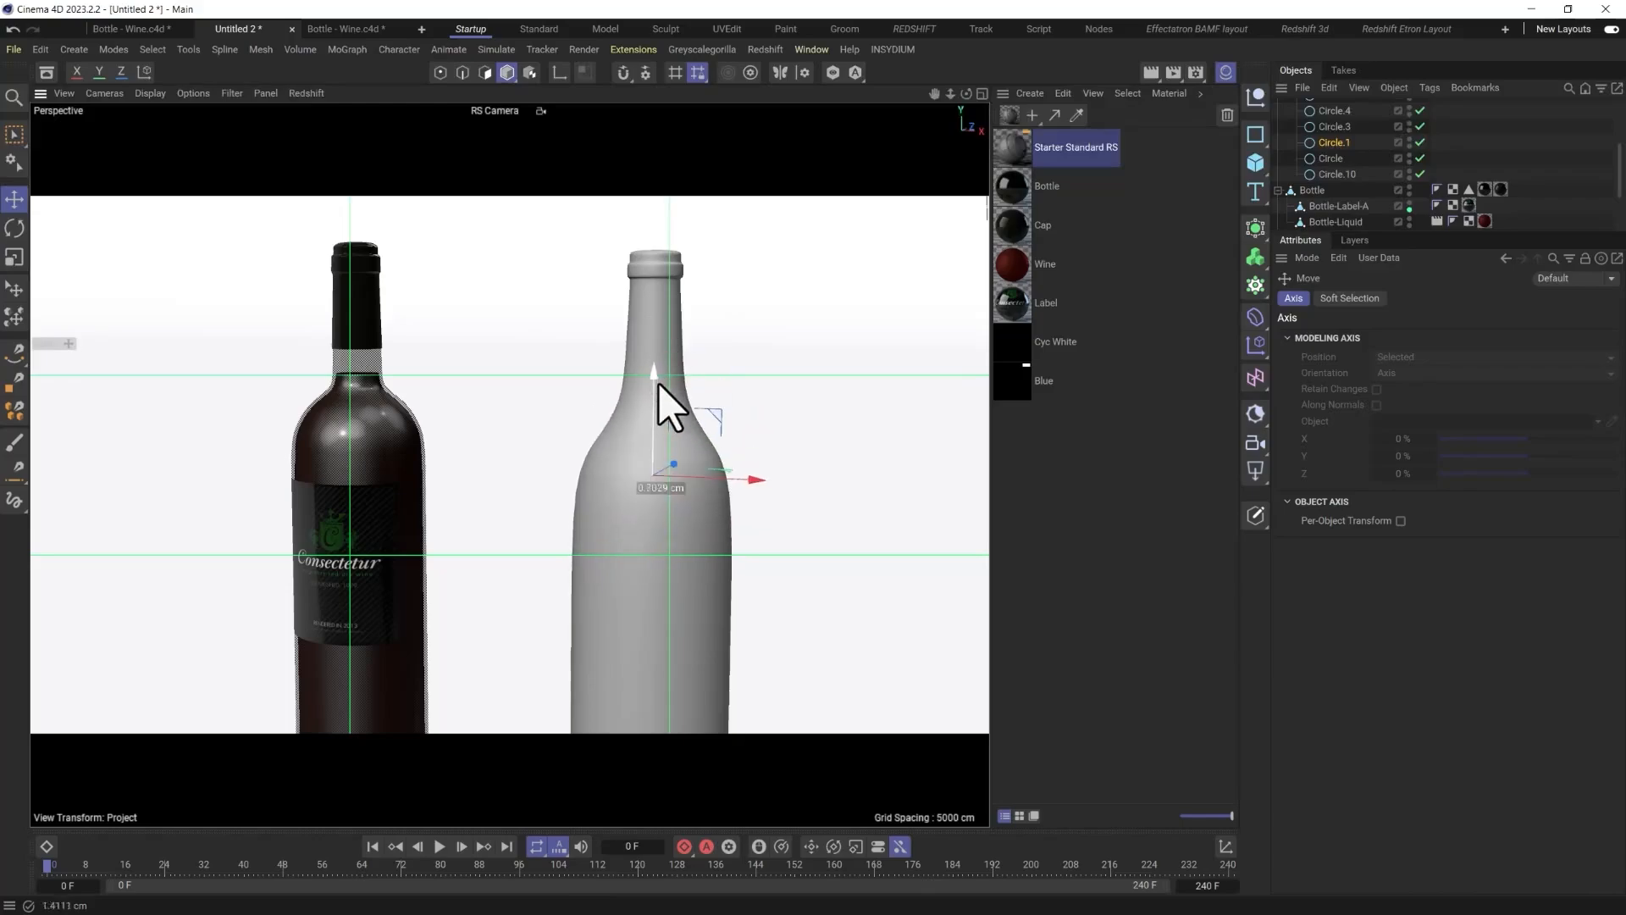
Lower Circle.3 toward the shoulder and scale it up to about the width of the bottle's body.
click(1334, 126)
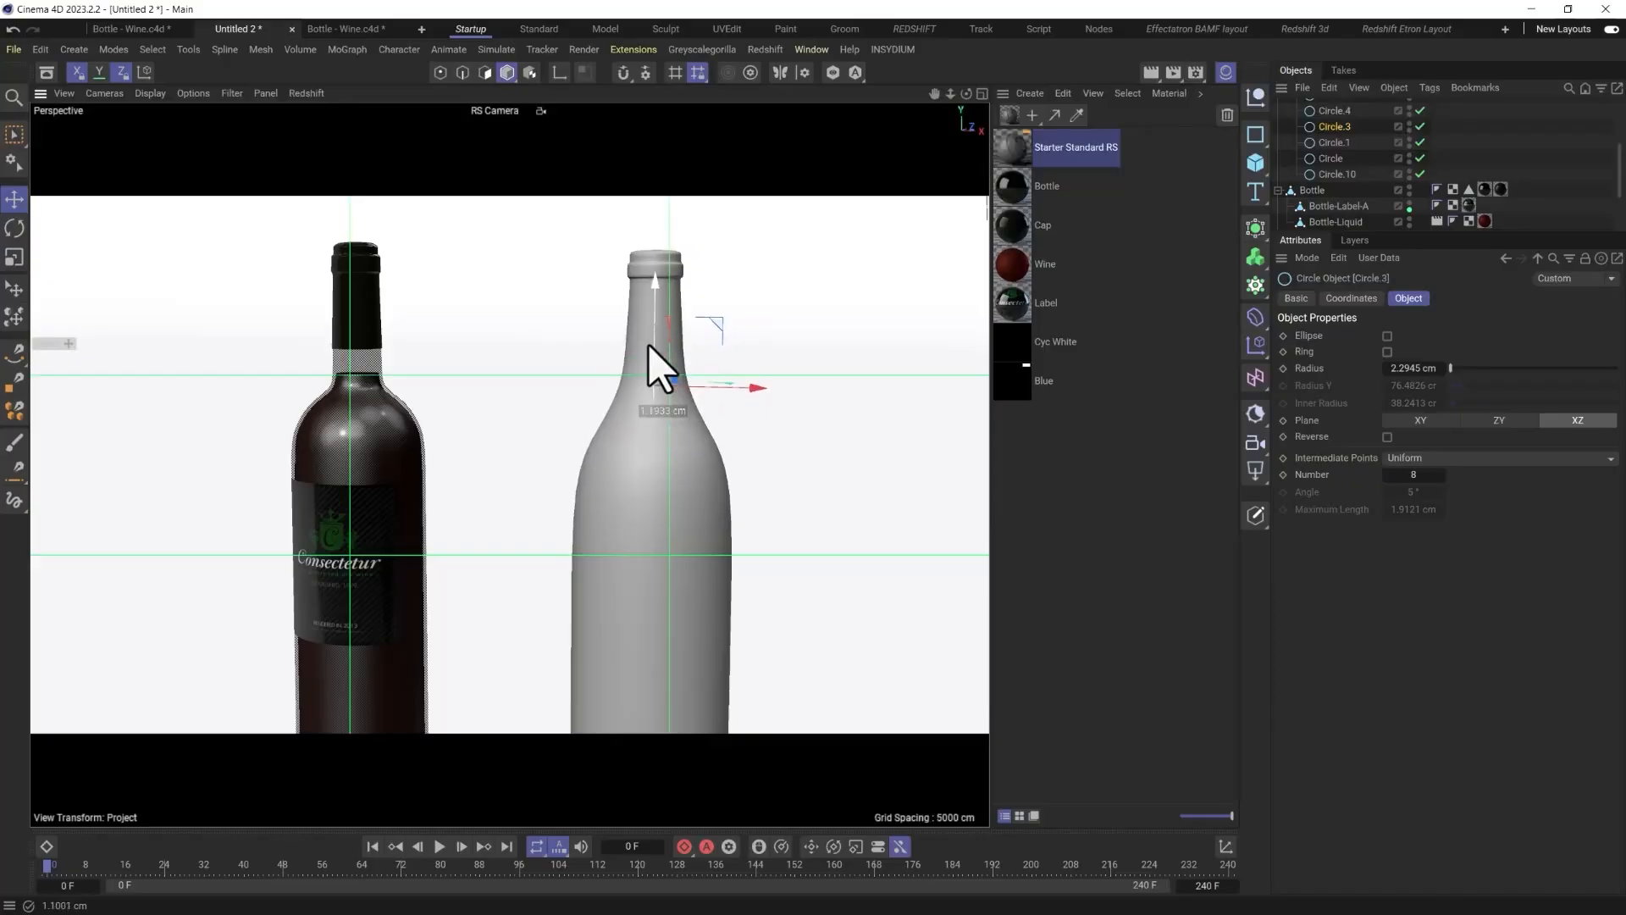
key(t)
drag(683, 407, 946, 392)
key(e)
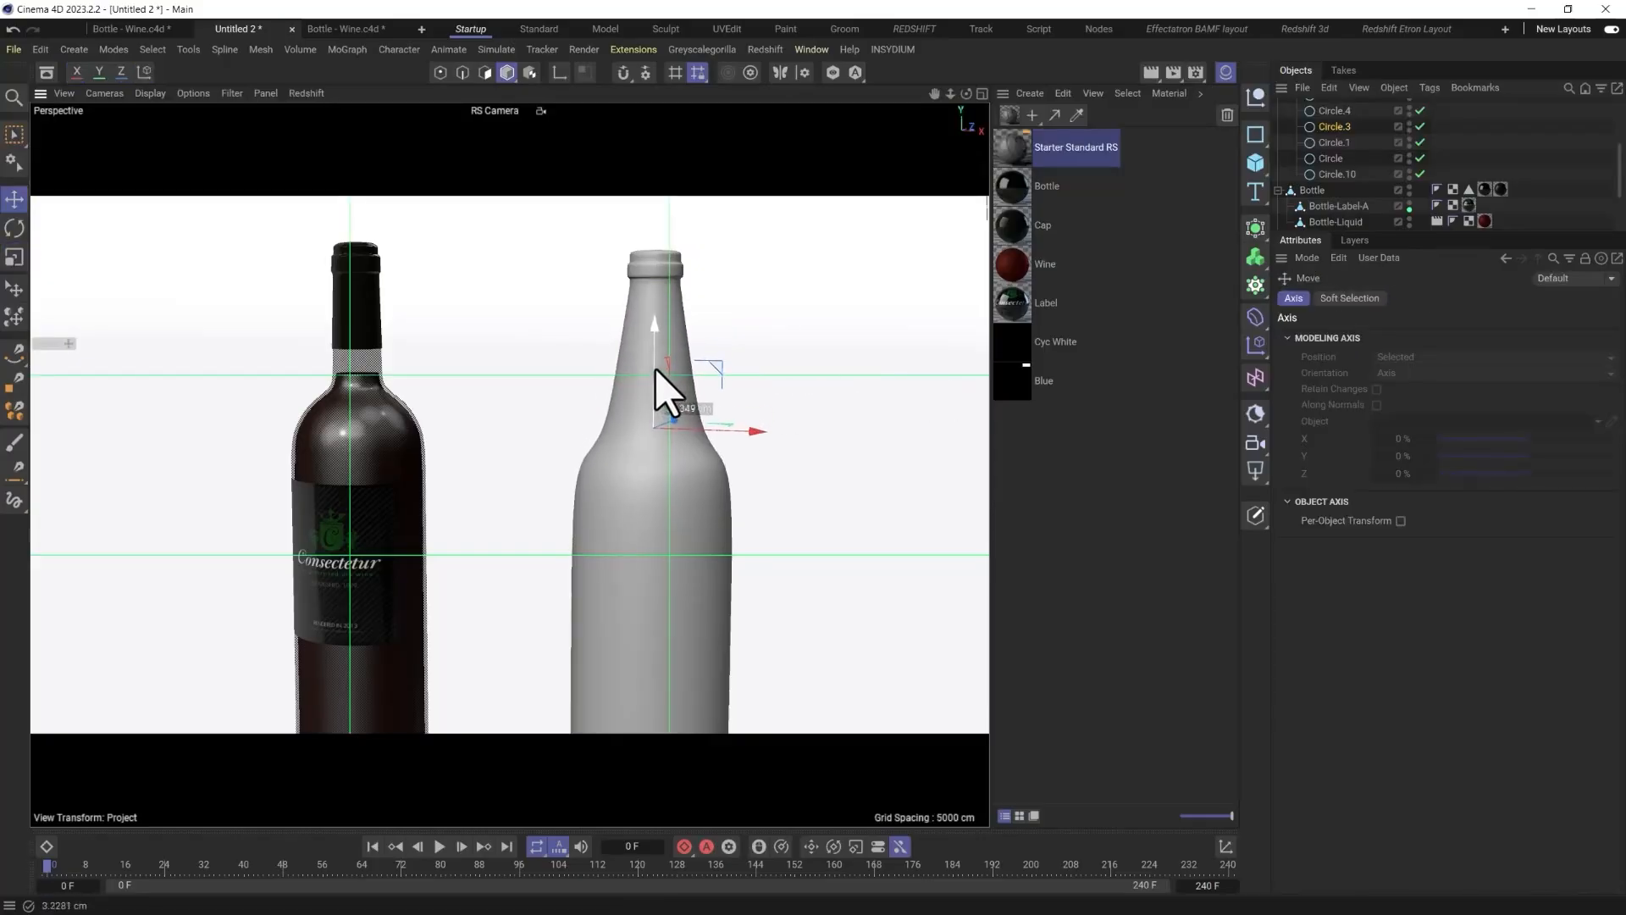
key(t)
drag(659, 391, 702, 428)
drag(978, 343, 996, 337)
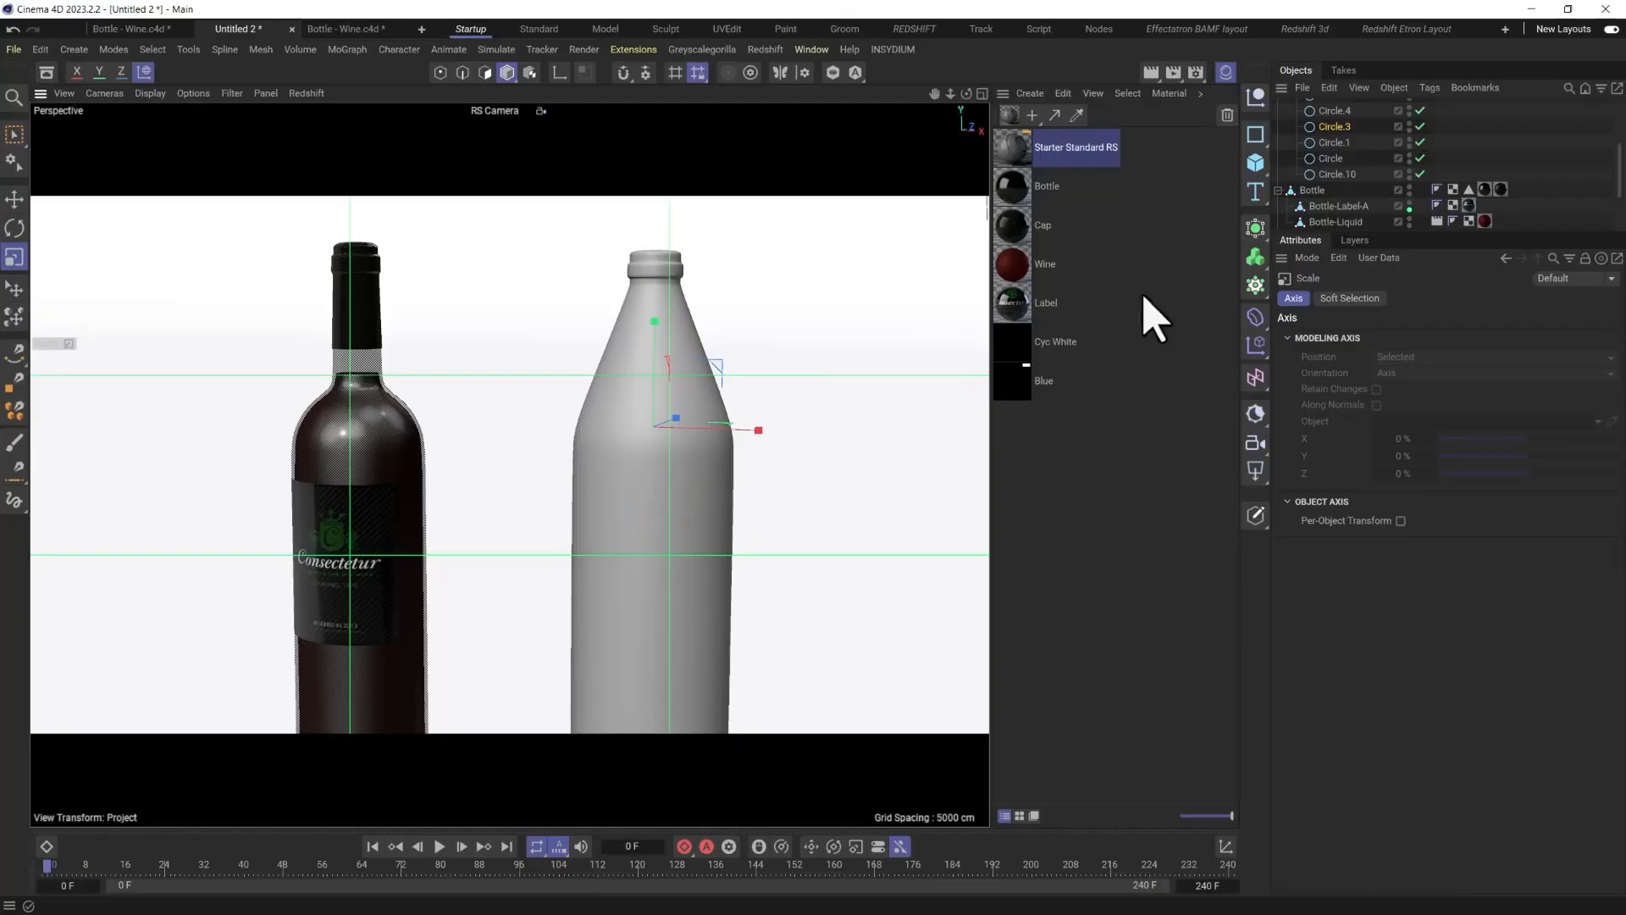
Lower Circle.4 about 7 cm to form the base of the neck.
click(1335, 111)
key(e)
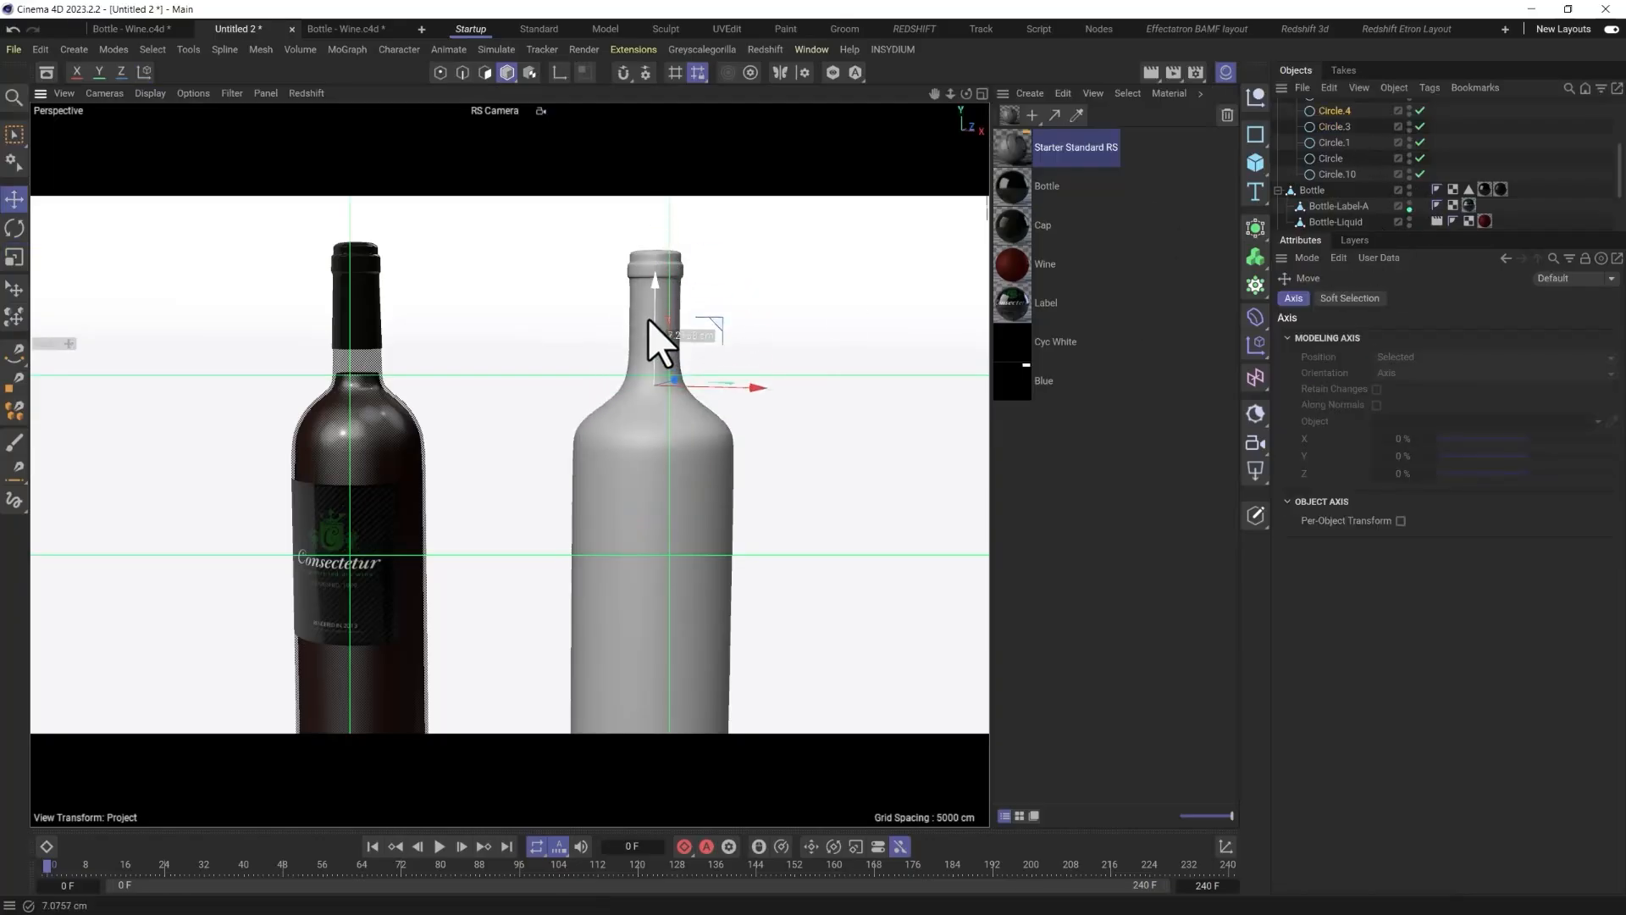
drag(642, 320, 644, 337)
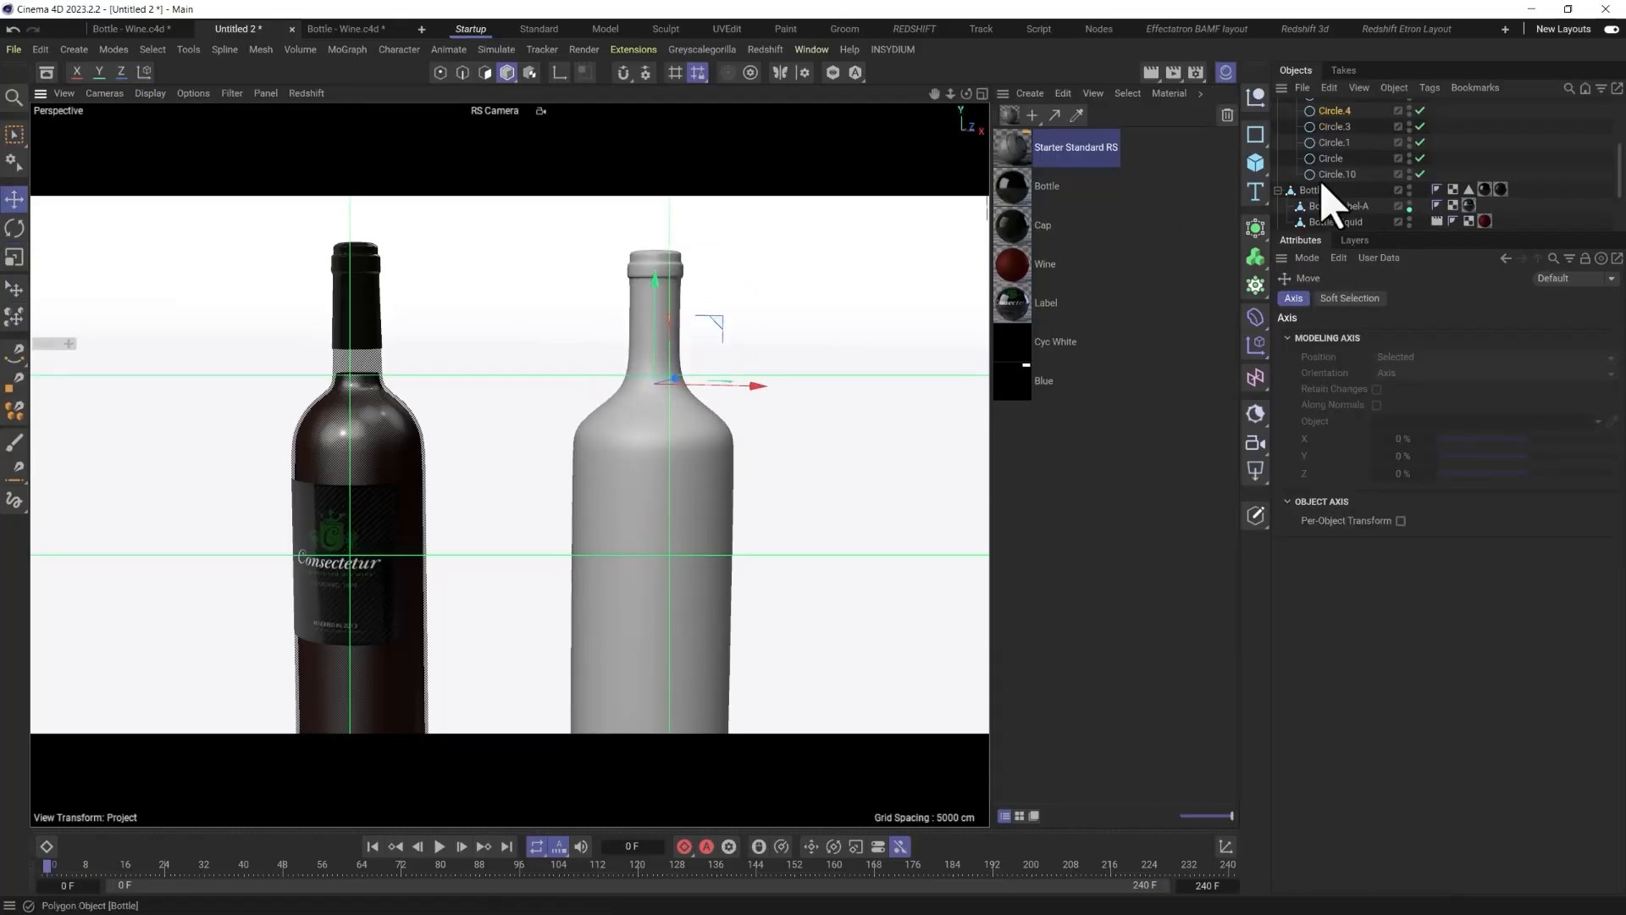
Scale Circle.3 down, raise it slightly and fine-tune its scale to round the bottle's shoulder.
click(1335, 126)
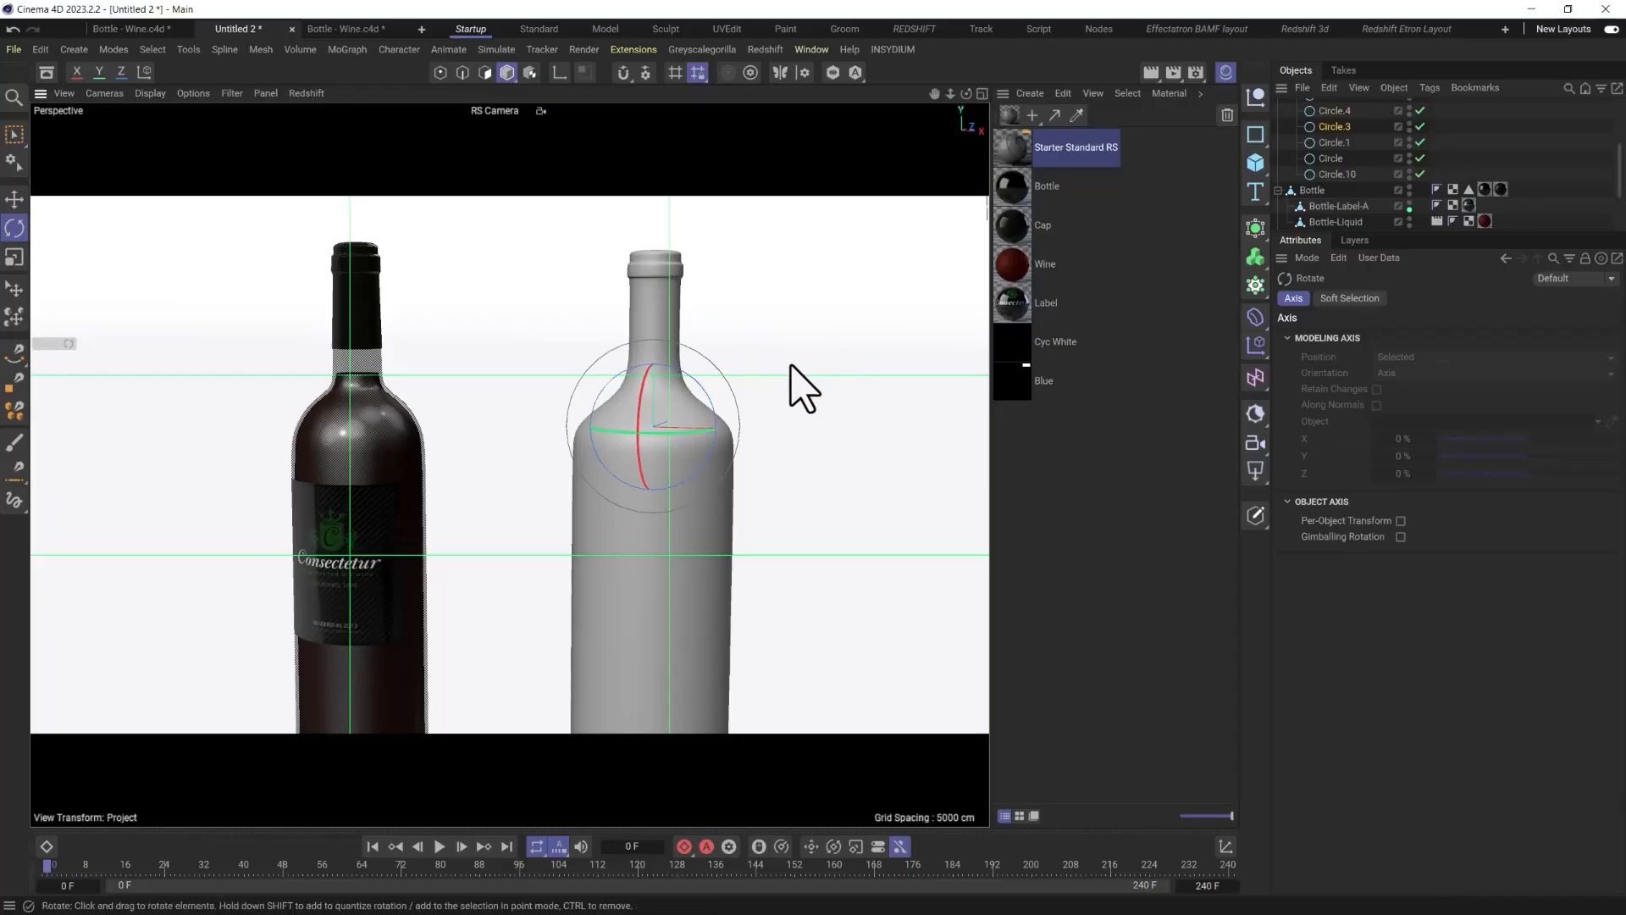
key(t)
drag(897, 352, 842, 356)
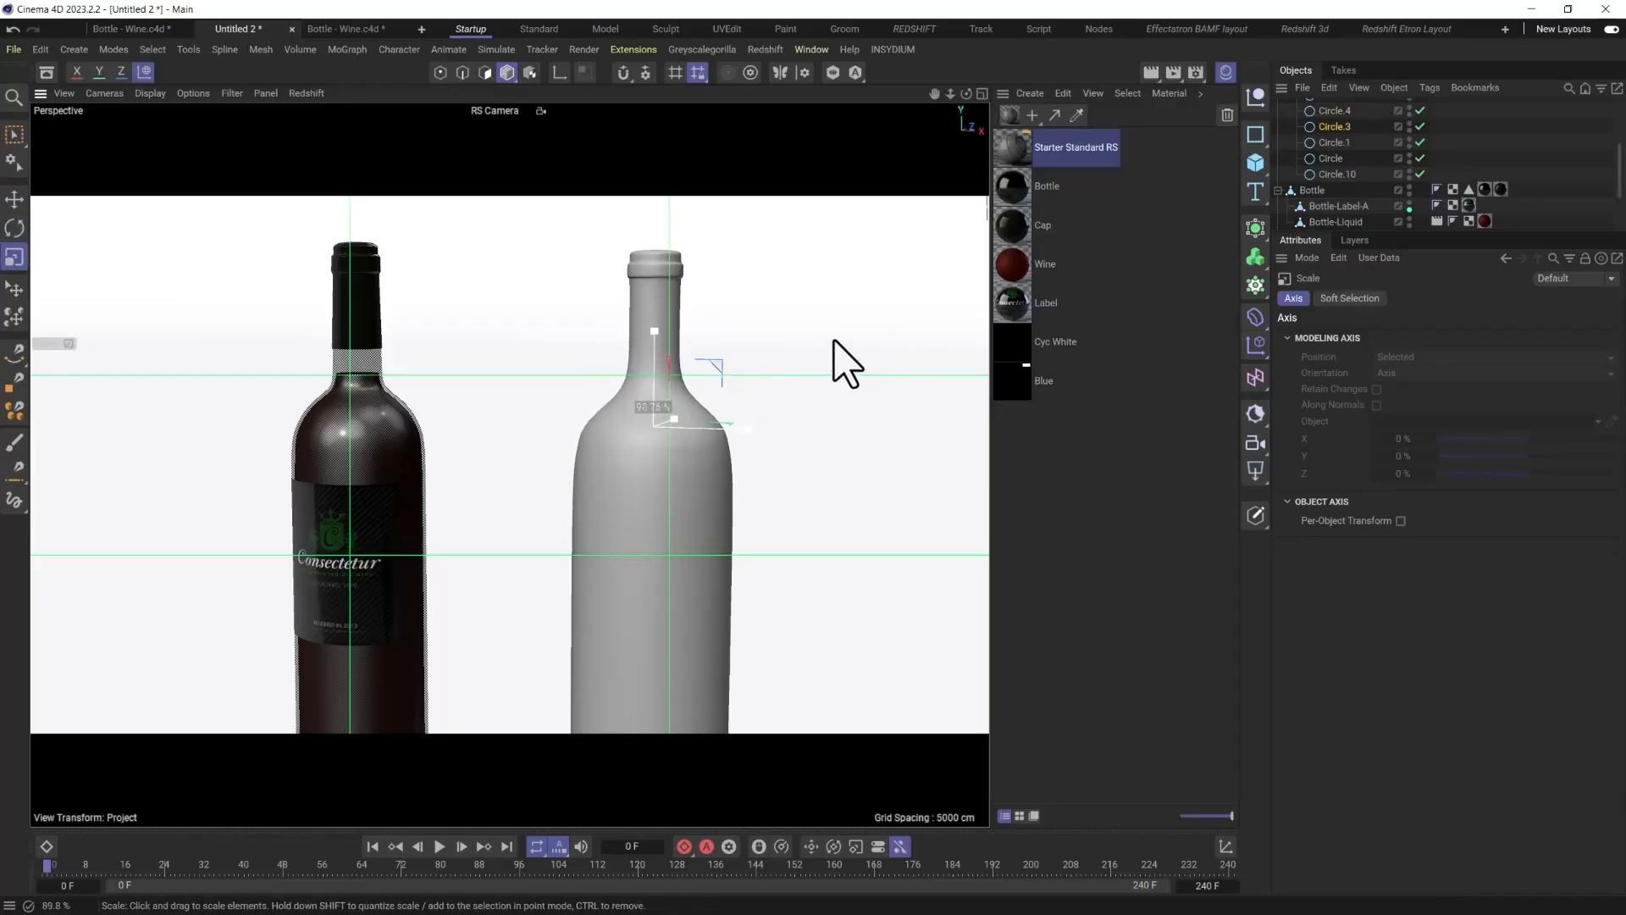
key(e)
mouse_move(675, 392)
mouse_down()
mouse_move(656, 358)
mouse_move(668, 378)
mouse_up()
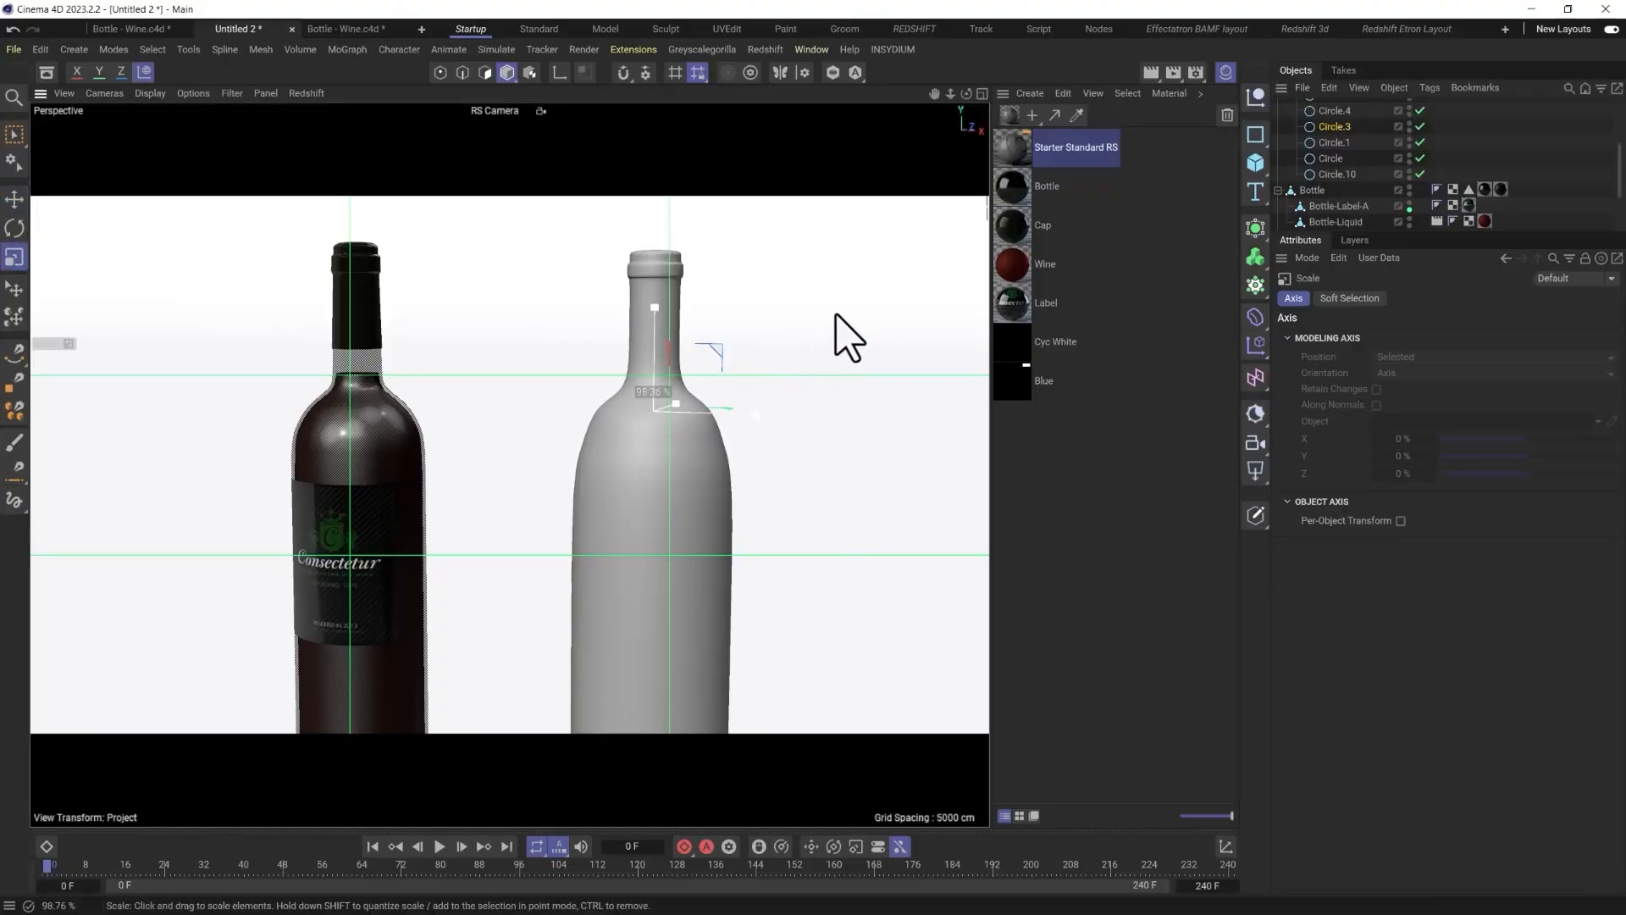
key(t)
alt+drag(806, 370, 449, 631)
Delete the Subdivision Surface together with the lofted bottle inside it.
scroll(1335, 182, up, 3)
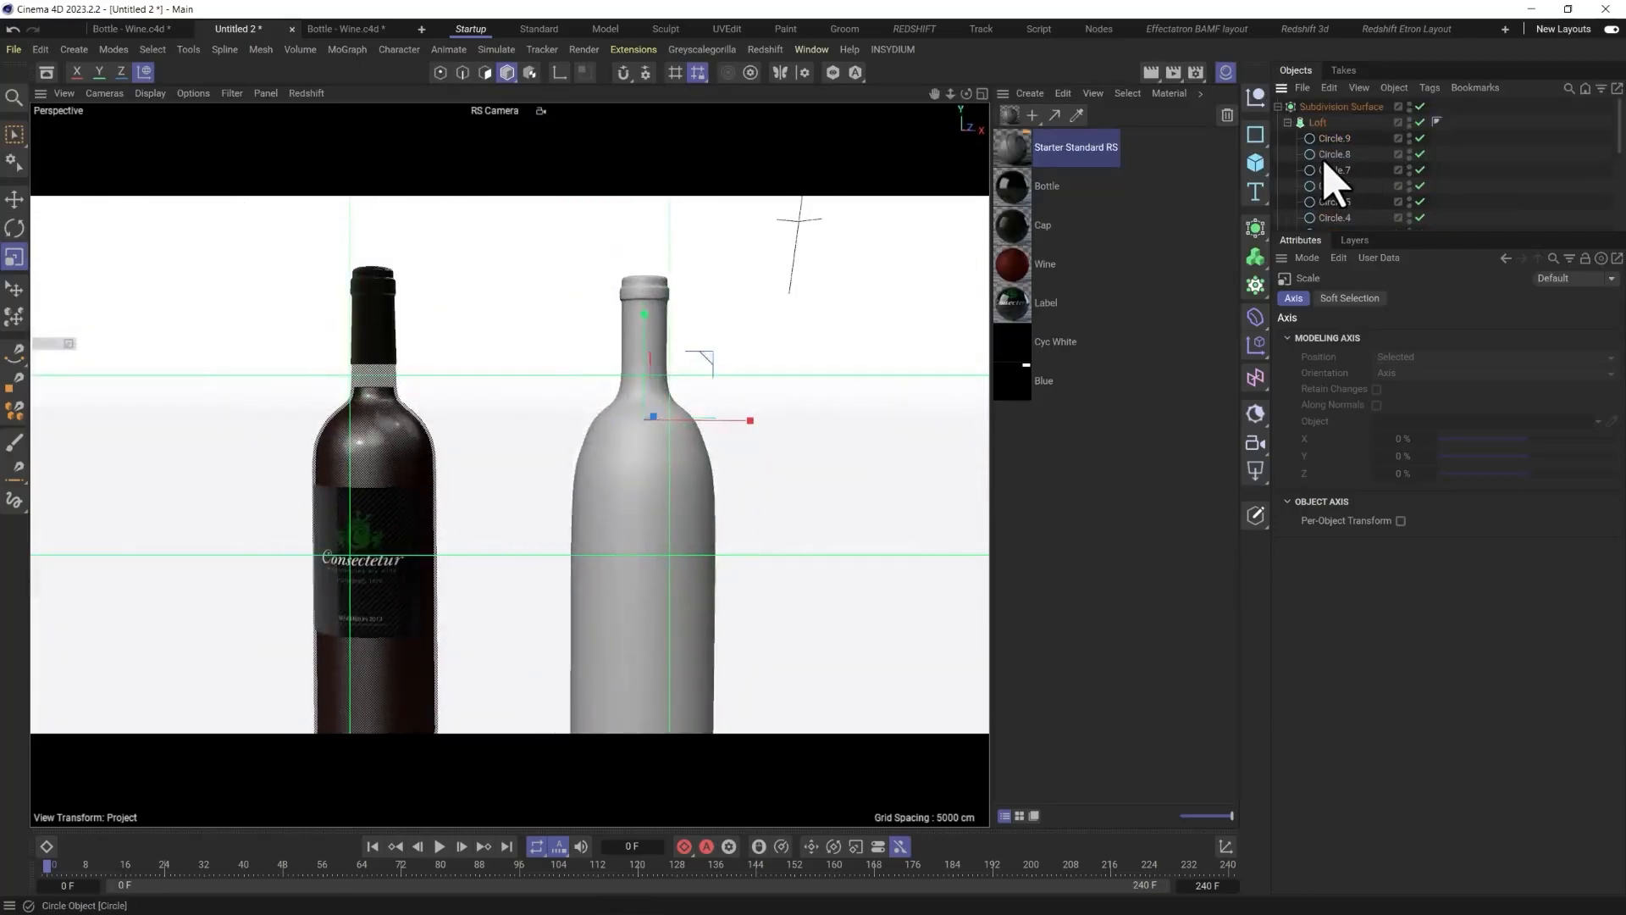
click(1338, 106)
key(Delete)
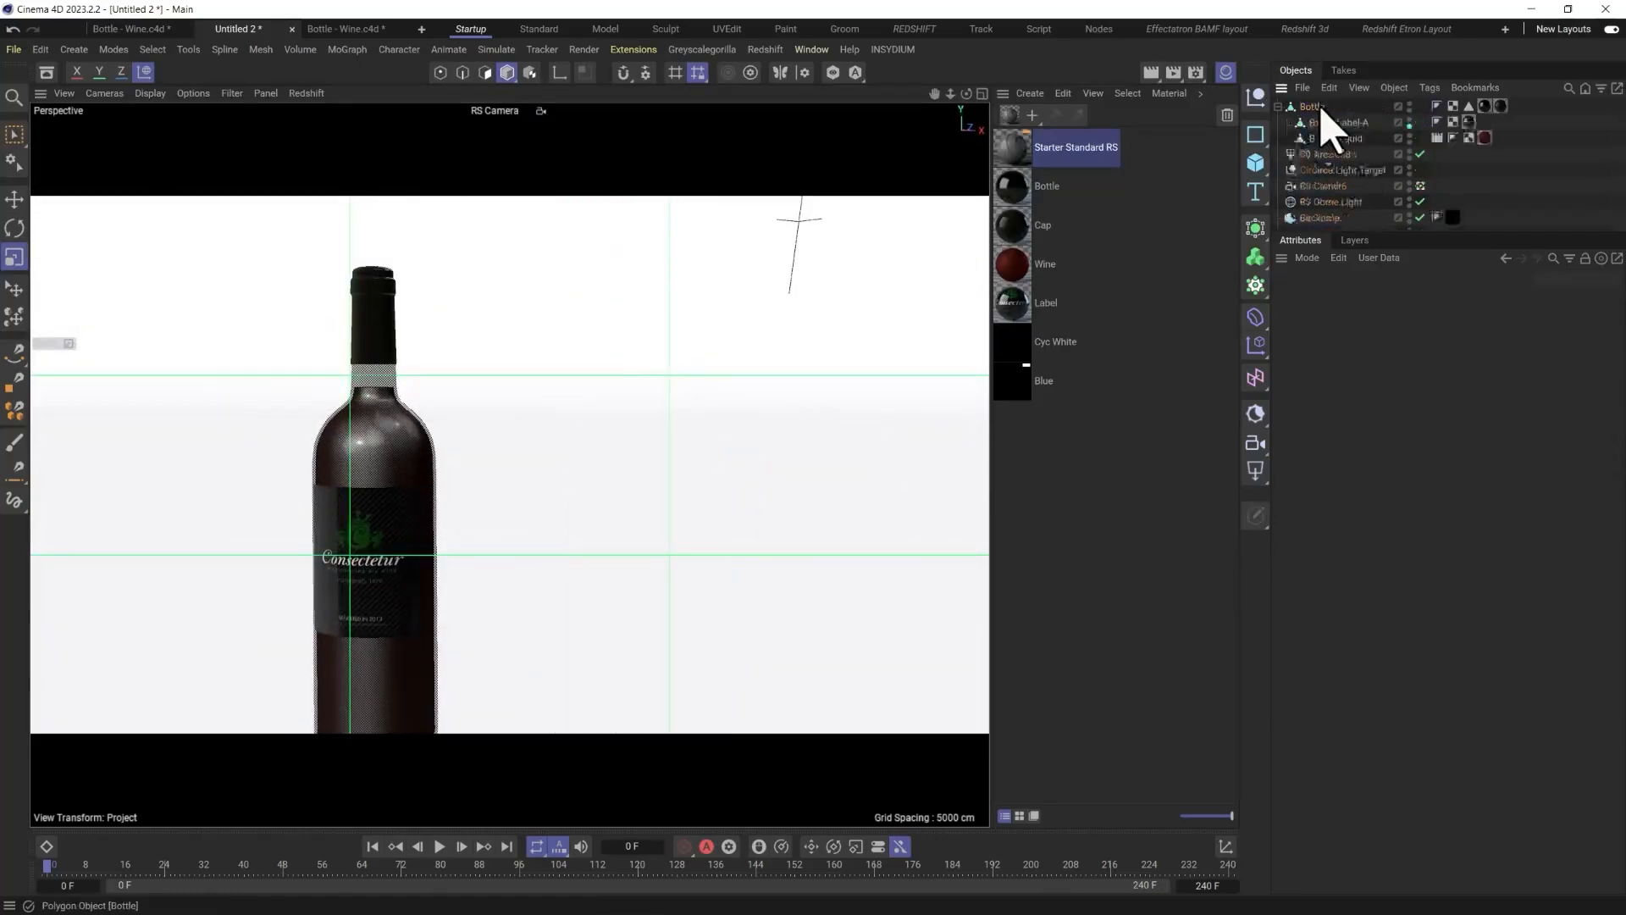
Show all four viewports and bring the Front view to a 50 cm grid spacing.
click(1256, 137)
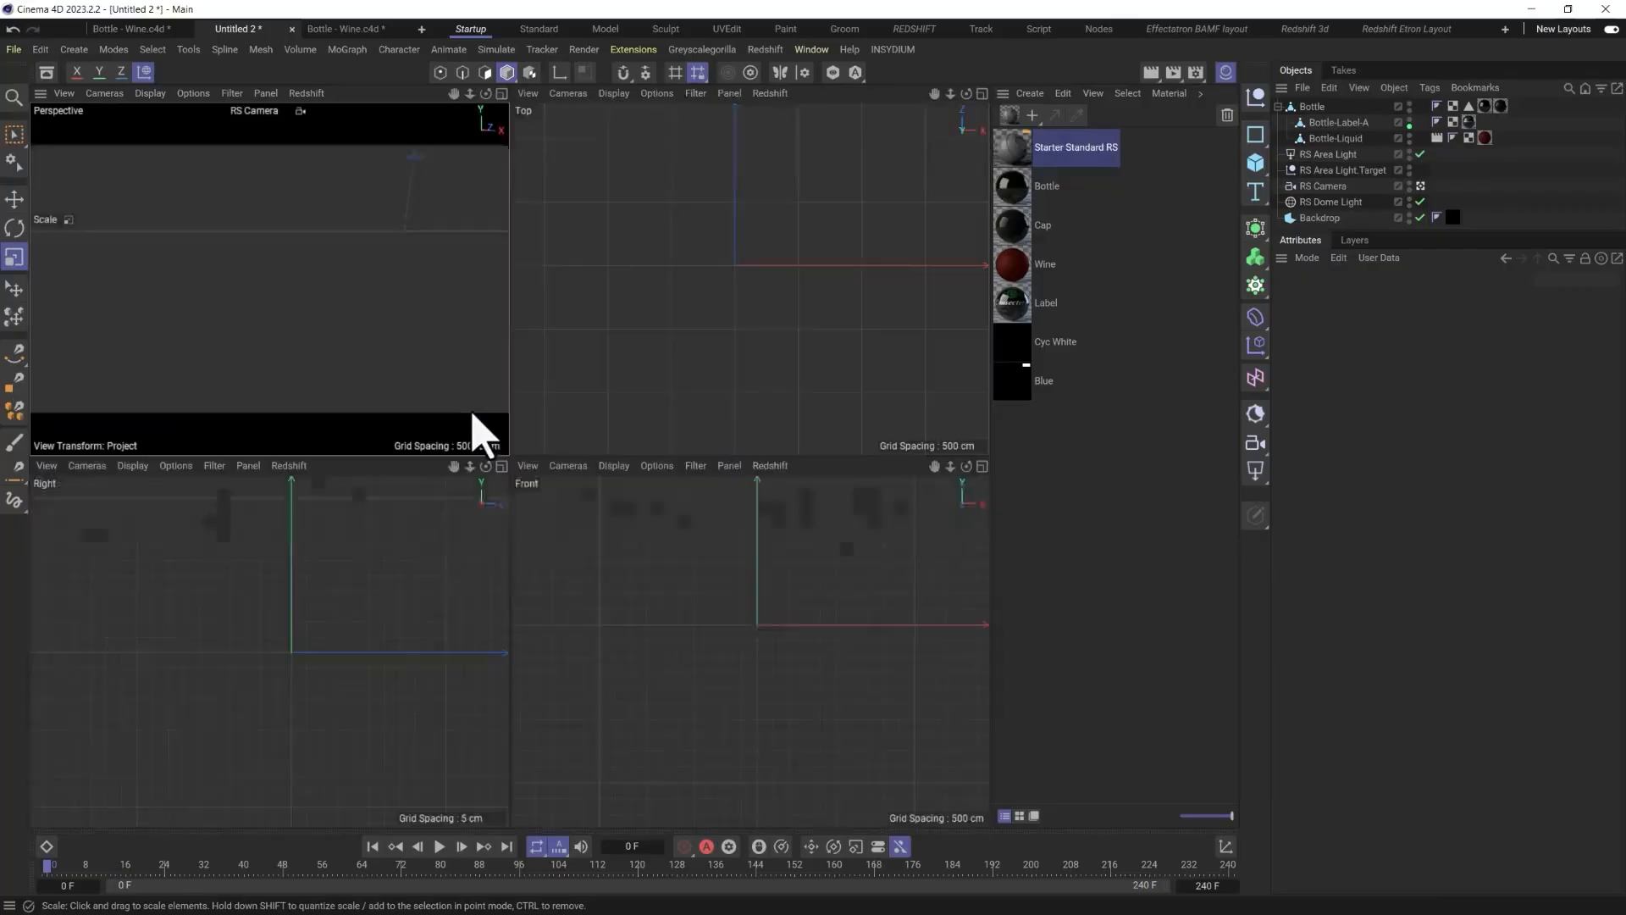
middle_click(471, 429)
scroll(759, 640, up, 10)
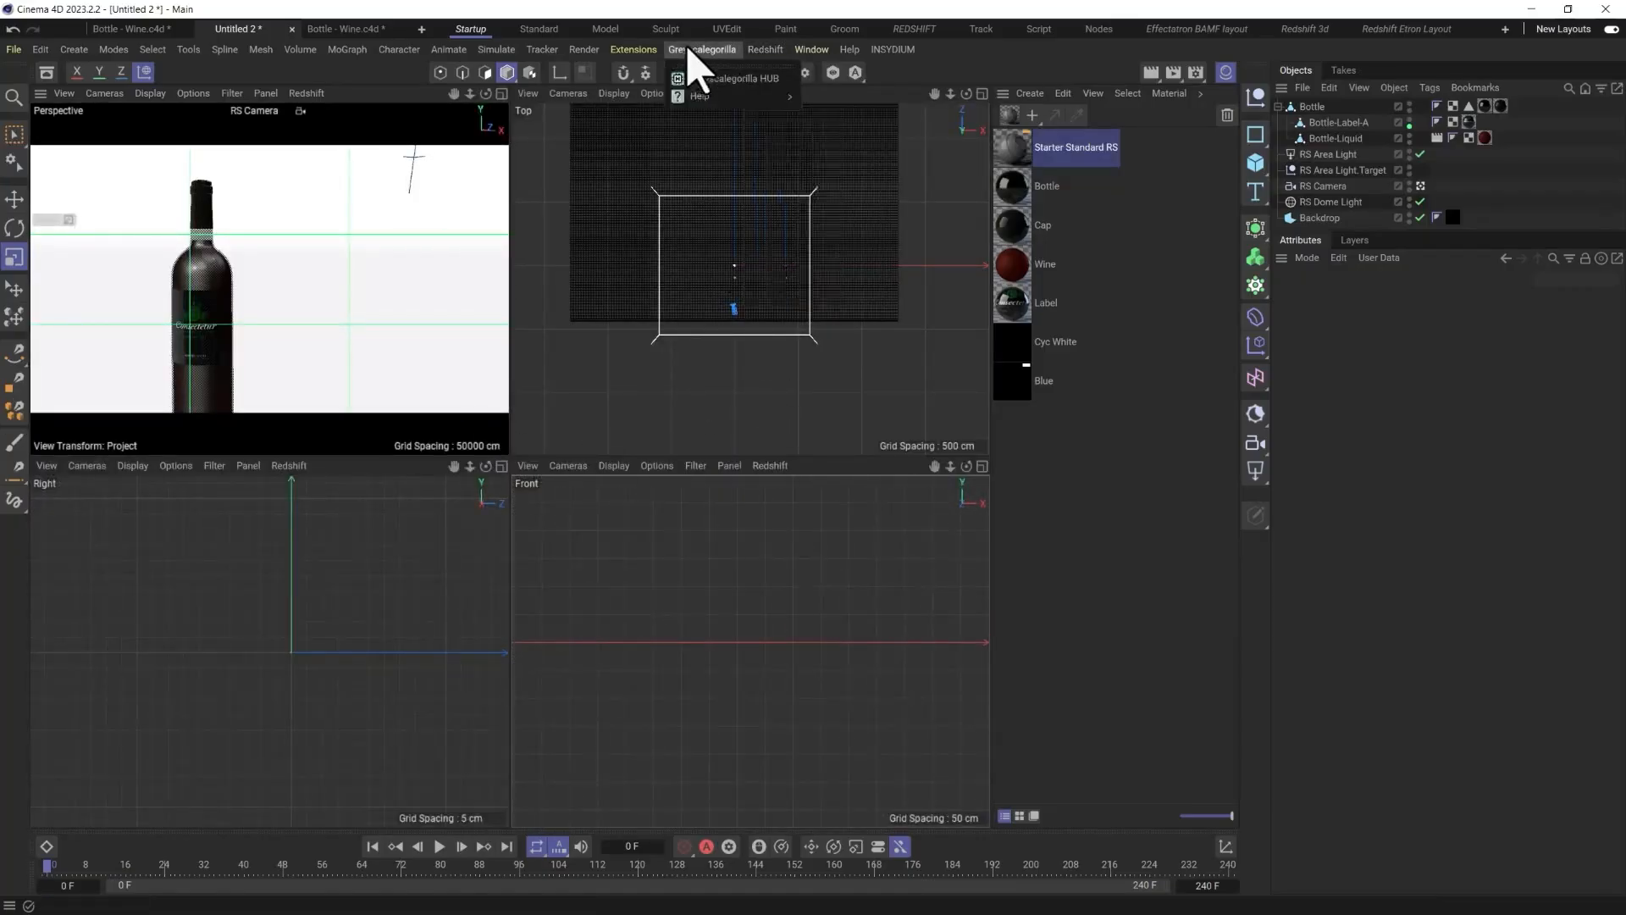
Turn on snapping with the Point and Grid/Workplane options enabled.
click(584, 49)
click(1004, 72)
click(627, 74)
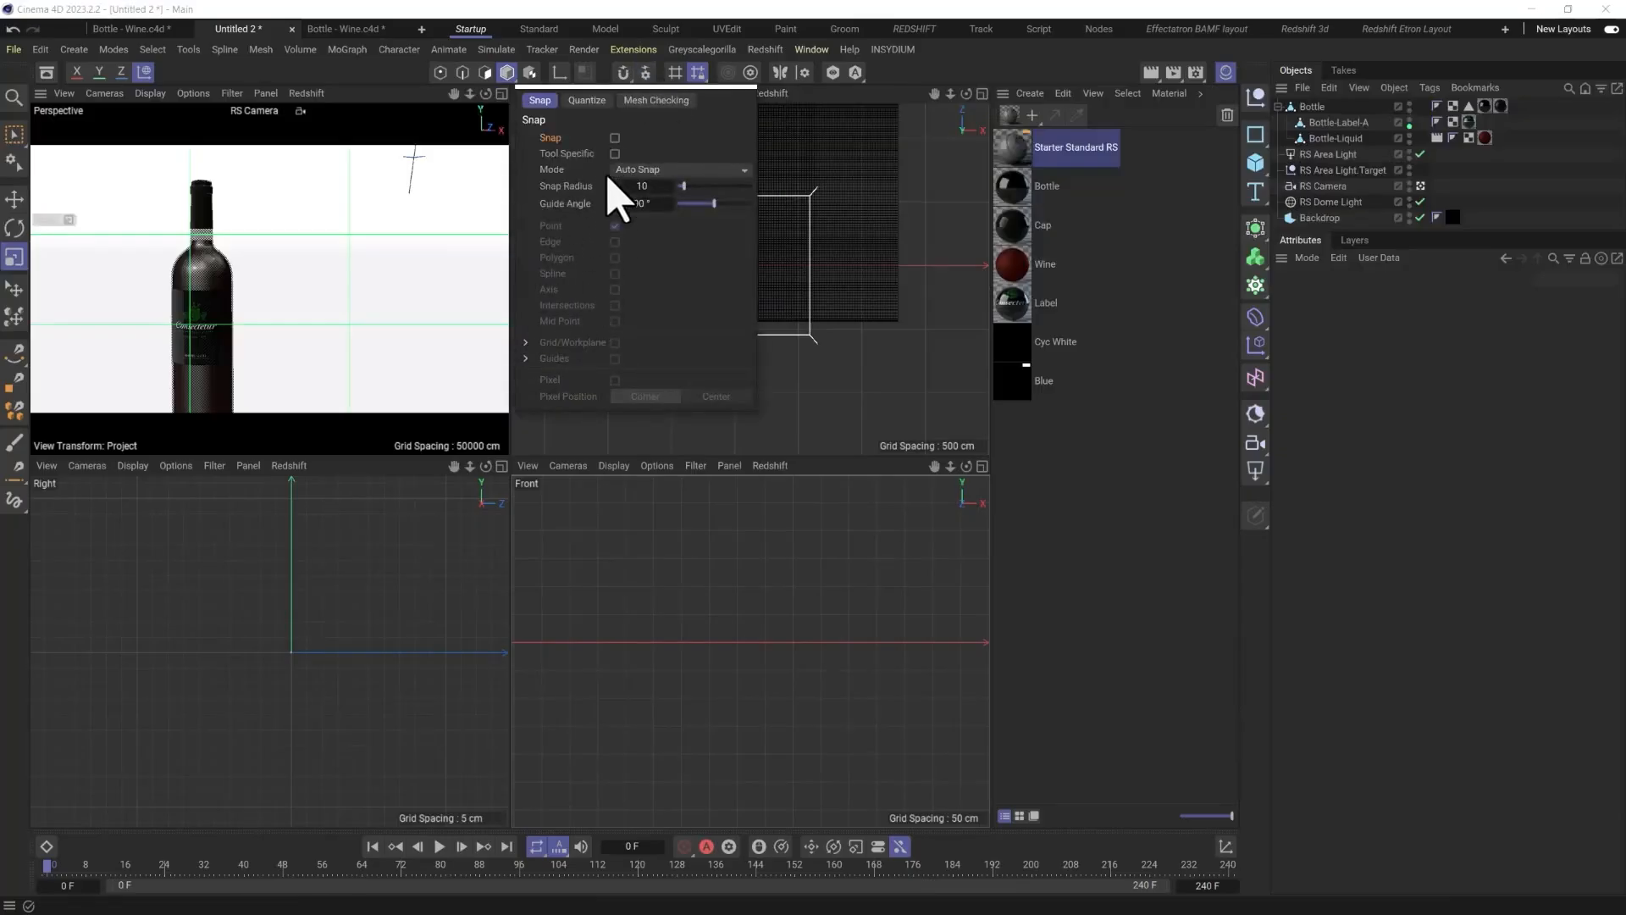
click(615, 138)
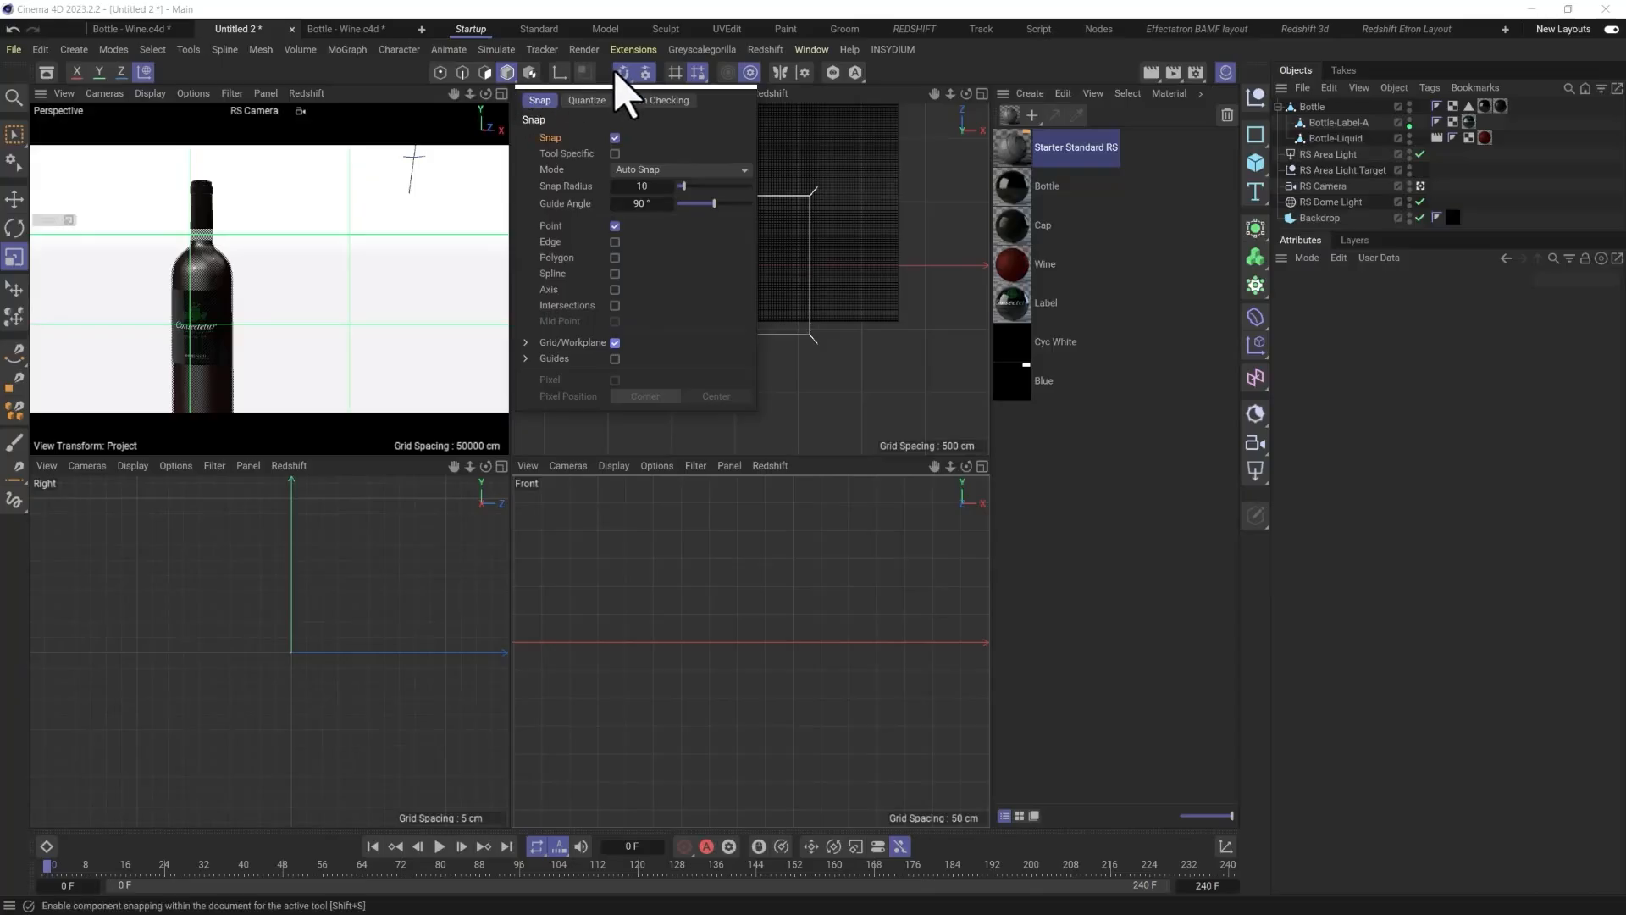
Start the Spline Pen, undo the first unsnapped point in the Front view and turn snapping back on.
click(15, 352)
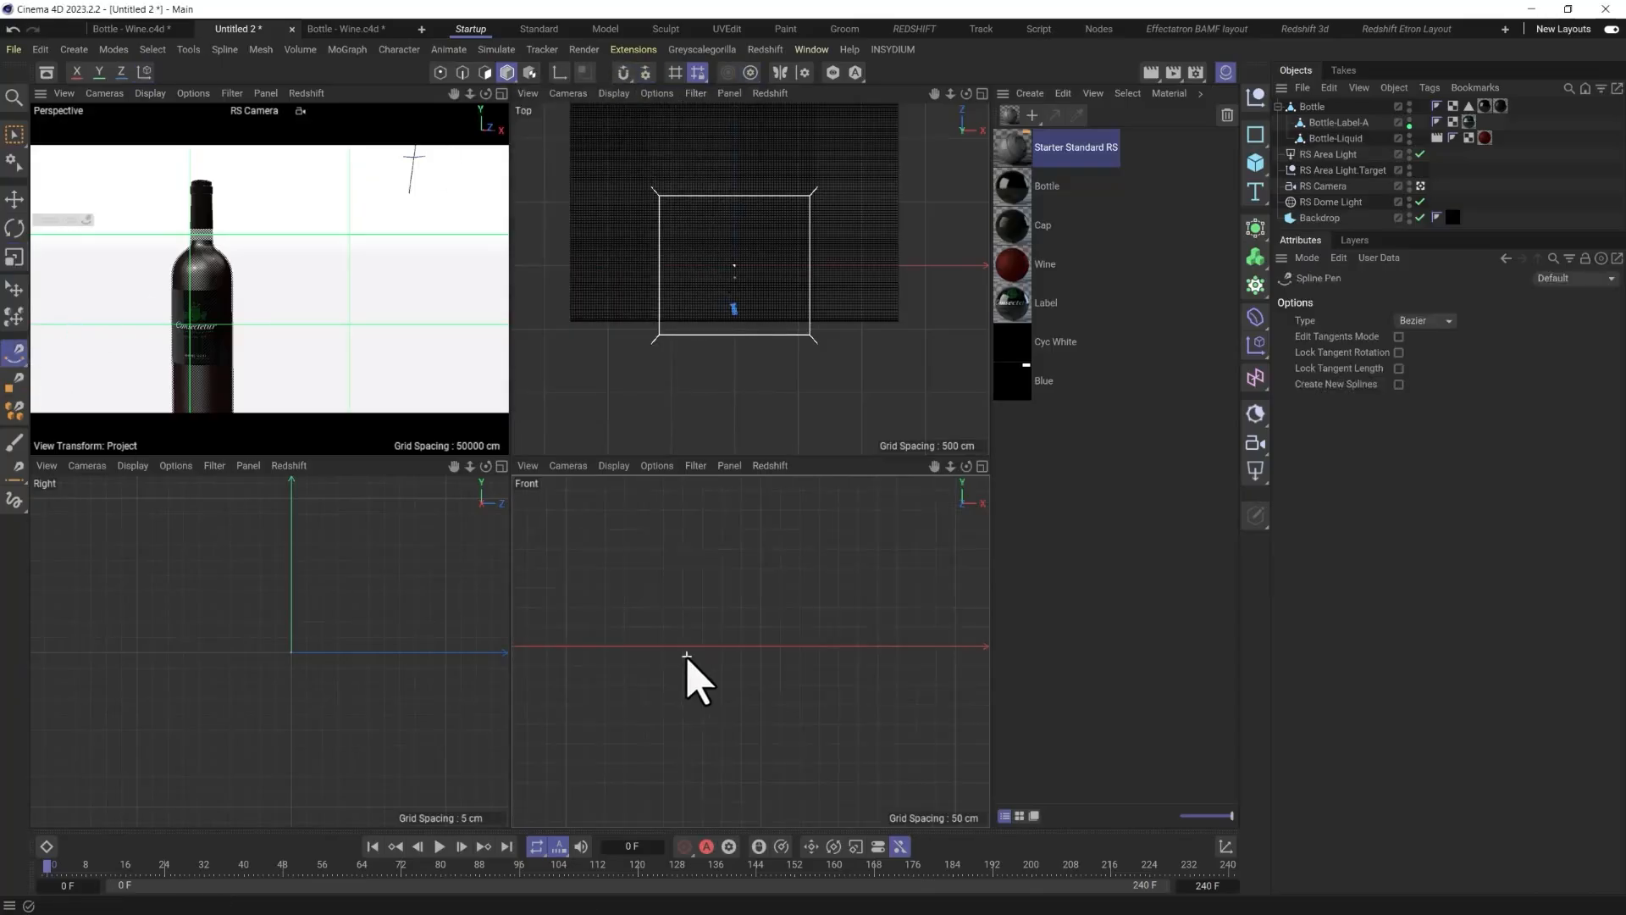
click(780, 637)
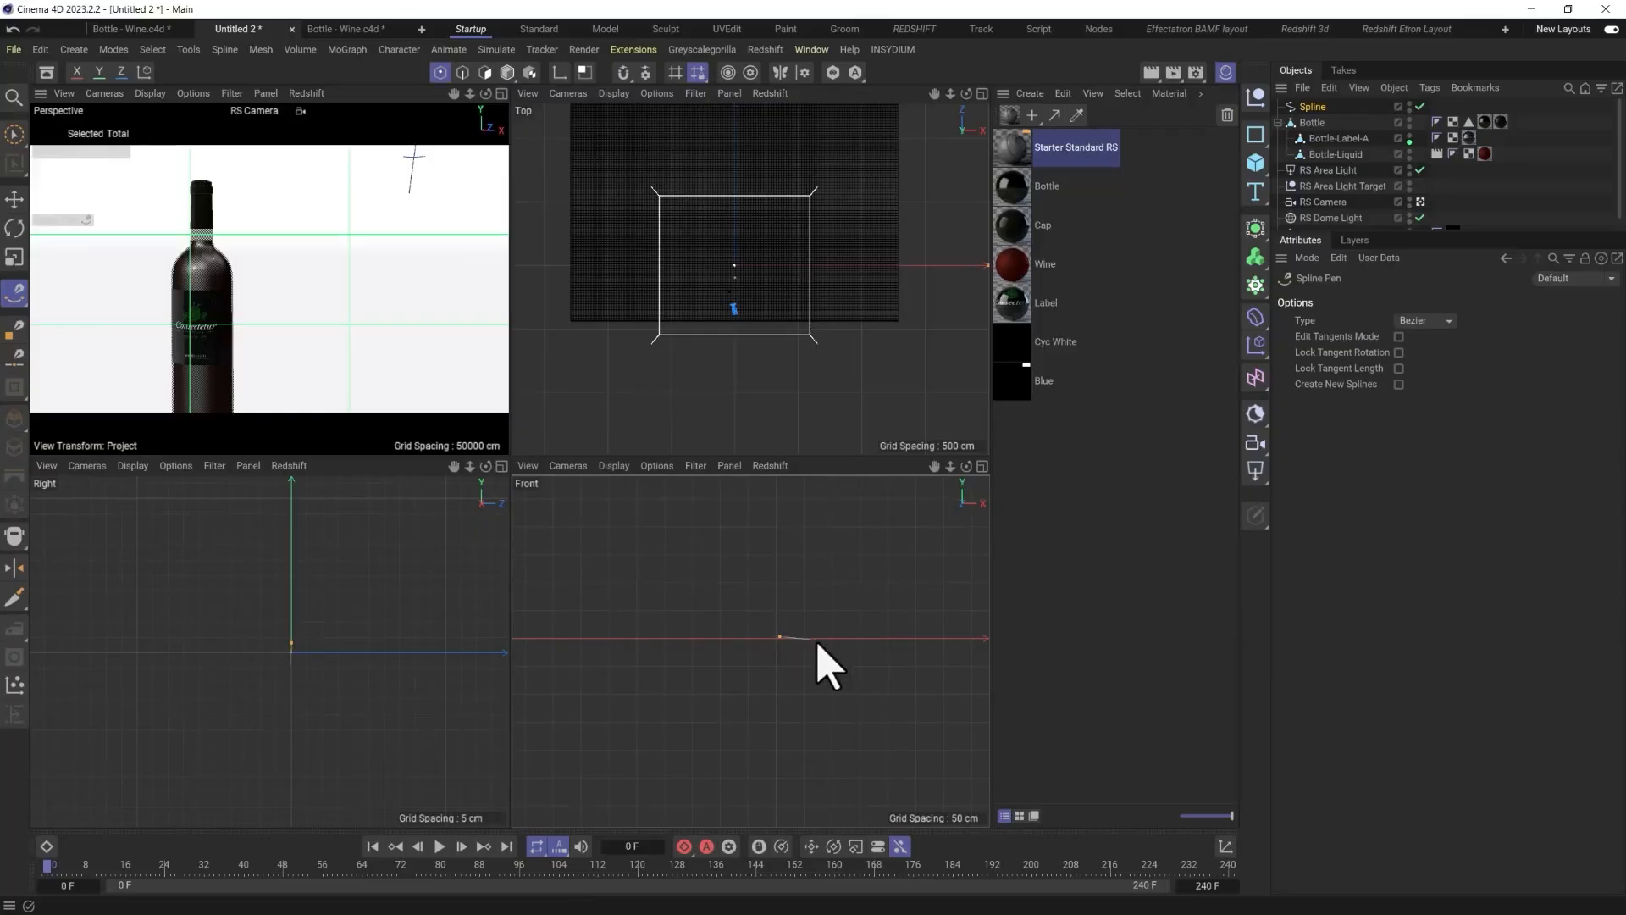
key(ctrl+z)
click(643, 73)
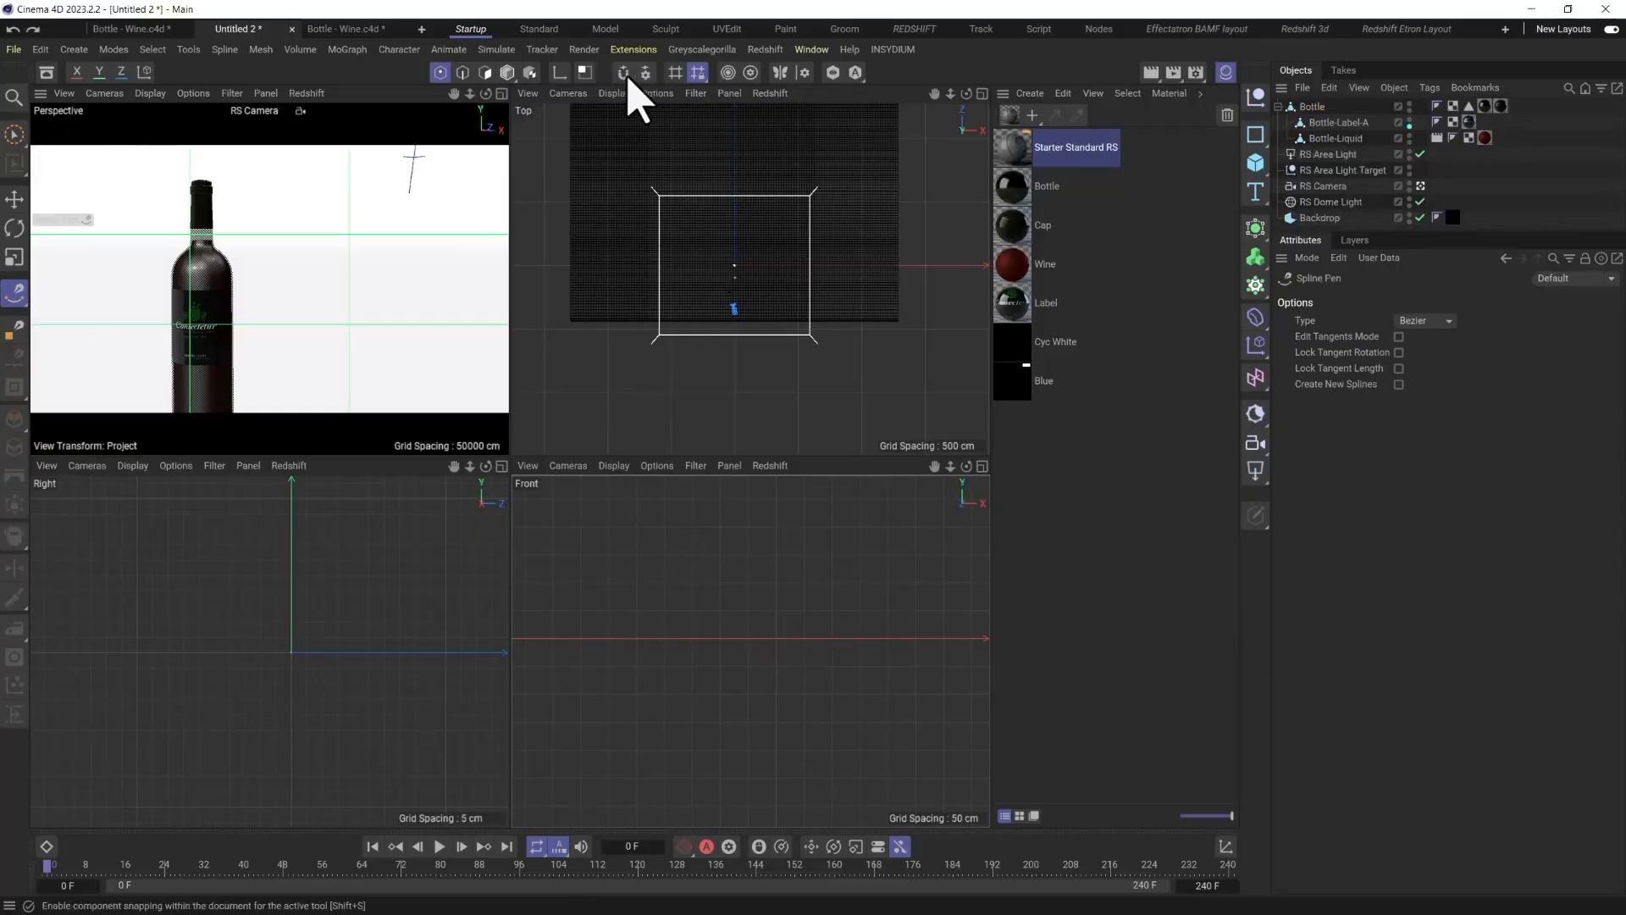
Draw the bottle's outer half-profile on grid points: flat base, straight side, curved shoulder, vertical neck and flat top edge.
click(749, 638)
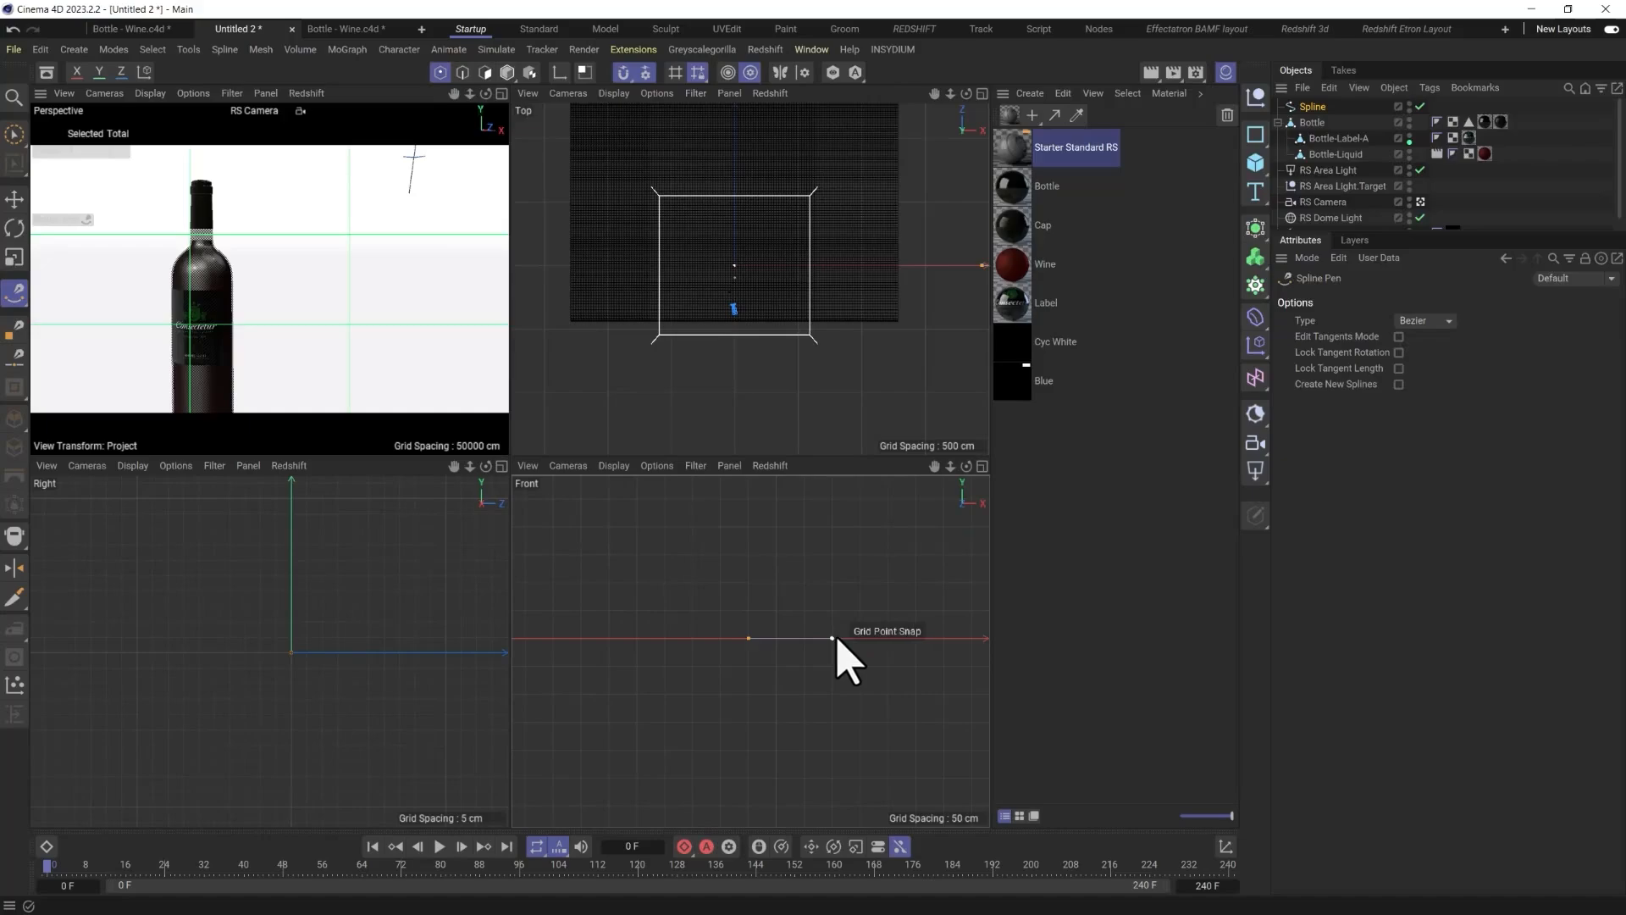
click(836, 639)
alt+middle_drag(825, 542, 828, 679)
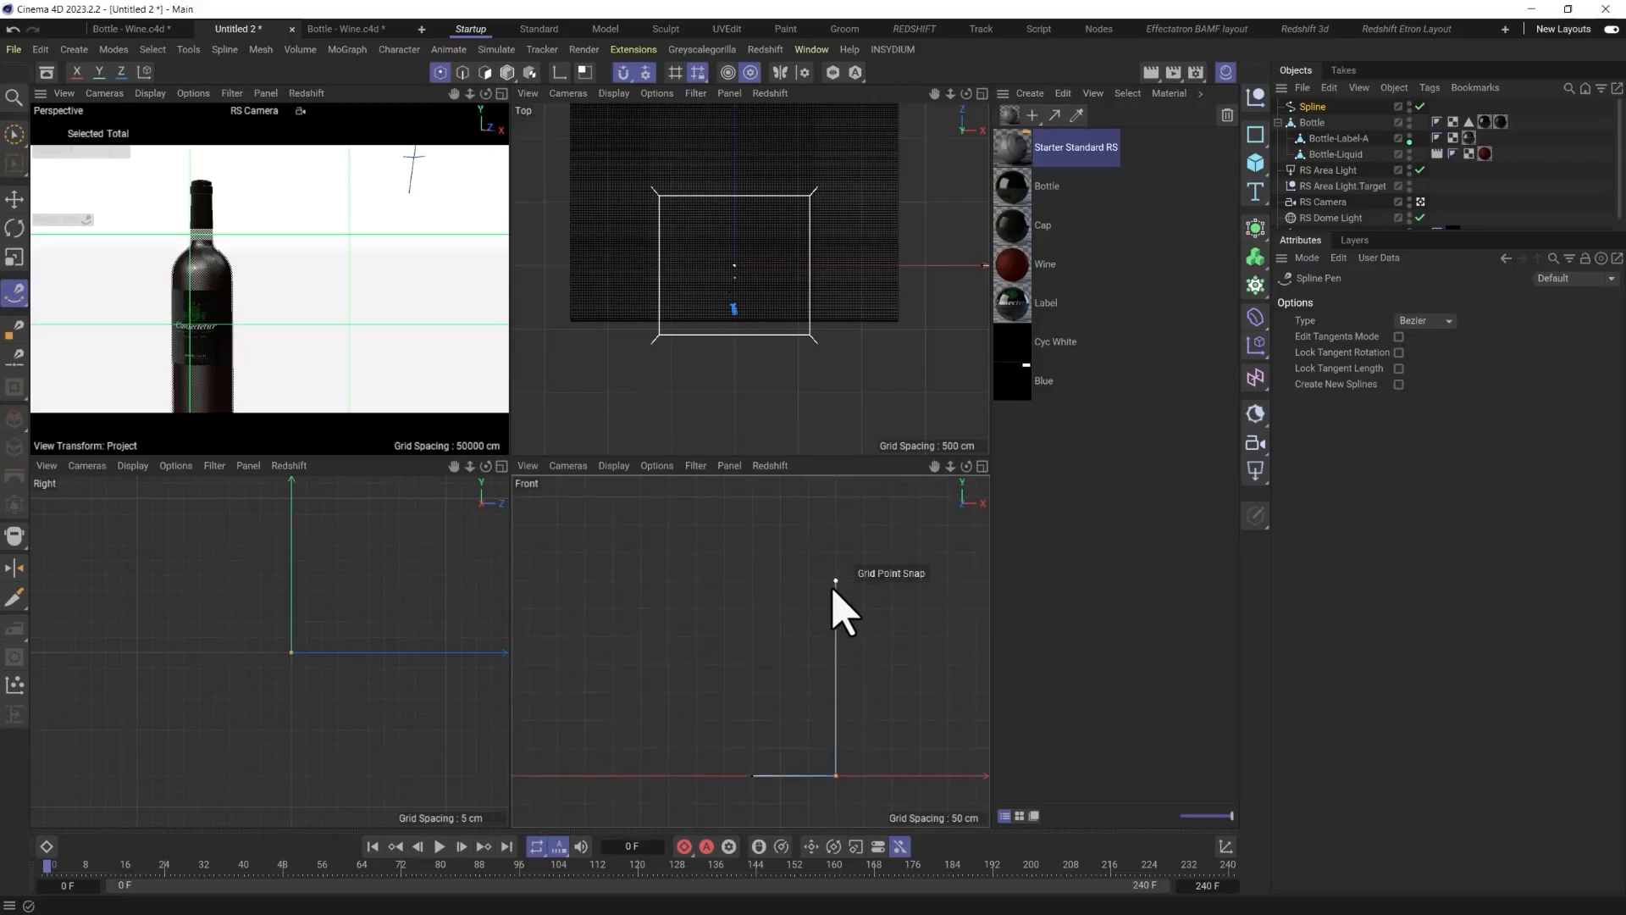
click(834, 581)
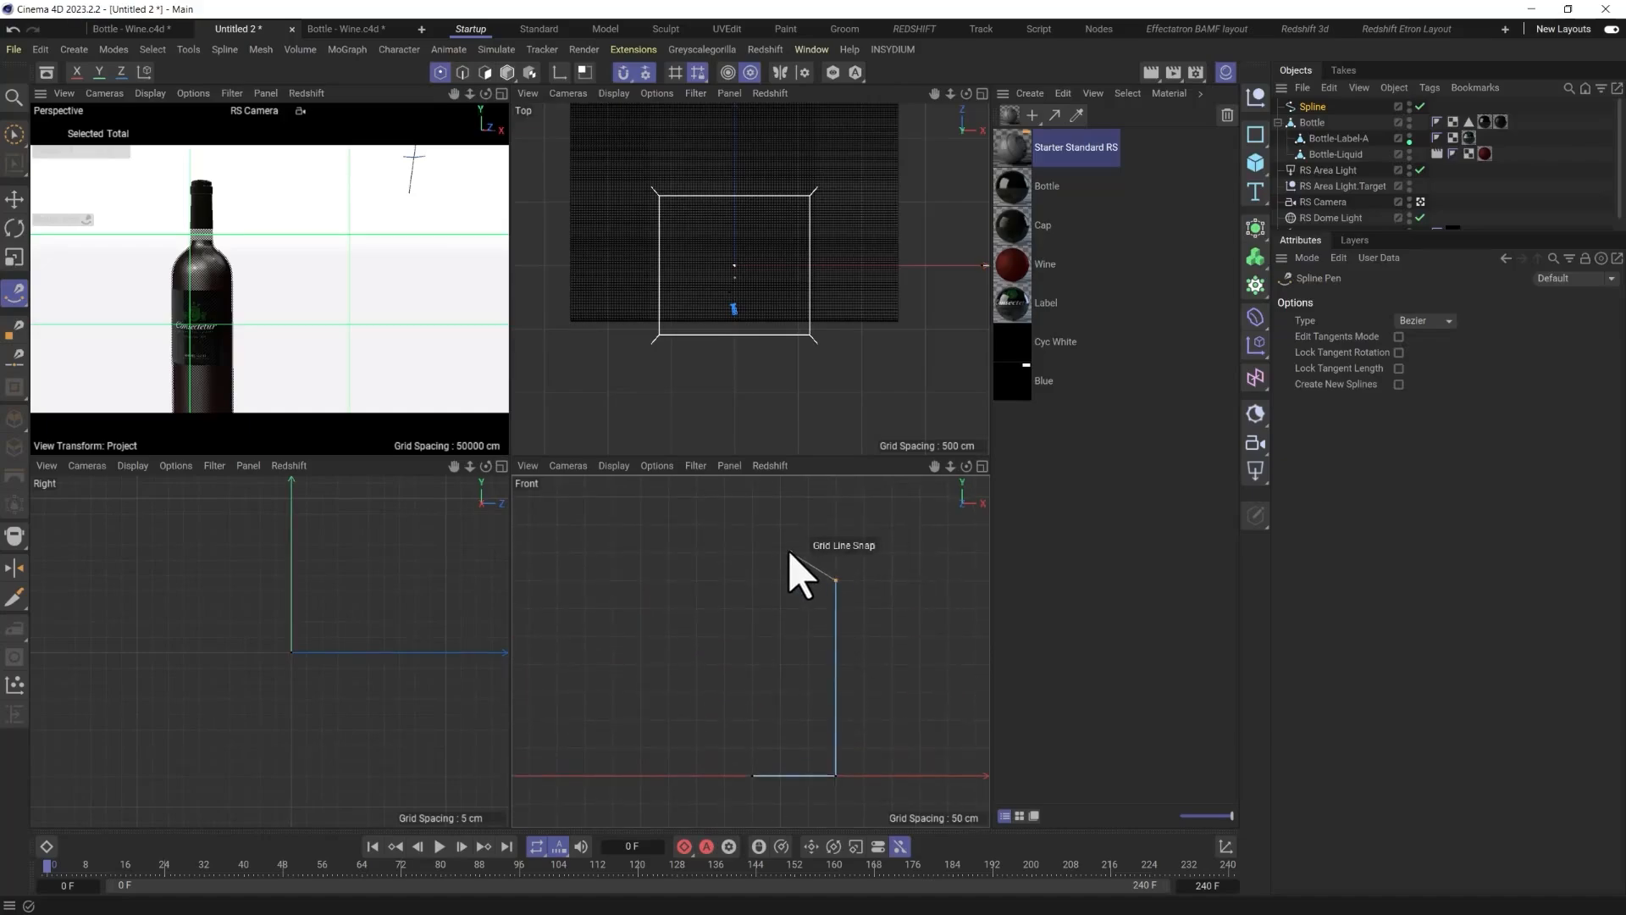
drag(769, 554, 736, 554)
click(780, 498)
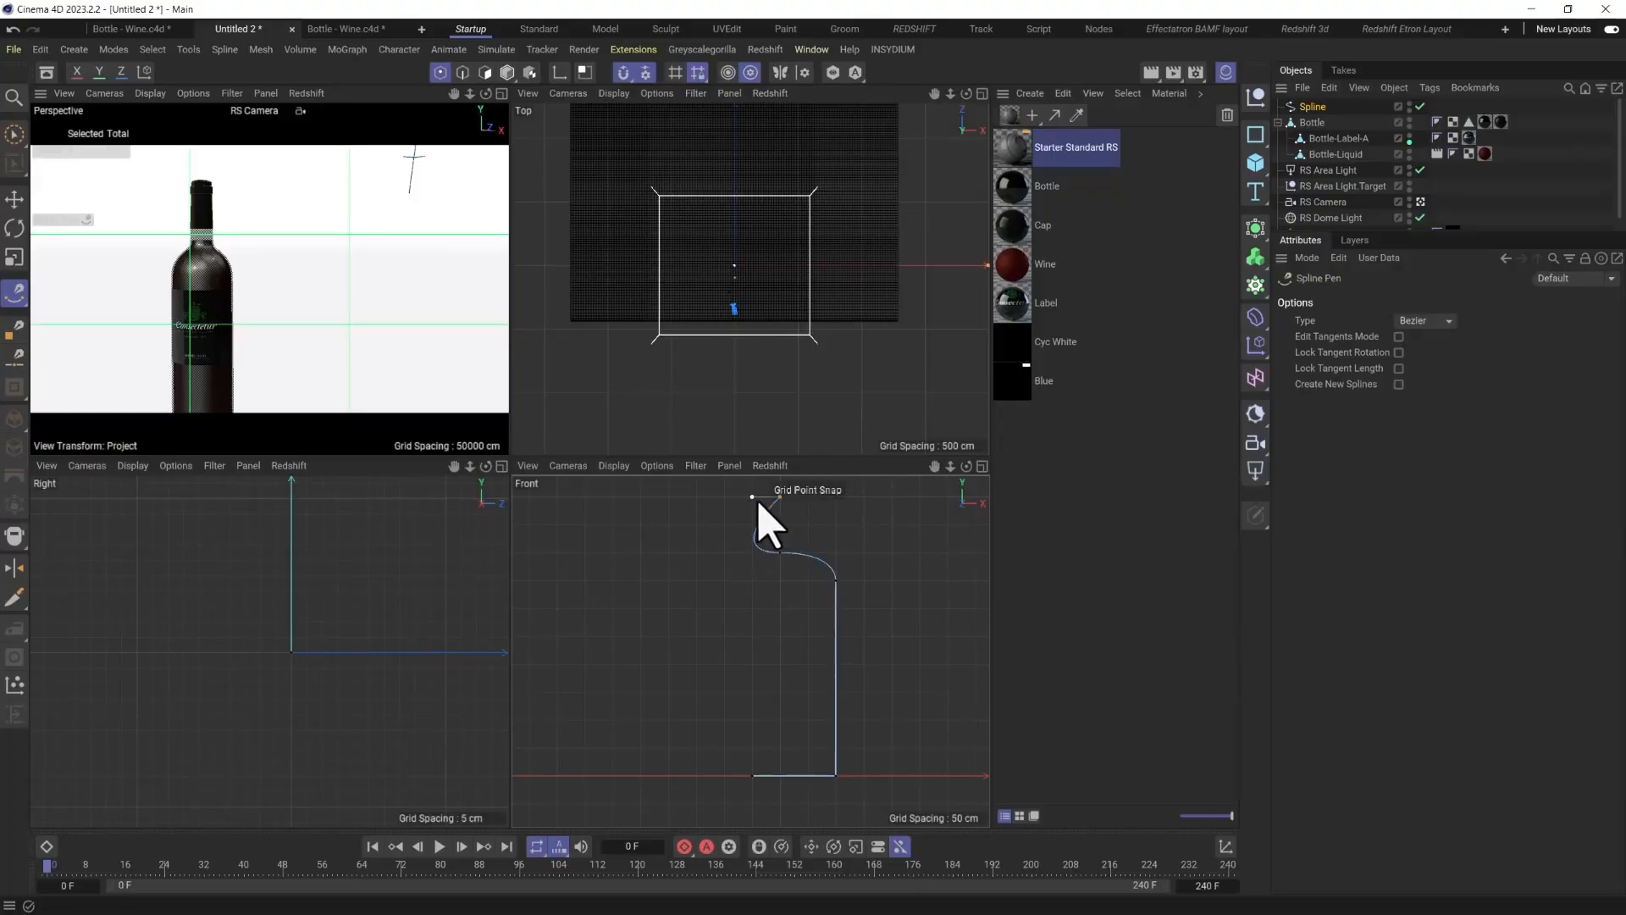
click(752, 497)
Continue the spline back down as a thin inner wall following the shoulder and side, and close it at the base's starting point.
scroll(750, 509, up, 4)
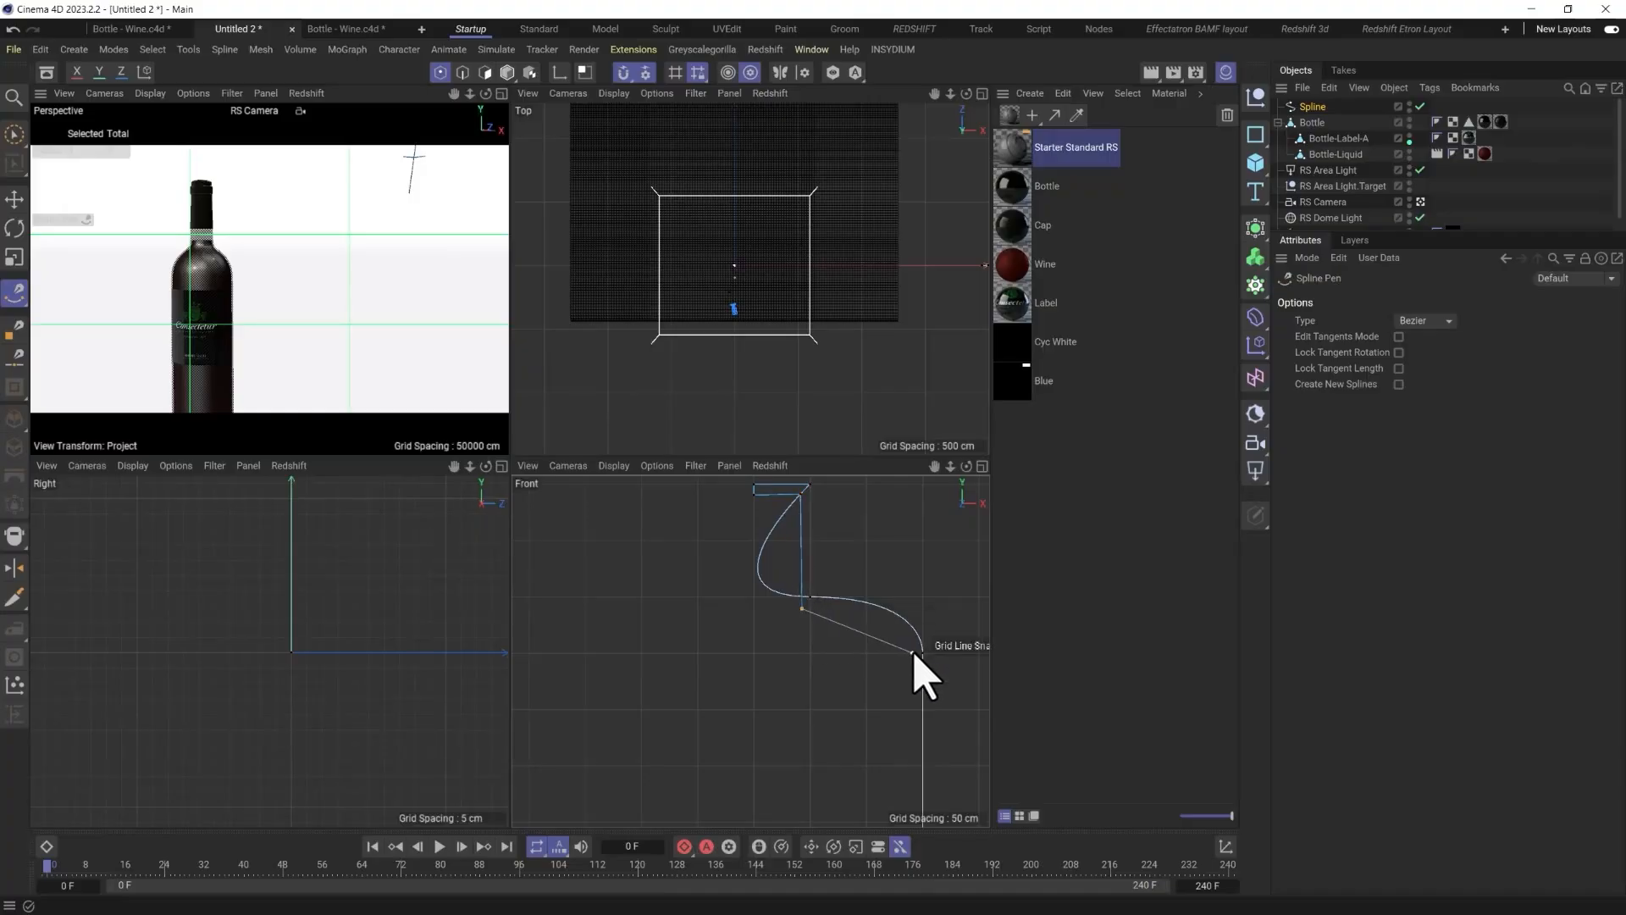
drag(912, 654, 922, 693)
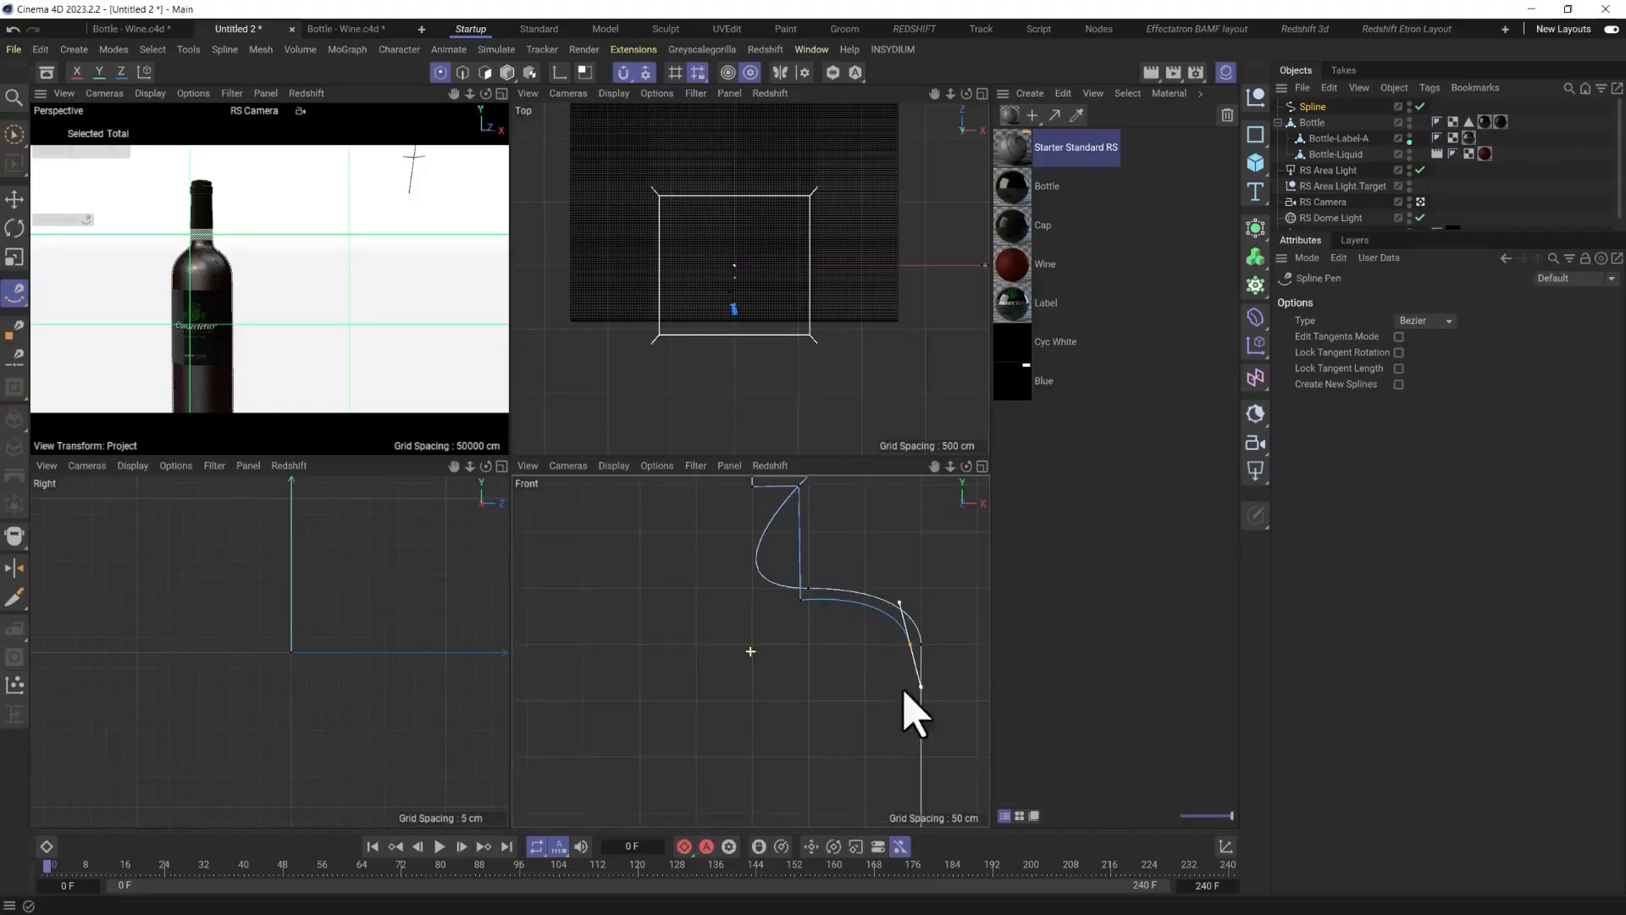
key(ctrl+z)
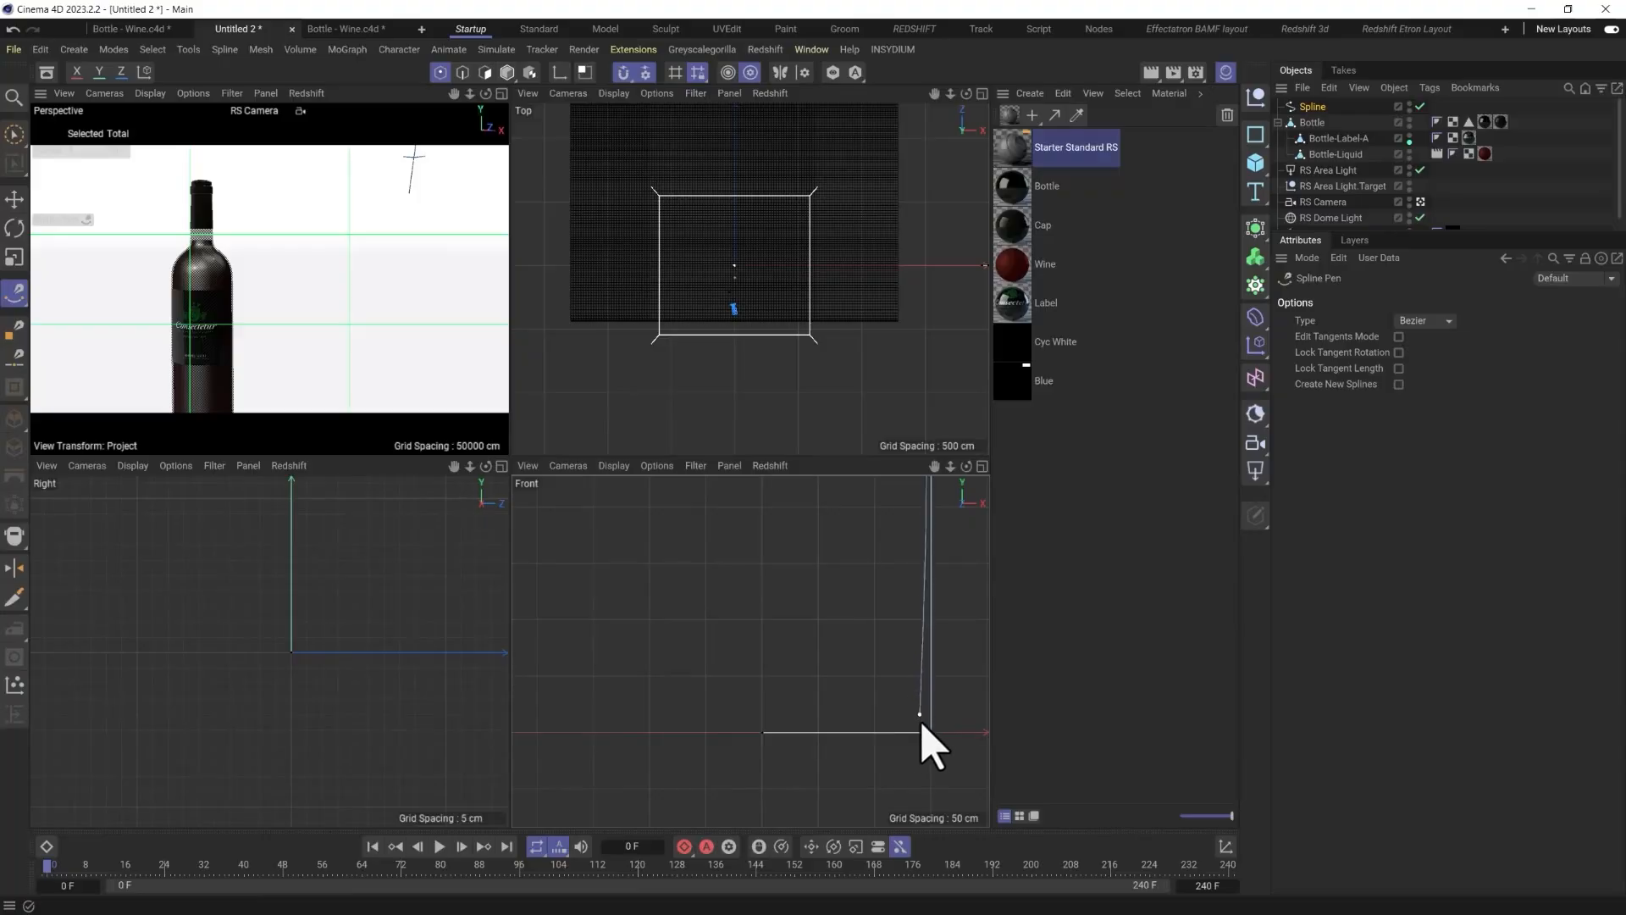
click(764, 730)
right_click(820, 755)
click(742, 669)
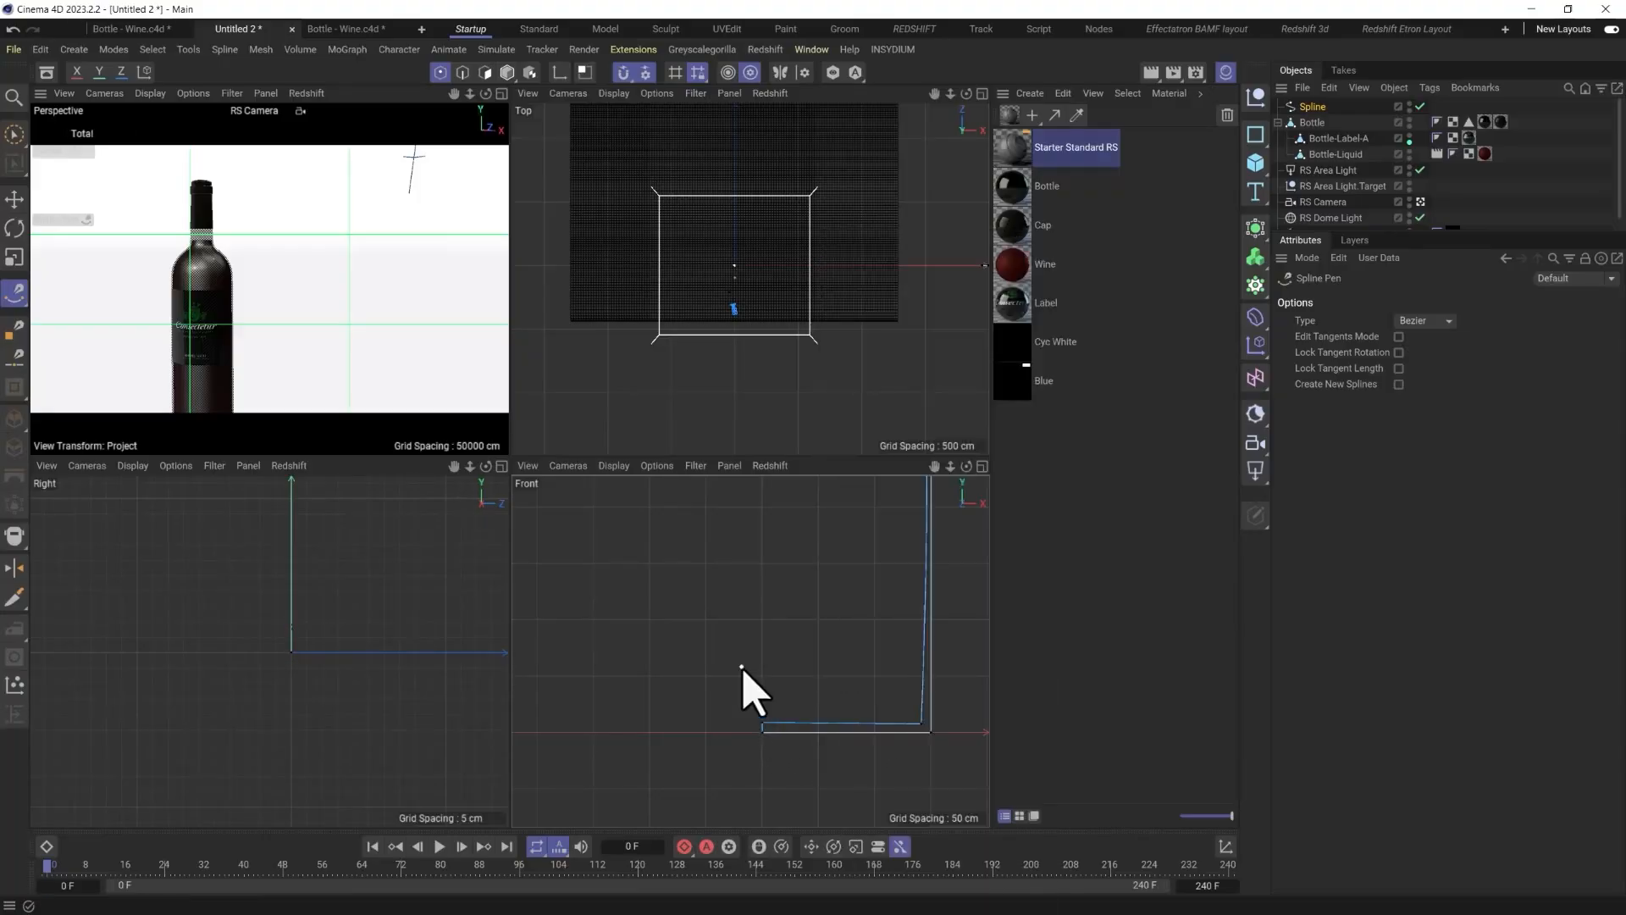
click(801, 575)
right_click(794, 579)
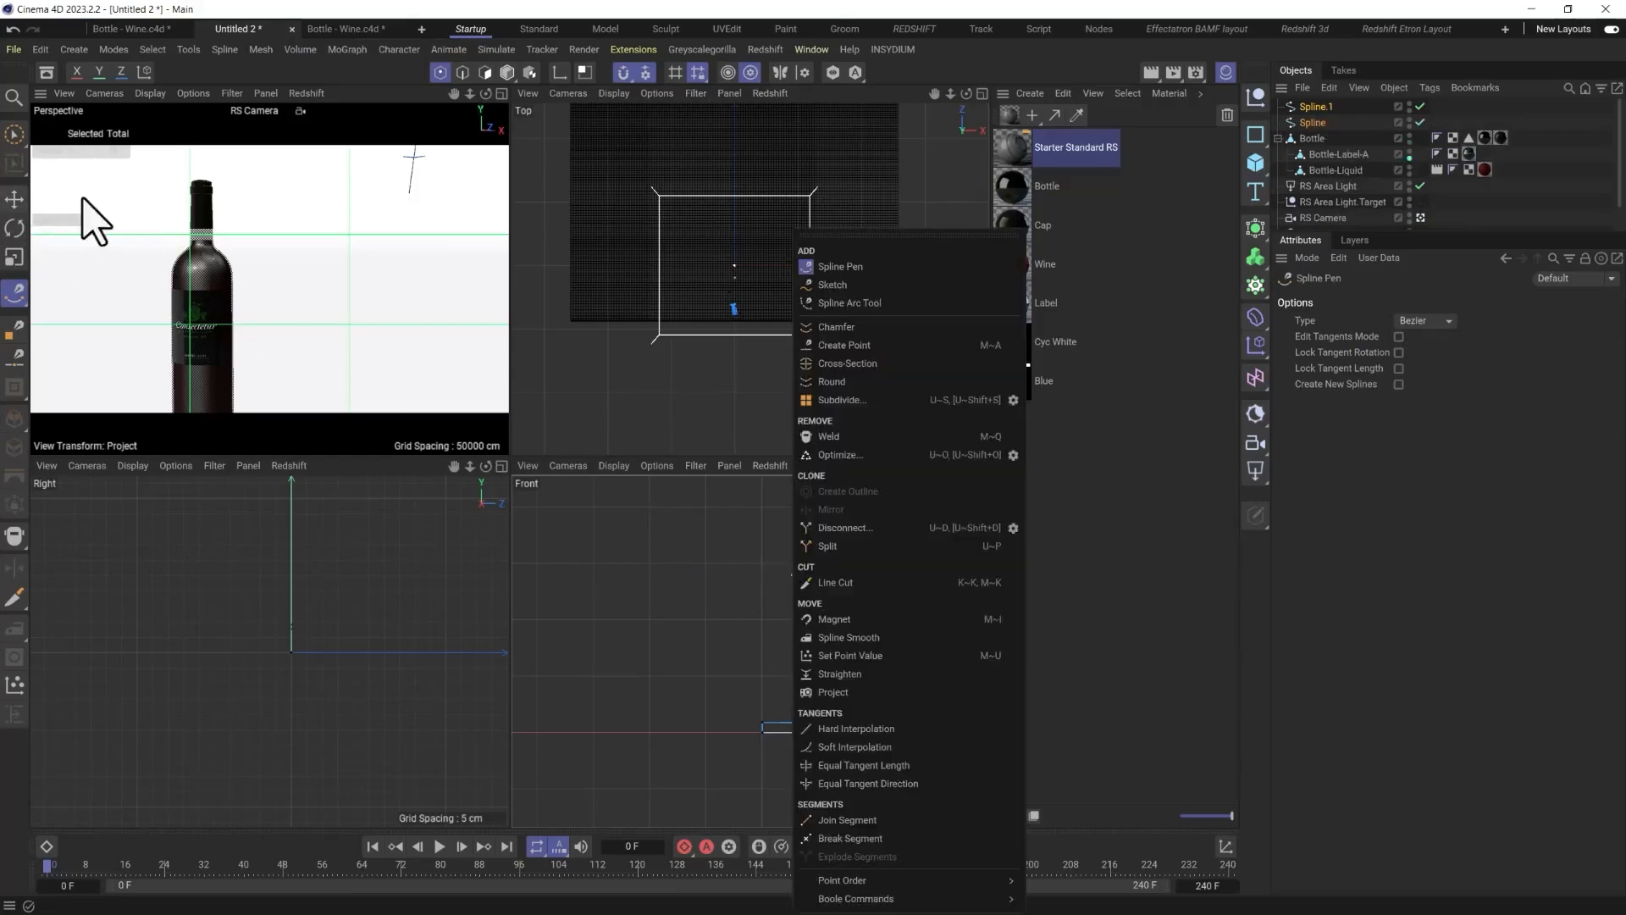
click(749, 553)
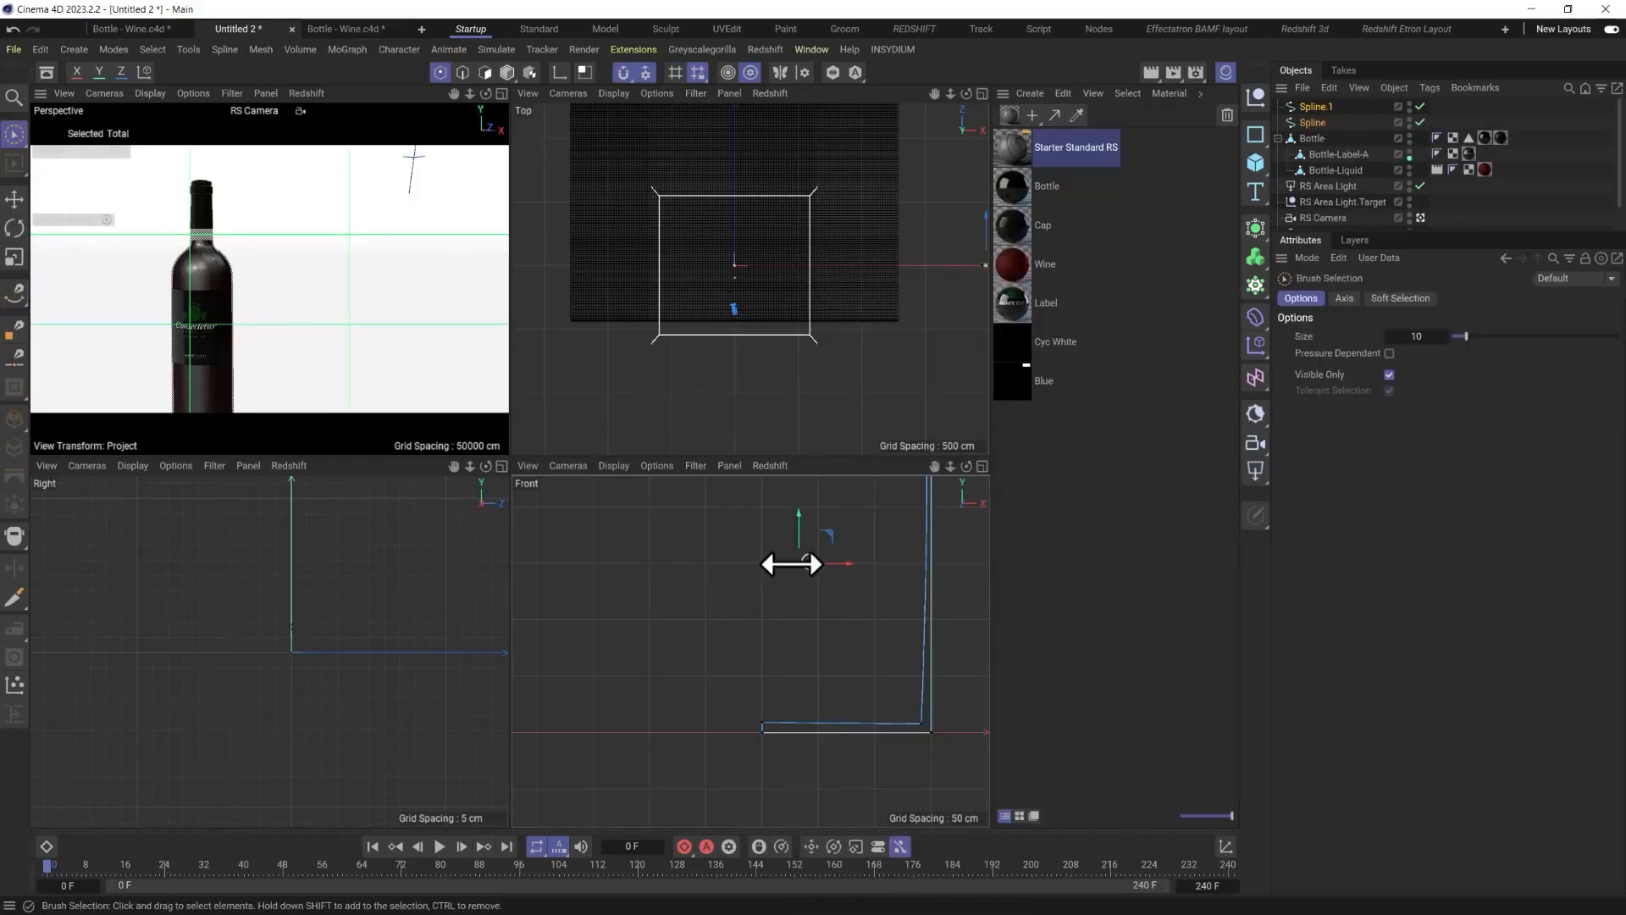
key(space)
key(Delete)
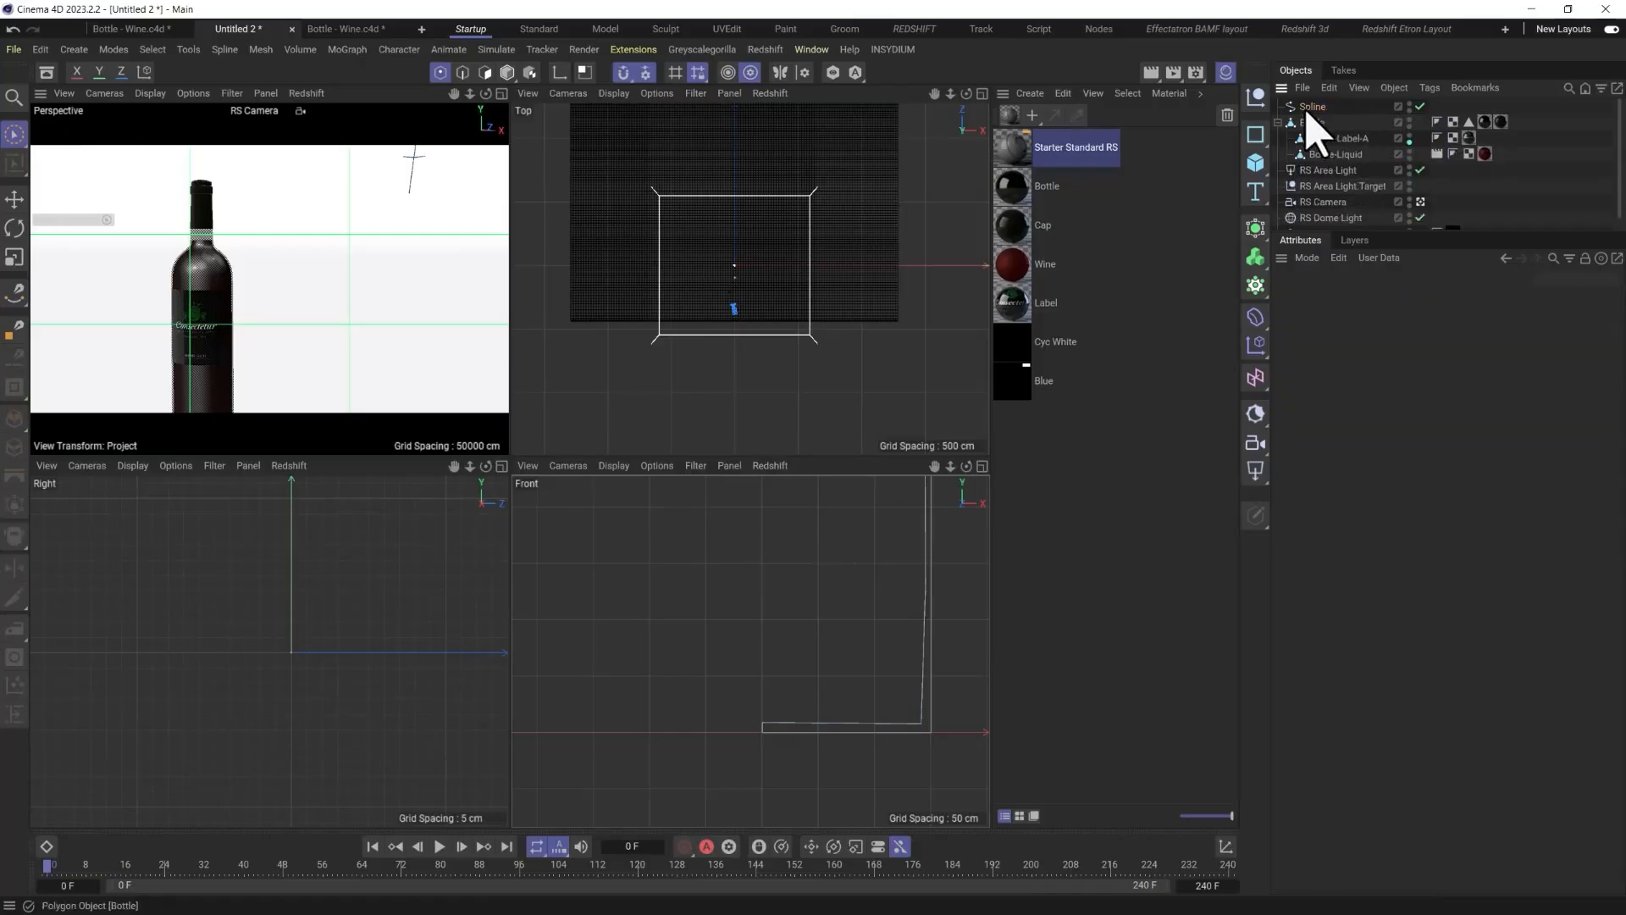
Select the profile spline and adjust the inner shoulder point's tangent handles so the inner curve runs parallel to the outer one.
click(1313, 108)
alt+middle_drag(872, 654, 843, 676)
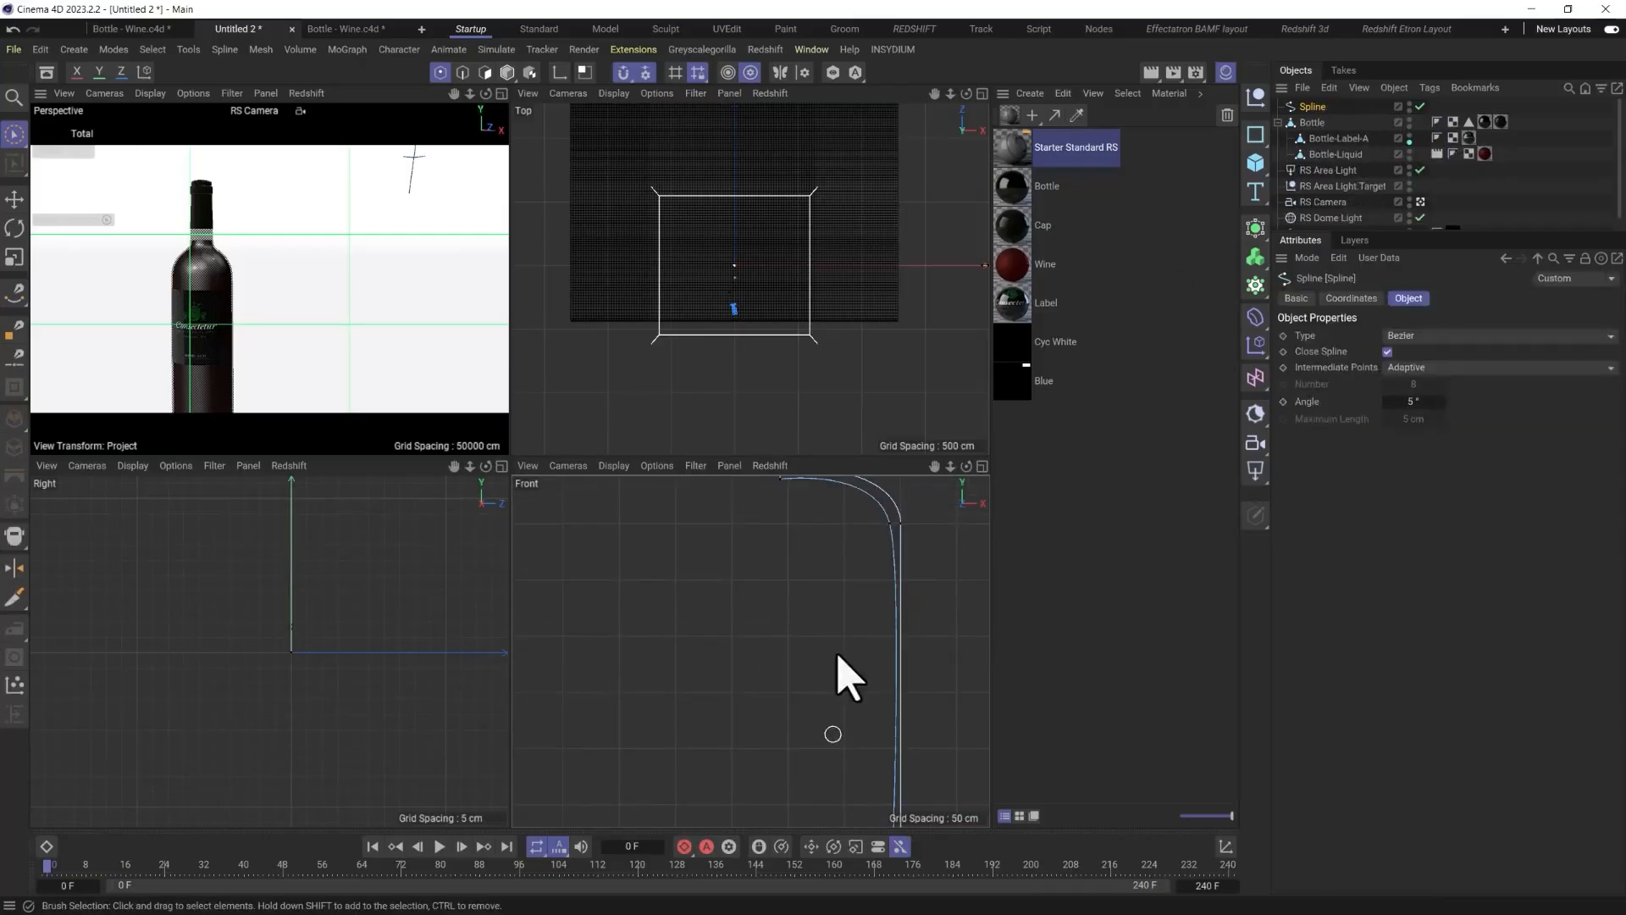
click(900, 646)
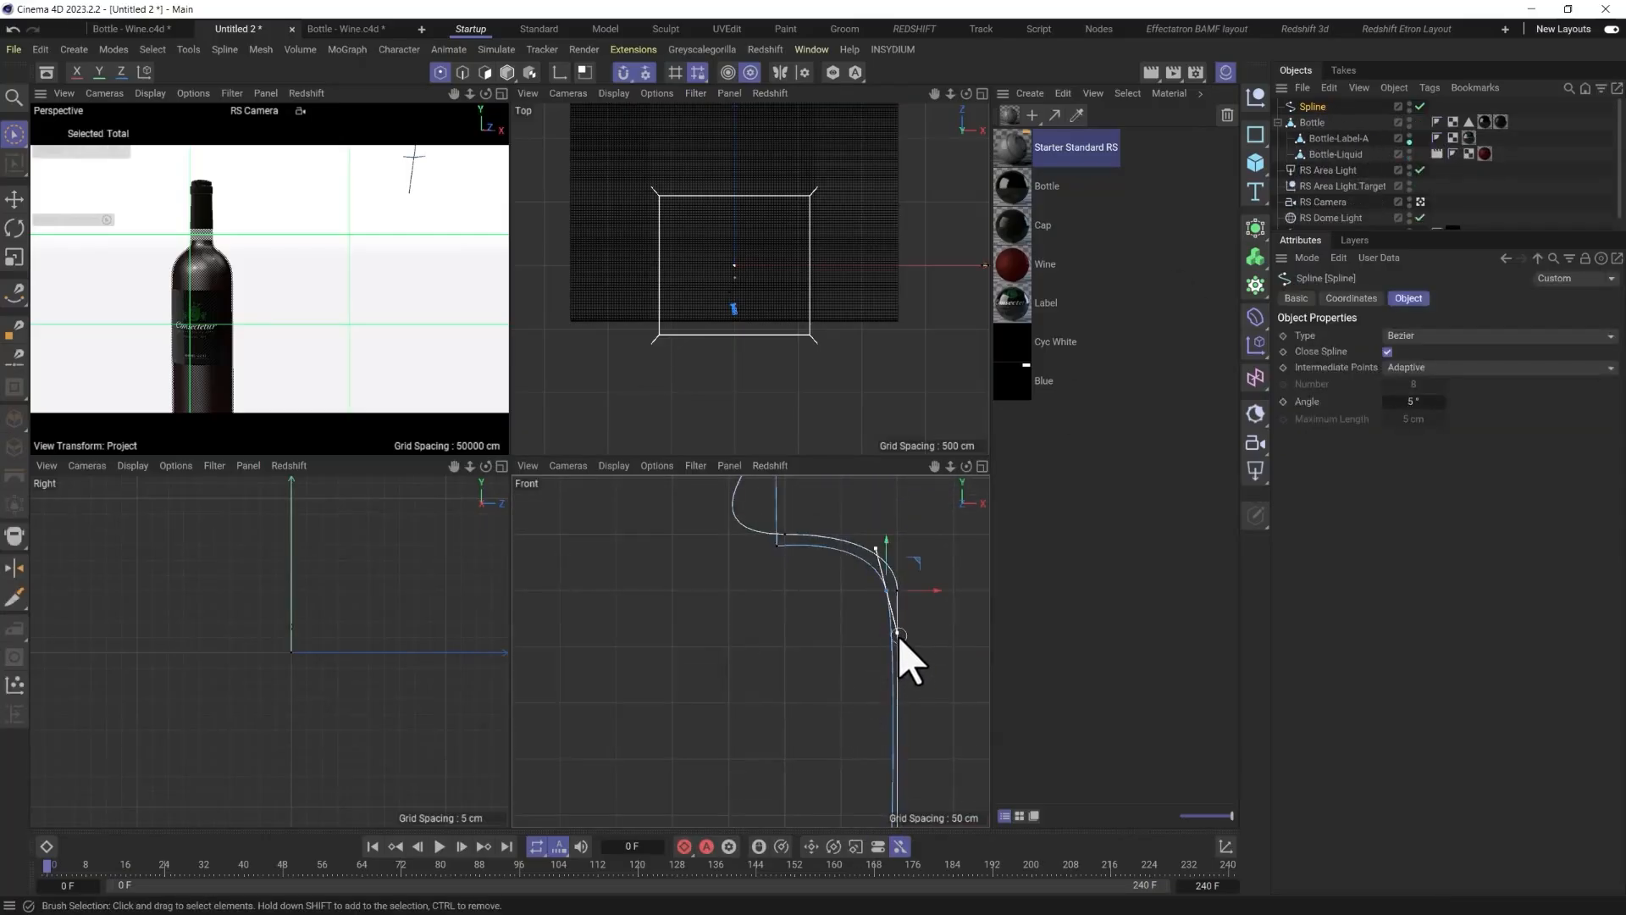
key(e)
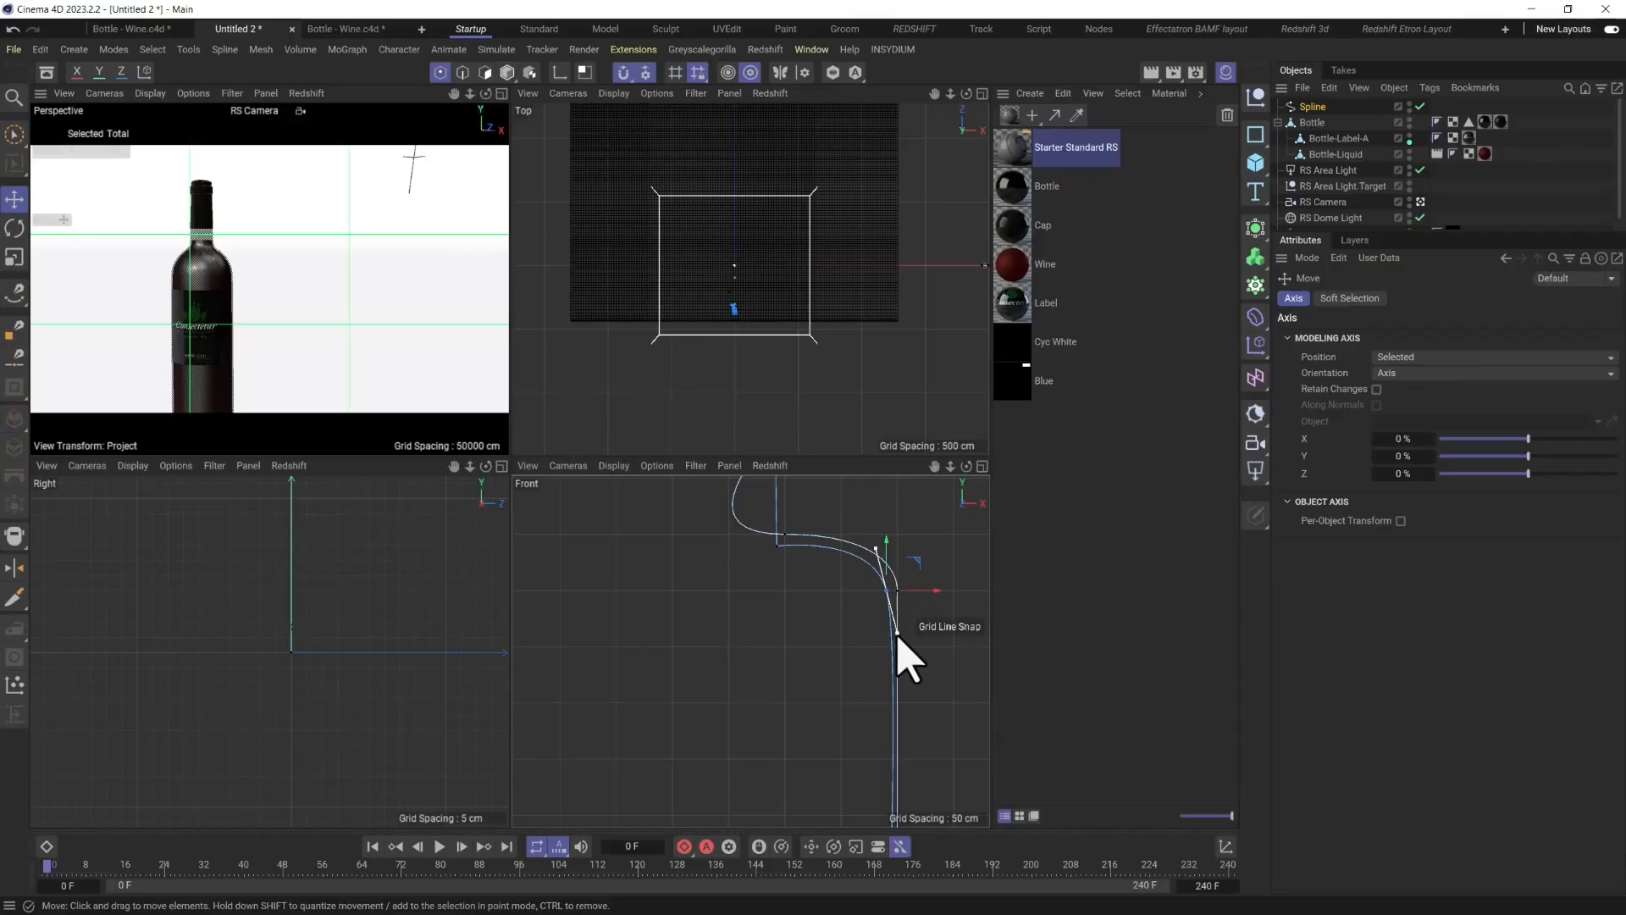
drag(898, 644, 883, 559)
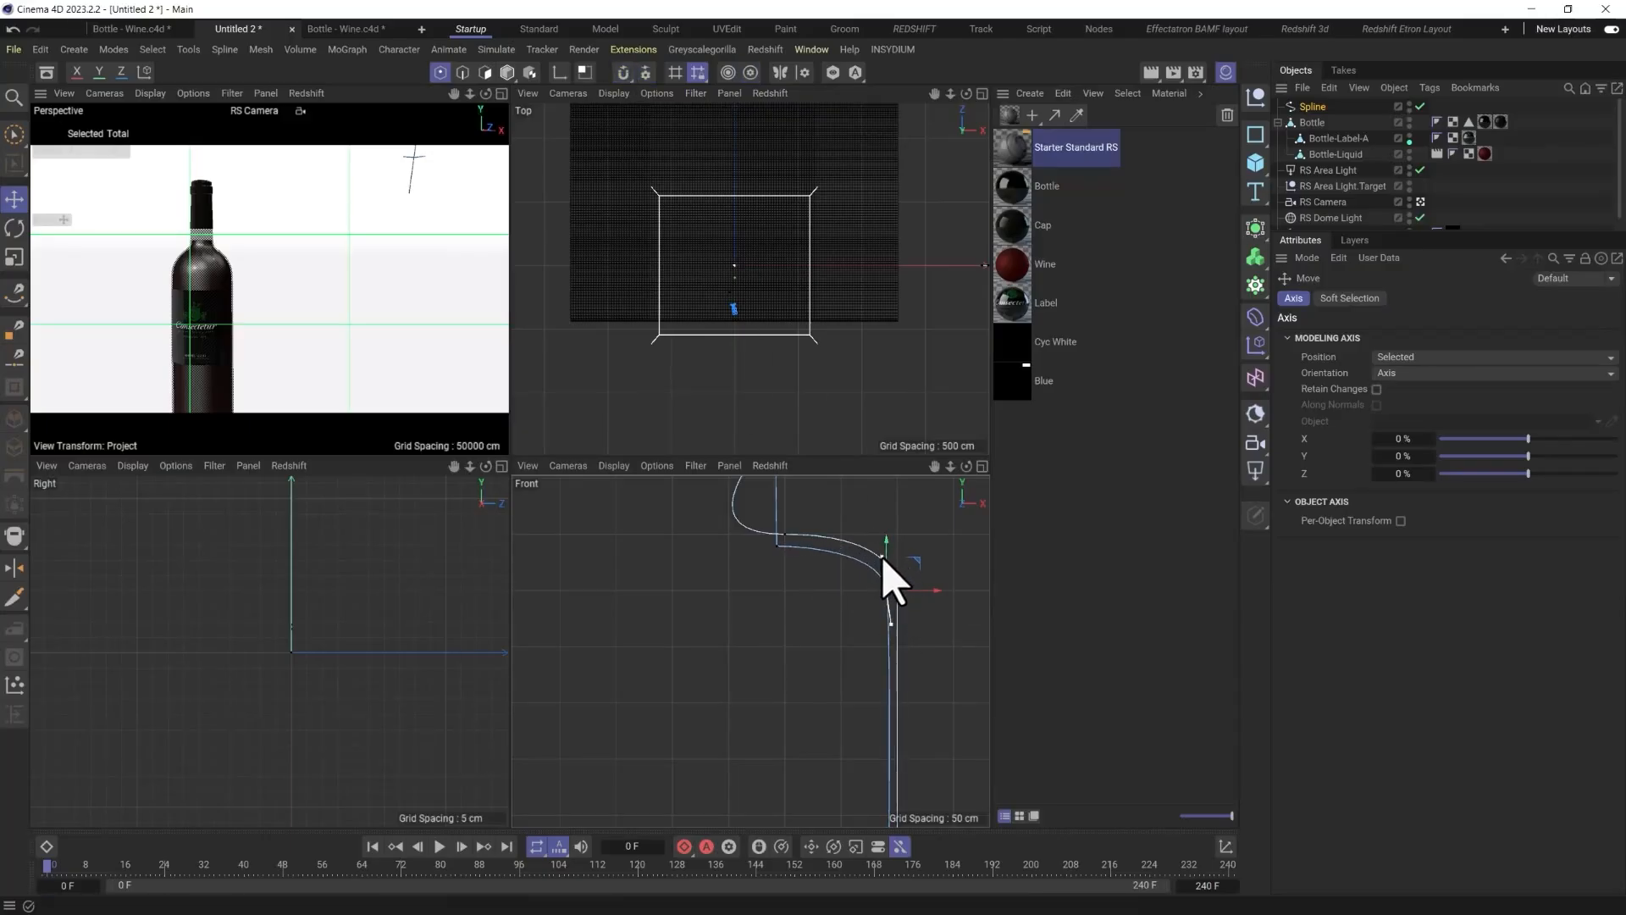
Reshape the neck base and shoulder by moving their points and tangents, keeping the wall thickness even between inner and outer curves.
mouse_move(777, 545)
mouse_down()
mouse_move(784, 647)
mouse_move(741, 610)
mouse_move(697, 607)
mouse_move(777, 570)
mouse_up()
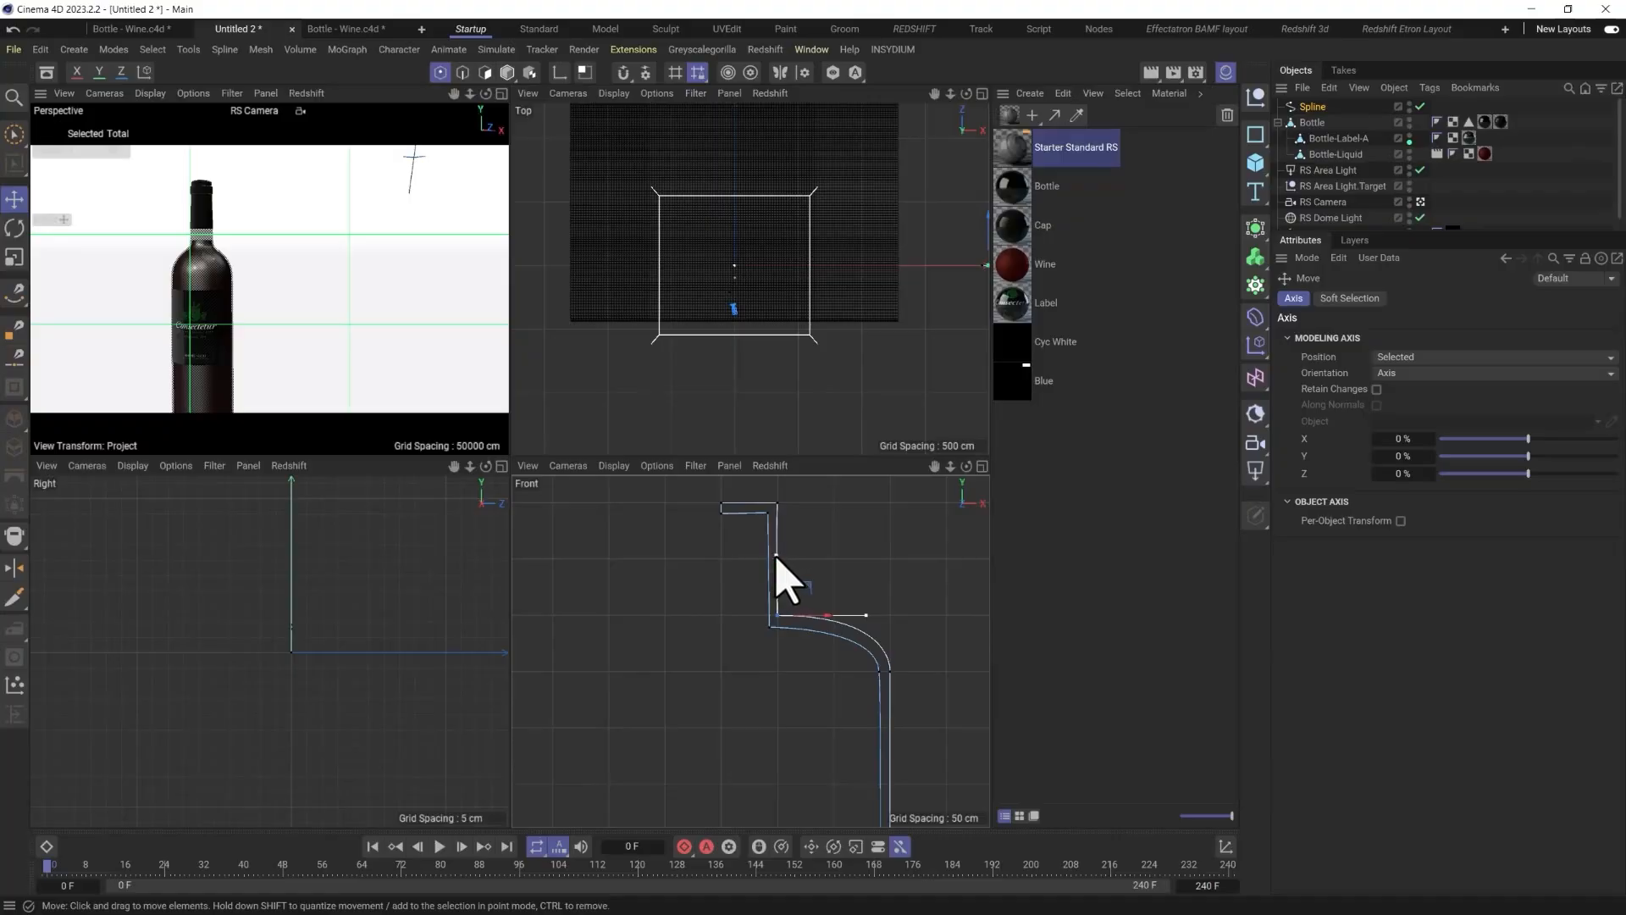
drag(863, 615, 772, 548)
drag(769, 627, 770, 562)
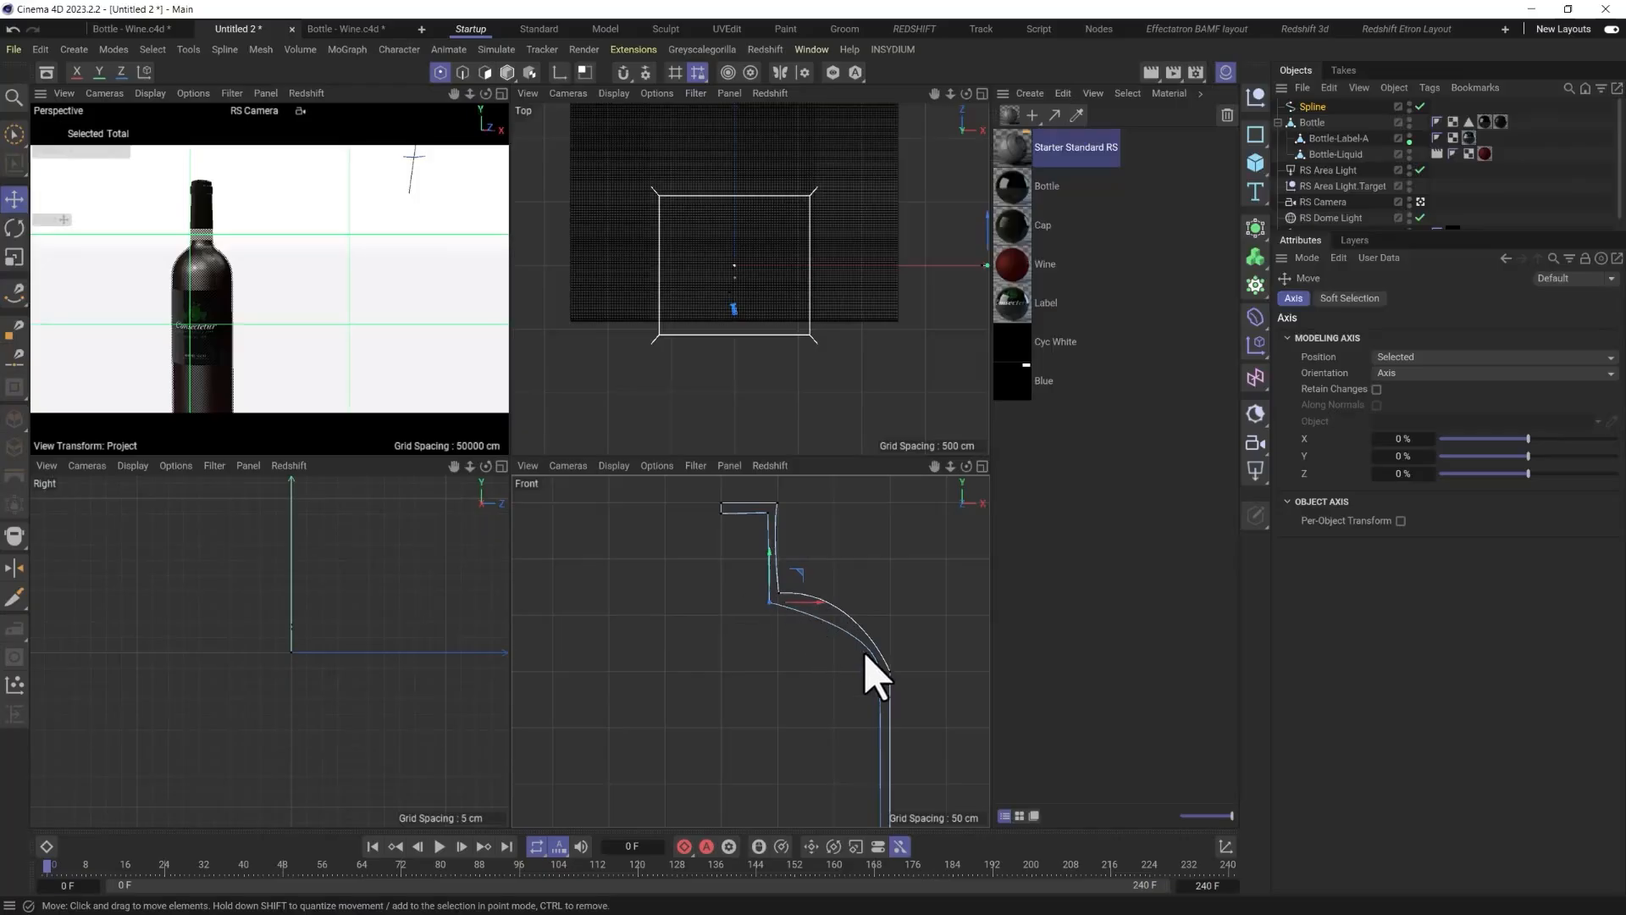
drag(871, 664, 865, 615)
drag(894, 726, 882, 723)
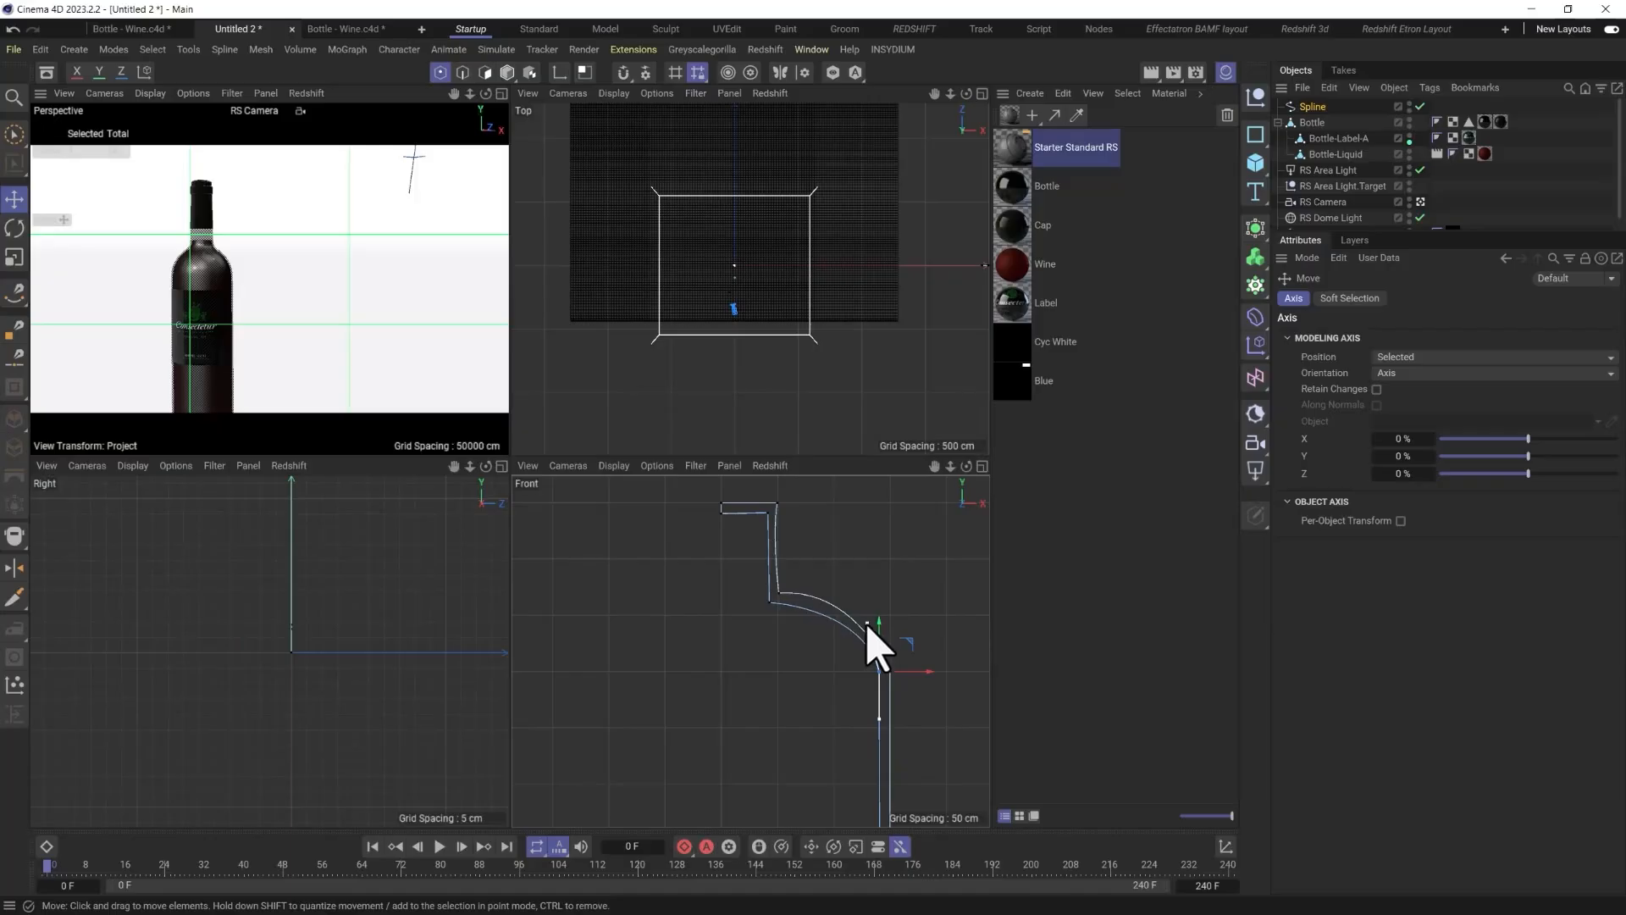
click(778, 504)
Maximize the Front view and add a Lathe object to the scene.
scroll(802, 669, down, 5)
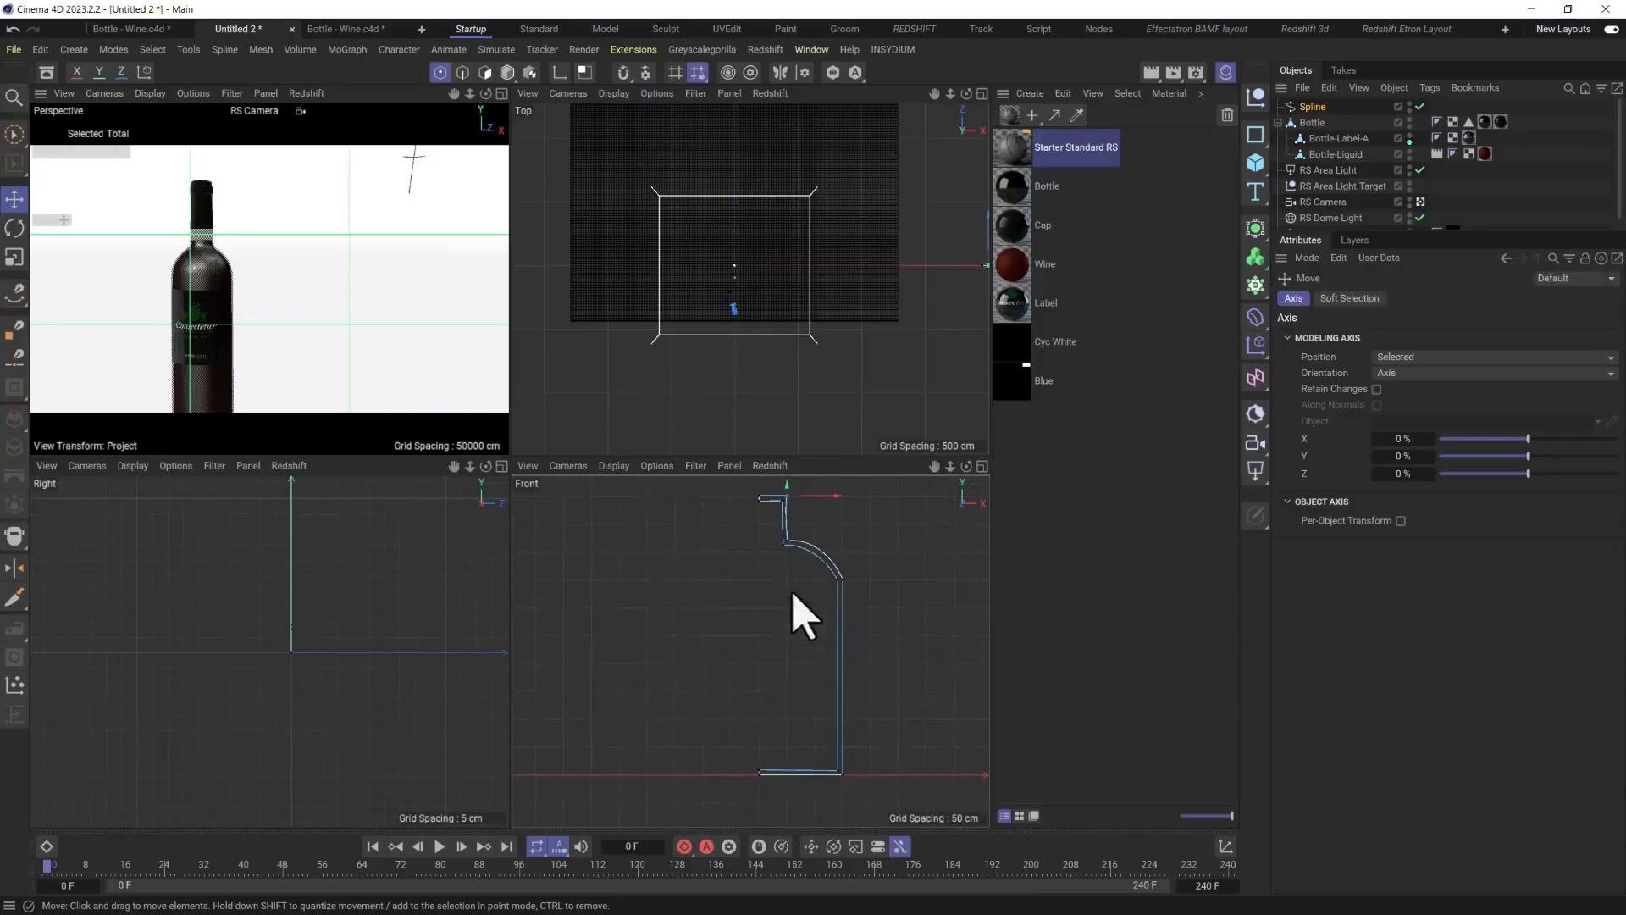
scroll(792, 670, up, 2)
scroll(799, 625, down, 4)
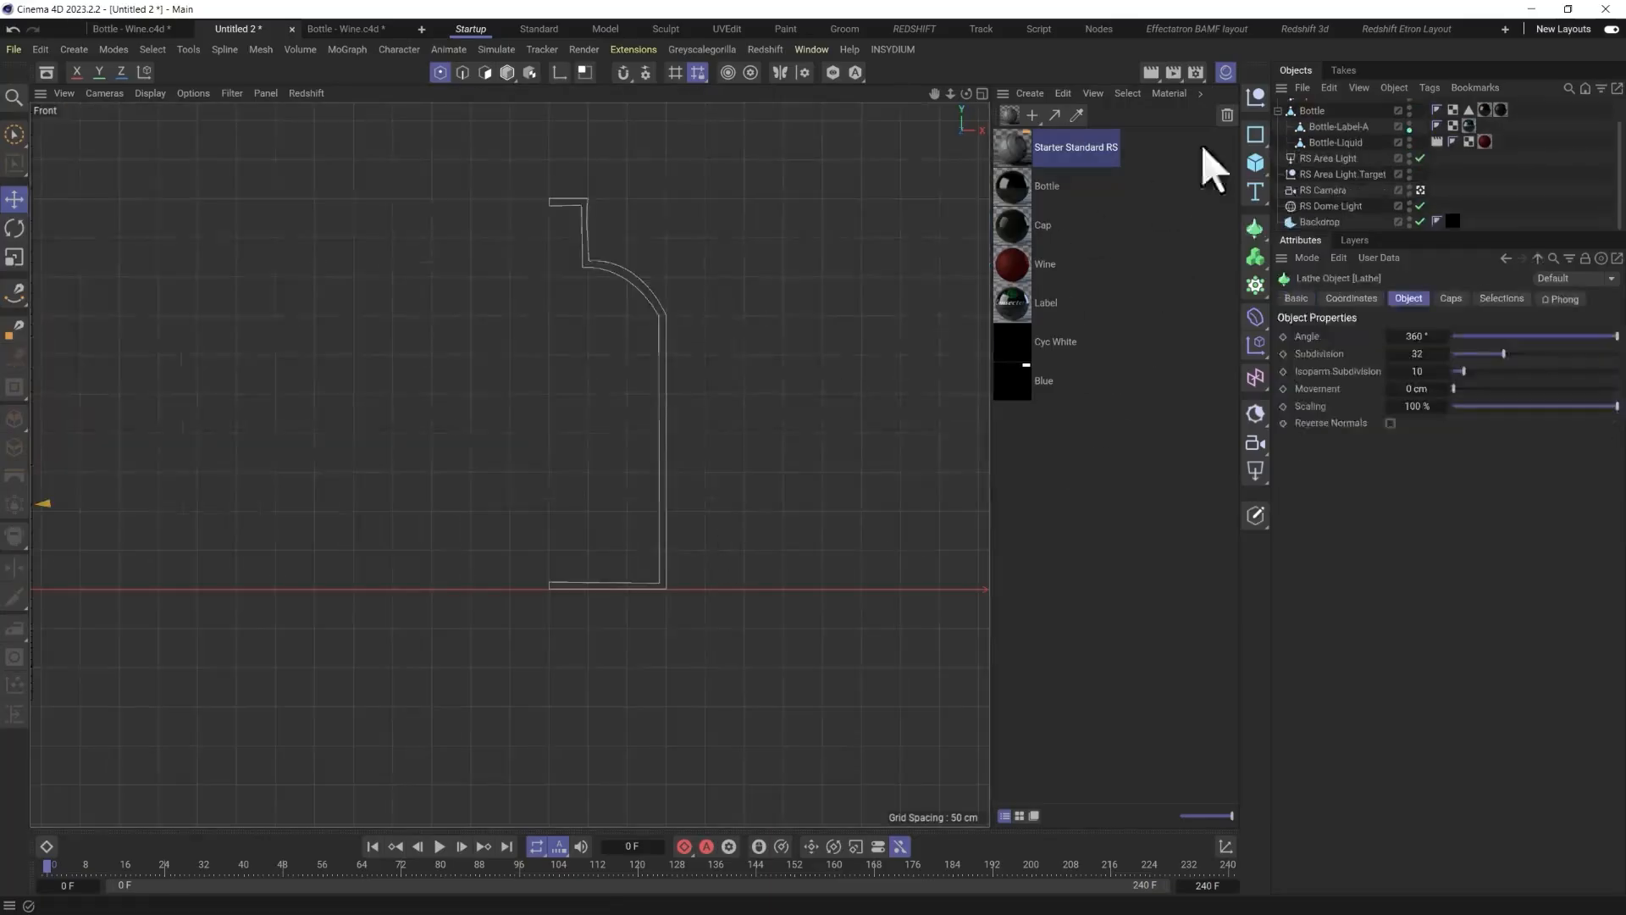
scroll(1352, 176, up, 1)
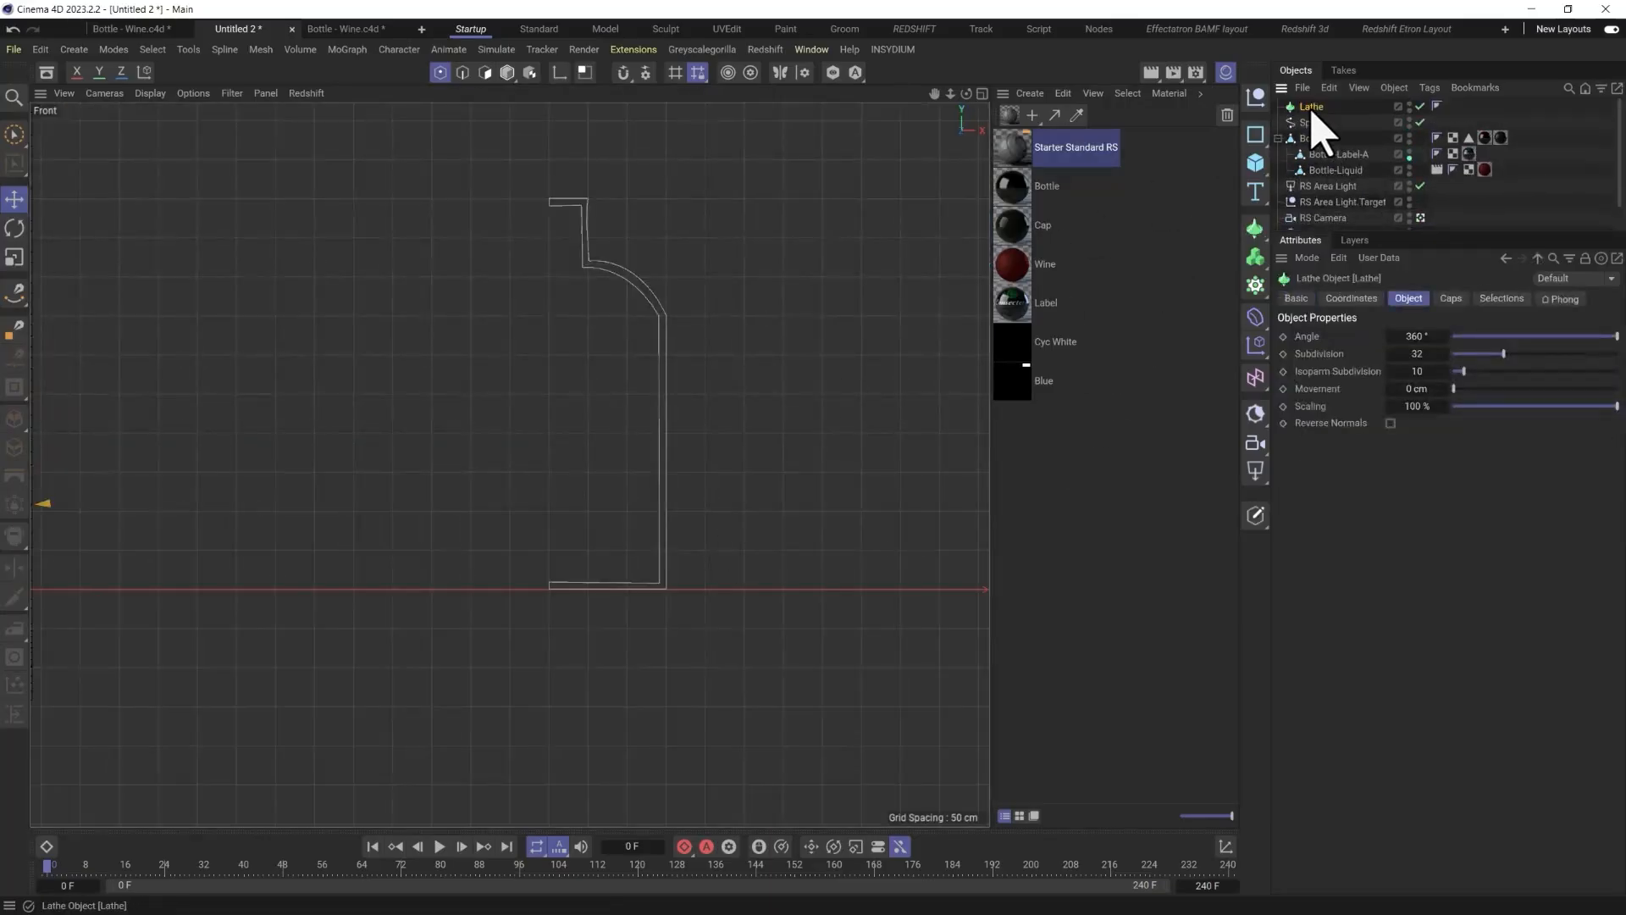
Select all points of the profile spline and move them horizontally until the profile's open side lies on the world's vertical axis.
click(1313, 122)
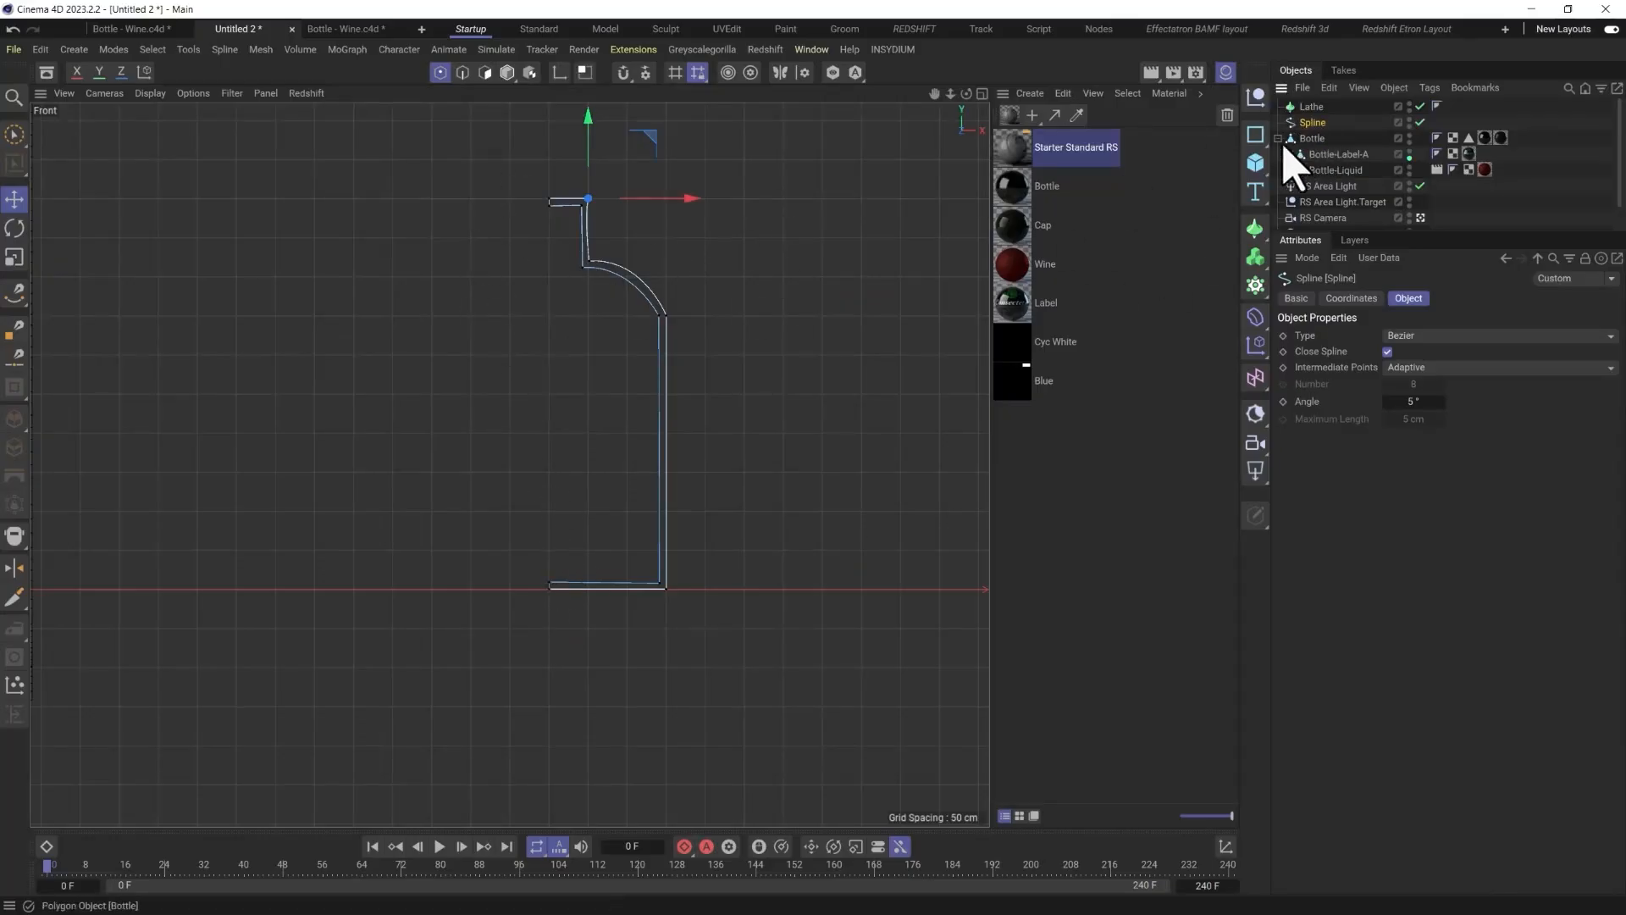
click(509, 73)
scroll(765, 508, down, 3)
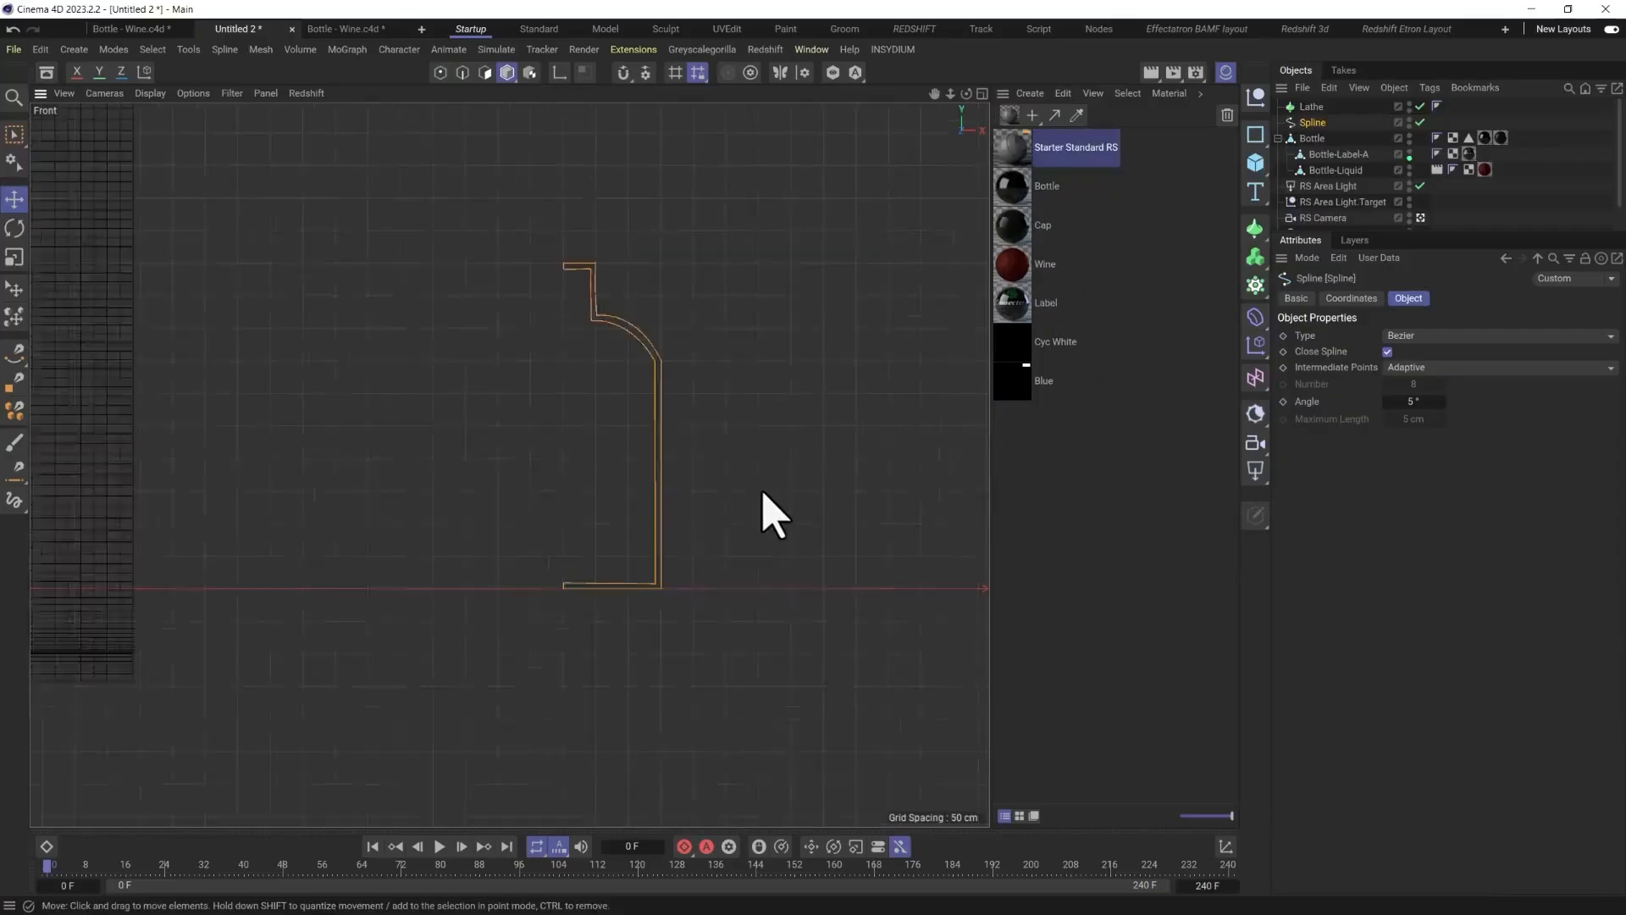
scroll(513, 563, down, 1)
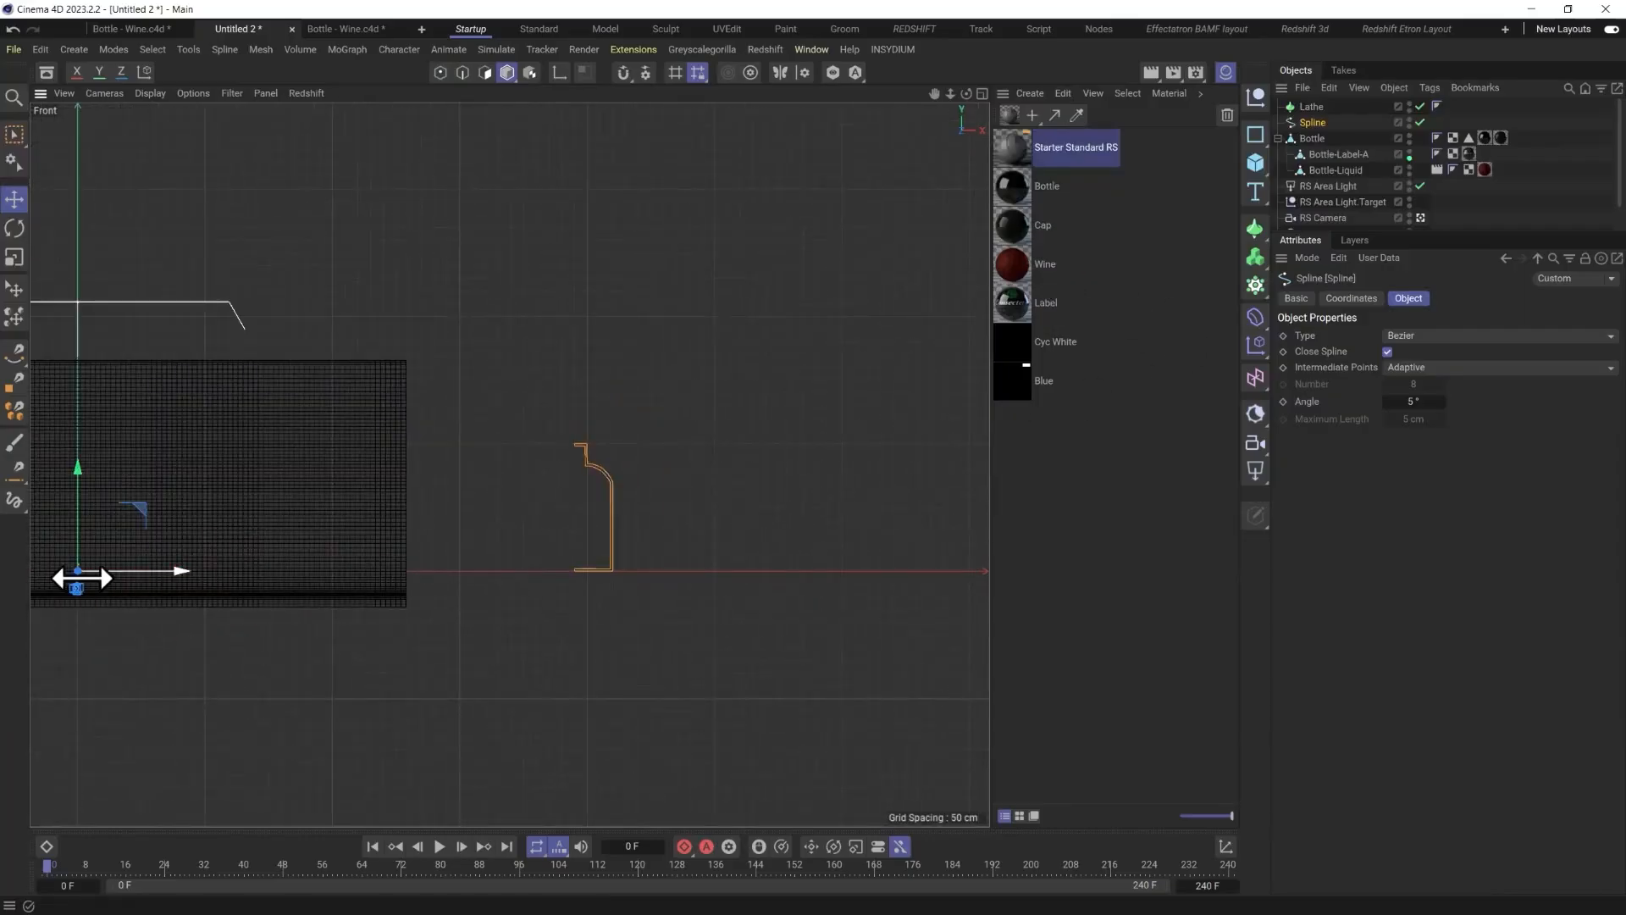
alt+middle_drag(73, 574, 347, 596)
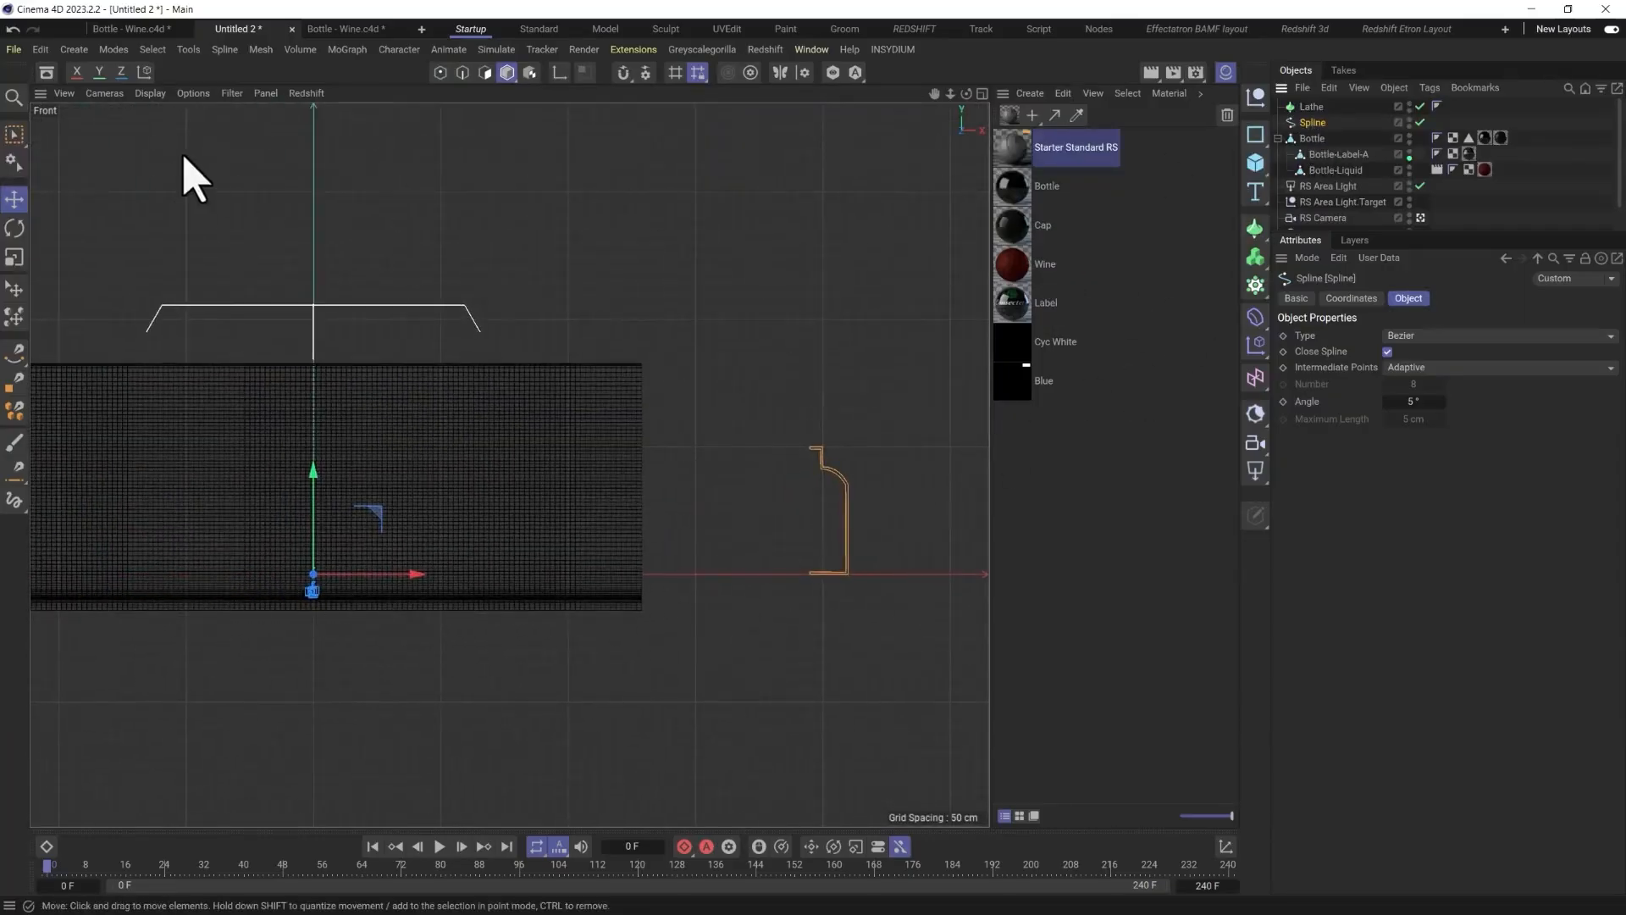
click(440, 73)
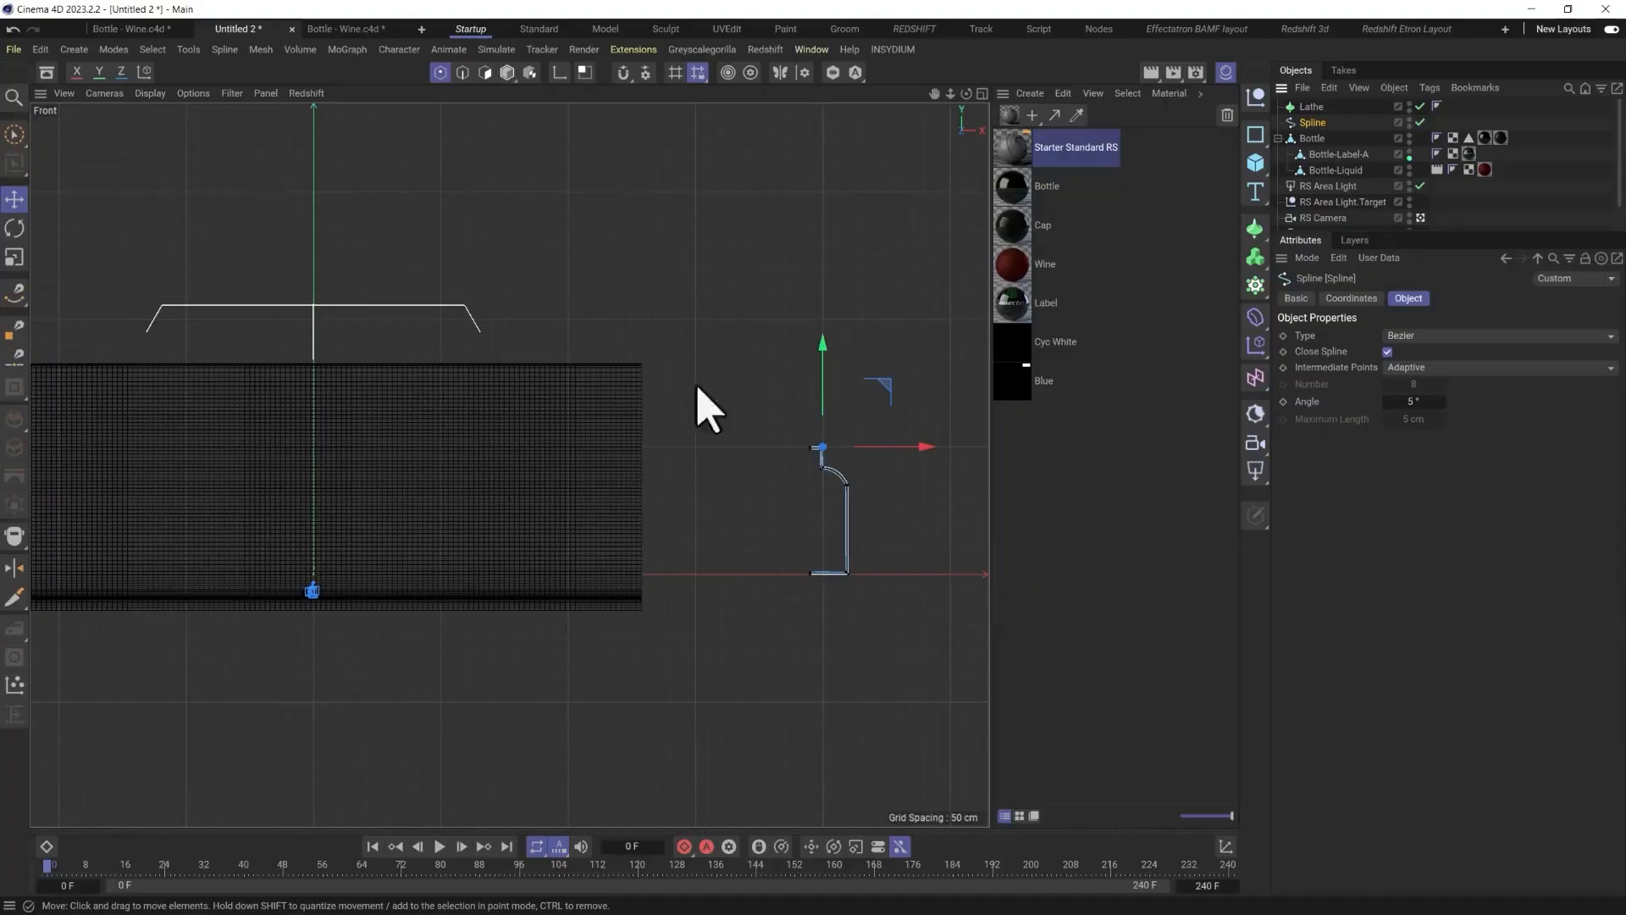
key(9)
mouse_move(824, 429)
mouse_down()
mouse_move(864, 594)
mouse_move(831, 458)
mouse_move(940, 466)
mouse_move(771, 515)
mouse_move(392, 526)
mouse_up()
scroll(339, 631, up, 10)
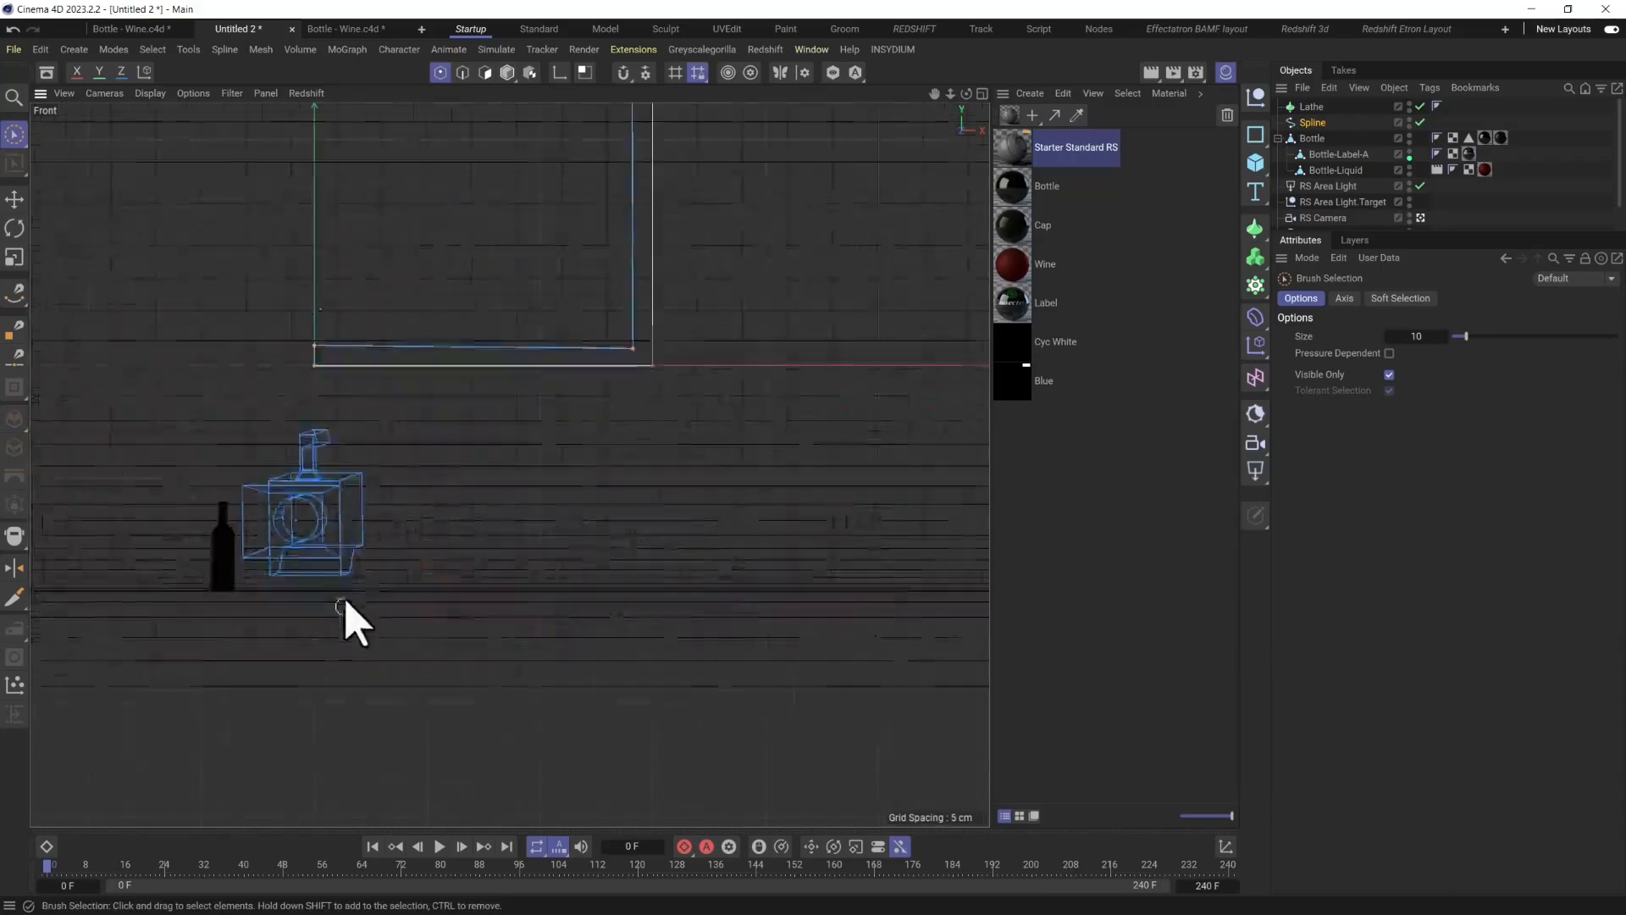
scroll(398, 593, down, 3)
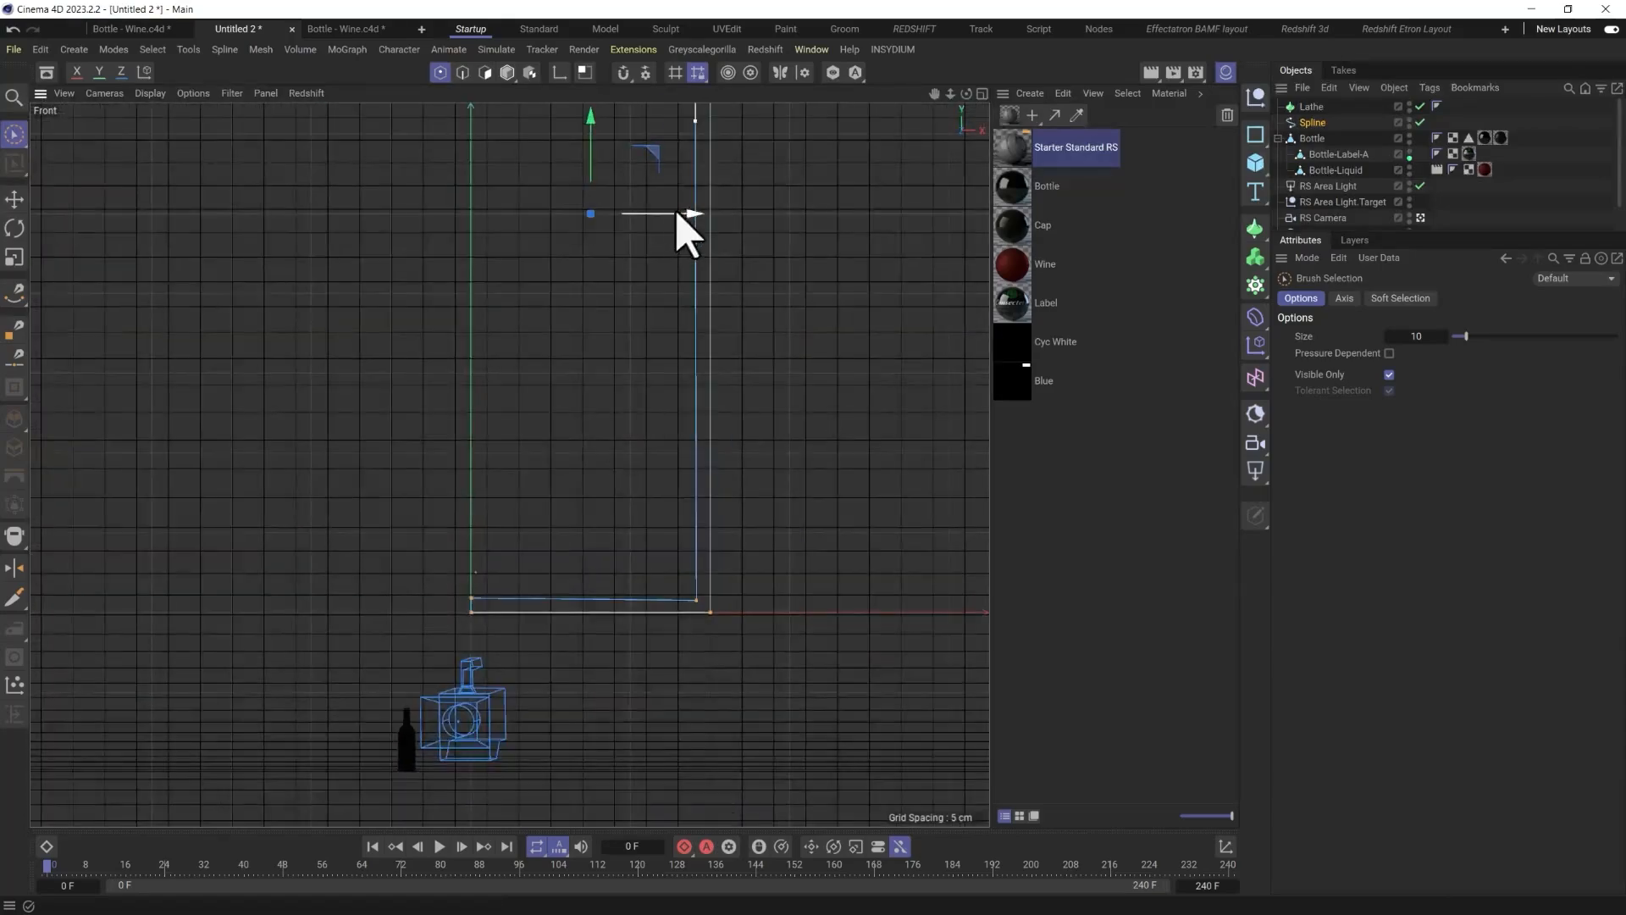
drag(677, 212, 673, 217)
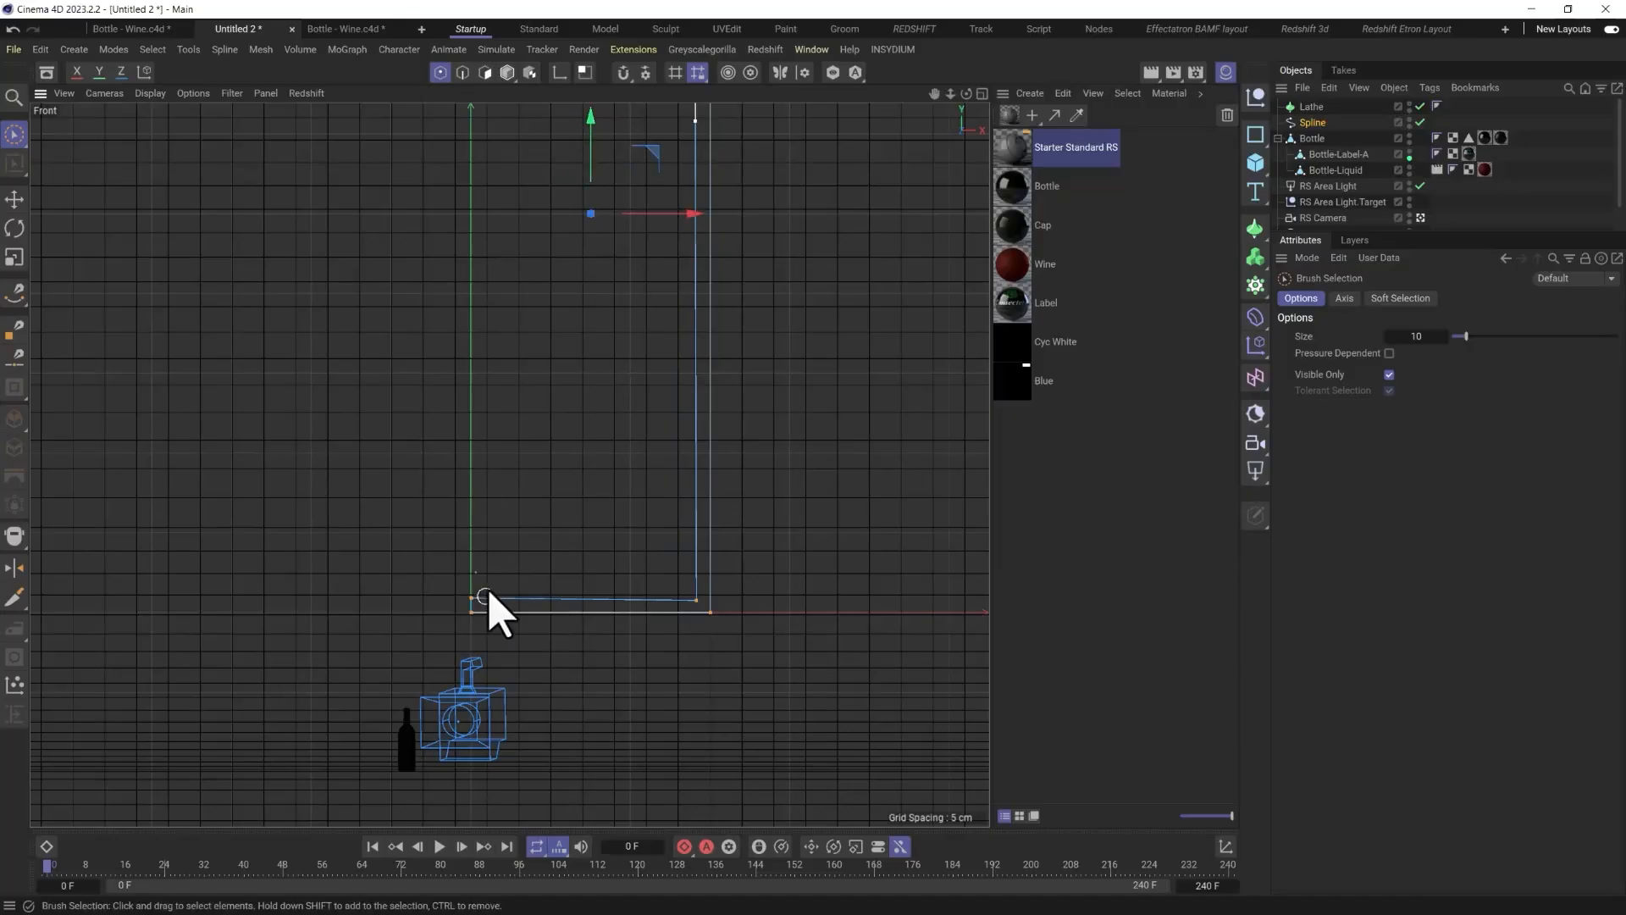
scroll(466, 585, down, 4)
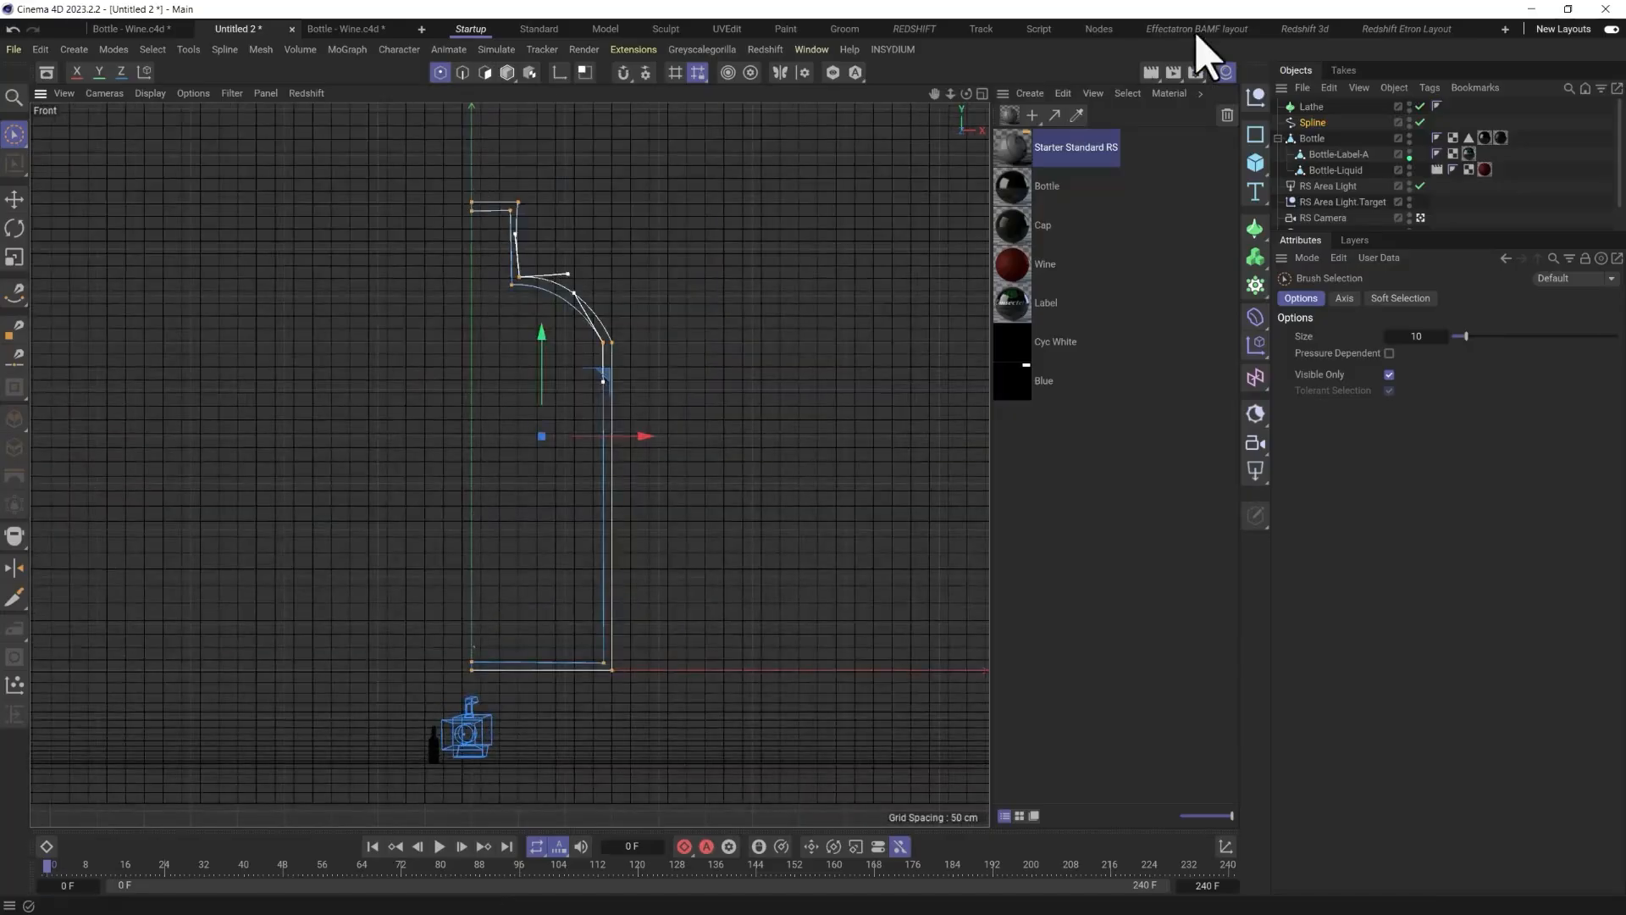
Make the Spline a child of the Lathe to revolve it into a bottle, and scale the Lathe down.
drag(1319, 104, 1318, 106)
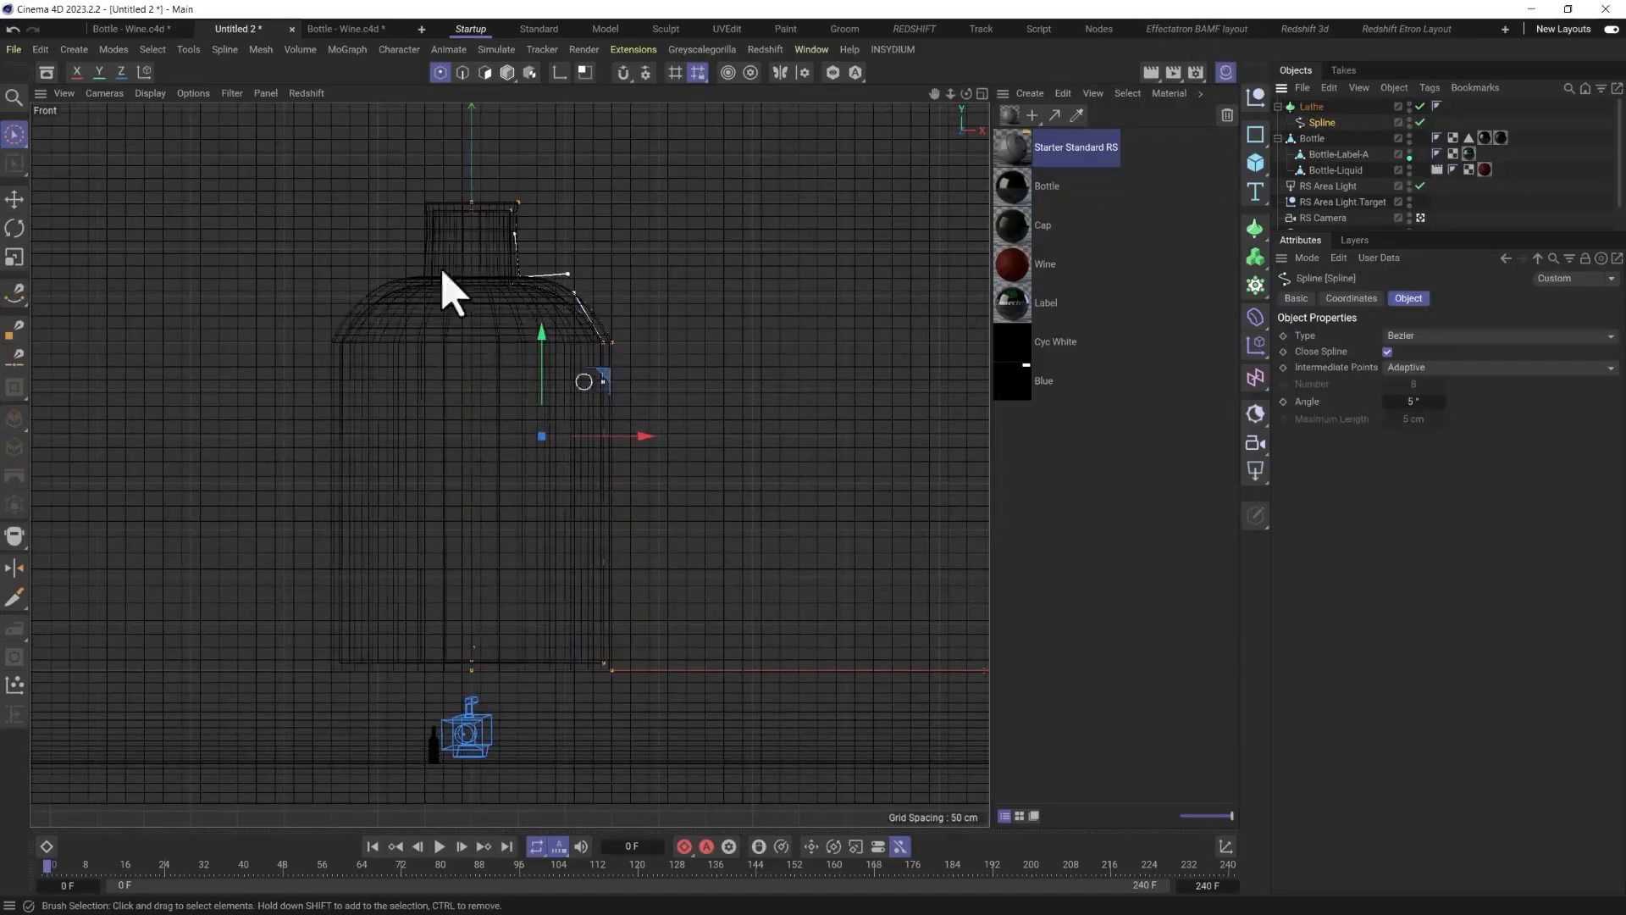
click(1311, 106)
key(t)
mouse_move(665, 301)
mouse_down()
mouse_move(658, 338)
mouse_move(421, 677)
mouse_move(465, 592)
mouse_move(468, 699)
mouse_up()
Activate the Move tool for the Lathe and show the RS Camera perspective view at full size.
key(e)
middle_click(469, 698)
middle_click(364, 345)
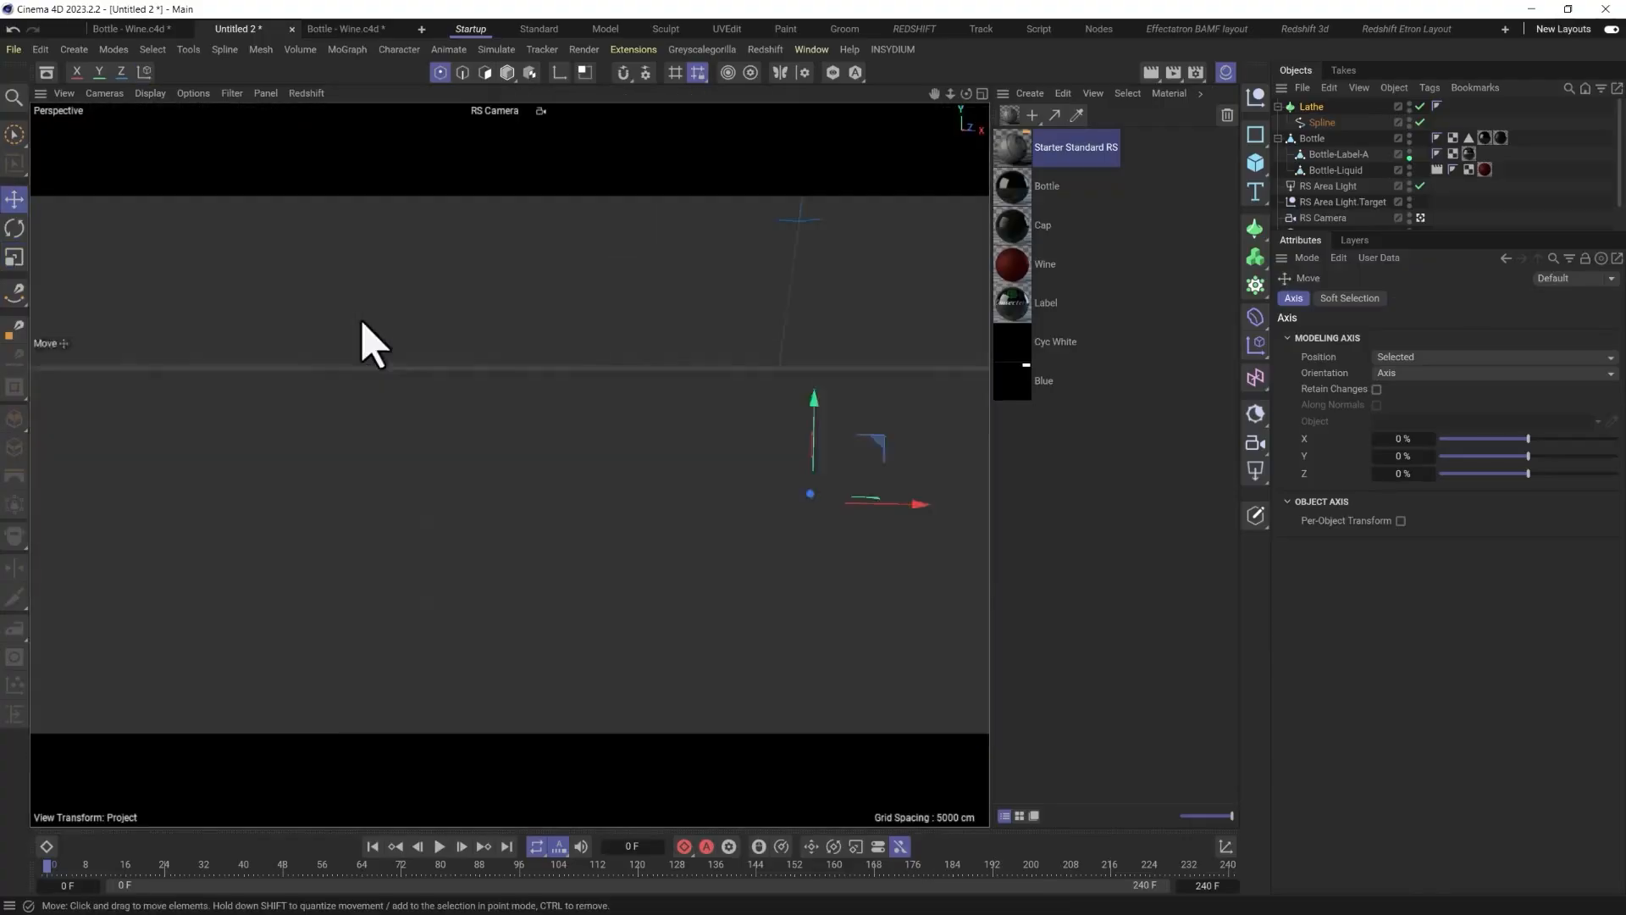
Move the Lathe bottle beside the wine bottle and create a duplicate of it.
drag(825, 386, 806, 425)
key(ctrl+c)
key(ctrl+v)
scroll(809, 398, down, 2)
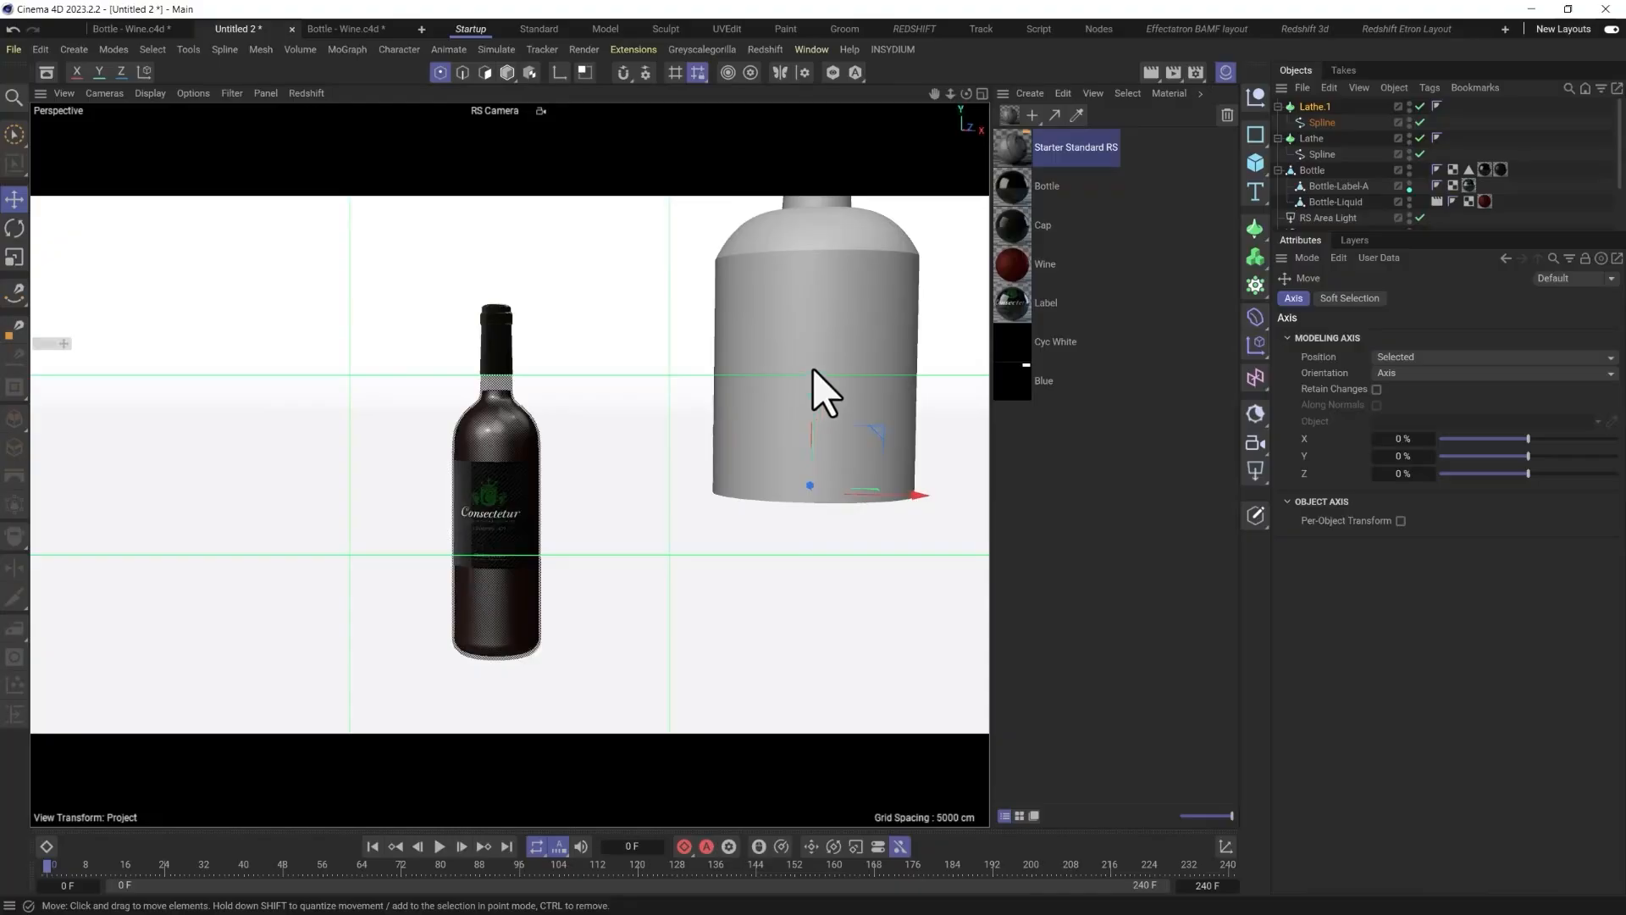
Undo the Lathe's duplication, leaving the original Lathe with its Spline child.
click(1320, 122)
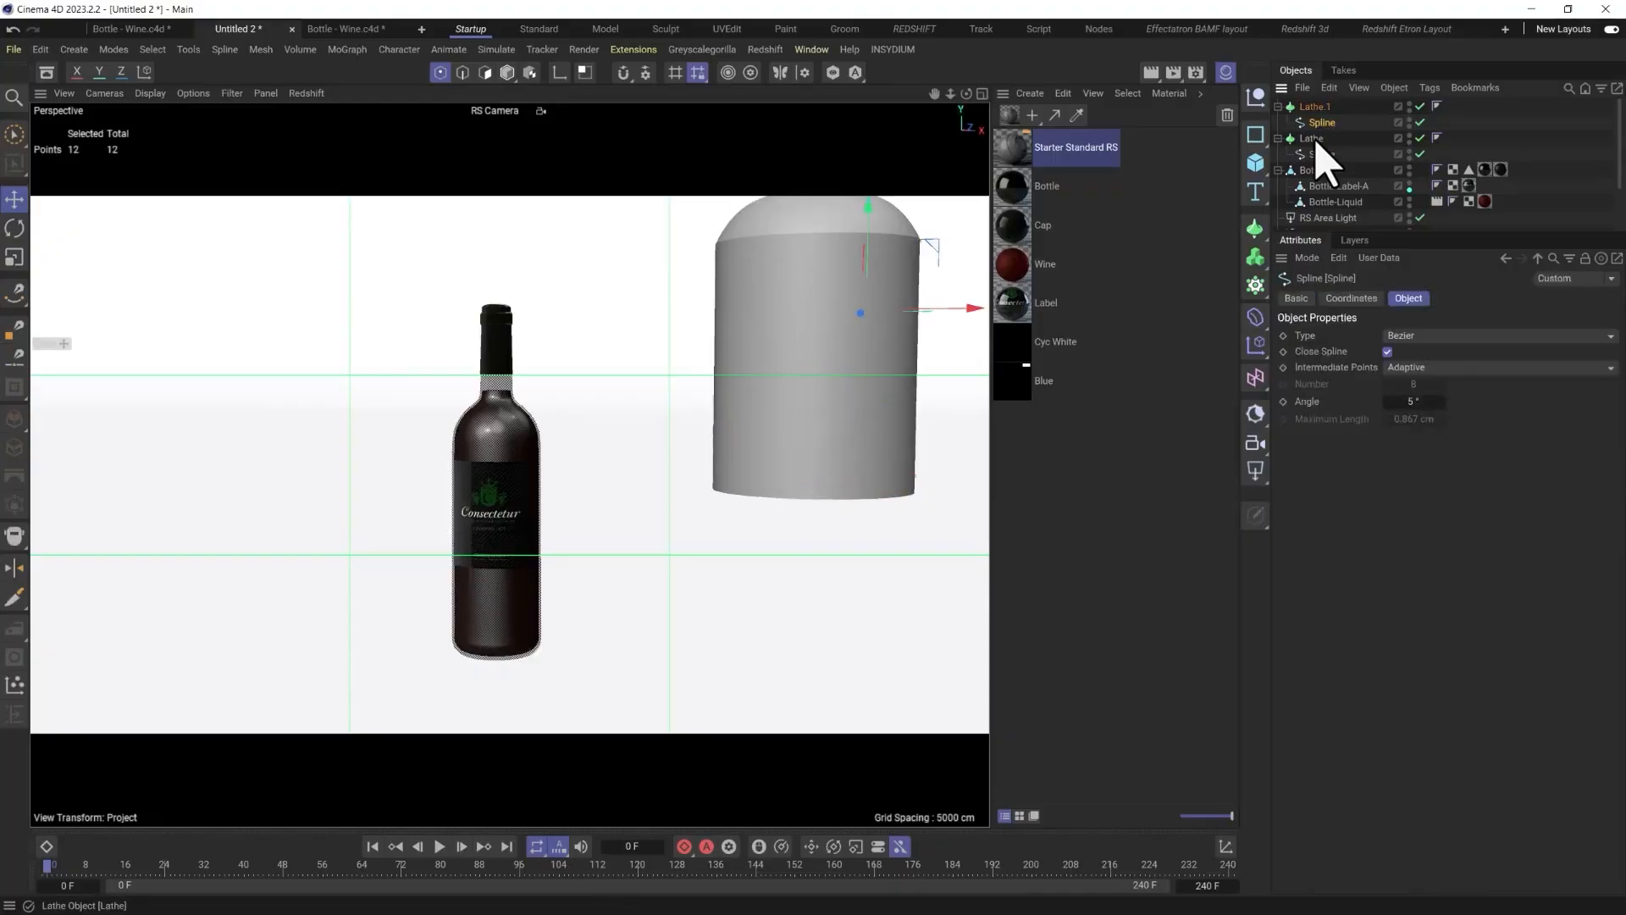
key(ctrl+z)
key(ctrl+z)
key(ctrl+z)
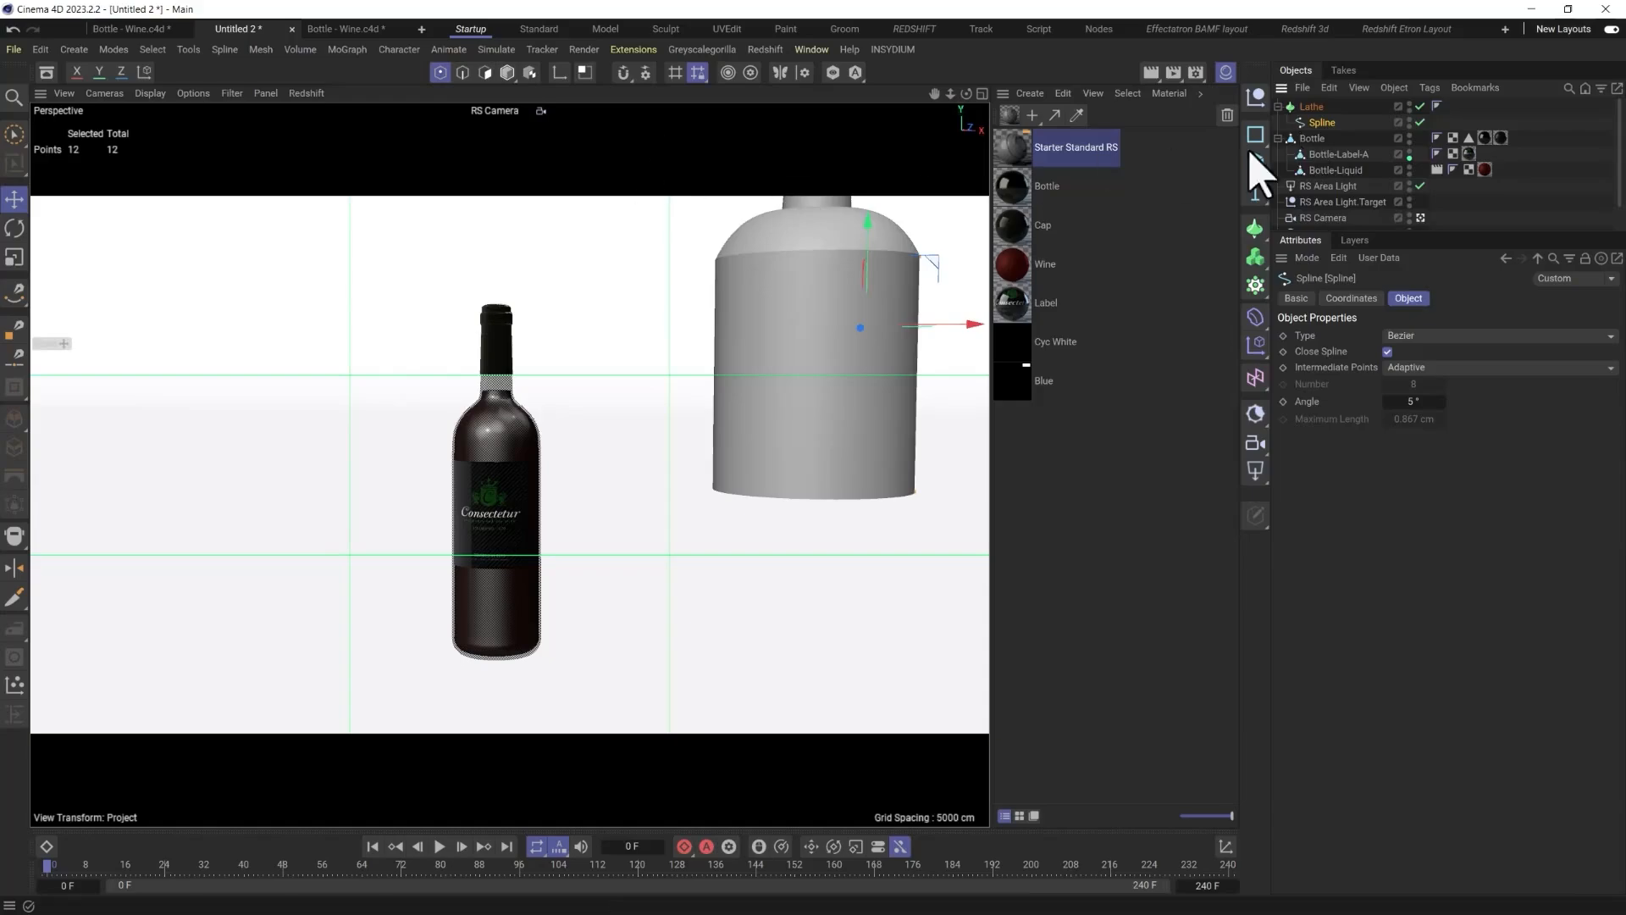
Disable the Lathe generator and scale all points of its profile spline down.
click(1420, 106)
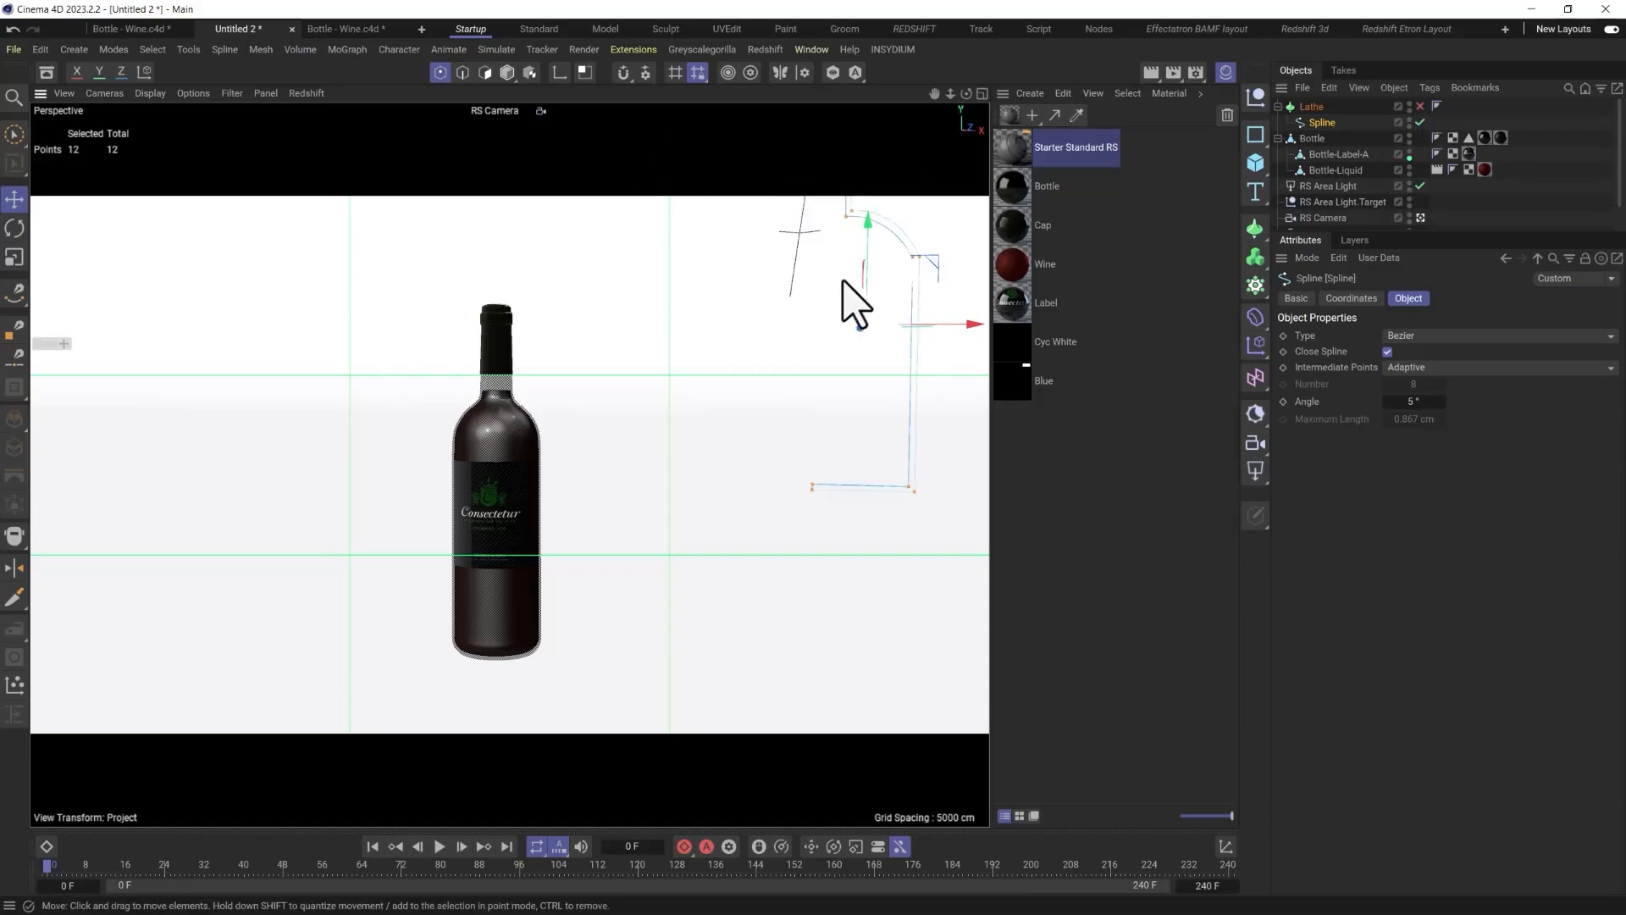
alt+drag(845, 298, 872, 377)
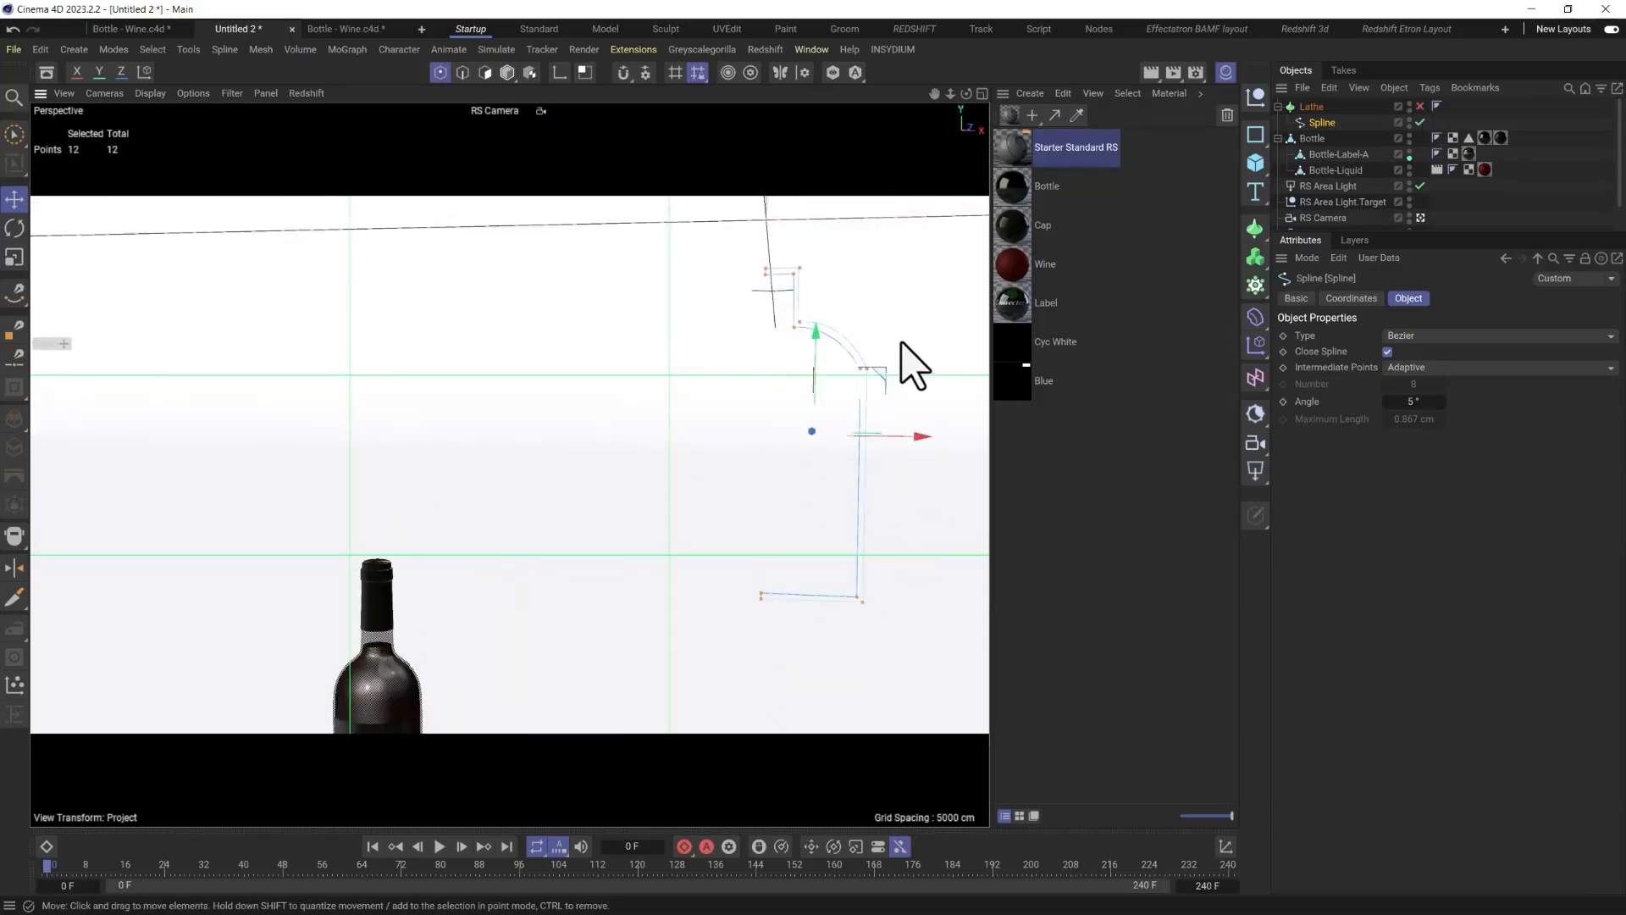
key(9)
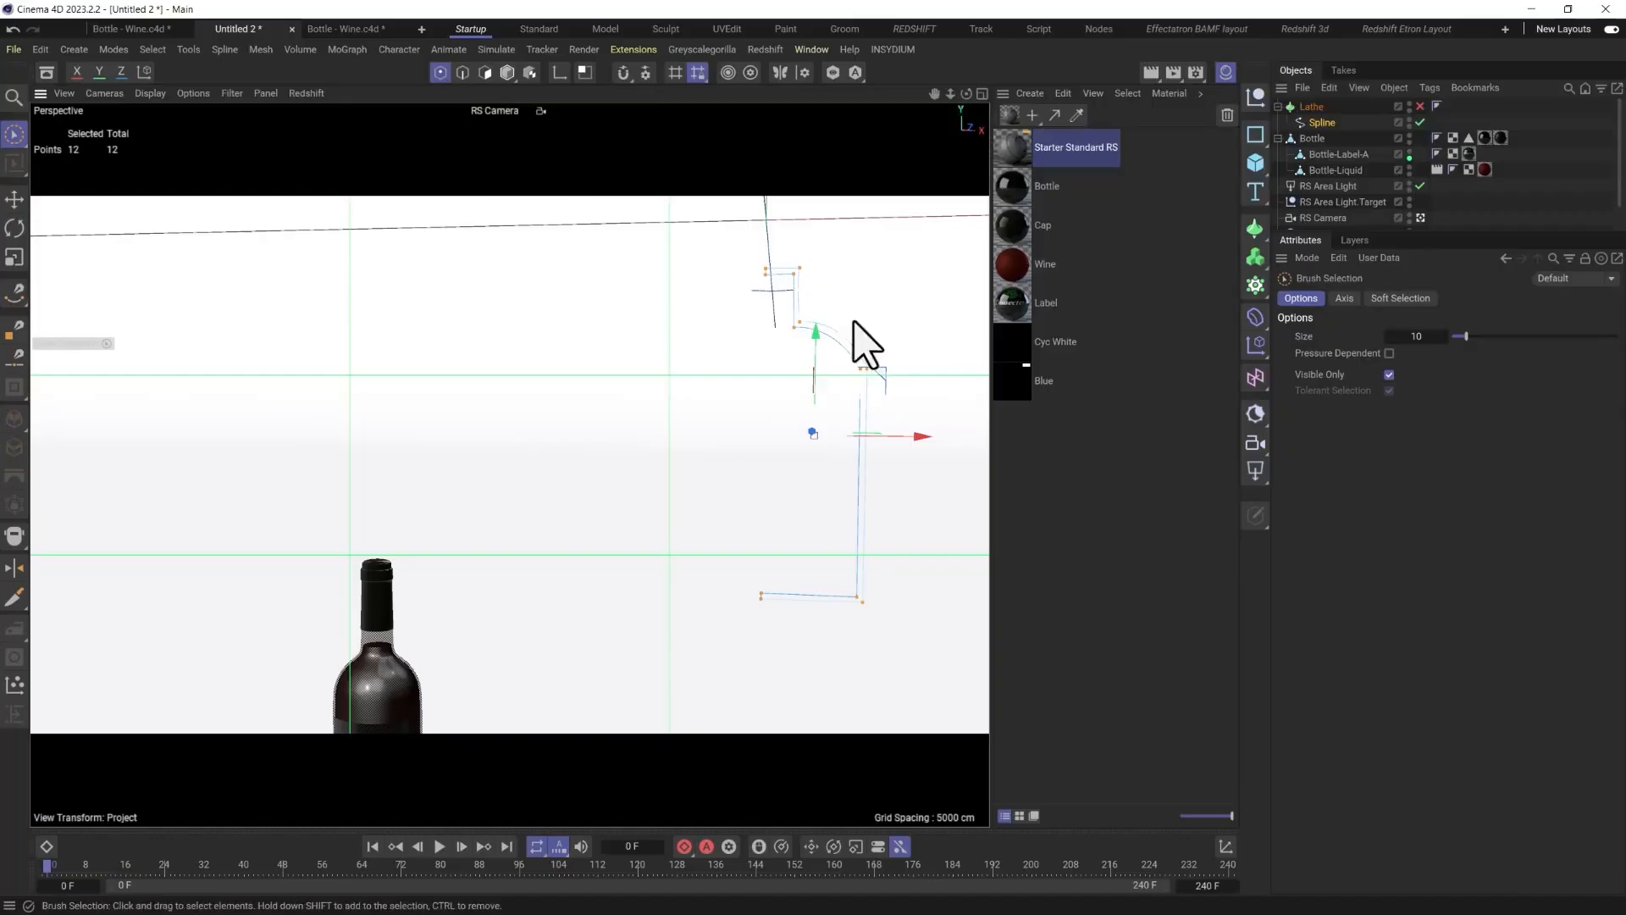
key(e)
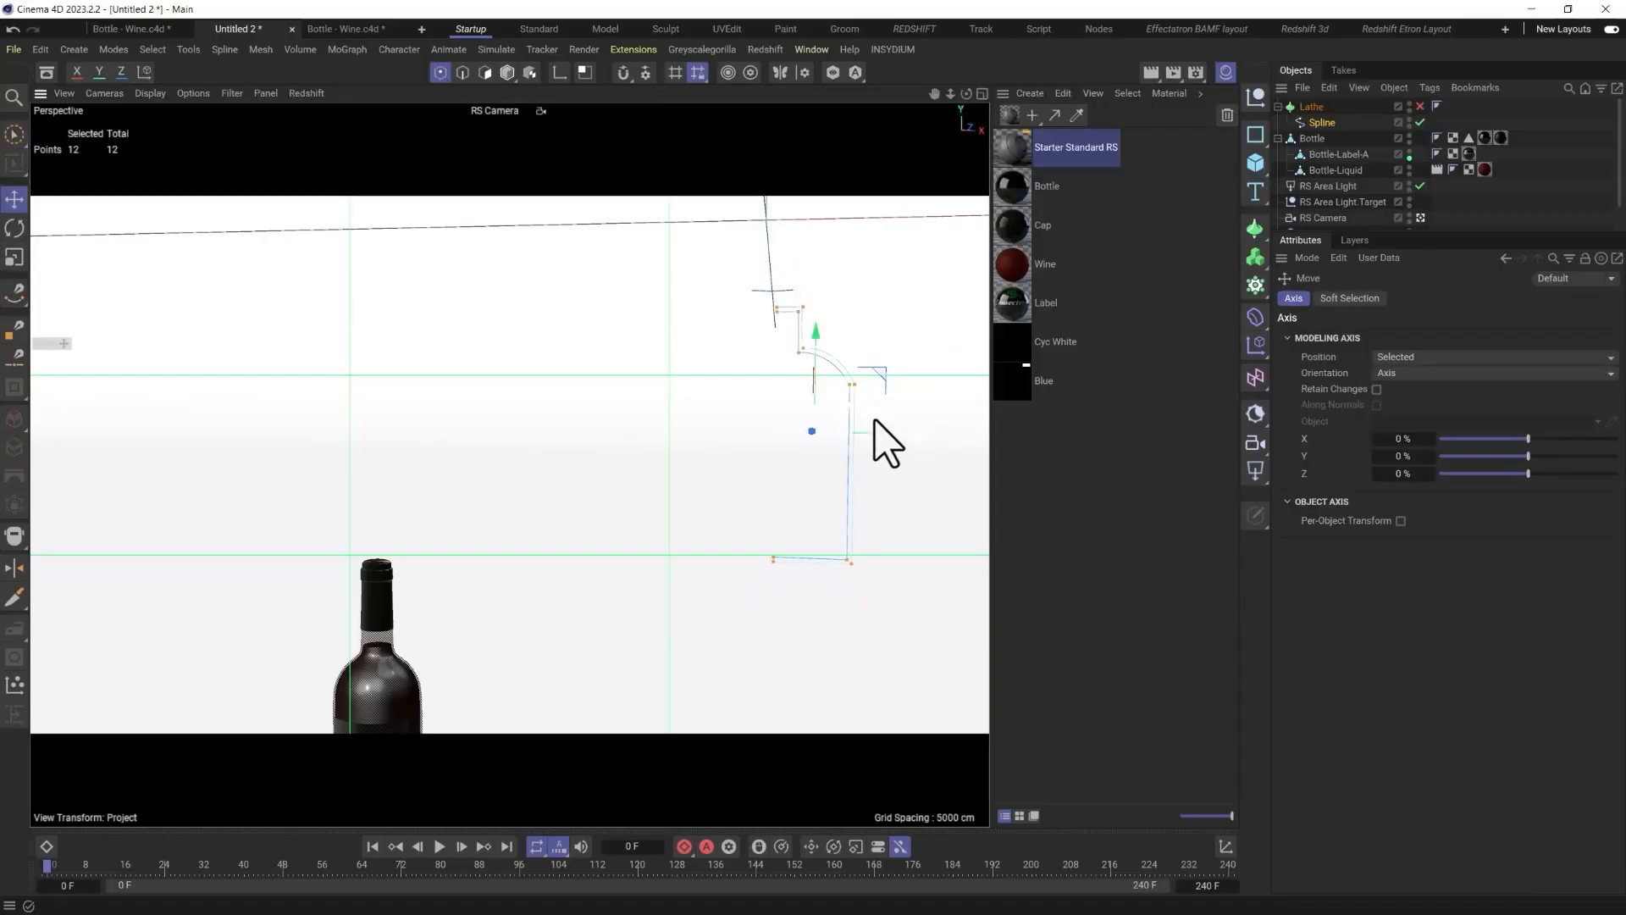
In the Top view, move all spline points along X until the profile's open side meets the world's centre axis.
middle_click(788, 483)
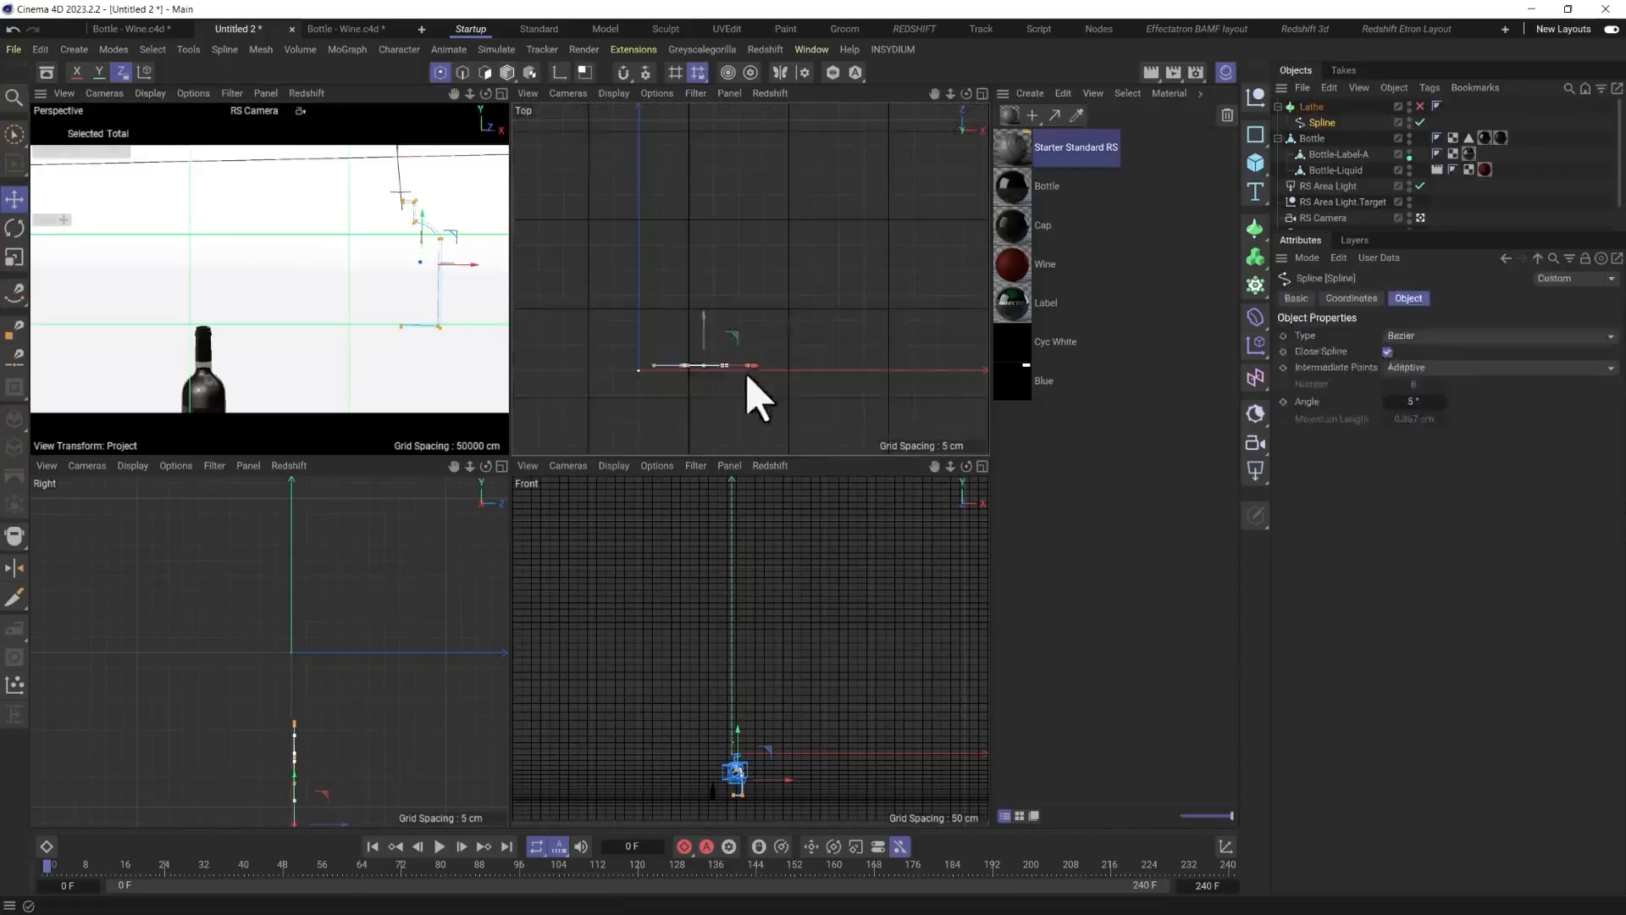
key(Delete)
click(122, 72)
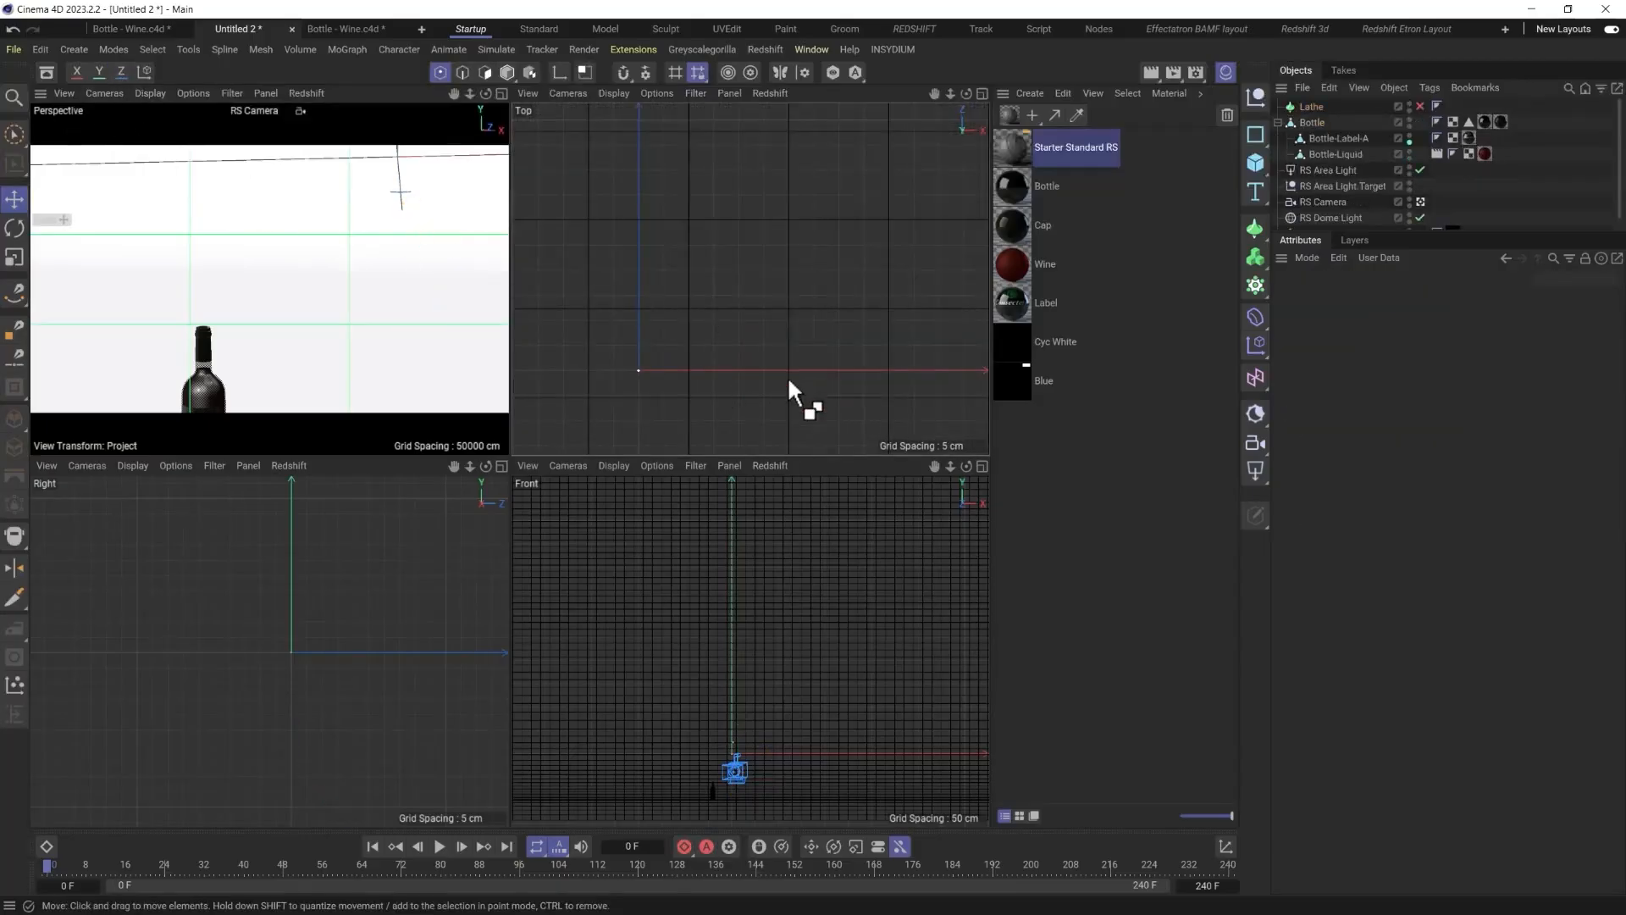
key(ctrl+z)
drag(751, 370, 742, 370)
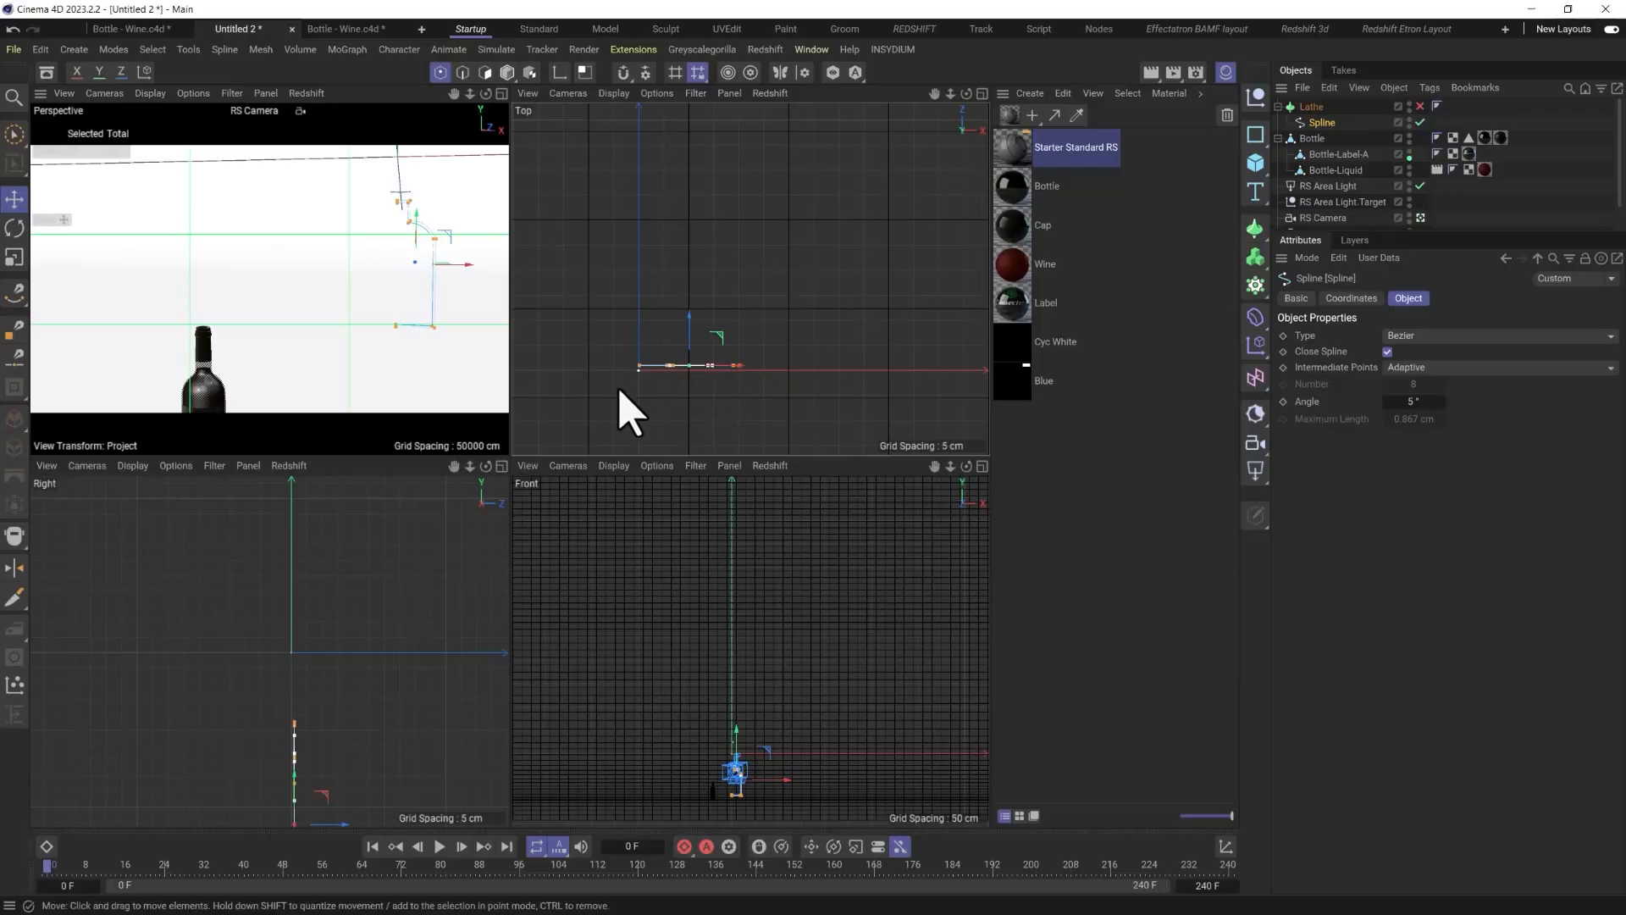
Brush-select the outer neck and body points of the profile spline and move them inwards to slim the bottle.
click(15, 136)
click(93, 160)
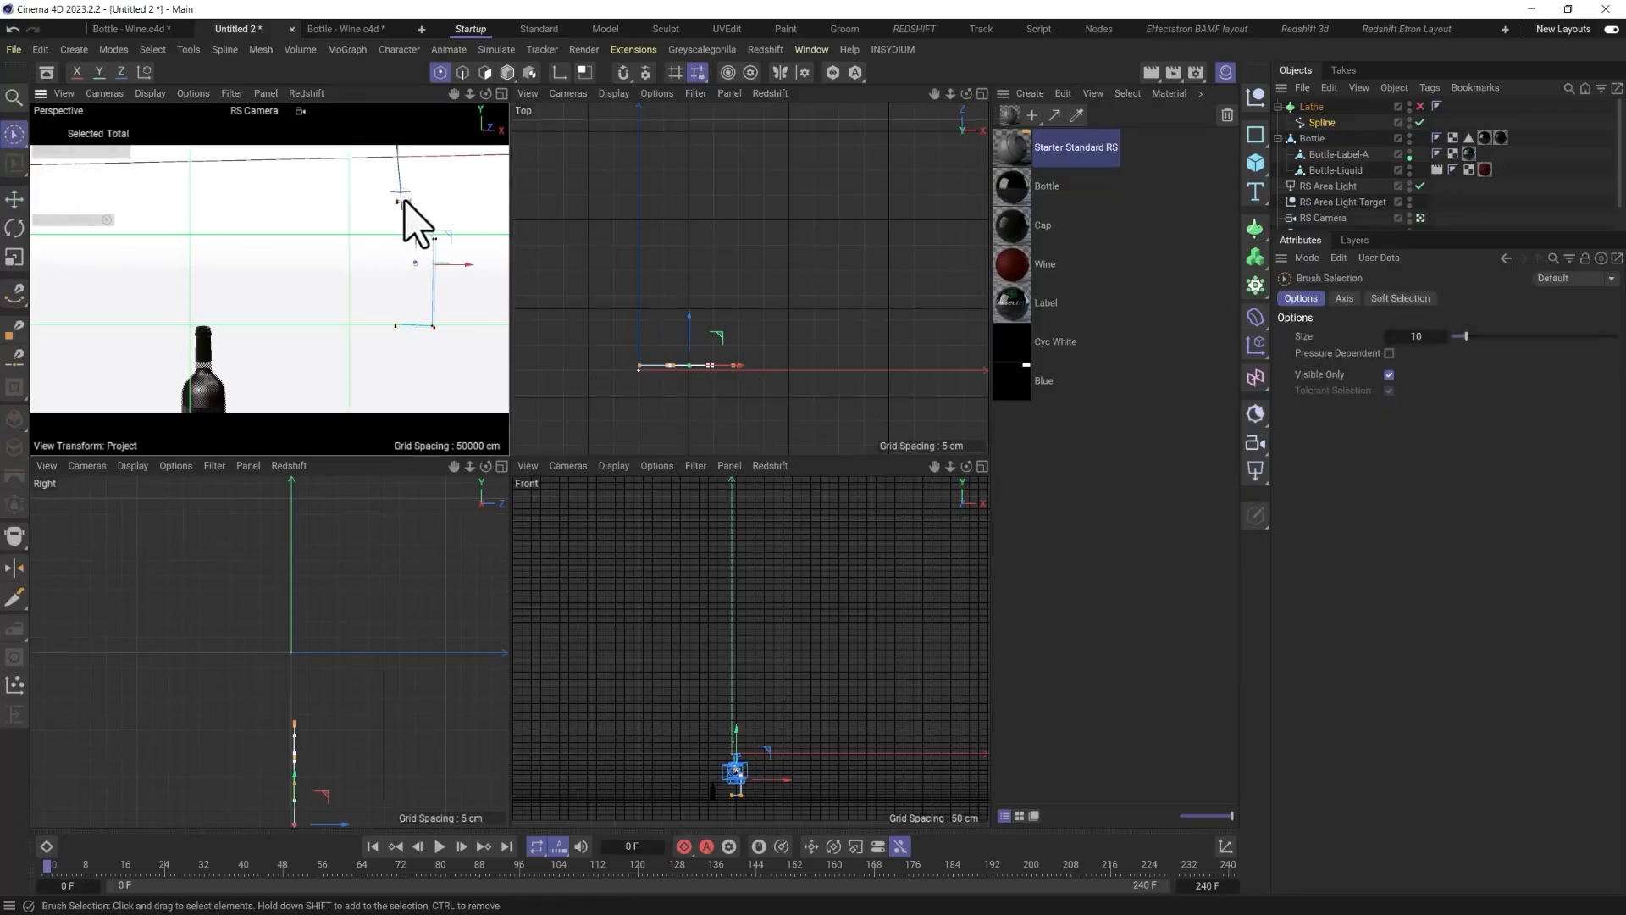
mouse_move(416, 192)
mouse_down()
mouse_move(465, 268)
mouse_move(480, 208)
mouse_up()
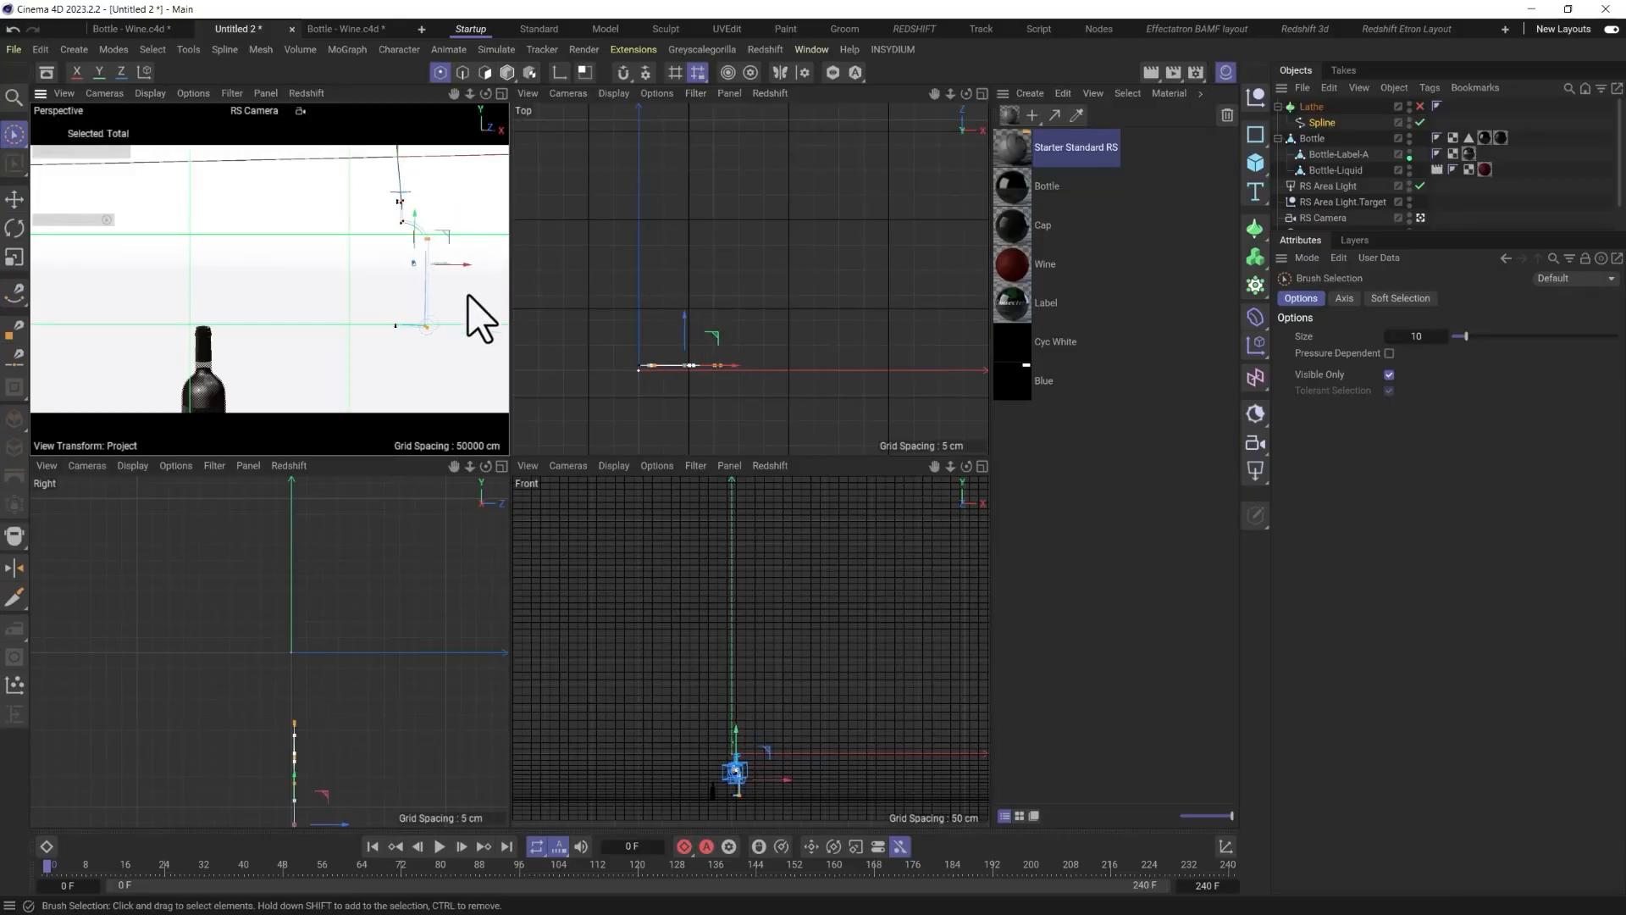
drag(468, 296, 451, 284)
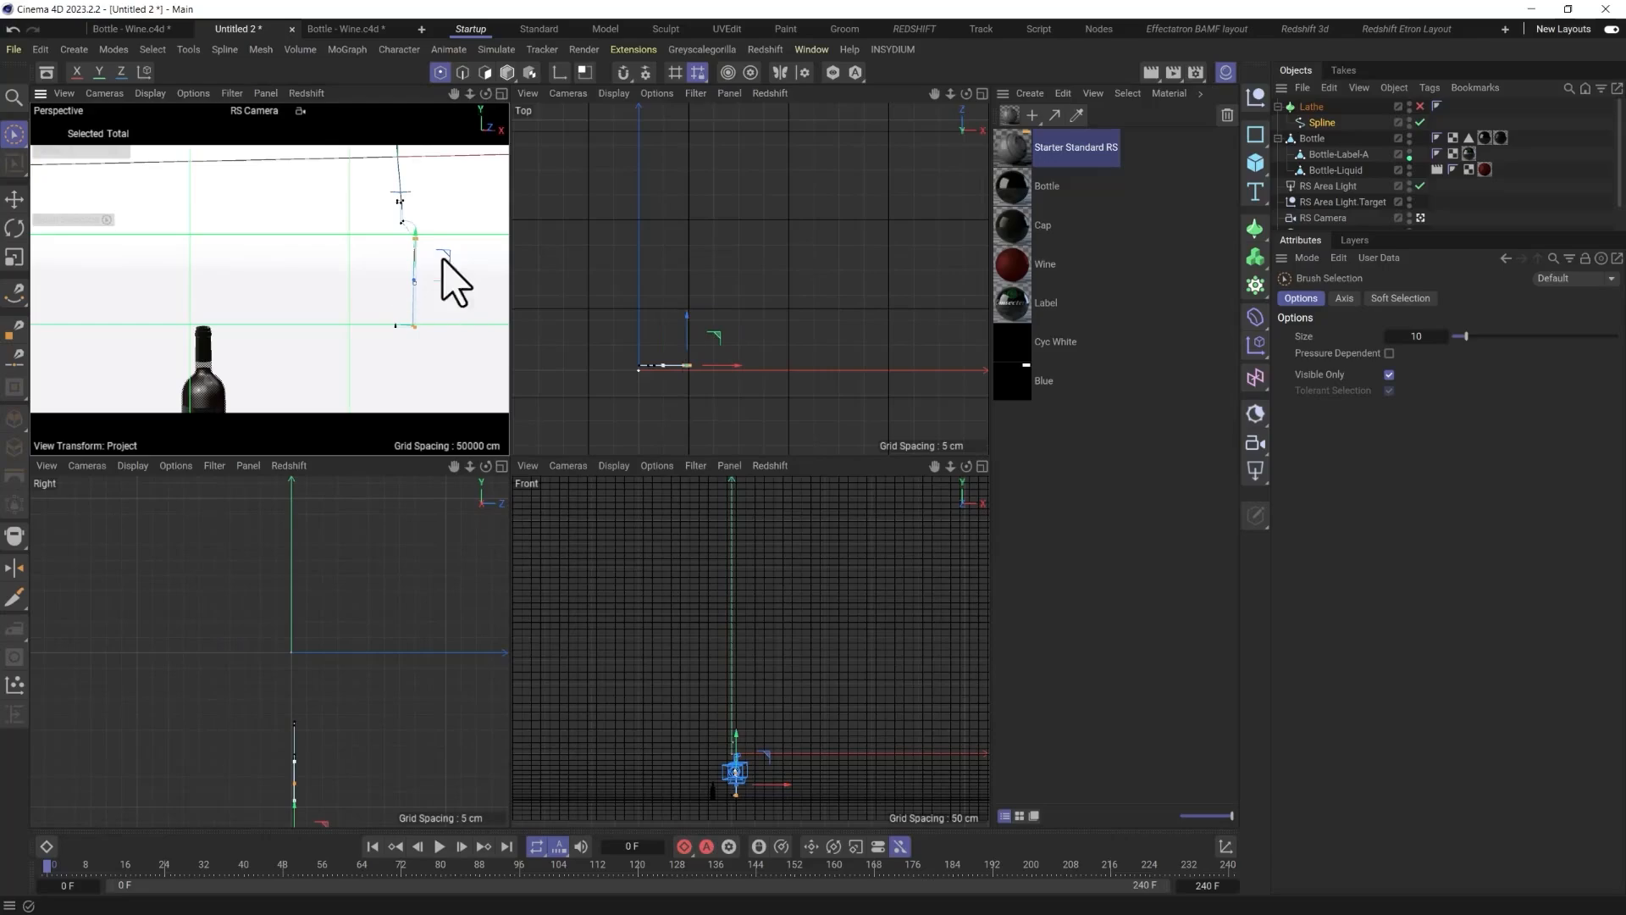
Raise the inner shoulder point of the profile in the Front view to even out the wall, and re-enable the Lathe.
scroll(432, 217, up, 4)
scroll(442, 219, down, 4)
scroll(693, 389, up, 3)
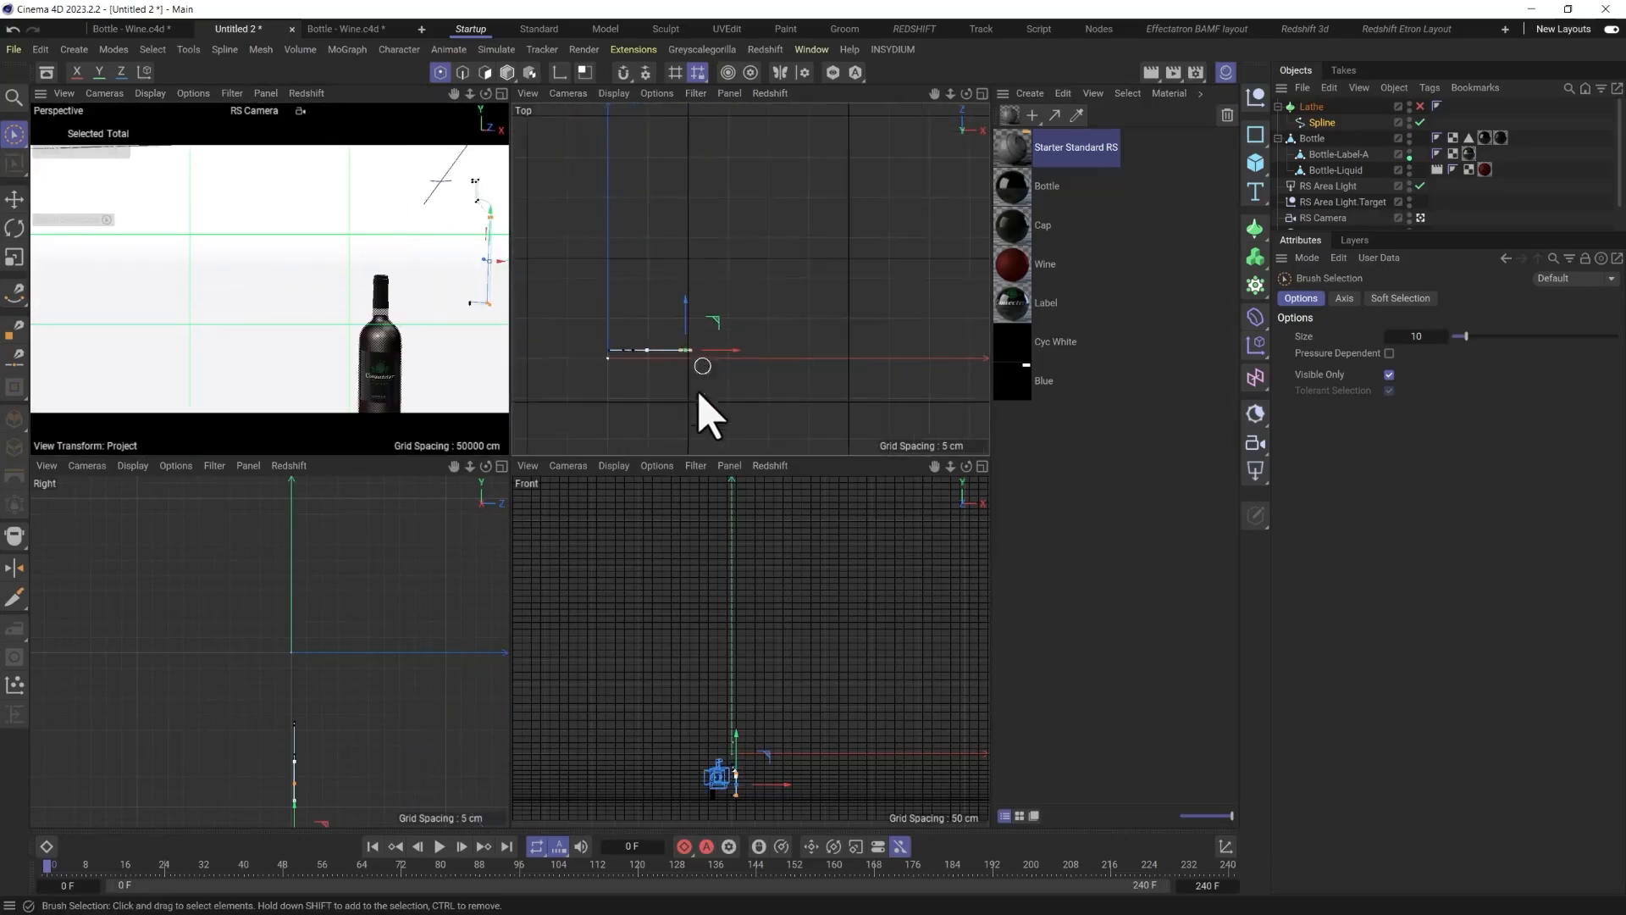
scroll(752, 790, up, 6)
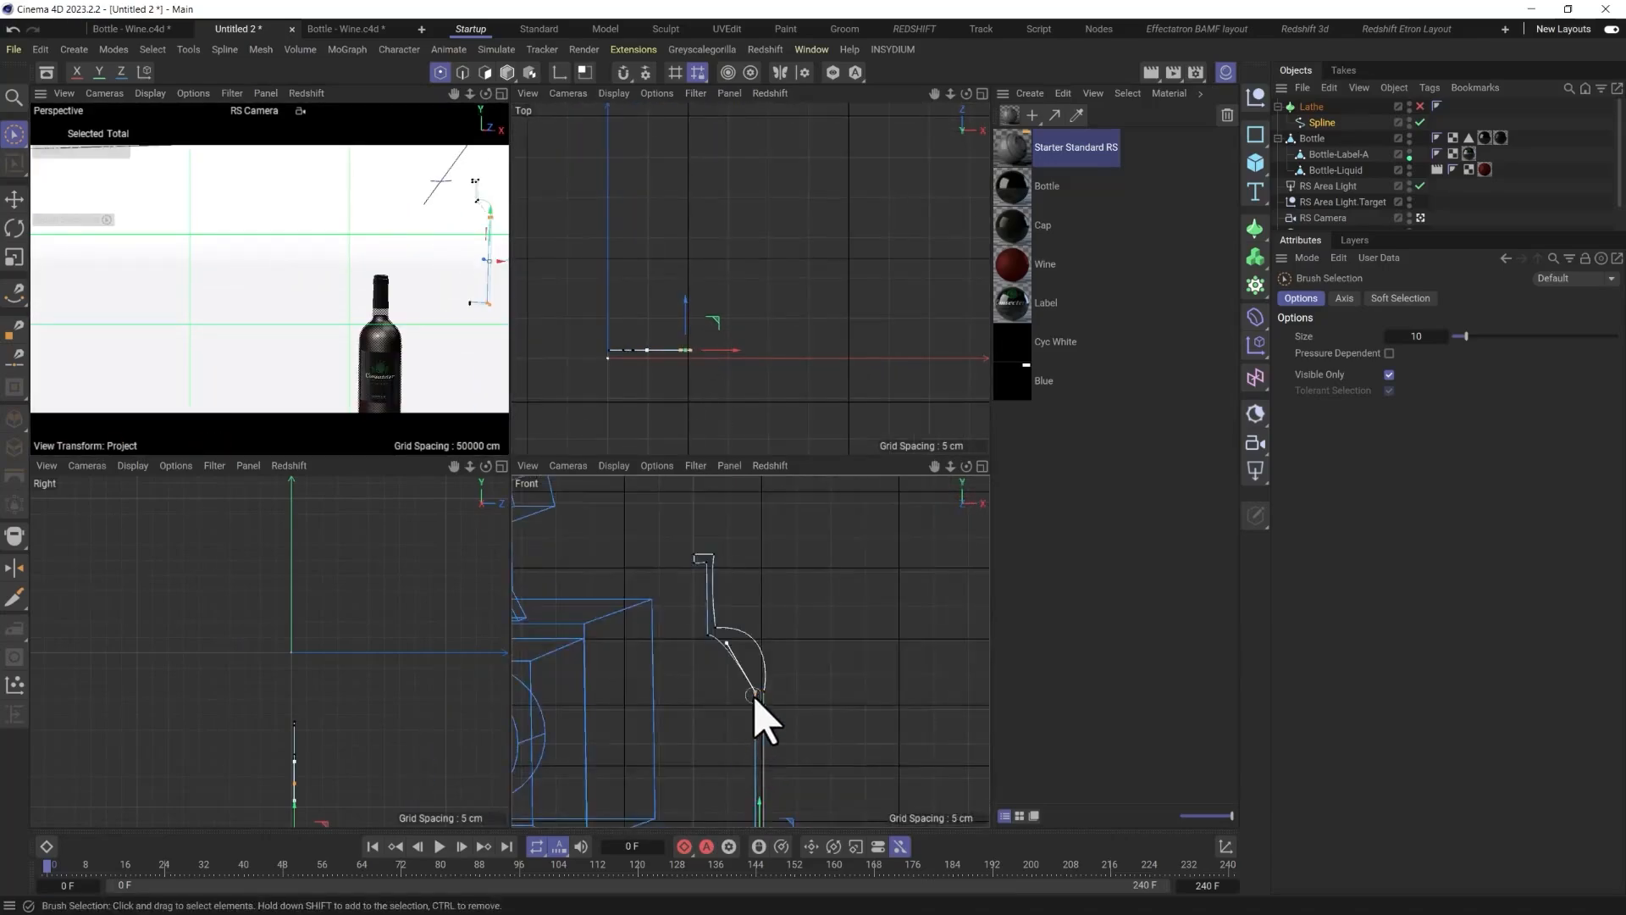
click(754, 694)
key(e)
mouse_move(793, 663)
mouse_down()
mouse_move(729, 664)
mouse_move(785, 653)
mouse_up()
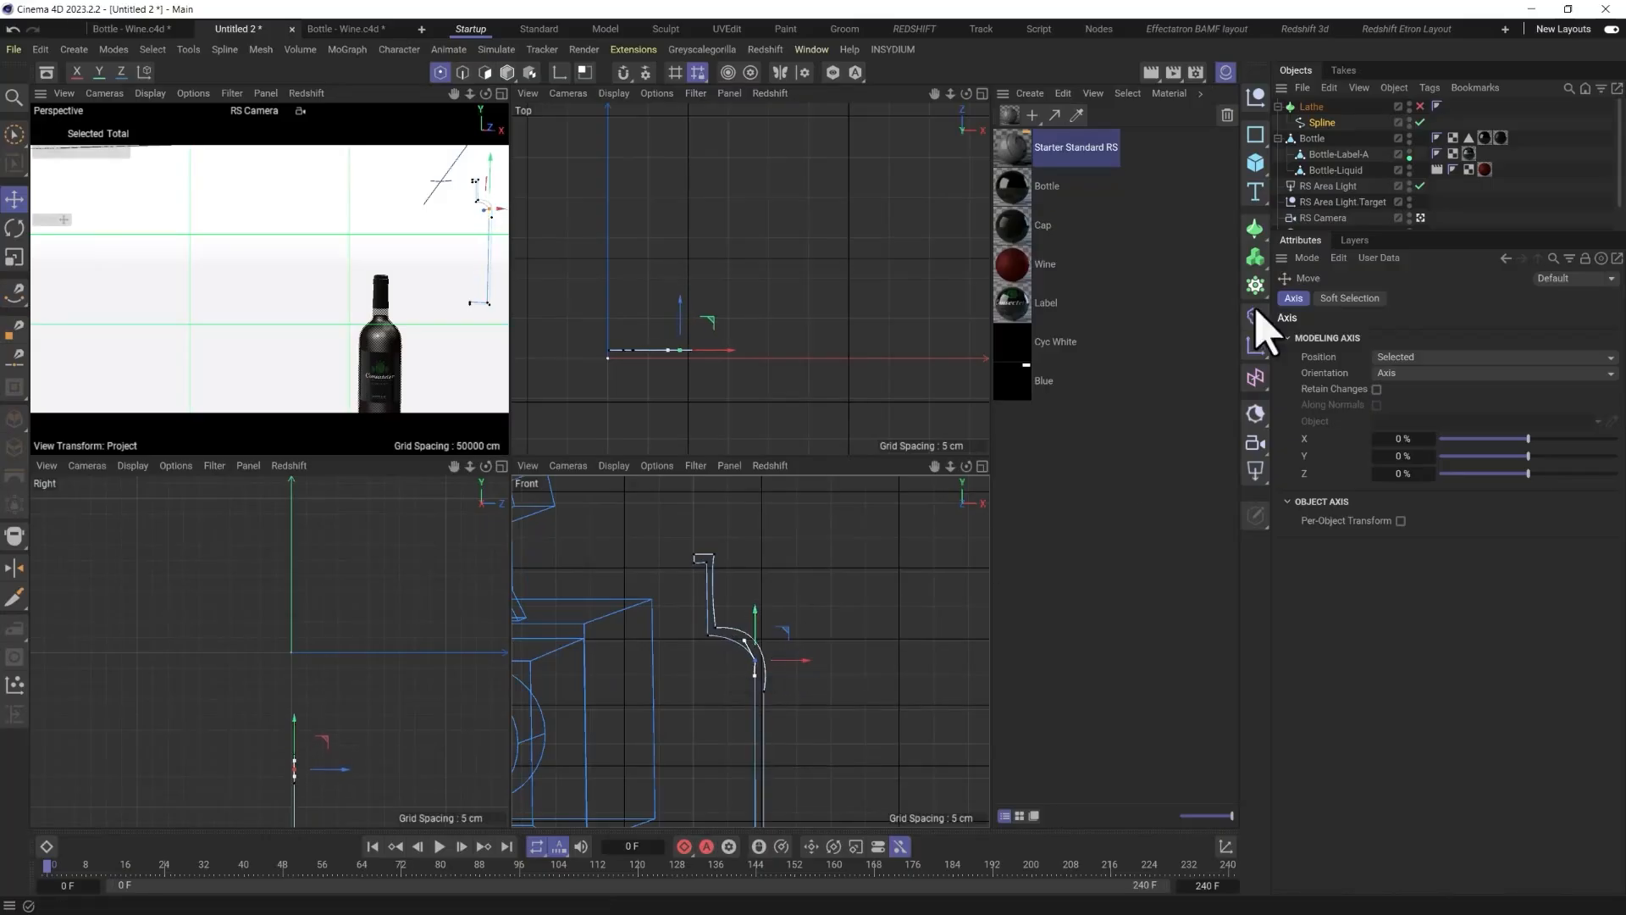
click(714, 557)
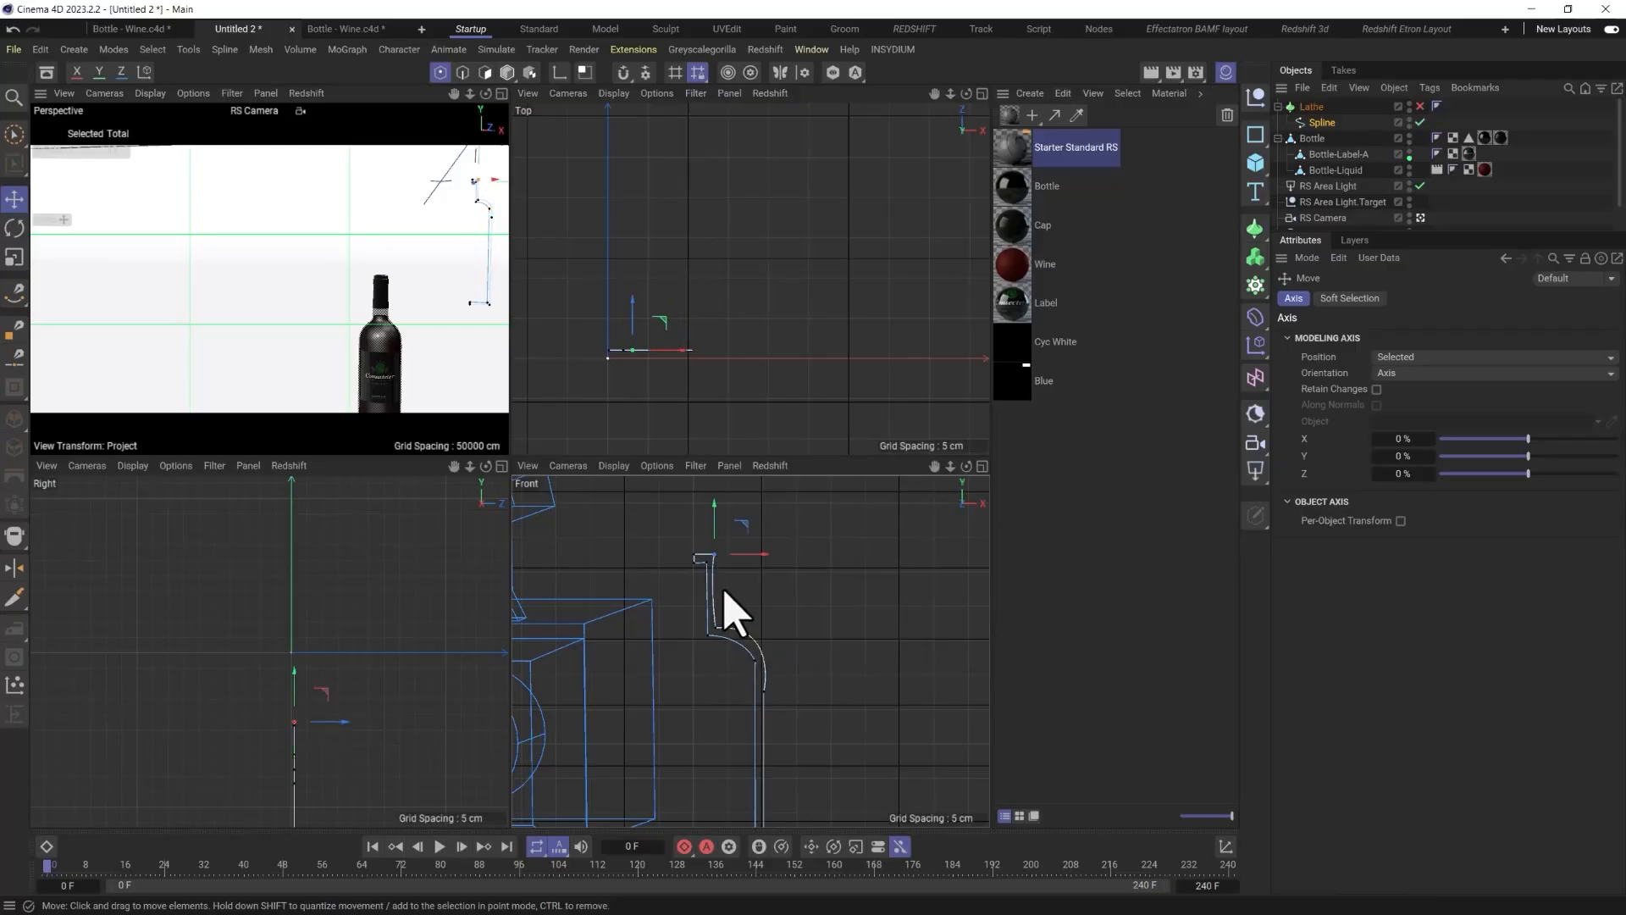
click(717, 628)
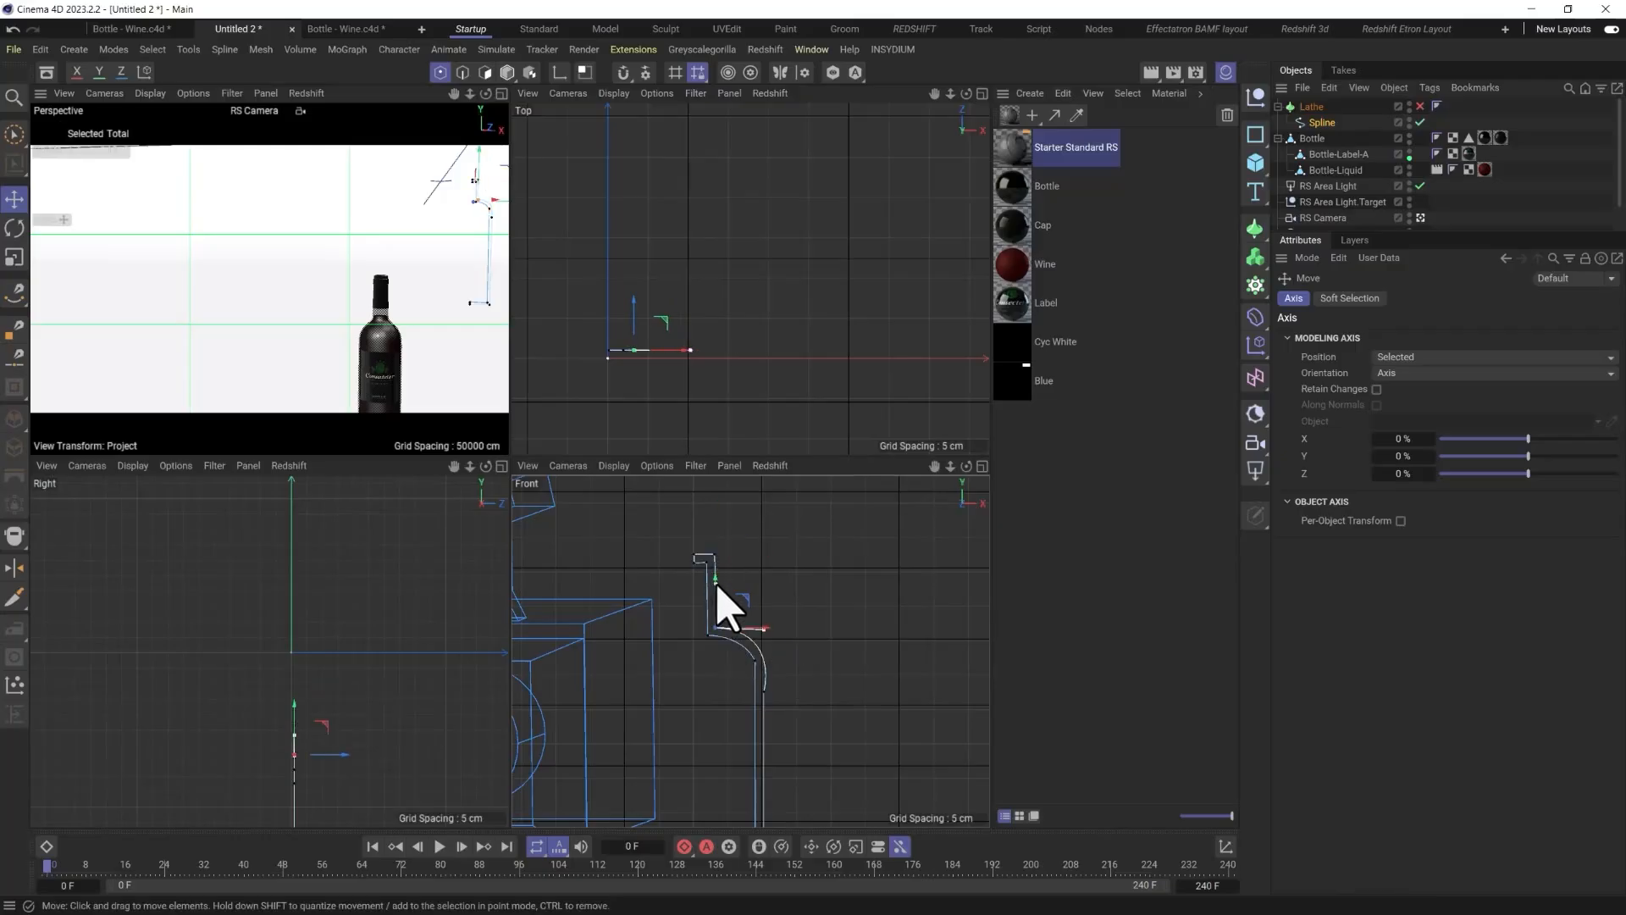
click(1421, 106)
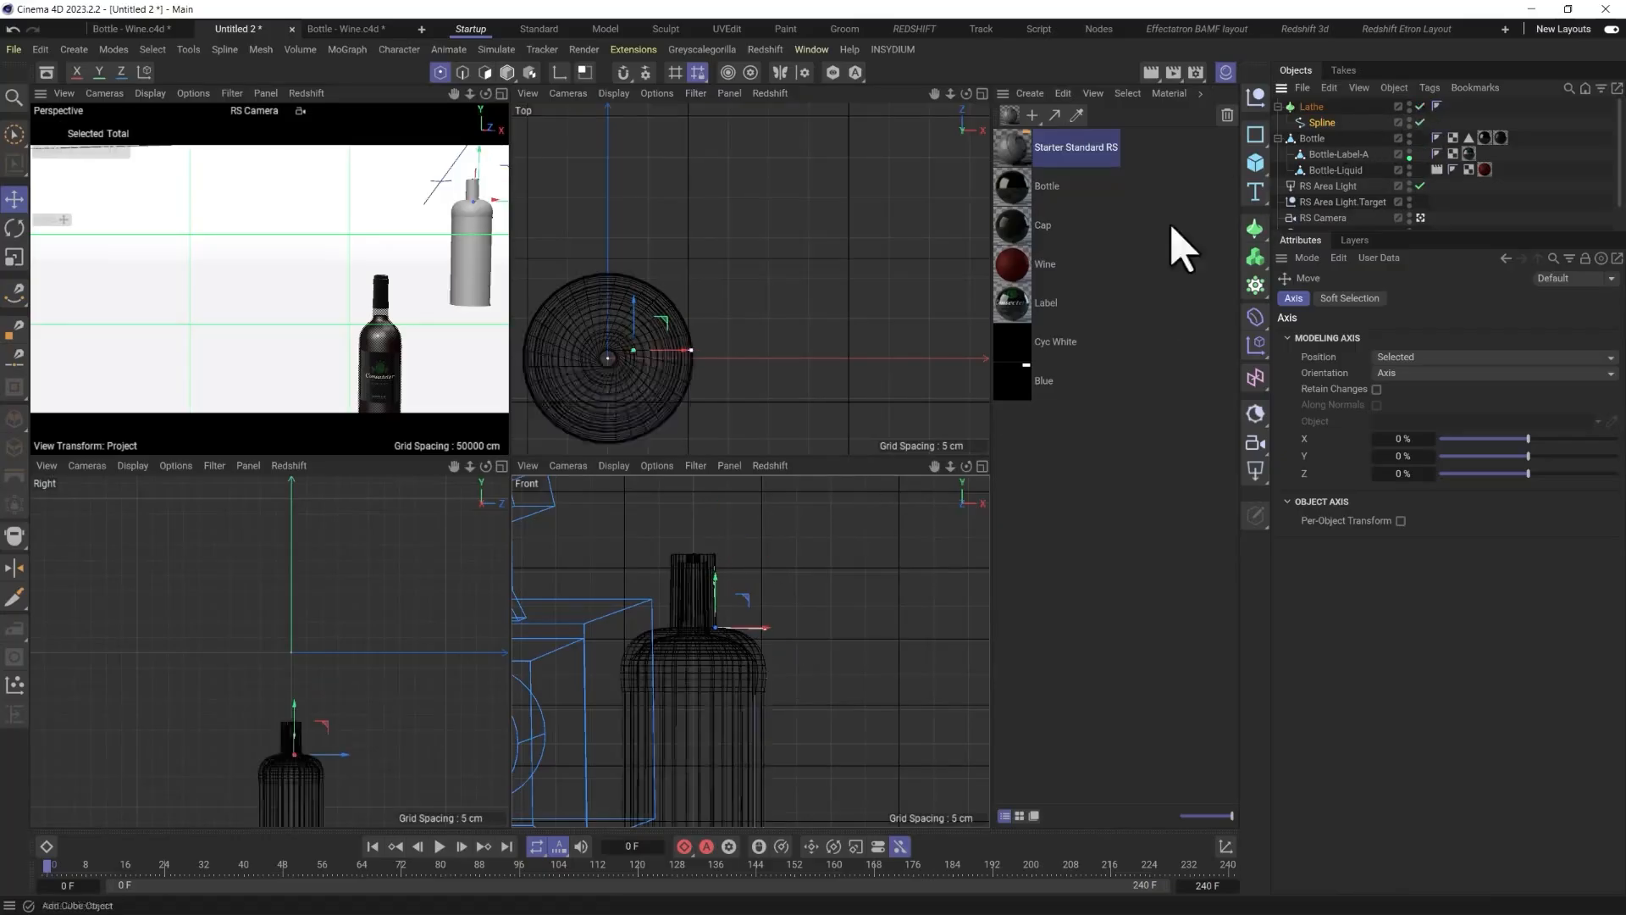
Disable the Lathe and move the spline's outer shoulder point inwards, directly above the outer body wall.
click(1318, 123)
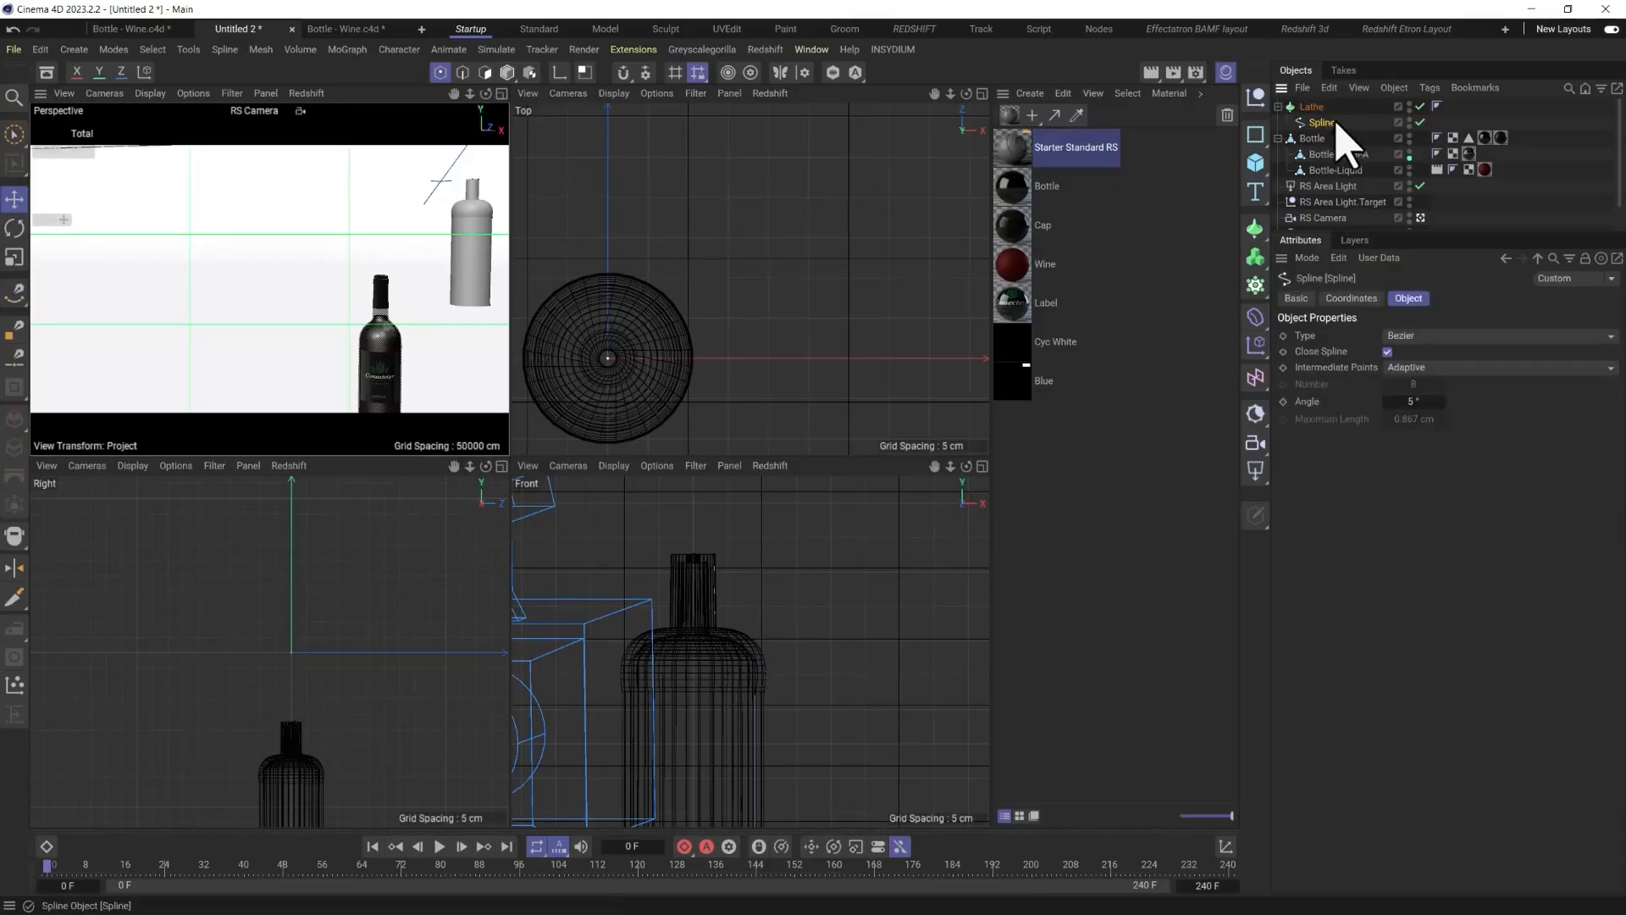
click(1313, 107)
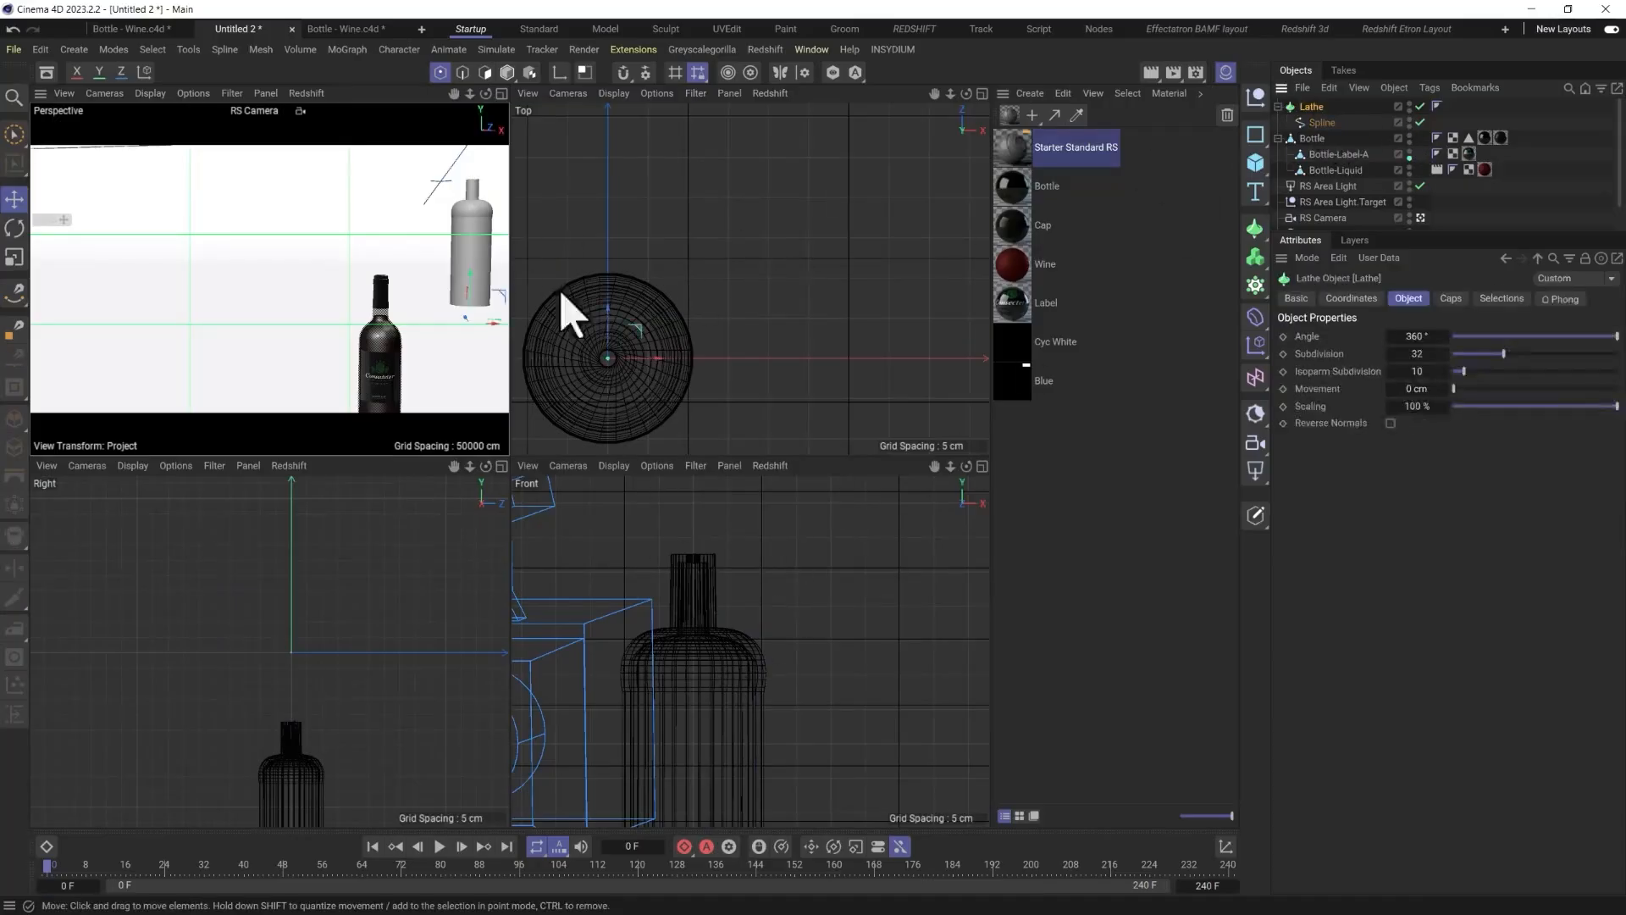
click(1318, 123)
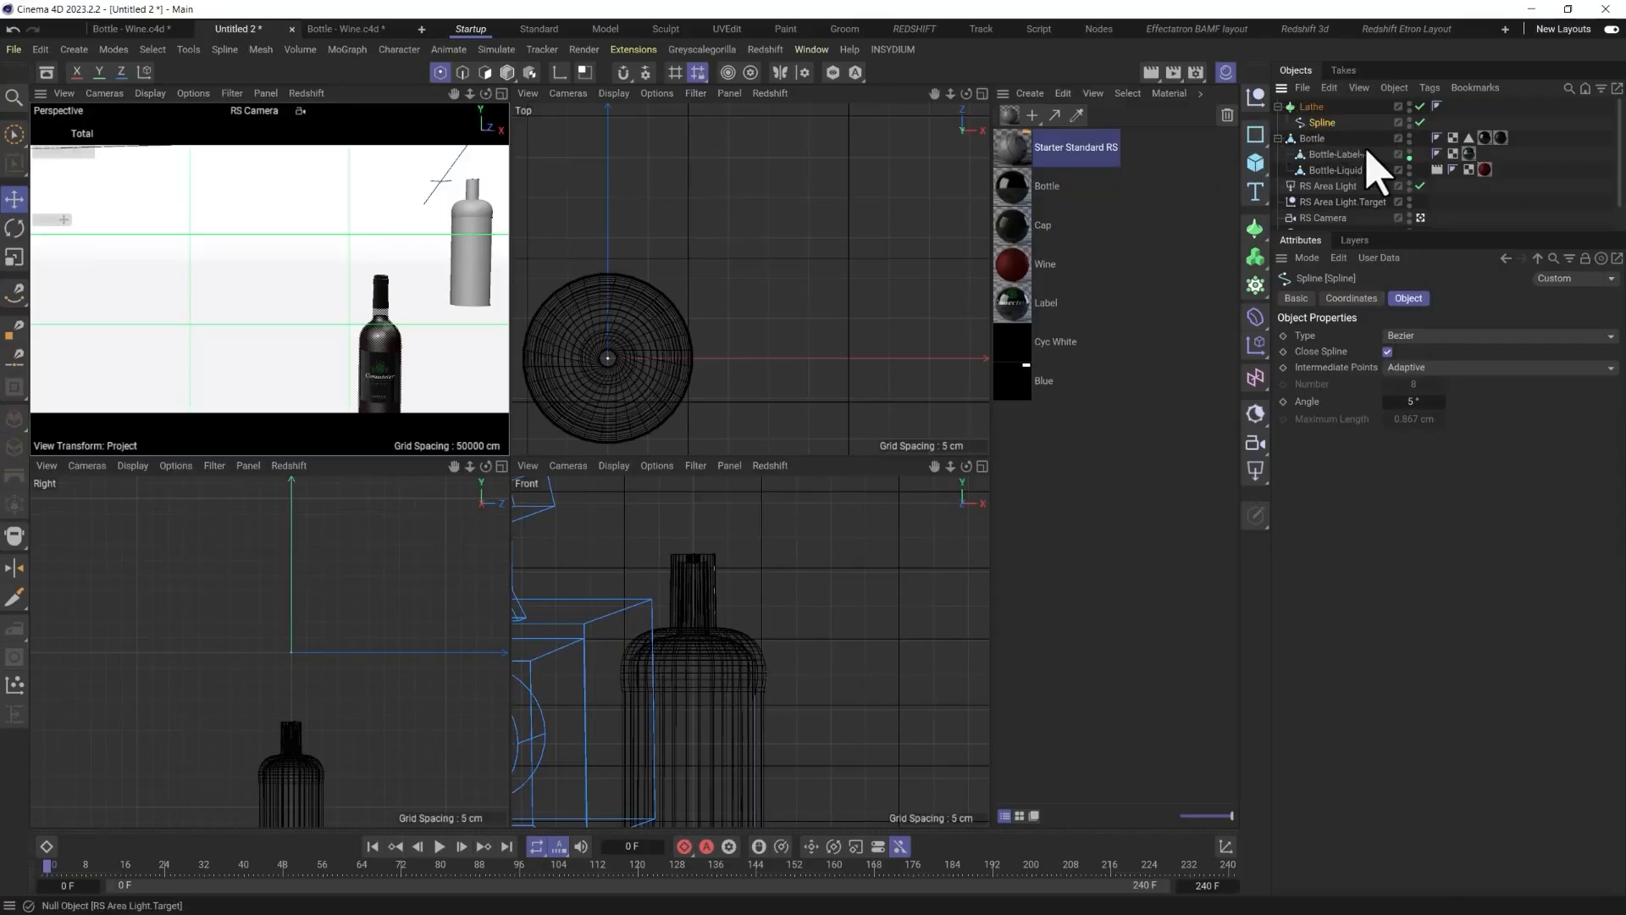
click(1421, 106)
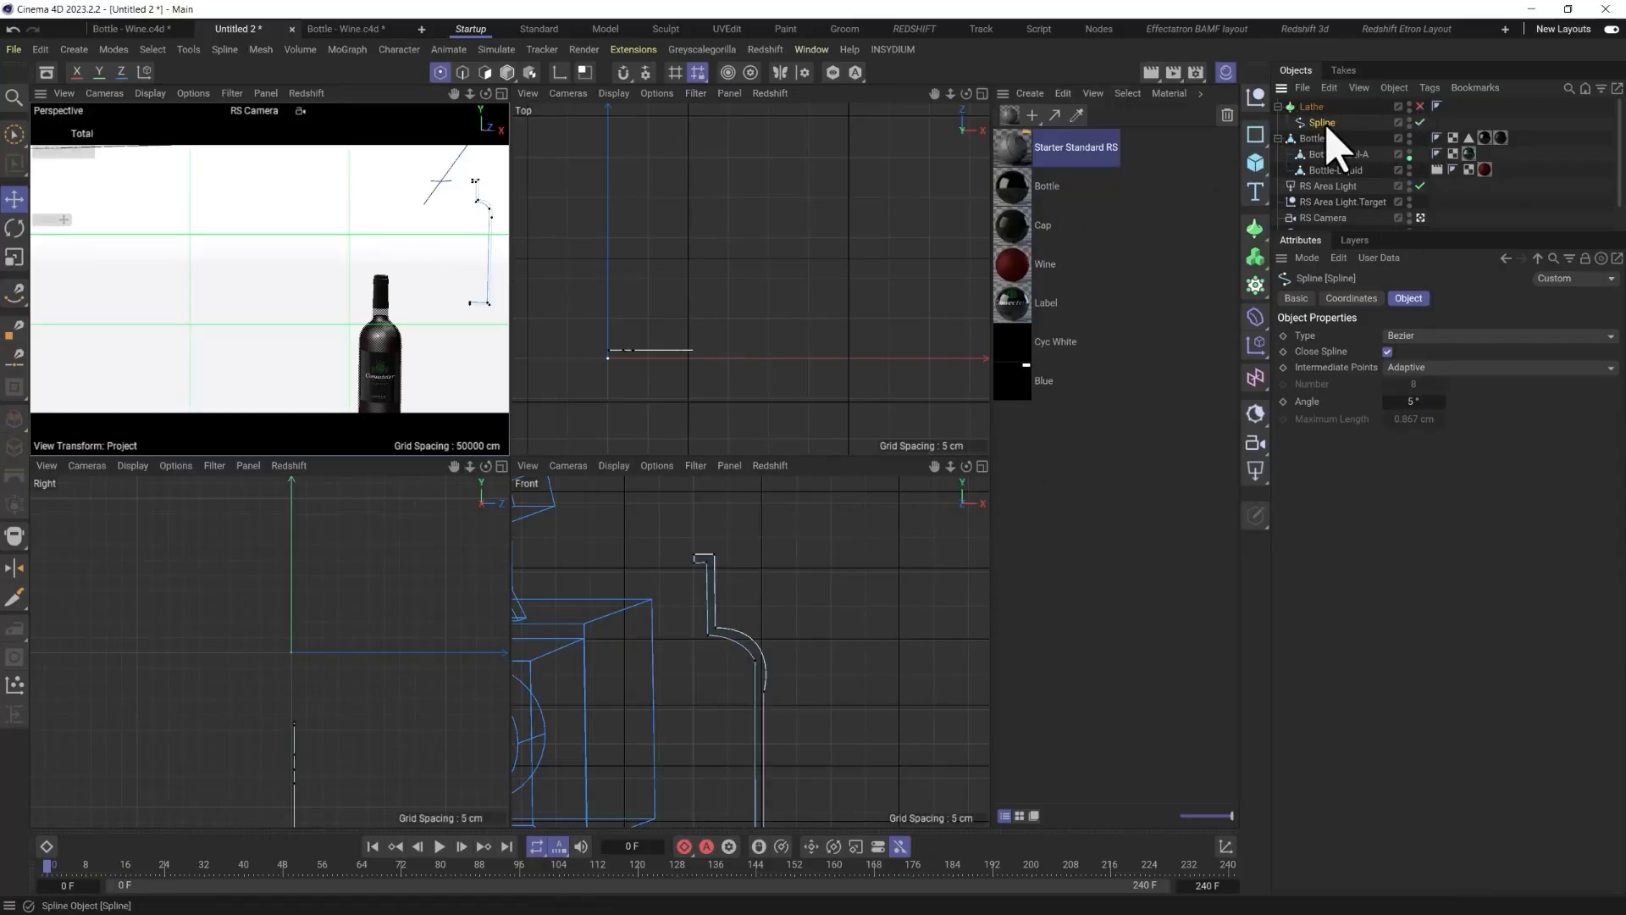
click(710, 639)
drag(752, 624, 791, 697)
scroll(752, 704, up, 5)
scroll(751, 704, down, 2)
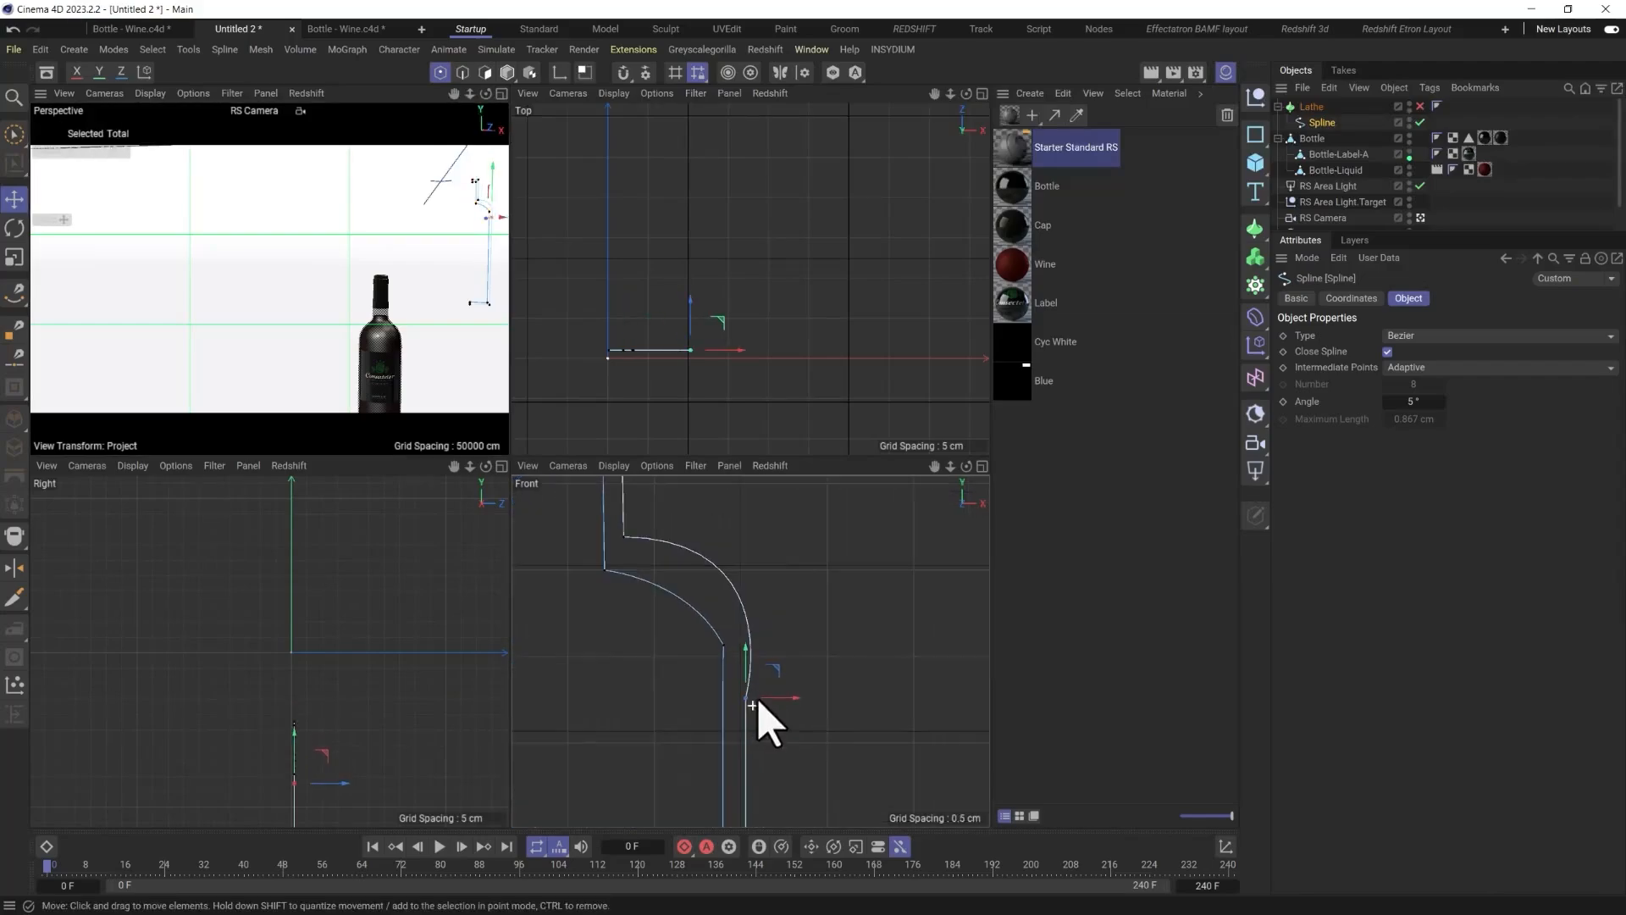
Shorten the tangent of the outer neck-base point to smooth the shoulder curve, and re-enable the Lathe.
click(623, 537)
drag(745, 546, 722, 542)
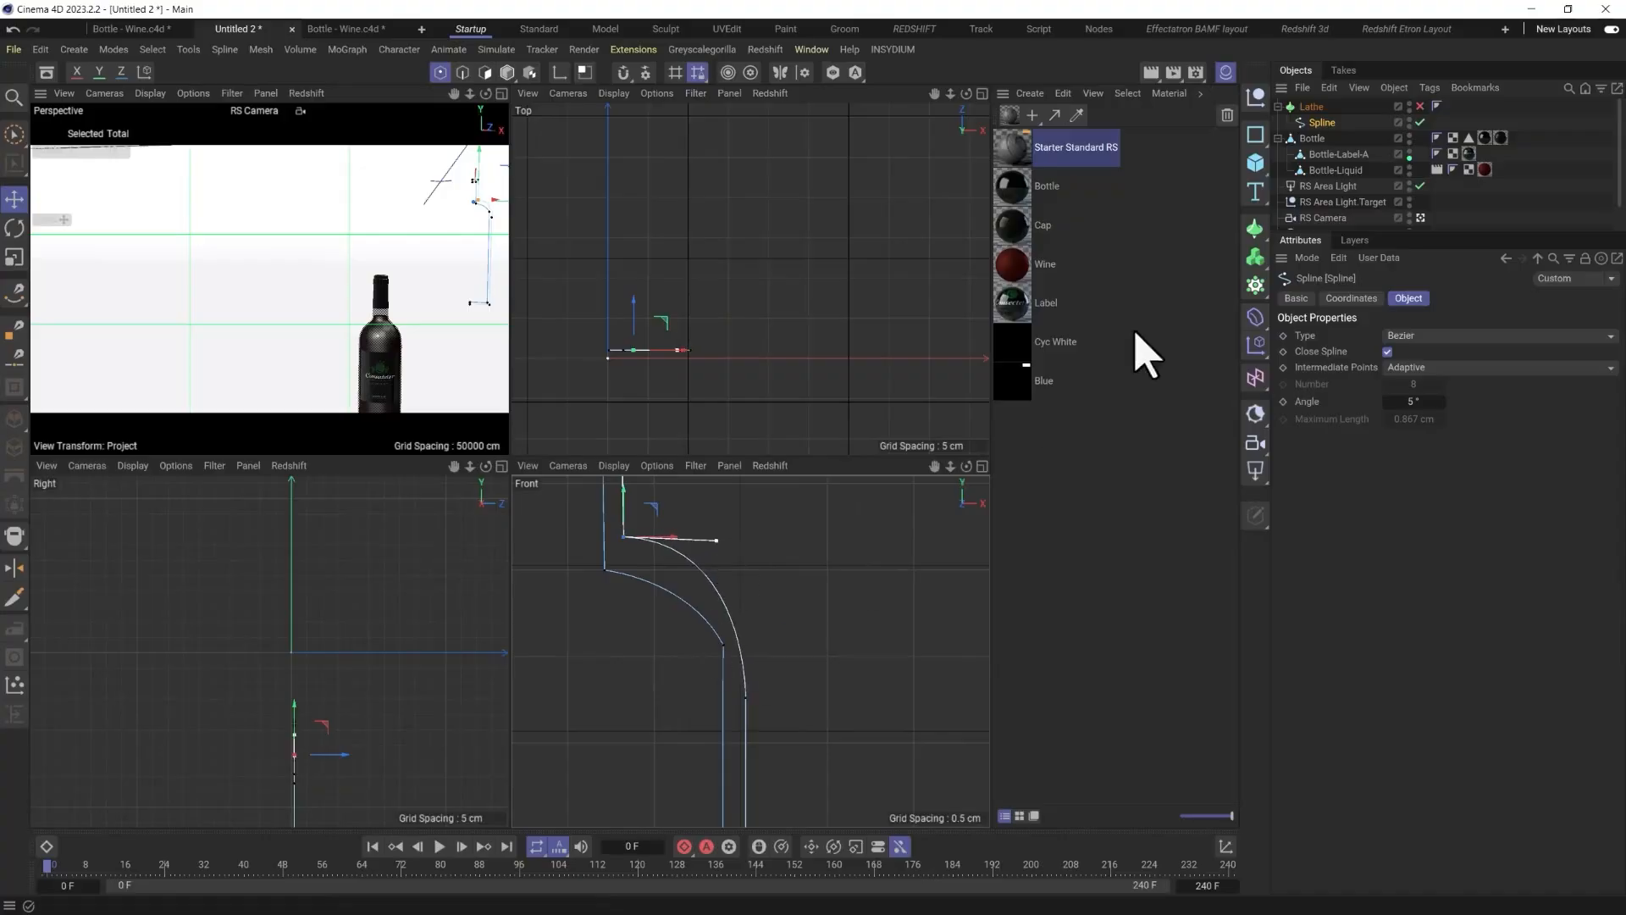
click(1421, 107)
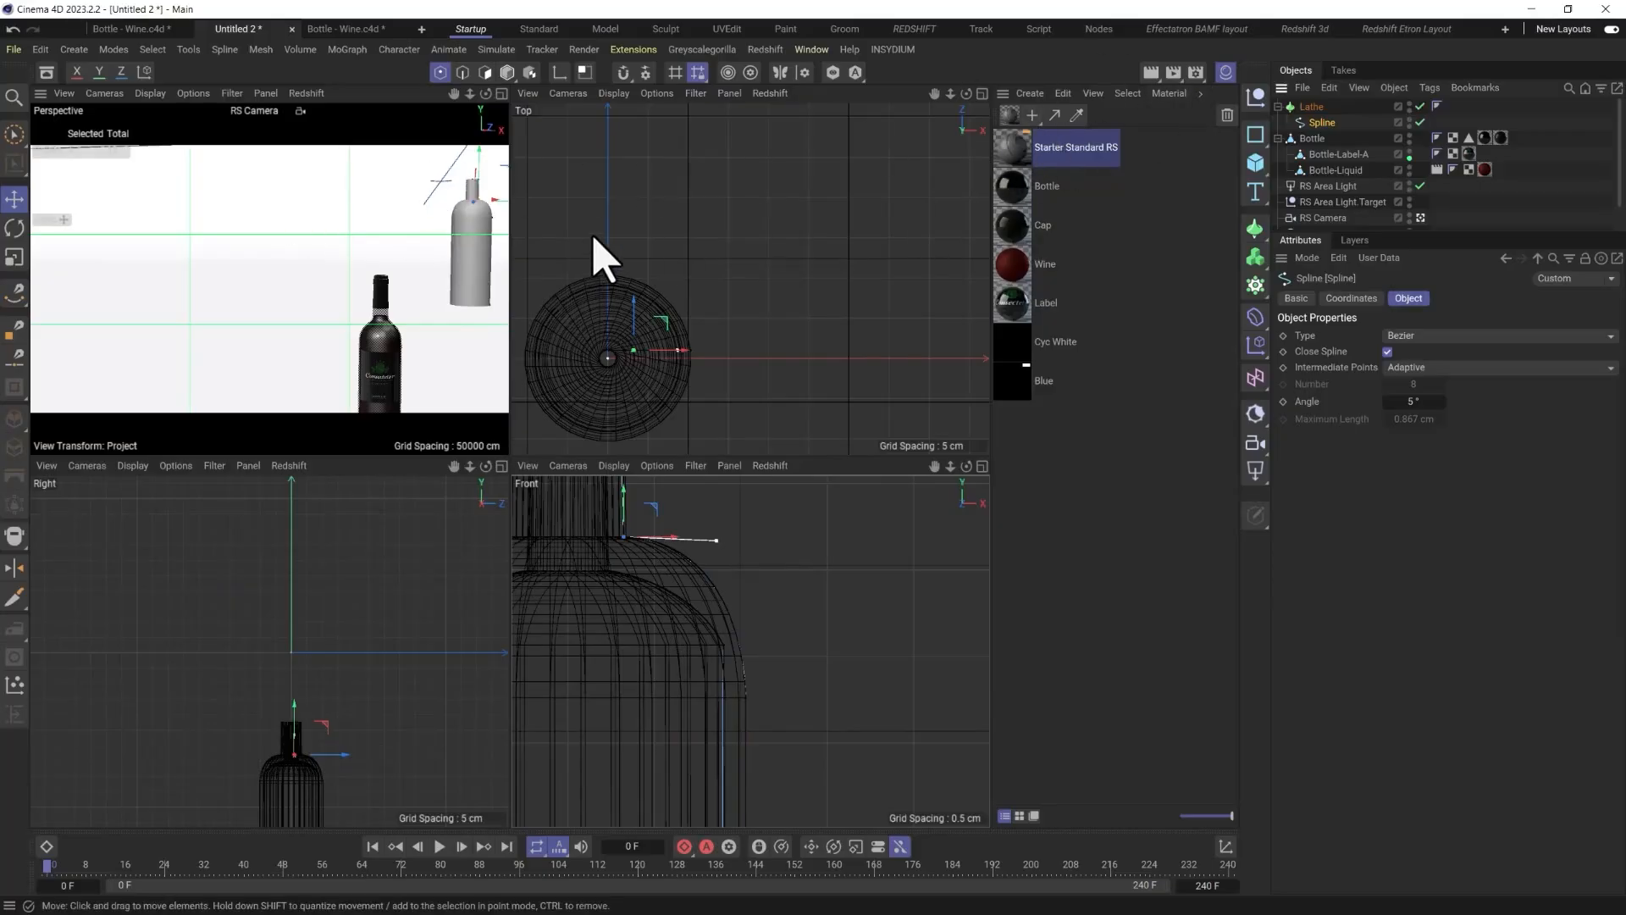
Delete the Lathe bottle and frame the labelled wine bottle in the full-size RS Camera view.
click(1312, 106)
key(Delete)
middle_click(428, 346)
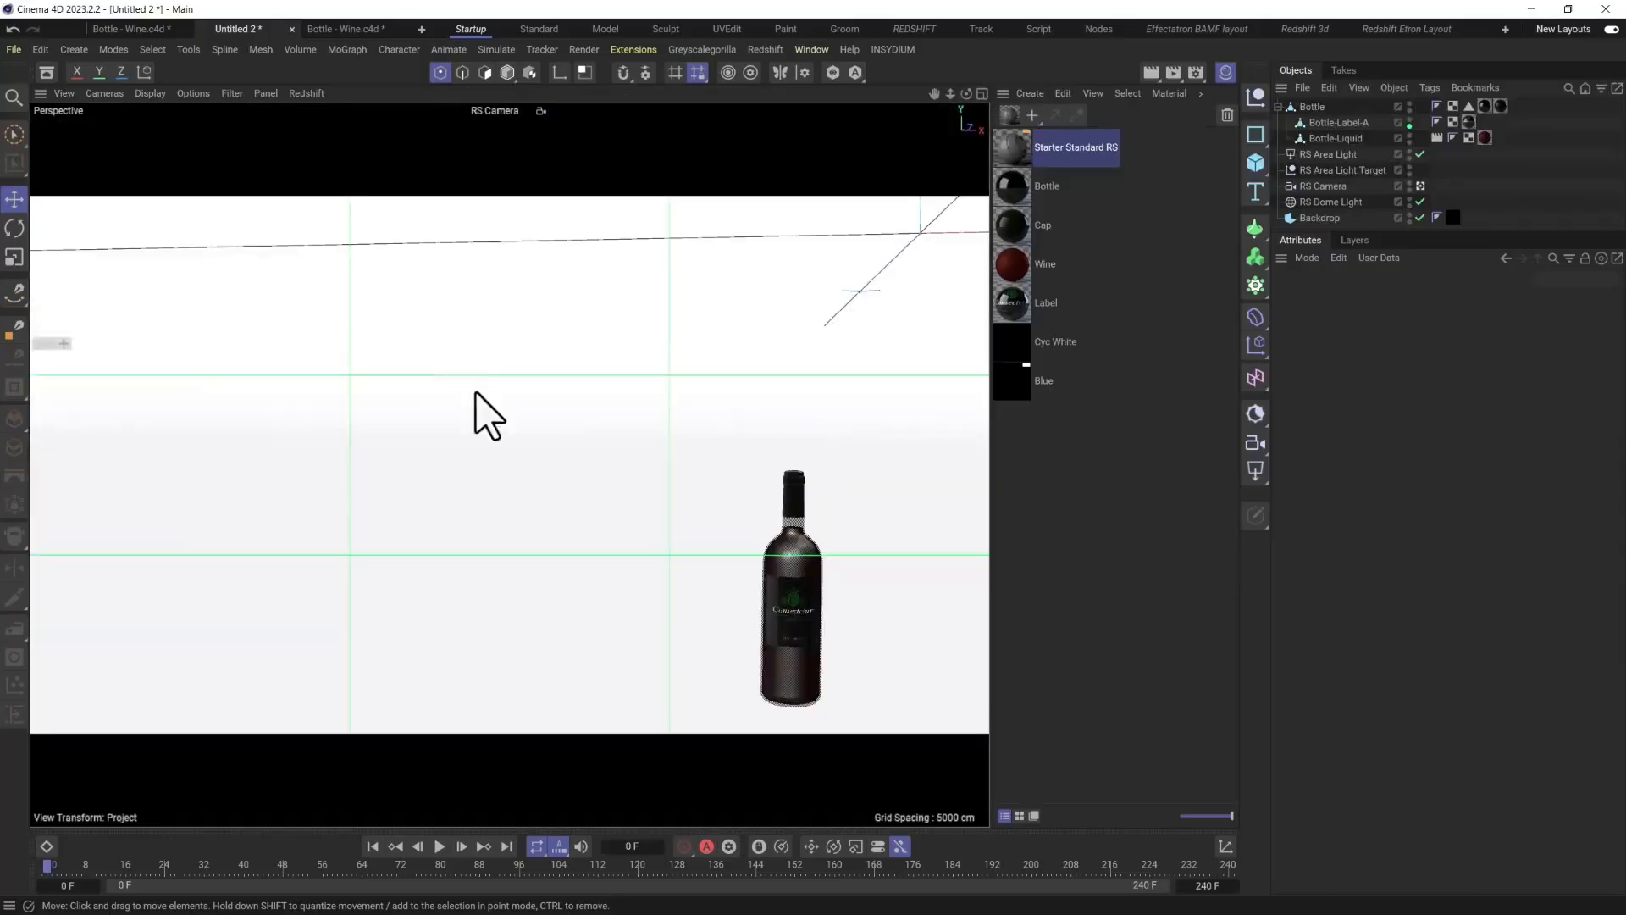
alt+drag(474, 392, 467, 526)
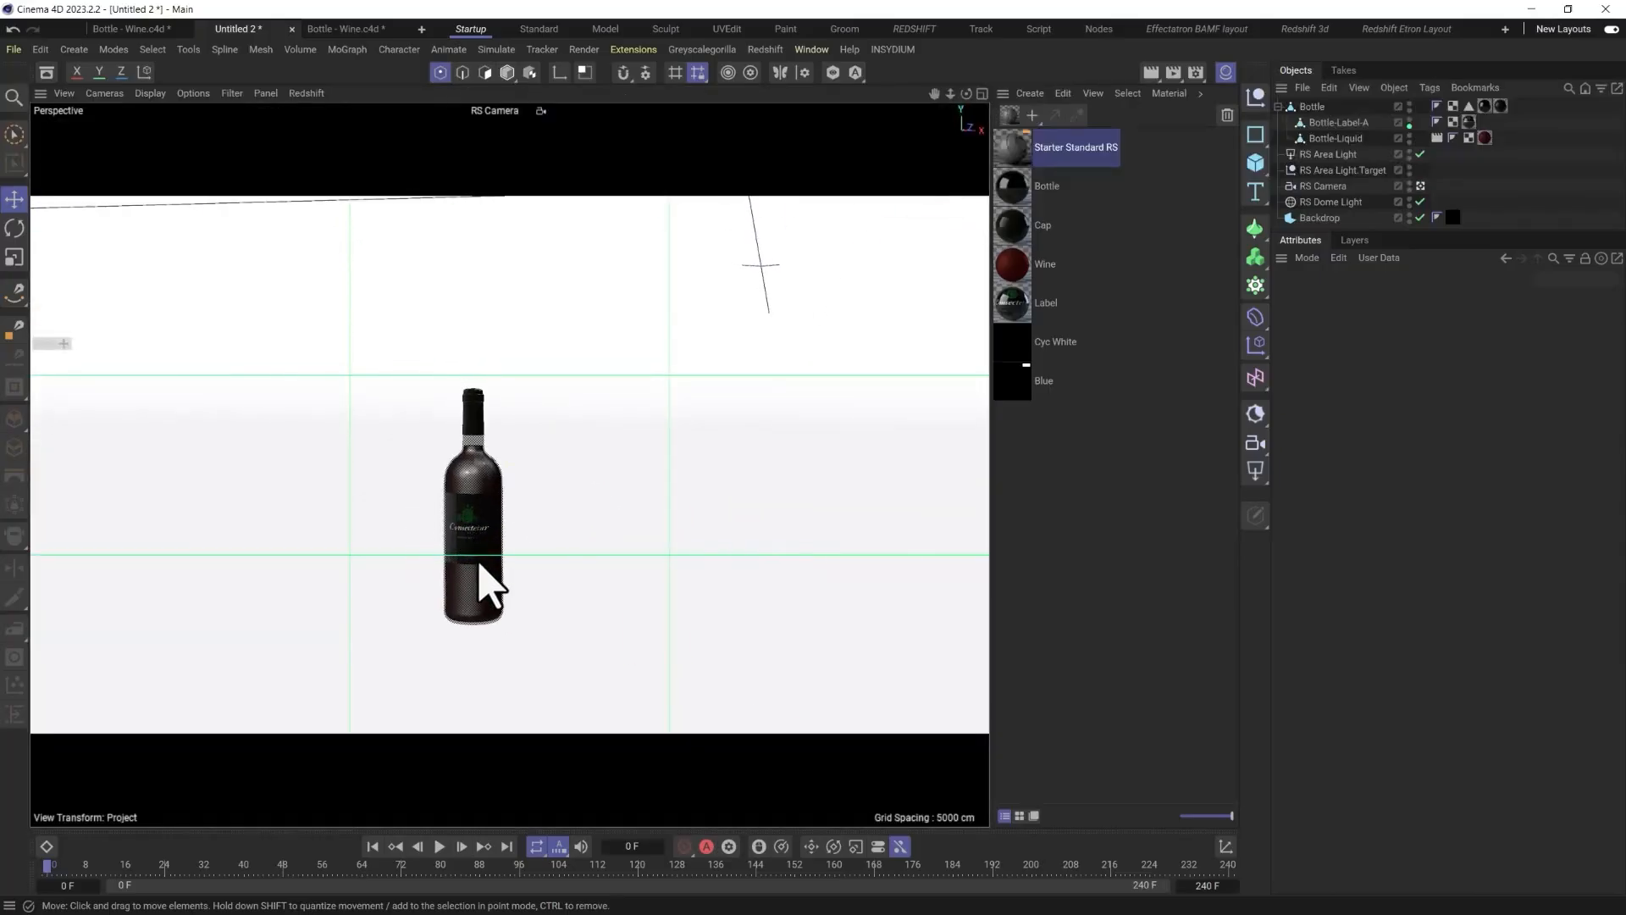
scroll(489, 585, up, 2)
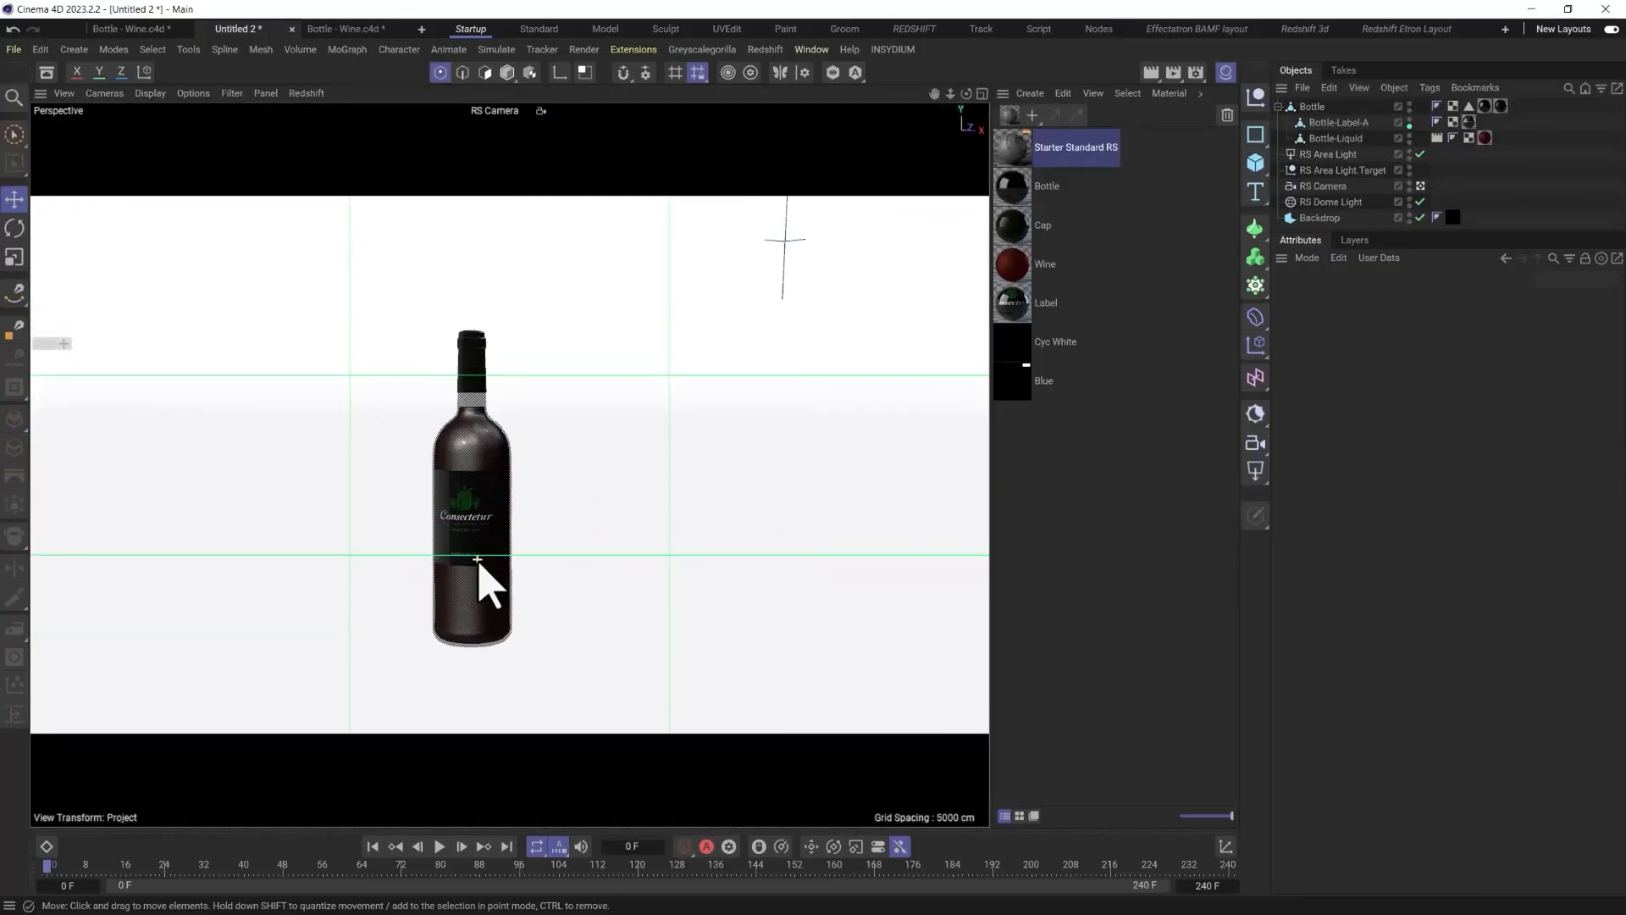
scroll(480, 565, up, 2)
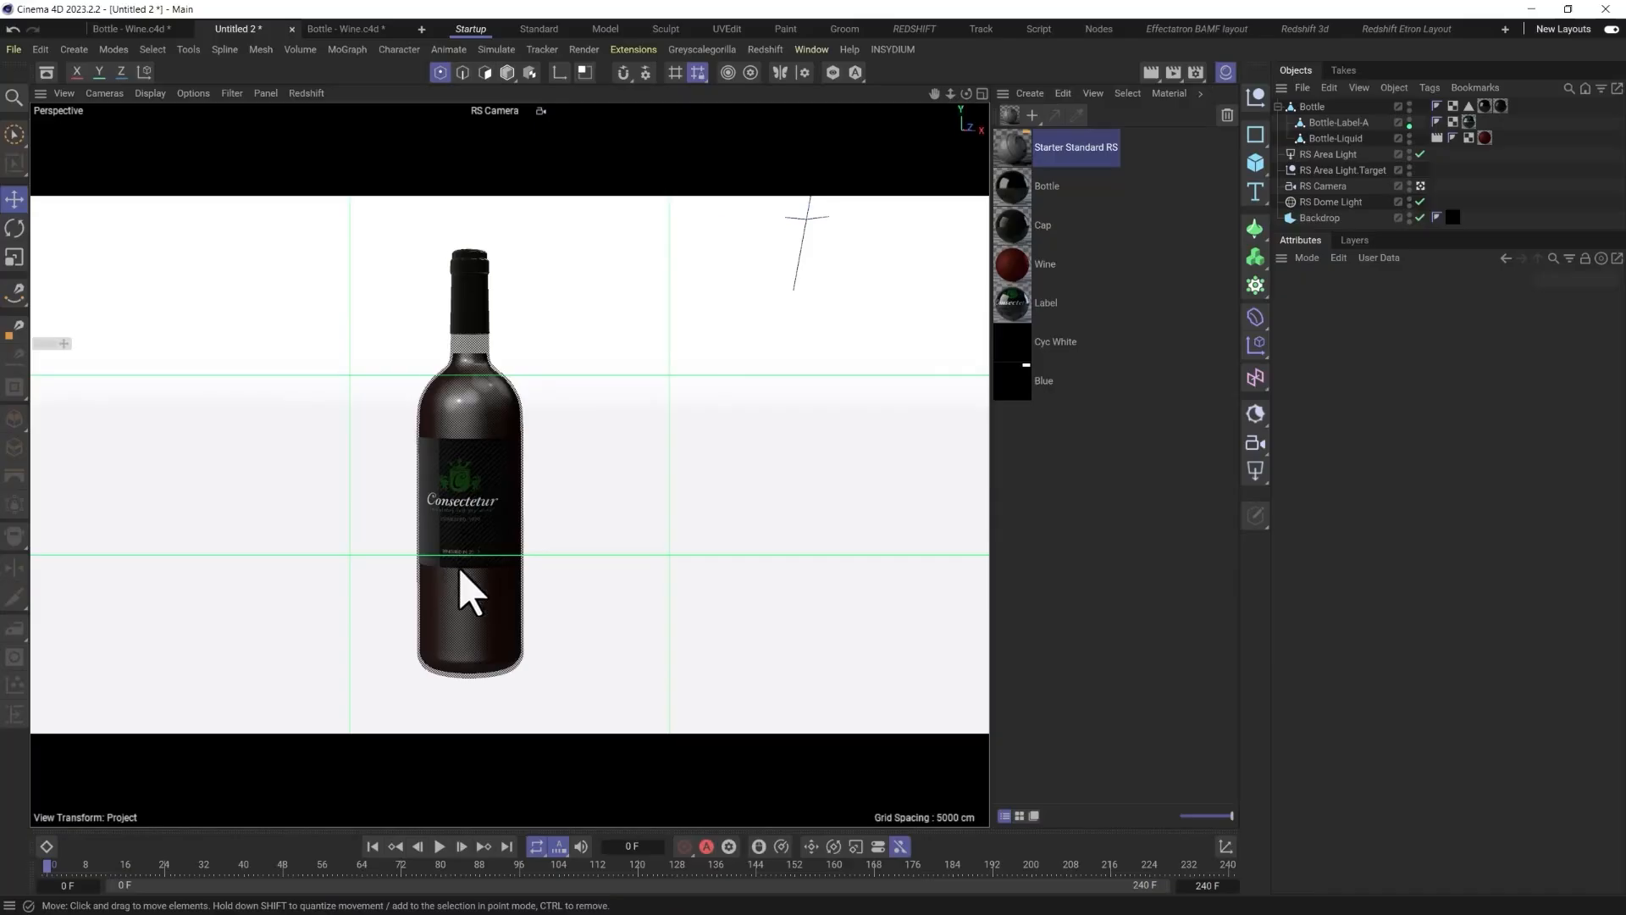
mouse_move(471, 593)
alt+mouse_down()
mouse_move(646, 599)
mouse_move(483, 592)
alt+mouse_up()
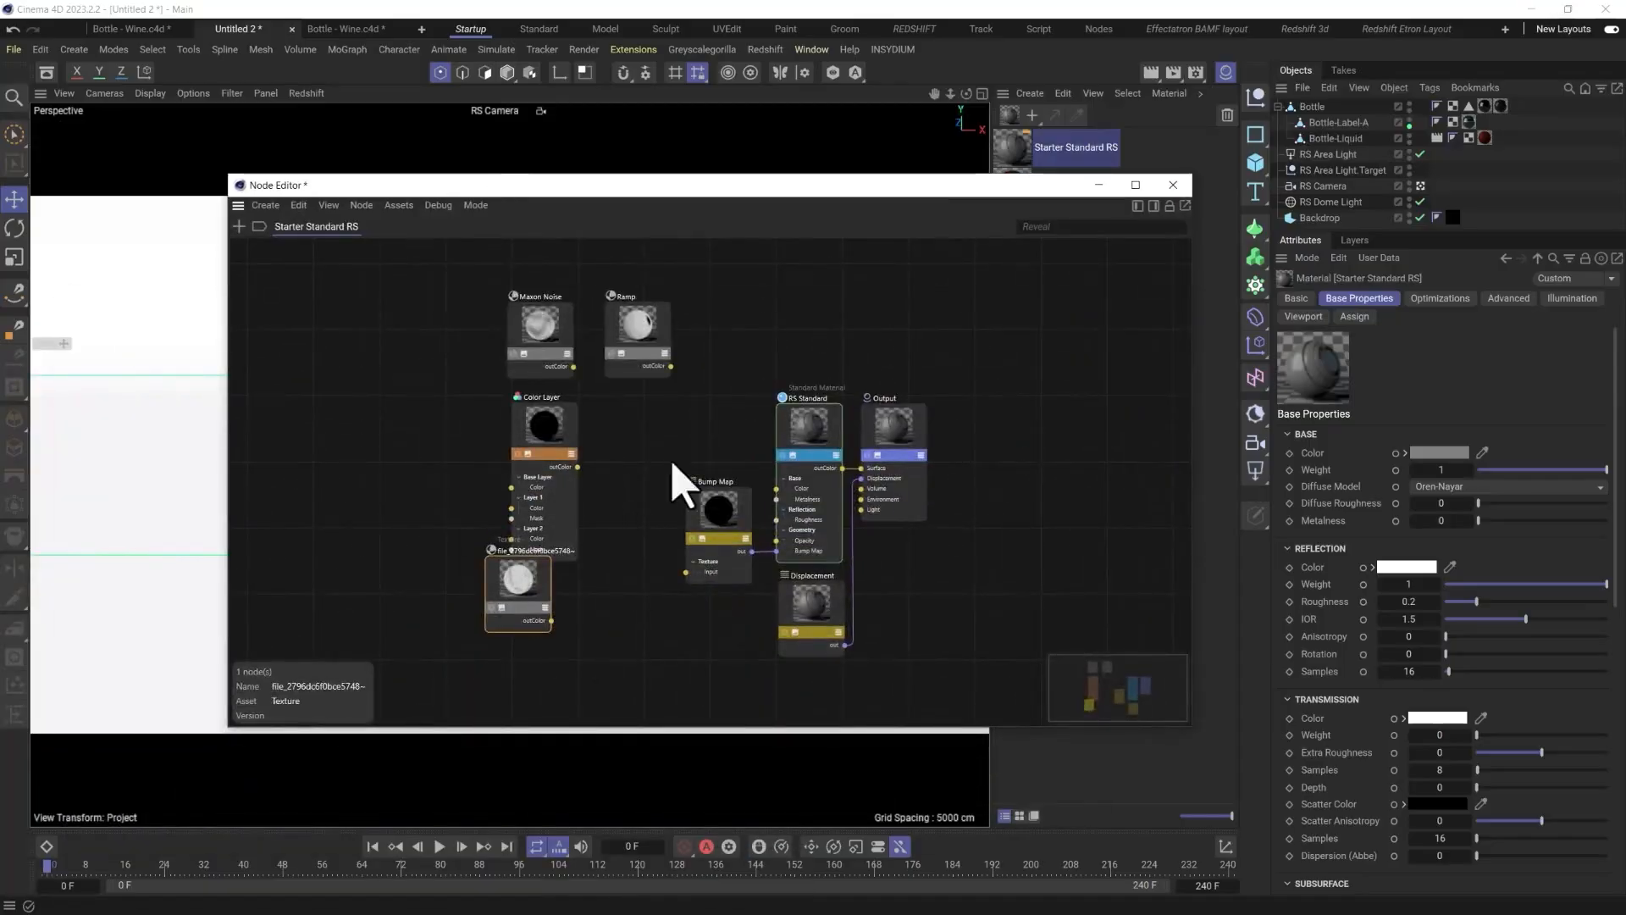
Connect the label Texture node's outColor to the RS Standard's Base Color in the Starter Standard RS material.
drag(524, 584, 410, 570)
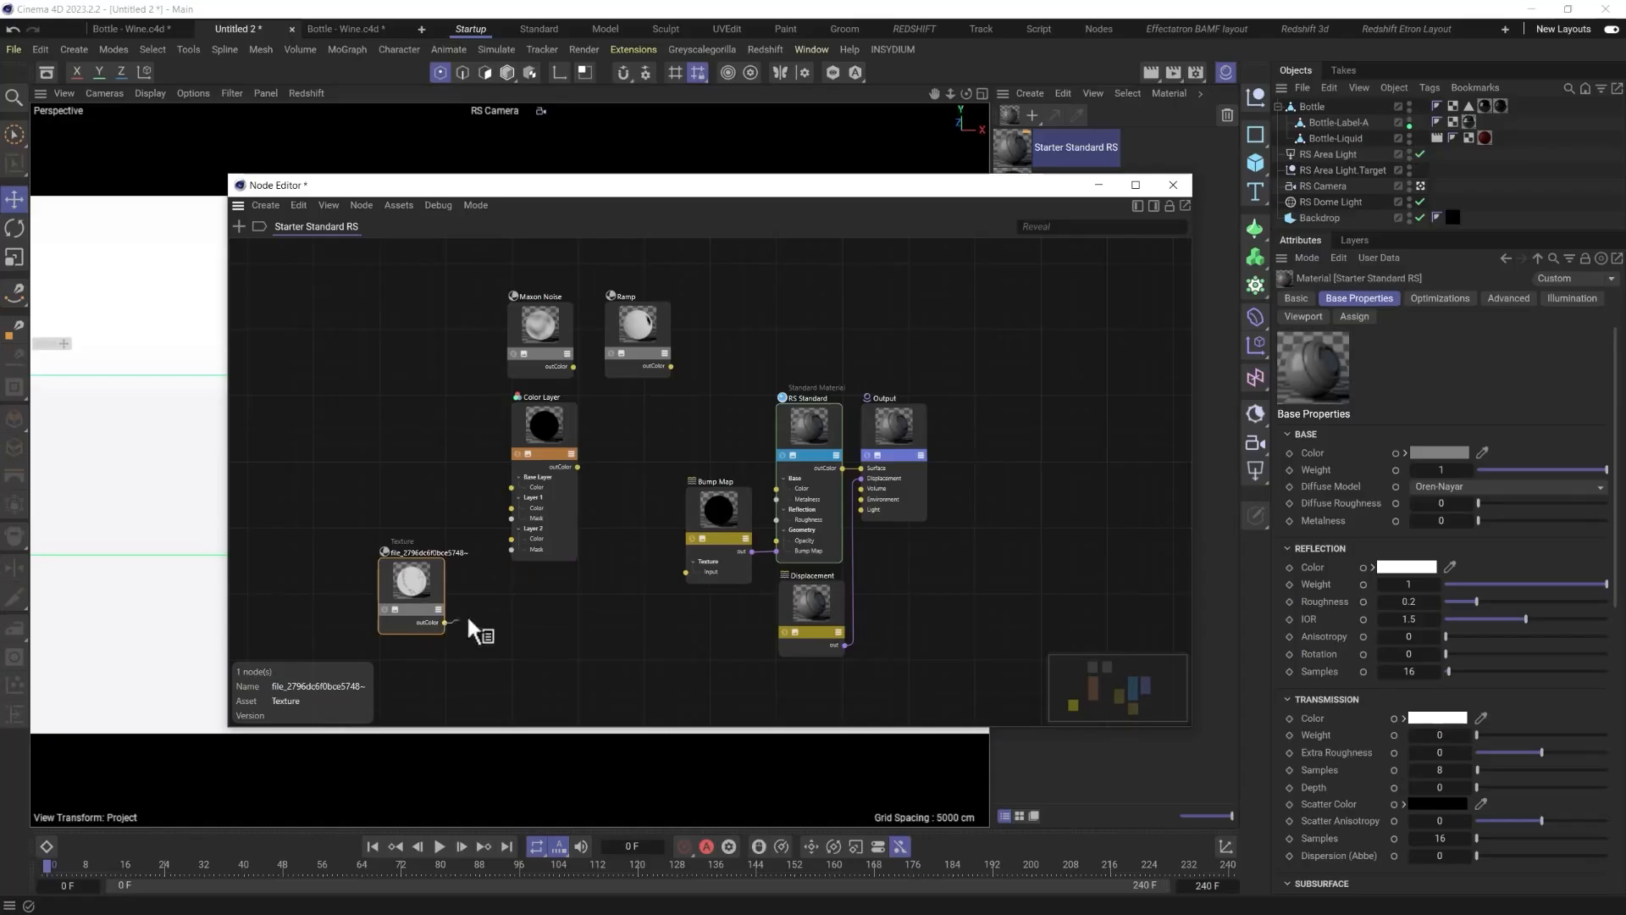
drag(468, 620, 703, 631)
Uncover the material list and replace the Label material with Starter Standard RS to put the new artwork on the bottle.
drag(890, 187, 1271, 385)
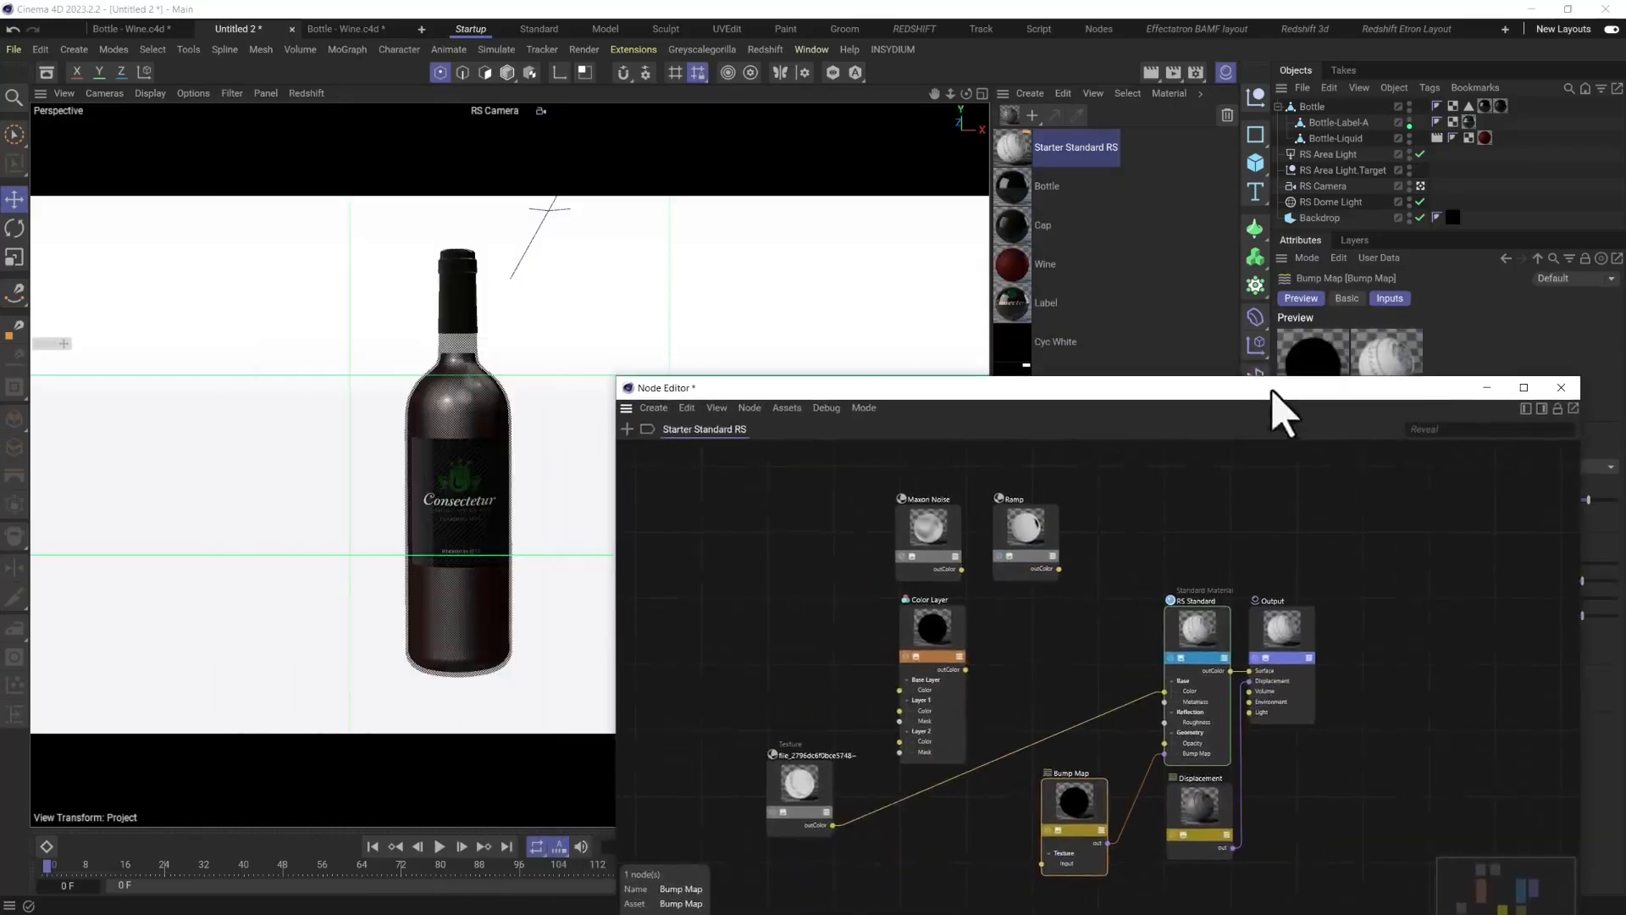
click(1020, 169)
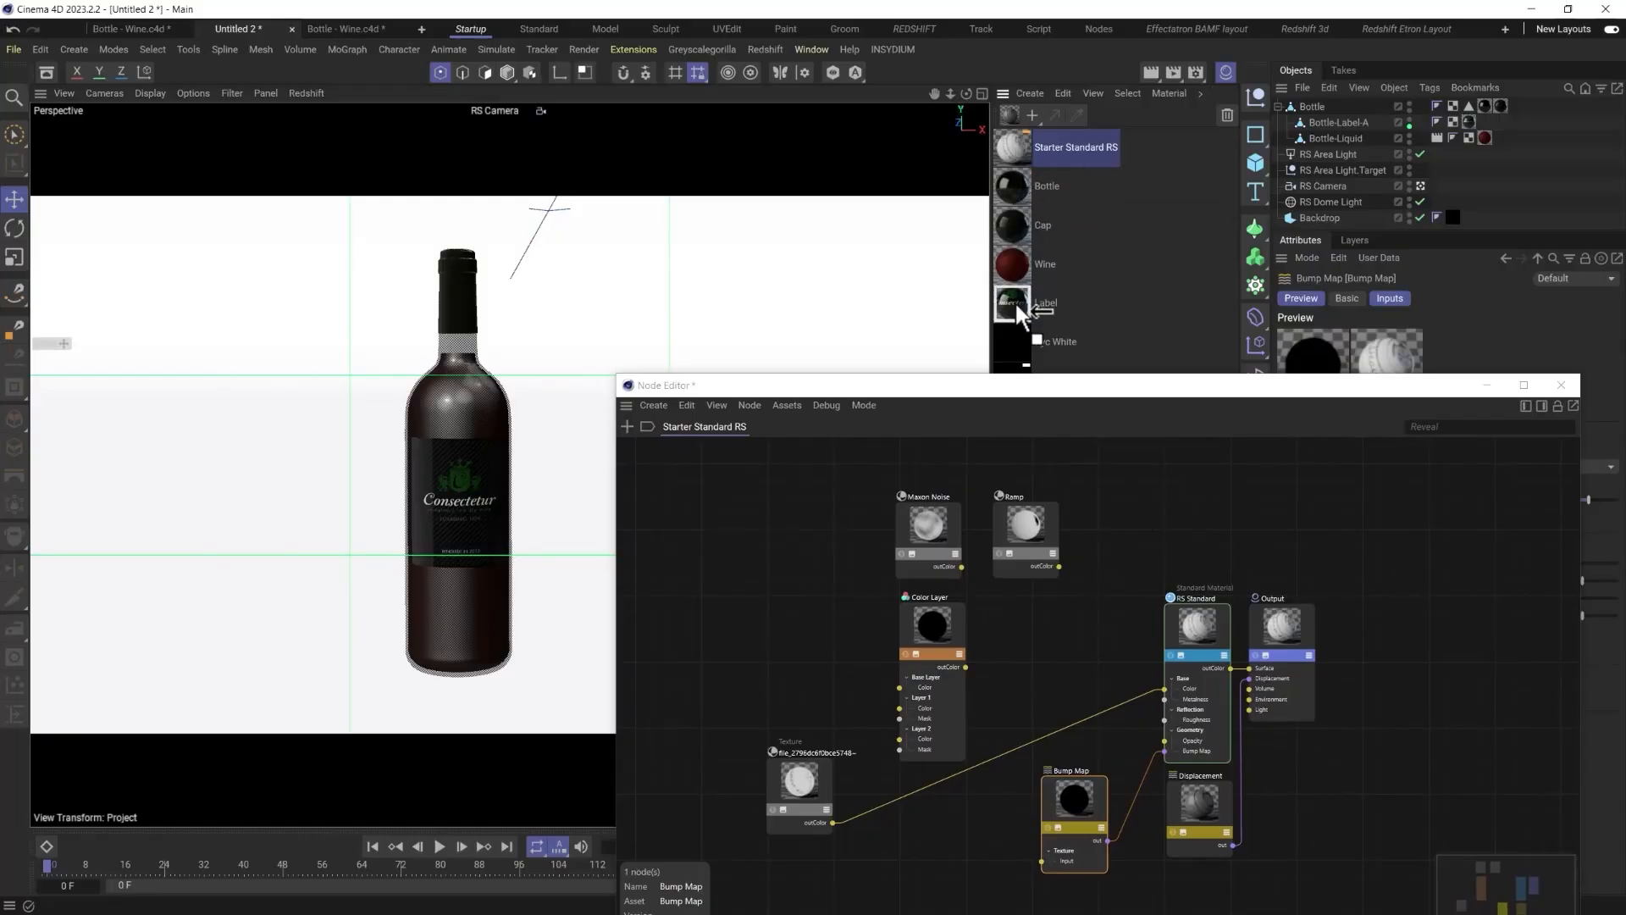
drag(1015, 302, 1015, 302)
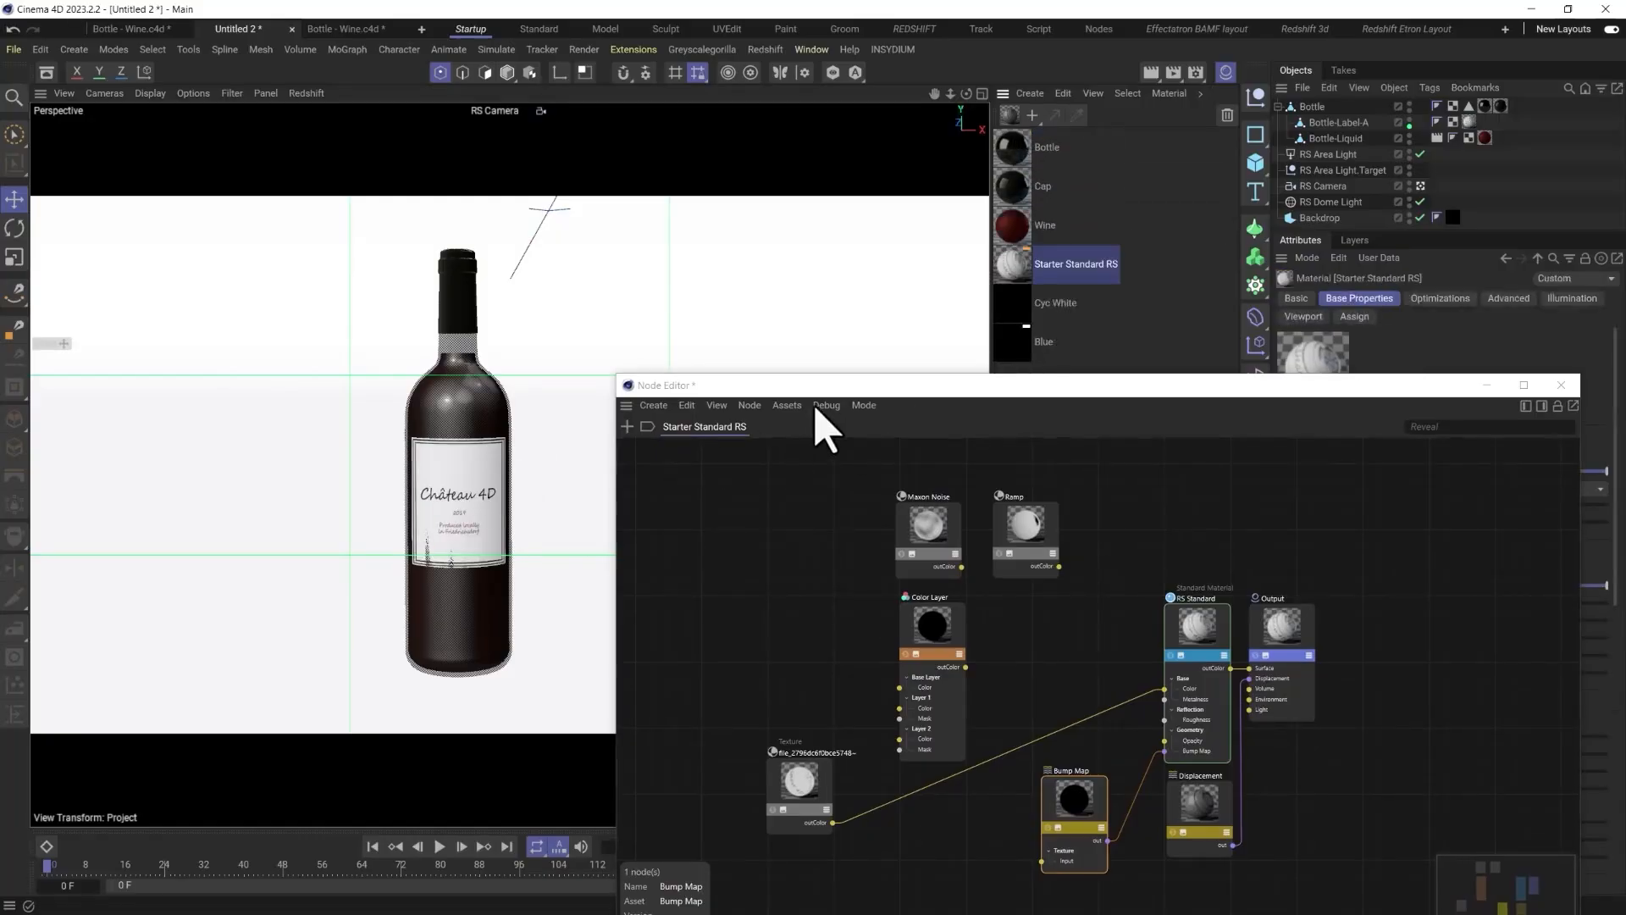
Open the Redshift RenderView, start a live render, hide its settings and enlarge the image to 75 % to inspect the label.
drag(822, 387, 822, 232)
click(765, 49)
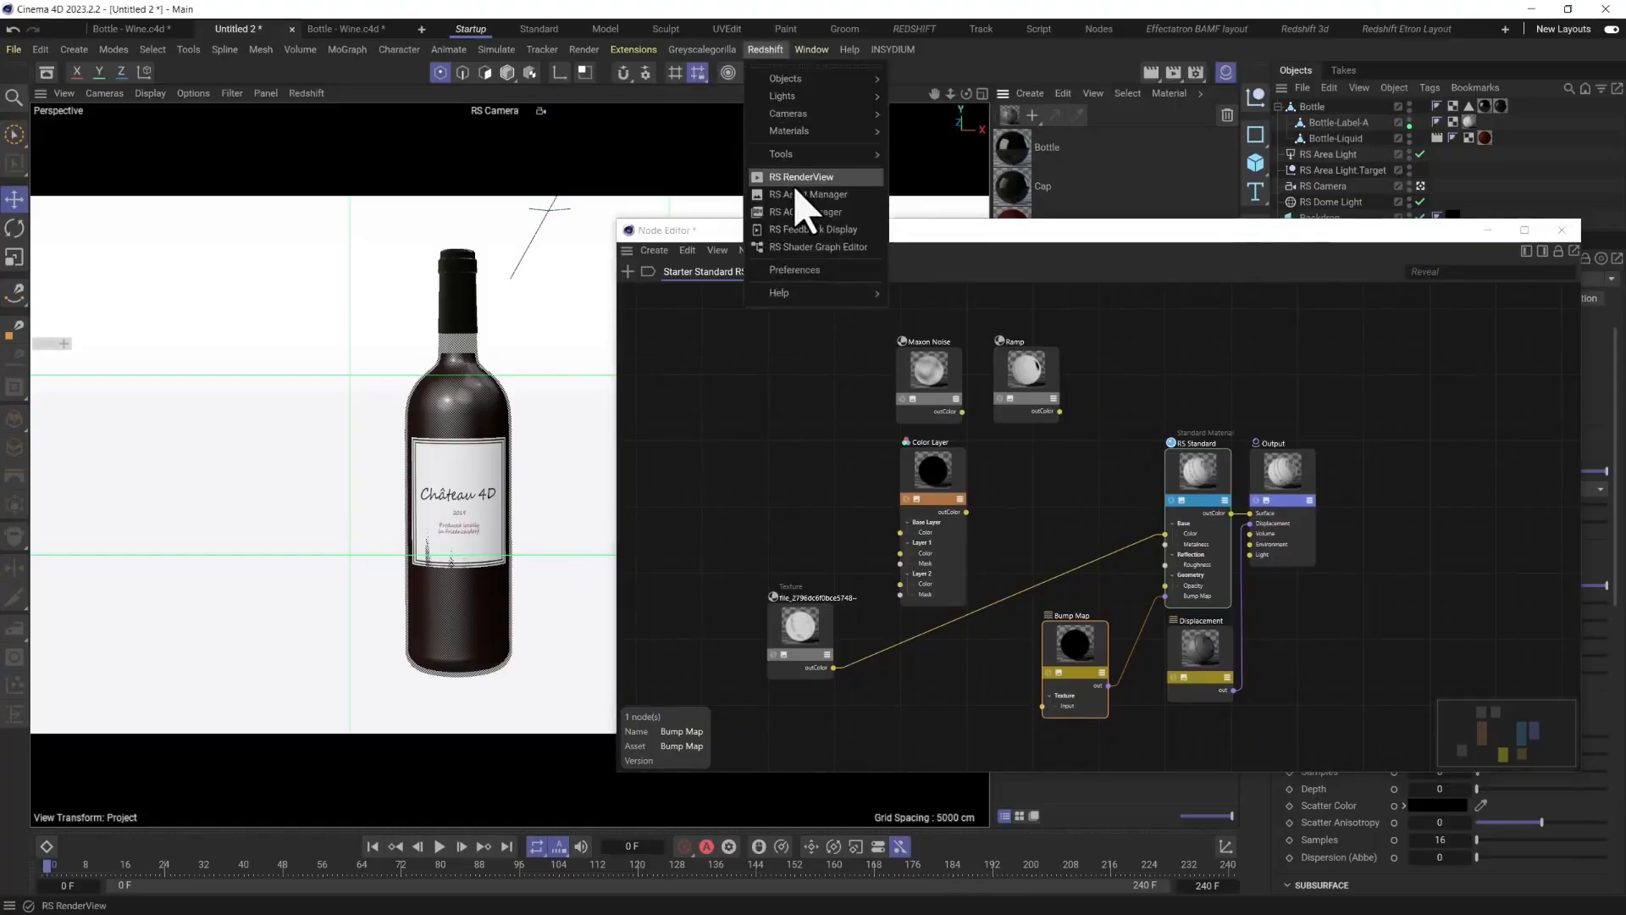
click(843, 204)
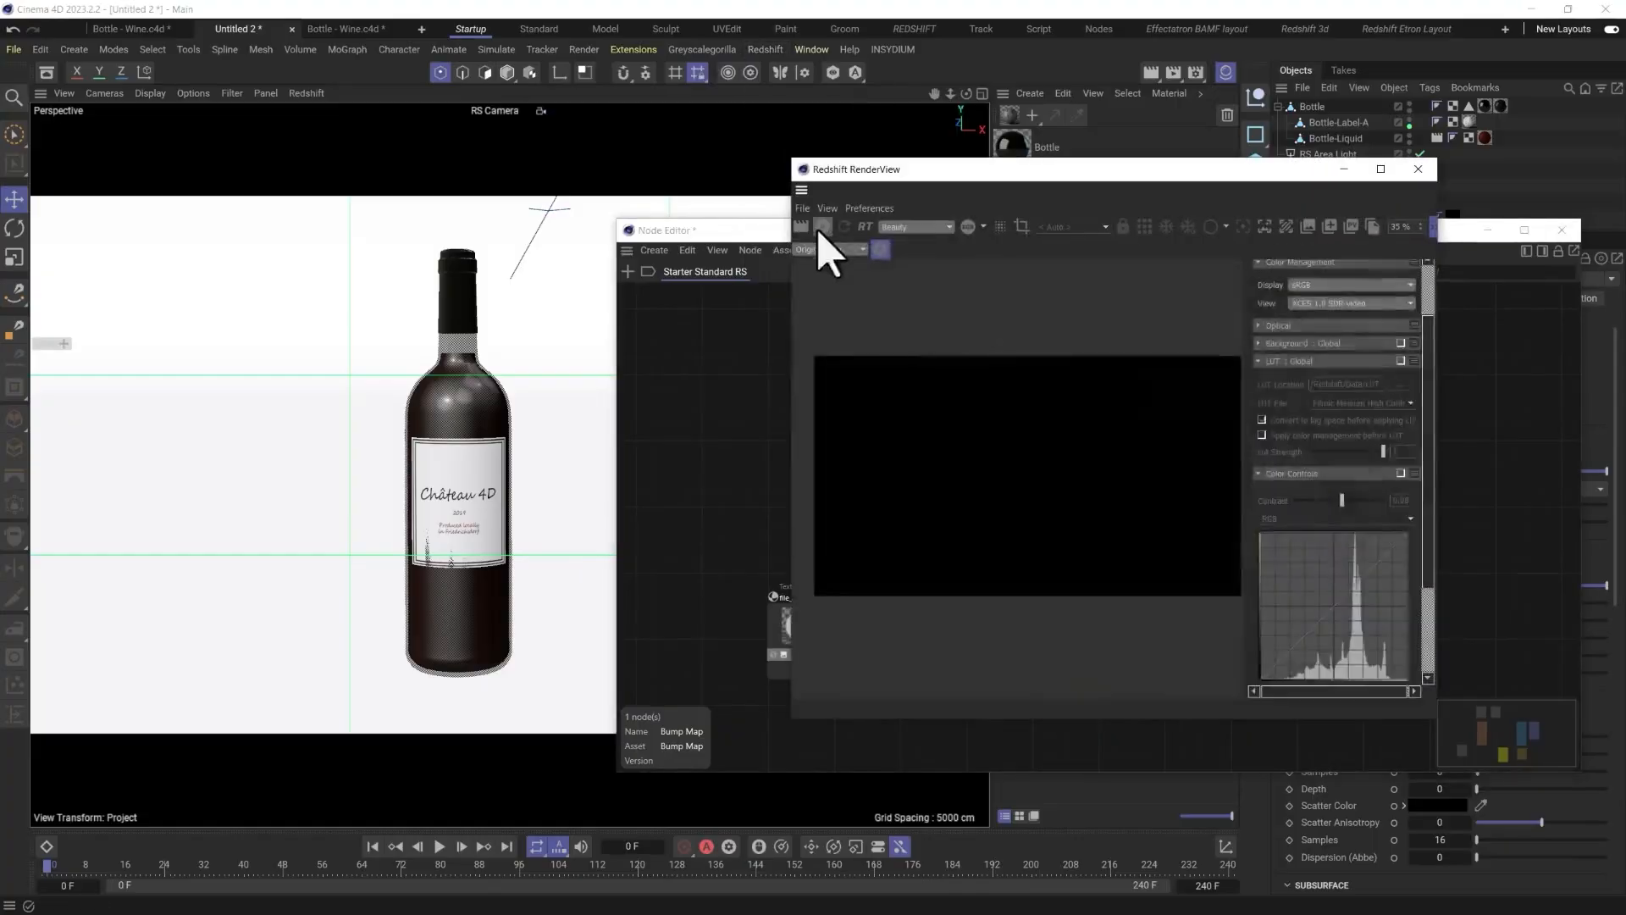
drag(899, 168, 144, 162)
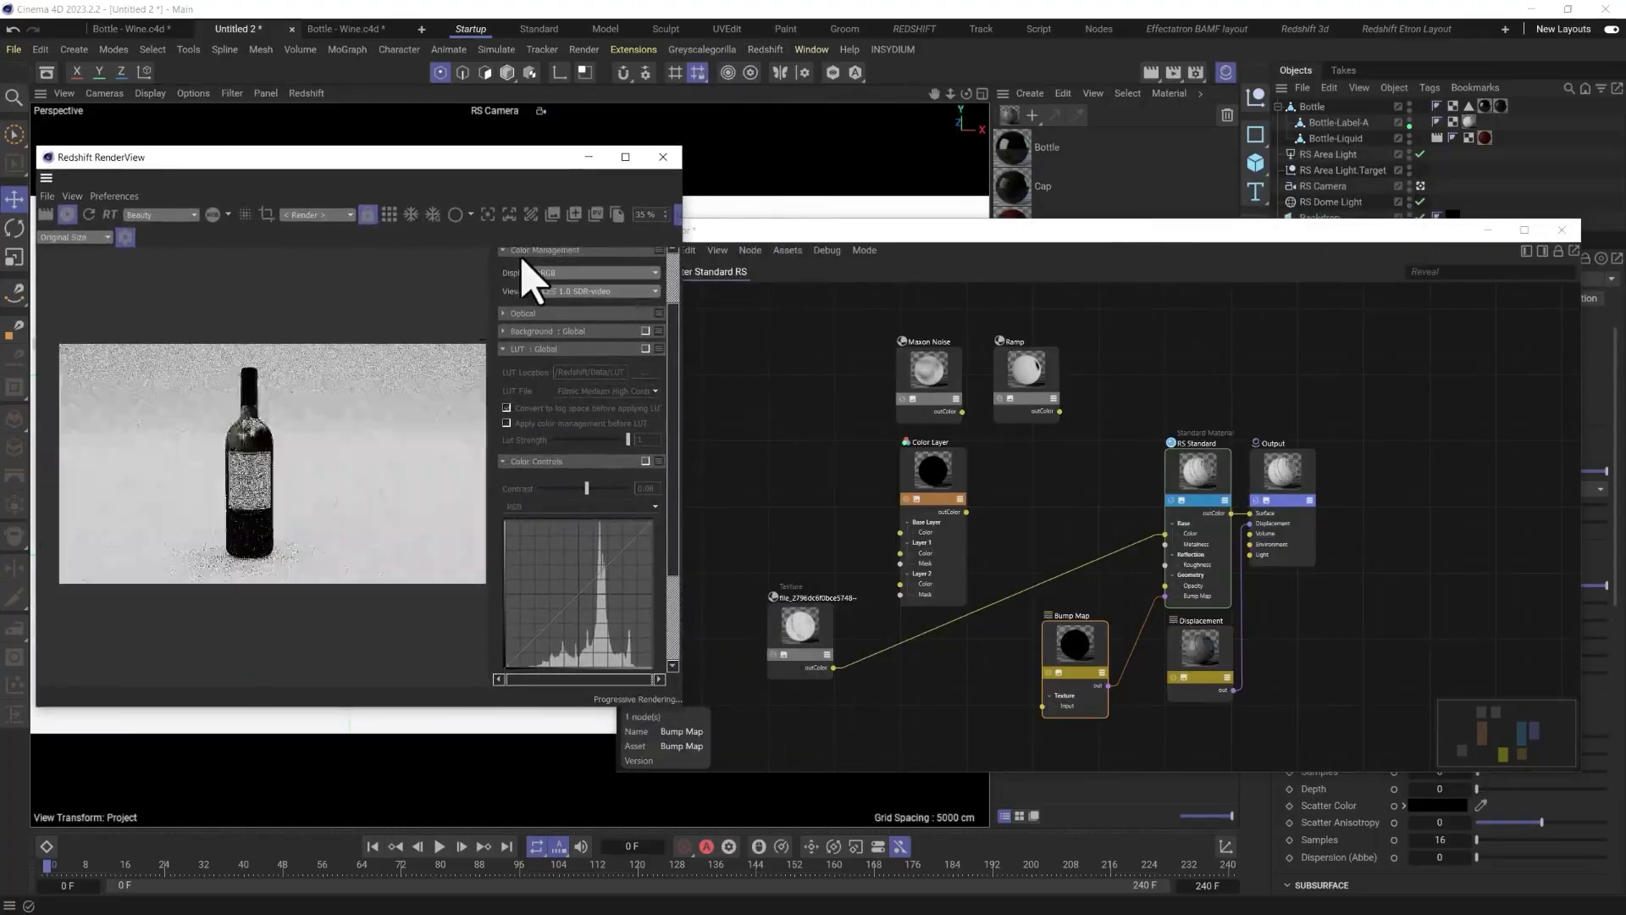
click(125, 238)
scroll(347, 458, up, 4)
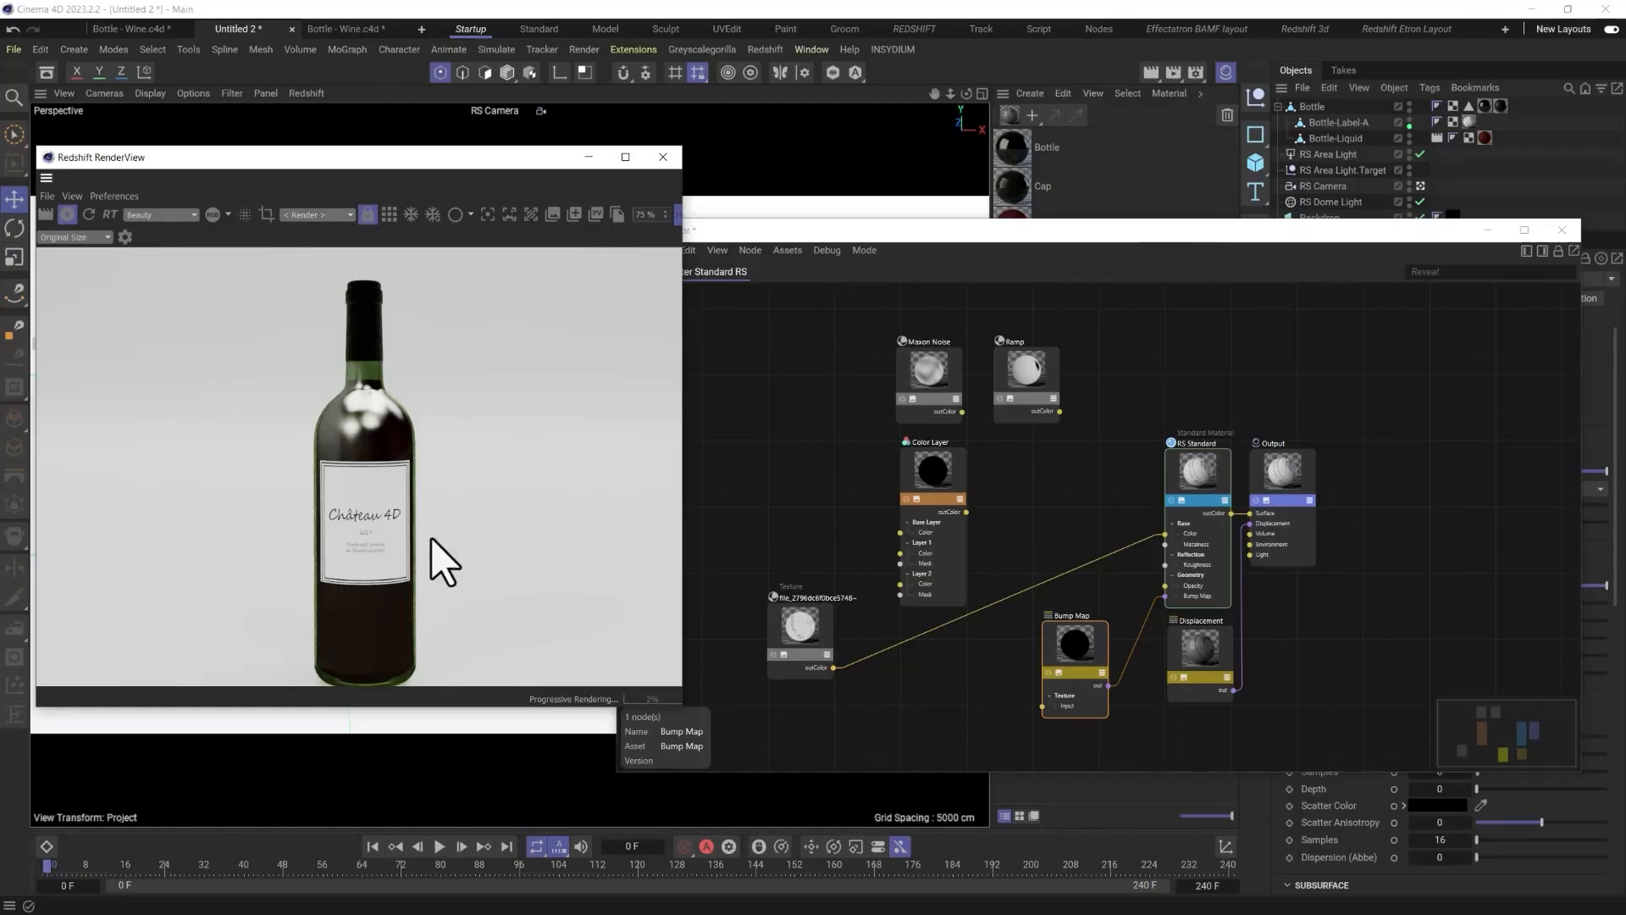
Close the Node Editor and place the RenderView clear of the bottle in the viewport.
click(1562, 230)
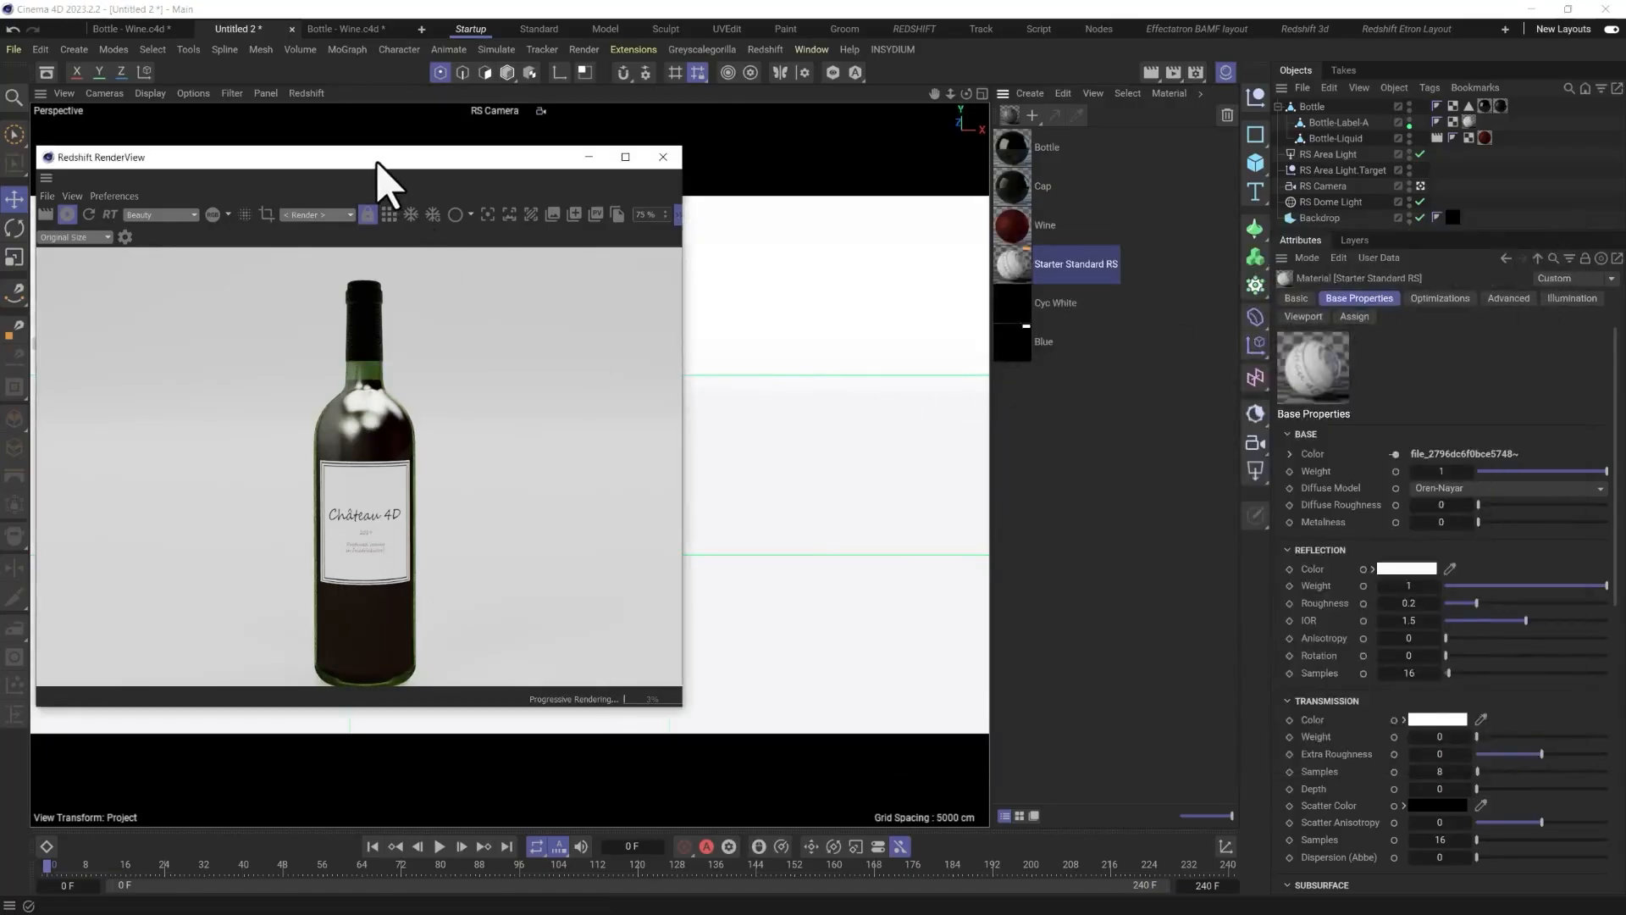
click(663, 157)
drag(461, 336, 474, 234)
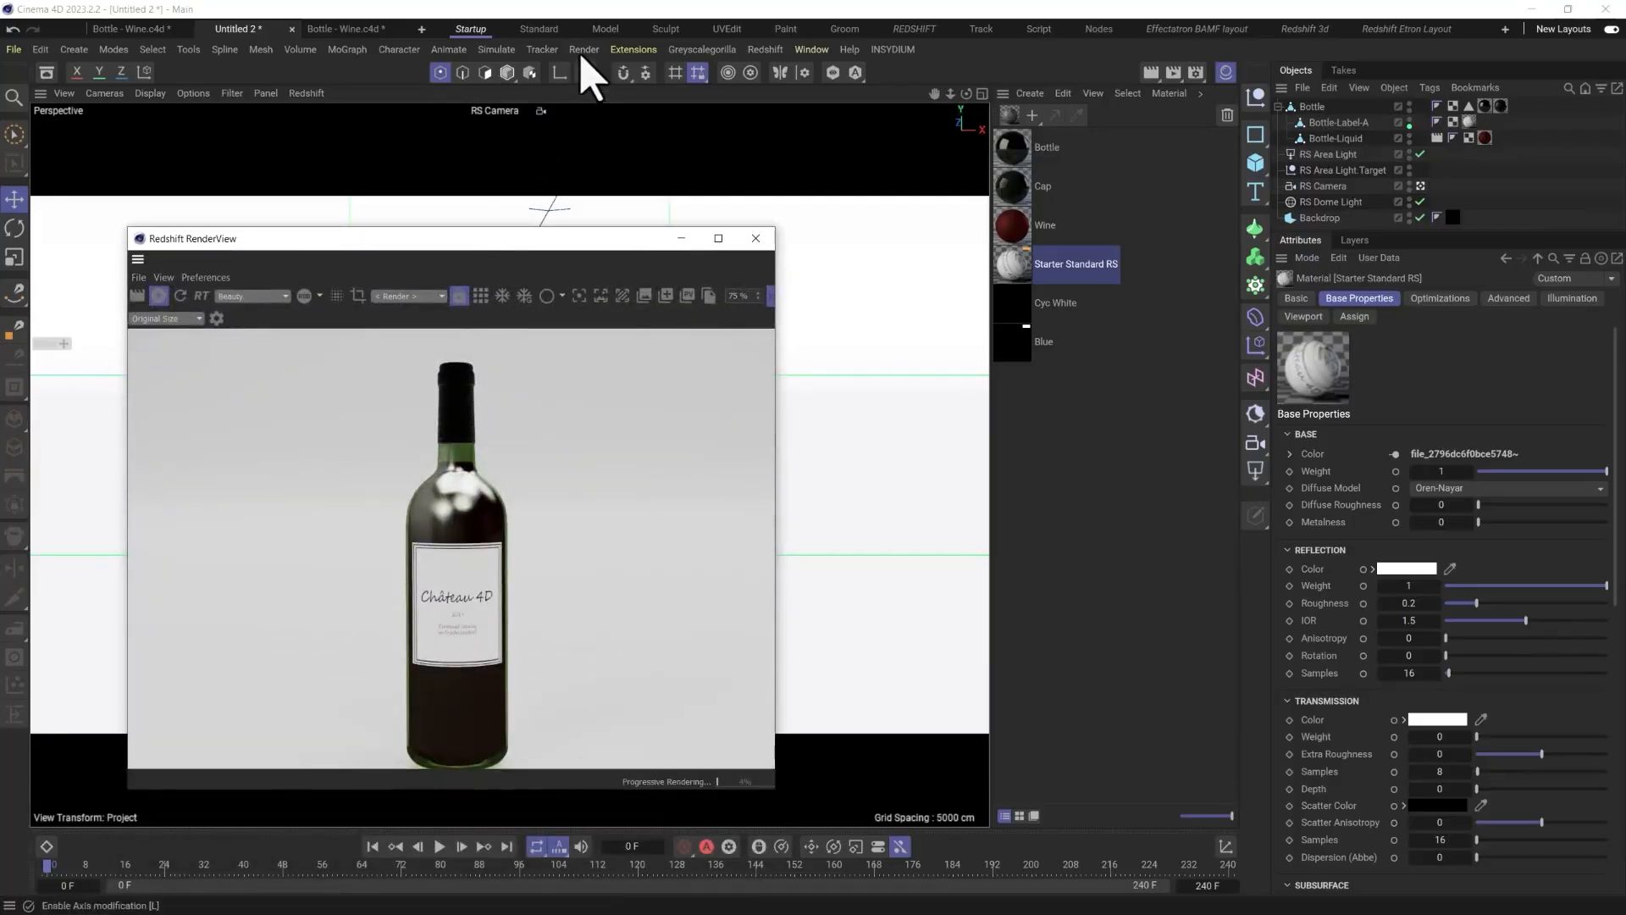
drag(542, 243, 1071, 344)
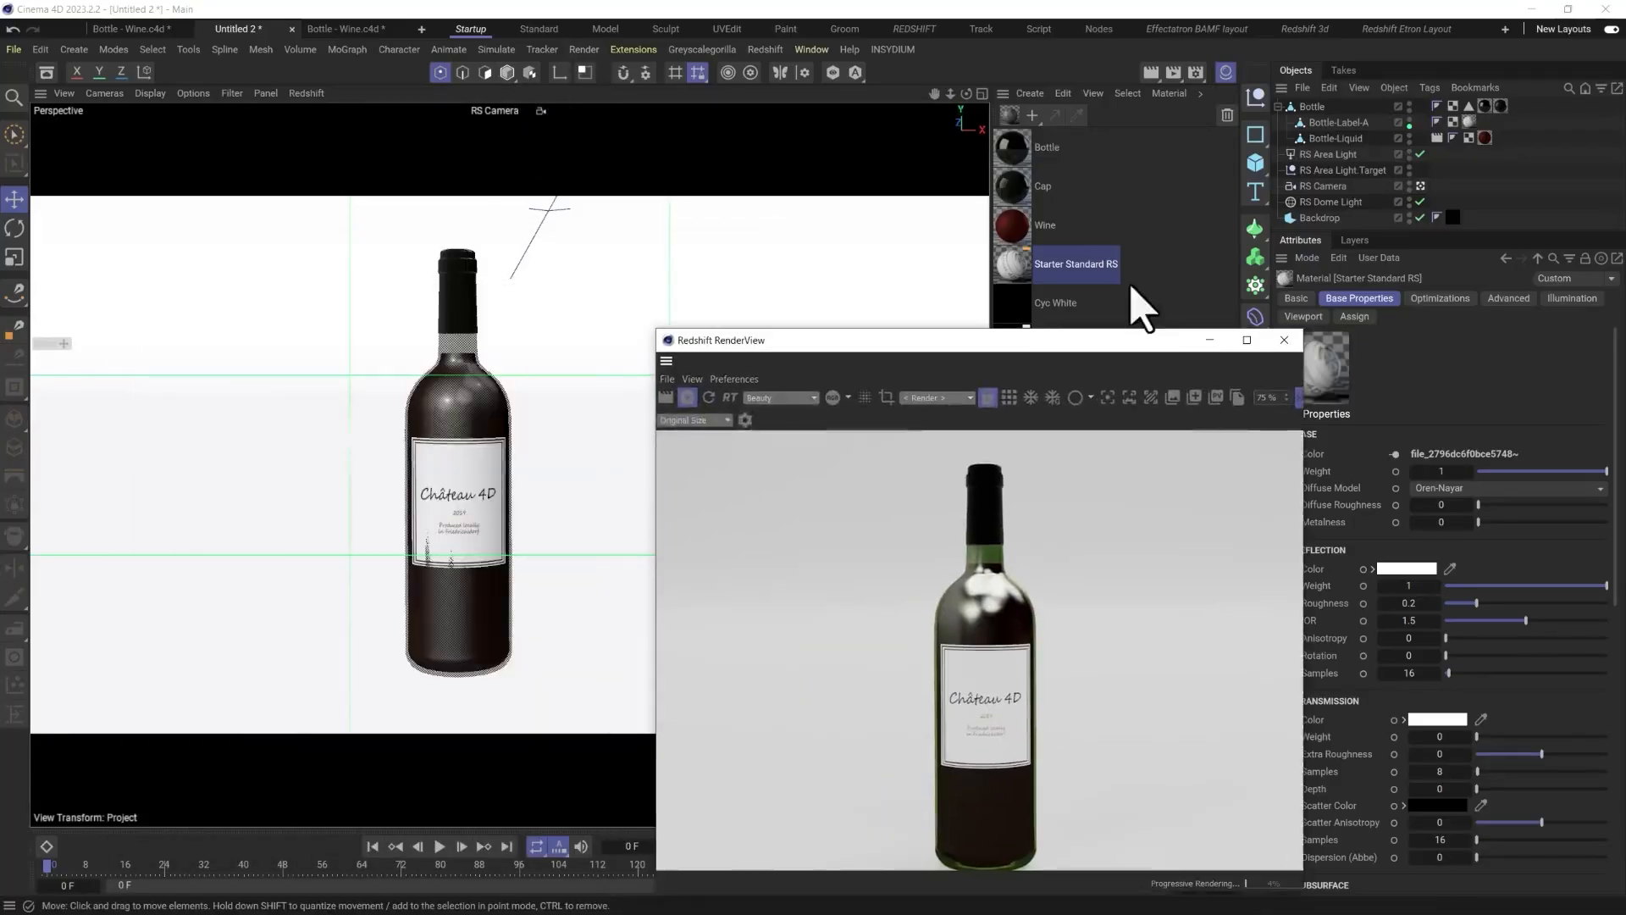
Select the Bottle-Label-A material tag, try moving its texture in Texture mode, and set the projection to Flat.
click(1485, 137)
click(1468, 122)
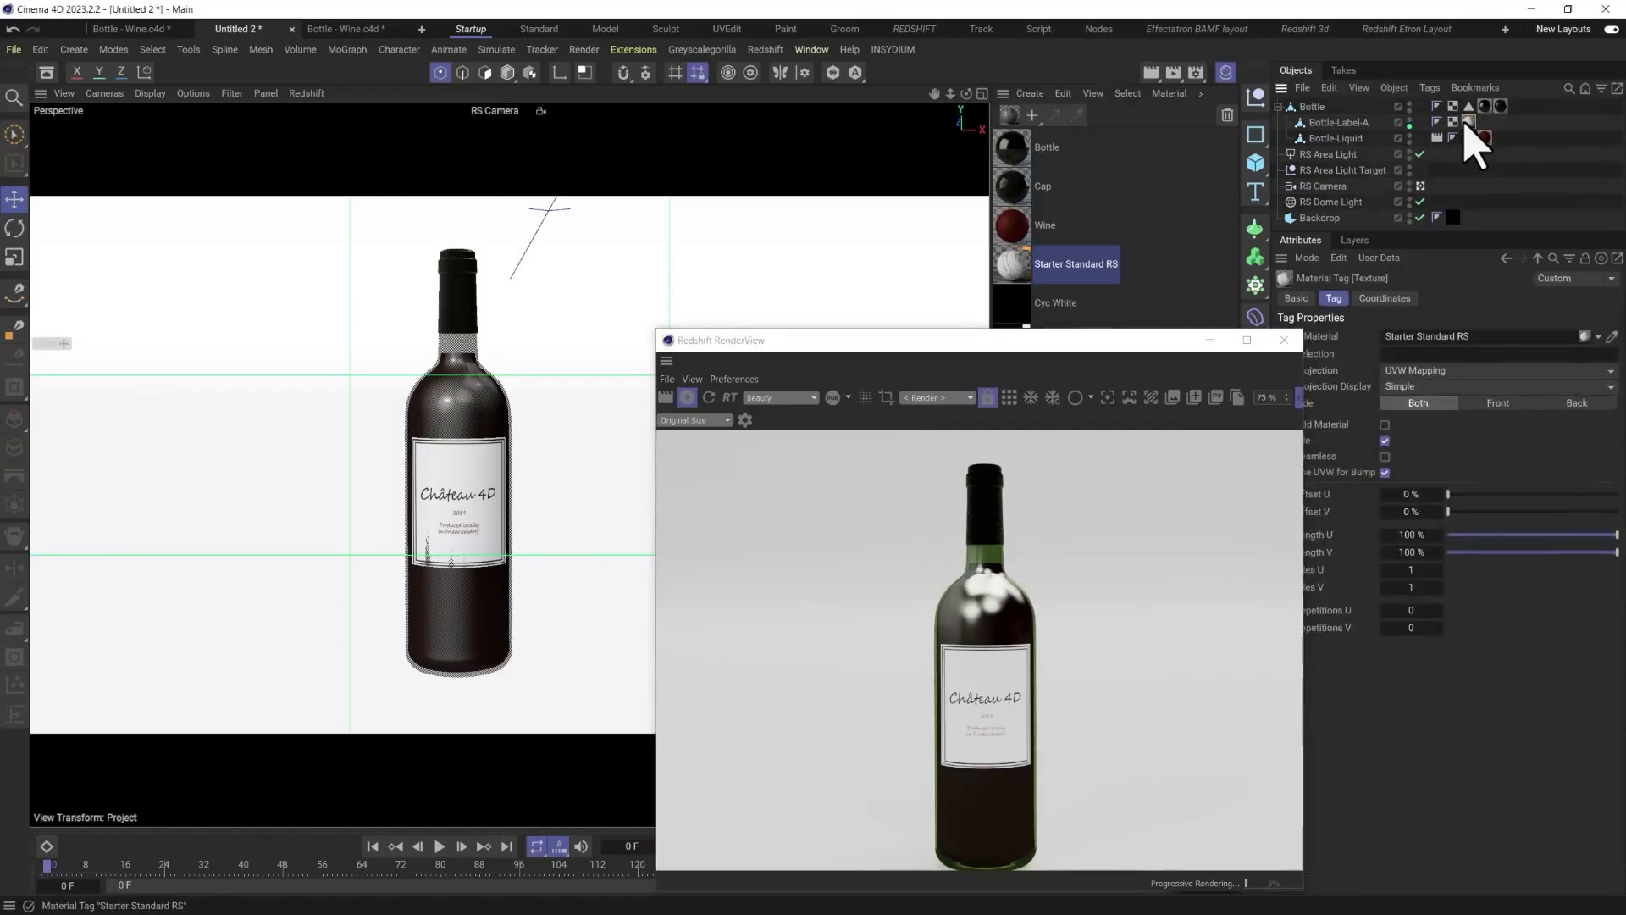
click(530, 73)
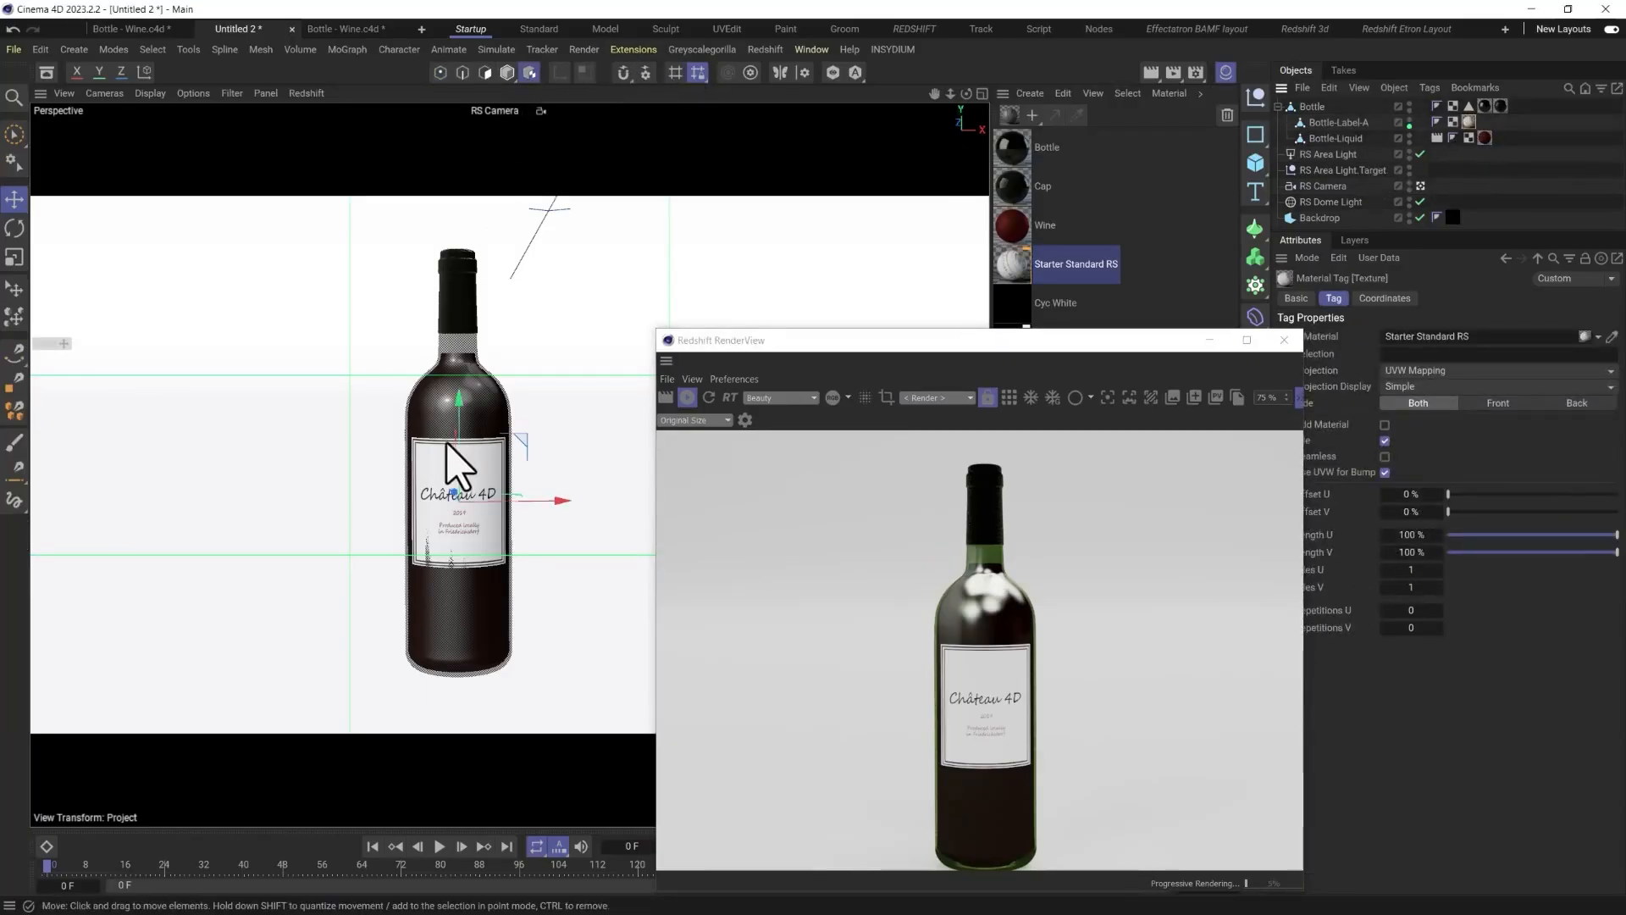
drag(455, 386, 562, 454)
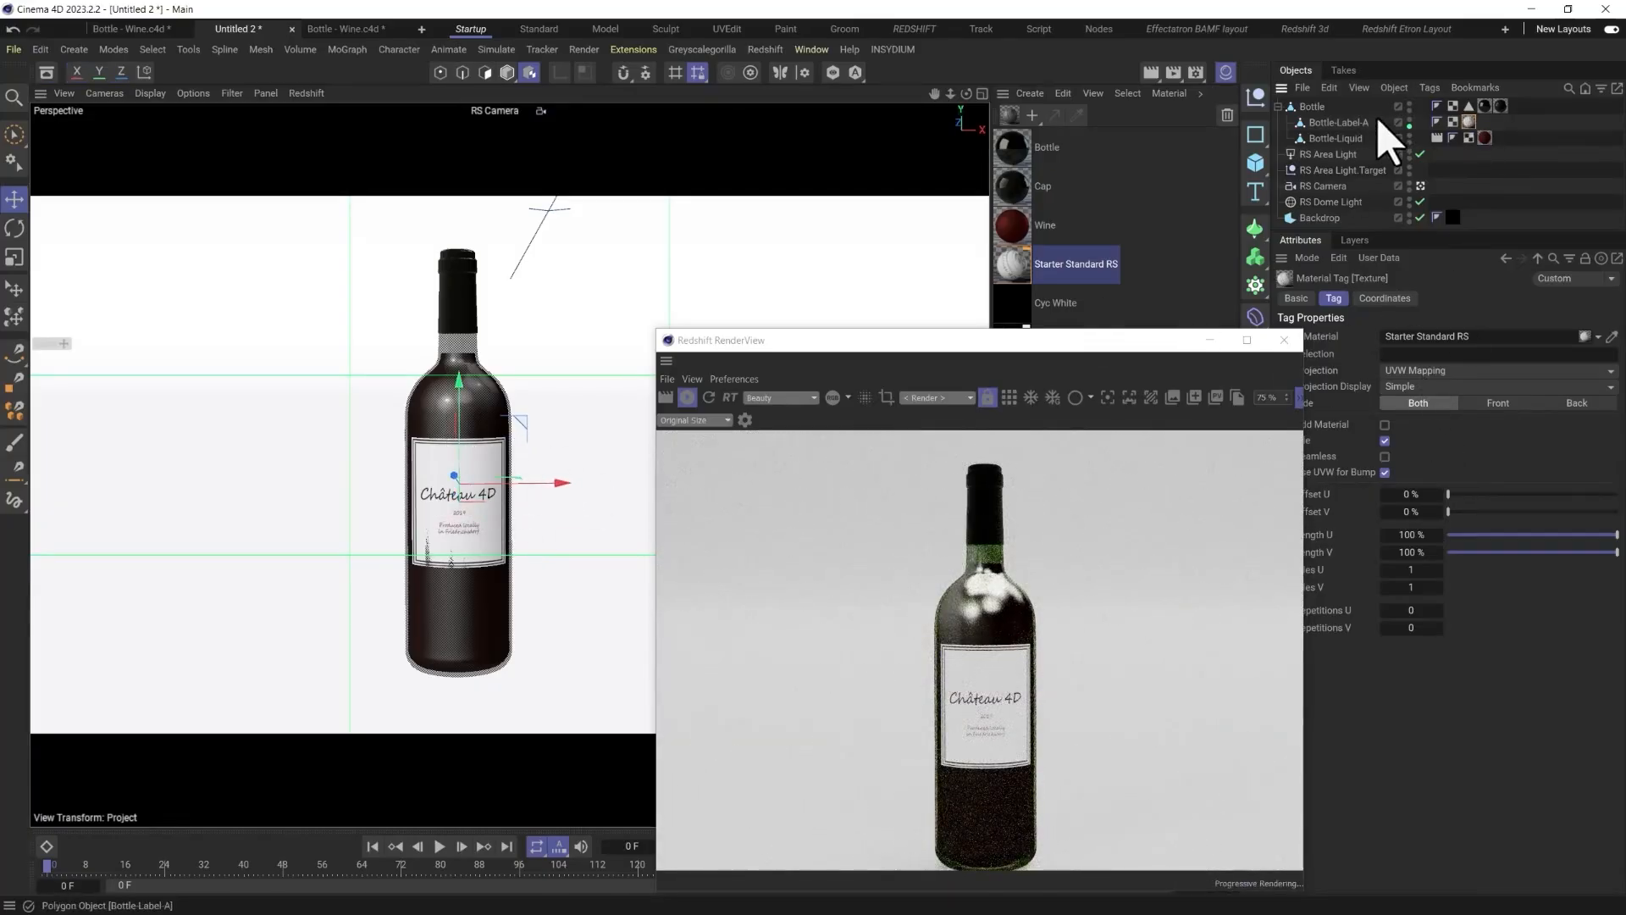
click(1443, 372)
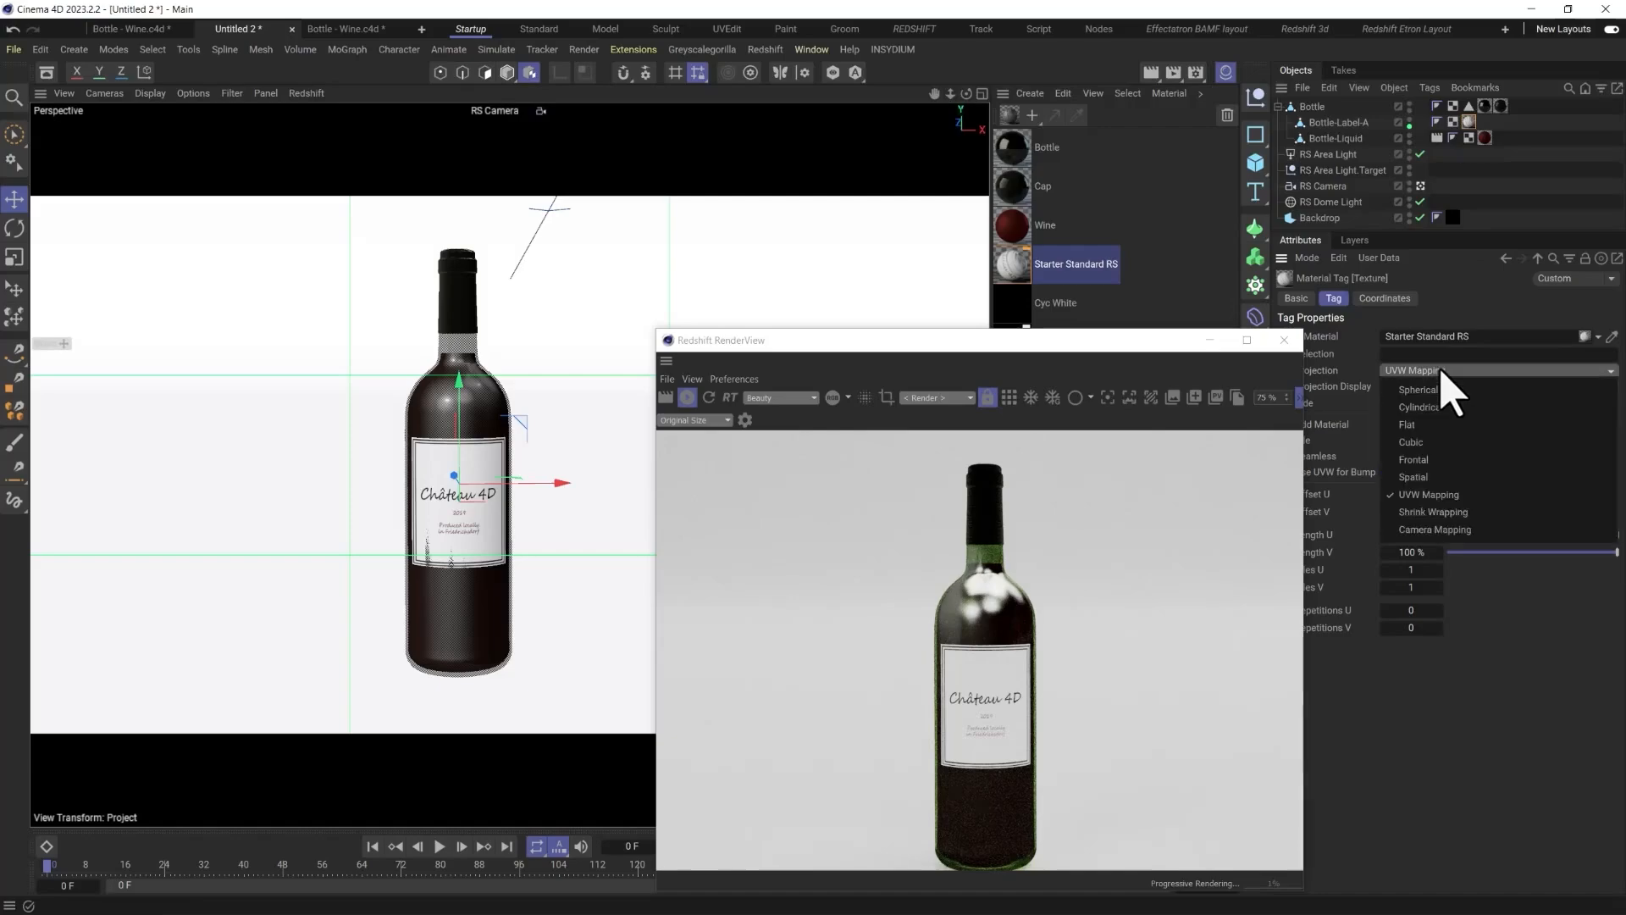
click(1441, 426)
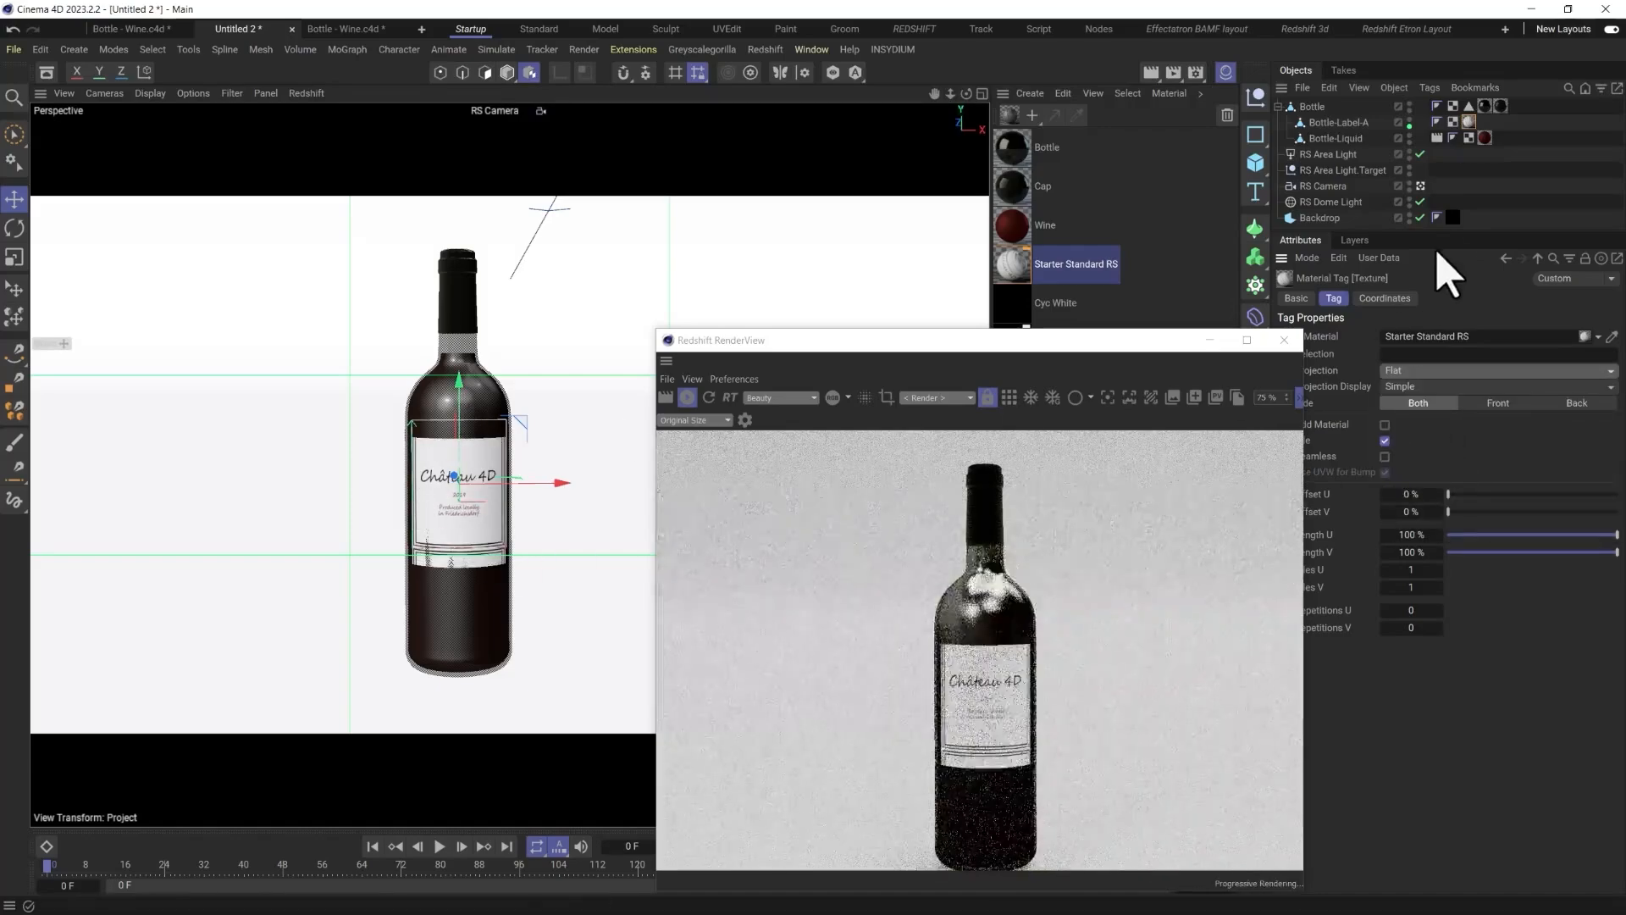
Shift the flat-projected label texture down to fit the label area and try the Scale tool on it.
drag(459, 383, 465, 430)
key(t)
key(e)
key(t)
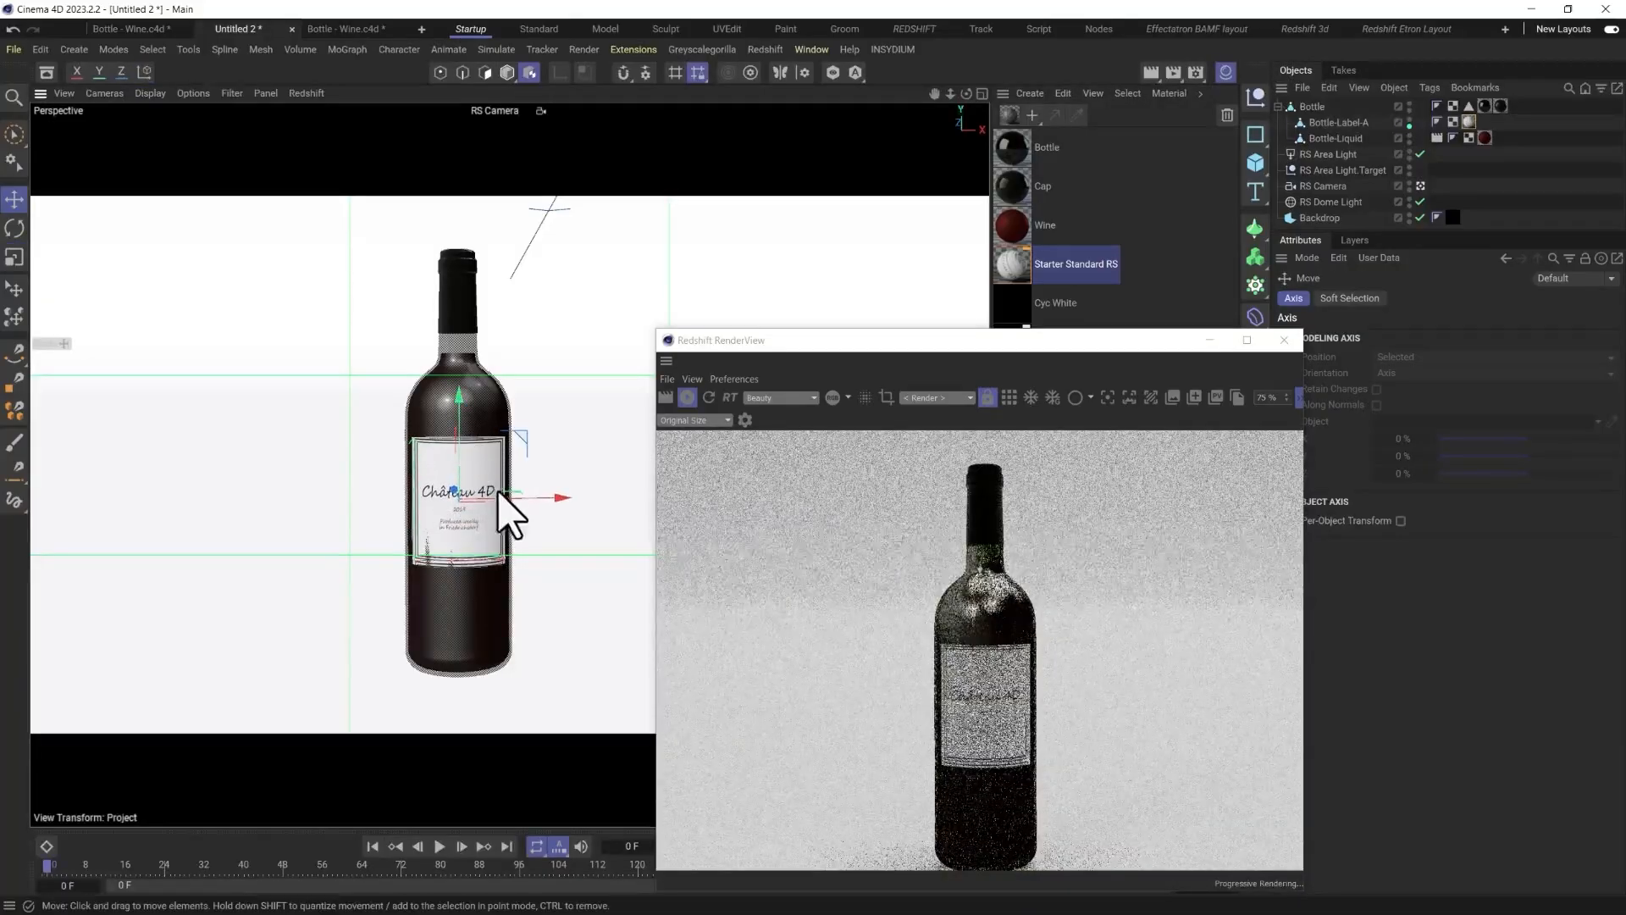
drag(520, 501, 582, 555)
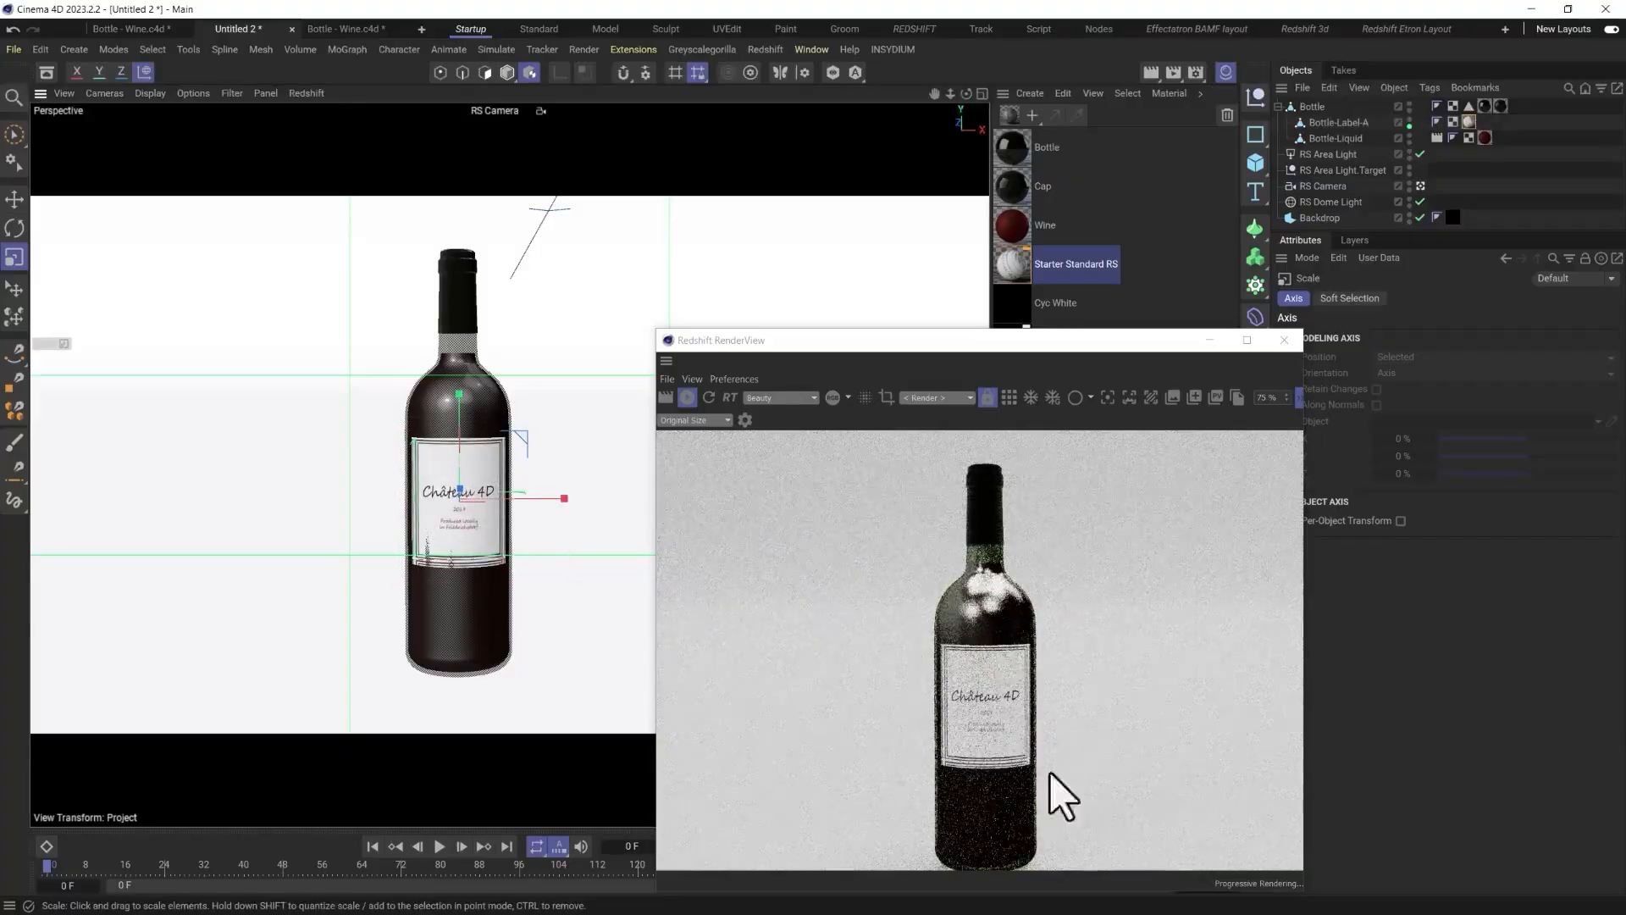
Turn off Tile on the label's material tag, try scaling the texture, and undo that scaling.
click(1469, 123)
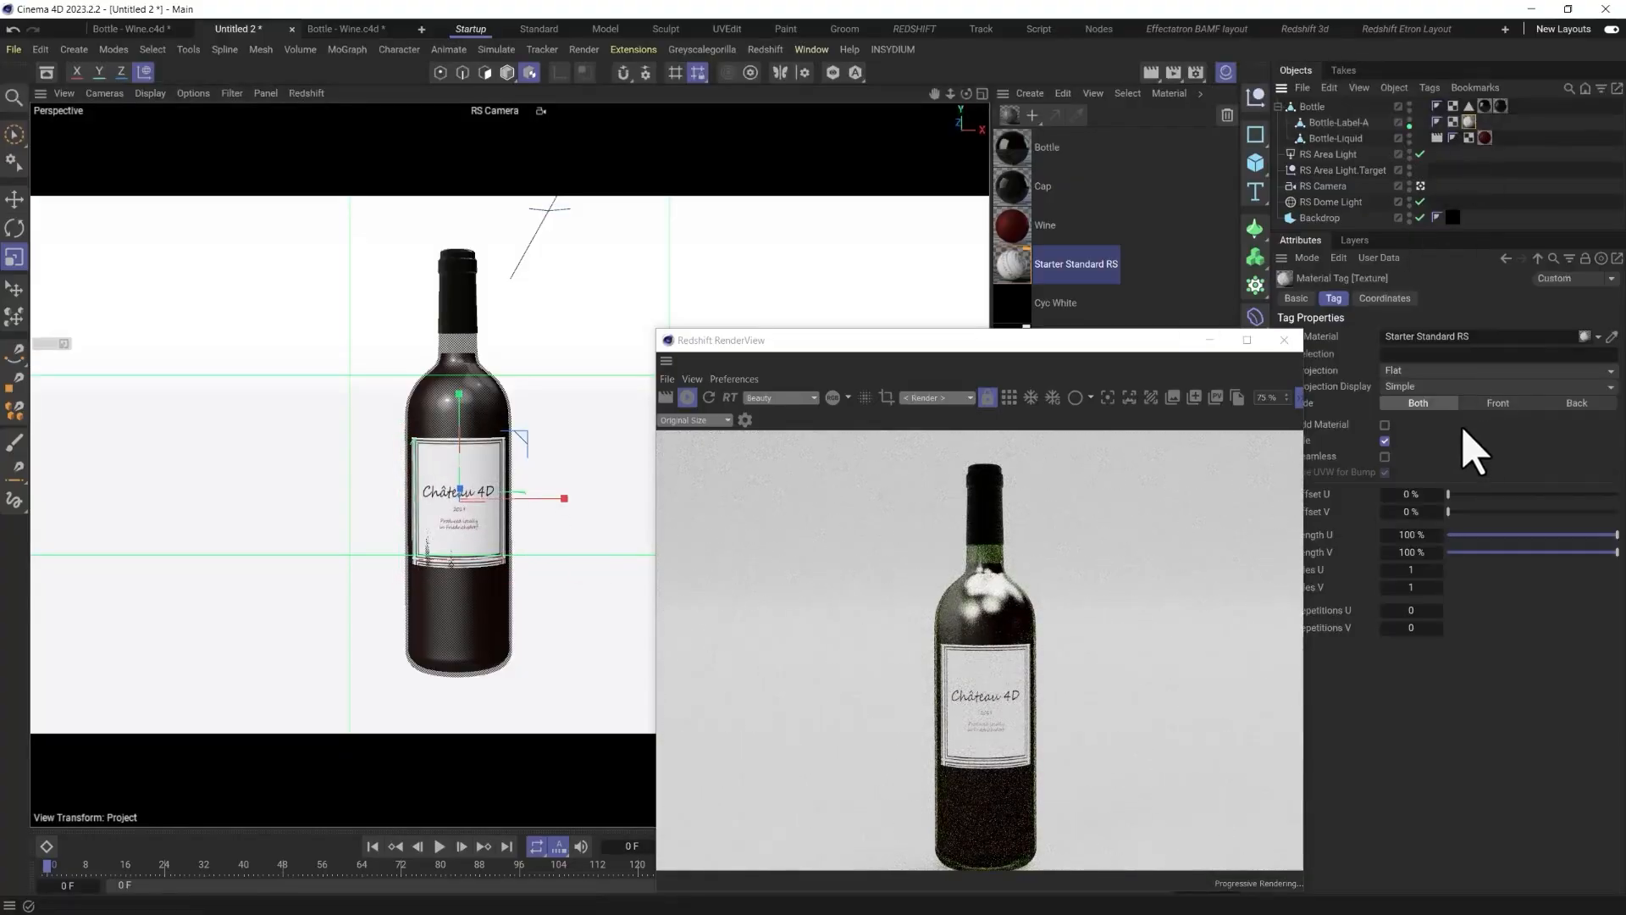
click(1435, 372)
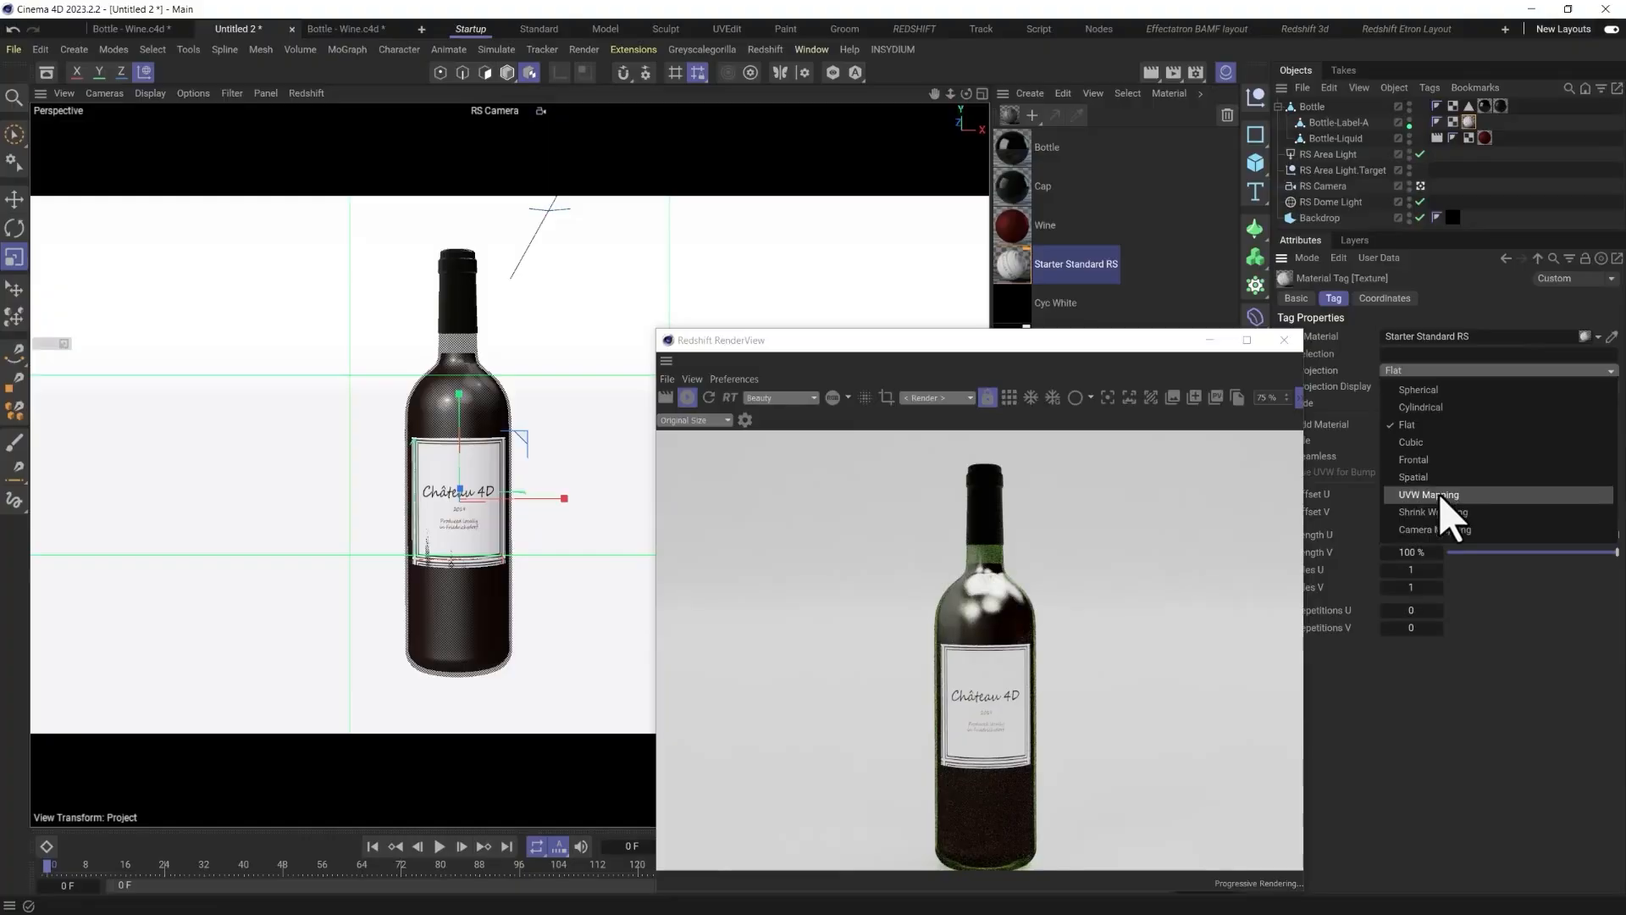
click(1463, 284)
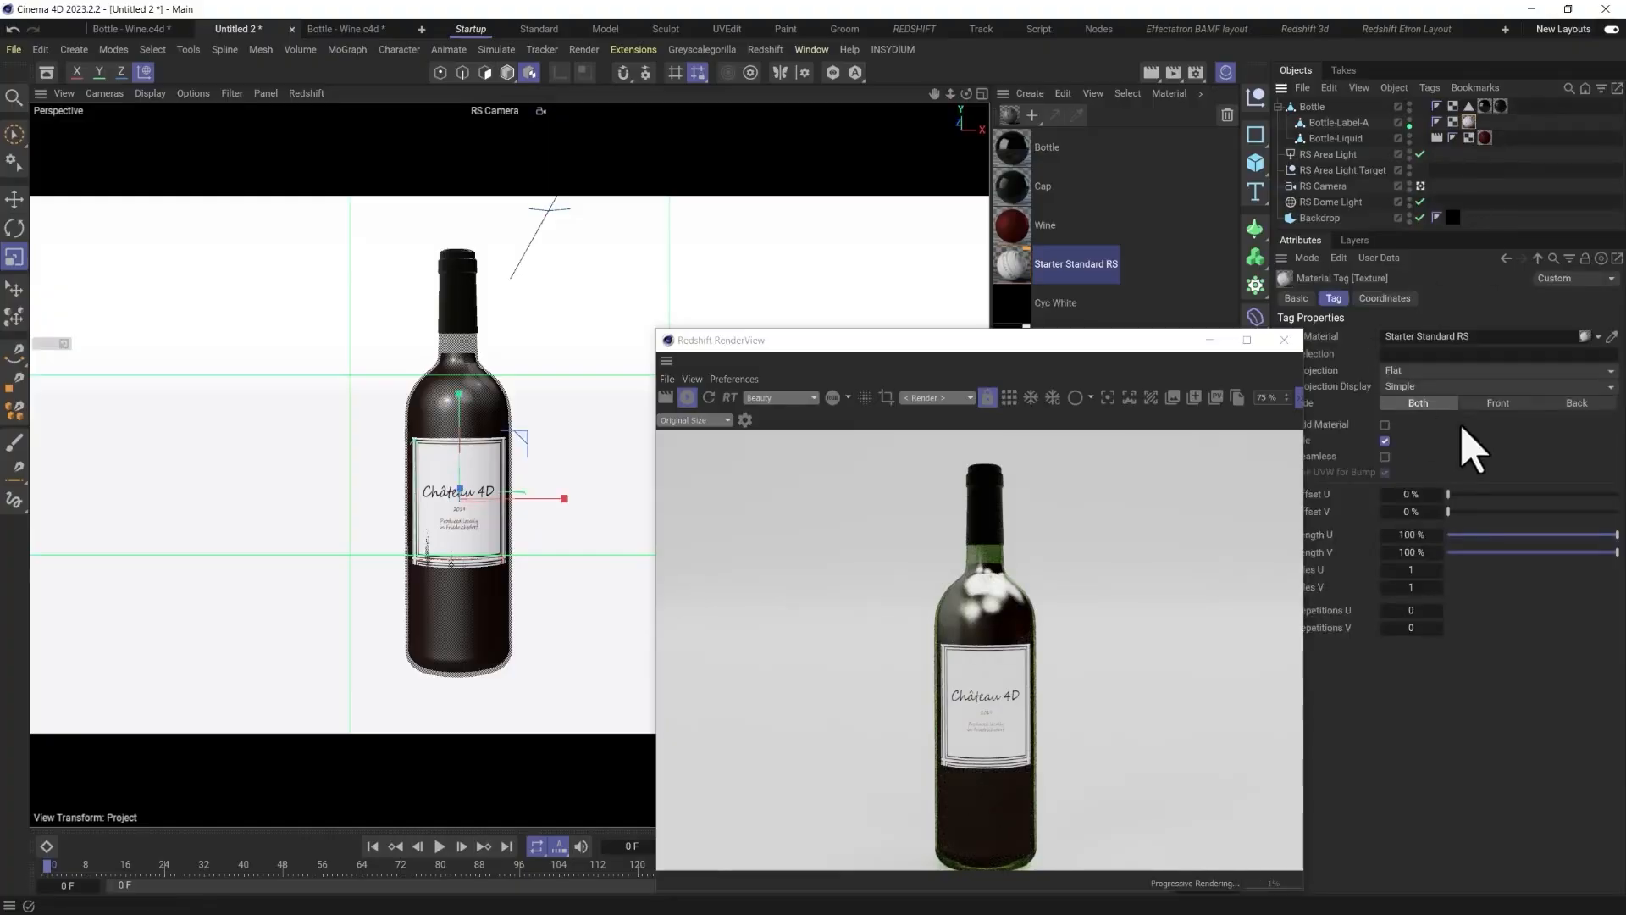
drag(1180, 343, 1101, 326)
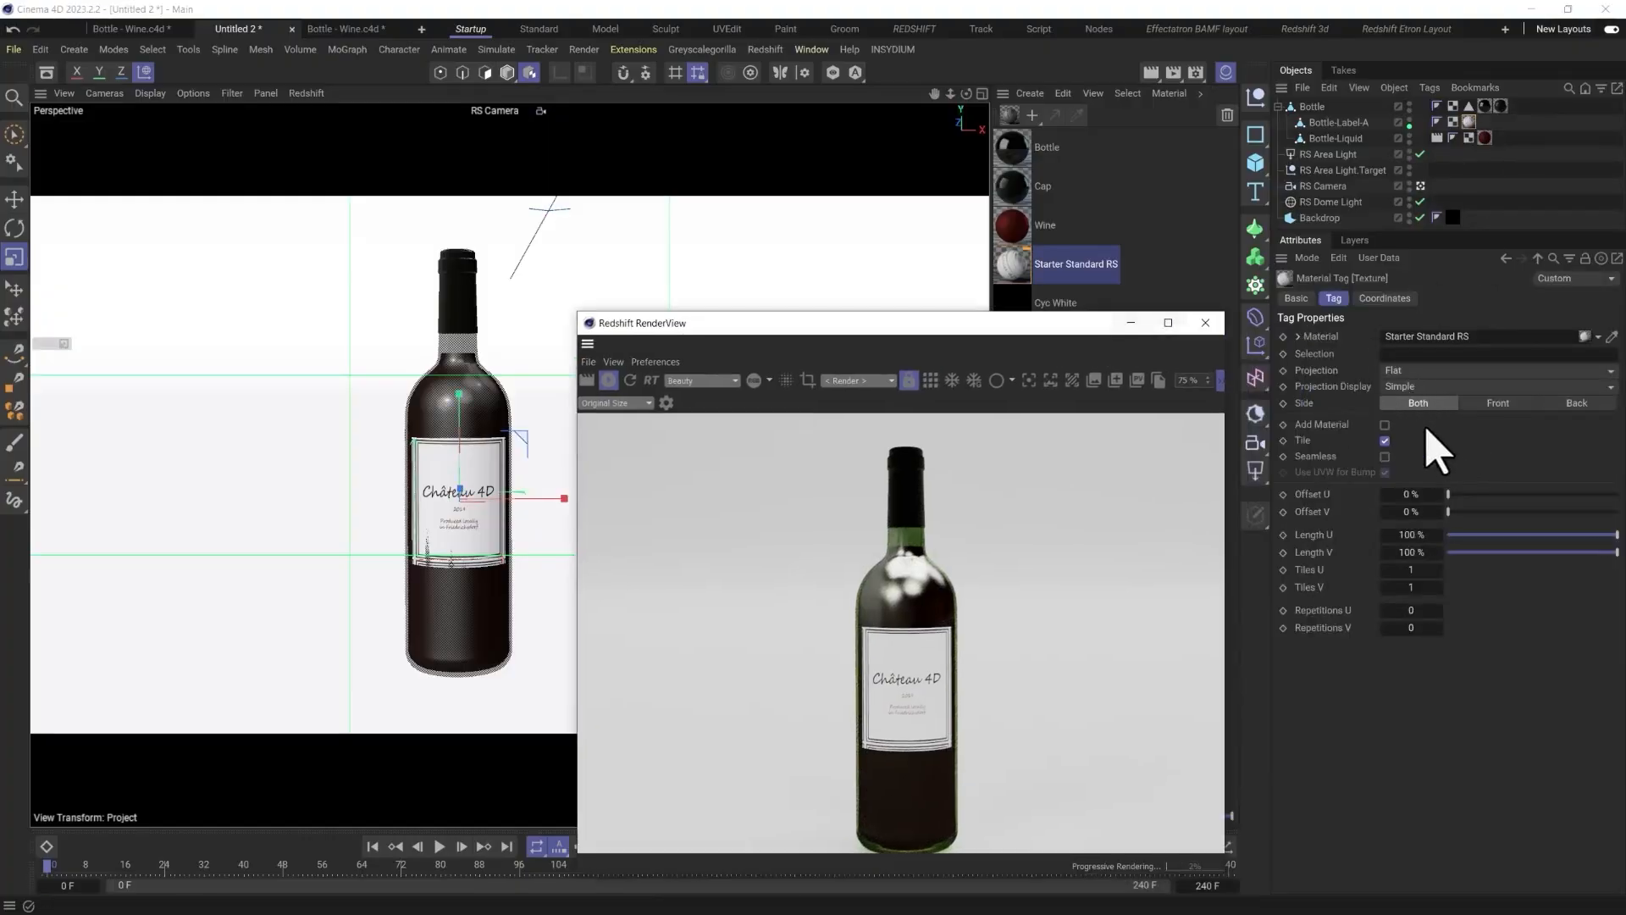
click(1384, 441)
mouse_move(483, 443)
mouse_down()
mouse_move(471, 388)
mouse_move(458, 424)
mouse_up()
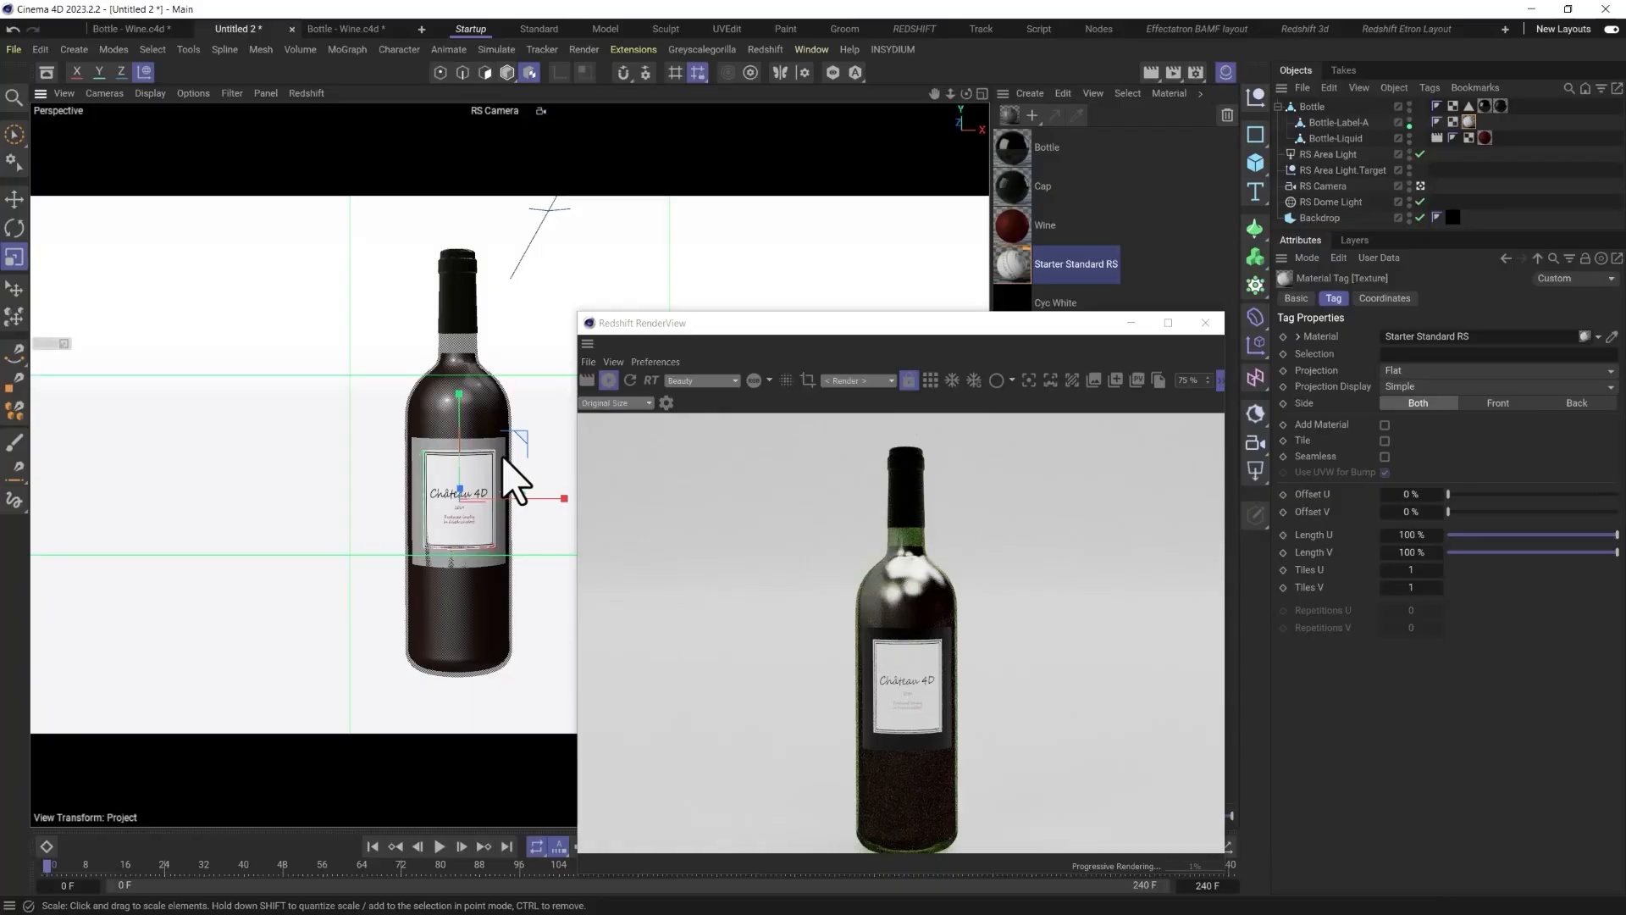
key(ctrl+z)
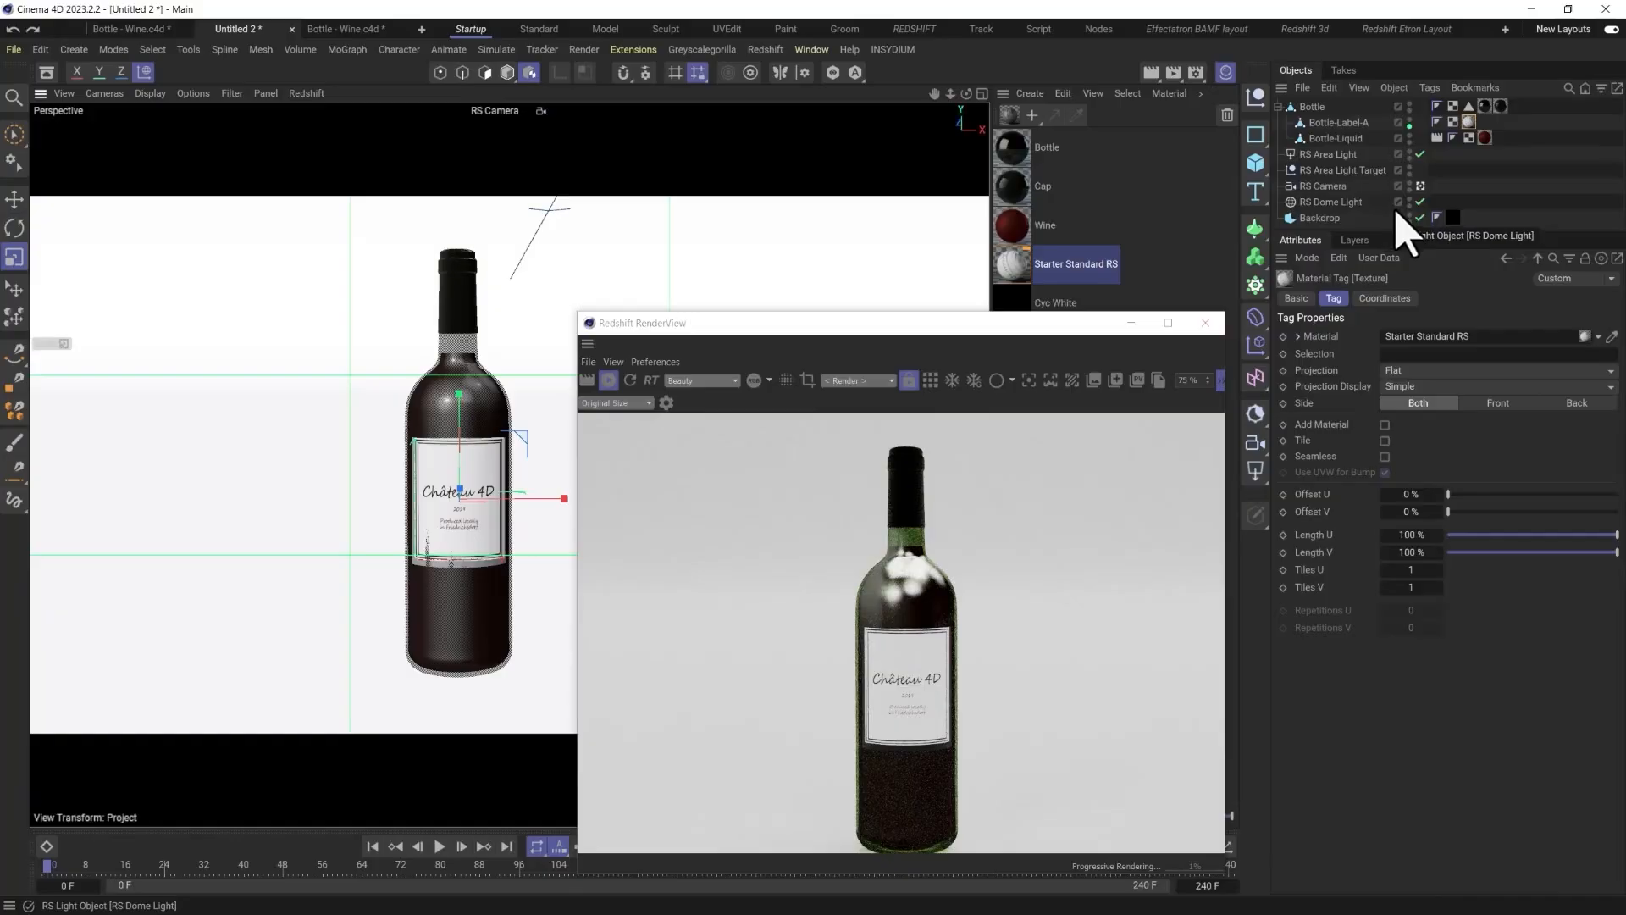
Set the label tag's projection back to UVW Mapping and close the RenderView.
click(1442, 370)
click(1431, 500)
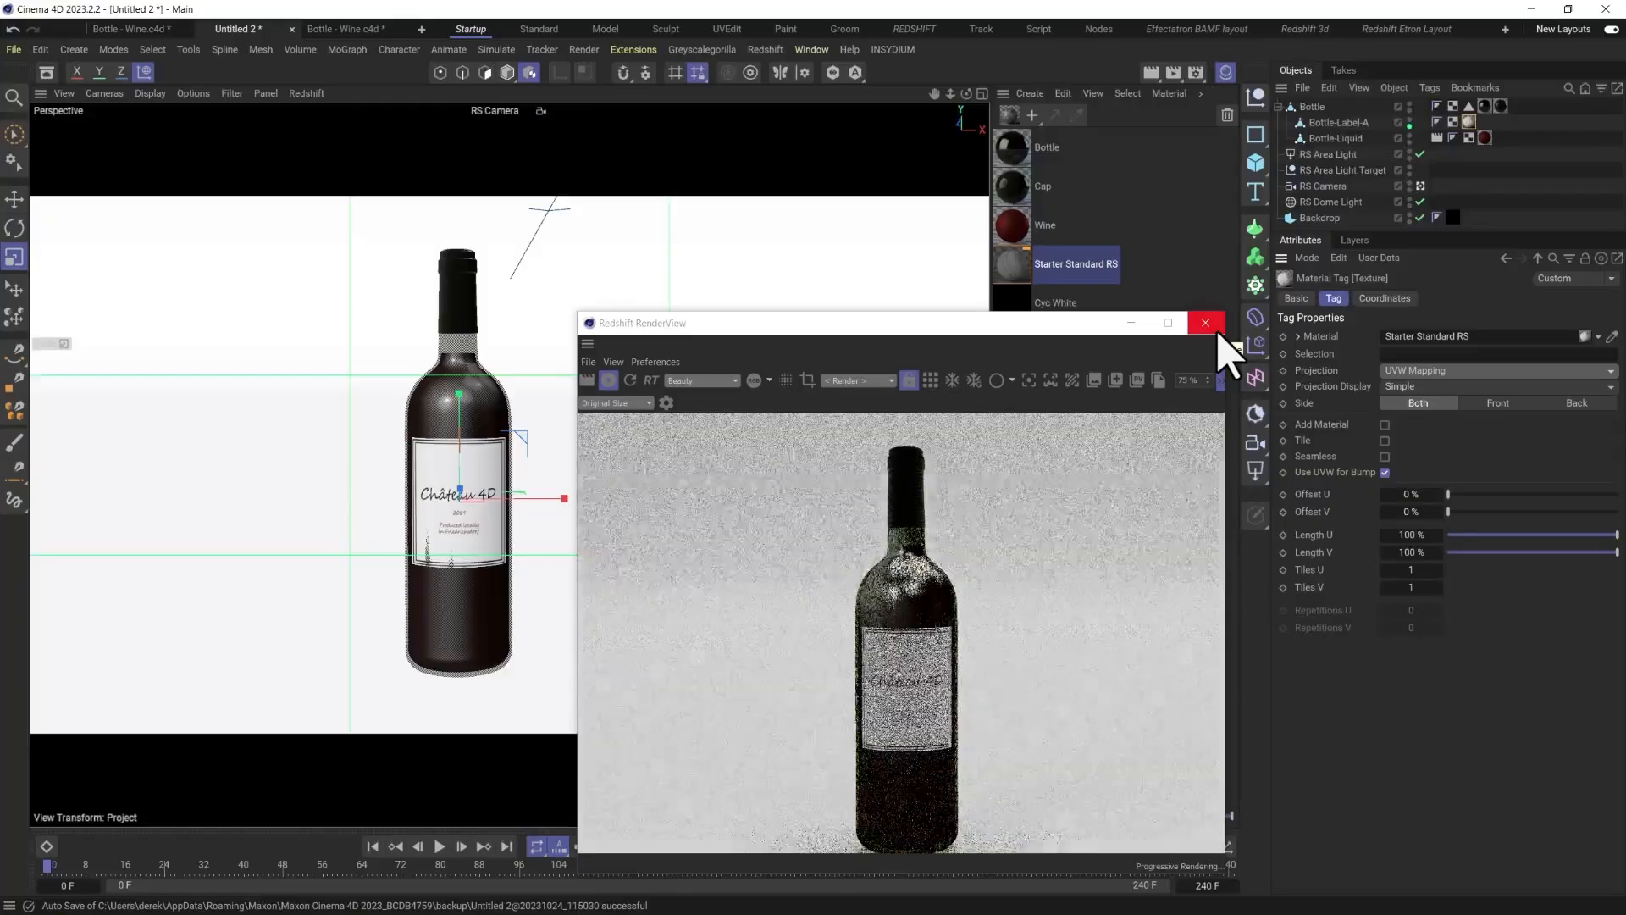
click(1205, 323)
Create a new Redshift standard material named Glass and rename the label's Starter Standard RS material to Label.
click(1010, 115)
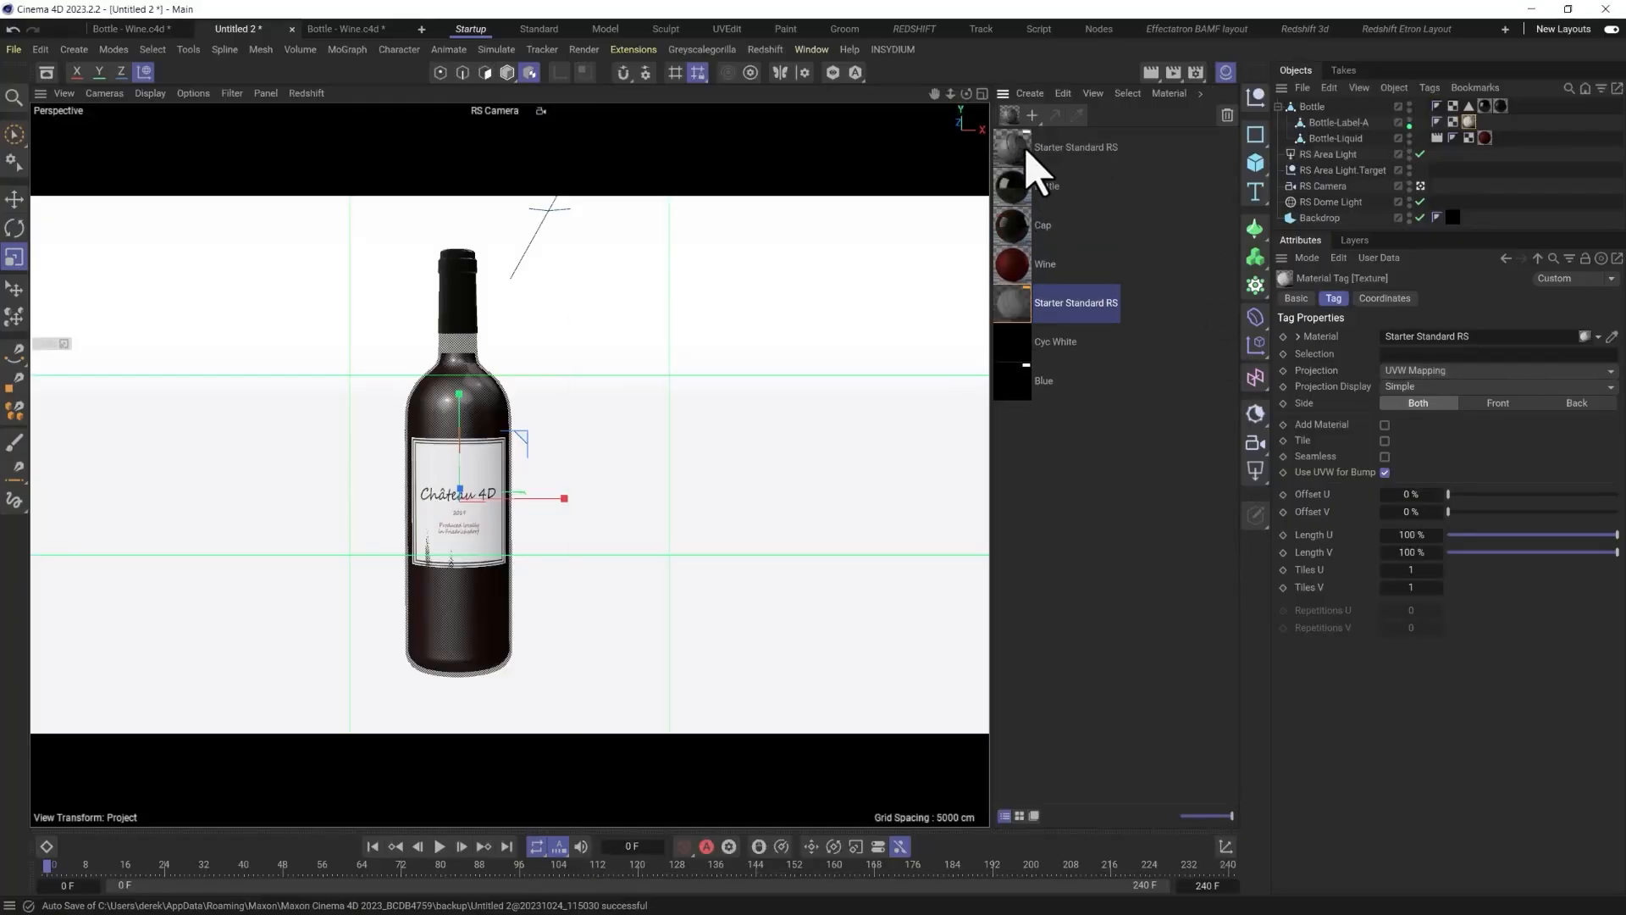
click(1059, 151)
double_click(1064, 148)
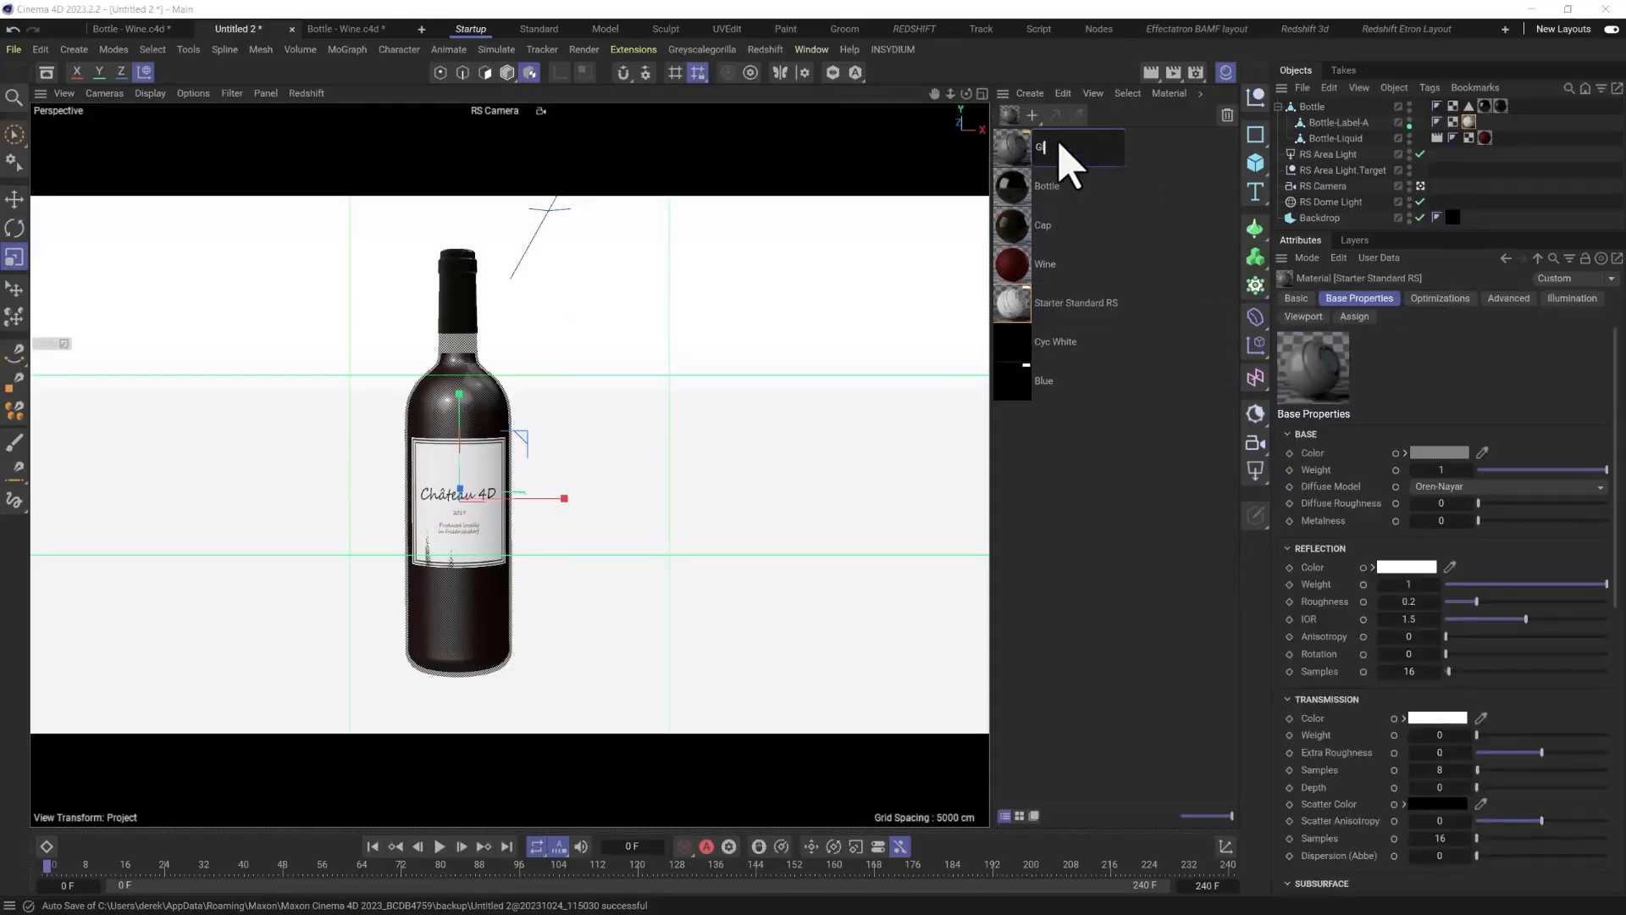
key(Return)
double_click(1085, 305)
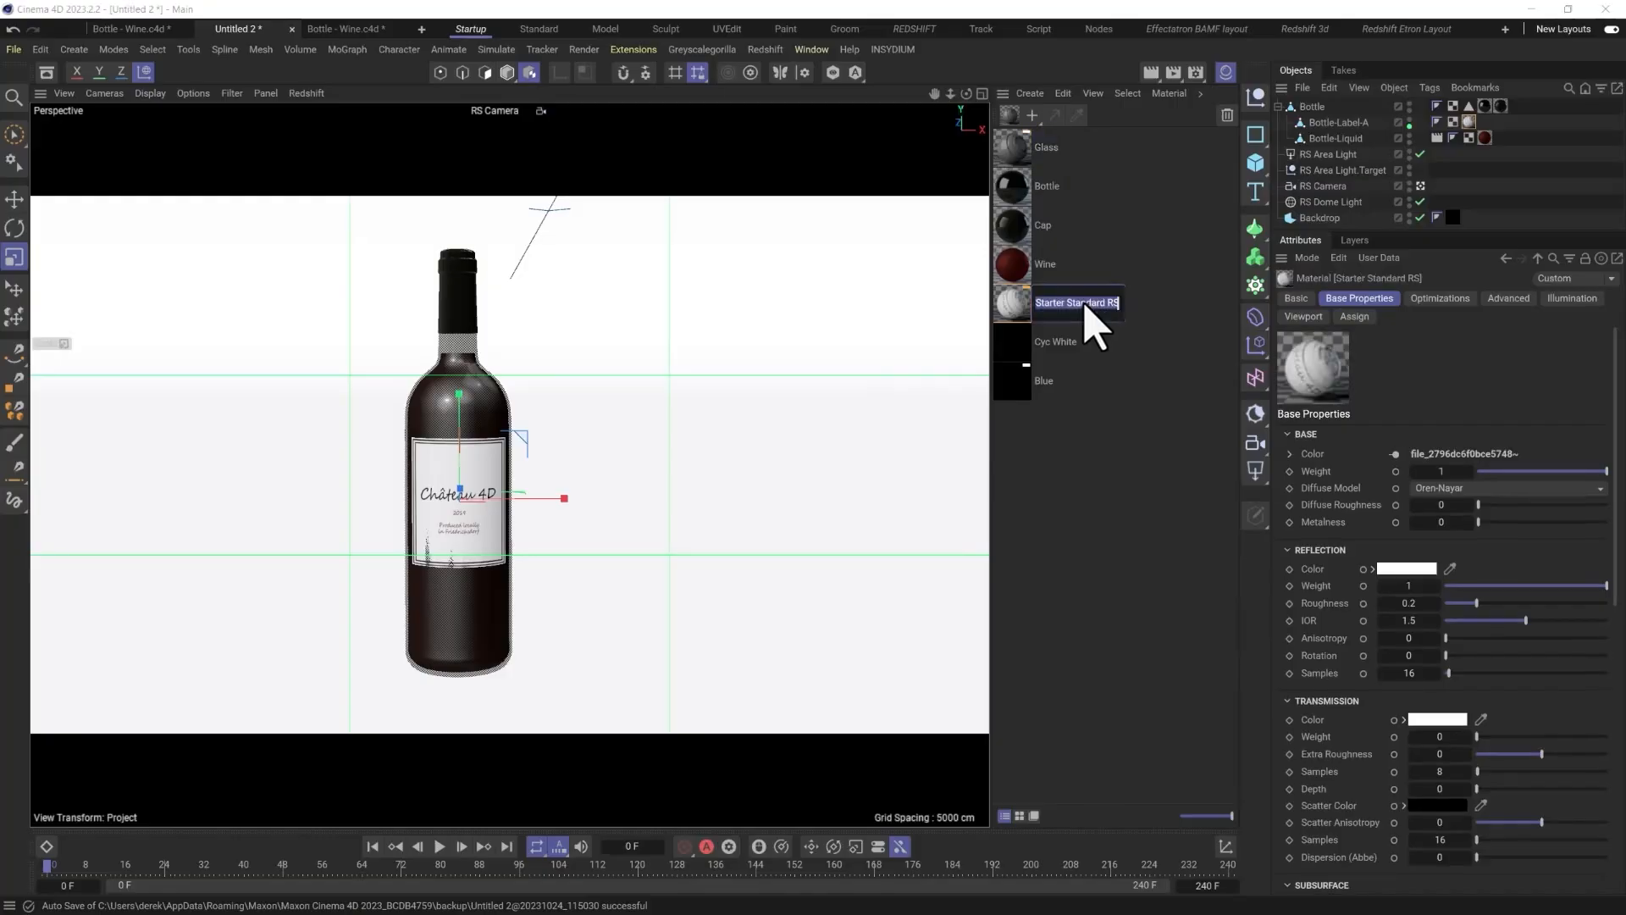
text(Label)
key(Return)
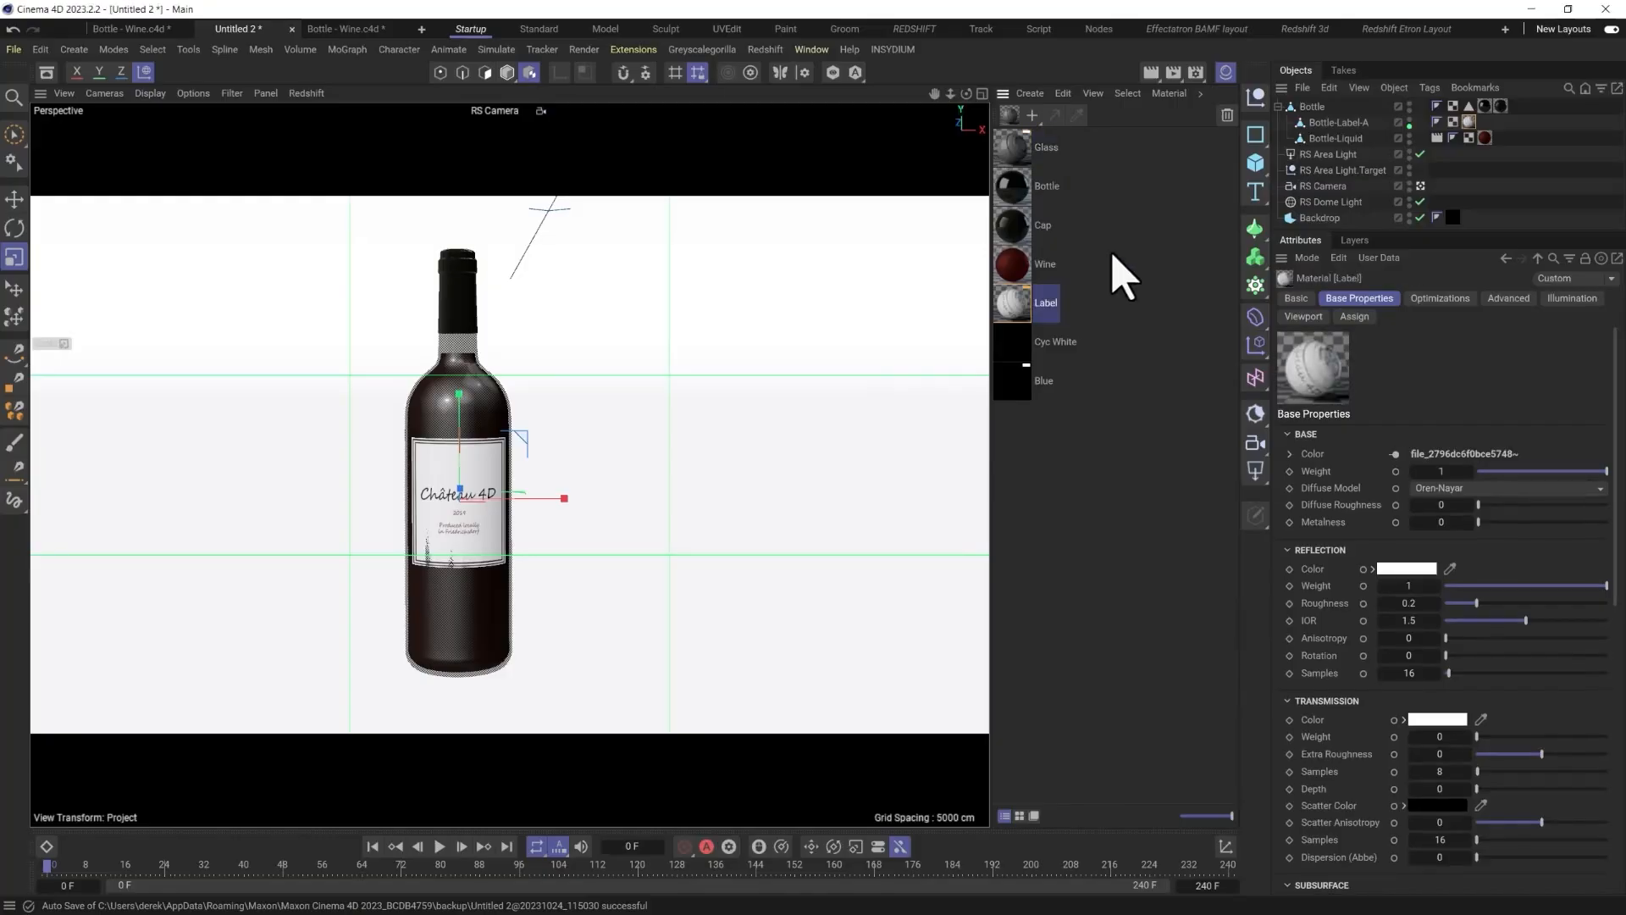
Set the Glass material's base color to a muted green and its base weight to 0.07.
click(1034, 168)
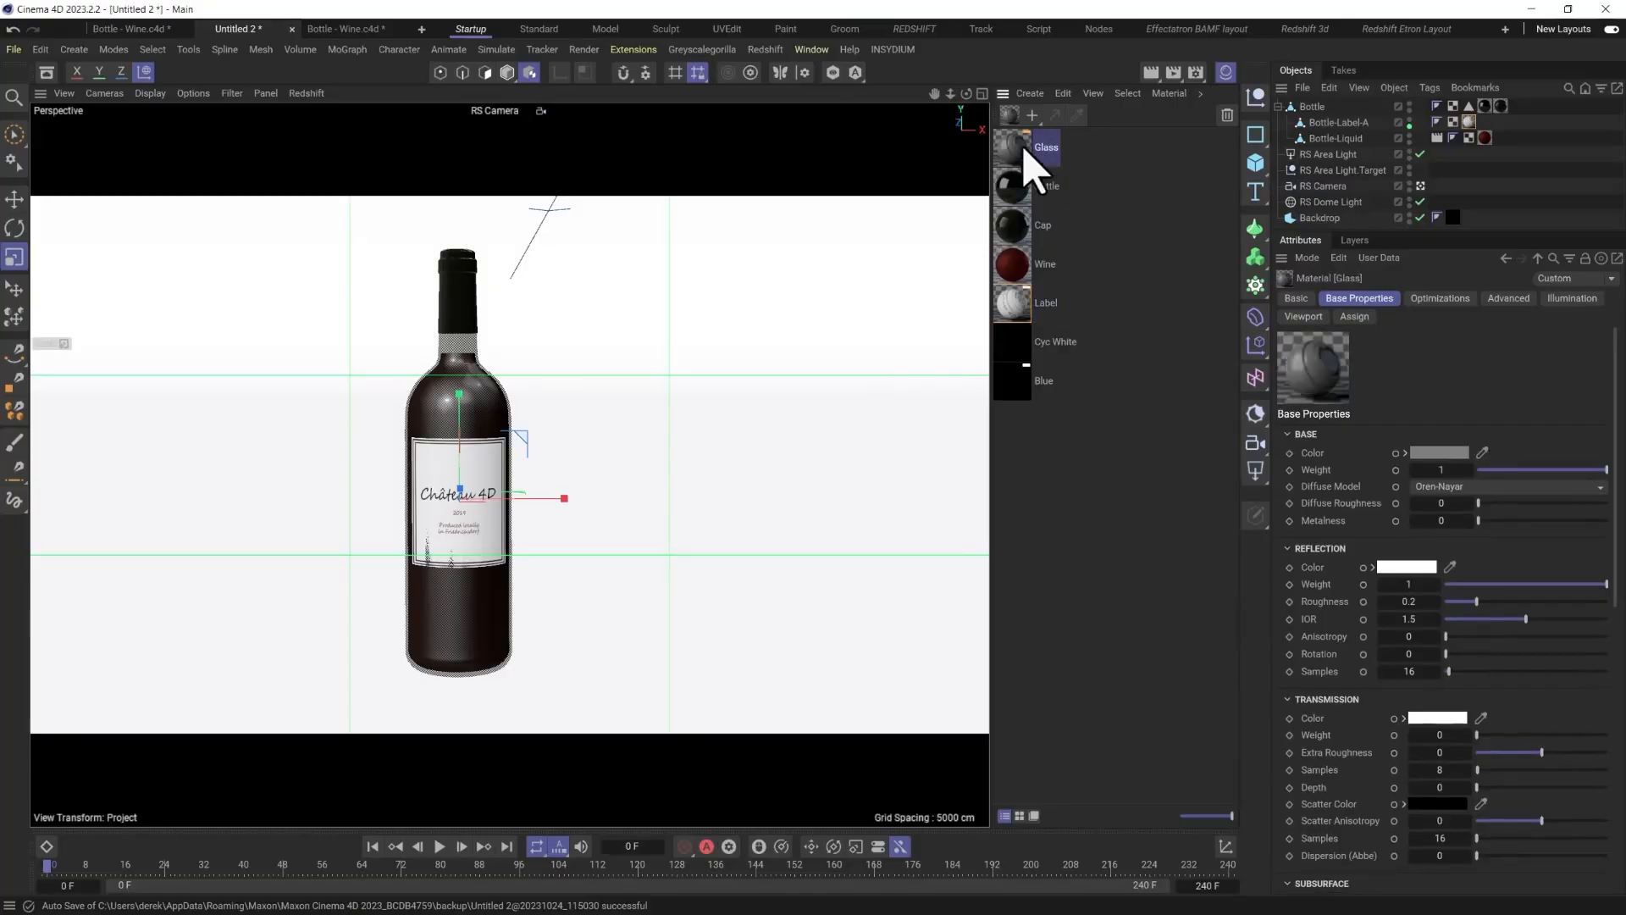
click(1461, 453)
click(1518, 599)
click(1596, 471)
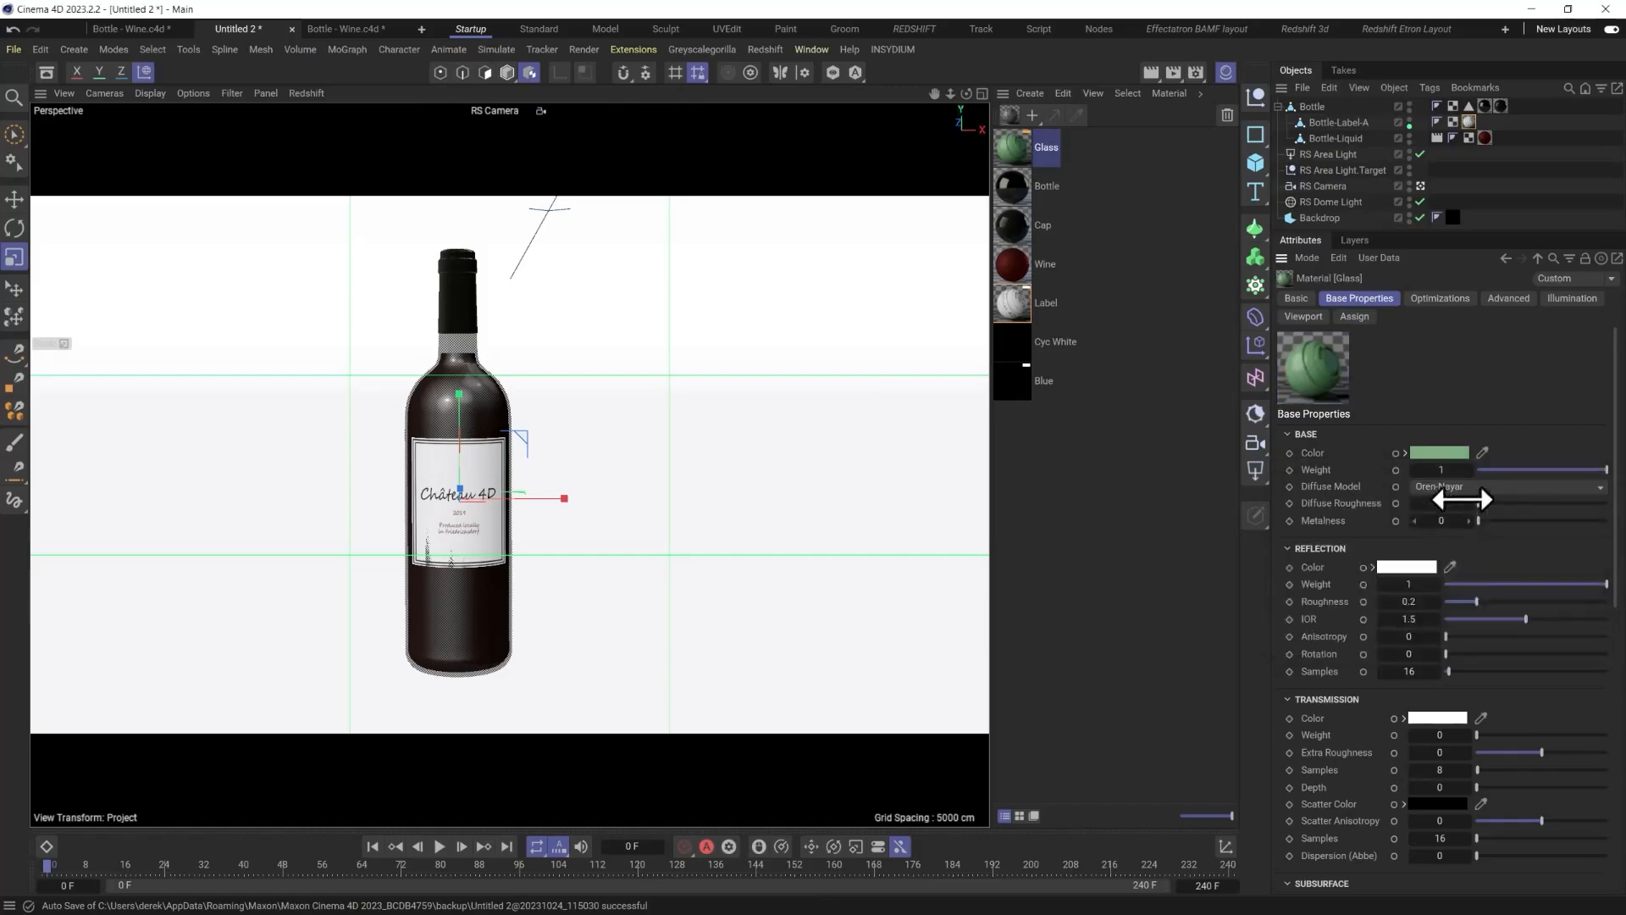
Tint the Glass transmission color a very pale green, with transmission weight 1, reflection roughness 0.1 and IOR 1.404.
scroll(1376, 601, down, 3)
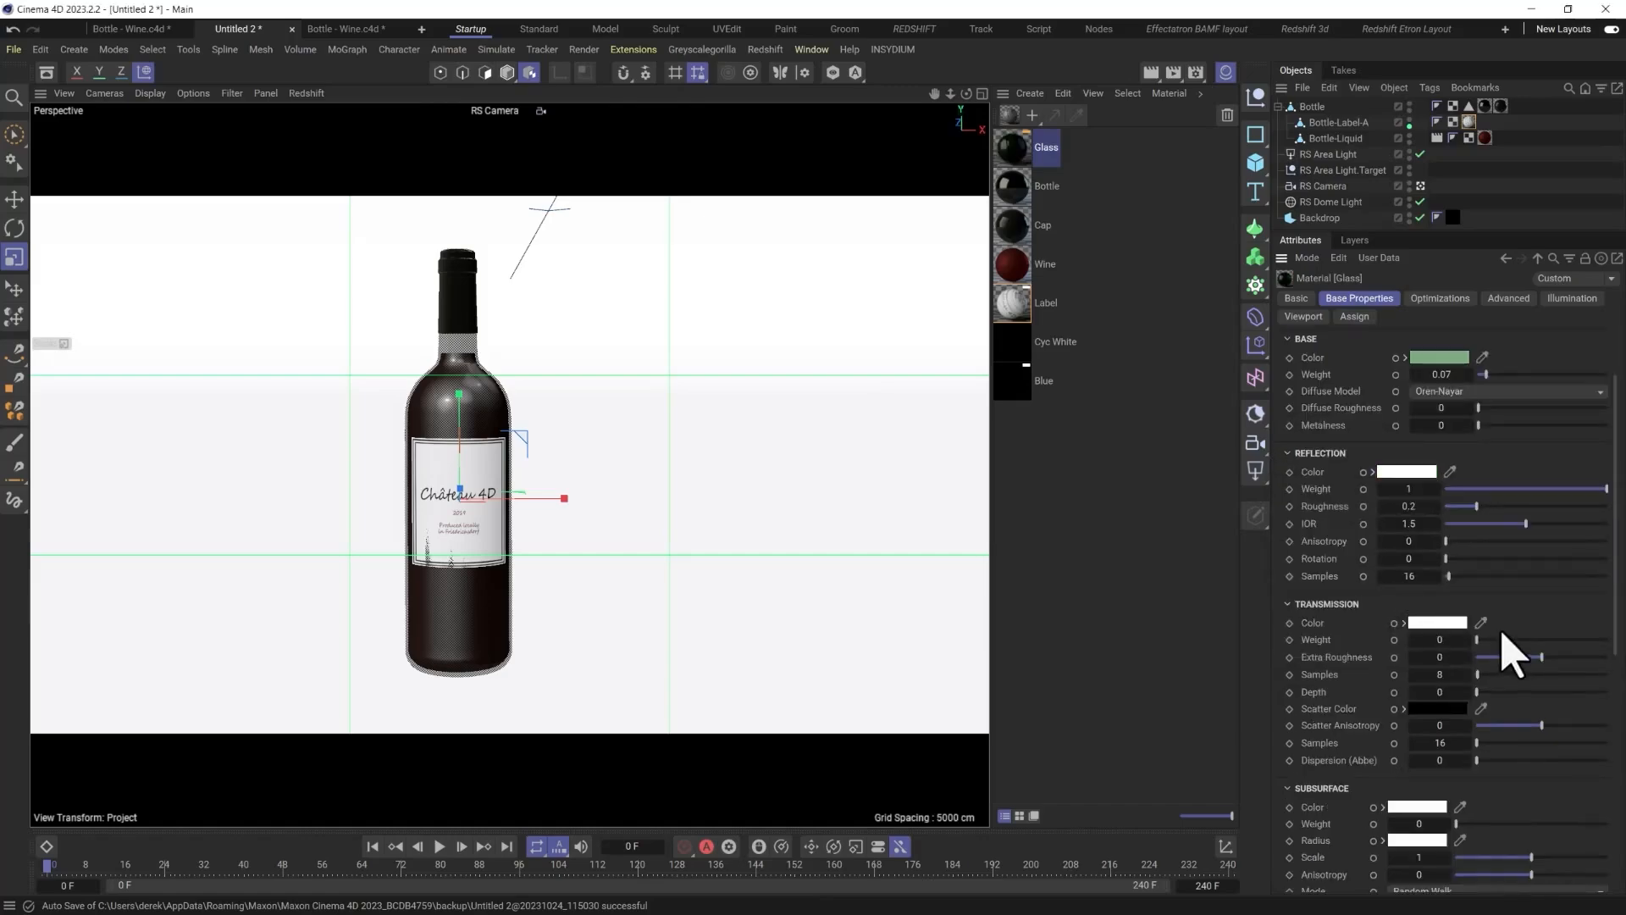
click(1440, 622)
click(1580, 711)
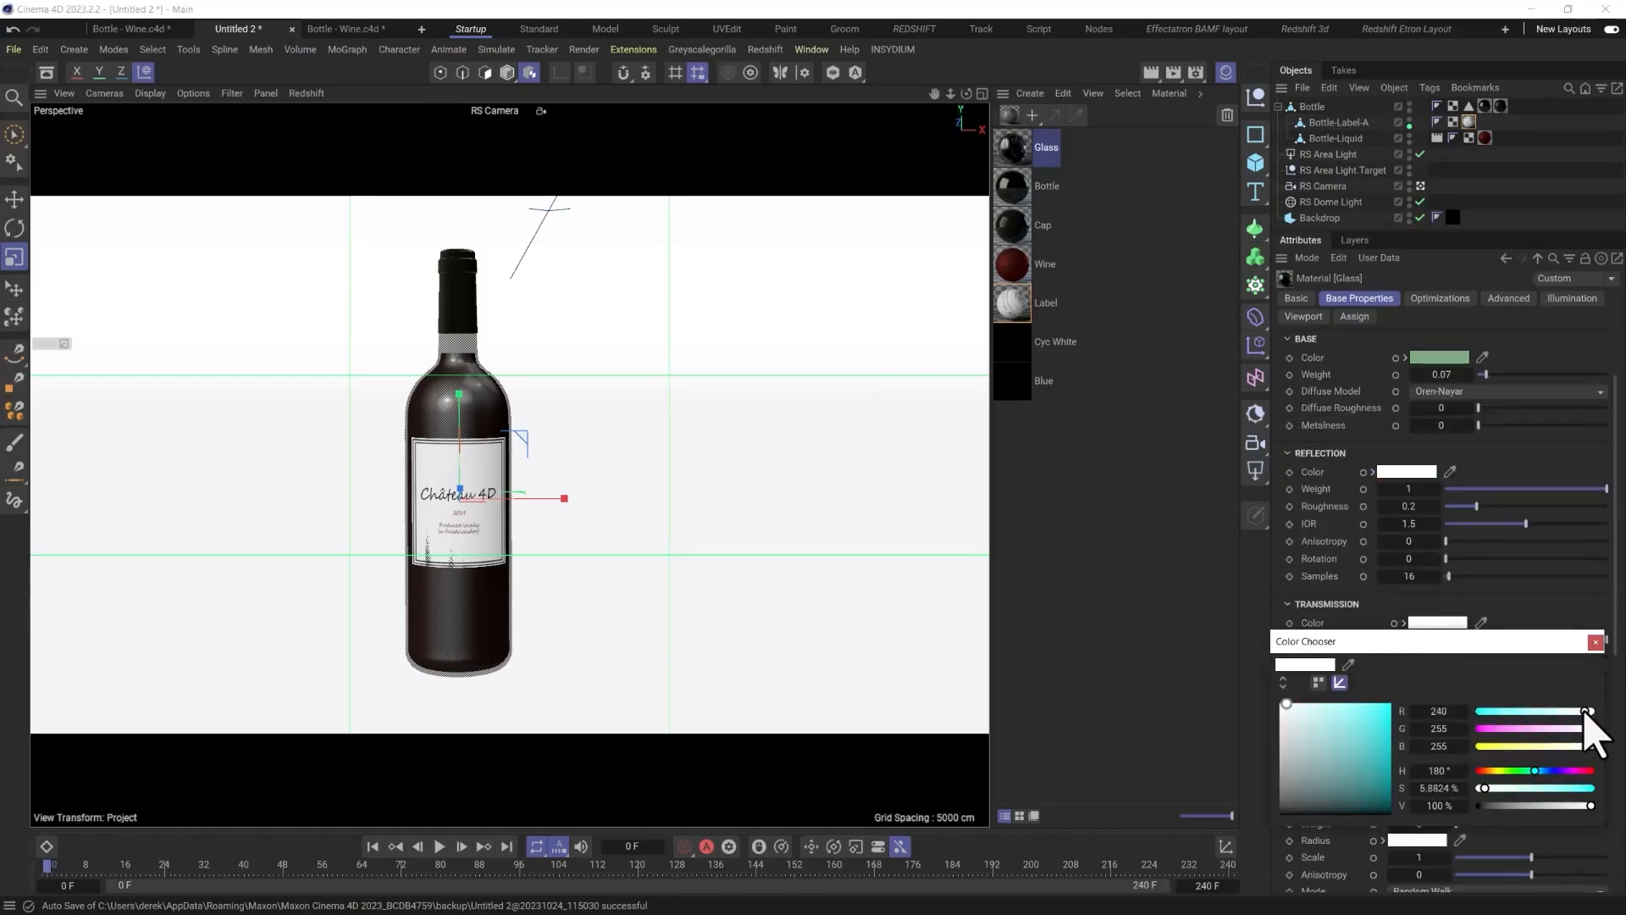
click(1525, 770)
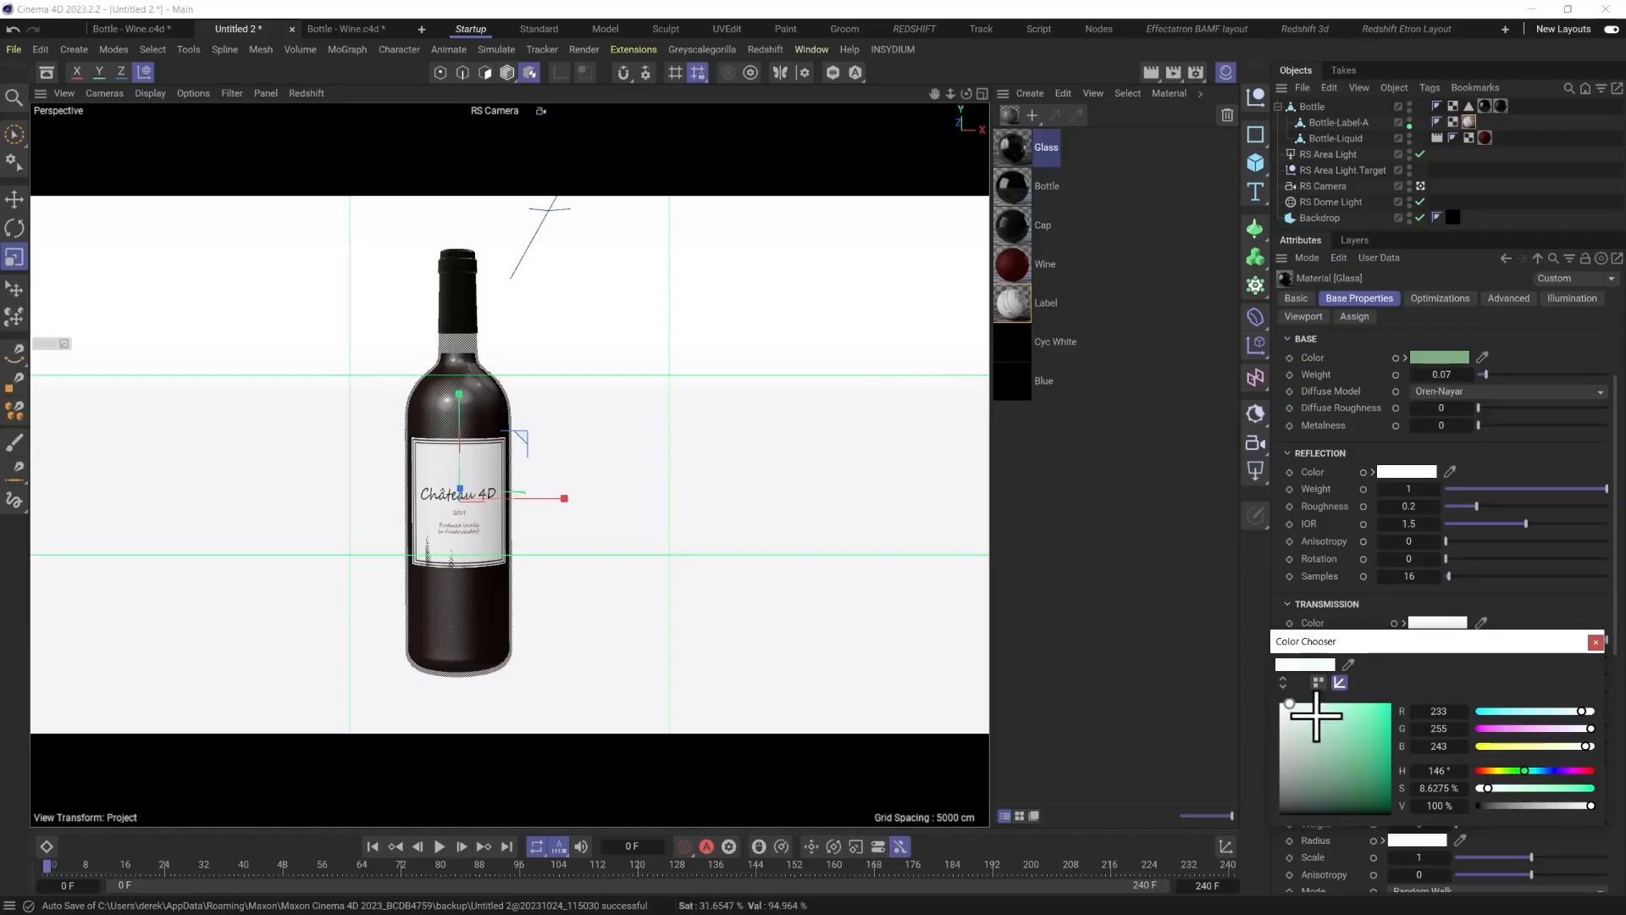
click(1595, 642)
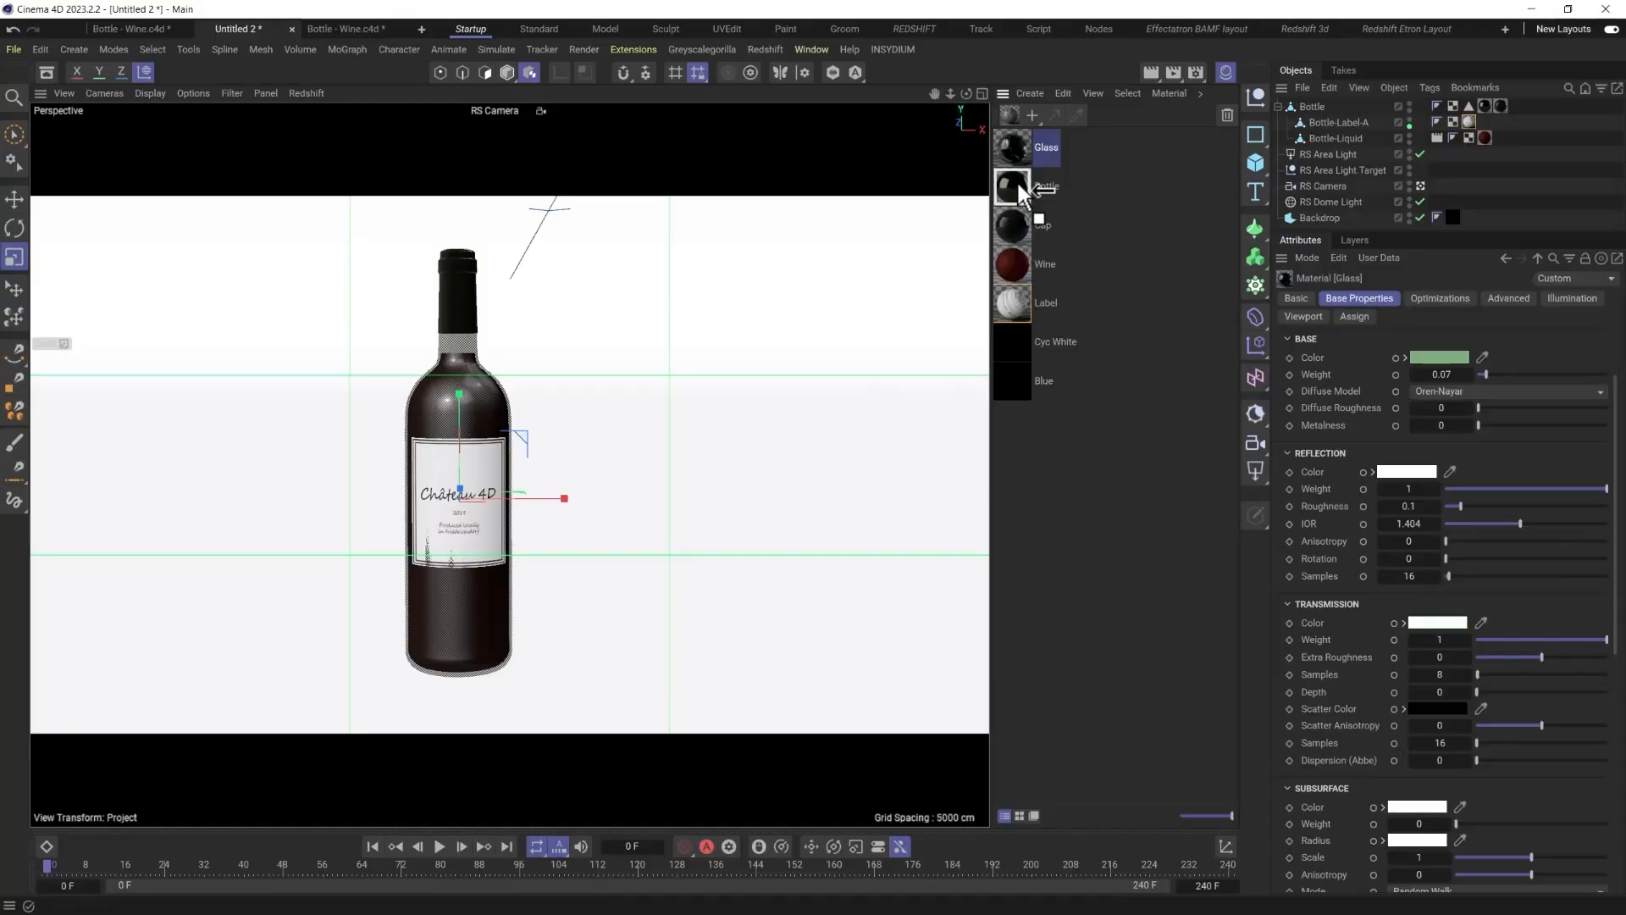
Replace the old Bottle material with Glass and preview the bottle in the Redshift RenderView.
drag(1019, 186, 1017, 181)
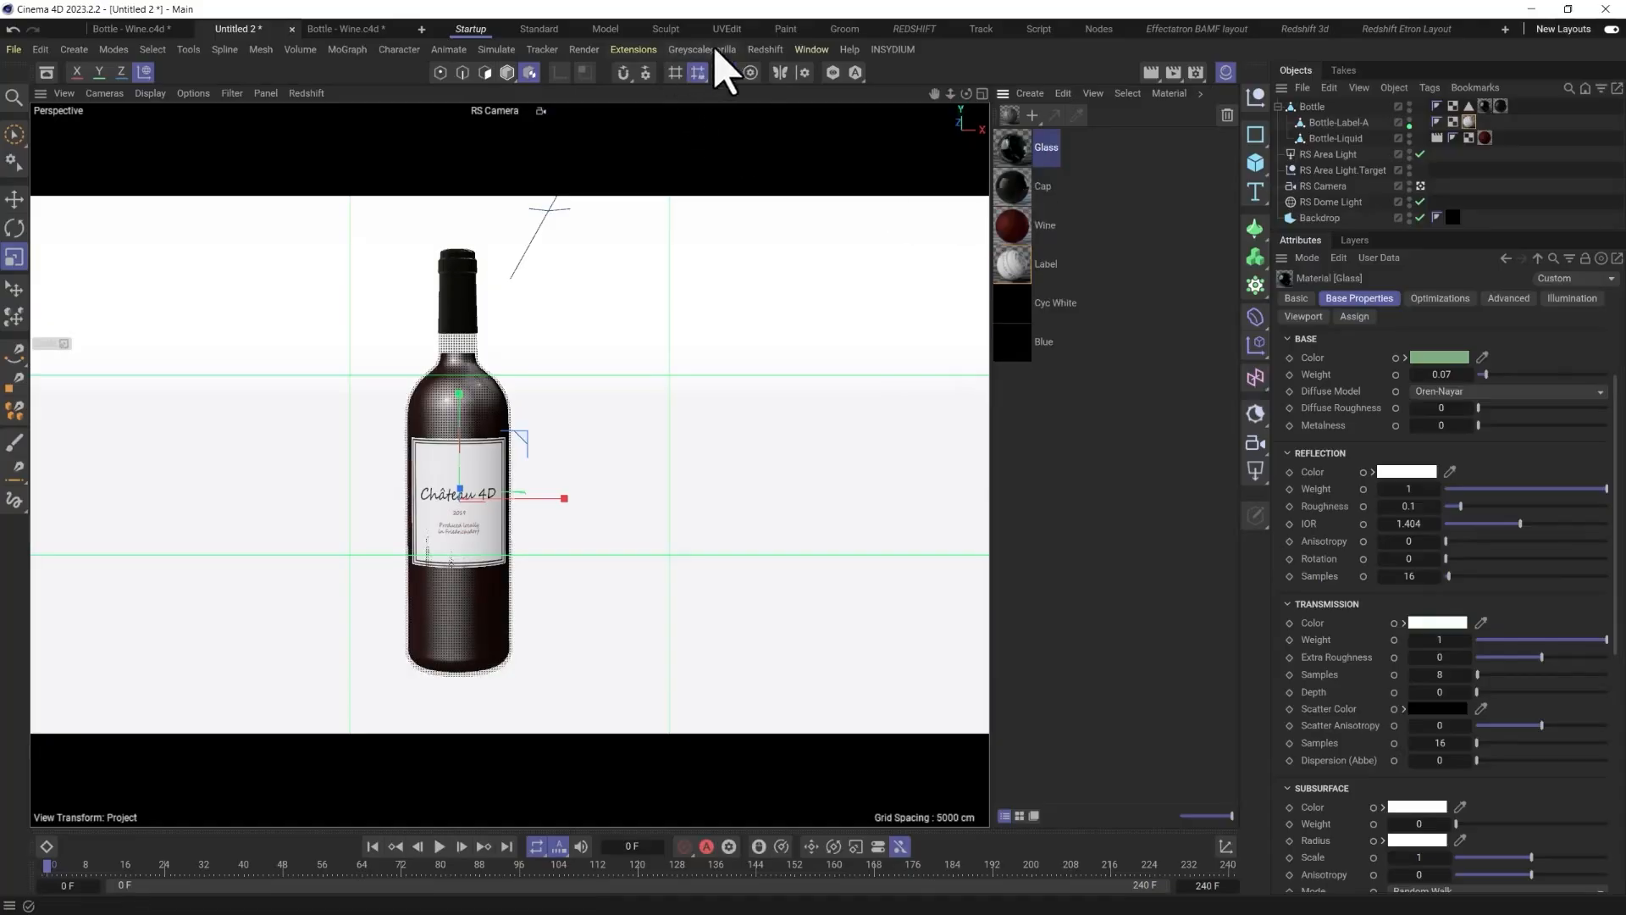
click(765, 49)
click(786, 177)
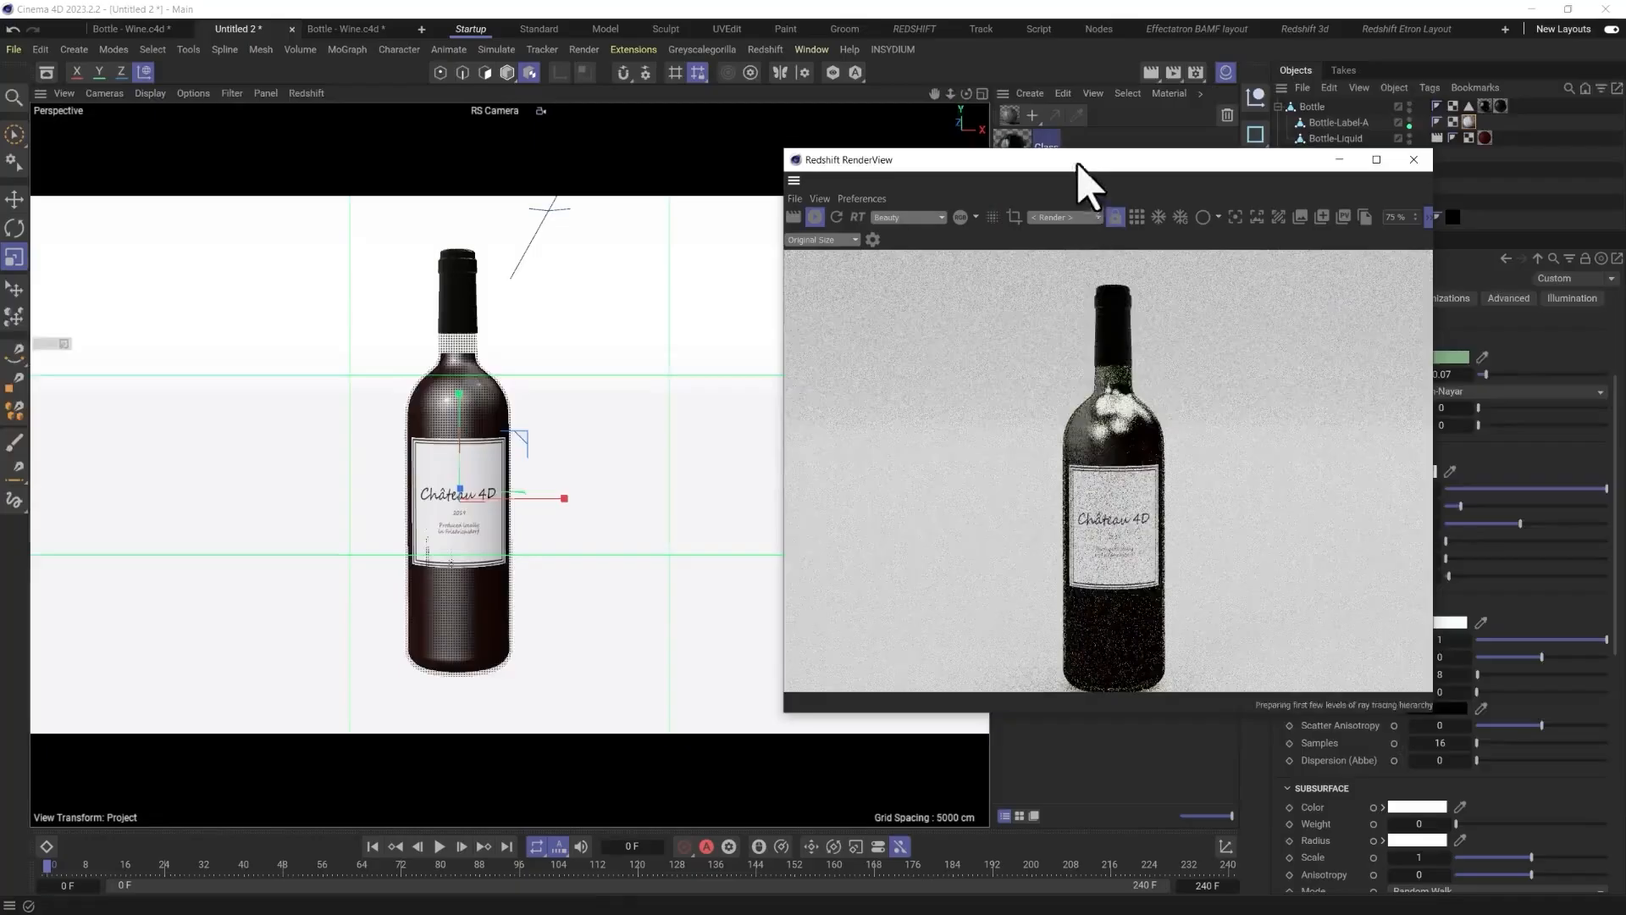
drag(1080, 161, 371, 131)
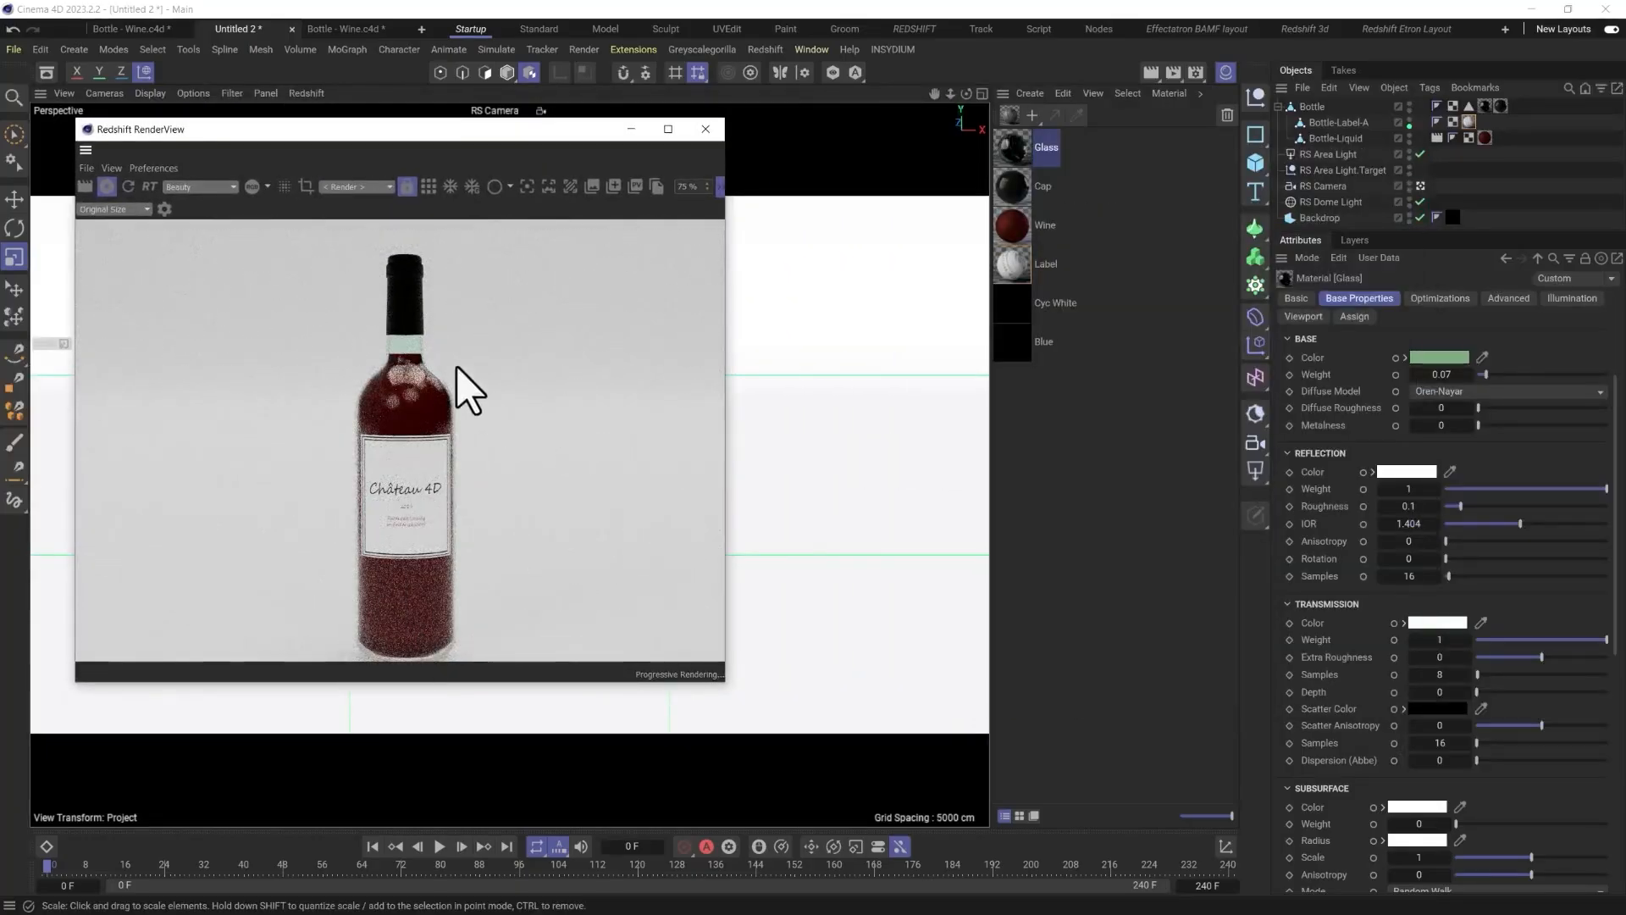
Add the Liquid Wine Red 001 asset material, replace the old Wine material with it, and preview the bottle in the Redshift RenderView.
drag(442, 130, 0, 275)
click(45, 73)
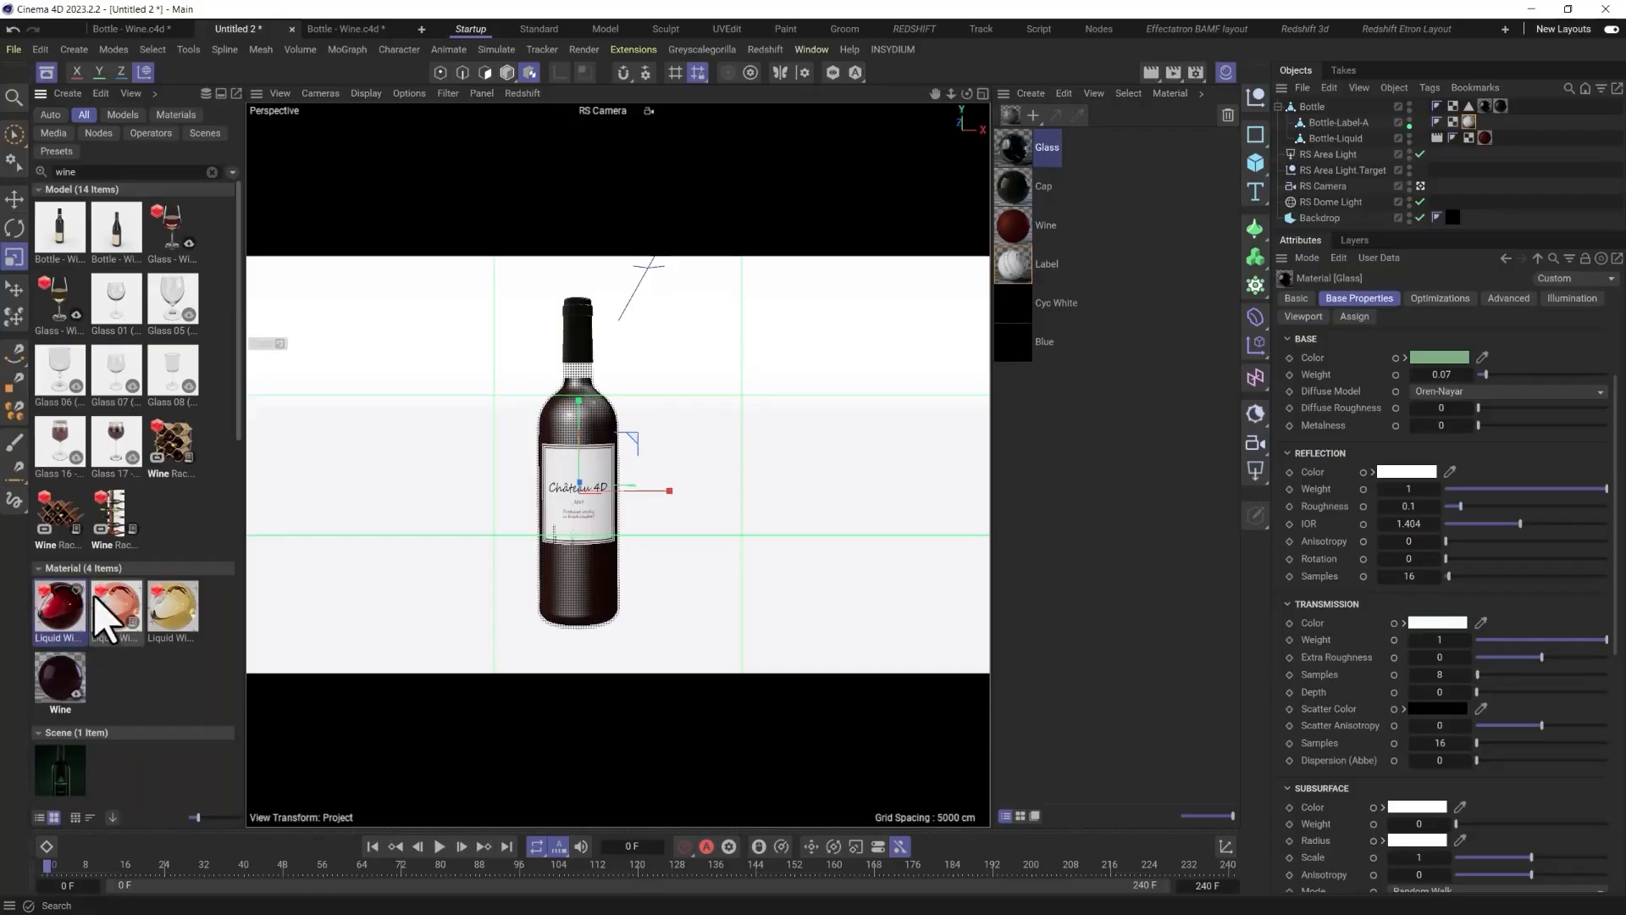
click(64, 628)
drag(93, 617, 1120, 404)
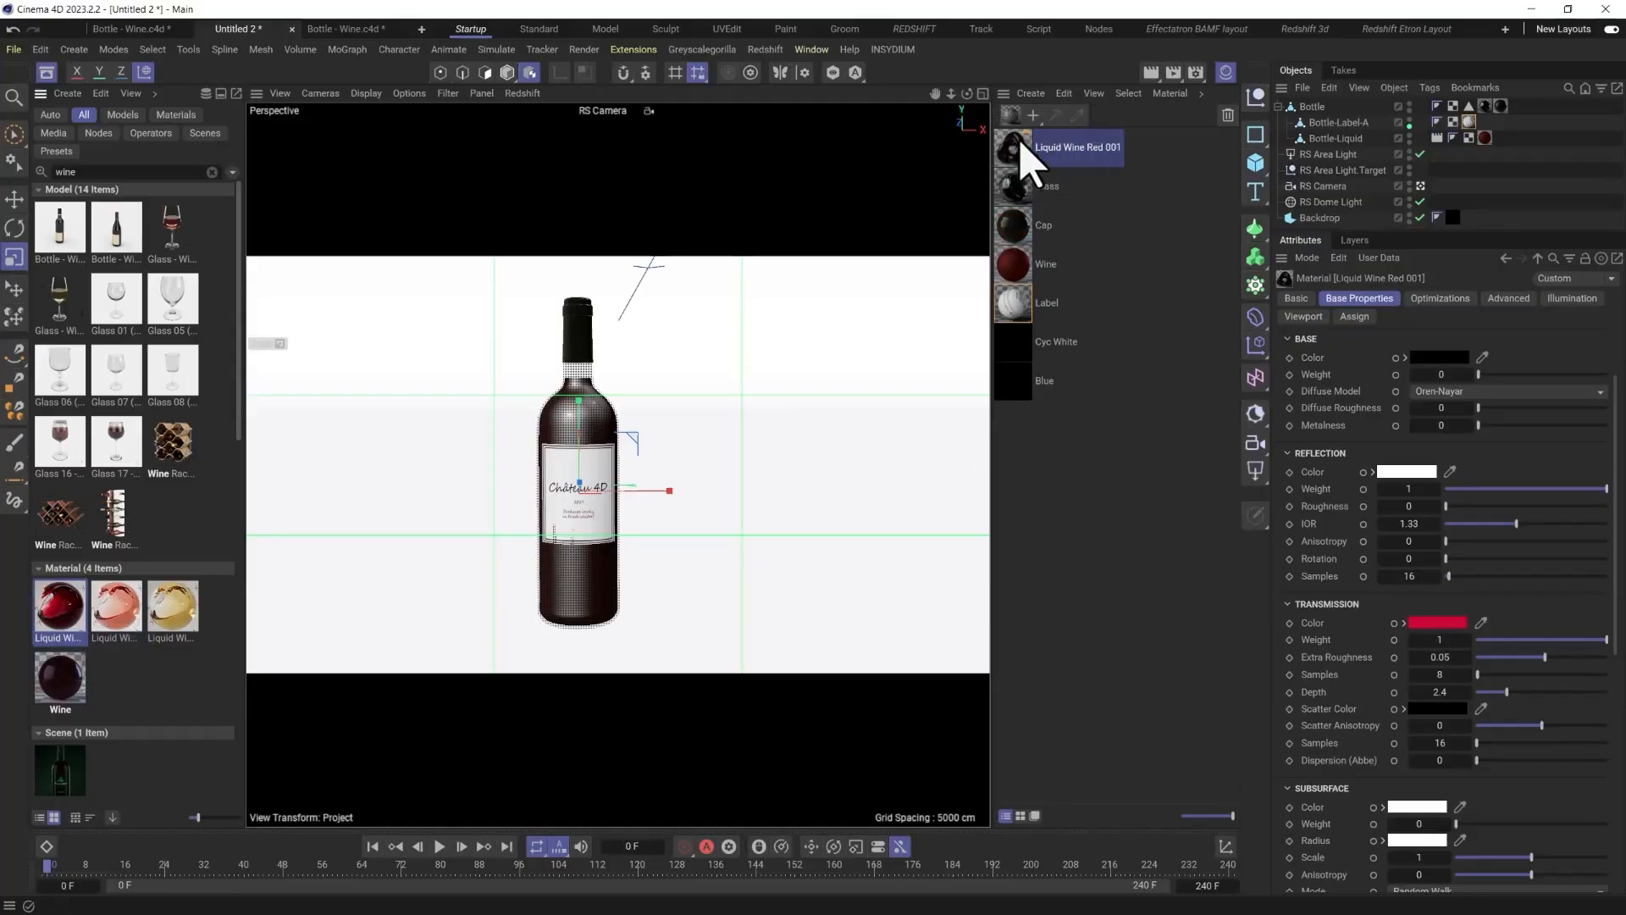
drag(1022, 261, 1025, 261)
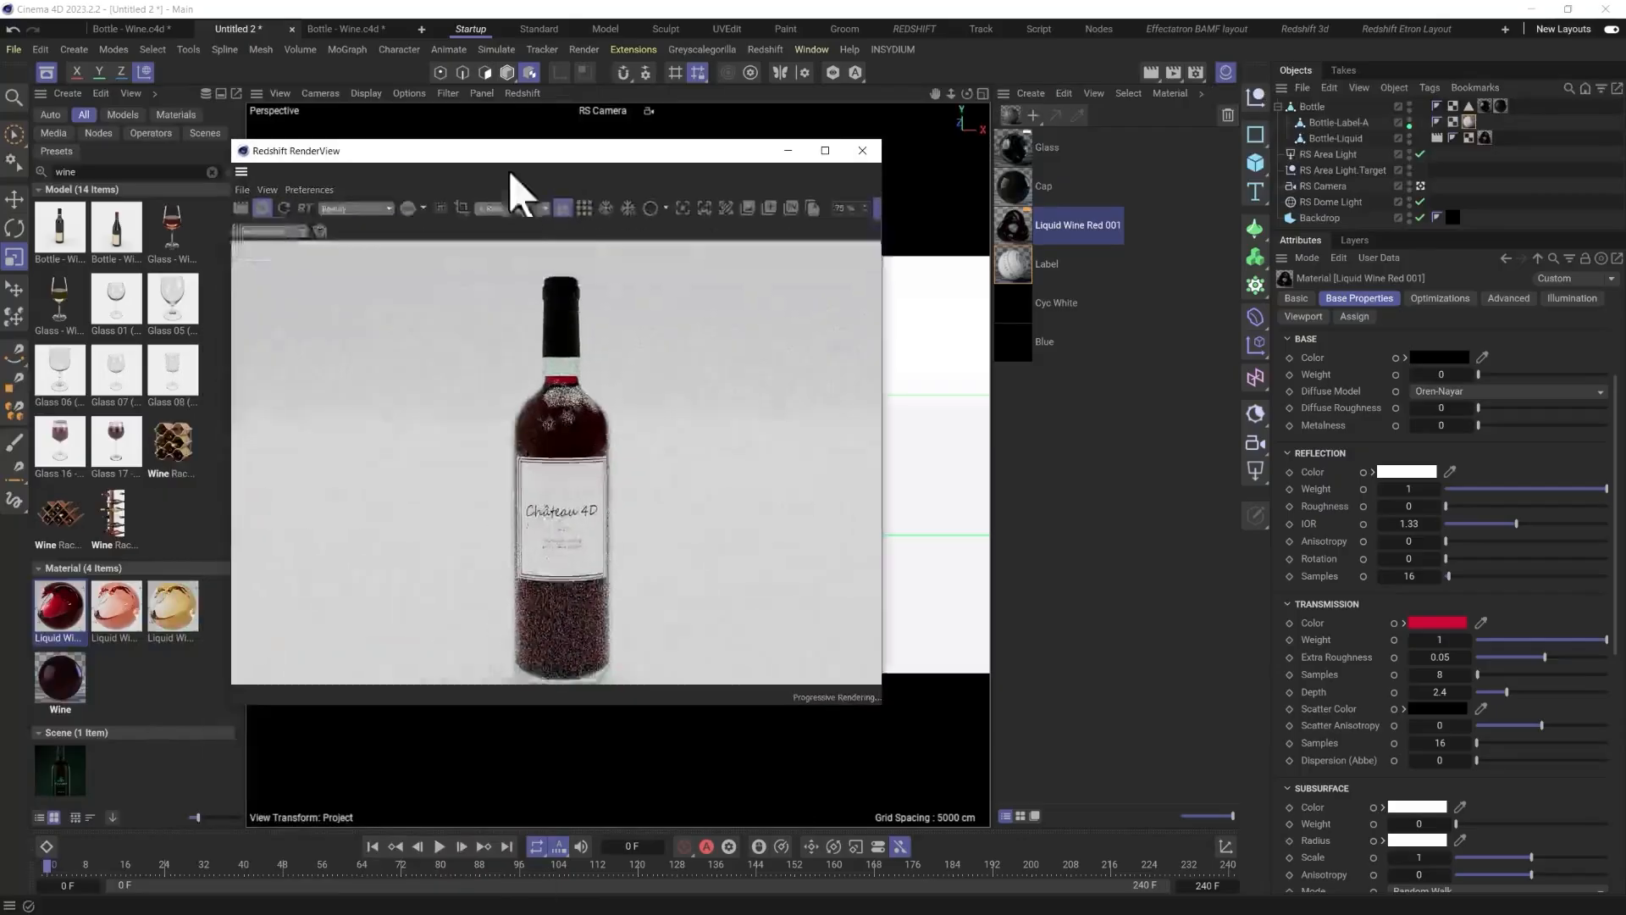
drag(549, 152, 394, 133)
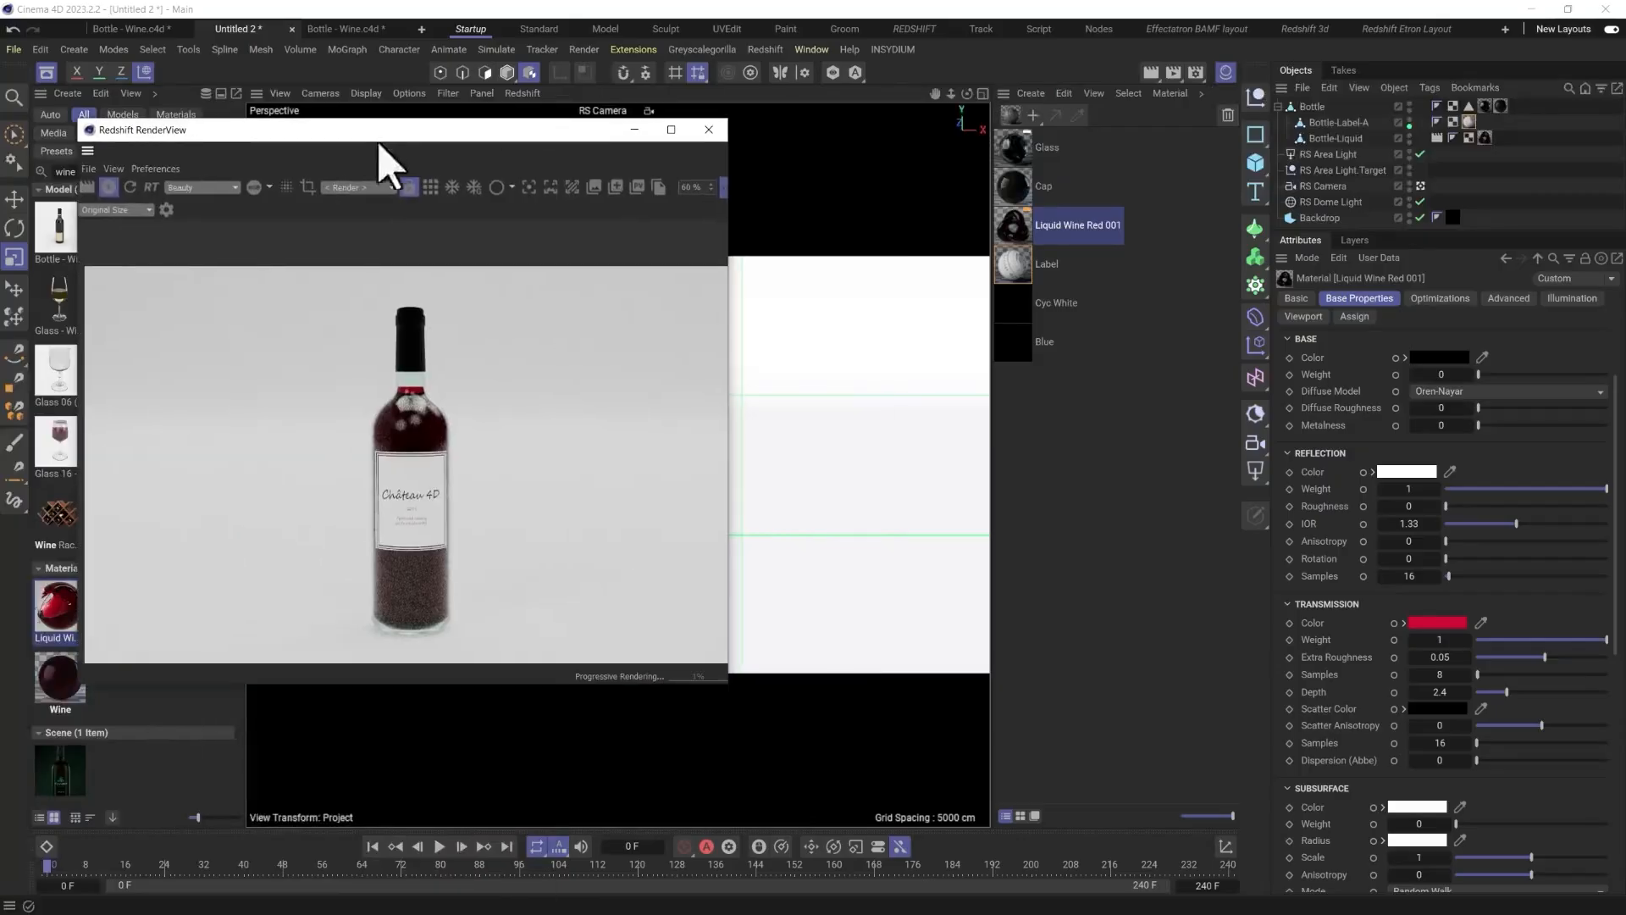
Lighten the wine material's transmission color to a pinkish red (RGB 243, 77, 87) and raise its transmission depth to about 6.14.
click(1437, 624)
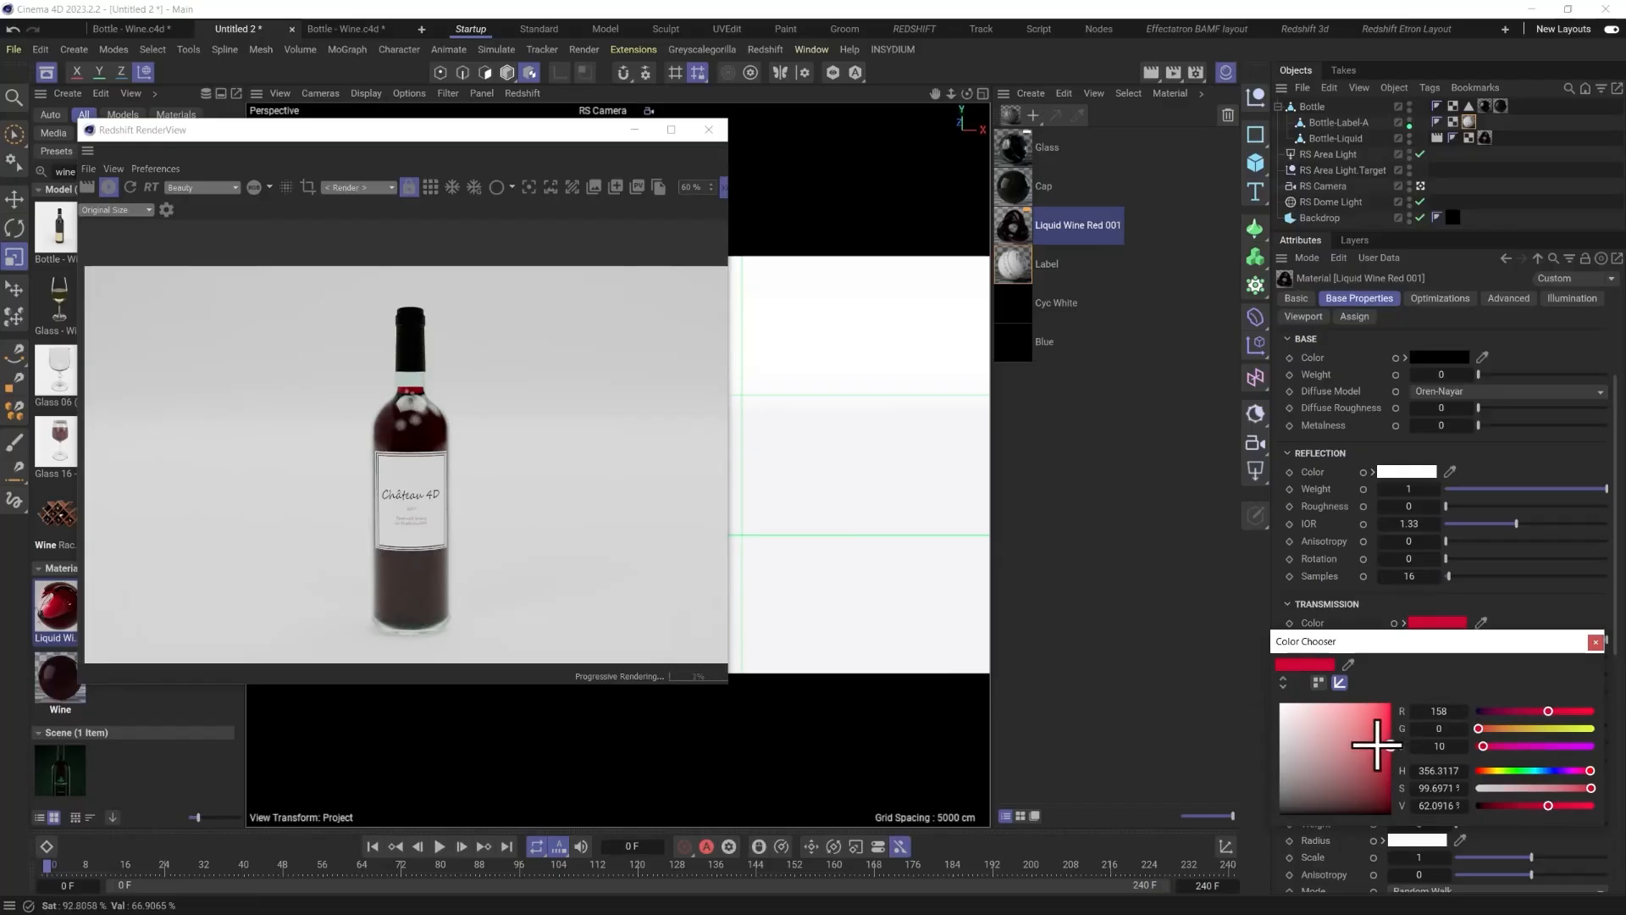
click(1360, 710)
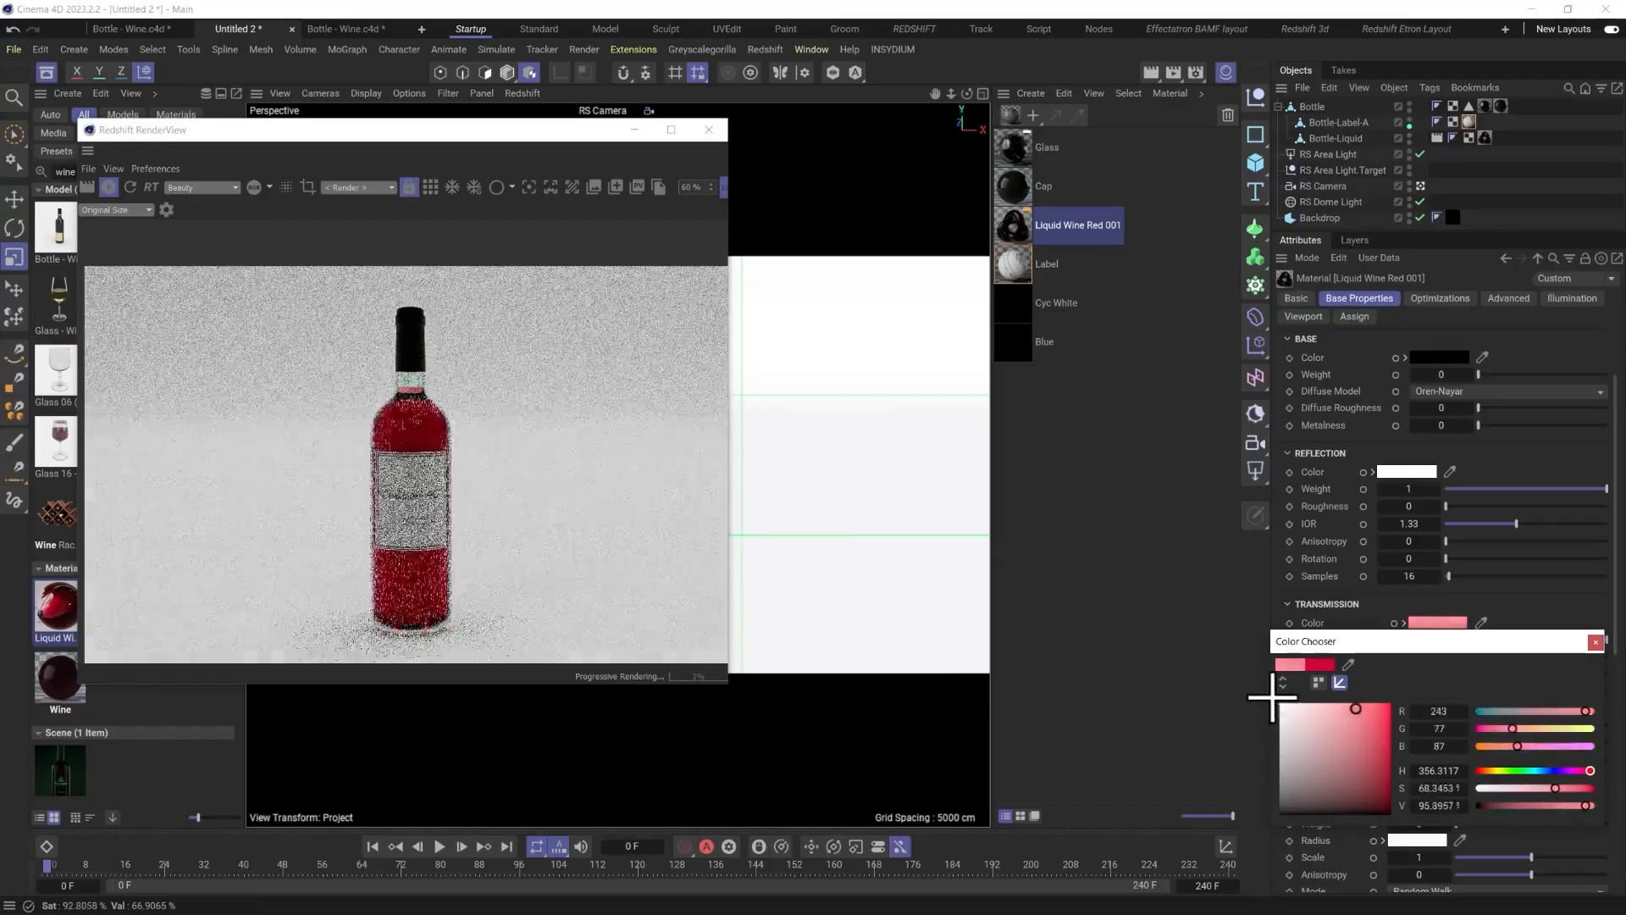
click(1596, 641)
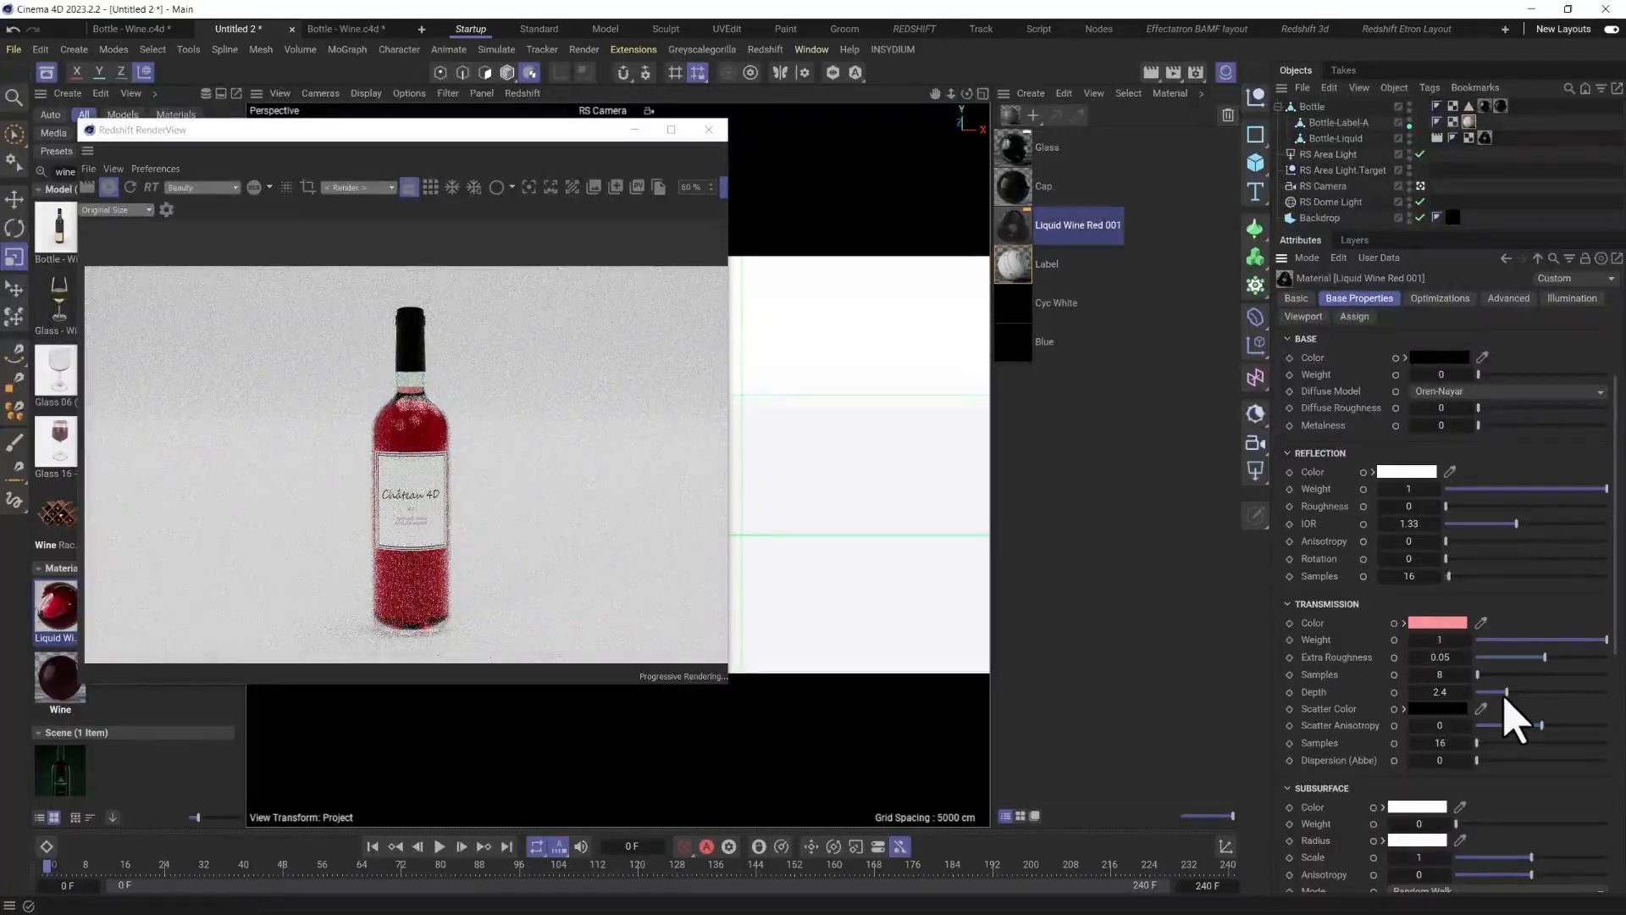
drag(1509, 694, 1568, 693)
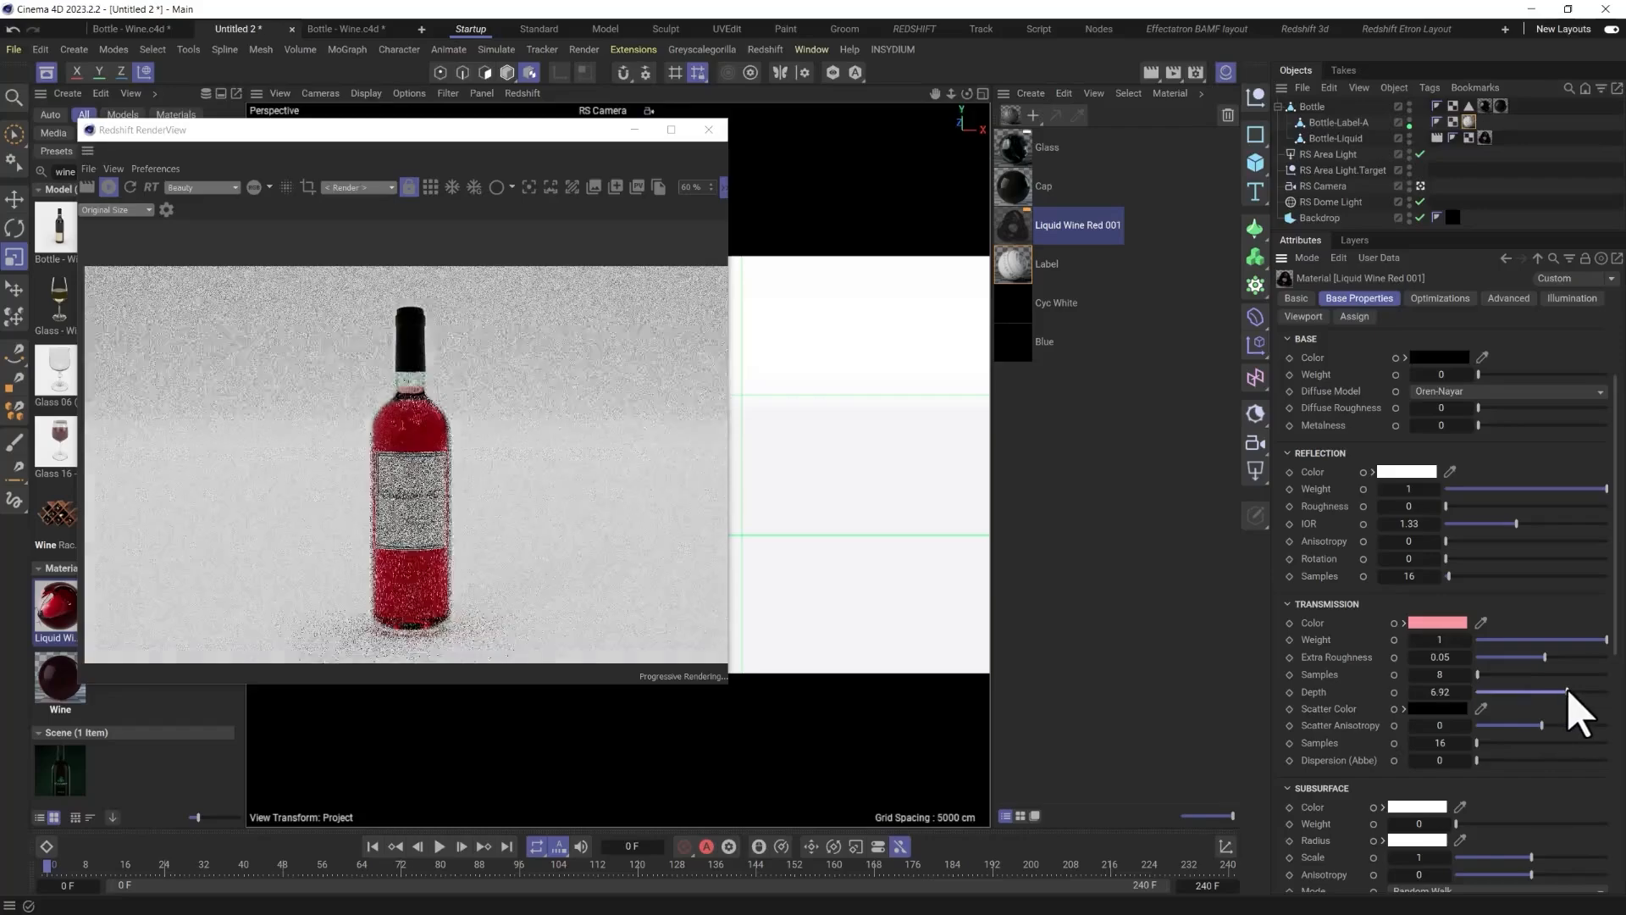
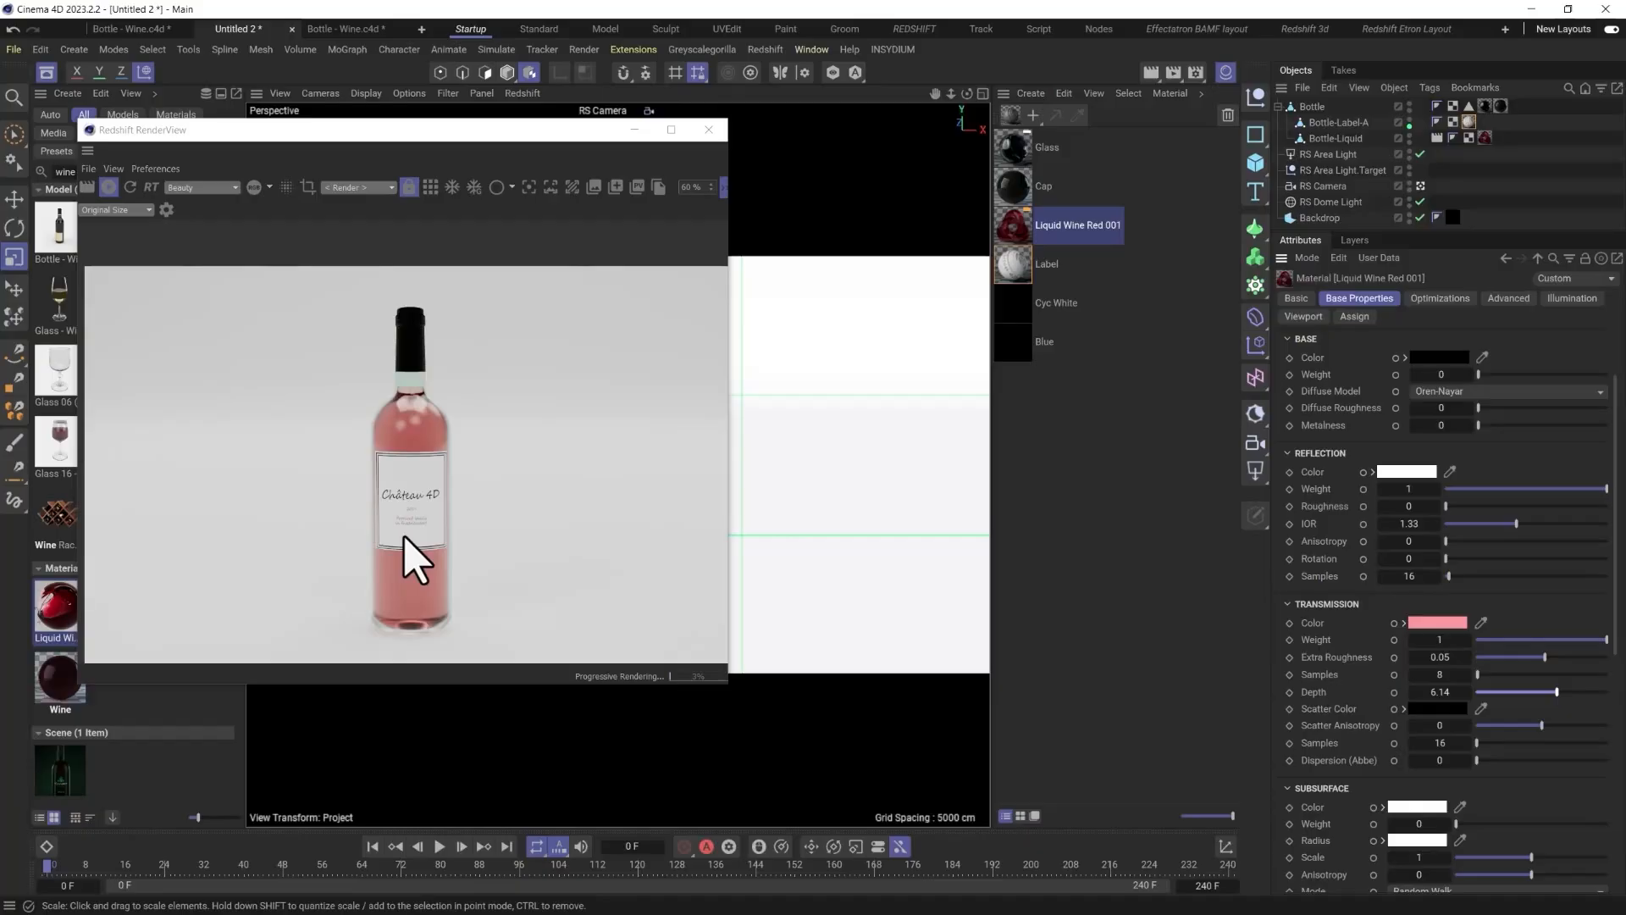
Create a new Redshift standard material and review the old Cap material's bump noise, color, diffusion and reflectance settings against a close-up of the cap.
click(1033, 115)
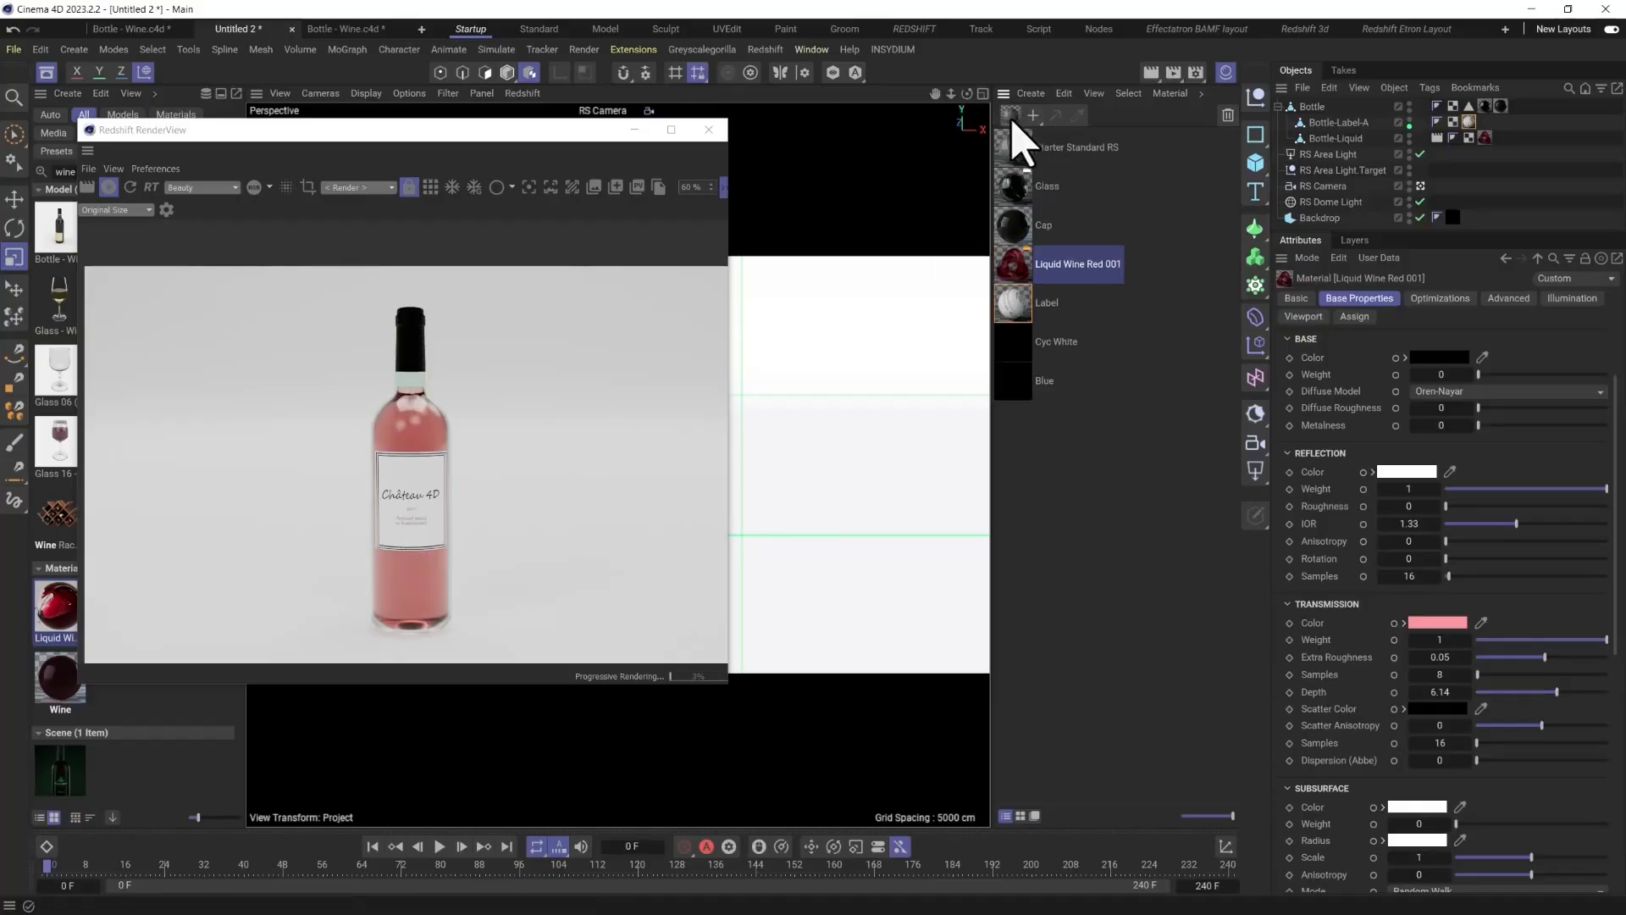
double_click(1021, 225)
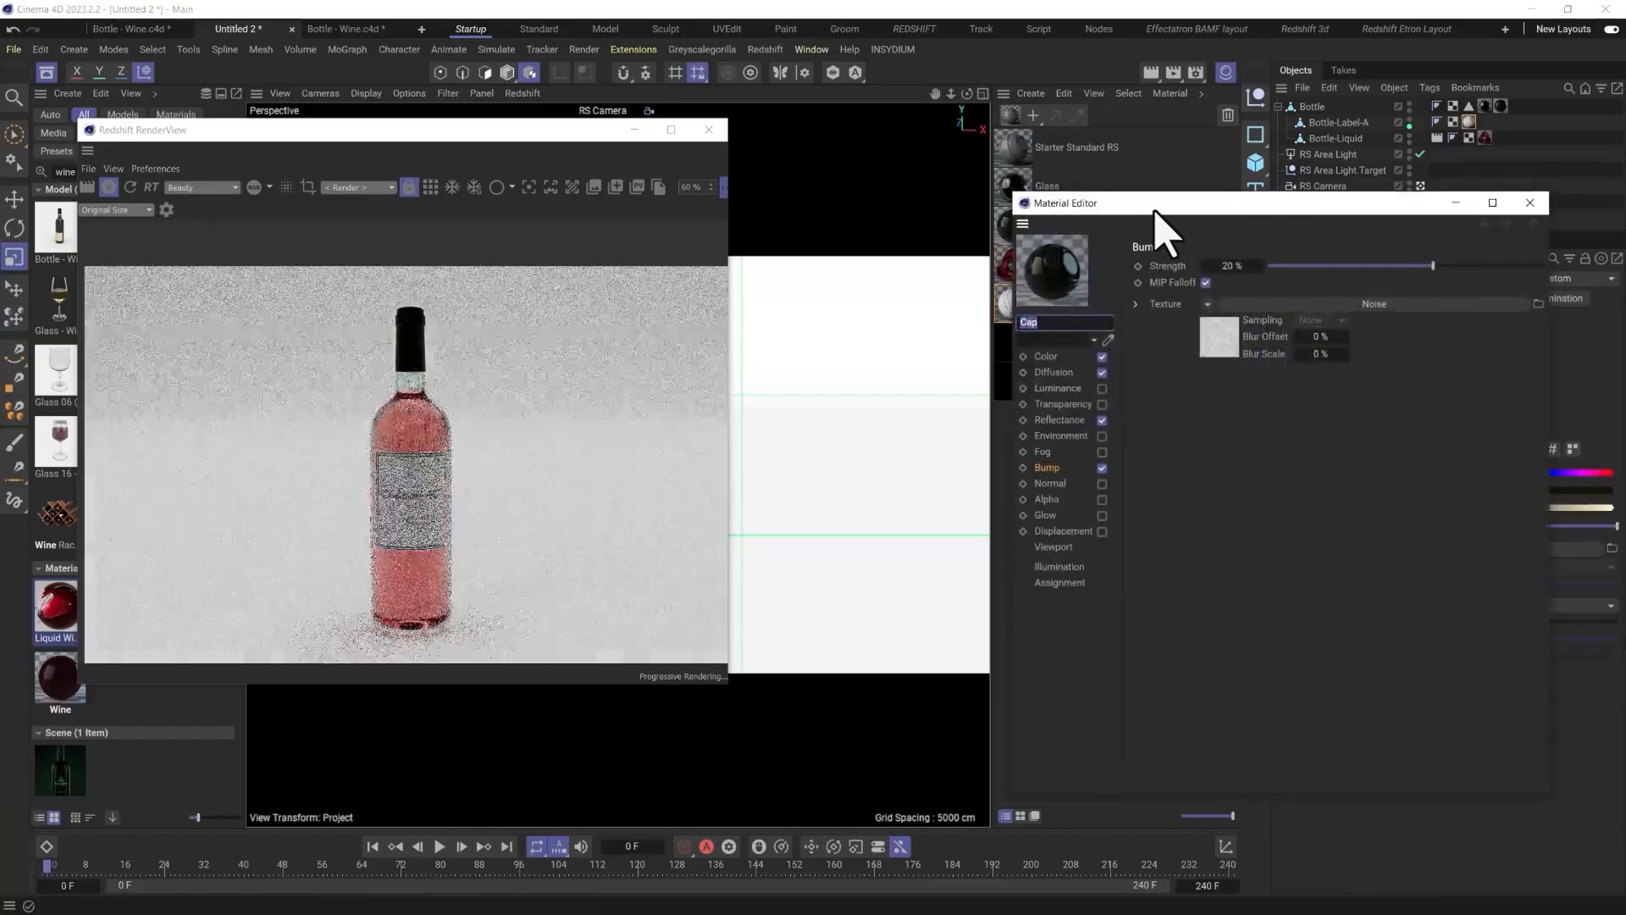
drag(1161, 222, 989, 174)
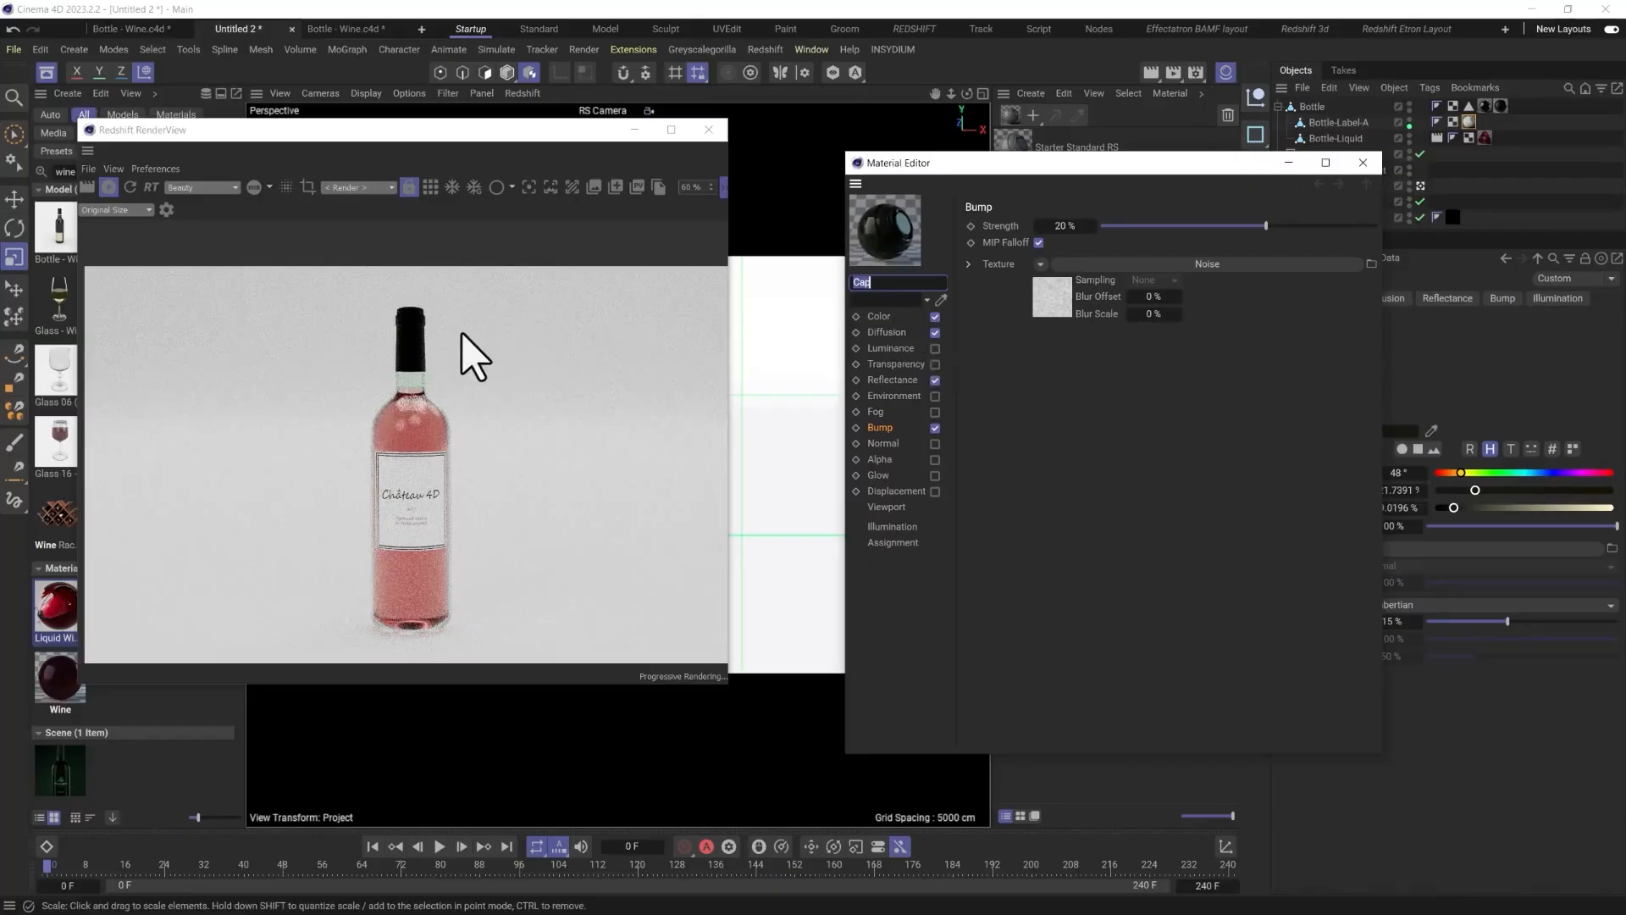
scroll(415, 355, up, 1)
scroll(415, 357, up, 2)
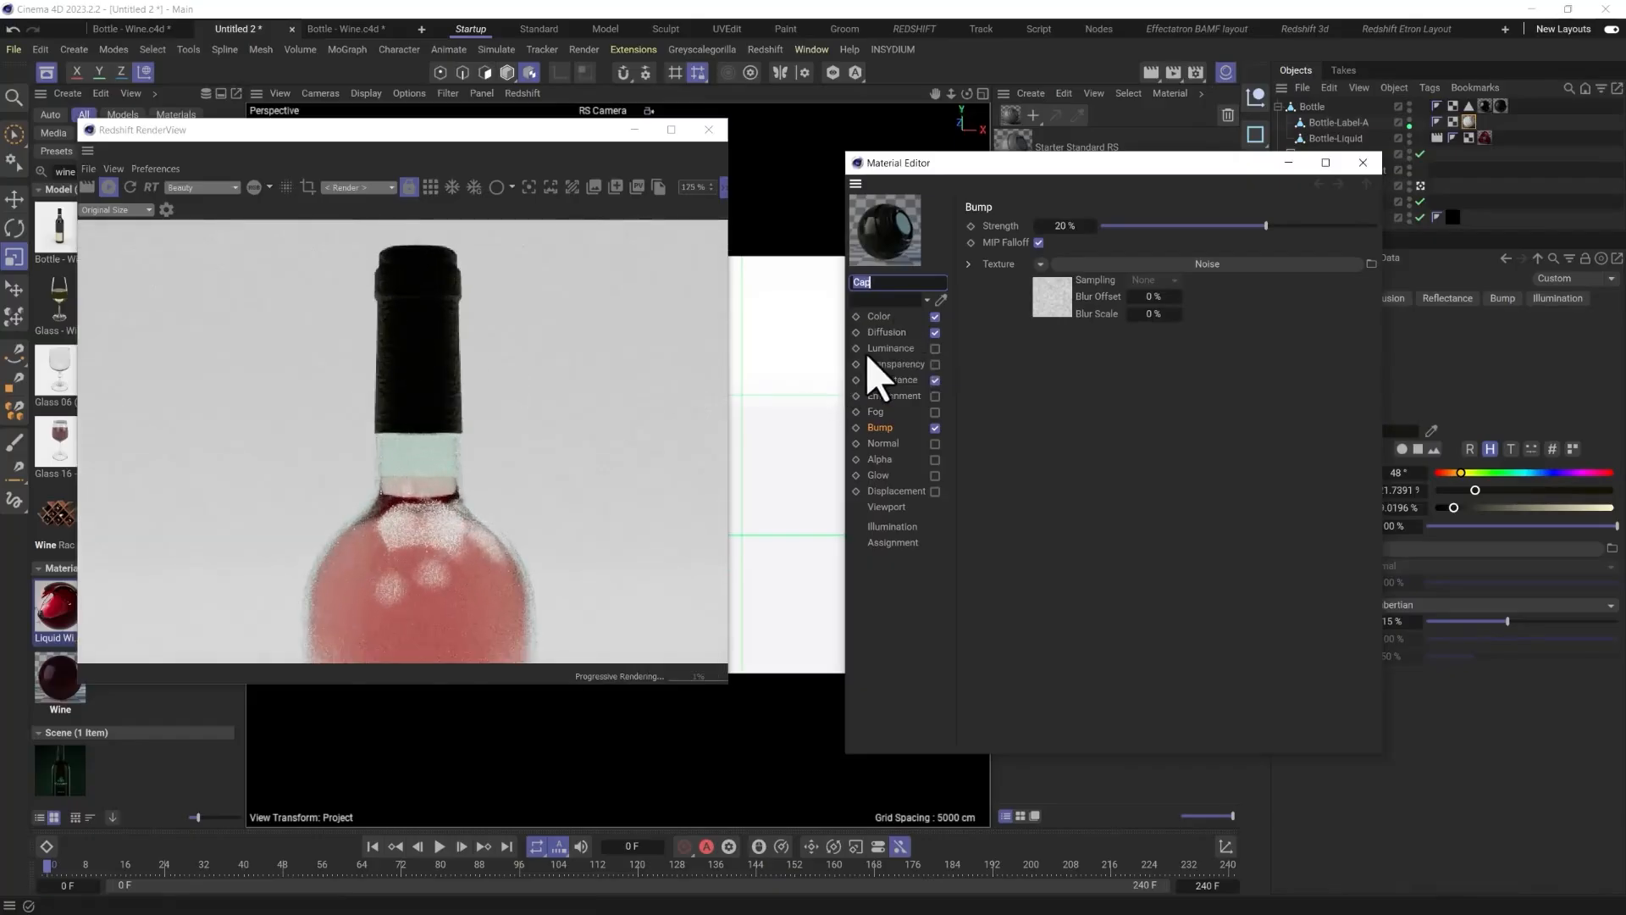
click(877, 432)
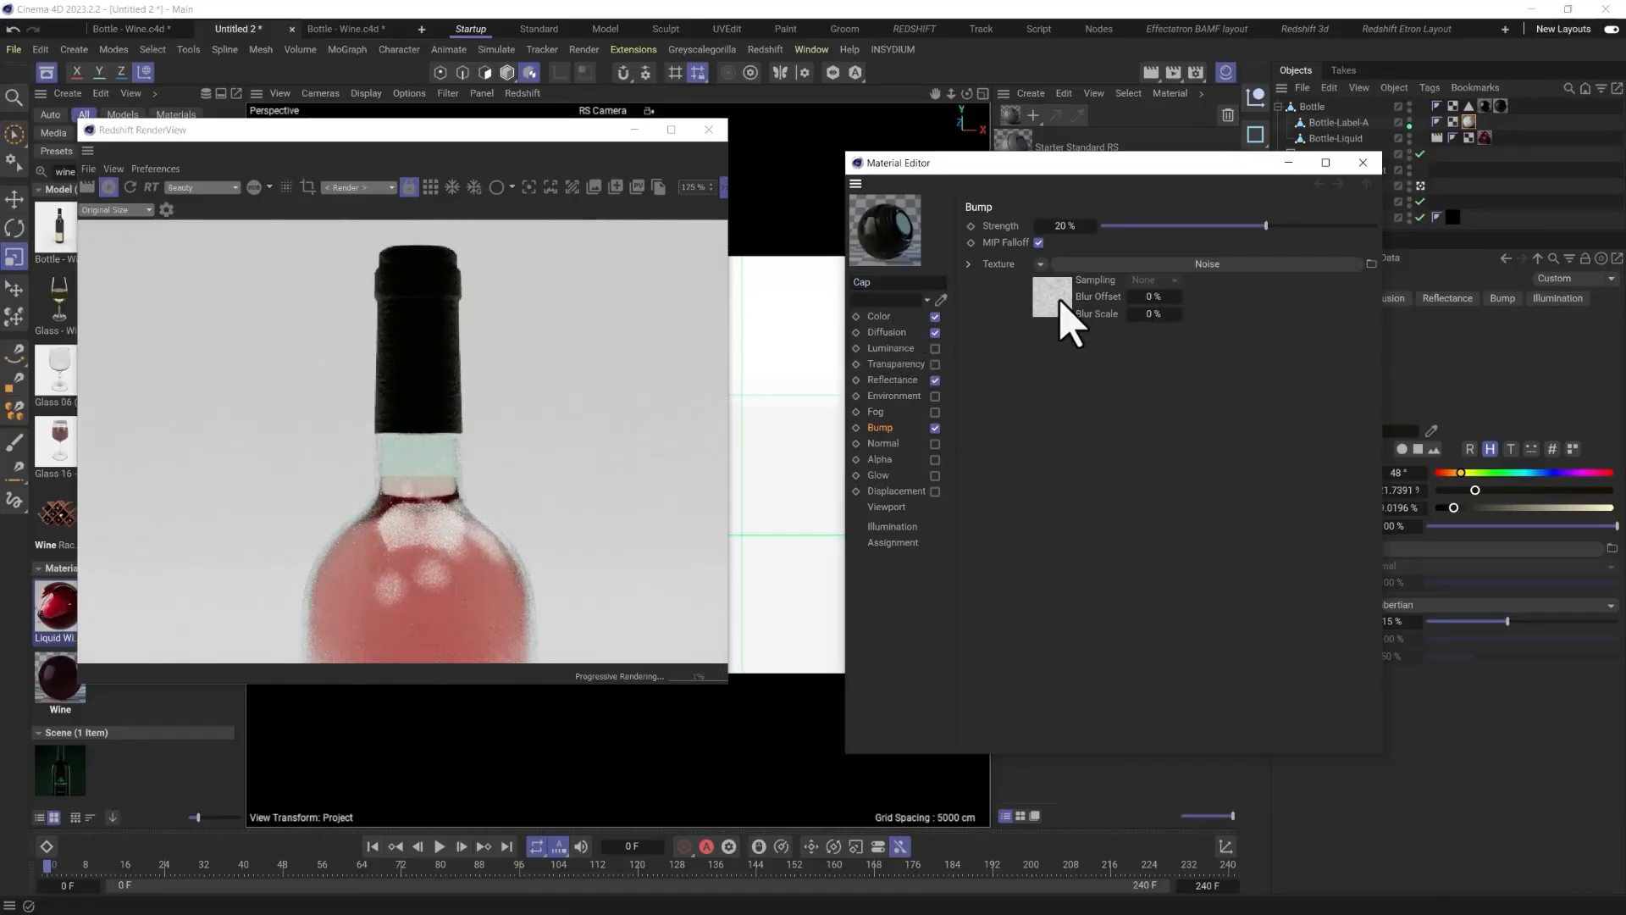
click(1145, 266)
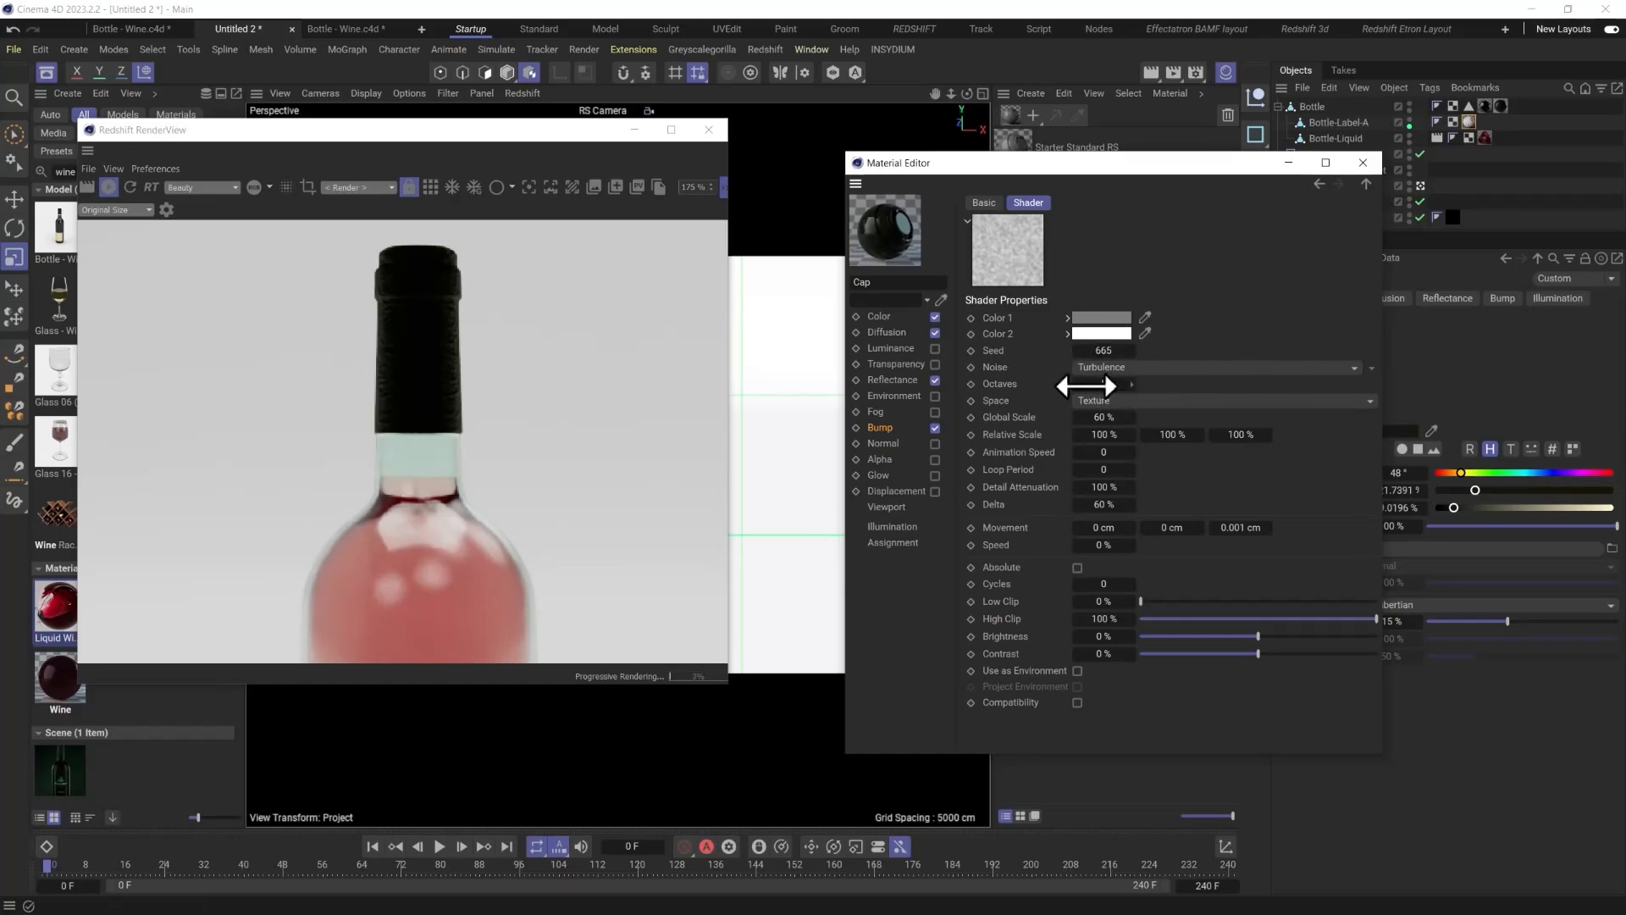
click(879, 317)
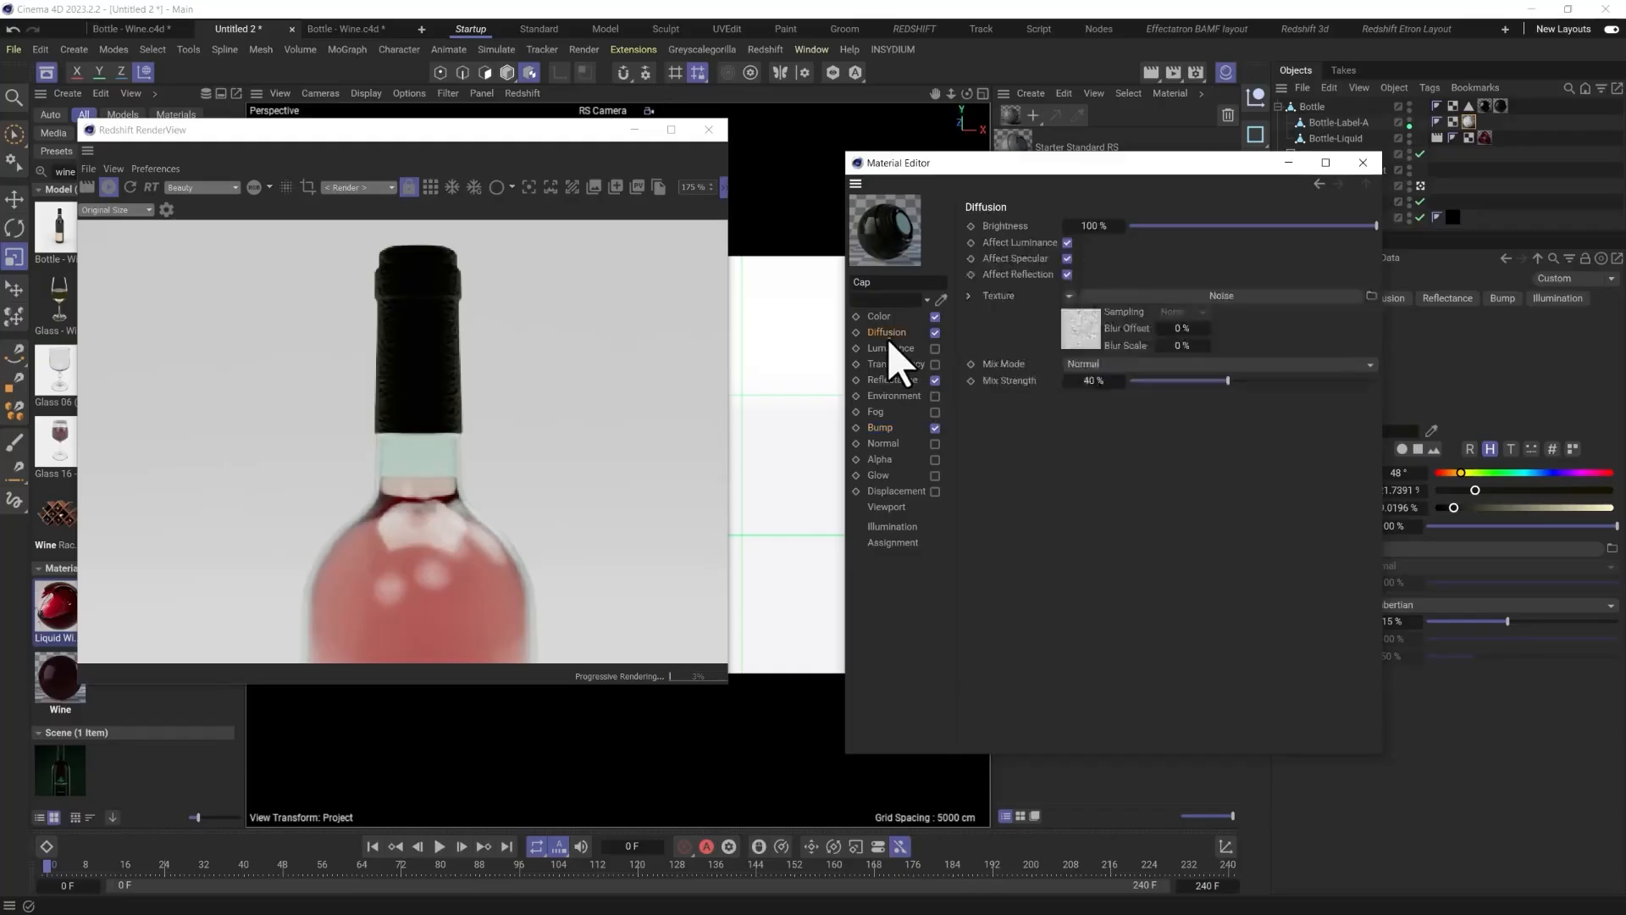
click(894, 333)
click(903, 380)
click(896, 427)
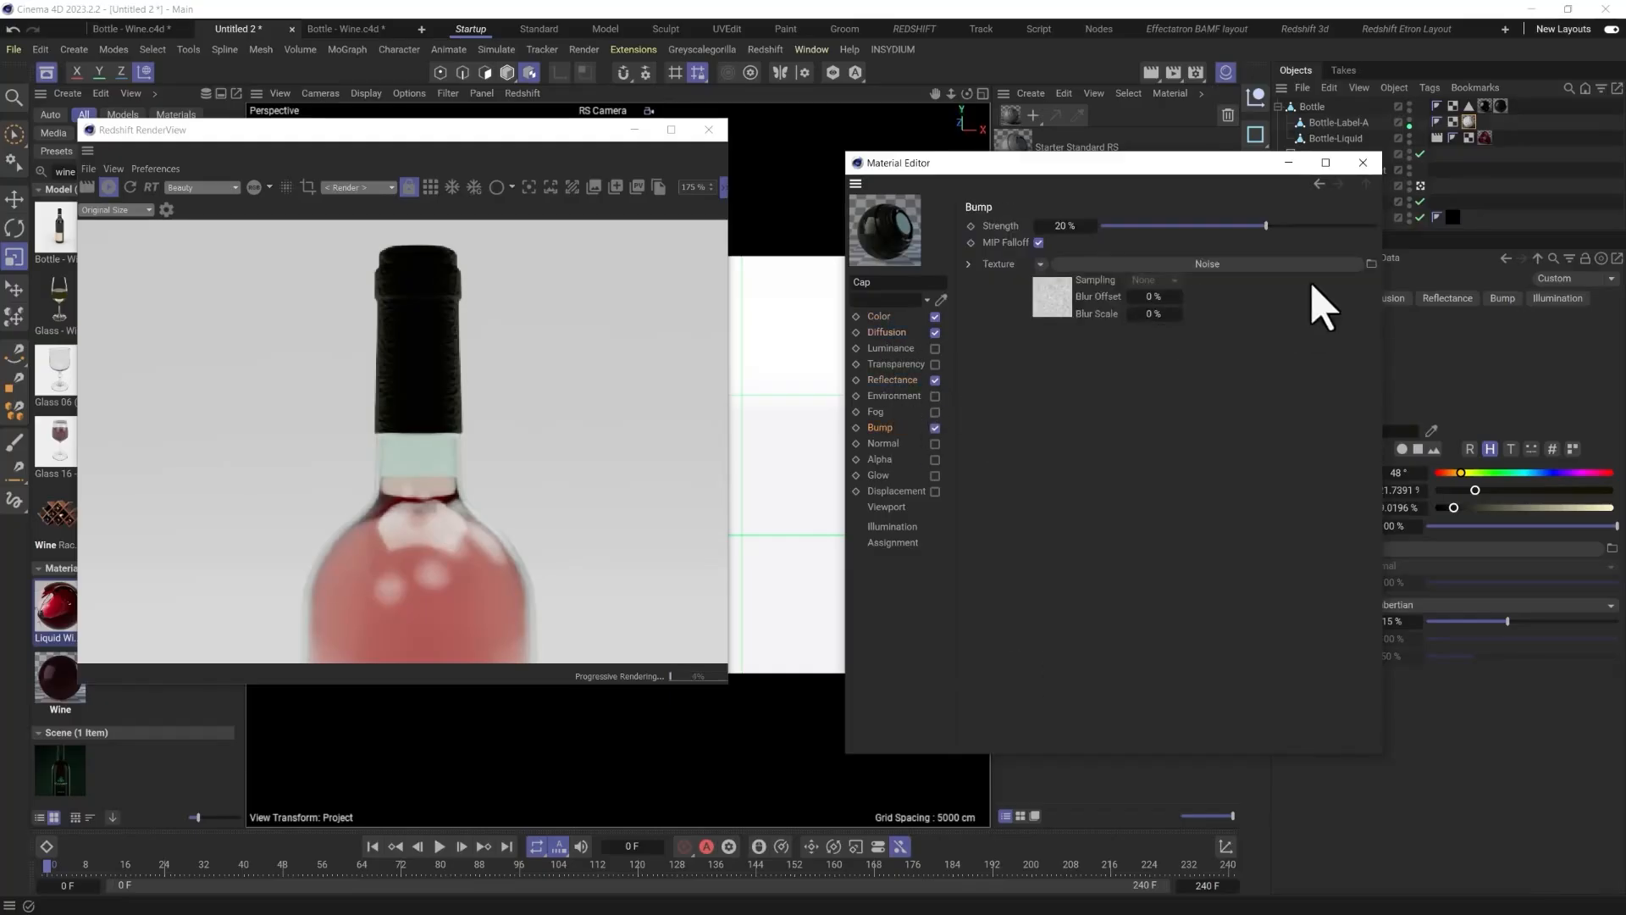
click(1363, 163)
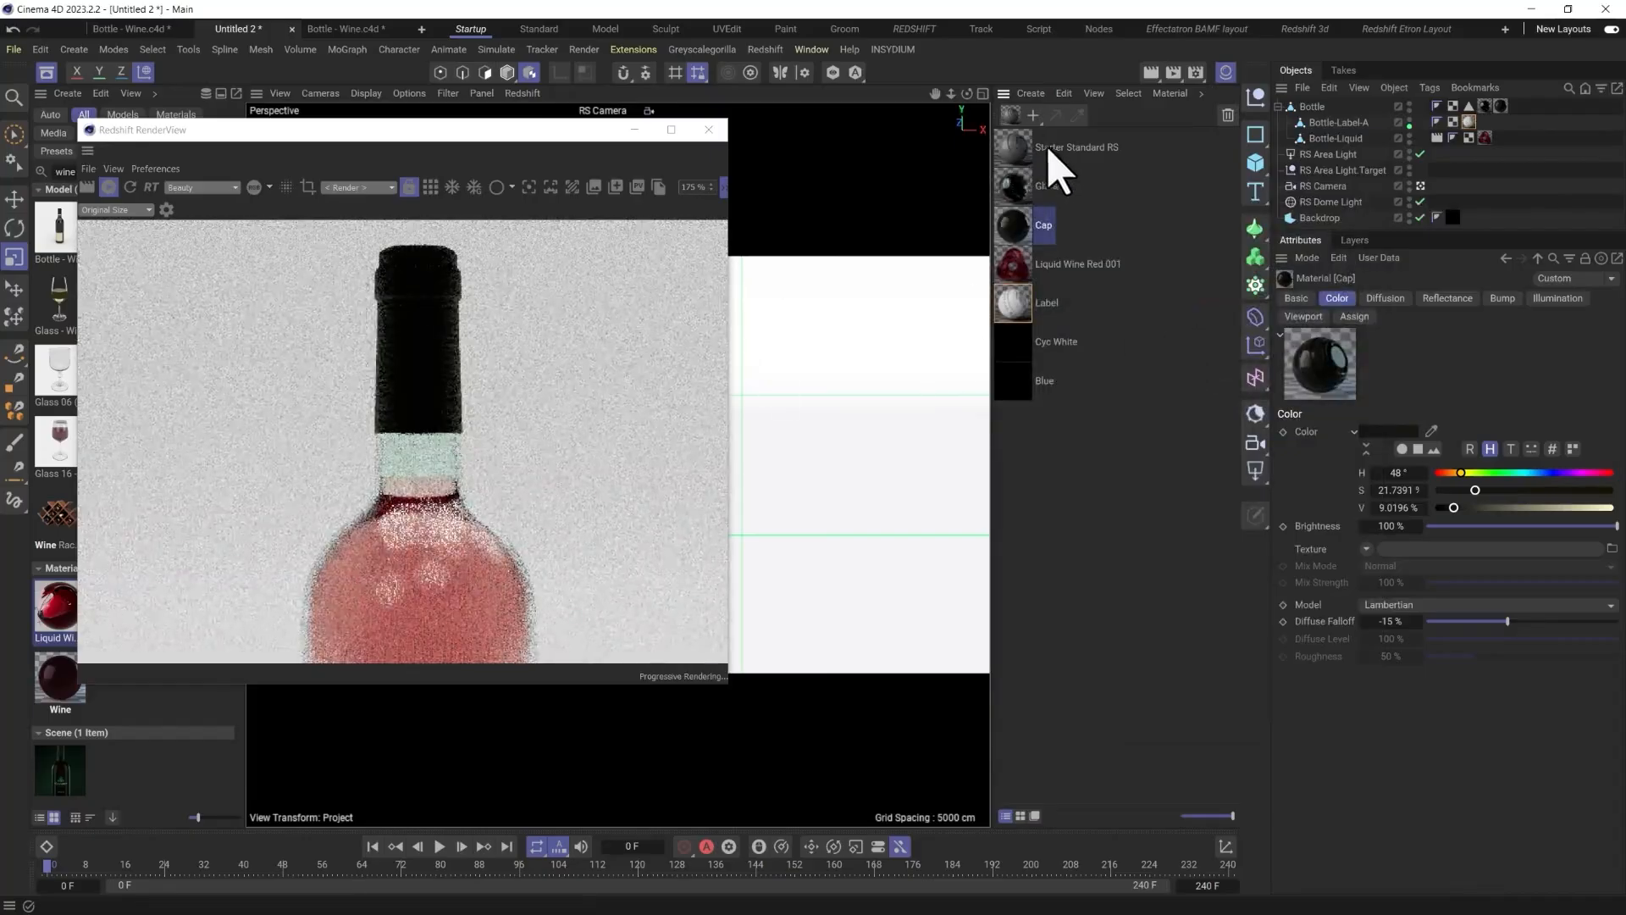
Rename the new Starter Standard RS material to Cap and replace the old Cap material with it.
click(1028, 152)
double_click(1053, 149)
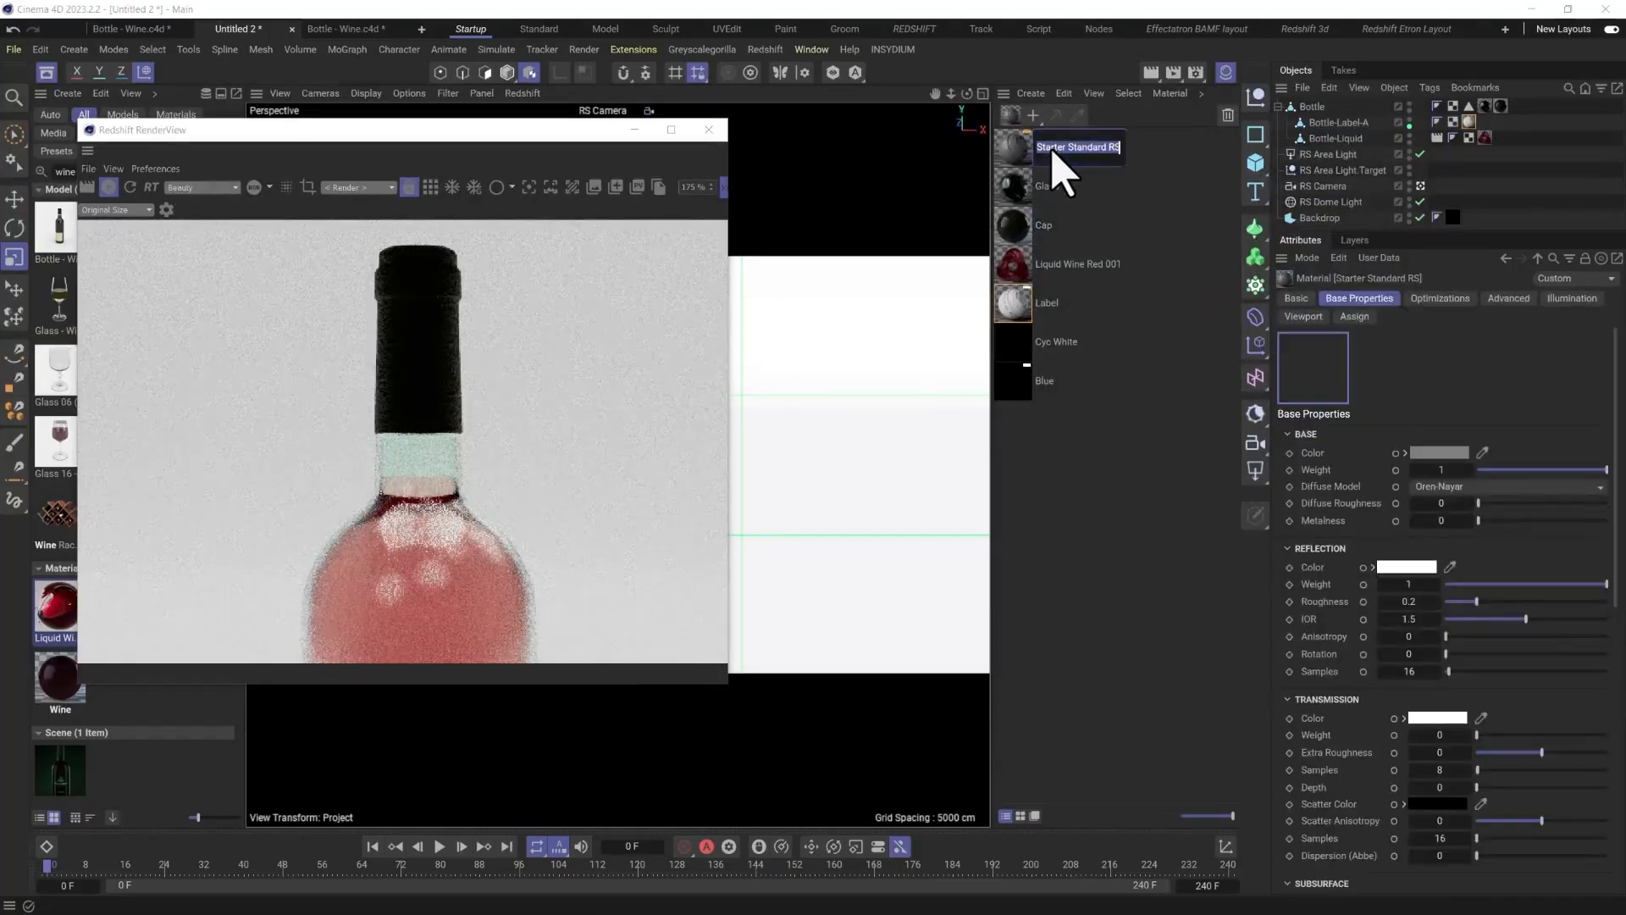
text(Cap)
key(Return)
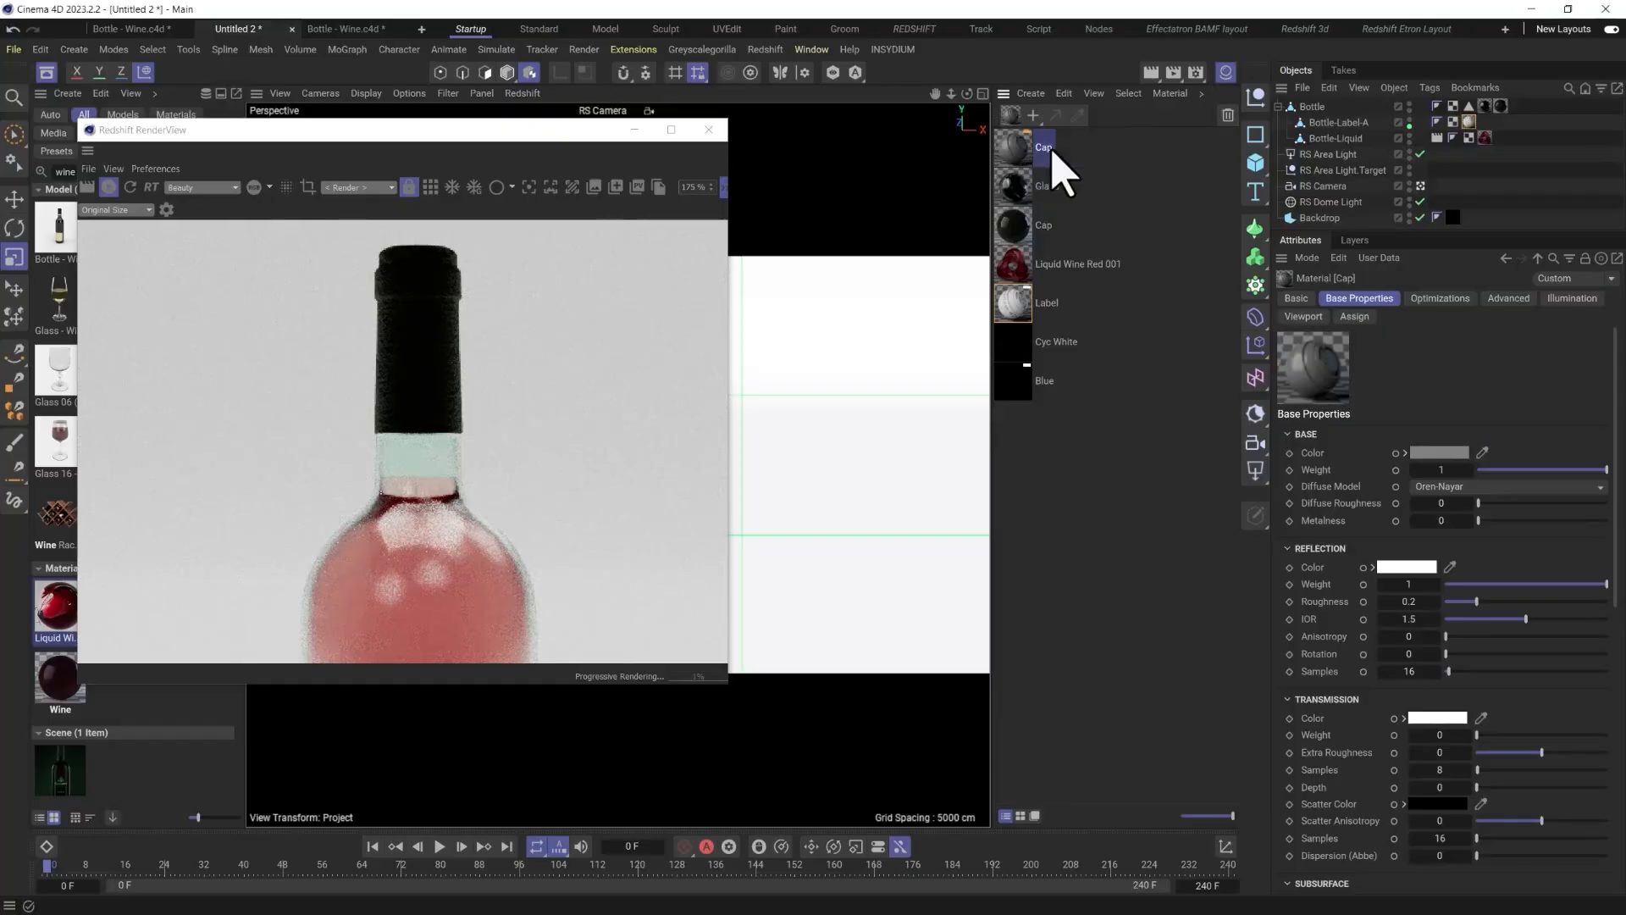
drag(1010, 222, 1012, 227)
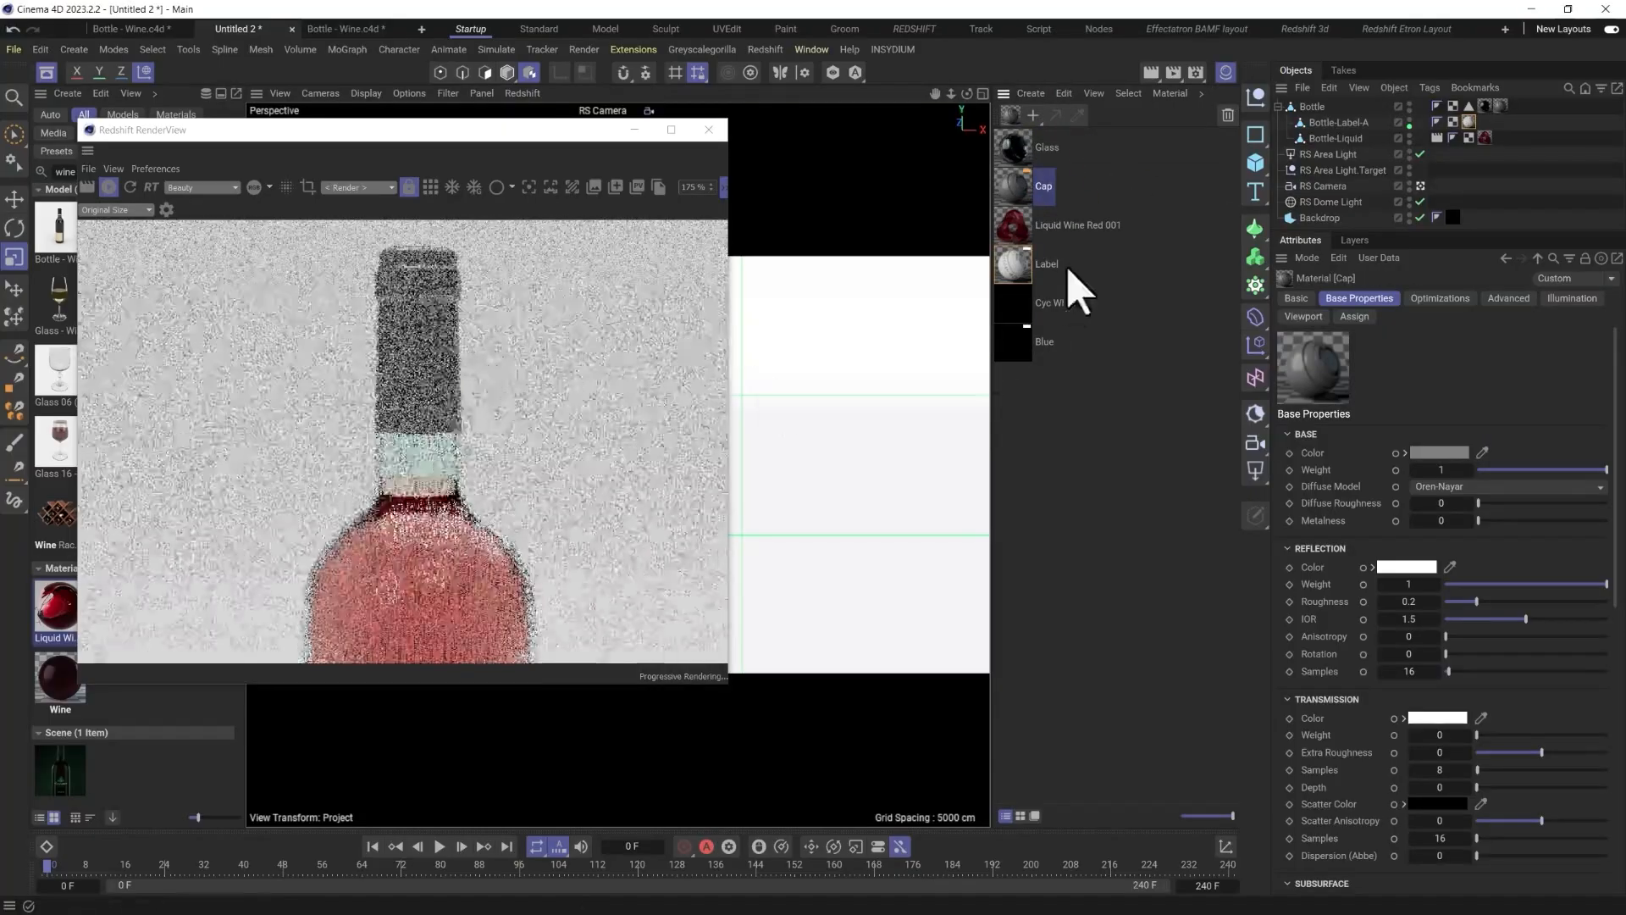
Open the new Cap material's node graph and connect the Maxon Noise color output to the Bump Map input.
double_click(1017, 191)
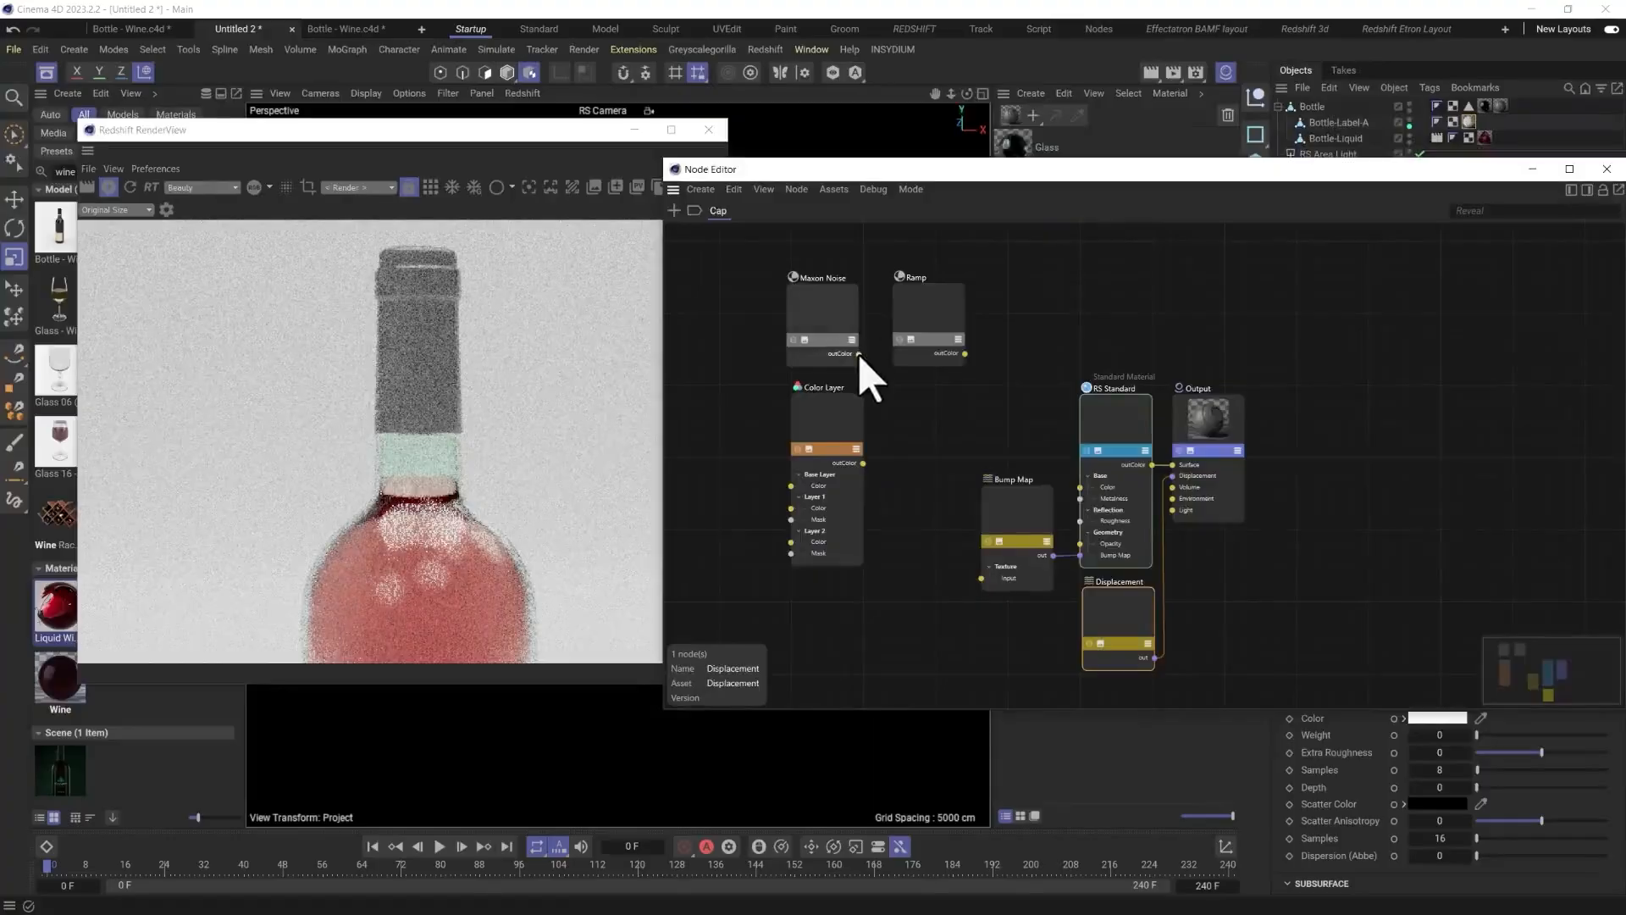
drag(859, 354, 915, 490)
drag(983, 580, 981, 578)
Set the Maxon Noise type to Turbulence and its first color to a medium gray (RGB 93, 93, 93).
click(842, 308)
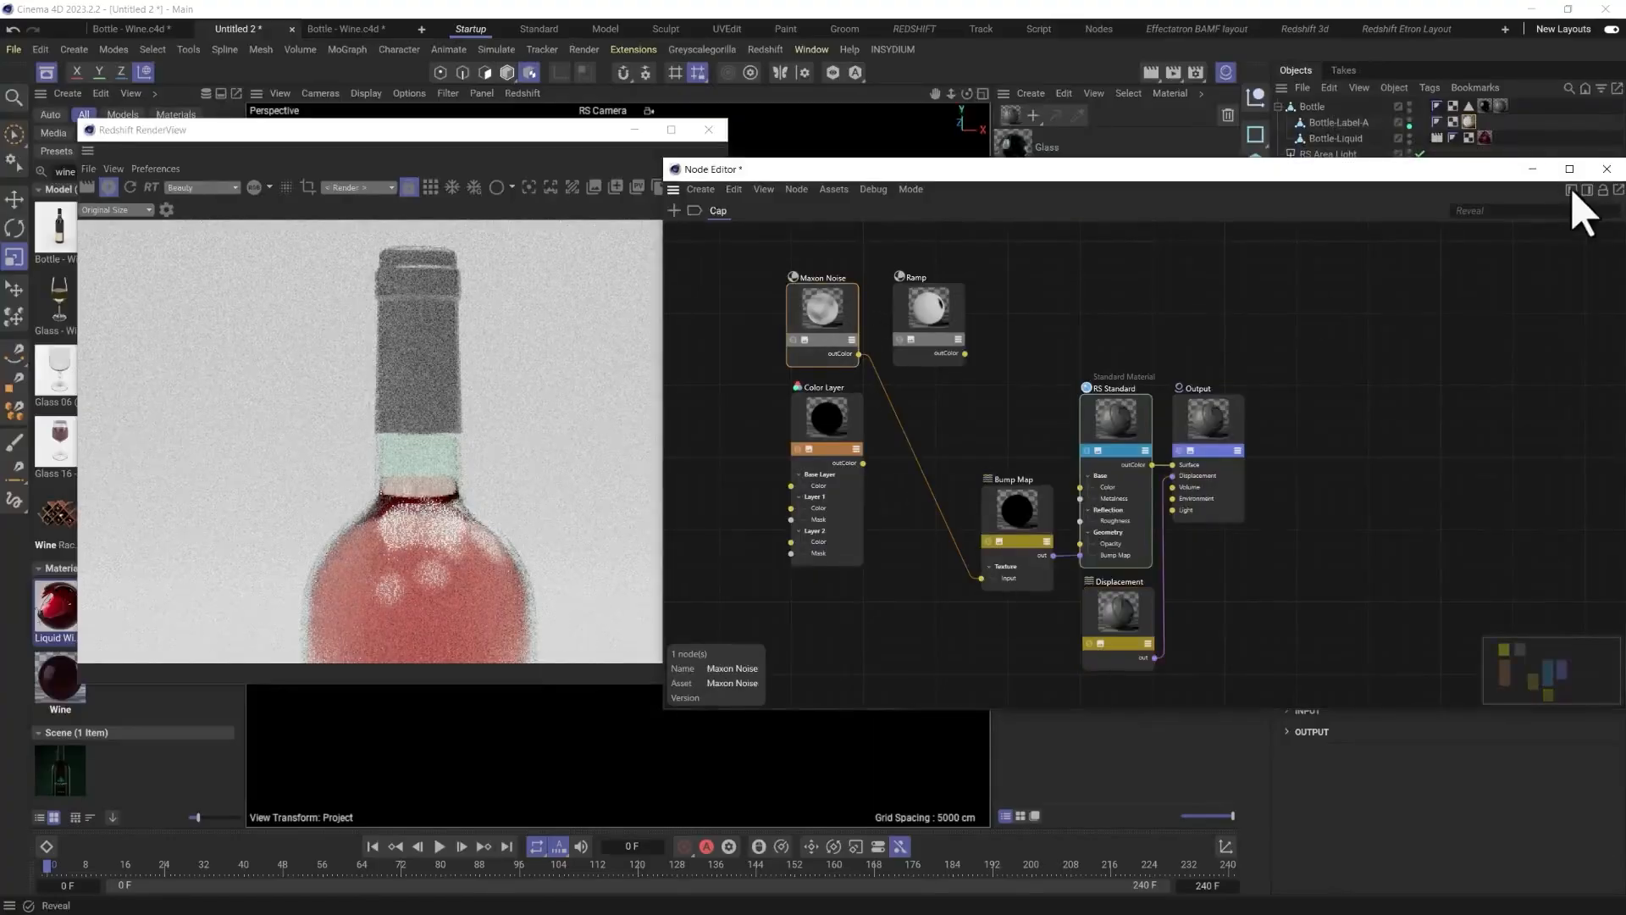
click(1587, 190)
click(1447, 429)
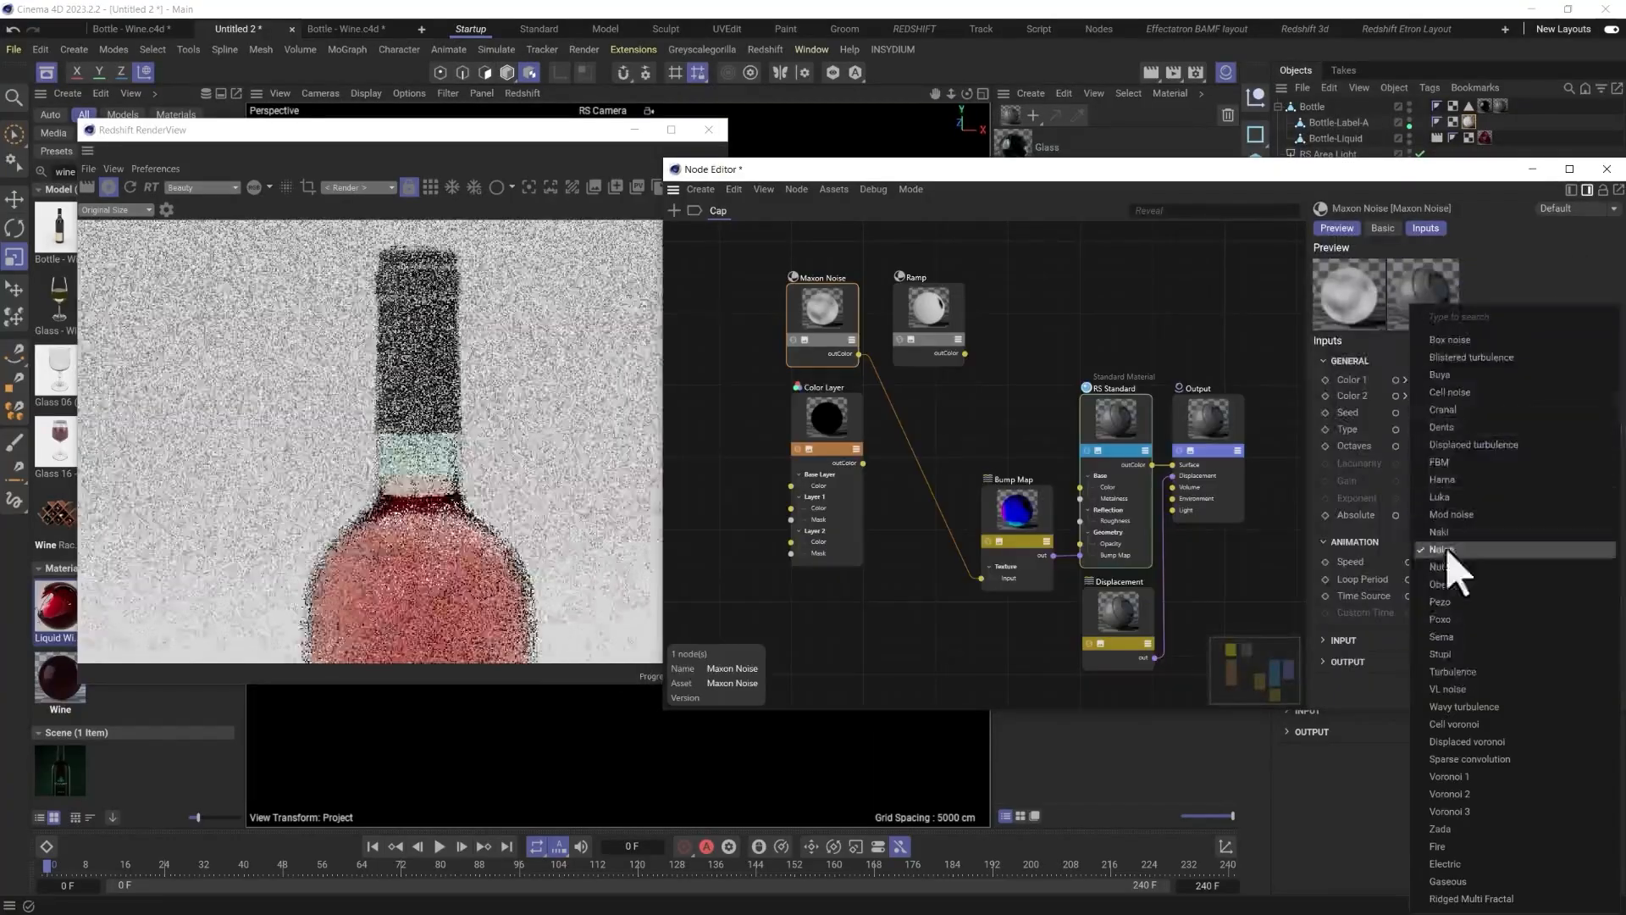
click(1482, 673)
click(1432, 380)
click(1379, 472)
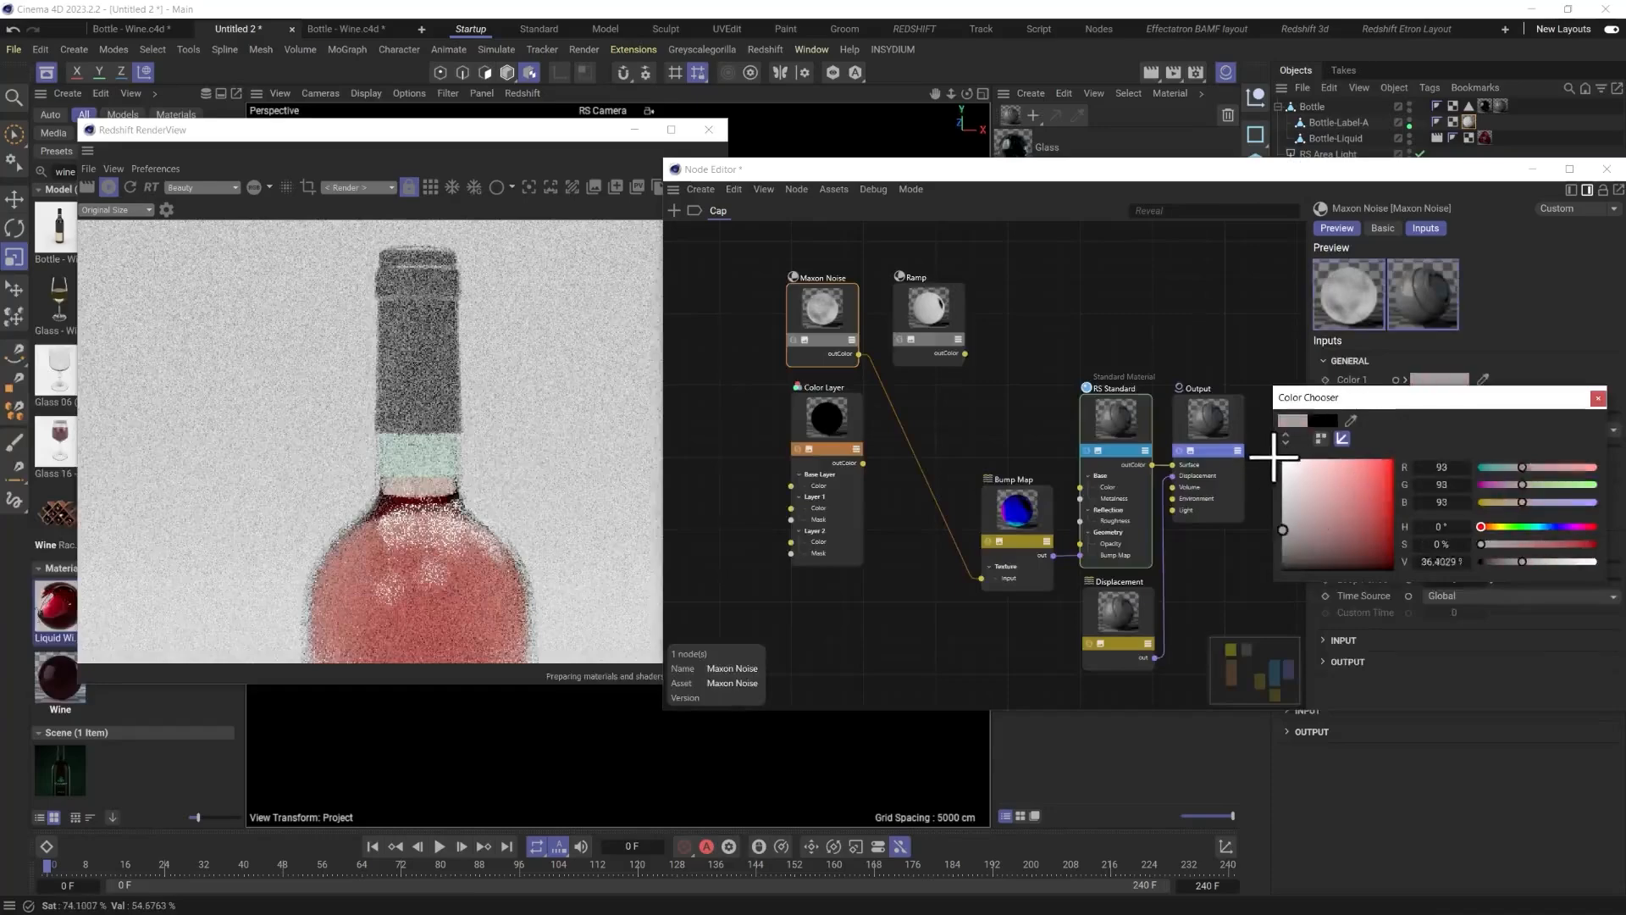
click(1580, 401)
Set the Maxon Noise overall scale to 0.05 to make the cap's bump pattern finer.
click(1347, 662)
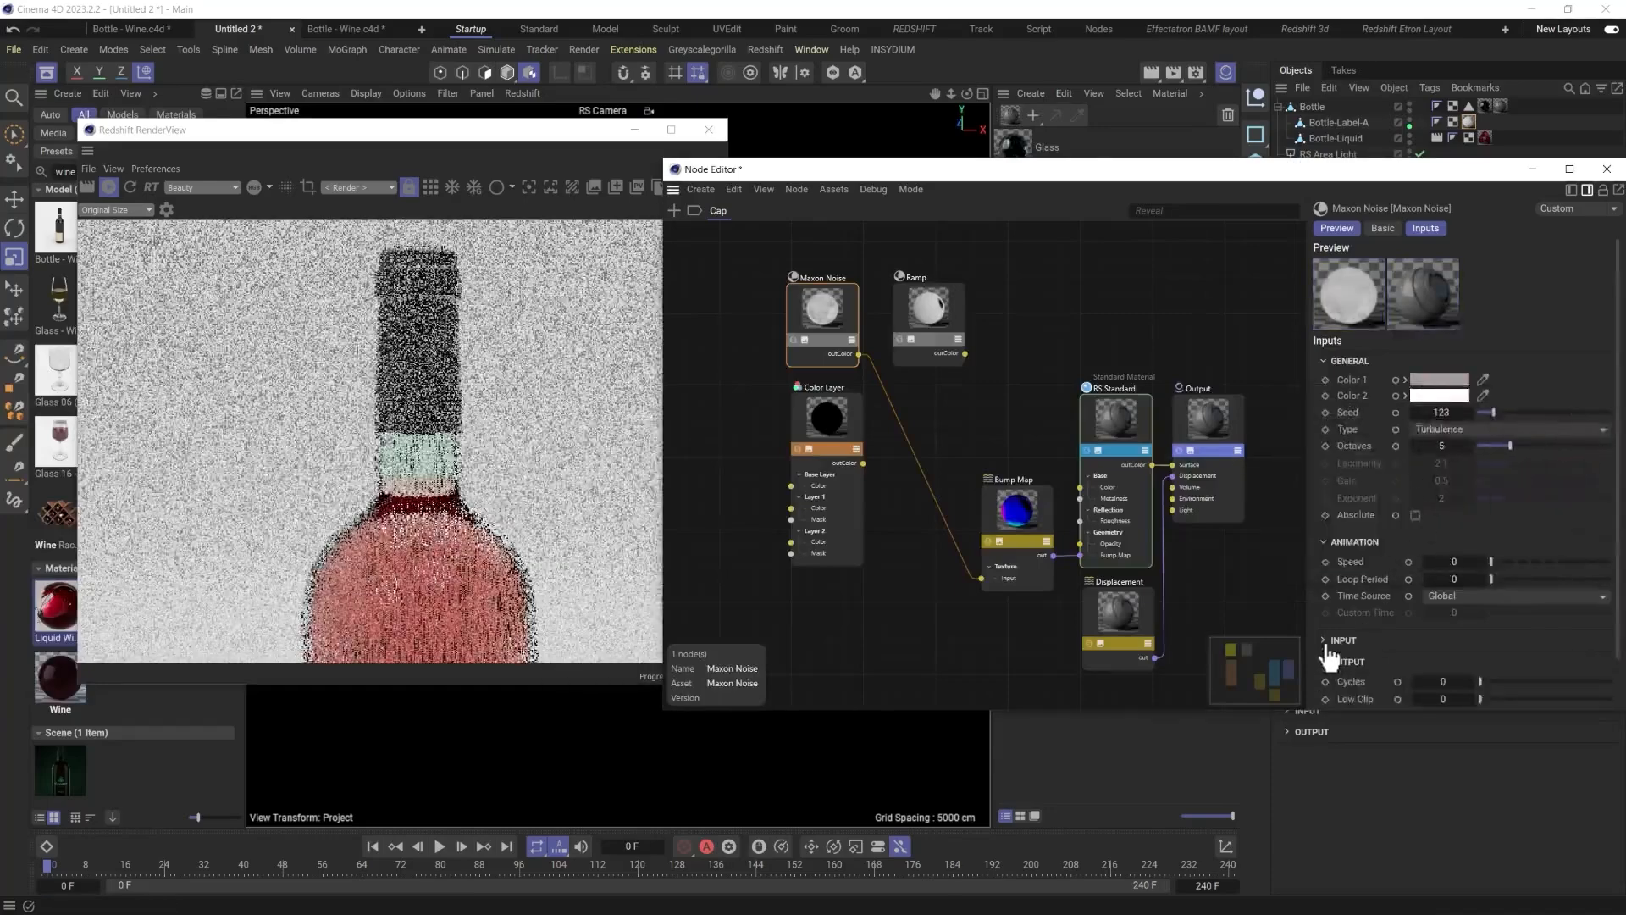
click(1344, 641)
scroll(1441, 593, down, 3)
click(1484, 533)
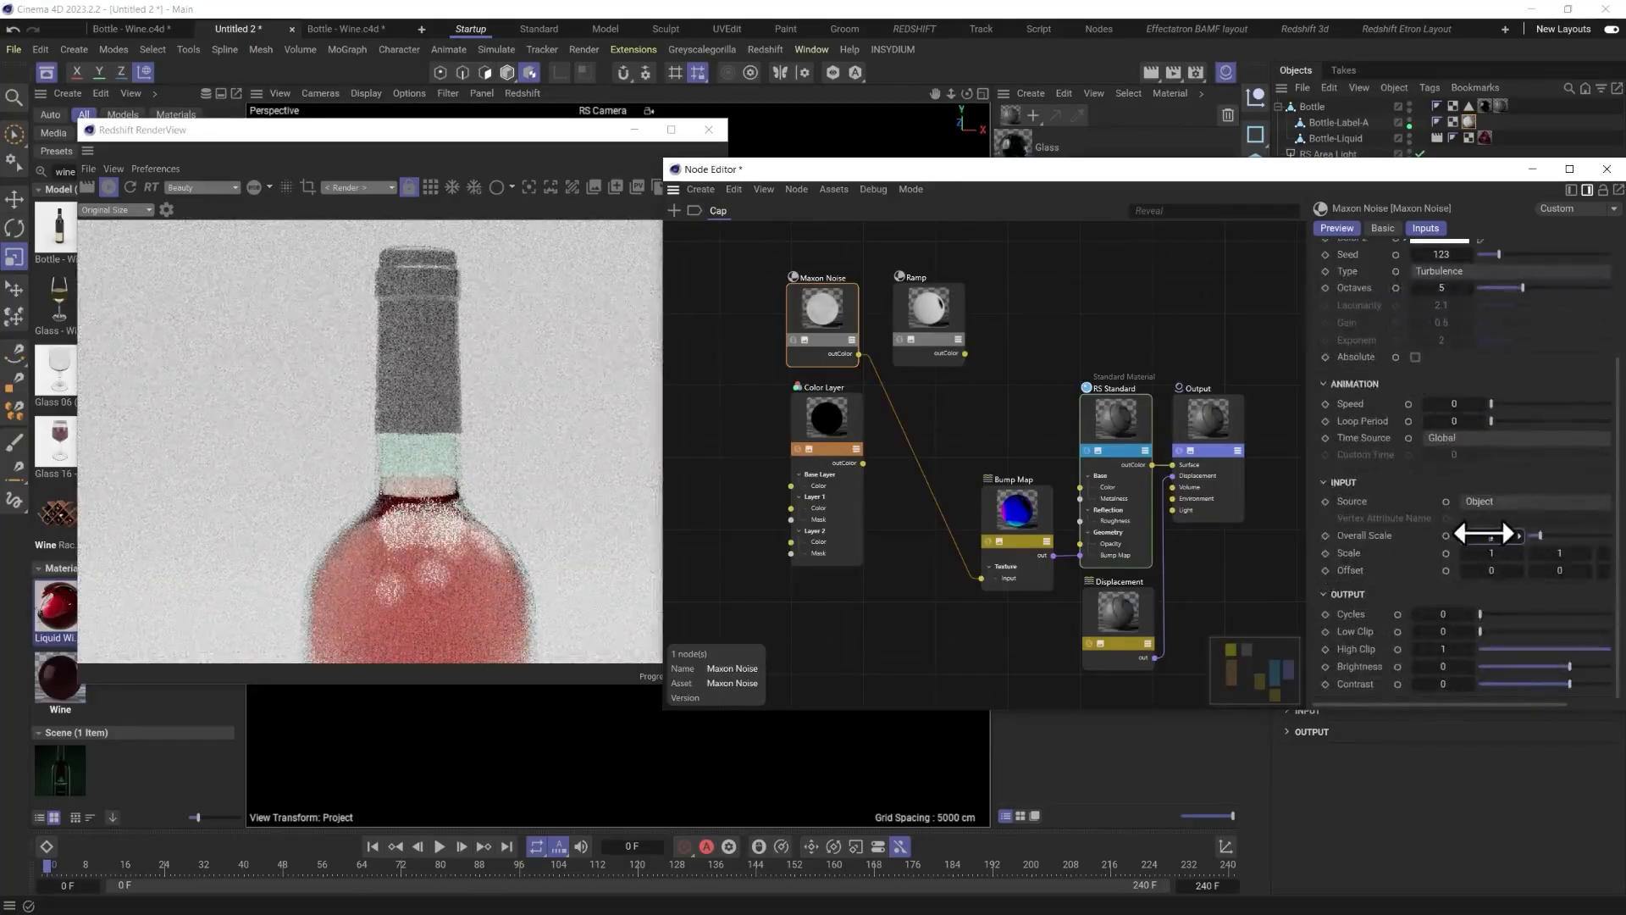
text(0.6)
key(Return)
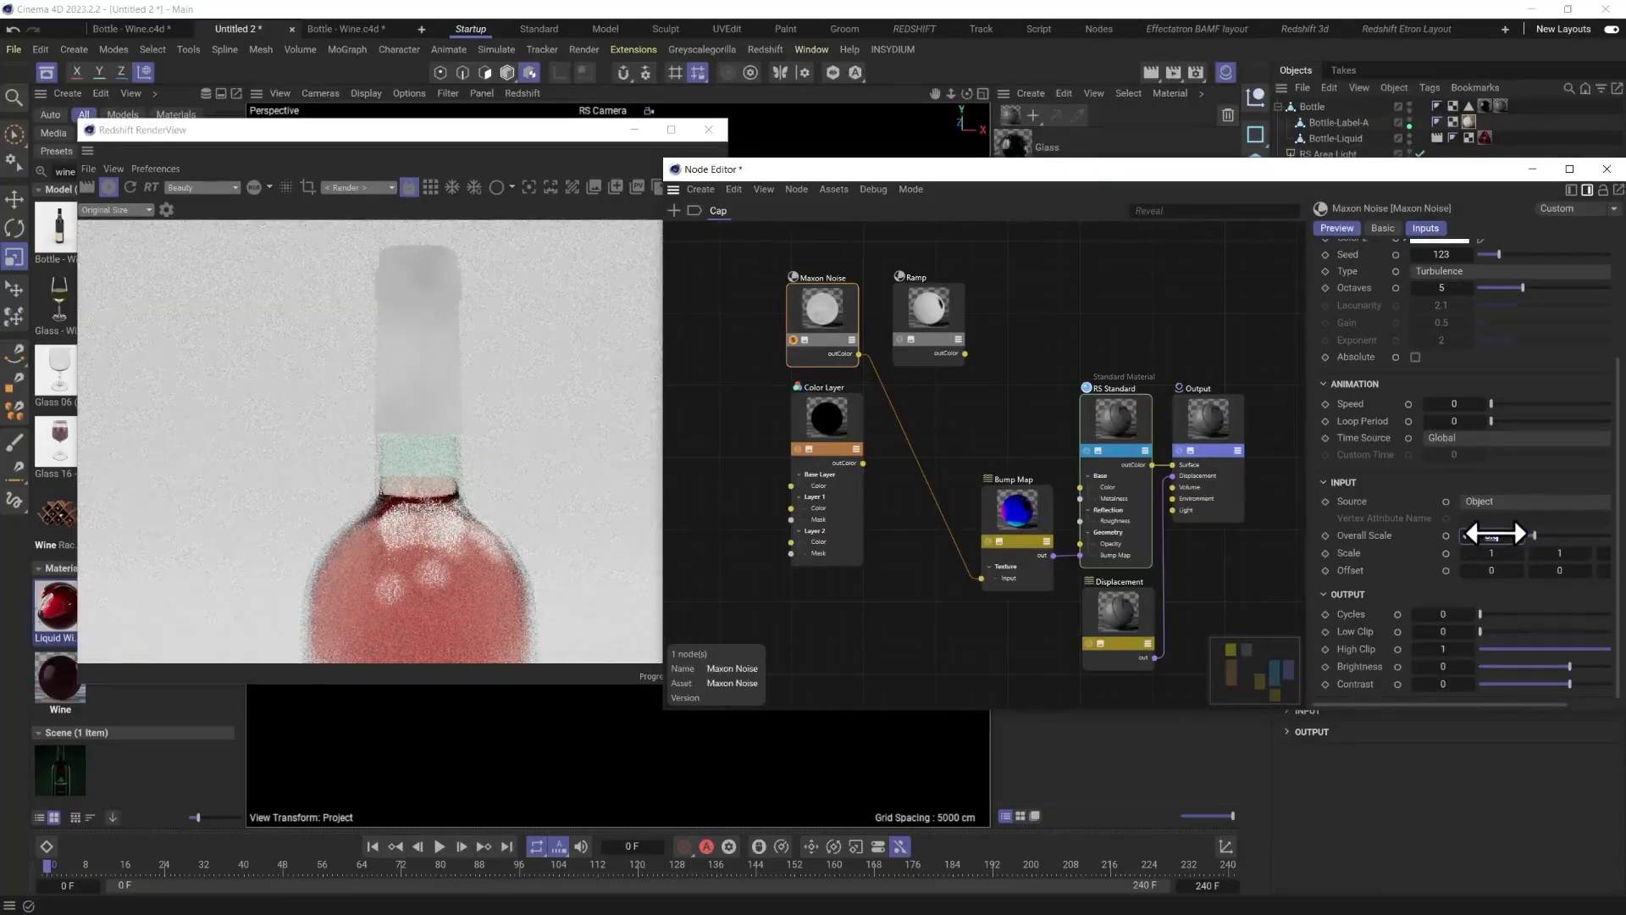
key(Return)
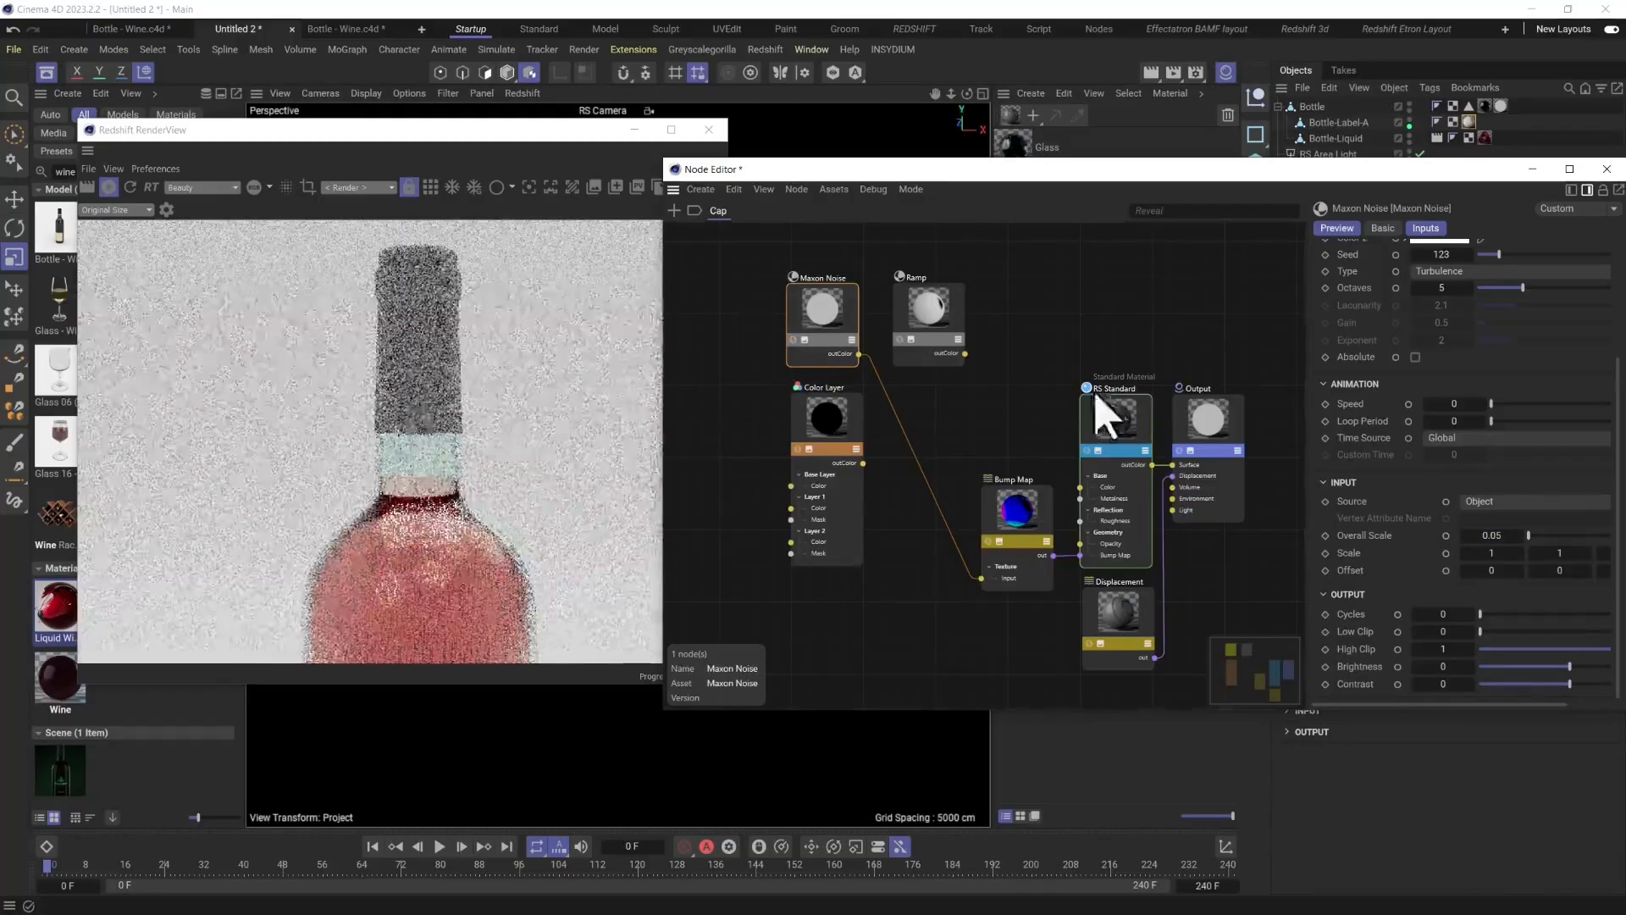
Set the cap's RS Standard base color to a muted red, about RGB 151, 55, 55.
click(1105, 415)
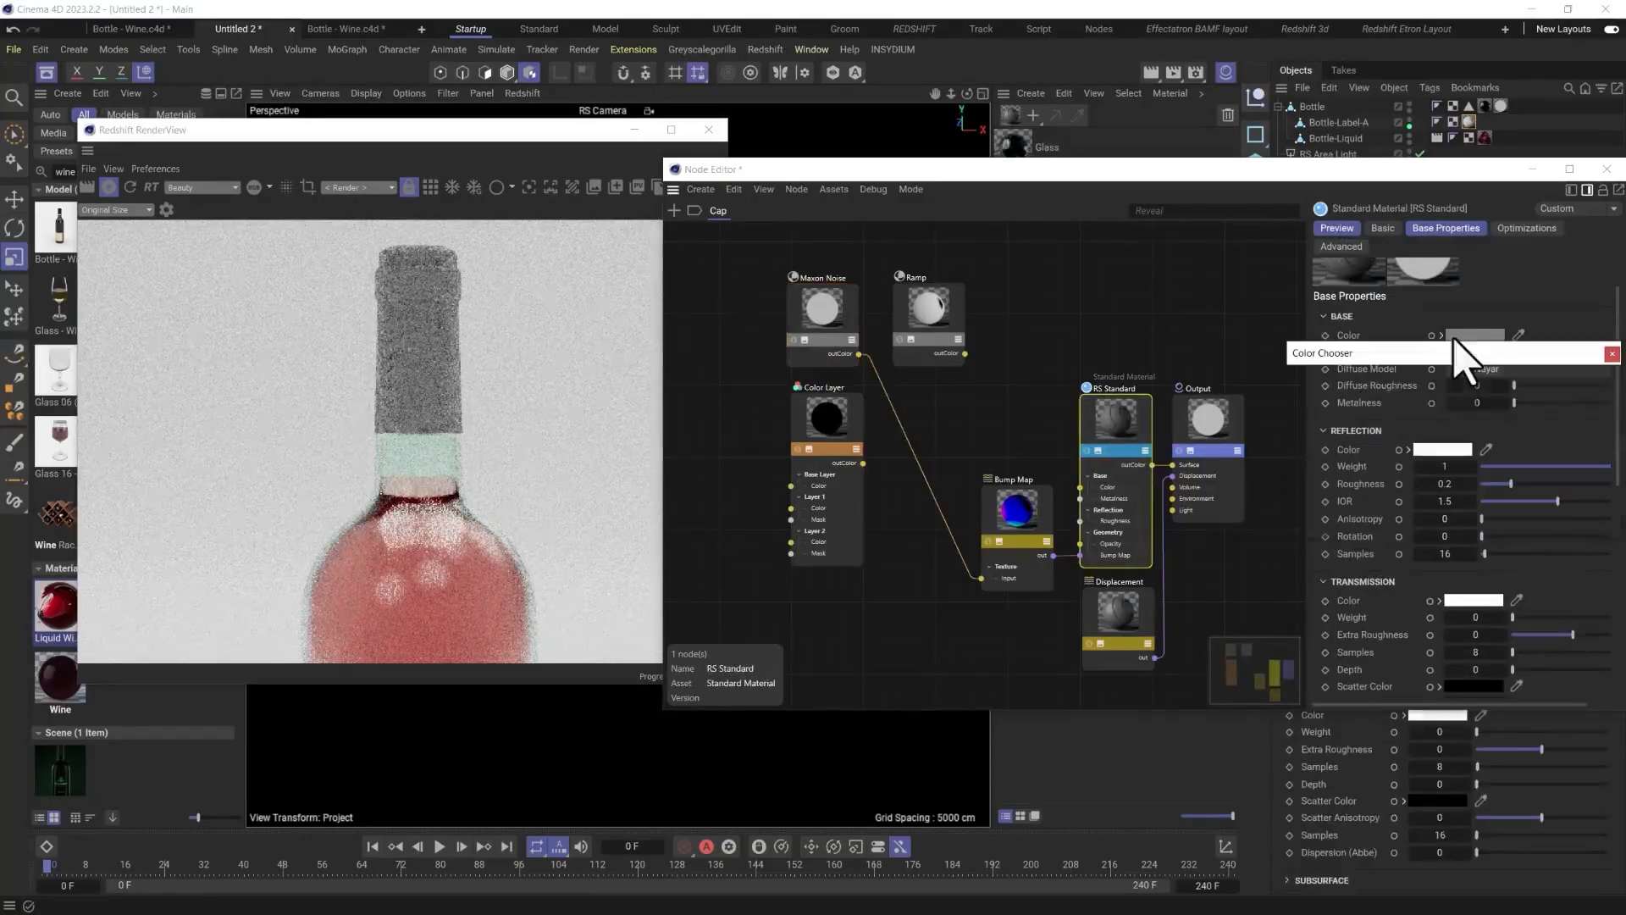
click(1457, 335)
drag(1390, 428, 1365, 462)
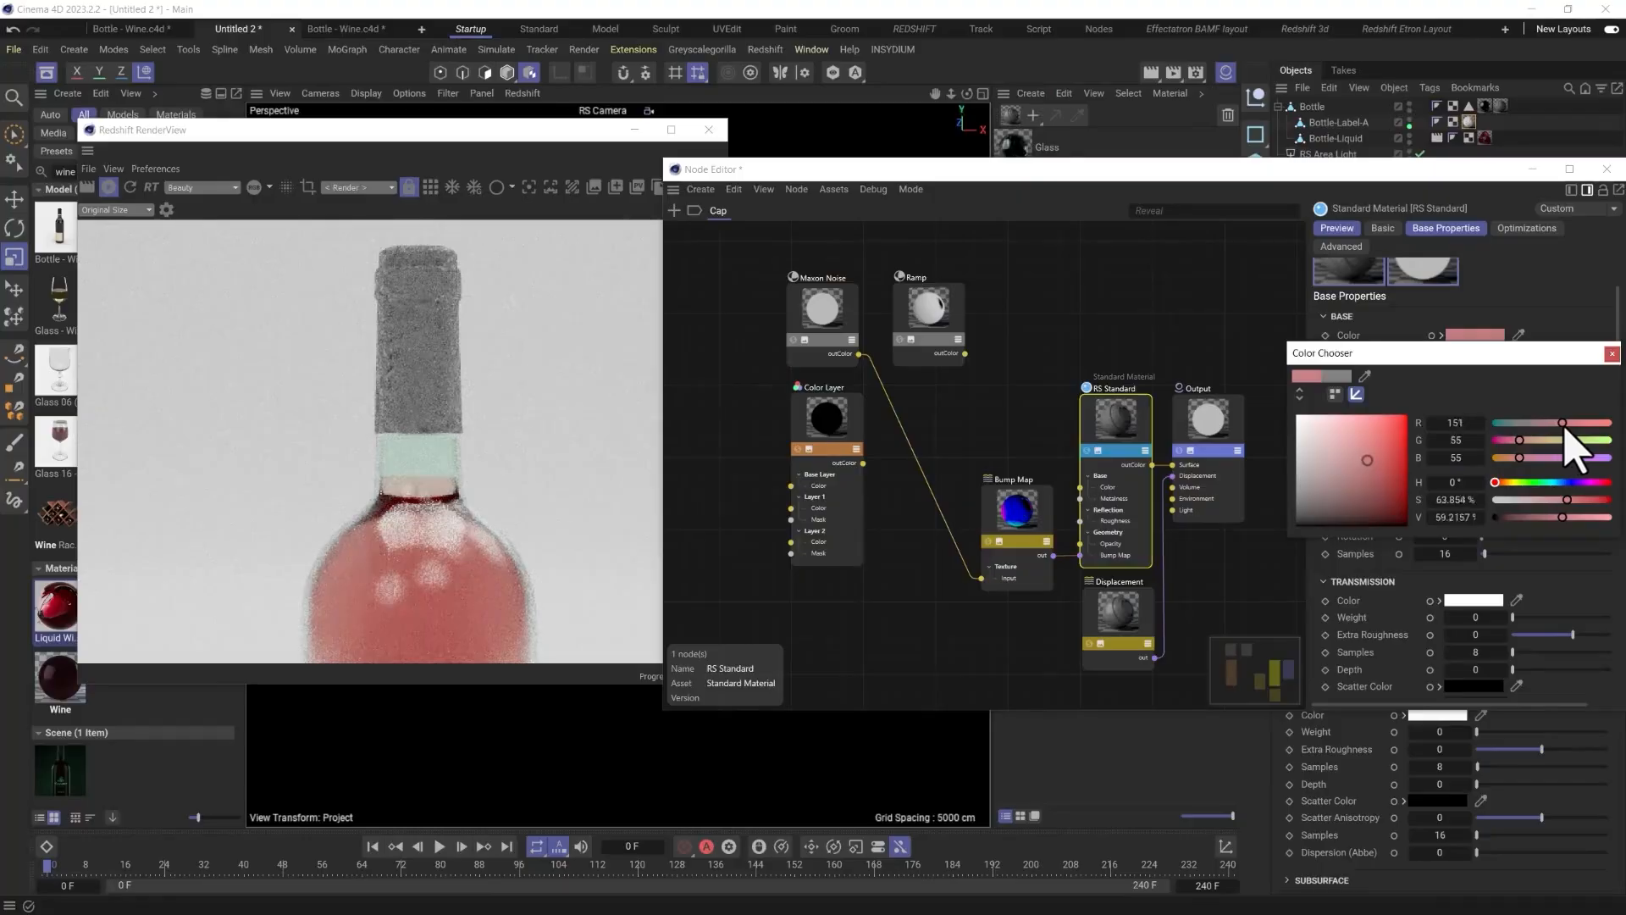
click(1612, 355)
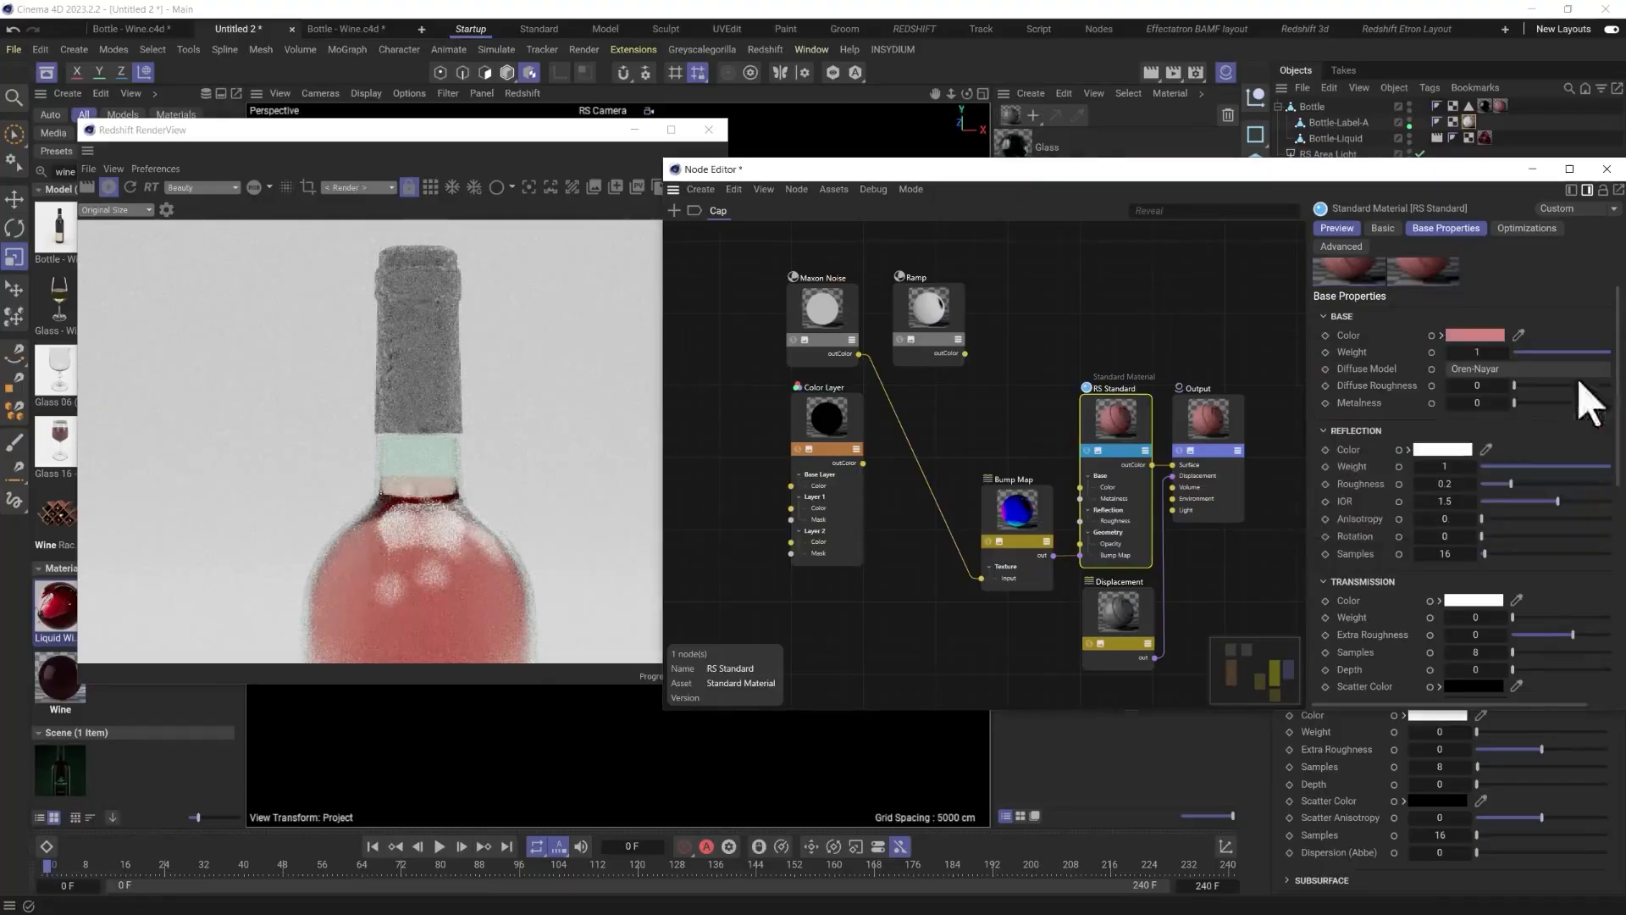
Adjust the cap's RS Standard material to metalness 0.523, reflection roughness 0.228 and IOR 1.839.
drag(1450, 403, 1482, 399)
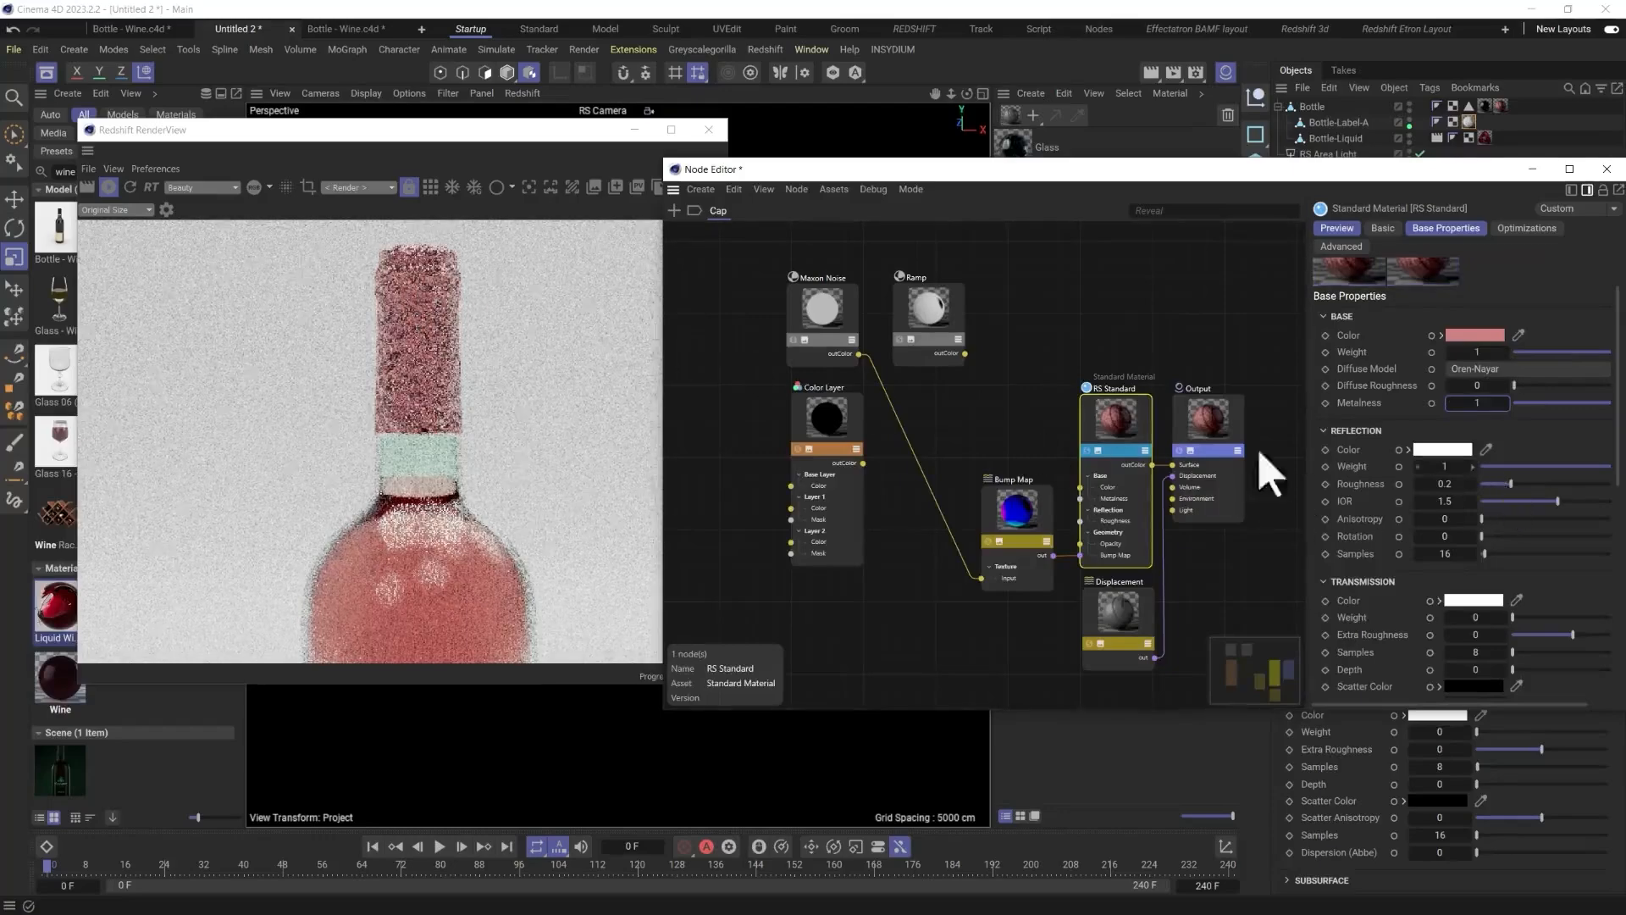
scroll(404, 337, down, 2)
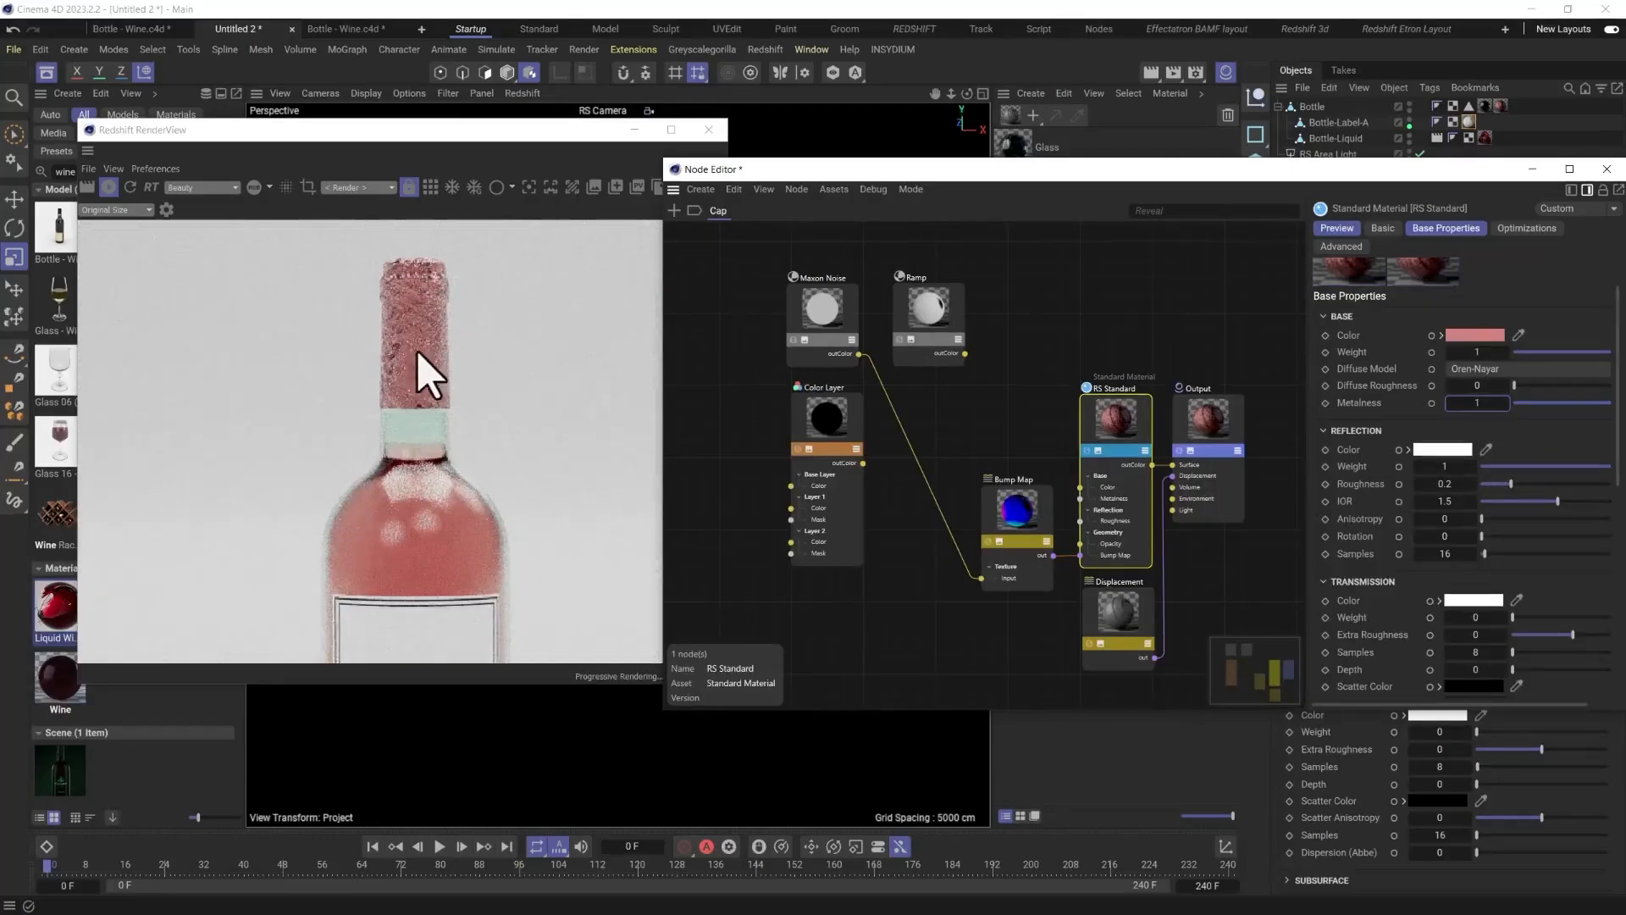
click(1578, 403)
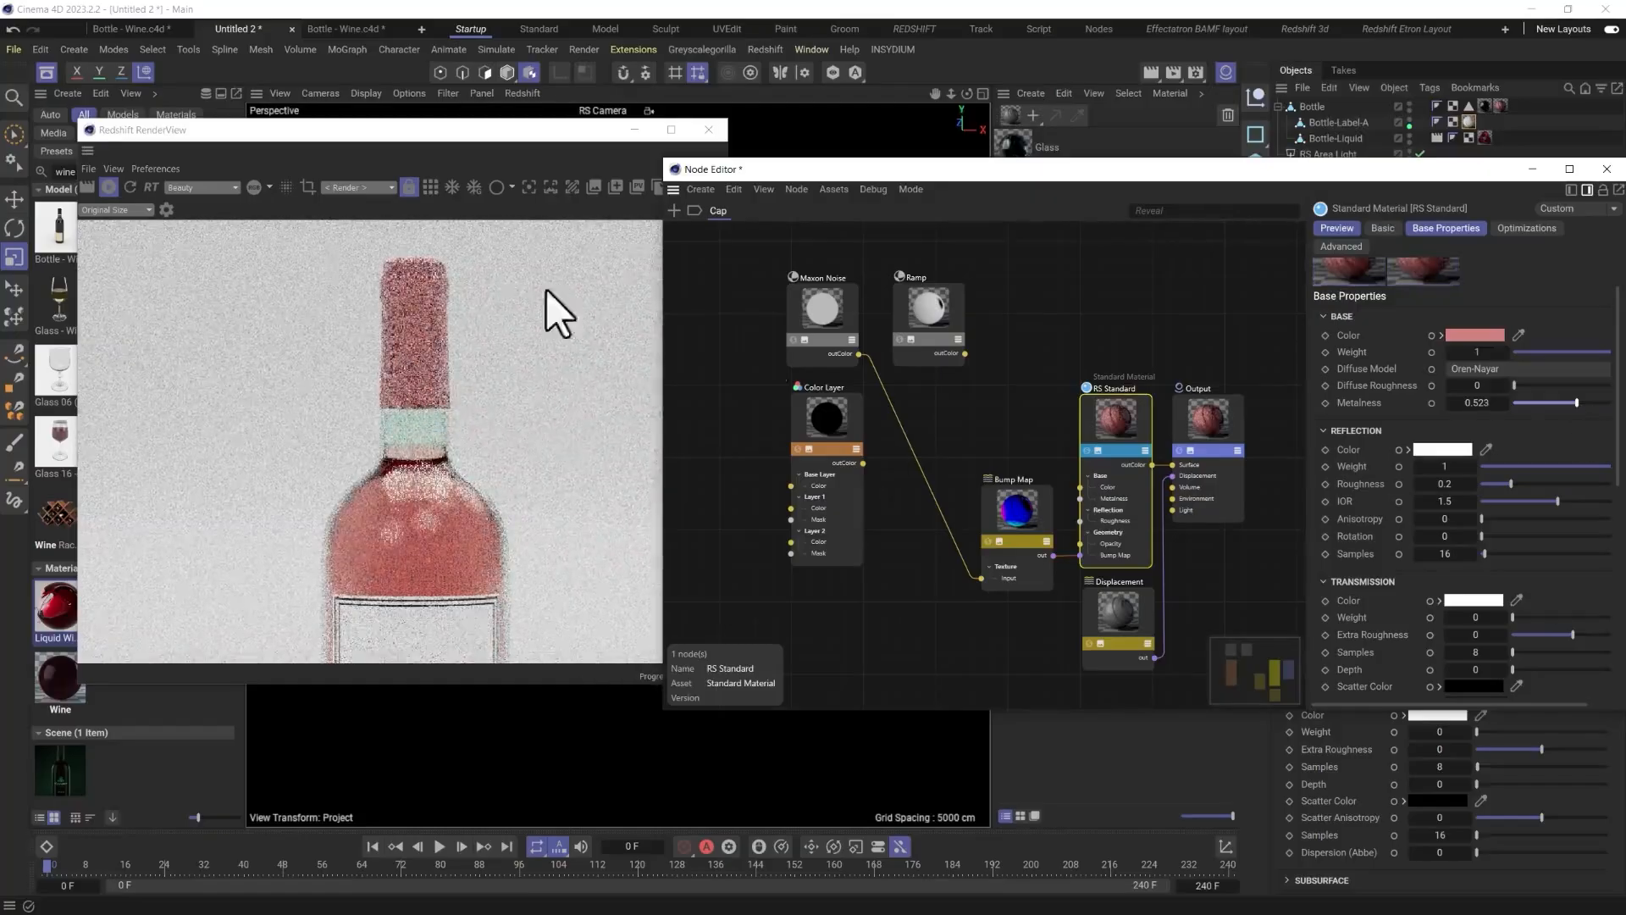
drag(1510, 484, 1517, 483)
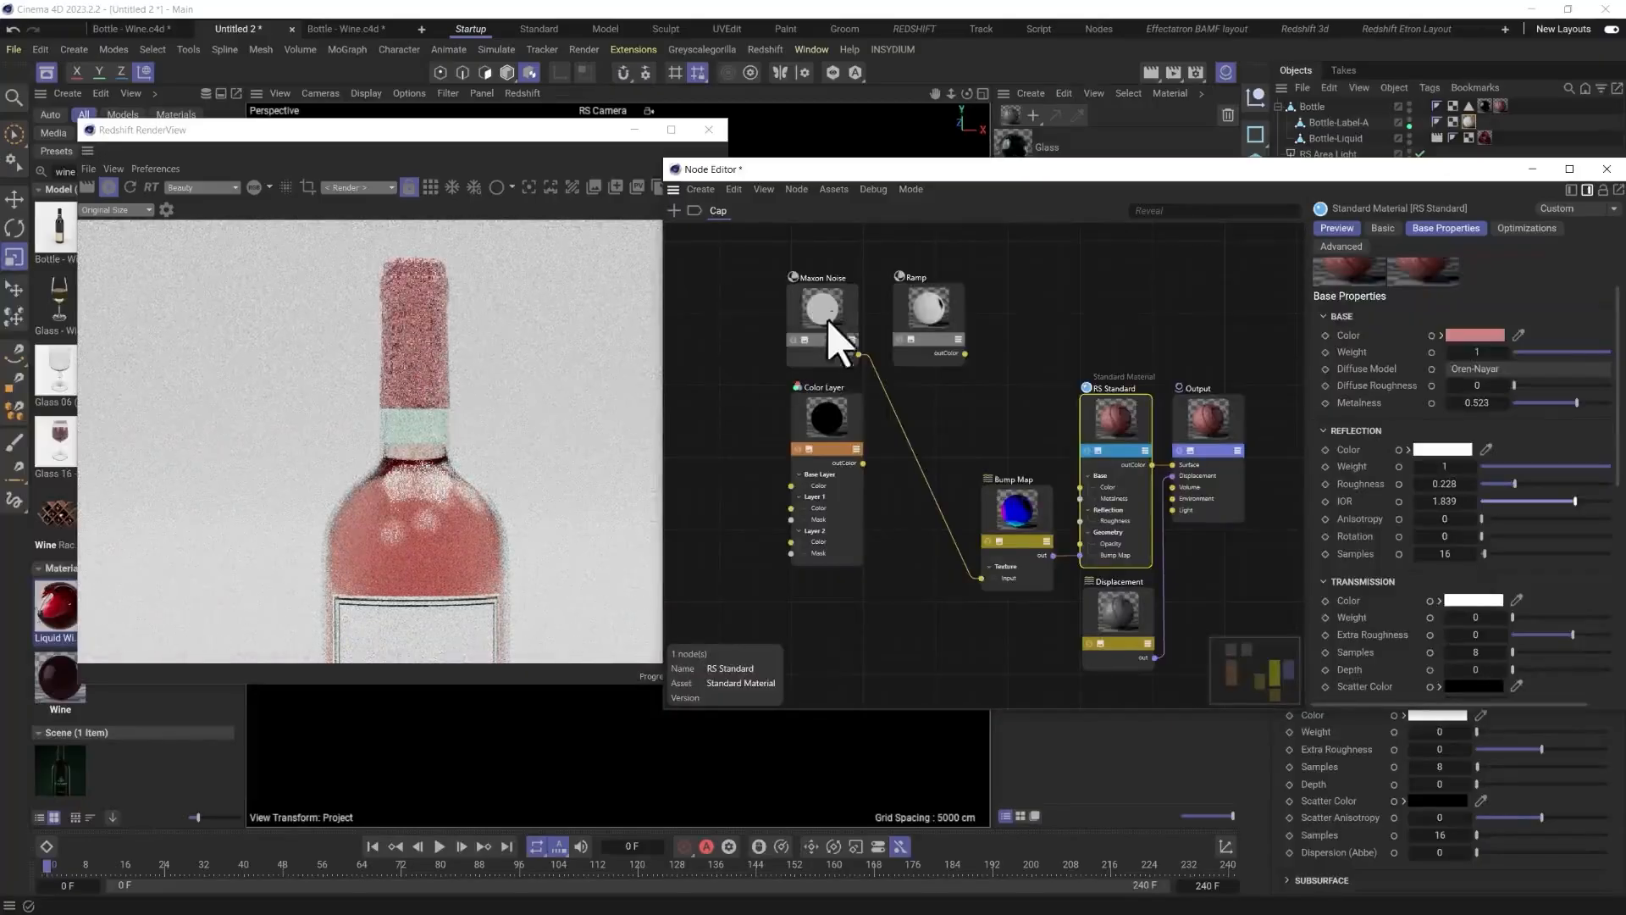
Set the Bump Map height scale to 0.2 and the Maxon Noise overall scale to 0.15.
click(1032, 542)
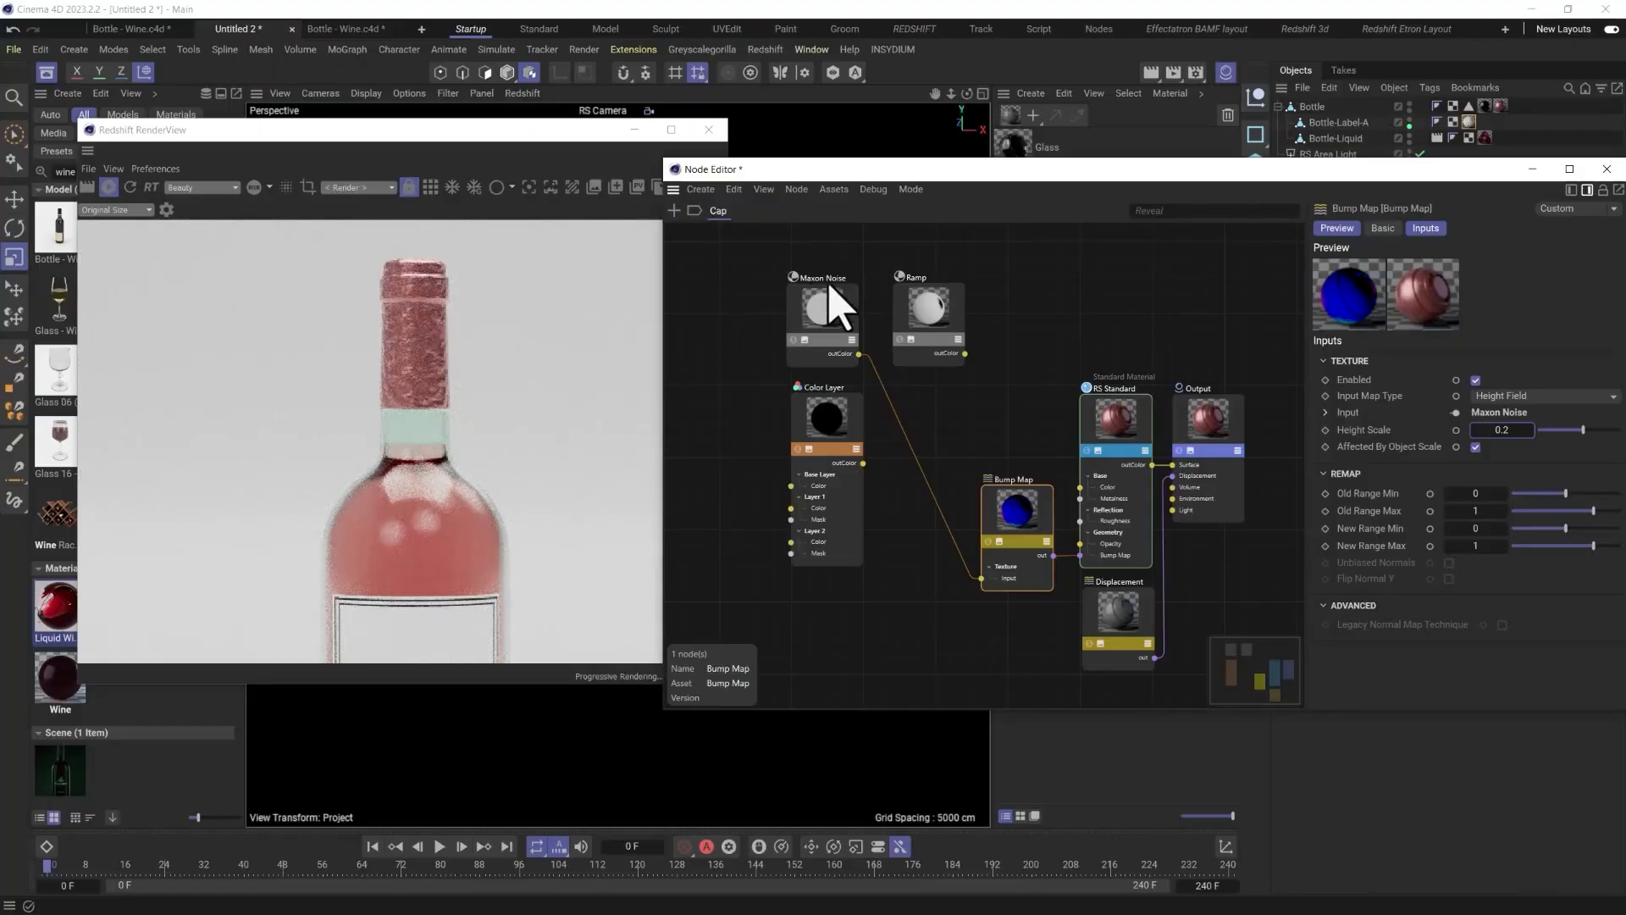
click(826, 309)
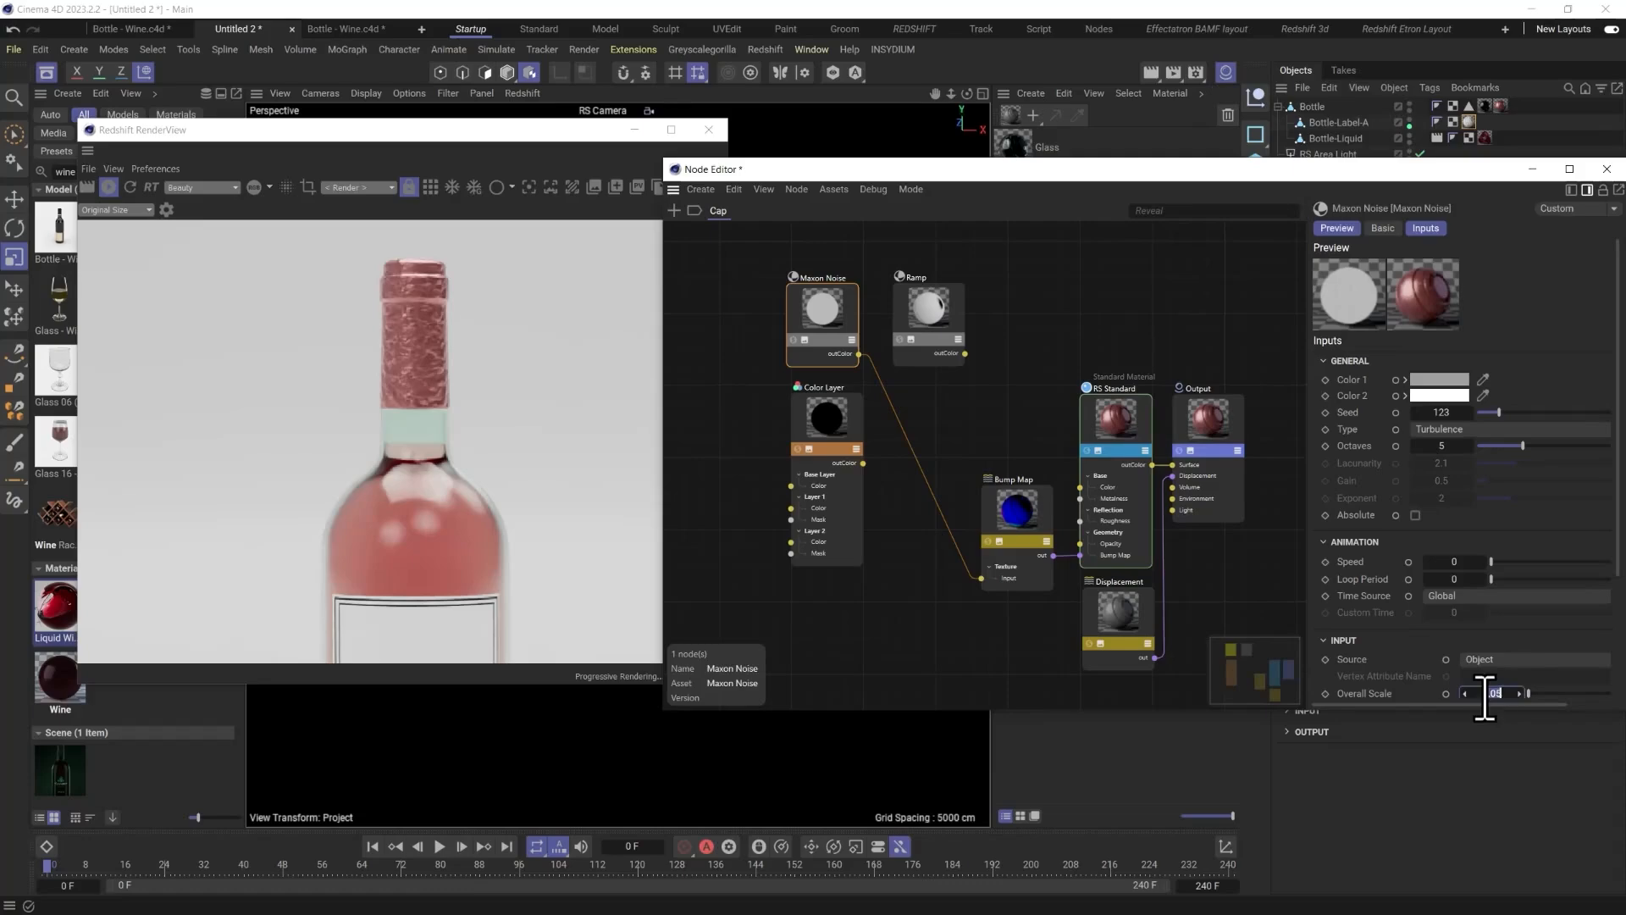
key(Return)
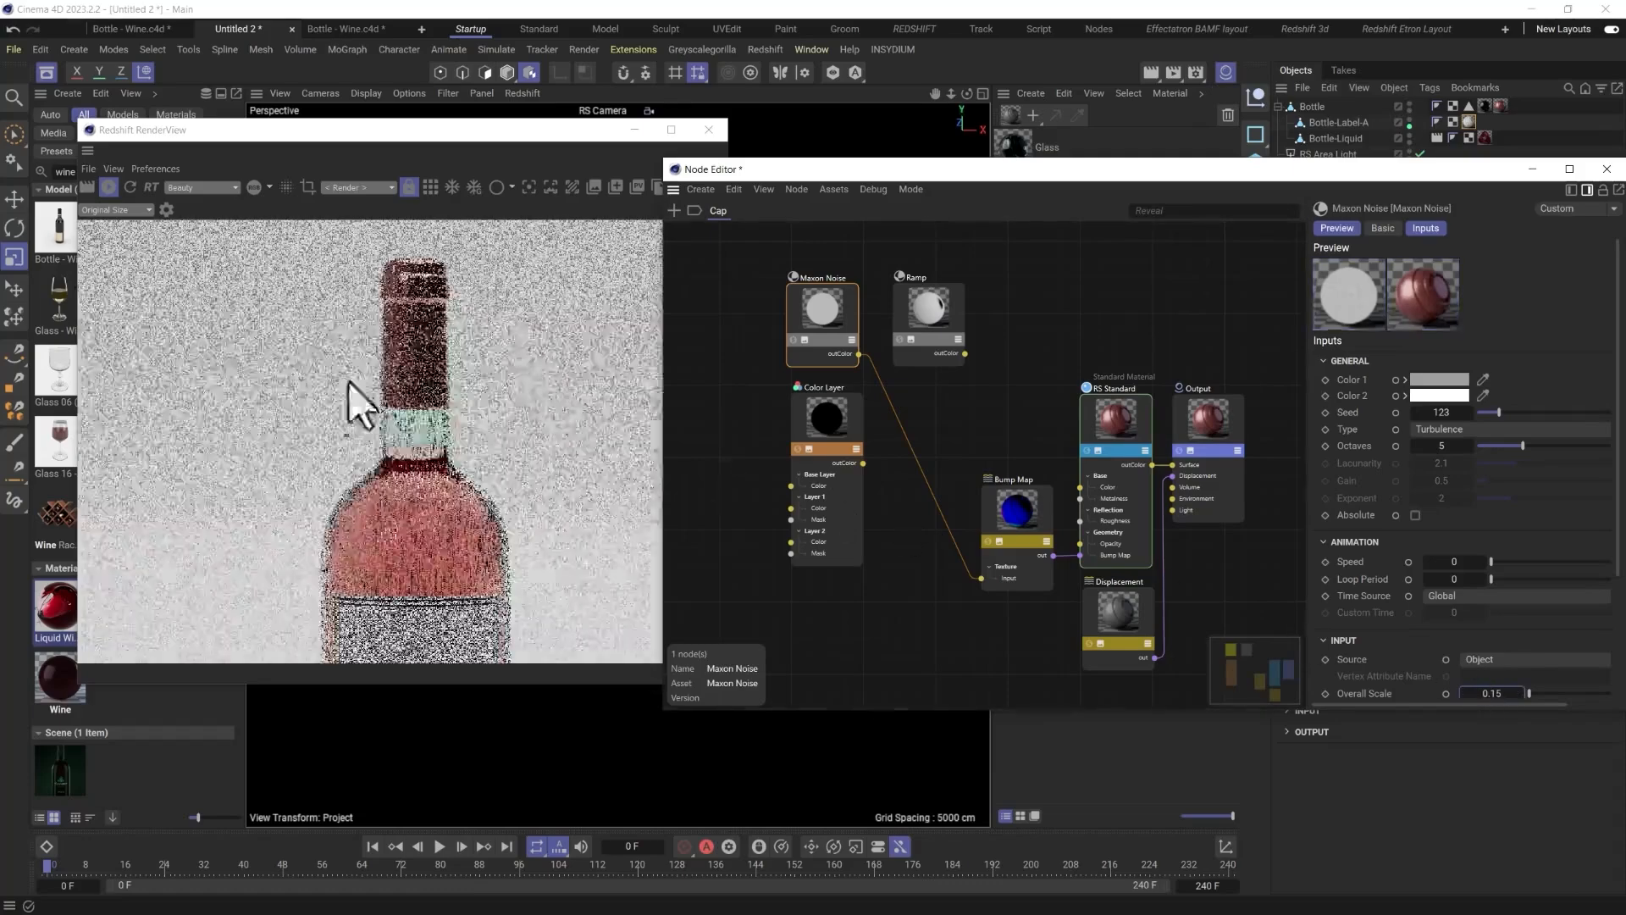
Set the RS Standard material's reflection roughness to 0.341 and its metalness to 0.354.
click(1127, 421)
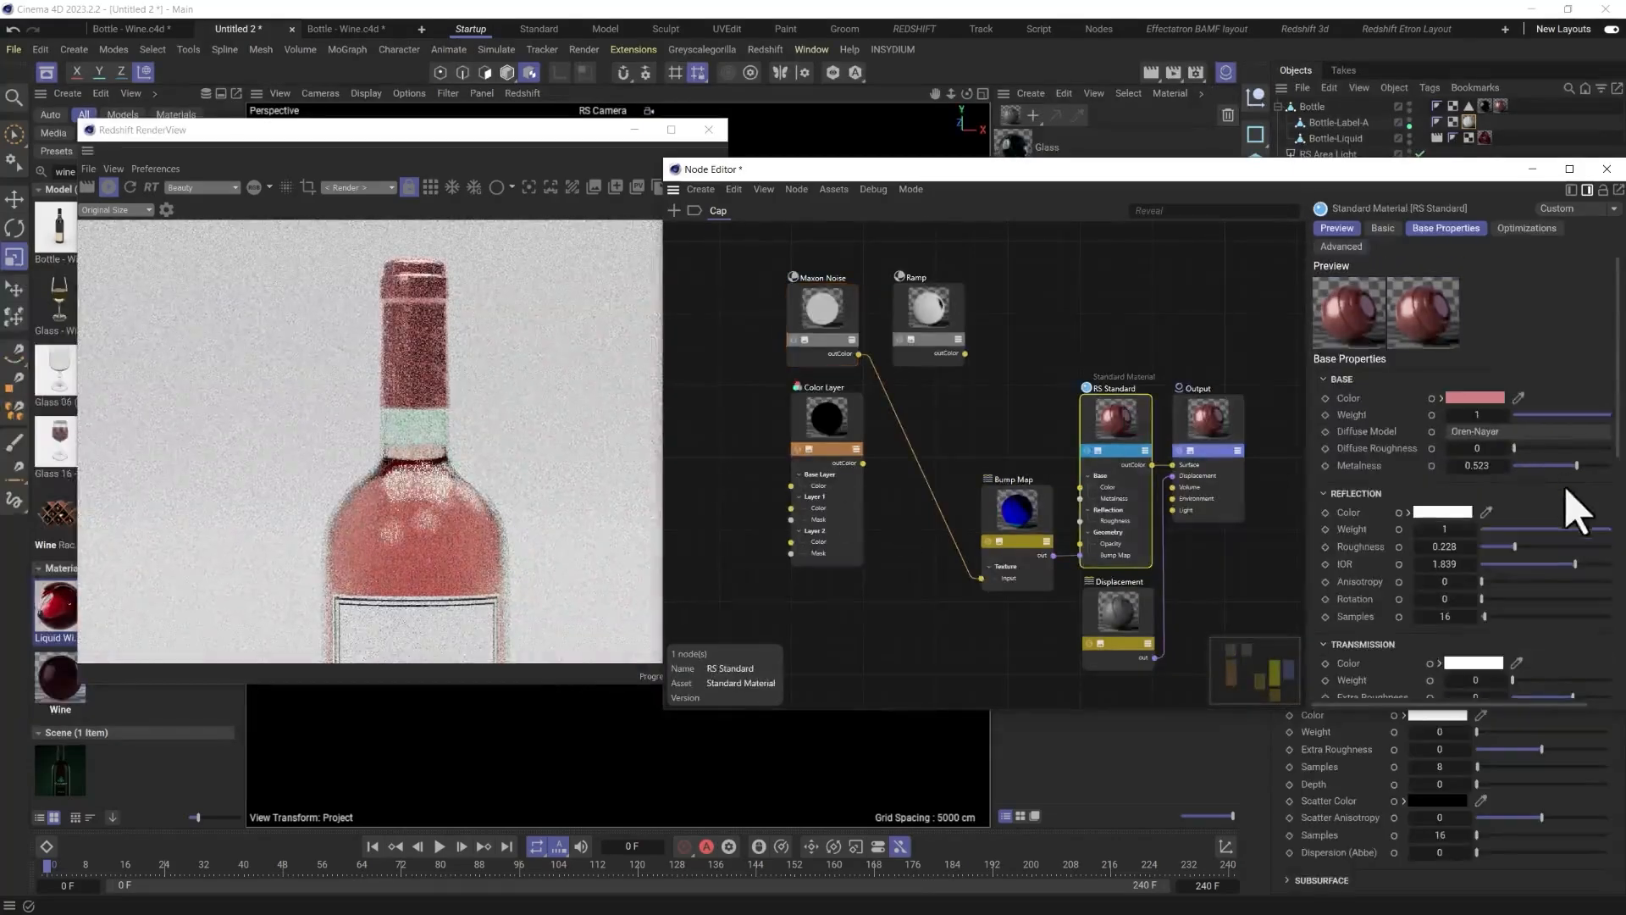
drag(1528, 546, 1533, 548)
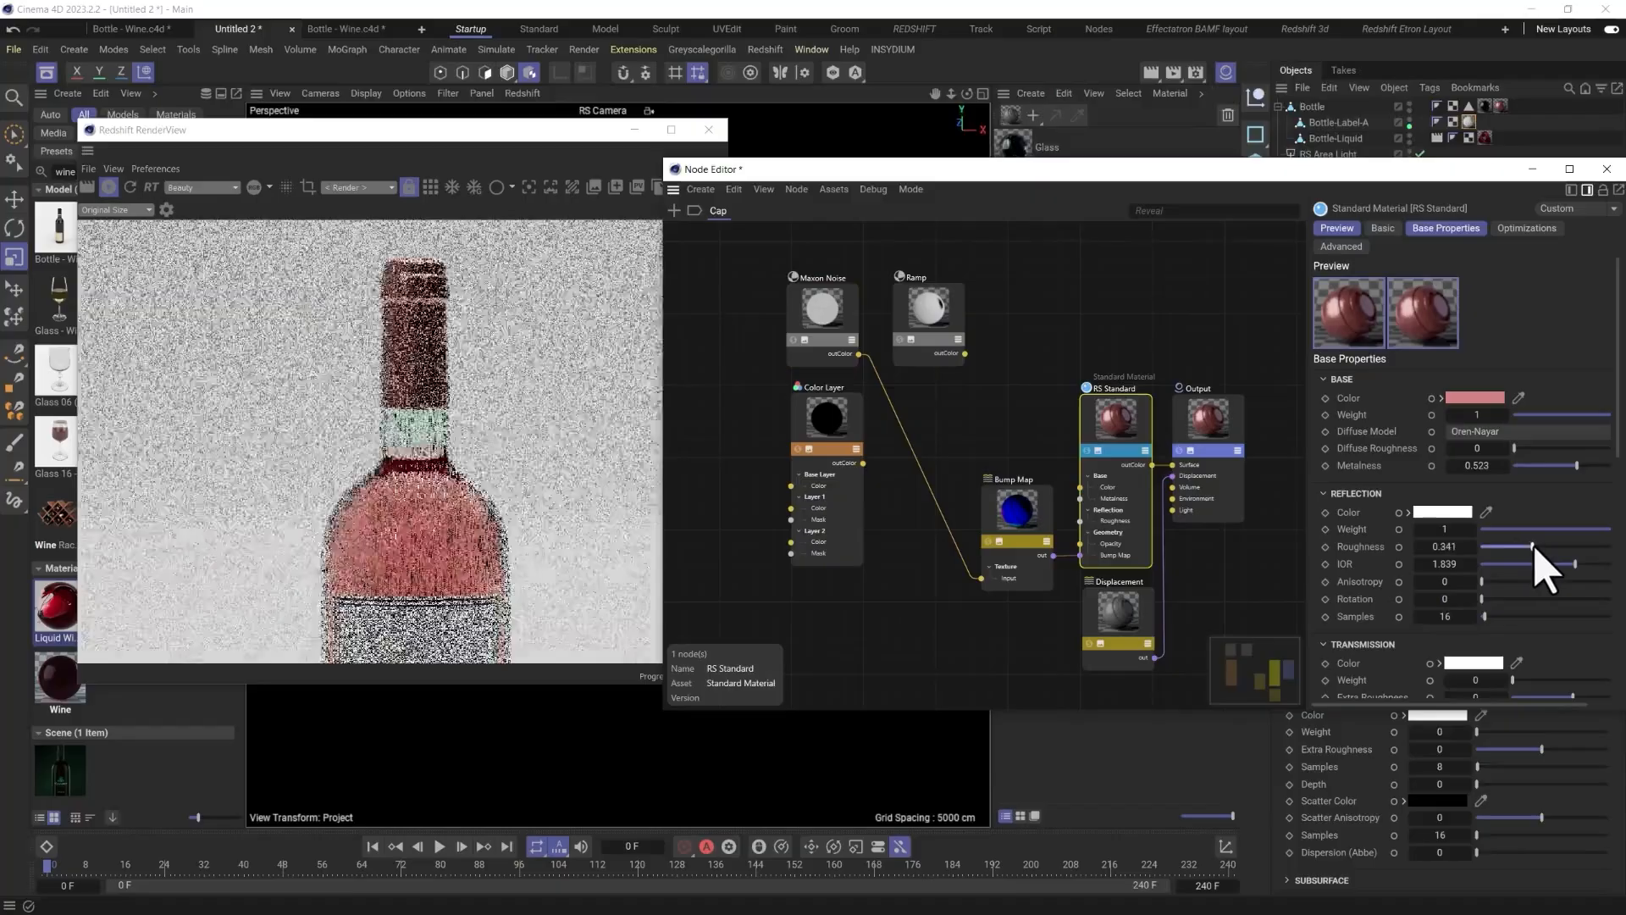
drag(1577, 465, 1556, 465)
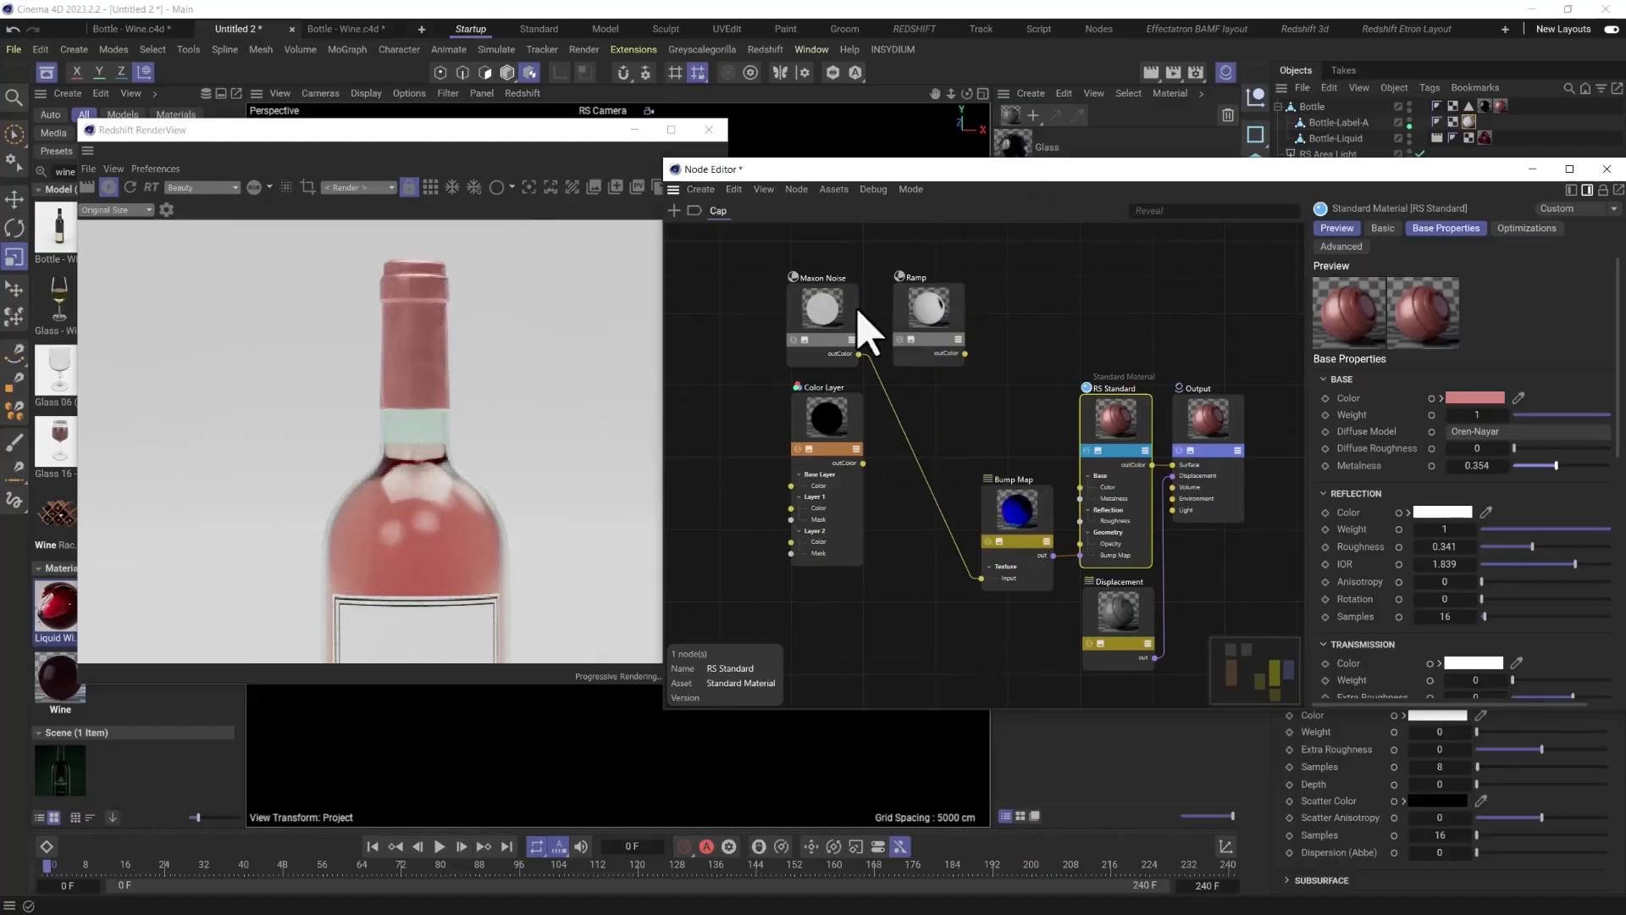
Set the Bump Map node's height scale to 0.5 and check the cap in the render.
click(1020, 496)
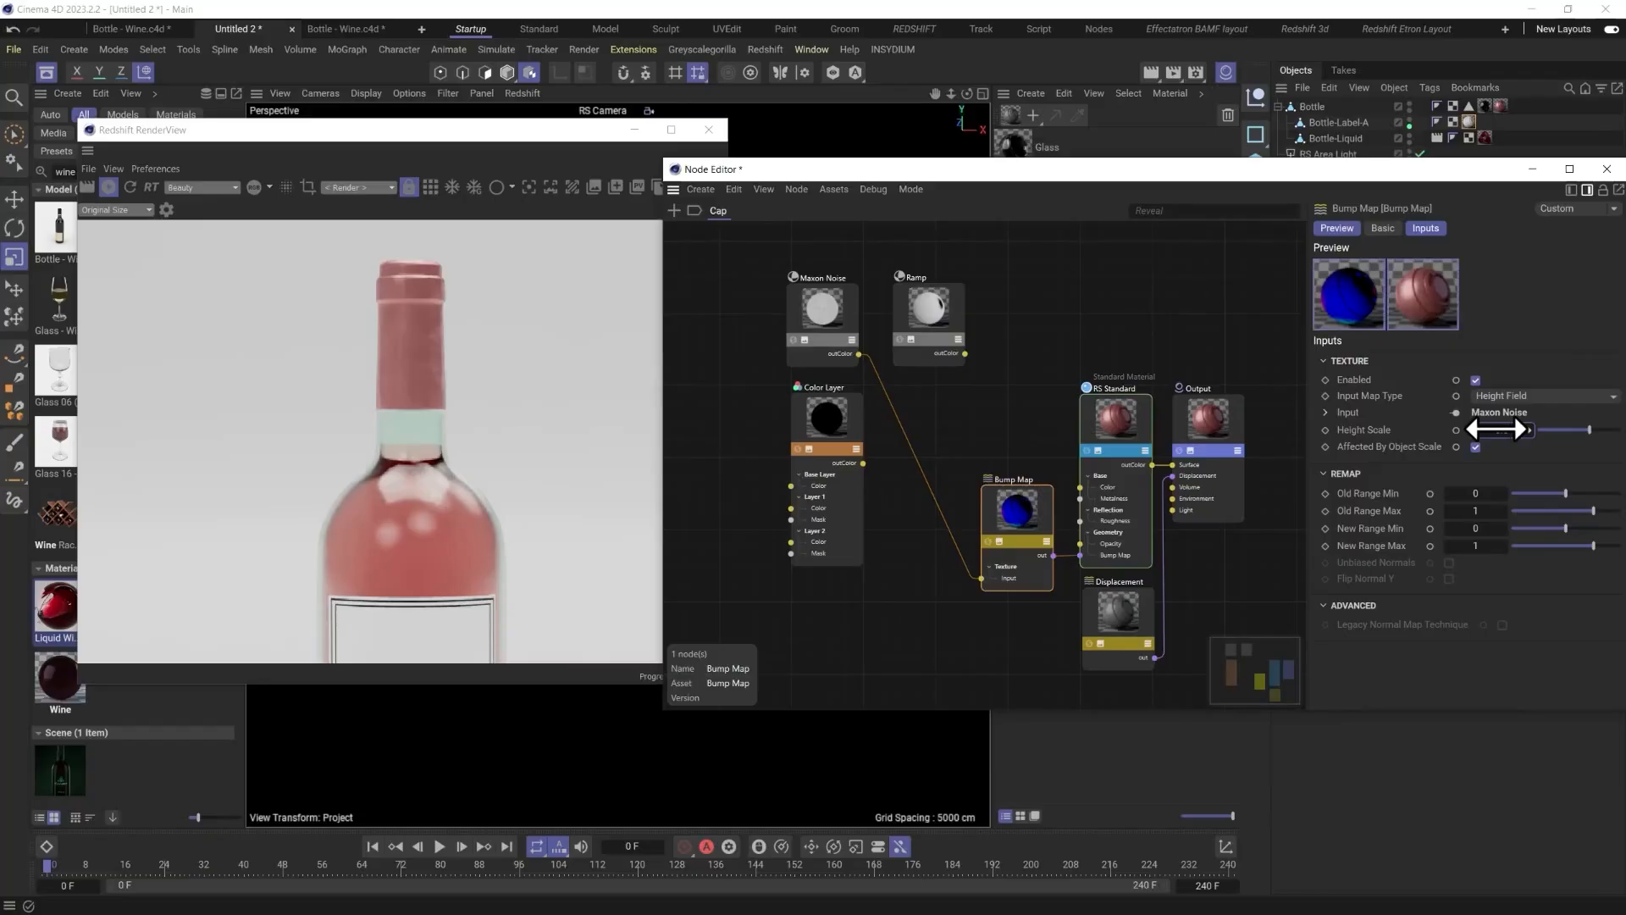
drag(1500, 430, 1478, 430)
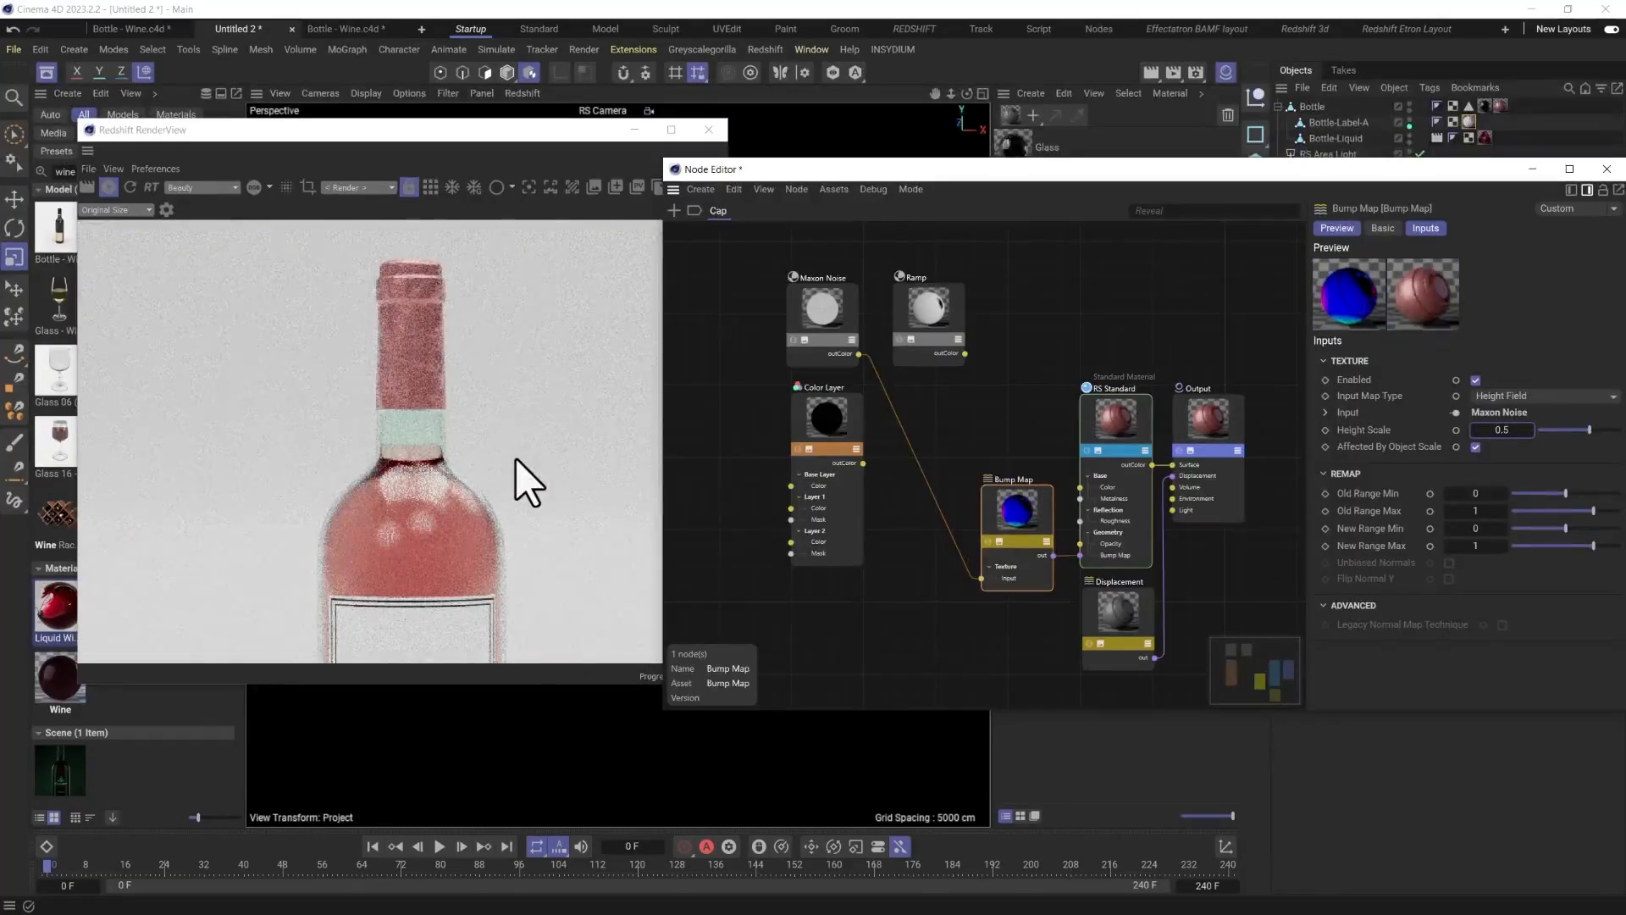
scroll(509, 458, down, 2)
scroll(412, 489, down, 1)
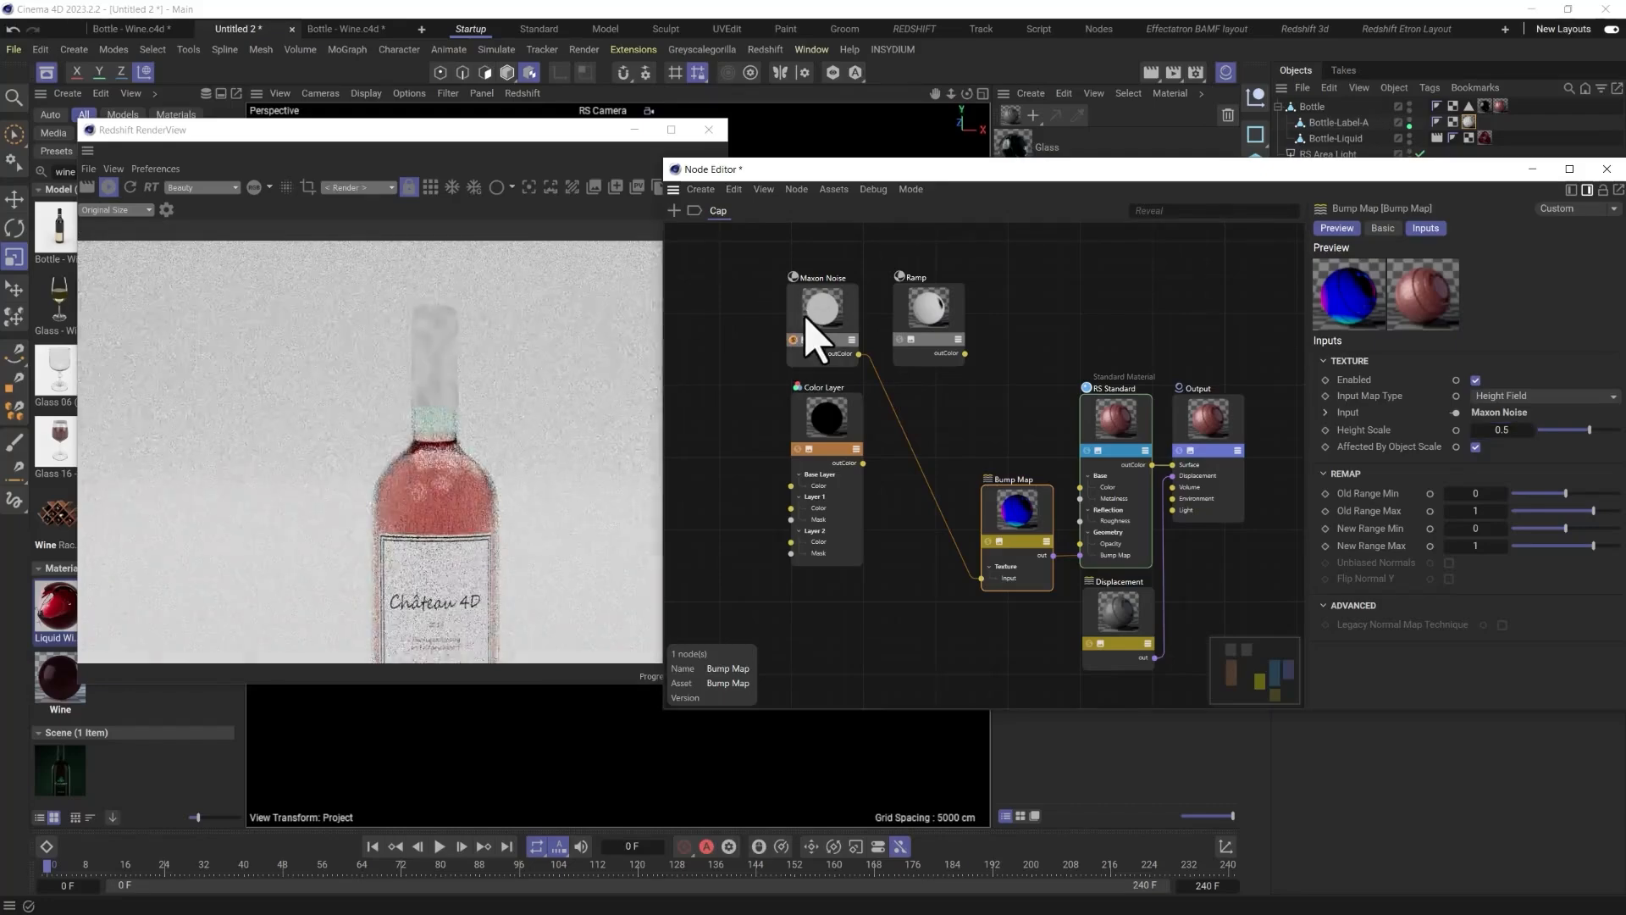
Change the Maxon Noise type to FBM.
click(841, 315)
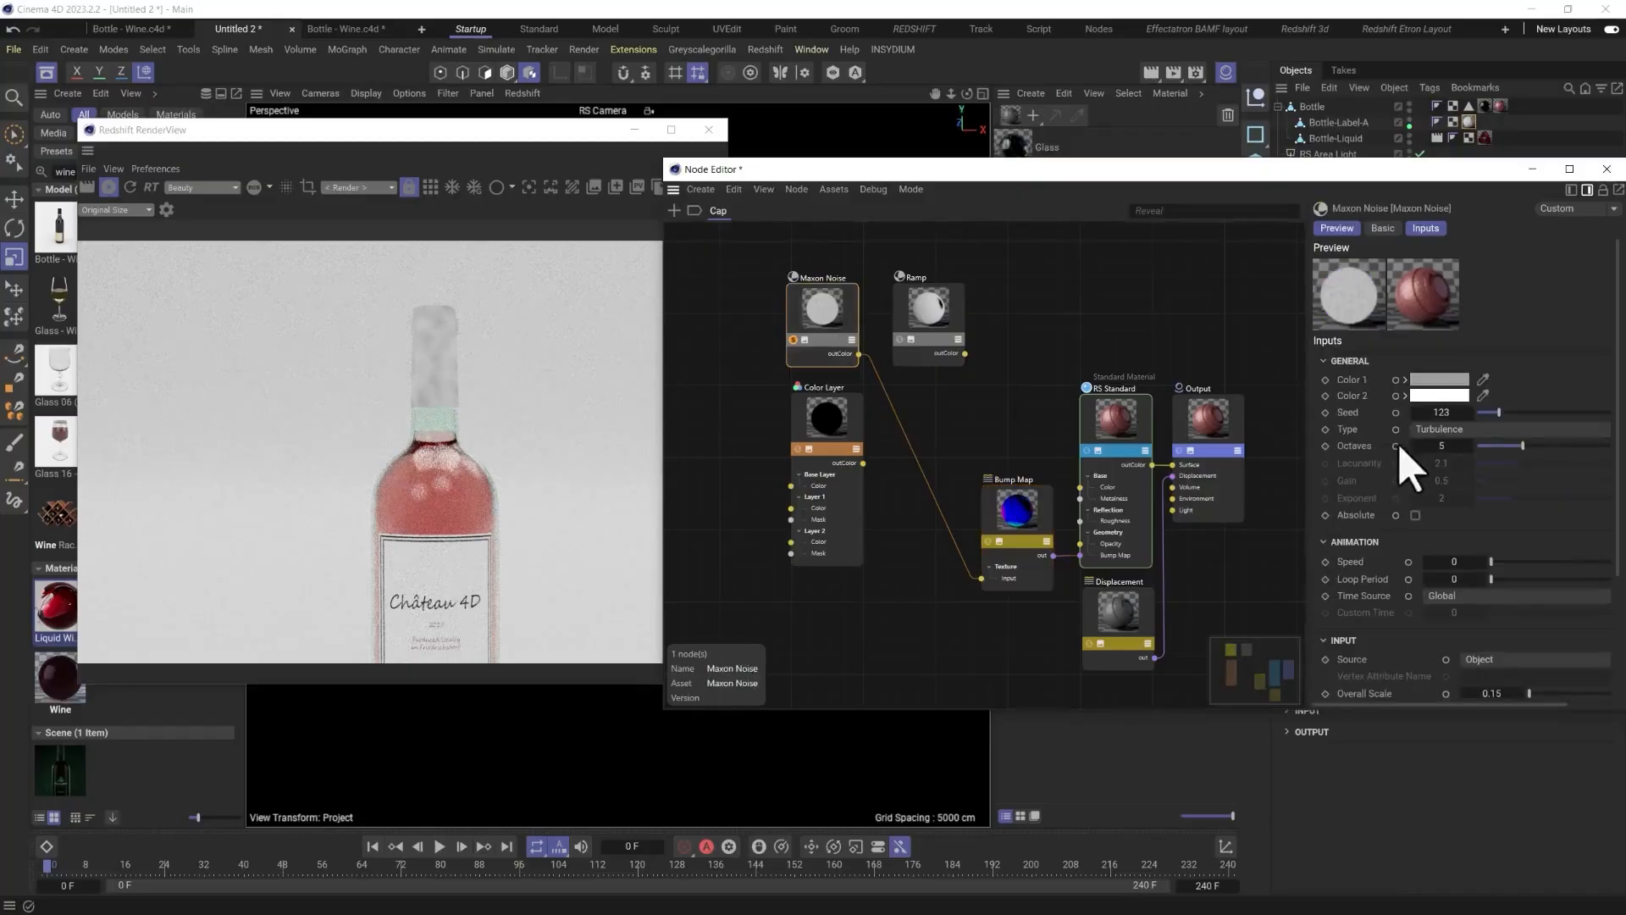
click(1446, 432)
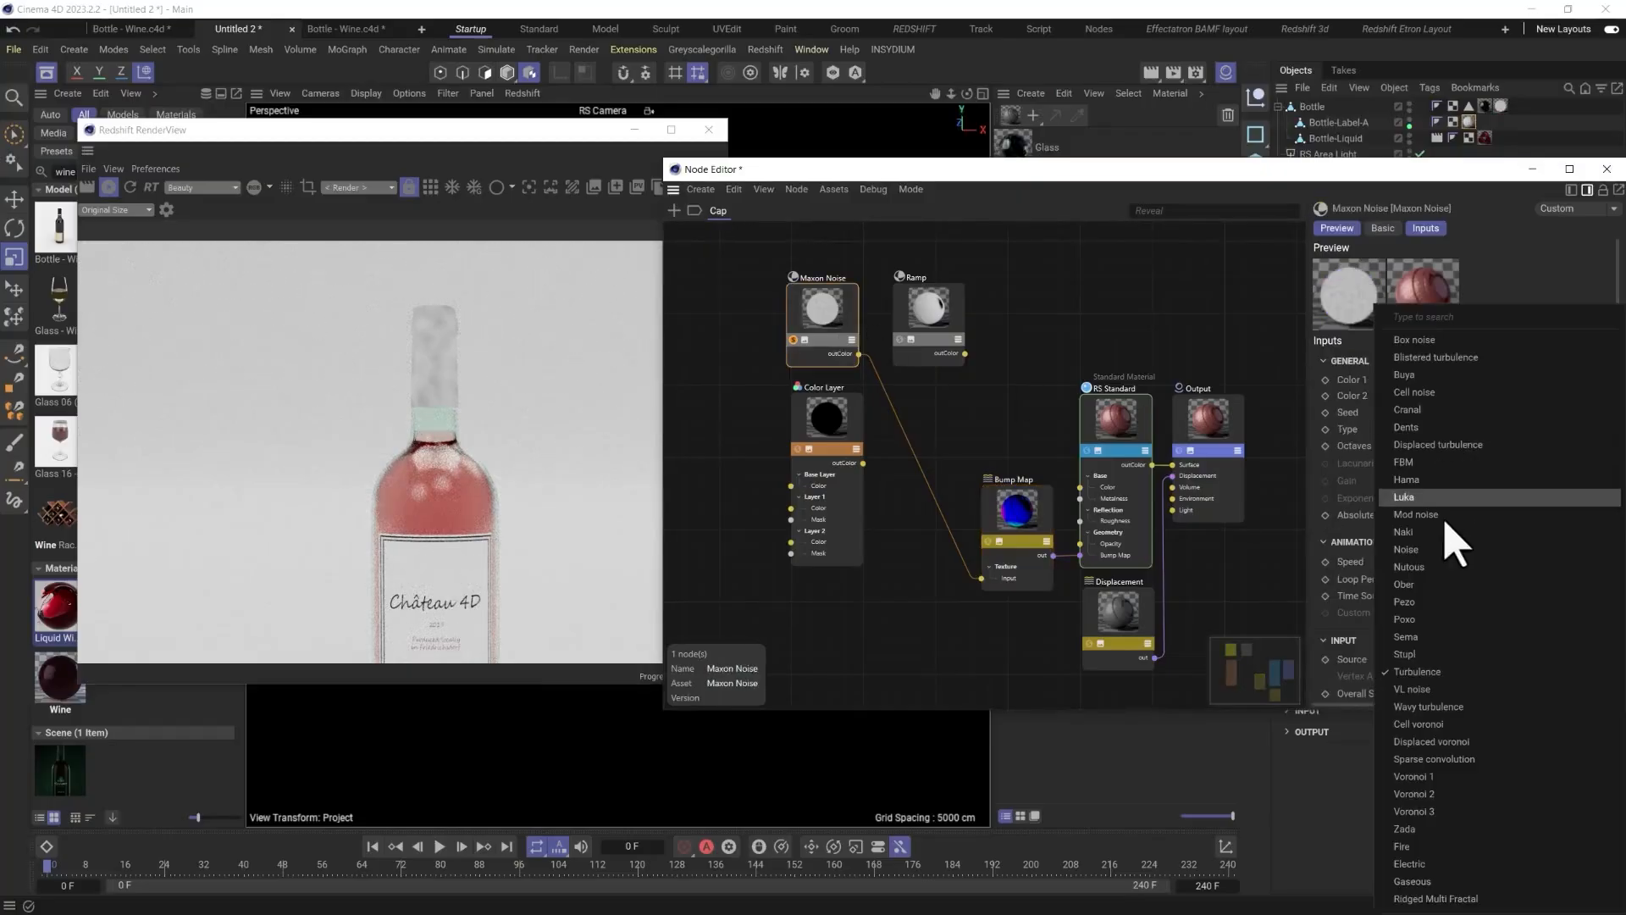
click(1444, 469)
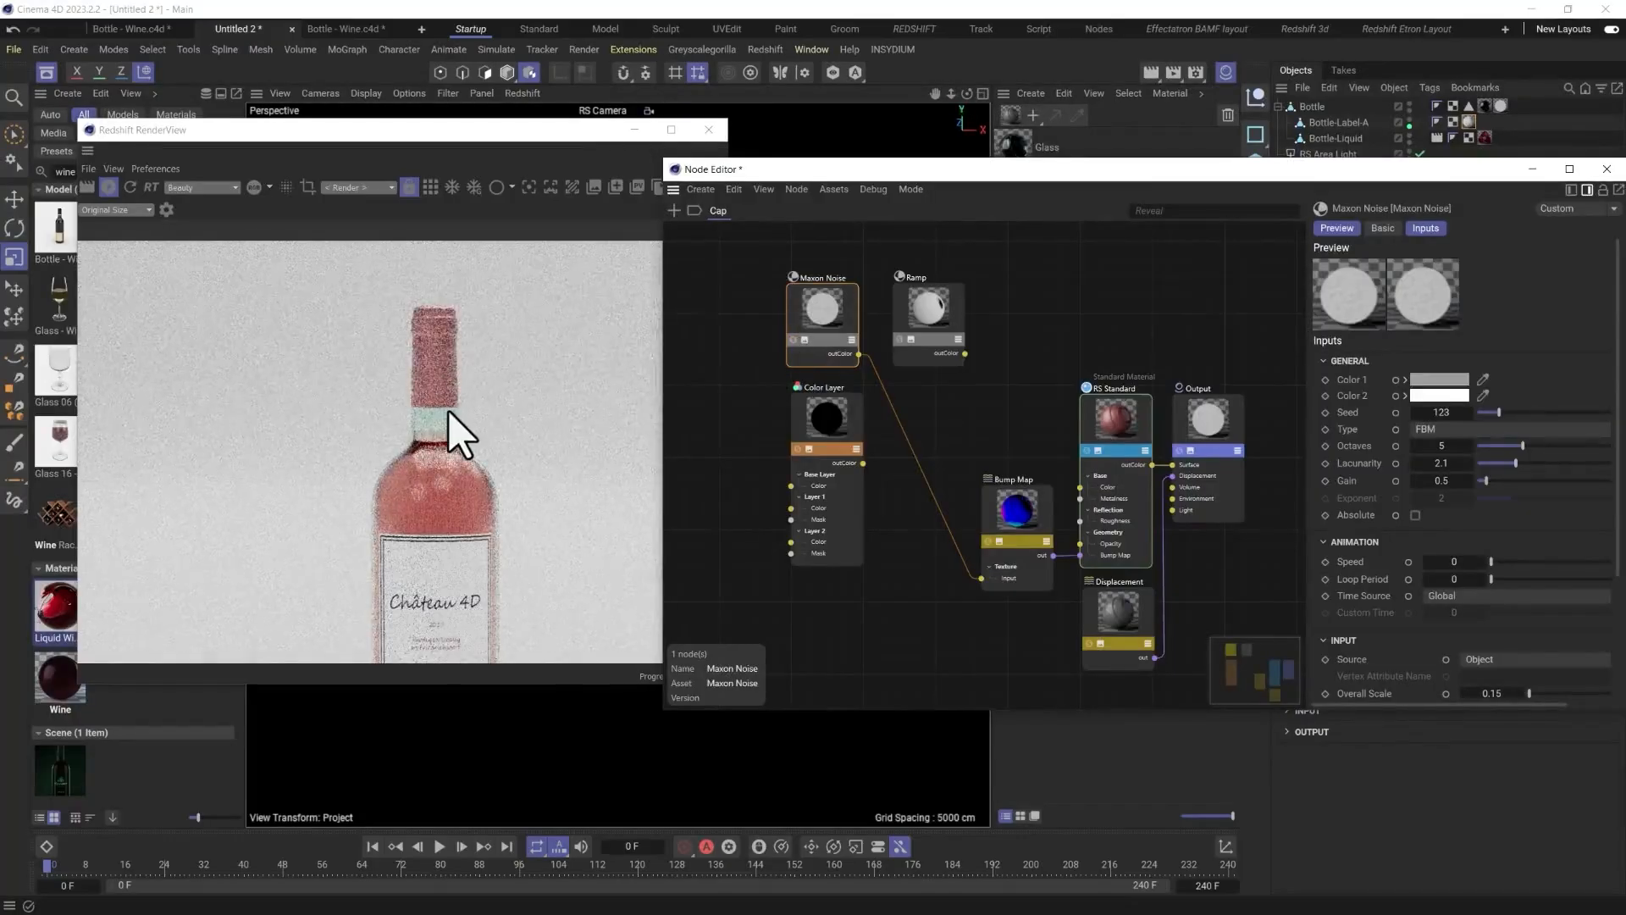
Remap the Bump Map output to a new range minimum of -0.5 and maximum of 0.5.
click(1047, 502)
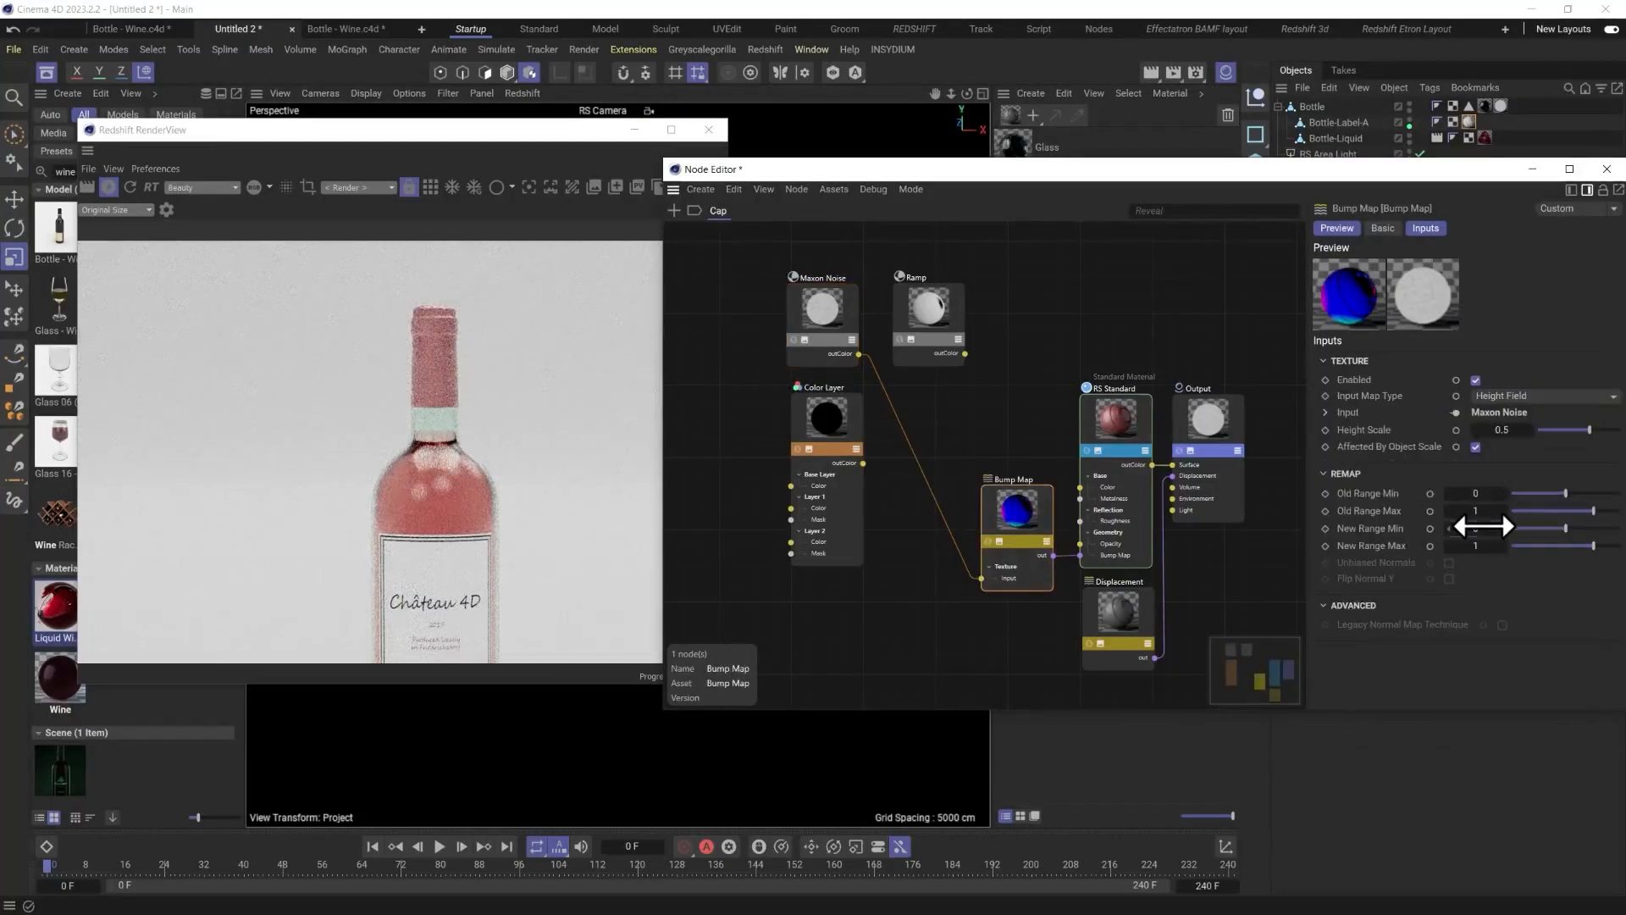
text(-0.5)
key(Return)
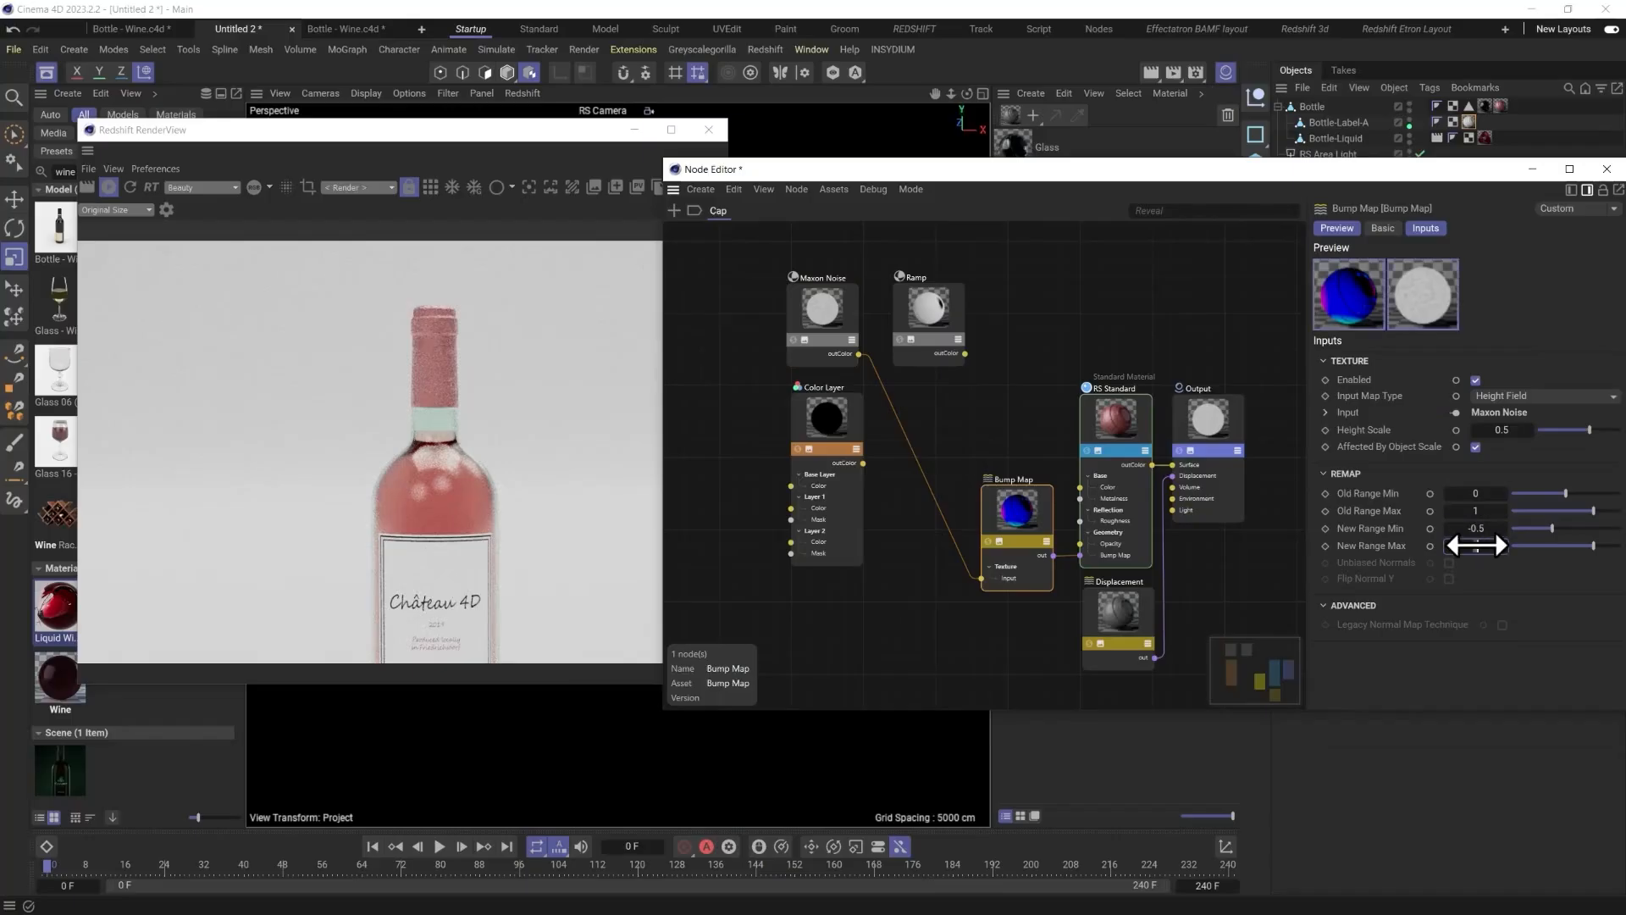
text(0.5)
key(Return)
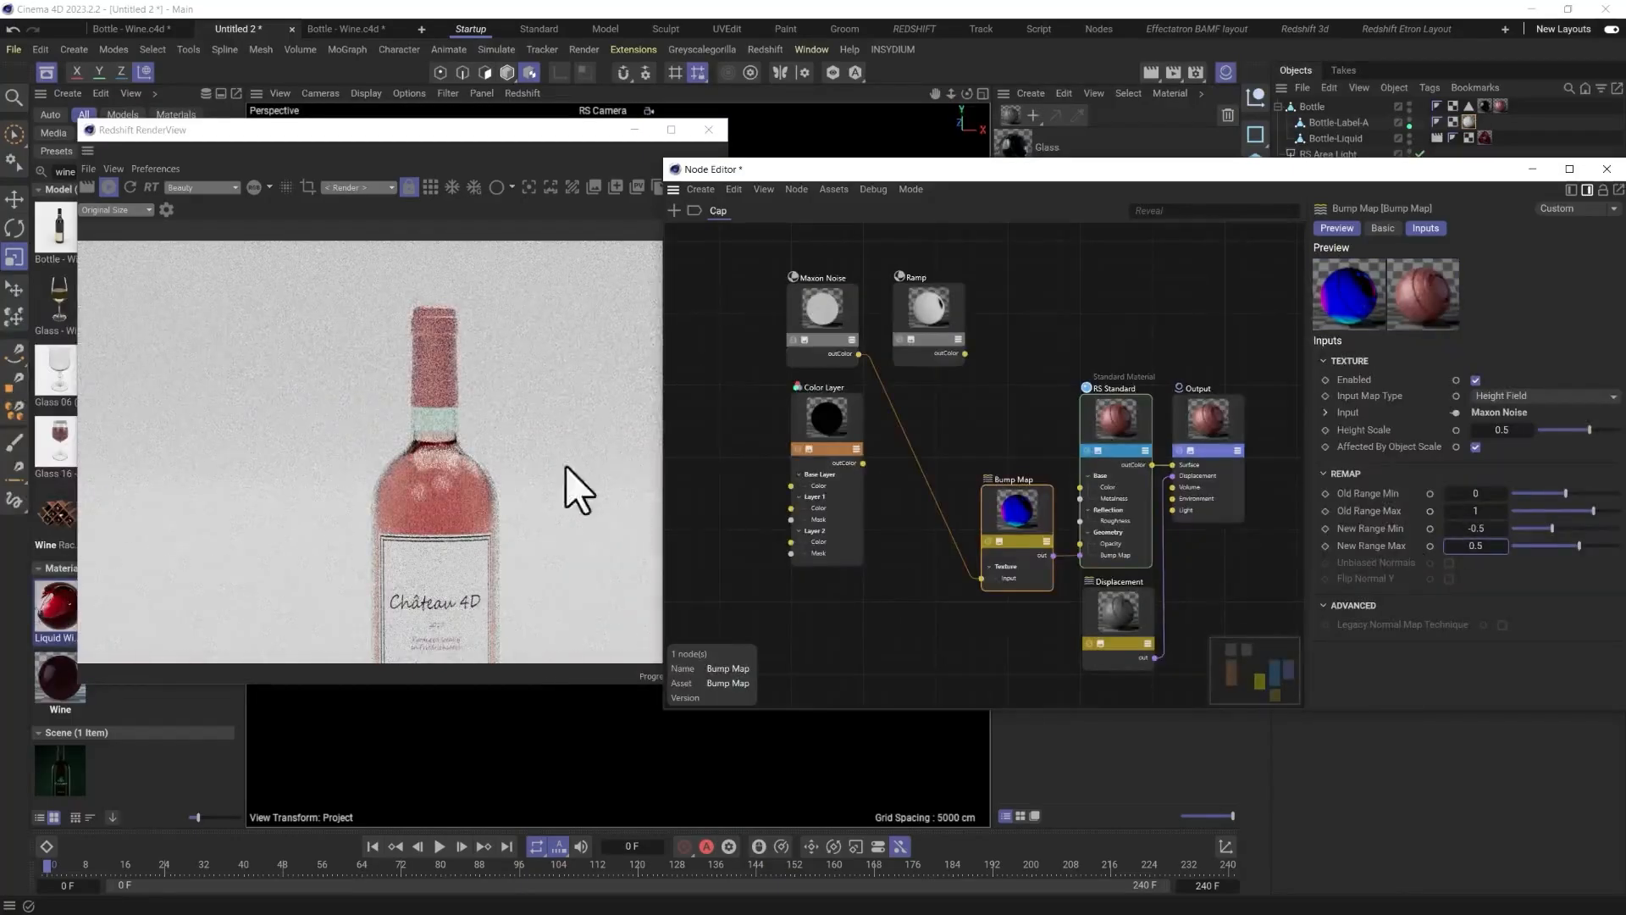
Brighten the RS Standard base color to a pinkish red, RGB 208, 77, 80, and set the metalness to 0.464.
scroll(437, 417, up, 3)
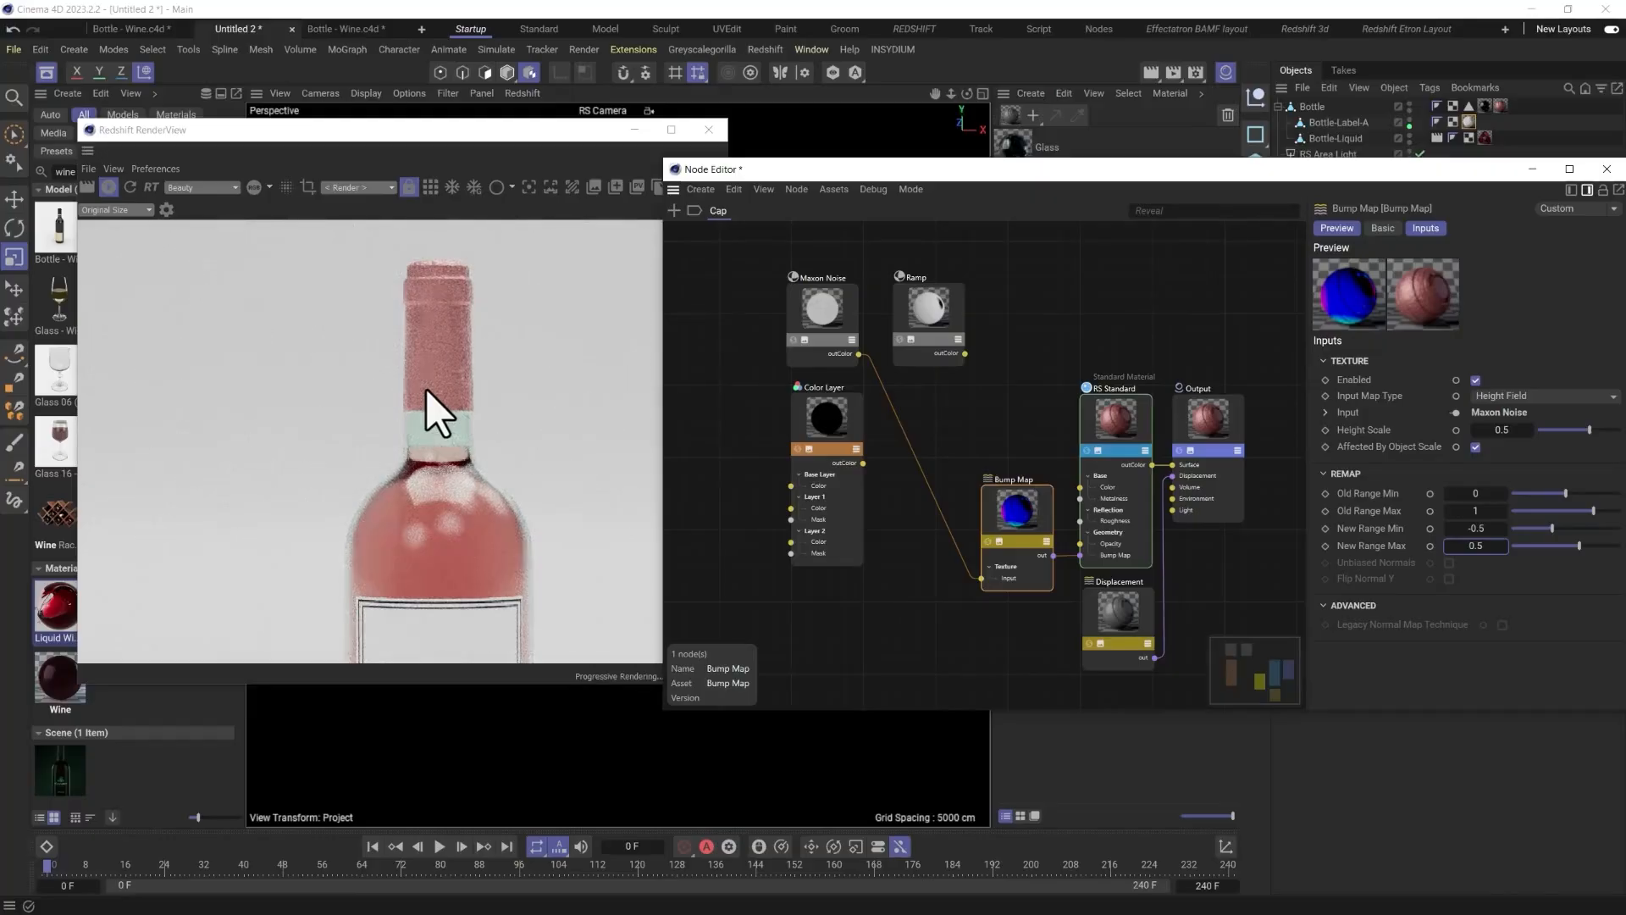
scroll(432, 411, down, 1)
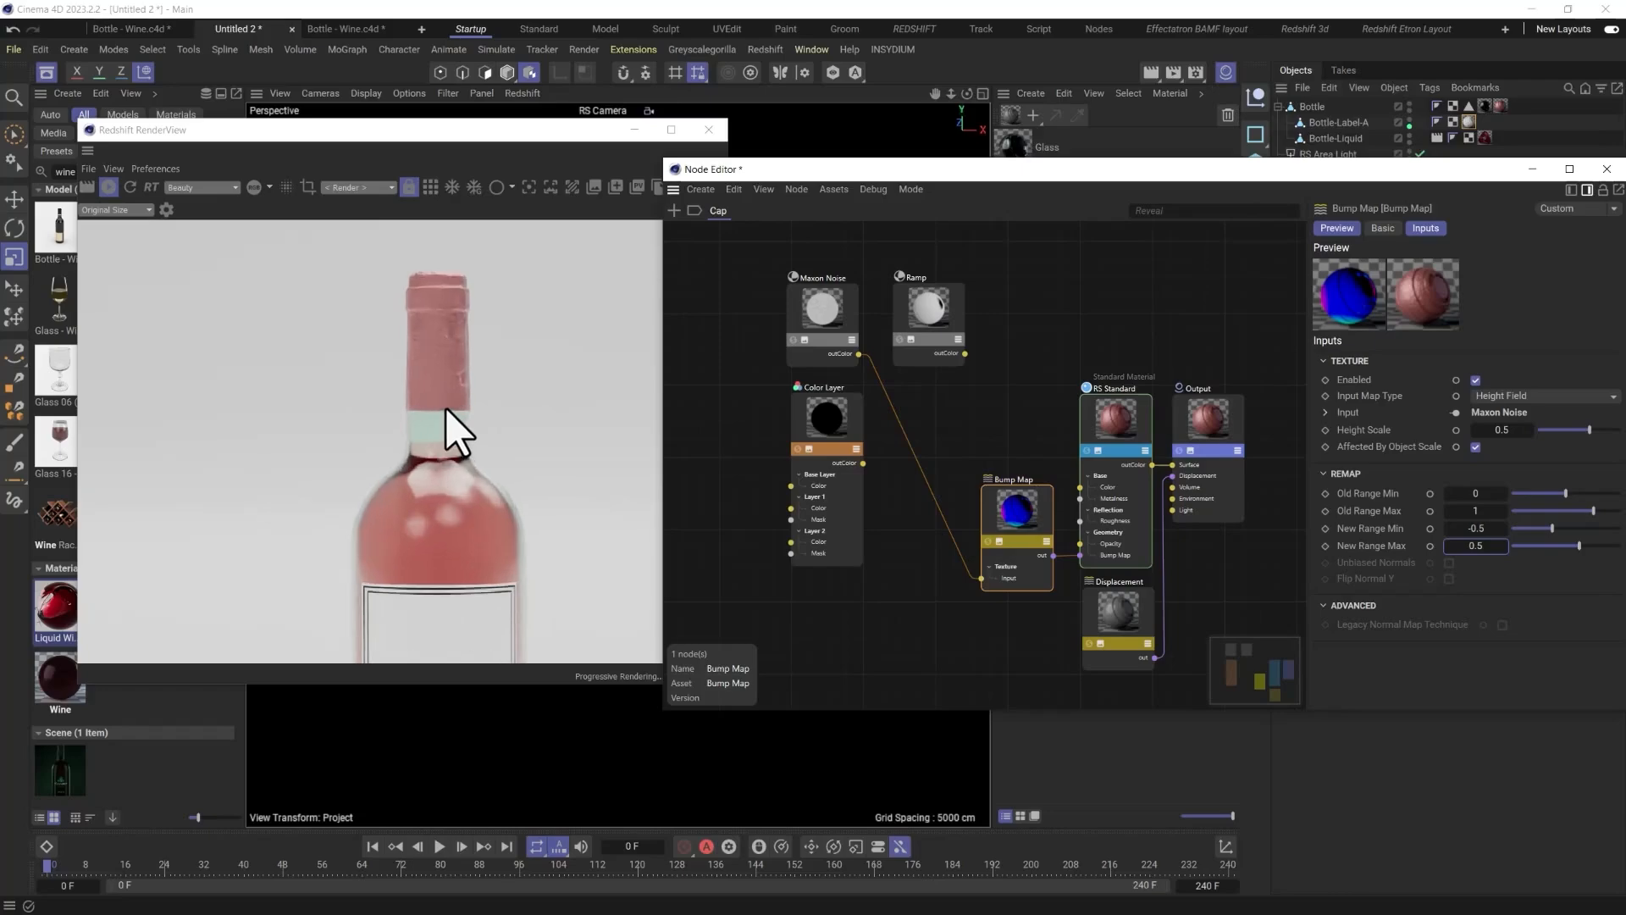
scroll(429, 364, up, 2)
scroll(423, 351, down, 1)
scroll(432, 373, down, 5)
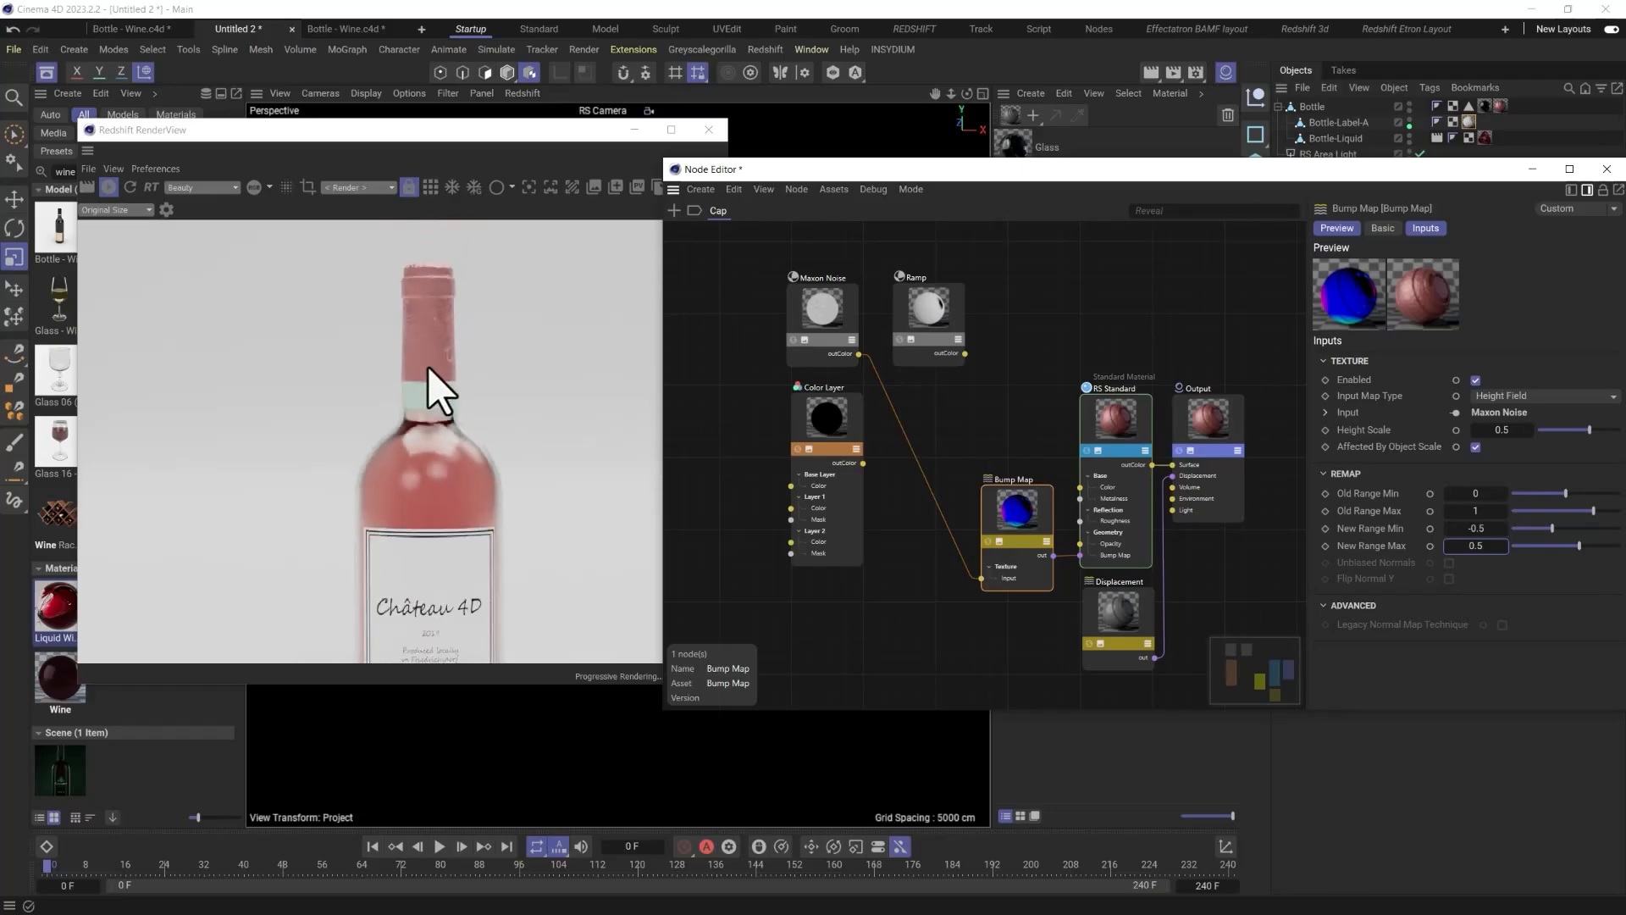
click(1126, 428)
click(1479, 399)
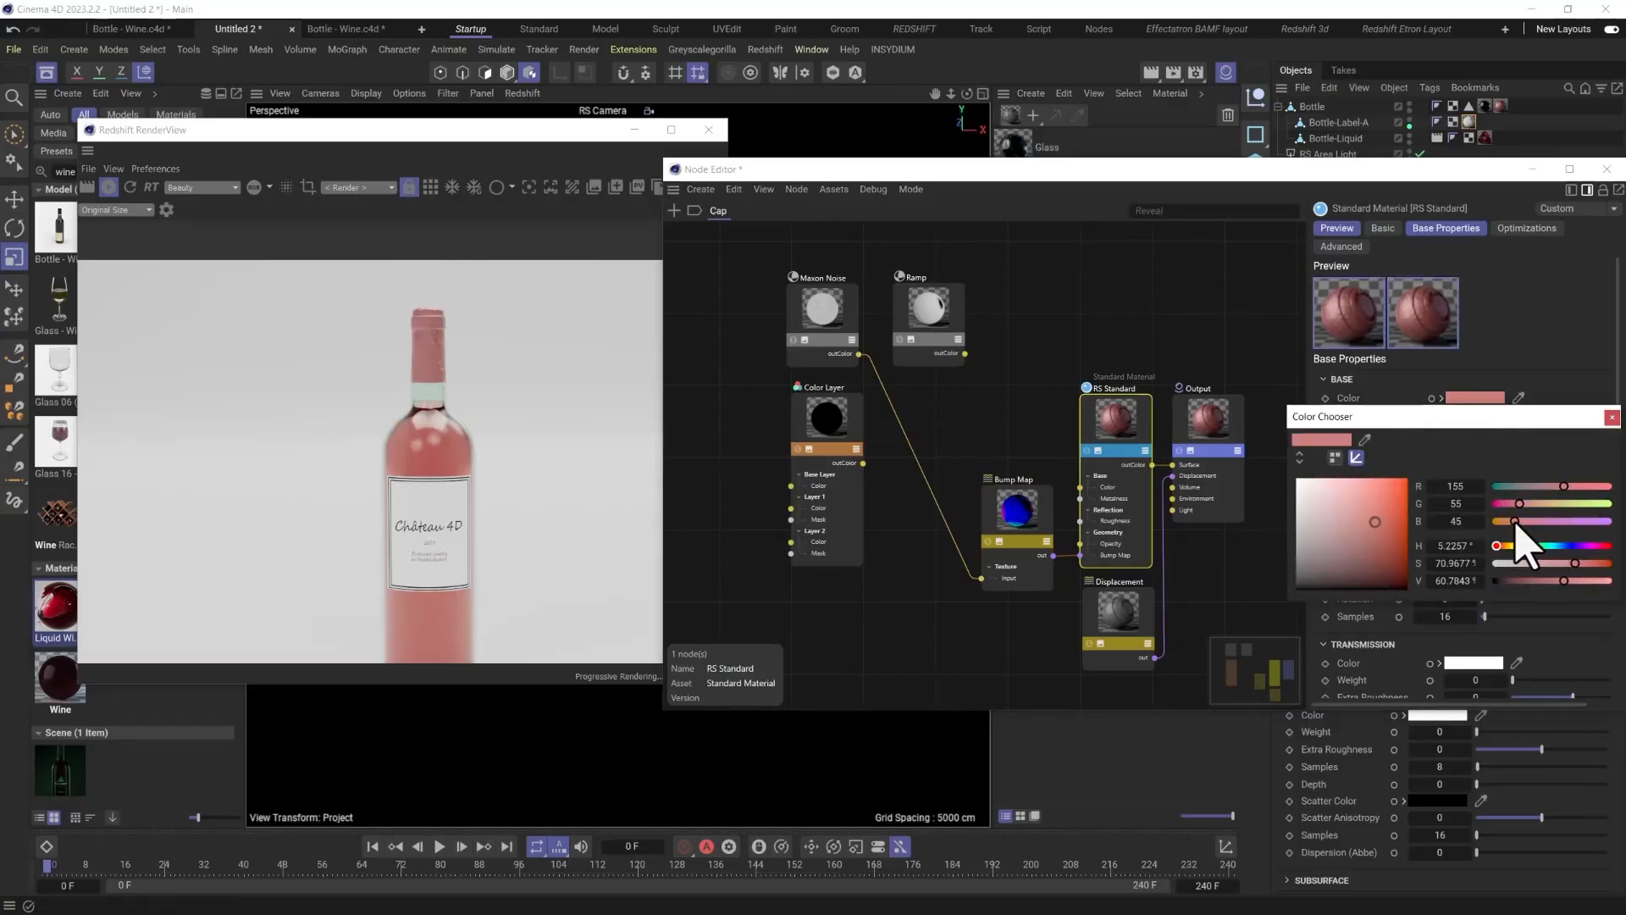
drag(1520, 521, 1514, 521)
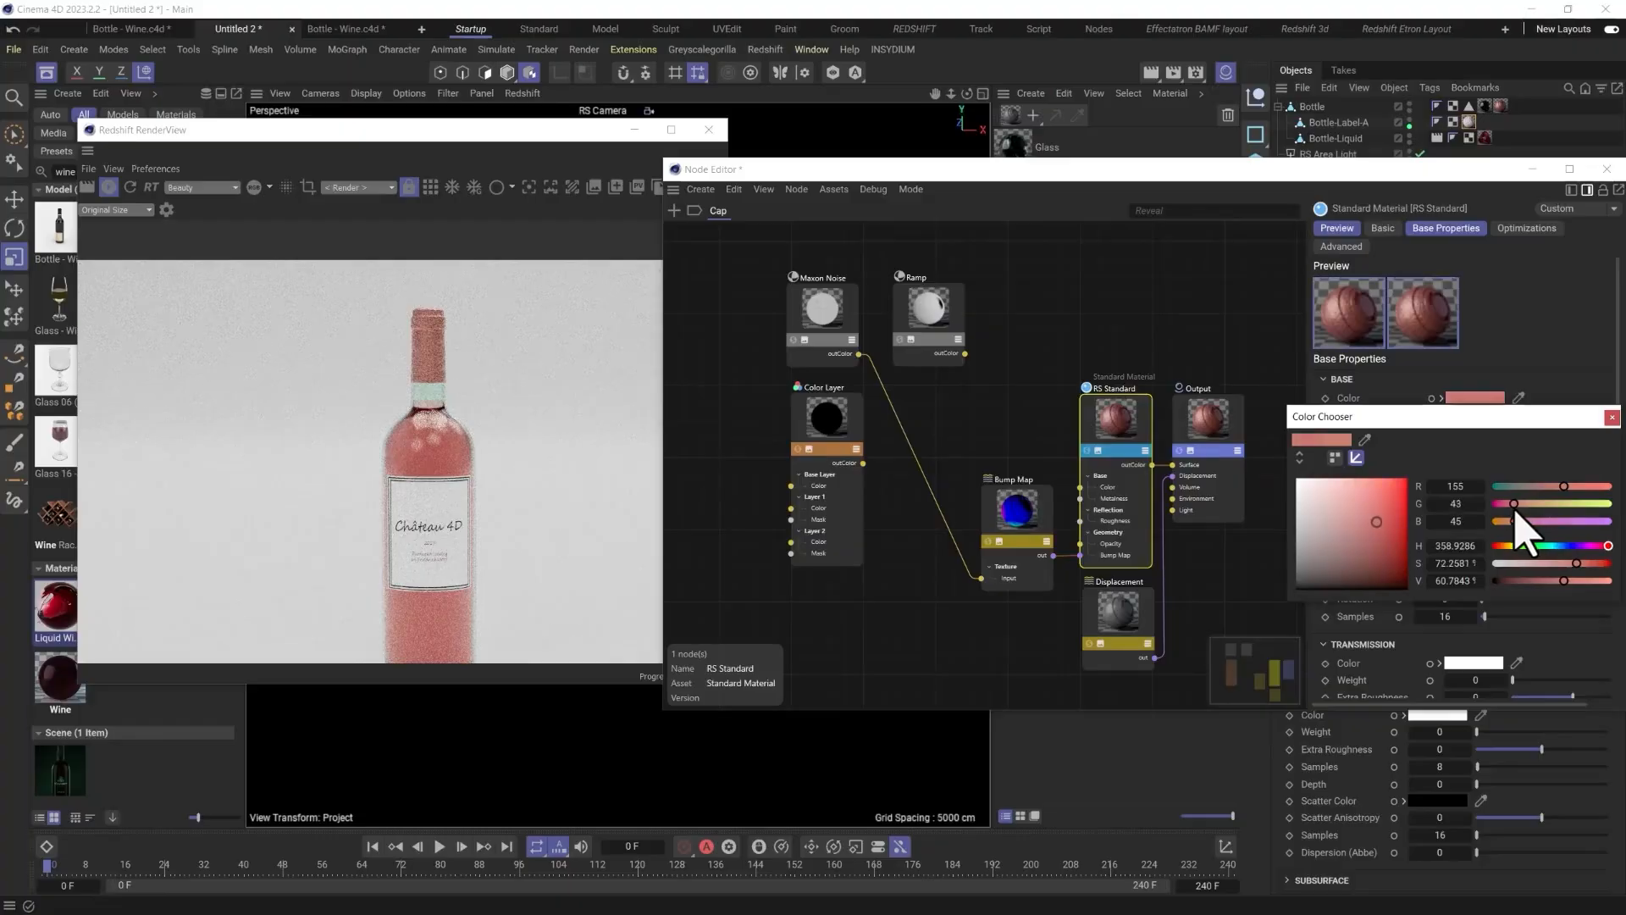
click(1373, 511)
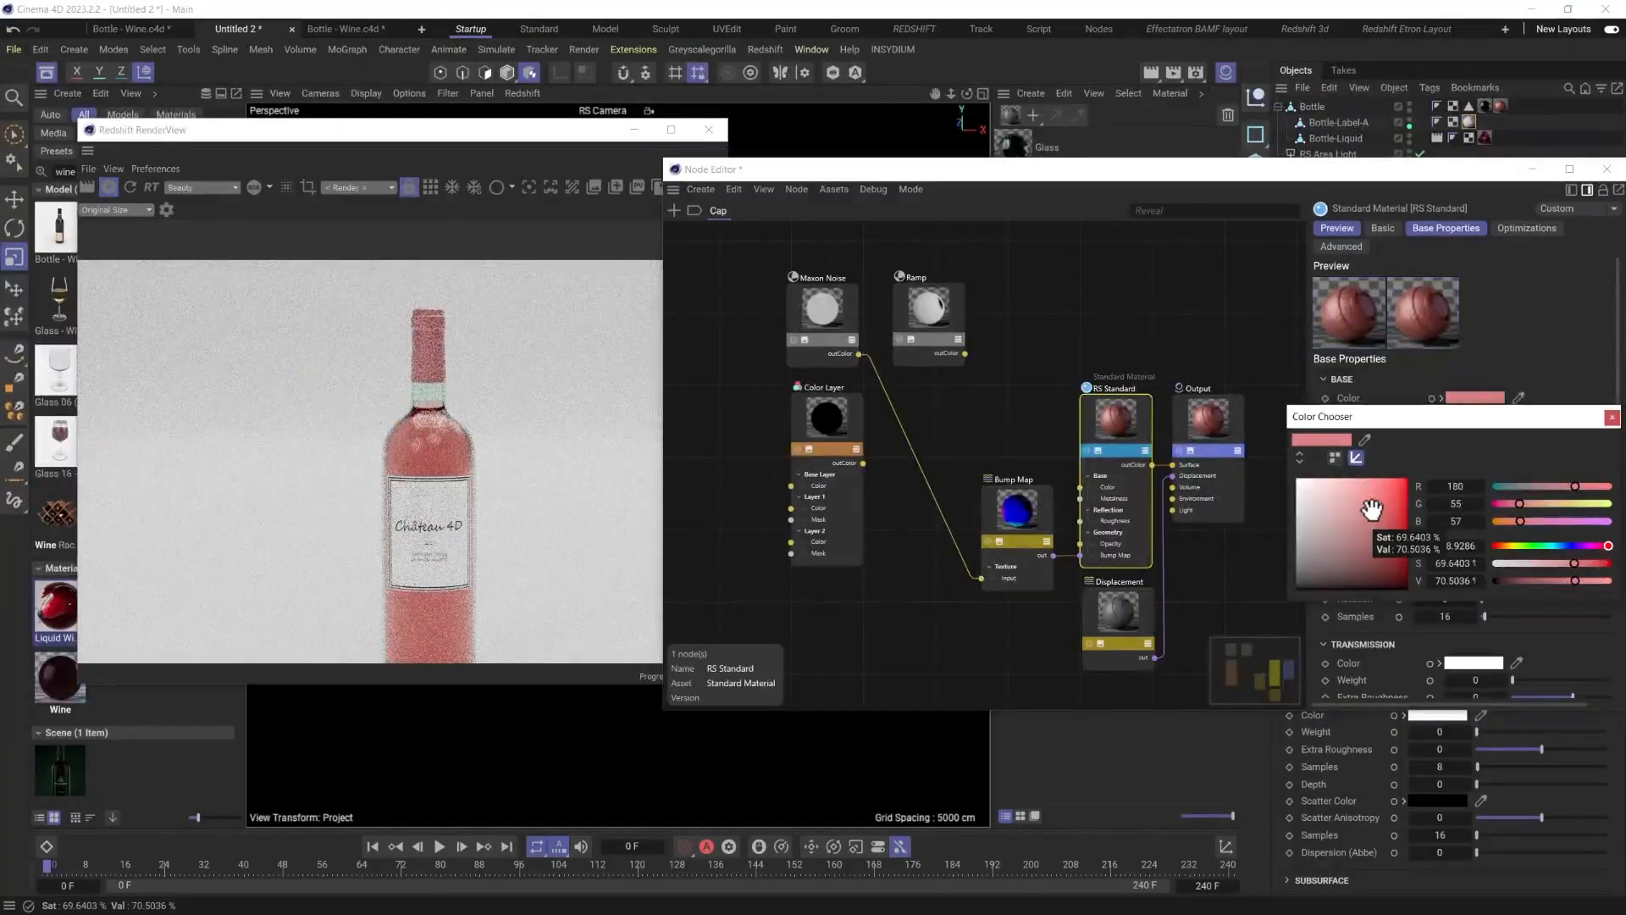
click(1365, 499)
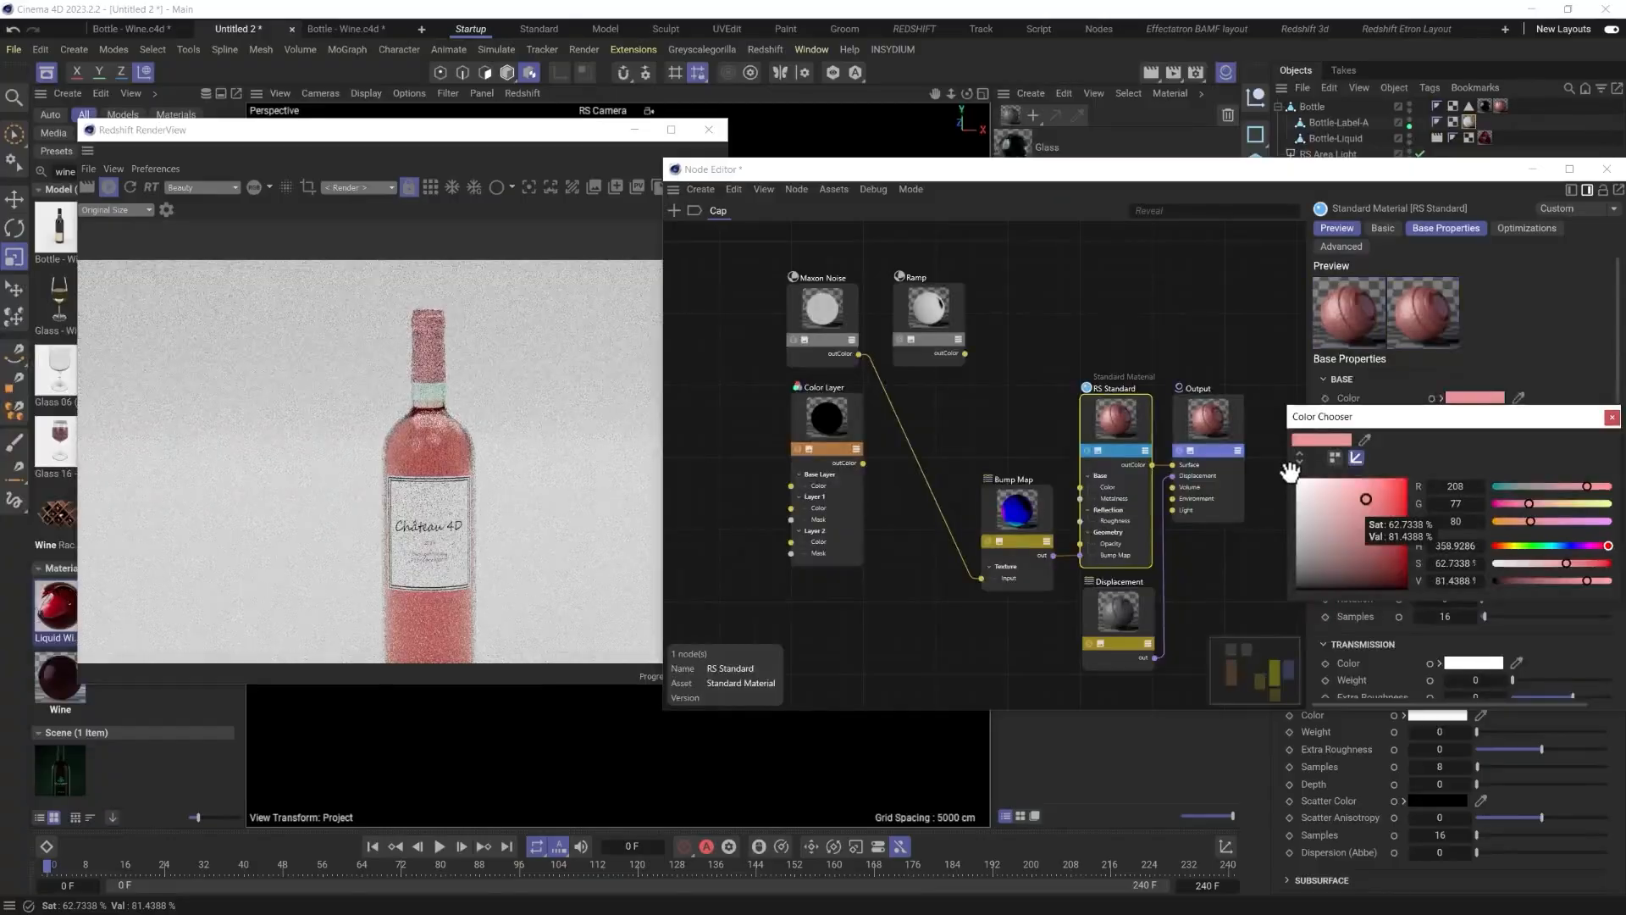
click(1612, 416)
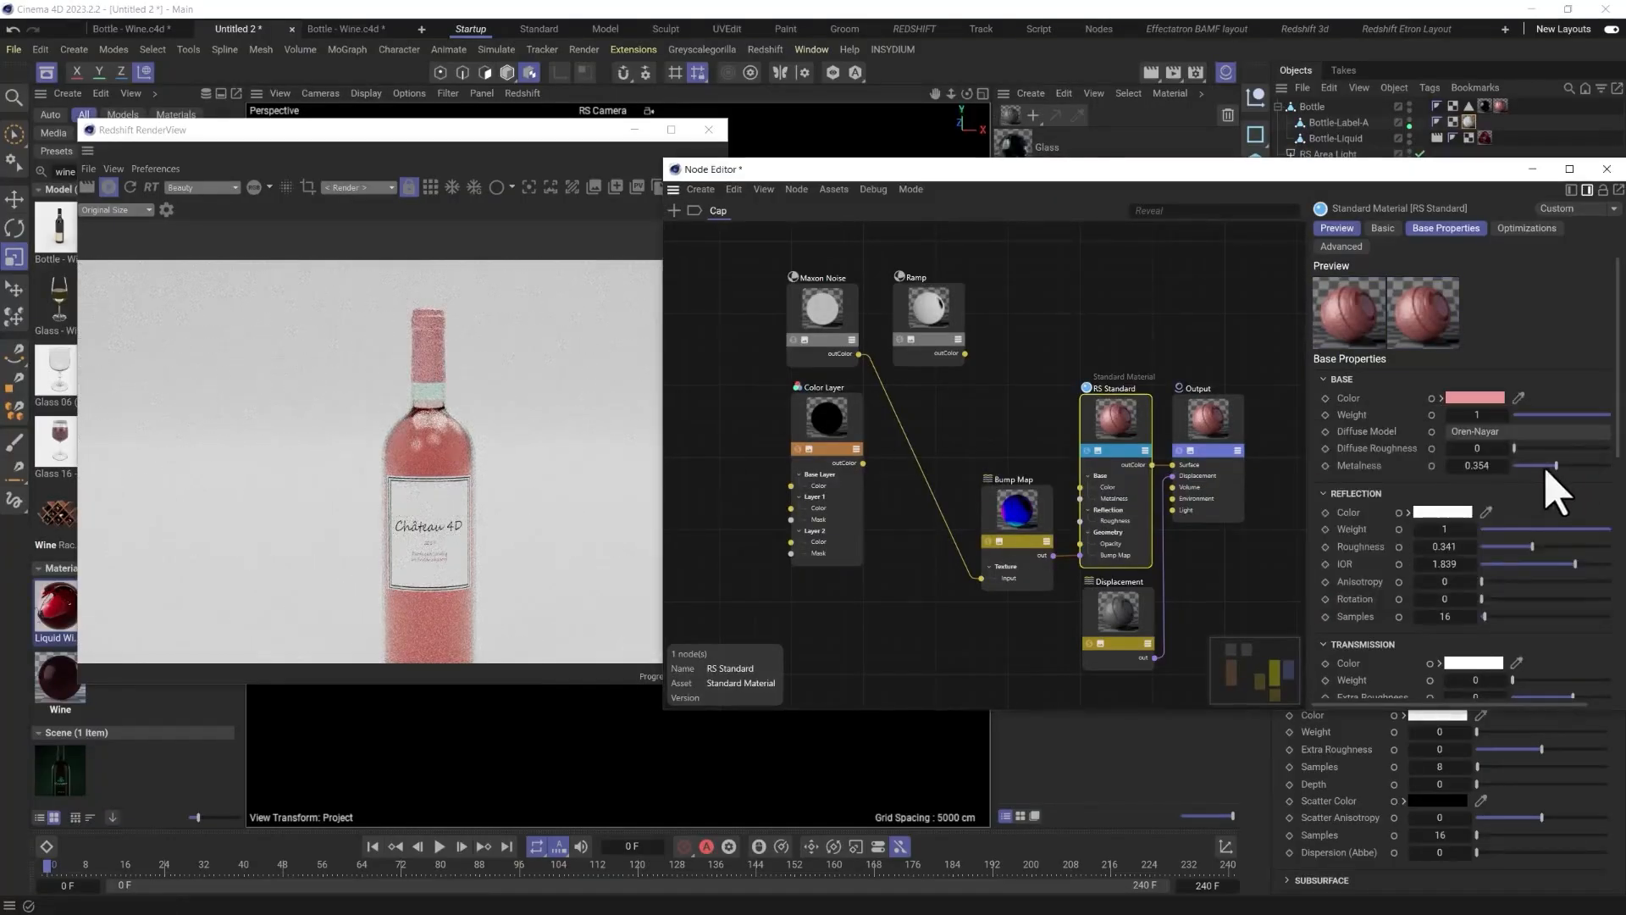
drag(1543, 466, 1571, 465)
scroll(520, 399, down, 1)
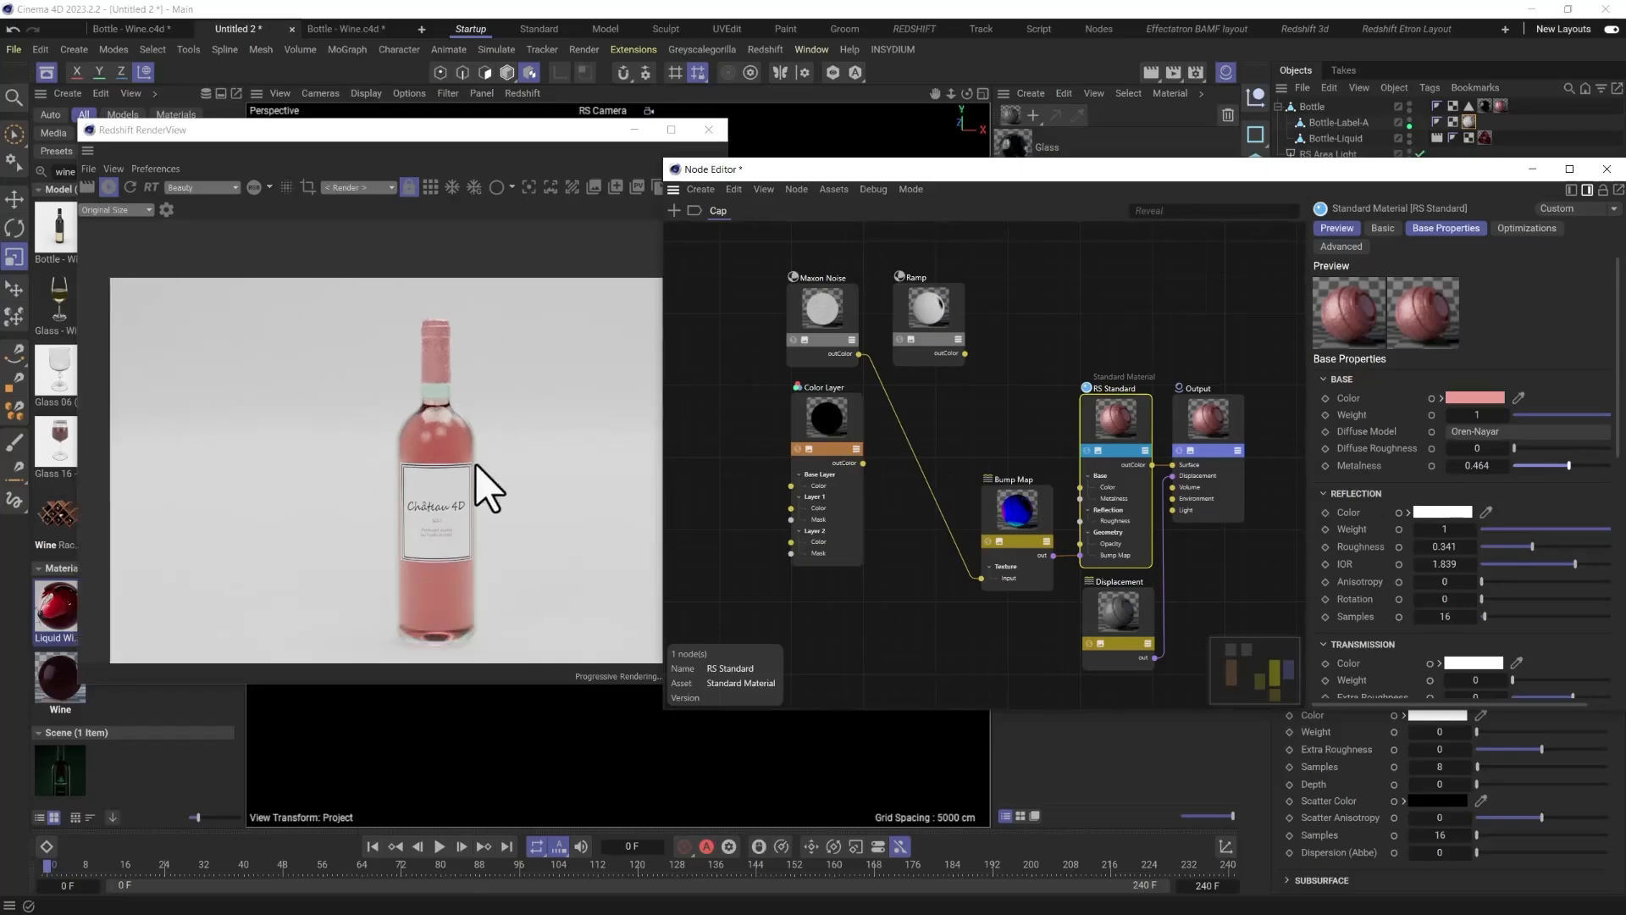
Set the cap's base color to near-black with 0% saturation and 0.5% value.
click(1476, 399)
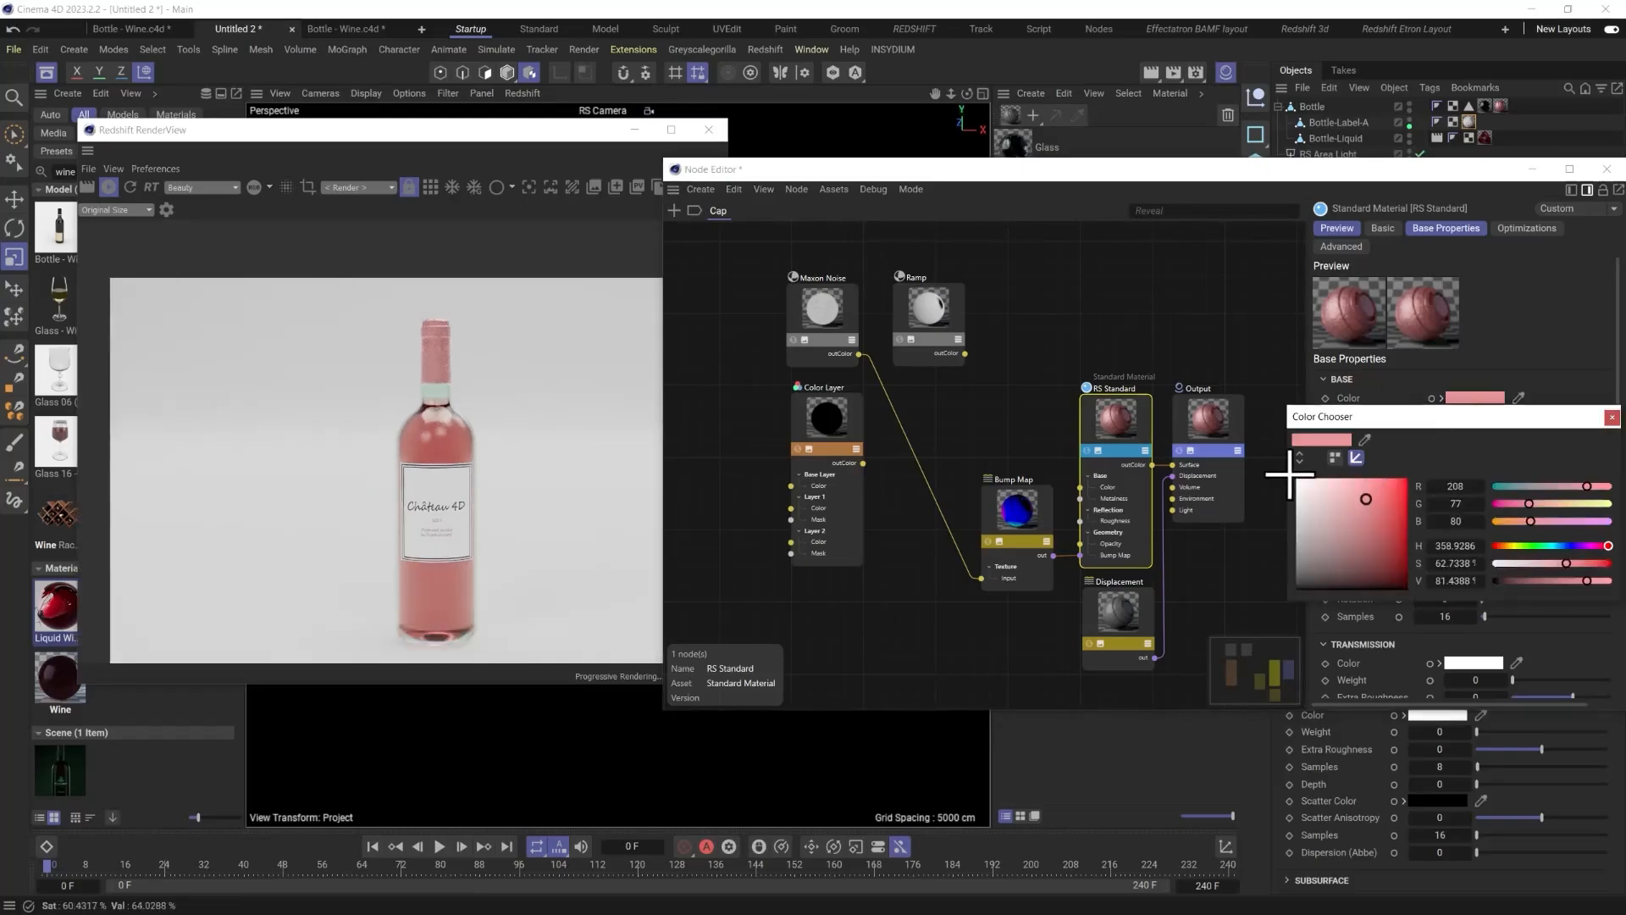
drag(1309, 496, 1298, 581)
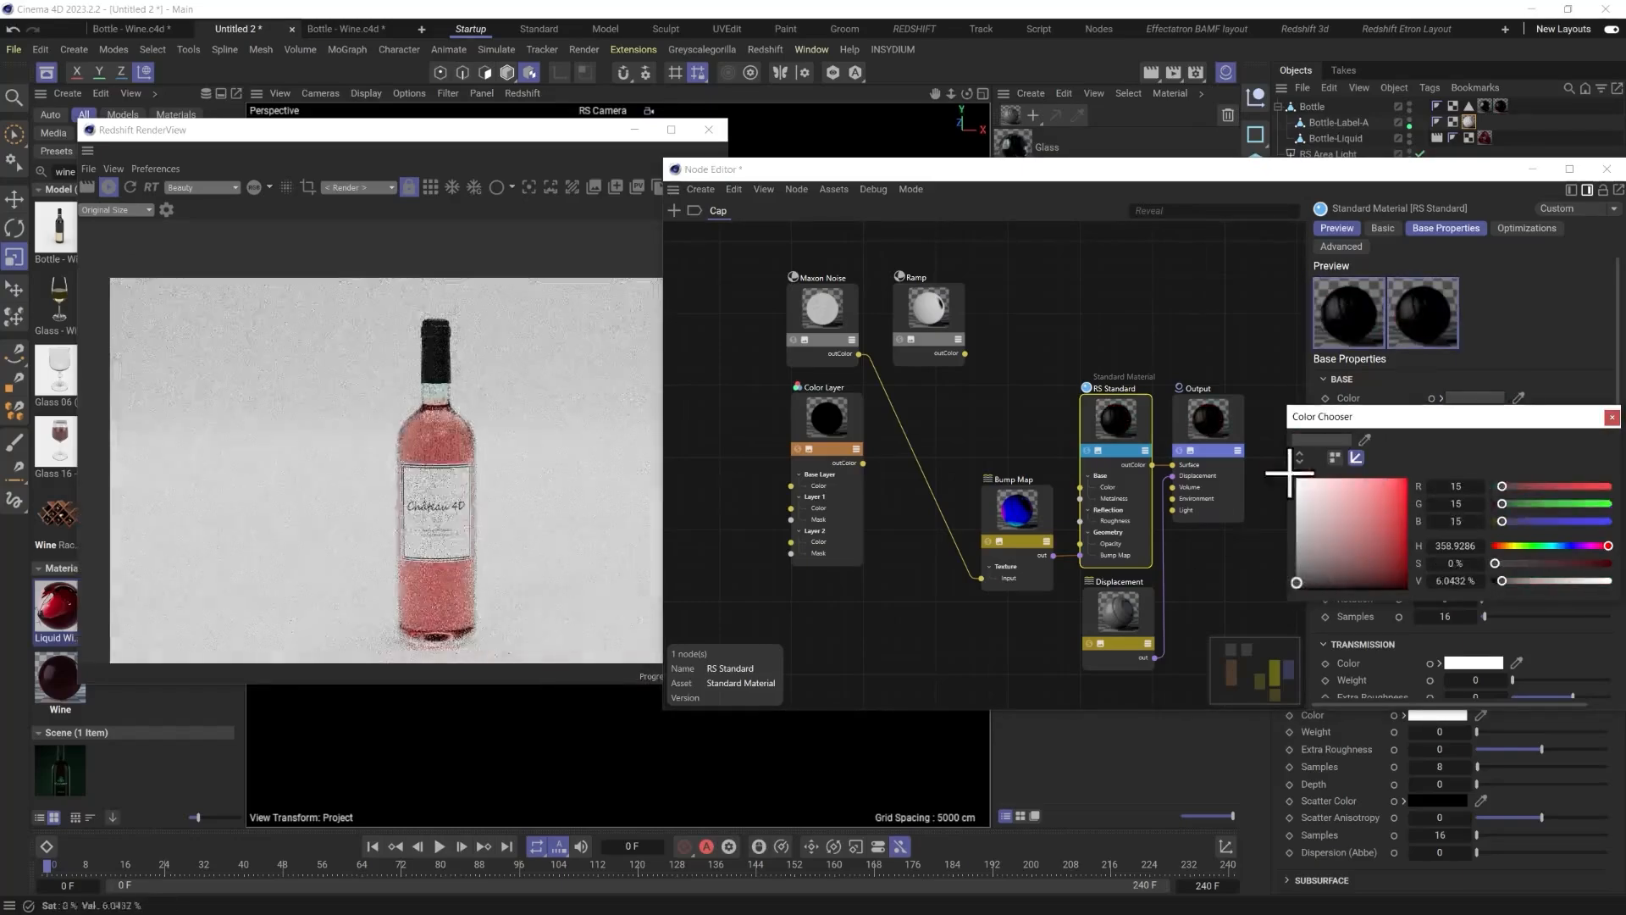
double_click(1450, 581)
text(6)
key(Return)
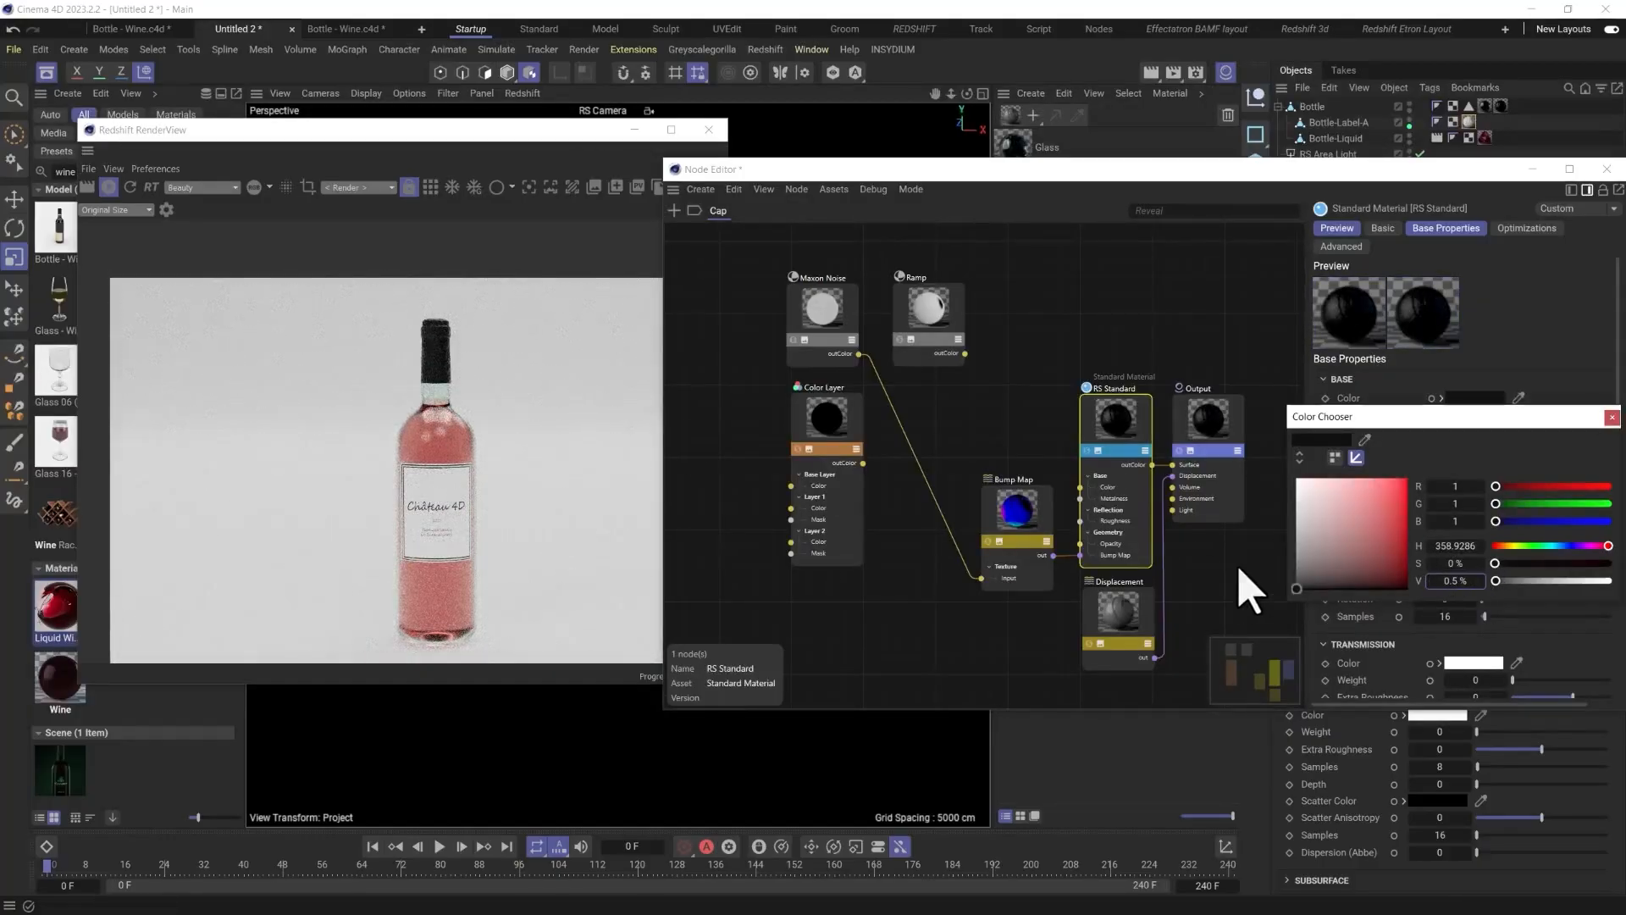
Try dark yellow, peach and strong pink, RGB 255, 60, 92, as the cap's base color.
click(1511, 545)
drag(1292, 476, 1407, 528)
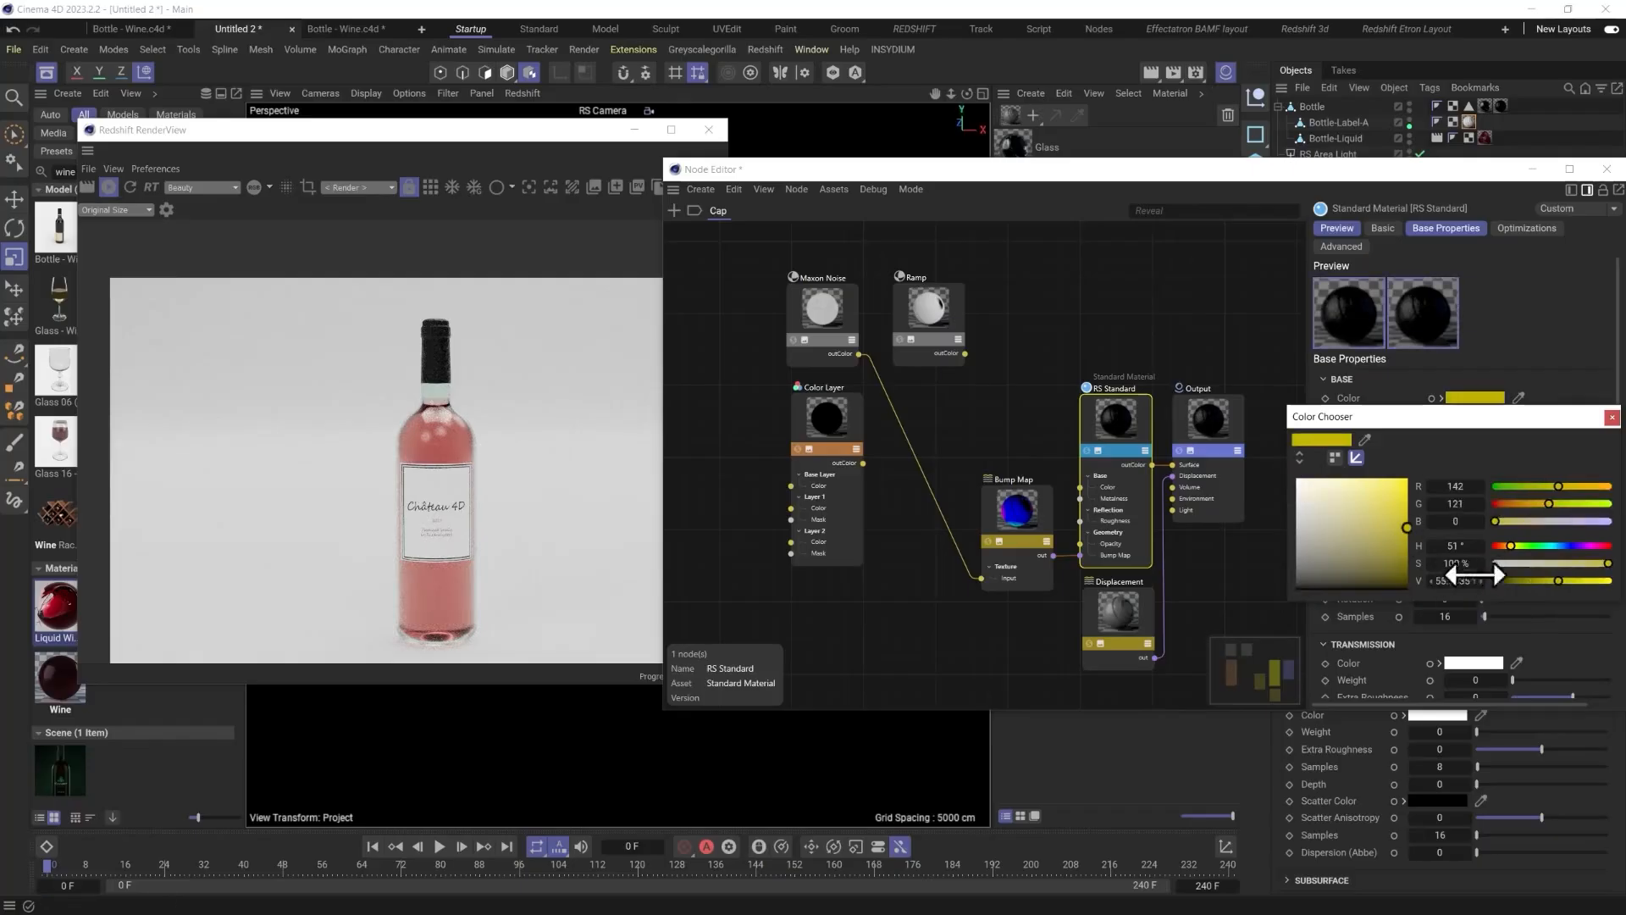
click(1366, 479)
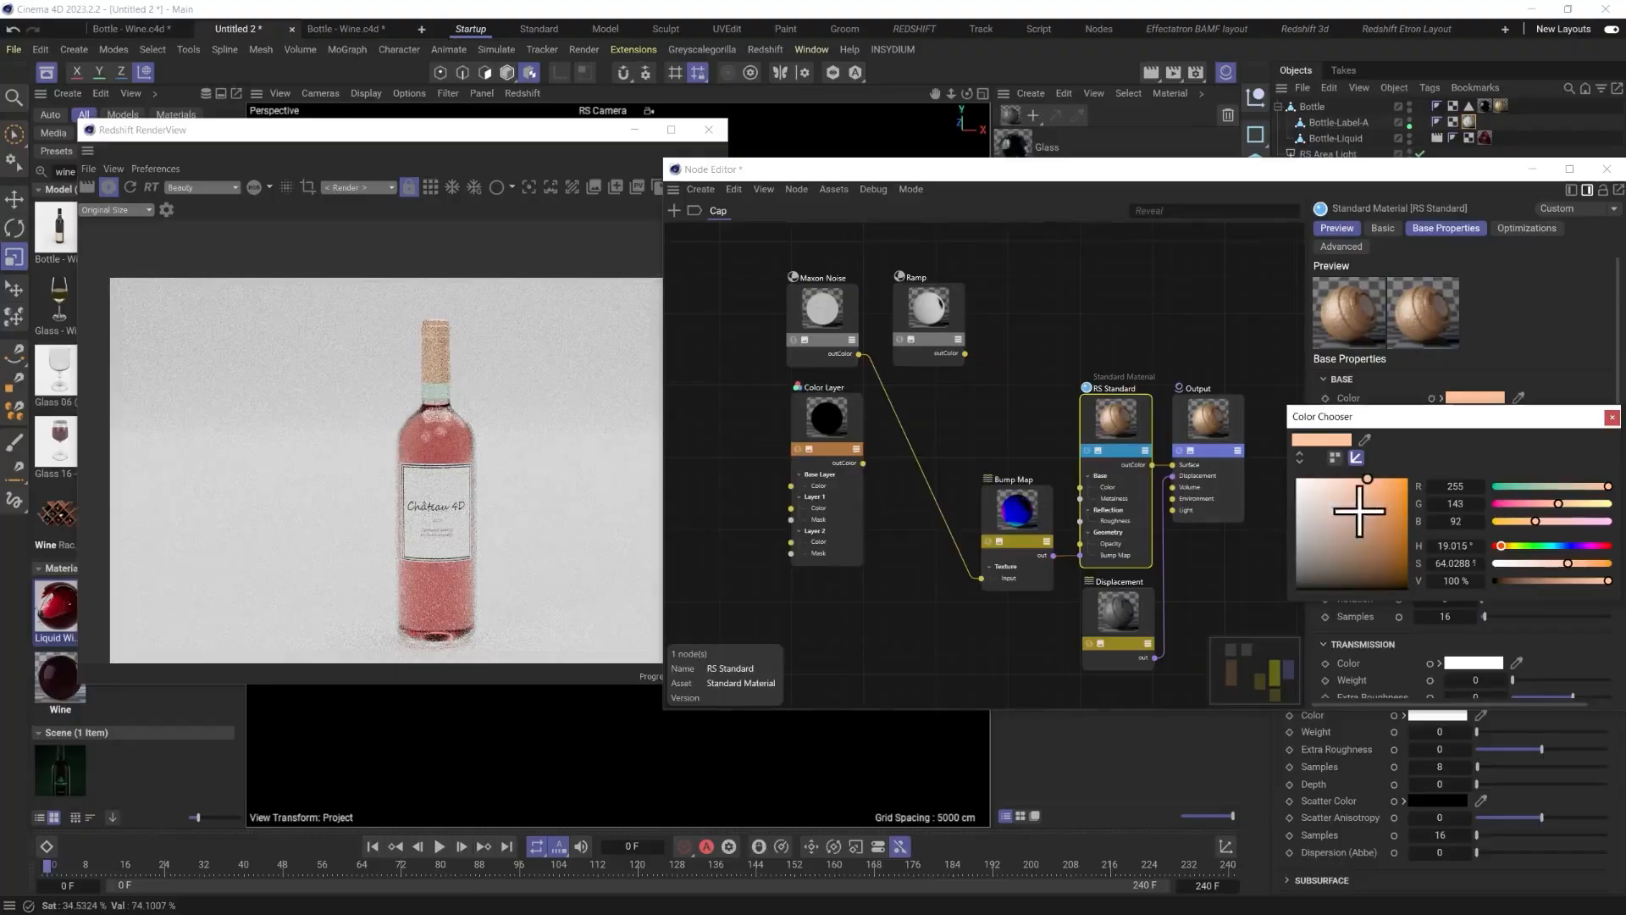
click(1537, 504)
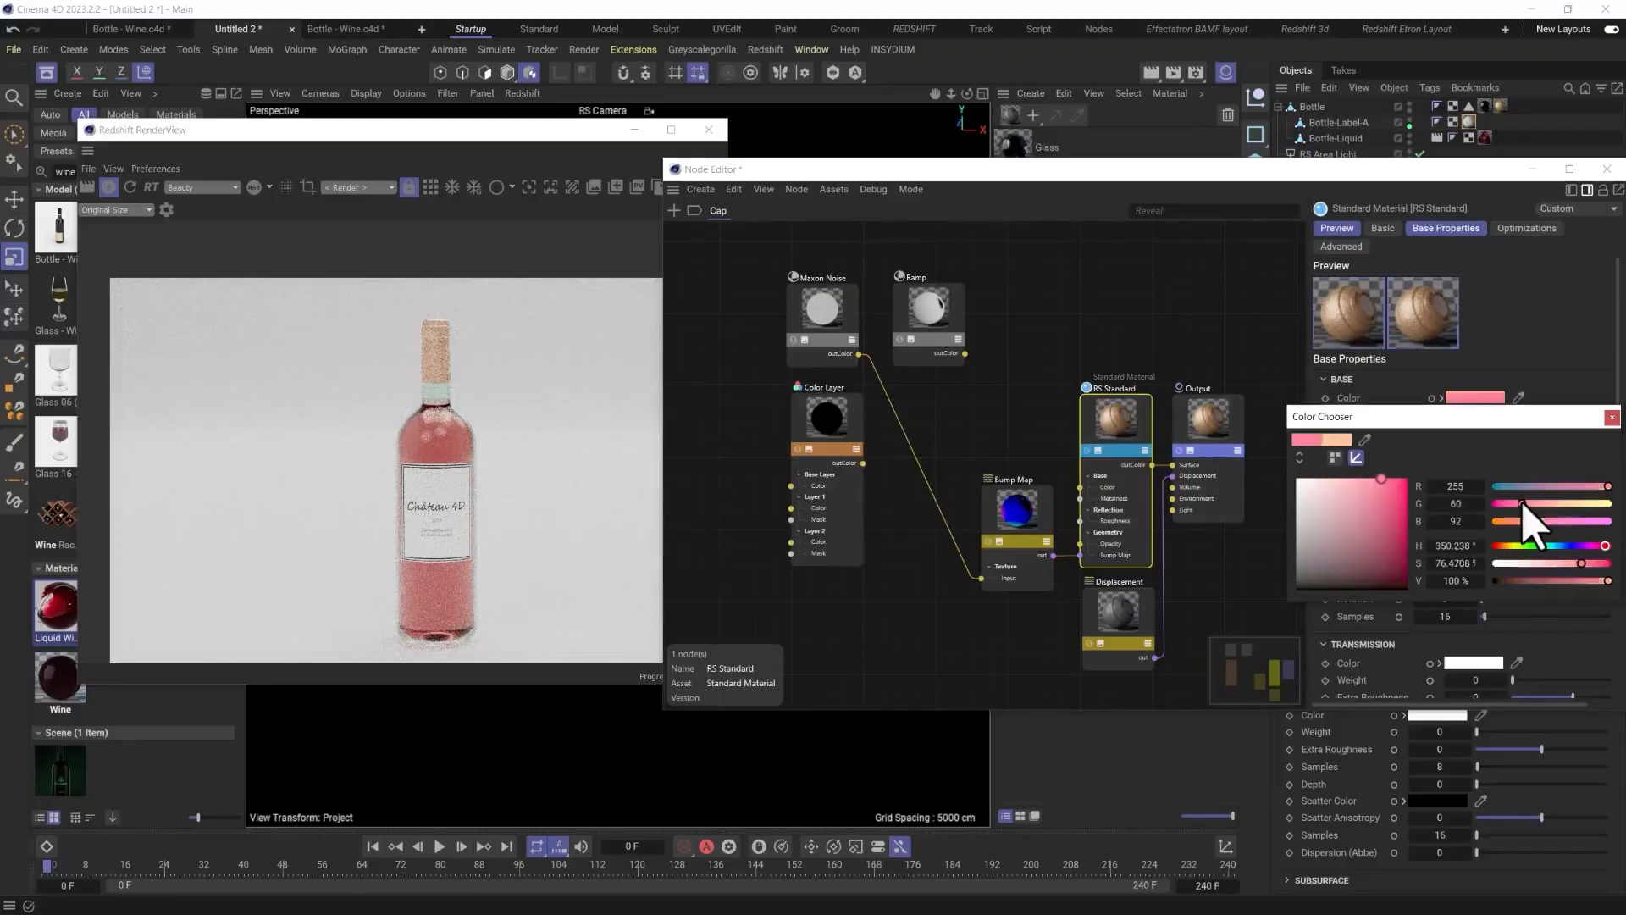
Set the cap's base color to a soft salmon pink, RGB 255, 108, 106.
click(1346, 481)
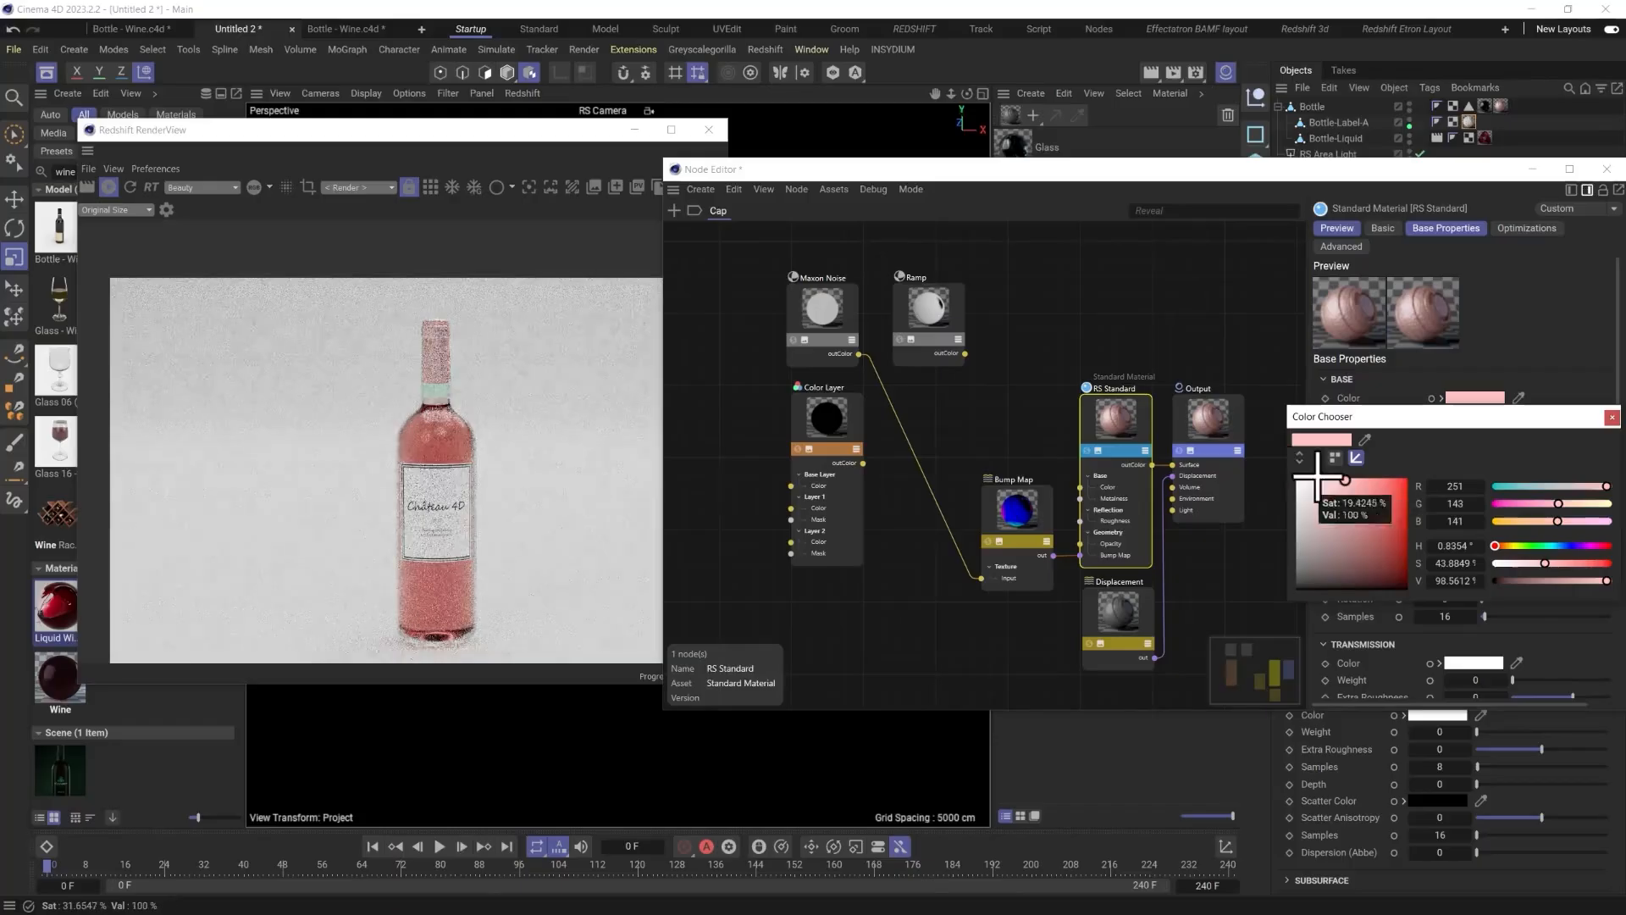
click(1361, 479)
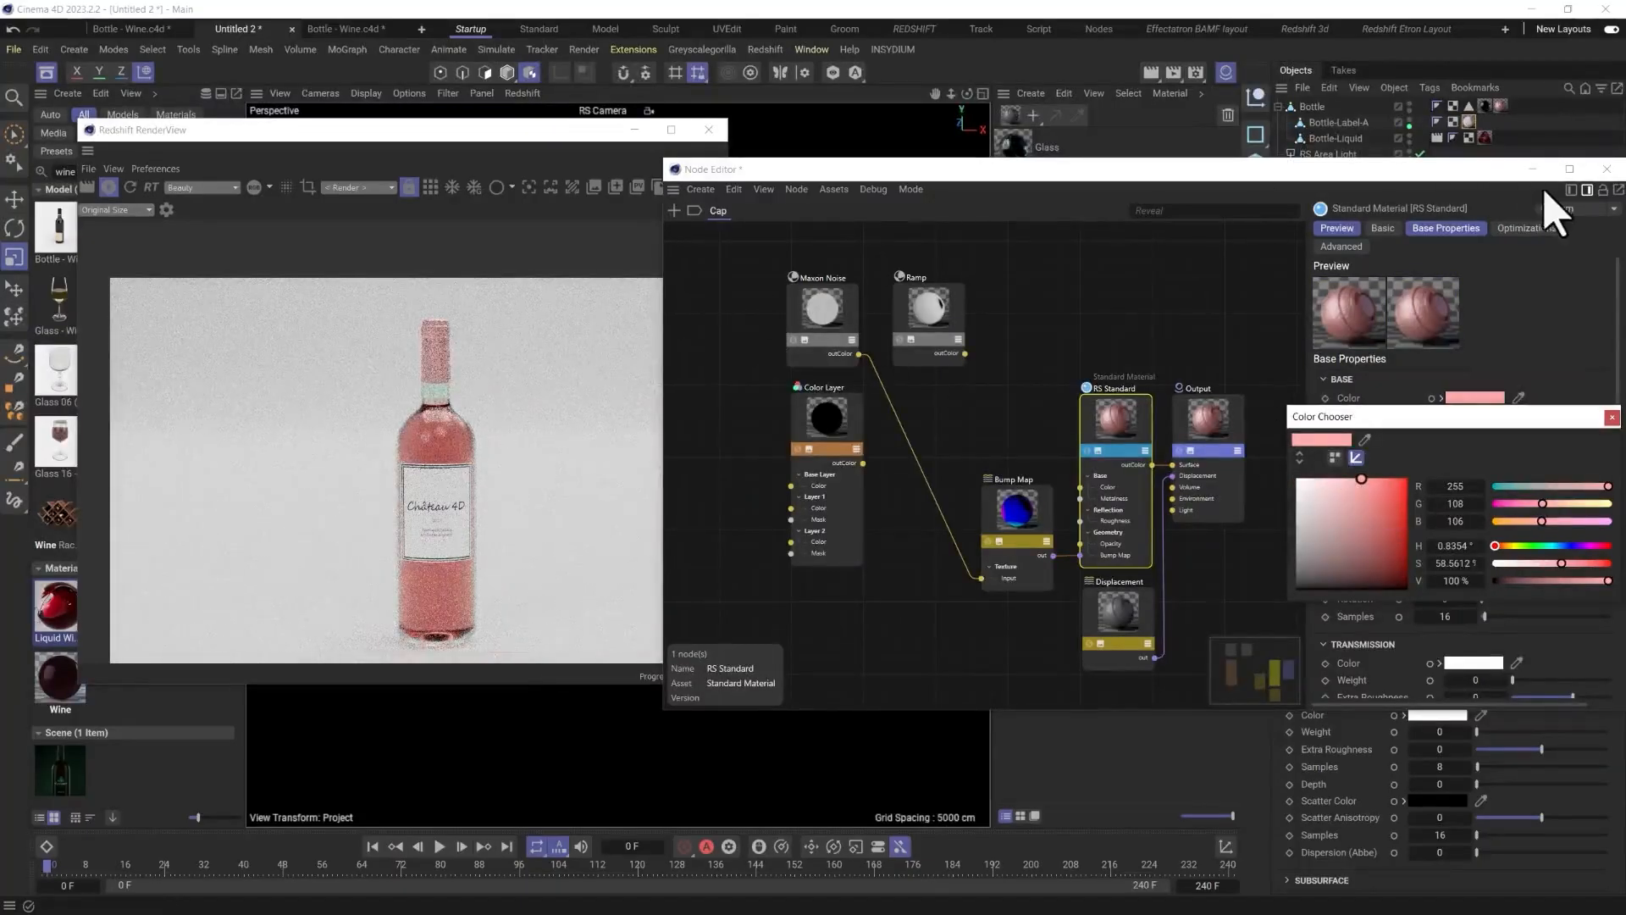
click(1612, 417)
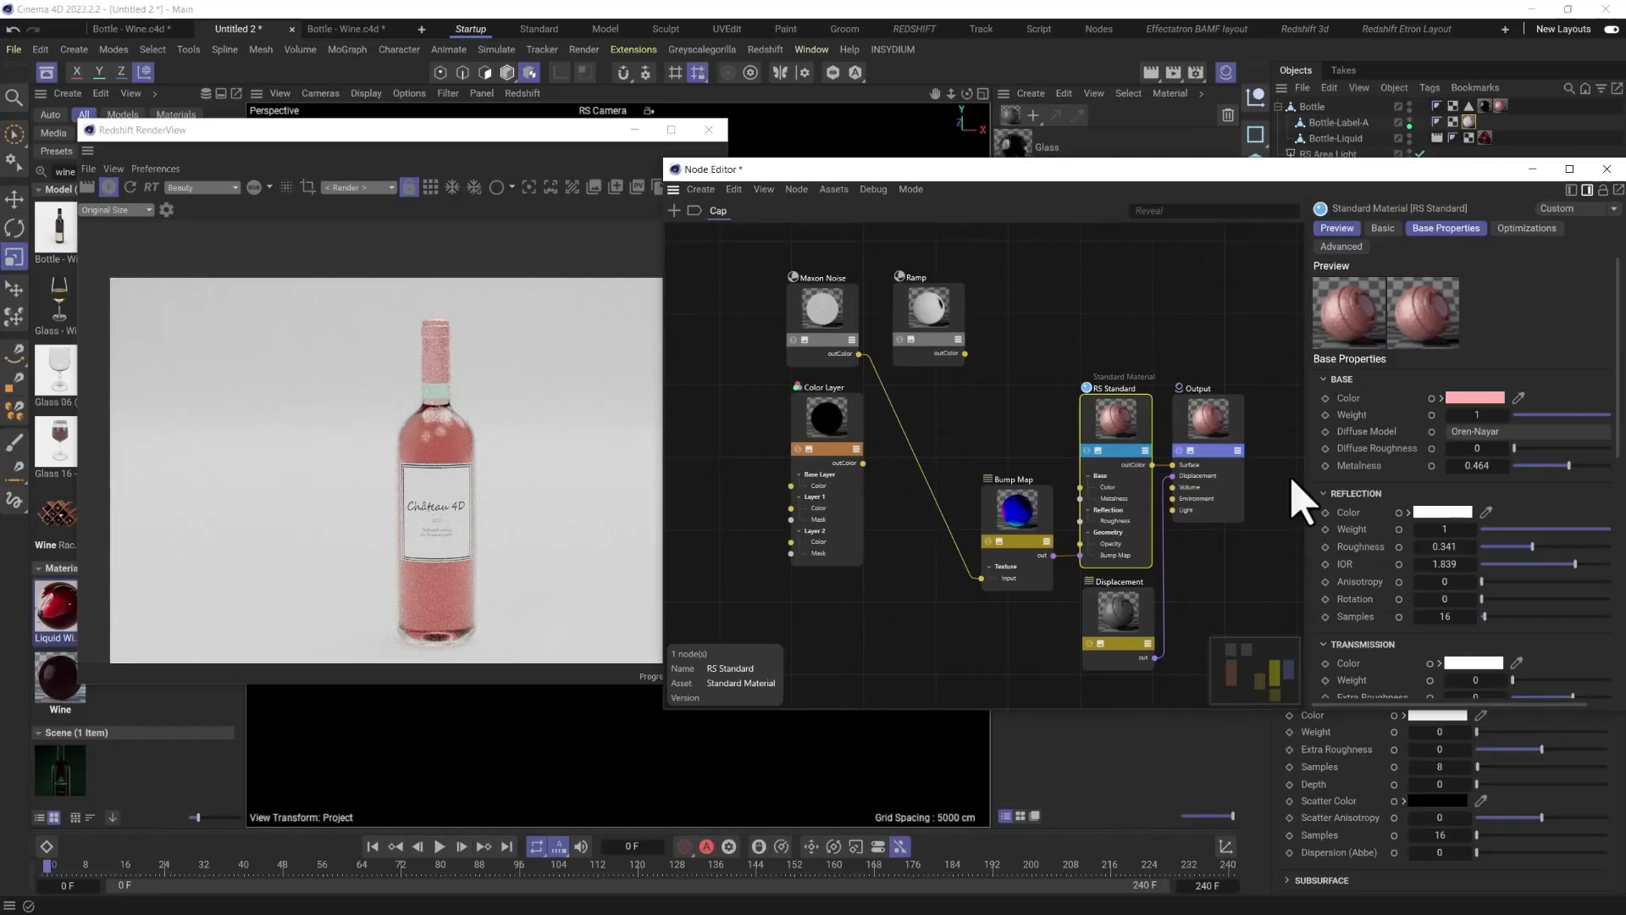
Try a neutral grey and a near-white, RGB 215, 215, 215, as the cap's base color.
click(1476, 398)
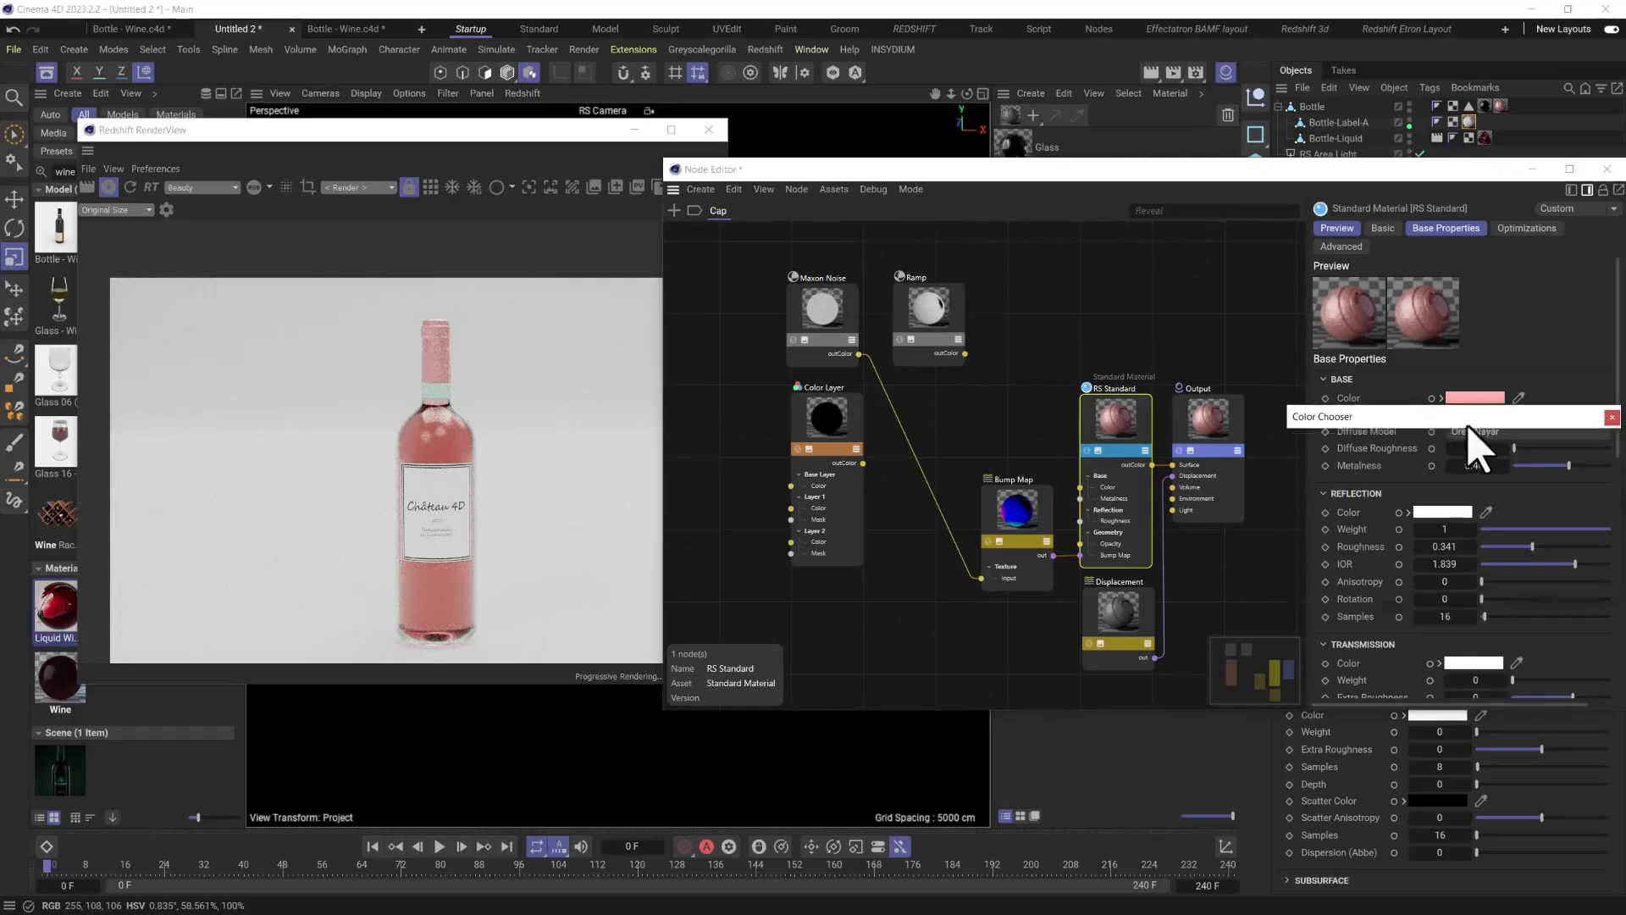
click(1297, 553)
click(1296, 532)
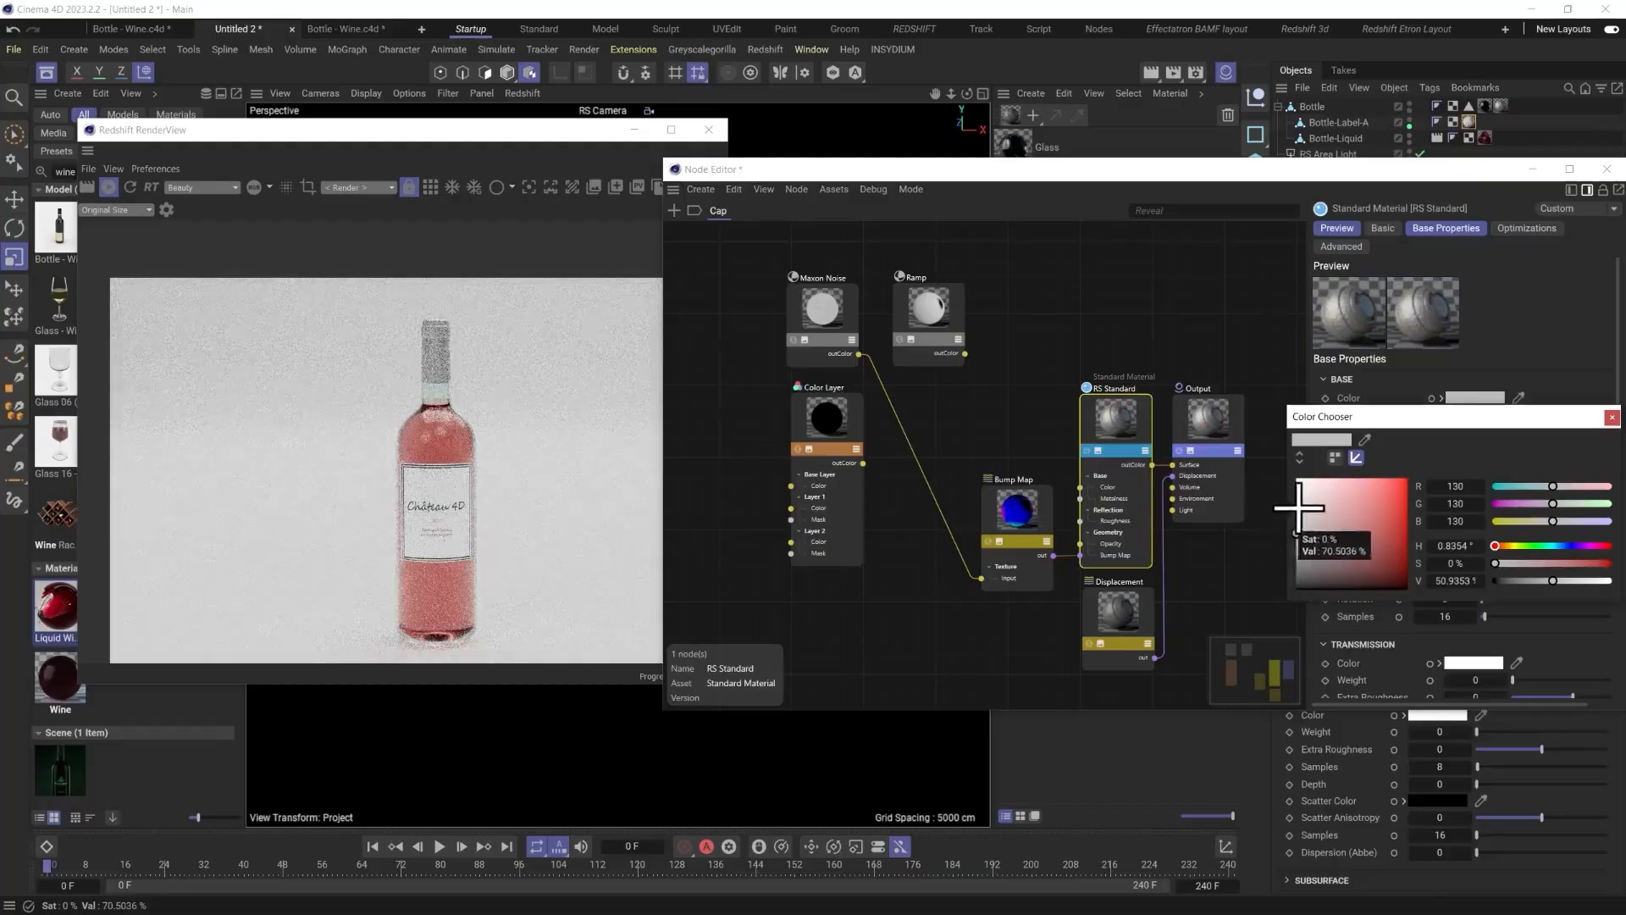
click(1296, 495)
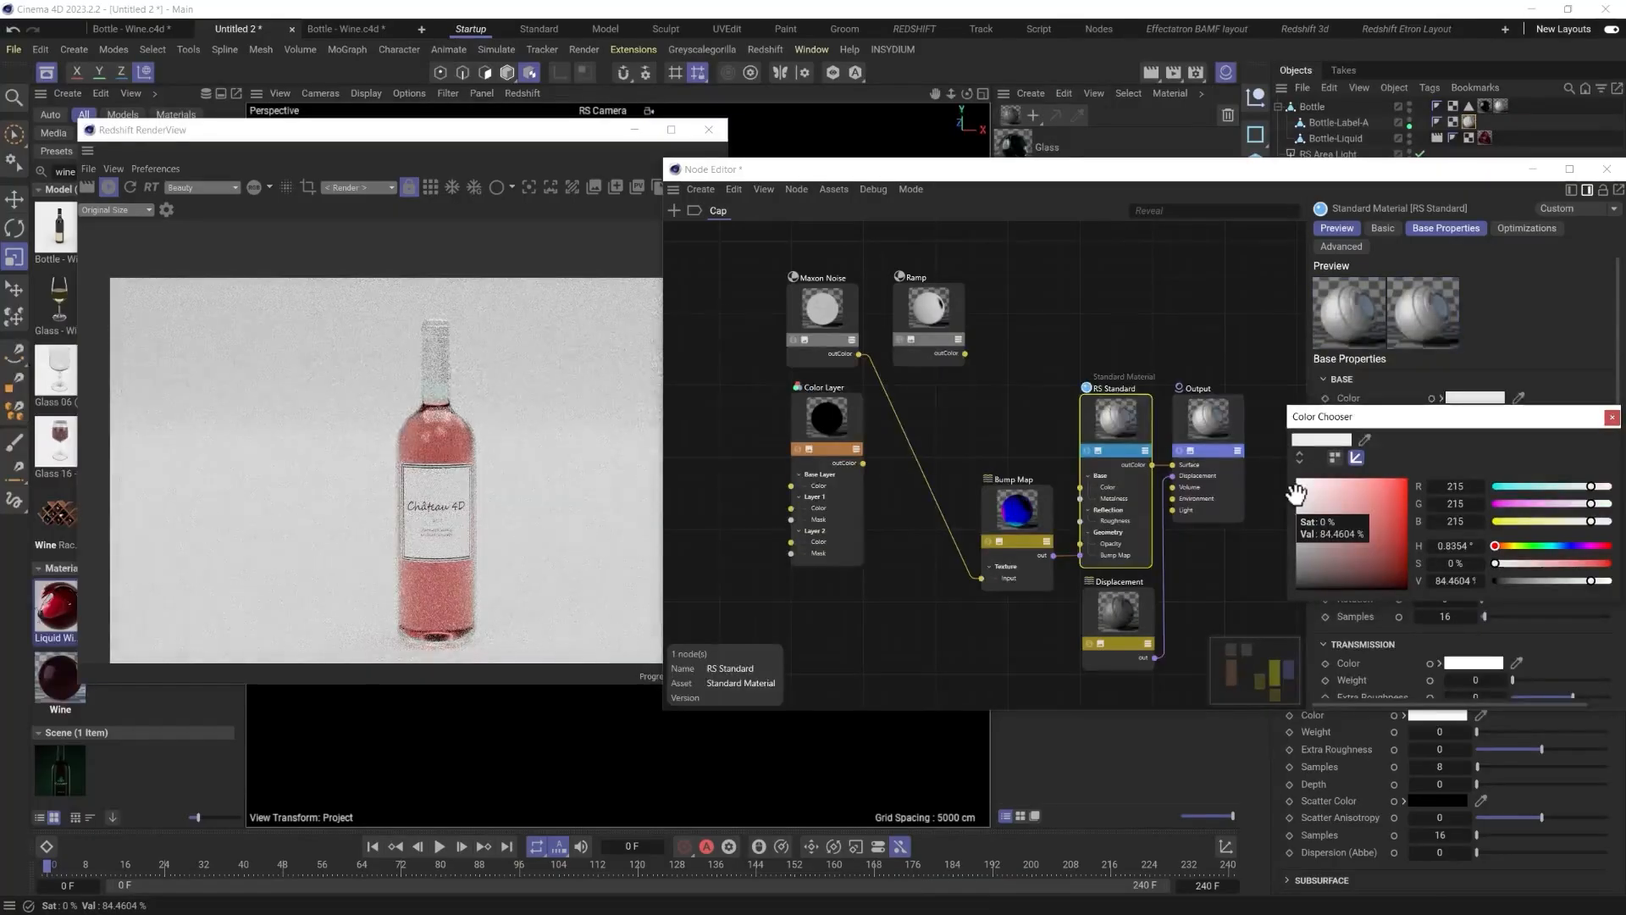
Set the cap's base color to salmon pink, RGB 255, 101, 99, and close the material's node graph.
click(1336, 481)
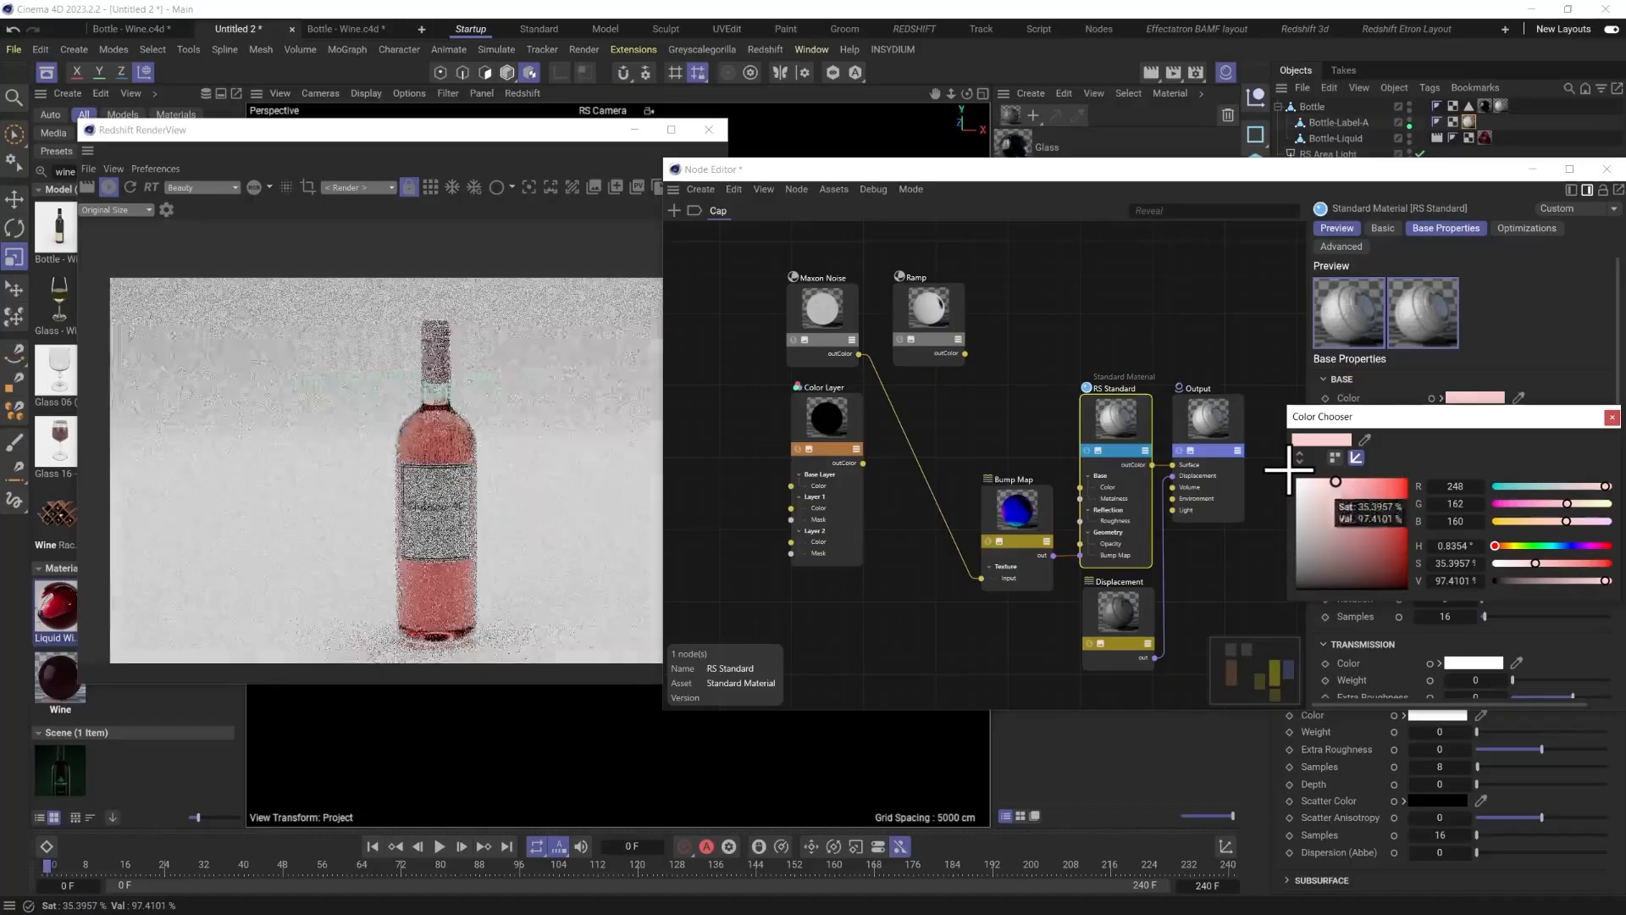
click(1367, 479)
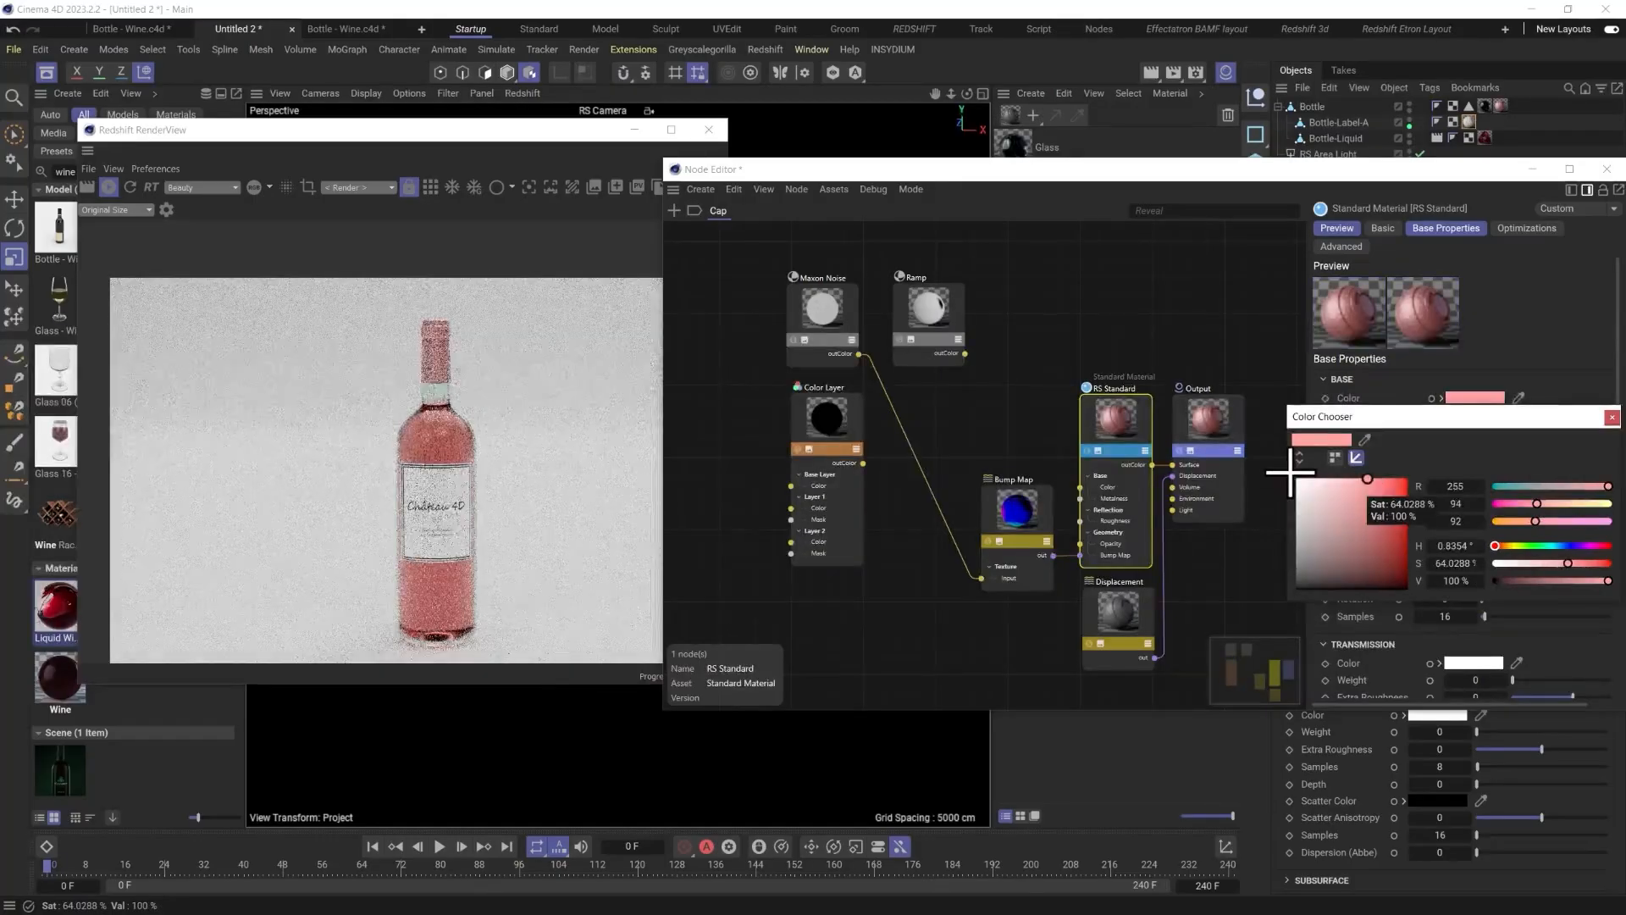
click(1363, 477)
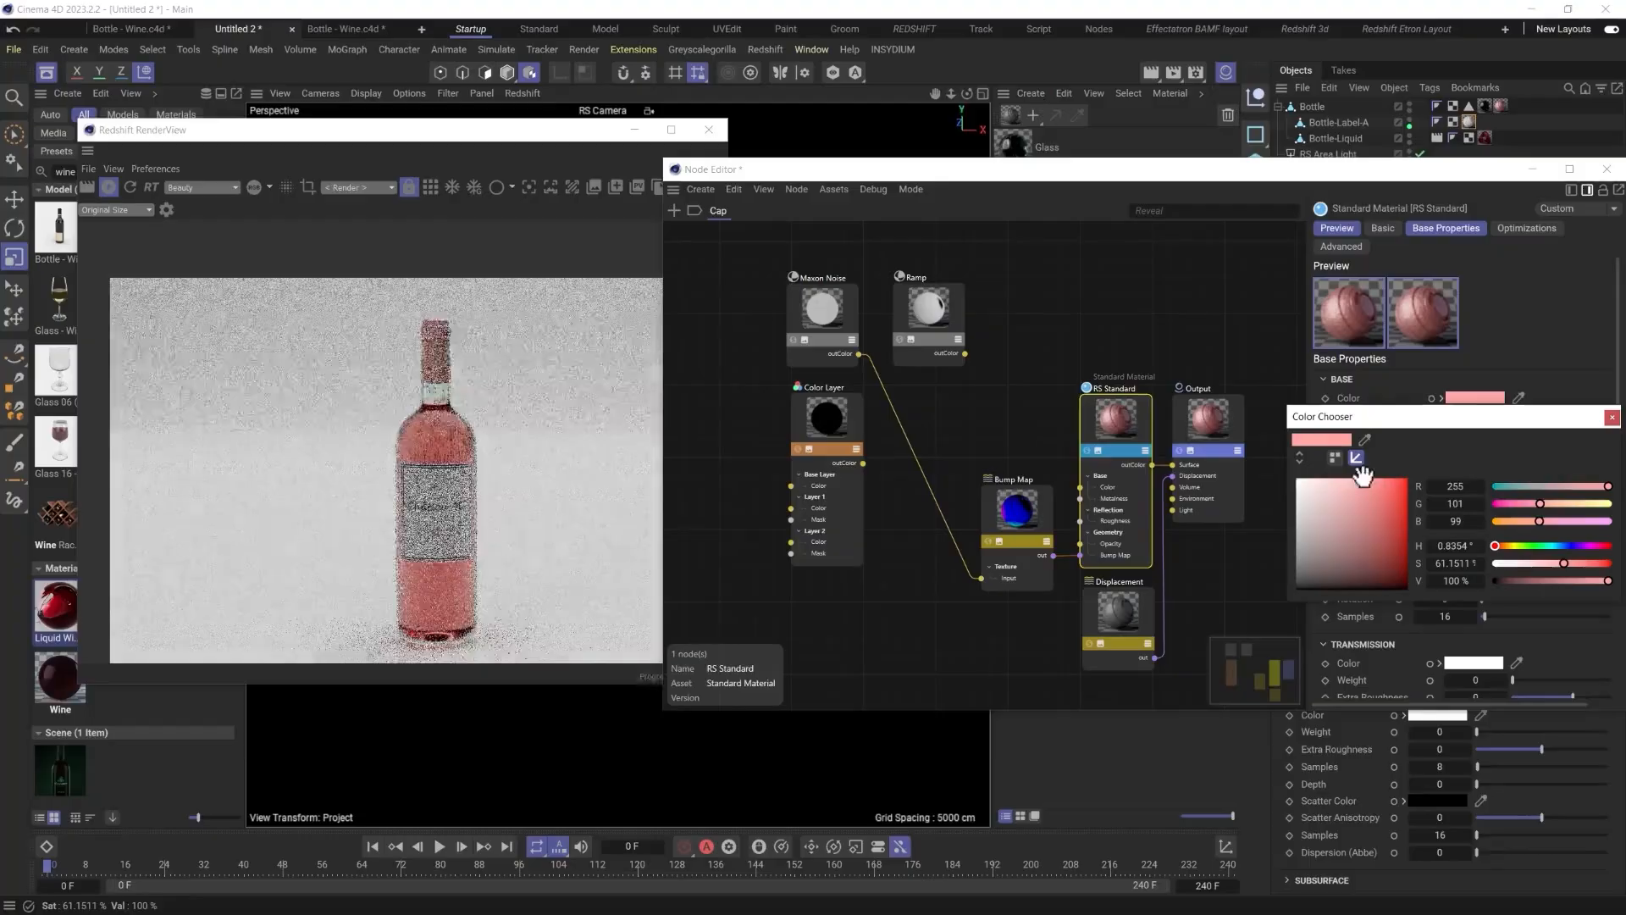
click(1612, 417)
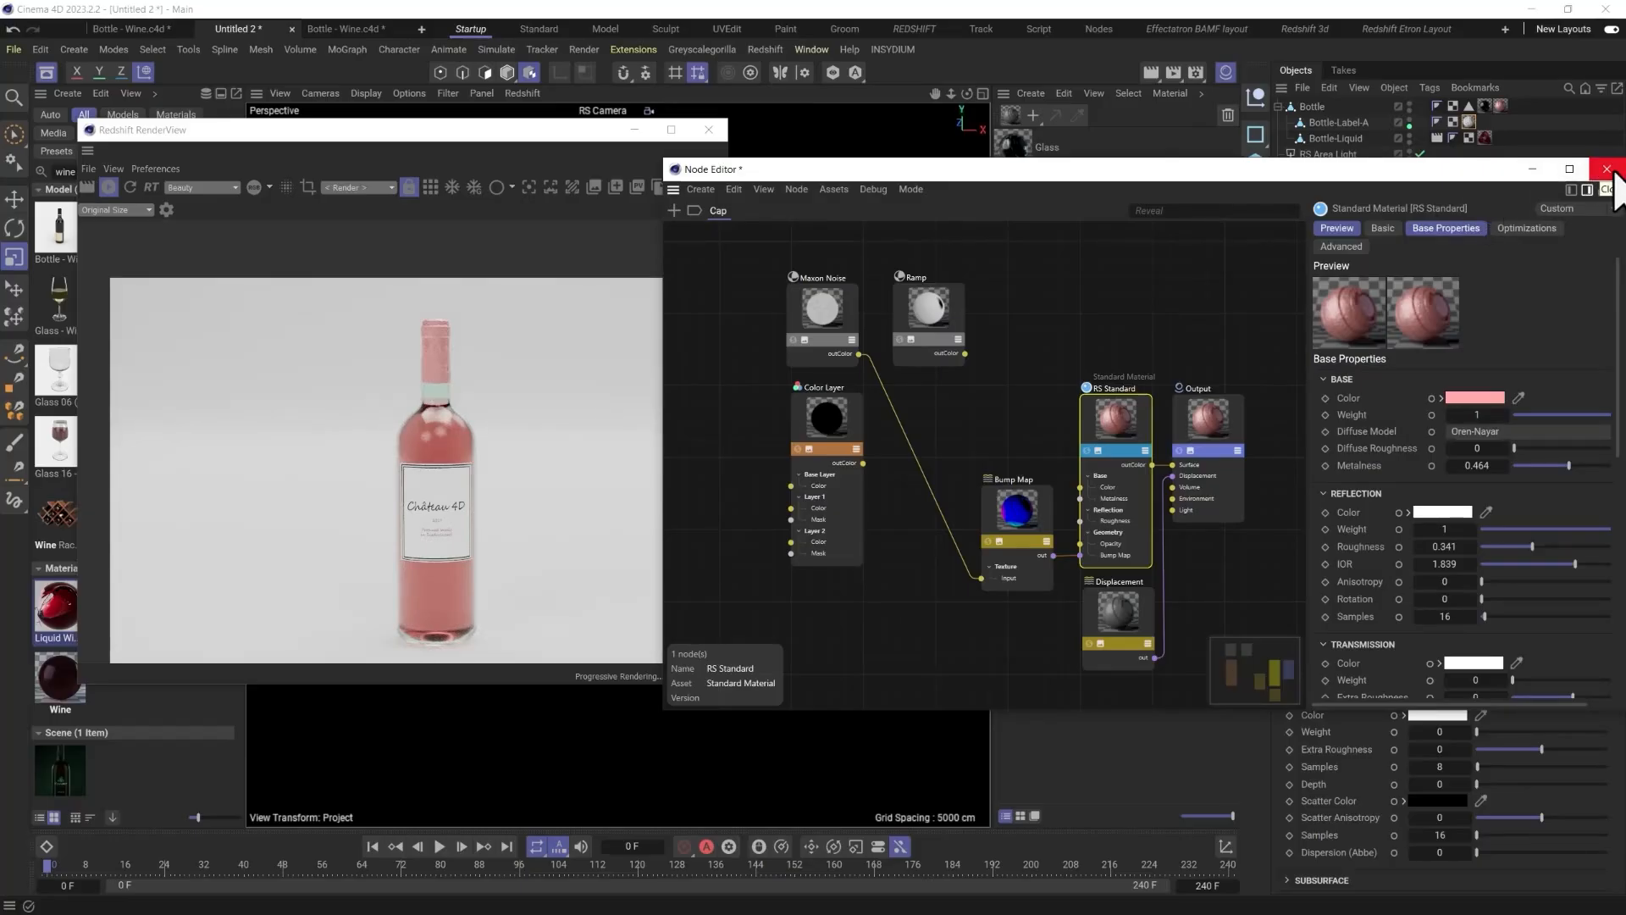
click(1607, 169)
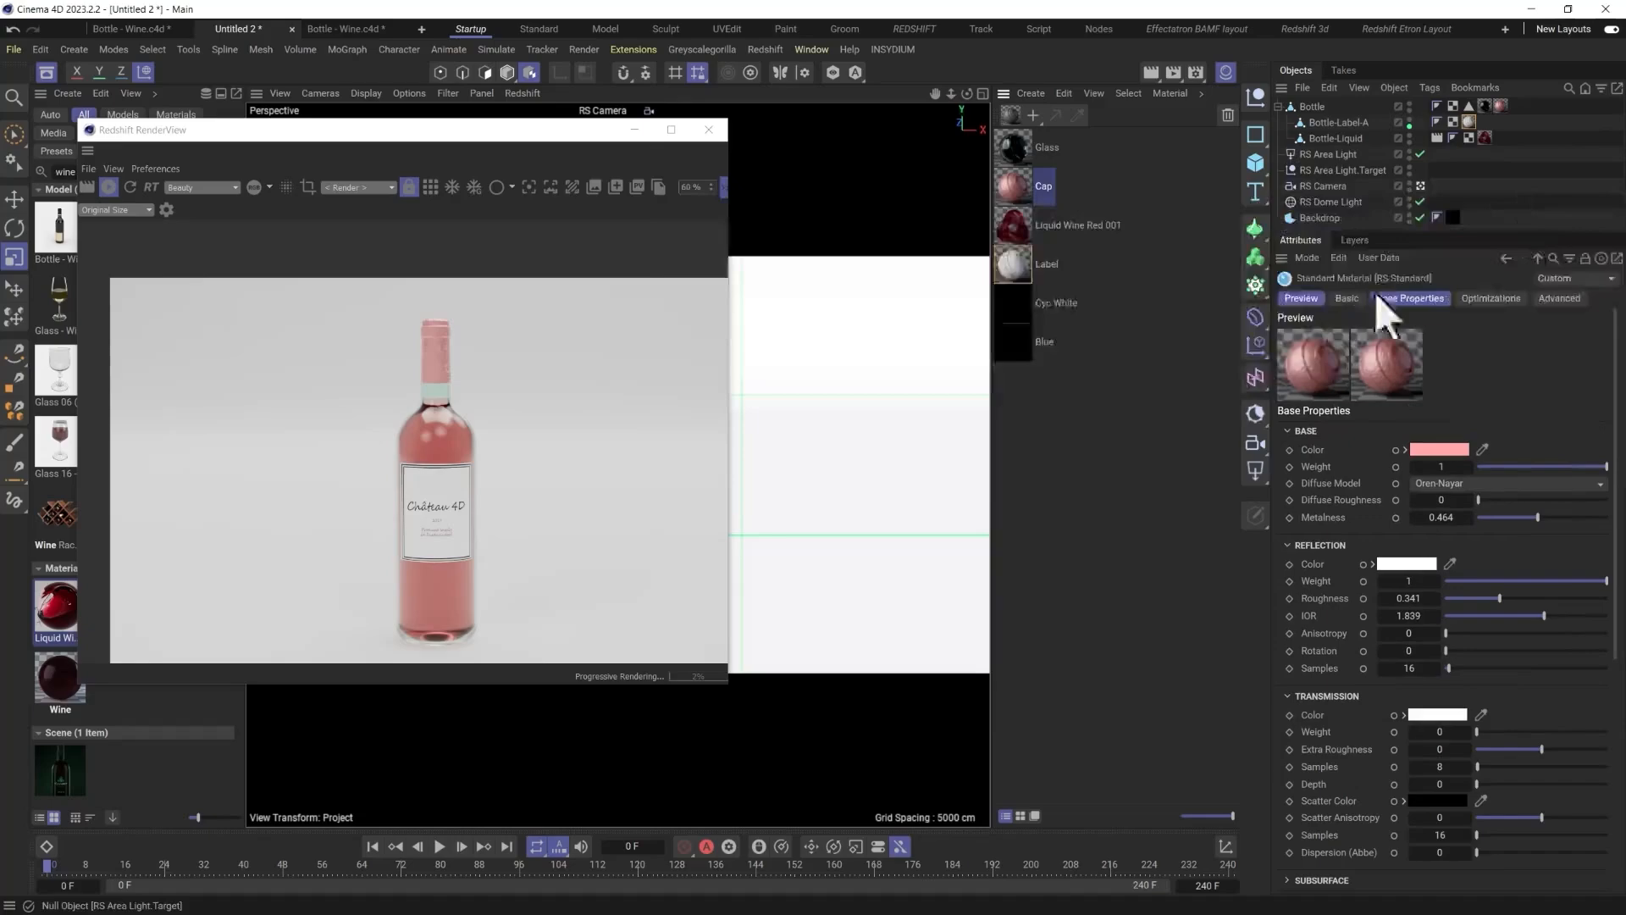
Set the Cyc White backdrop material's base color to pink, RGB 255, 136, 136.
click(1018, 315)
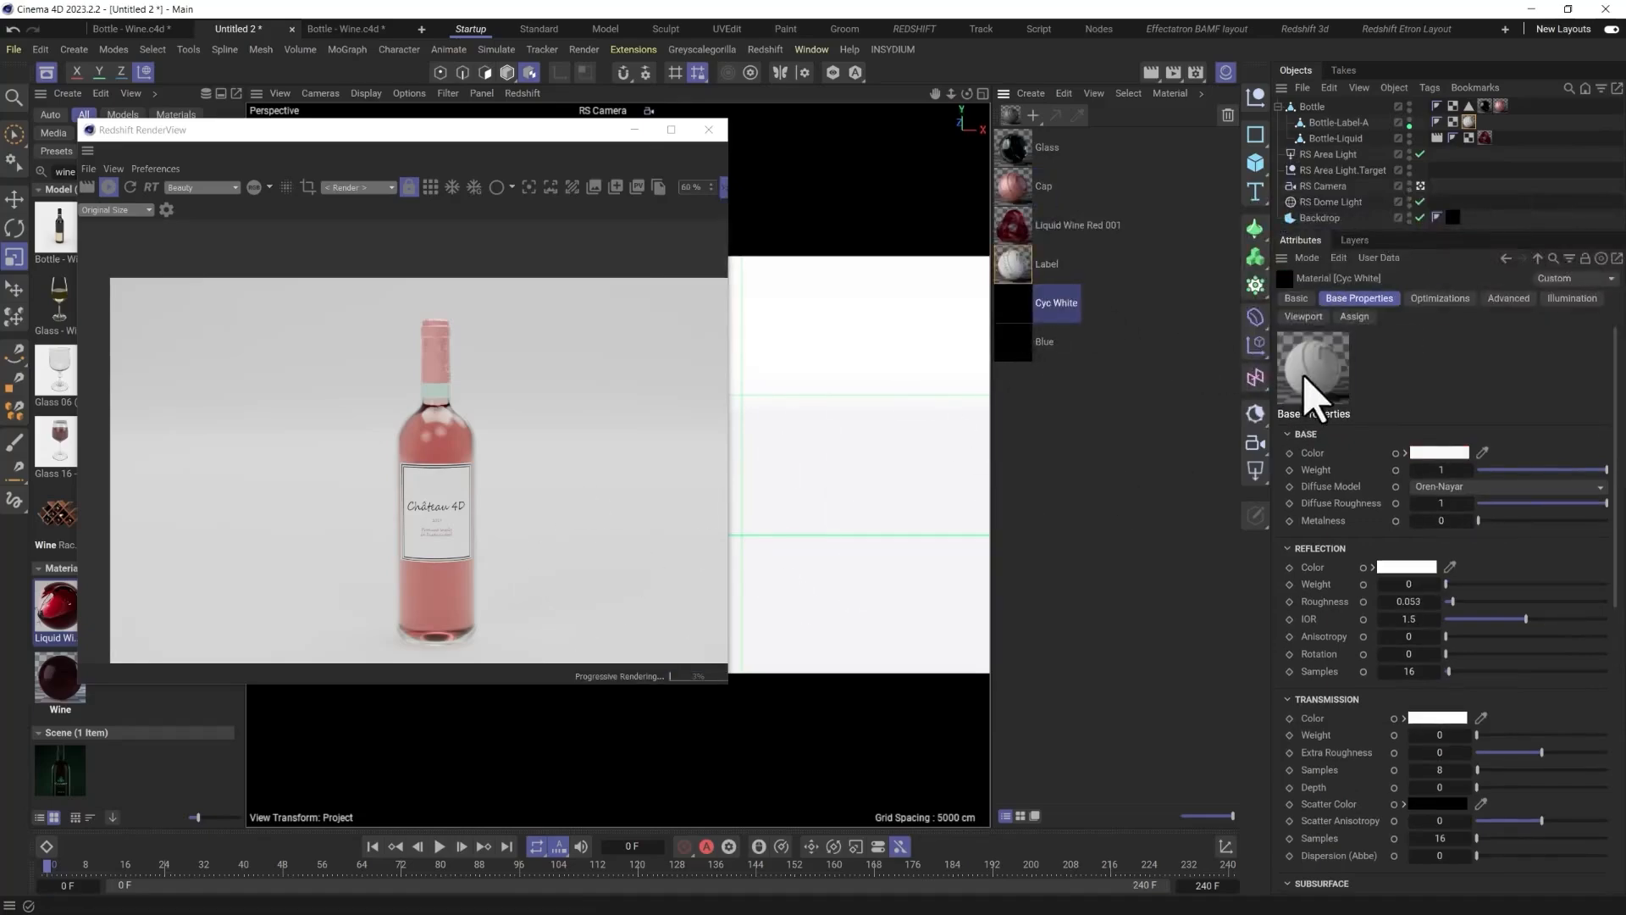
click(1440, 453)
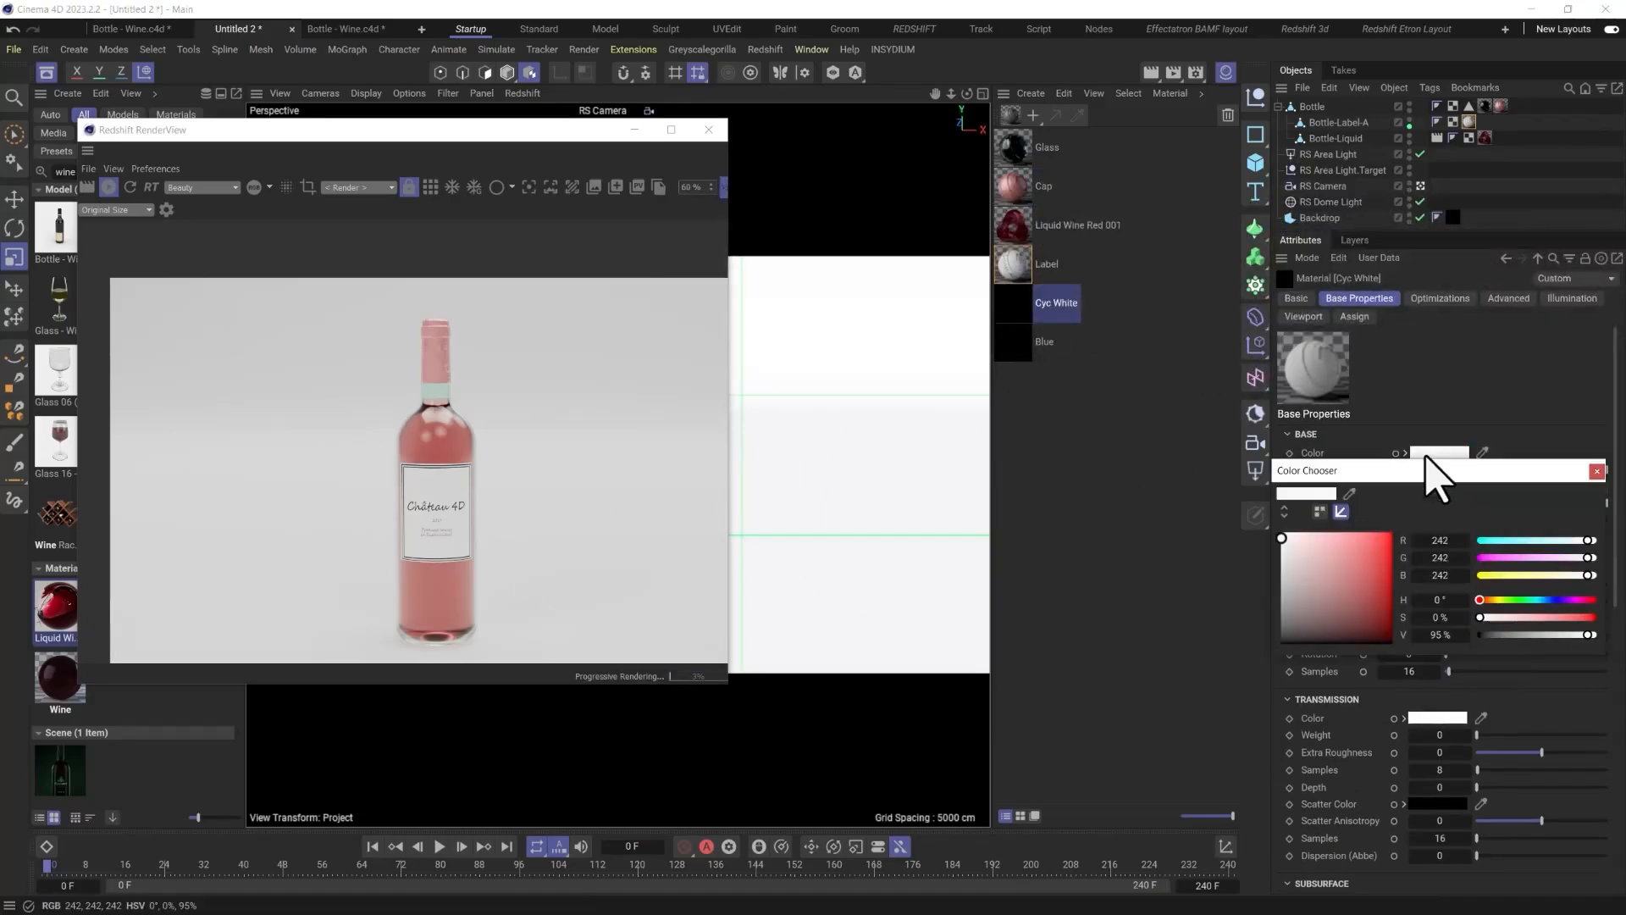
click(1333, 532)
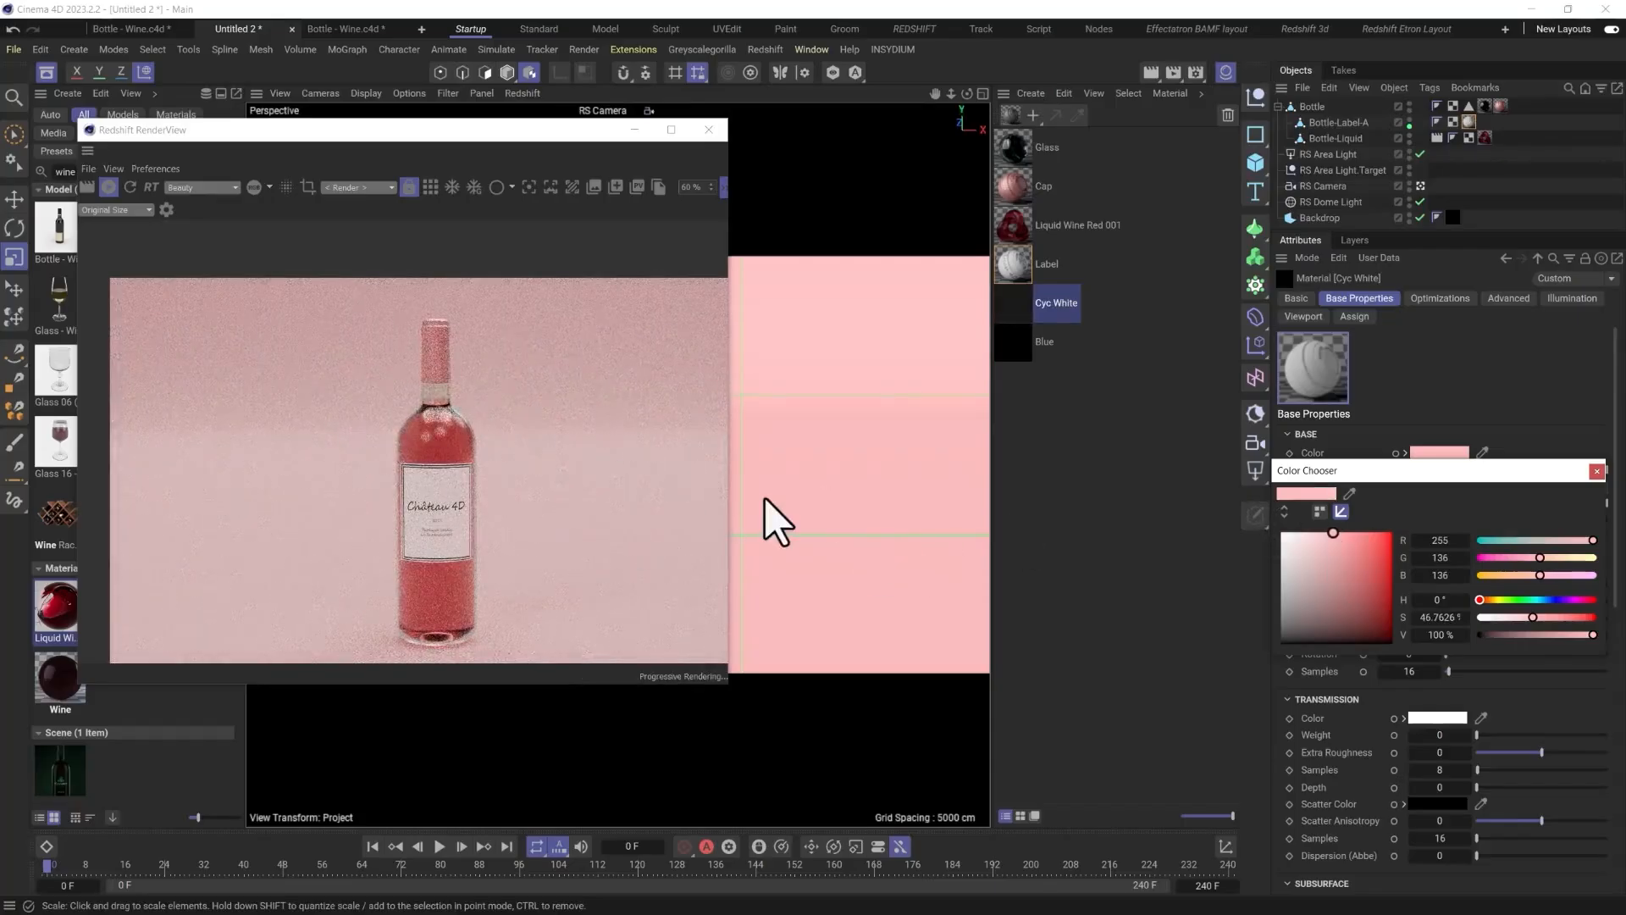
click(1598, 471)
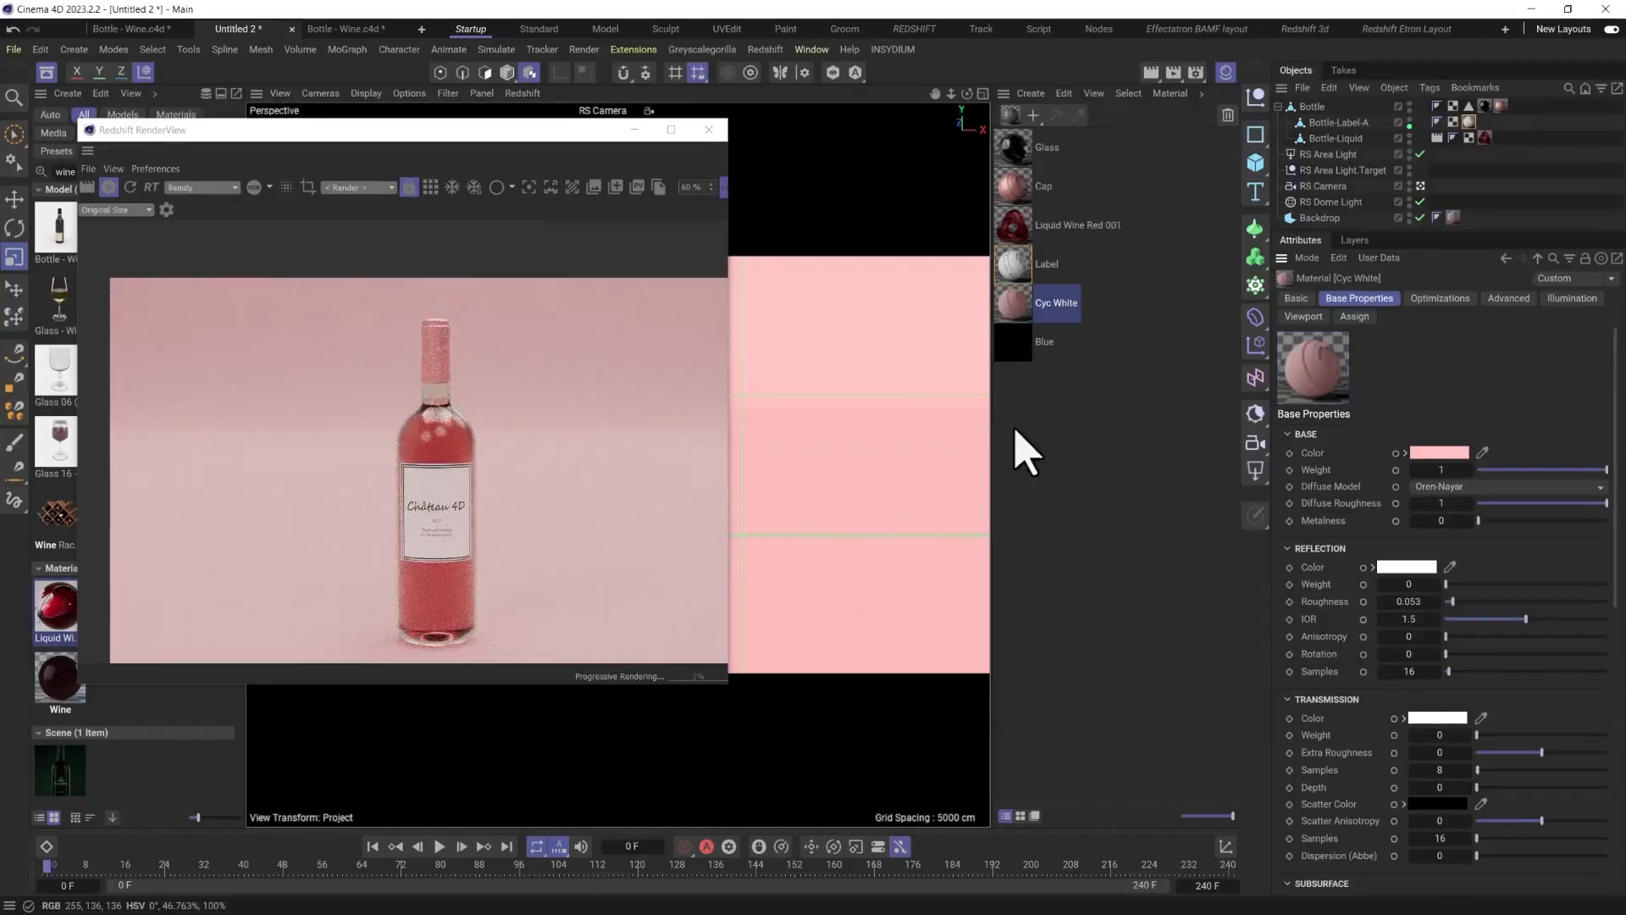
Set the Cyc White material's diffuse roughness to 0, reflection weight to 1 and reflection roughness to 0.129.
drag(1480, 507, 1474, 506)
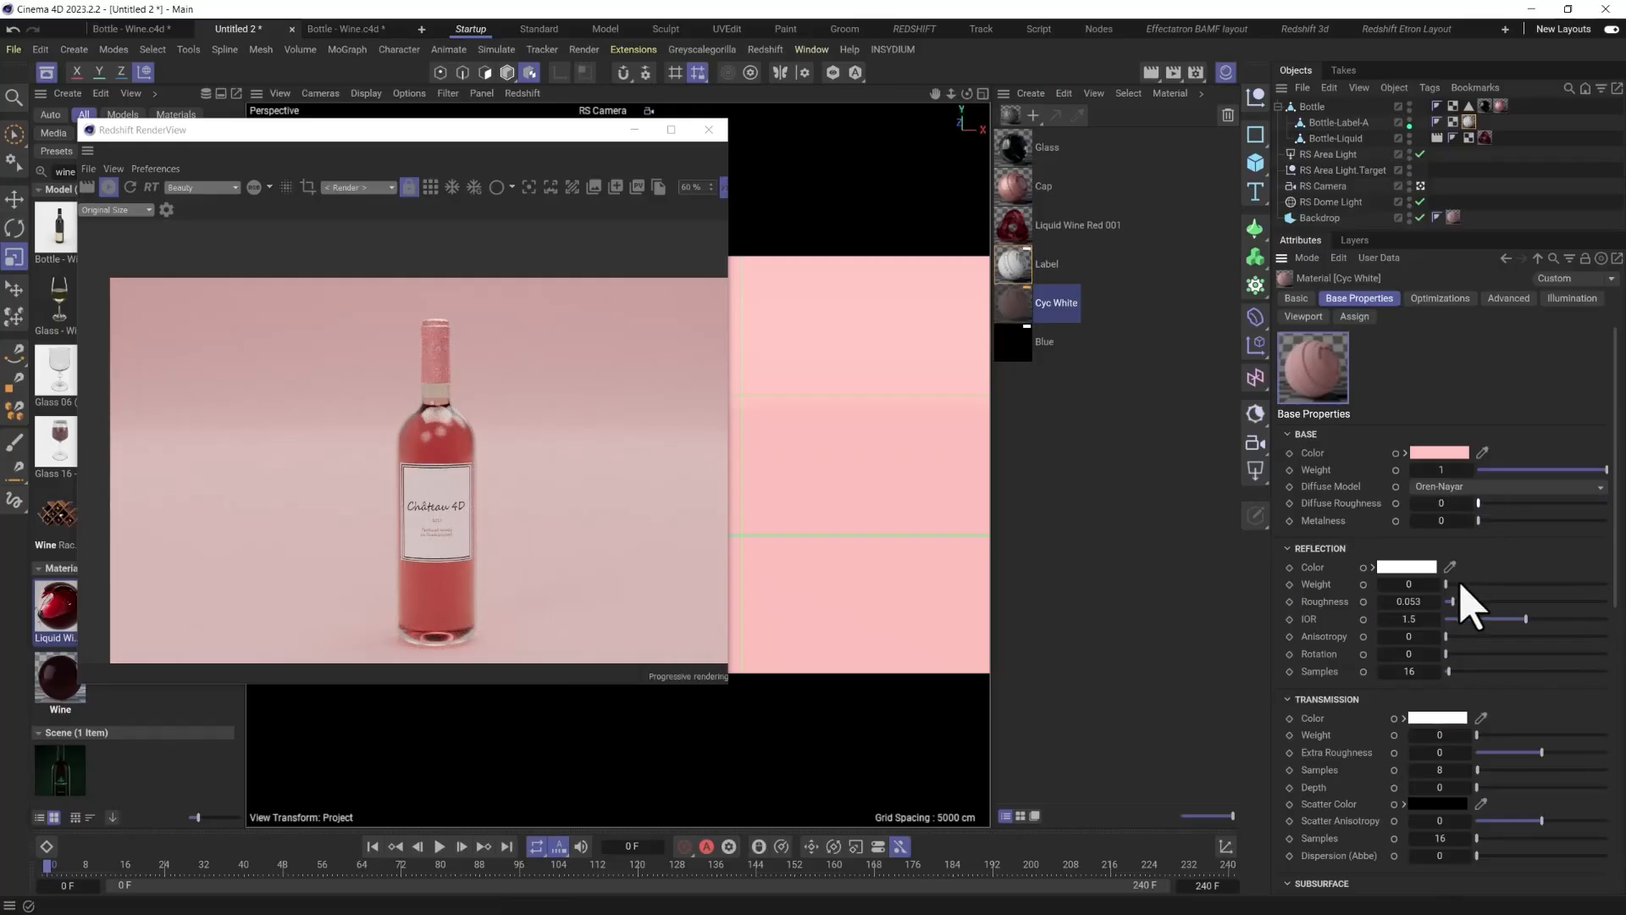
mouse_move(1459, 583)
mouse_down()
mouse_move(1554, 584)
mouse_move(1480, 601)
mouse_up()
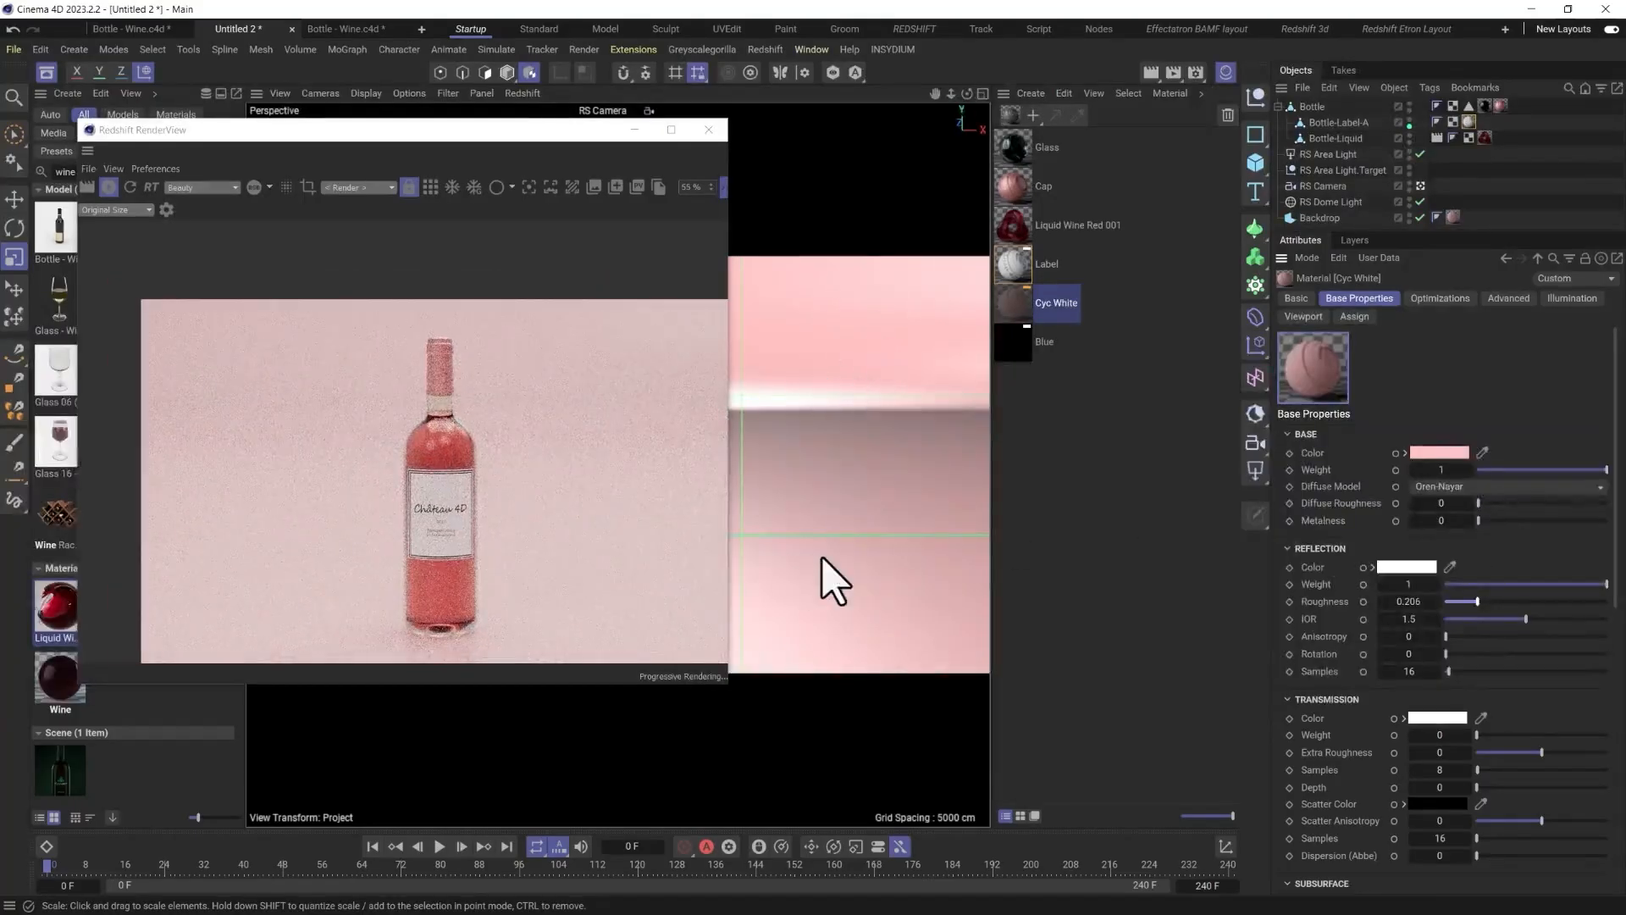
scroll(449, 432, down, 1)
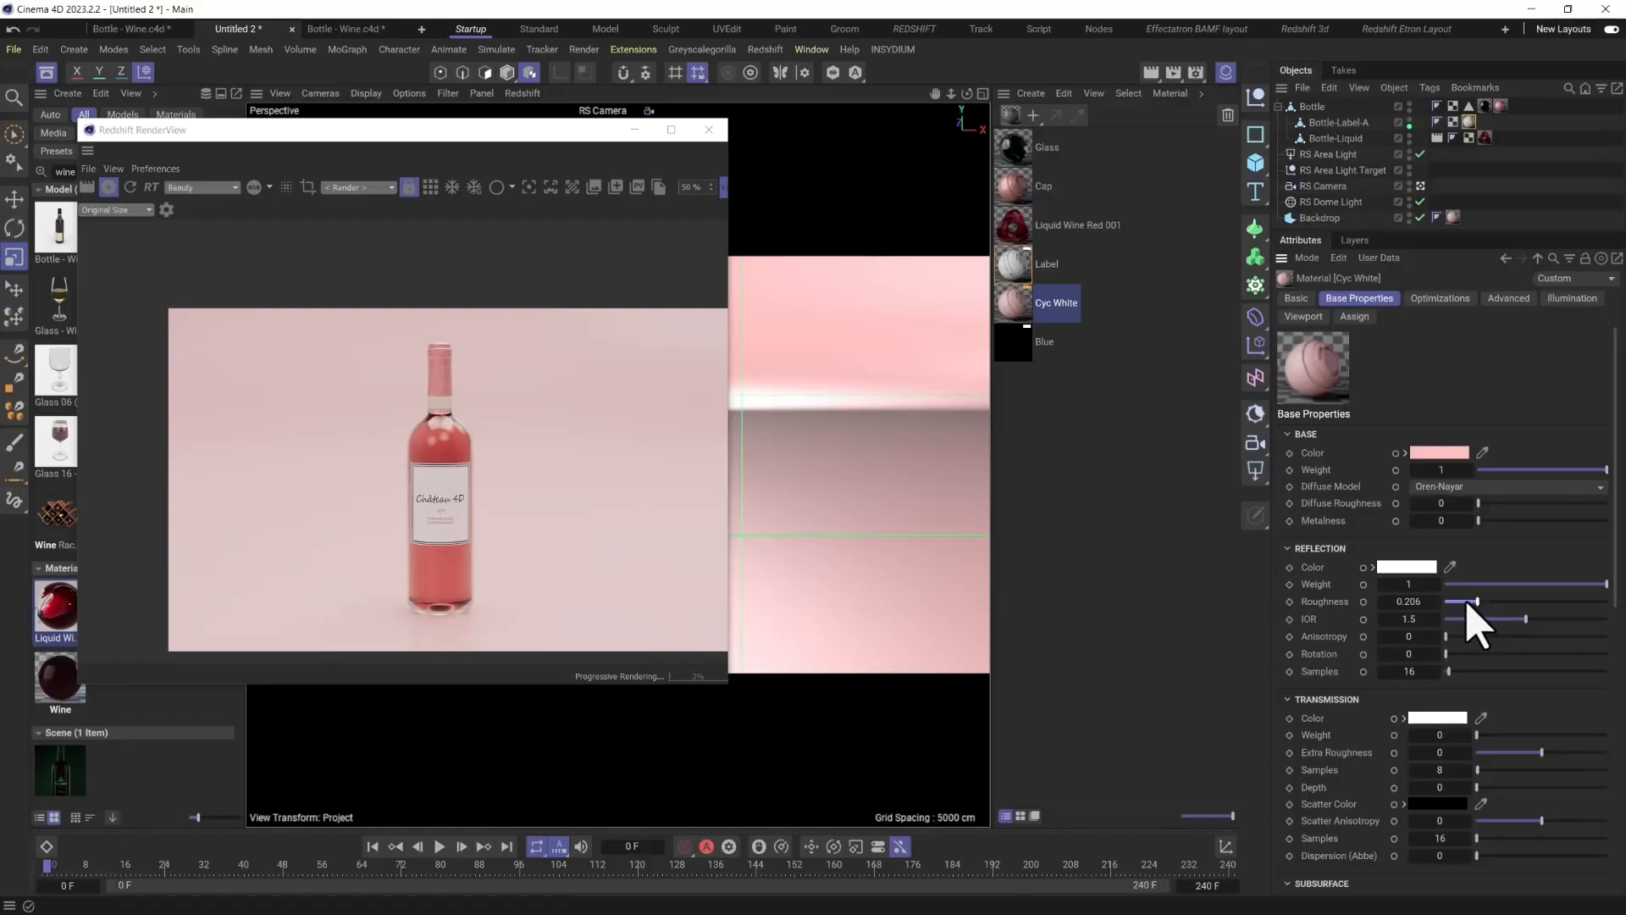
drag(1477, 602, 1437, 619)
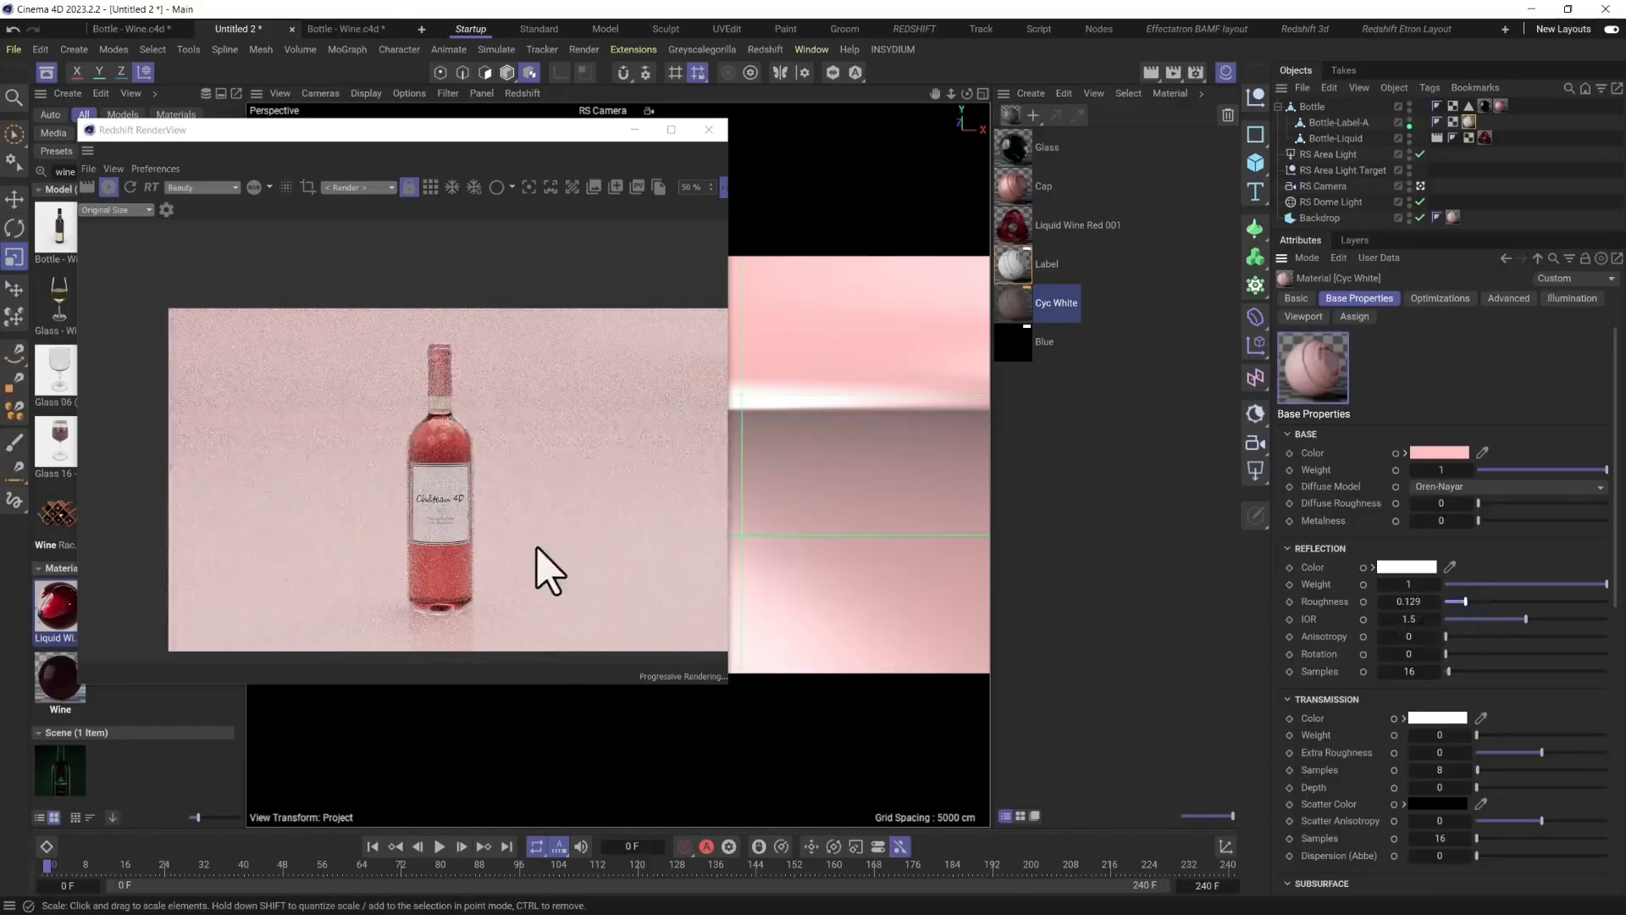
Try a metalness of 0.627 on the Cyc White material and change its base color to pale pink after testing greys.
click(1558, 521)
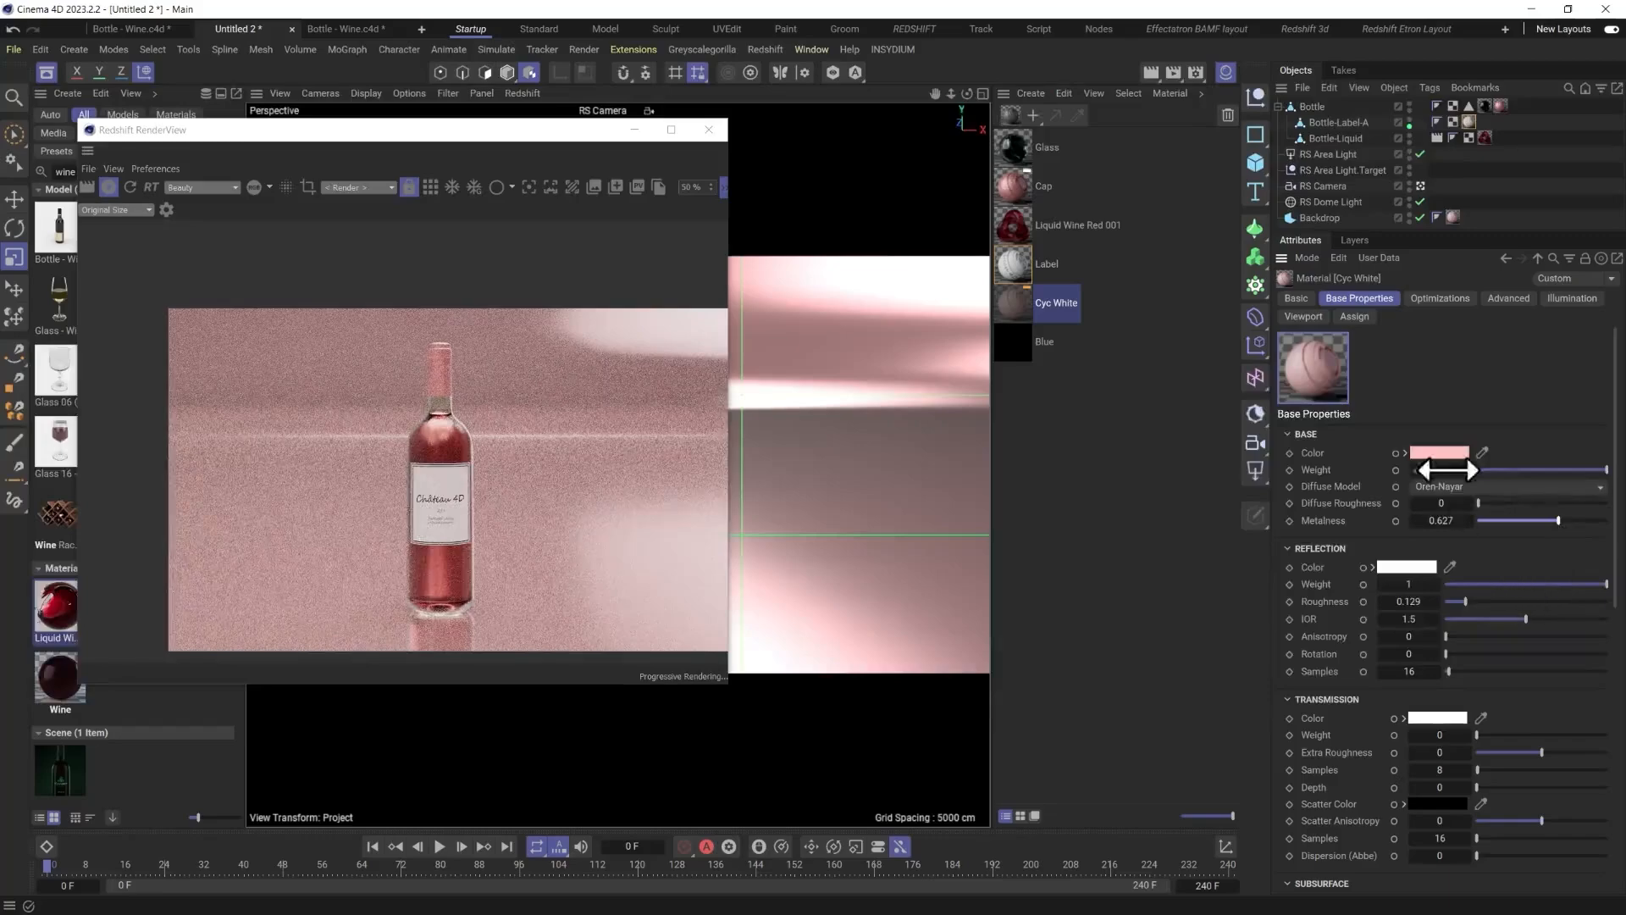
click(1437, 455)
drag(1361, 552, 1261, 635)
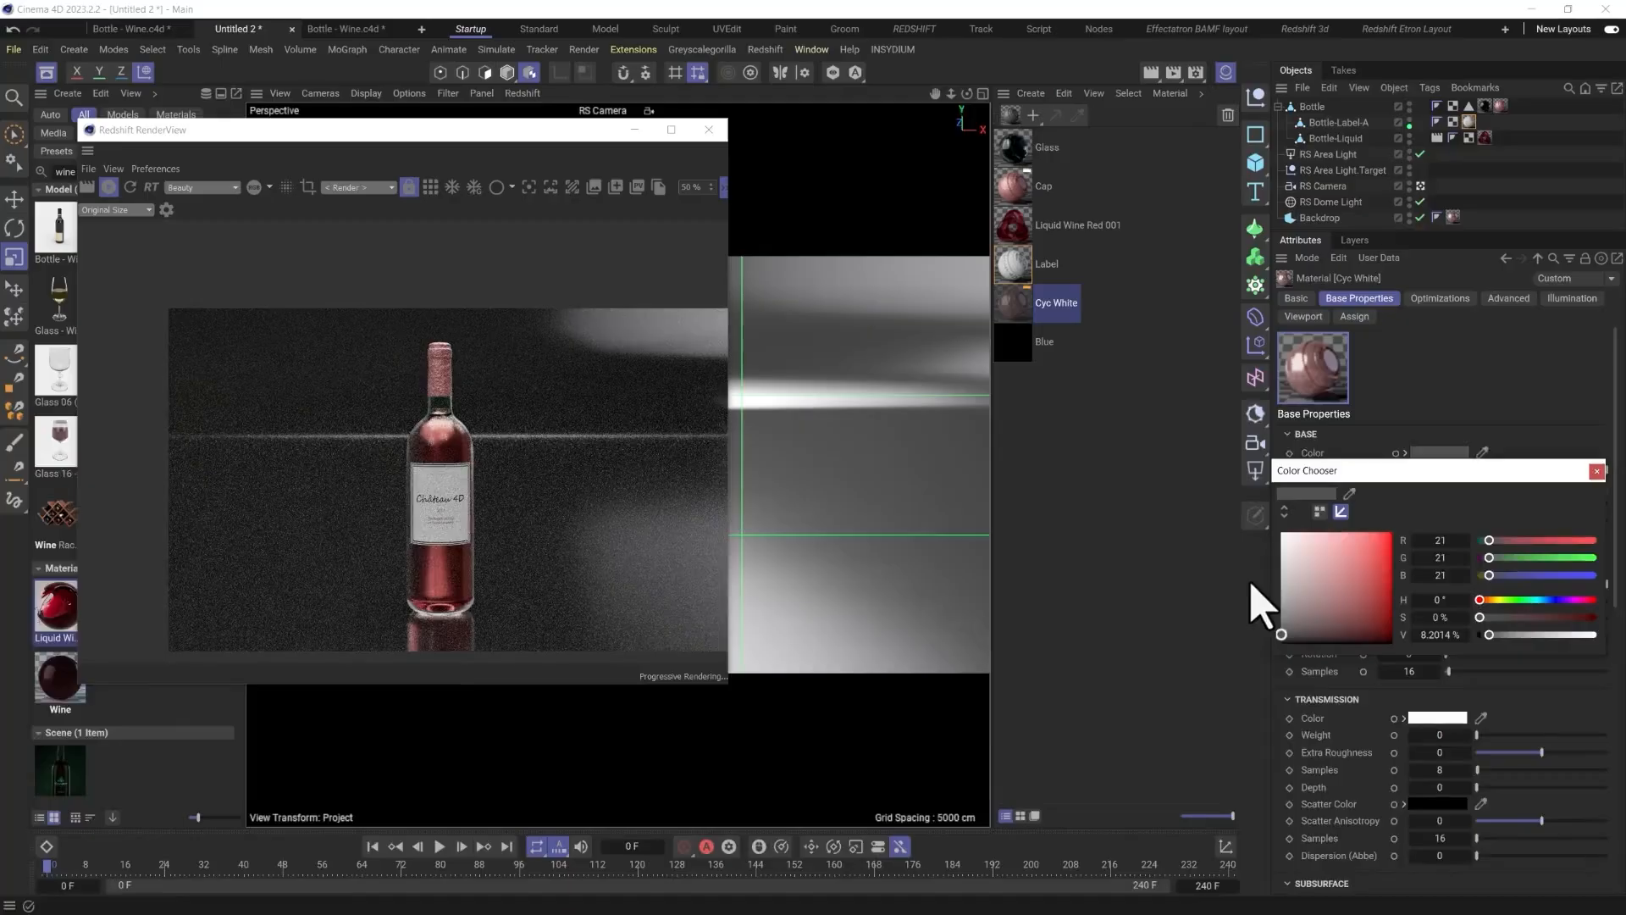
drag(1296, 585, 1316, 534)
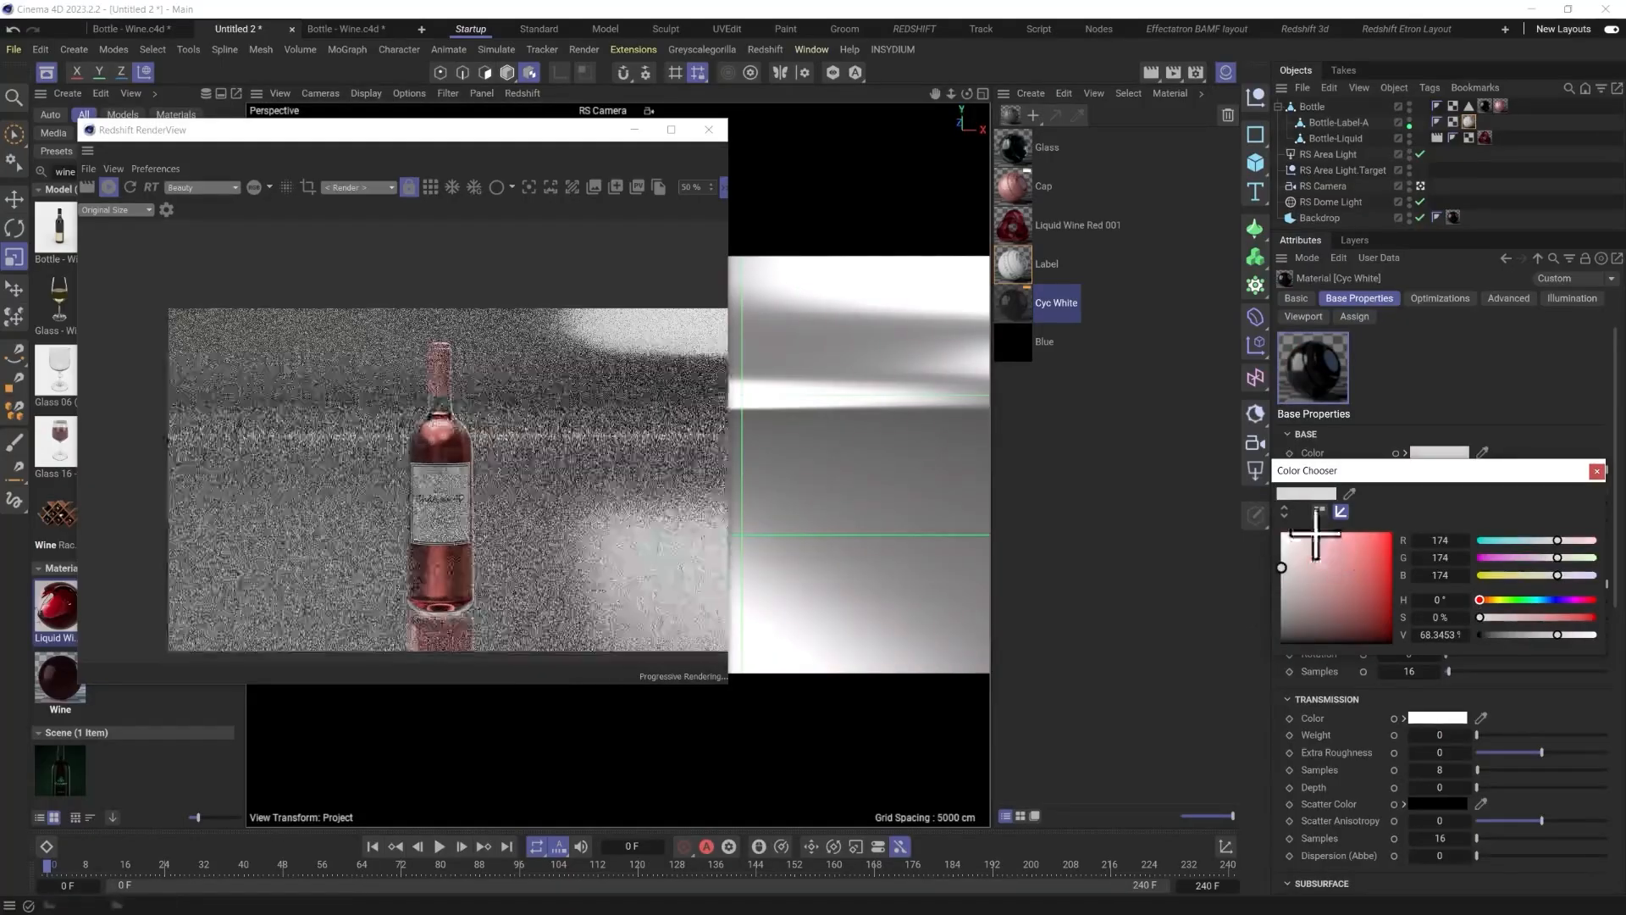
click(1597, 471)
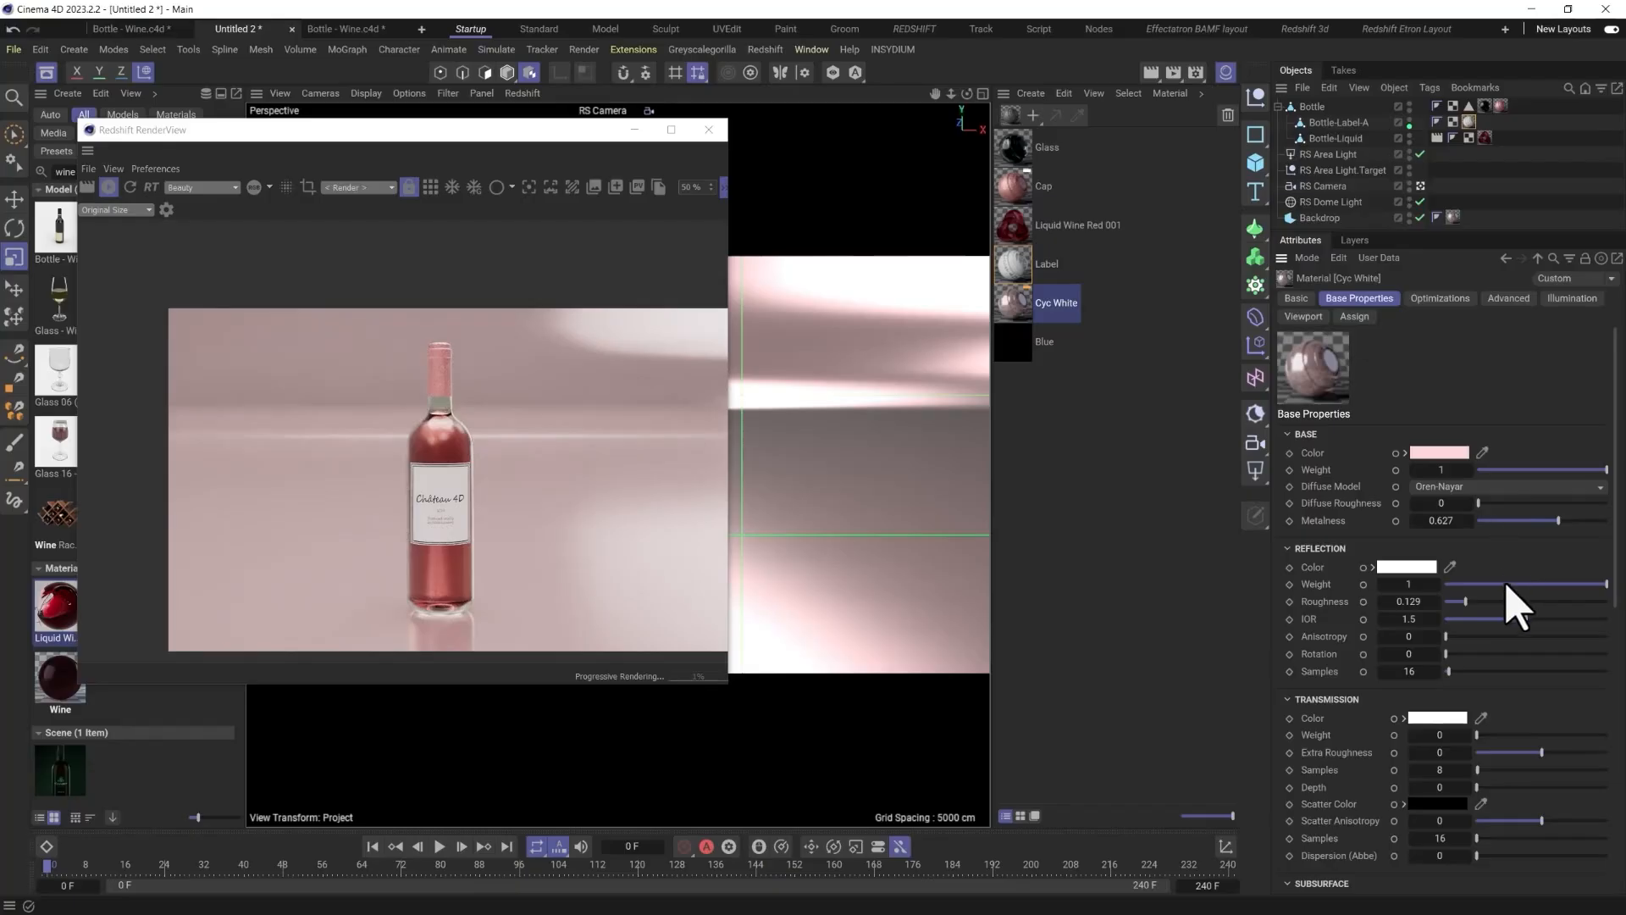
Lower the Cyc White material's reflection weight to 0.216 and its metalness to 0.
drag(1507, 584, 1307, 581)
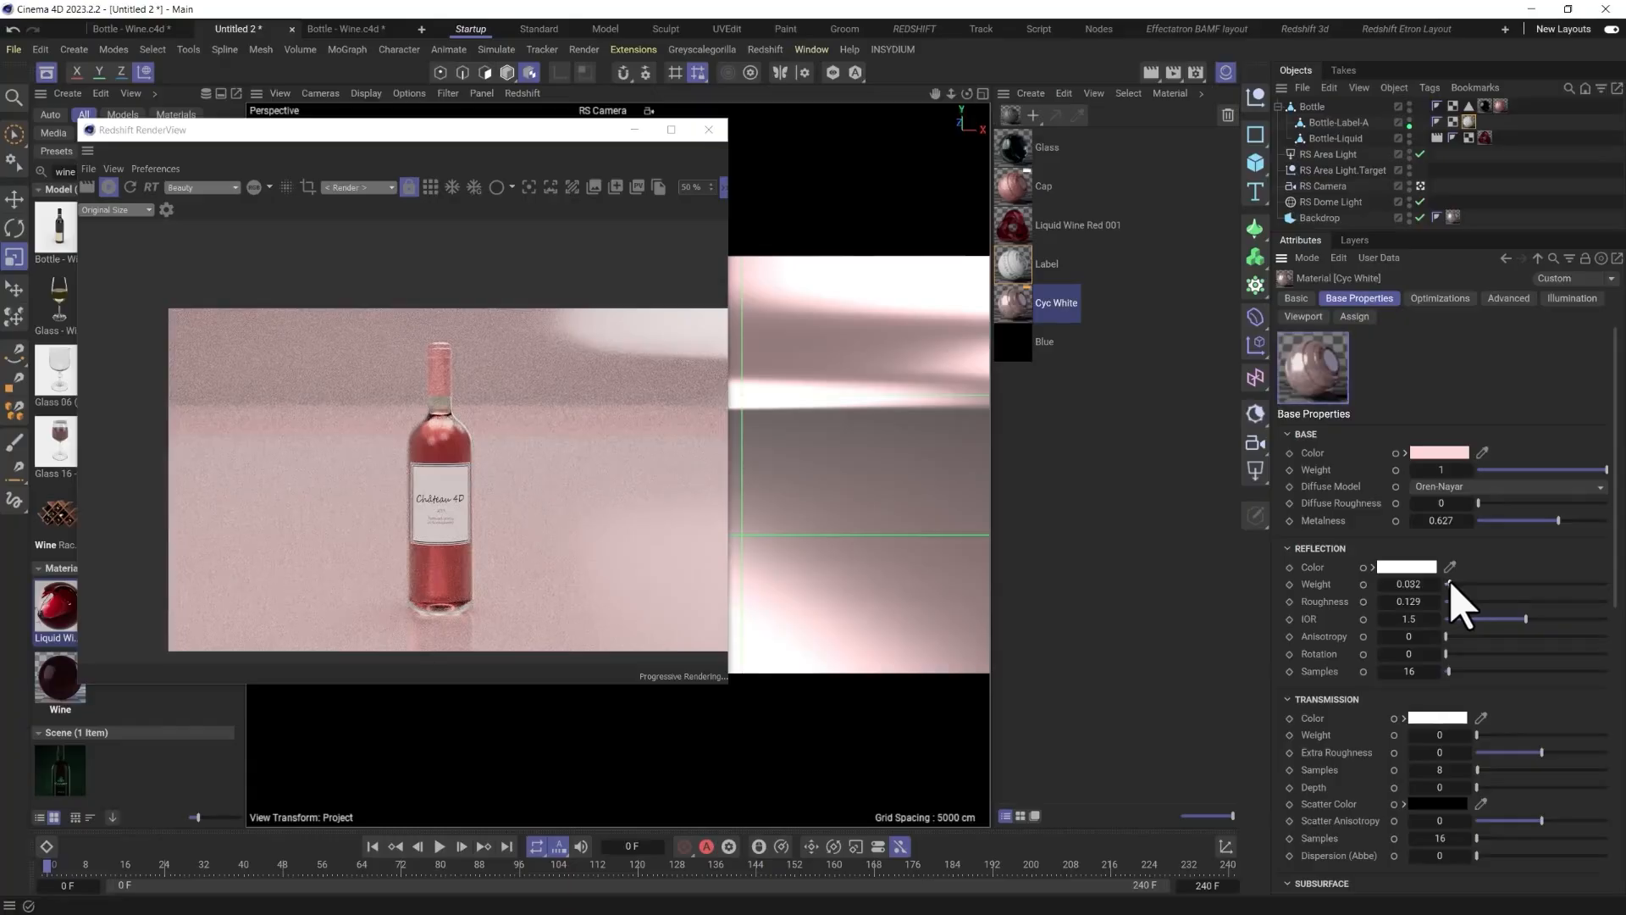
drag(1451, 584, 1479, 583)
drag(1558, 520, 1478, 520)
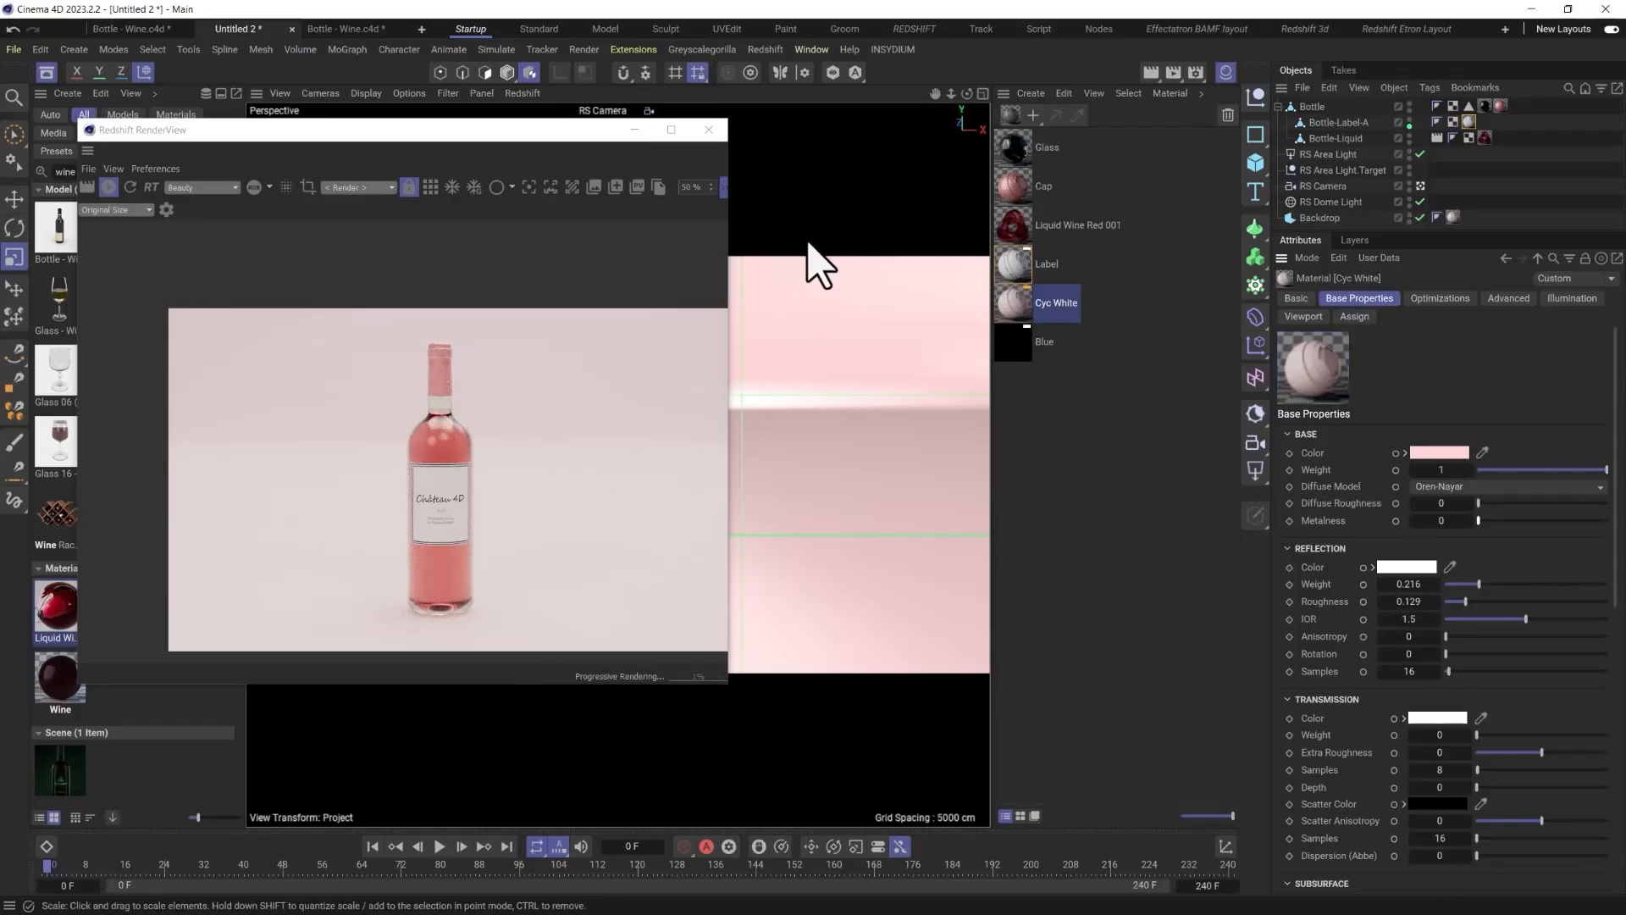
Close the render preview and set the render output size to 1080 x 1920 pixels.
click(709, 130)
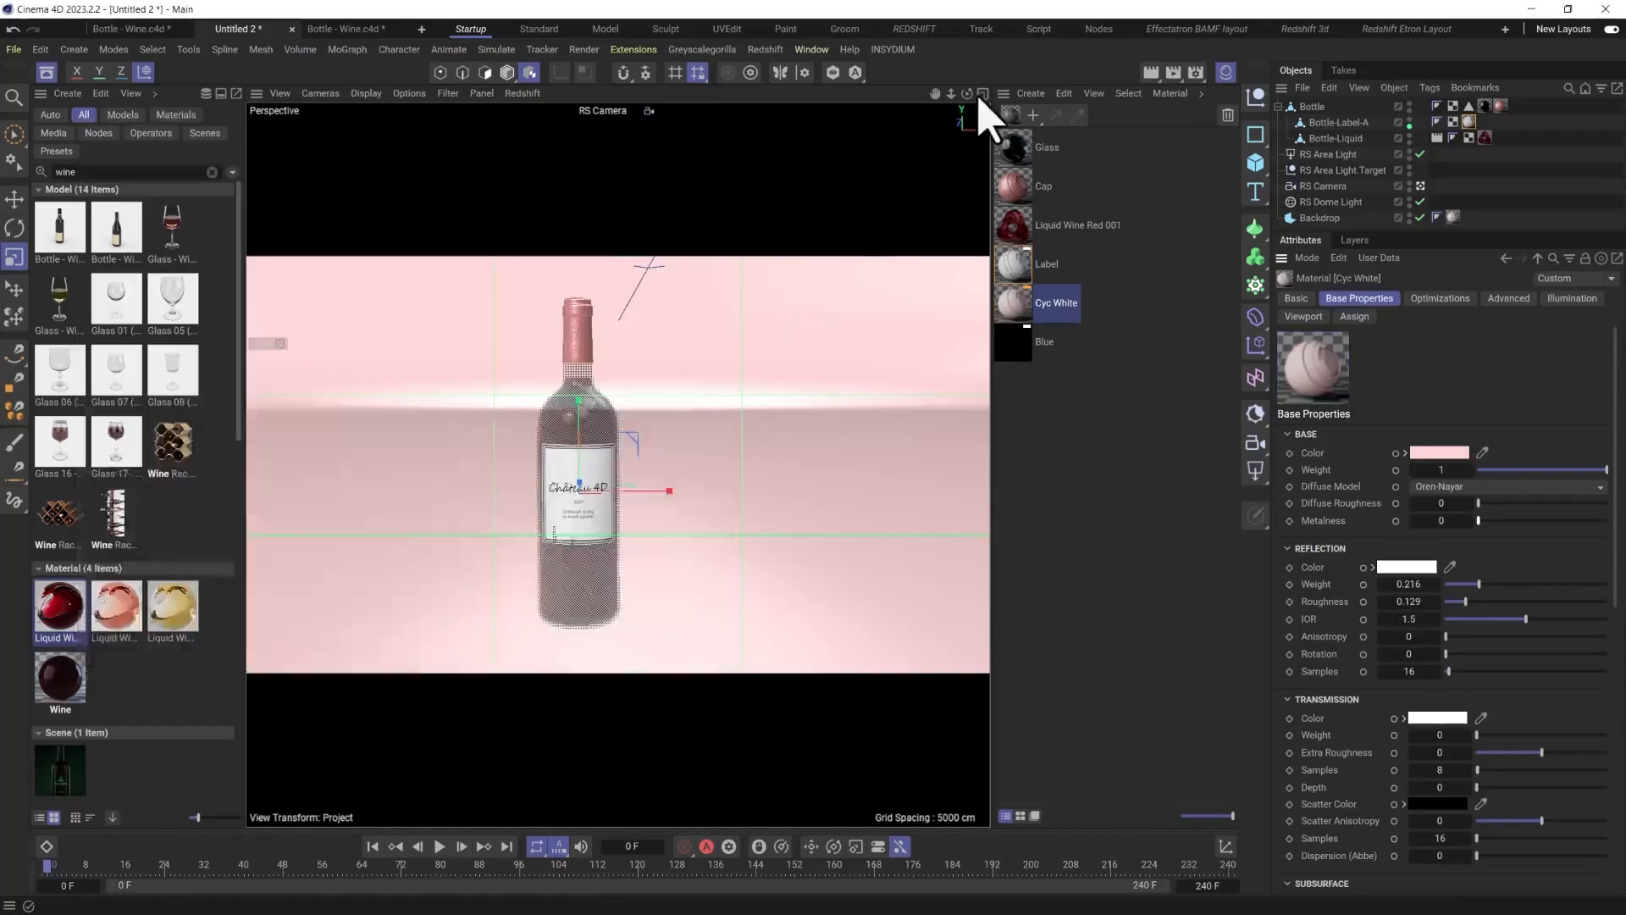
click(1197, 72)
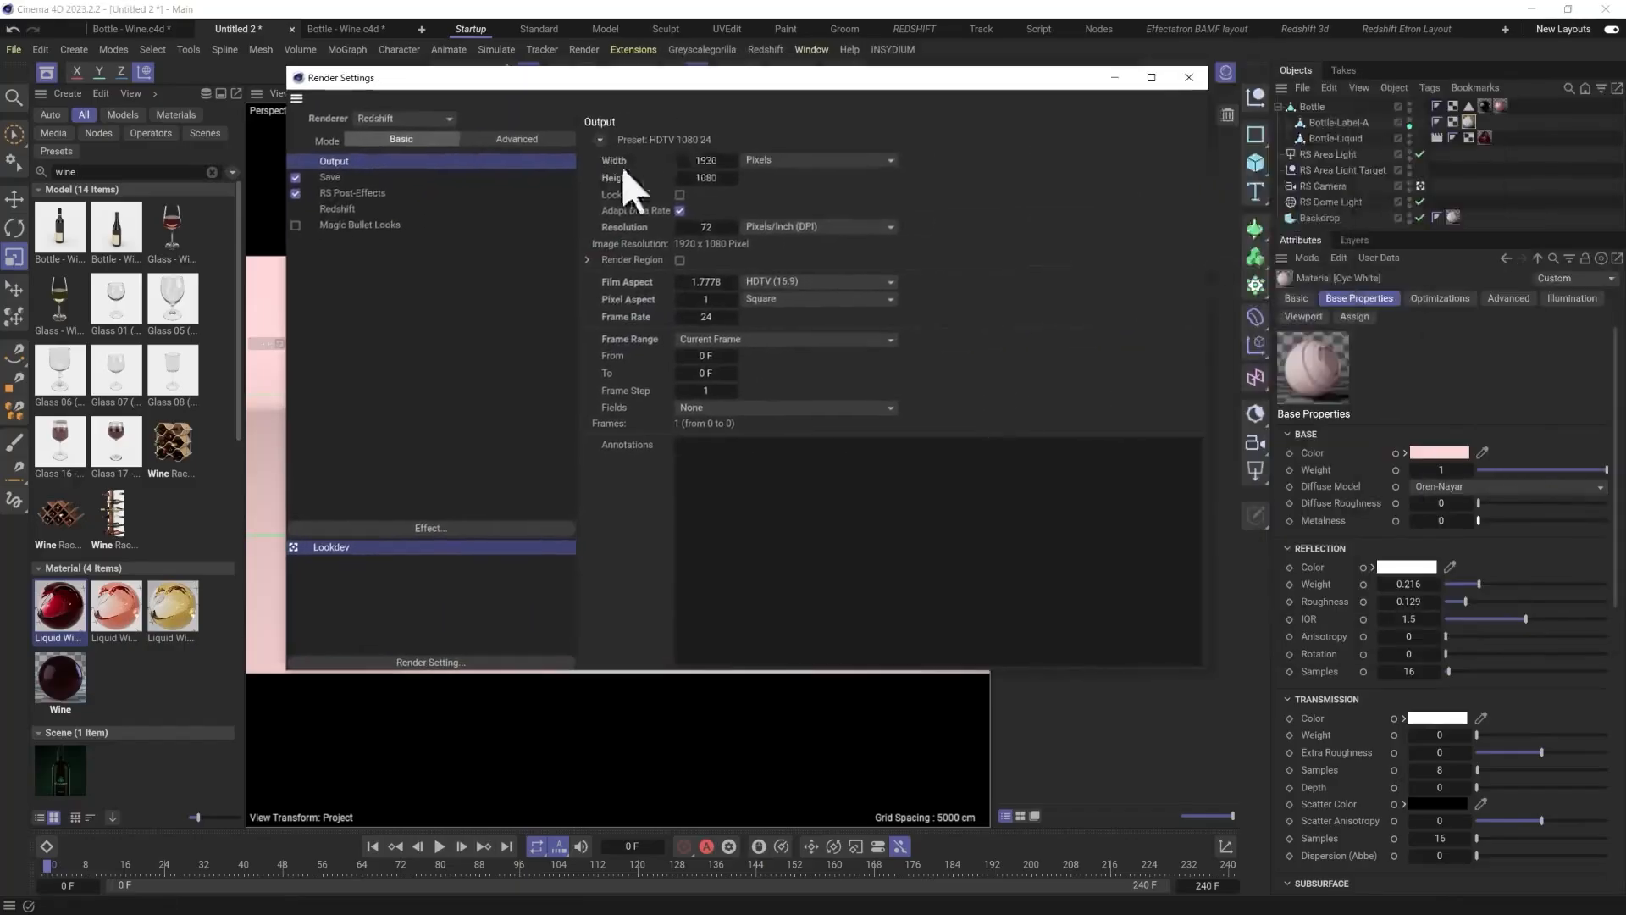
text(1080)
click(693, 174)
text(1920)
key(Return)
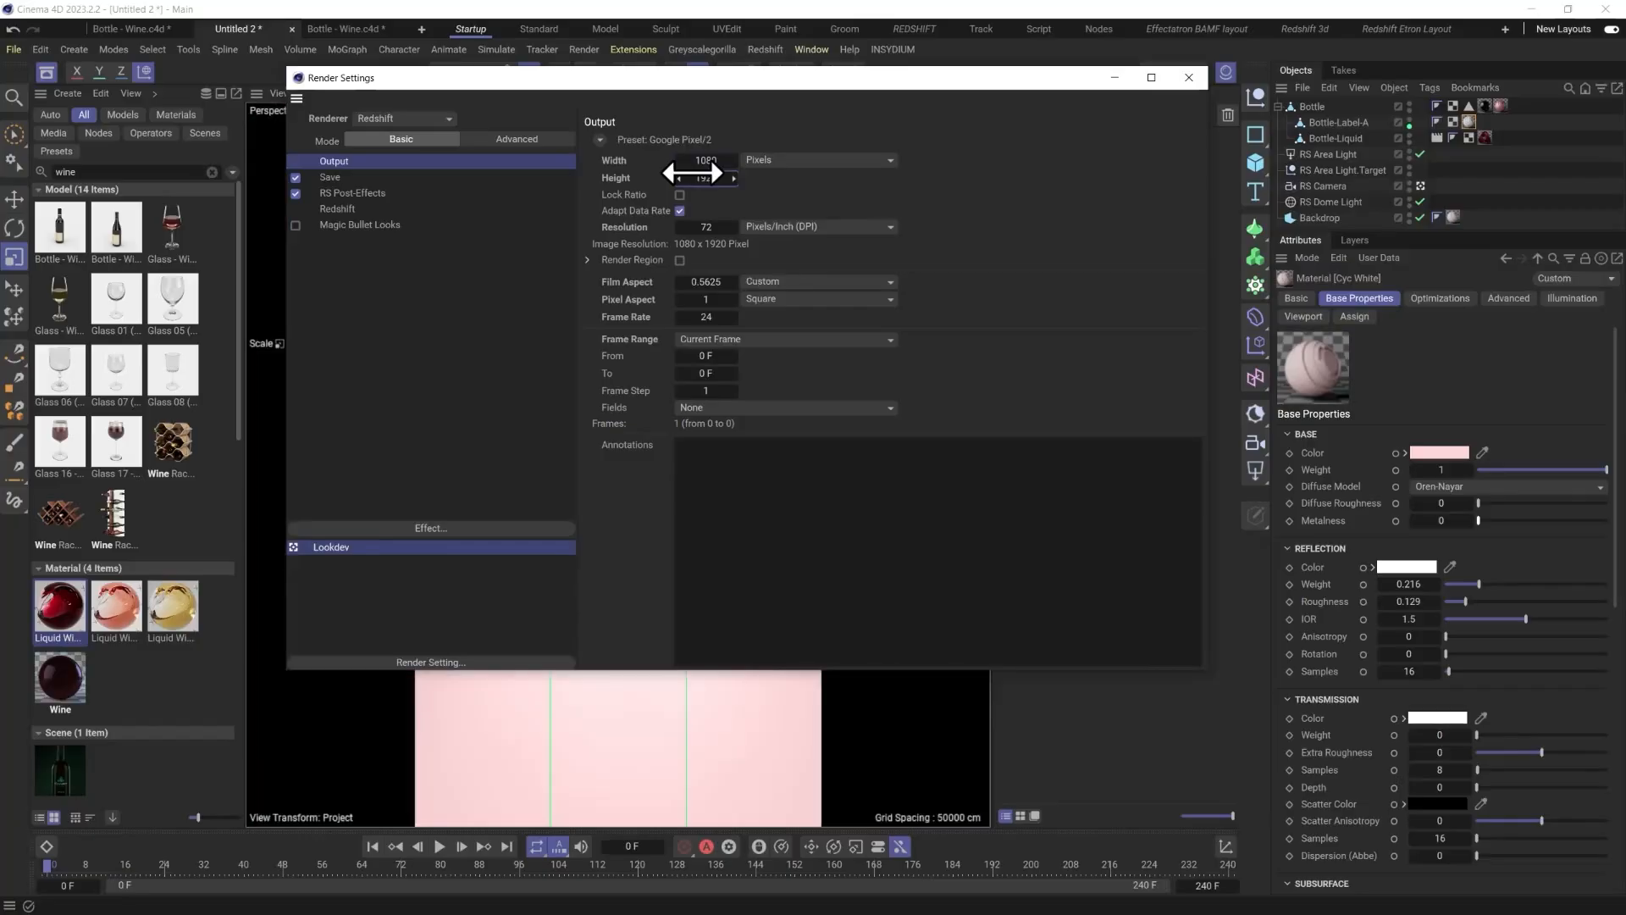
click(1188, 77)
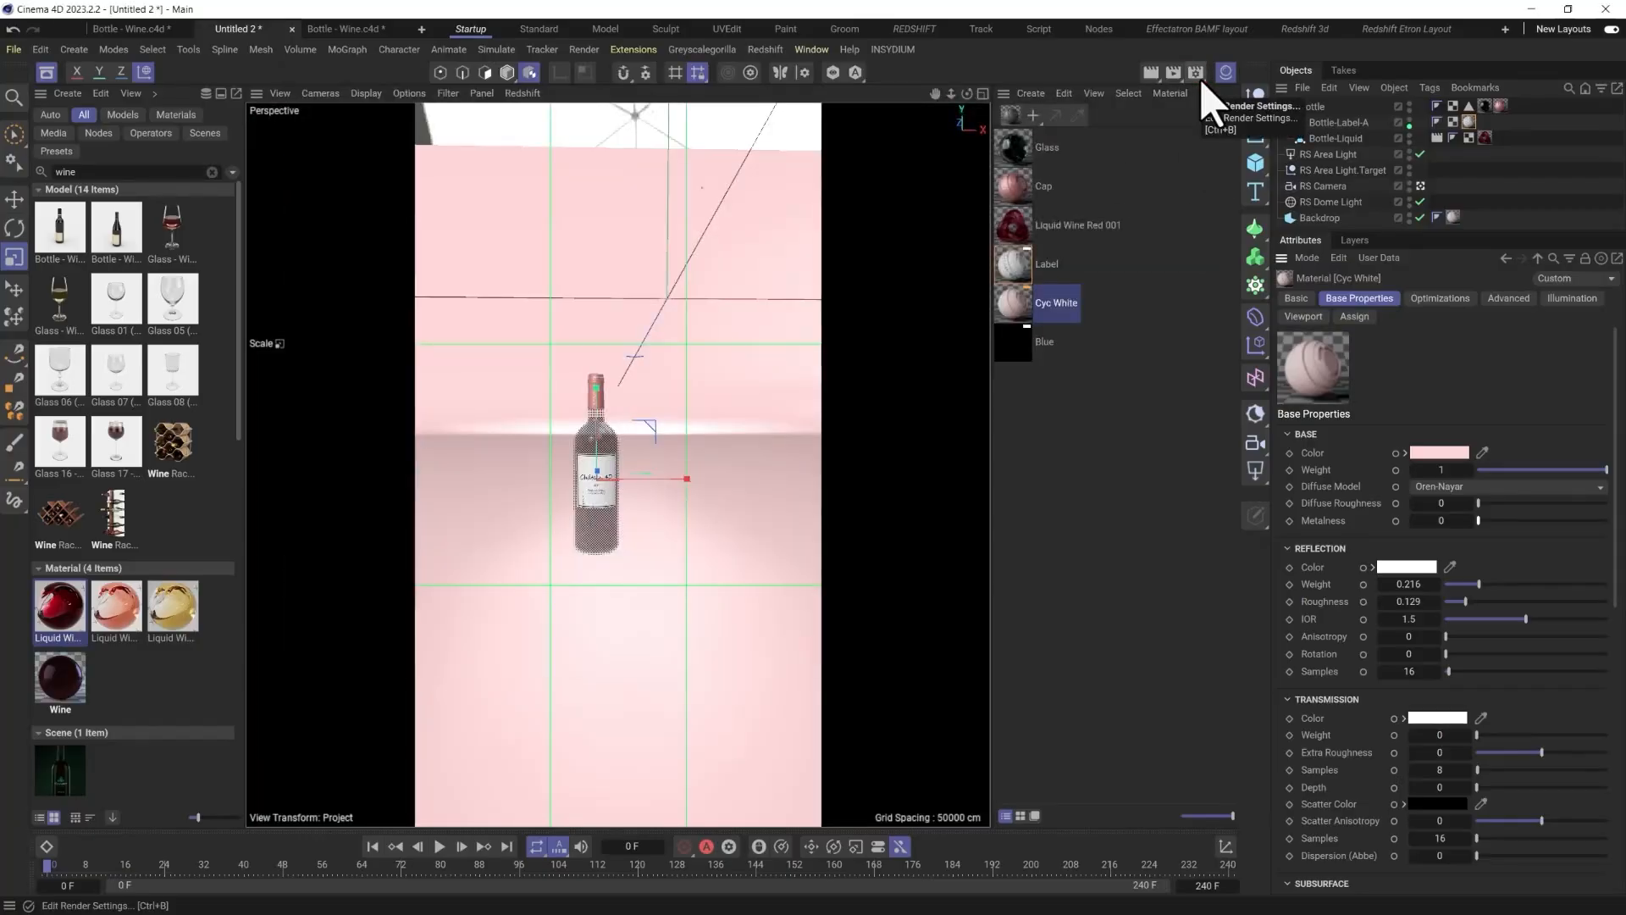
Frame the bottle closer in the portrait view and set the RS Camera's focal length to 85 mm.
scroll(639, 509, up, 3)
scroll(567, 490, up, 2)
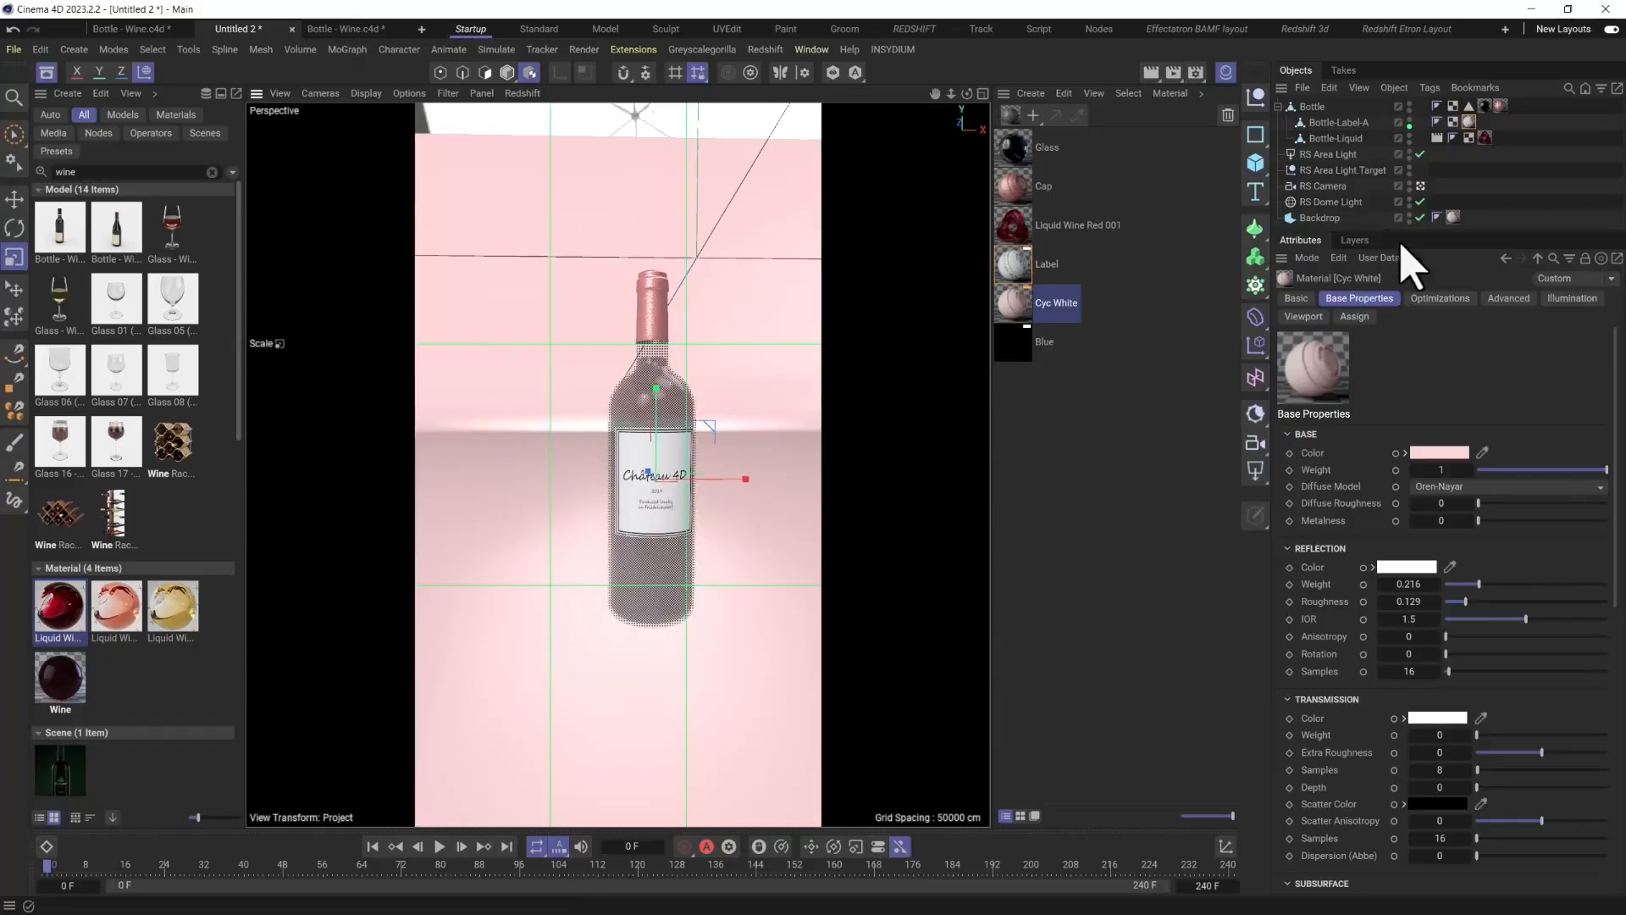
click(1326, 186)
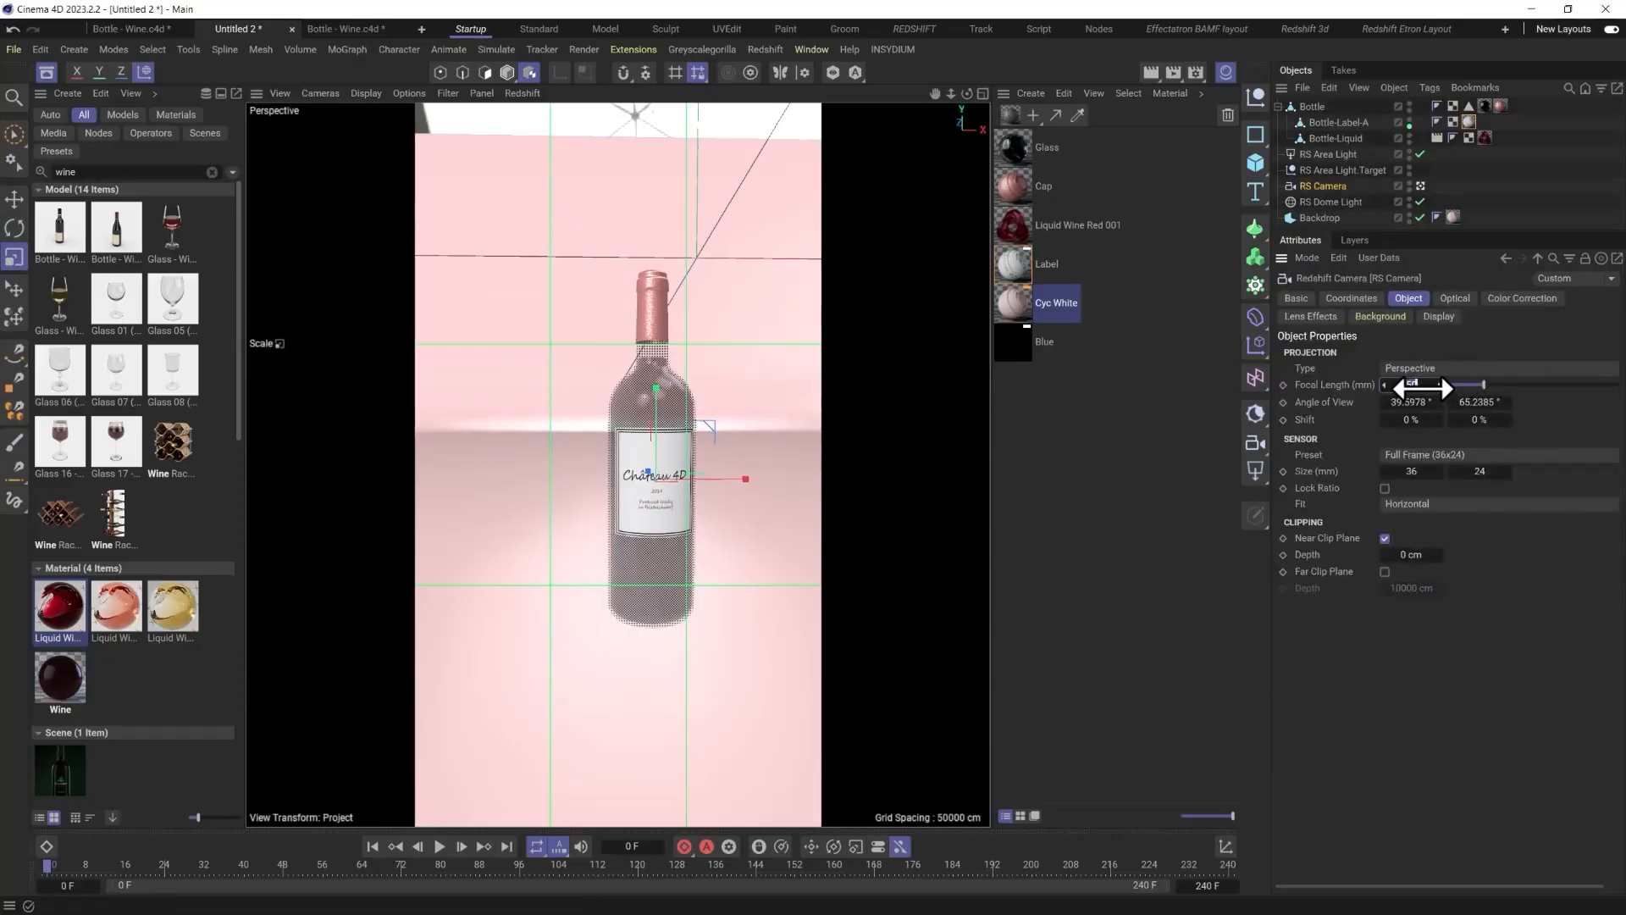
drag(1423, 388, 1423, 388)
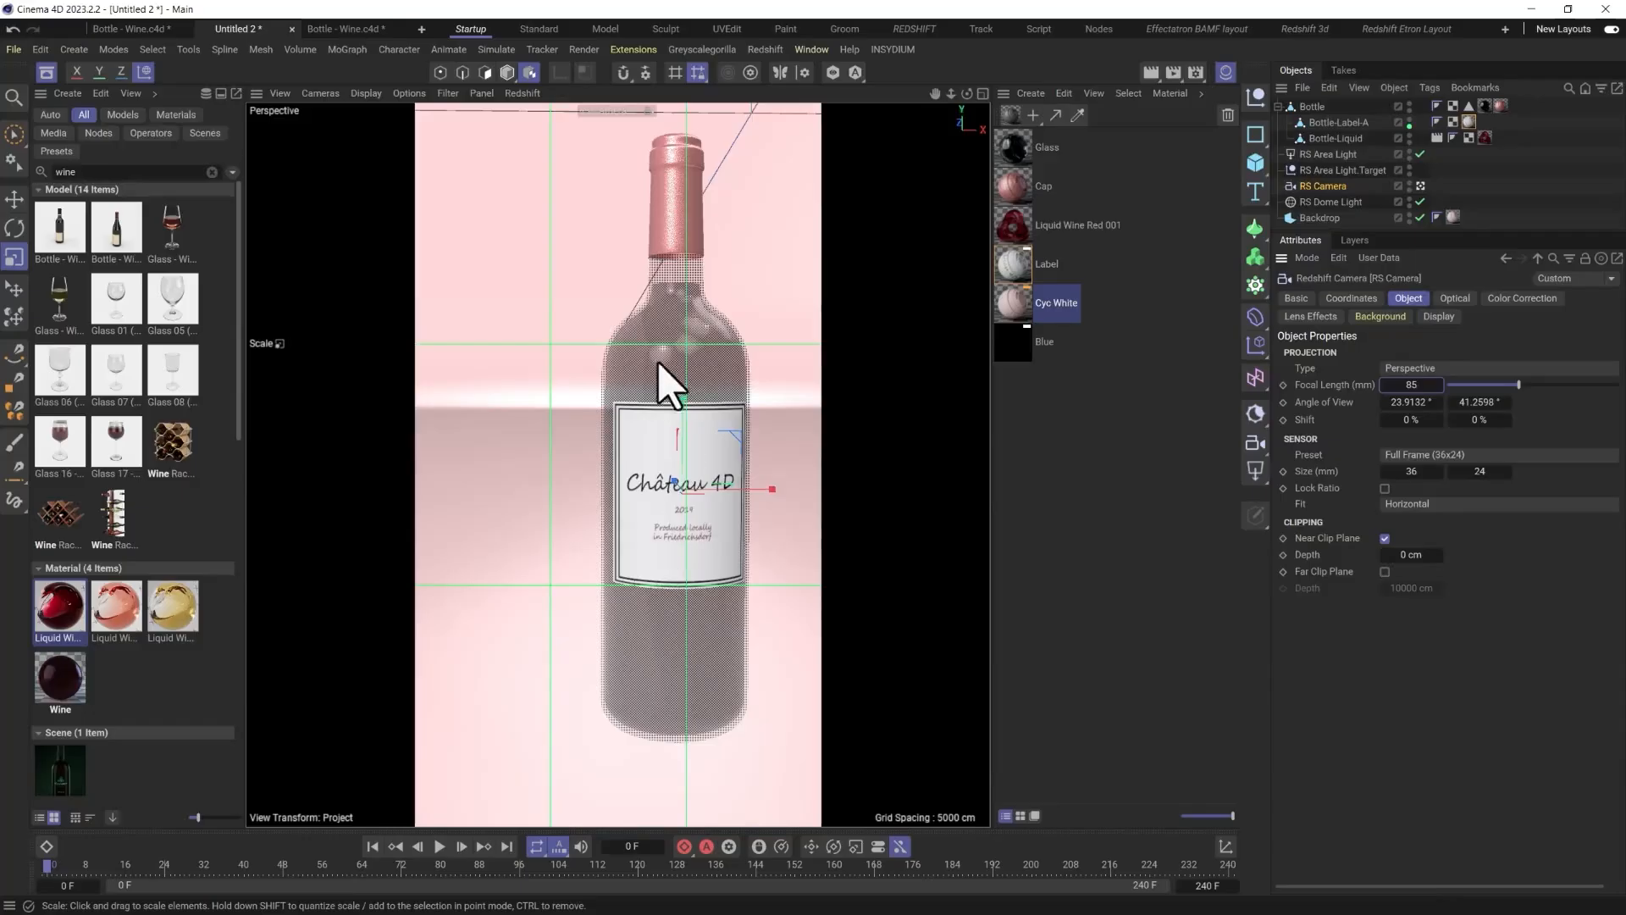
Lower the bottle slightly in the camera frame and inspect its foil cap and neck in the live Redshift RenderView.
alt+middle_drag(648, 544, 660, 565)
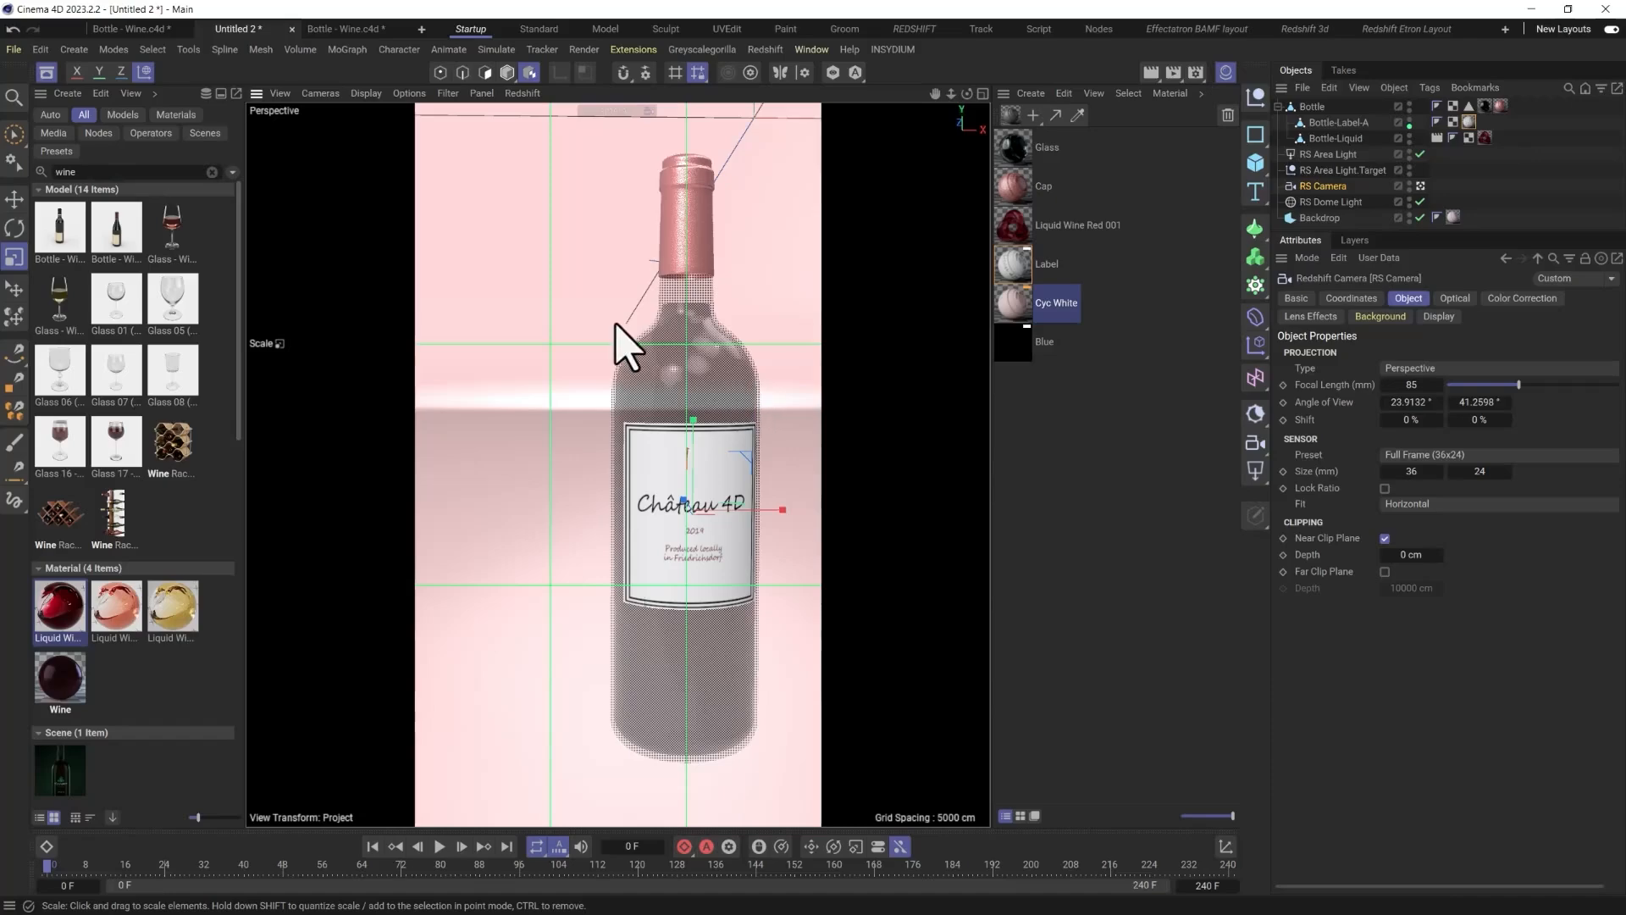
click(765, 49)
click(788, 178)
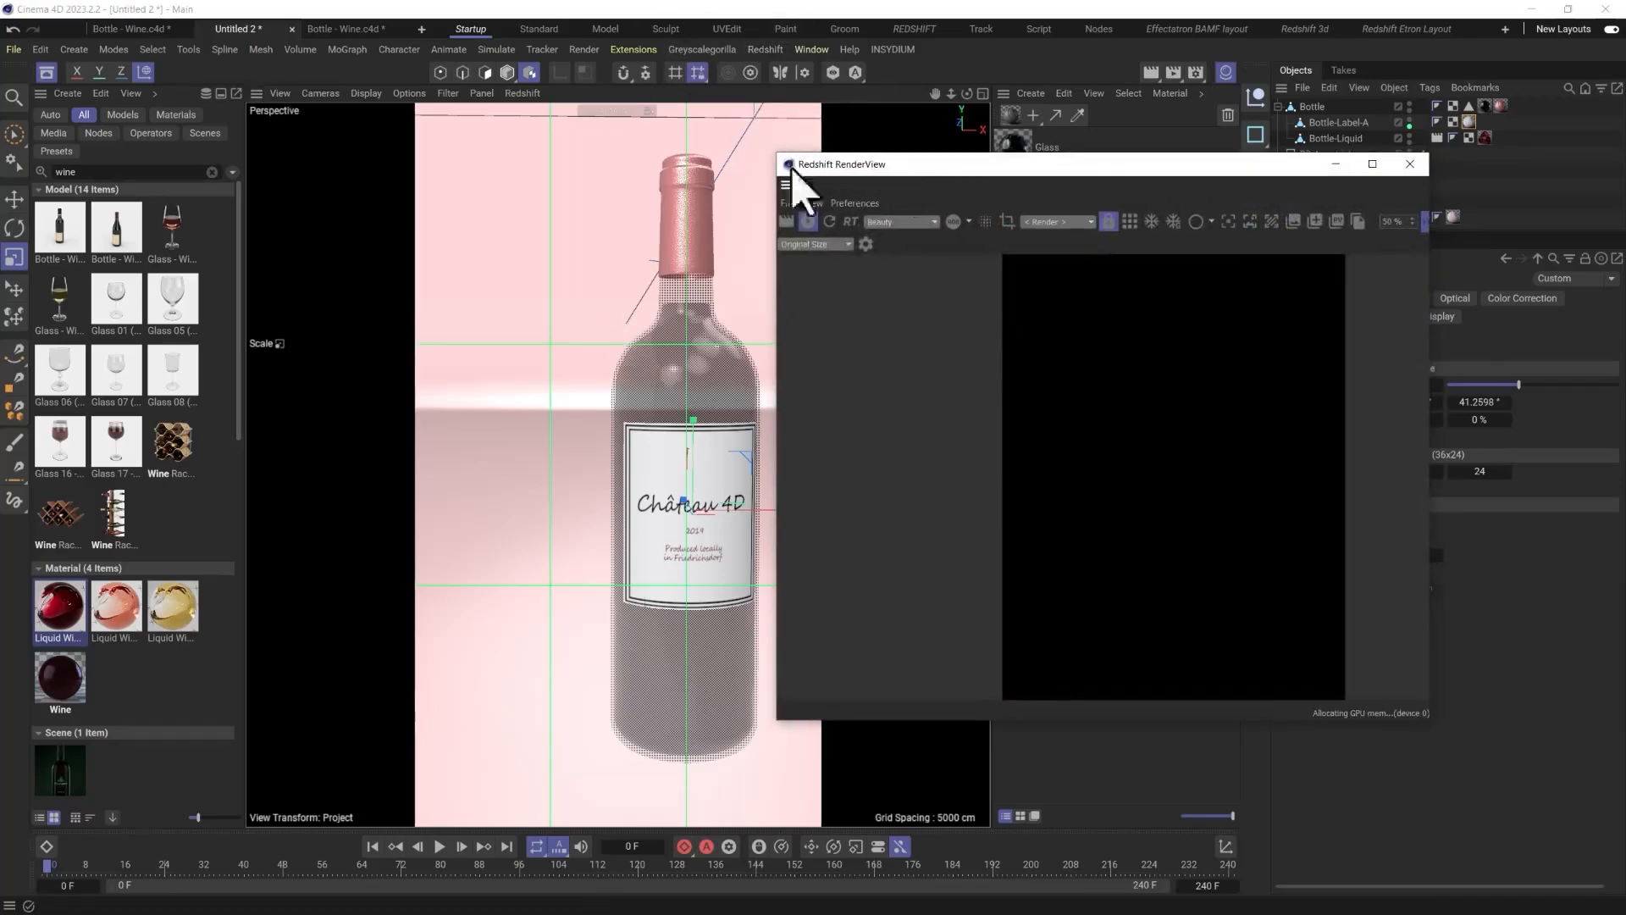
drag(972, 173, 264, 103)
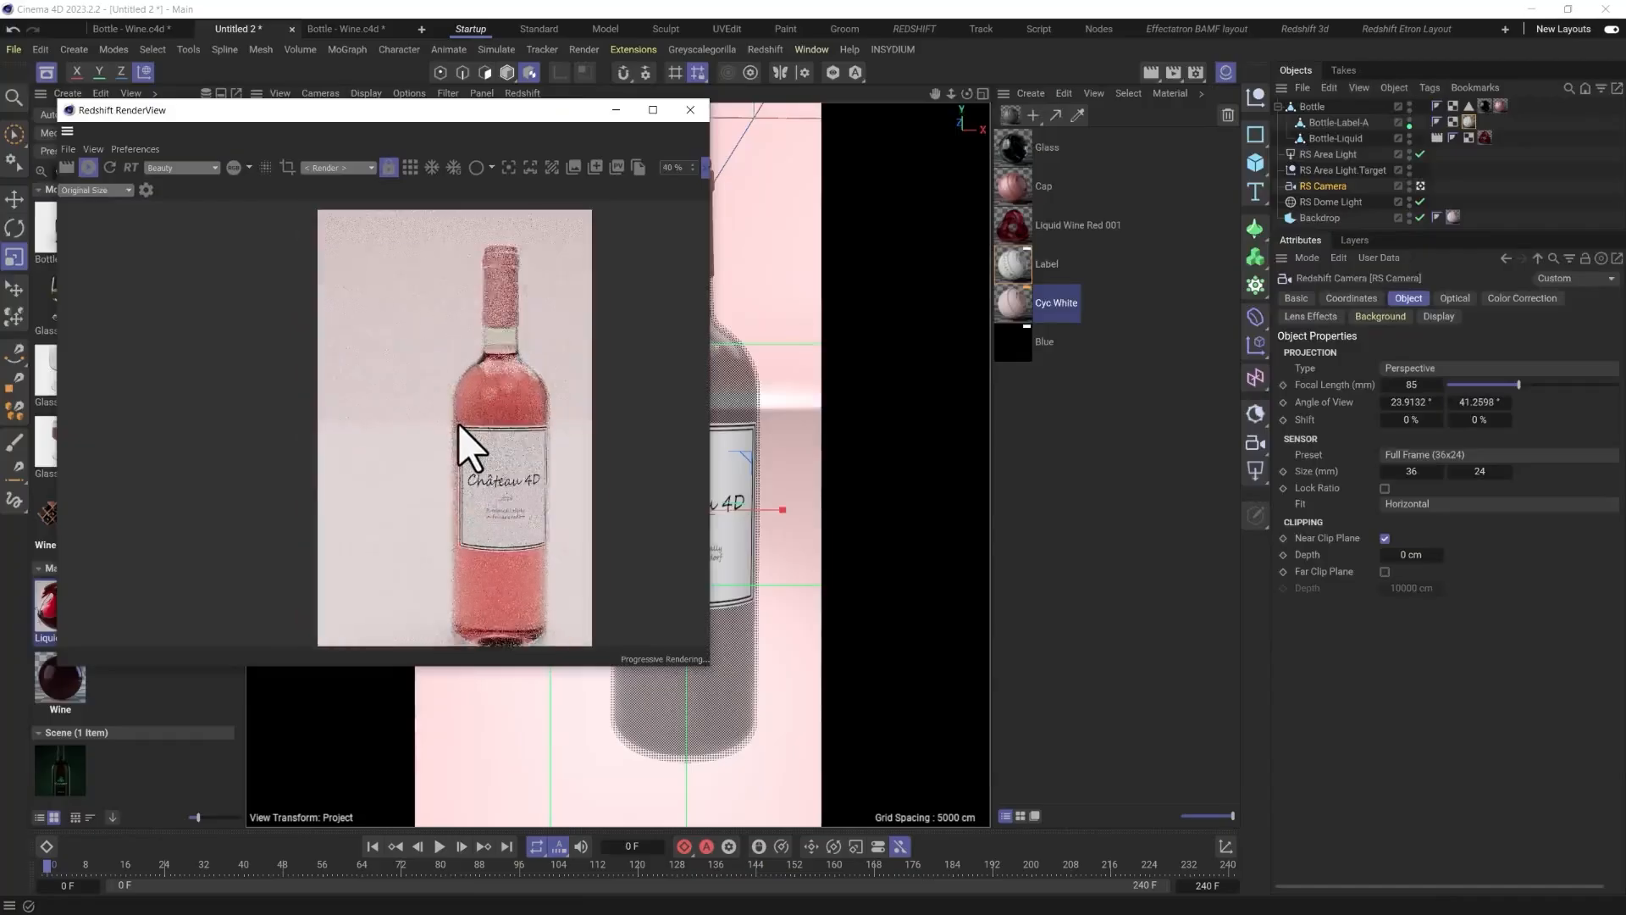
scroll(459, 426, down, 1)
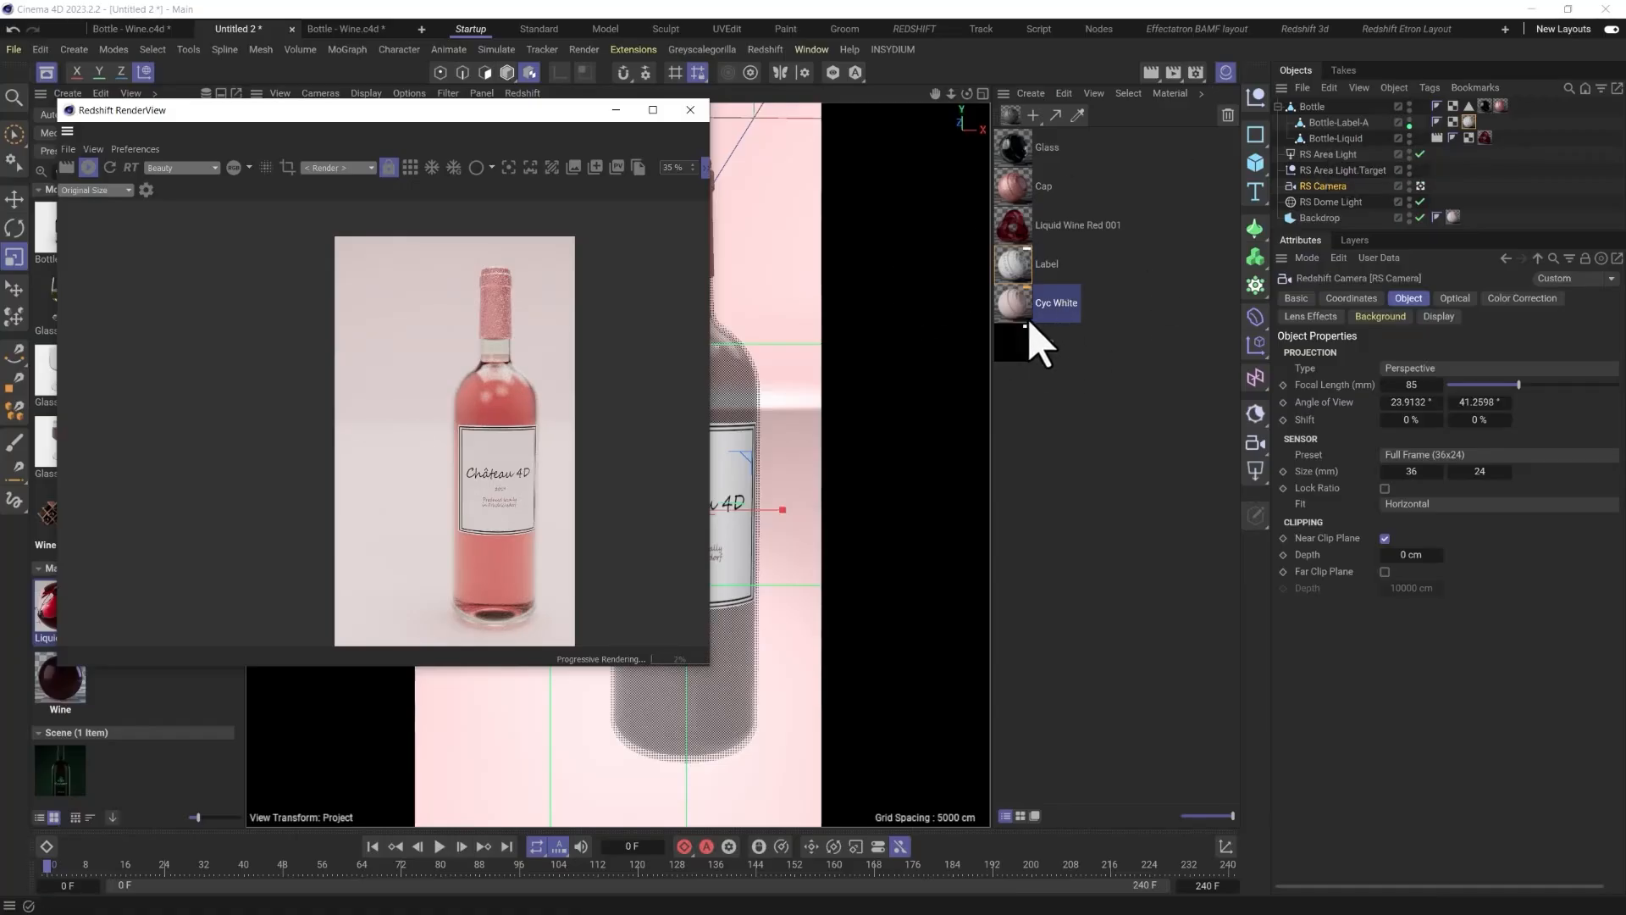
scroll(500, 322, up, 2)
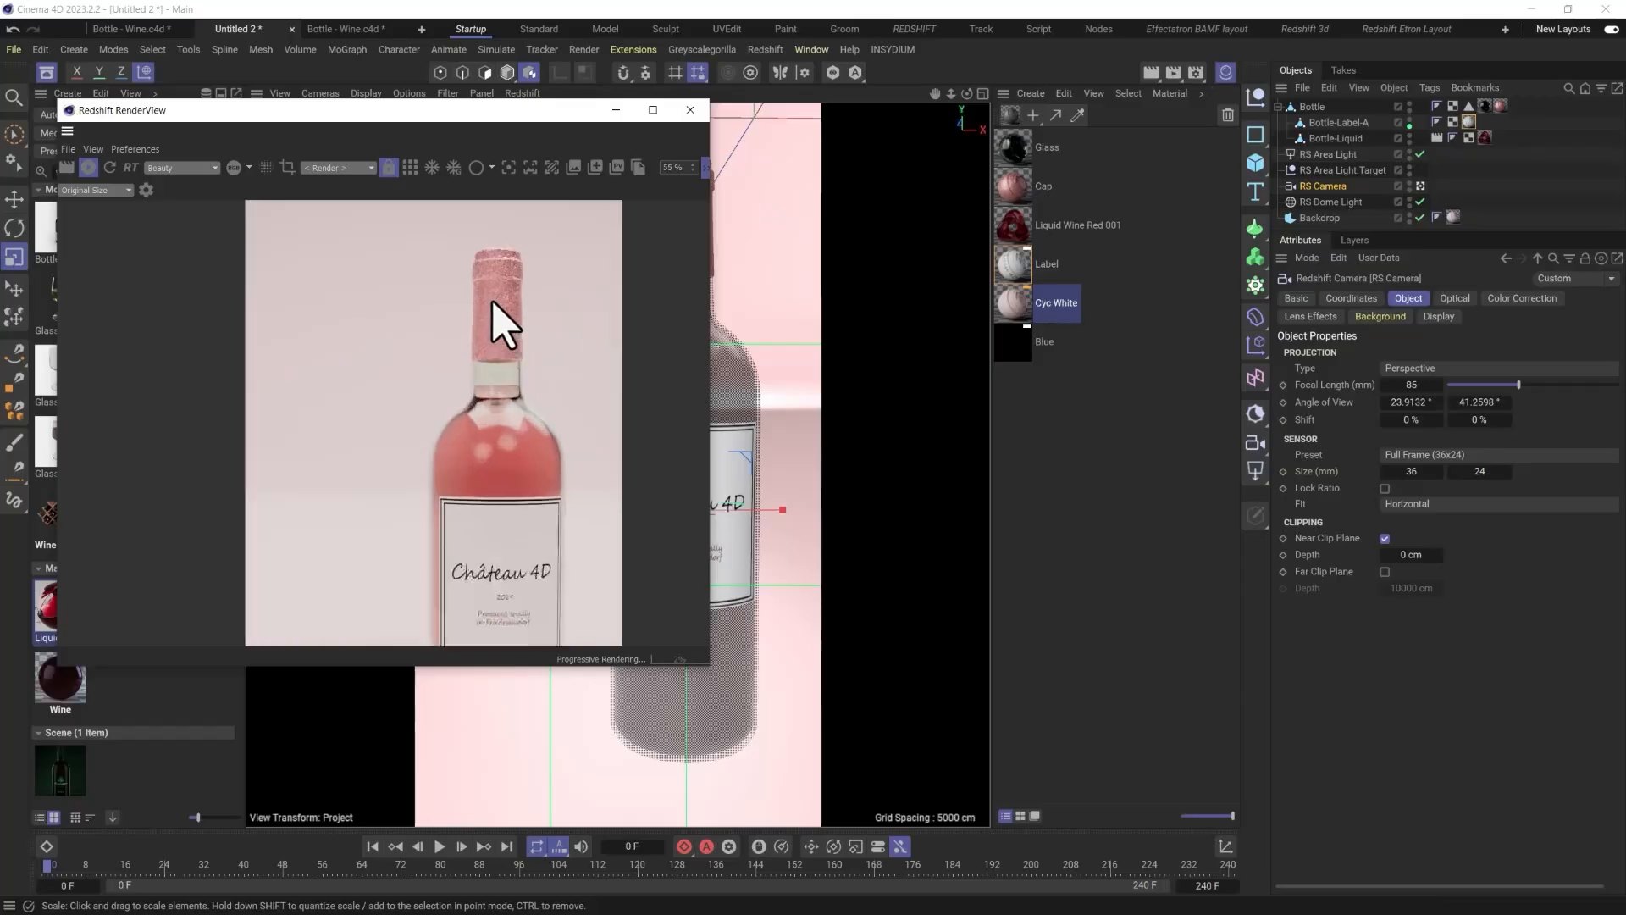
scroll(504, 326, up, 3)
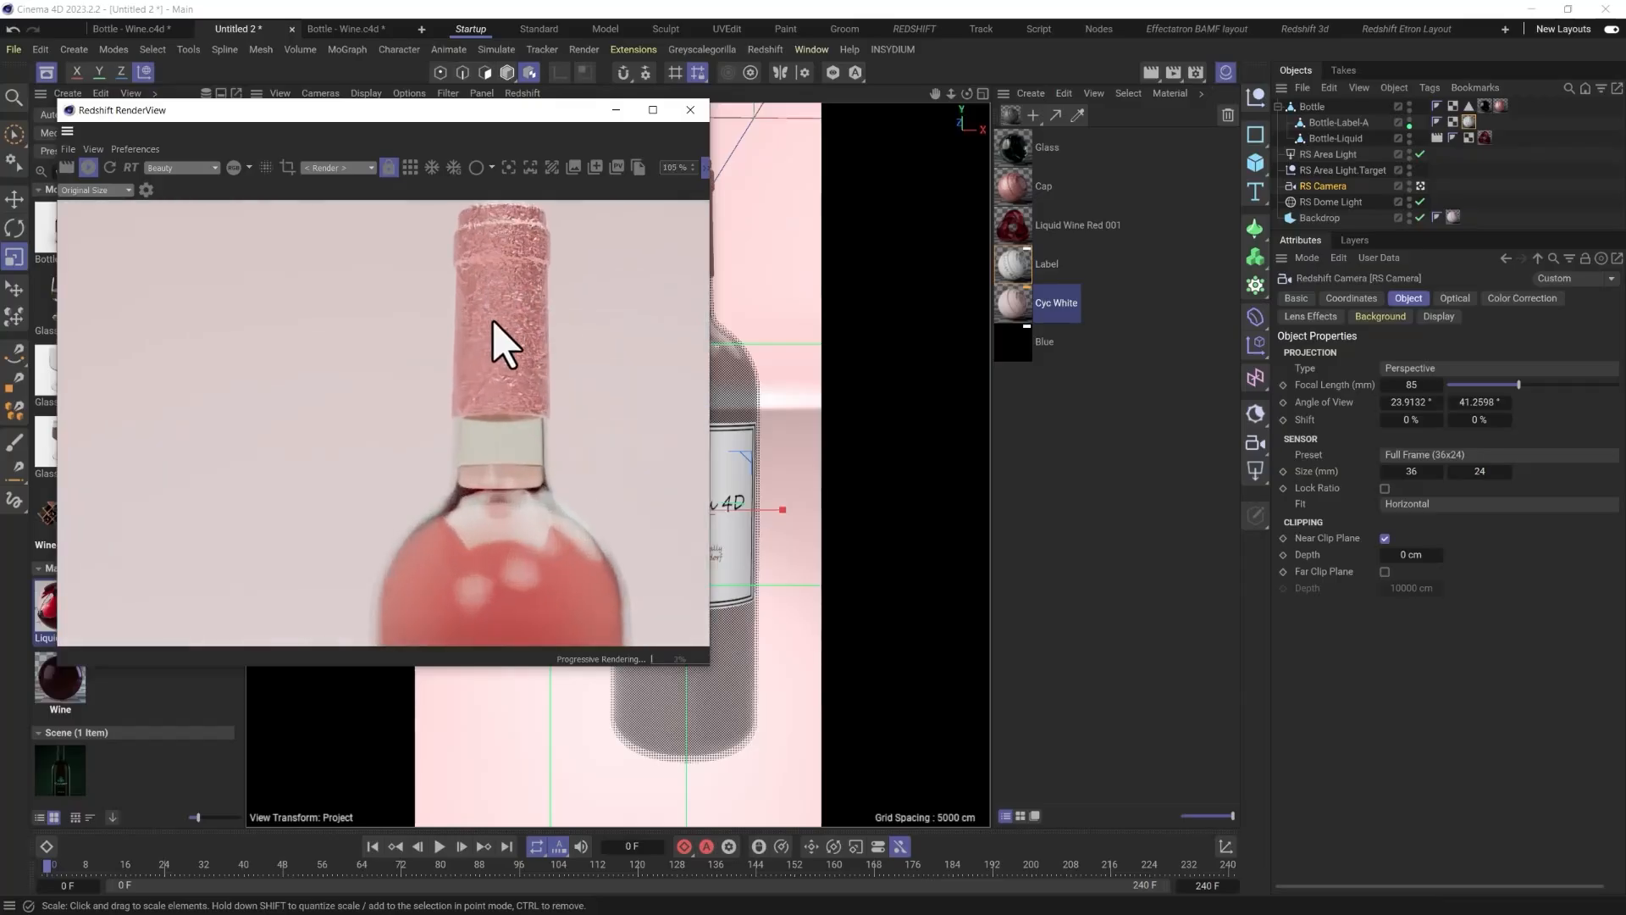
scroll(501, 342, down, 1)
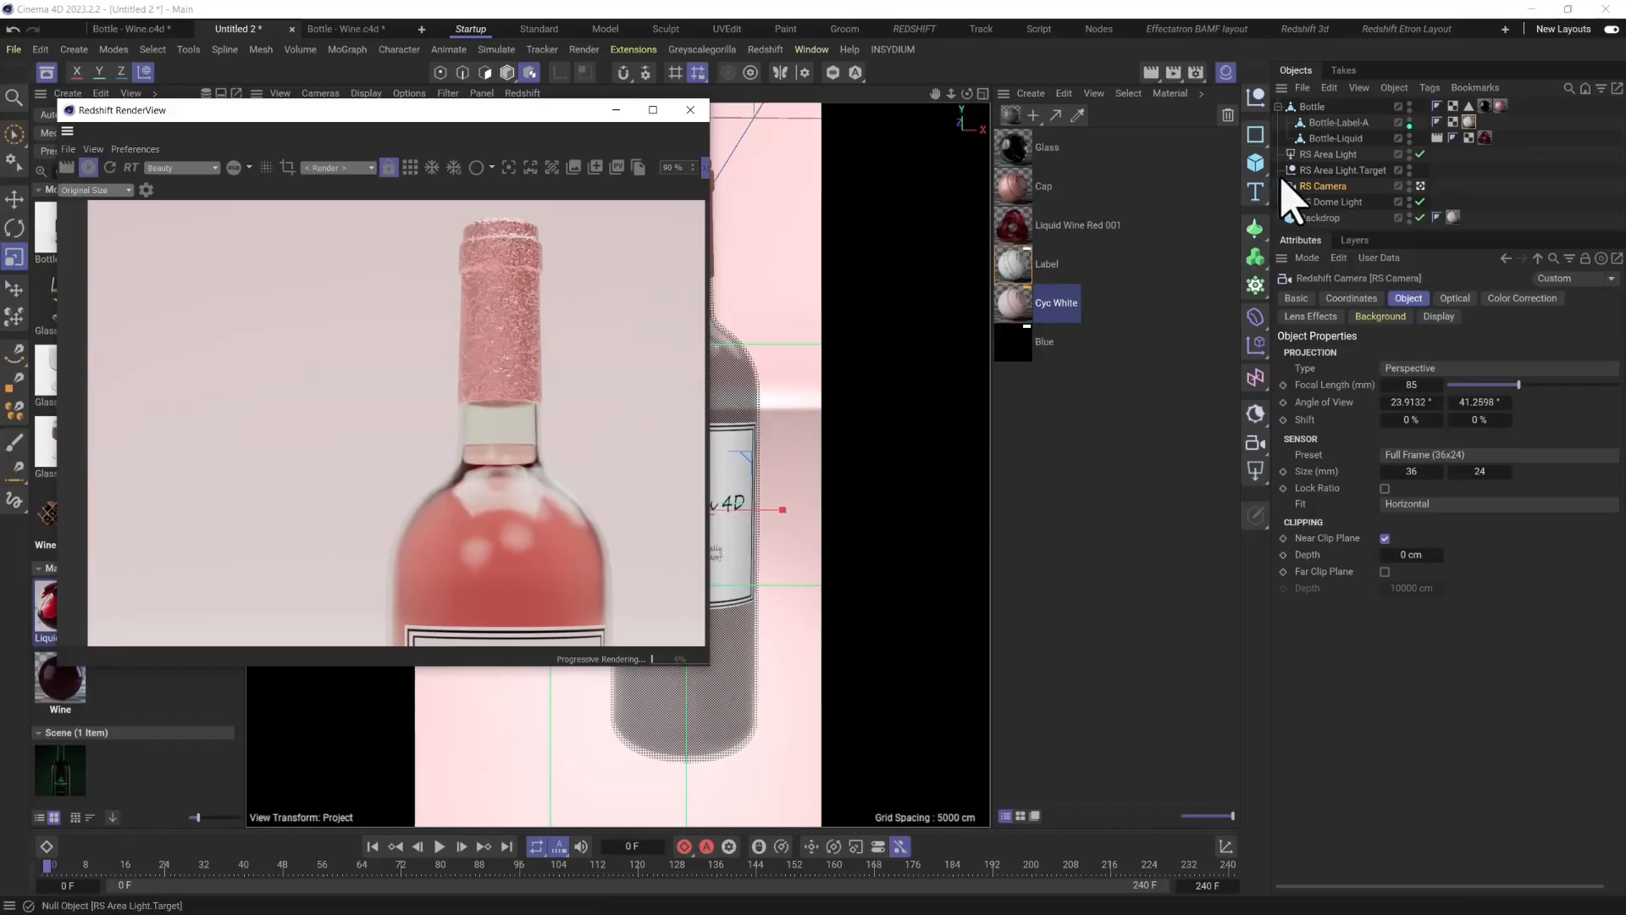
Shift the Glass material's base color hue to 153° for a bluish green.
click(1023, 153)
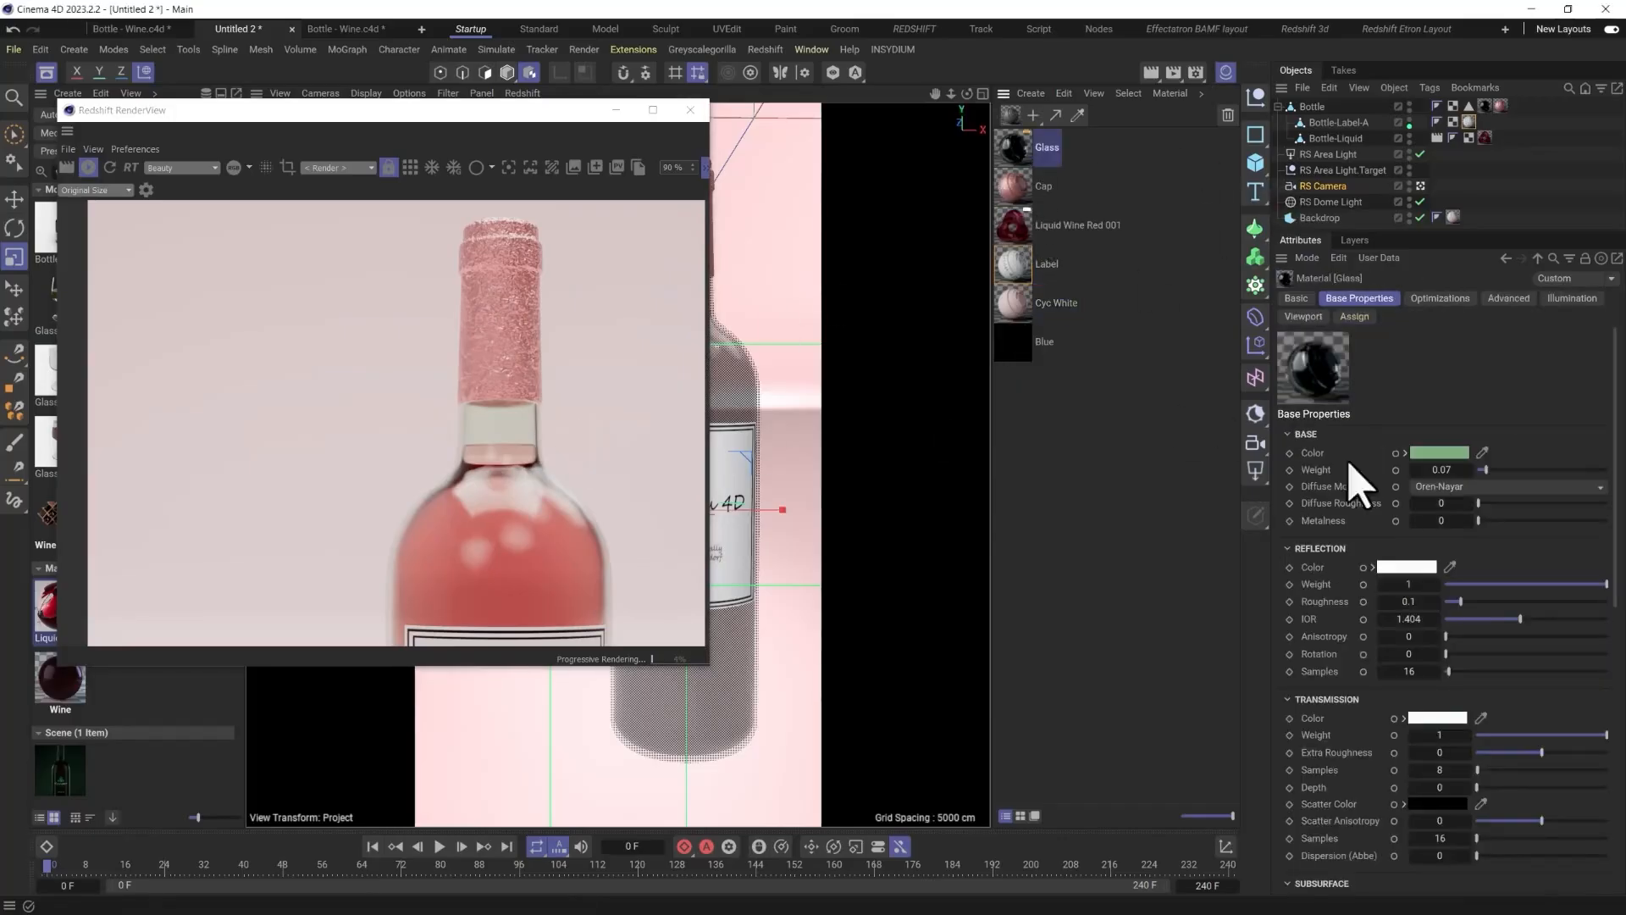
click(1451, 455)
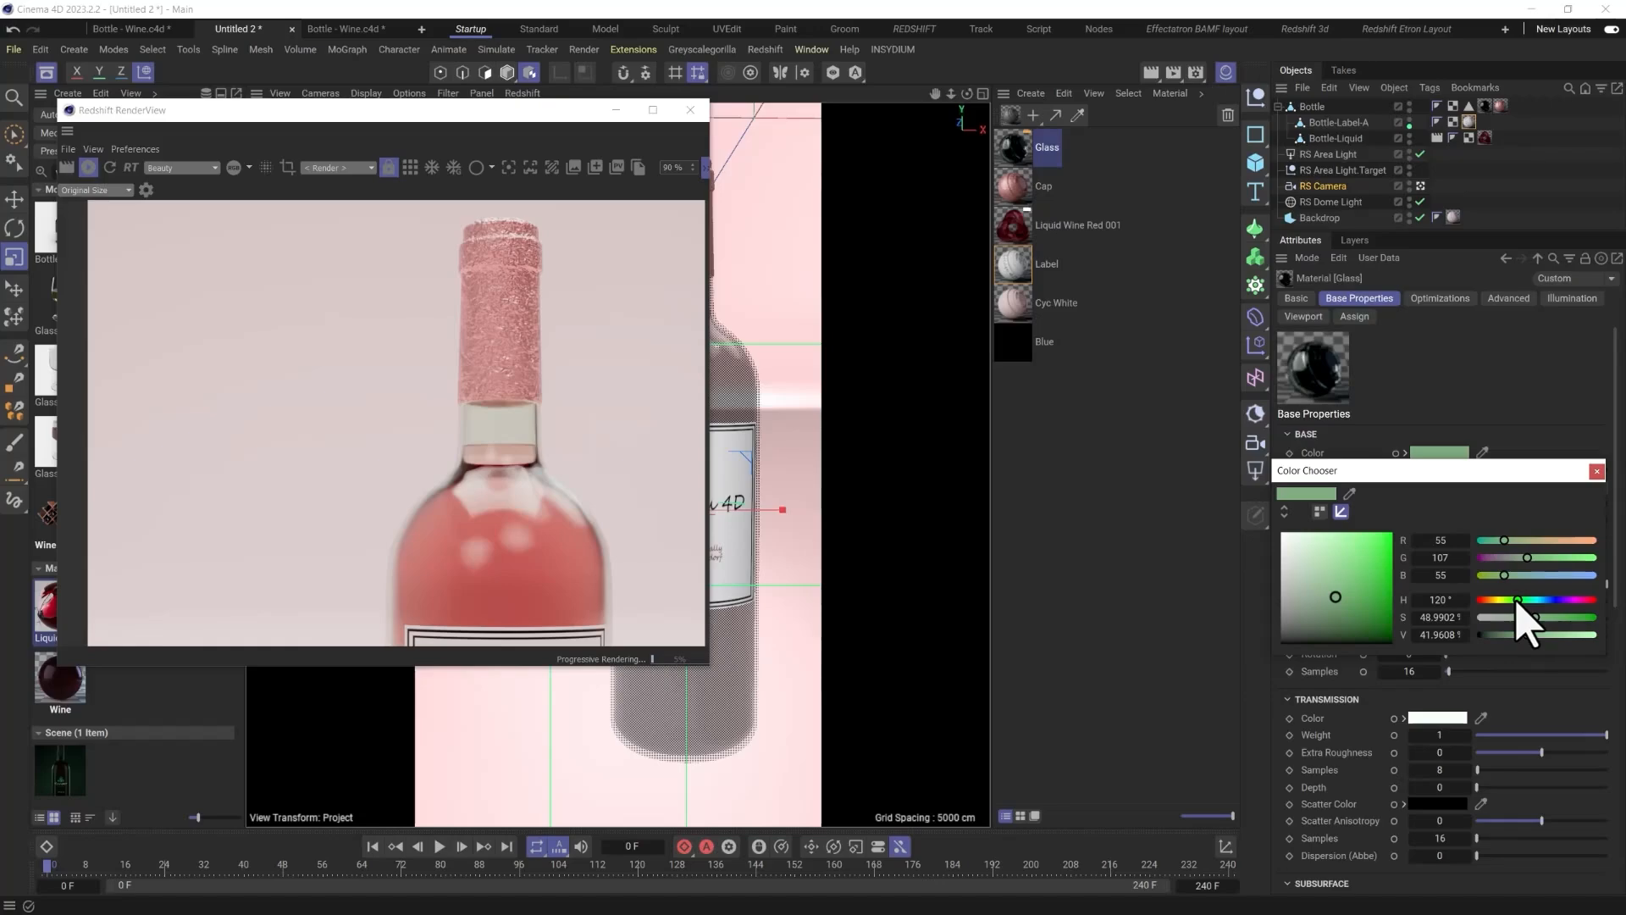
drag(1517, 576, 1523, 575)
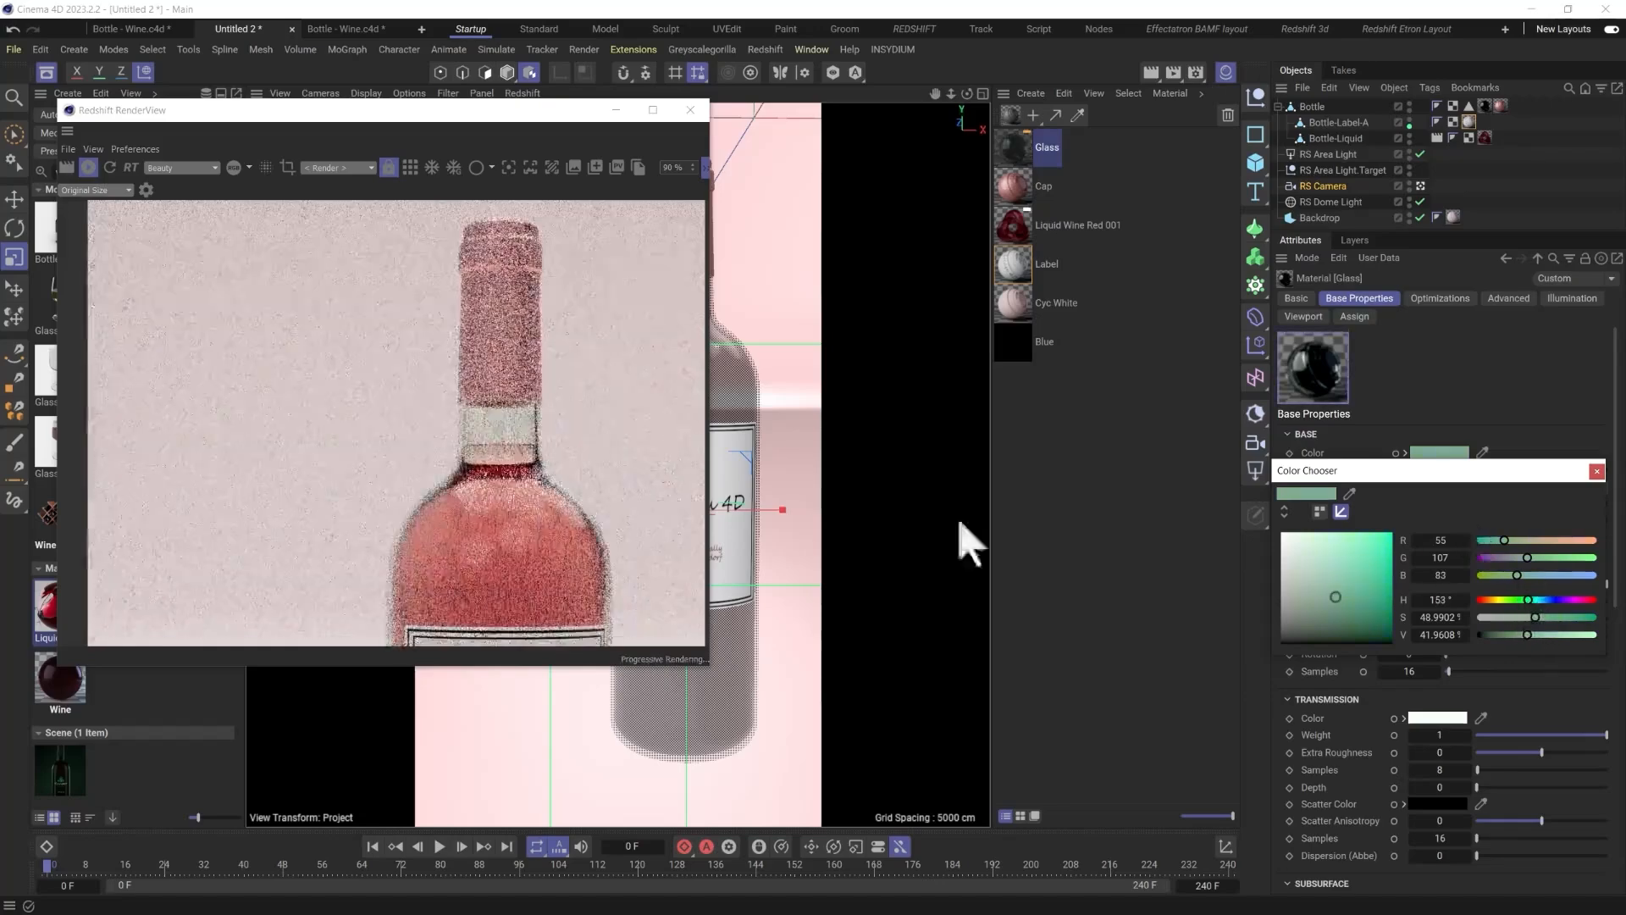
click(1597, 472)
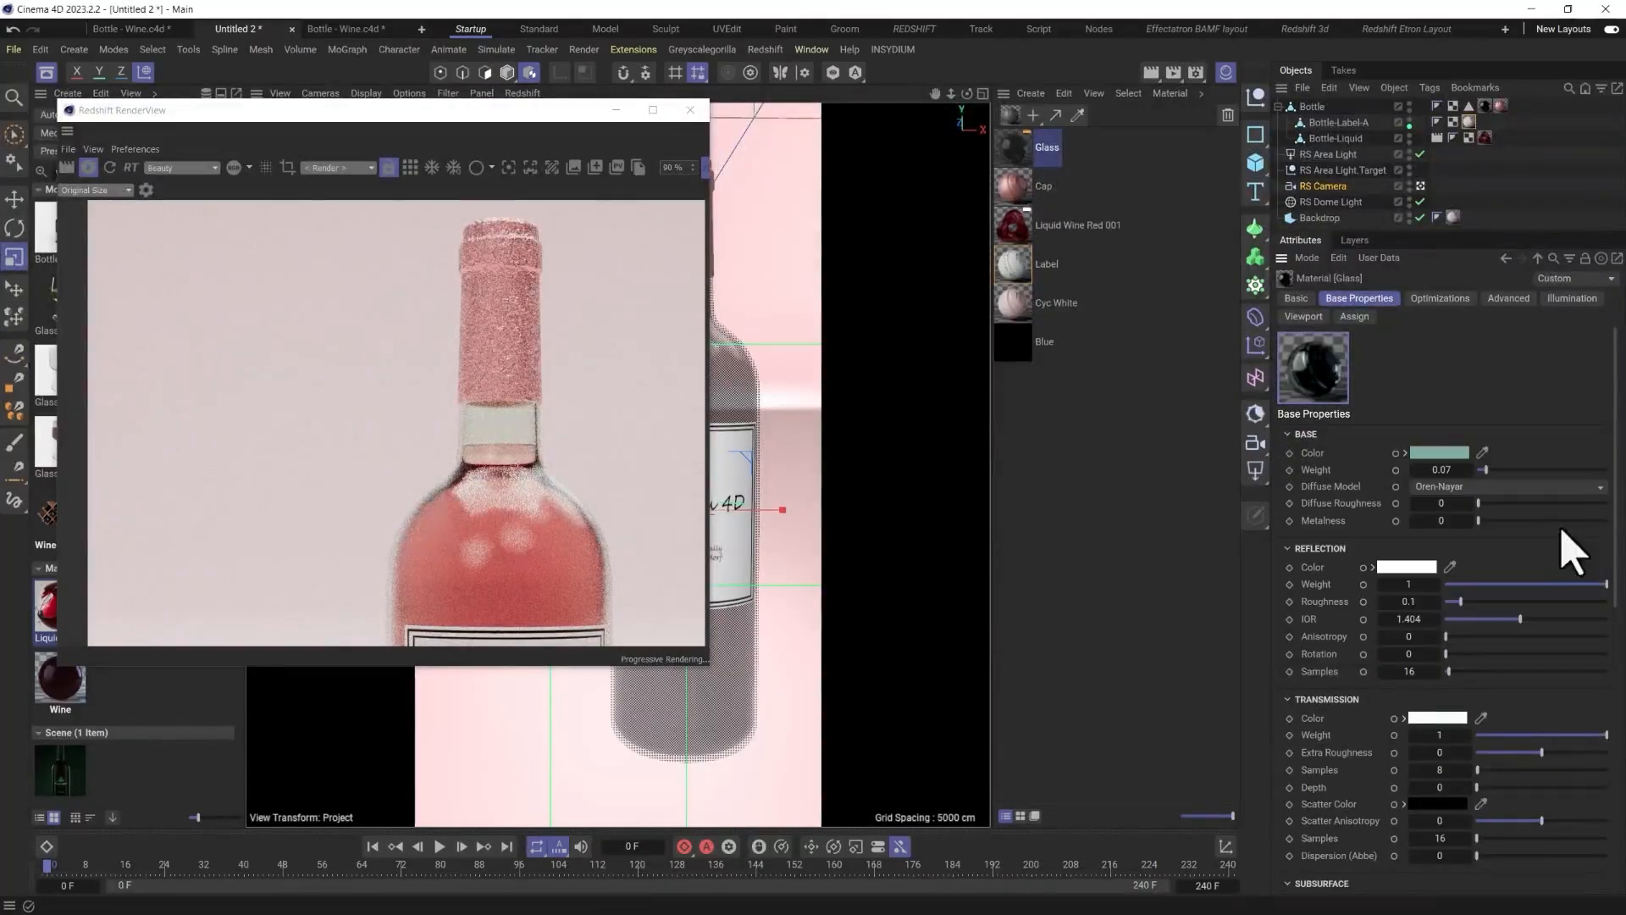
Tint the Glass material's transmission color pale green by lowering its red value to 210, and check the rendered bottle neck.
click(1436, 718)
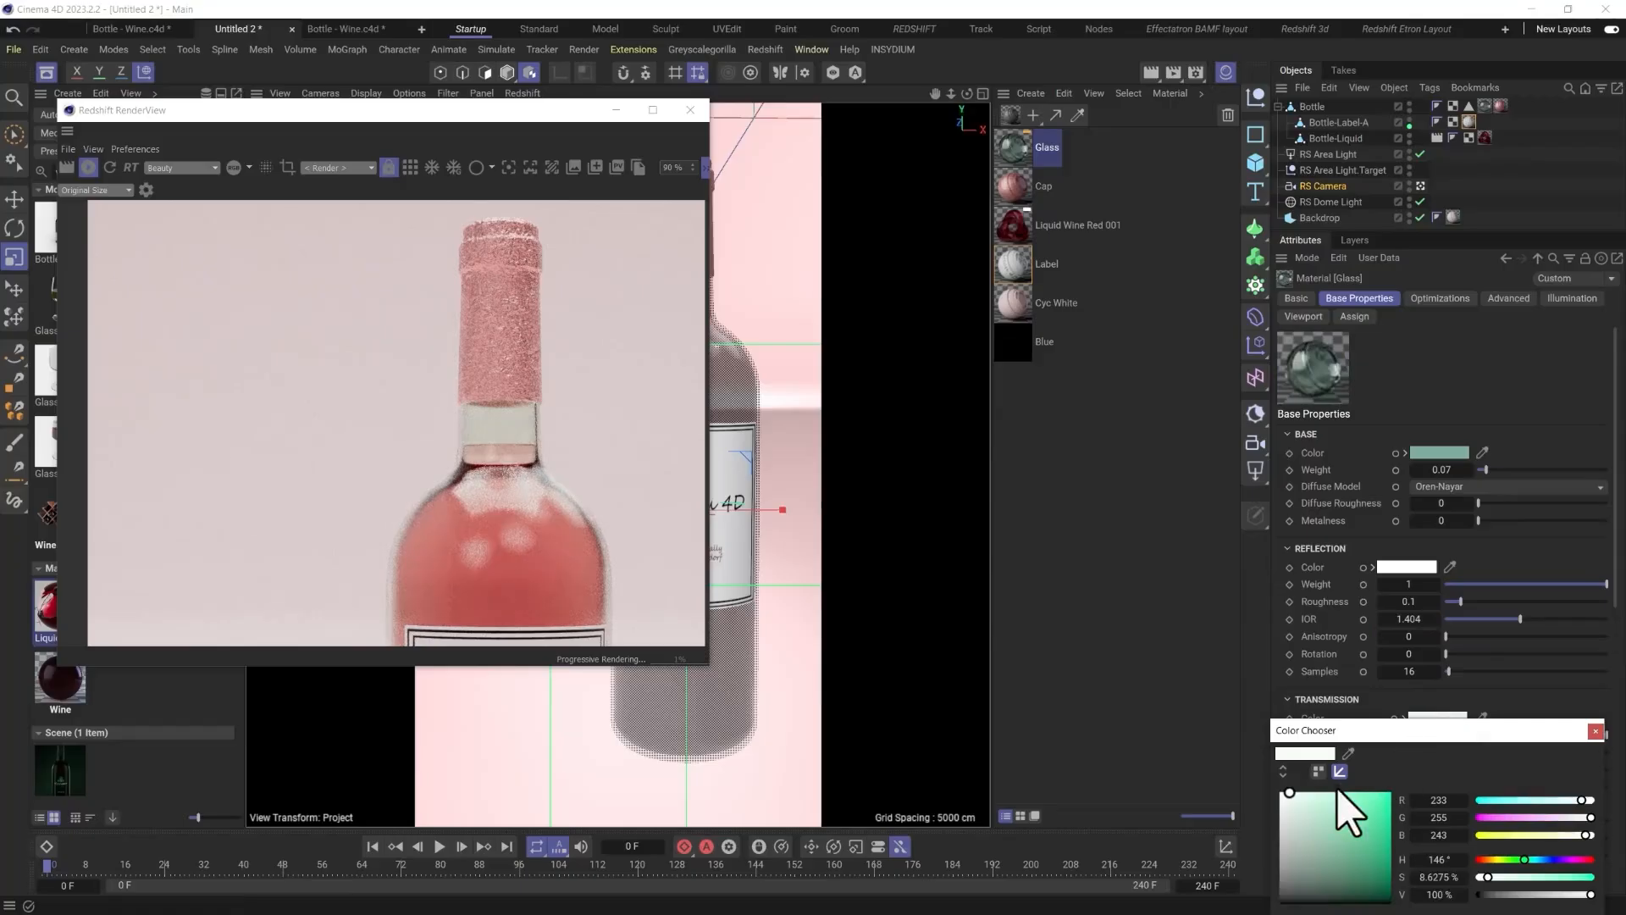
drag(1582, 800, 1571, 801)
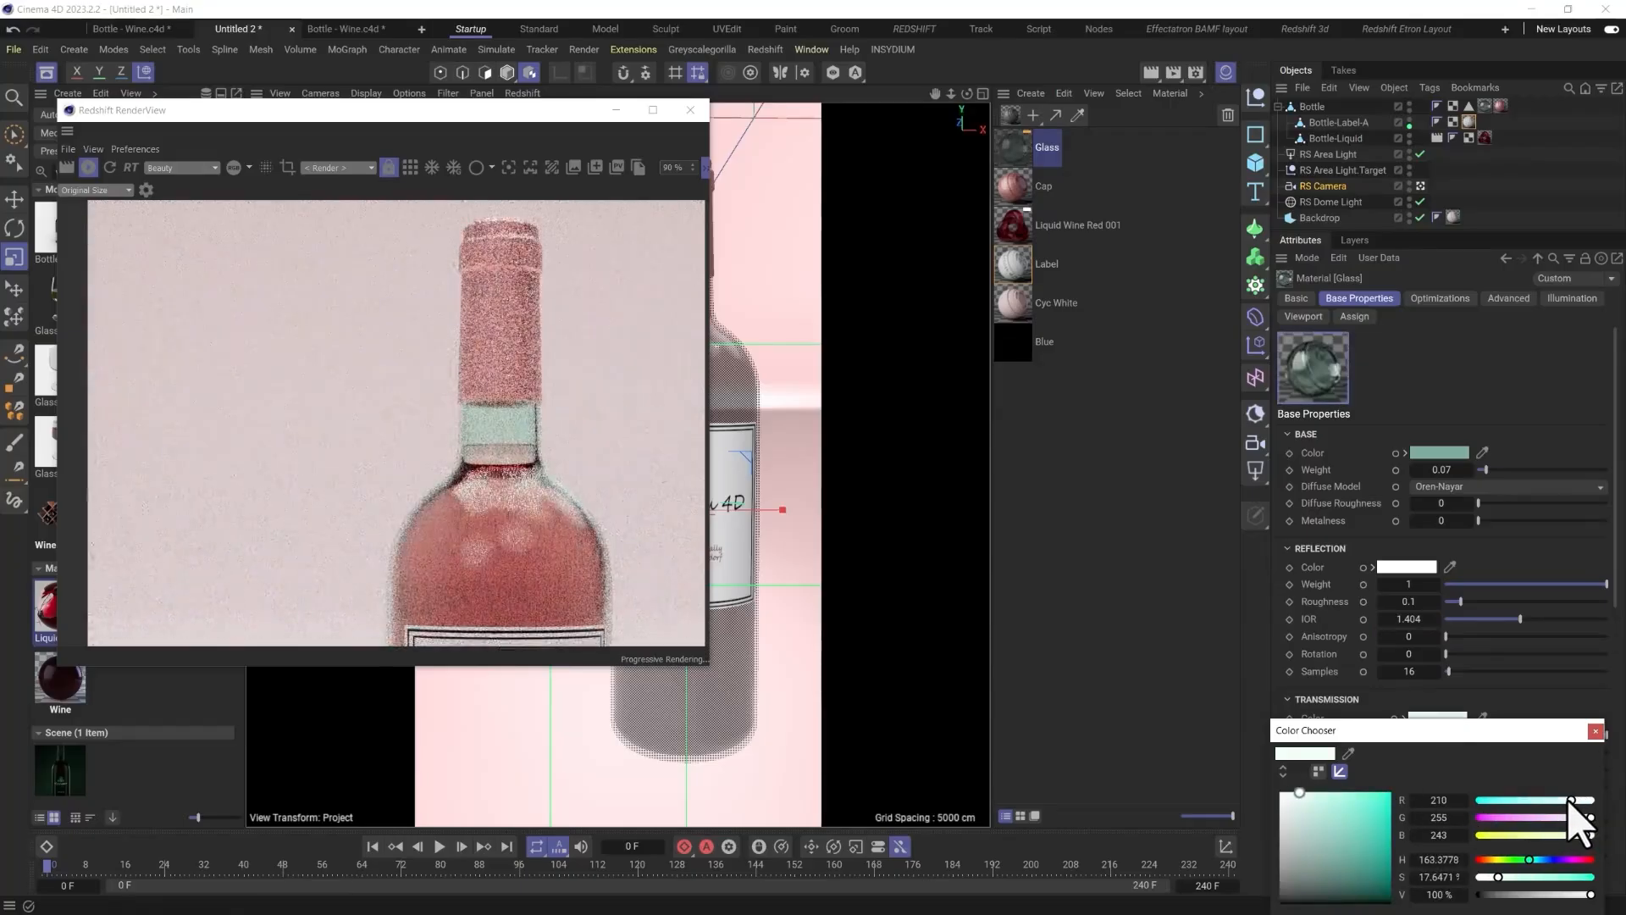
click(1597, 731)
scroll(526, 501, down, 2)
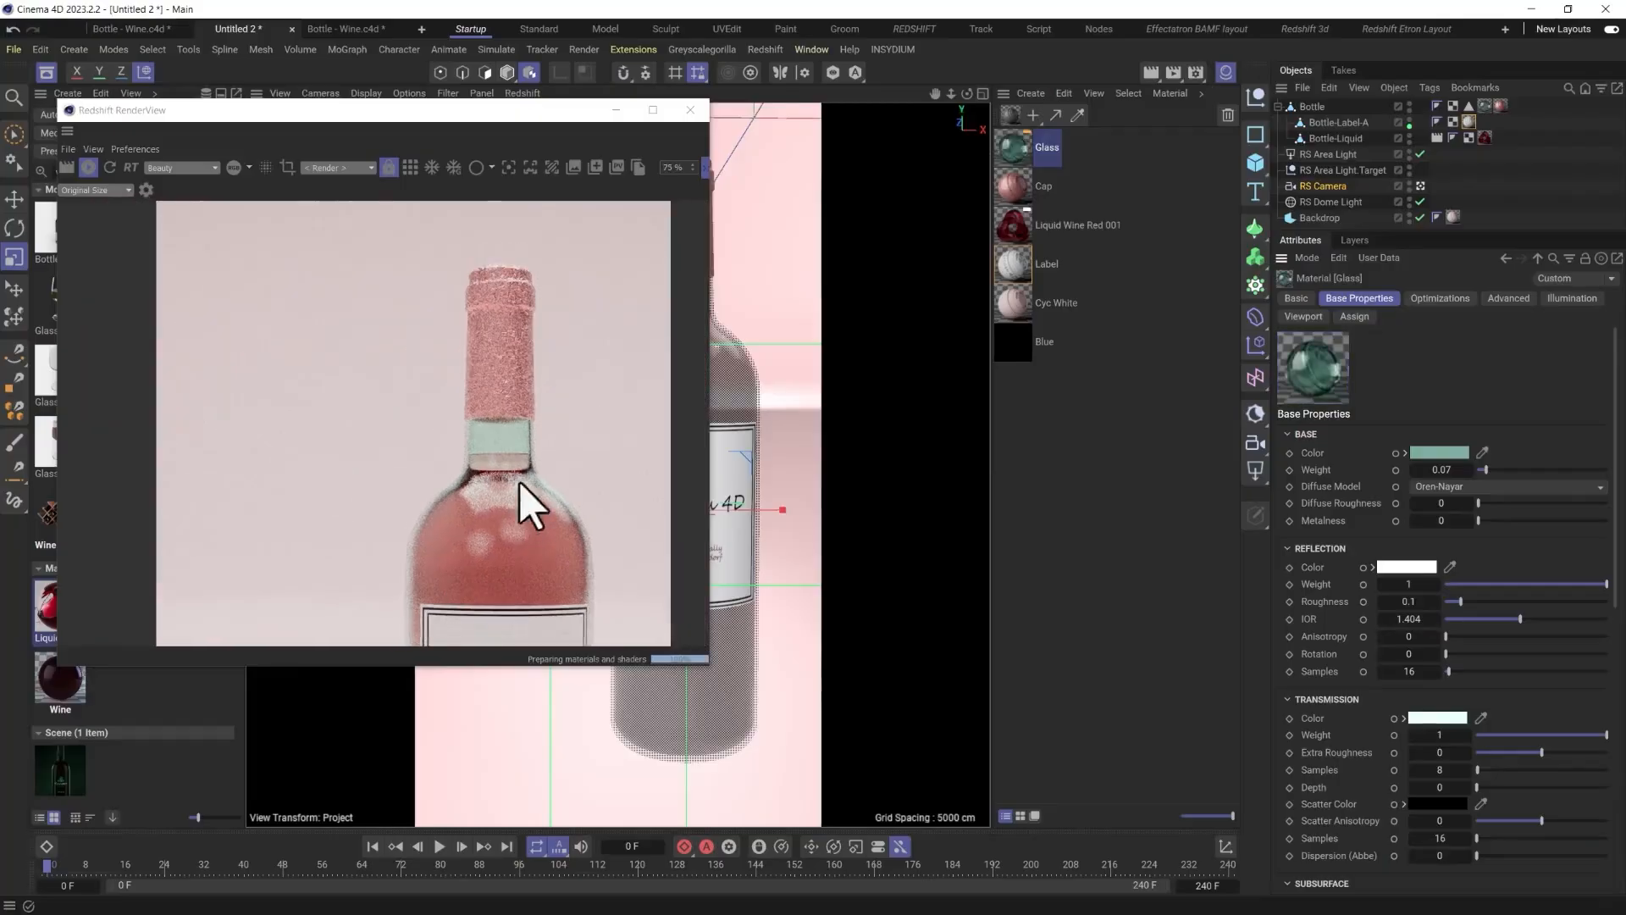
scroll(499, 499, down, 1)
scroll(505, 525, up, 2)
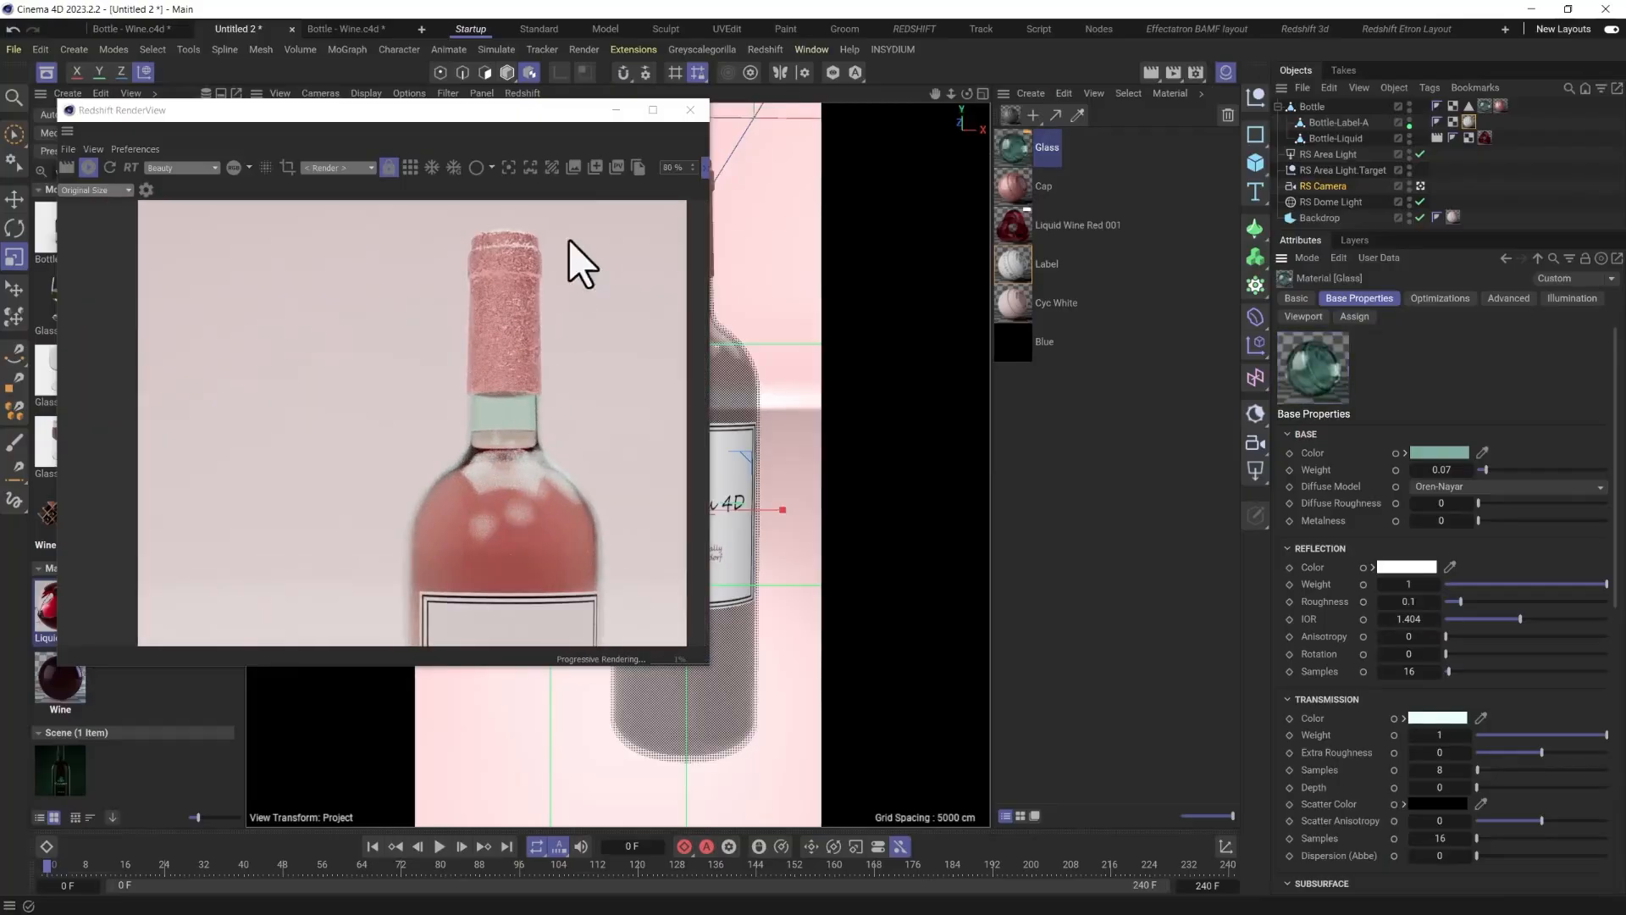
Close the render preview, save the project as Wine tut, and hide the Asset Browser.
click(690, 110)
key(ctrl+s)
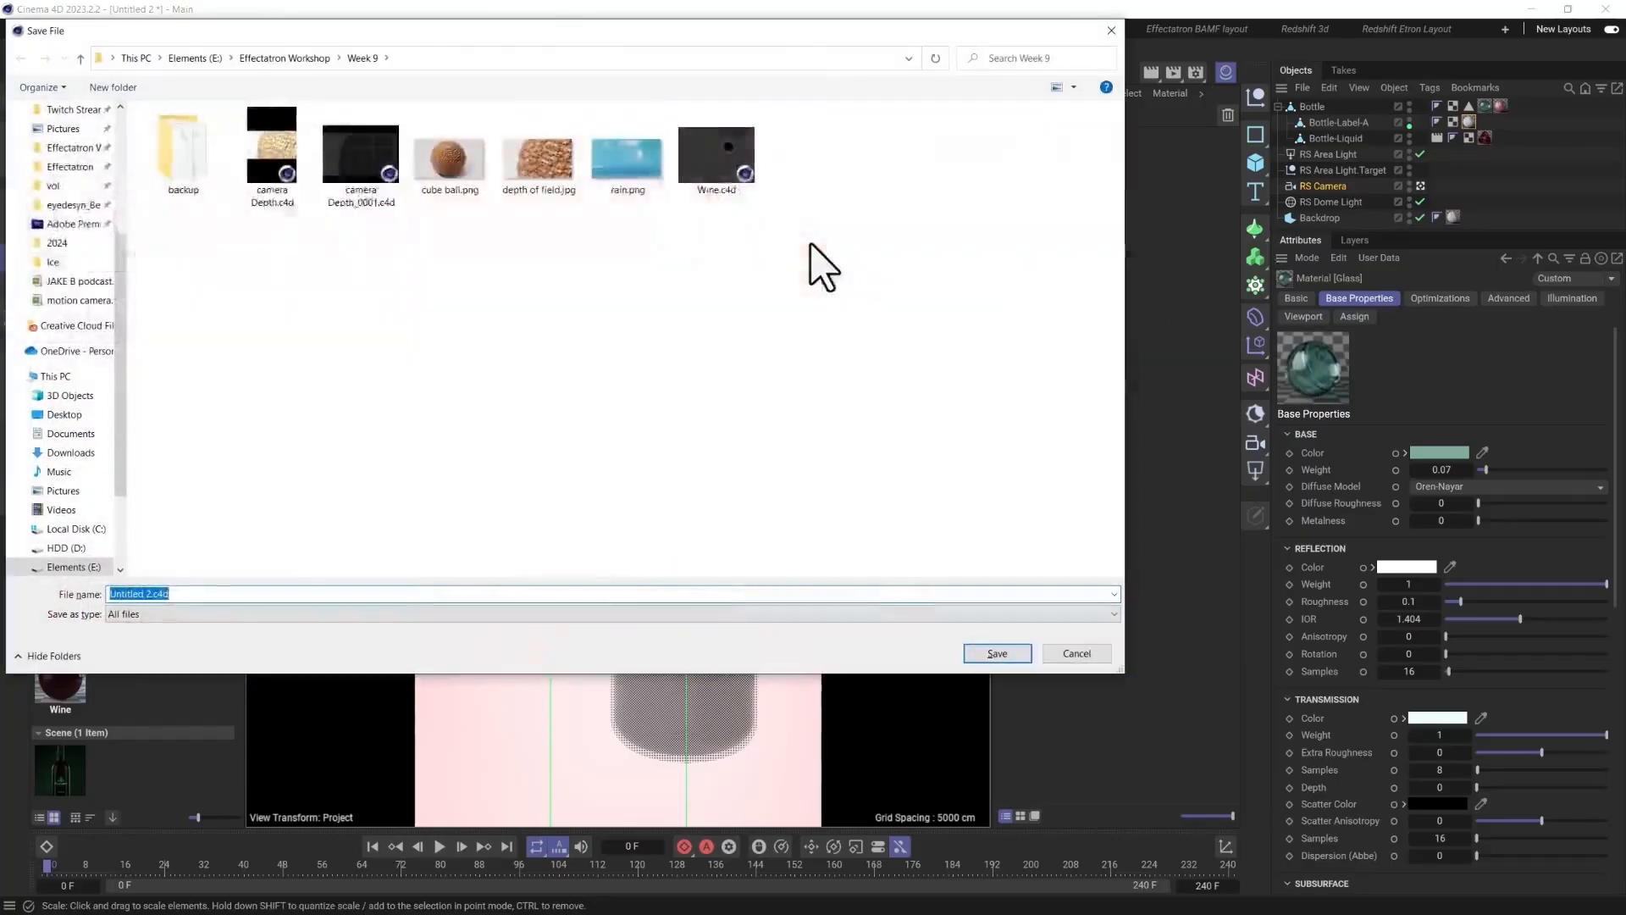
text(Wine tut)
key(Return)
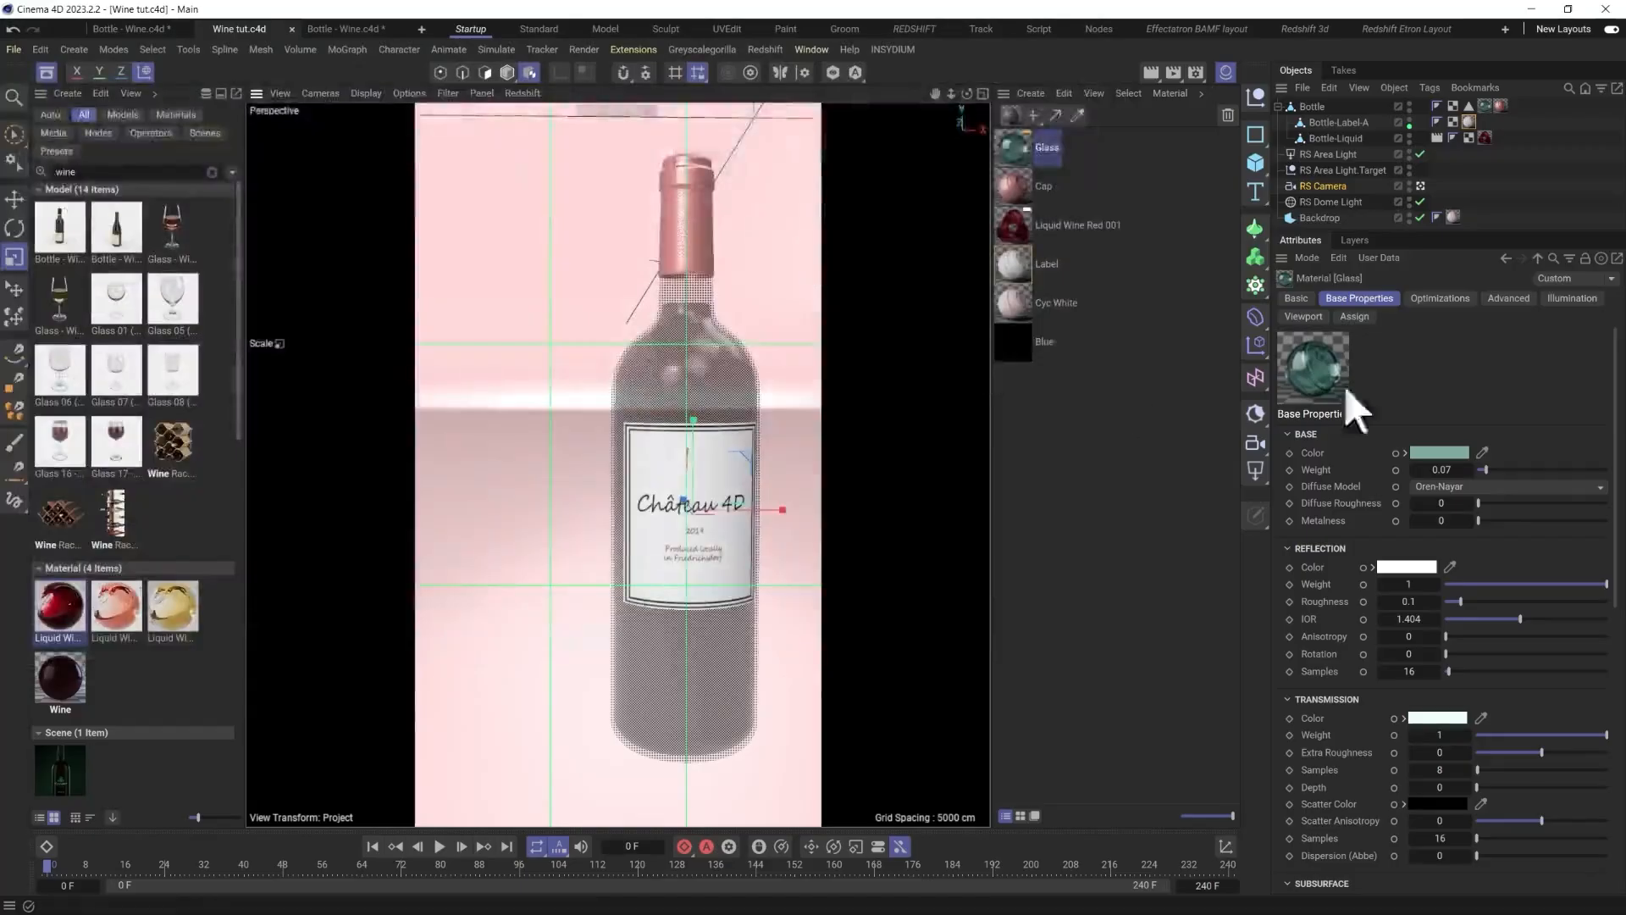
click(47, 75)
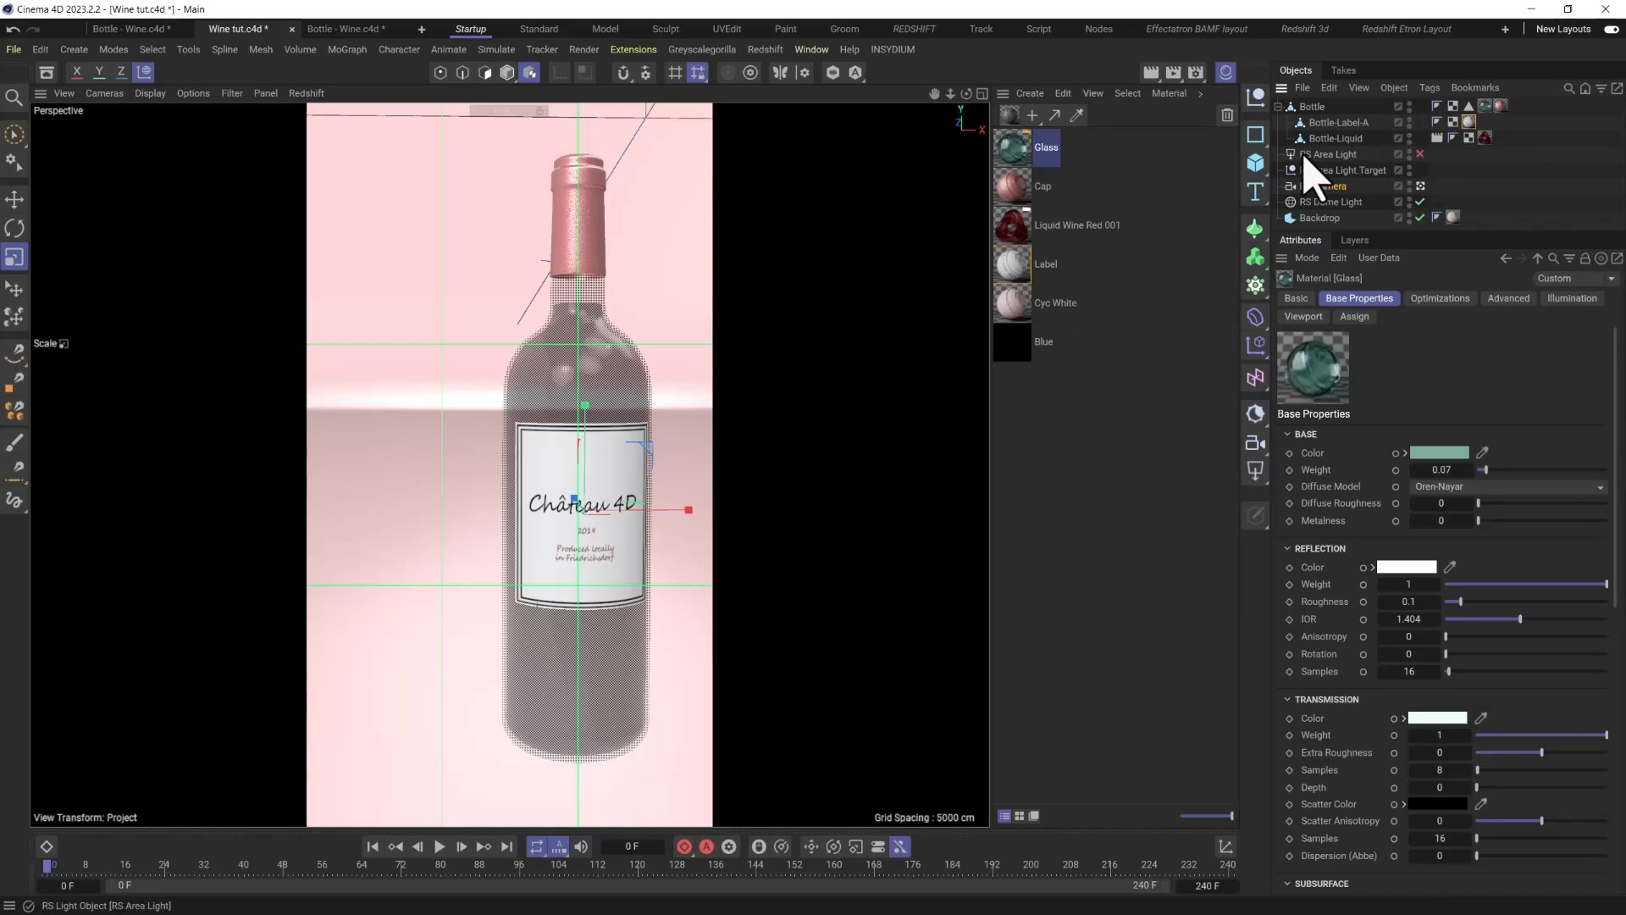
Reopen the live Redshift RenderView and turn off the existing RS Area Light and RS Dome Light.
click(765, 50)
click(772, 170)
drag(999, 170, 444, 137)
scroll(504, 432, down, 4)
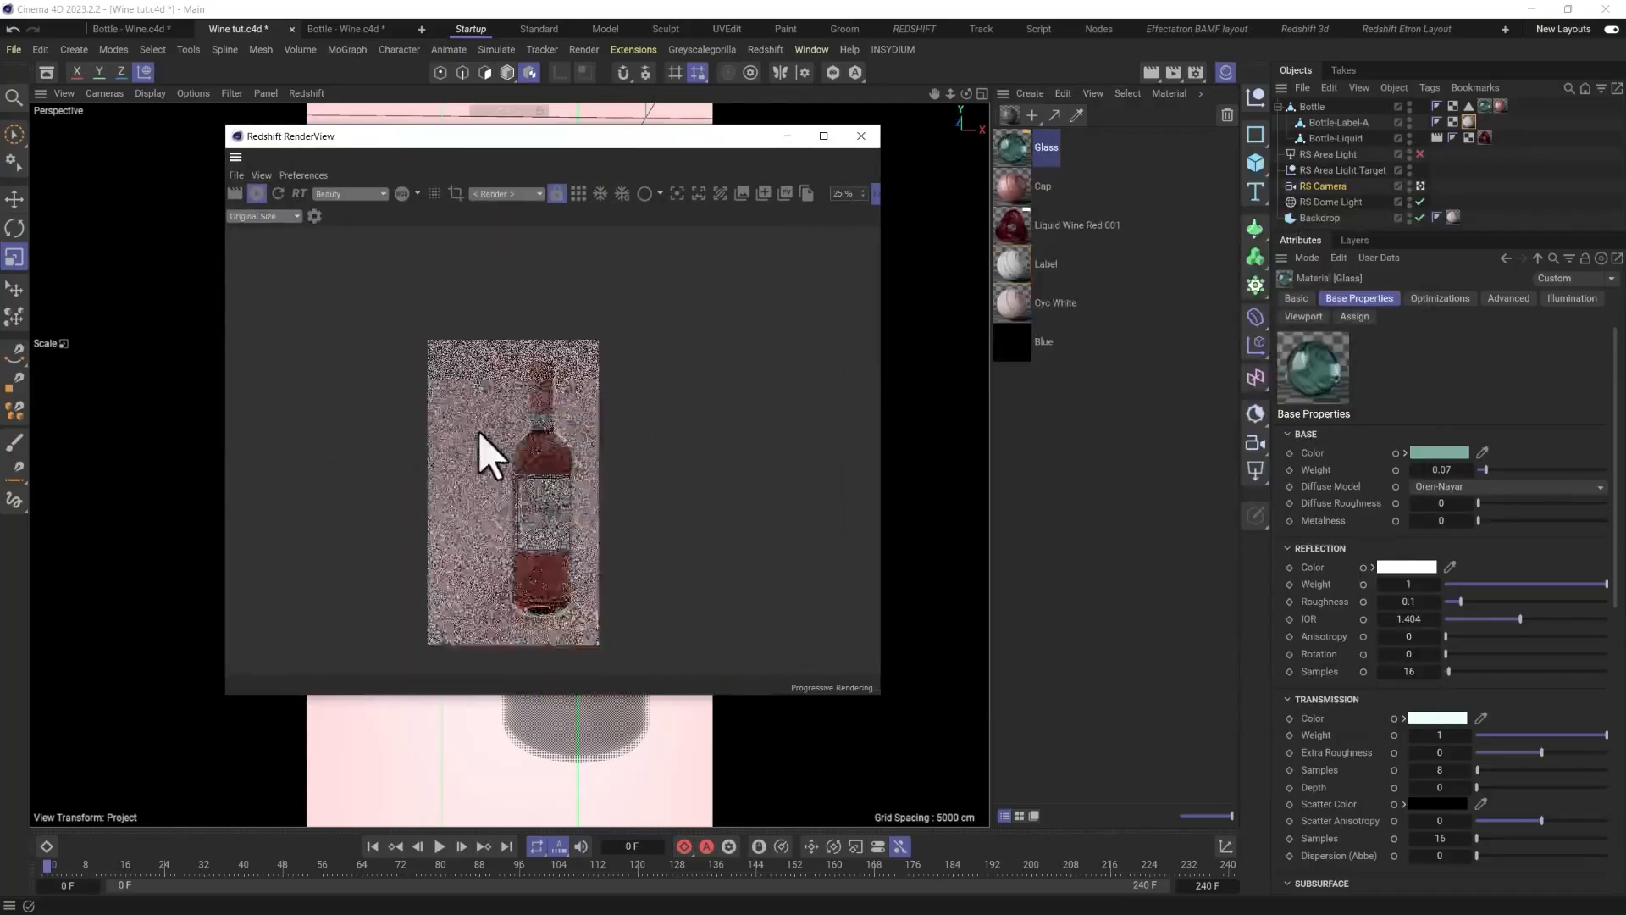
click(1420, 203)
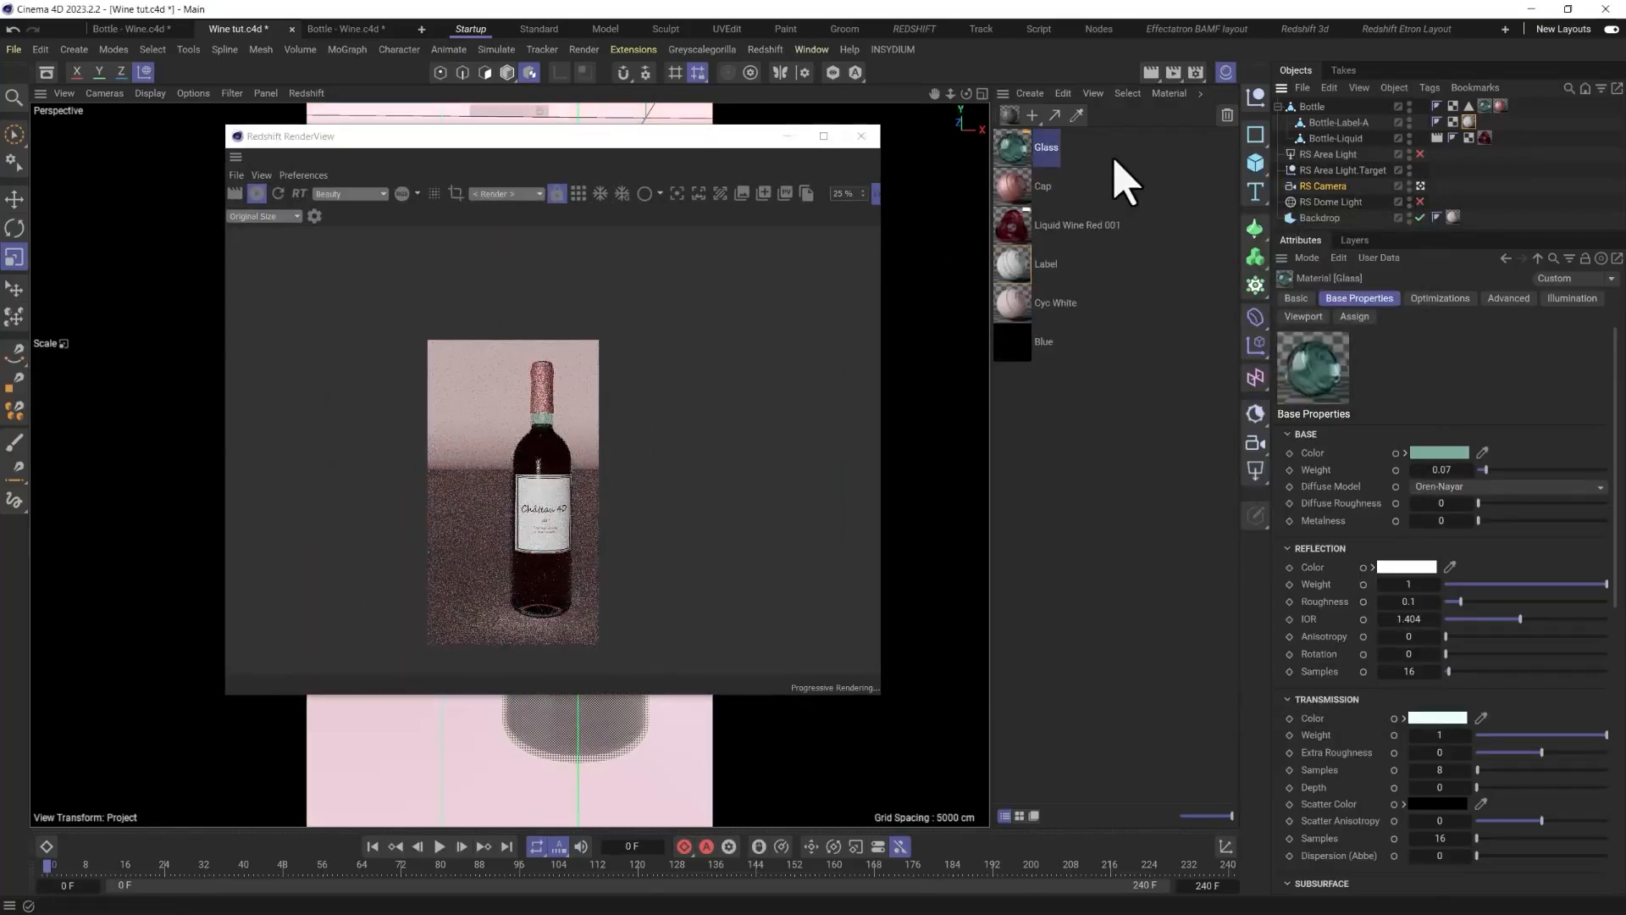
Add a new Redshift area light with a target tag and its own target null.
click(1251, 474)
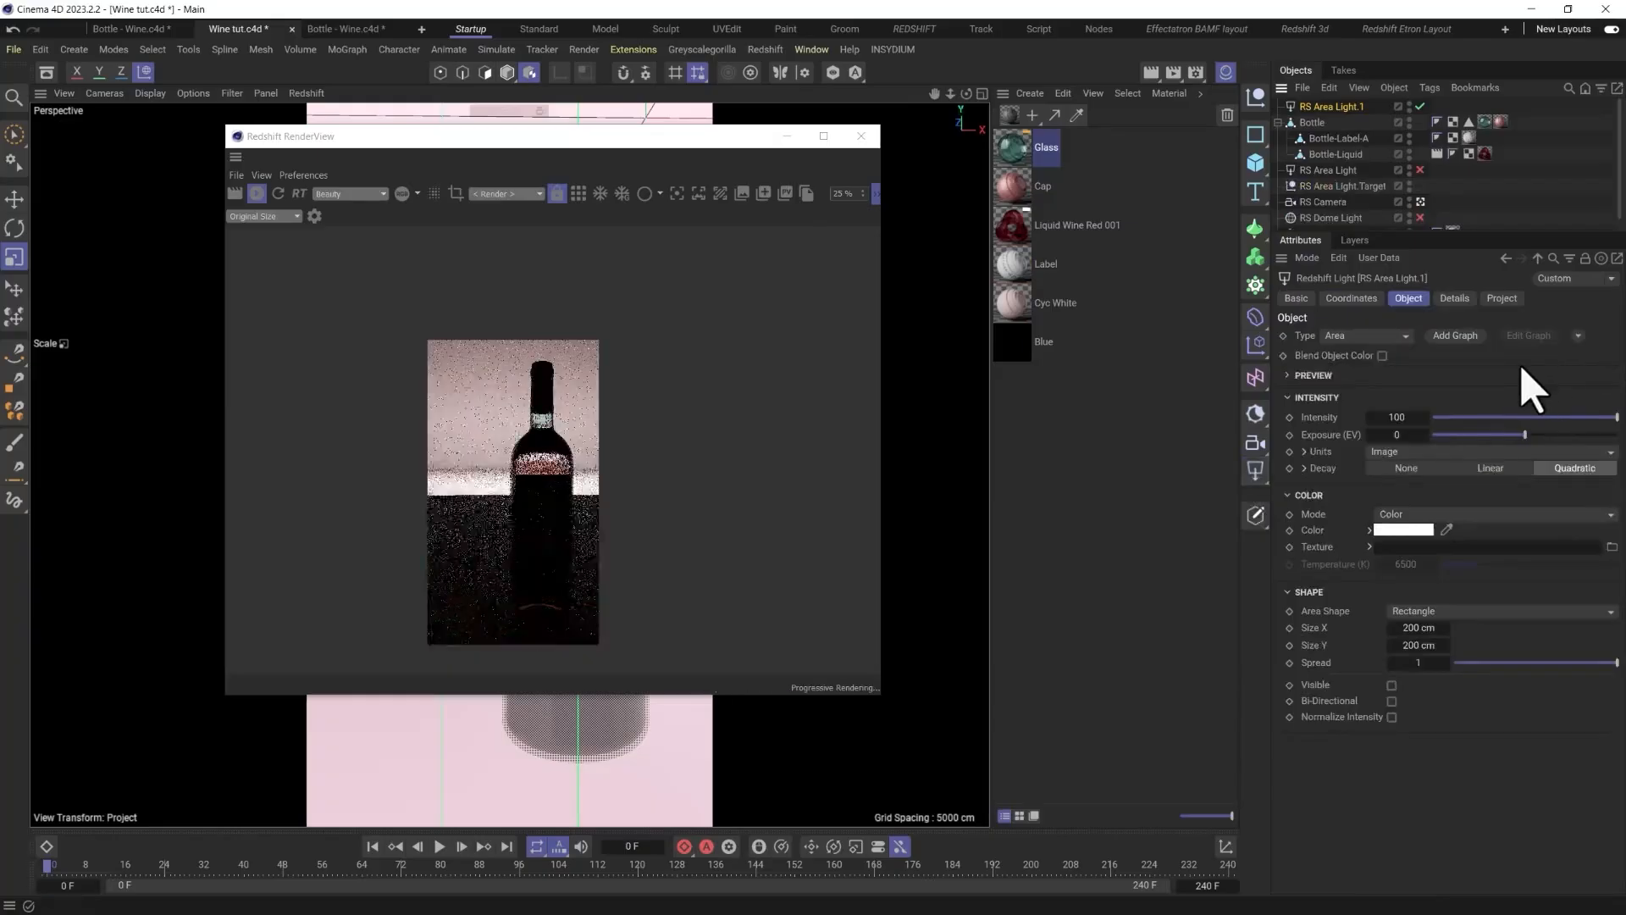
click(1578, 335)
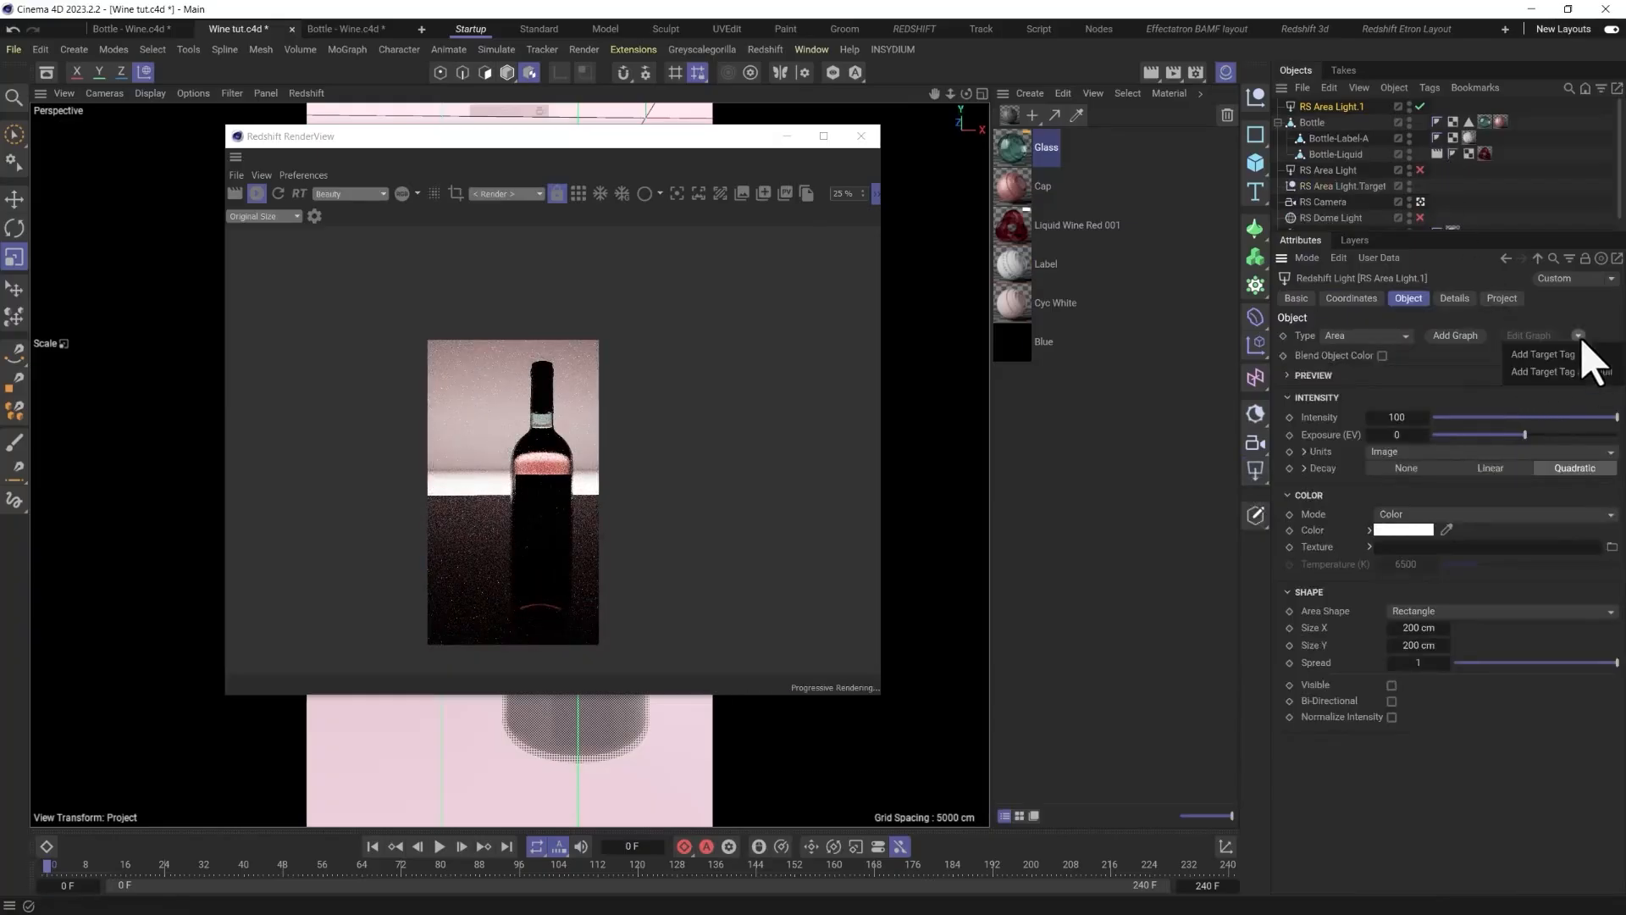
click(1582, 370)
Dock the Redshift RenderView beside the viewport, hide the material manager, and enlarge the rendered bottle.
drag(681, 138, 847, 237)
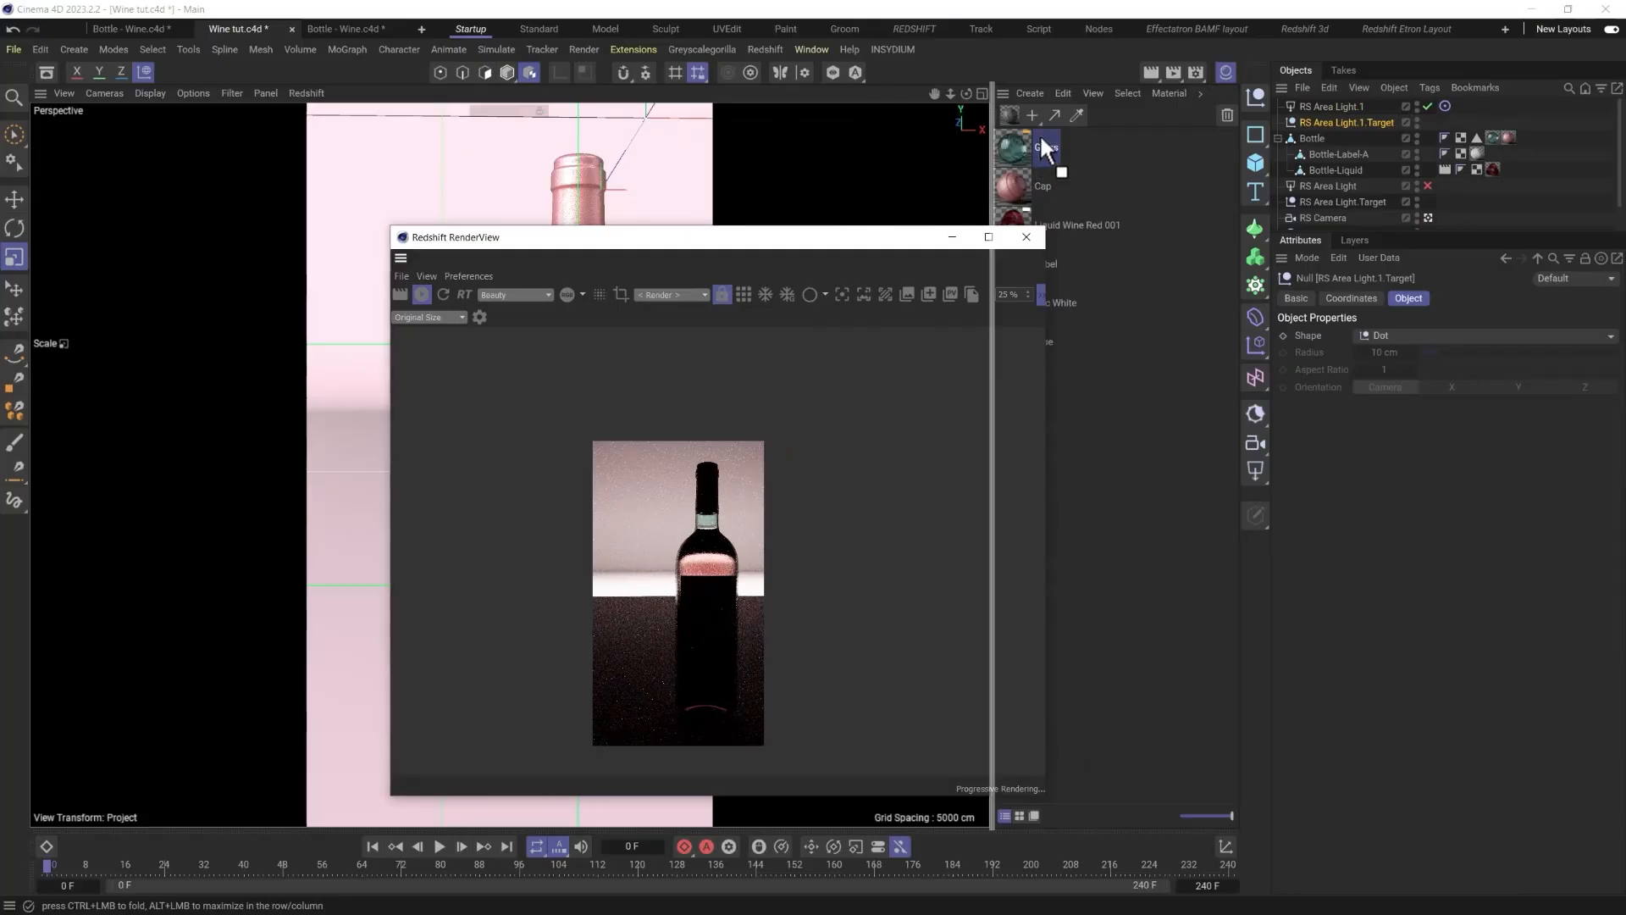
click(1226, 73)
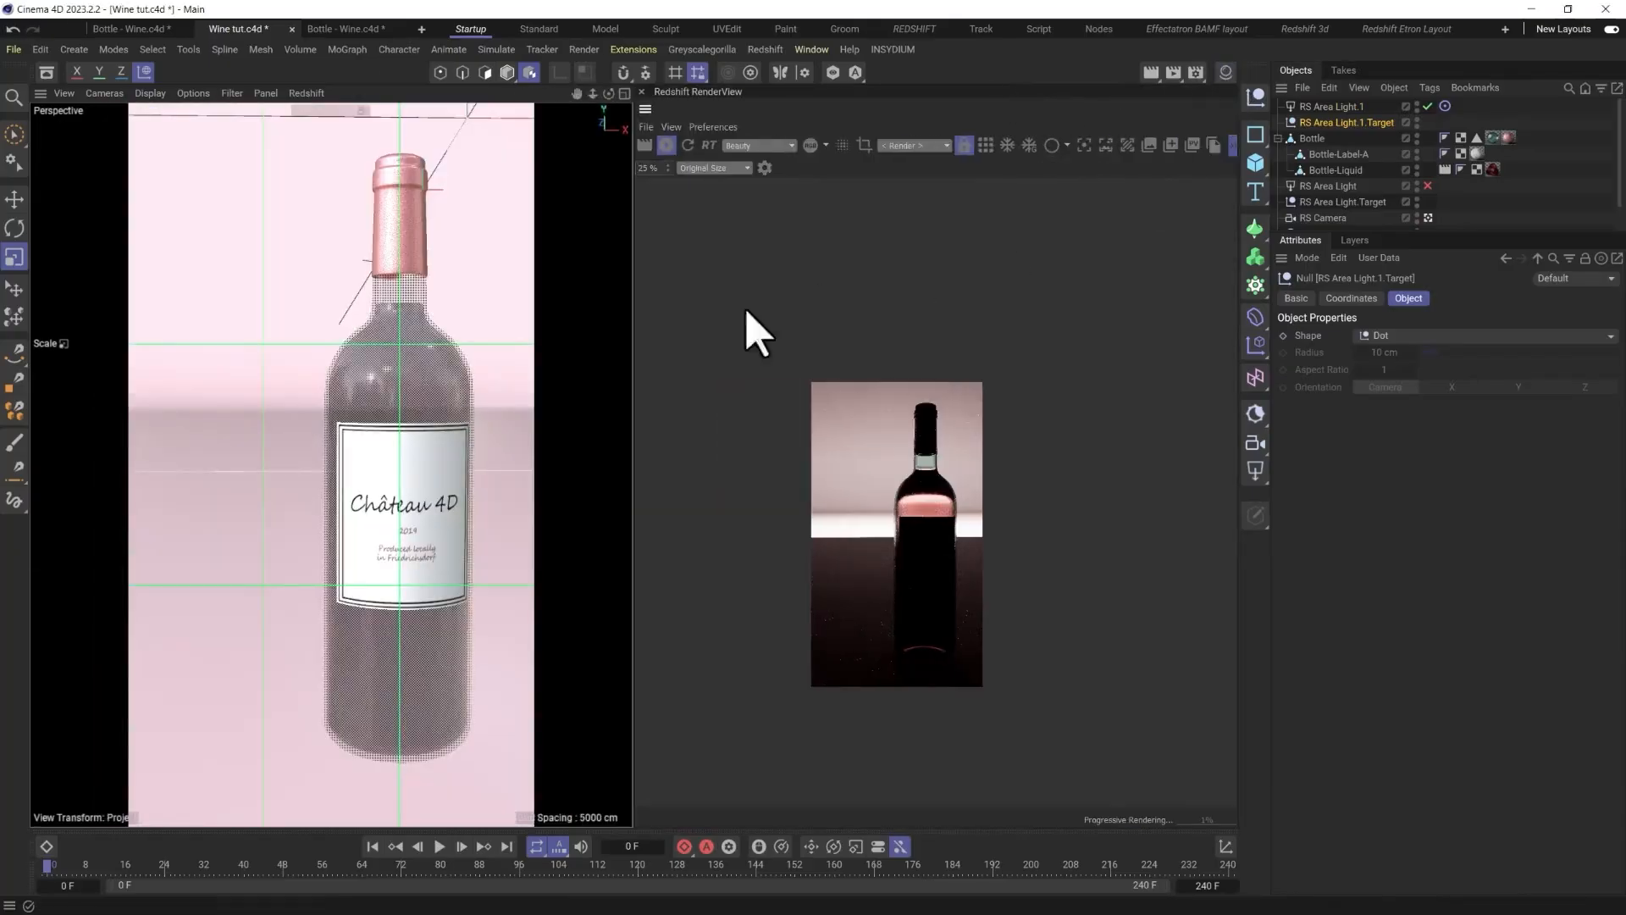
scroll(858, 419, up, 2)
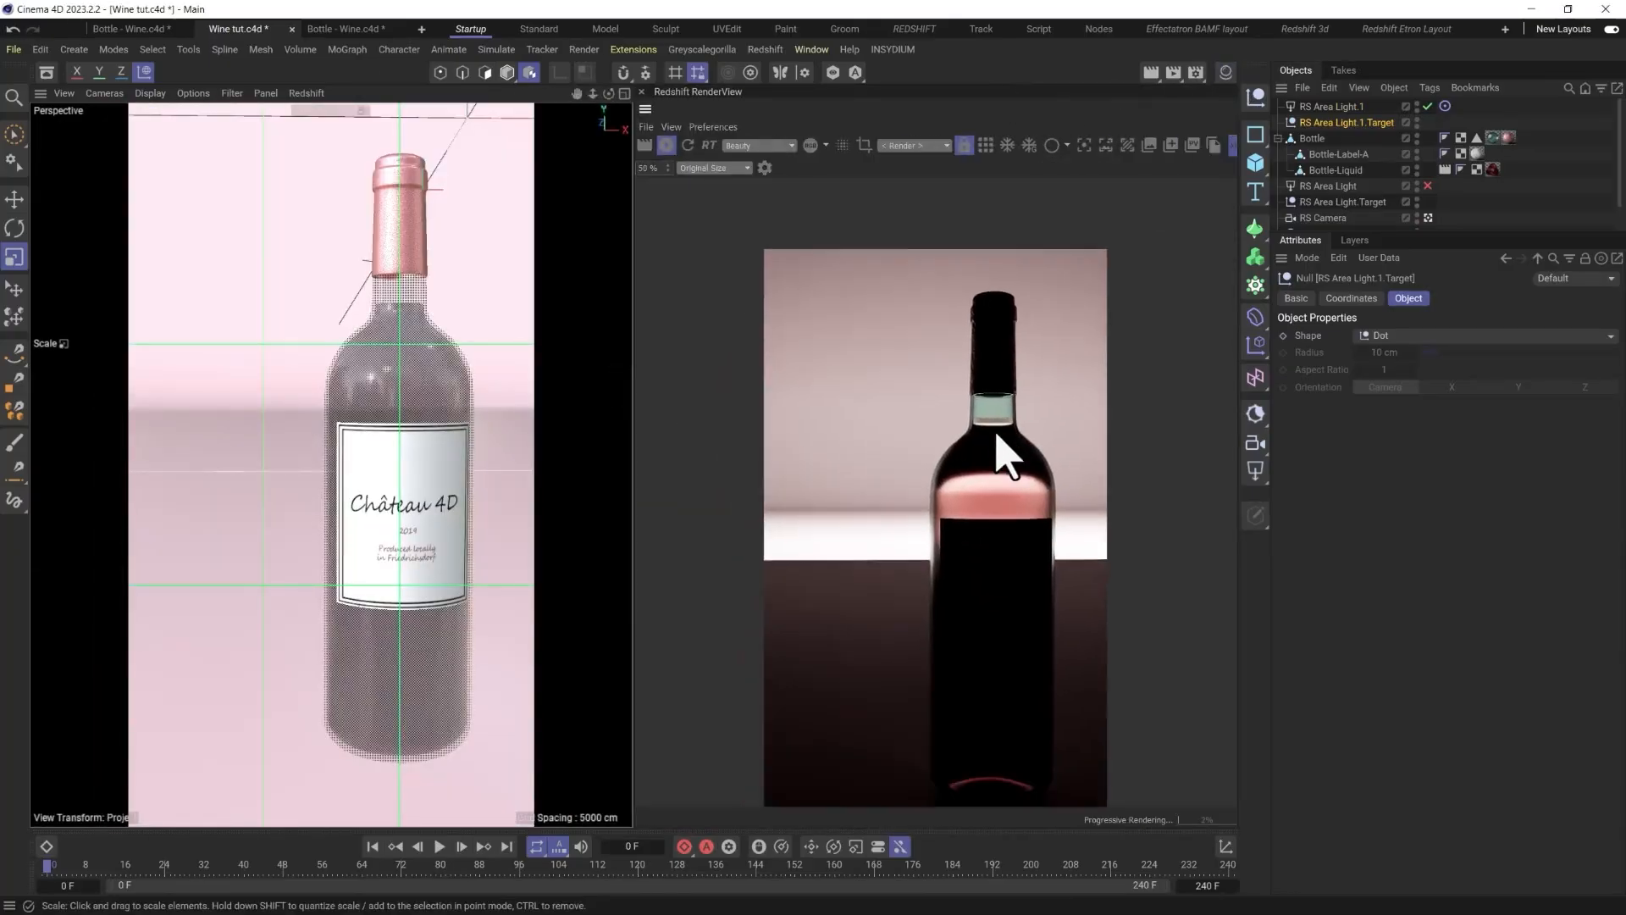
scroll(976, 394, up, 1)
scroll(976, 393, down, 3)
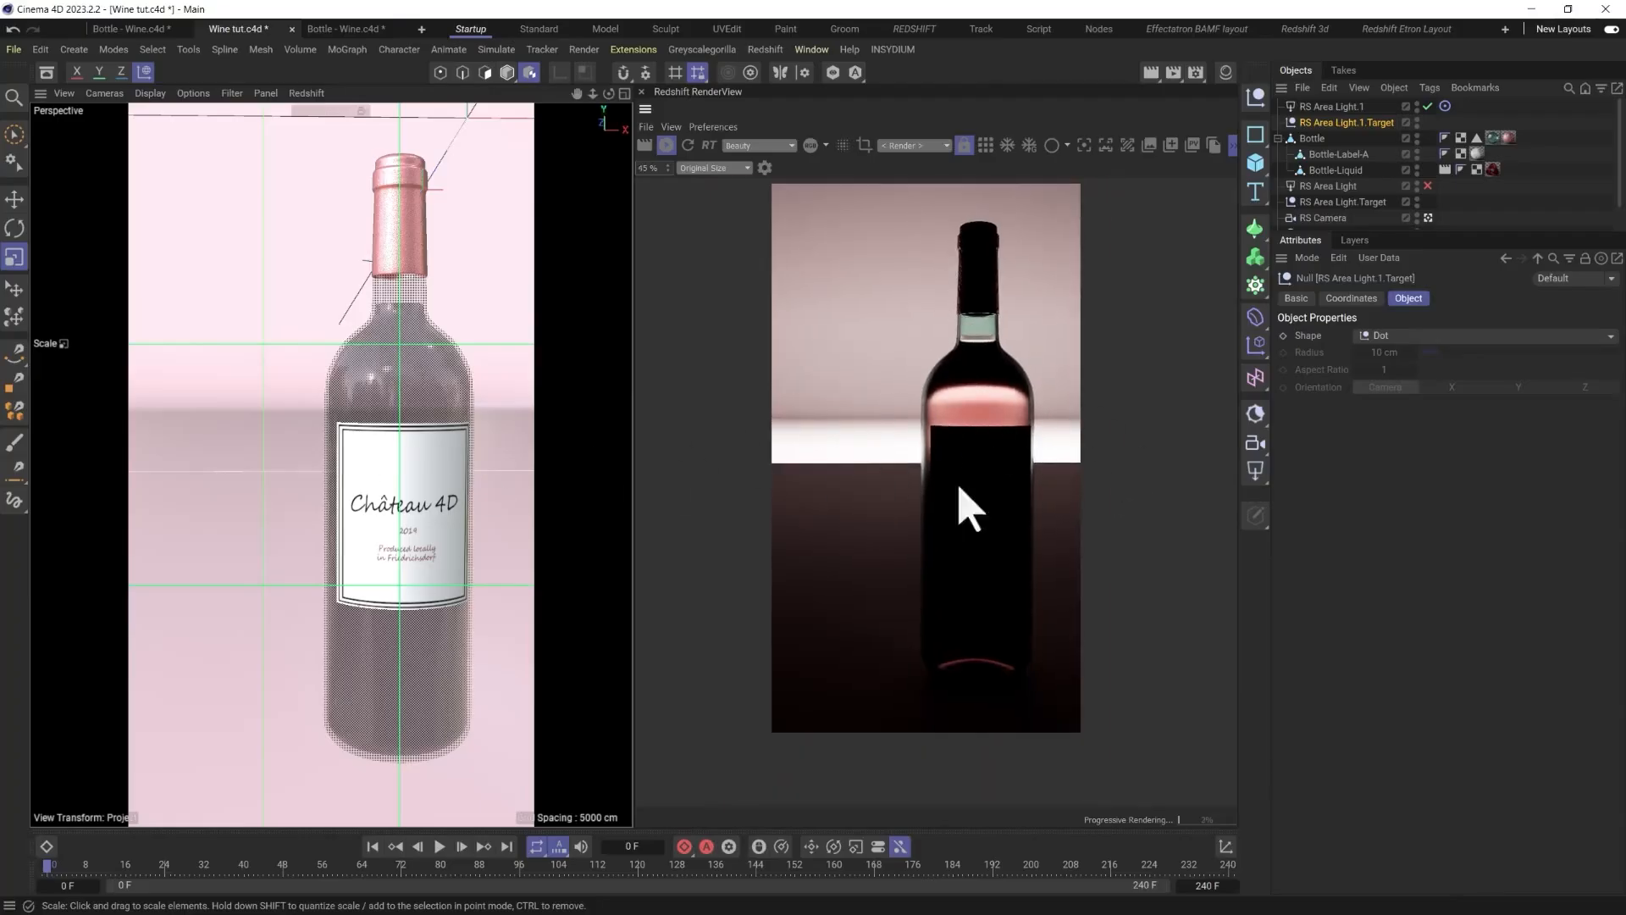
Place the RS Area Light.1 target null at the foot of the bottle and lower that light's intensity to 20.3.
click(1318, 108)
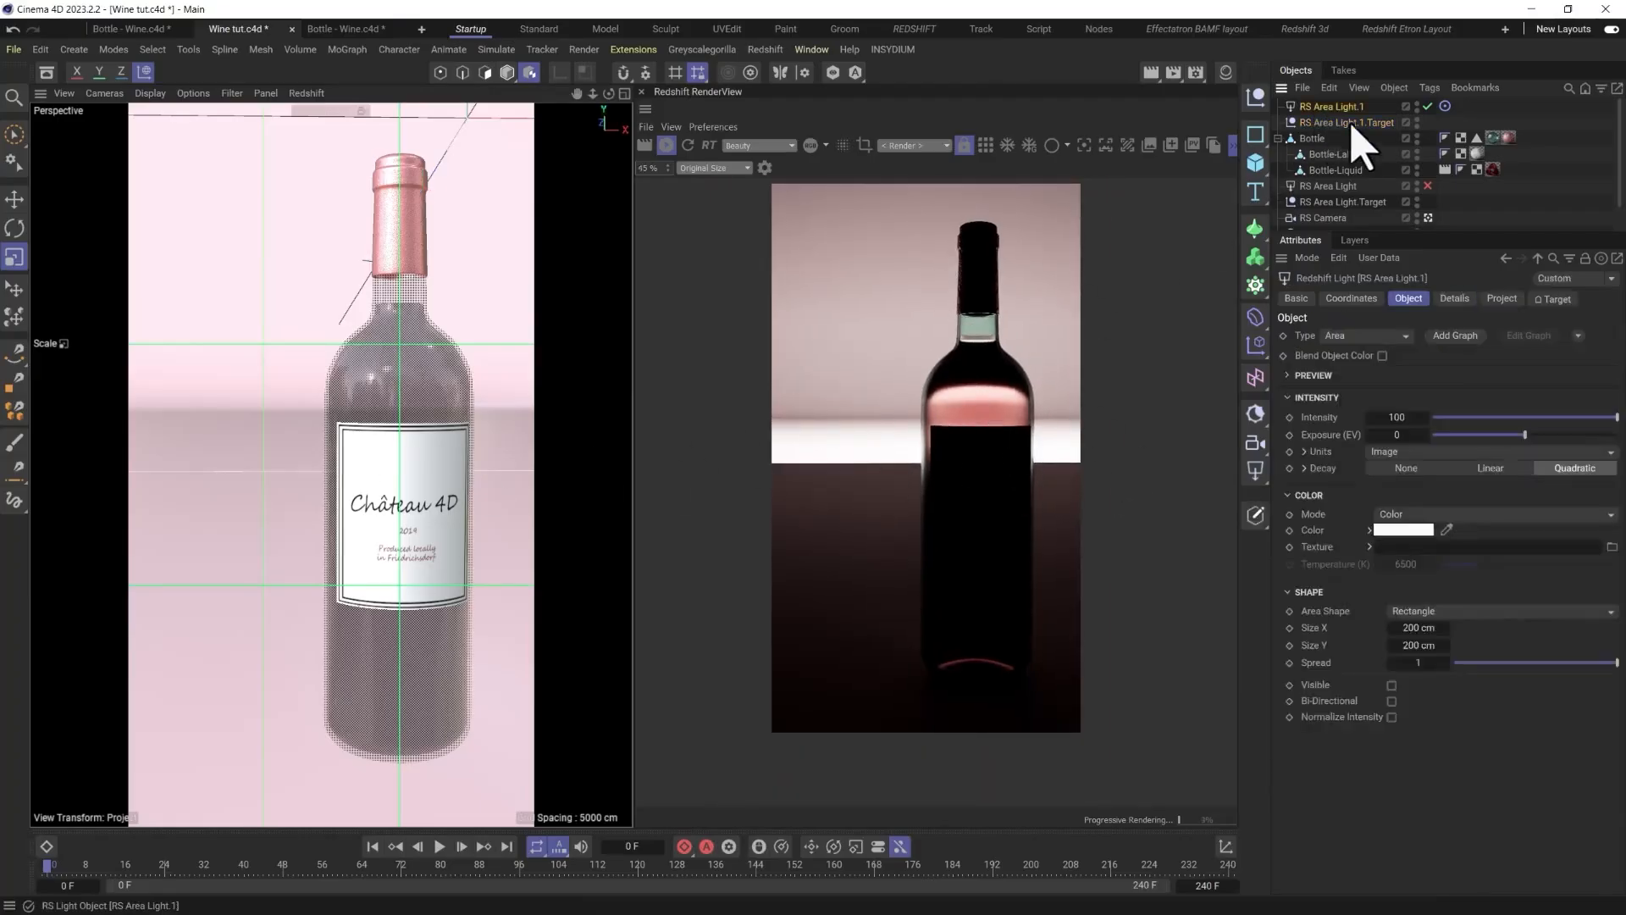
click(1348, 123)
click(16, 288)
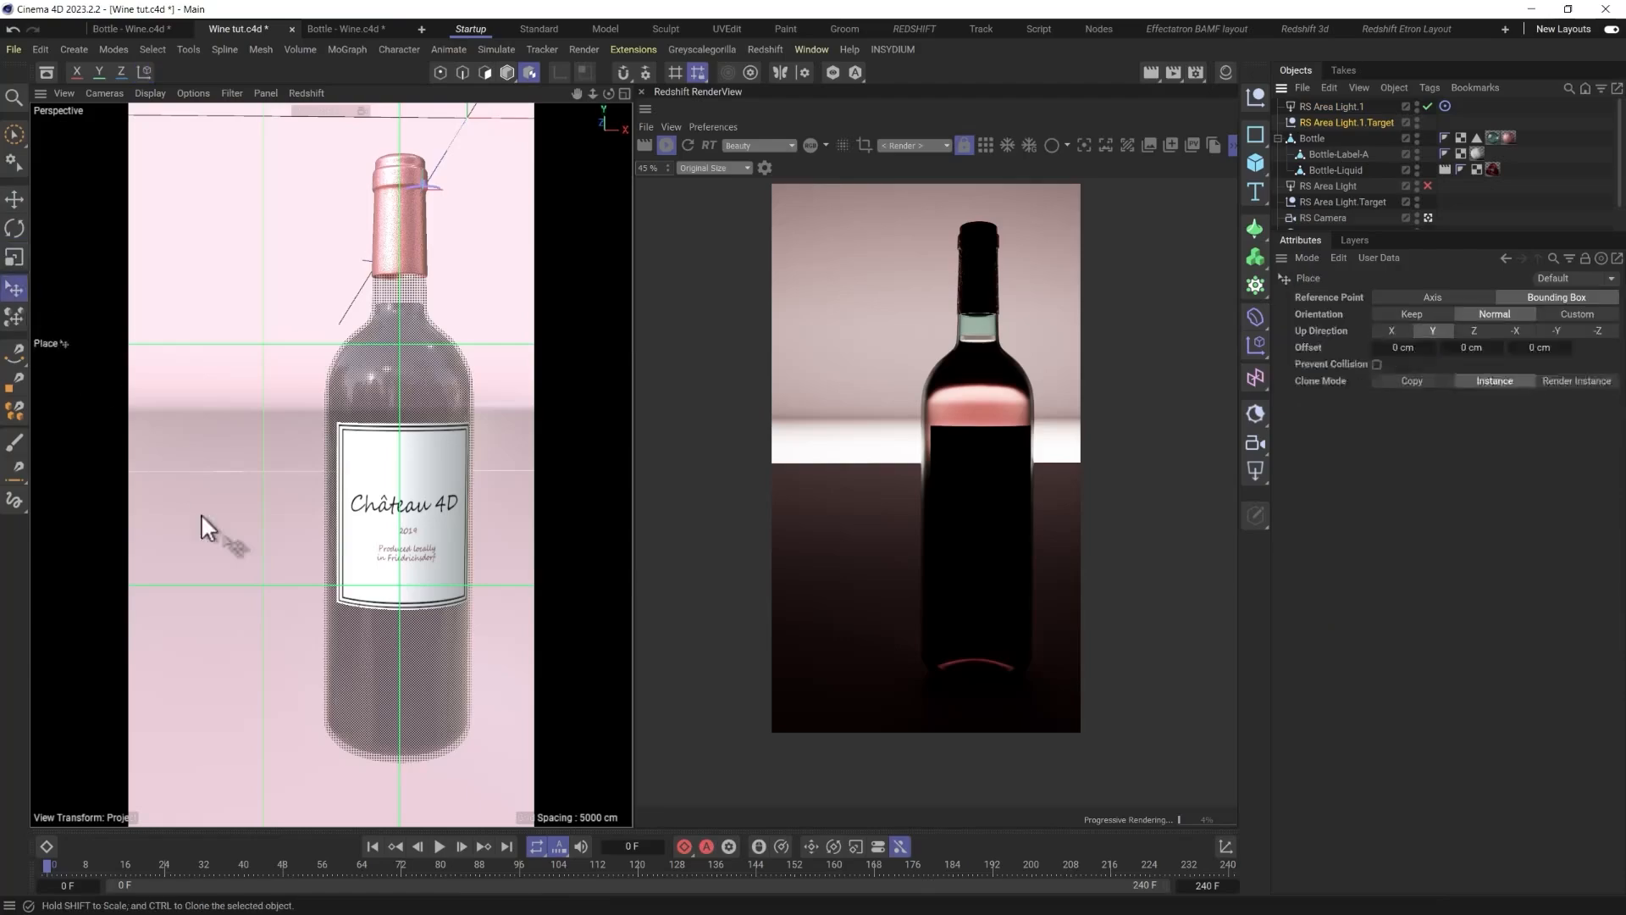
click(399, 771)
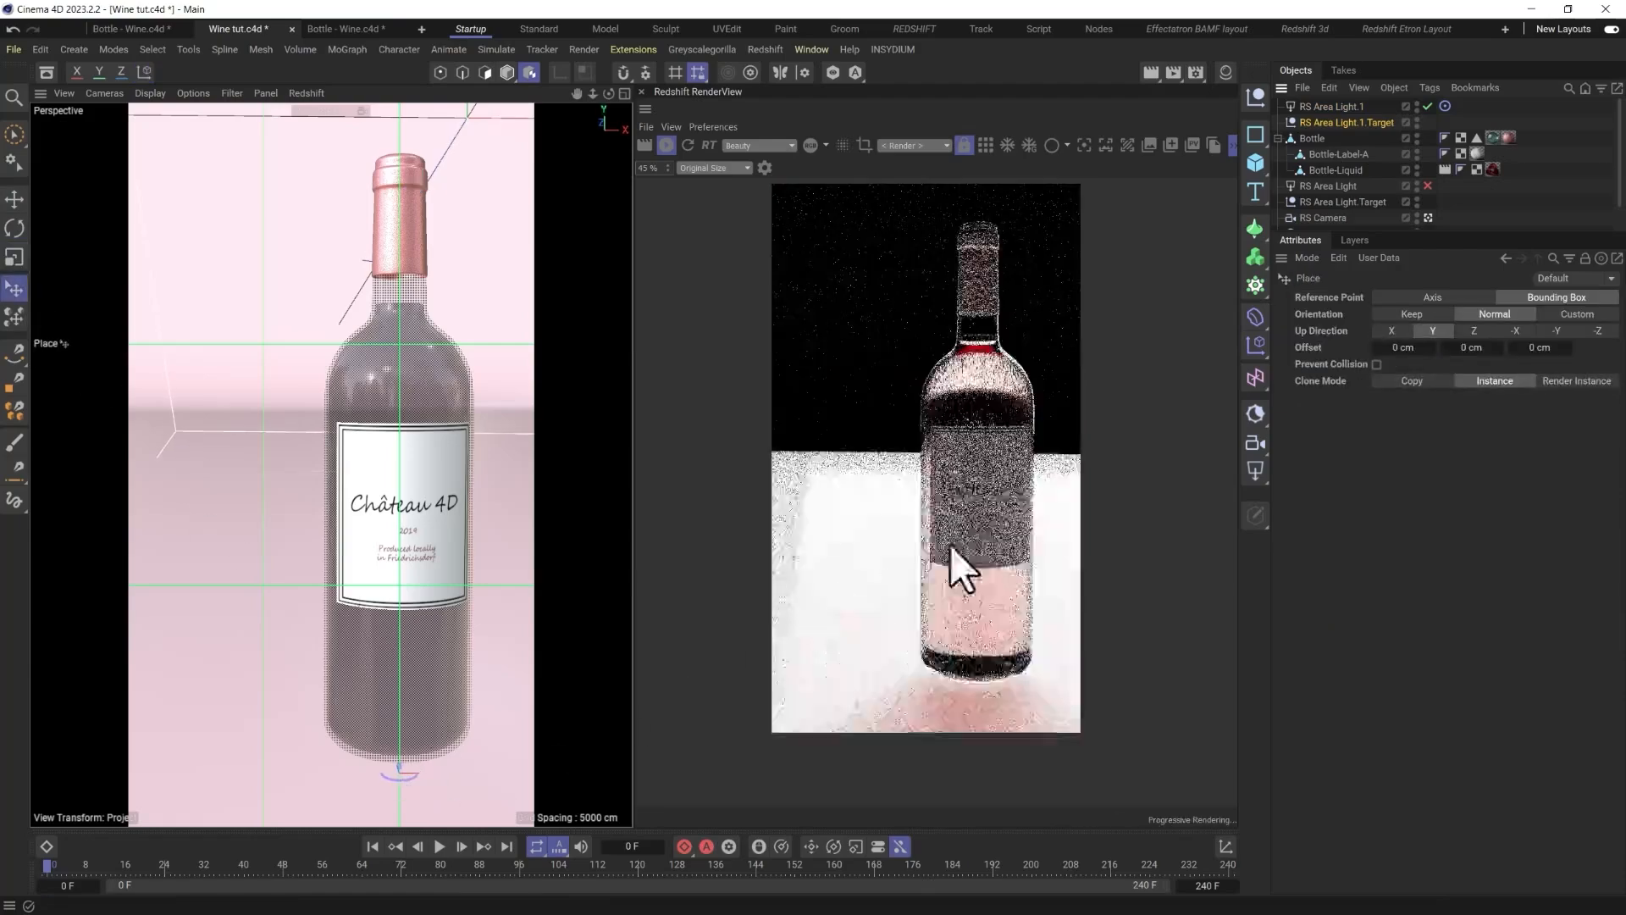
click(1335, 108)
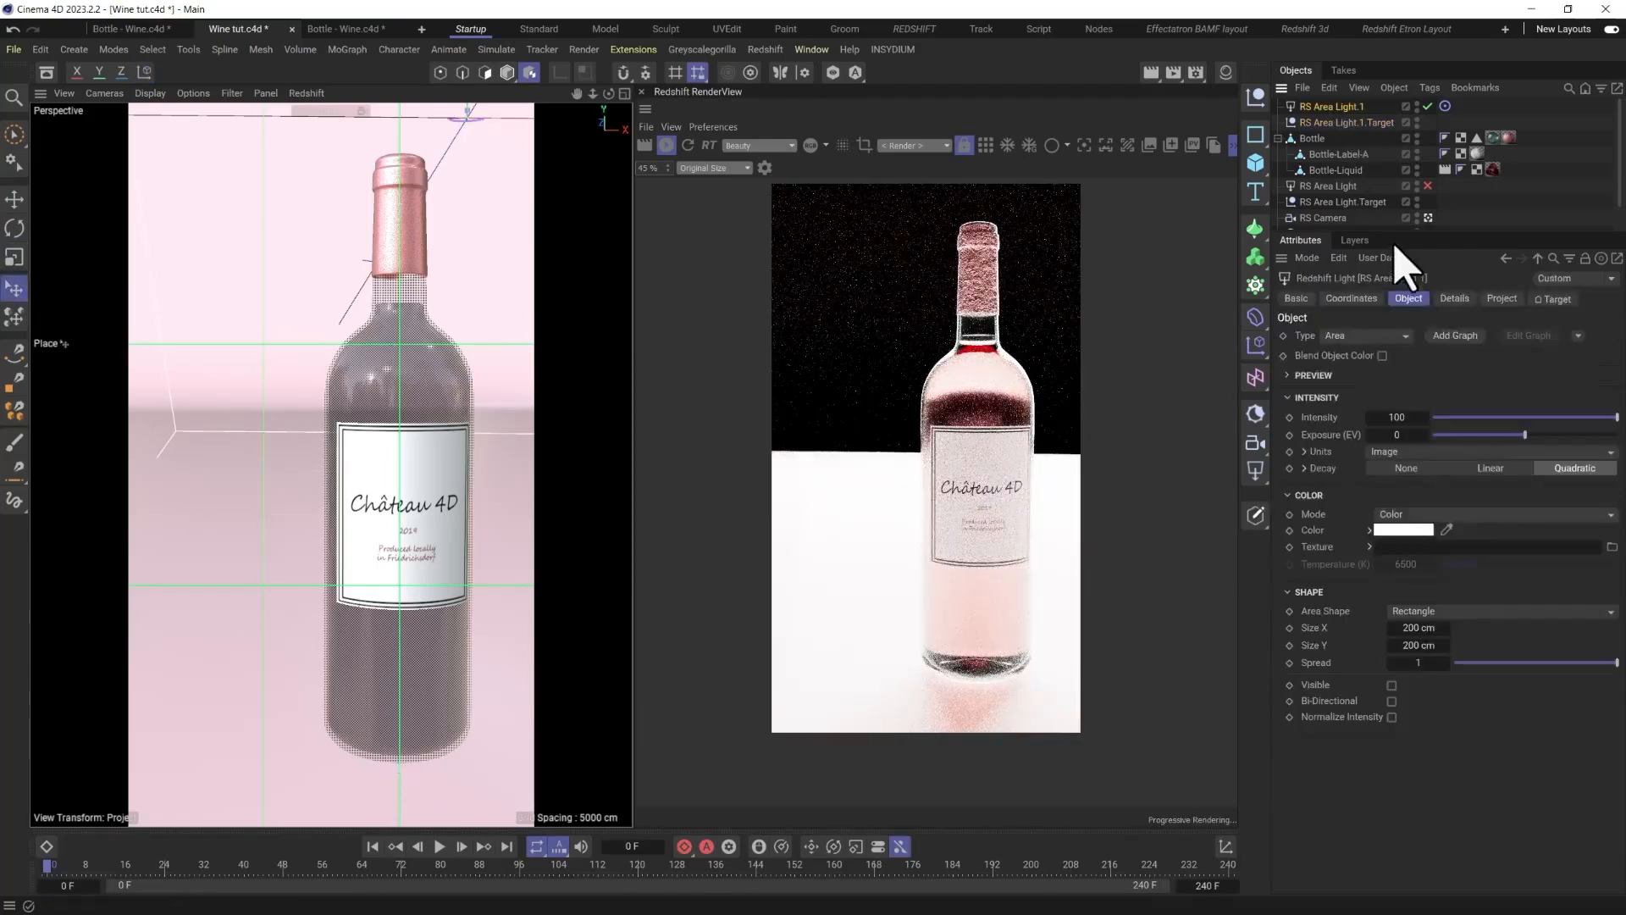
click(1471, 418)
Resize RS Area Light.1 to about 48 by 78.5 cm and move it from the scene centre toward the bottle.
middle_click(415, 481)
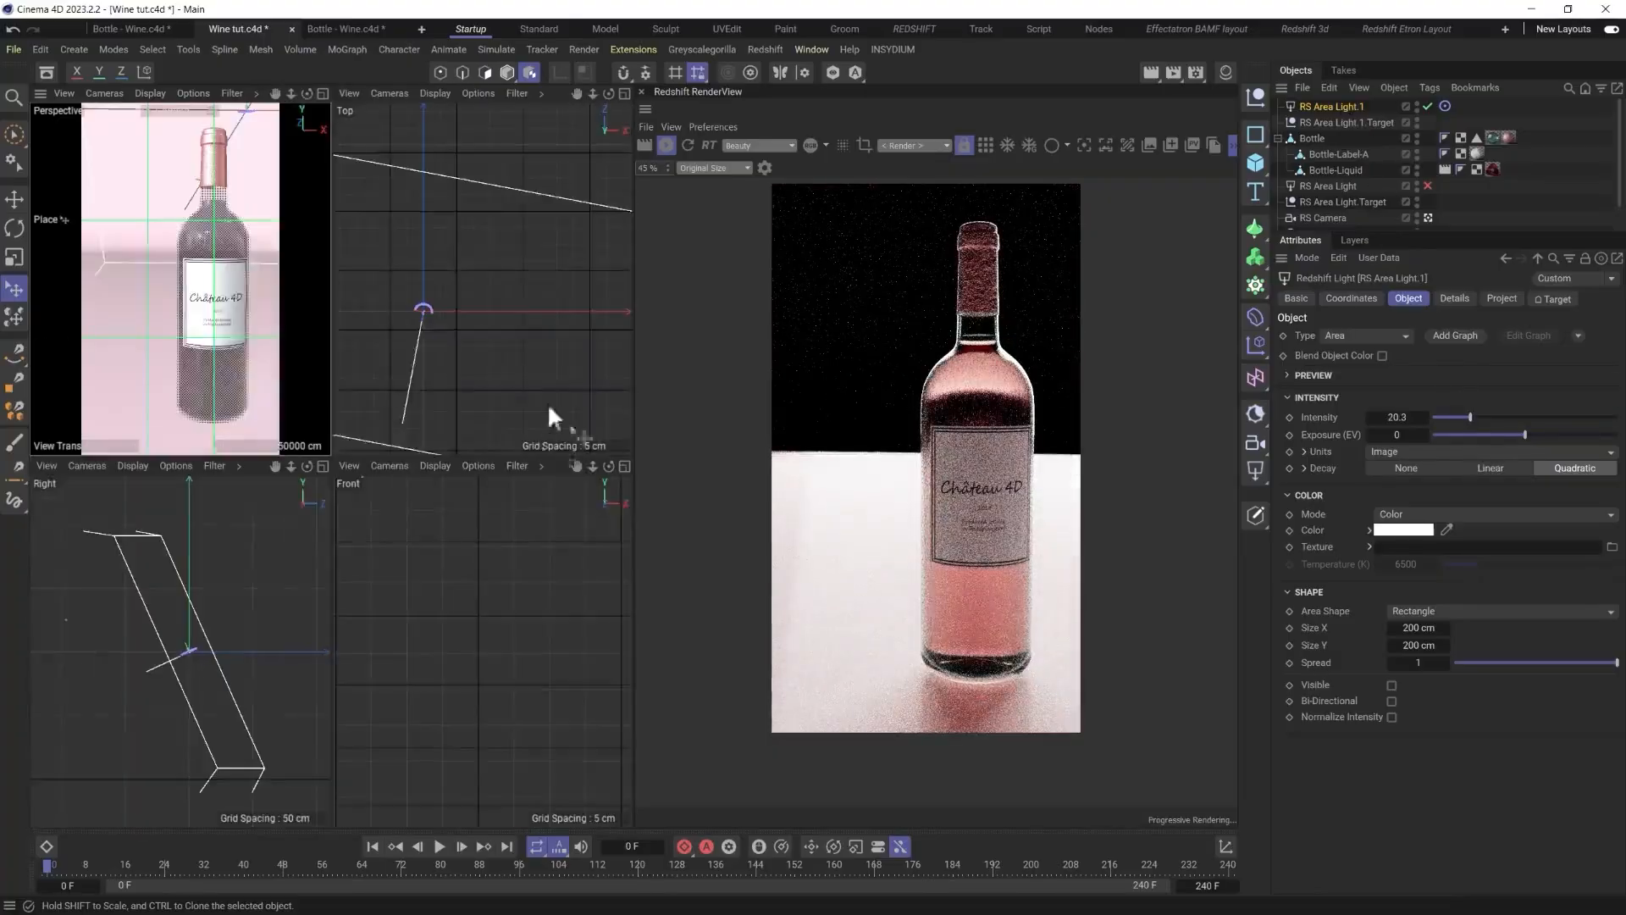
key(e)
scroll(489, 365, down, 10)
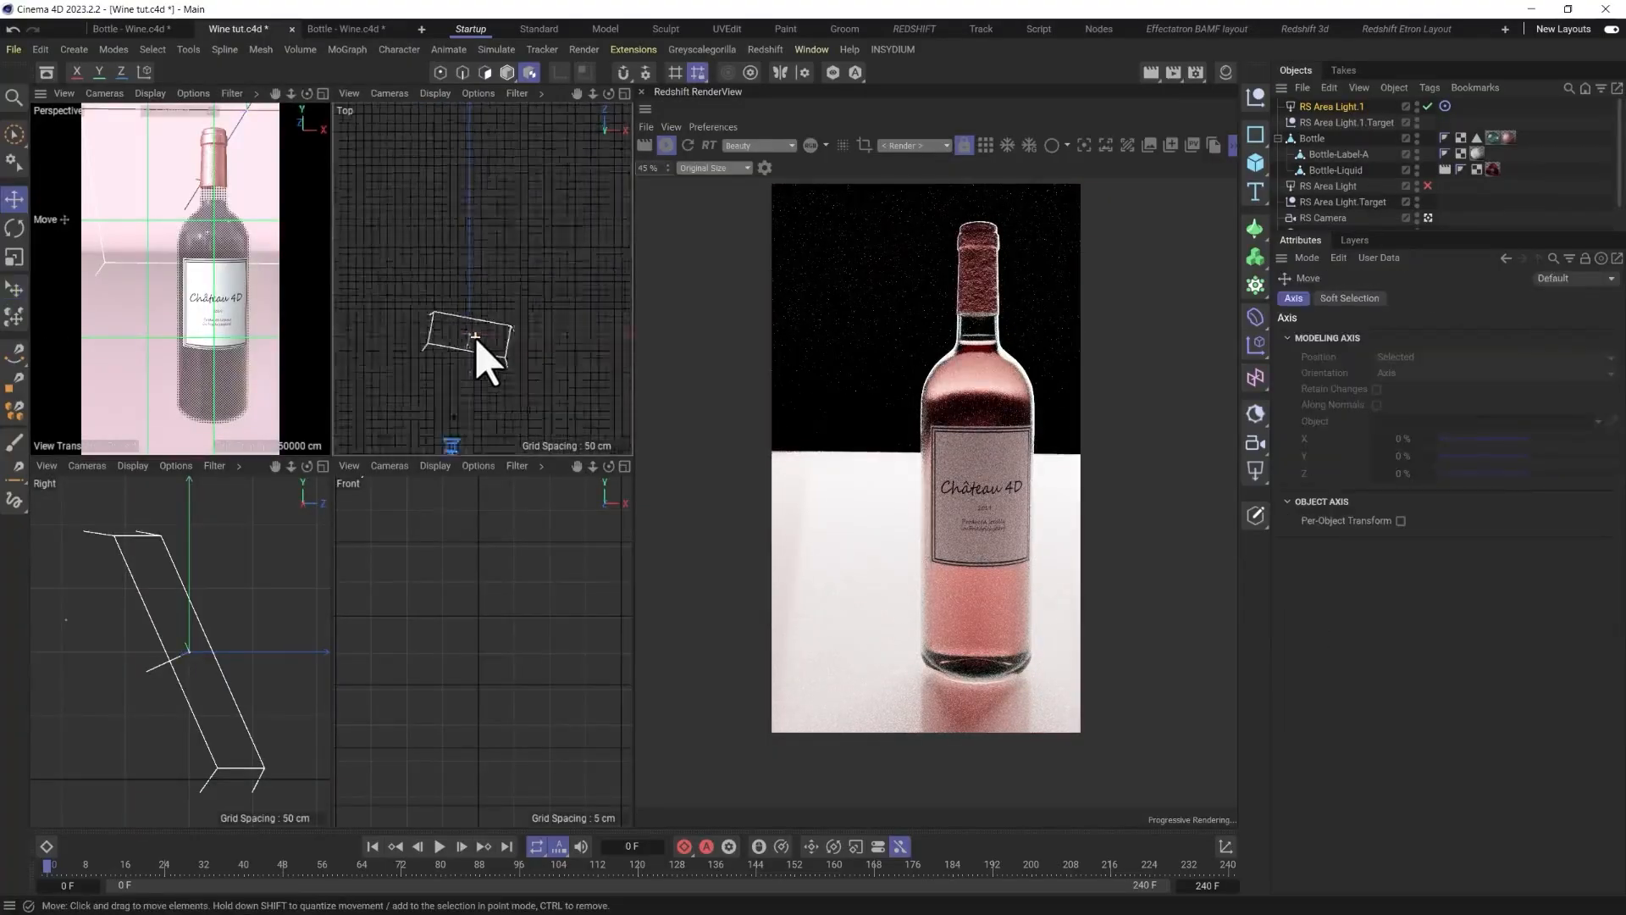
scroll(479, 406, up, 5)
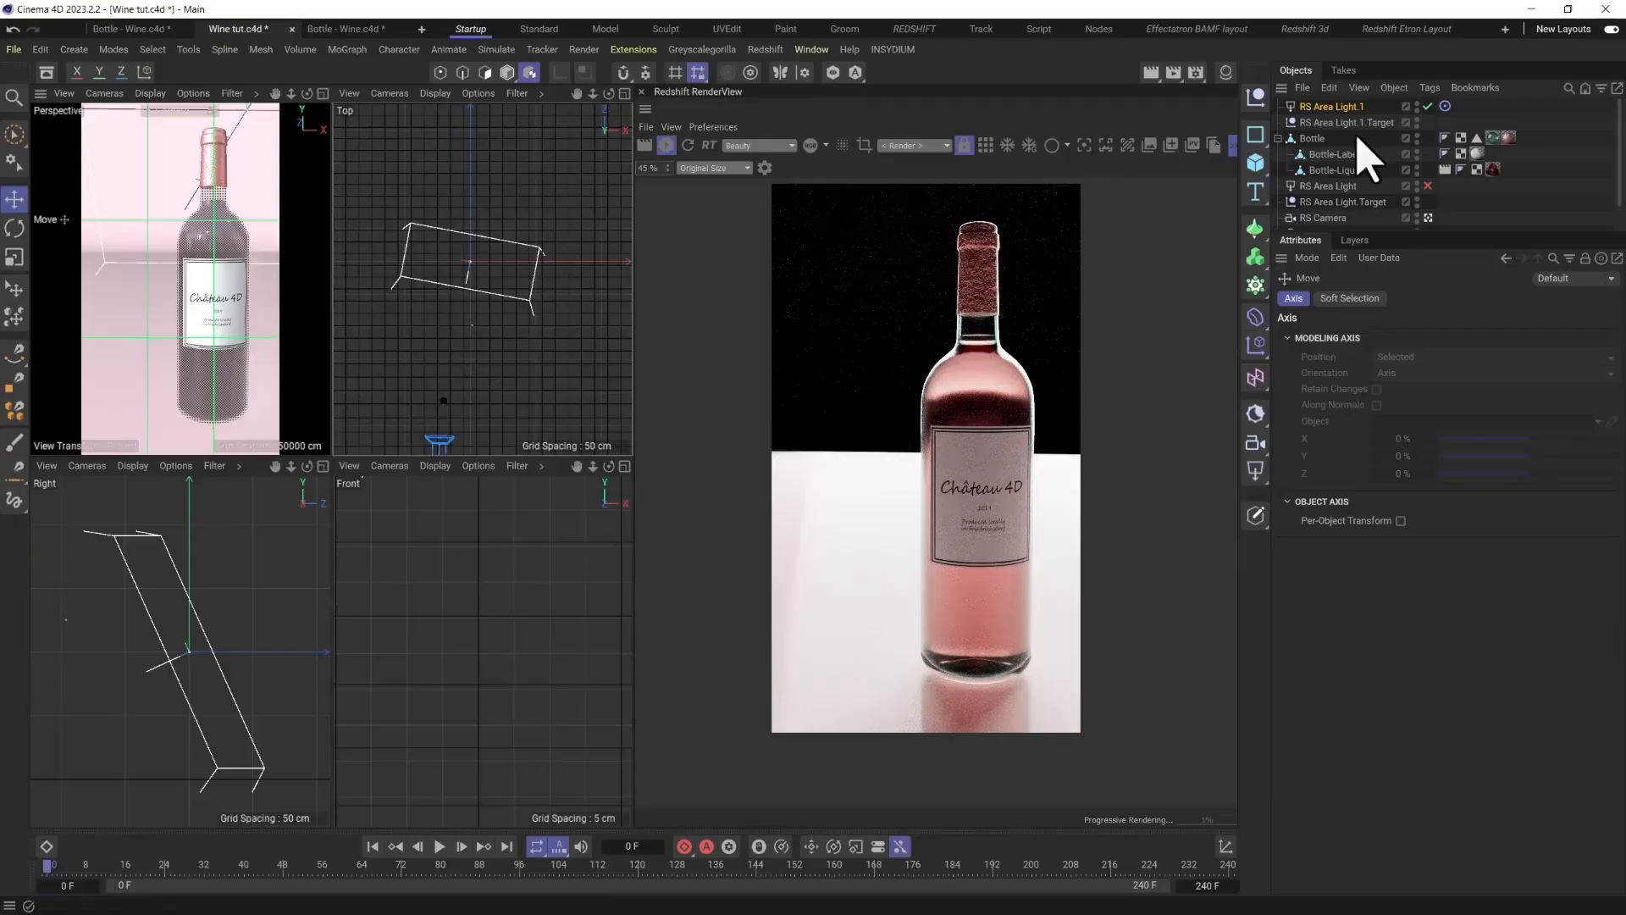
click(1318, 110)
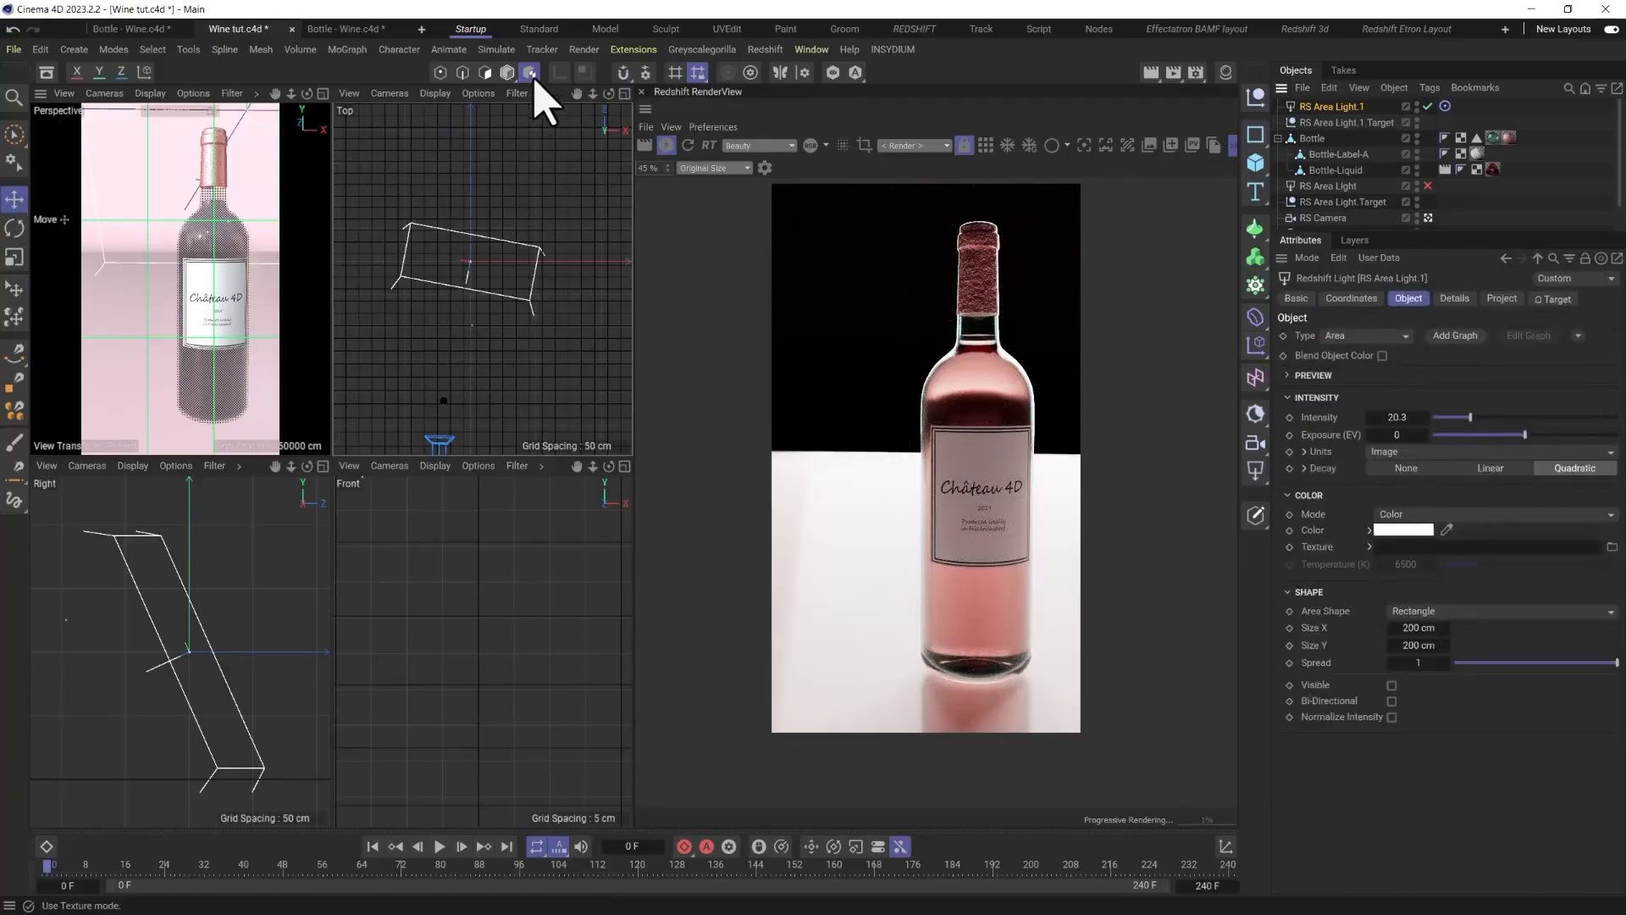
click(507, 73)
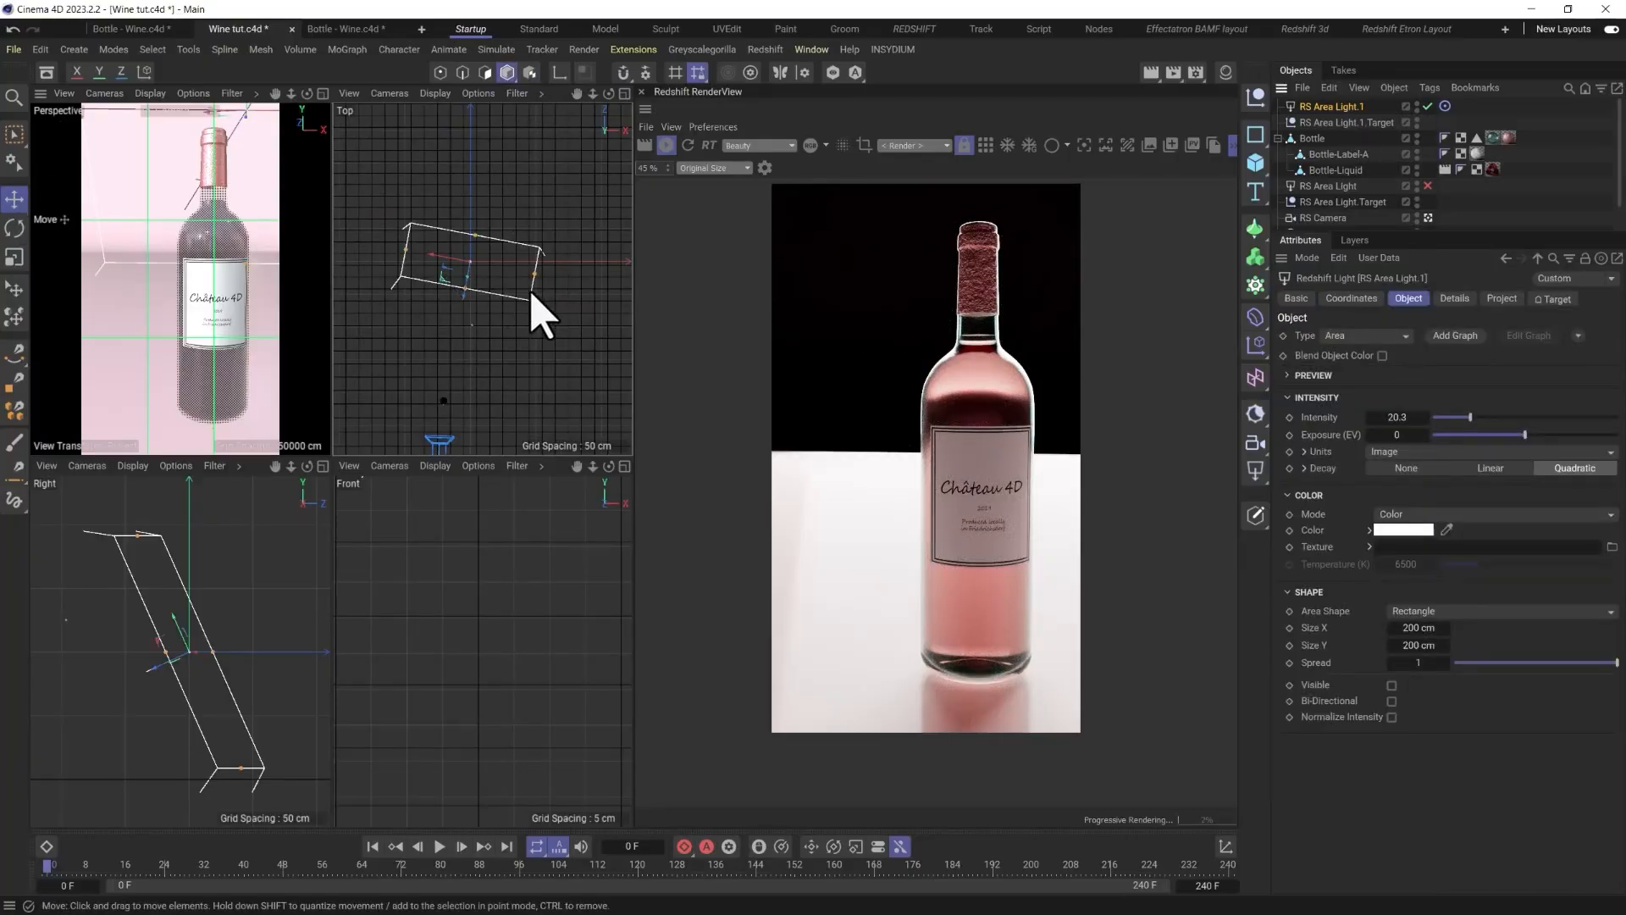
drag(531, 294, 473, 243)
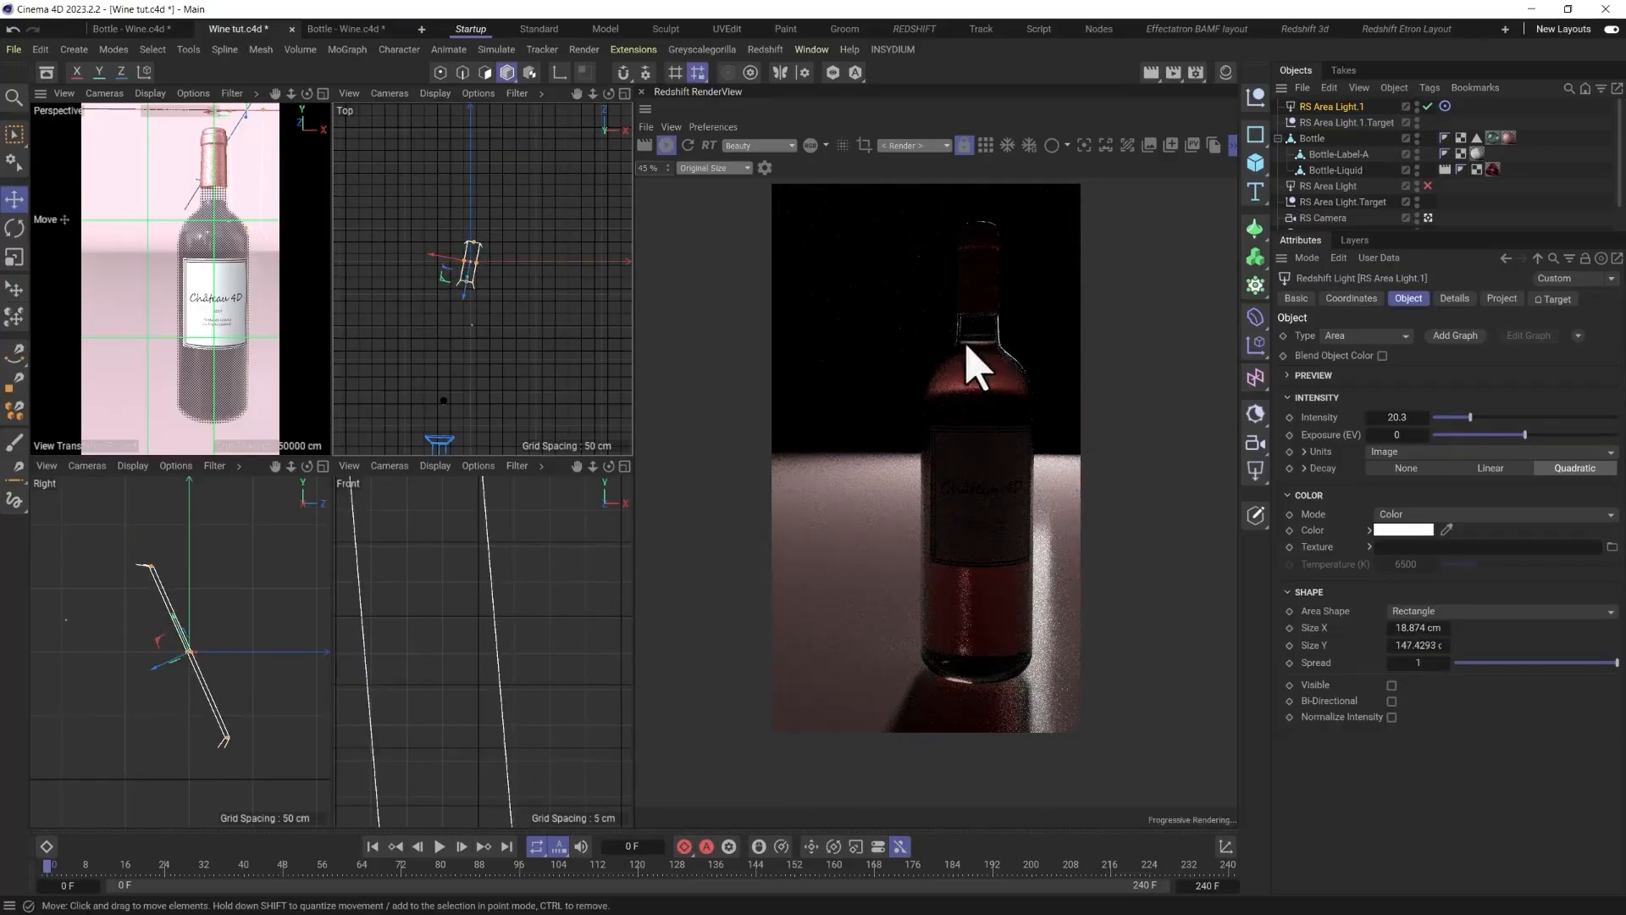
drag(443, 280, 450, 349)
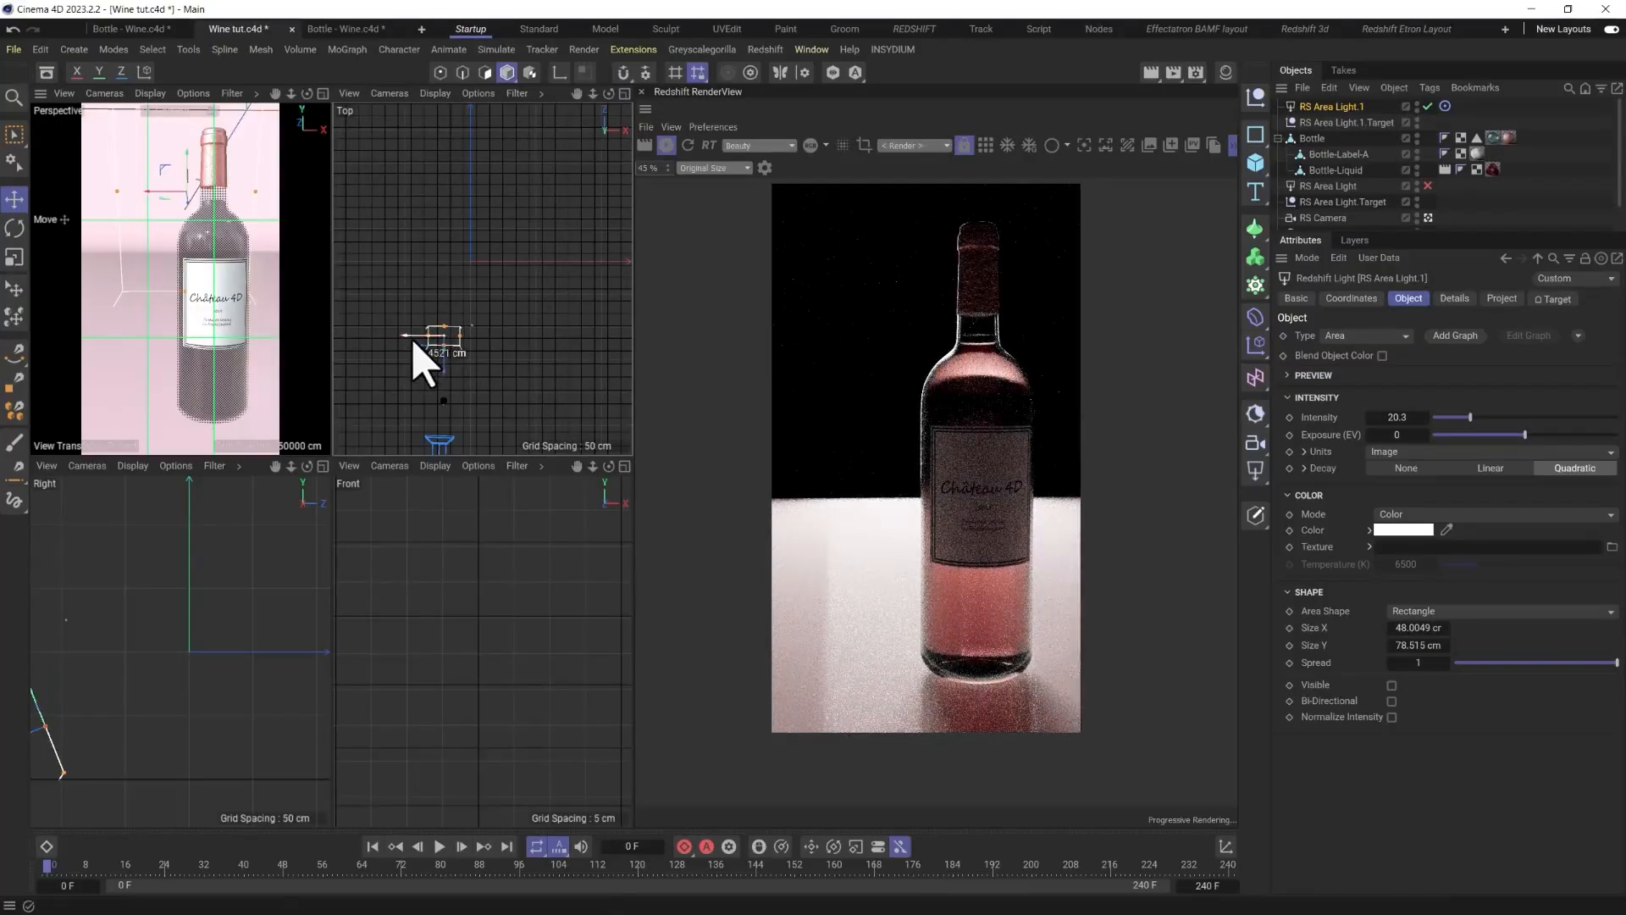
Set RS Area Light.1 to spread 0.229 and intensity 1.5, then reposition it behind the bottle and widen it to about 62.6 cm.
drag(1581, 666, 1491, 664)
drag(1470, 417, 1436, 419)
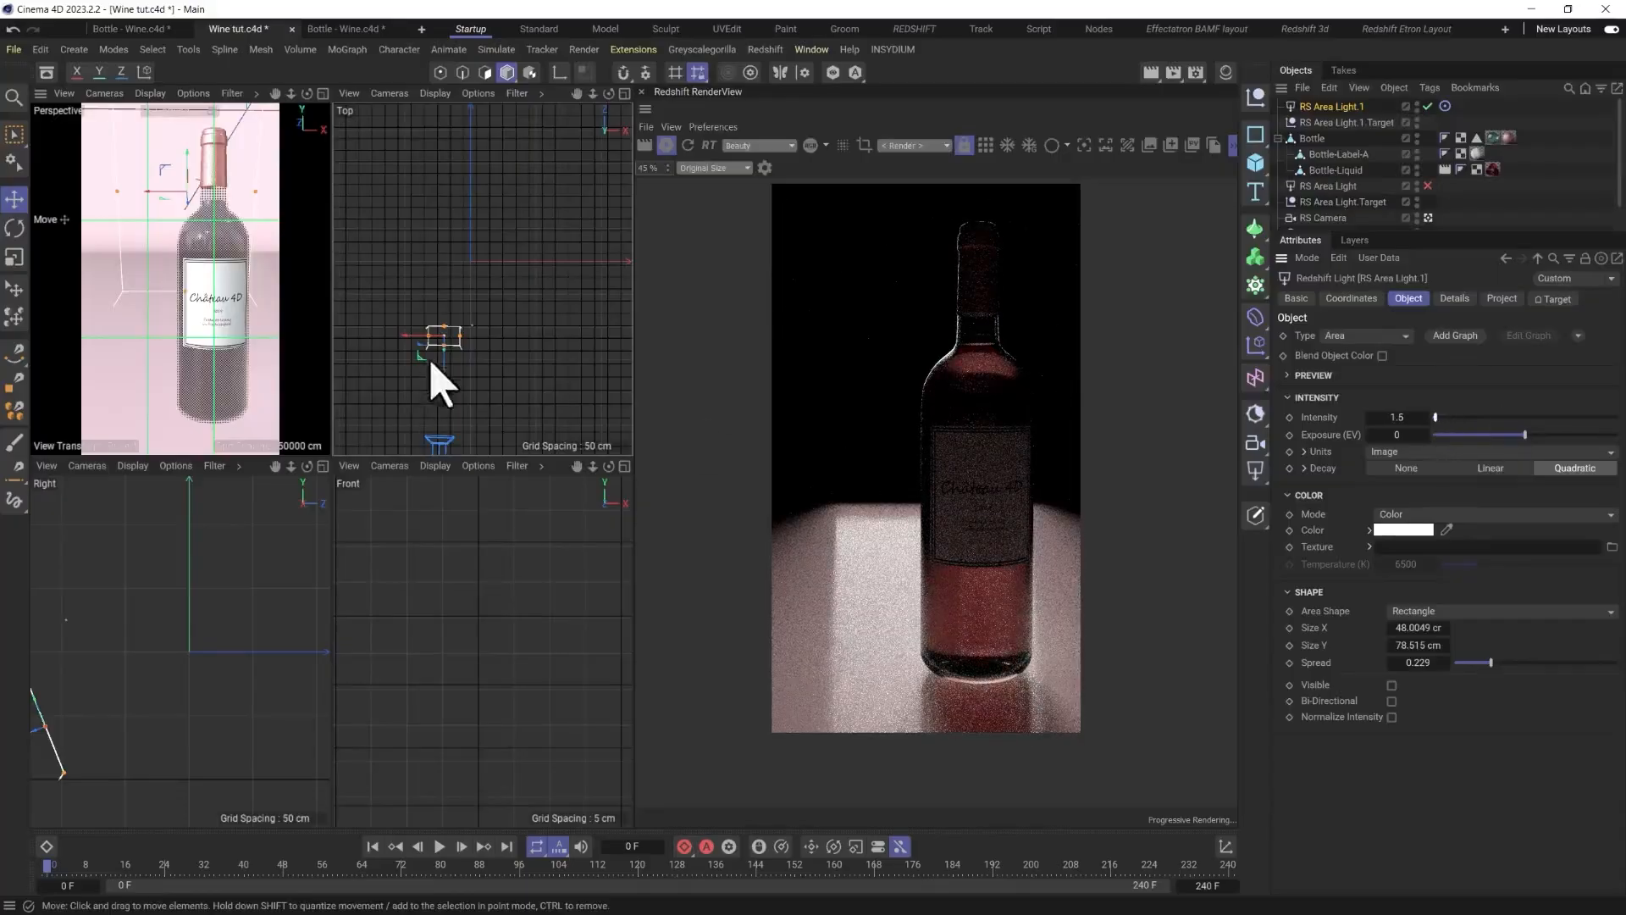
scroll(436, 360, up, 3)
drag(443, 352, 442, 385)
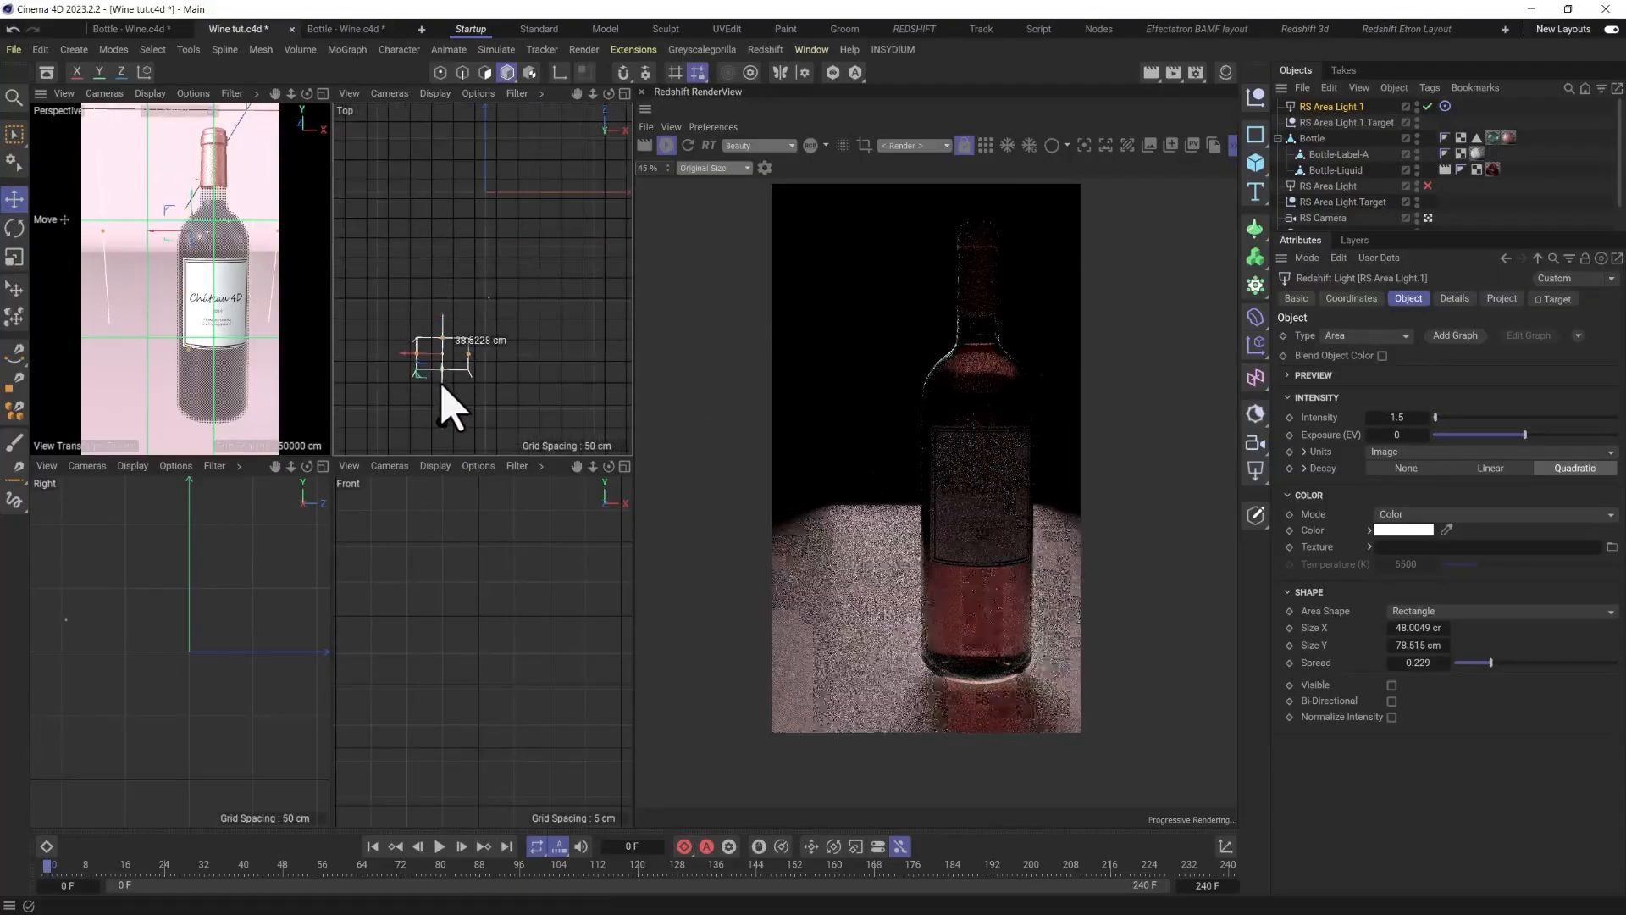
drag(207, 272, 203, 117)
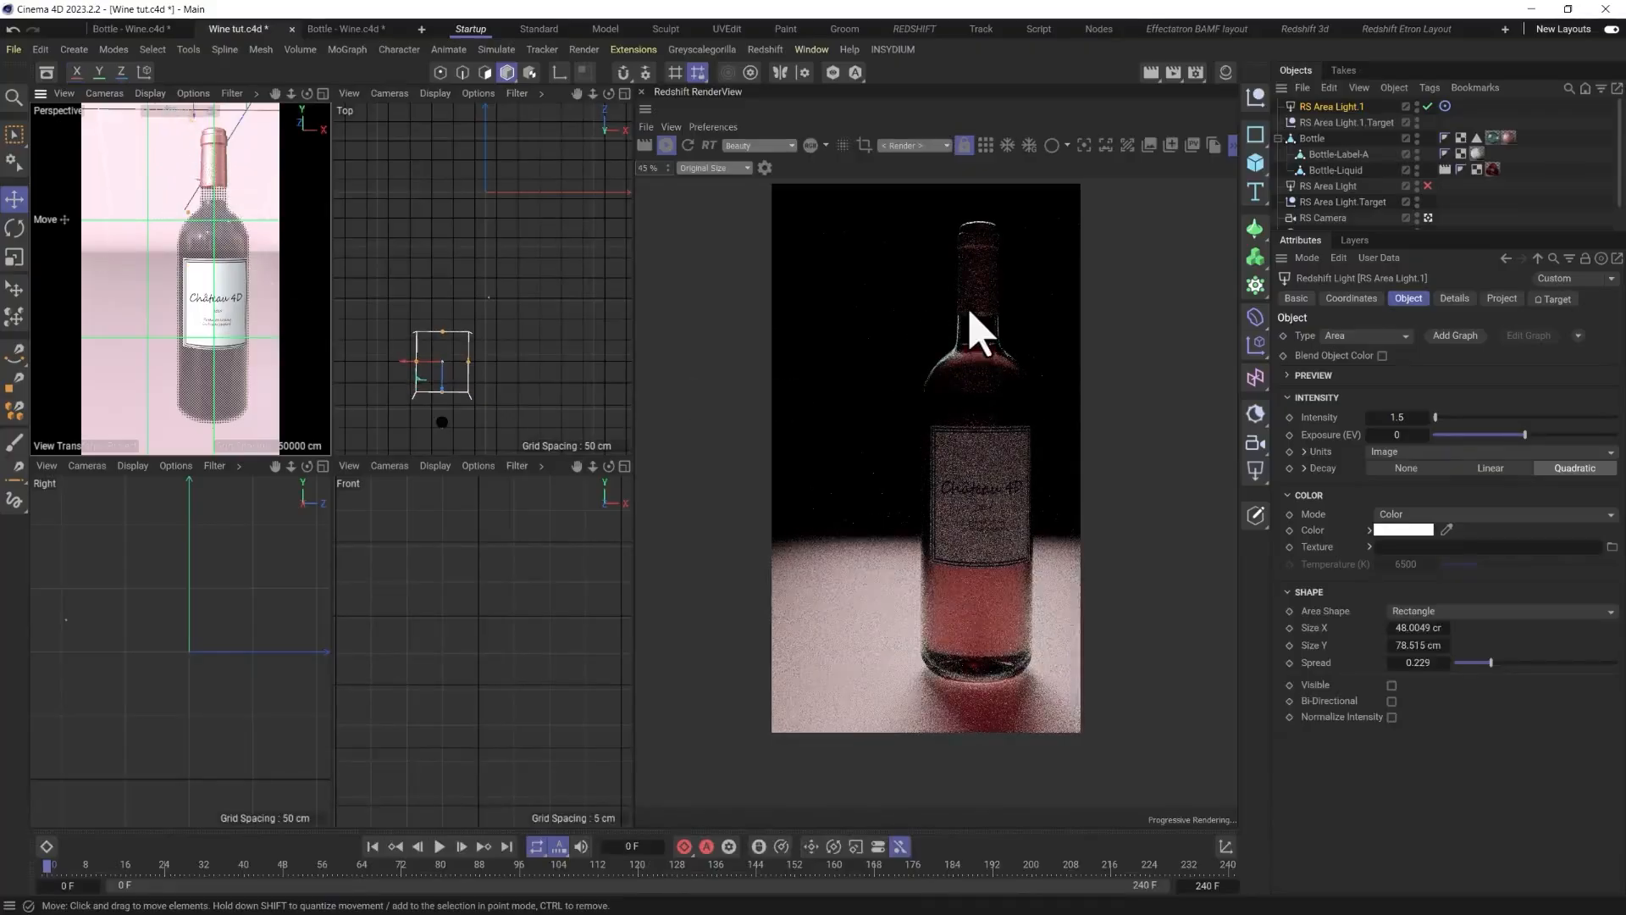
mouse_move(424, 367)
mouse_down()
mouse_move(409, 359)
mouse_move(429, 398)
mouse_up()
Move the RS Area Light.1 target null up from the bottle's foot to the middle of the bottle.
scroll(382, 672, down, 10)
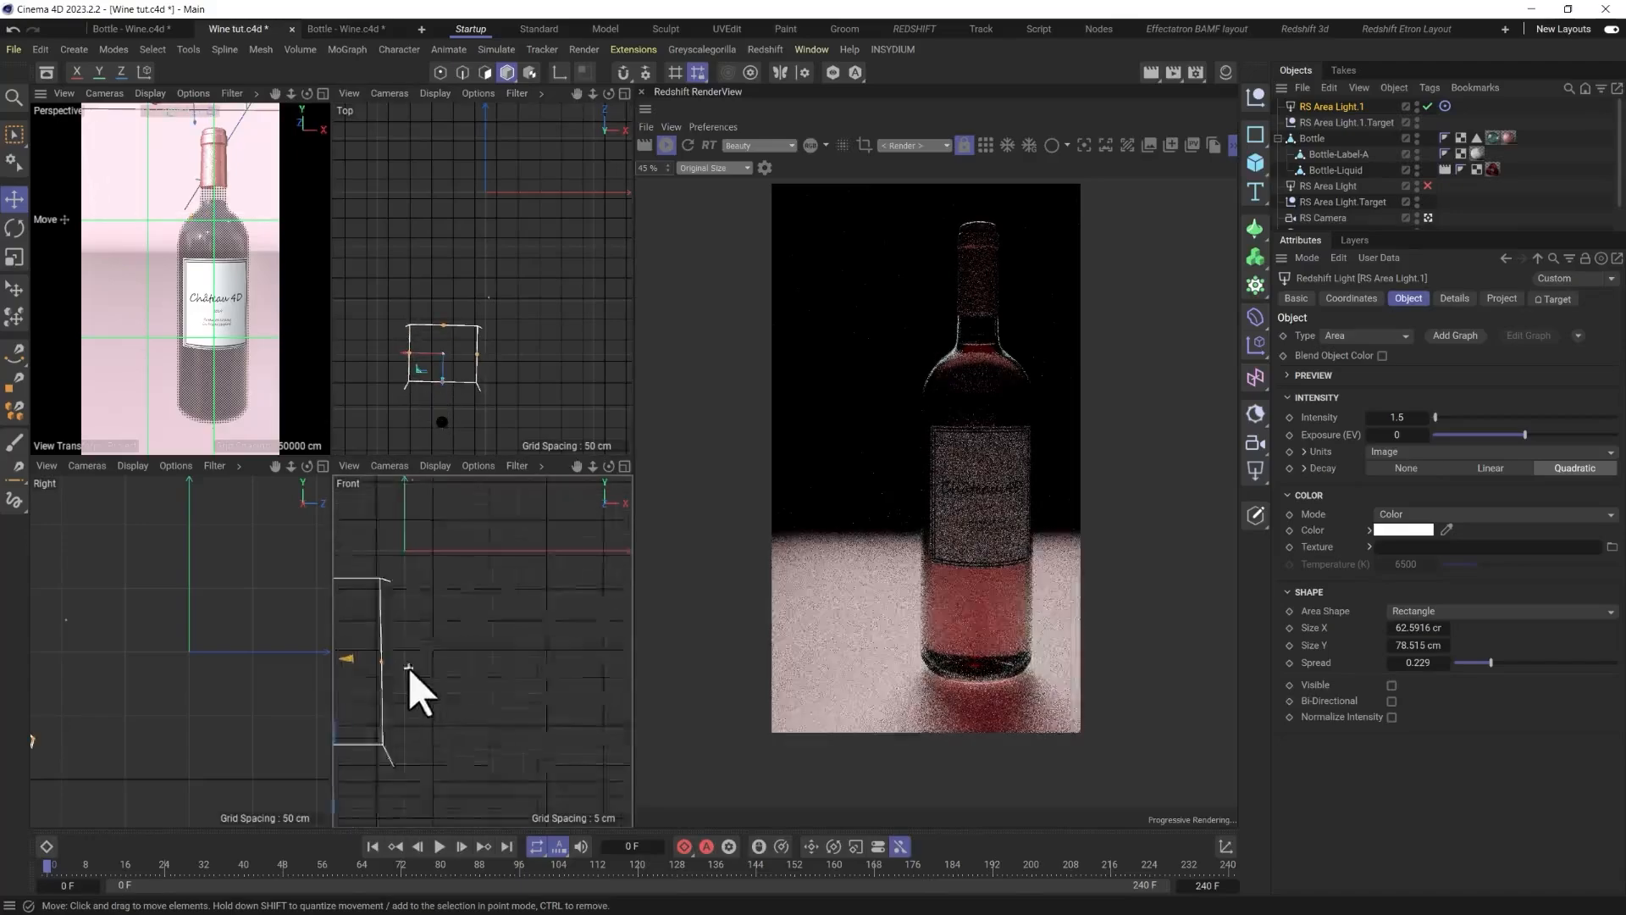
middle_drag(477, 706, 602, 689)
middle_drag(254, 653, 254, 707)
scroll(254, 708, up, 3)
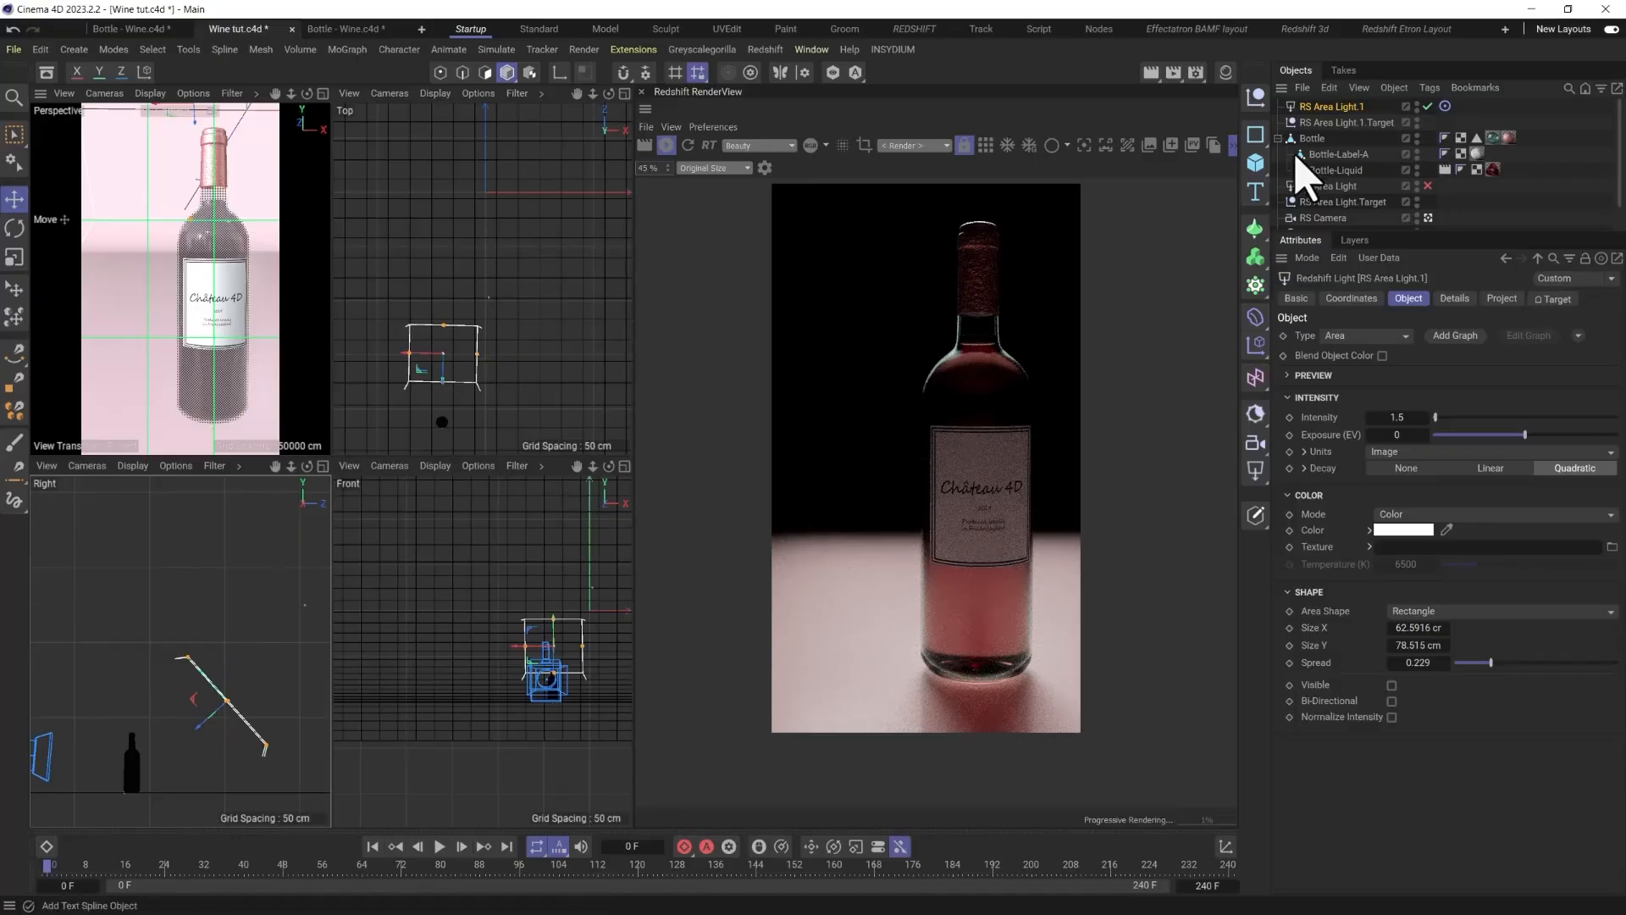
click(1334, 123)
drag(134, 746, 124, 750)
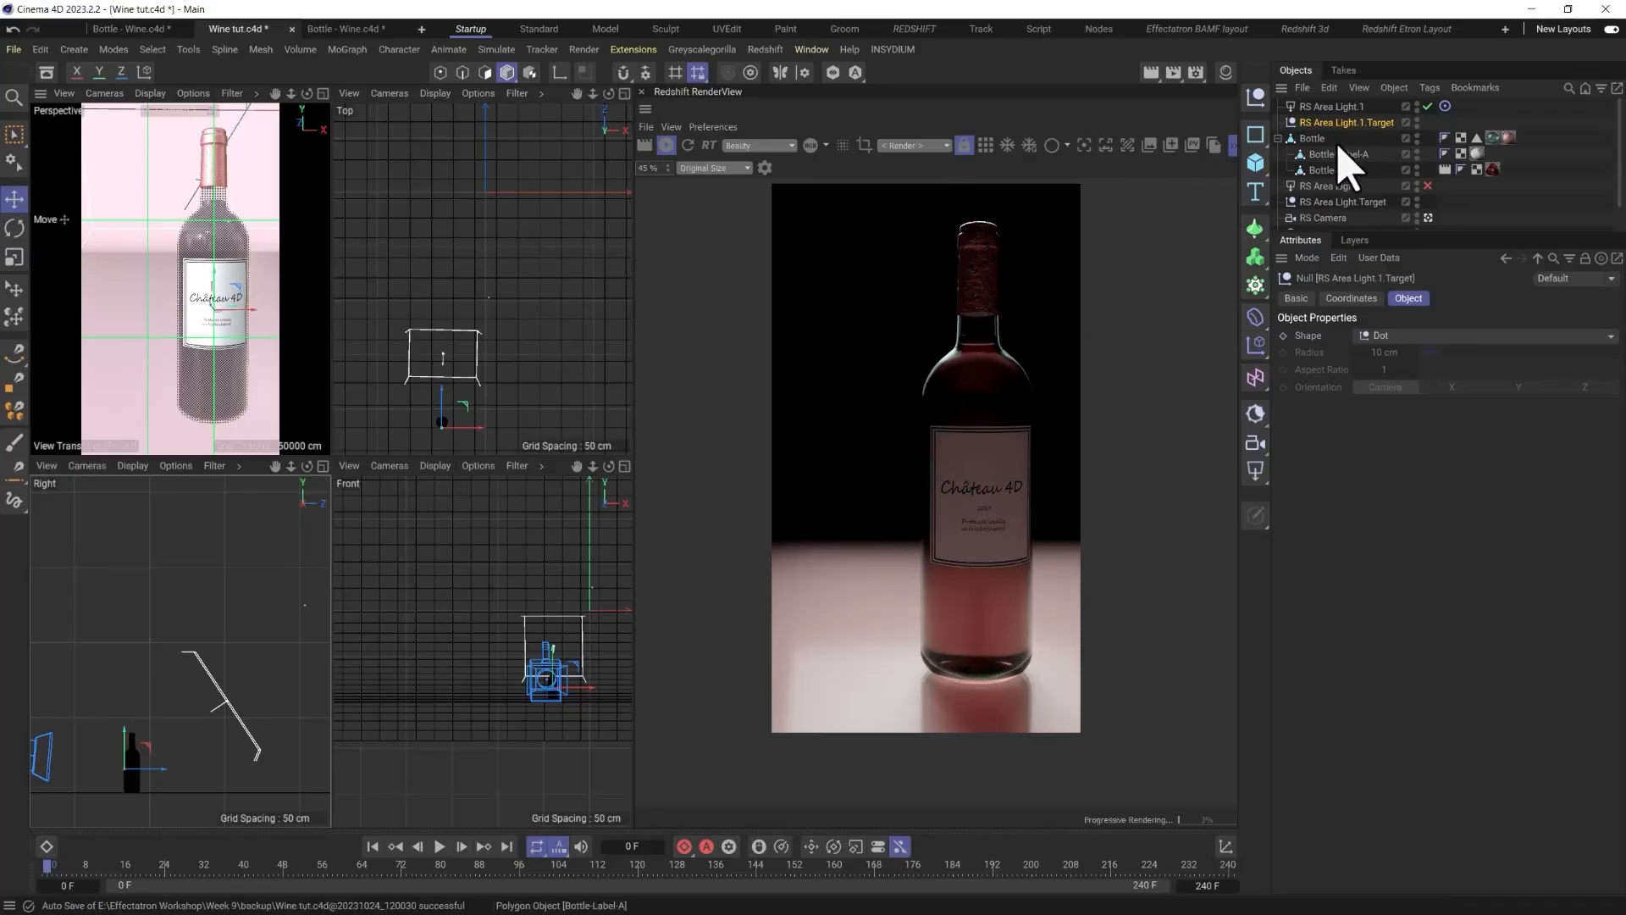
Rename RS Area Light.1 as BL, then duplicate it and name the copy Front.
double_click(1332, 107)
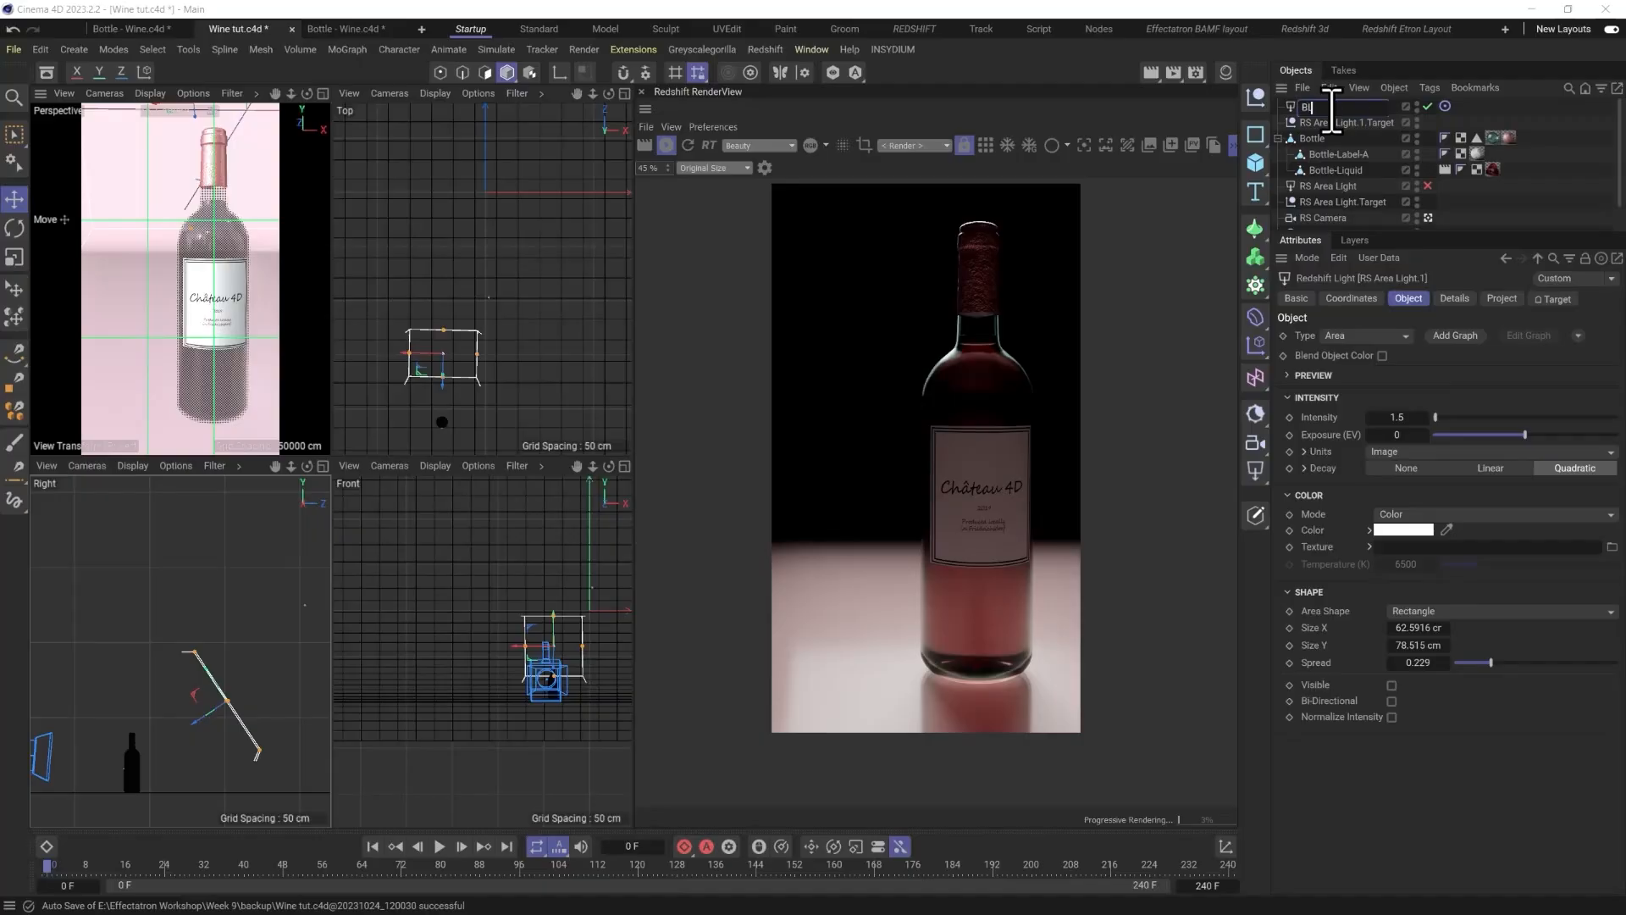
key(Return)
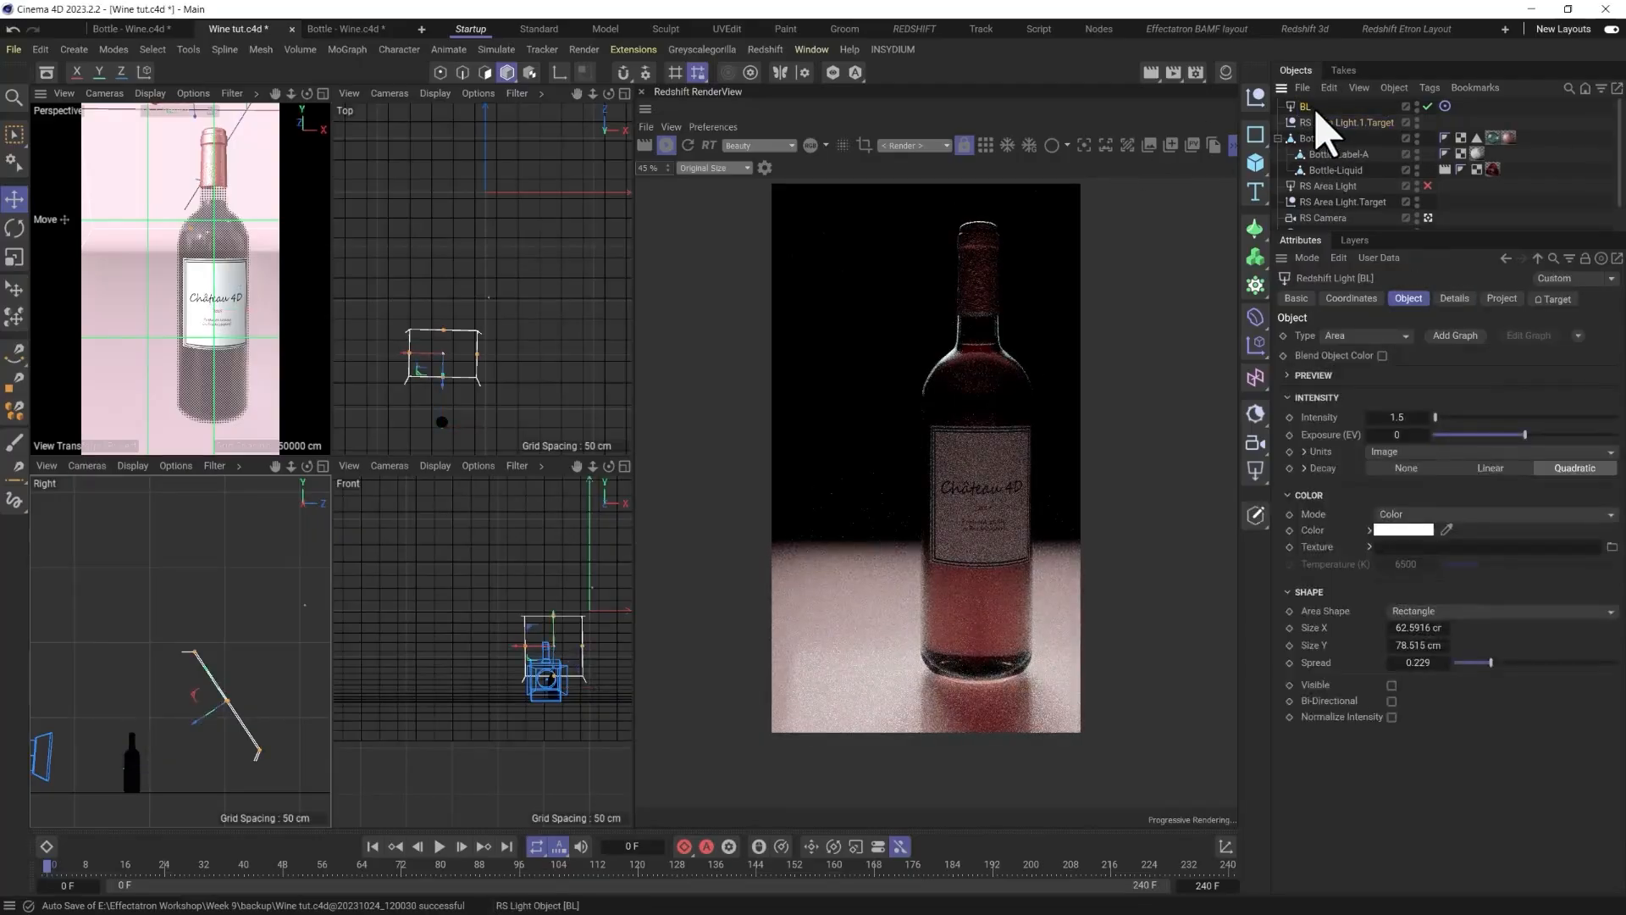
ctrl+drag(1306, 98, 1306, 100)
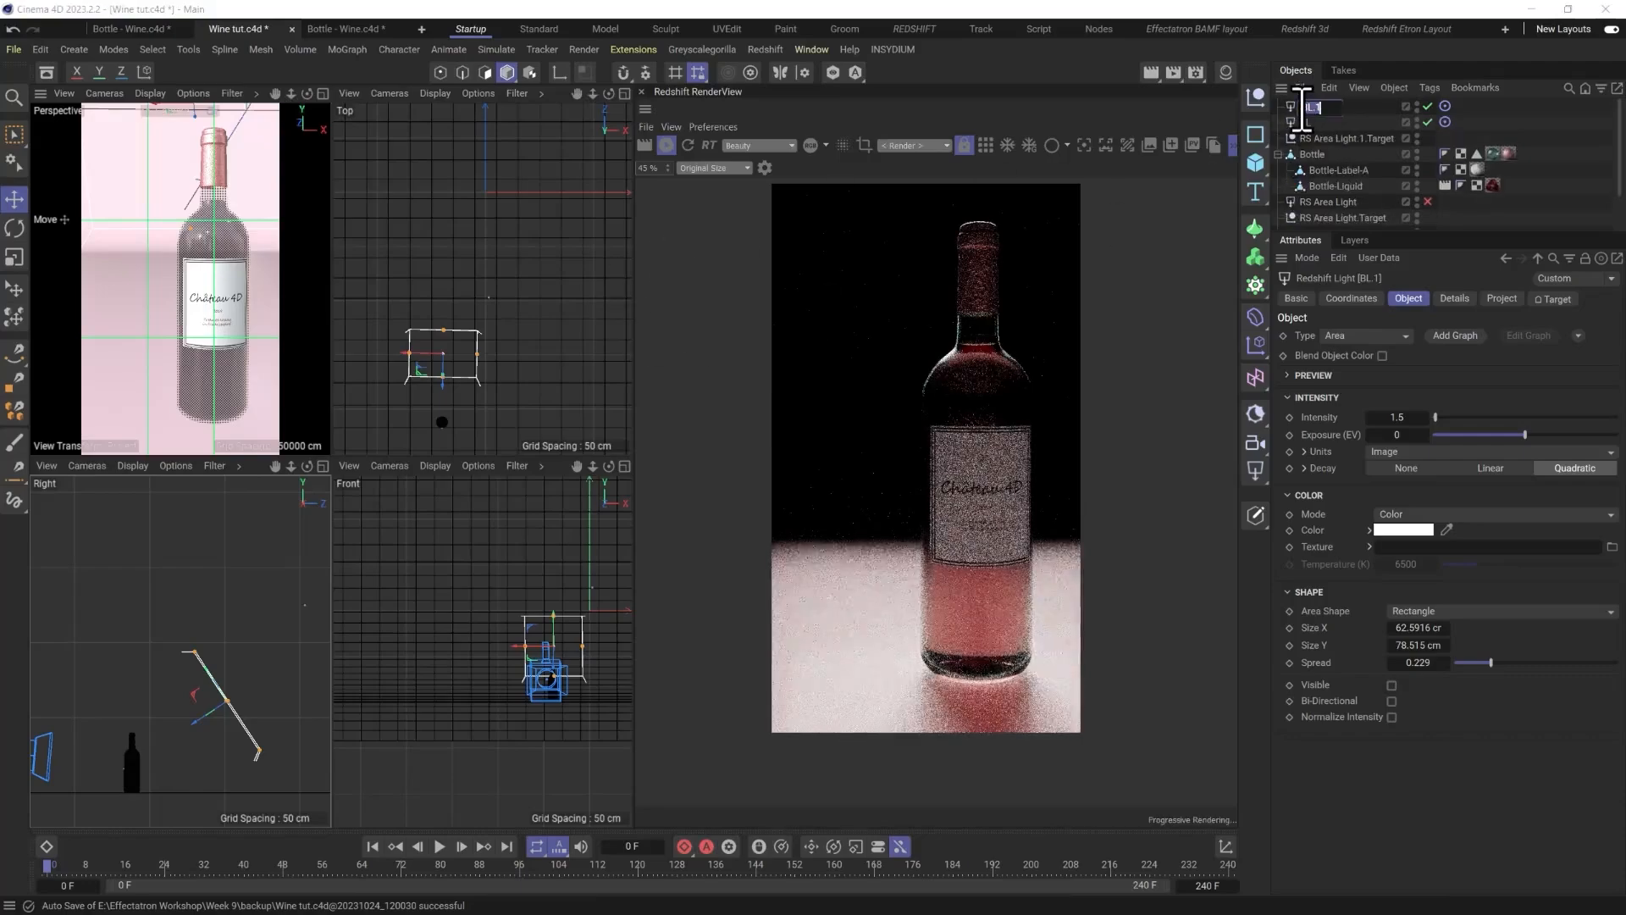
double_click(1305, 106)
key(Return)
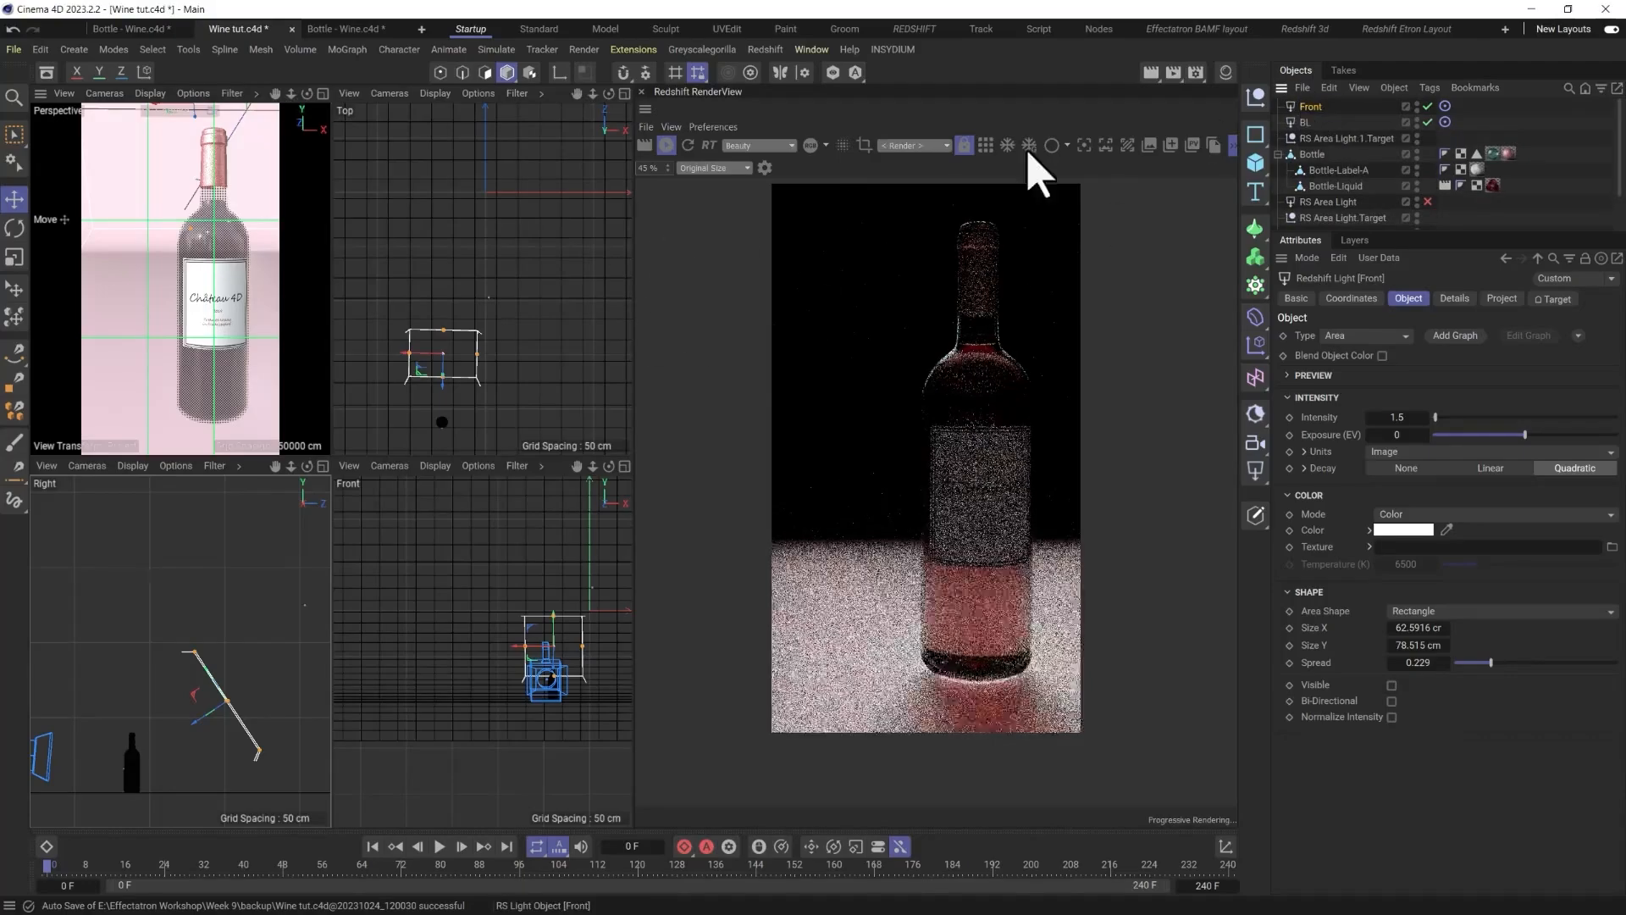
Place the Front light in front of the bottle beside the camera, raise it, and narrow it to about 31.6 cm.
drag(430, 398, 500, 386)
scroll(481, 272, down, 3)
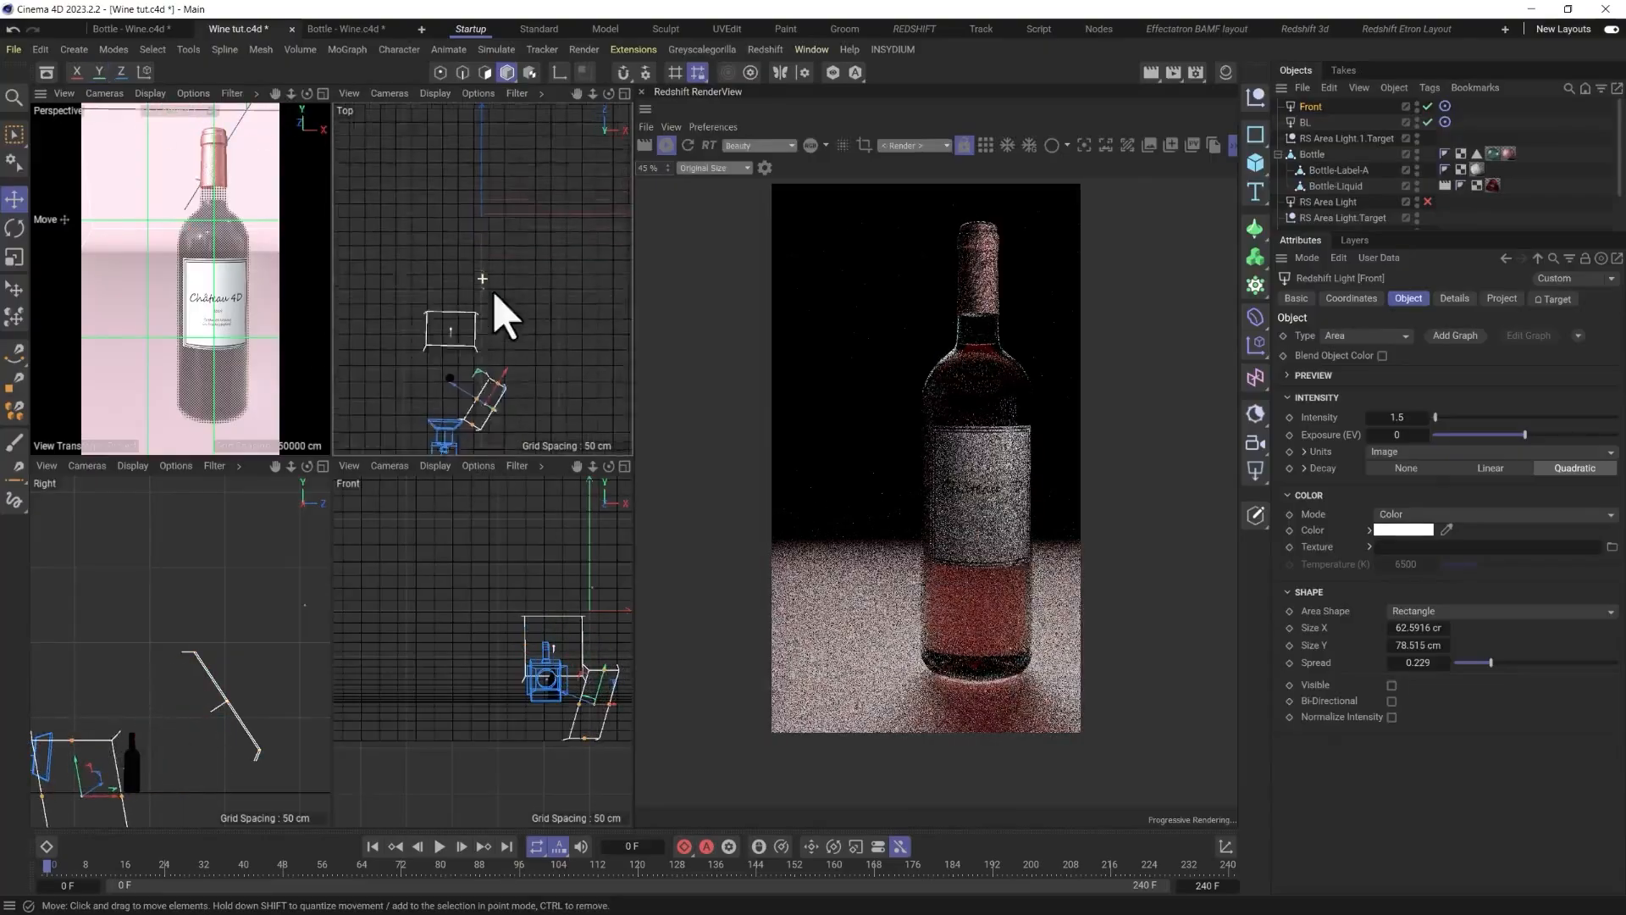
alt+middle_drag(483, 276, 481, 110)
drag(474, 205, 500, 248)
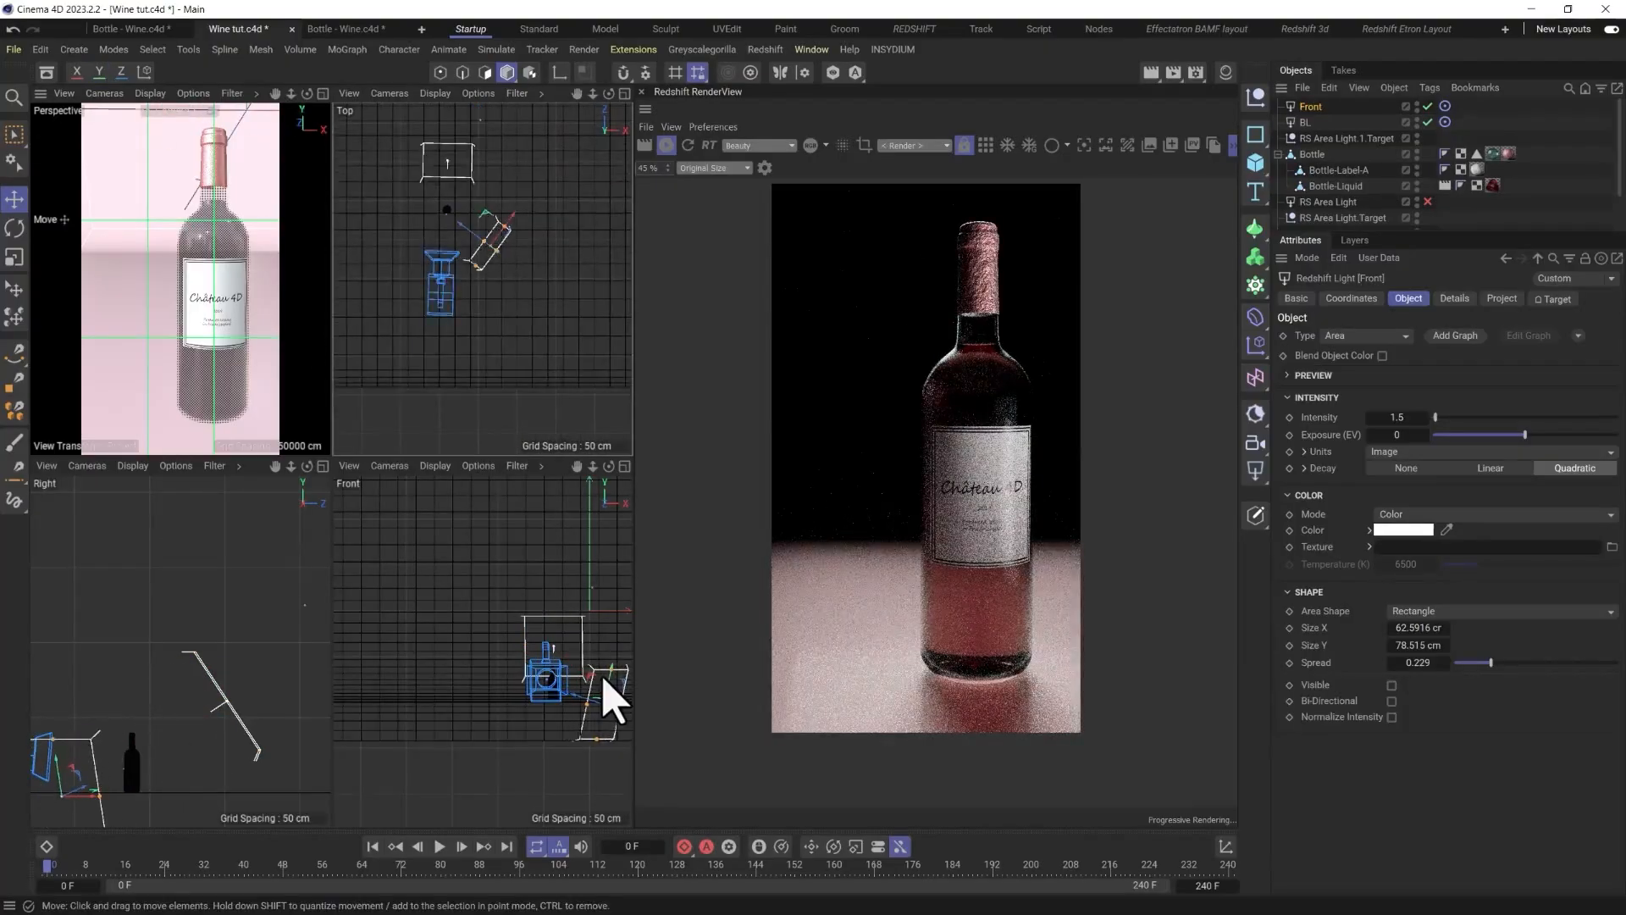
drag(610, 697, 603, 656)
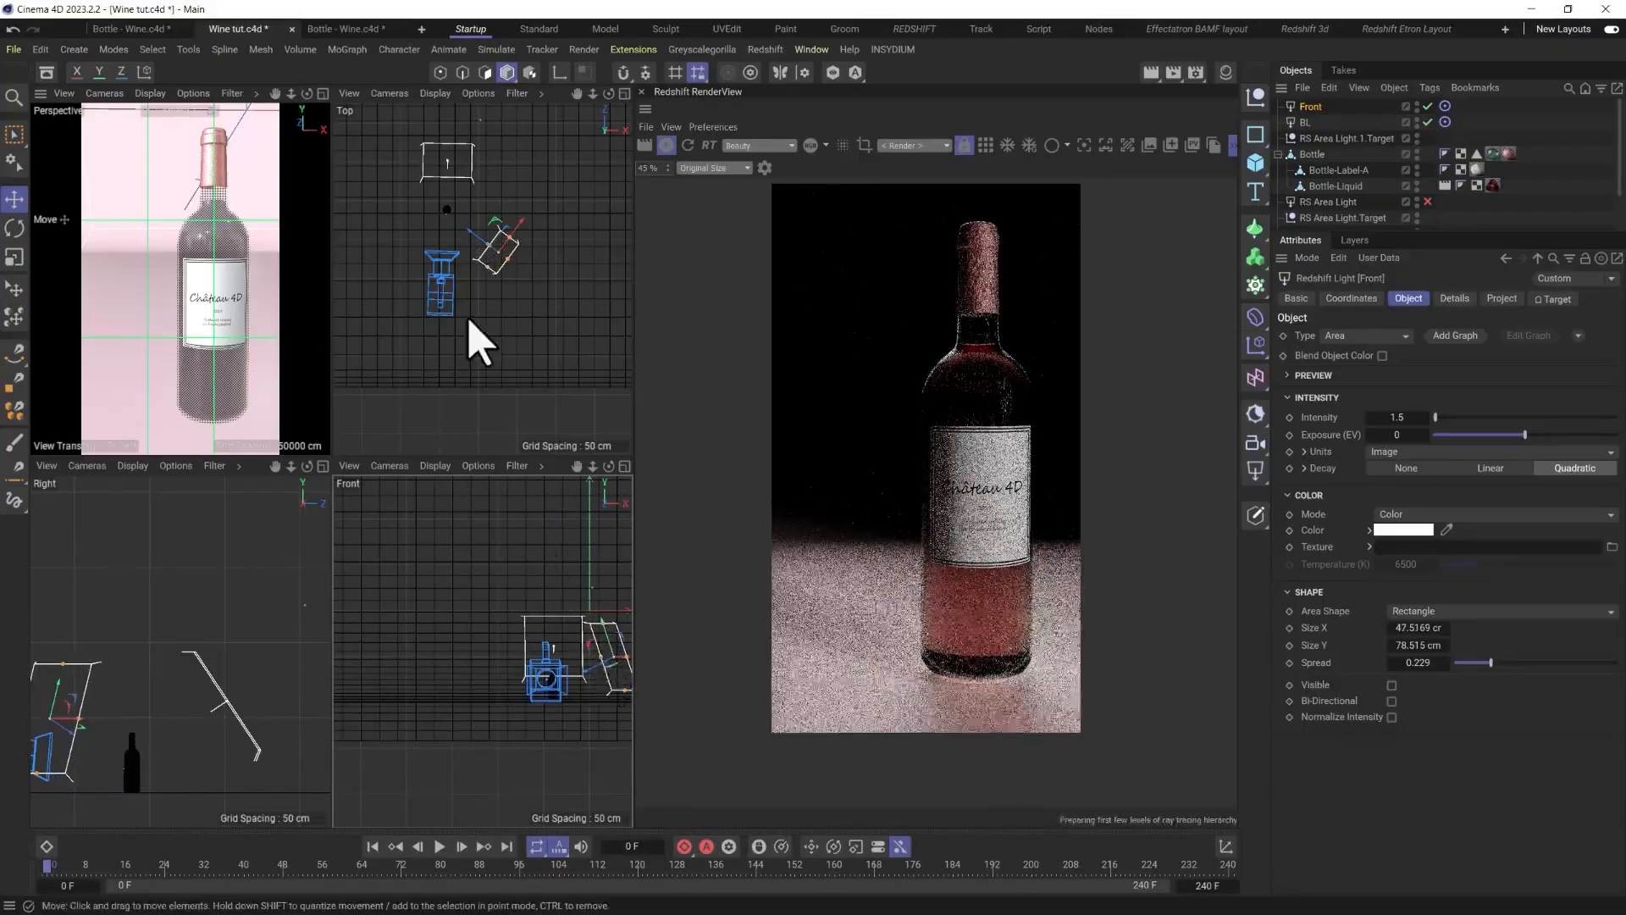
drag(502, 252, 498, 243)
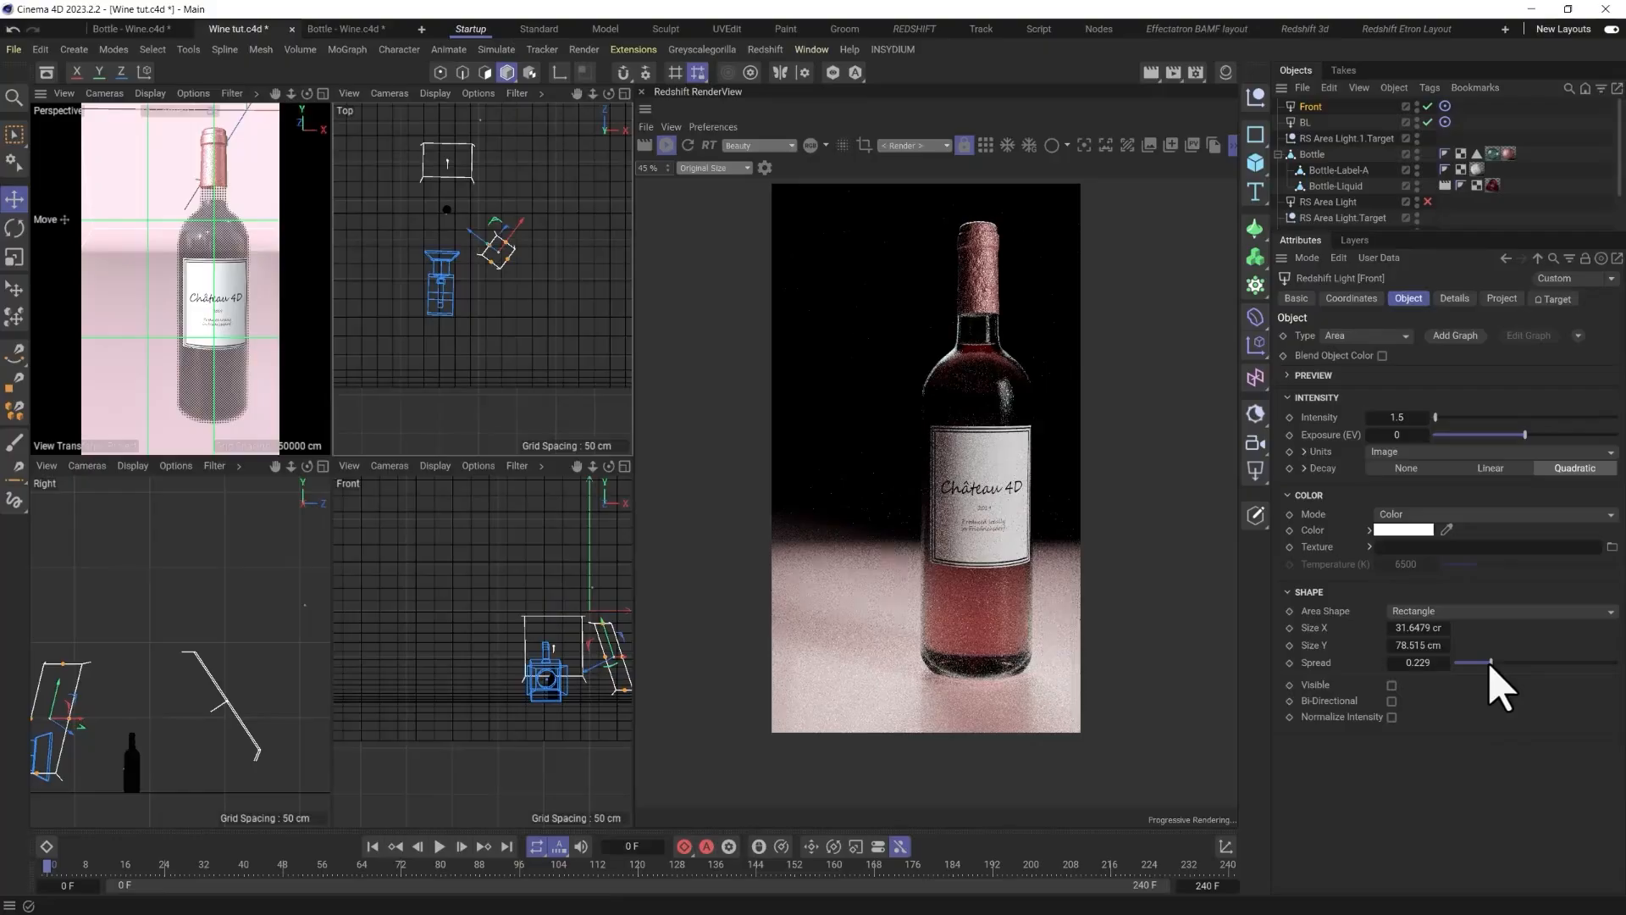
Set the Front light's spread to 0.036 and intensity to 4.06, and enlarge it to about 76.8 by 163.7 cm.
drag(1481, 662, 1476, 662)
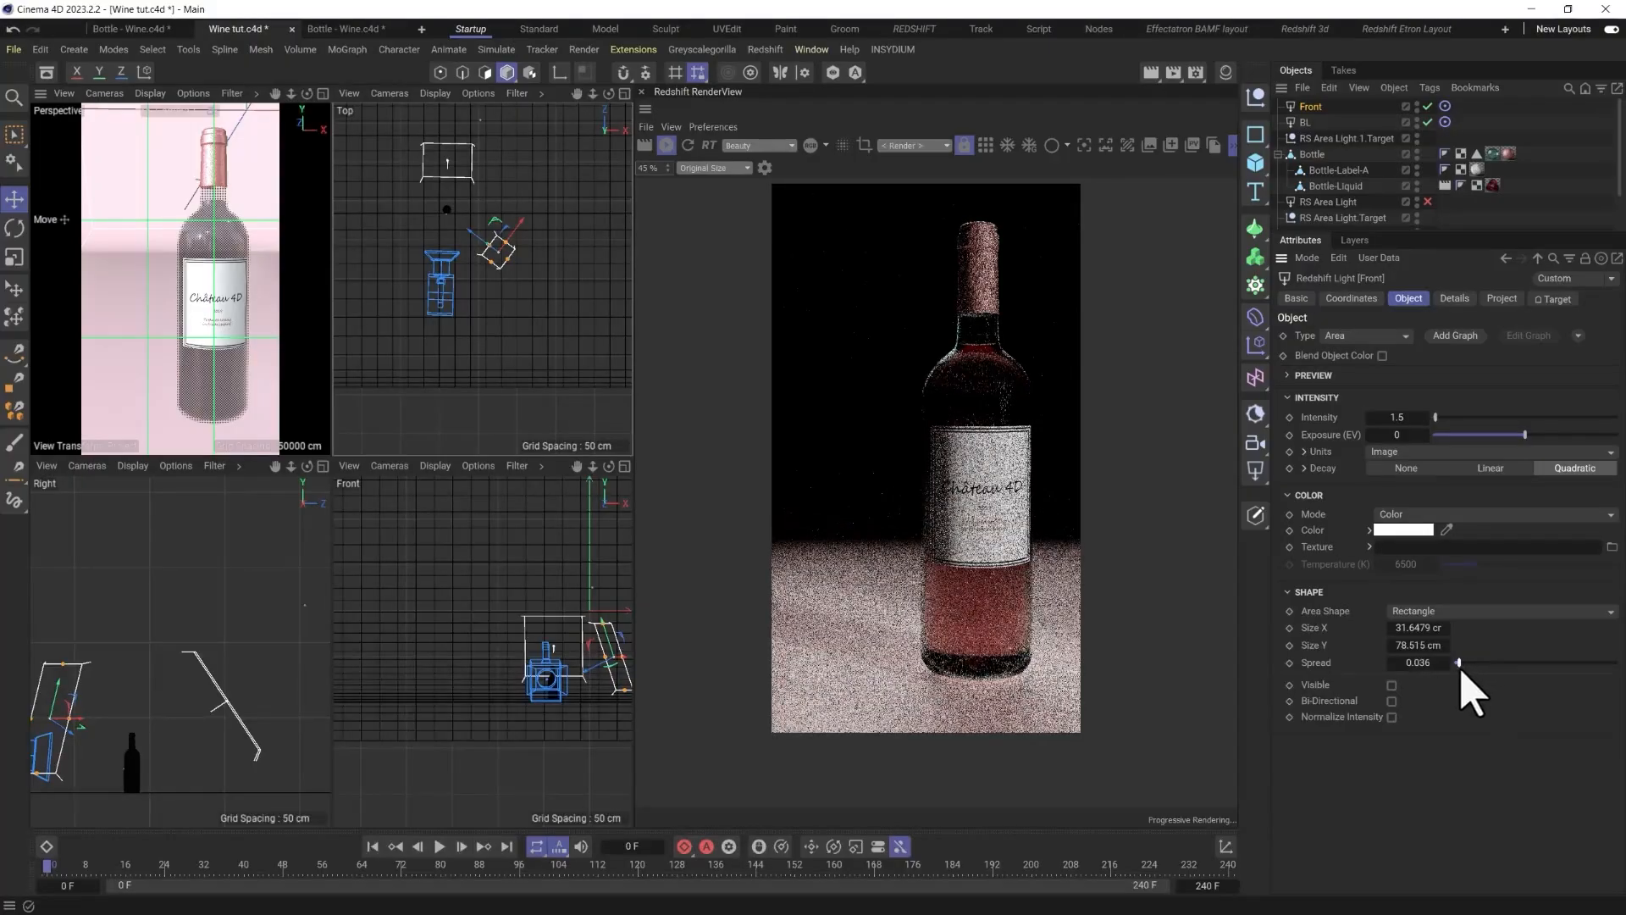
drag(509, 261, 528, 204)
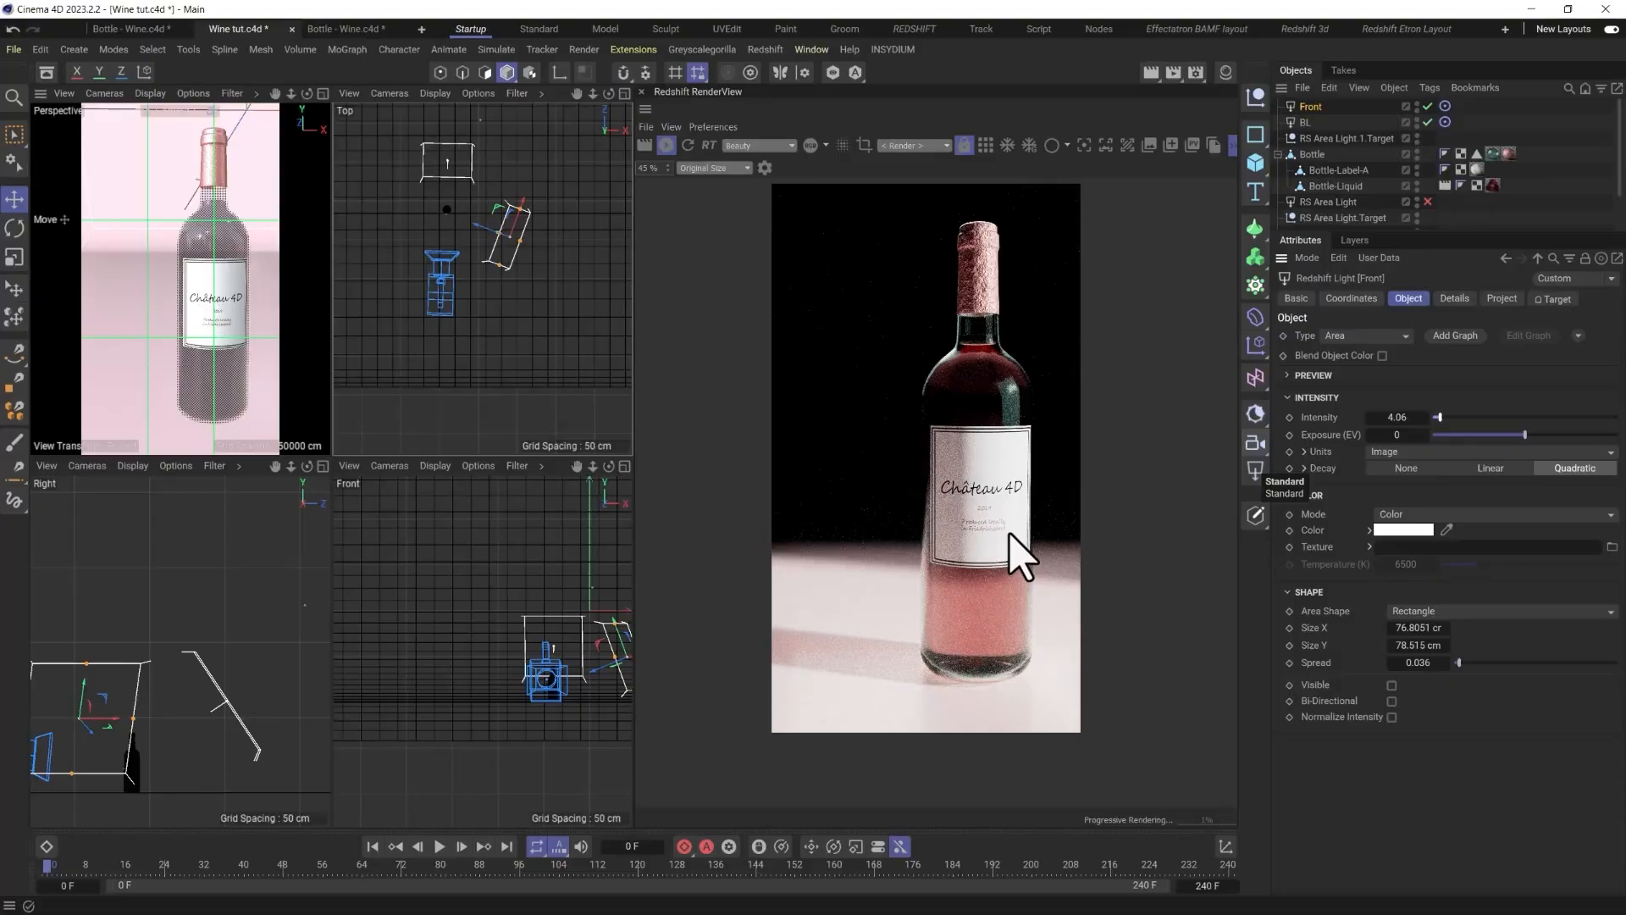
scroll(1029, 415, up, 3)
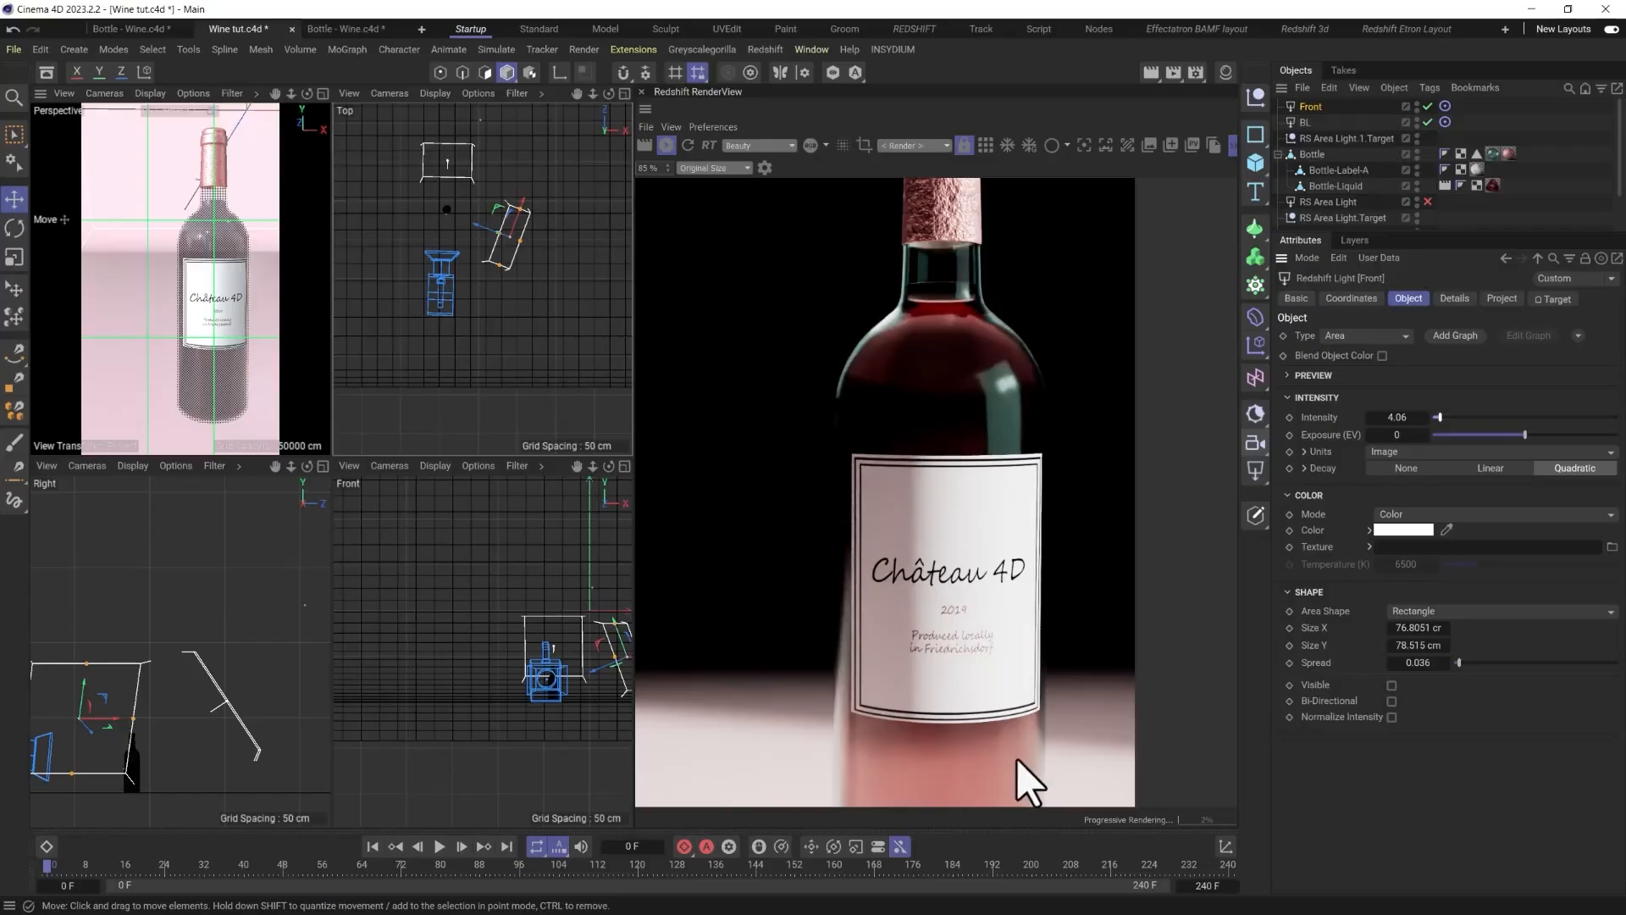
drag(616, 637, 599, 591)
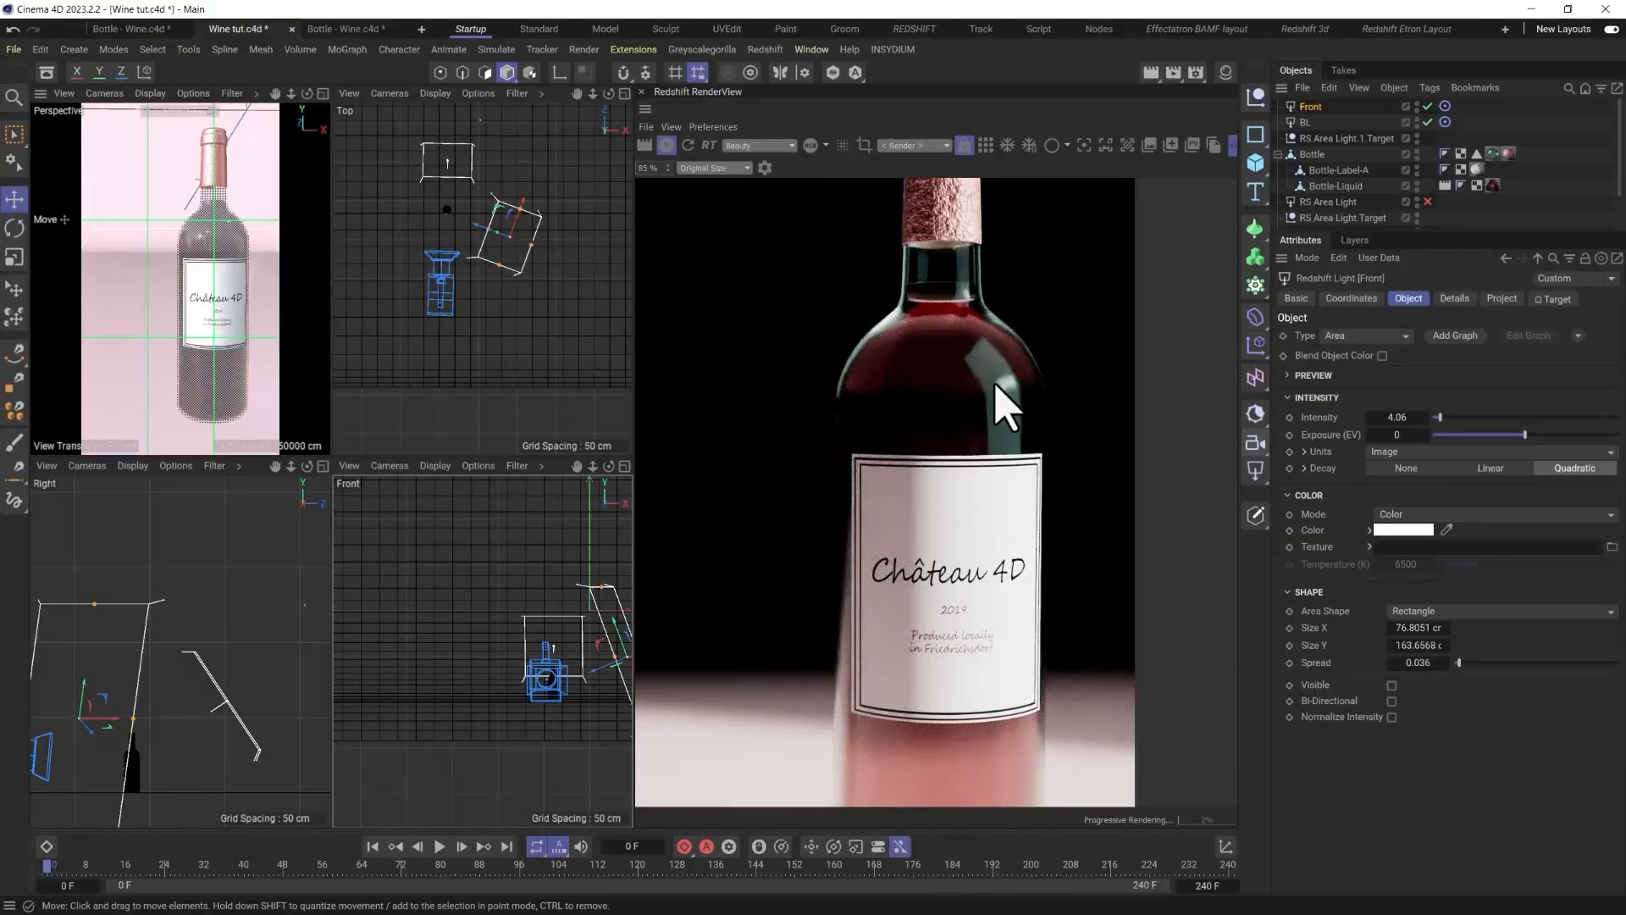
Search the asset library for gobo and assign the soft-edged mxn_gobos image as the Front light's color texture.
click(50, 75)
click(103, 169)
text(wi)
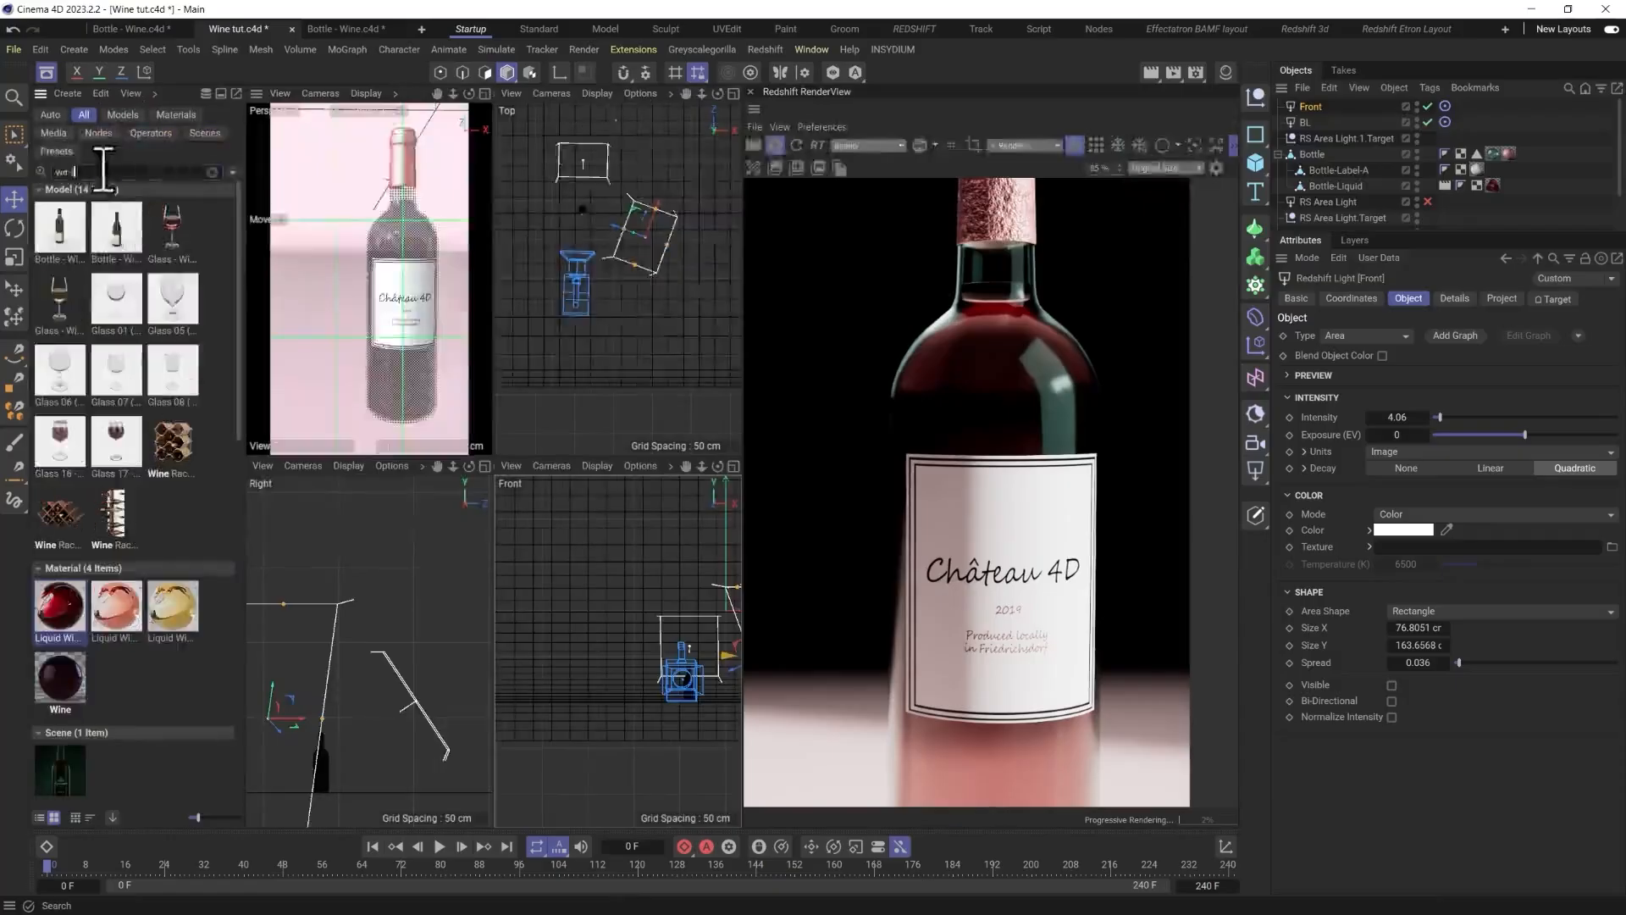
text(d)
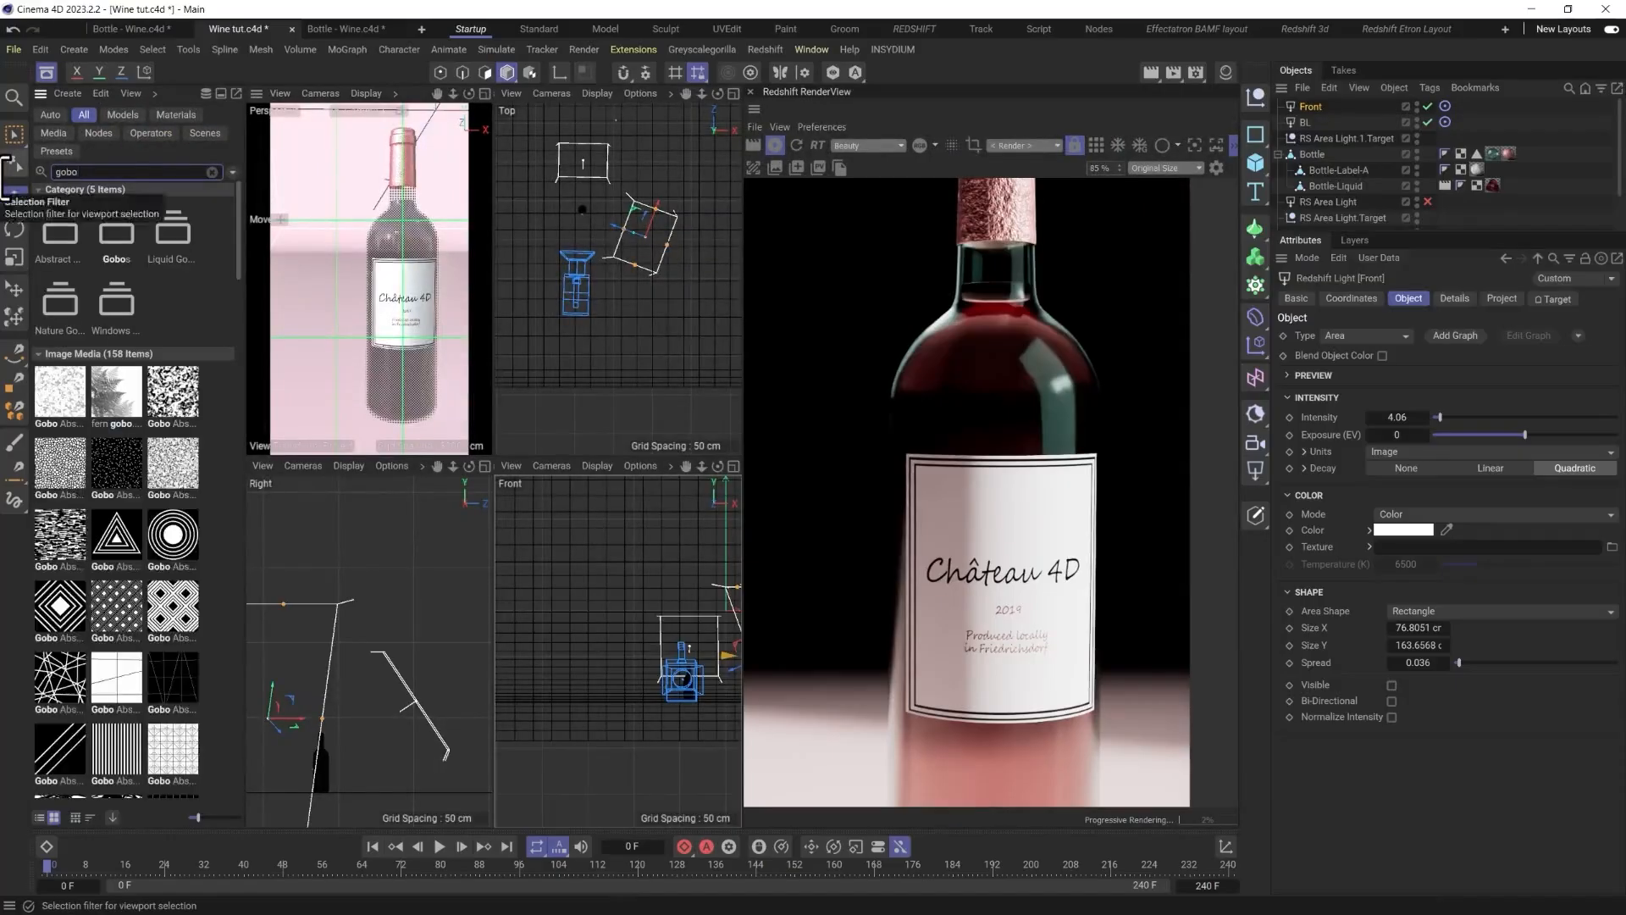
scroll(127, 711, down, 5)
scroll(127, 711, down, 10)
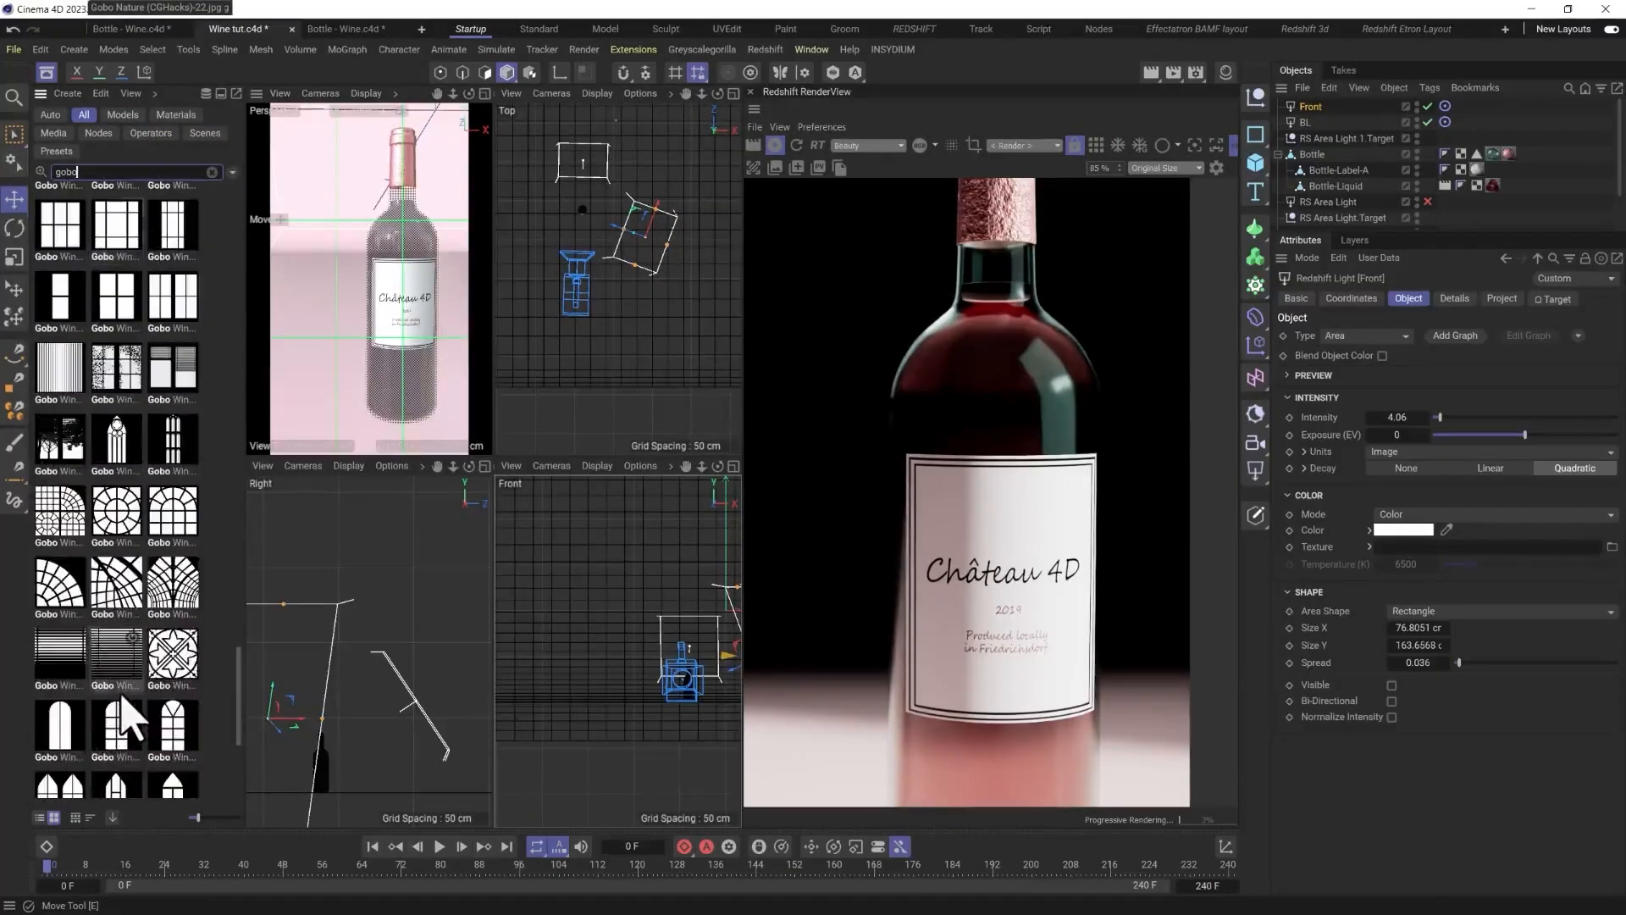
drag(66, 775, 1518, 549)
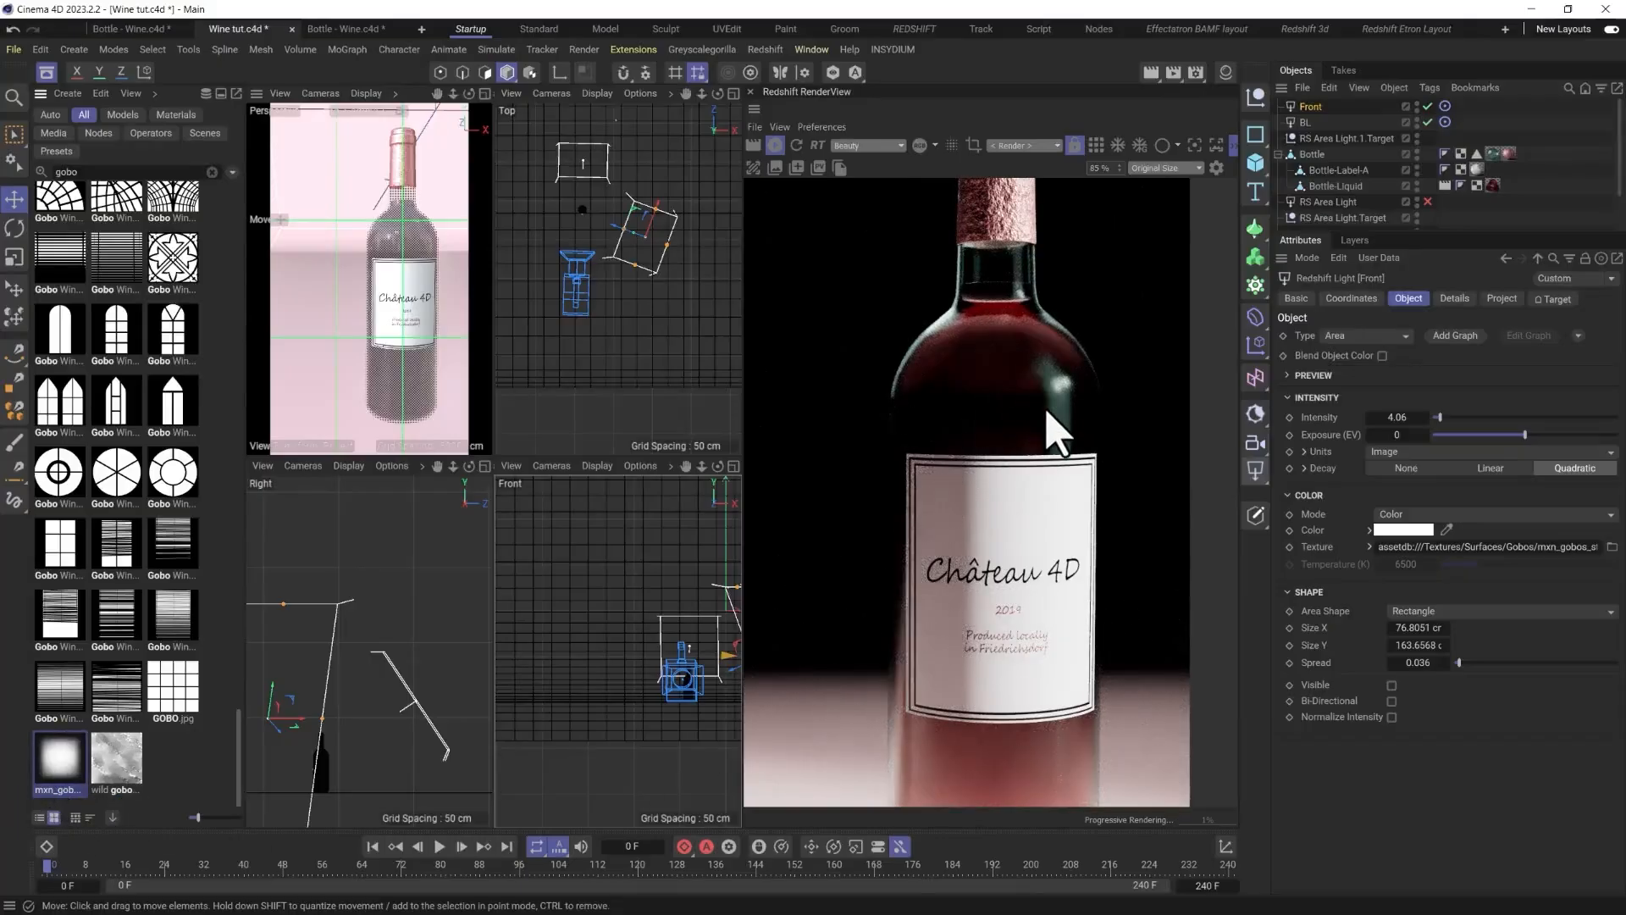
Balance the textured Front light with a spread of 0.002 and an intensity of 5.
drag(1439, 417, 1479, 417)
drag(1459, 662, 1458, 664)
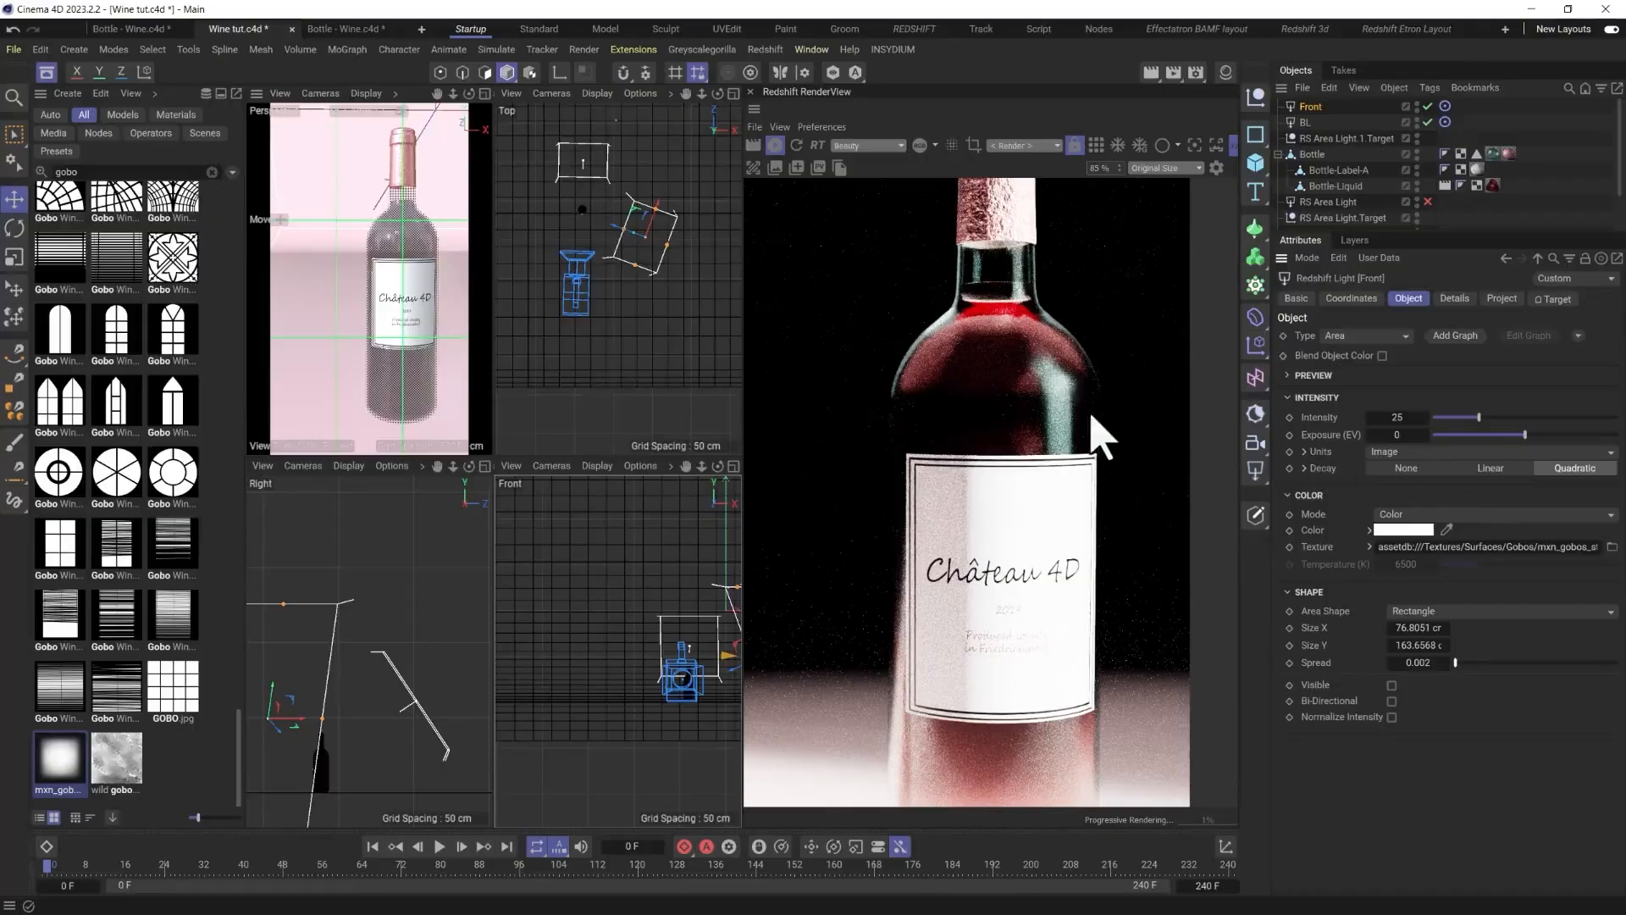
scroll(1051, 423, down, 4)
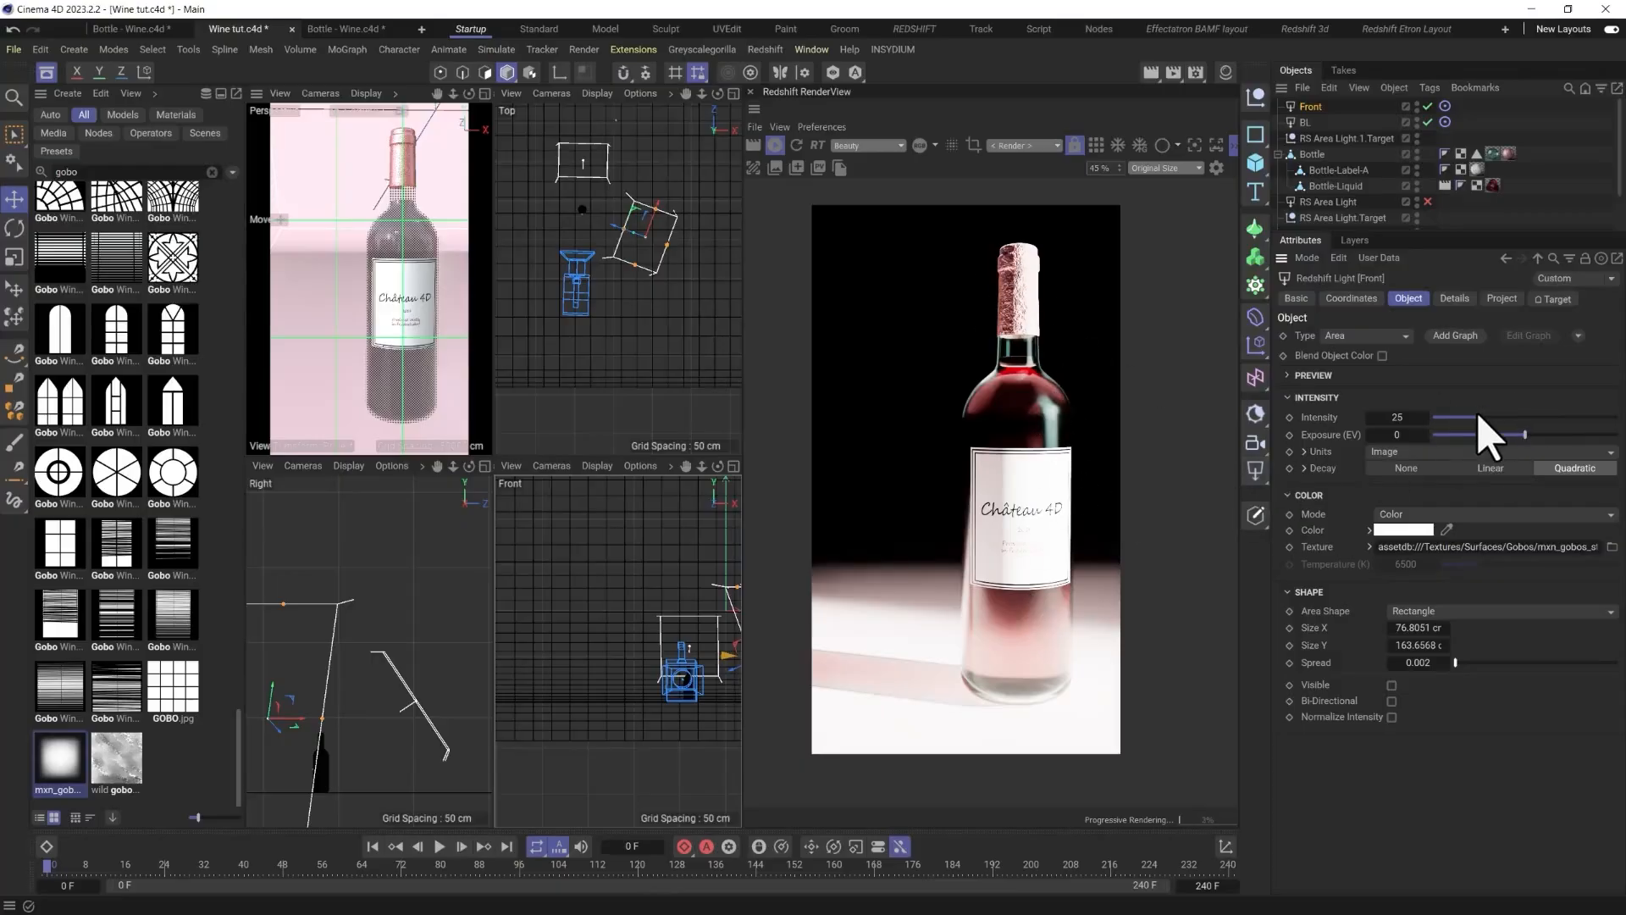
drag(1465, 417, 1441, 426)
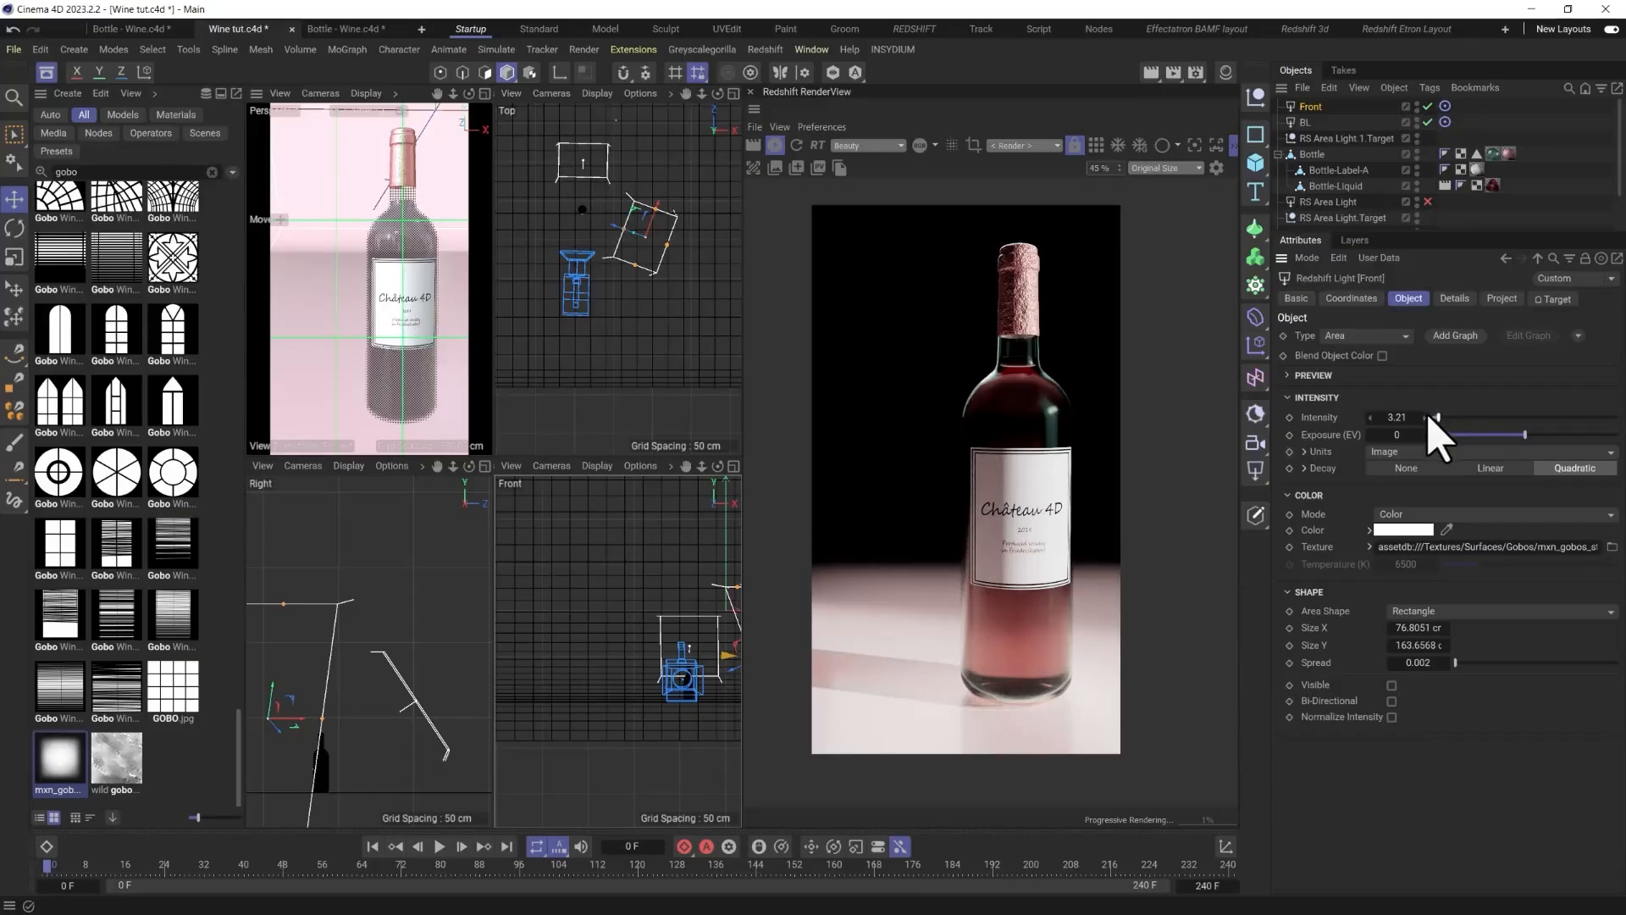
double_click(1397, 418)
text(5)
key(Return)
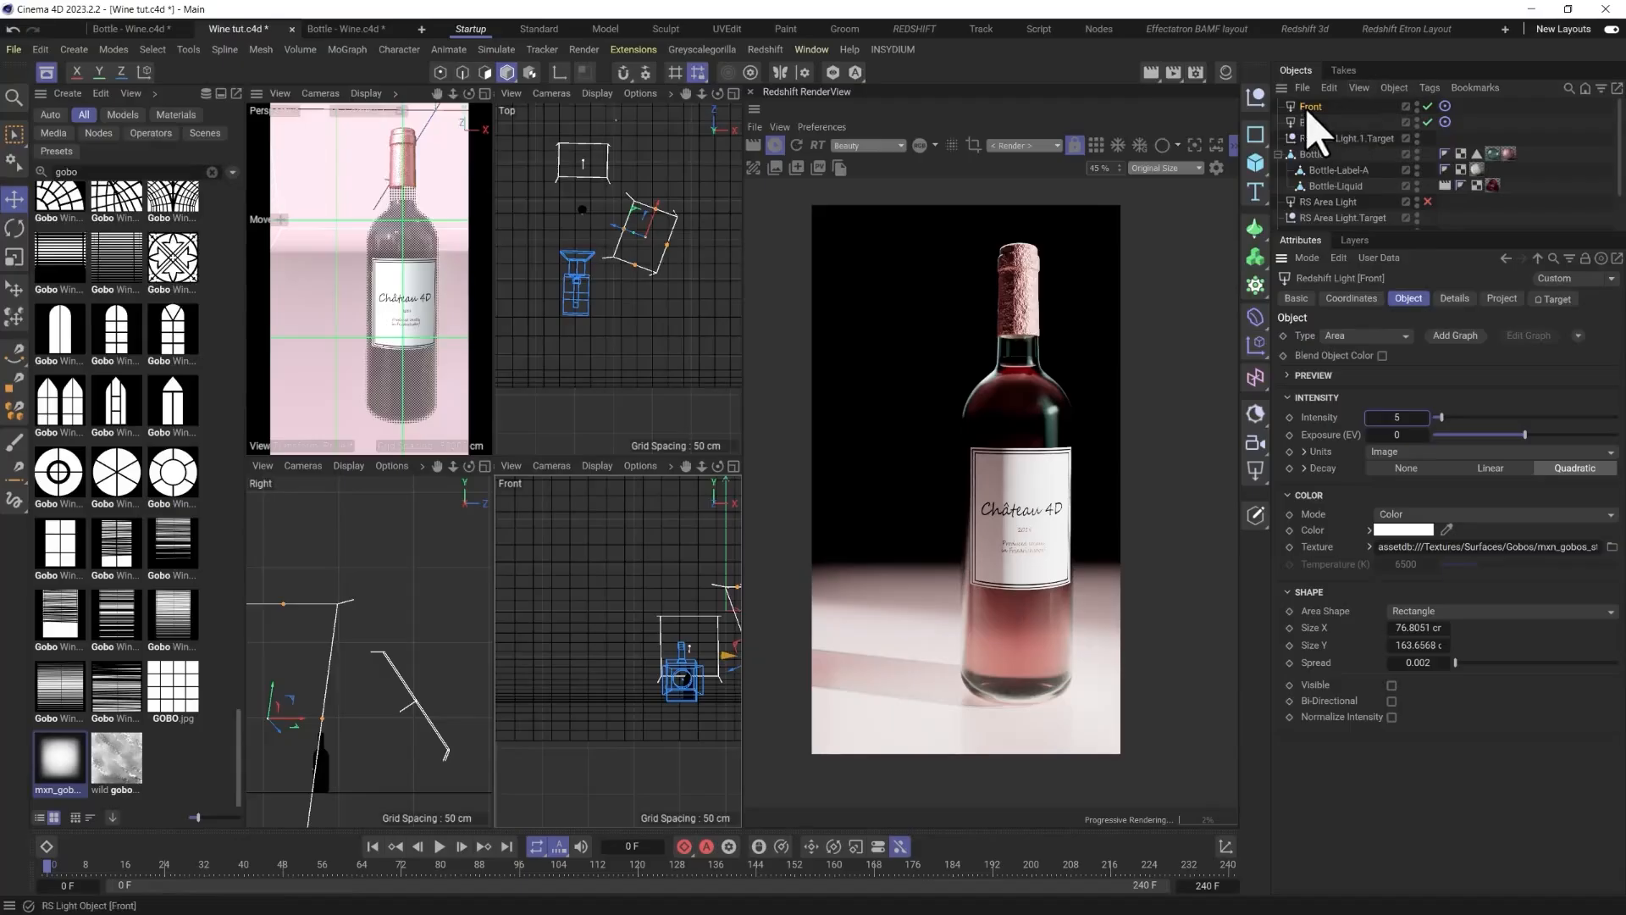
Duplicate the Front light and rename the copy as the side light.
ctrl+drag(1306, 102, 1311, 107)
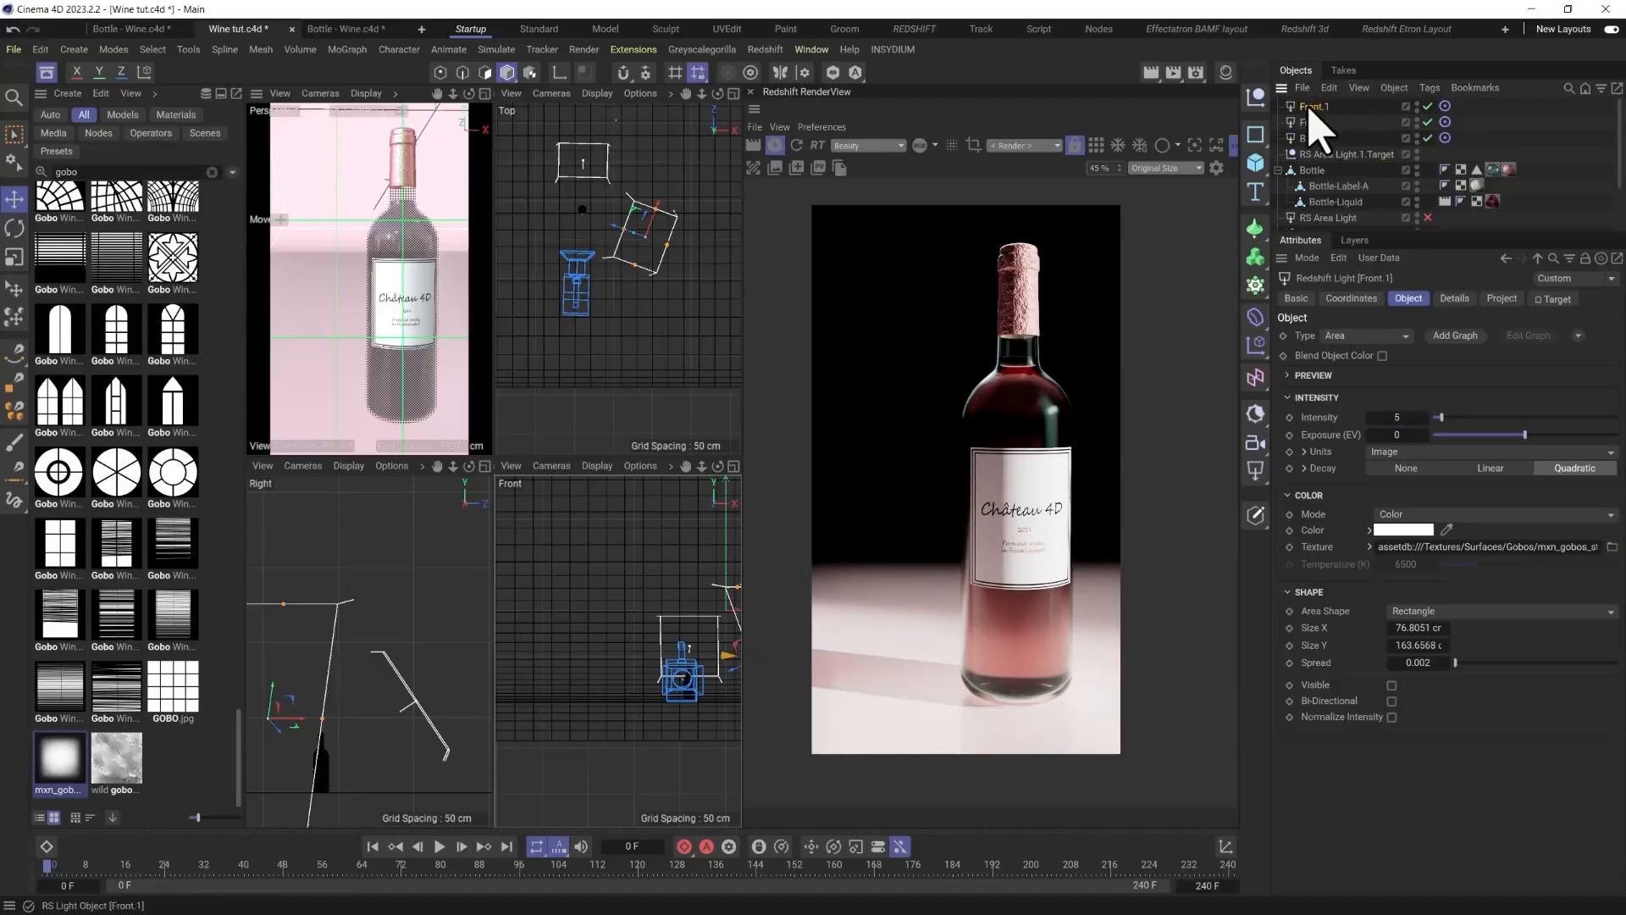
double_click(1316, 107)
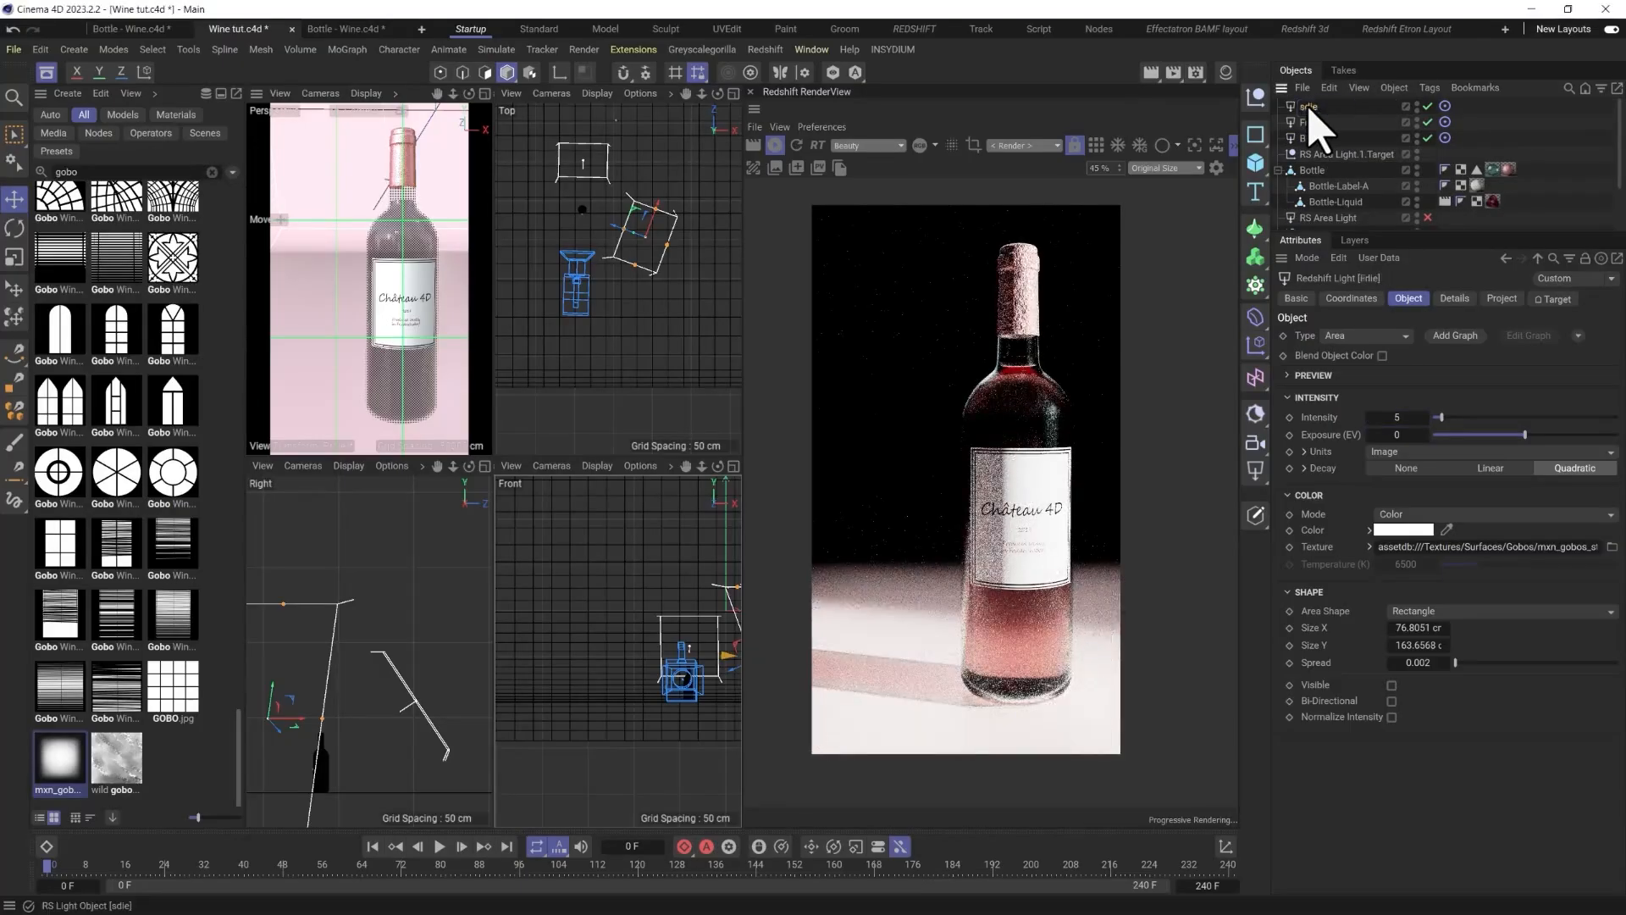
Name the duplicated Front light "side", correcting the misspelled name.
text(sdie)
key(Return)
double_click(1309, 107)
text(side)
key(Return)
Move the side light to the opposite side of the bottle from the Front light and narrow it to about 7.6 cm.
drag(645, 237, 525, 208)
drag(657, 729, 565, 536)
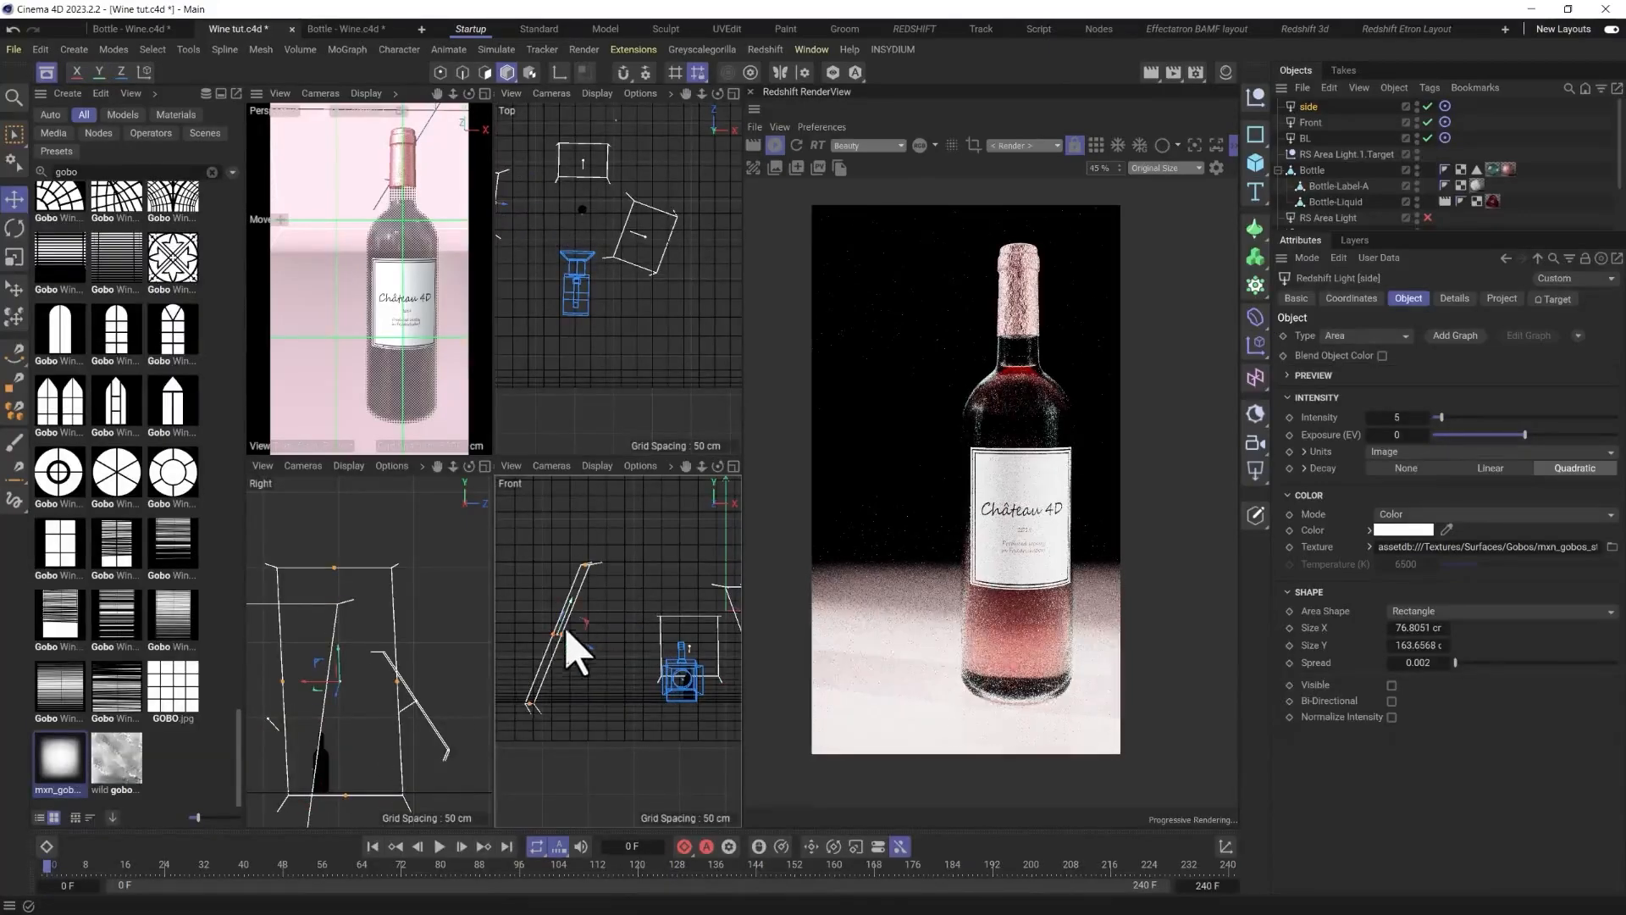
drag(562, 633, 559, 637)
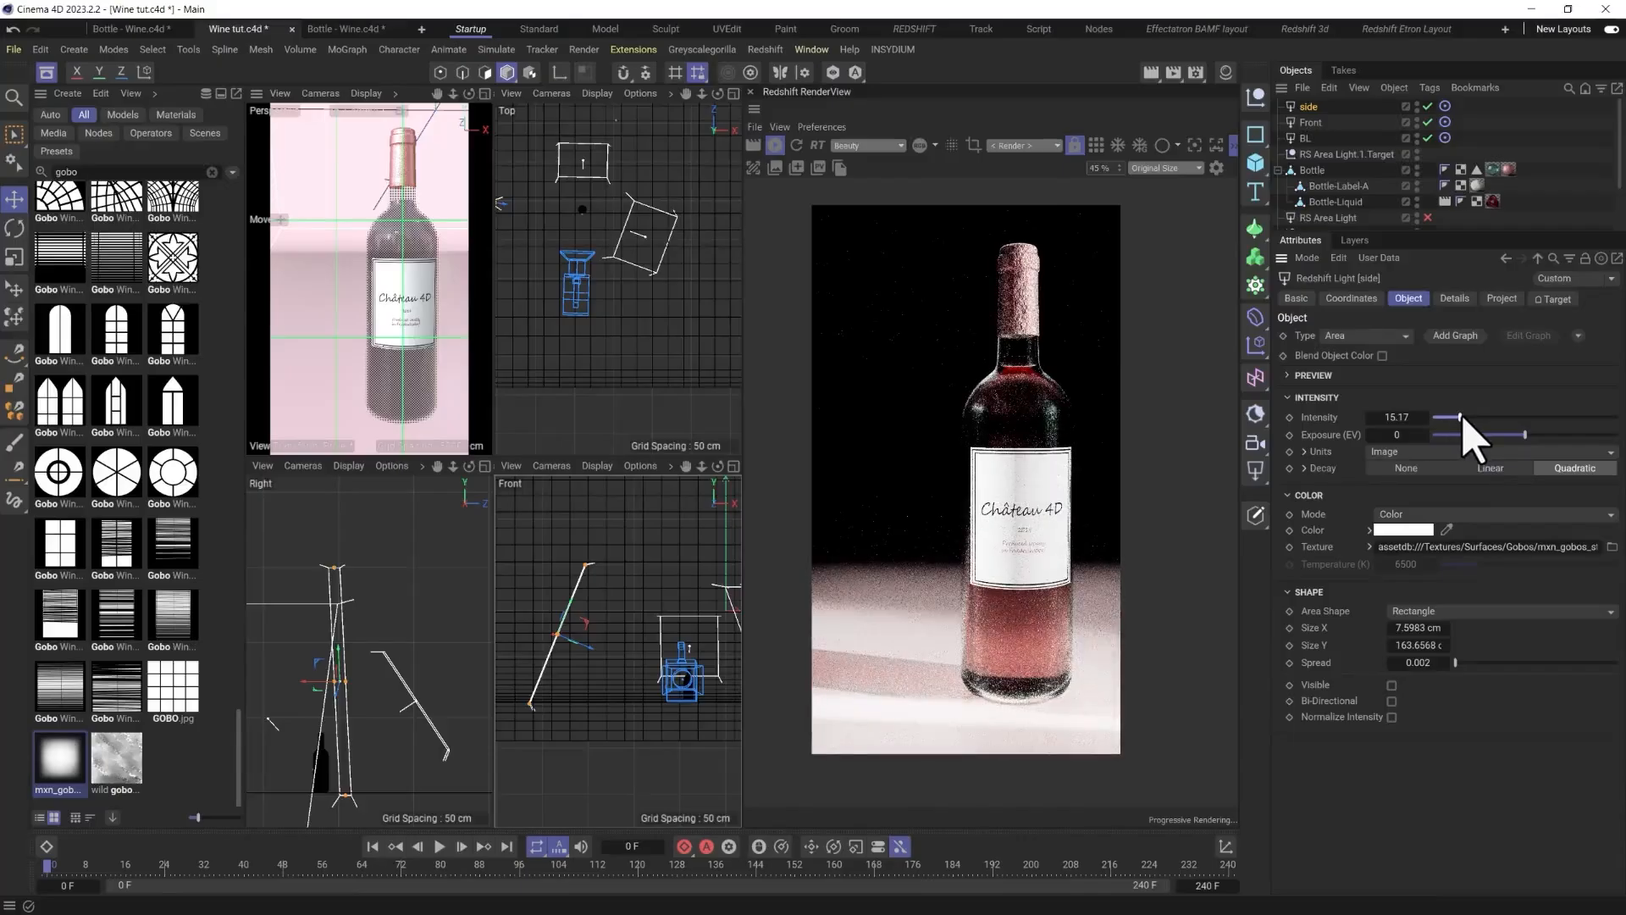
Try the narrow side light farther from the bottle with an intensity of 100 and a spread of 1.
drag(1461, 417, 1569, 418)
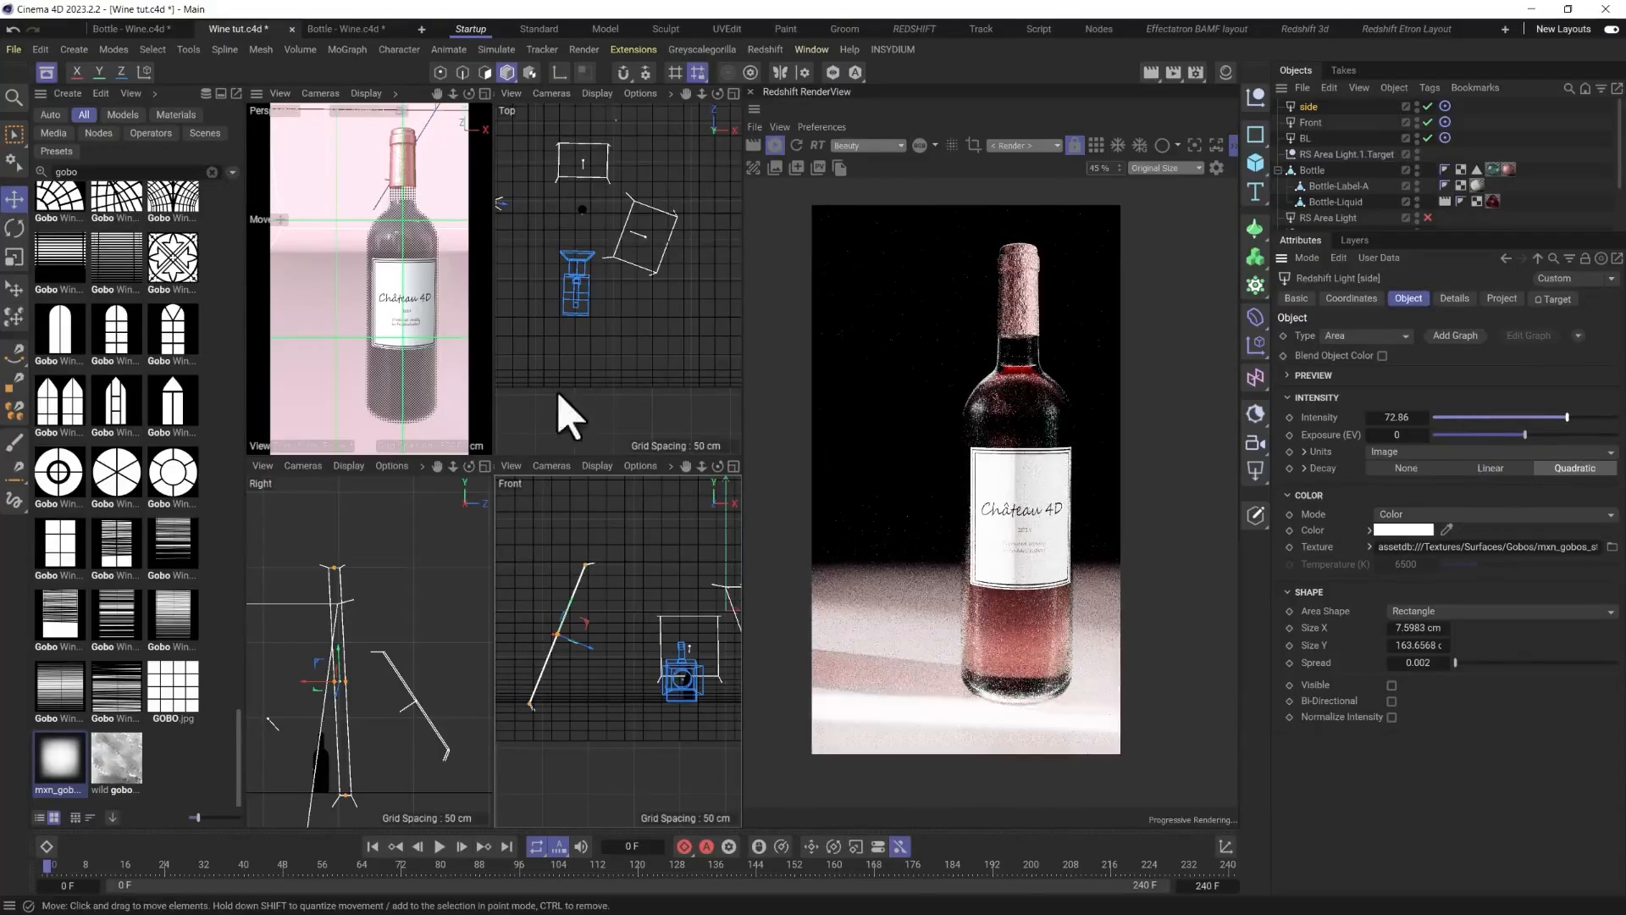
drag(590, 649, 432, 588)
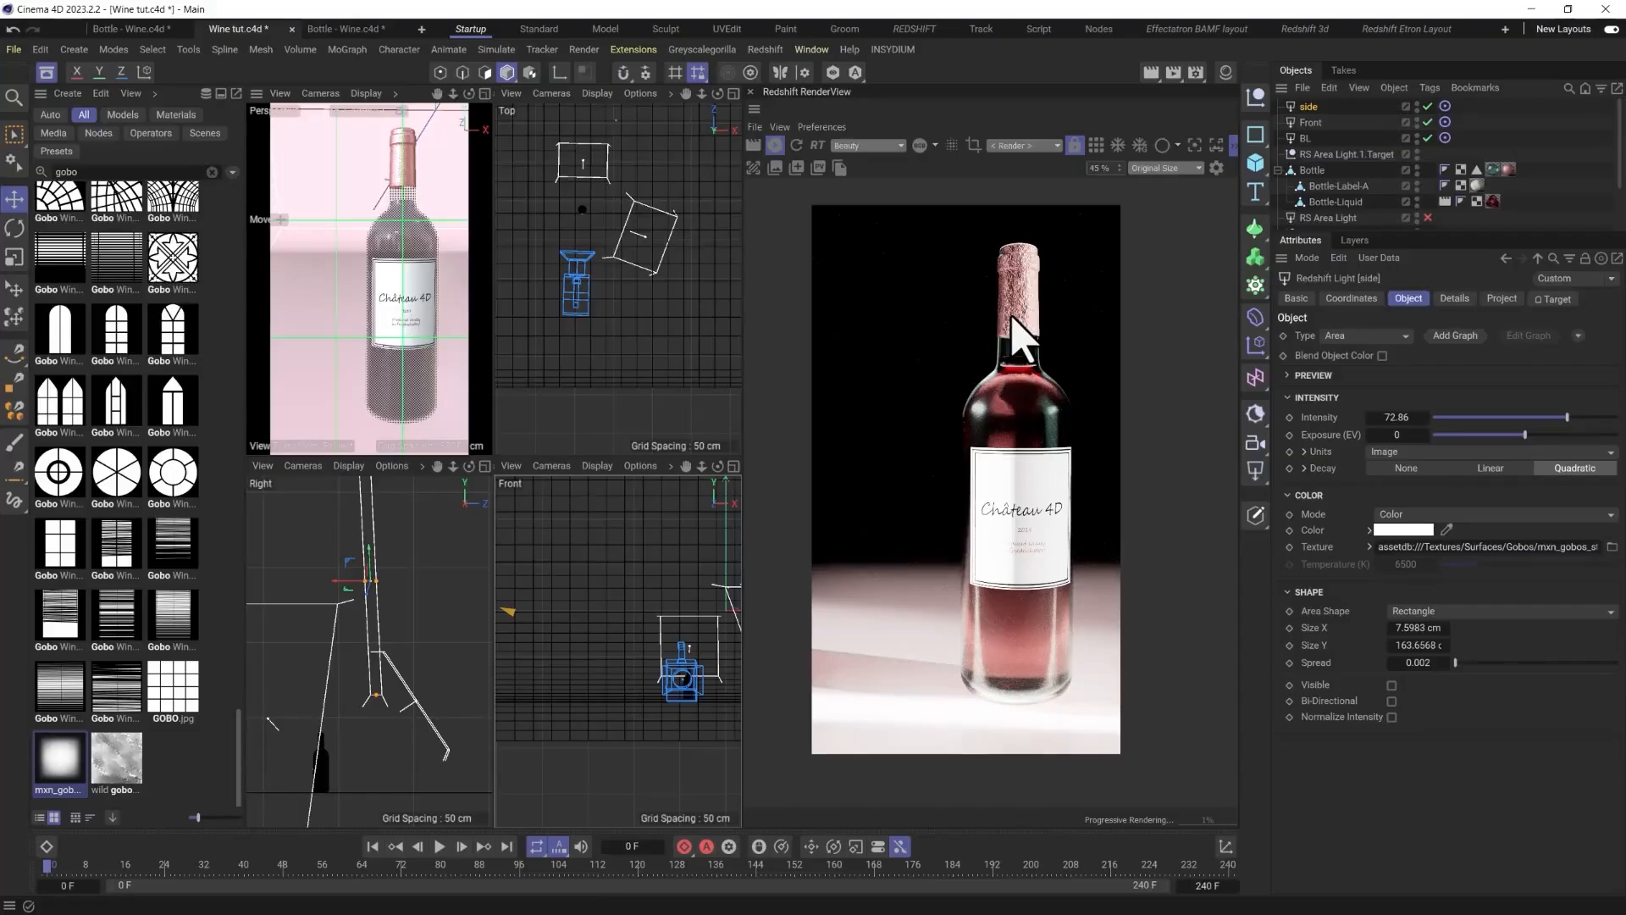
drag(1452, 416, 1530, 417)
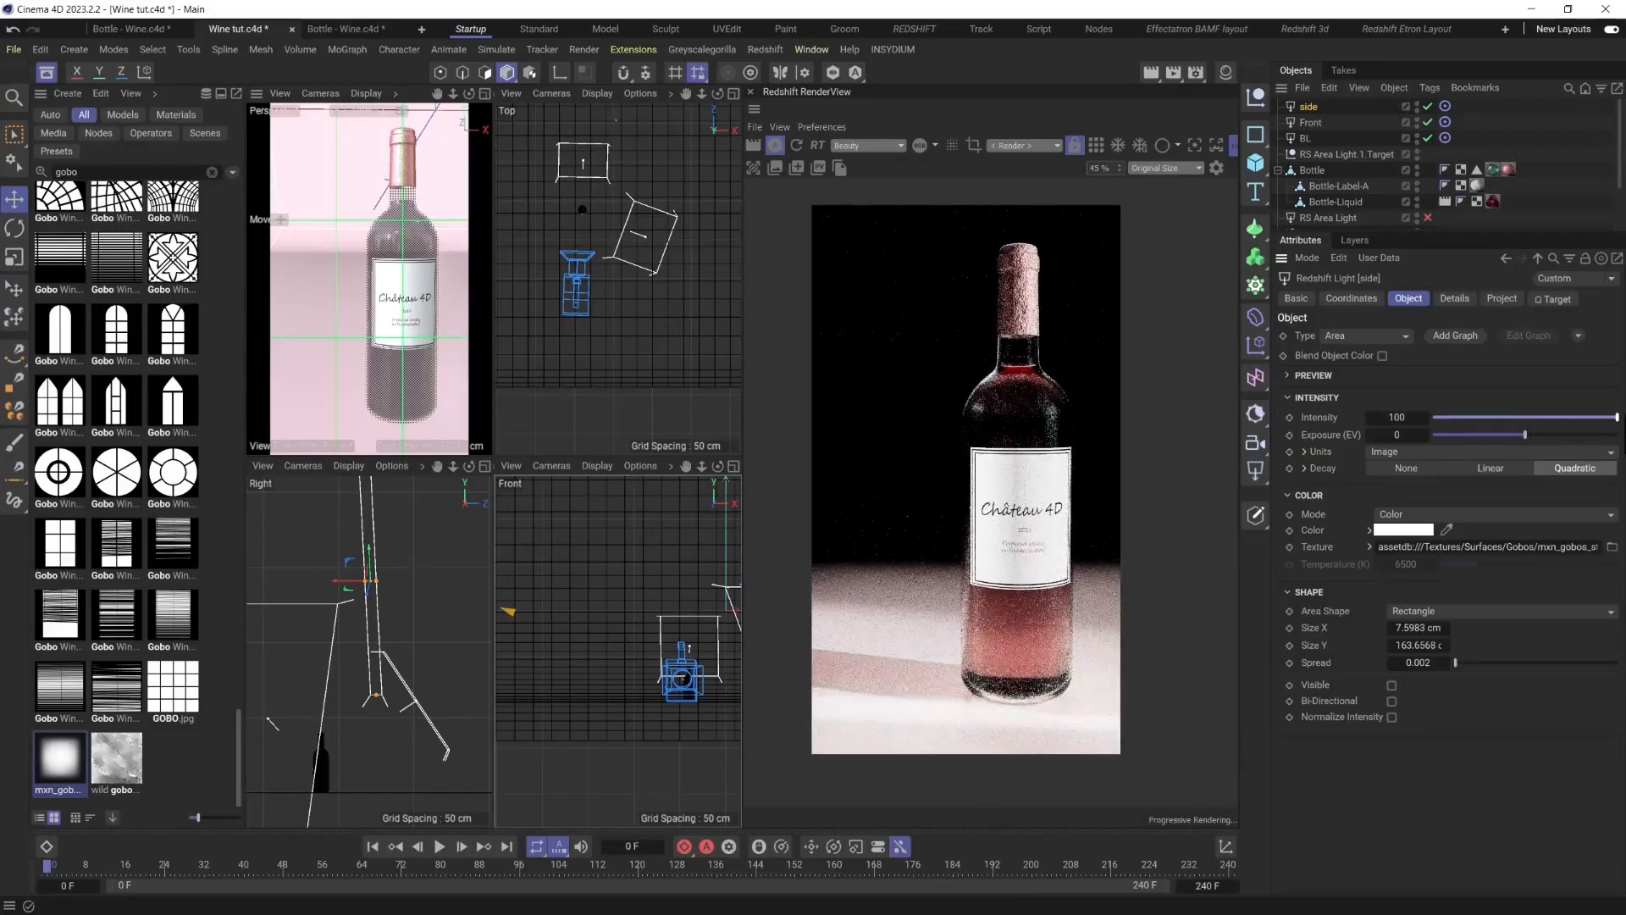
drag(1459, 664, 1624, 665)
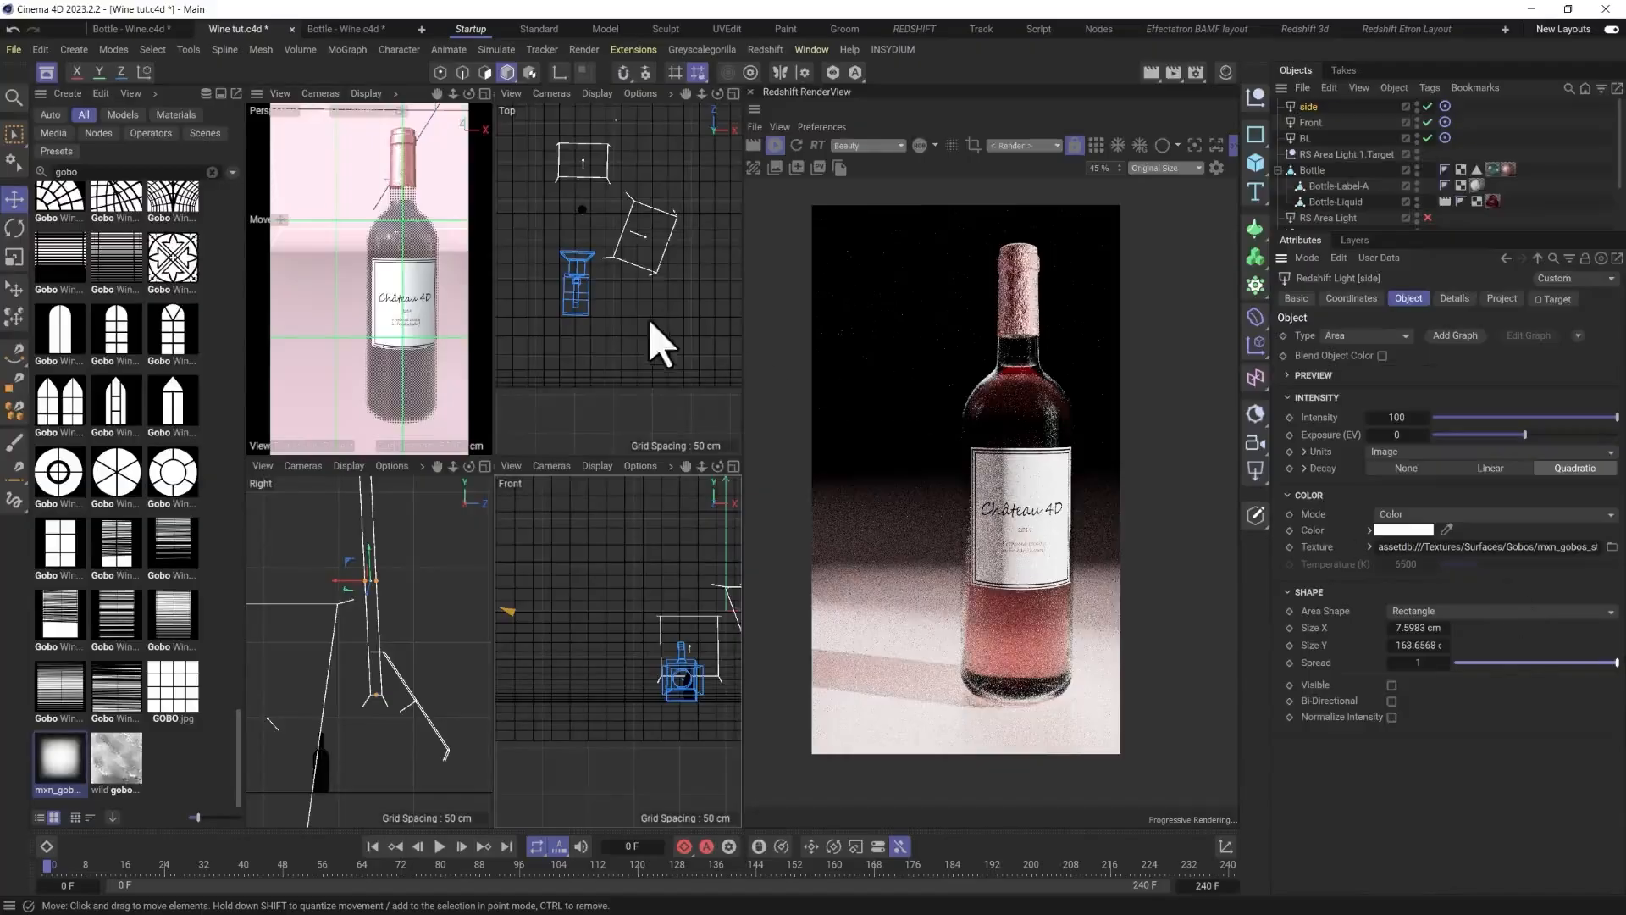
Widen the side light to about 138.3 cm and move it closer beside the bottle.
drag(659, 343, 606, 258)
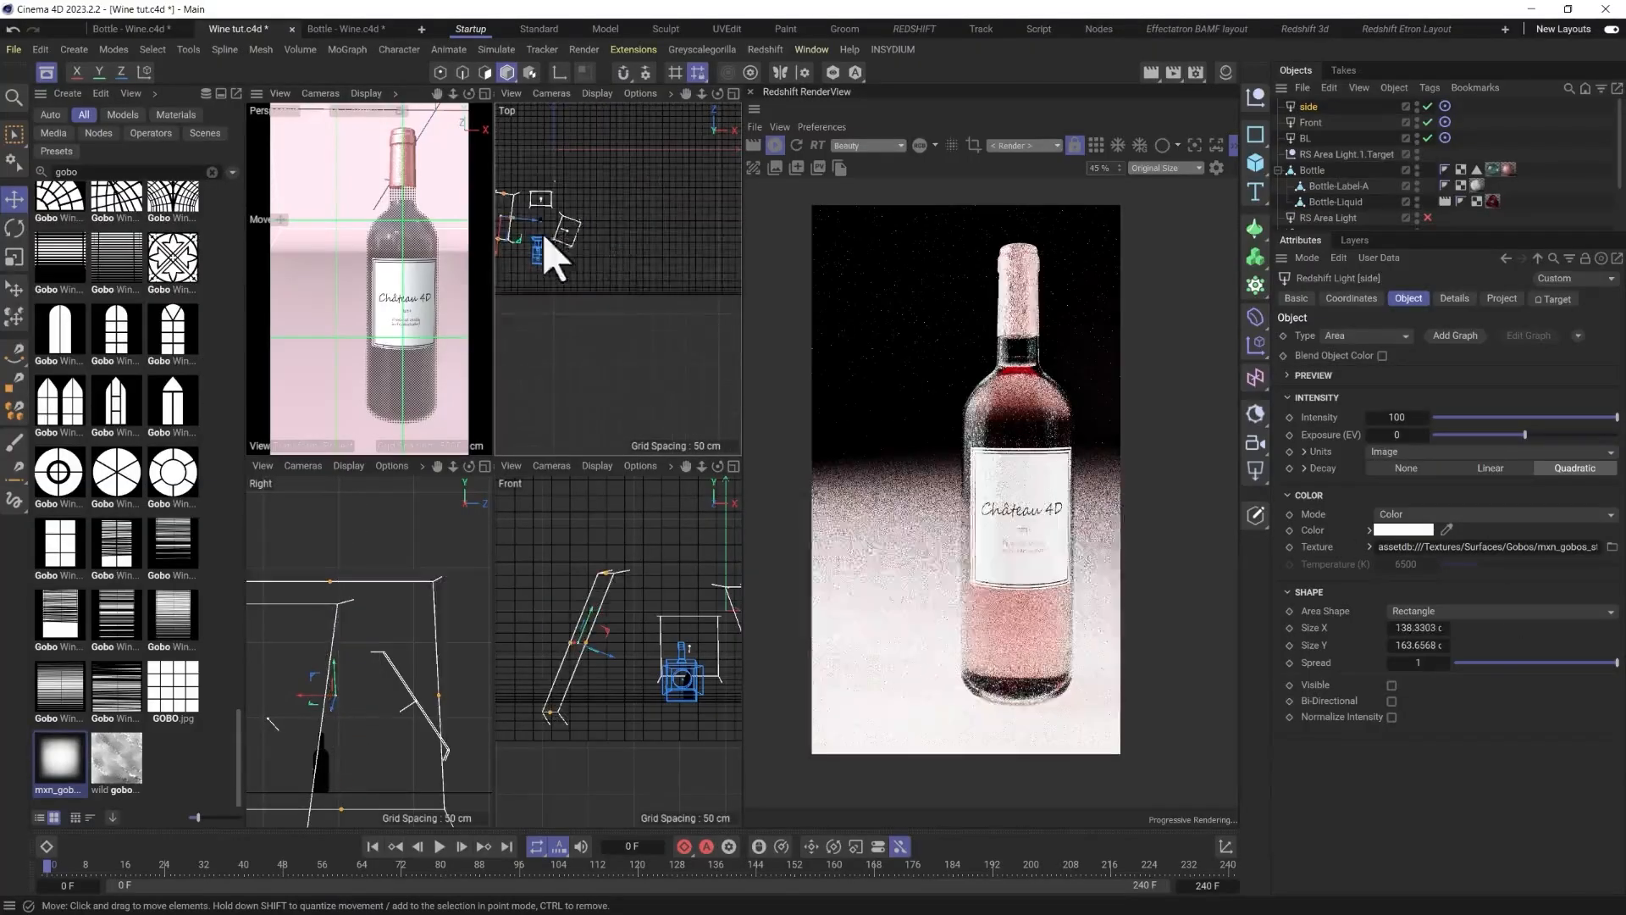
scroll(581, 262, up, 5)
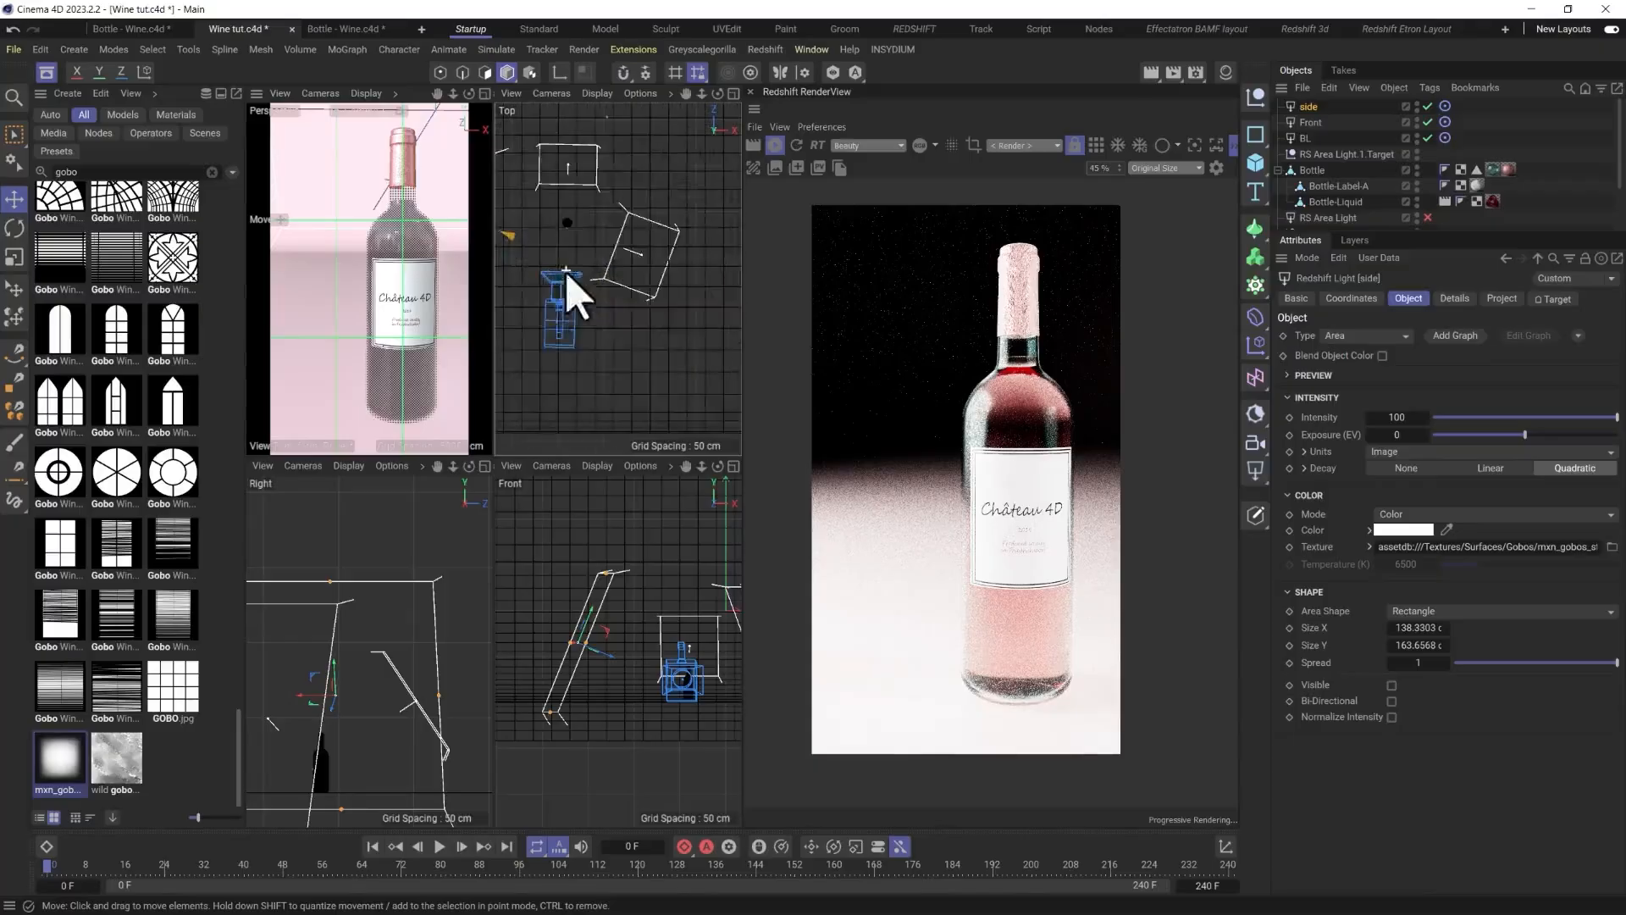
scroll(578, 297, up, 3)
drag(563, 236, 635, 246)
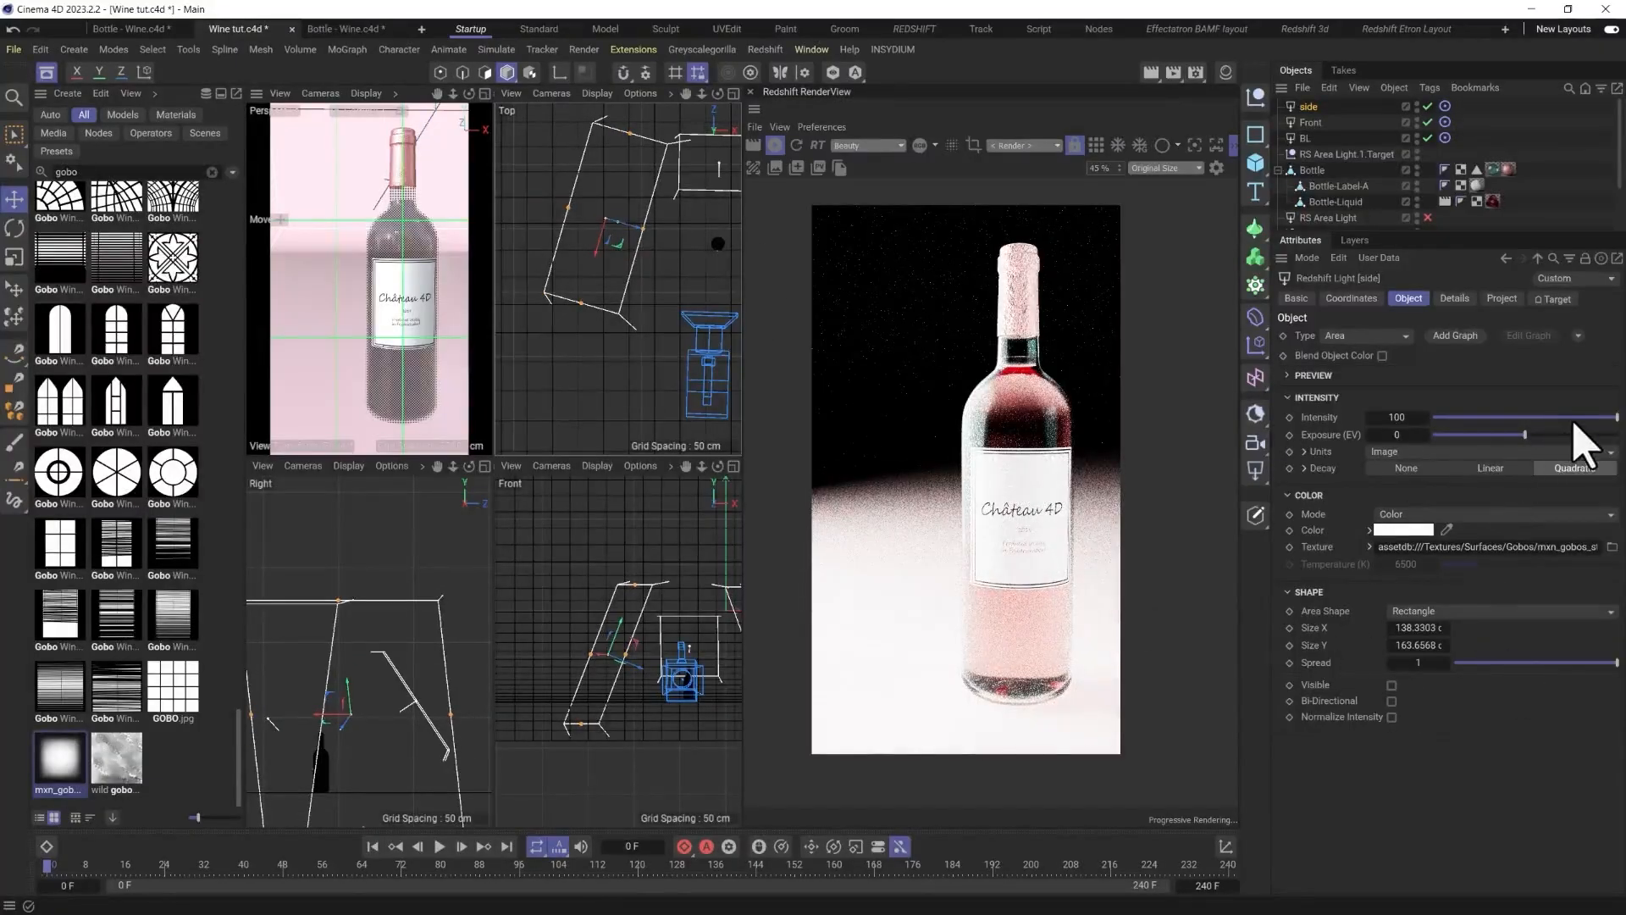
Soften the side light by setting its intensity to 4.06 and its spread to 0.775.
drag(1574, 419, 1451, 418)
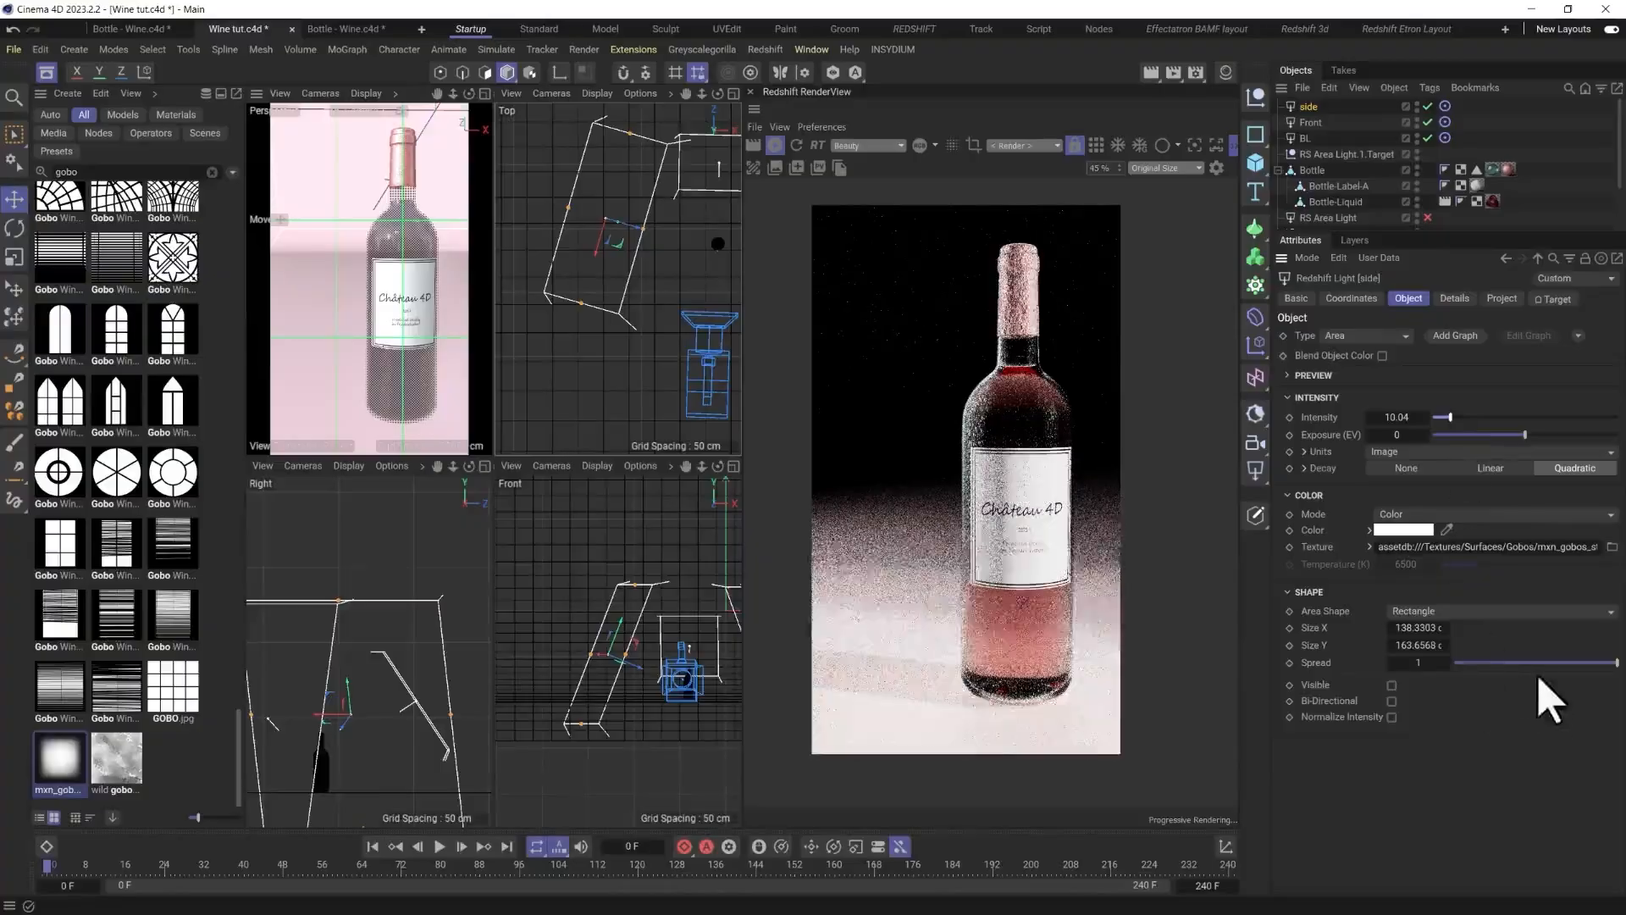
drag(1617, 662, 1582, 661)
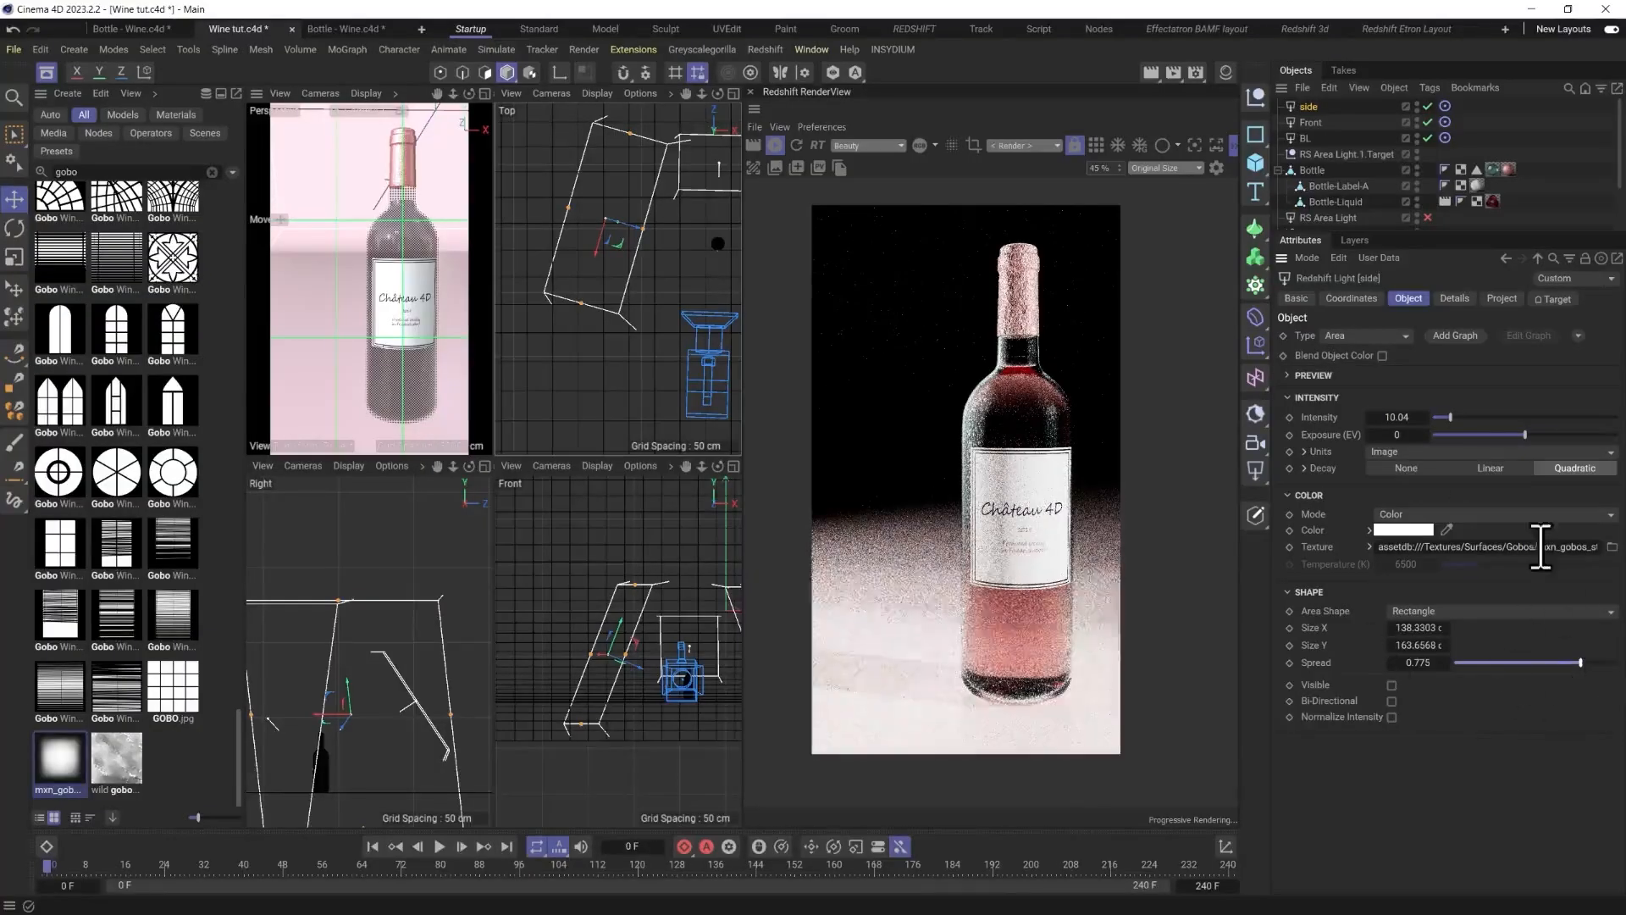
drag(1450, 418, 1440, 419)
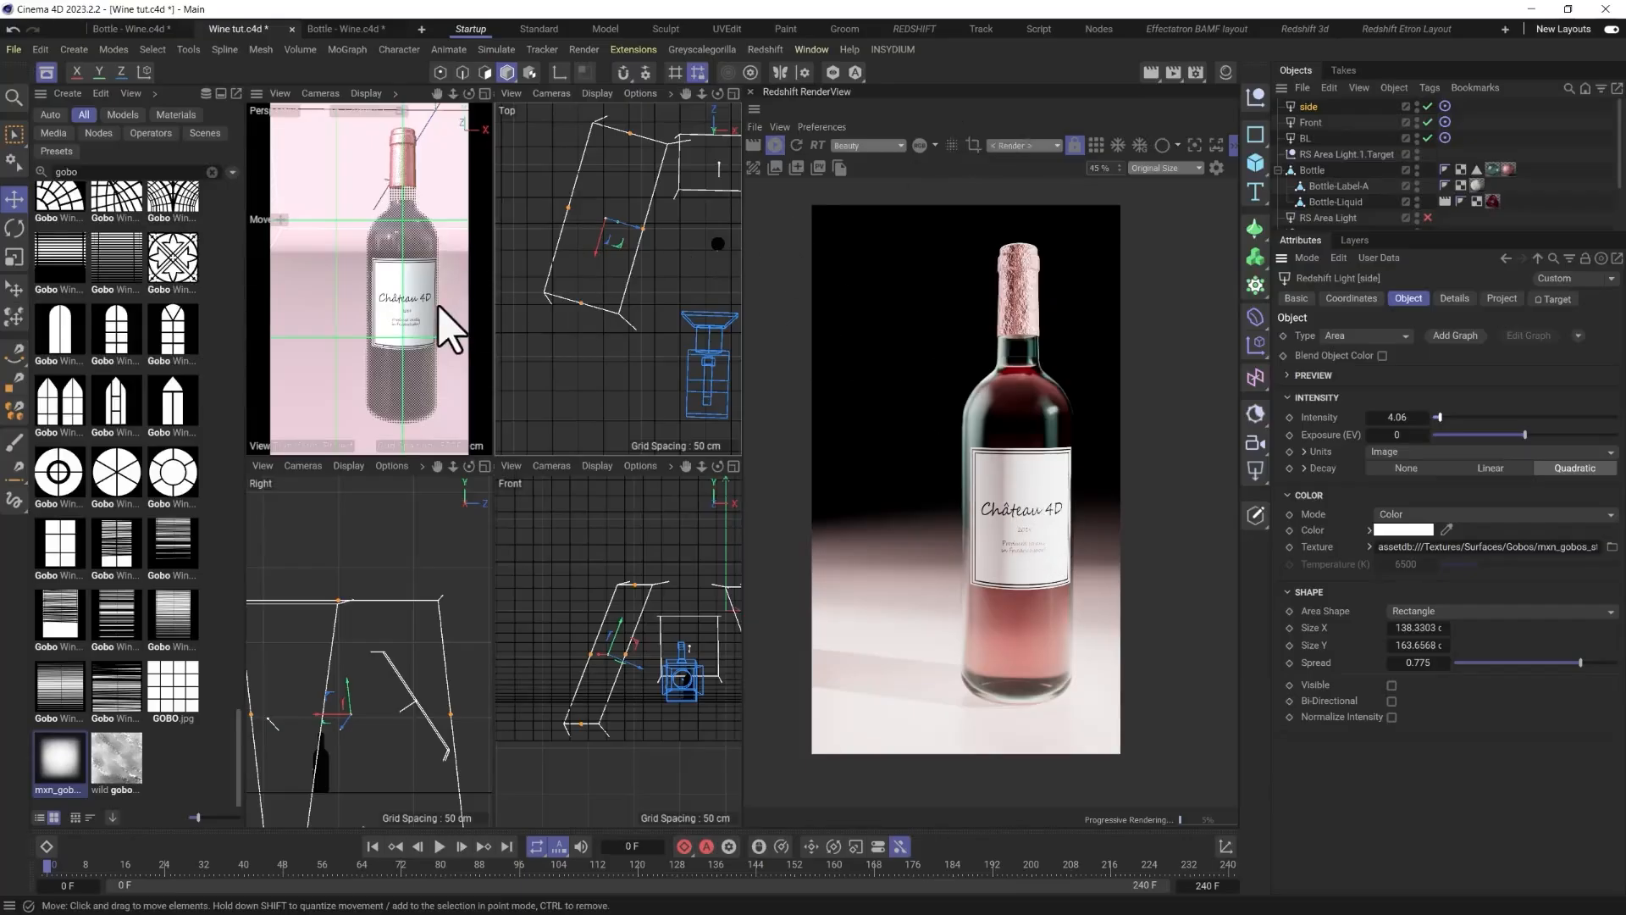
Rotate the bottle slightly so its label faces left, then shift it to the right in the camera frame.
click(1315, 171)
key(r)
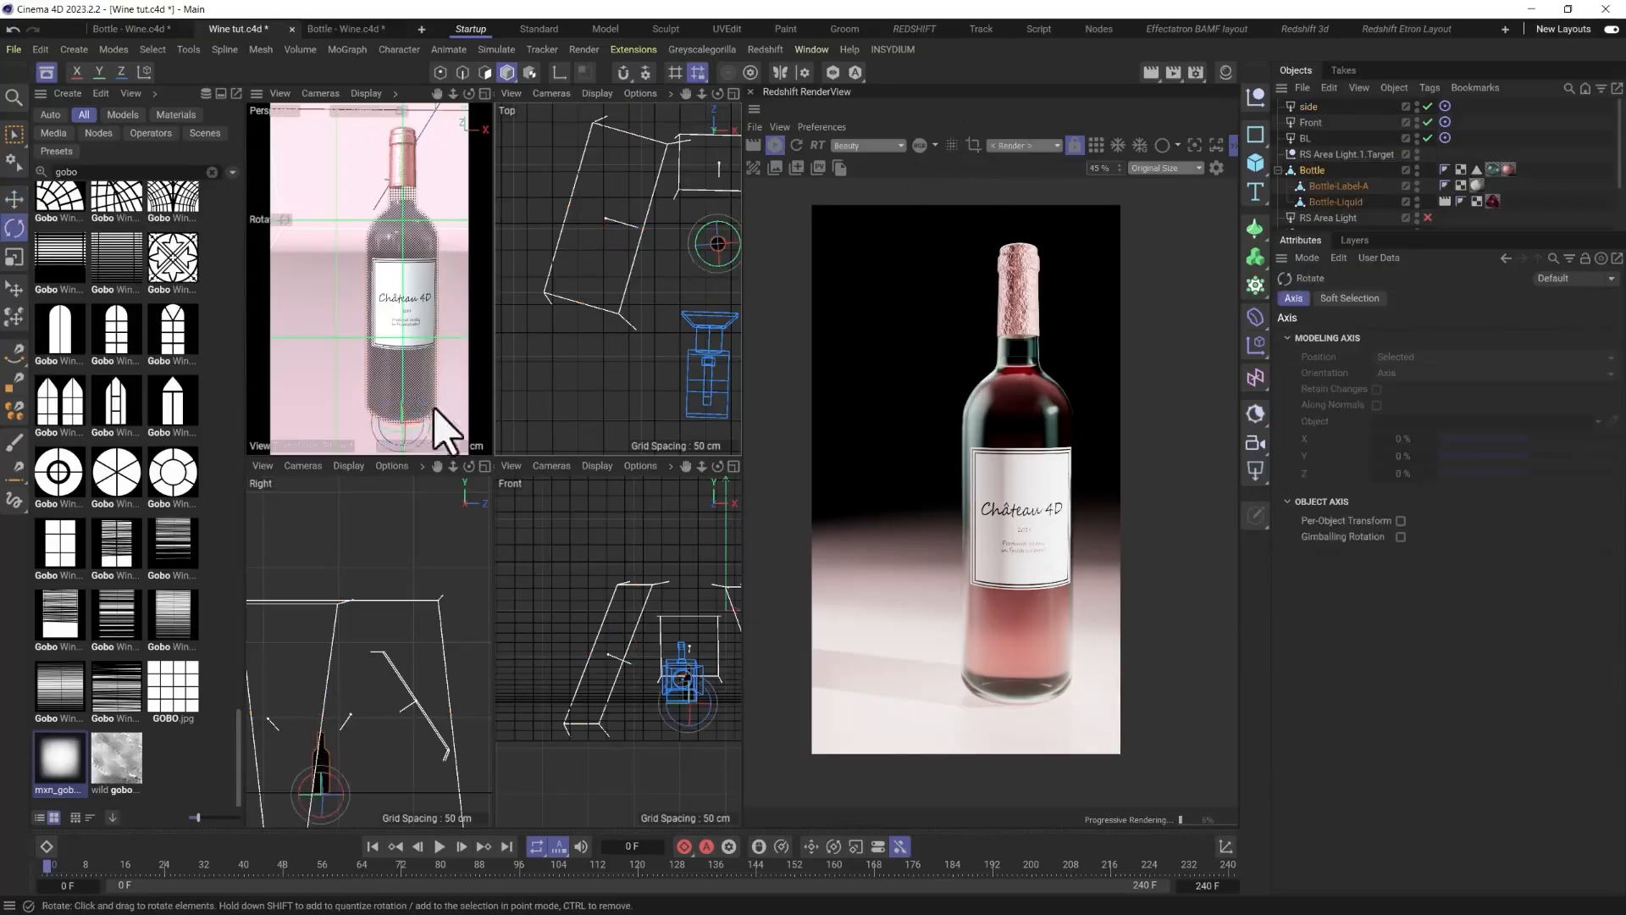
drag(418, 454, 417, 454)
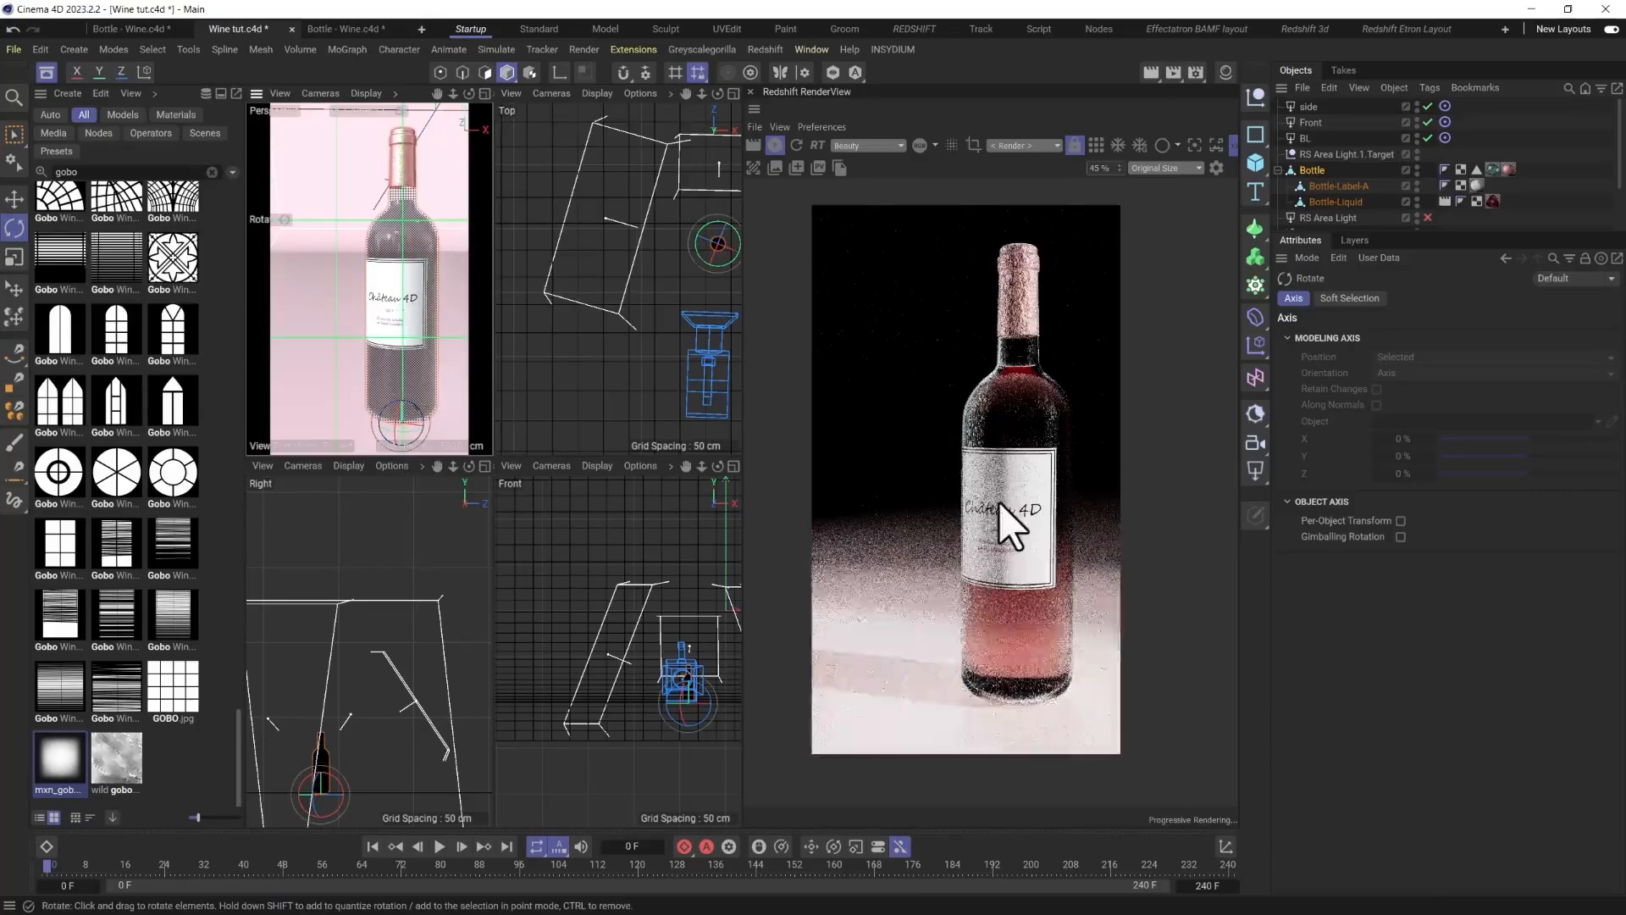
key(e)
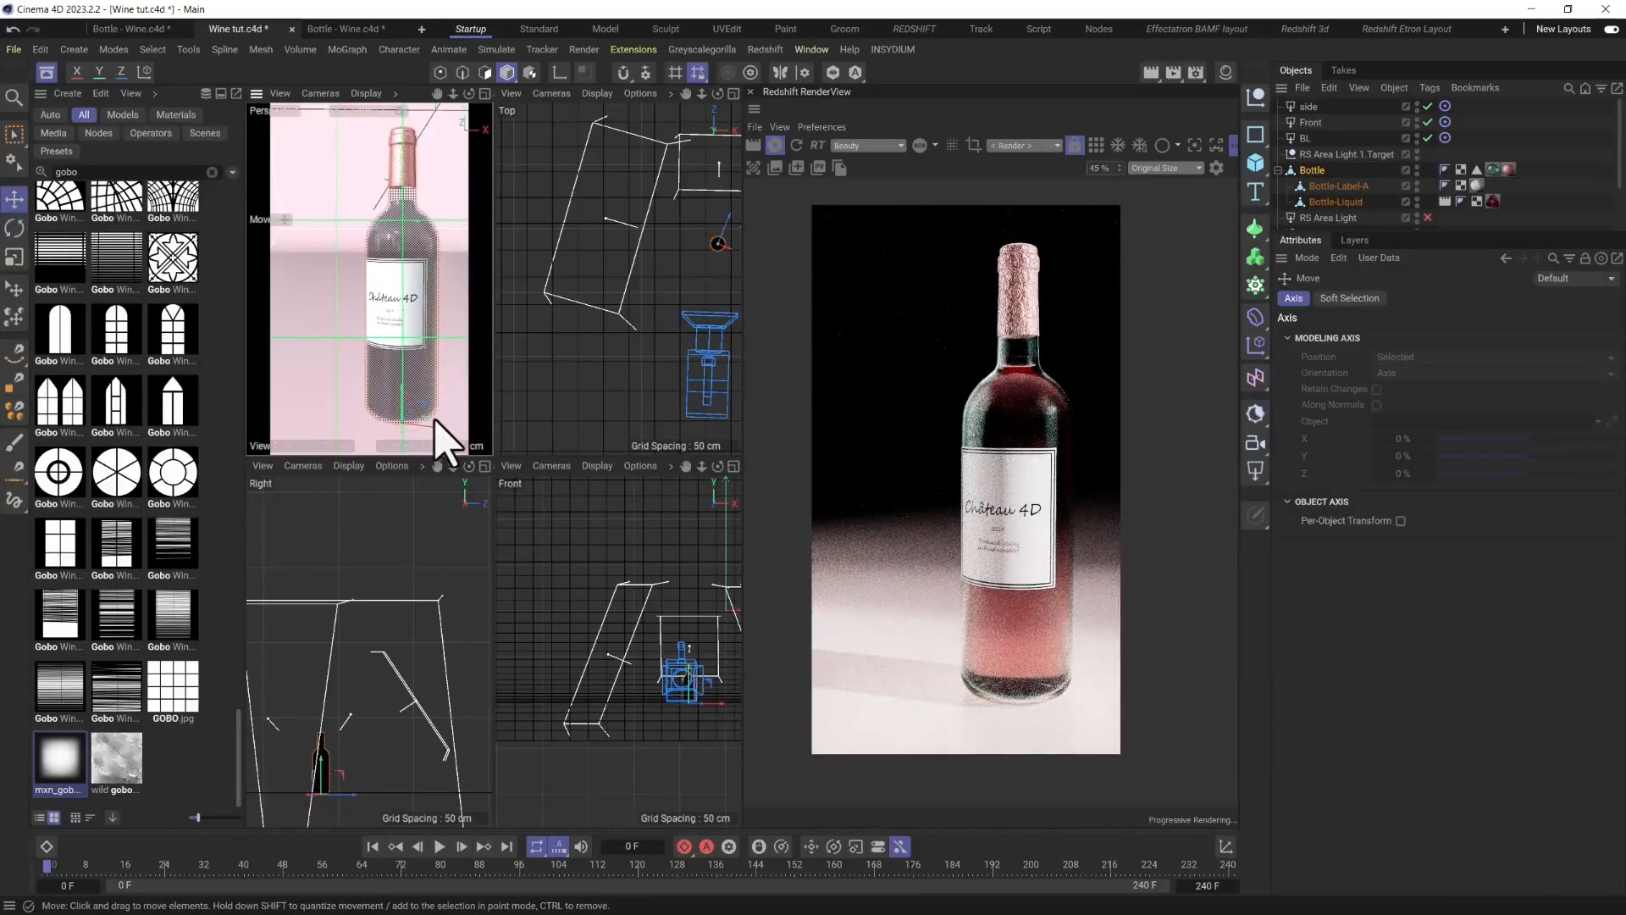
drag(437, 421, 440, 430)
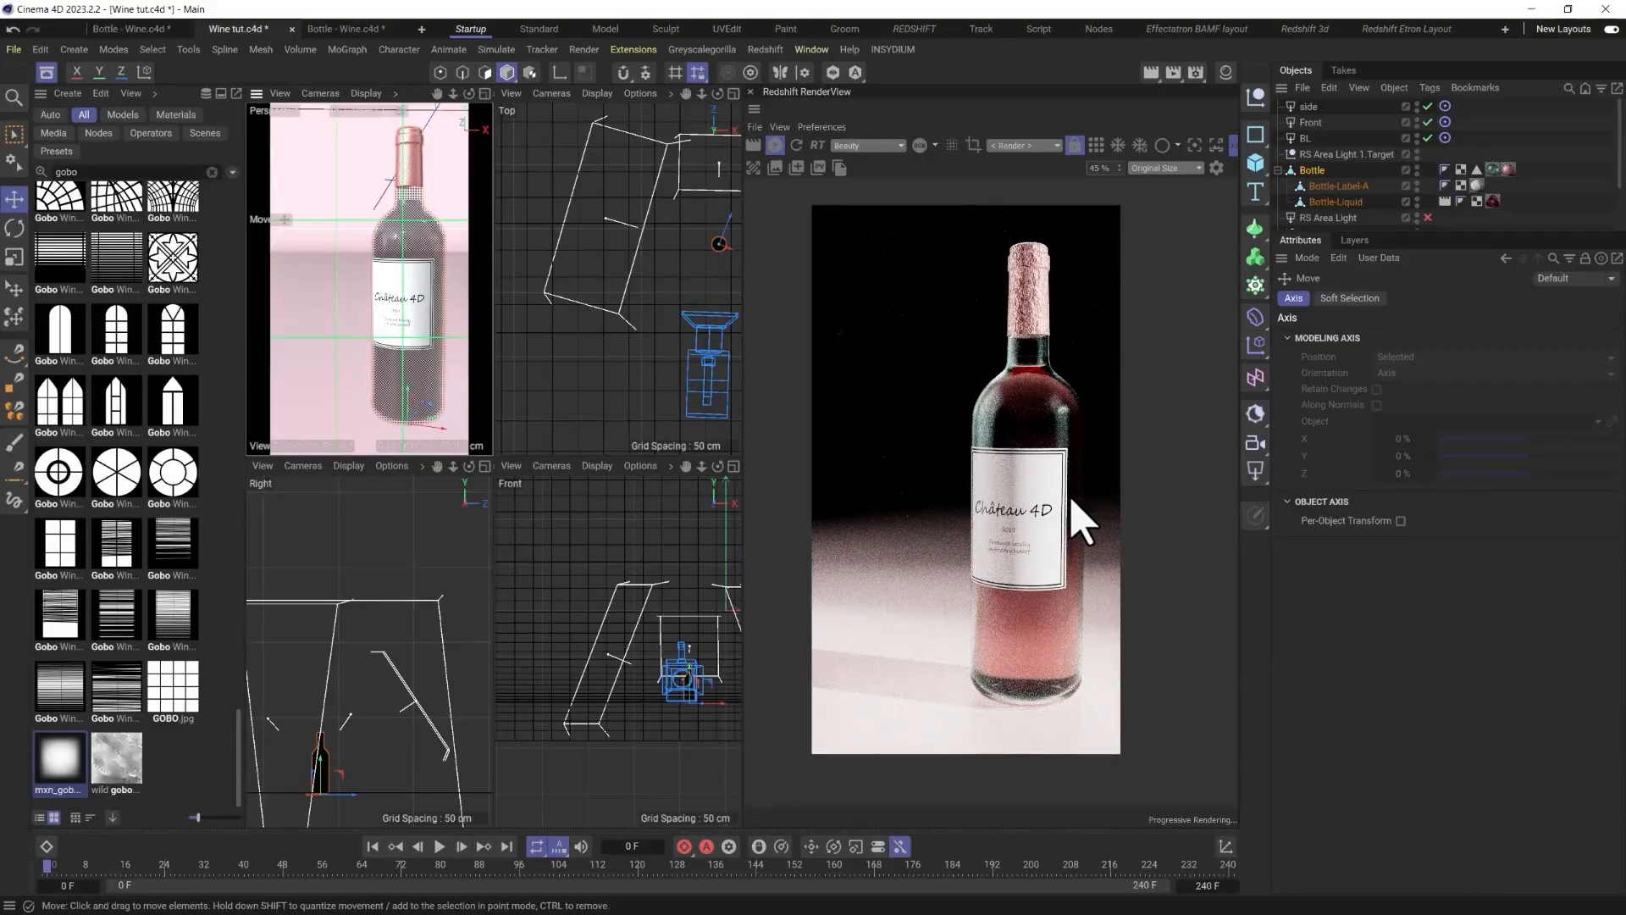
scroll(1028, 487, up, 2)
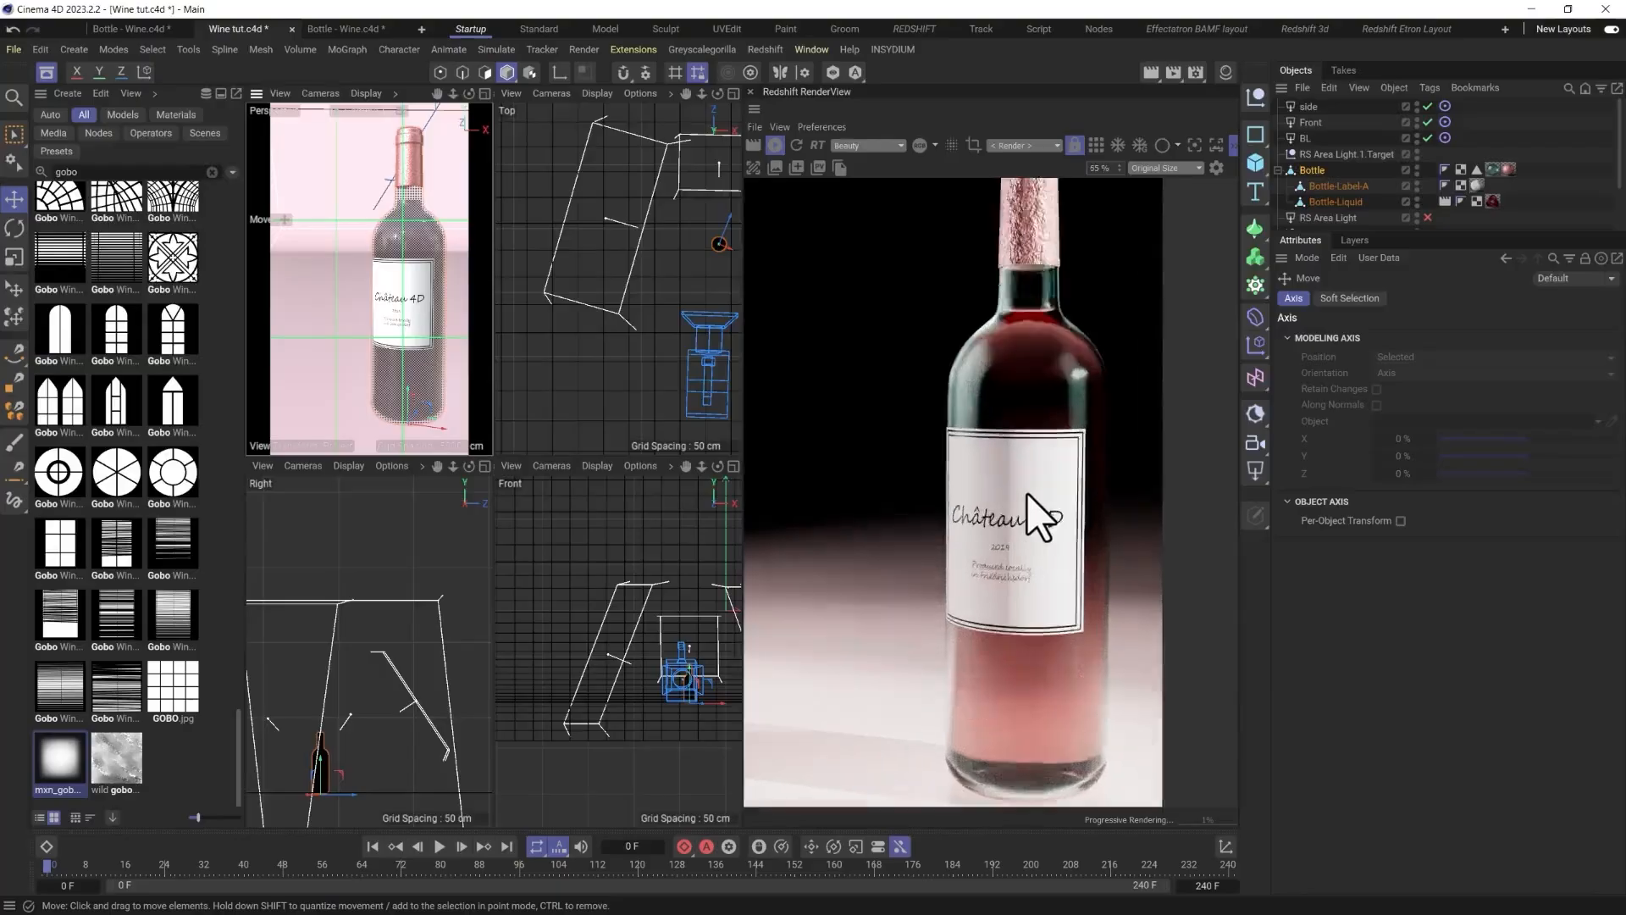
scroll(996, 545, down, 2)
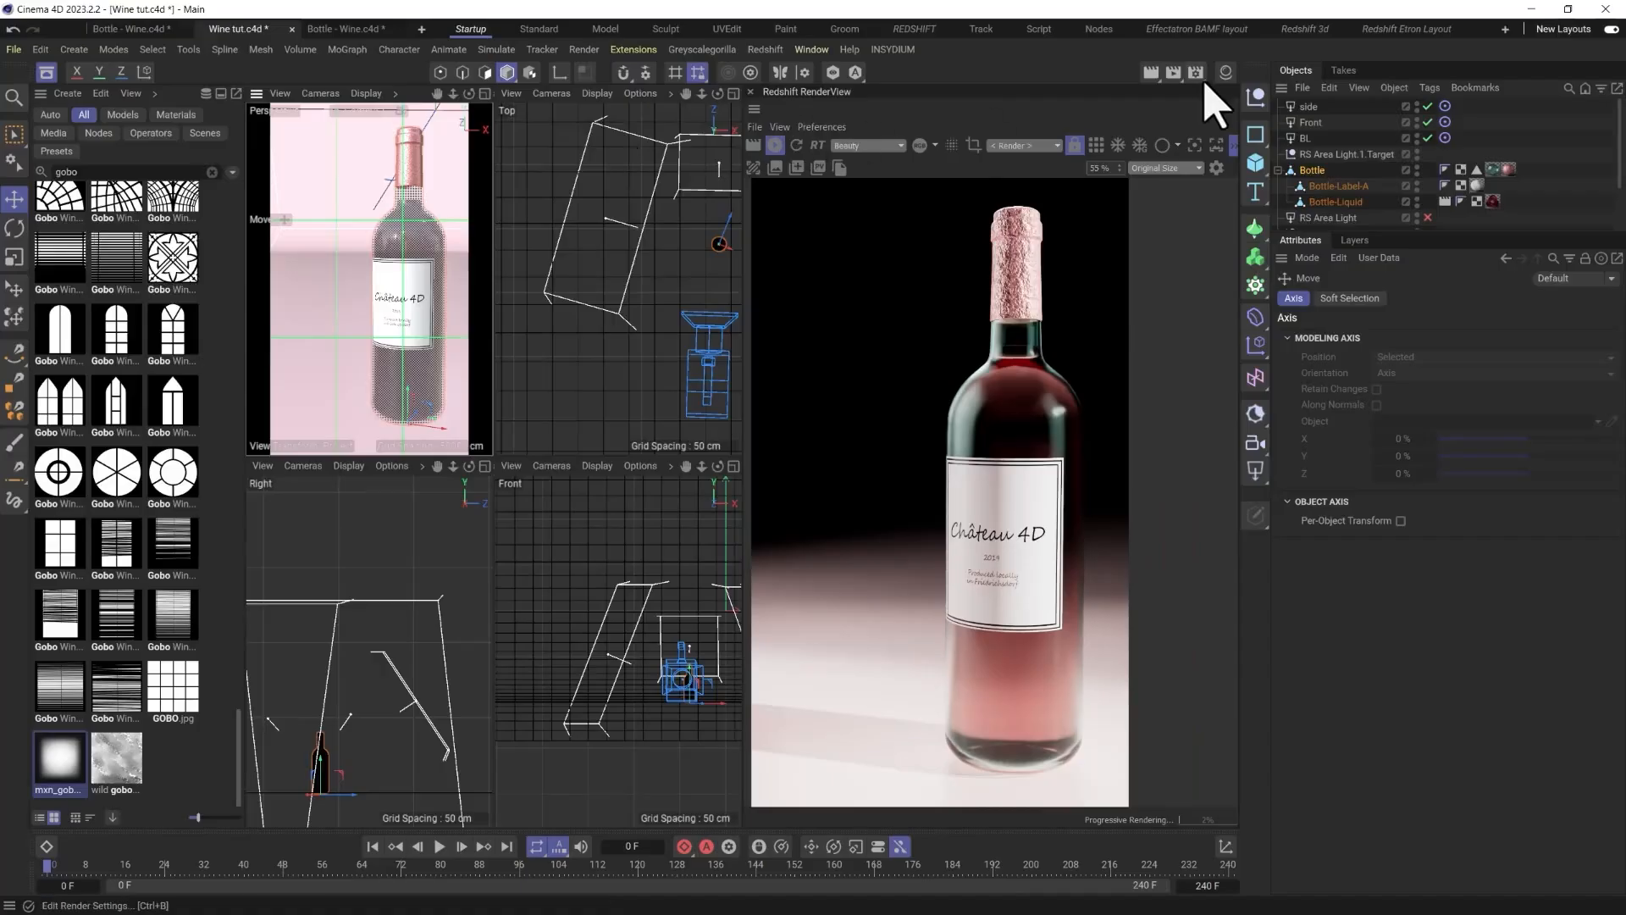
Open the Label material in the Node Editor and place the editor clear of the render view.
click(1226, 72)
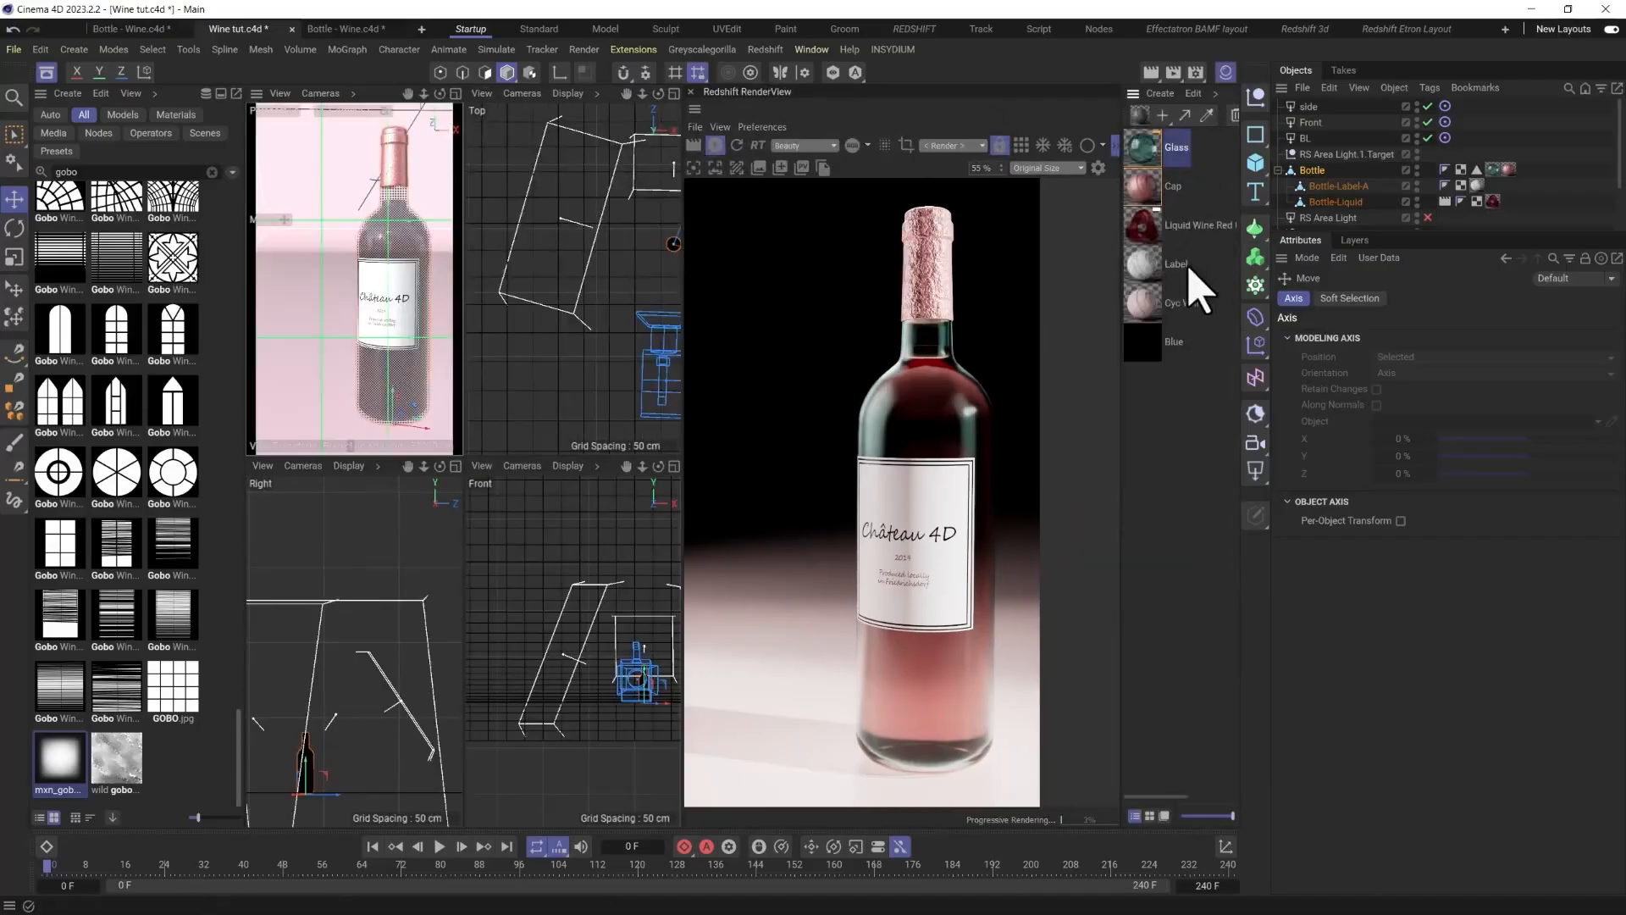
double_click(1150, 262)
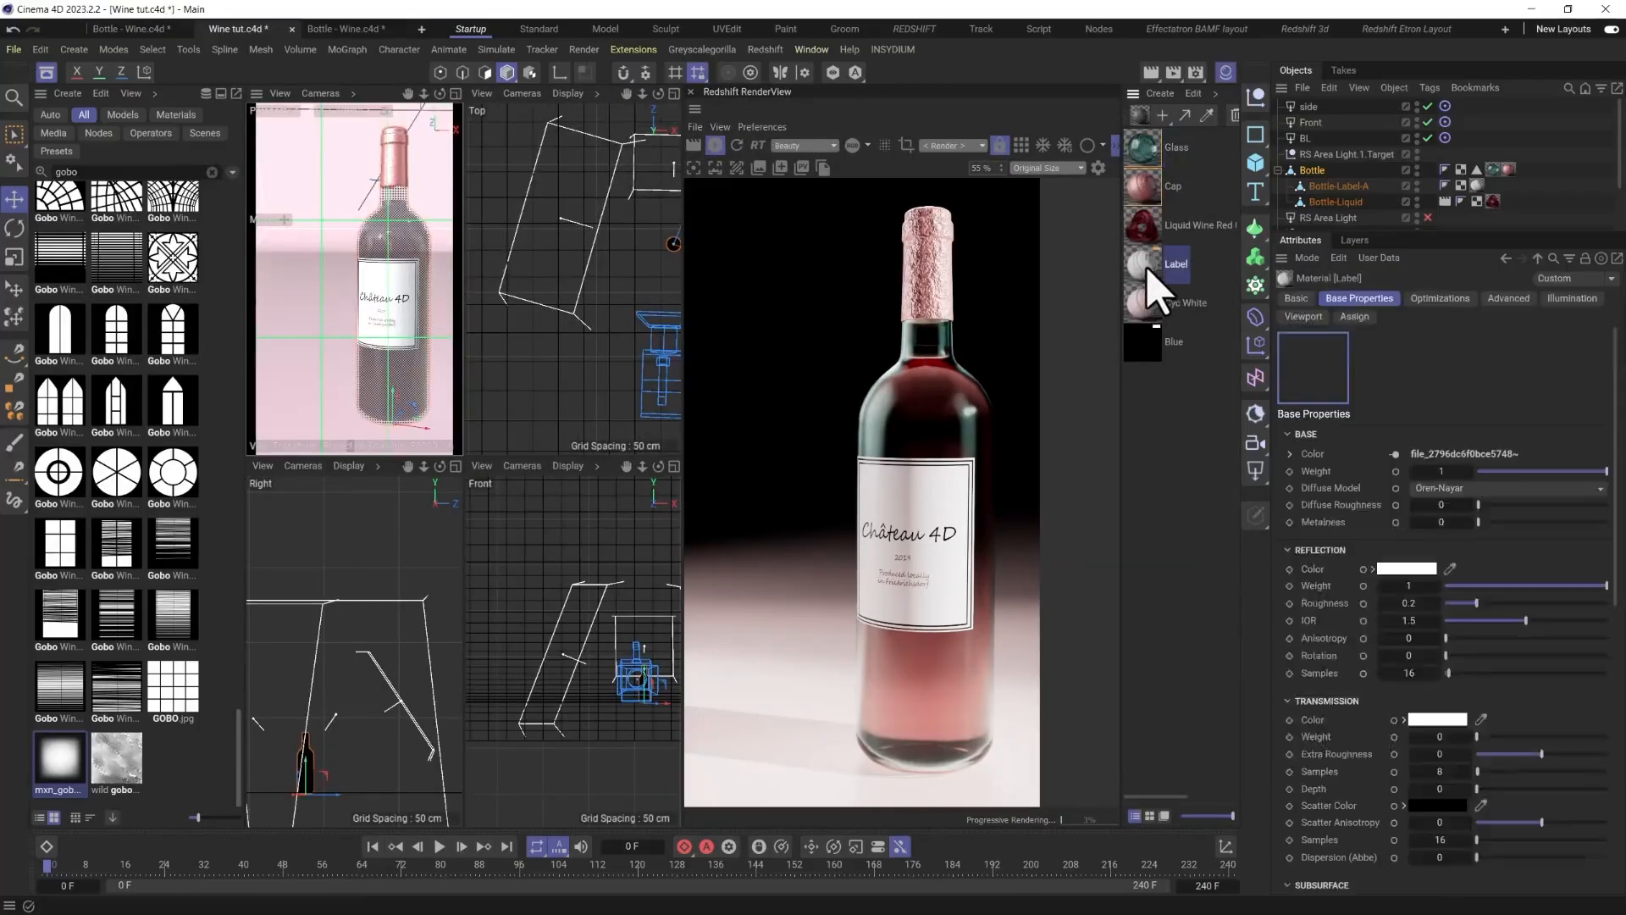
drag(691, 264, 563, 182)
drag(746, 211, 206, 116)
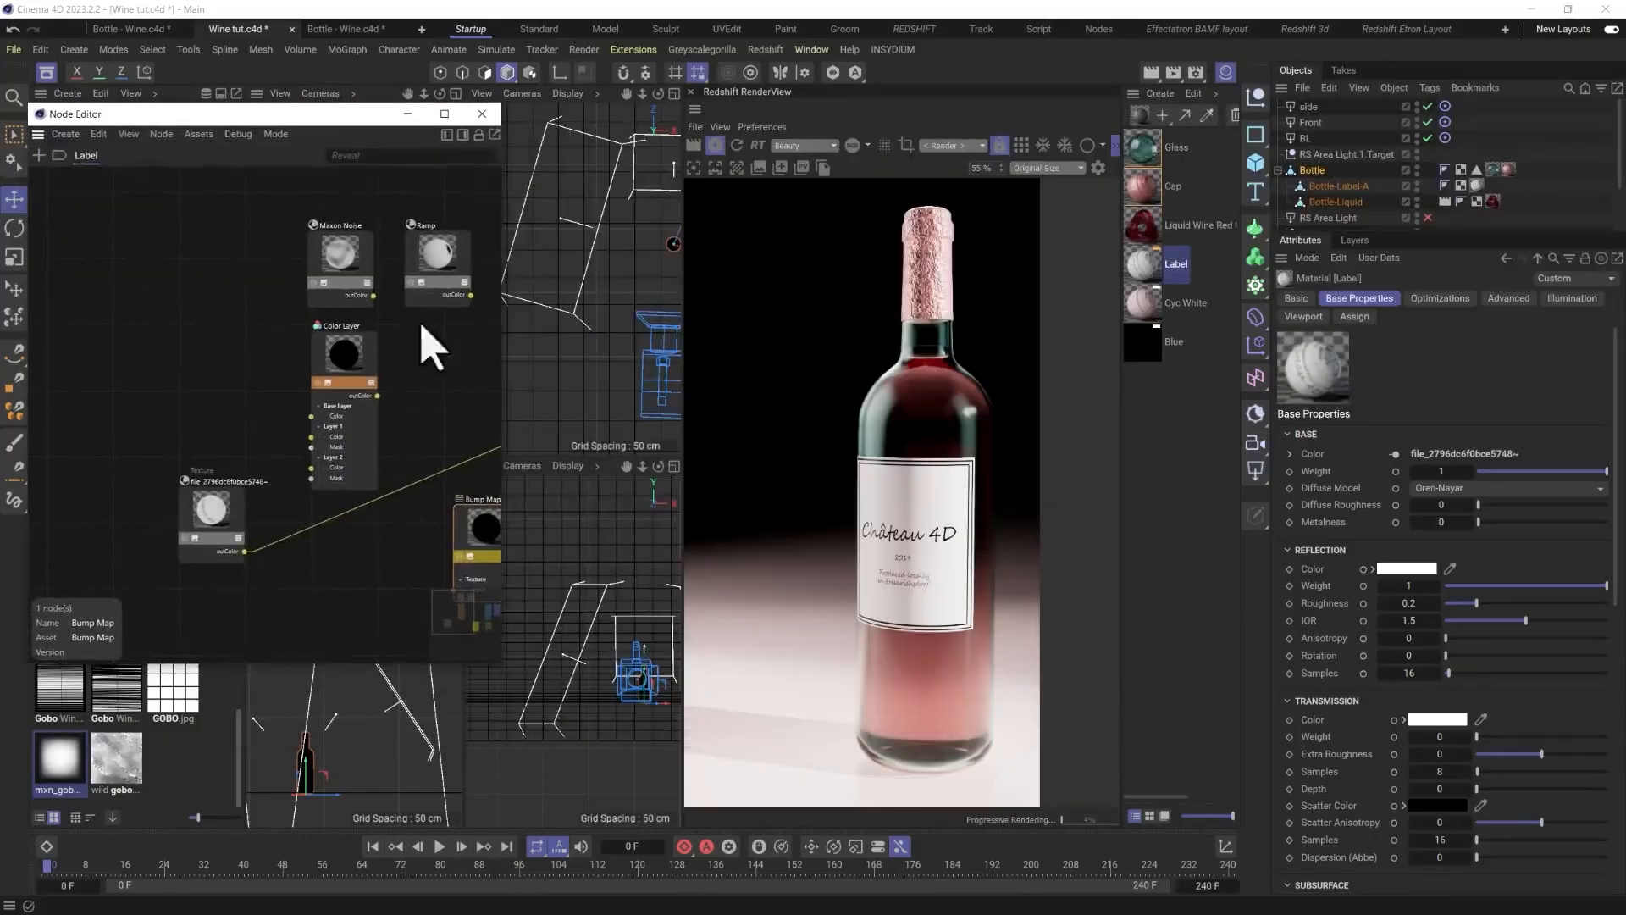
Move the label image's Texture node below the Color Layer node to make room in the graph.
scroll(239, 508, up, 2)
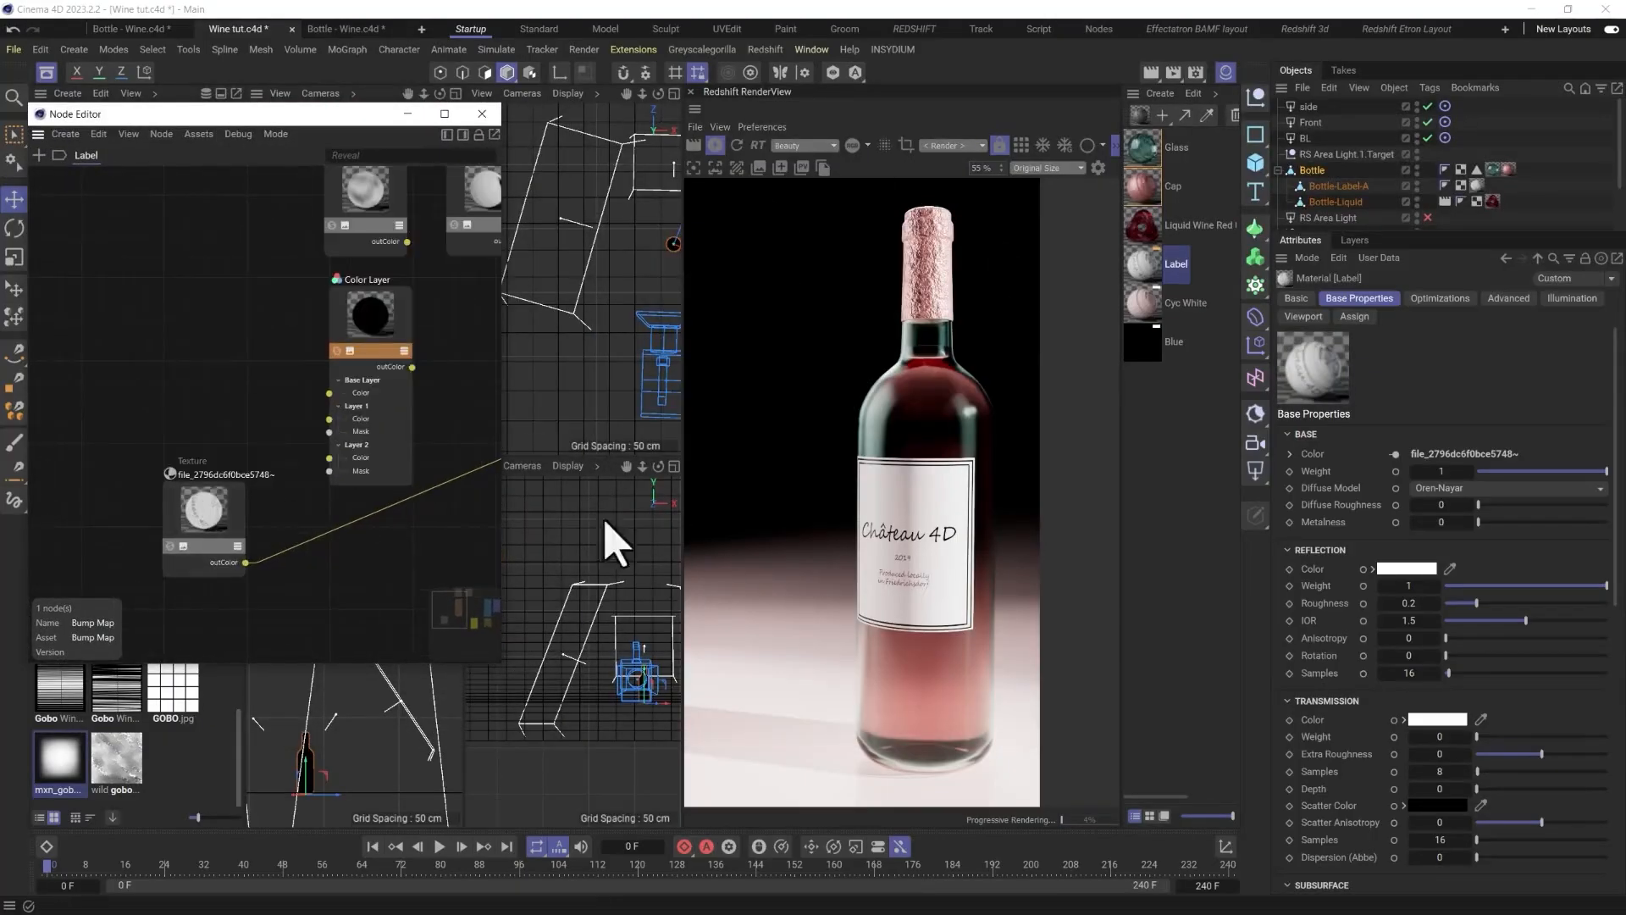
scroll(410, 482, down, 4)
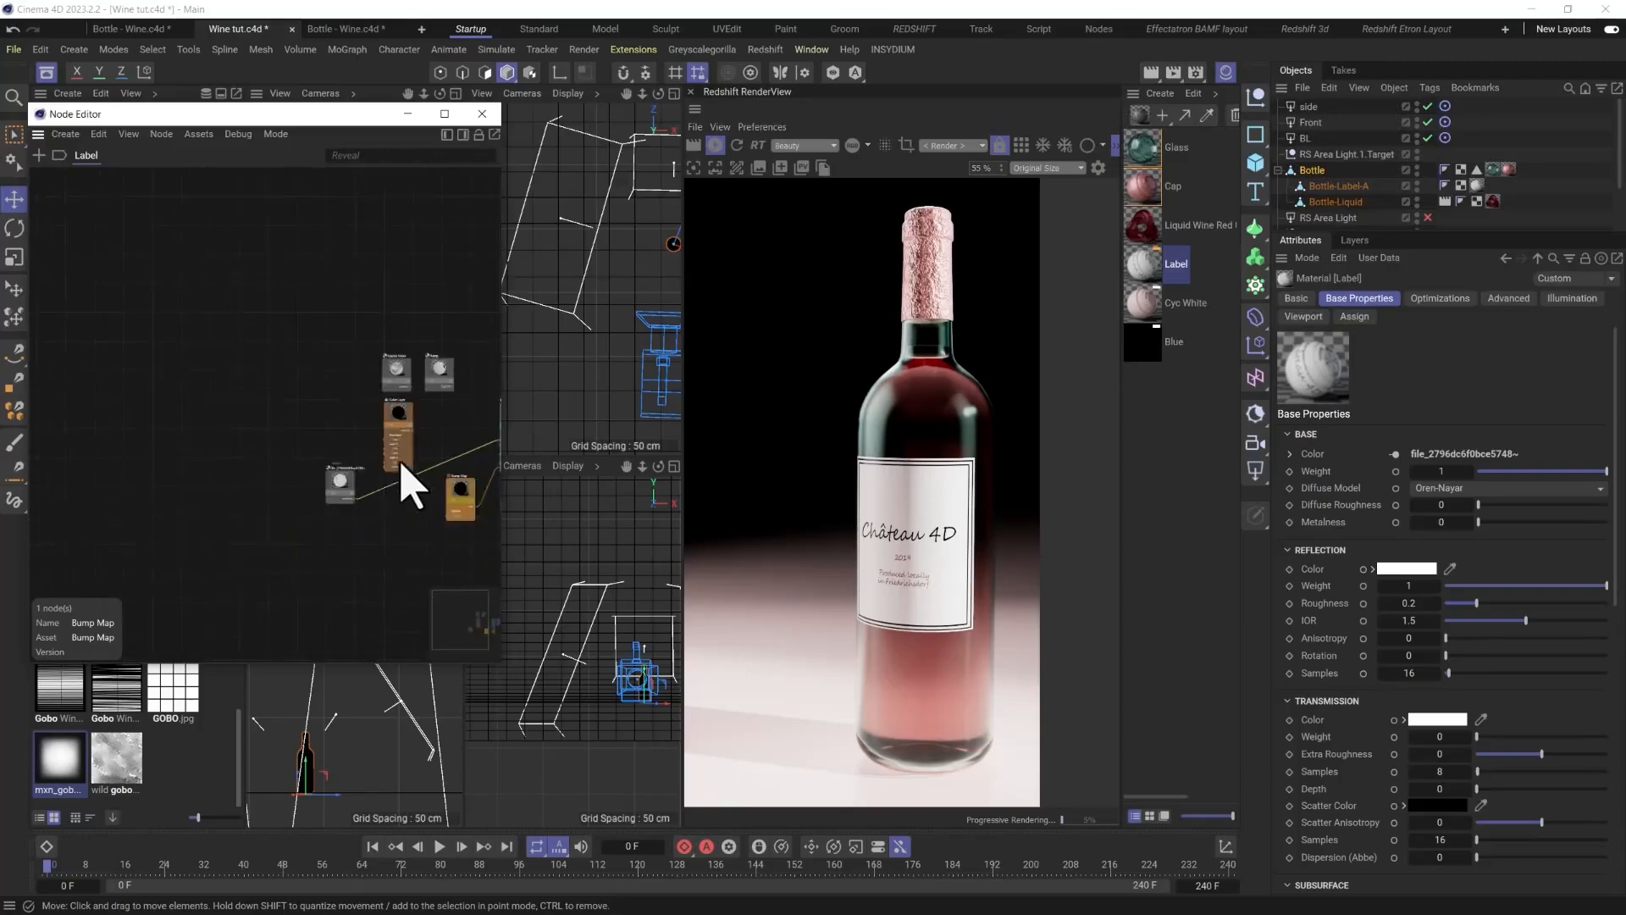
drag(280, 470, 436, 443)
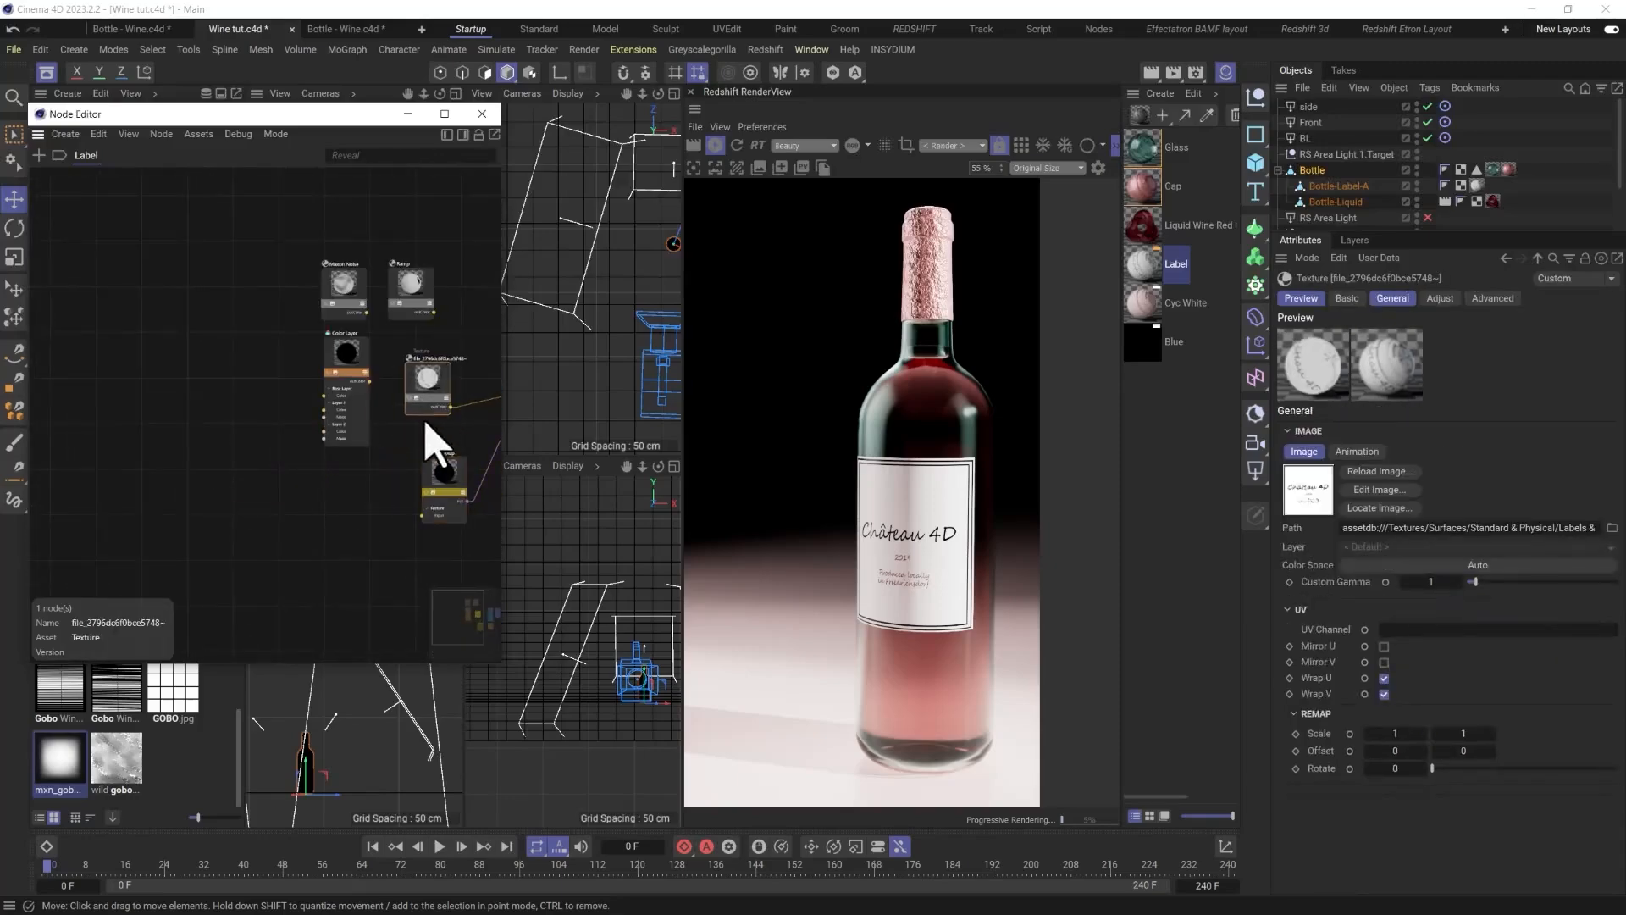
key(h)
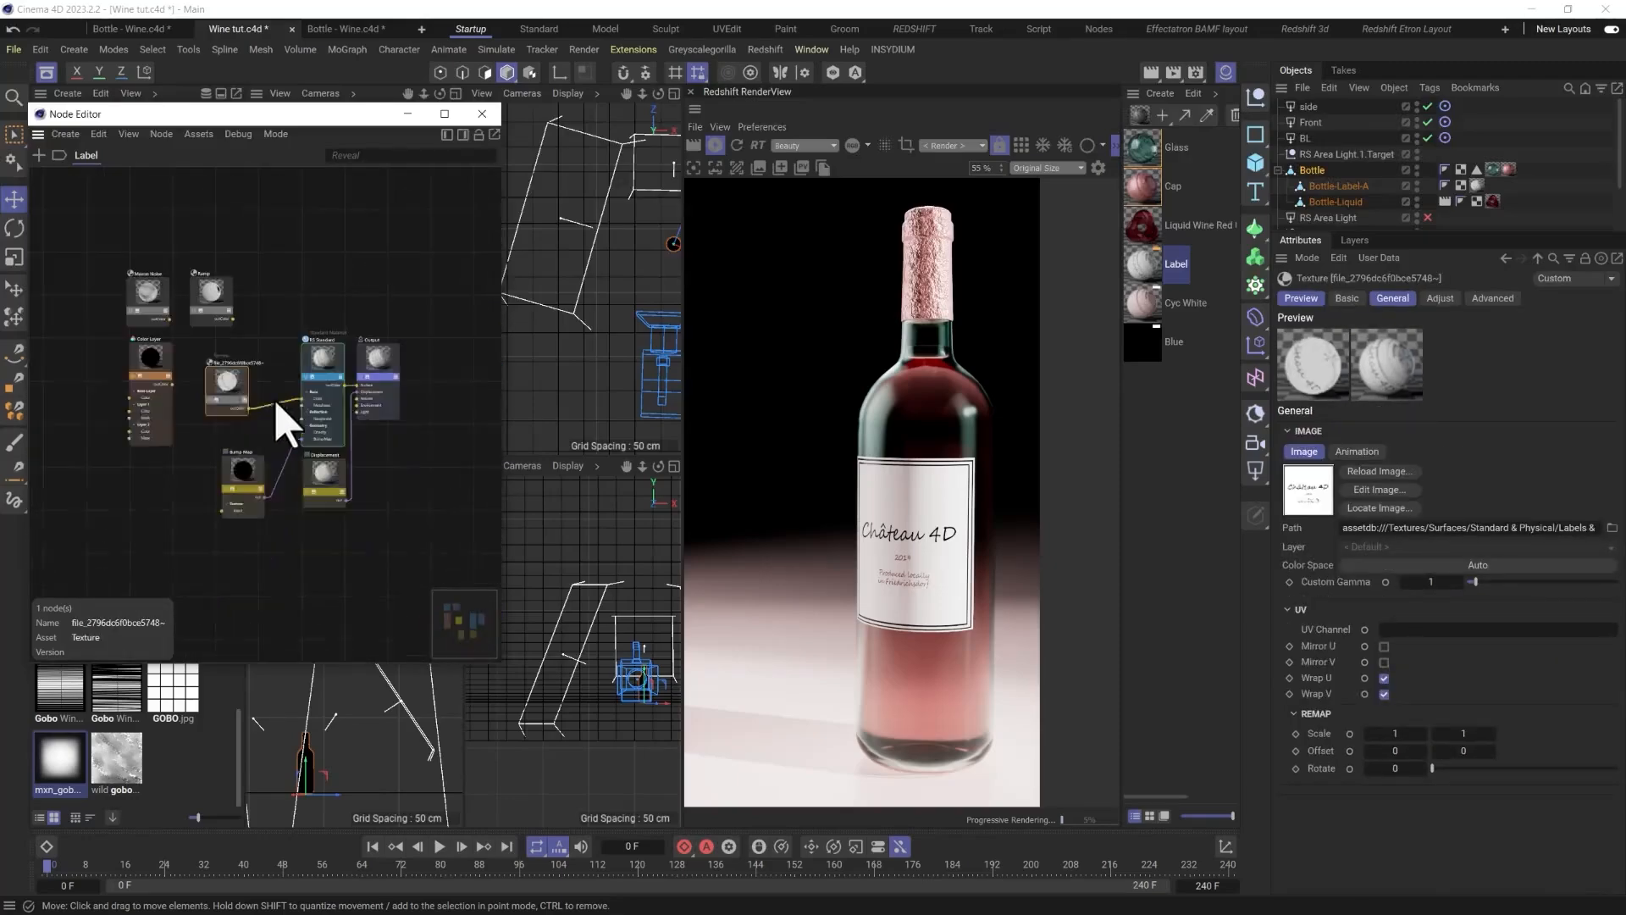
drag(232, 392, 99, 511)
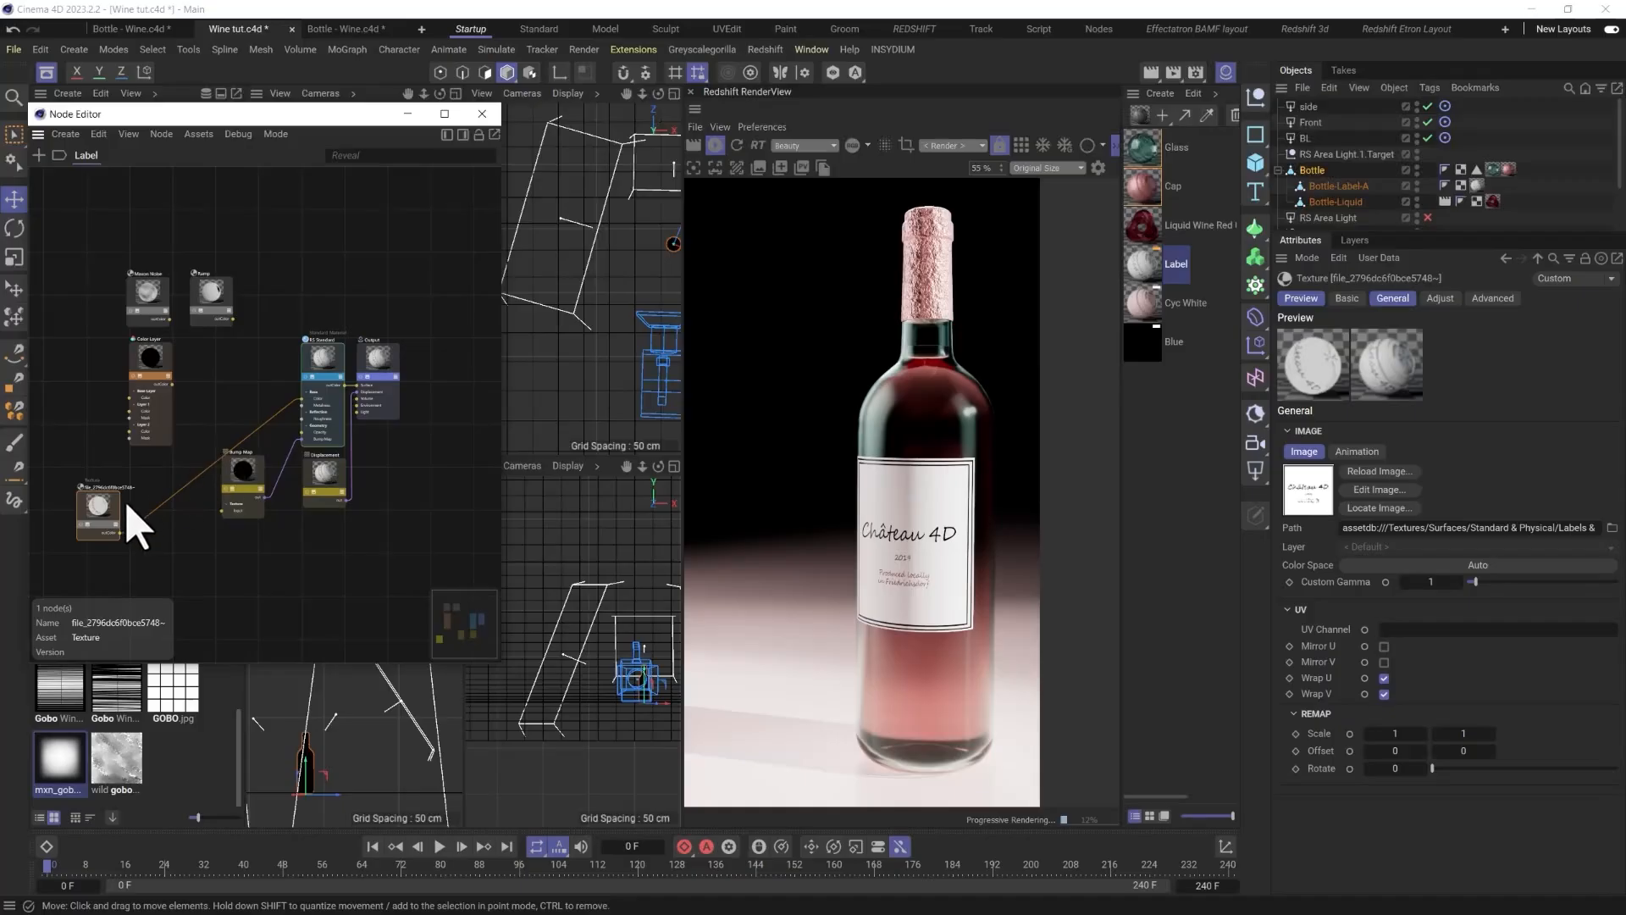
drag(113, 522, 127, 516)
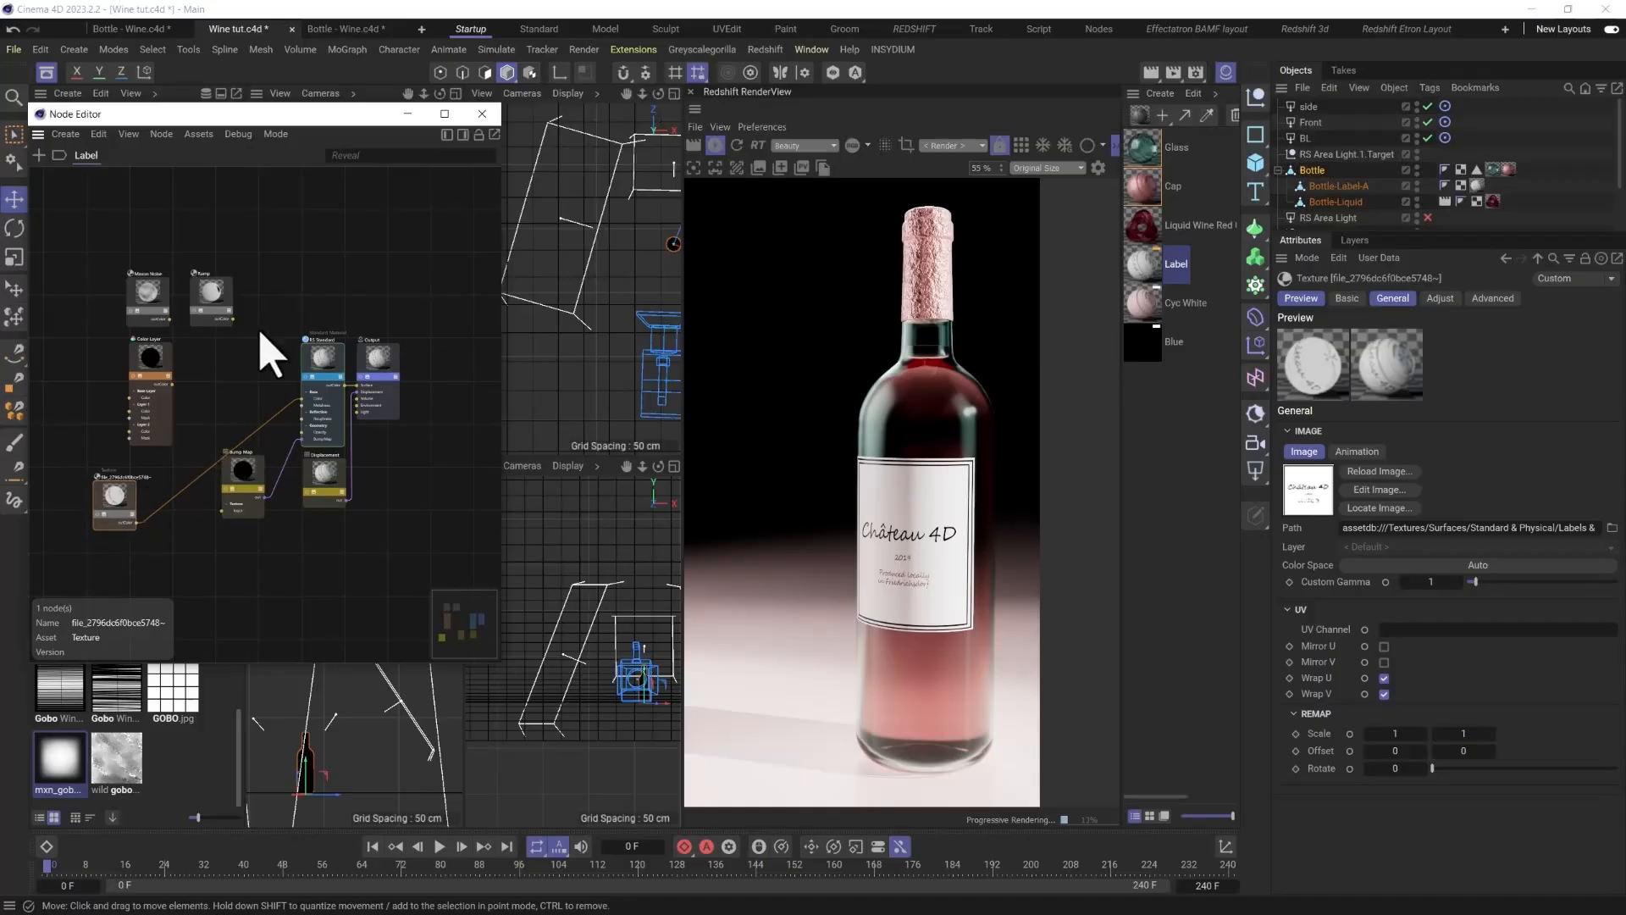
Place the Ramp node beside the Color Layer and connect the label texture to the Ramp's Alt Input.
drag(228, 314, 189, 410)
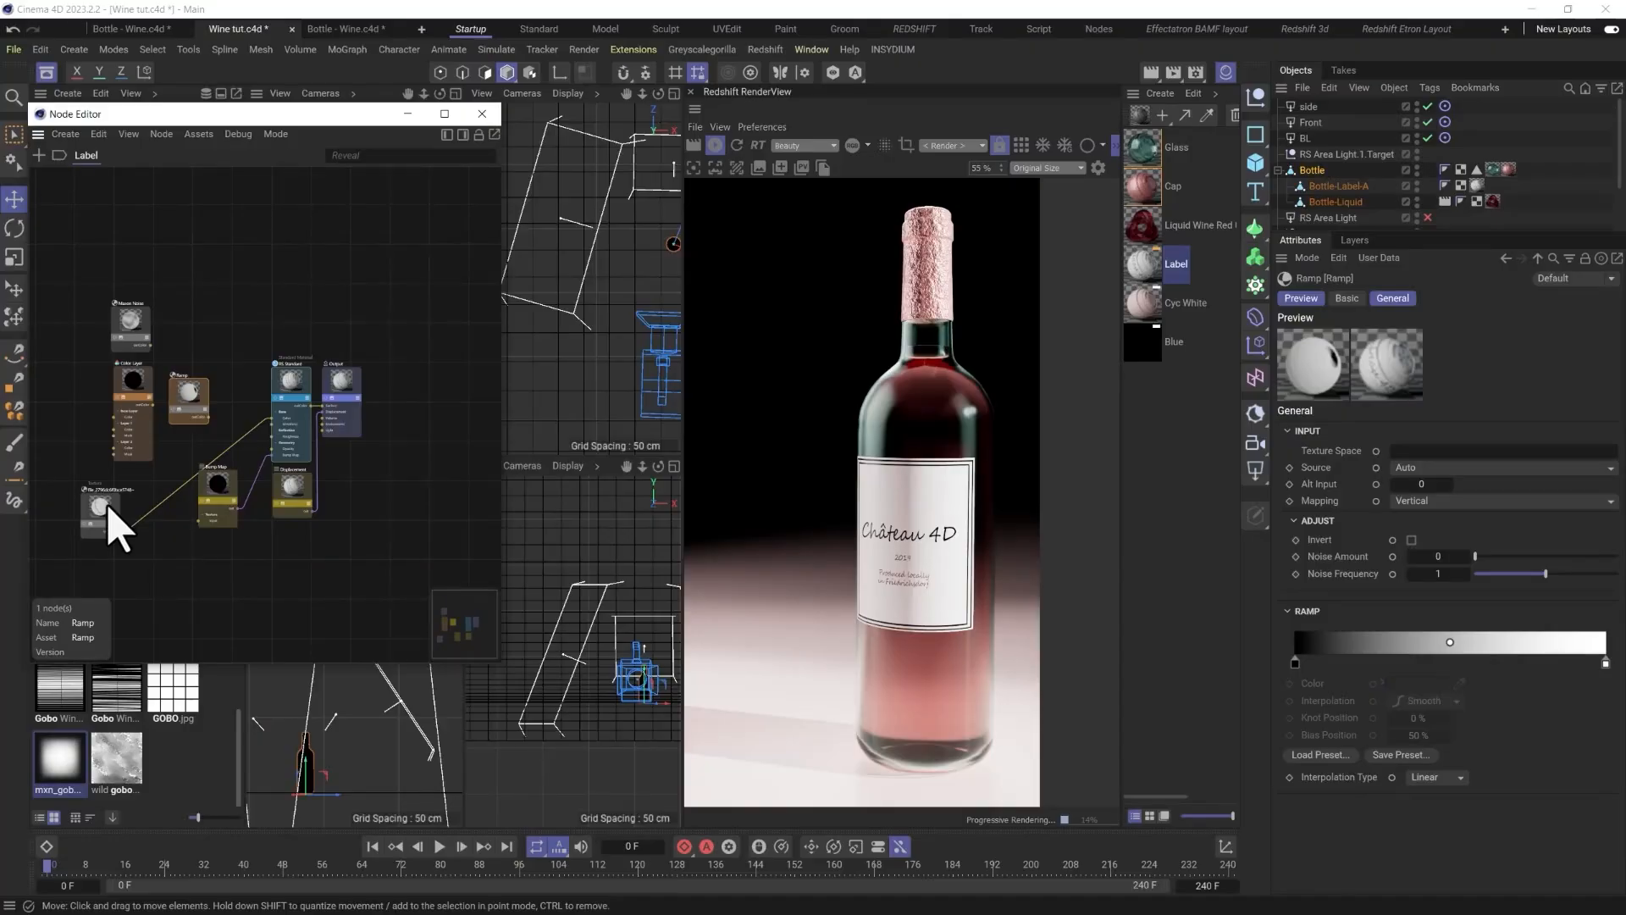
drag(187, 388, 199, 382)
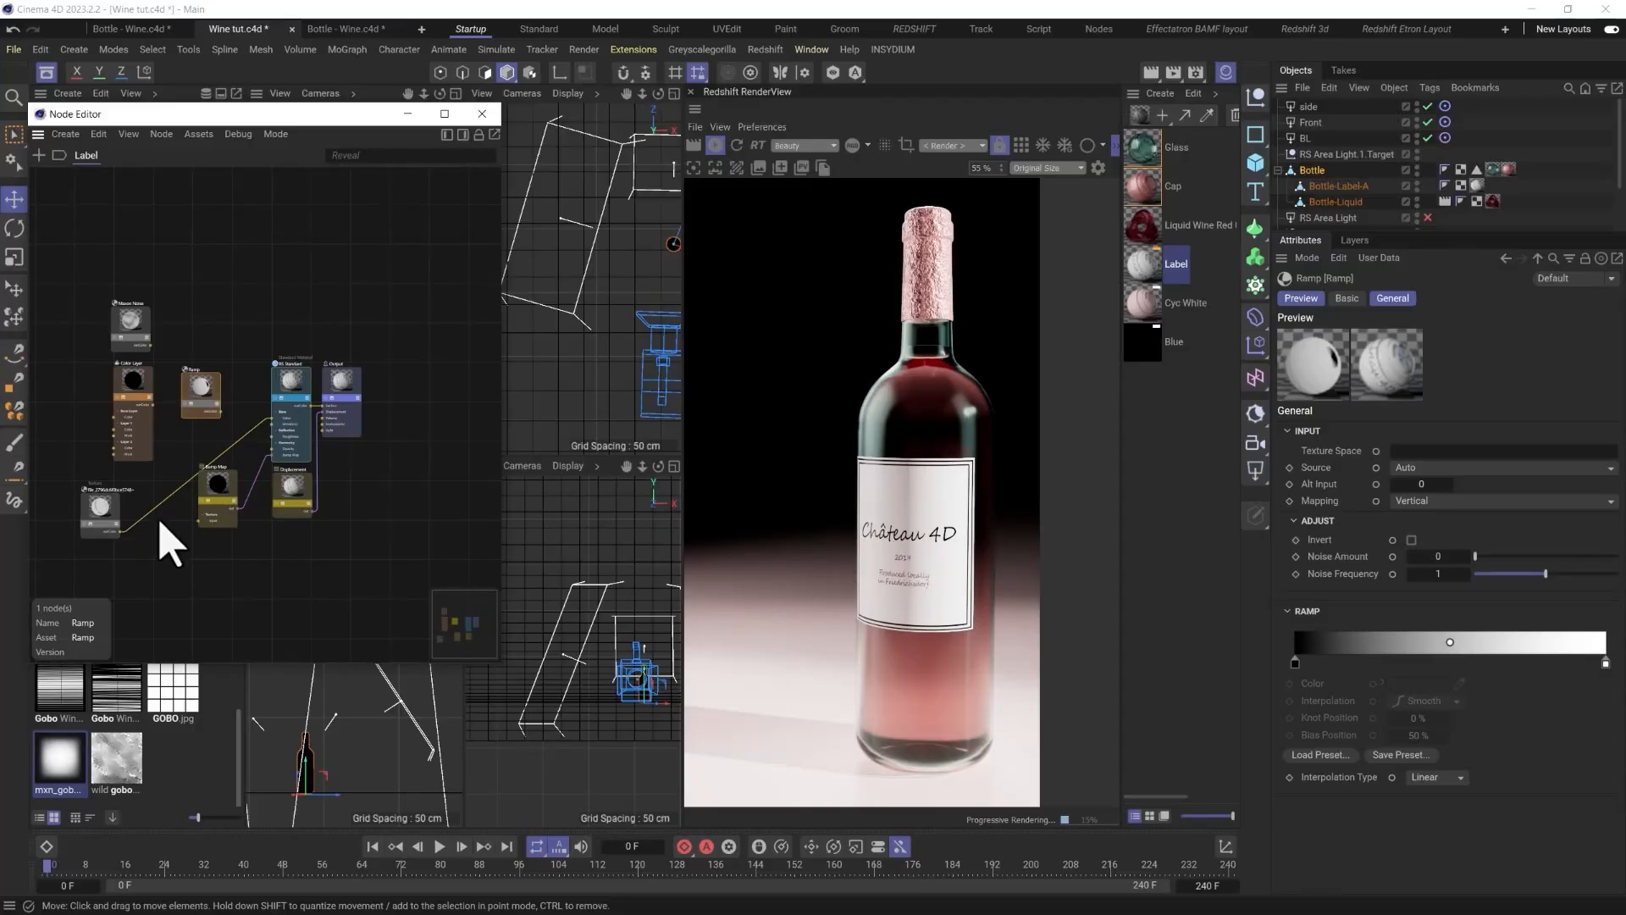
drag(197, 400, 200, 406)
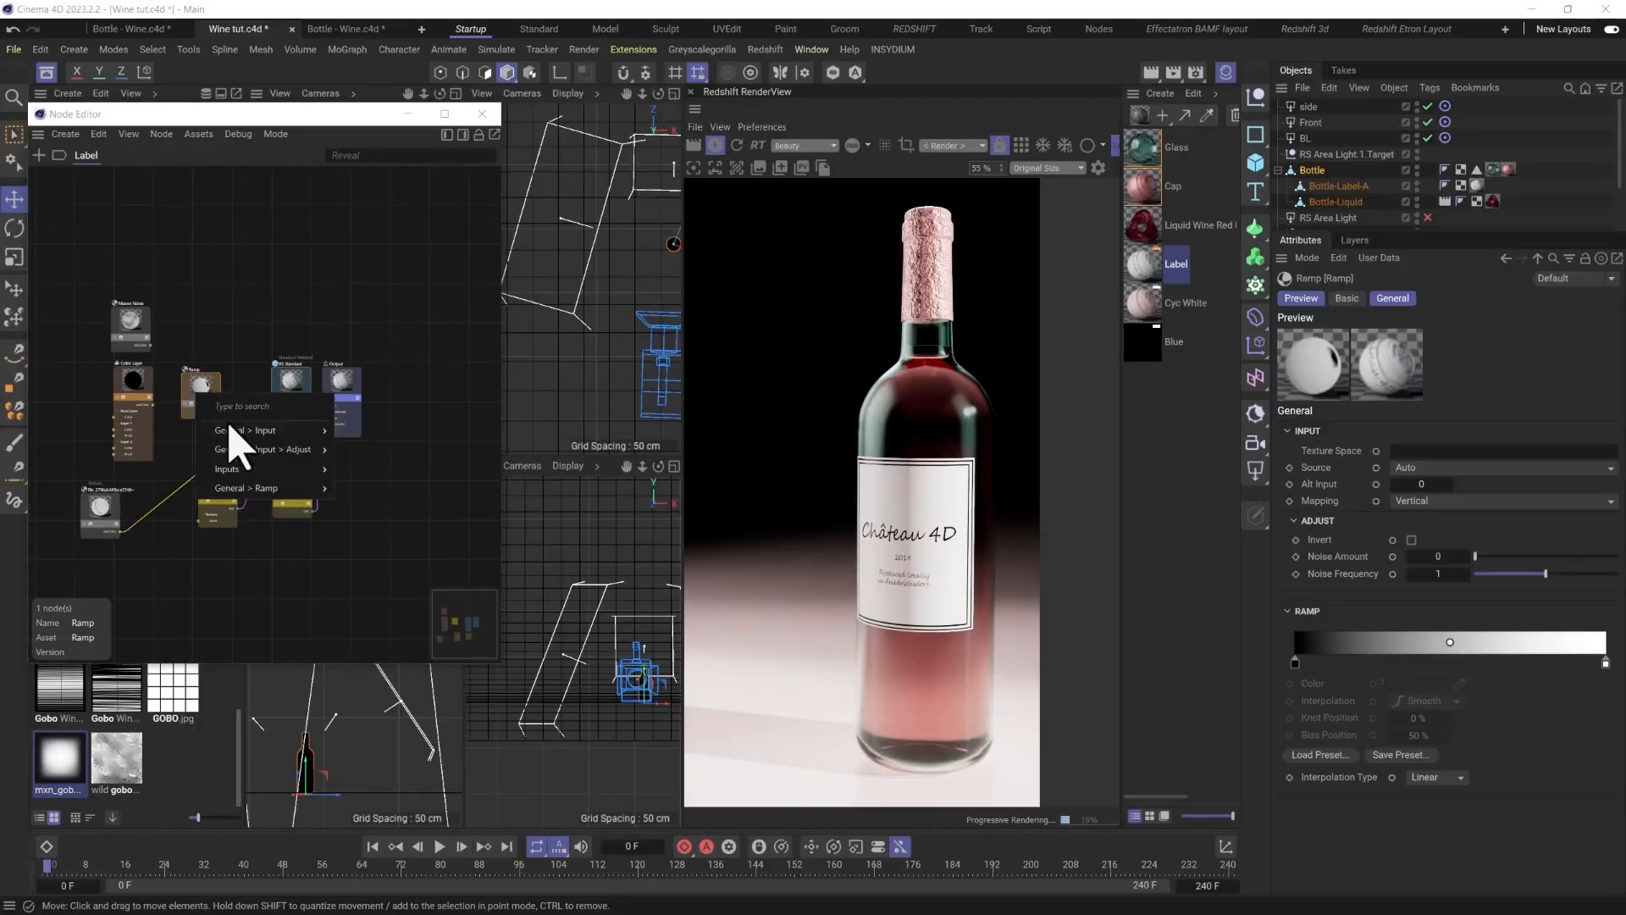
click(358, 438)
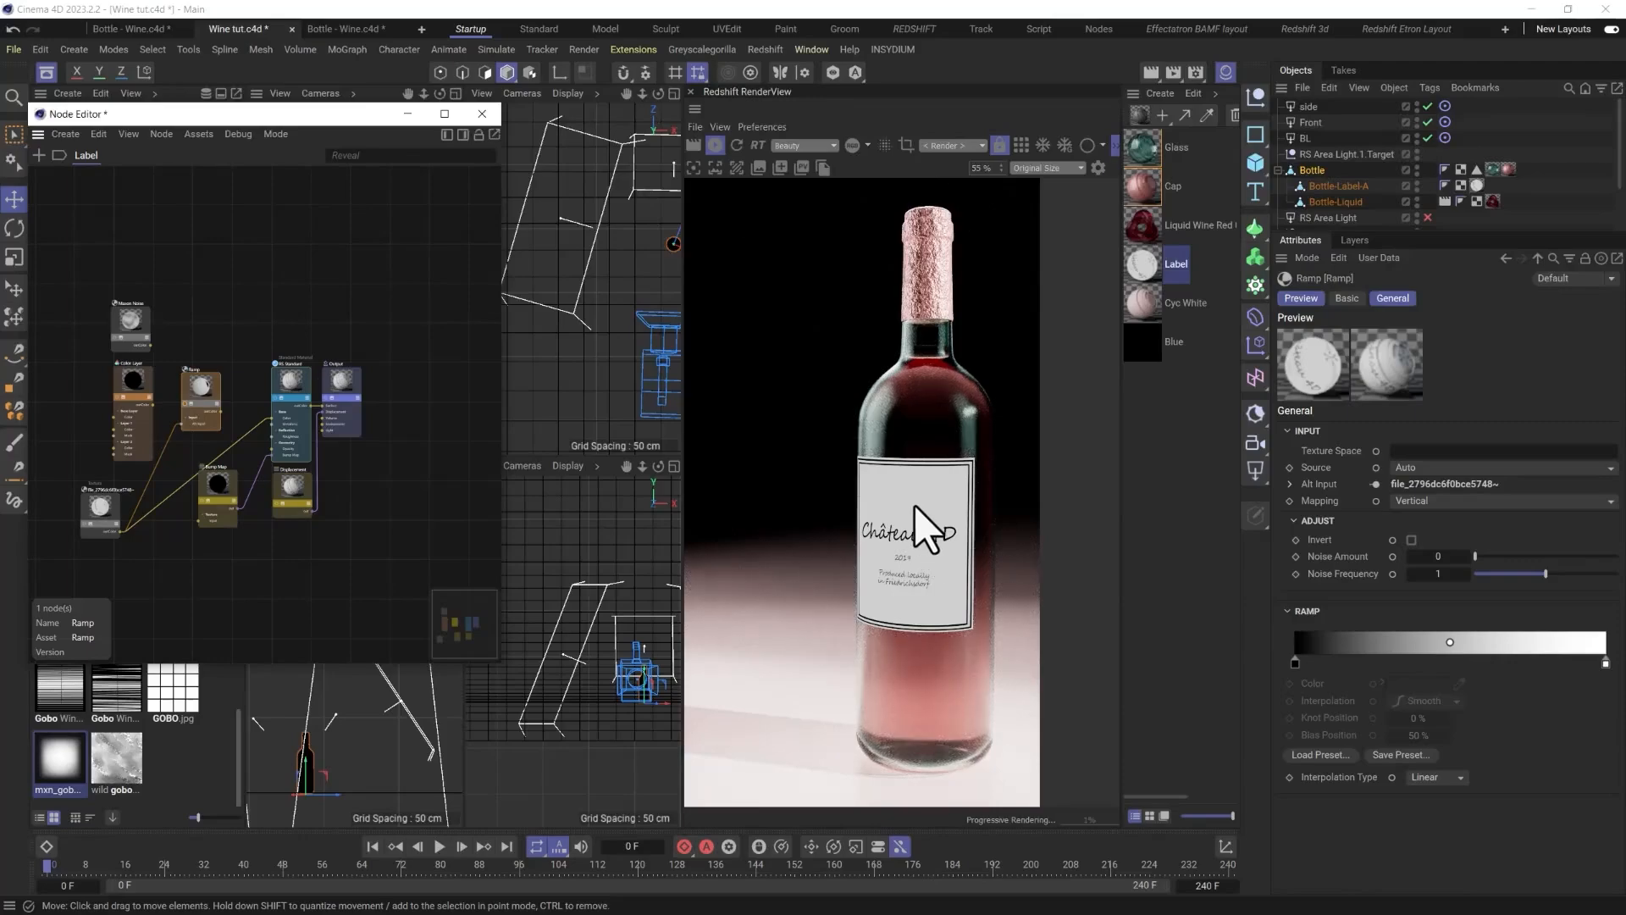
Invert the Ramp's gradient and tighten it with the black knot at about 77.5% and the white knot at about 47.3%.
right_click(1374, 661)
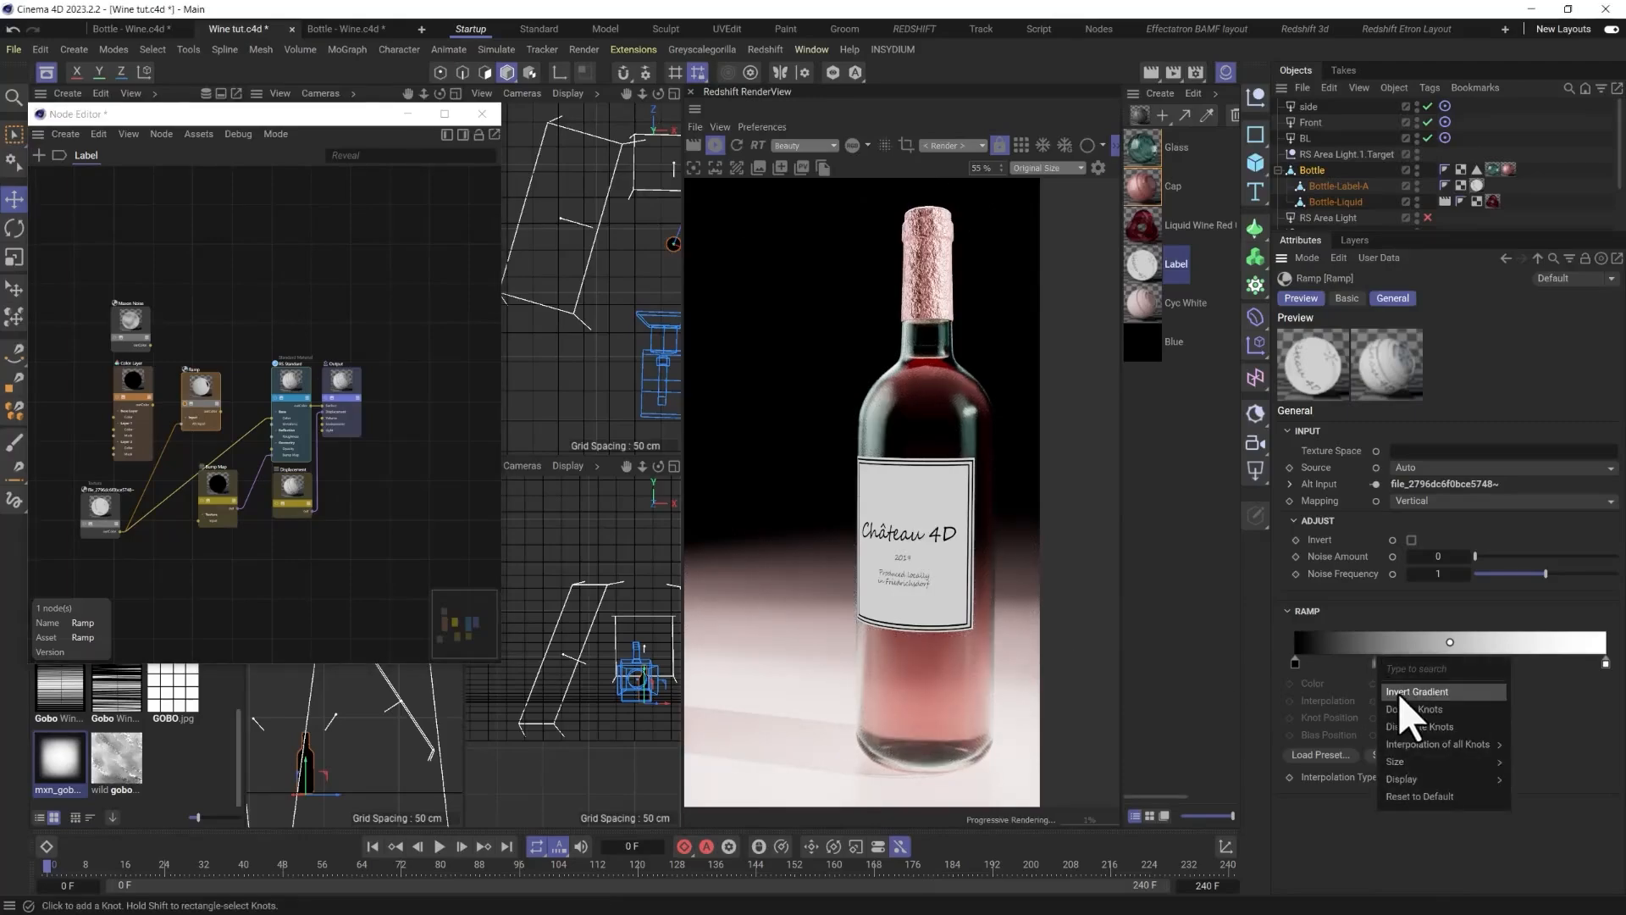
click(1402, 693)
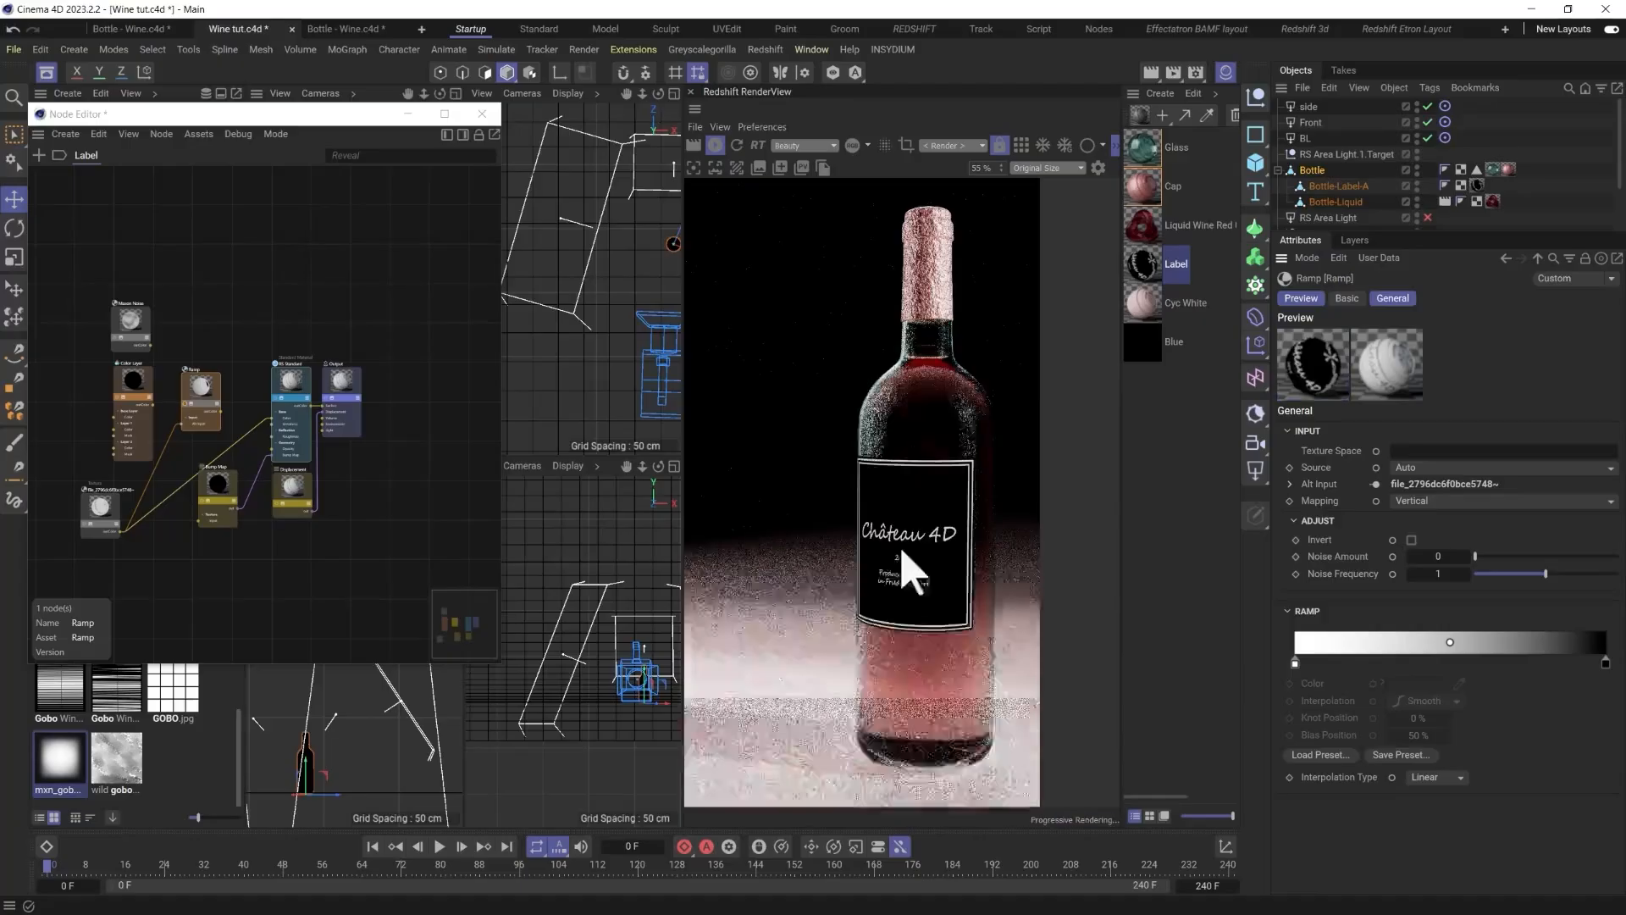
drag(1605, 662, 1536, 661)
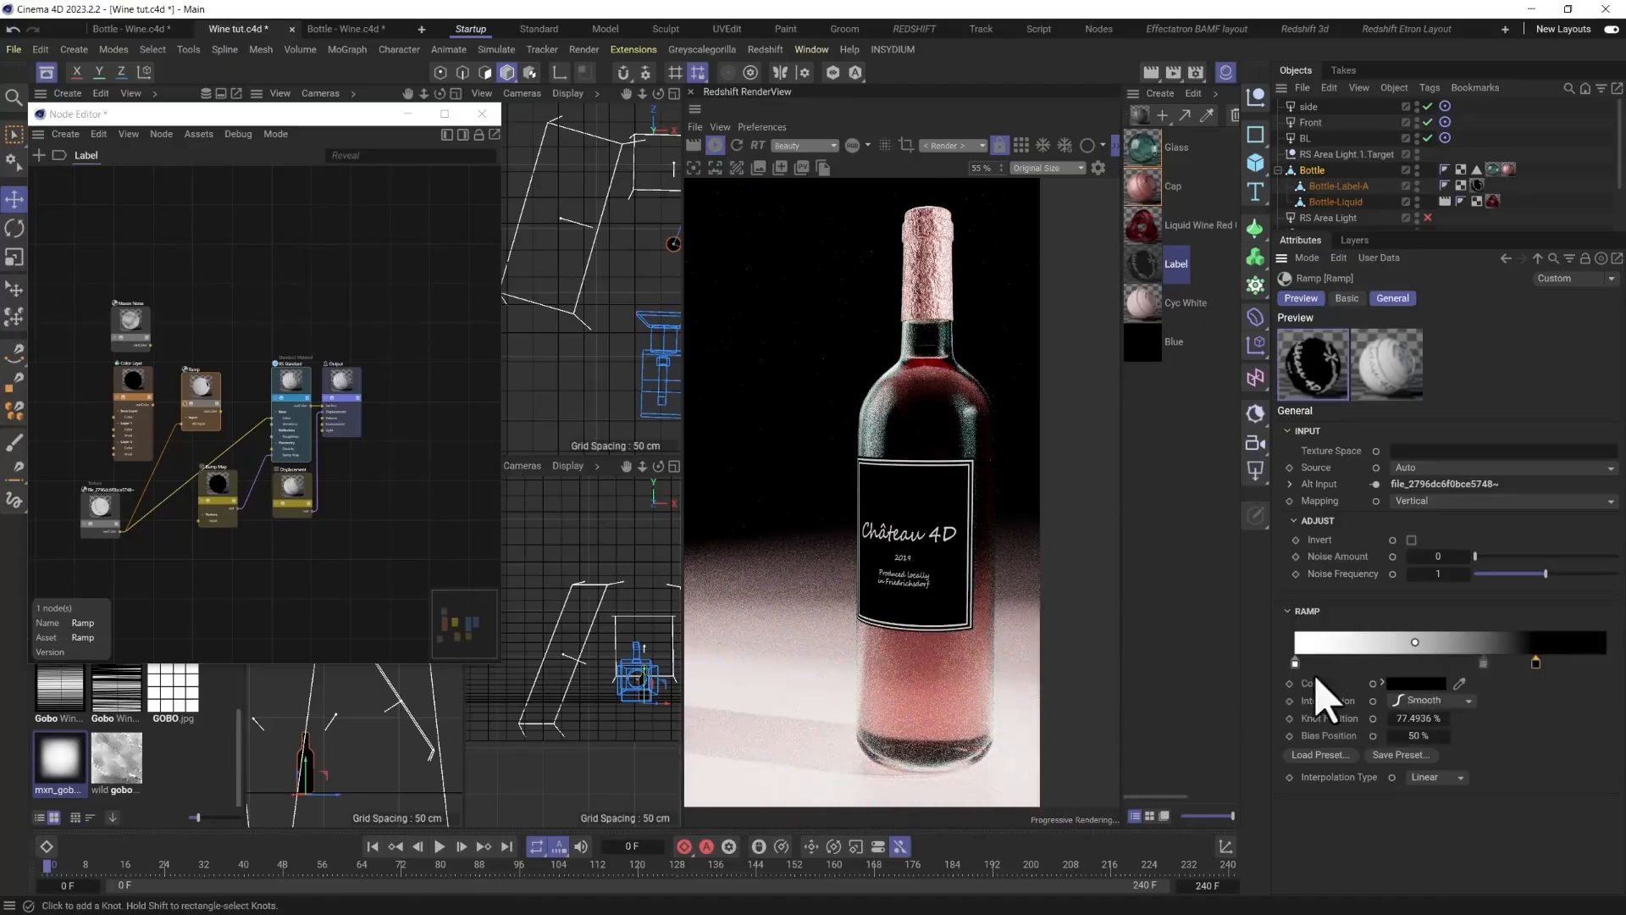
click(1441, 664)
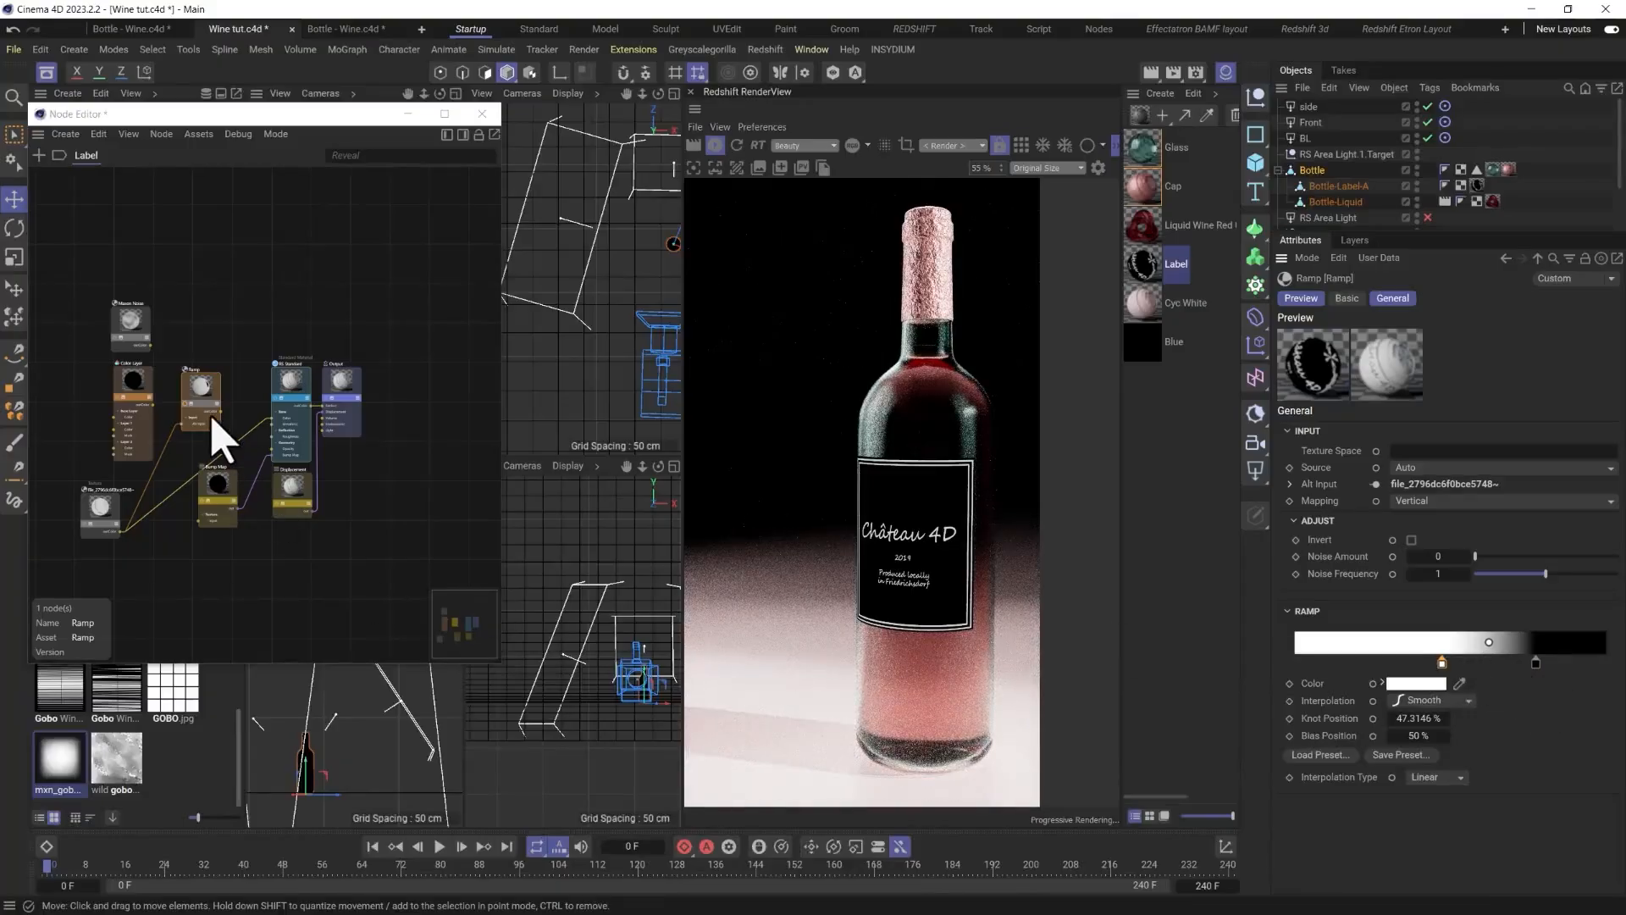
Connect the Ramp's output to the Bump Map's input and inspect the label text up close in the render.
scroll(219, 410, up, 3)
drag(225, 410, 191, 581)
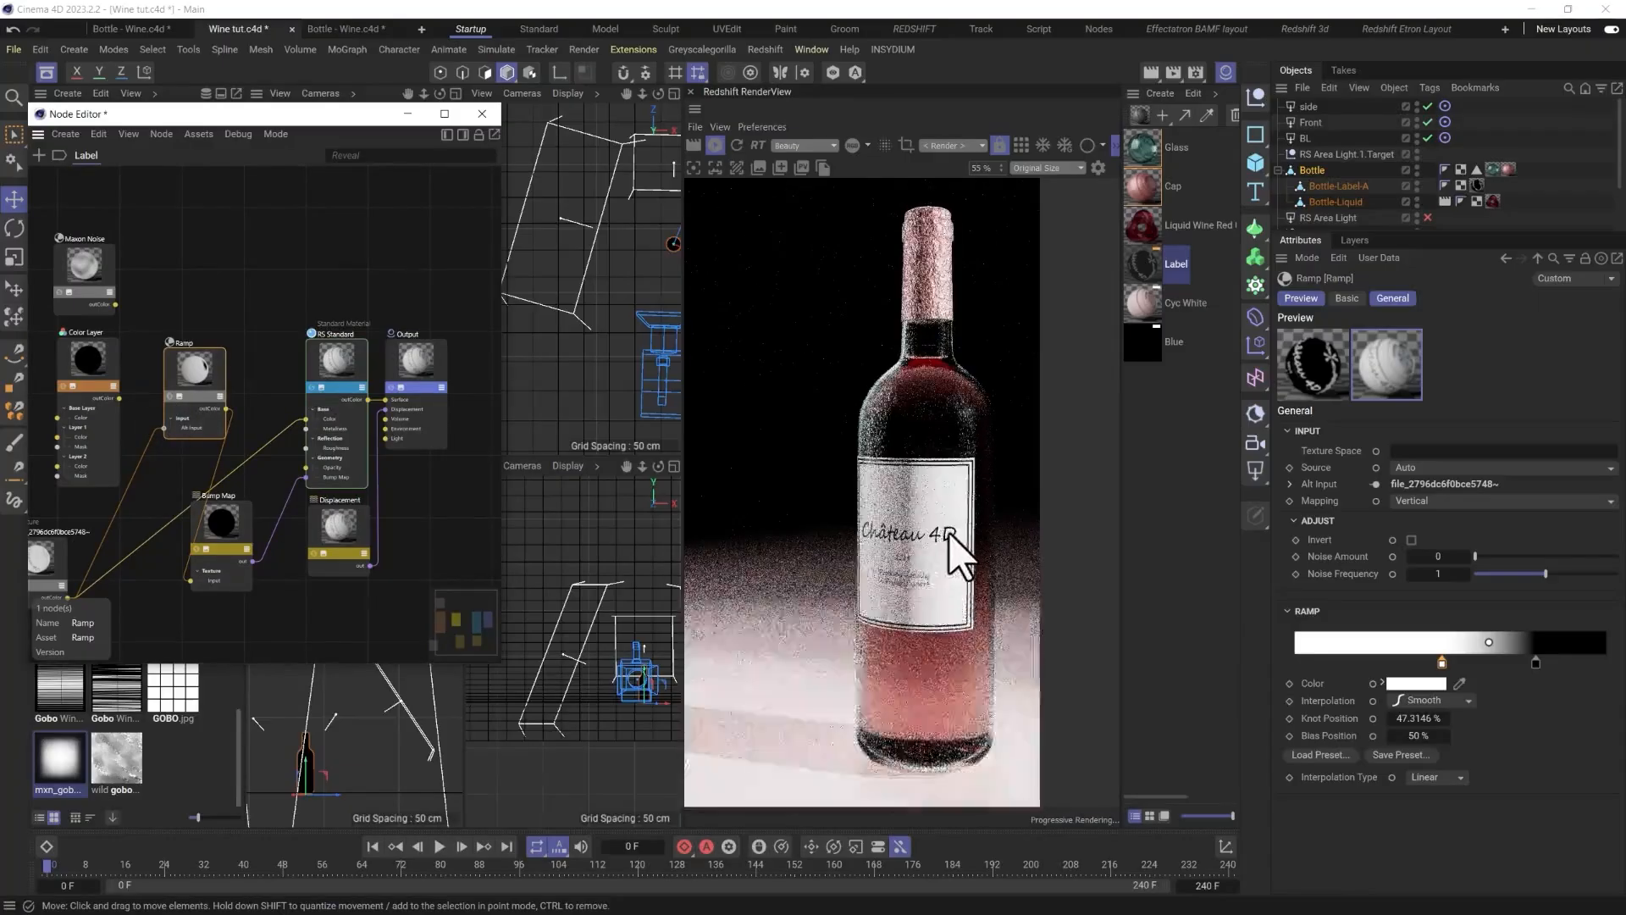
scroll(919, 568, up, 5)
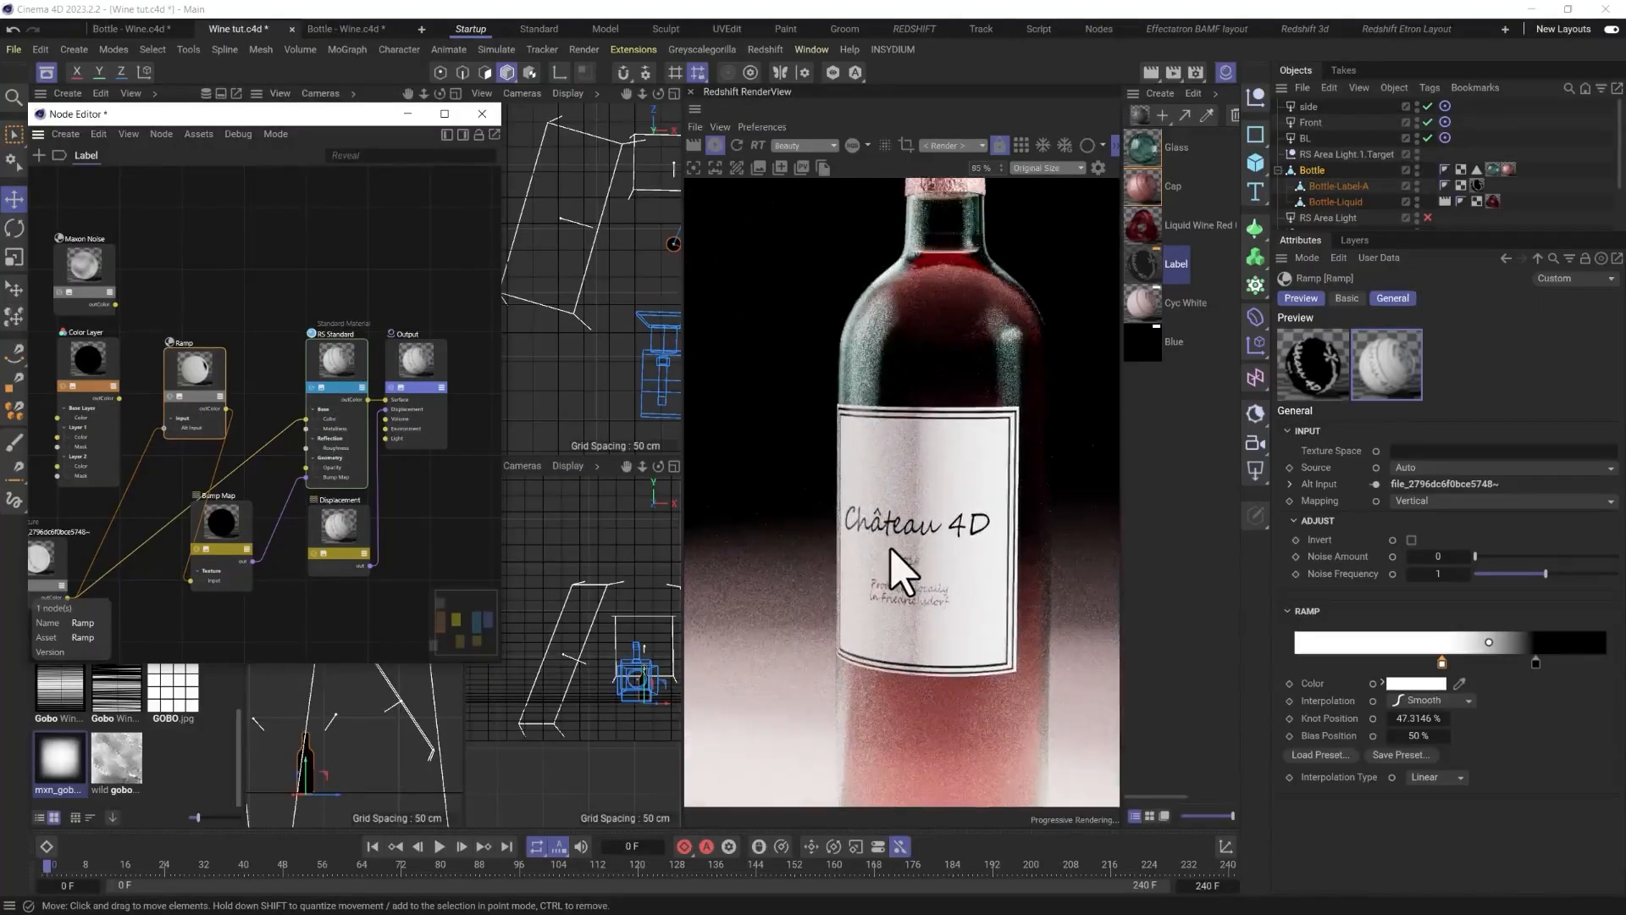
scroll(1001, 527, down, 5)
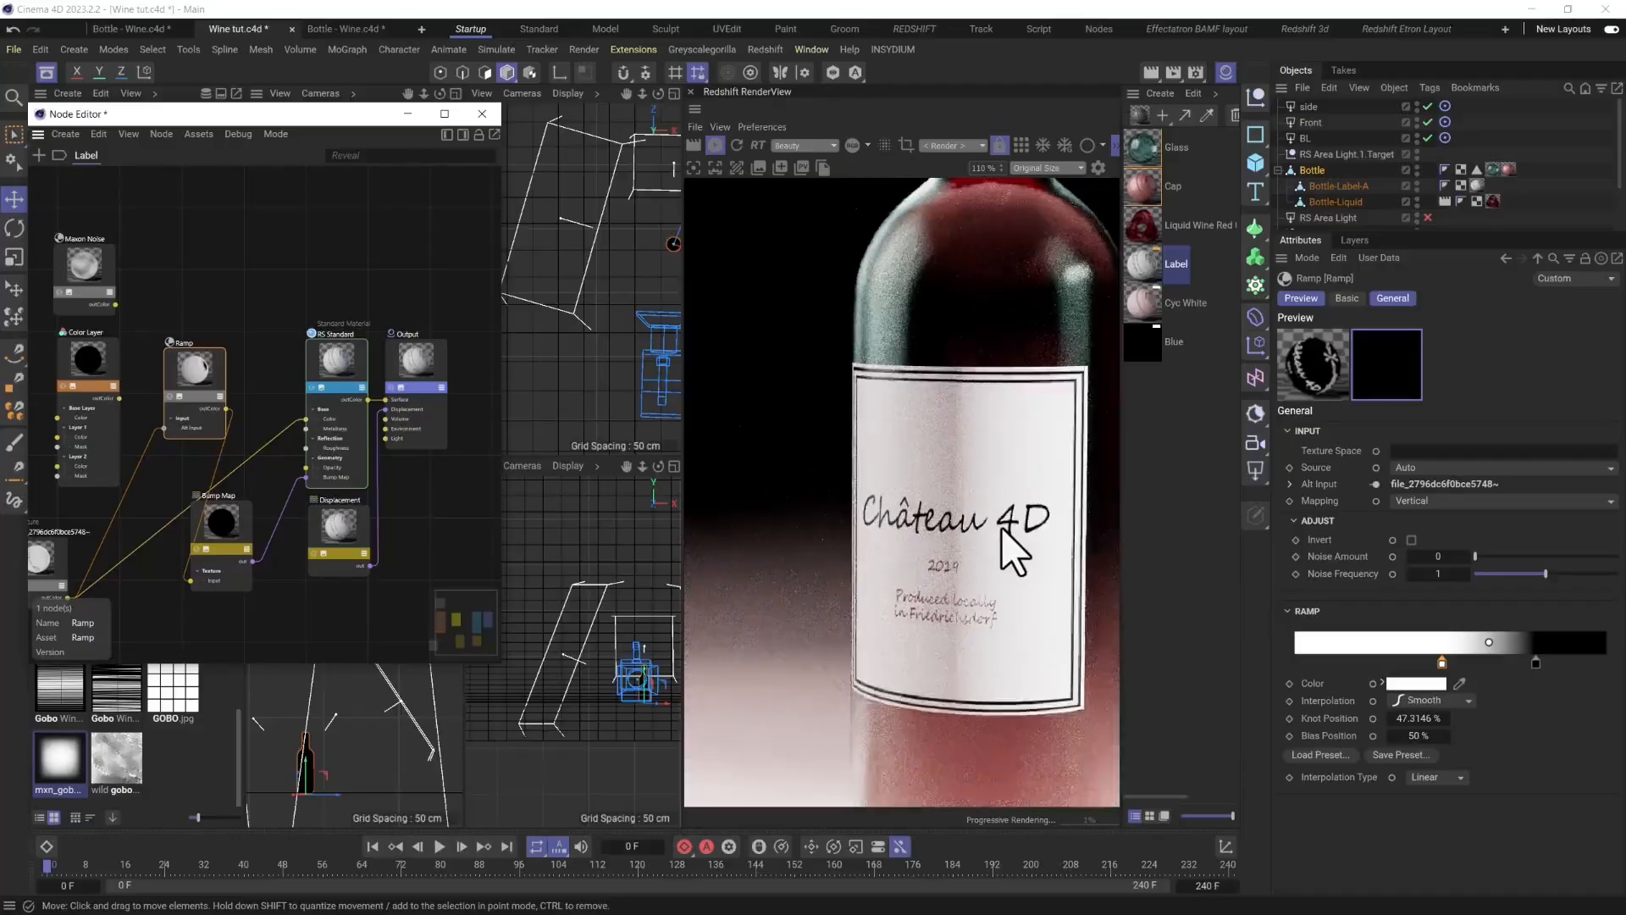
scroll(1002, 526, down, 2)
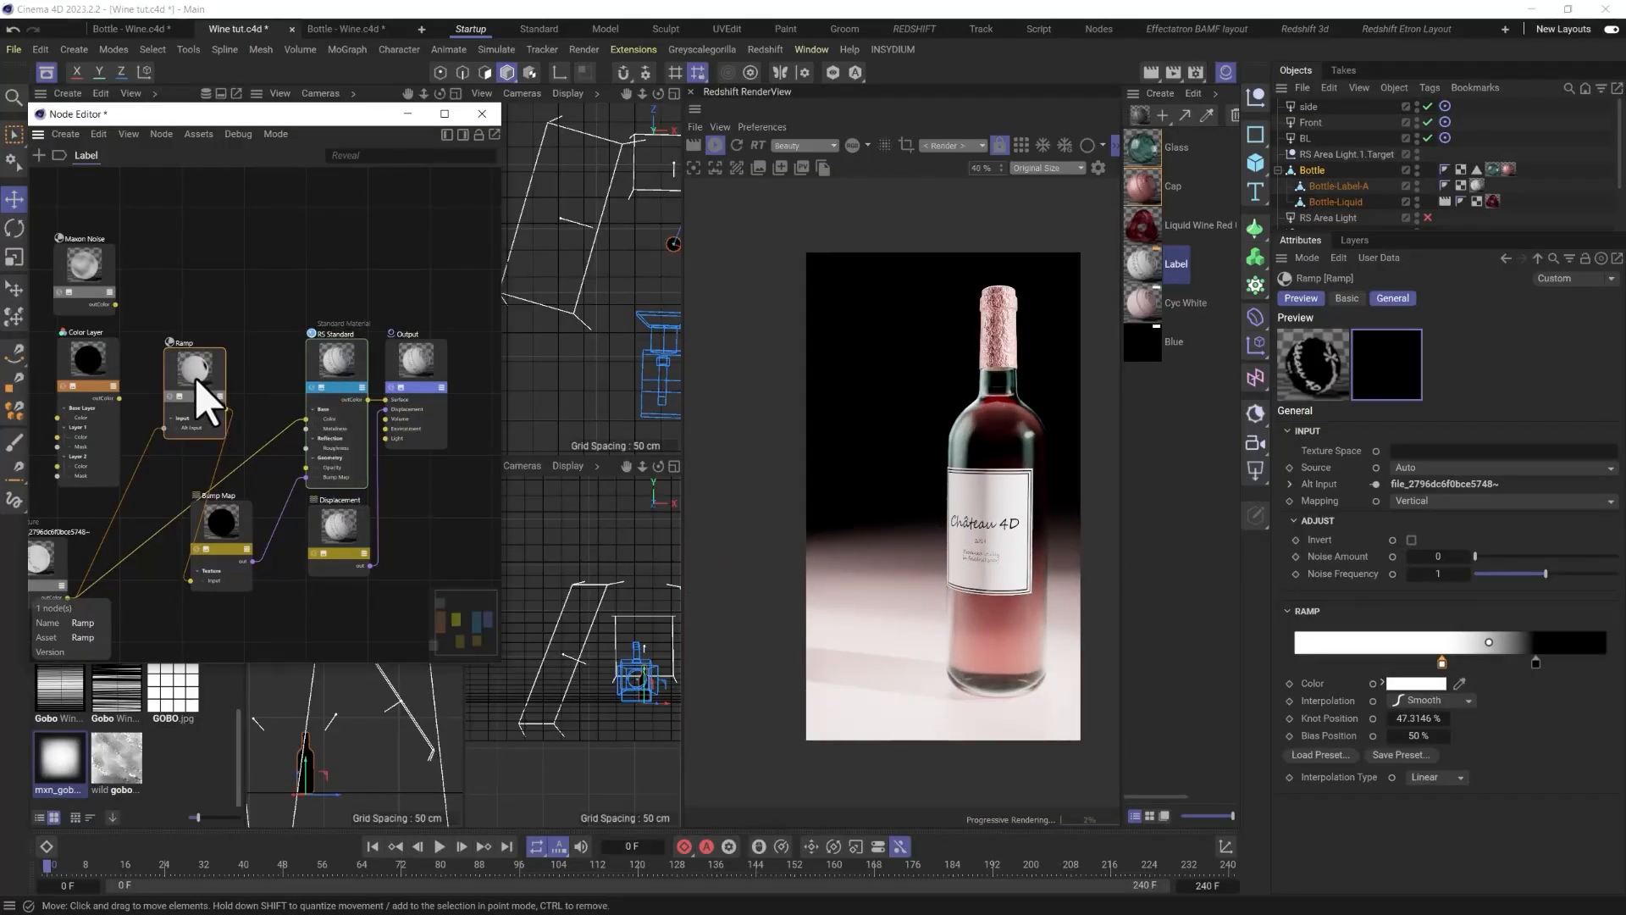
Move the Ramp node down beside the Bump Map input and shift the Bump Map node slightly to tidy the graph.
drag(198, 379, 173, 635)
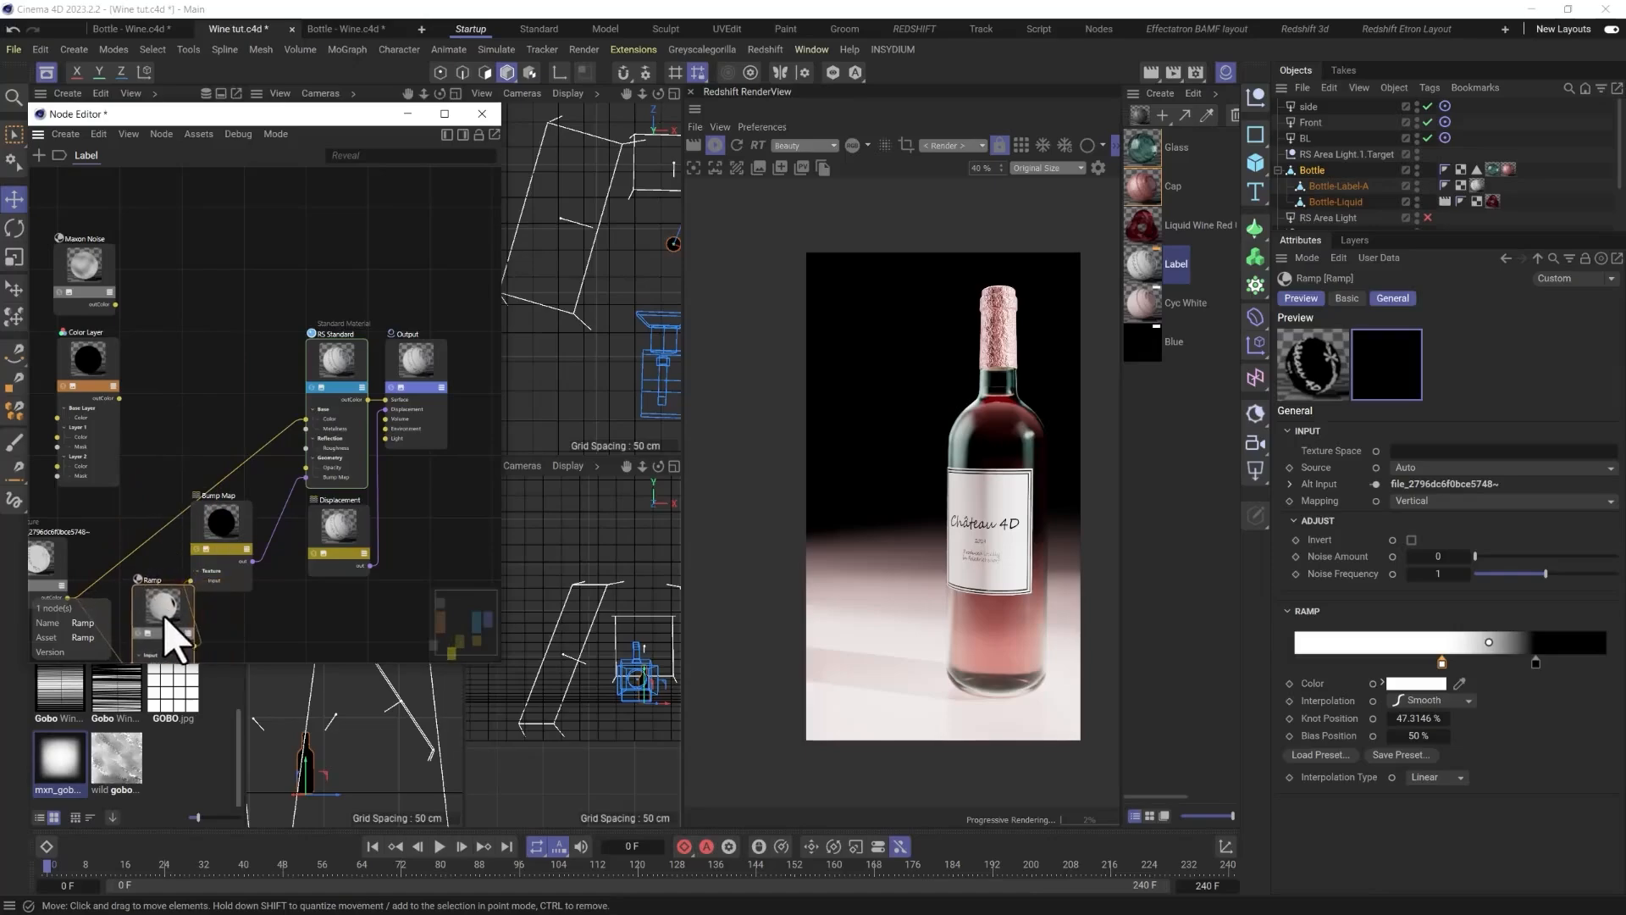
drag(232, 552, 253, 568)
scroll(245, 551, down, 1)
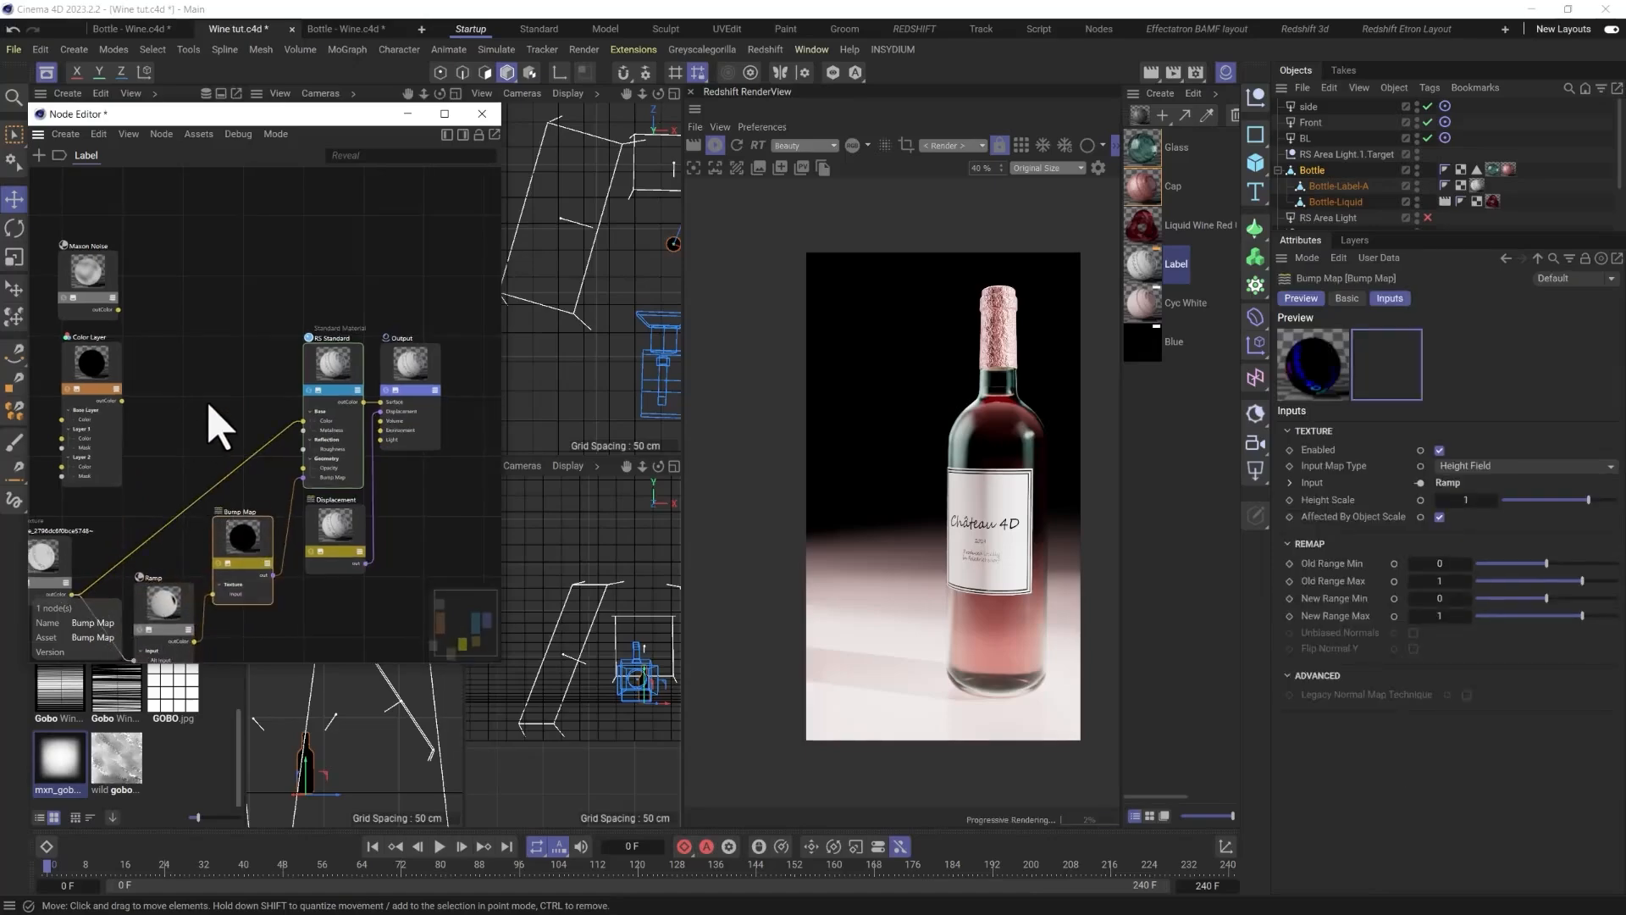
Add a second Ramp node between the Color Layer and RS Standard nodes and connect the label texture to its Alt Input.
middle_drag(218, 432, 233, 376)
click(216, 349)
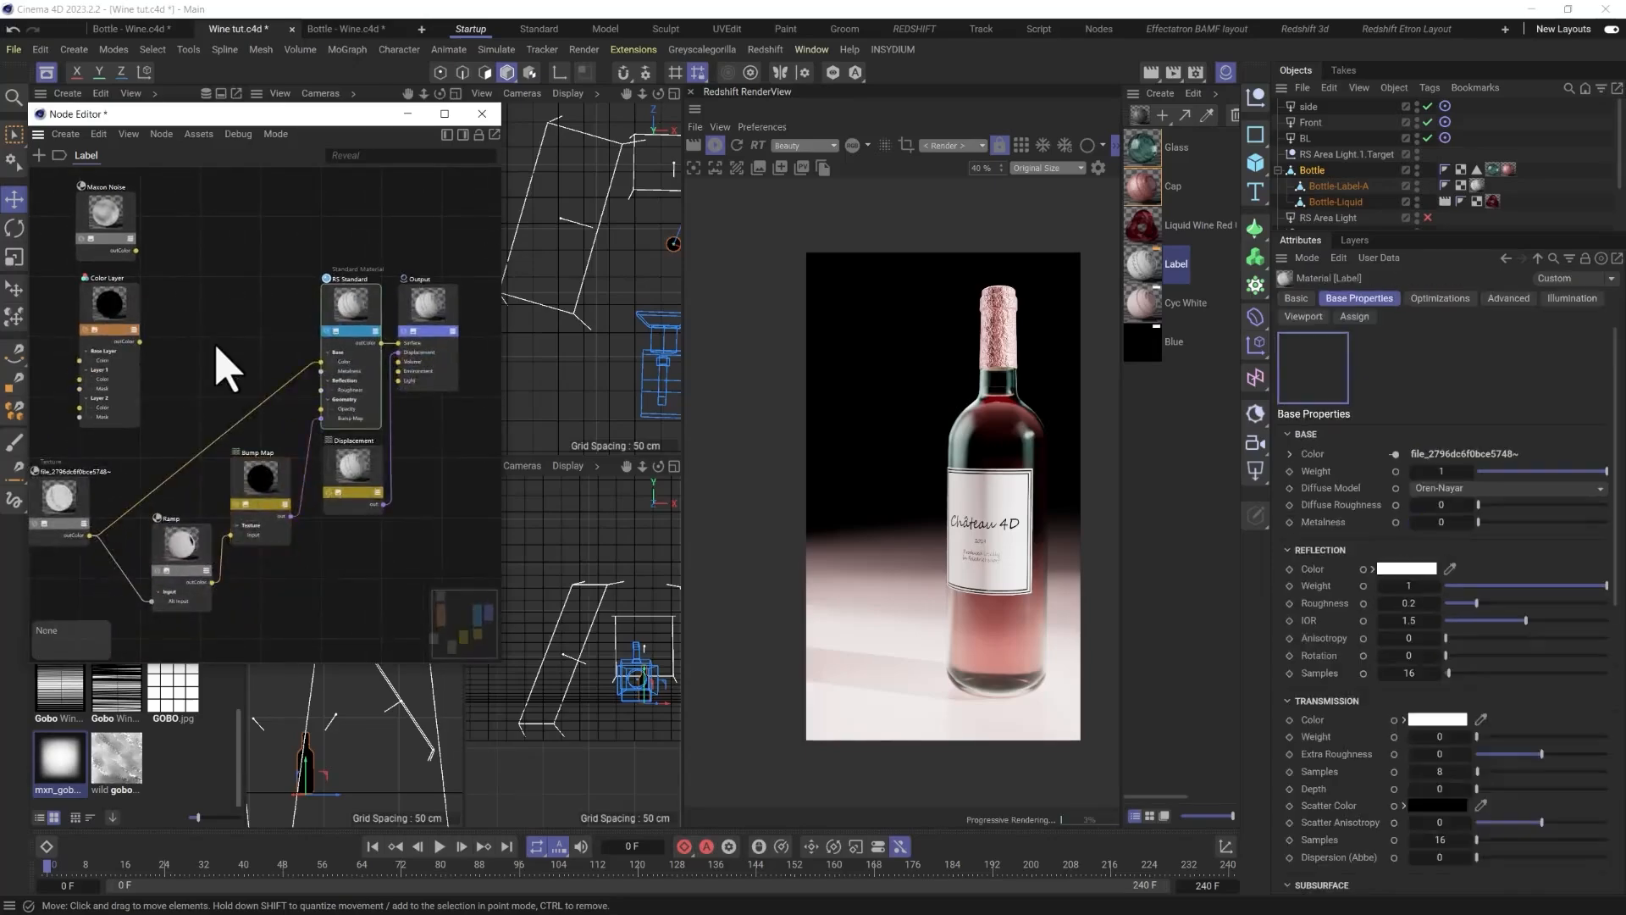
key(shift+c)
text(ram)
double_click(255, 411)
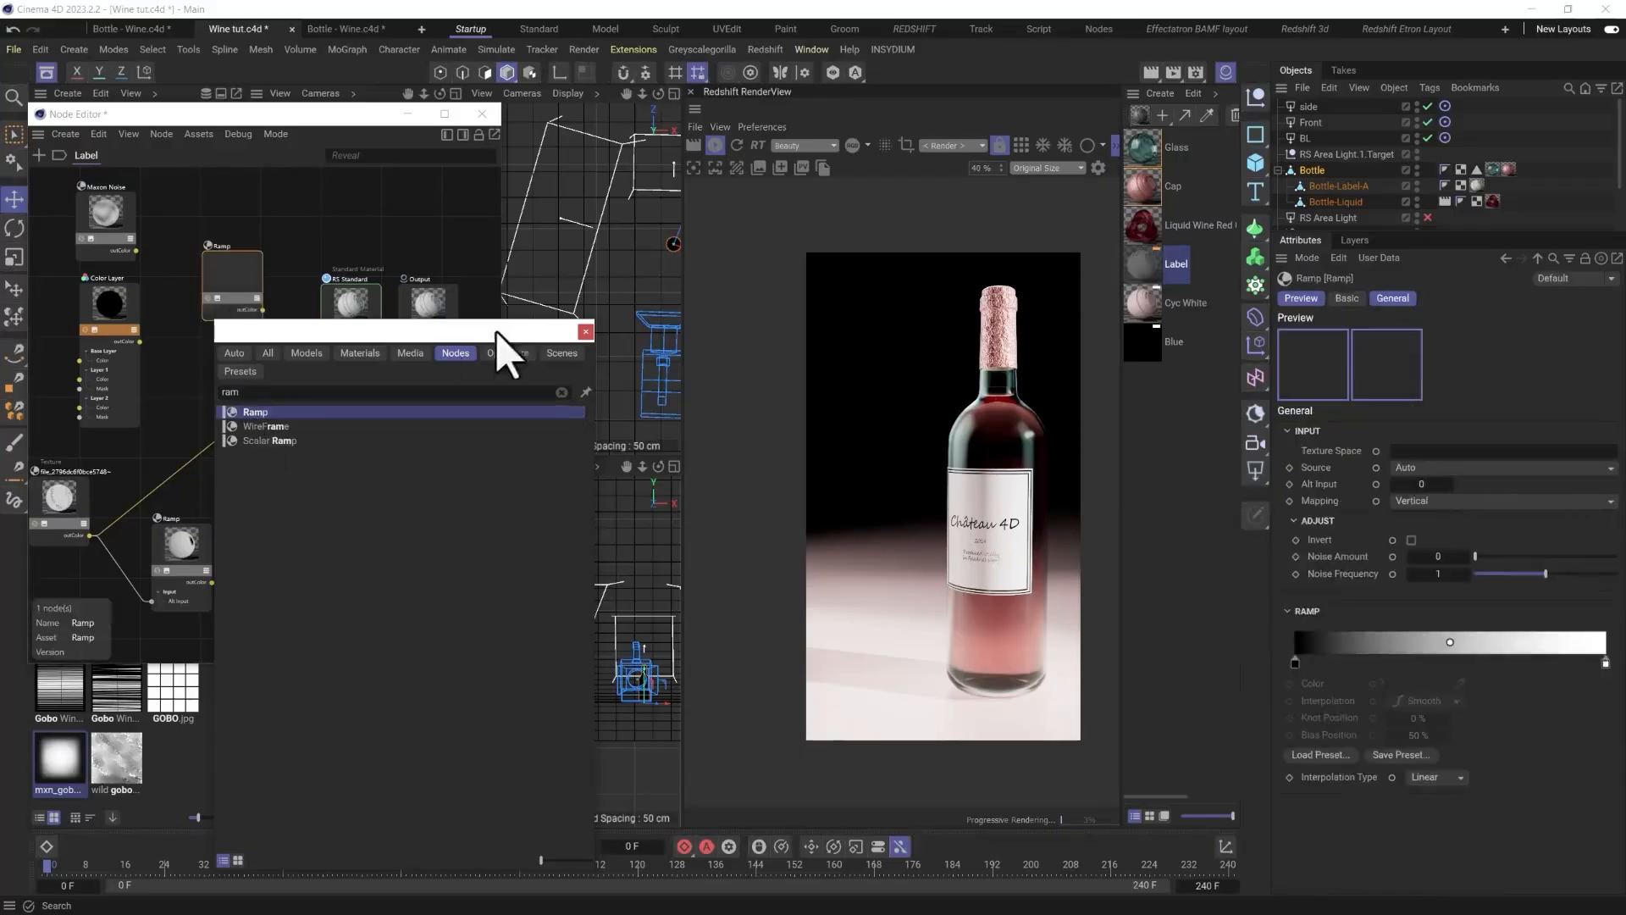
click(585, 331)
drag(245, 292, 243, 333)
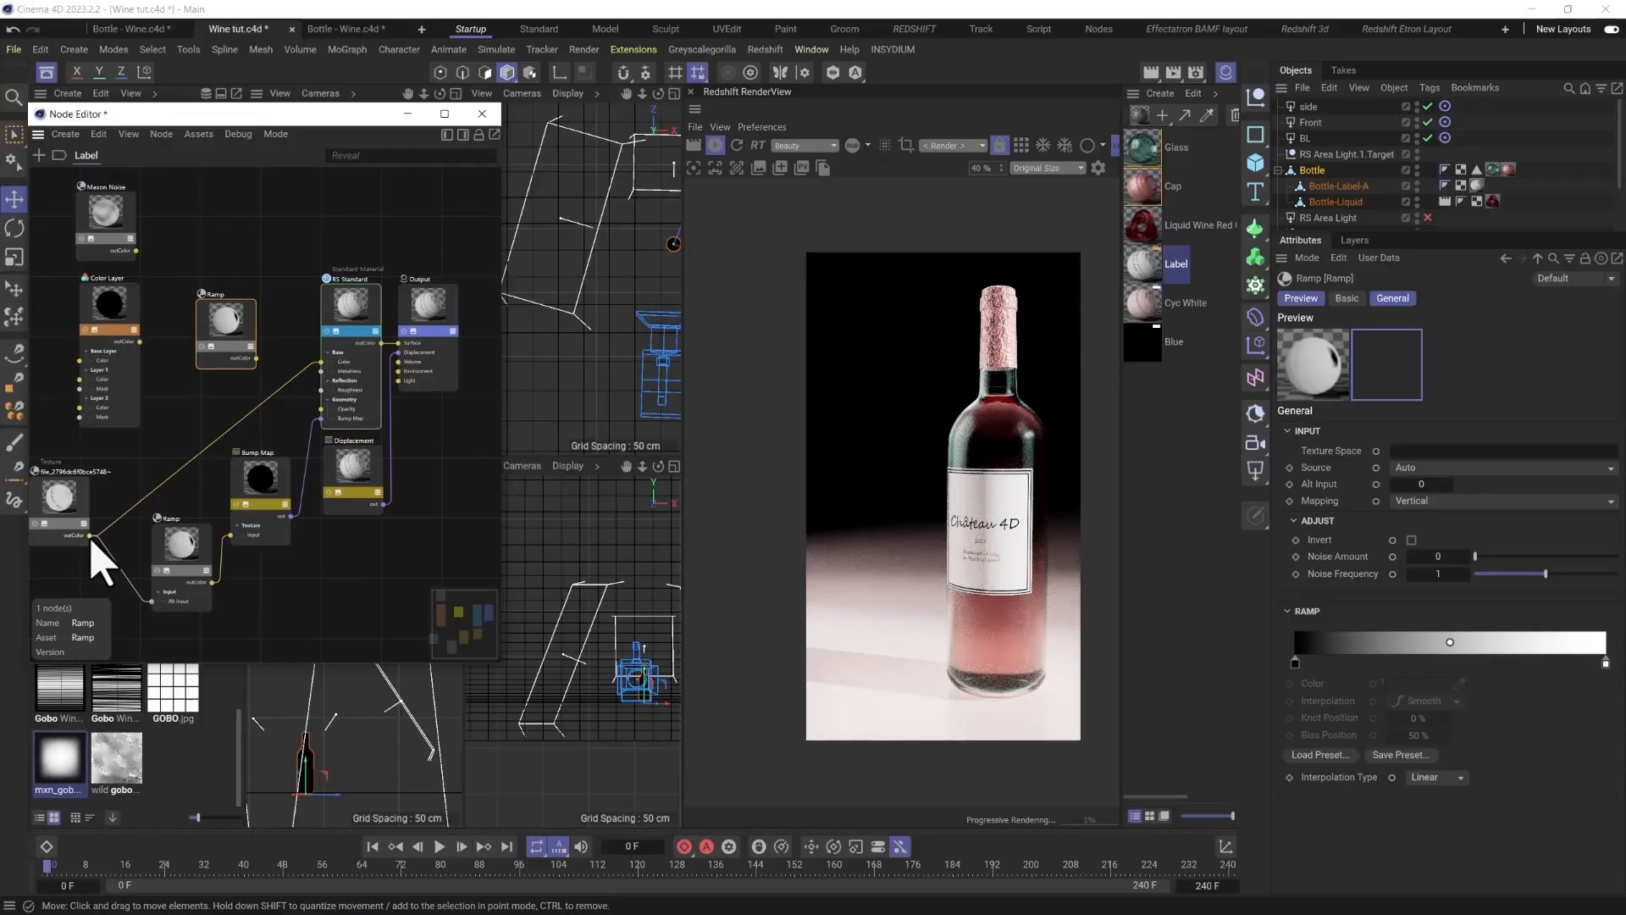
drag(214, 345, 217, 347)
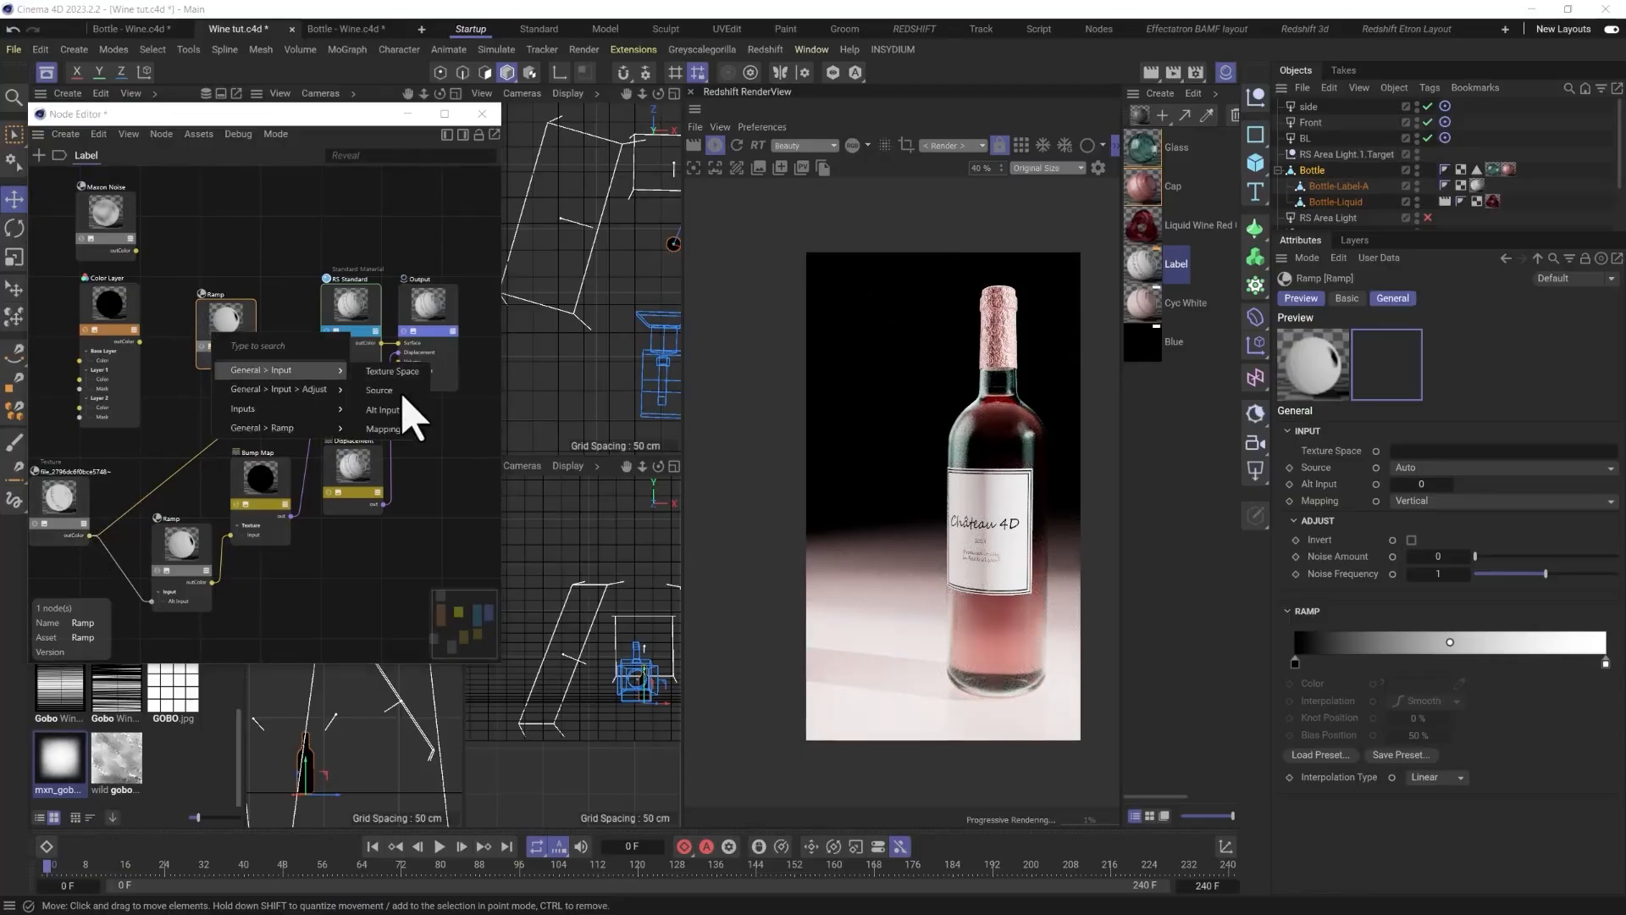
click(406, 408)
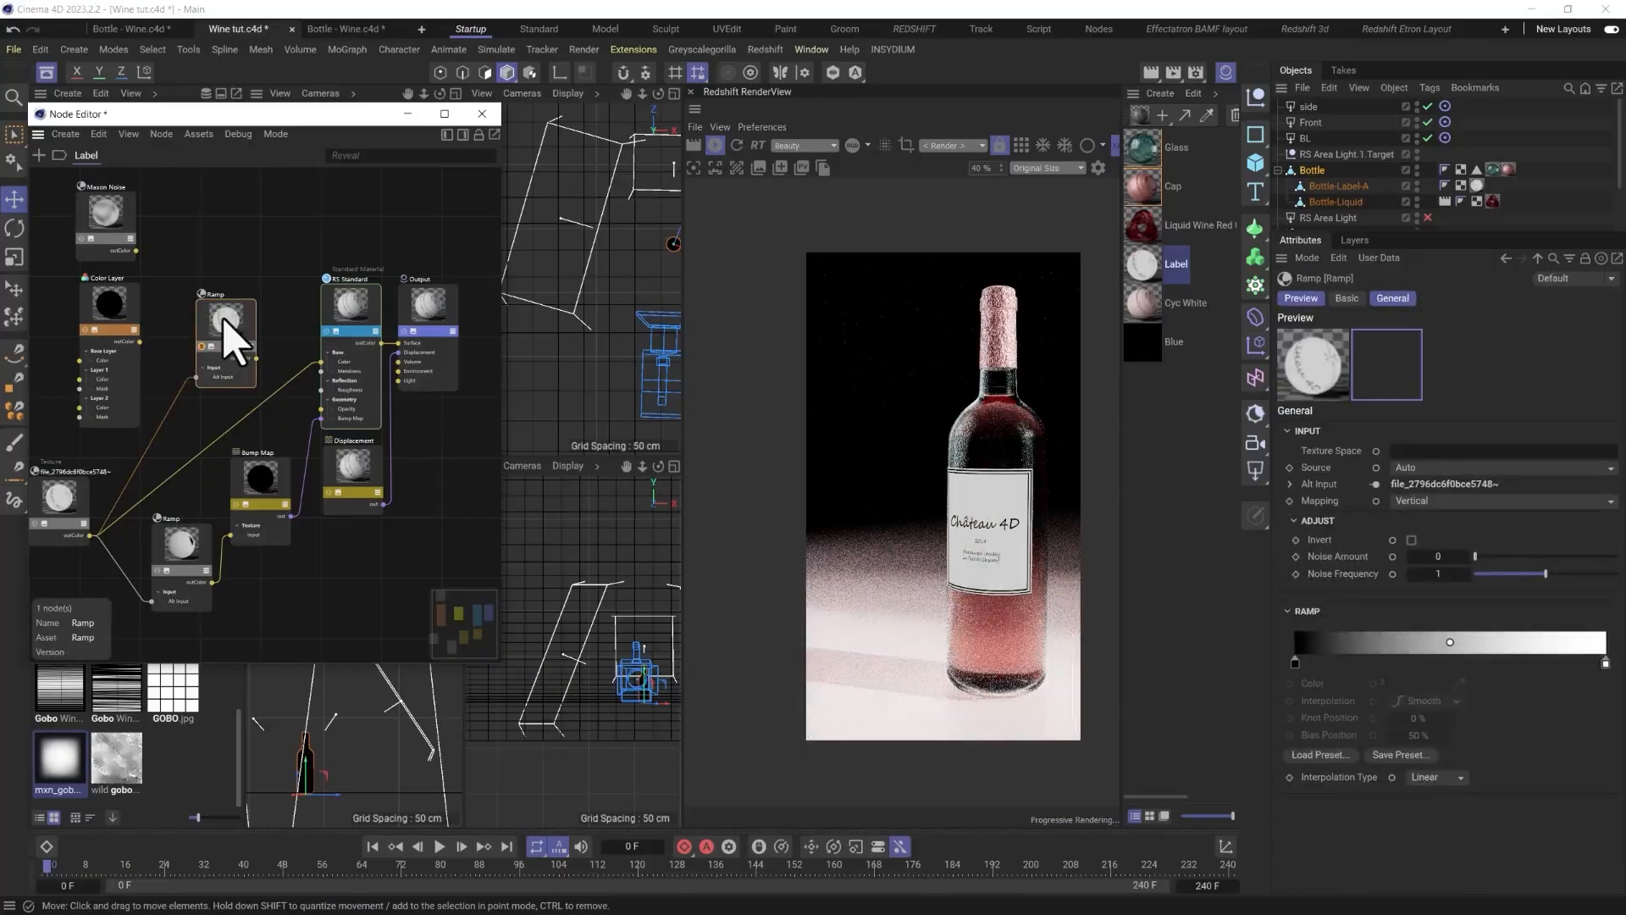
Set the new Ramp's black knot to 13% value at about 40.9% and connect the Ramp to the material's reflection Roughness.
double_click(1296, 664)
click(1224, 717)
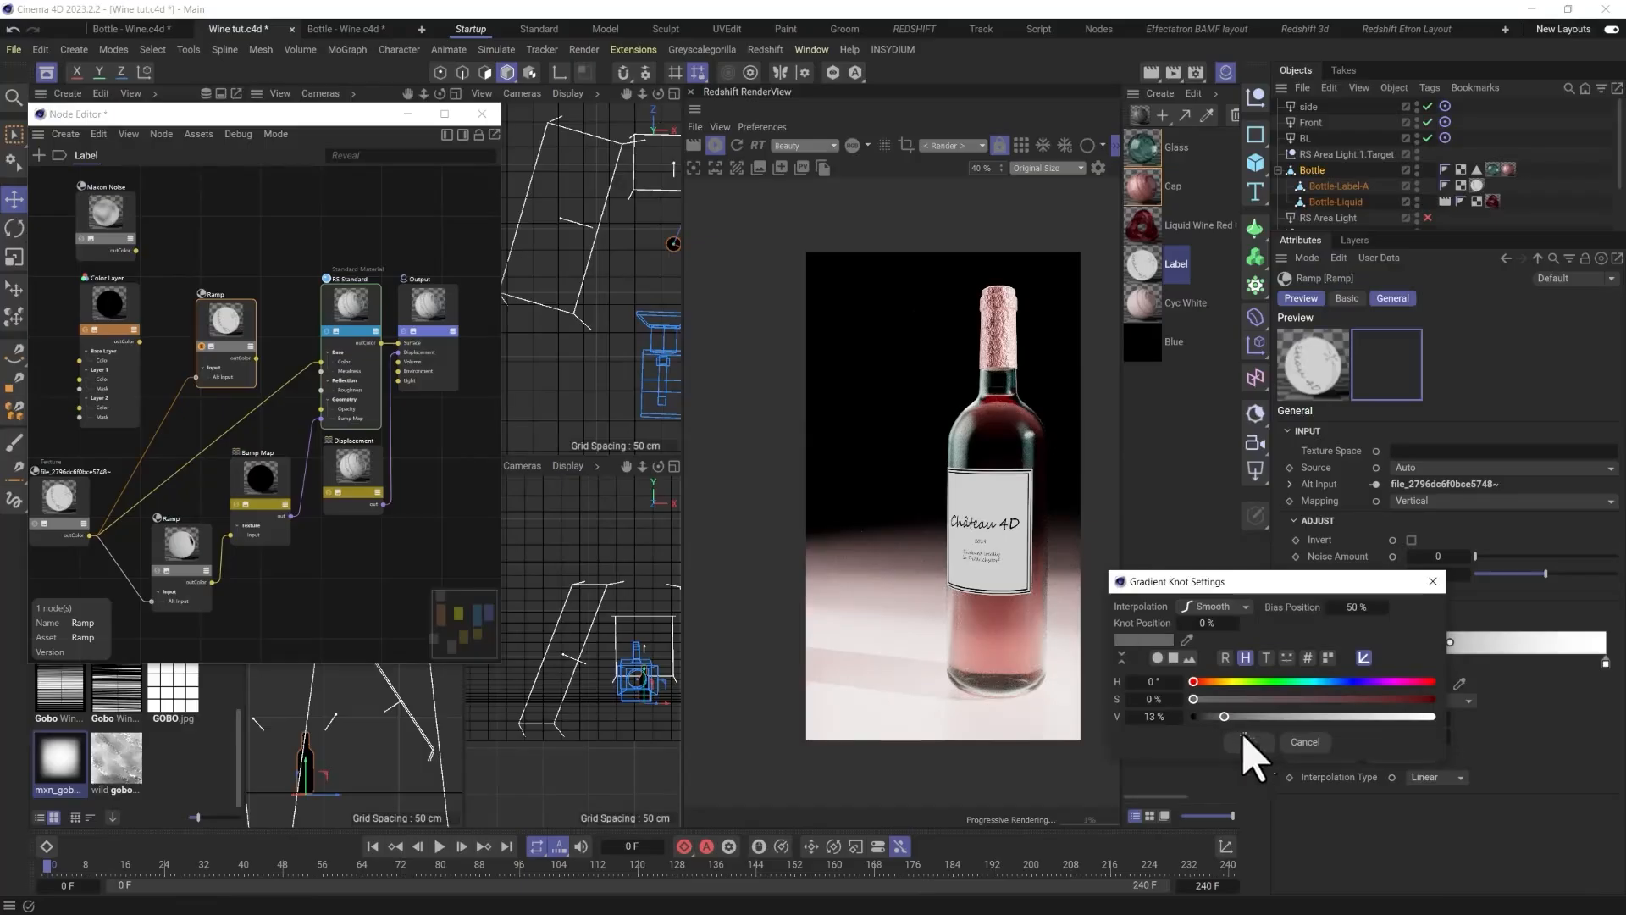
click(1230, 742)
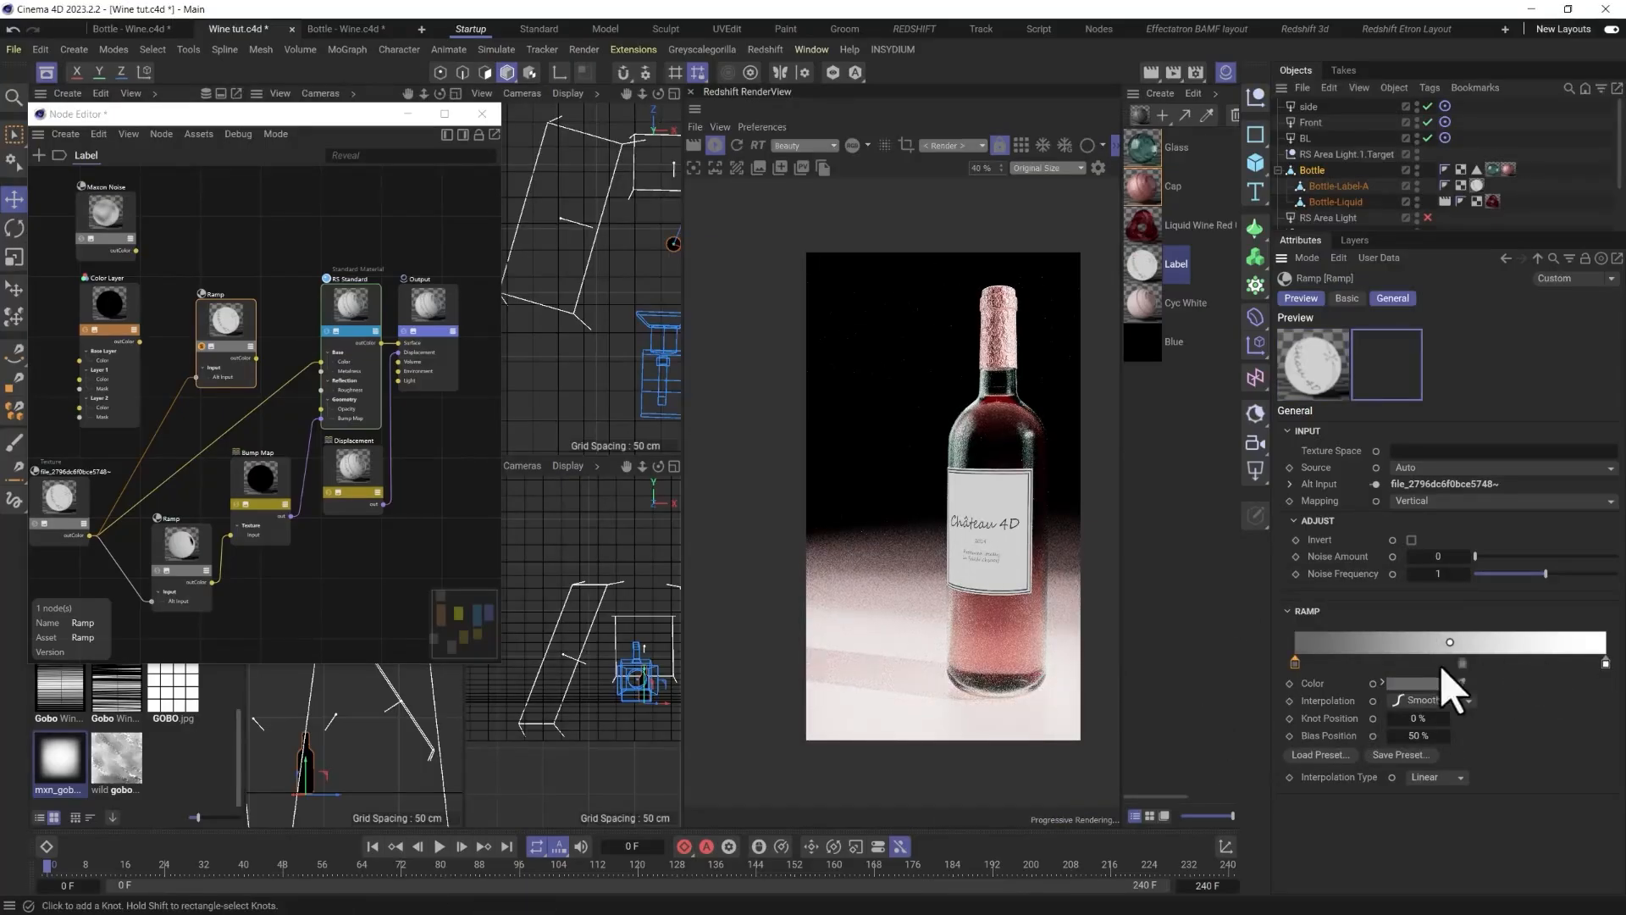
drag(1296, 663, 1449, 677)
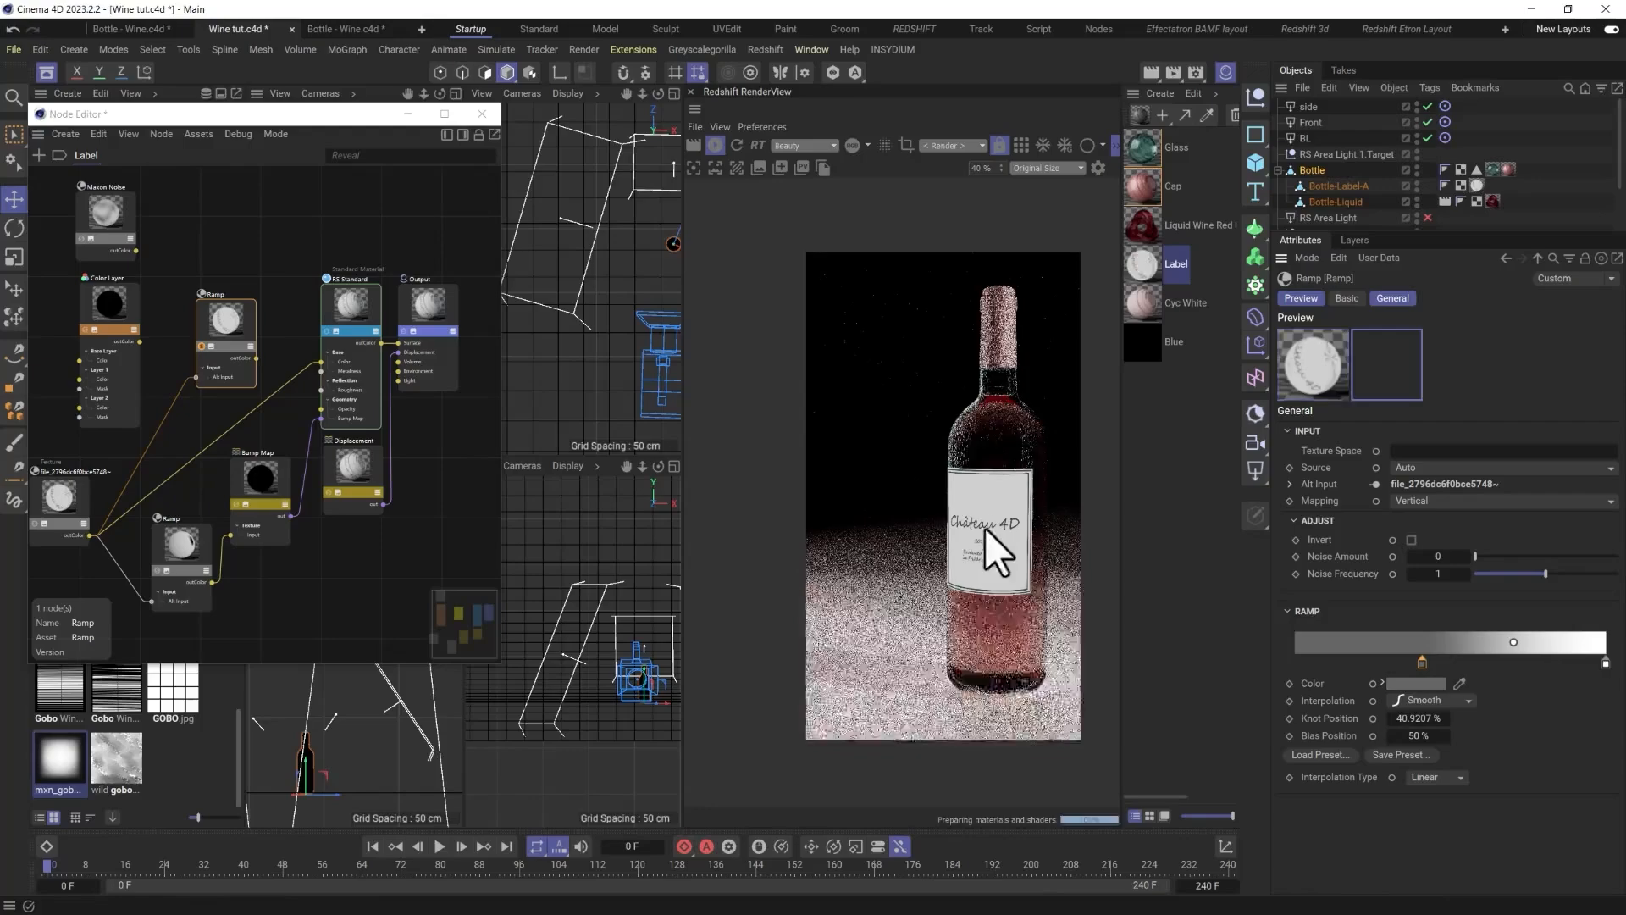
scroll(1008, 563, up, 3)
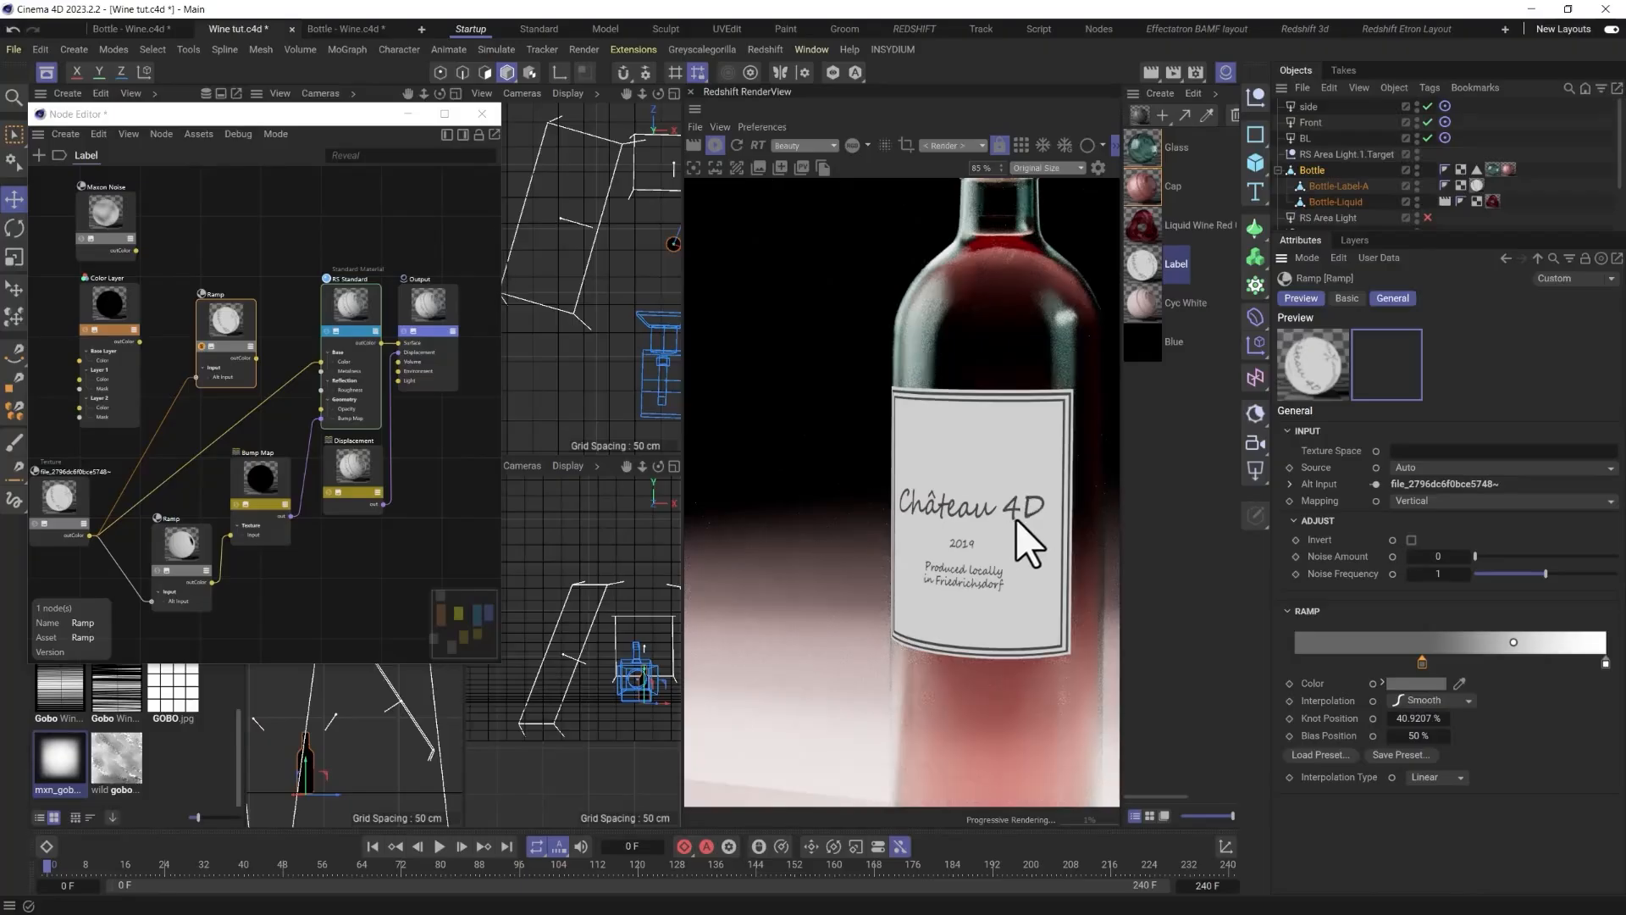
drag(257, 358, 322, 390)
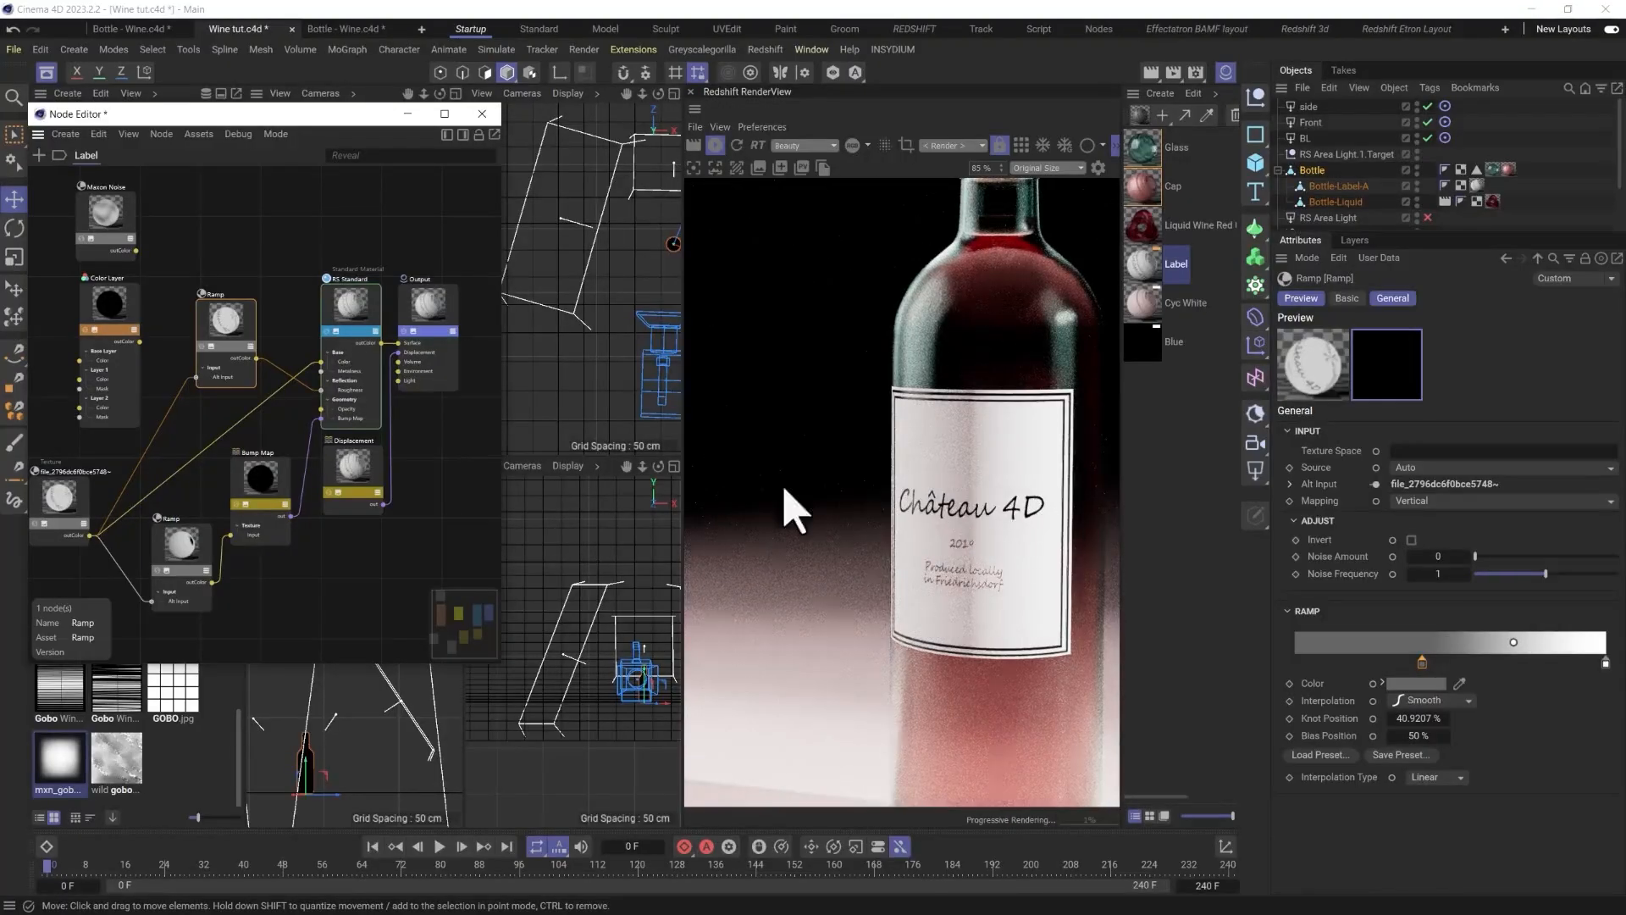
Set the Bump Map's New Range Min to -1 and Height Scale to 3, and check the label text up close in the render.
click(280, 483)
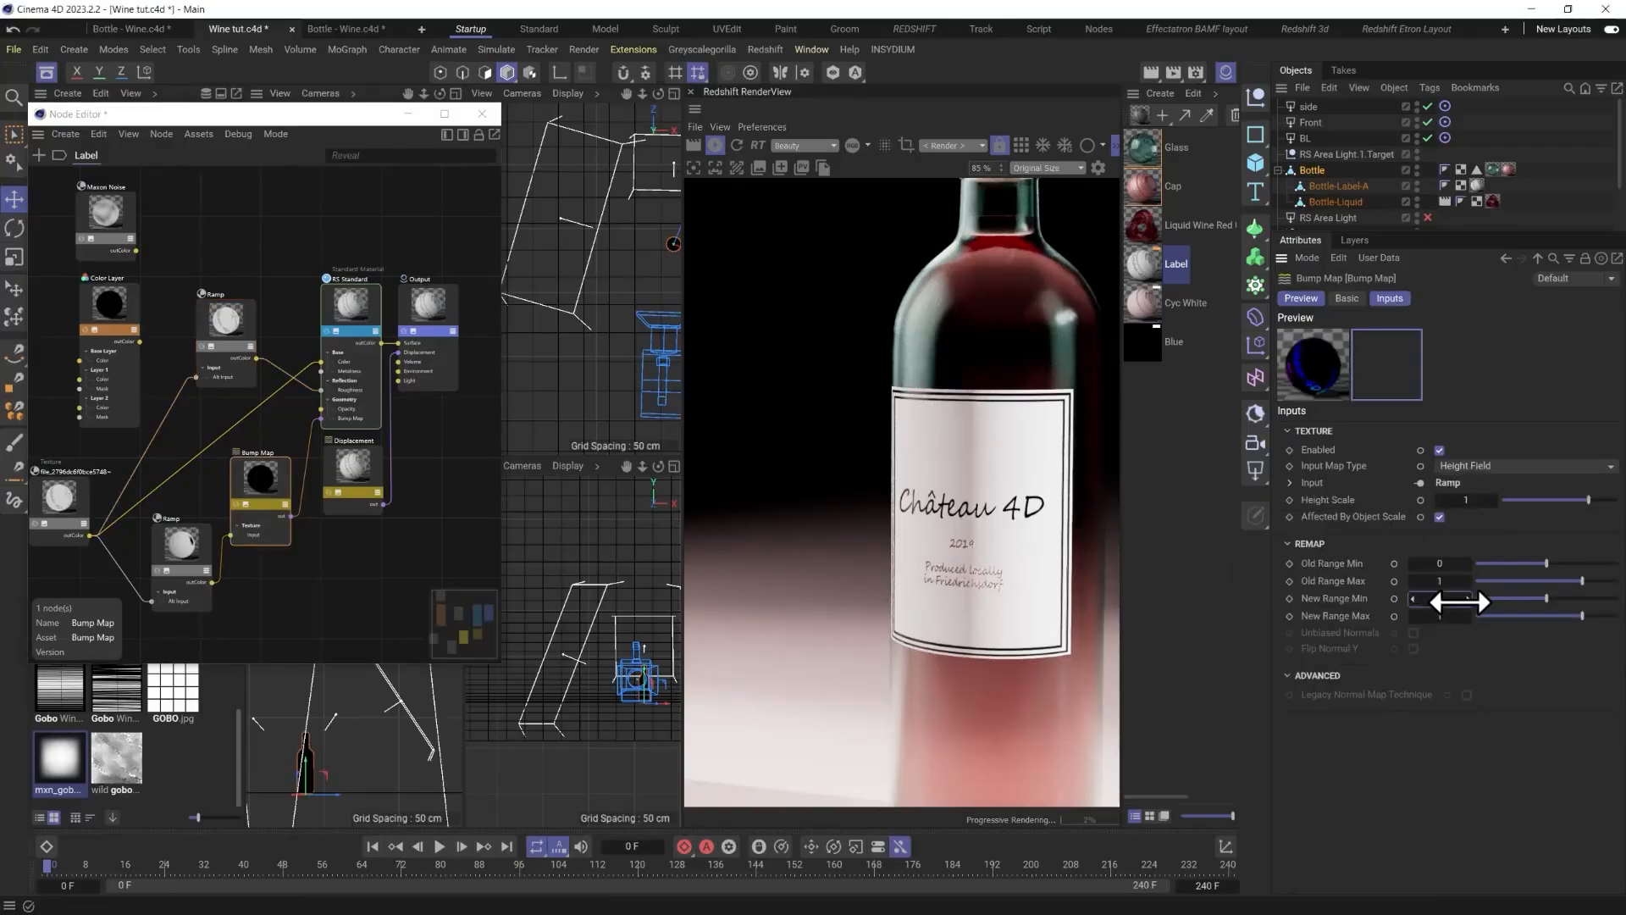
drag(1477, 588, 1472, 588)
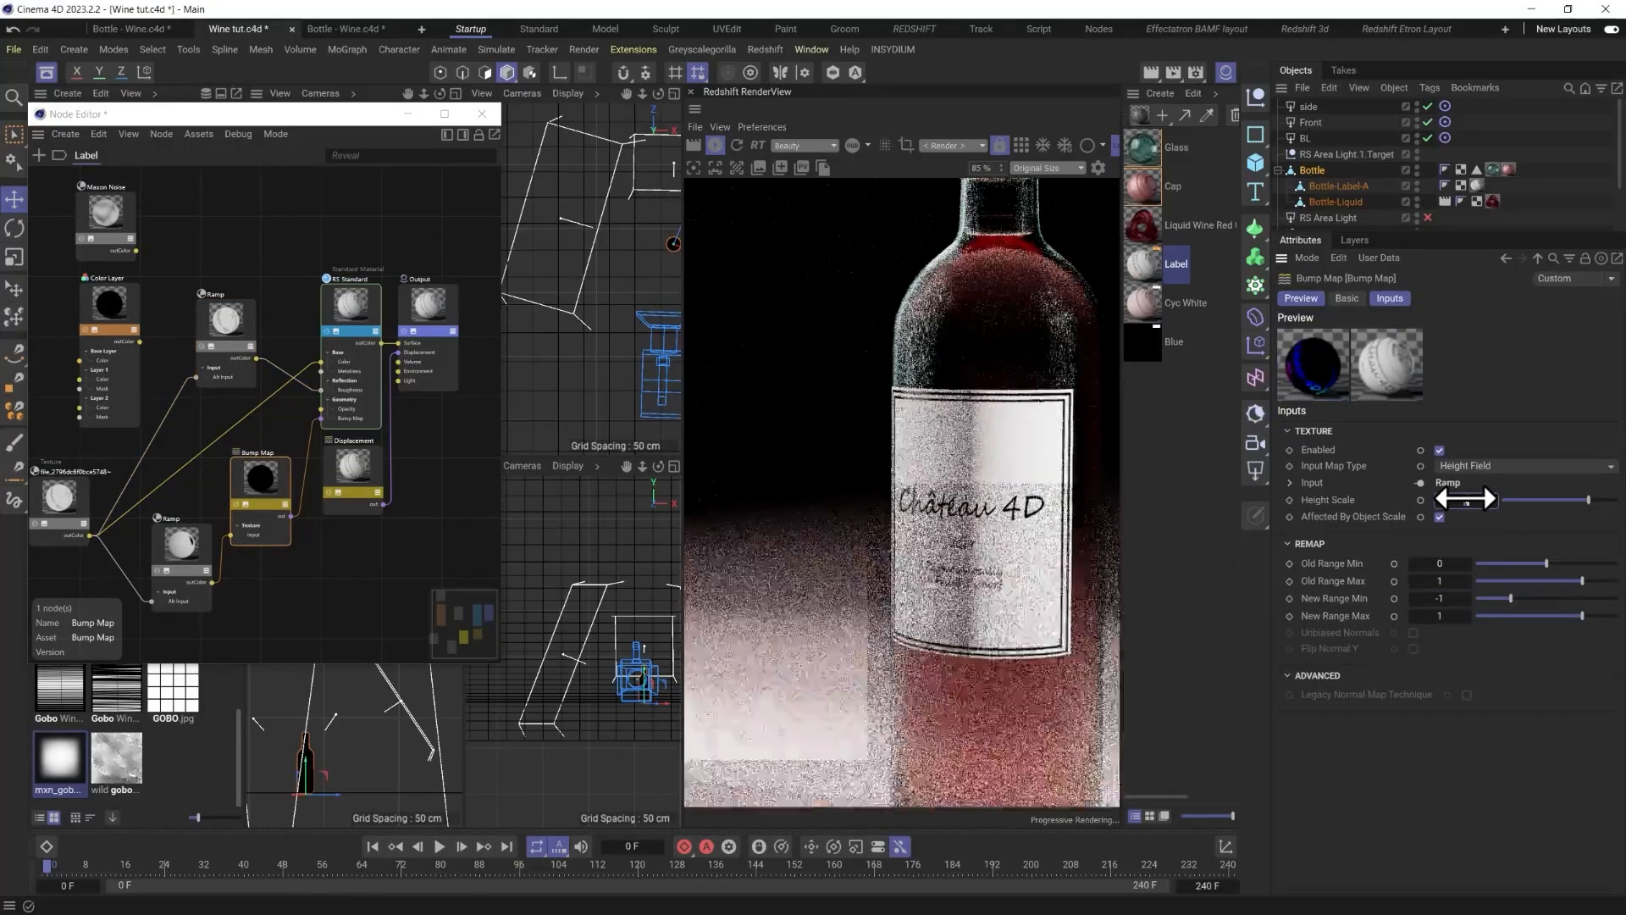
drag(1466, 499, 1480, 500)
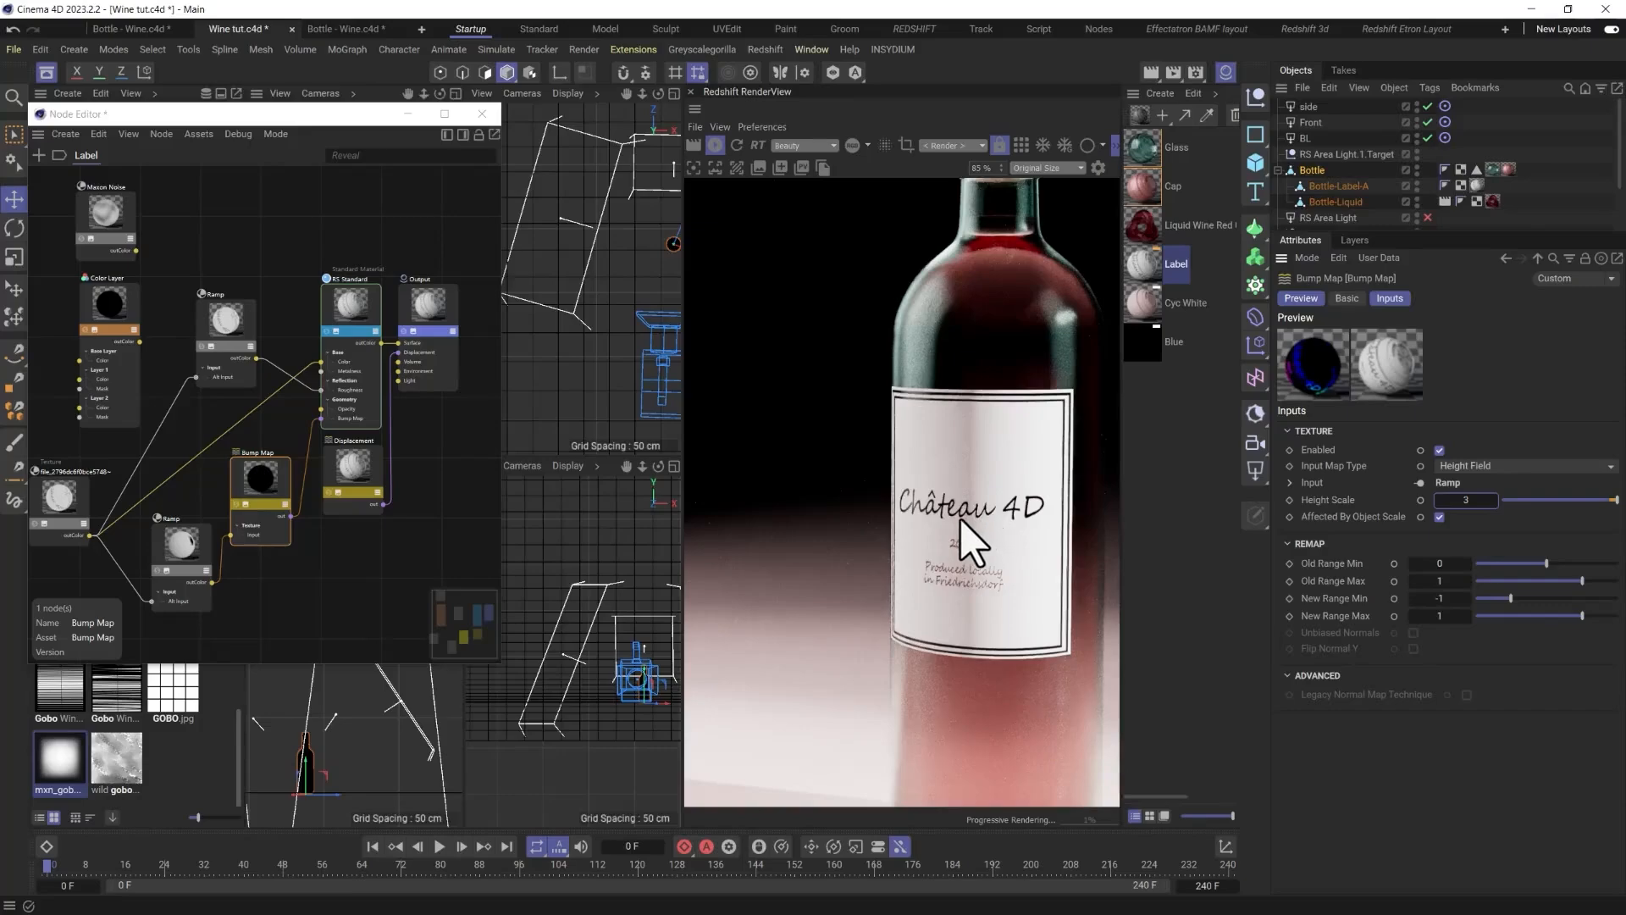
scroll(986, 518, up, 1)
scroll(982, 522, up, 4)
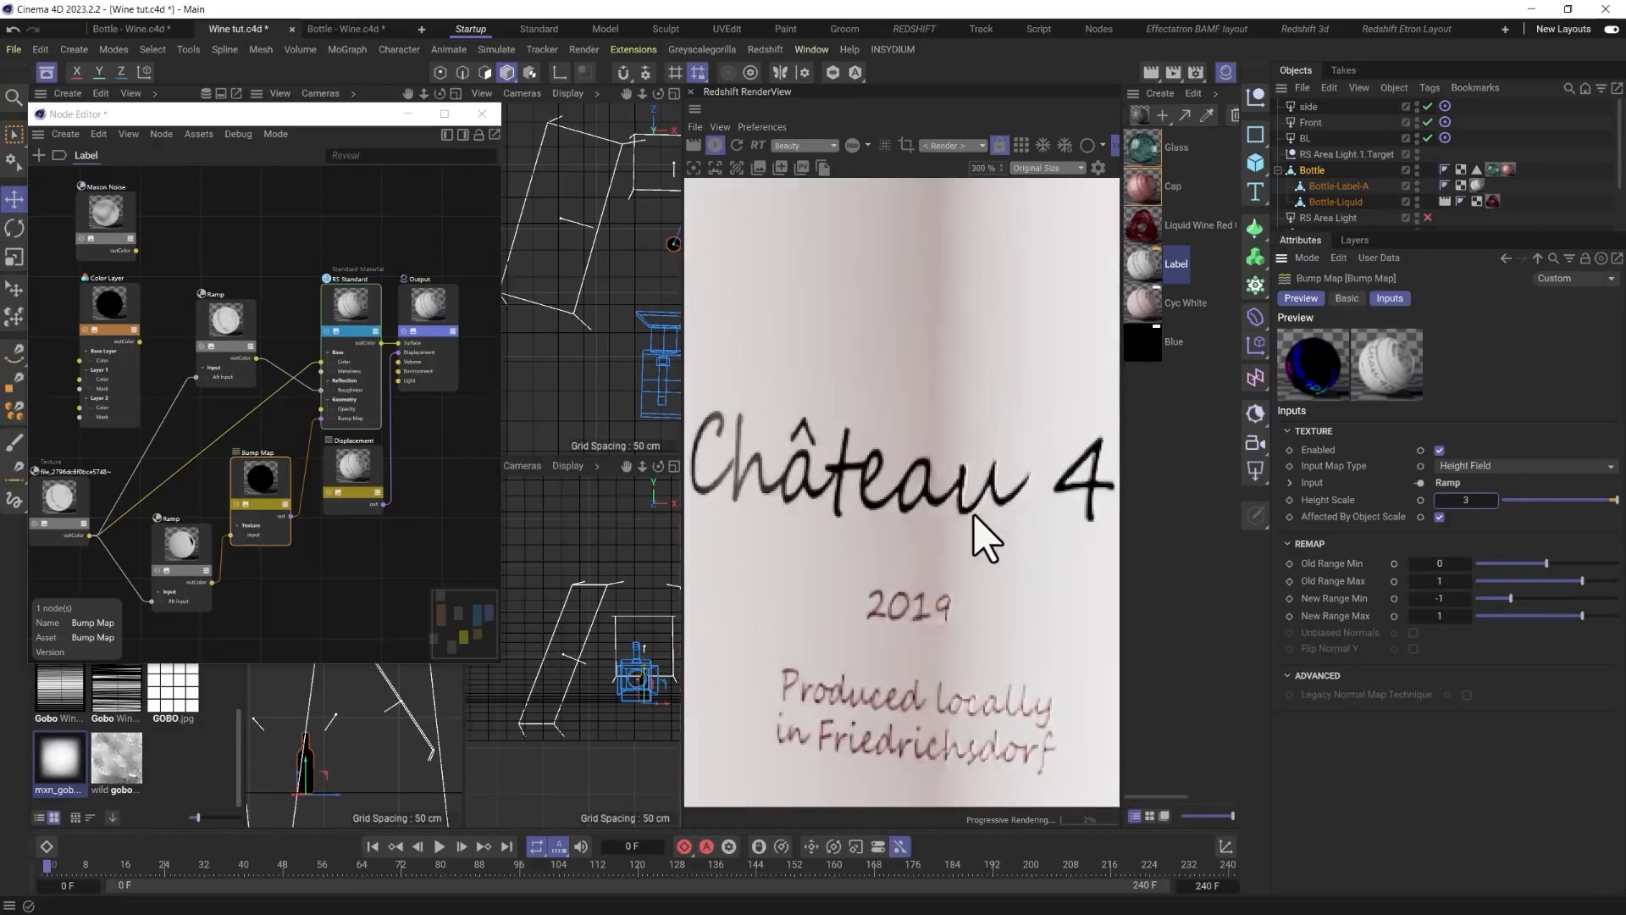
scroll(974, 531, down, 4)
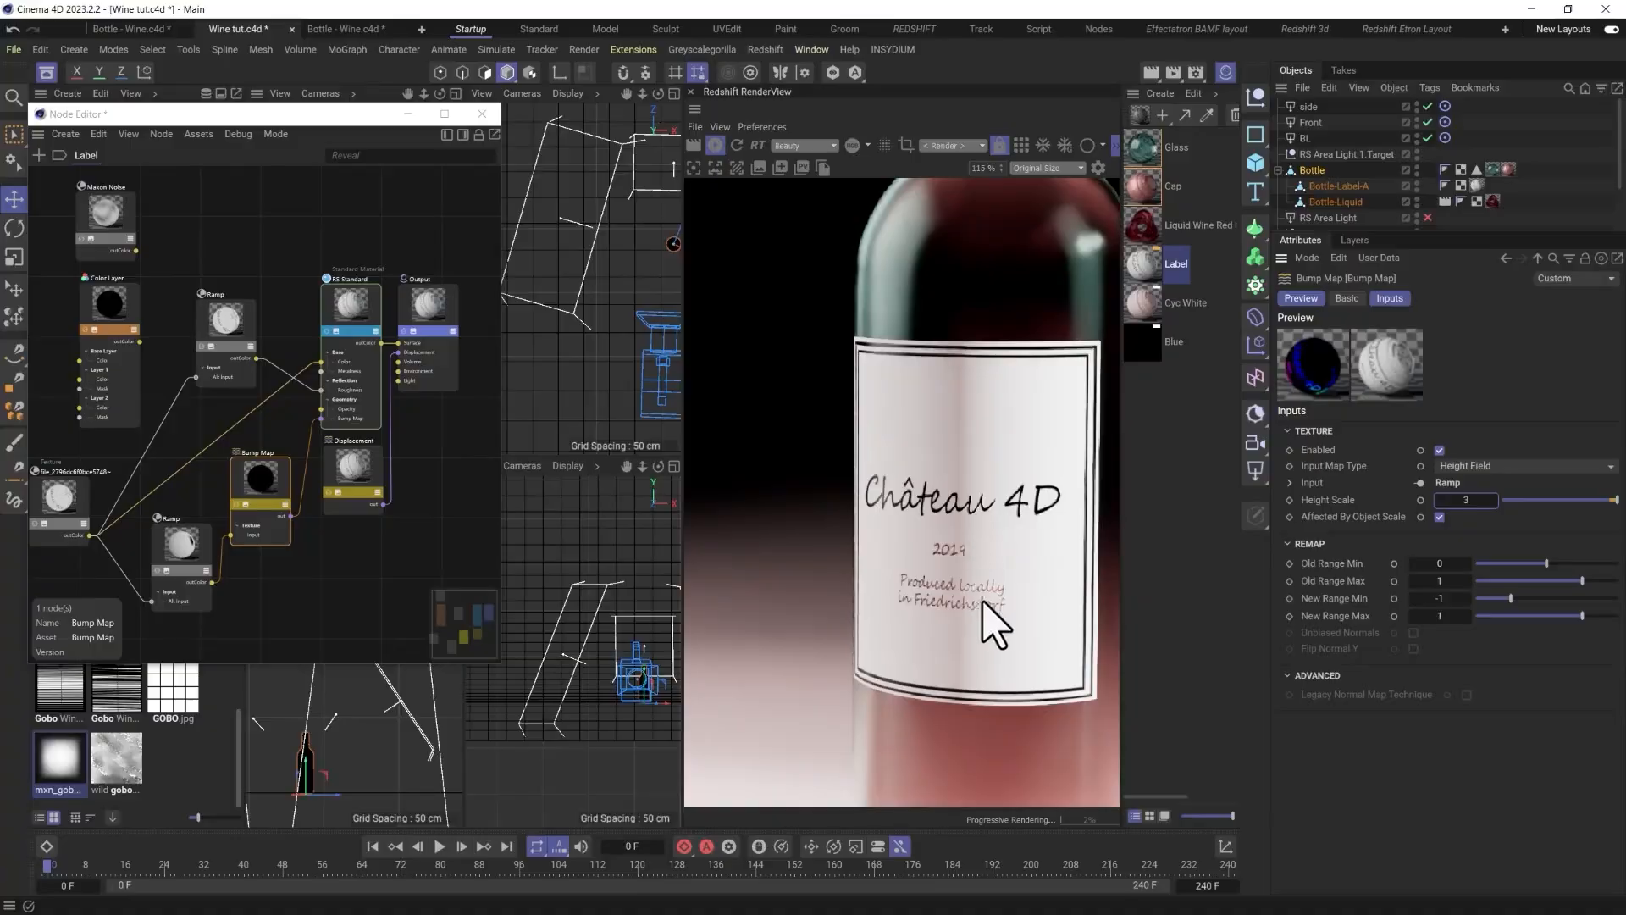
scroll(988, 603, up, 4)
scroll(970, 593, down, 4)
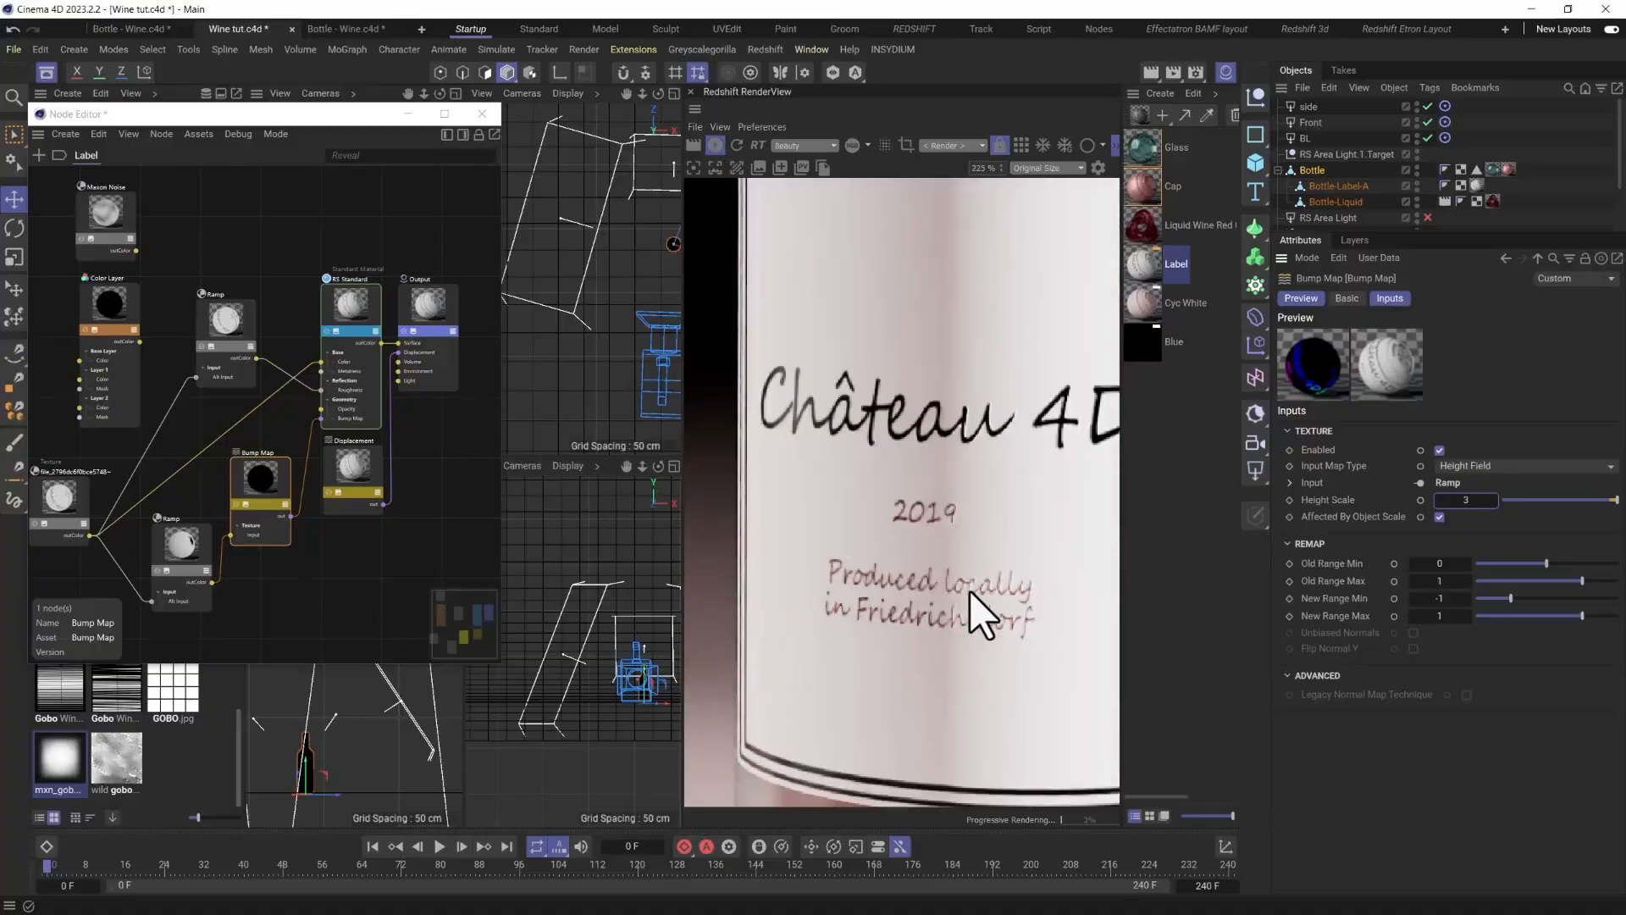
scroll(956, 585, down, 2)
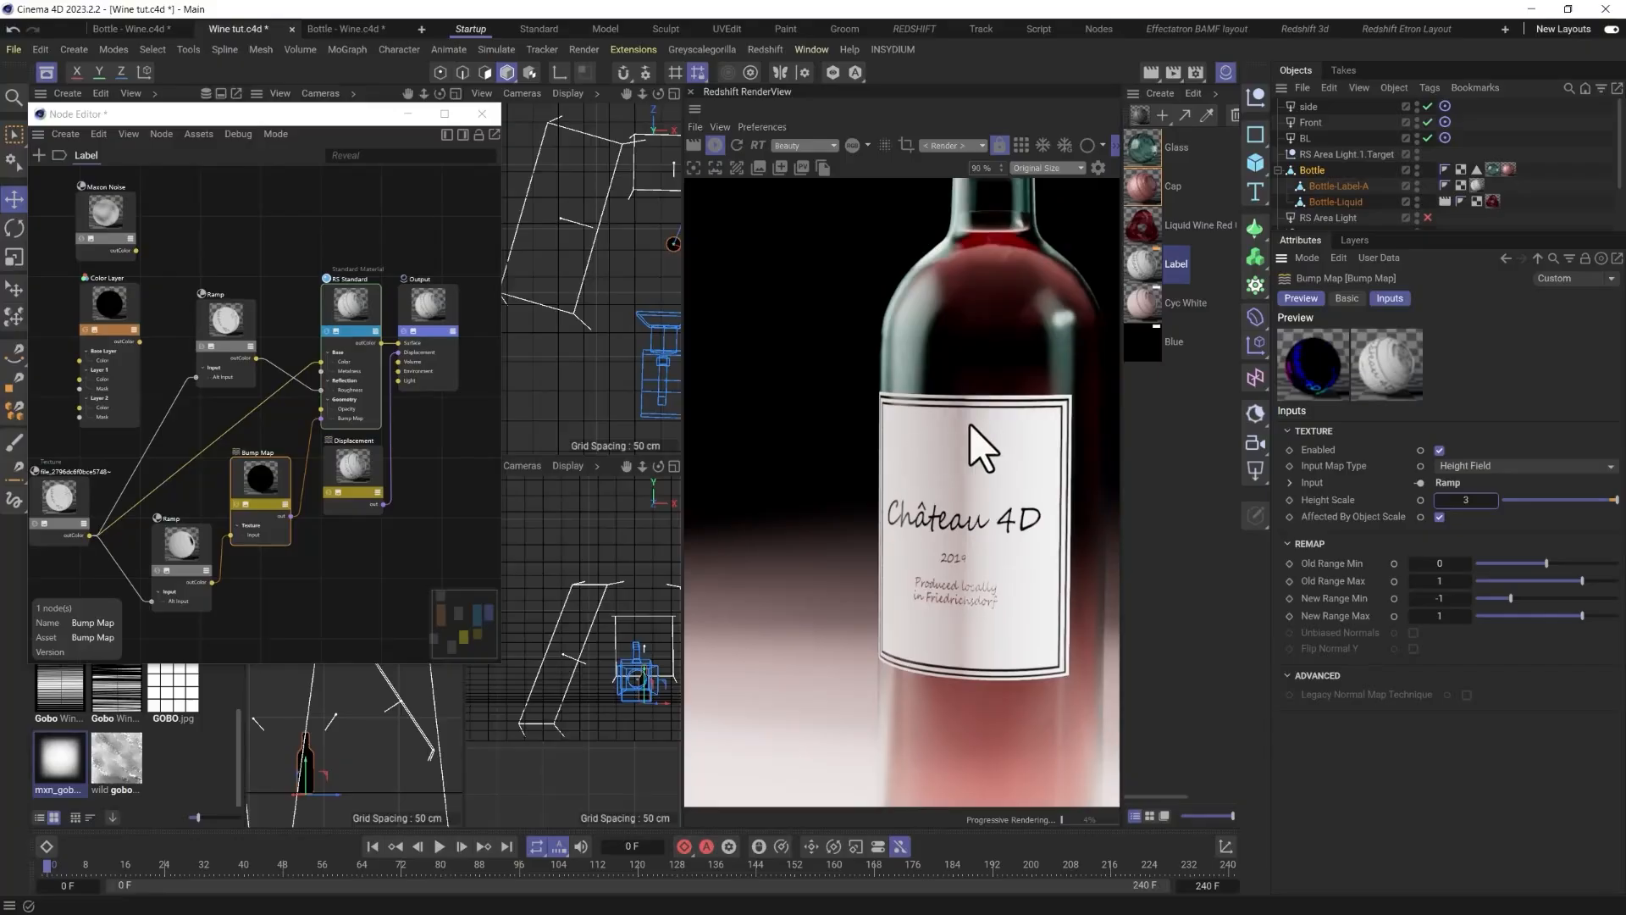
Set the Maxon Noise node's type to FBM and its Overall Scale to 0.5.
drag(133, 231, 162, 235)
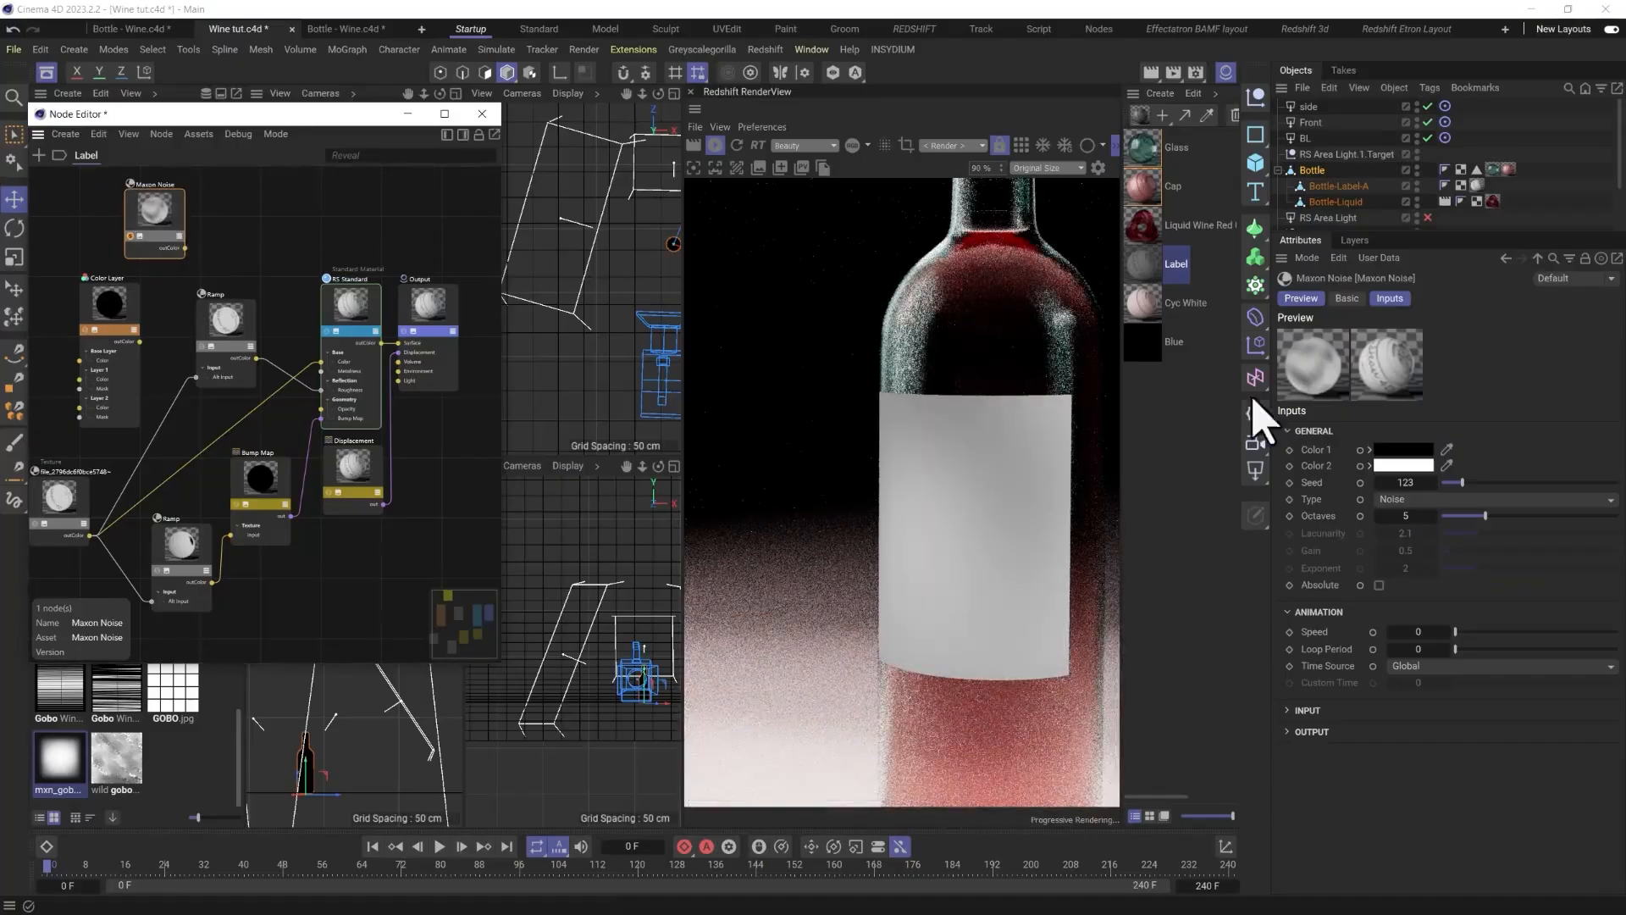
click(1432, 500)
click(1406, 462)
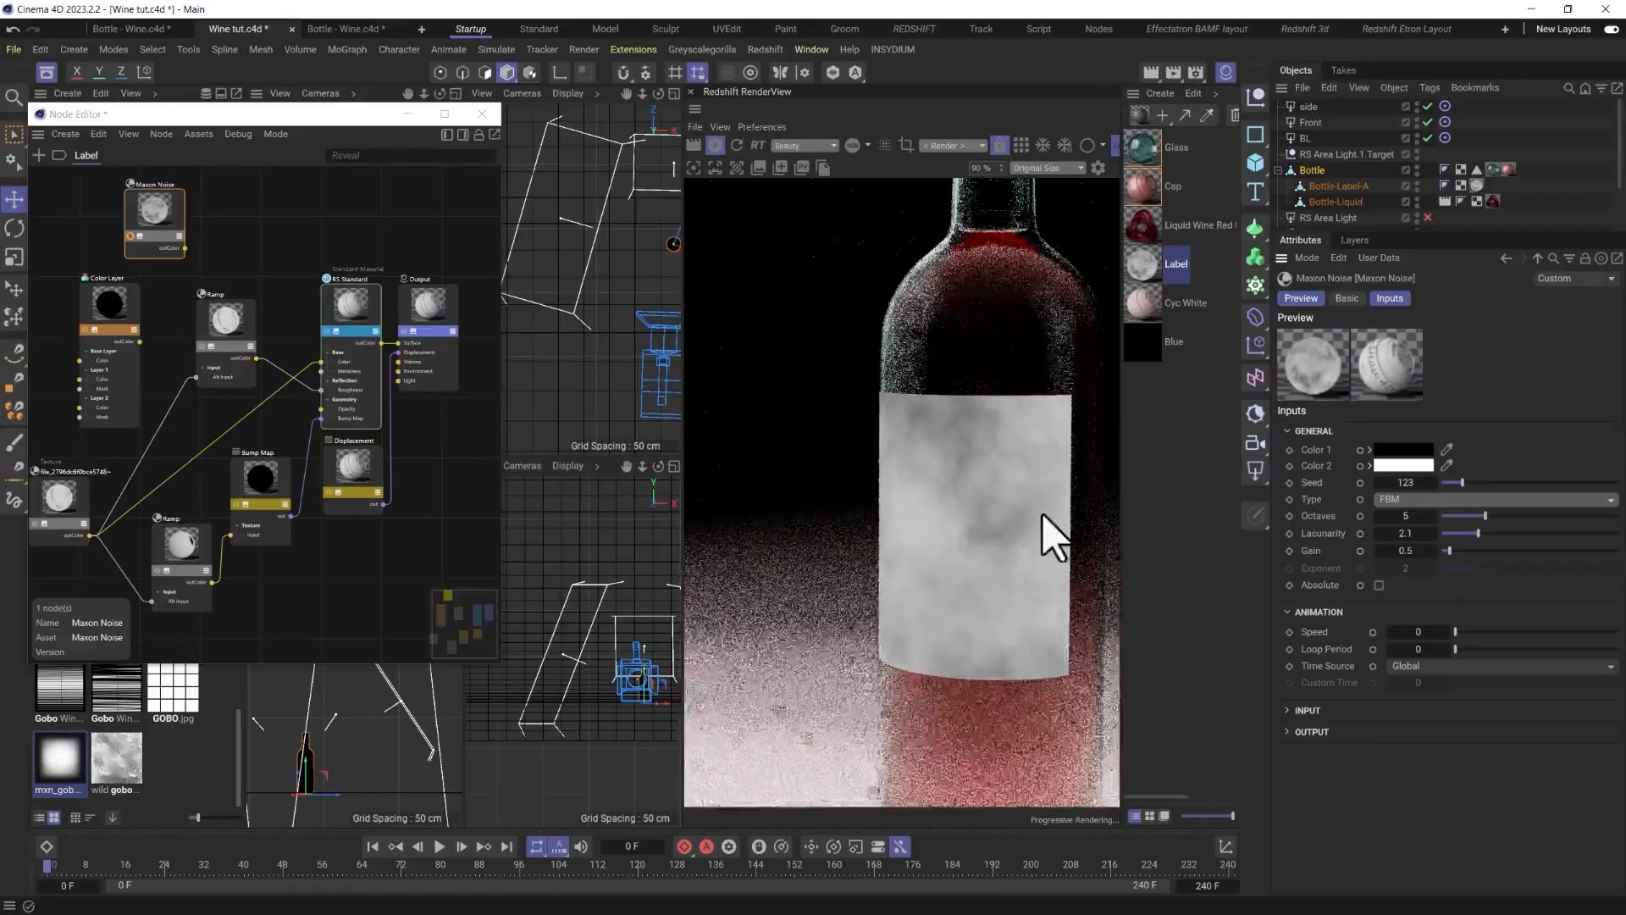
click(1305, 710)
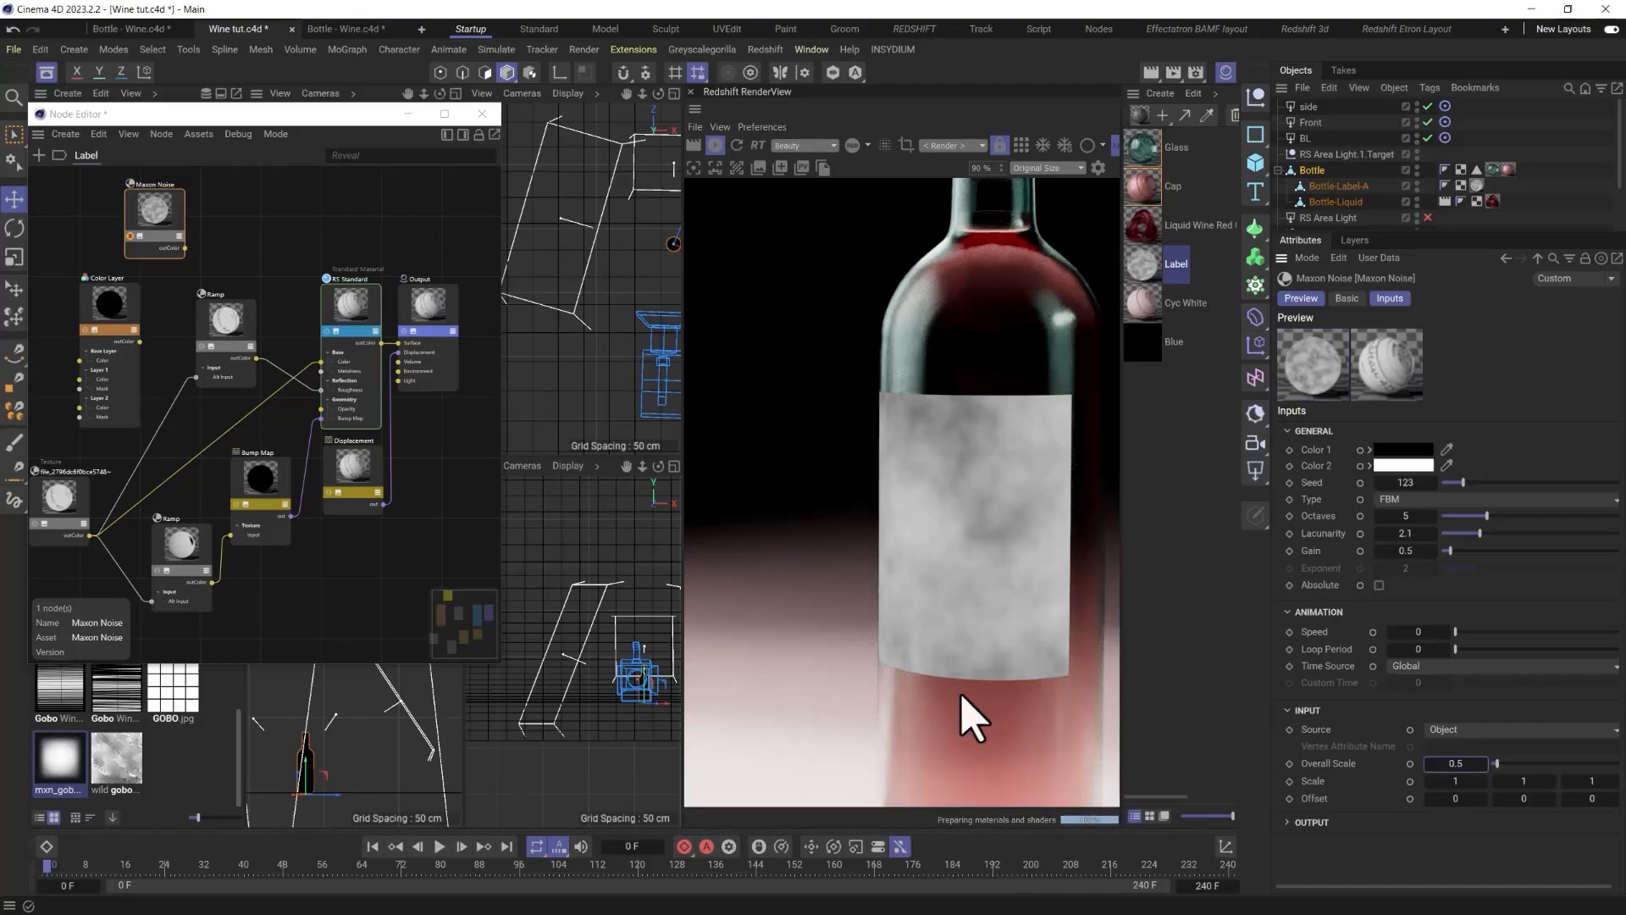
key(Return)
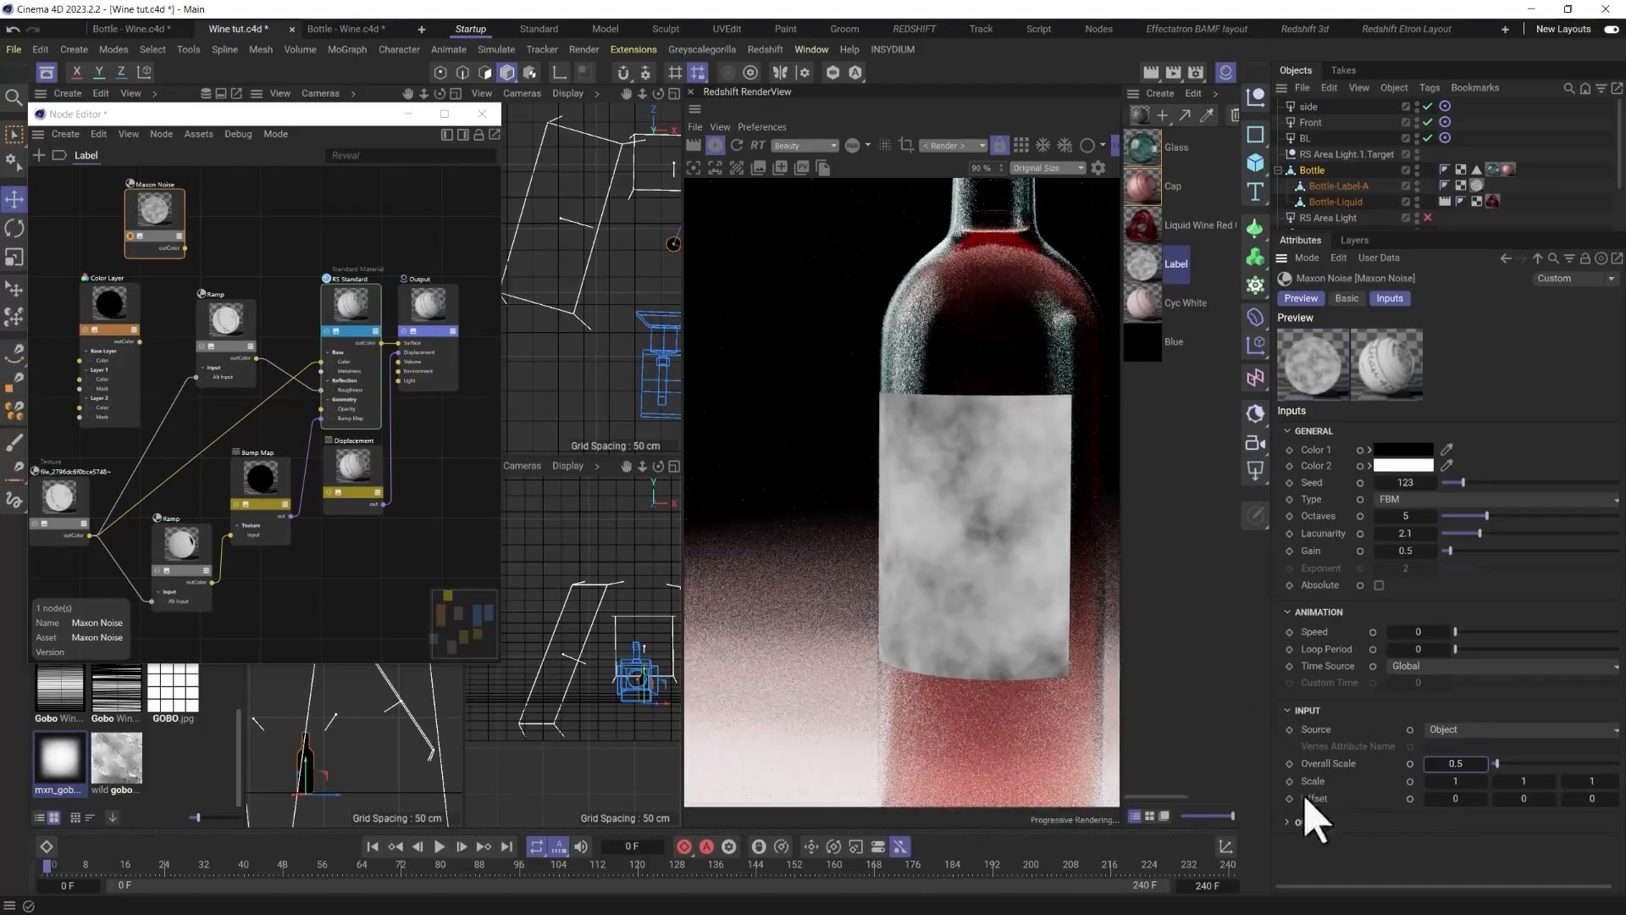
Lighten the Maxon Noise's Color 1 to a neutral grey of about 51% value.
click(1405, 449)
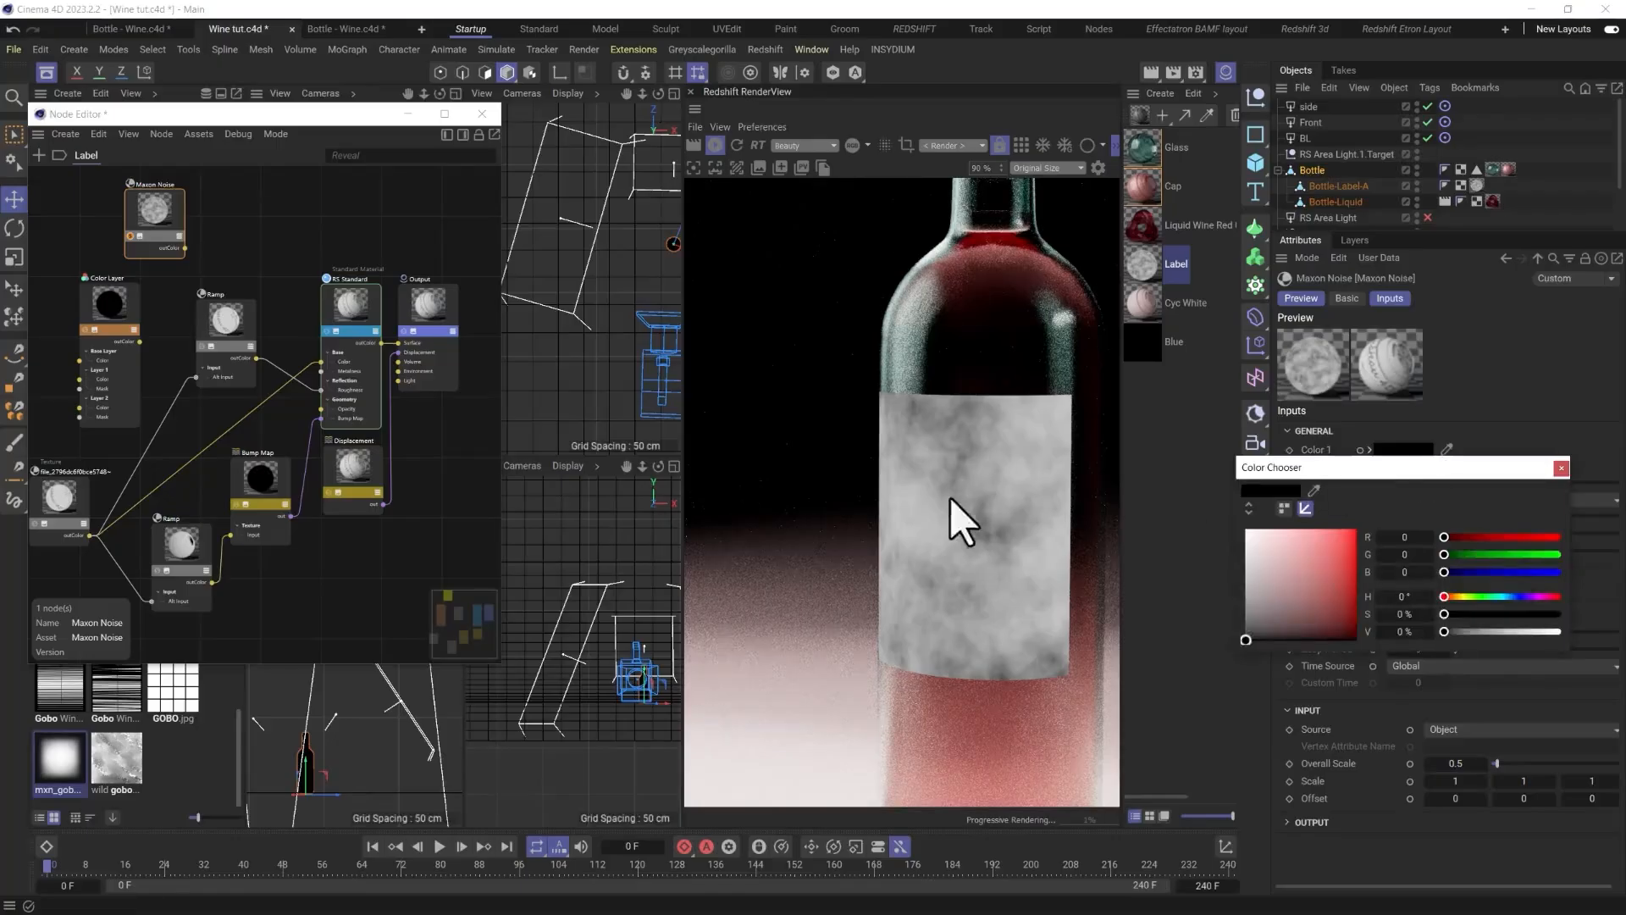
click(1246, 582)
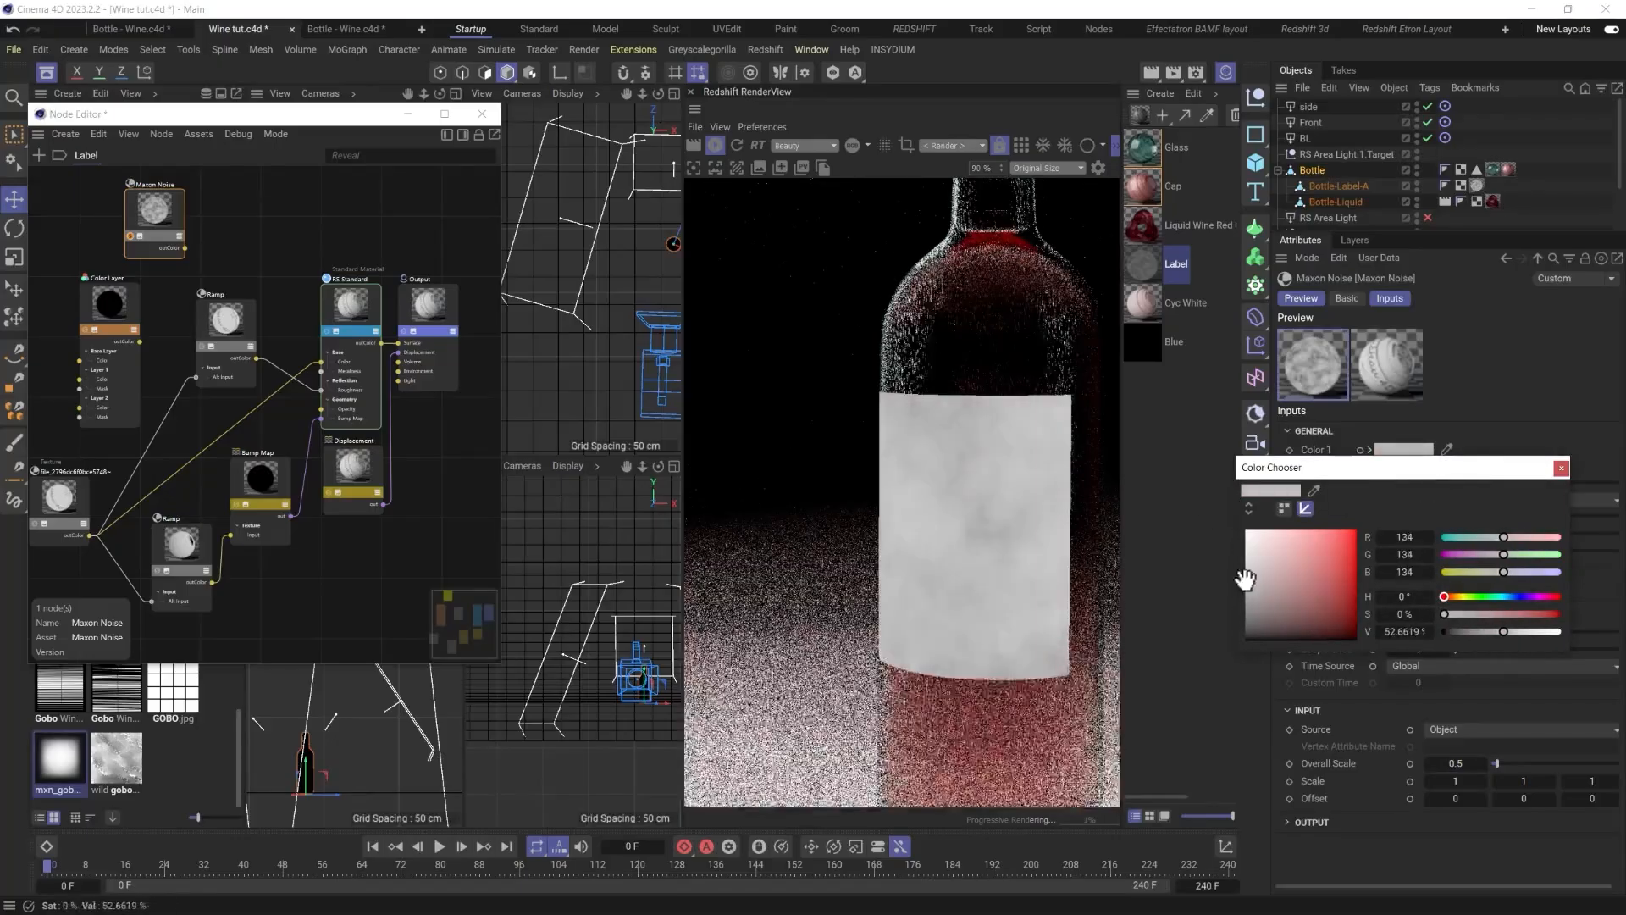
click(1247, 583)
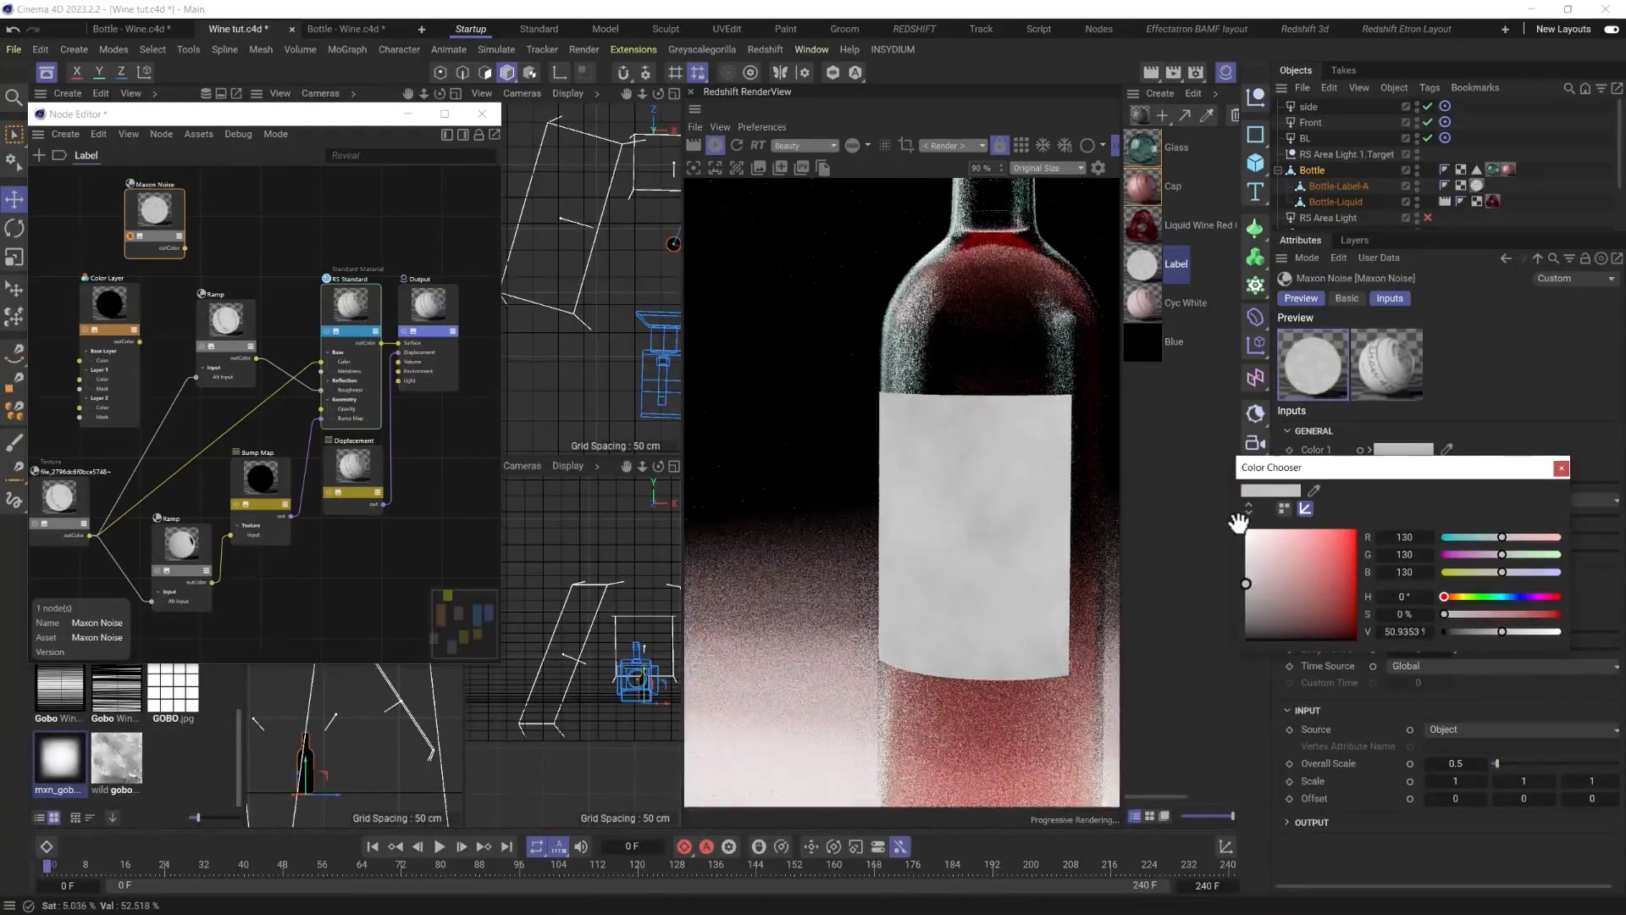
click(1561, 468)
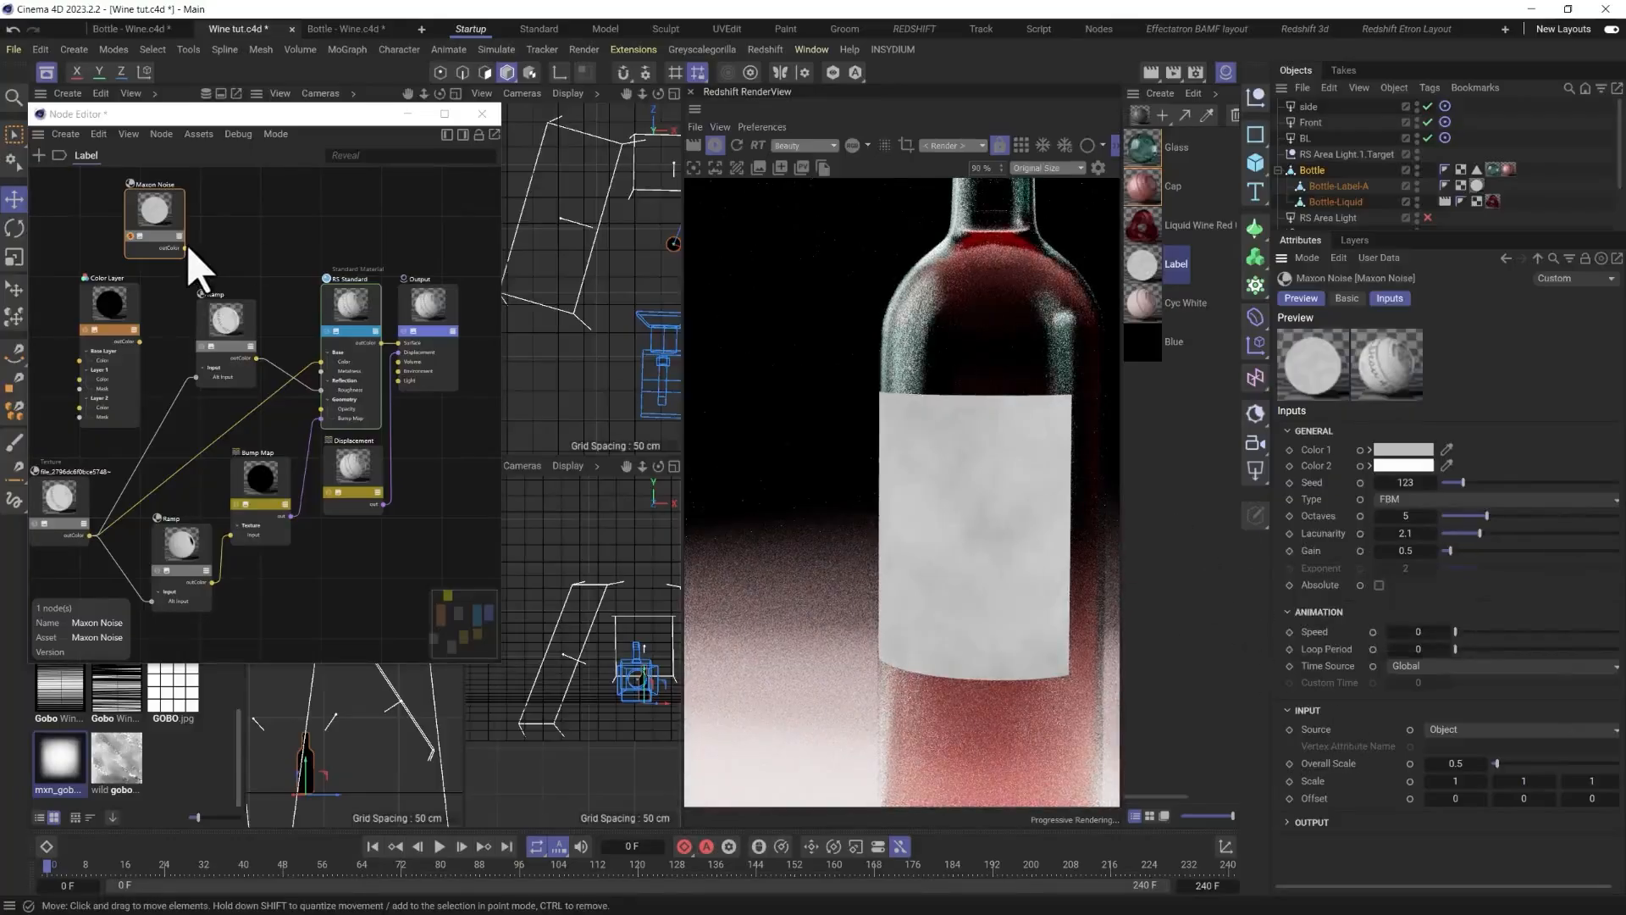
Try the Maxon Noise as the Bump Map's input and restore the Ramp connection.
drag(188, 247, 232, 534)
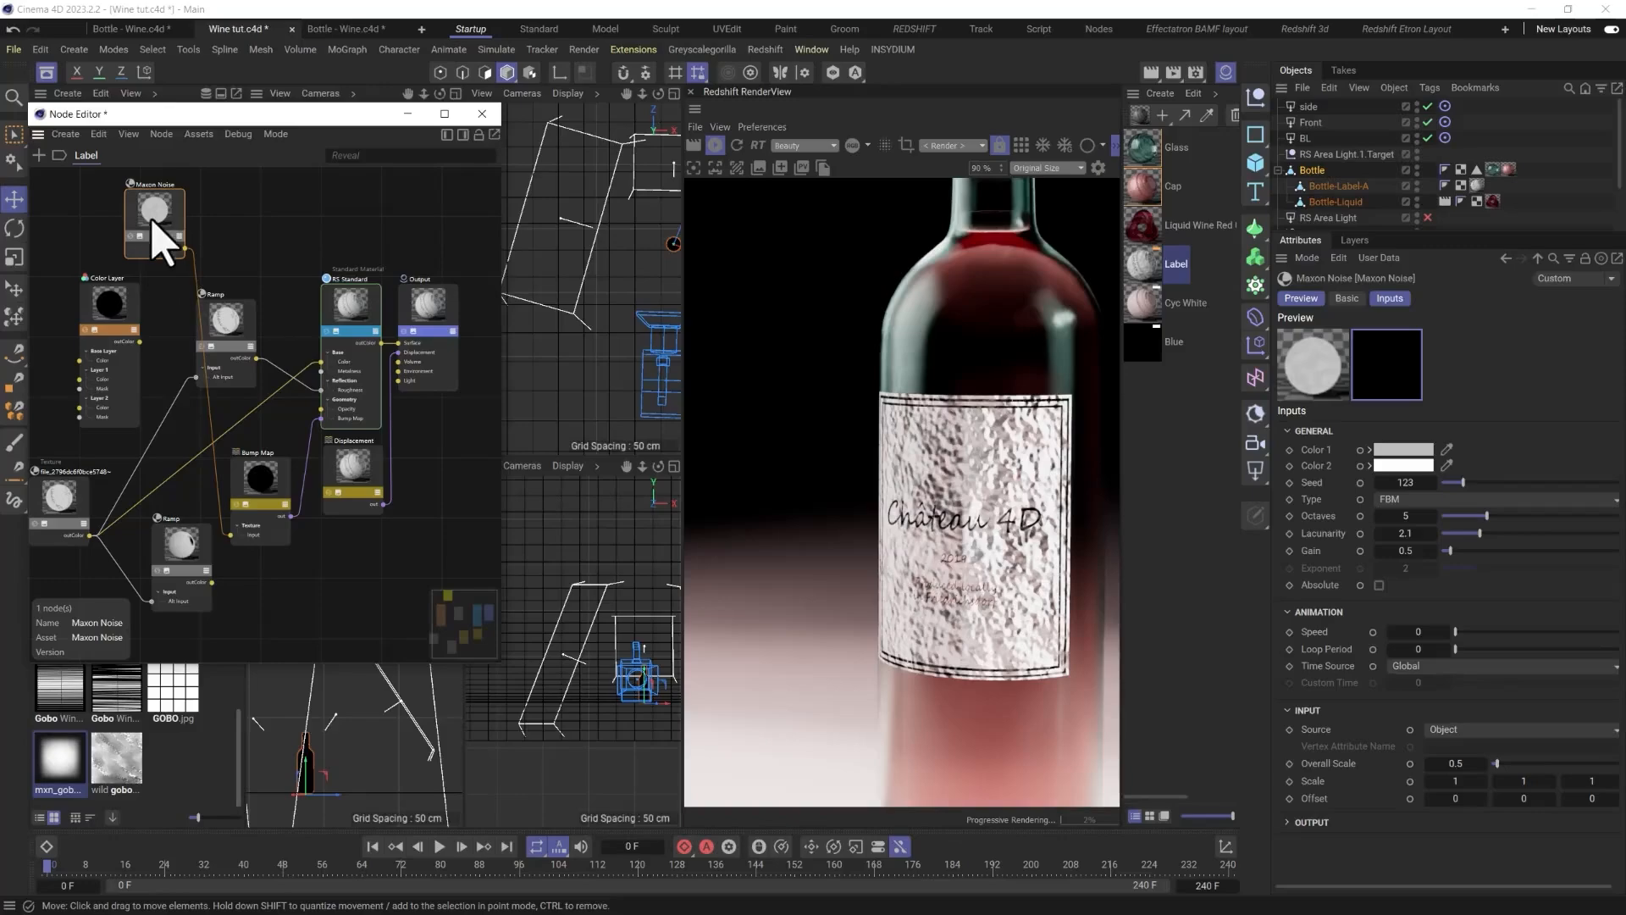
drag(155, 225, 146, 227)
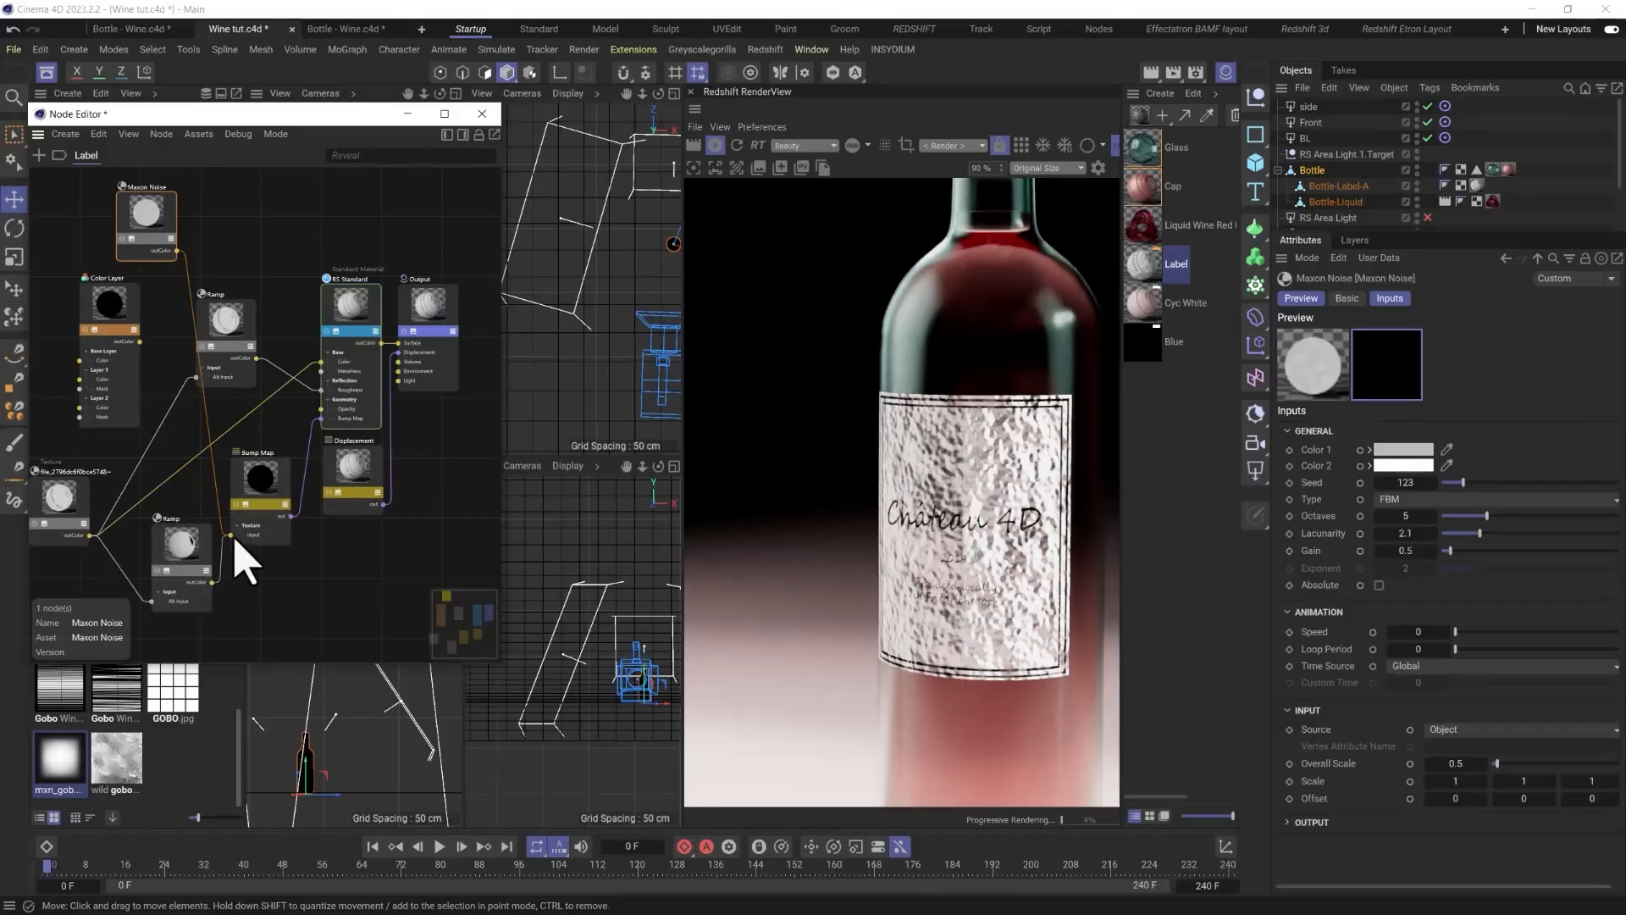
drag(235, 542, 196, 551)
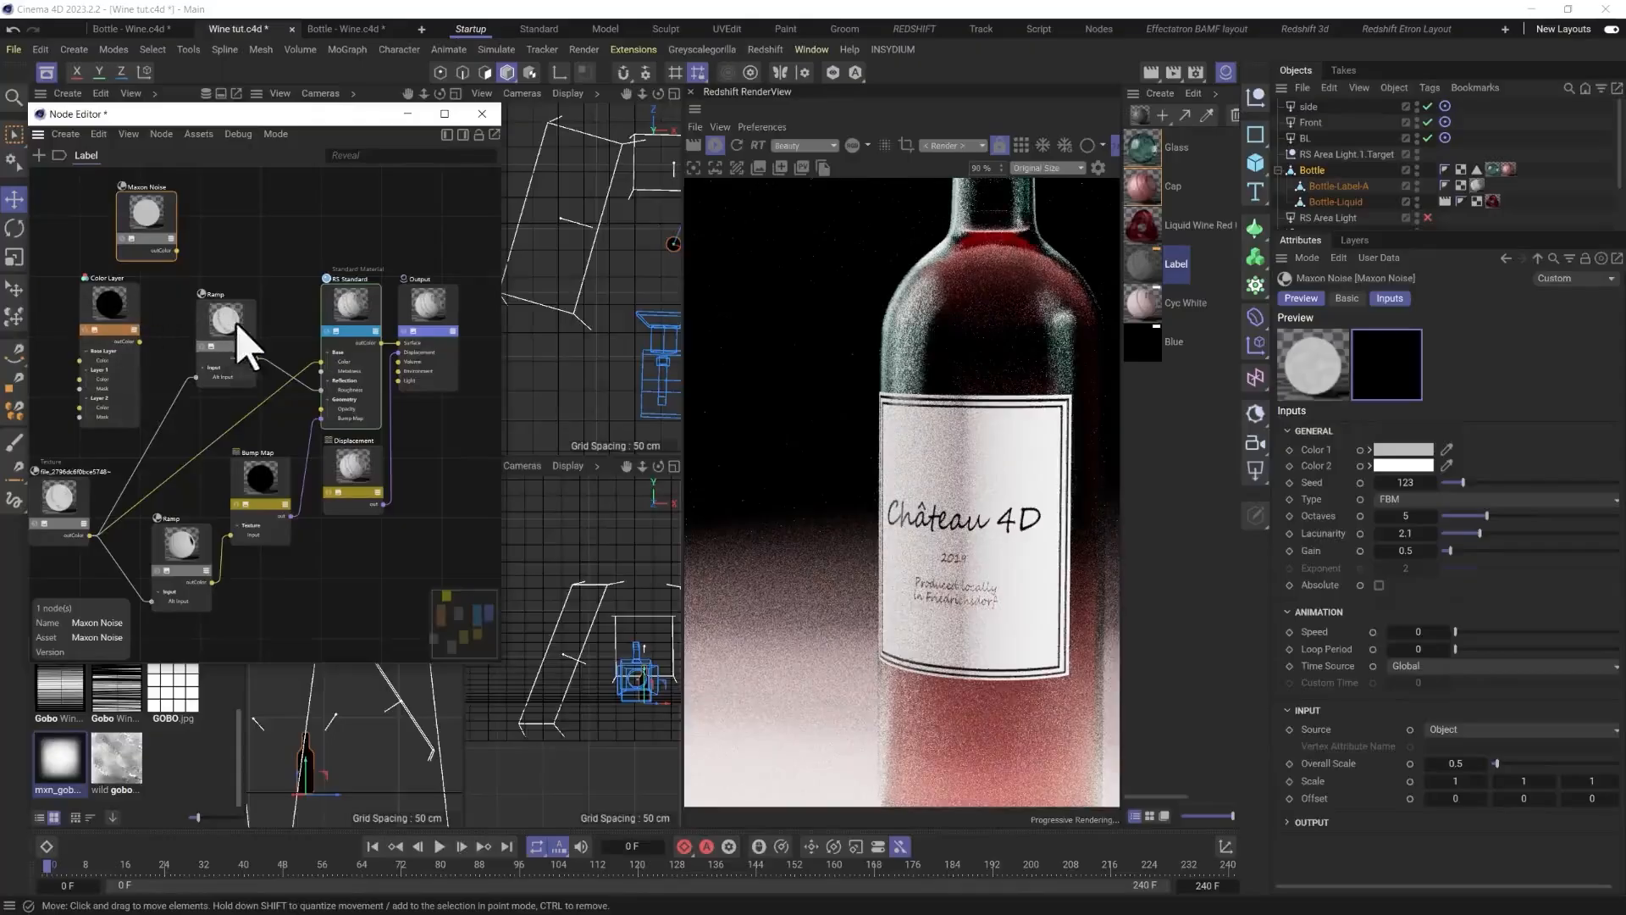
Expand the Color Layer node, connect the Maxon Noise to its Base Layer color, and solo the Color Layer in the render.
click(156, 334)
drag(156, 334, 204, 327)
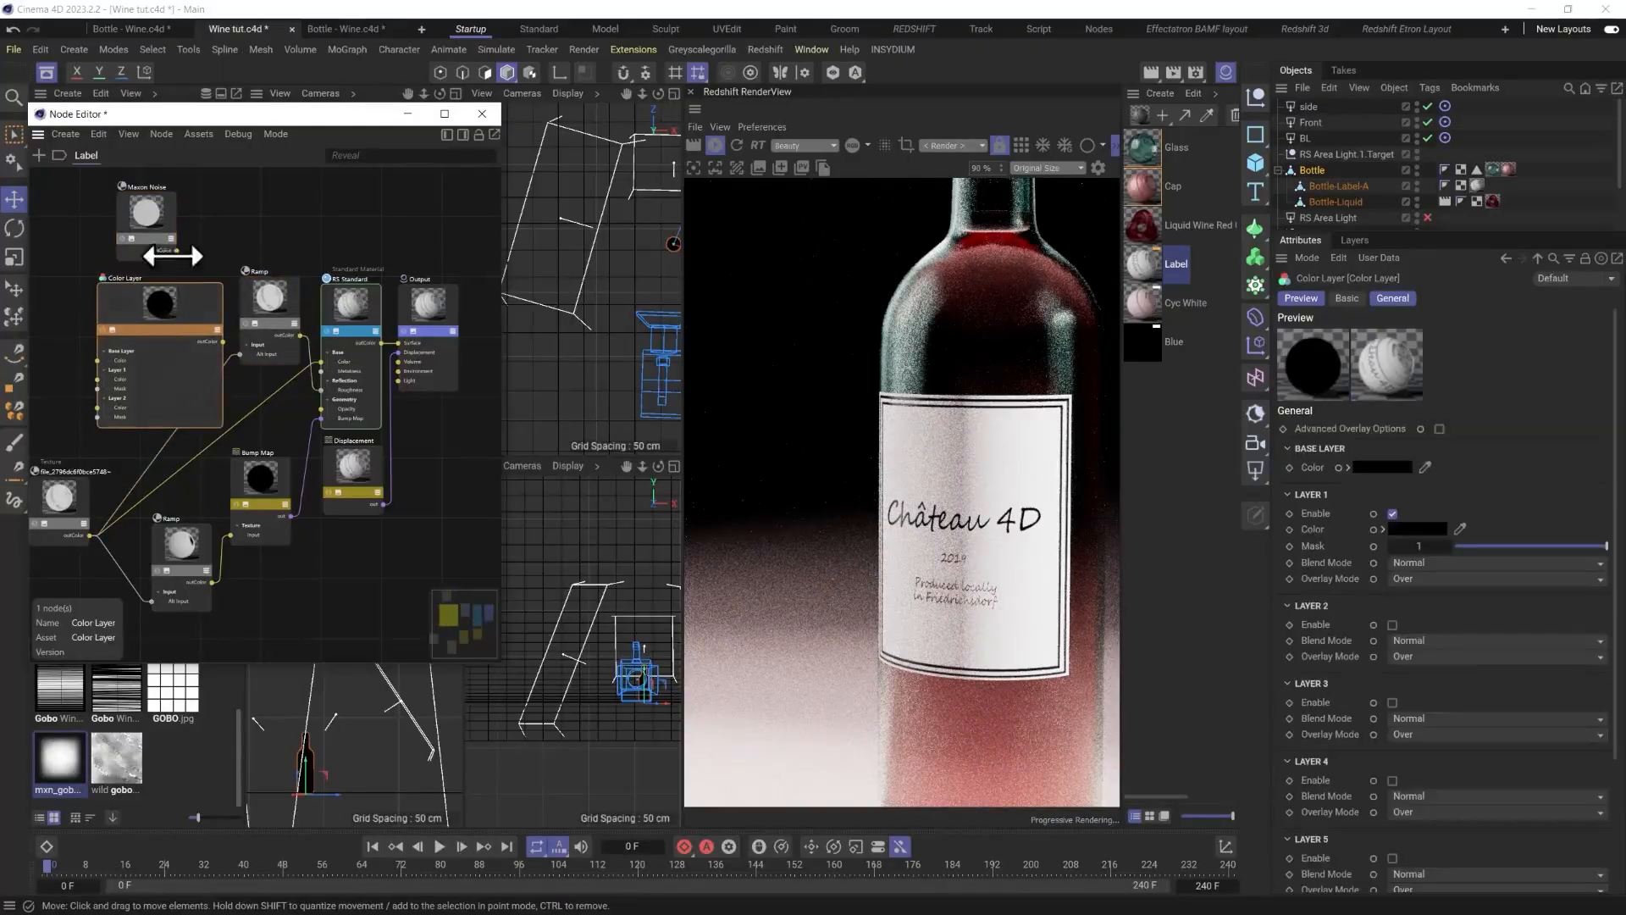
drag(173, 252, 99, 363)
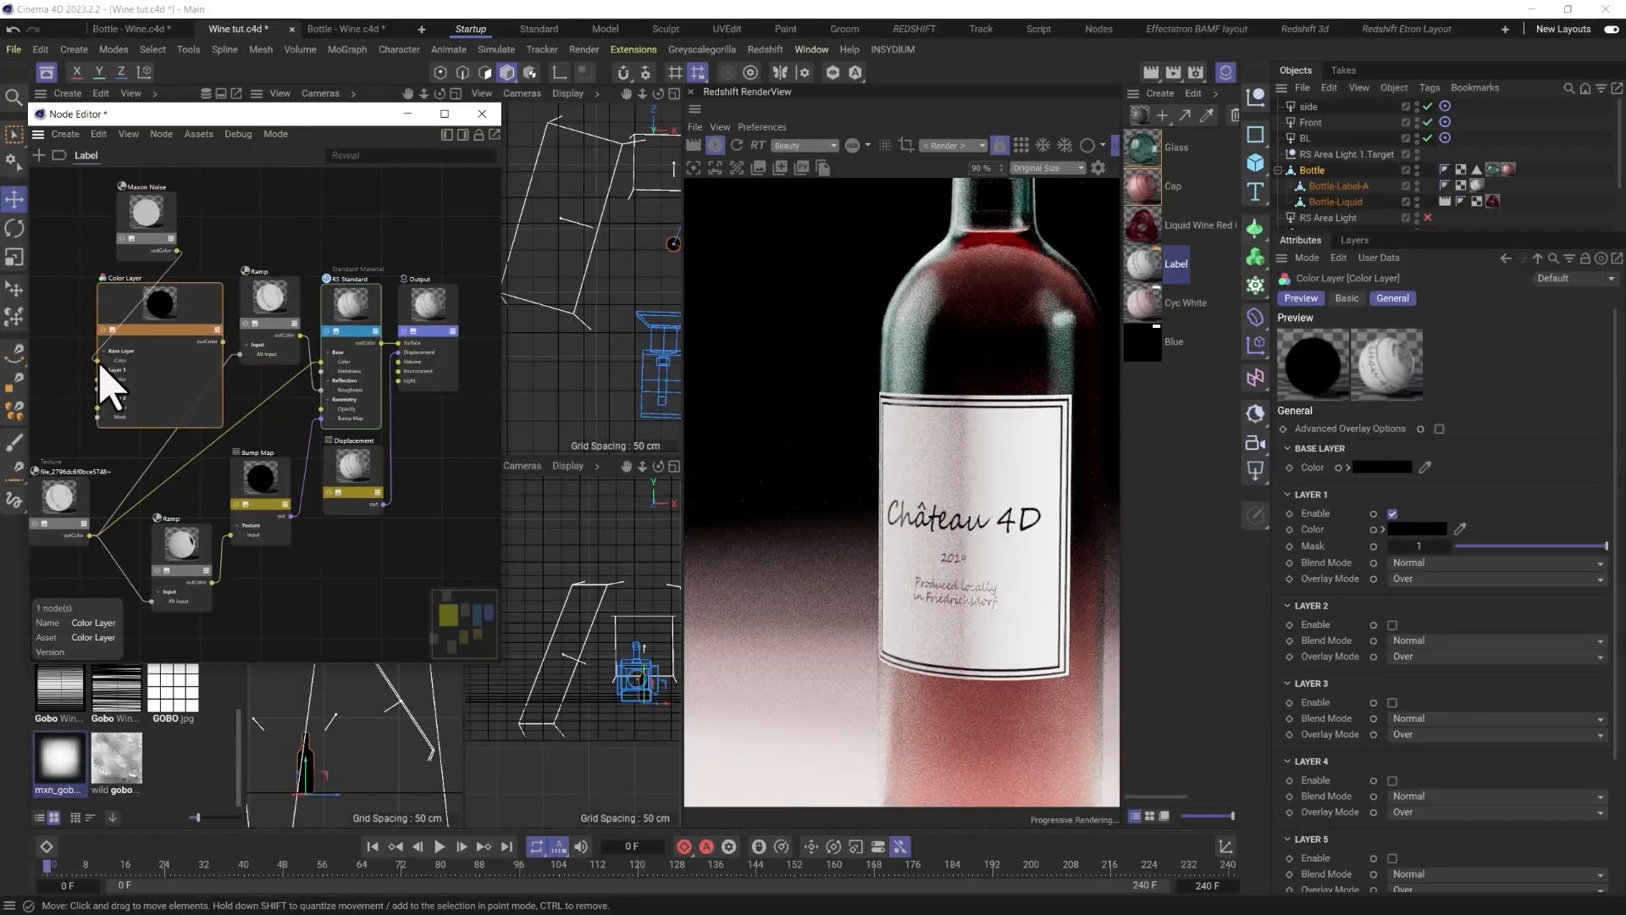
click(93, 352)
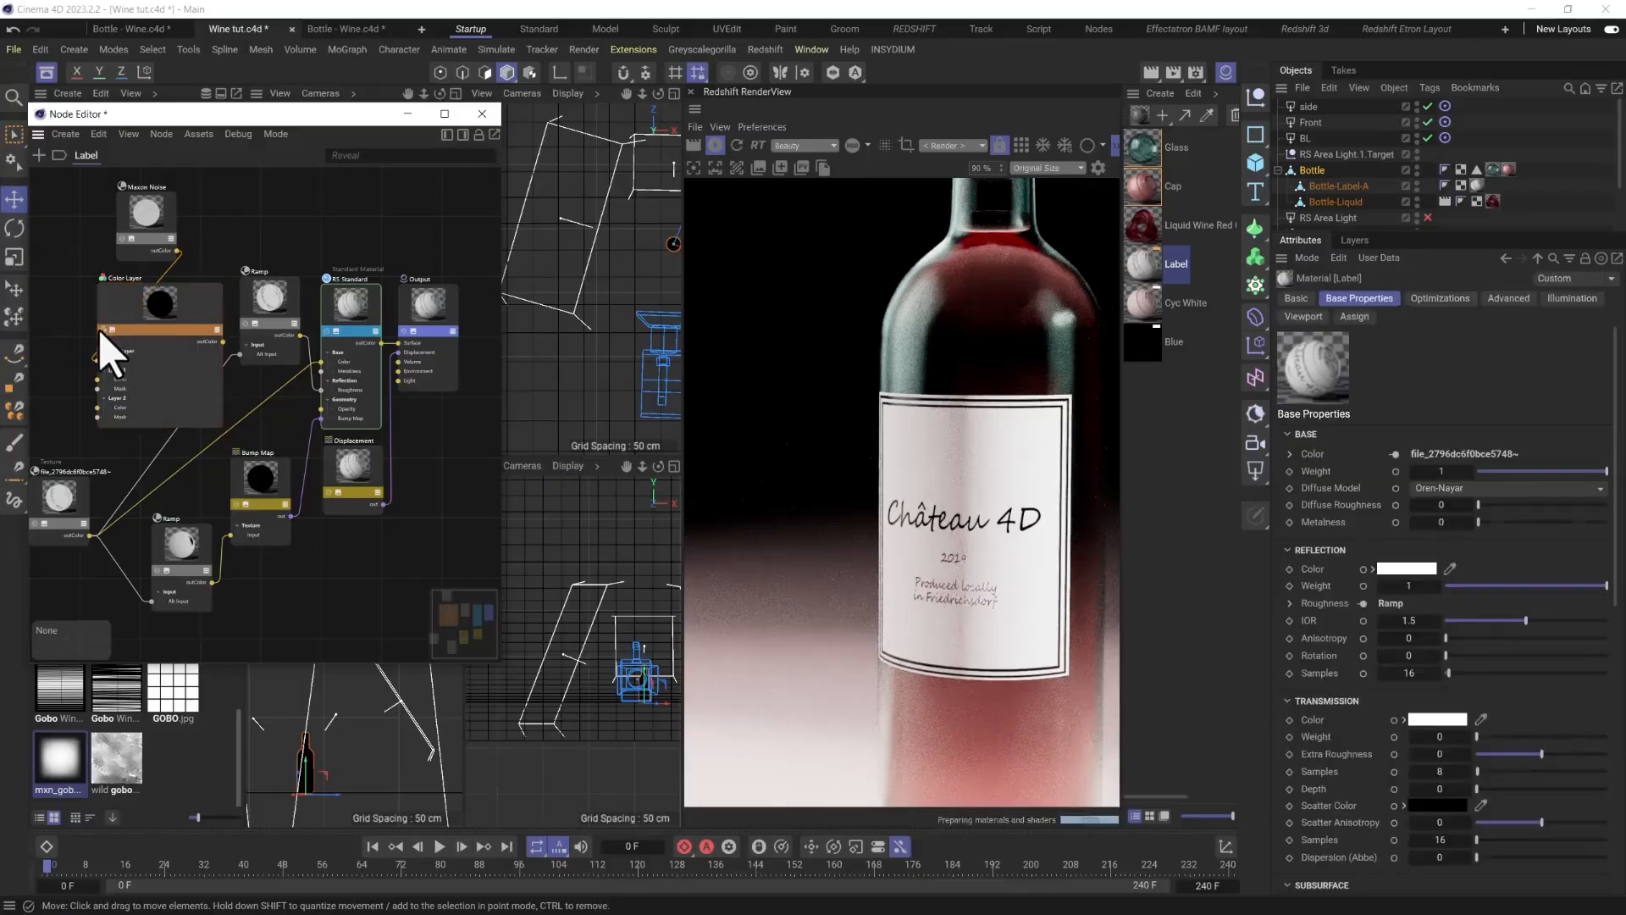
Connect the Ramp feeding the Bump Map to the Color Layer's Layer 1 color and refresh the render.
drag(212, 579, 99, 387)
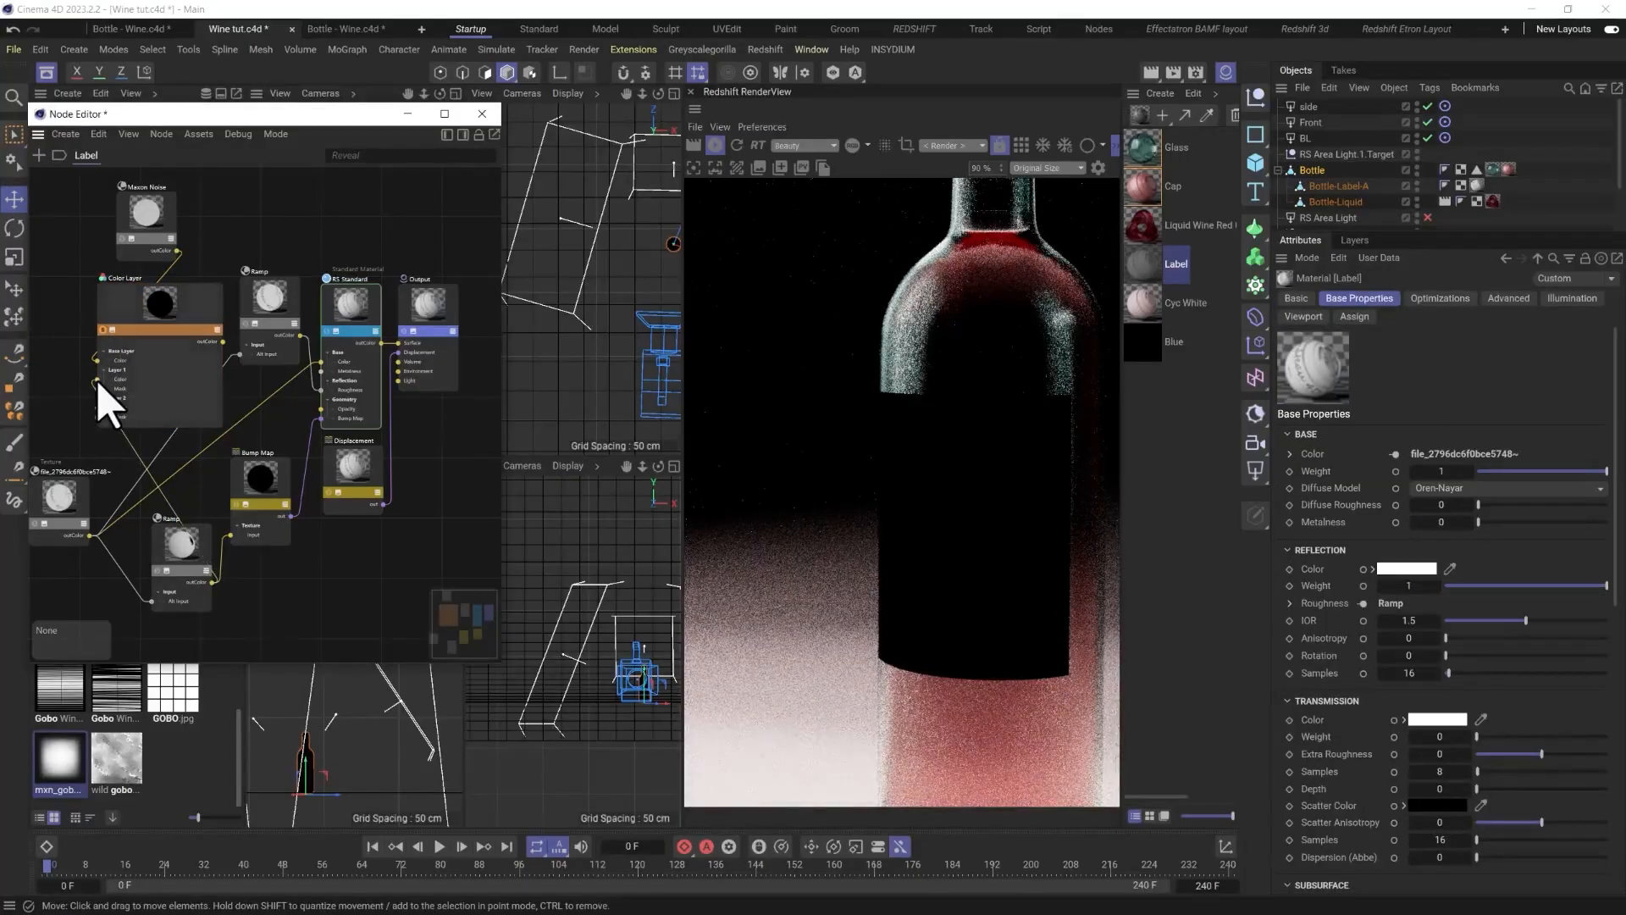
click(149, 348)
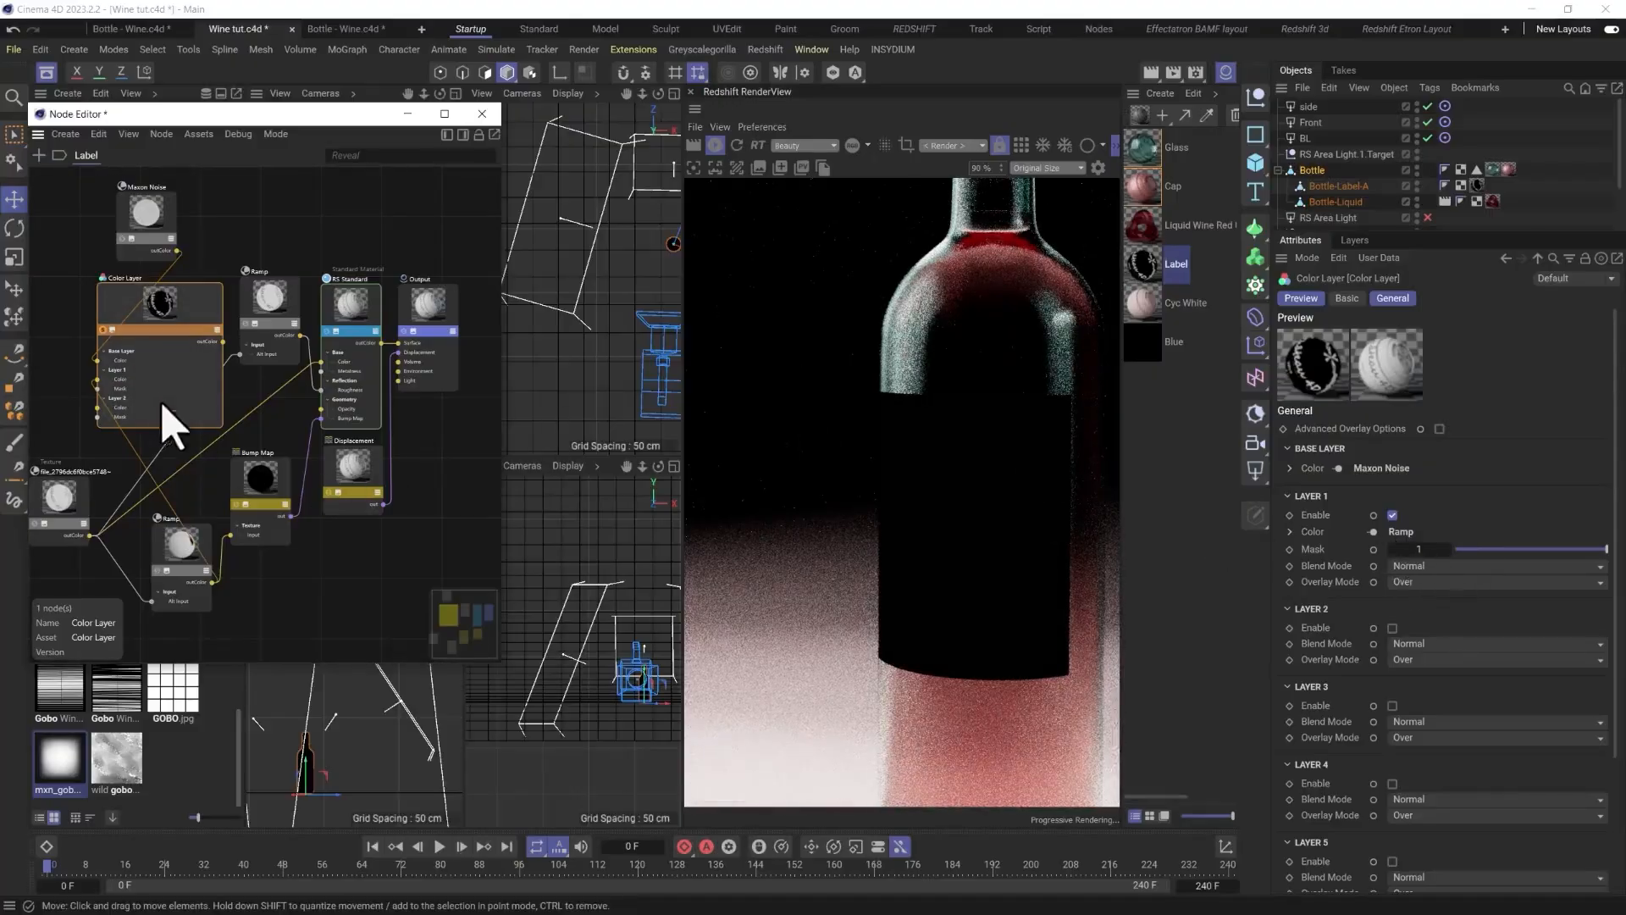
drag(197, 552, 179, 551)
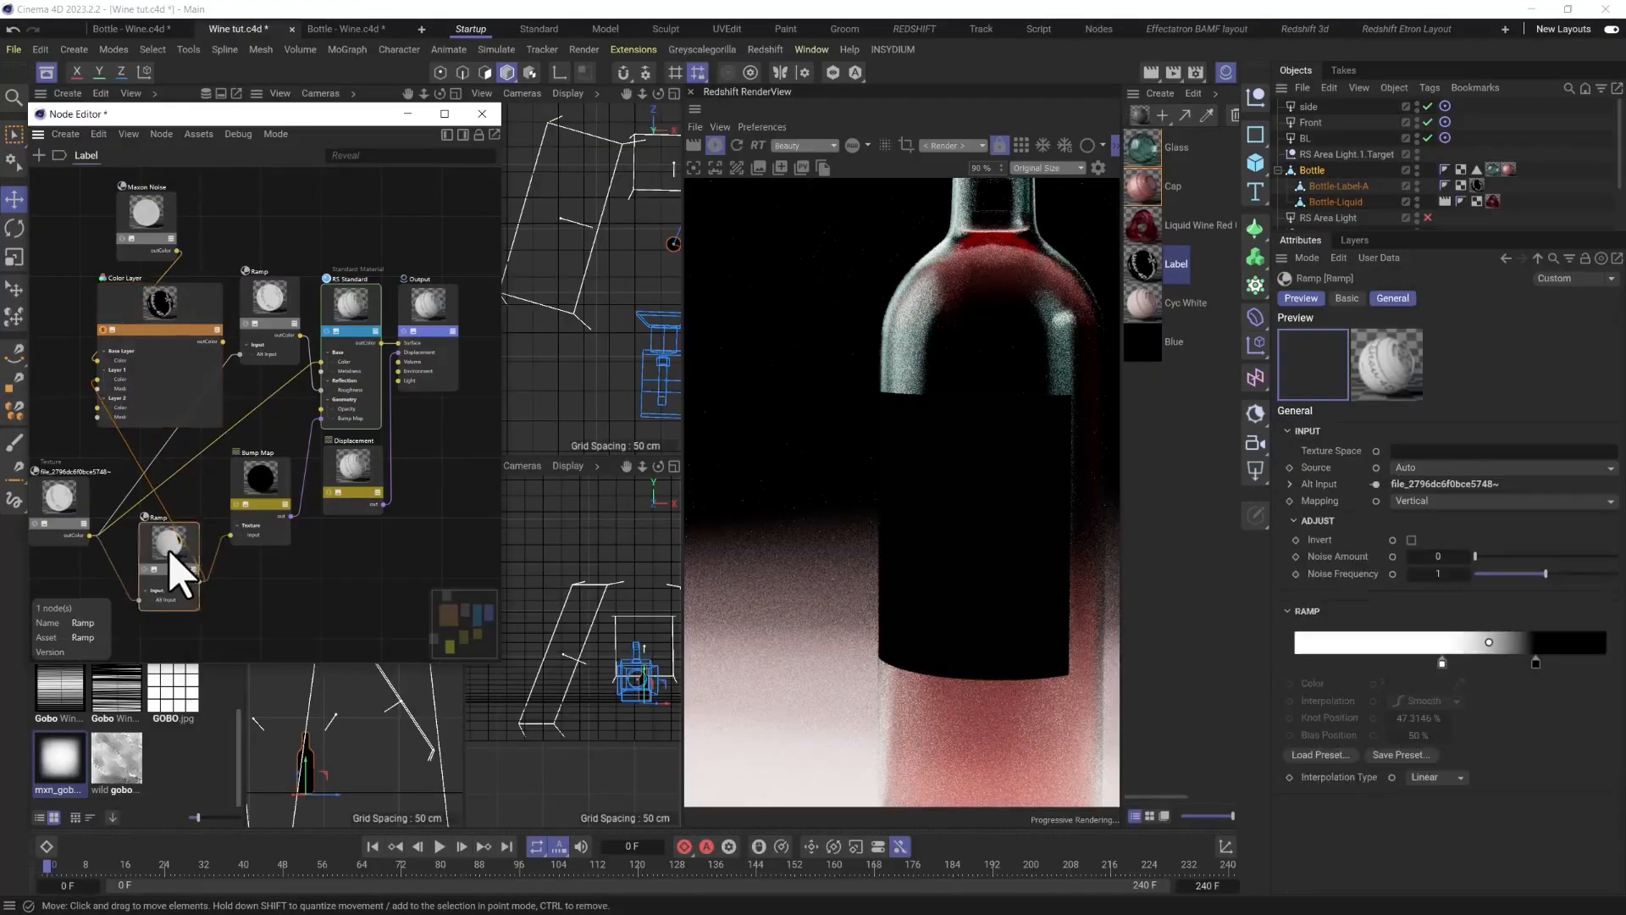
click(181, 329)
click(735, 144)
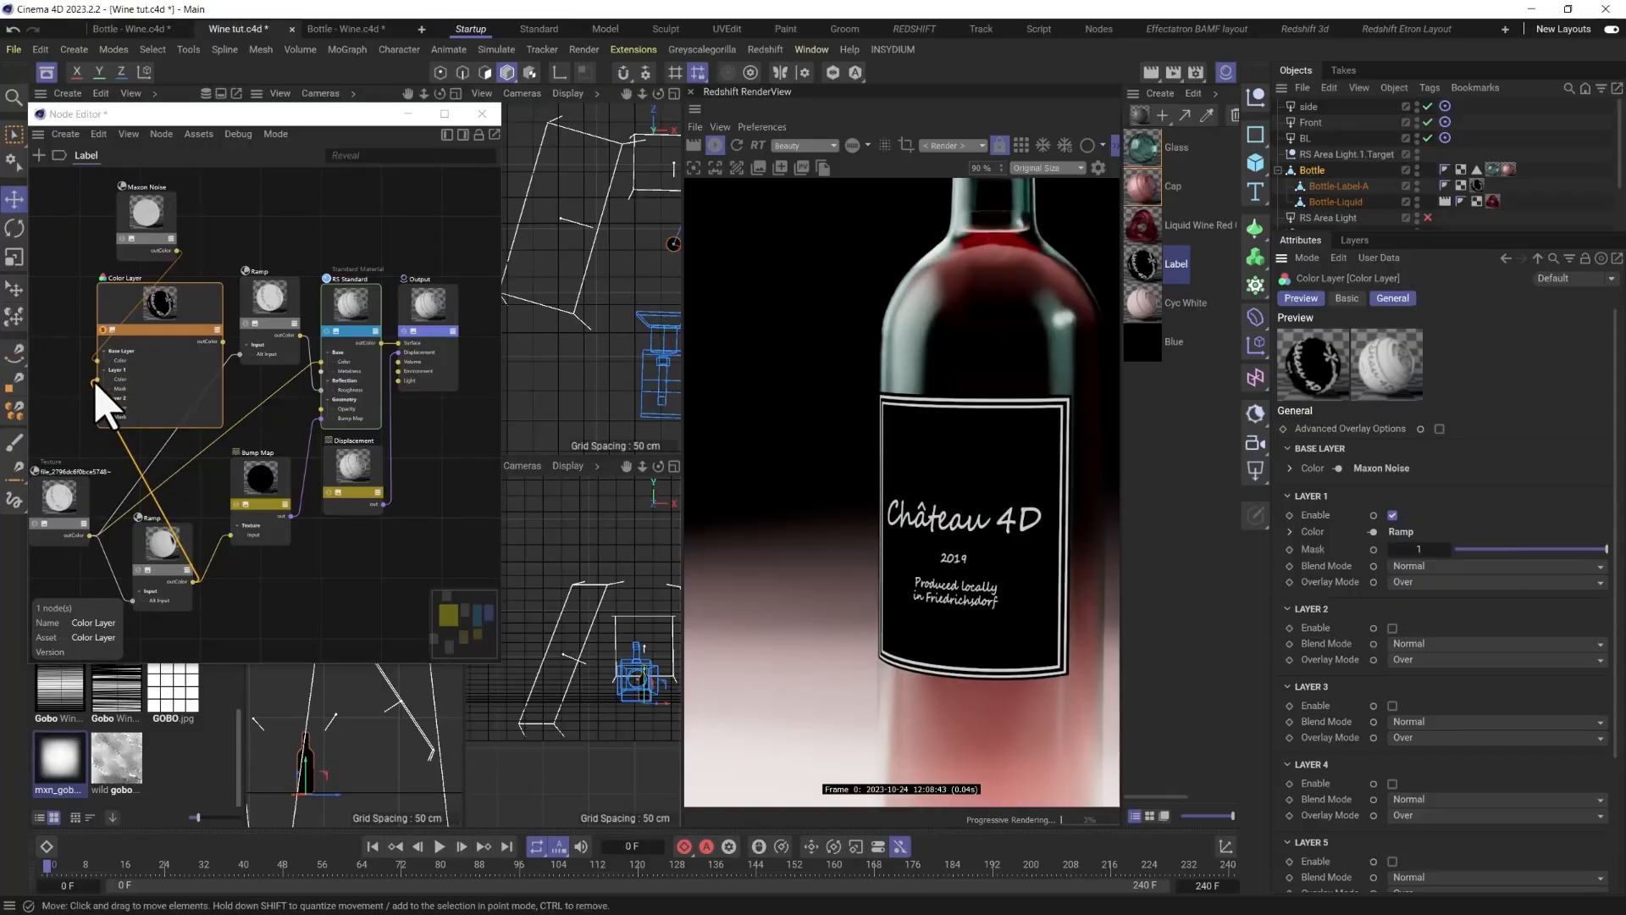
Swap the Color Layer inputs to Ramp as Base Layer and Maxon Noise as Layer 1, and set the Layer 1 Mask to 0.054.
mouse_move(94, 385)
mouse_down()
mouse_move(69, 347)
mouse_move(100, 369)
mouse_up()
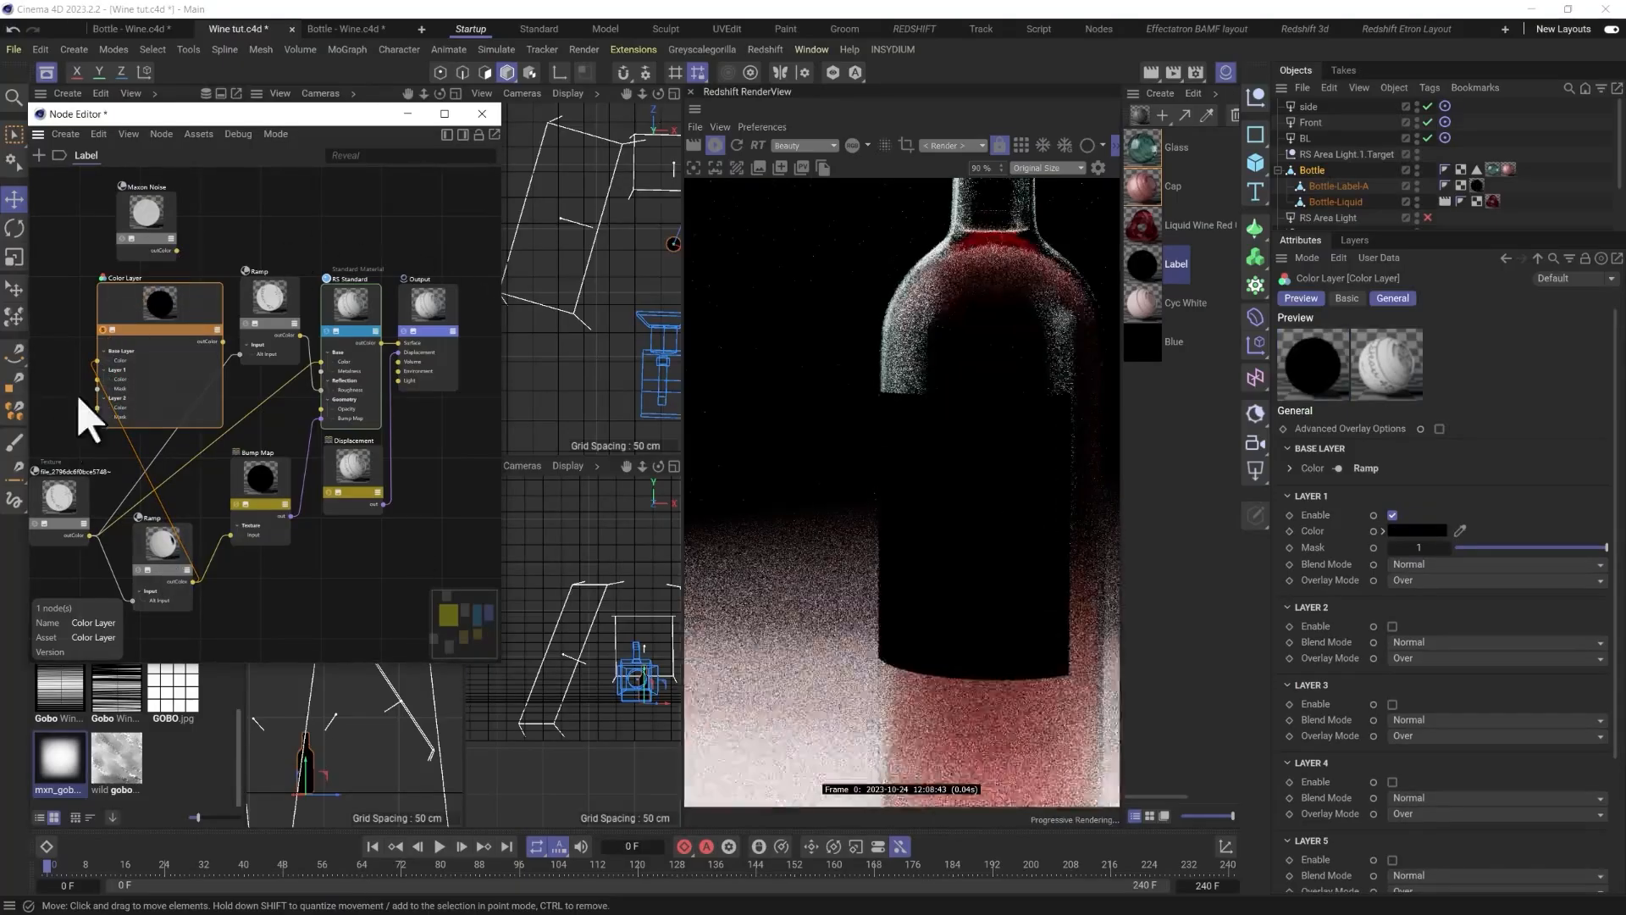
drag(176, 250, 307, 256)
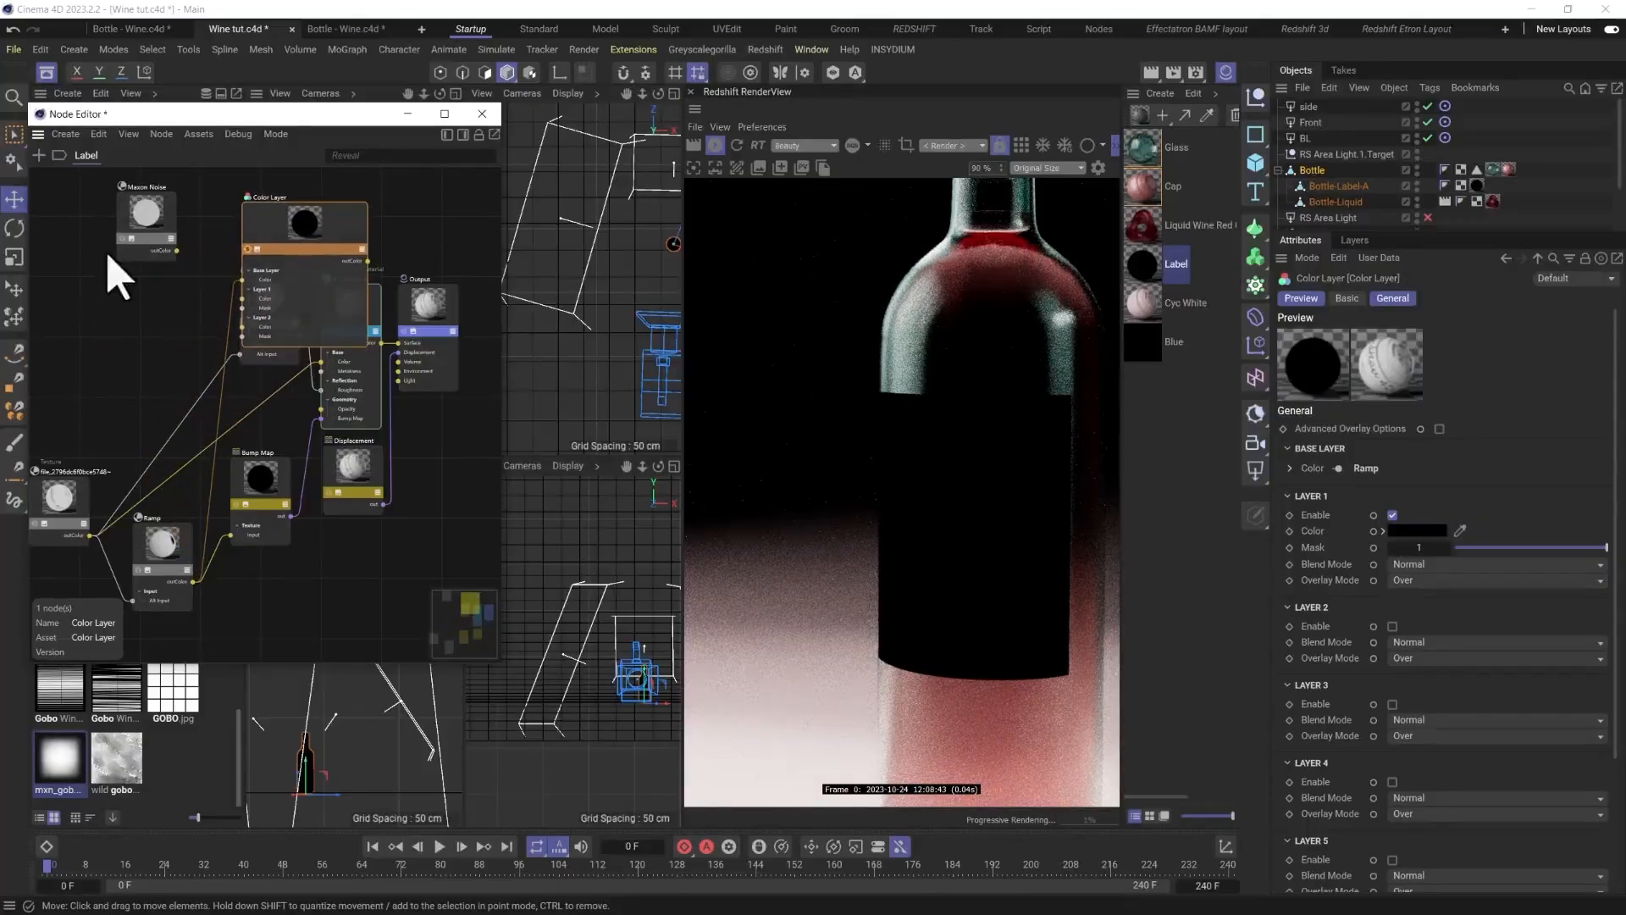
mouse_move(176, 251)
mouse_down()
mouse_move(246, 291)
mouse_move(185, 260)
mouse_up()
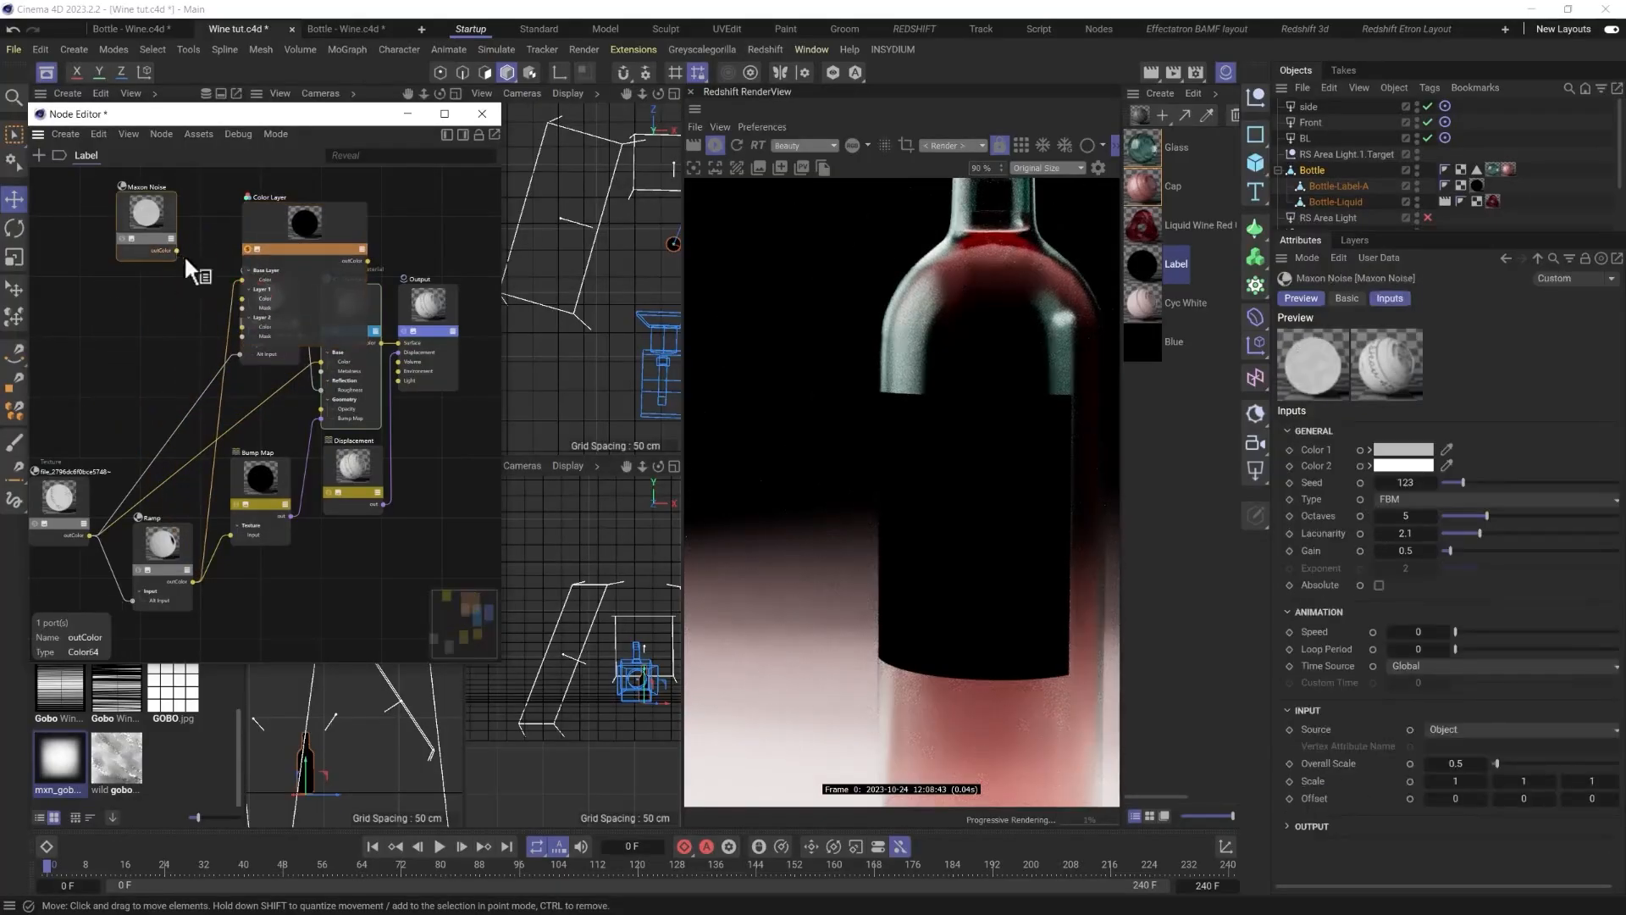
drag(309, 248, 155, 347)
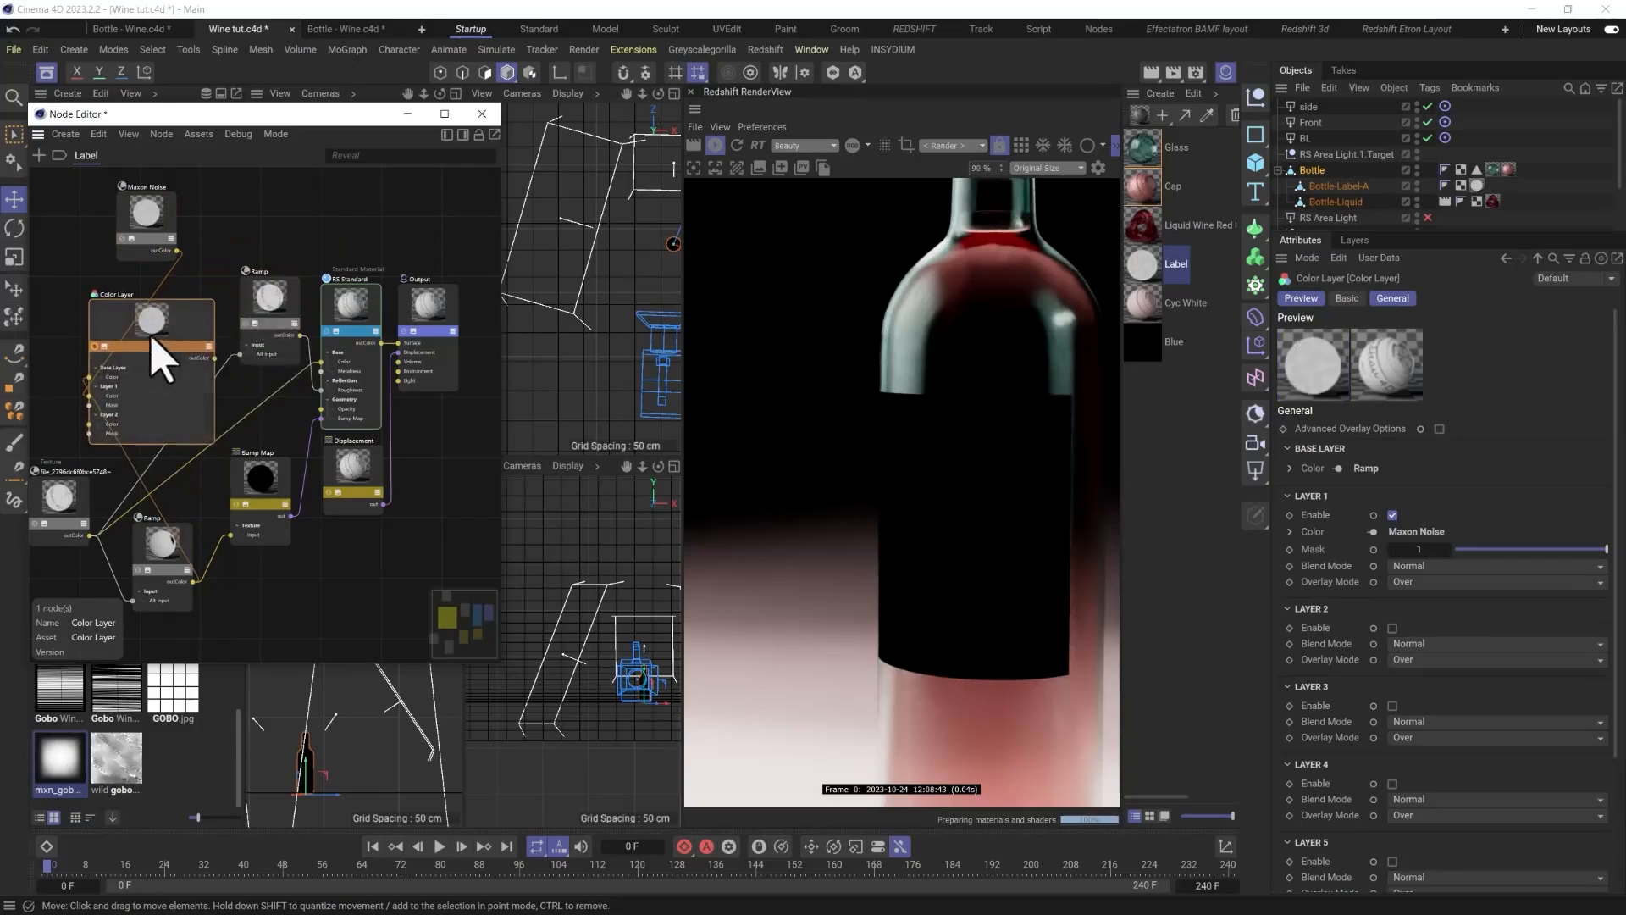
click(737, 146)
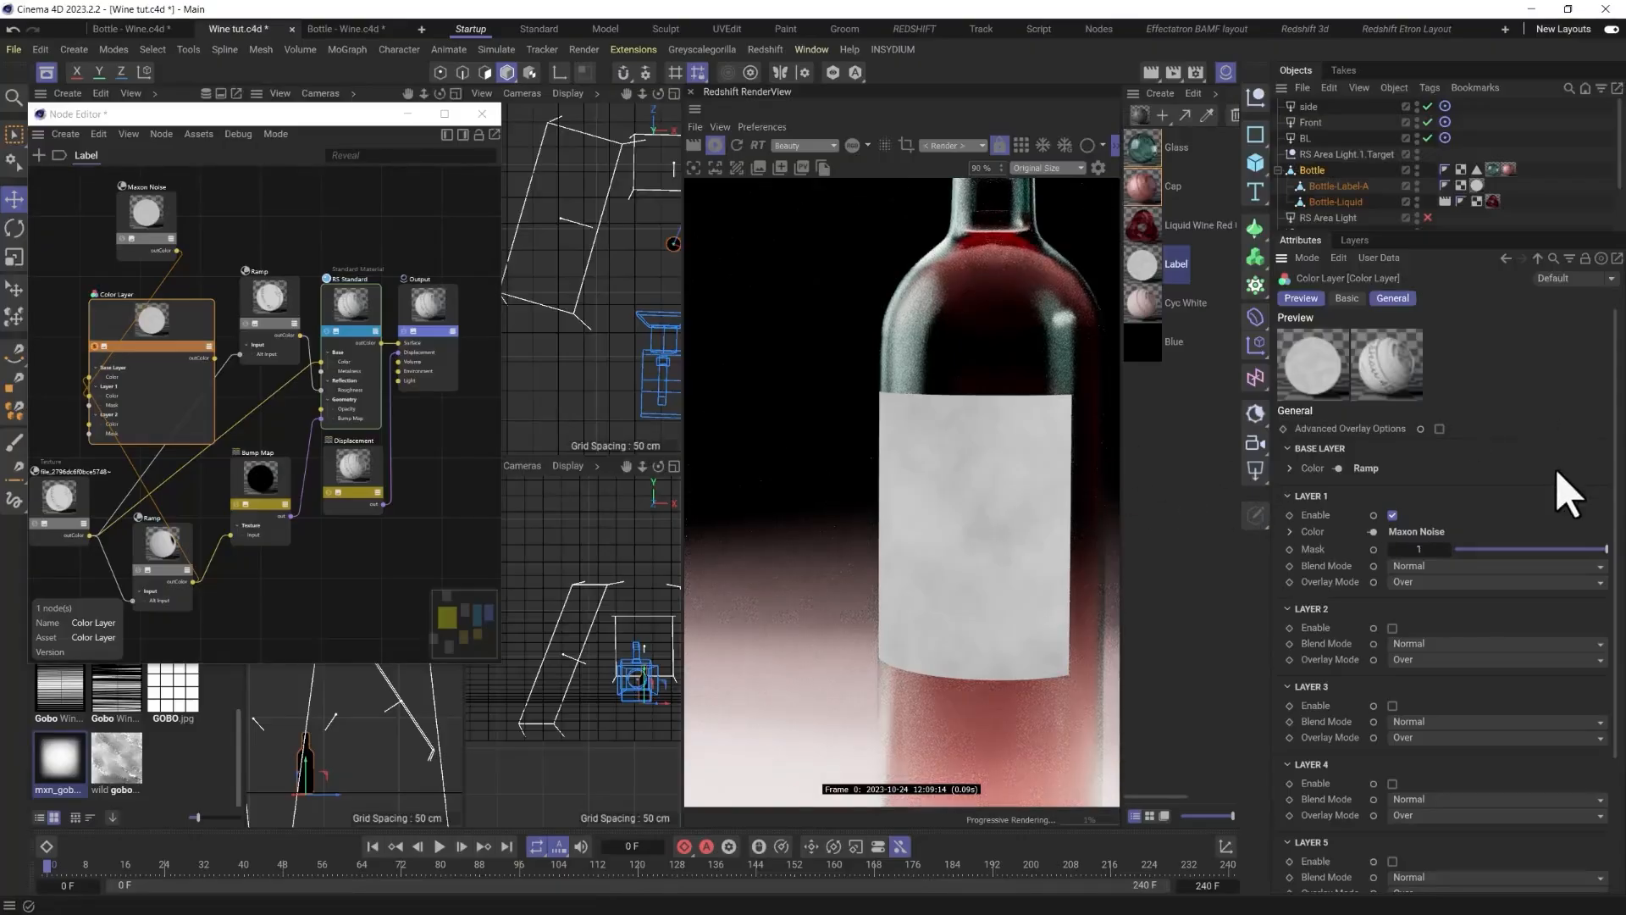
drag(1596, 559, 1450, 561)
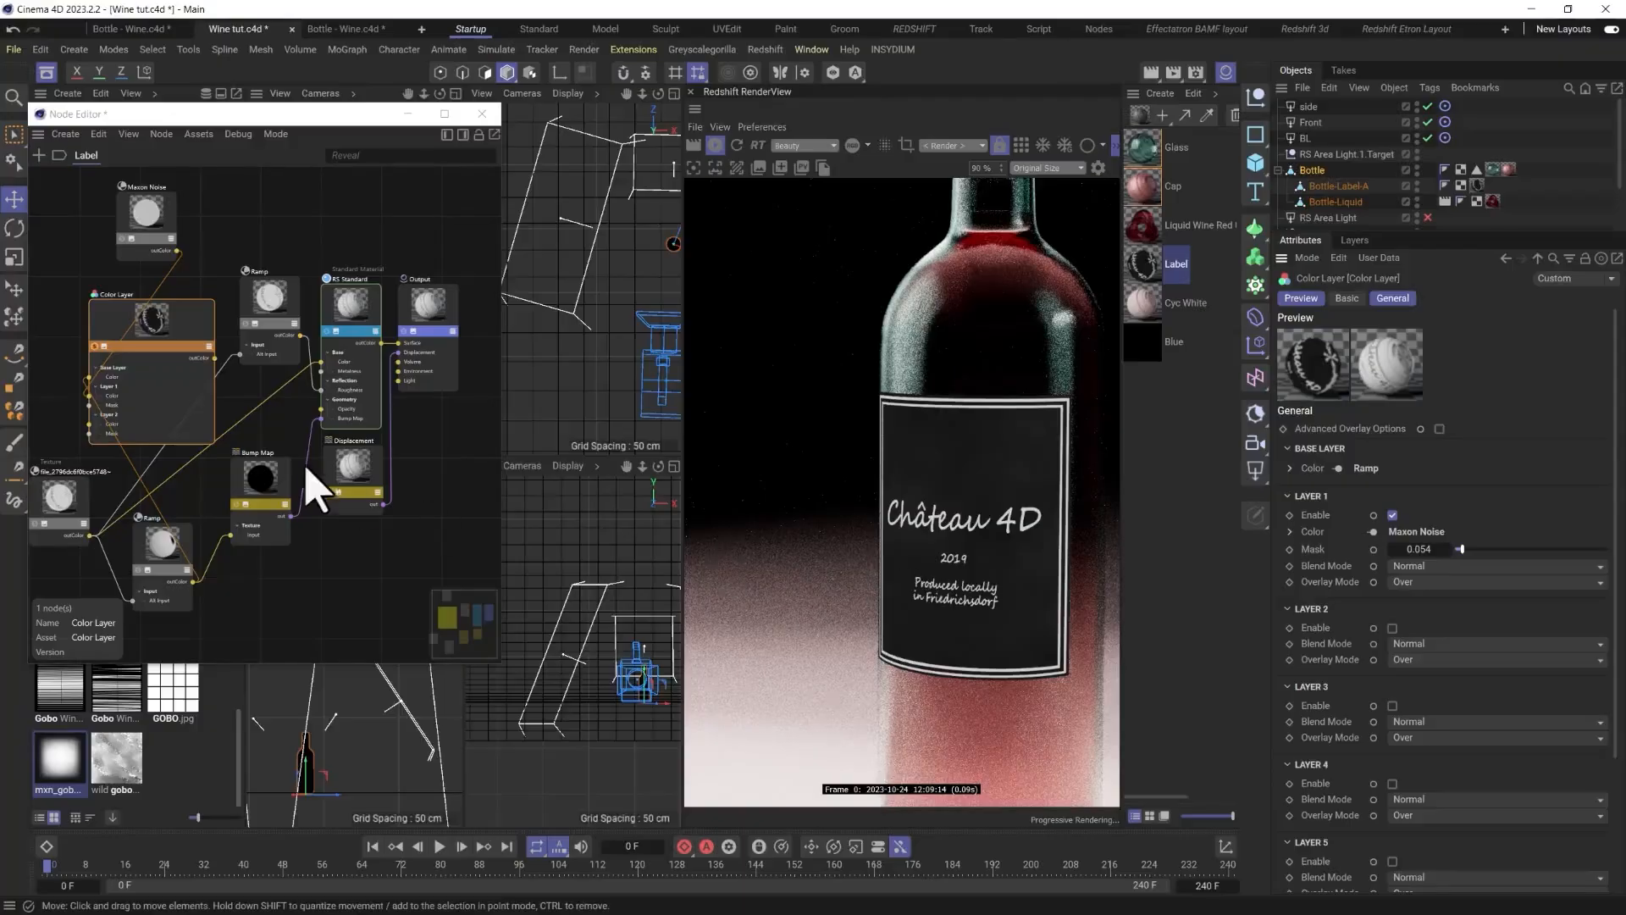
Try the Multiply blend mode on the Color Layer's Layer 1 and restore Normal.
click(1430, 566)
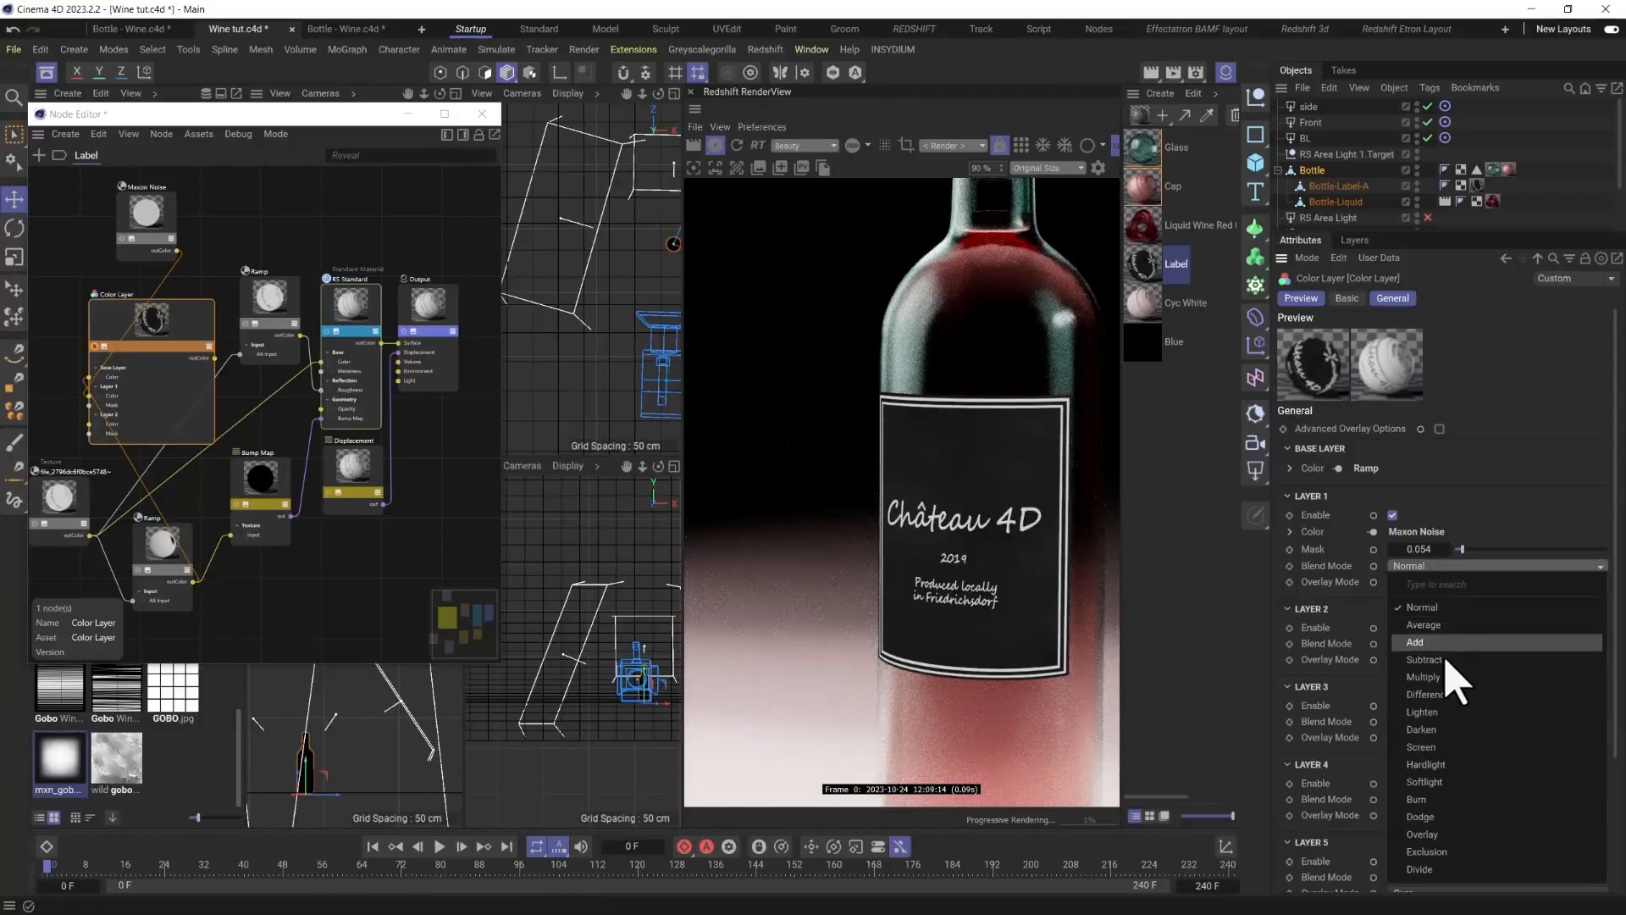
click(1444, 678)
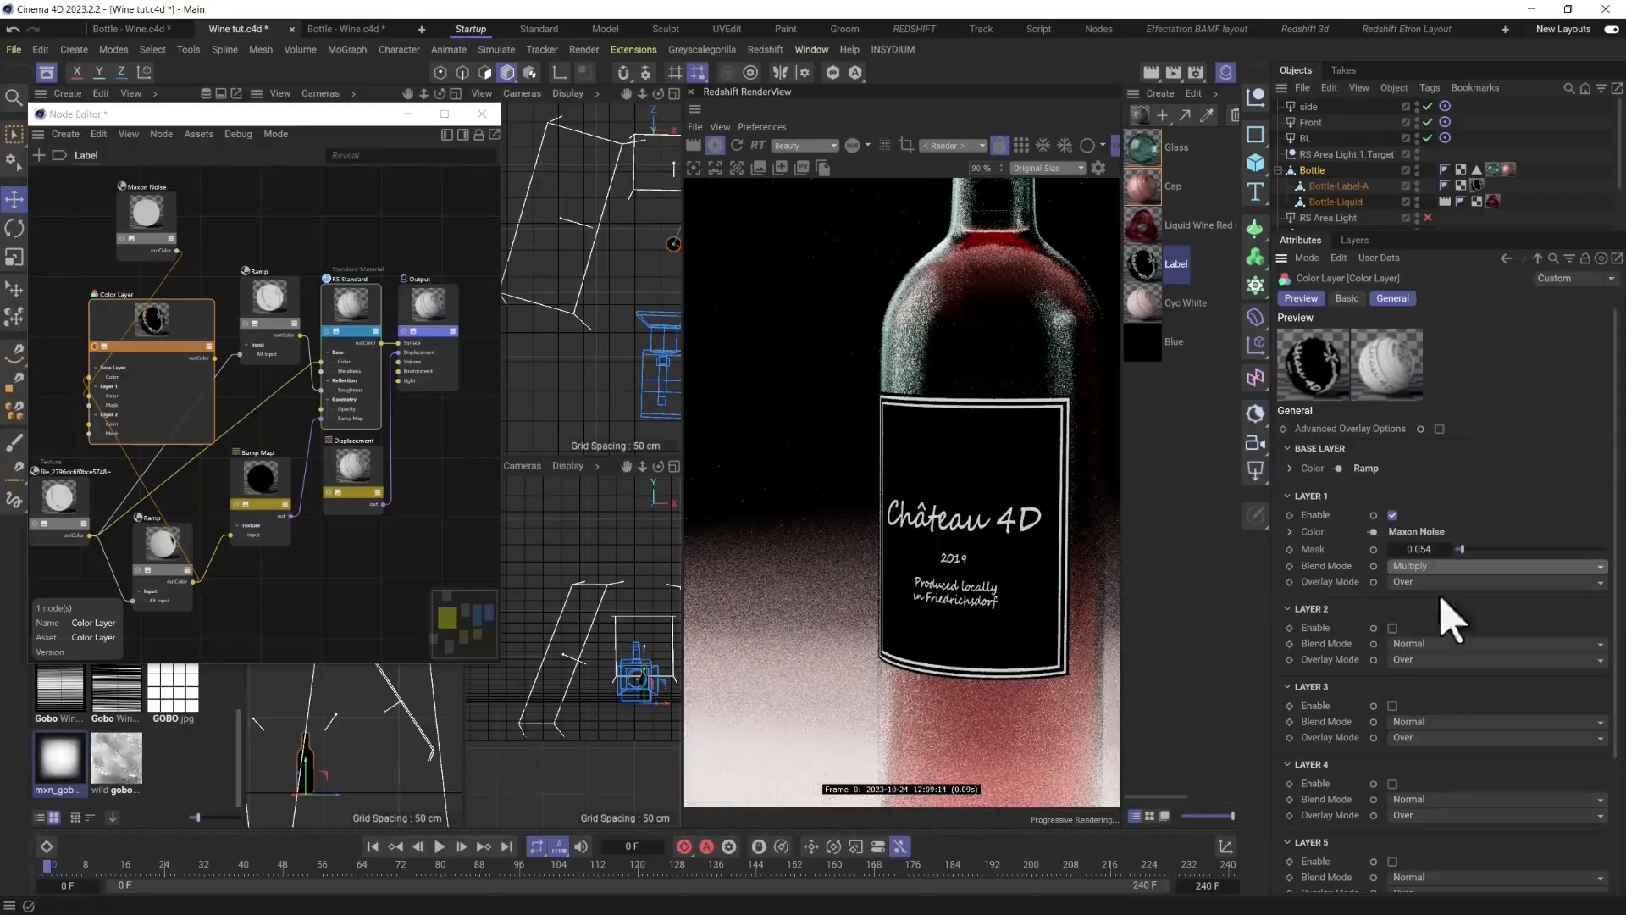
key(ctrl+z)
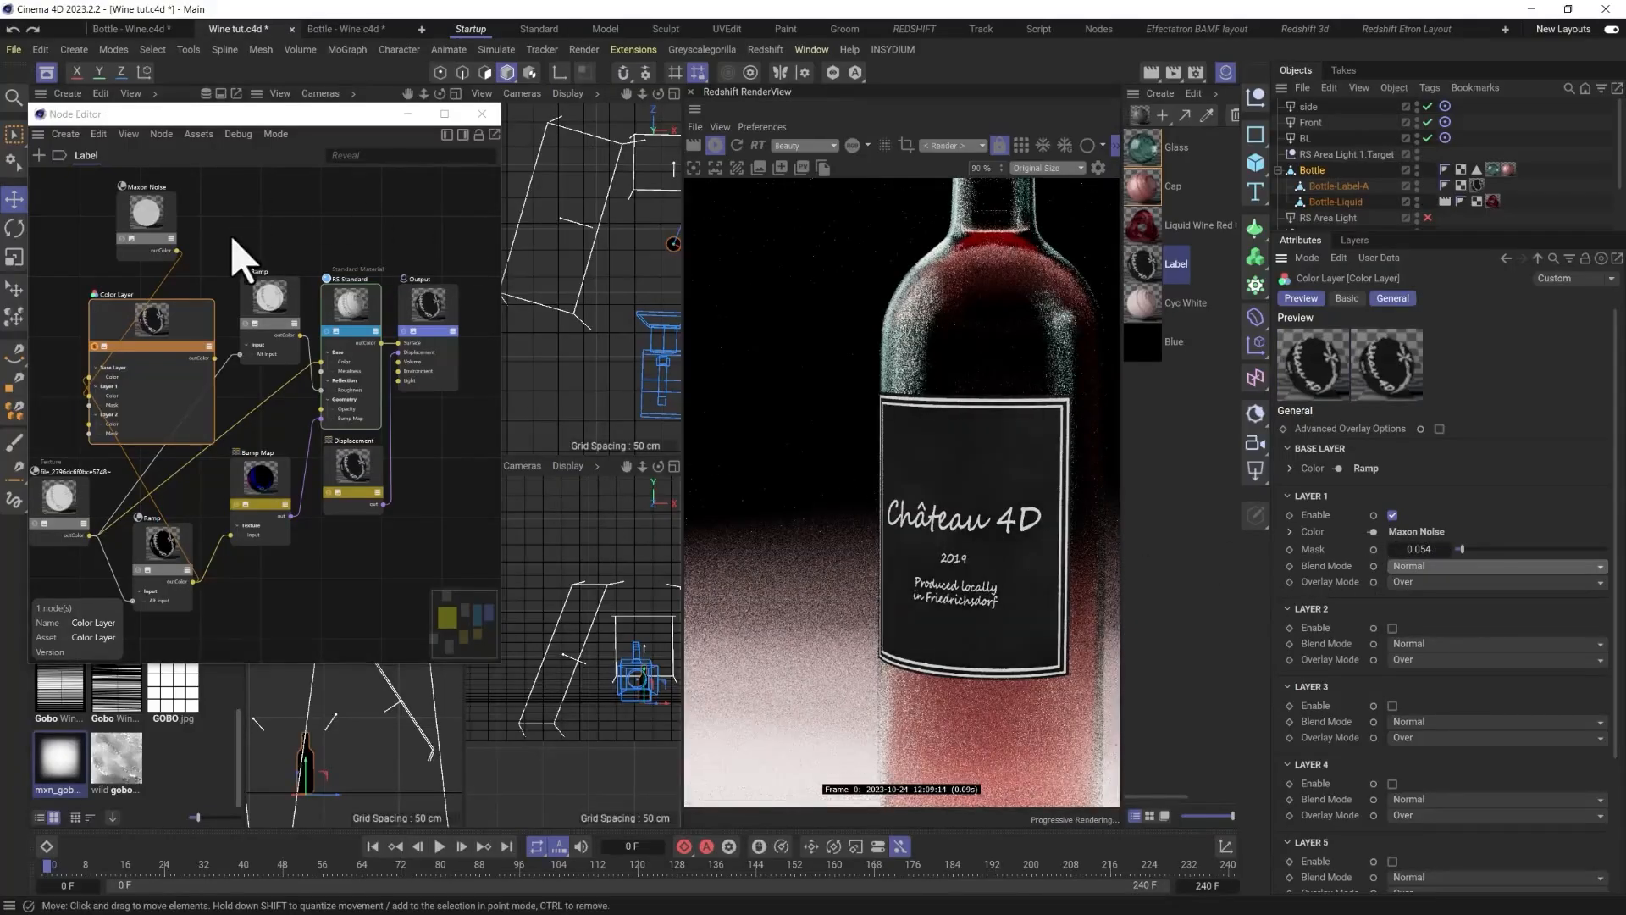
Turn off the Color Layer's solo preview and try Layer 1 Mask values of 0.241 and 0.619 before settling on 0.153.
click(97, 364)
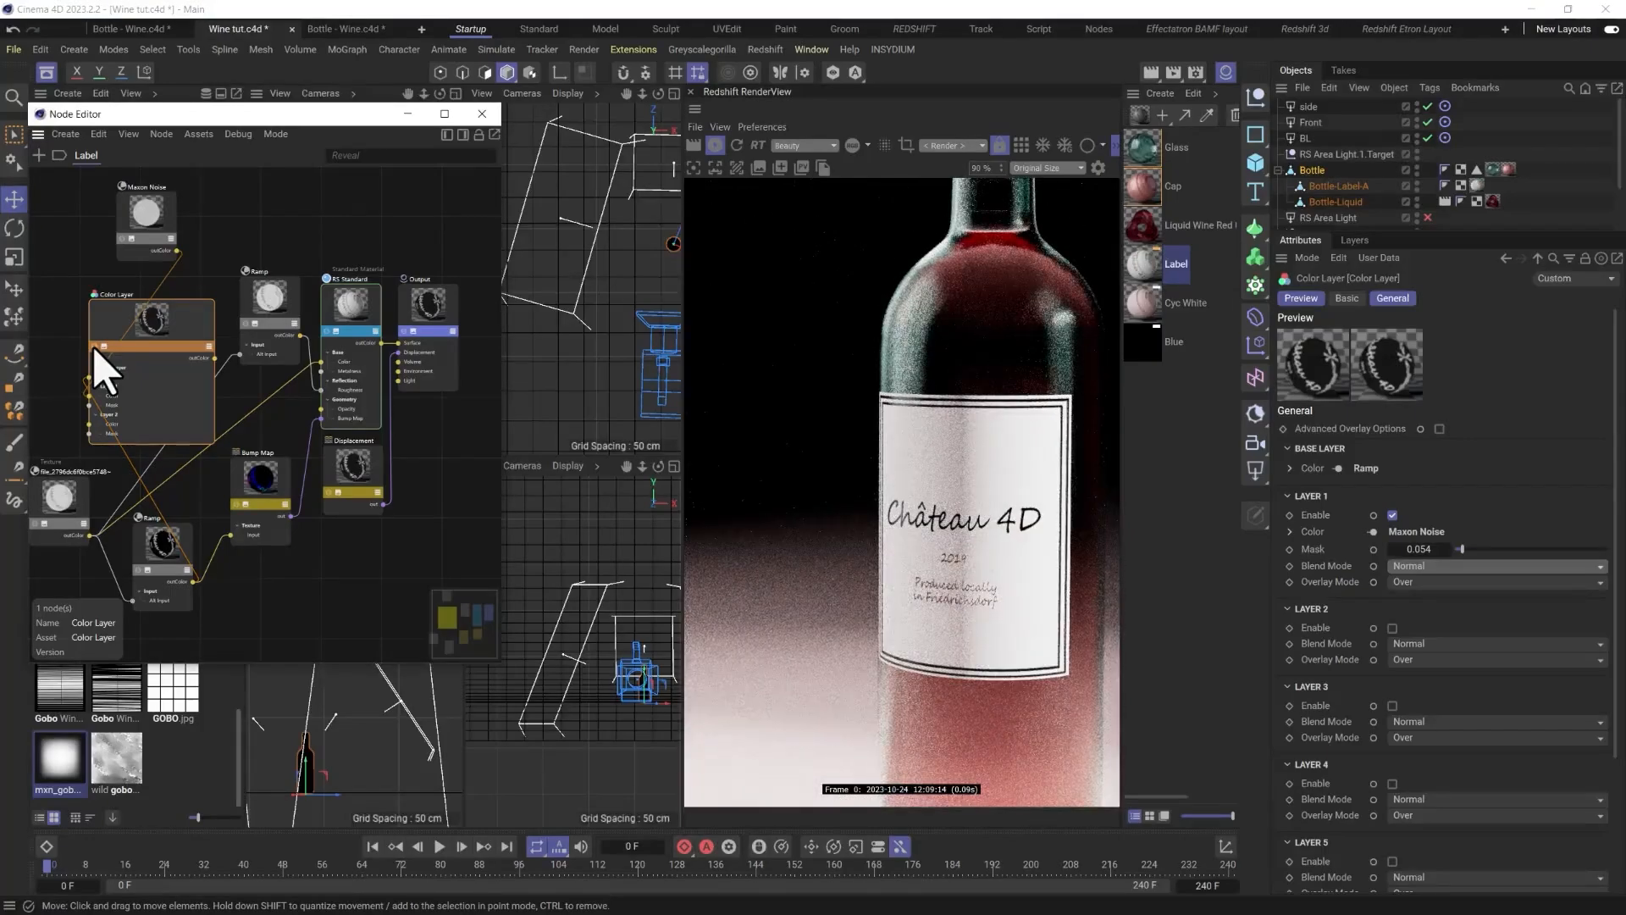
click(155, 211)
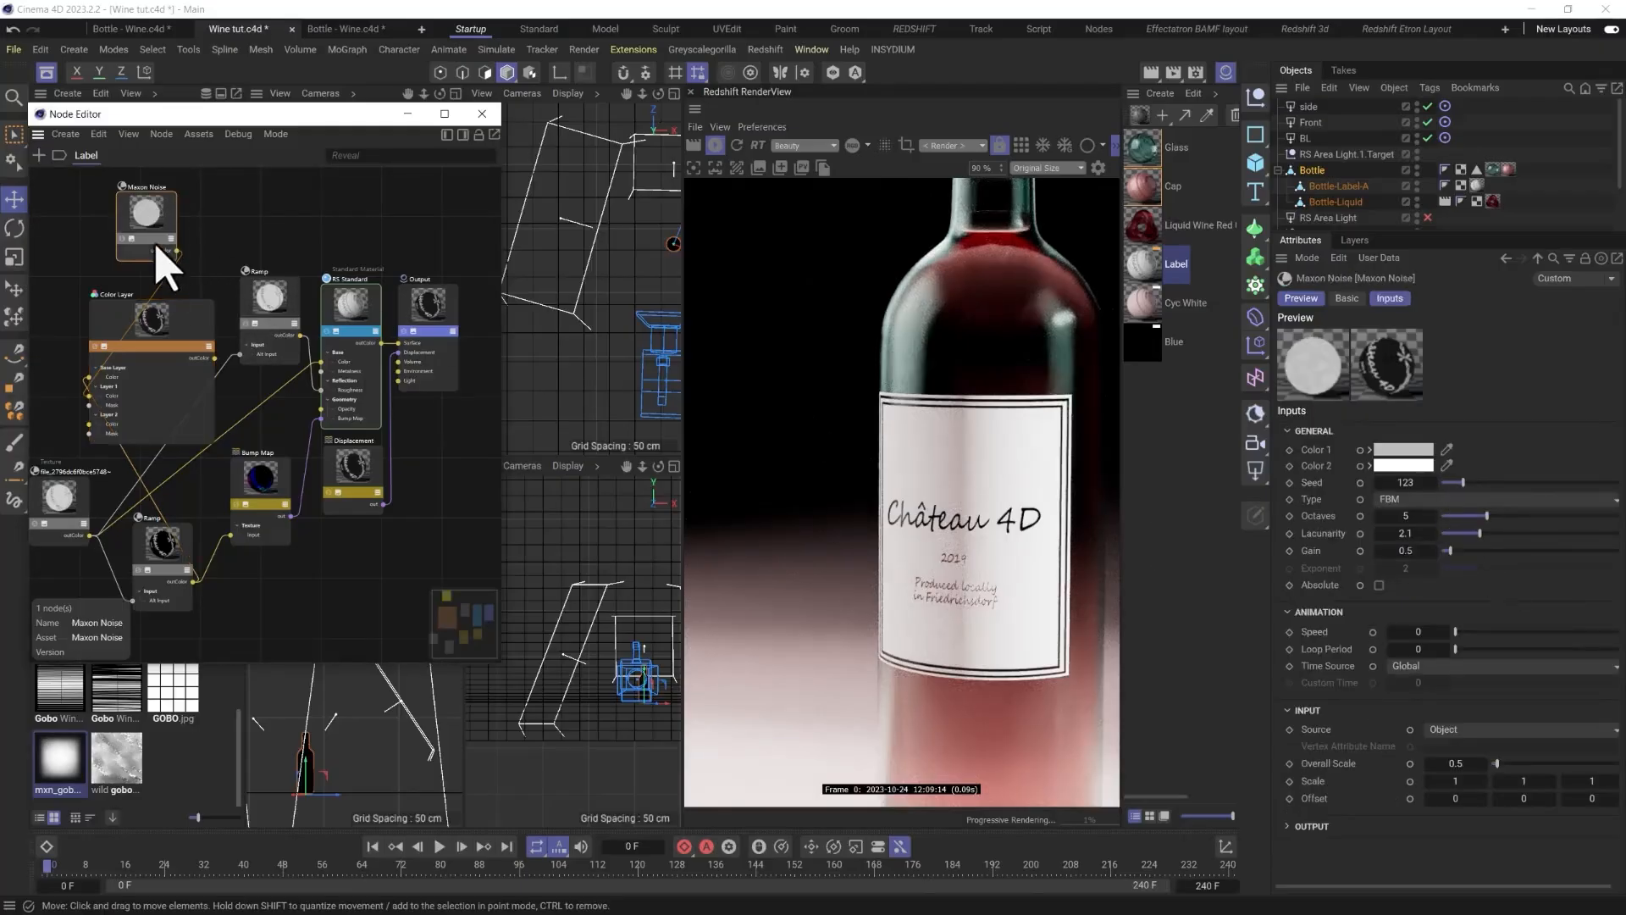
click(119, 347)
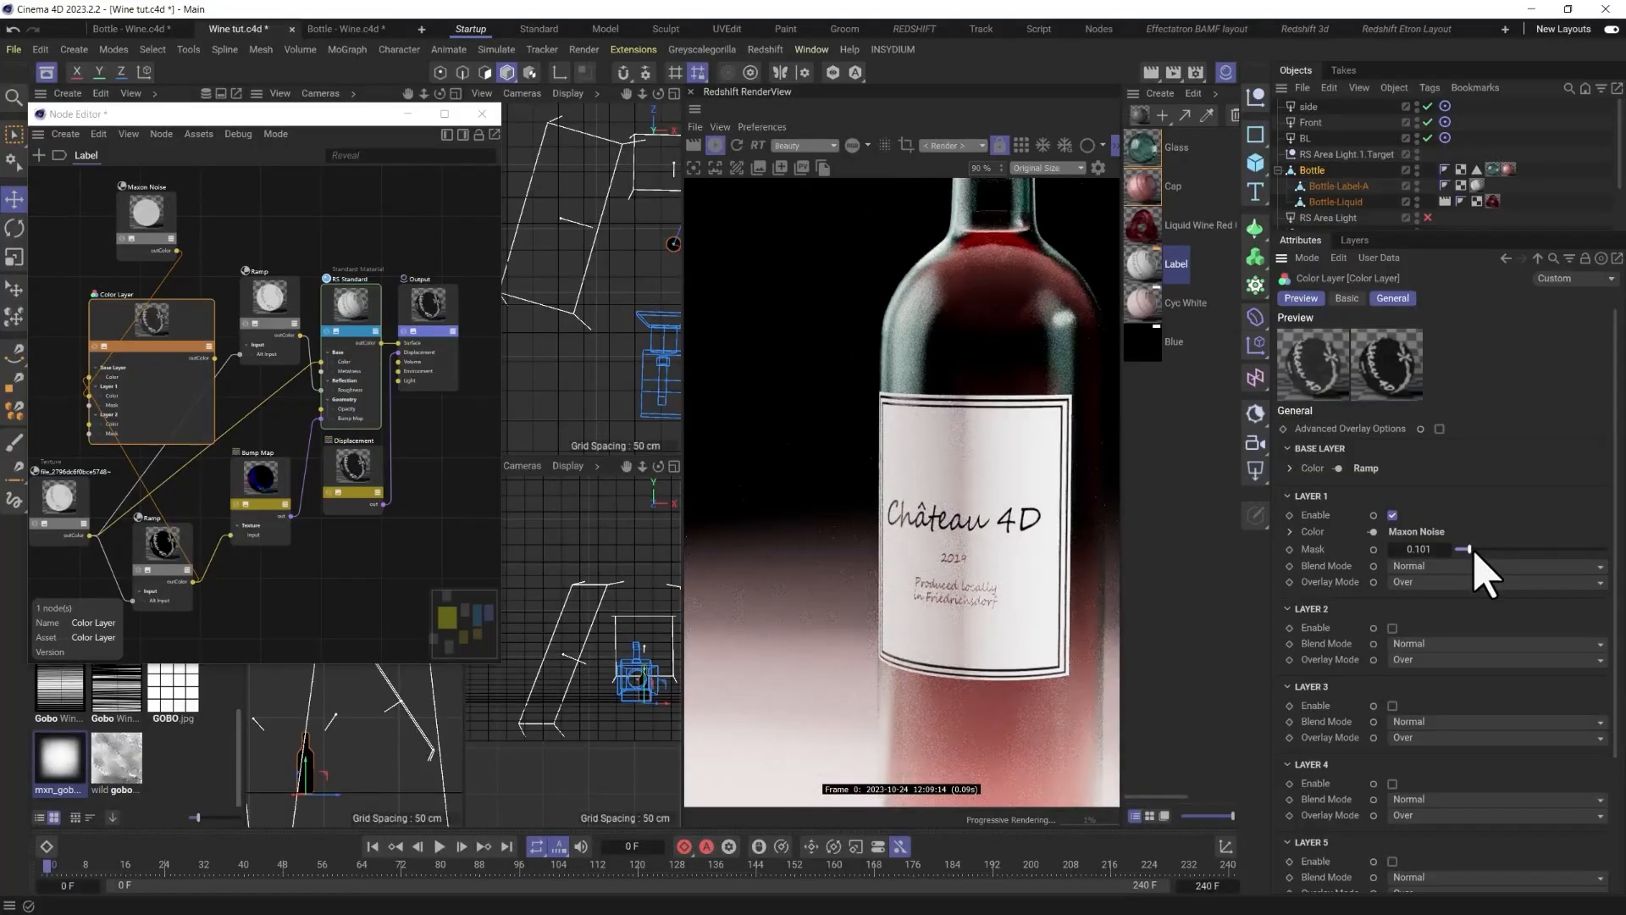
drag(1474, 559, 1495, 564)
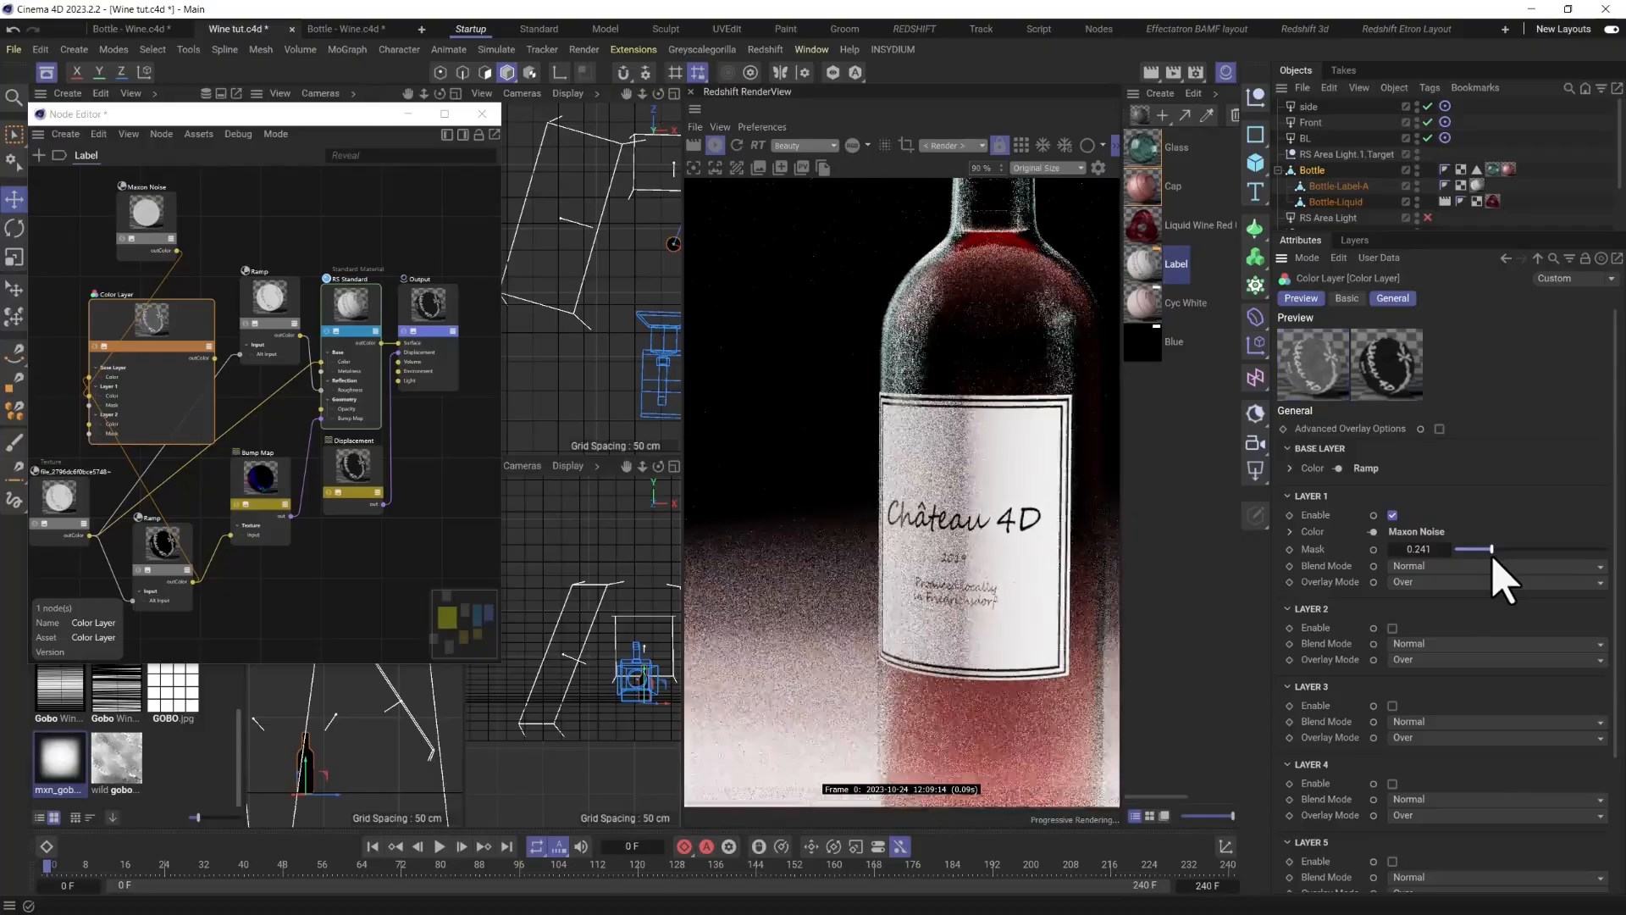
click(737, 145)
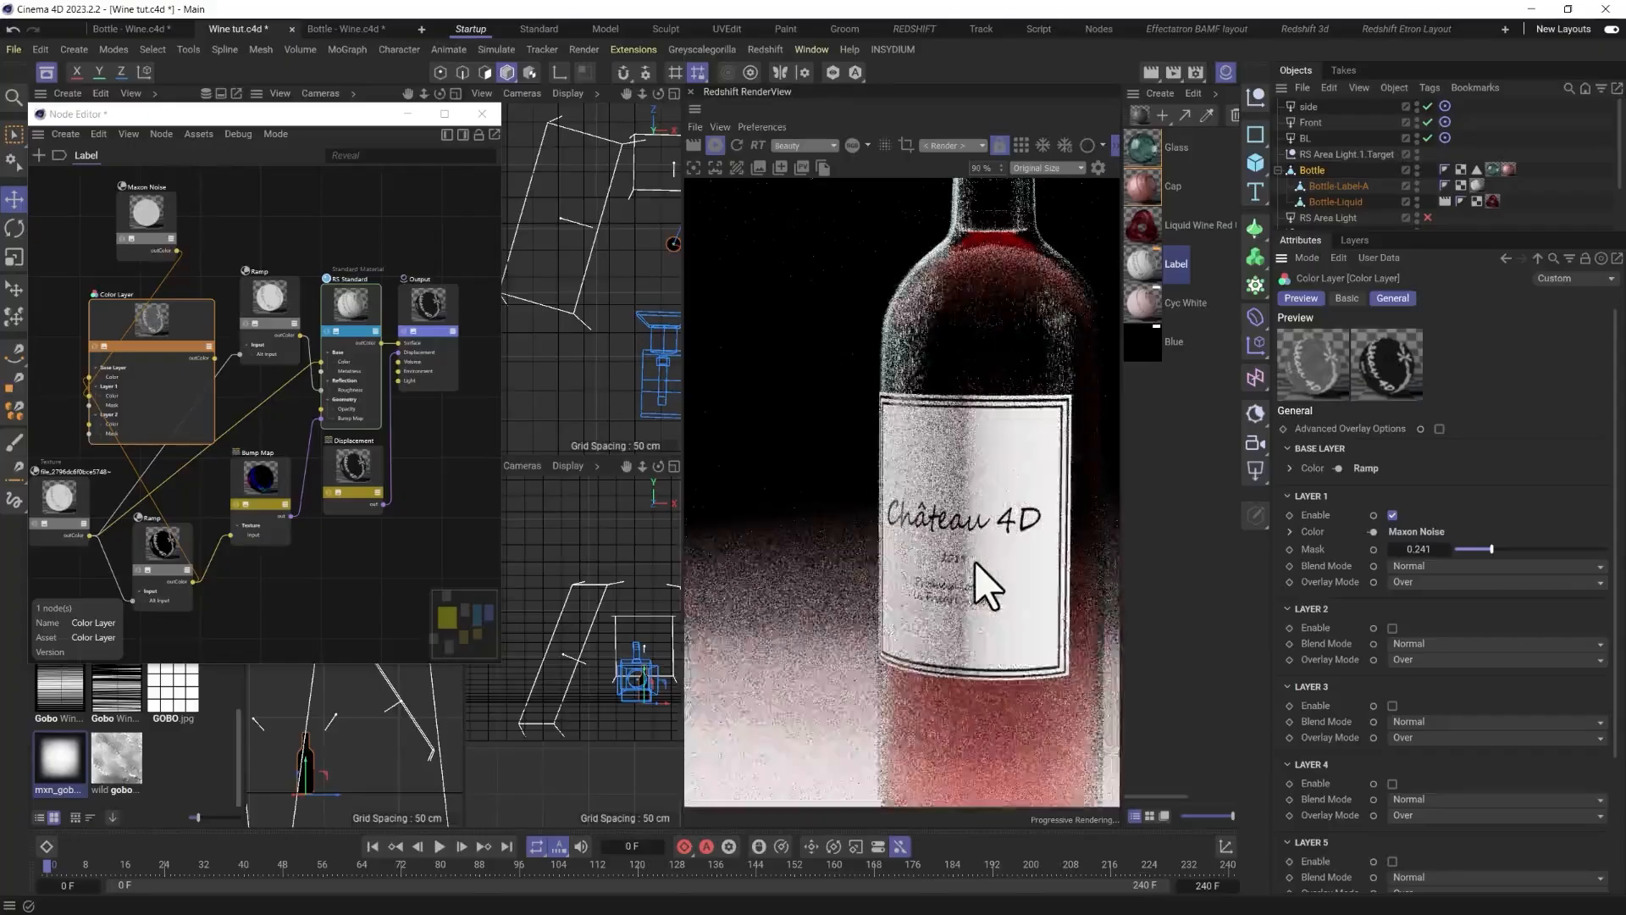
drag(1412, 549, 1561, 570)
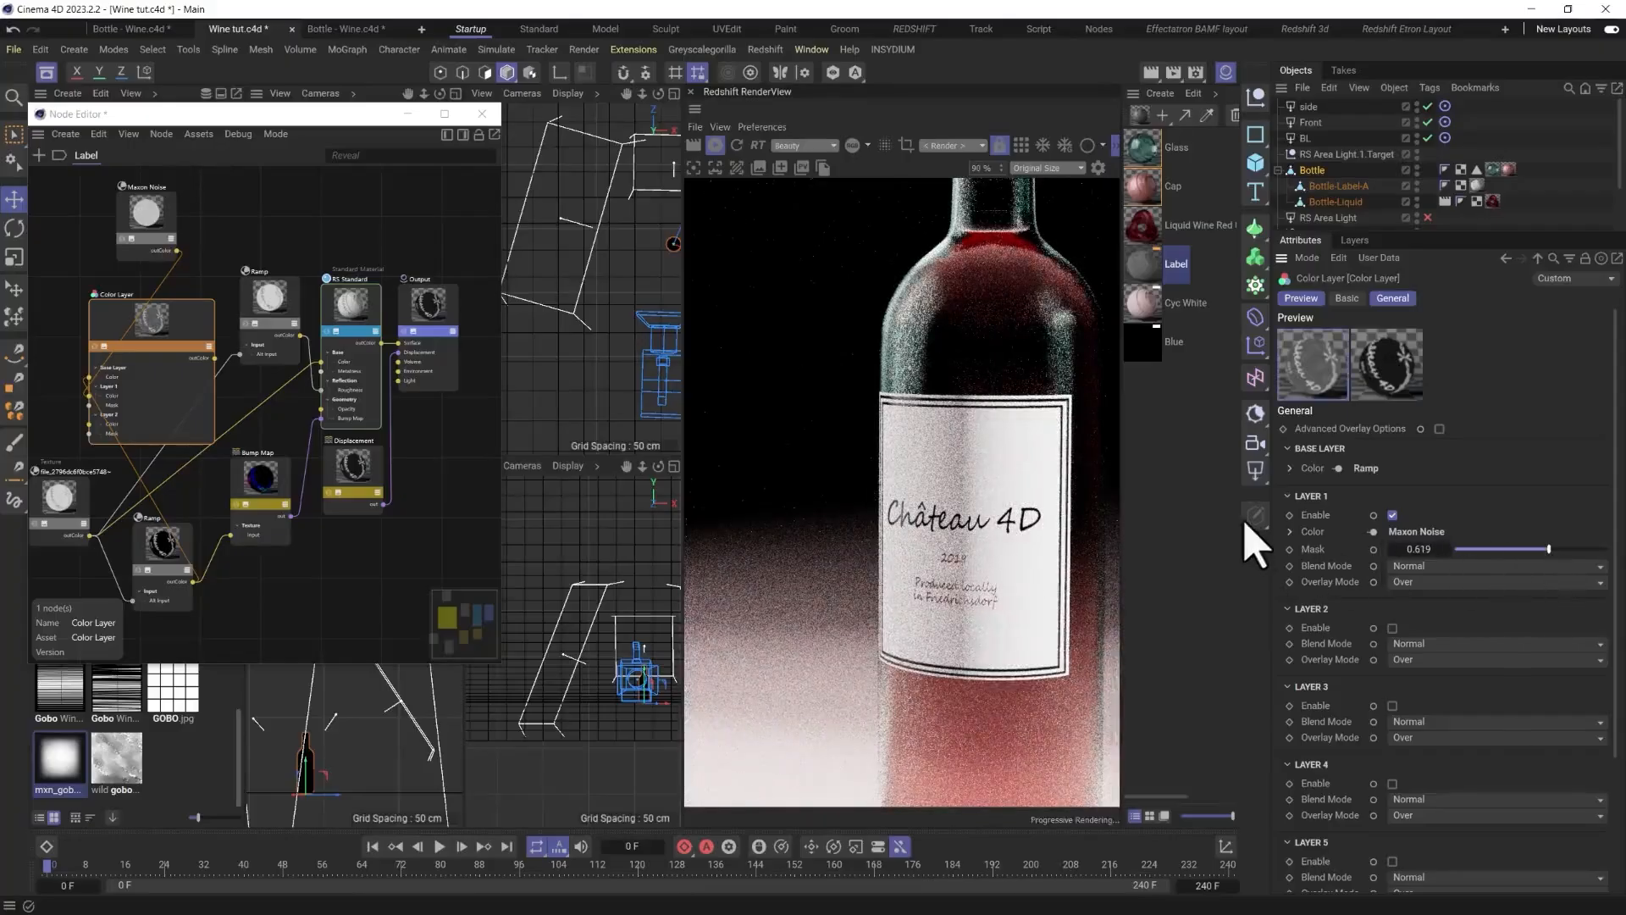
click(736, 147)
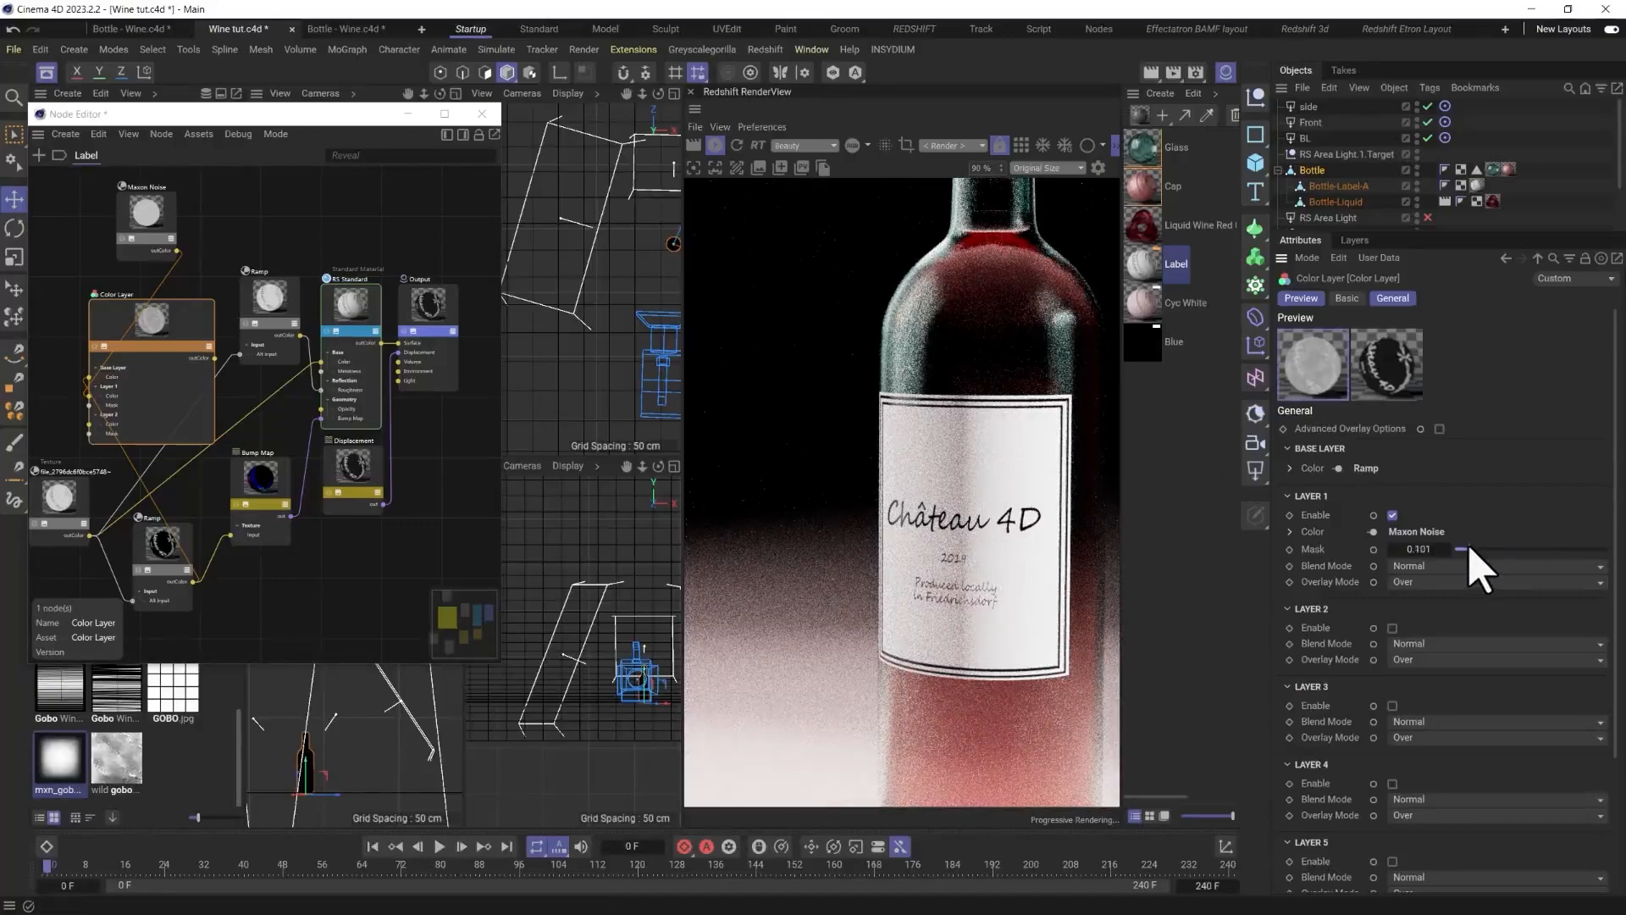
drag(1477, 549, 1485, 551)
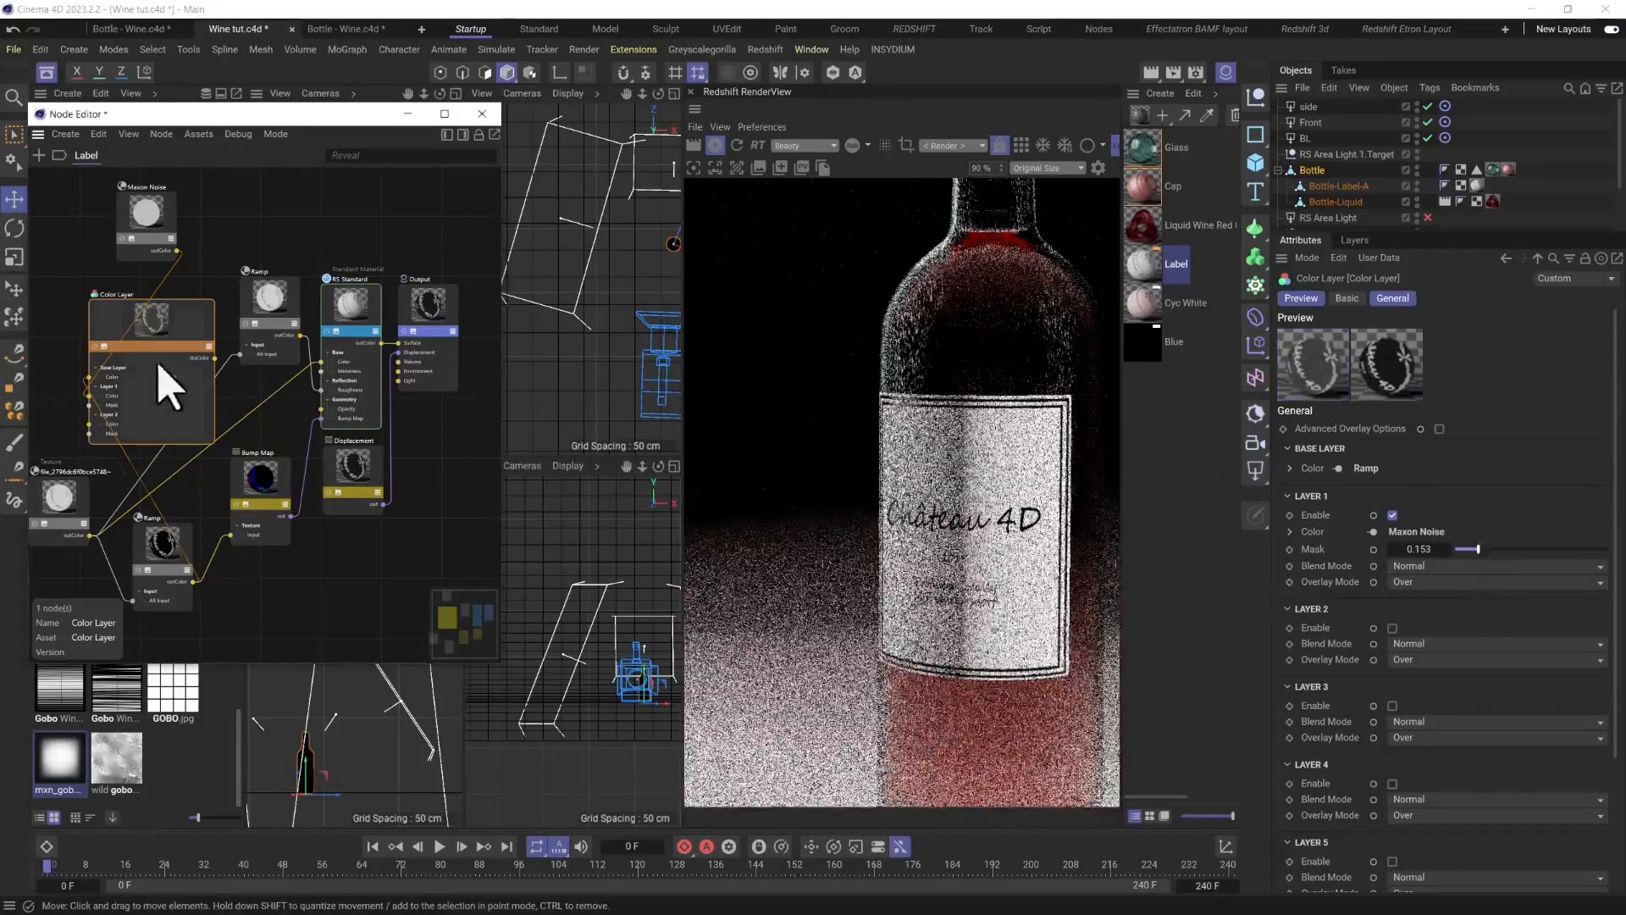
Feed the Color Layer into the Bump Map's input and reduce the Layer 1 Mask to 0.06.
drag(178, 369, 172, 374)
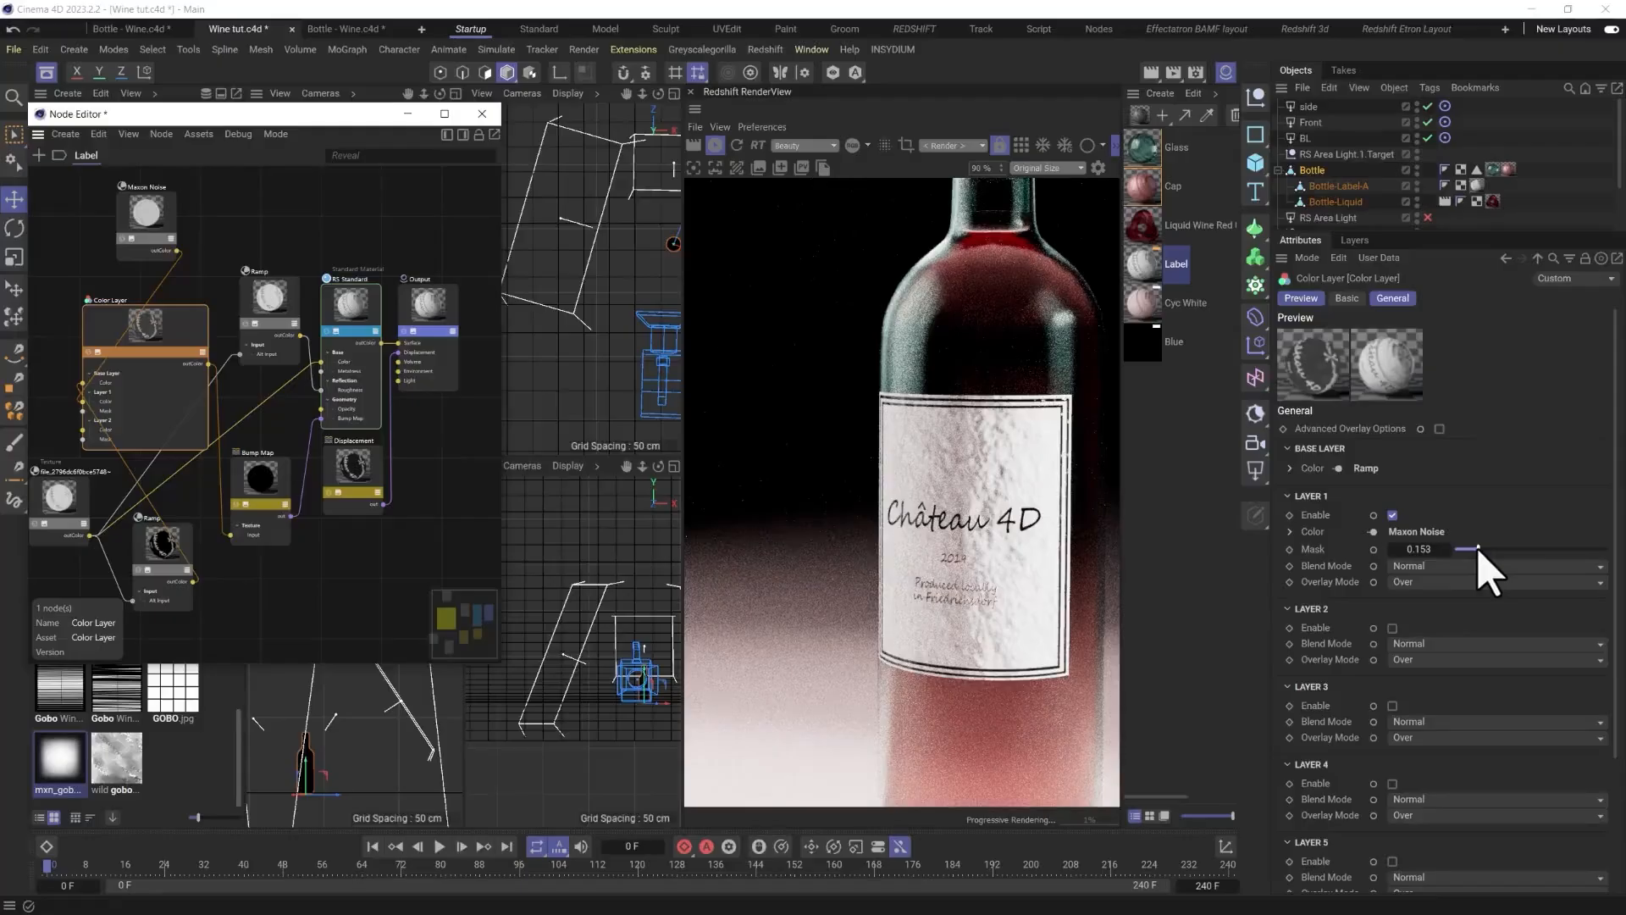
drag(1479, 552, 1463, 552)
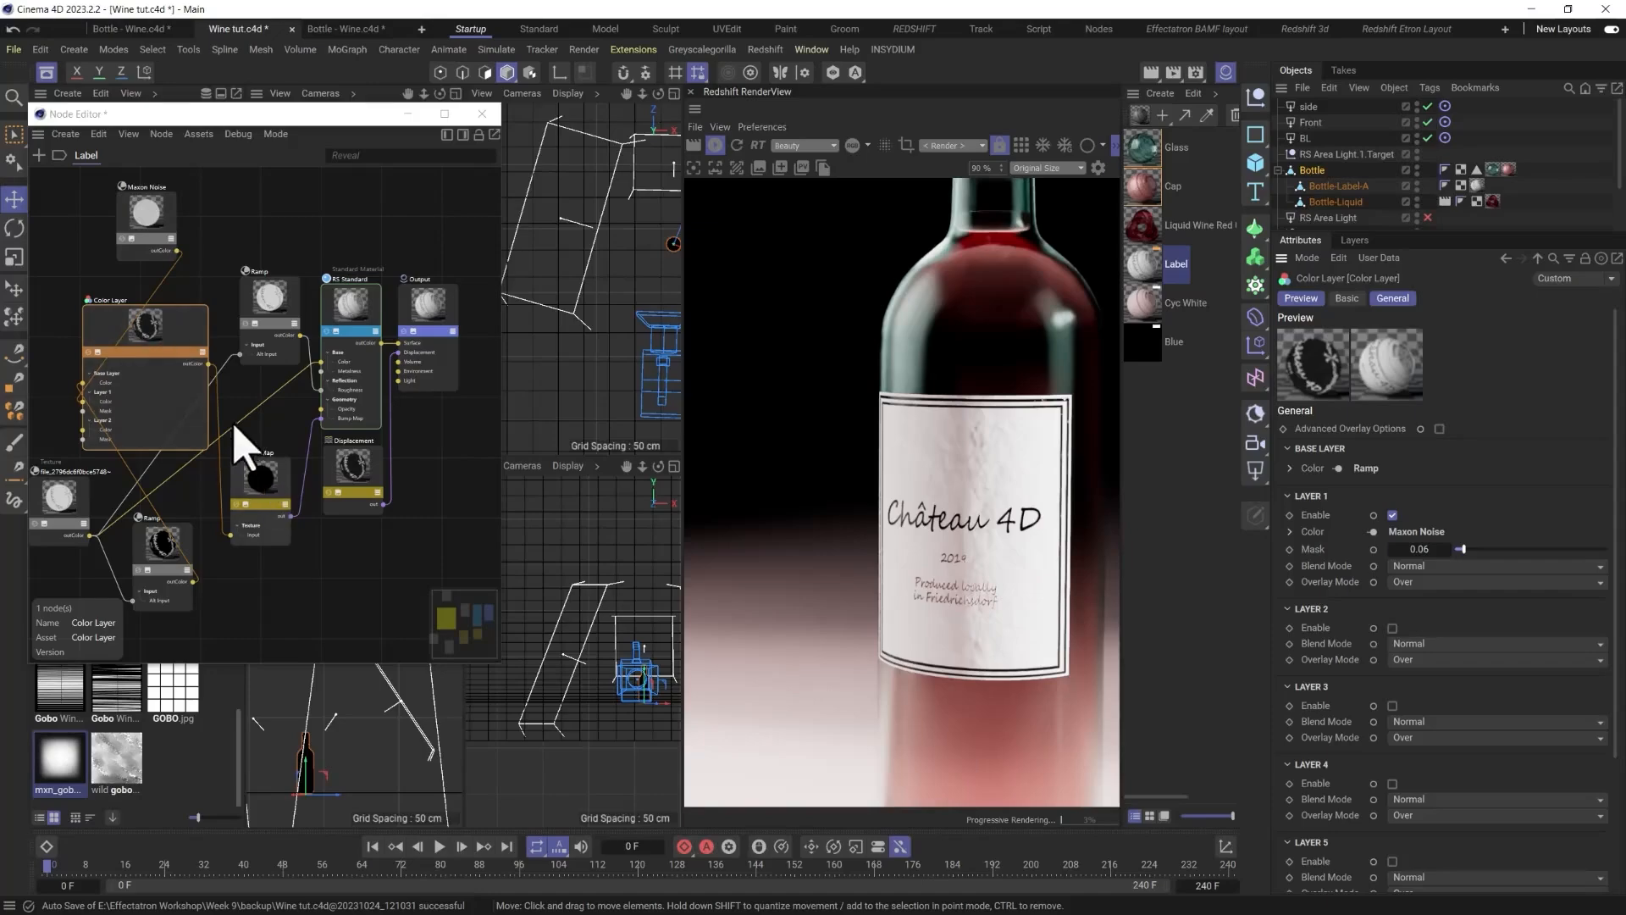
Set the Maxon Noise's X Scale to 35 and solo the noise node in the render.
click(149, 208)
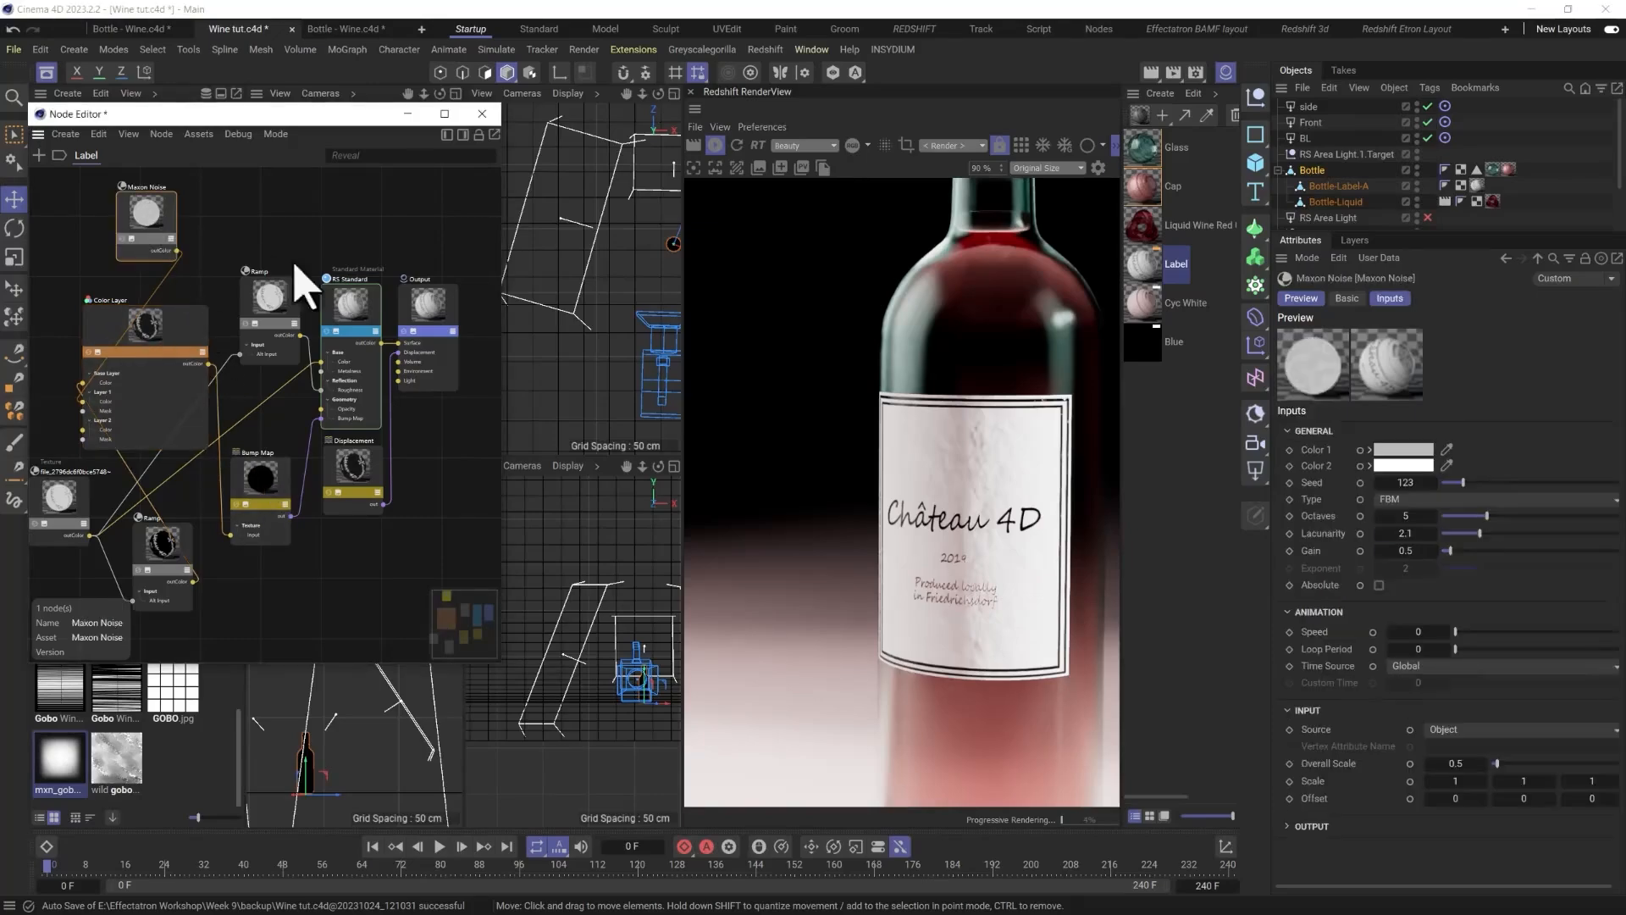
drag(1472, 784, 1454, 777)
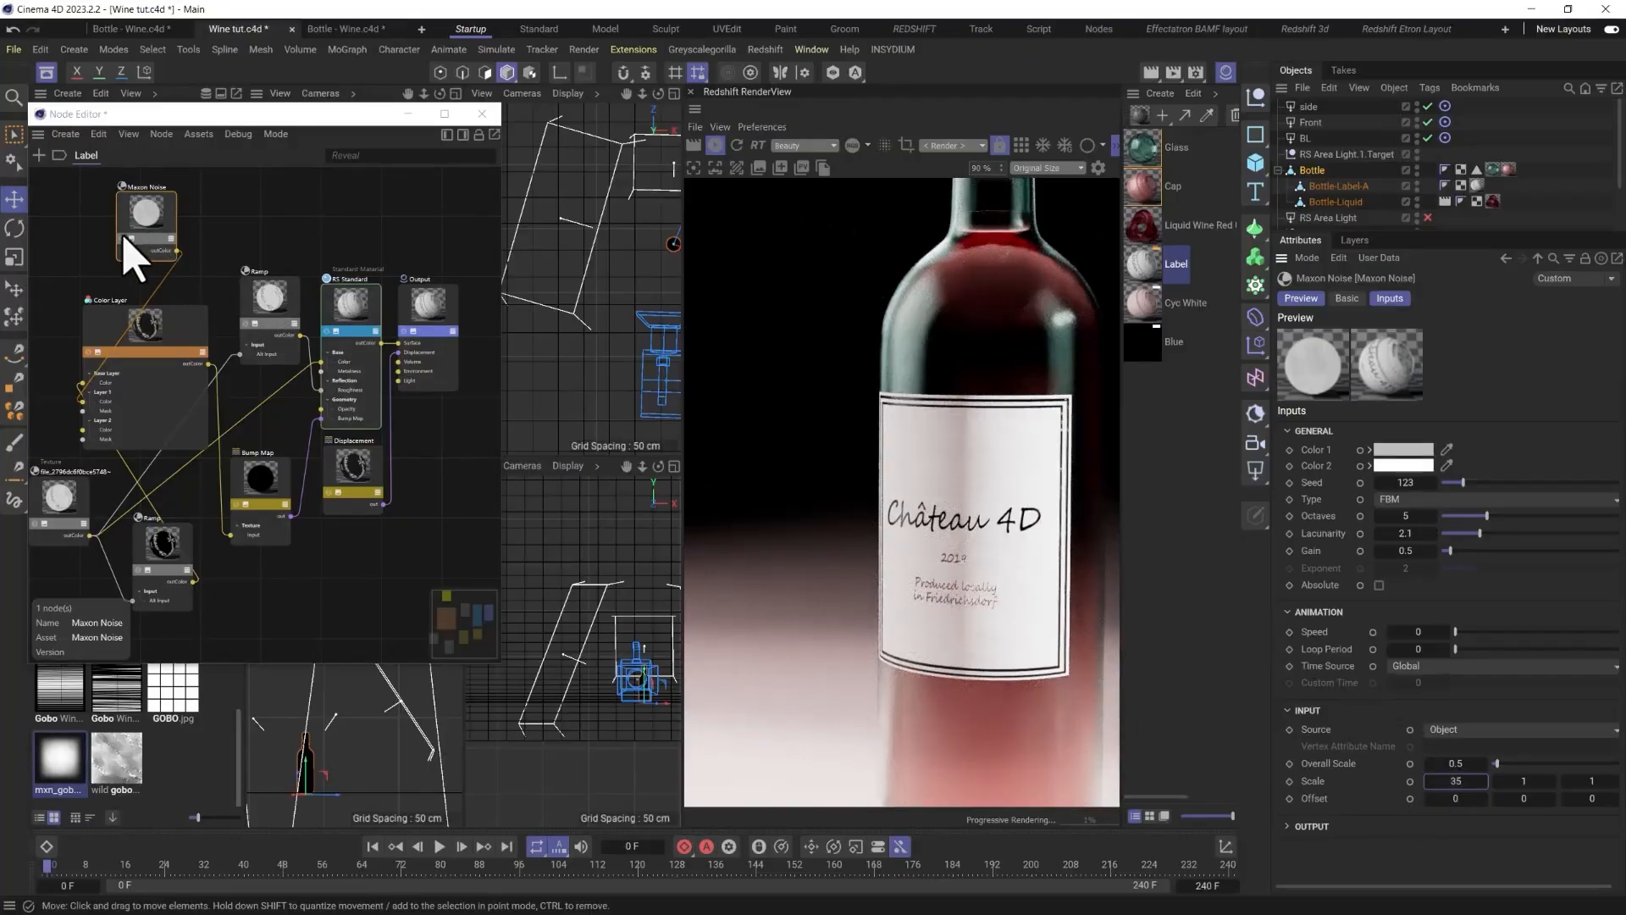
click(144, 223)
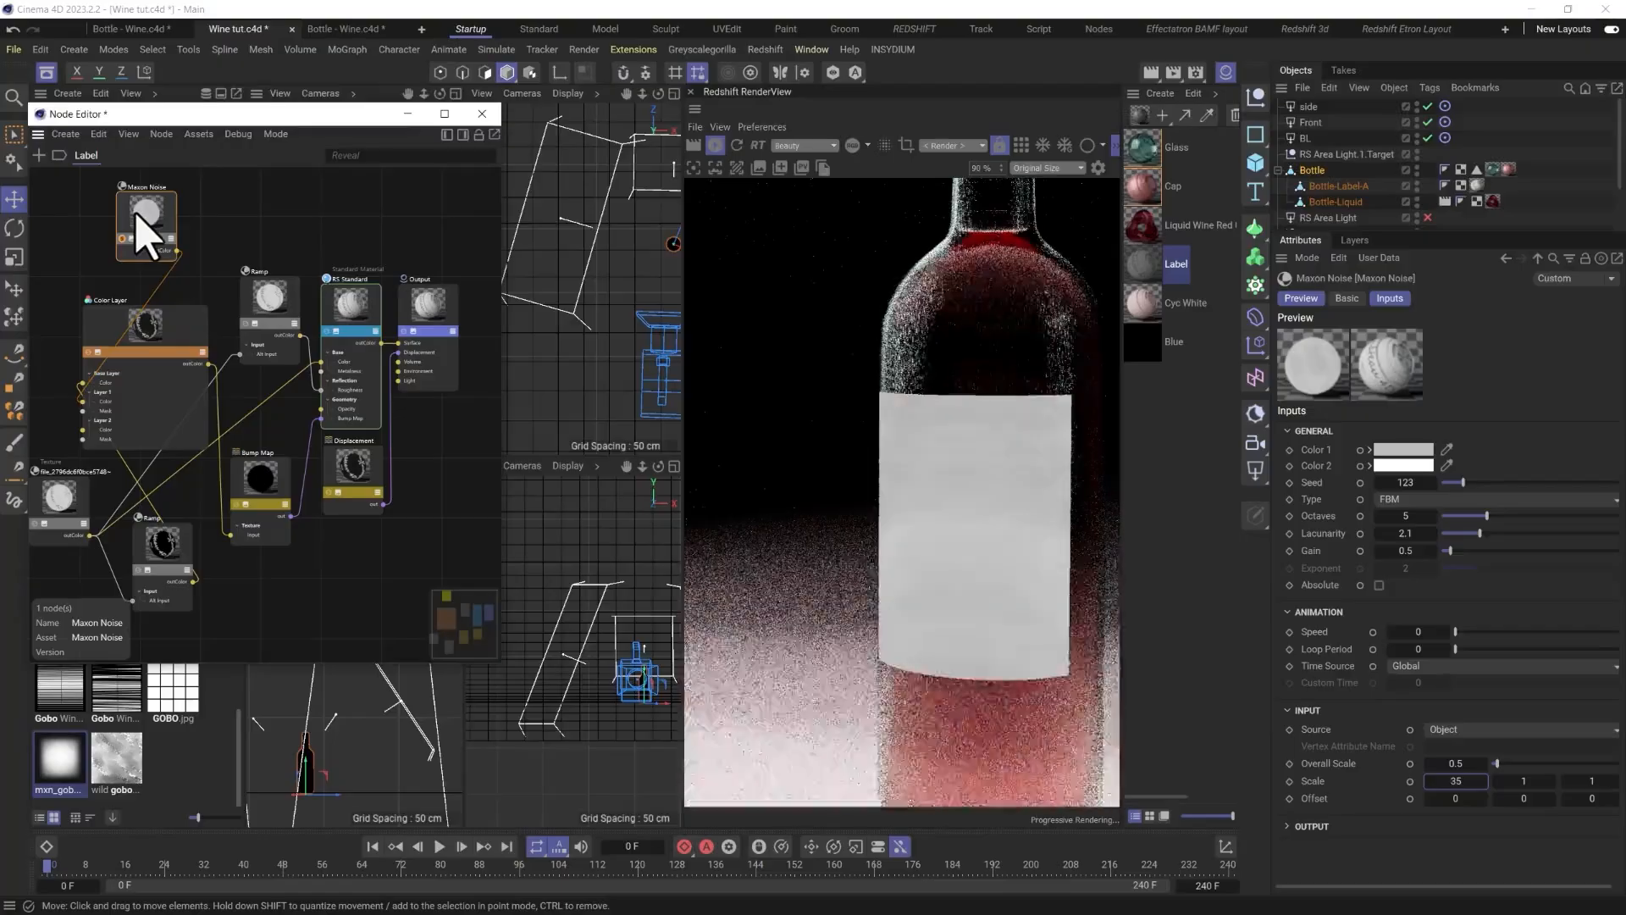
Darken the Maxon Noise's Color 1 to a neutral grey of about 34% value.
click(1394, 450)
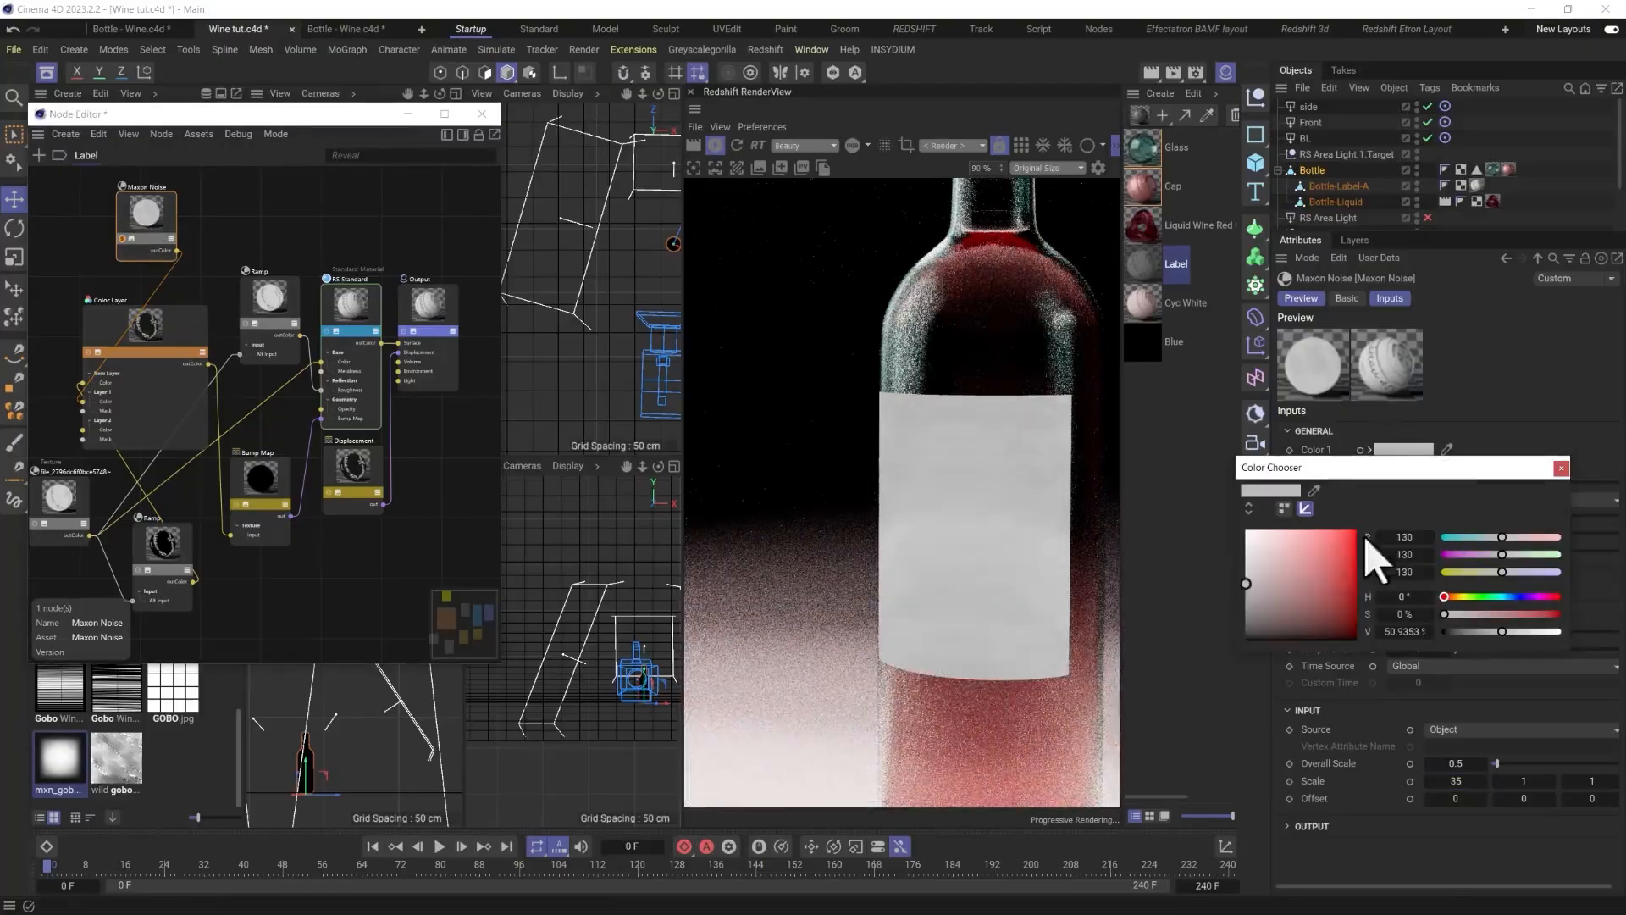
click(1247, 602)
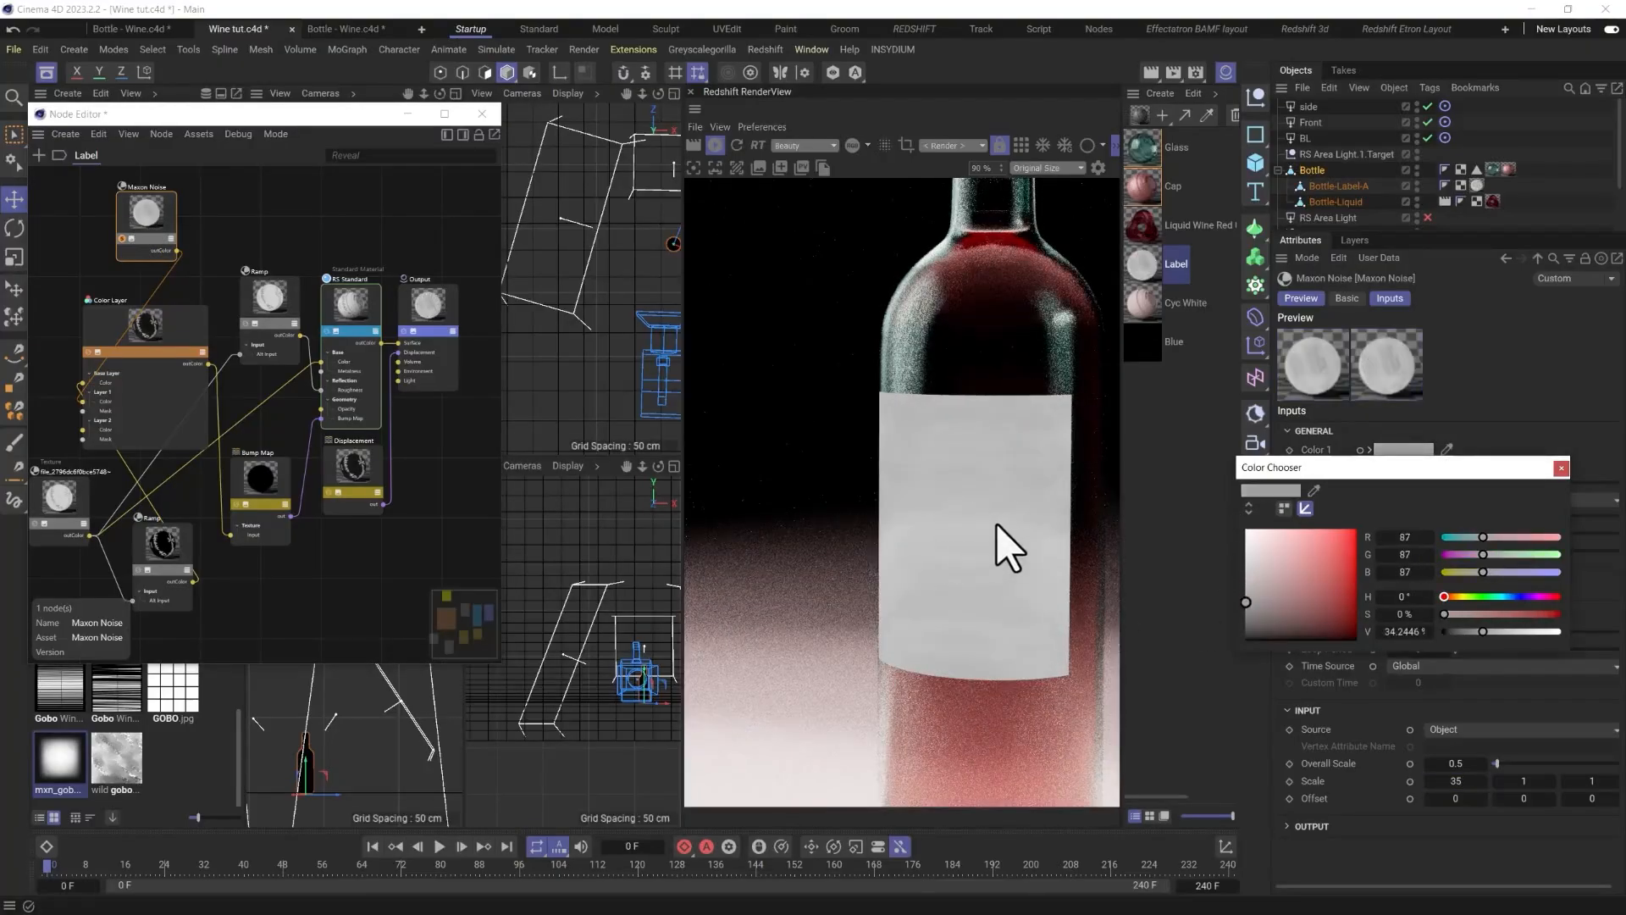
click(1561, 468)
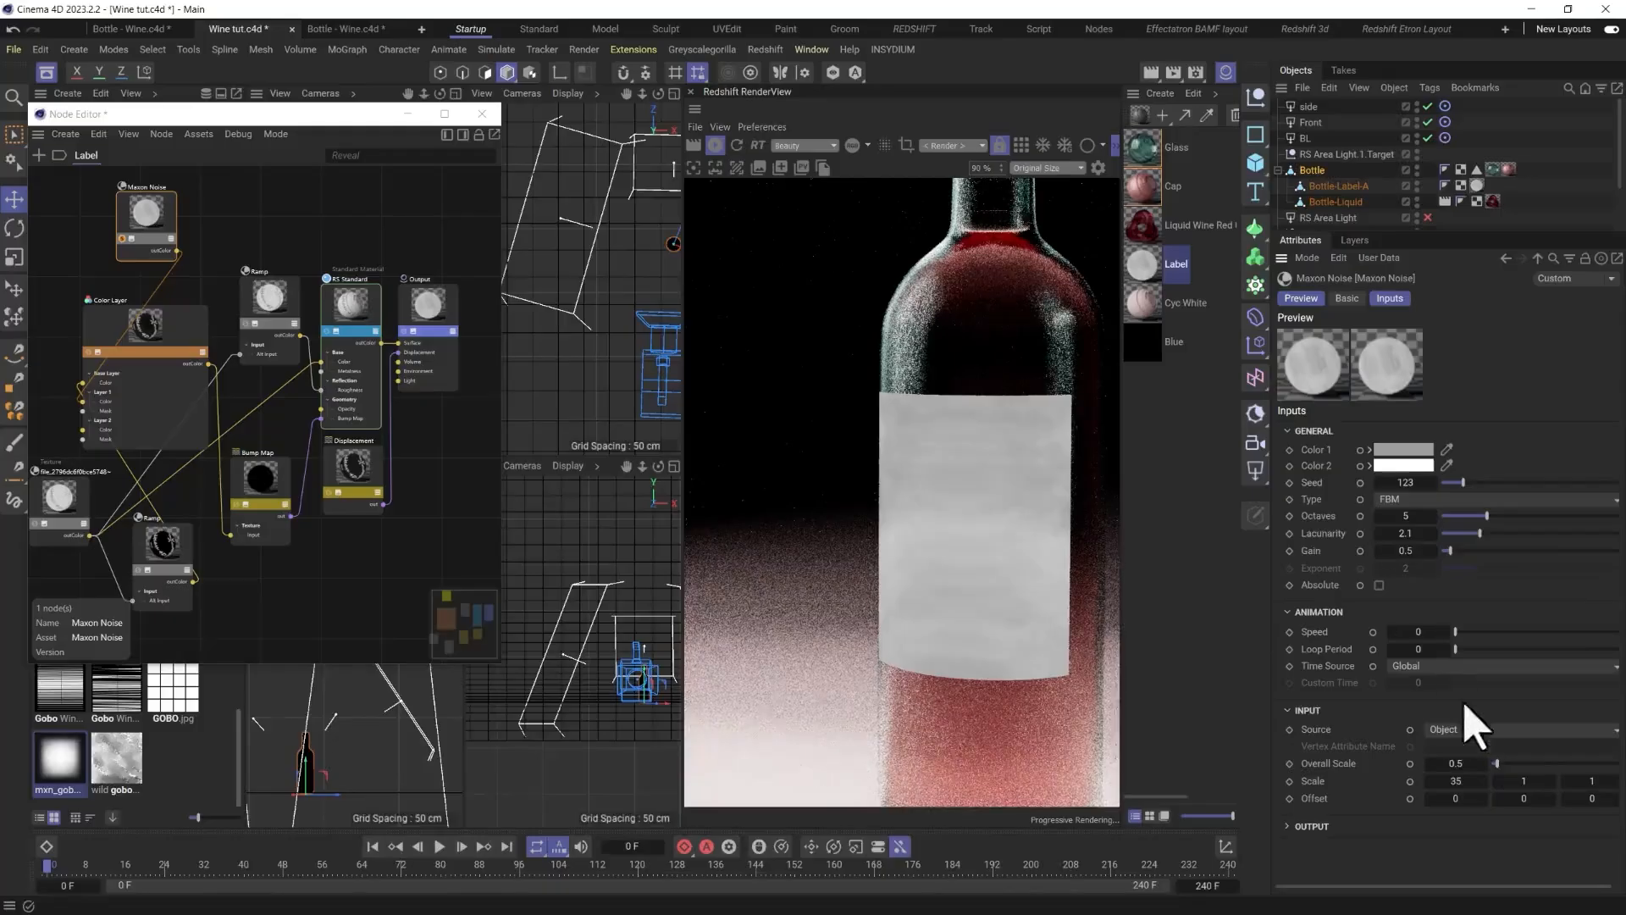
Set the Maxon Noise's Z Scale to 64 and Y Scale to 0.1, and refresh the render with the full label material.
click(1590, 780)
text(64)
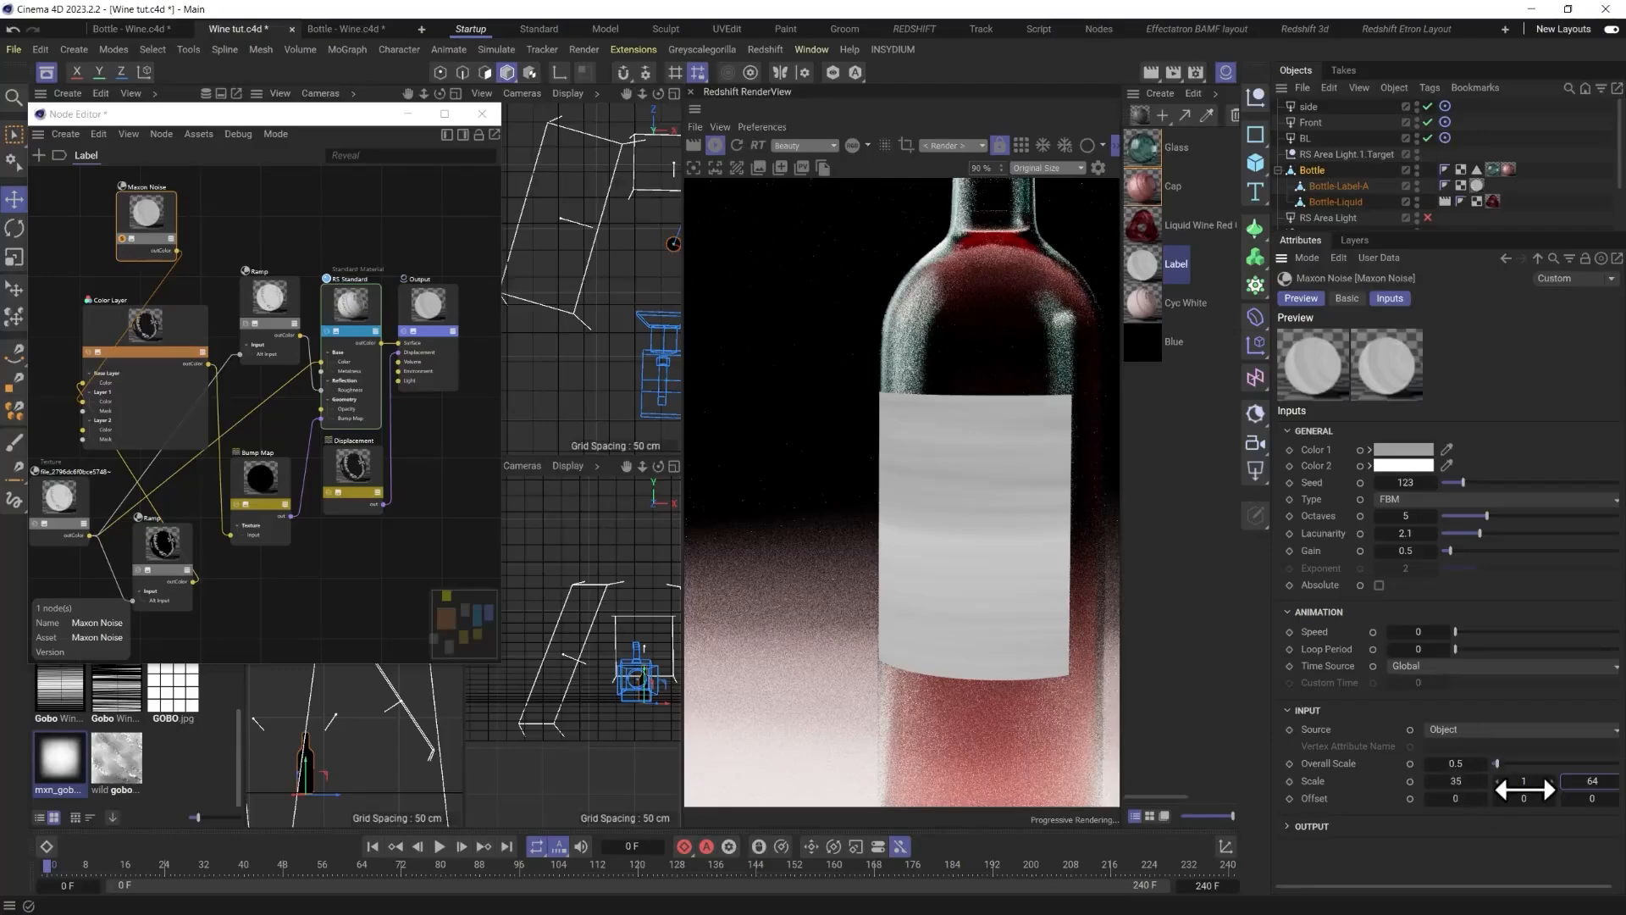
drag(1525, 787, 1516, 787)
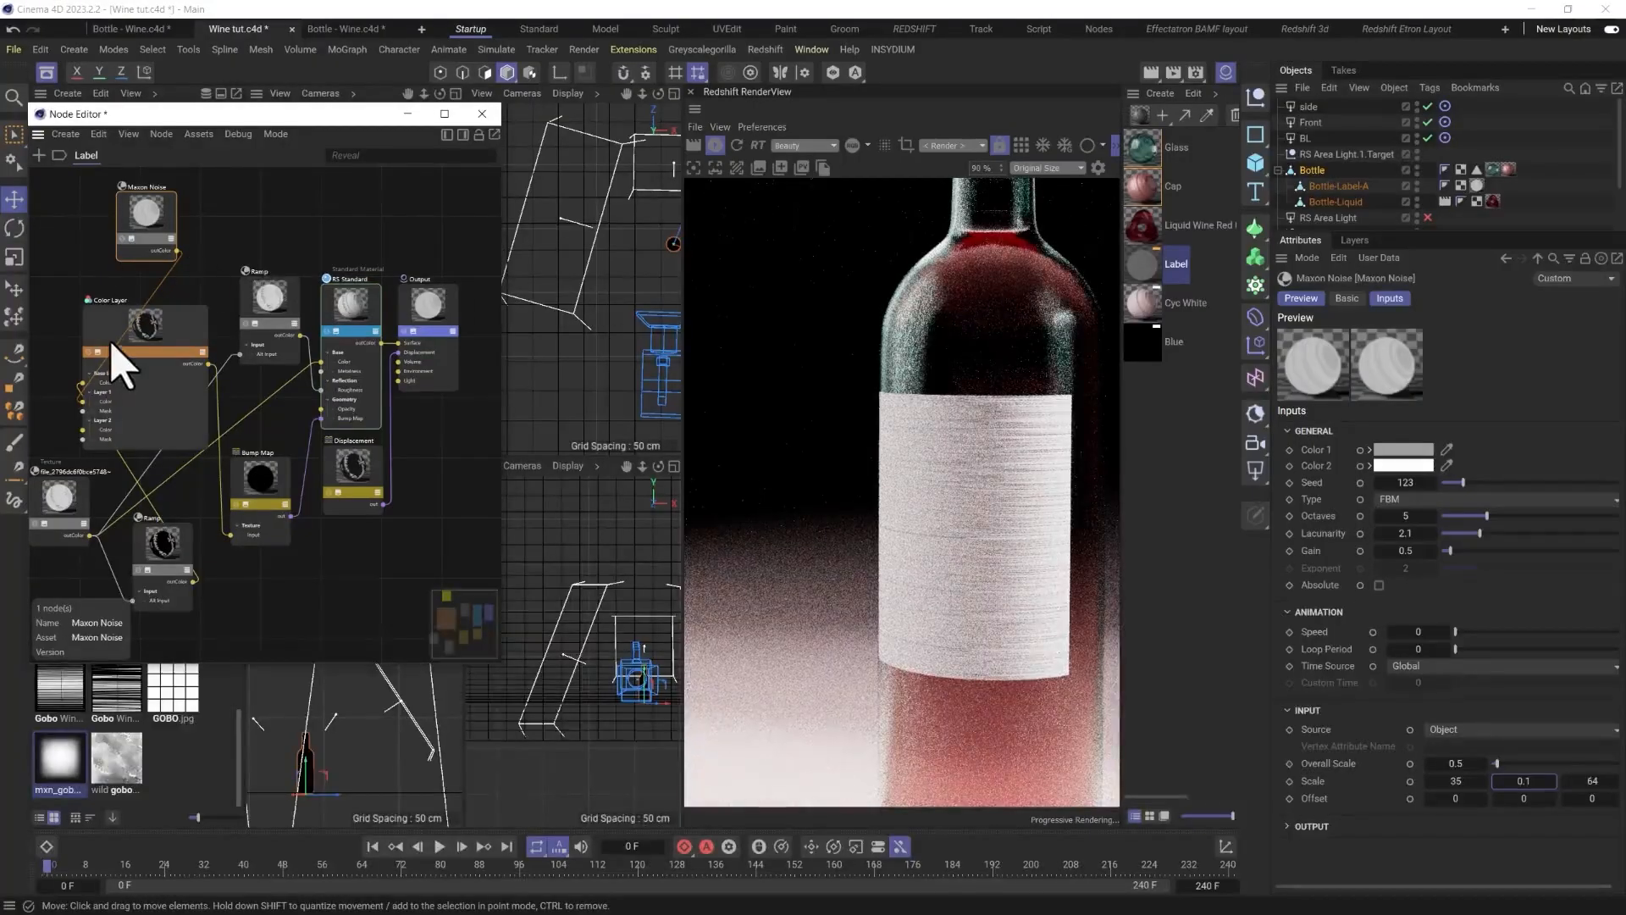
click(737, 148)
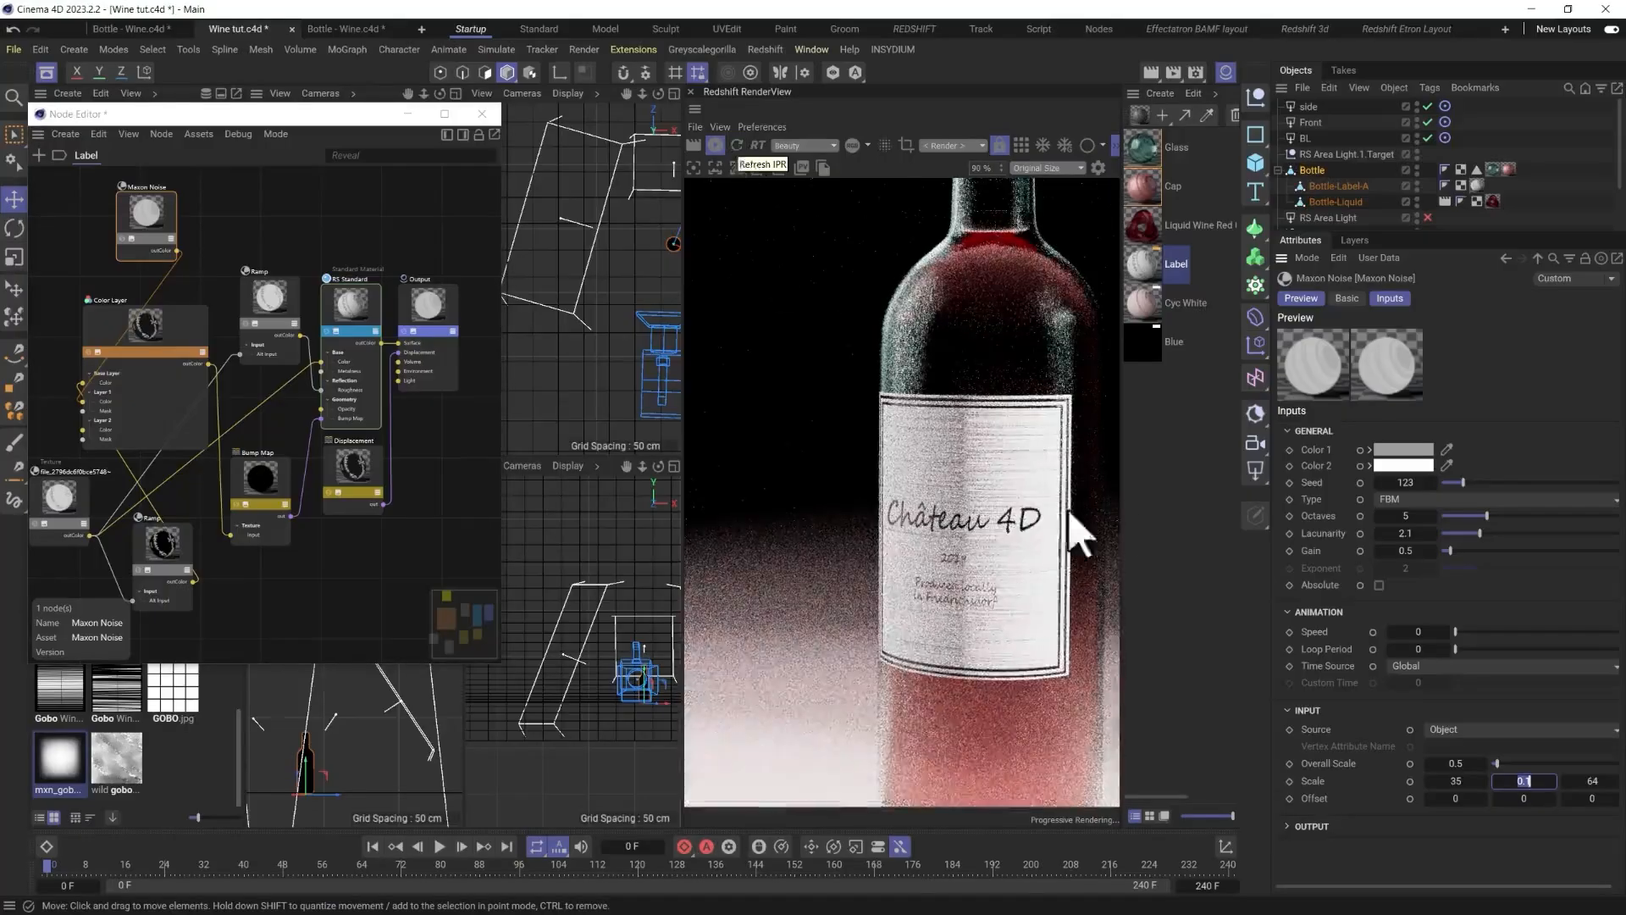
Darken the Maxon Noise's Color 2 from white to a mid grey and brighten its Color 1 to a lighter grey.
click(154, 218)
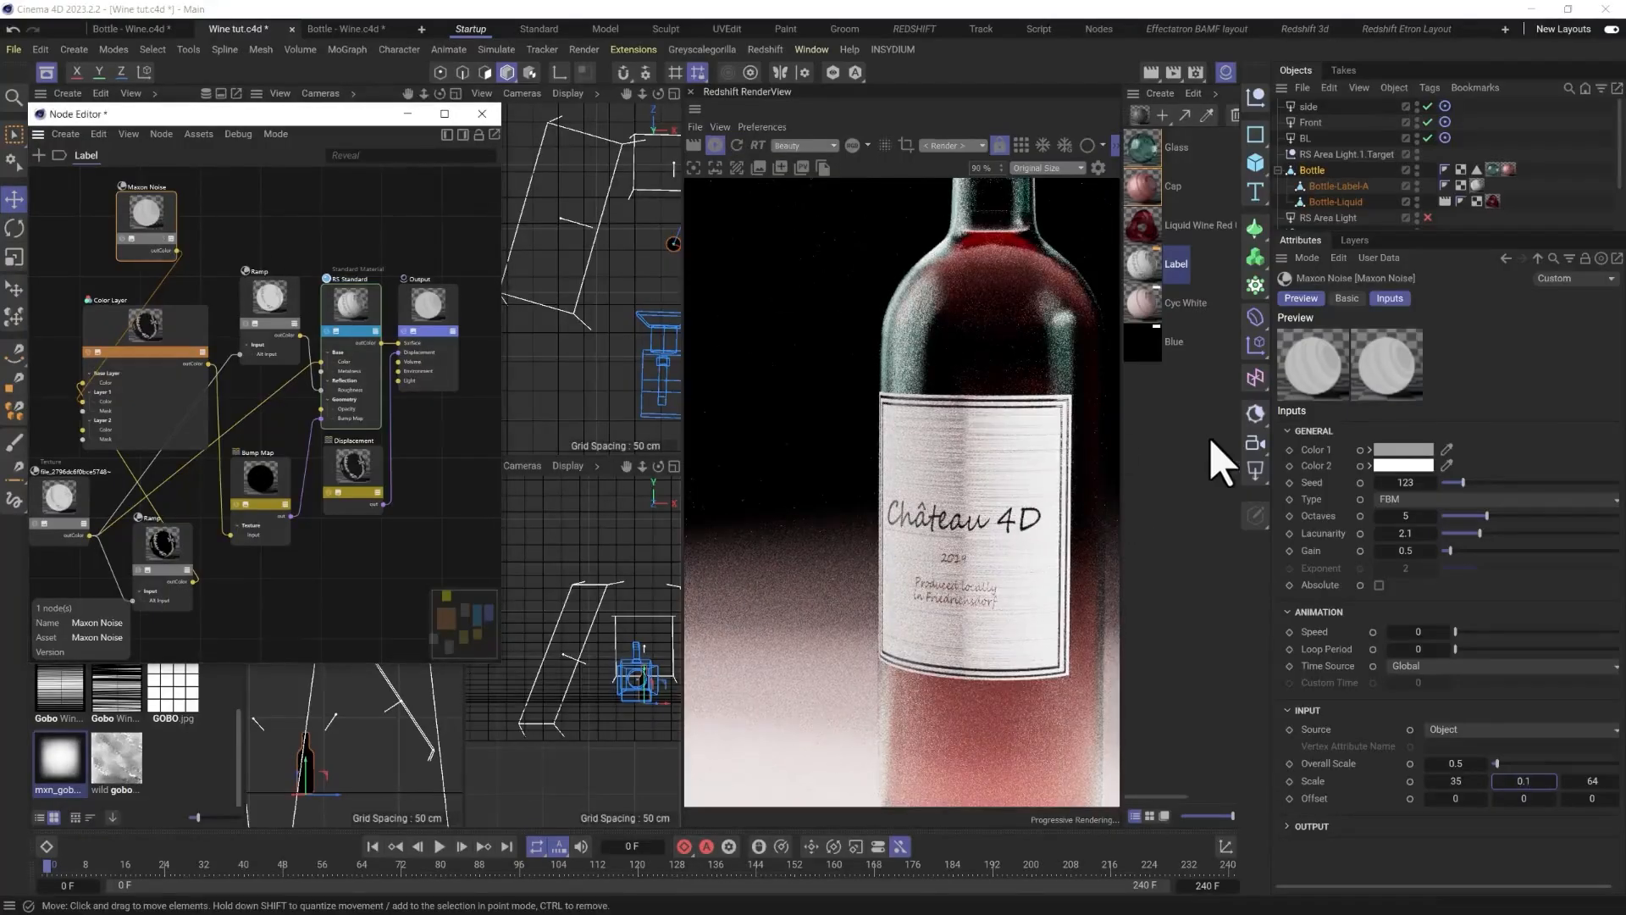
click(1405, 468)
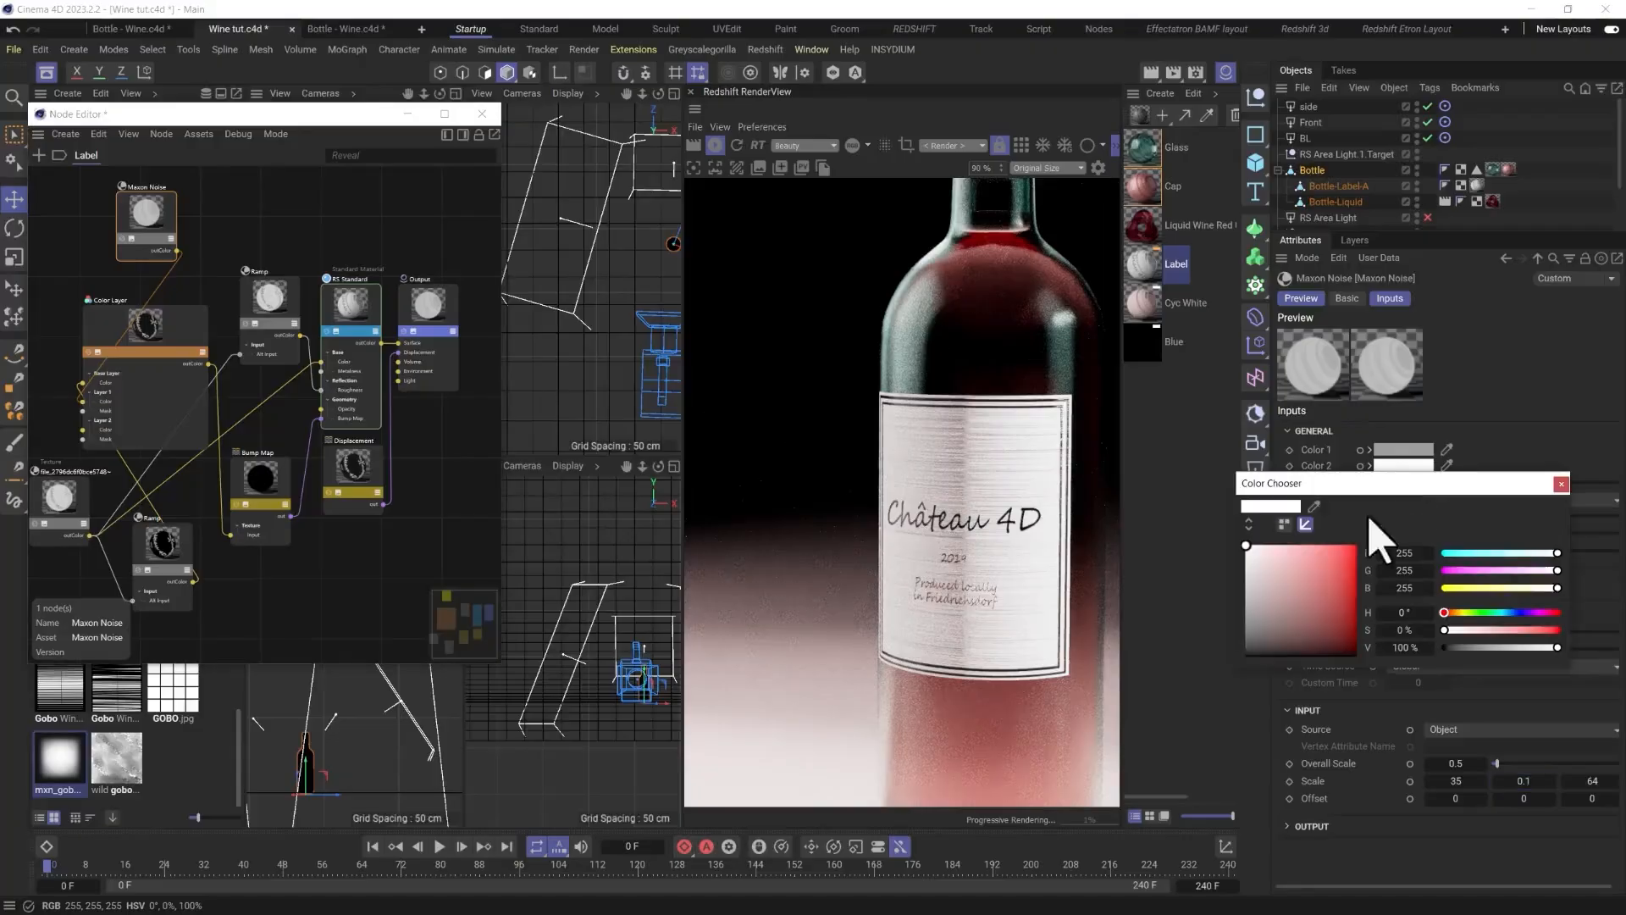
drag(1301, 566, 1245, 613)
click(1562, 483)
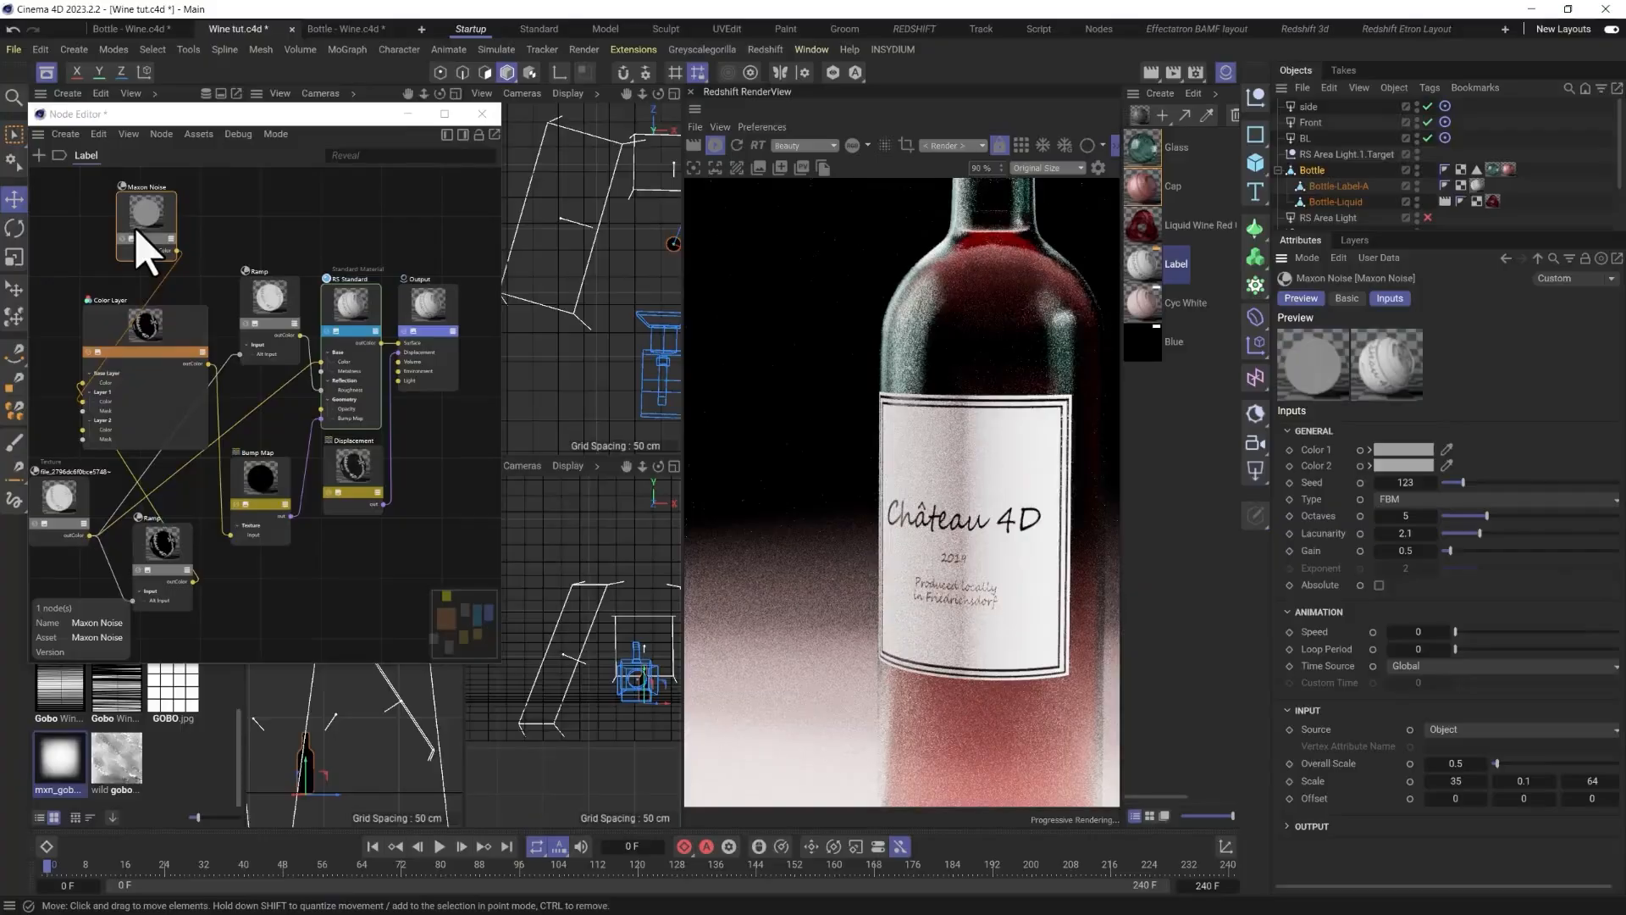
click(1399, 451)
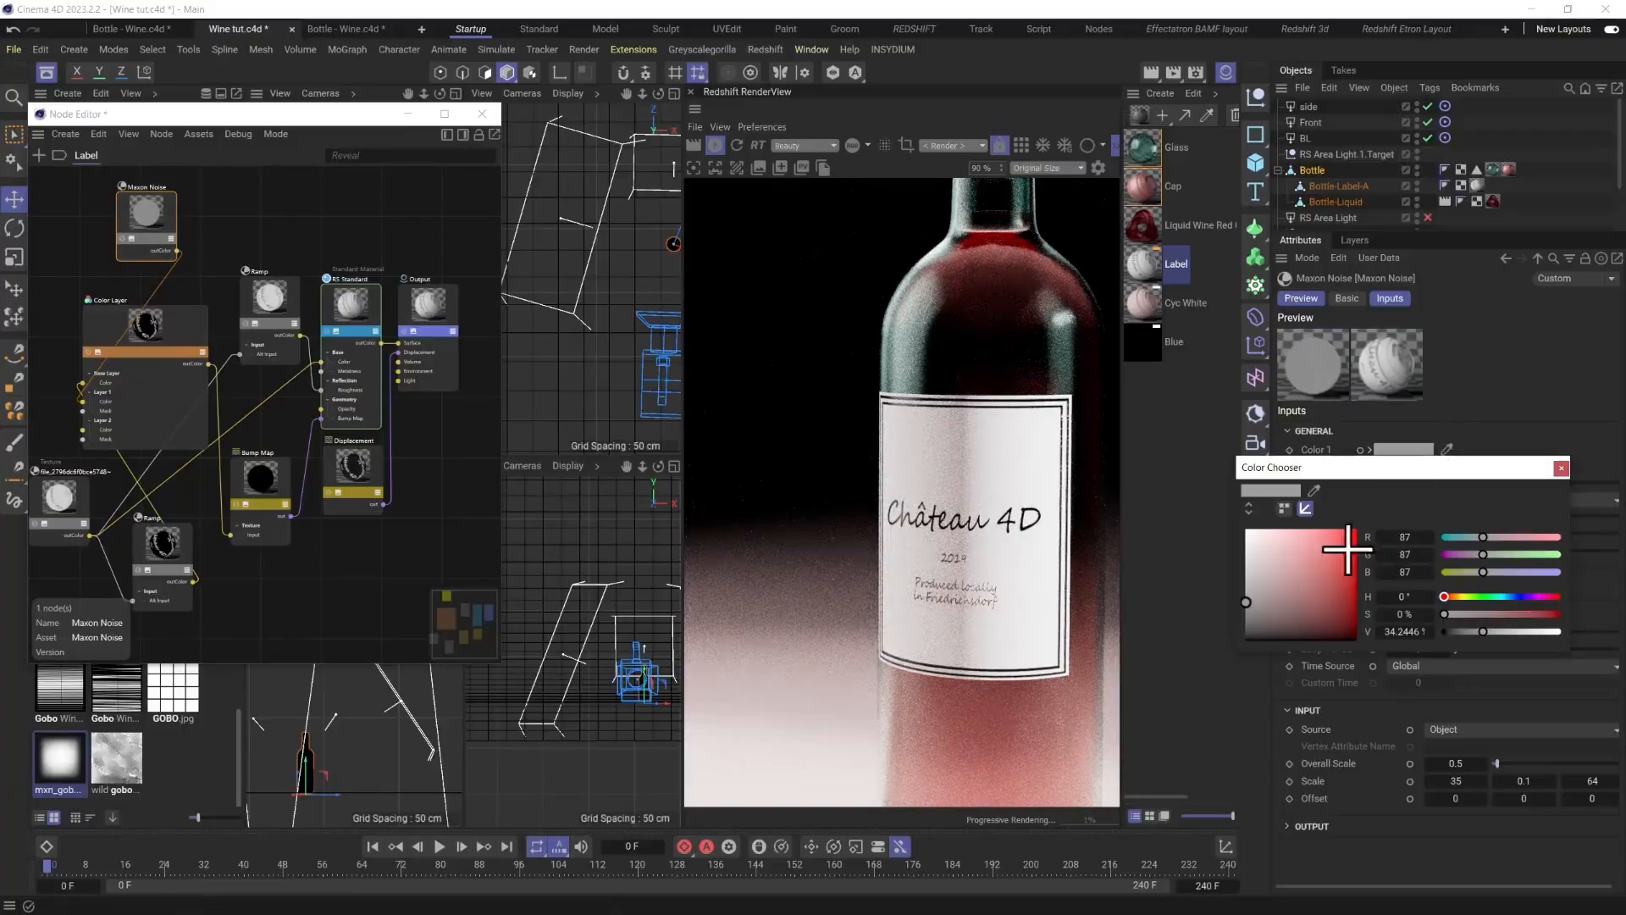
drag(1253, 572, 1239, 532)
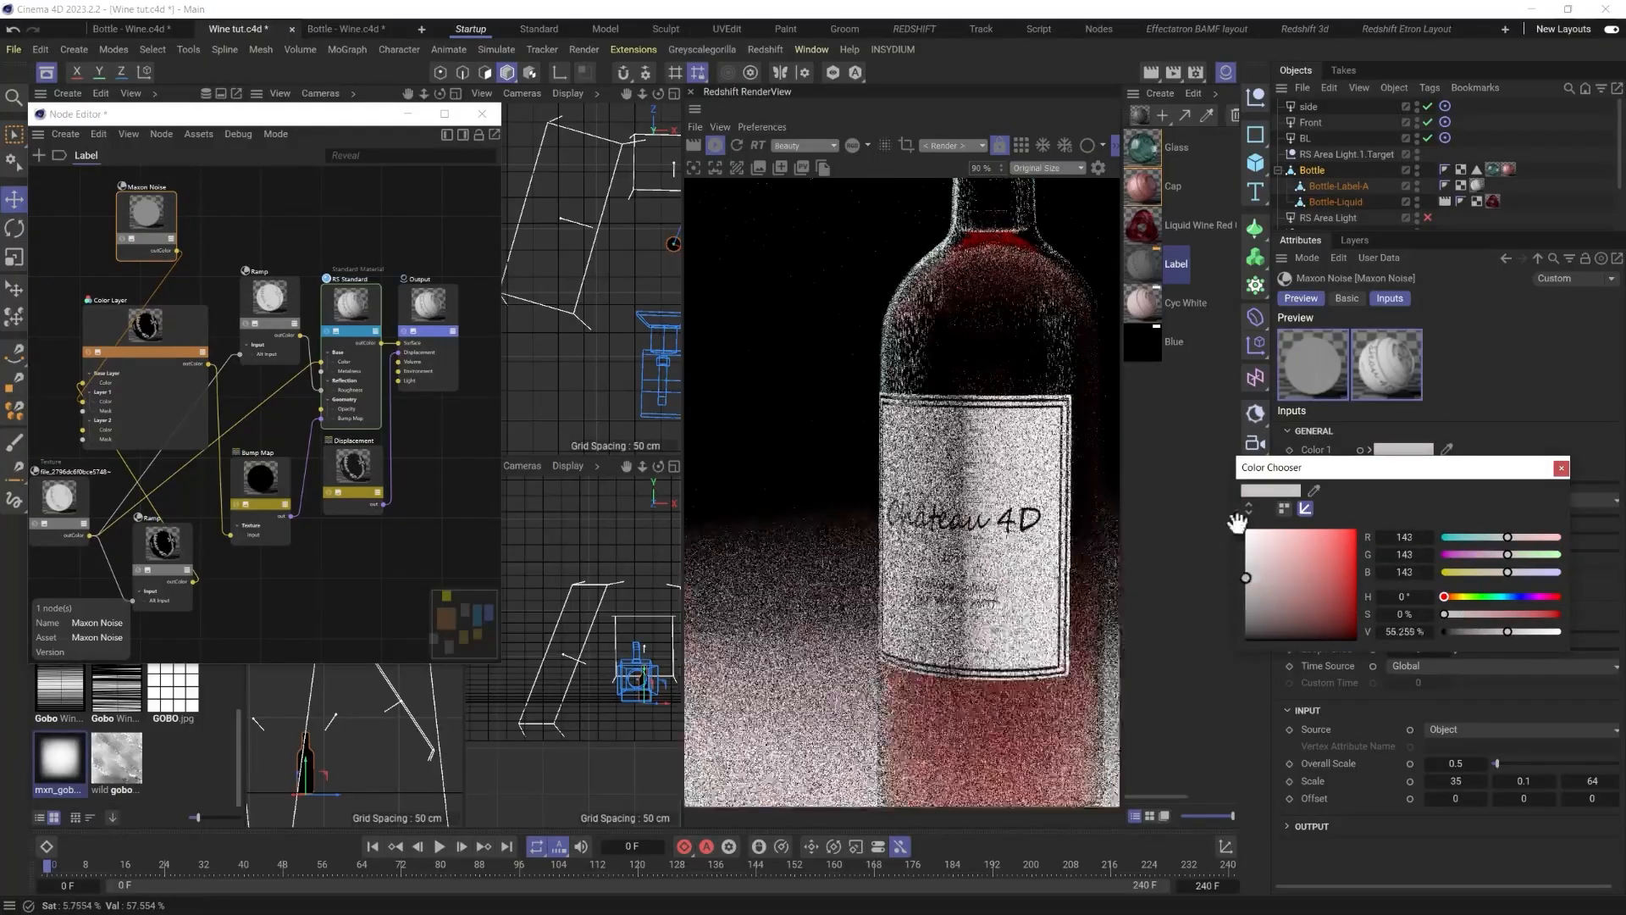
click(1562, 469)
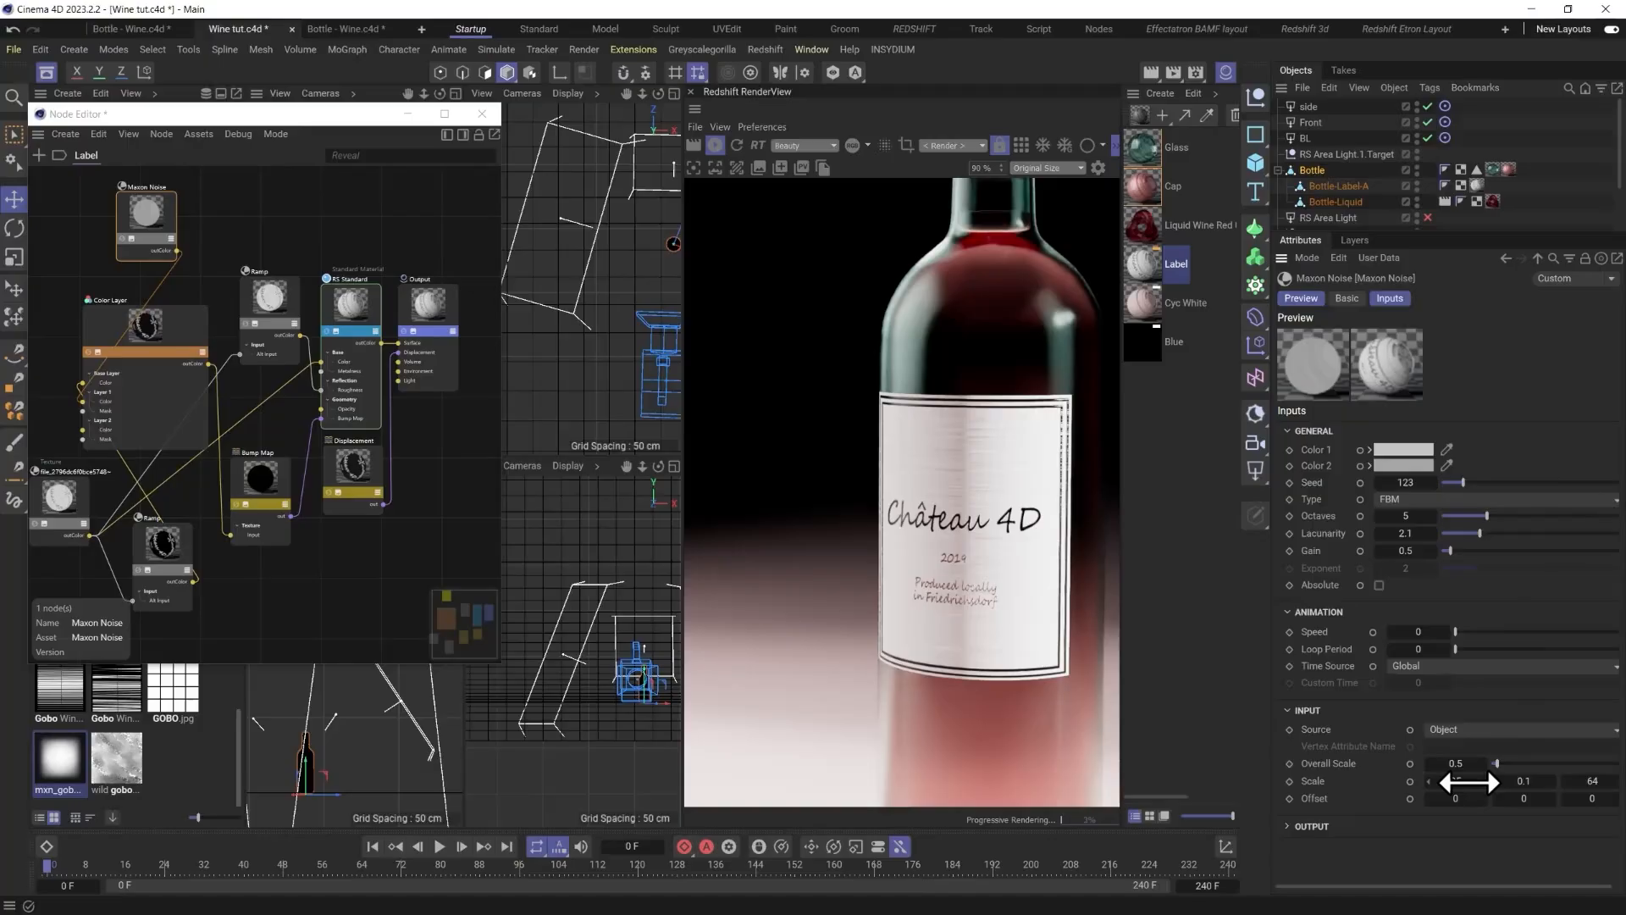
Set the Maxon Noise's X, Y and Z Scale to 1 each and its Overall Scale to 2.
click(1469, 781)
text(1)
key(Tab)
text(1)
key(Tab)
text(1)
click(1474, 764)
text(2)
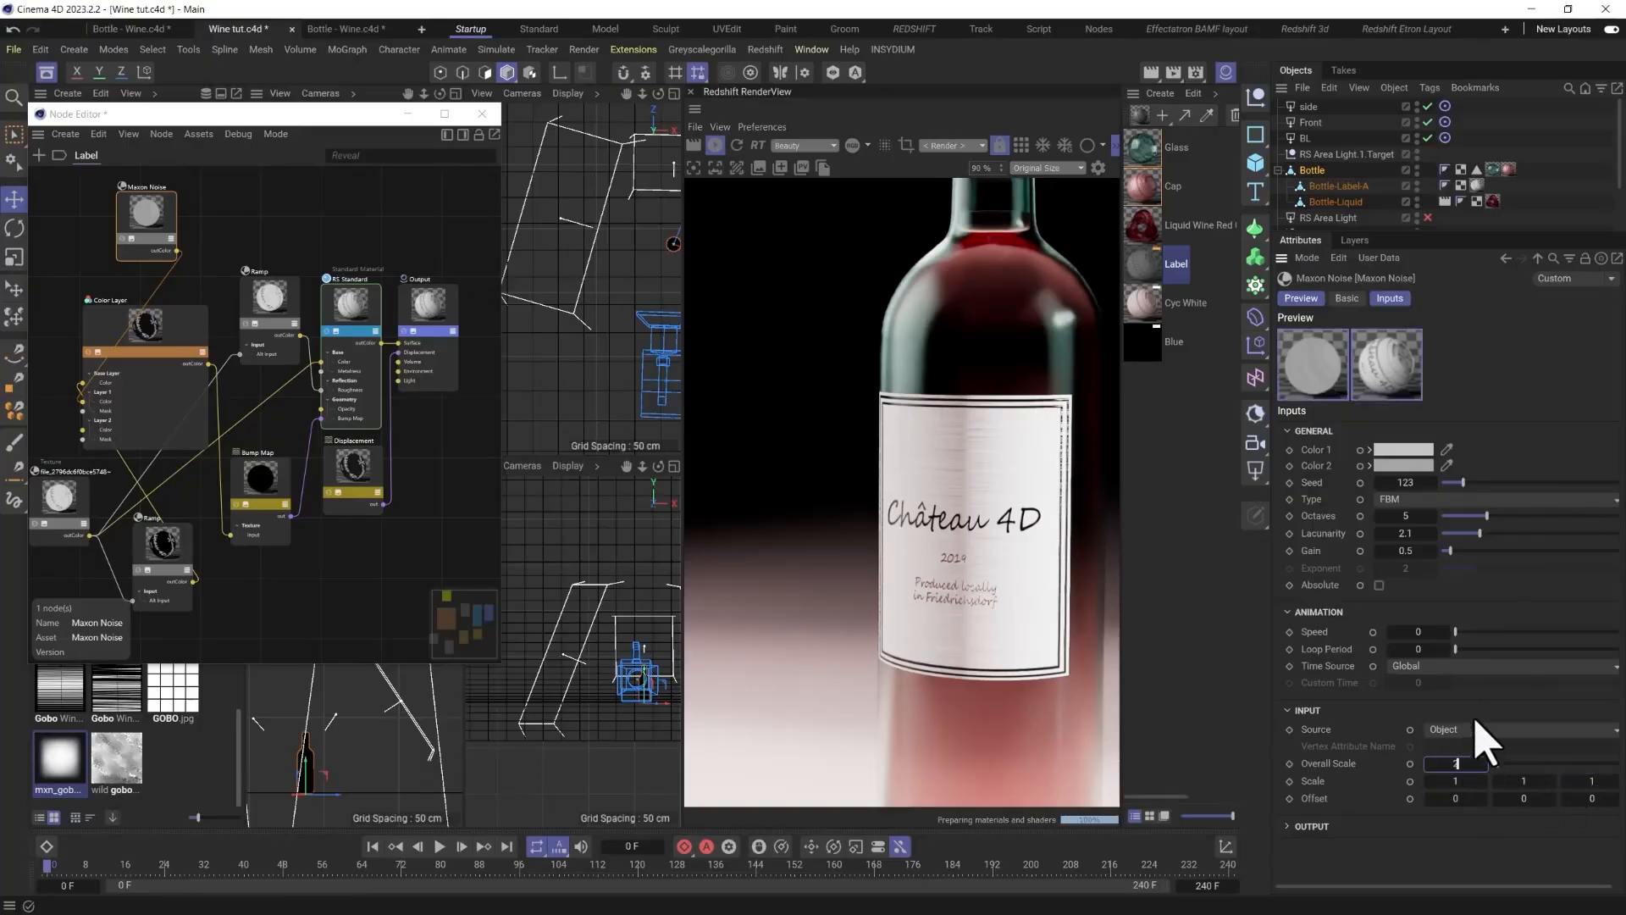
key(Return)
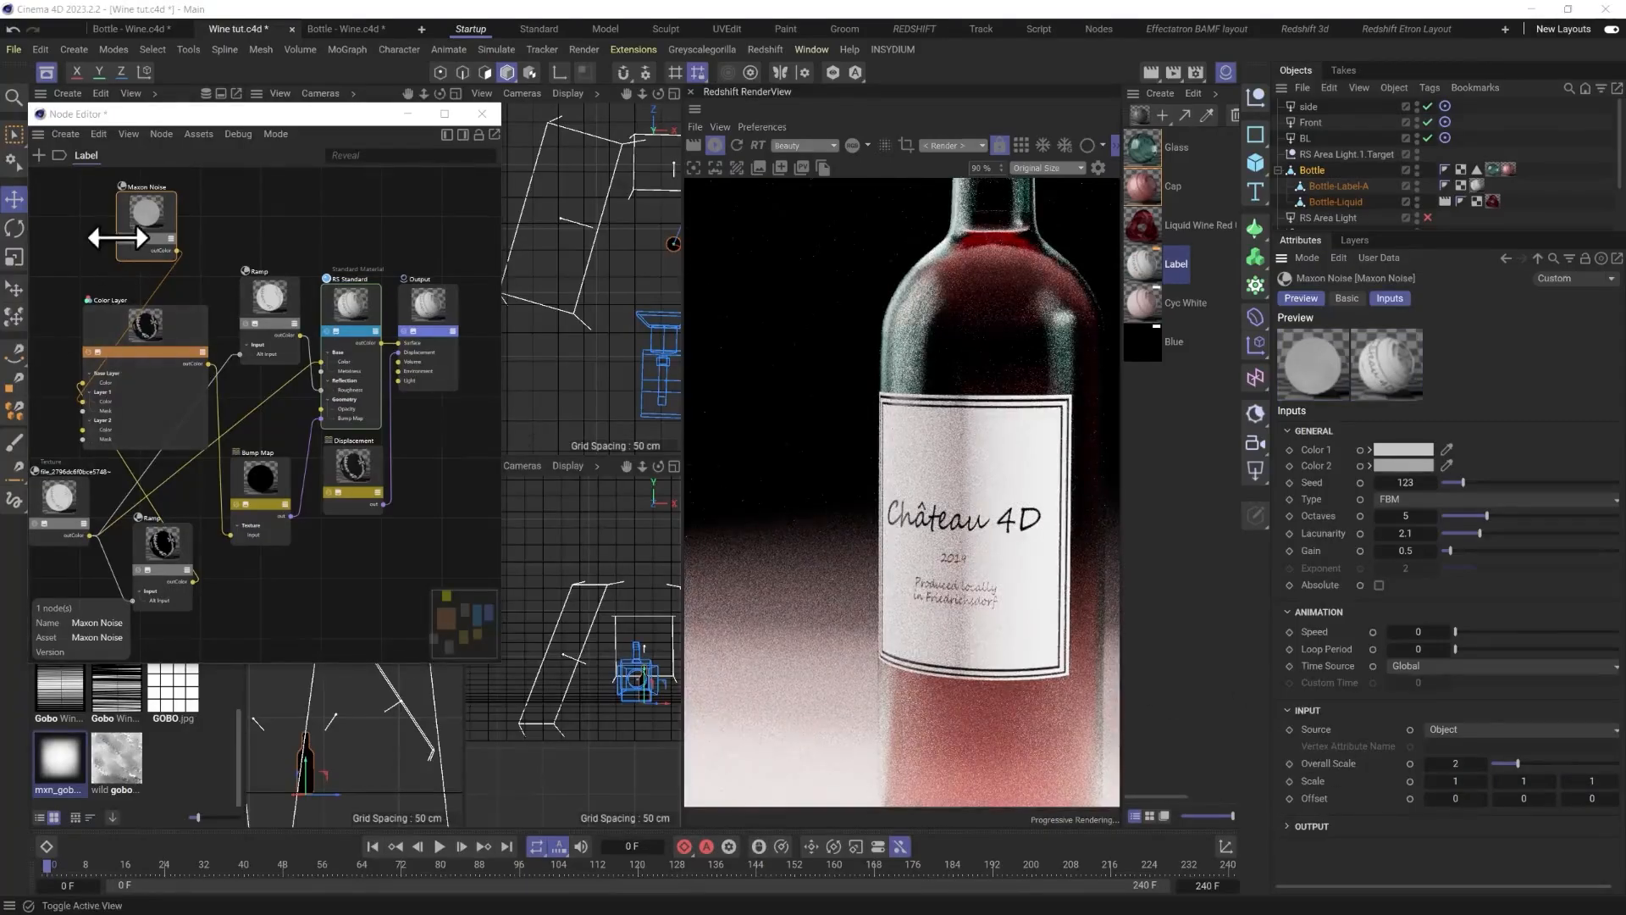
Solo the Maxon Noise in the render and reduce its Overall Scale to 0.5 and further down to 0.05.
click(119, 250)
click(161, 218)
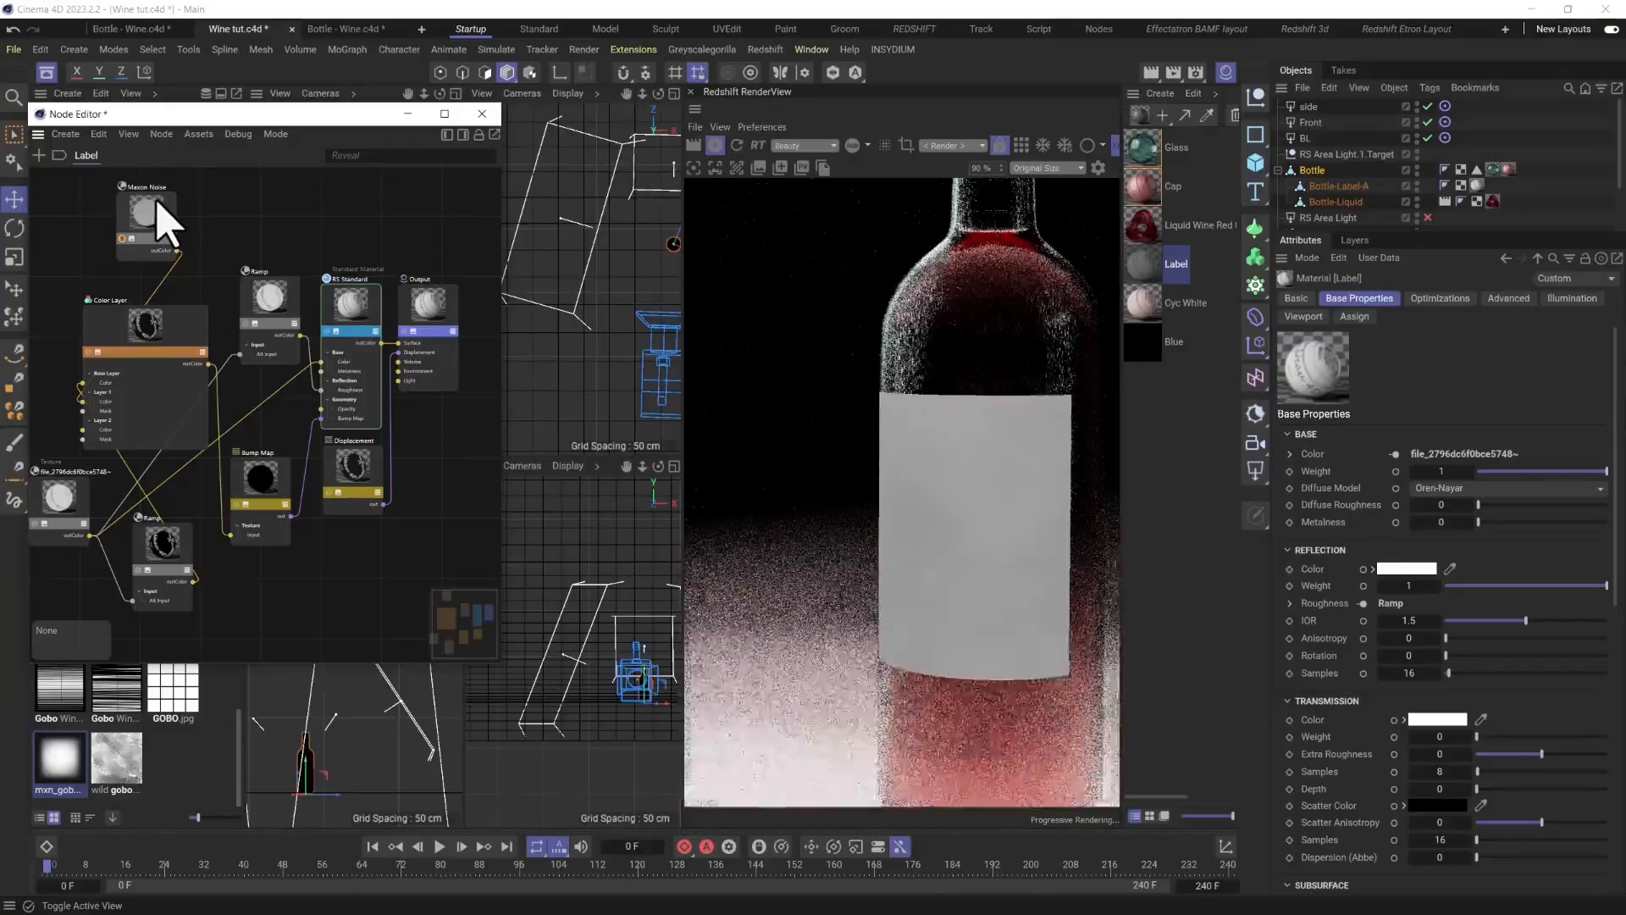
double_click(1456, 764)
text(0.5)
key(Return)
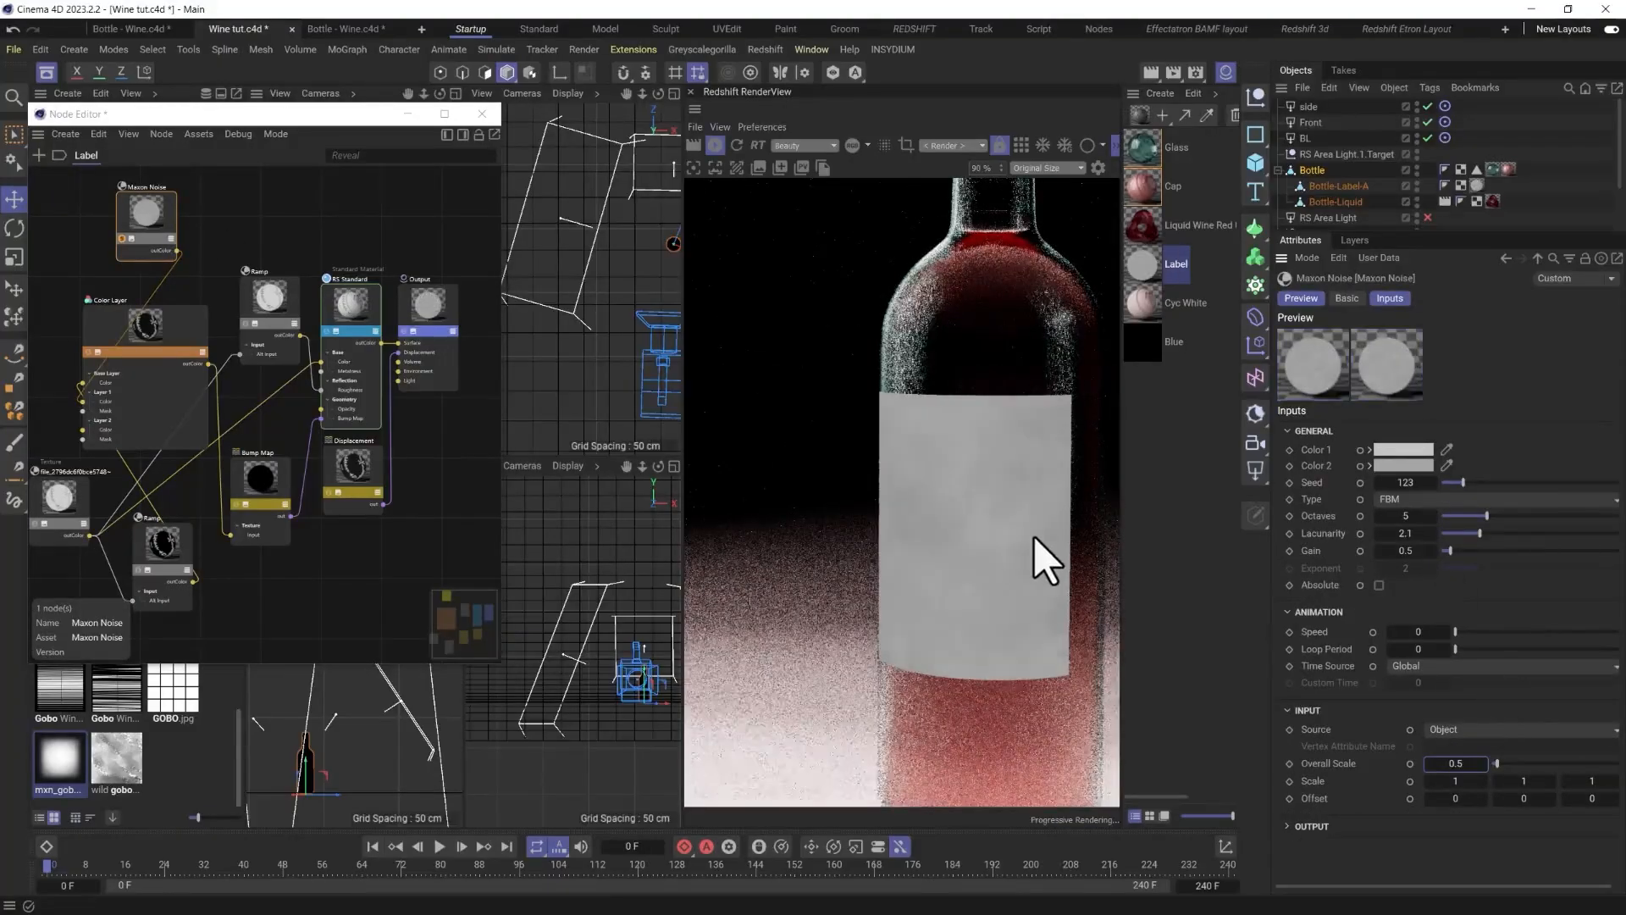
double_click(1452, 764)
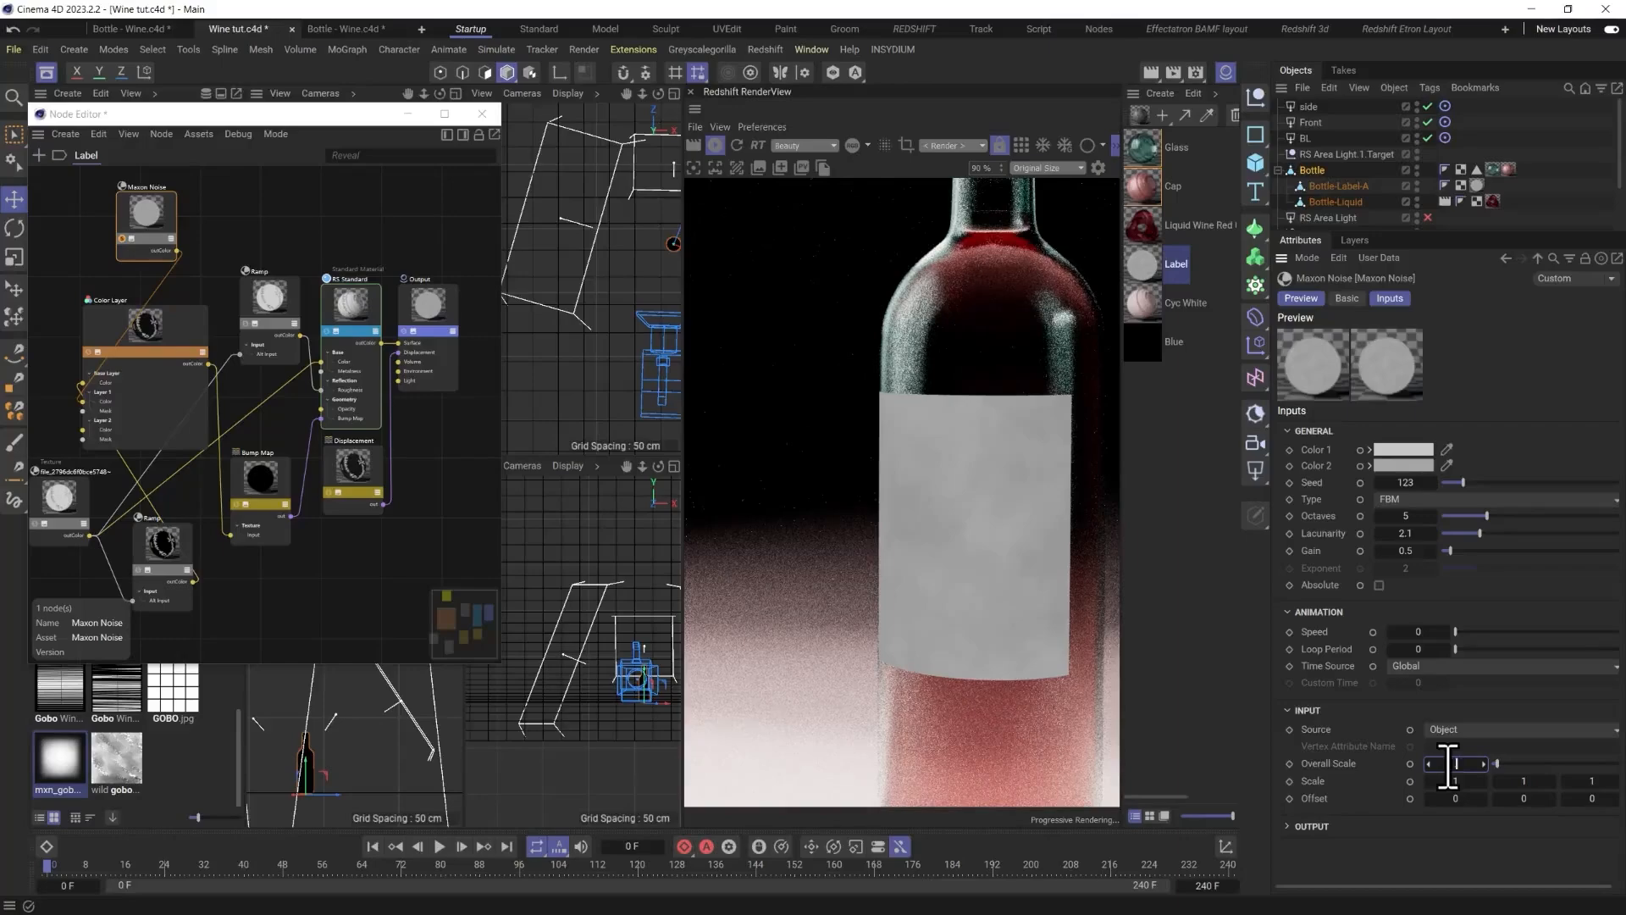
text(.1)
key(Return)
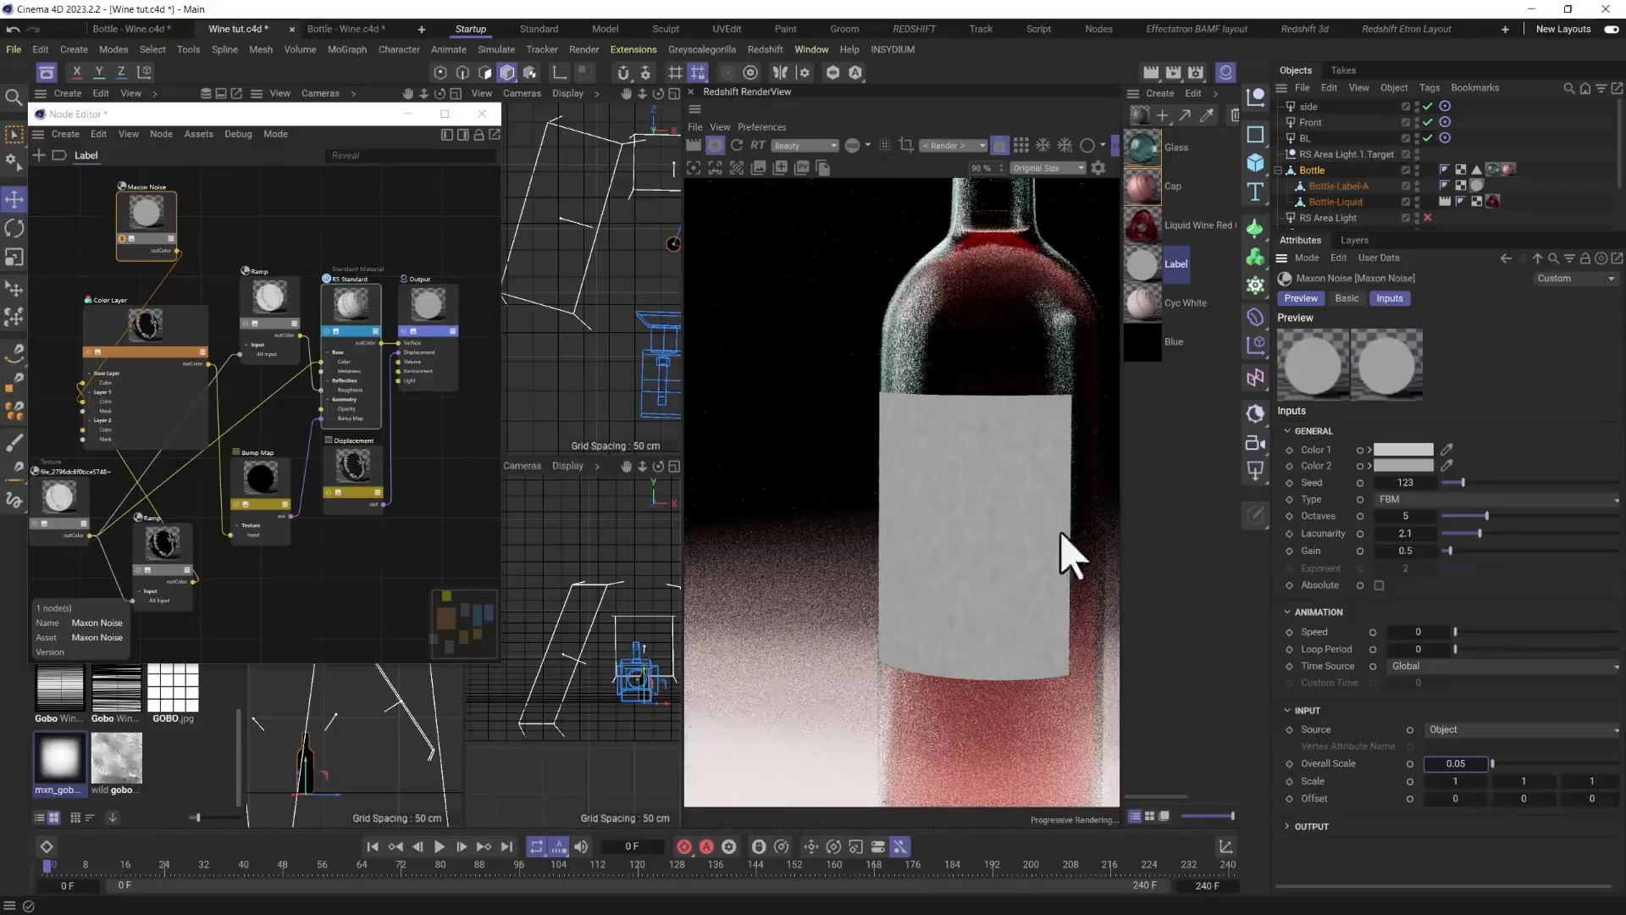
End the noise solo, set the Maxon Noise's X and Z Scale to 3, and refresh the render.
click(129, 254)
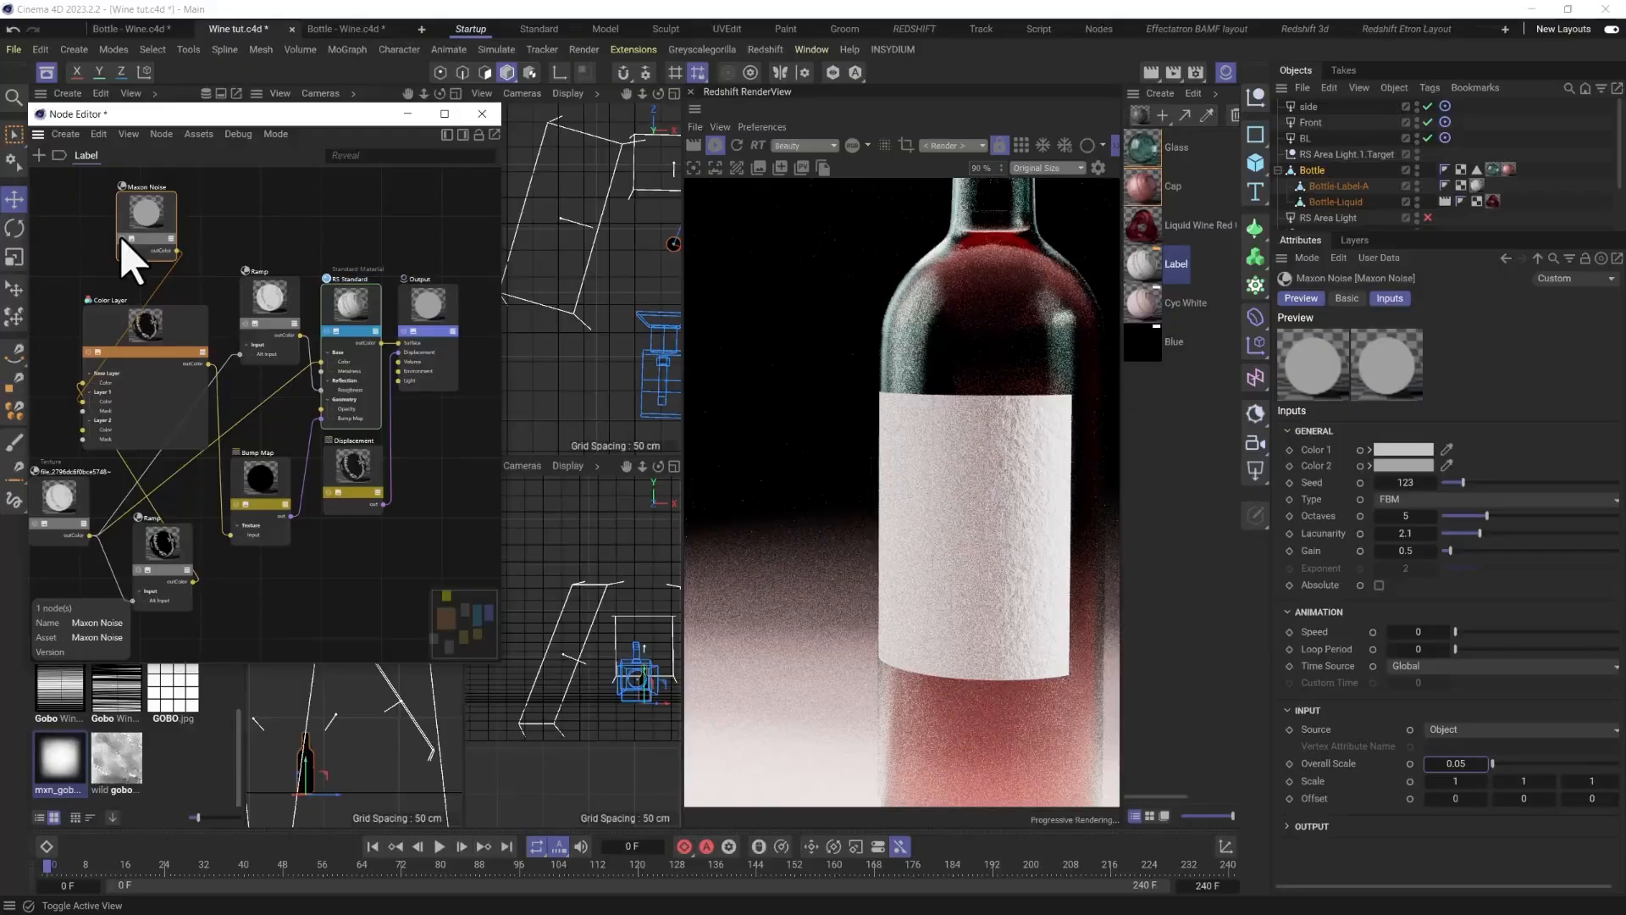
click(1469, 781)
text(3)
key(Return)
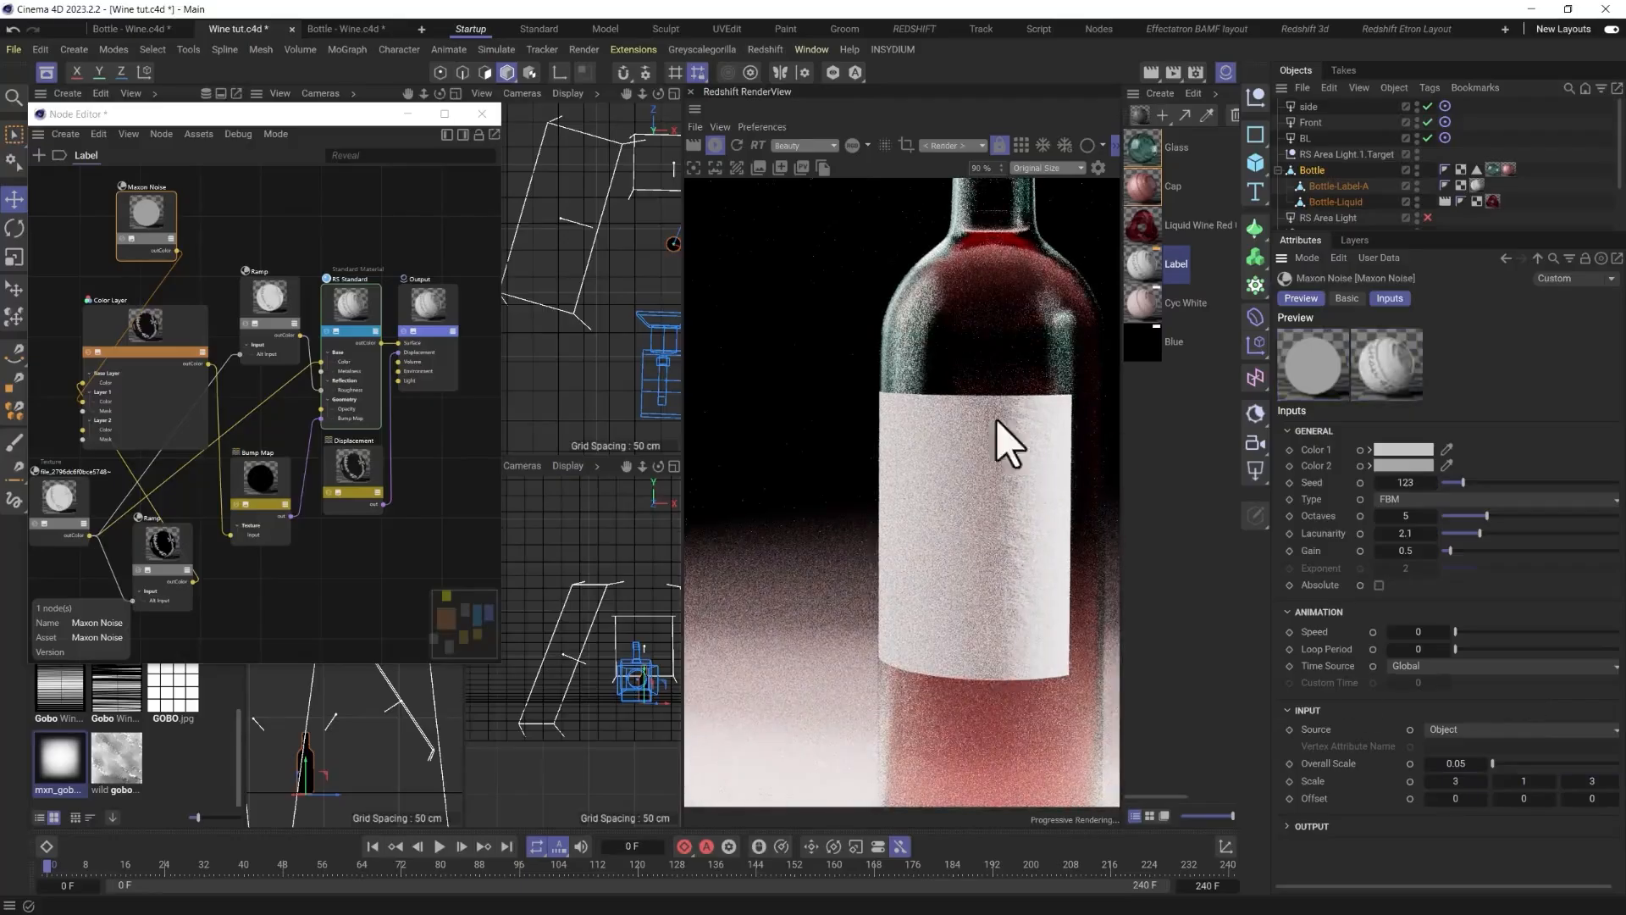
click(738, 147)
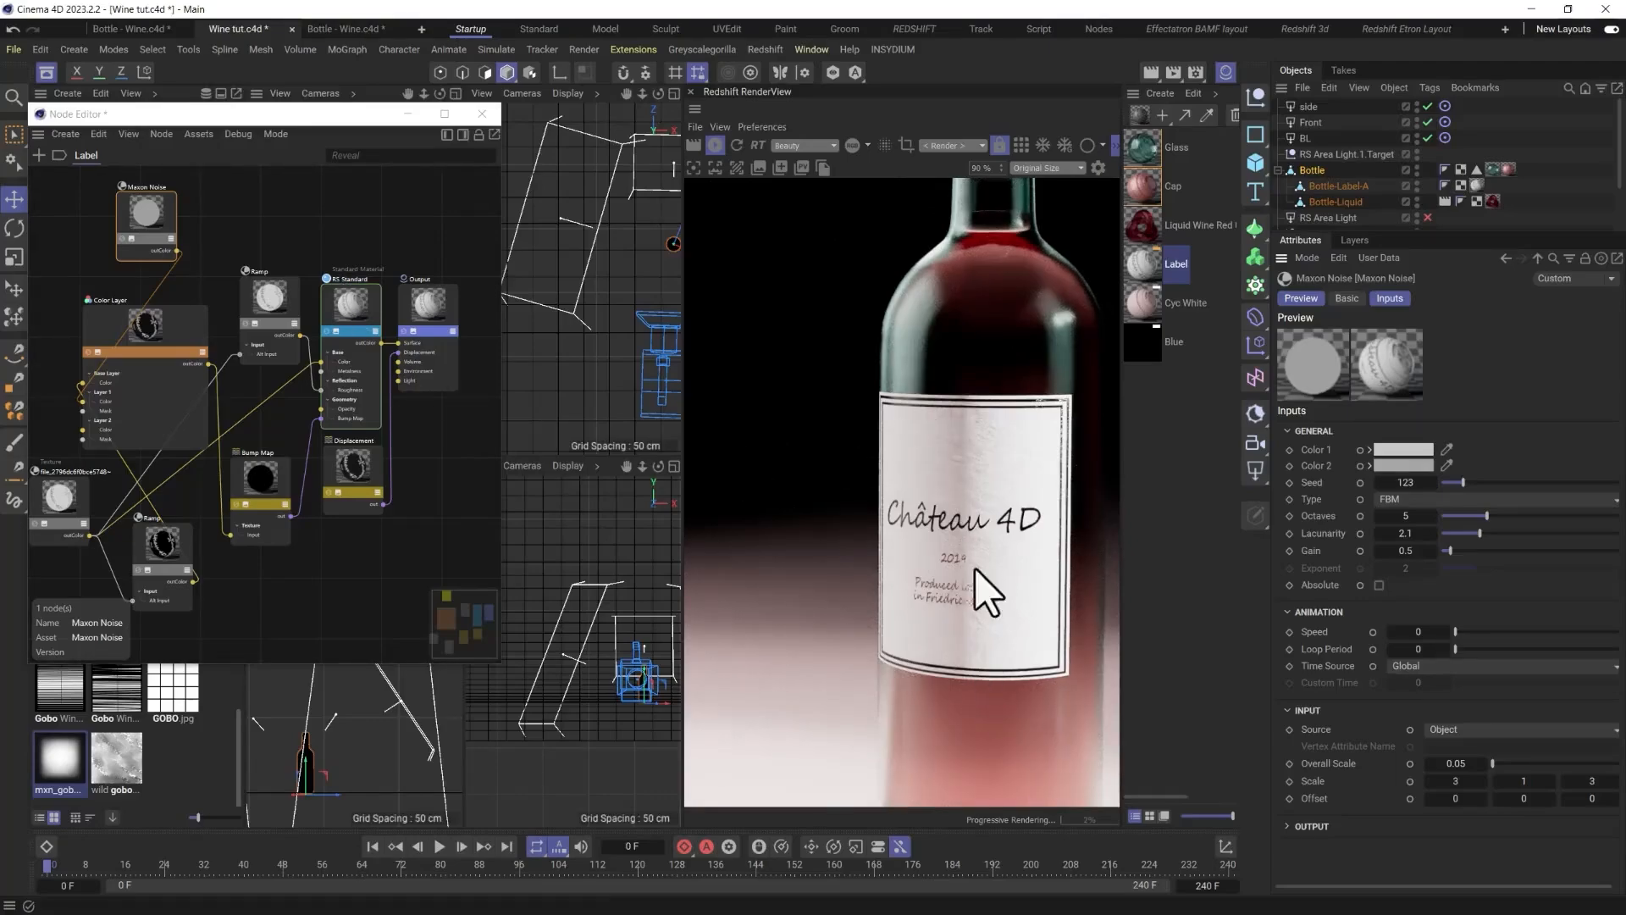
Move the side area light in the Top view towards the camera, and check the whole bottle in the render.
click(563, 242)
drag(552, 254, 554, 282)
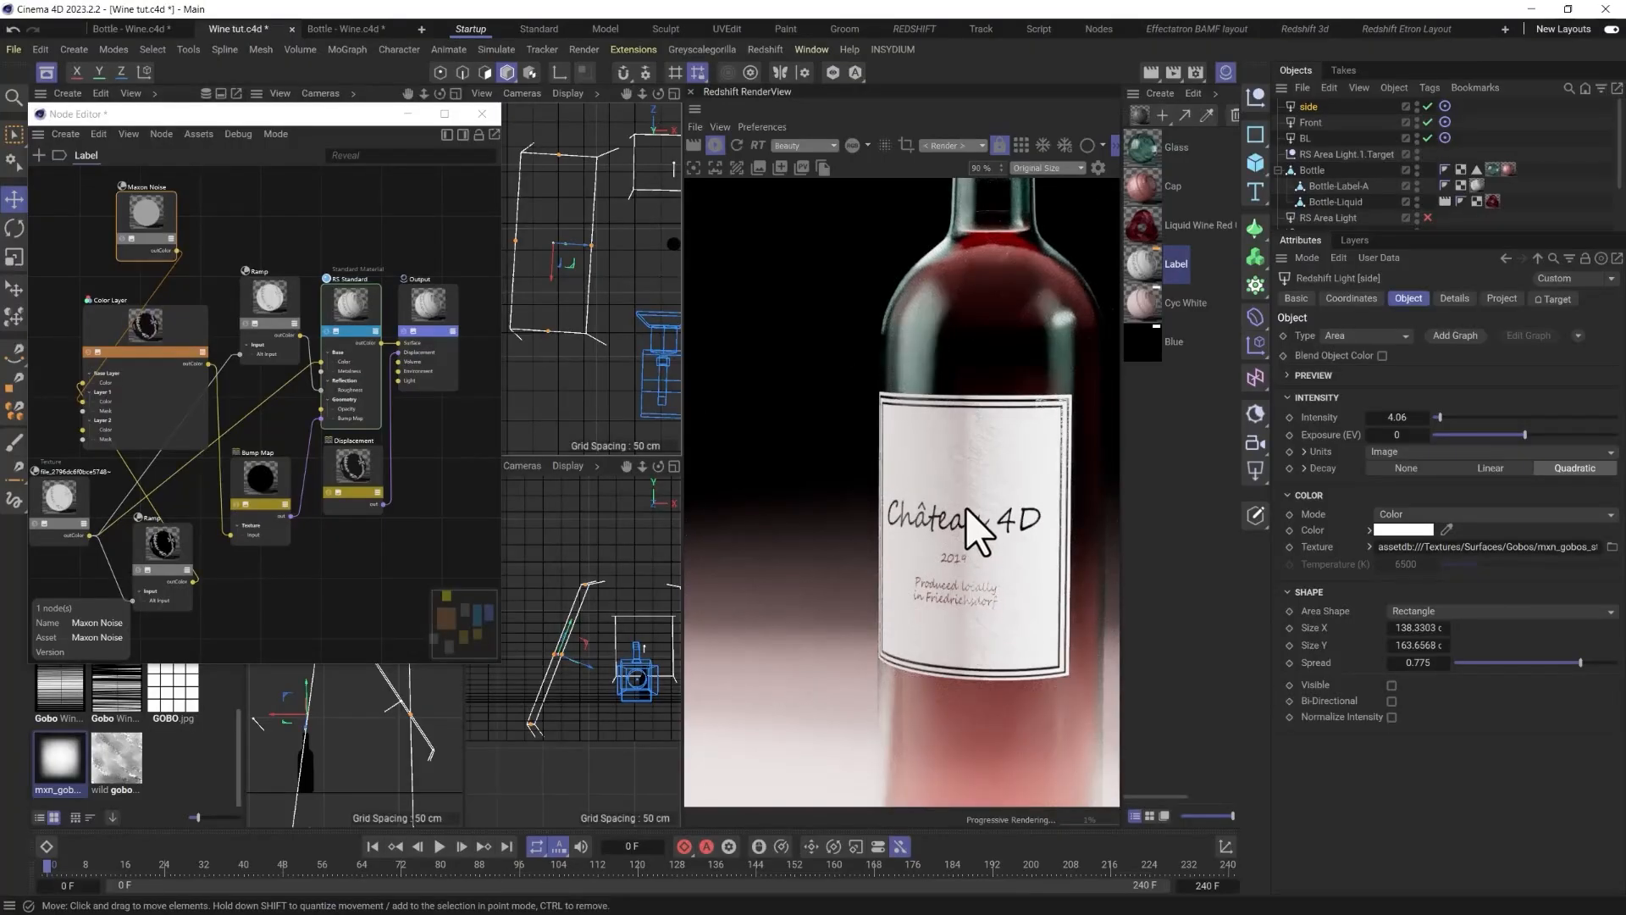
scroll(970, 513, down, 2)
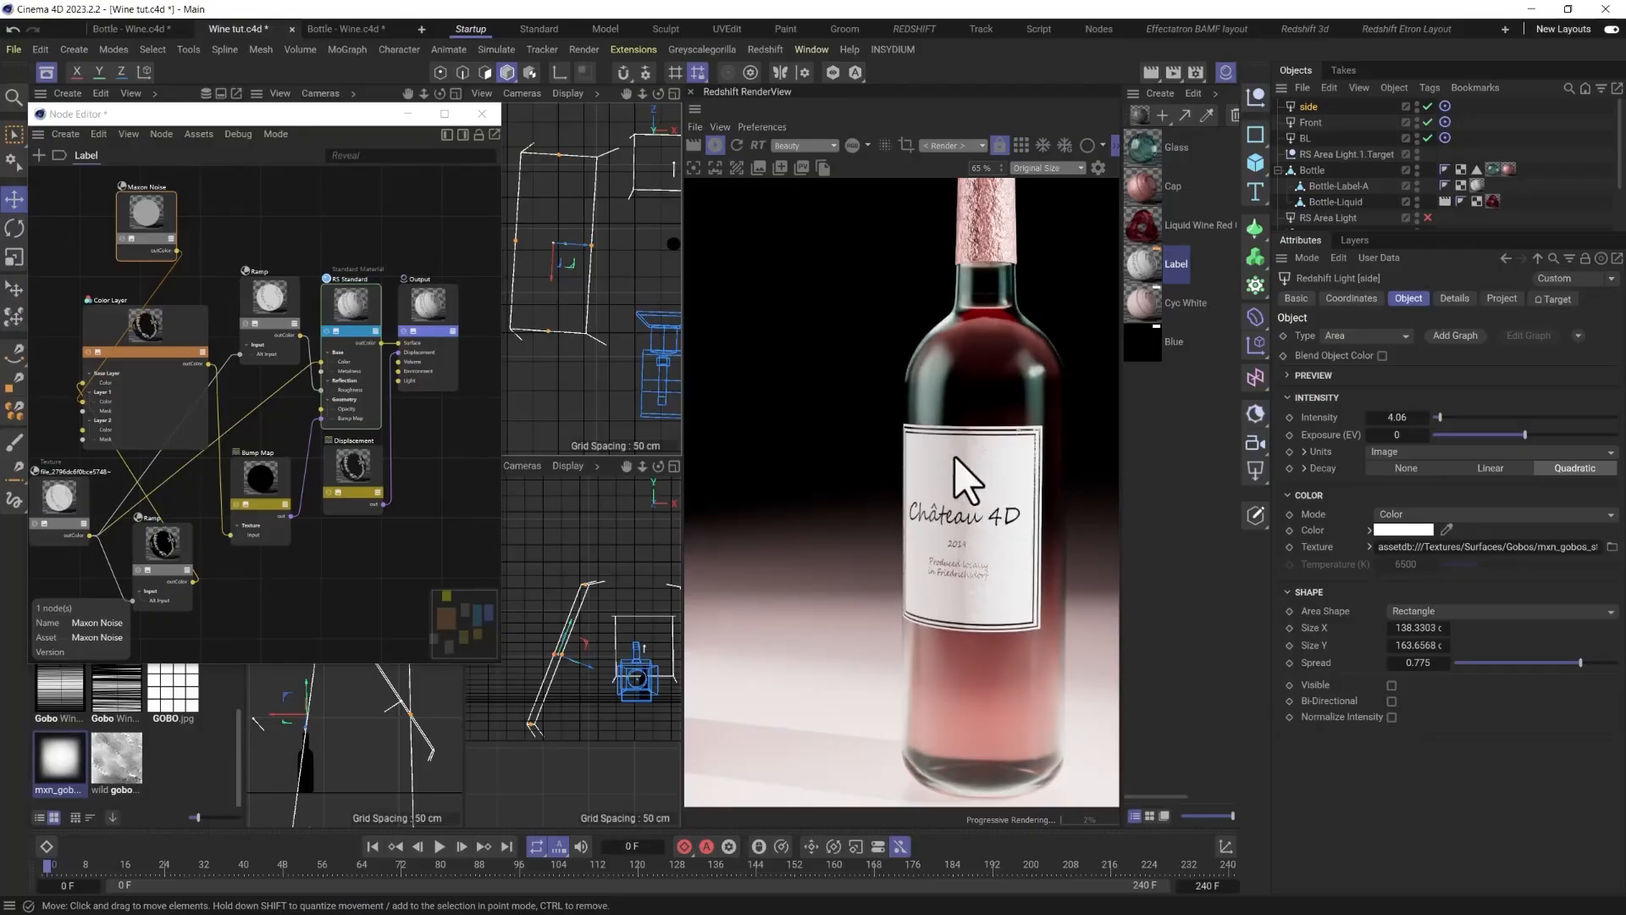
scroll(937, 467, down, 1)
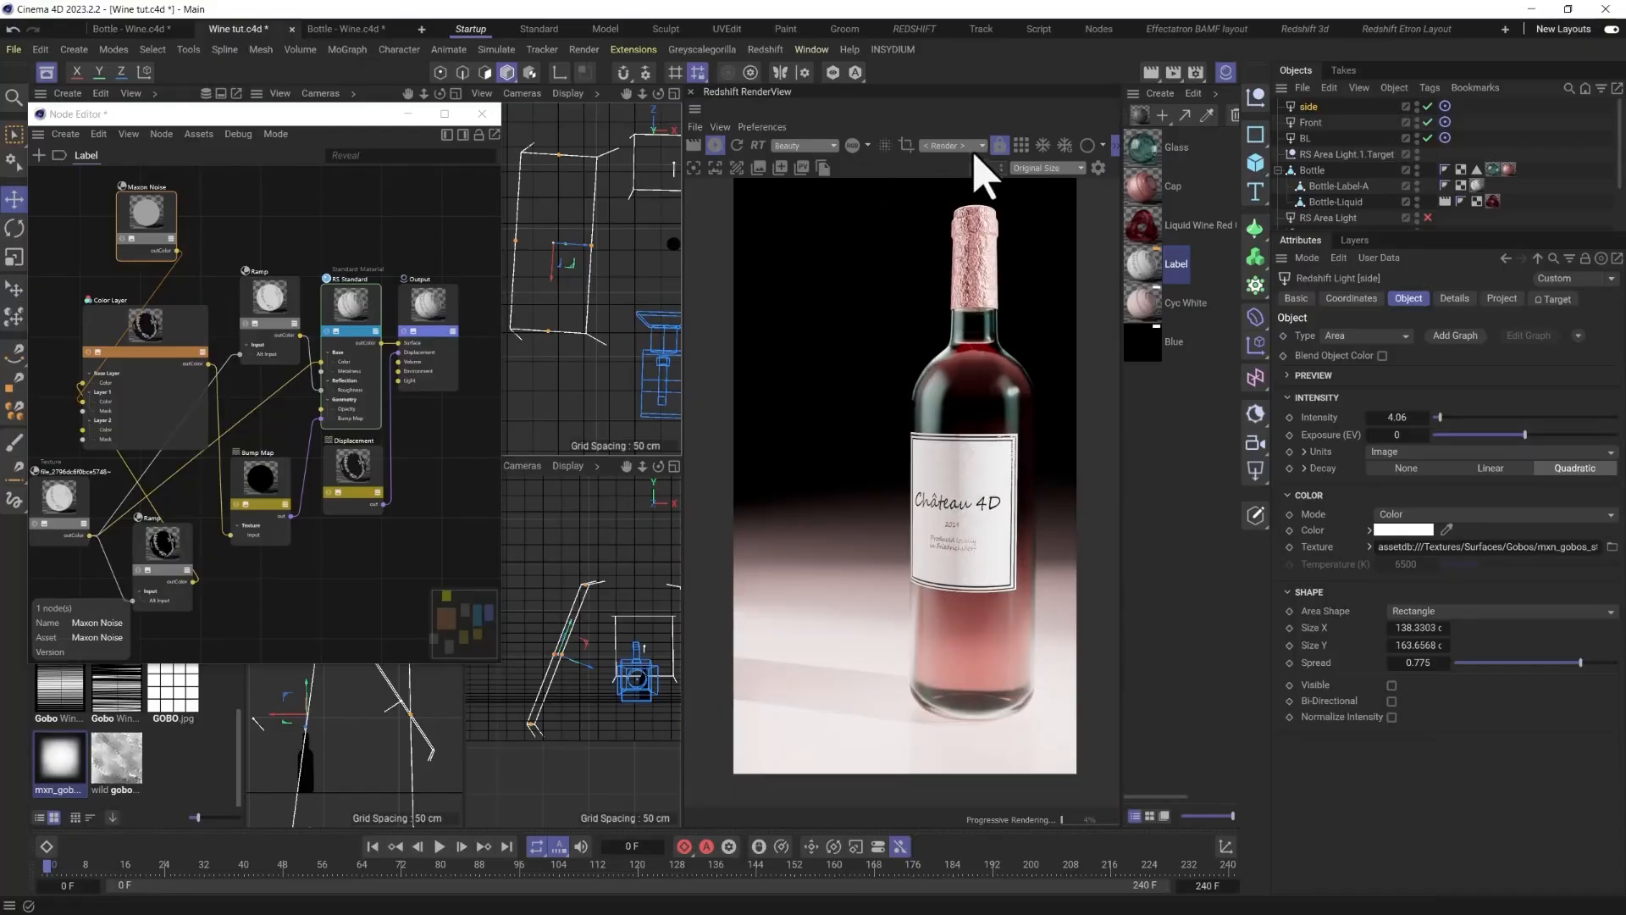
Soften the Cap material by setting its Bump Map Height Scale to 0.3 and its reflection Roughness to 0.4.
click(1143, 186)
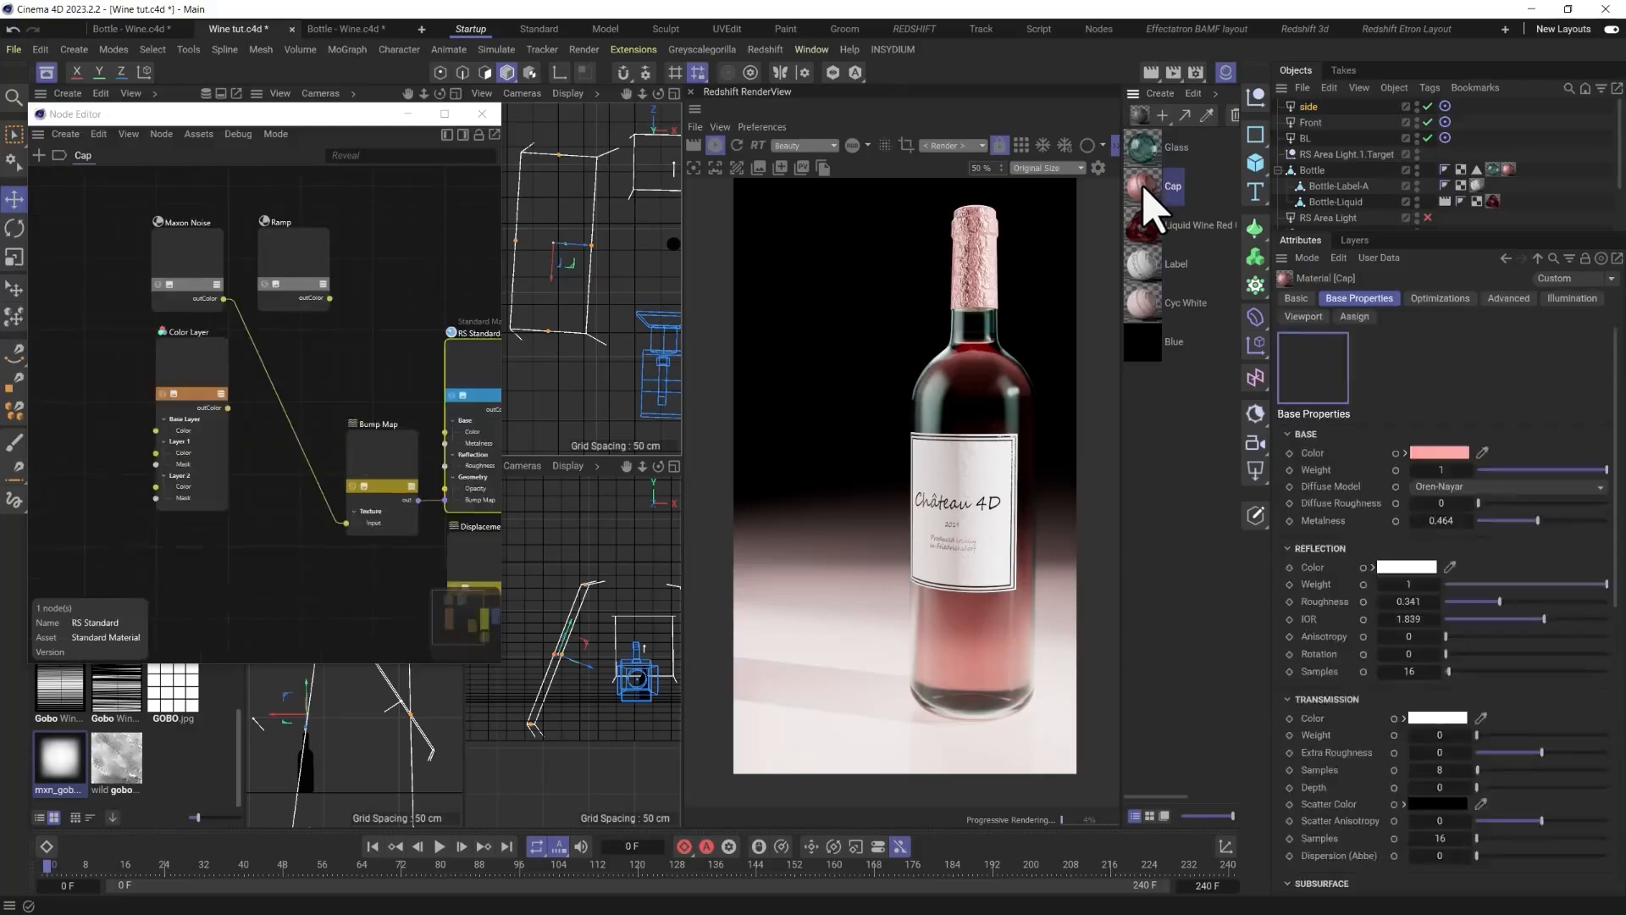
click(381, 453)
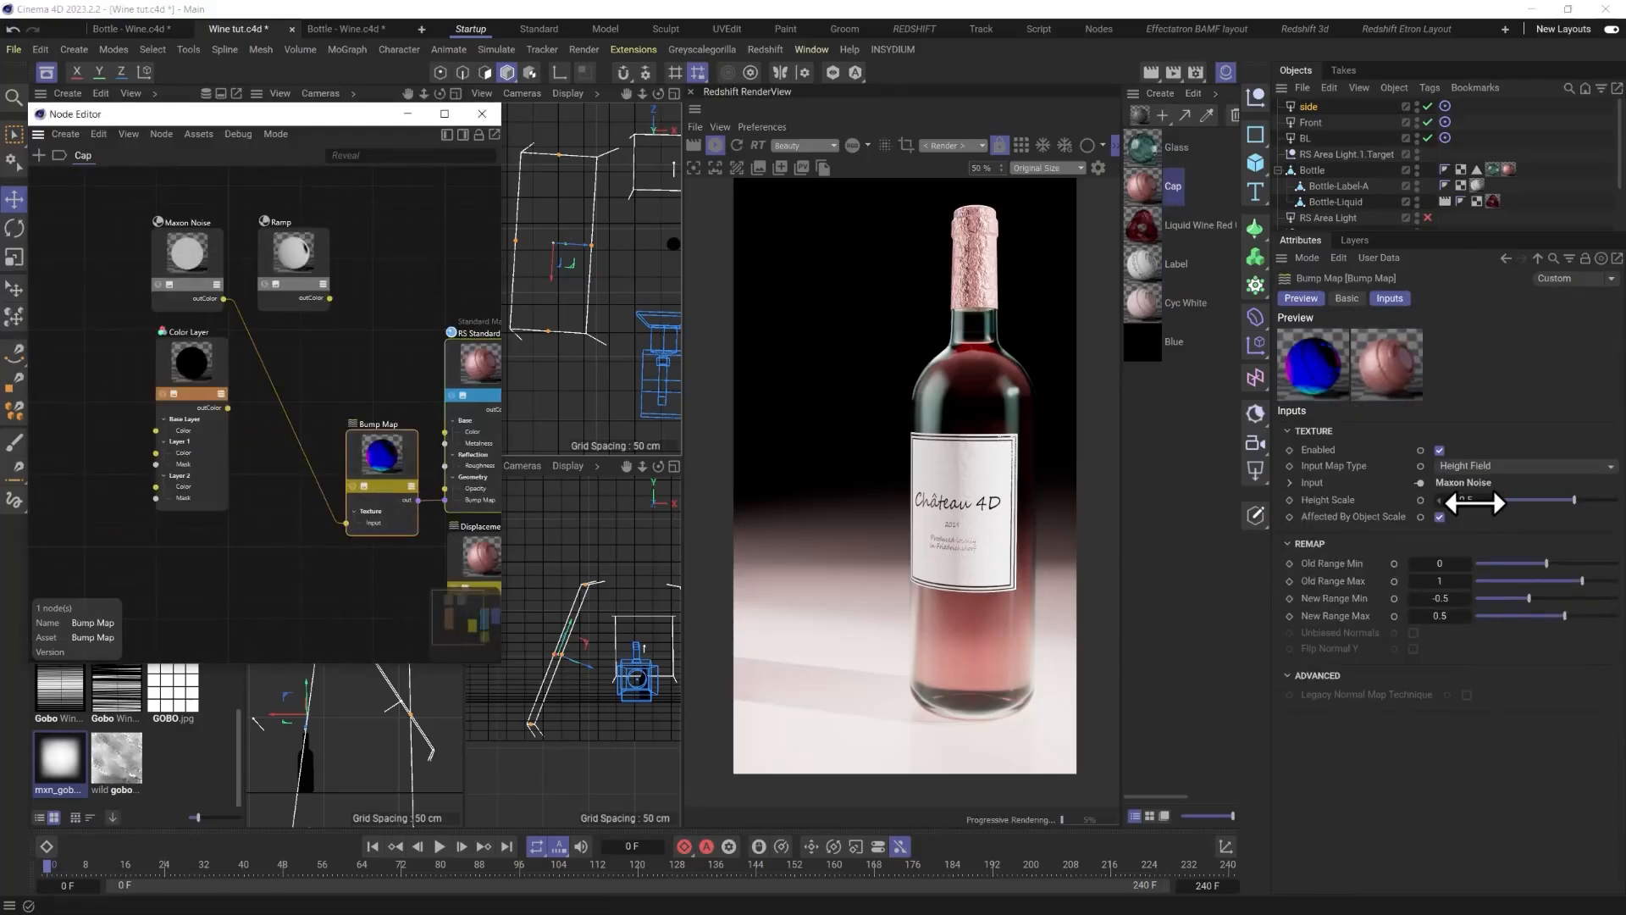
drag(1479, 501, 1472, 501)
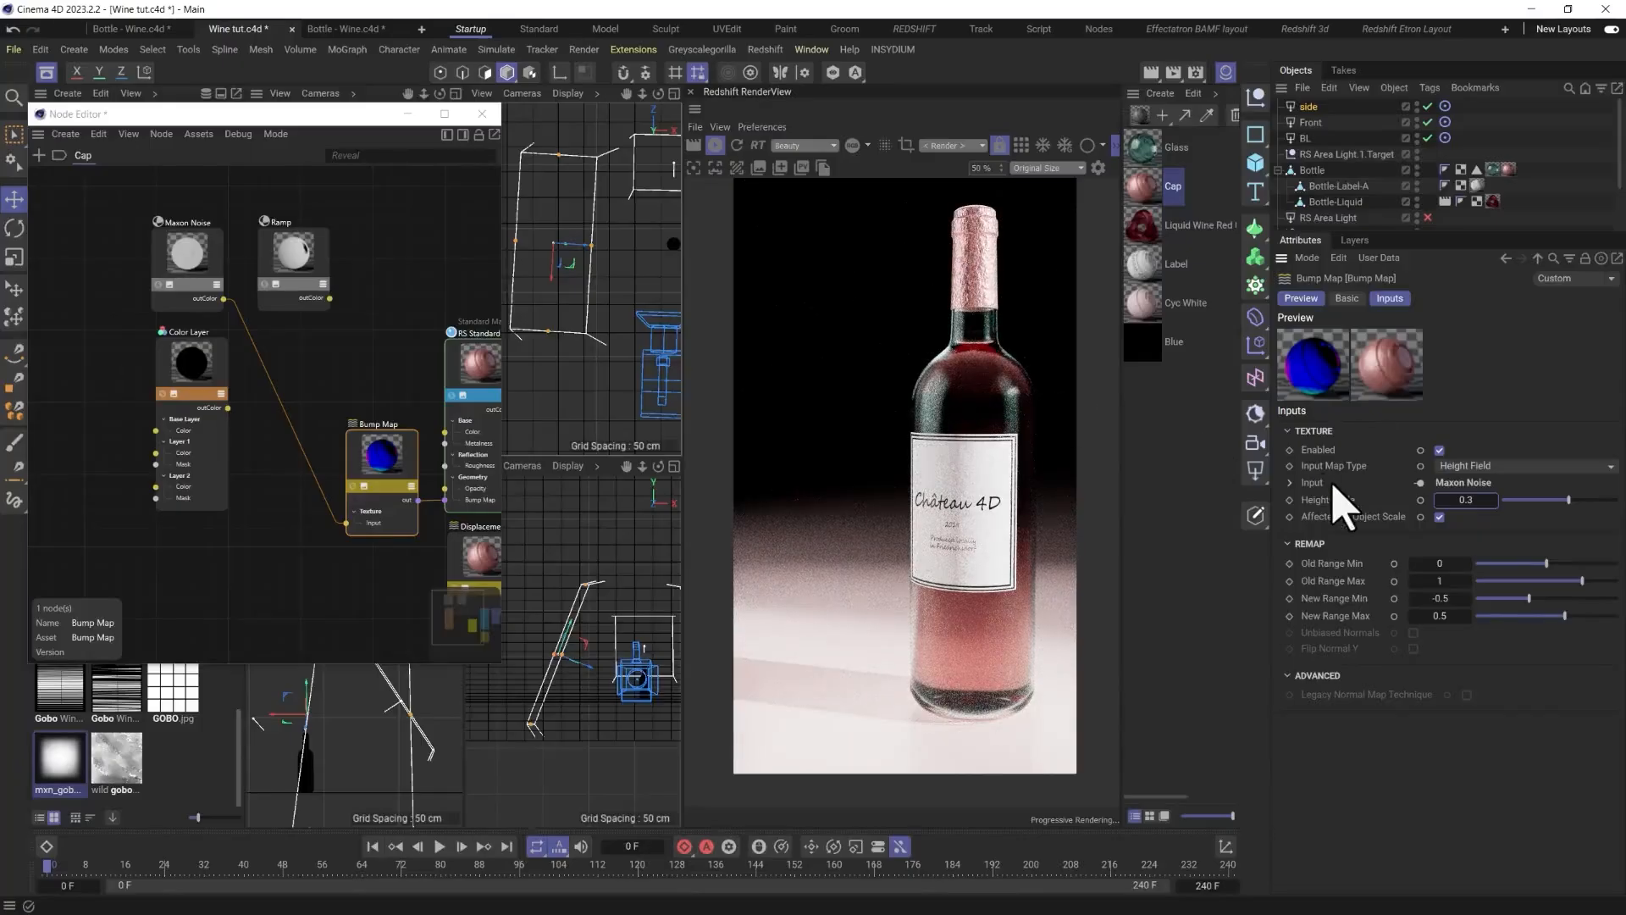
click(483, 390)
click(1406, 597)
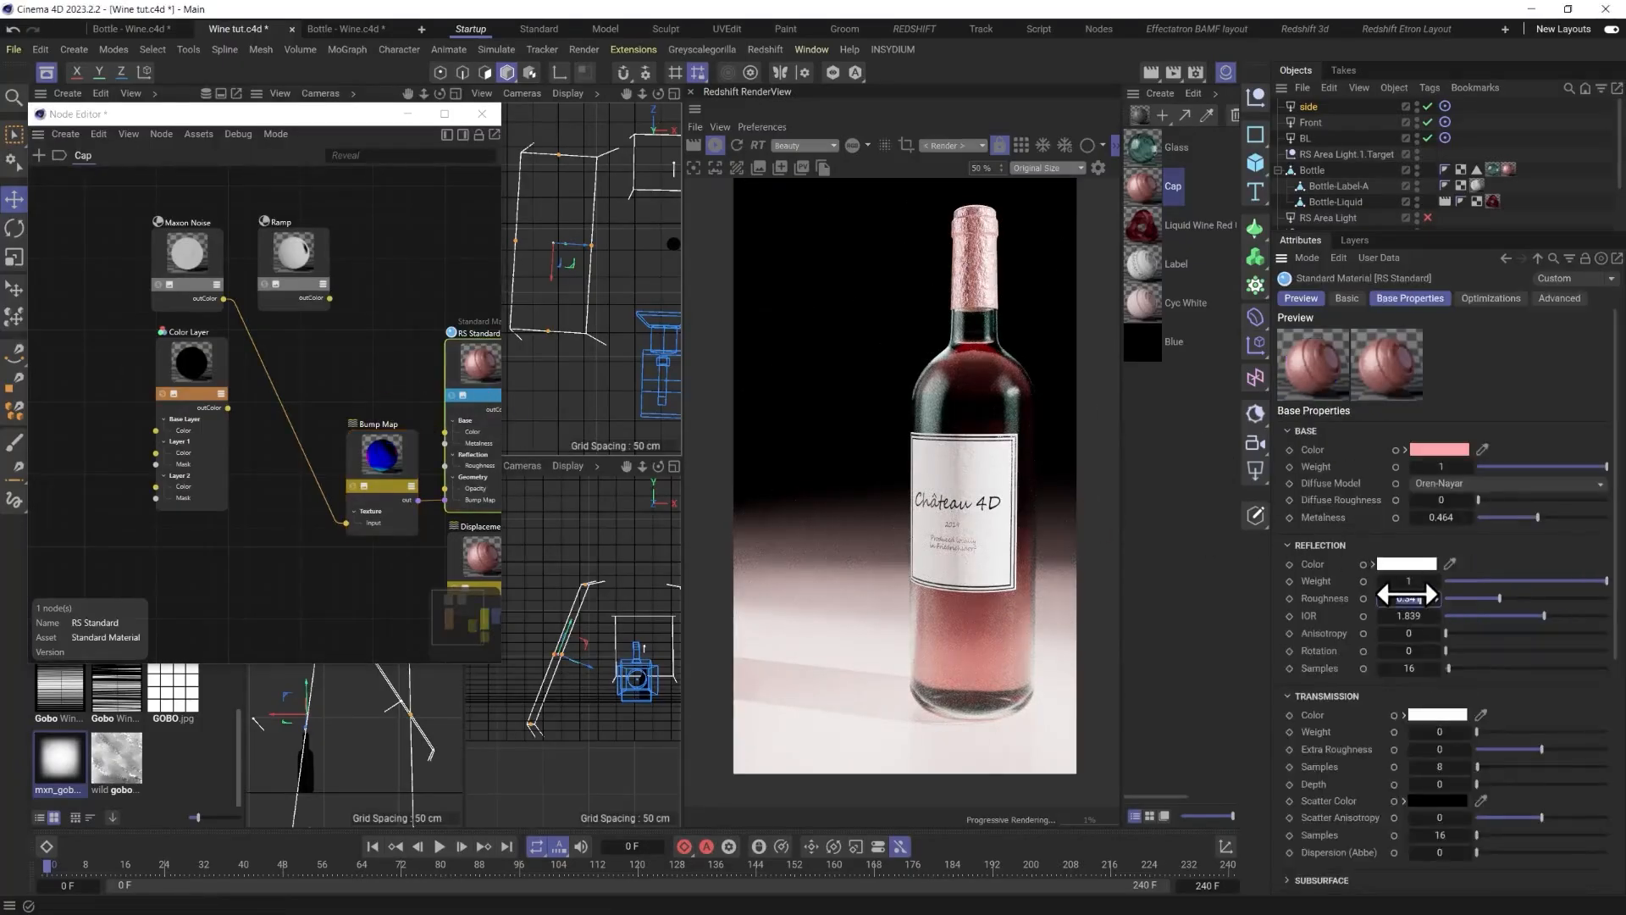
text(0.4)
key(Return)
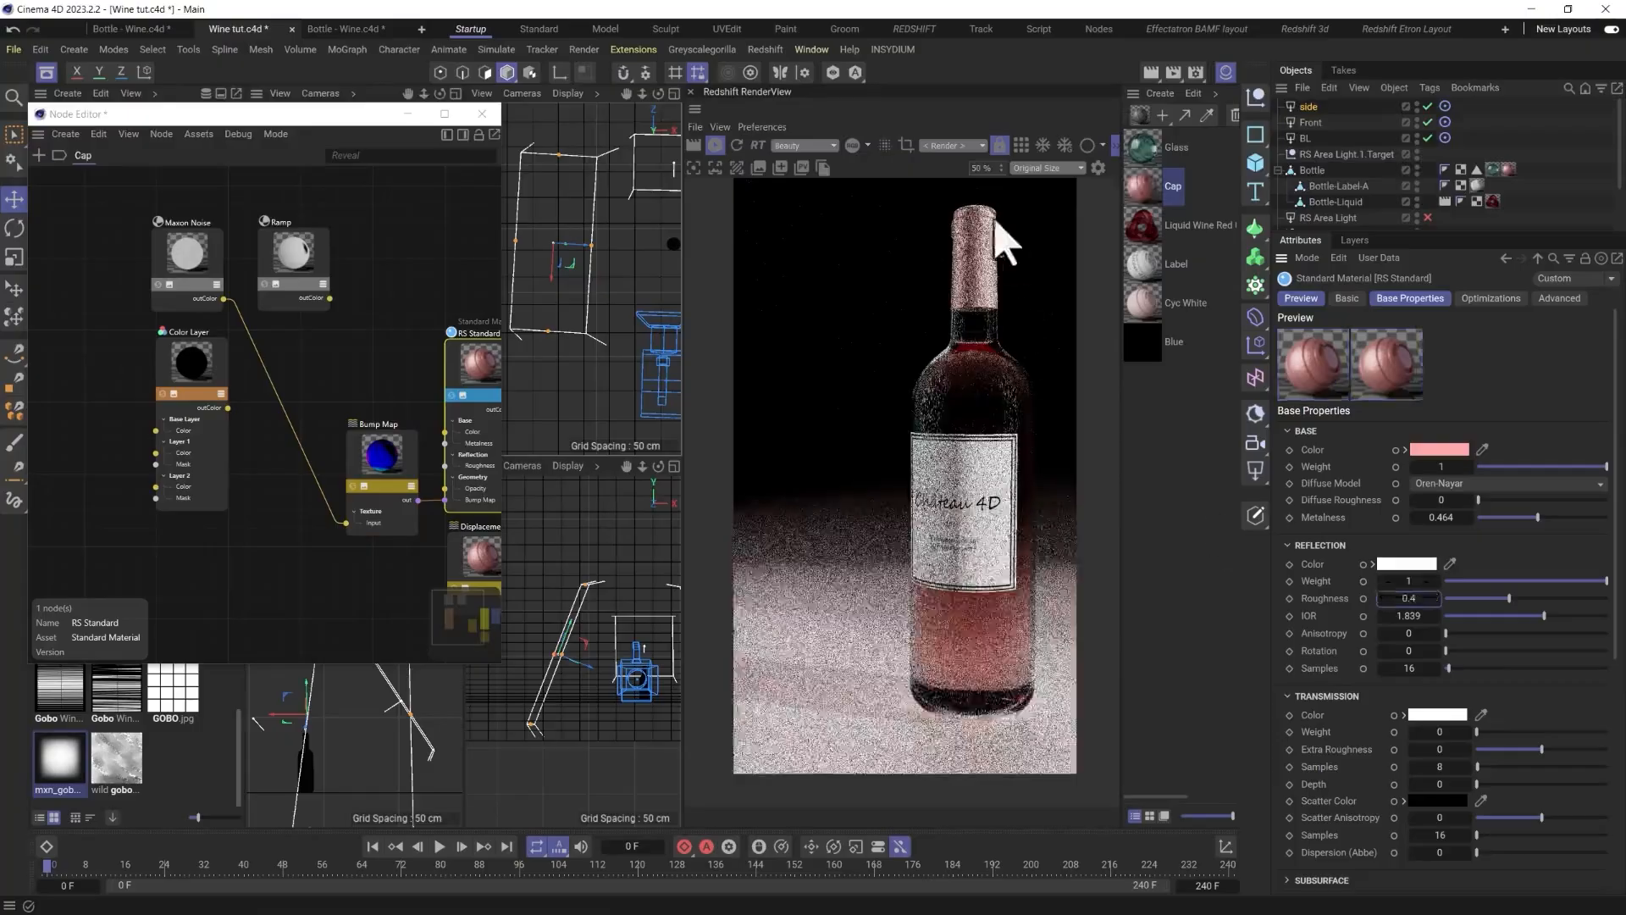
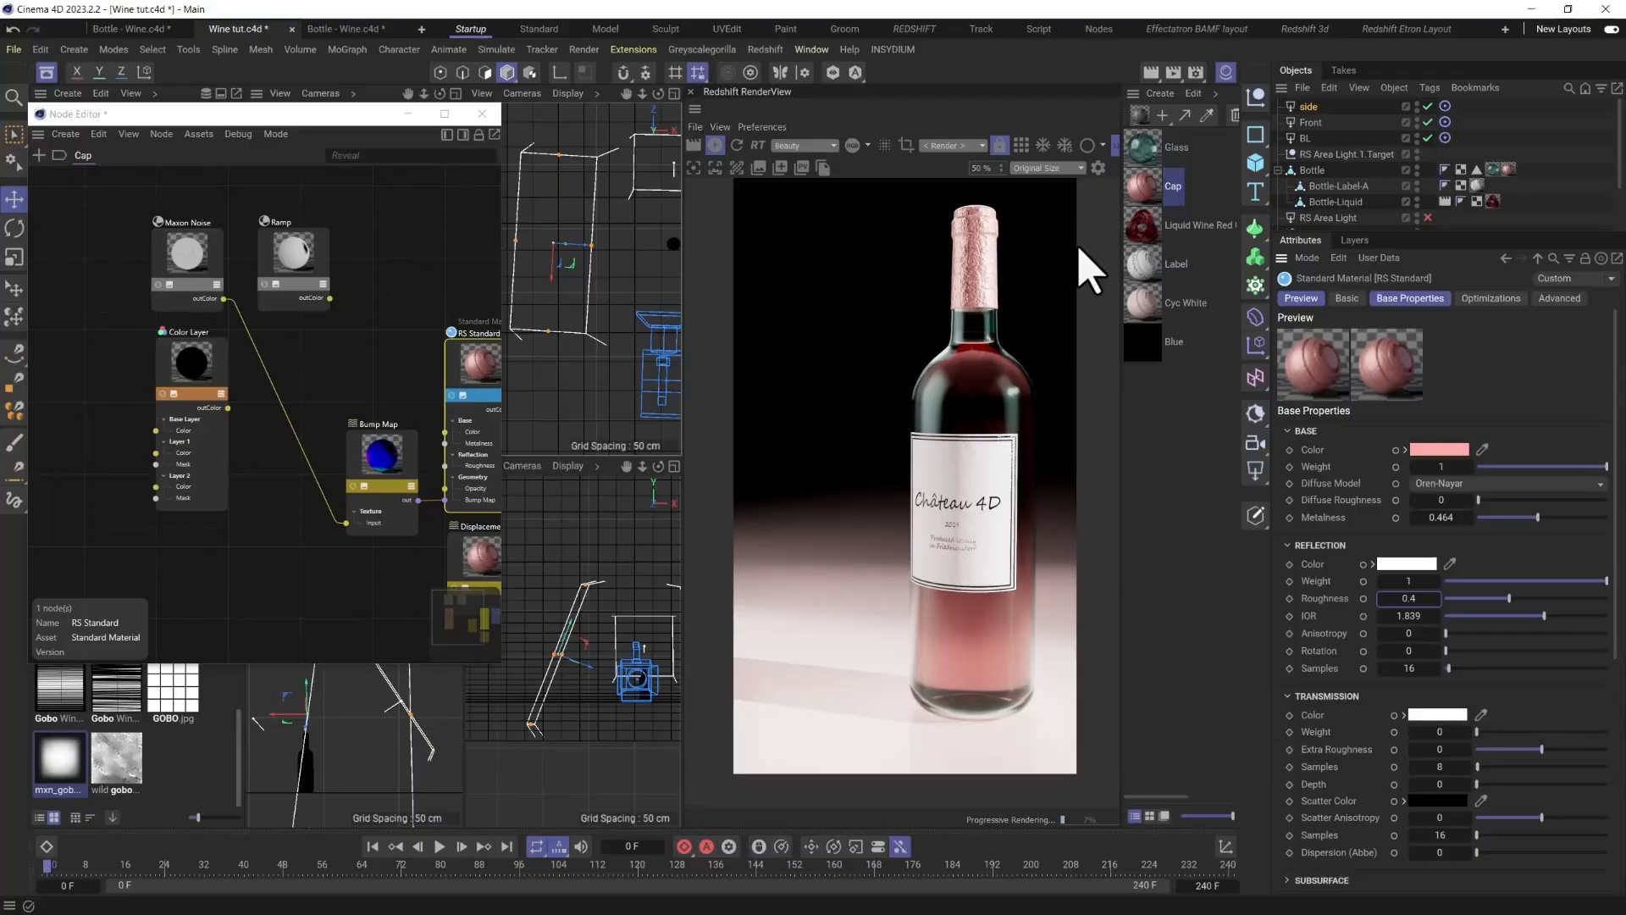
Close the node editor and add a new Redshift area light with a Spread of 0.
click(484, 114)
scroll(144, 586, up, 7)
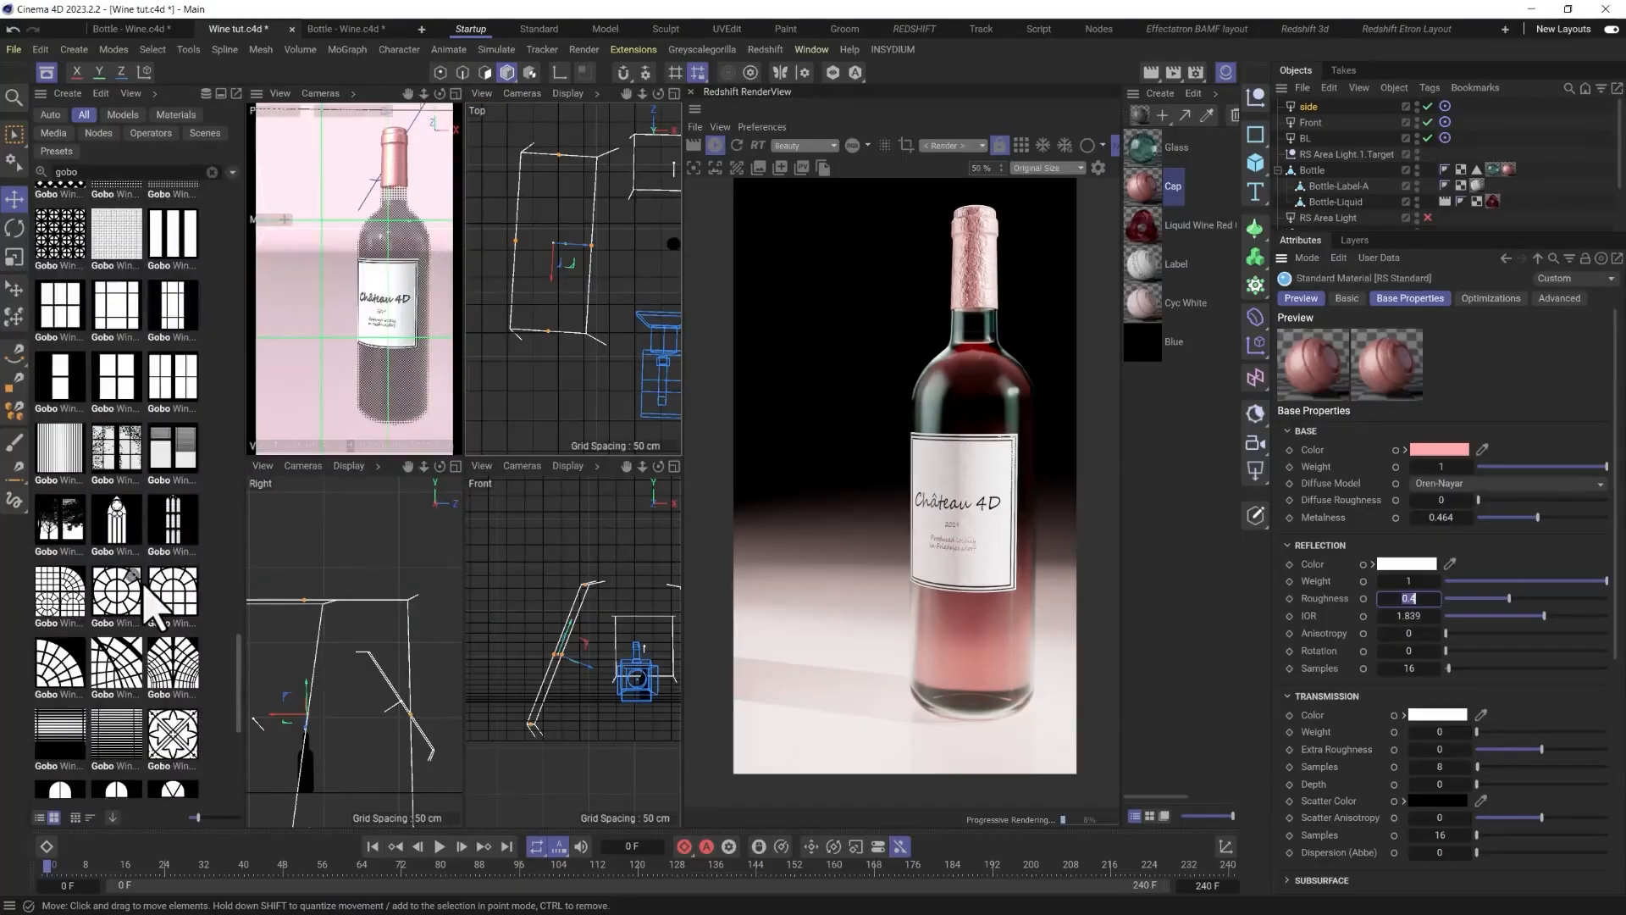
scroll(152, 601, up, 4)
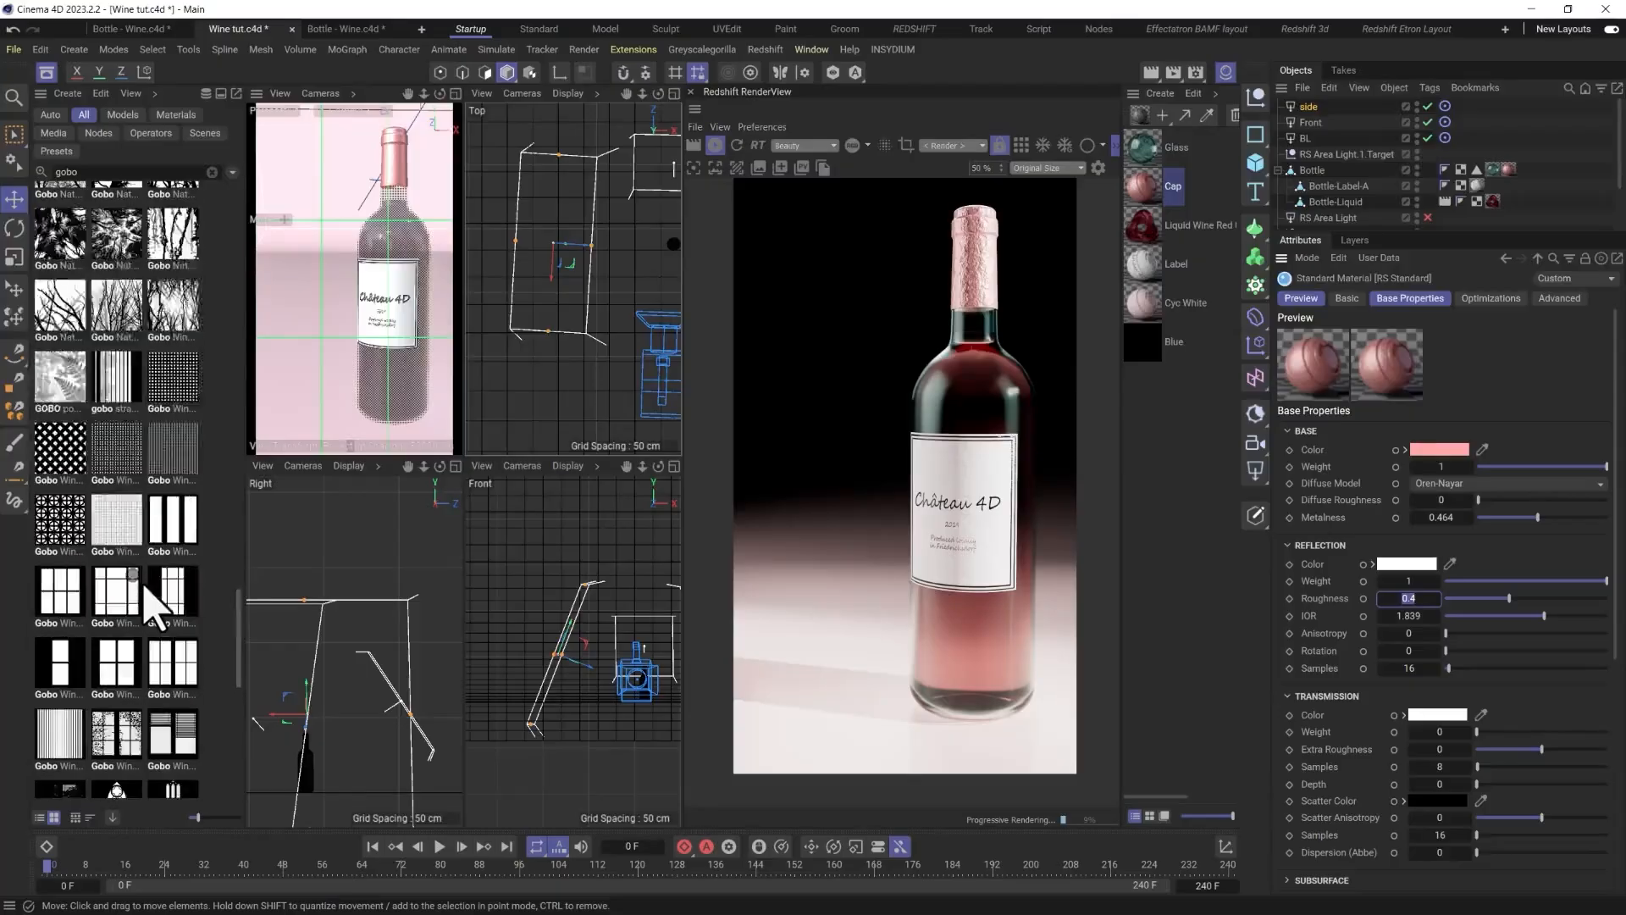
scroll(152, 601, up, 6)
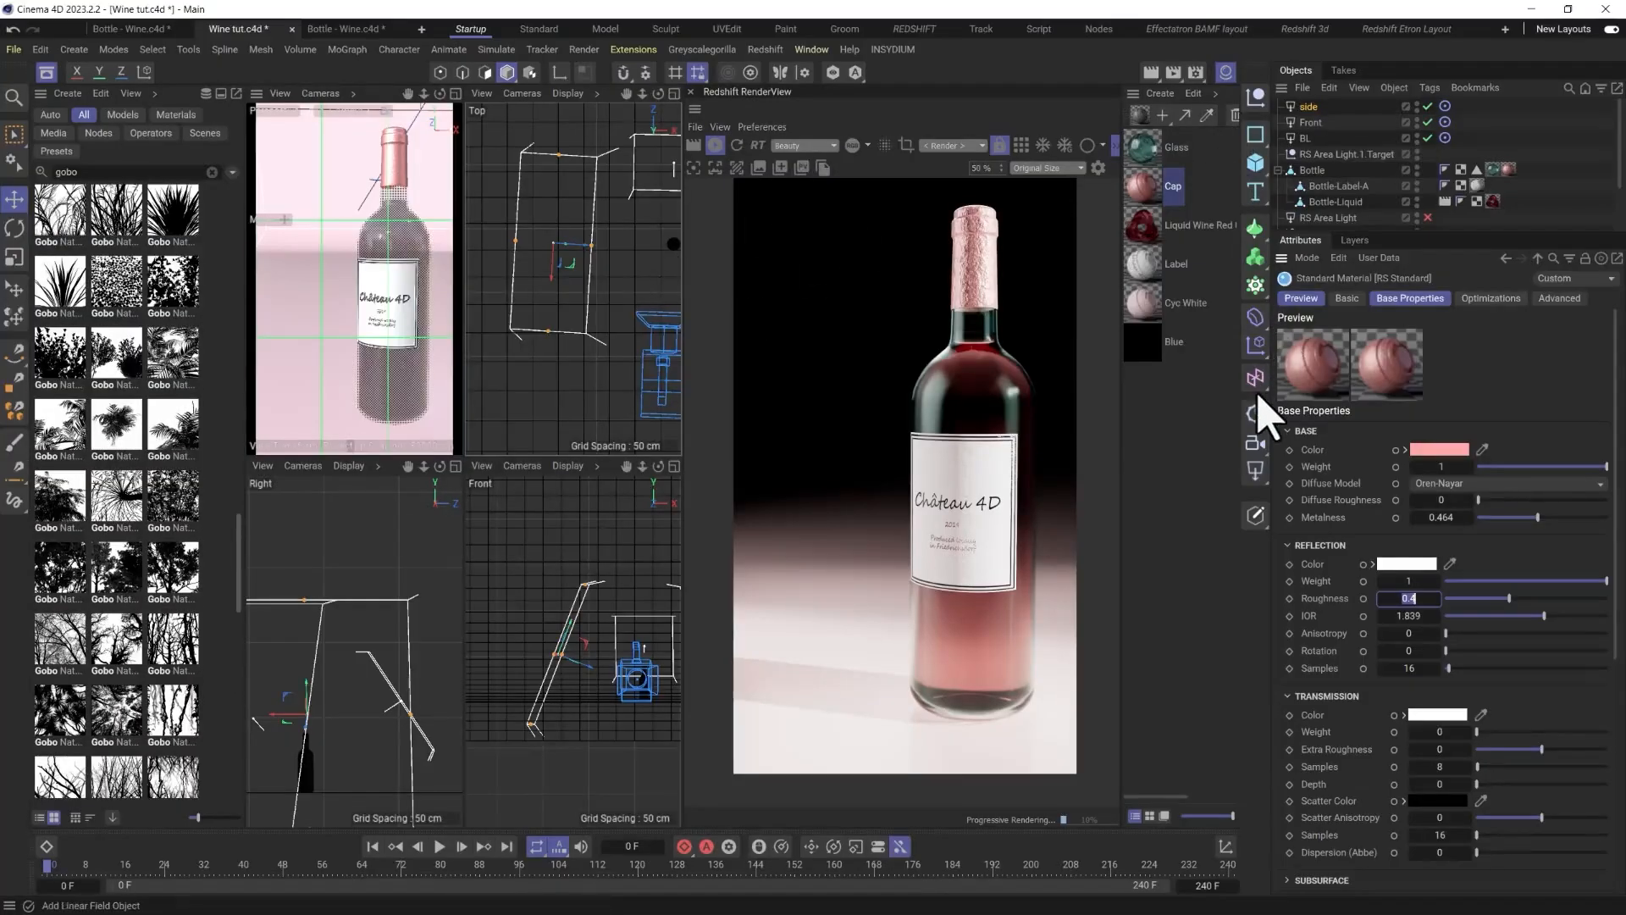
click(1264, 469)
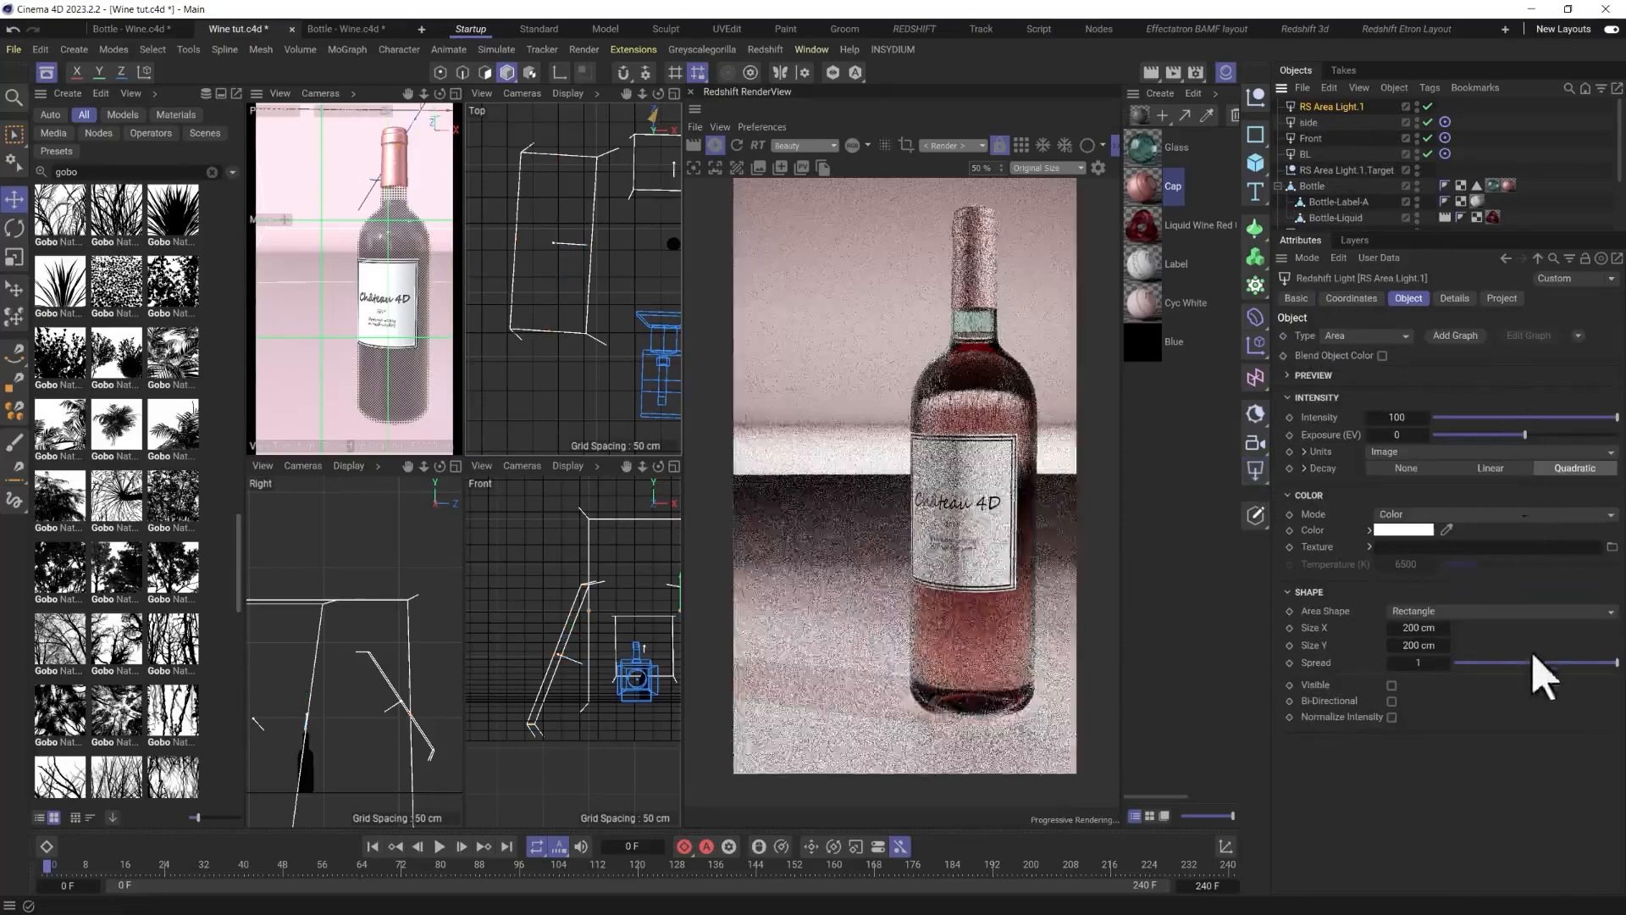
click(1432, 663)
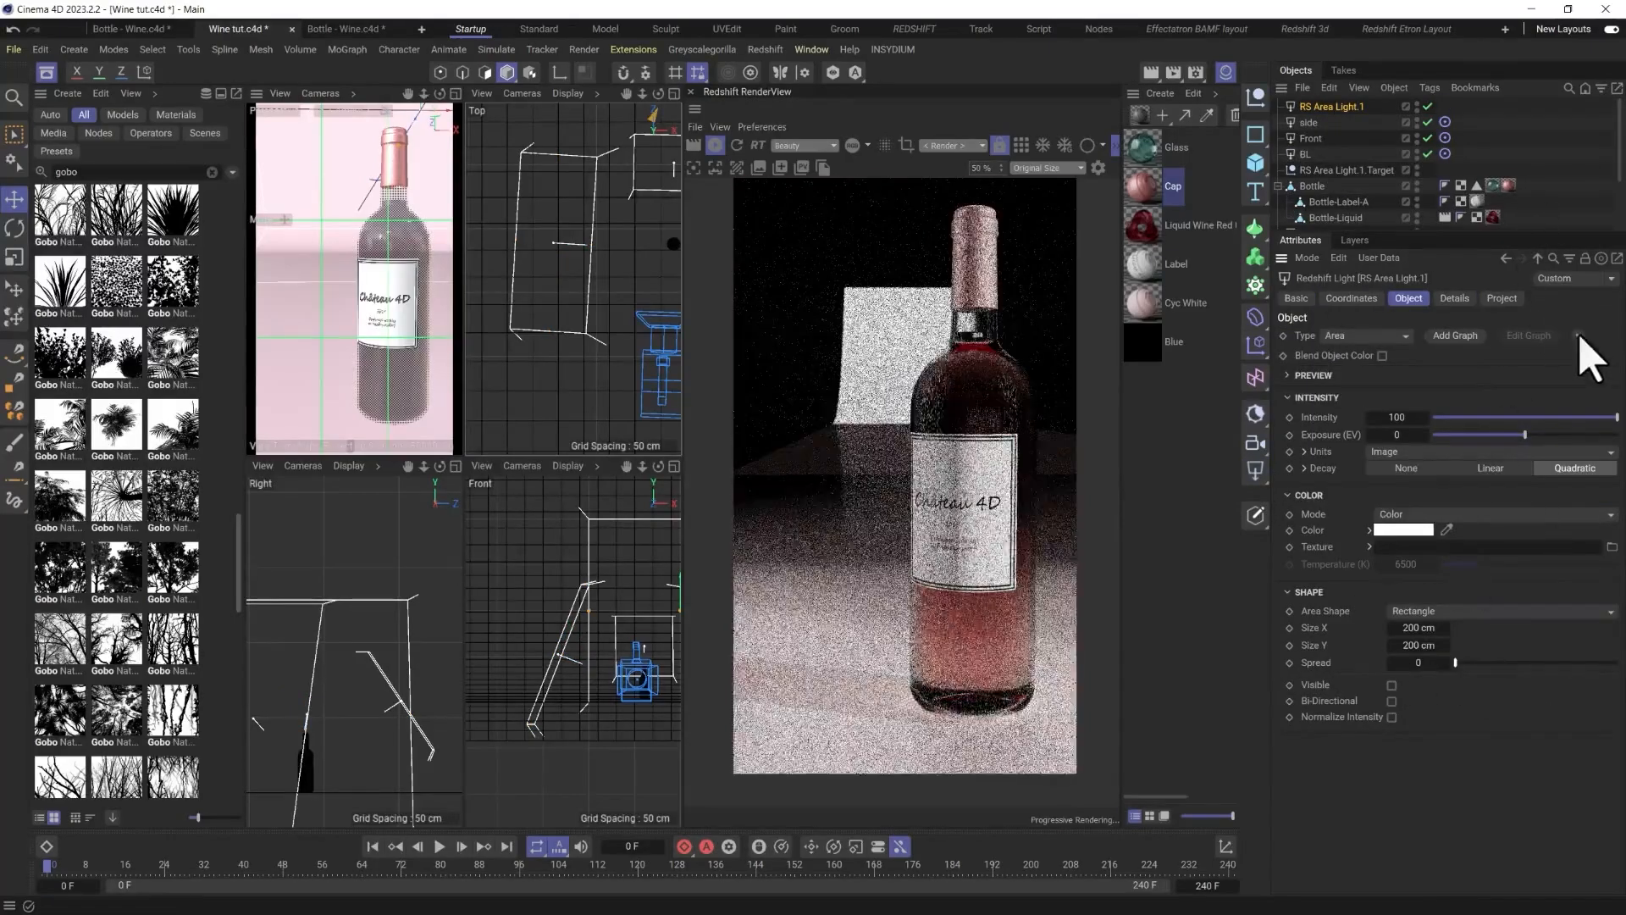
Add a target to the new area light and select its target null.
click(1577, 335)
click(1567, 378)
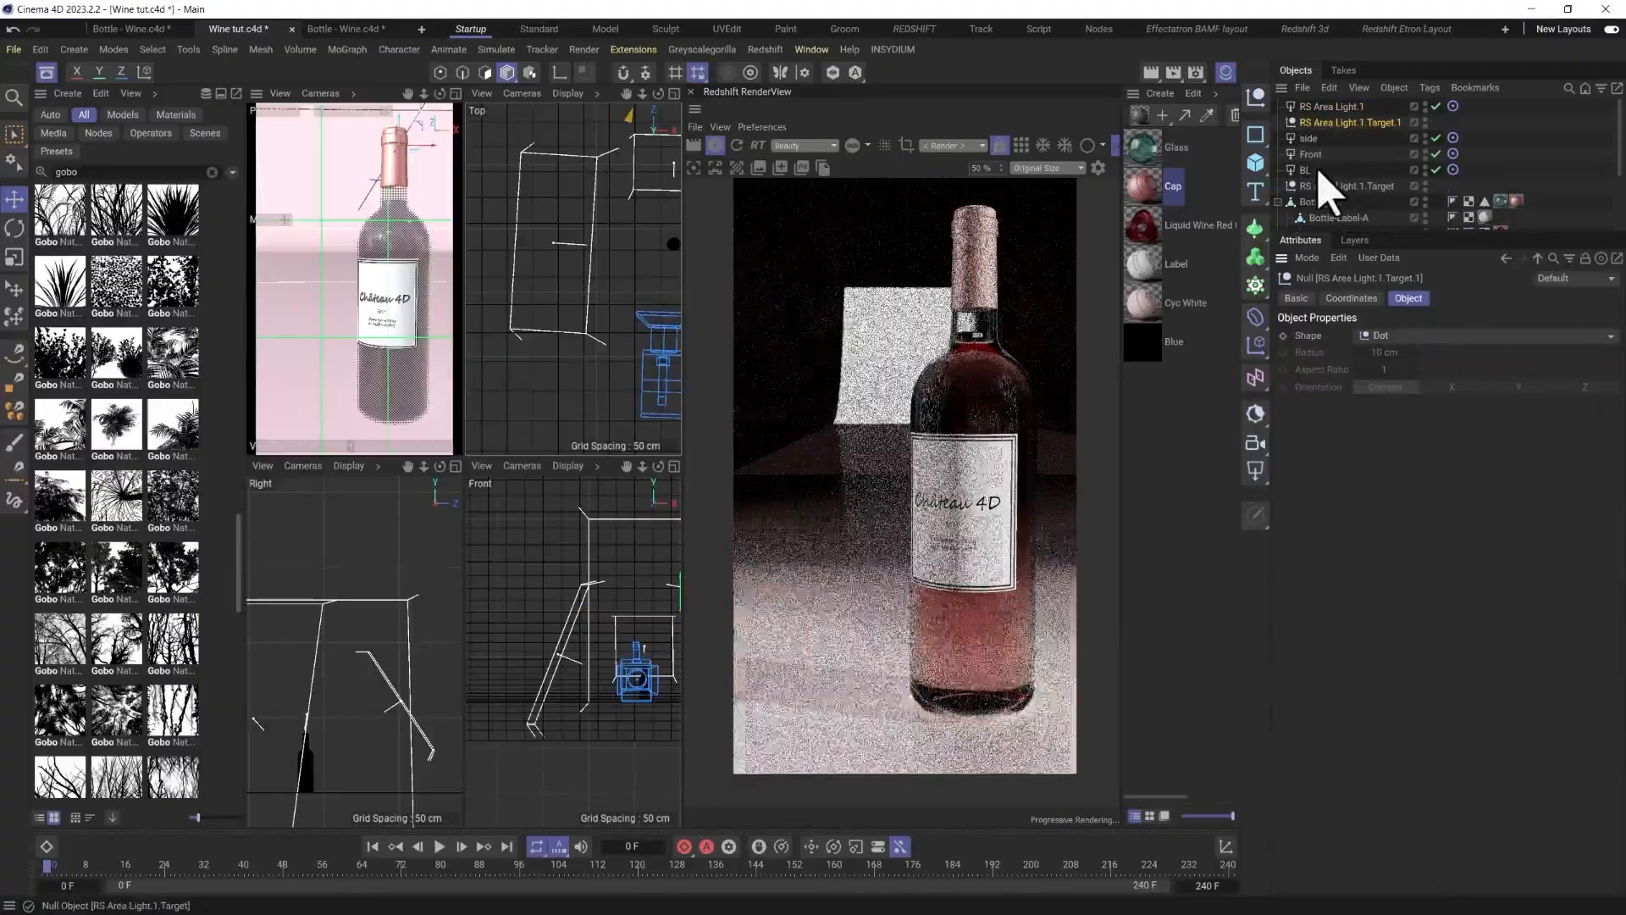
click(1318, 110)
click(1321, 127)
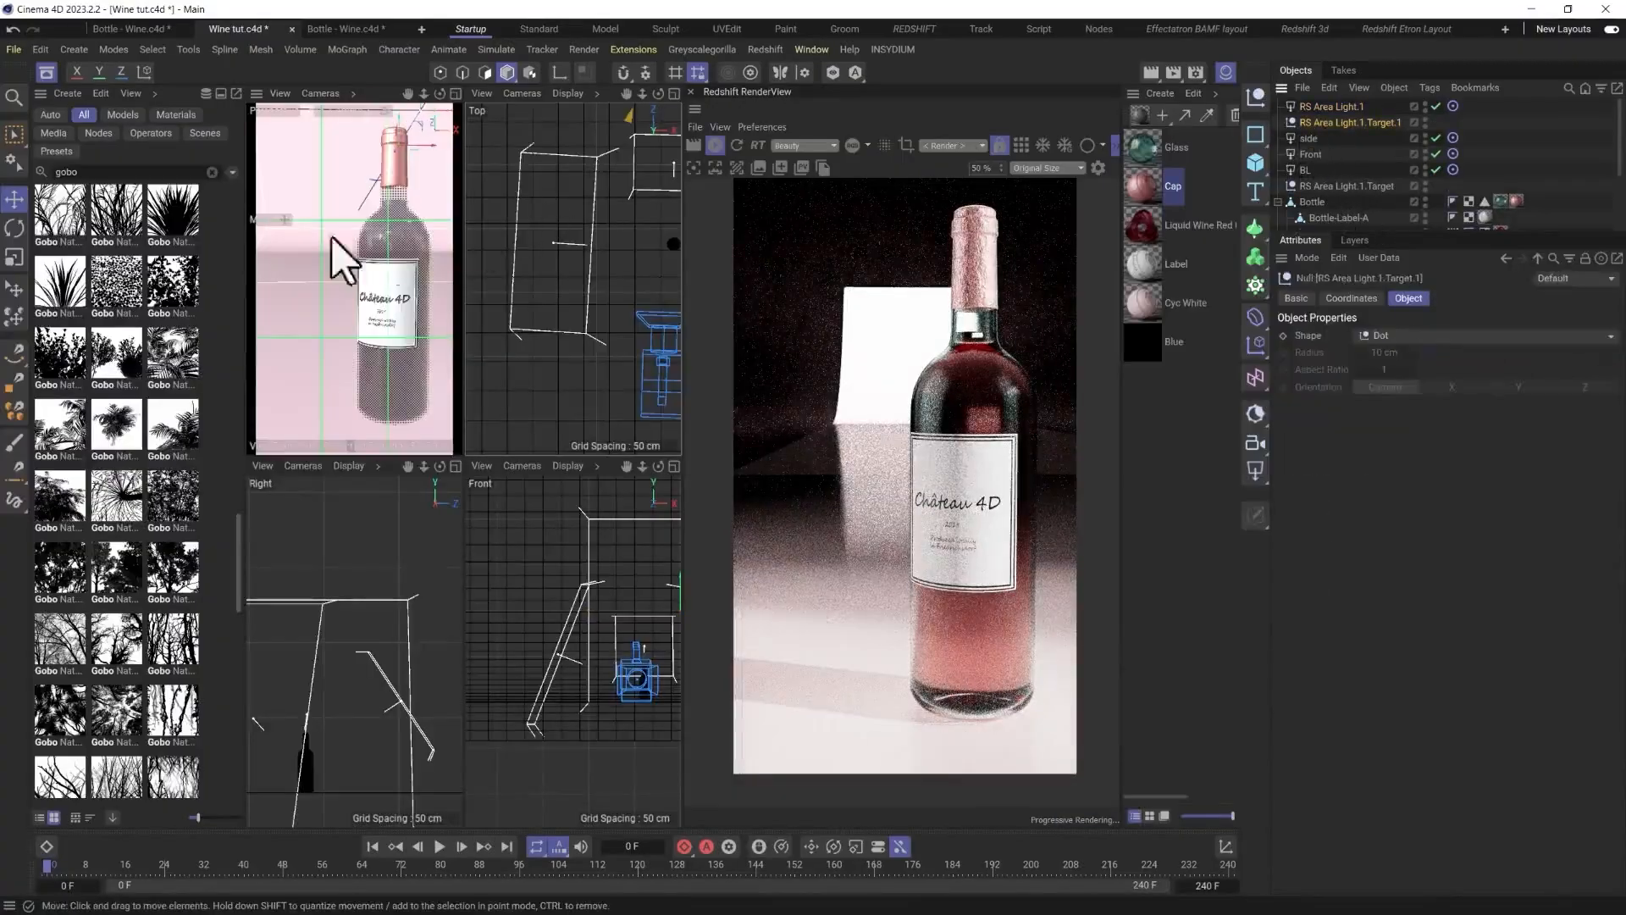
Place the new area light's target on the floor beside the bottle and move RS Area Light.1 to the bottle's front right.
click(14, 289)
click(348, 391)
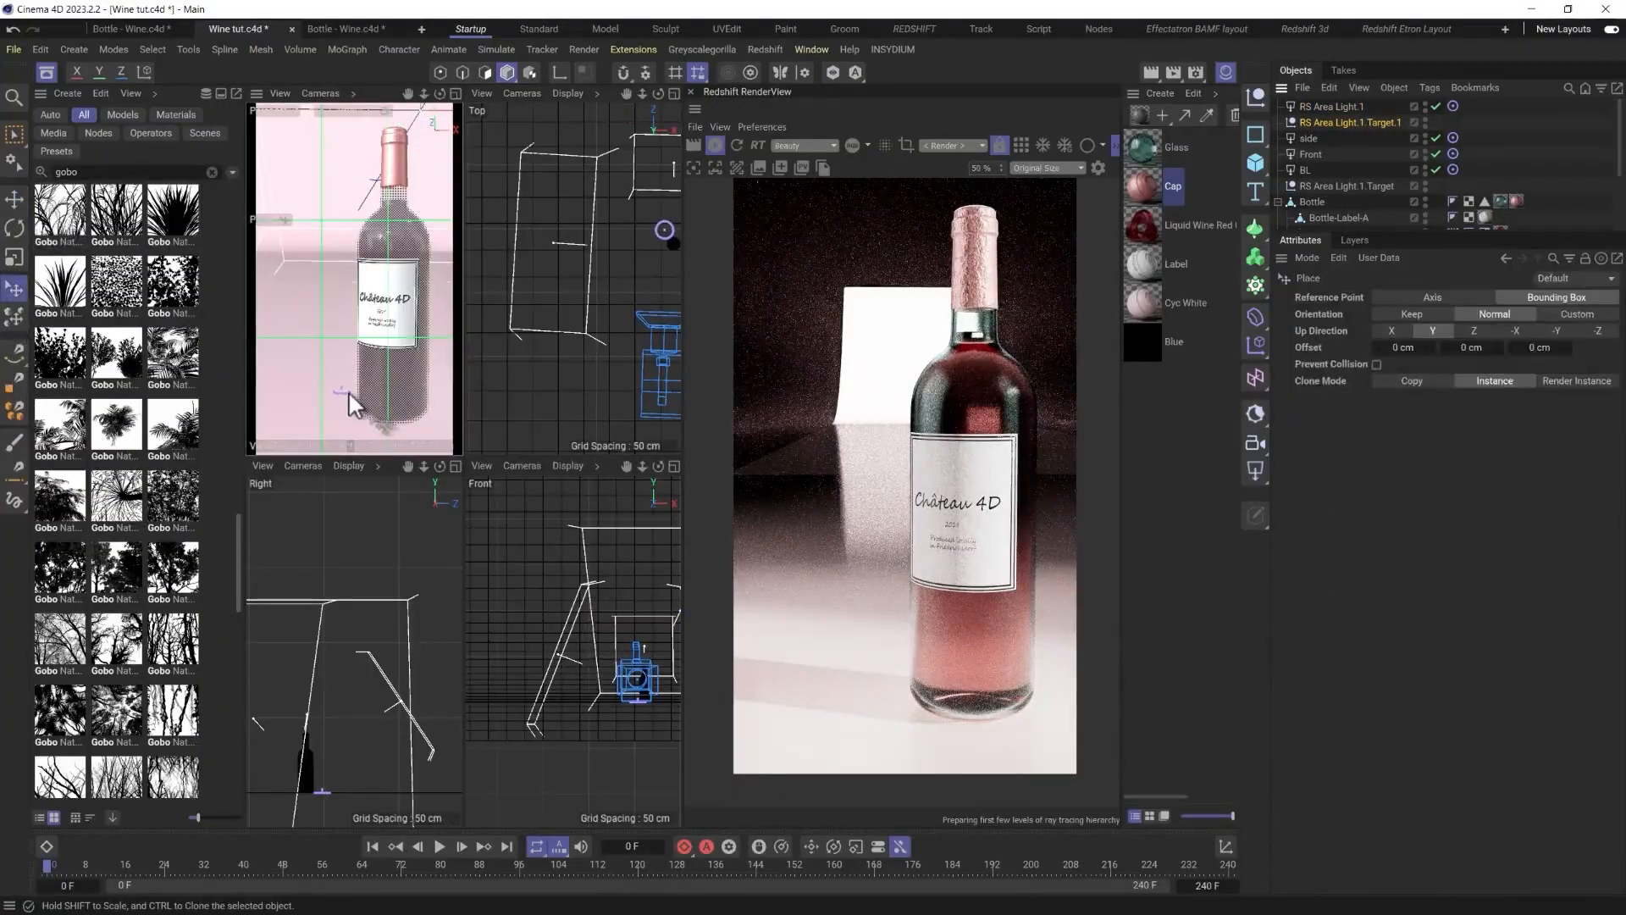
click(1326, 106)
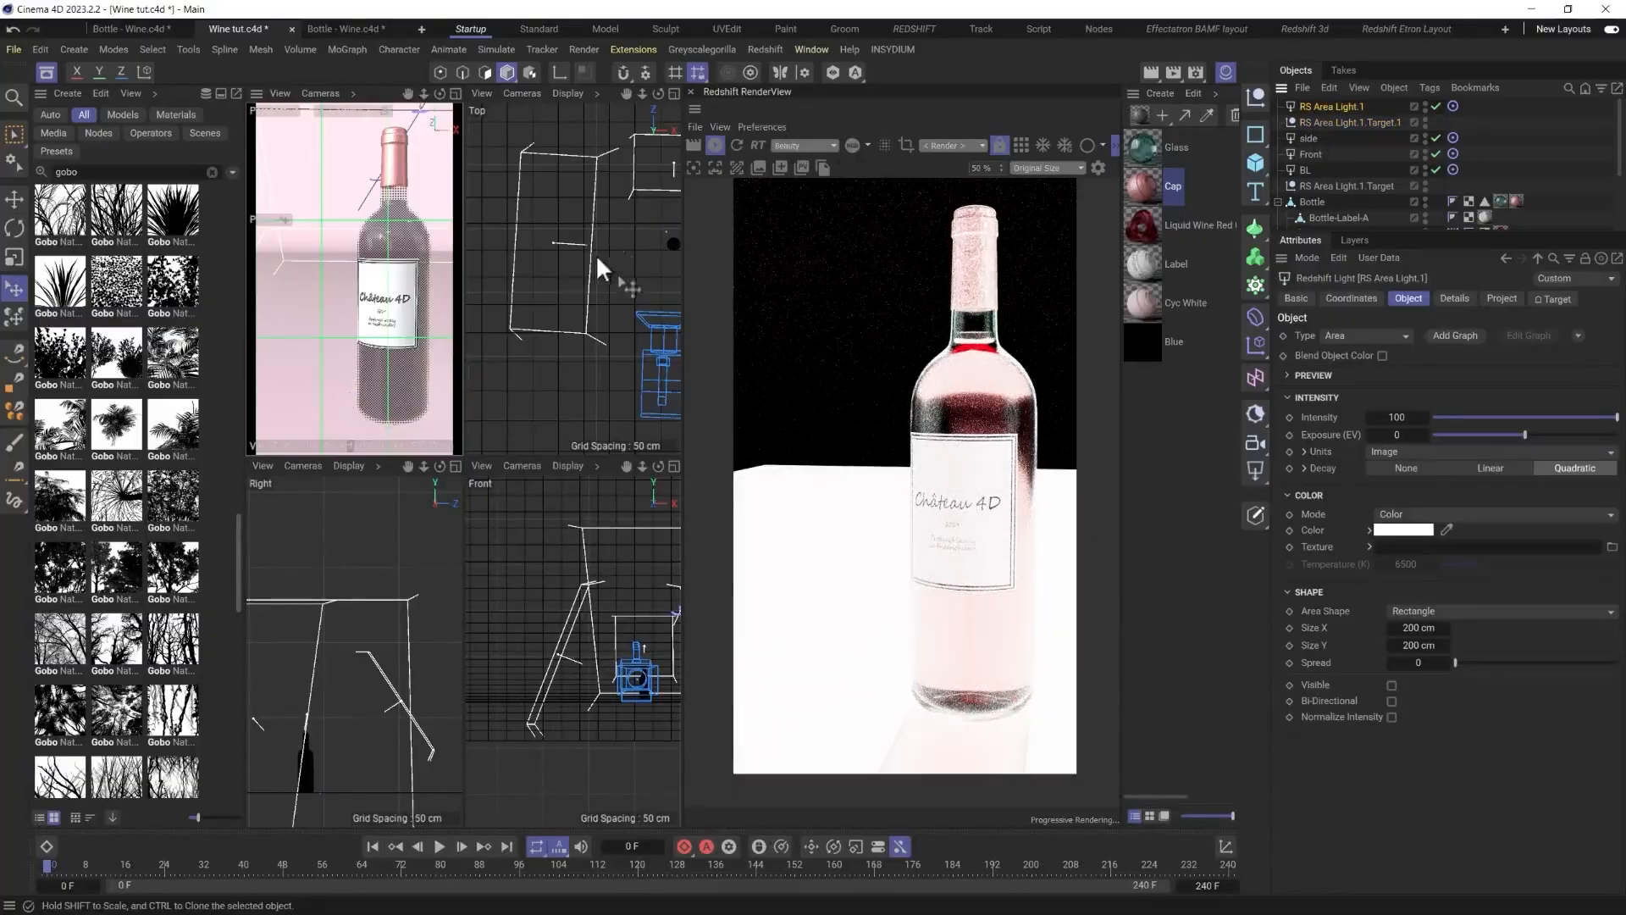
scroll(596, 264, down, 4)
key(e)
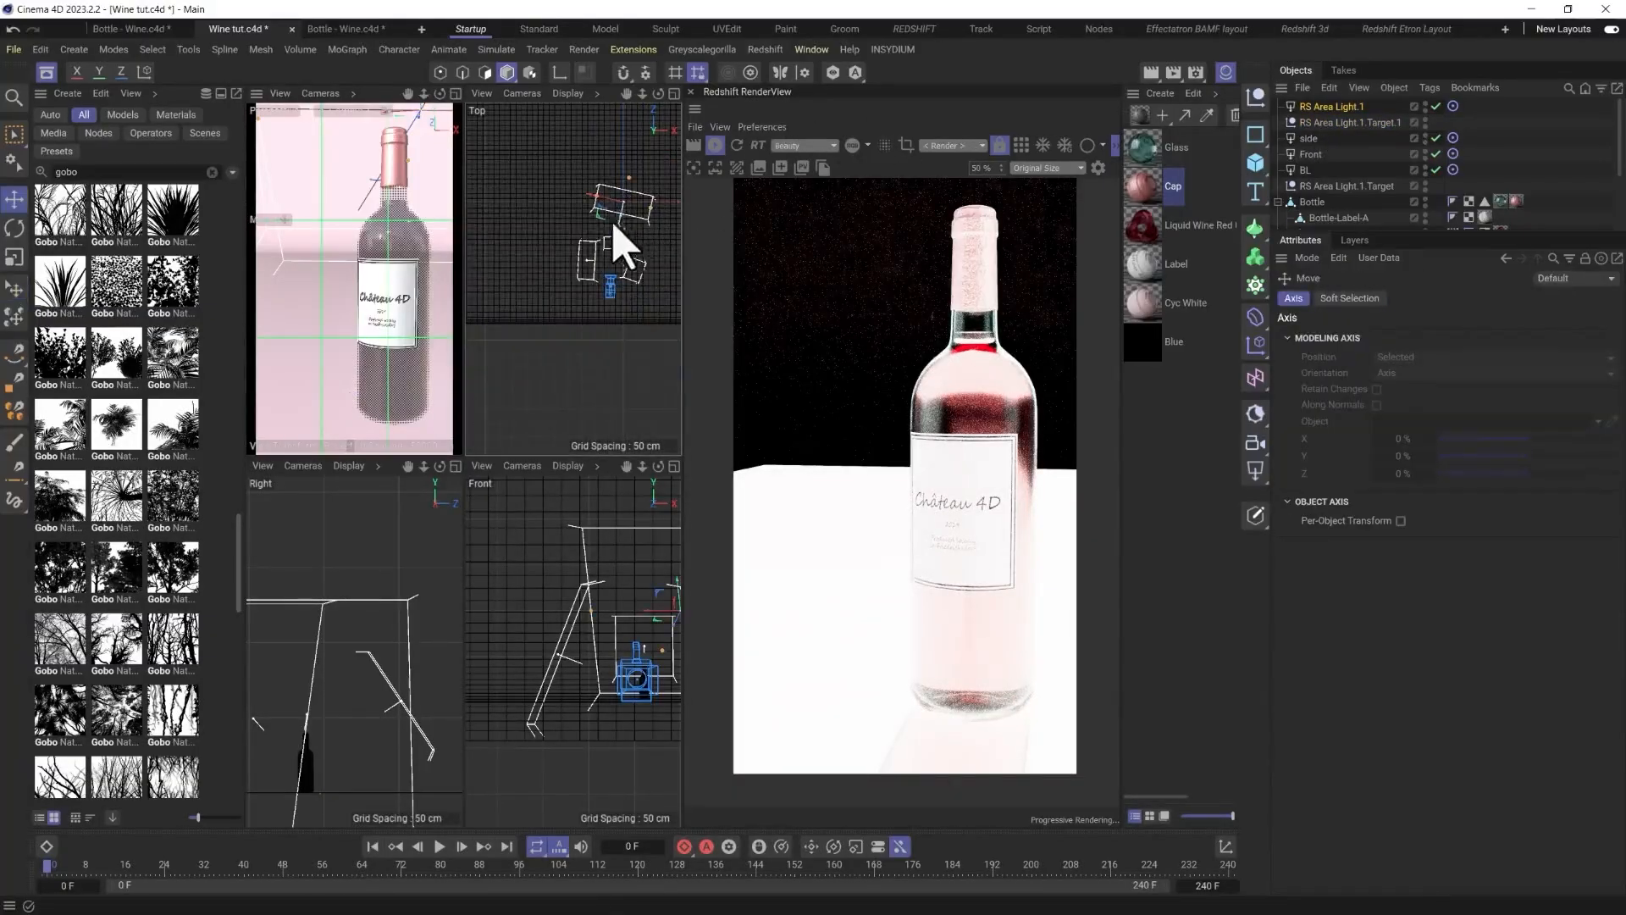
drag(615, 225, 555, 315)
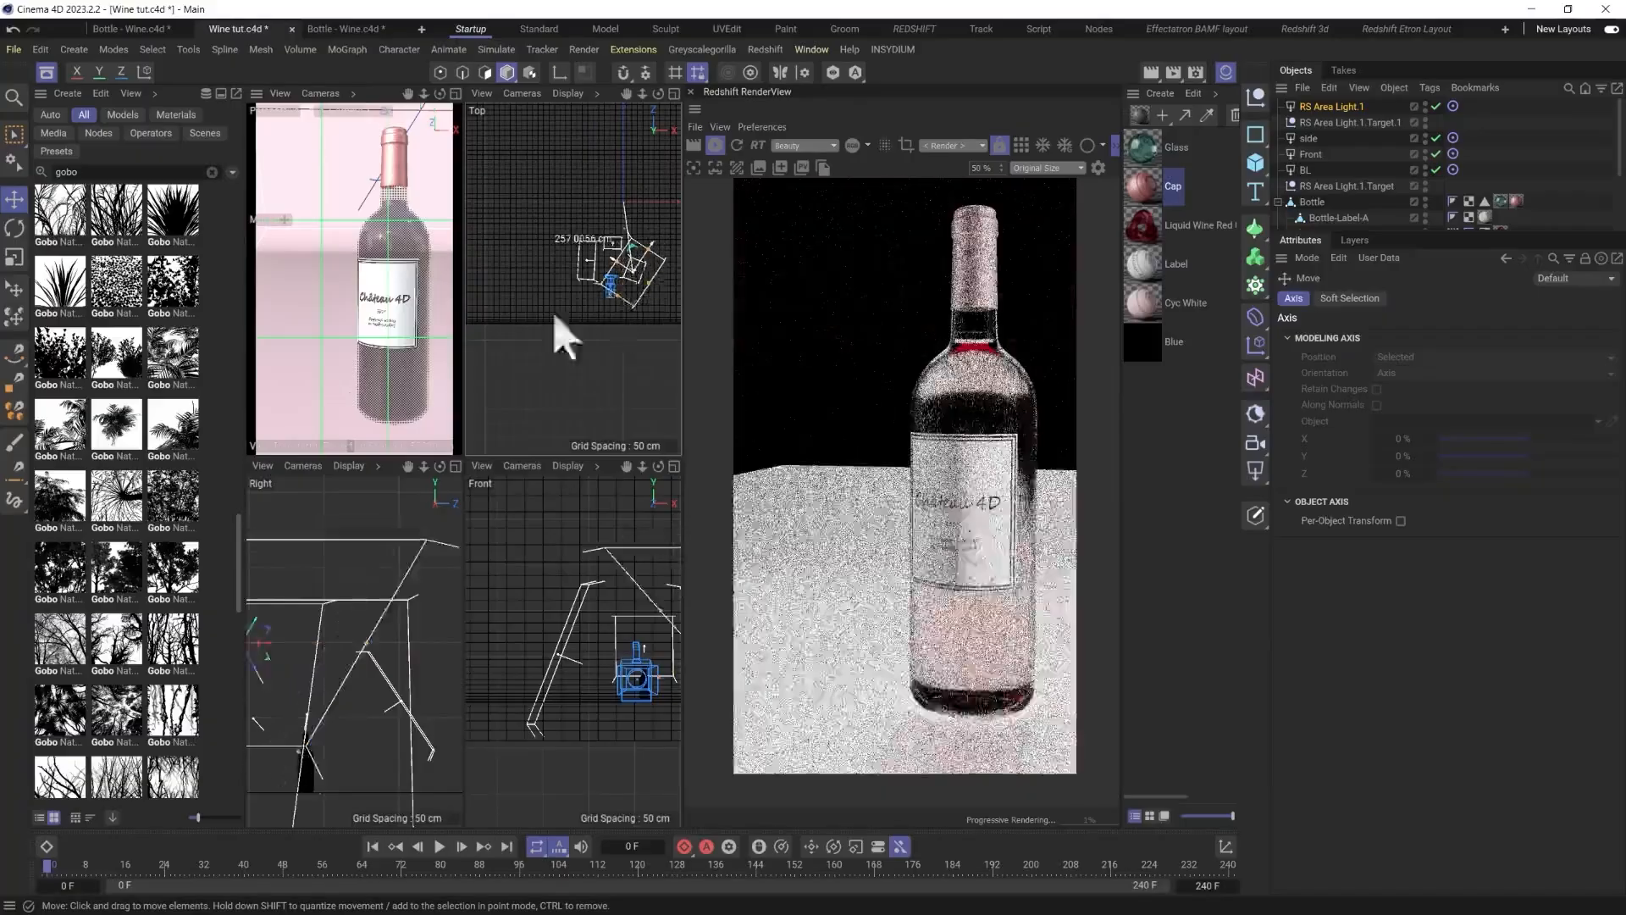
Browse the nature gobos and apply a tree-trunk gobo as the texture of RS Area Light.1.
drag(174, 502, 1330, 107)
scroll(173, 373, up, 3)
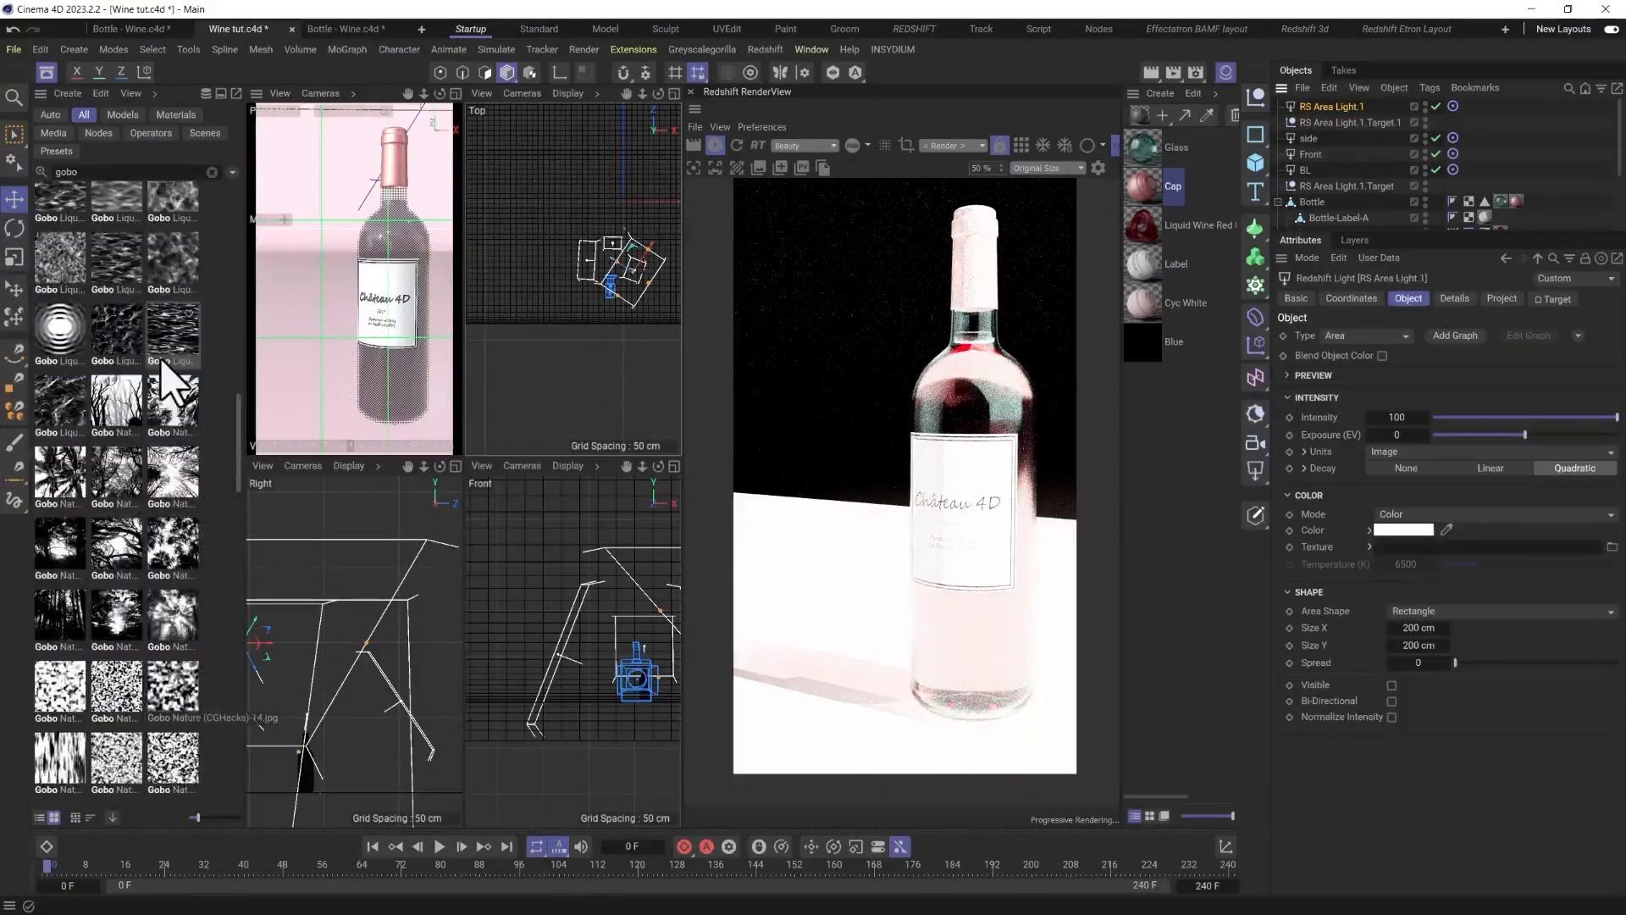
scroll(165, 373, down, 4)
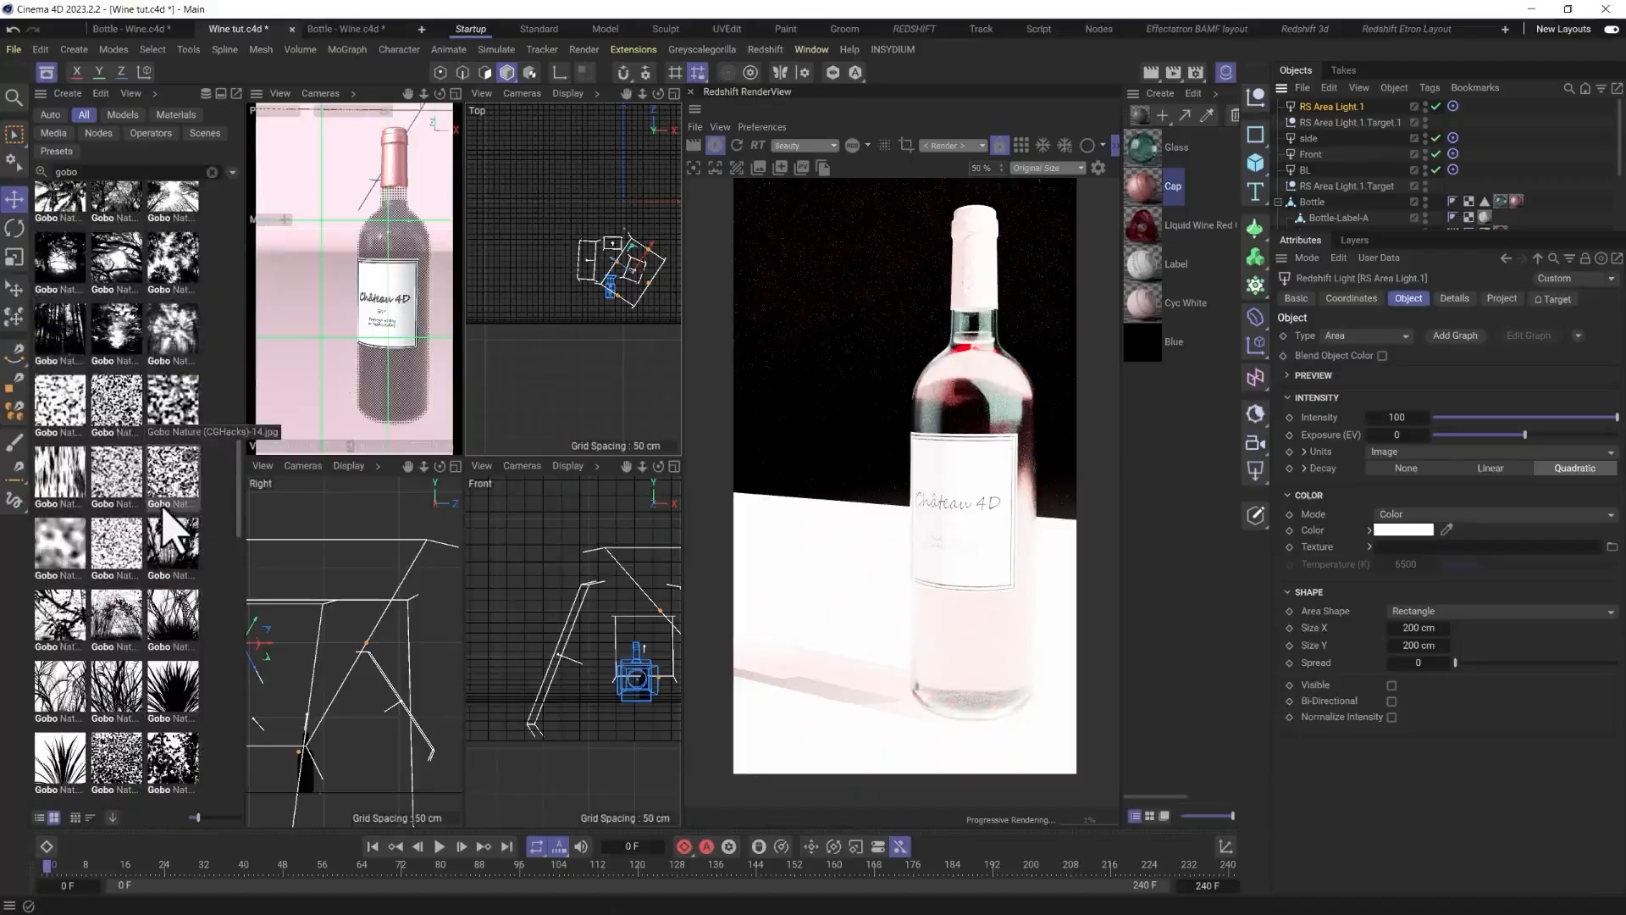
drag(59, 330, 1444, 546)
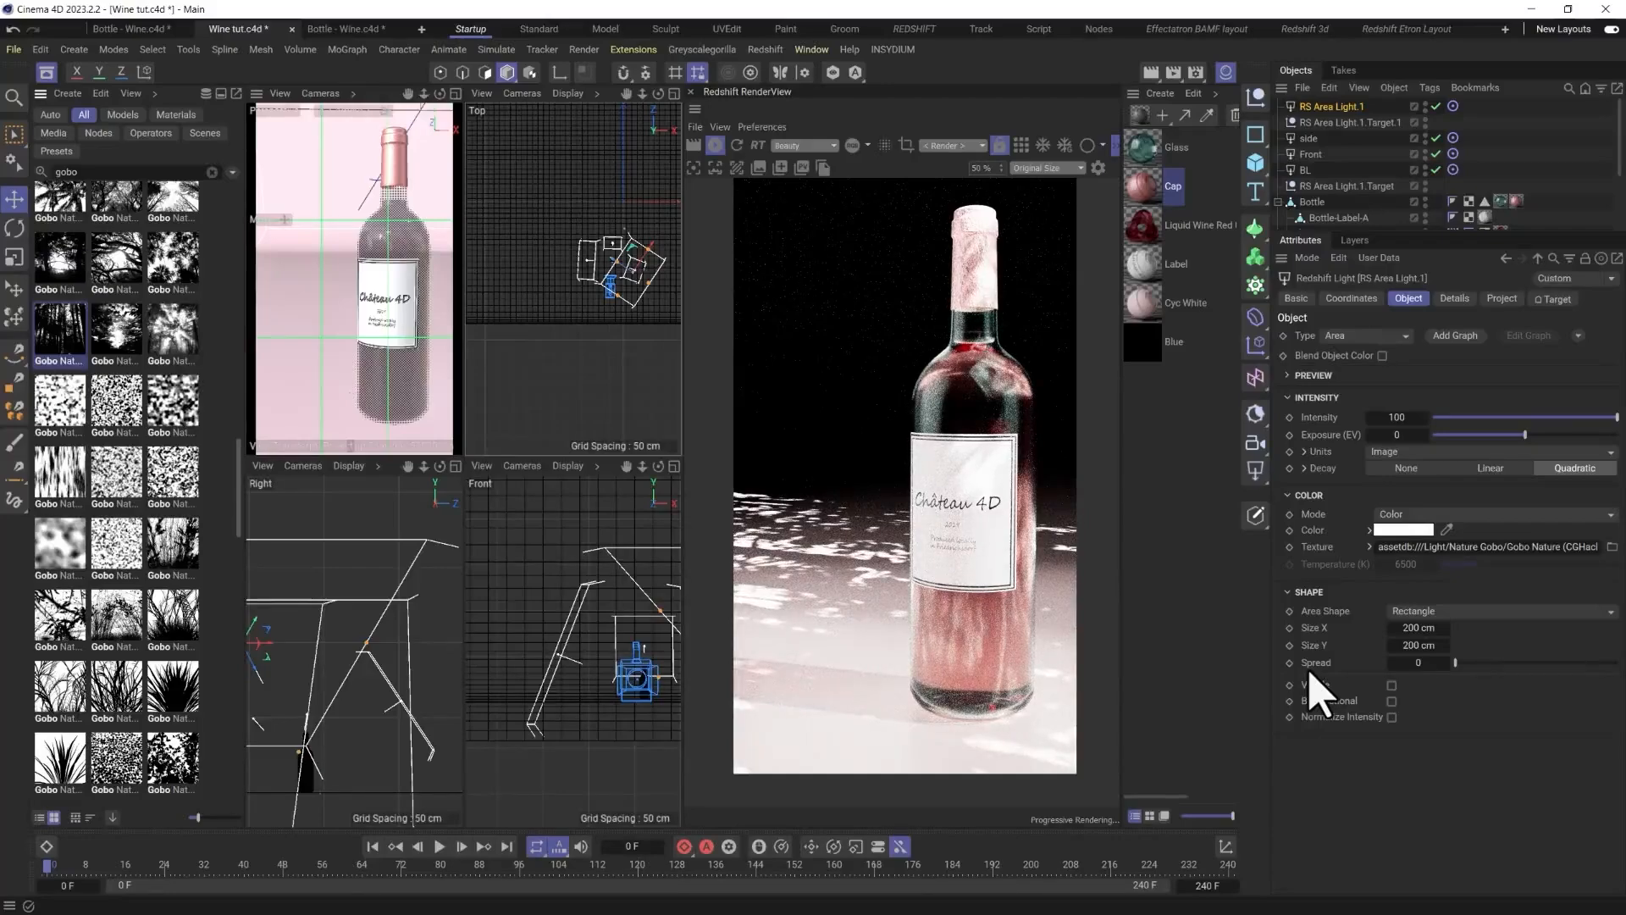
Lower the intensity of RS Area Light.1 to 10.04 and replace its texture with a palm-leaf nature gobo.
click(1492, 417)
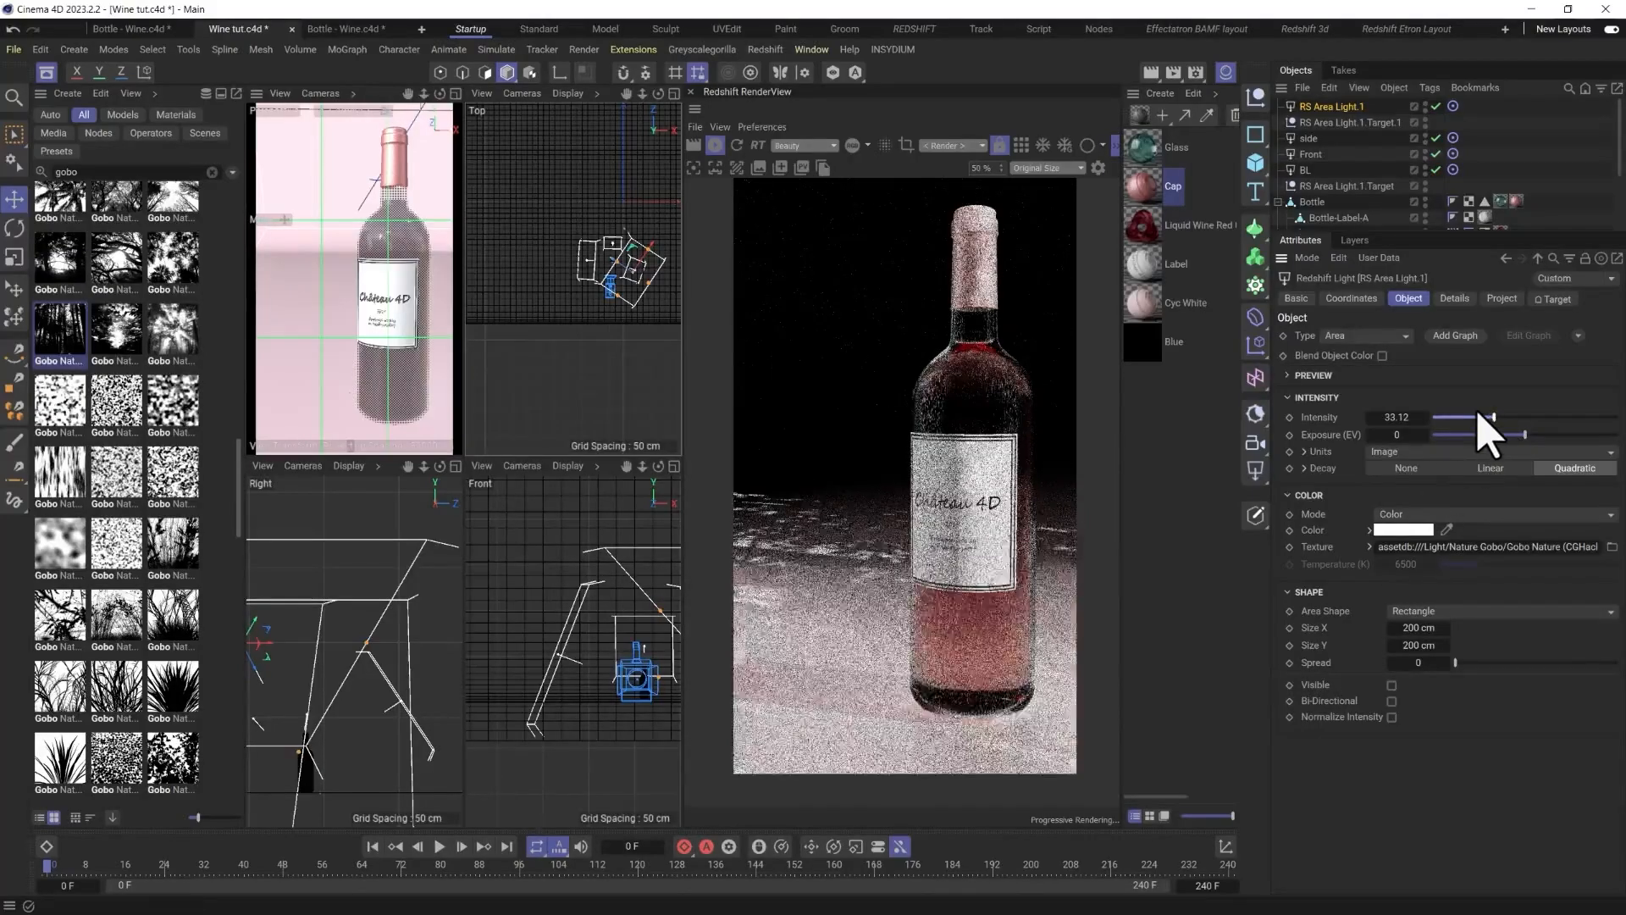
click(1473, 417)
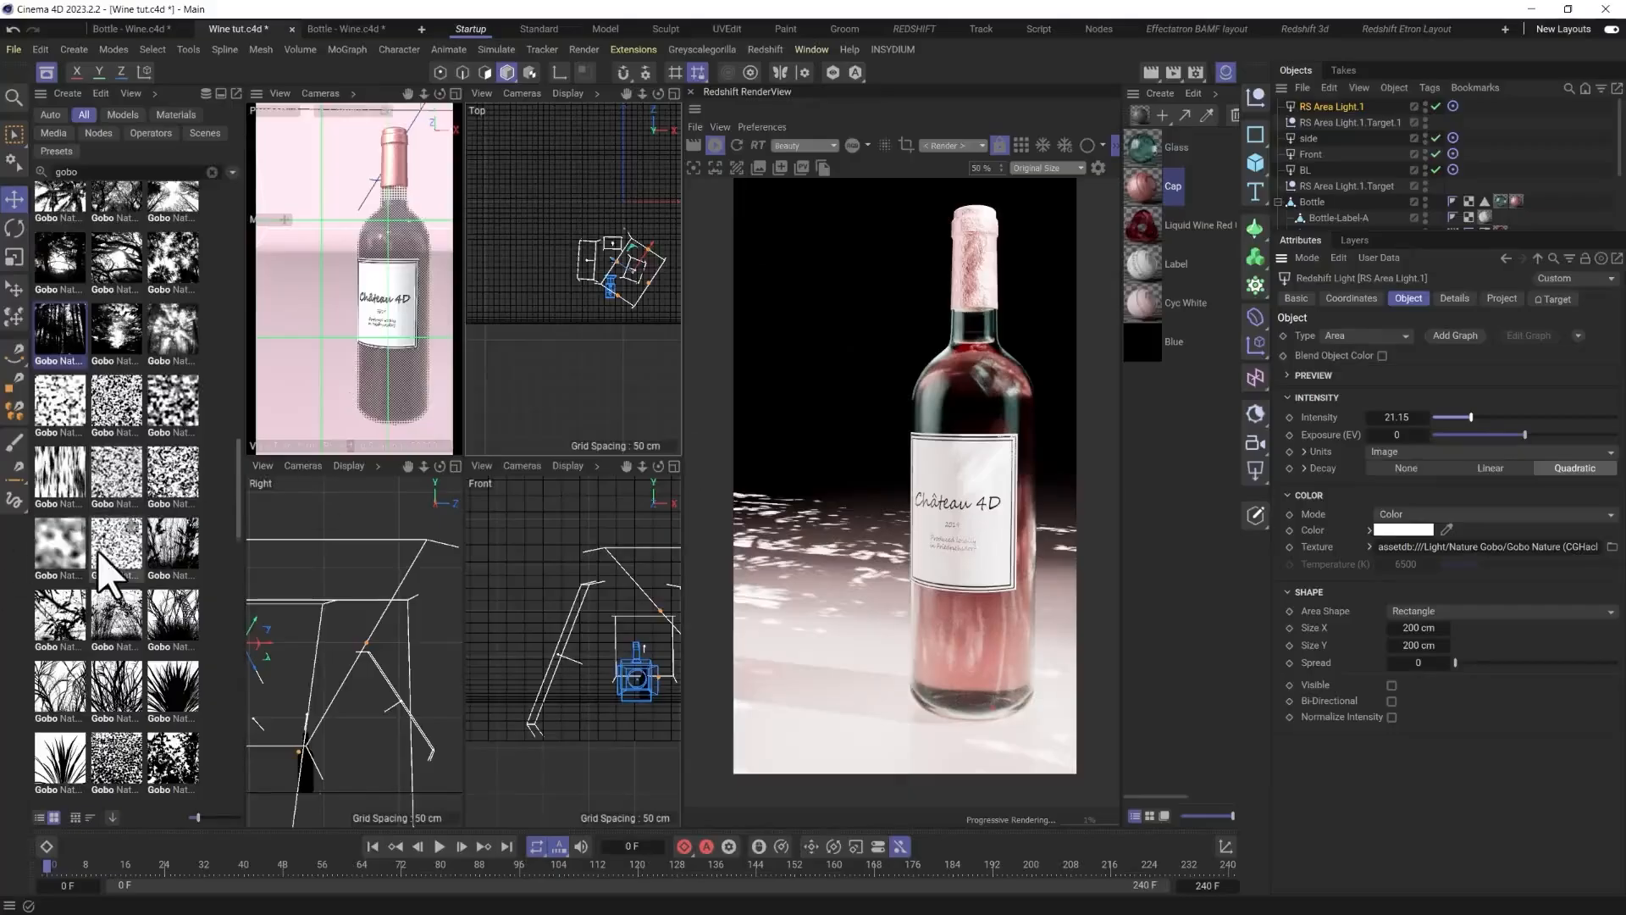
scroll(102, 542, down, 5)
drag(181, 340, 1498, 532)
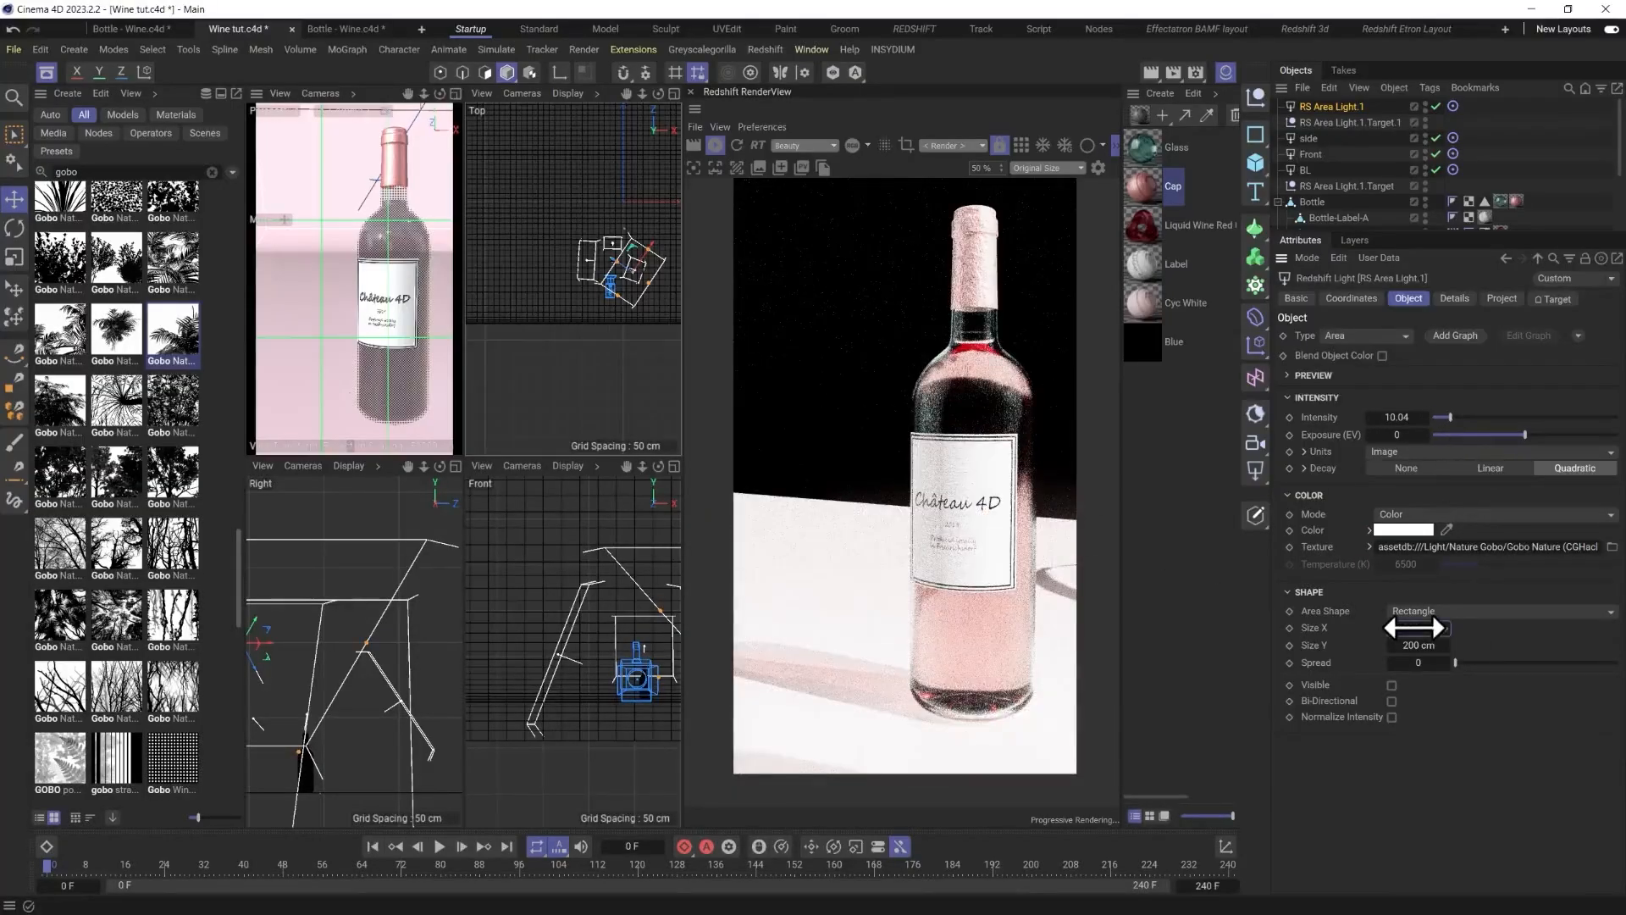
Set the area light's size to 50 × 50 cm and replace its texture with a dense foliage nature gobo.
text(0)
key(Tab)
text(50)
key(Return)
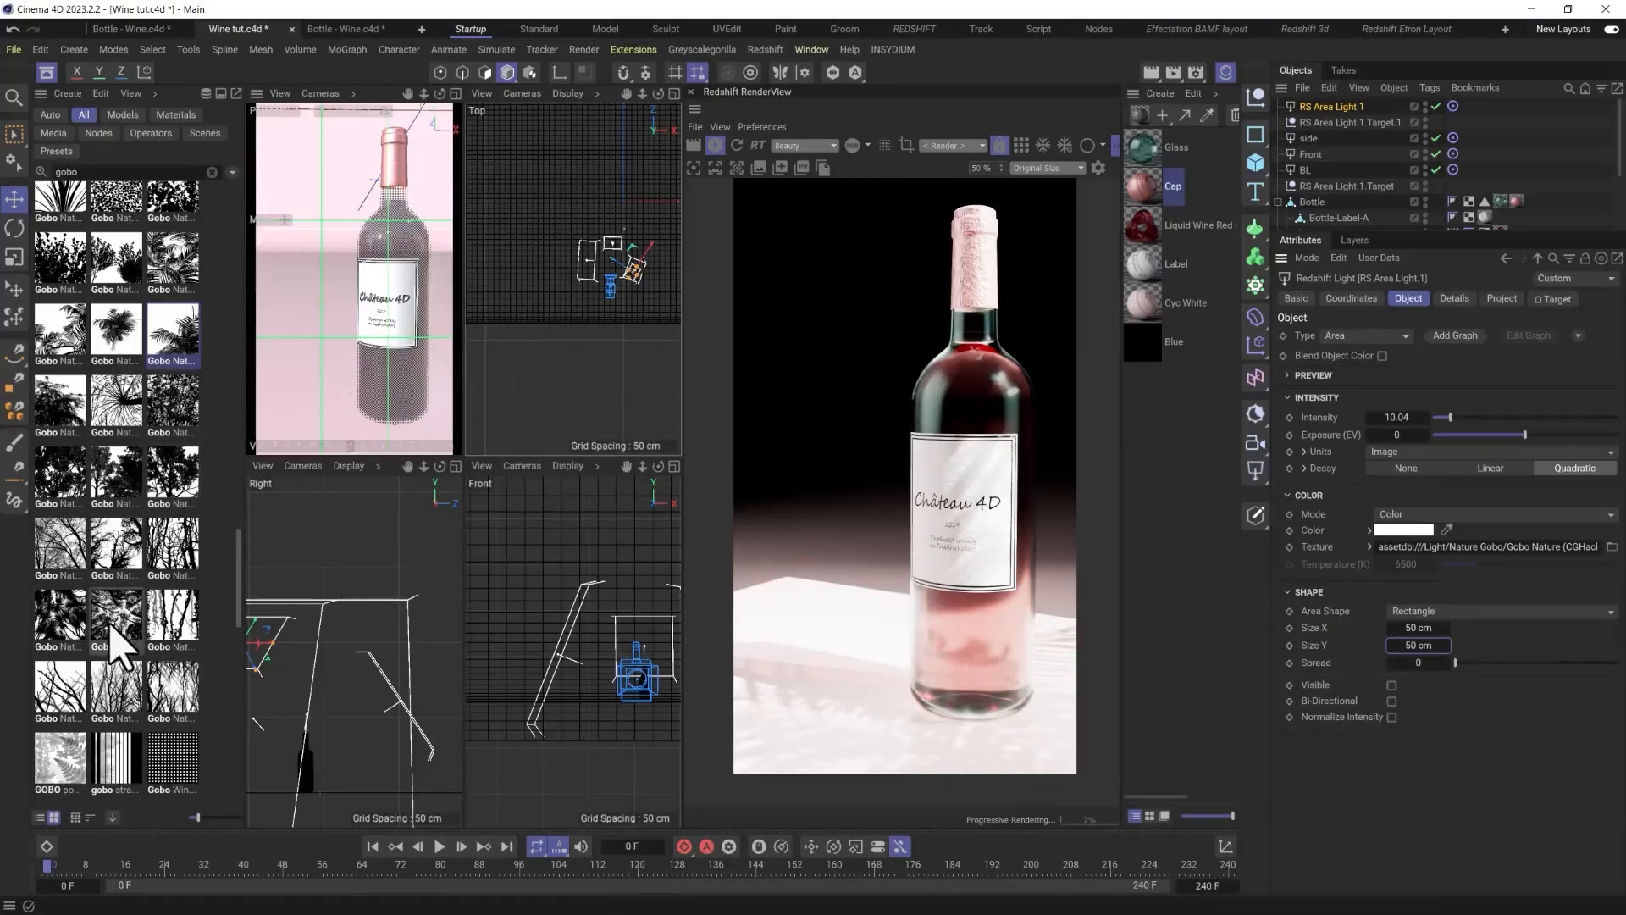
drag(72, 635, 1521, 559)
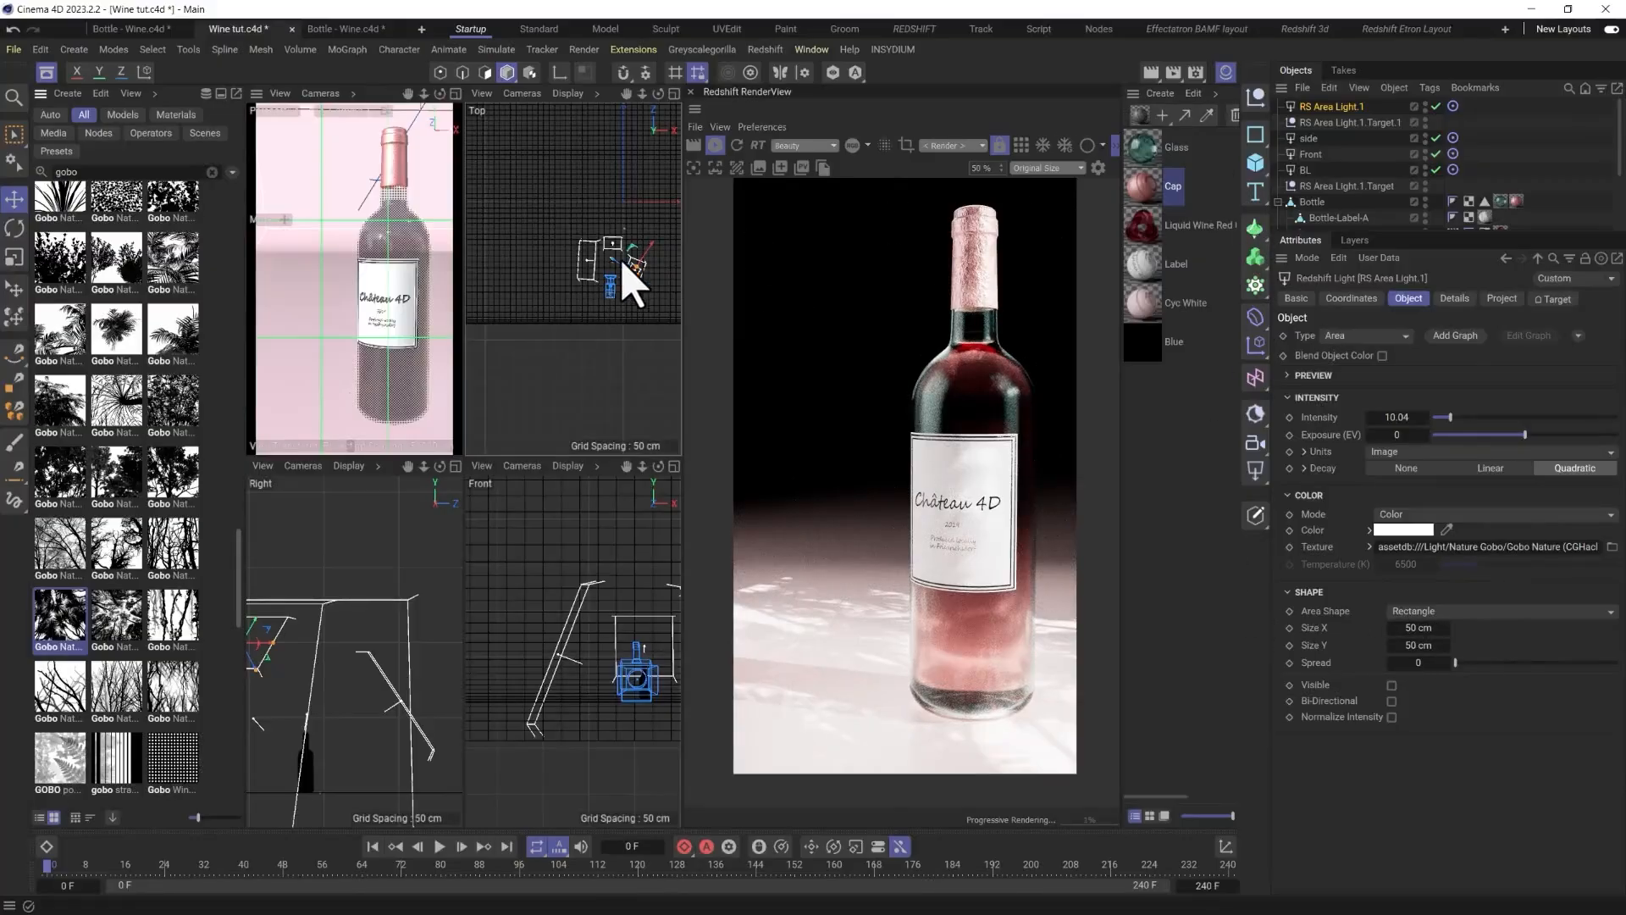
Raise the light's target to above the bottle's base and move RS Area Light.1 farther away from the bottle.
click(1321, 122)
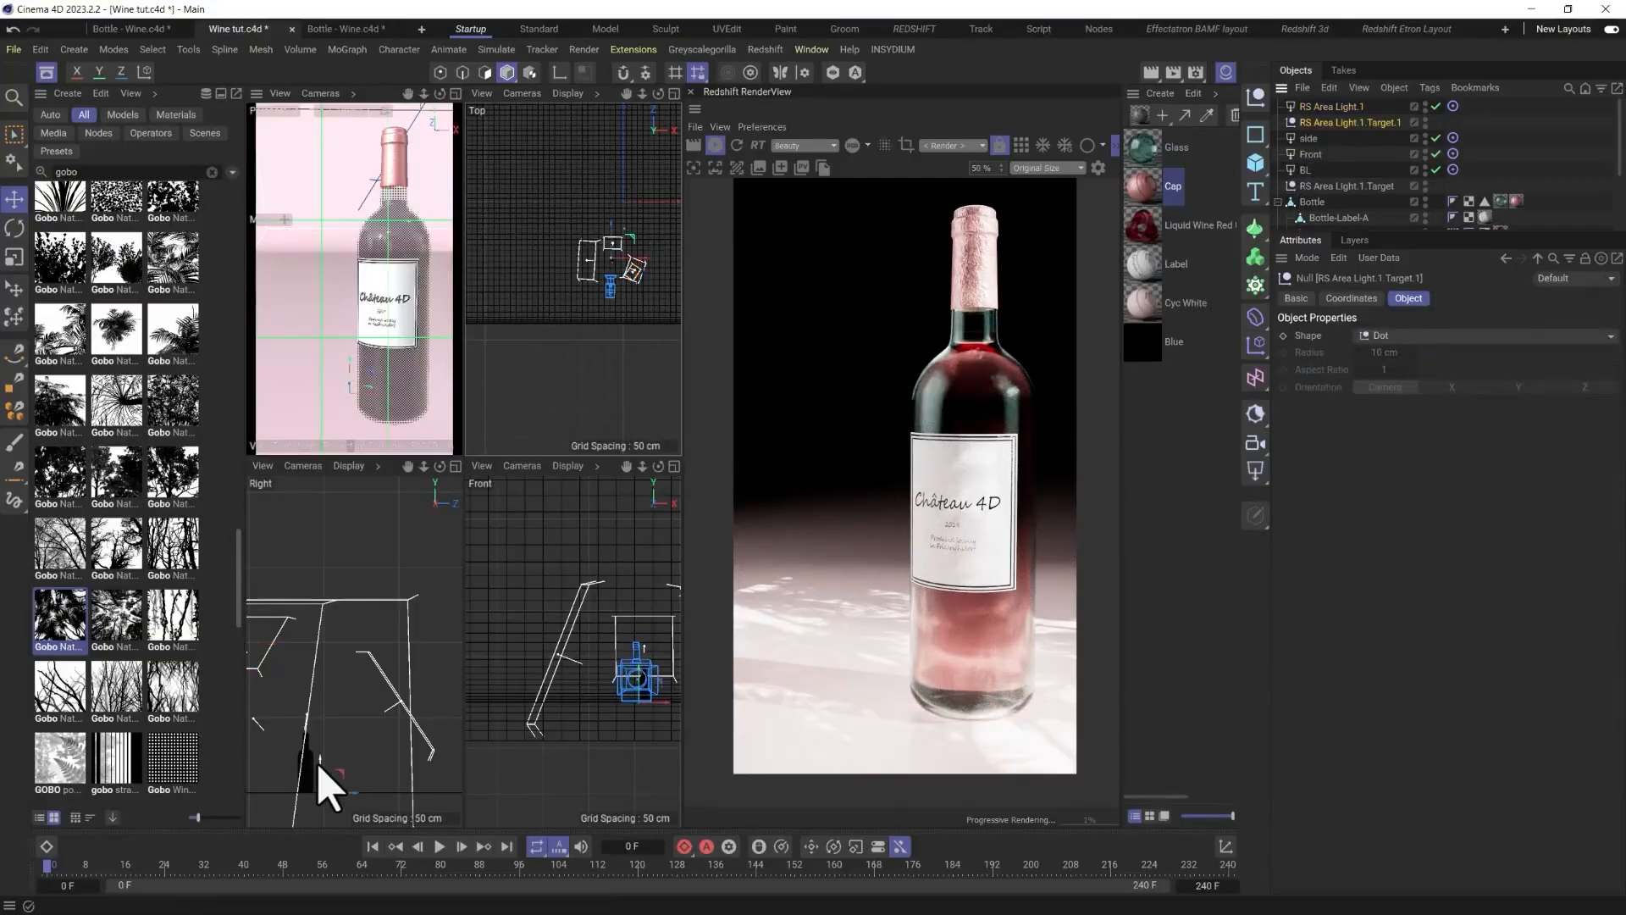
drag(318, 758, 330, 718)
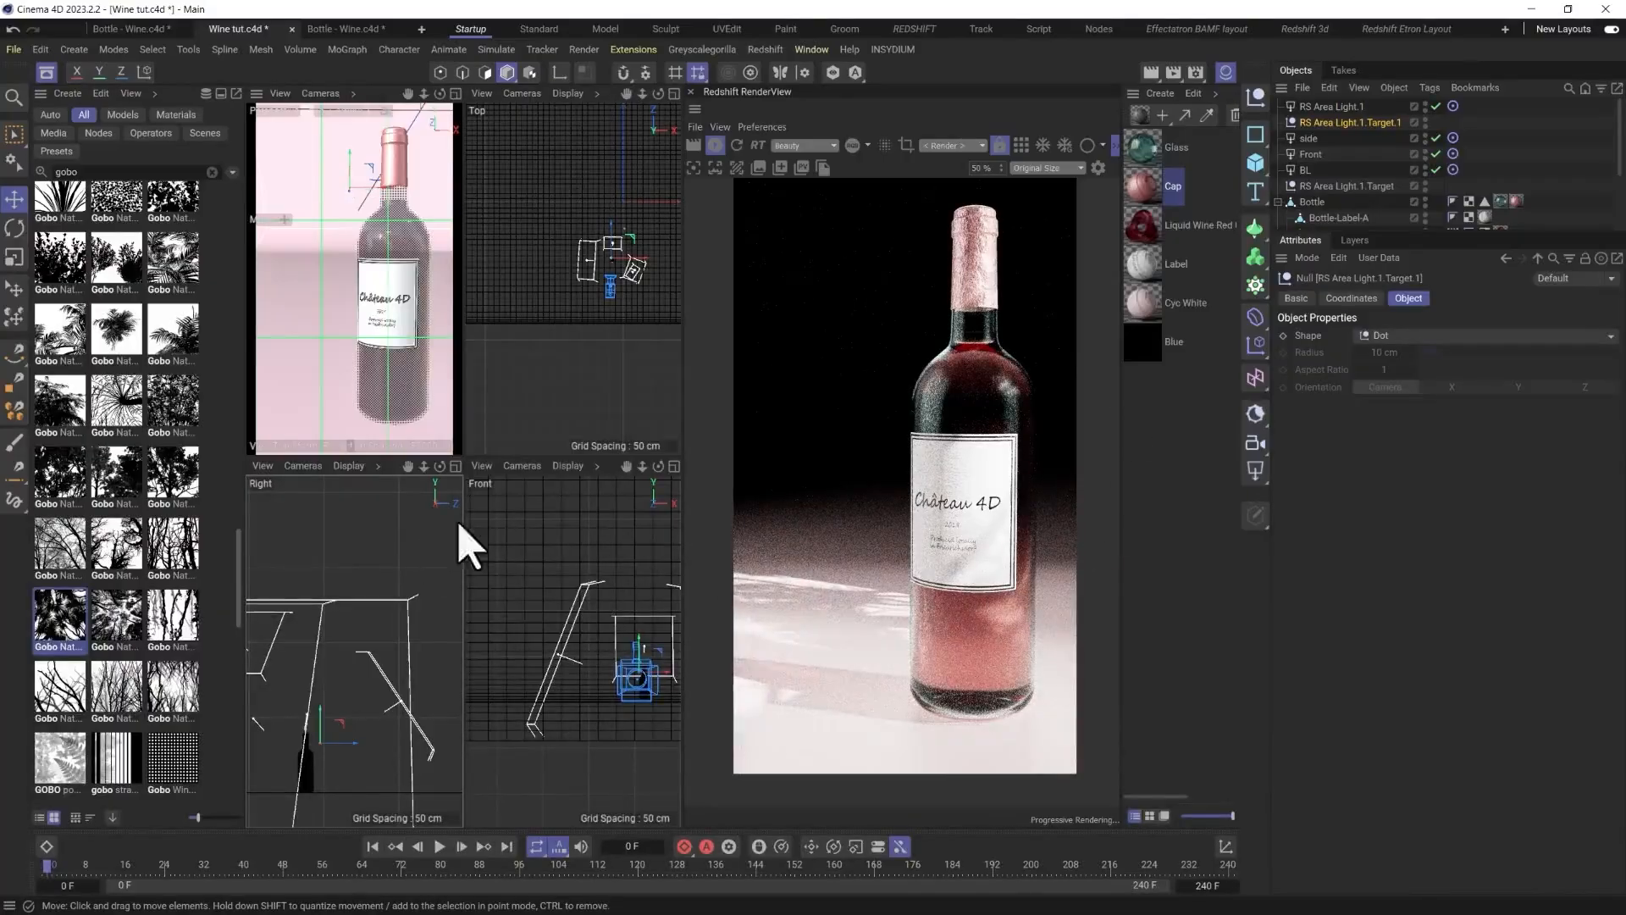
click(1345, 107)
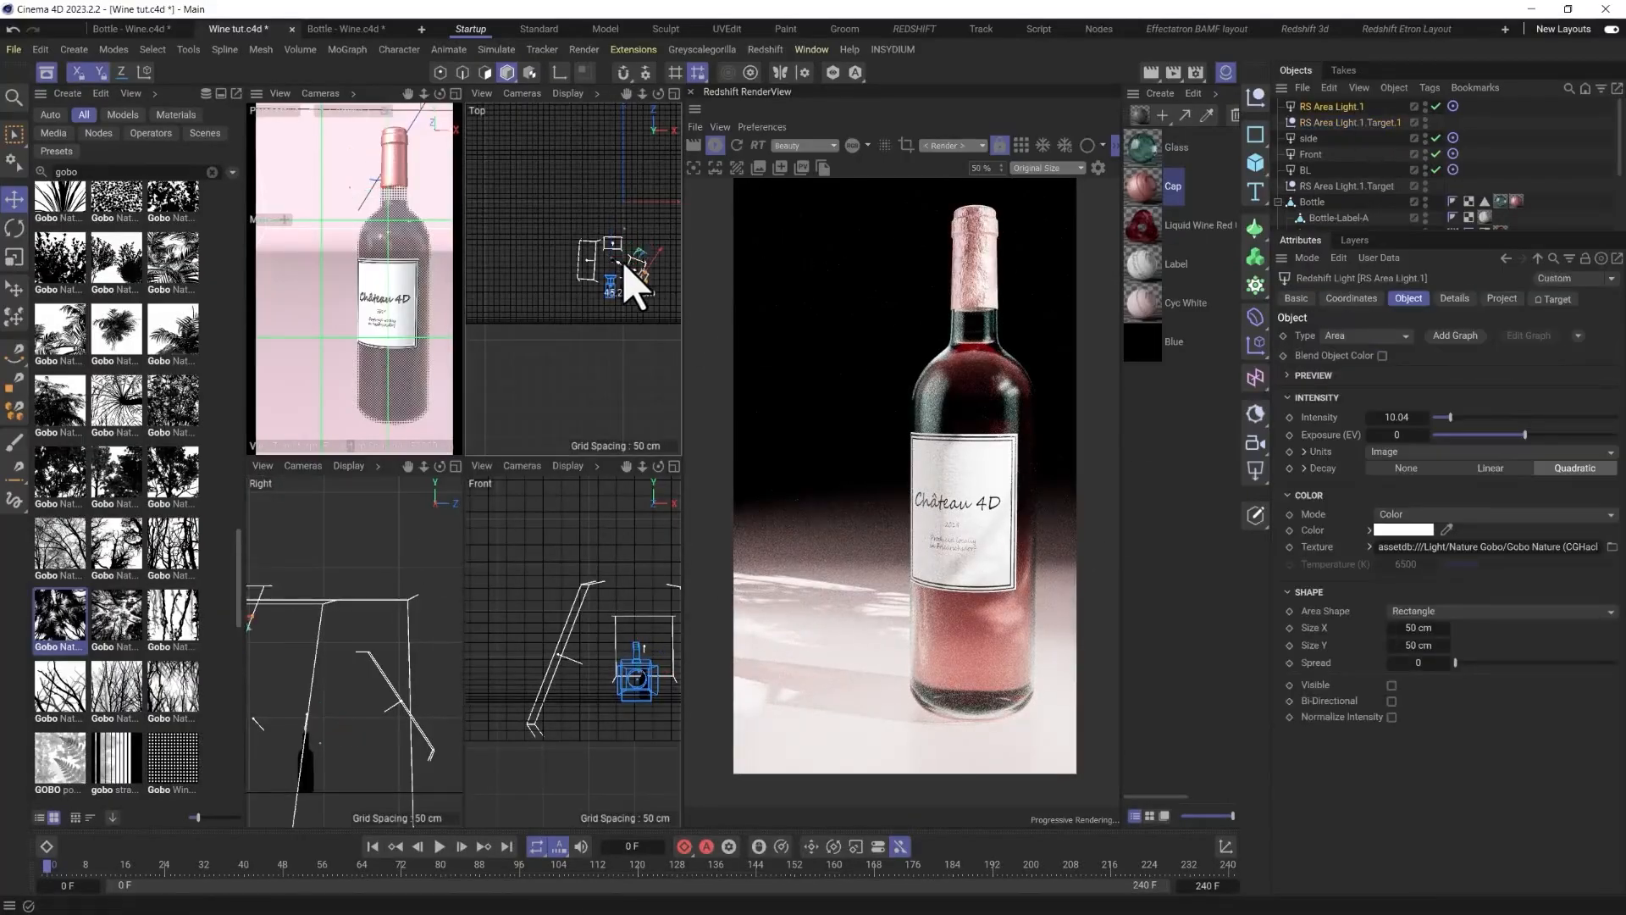
drag(635, 288, 634, 285)
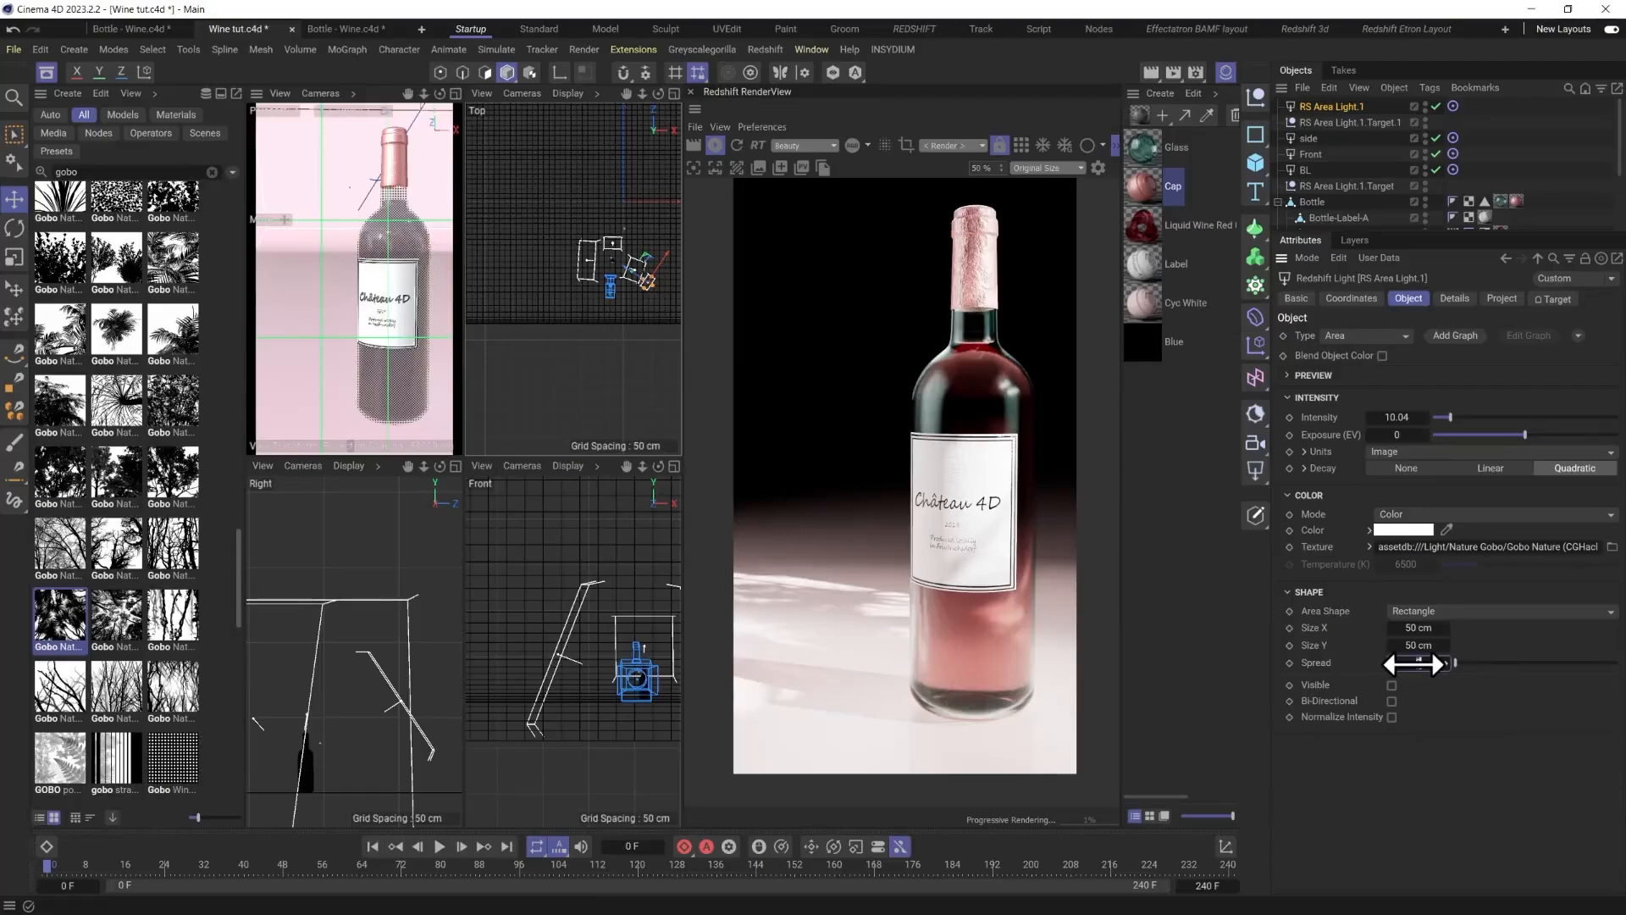
Set the spread of RS Area Light.1 to 0.002 and switch the BL light back on.
drag(1413, 664, 1369, 700)
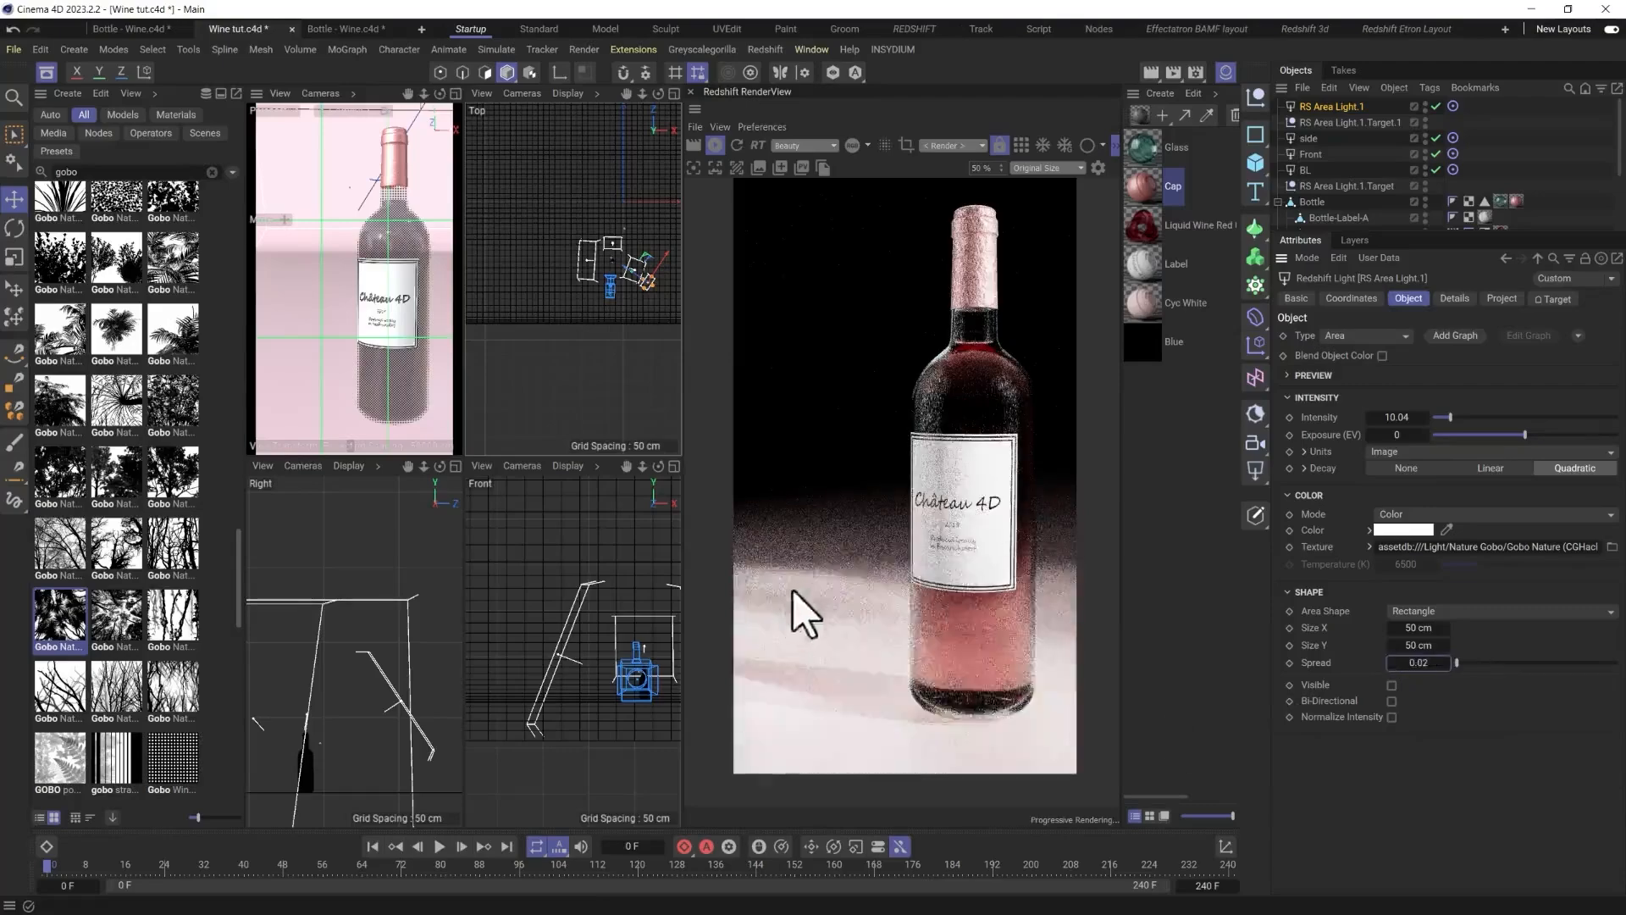
click(1408, 663)
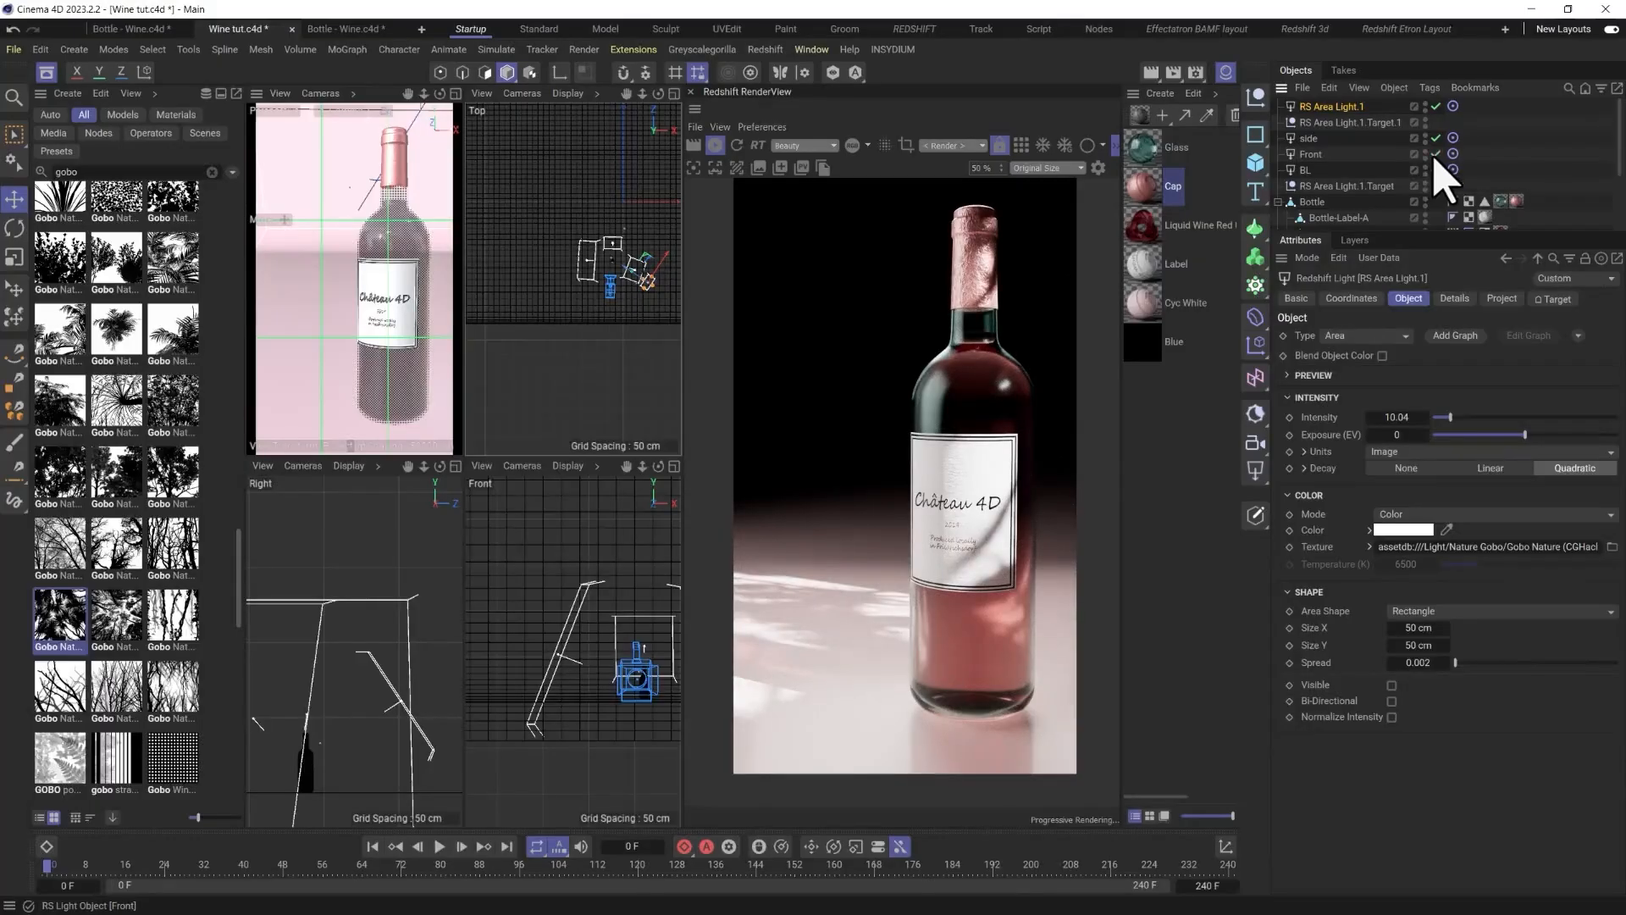
click(1435, 168)
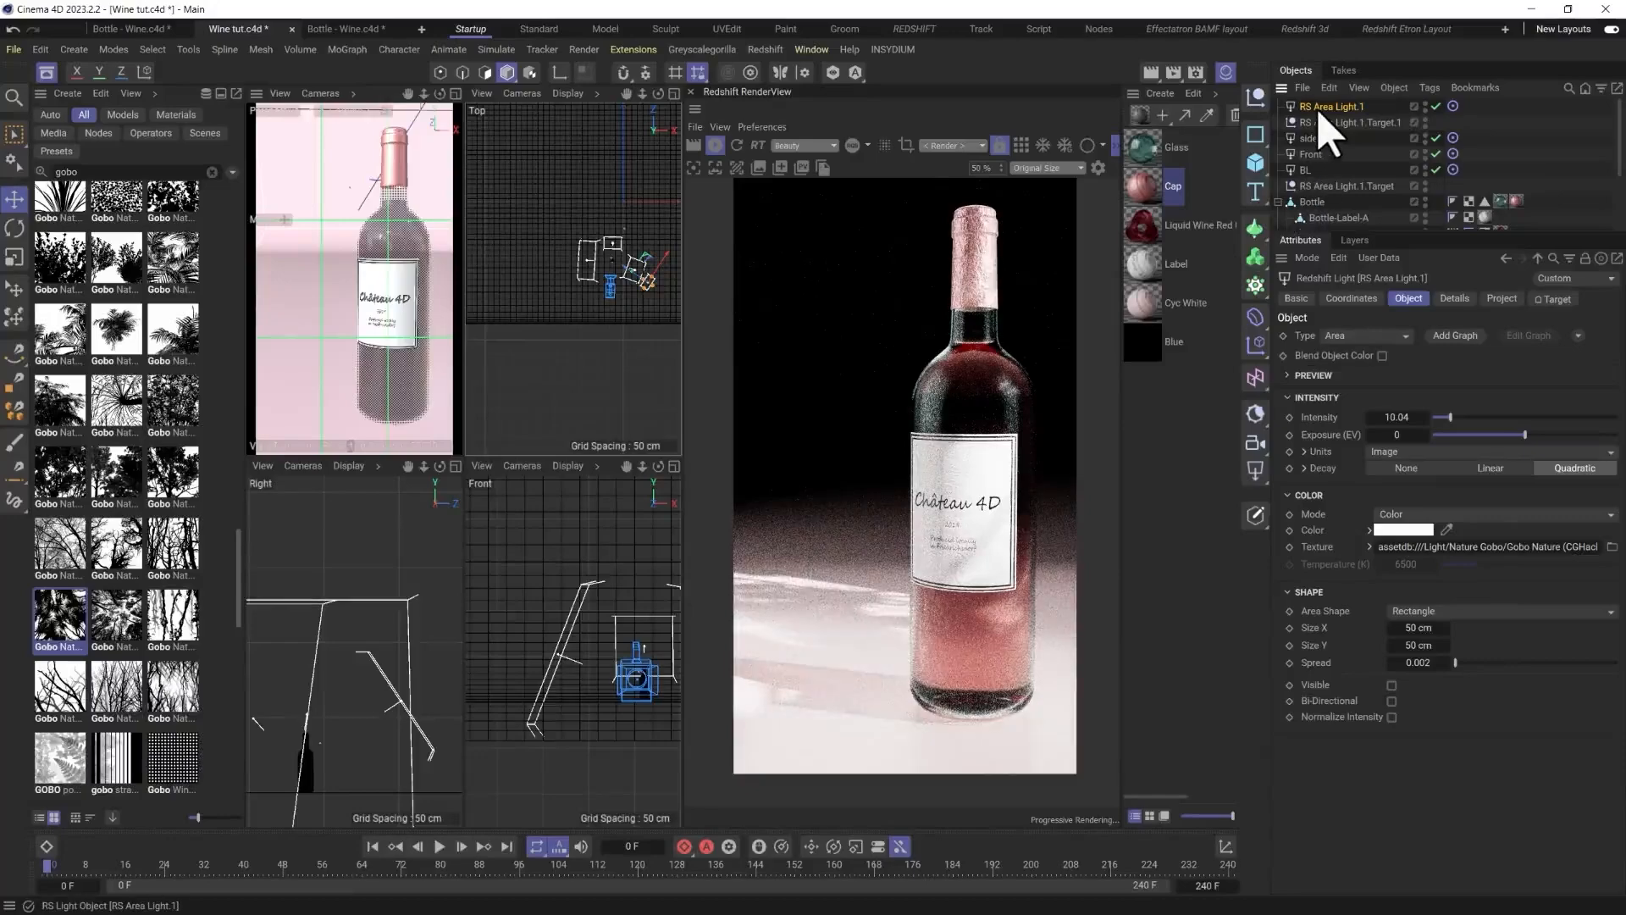
Set the intensity of the Front light to 4.
click(1315, 154)
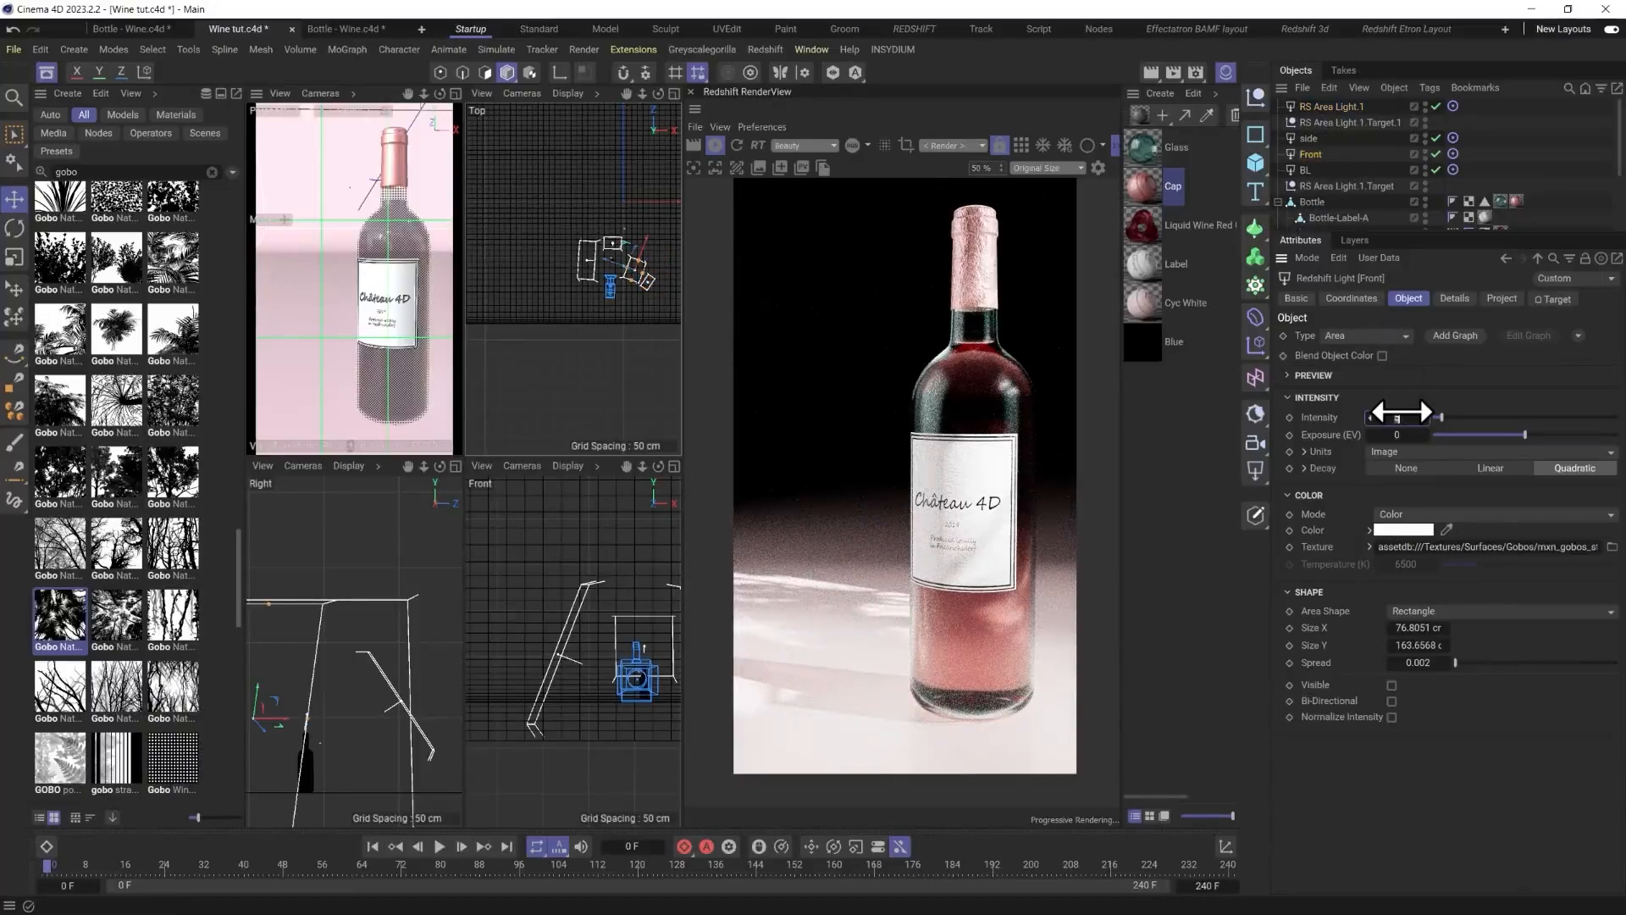
text(3)
key(Return)
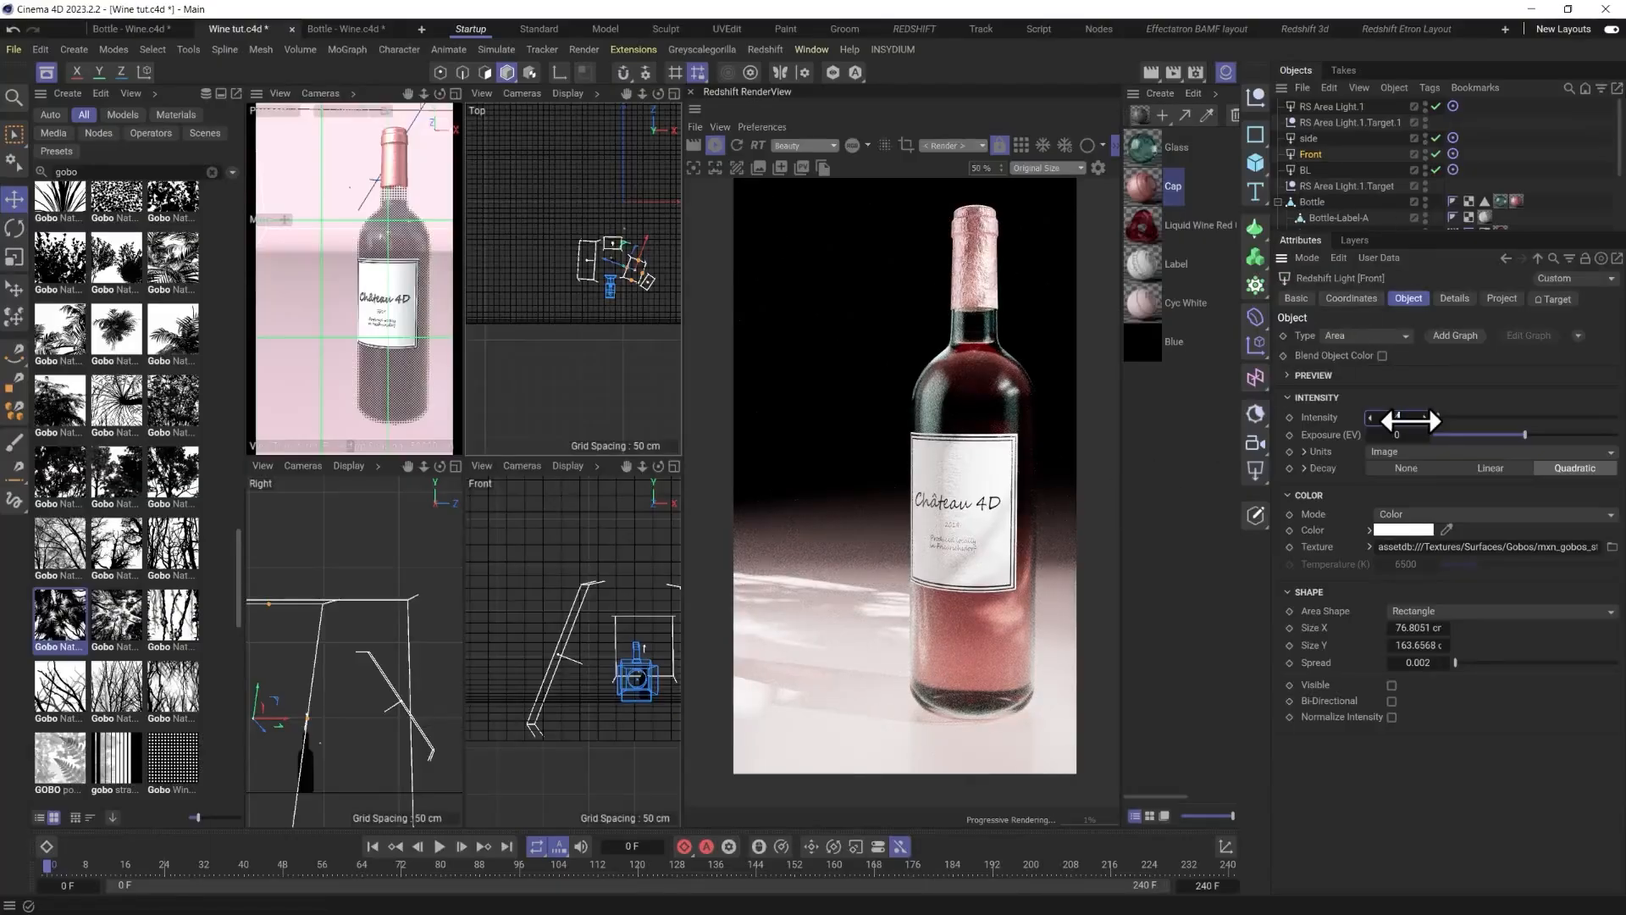
drag(1411, 420, 1421, 420)
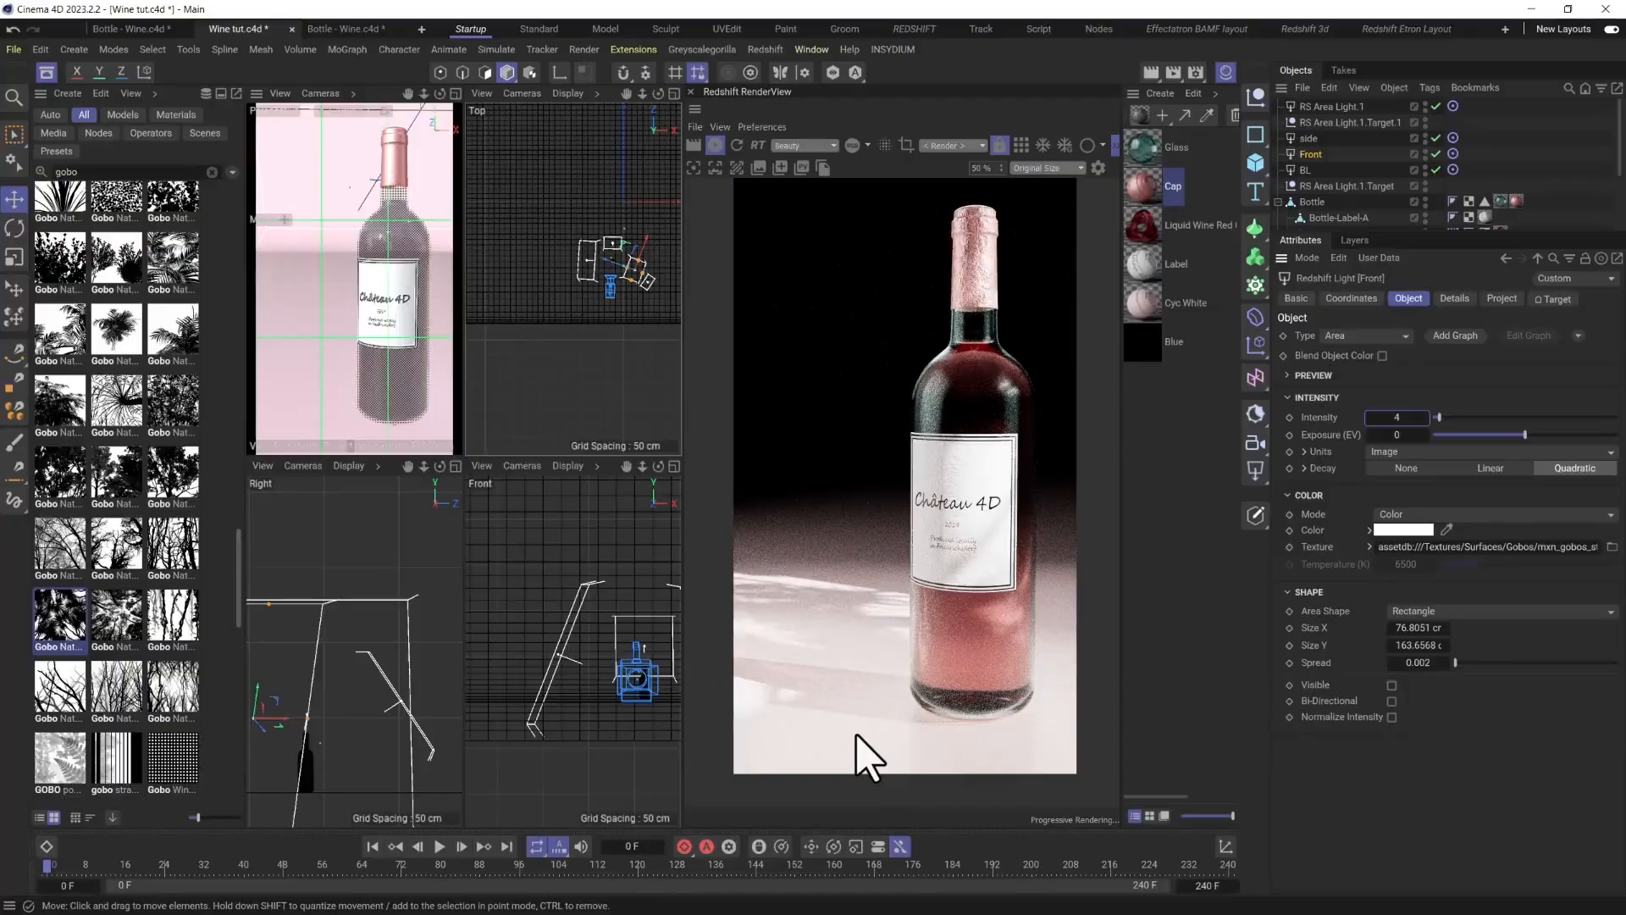
Search the asset library for "wine" and add the red wine glass model to the scene.
double_click(119, 171)
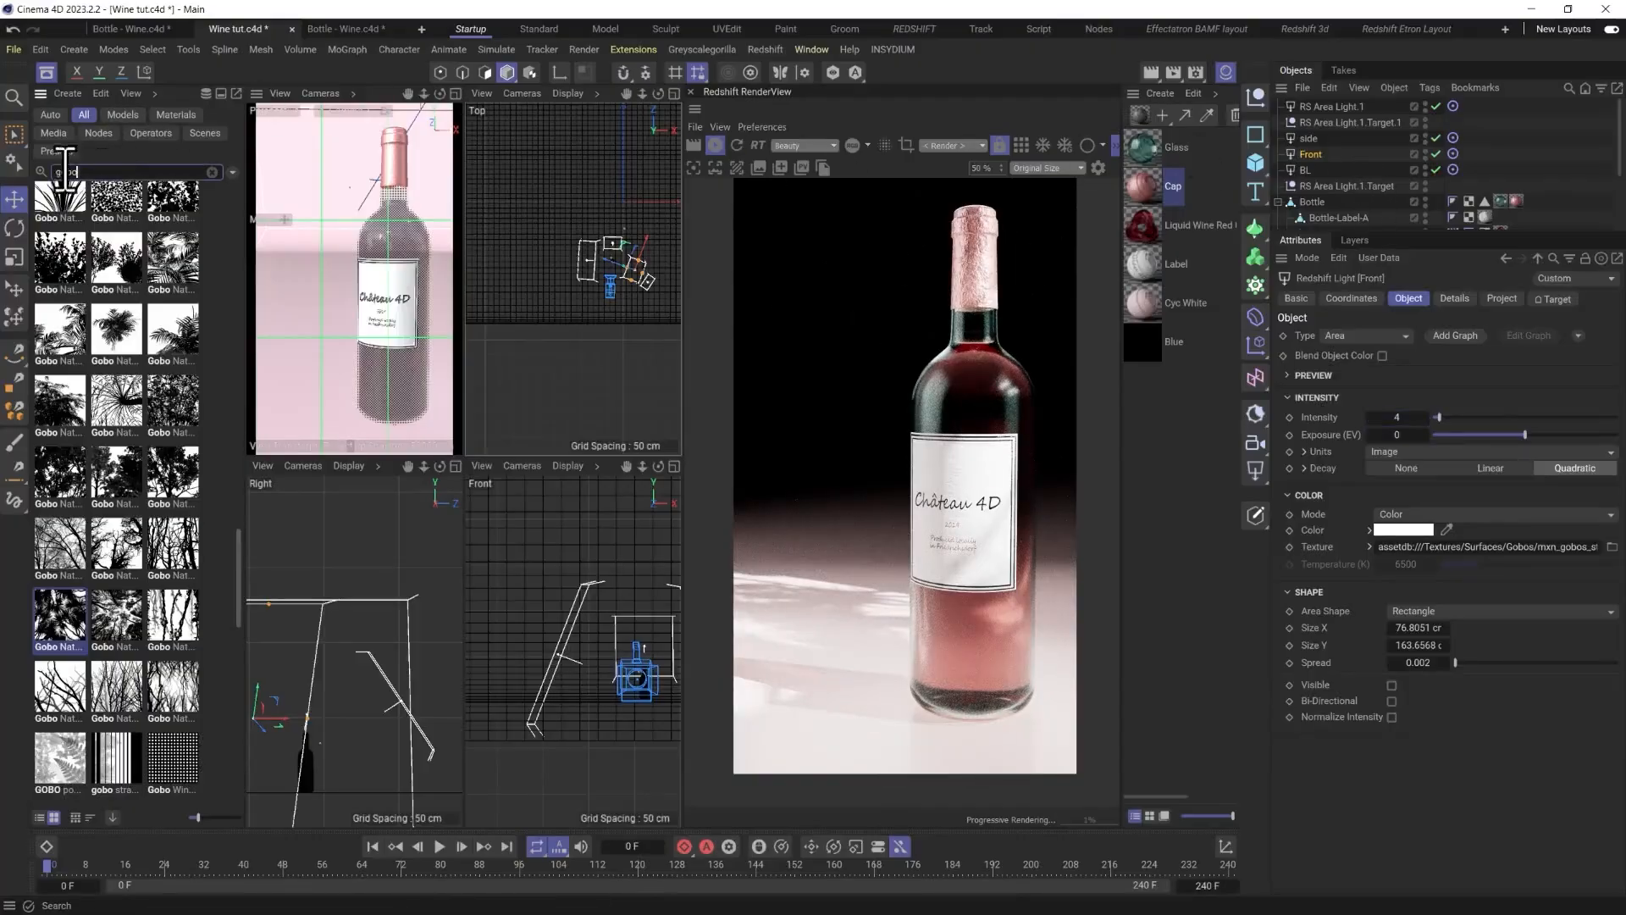
text(wine)
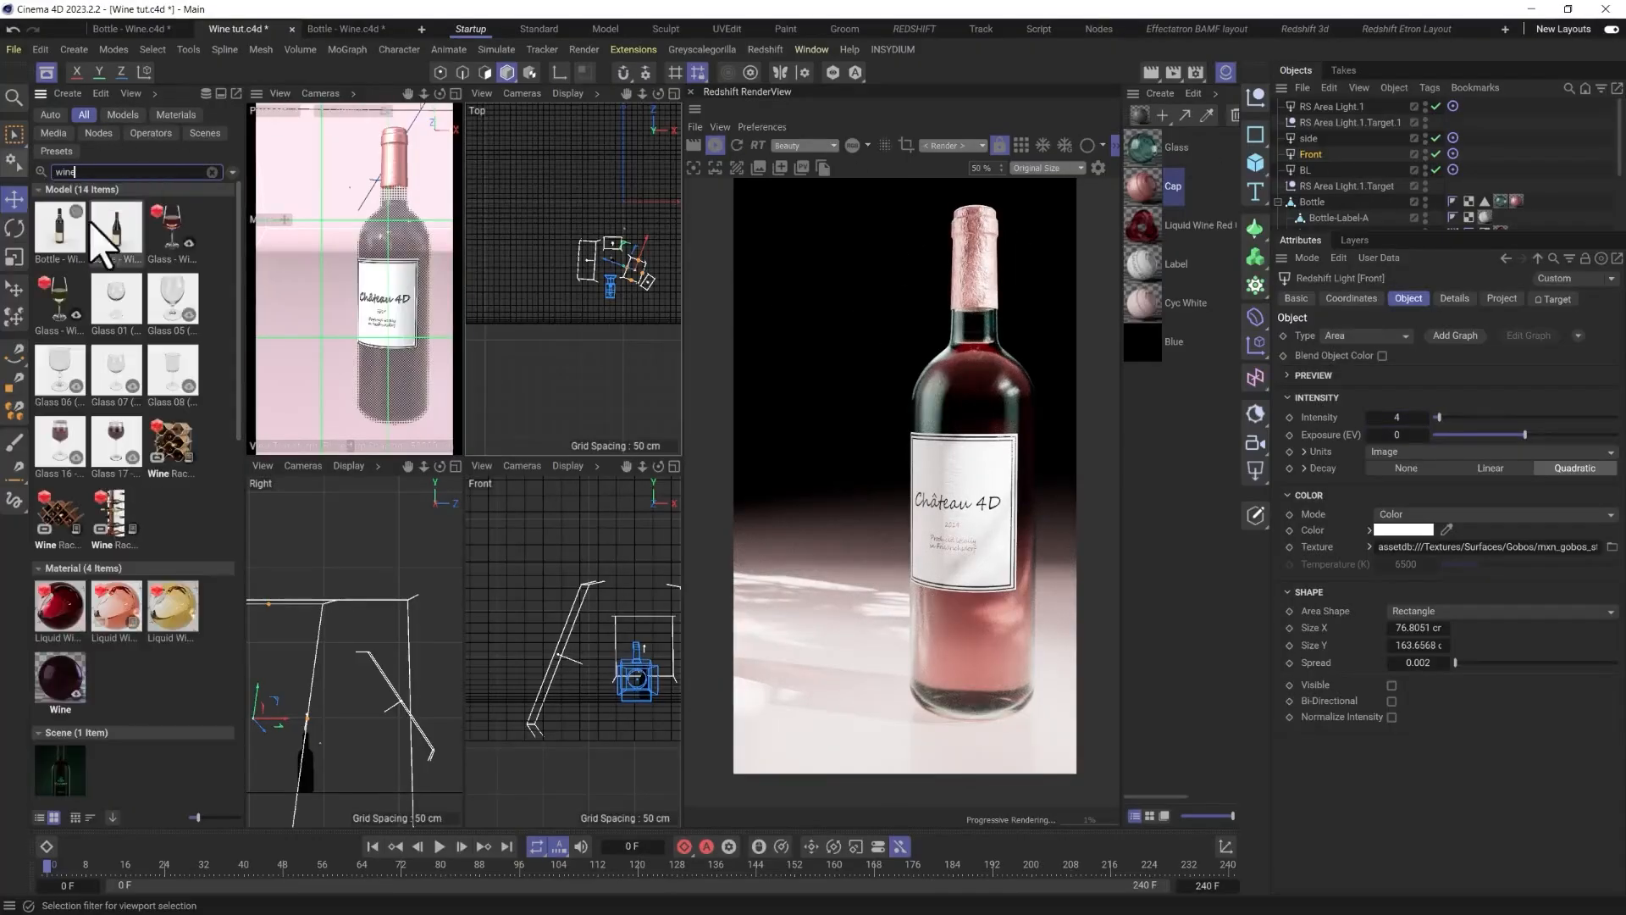
click(190, 245)
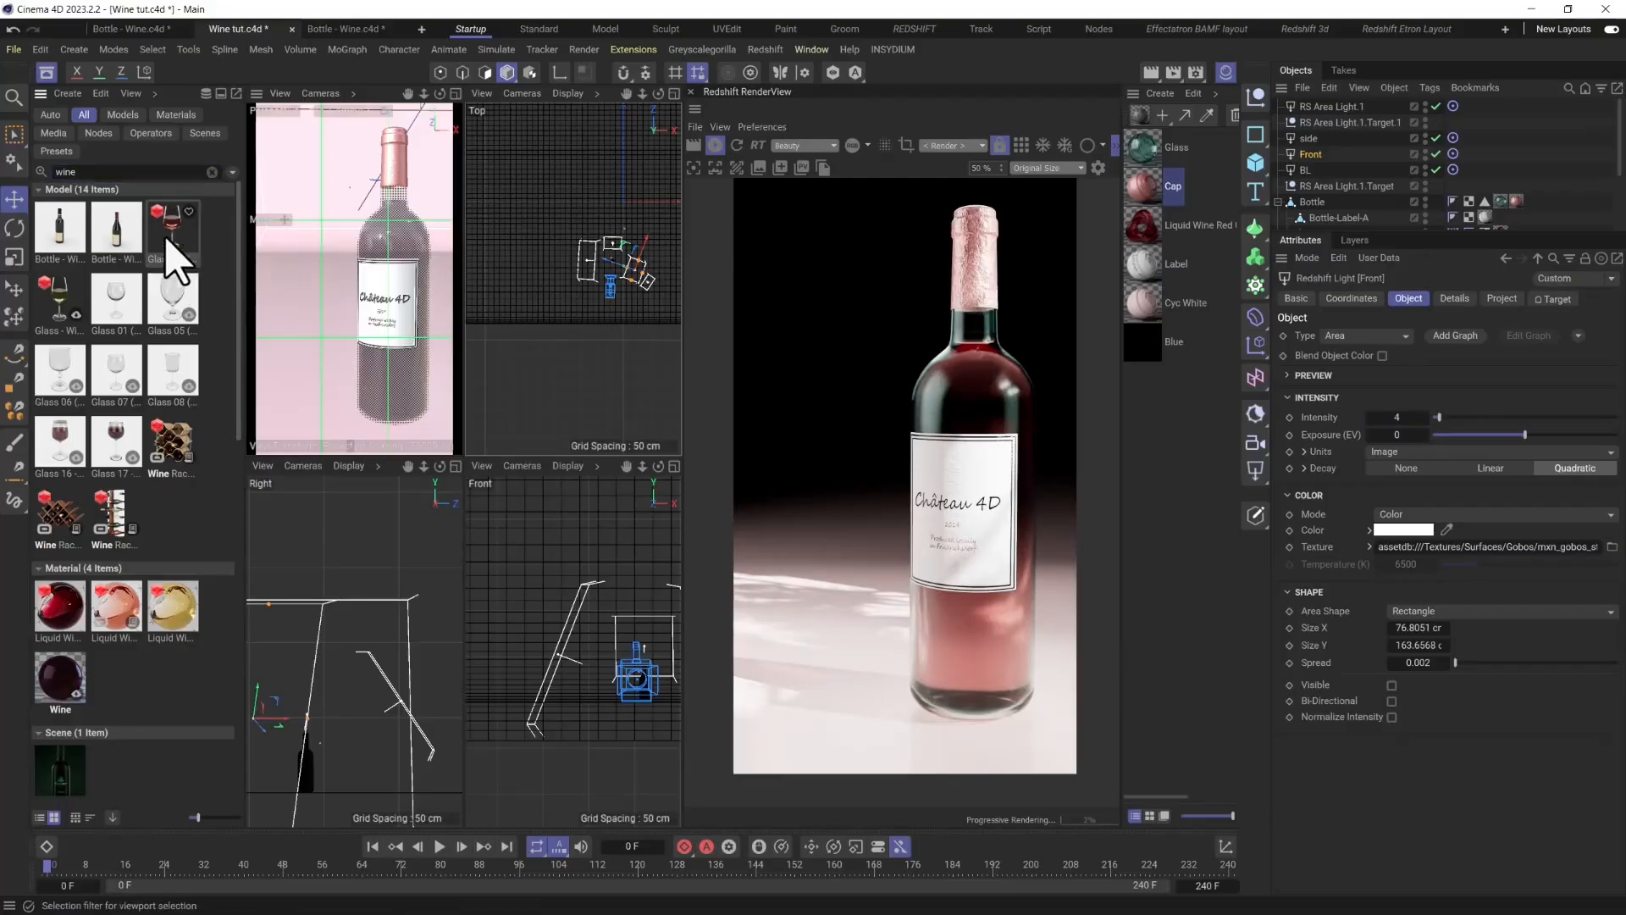
drag(174, 254, 297, 411)
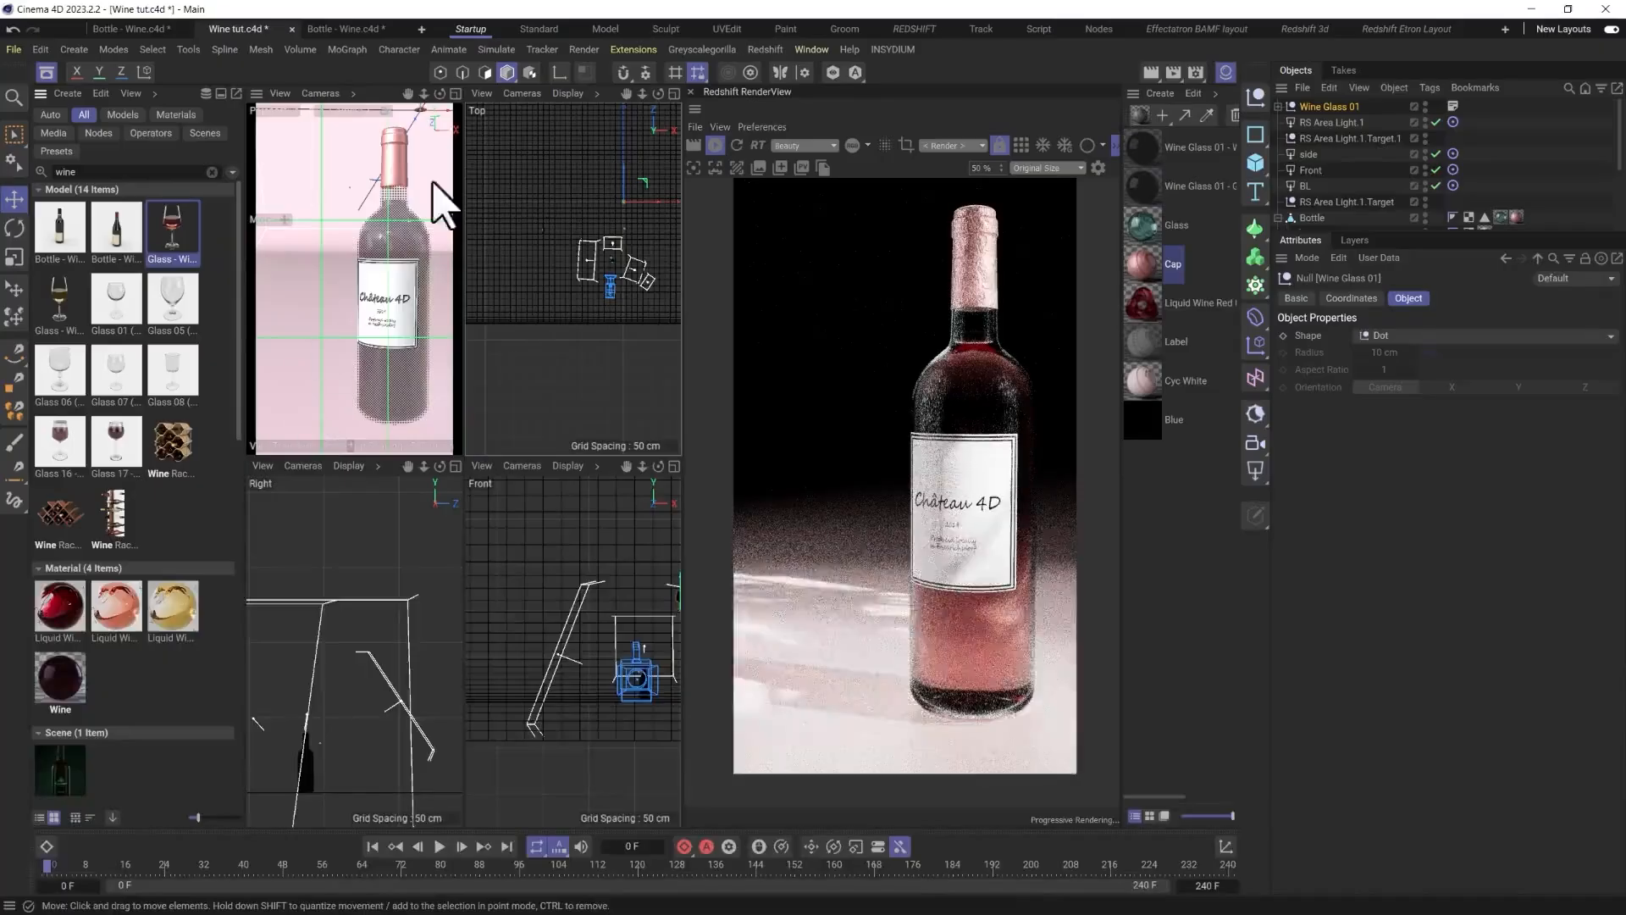
Hide the asset browser and place the wine glass on the floor beside the bottle with the Place tool.
click(48, 73)
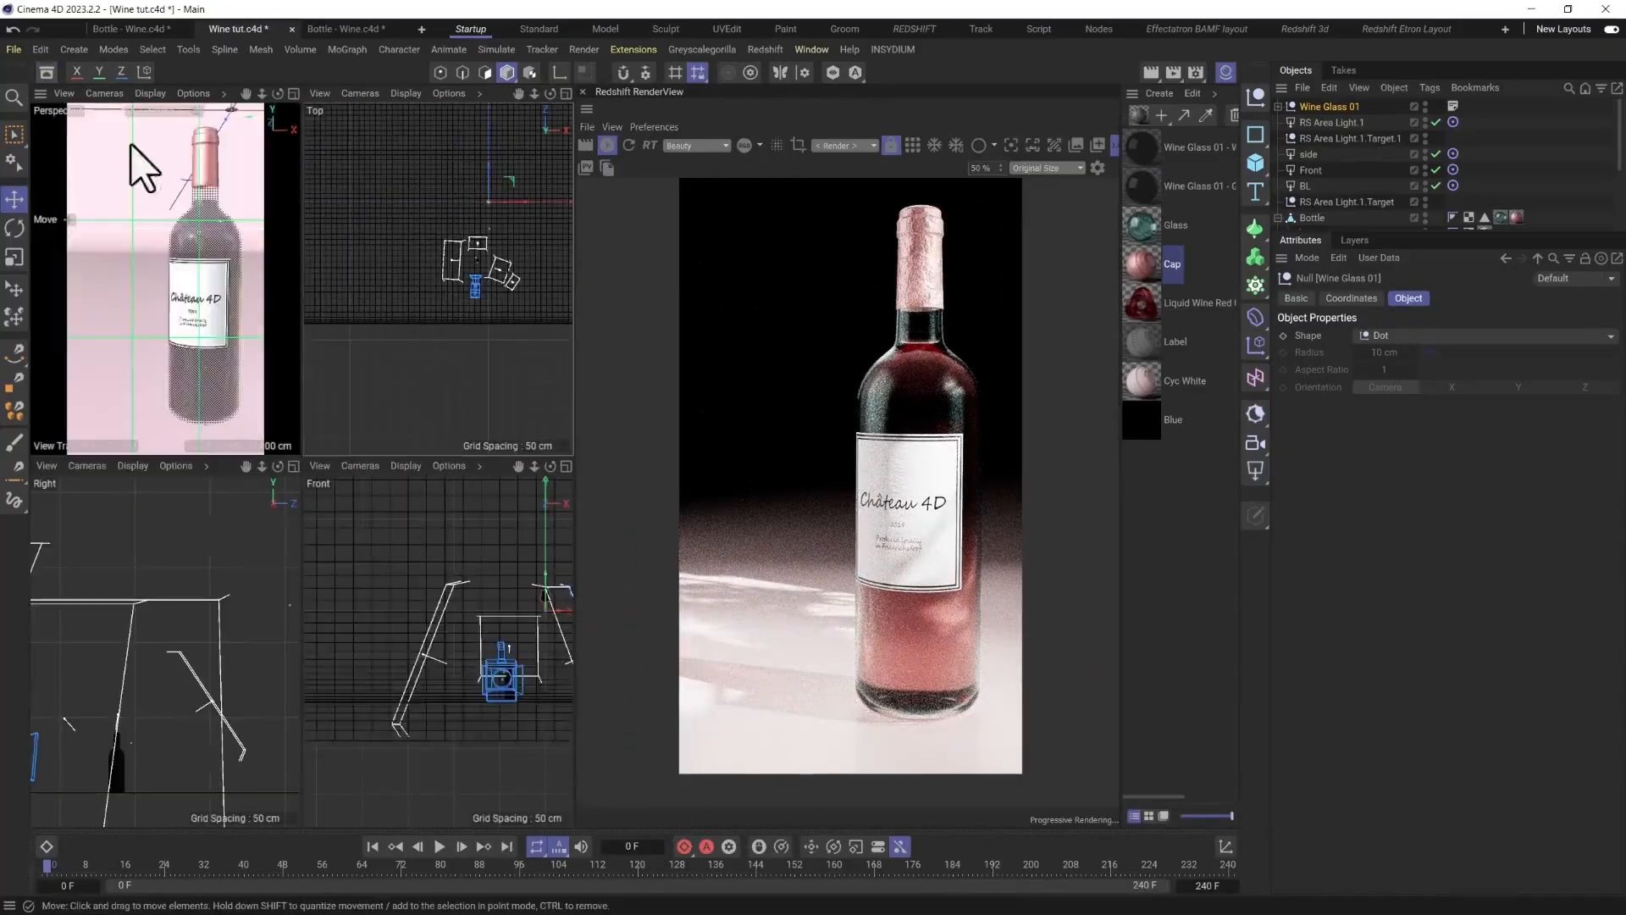
click(14, 291)
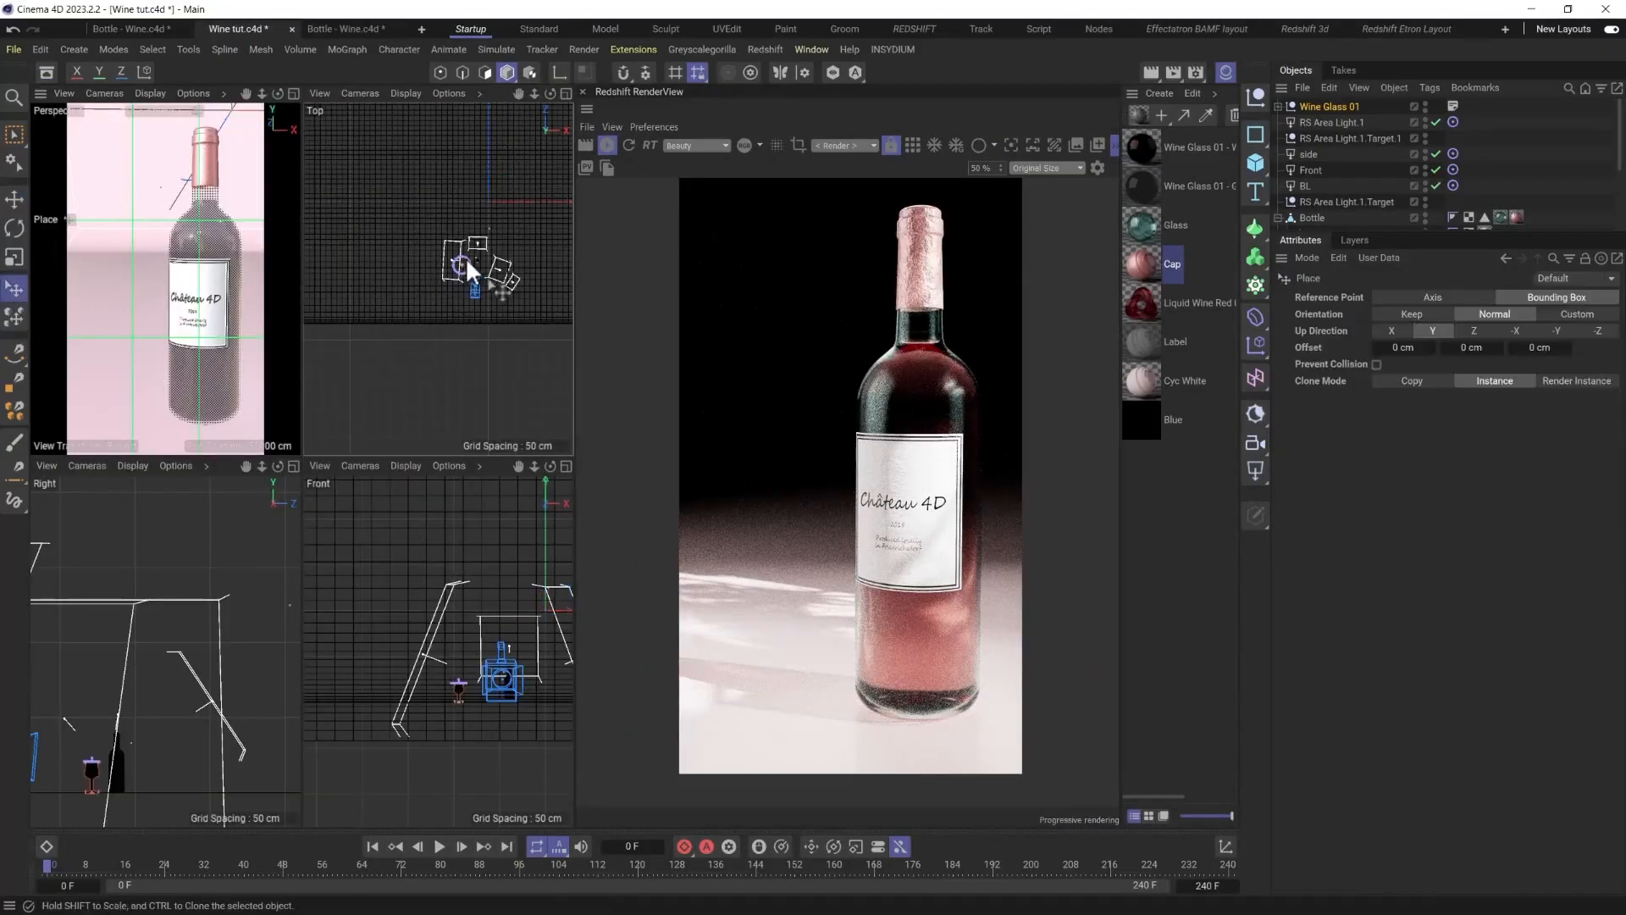
drag(473, 259, 476, 262)
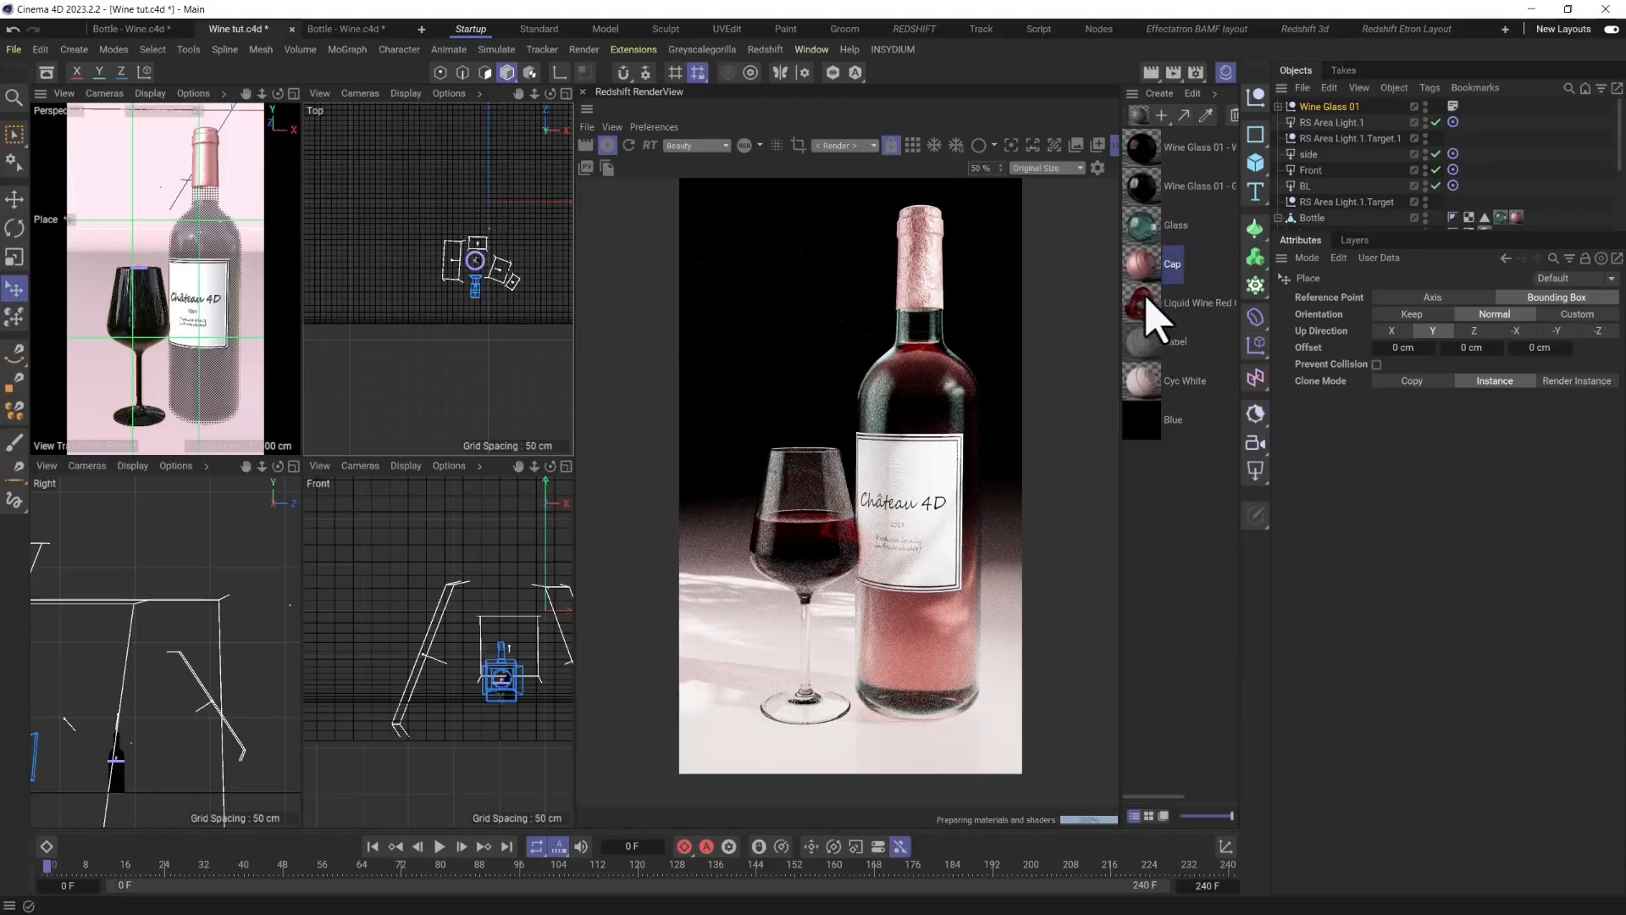
Replace the glass's wine material with Liquid Wine Red 001 and move the glass farther left and forward of the bottle.
drag(1185, 184, 1145, 148)
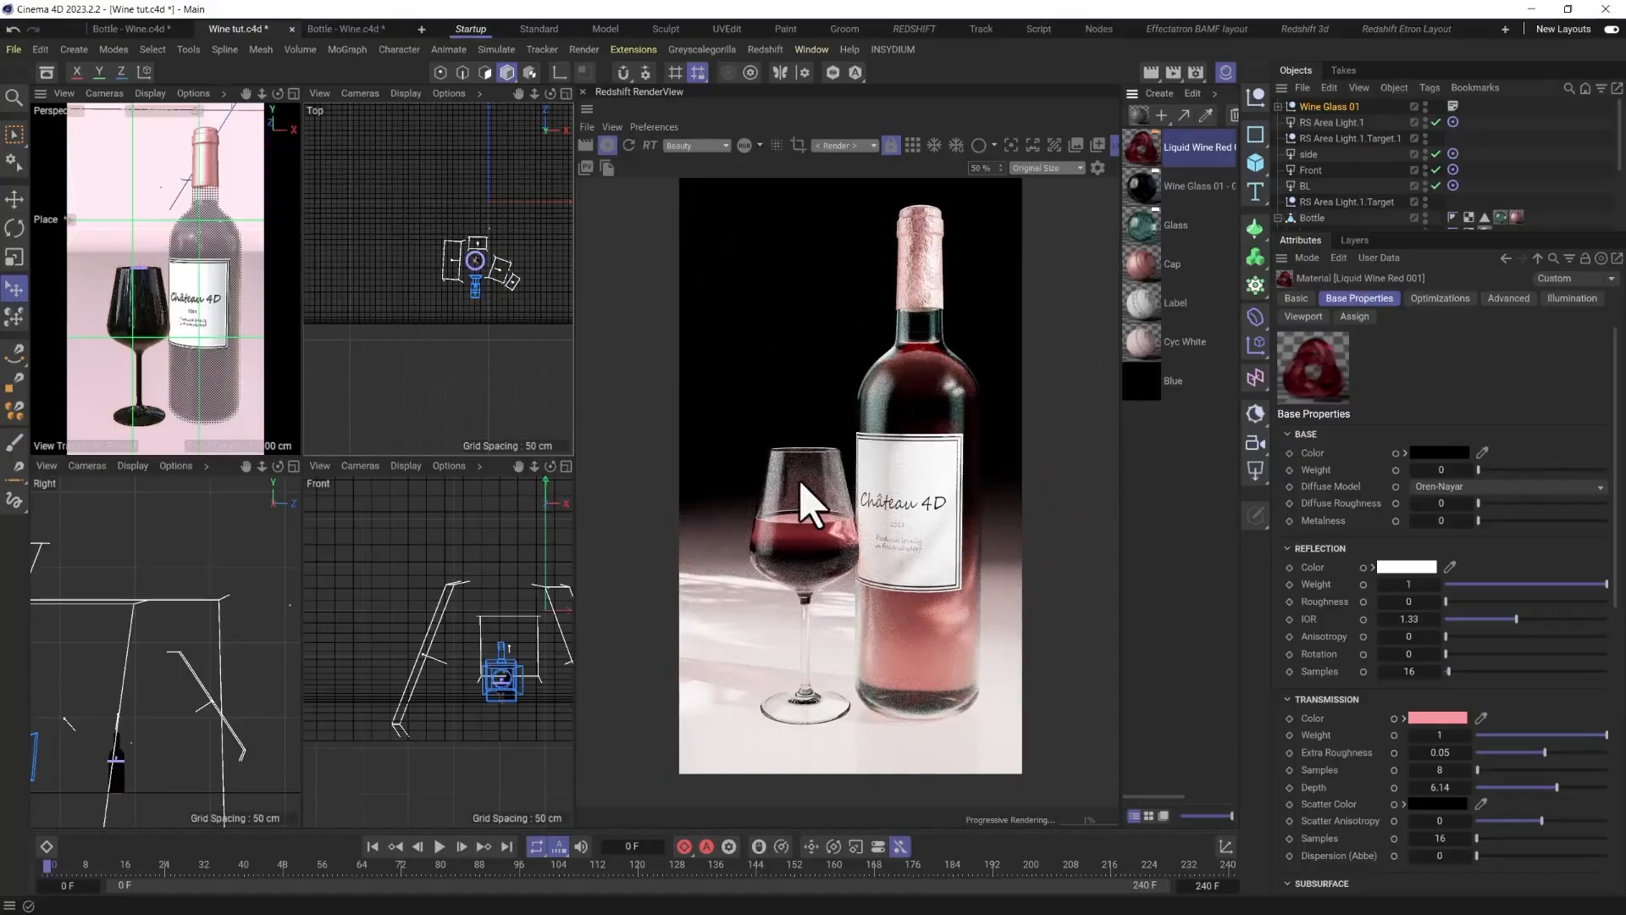
key(e)
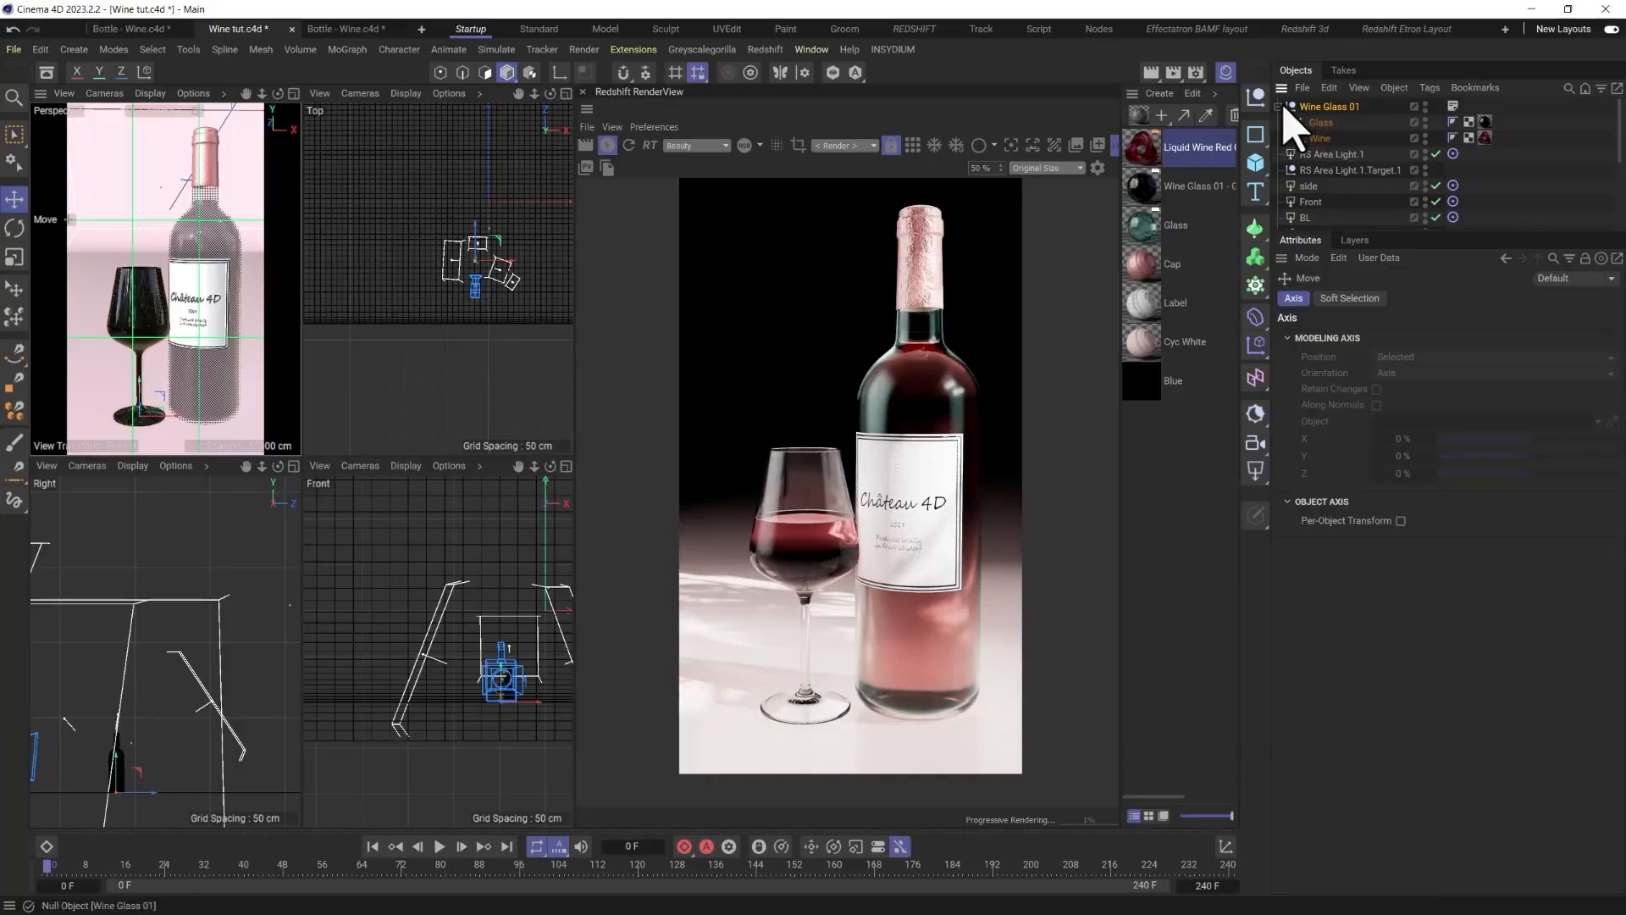
drag(475, 229, 447, 256)
scroll(465, 297, up, 5)
scroll(419, 305, up, 6)
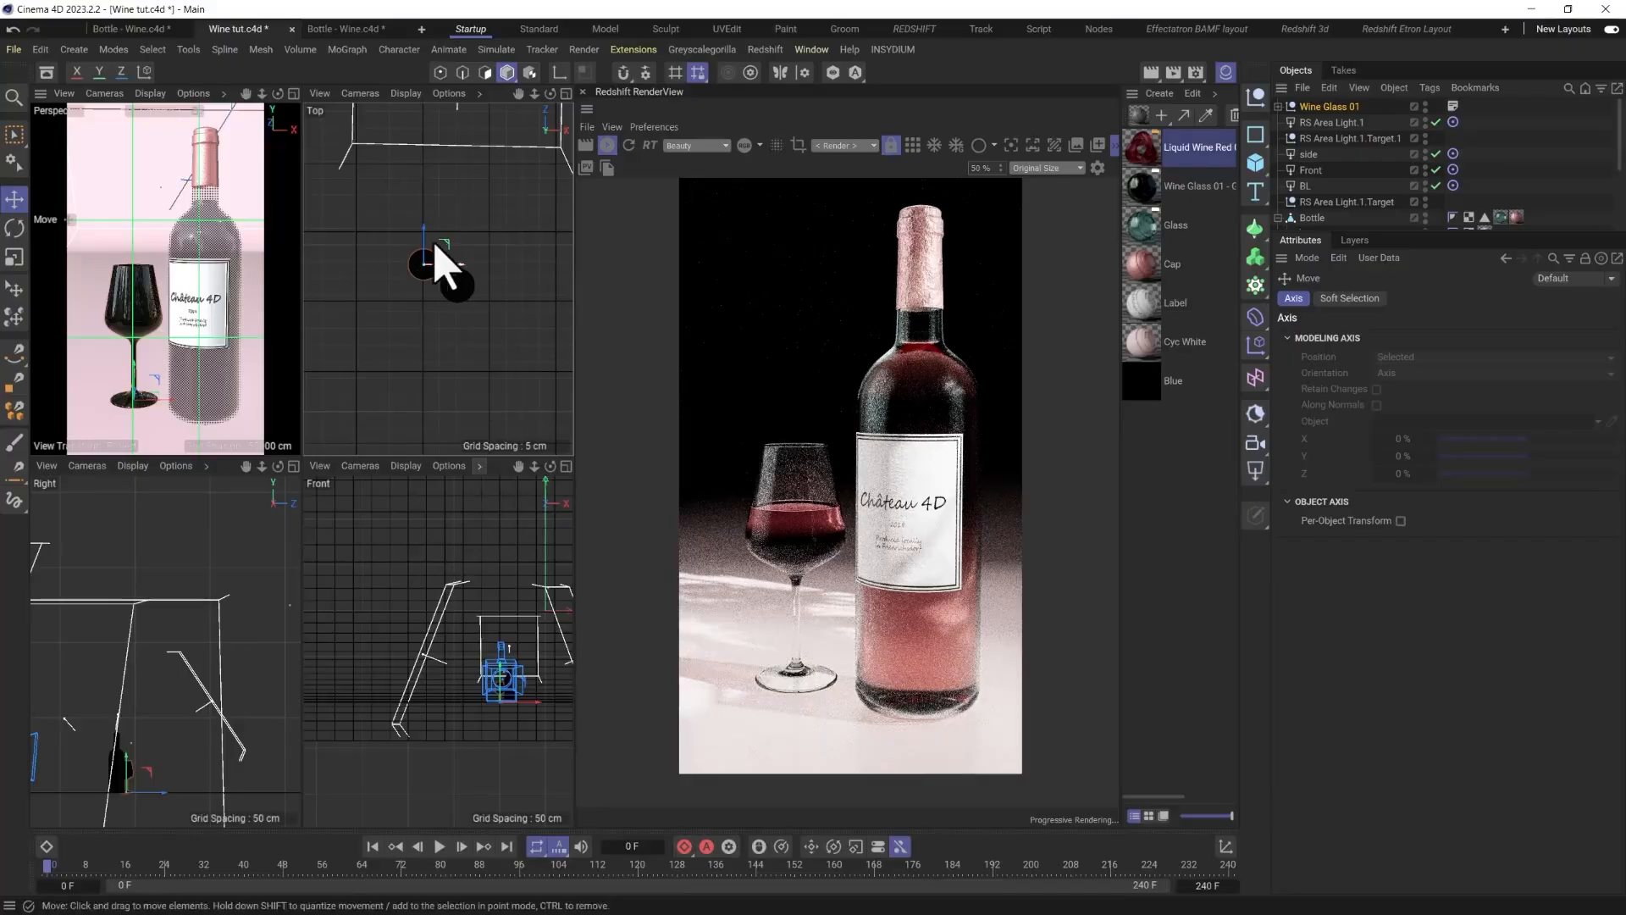
drag(433, 243, 425, 273)
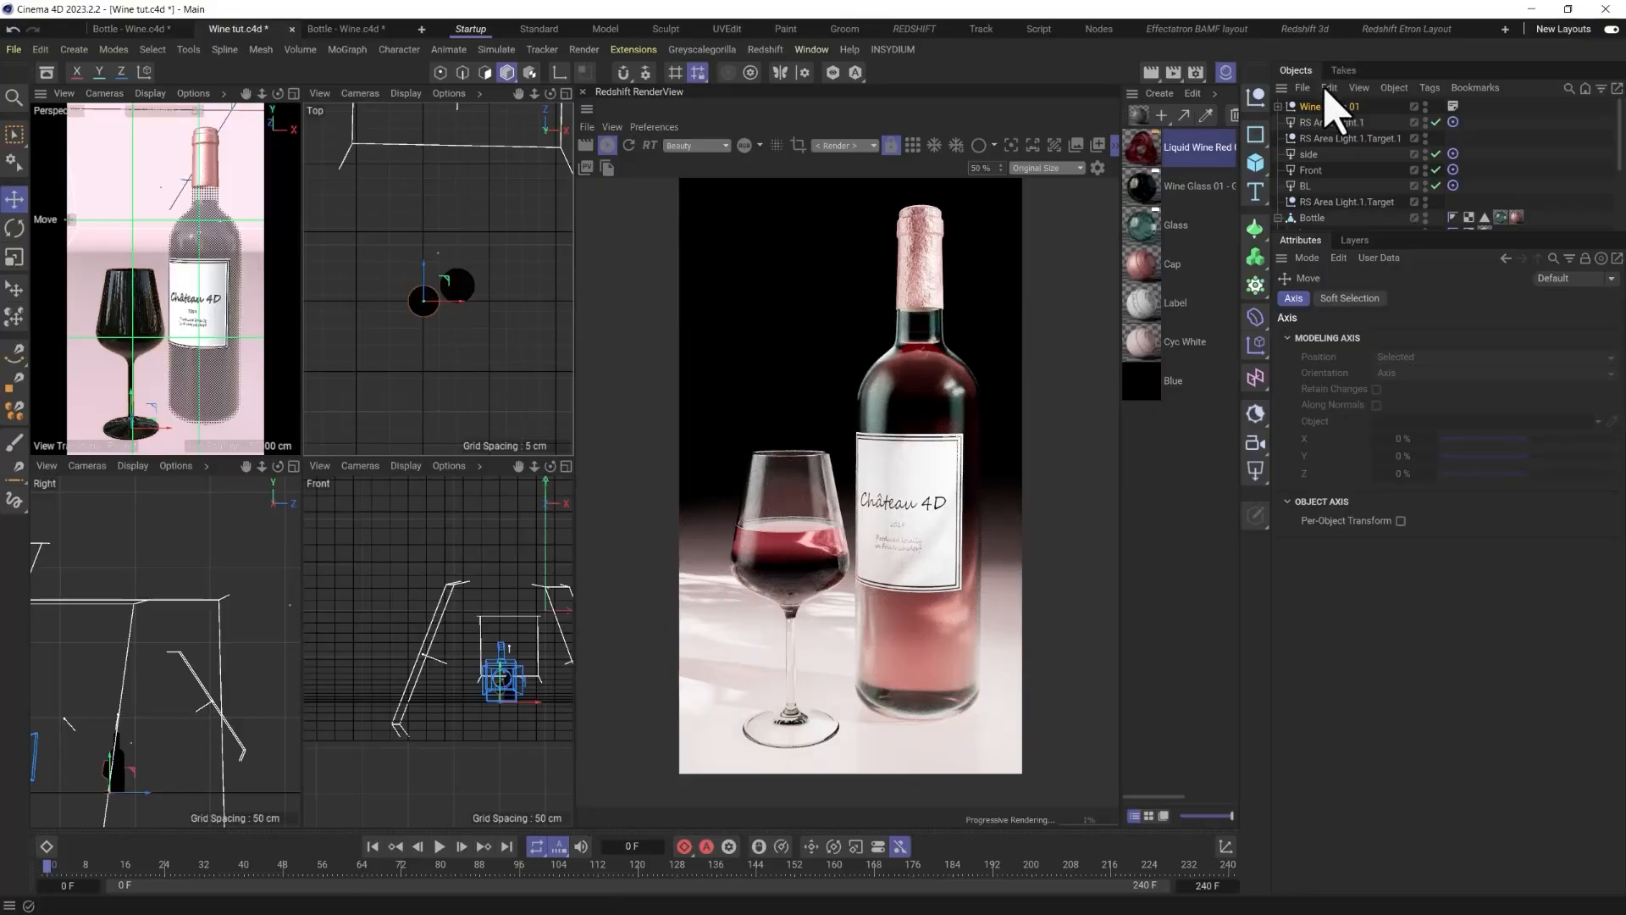
Connect the wine glass's Glass and Wine meshes into one combined object and hide the two original meshes.
click(1278, 106)
click(1321, 122)
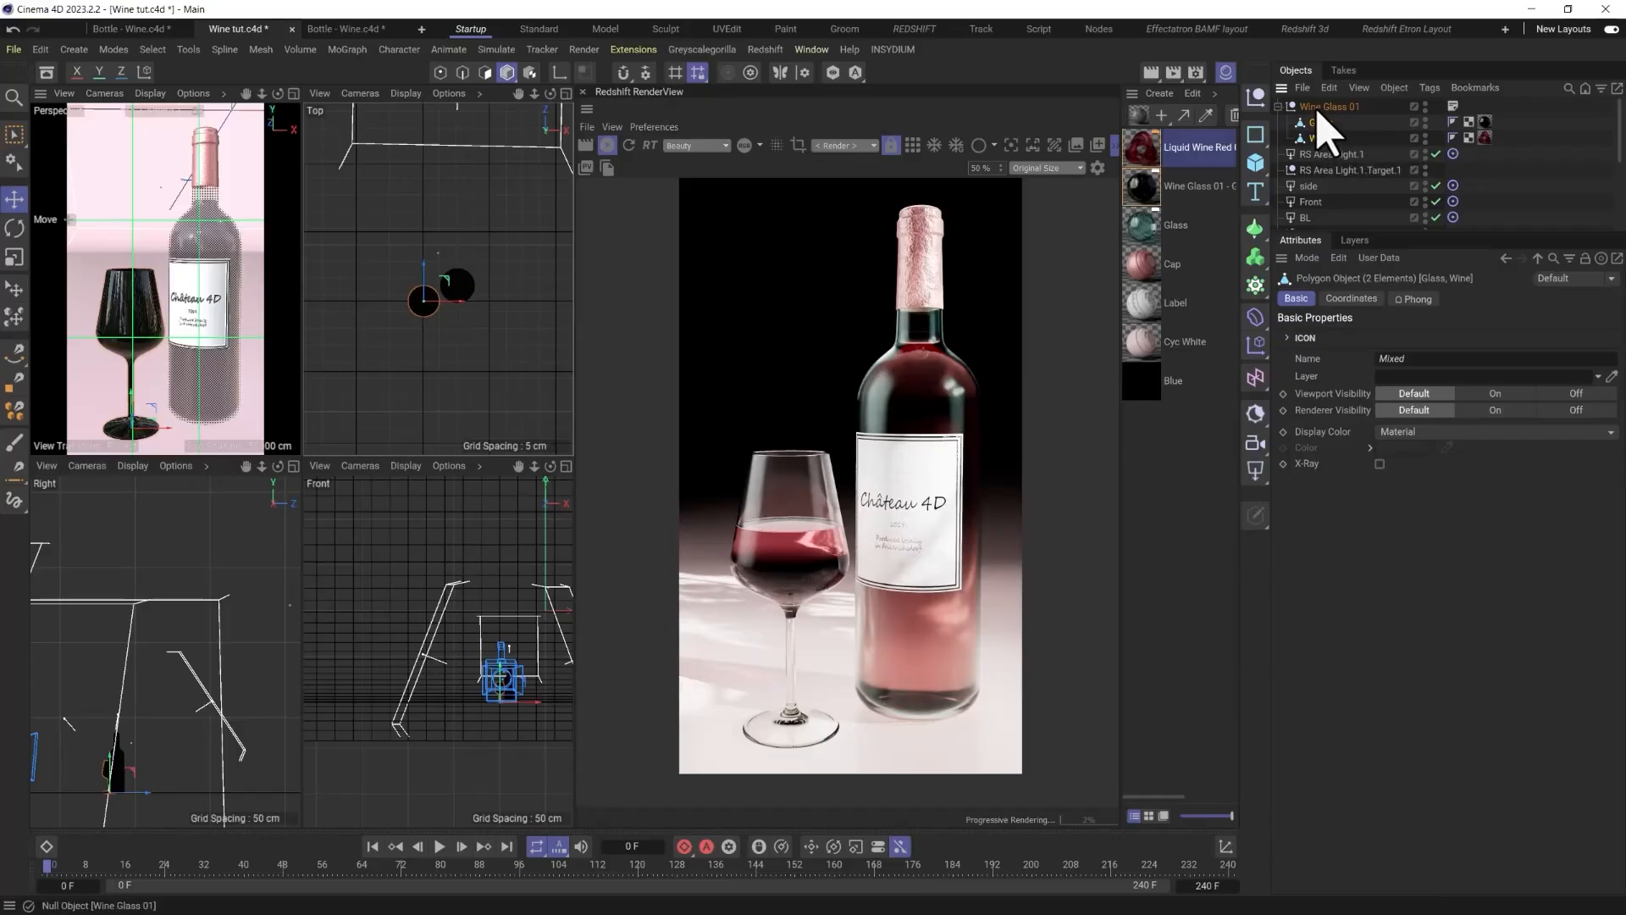
right_click(1319, 127)
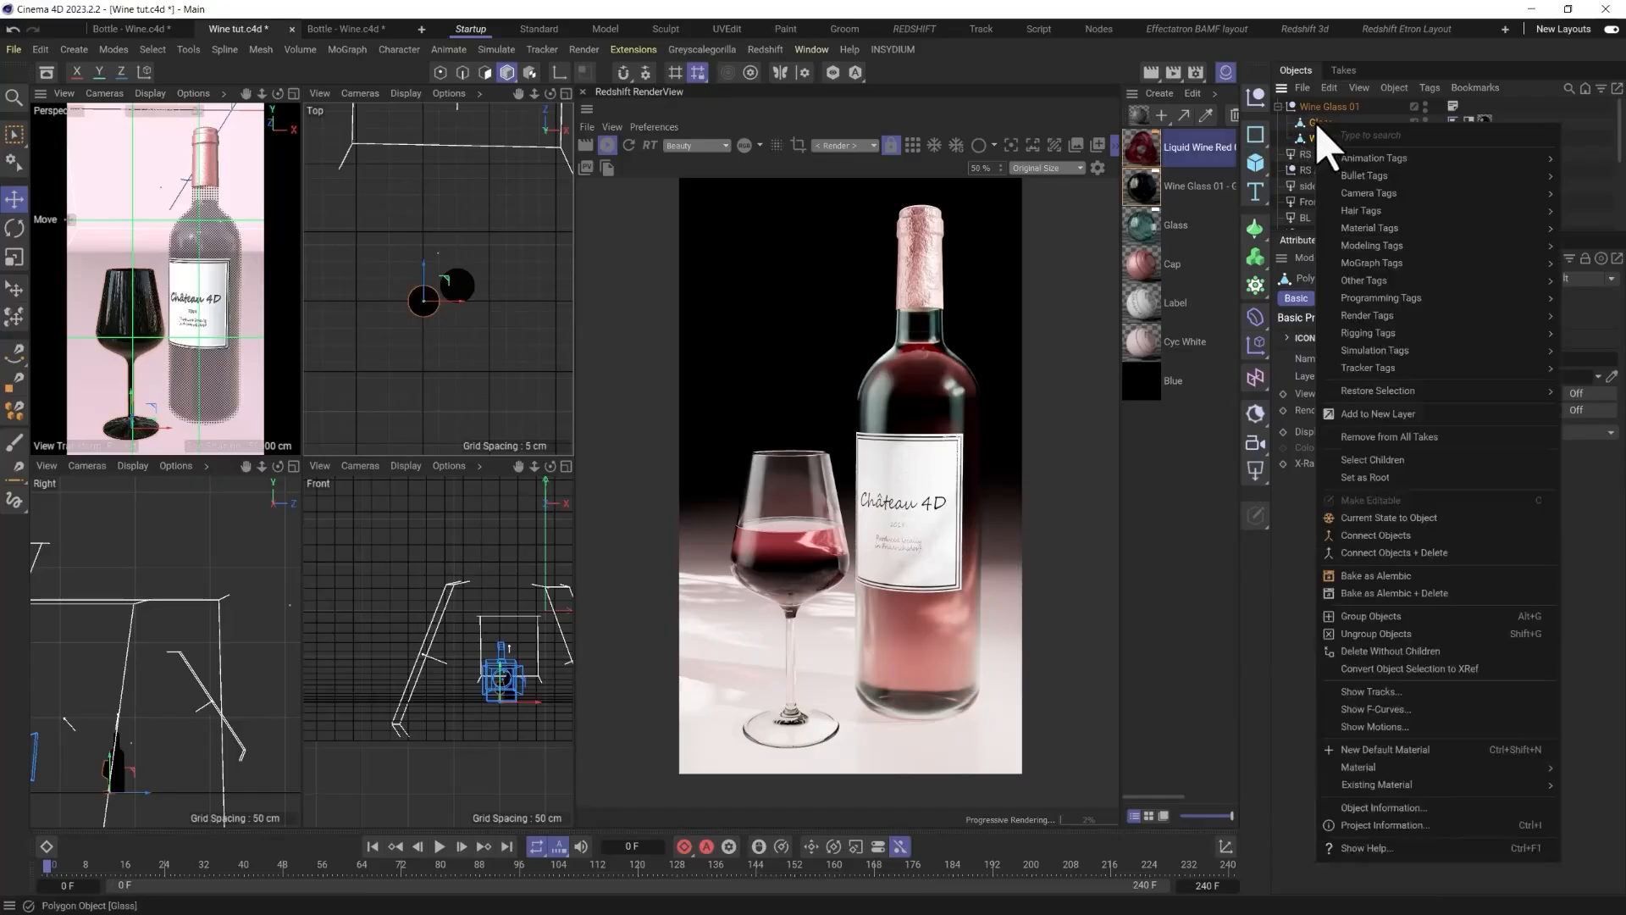
click(1374, 537)
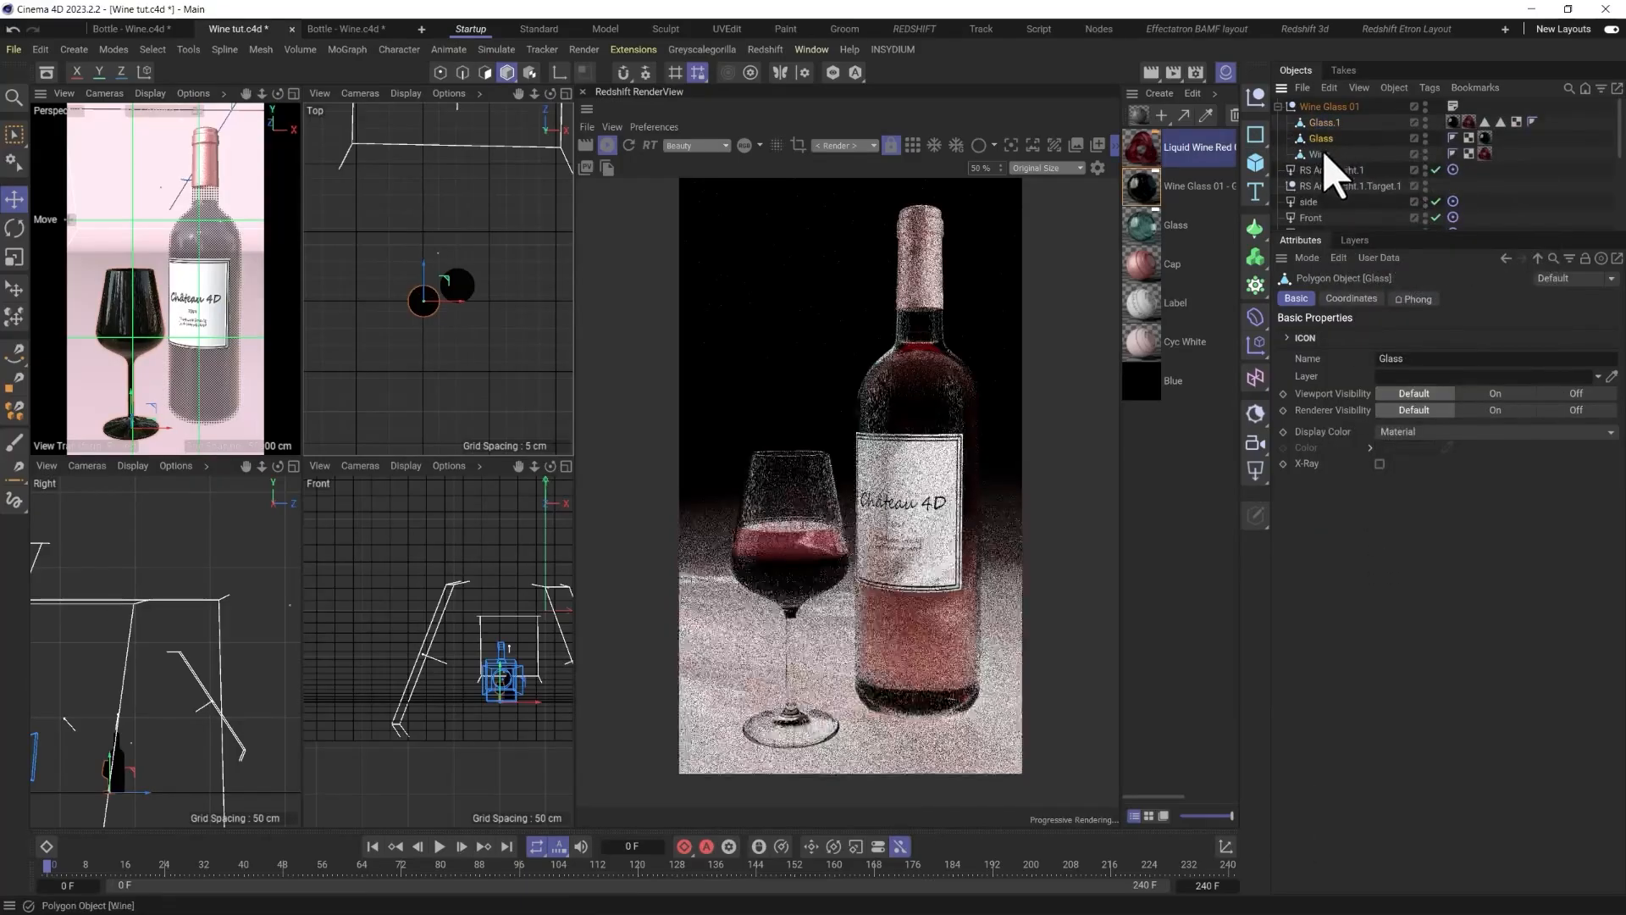
click(1425, 139)
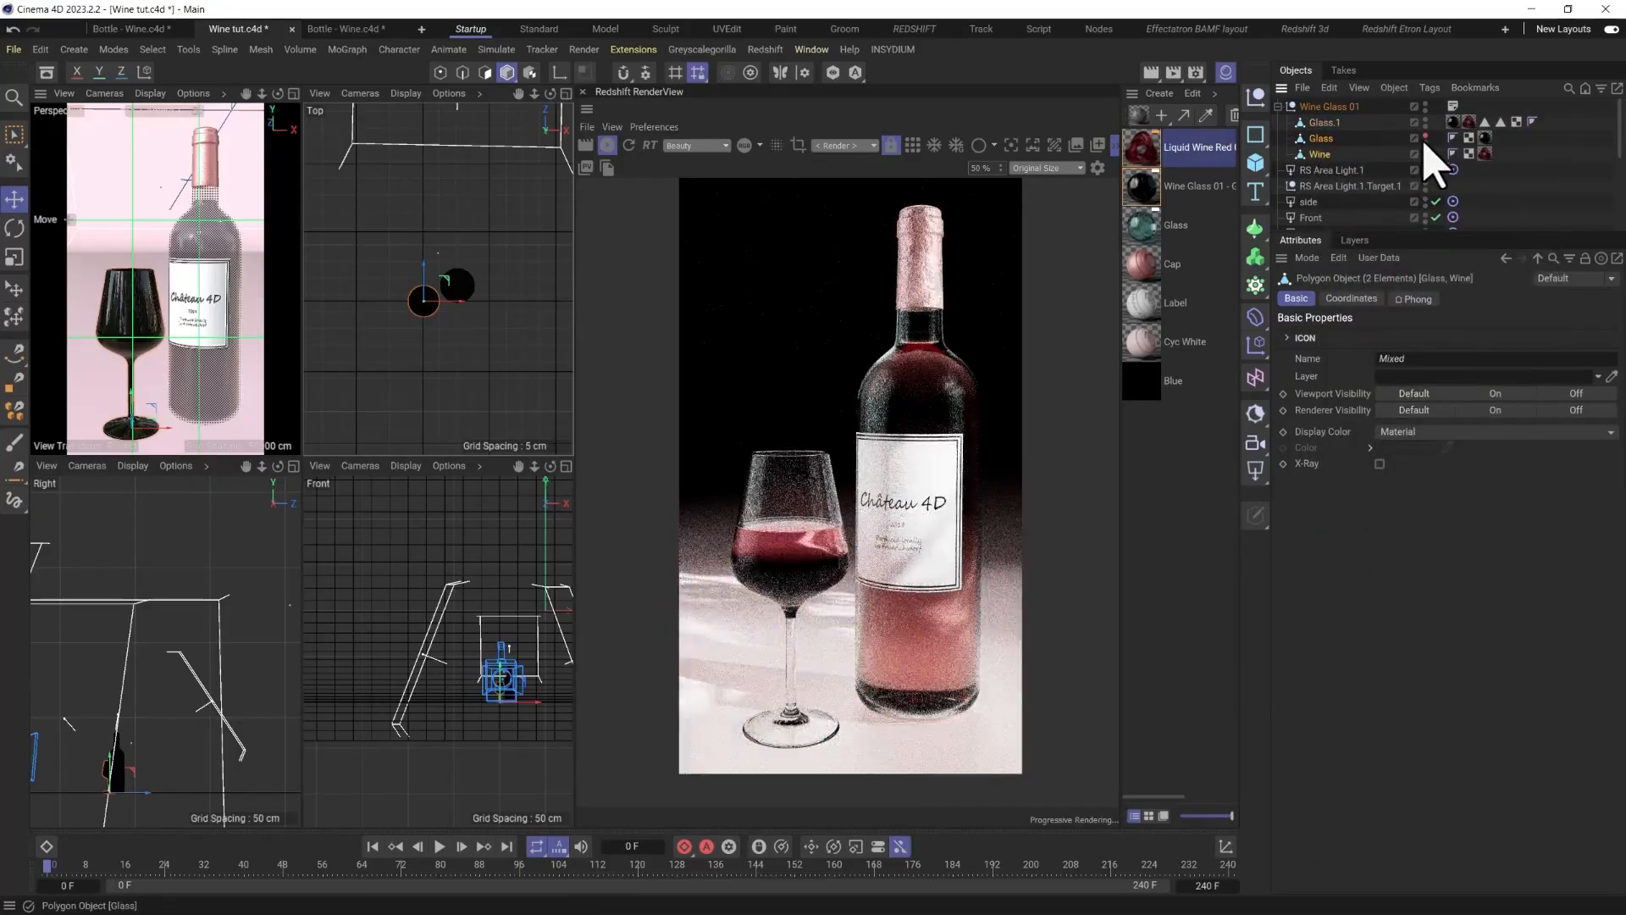
Add a Taper deformer to the combined glass and set its strength to -87%.
click(1323, 123)
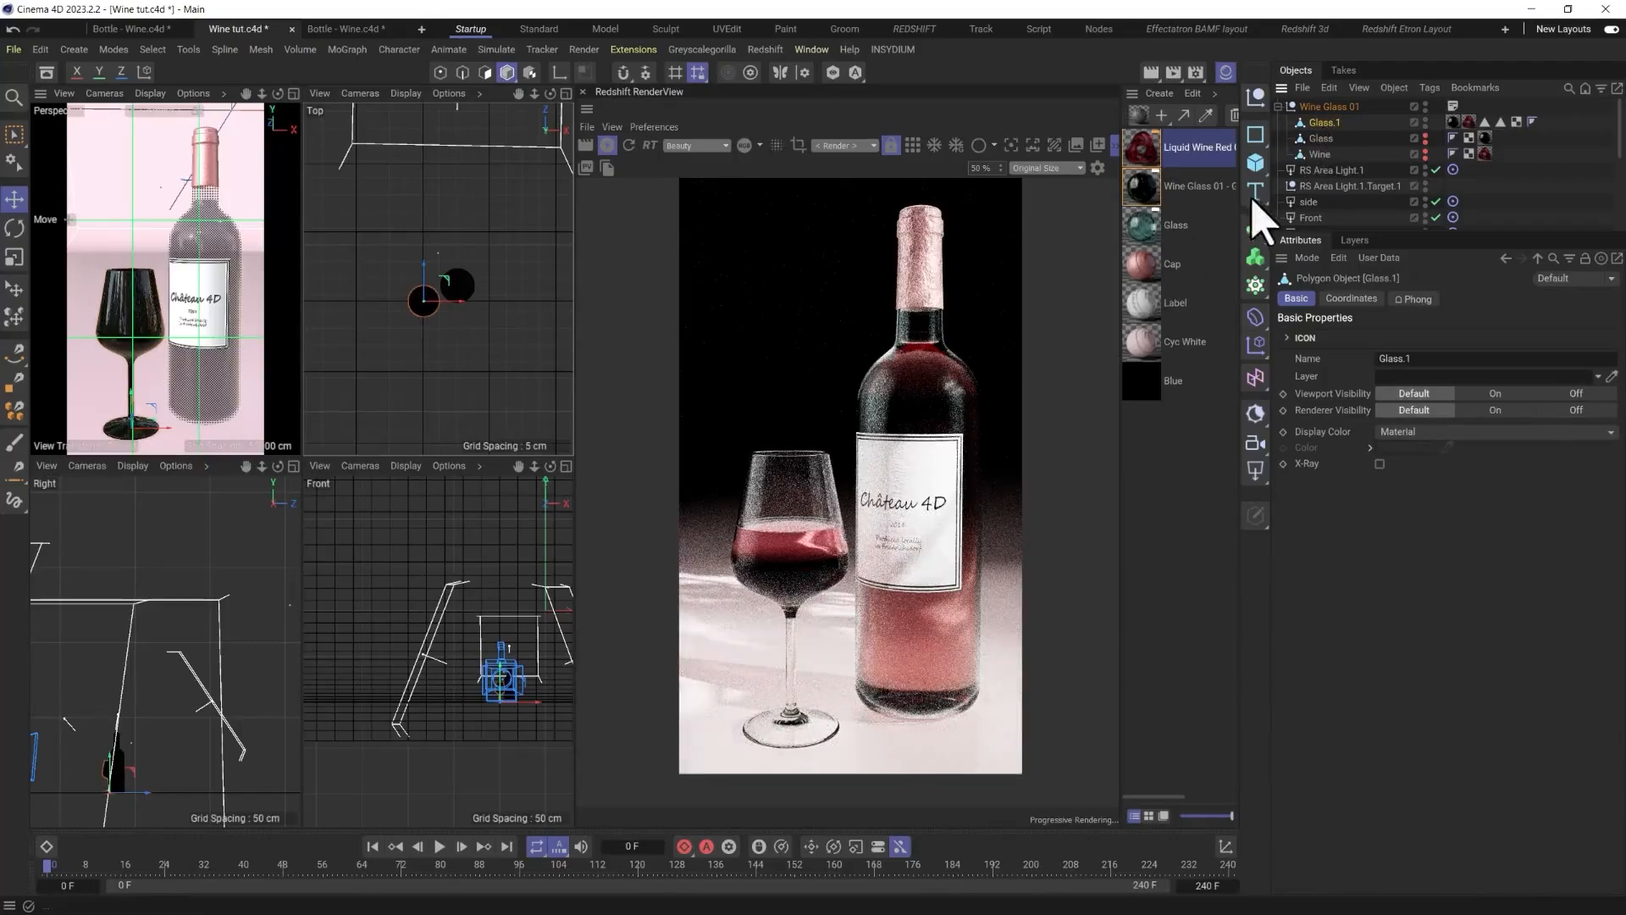
click(1256, 318)
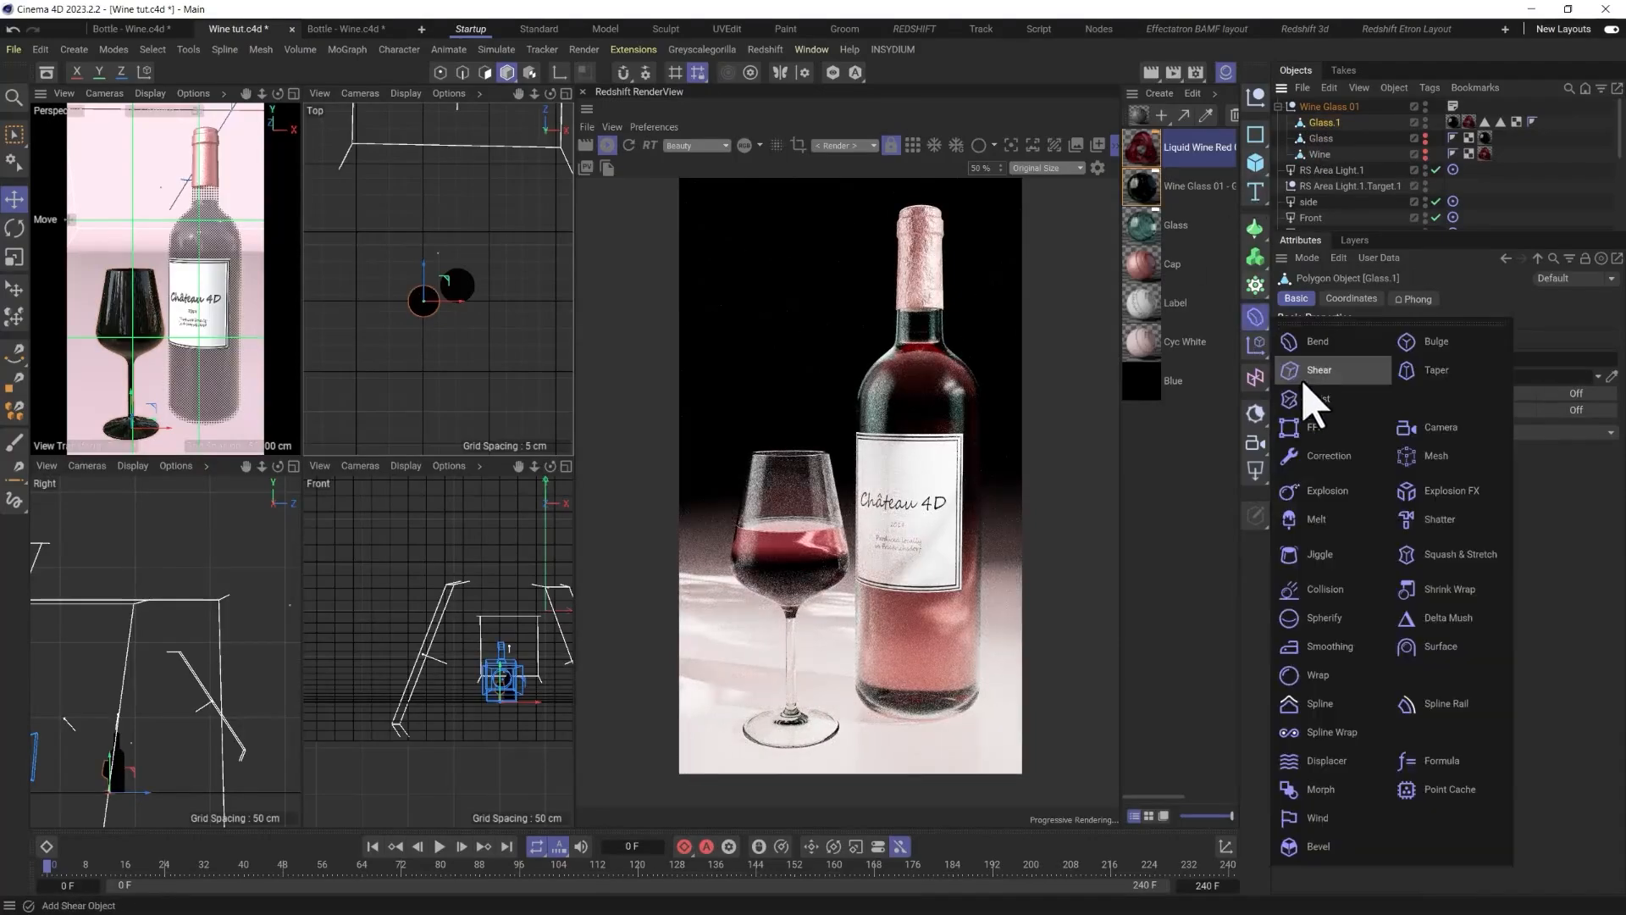
click(1432, 371)
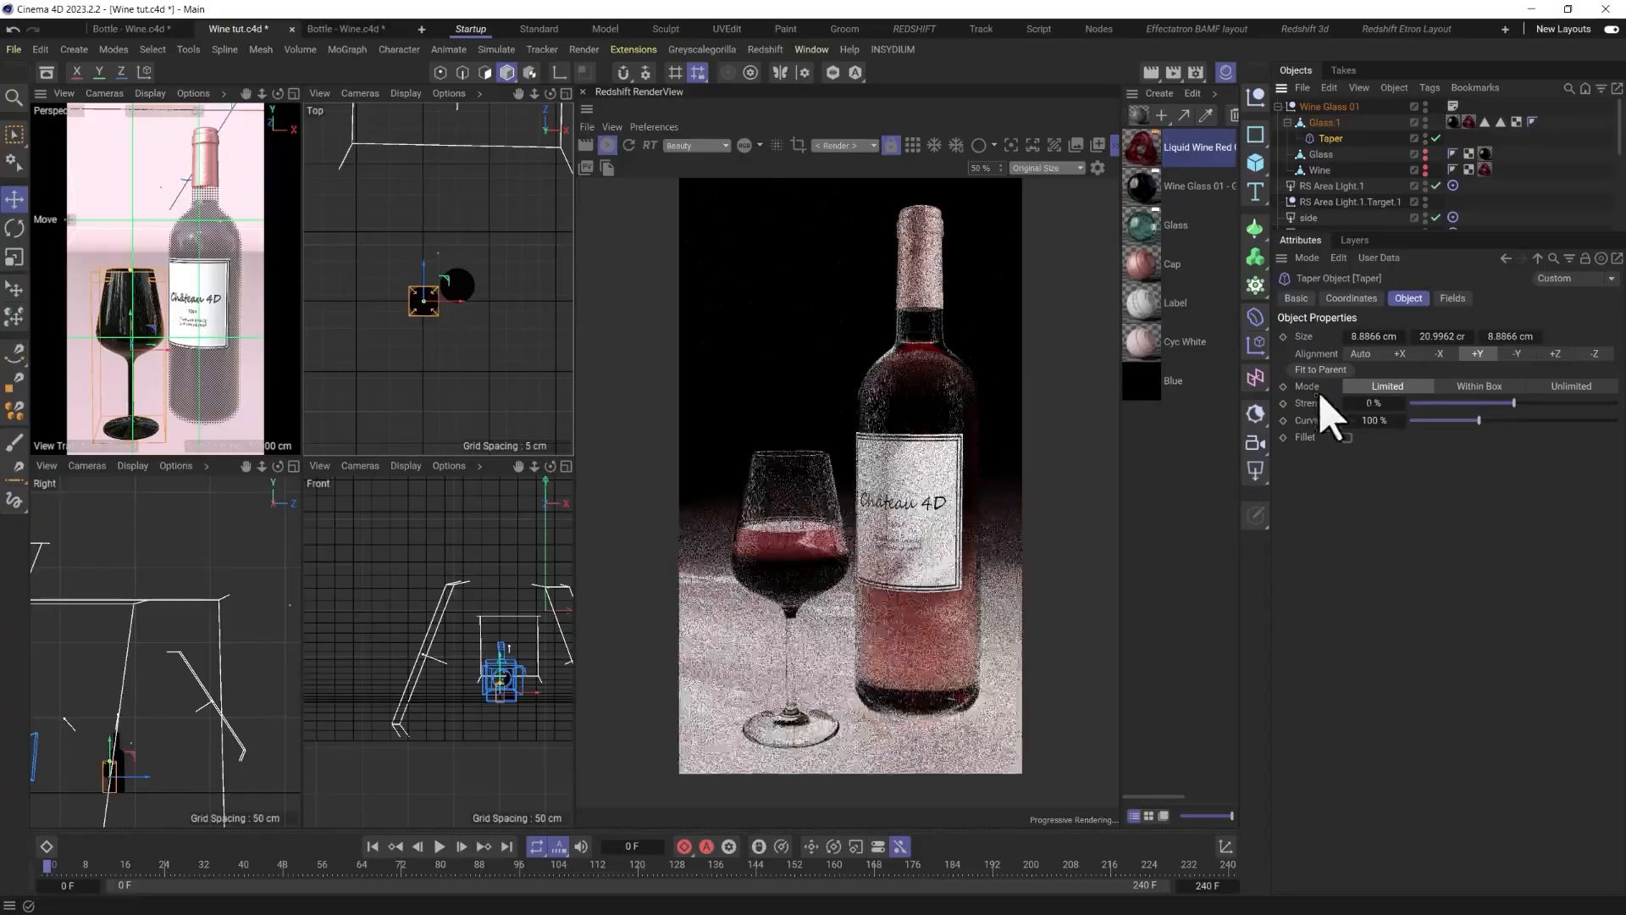
drag(1514, 403, 1423, 404)
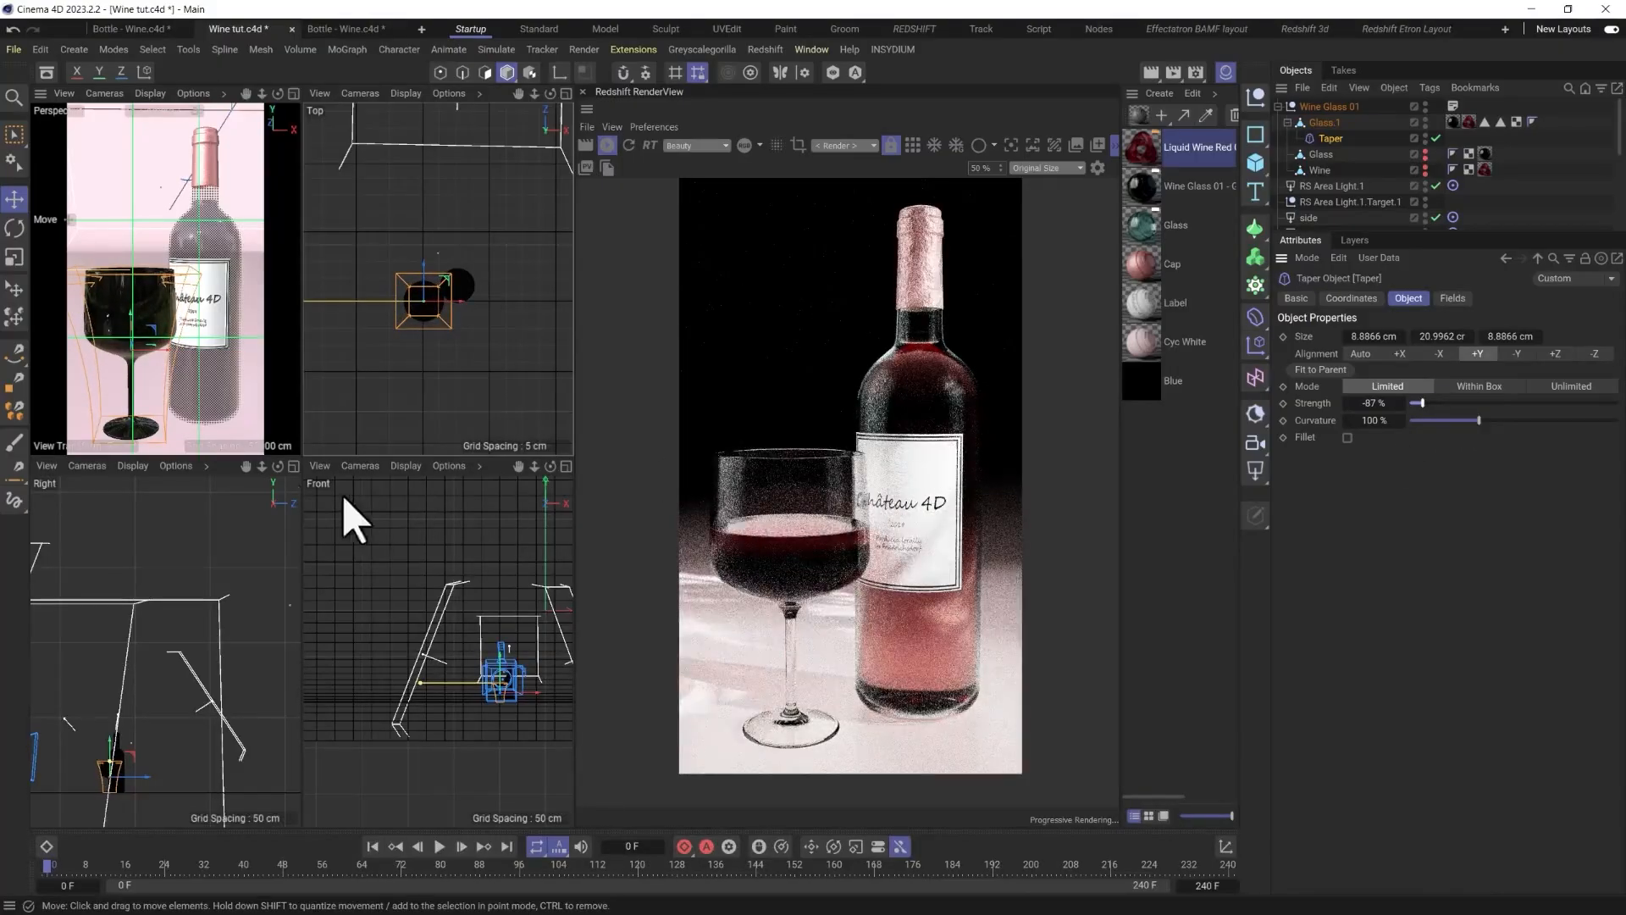
Shift the Taper along the glass's height, trying 100% strength and then -100% strength with 215% curvature.
drag(145, 338, 160, 246)
drag(1427, 403, 1619, 405)
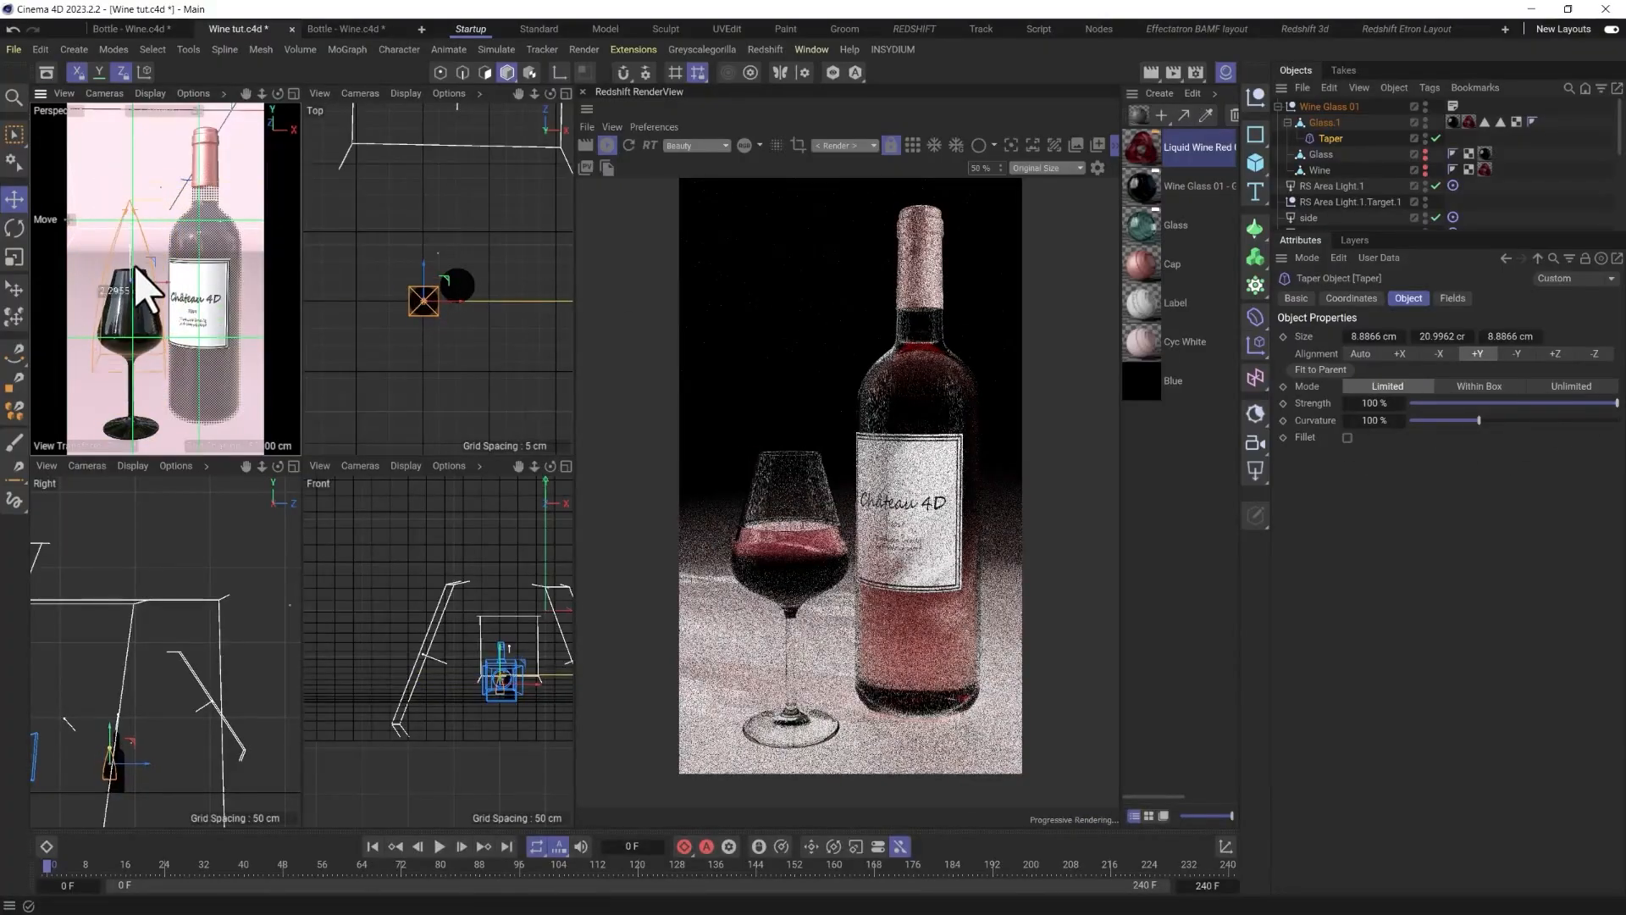
drag(136, 269, 149, 326)
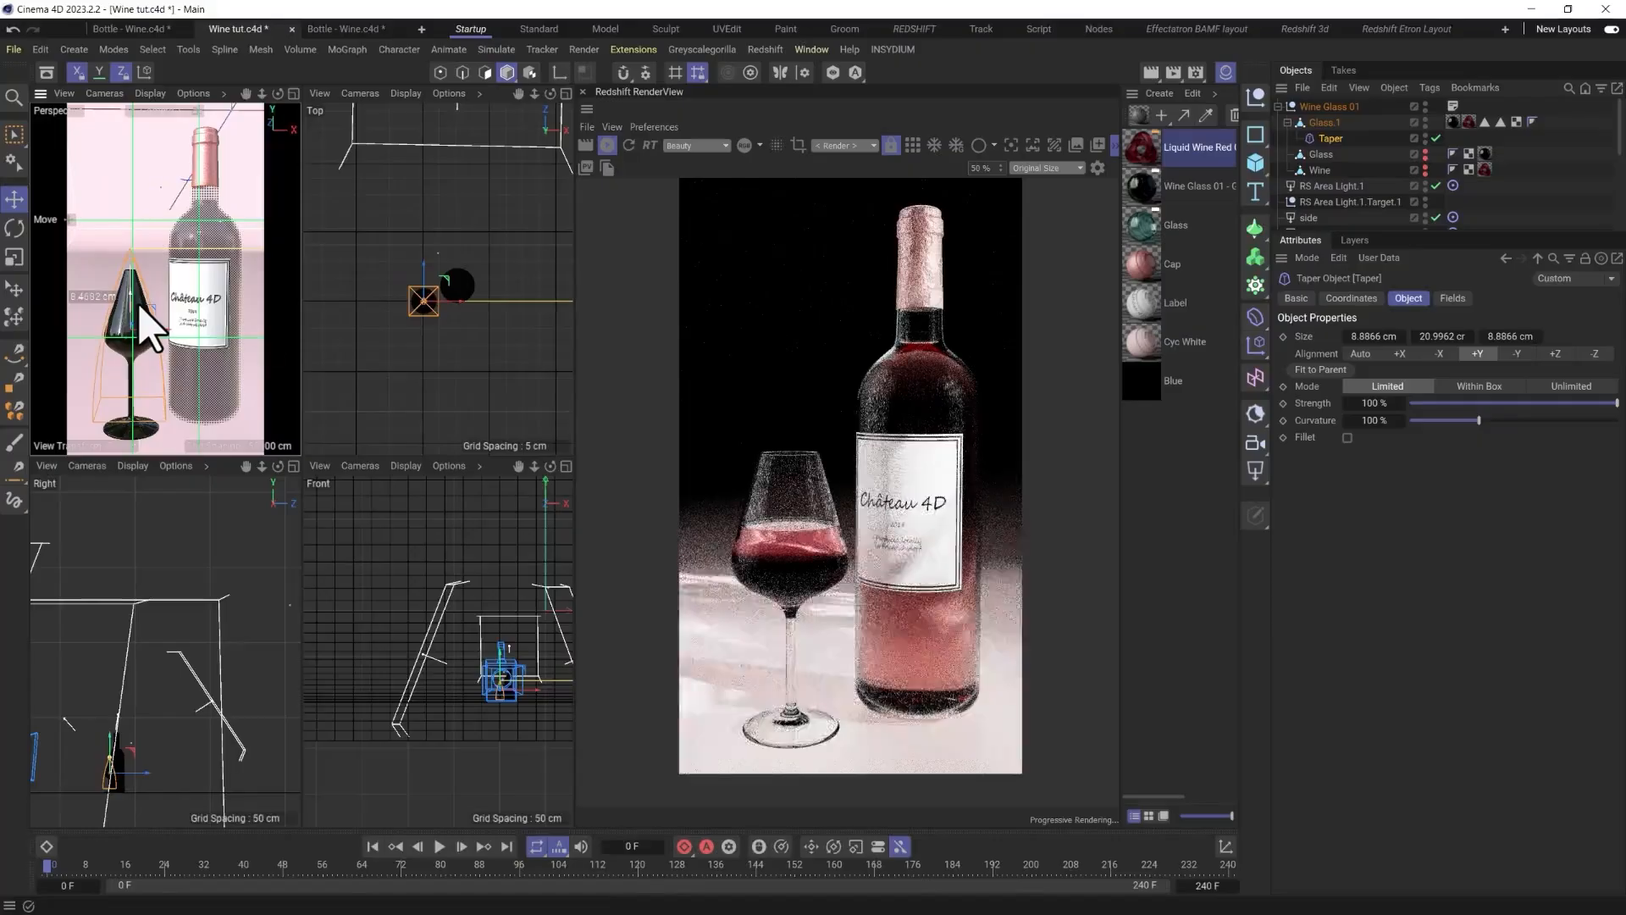
drag(1482, 420, 1315, 408)
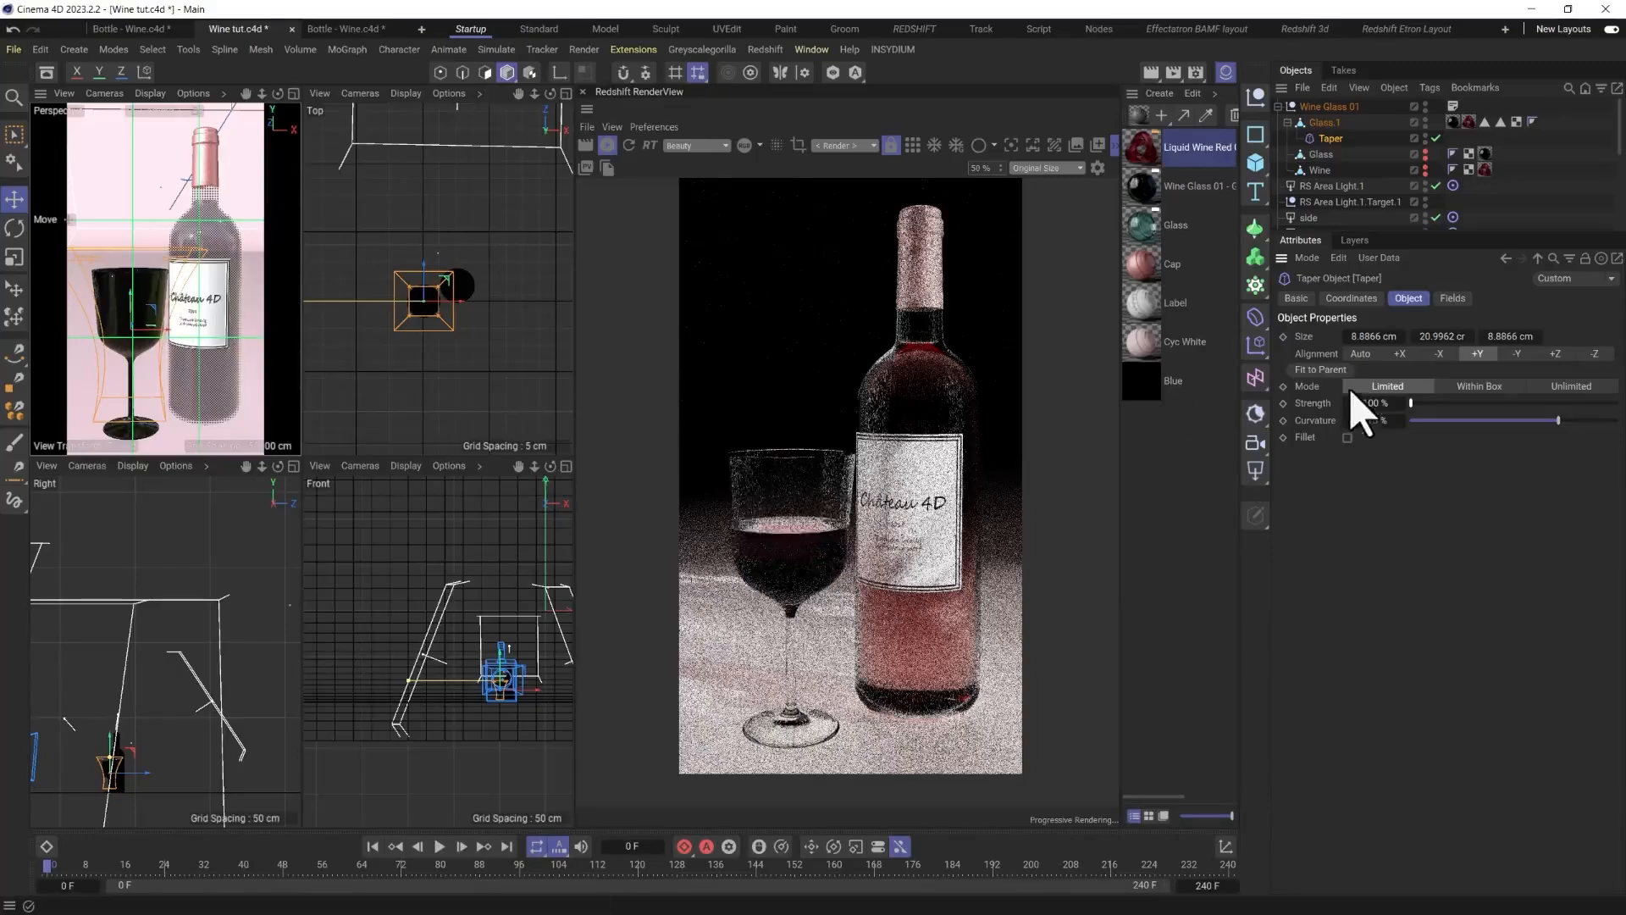
Shorten the Taper's height to 11 cm and raise it to the upper part of the glass bowl.
drag(1462, 336, 1451, 336)
drag(1450, 336, 1474, 336)
drag(129, 302, 129, 273)
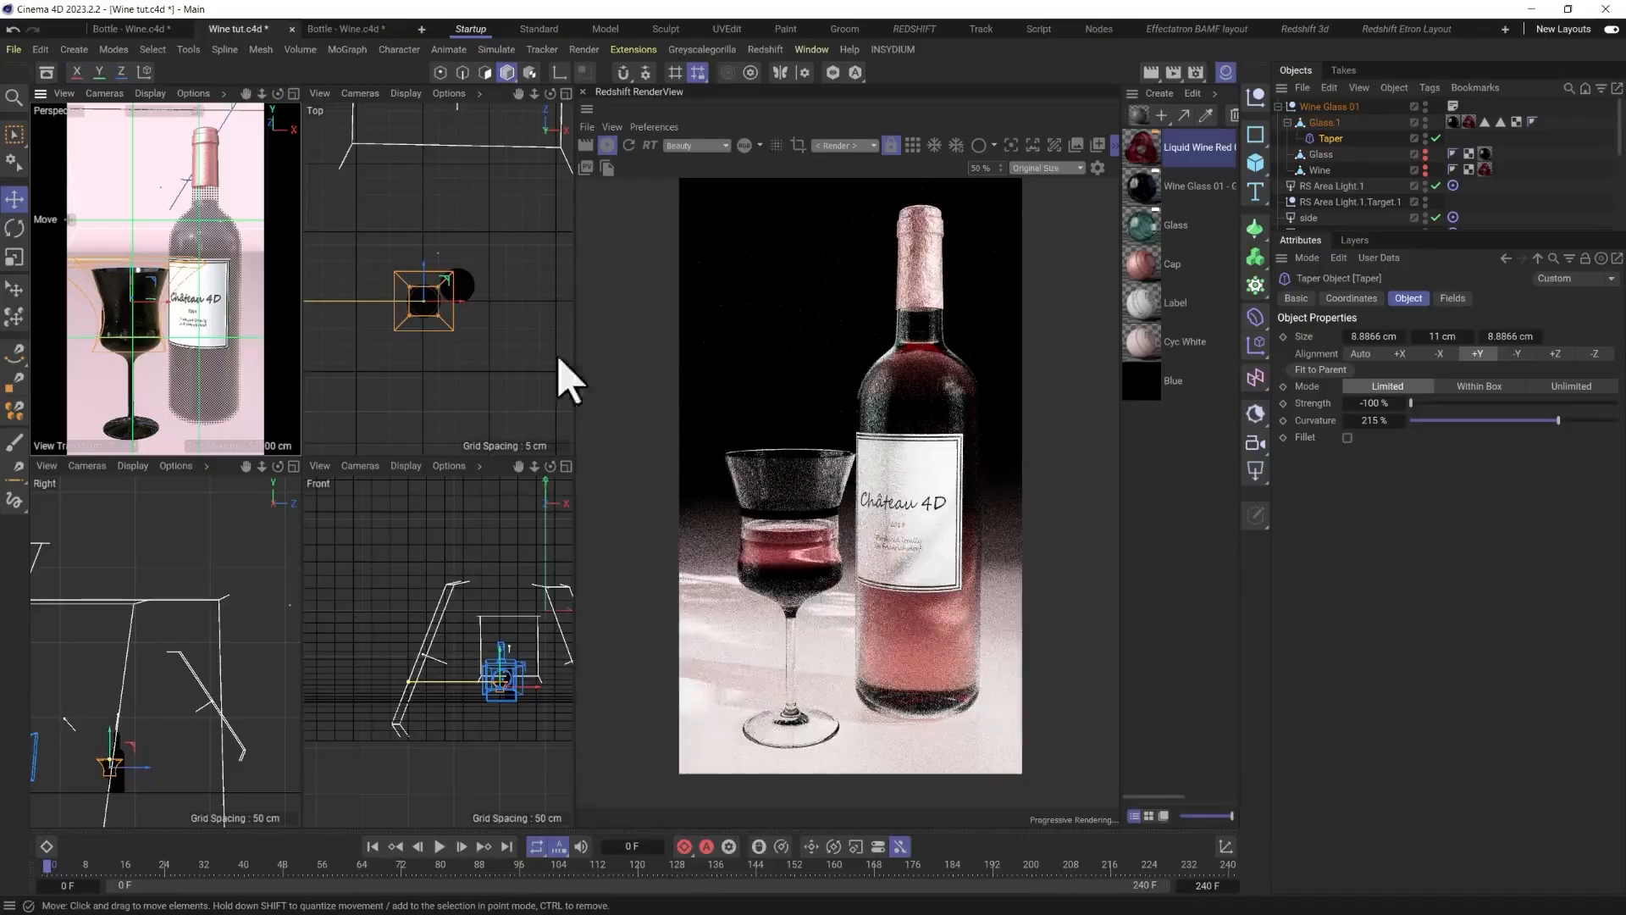
Set the Taper to -59% strength and 180% curvature with Fillet enabled, and lower it over the glass bowl.
drag(1426, 405, 1454, 396)
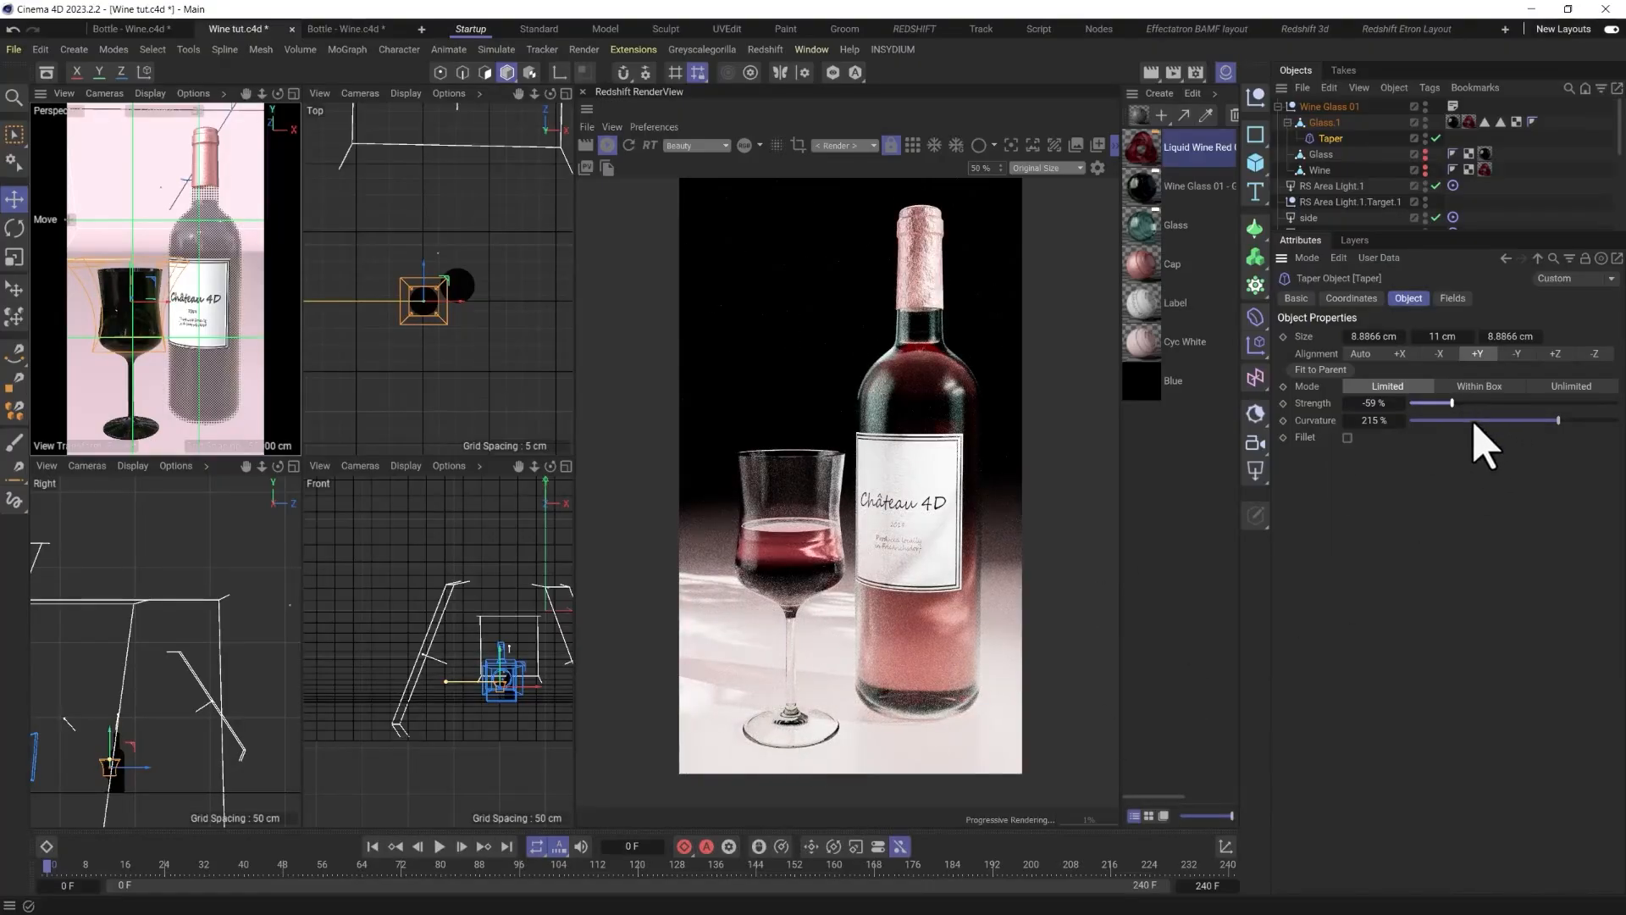
click(1348, 438)
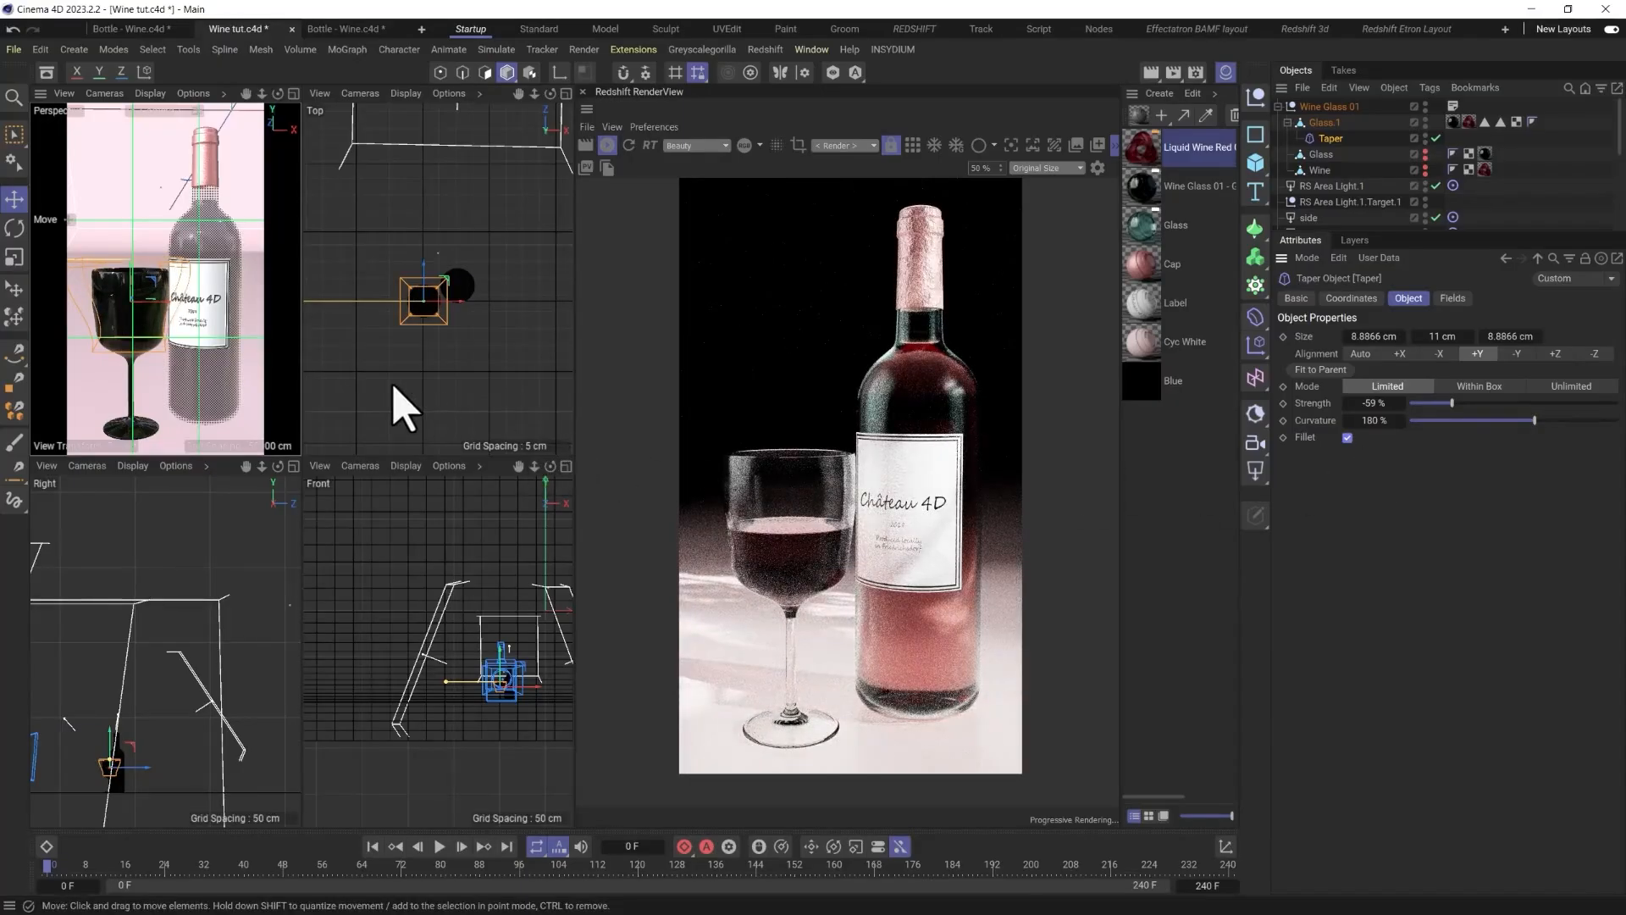
mouse_move(131, 279)
mouse_down()
mouse_move(121, 246)
mouse_move(119, 310)
mouse_up()
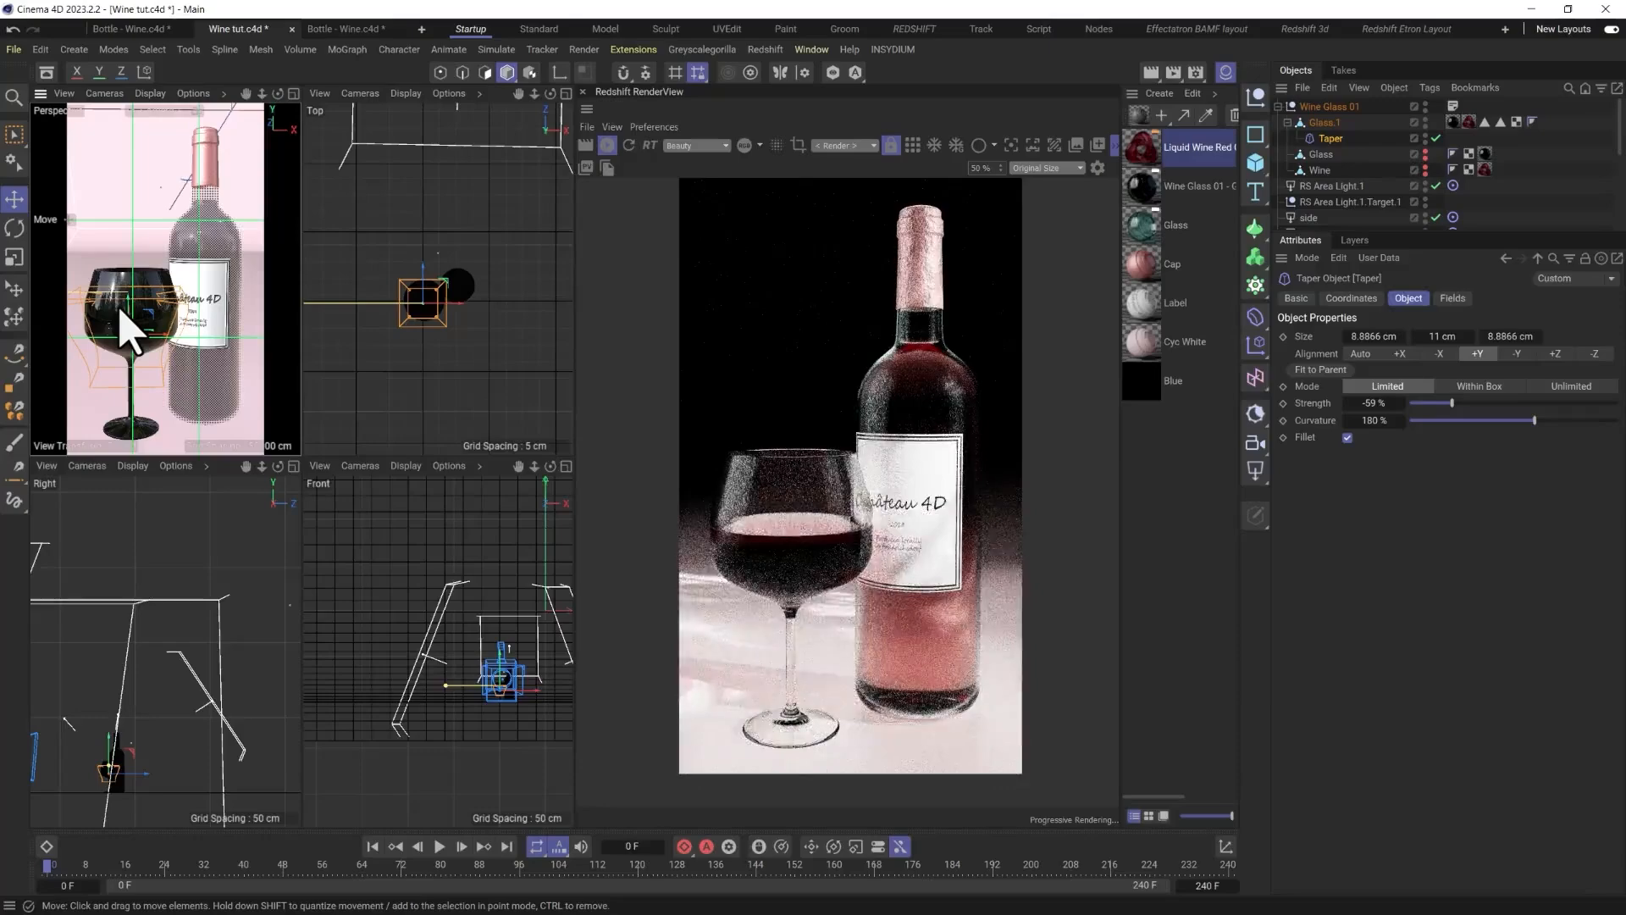
Set the Taper's strength to 2%, refit it to its parent and delete the deformer.
drag(1452, 404, 1515, 404)
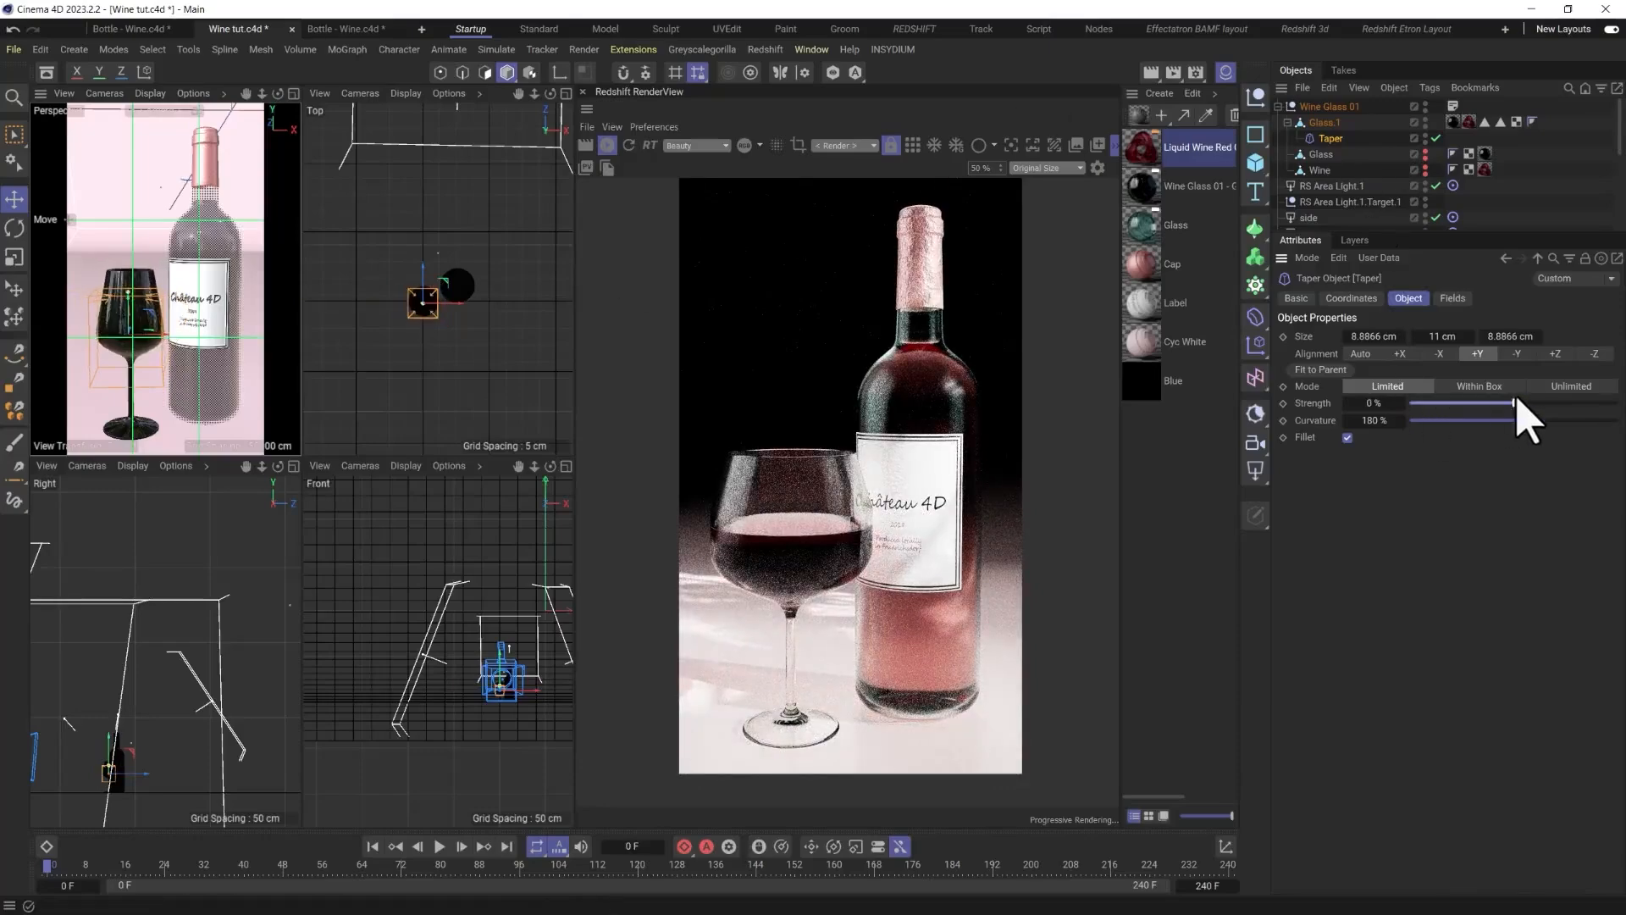
click(1341, 371)
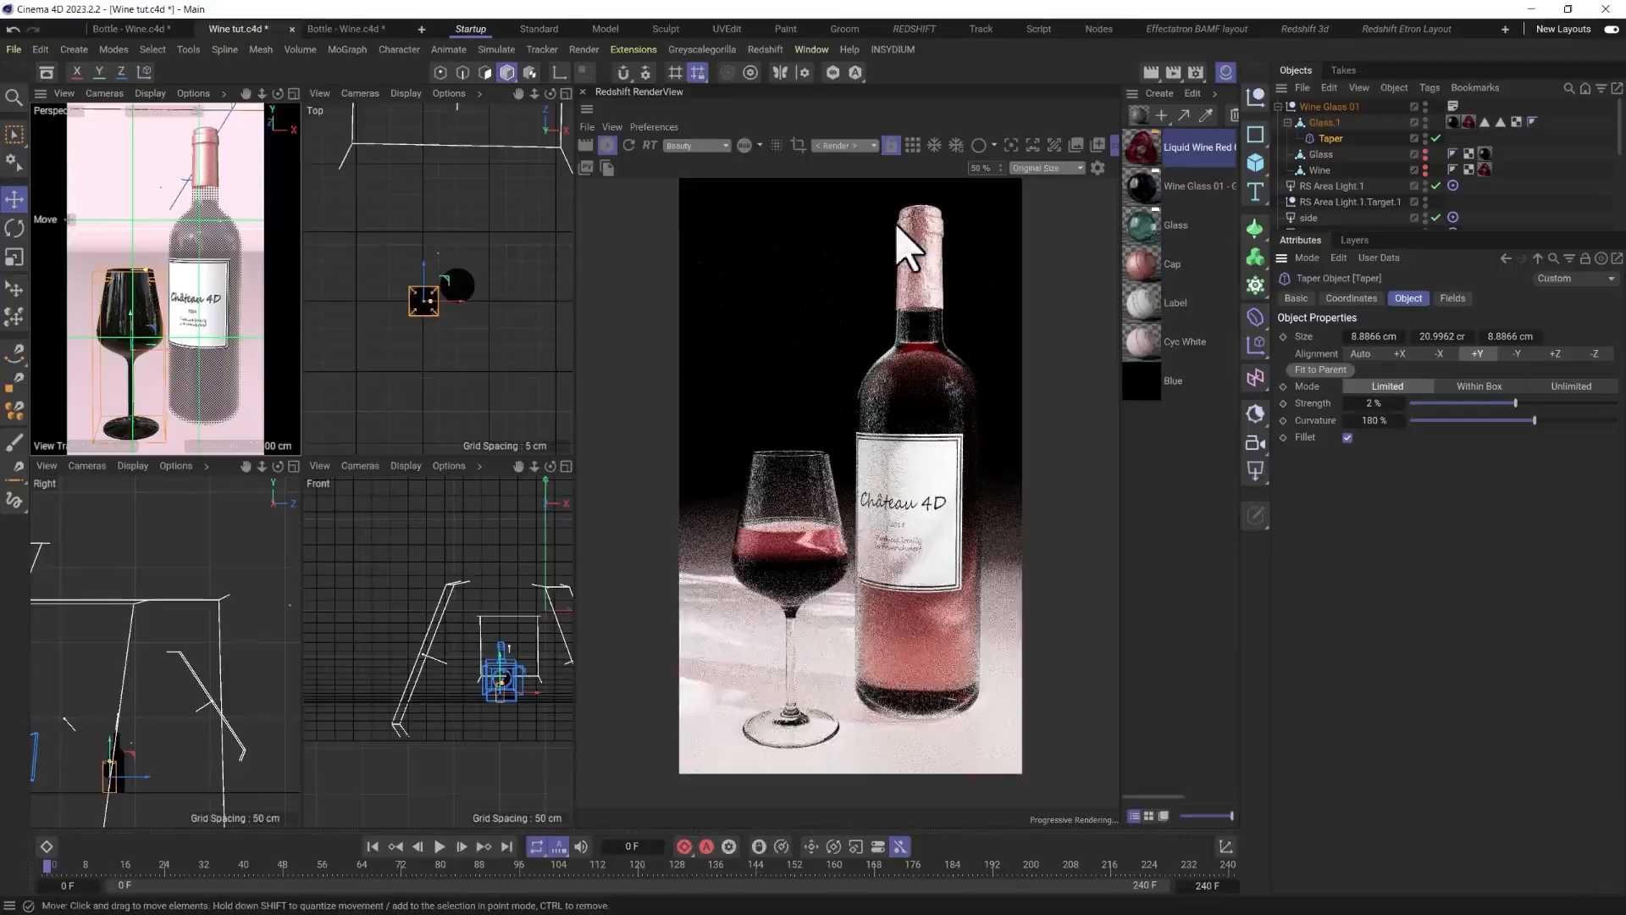
key(Delete)
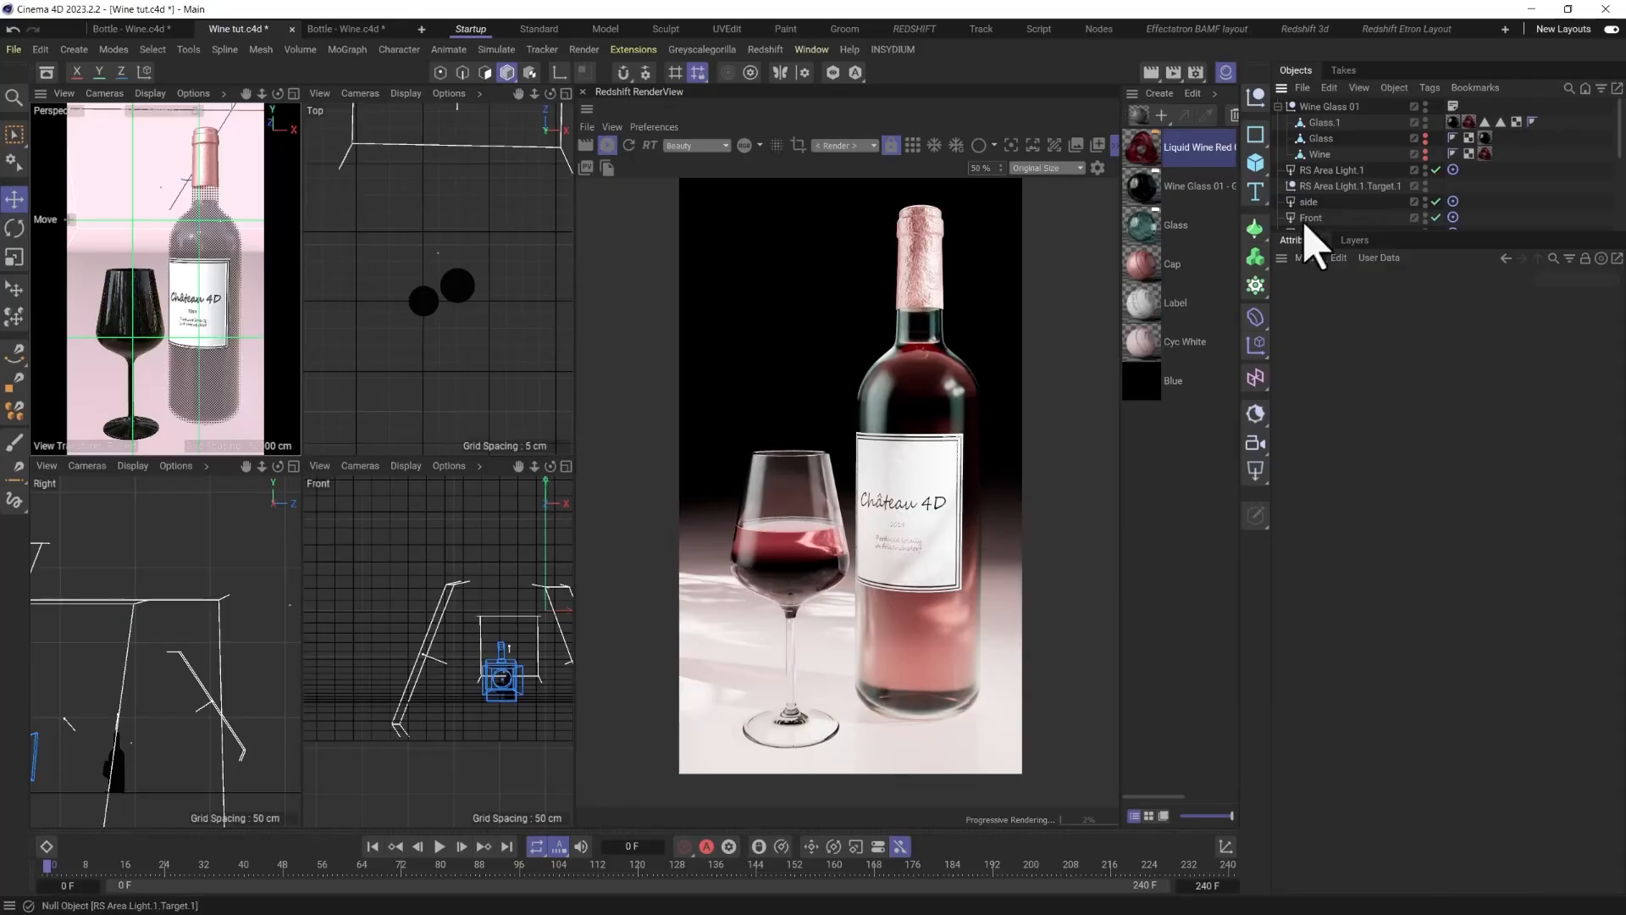
Add a Redshift area light and position it far behind and high above the bottle.
click(1259, 473)
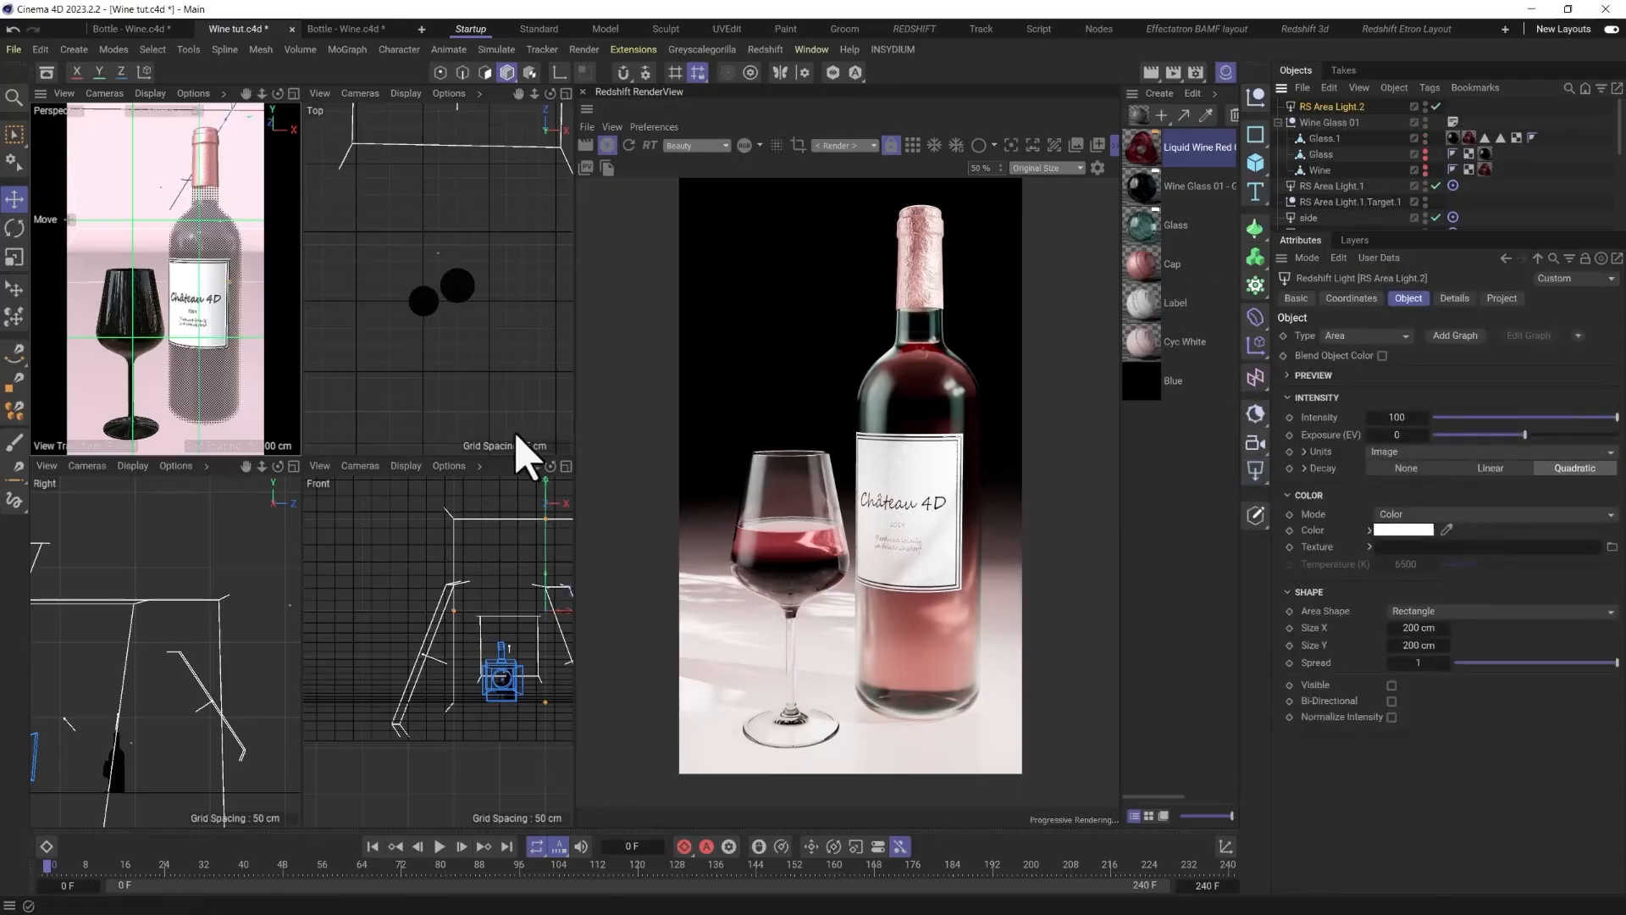
scroll(526, 372, down, 6)
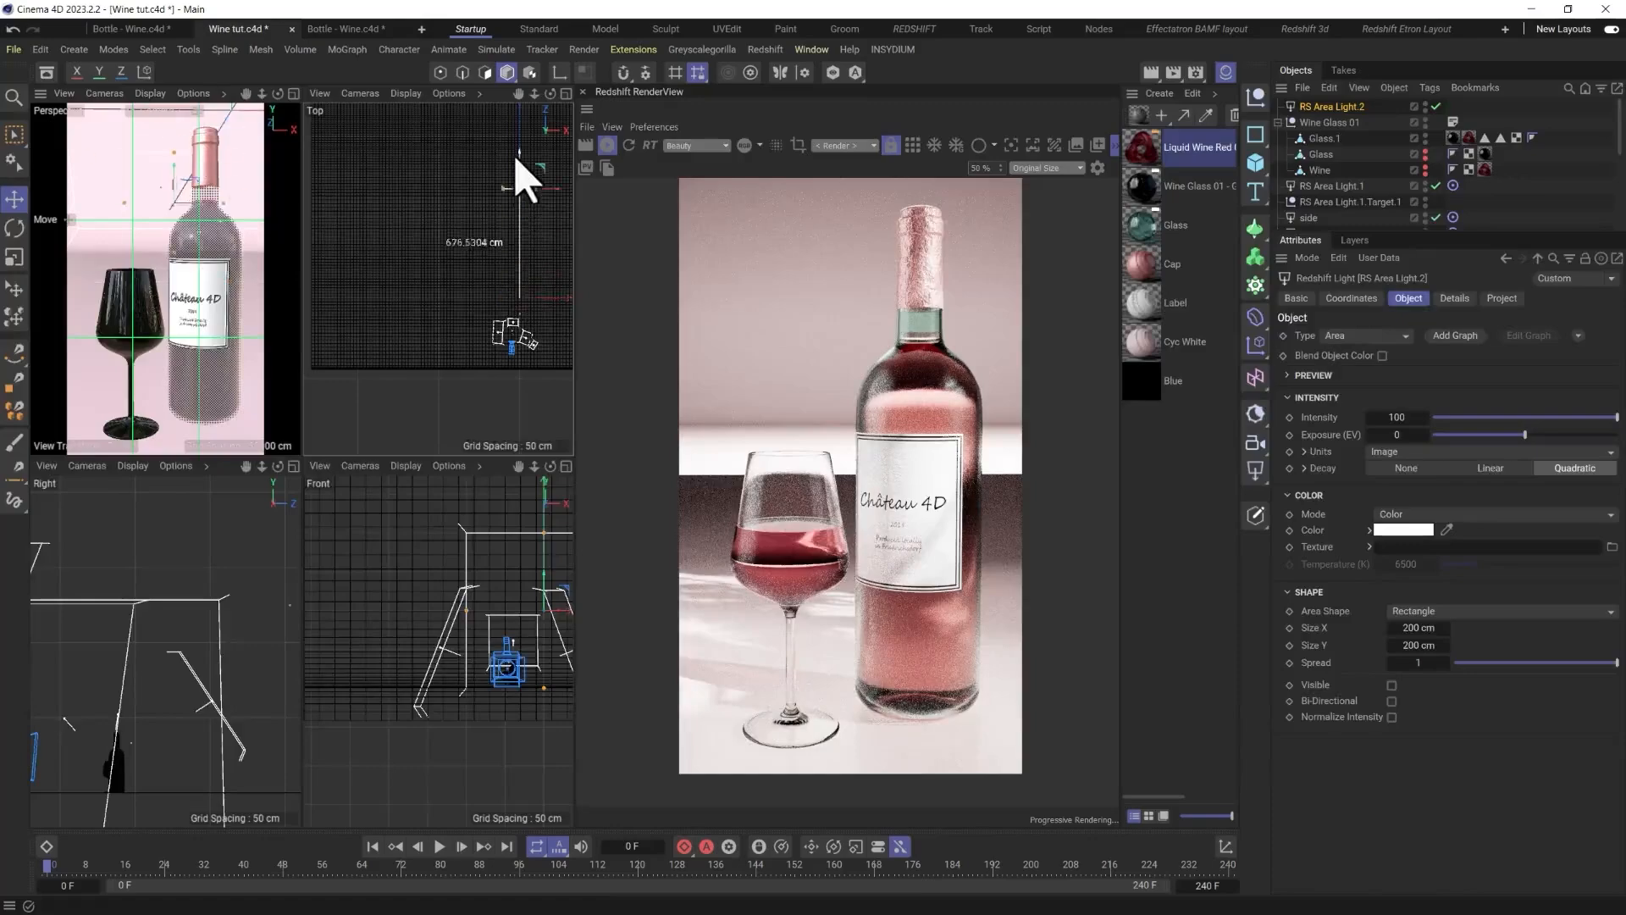
scroll(501, 283, down, 6)
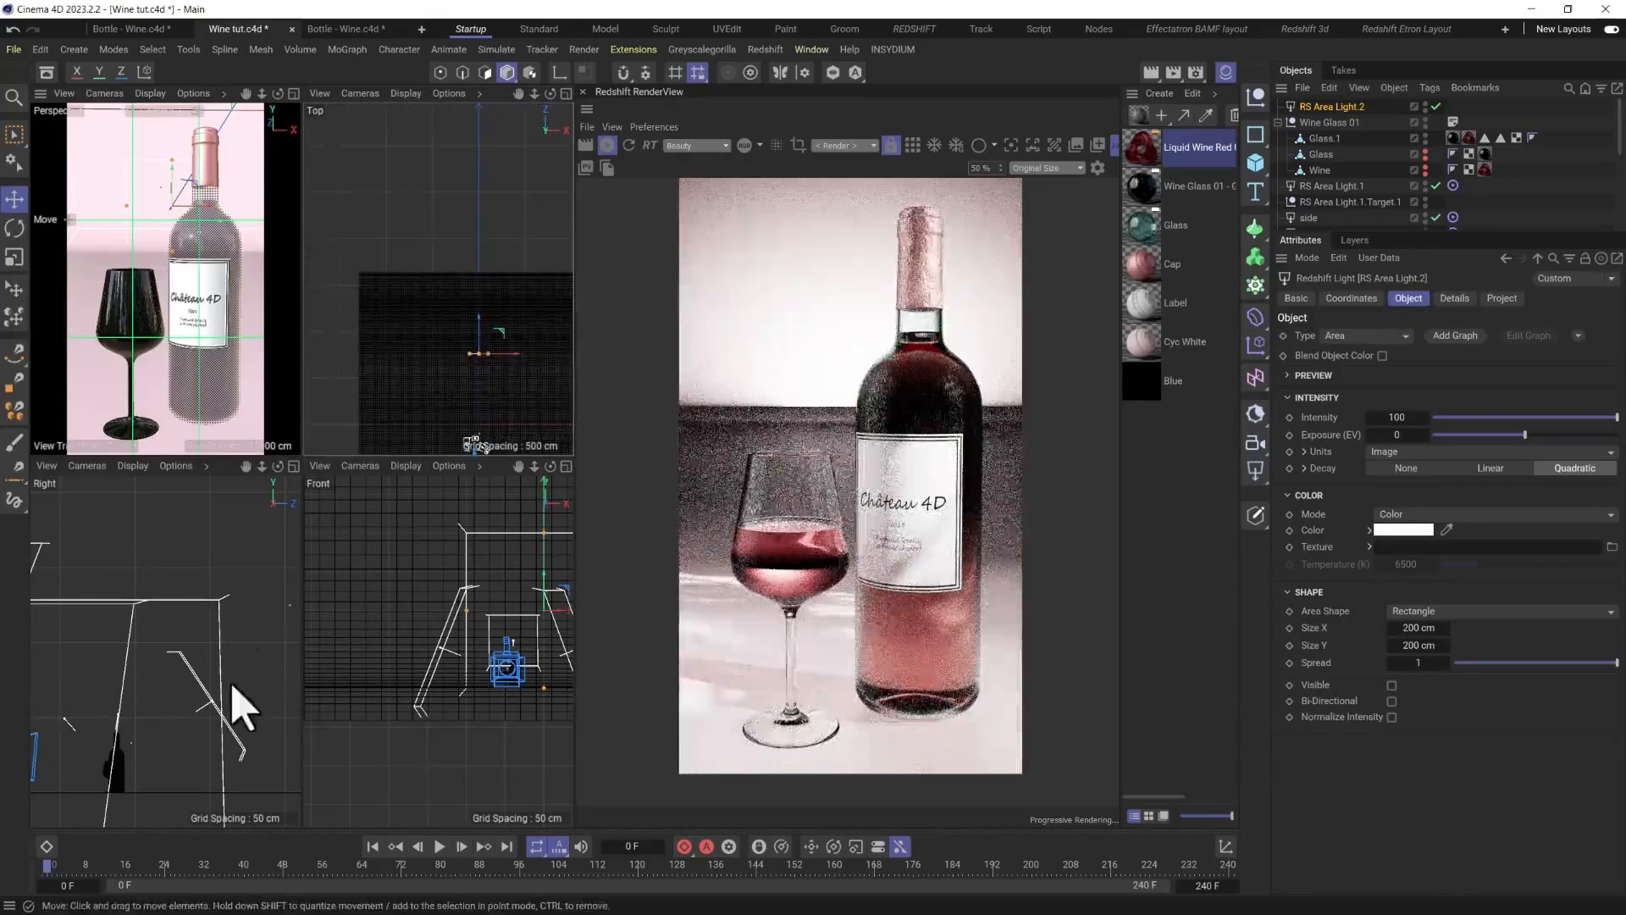
scroll(427, 651, down, 6)
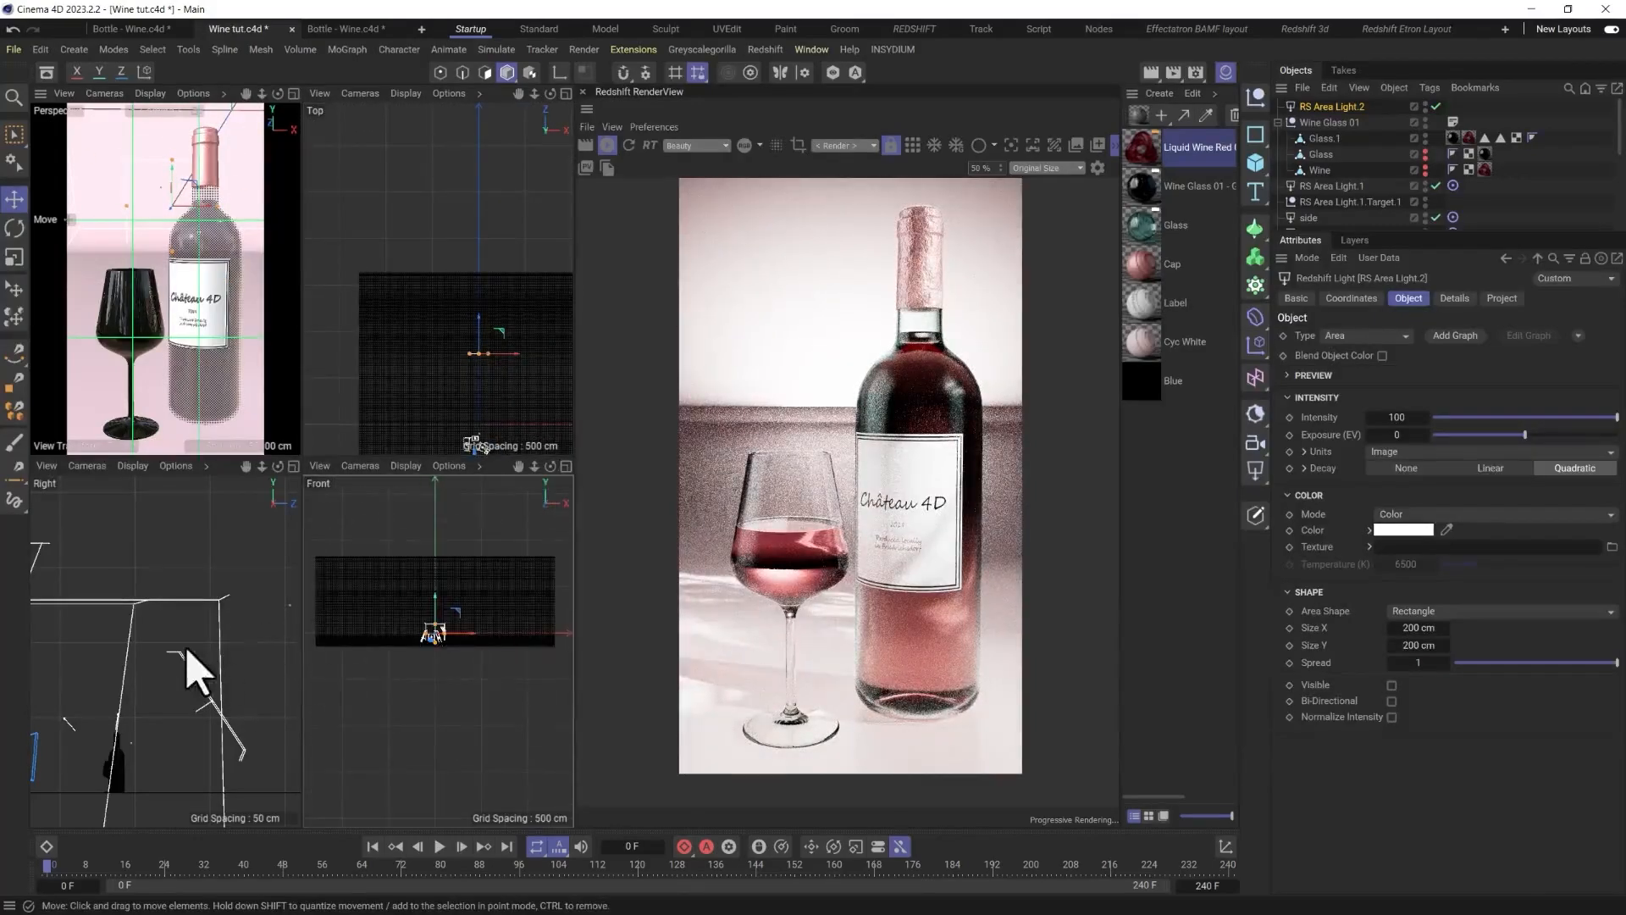
scroll(200, 672, down, 8)
scroll(118, 682, down, 3)
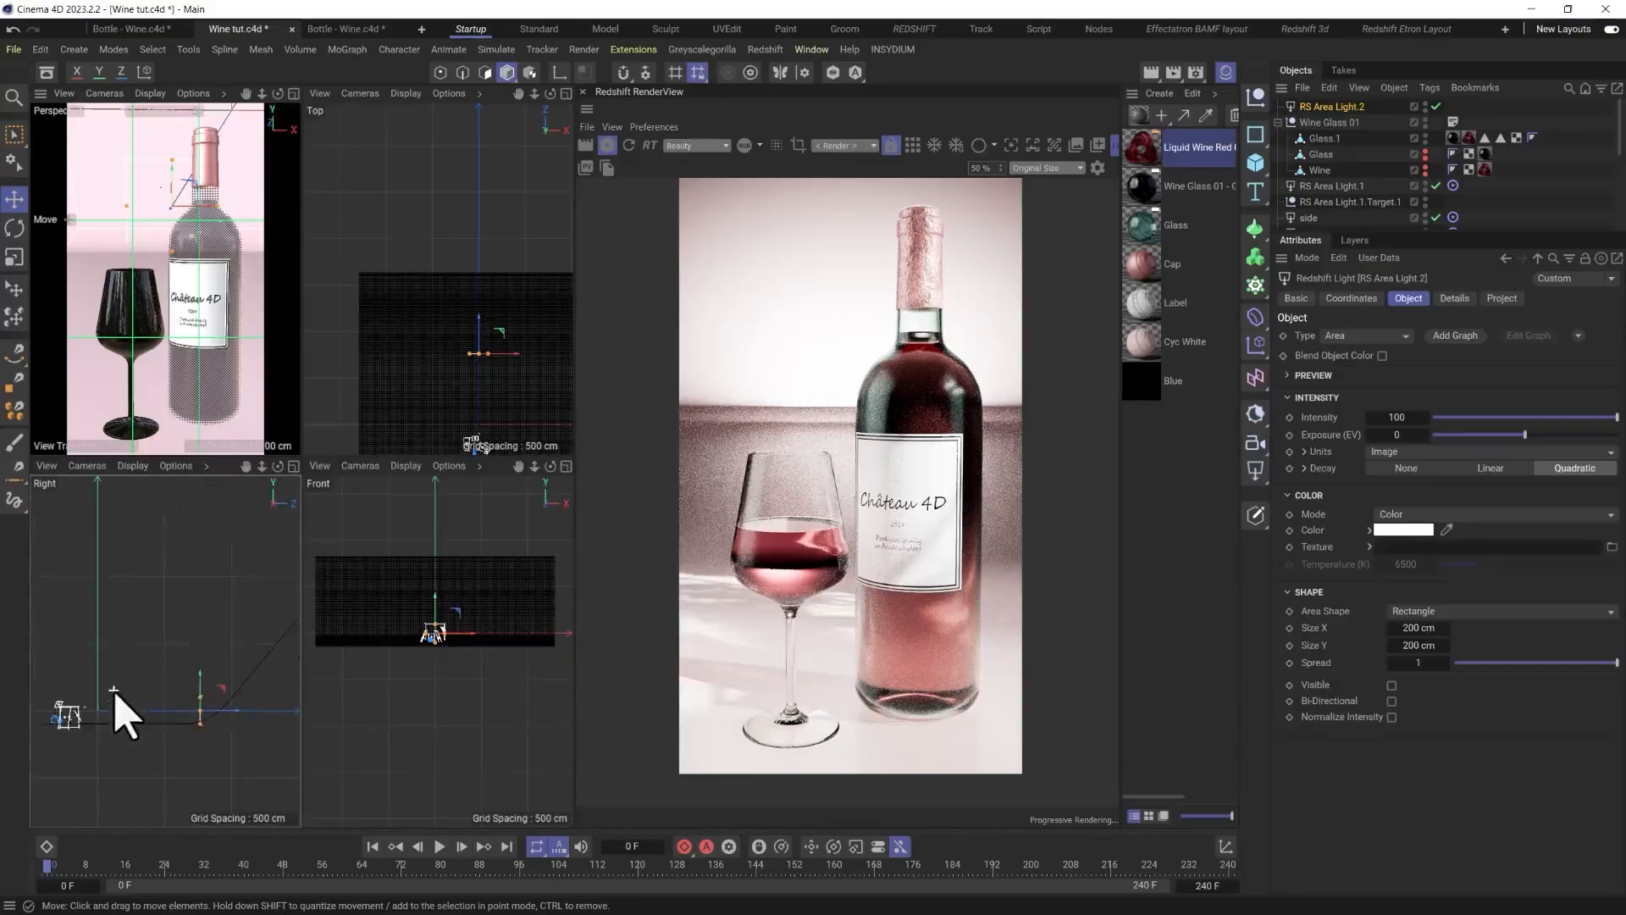
drag(193, 683, 175, 599)
Tilt the new area light diagonally and enlarge it to about 993 by 524 cm with an intensity of 9.19.
key(r)
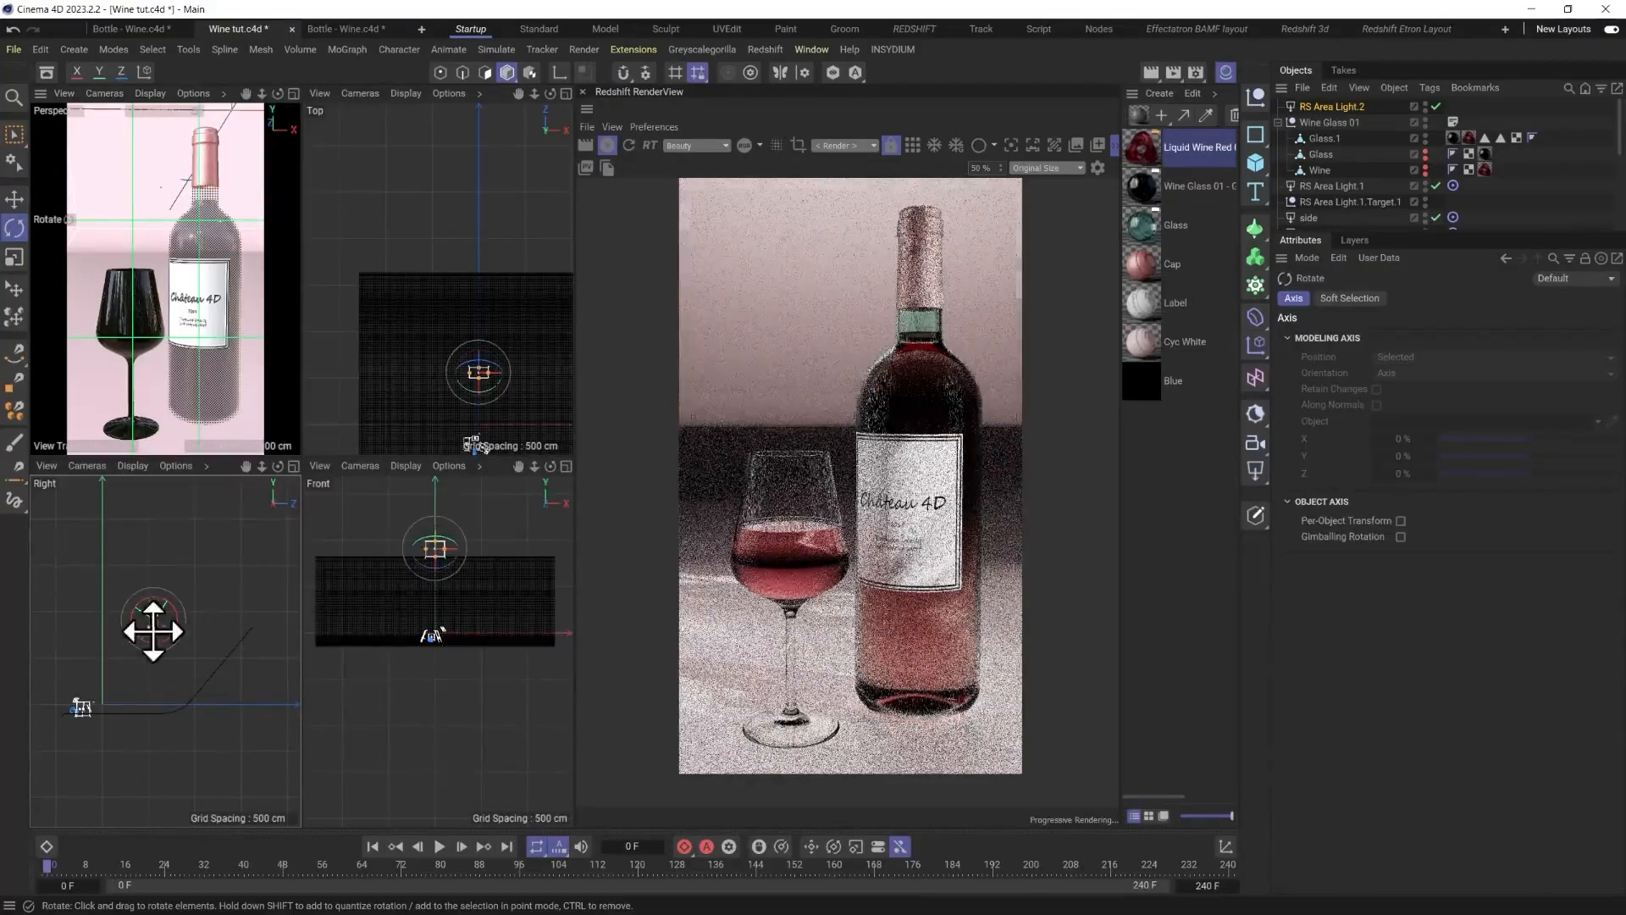
mouse_move(490, 389)
mouse_down()
mouse_move(534, 392)
mouse_move(485, 377)
mouse_up()
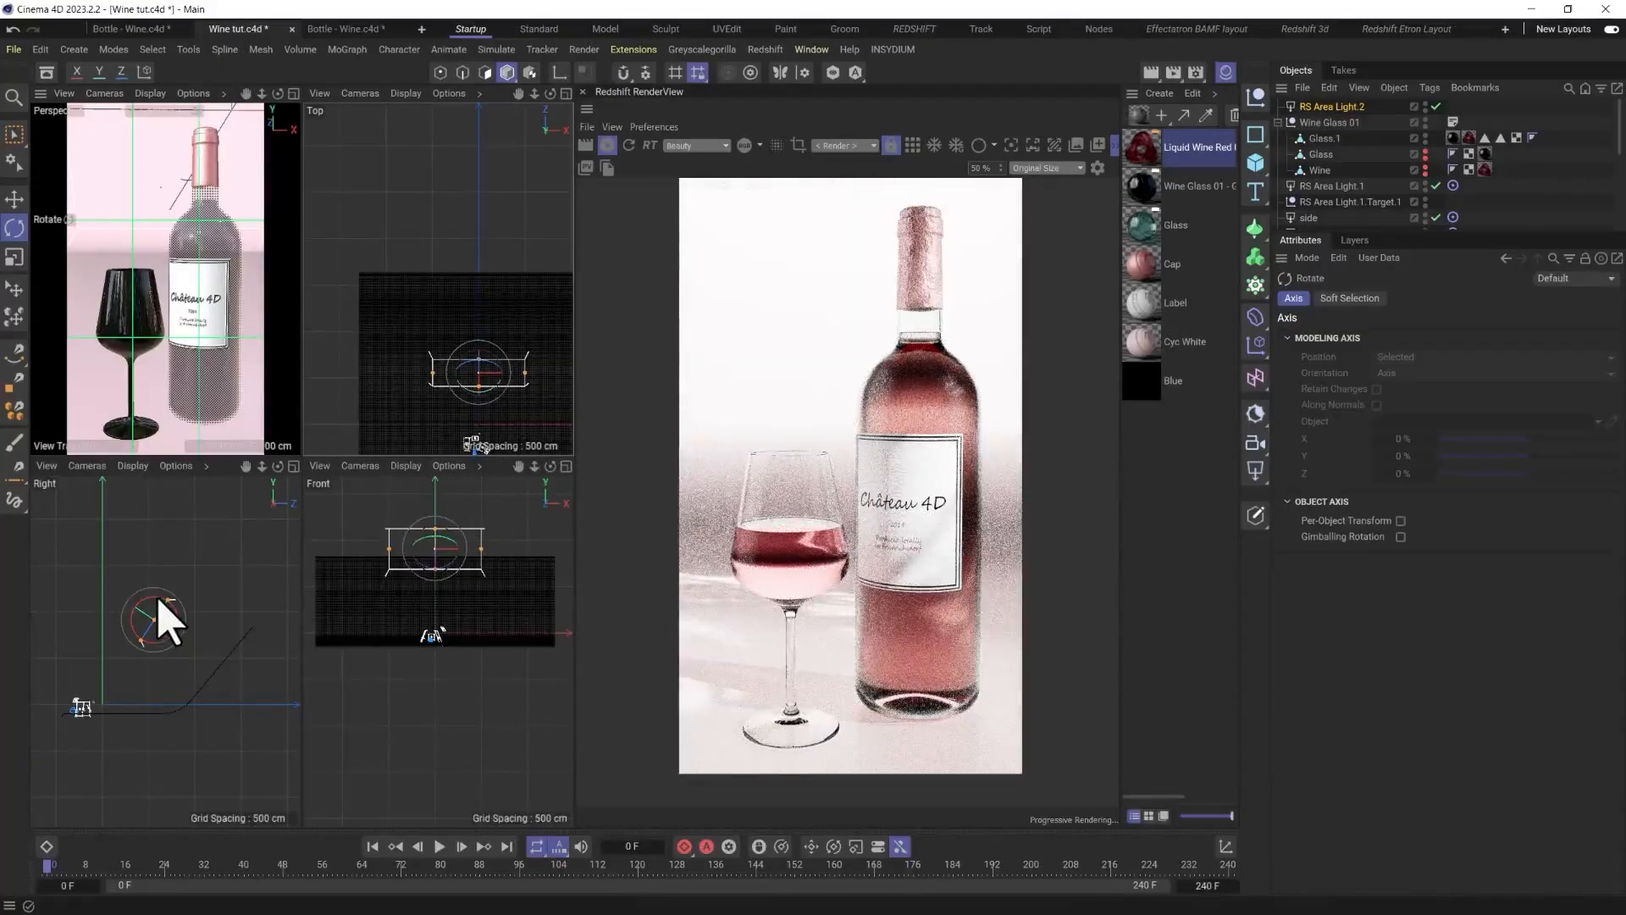
drag(165, 623, 166, 620)
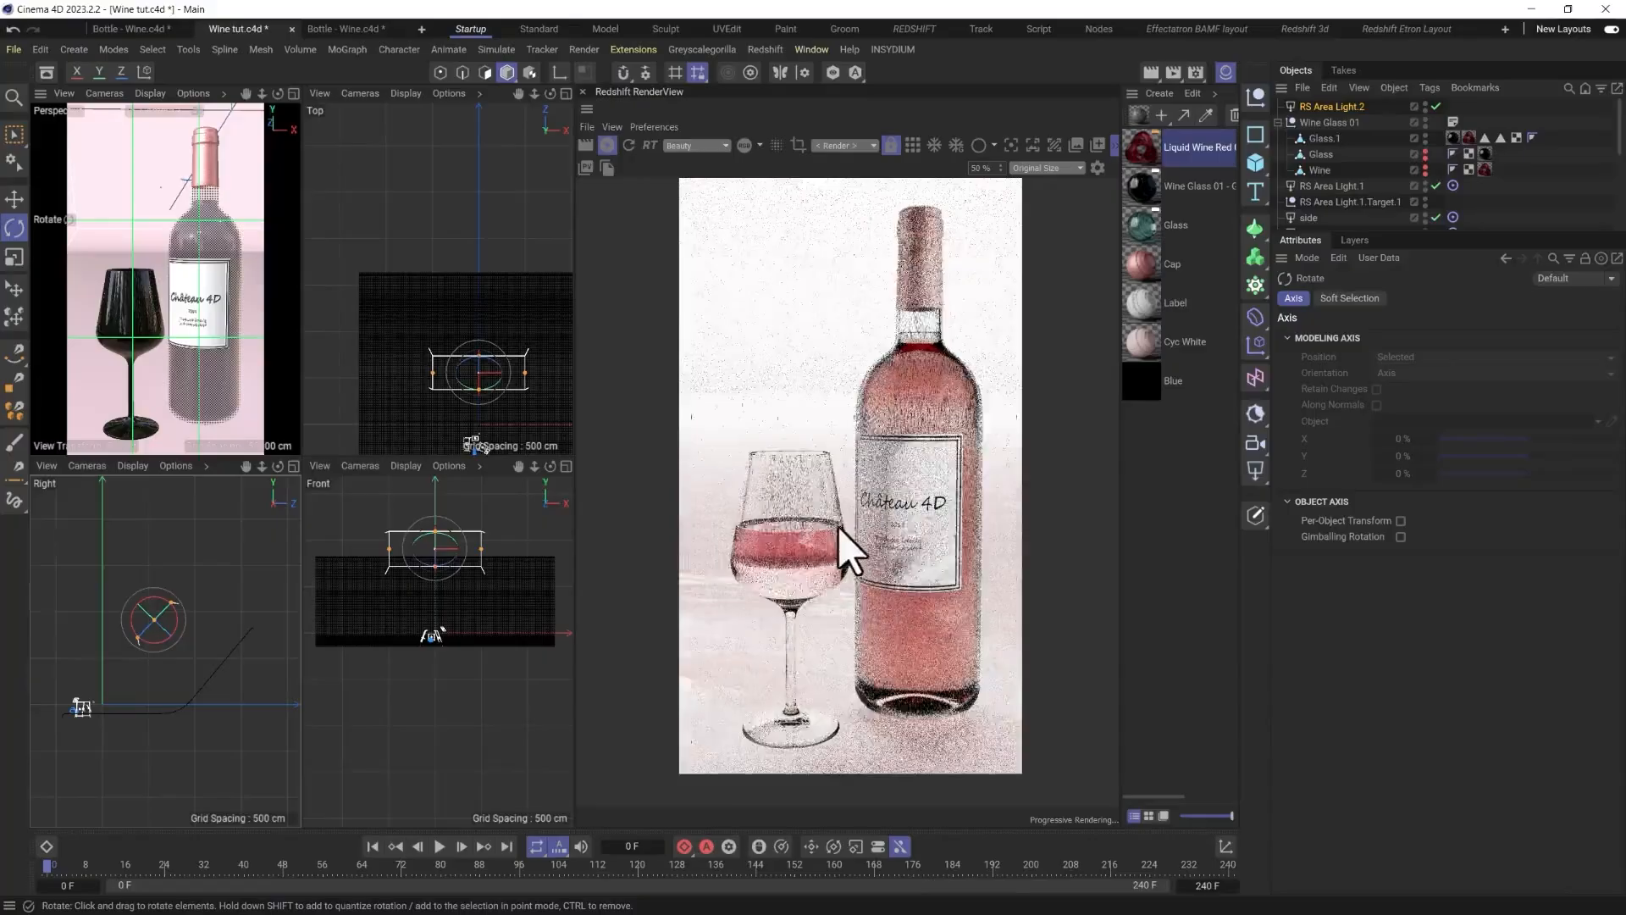
click(1326, 108)
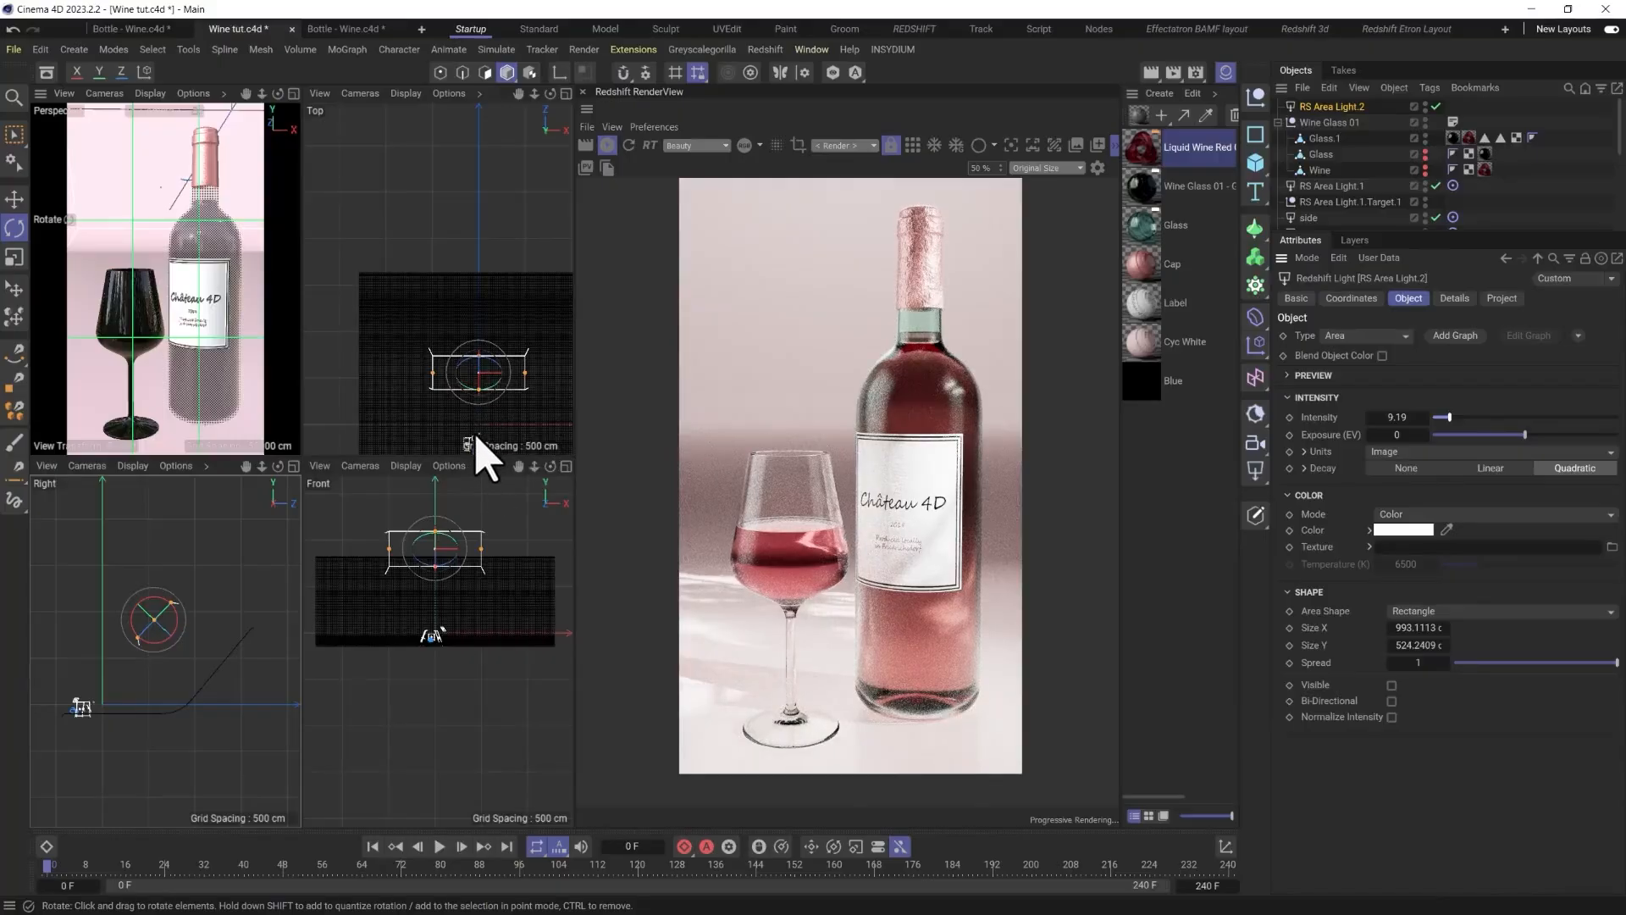
Move the curved backdrop forward so its wall sits closer behind the bottle.
key(e)
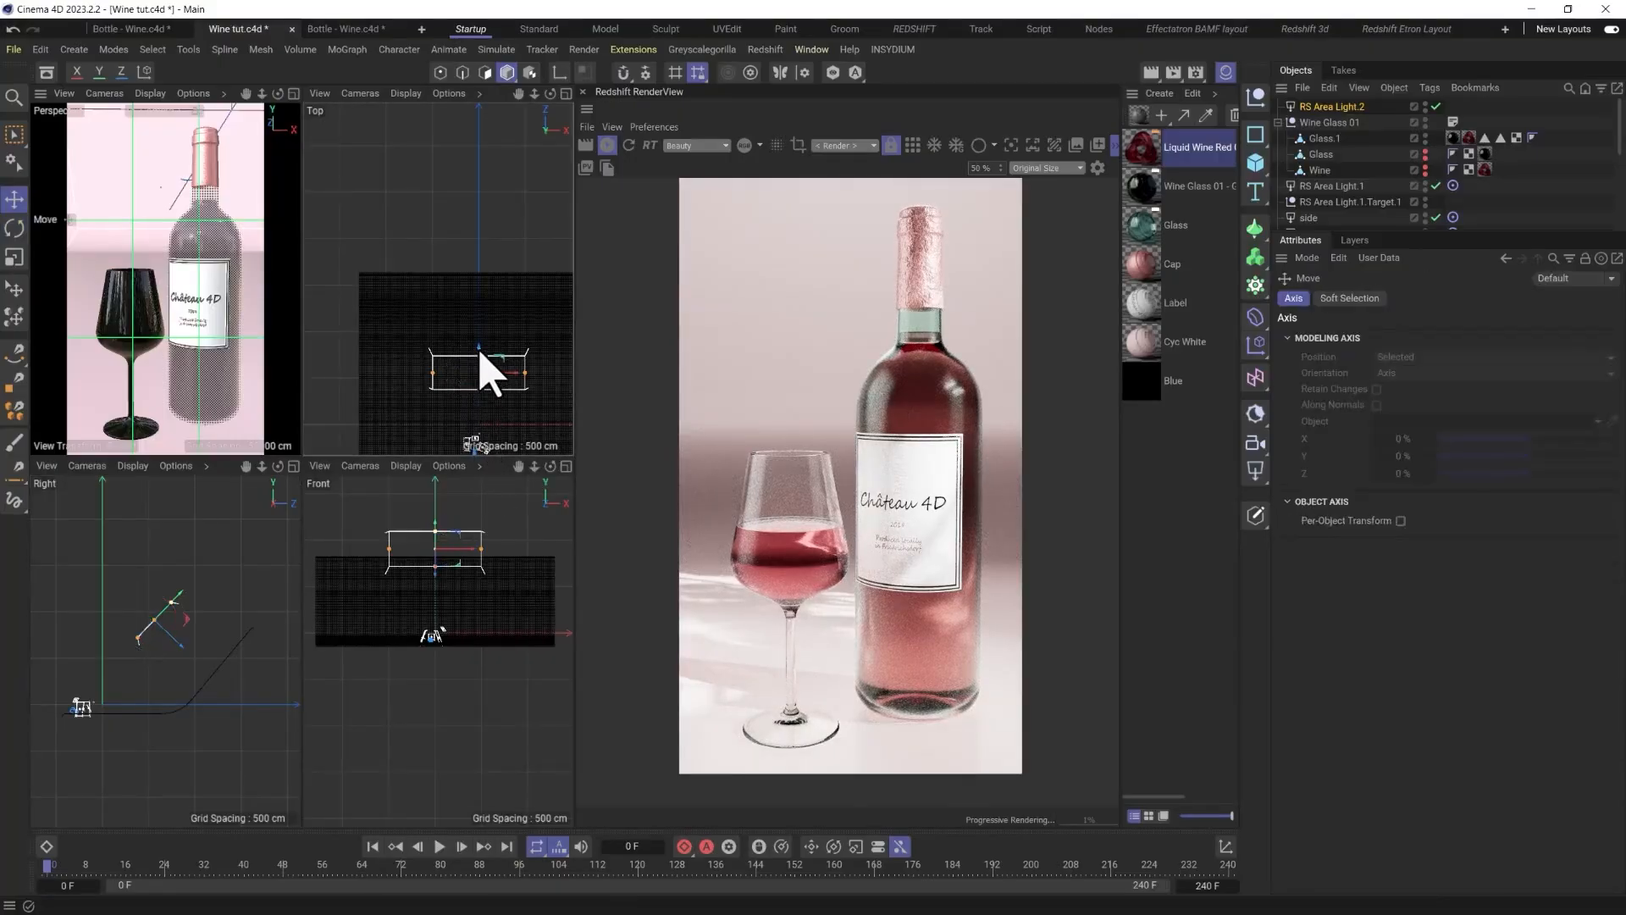
middle_drag(441, 425, 445, 309)
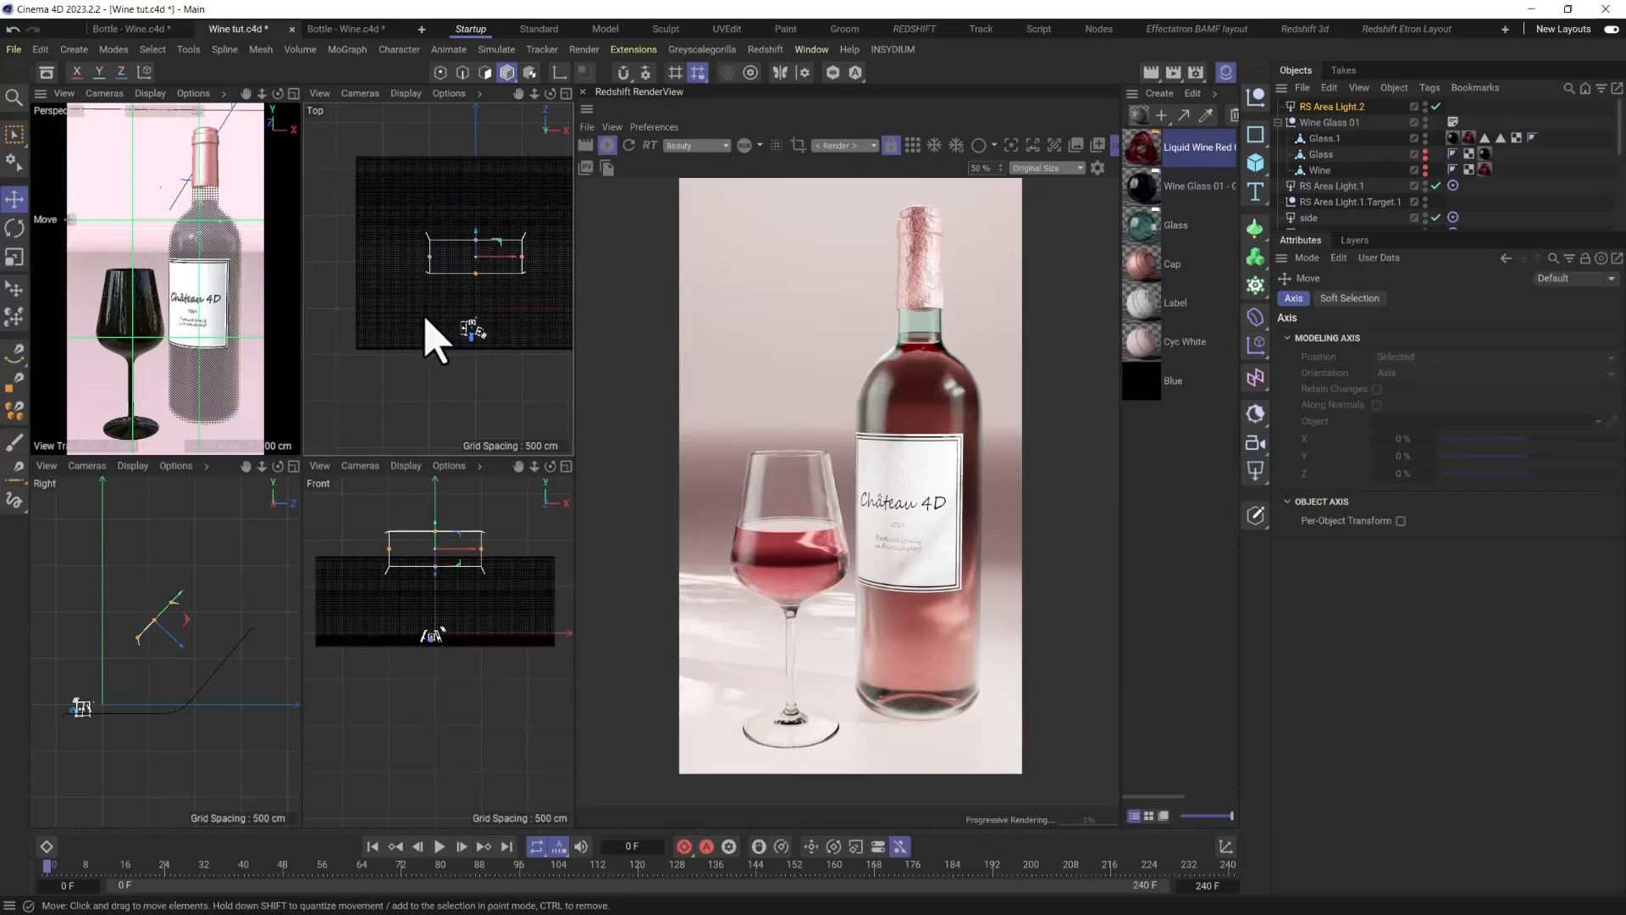
click(443, 269)
drag(465, 283, 476, 347)
Move the new area light down and closer to the bottle, and set its intensity to 5.34.
click(1332, 107)
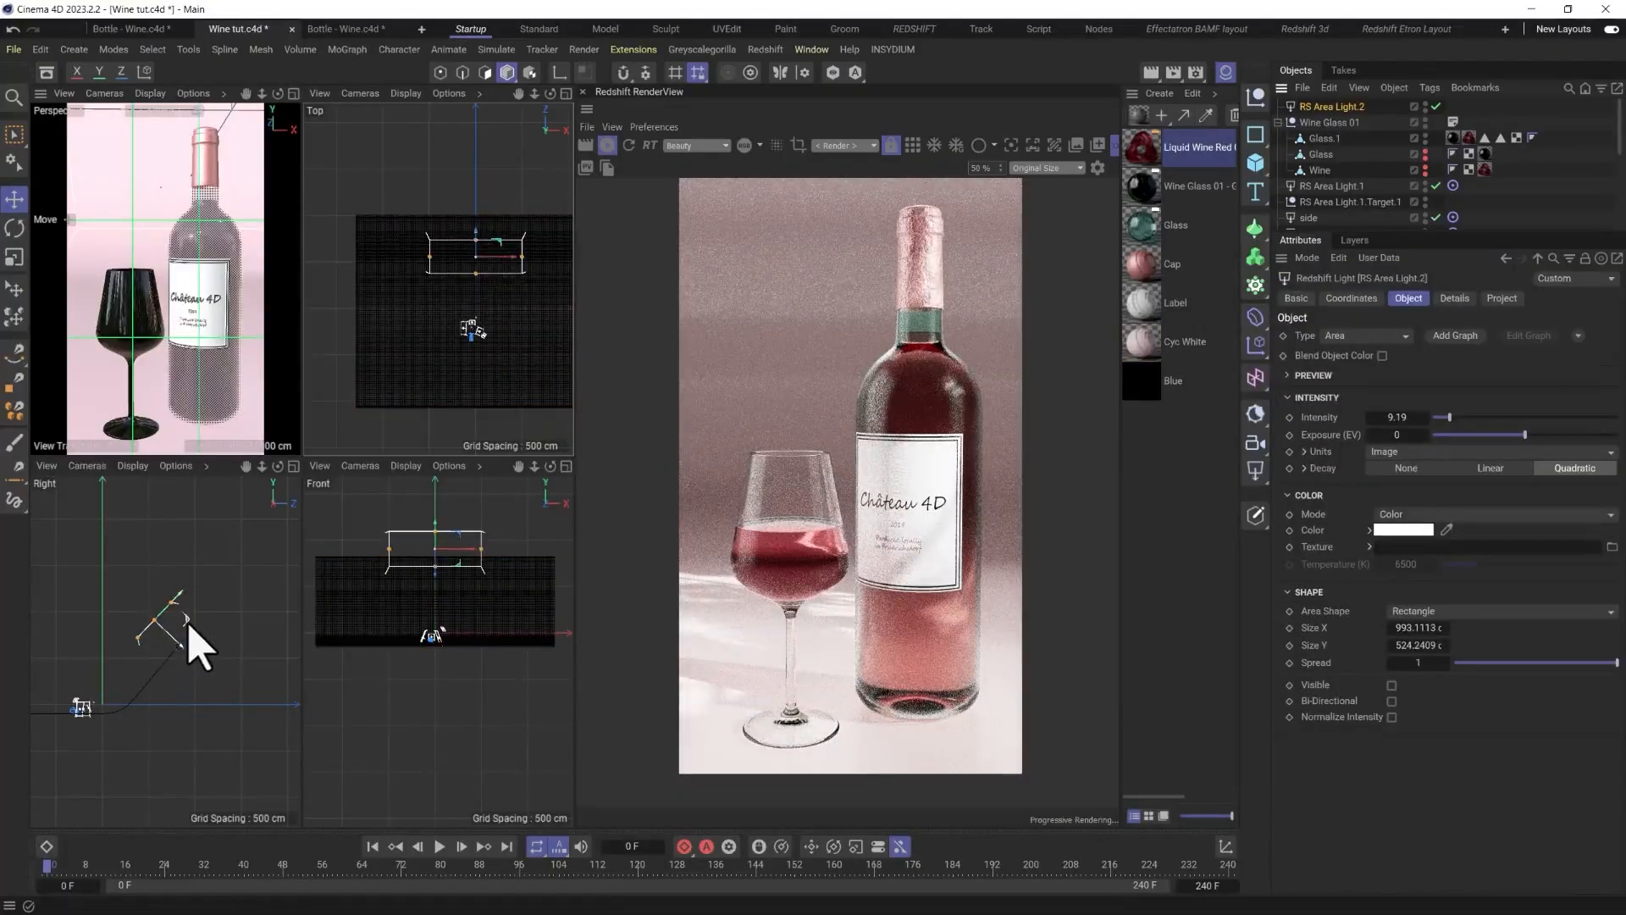
drag(188, 627, 140, 671)
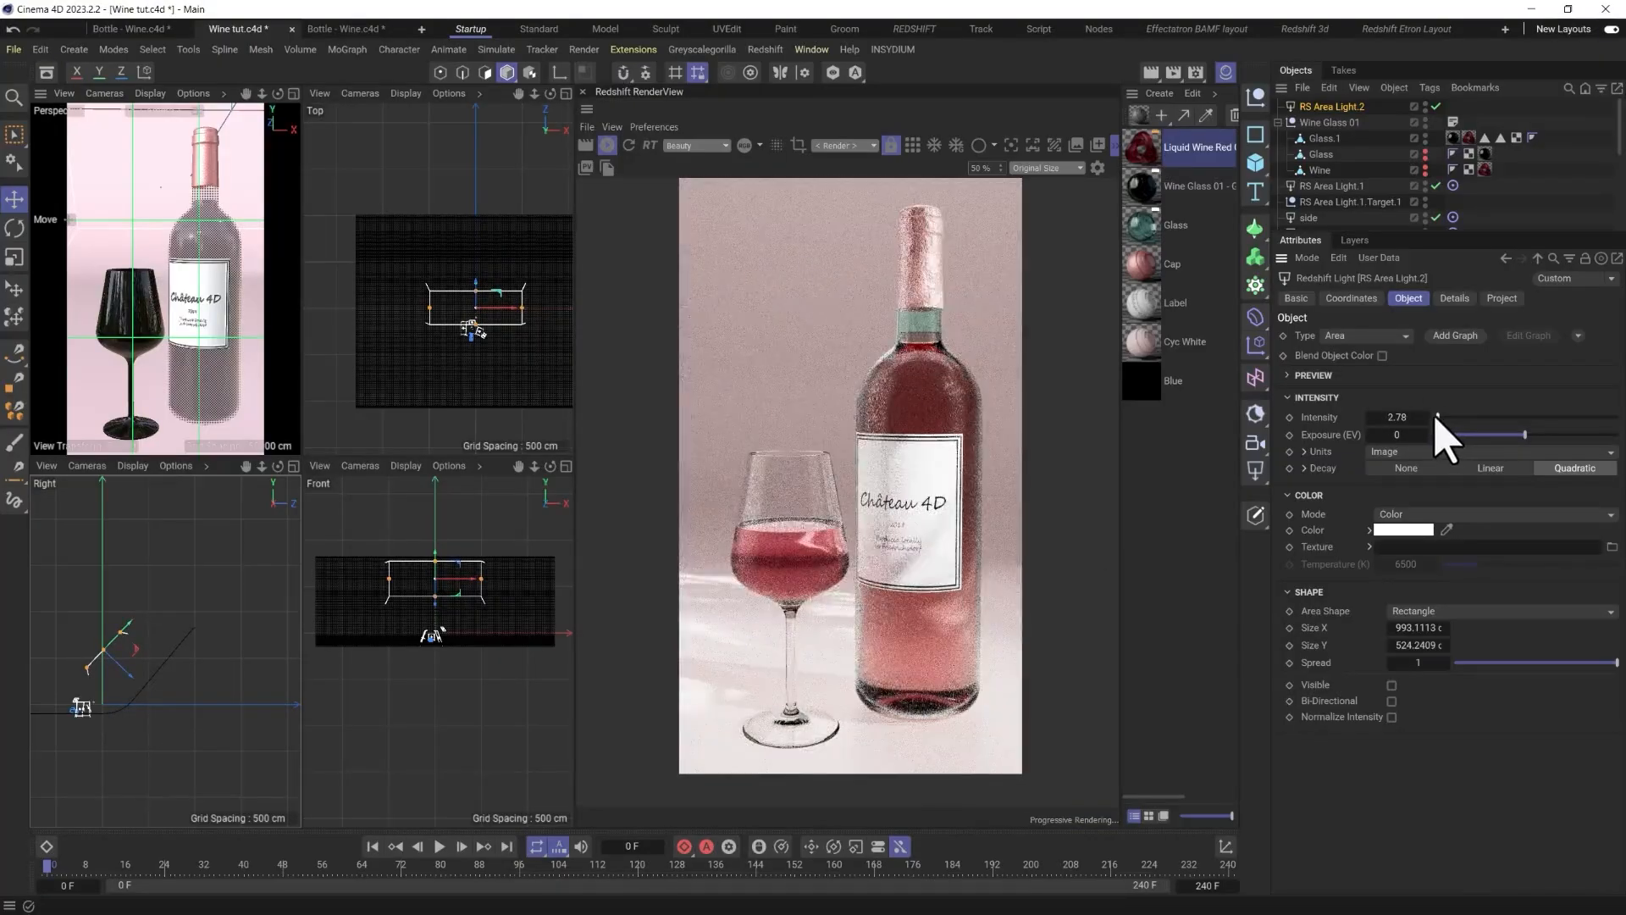
drag(1437, 417, 1445, 428)
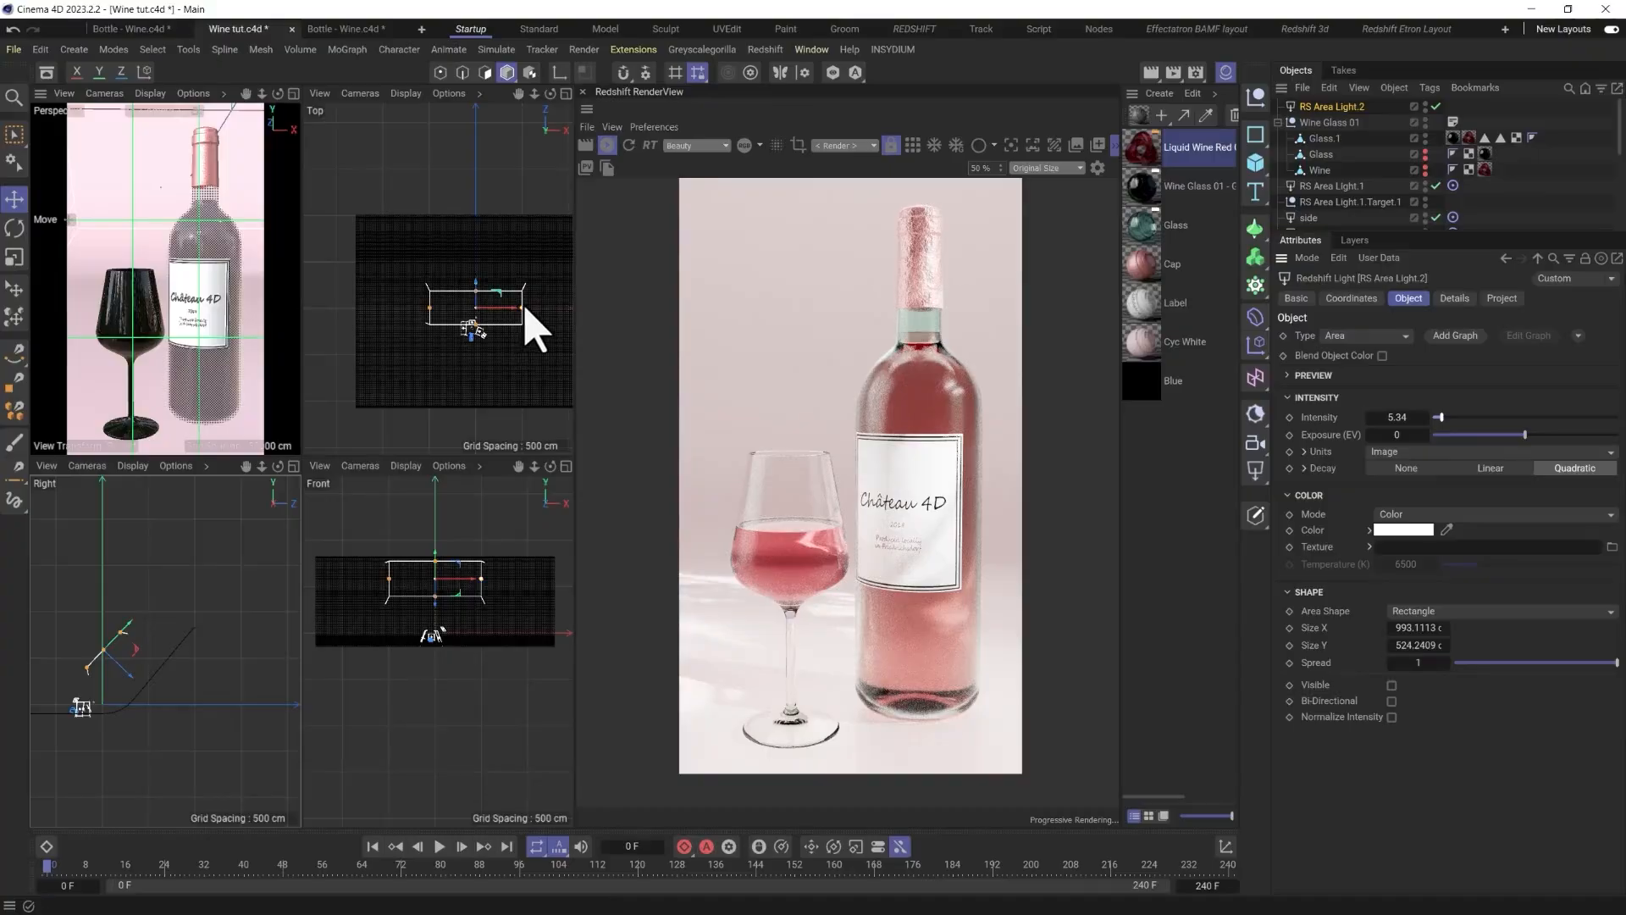
Narrow the new area light to about 250.5 cm in Size X and reduce its spread to 0.104.
drag(523, 308, 485, 313)
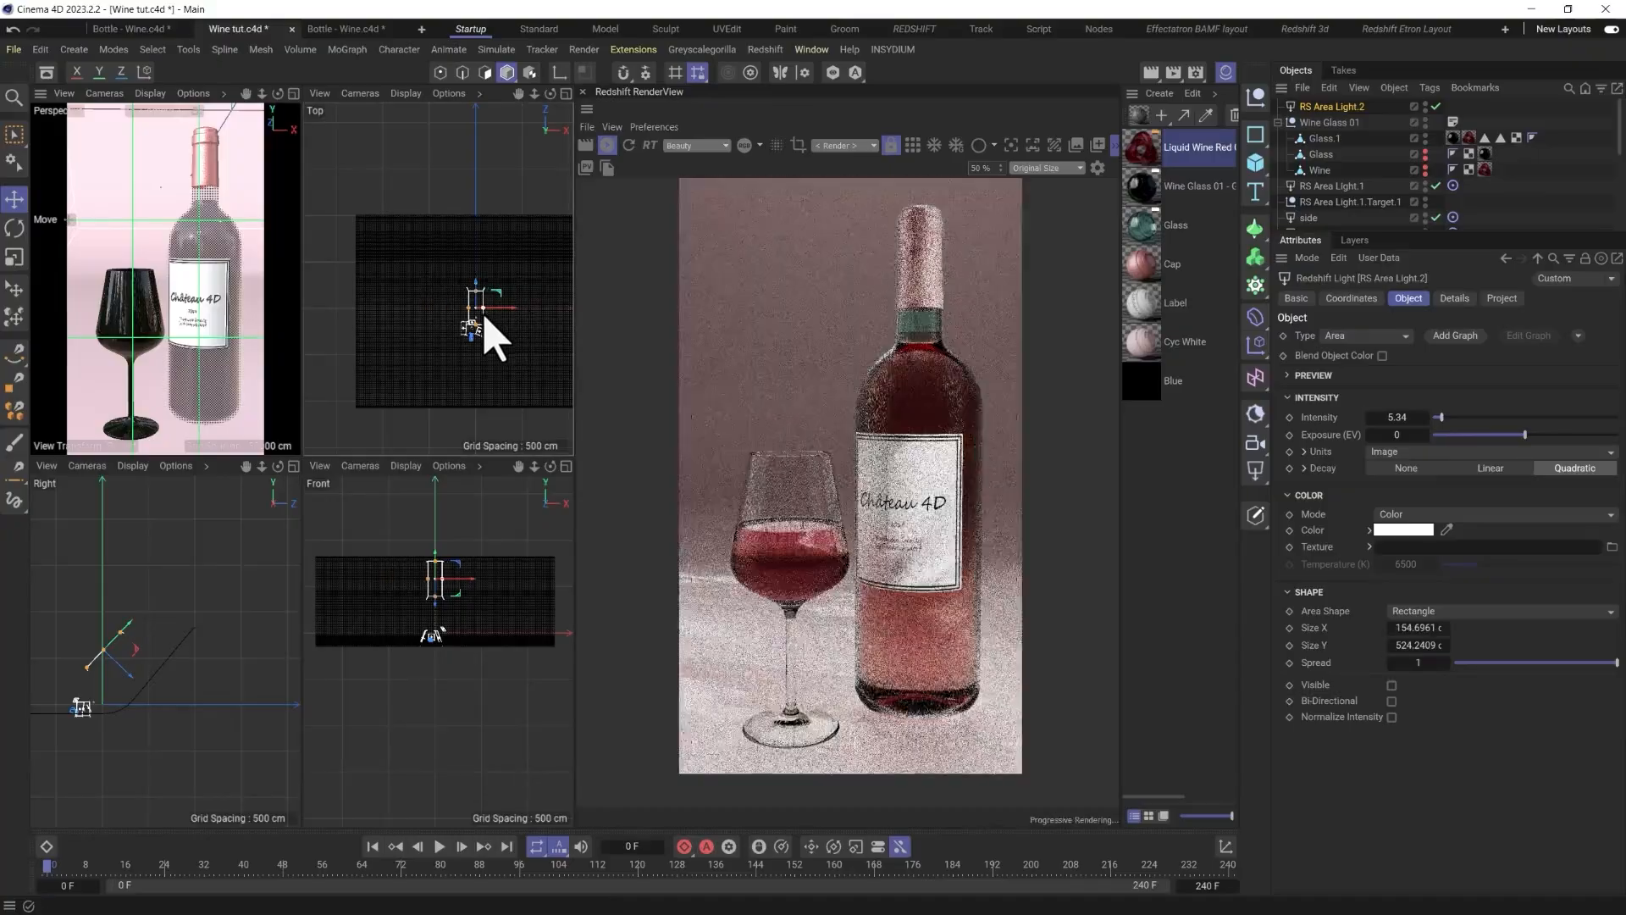
drag(1444, 628, 1491, 628)
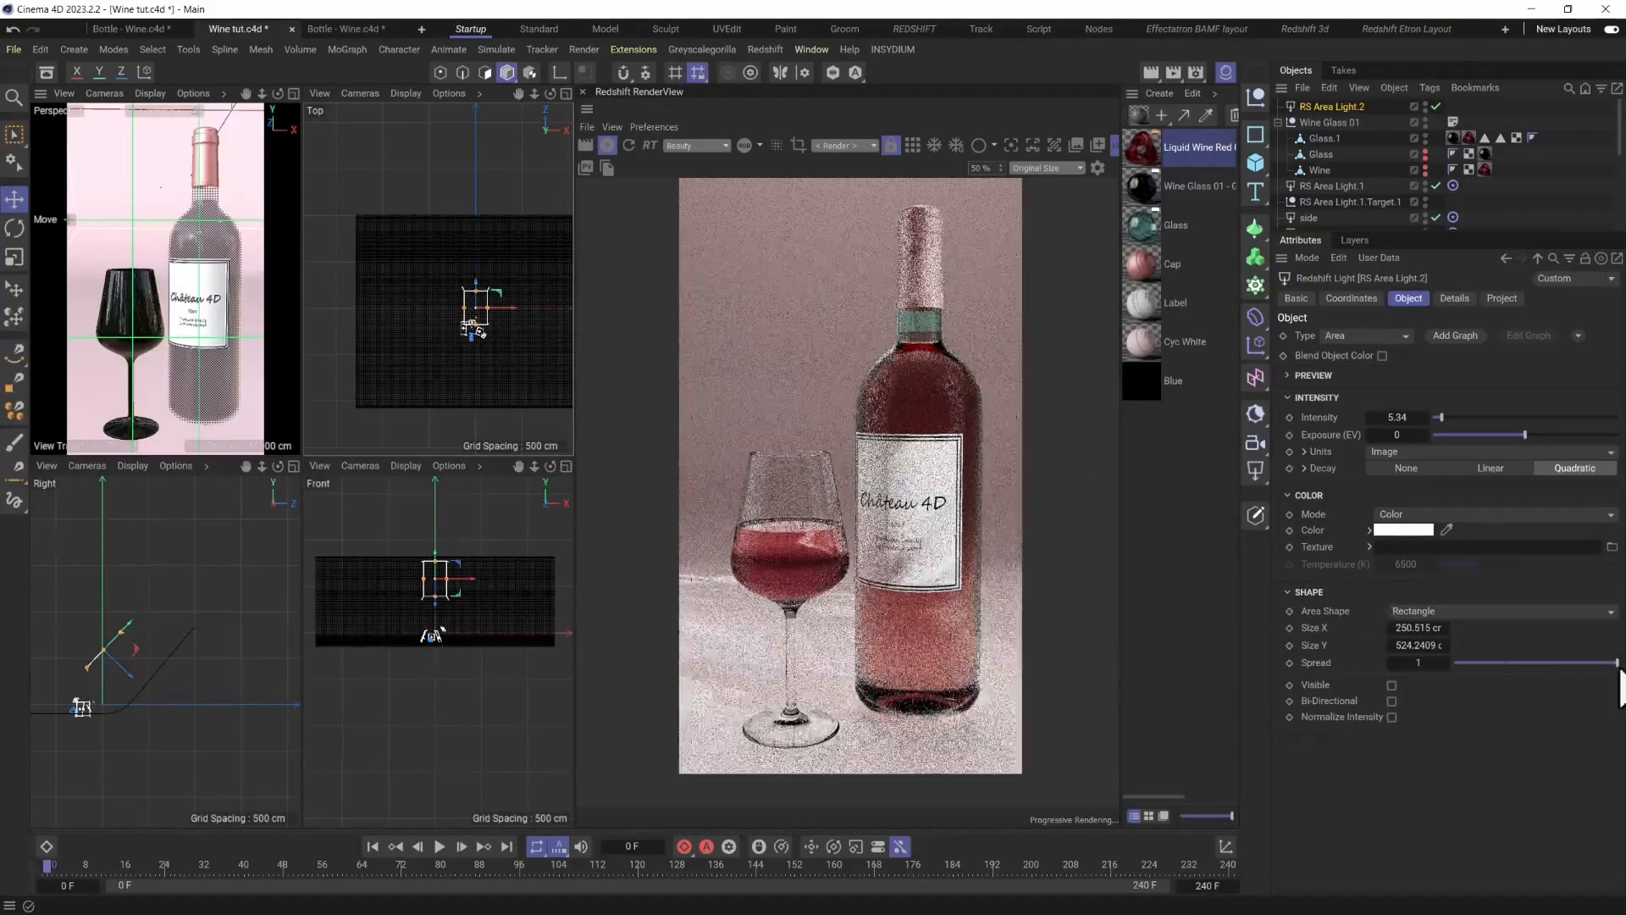
drag(1616, 663, 1476, 664)
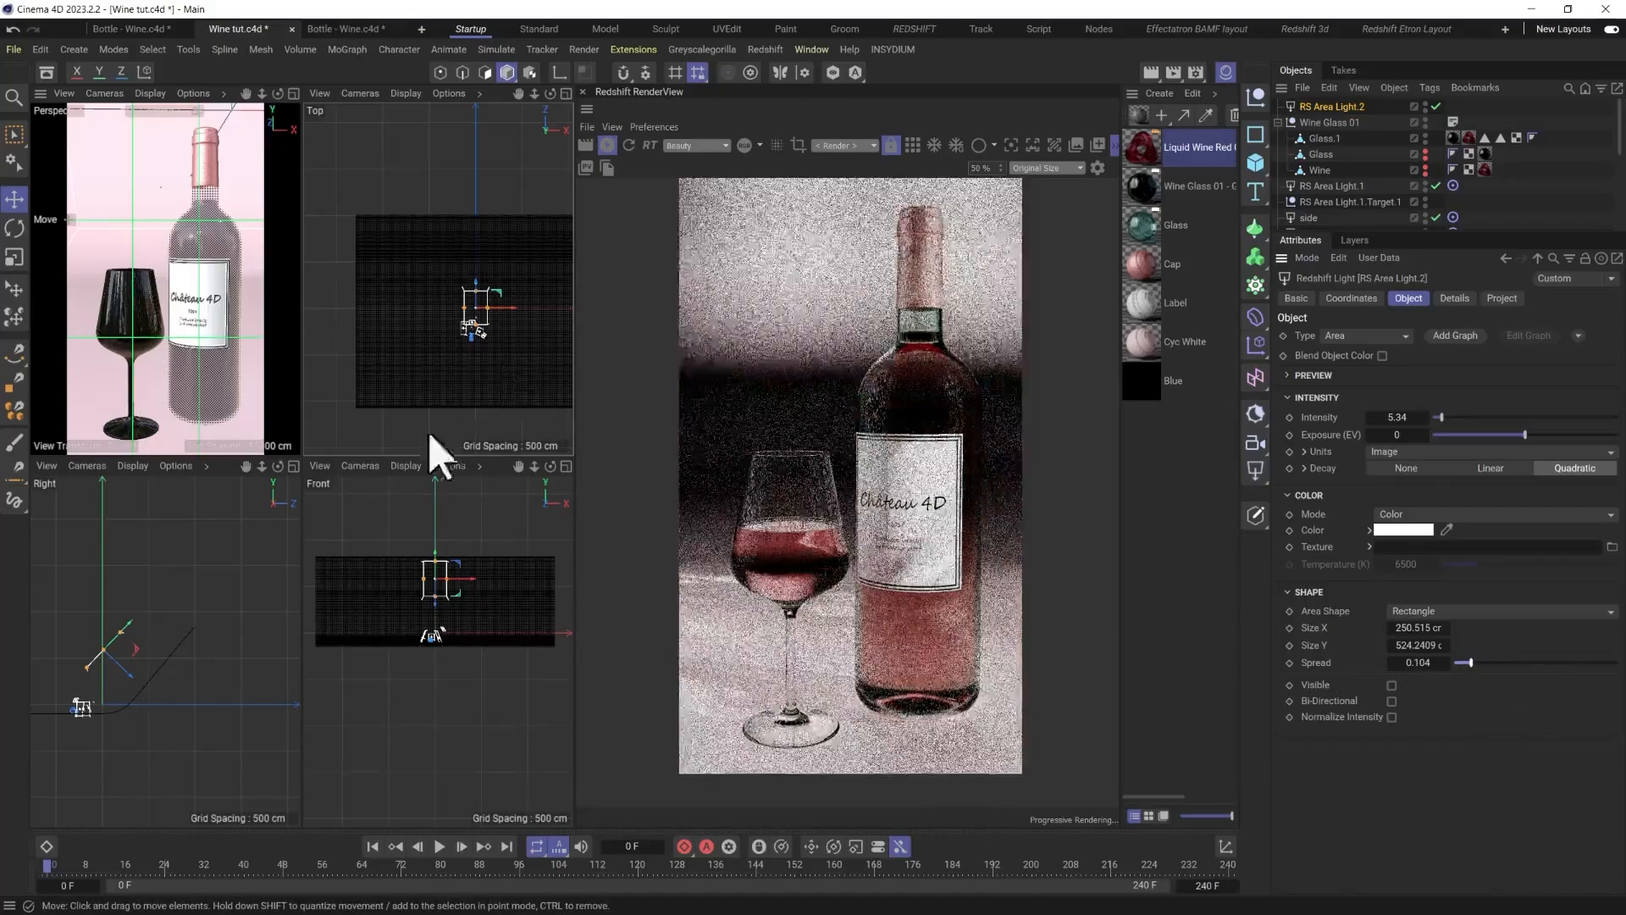
Tilt the new area light to a flatter angle in the side view and narrow it to about 58.5 cm in Size X.
key(r)
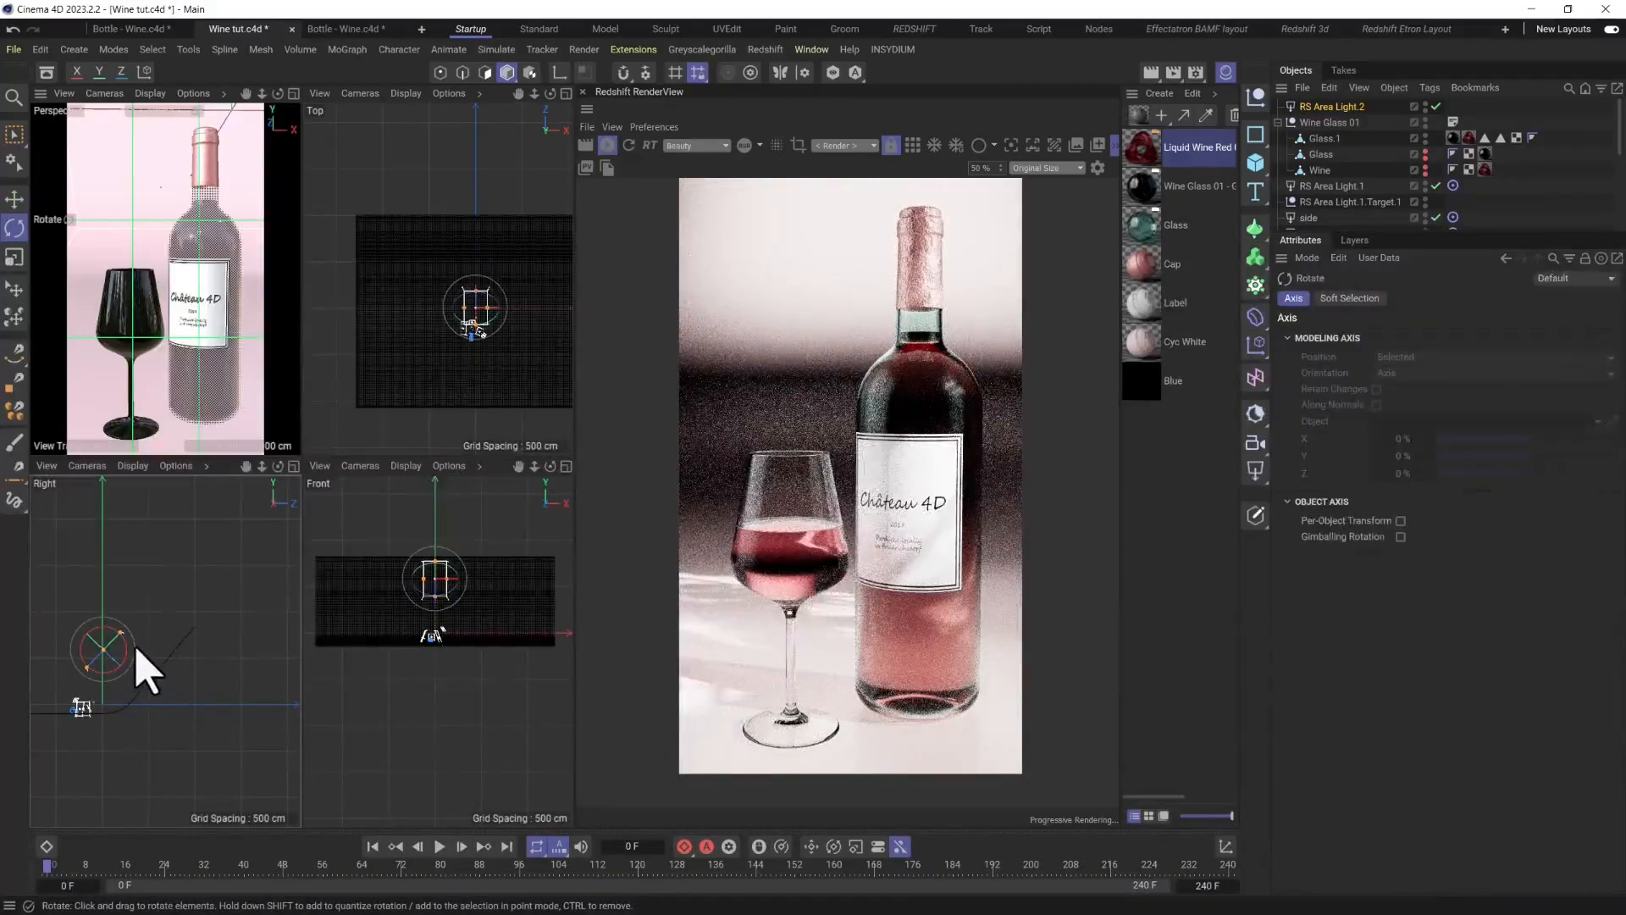
mouse_move(146, 669)
mouse_down()
mouse_move(123, 648)
mouse_move(140, 661)
mouse_up()
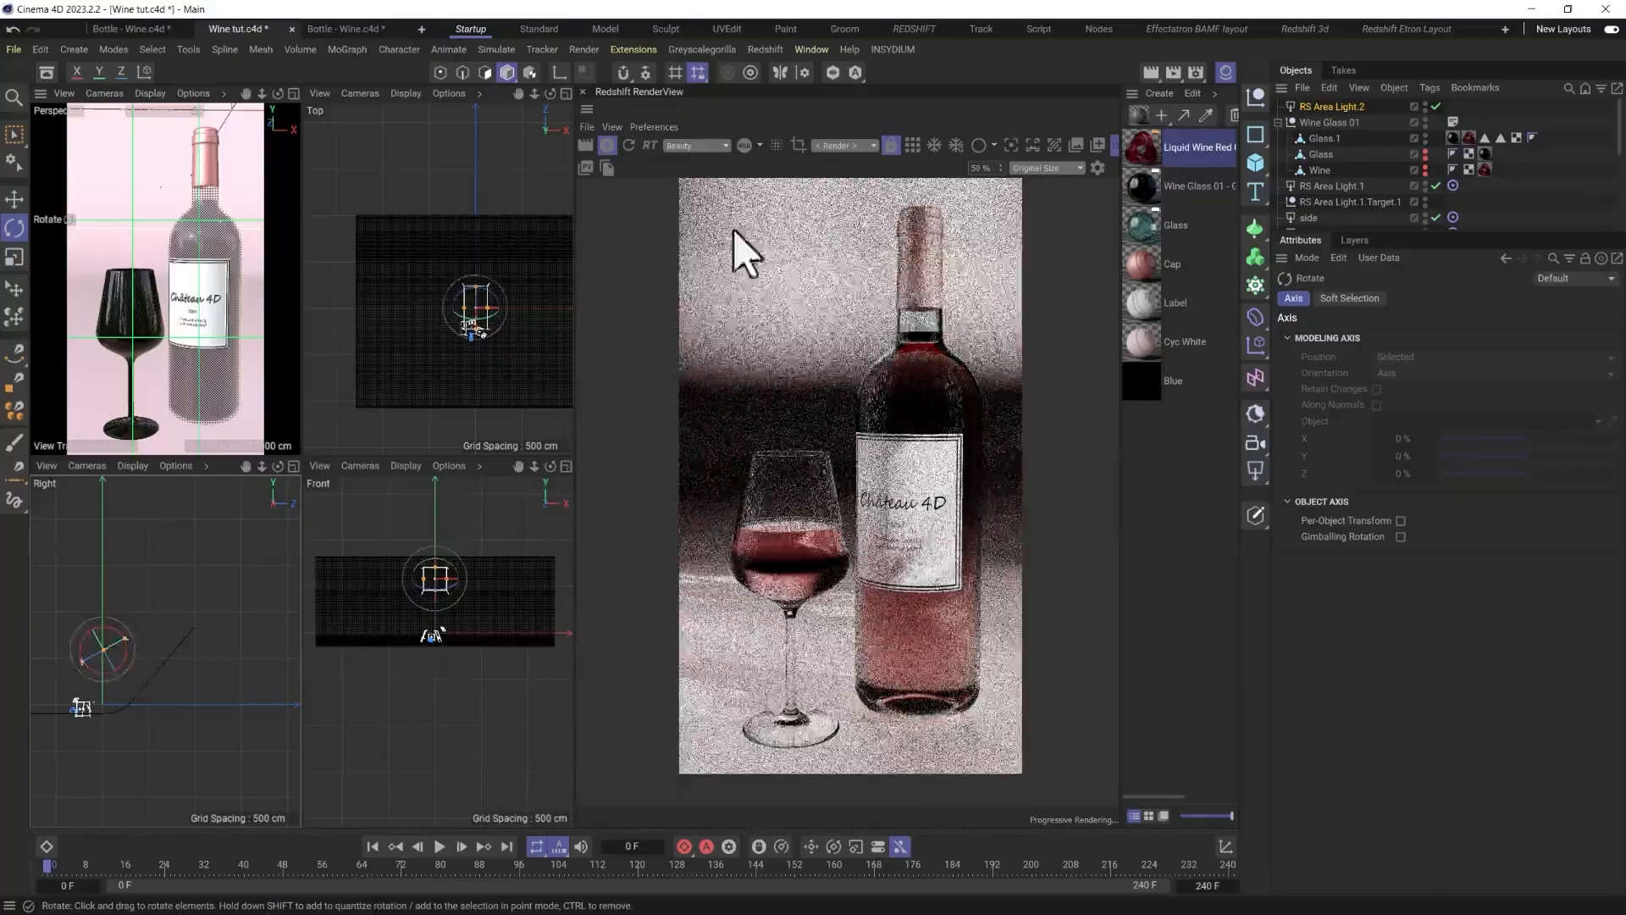
drag(475, 319, 483, 319)
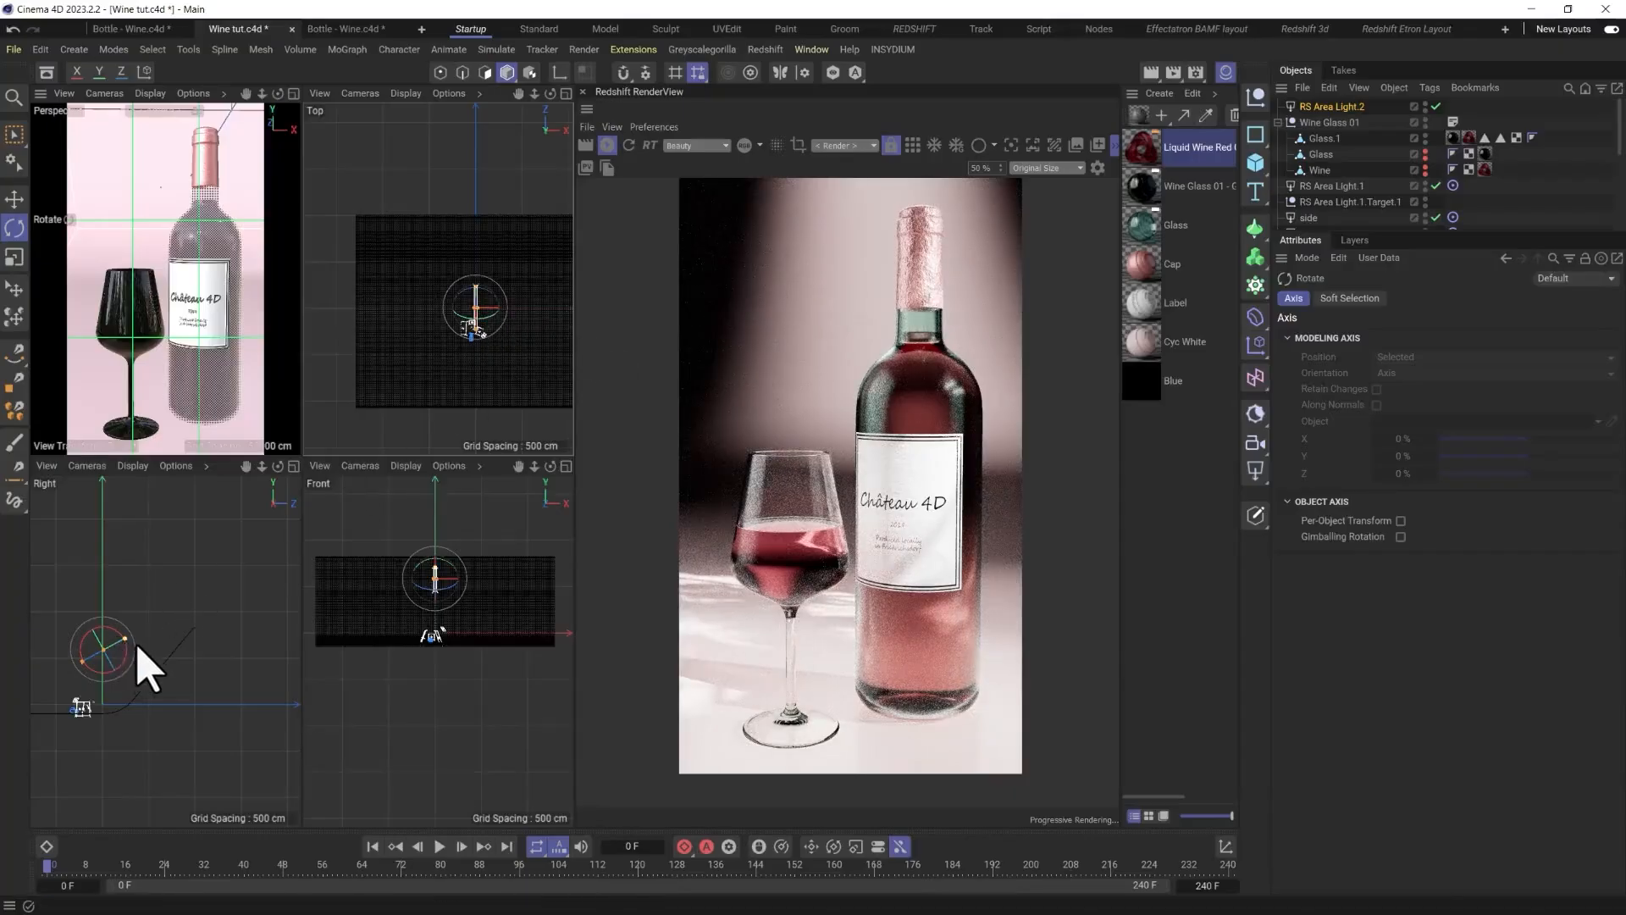
Lower the new area light in the side view so it sits just above and behind the bottle and glass.
scroll(139, 669, up, 5)
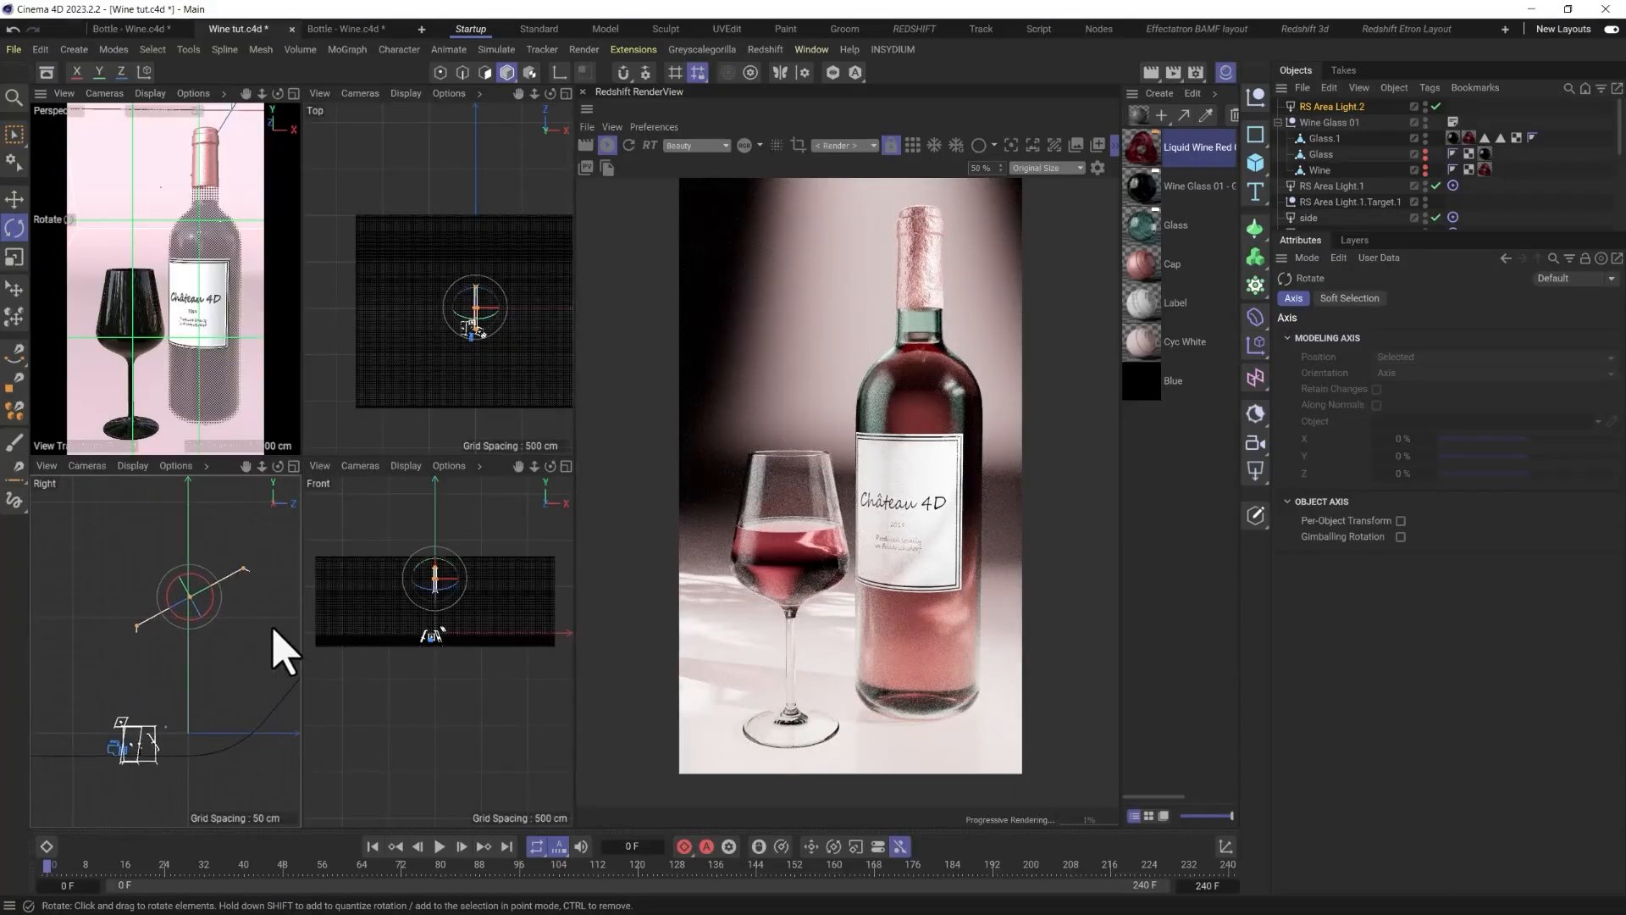
key(e)
drag(226, 636, 230, 711)
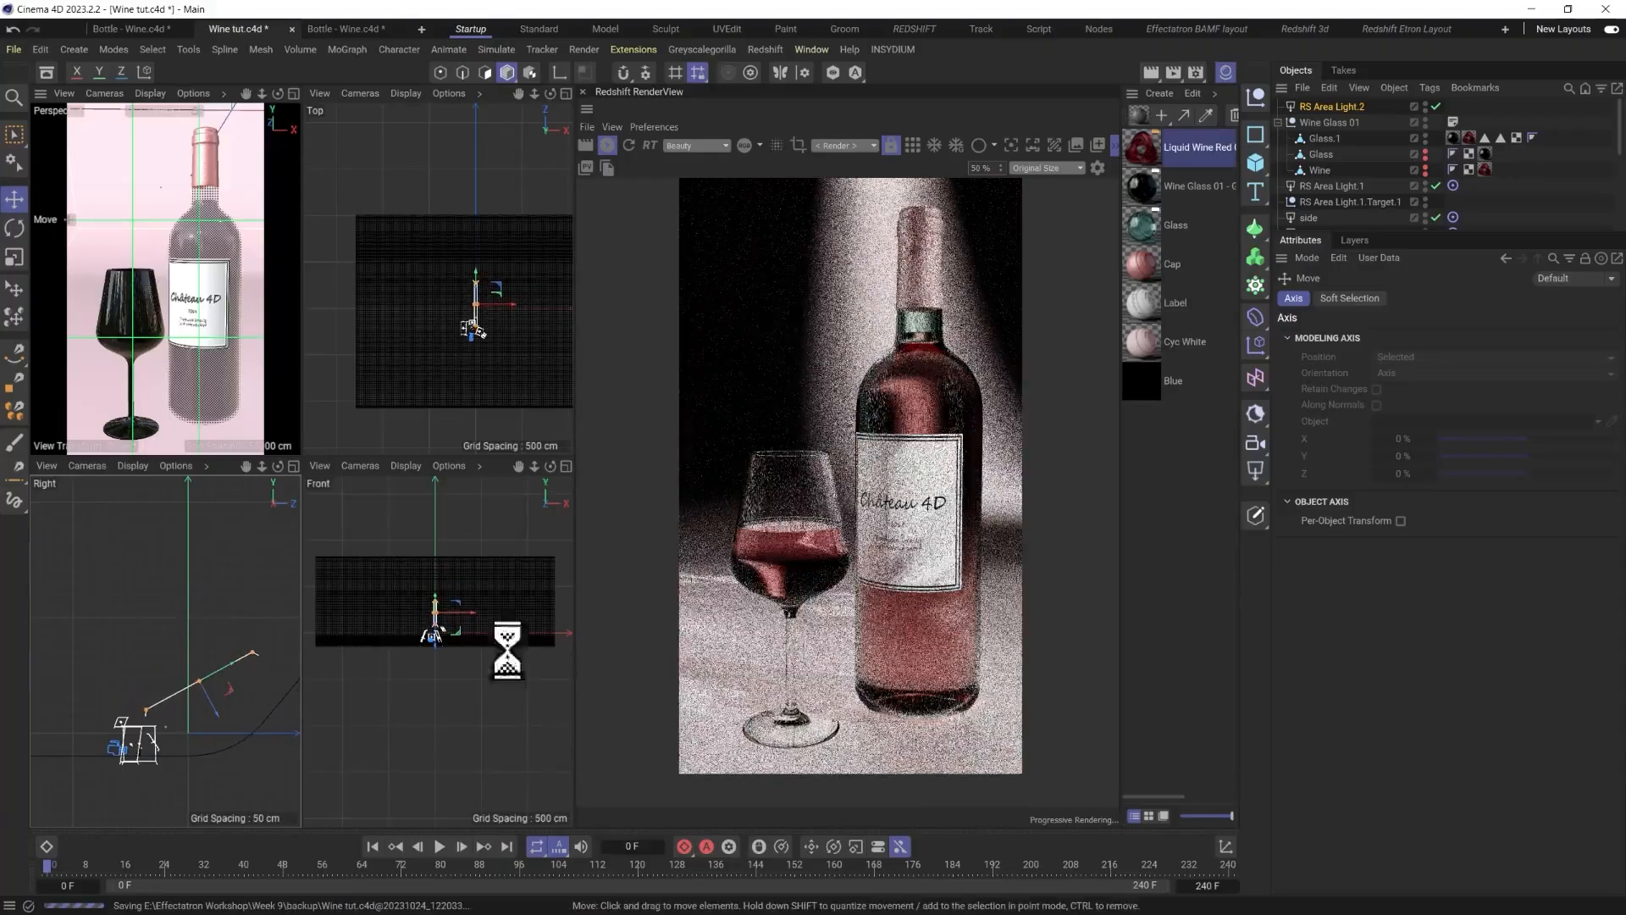
Shift the area light sideways in the top view to sit behind the gap between glass and bottle, and rotate it slightly.
scroll(106, 775, up, 4)
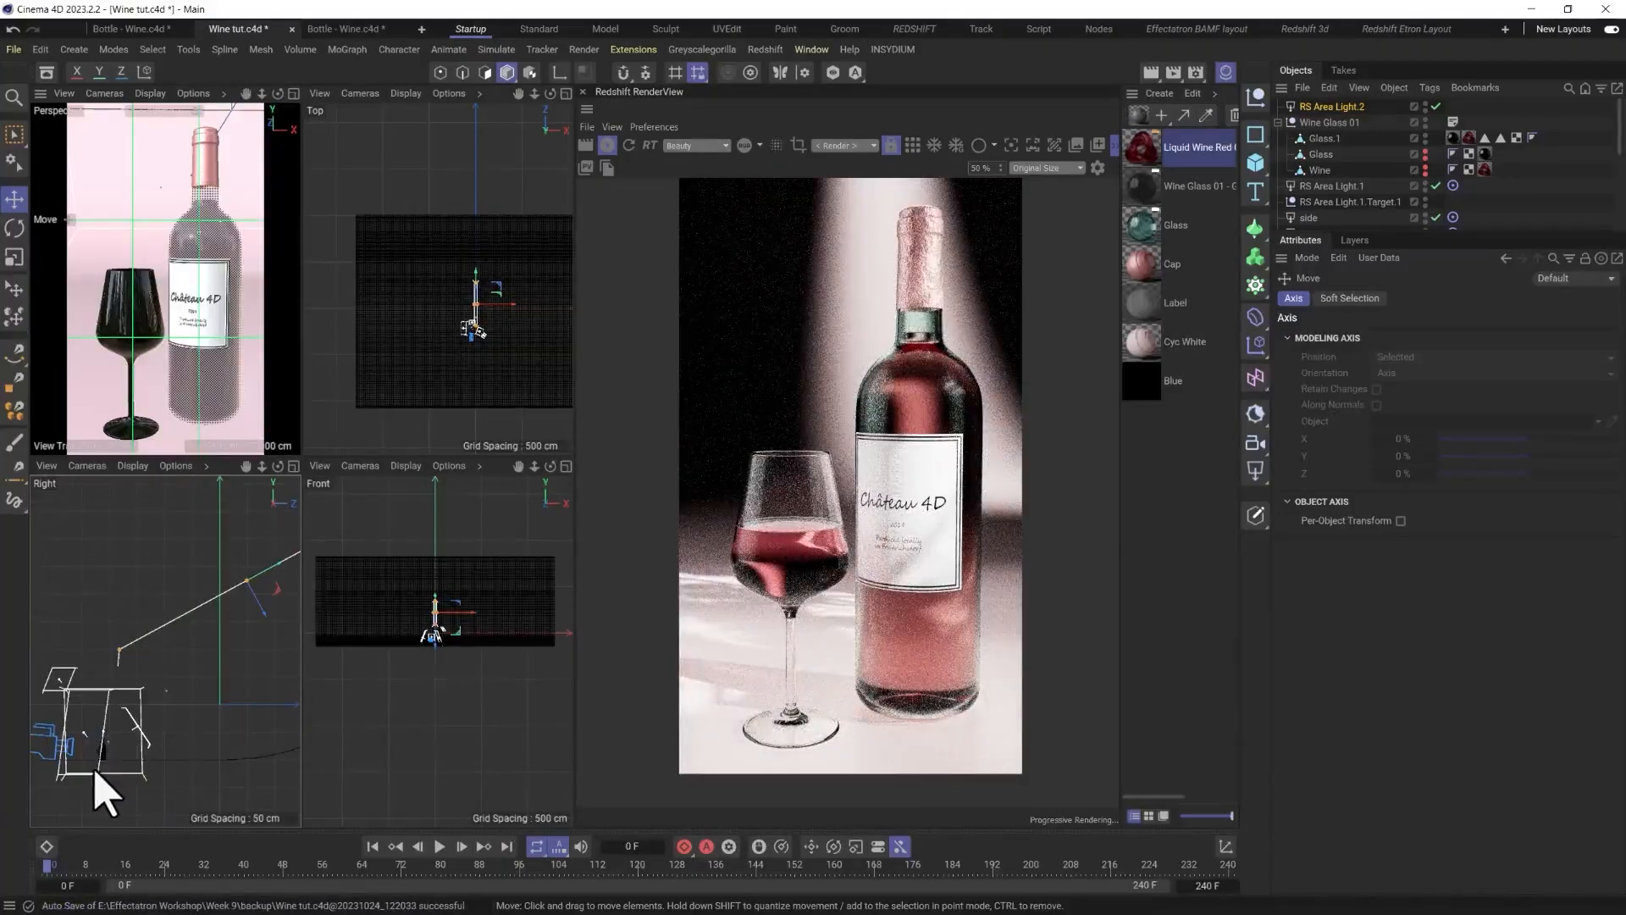
scroll(239, 694, down, 2)
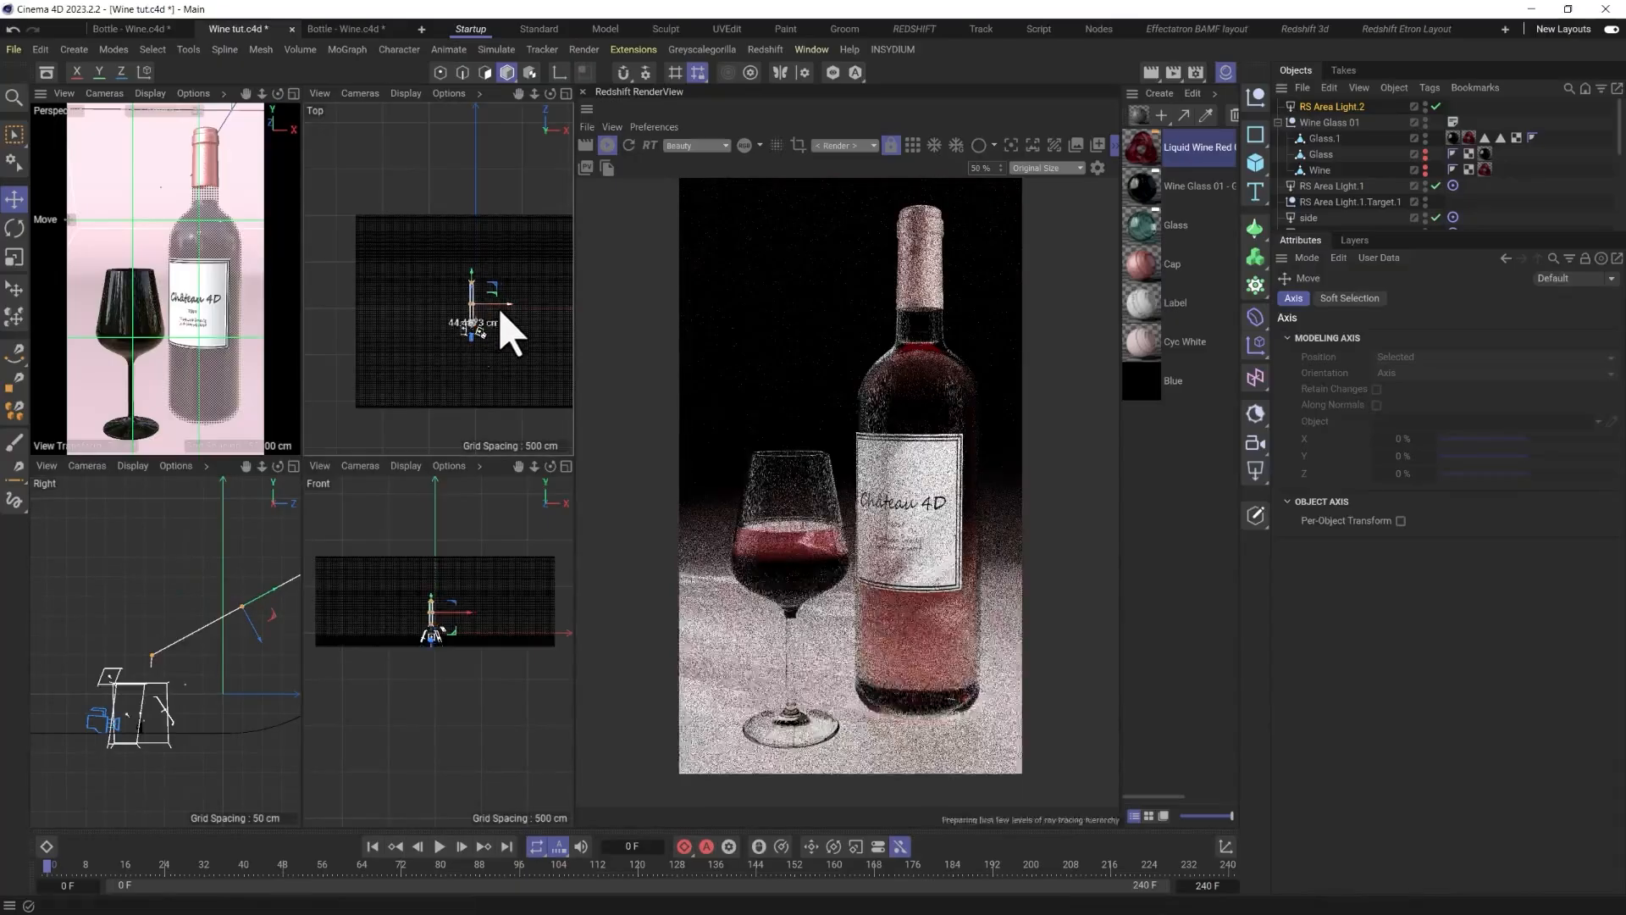
scroll(496, 334, up, 5)
scroll(461, 339, up, 3)
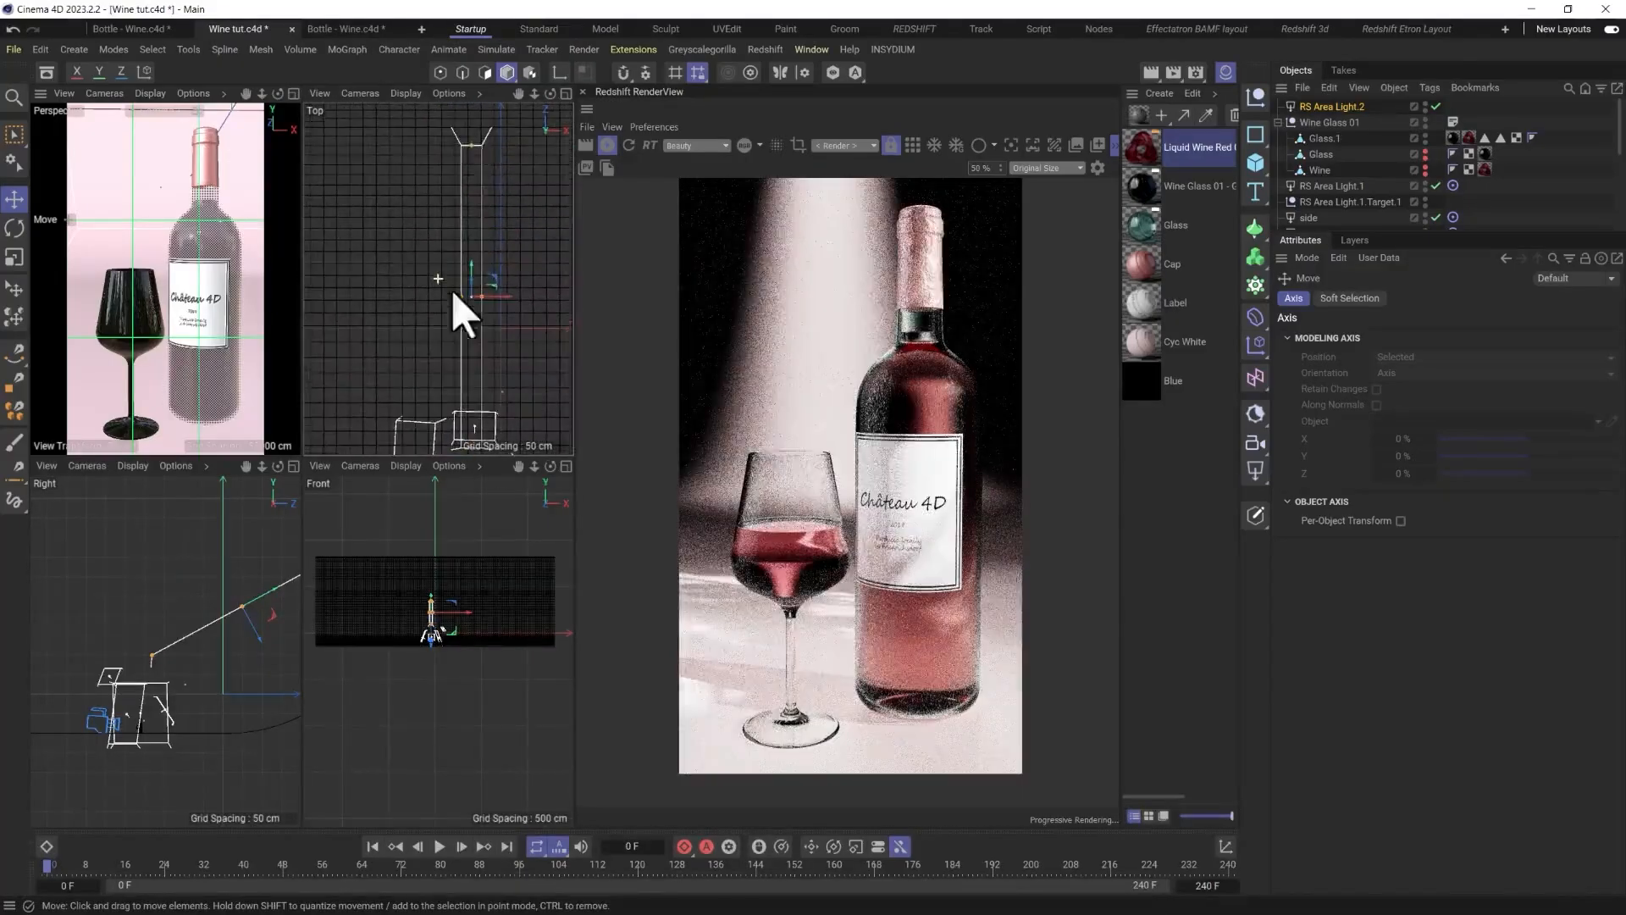
drag(497, 290, 460, 300)
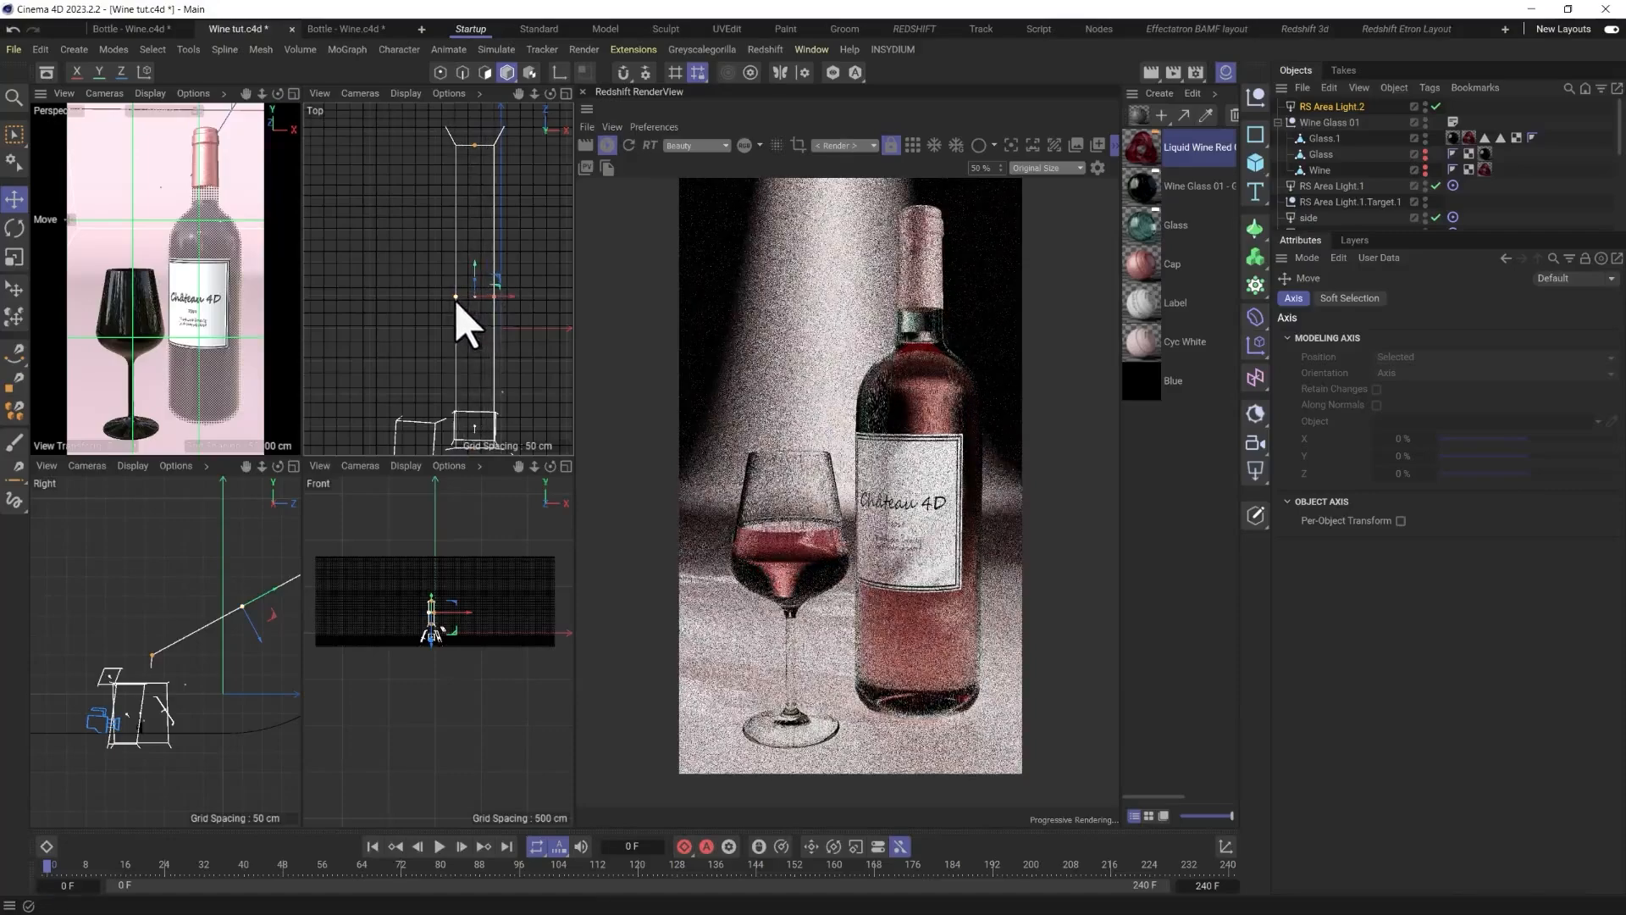
key(r)
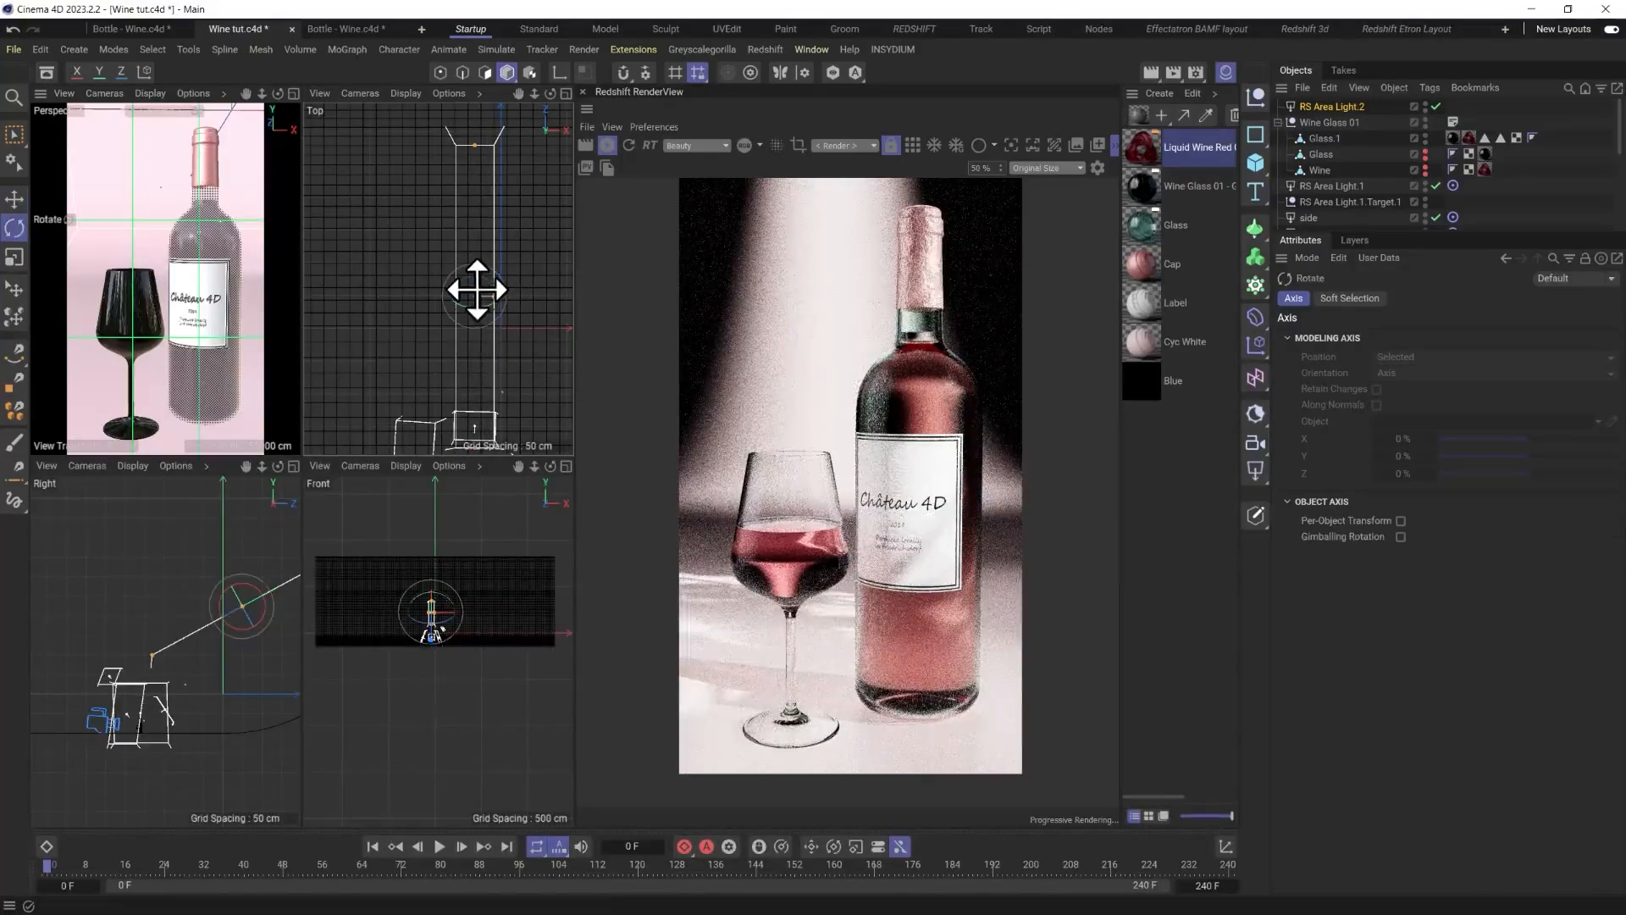
drag(472, 290, 474, 280)
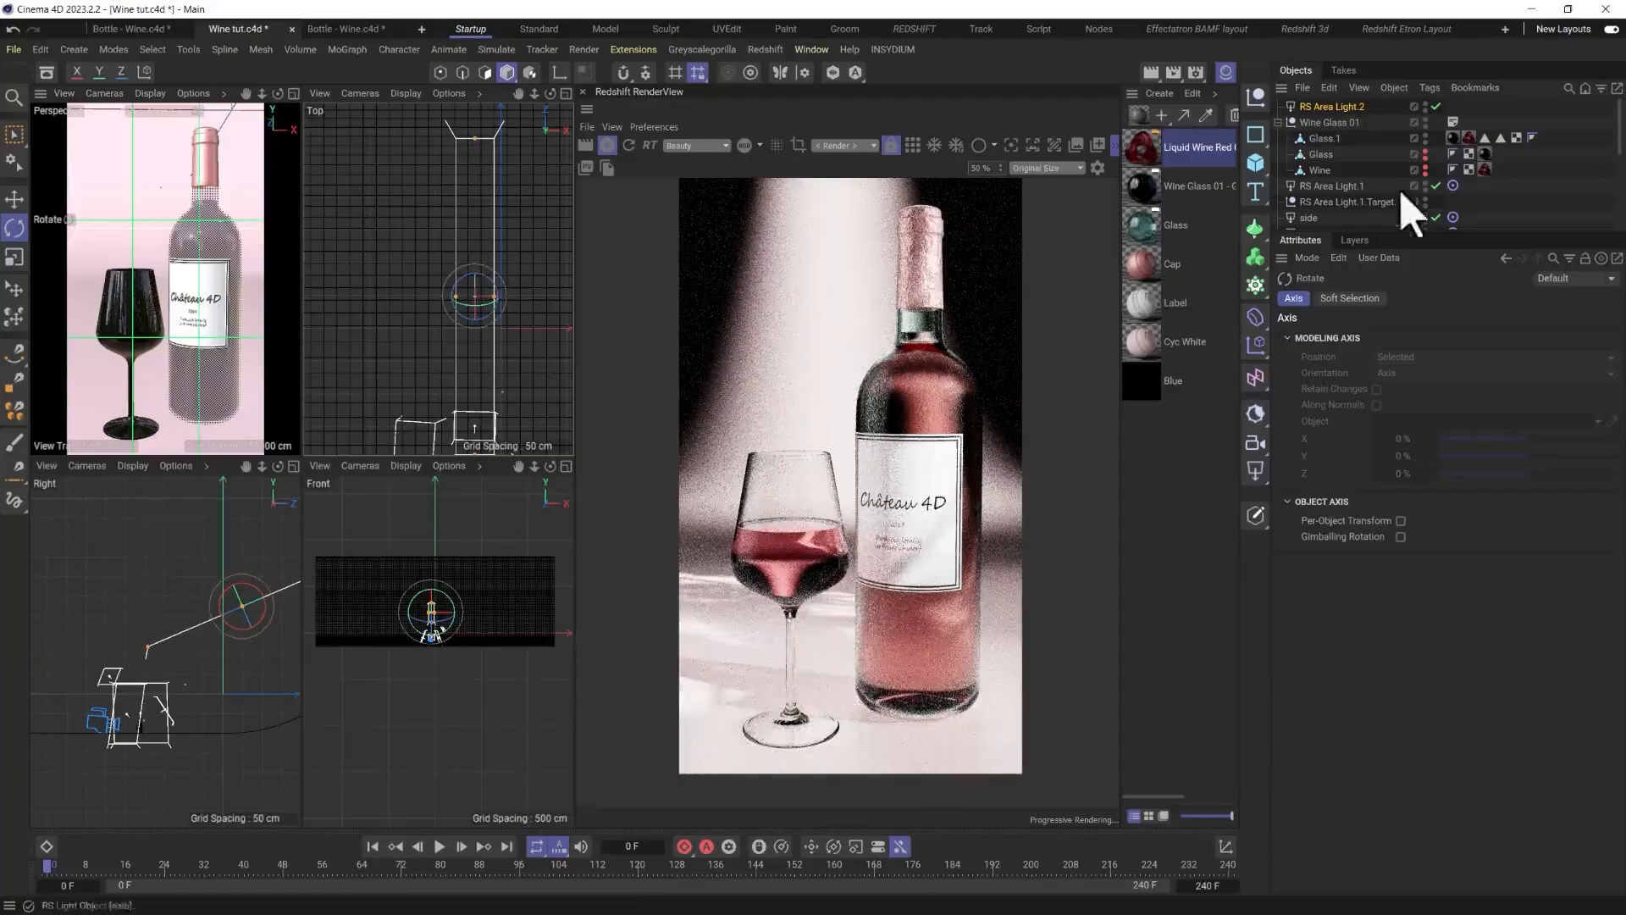
Set the new area light's spread to about 0.292, Size X to 14 cm and intensity to about 14.74.
click(1331, 105)
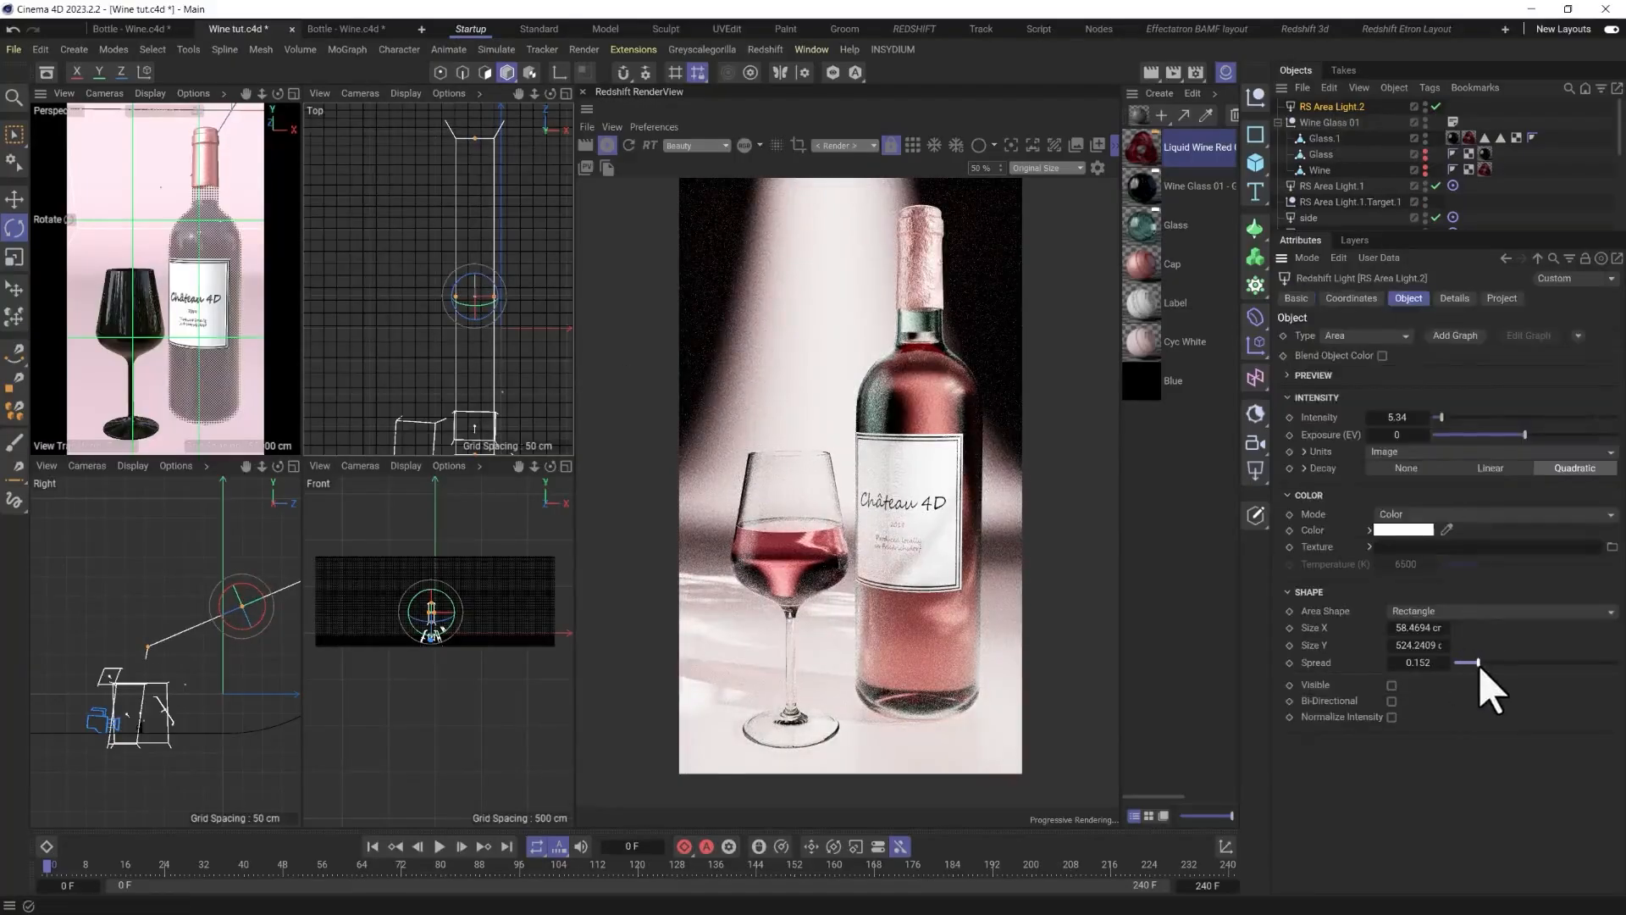
drag(1478, 662, 1501, 663)
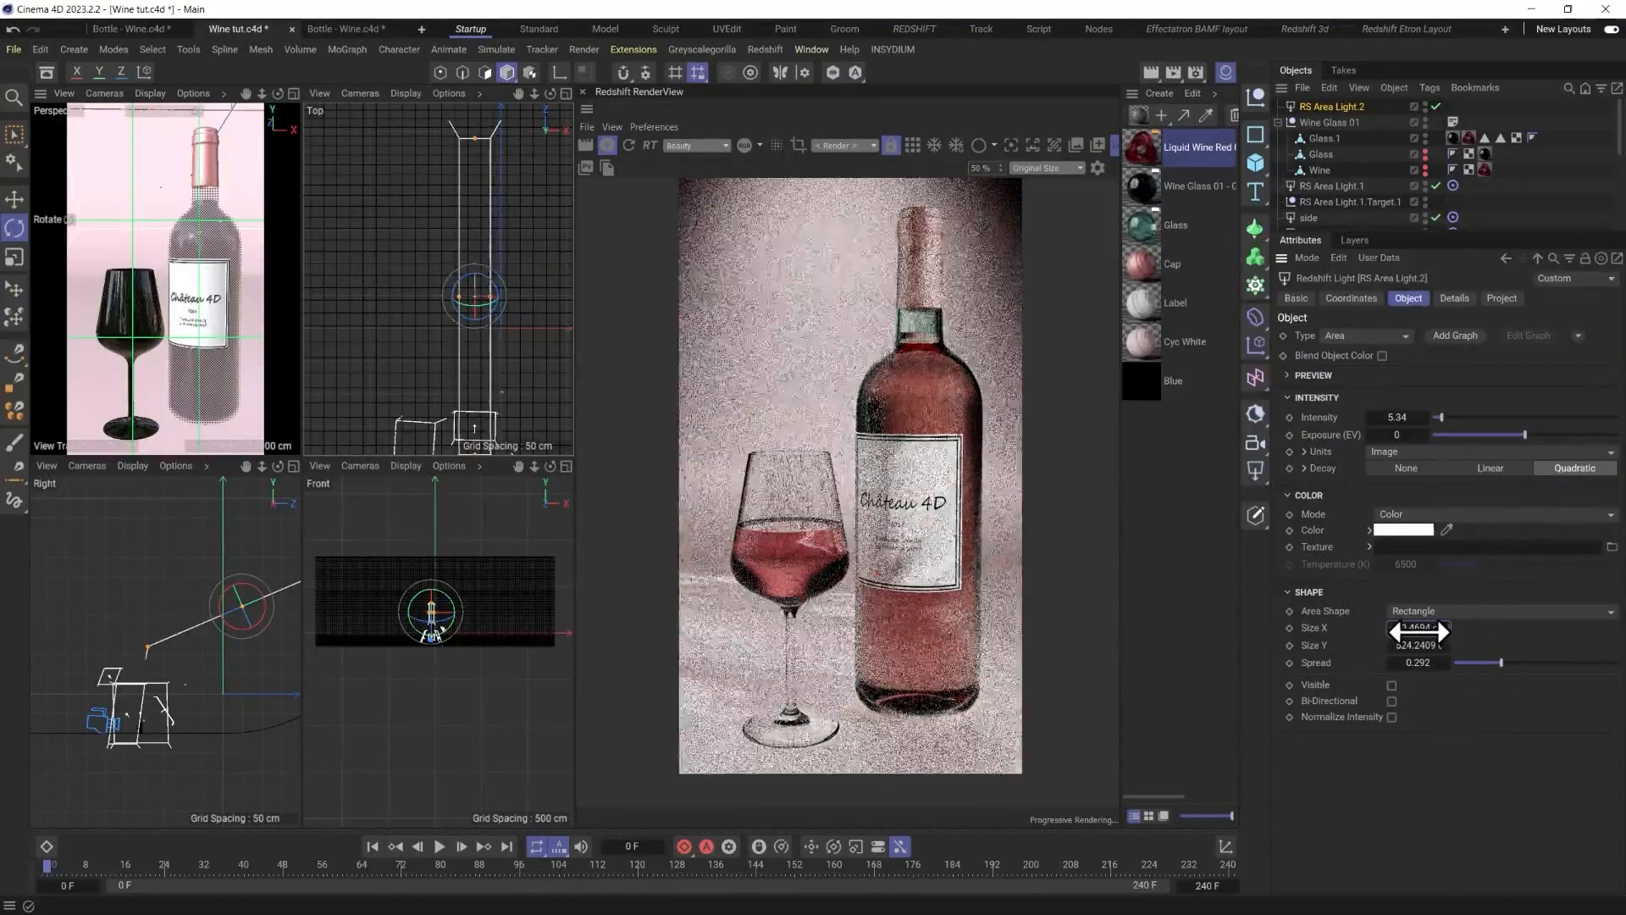
mouse_move(1419, 631)
mouse_down()
mouse_move(1340, 631)
mouse_move(1433, 631)
mouse_up()
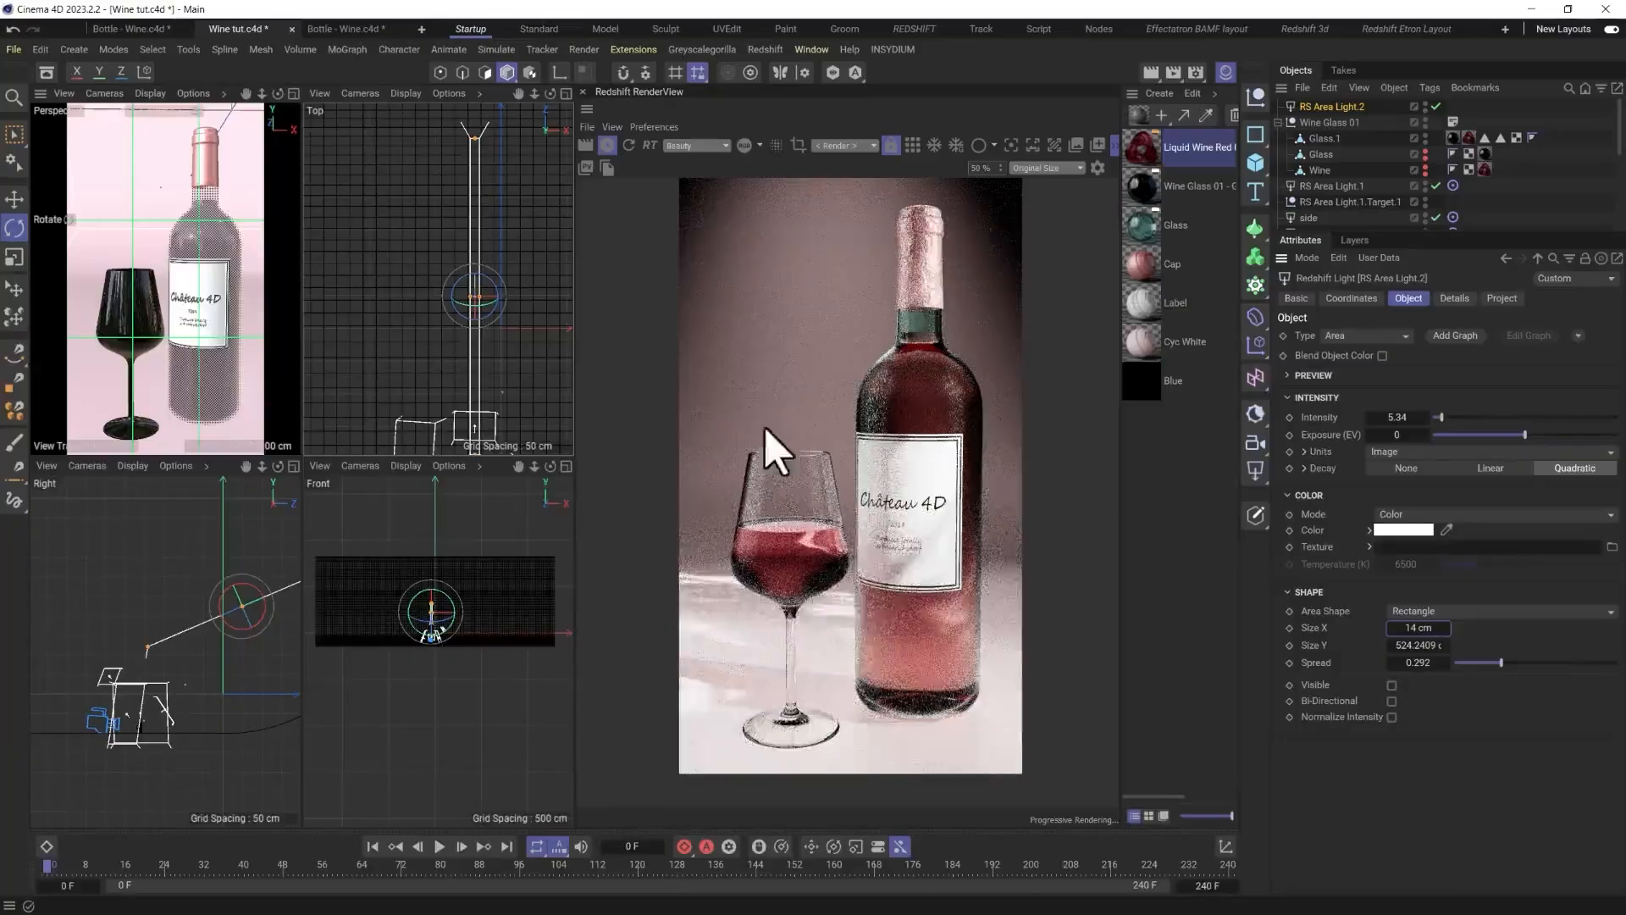
drag(1441, 417, 1460, 417)
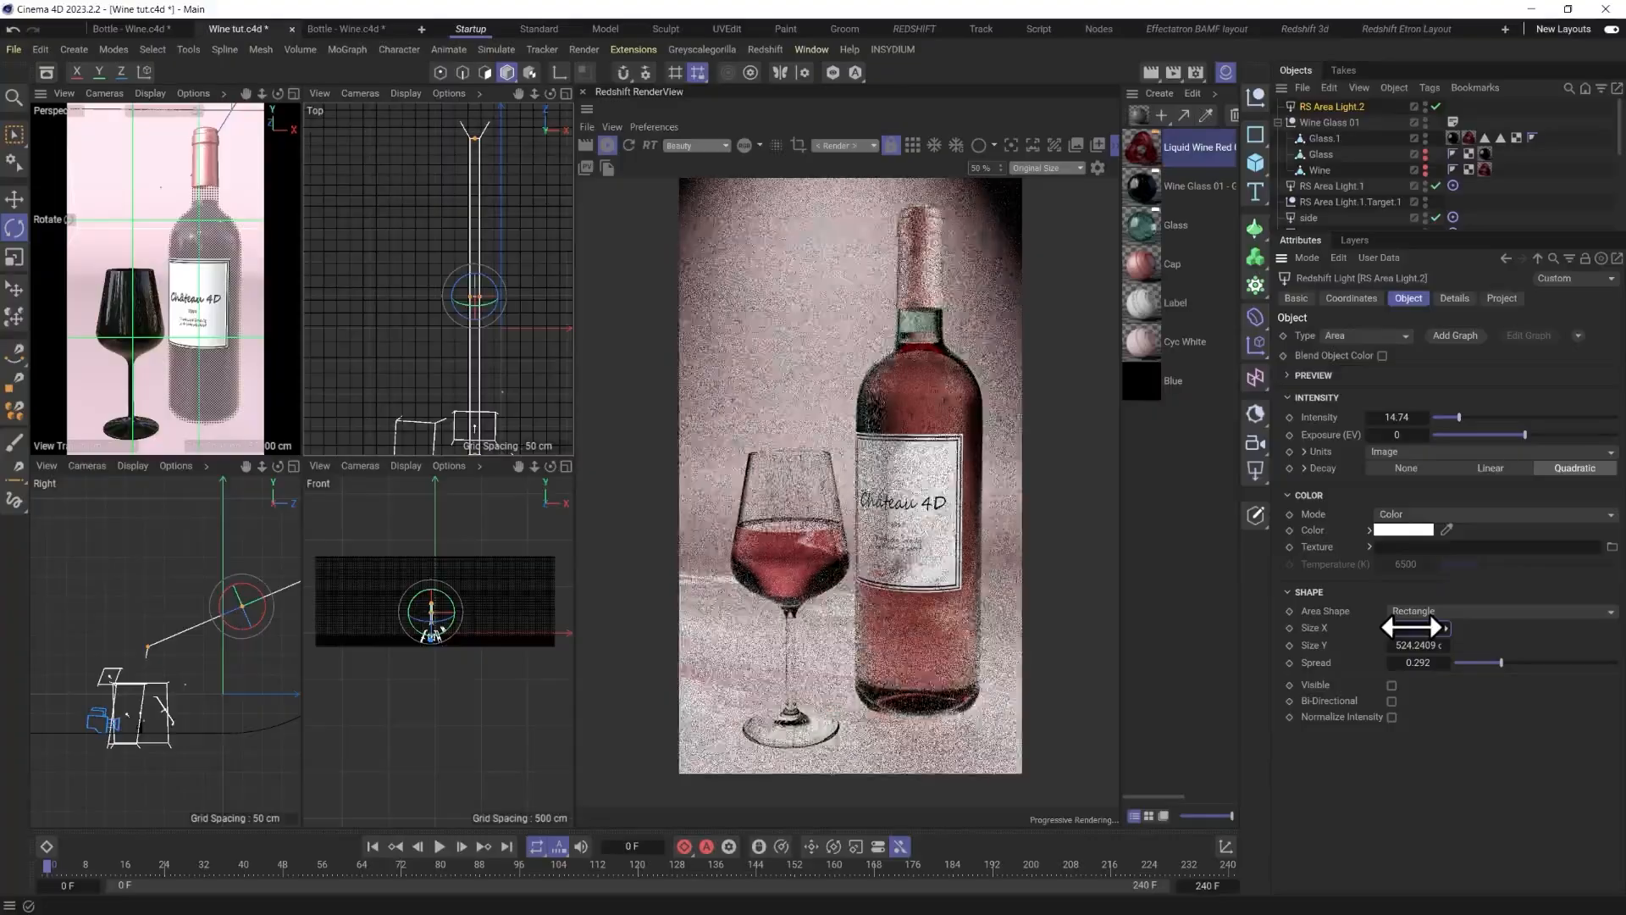
Reduce the area light's Size X to 4 cm and spread to 0.2, and raise its intensity to about 42.09.
drag(1413, 628, 1412, 628)
click(1484, 663)
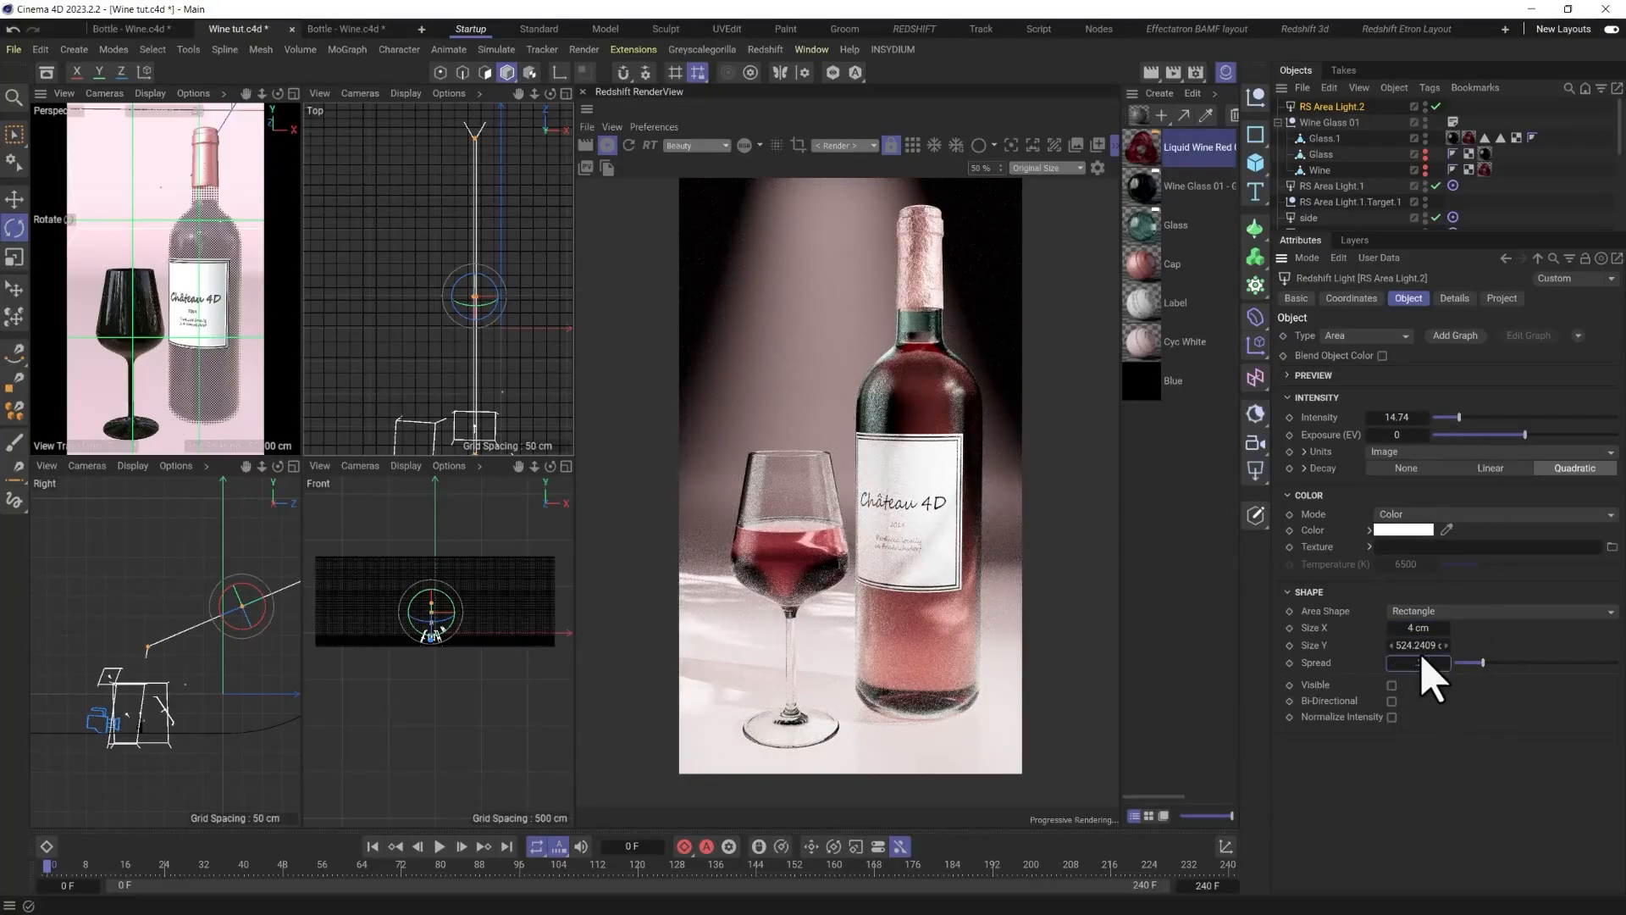
text(2)
key(Return)
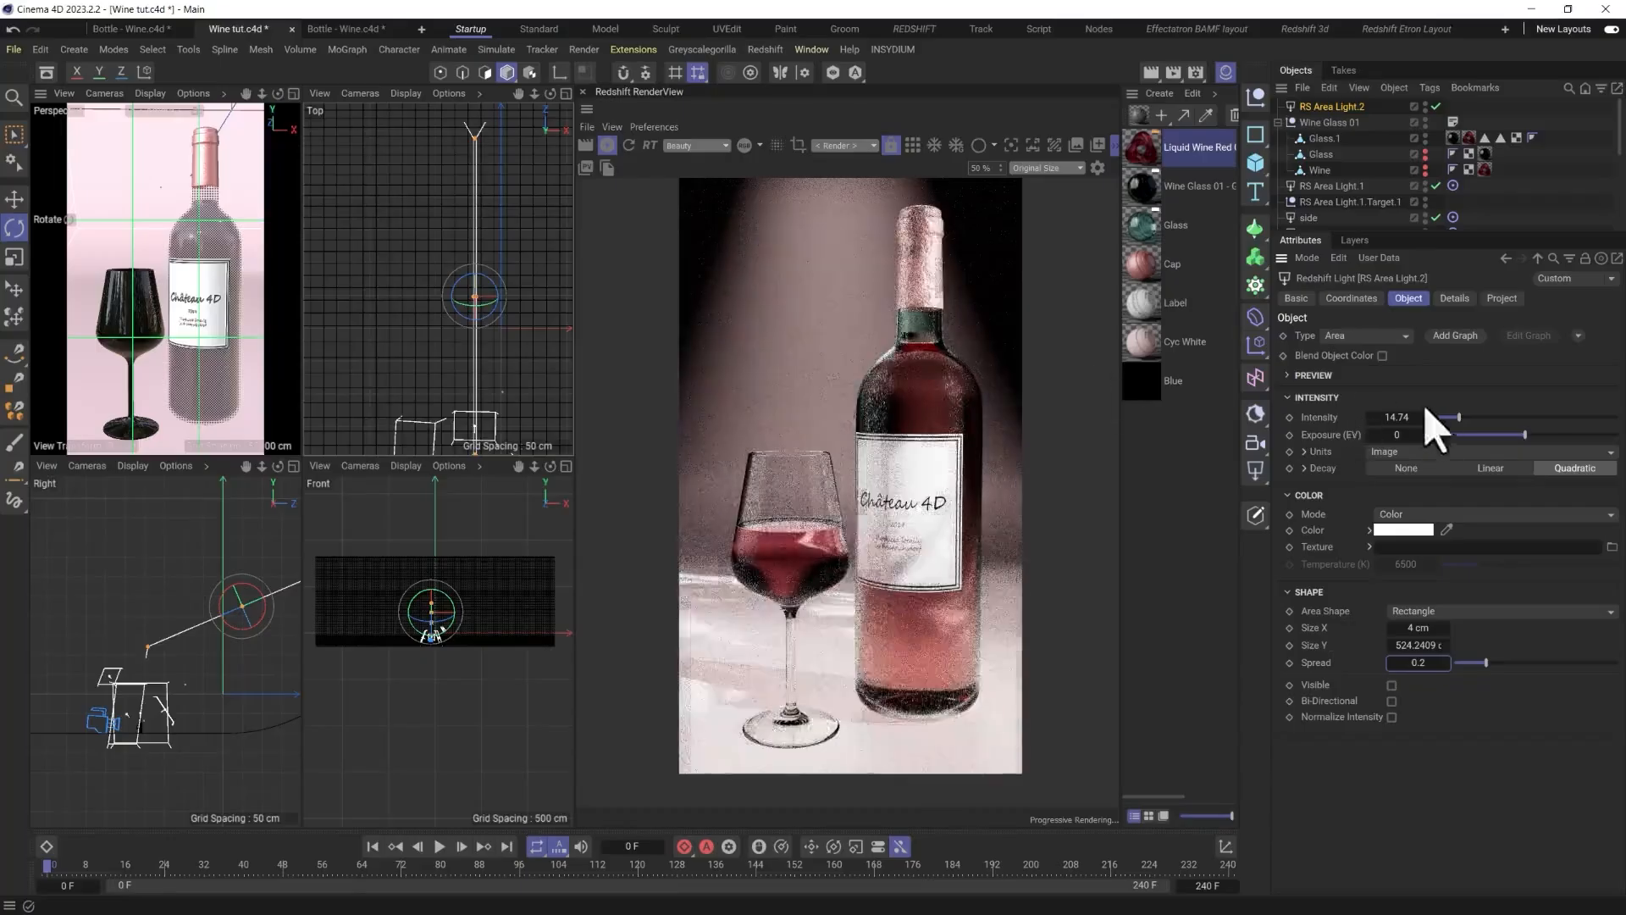
double_click(1399, 417)
text(20)
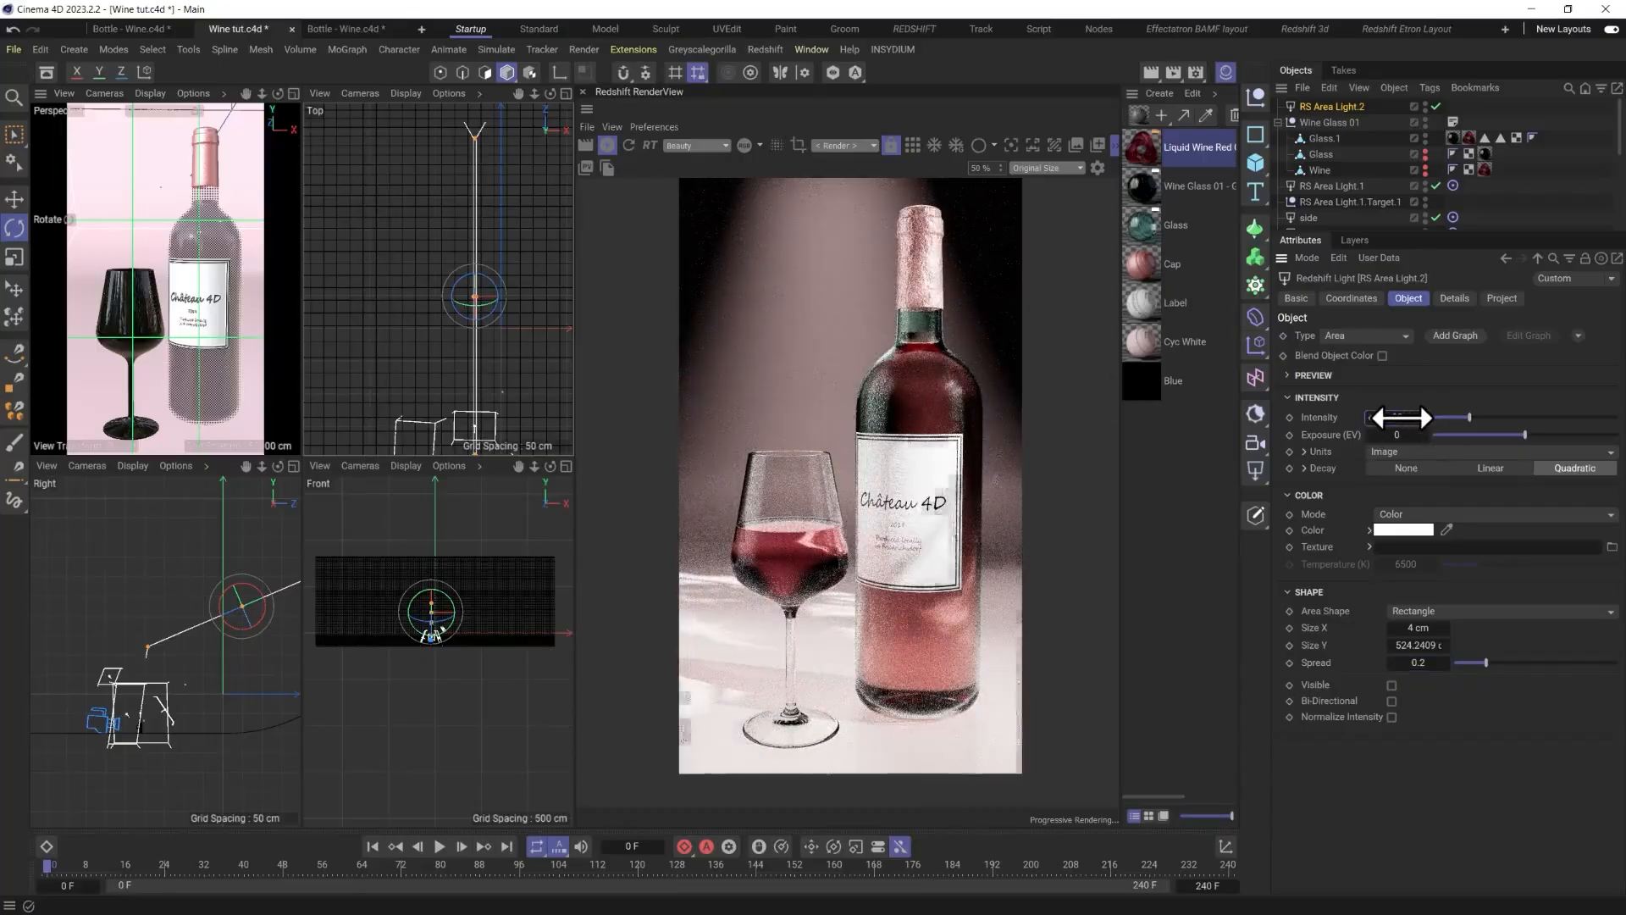
key(Return)
drag(1475, 418, 1512, 419)
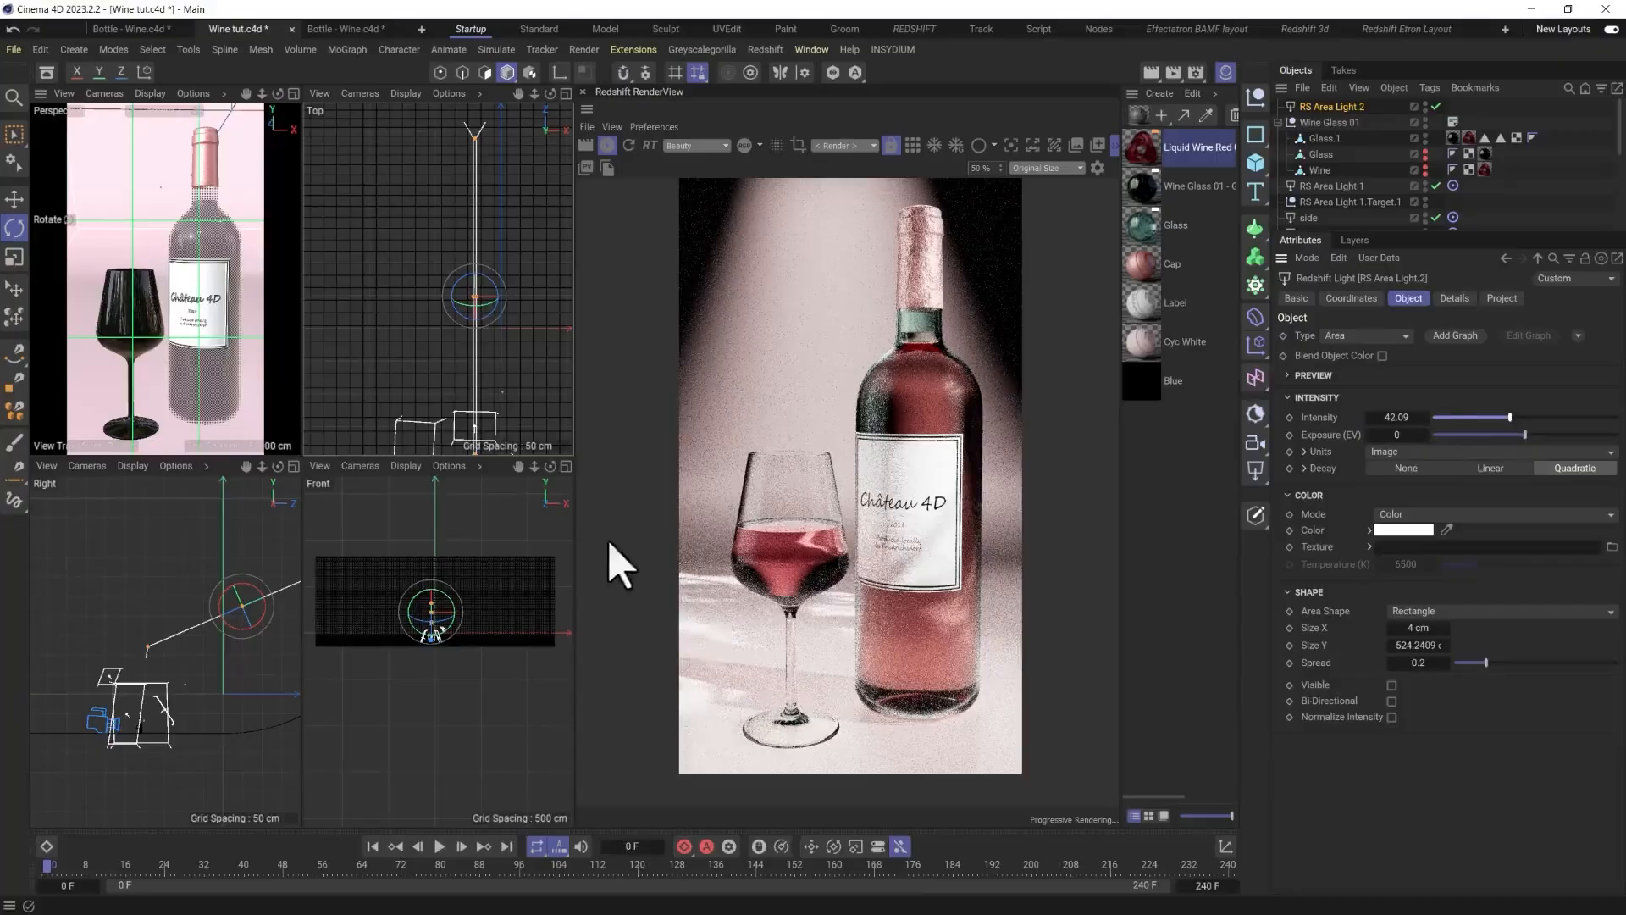
Move the area light slightly higher and forward in the side view, and set its intensity to about 72.44.
scroll(263, 674, down, 3)
key(e)
scroll(264, 669, down, 2)
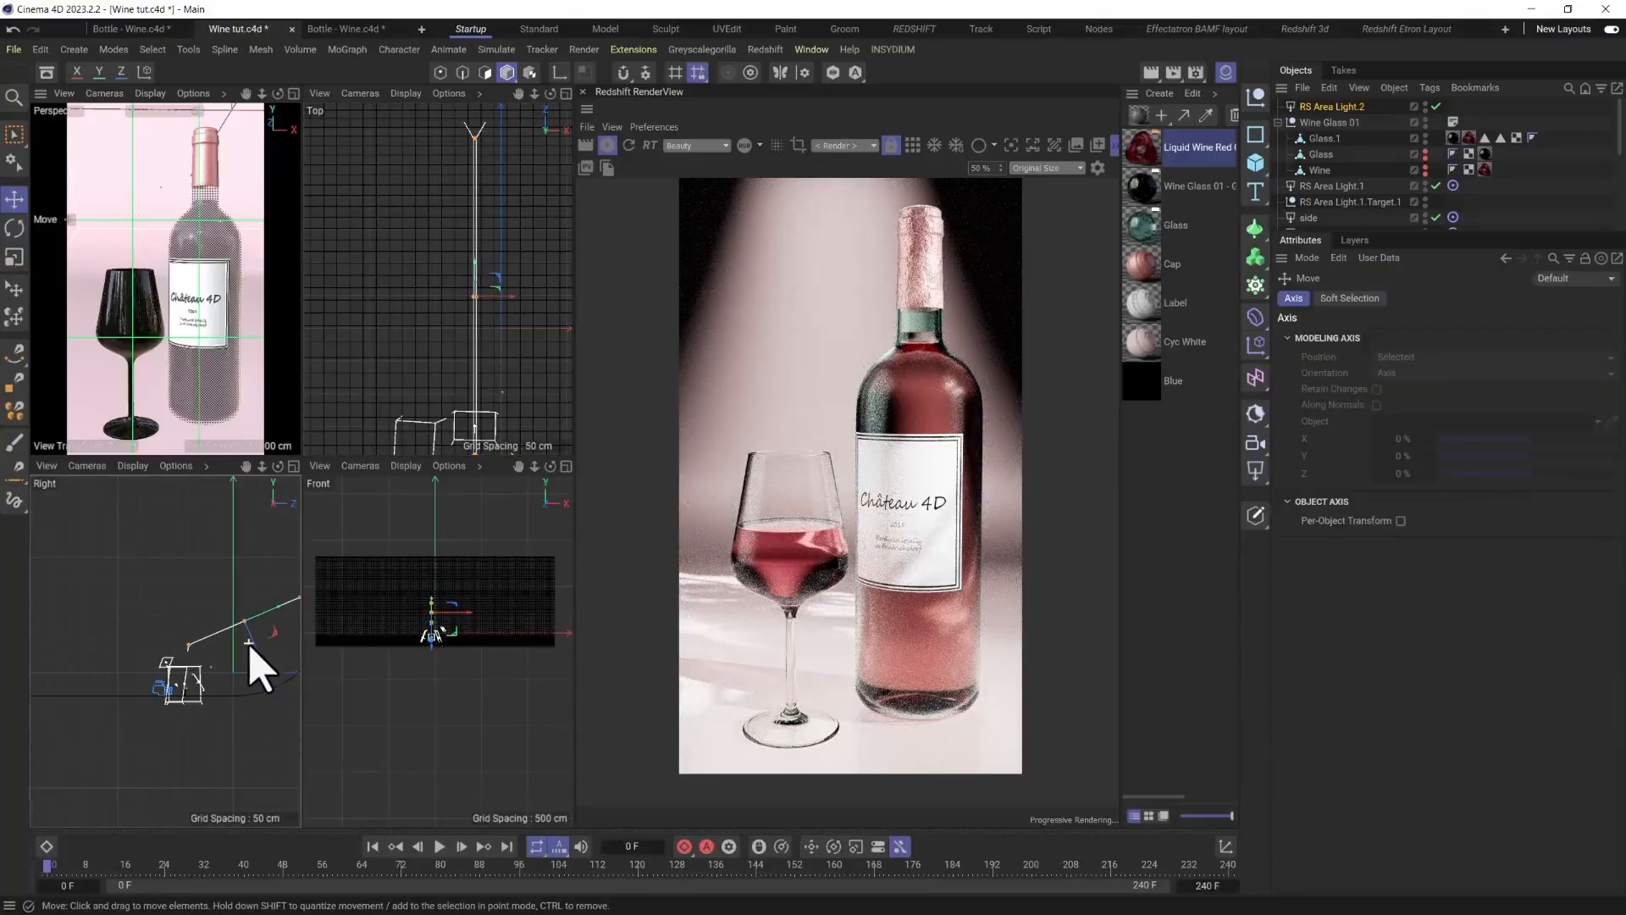
mouse_move(255, 642)
mouse_down()
mouse_move(265, 663)
mouse_move(243, 623)
mouse_up()
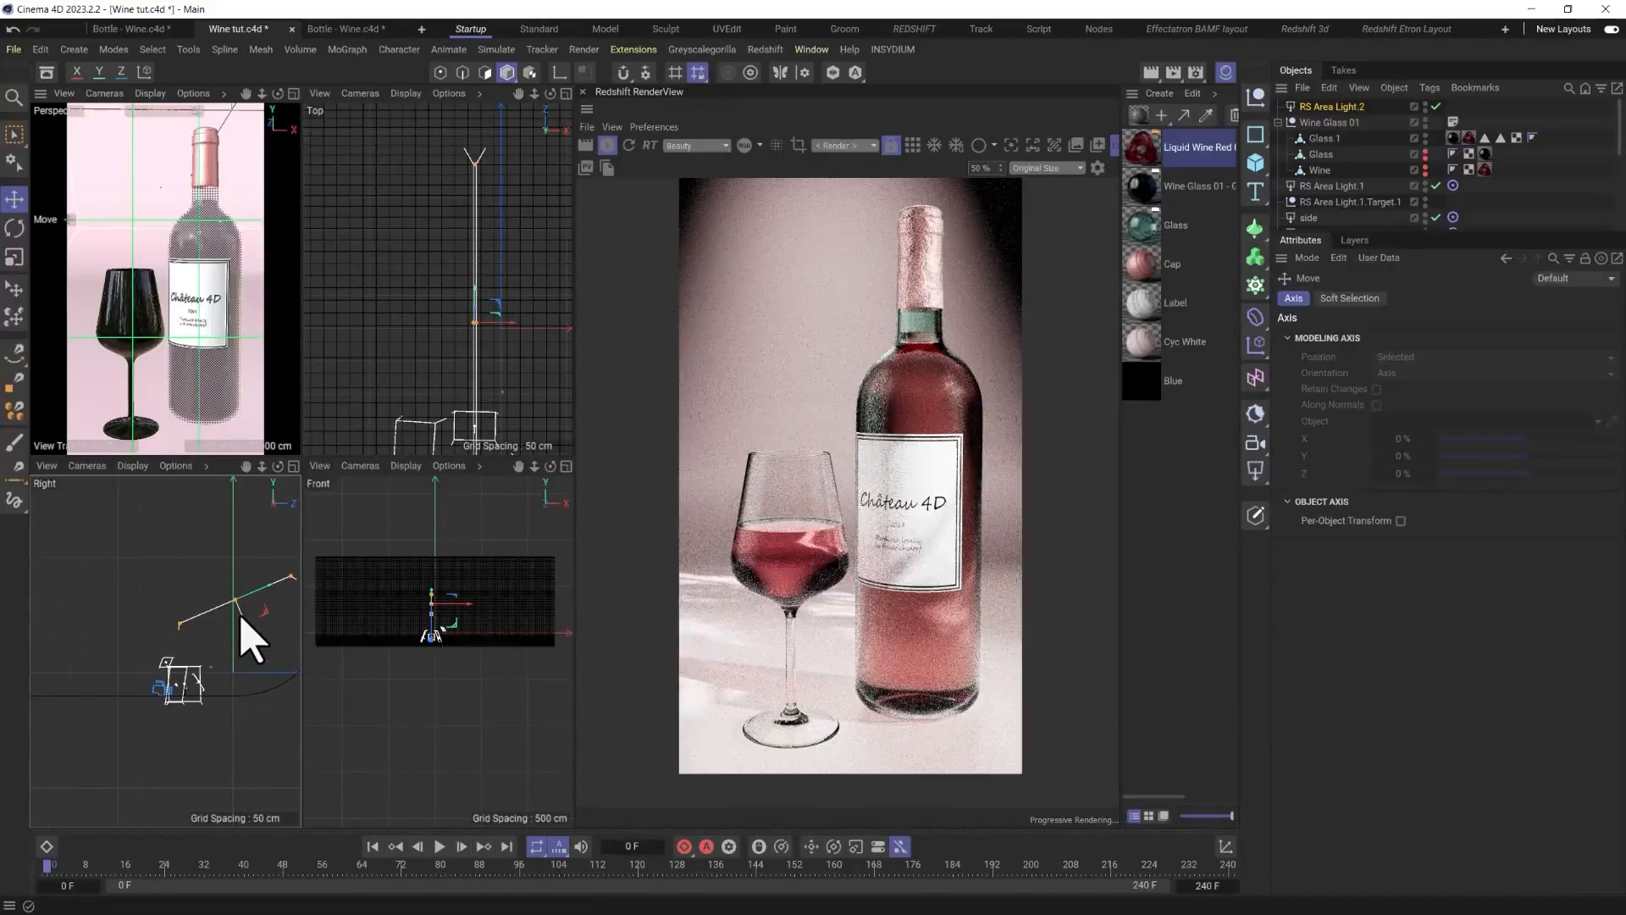
drag(243, 623, 246, 631)
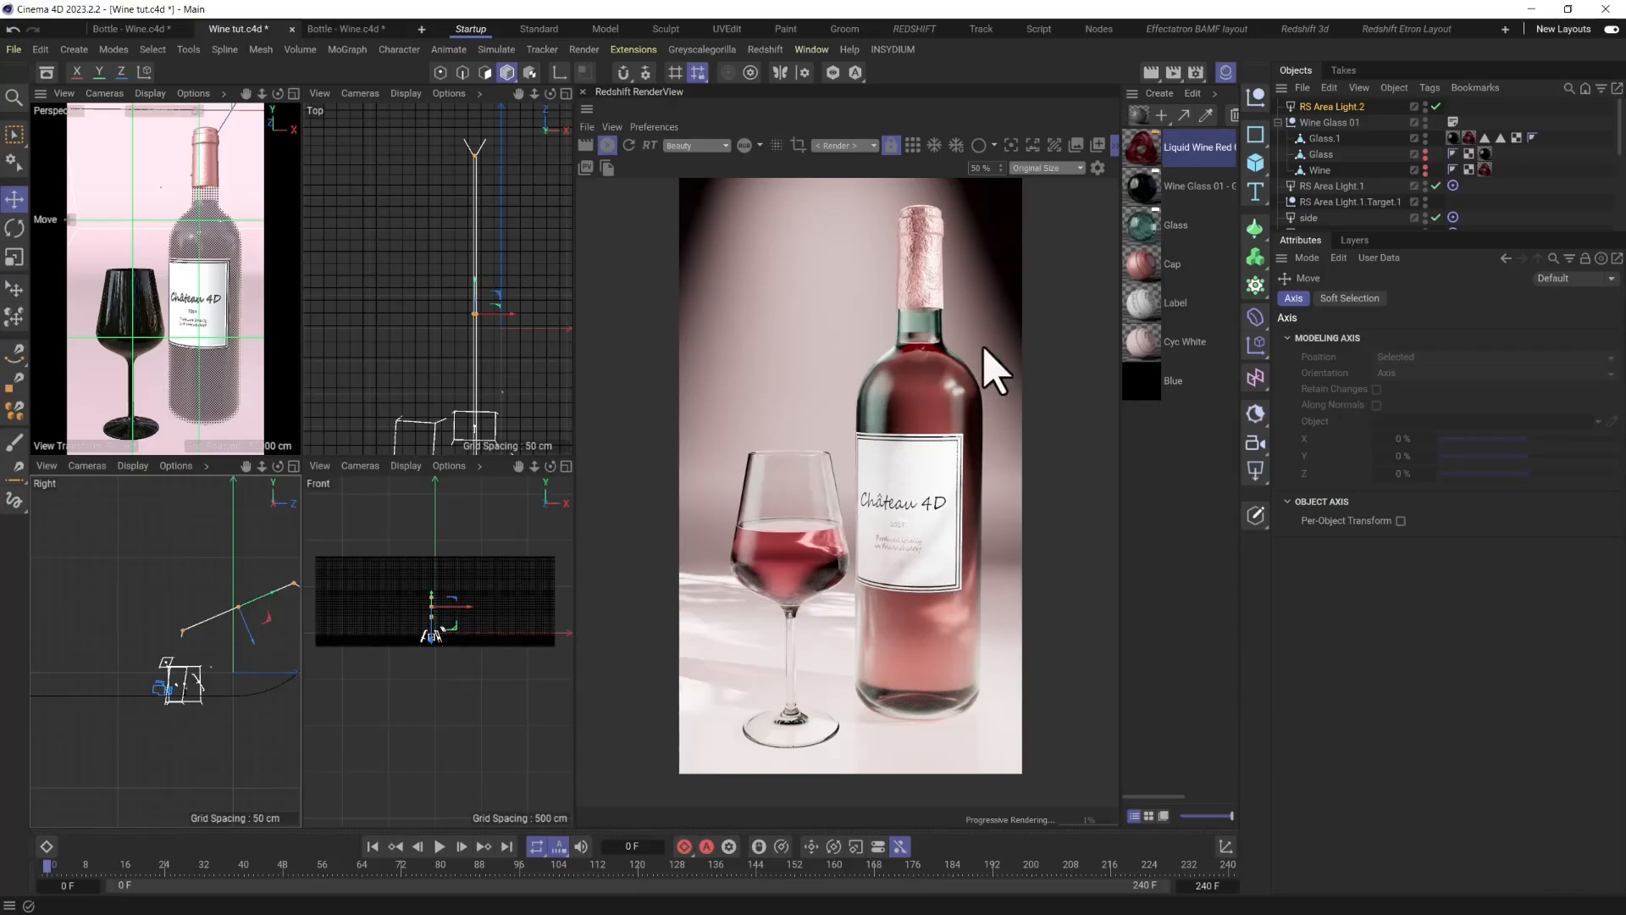
click(1328, 108)
drag(1512, 417, 1568, 418)
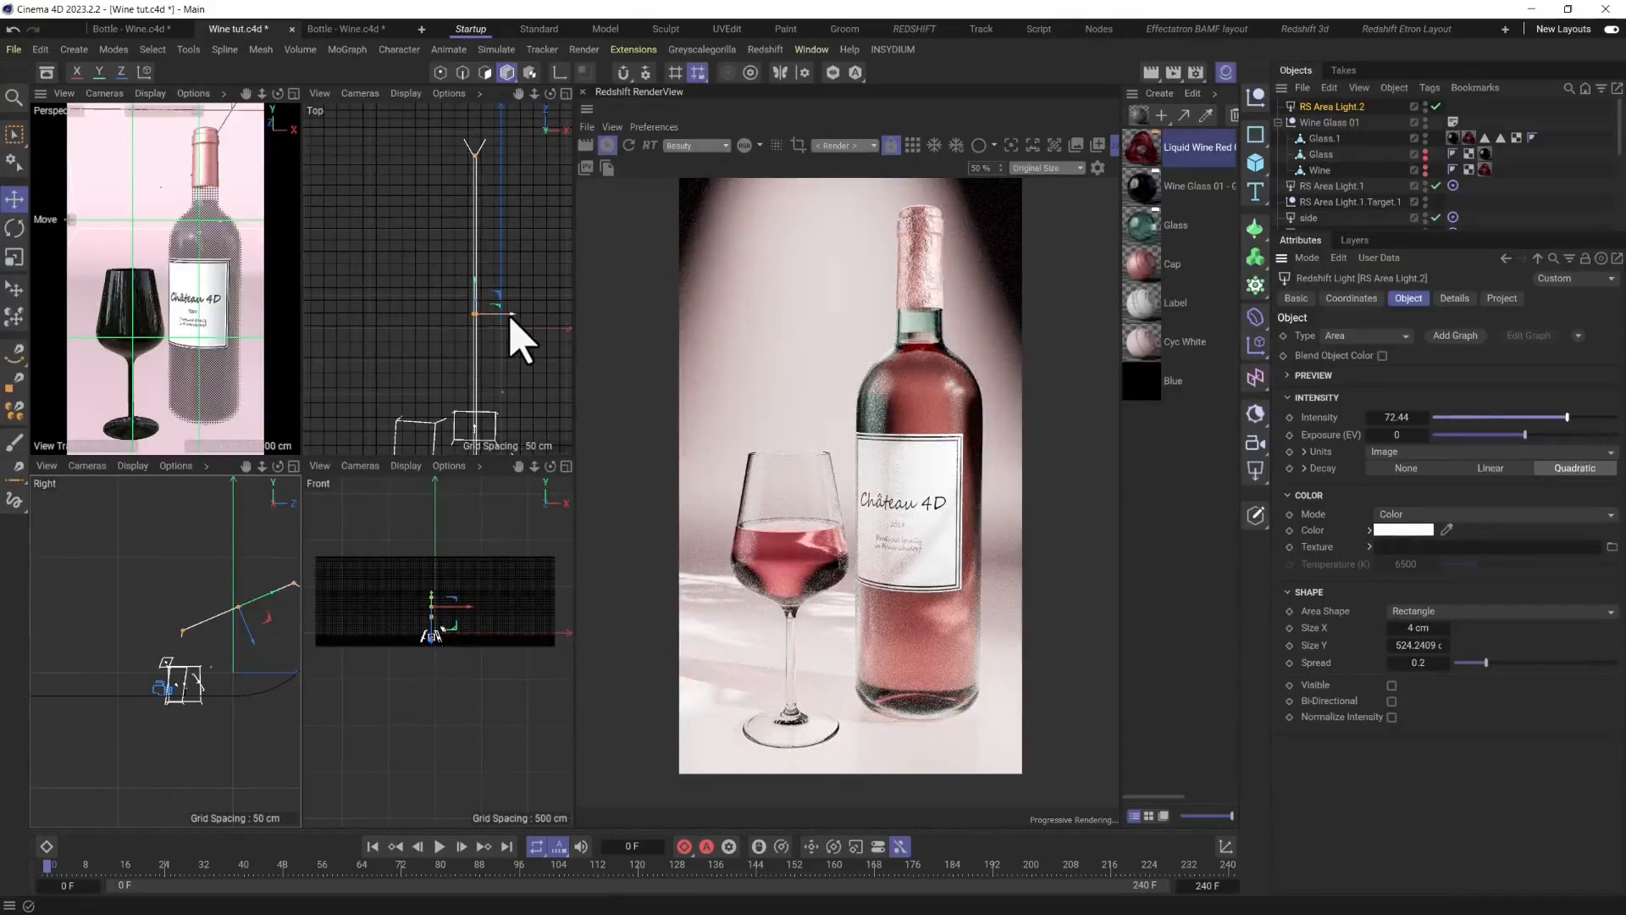
Nudge the area light slightly sideways toward the bottle in the top view and save the scene.
drag(510, 319, 450, 287)
scroll(508, 322, up, 3)
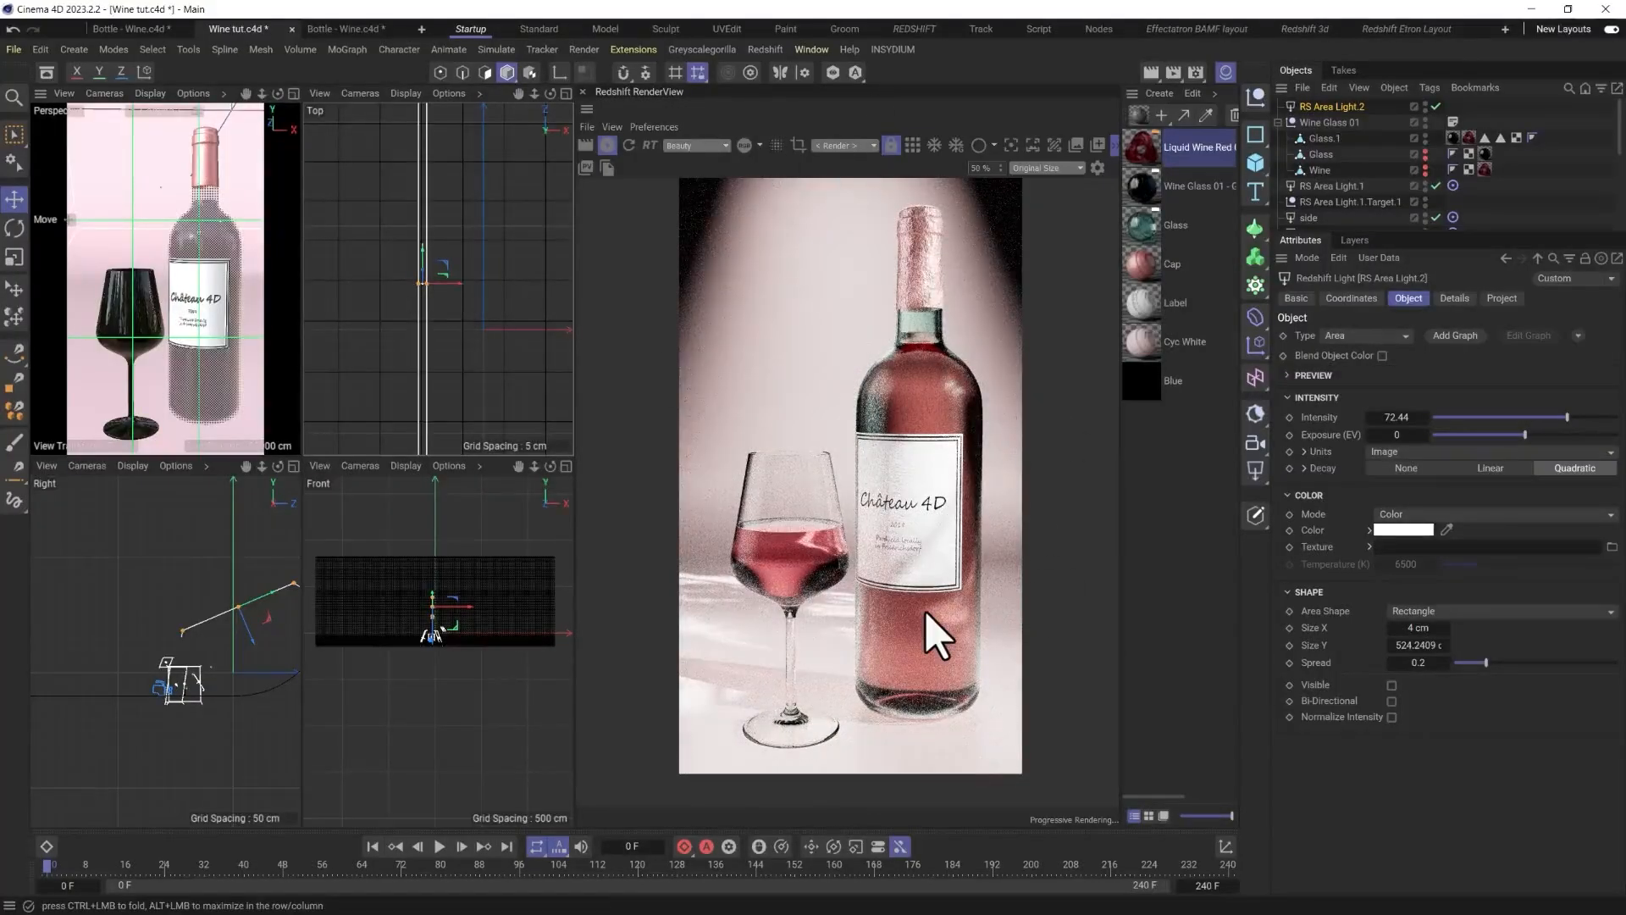
key(ctrl+s)
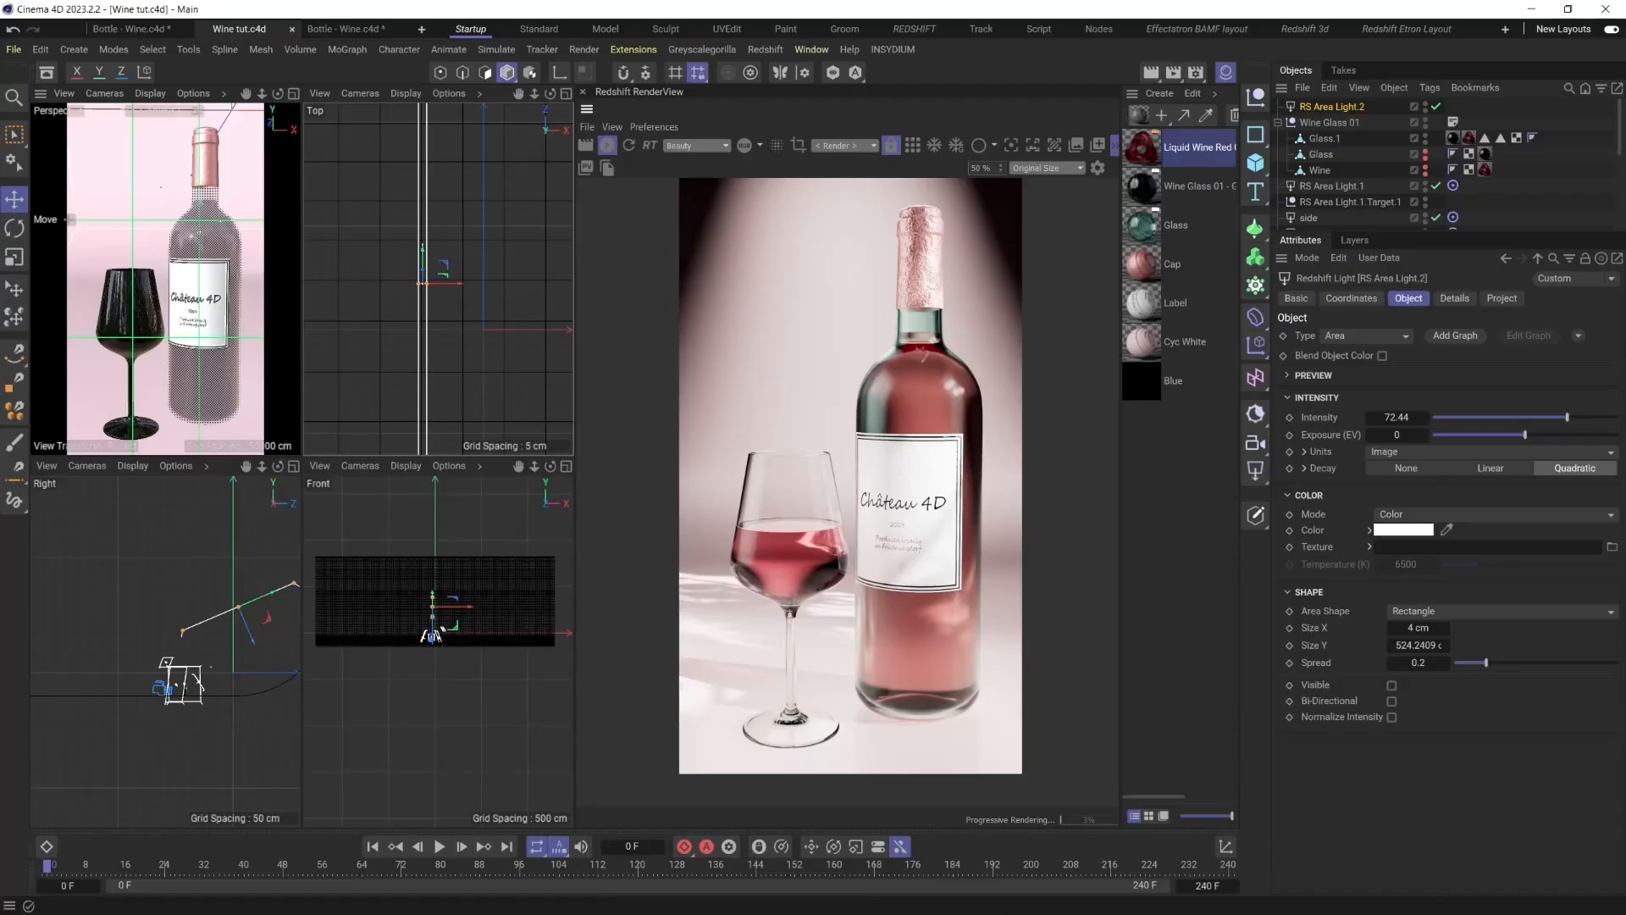
Switch to Quixel Bridge, place its window over the scene and browse the flowering houseplants.
key(super)
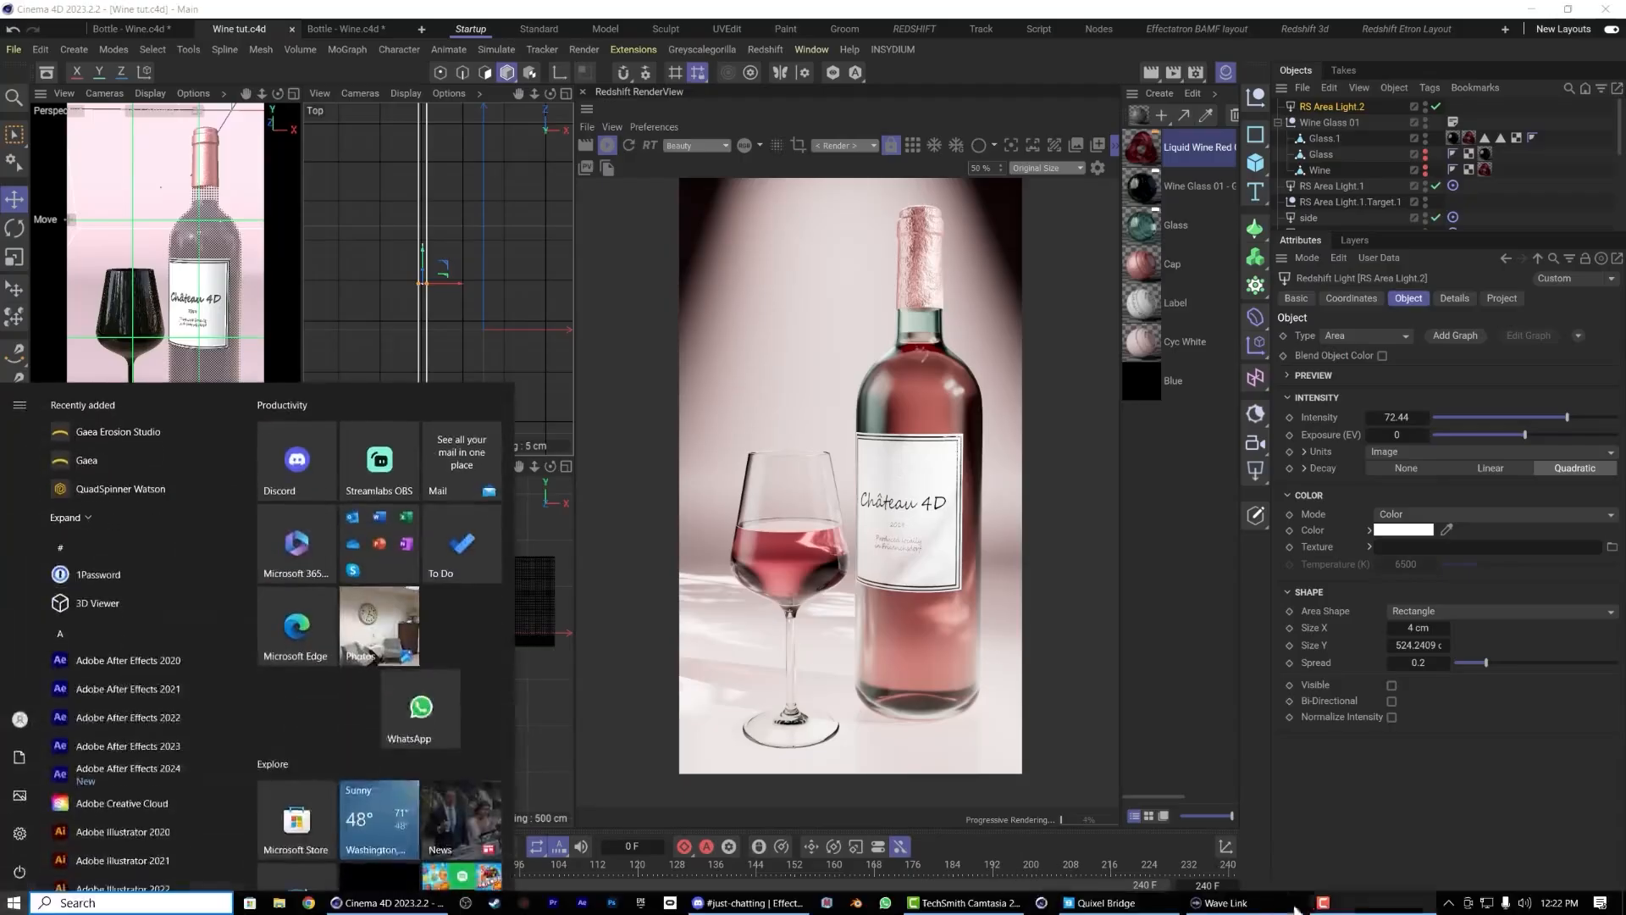
click(538, 636)
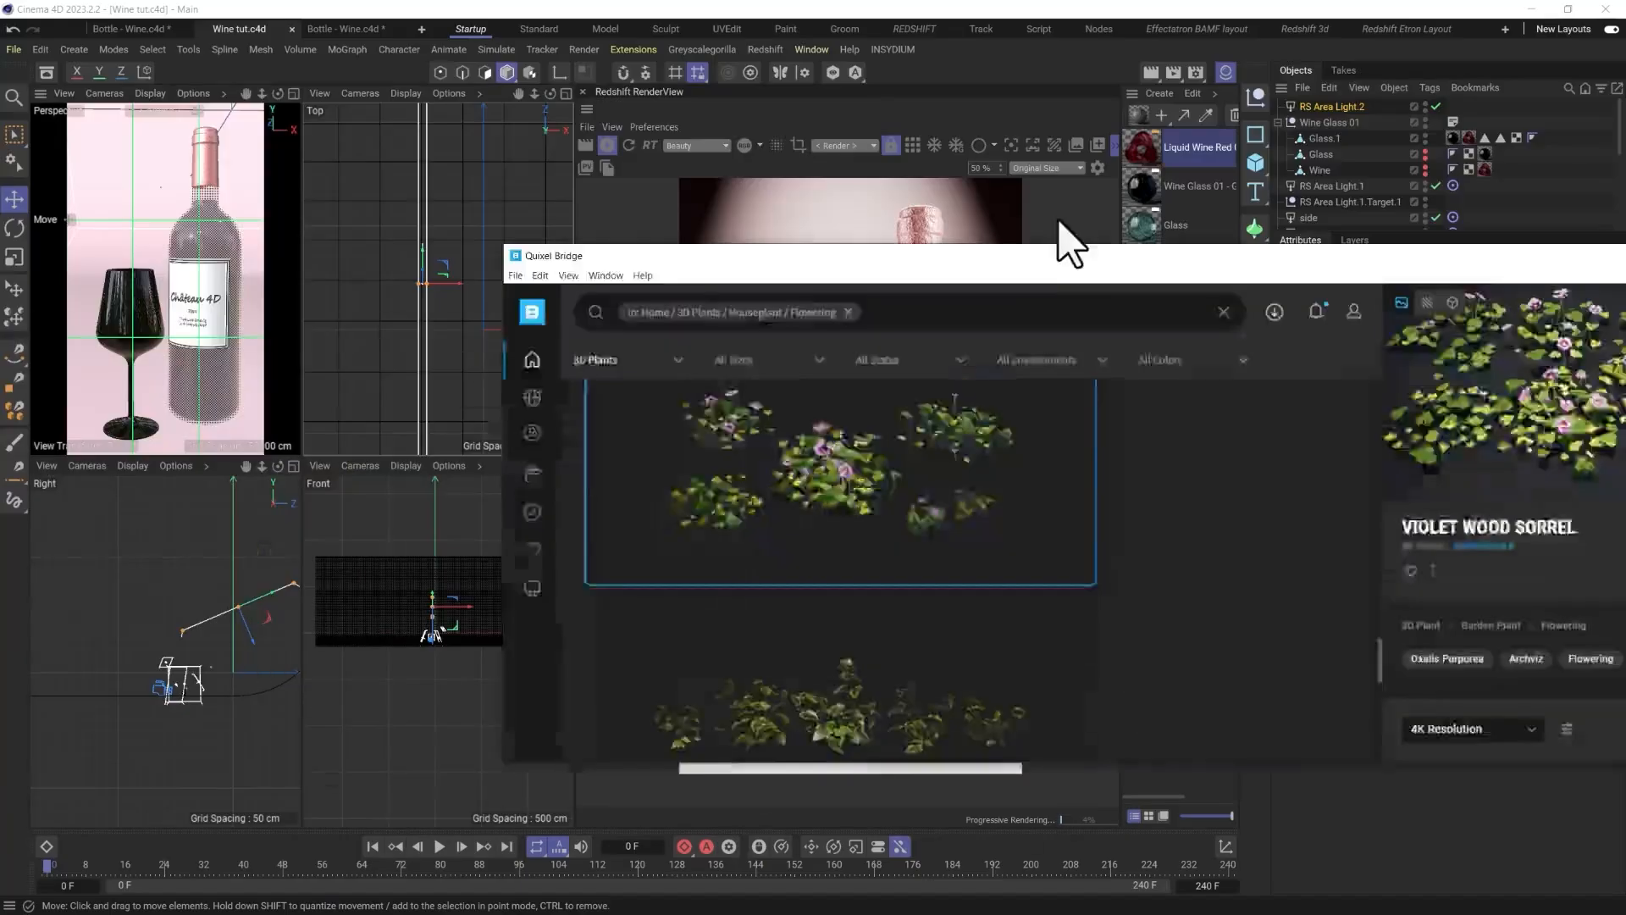
drag(1059, 238, 629, 270)
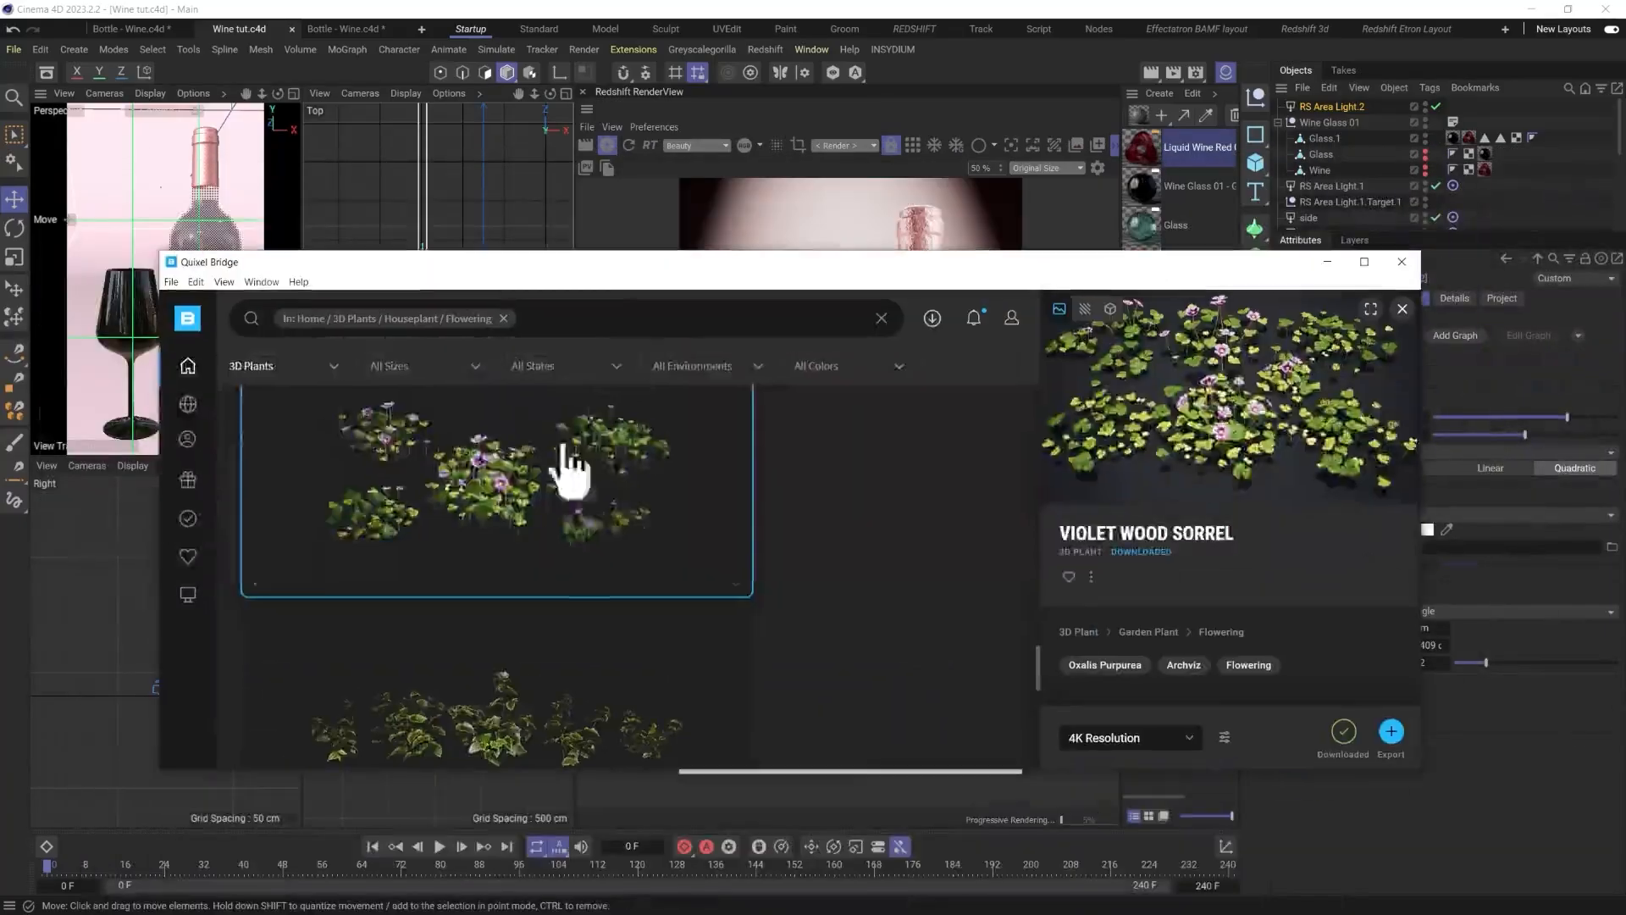
scroll(581, 508, down, 10)
scroll(546, 598, up, 10)
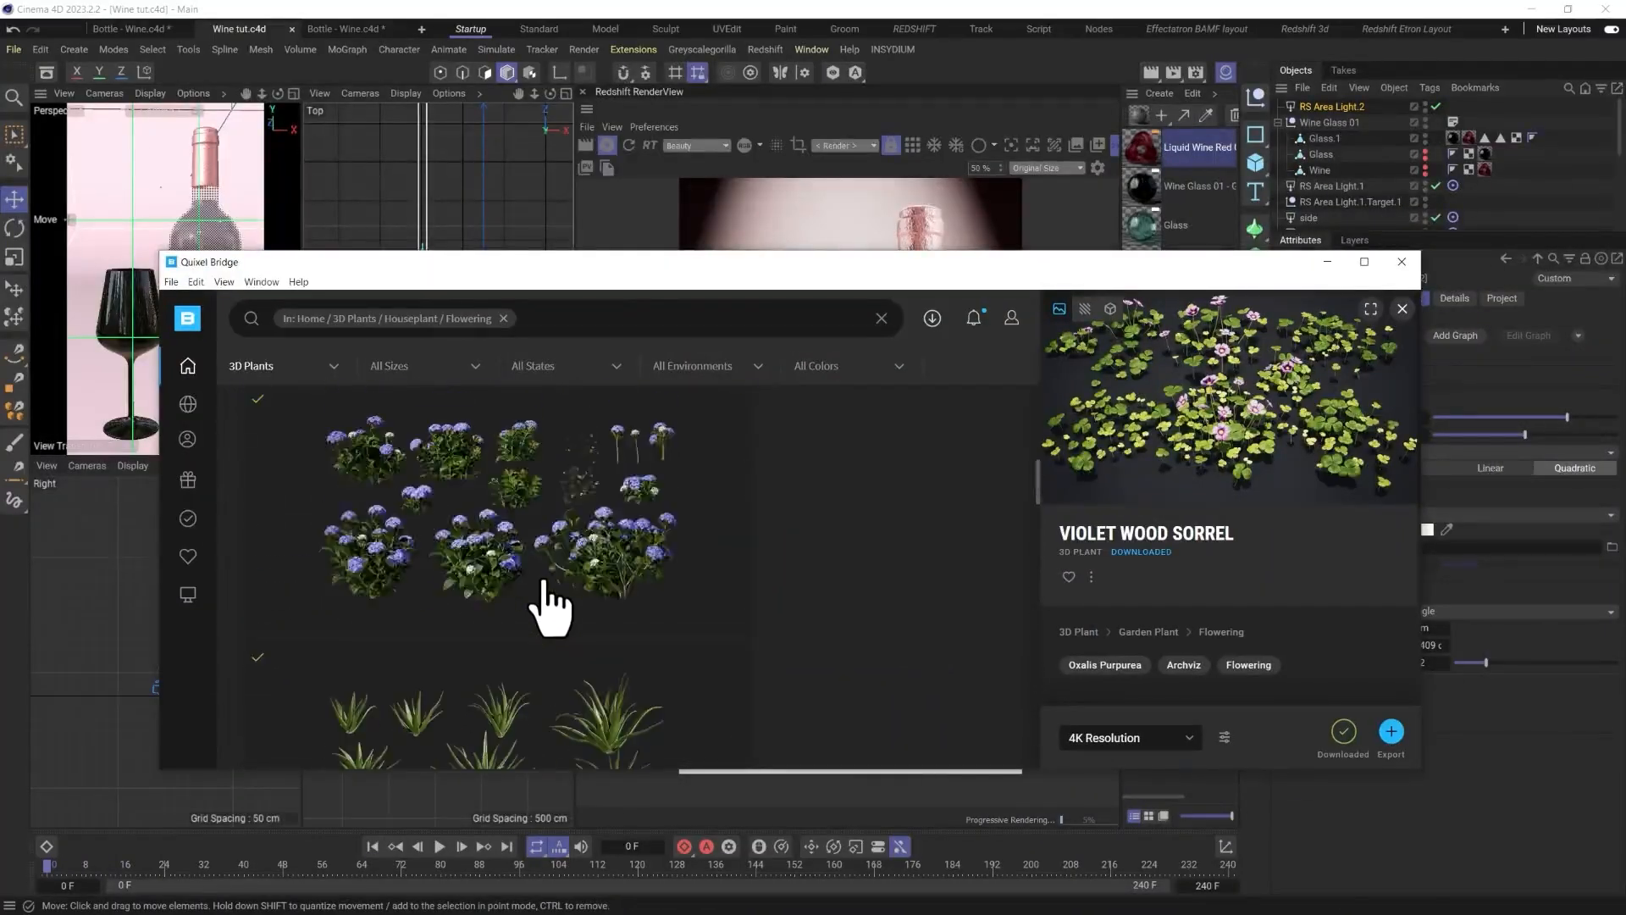
Clear the flowering houseplant category filter and search the asset library for "palm".
click(504, 319)
click(358, 325)
text(p)
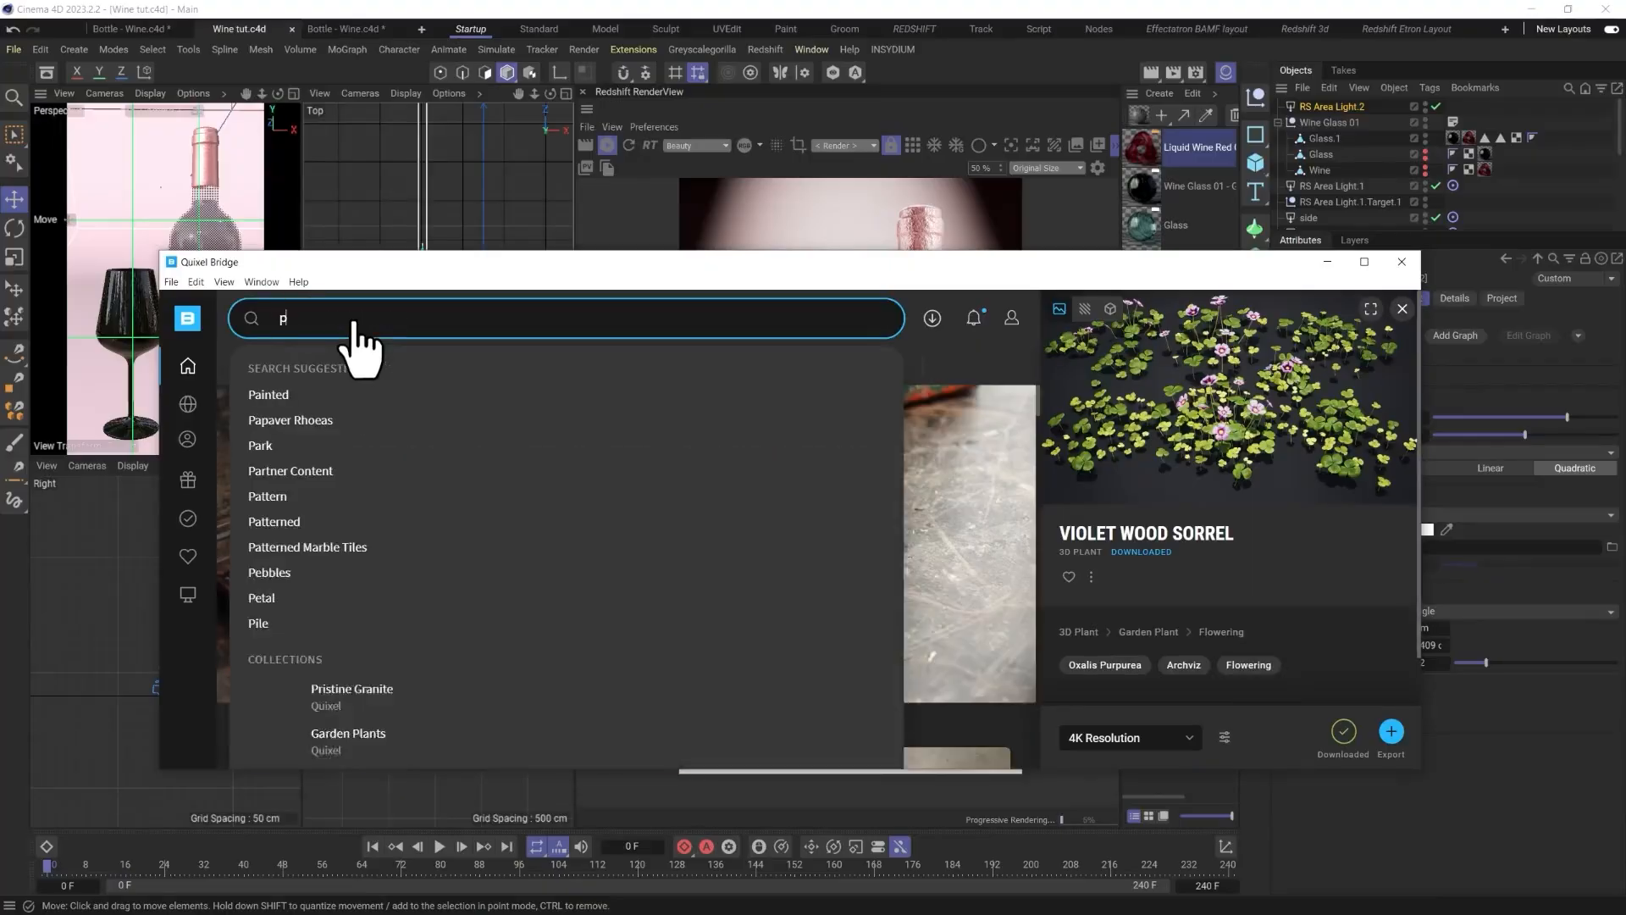
text(al)
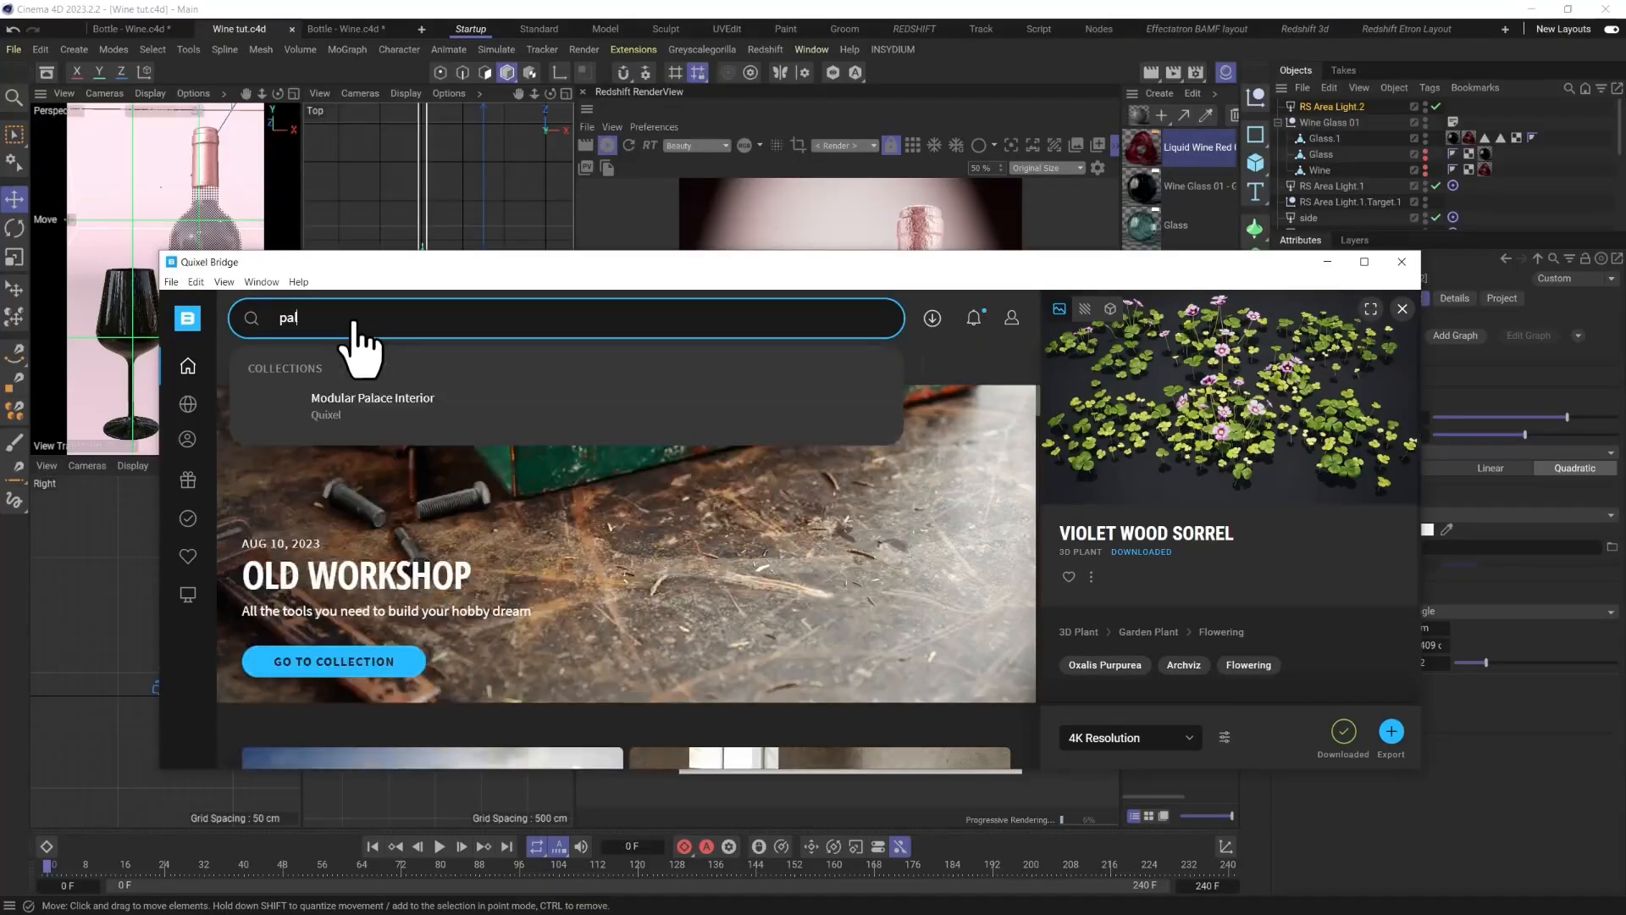
text(m)
key(Return)
Choose the Cat Palm 3D plant from the trending results and export it to Cinema 4D at 4K resolution.
scroll(627, 457, down, 3)
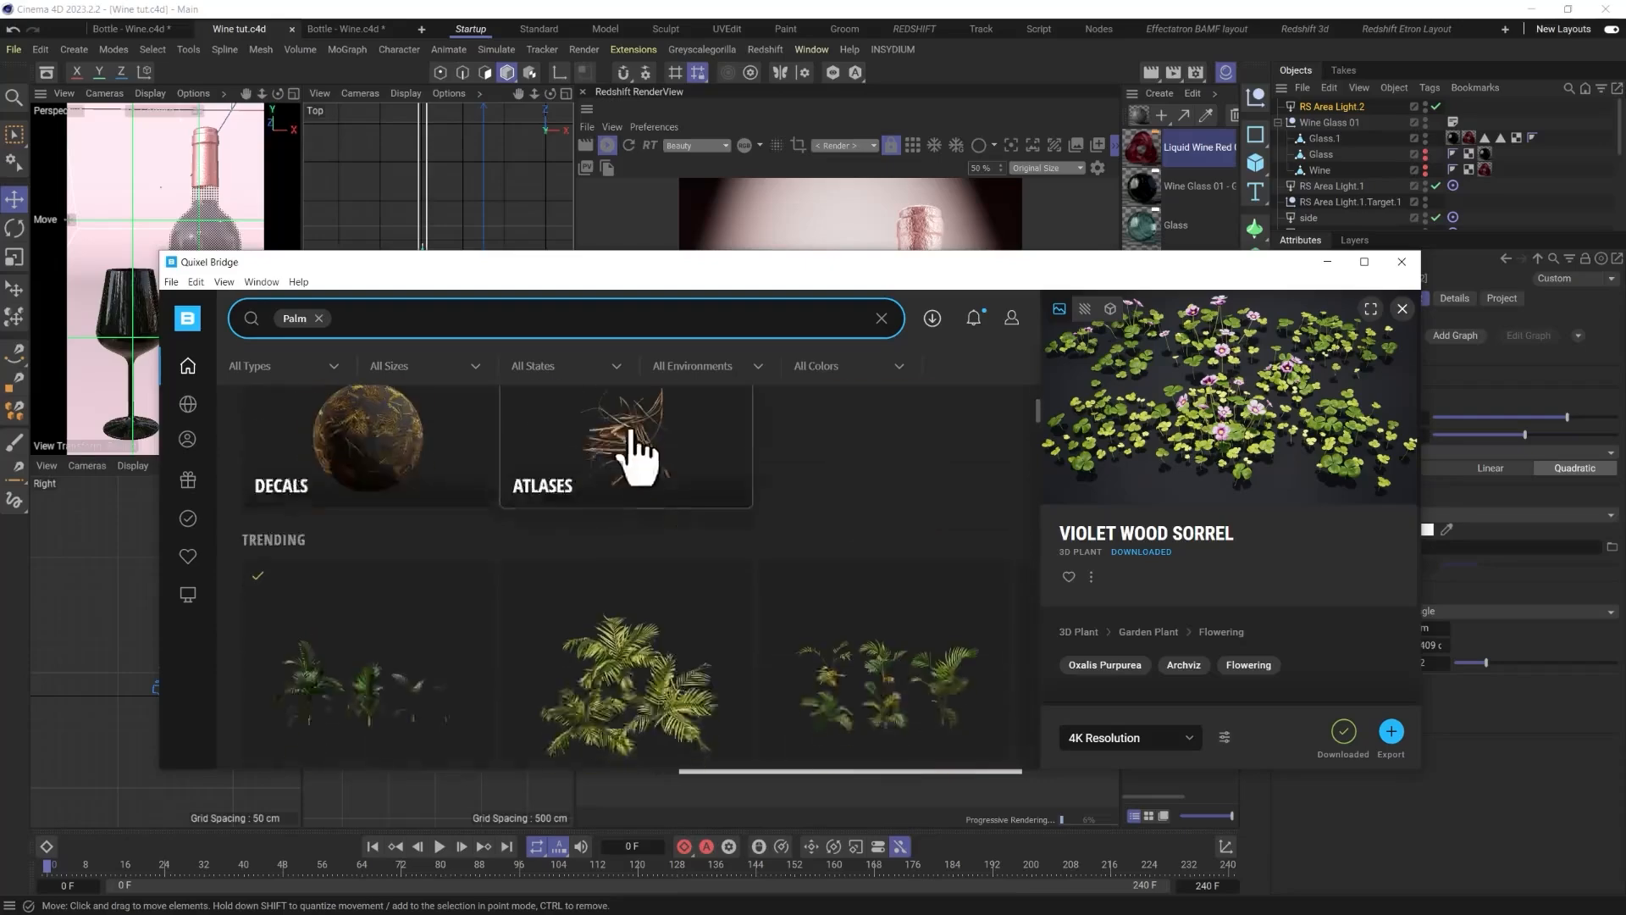
scroll(637, 491, up, 2)
scroll(695, 584, down, 2)
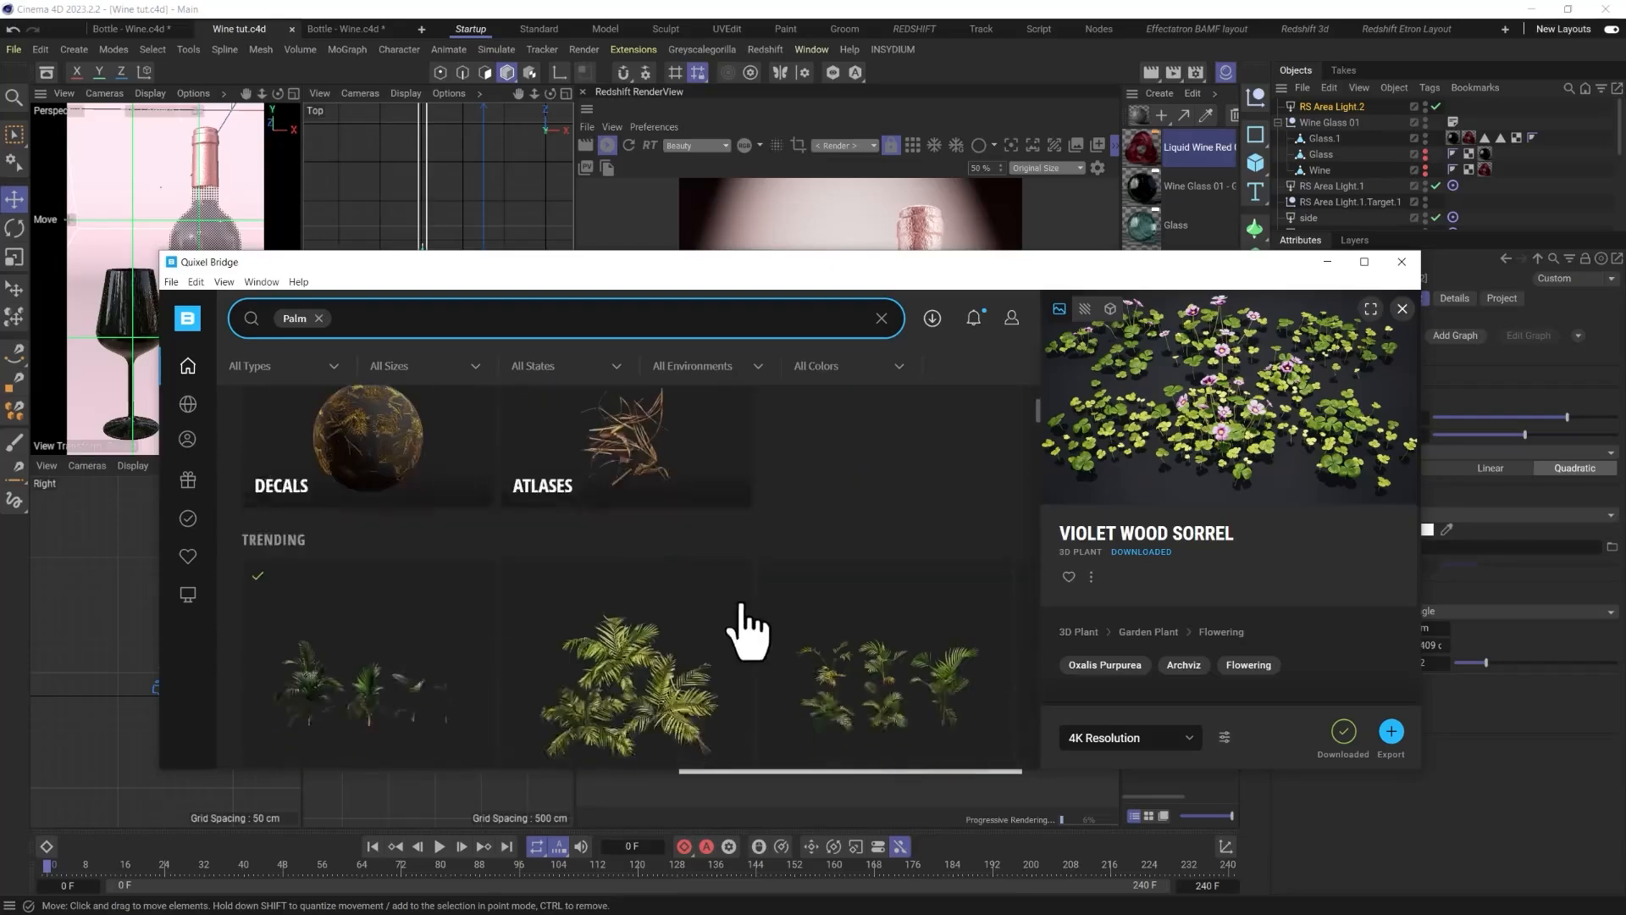
click(421, 684)
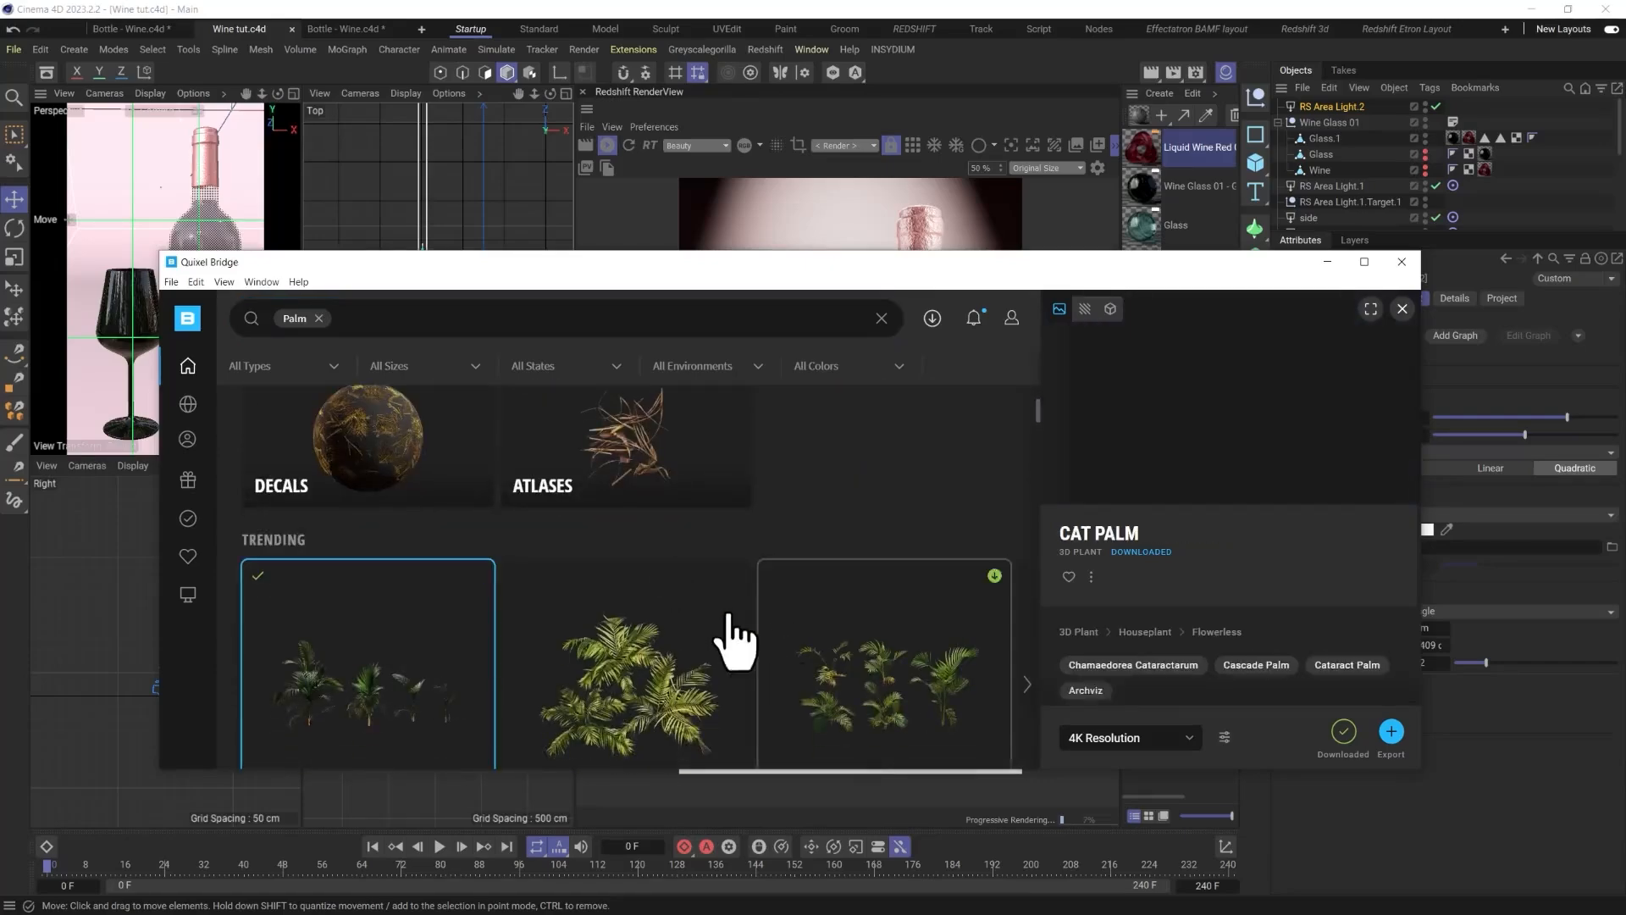
click(1391, 732)
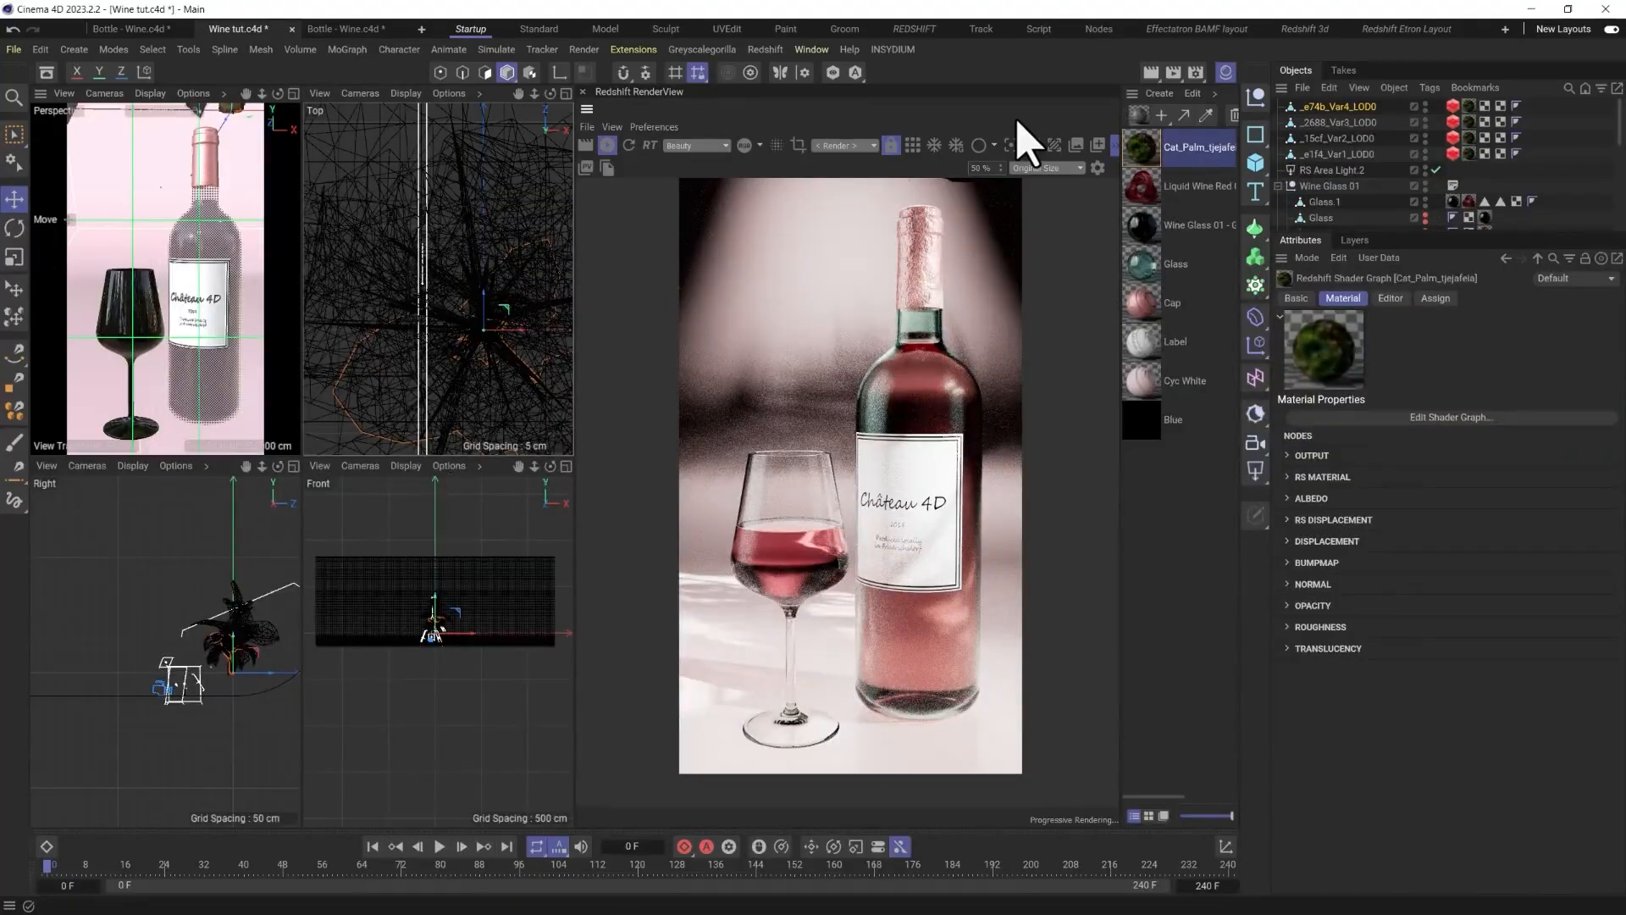
Save the scene containing the imported palms.
key(ctrl+s)
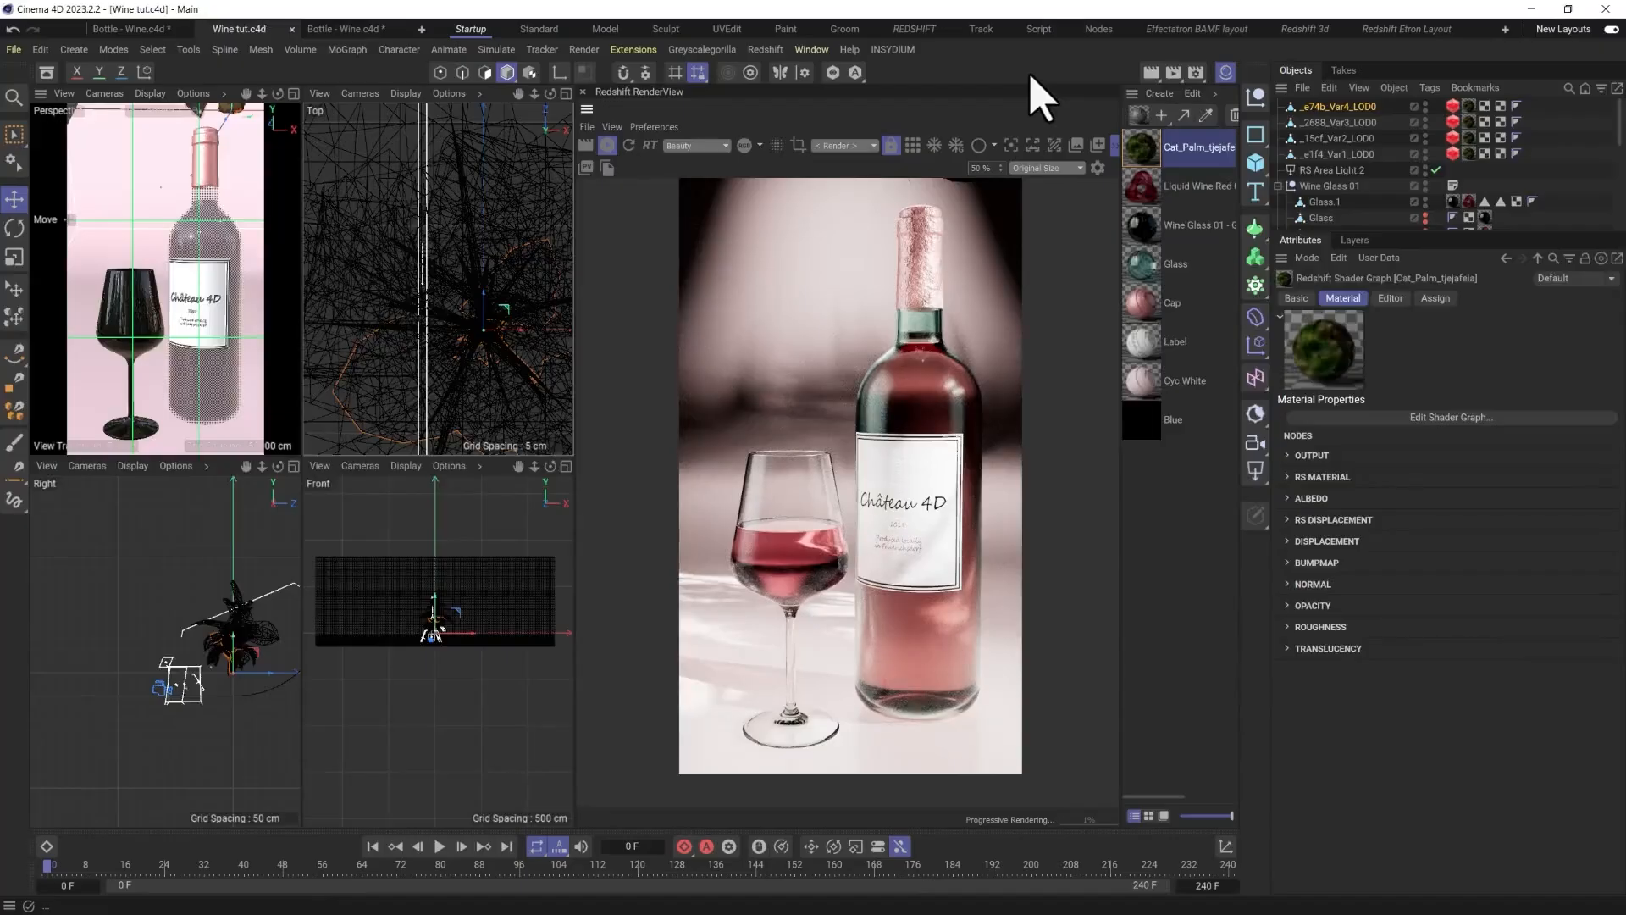
ctrl+click(1332, 170)
shift+click(1328, 108)
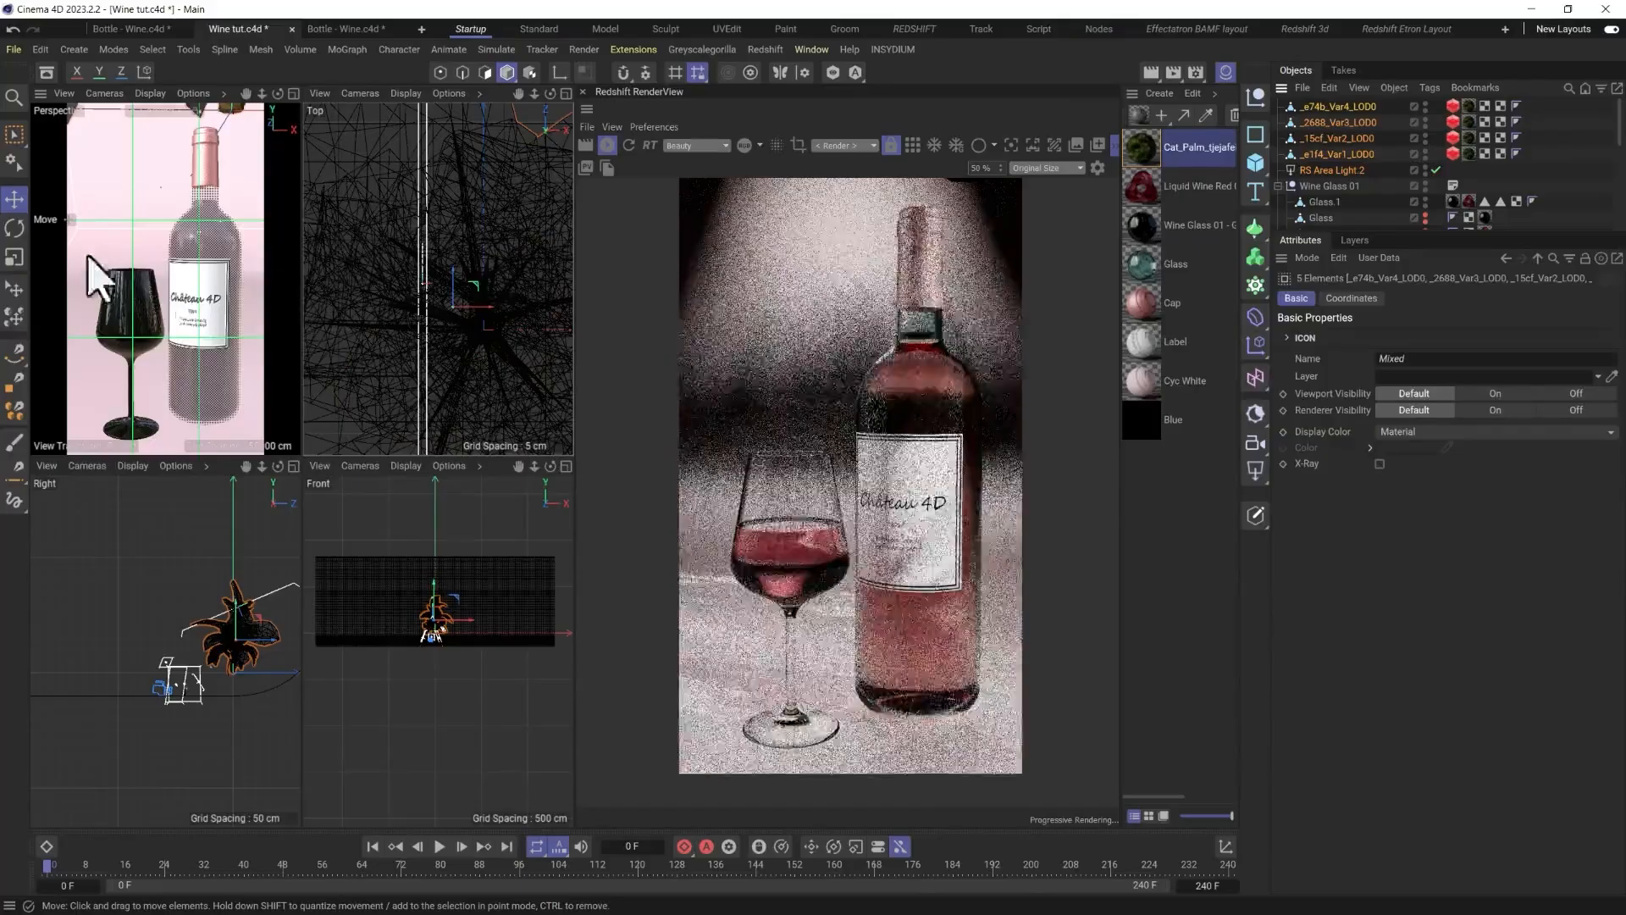
click(16, 289)
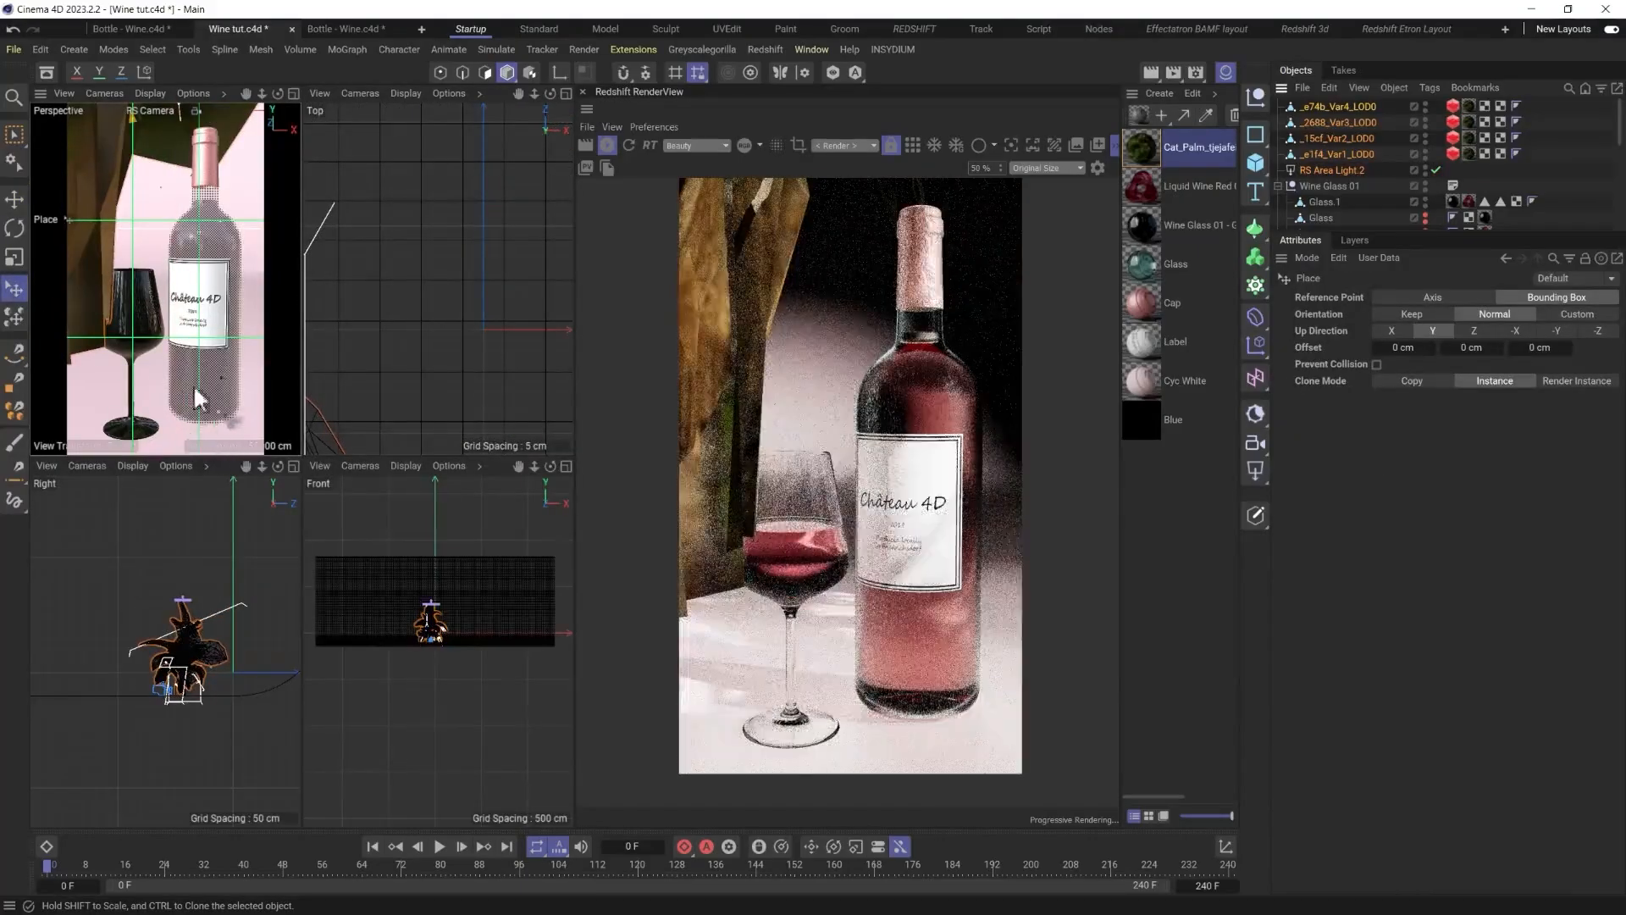
key(t)
drag(509, 189, 320, 316)
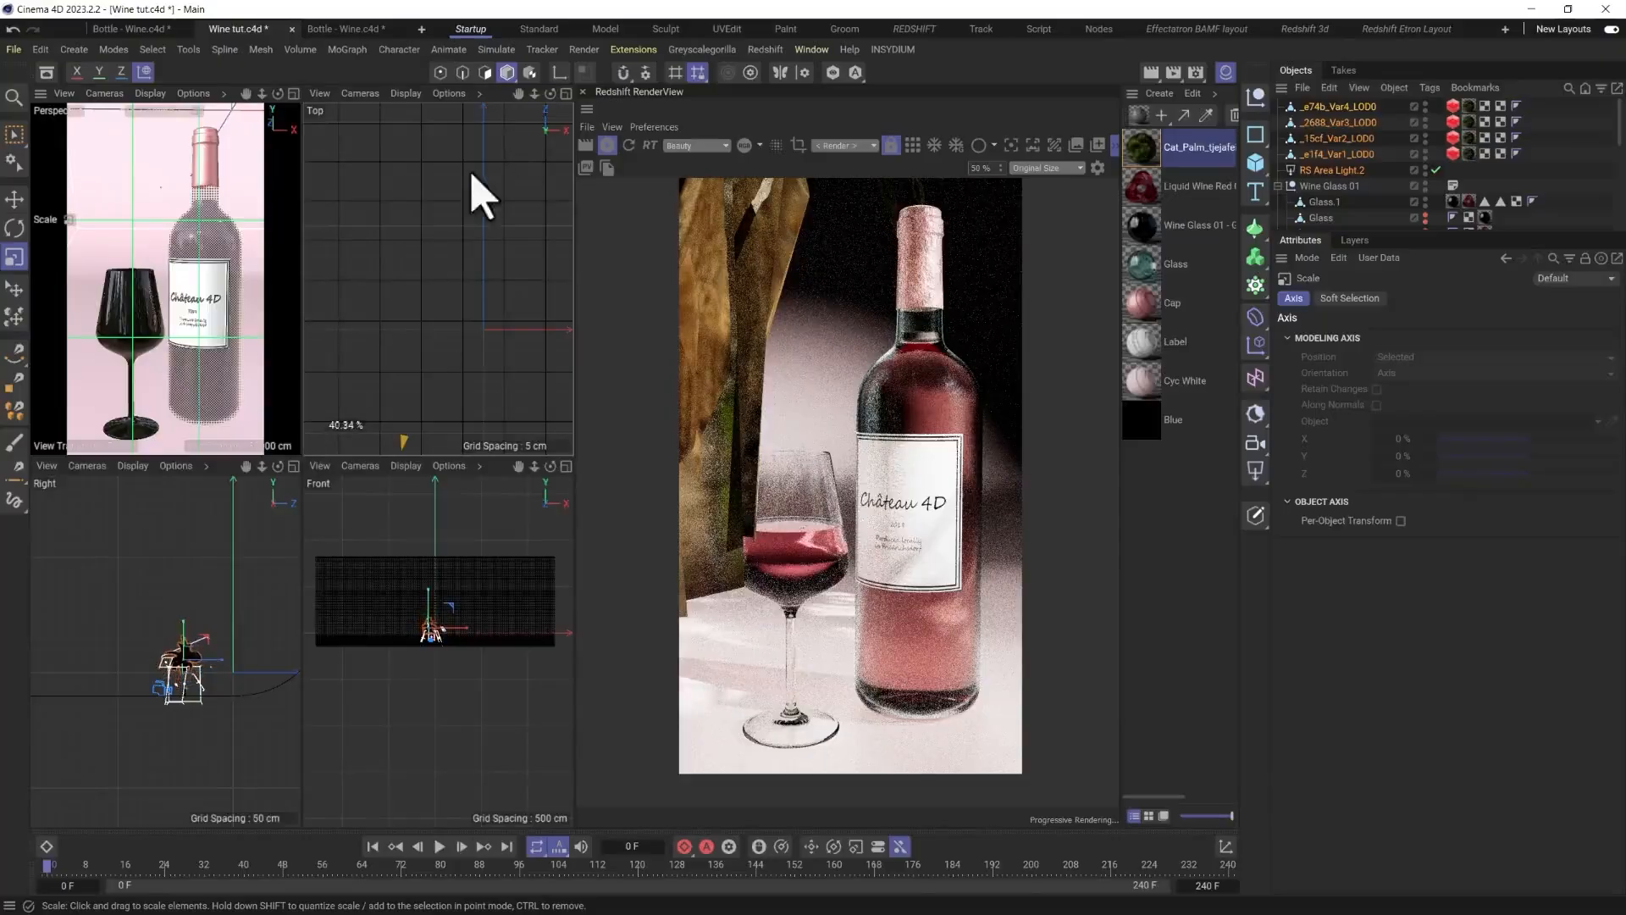
click(16, 289)
drag(118, 389, 174, 445)
key(ctrl+z)
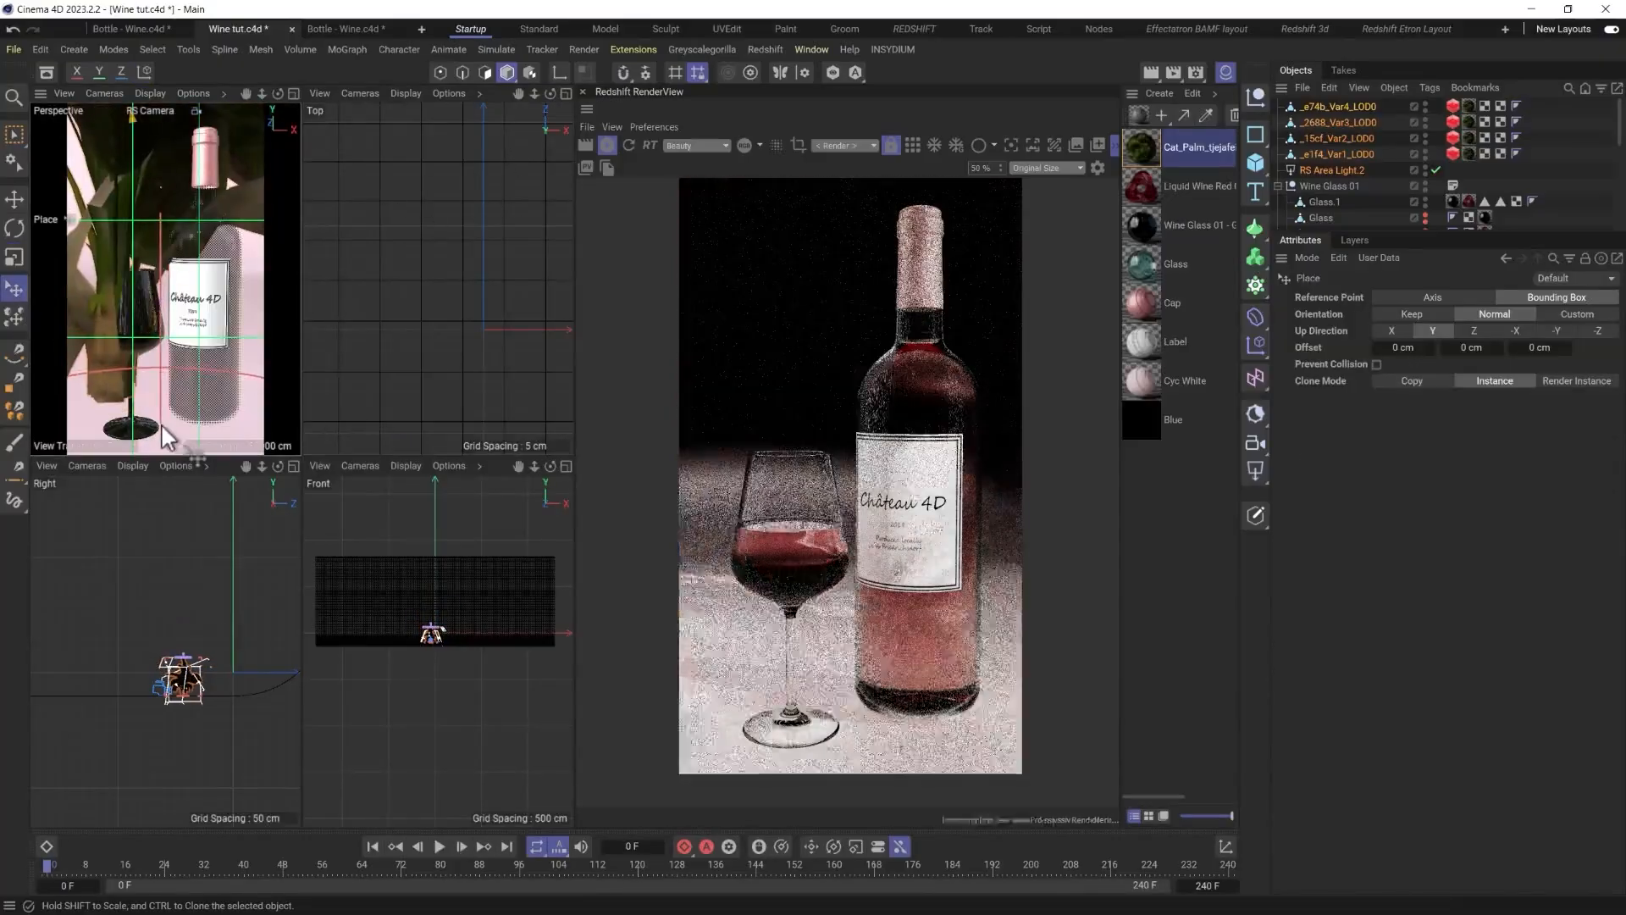
key(ctrl+y)
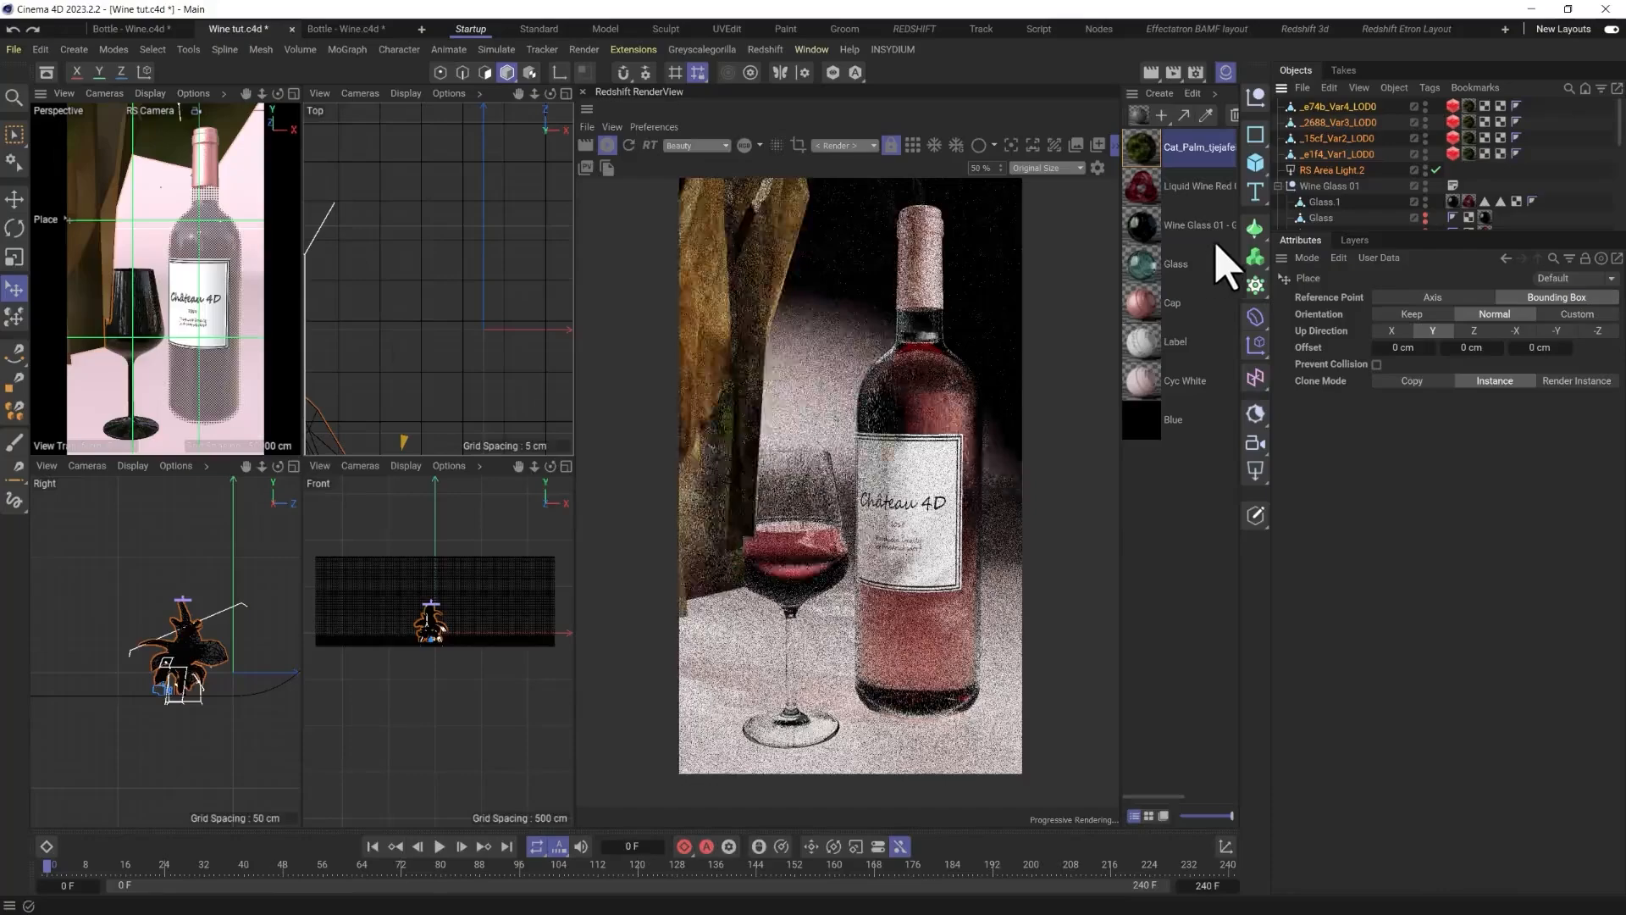
key(ctrl+z)
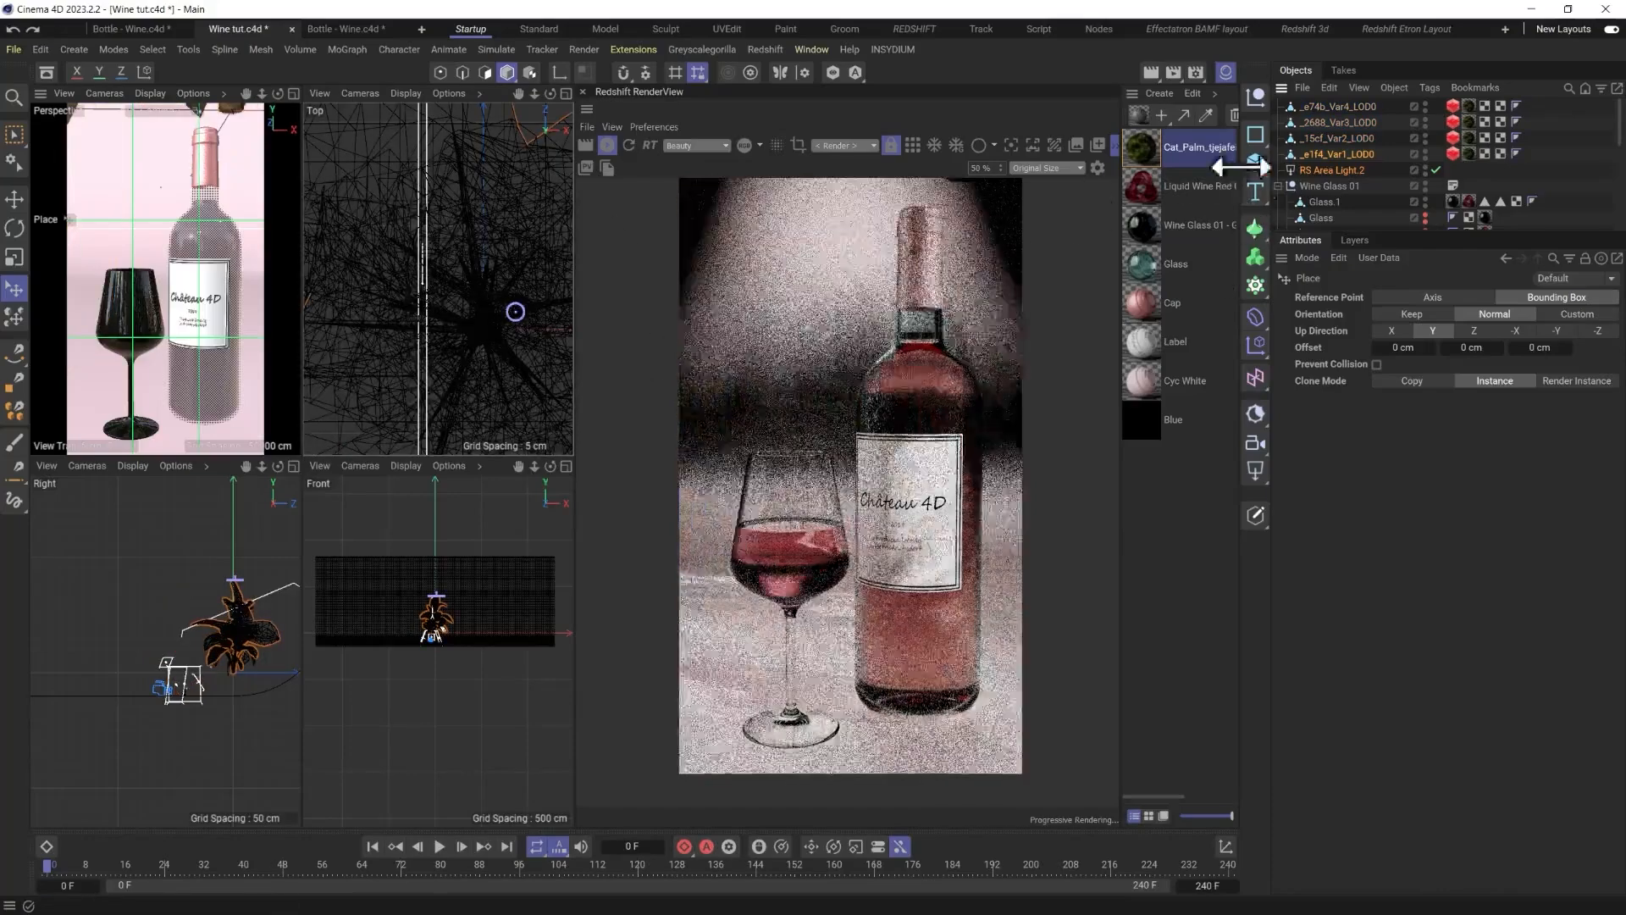
Select only the four Cat Palm variants and scale them down uniformly to about 3.6%.
click(1335, 154)
shift+click(1350, 107)
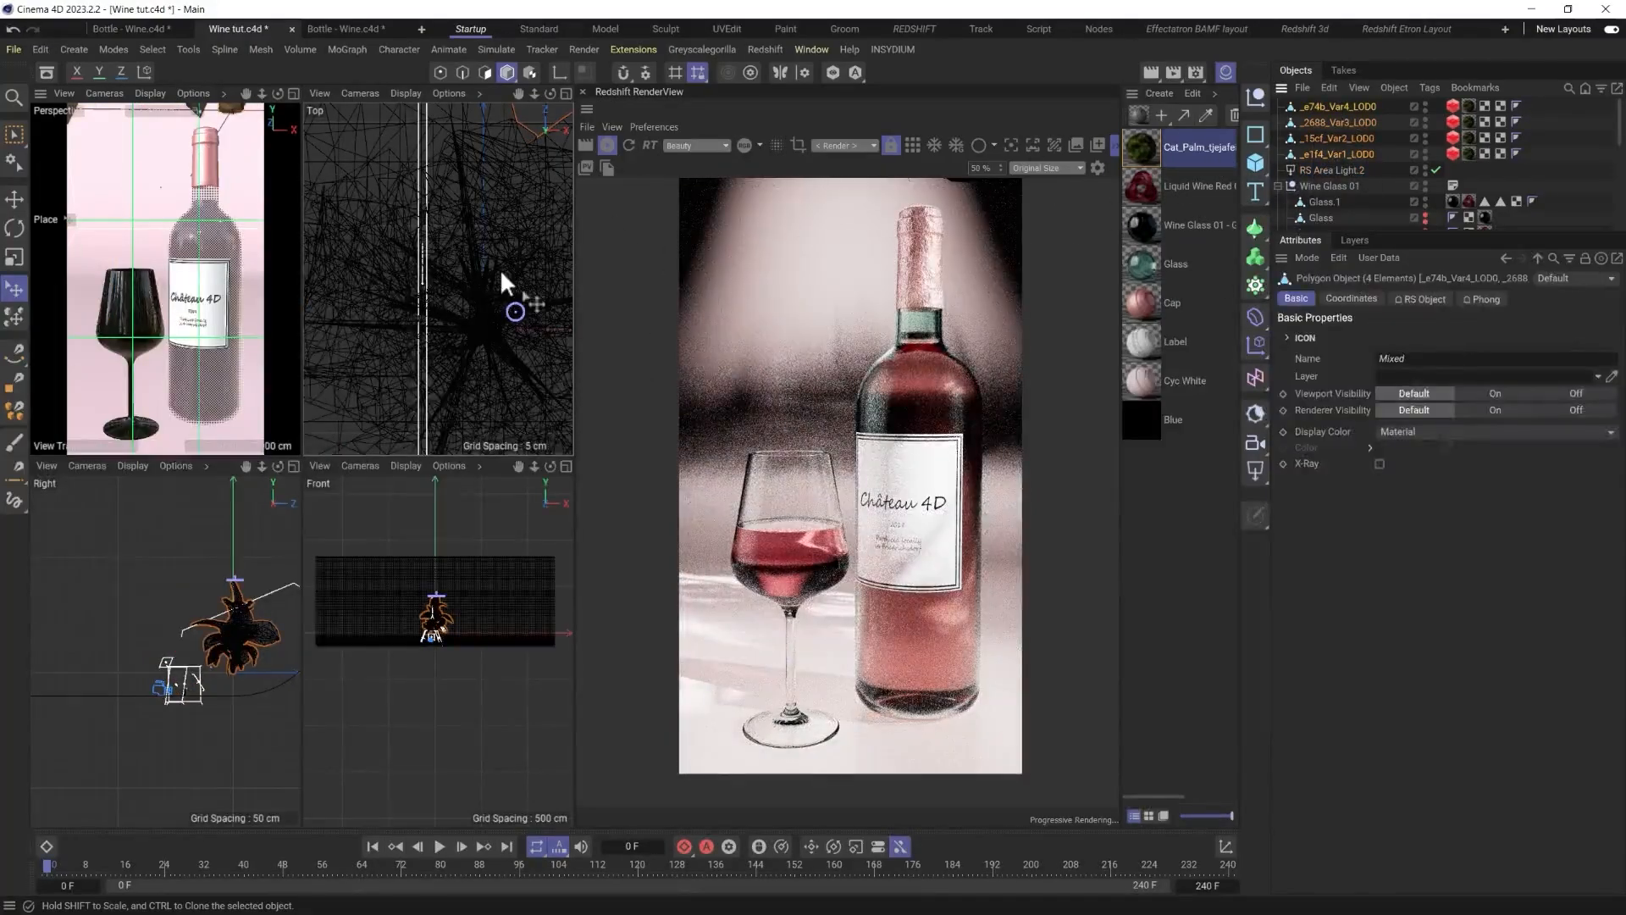
key(t)
drag(537, 225, 396, 385)
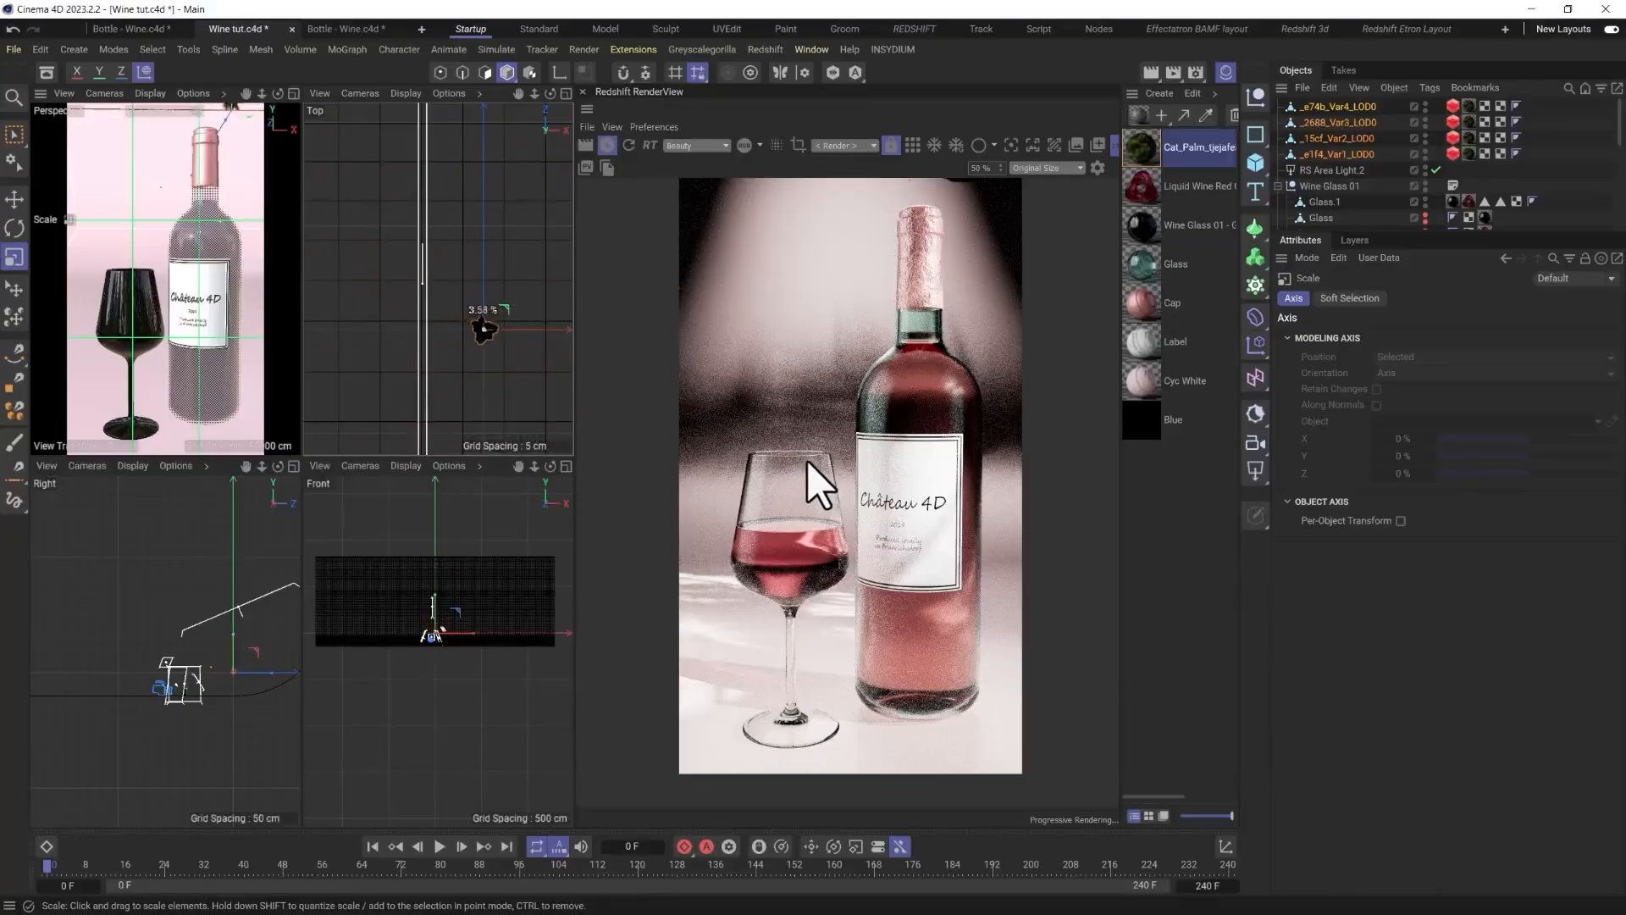
Use the Place tool in the top view to set the shrunken palms on the floor beside the wine glass.
scroll(472, 279, down, 5)
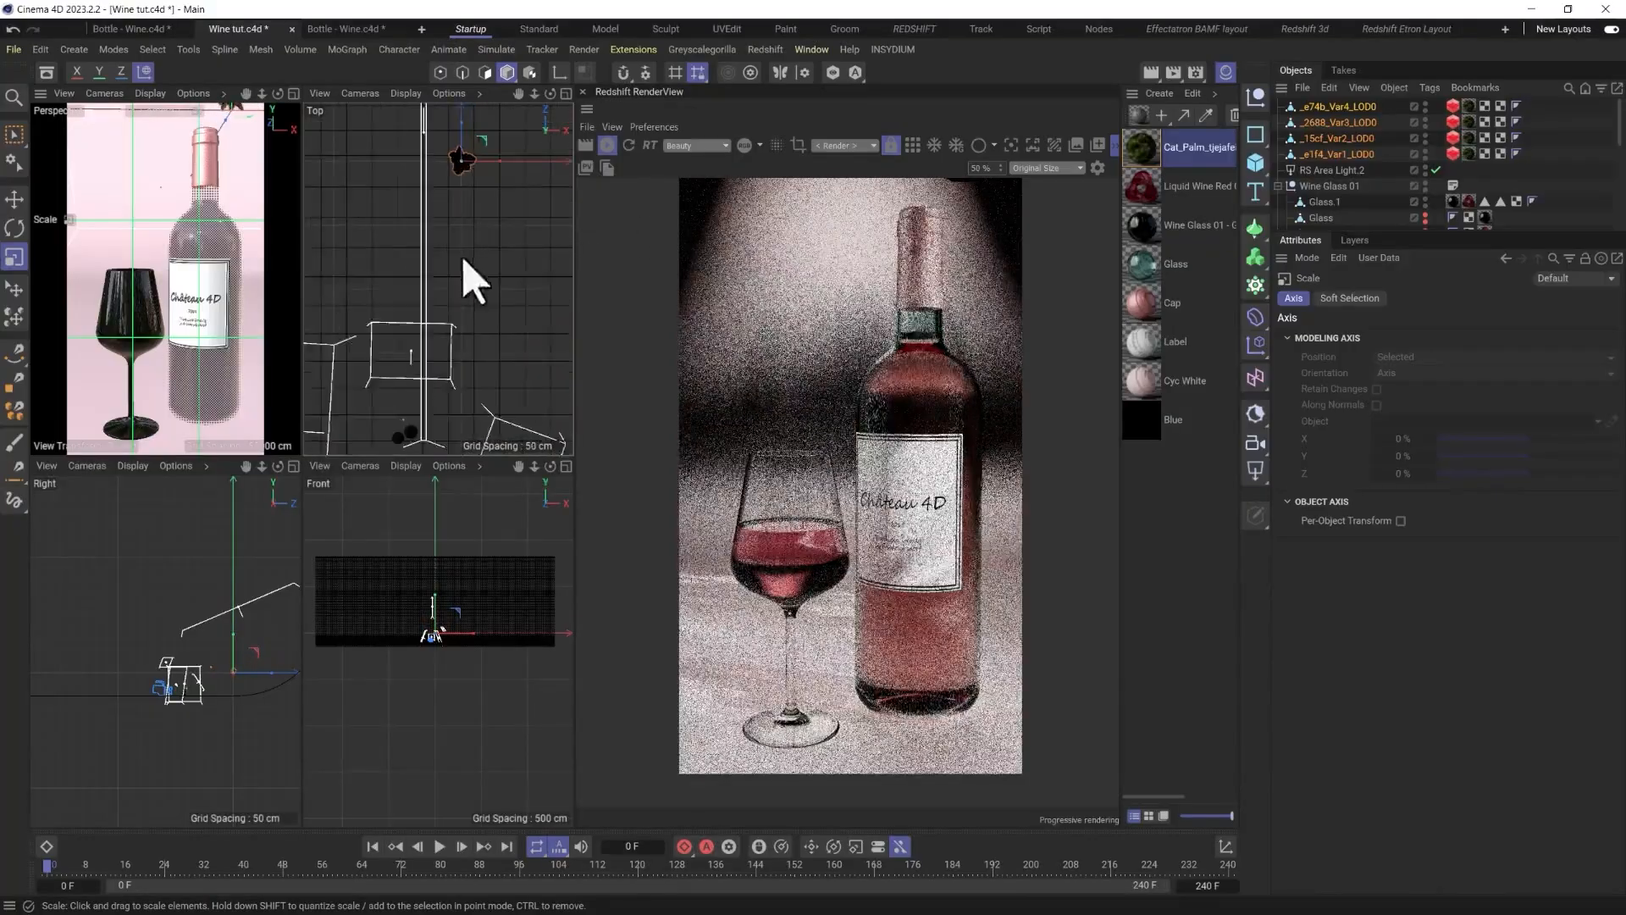
alt+middle_drag(472, 280, 482, 182)
click(15, 288)
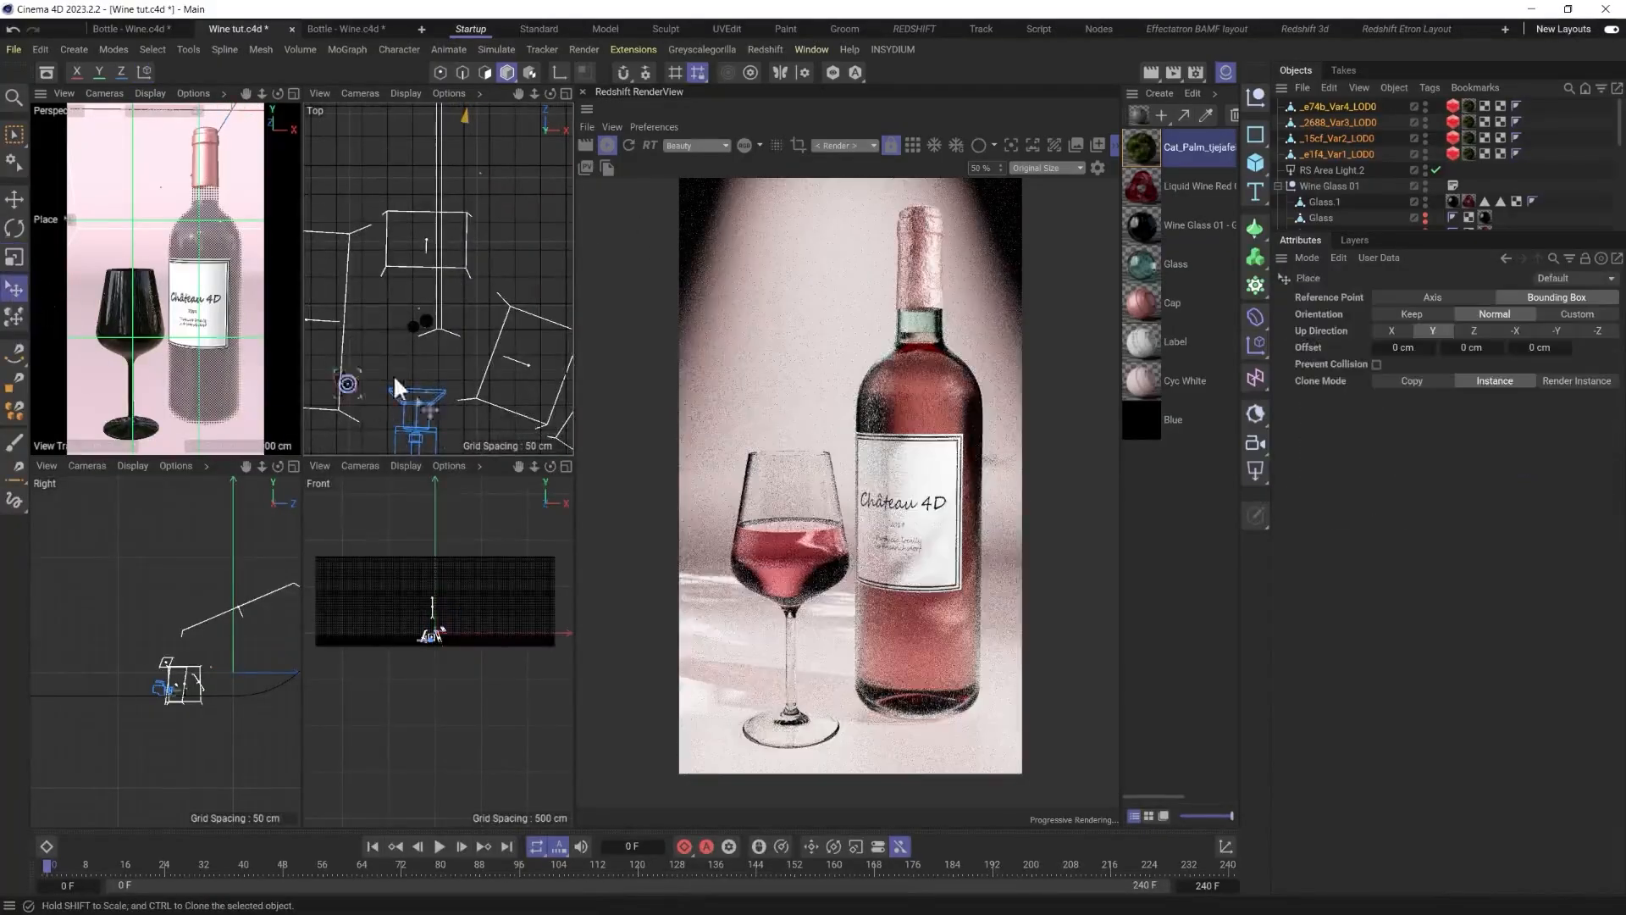
drag(393, 374, 410, 312)
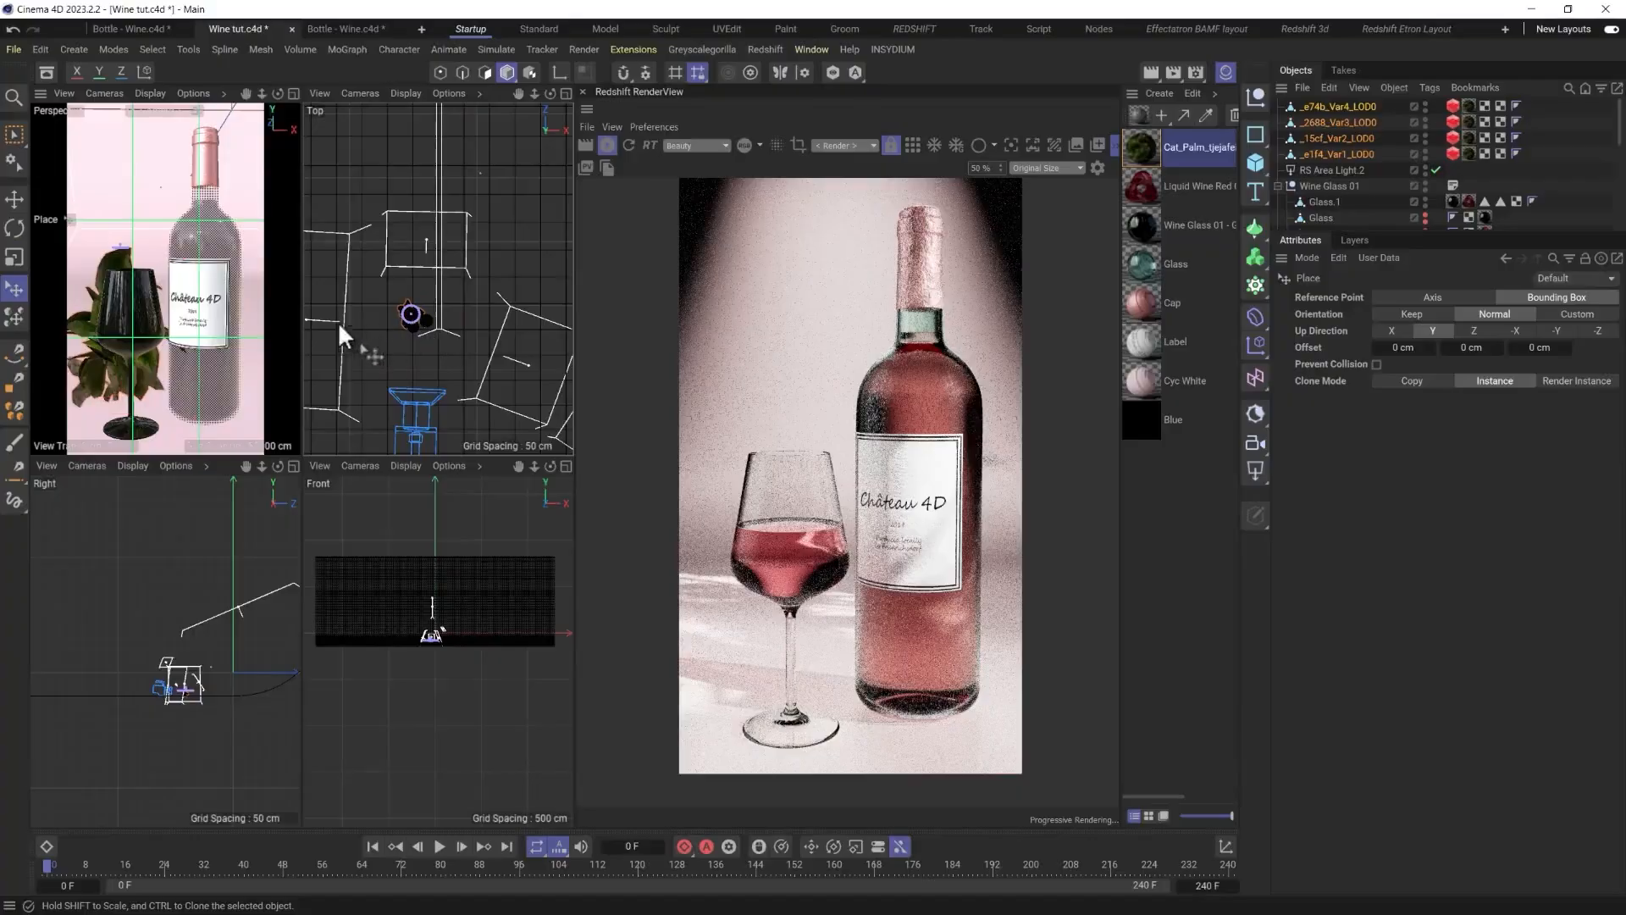
Enlarge the palms and move them in the top view so their fronds frame the foreground between camera and wine glass.
key(t)
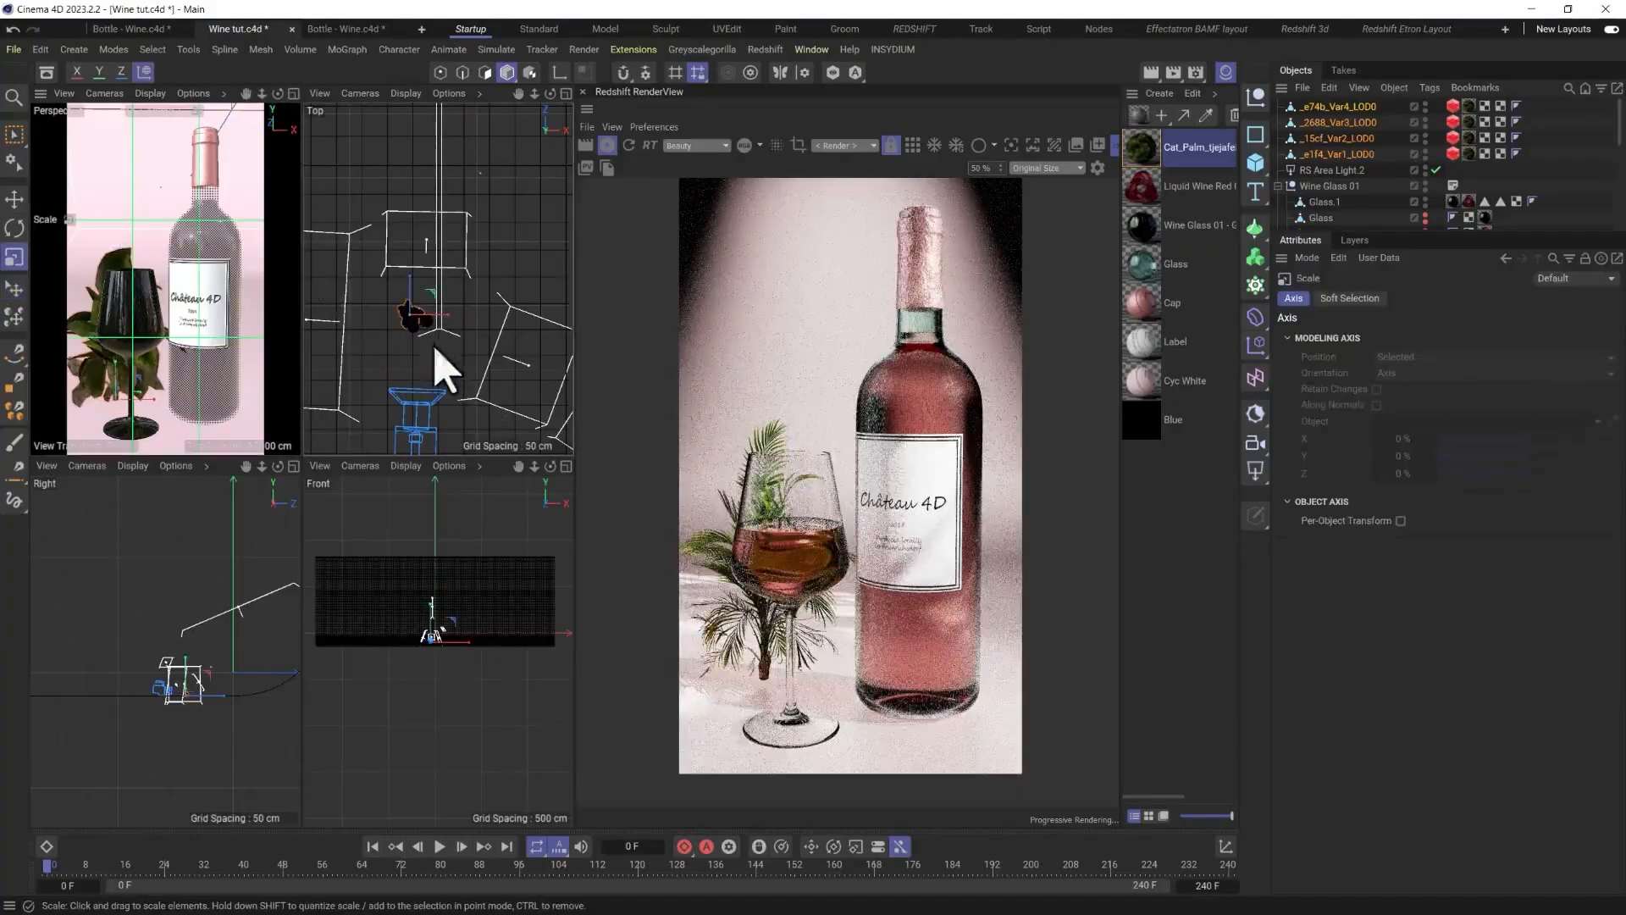
drag(432, 344, 394, 368)
key(e)
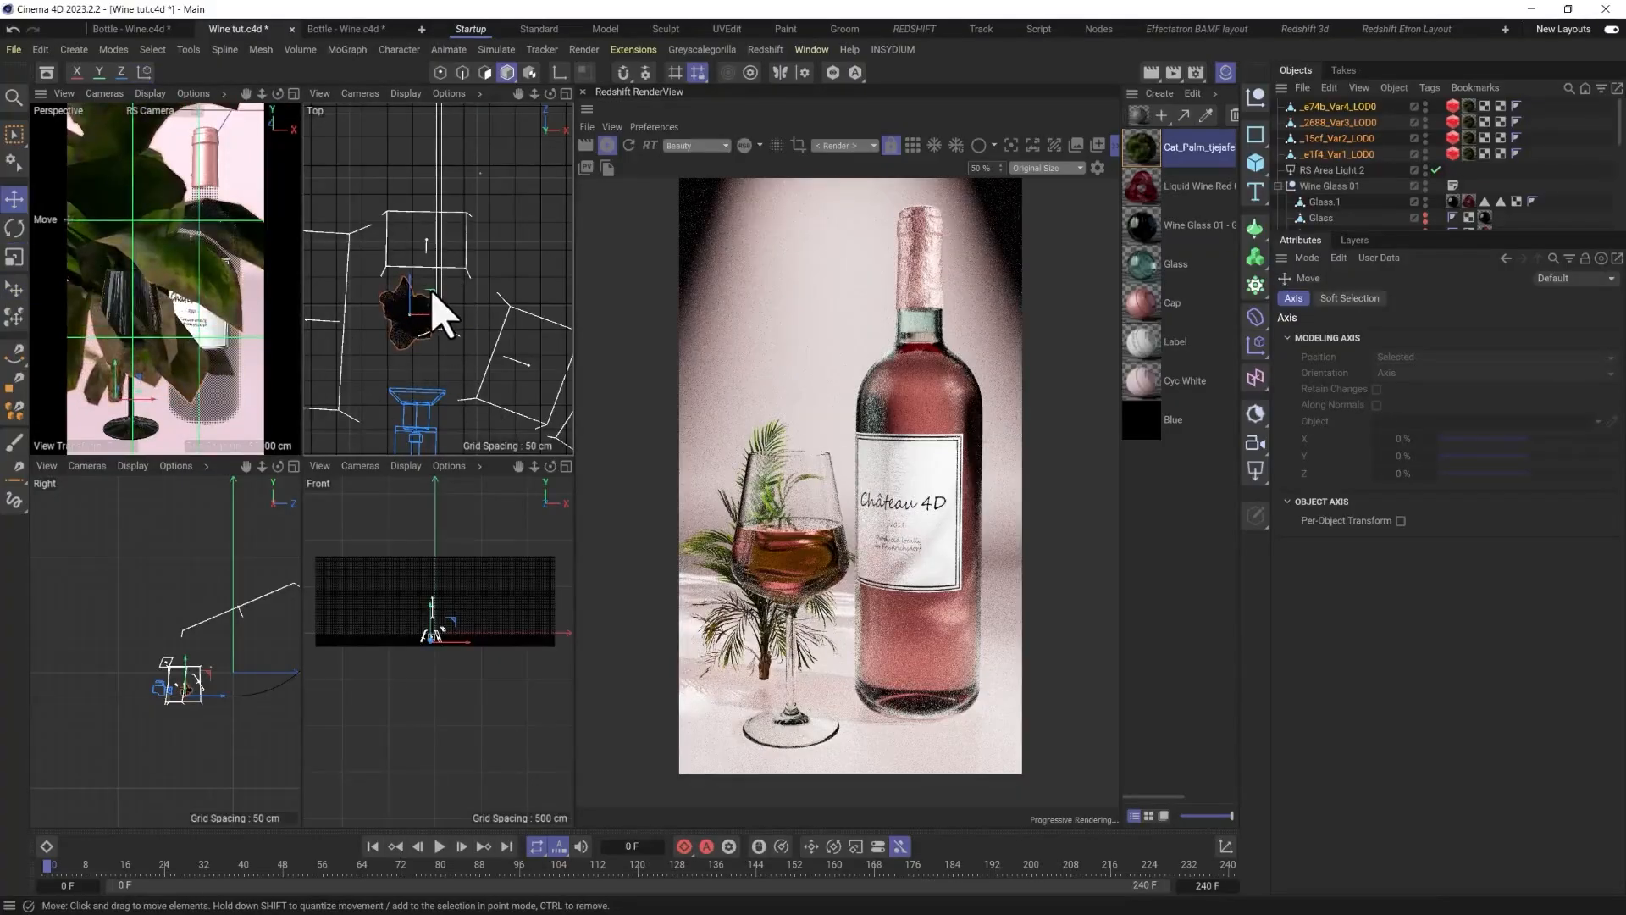
drag(440, 313, 429, 291)
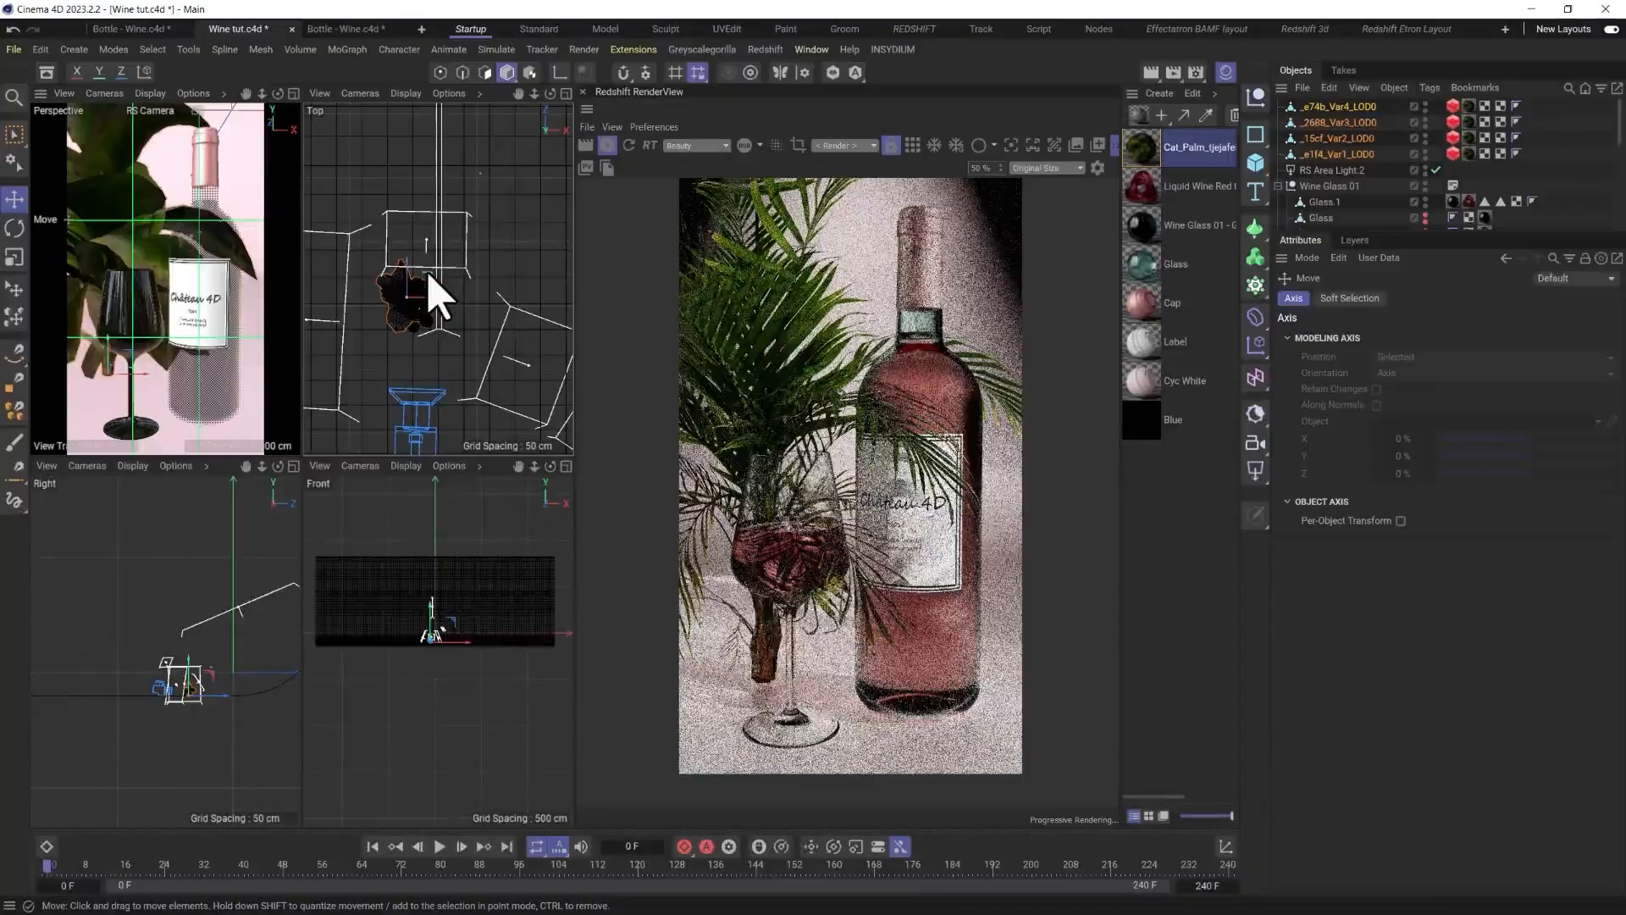
drag(430, 279, 465, 332)
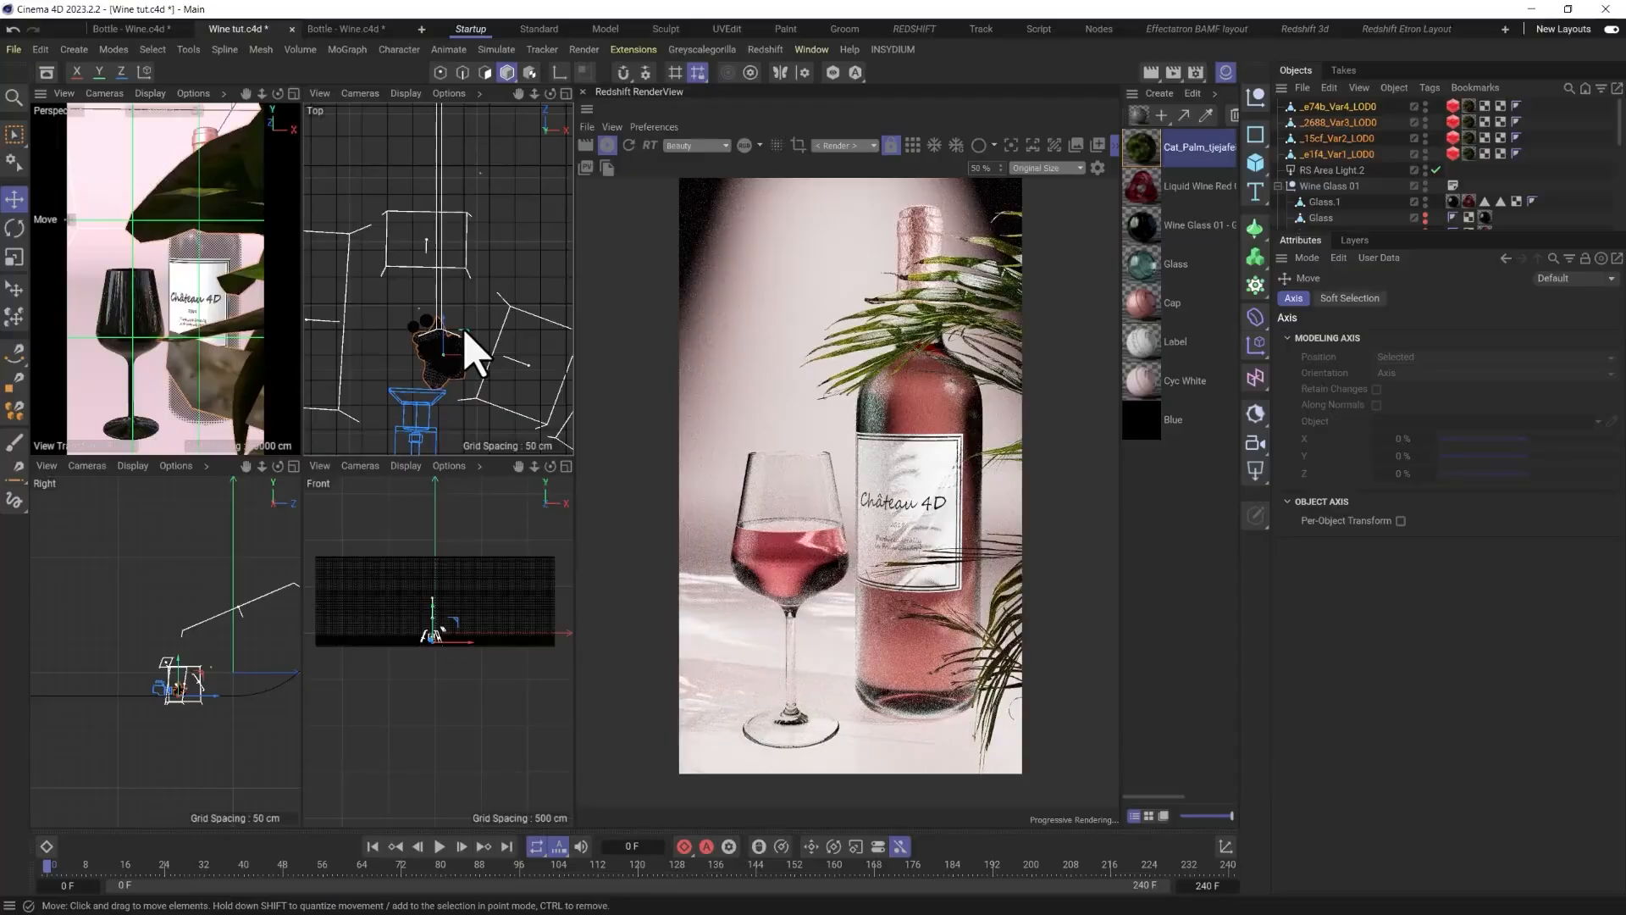
drag(466, 333, 416, 325)
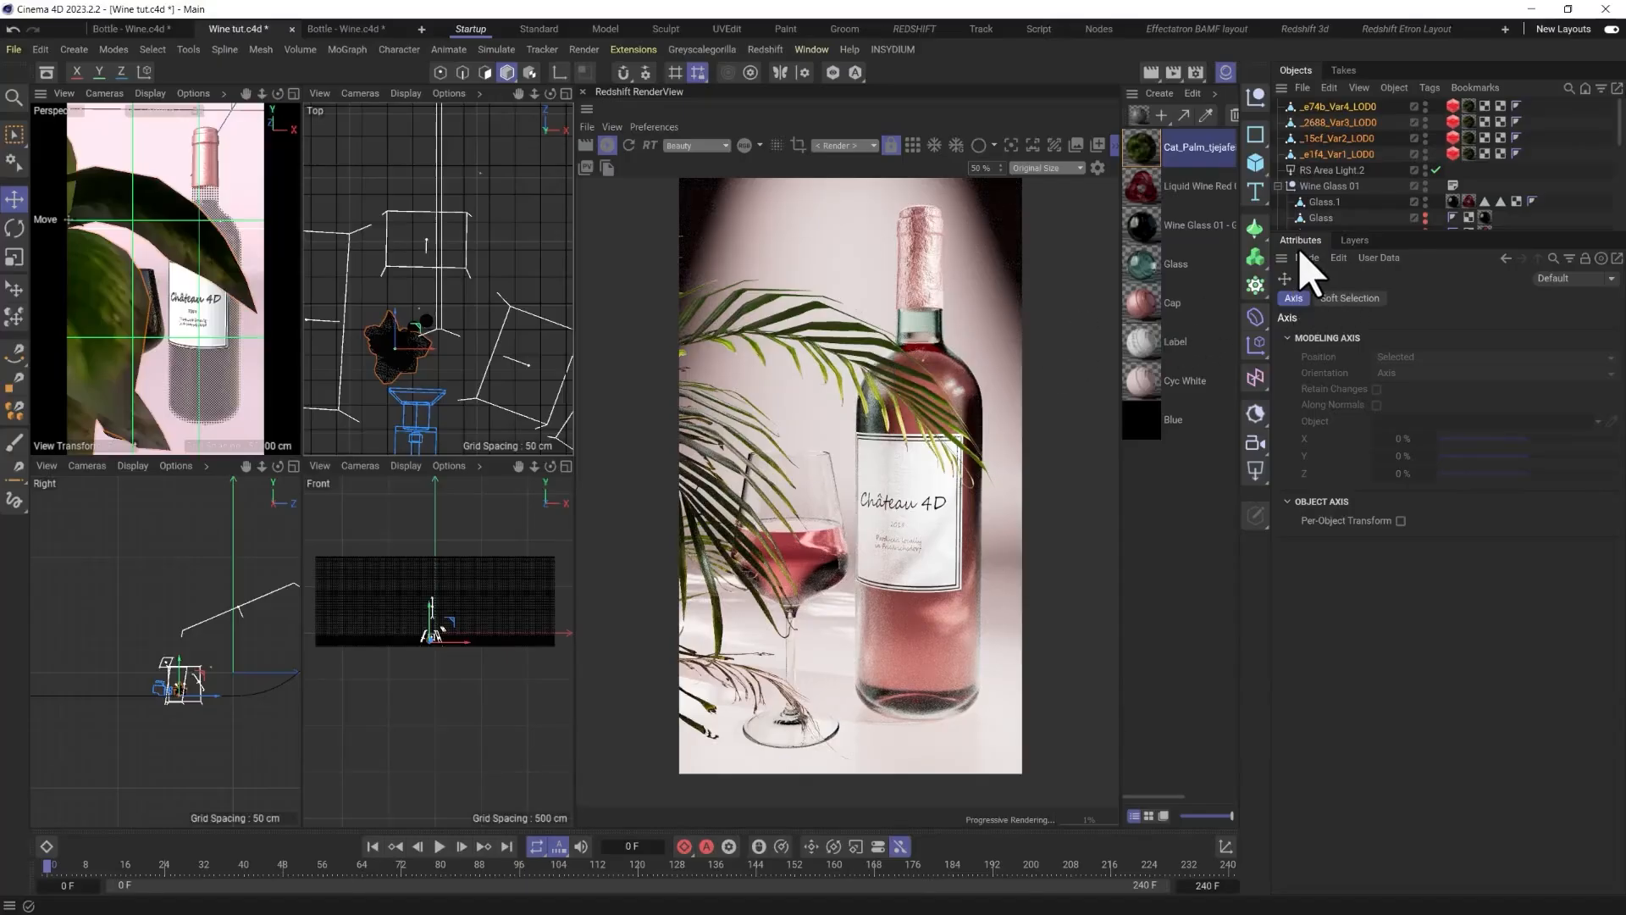
Override the geometry settings on the four palms' Redshift object tags, disabling displacement and setting the minimum edge length to 2.
click(1453, 106)
shift+click(1453, 153)
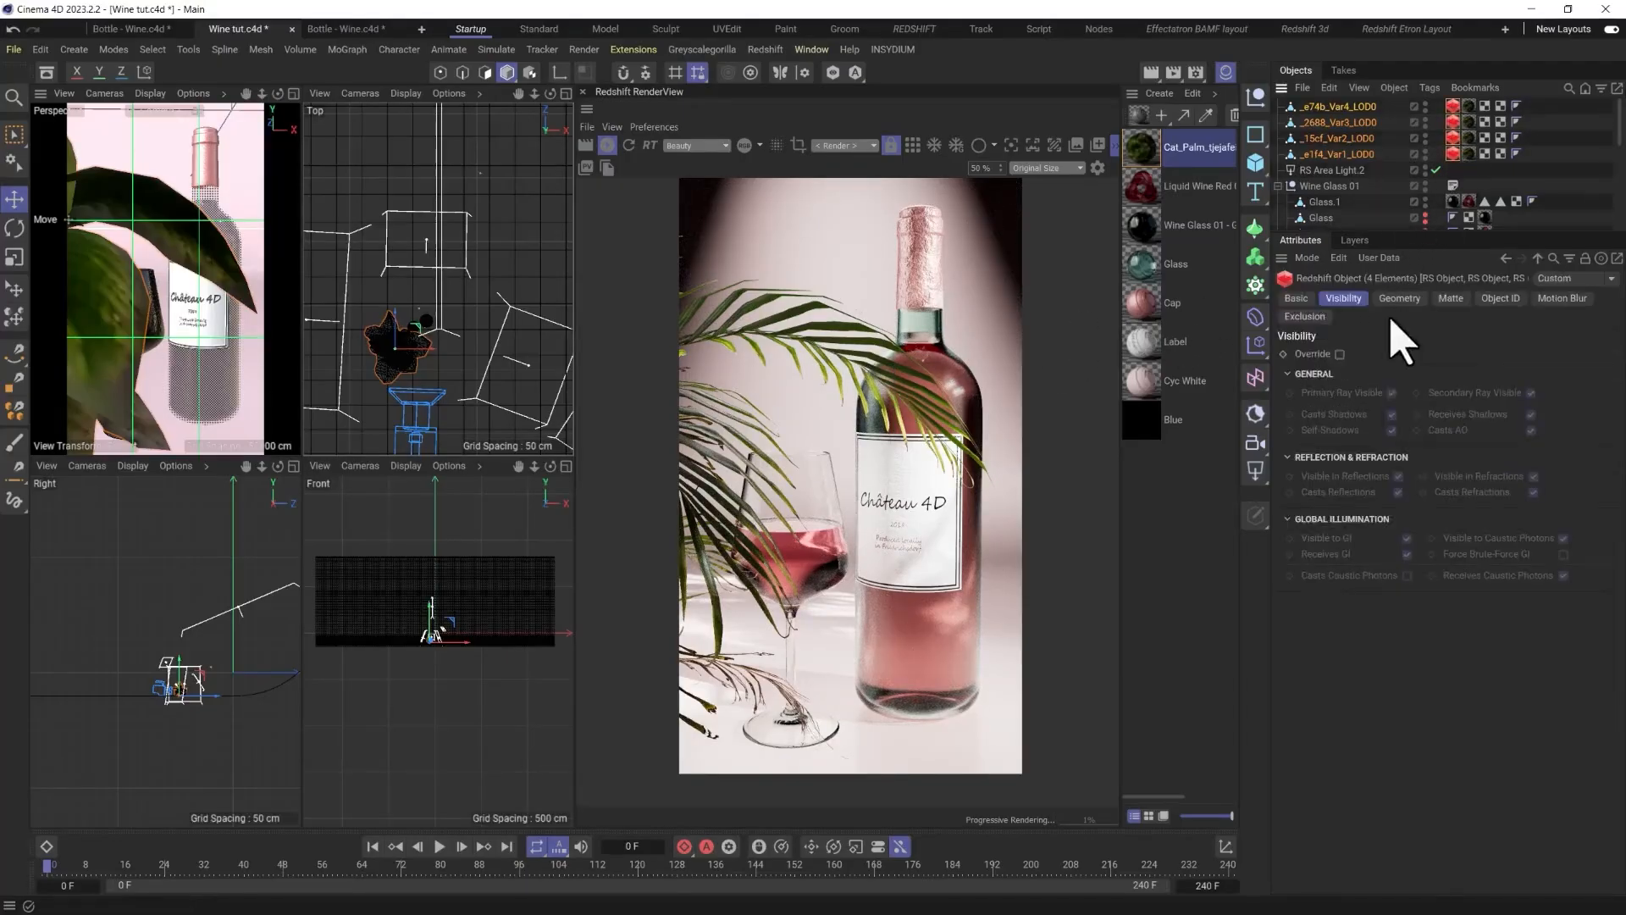
click(1399, 298)
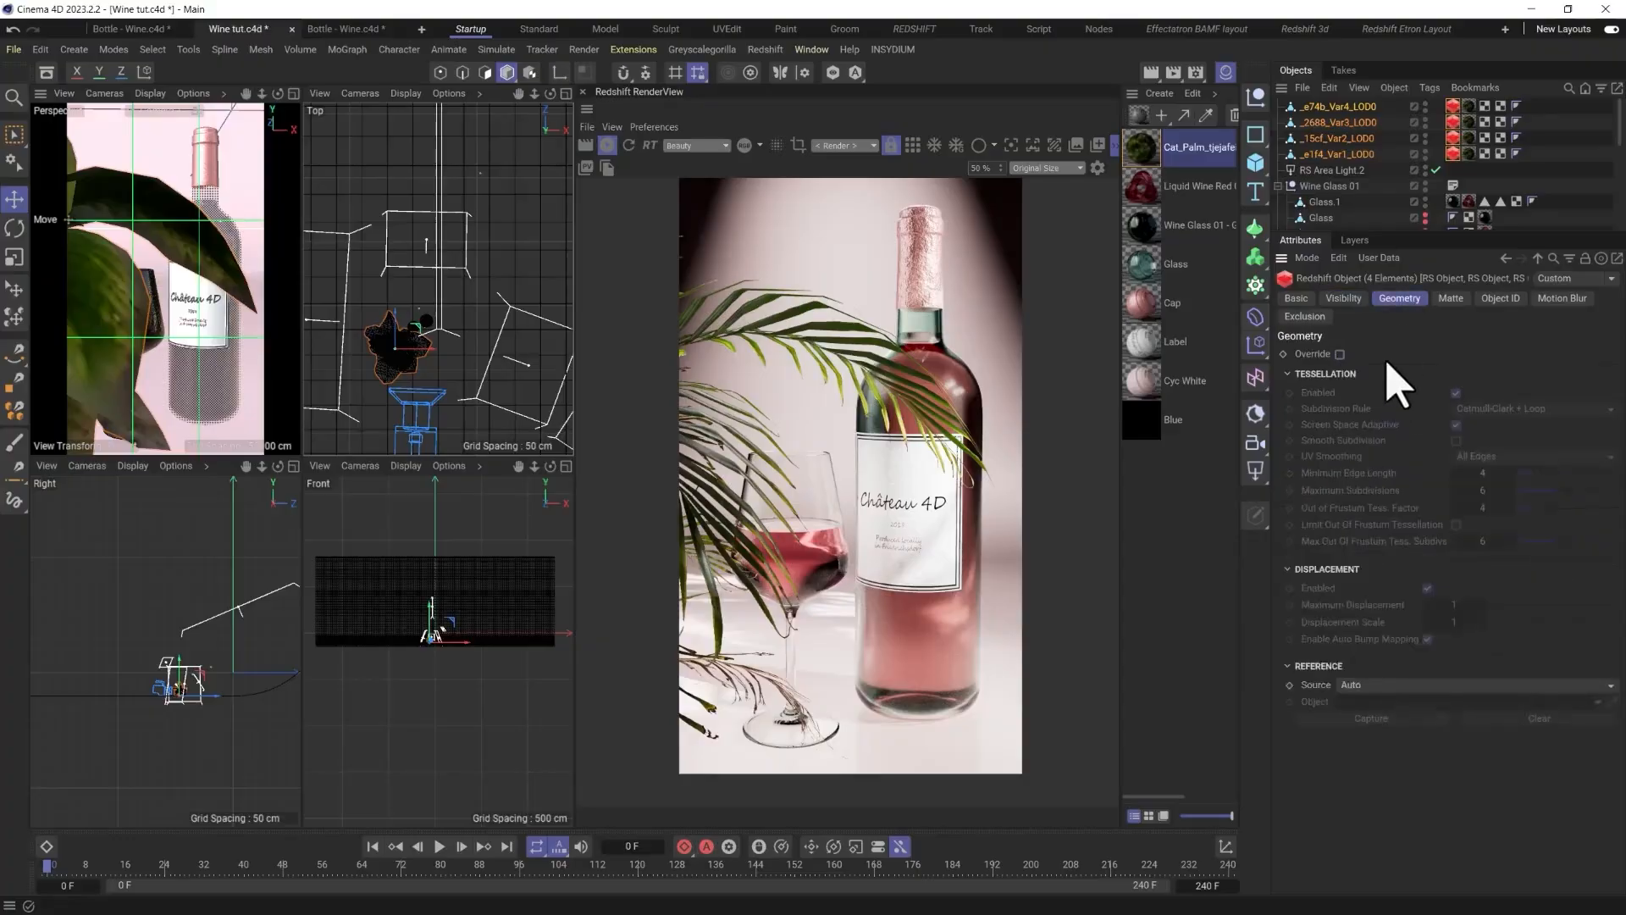
click(1341, 354)
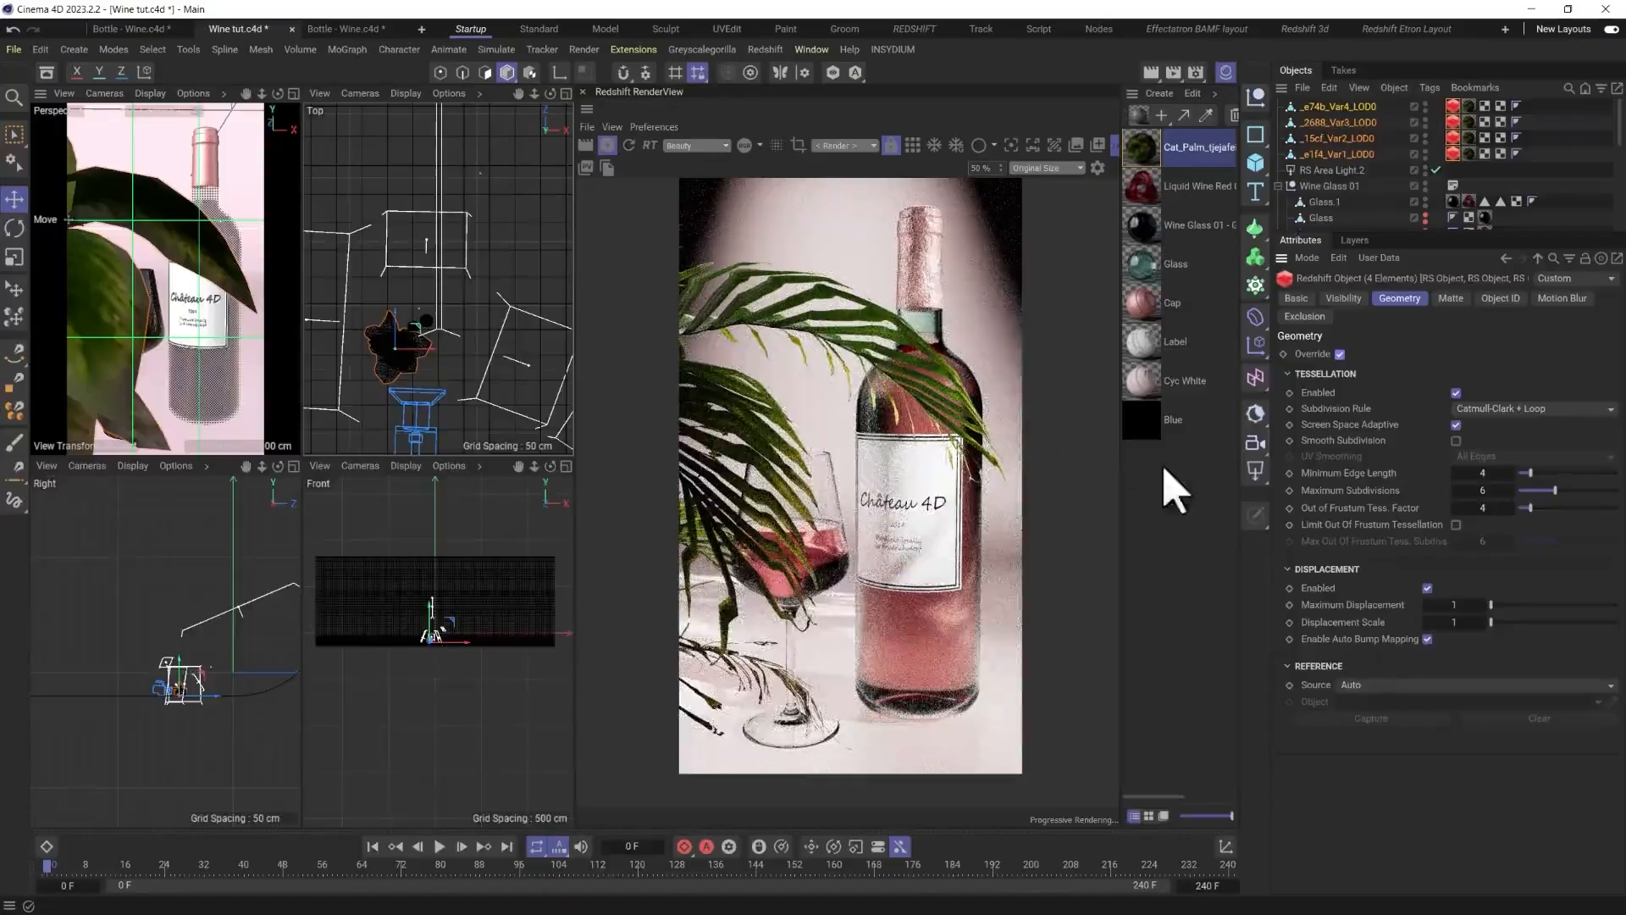
click(1428, 588)
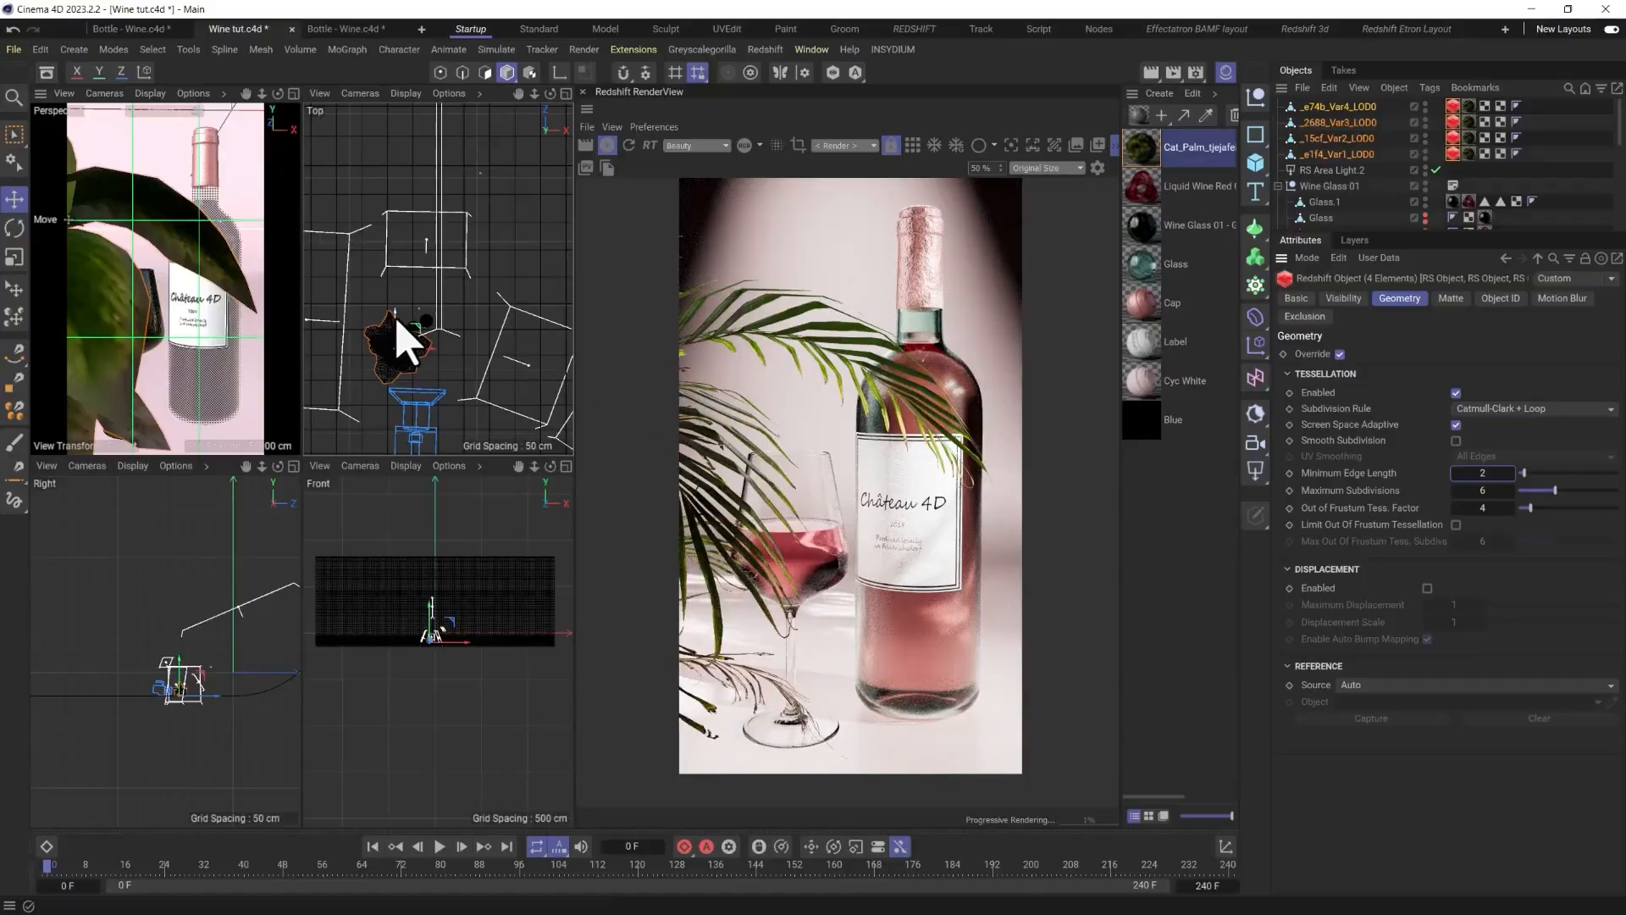
Move the palms slightly closer to the camera in the top view and try repositioning them in the front view.
drag(396, 320, 399, 339)
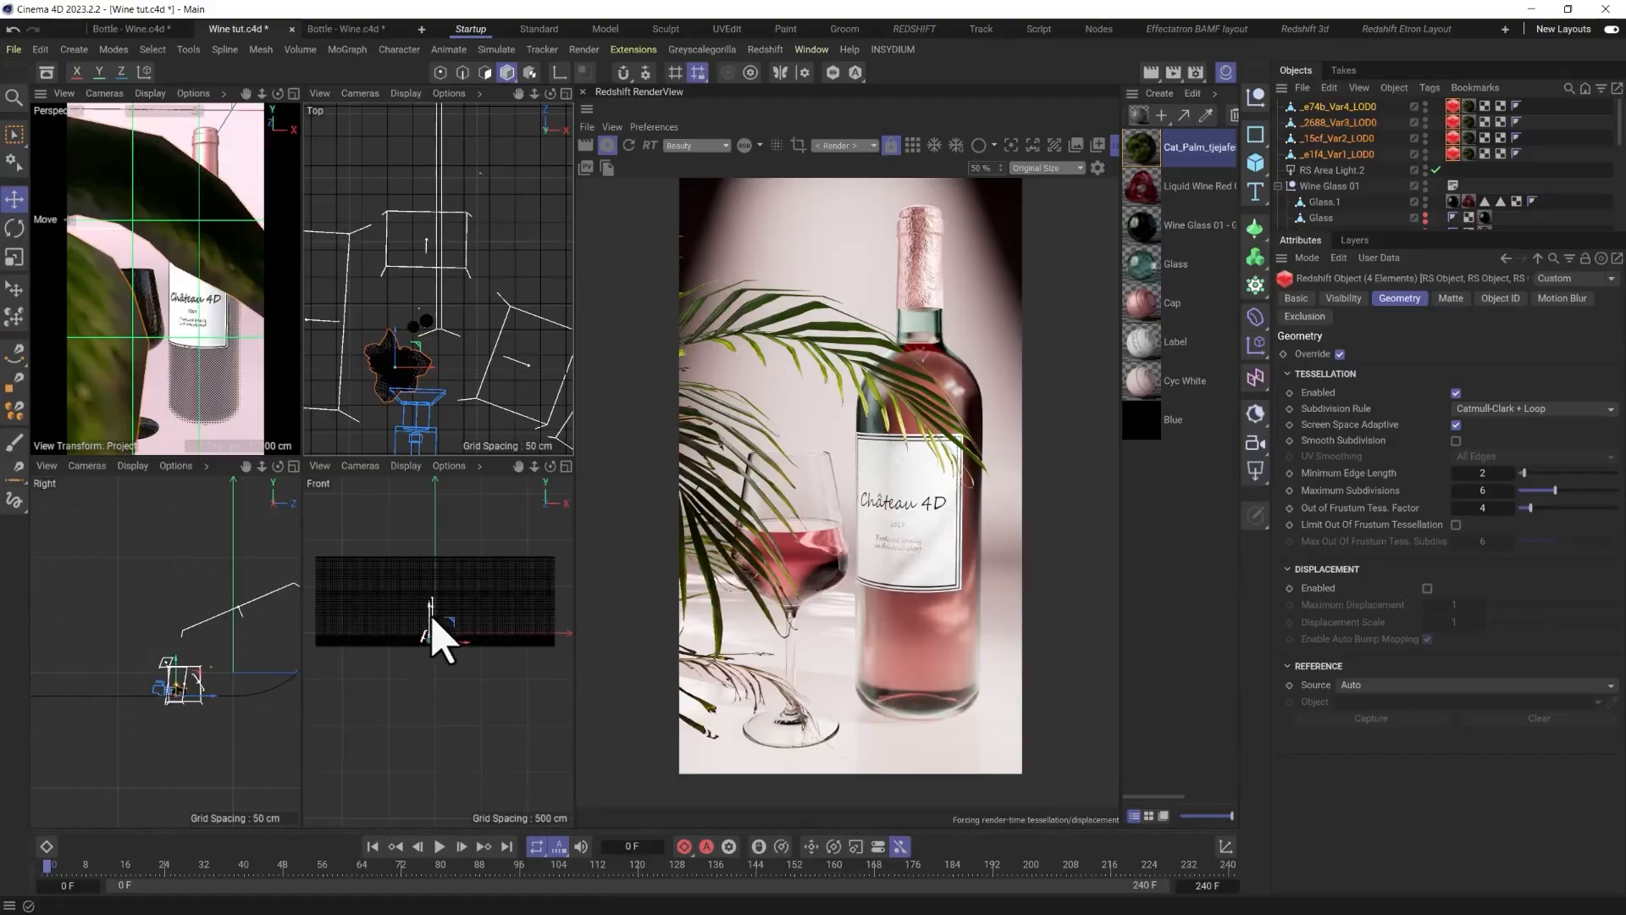
drag(430, 617, 428, 615)
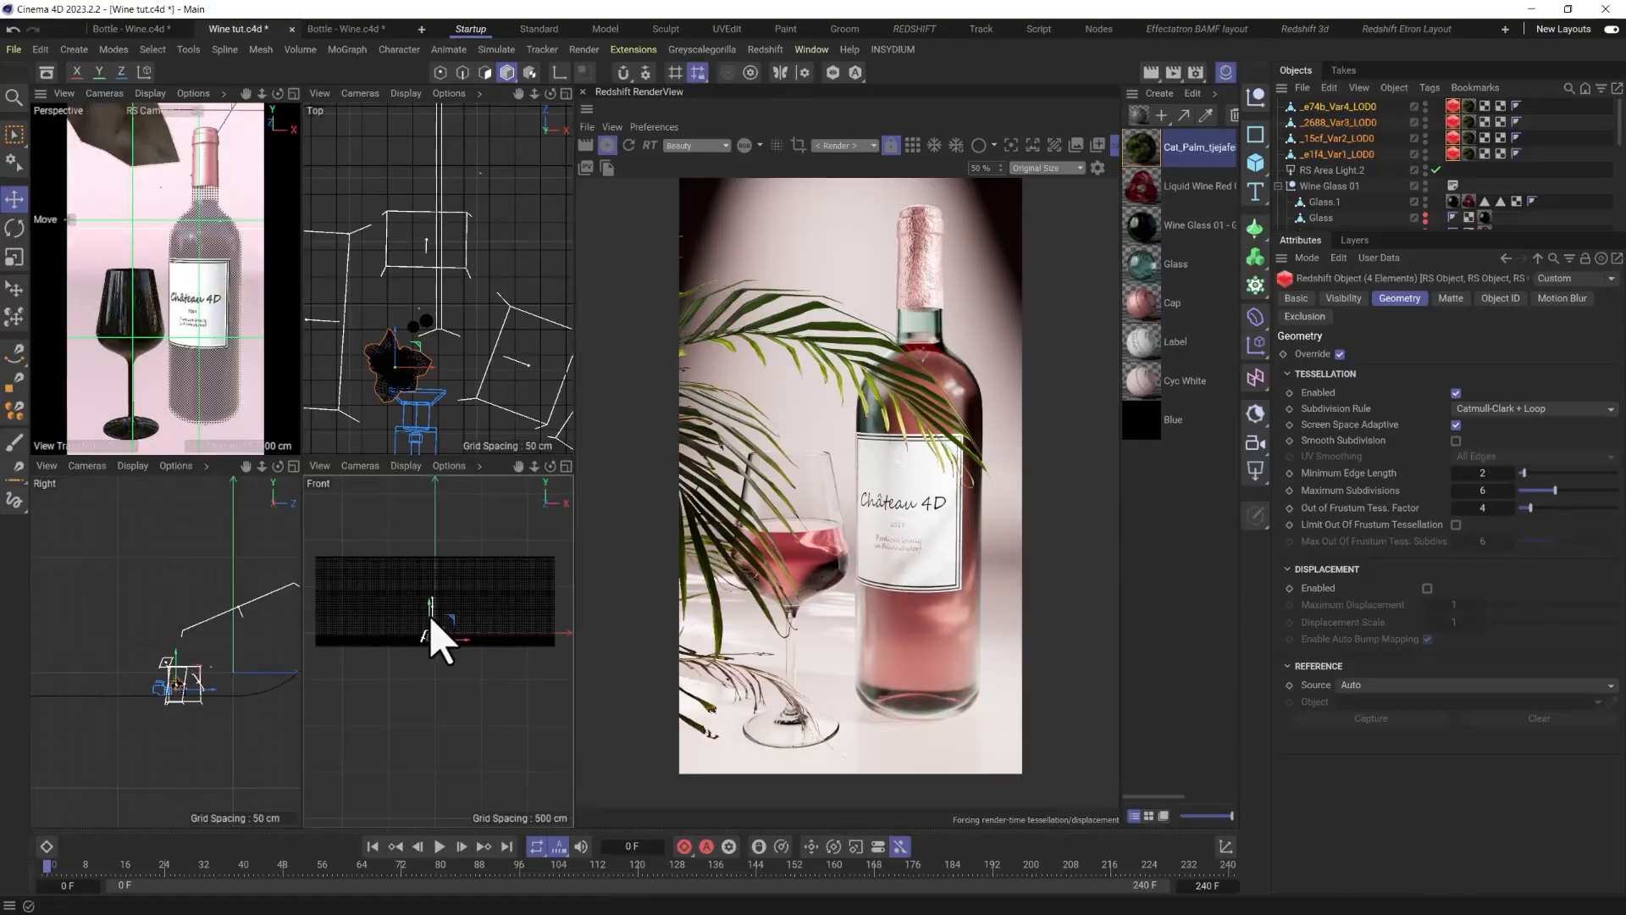
scroll(436, 646, up, 5)
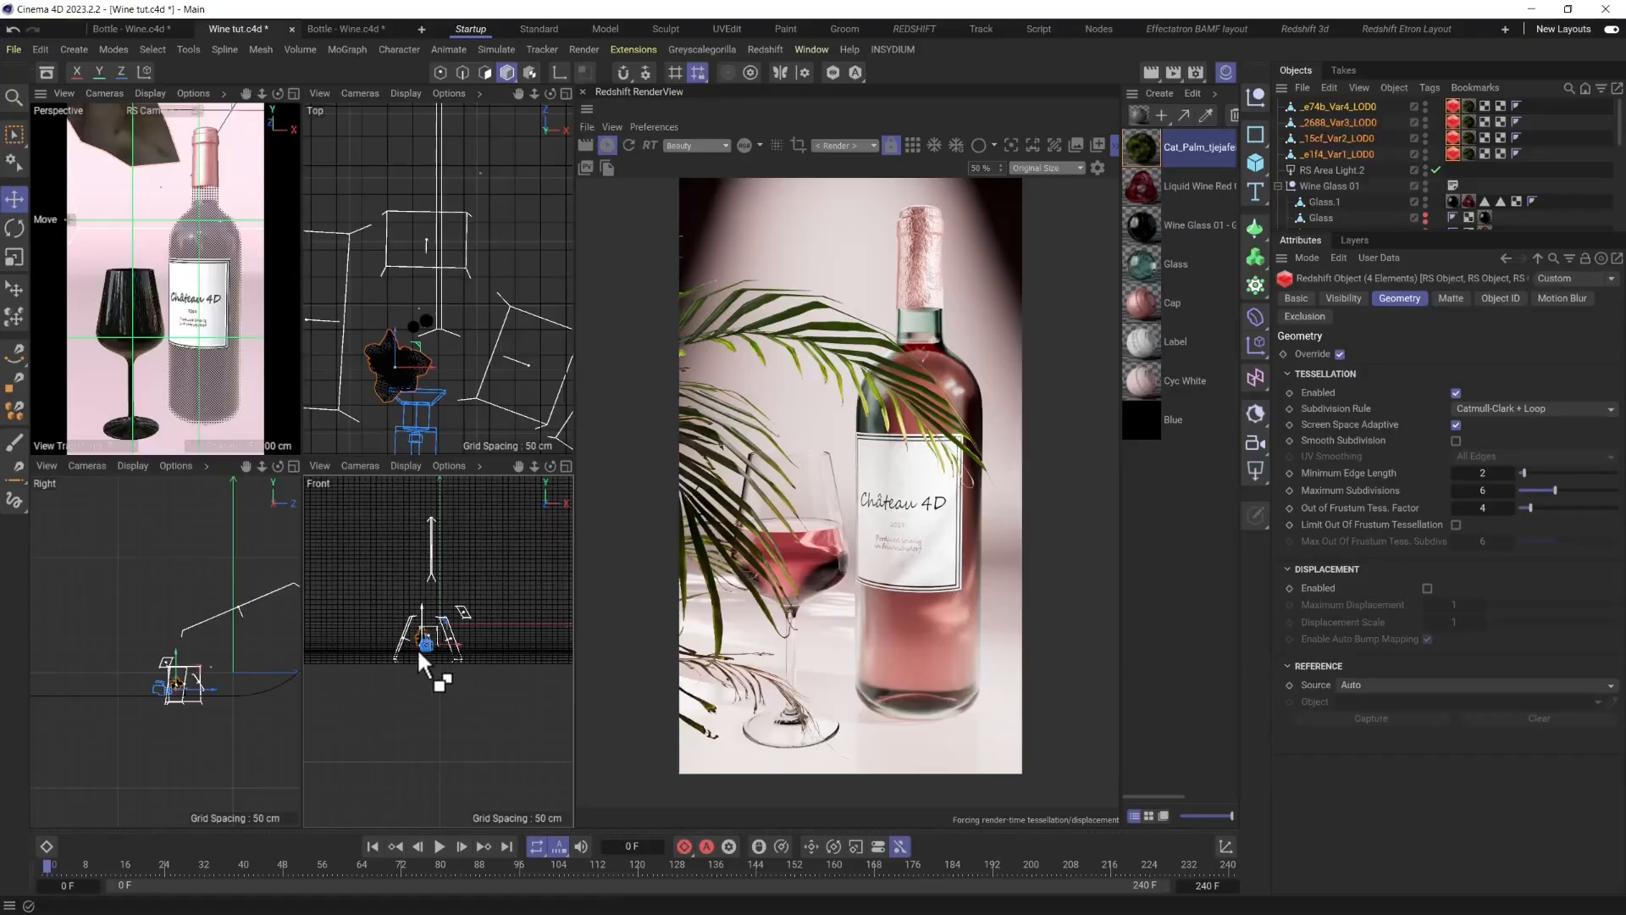
scroll(426, 670, up, 5)
scroll(499, 593, up, 2)
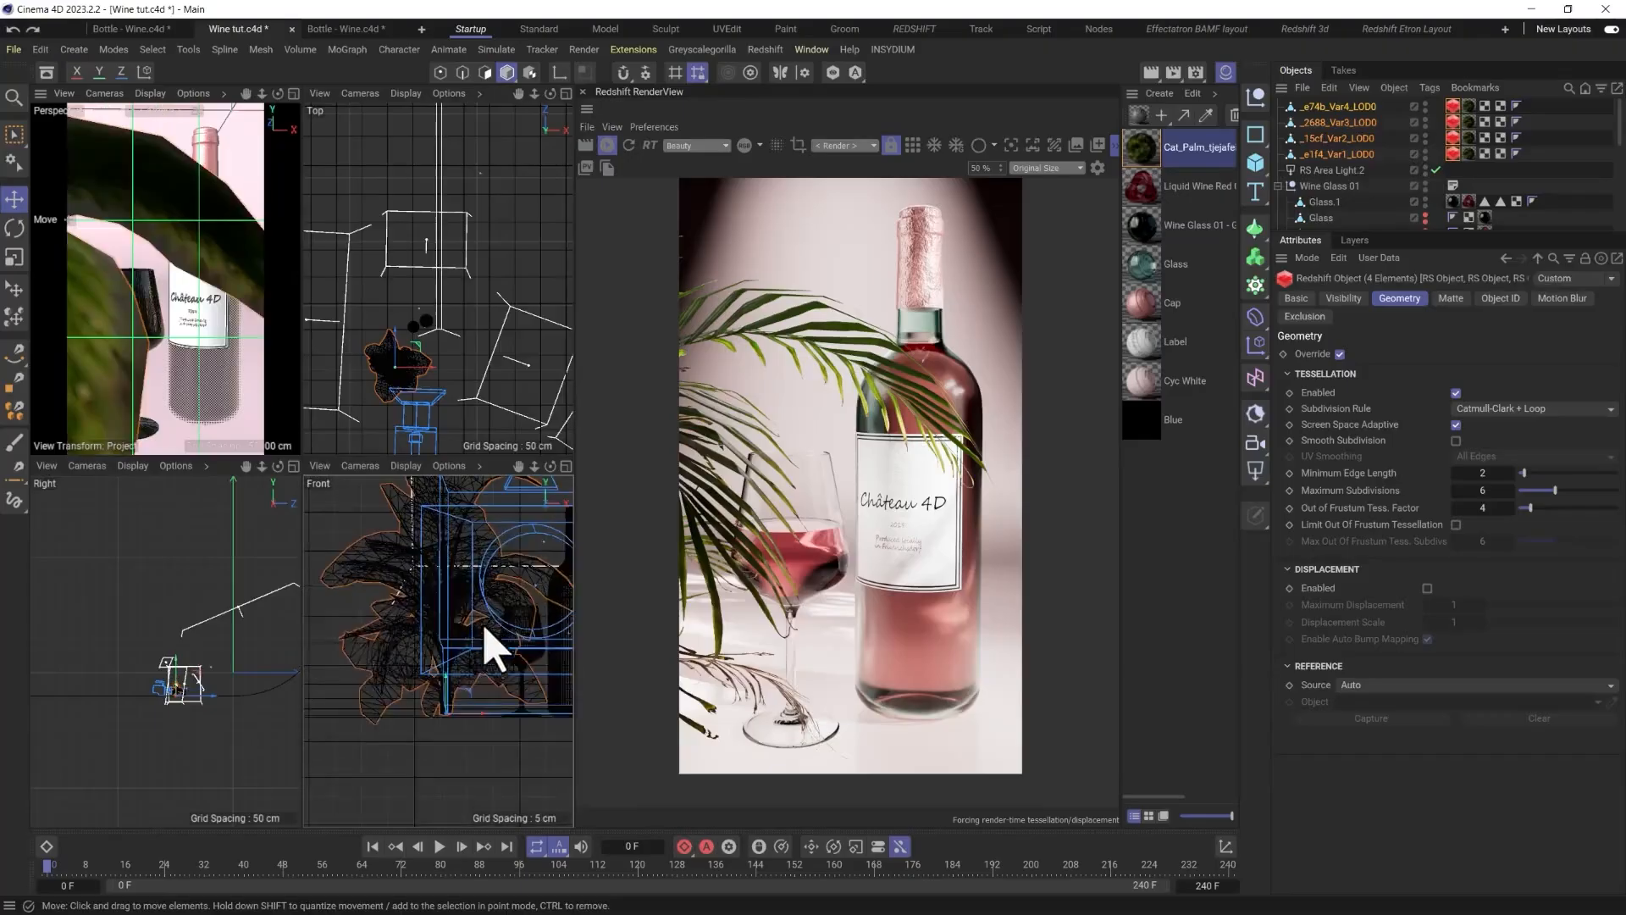
scroll(472, 678, up, 2)
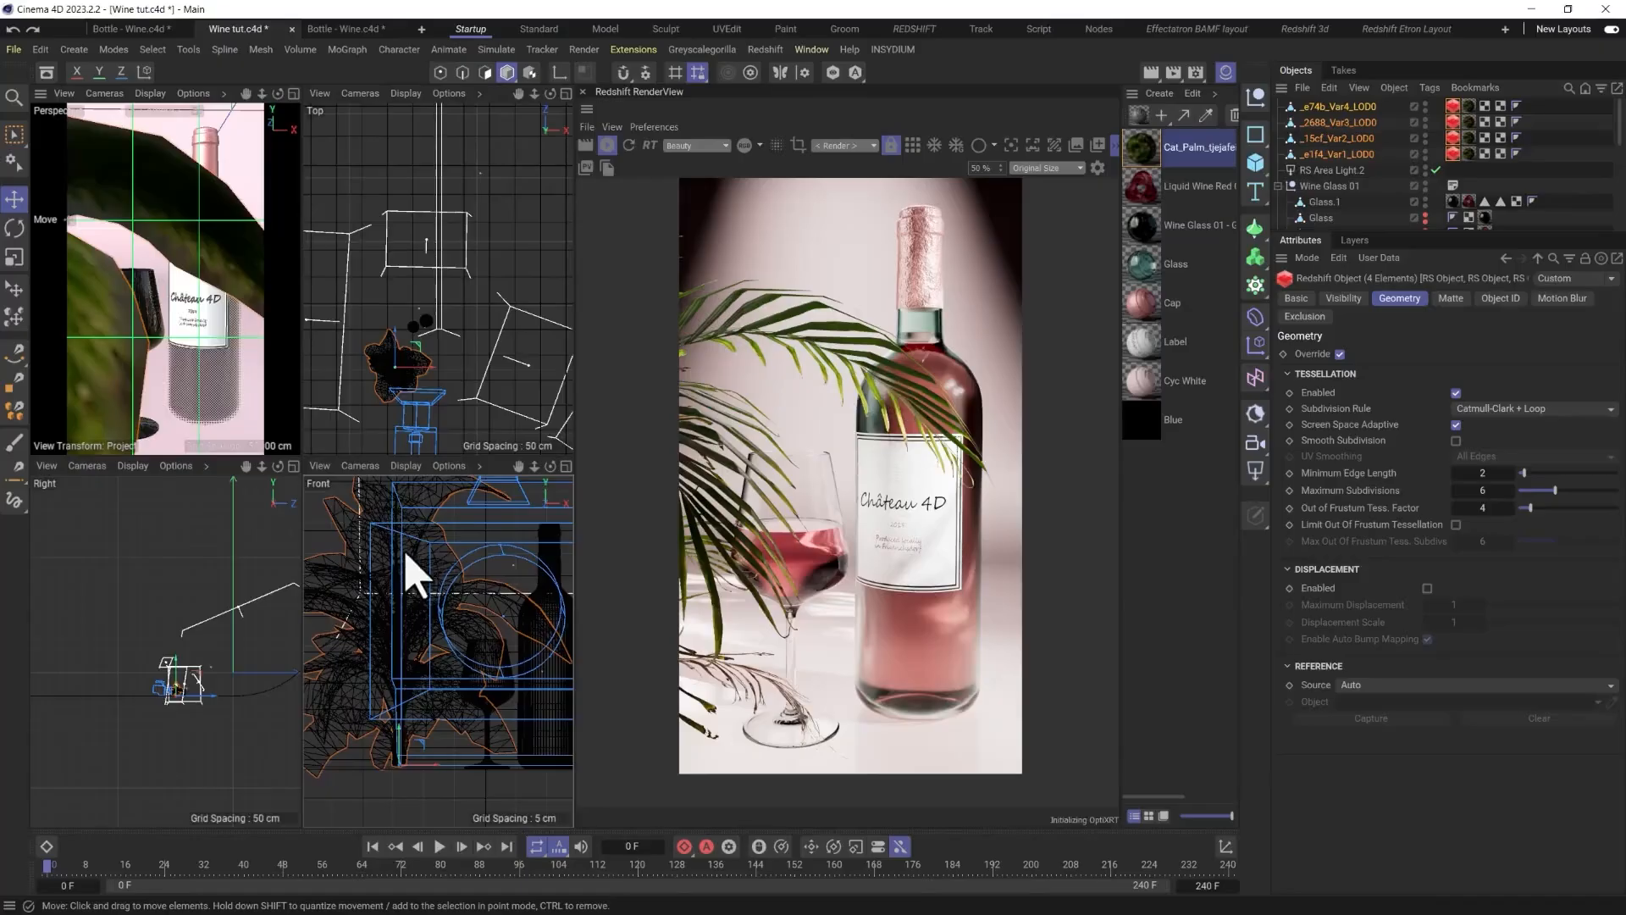
Rotate the palms in the front view so the fronds tilt across the bottle, and toggle the live Redshift render.
key(r)
drag(410, 766, 444, 755)
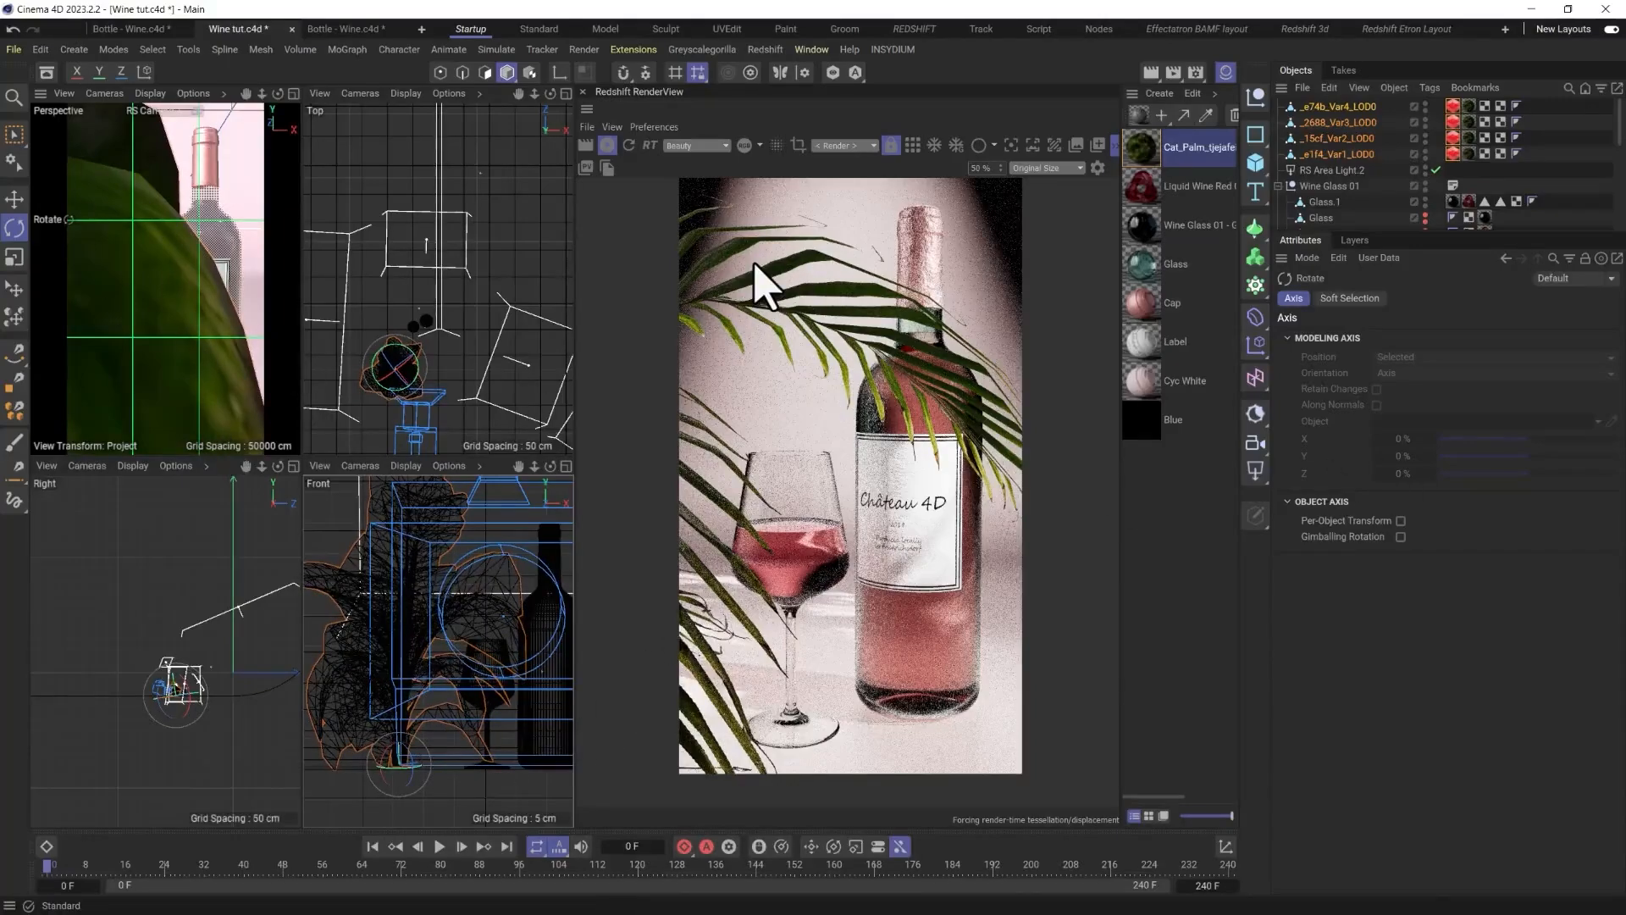
click(610, 144)
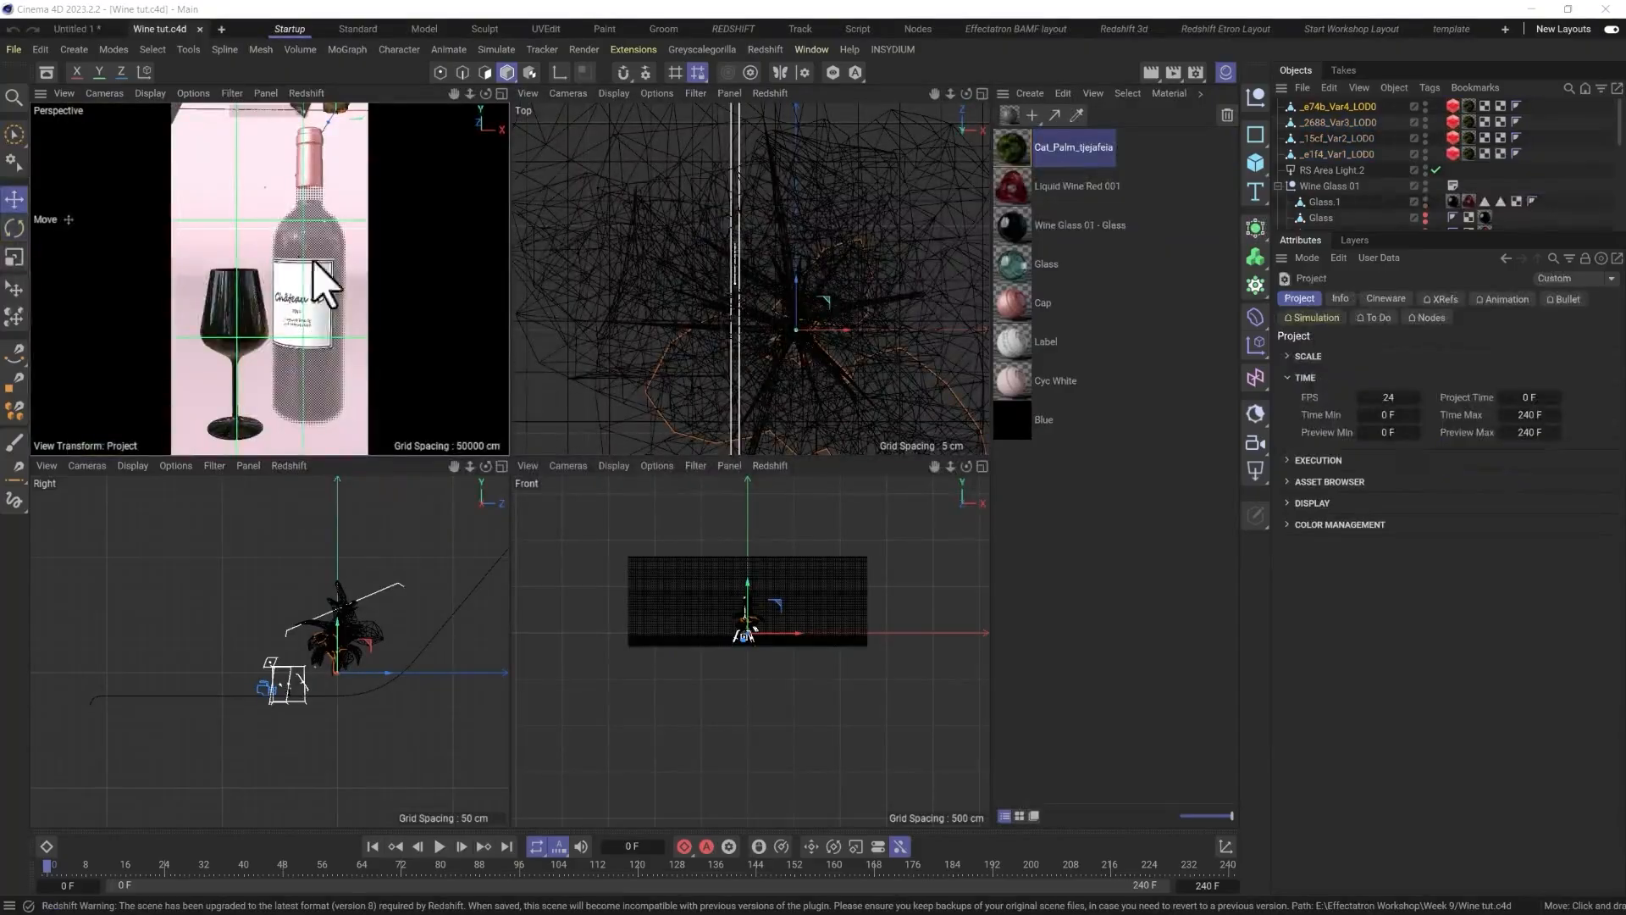
Open the geometry settings of the Redshift object tags on all four palms in the reopened scene.
click(1454, 122)
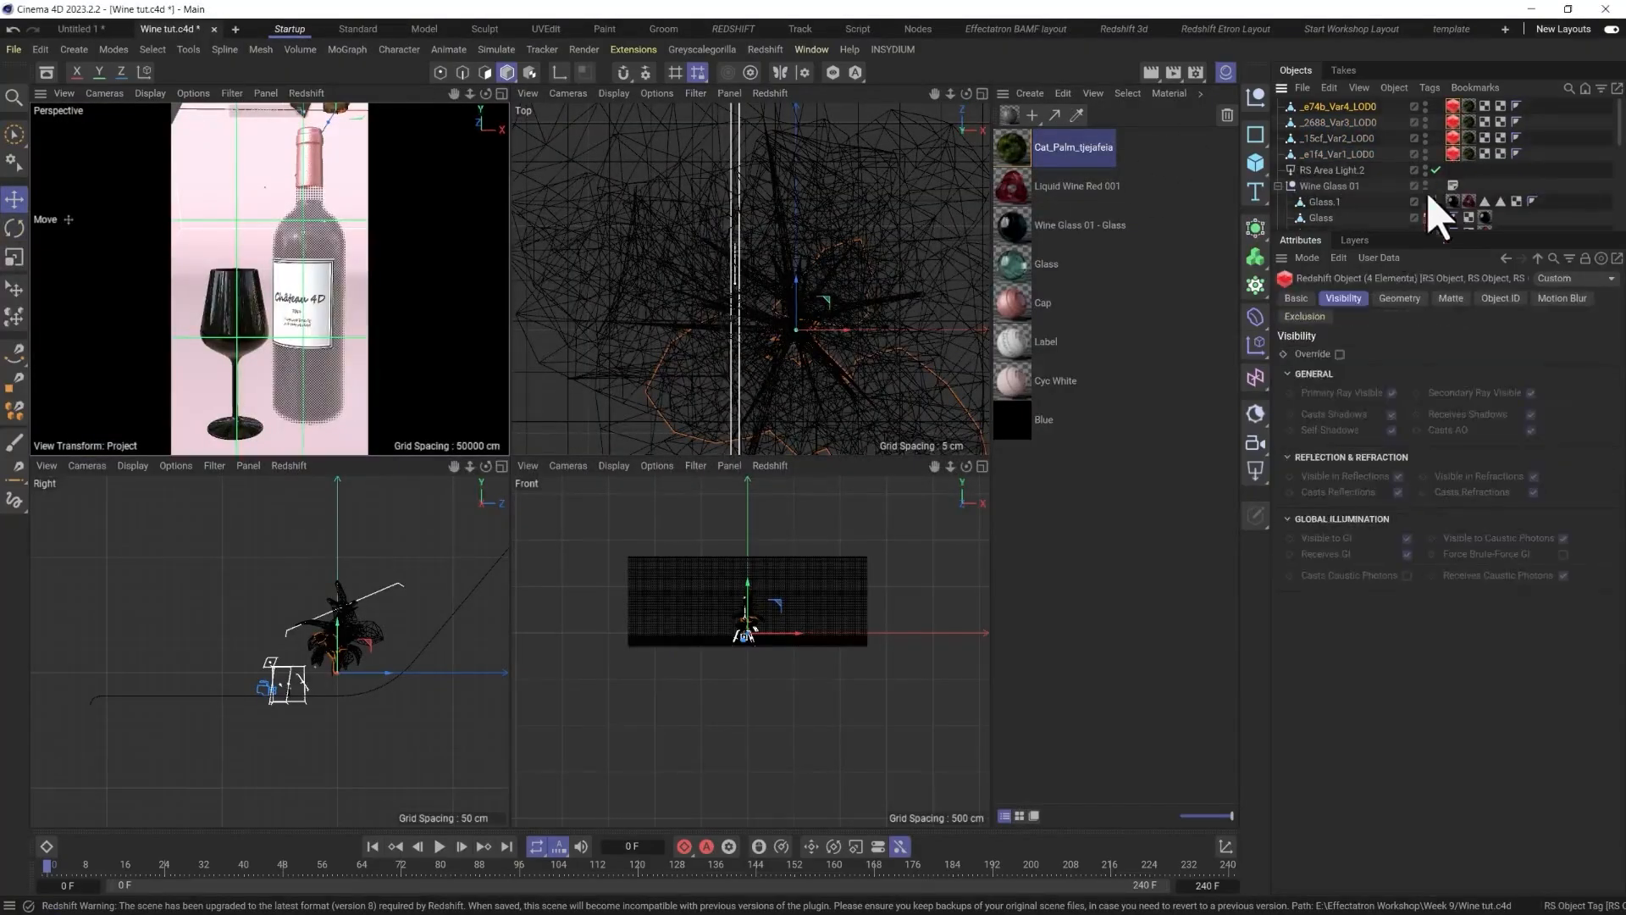
click(1410, 300)
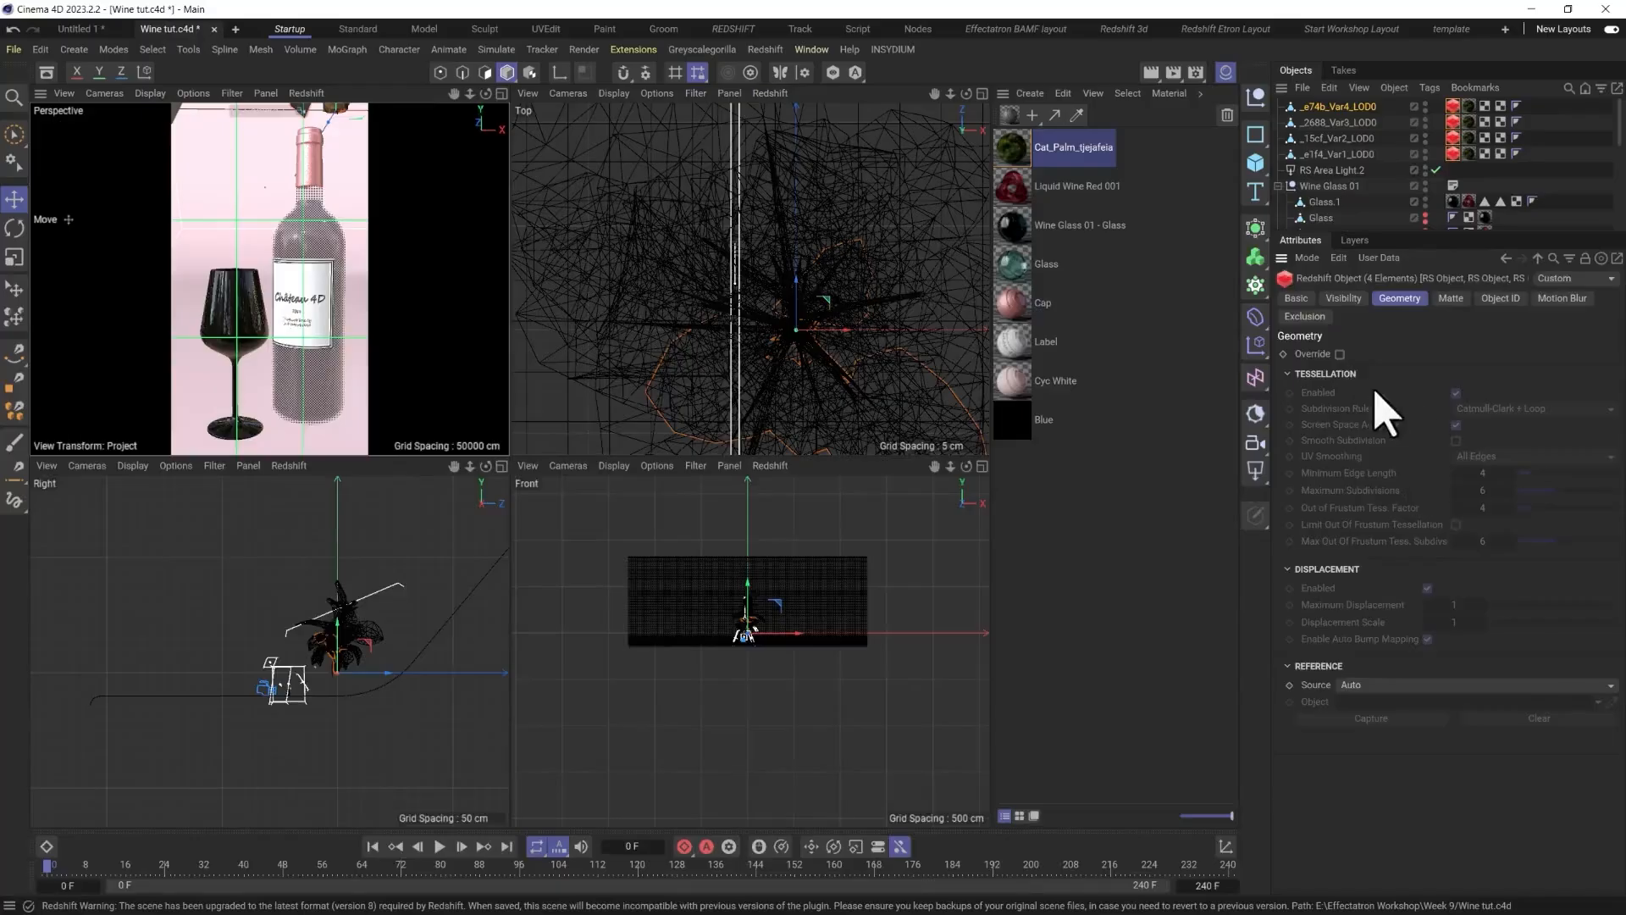
Select the four palm objects and scale them down uniformly to about 13%.
click(1345, 154)
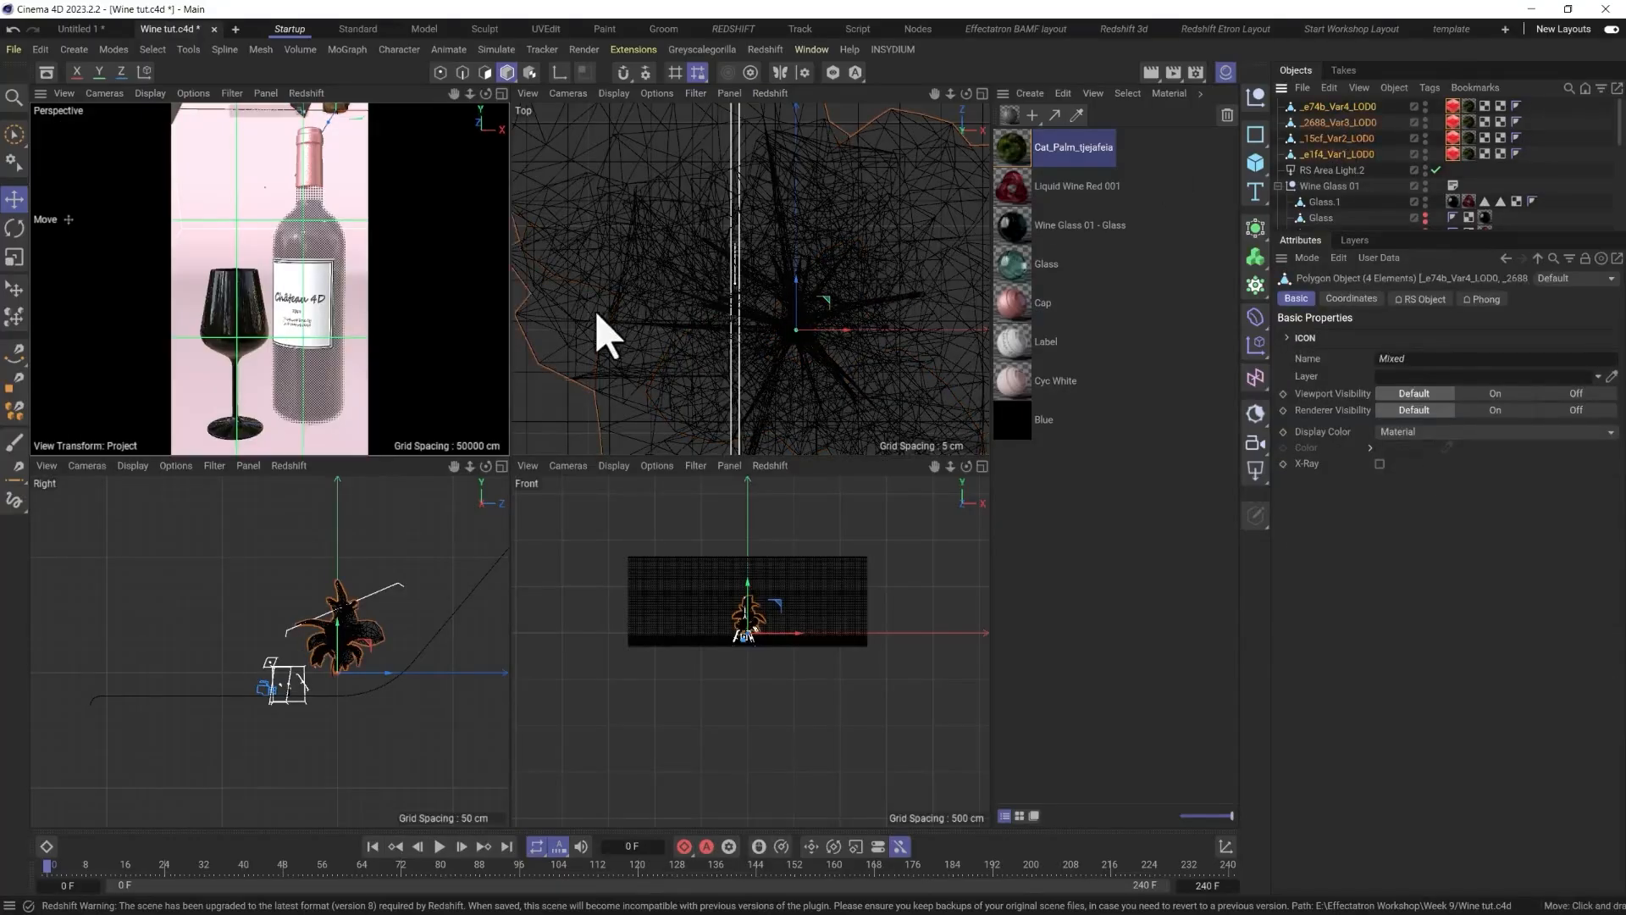
key(t)
drag(926, 211, 728, 457)
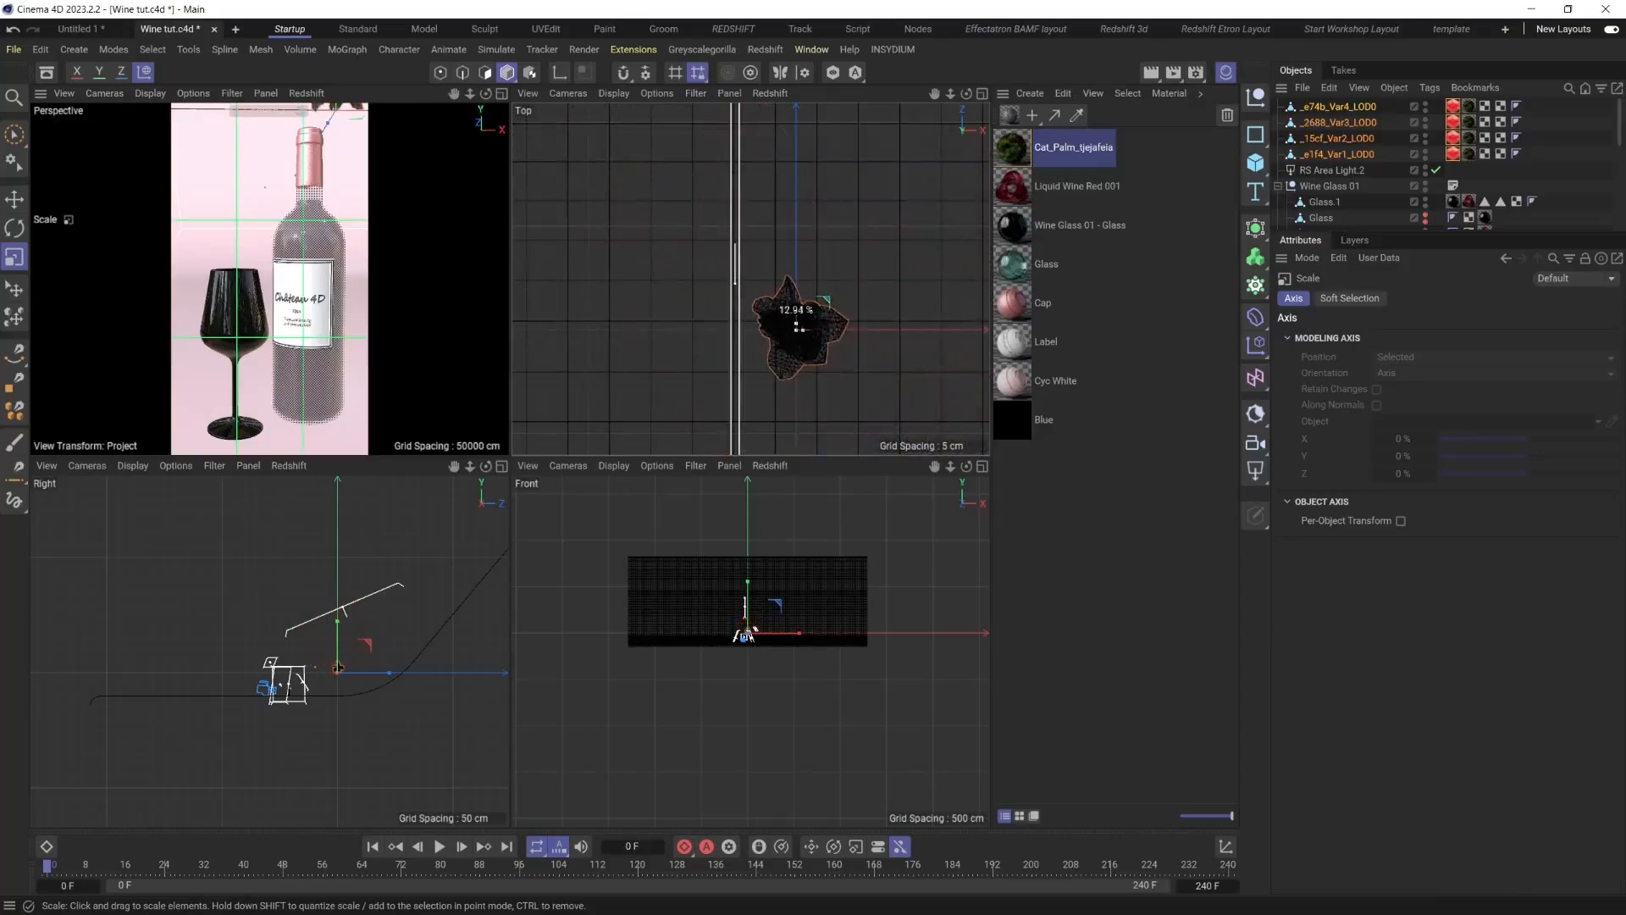
Place the palms on the floor near the wine glass and move them into the foreground in front of the camera.
click(14, 289)
click(286, 434)
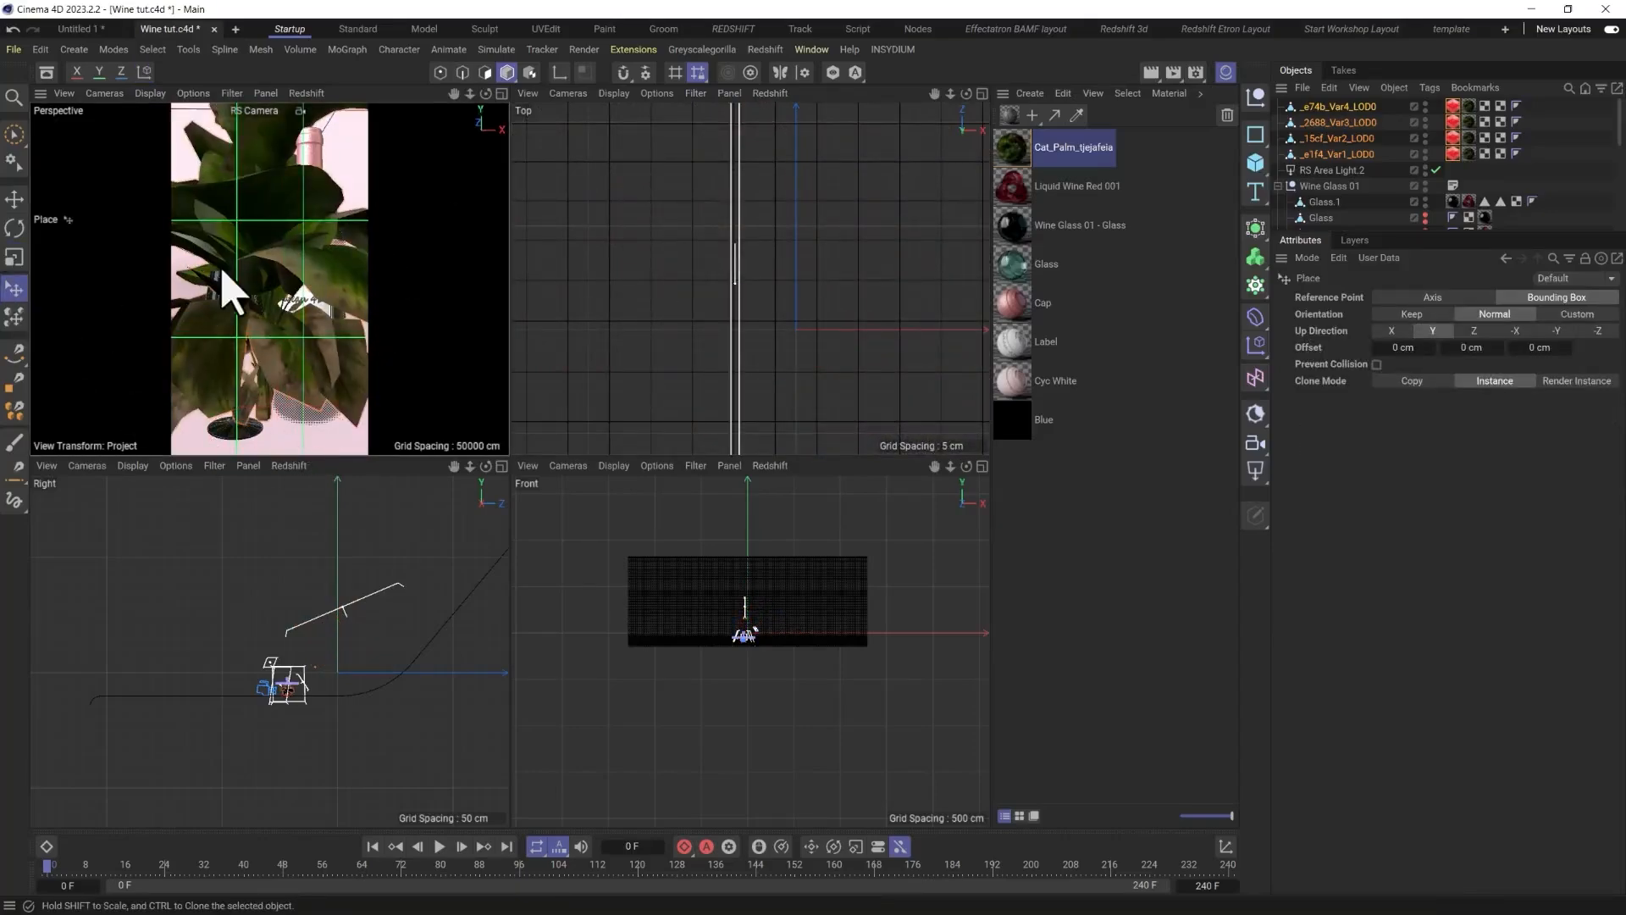
click(14, 200)
drag(728, 364, 779, 428)
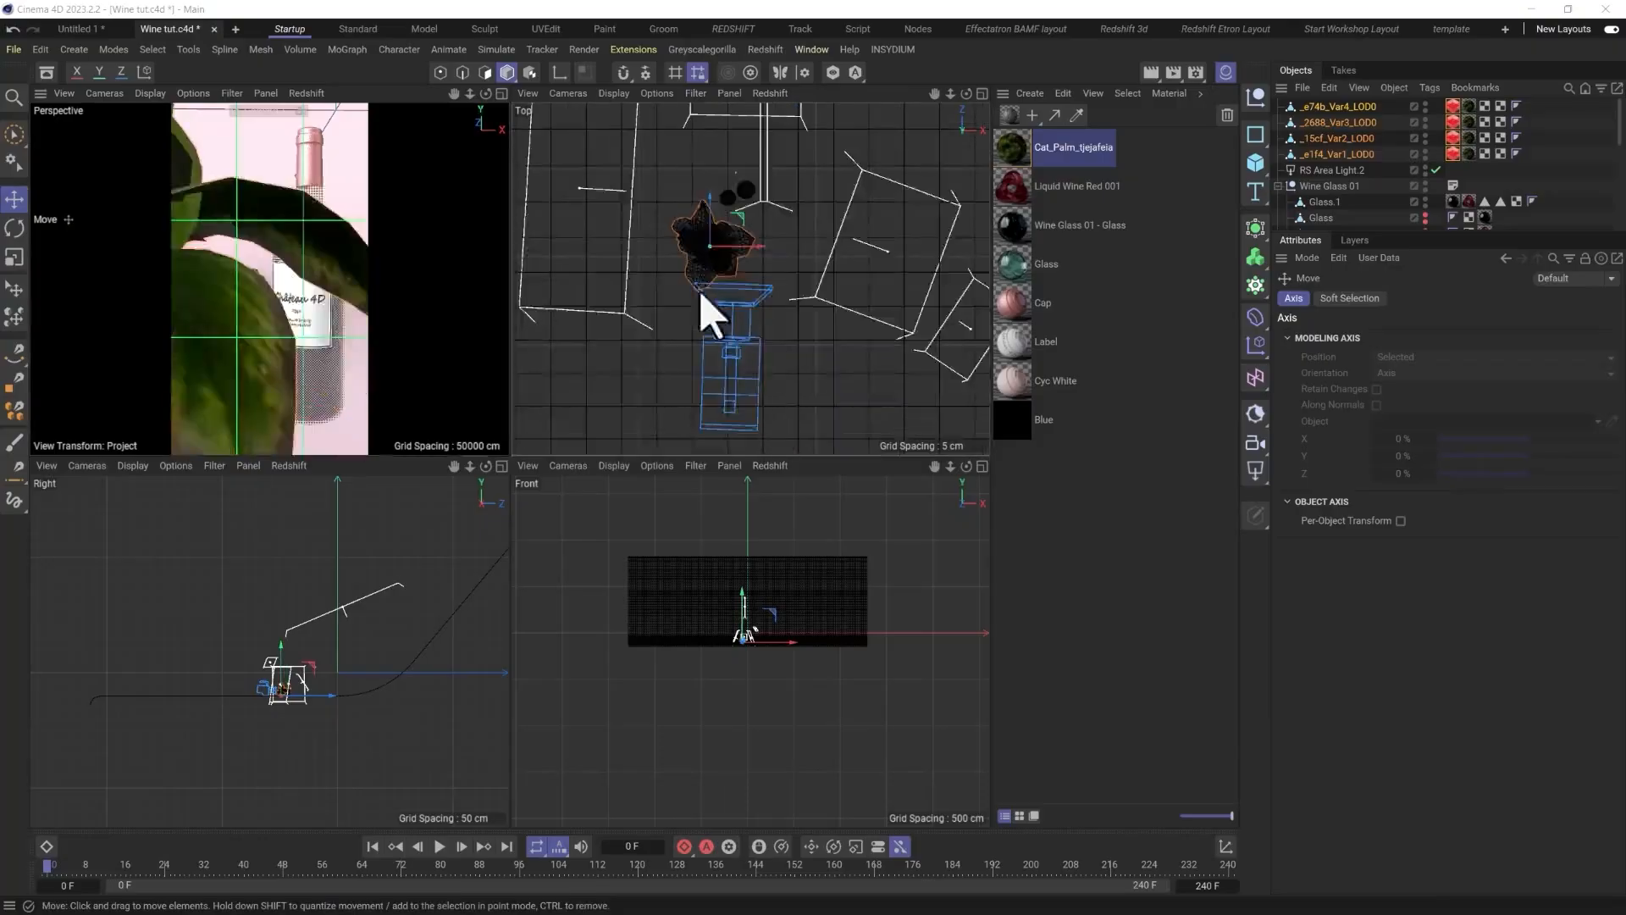
Rotate the palms about their vertical axis in the top view to change how the leaves frame the glass and bottle.
key(r)
drag(725, 275, 666, 215)
scroll(728, 267, up, 2)
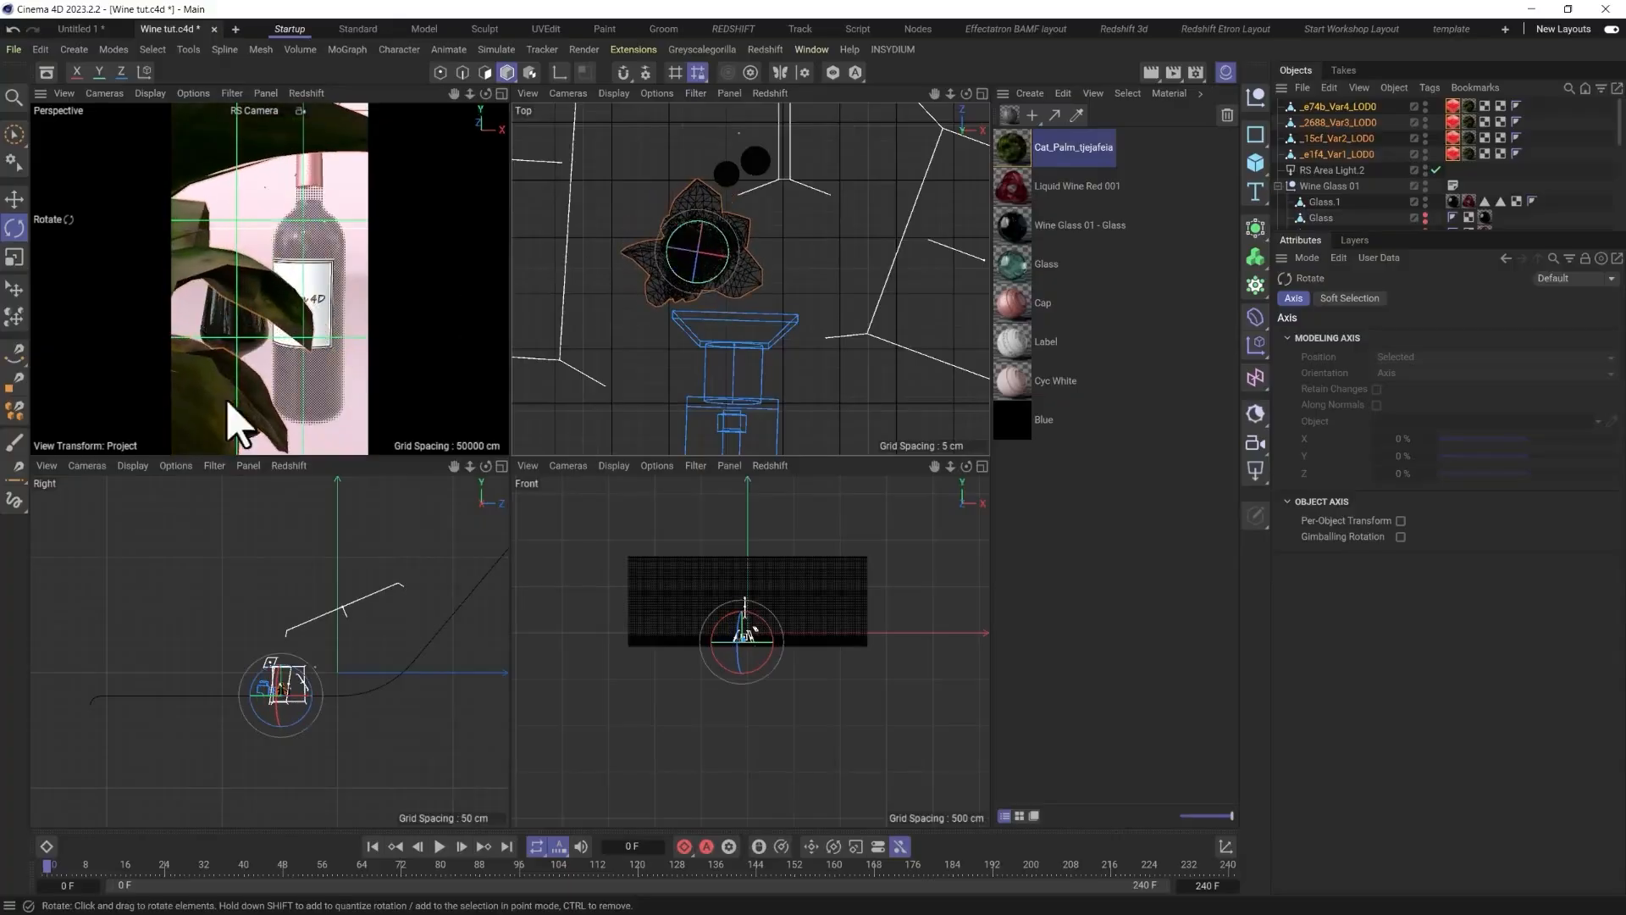
Move the _15cf_Var2_LOD0 palm in the top view so its leaf clears the bottle label in the camera view.
click(1337, 138)
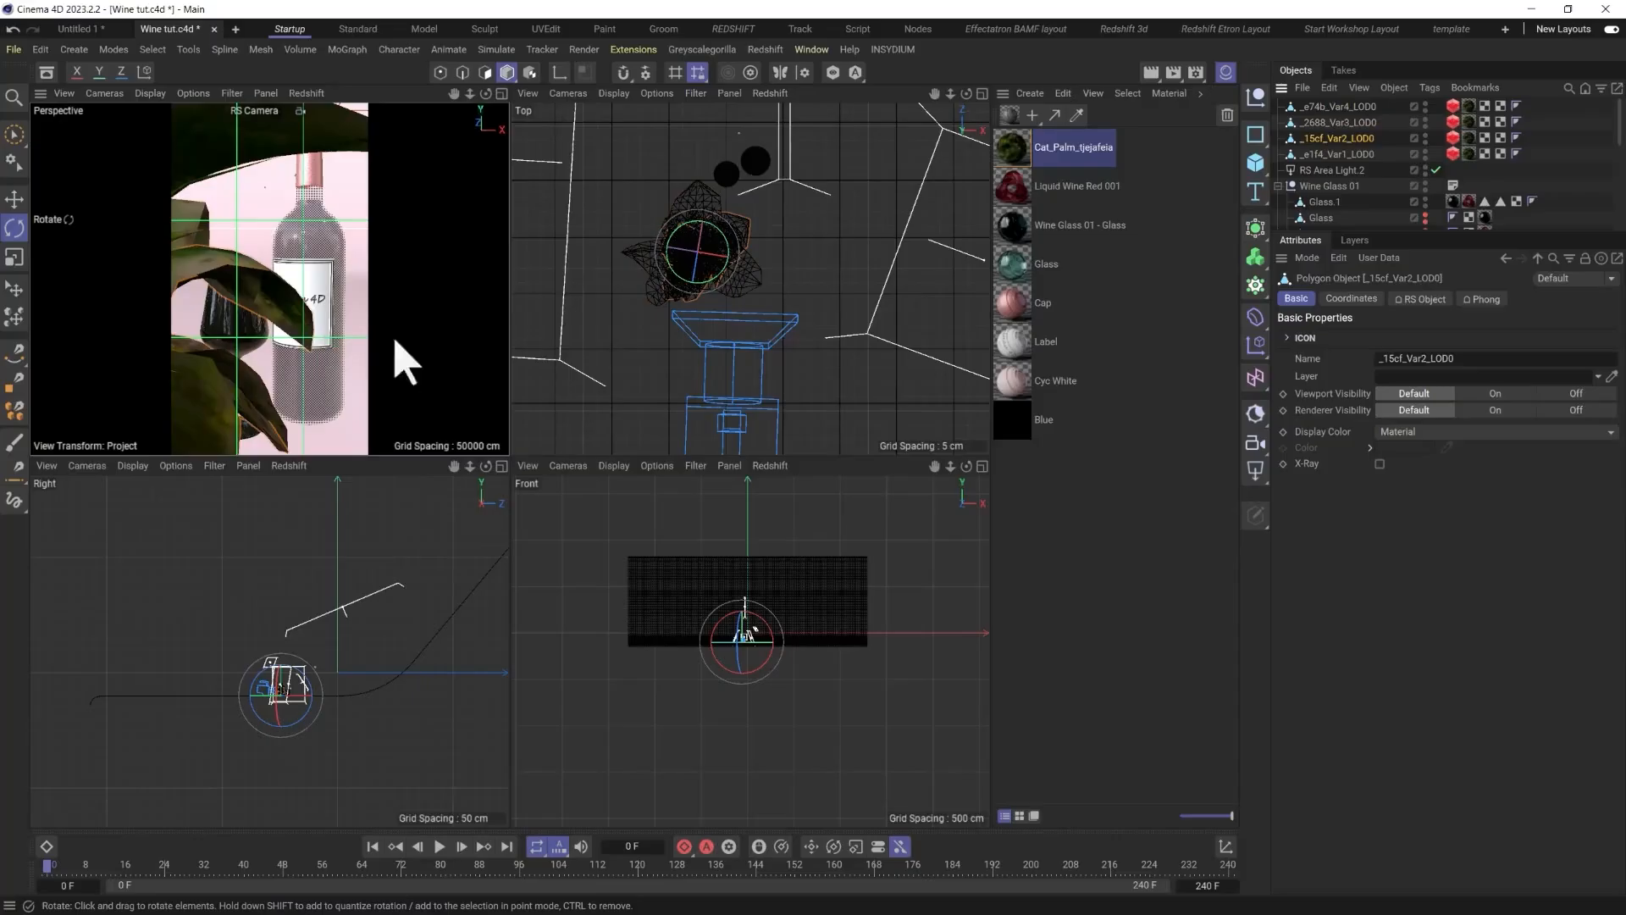
key(e)
drag(695, 254, 647, 195)
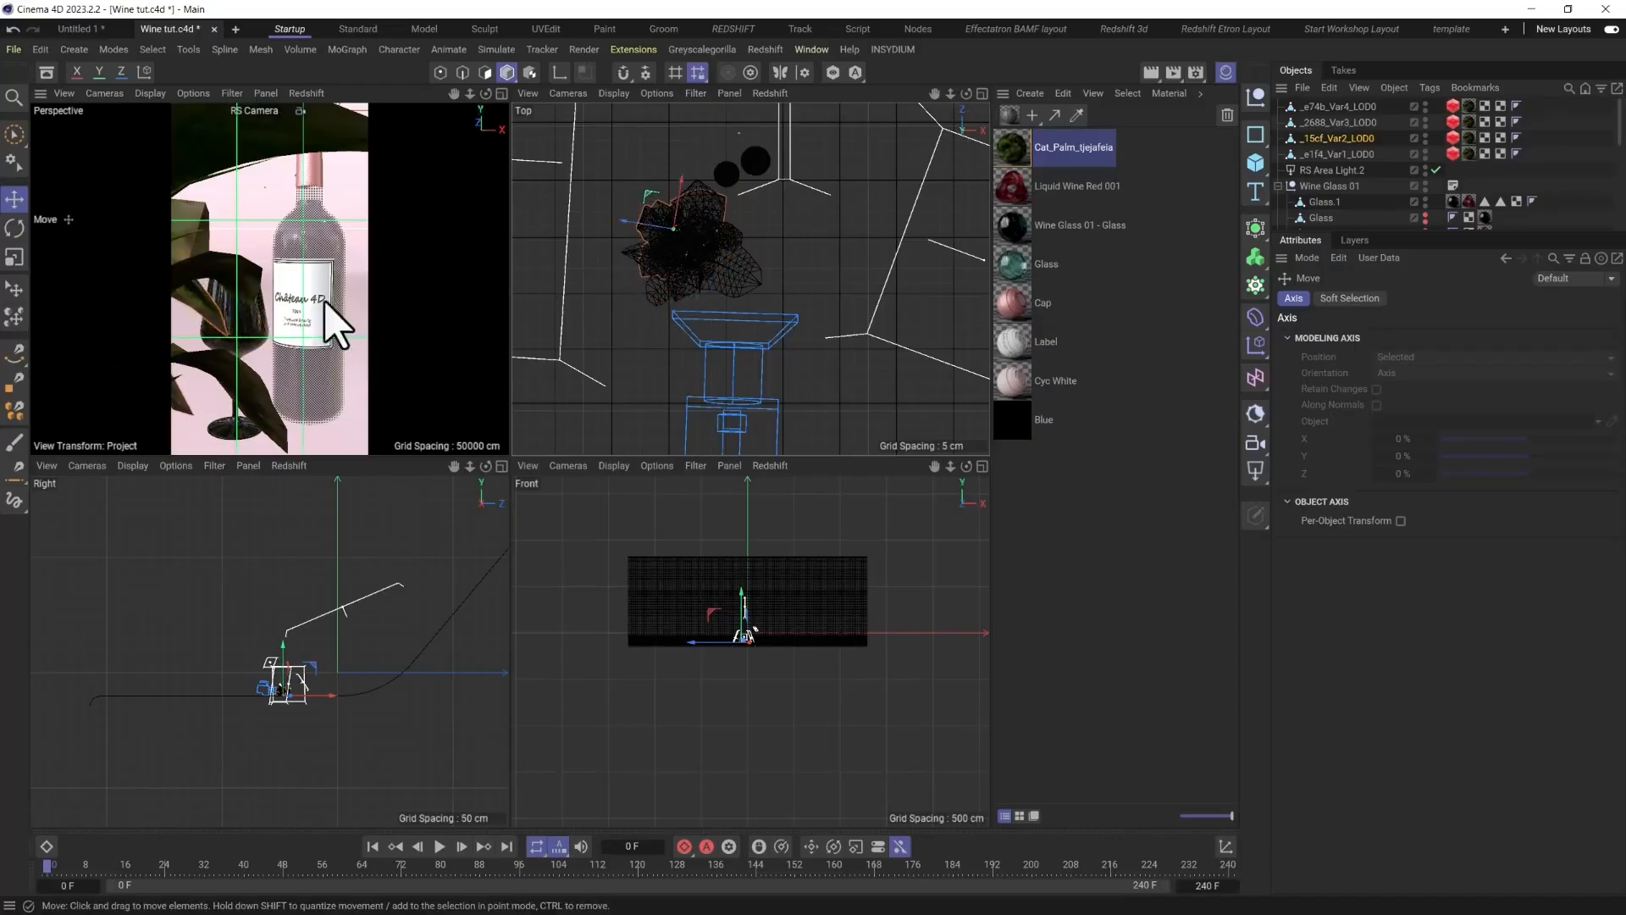
Open the Redshift RenderView, start the progressive render and fit the whole image in its window.
click(765, 49)
click(773, 200)
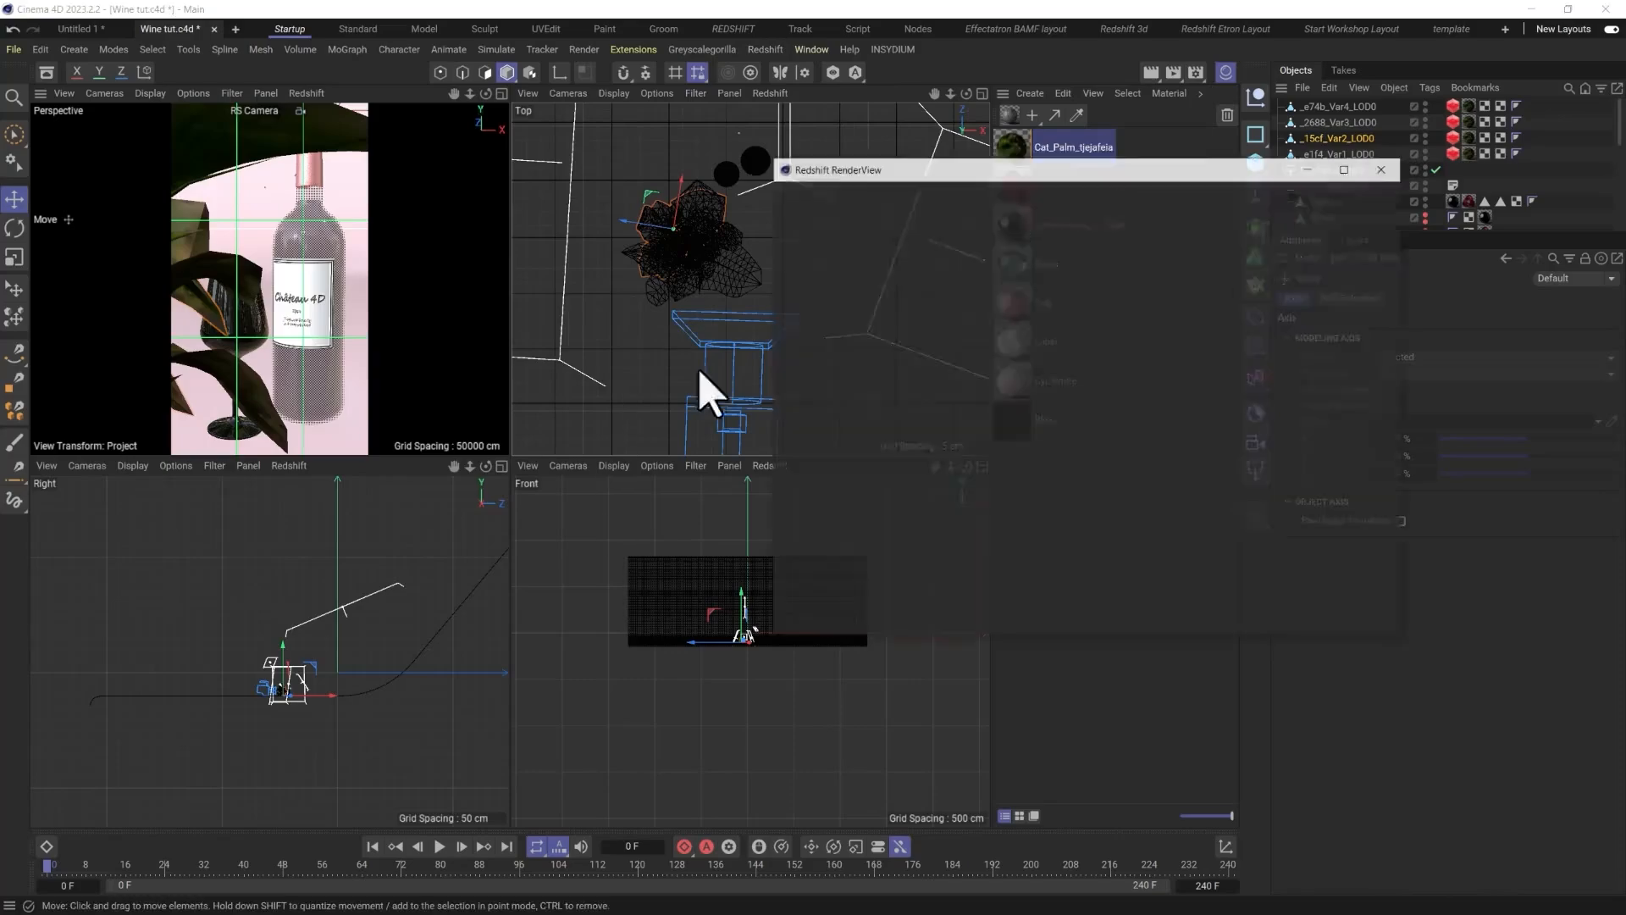
click(803, 230)
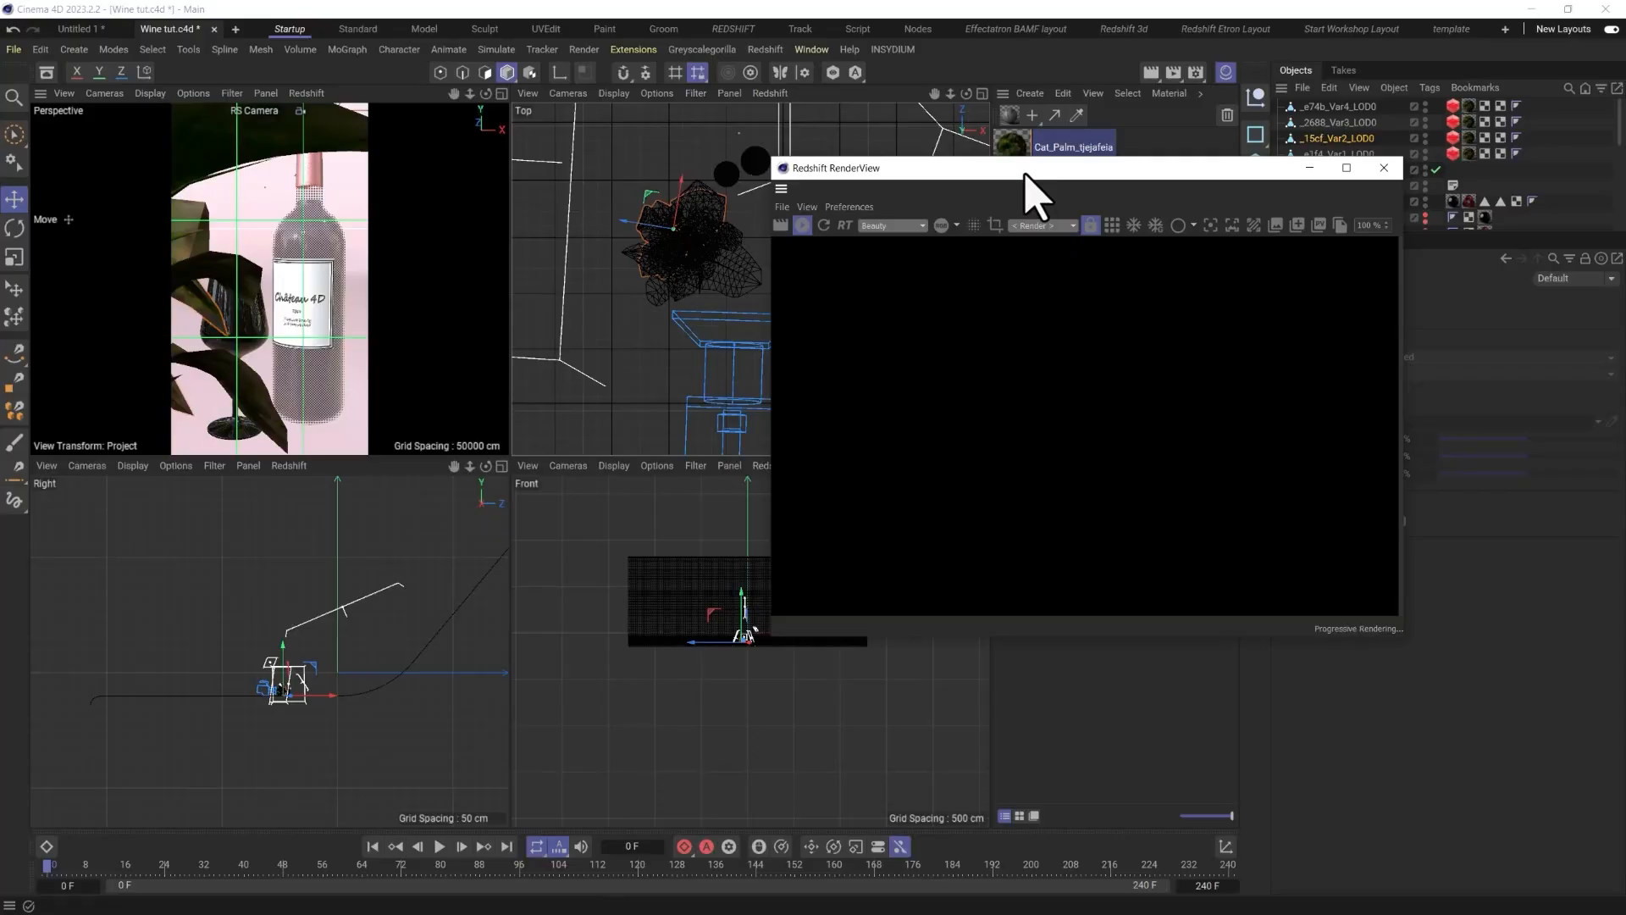
drag(1025, 173, 850, 150)
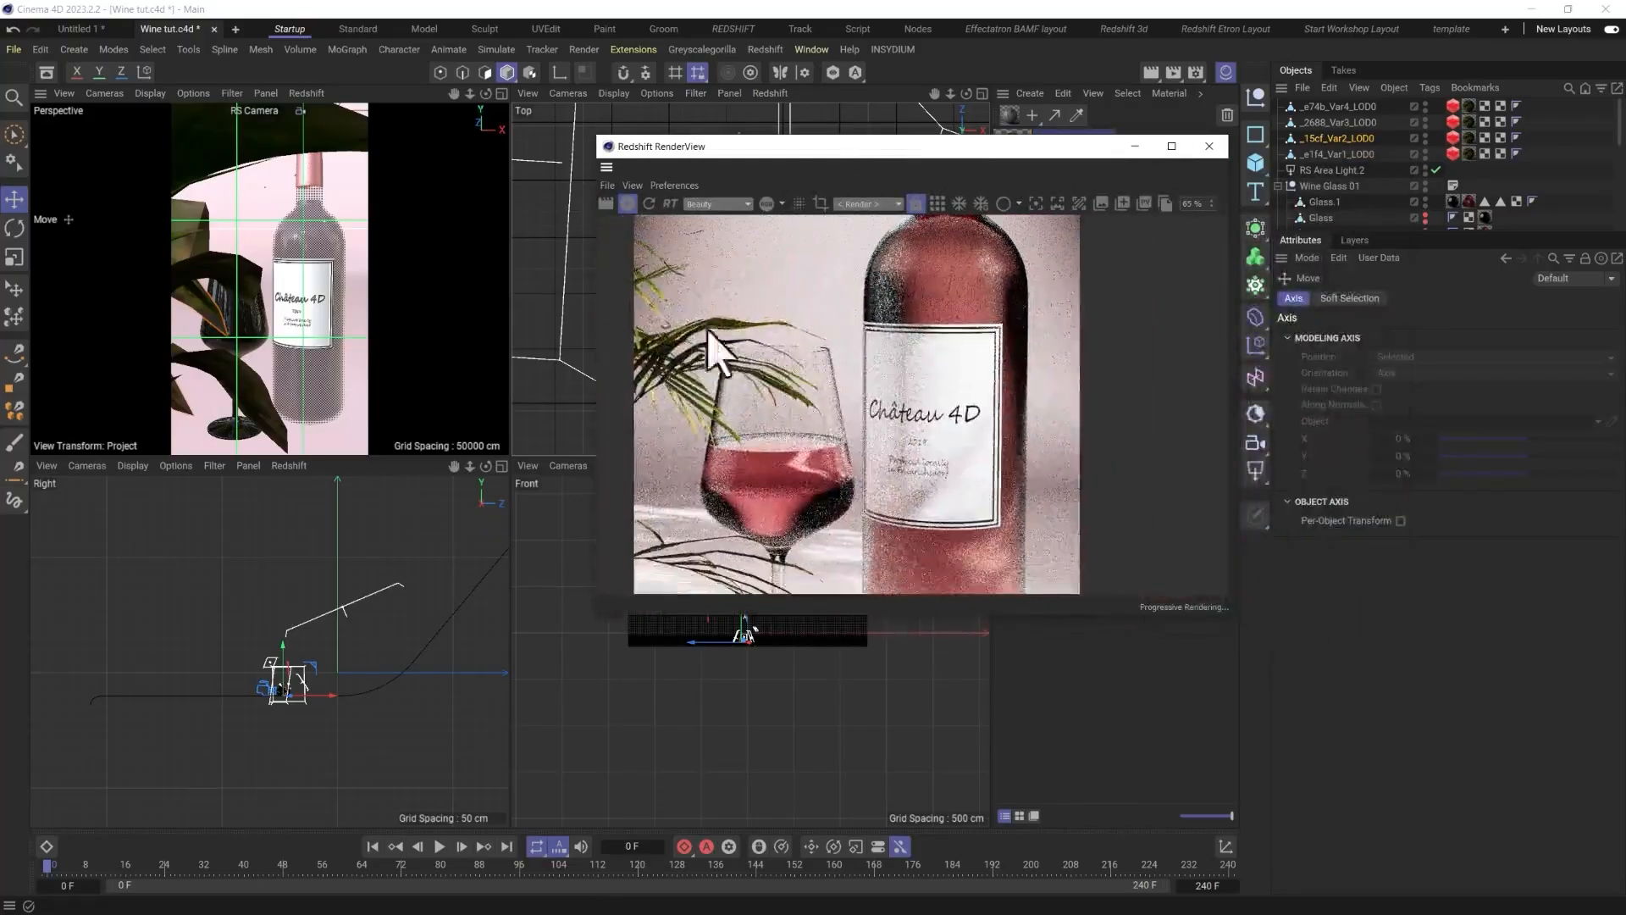
scroll(761, 413, down, 5)
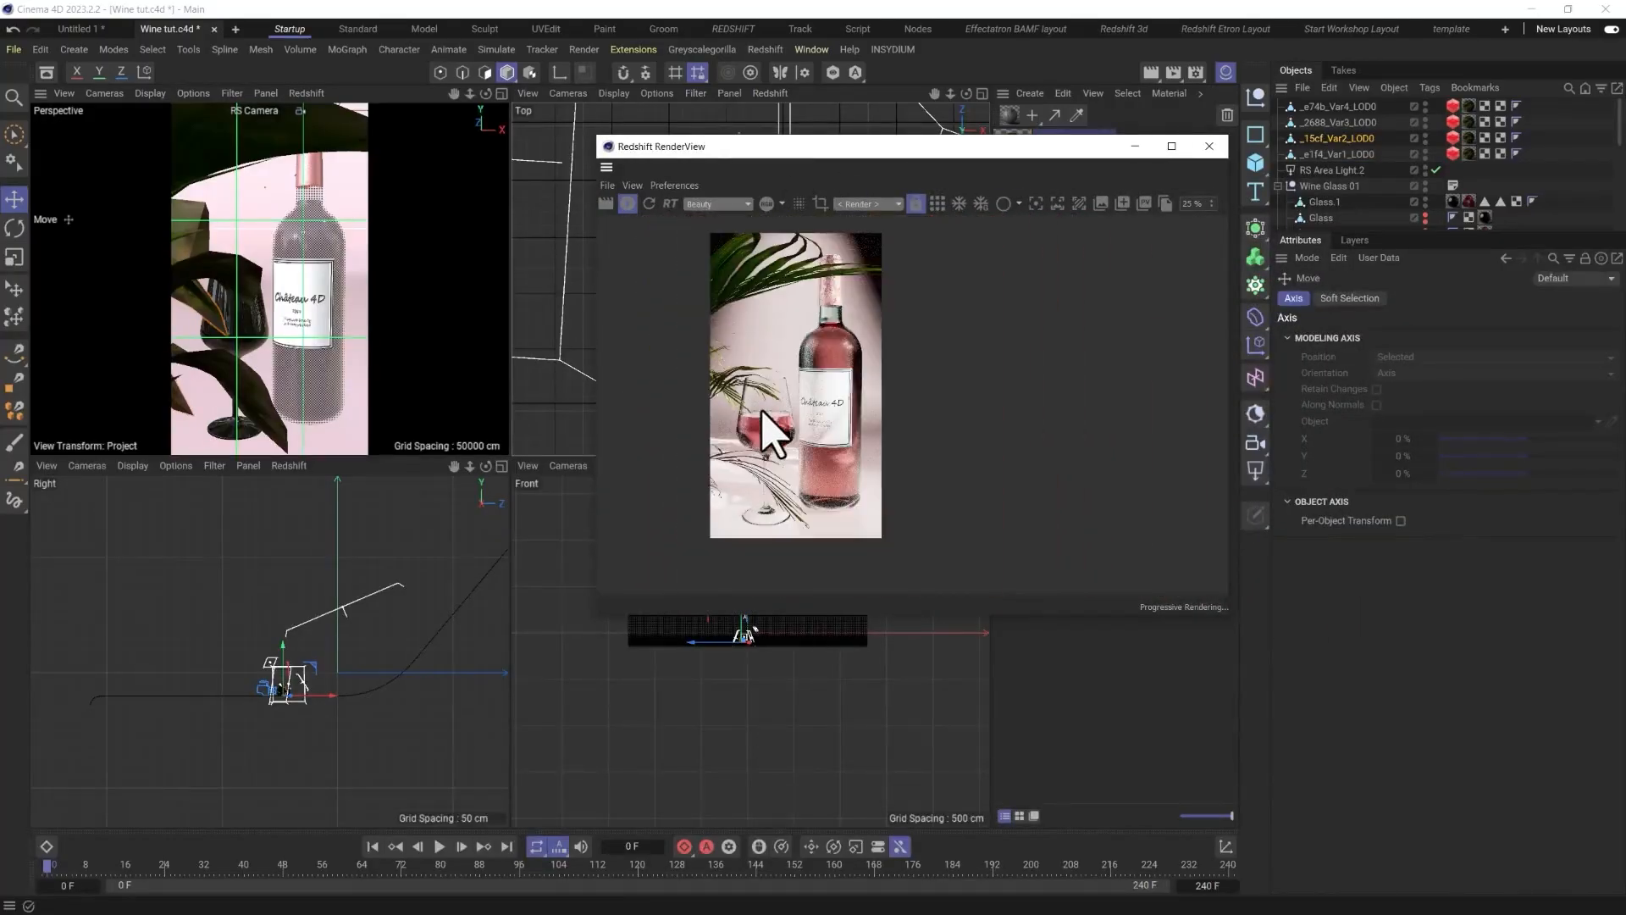
scroll(780, 320, down, 1)
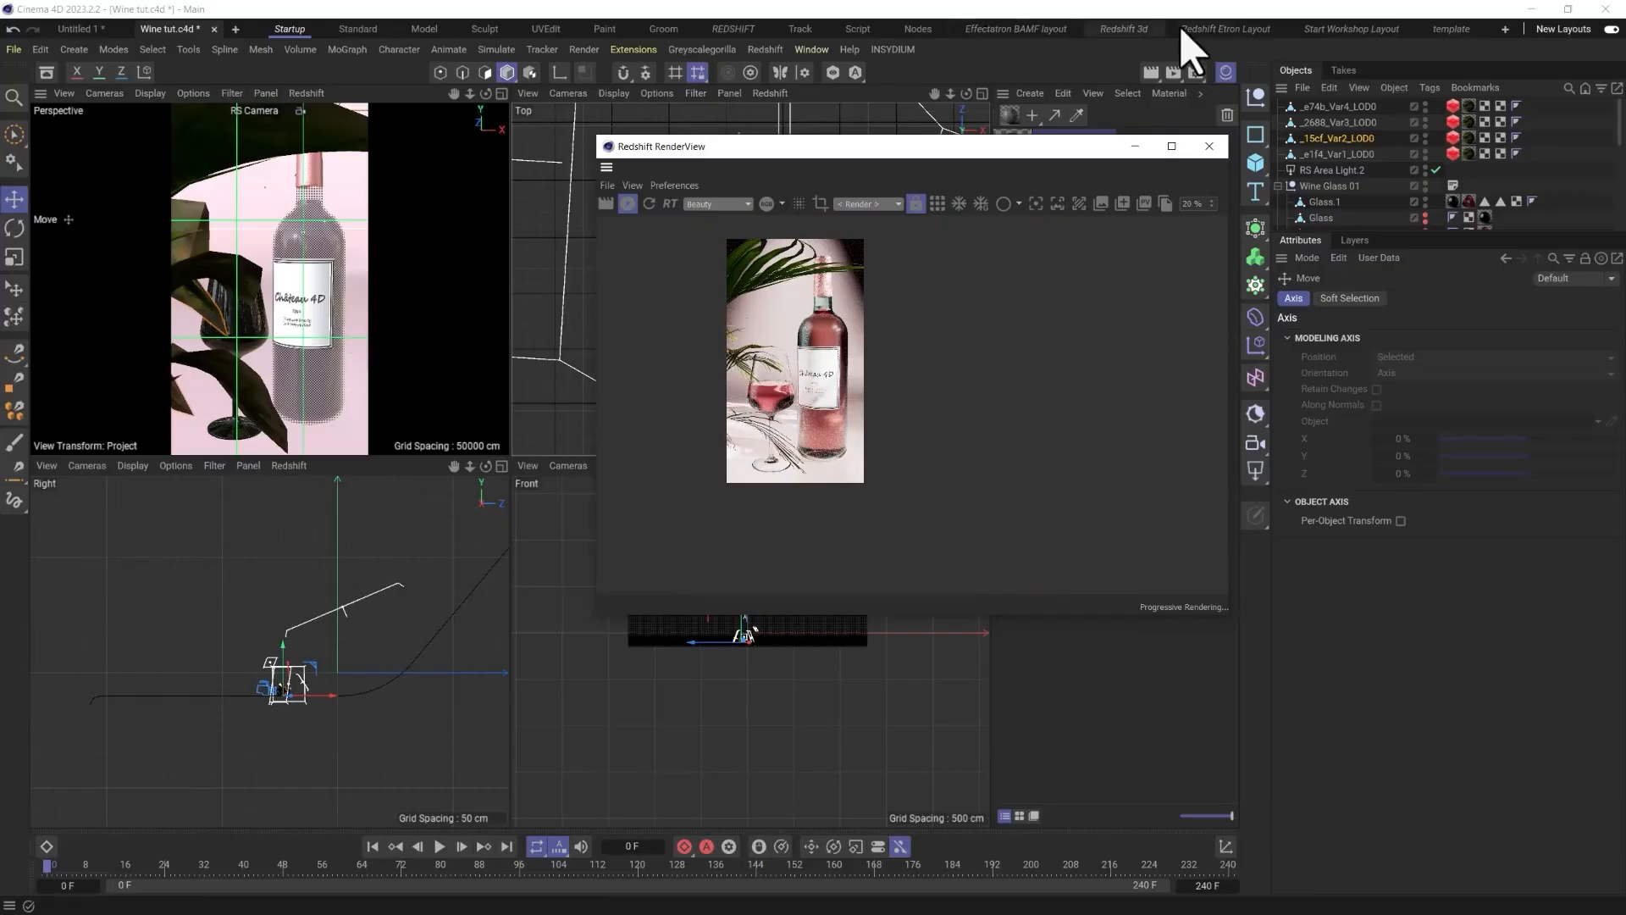
Select all four palms and shift them together slightly in the top view, keeping the RenderView clear of the plants.
click(1348, 154)
shift+click(1339, 107)
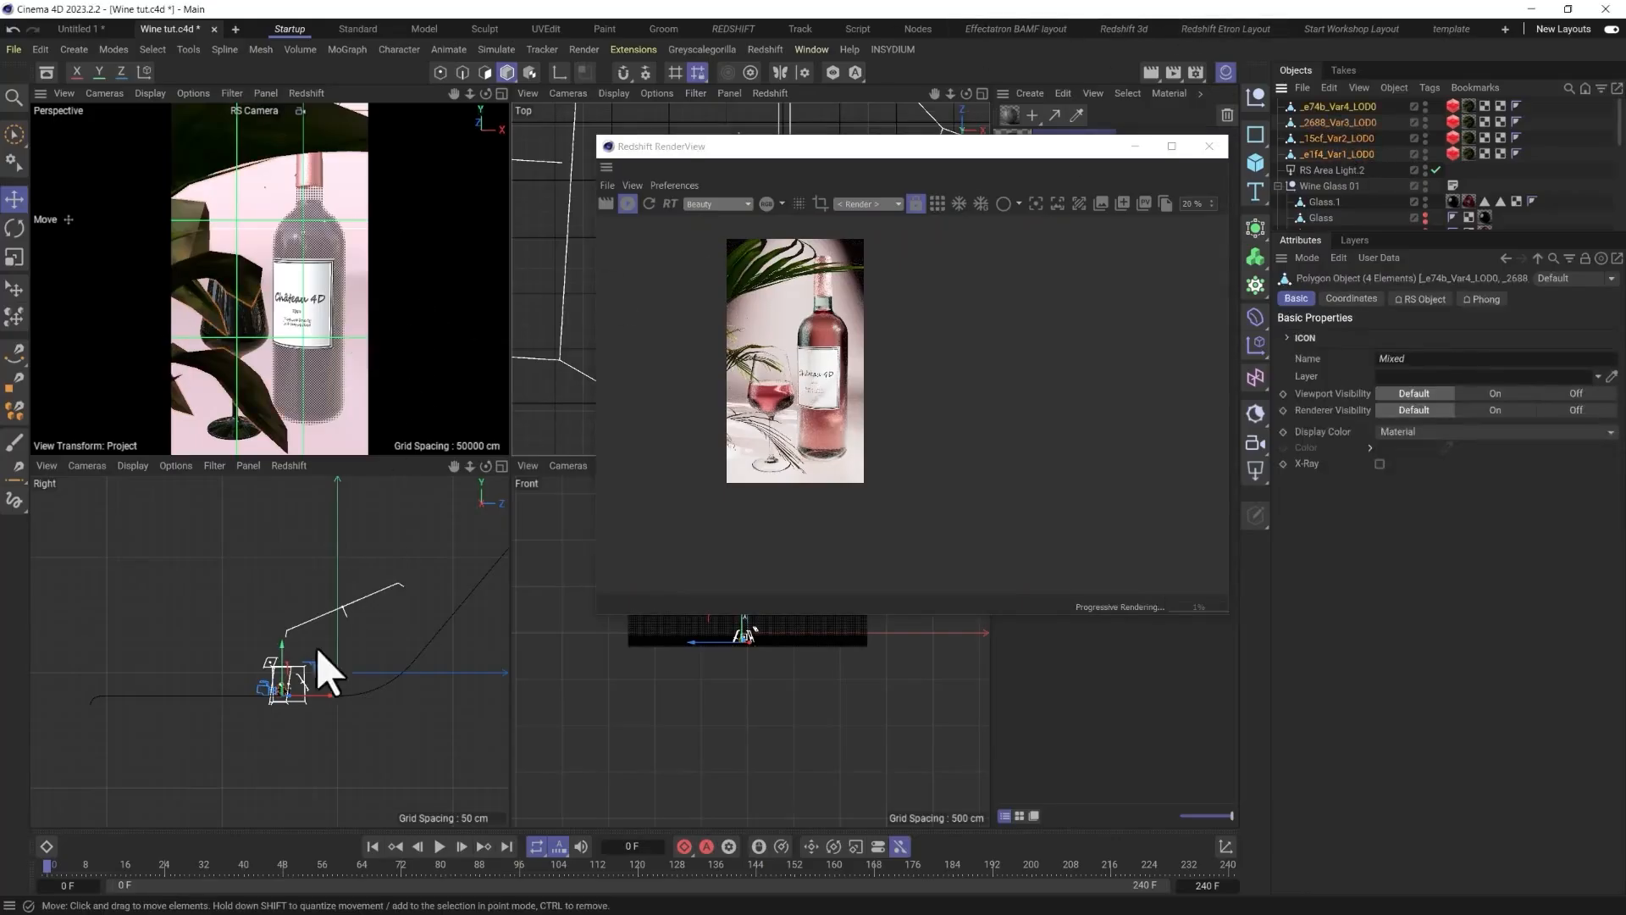
drag(804, 150, 986, 241)
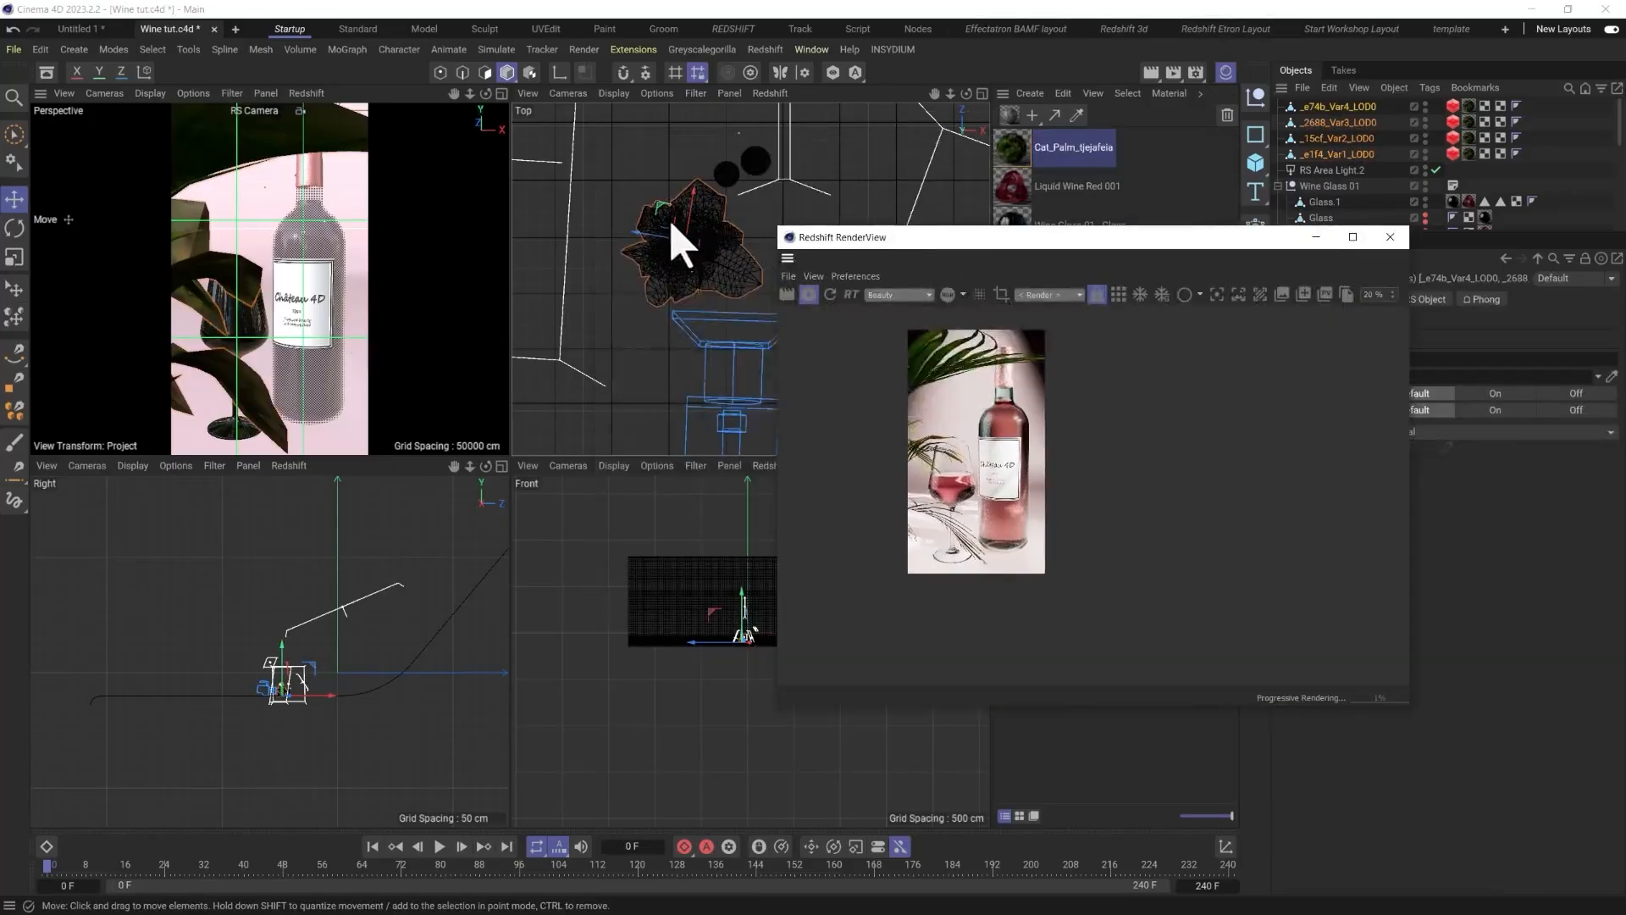
drag(679, 247, 672, 225)
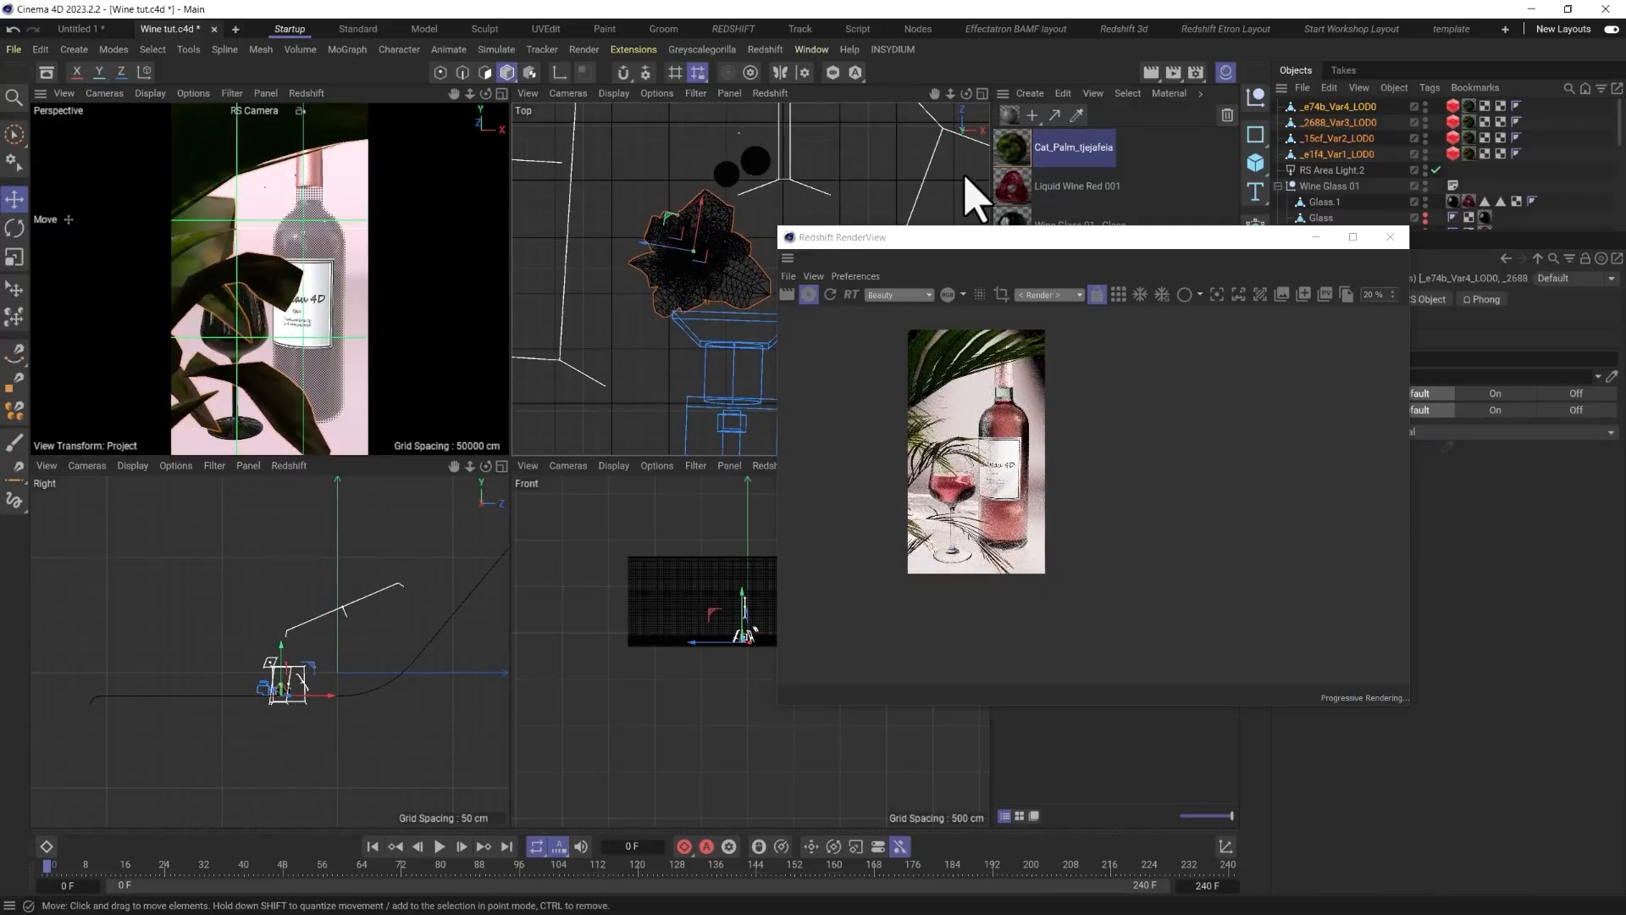
Rotate the four palms together in the top view to try other leaf arrangements around the glass and bottle.
key(r)
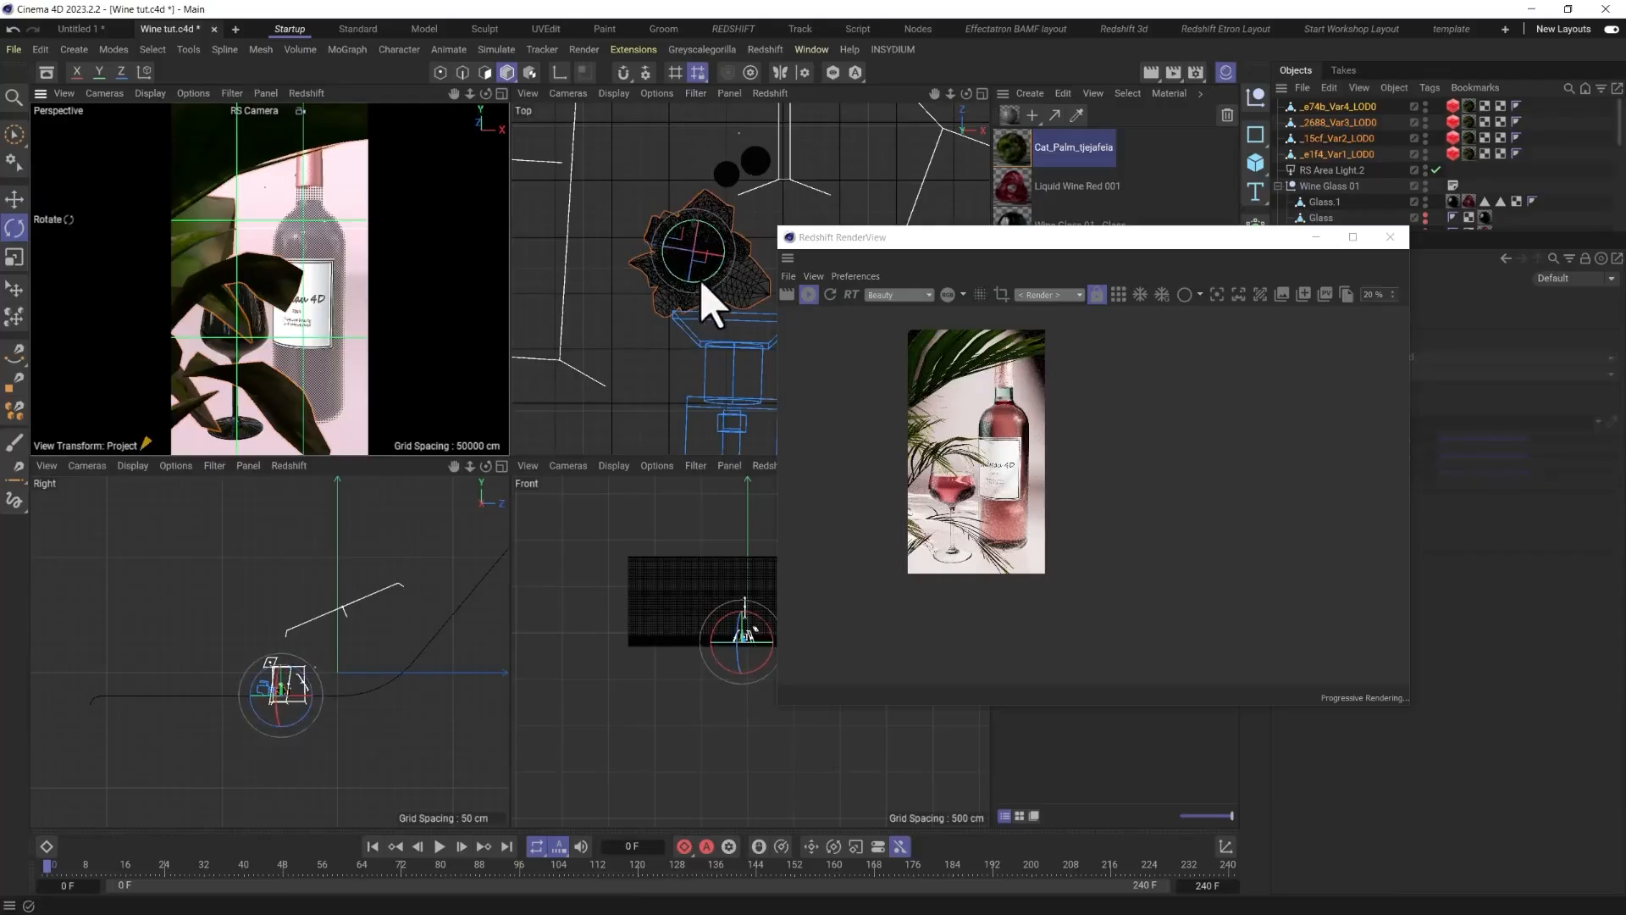
drag(709, 309, 535, 318)
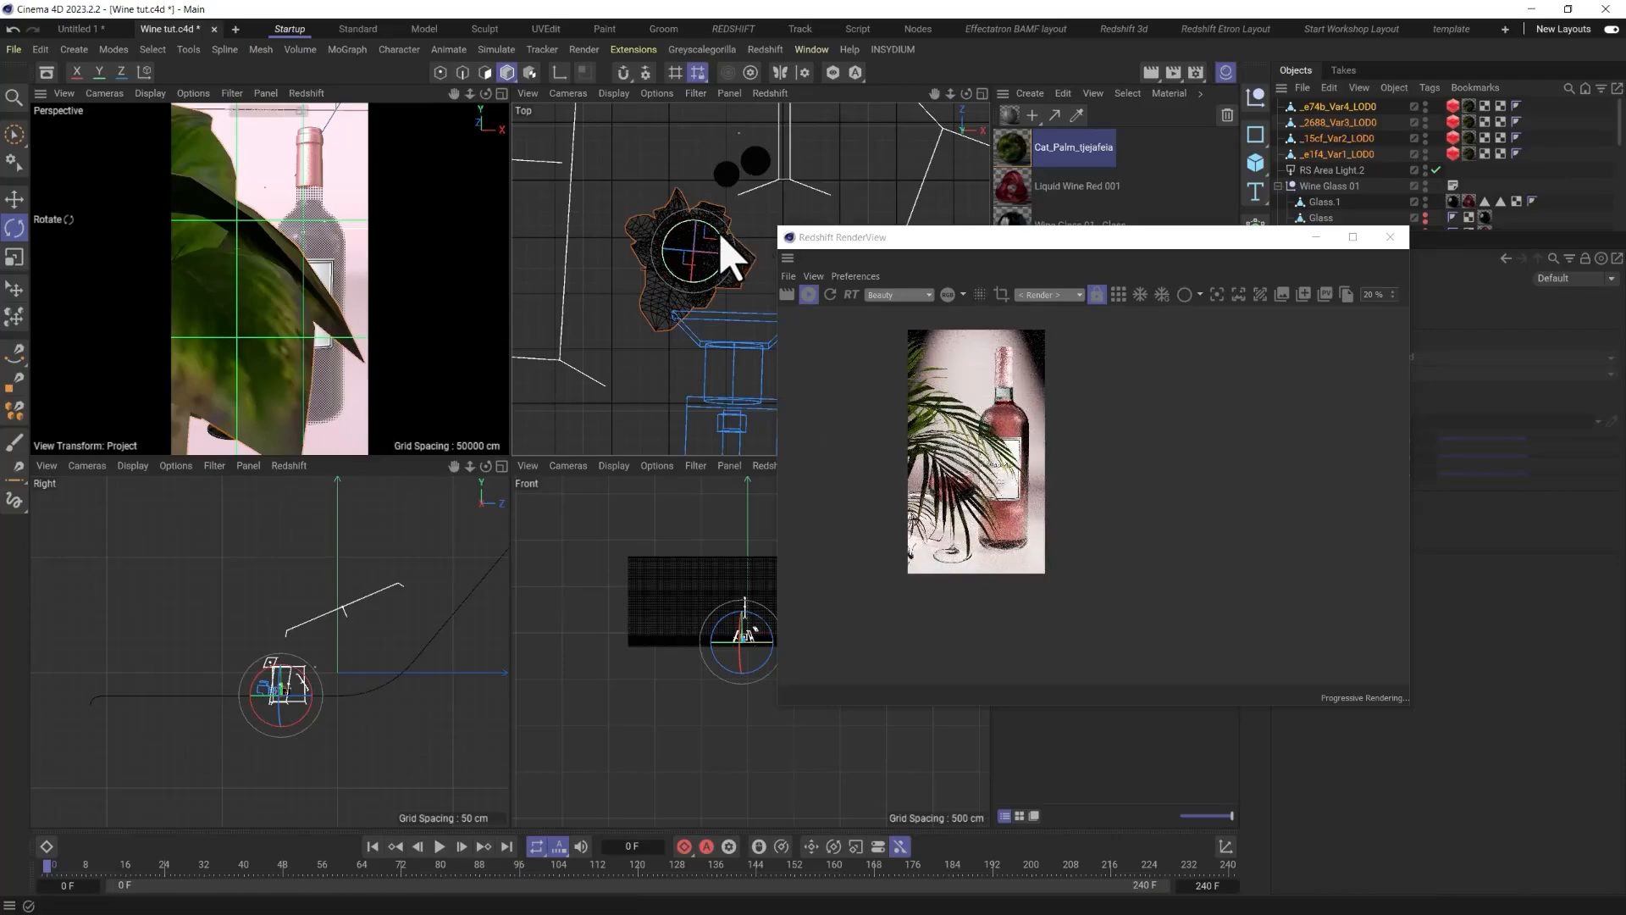
drag(723, 254, 672, 235)
Rotate the _e1f4_Var1_LOD0 palm and reposition it beside the glass so its fronds cross the lower foreground.
key(e)
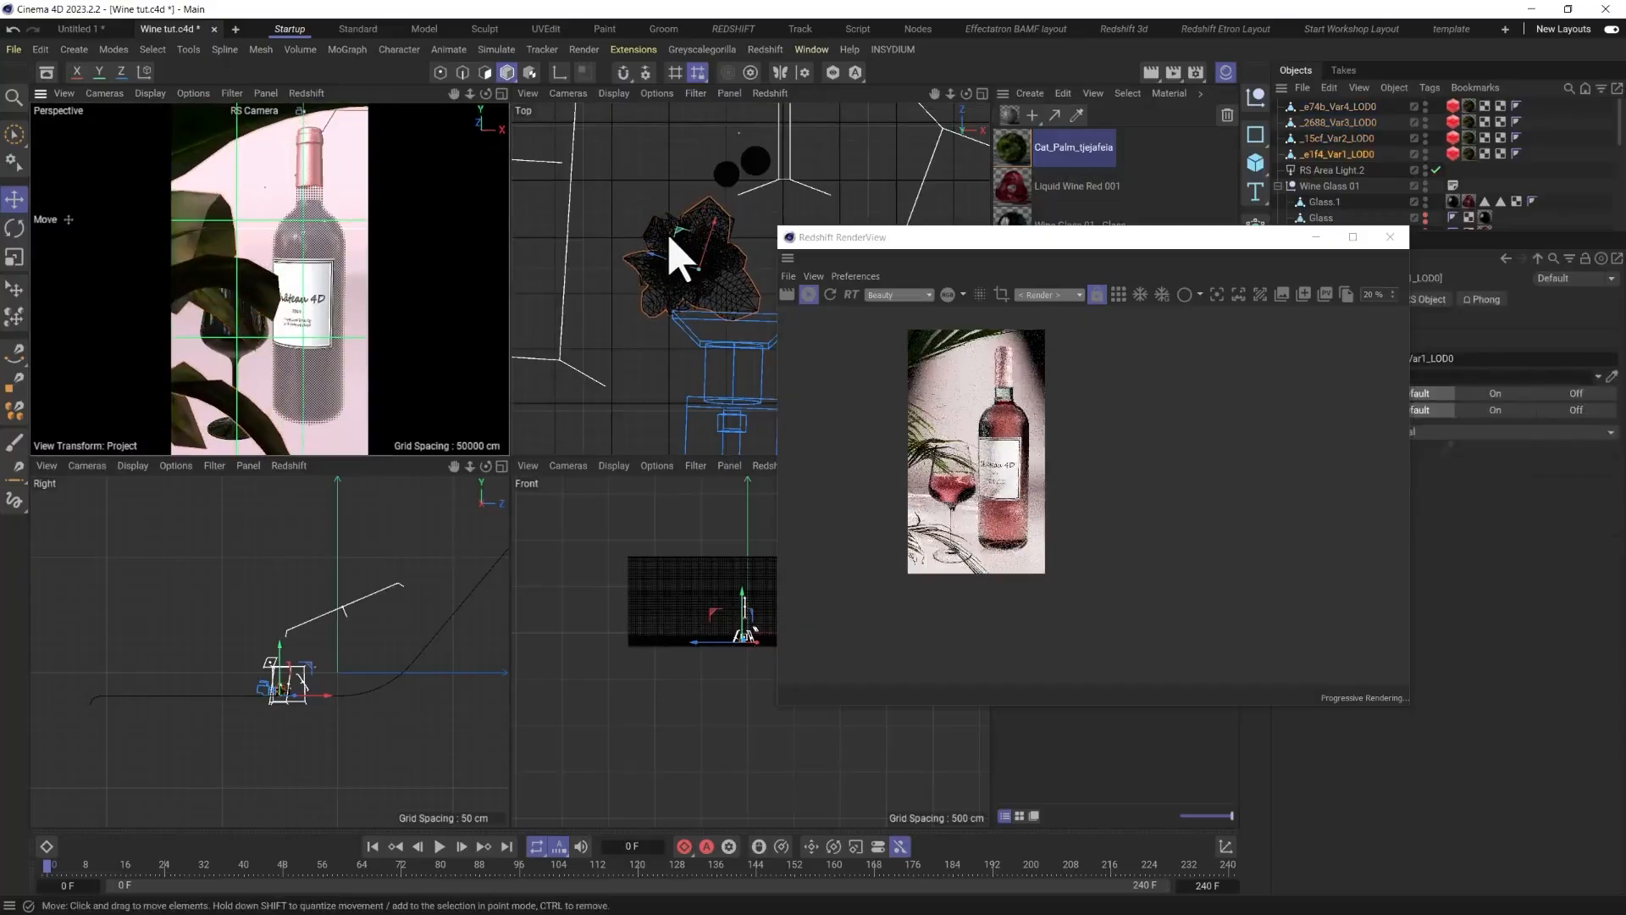
key(r)
mouse_move(726, 321)
mouse_down()
mouse_move(734, 276)
mouse_move(680, 278)
mouse_move(709, 312)
mouse_up()
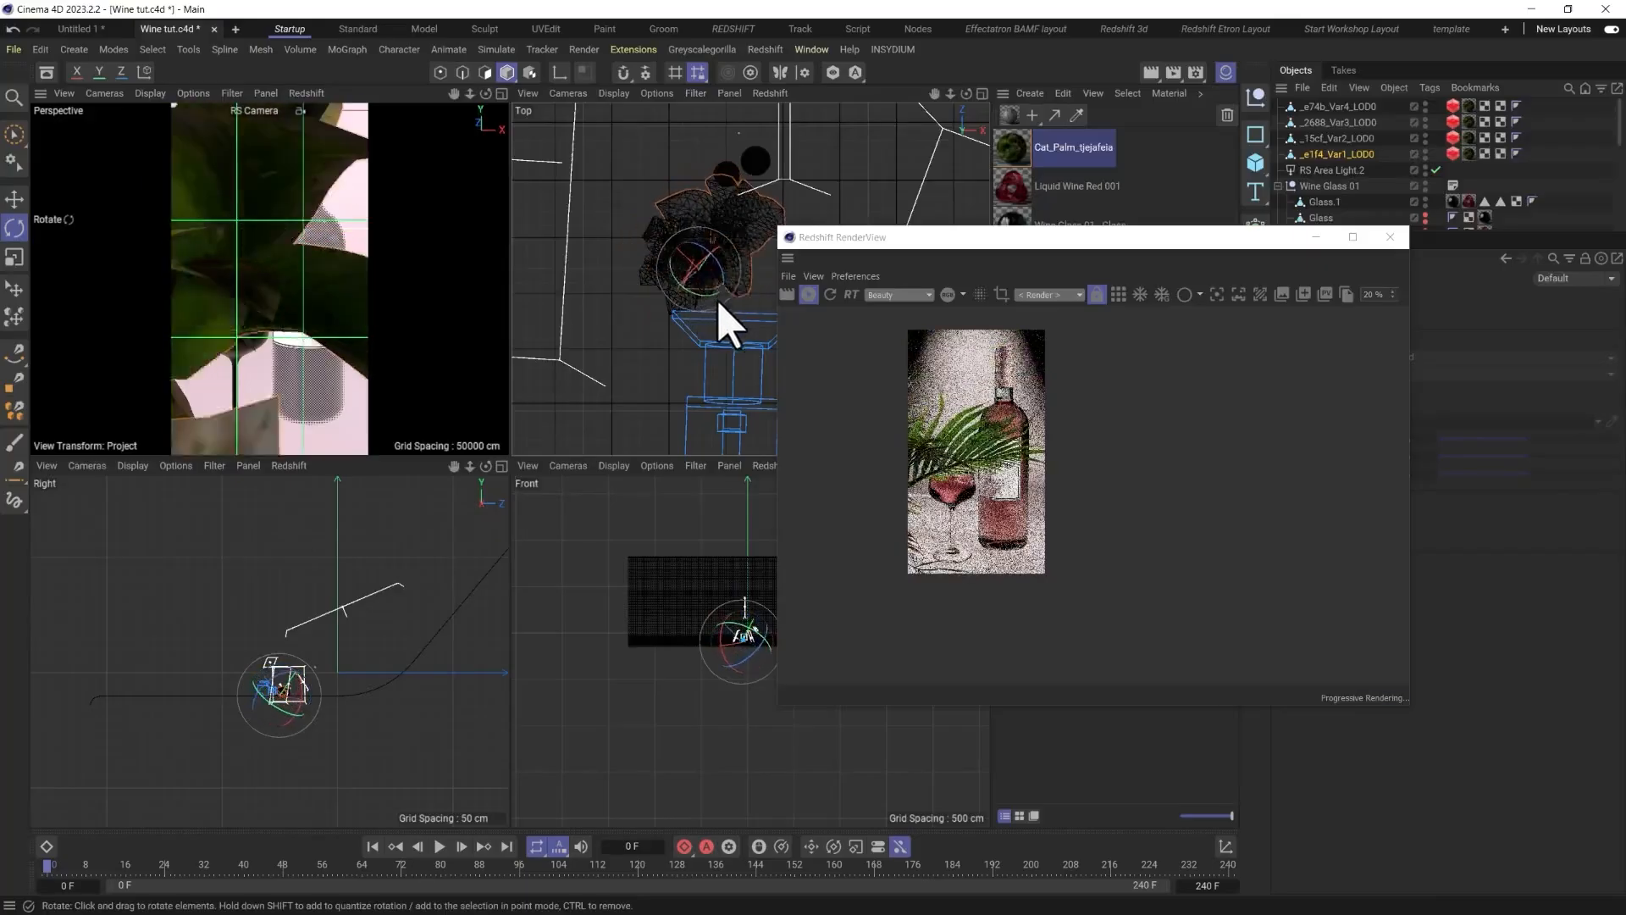
key(e)
drag(700, 254, 657, 226)
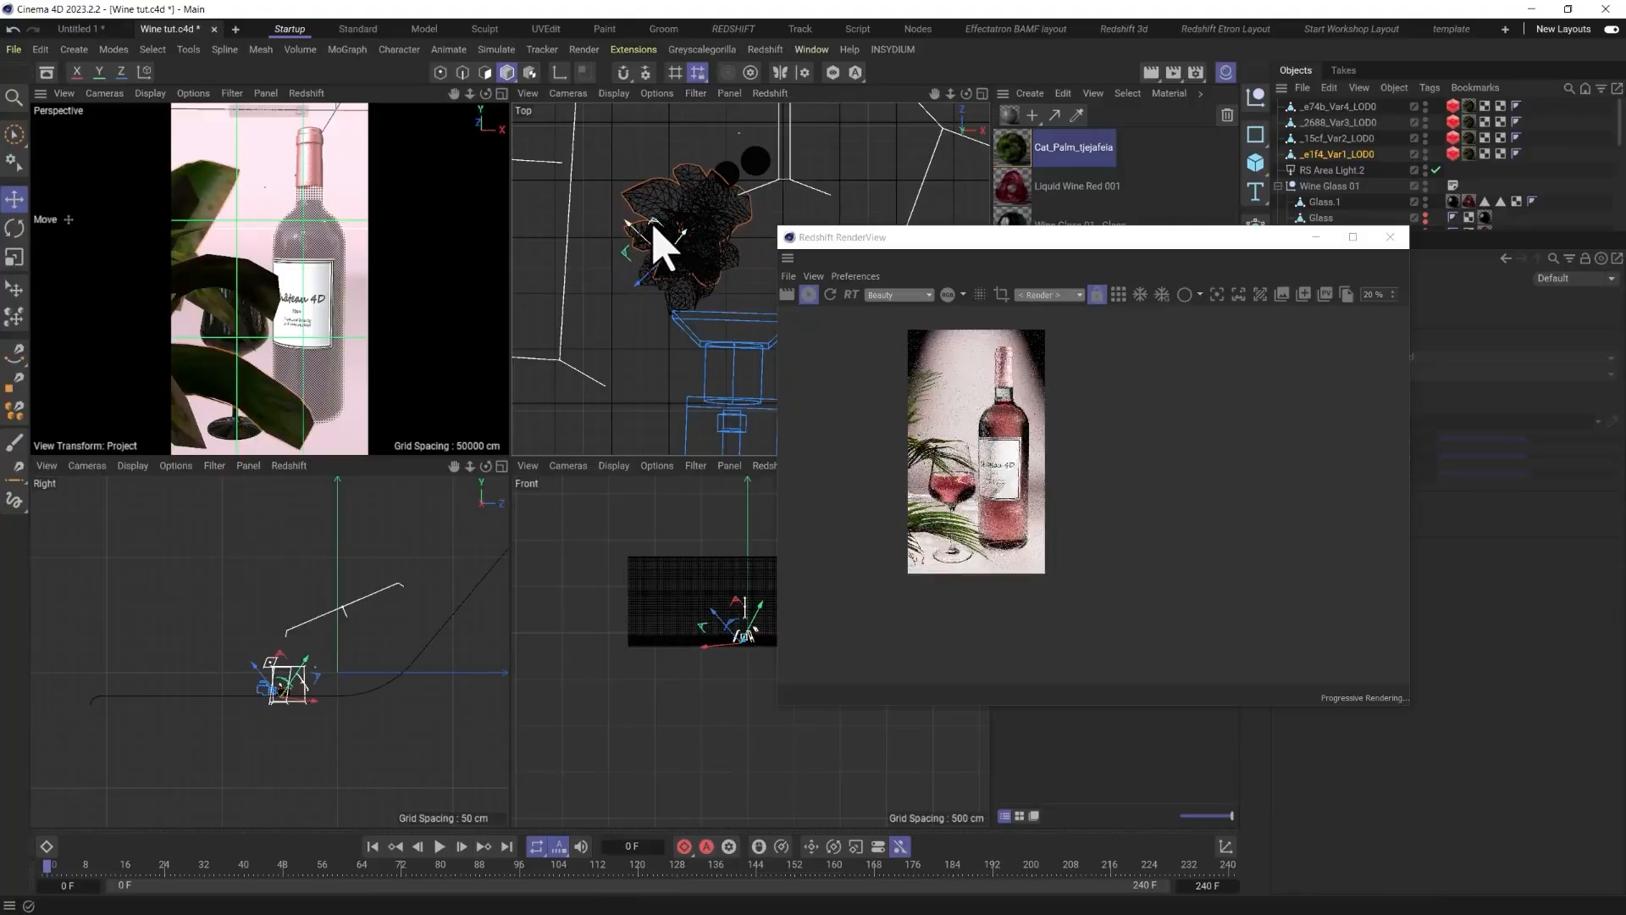
scroll(283, 684, up, 5)
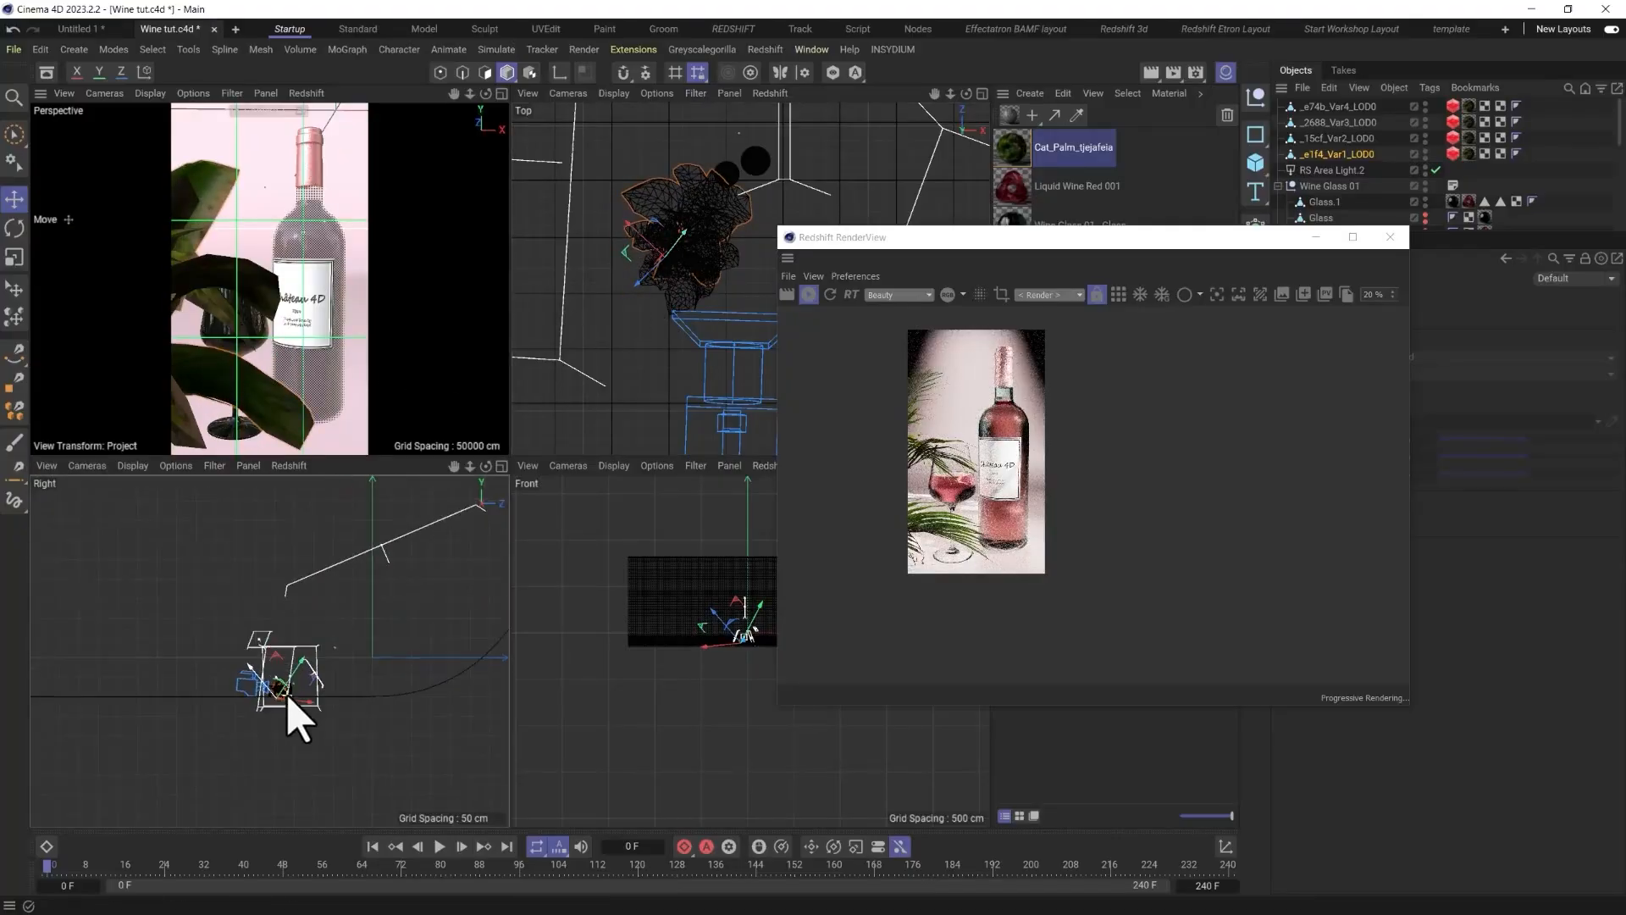
drag(262, 708, 284, 705)
drag(684, 292, 634, 276)
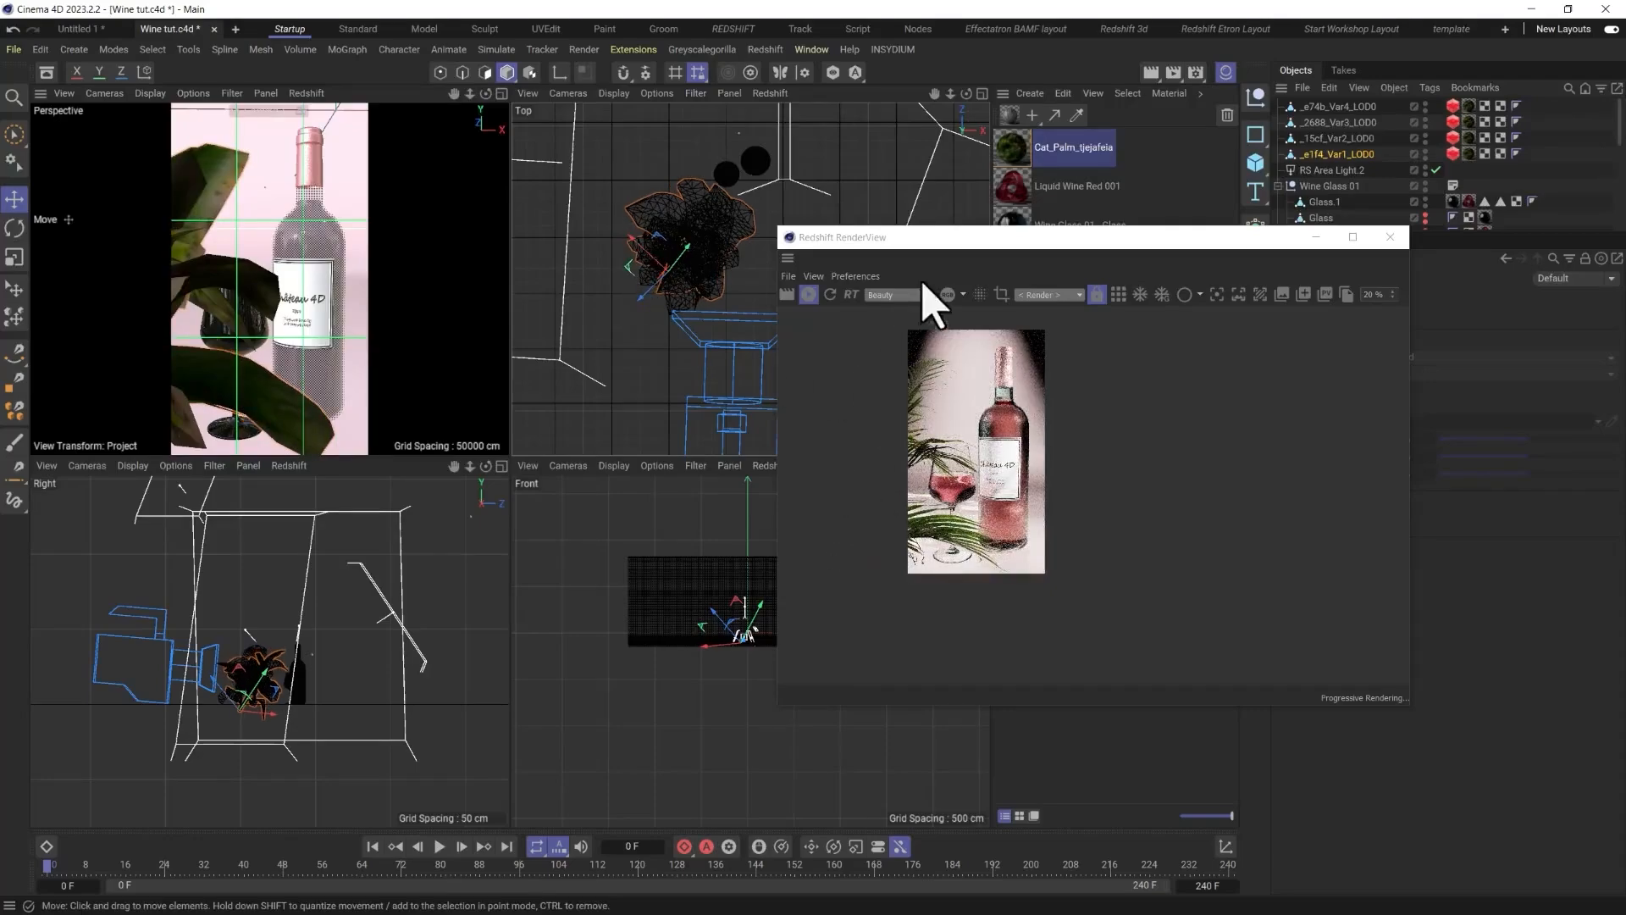
Enlarge the render preview and examine how the palm leaves frame the wine glass and bottle.
drag(927, 237, 800, 170)
scroll(882, 443, up, 2)
middle_drag(831, 407, 998, 473)
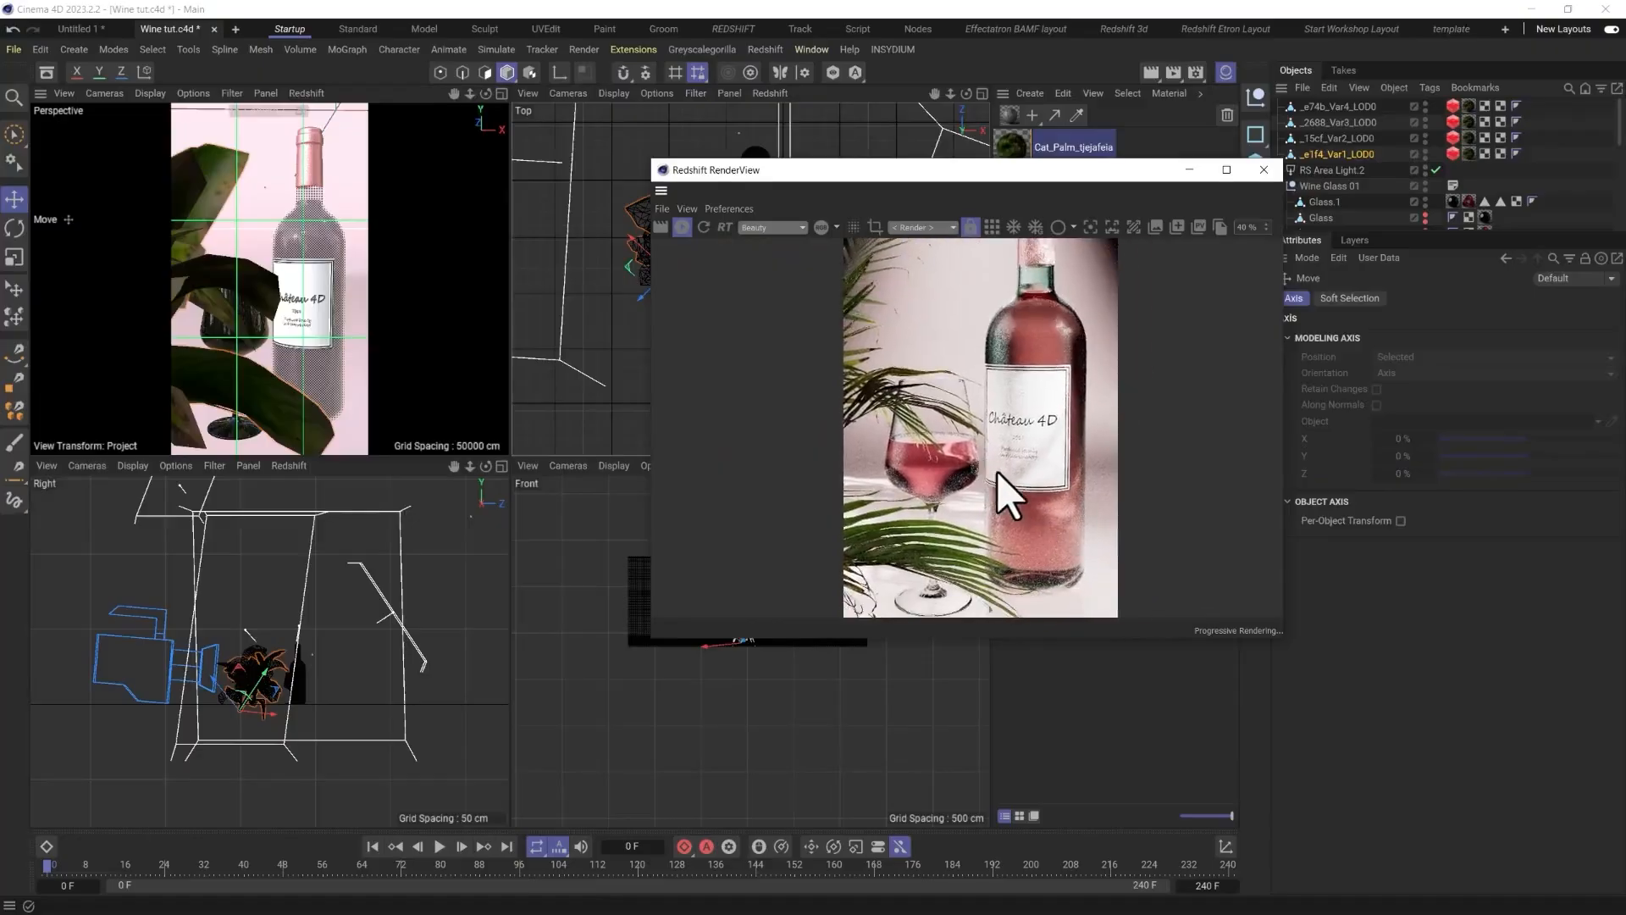
scroll(998, 474, down, 1)
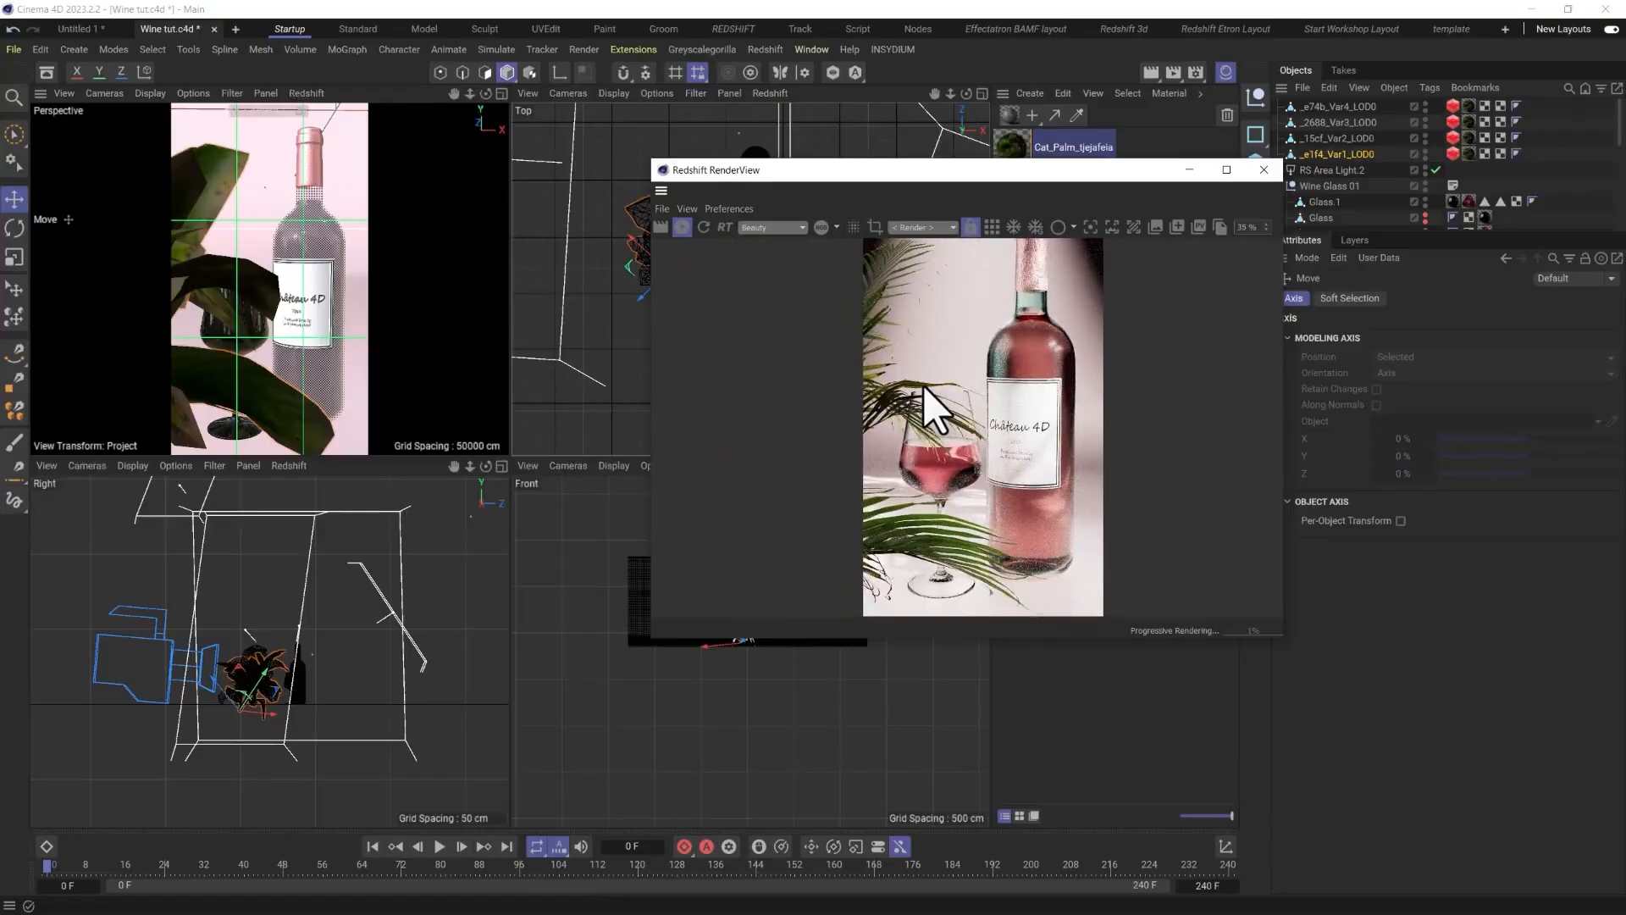
drag(771, 174, 419, 139)
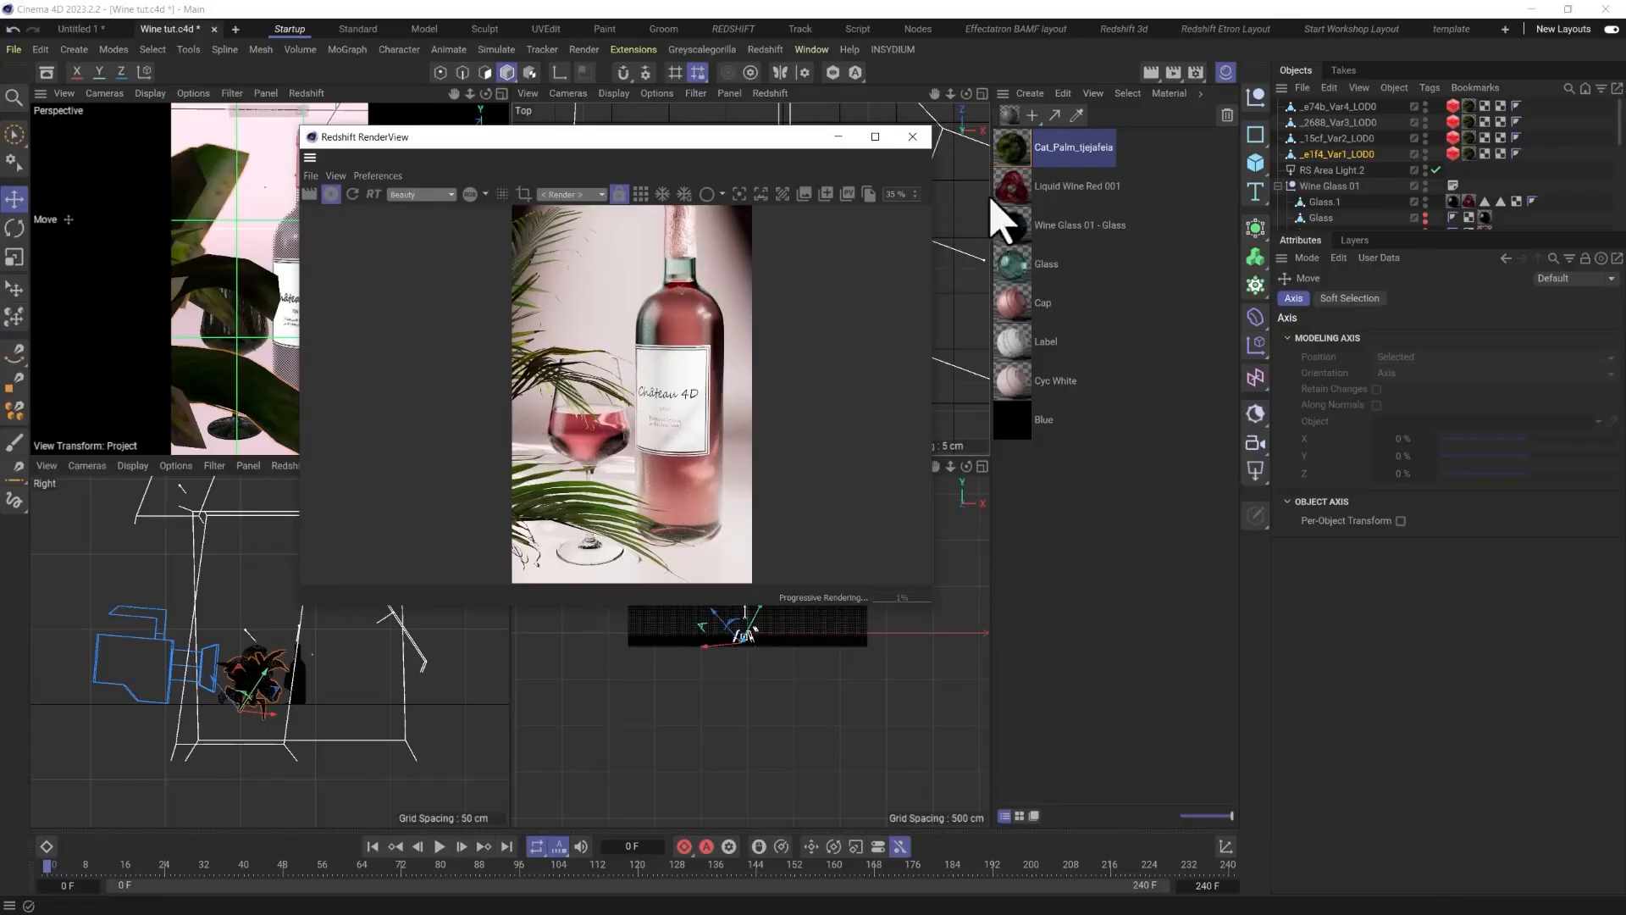
Enable Bokeh in the RS Camera's optical settings with an aperture of 8.
scroll(1334, 199, down, 3)
click(1326, 191)
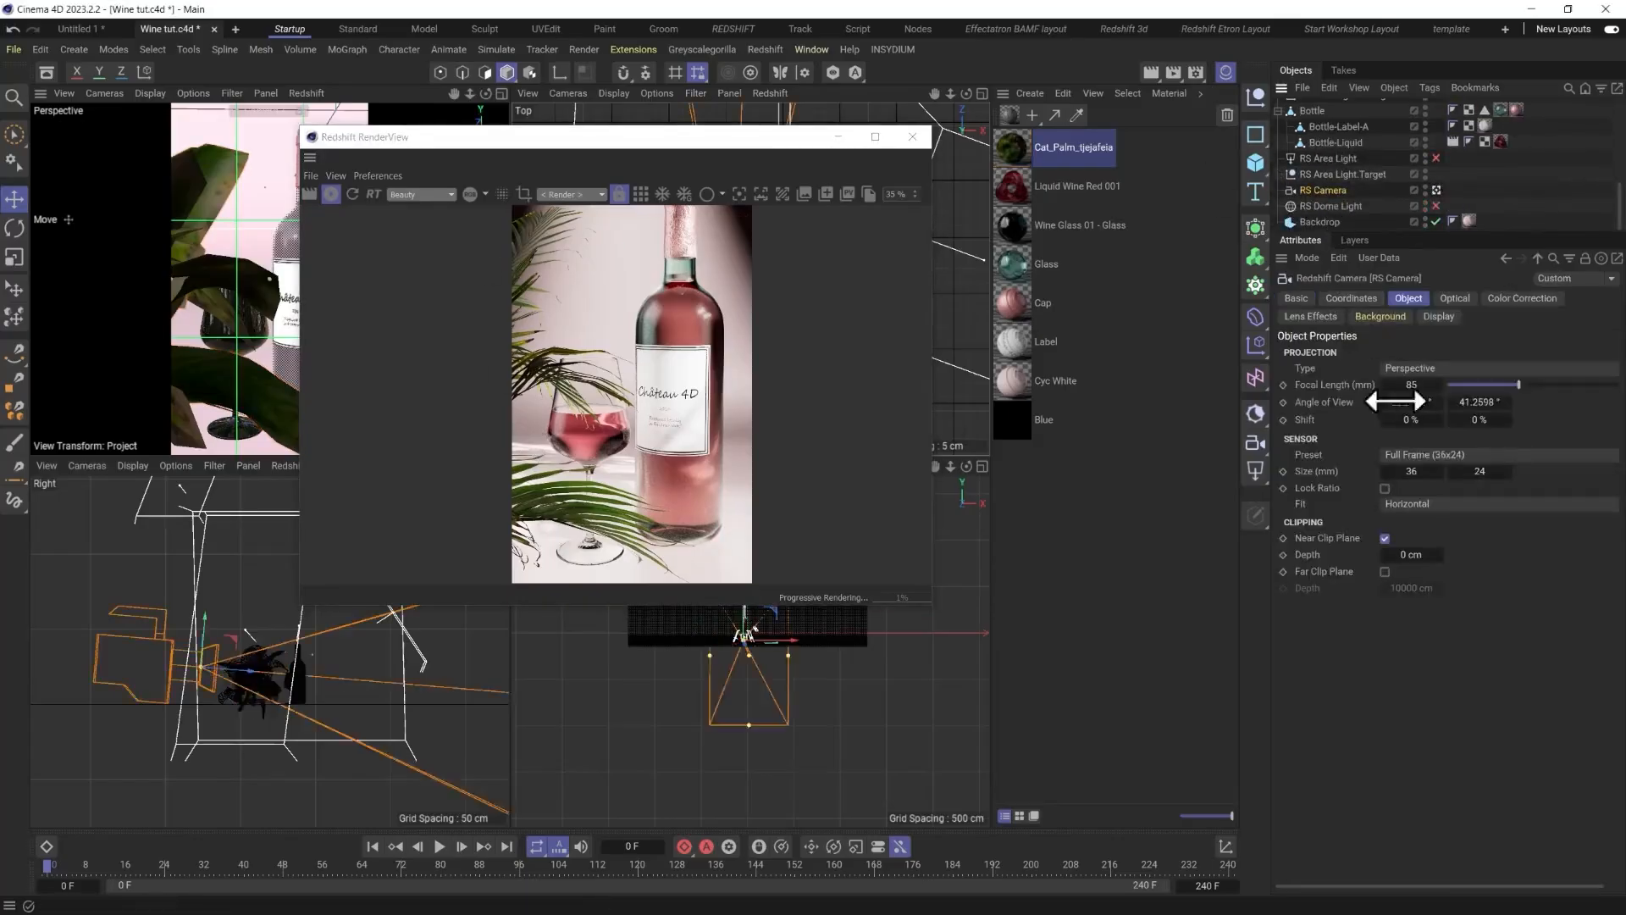
click(1445, 299)
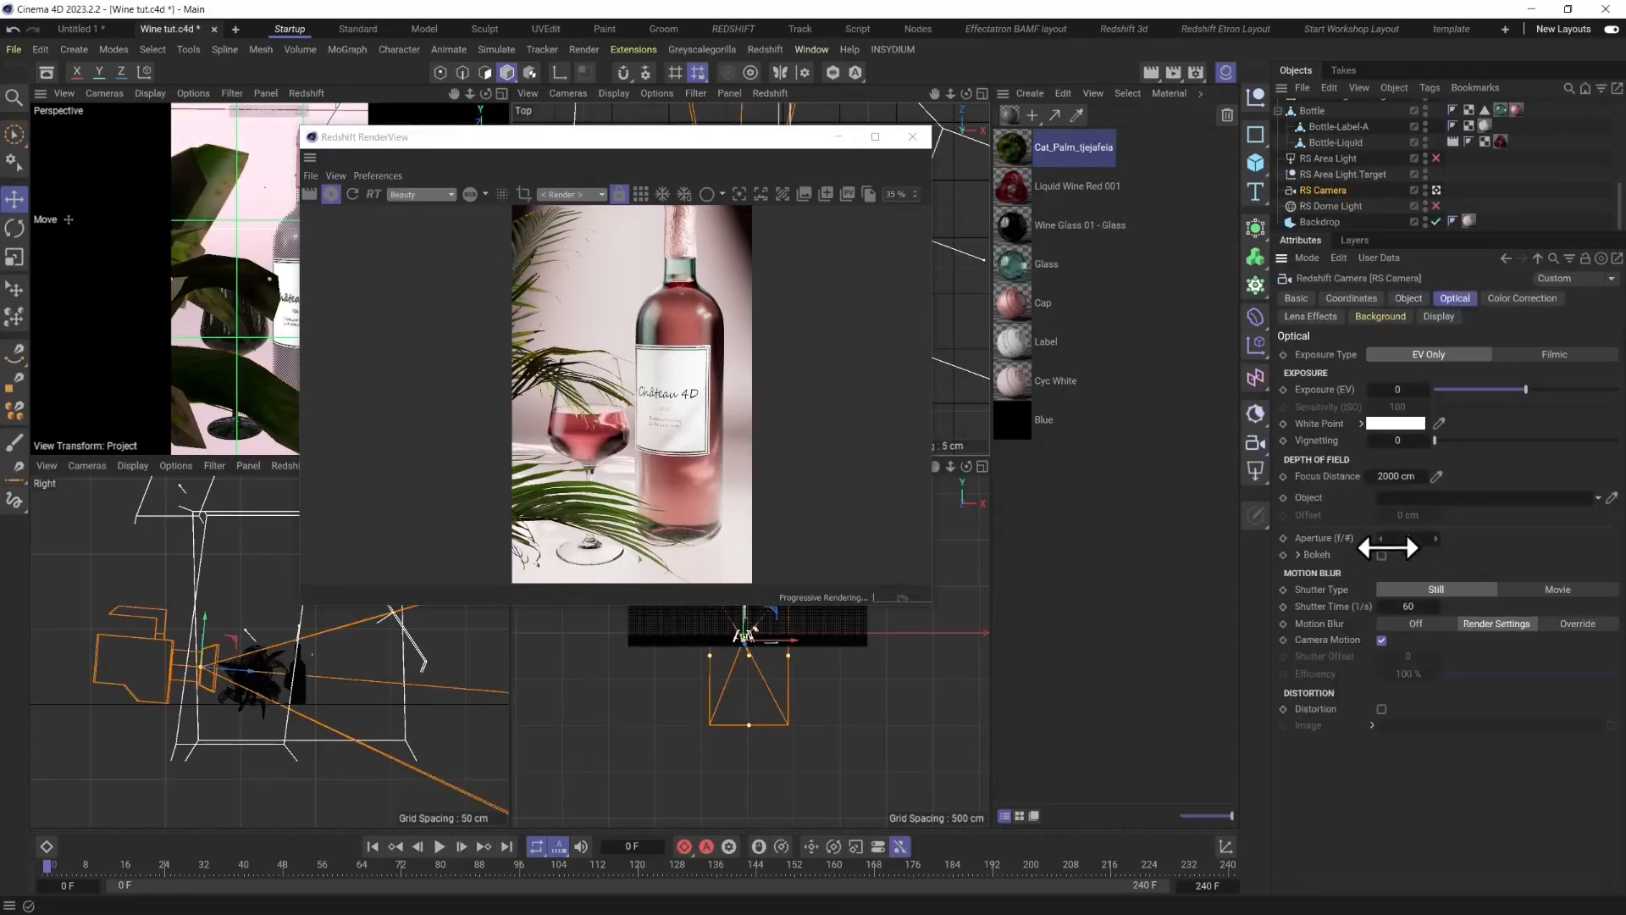
Pick the focus point on the product in the render, setting the camera's focus distance to about 60.24 cm.
click(741, 195)
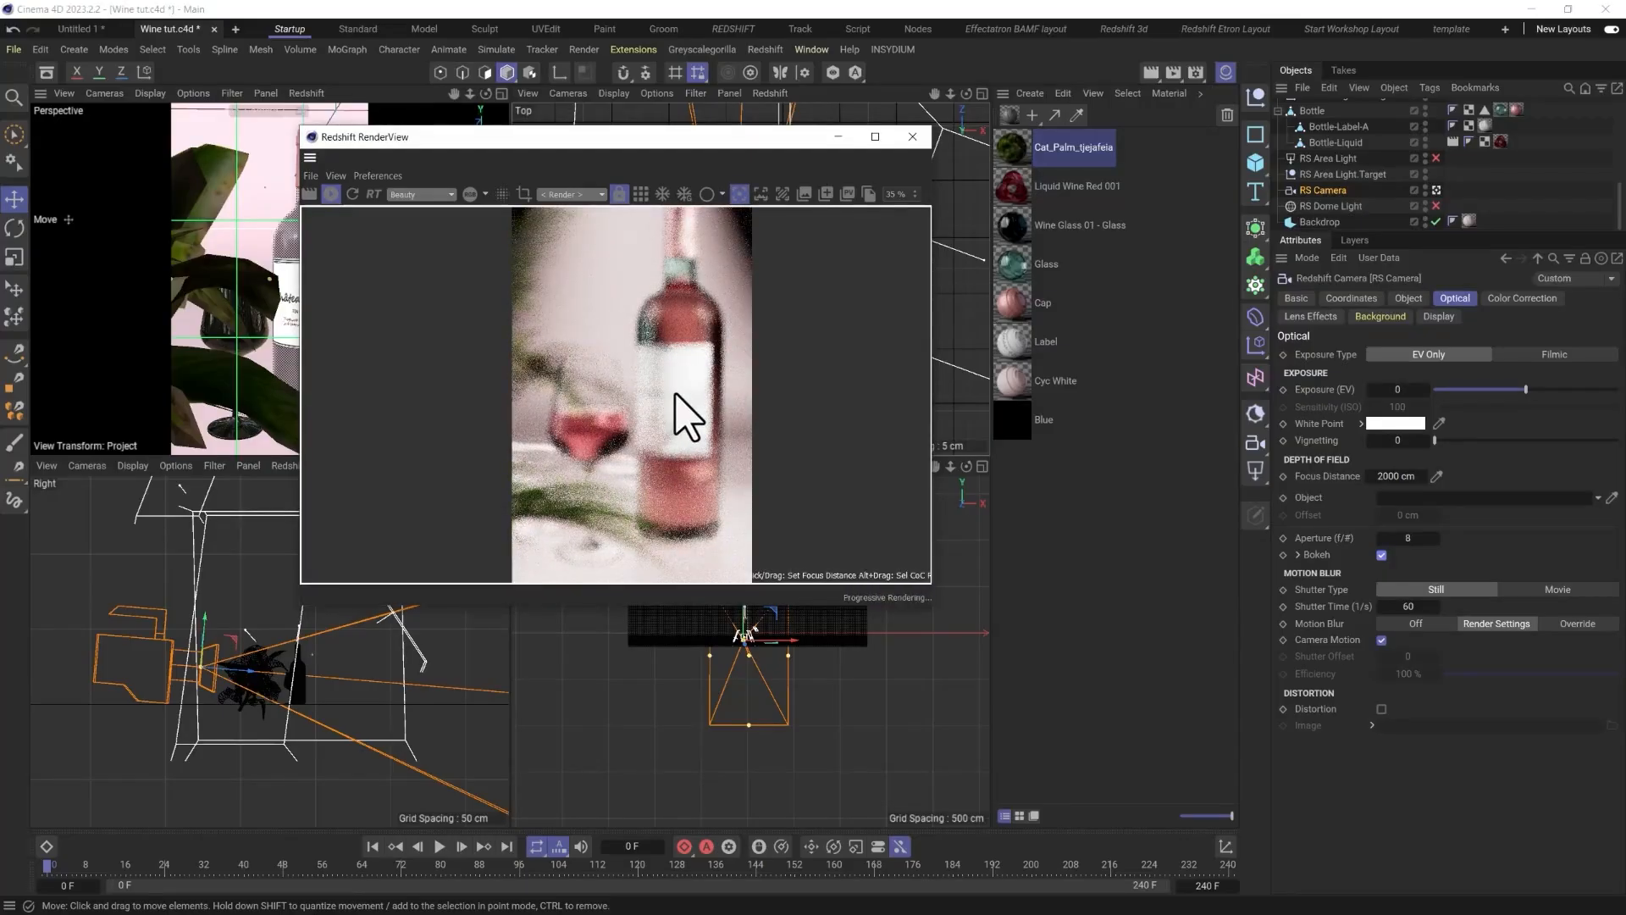
click(686, 415)
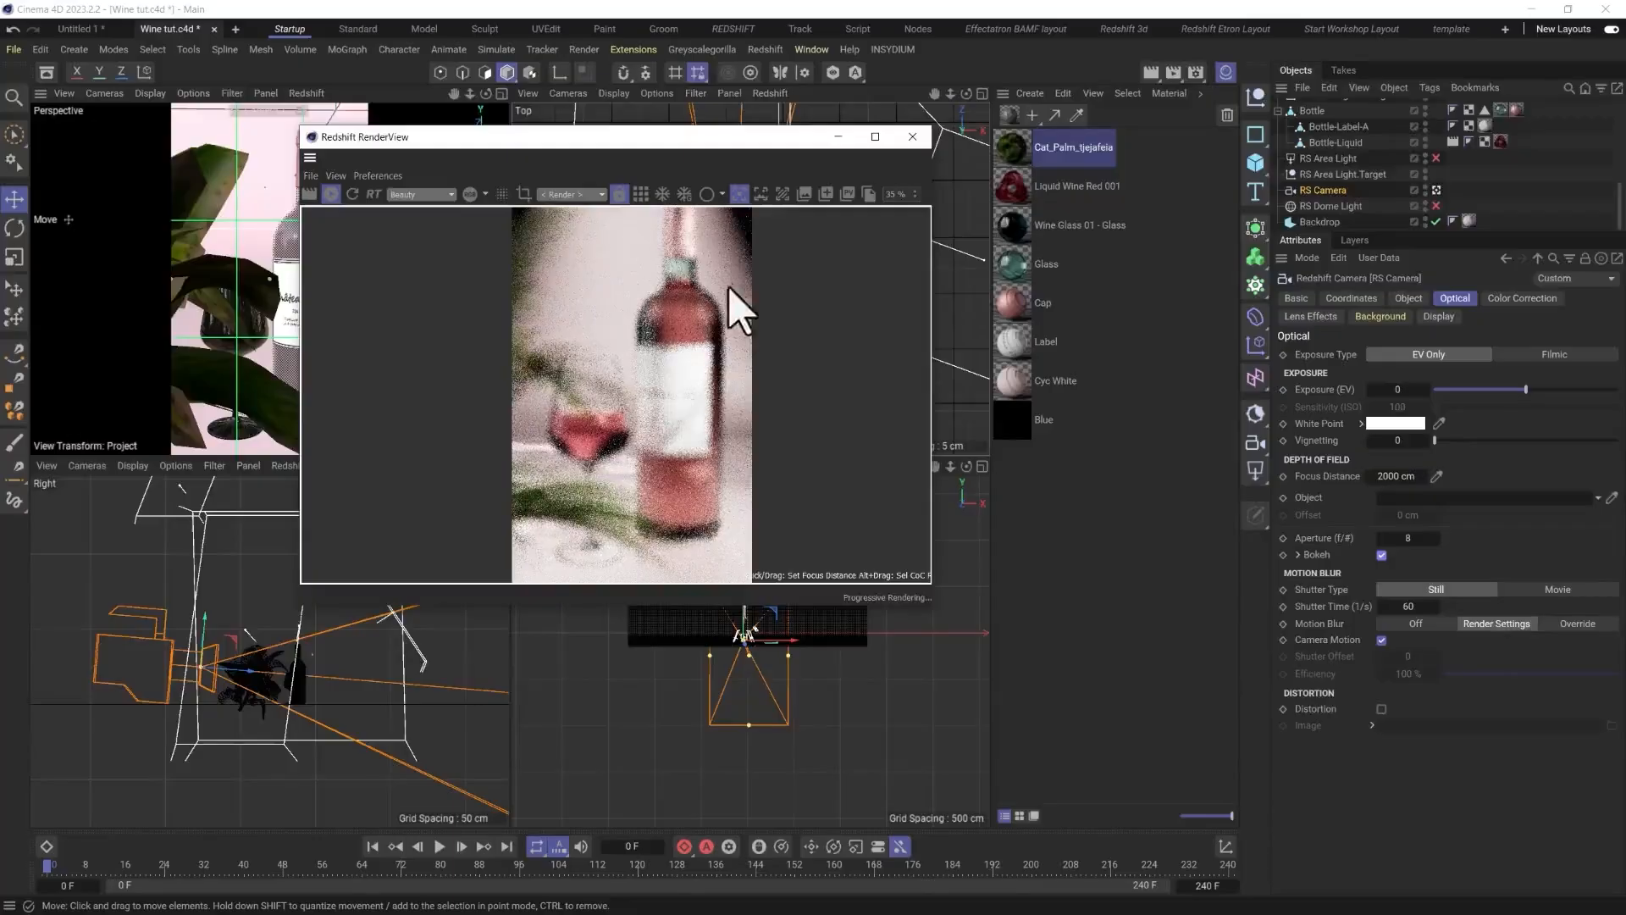
drag(665, 139, 945, 109)
click(864, 377)
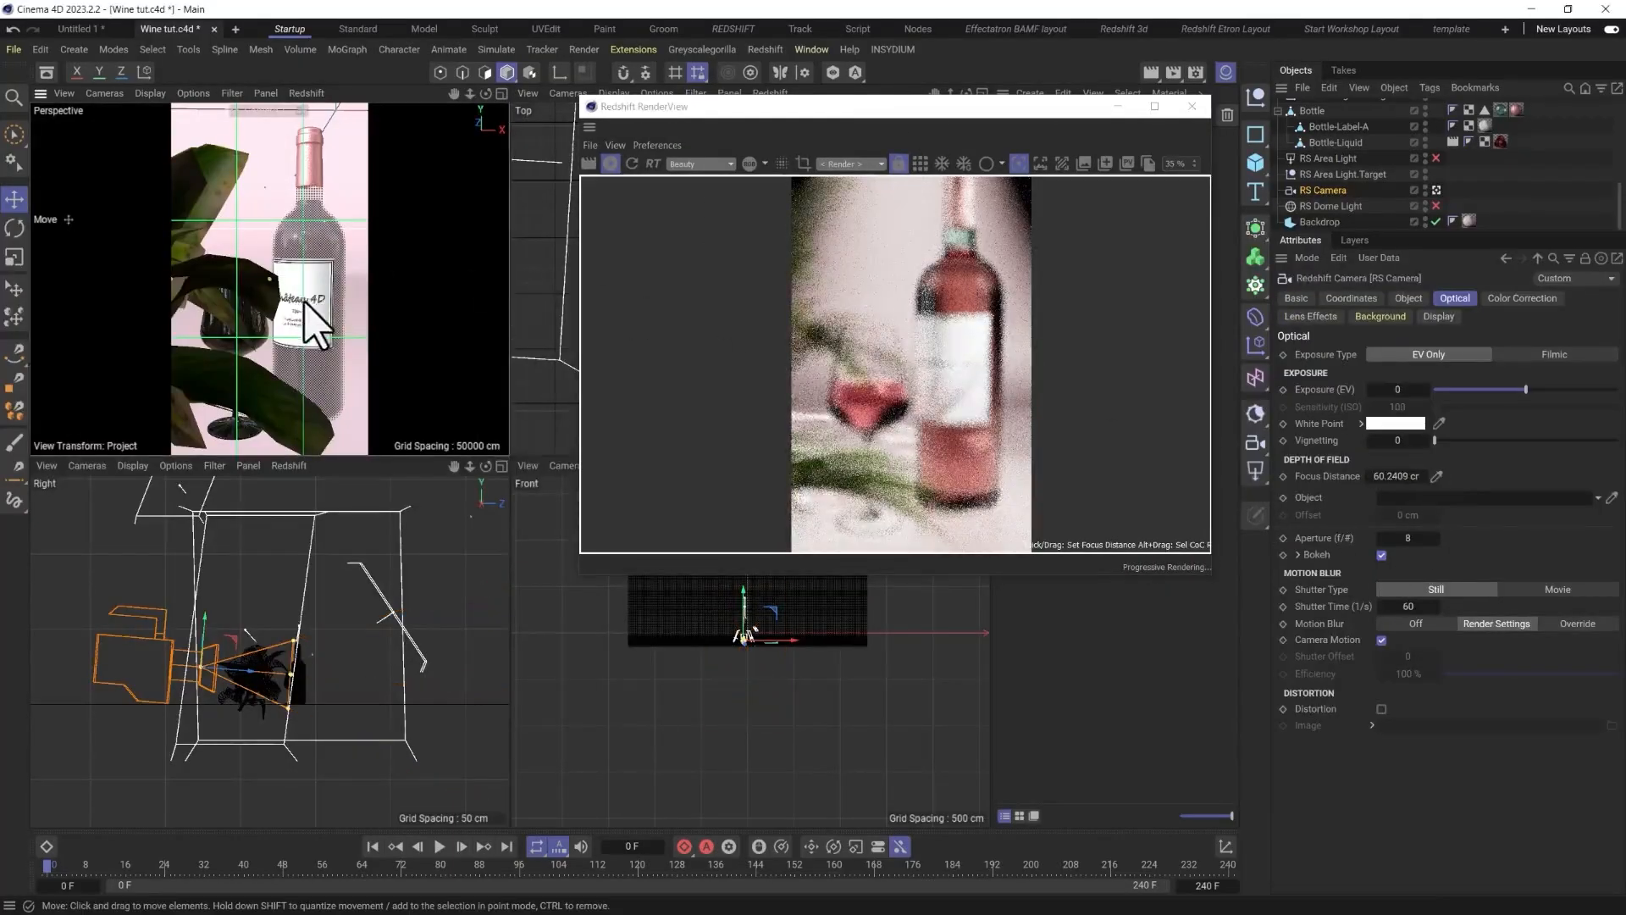
click(343, 327)
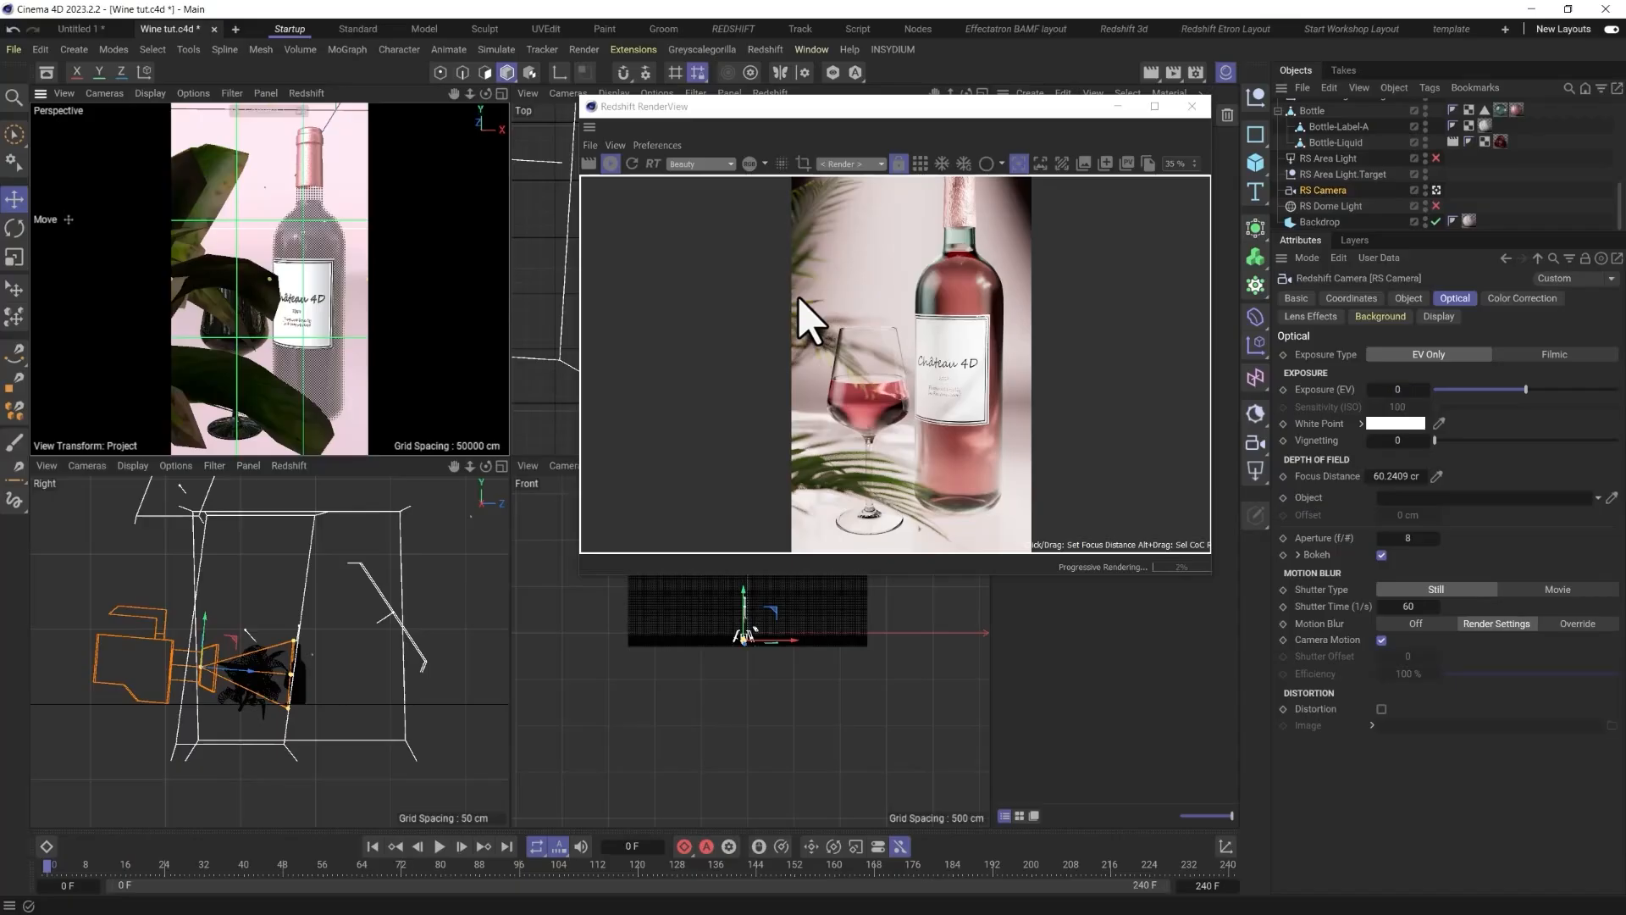
Select all four palms and move them across the top view to the bottle's side of the foreground.
scroll(919, 415, down, 1)
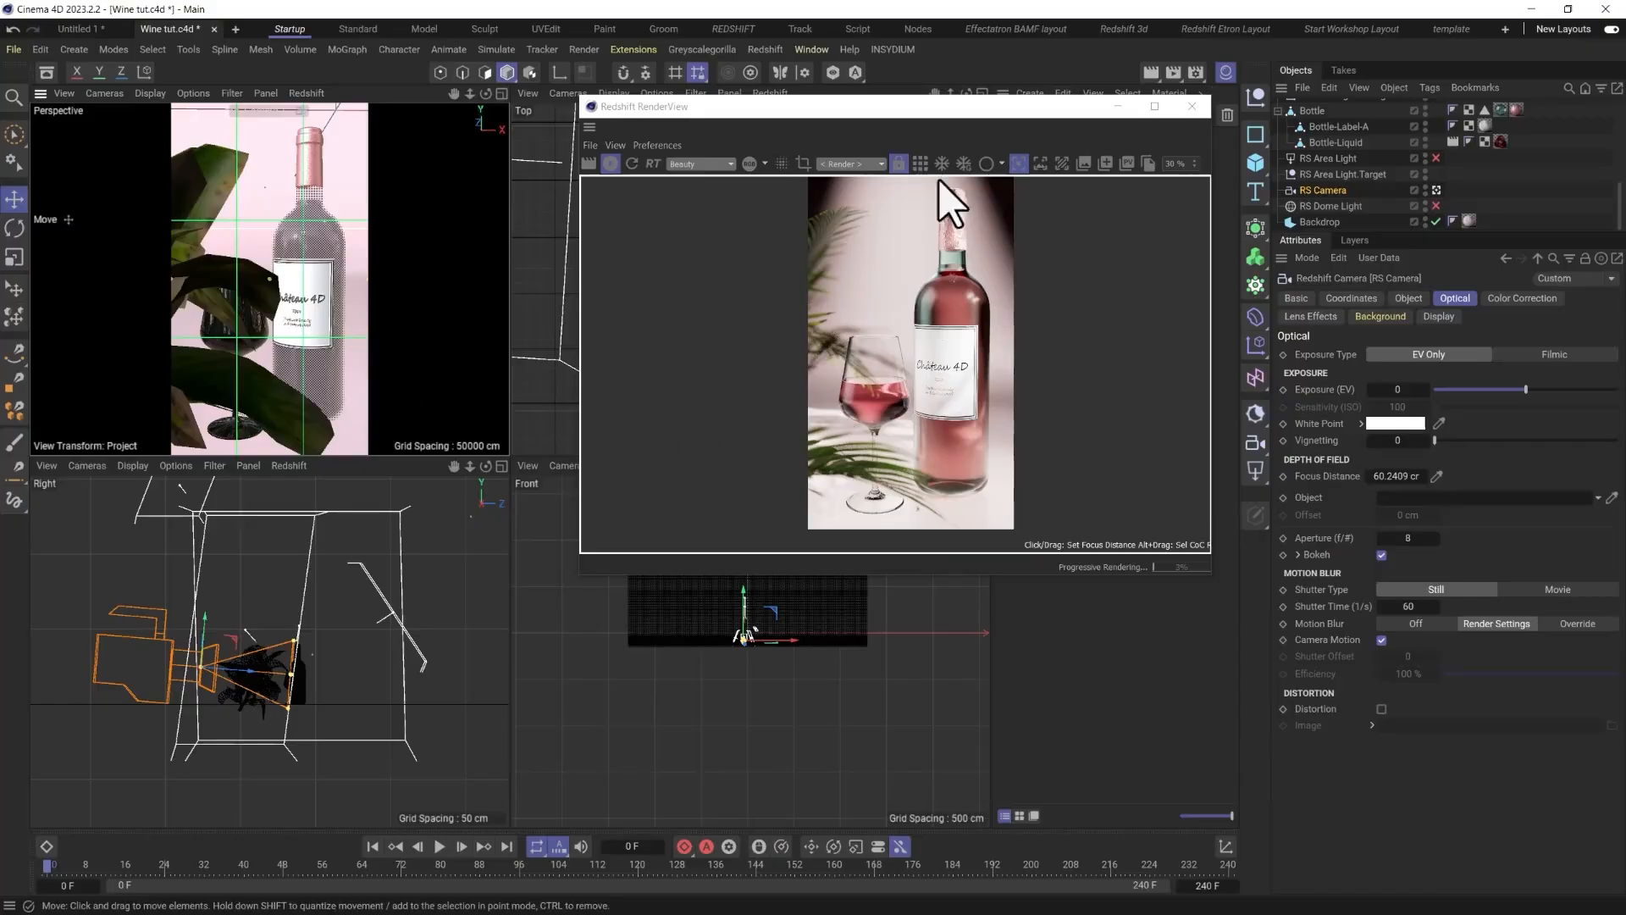
drag(932, 113, 1166, 321)
scroll(1336, 164, up, 5)
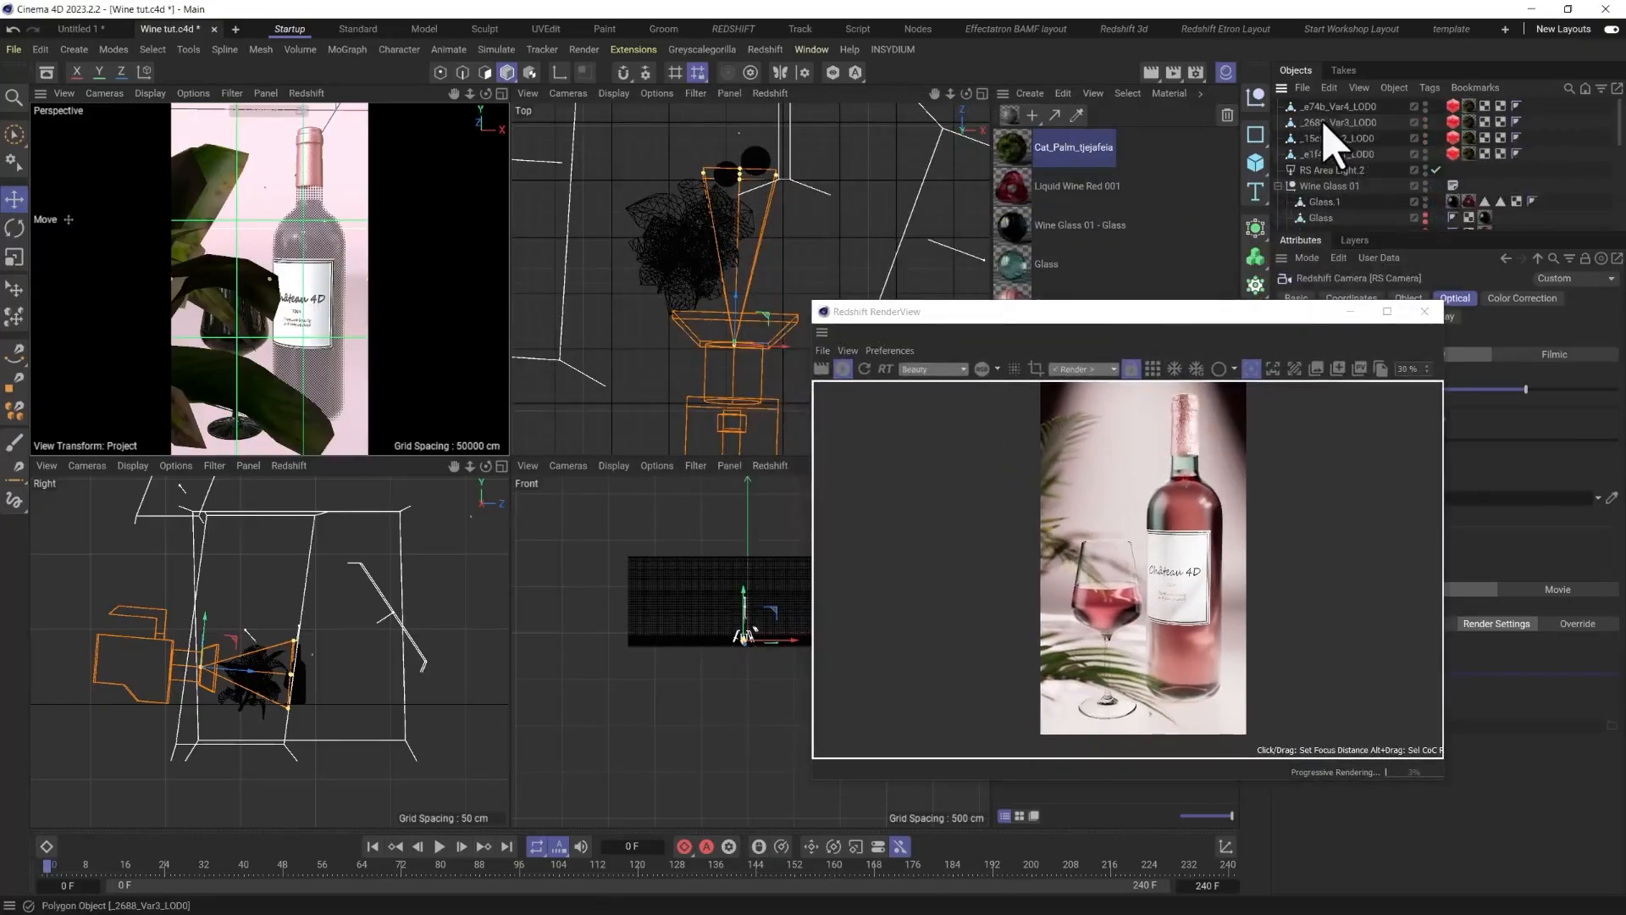
click(1336, 154)
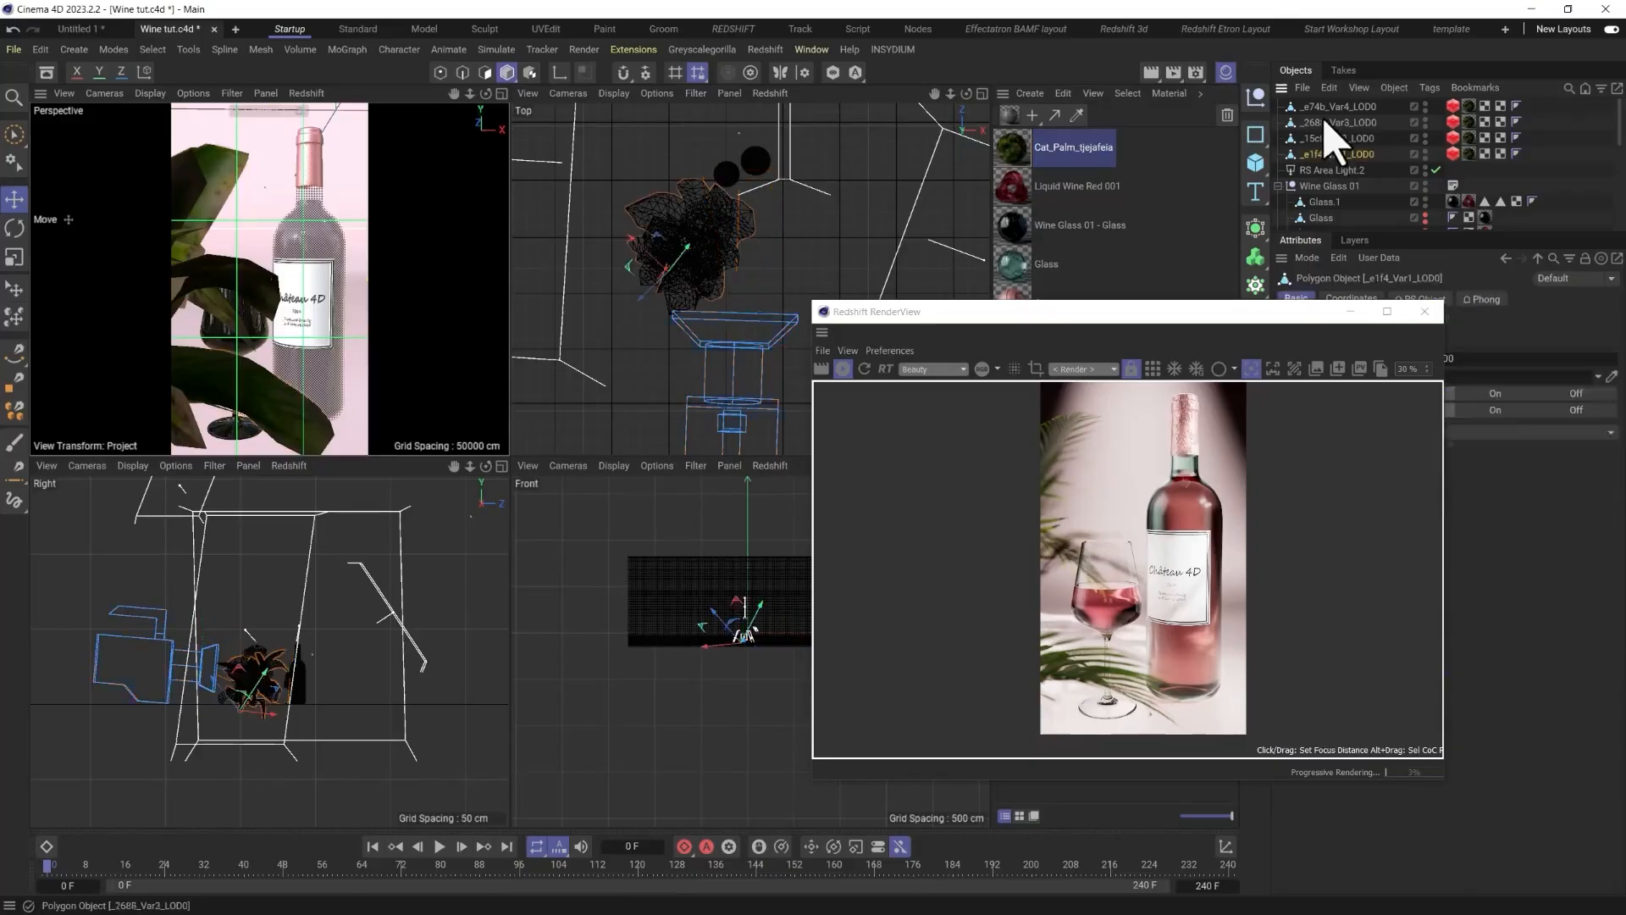
shift+click(1337, 107)
drag(713, 229, 807, 221)
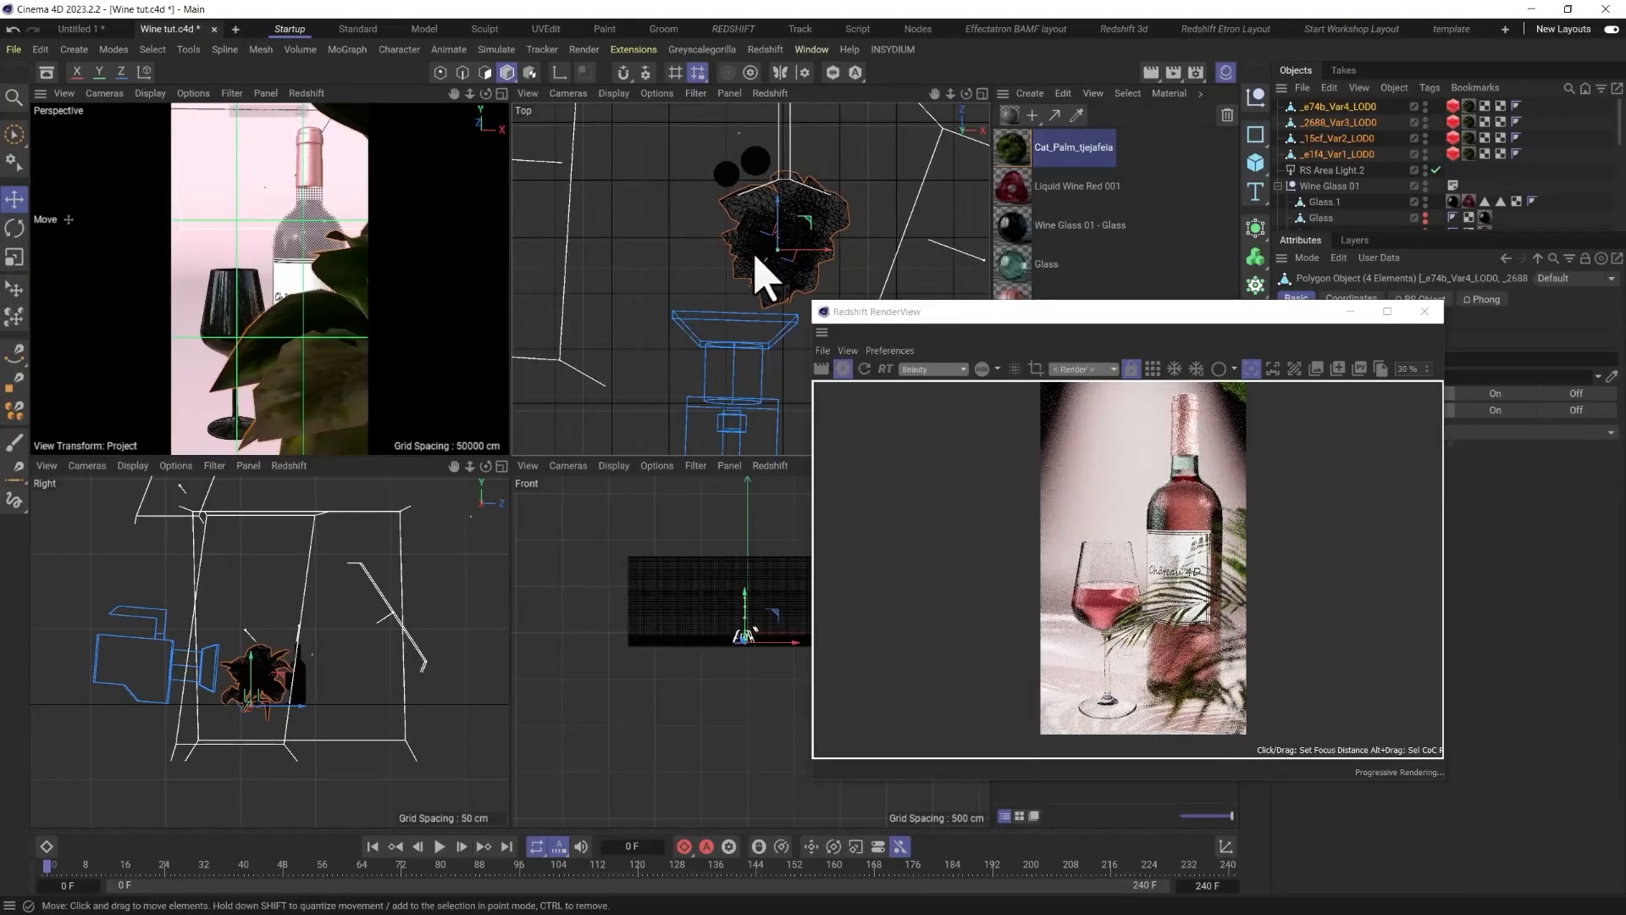
drag(806, 262, 815, 268)
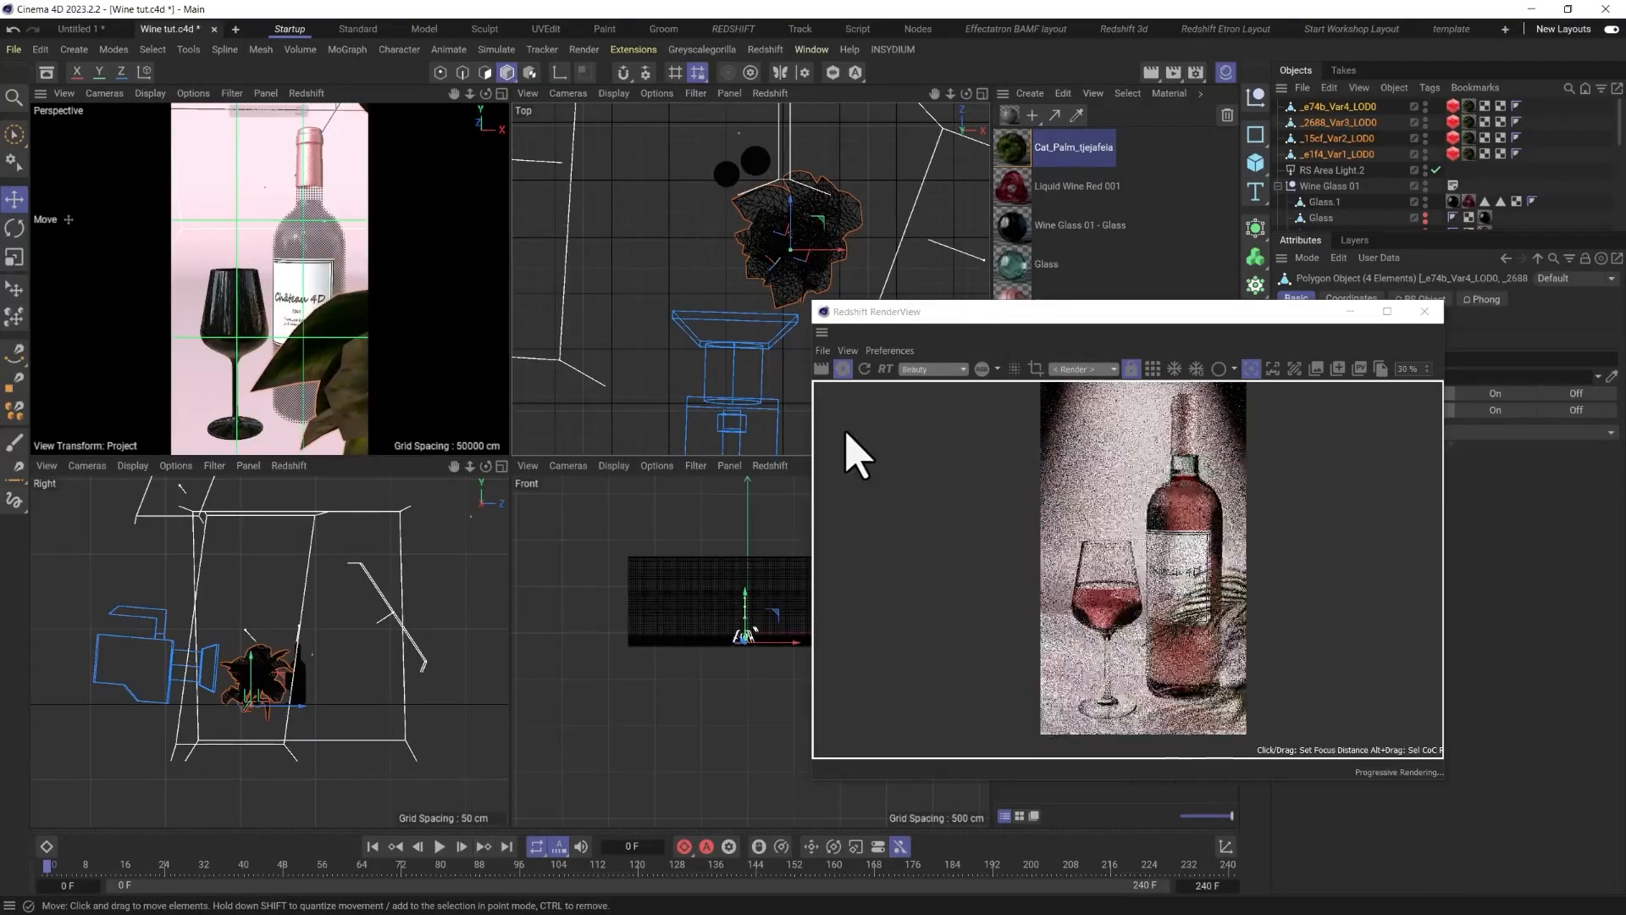
Rotate the _e1f4_Var1_LOD0 palm in front of the bottle and create a rotated duplicate of it.
click(818, 241)
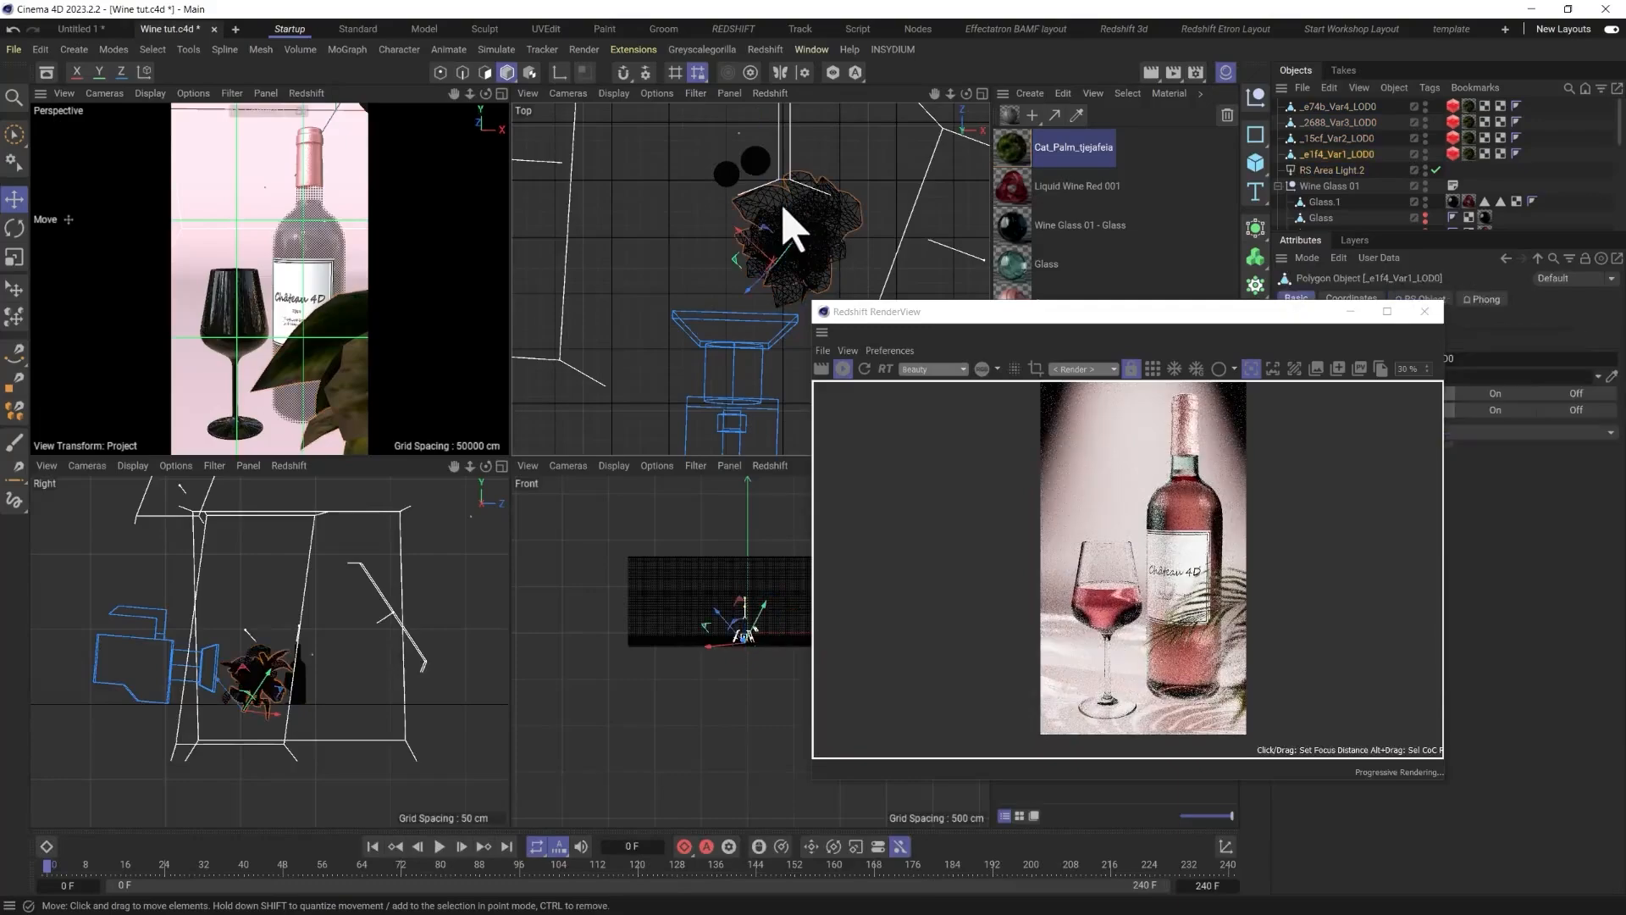
key(r)
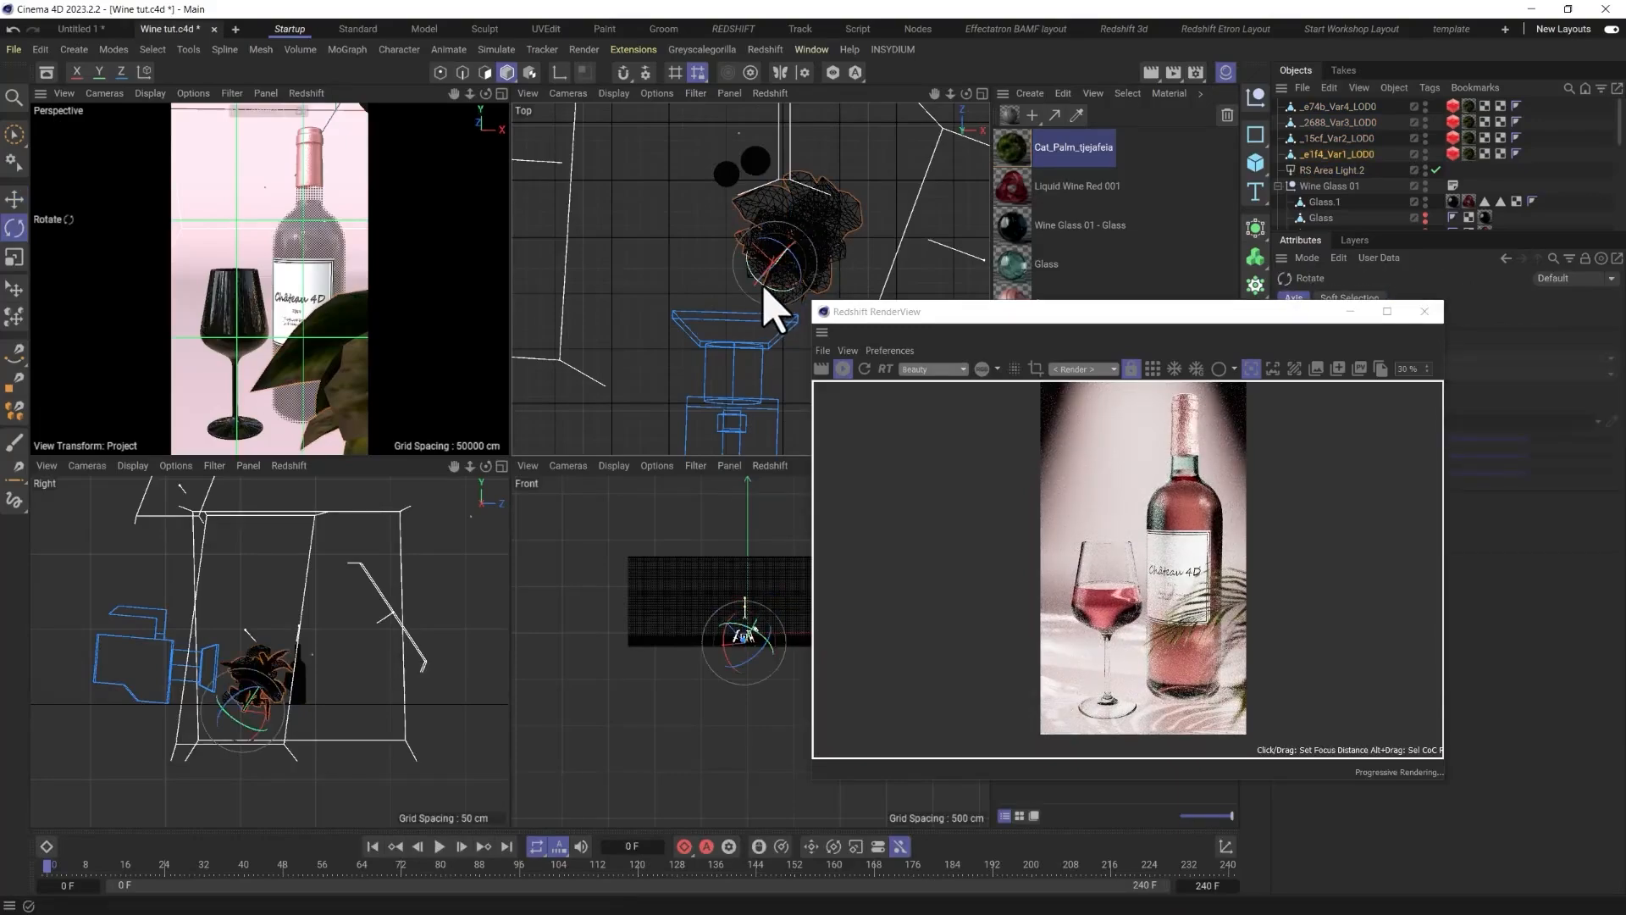
drag(770, 297, 775, 273)
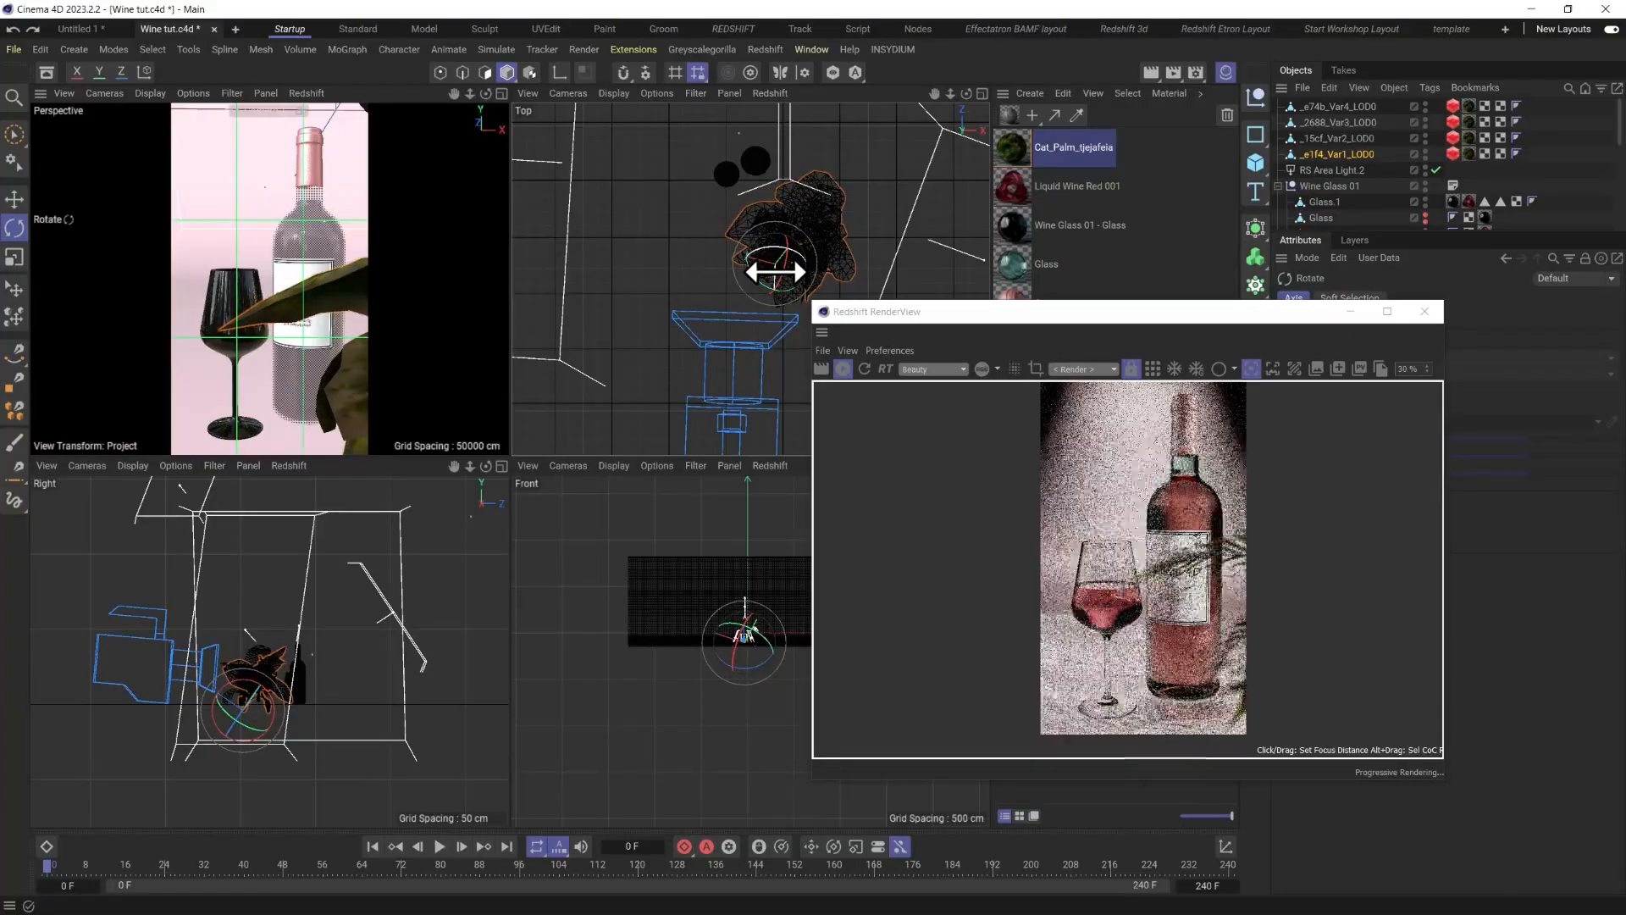
ctrl+drag(775, 271, 581, 207)
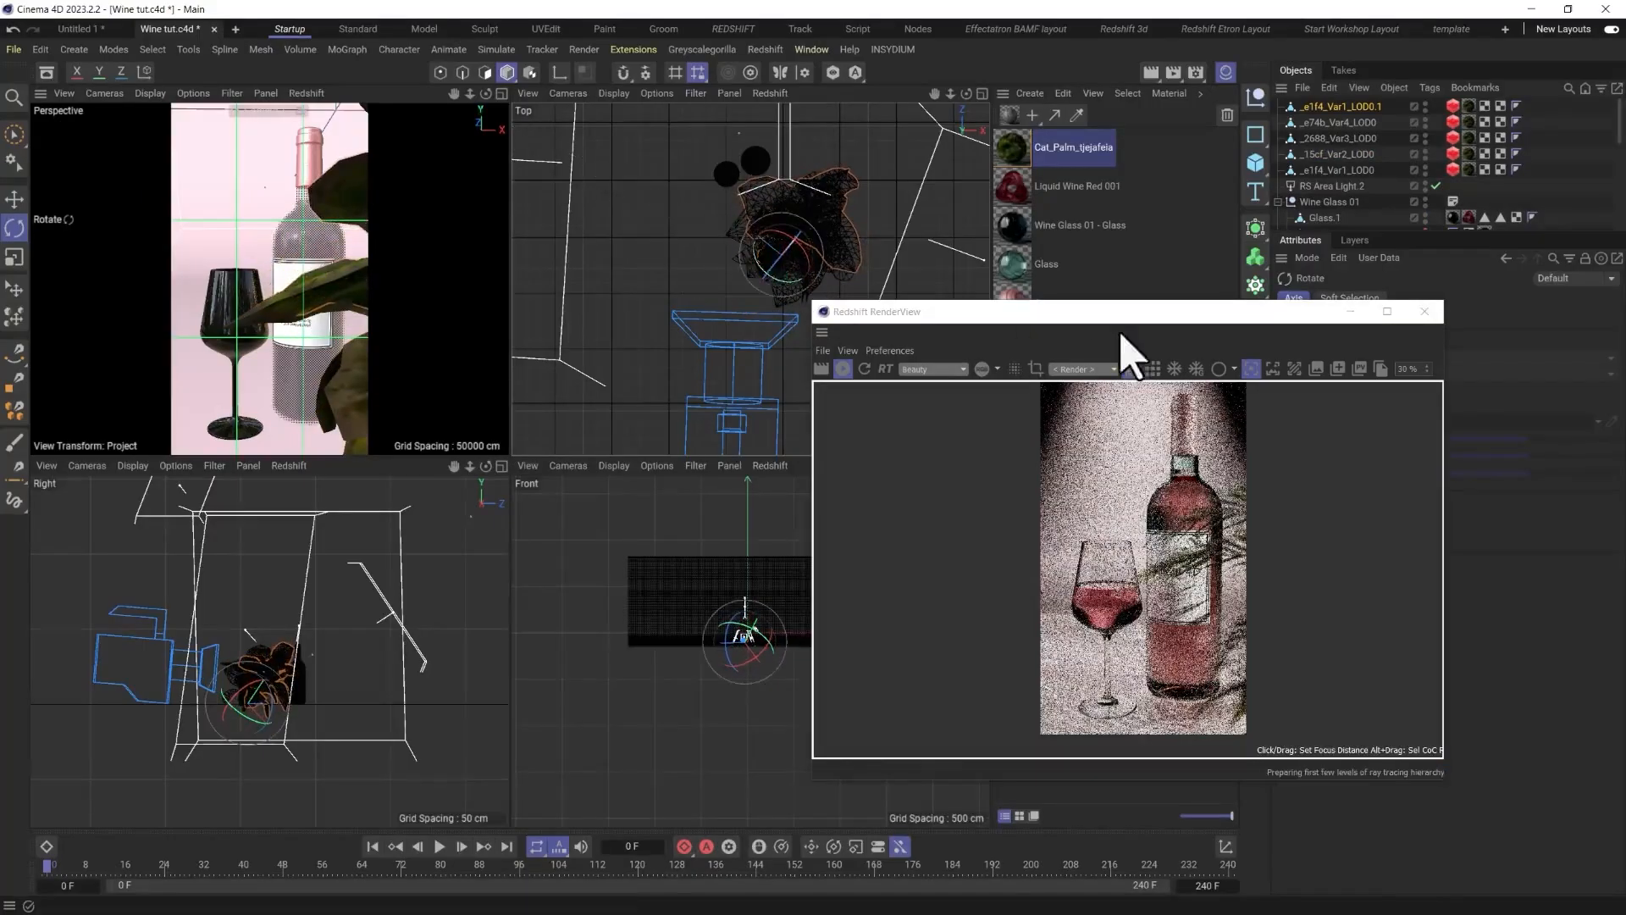
Reposition the duplicated _e1f4_Var1_LOD0.1 palm in the top and side views, raising it and bringing it closer to the camera.
key(e)
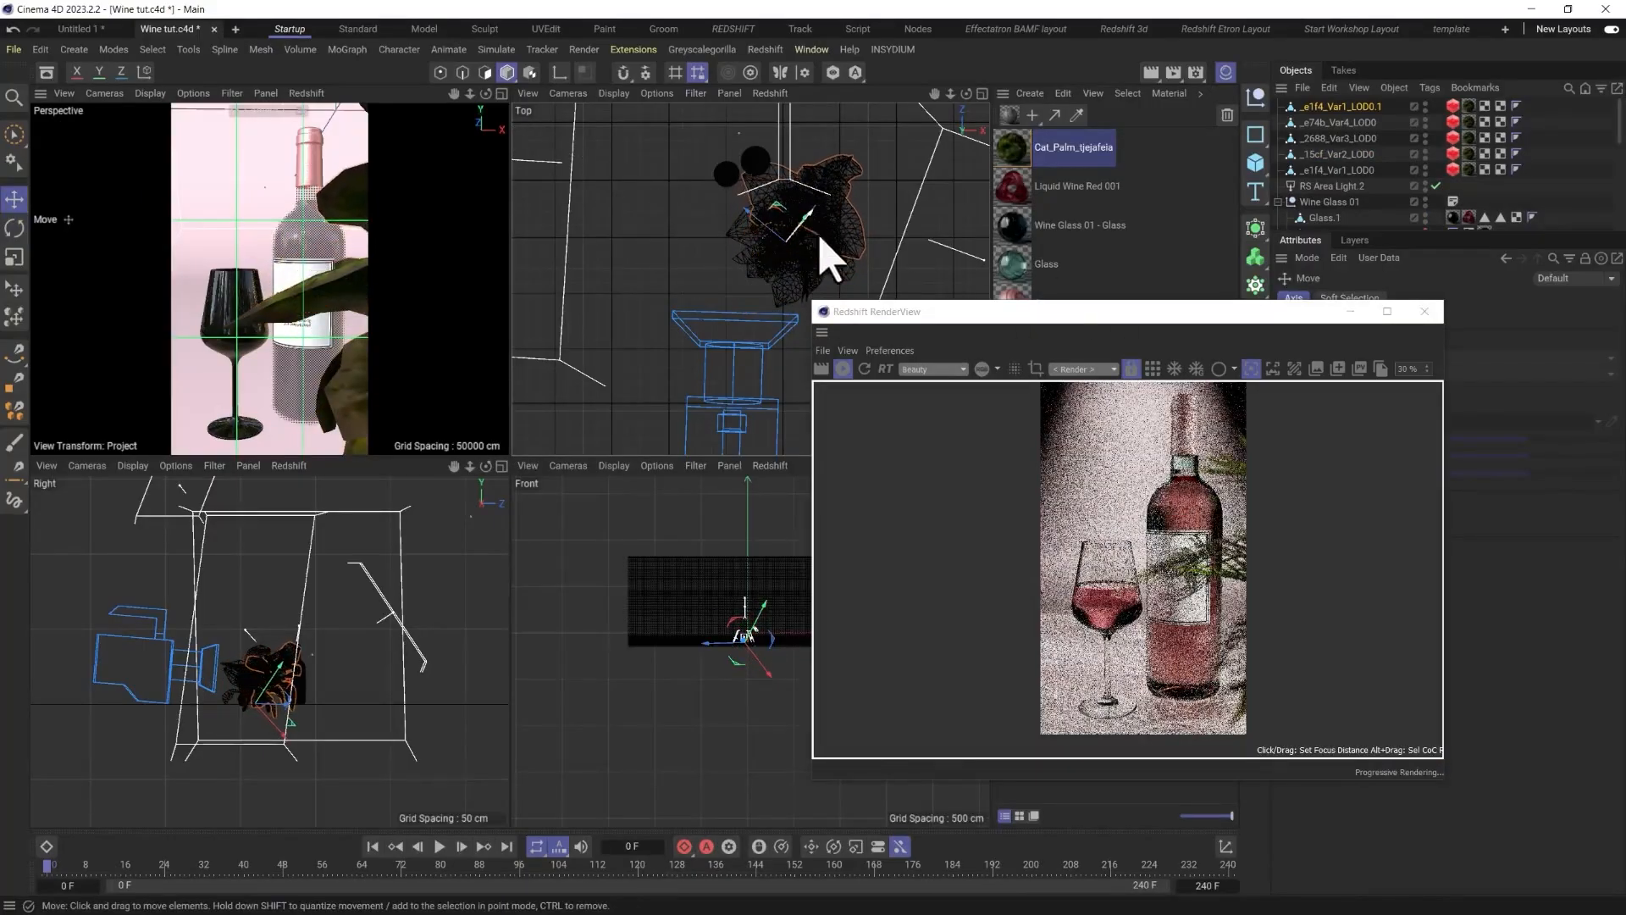
drag(799, 218, 790, 305)
scroll(262, 712, up, 8)
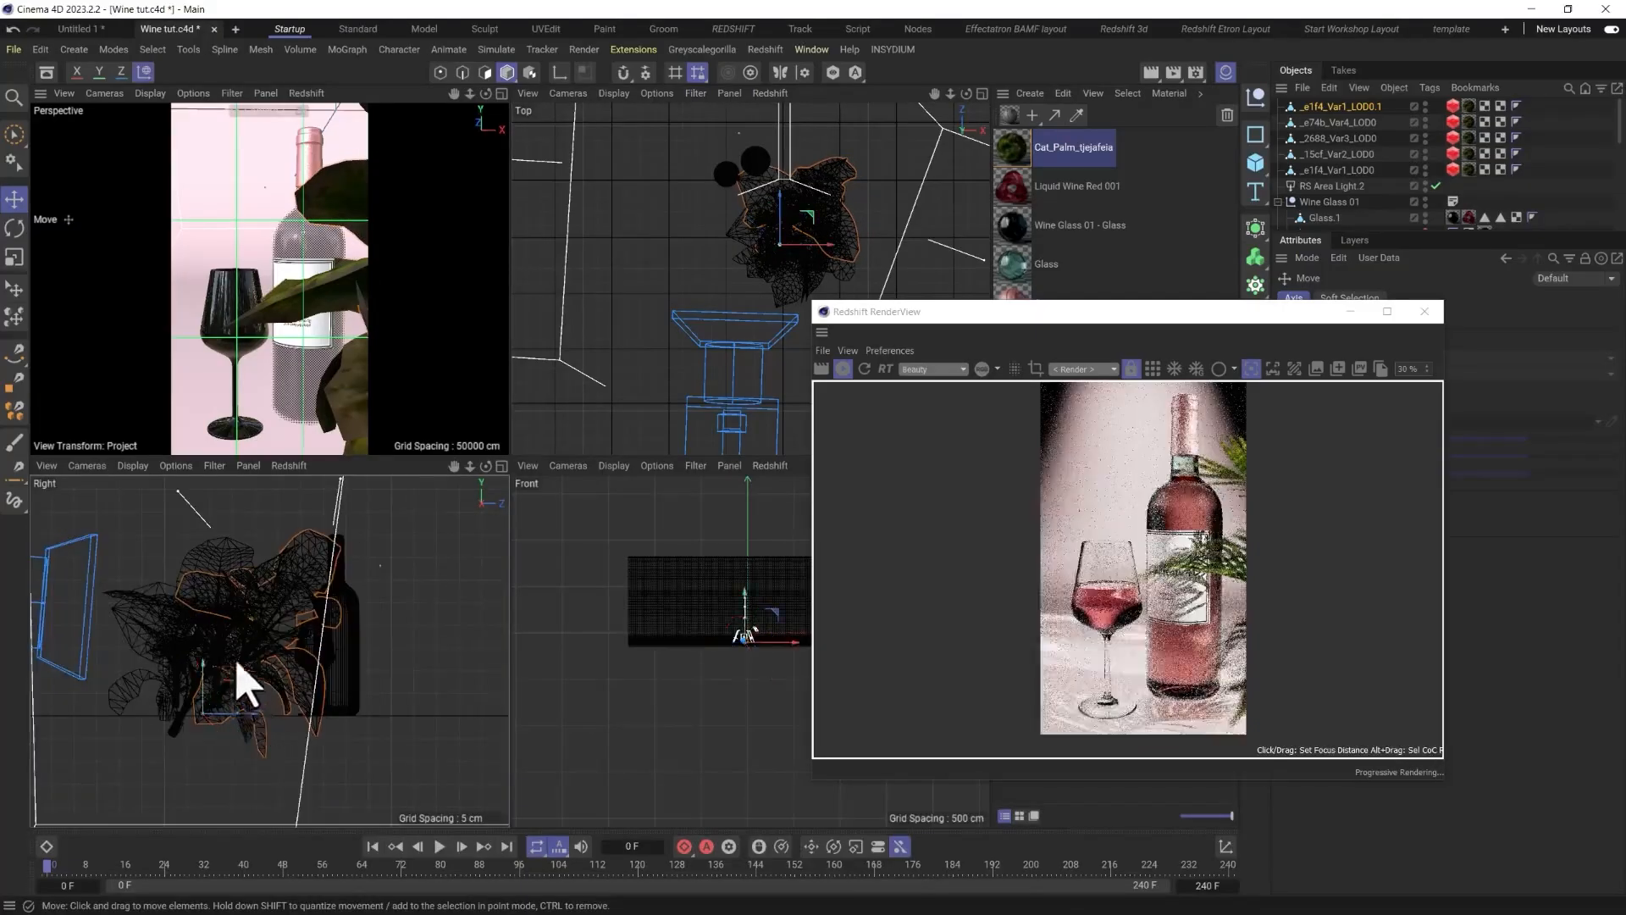
drag(207, 697, 196, 669)
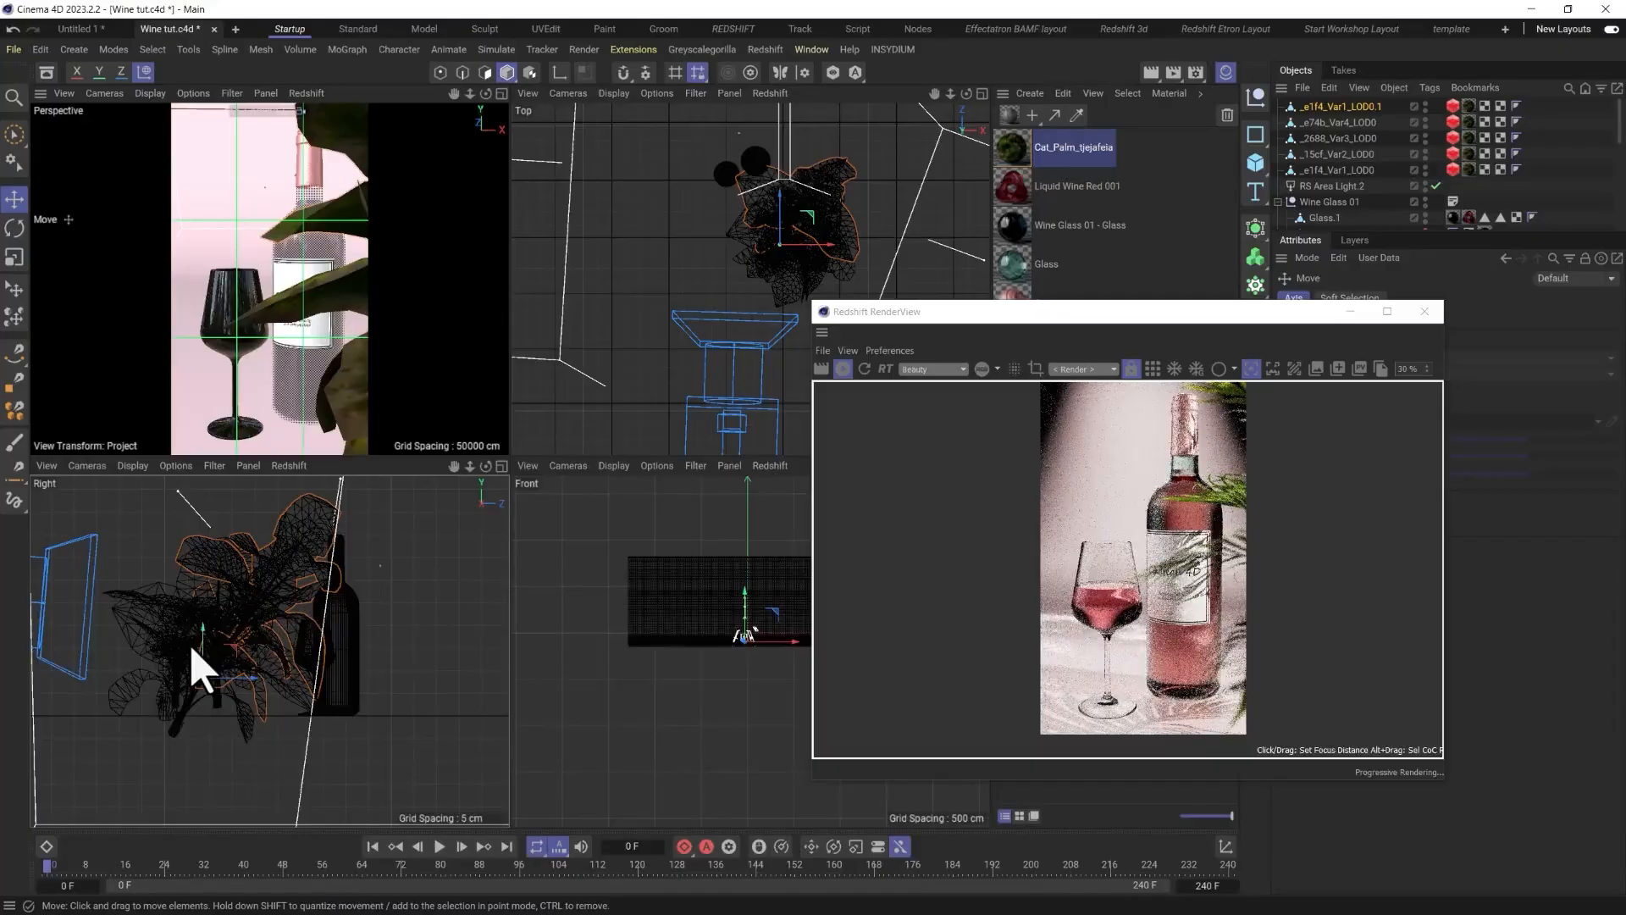
drag(802, 230, 836, 243)
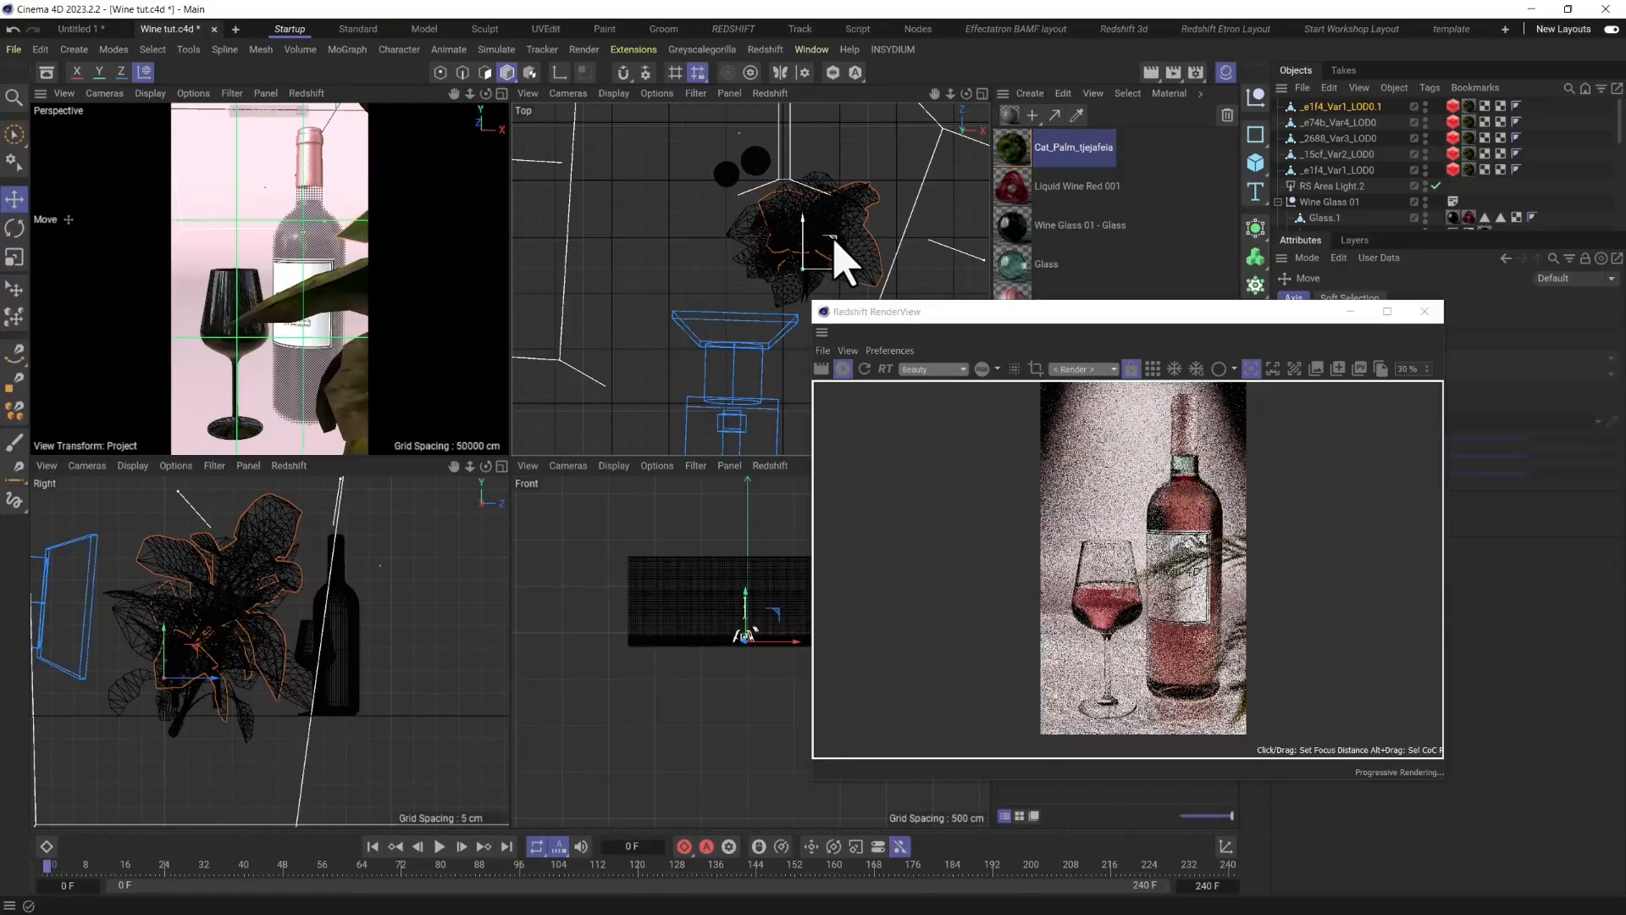
drag(826, 238, 814, 252)
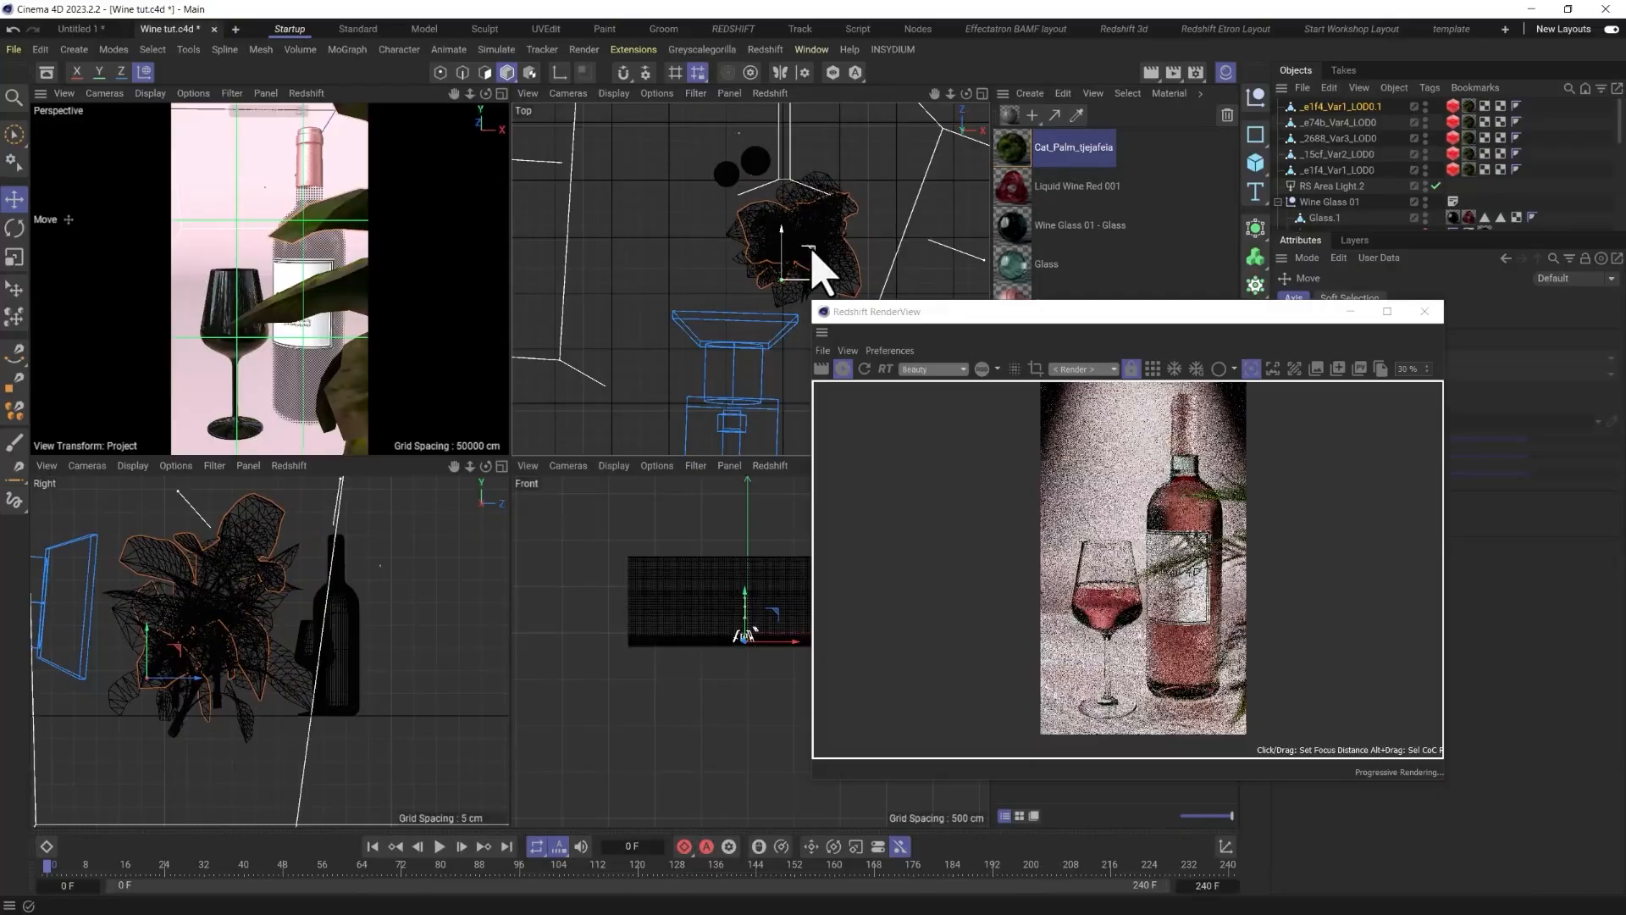
drag(148, 631, 106, 643)
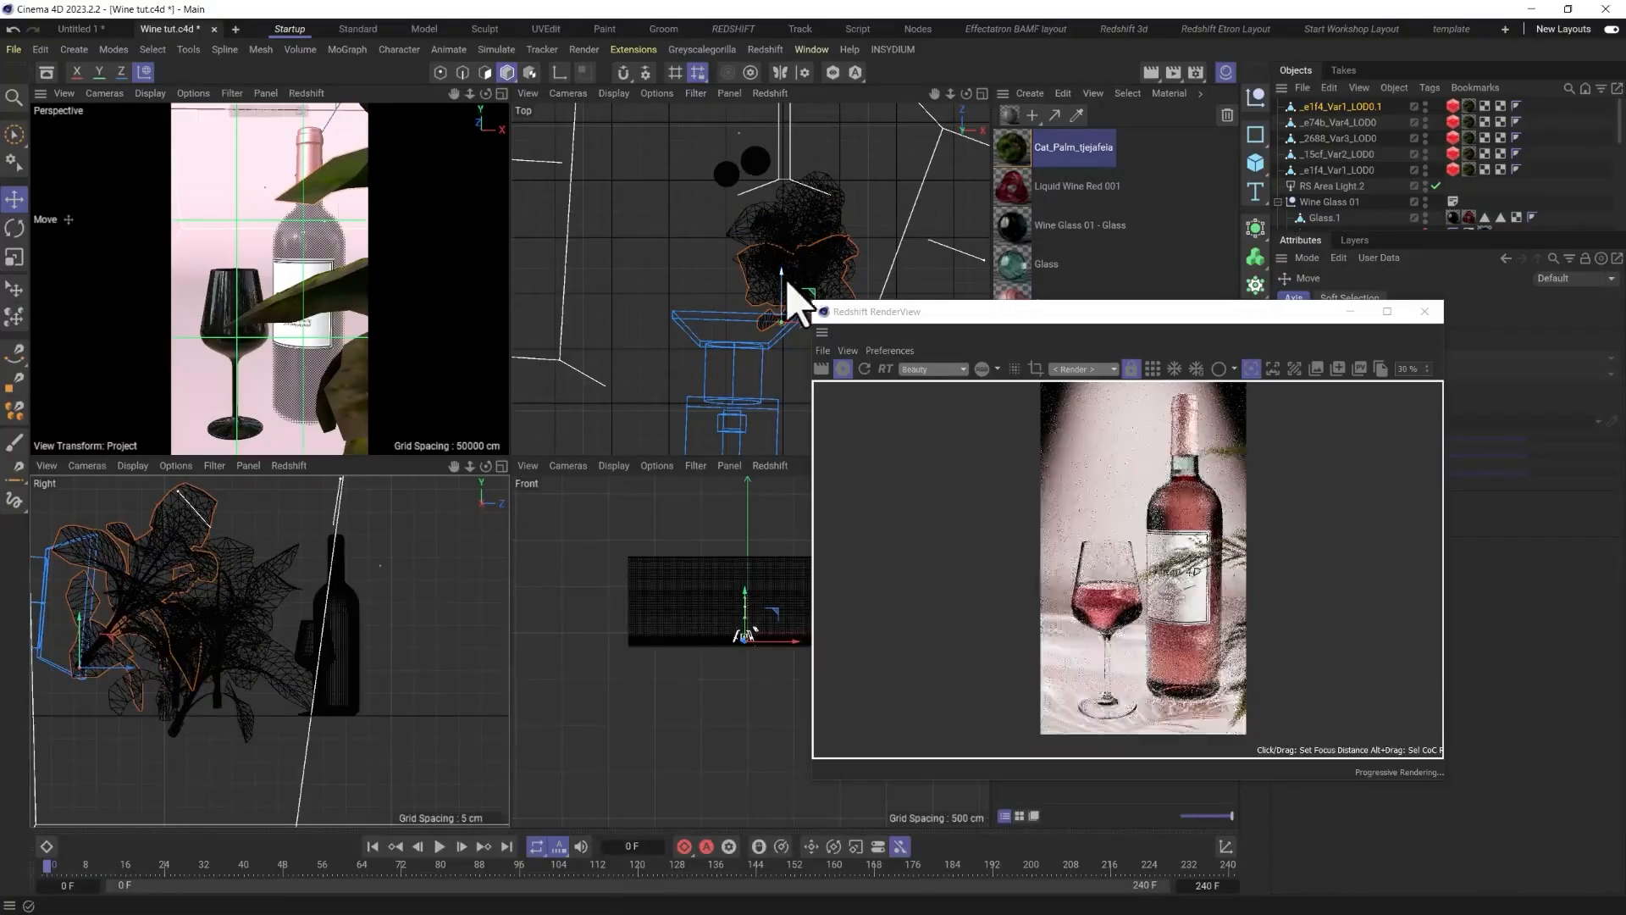
Rotate the _e1f4_Var1_LOD0.1 palm slightly and place another duplicate of it in the foreground on the wine glass's side.
key(r)
mouse_move(774, 348)
mouse_down()
mouse_move(789, 343)
mouse_move(759, 347)
mouse_up()
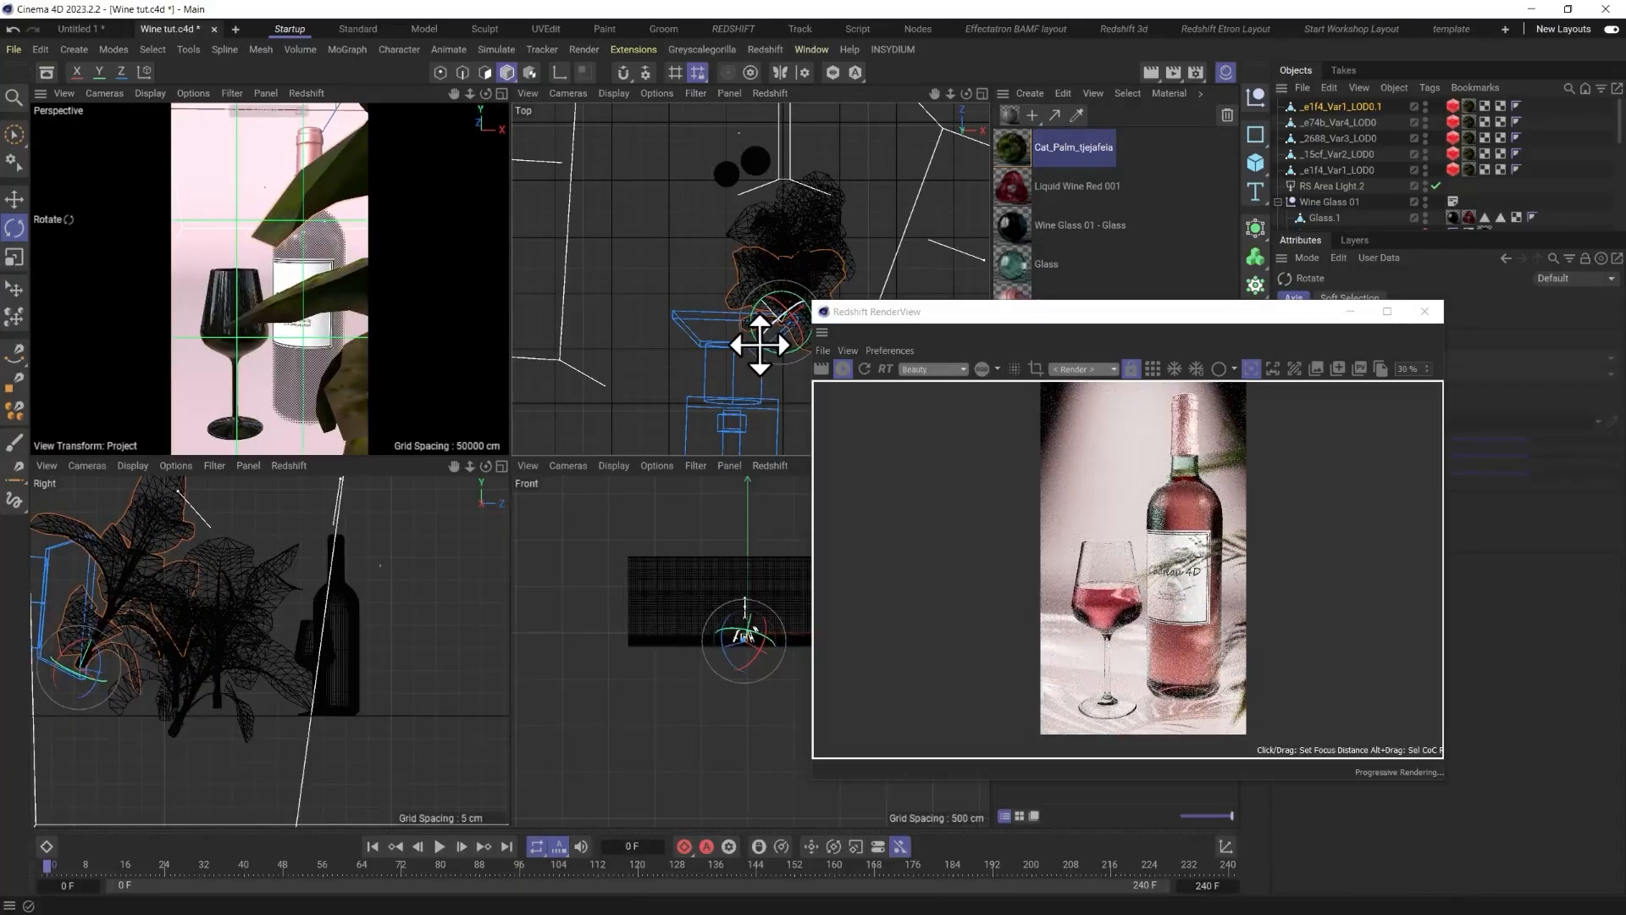
key(e)
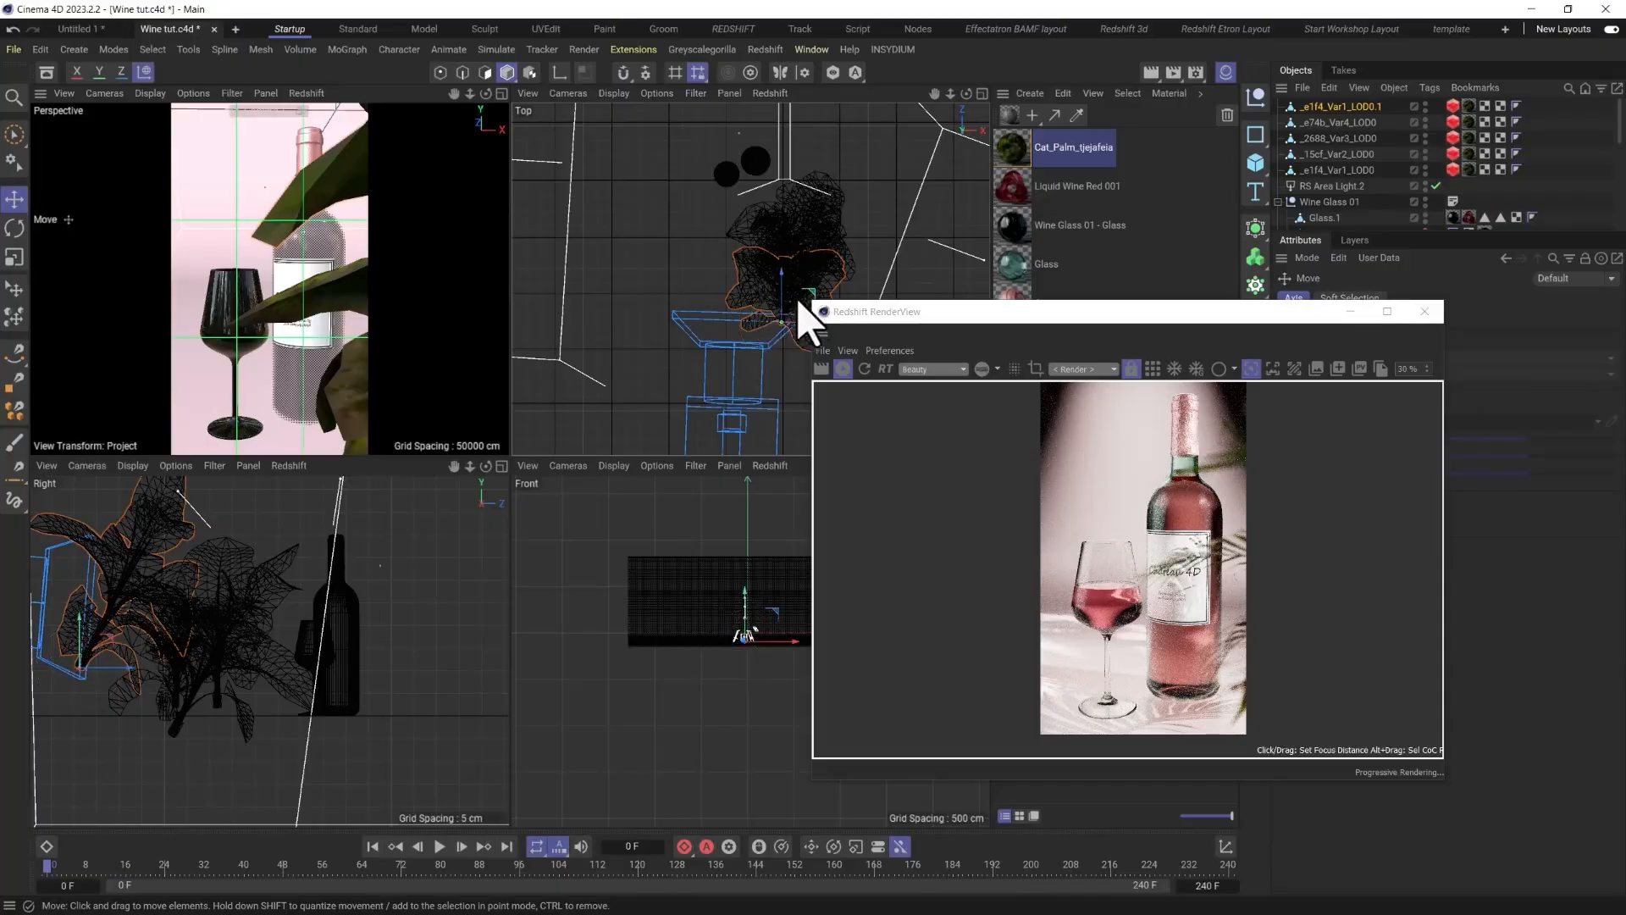
drag(806, 319, 691, 264)
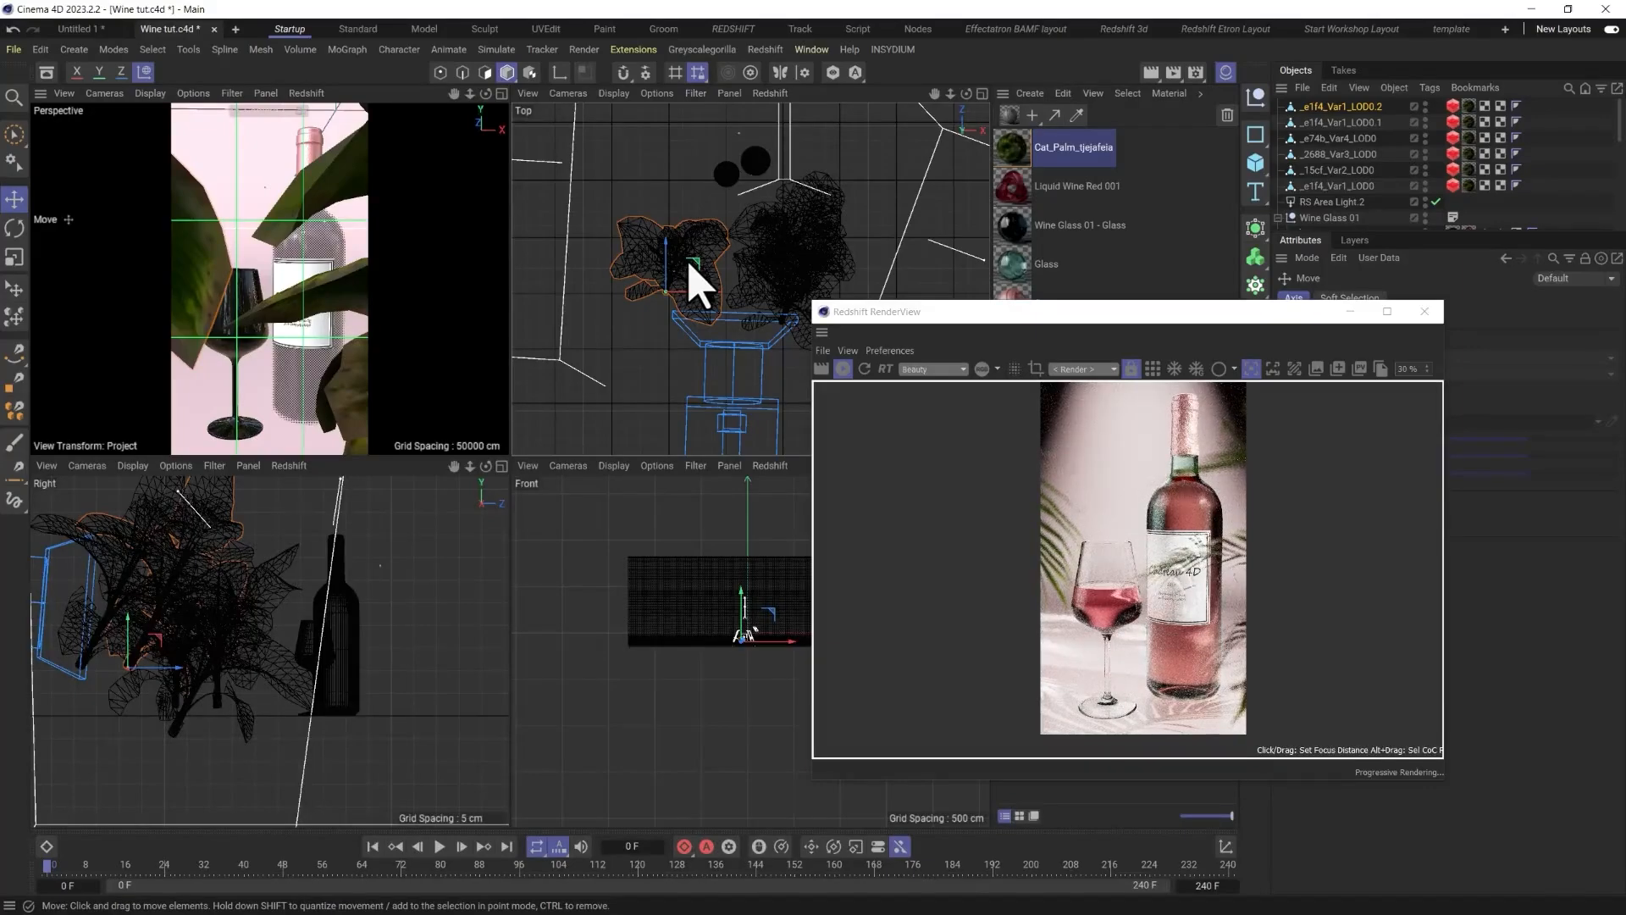
Raise the _e1f4_Var1_LOD0.1 leaf over the bottle's neck and move the _e1f4_Var1_LOD0 palm's leaf clear of the bottle label.
click(349, 218)
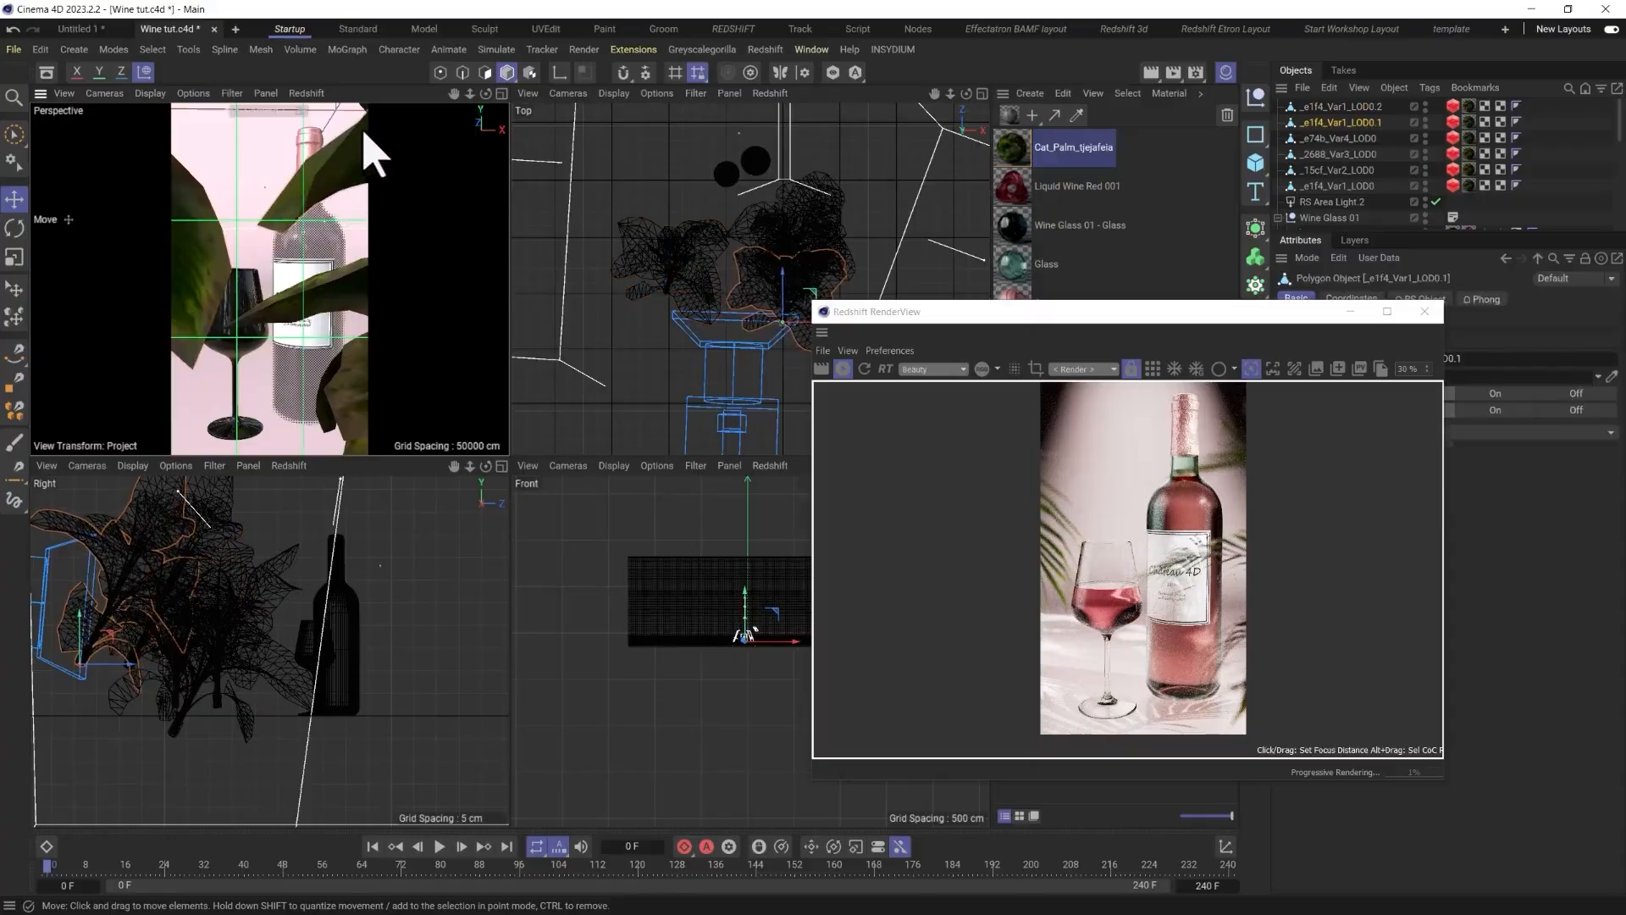
drag(349, 218, 315, 136)
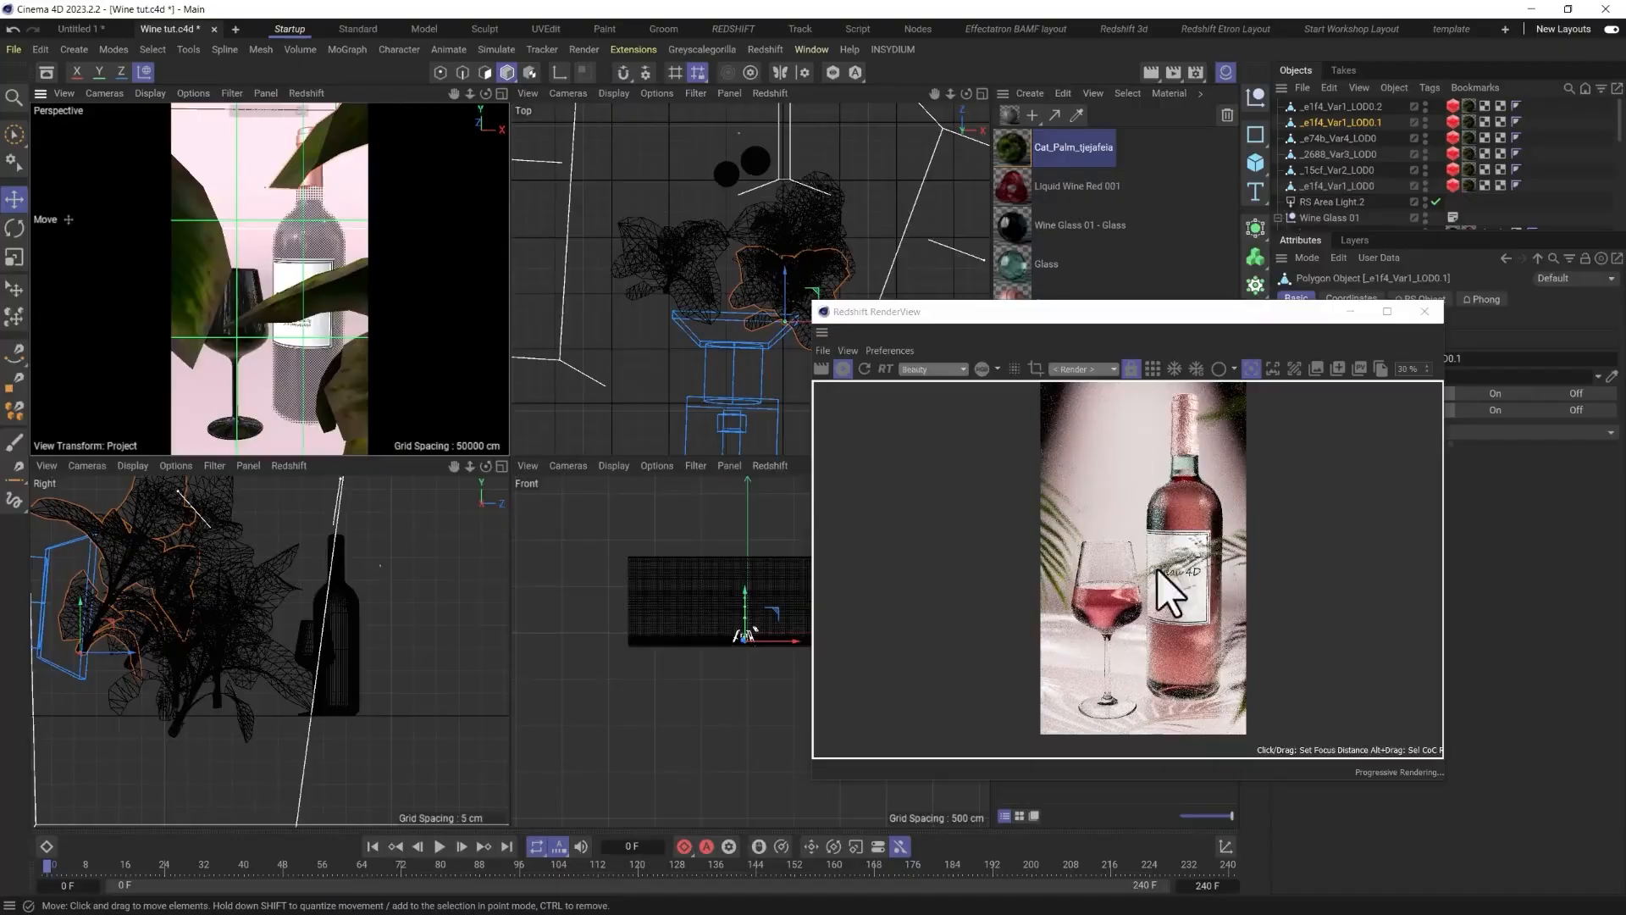
click(355, 297)
drag(344, 255, 351, 241)
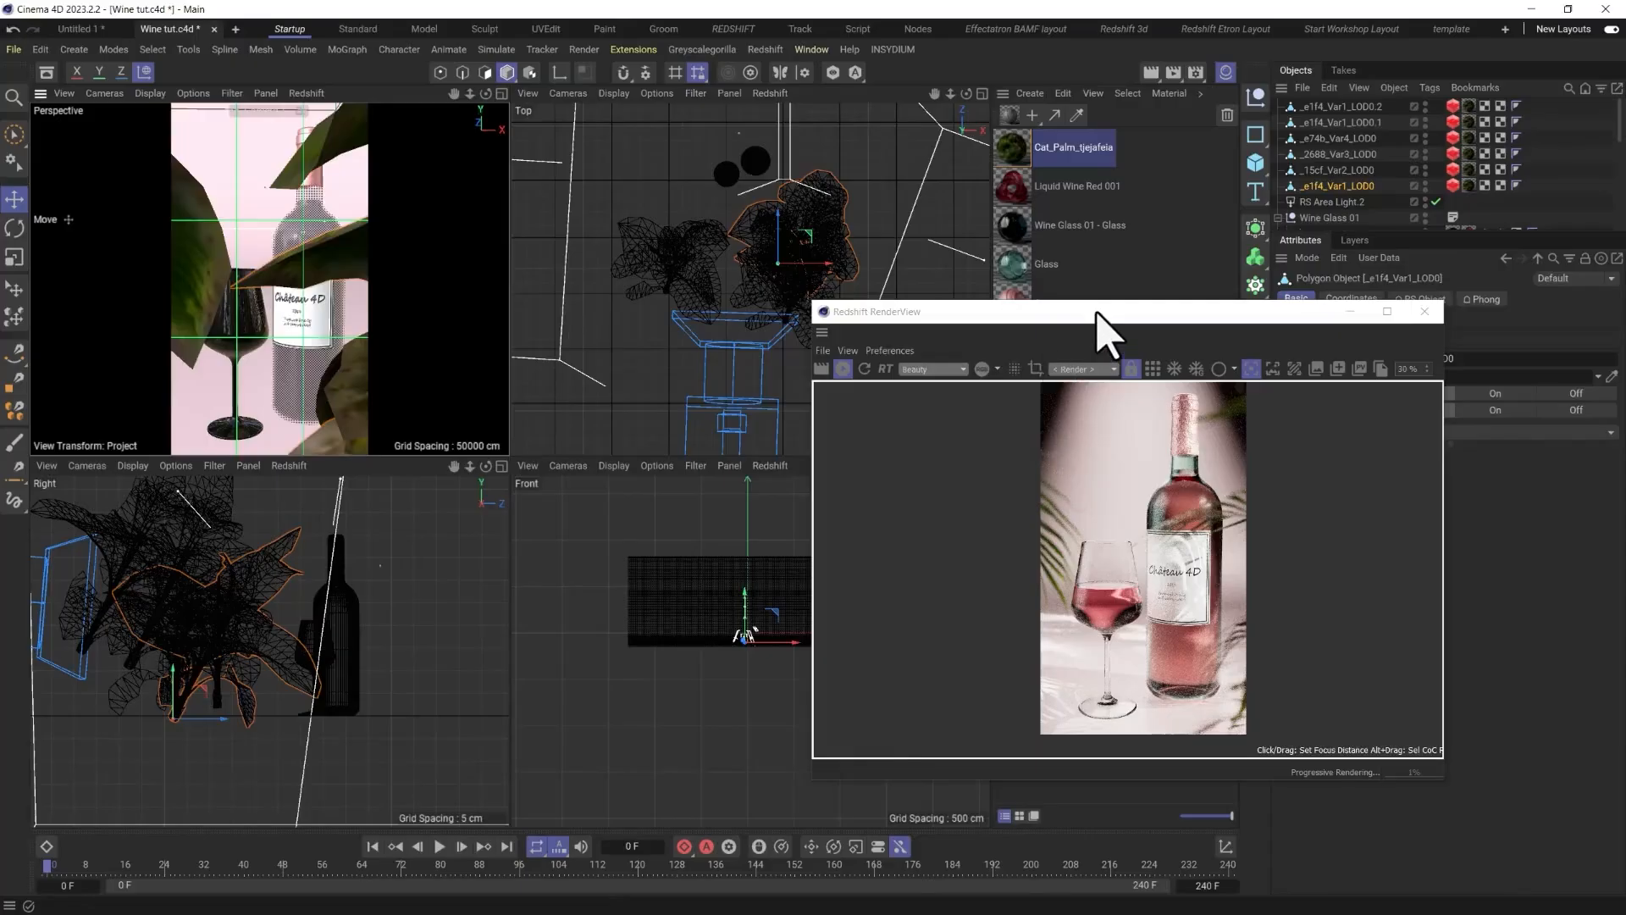
drag(1098, 312, 724, 194)
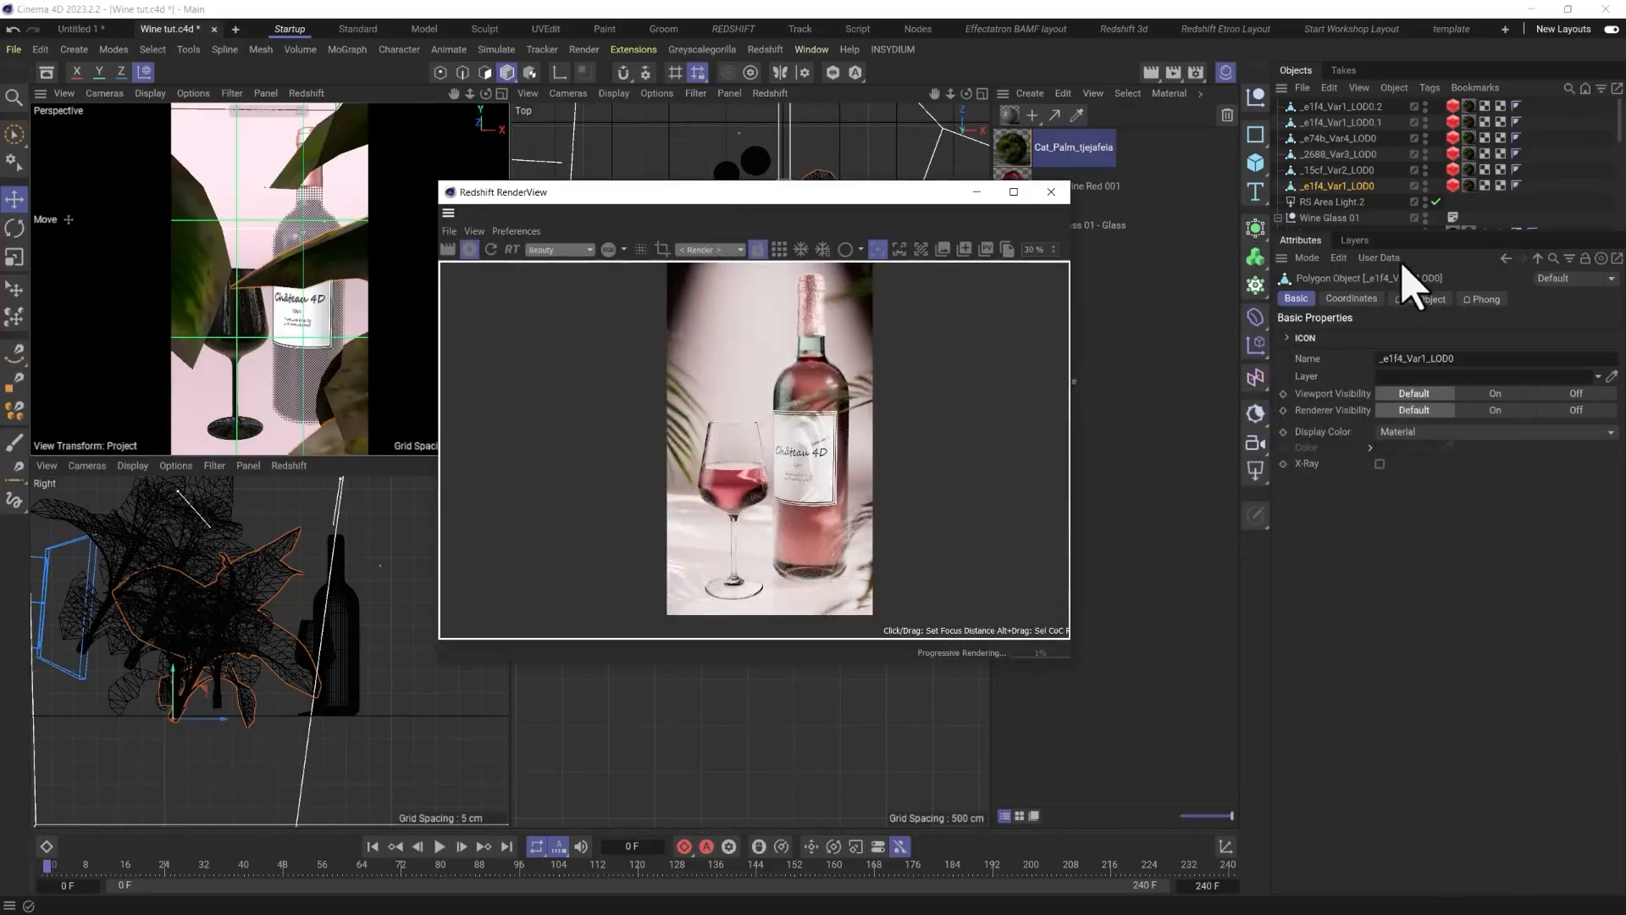
Save the scene and find the Widgets models under Fun Shapes in the Asset Browser.
click(49, 74)
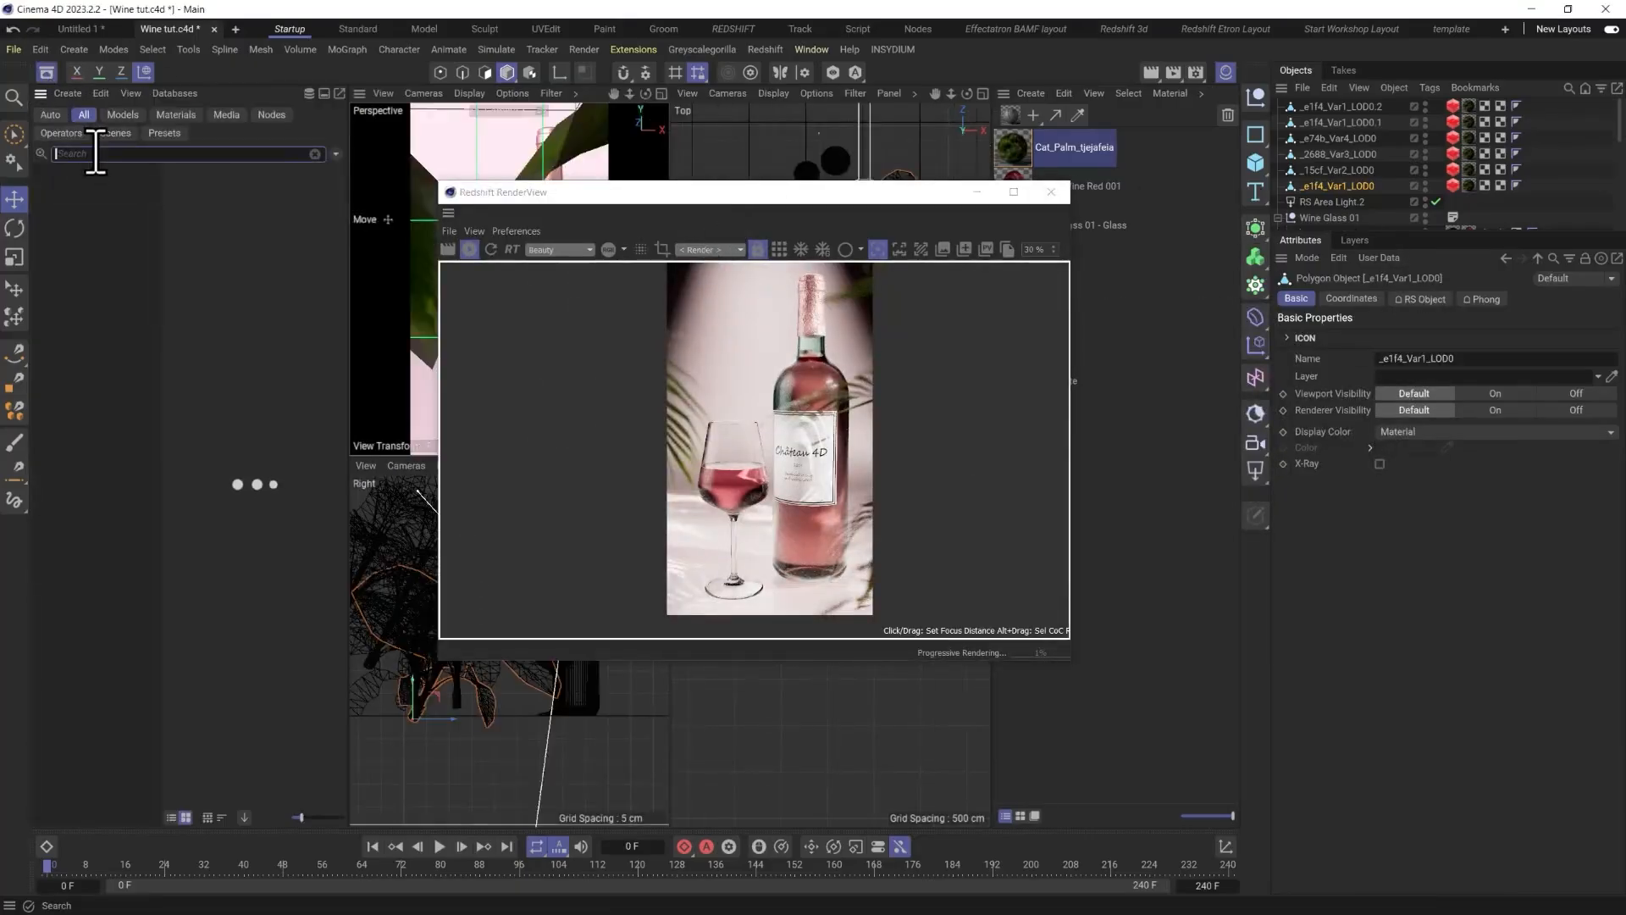
text(widget)
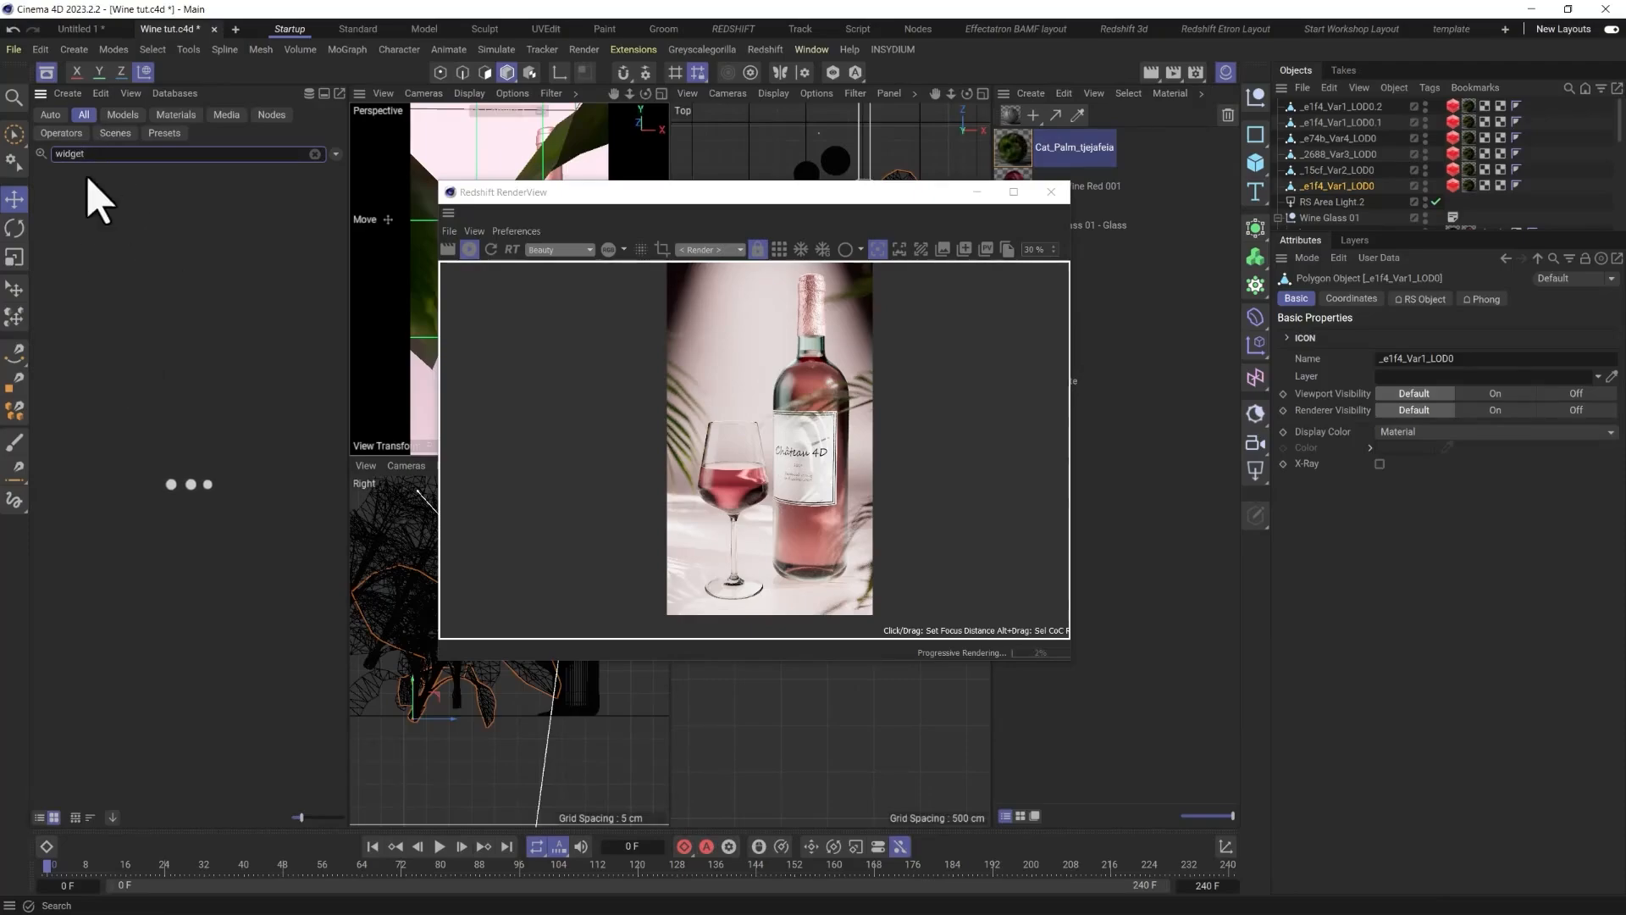
click(315, 154)
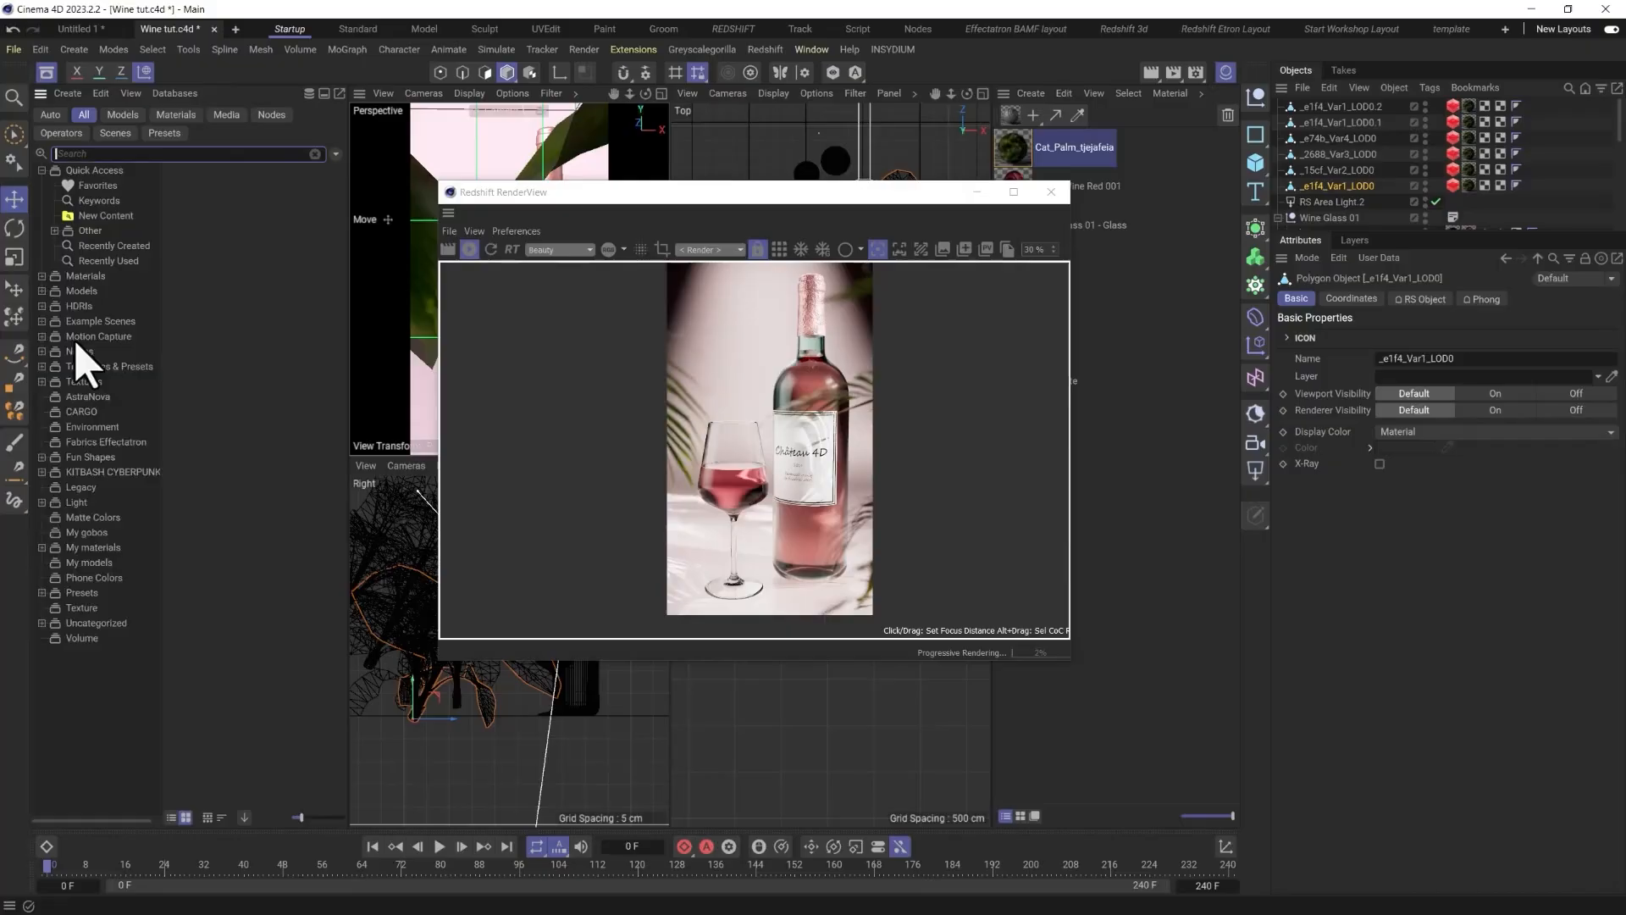
key(ctrl+s)
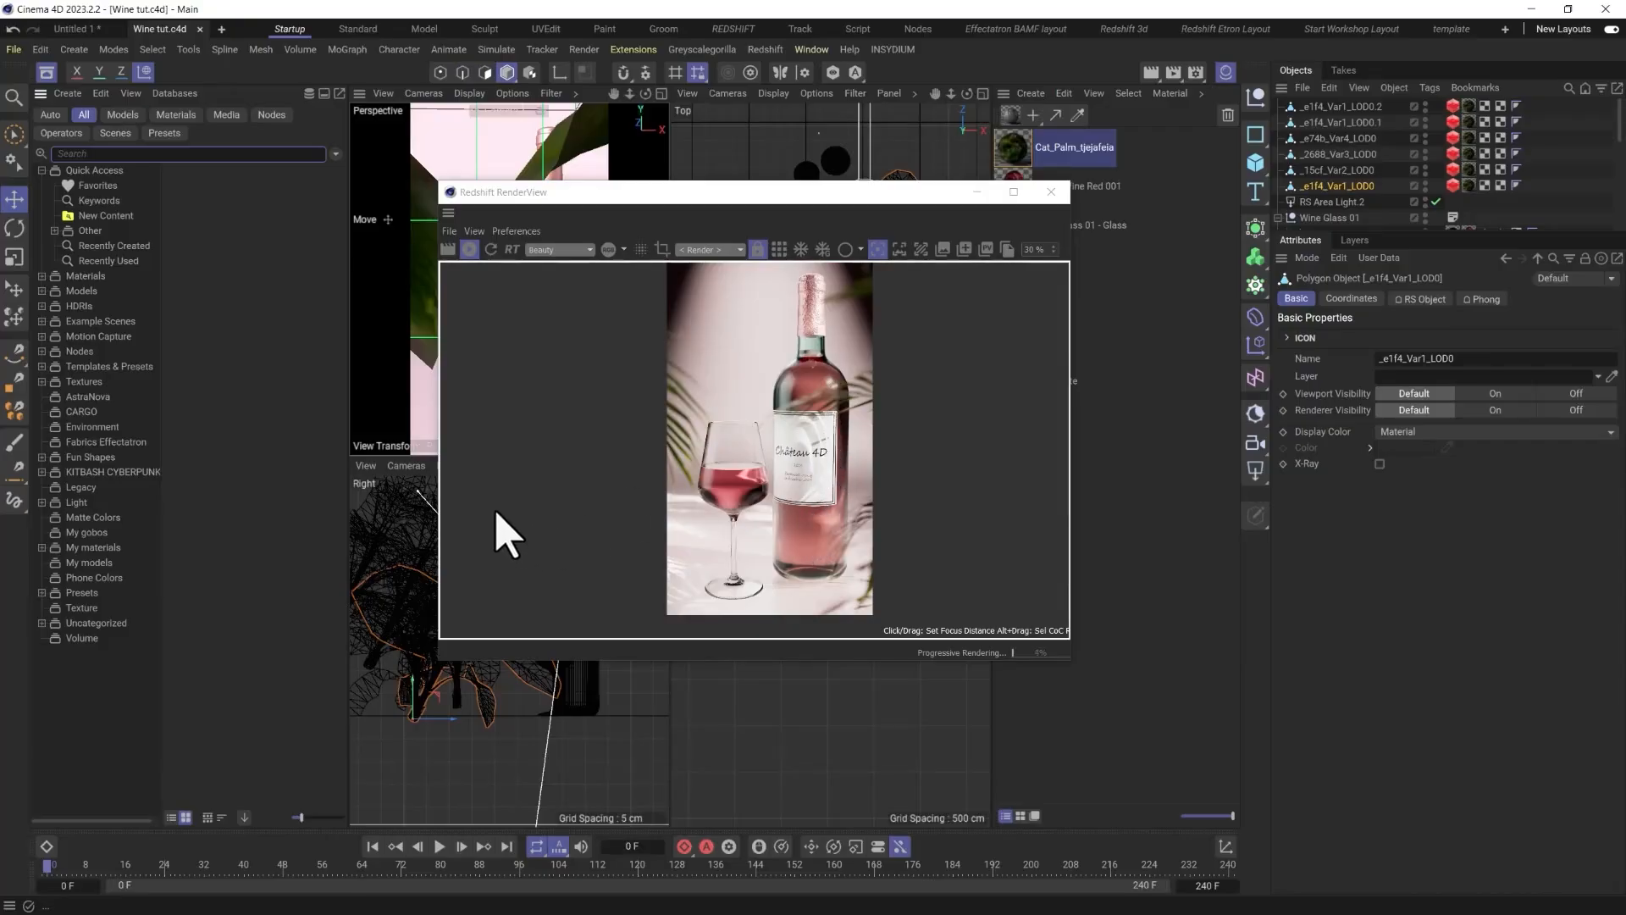
click(82, 398)
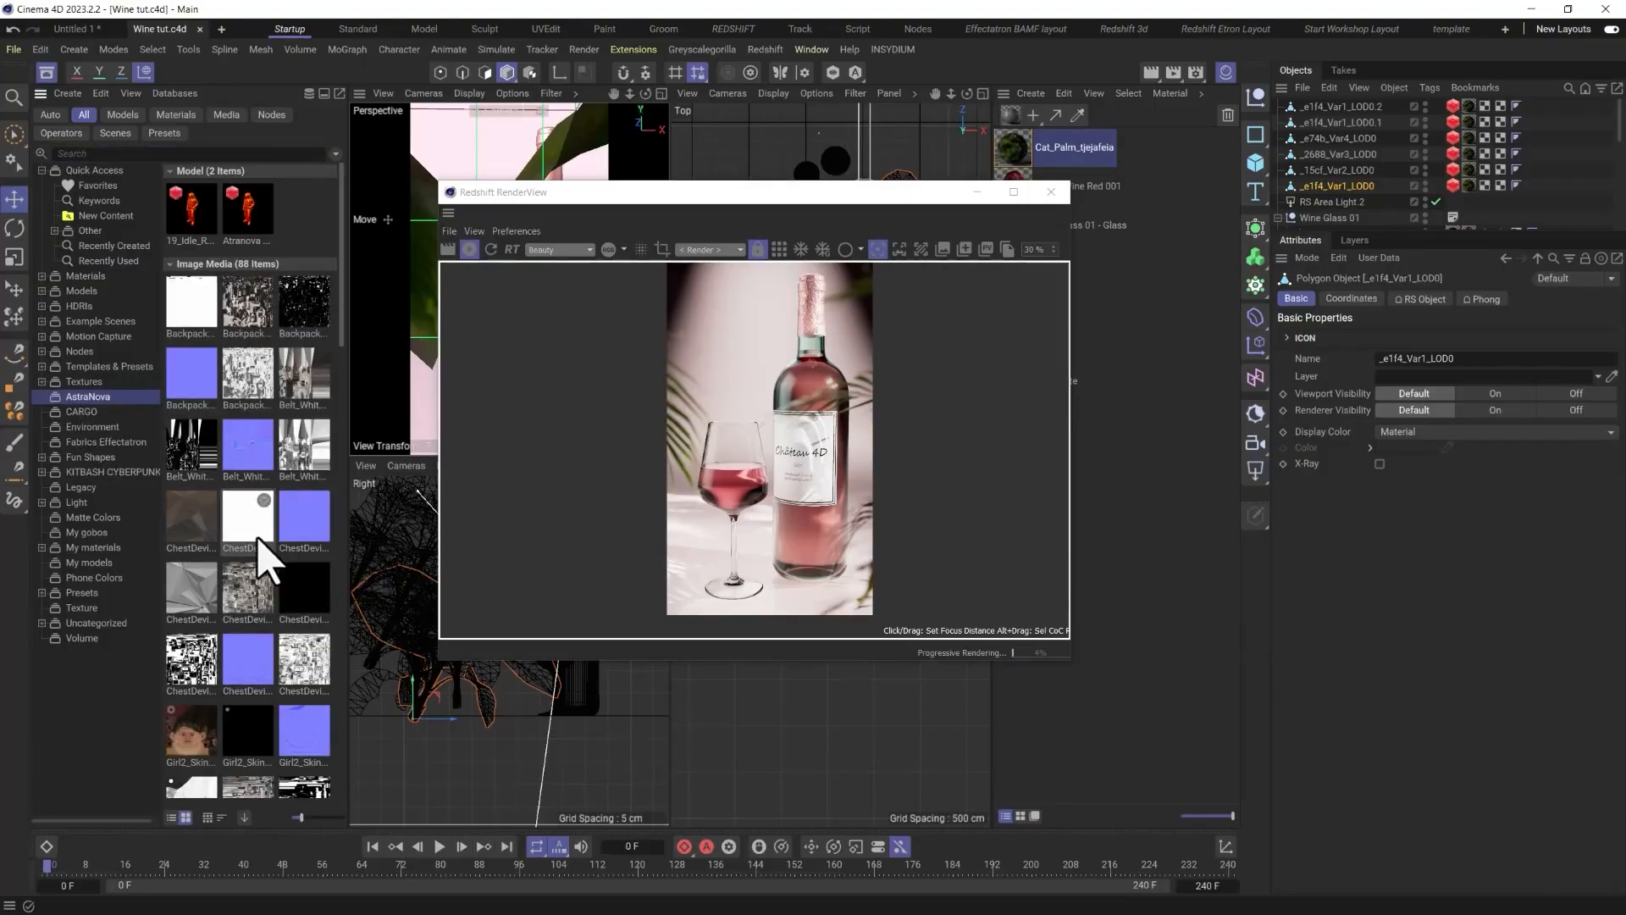
scroll(239, 550, down, 7)
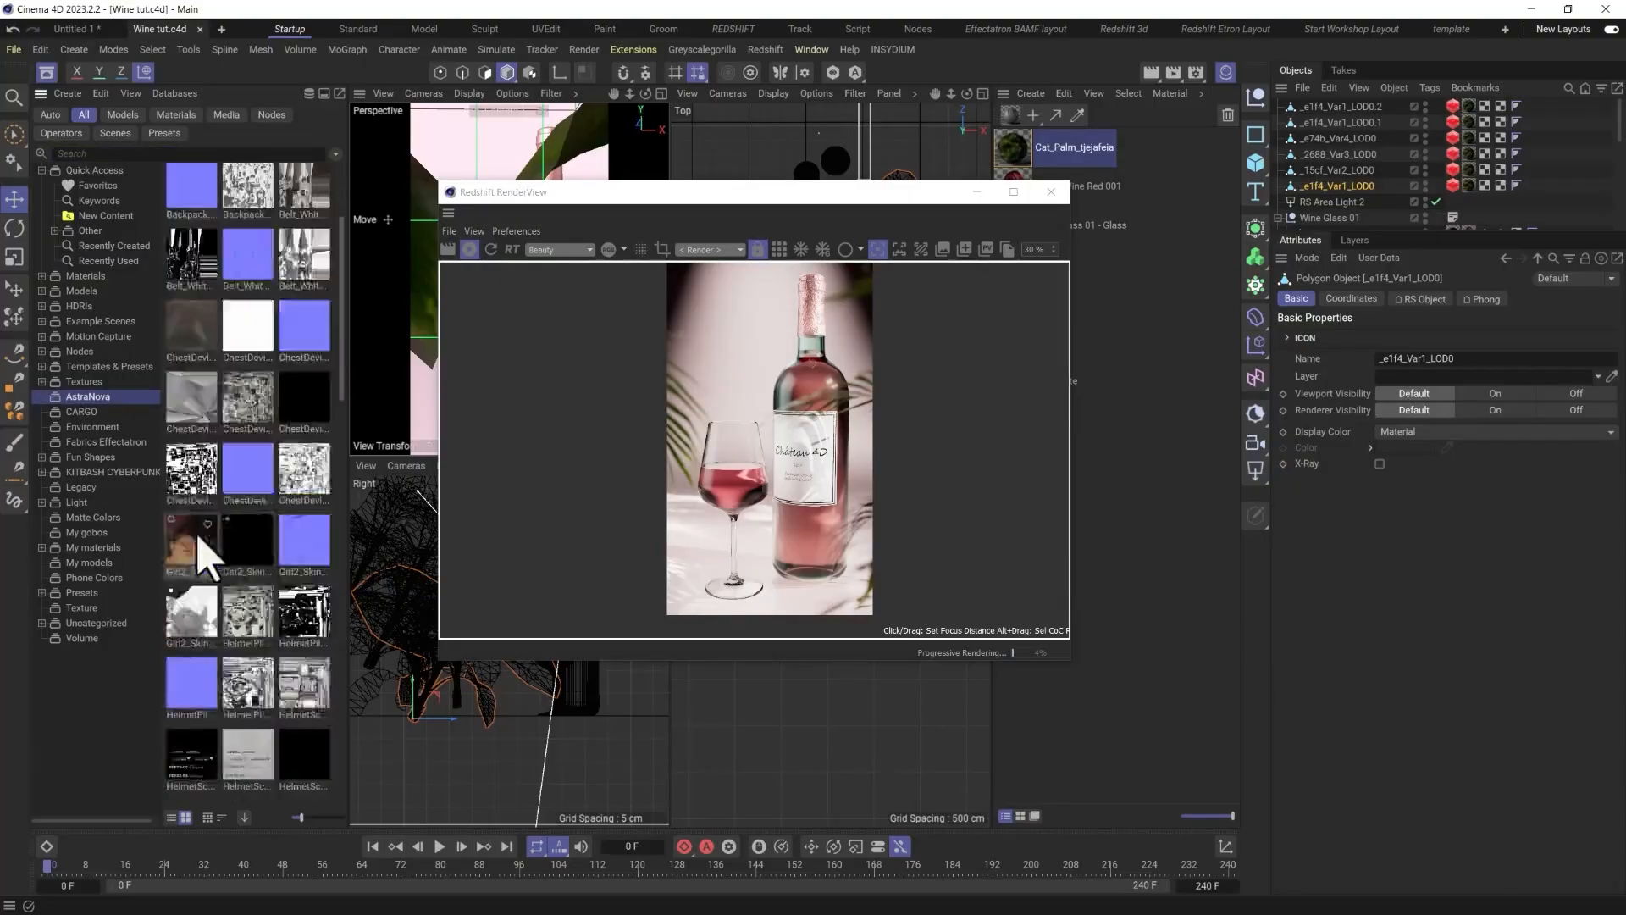
click(91, 458)
double_click(194, 290)
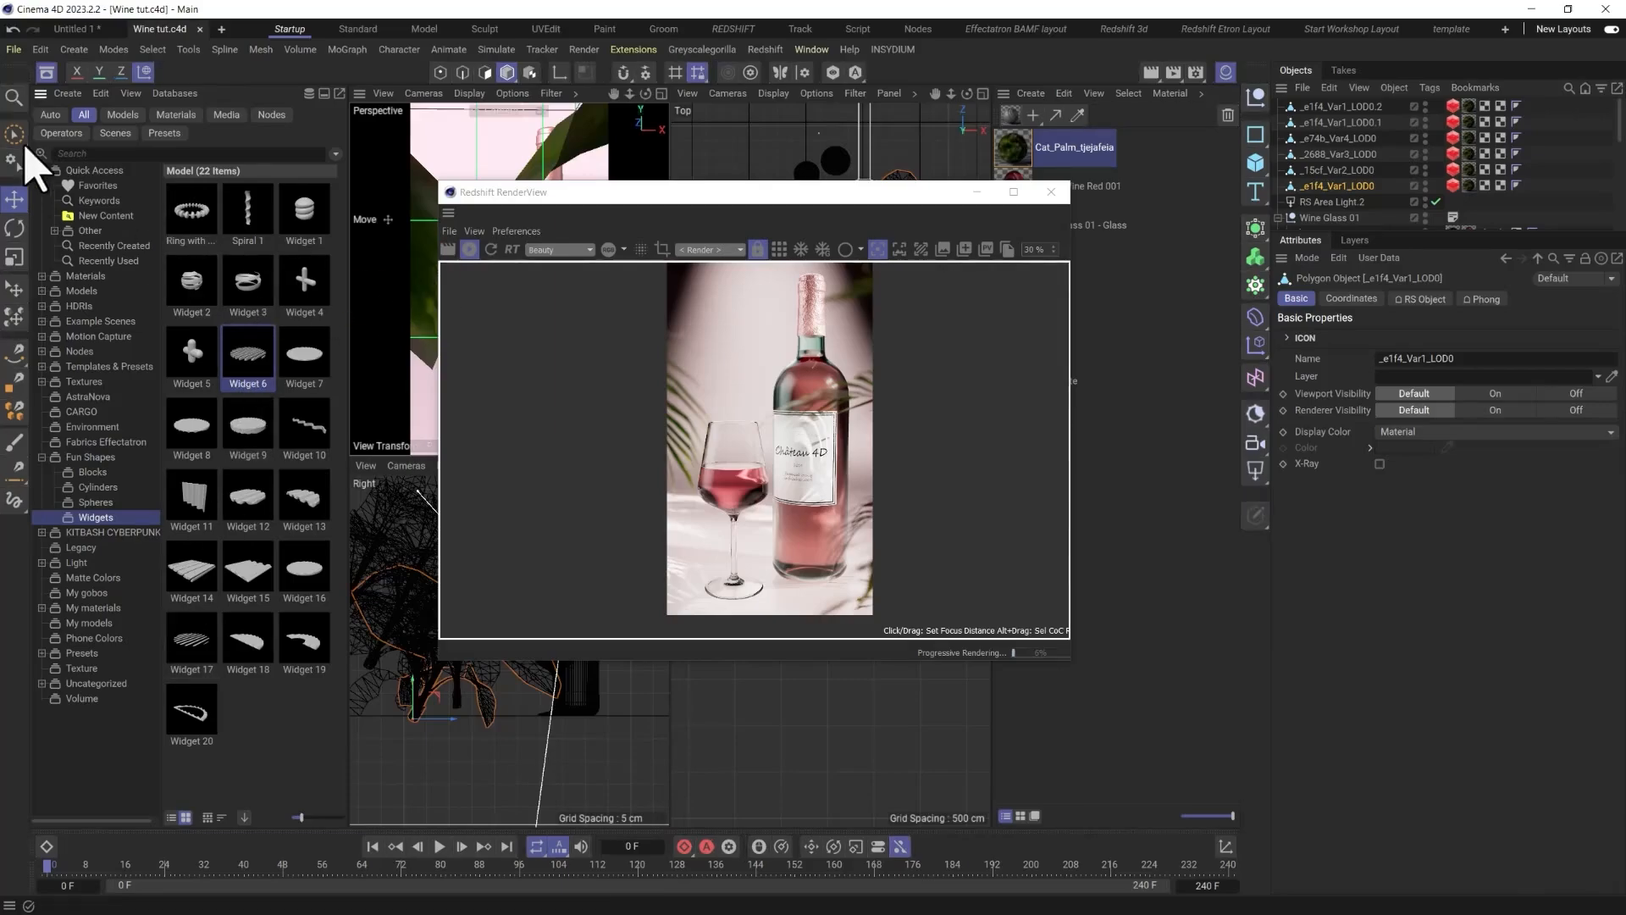
click(47, 73)
click(534, 193)
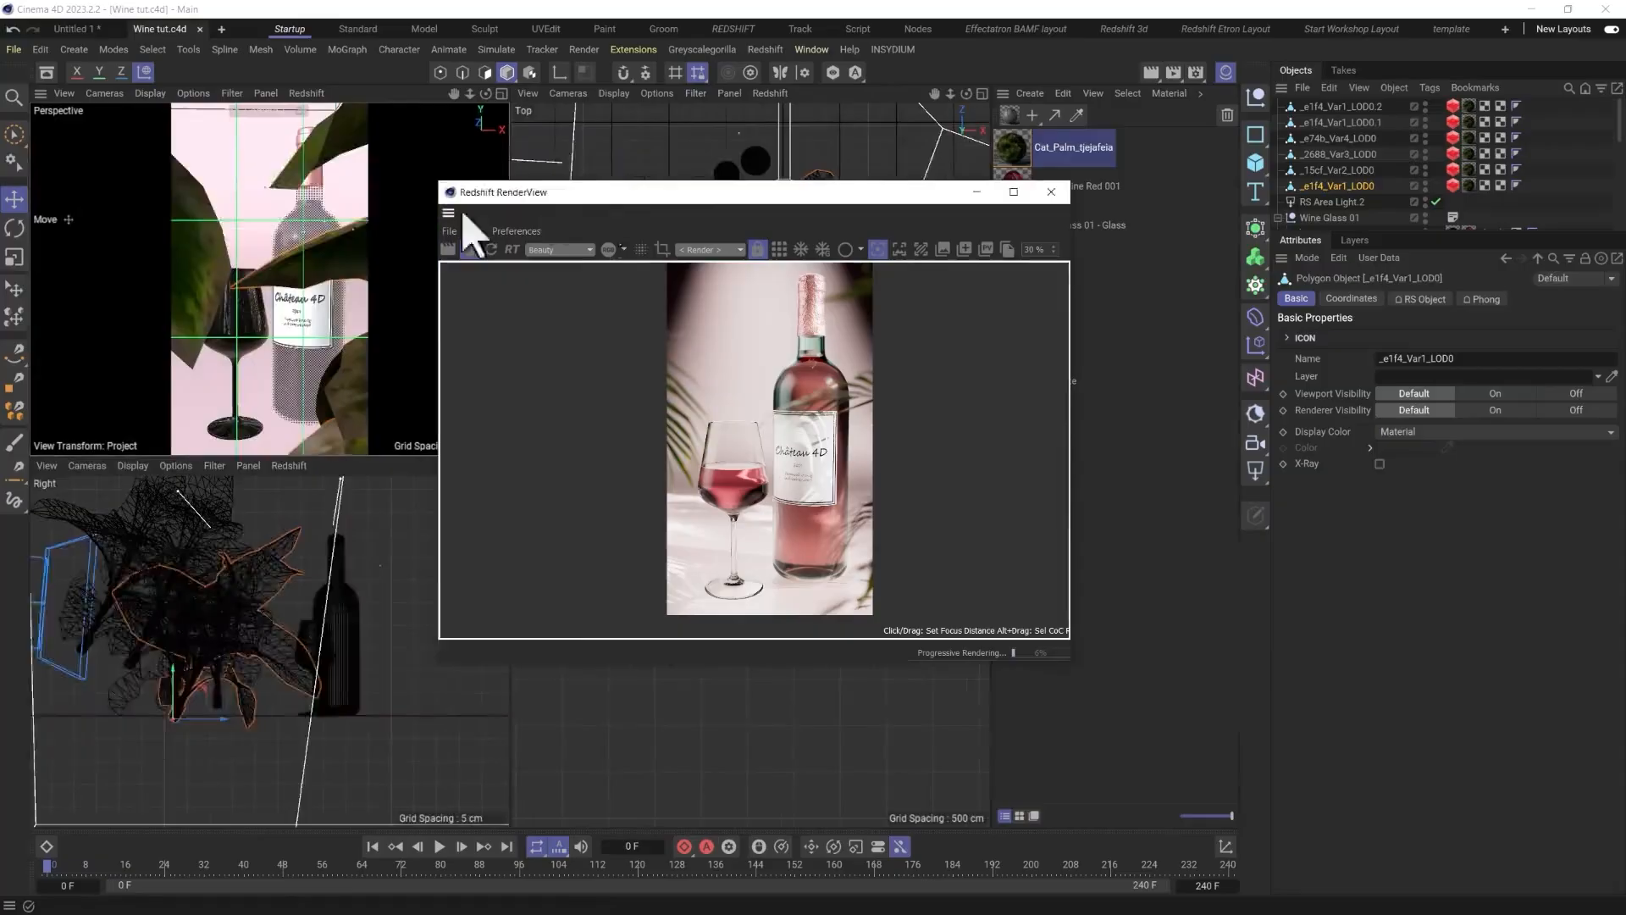
click(14, 288)
drag(272, 218, 262, 407)
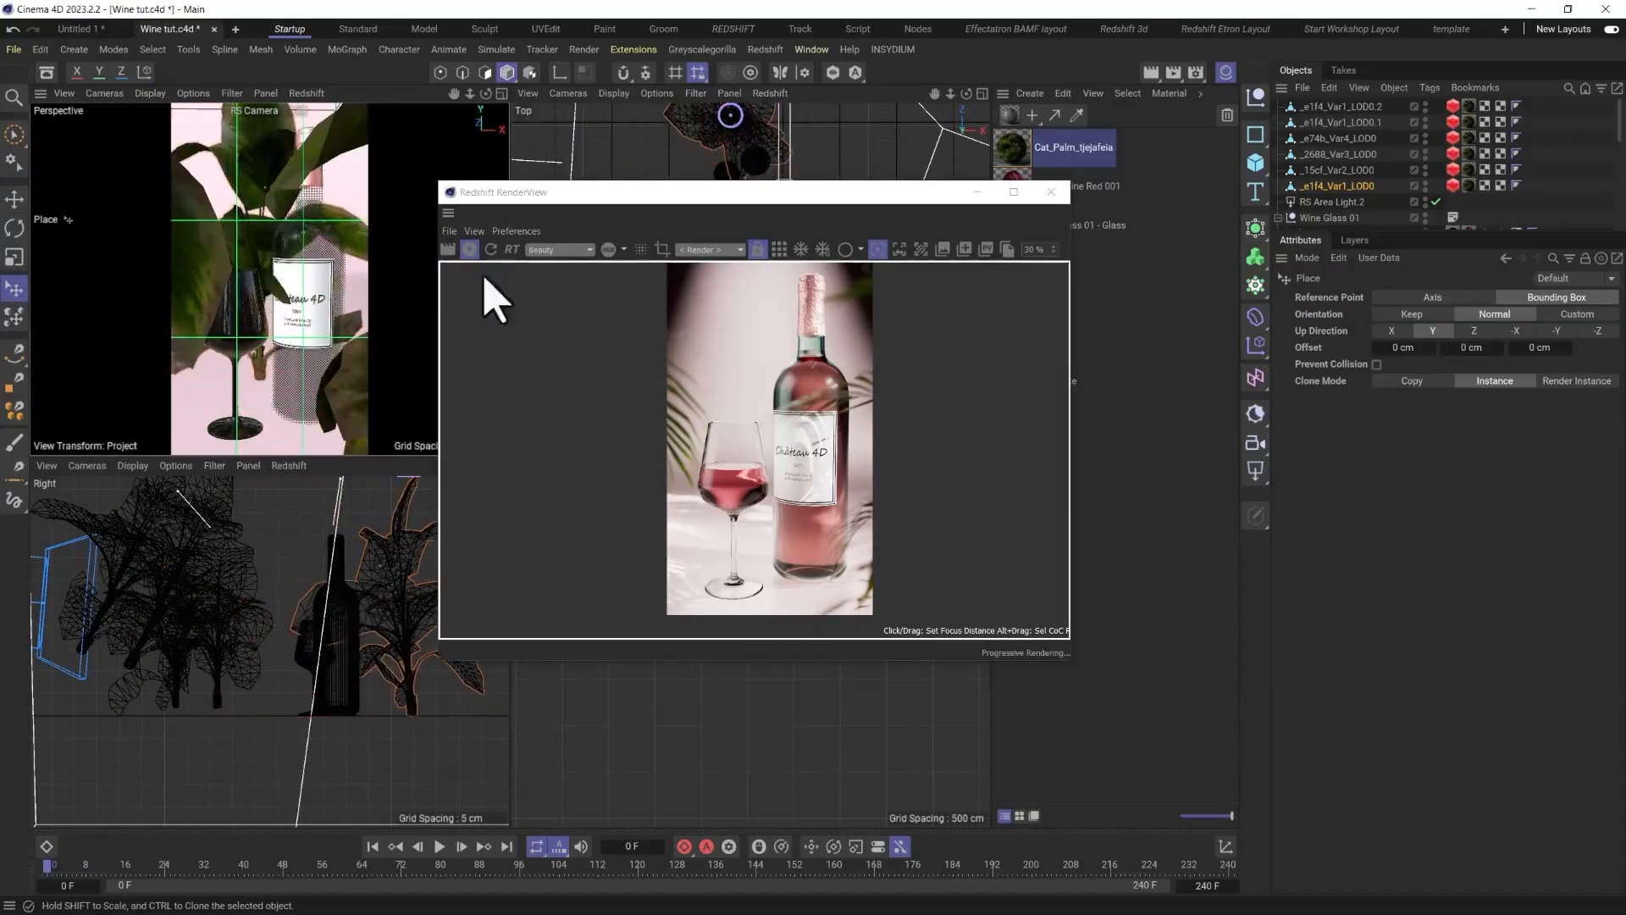
Add the Widget 6 model from the Fun Shapes Widgets library to the scene.
click(46, 73)
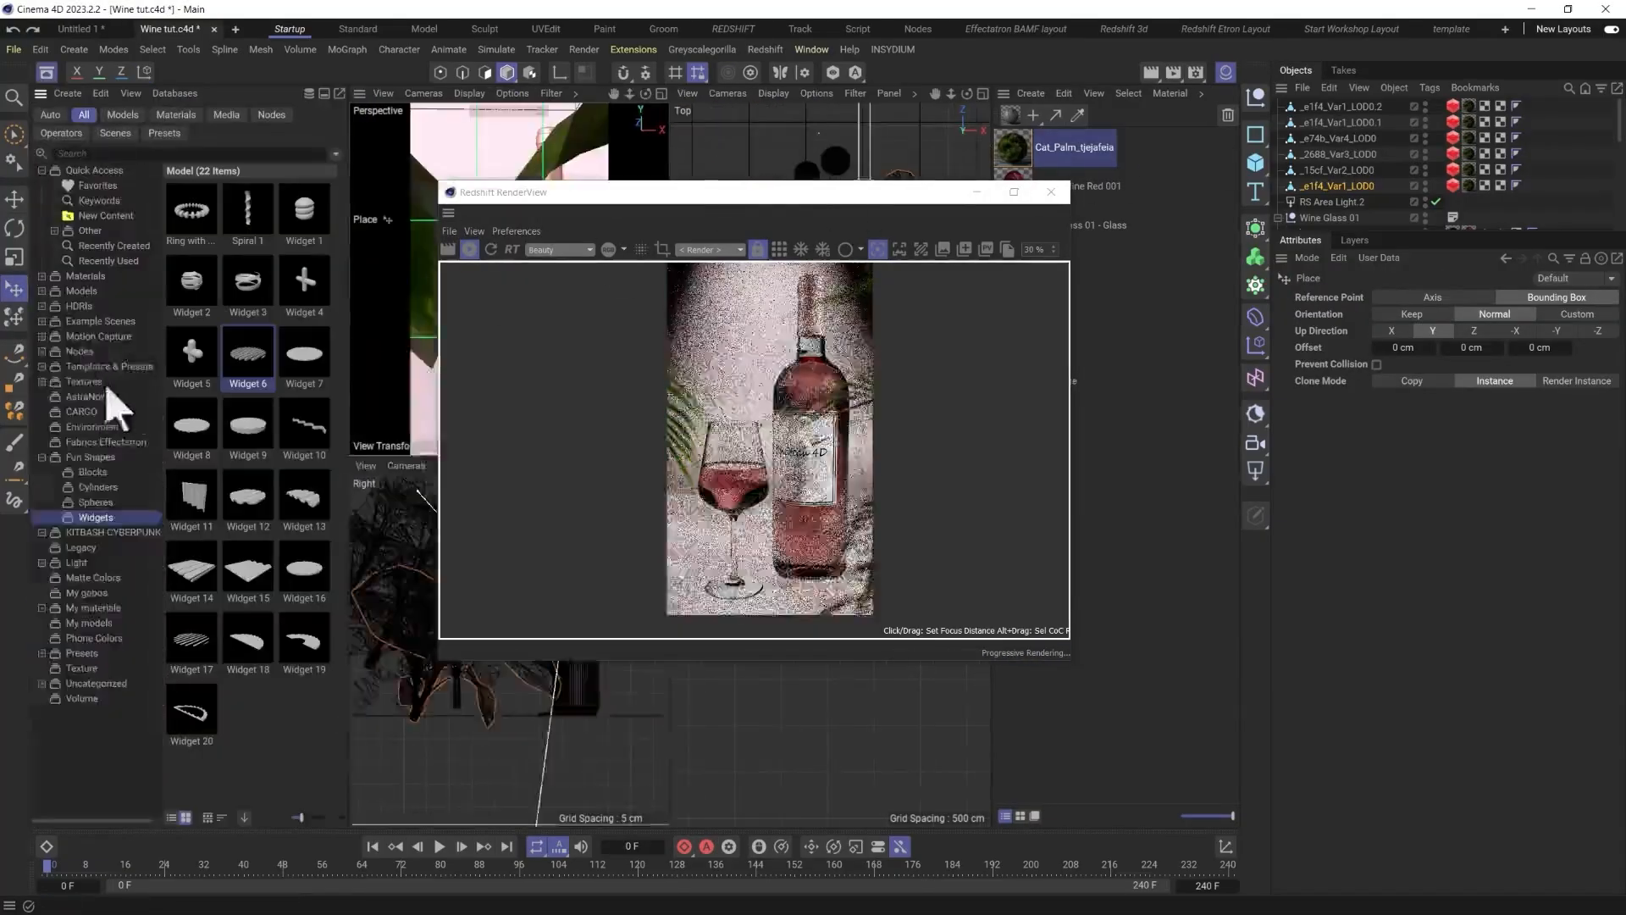
drag(247, 356, 455, 153)
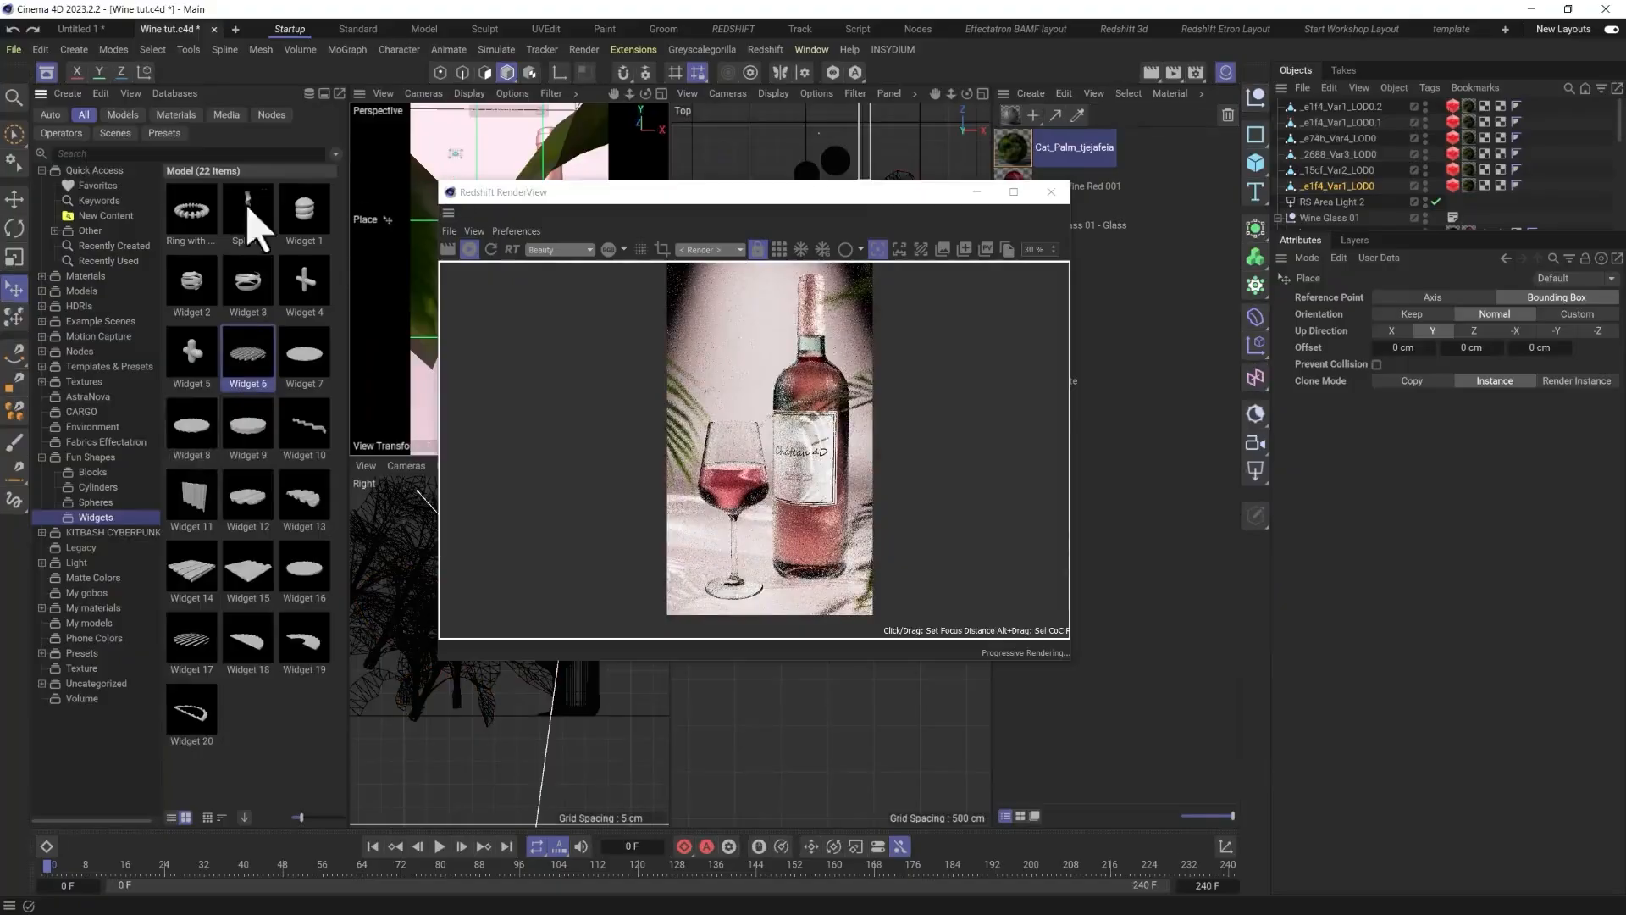
click(47, 73)
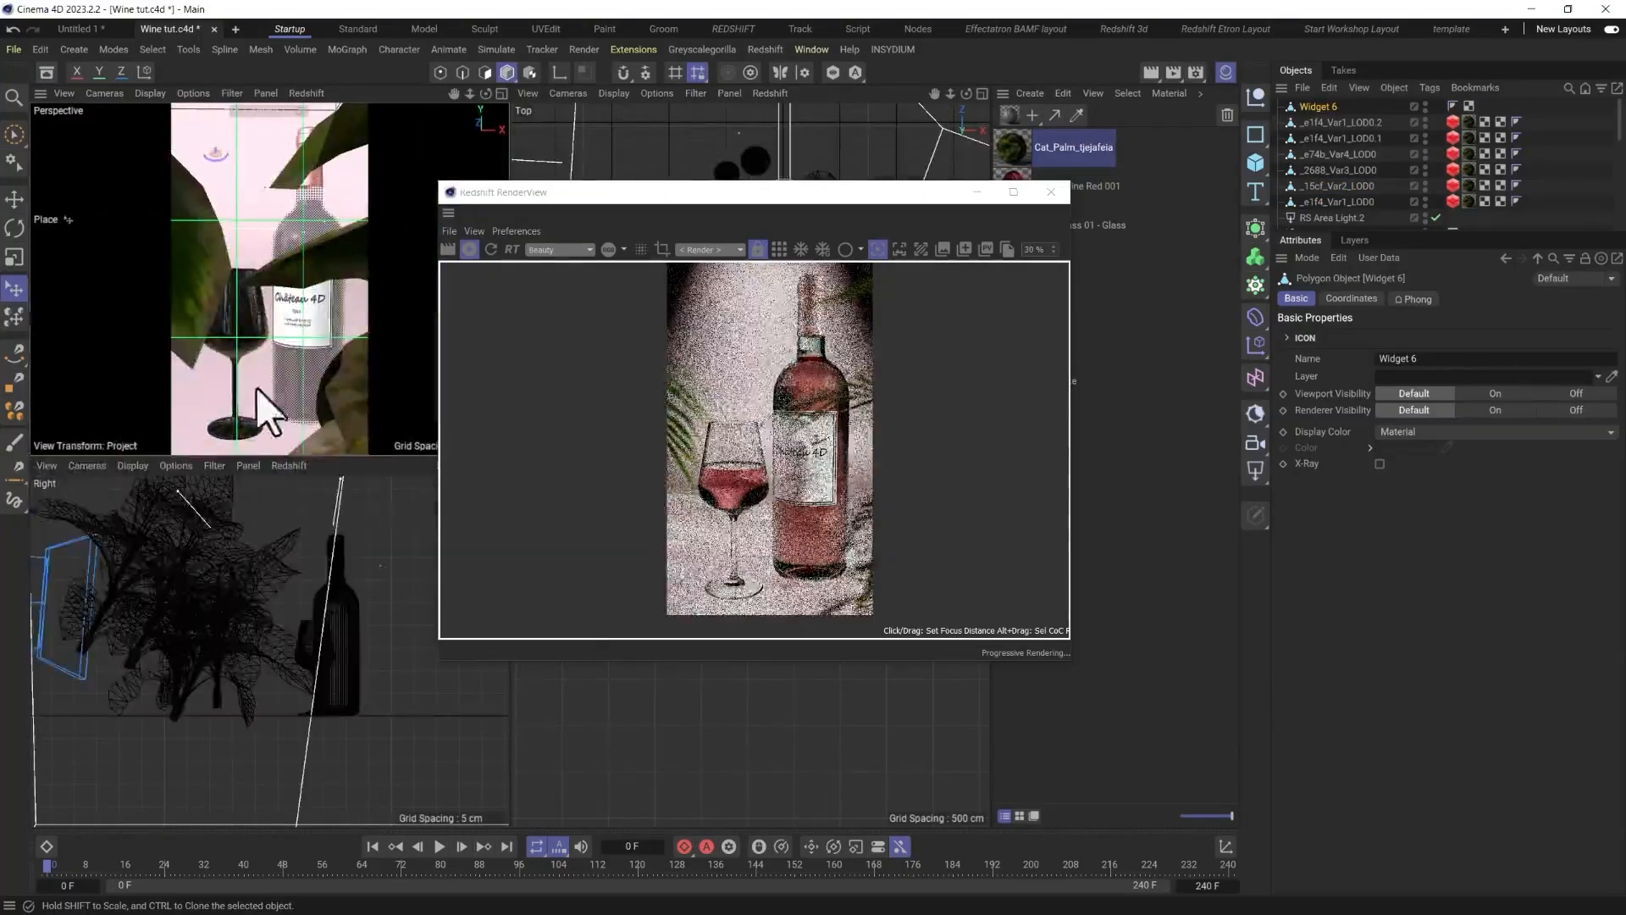
Scale up Widget 6 and raise it above the floor behind the bottle and glass.
key(t)
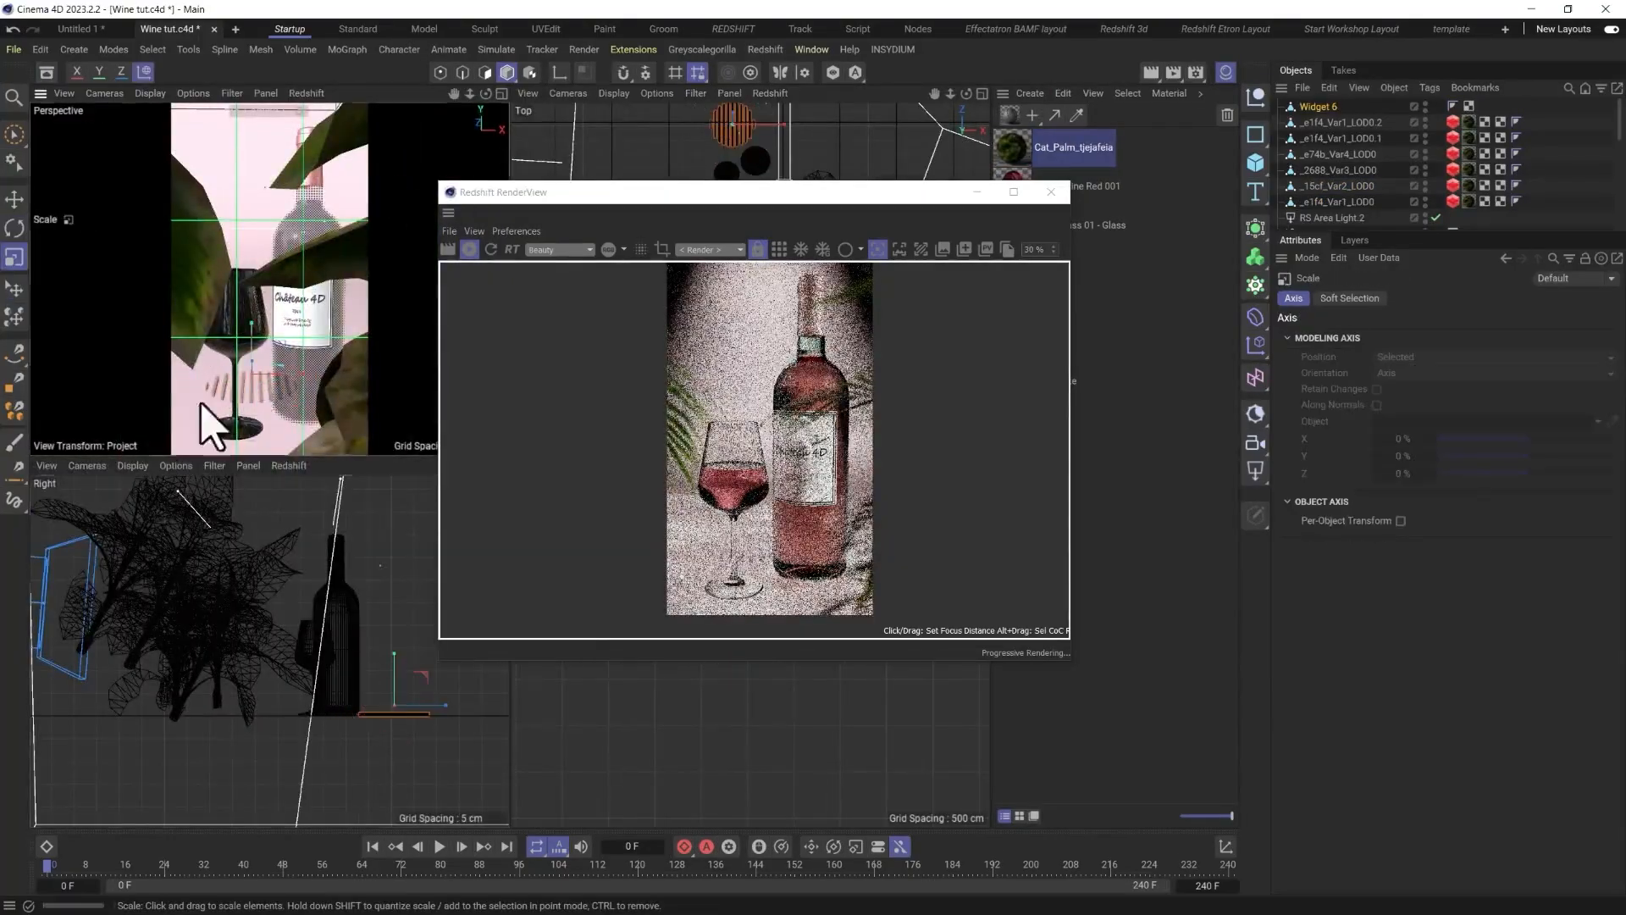
drag(212, 428, 258, 161)
key(e)
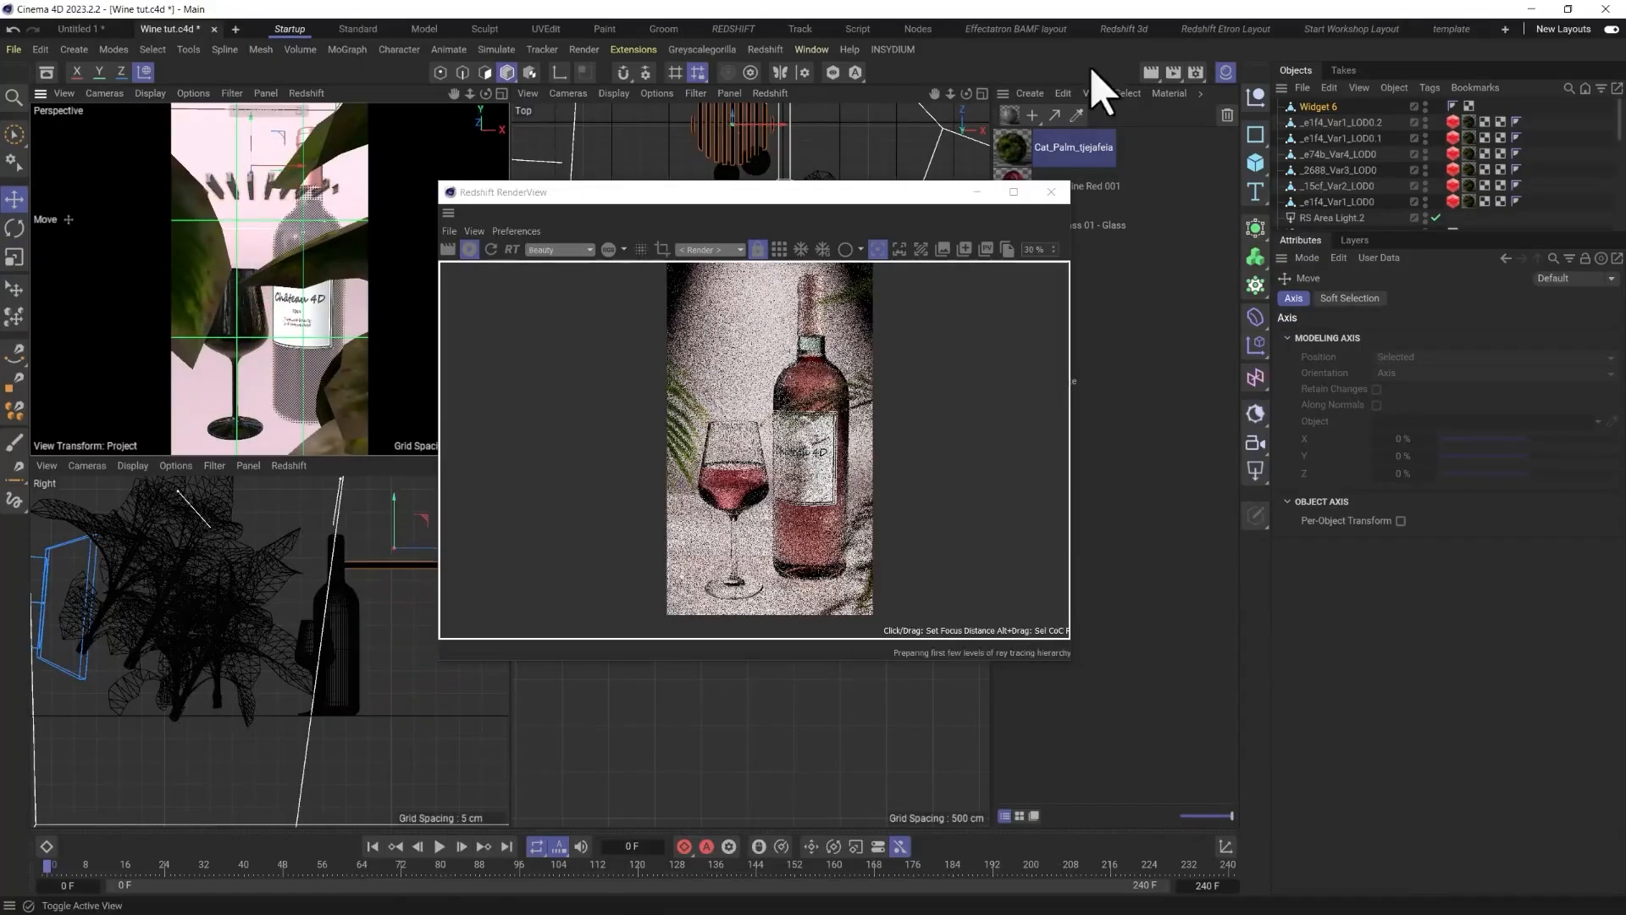
Duplicate the Cyc White material and apply the copy to Widget 6.
drag(851, 193, 726, 189)
click(1014, 305)
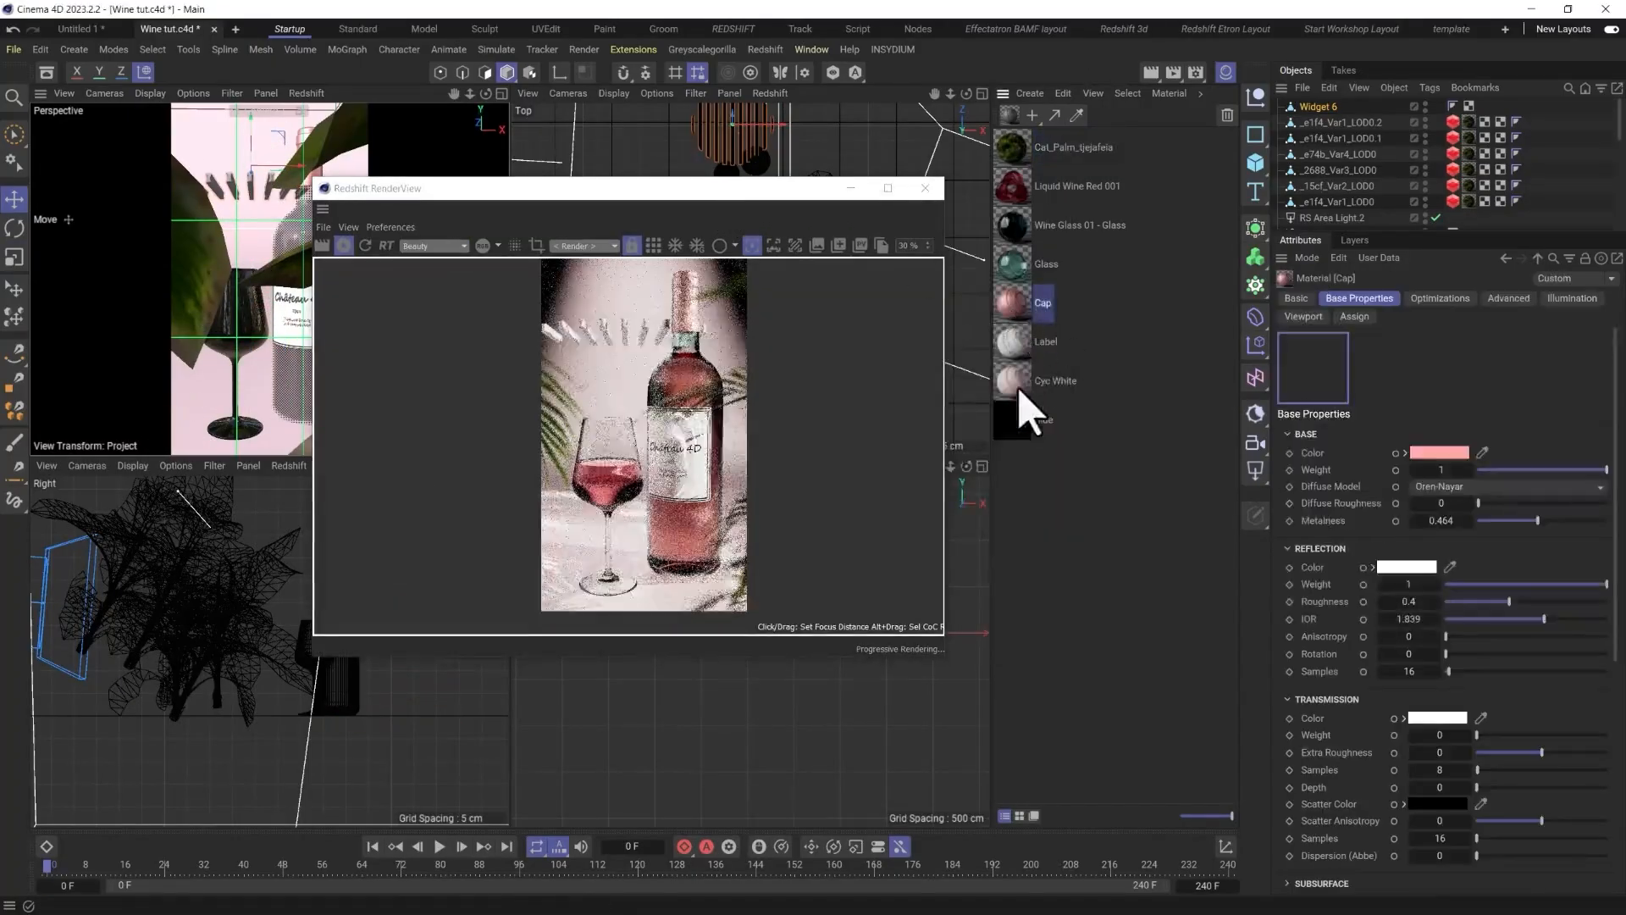
click(1013, 380)
ctrl+drag(1045, 501, 1322, 109)
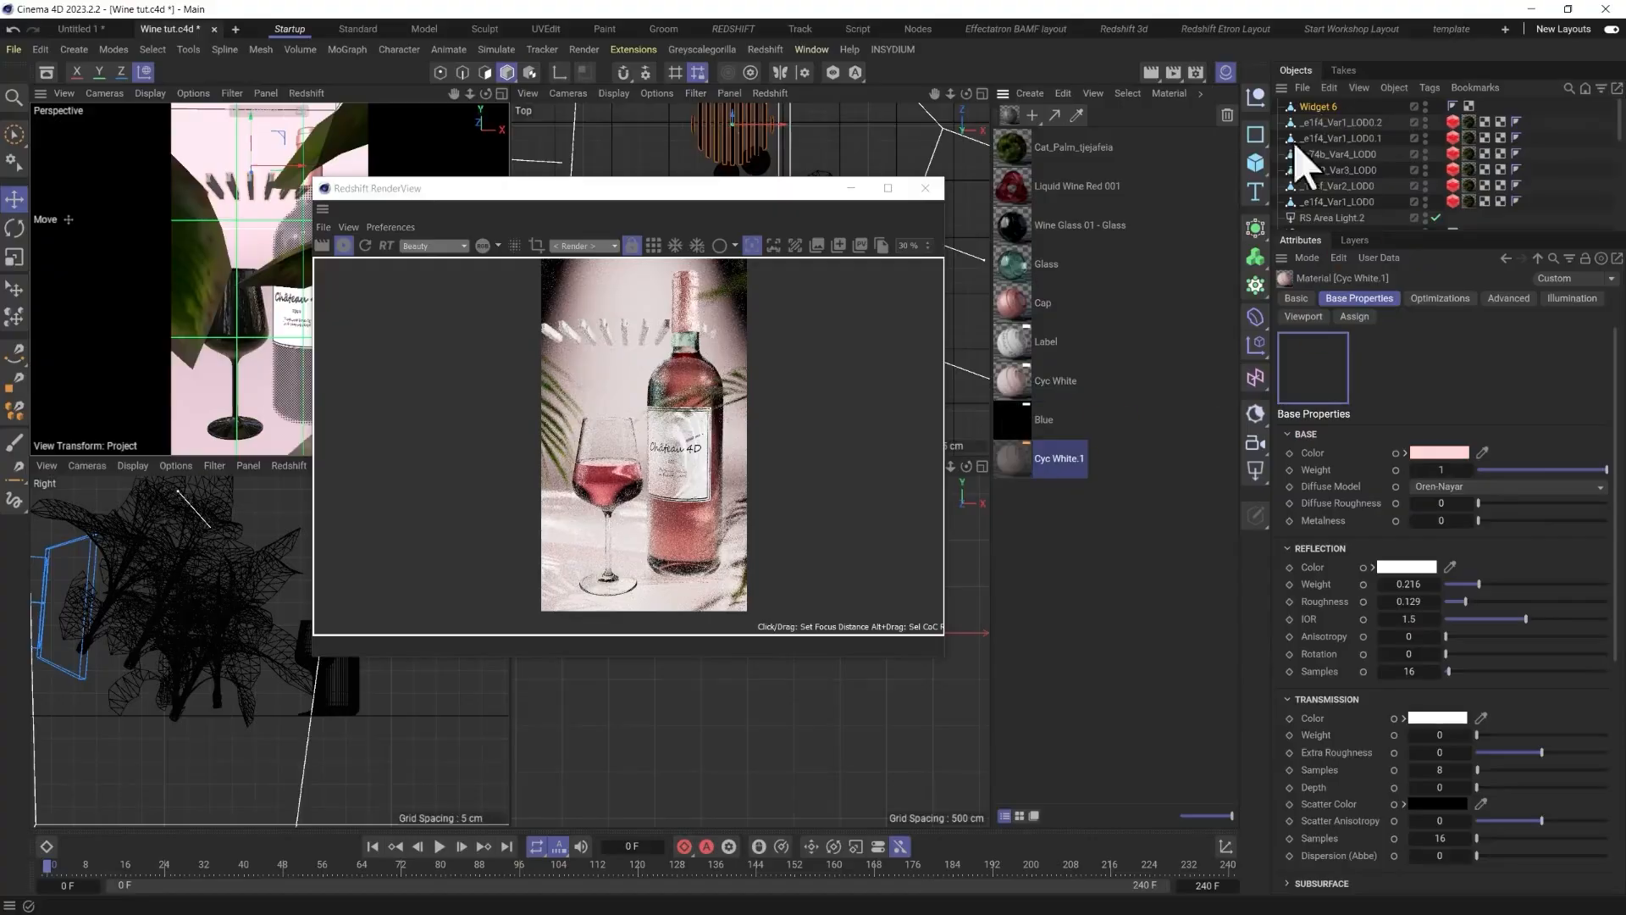
click(1021, 461)
Rotate Widget 6 upright so its slats stand vertically behind the bottle and glass.
drag(652, 193, 989, 168)
click(873, 219)
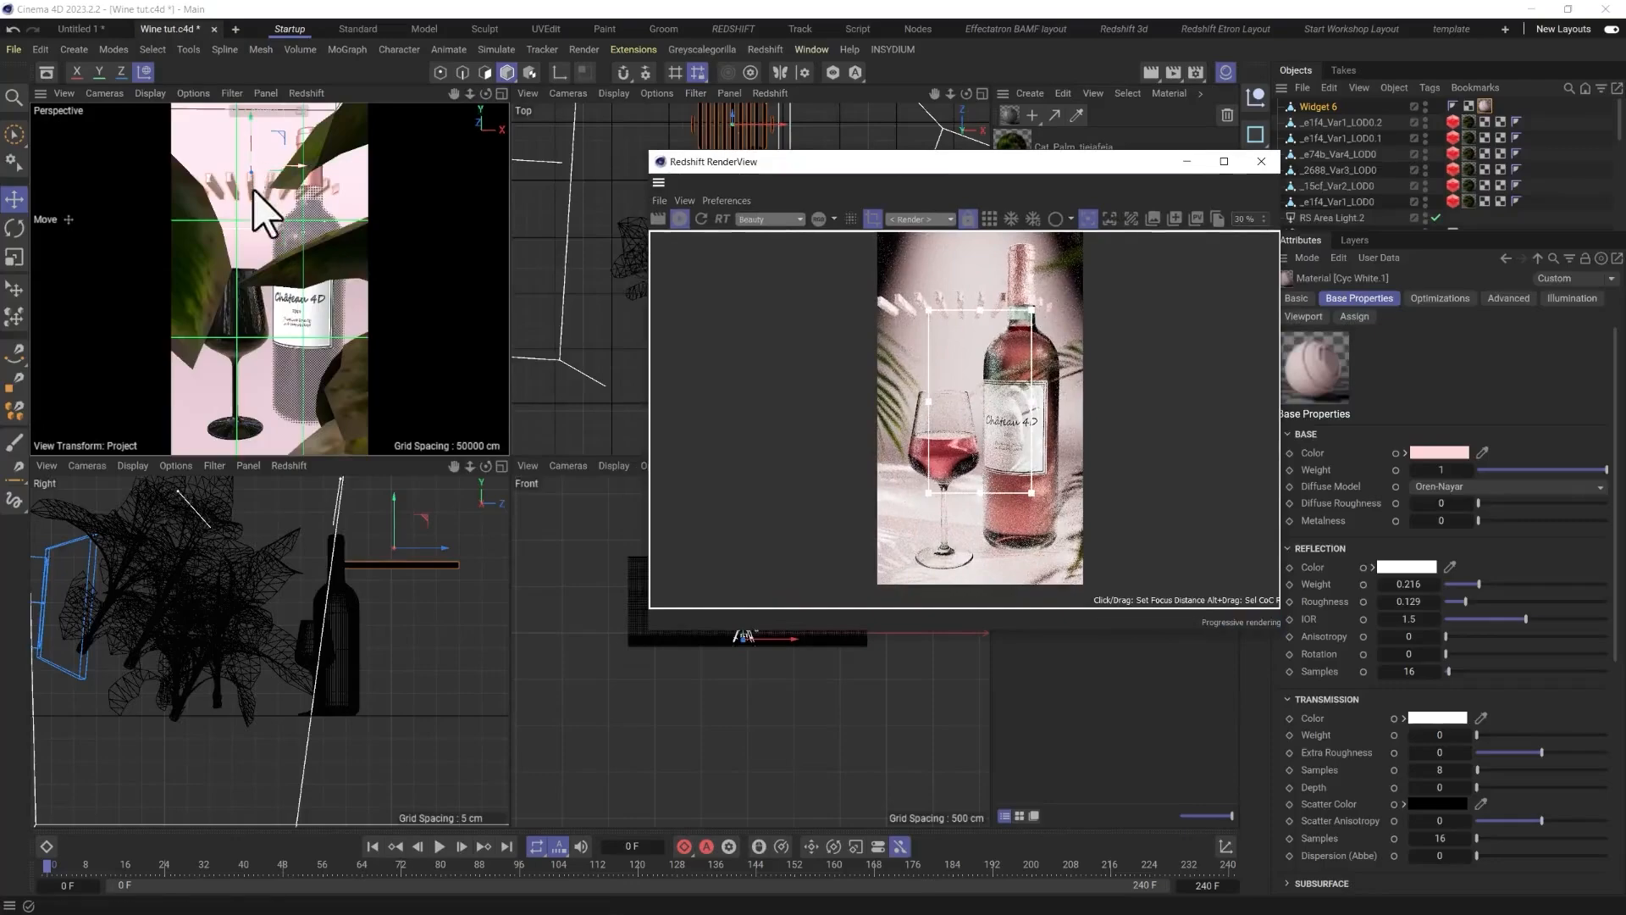
key(r)
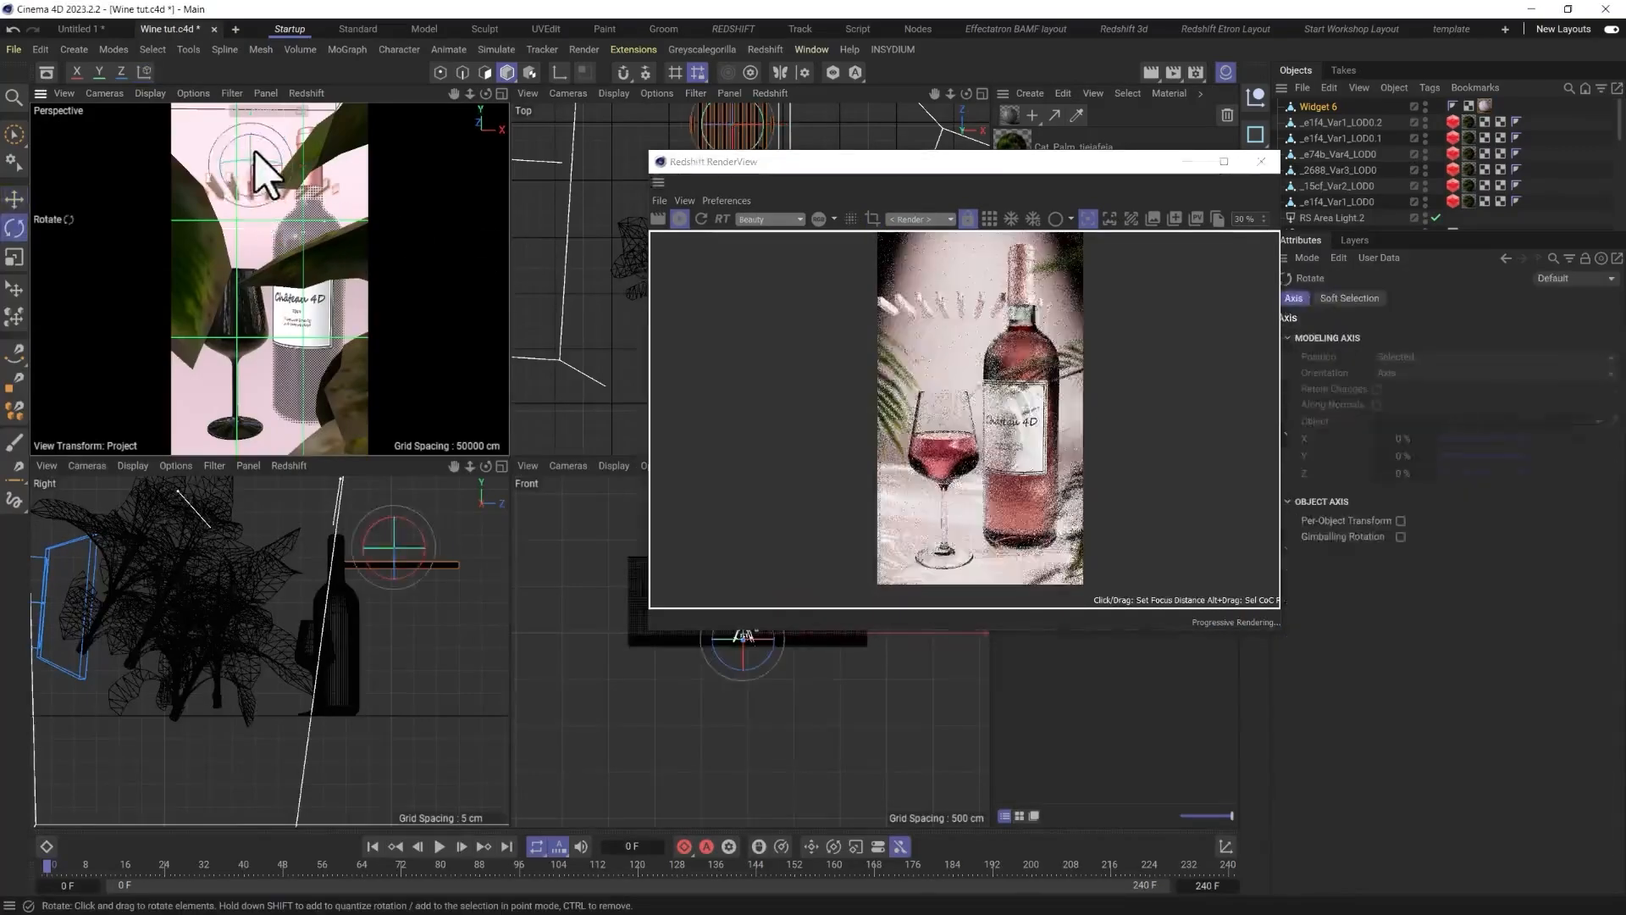
drag(262, 169, 260, 328)
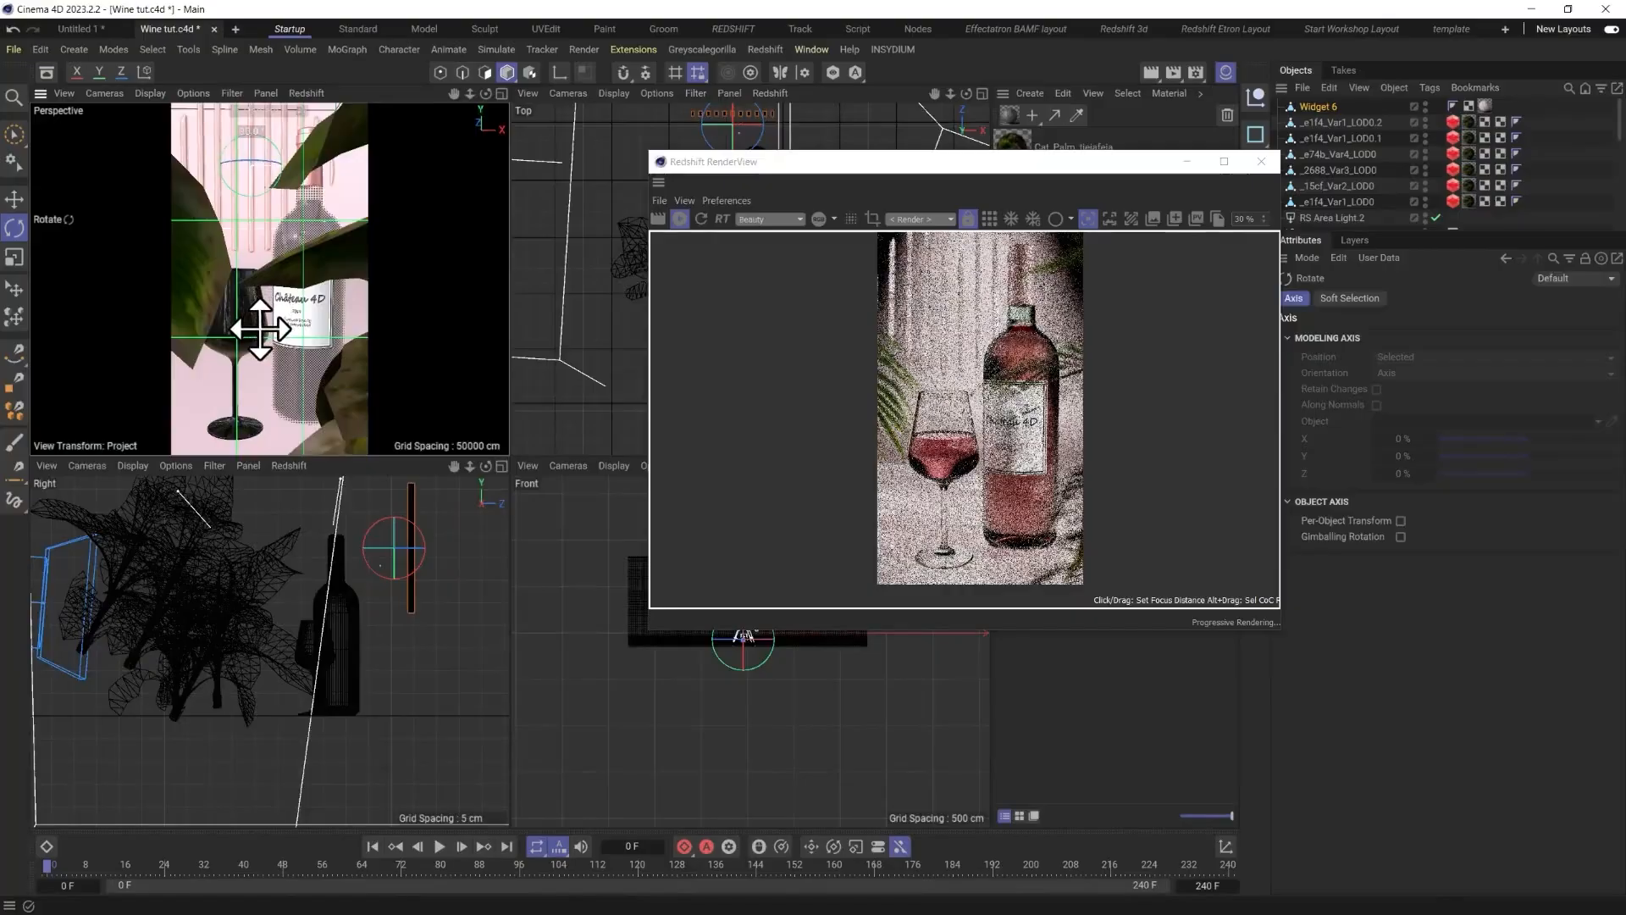
Move Widget 6 farther back from the bottle in the top view and scale it up to span the backdrop.
drag(838, 160, 842, 354)
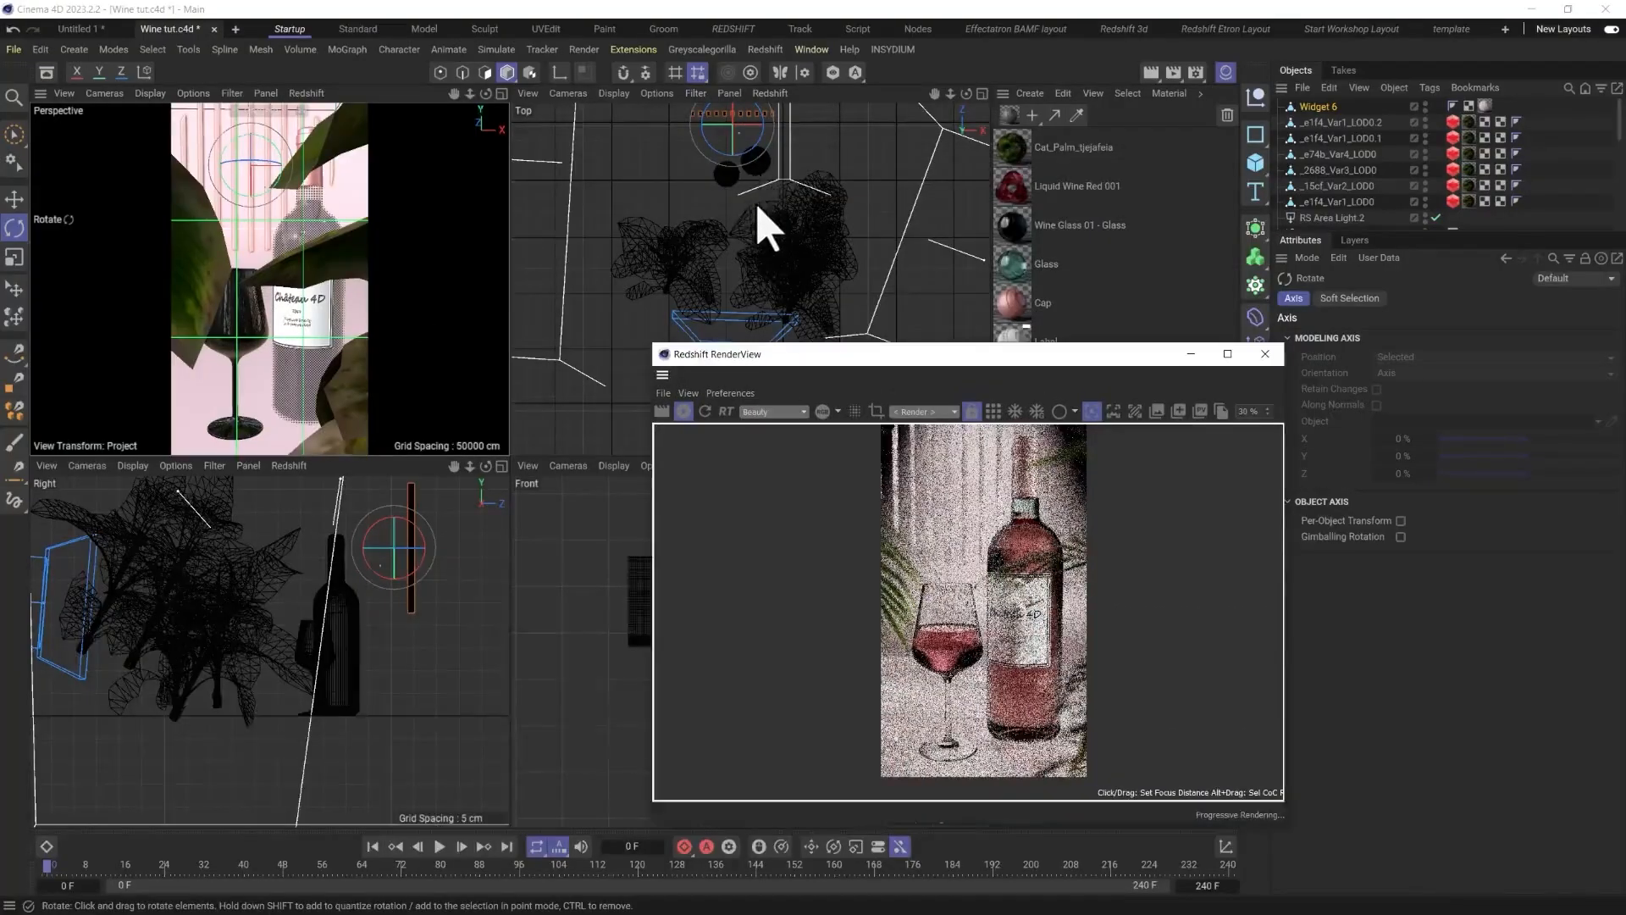
alt+middle_drag(767, 227, 762, 331)
scroll(763, 331, up, 3)
key(e)
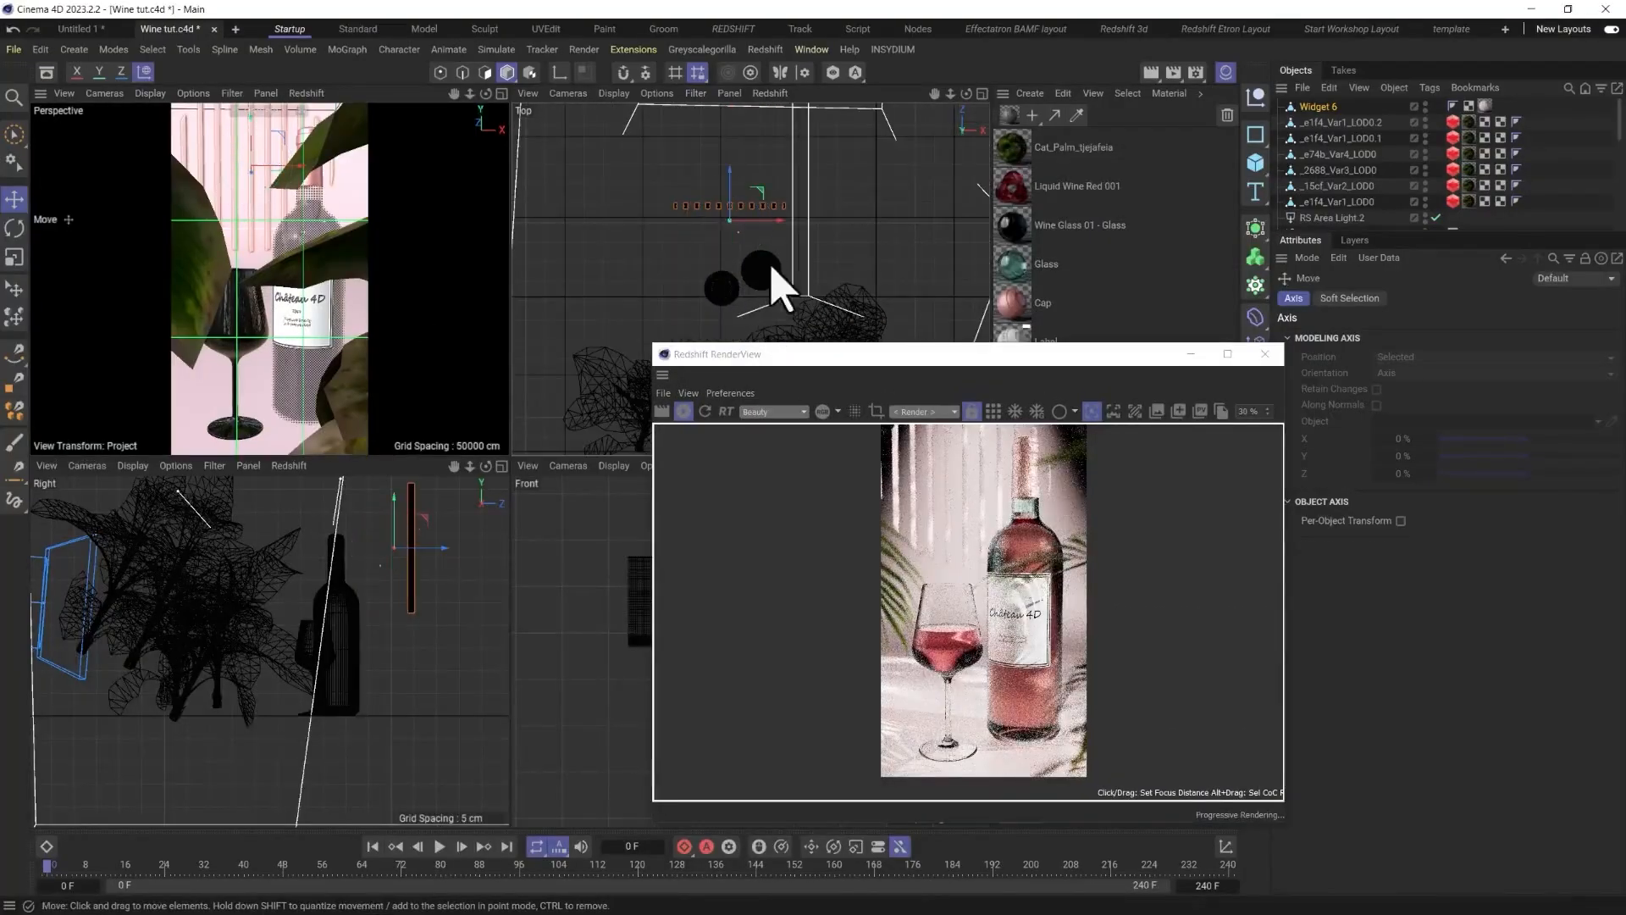
drag(760, 191, 742, 186)
key(t)
drag(582, 307, 822, 203)
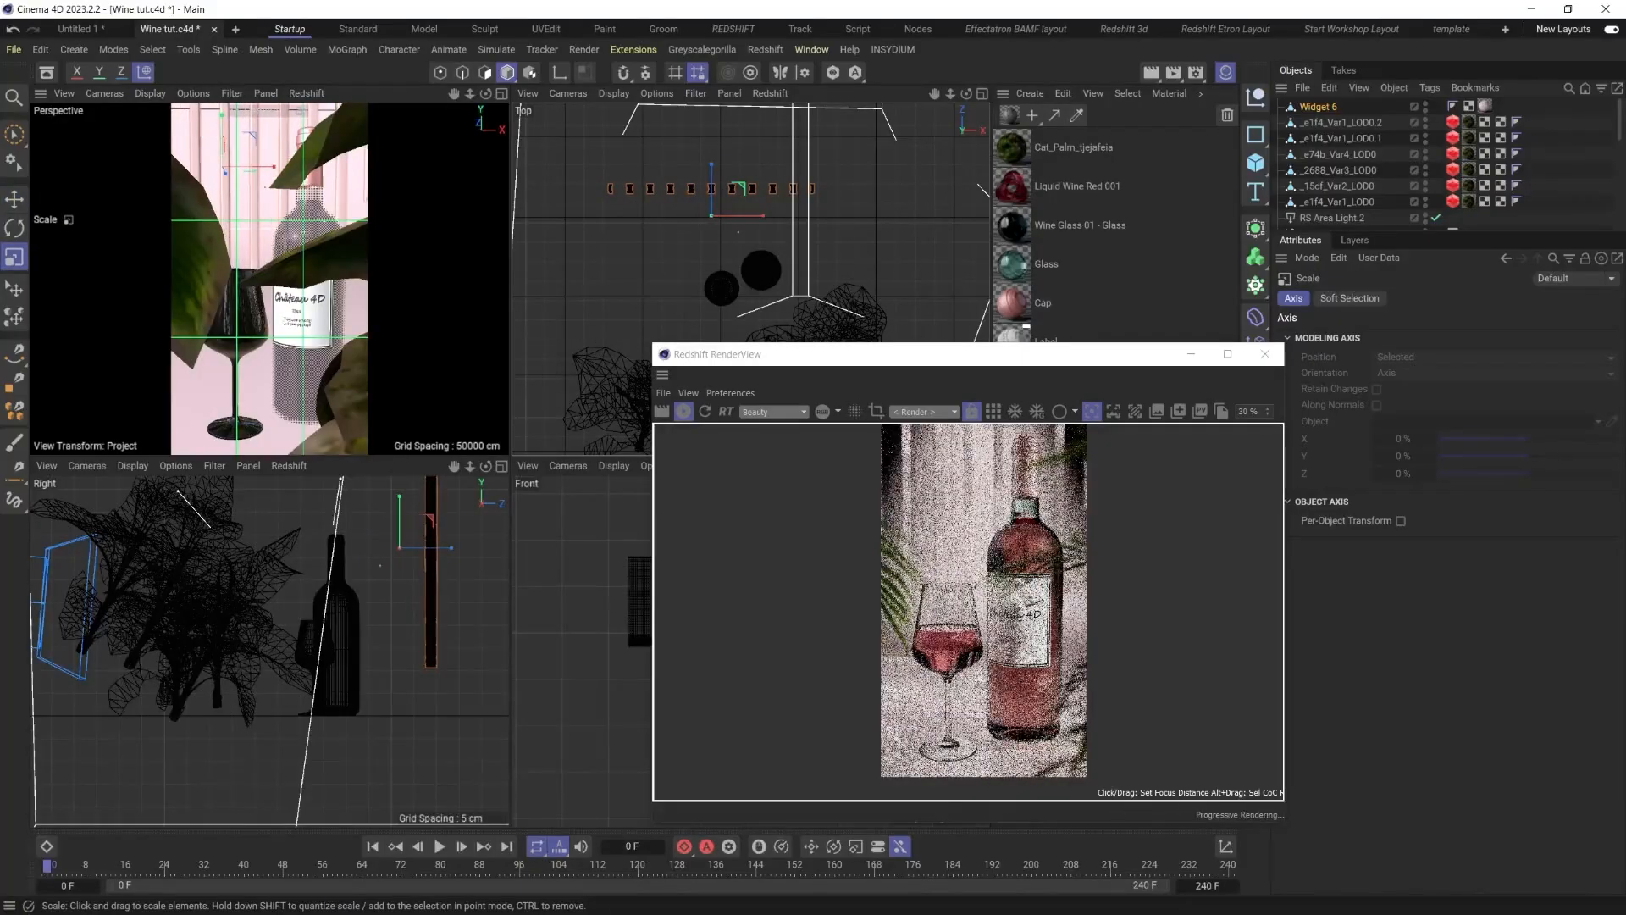
Shift Widget 6 sideways along X in the top view to adjust how its slats sit behind the bottle and glass.
key(e)
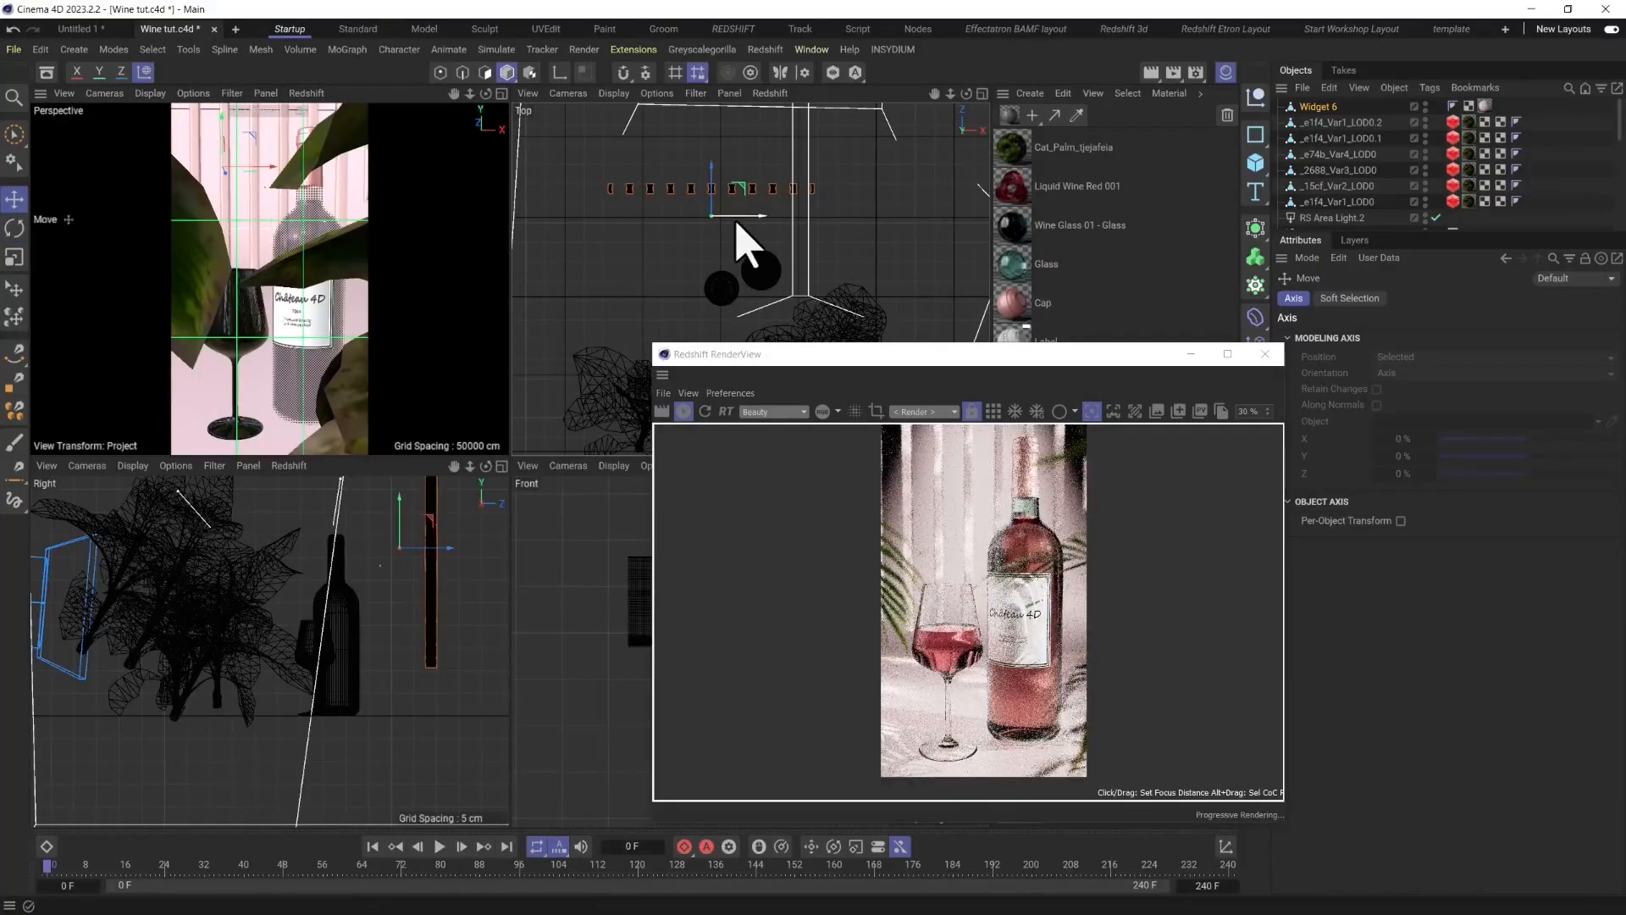
drag(737, 246, 701, 254)
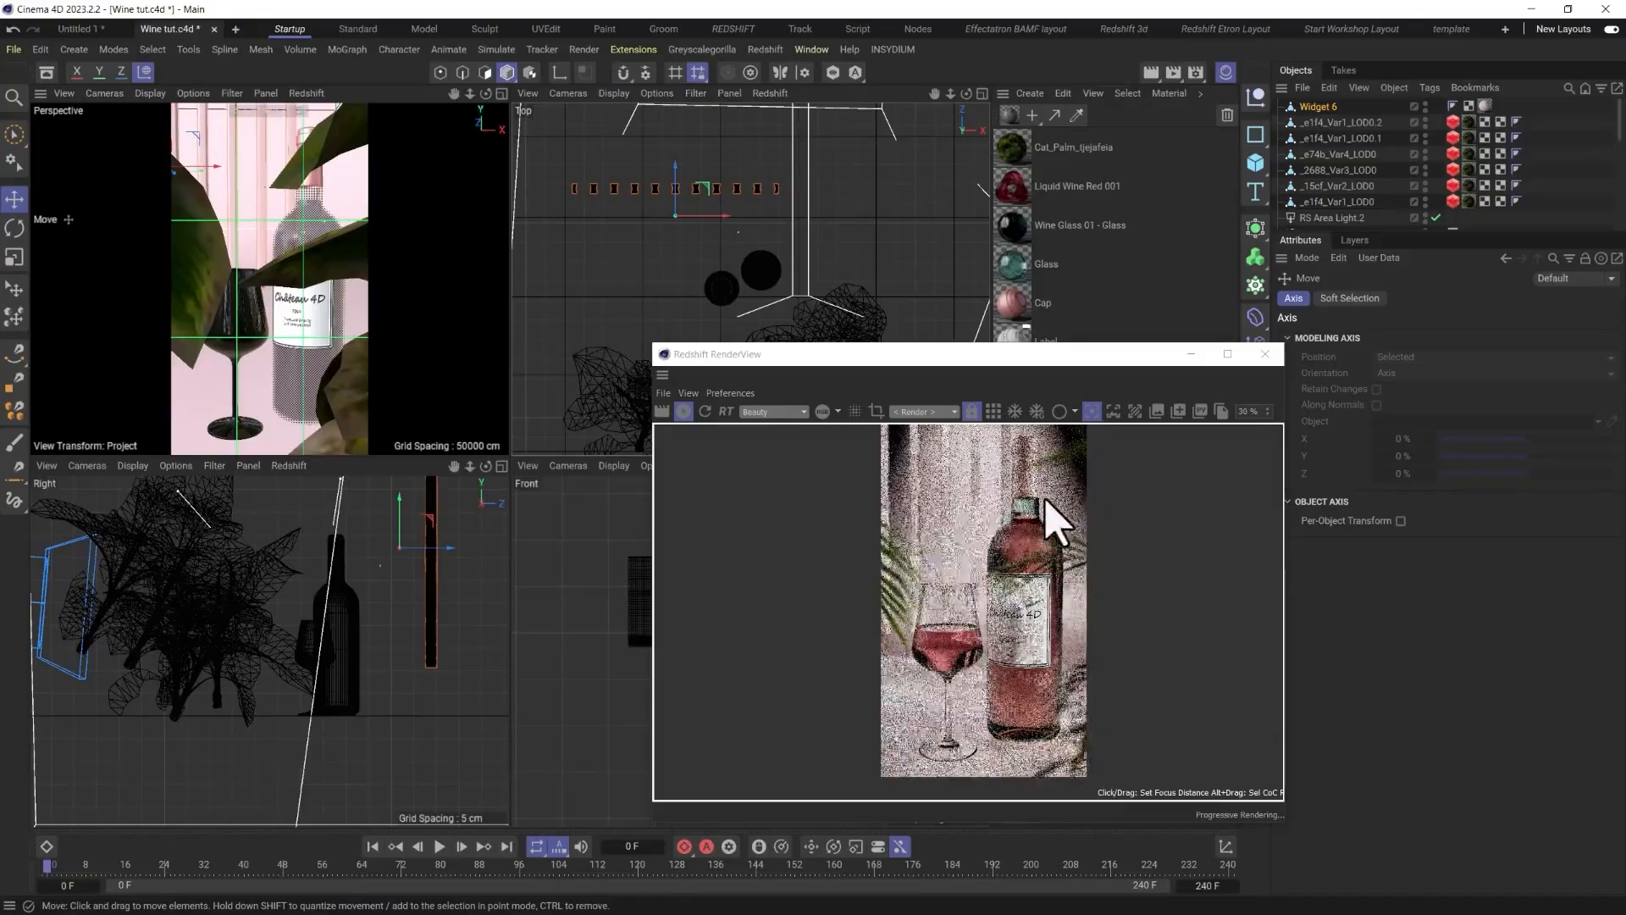
drag(703, 227, 744, 227)
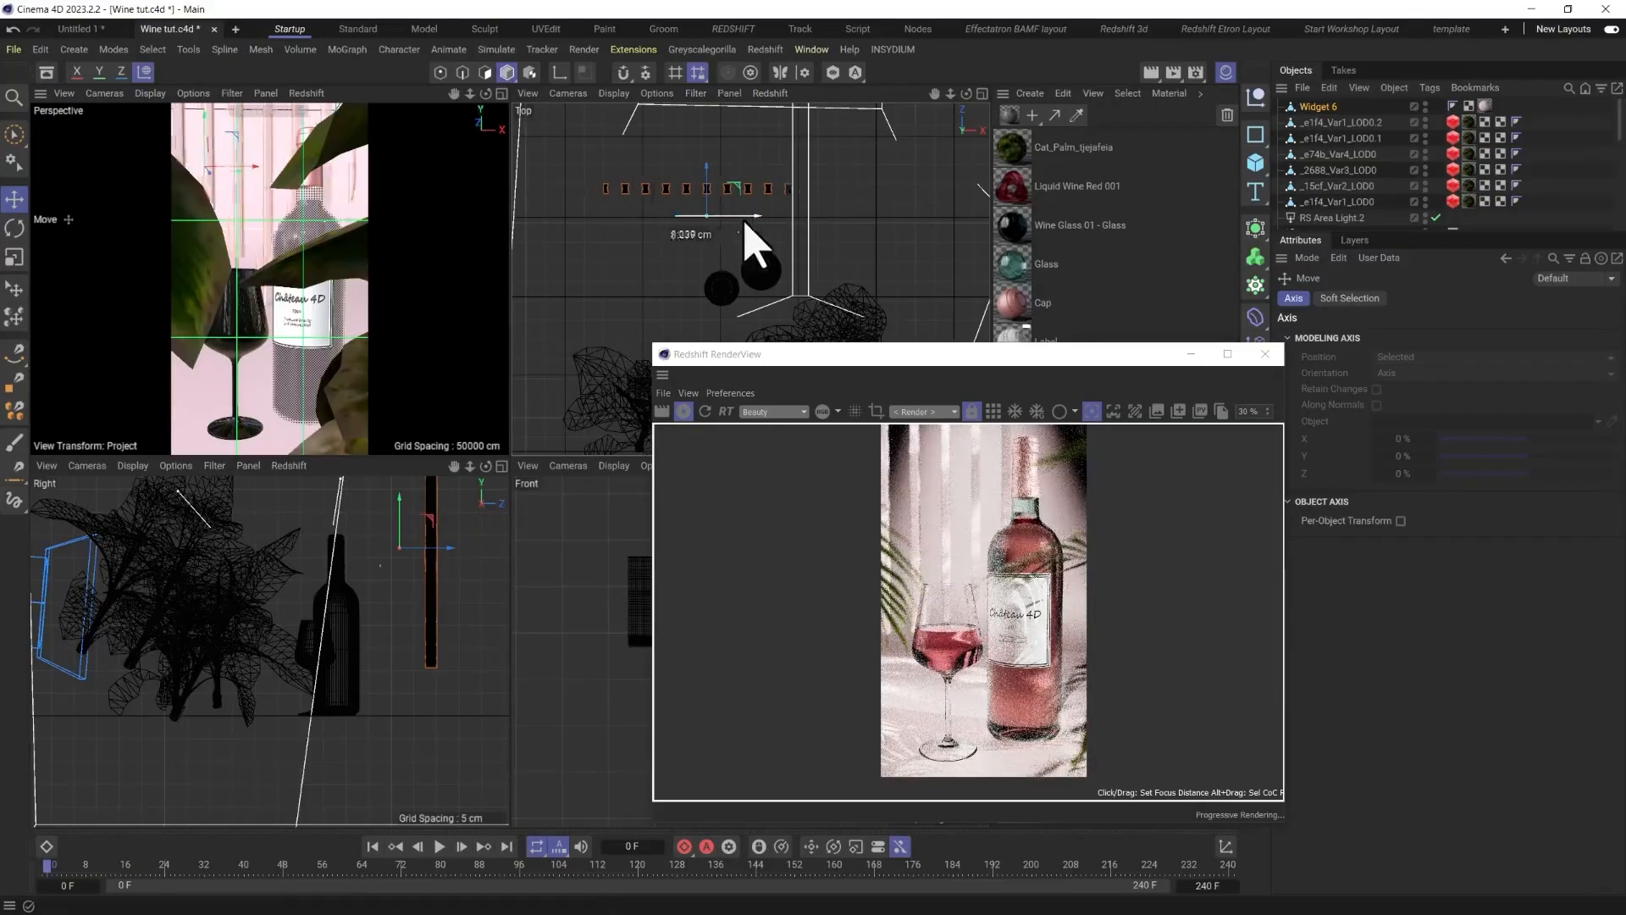
Change the Cyc White.1 material's base color to a stronger pink, RGB 255, 127, 127.
drag(983, 356, 622, 242)
drag(539, 179, 552, 160)
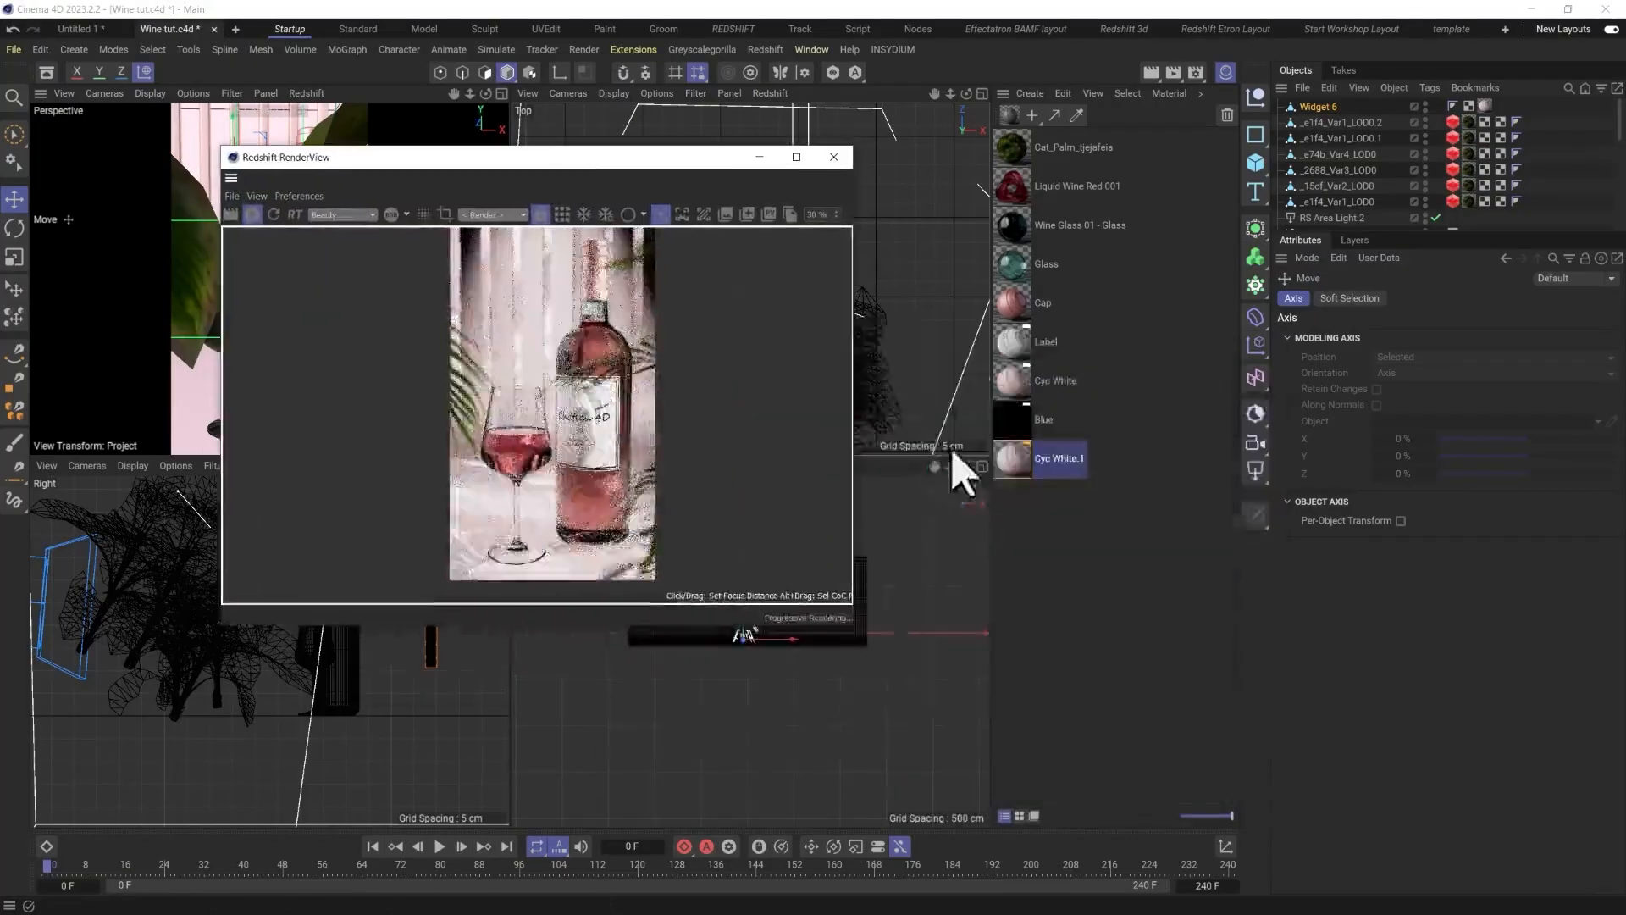
click(1017, 457)
click(1463, 452)
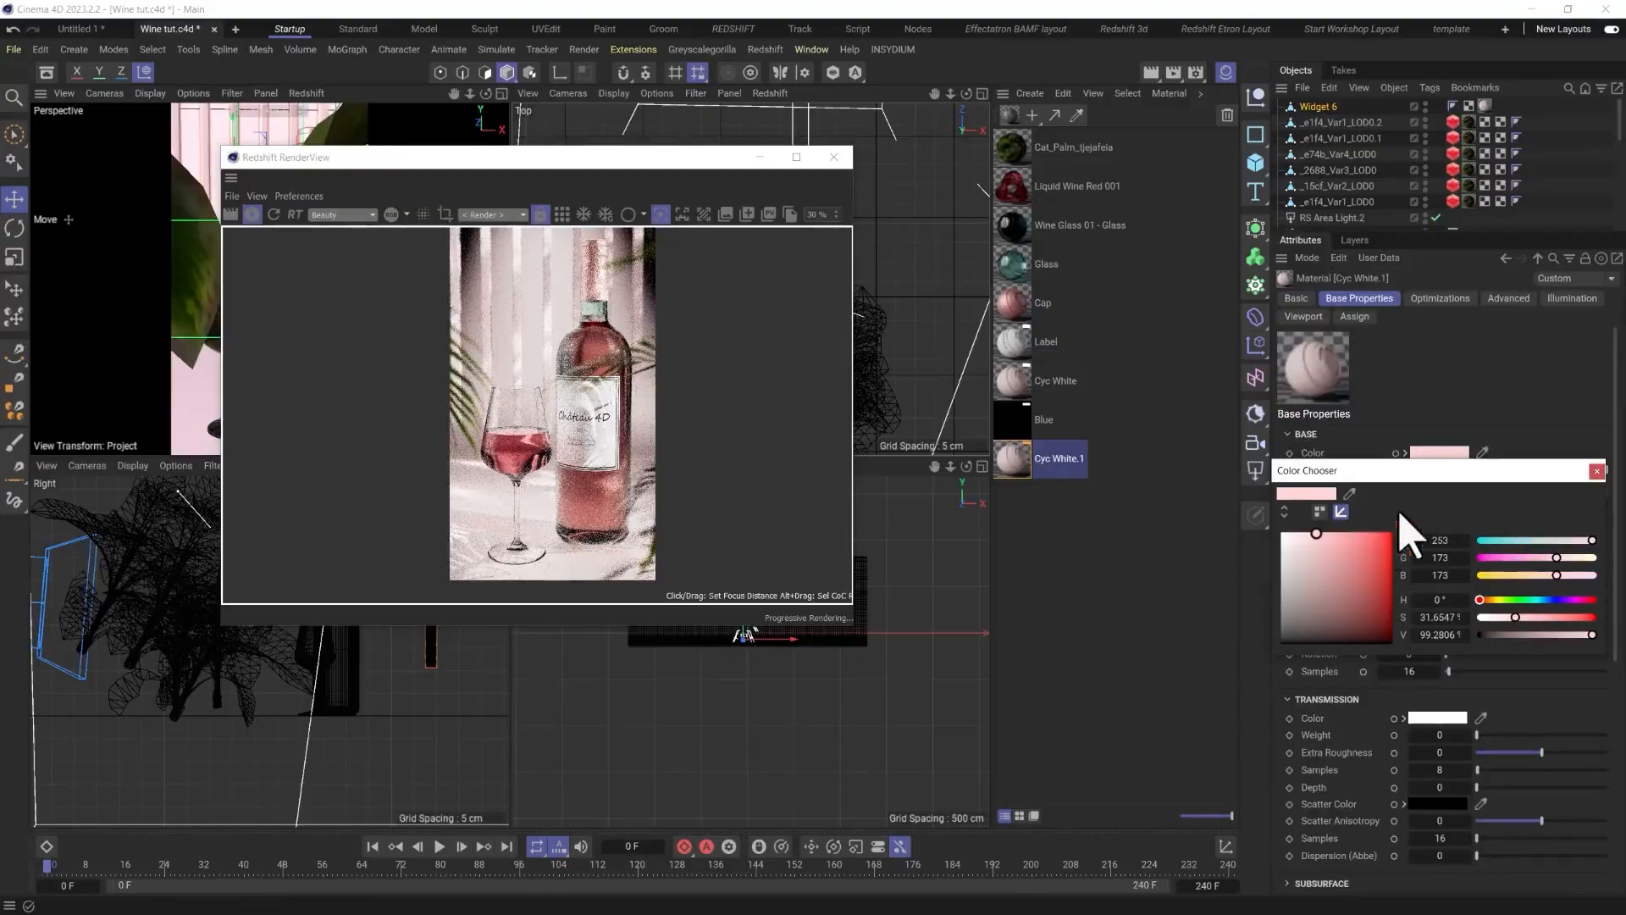
click(1335, 533)
click(1597, 473)
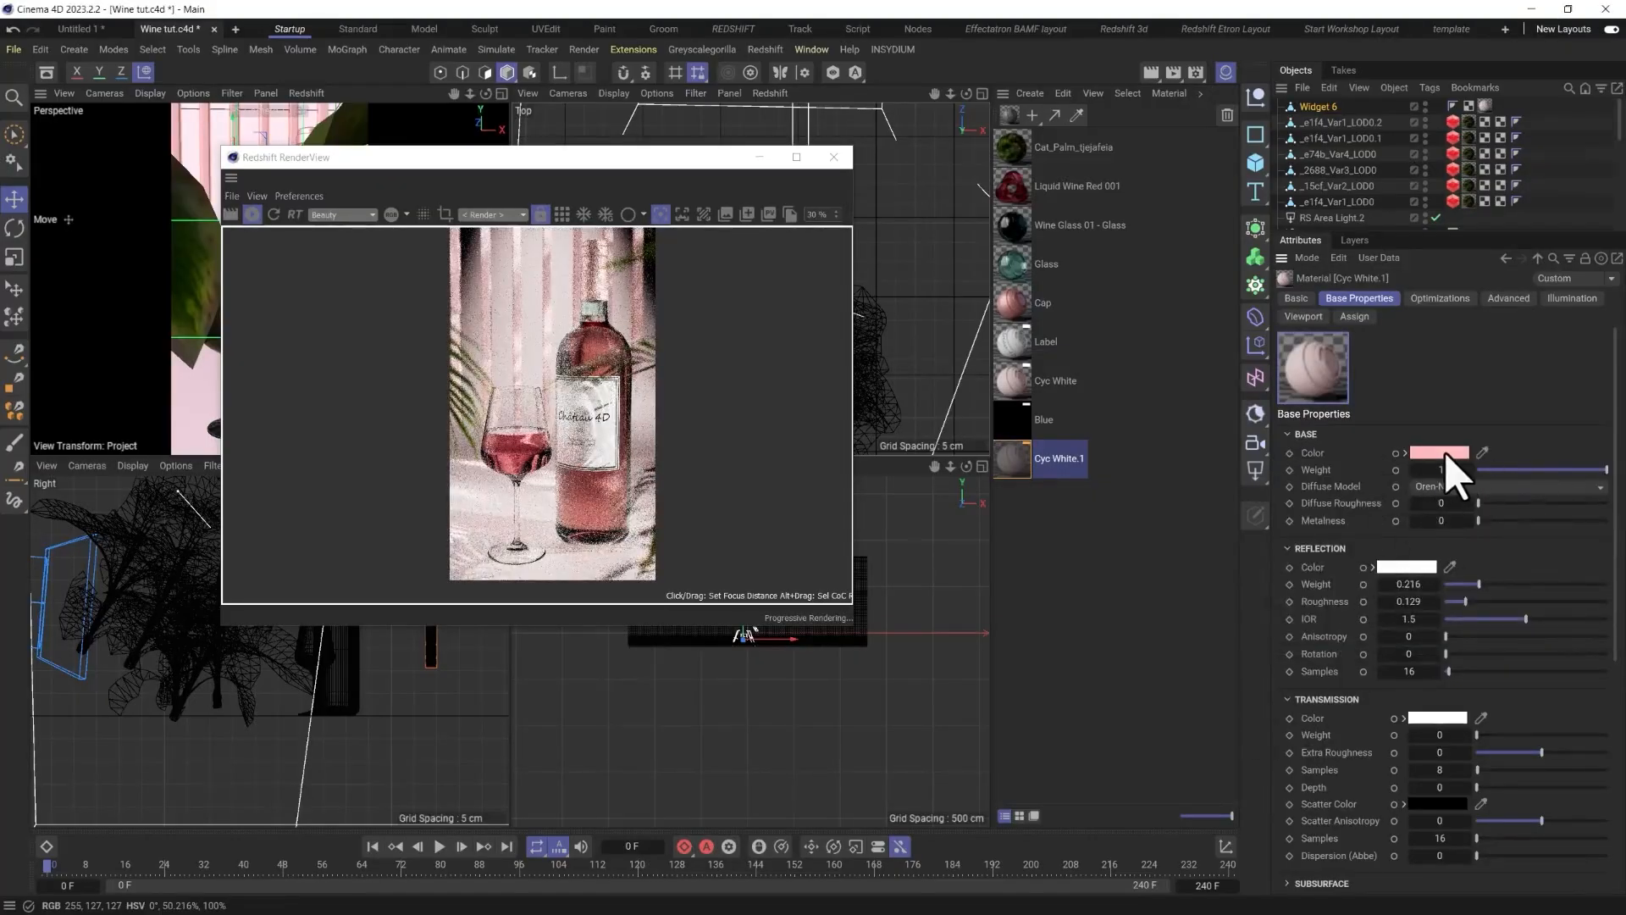
Copy Cyc White.1's pink base color to its subsurface color and set the subsurface weight to 1.
click(1296, 699)
click(1309, 721)
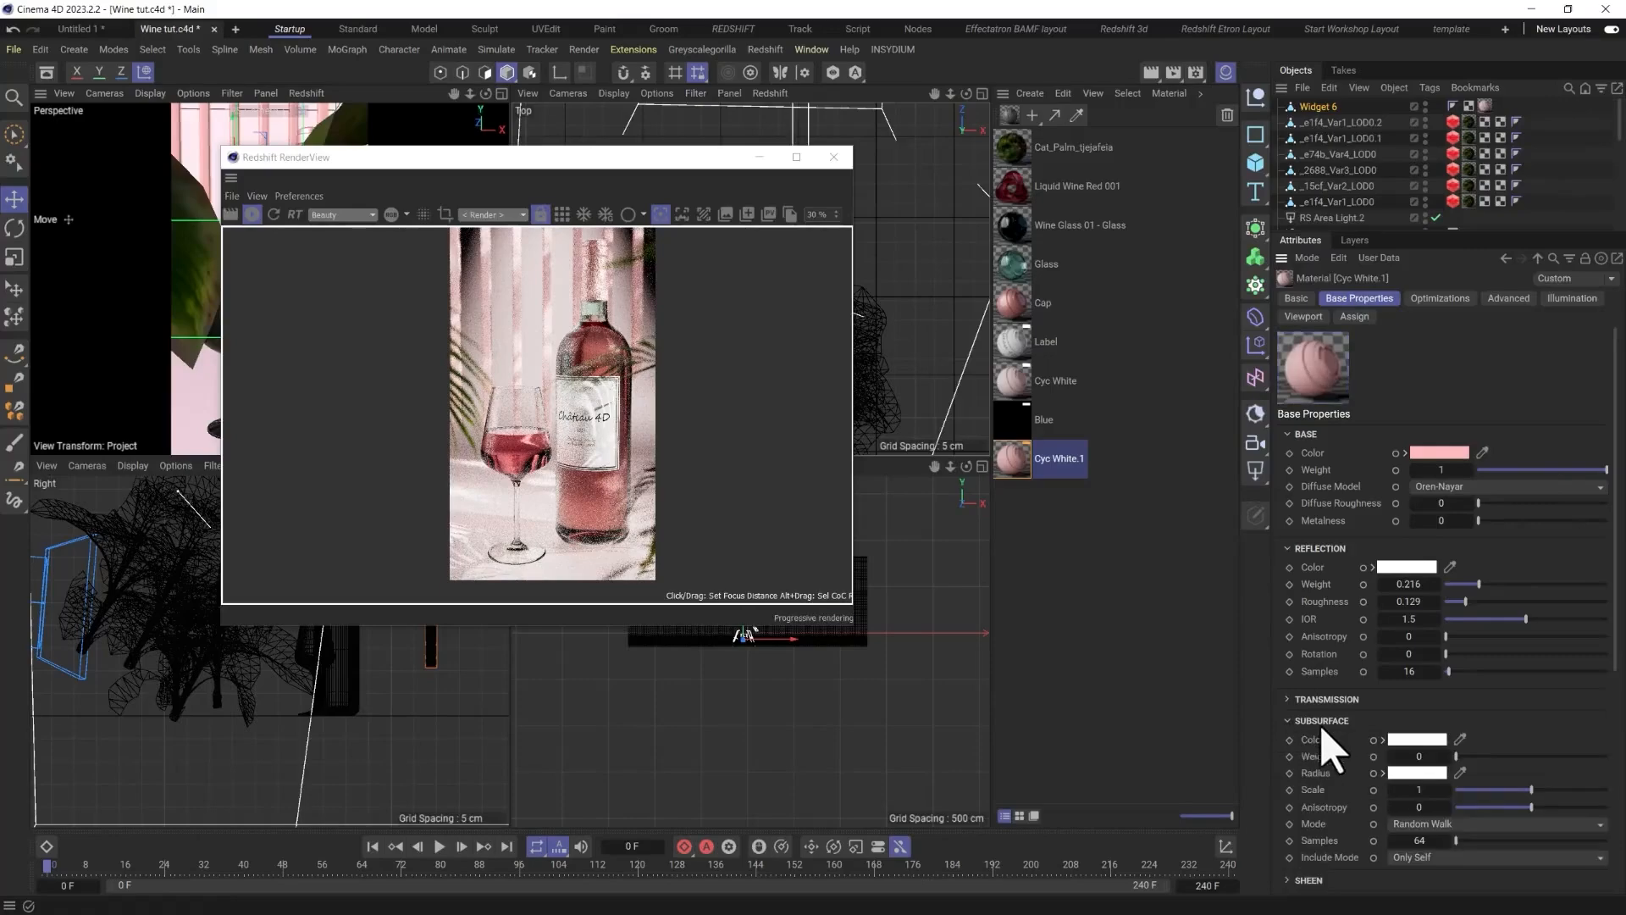
drag(1437, 458, 1607, 757)
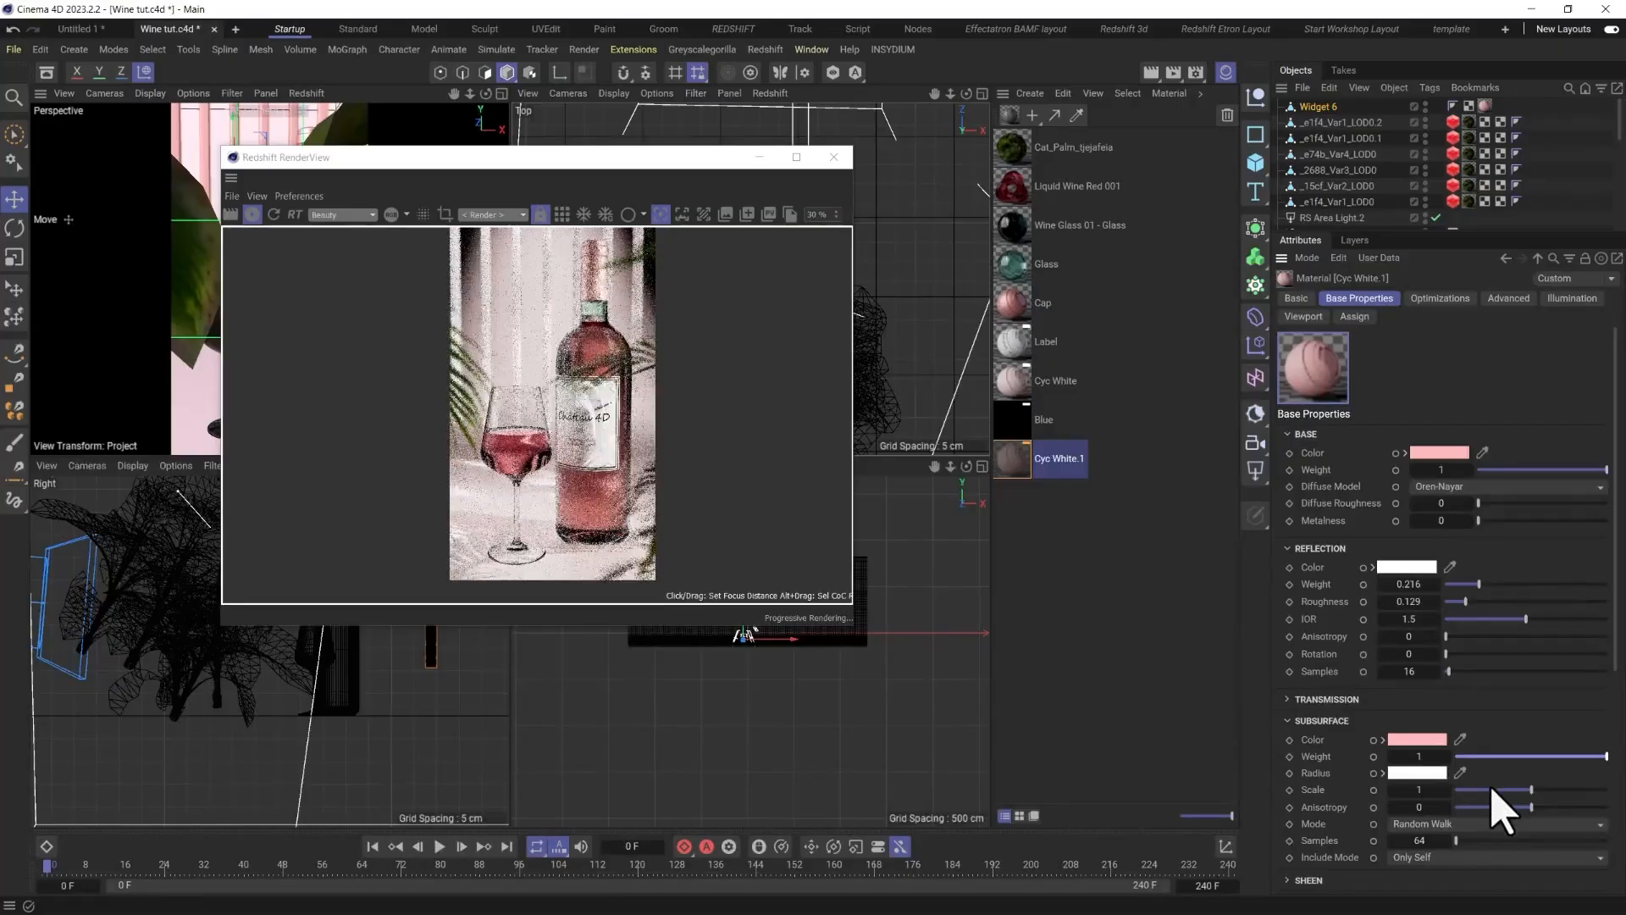
Set Cyc White.1's subsurface radius color to a dark teal, RGB 6, 63, 63.
click(1413, 773)
click(1340, 803)
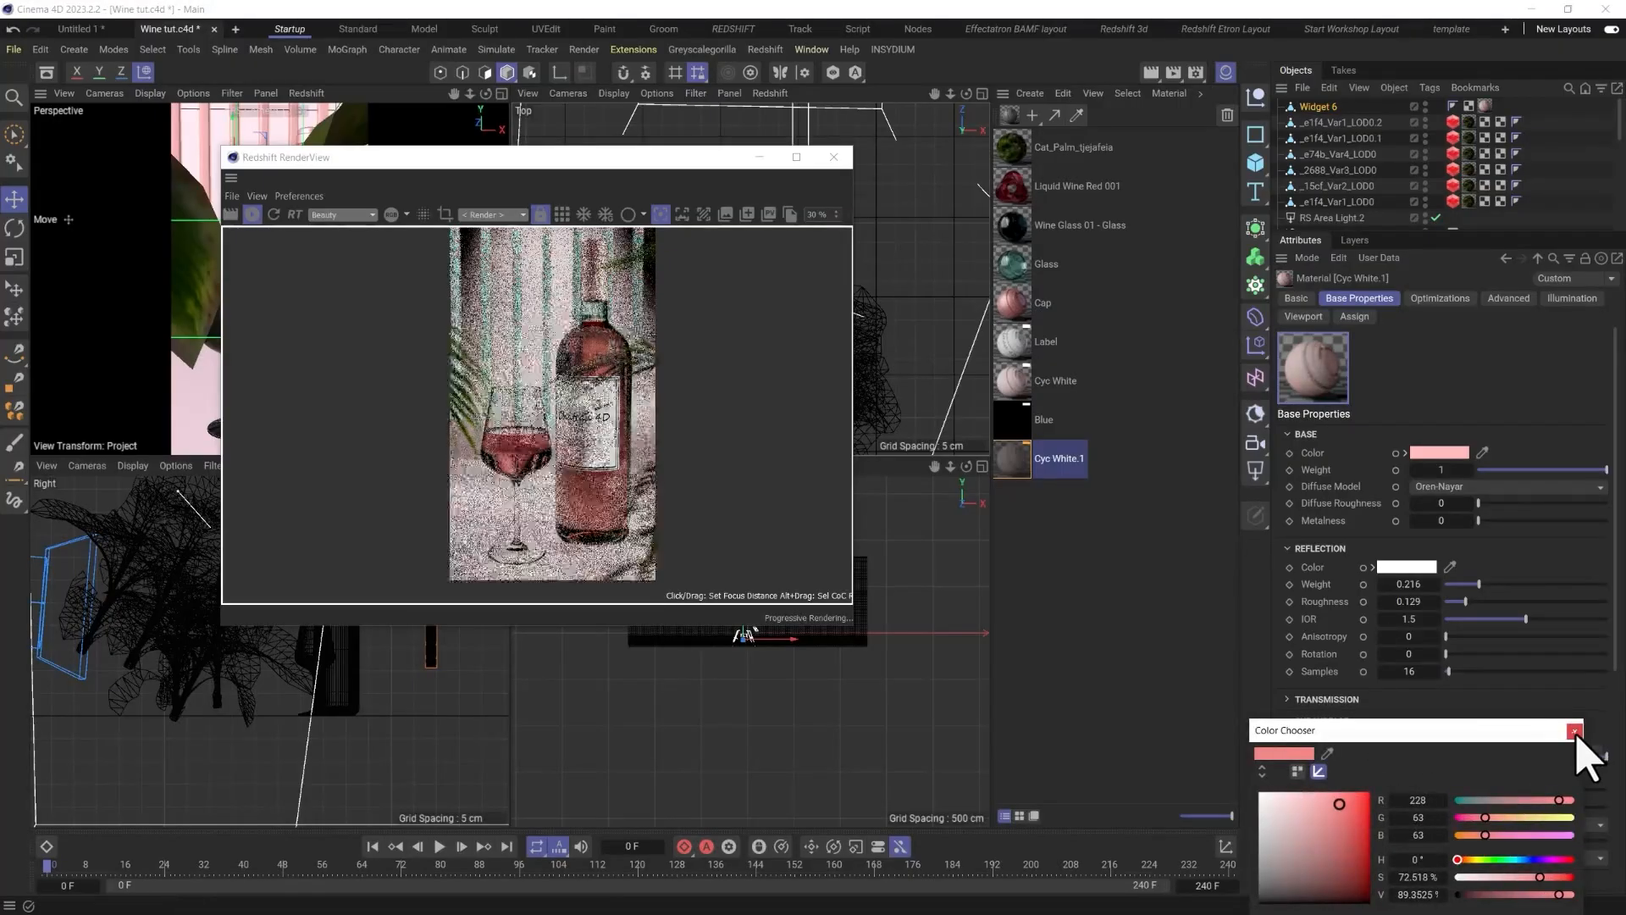
click(1461, 799)
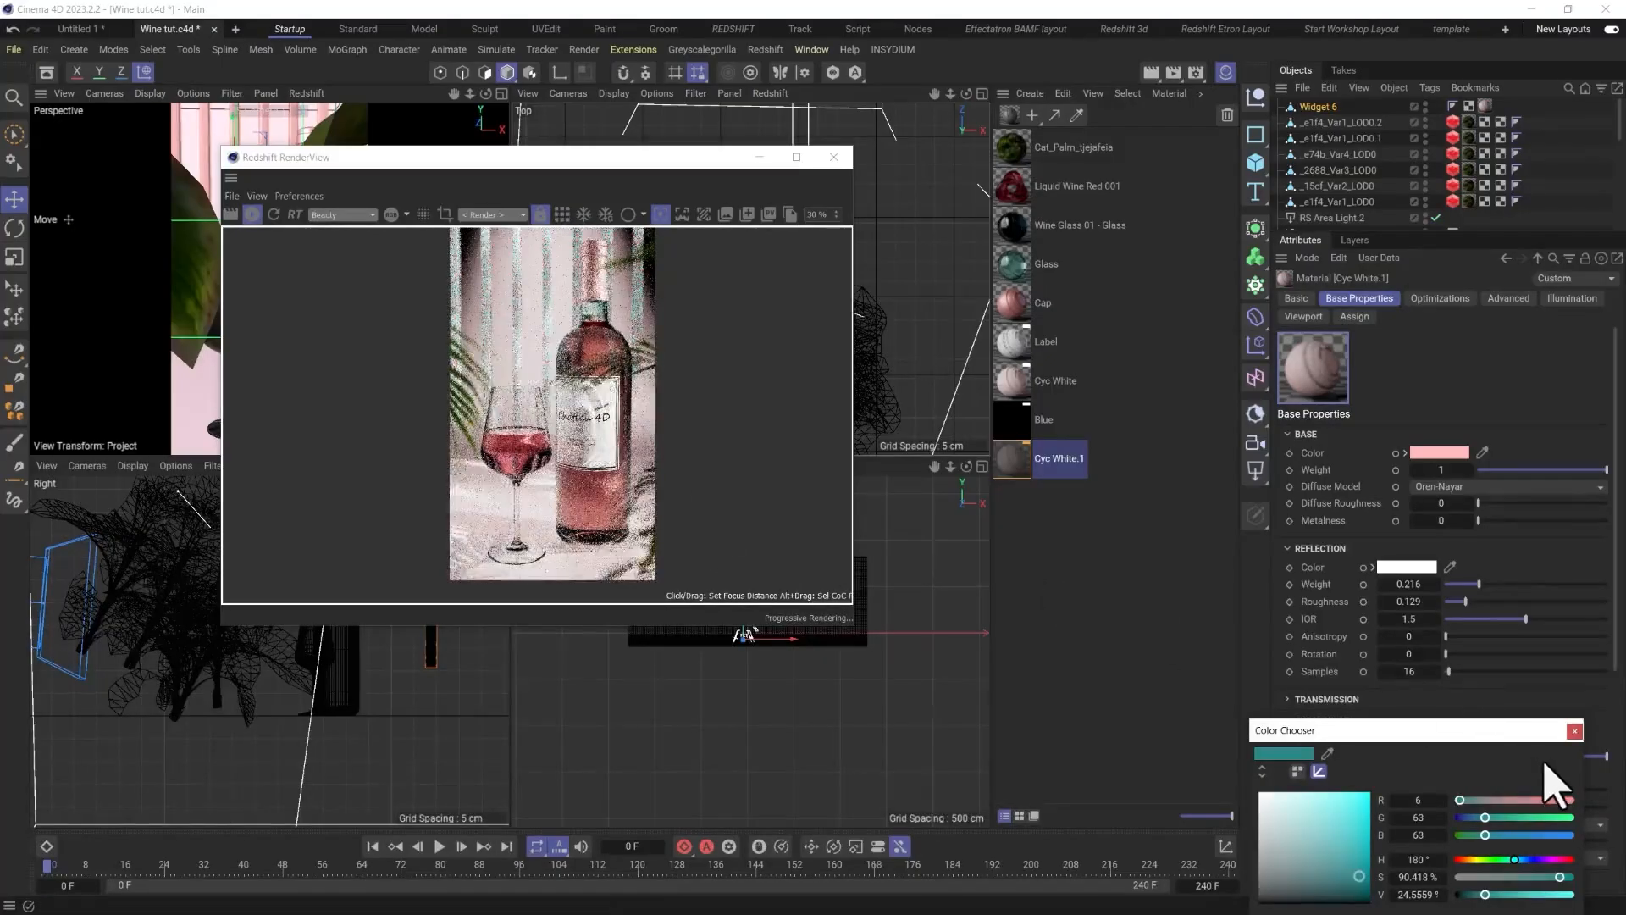
click(1575, 730)
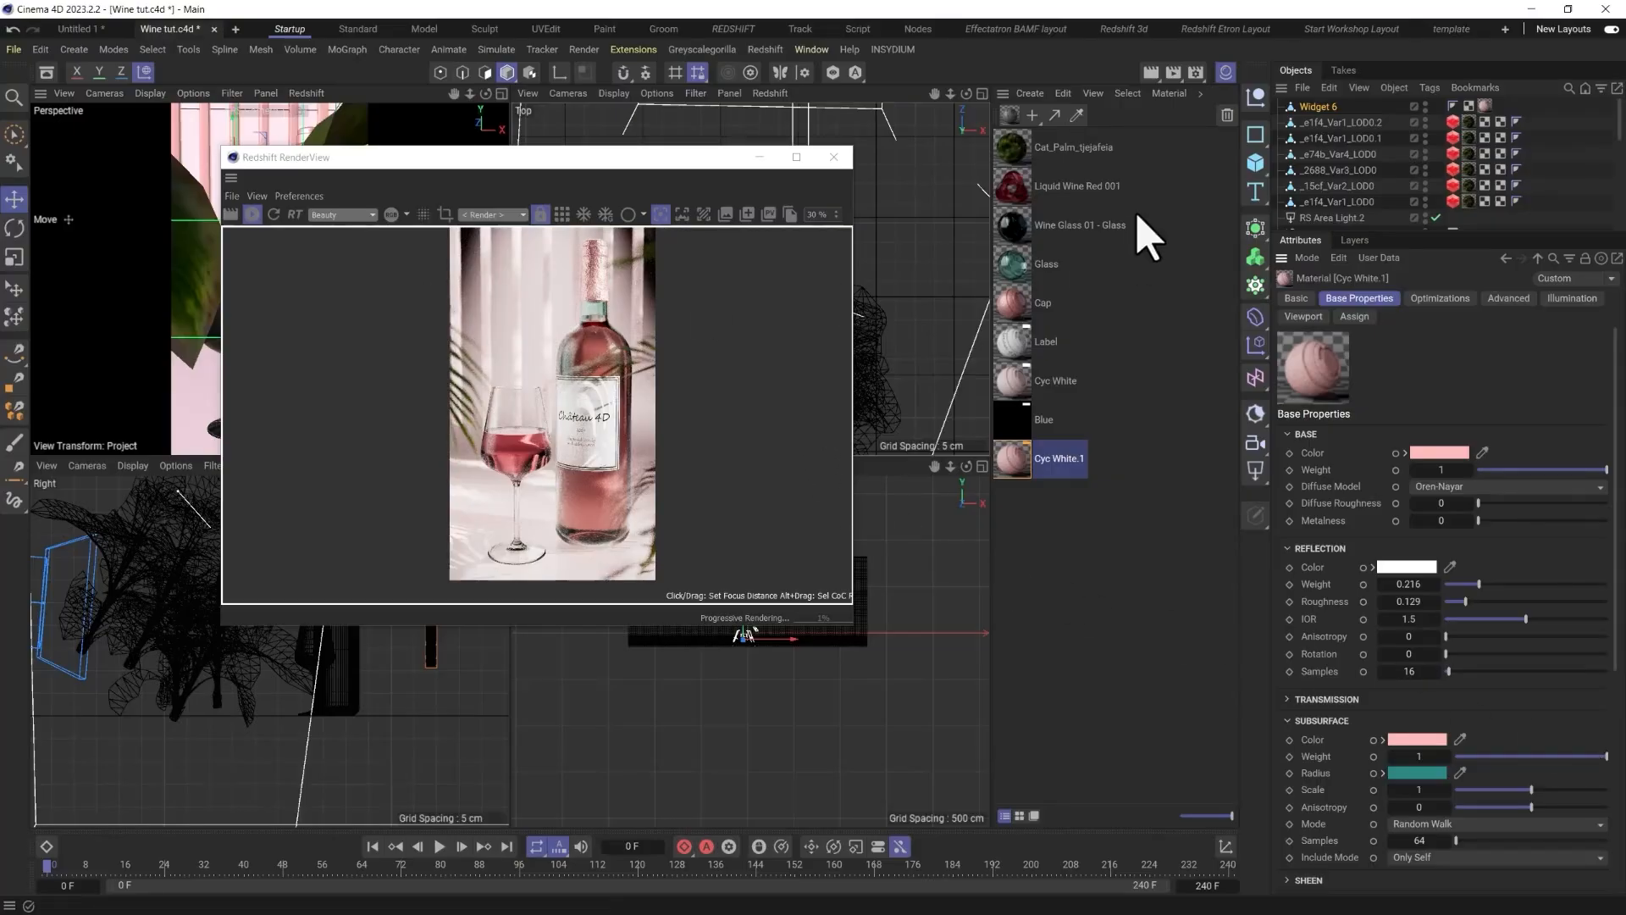
Rotate Widget 6 in the perspective view so its slats run diagonally behind the bottle and glass.
click(1311, 108)
drag(399, 159, 856, 148)
key(r)
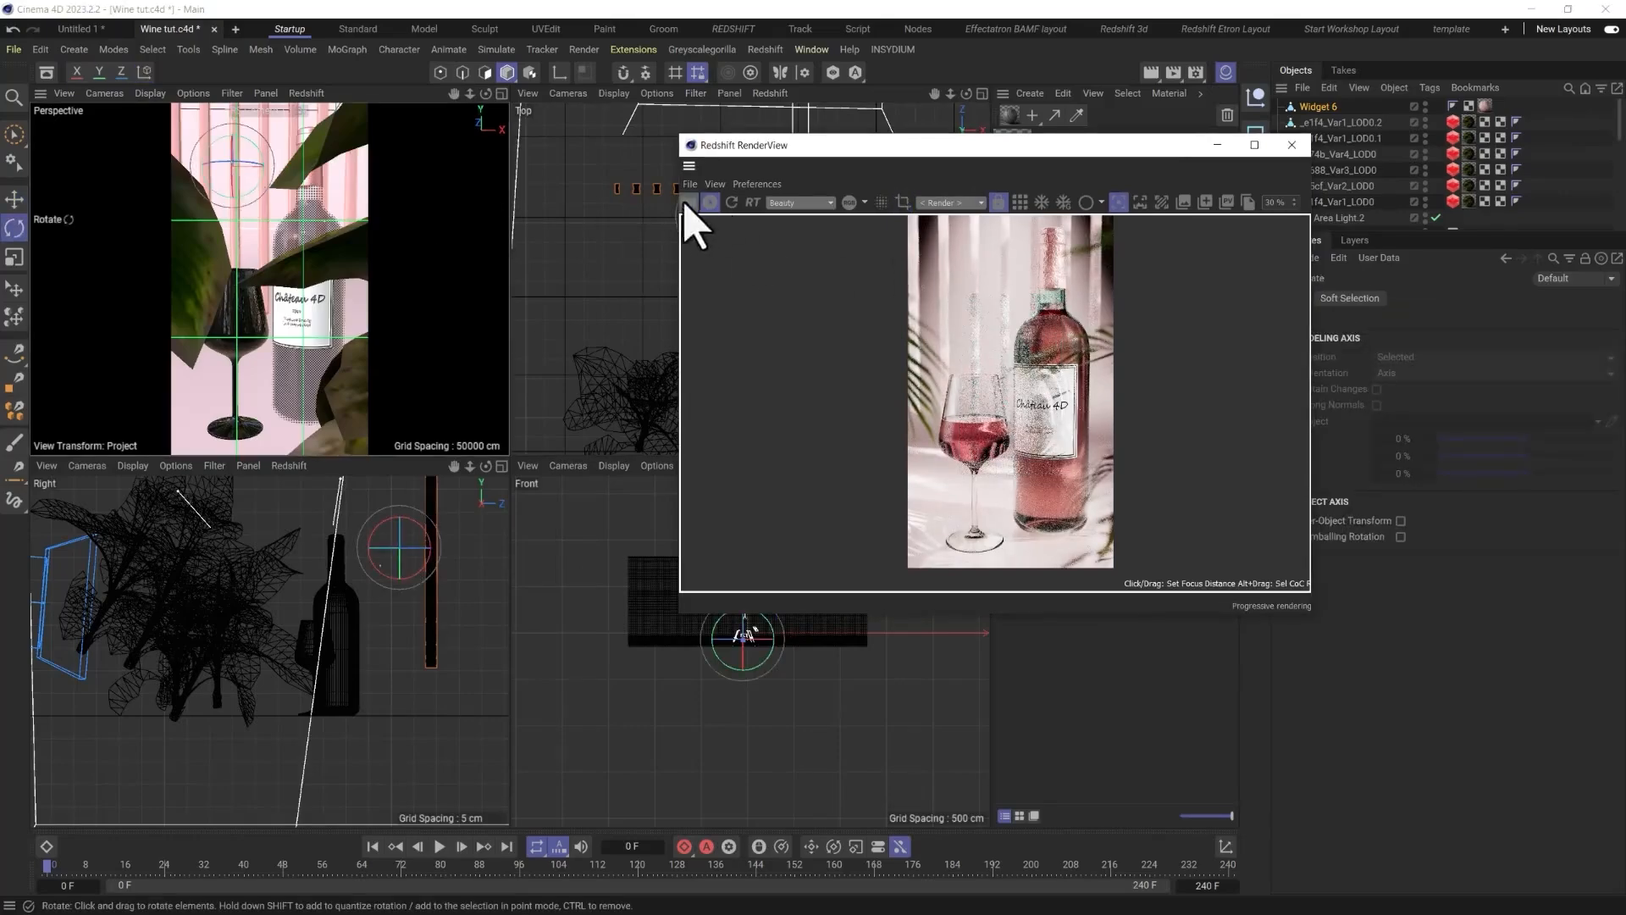
click(1313, 109)
mouse_move(229, 155)
mouse_down()
mouse_move(212, 173)
mouse_move(203, 153)
mouse_up()
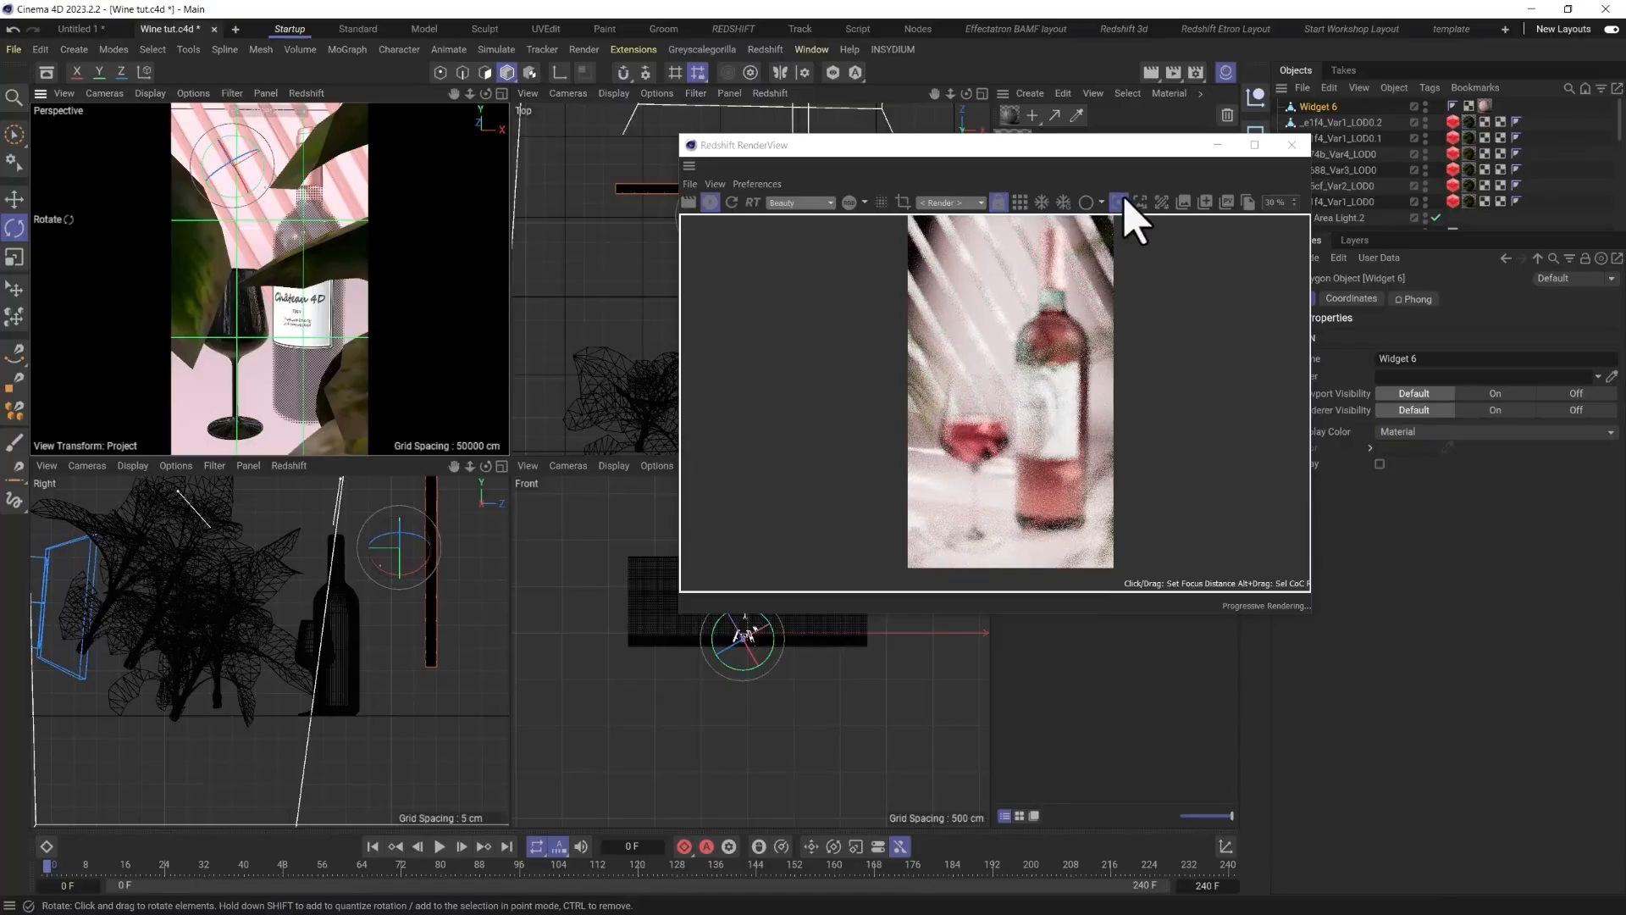
Set the render's focus distance by picking the bottle's label in the RenderView.
click(1061, 433)
click(1050, 411)
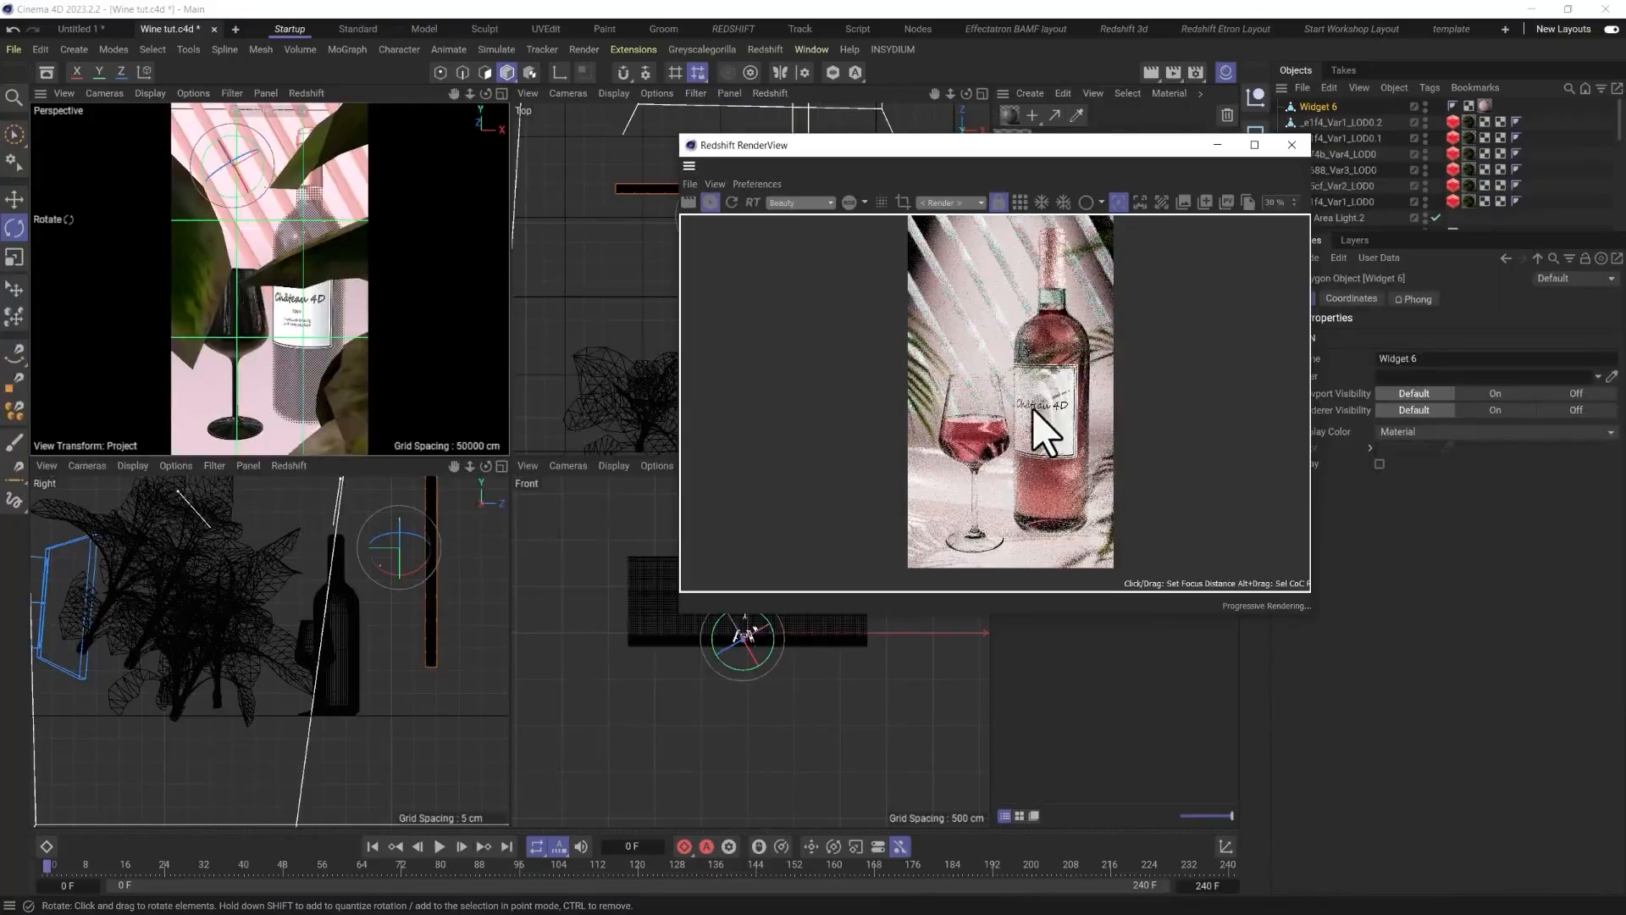
drag(931, 152, 682, 140)
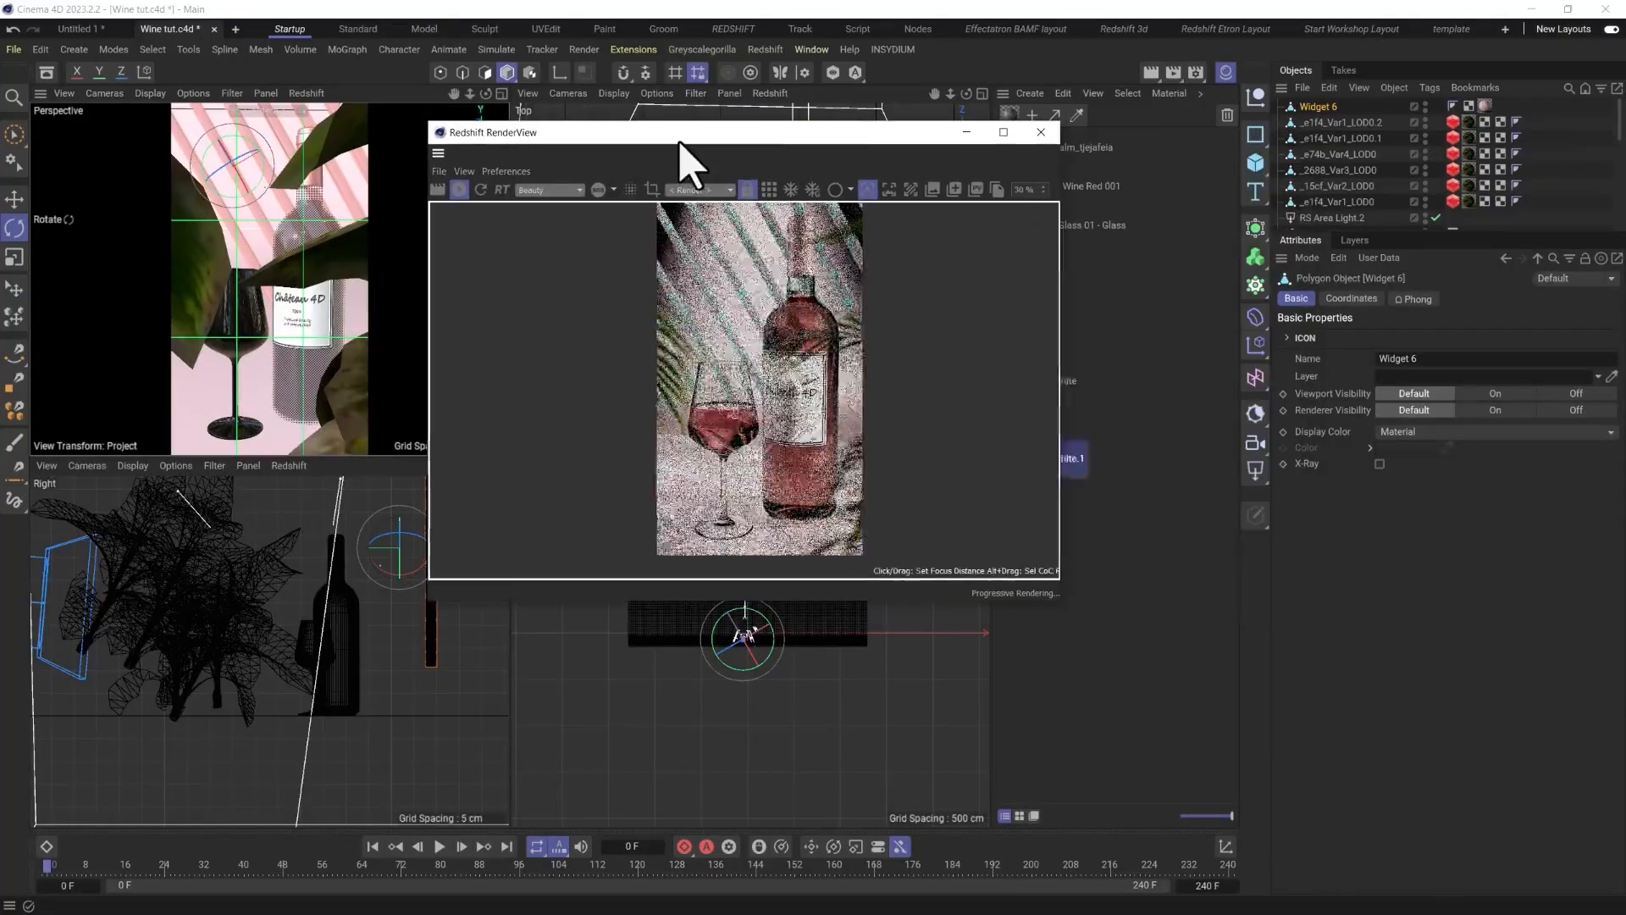
drag(767, 135, 583, 133)
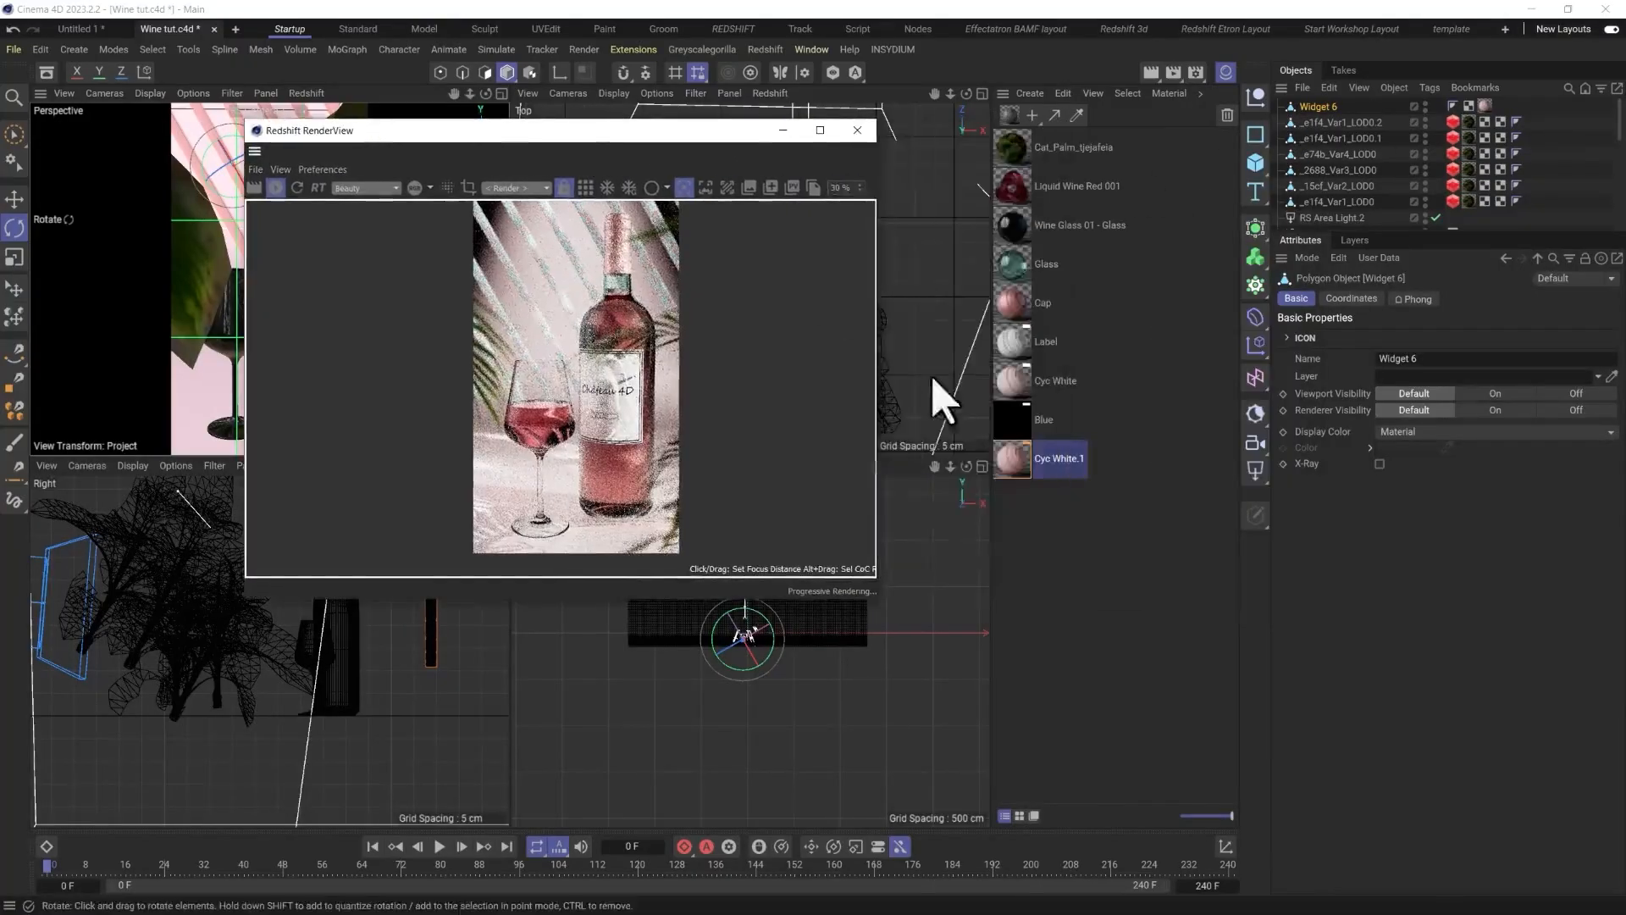
click(1013, 460)
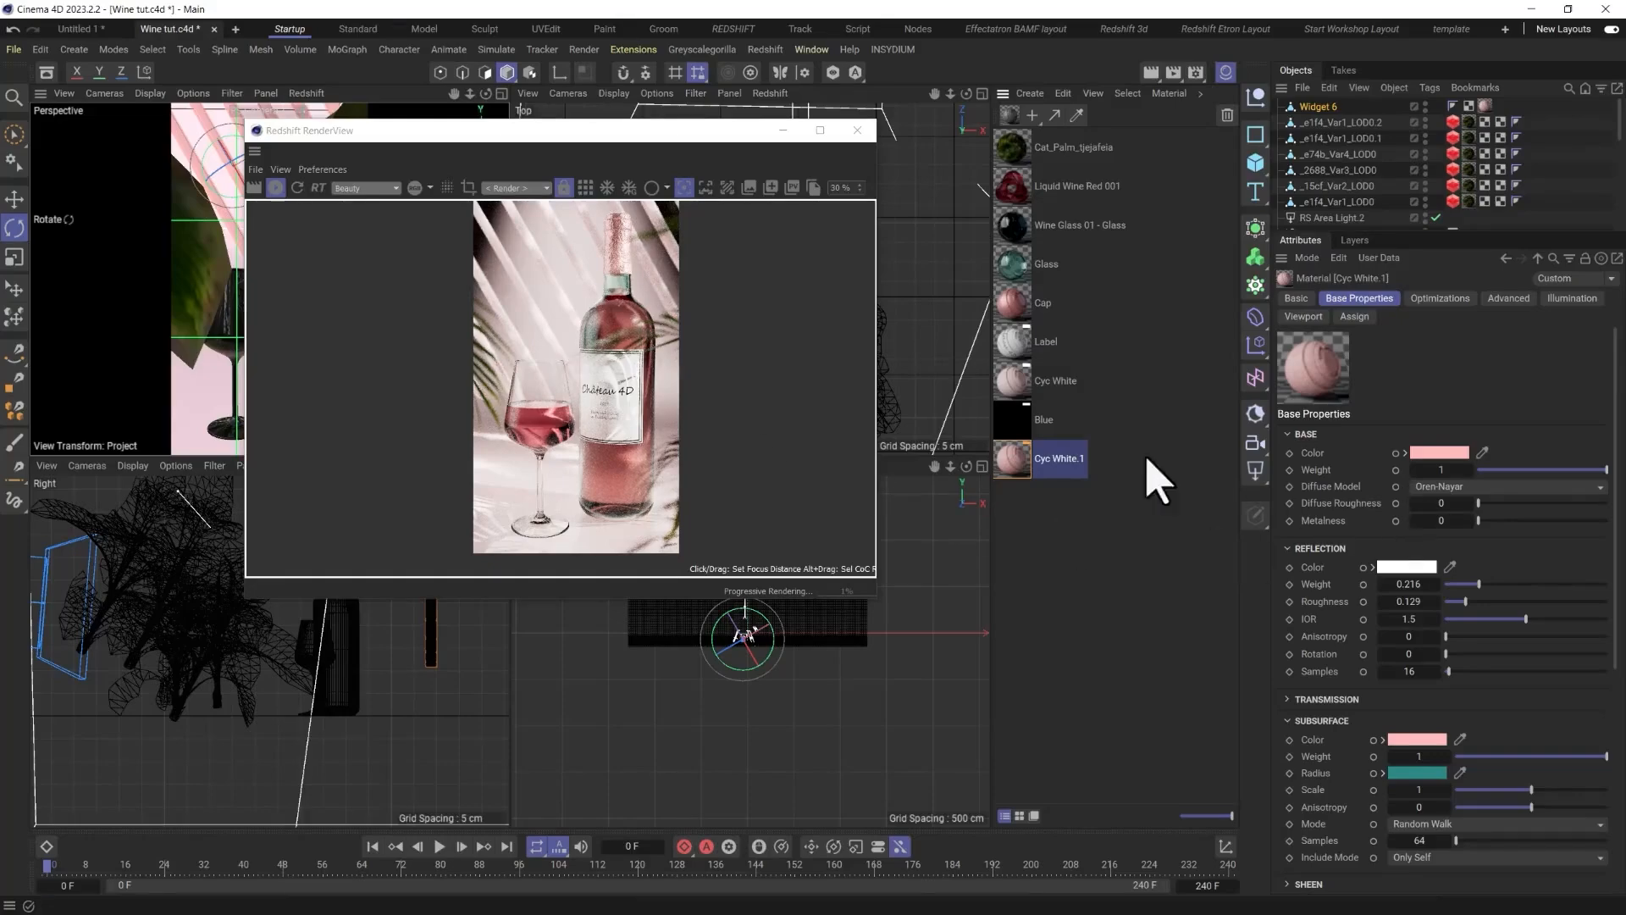
click(477, 135)
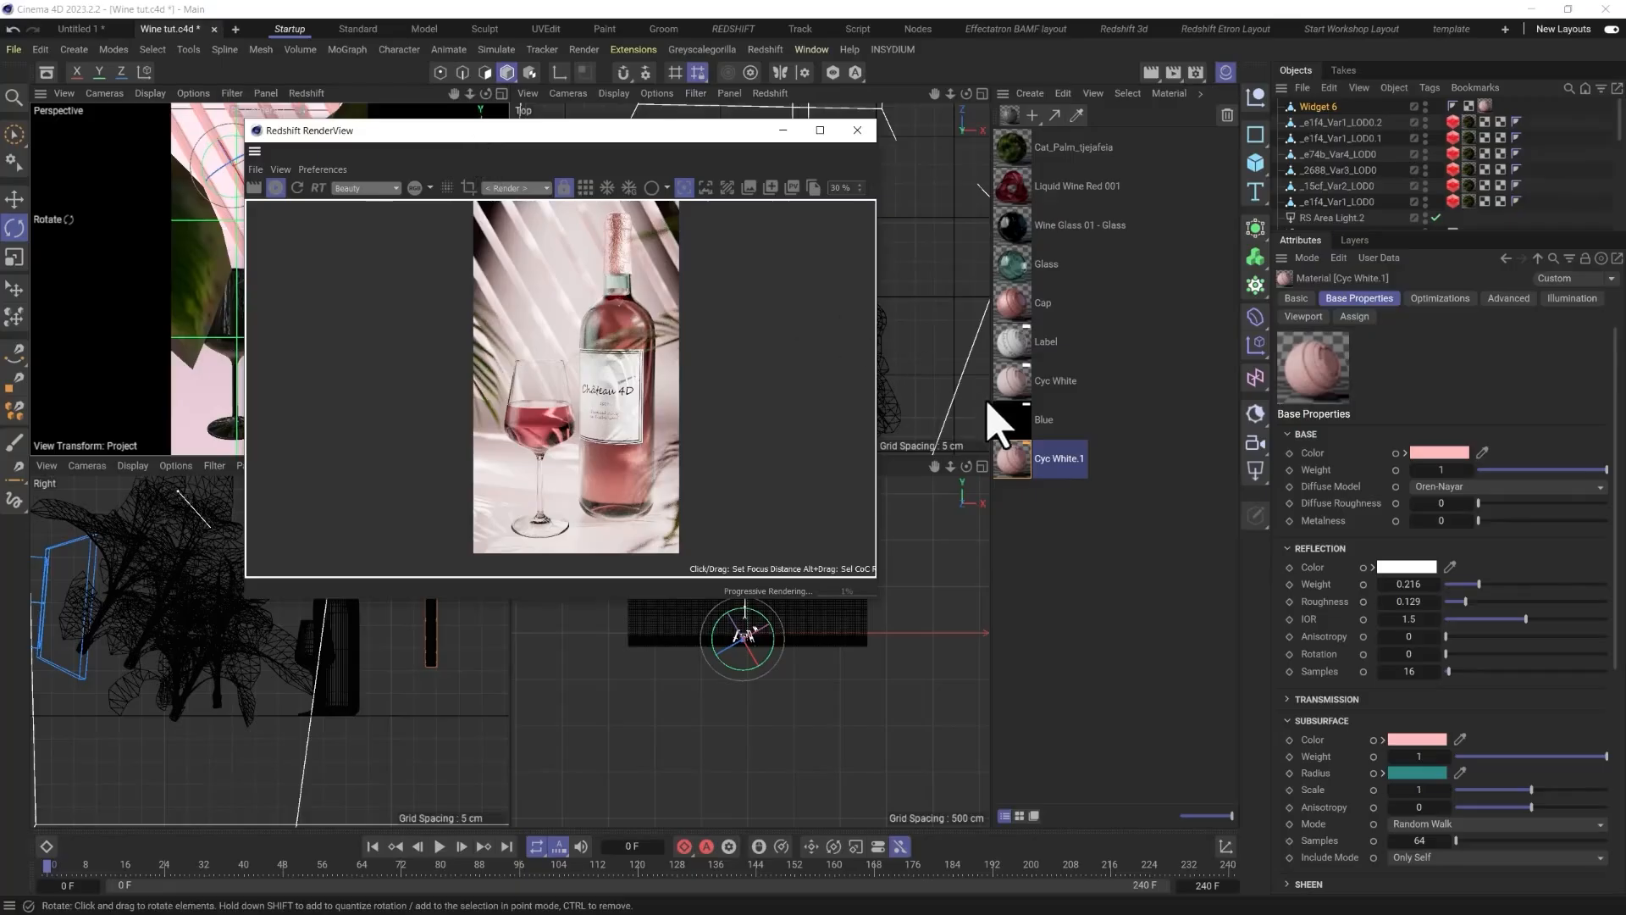
click(1037, 470)
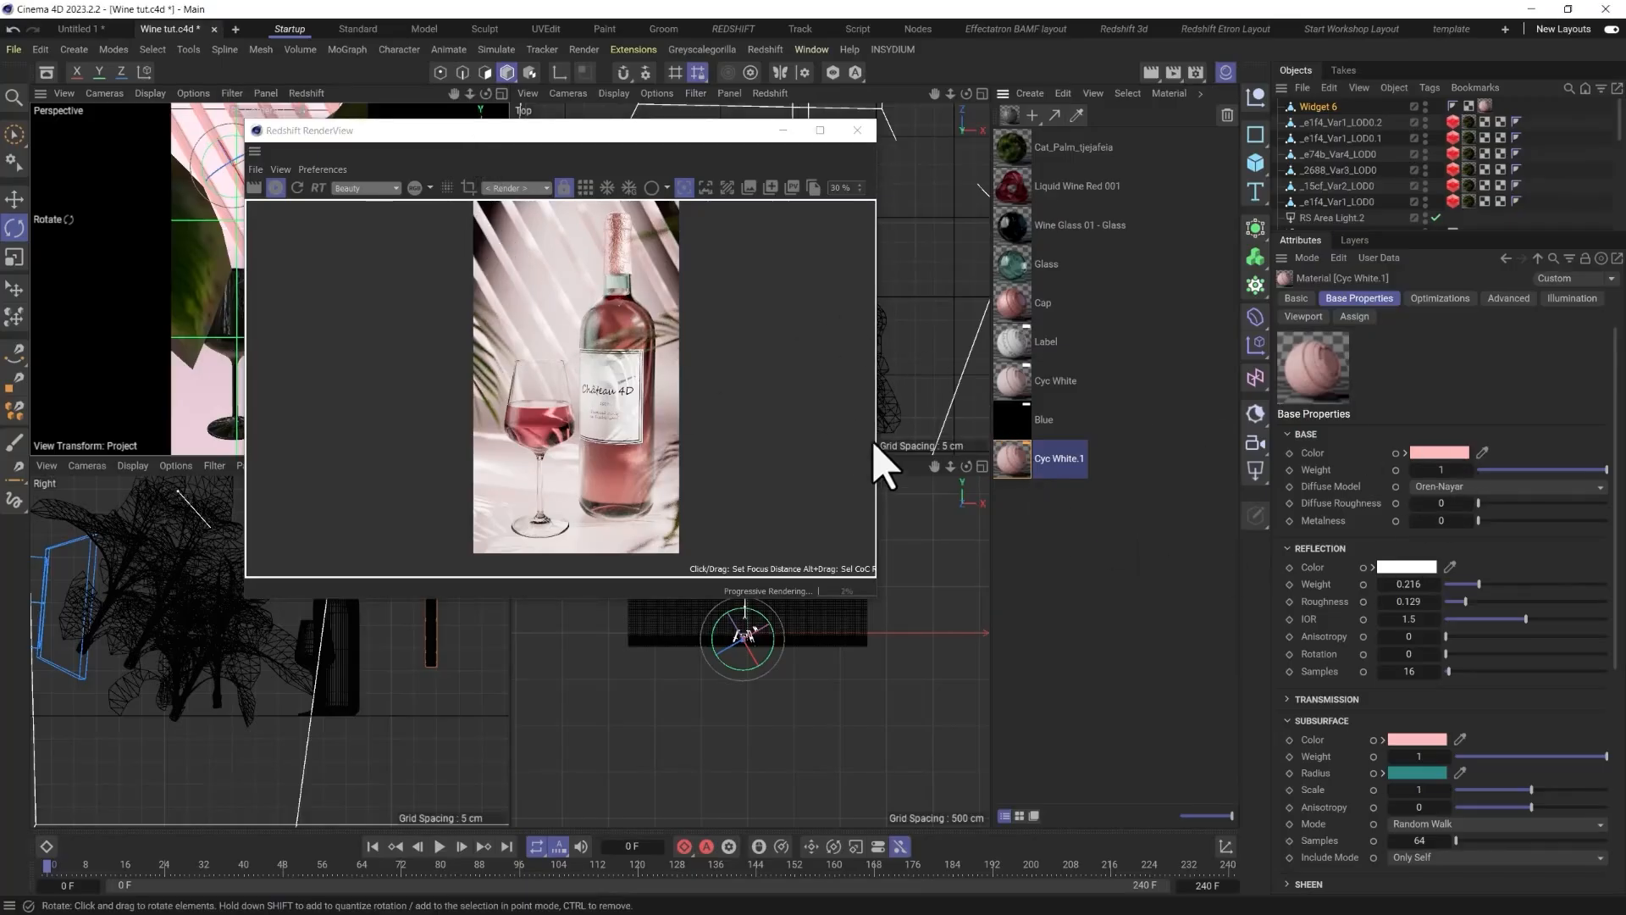
scroll(809, 462, down, 1)
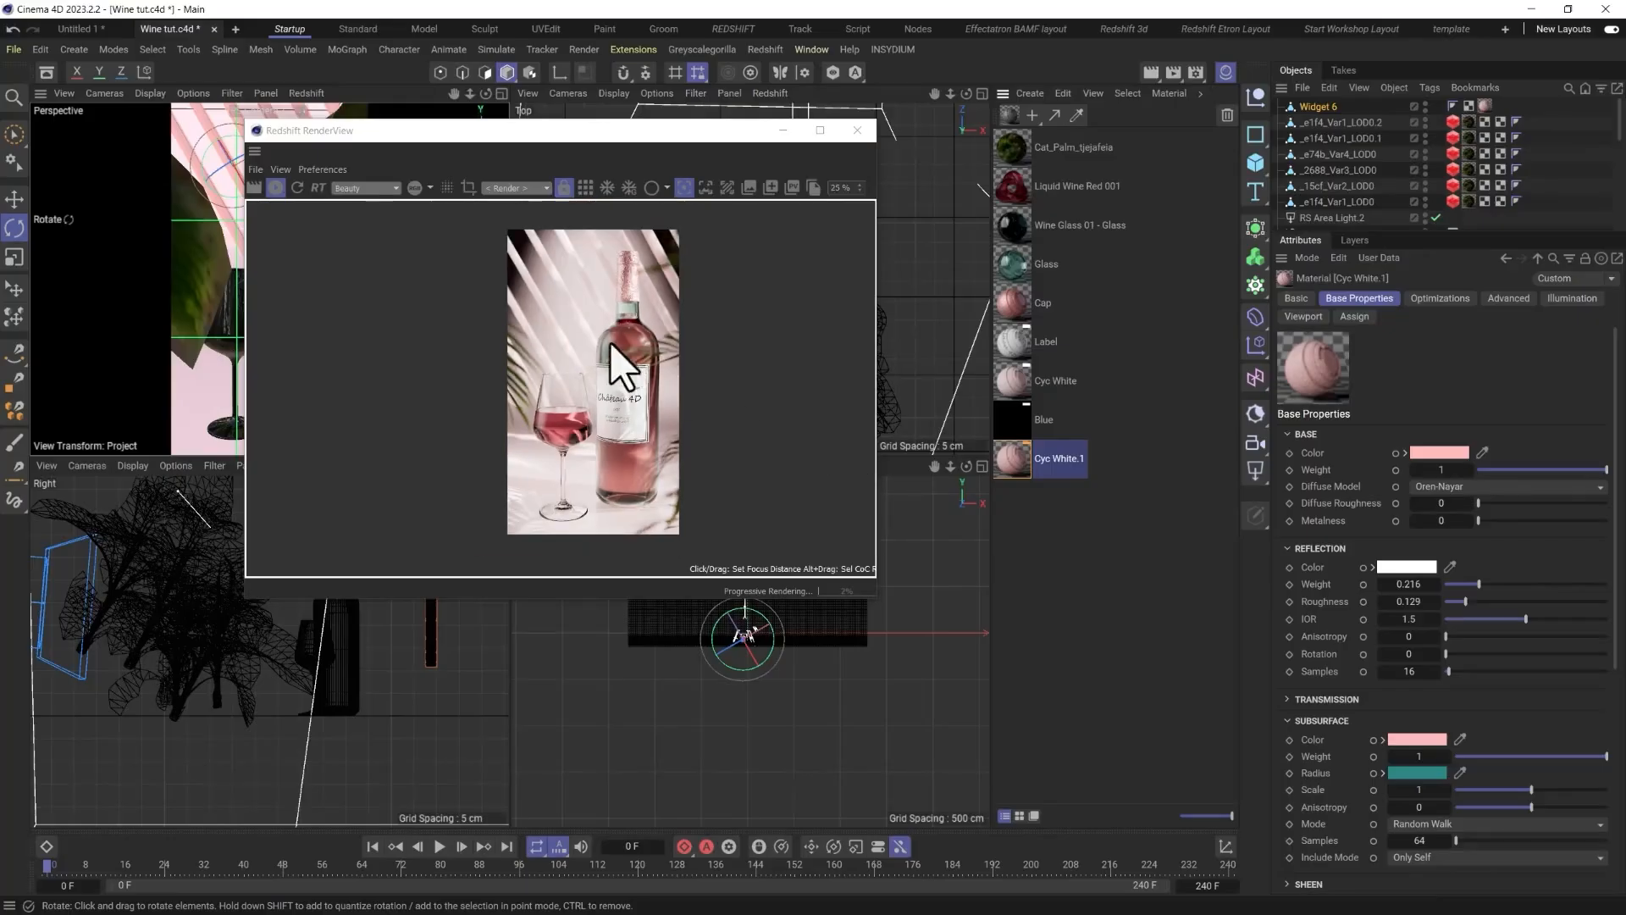
Lower Widget 6 in the perspective view so its diagonal slats fill more of the backdrop.
drag(502, 136, 926, 177)
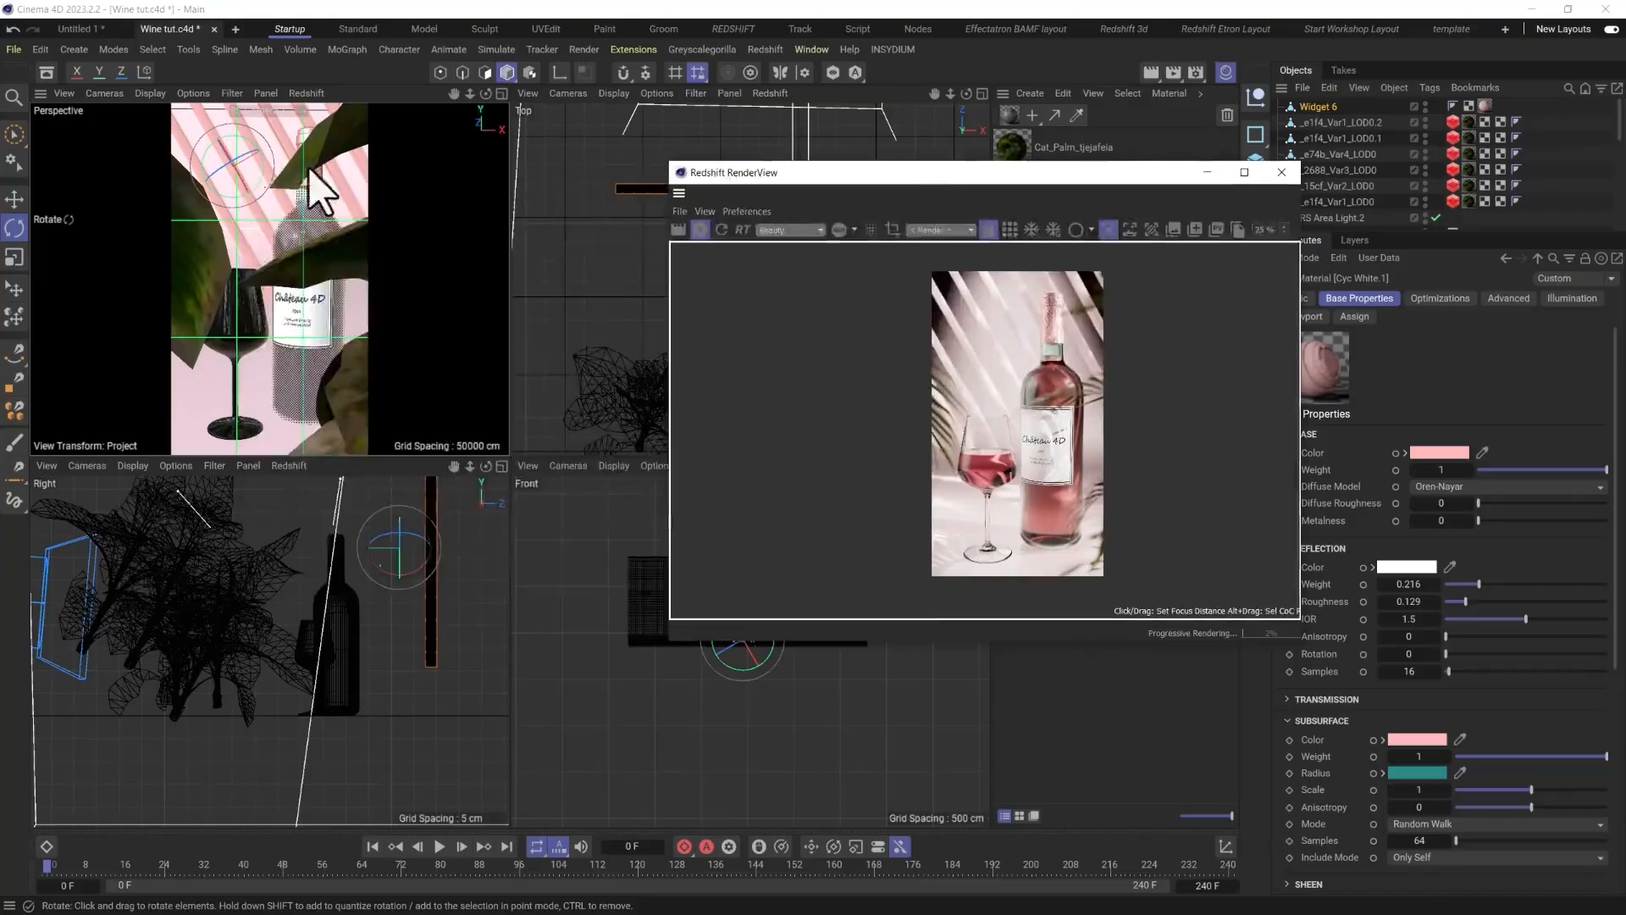
key(e)
click(222, 154)
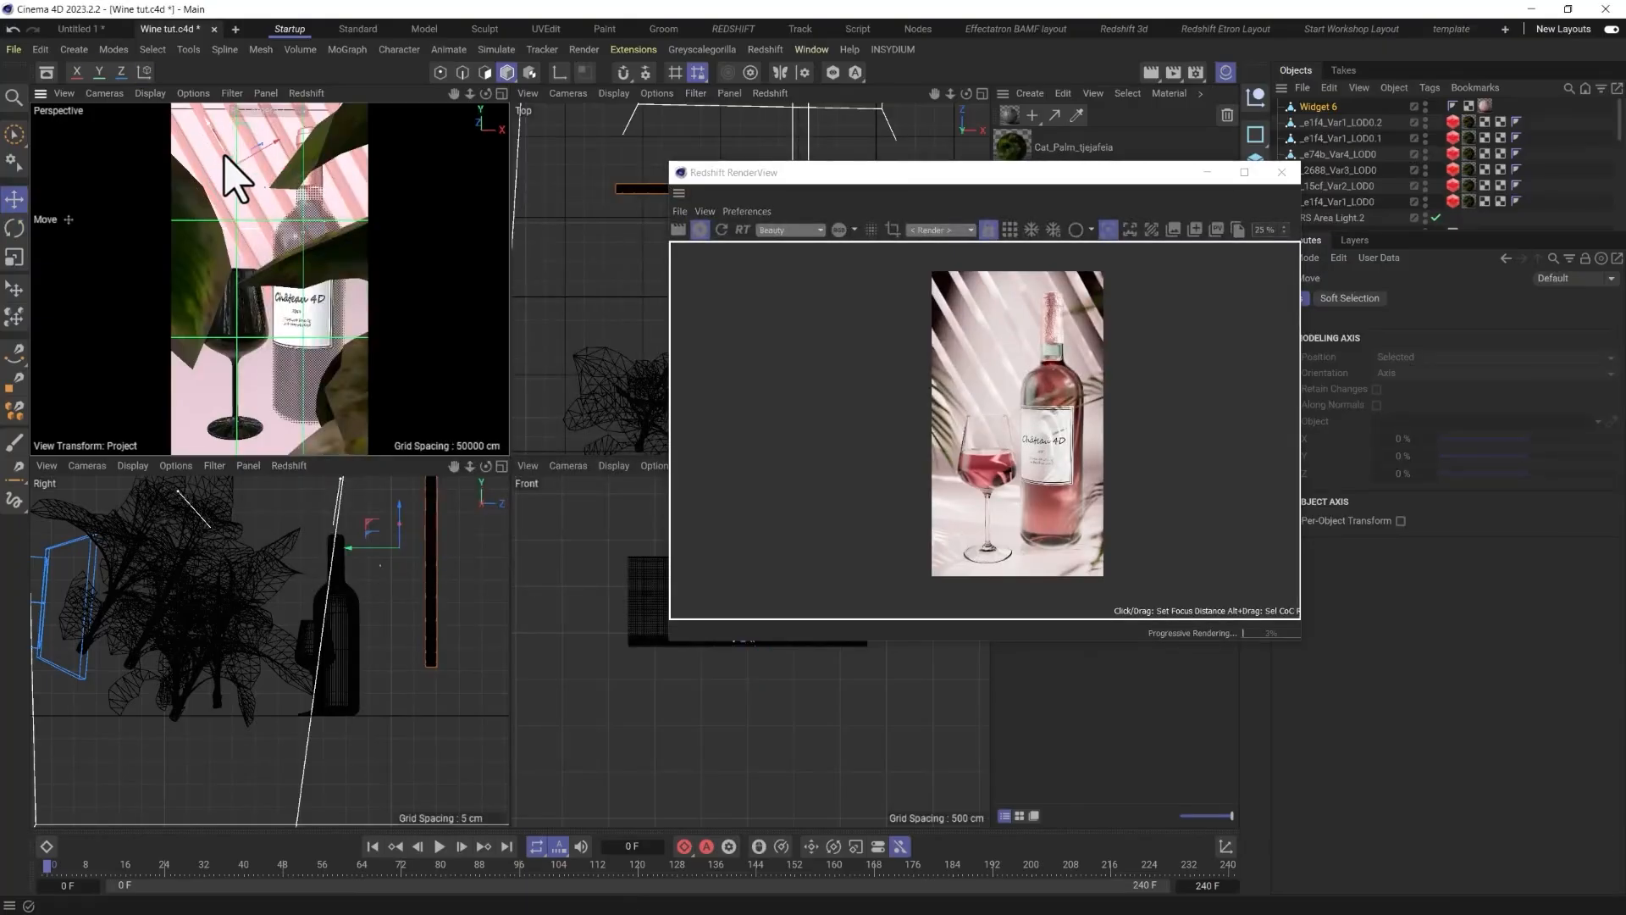
drag(213, 135, 219, 184)
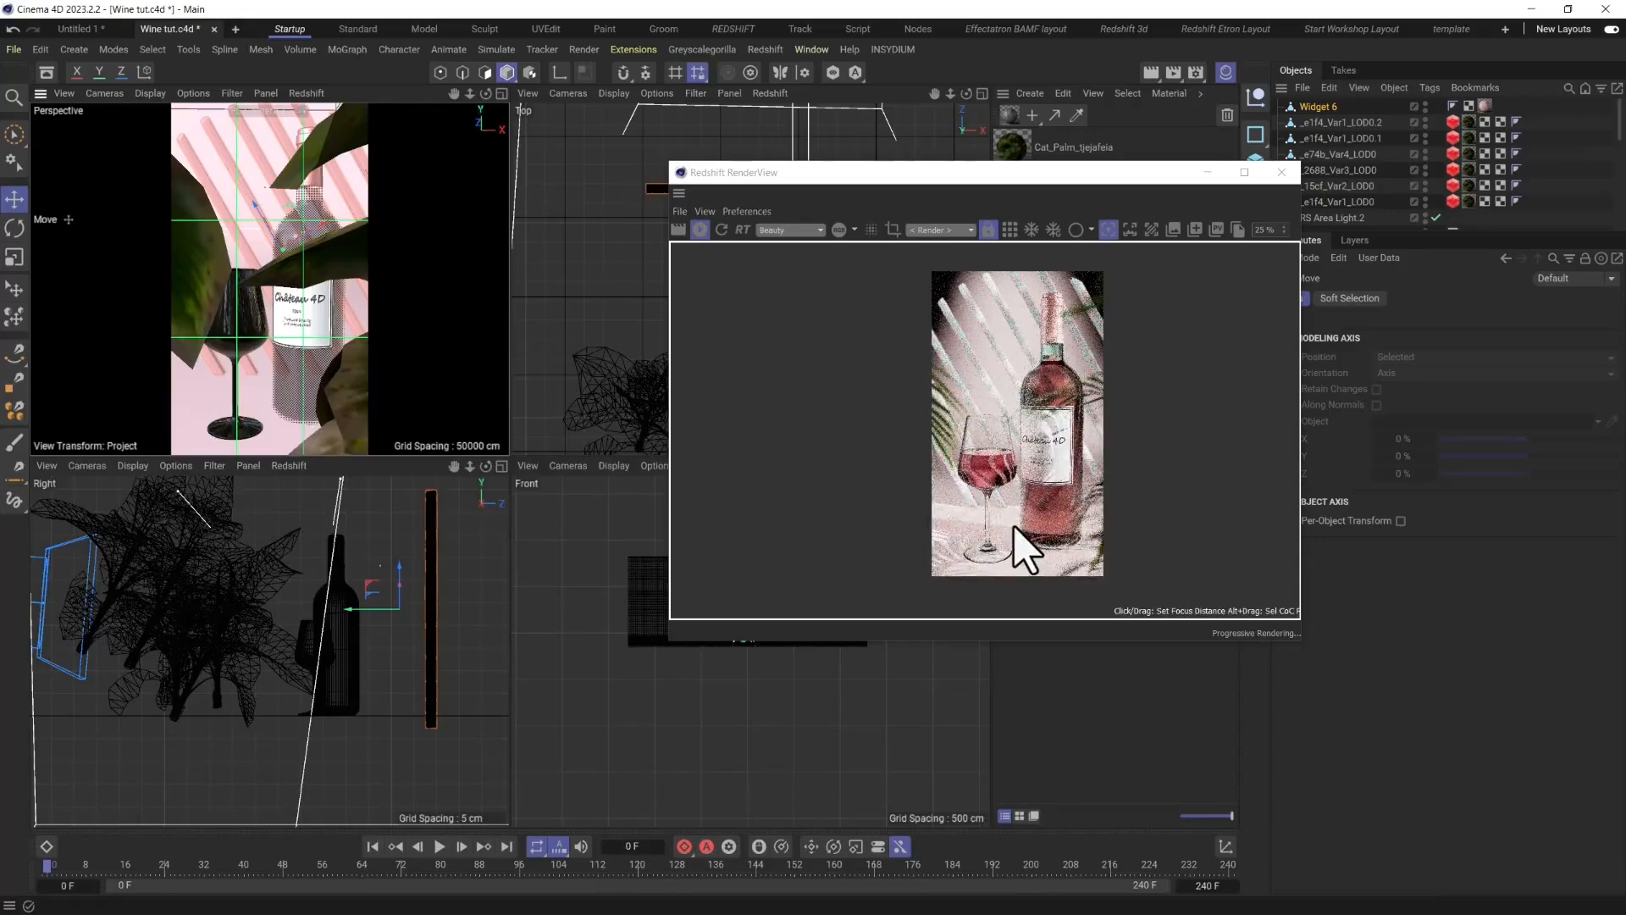
drag(272, 225, 238, 188)
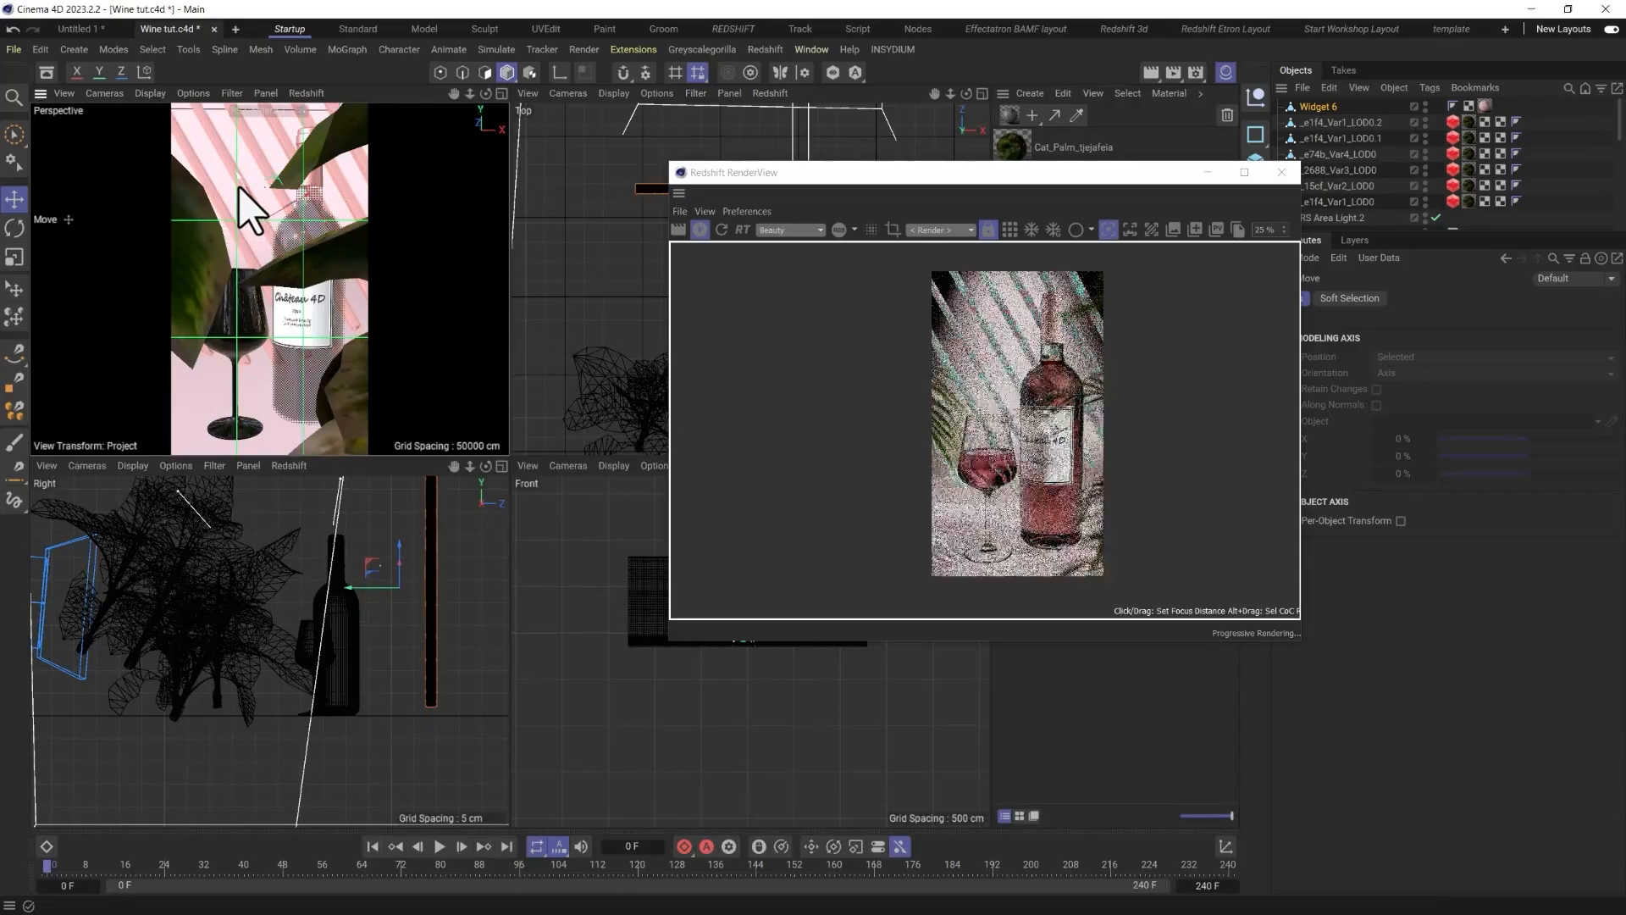
Scale up Widget 6 and nudge it slightly downward behind the bottle.
key(t)
drag(225, 284, 347, 187)
key(e)
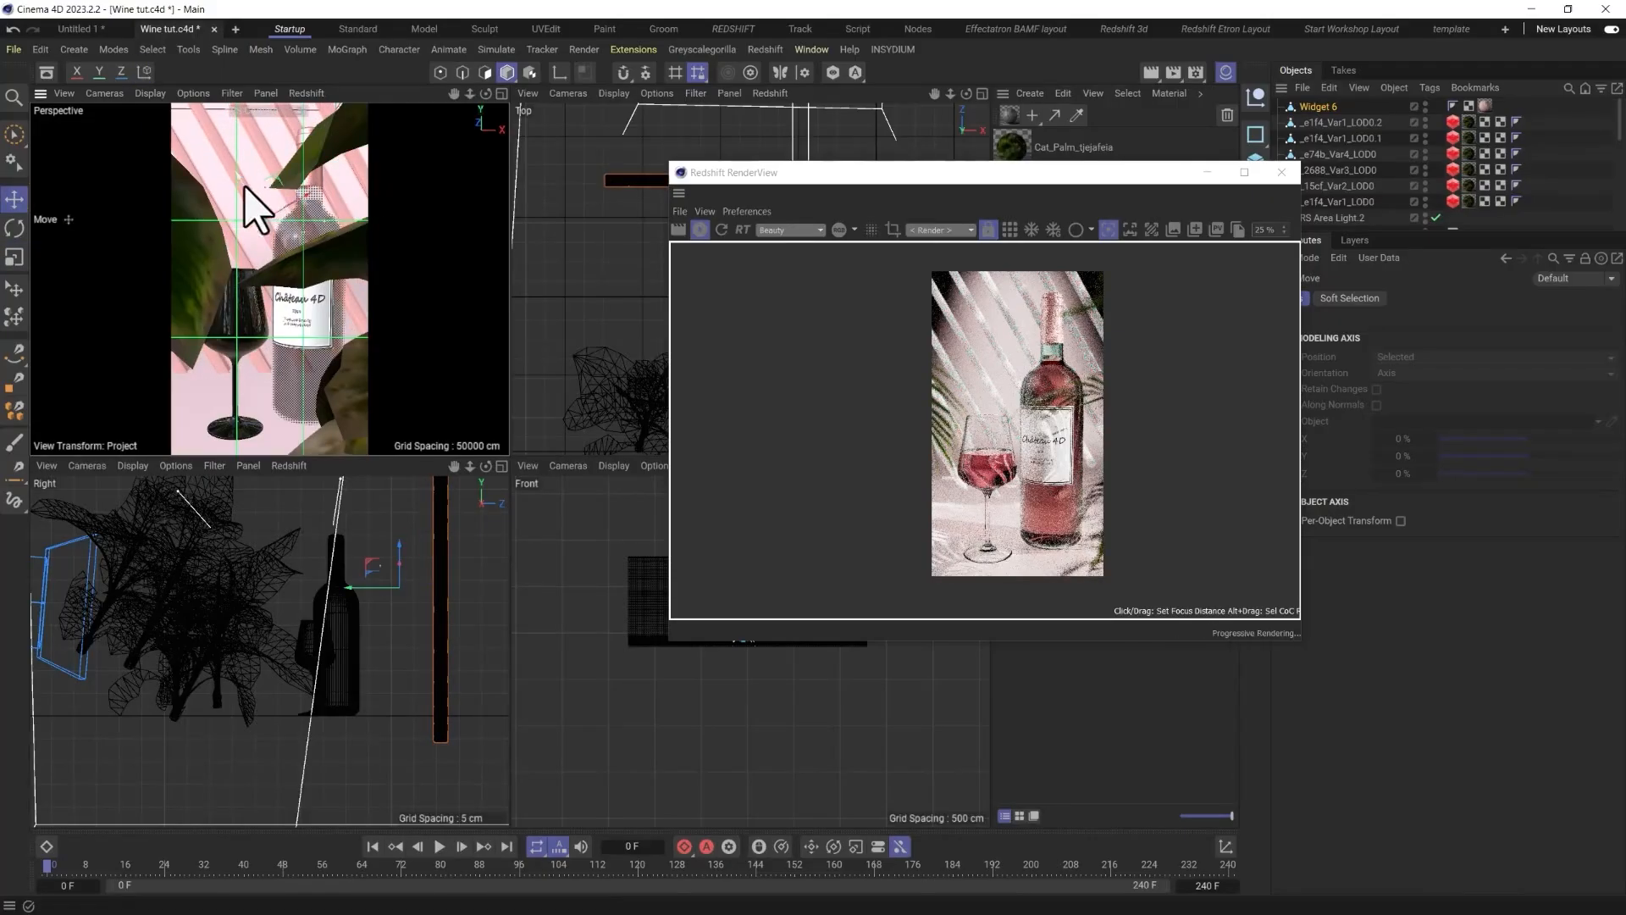
drag(254, 207, 254, 212)
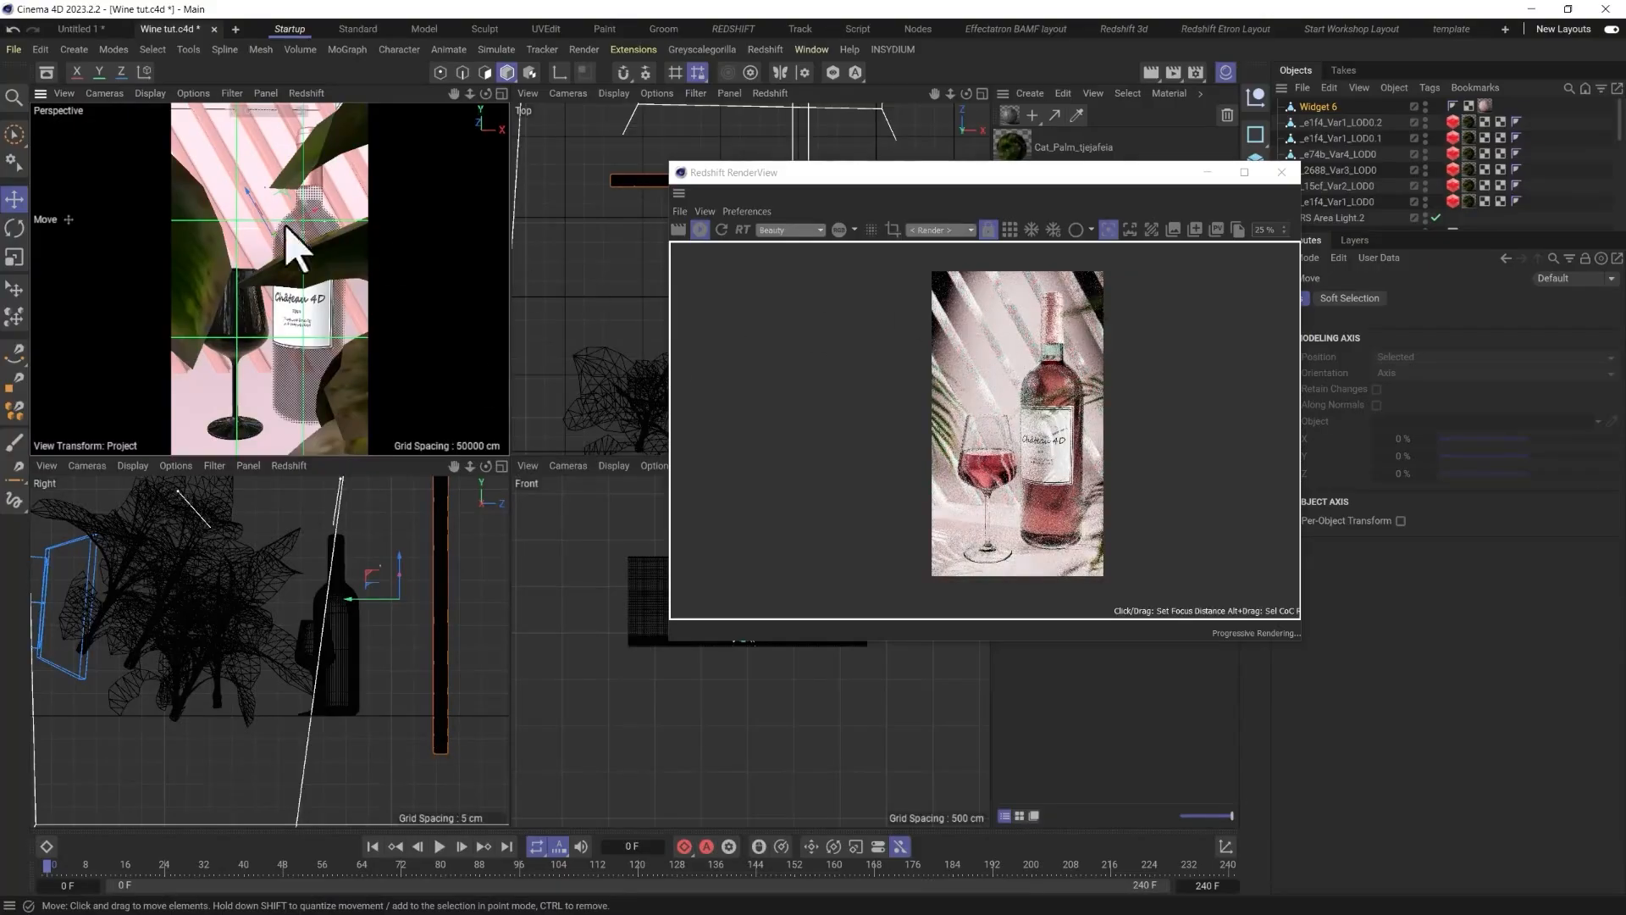
Move Widget 6 farther back from the bottle and glass in the top view.
drag(822, 173, 749, 342)
drag(744, 261, 743, 227)
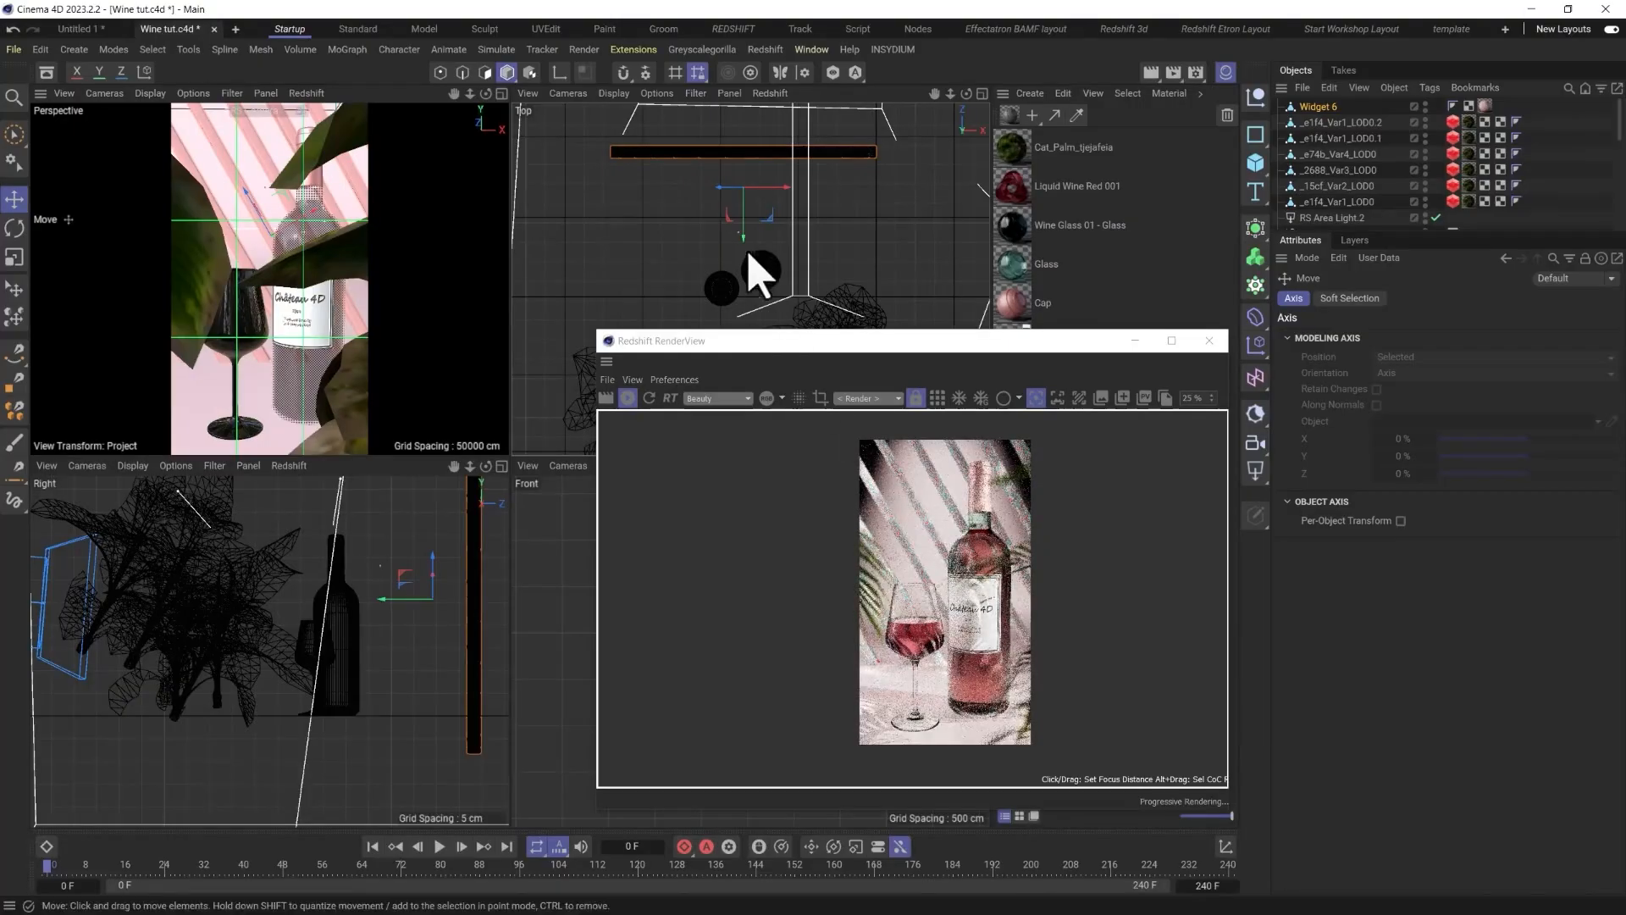
drag(748, 253, 742, 225)
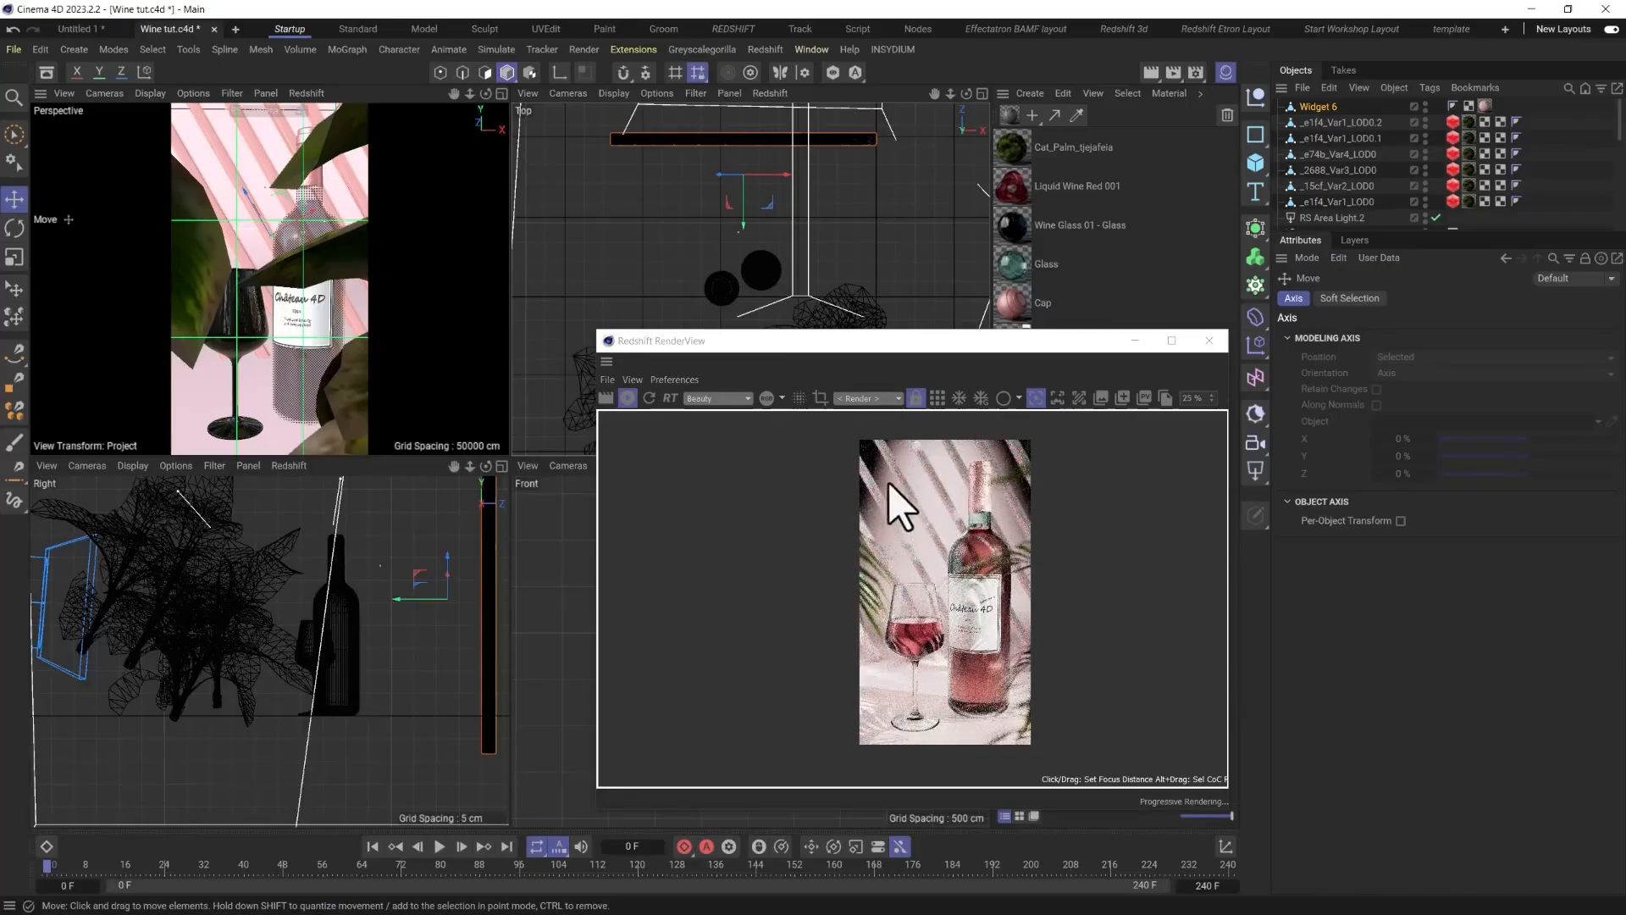
drag(881, 349, 493, 161)
scroll(526, 406, up, 3)
scroll(544, 410, down, 2)
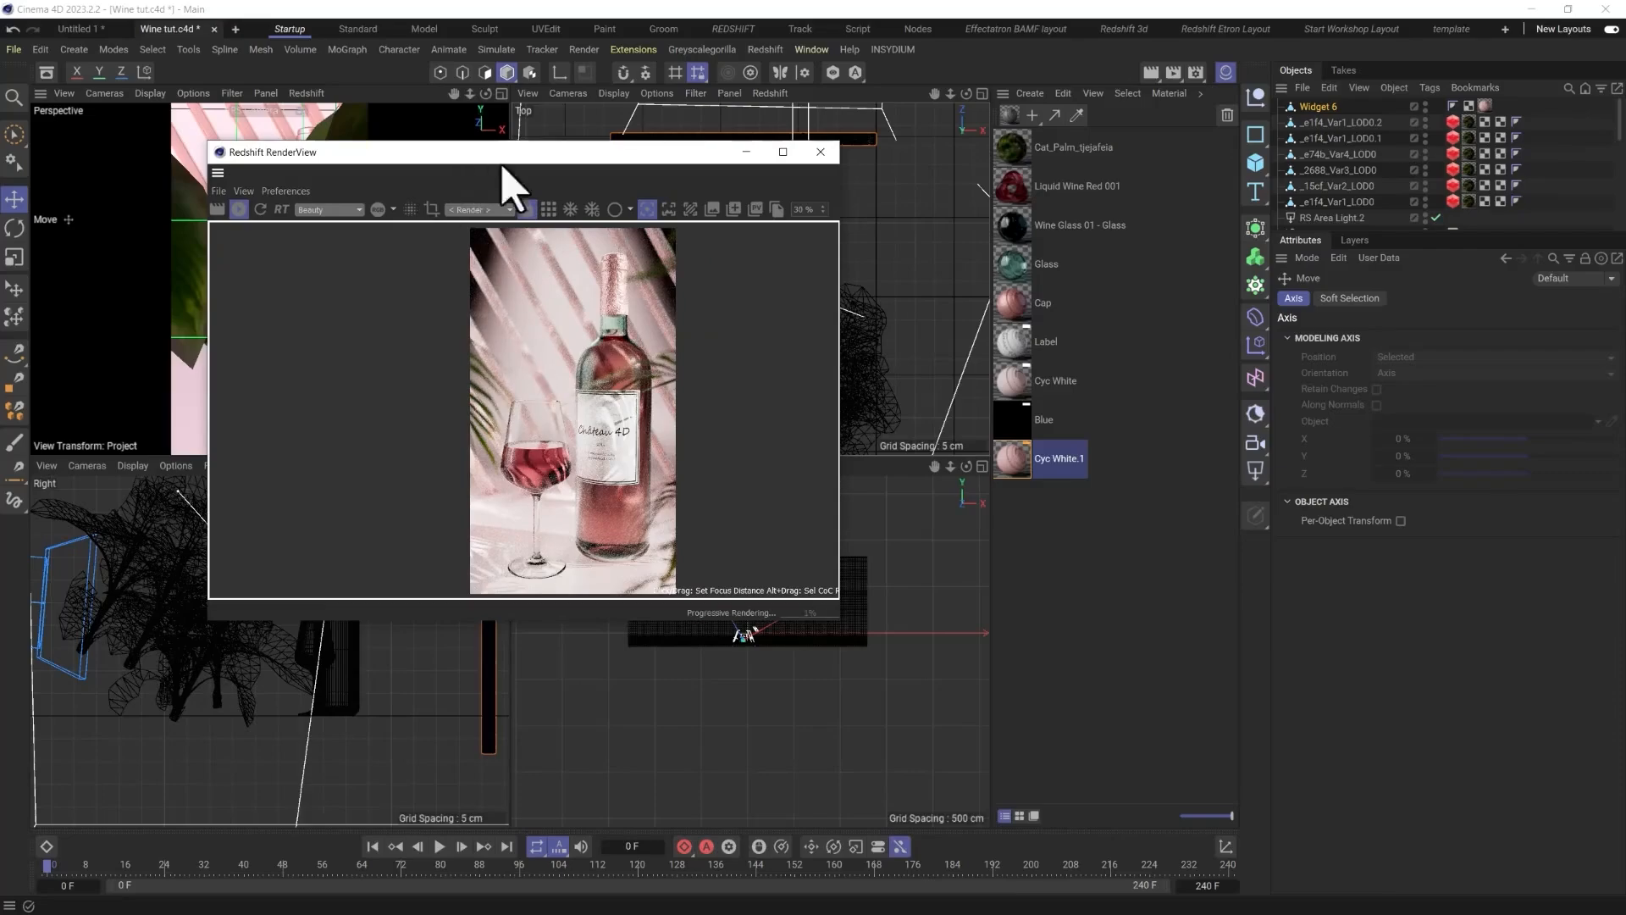
drag(497, 160, 1048, 280)
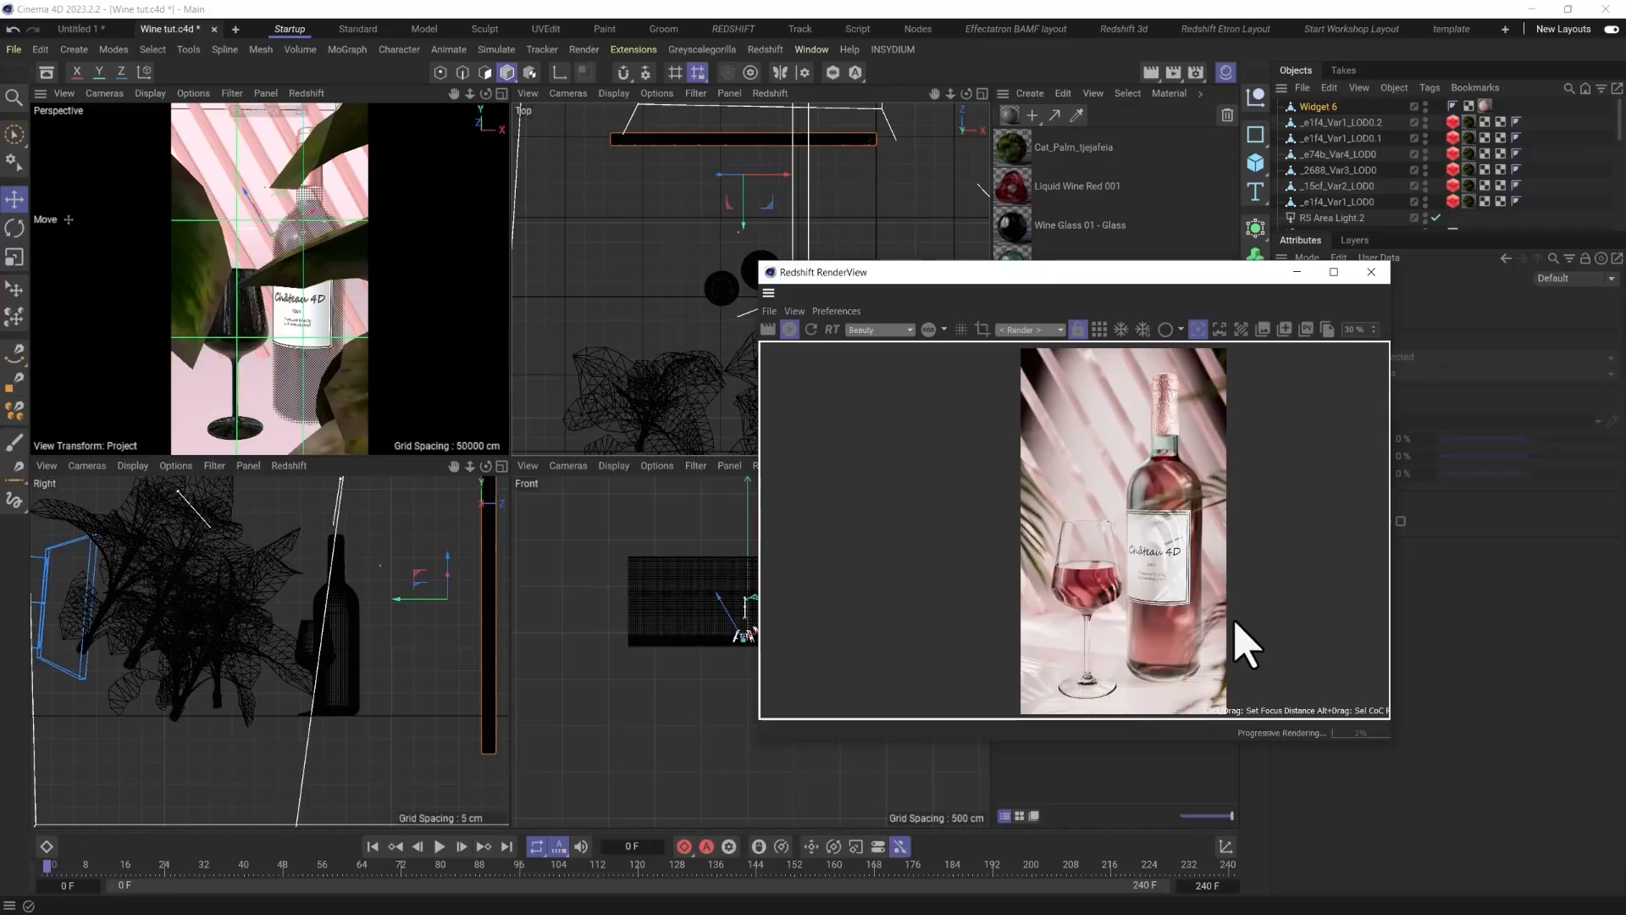
drag(1050, 273, 678, 199)
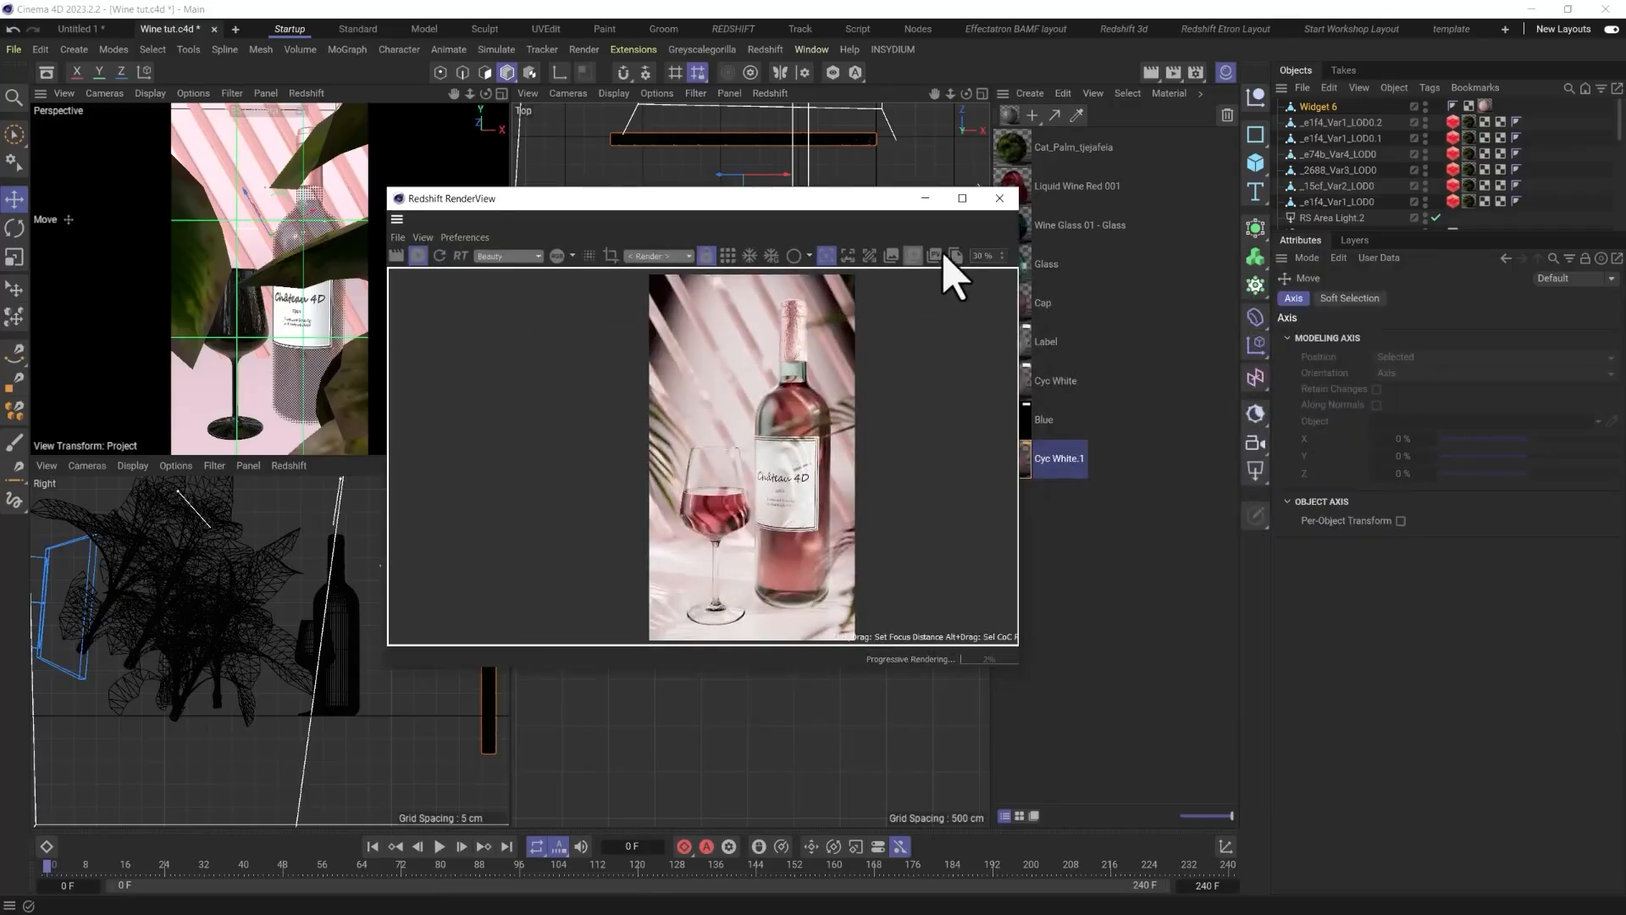
Reduce the LUT strength to 0.626 in the RenderView's post-effects settings and expand the Color Controls section.
click(1019, 261)
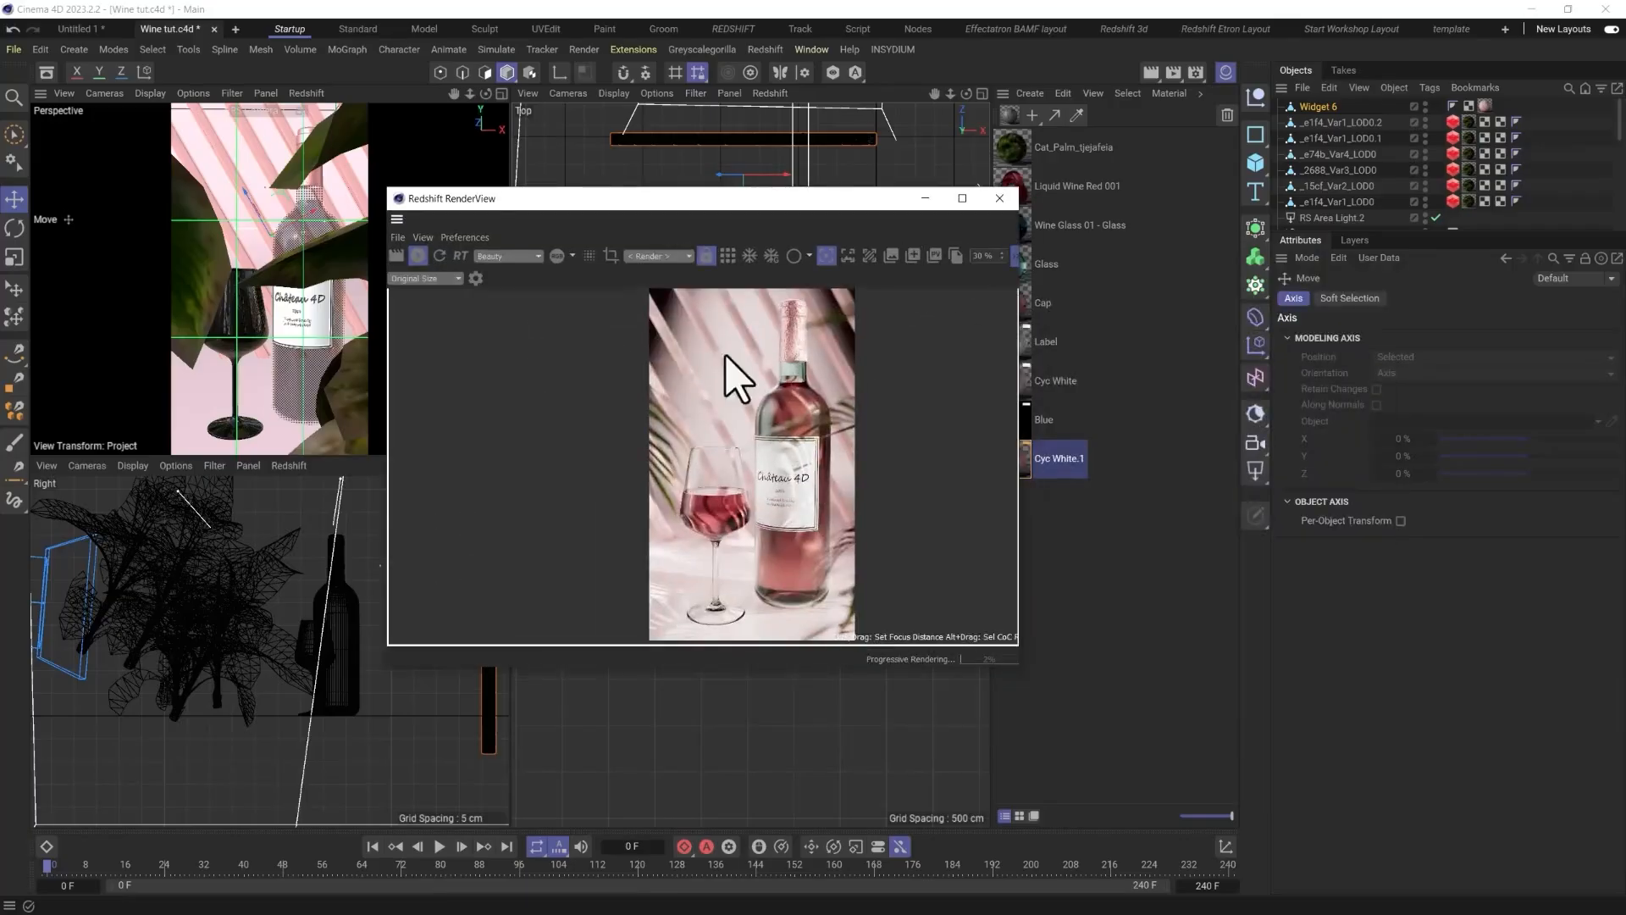
click(477, 279)
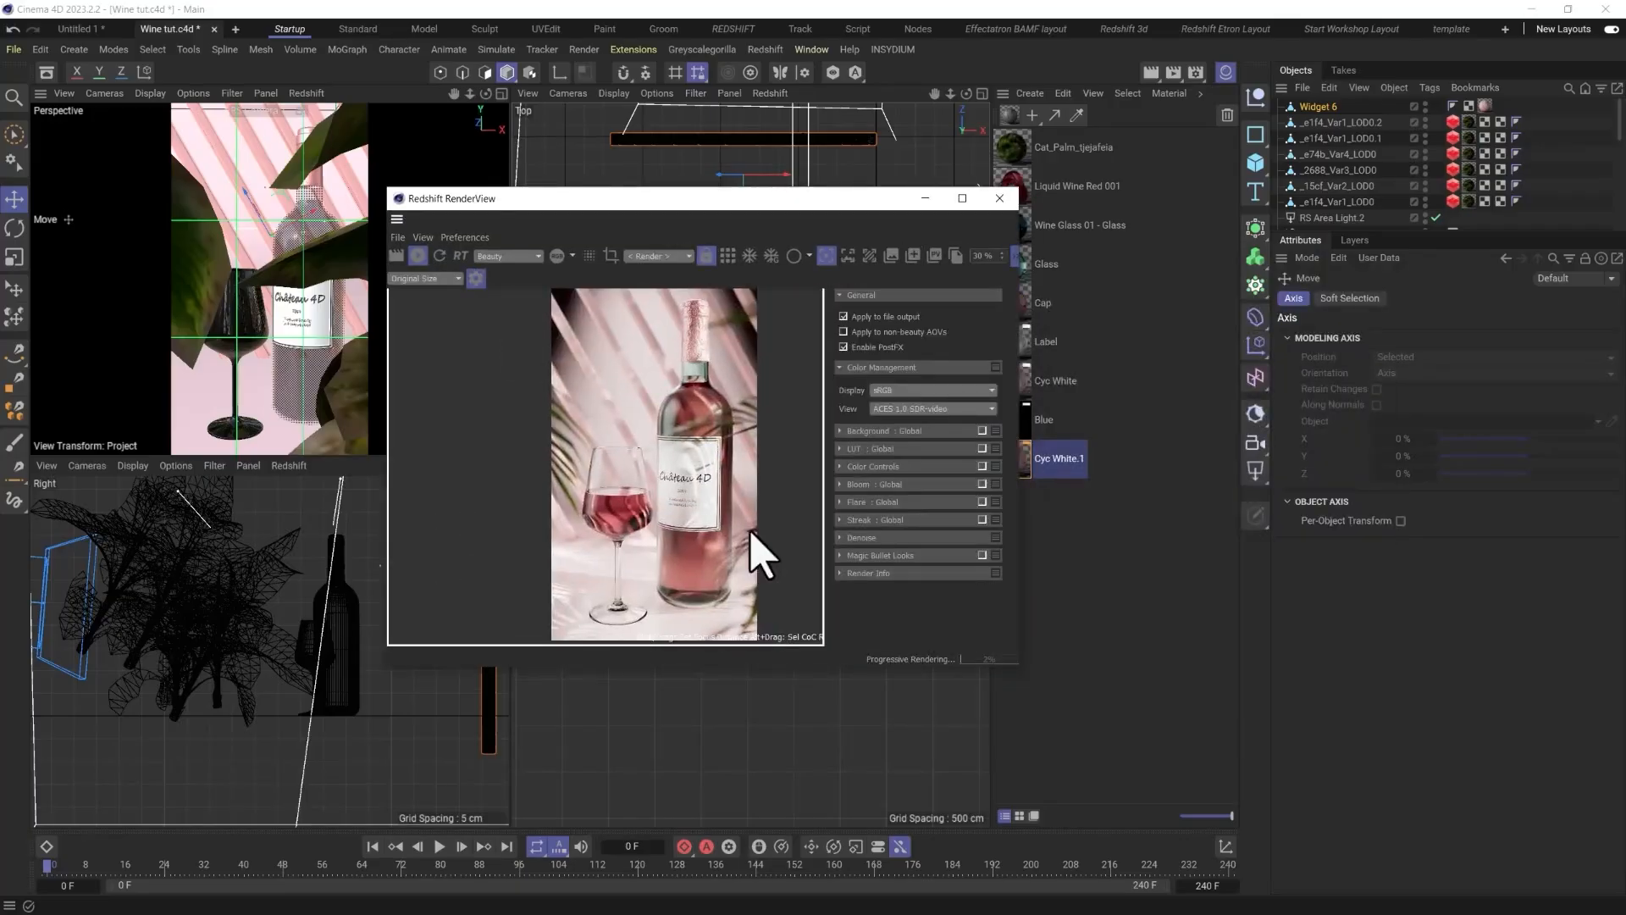
click(840, 449)
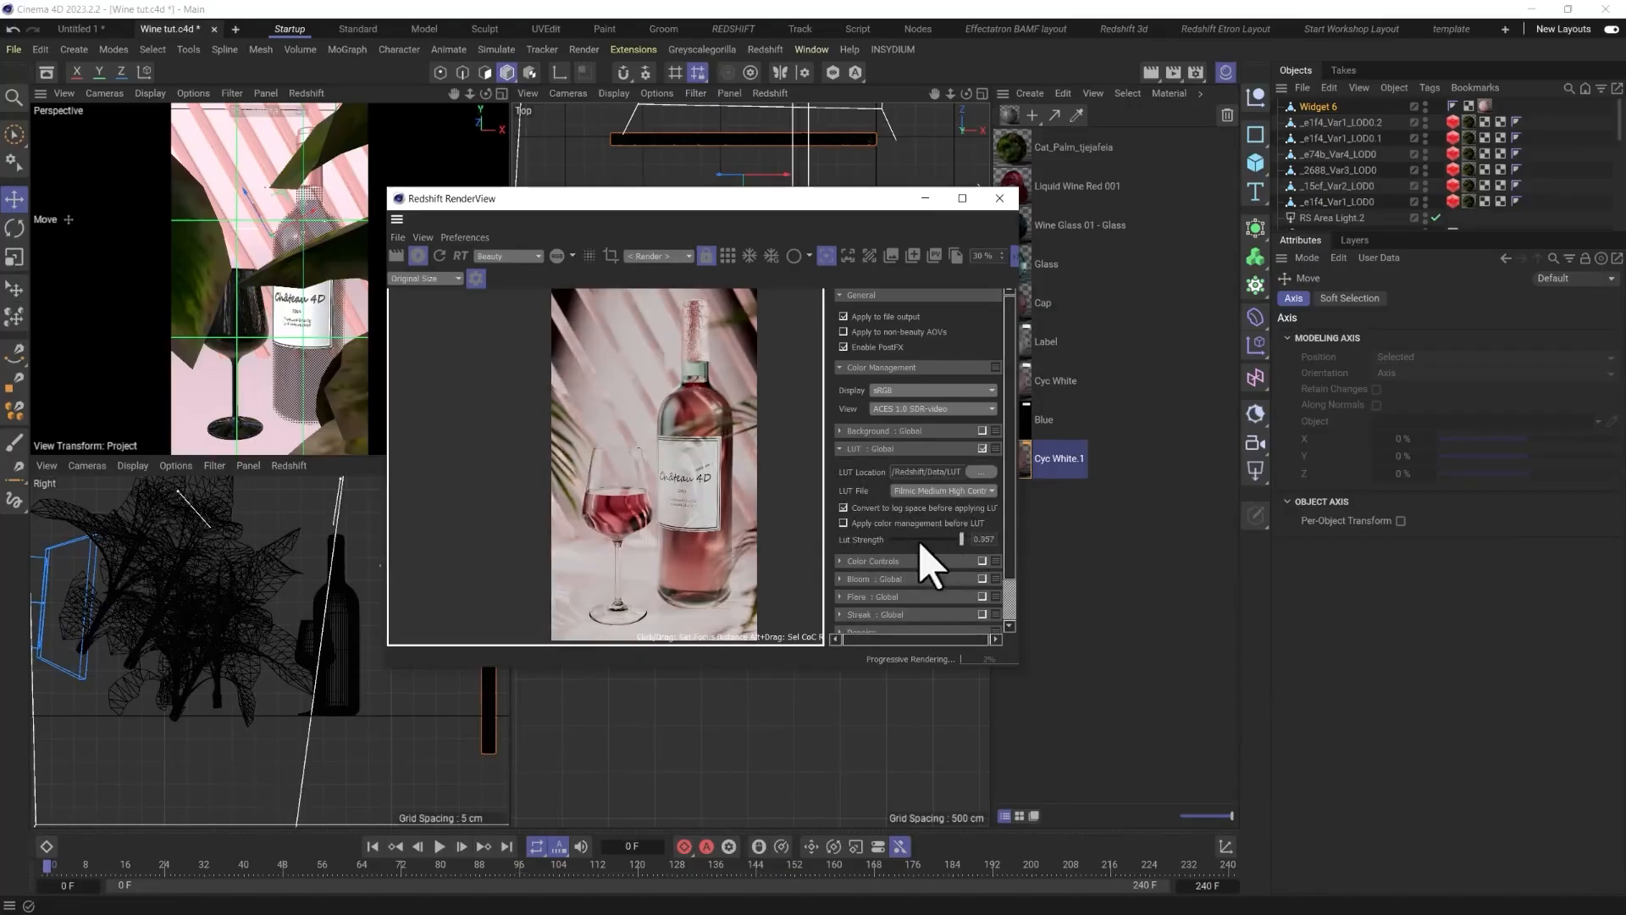
drag(962, 539, 938, 538)
click(873, 561)
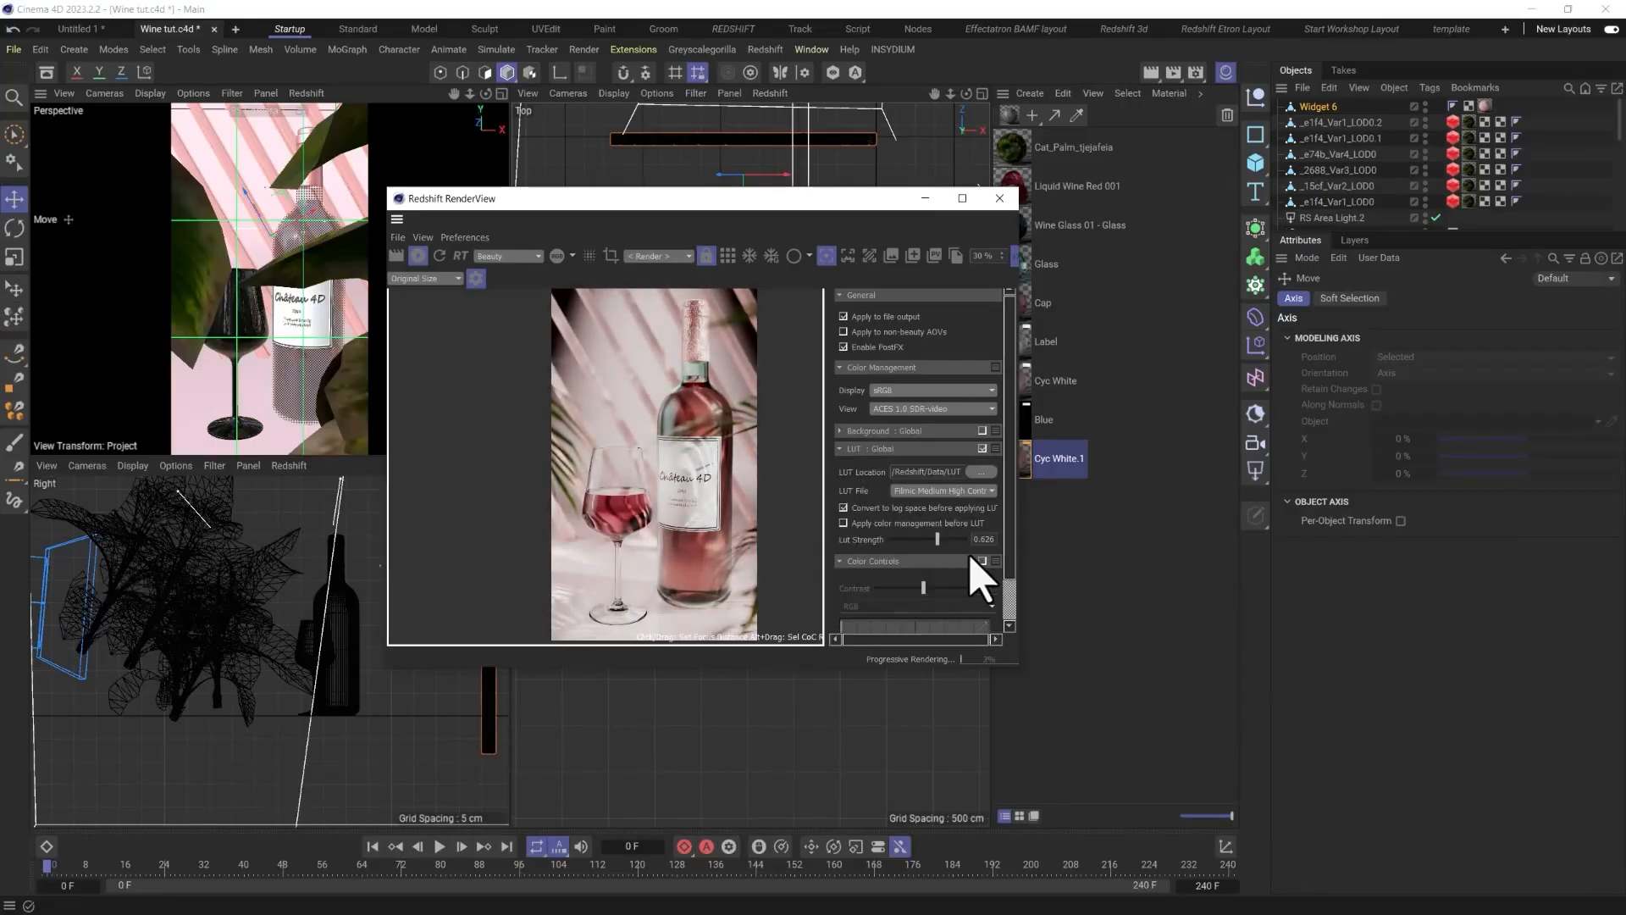
Set the LUT strength to 0.574 and the Color Controls contrast to 0.11.
scroll(834, 623, down, 3)
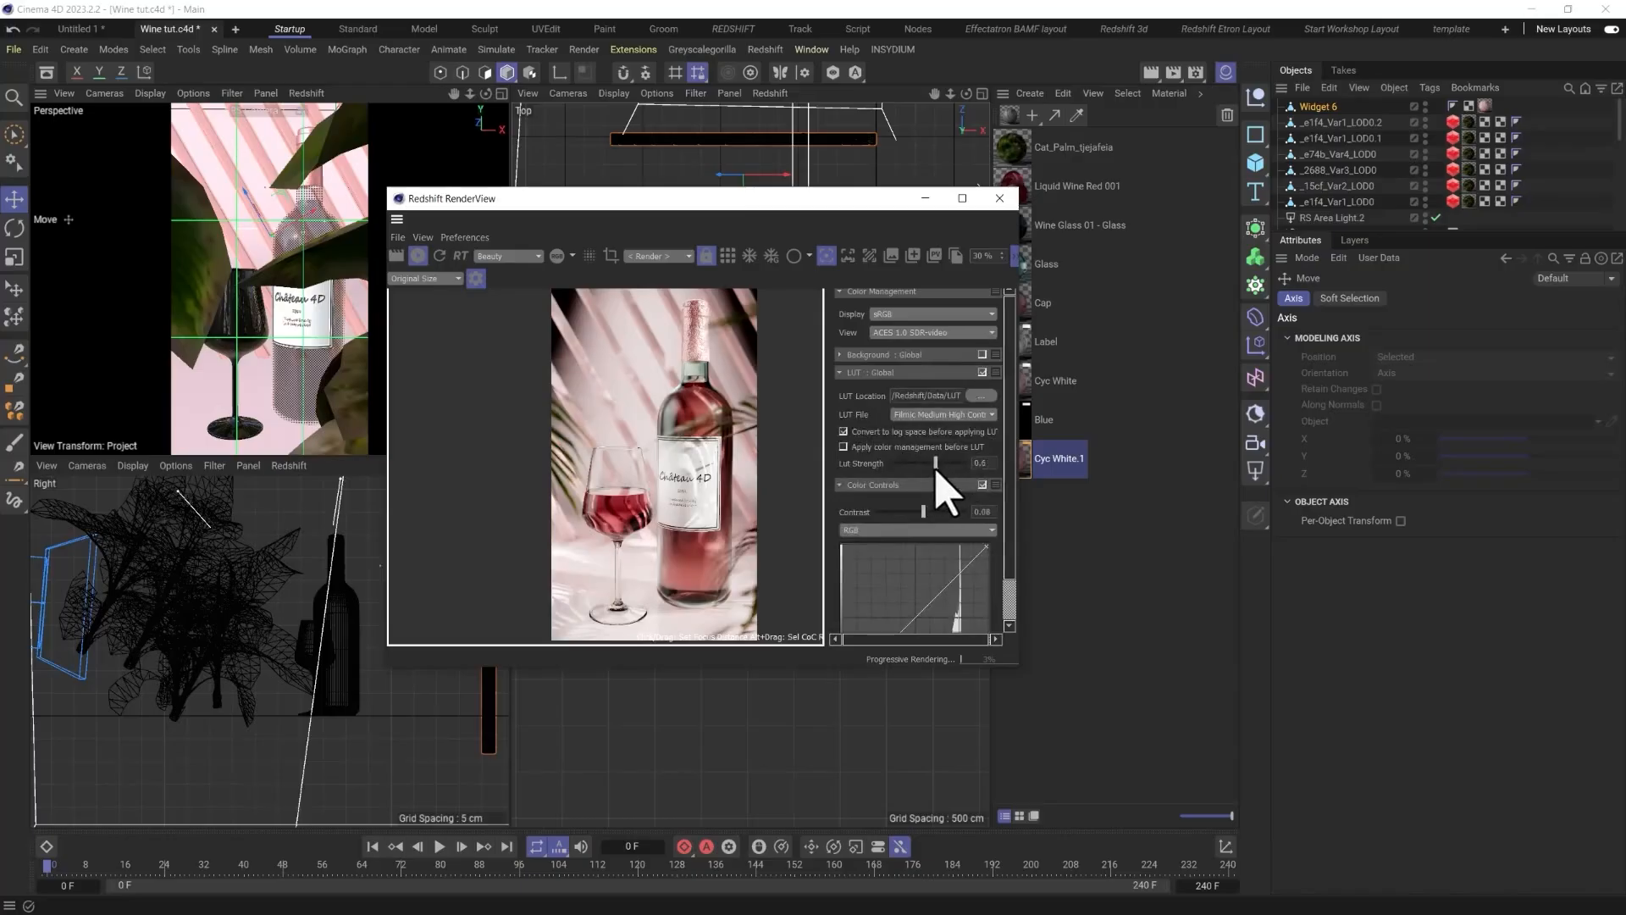
drag(937, 463, 925, 511)
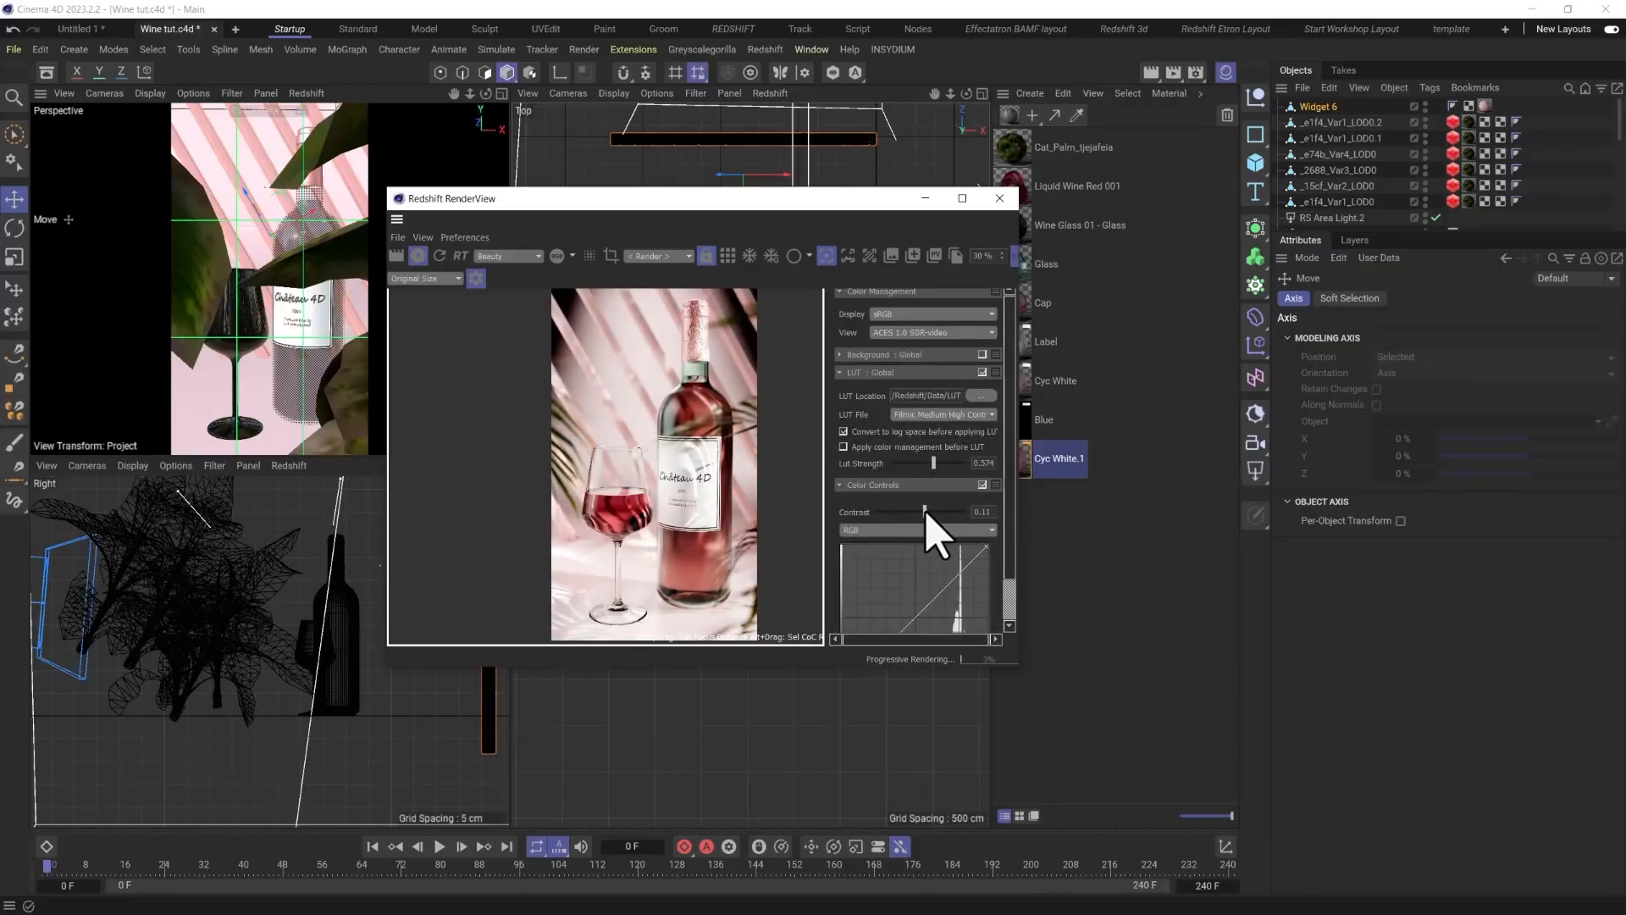
Check the blue channel's curve, return to the RGB curve and add a control point in its shadows.
click(863, 530)
click(862, 546)
scroll(862, 531, down, 2)
scroll(877, 550, up, 3)
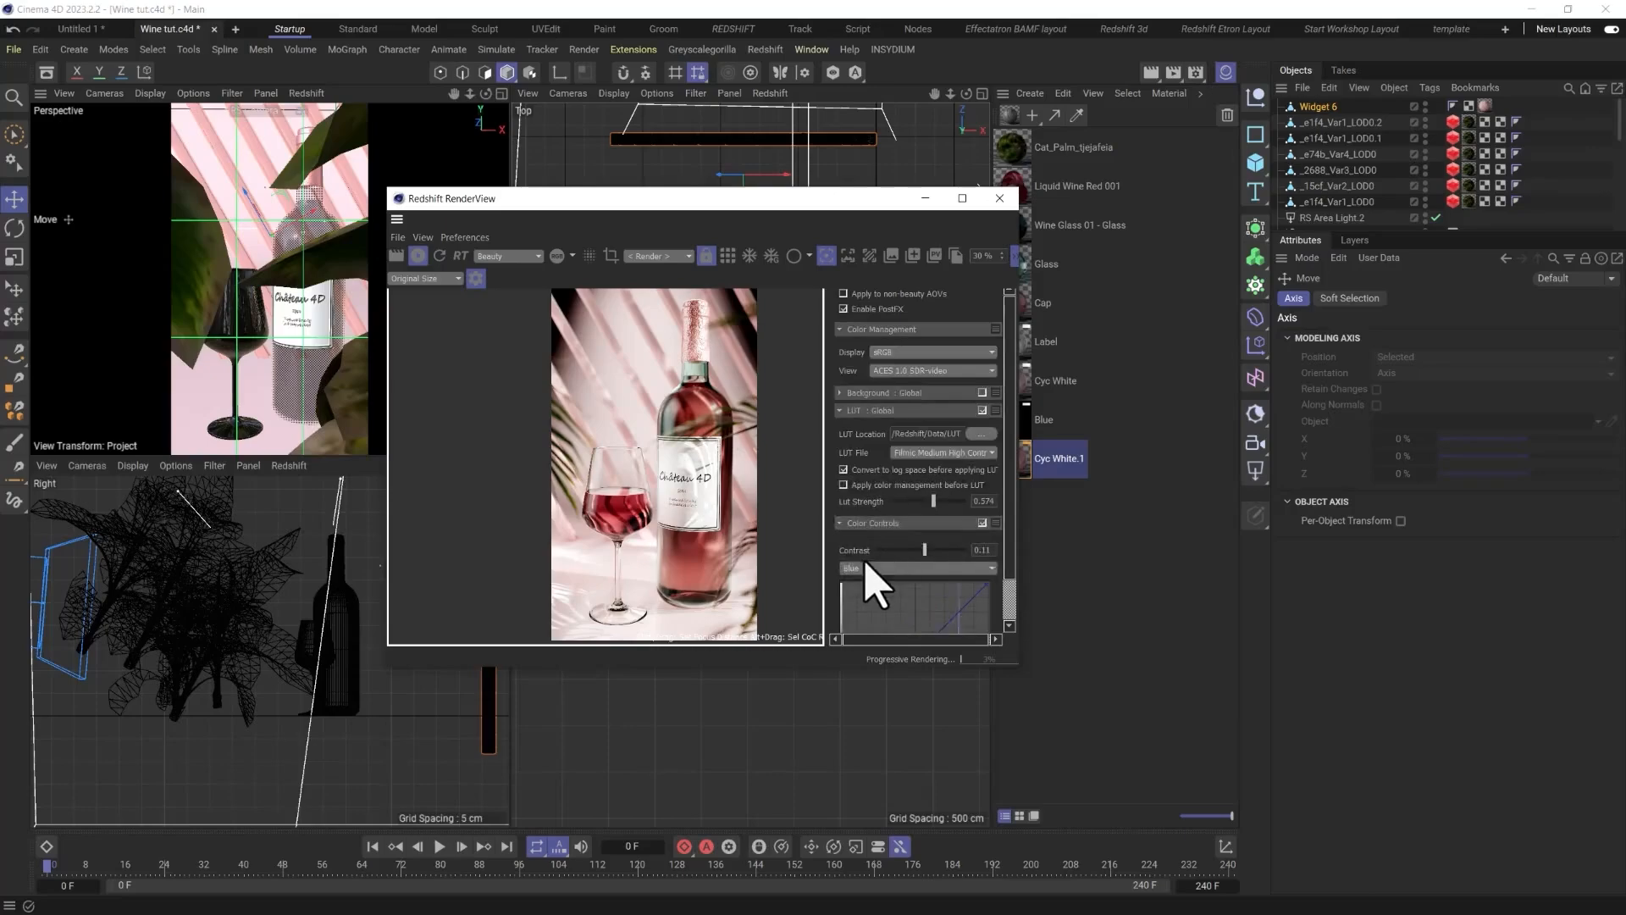
scroll(848, 623, down, 5)
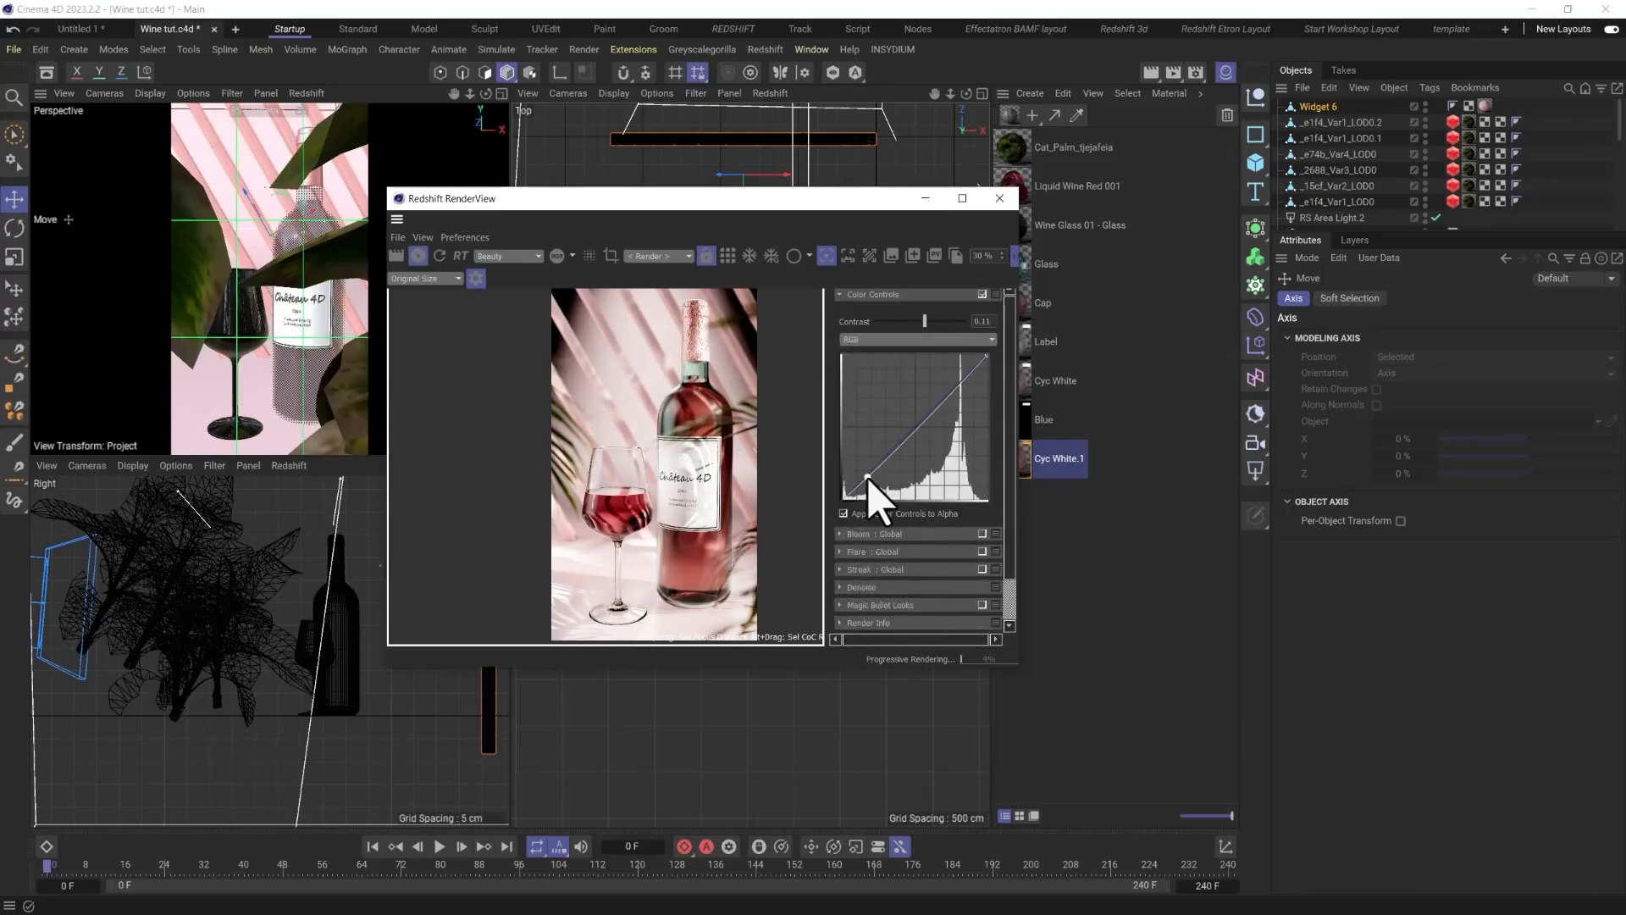
Readjust the LUT strength to 0.583 and the contrast to 0.09.
scroll(856, 461, up, 3)
drag(935, 421, 923, 480)
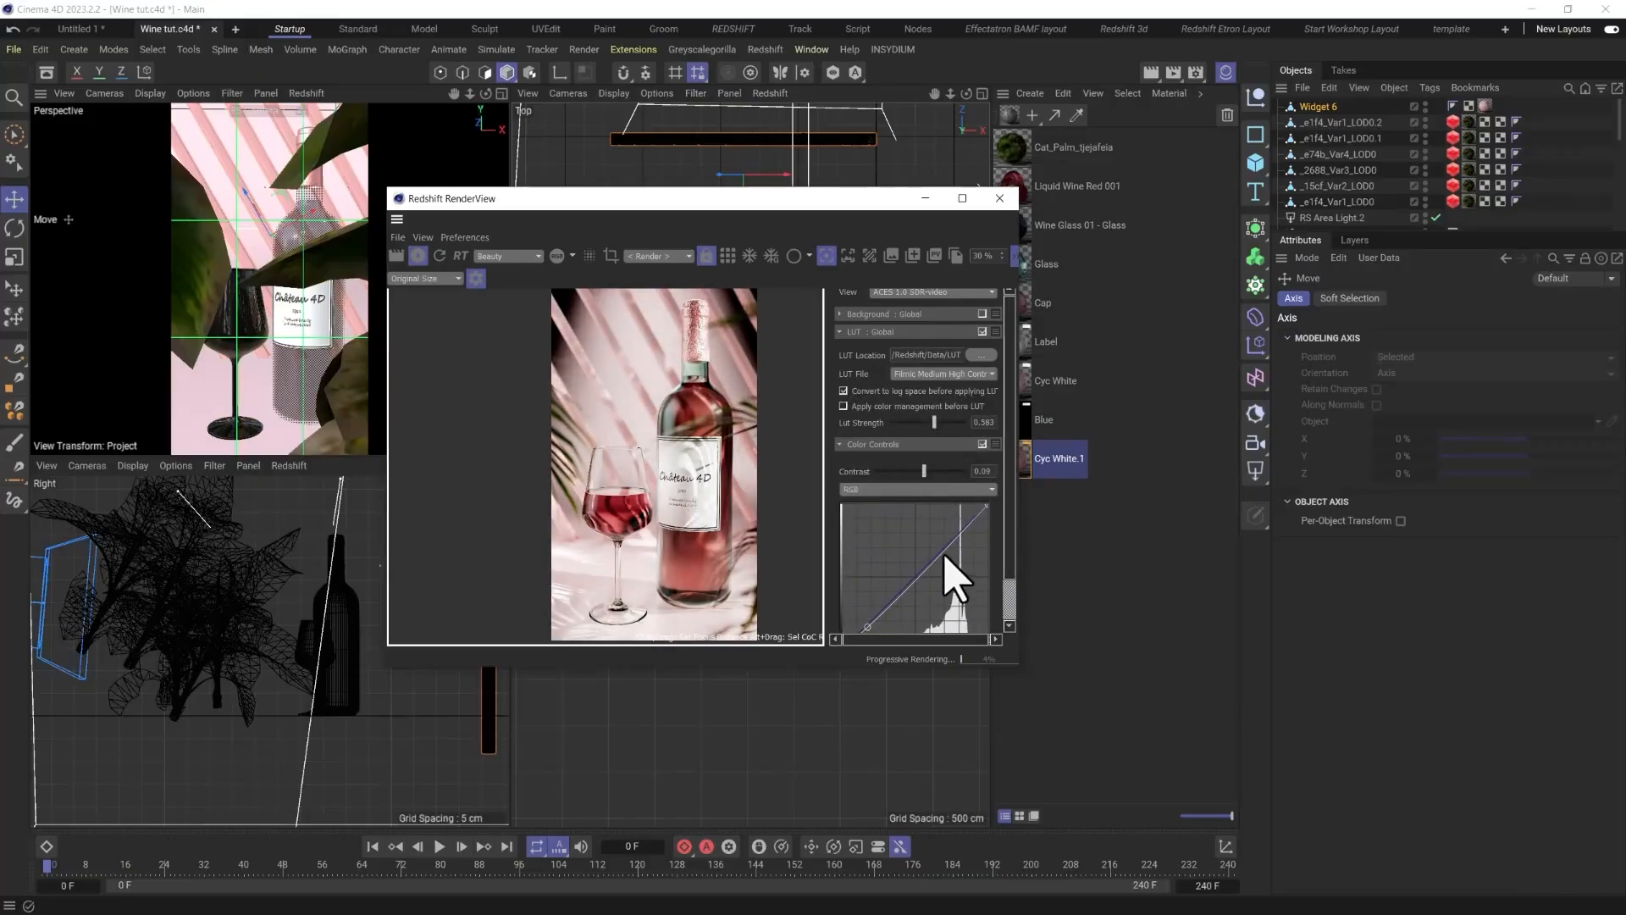
Add a highlight point to the RGB curve and fine-tune the position of its shadow point.
mouse_move(958, 532)
mouse_down()
mouse_move(966, 542)
mouse_move(963, 525)
mouse_up()
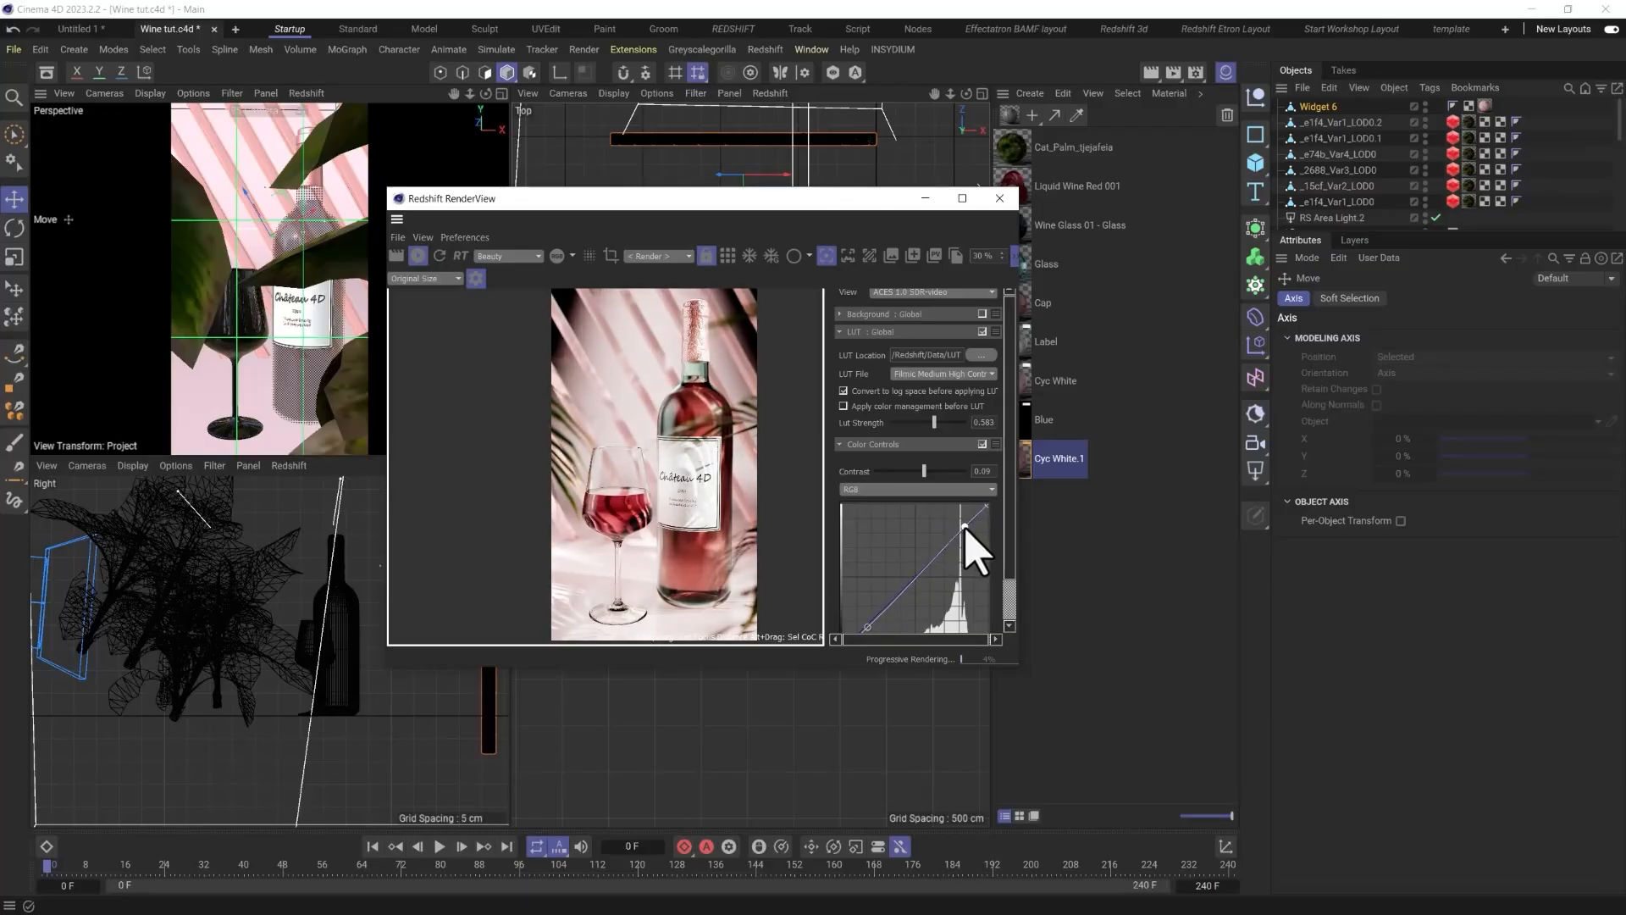
scroll(815, 610, down, 1)
scroll(853, 624, down, 1)
drag(871, 591, 871, 590)
scroll(851, 567, down, 2)
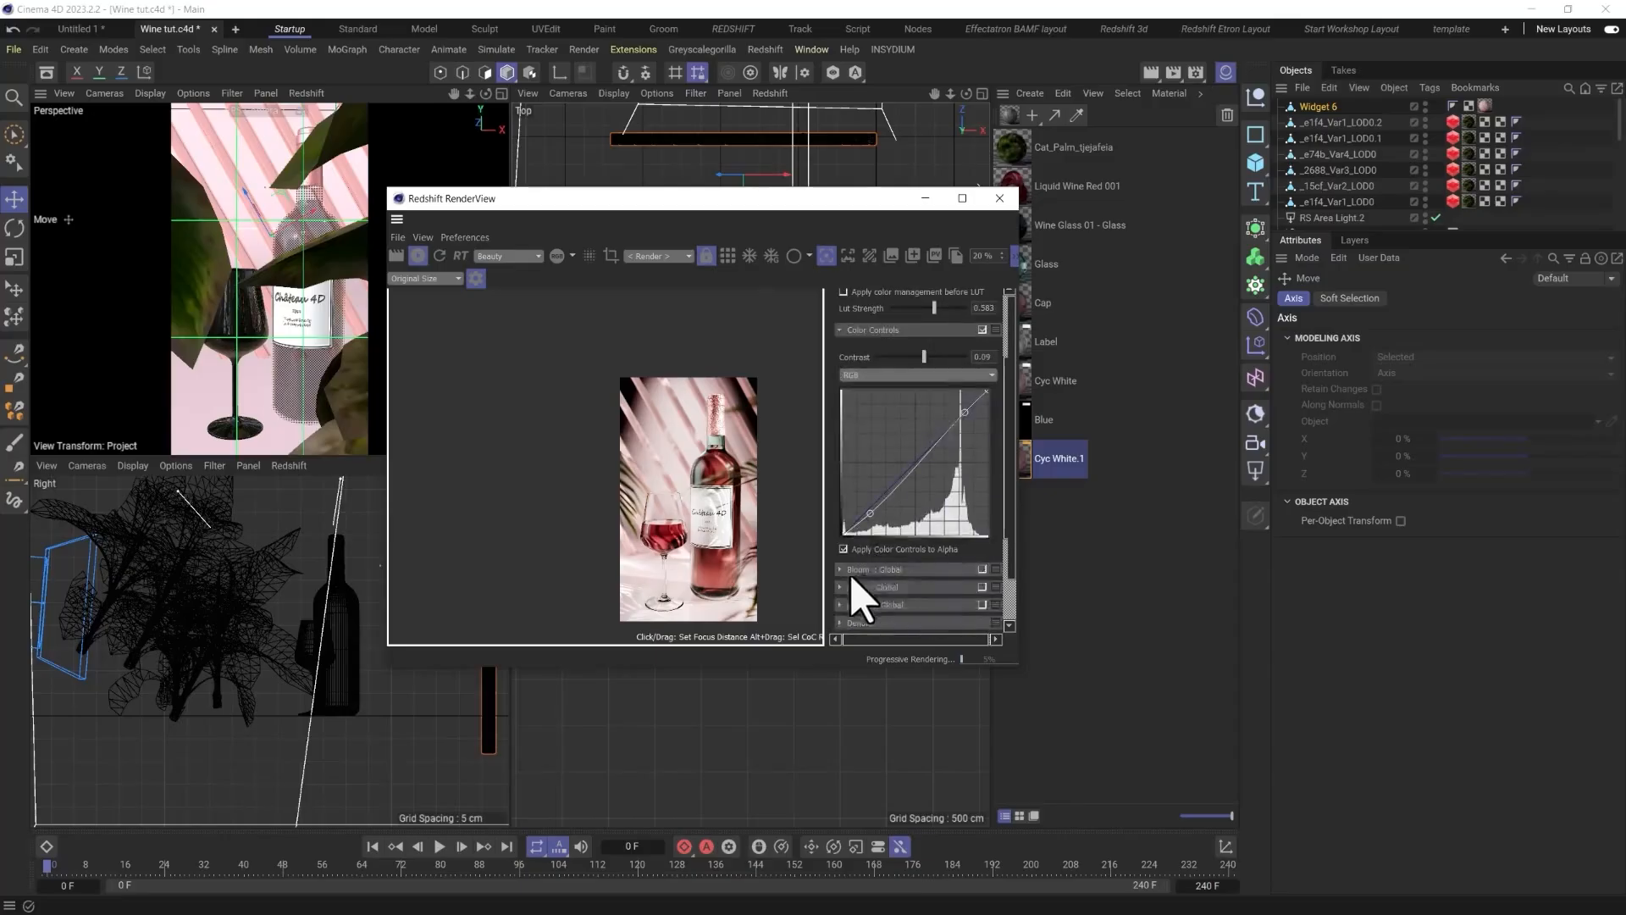
Expand the Bloom settings and examine the graded bottle and glass in the render.
click(841, 569)
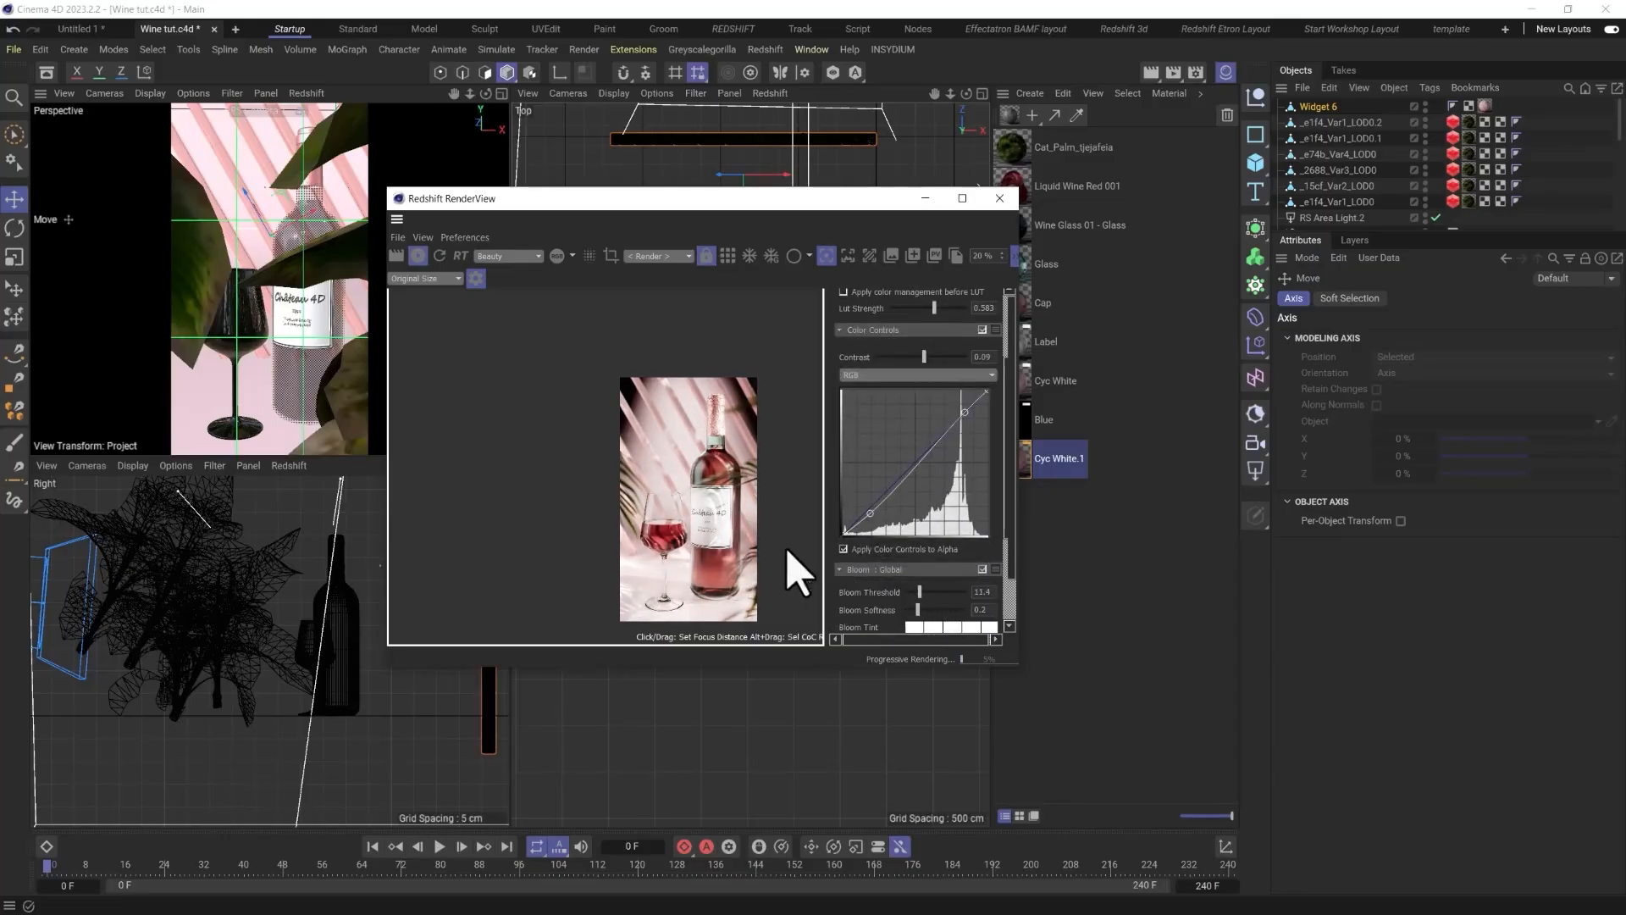
scroll(745, 534, up, 3)
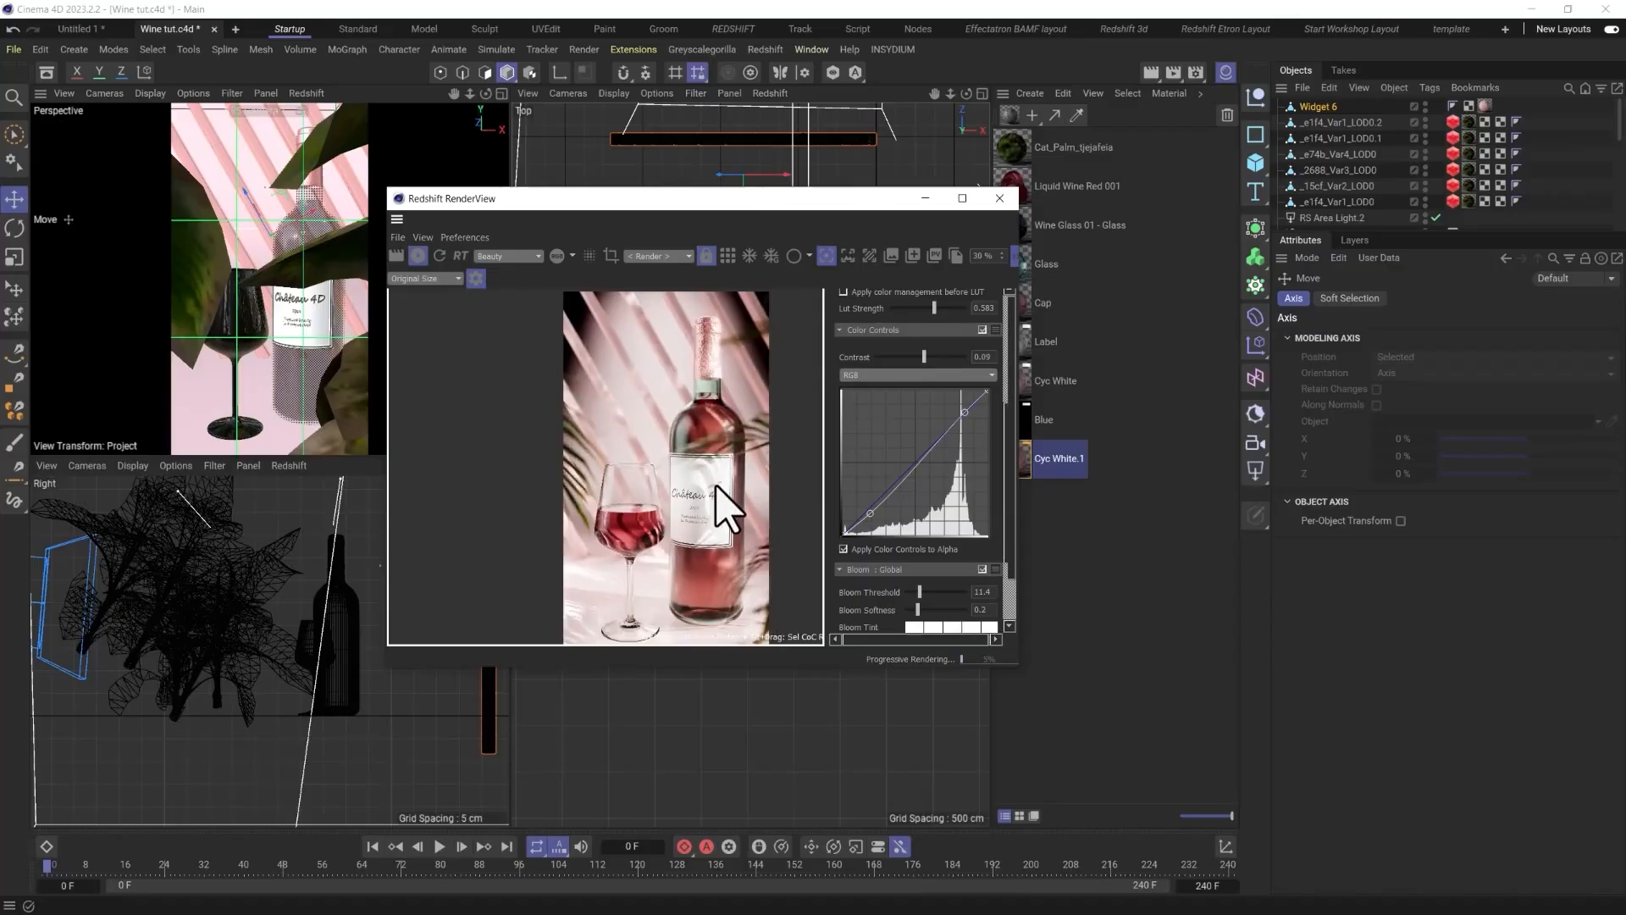
click(397, 238)
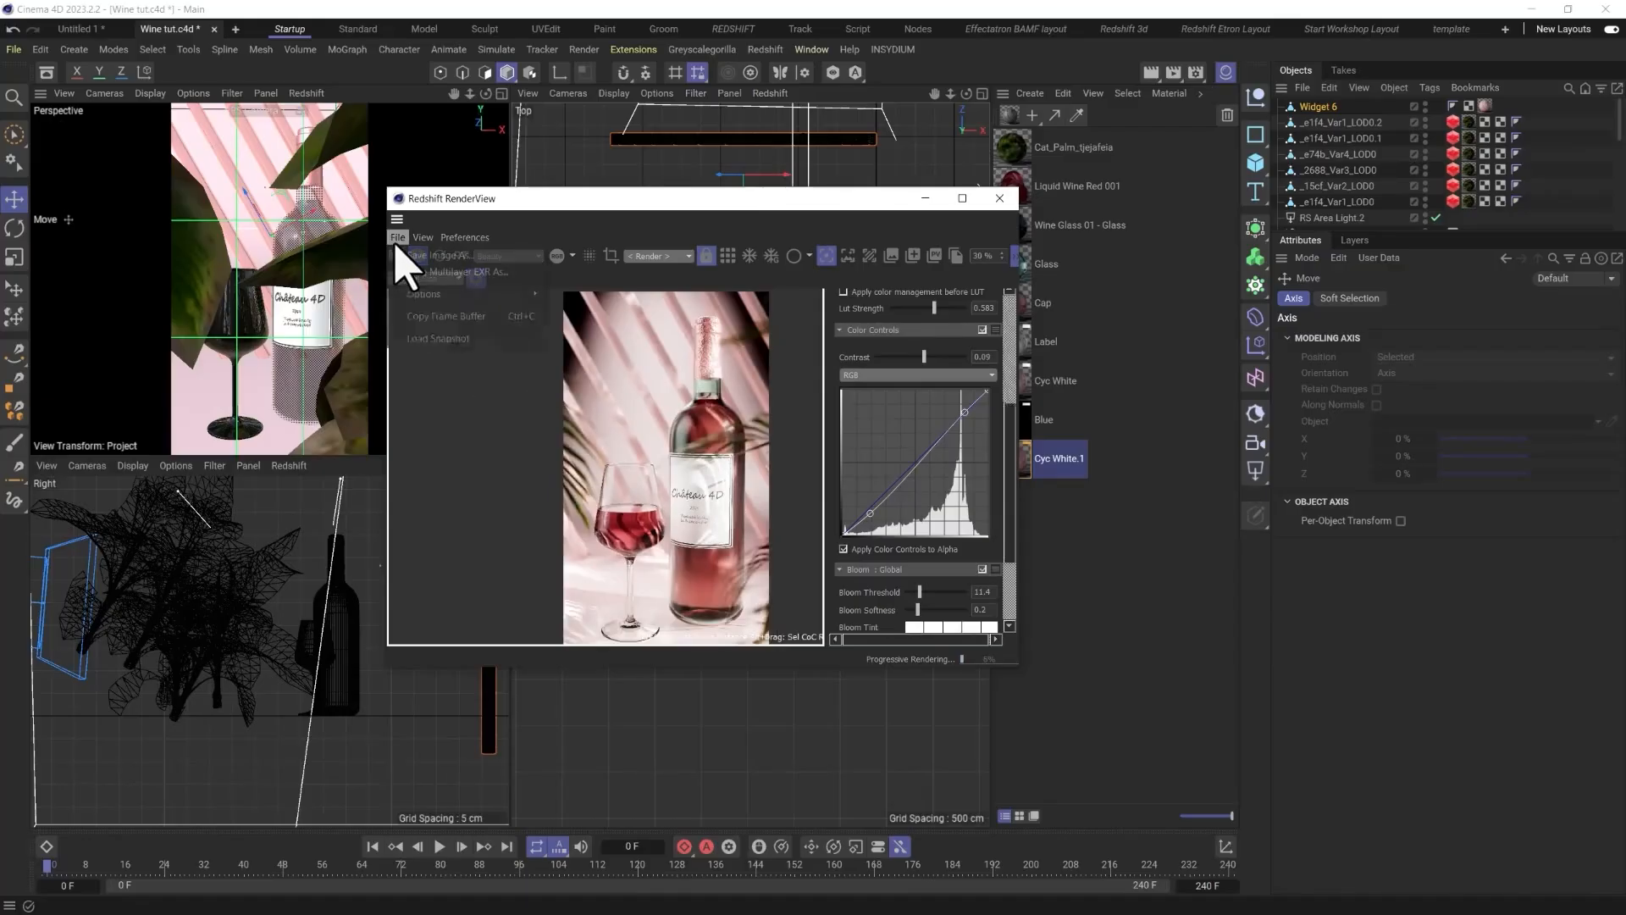
Set Redshift's denoising engine to Altus Single and bucket quality to Medium, and start the final render.
click(1196, 72)
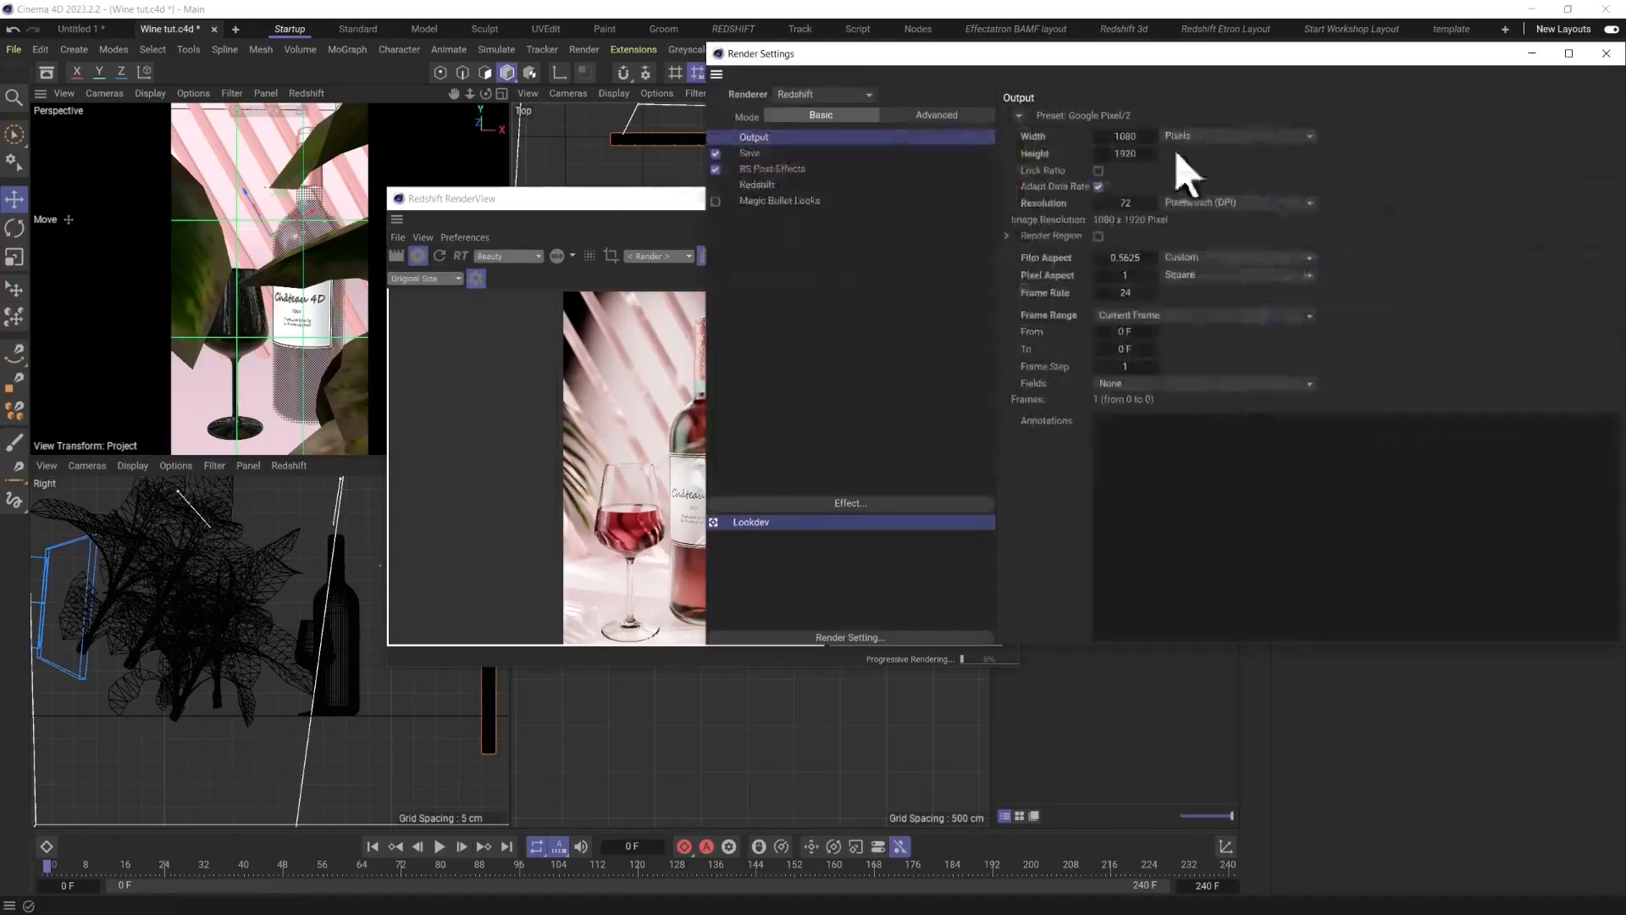
click(757, 184)
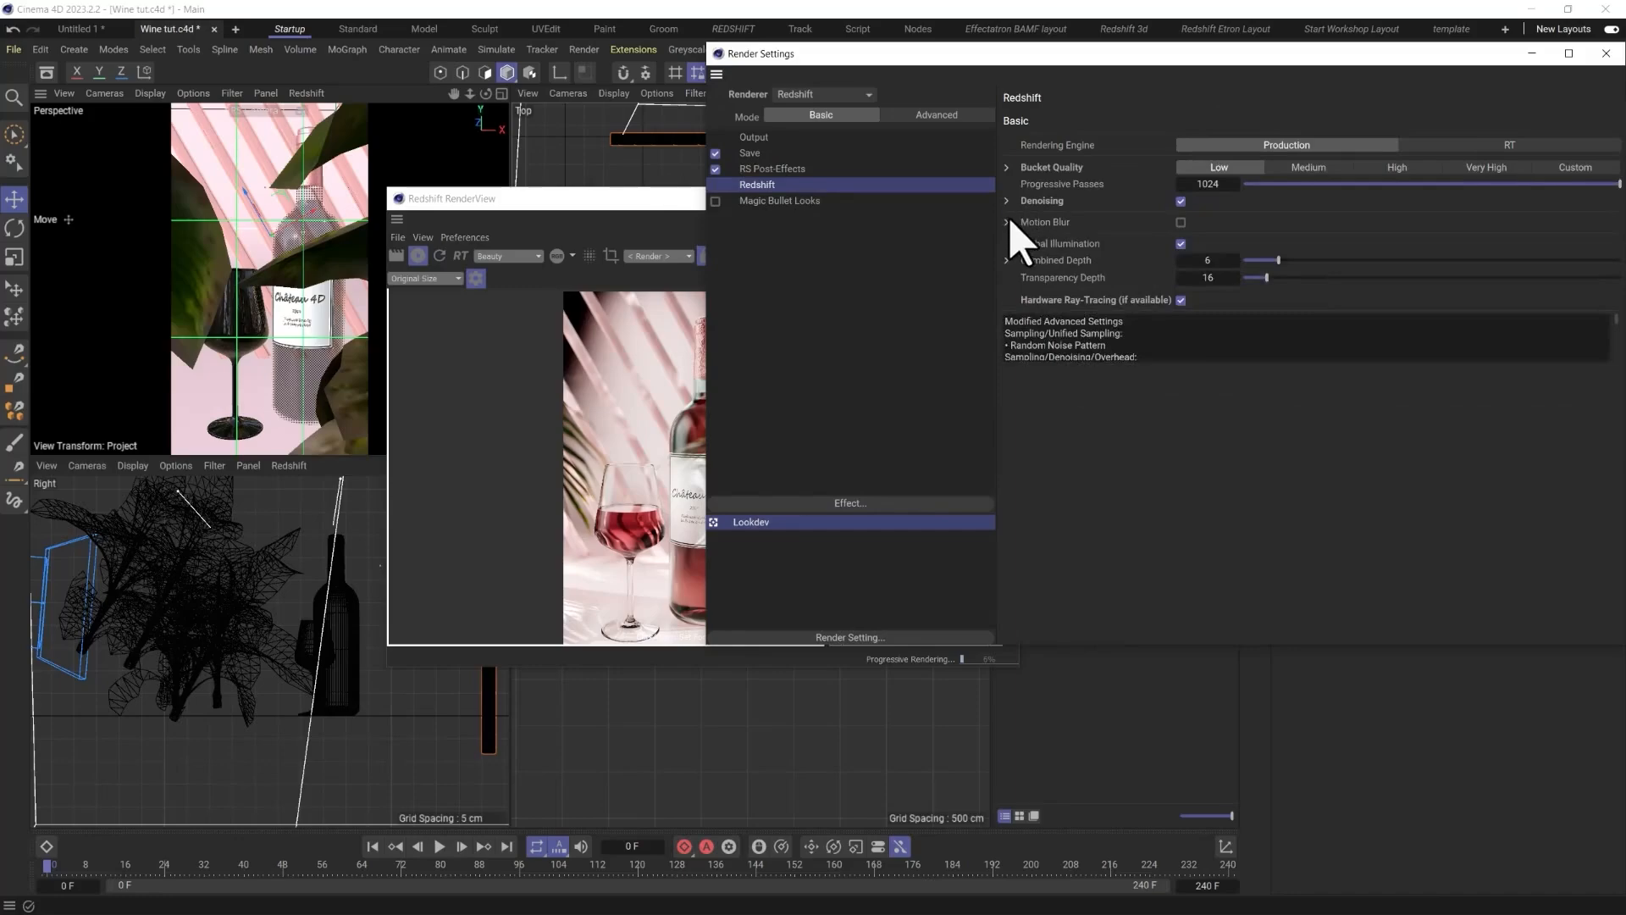
click(1007, 200)
click(1349, 217)
click(1309, 169)
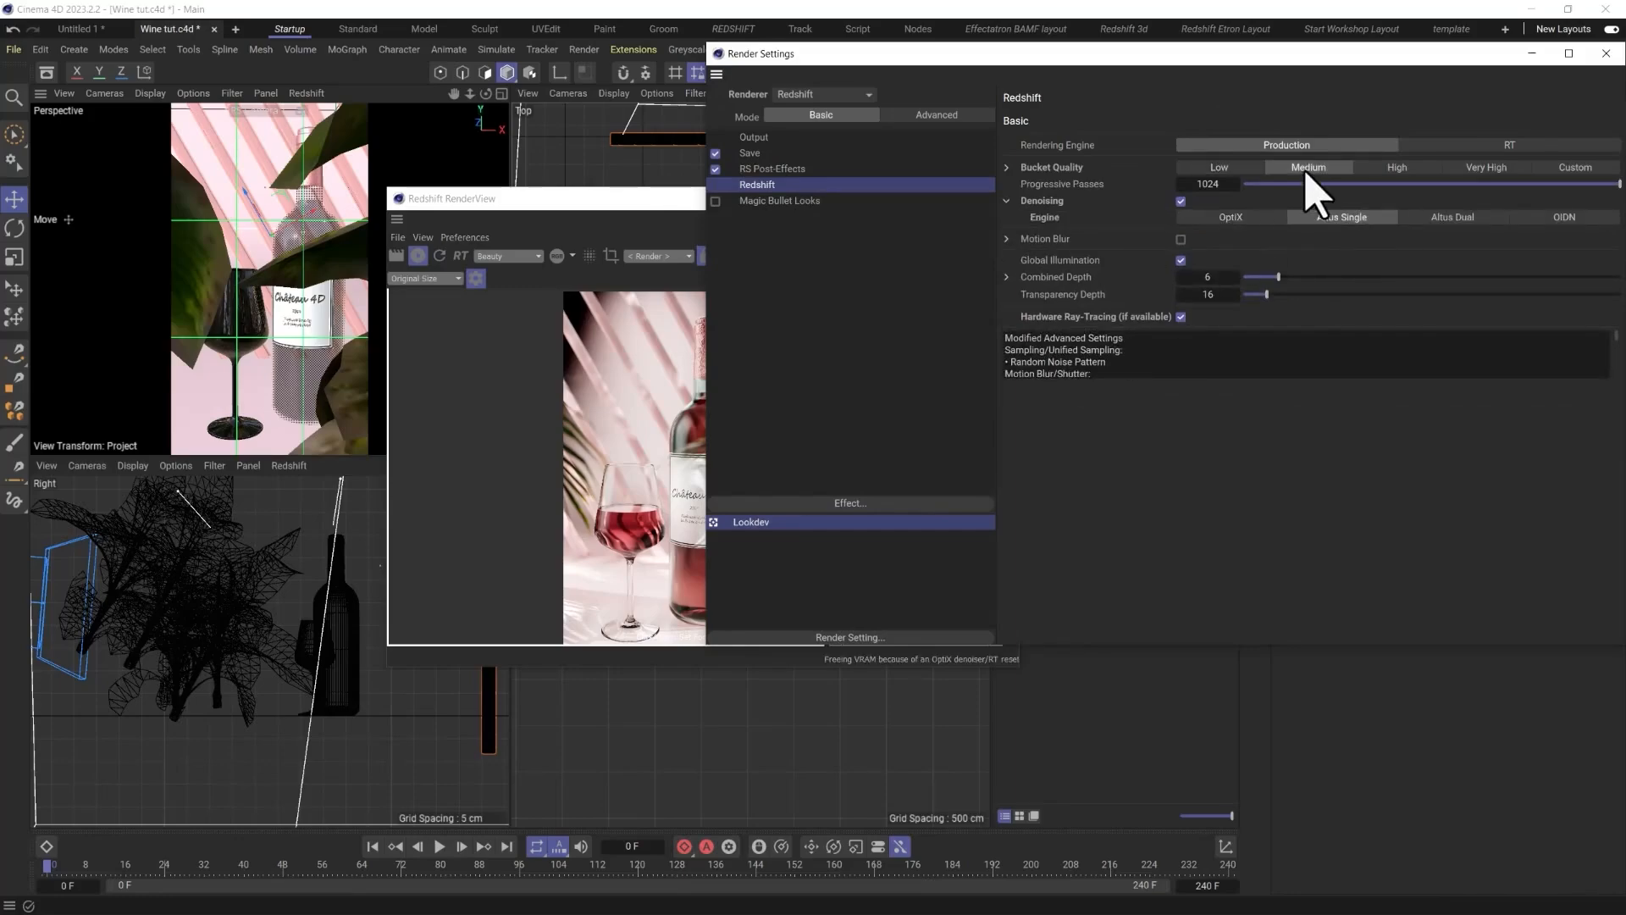
click(1606, 53)
click(396, 255)
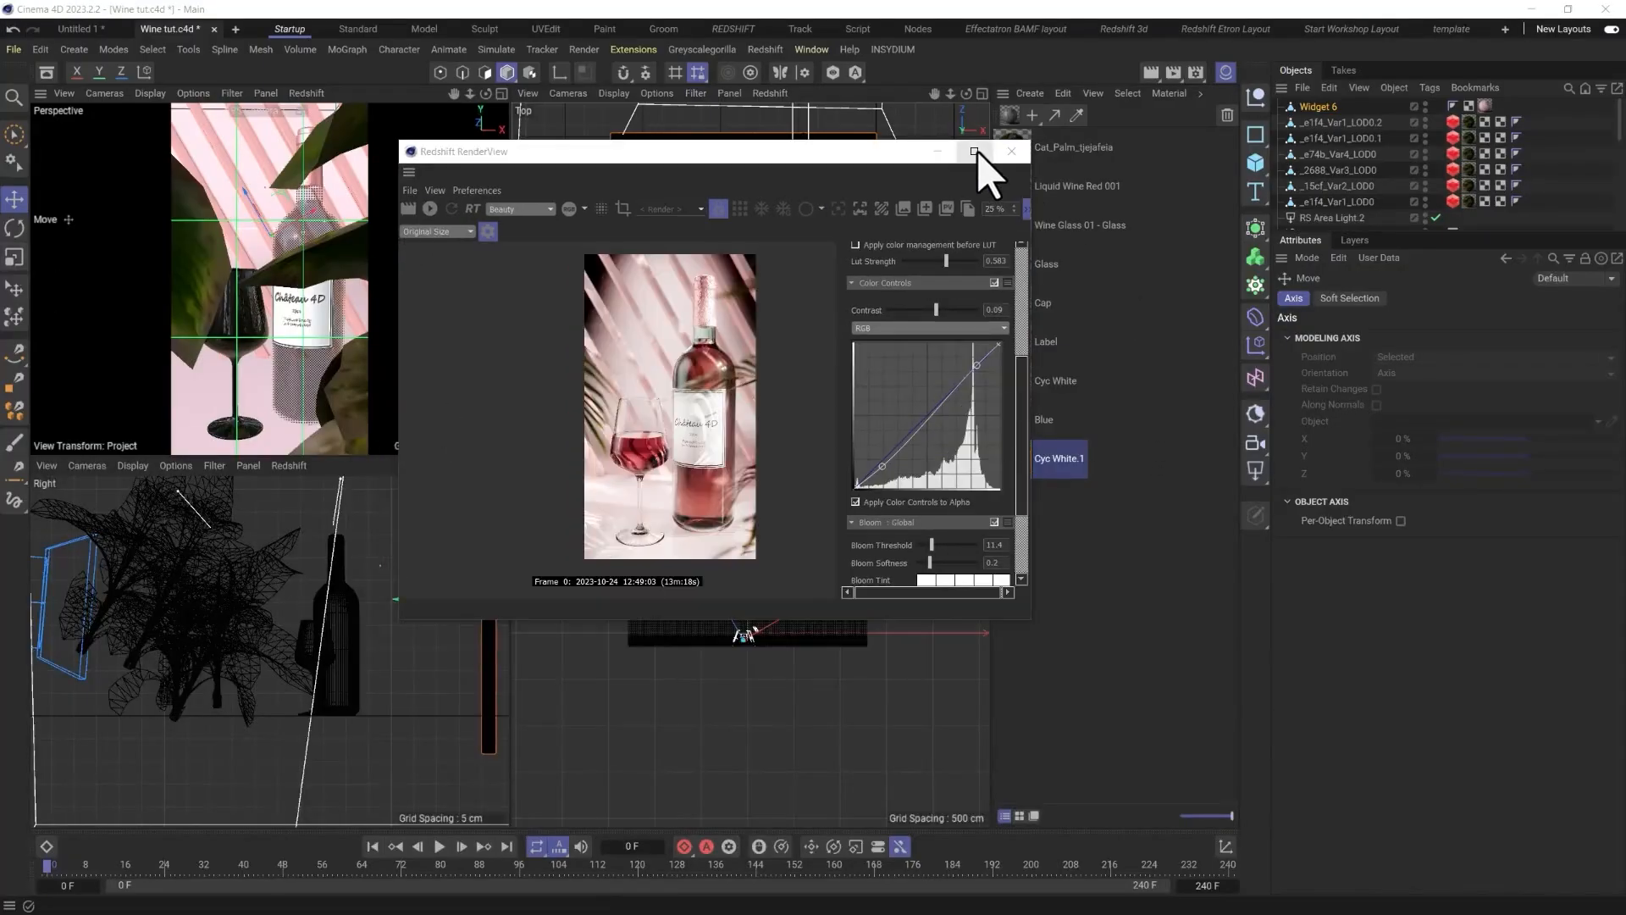
Maximize the RenderView and regrade the finished render with LUT strength 0.374 and contrast 0.13.
click(974, 151)
scroll(715, 556, up, 5)
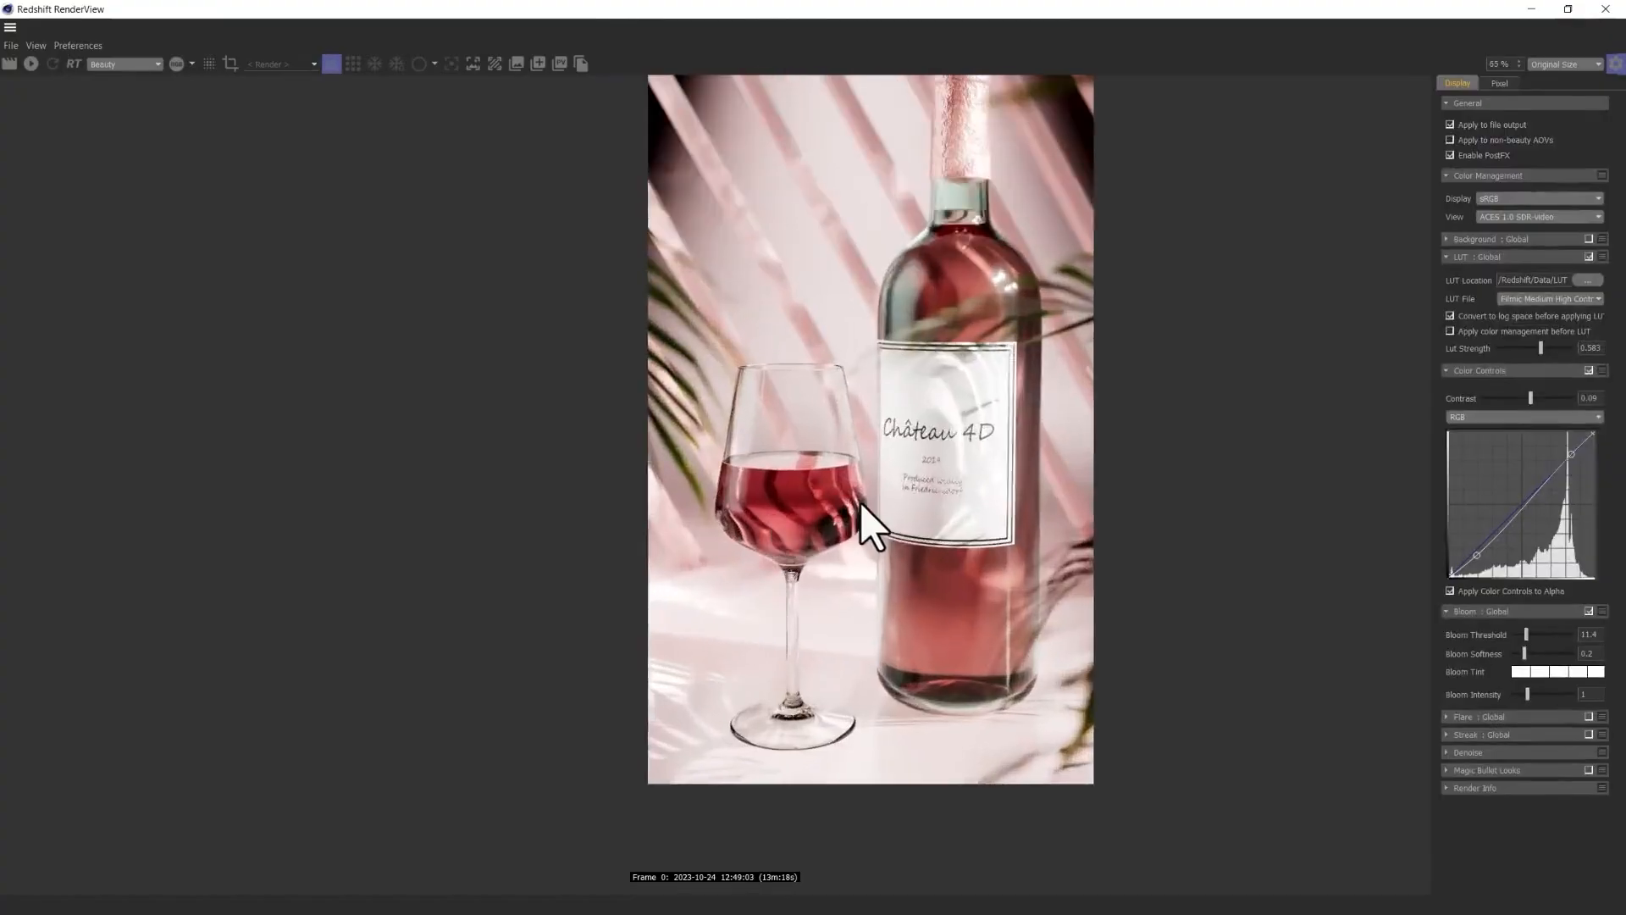
middle_drag(863, 521, 742, 525)
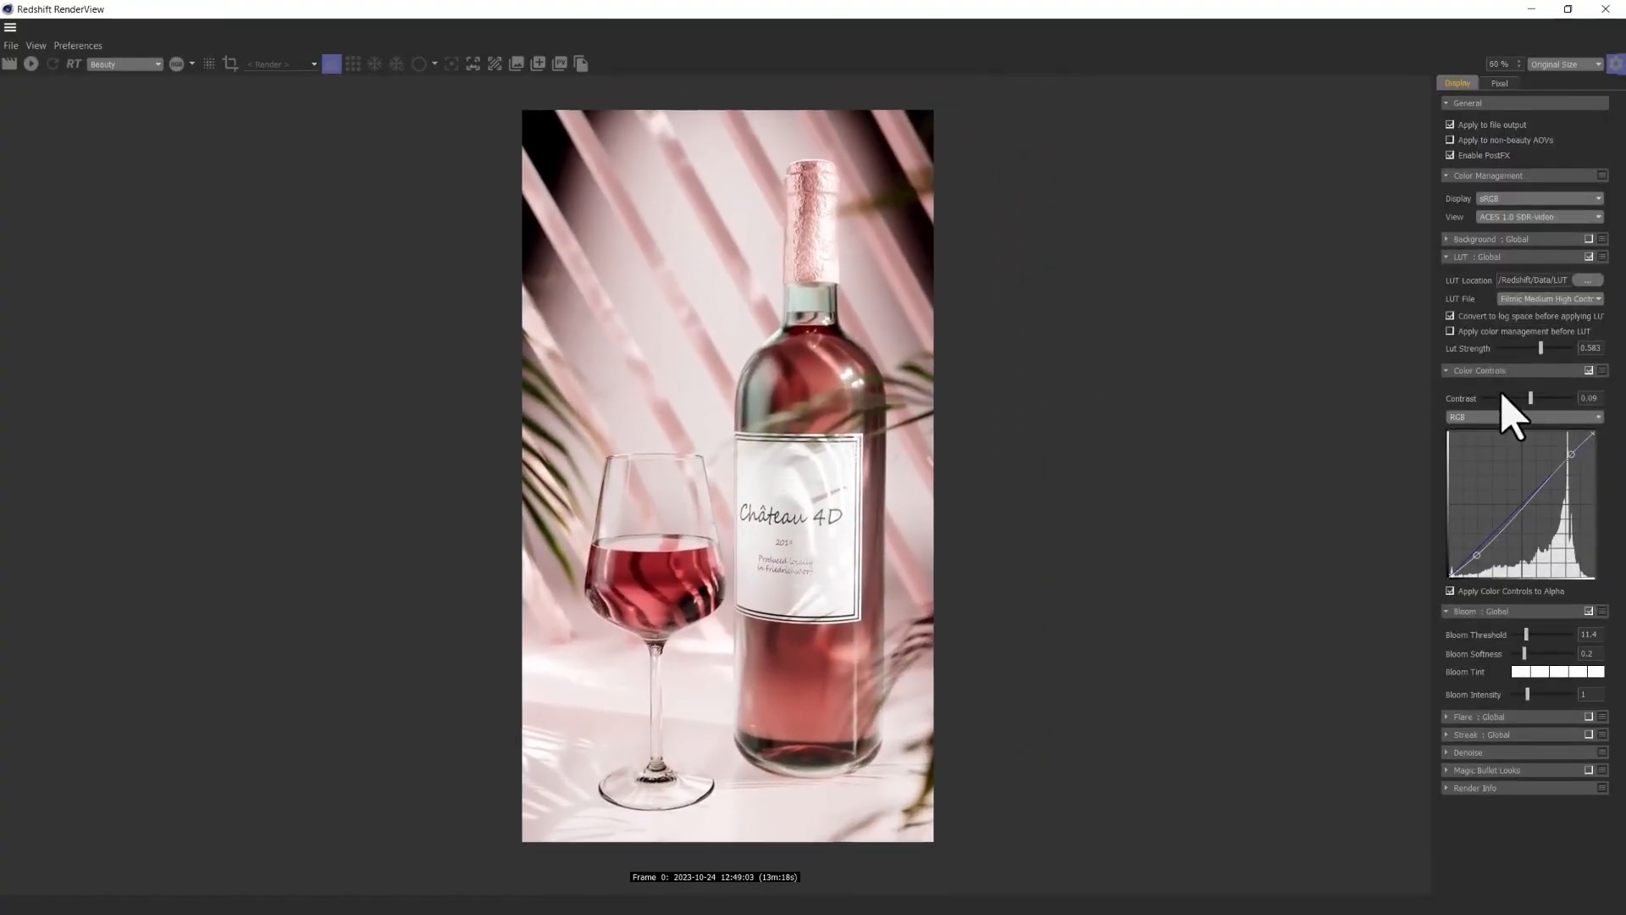
drag(1544, 348, 1534, 396)
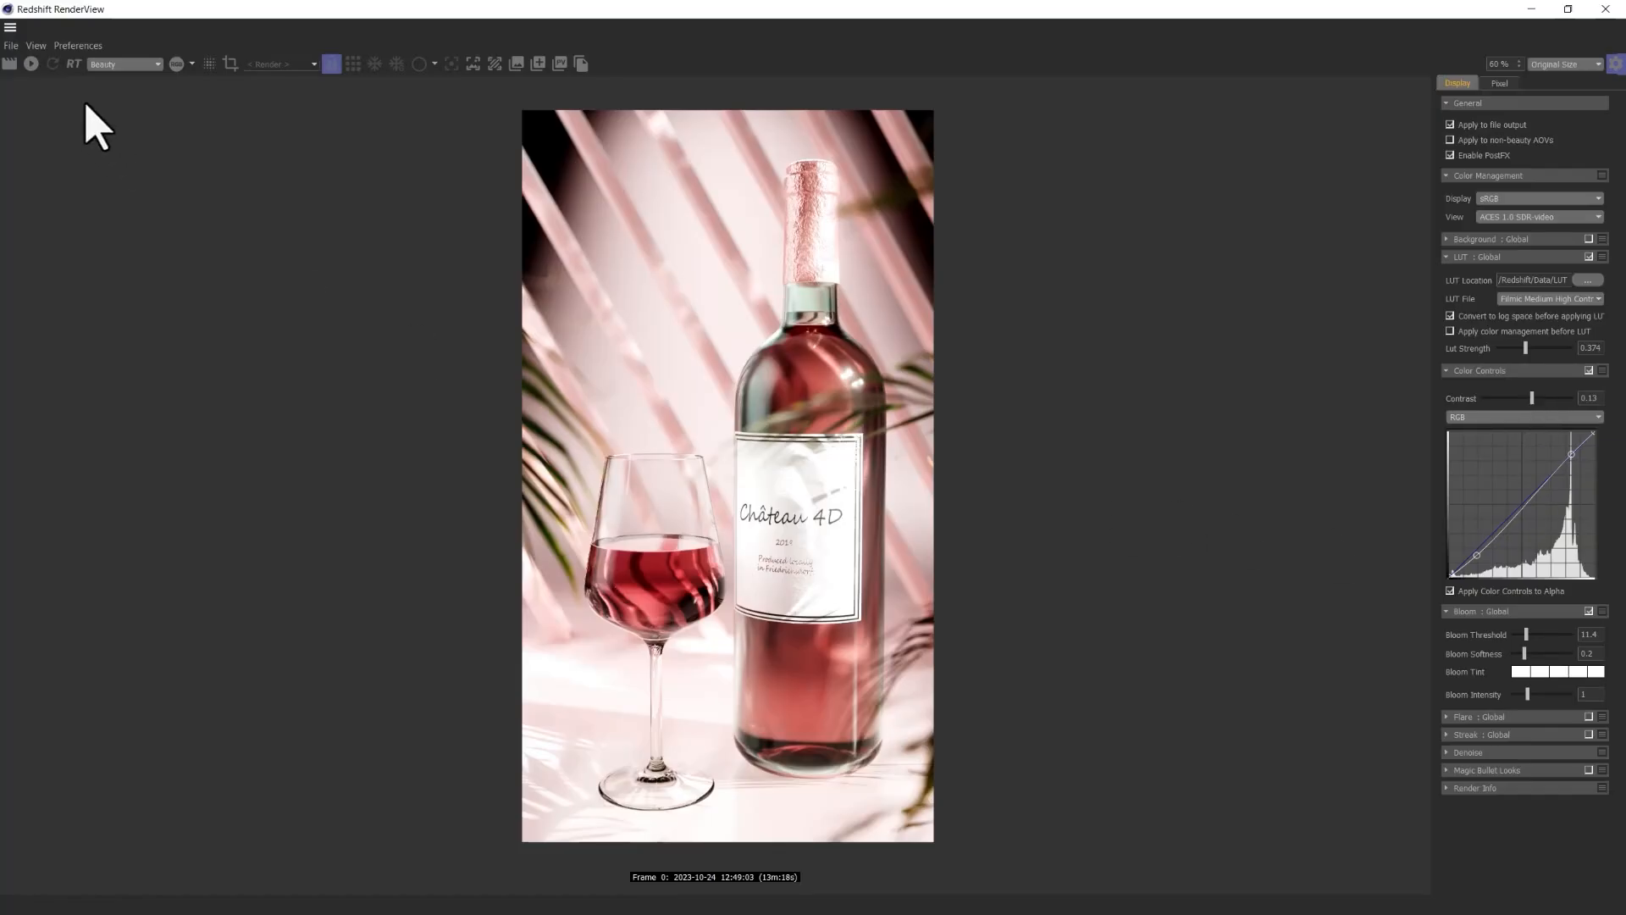
Save the rendered image as the JPEG file WINE MM.jpg in the 2024 tutorials folder.
click(17, 45)
click(24, 68)
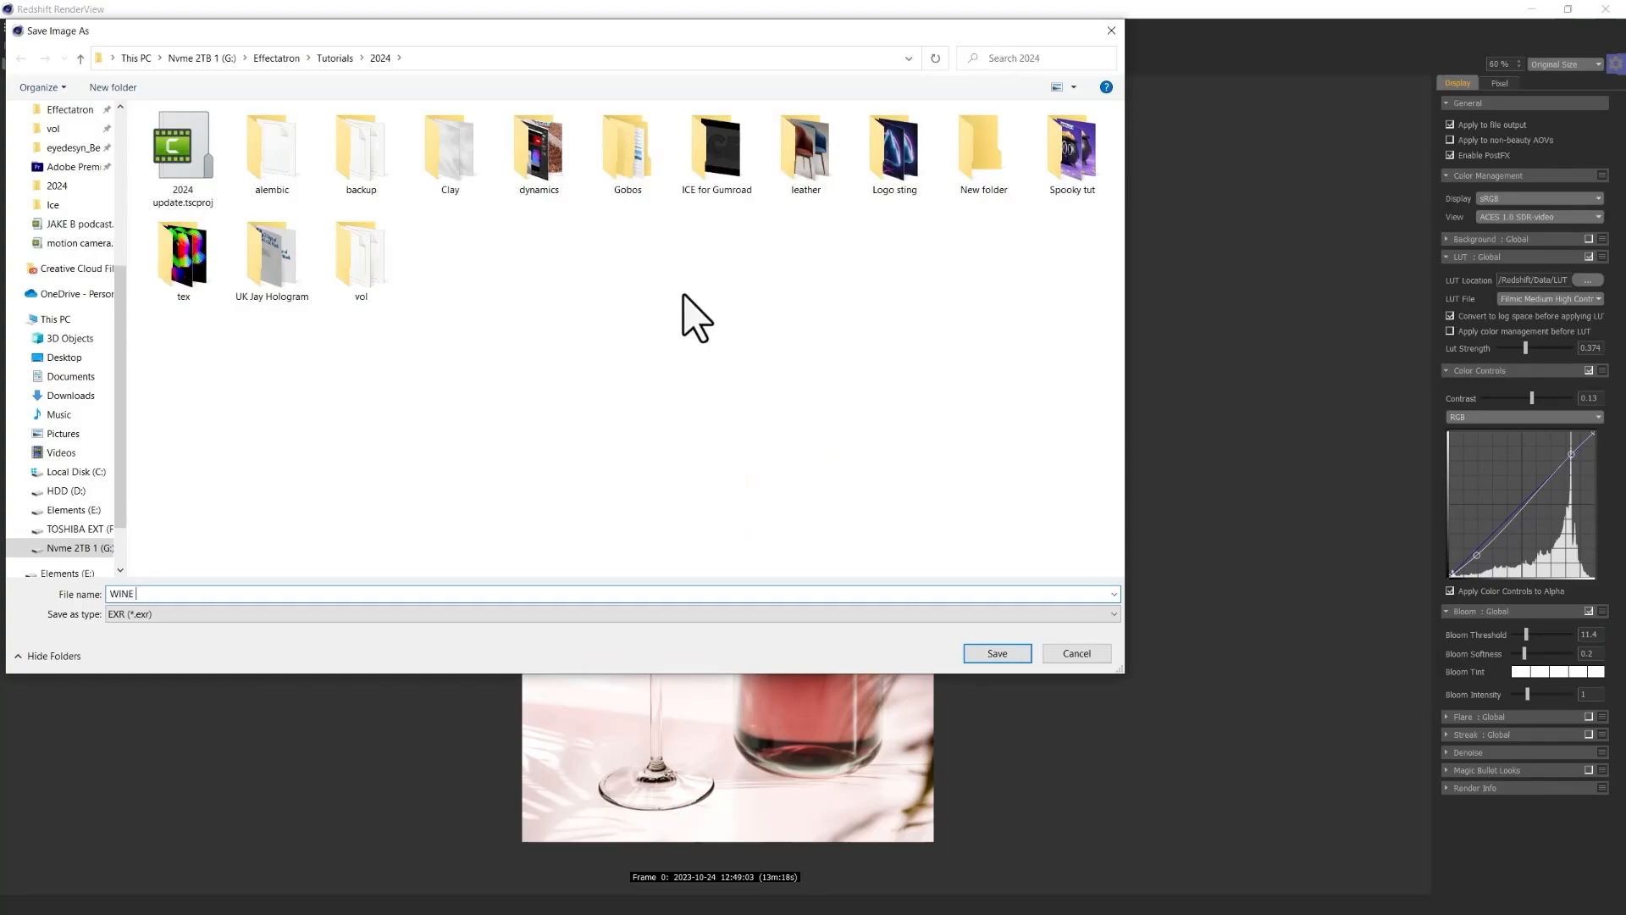
click(472, 618)
click(212, 716)
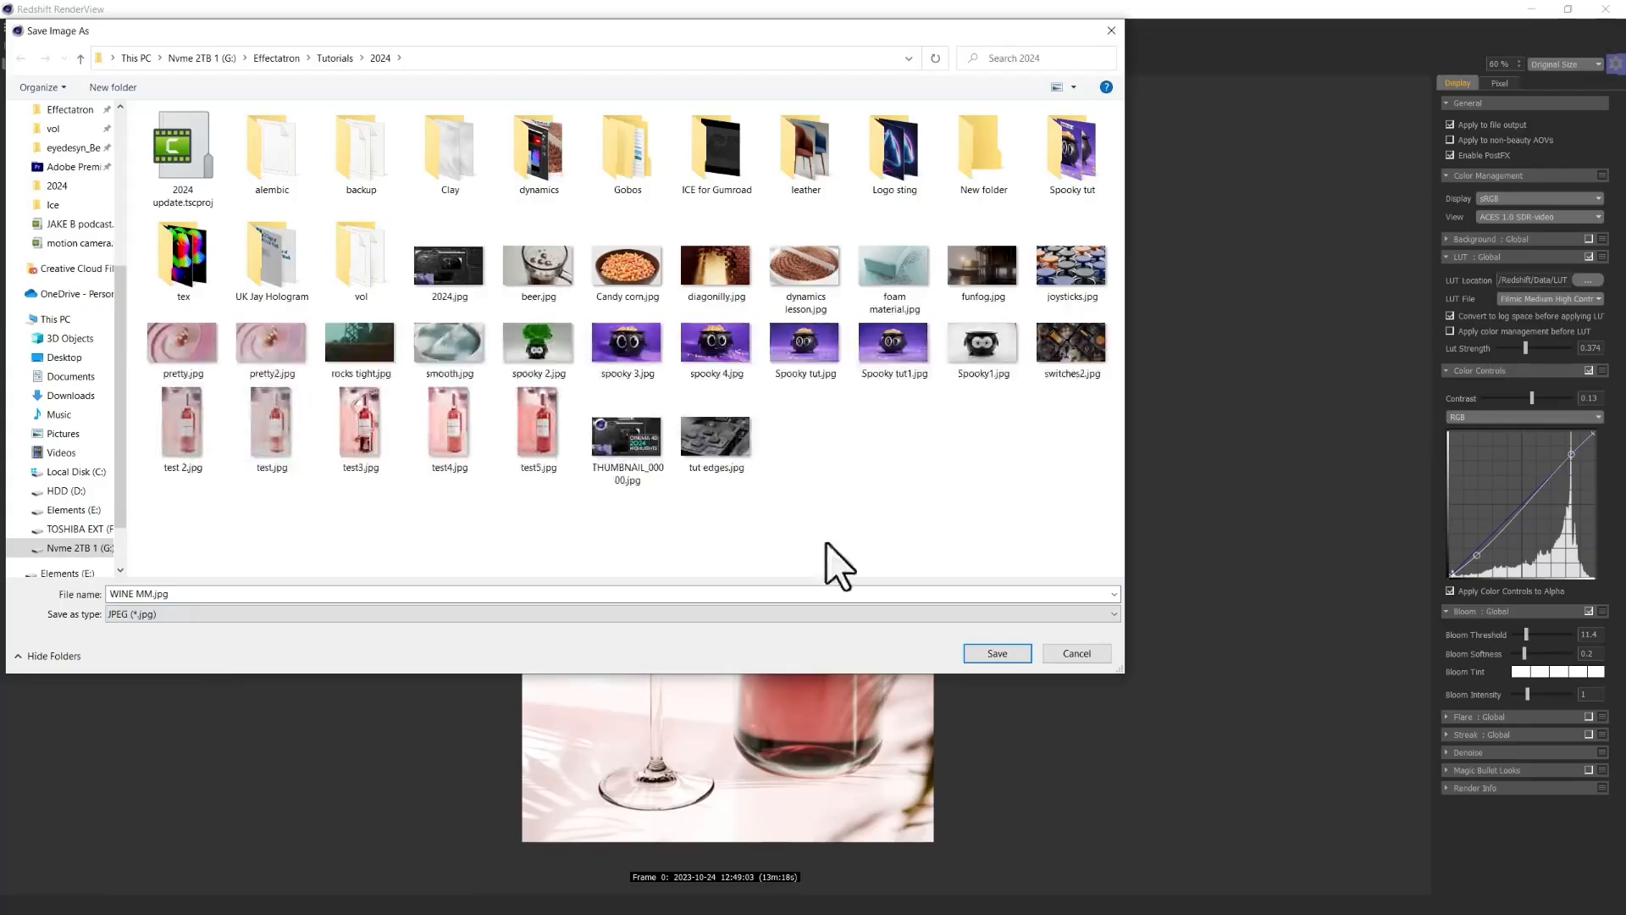
click(1016, 653)
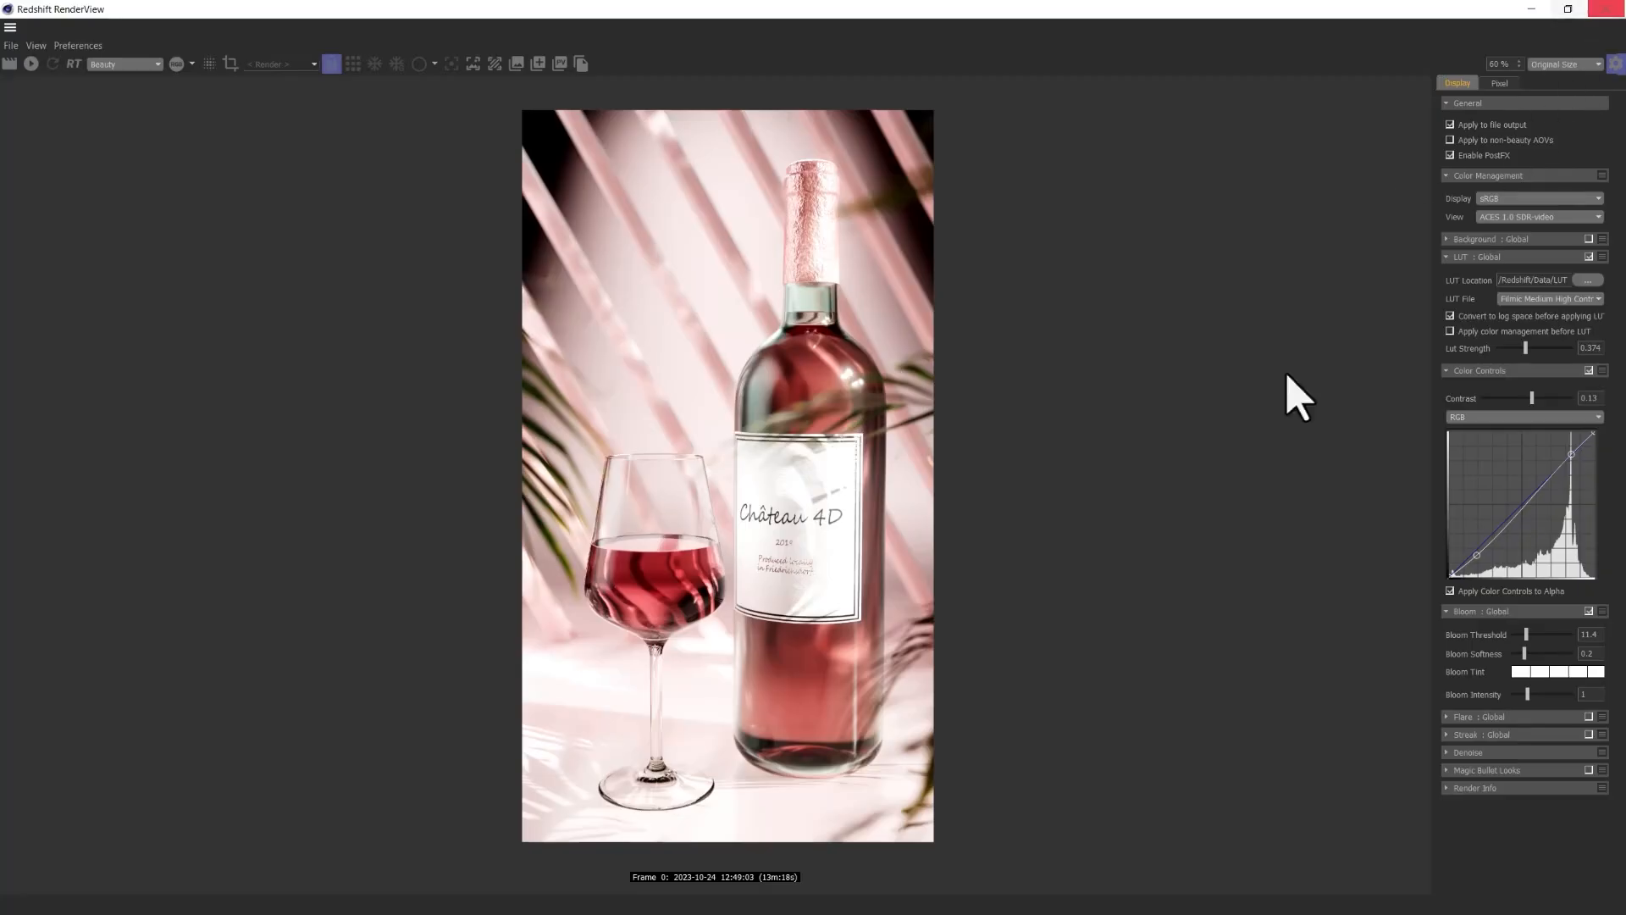
Examine the bottle label and blurred palm leaves up close, as well as the overall composition of the final render.
scroll(893, 472, up, 5)
scroll(832, 439, up, 3)
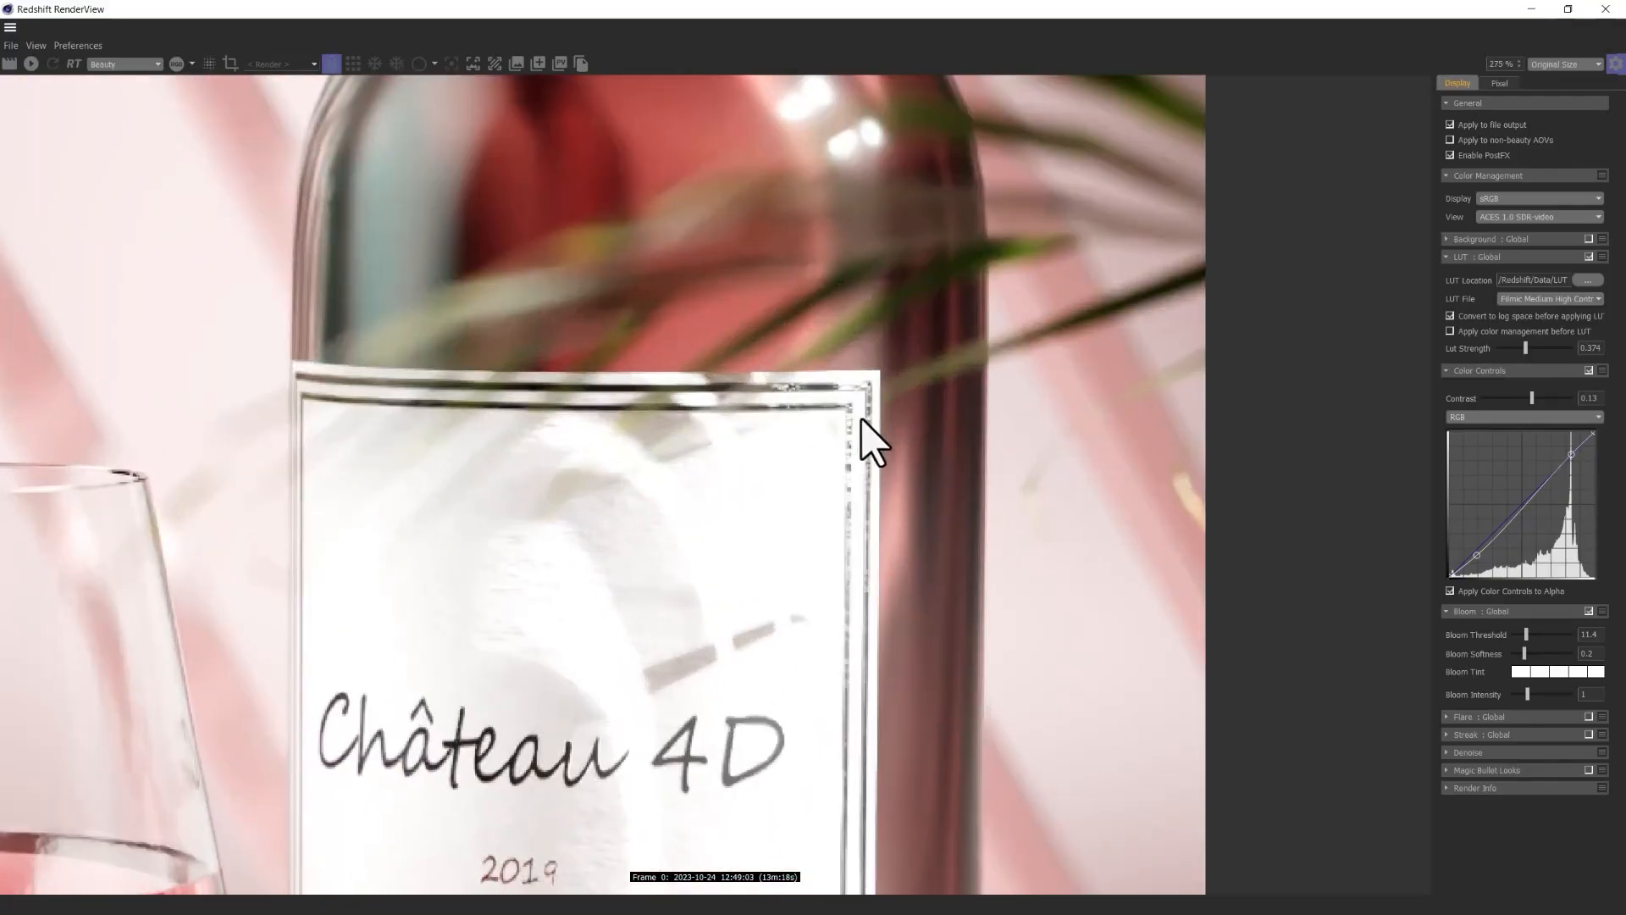
scroll(873, 601, down, 1)
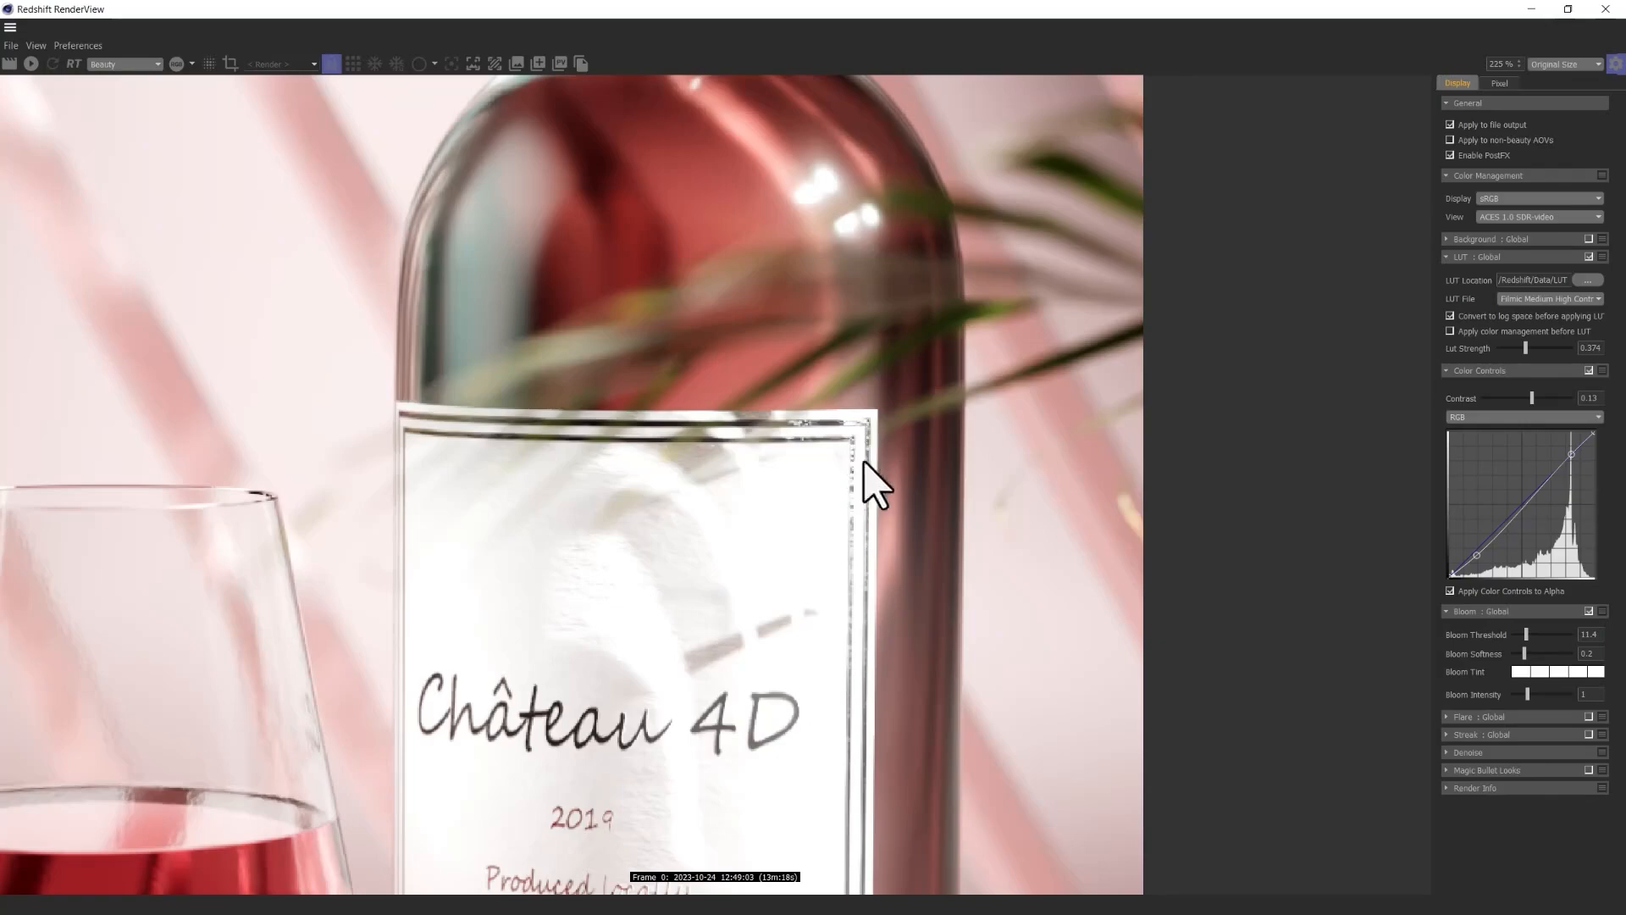
scroll(864, 564, down, 1)
scroll(678, 745, down, 1)
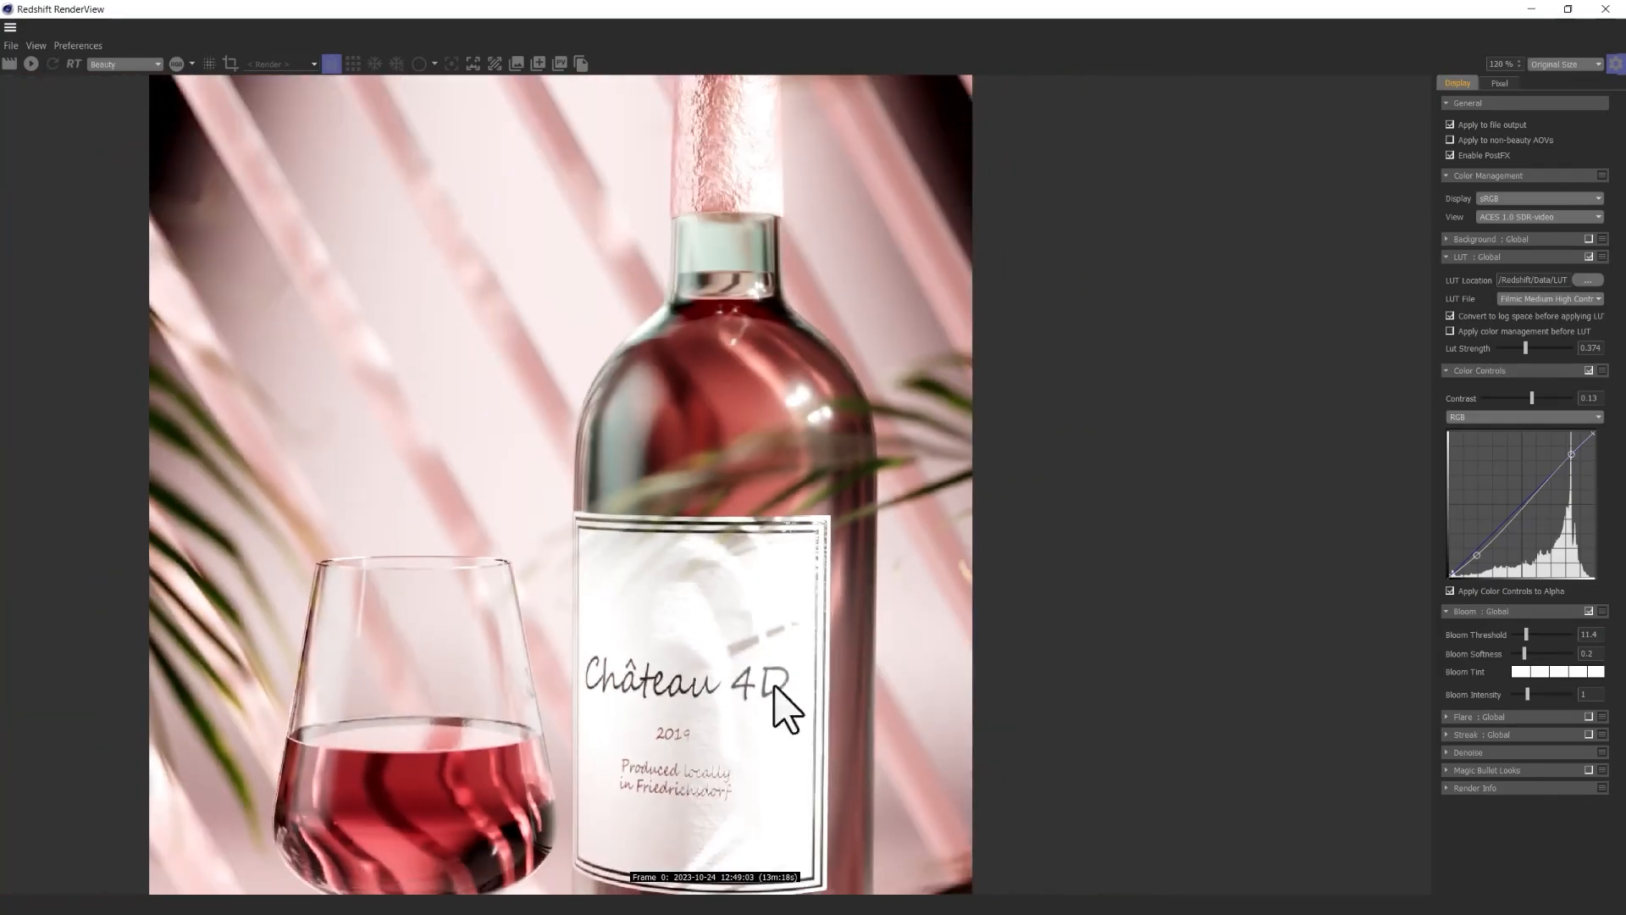
scroll(526, 780, down, 1)
scroll(588, 682, down, 1)
scroll(653, 682, down, 2)
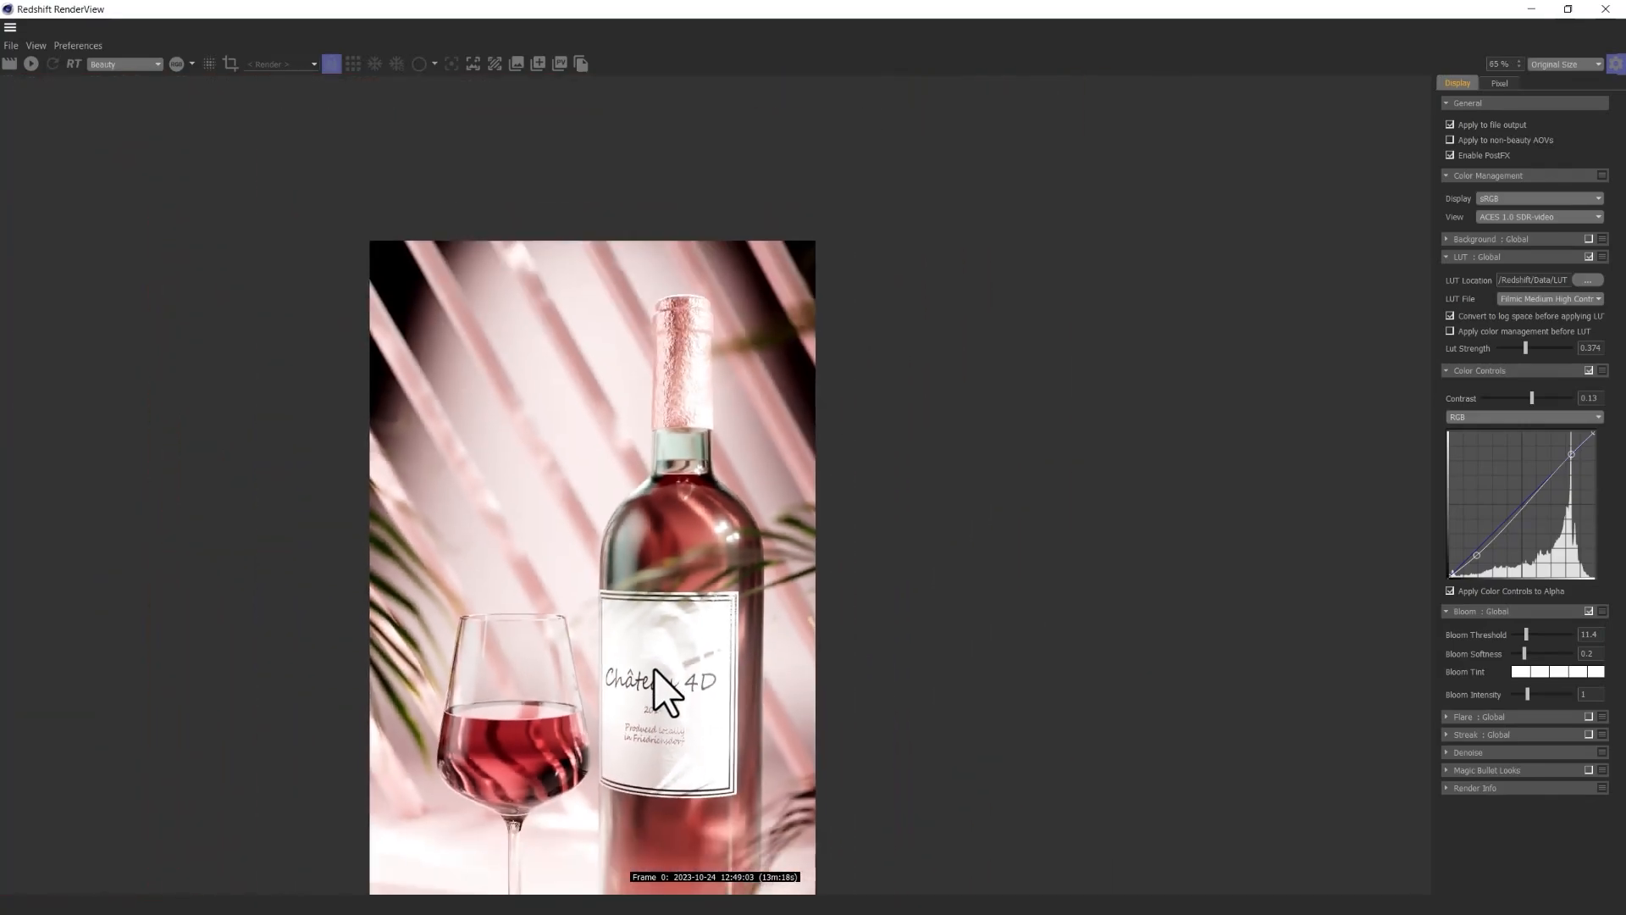
scroll(667, 691, down, 1)
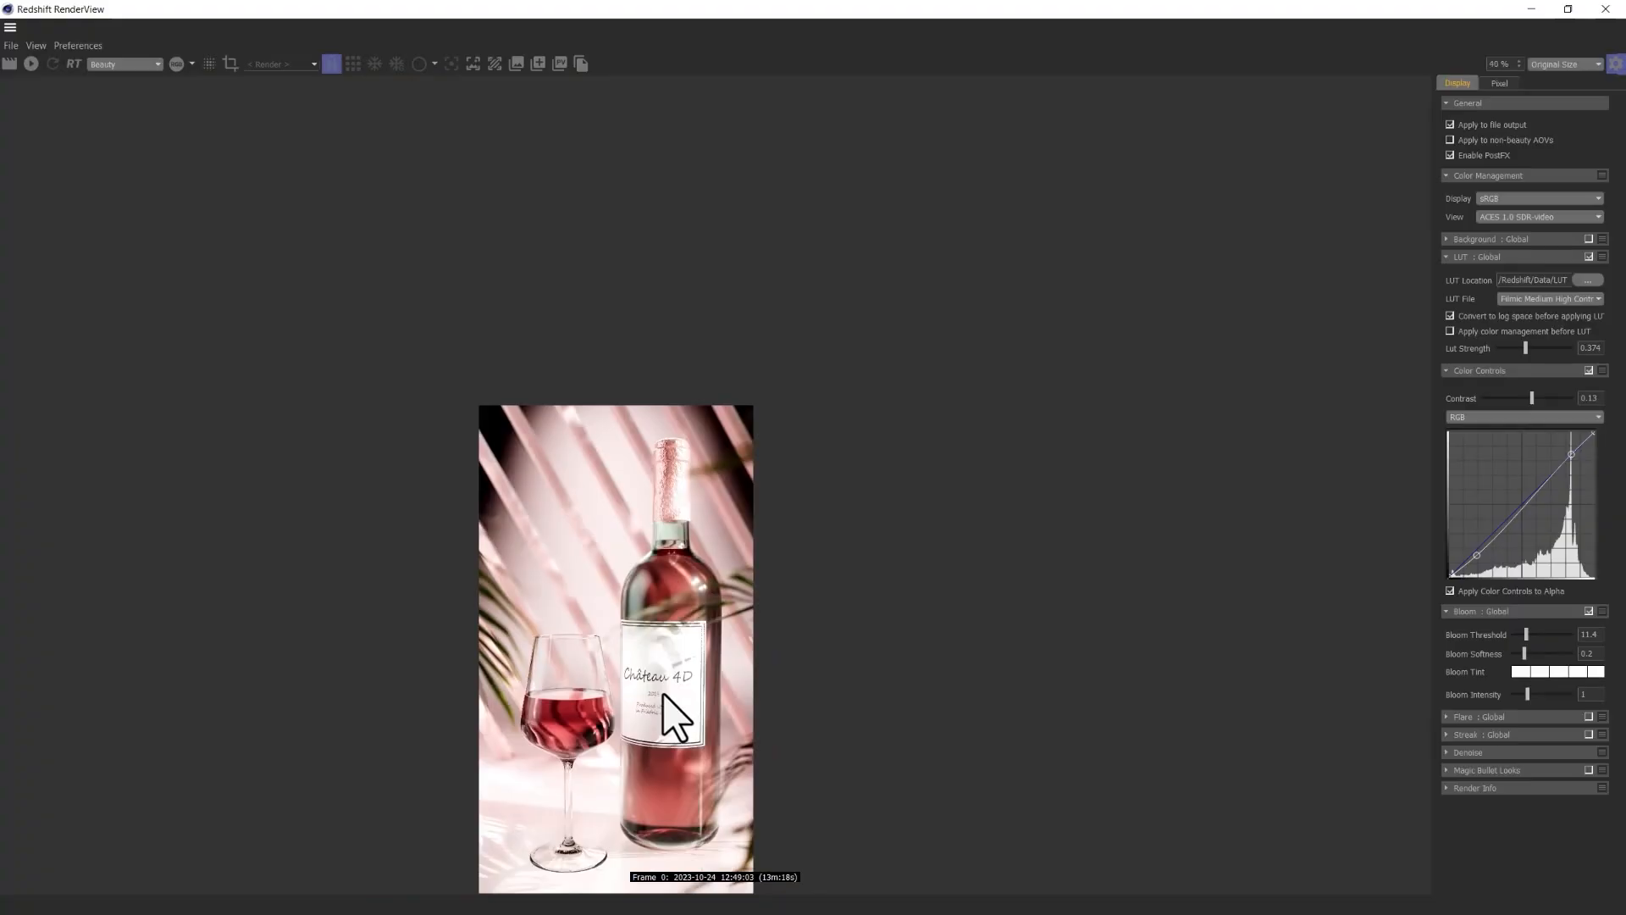